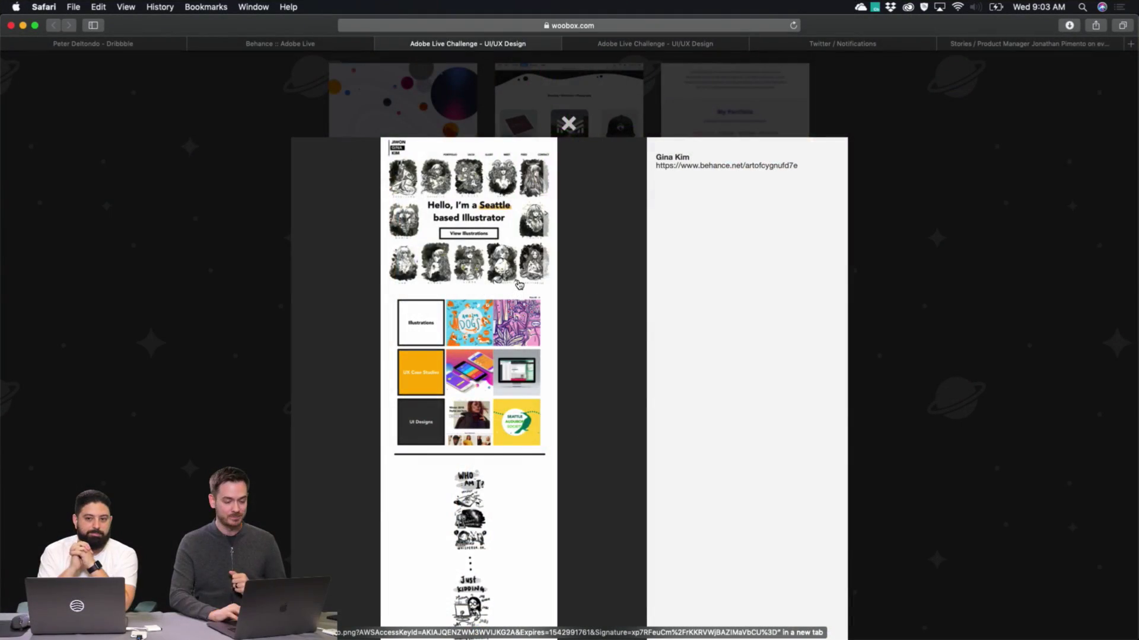
- Open the illustrator's portfolio submission at full size and examine it from the zodiac hero section through to the illustrated "Who am I?" section
click(519, 284)
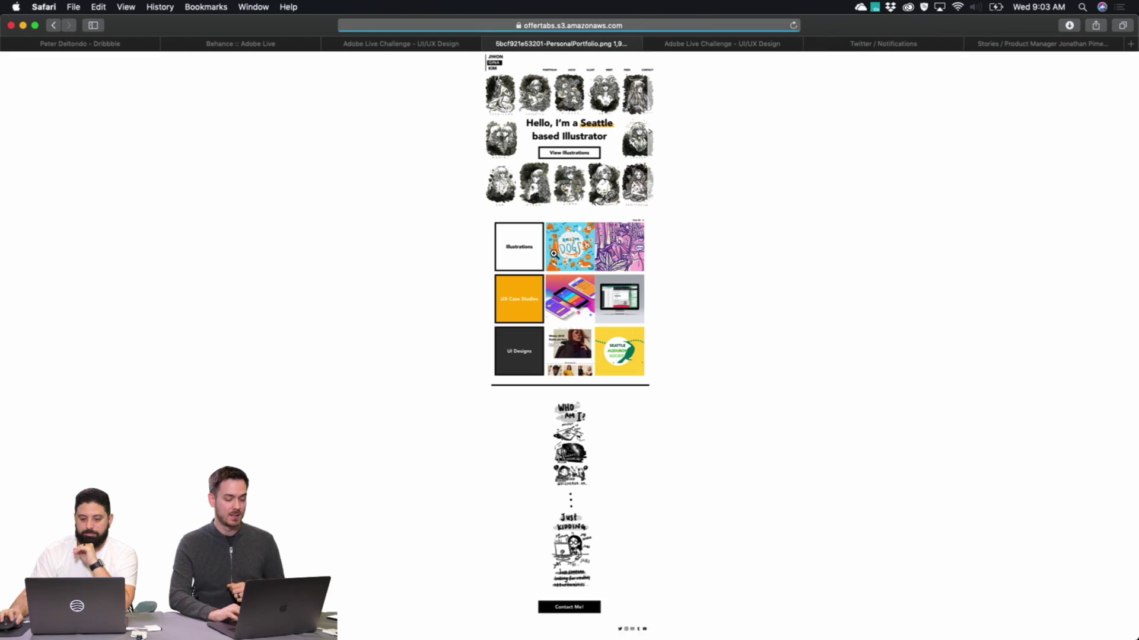
click(576, 147)
scroll(576, 147, up, 5)
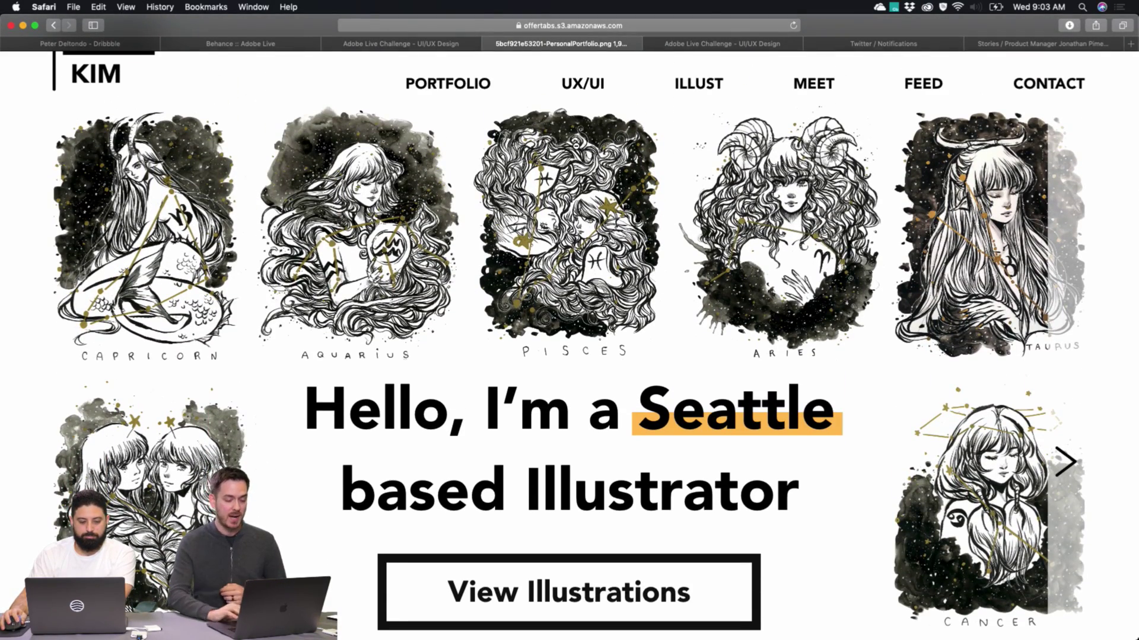
scroll(576, 147, down, 6)
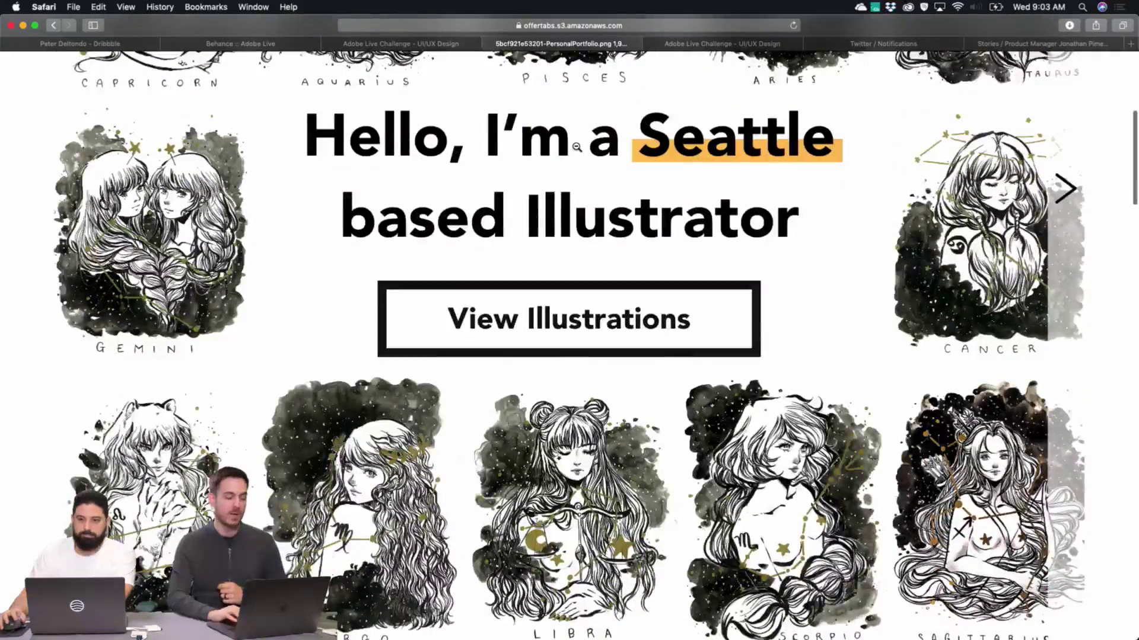
scroll(576, 146, down, 10)
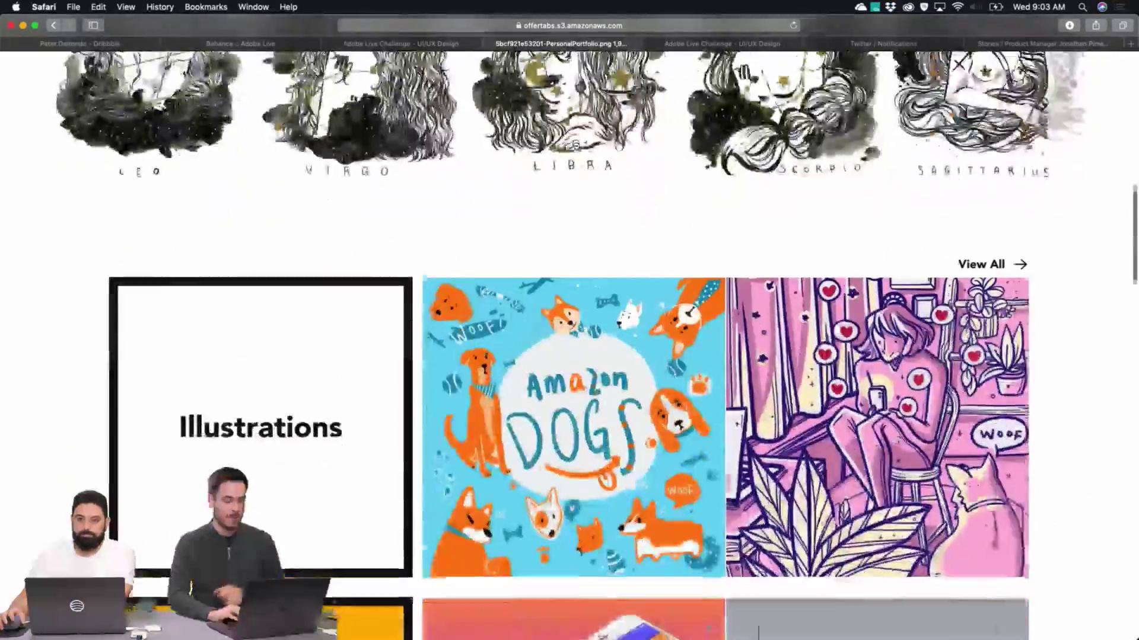
scroll(575, 146, down, 15)
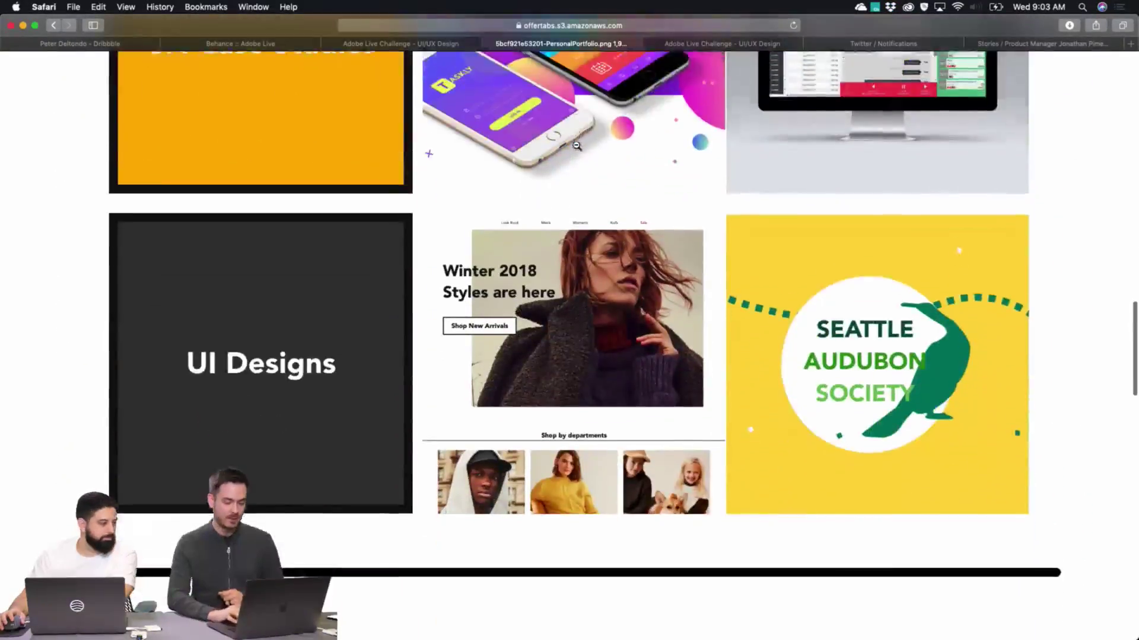
scroll(577, 145, down, 13)
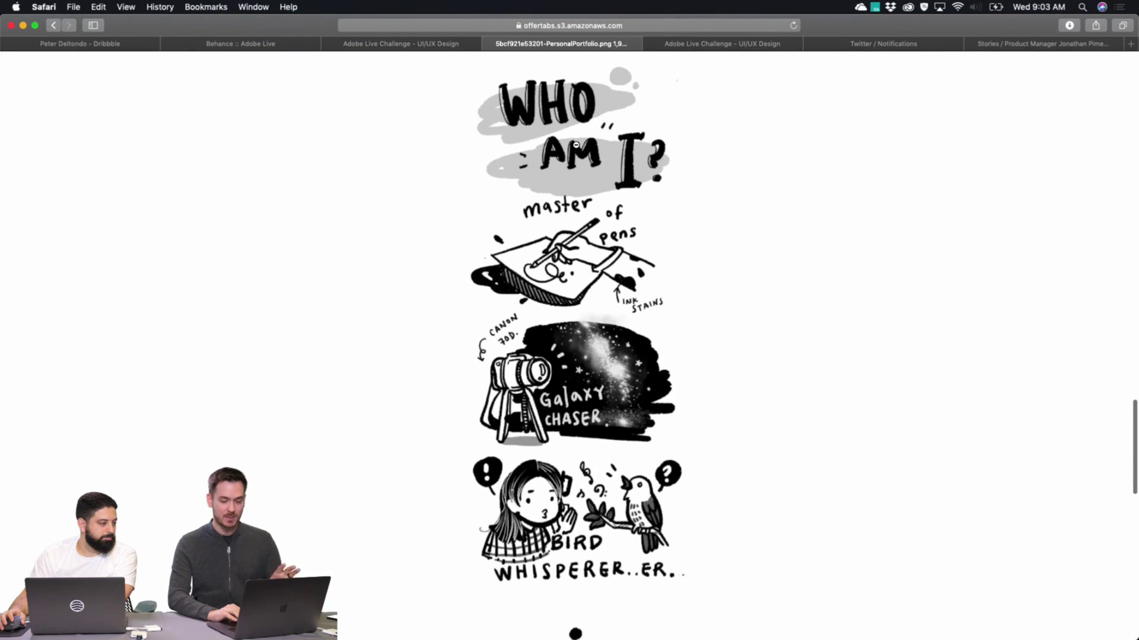
scroll(576, 145, down, 14)
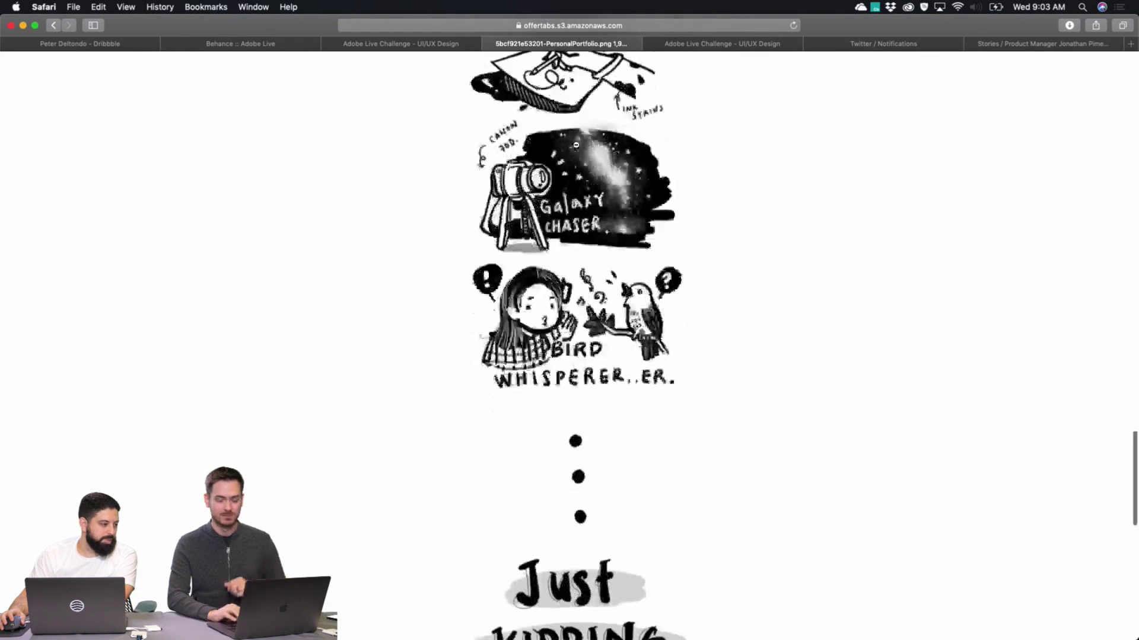
scroll(575, 144, down, 3)
- Return to the hero section of the portfolio image, fit the whole image in view and switch to the Dribbble page
scroll(576, 145, up, 10)
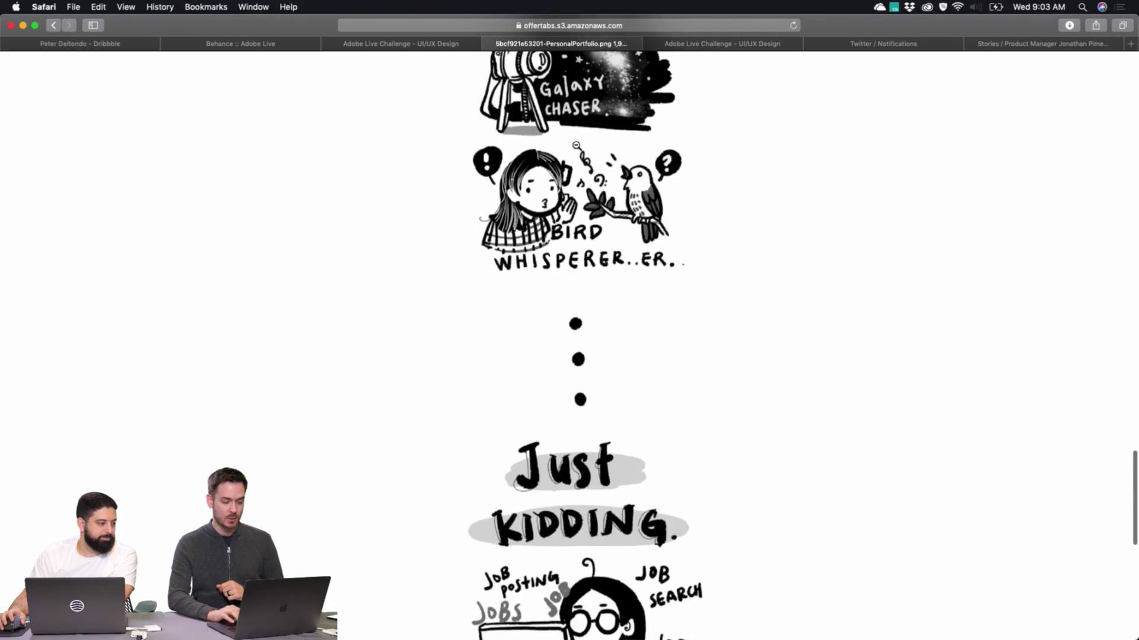
scroll(576, 144, up, 15)
scroll(576, 145, up, 20)
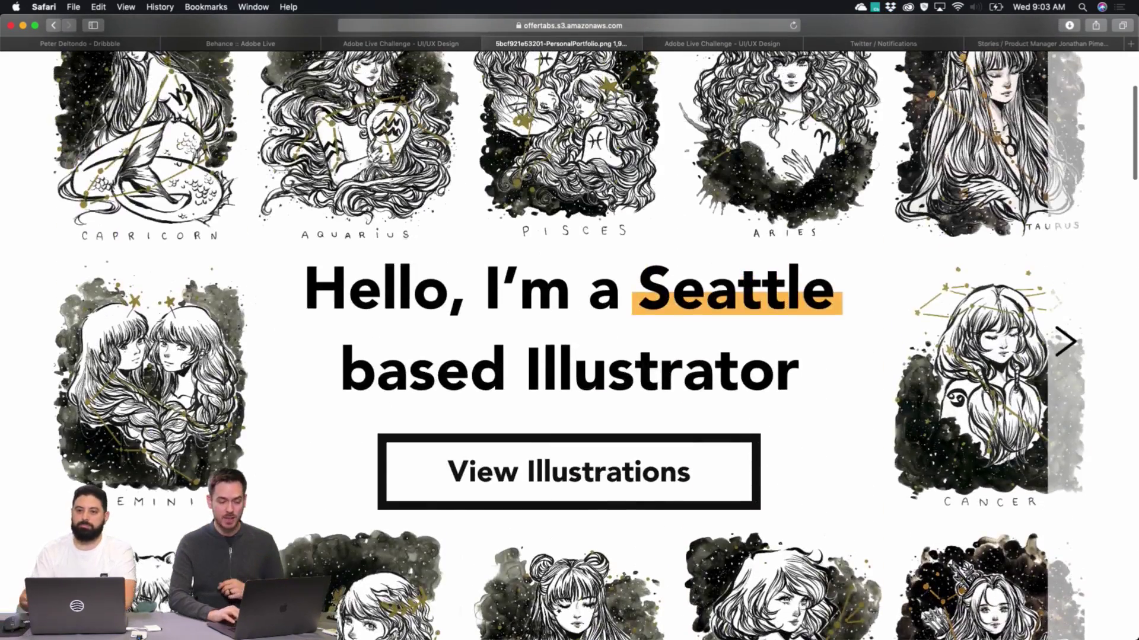
click(651, 143)
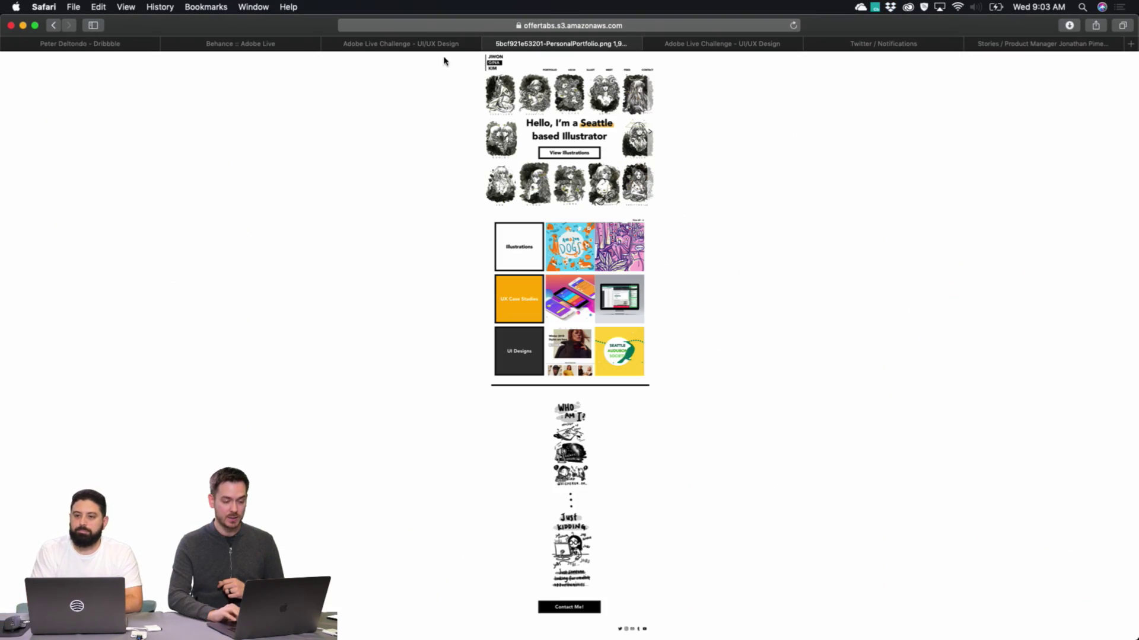
click(76, 44)
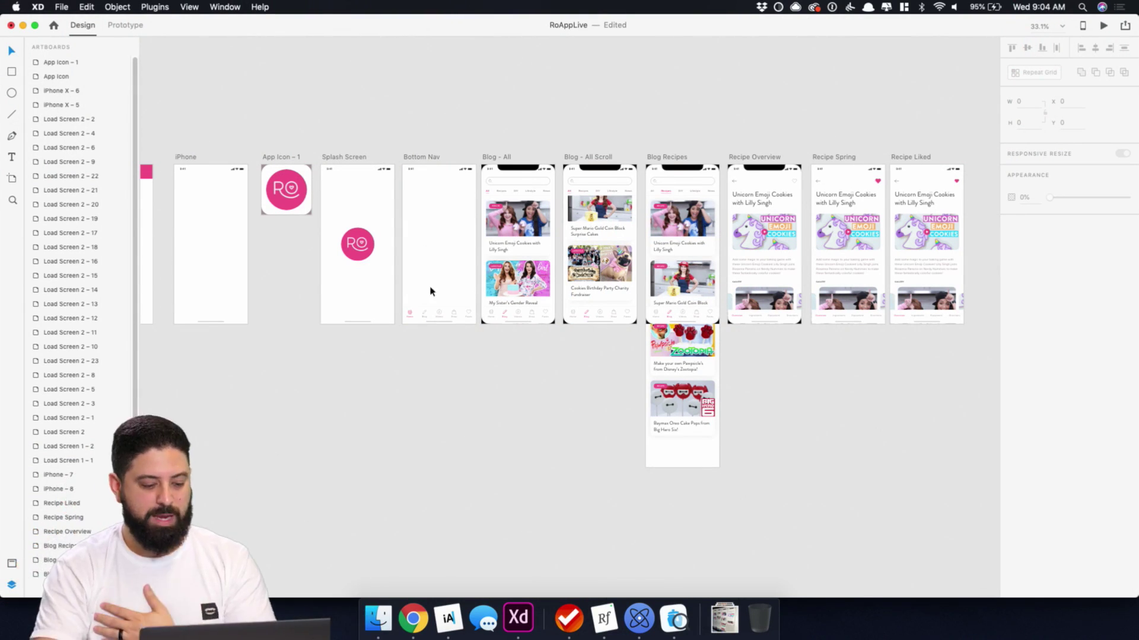
- Bring up the Rosanna Pansino website in Chrome and read the app's problem, goal, features and screens notes in iA Writer
click(425, 606)
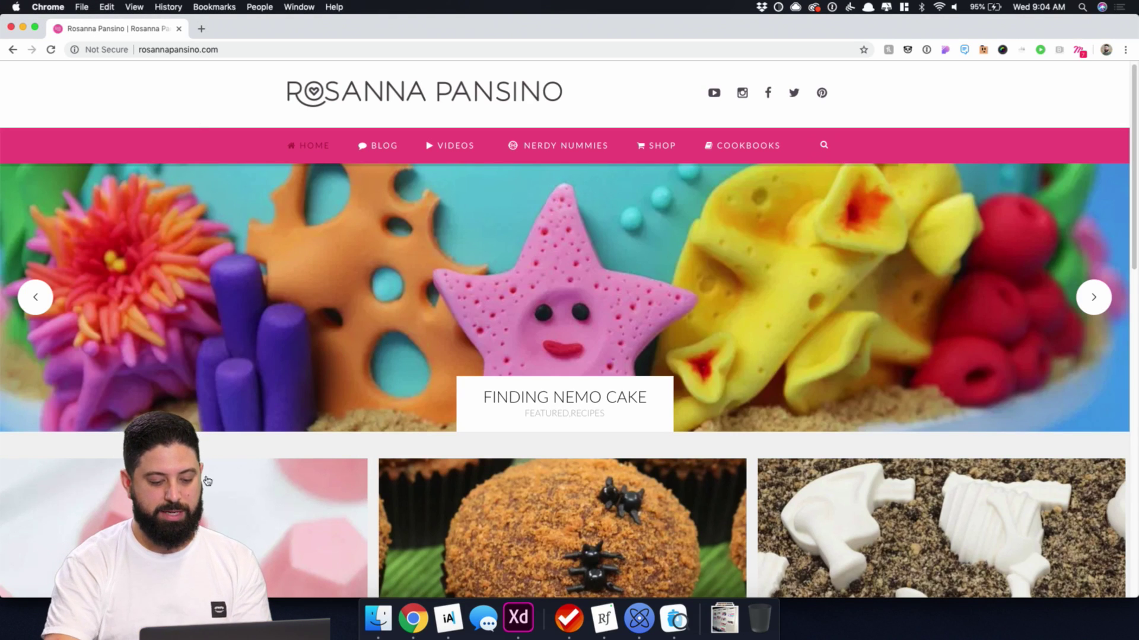
click(448, 617)
scroll(338, 478, up, 5)
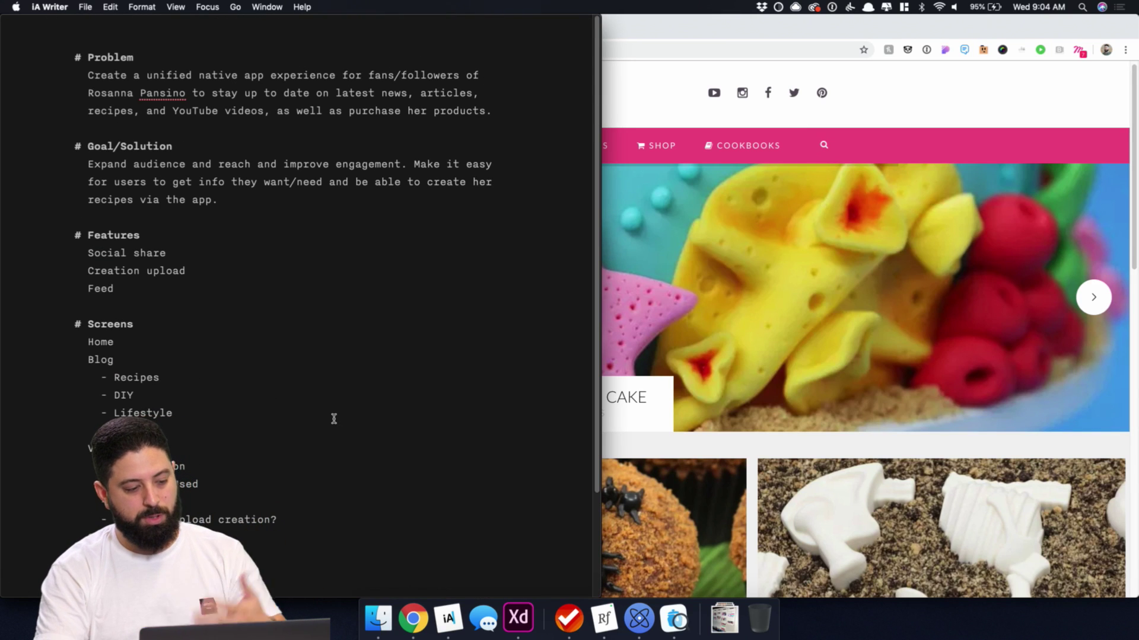
scroll(333, 418, down, 3)
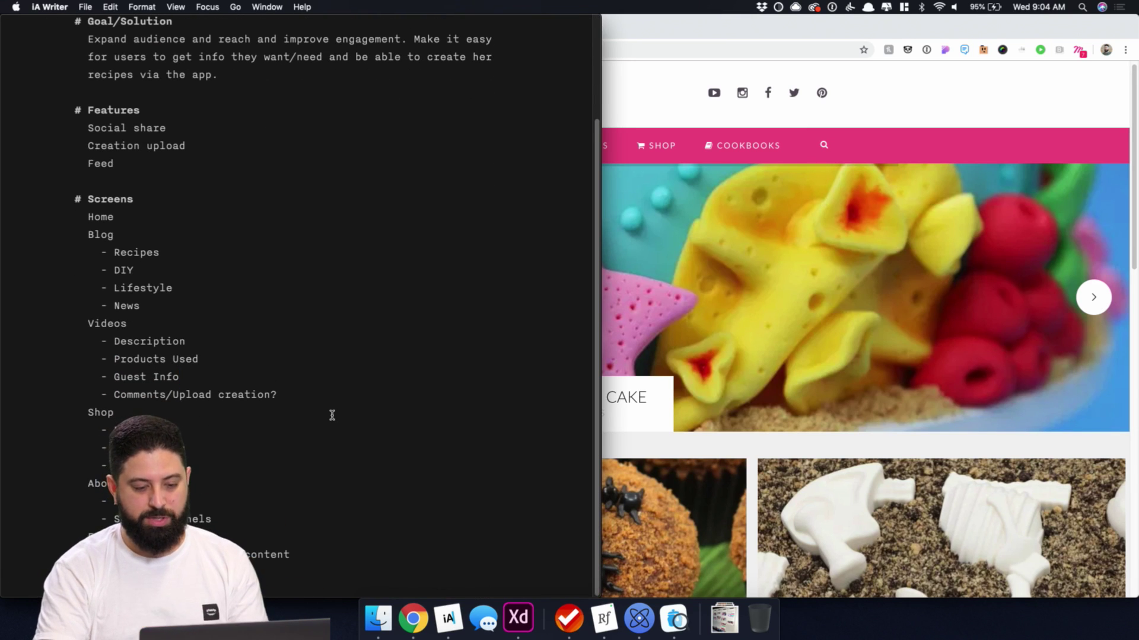
click(614, 105)
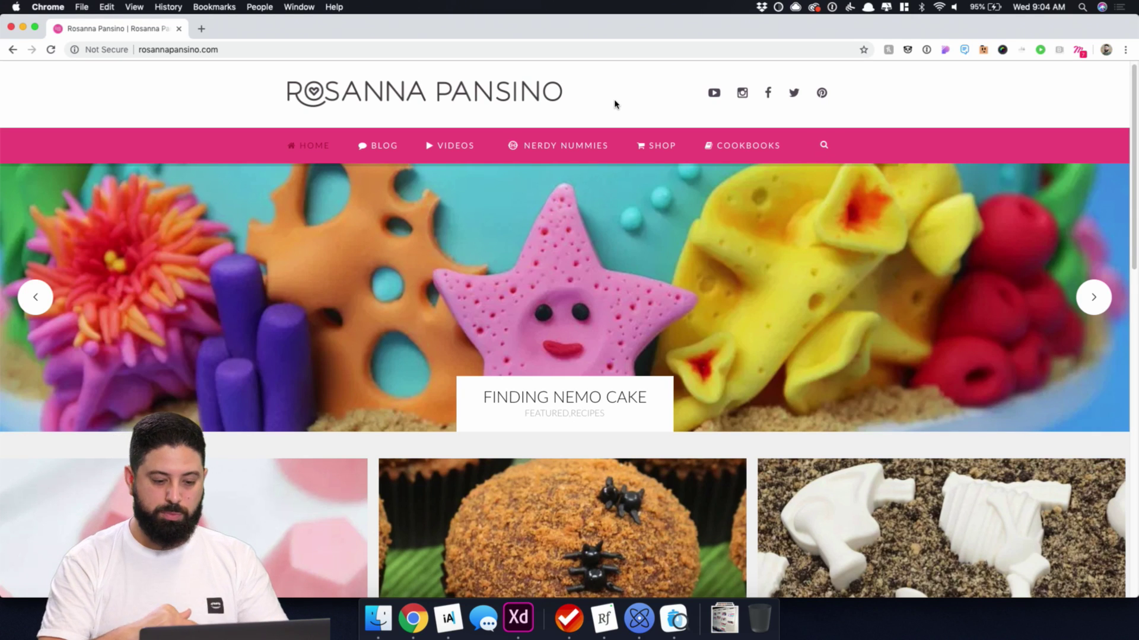
- Switch to the RoAppLive design in XD and examine the Home, Blog and Videos icons on the Bottom Nav artboard up close
click(521, 617)
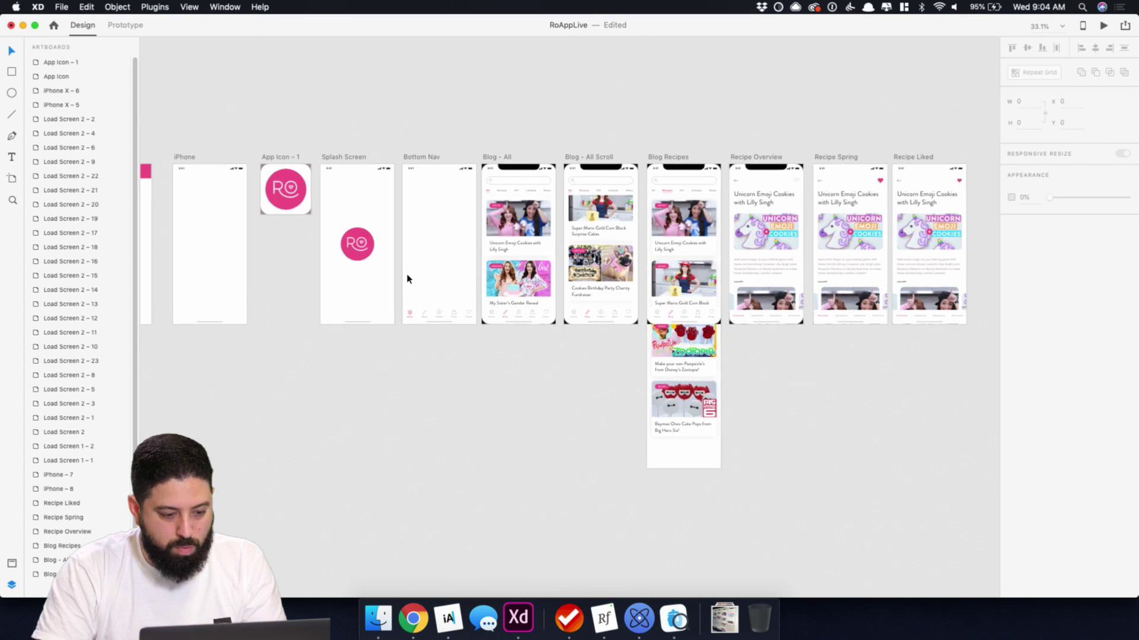
scroll(406, 279, up, 3)
scroll(407, 280, up, 3)
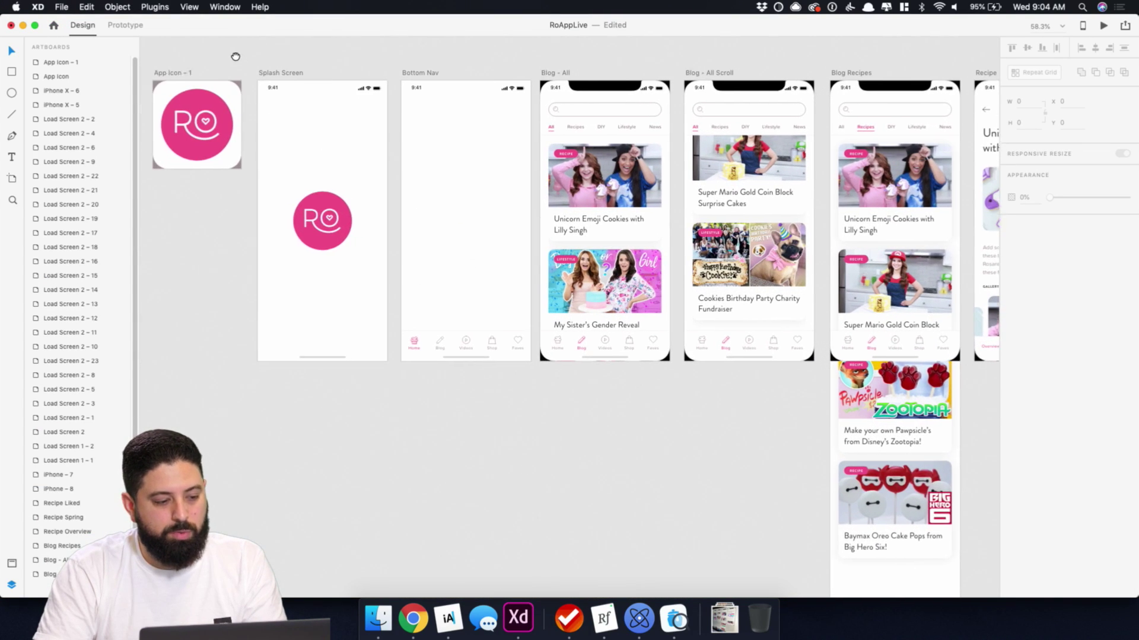
drag(237, 56, 311, 57)
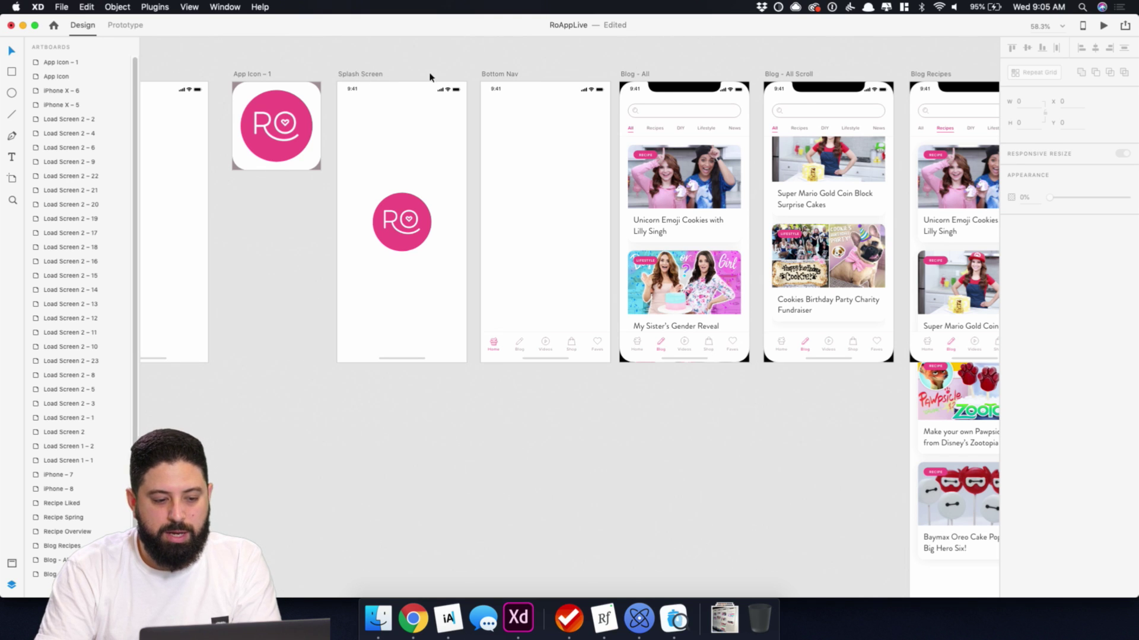
scroll(724, 220, up, 3)
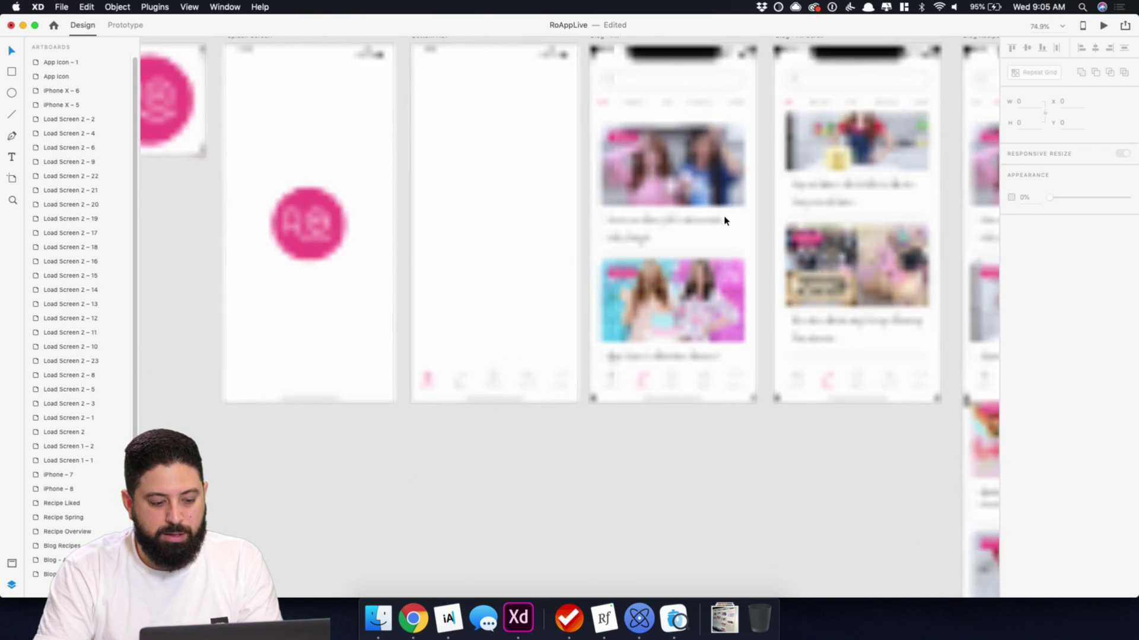
scroll(432, 381, up, 5)
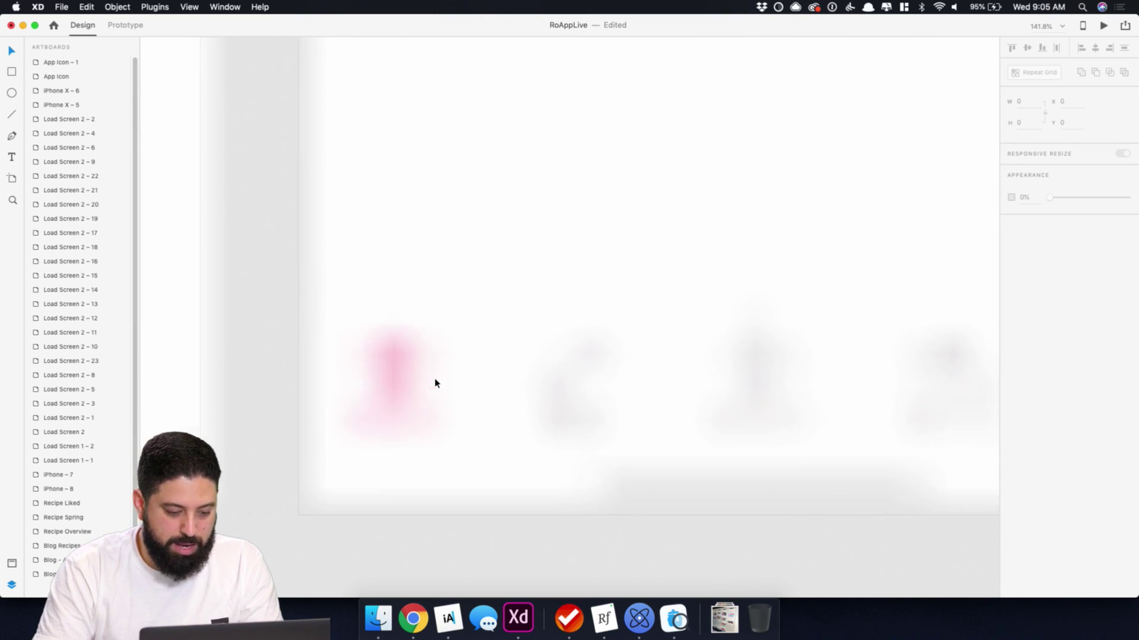
scroll(434, 384, up, 8)
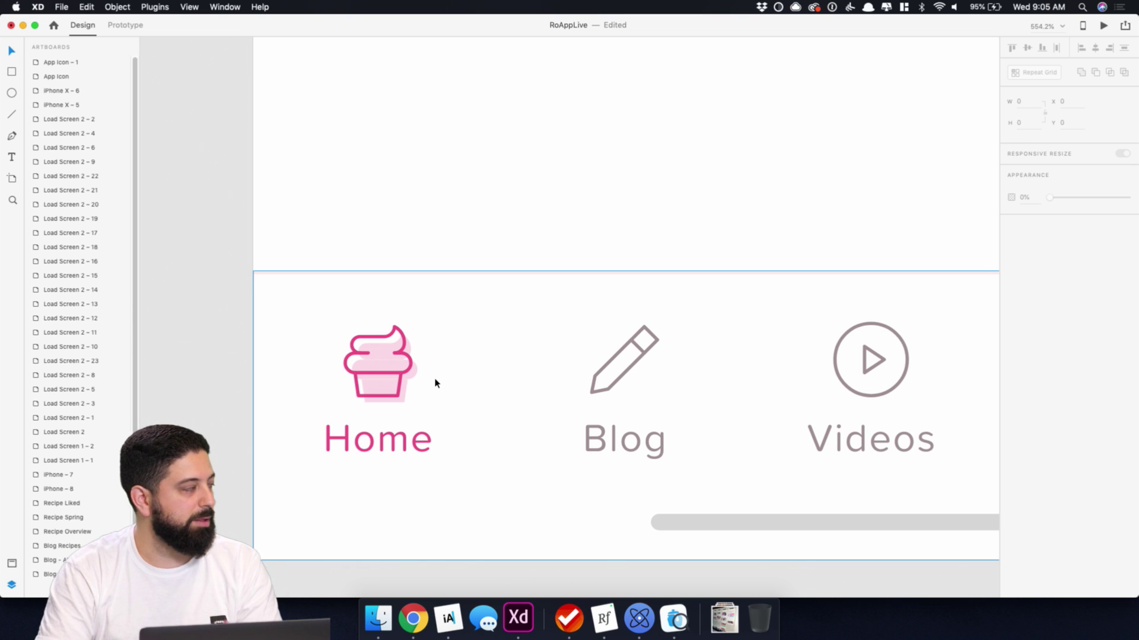
- View the Blog - All, Blog - All Scroll and Blog Recipes artboards side by side
scroll(445, 366, down, 10)
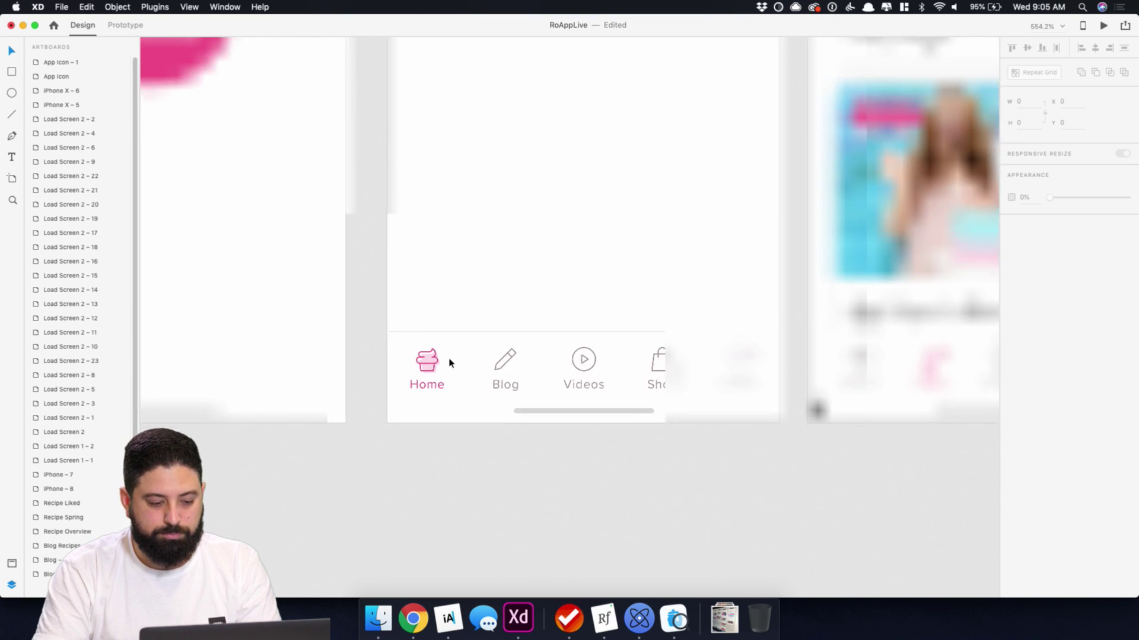
scroll(449, 363, down, 10)
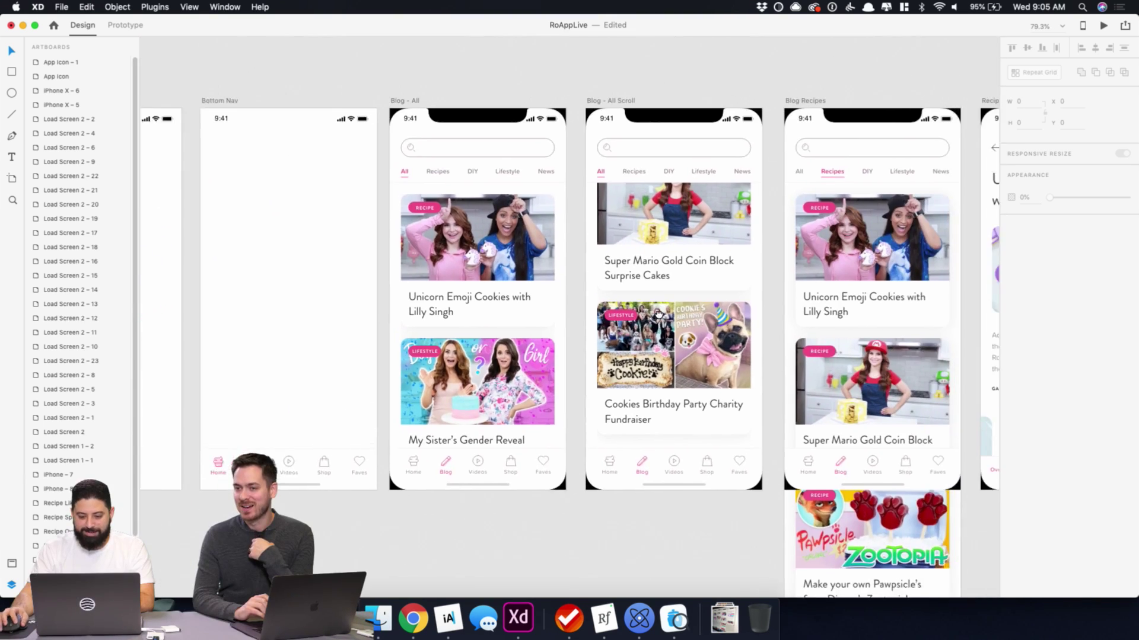
scroll(577, 300, up, 2)
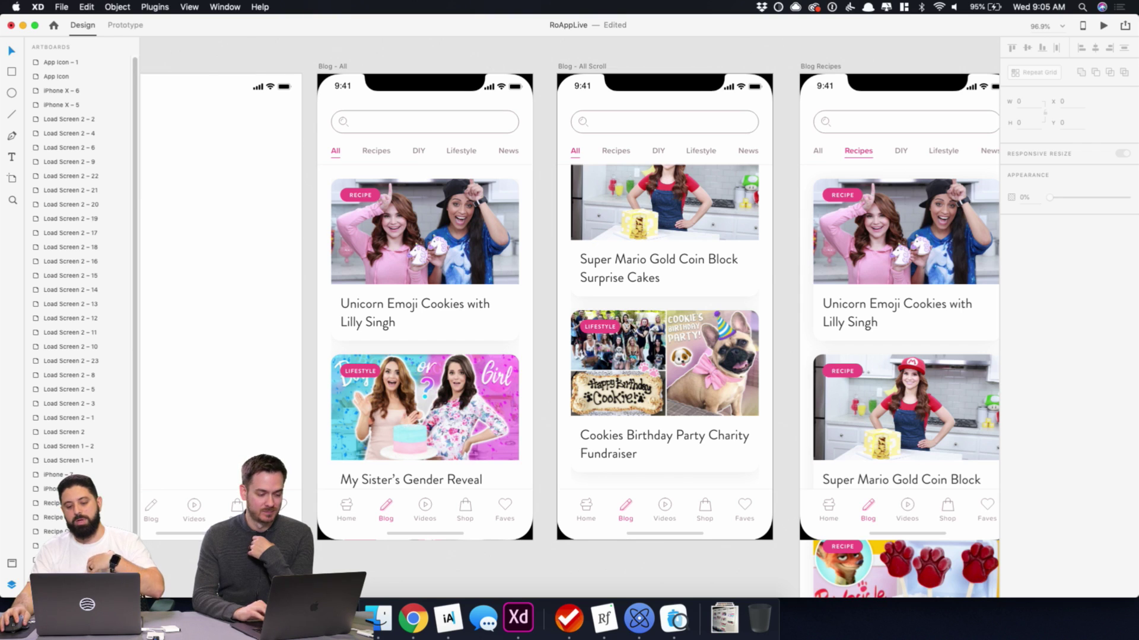
- Search the Nucleo icon library for "cupcake", then return to the XD design
click(639, 619)
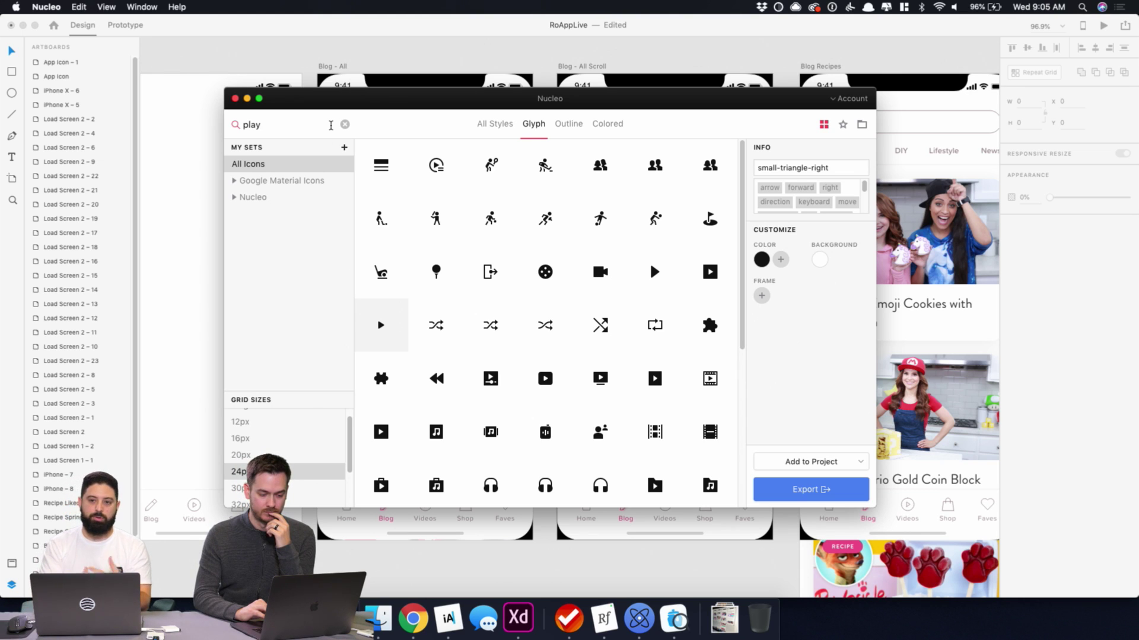
key(super+a)
text(c)
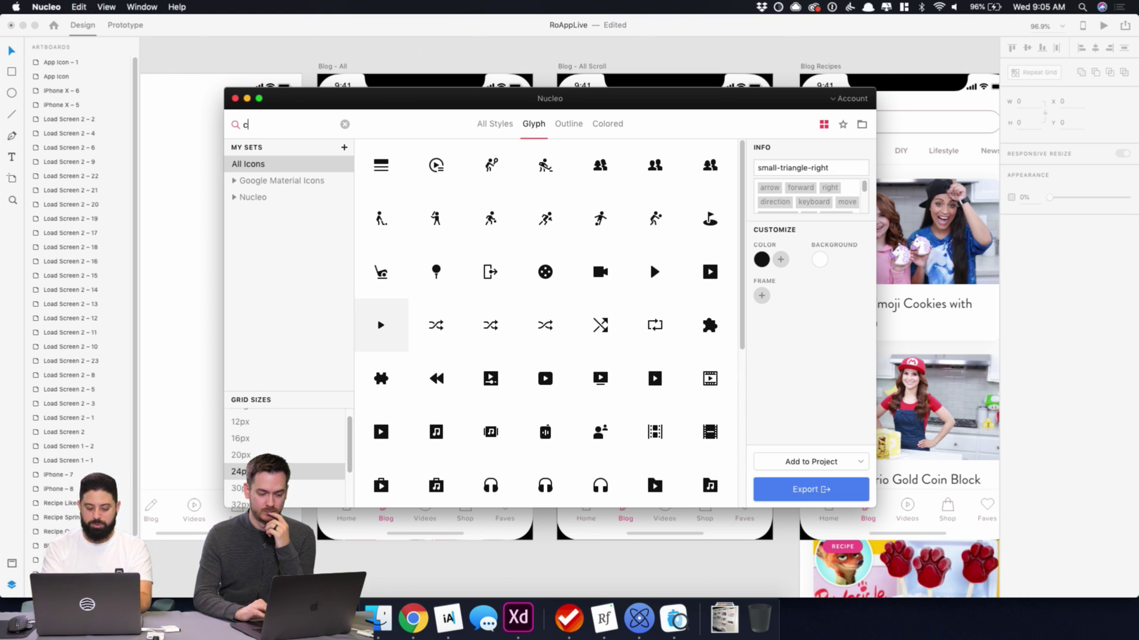
text(upckae)
key(BackSpace)
key(BackSpace)
key(BackSpace)
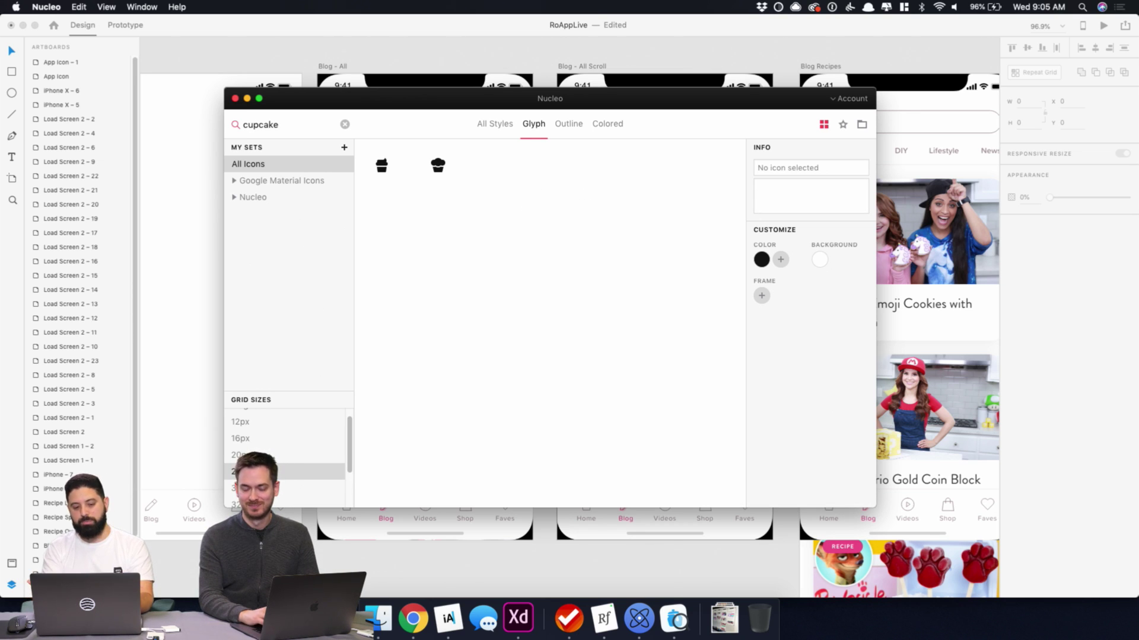
click(398, 55)
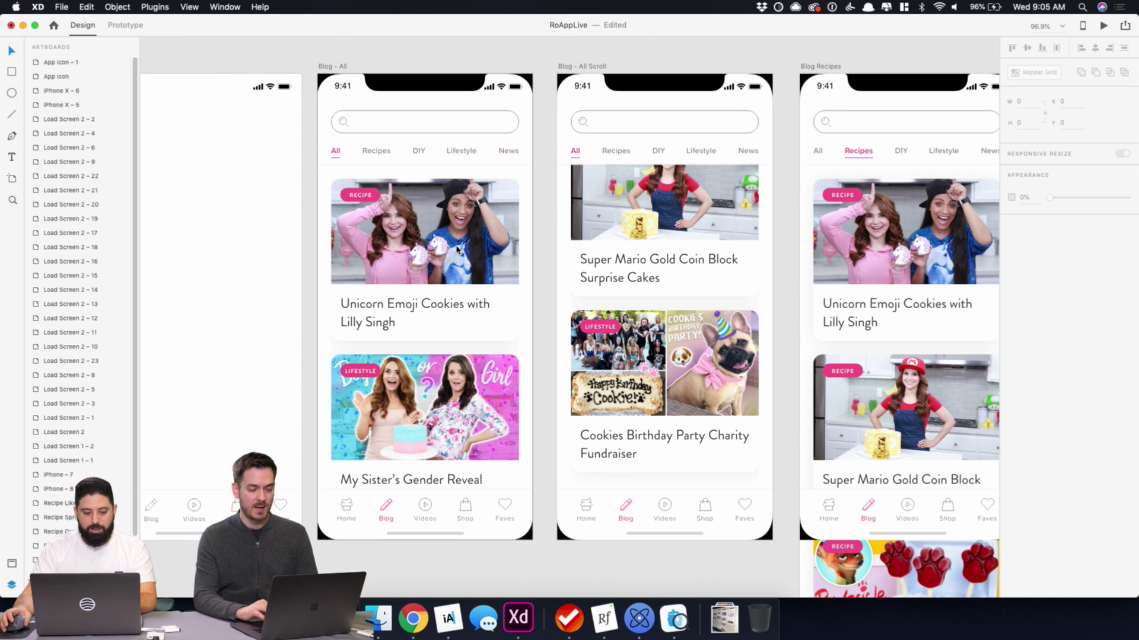
- Examine the category filters and article cards on the blog artboards and compare them with the Recipe Overview and Recipe Spring artboards
scroll(457, 250, up, 2)
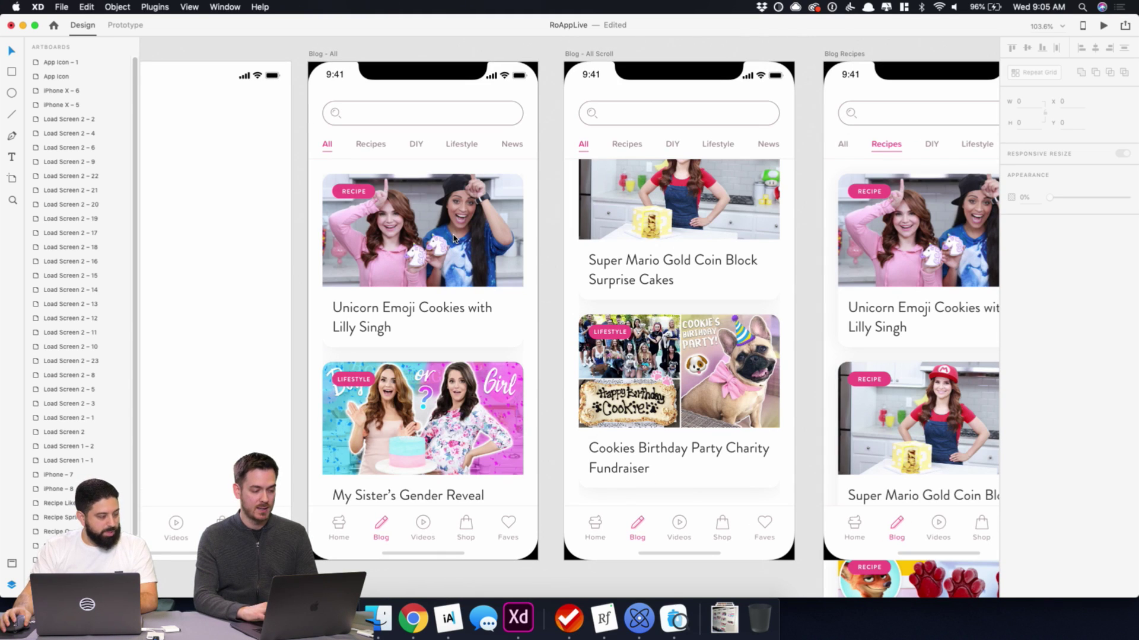
scroll(476, 273, down, 1)
scroll(476, 272, down, 1)
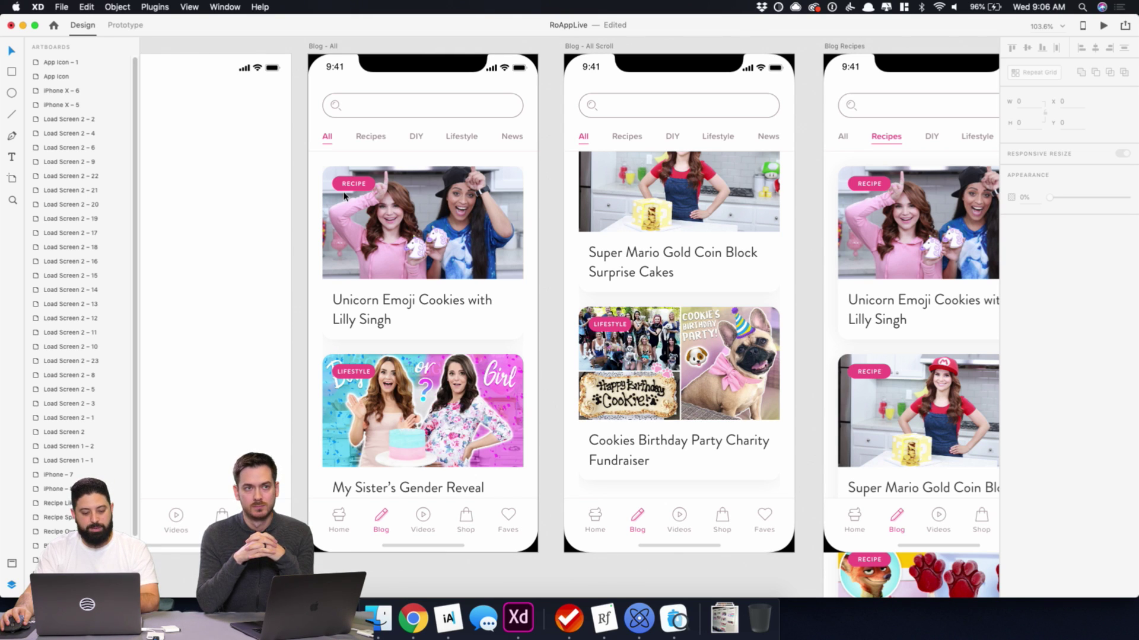
scroll(437, 275, down, 3)
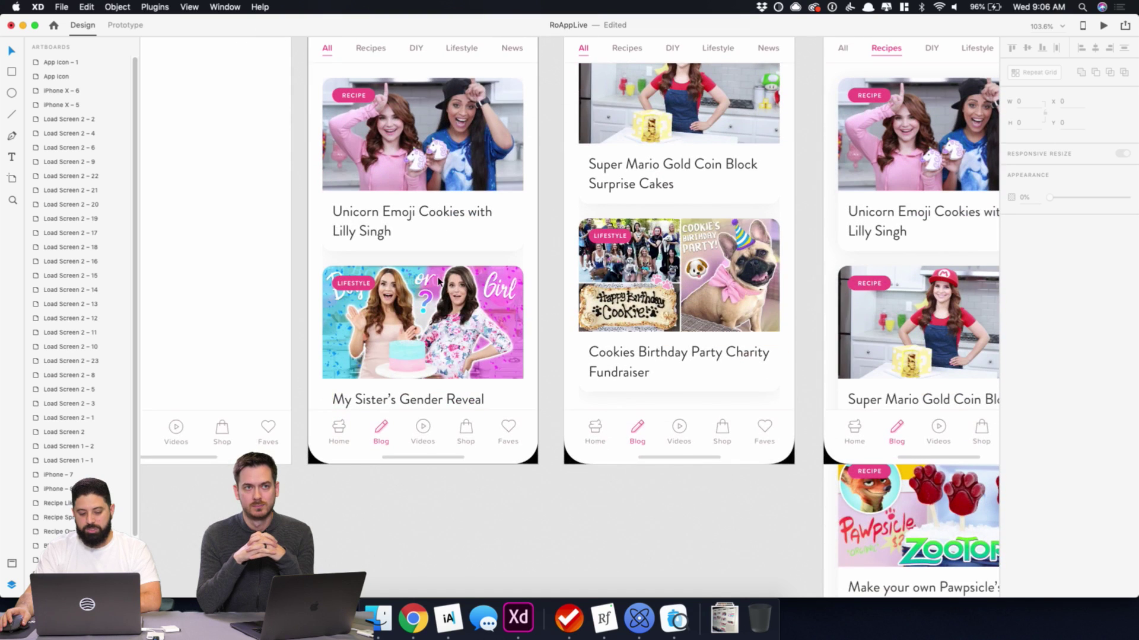
scroll(438, 281, up, 3)
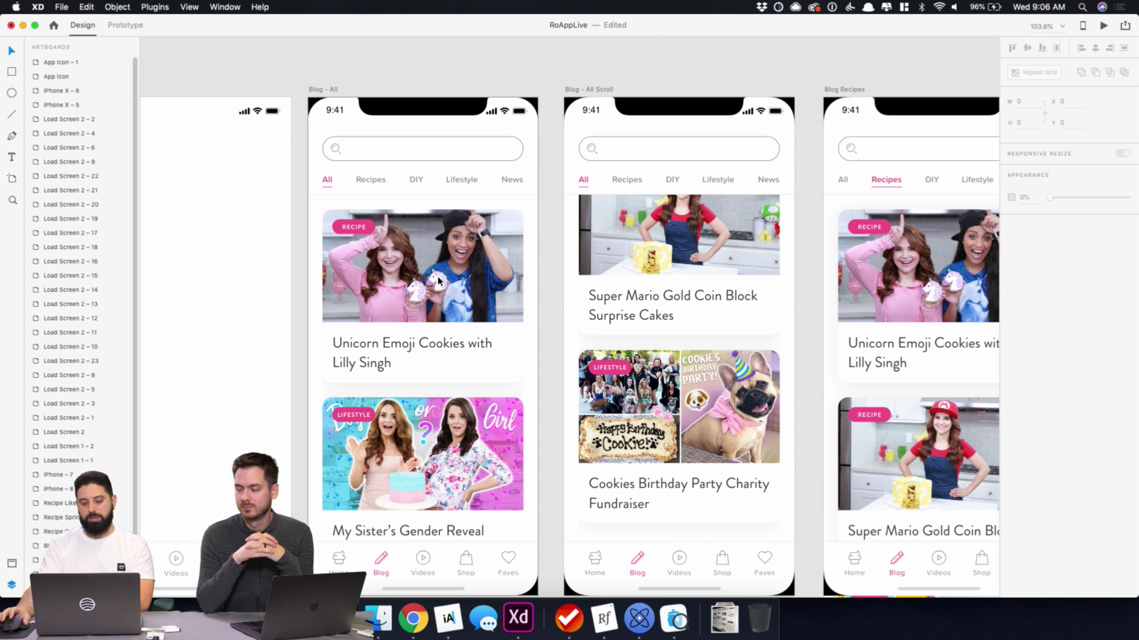
scroll(528, 301, right, 10)
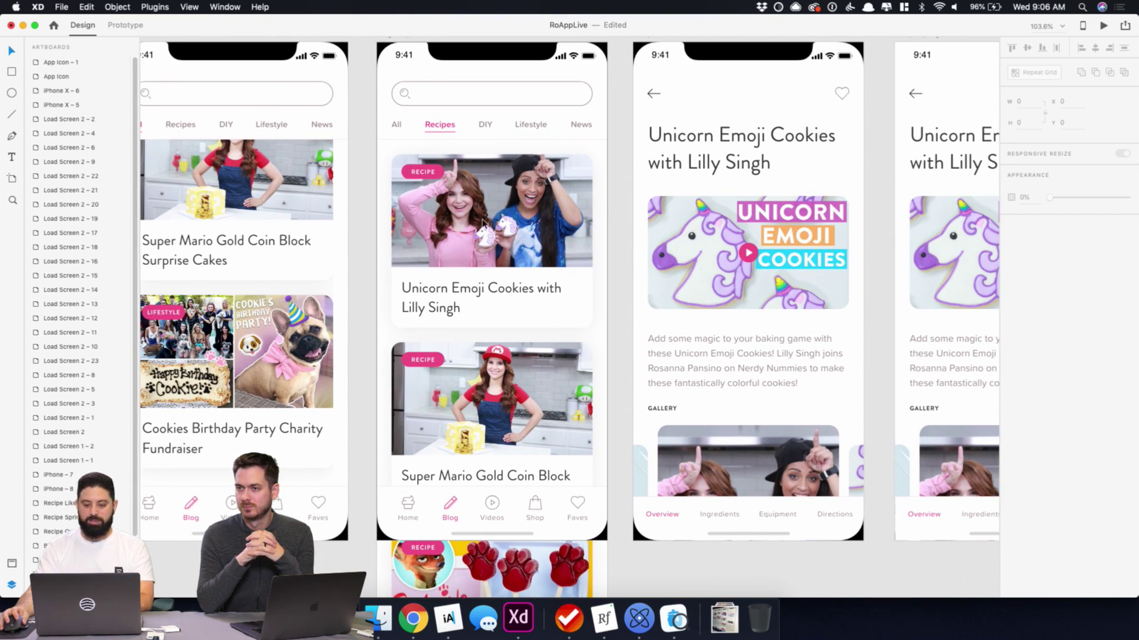
scroll(482, 224, right, 3)
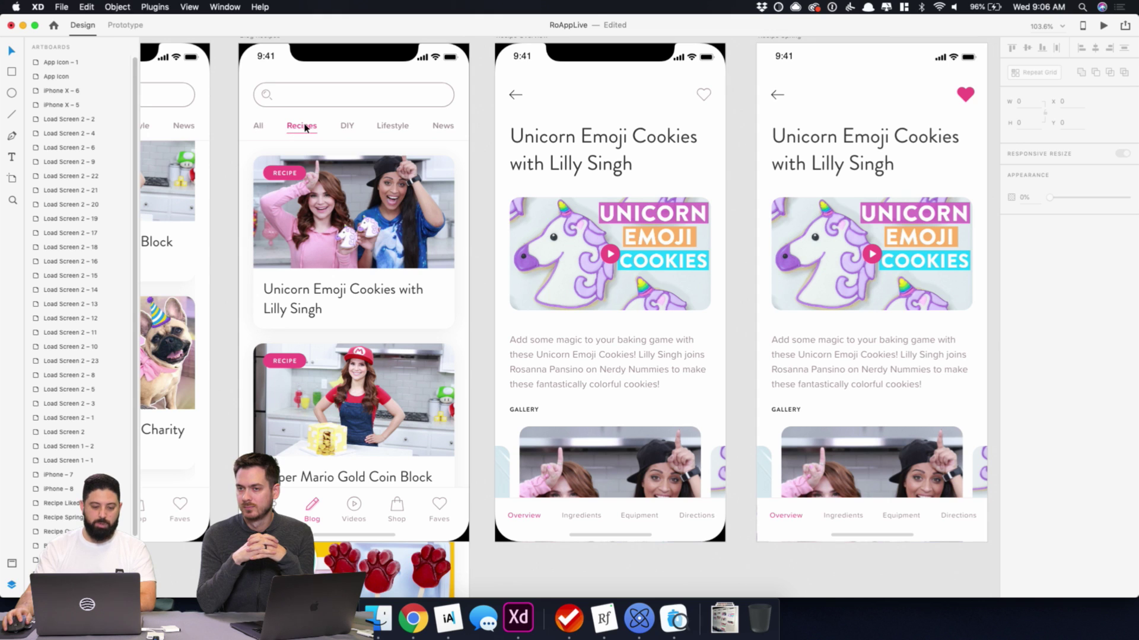
scroll(306, 128, left, 5)
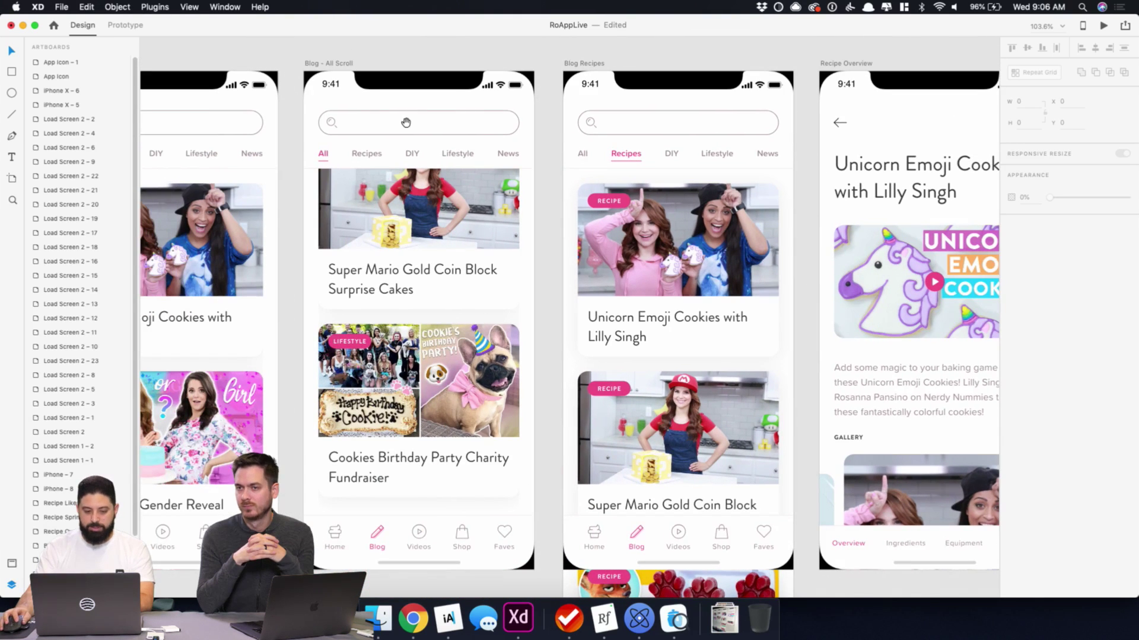
- Preview the blog prototype, switch between its All and Recipes category filters, and close the preview
click(330, 64)
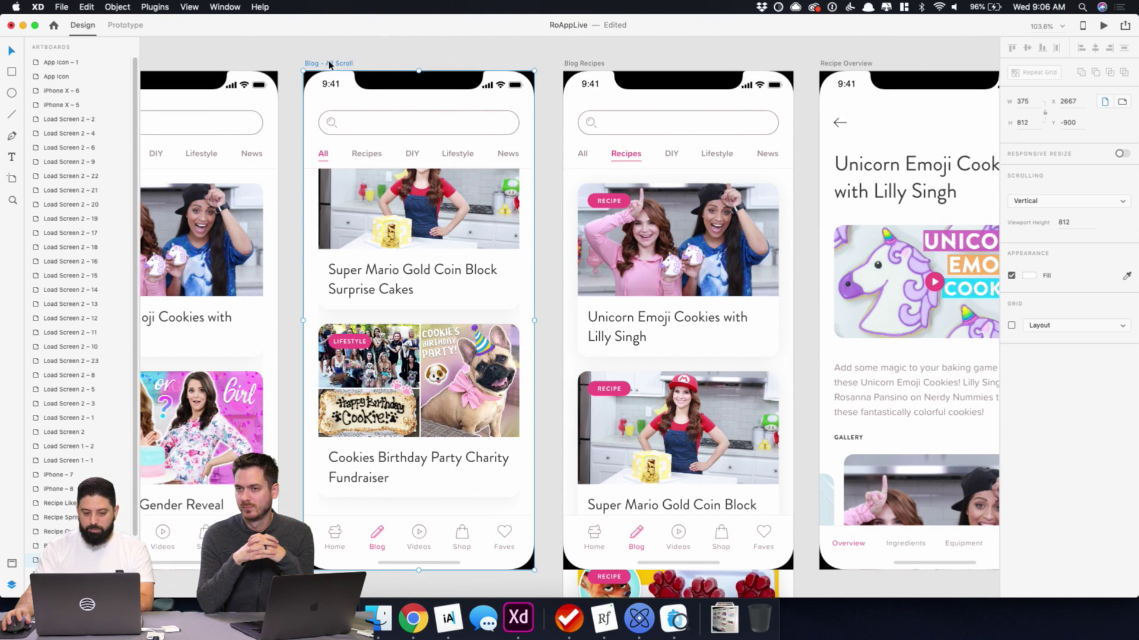
click(1103, 25)
click(398, 122)
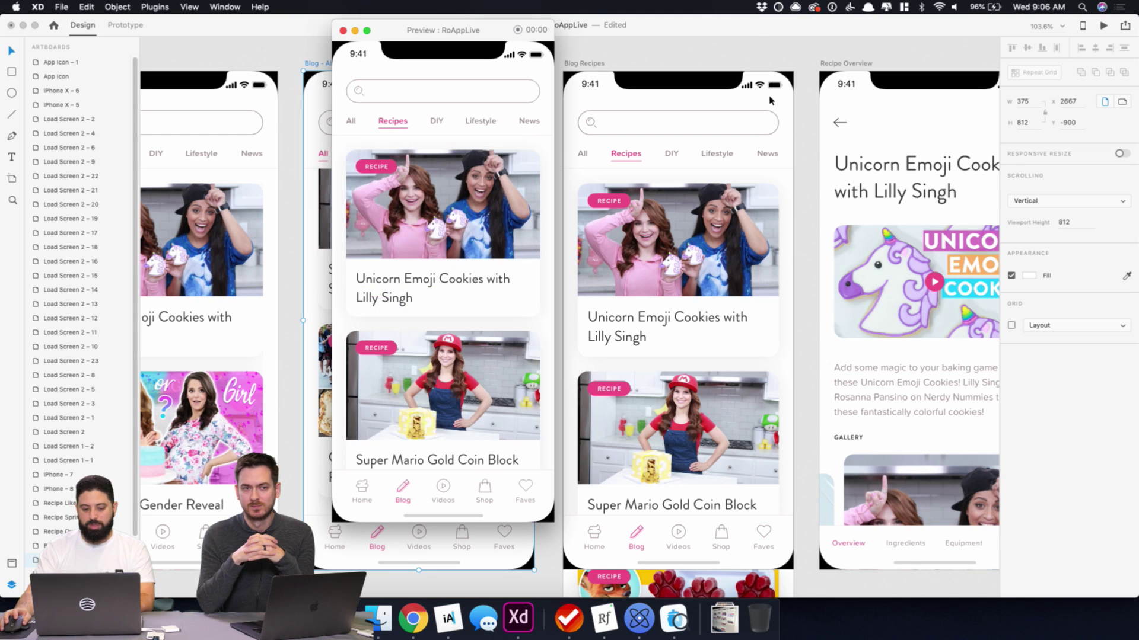
click(357, 123)
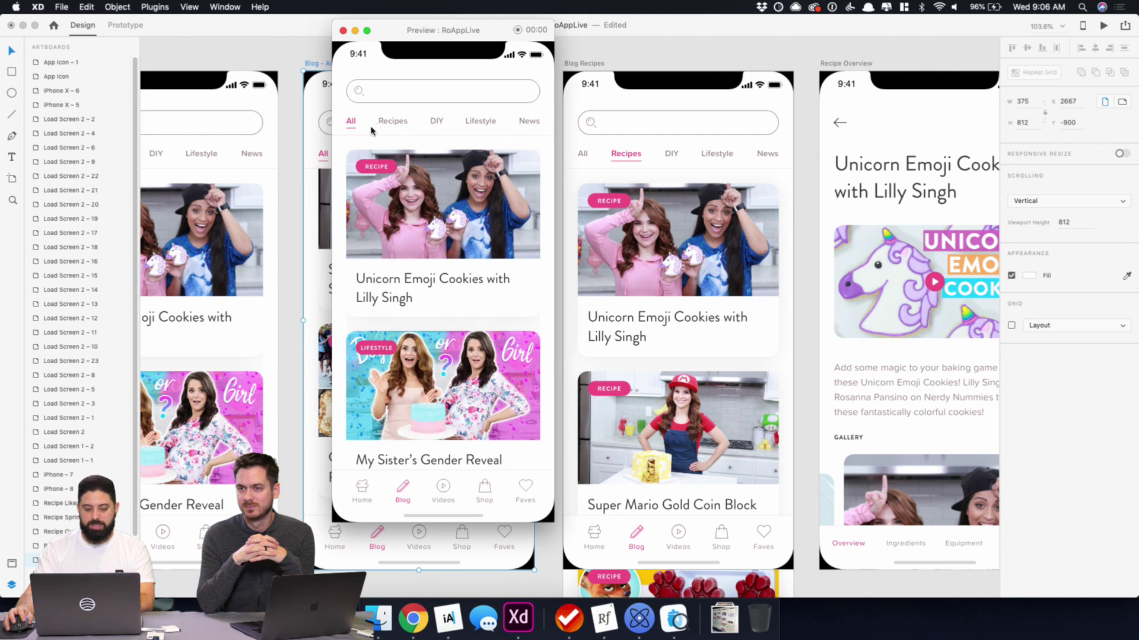
click(391, 122)
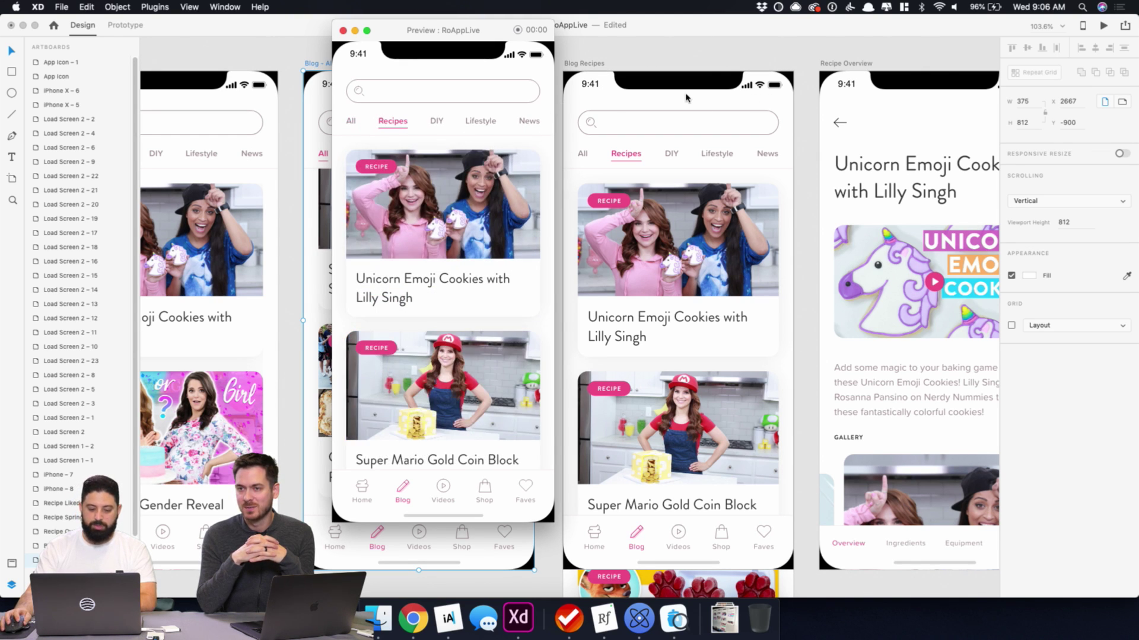
click(342, 30)
click(424, 60)
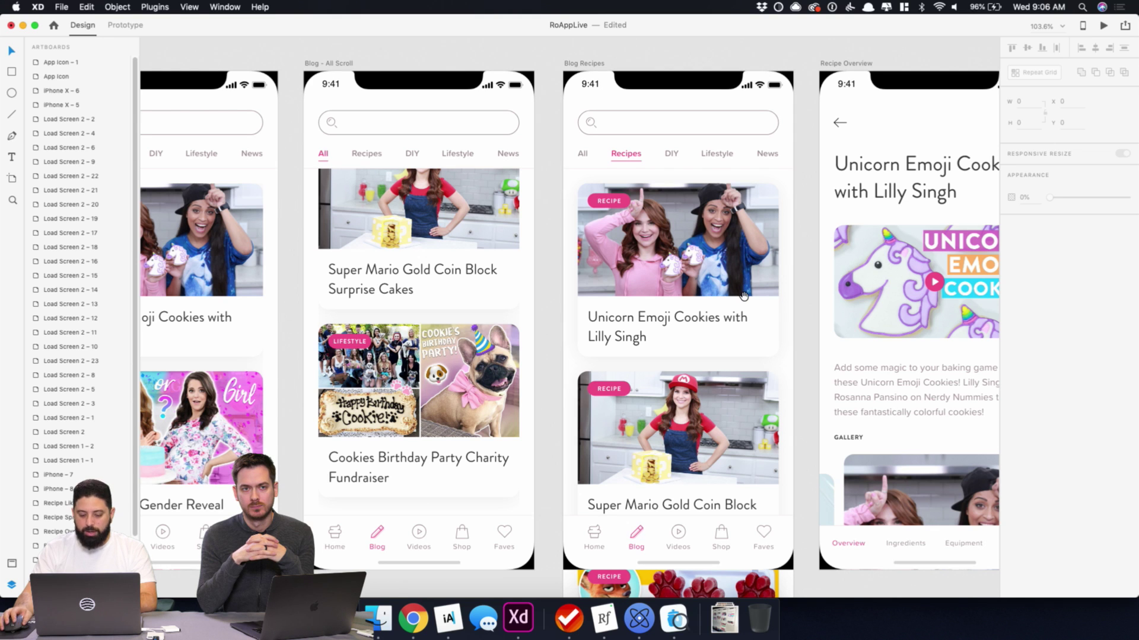
- Examine the Recipe Overview, Recipe Spring and Recipe Liked artboards, including the gallery image group on Recipe Overview
scroll(743, 301, right, 10)
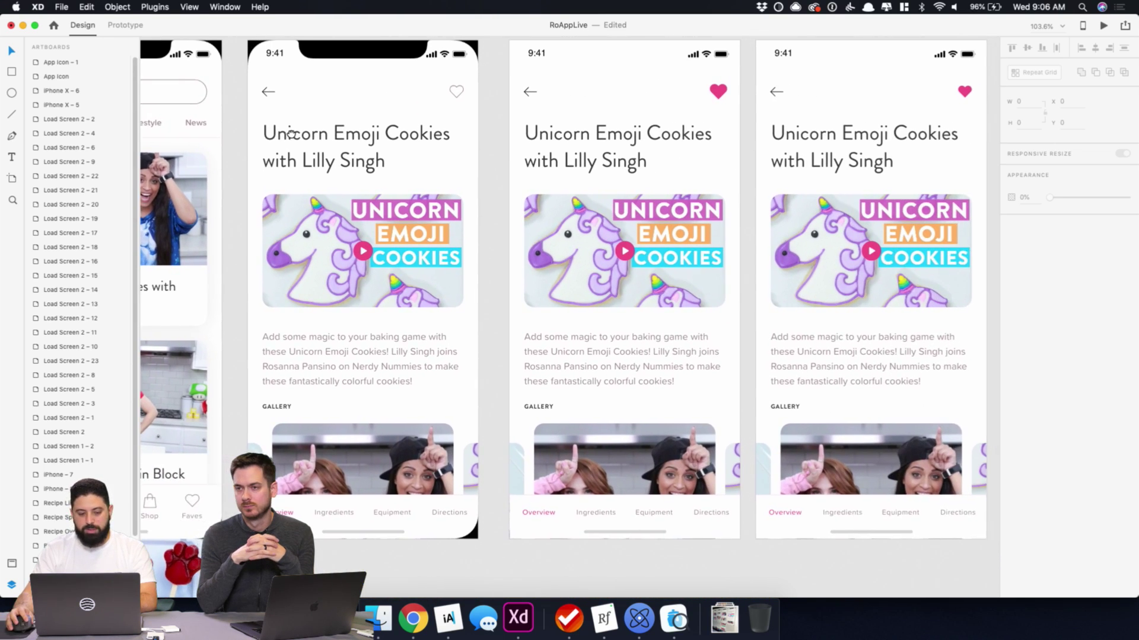
drag(290, 133, 264, 136)
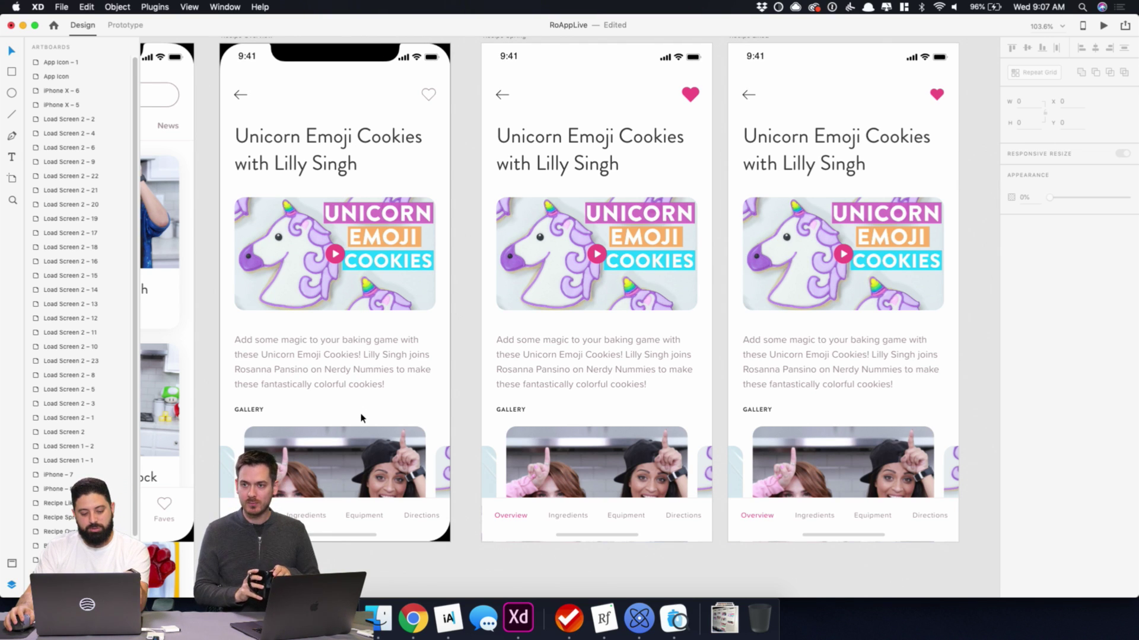
scroll(361, 418, down, 3)
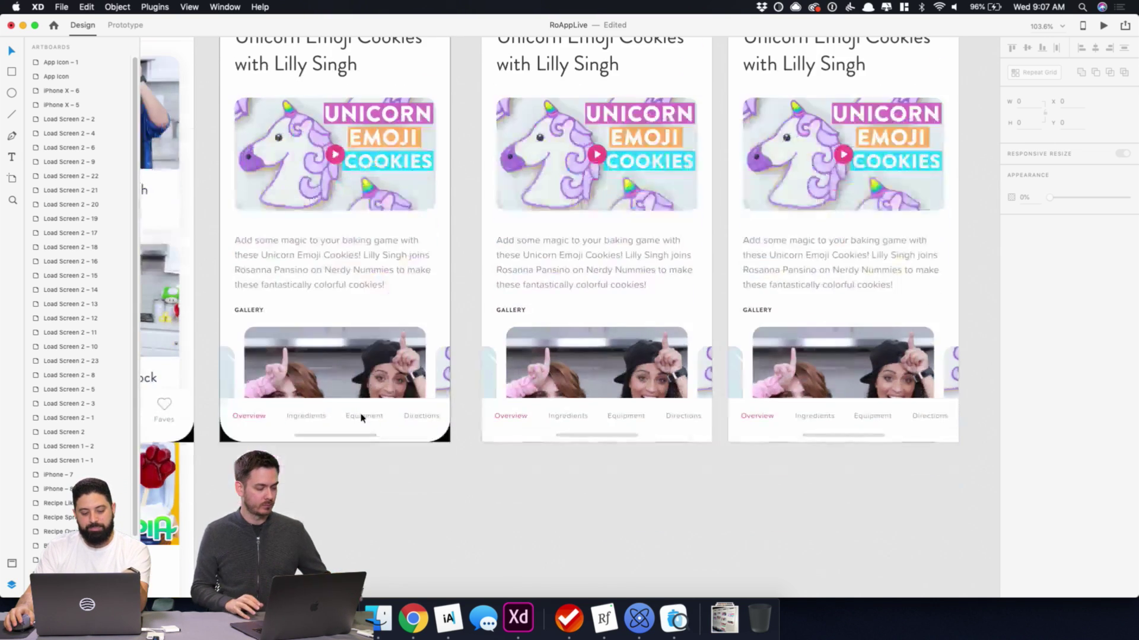
click(354, 357)
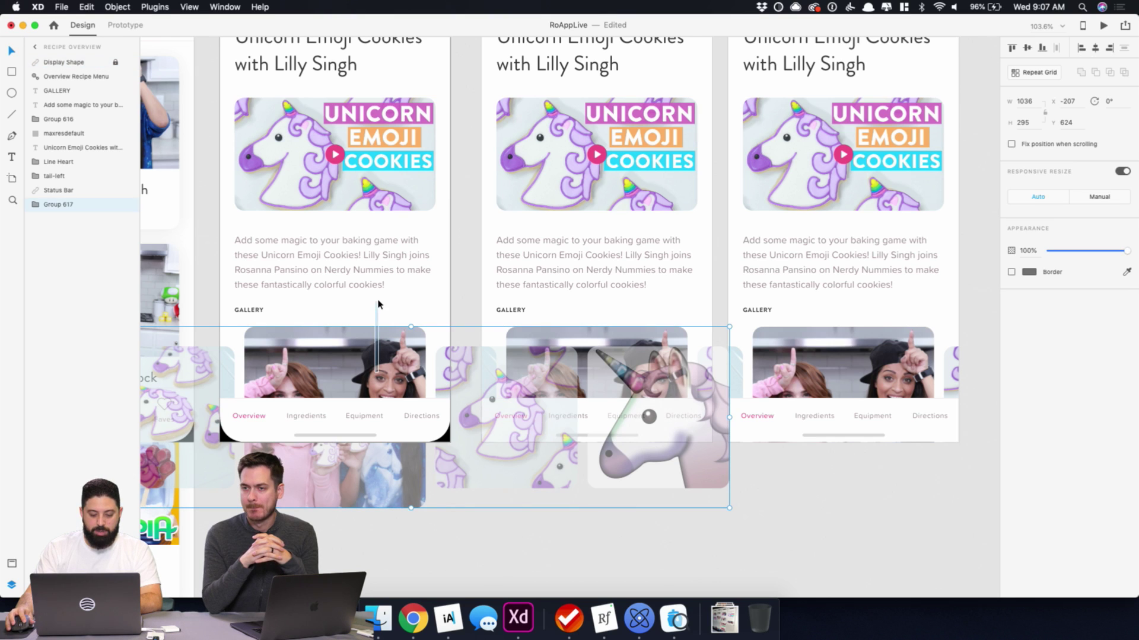
click(378, 305)
click(386, 279)
key(Escape)
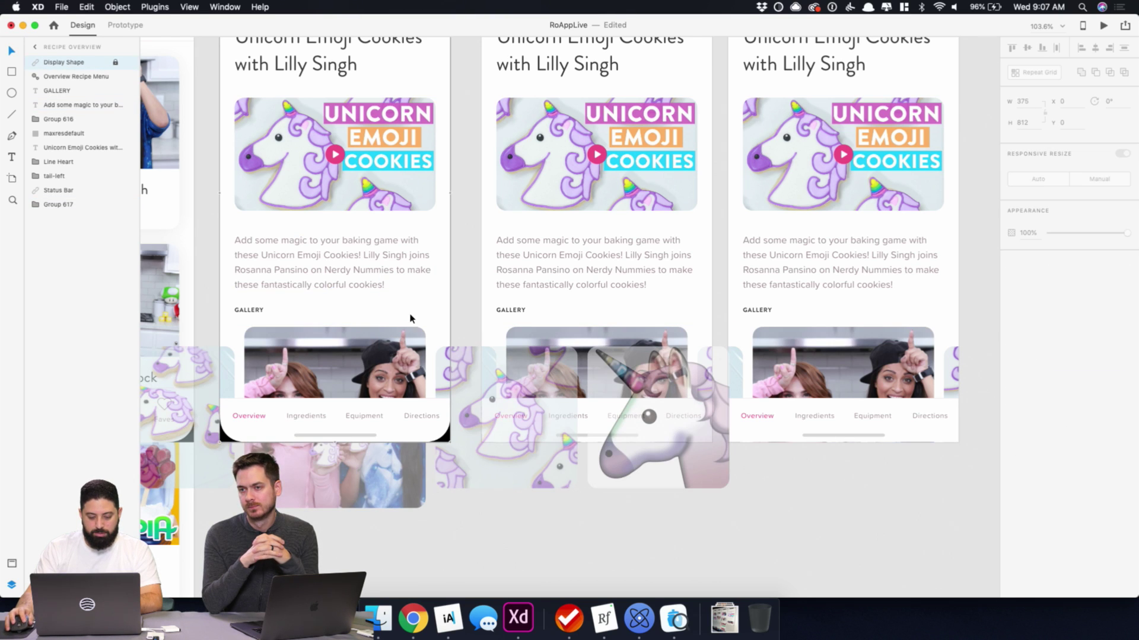
click(392, 359)
key(Escape)
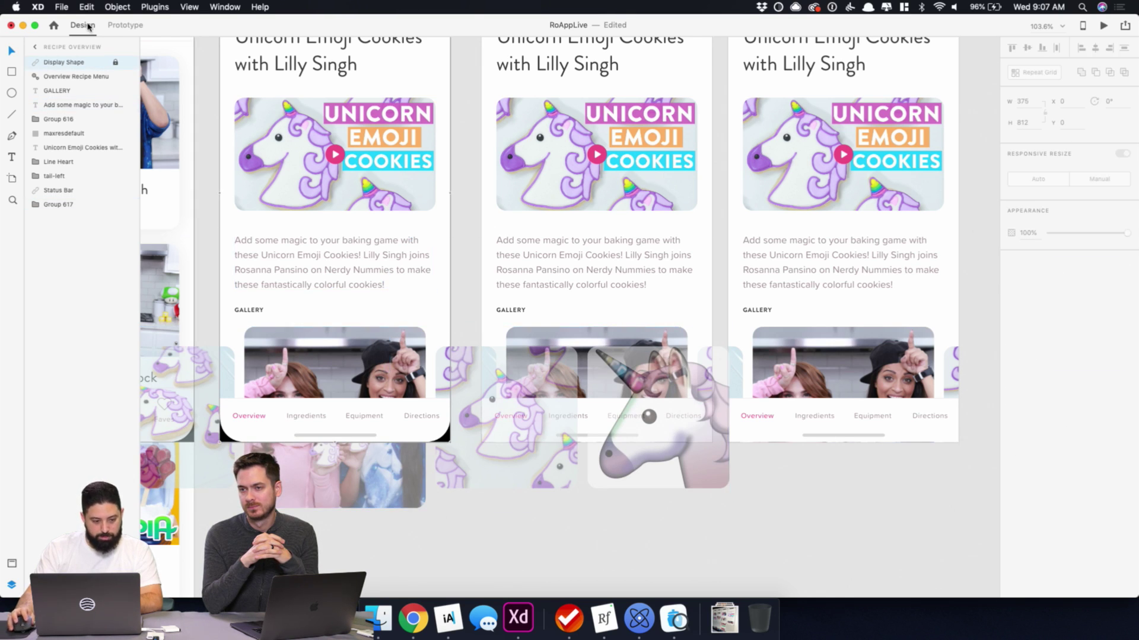
- Unlock and hide the Display Shape layer on the Recipe Overview artboard, and inspect the gallery image group
click(116, 62)
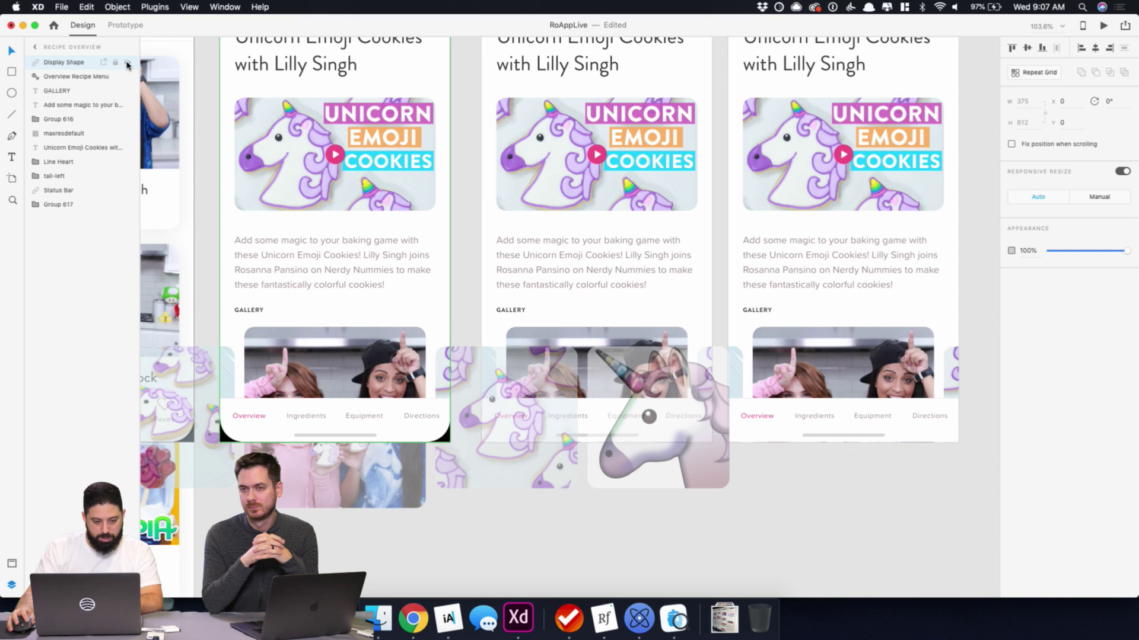
click(127, 62)
click(368, 254)
click(383, 352)
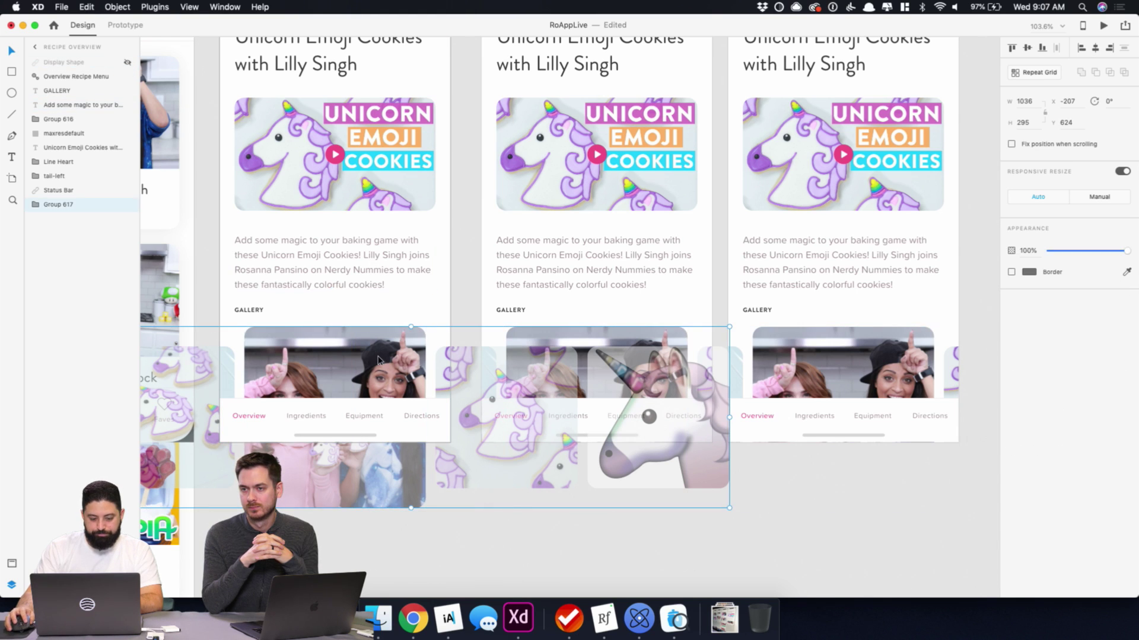
mouse_move(382, 352)
mouse_down()
mouse_move(382, 294)
mouse_move(392, 325)
mouse_up()
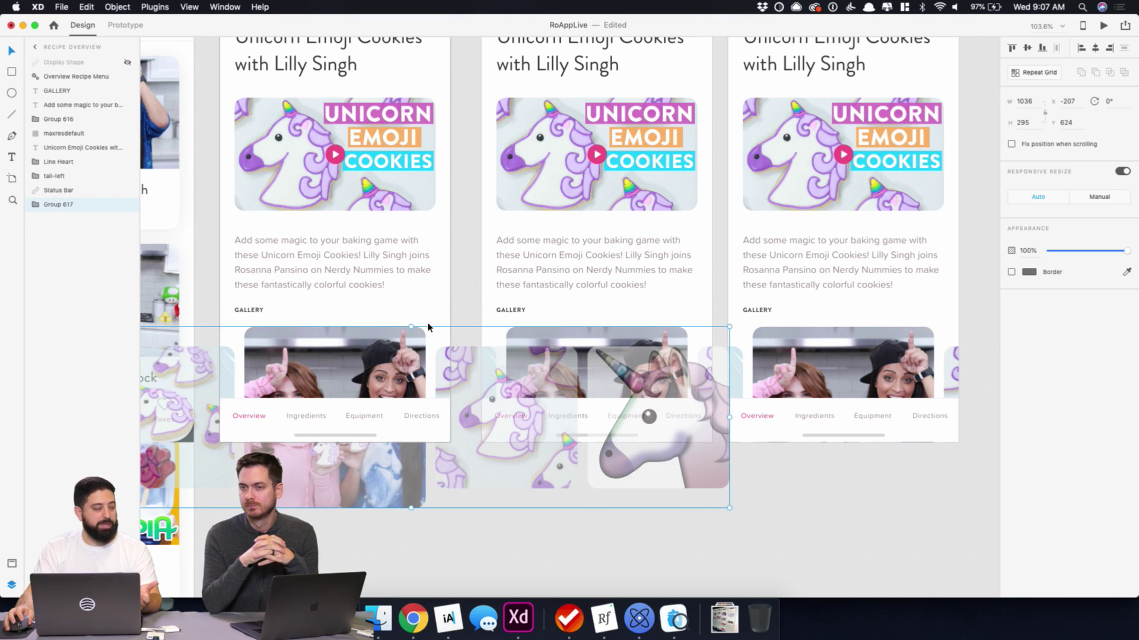
key(Delete)
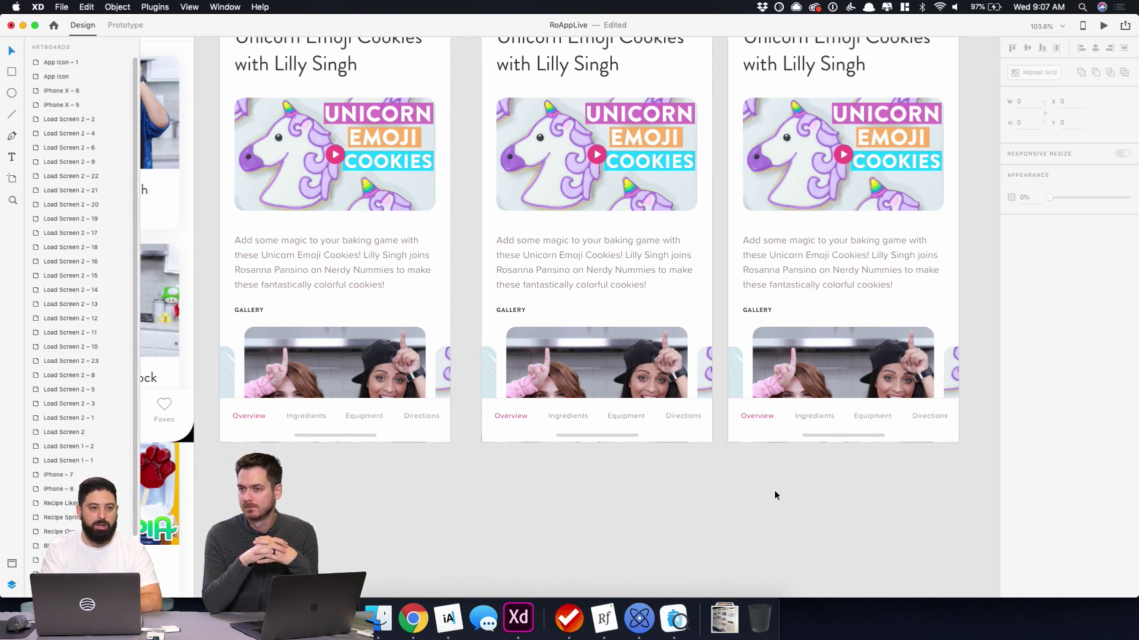
- Switch to the Pansino App list in Clear and place its window beside the Recipe Liked artboard
drag(354, 489, 494, 365)
scroll(494, 364, down, 3)
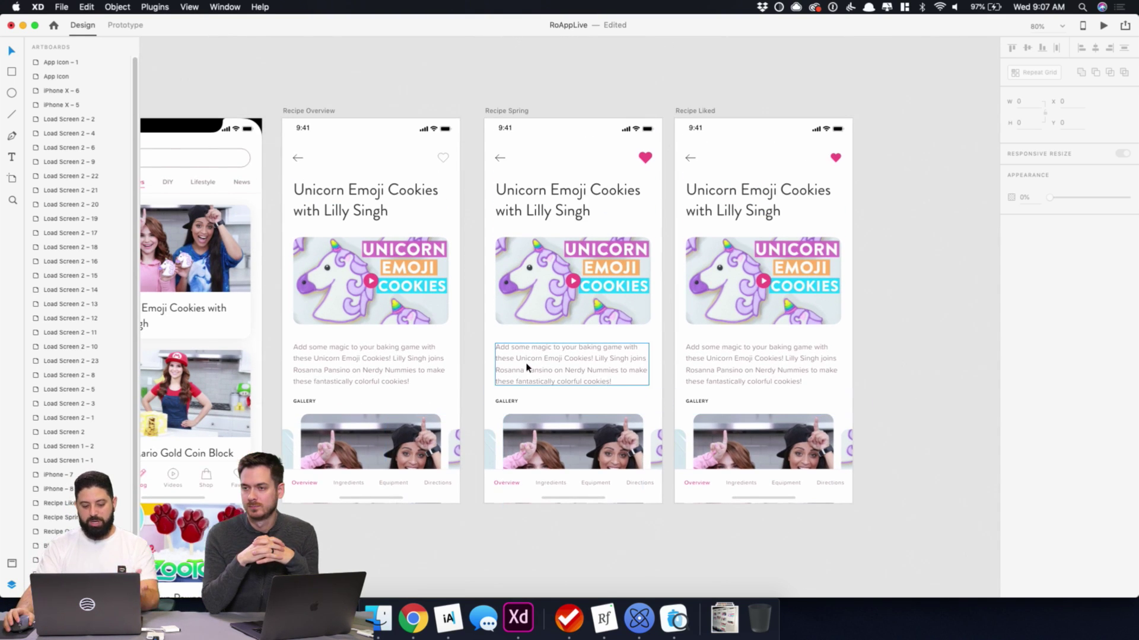
scroll(526, 368, up, 1)
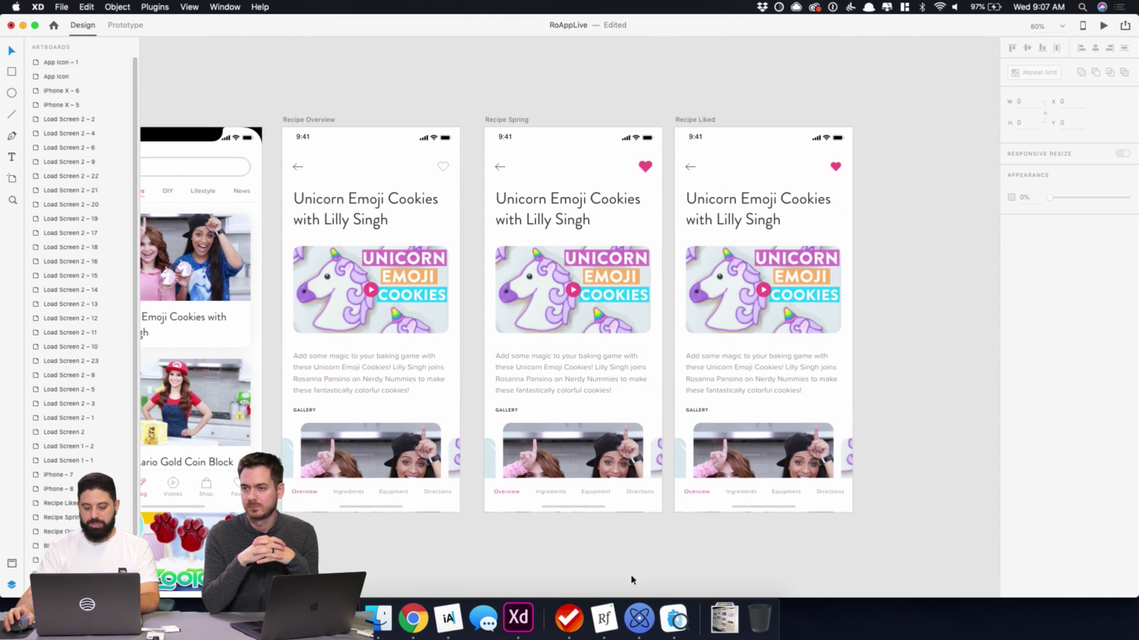
click(569, 619)
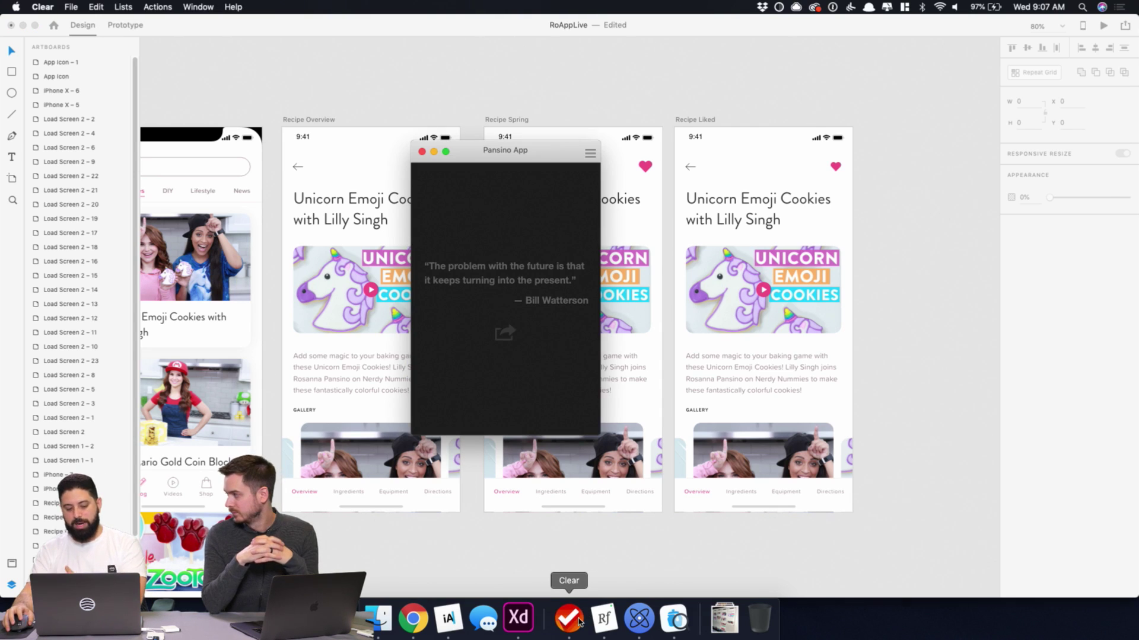
drag(478, 164, 923, 151)
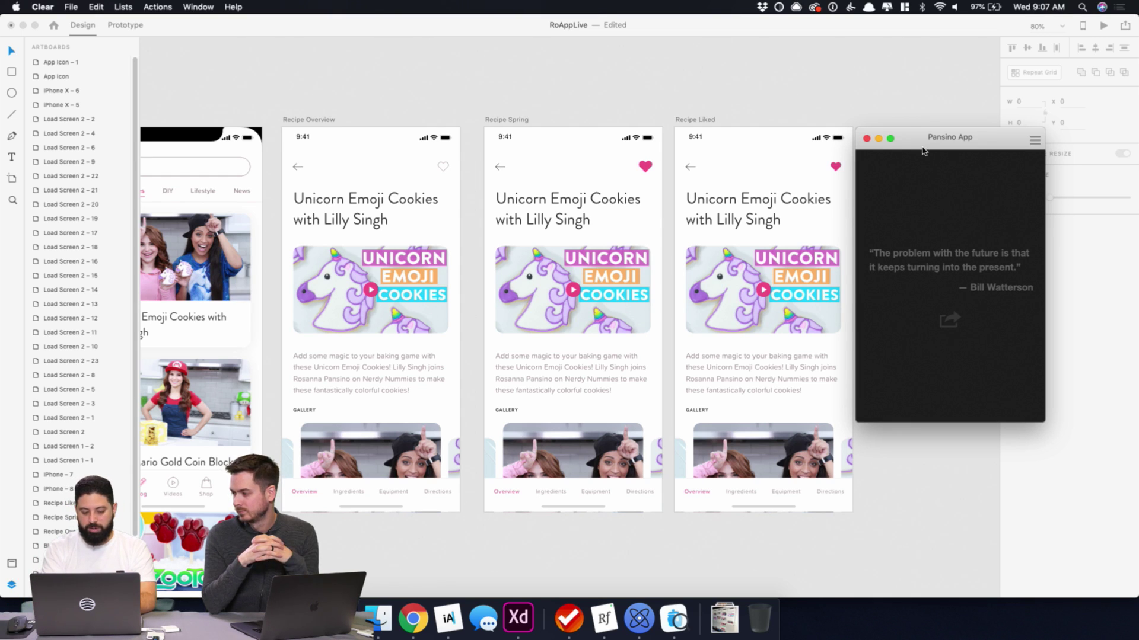
- Add the tasks "Ingredients", "Equipment" and "Directions" to the Pansino App list
click(923, 151)
text(Ingre)
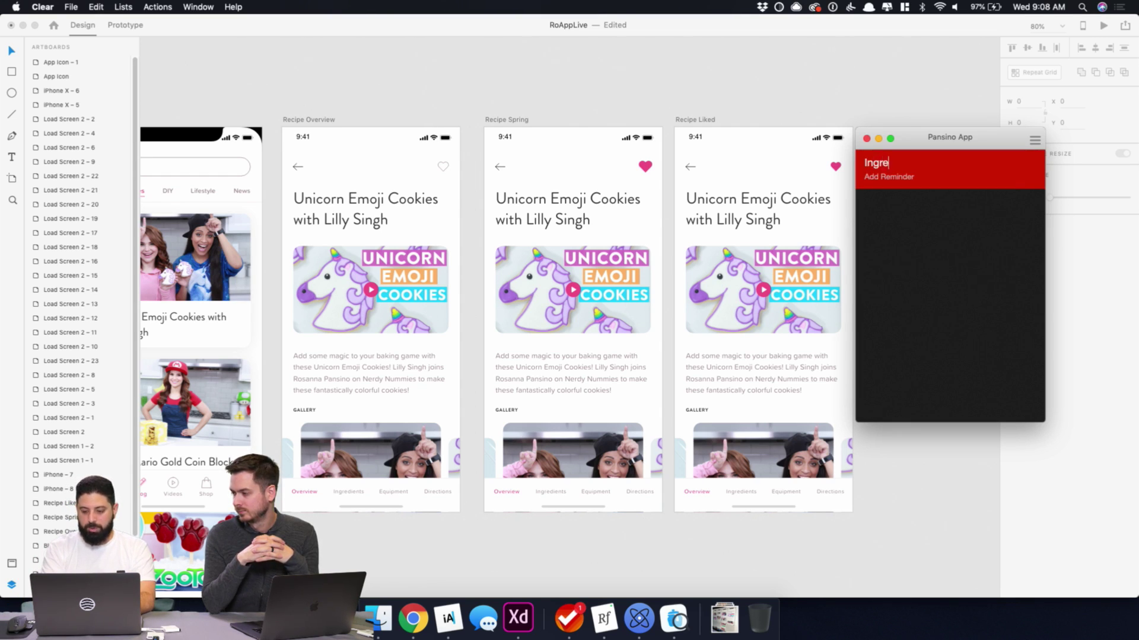
text(dients)
key(Return)
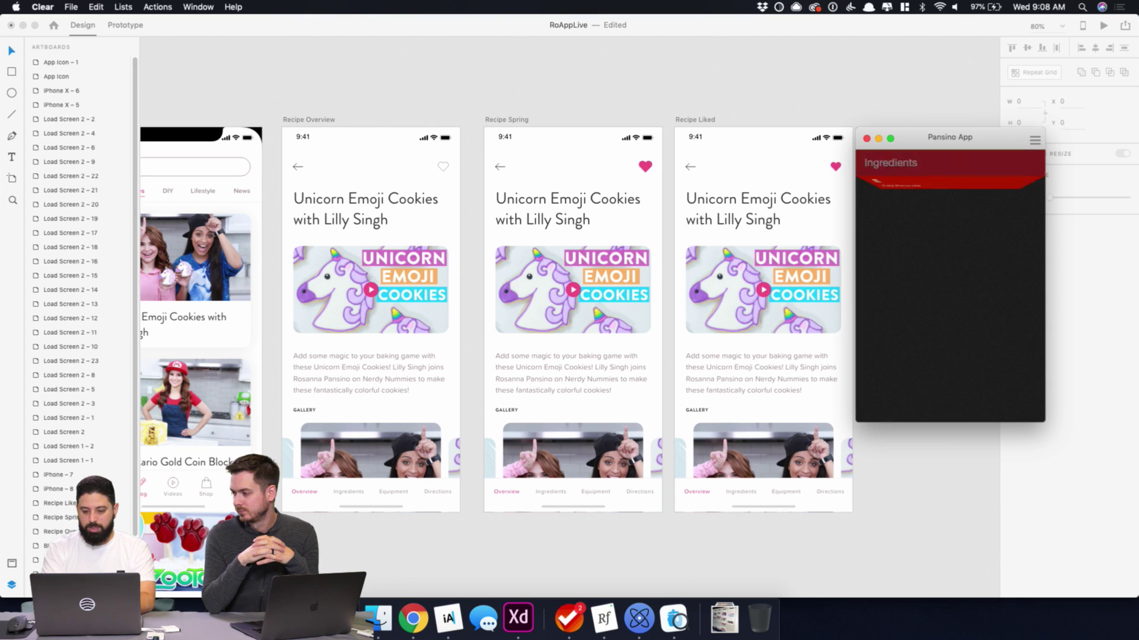
text(Equipment)
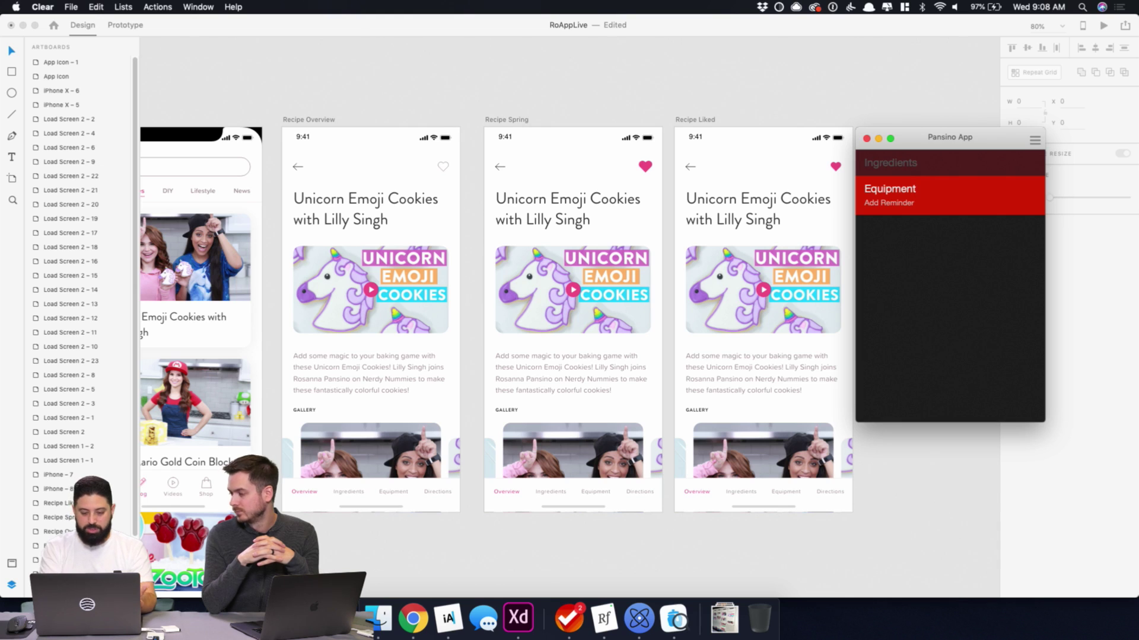
key(Return)
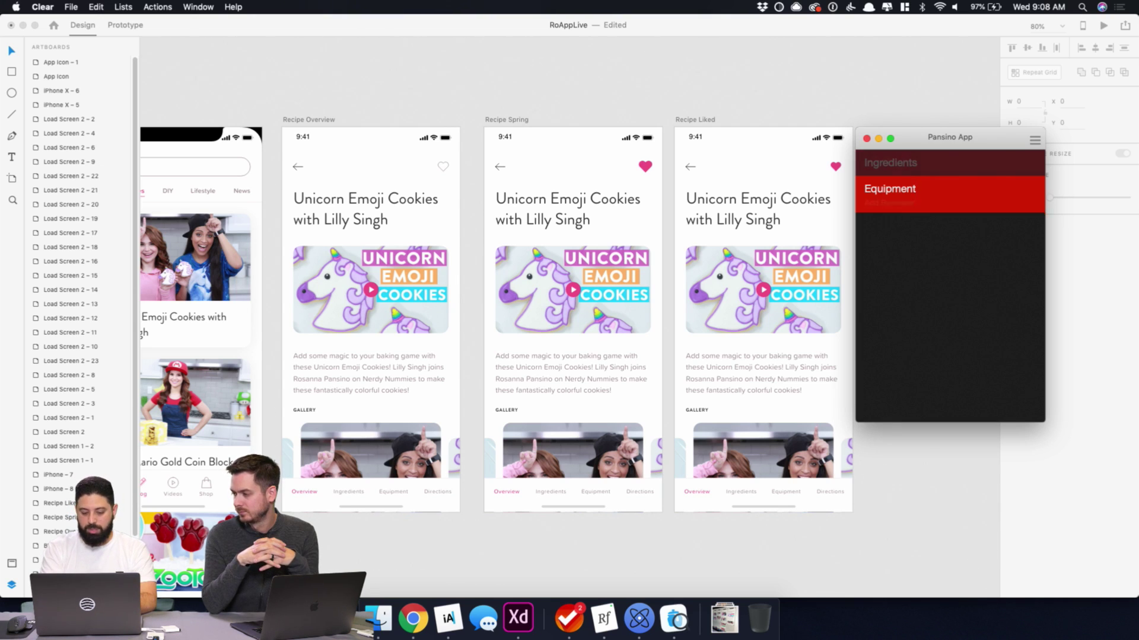
text(Directions)
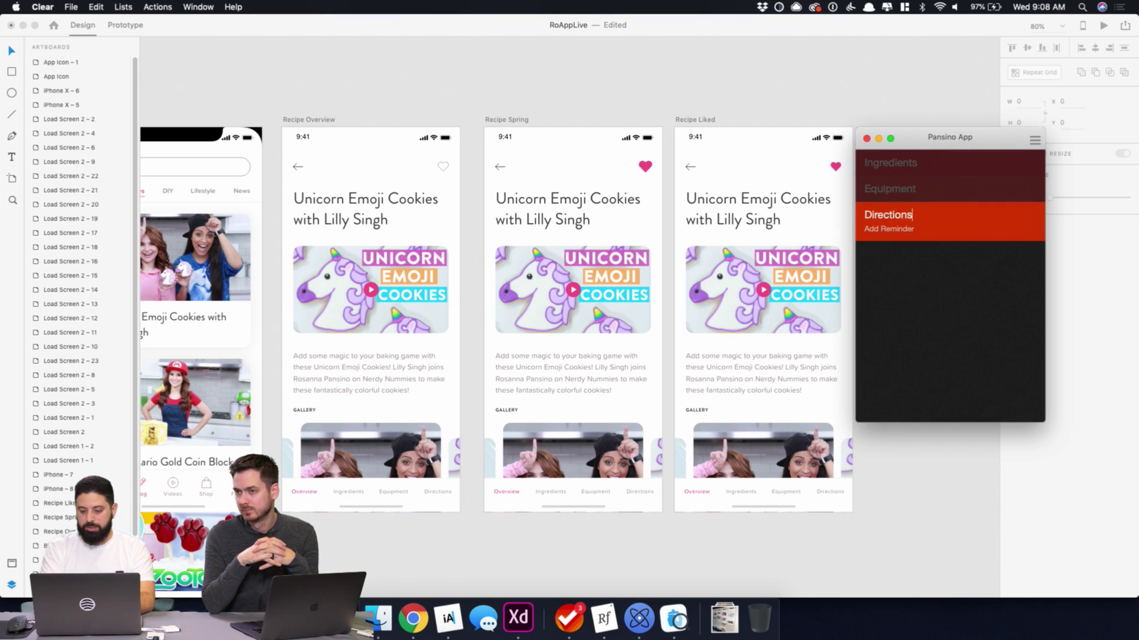
key(Return)
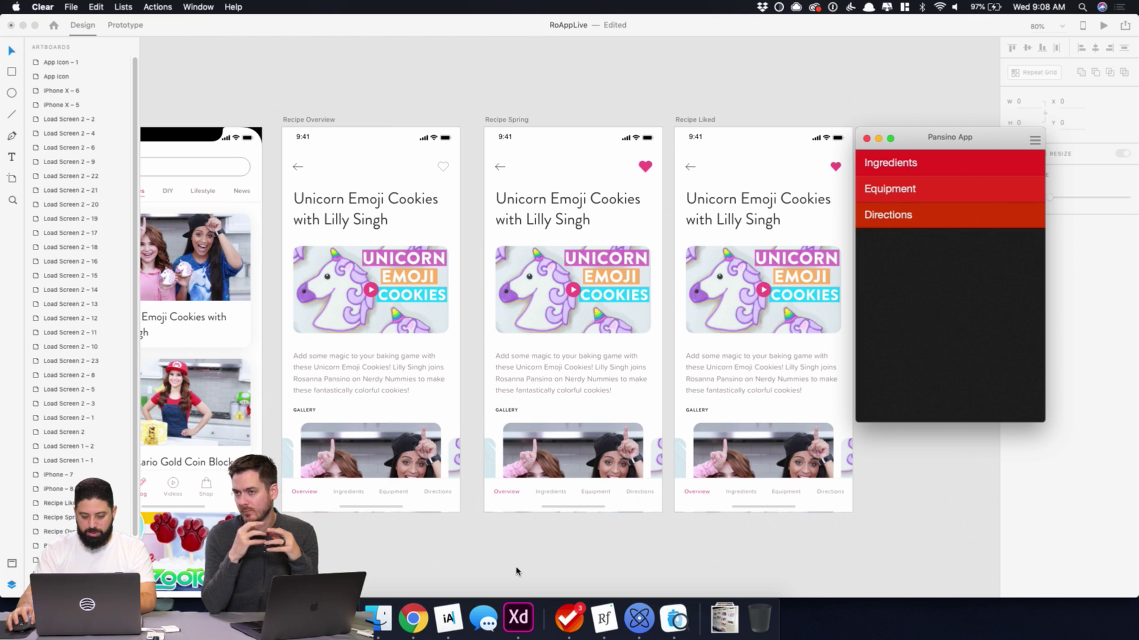
- Bring up the brief's screen list in iA Writer and add the task "Videos Page" to the Pansino App list in Clear
click(448, 618)
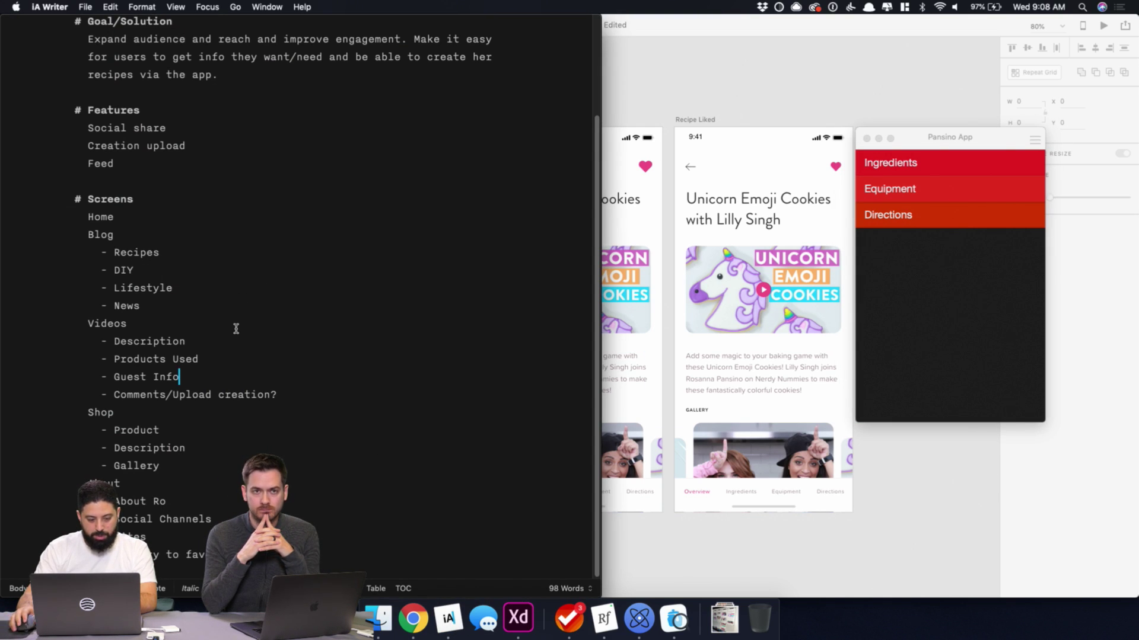
click(918, 305)
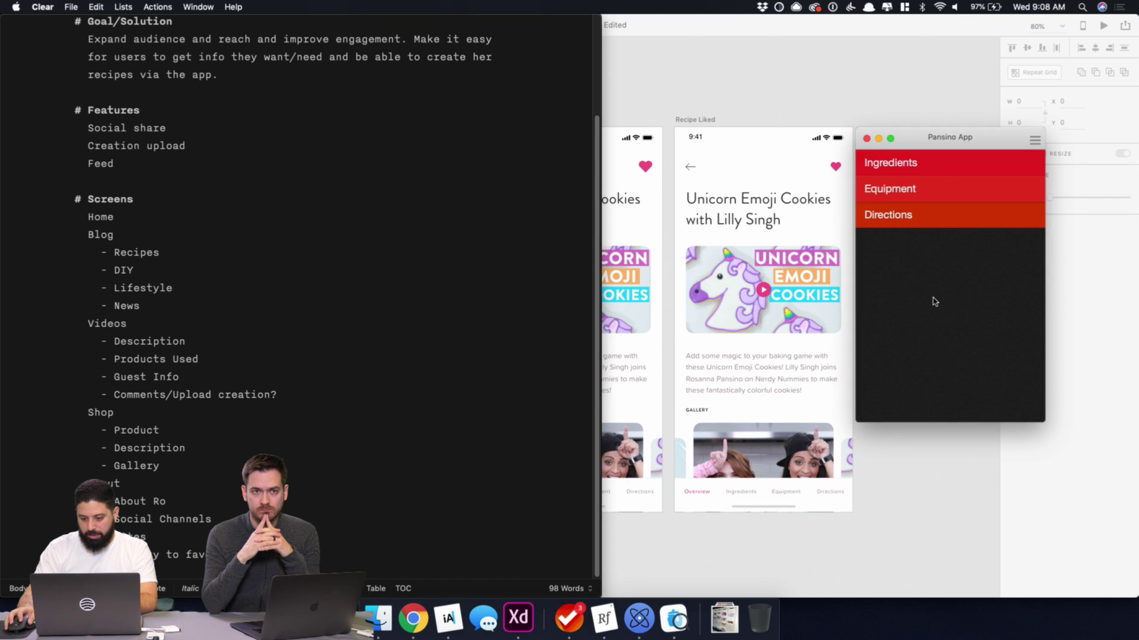
click(933, 300)
text(Videos Page)
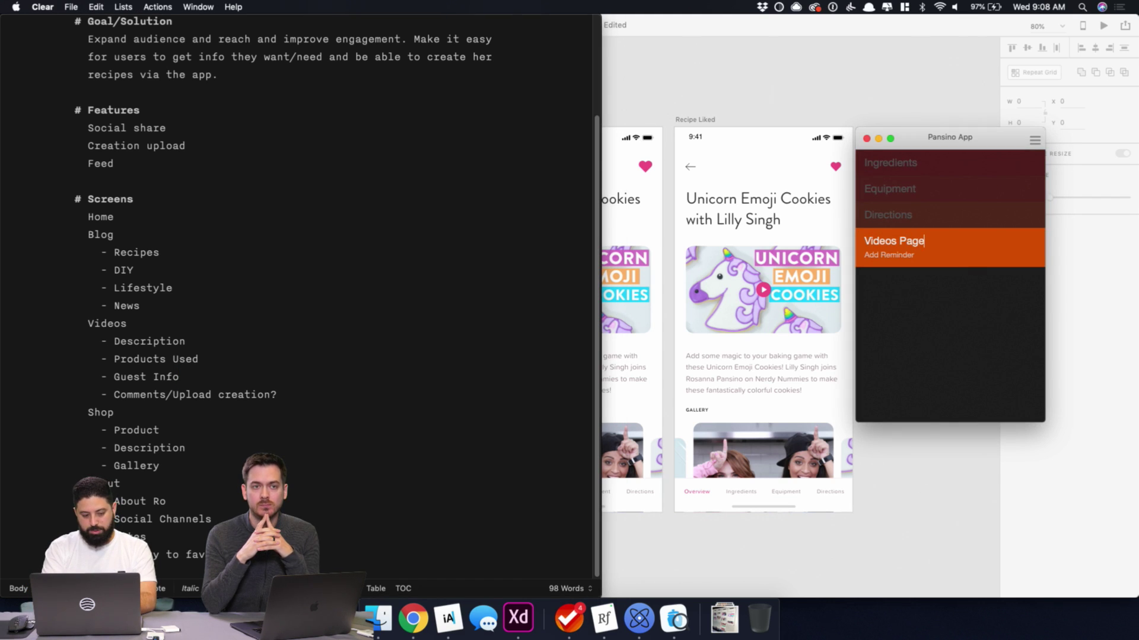
key(Return)
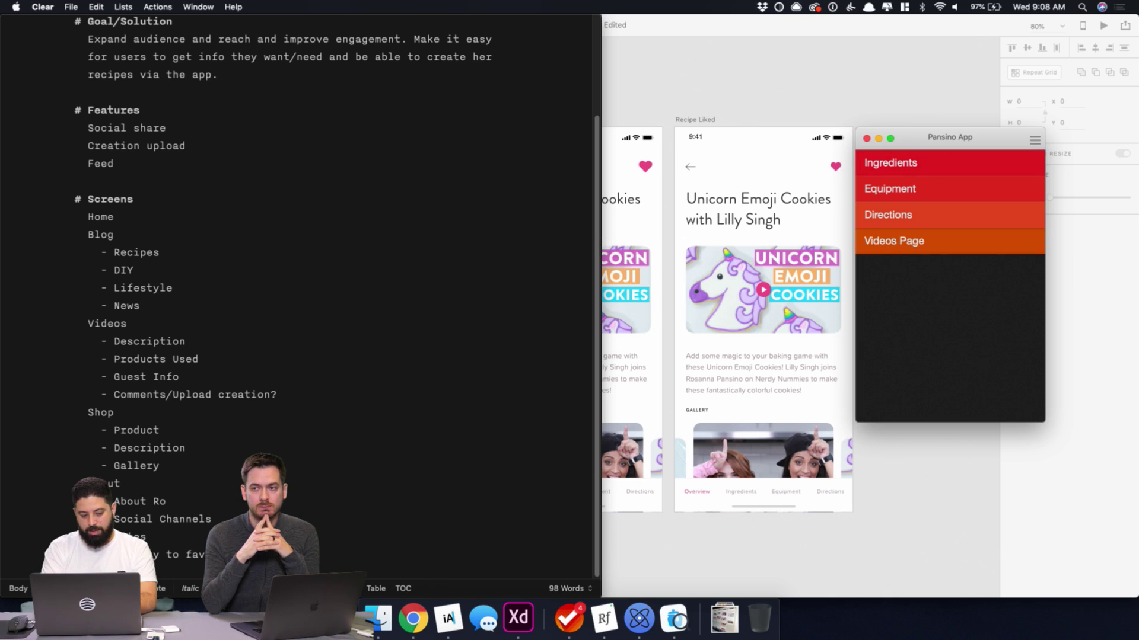
- Add the tasks "About", "Favorites" and "Shop" to the Pansino App list
key(super+n)
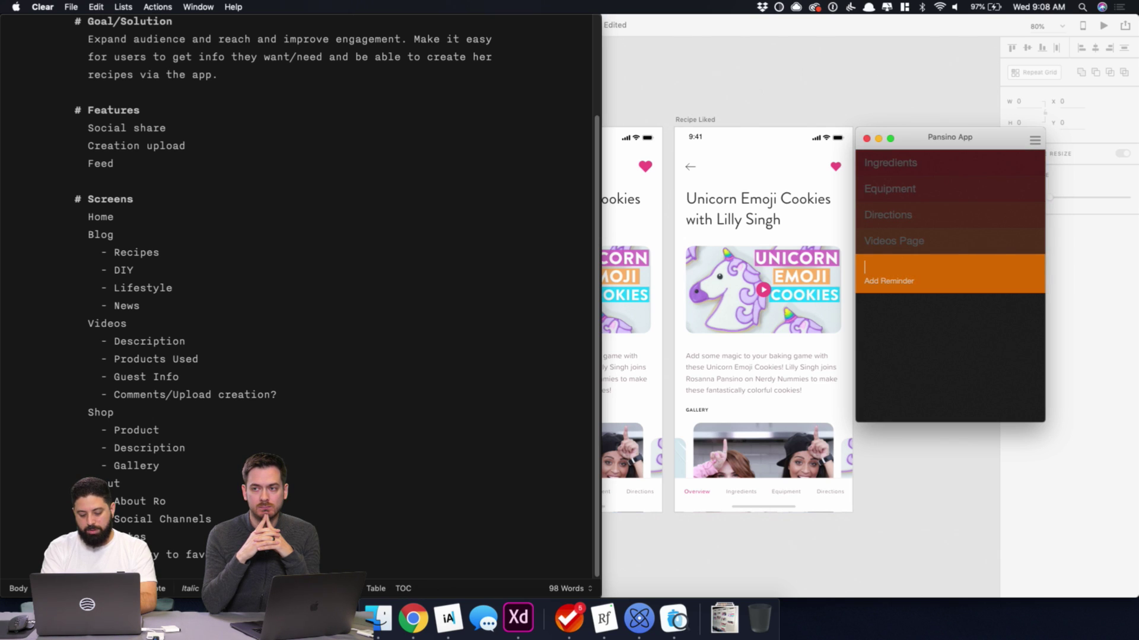
text(About)
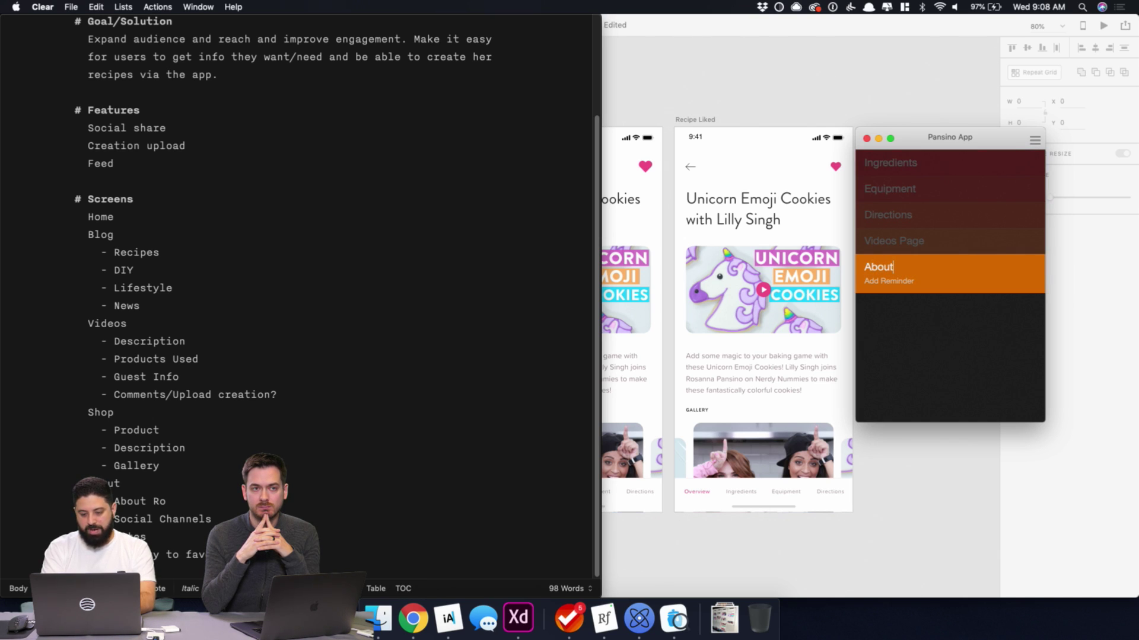
key(Return)
key(super+n)
text(F)
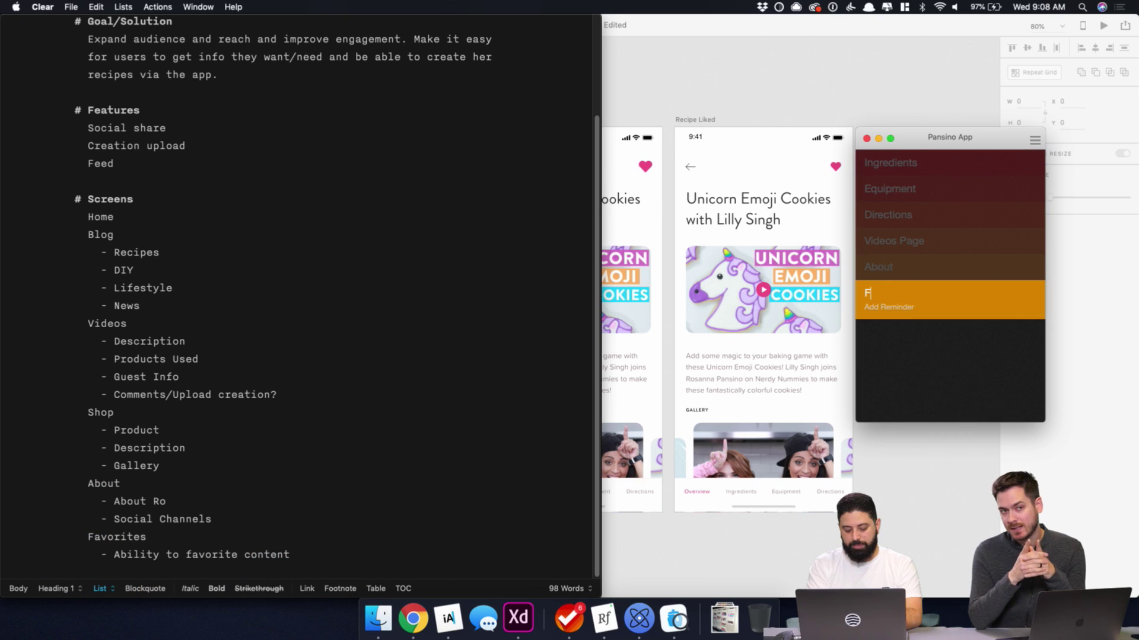
text(avorites)
key(Return)
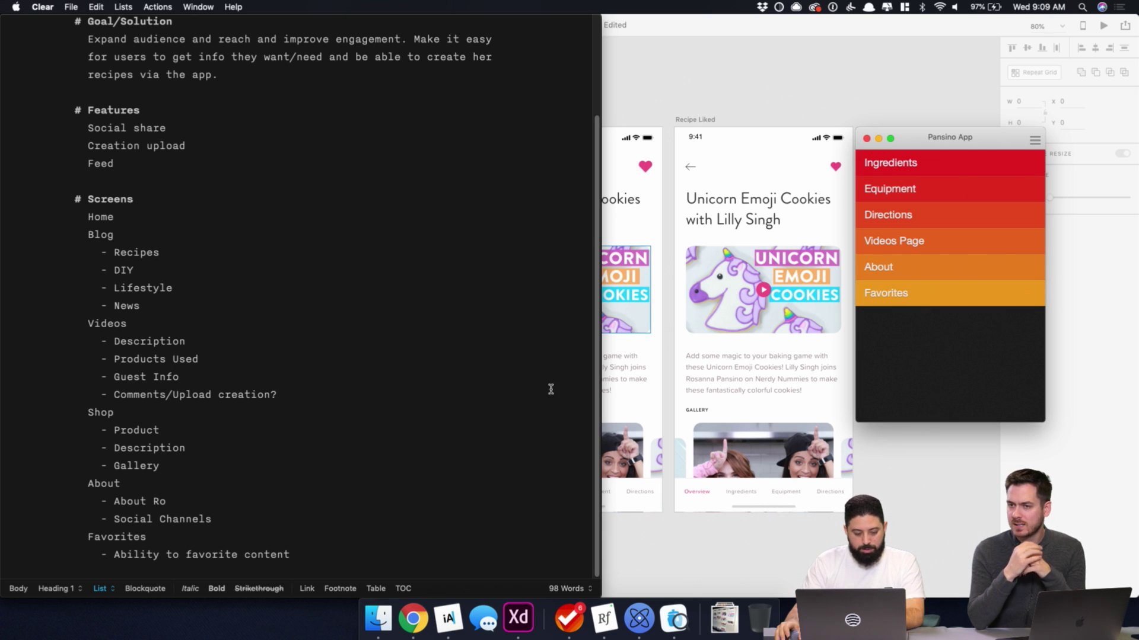
click(893, 373)
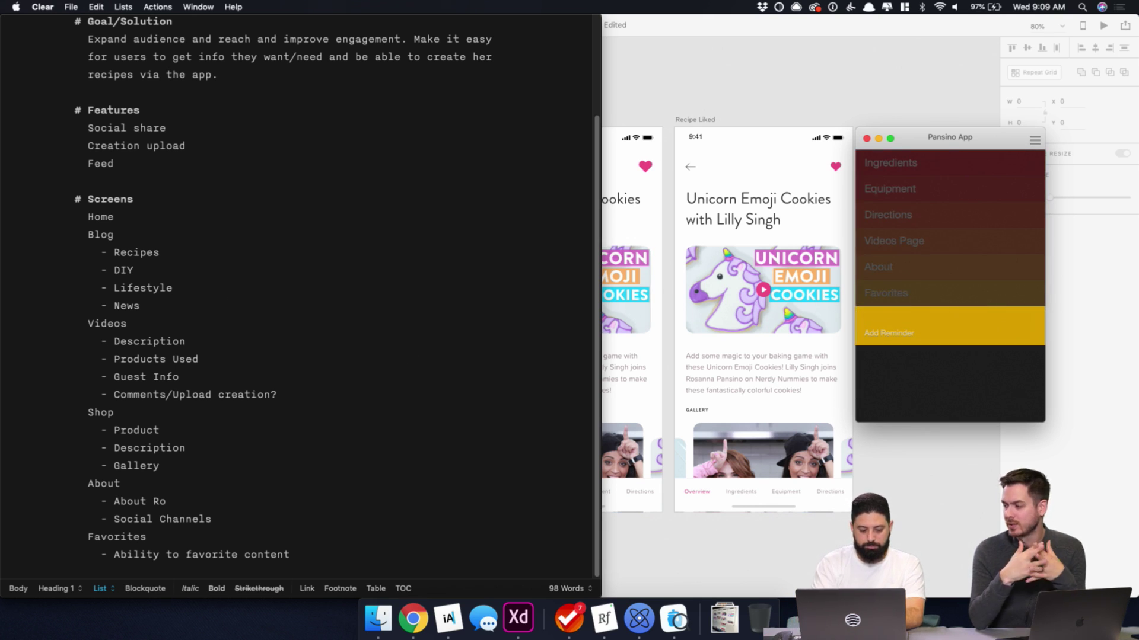
text(Shop)
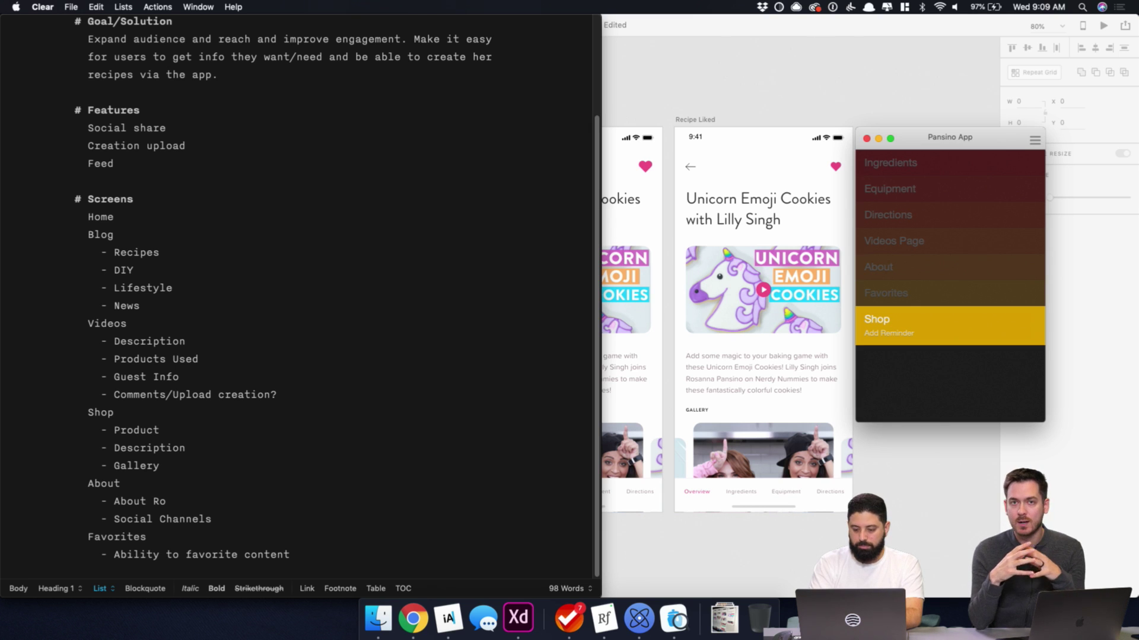
key(Return)
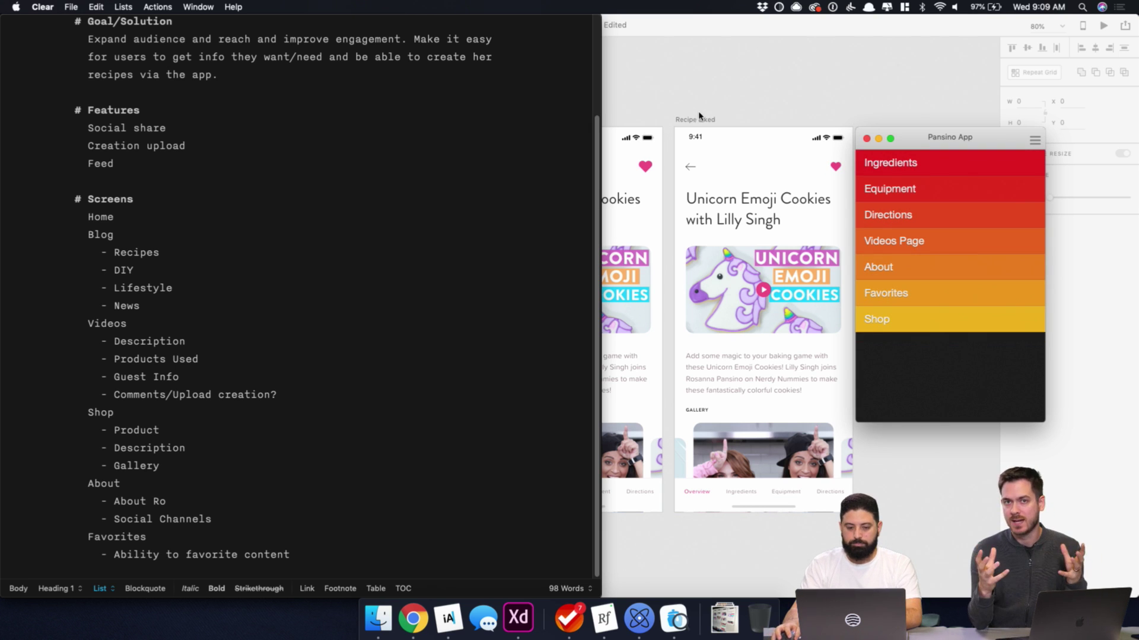
- Switch to the RoAppLive document in Adobe XD and bring the recipe artboards into view
click(700, 116)
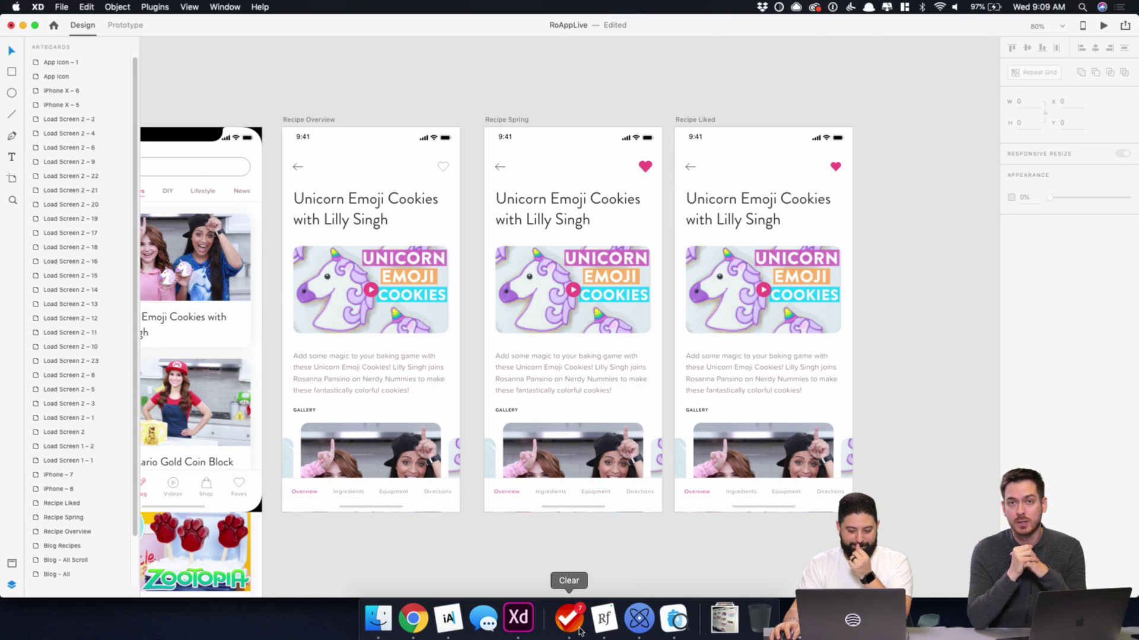
scroll(319, 146, down, 3)
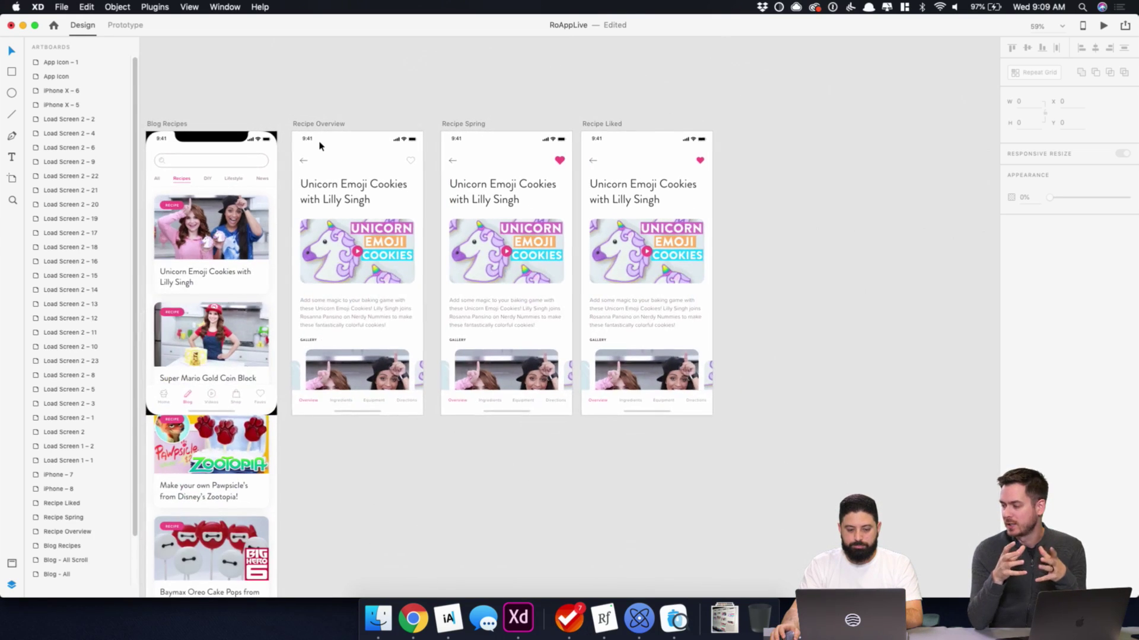
click(303, 126)
drag(303, 127, 750, 122)
key(Delete)
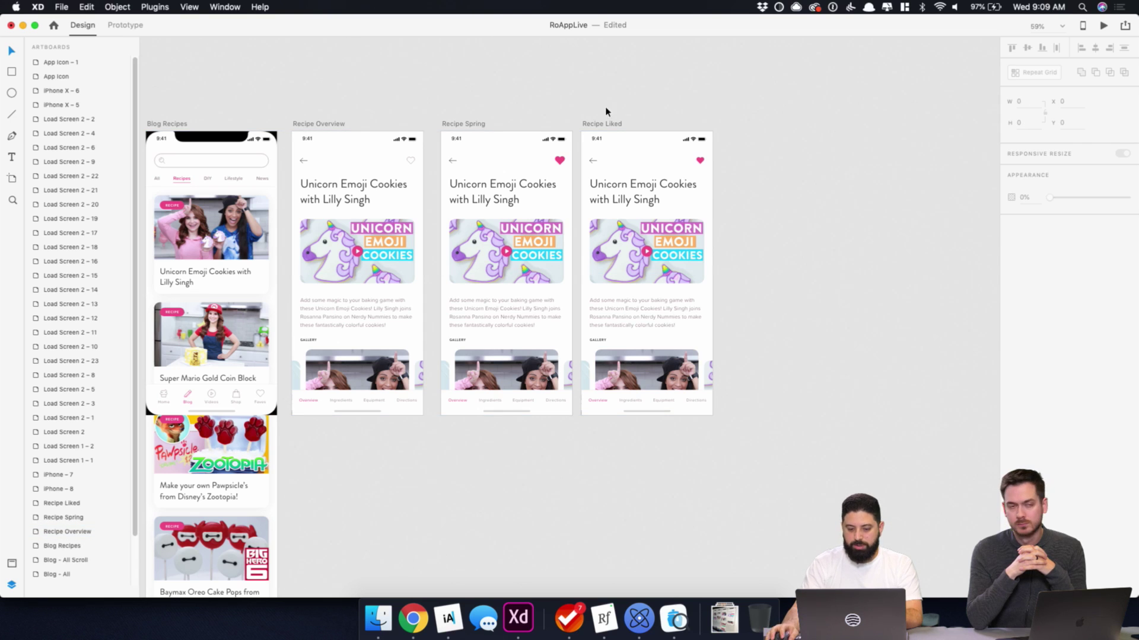
- Duplicate the Recipe Liked artboard and place the copy directly beside the original, to its right
drag(605, 123, 737, 127)
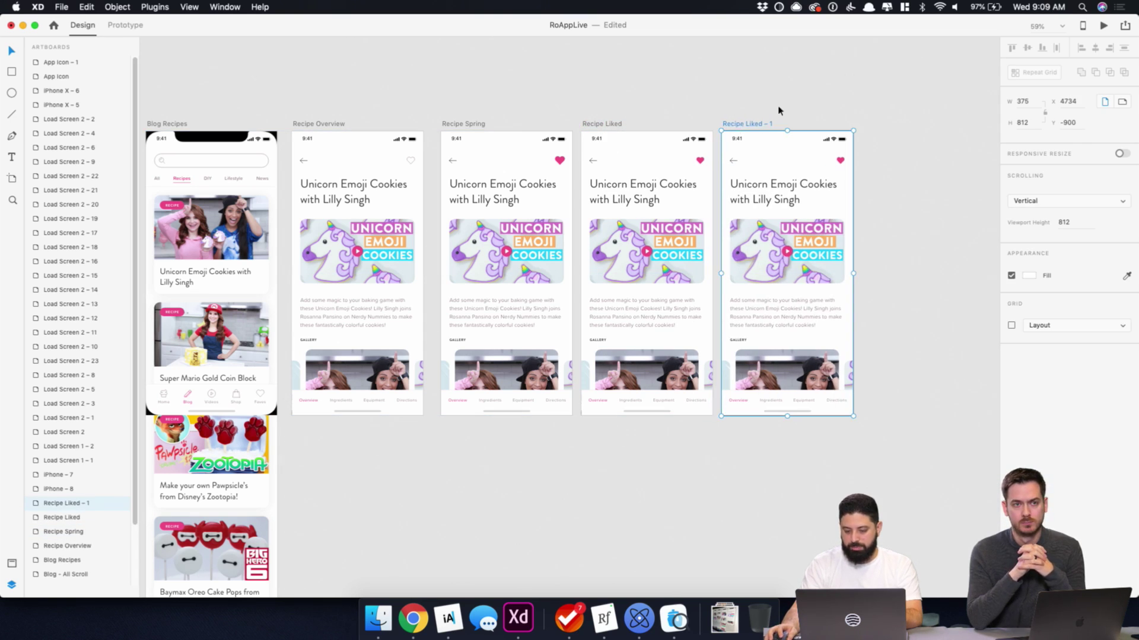
click(864, 83)
drag(893, 202, 719, 160)
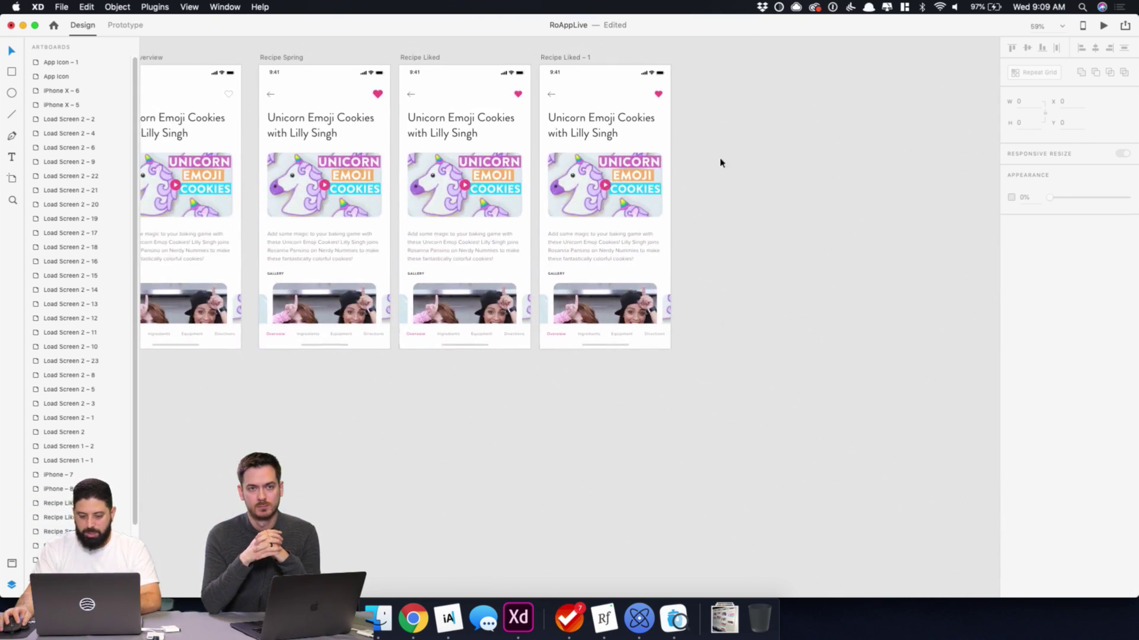
- Recolor the recipe menu labels on the duplicated artboard, making Ingredients pink and Overview grey
scroll(582, 325, up, 6)
double_click(589, 349)
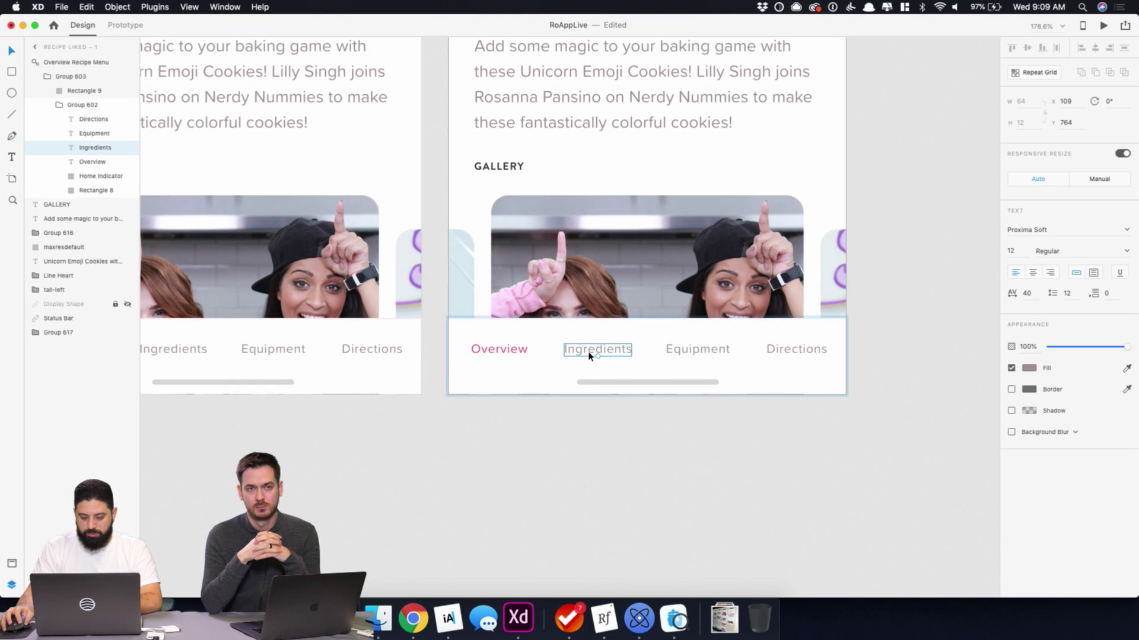
click(1029, 369)
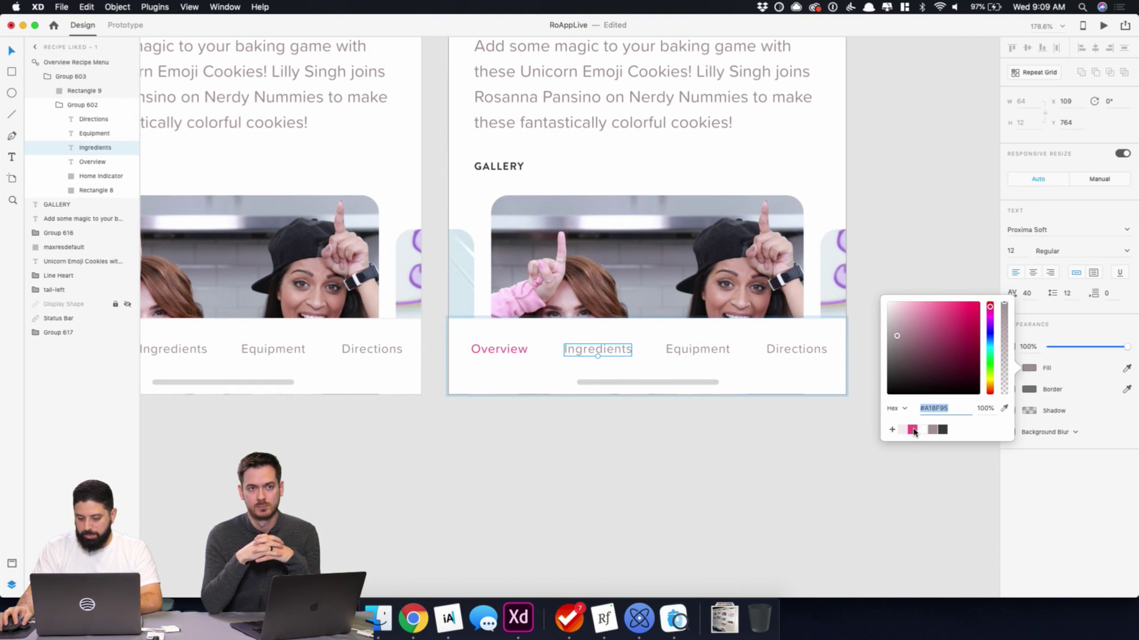
click(912, 429)
click(522, 350)
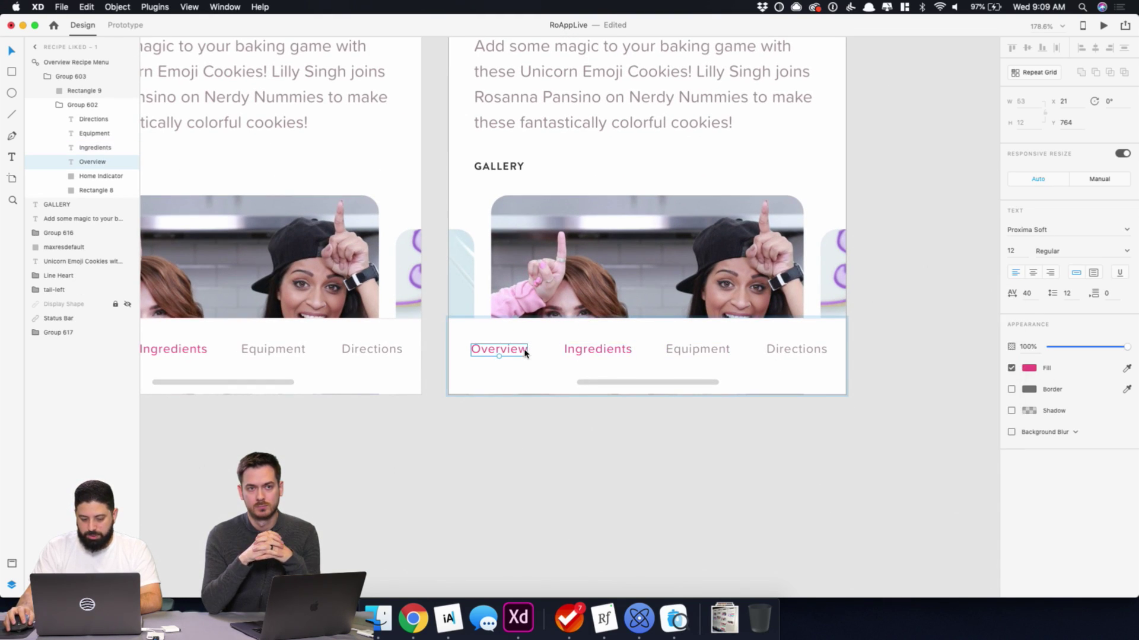
click(1028, 368)
click(935, 429)
click(739, 453)
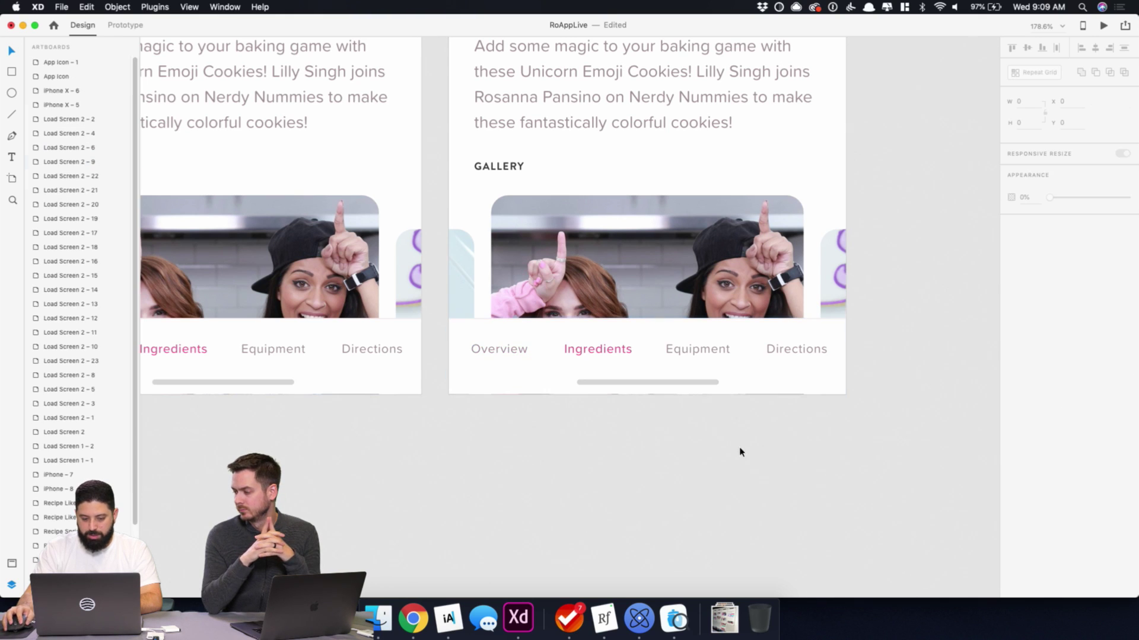
- Delete the gallery image group and the video thumbnail with its play button from the duplicated artboard
scroll(681, 168, up, 1)
click(673, 272)
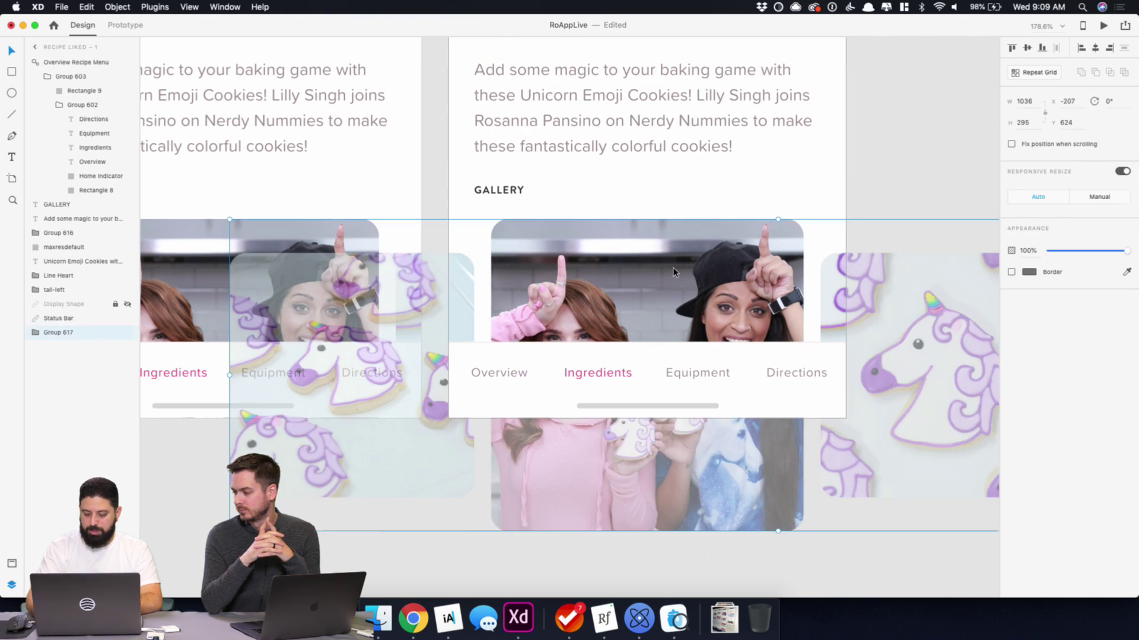
key(Delete)
scroll(549, 229, up, 5)
scroll(619, 233, up, 4)
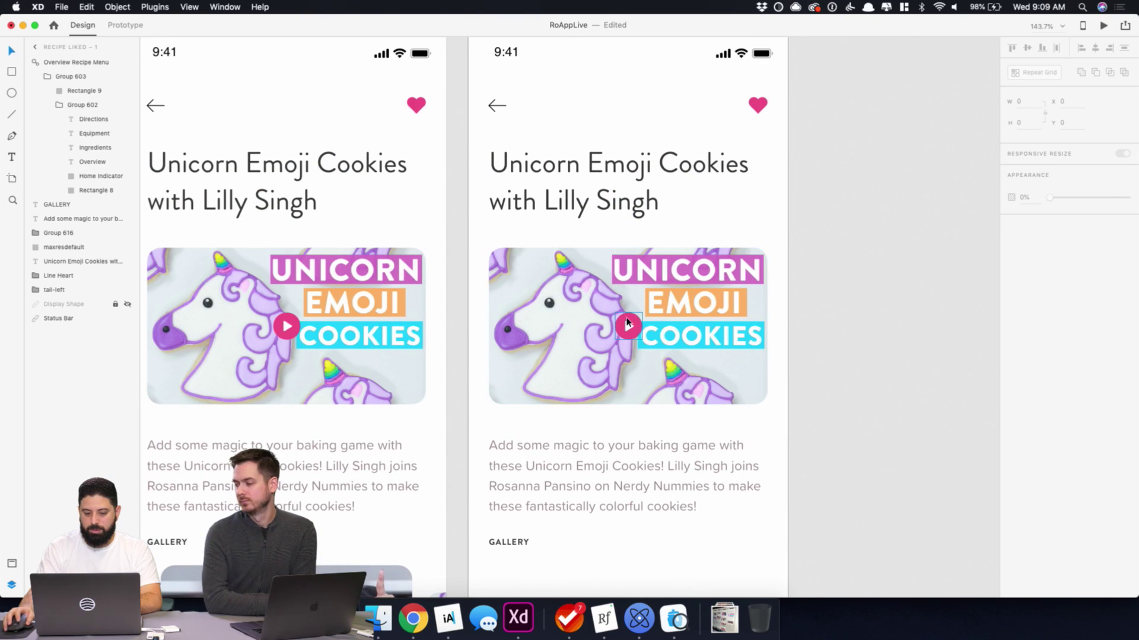
click(624, 315)
key(Delete)
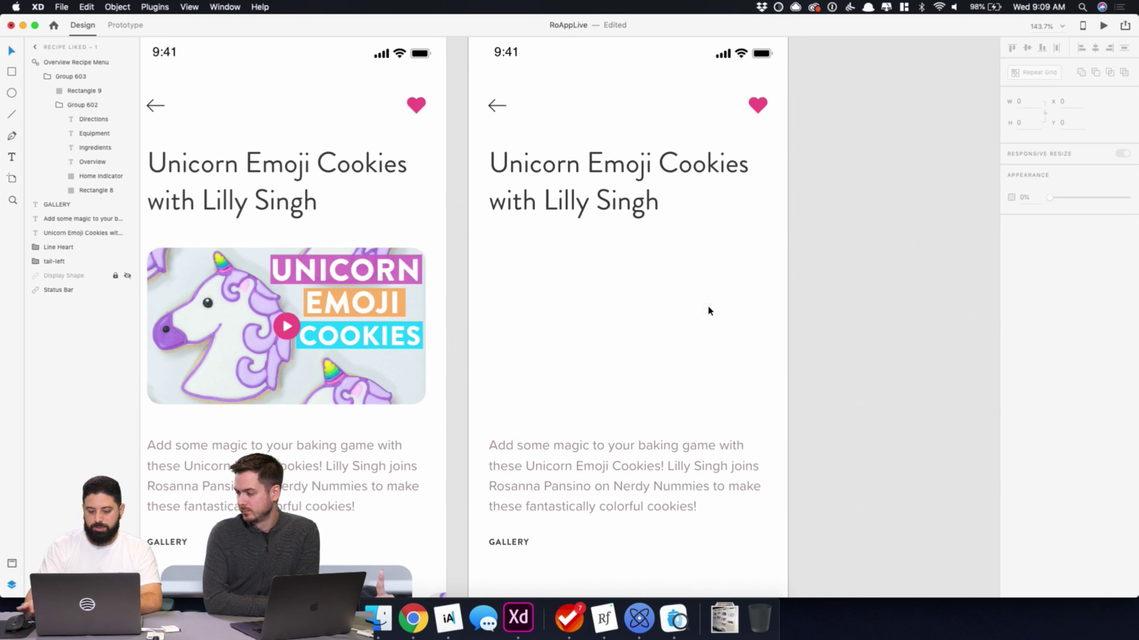
scroll(710, 305, down, 5)
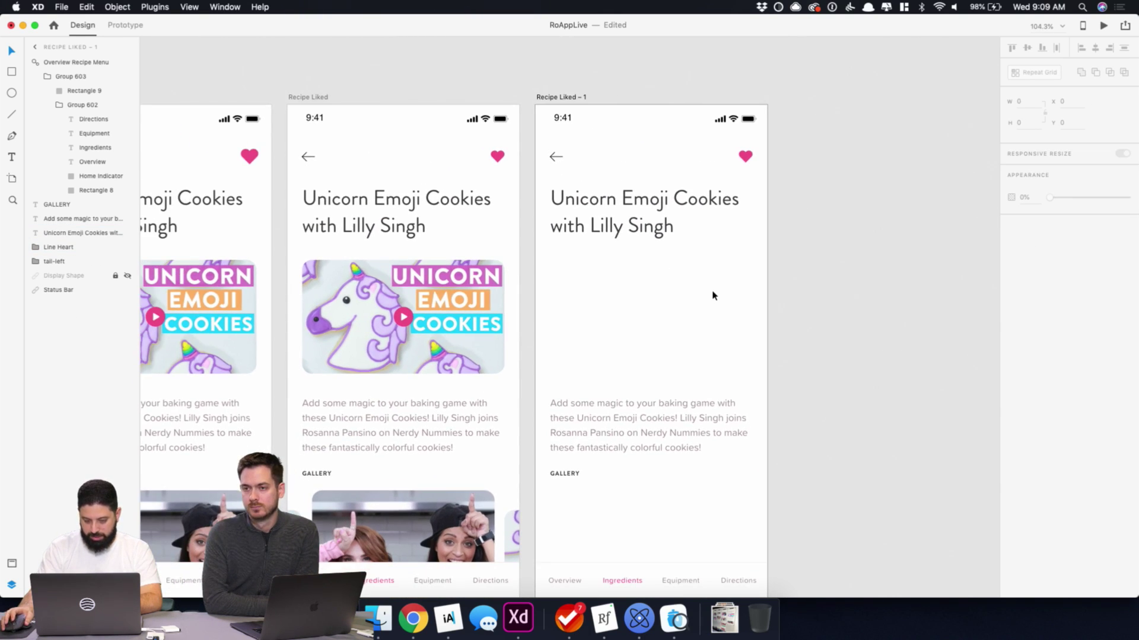
- Switch to the Rosanna Pansino website in Chrome and search it for "unicorn"
click(417, 630)
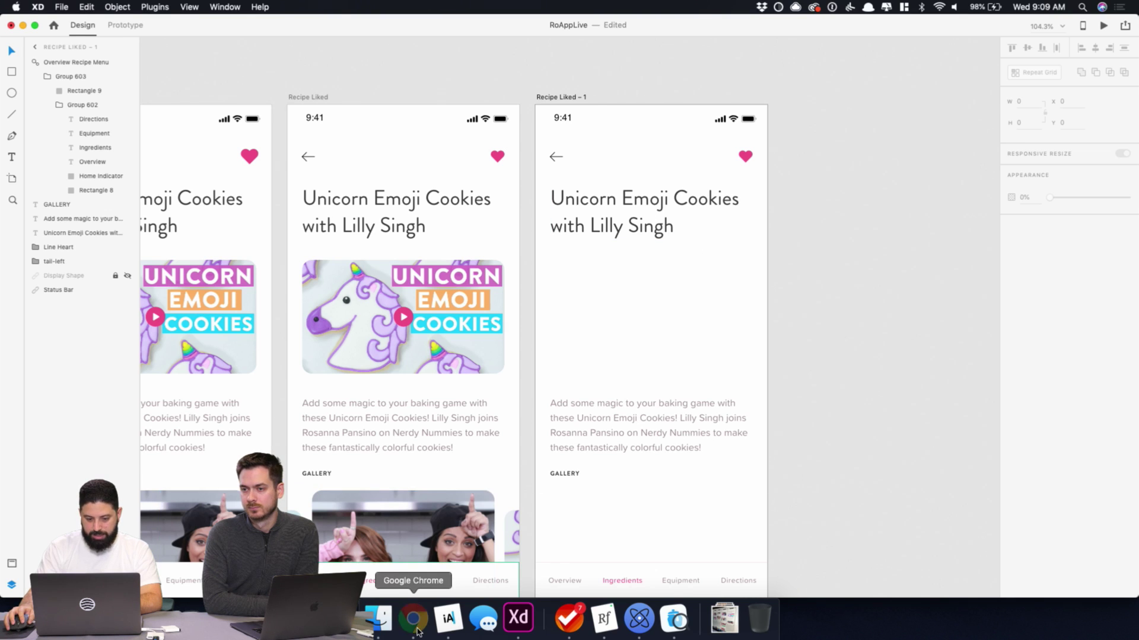
click(822, 145)
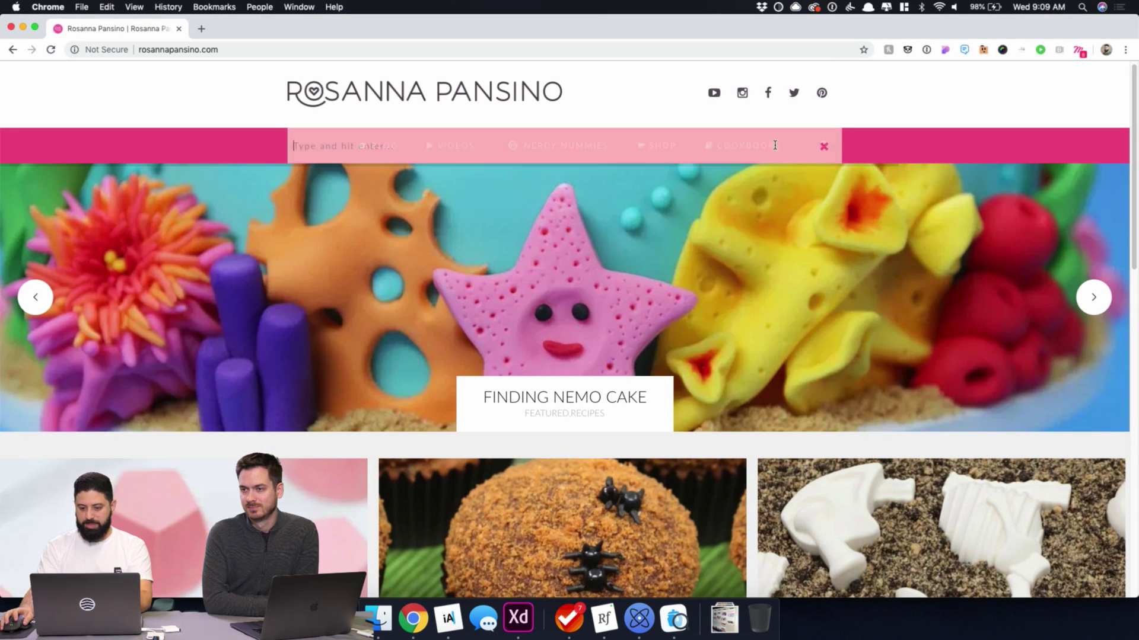
text(unicorn)
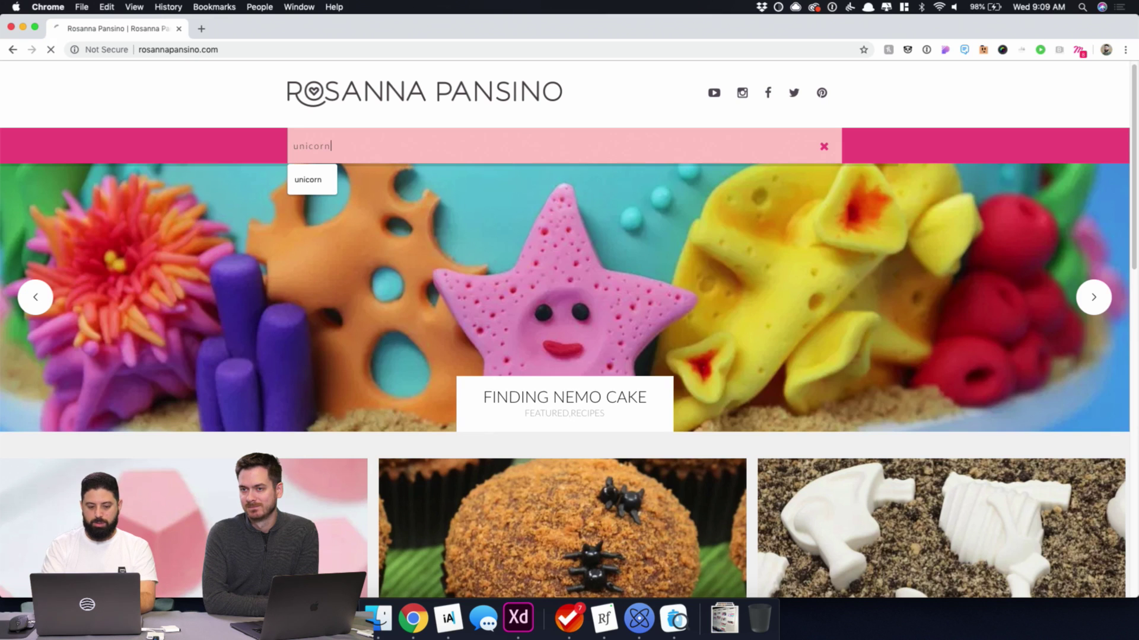
click(321, 188)
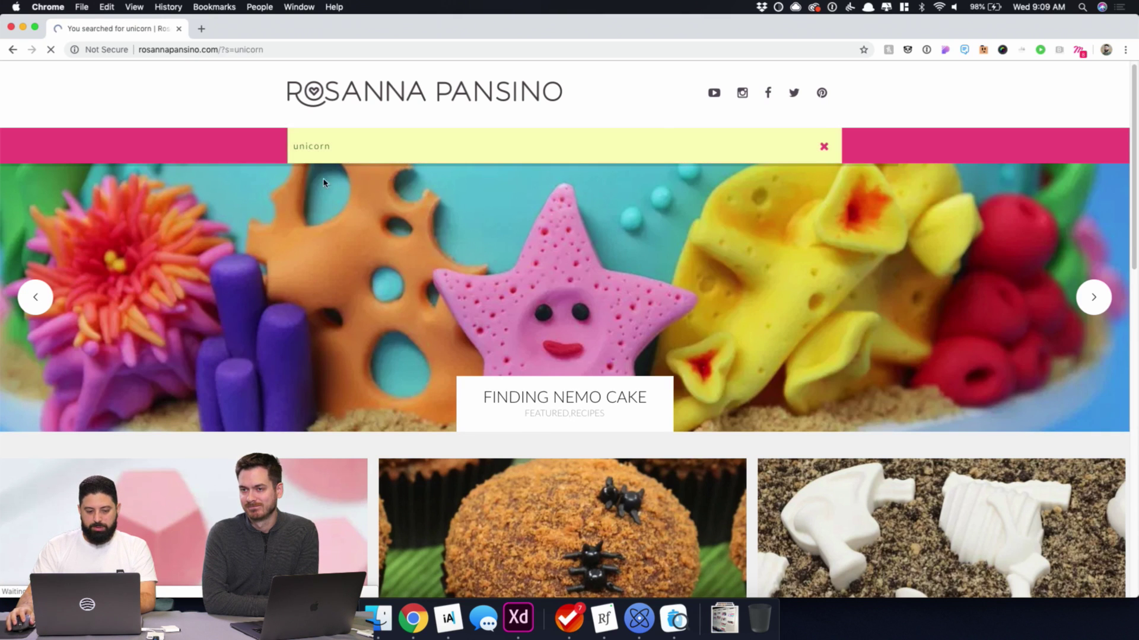
- Look through the search results and open the Unicorn Emoji Cookies recipe
scroll(353, 214, down, 15)
scroll(351, 213, up, 15)
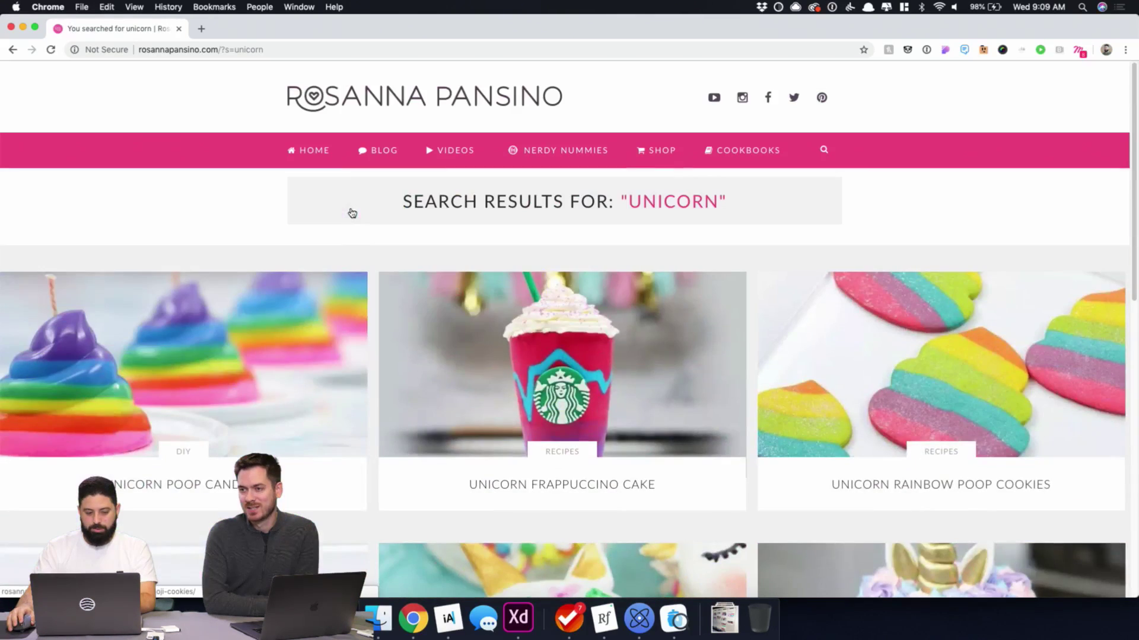
scroll(352, 213, down, 1)
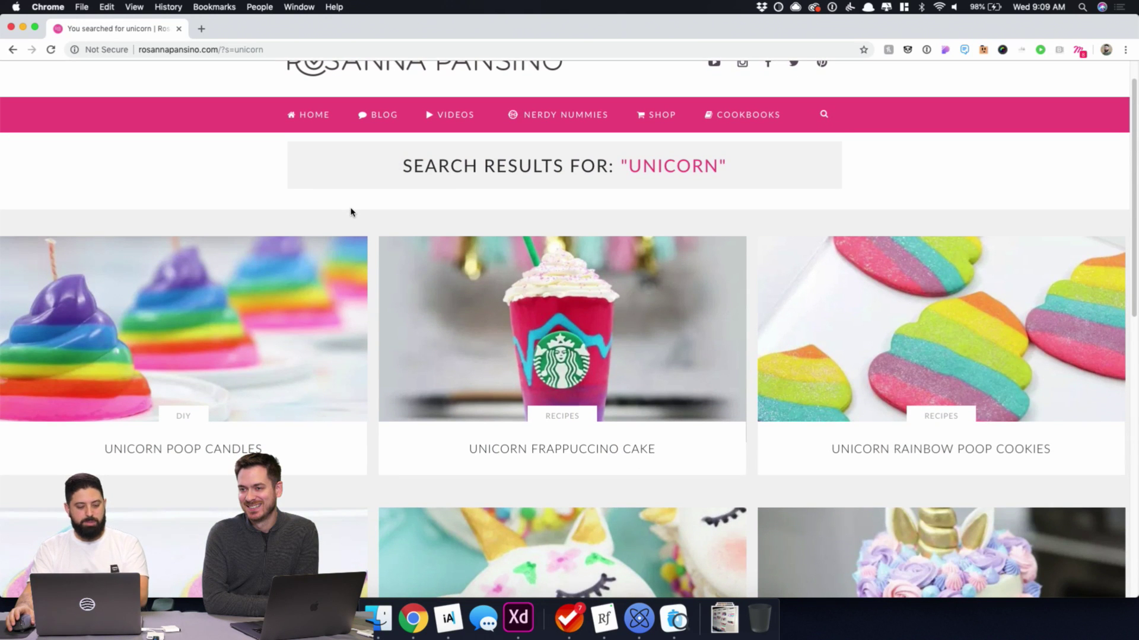
scroll(351, 217, down, 2)
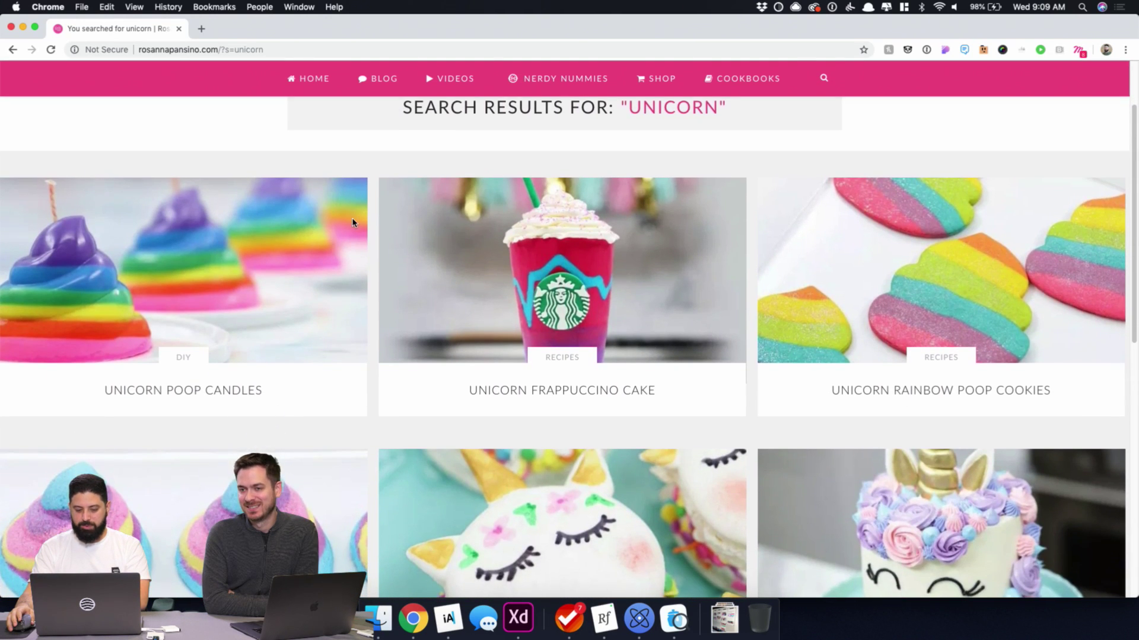
scroll(352, 222, down, 10)
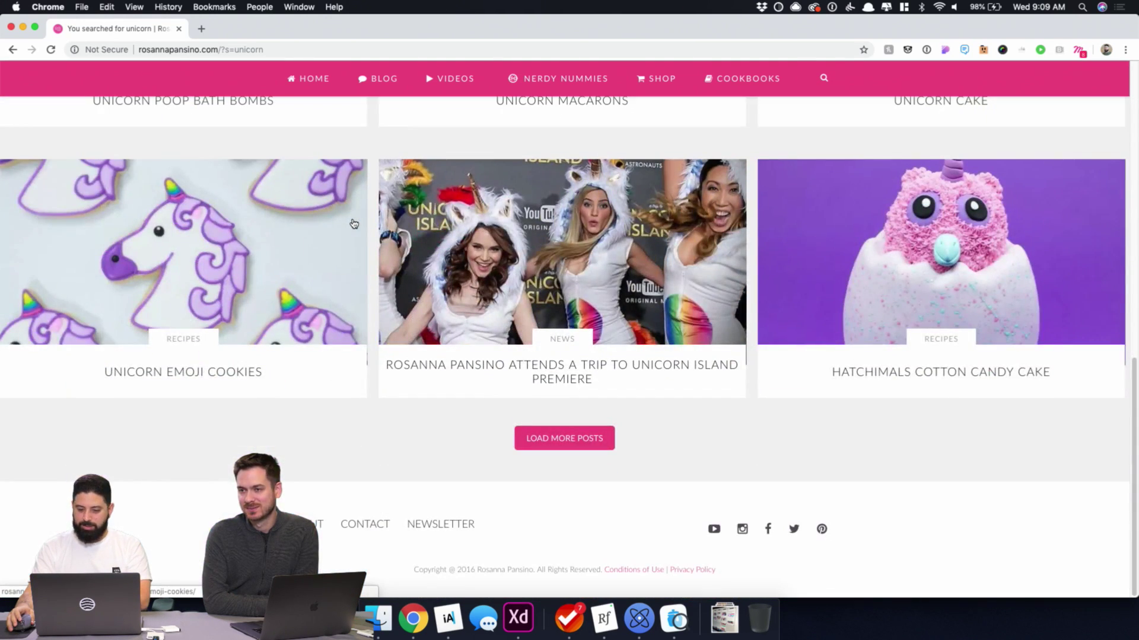
click(218, 286)
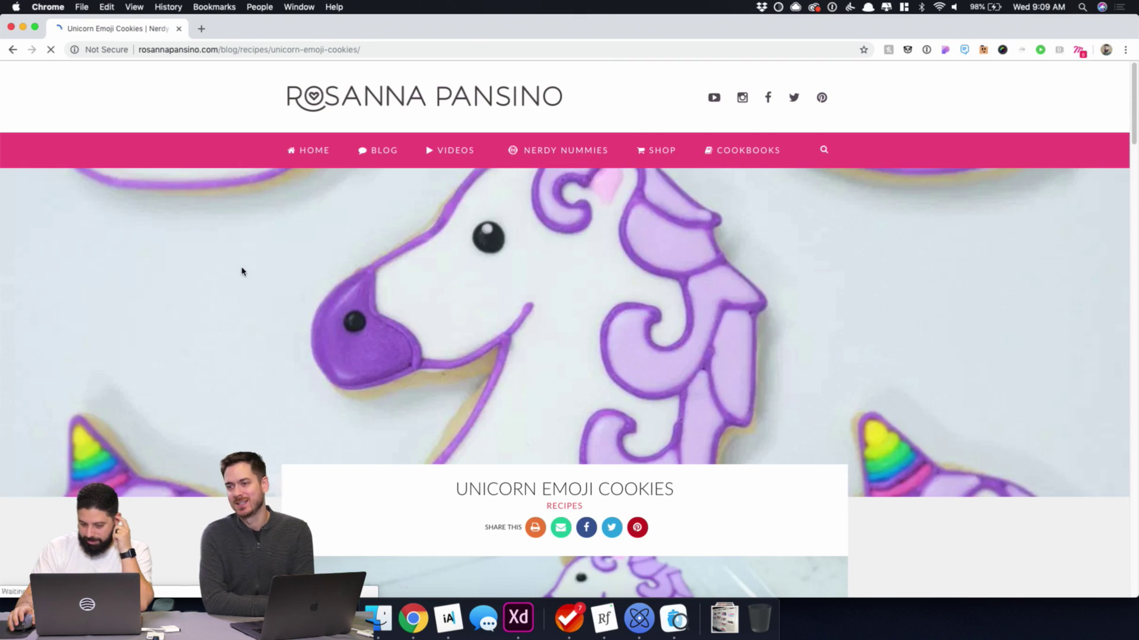
- Copy the Ingredients heading and its full list from the recipe's "Things you'll need" section
scroll(242, 272, down, 15)
scroll(242, 271, up, 2)
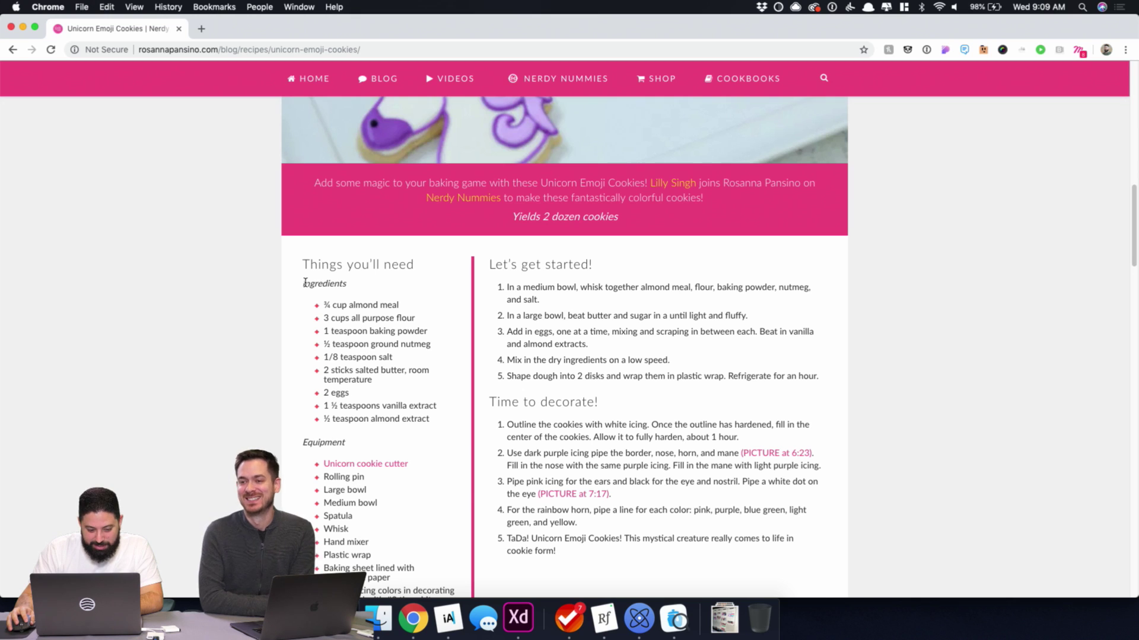
drag(302, 284, 435, 439)
key(super+c)
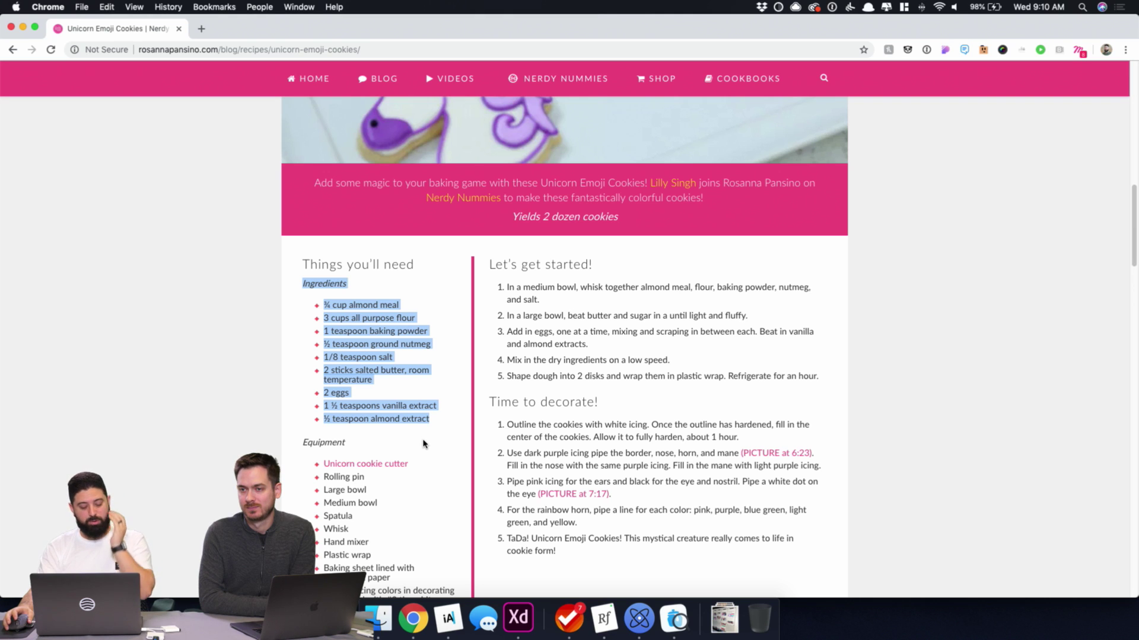
scroll(424, 443, down, 2)
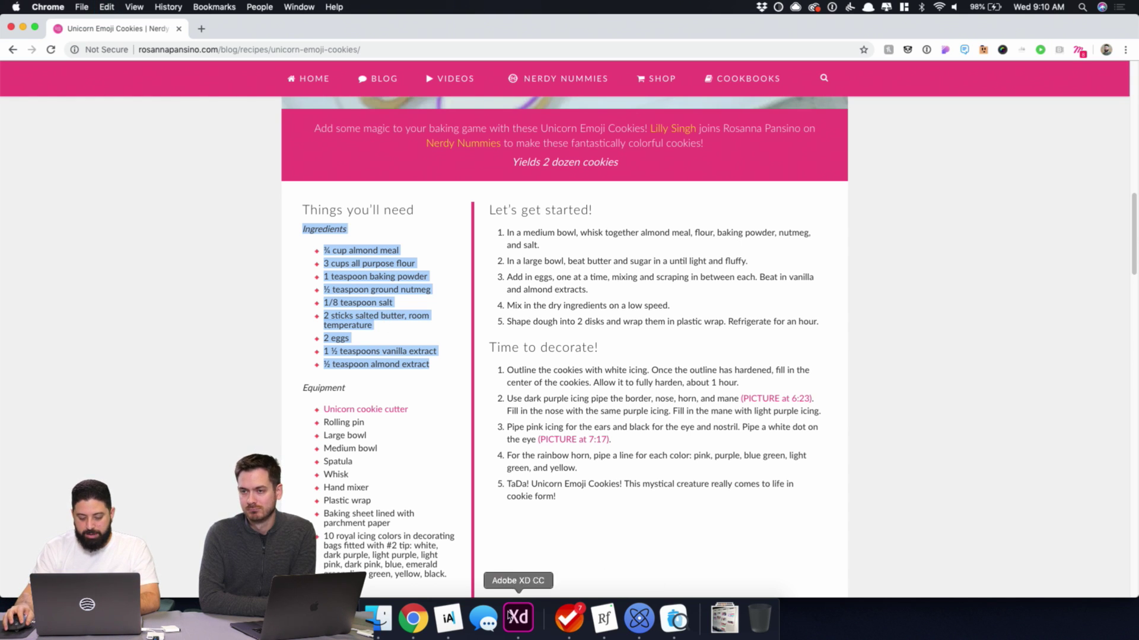
- Return to Adobe XD, duplicate the recipe description onto the pasteboard beside the new artboard, and fill the copy with the dark grey swatch
click(523, 623)
drag(660, 425, 890, 283)
click(1030, 333)
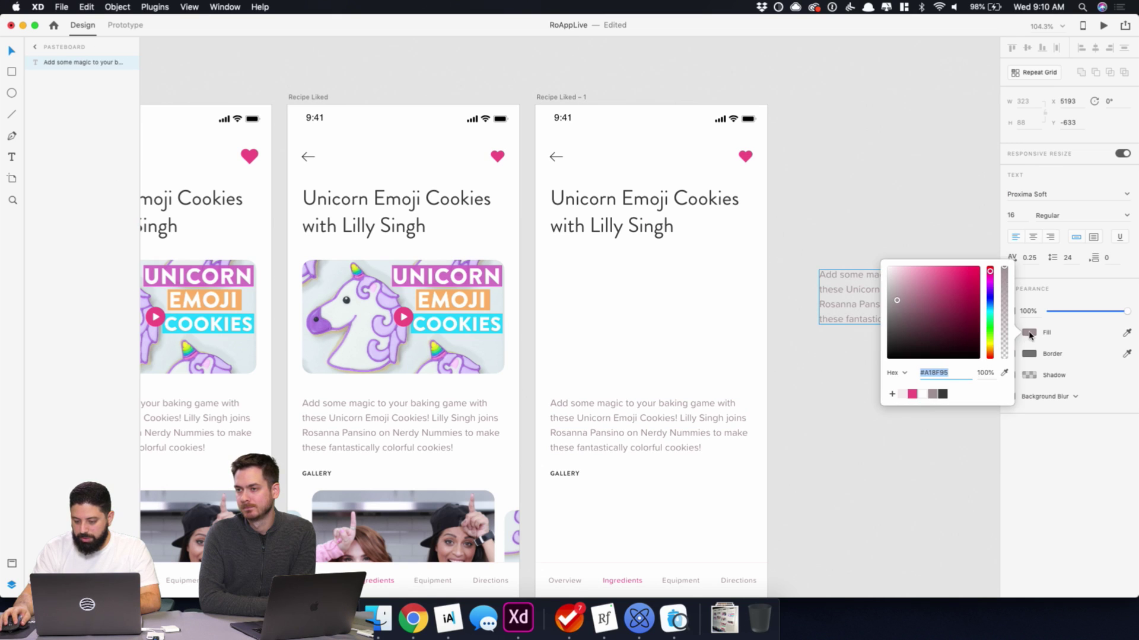
click(942, 395)
- Replace the second line of the pasteboard text with the copied ingredients list
double_click(854, 289)
drag(819, 288, 998, 288)
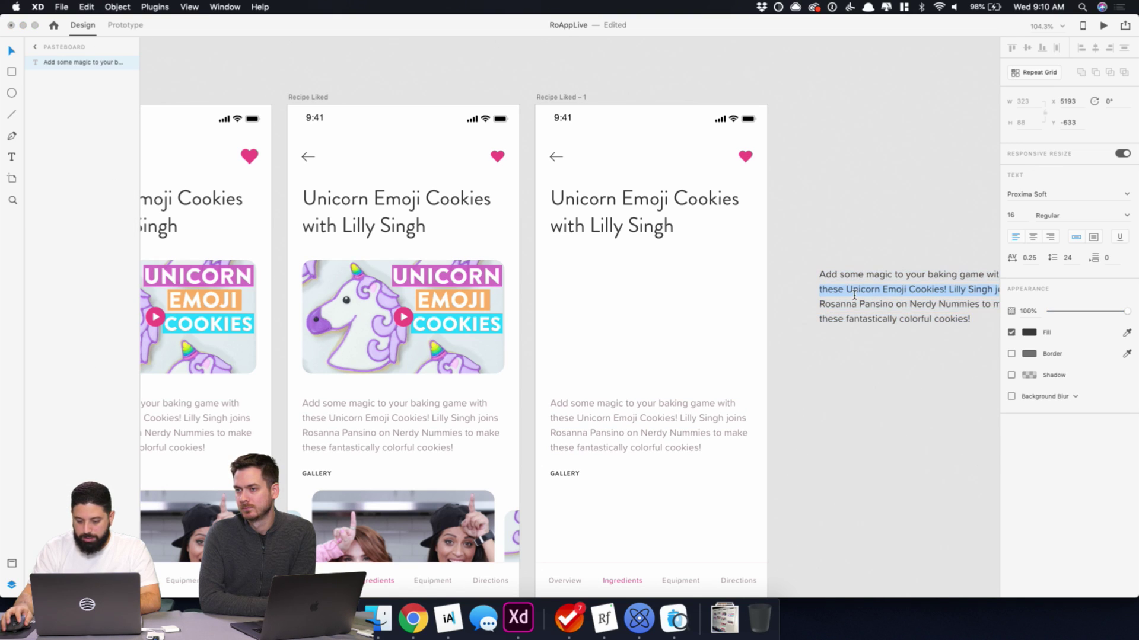
key(super+v)
key(Escape)
scroll(864, 250, down, 5)
scroll(863, 251, right, 5)
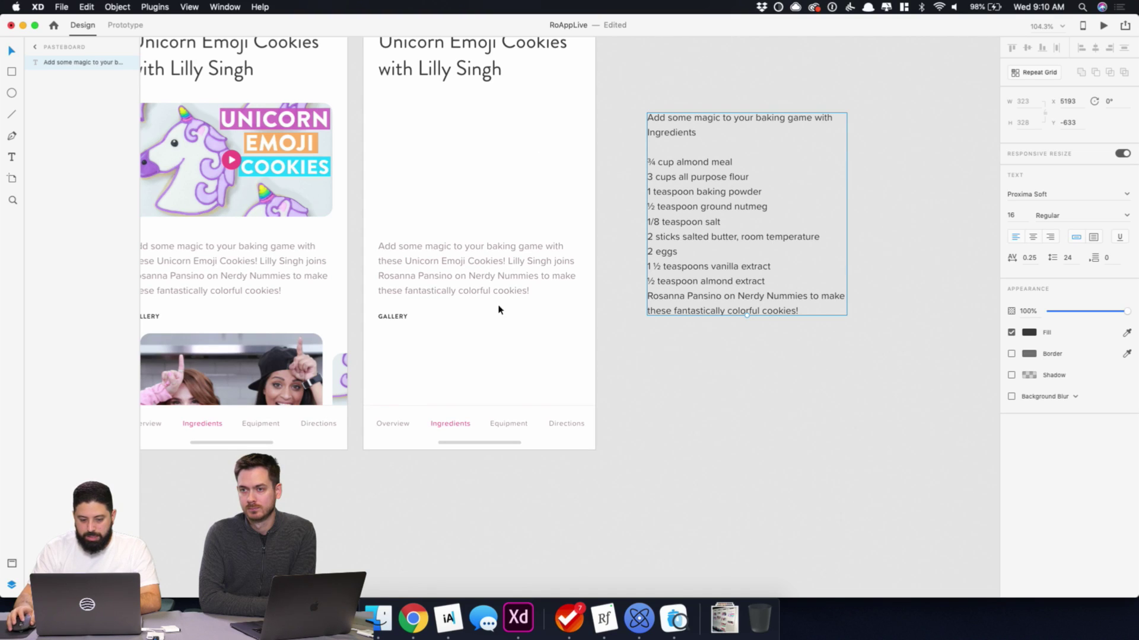
- Check the recipe's ingredients in Chrome, return to Adobe XD, and delete the leading "Add some magic to your baking game with" line from the pasteboard text
double_click(710, 132)
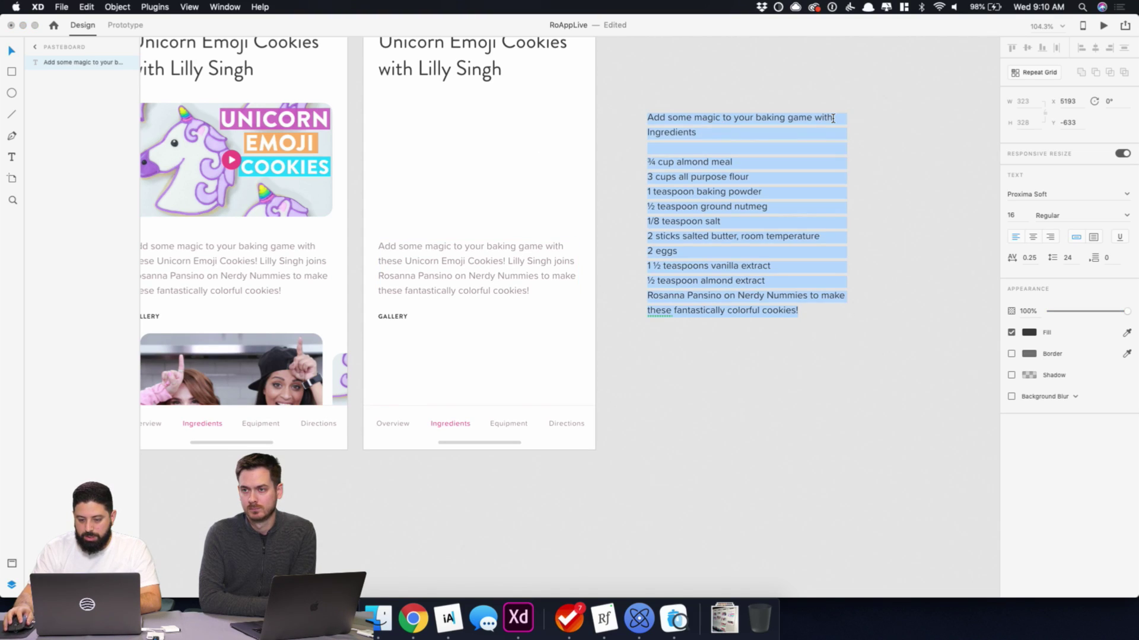
click(832, 118)
click(413, 619)
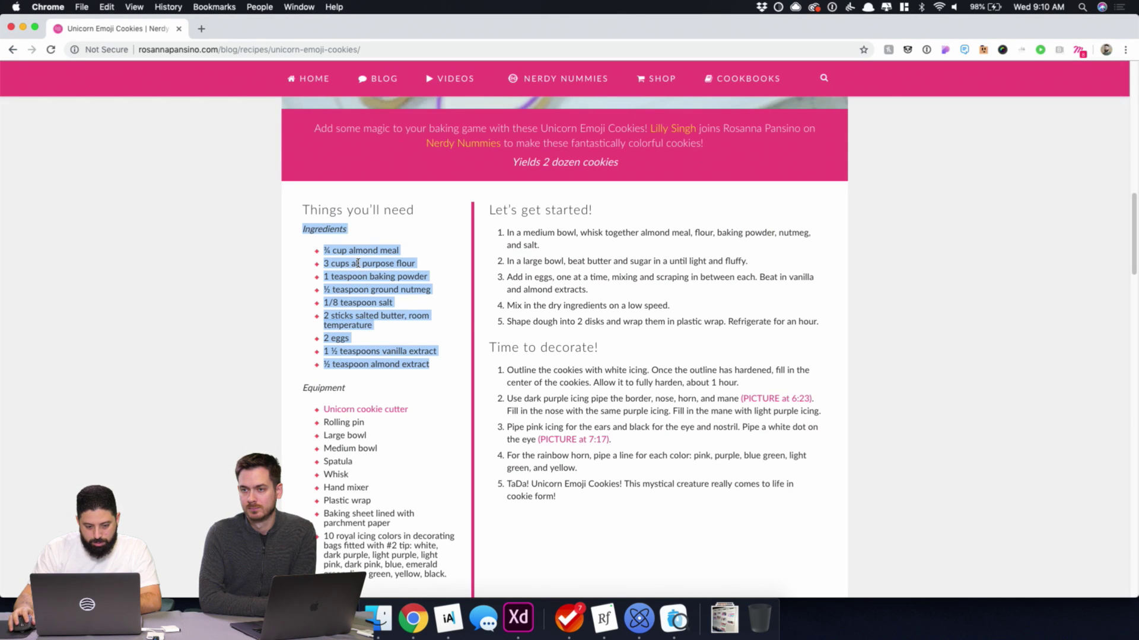
click(518, 618)
key(super+v)
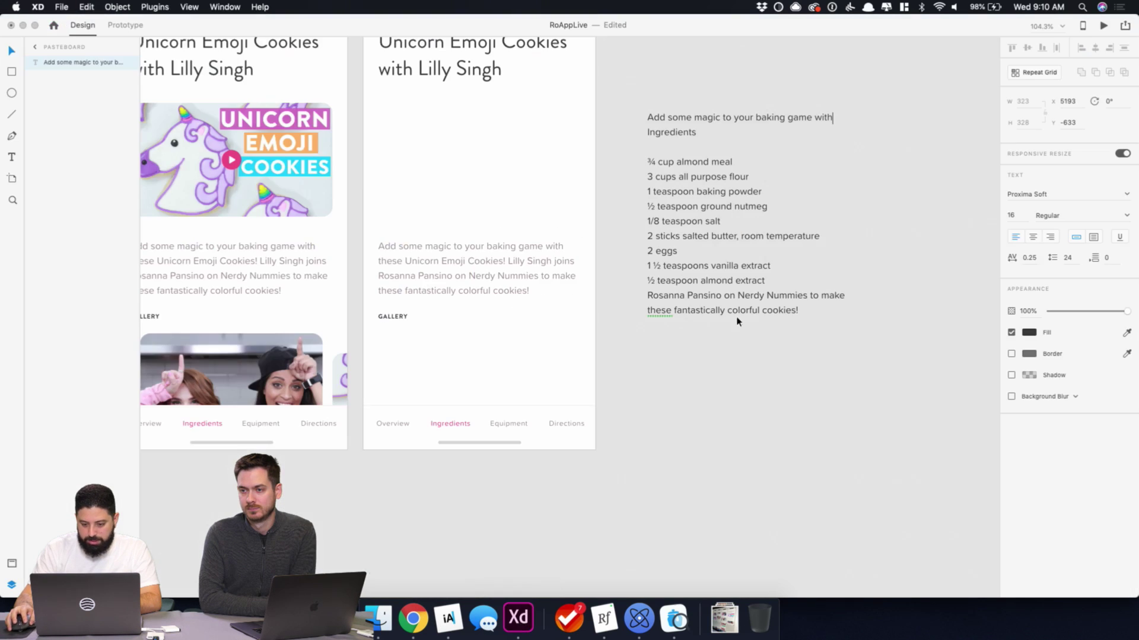
drag(837, 119, 697, 109)
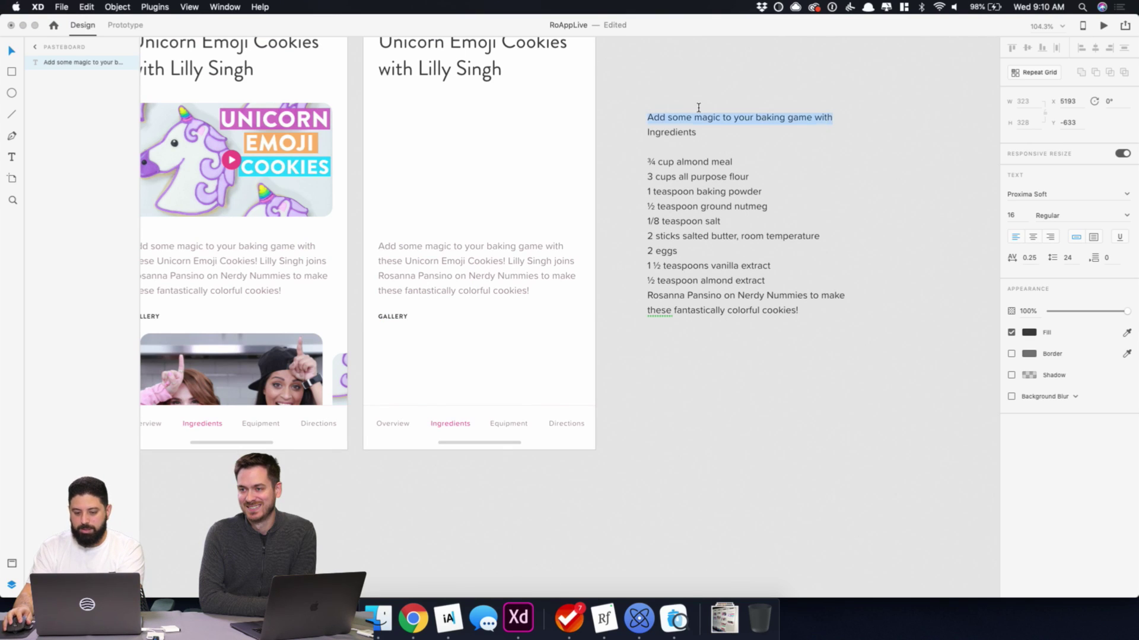
key(BackSpace)
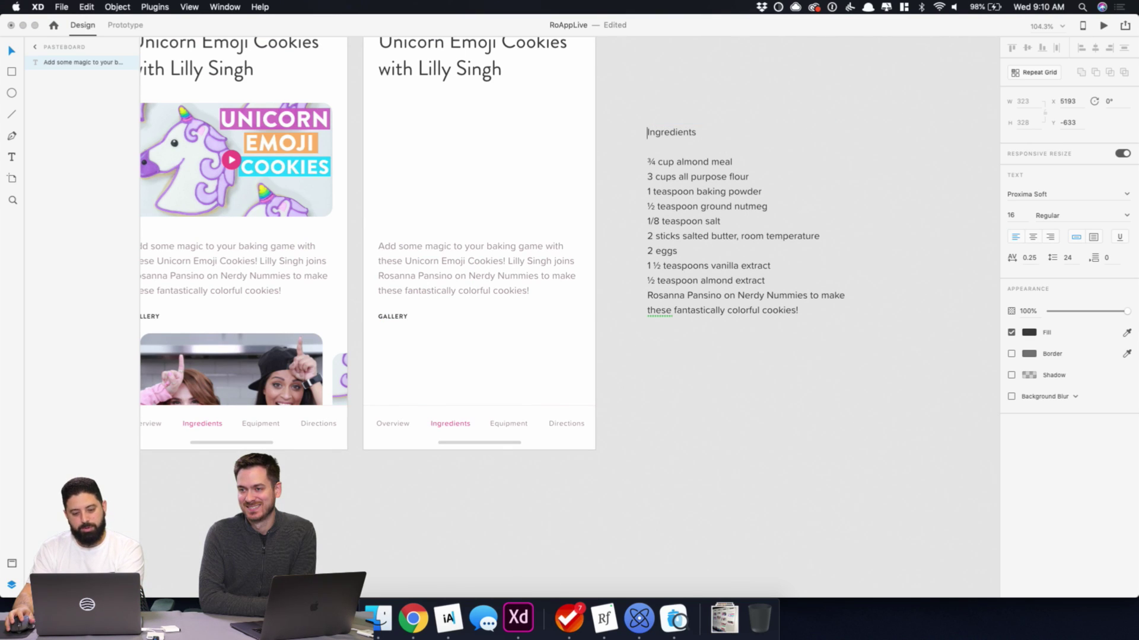
key(BackSpace)
key(Escape)
- Move the recipe description on the new artboard to just below the GALLERY label, keeping it aligned to the label's start
click(491, 283)
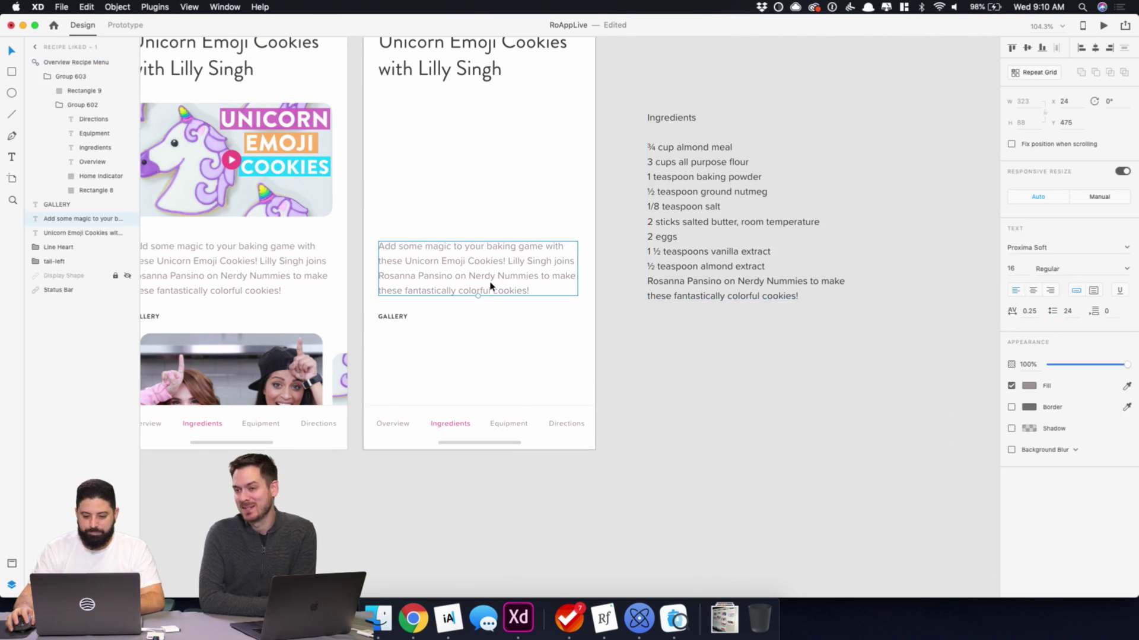
scroll(491, 286, up, 3)
click(465, 149)
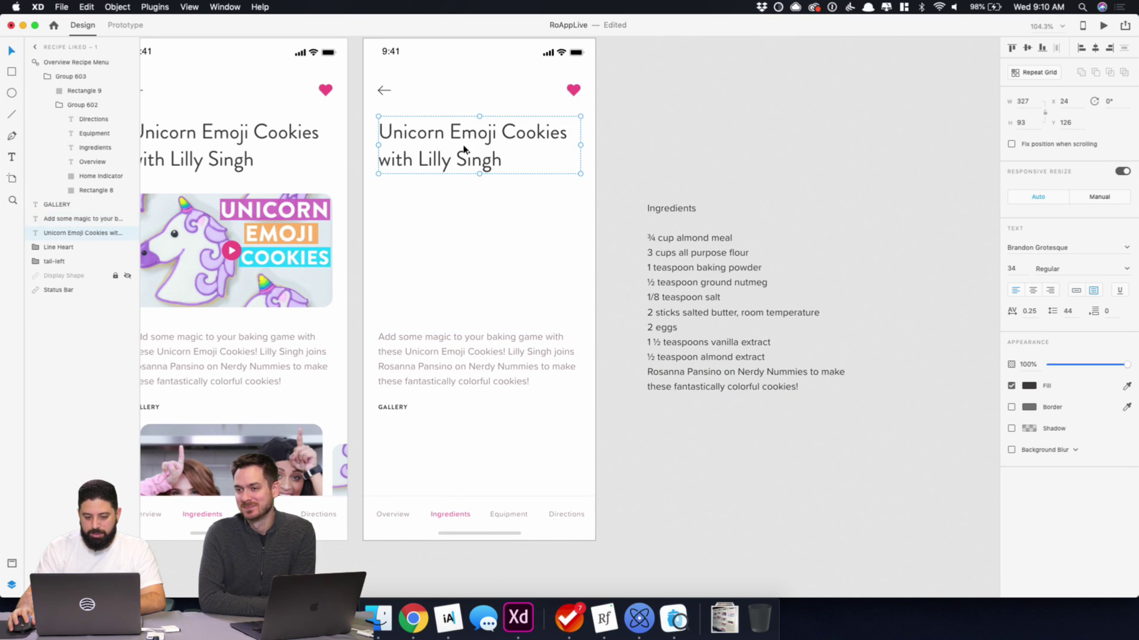
click(463, 384)
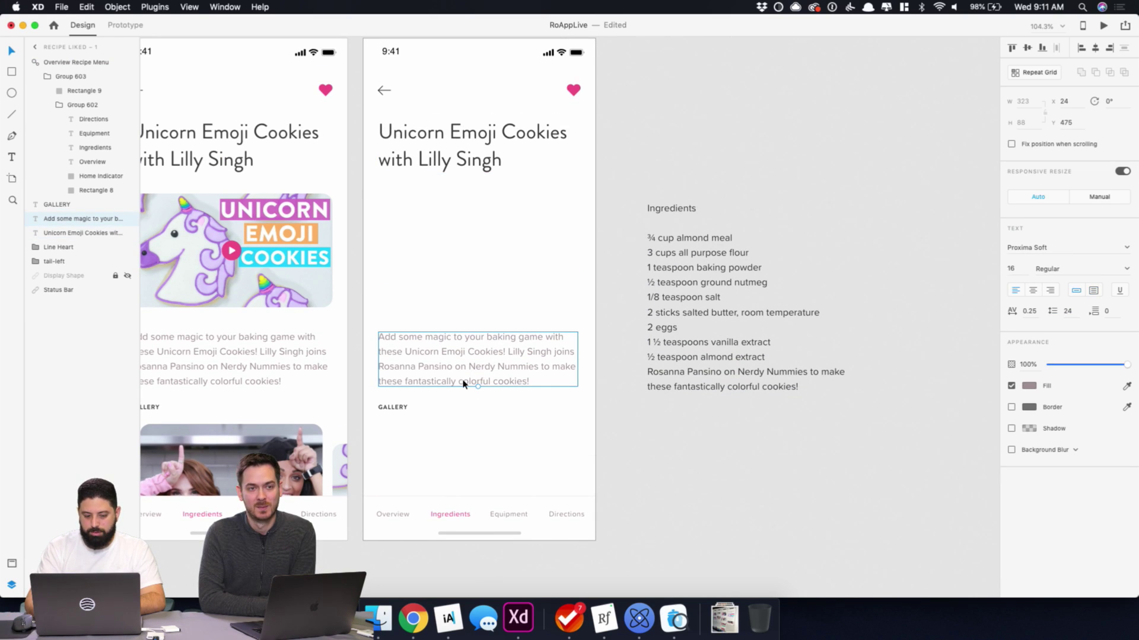
drag(463, 383, 467, 459)
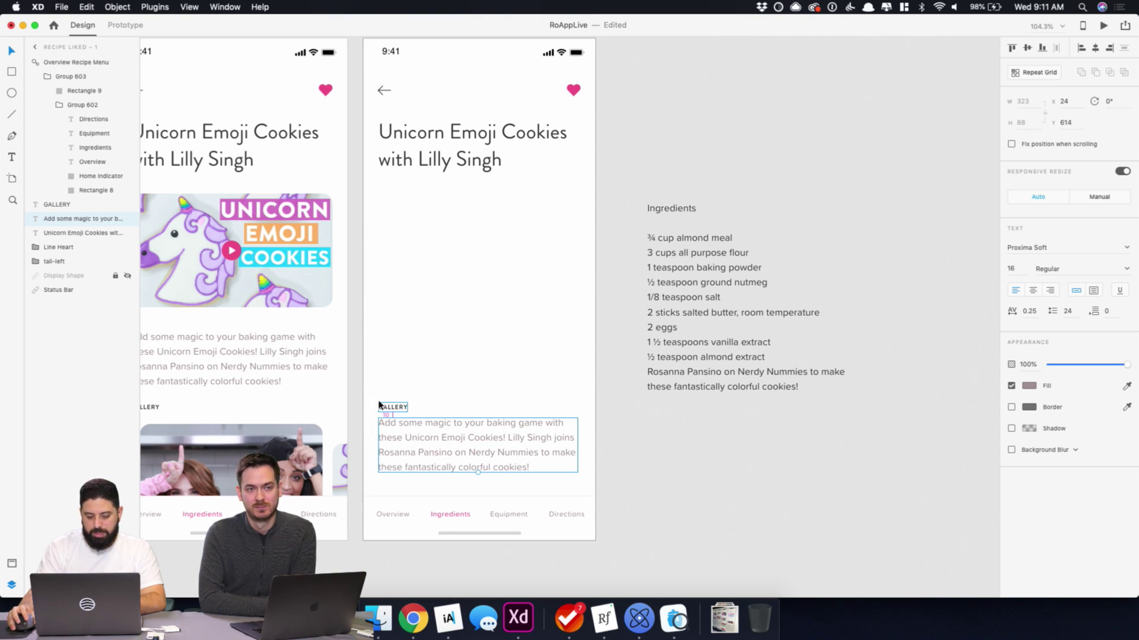
key(shift+Down)
key(Up)
key(Up)
key(Up)
key(Up)
key(Up)
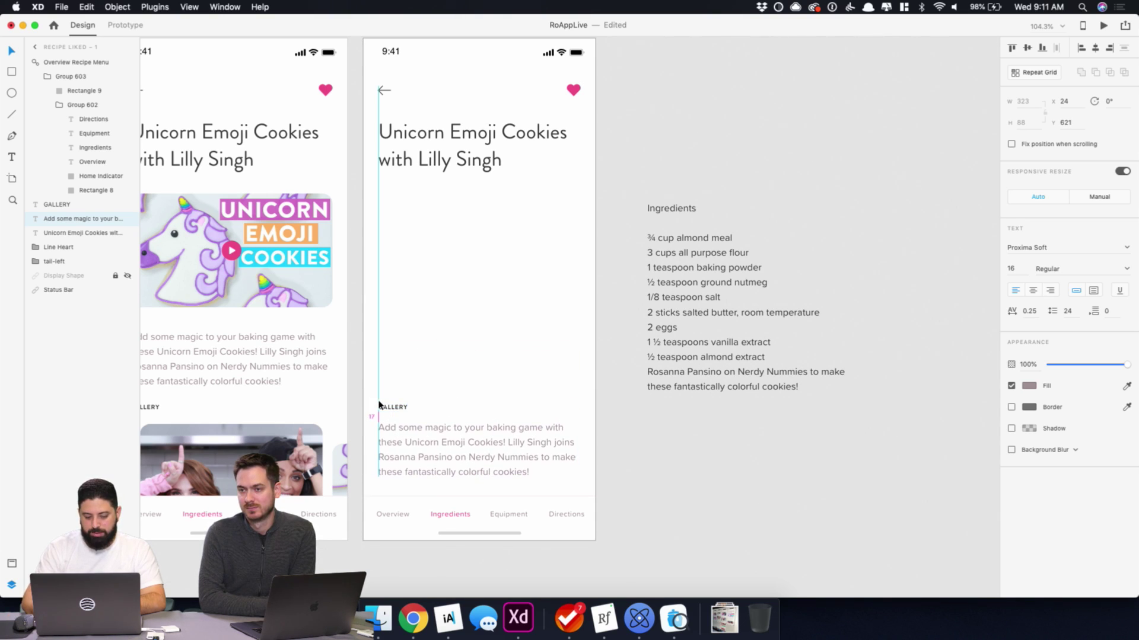
- Move the GALLERY label and the description together up beneath the recipe title, with the pair's Y position at 251
click(485, 338)
click(396, 415)
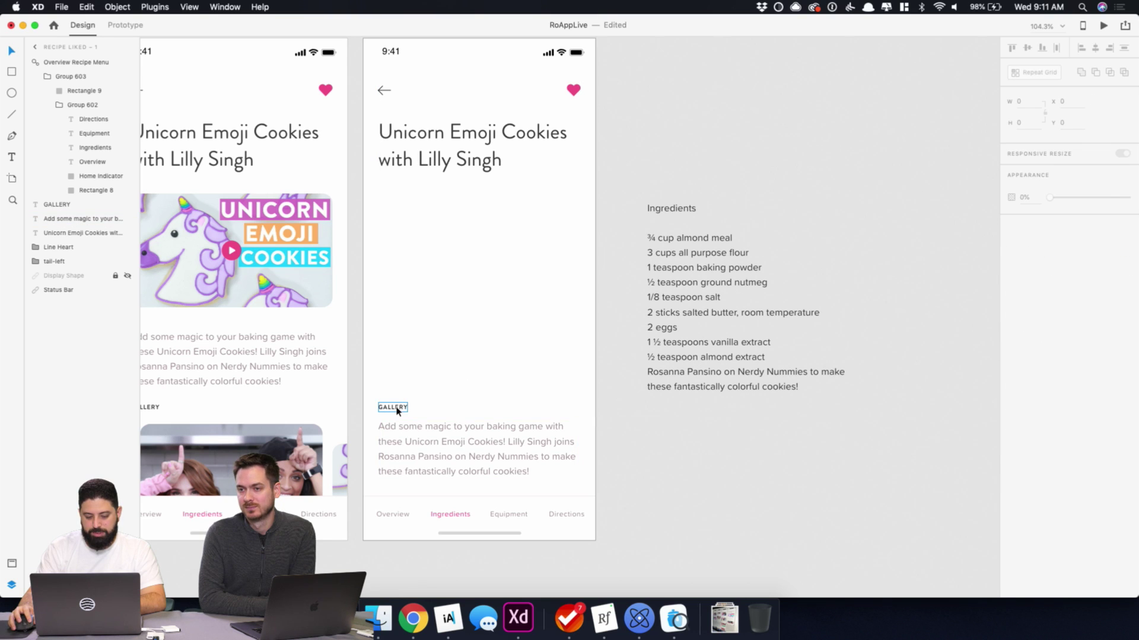
shift+click(418, 454)
drag(419, 455, 425, 245)
scroll(243, 173, left, 5)
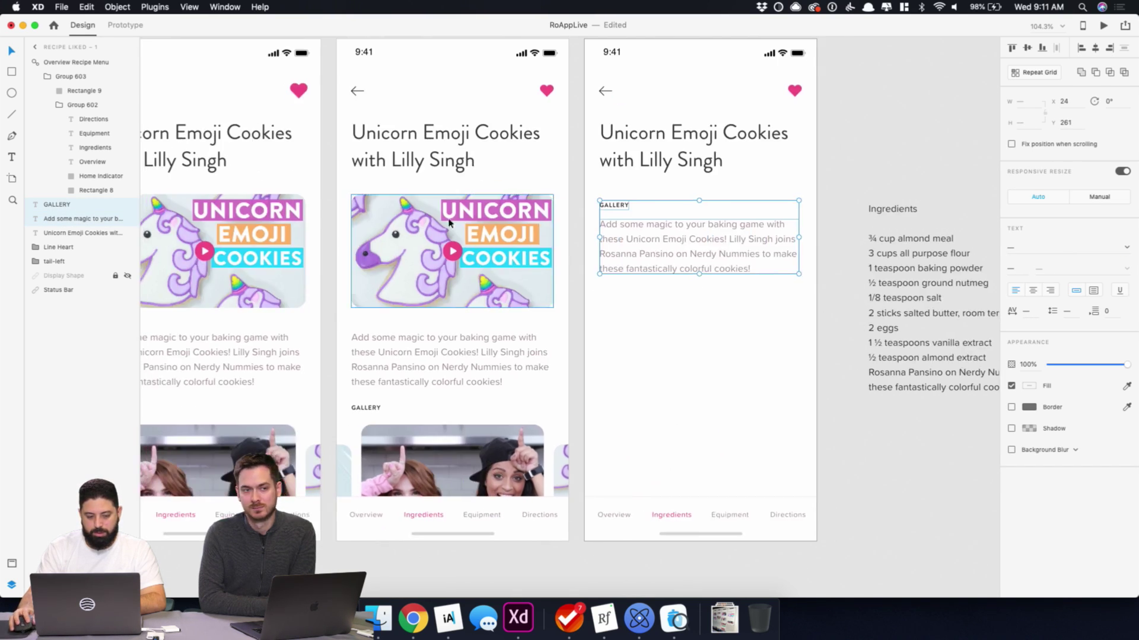
click(424, 260)
click(624, 210)
shift+click(652, 244)
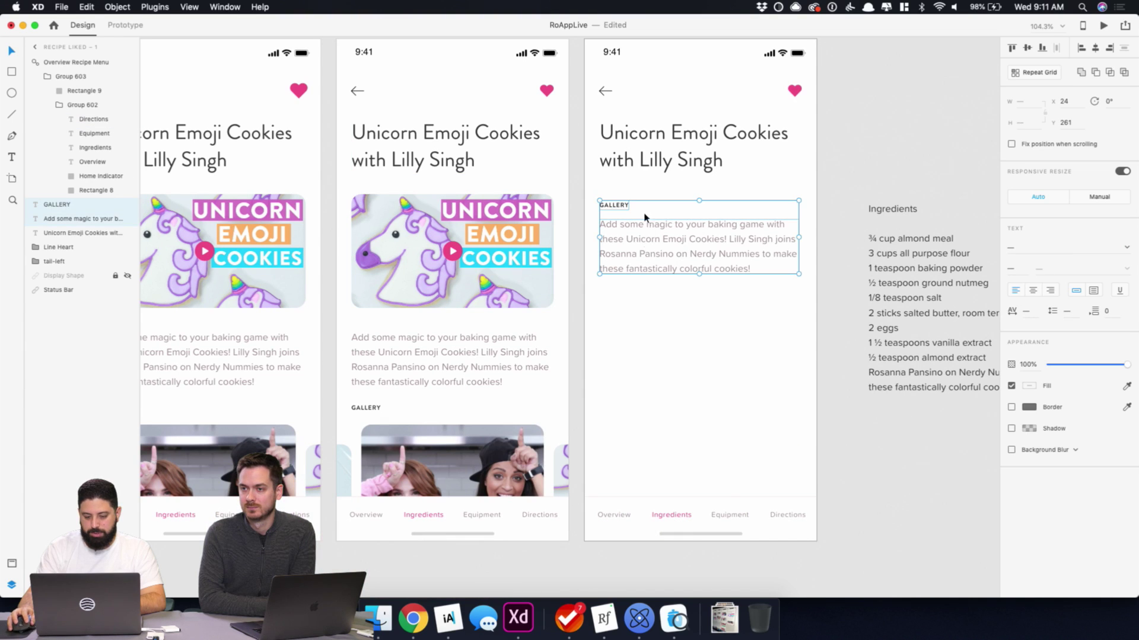
key(shift+Up)
click(823, 158)
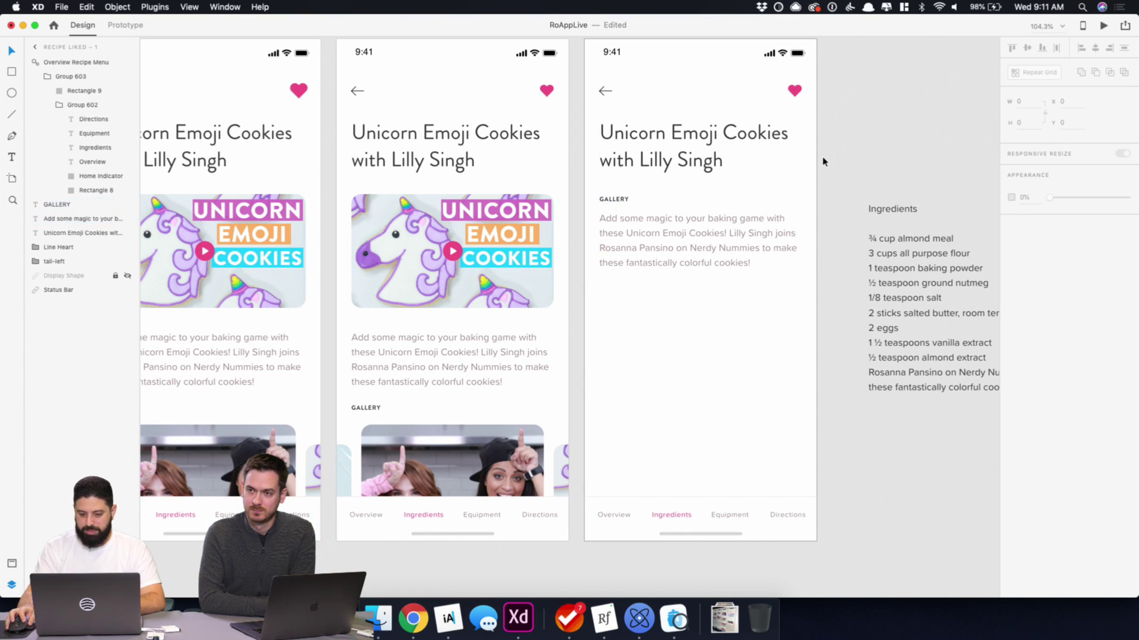
- Change the GALLERY label on the new artboard to INGREDIENTS
click(745, 132)
click(623, 201)
double_click(624, 201)
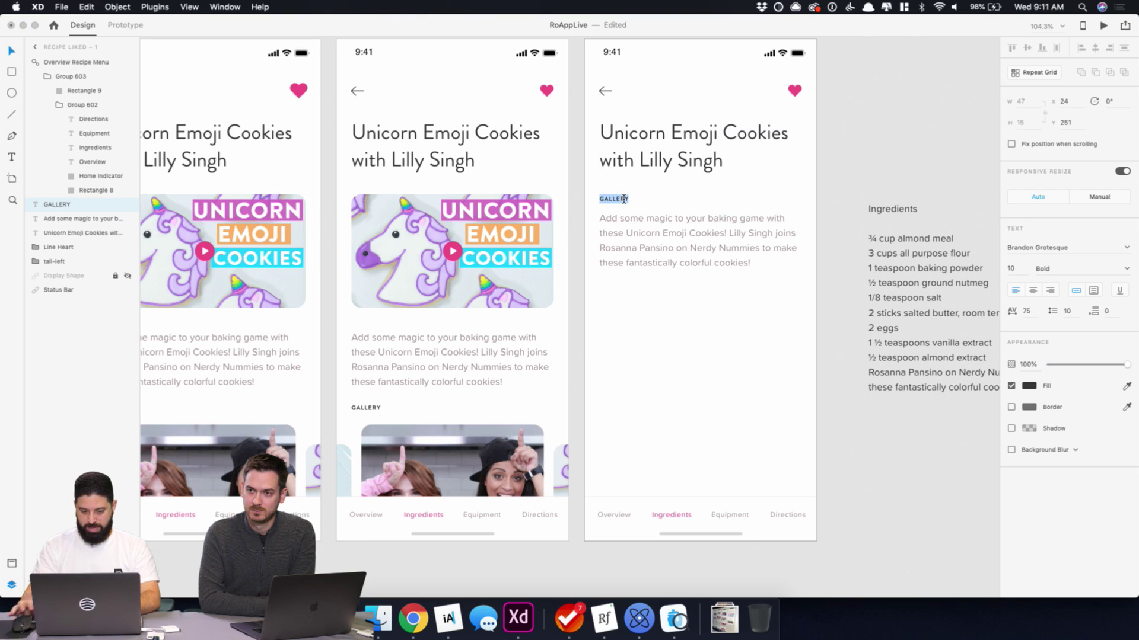
text(INGREDIENTS)
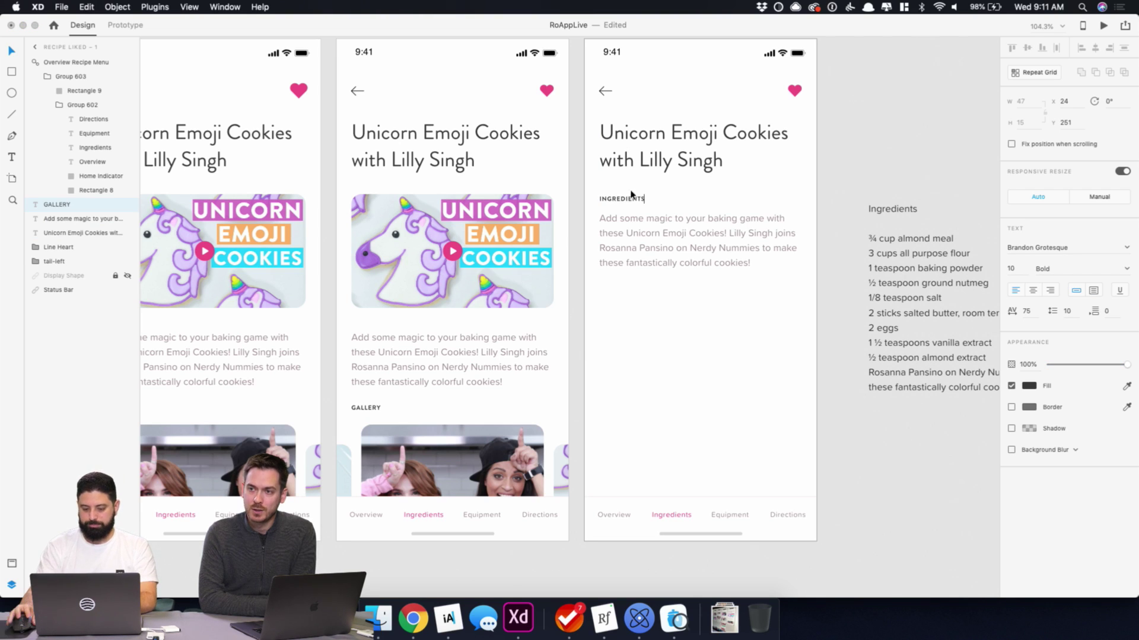
key(Escape)
- Replace the description under INGREDIENTS with the ingredient lines copied from the pasteboard text, and shift the list sideways to X 88
click(715, 248)
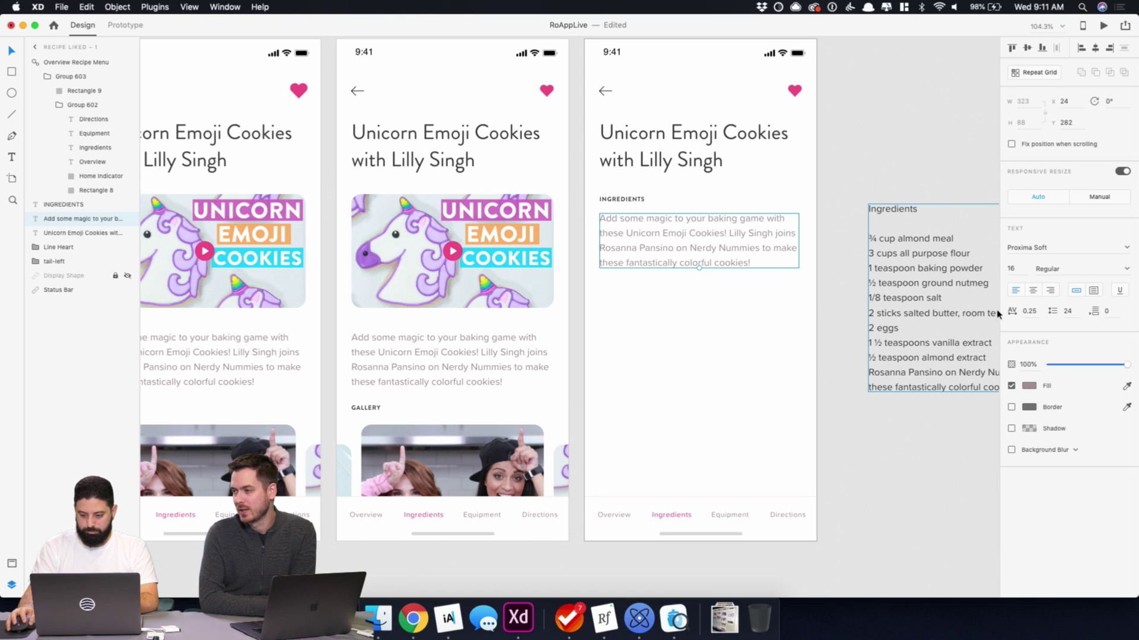
click(780, 389)
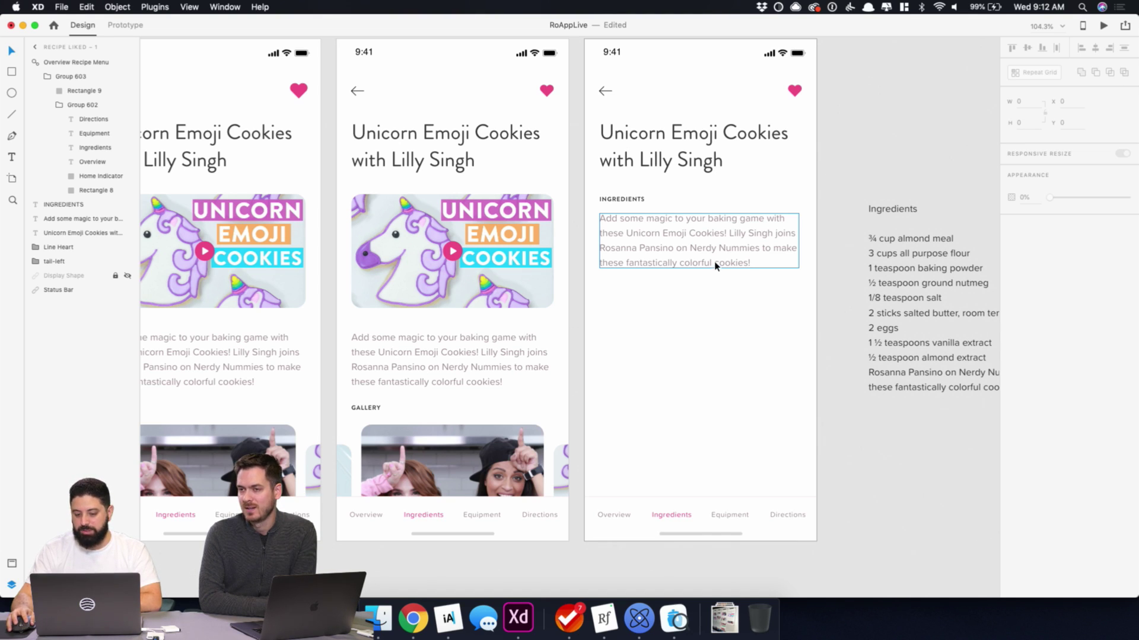
double_click(885, 256)
key(cmd+c)
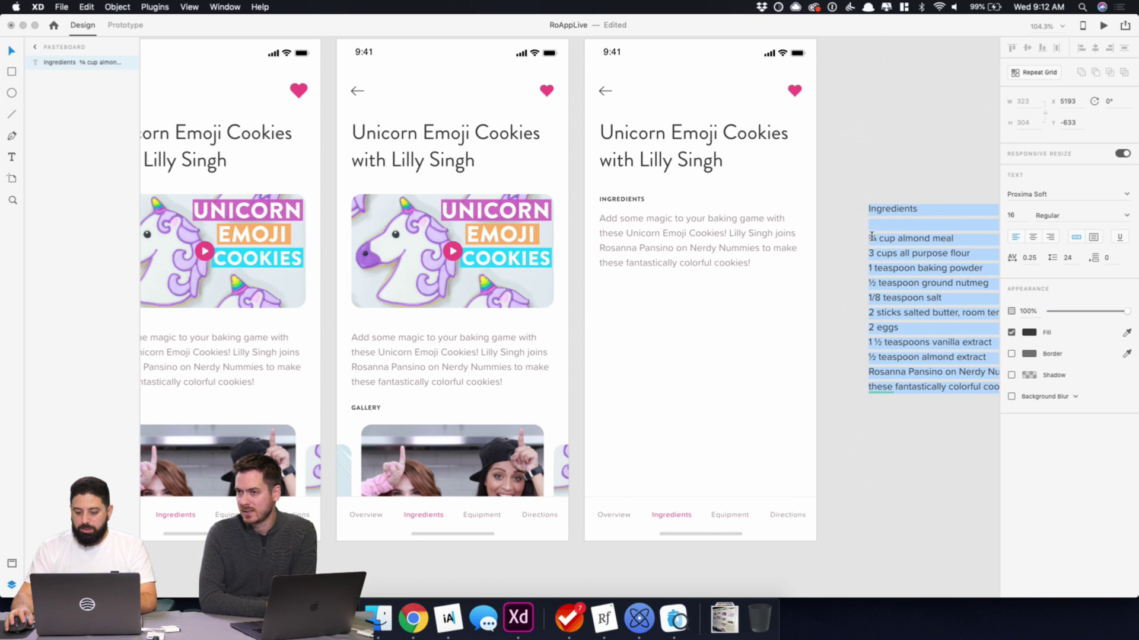
drag(870, 238, 1067, 414)
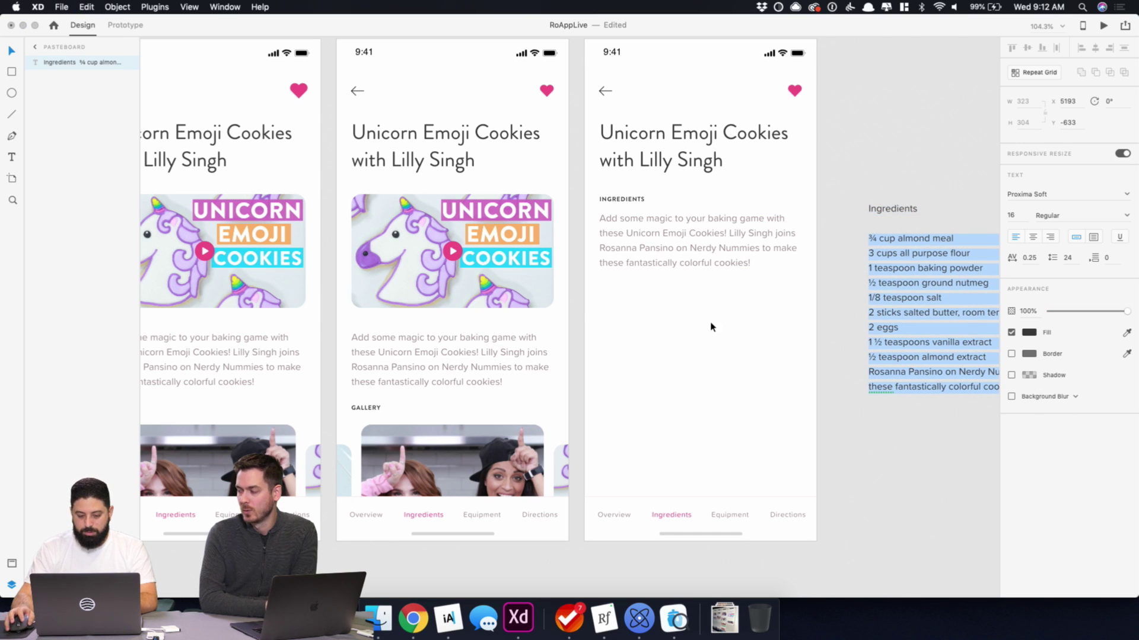
double_click(698, 255)
key(cmd+v)
click(784, 236)
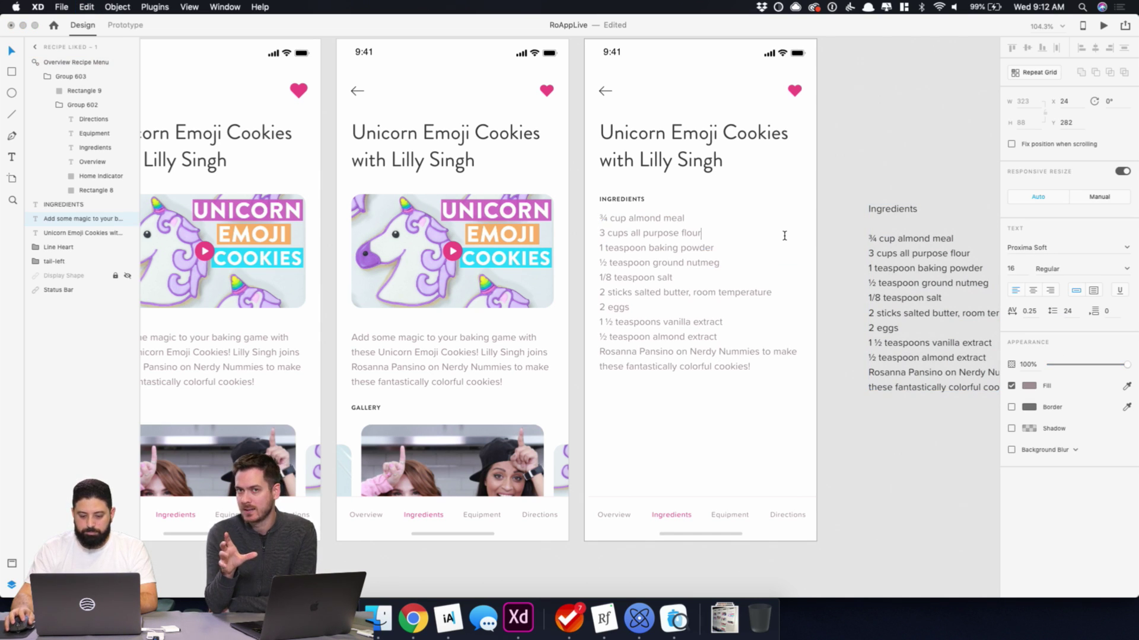
key(Escape)
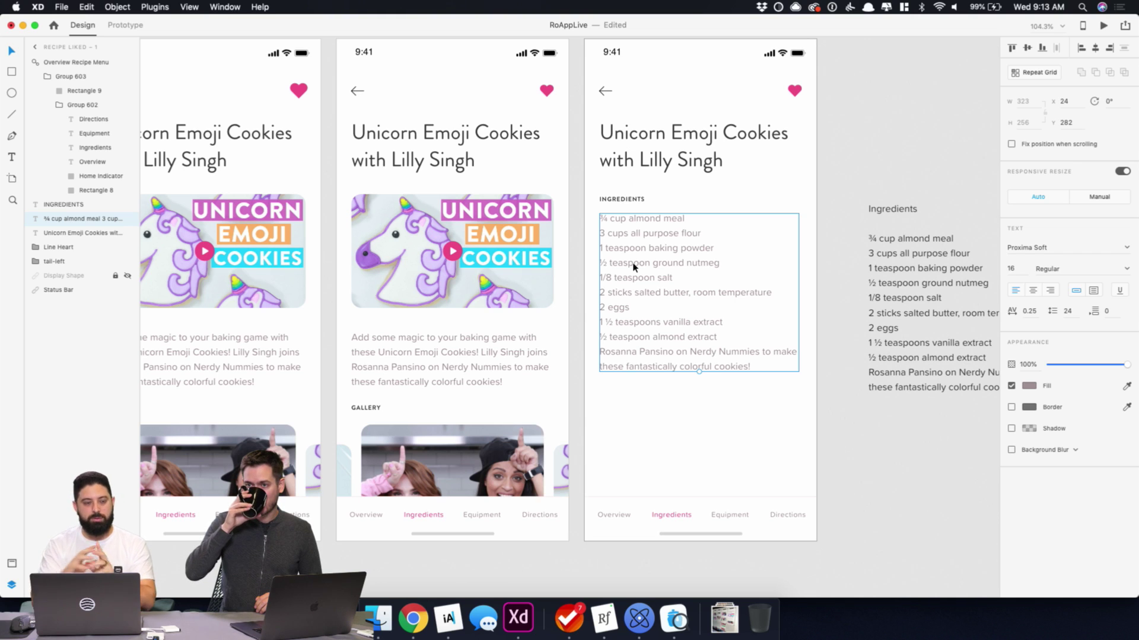
drag(628, 261, 663, 262)
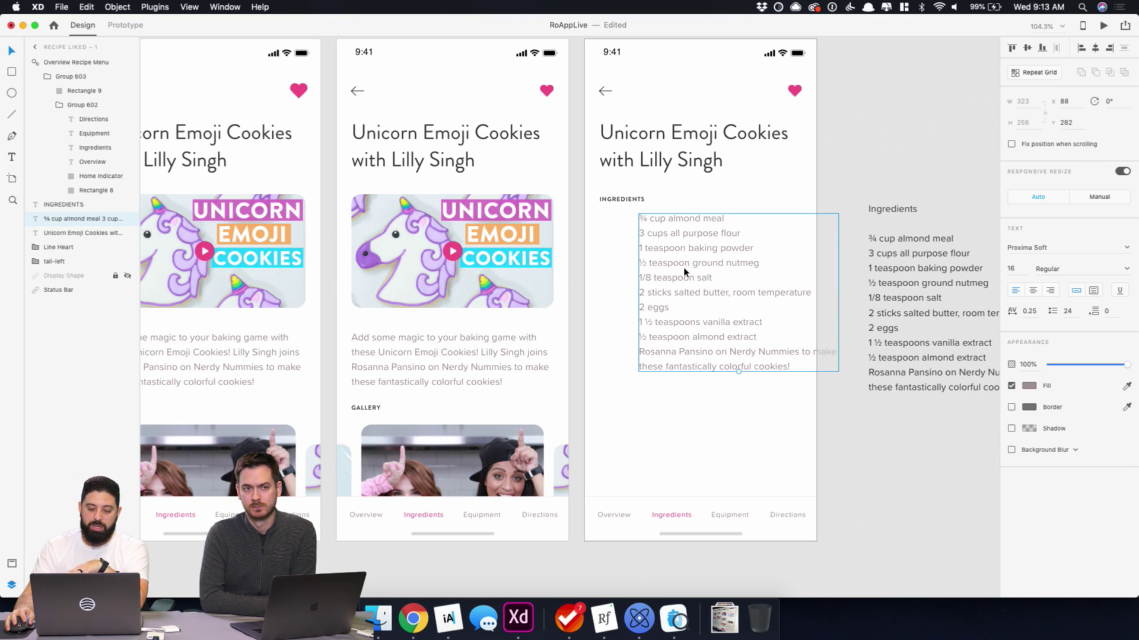
- Search Nucleo for "check", filter the glyphs to the 16px grid, and place the filled circle c-check icon on the XD pasteboard
click(639, 618)
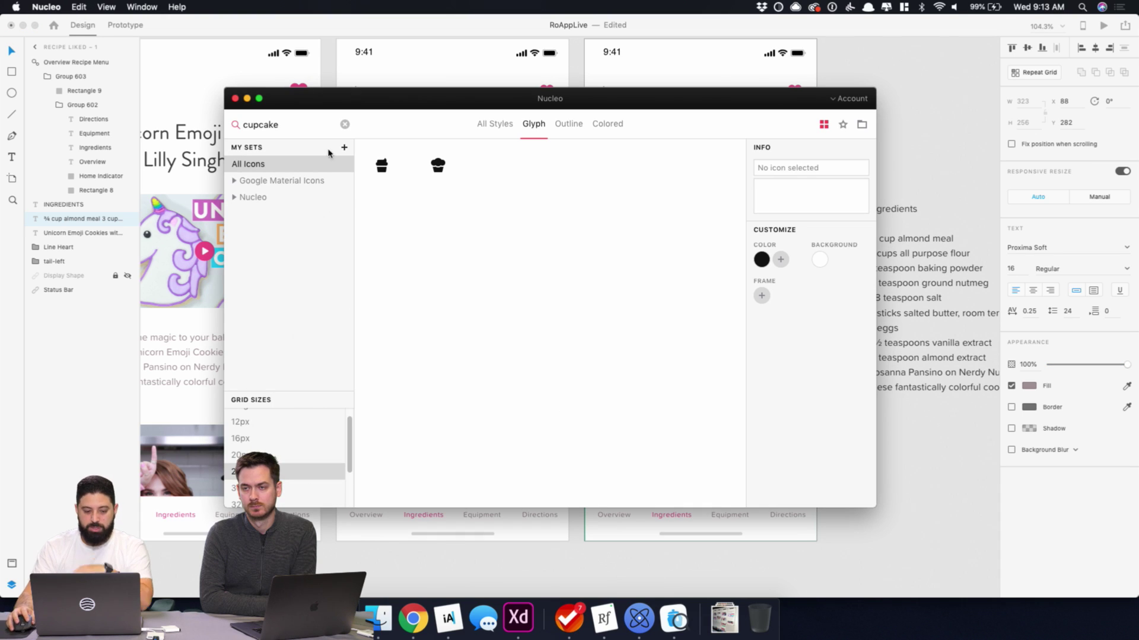
text(check)
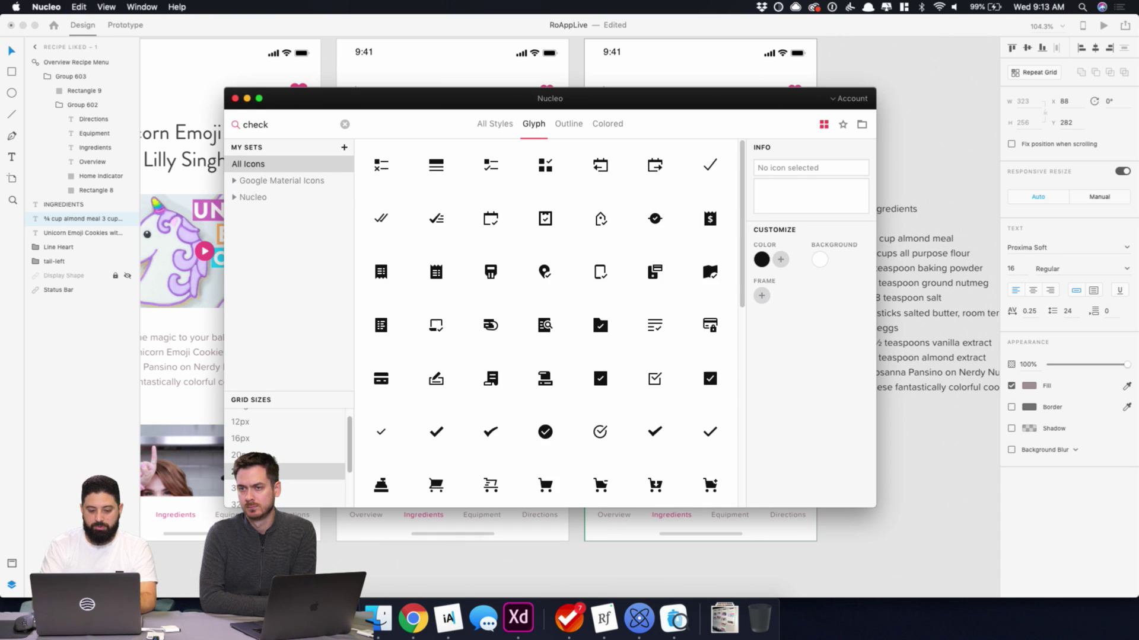
scroll(491, 235, down, 5)
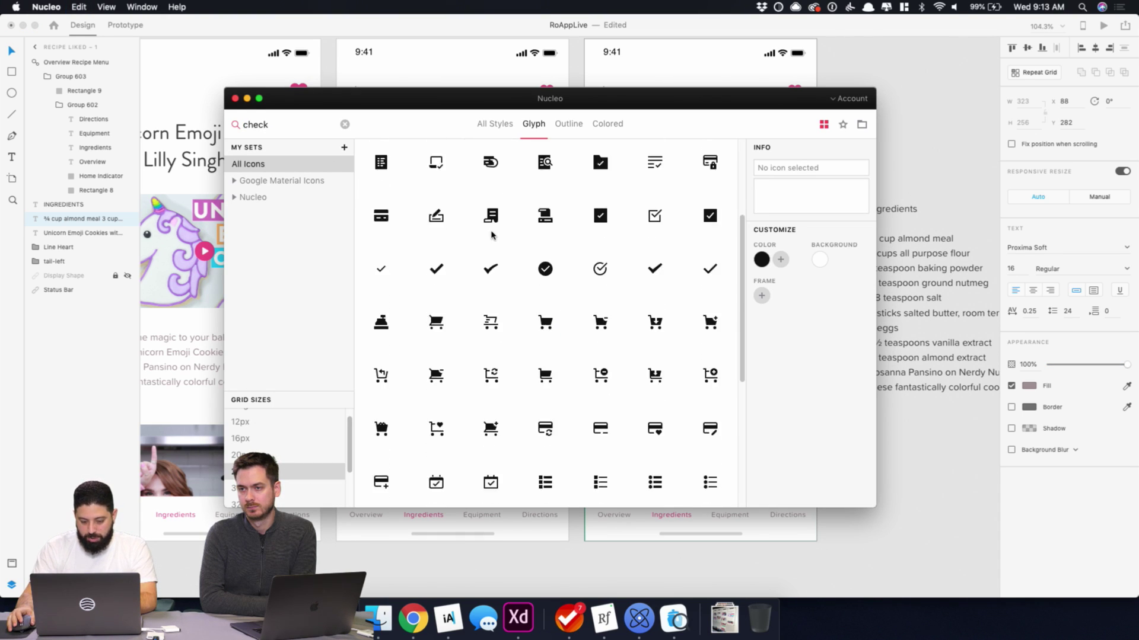
scroll(544, 274, down, 8)
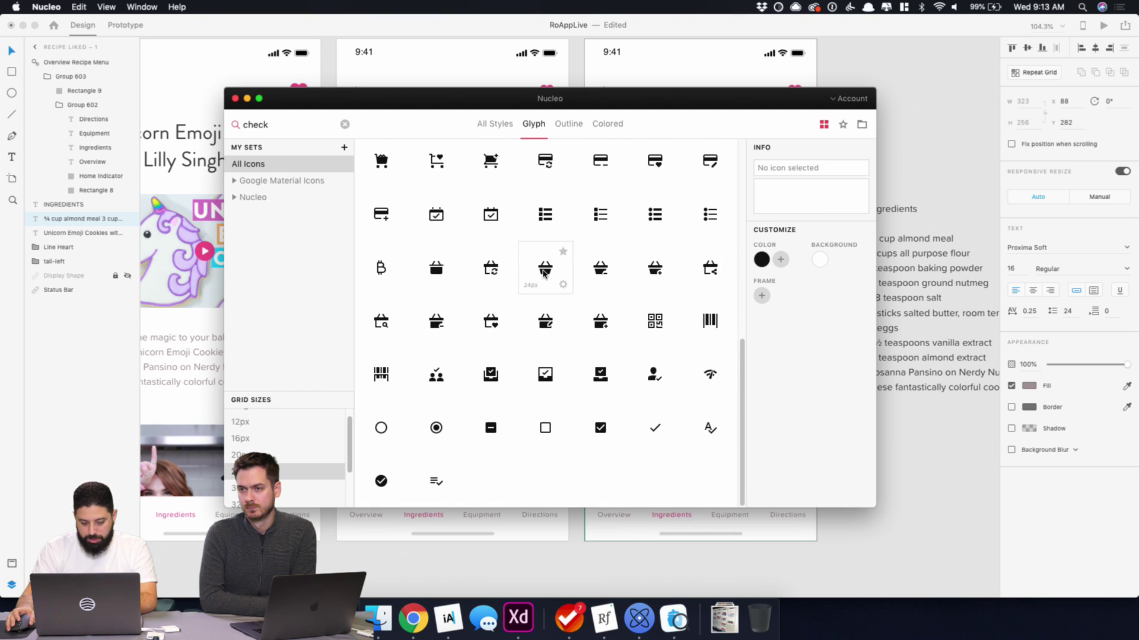
scroll(544, 274, up, 5)
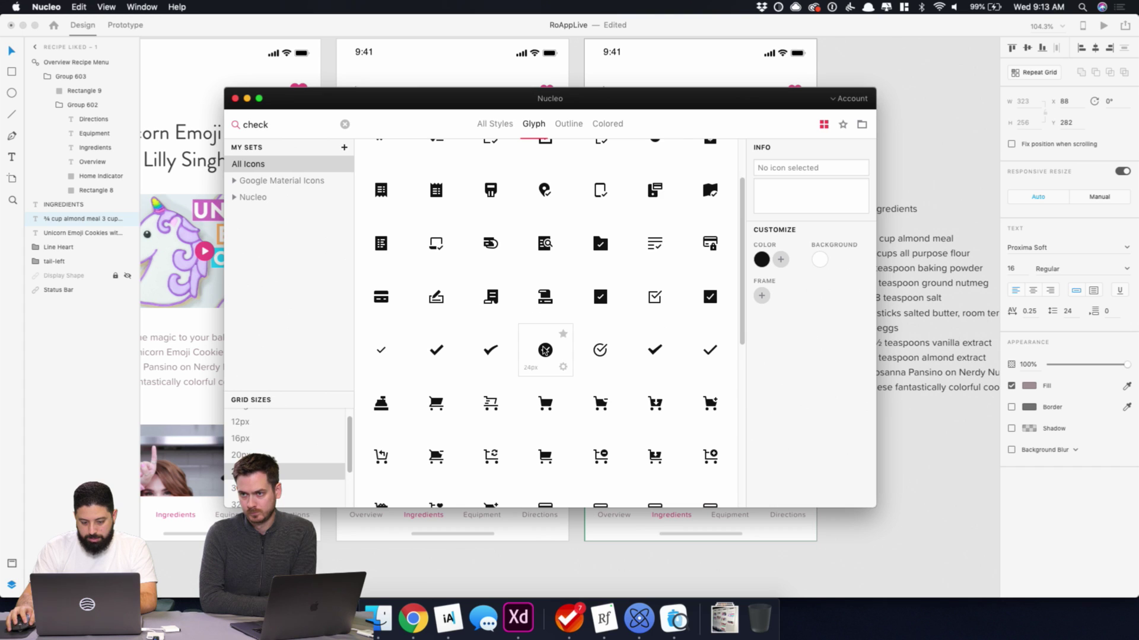
click(243, 438)
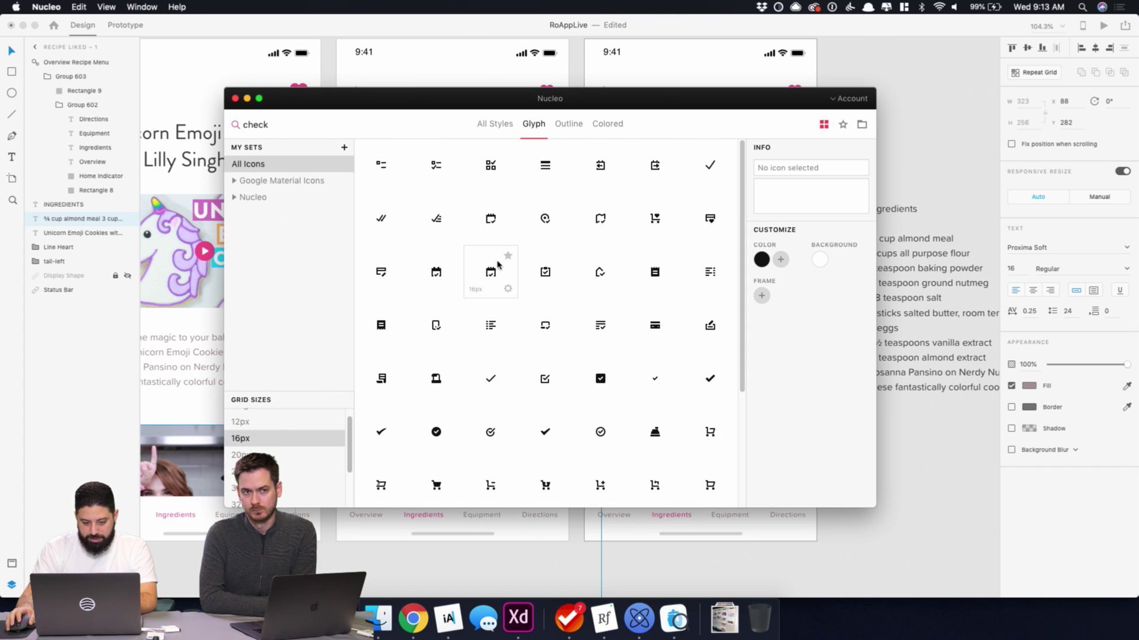
scroll(524, 253, down, 4)
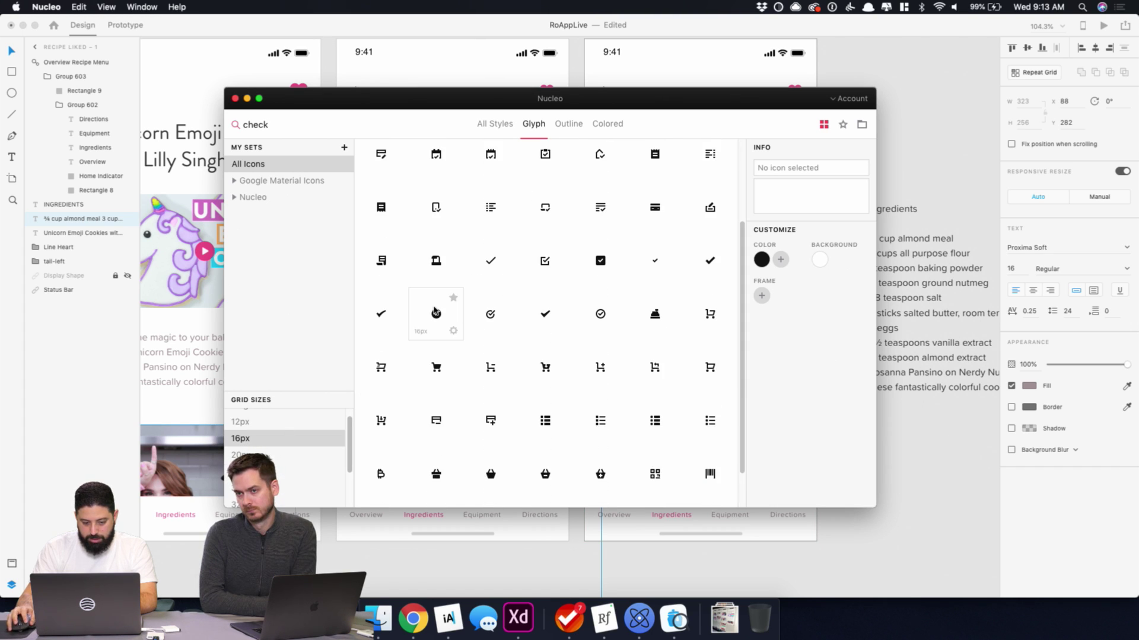
drag(439, 310, 949, 170)
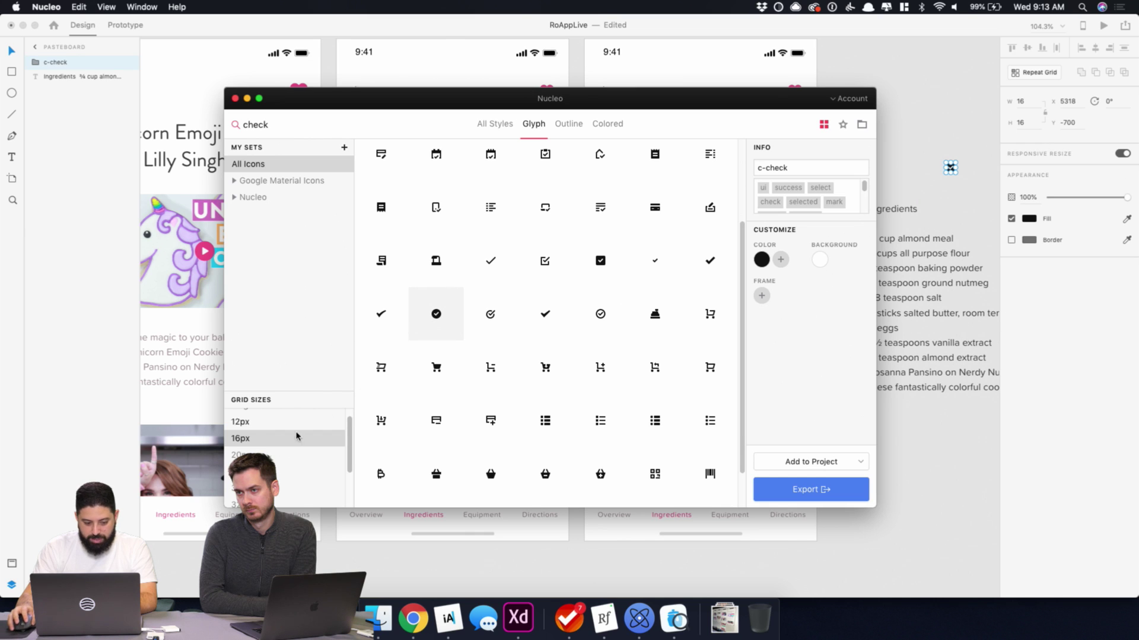
- Switch Nucleo to the 24px grid and place the larger filled circle check icon on the XD pasteboard above the ingredients text
click(243, 472)
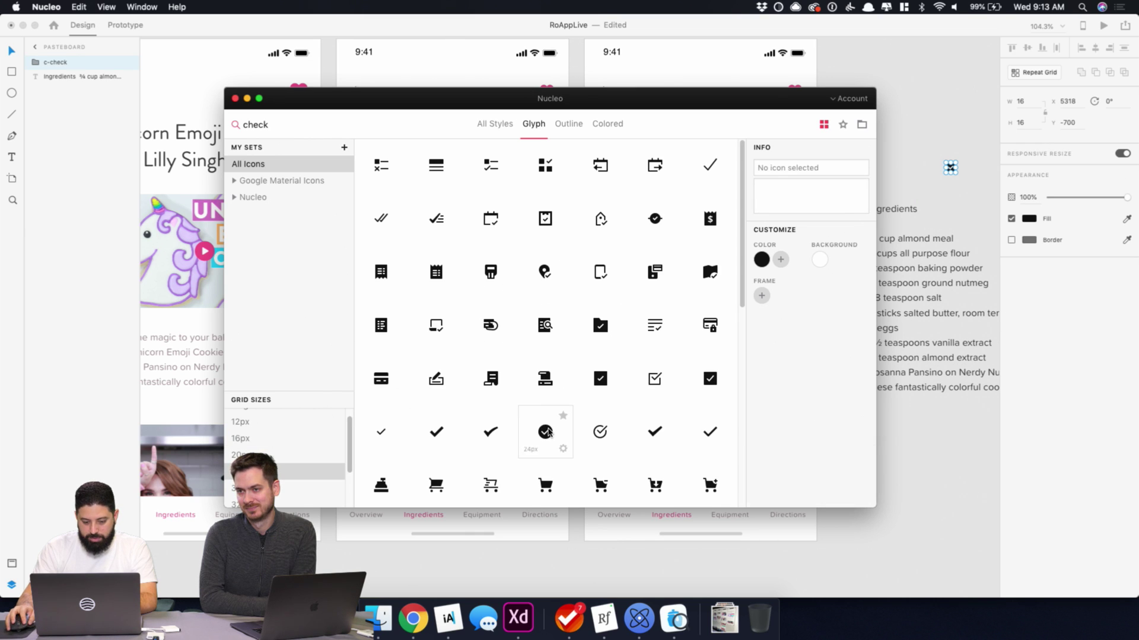
drag(544, 432, 917, 184)
click(953, 118)
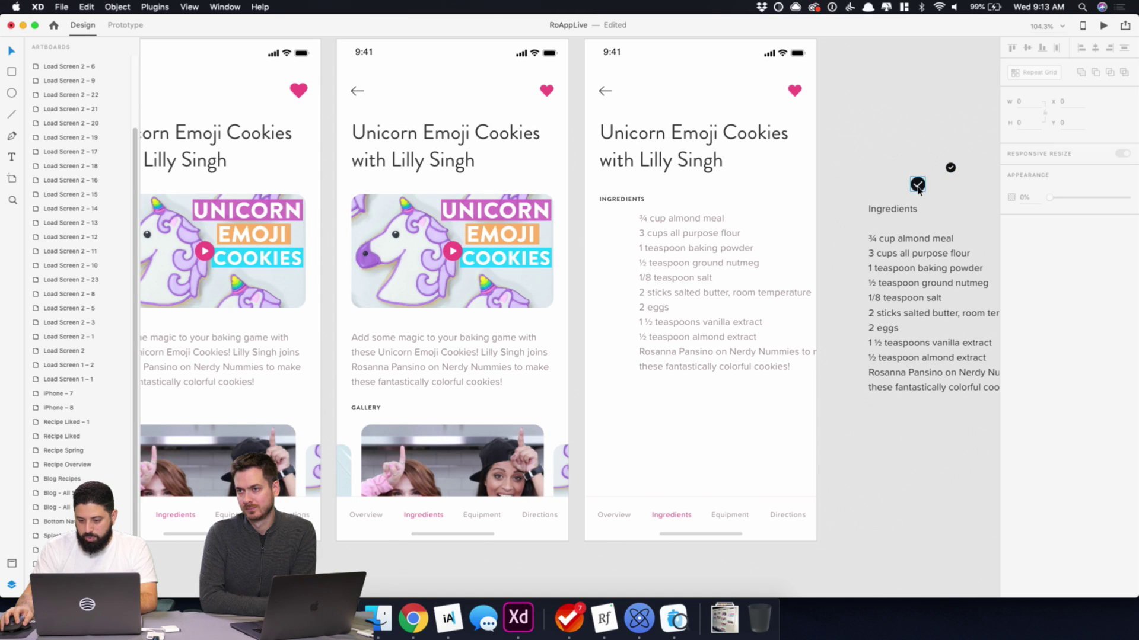
- Move the small 16px check icon from the pasteboard beside the first ingredient line, then delete it
click(951, 169)
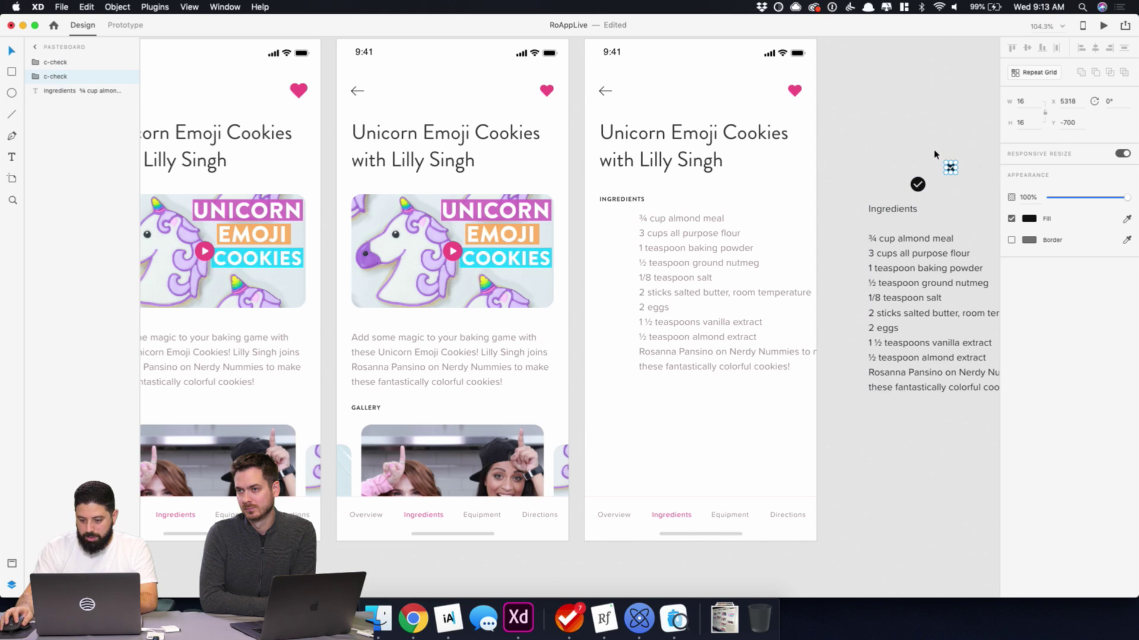
scroll(935, 159, up, 3)
scroll(937, 161, up, 2)
drag(961, 173, 836, 217)
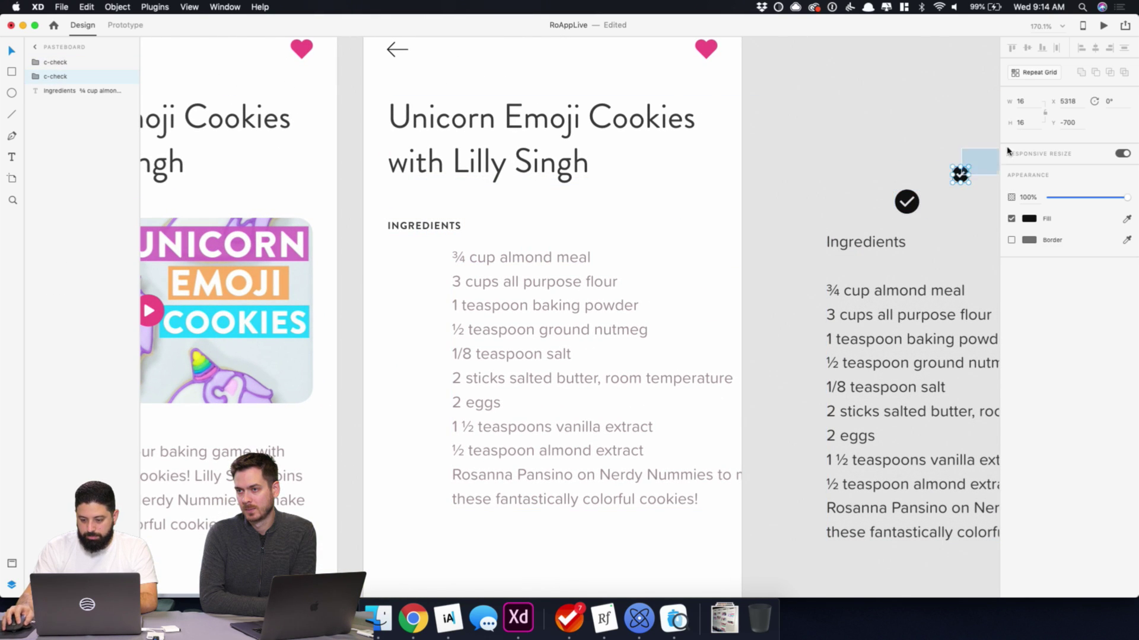
click(972, 126)
click(961, 173)
drag(961, 173, 398, 266)
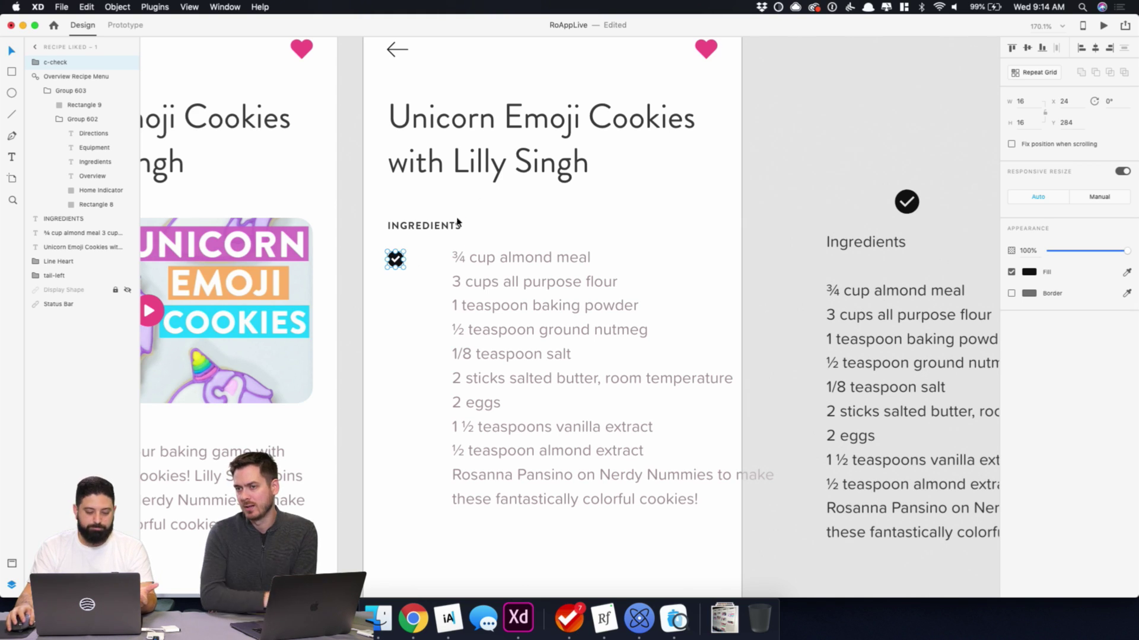
key(Delete)
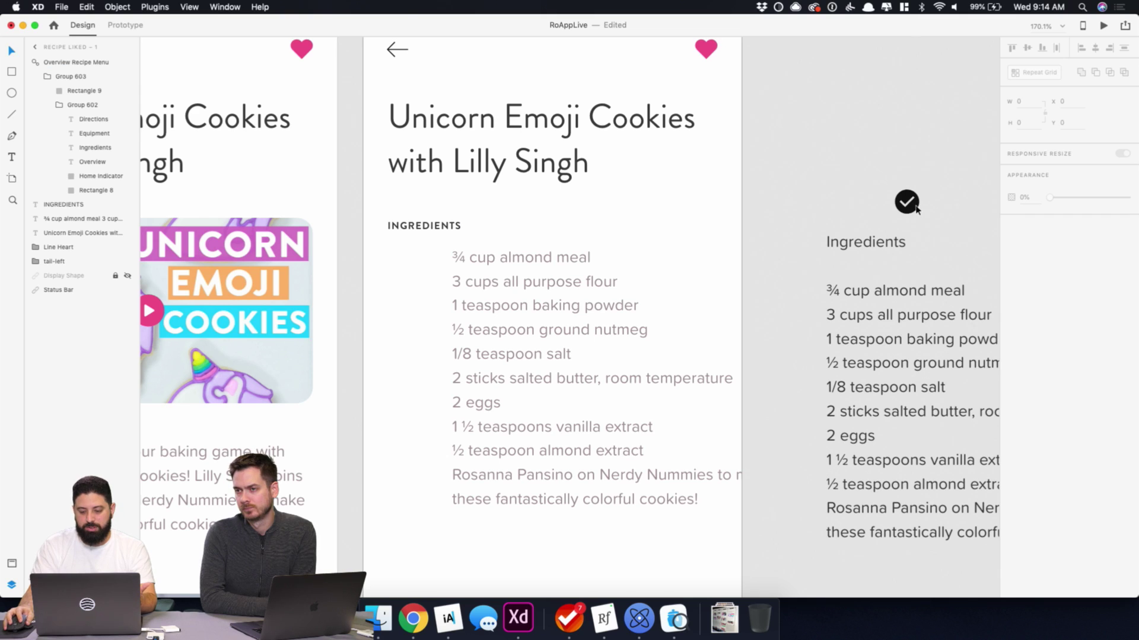
- Move the larger 24px check icon beside the first ingredient line, positioned at X 24, Y 282
drag(910, 208, 405, 265)
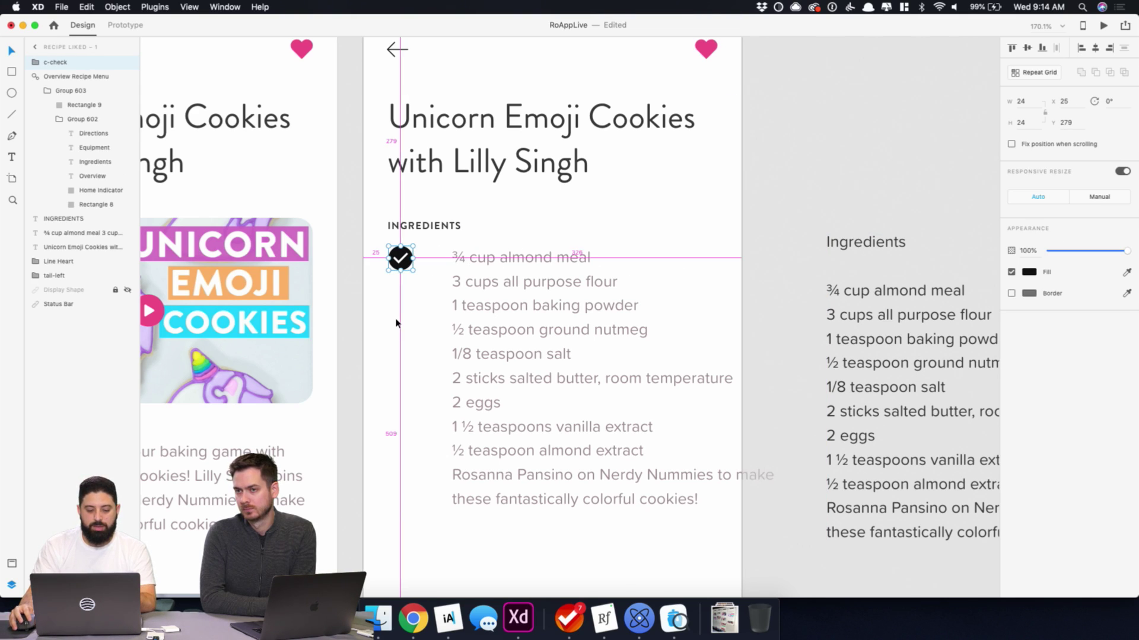
key(Left)
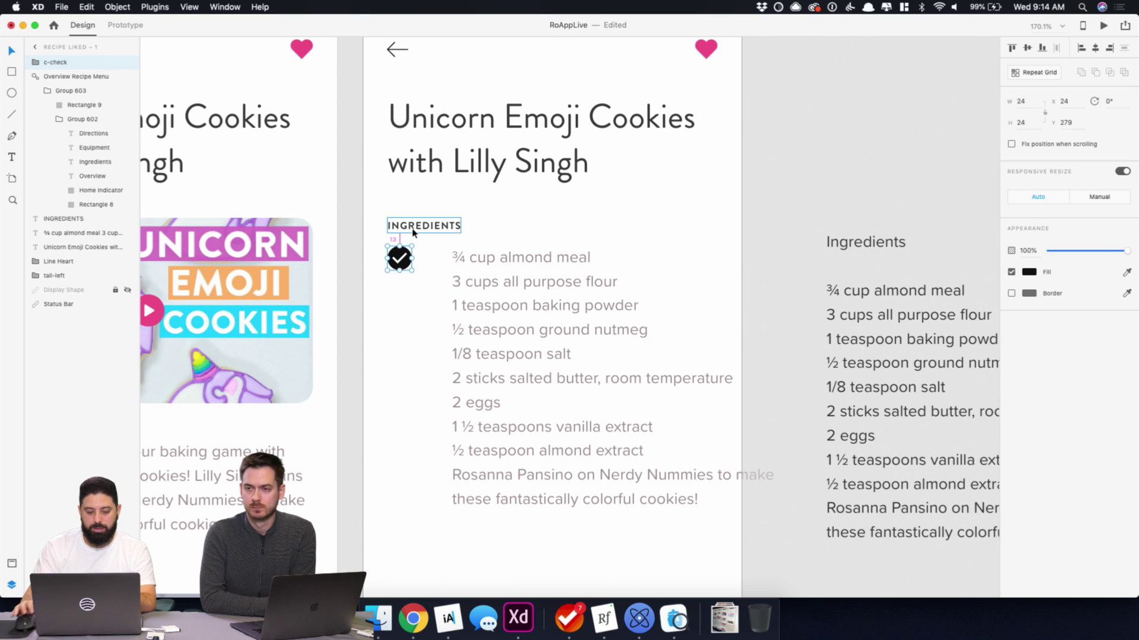
key(Down)
key(Down)
key(Down)
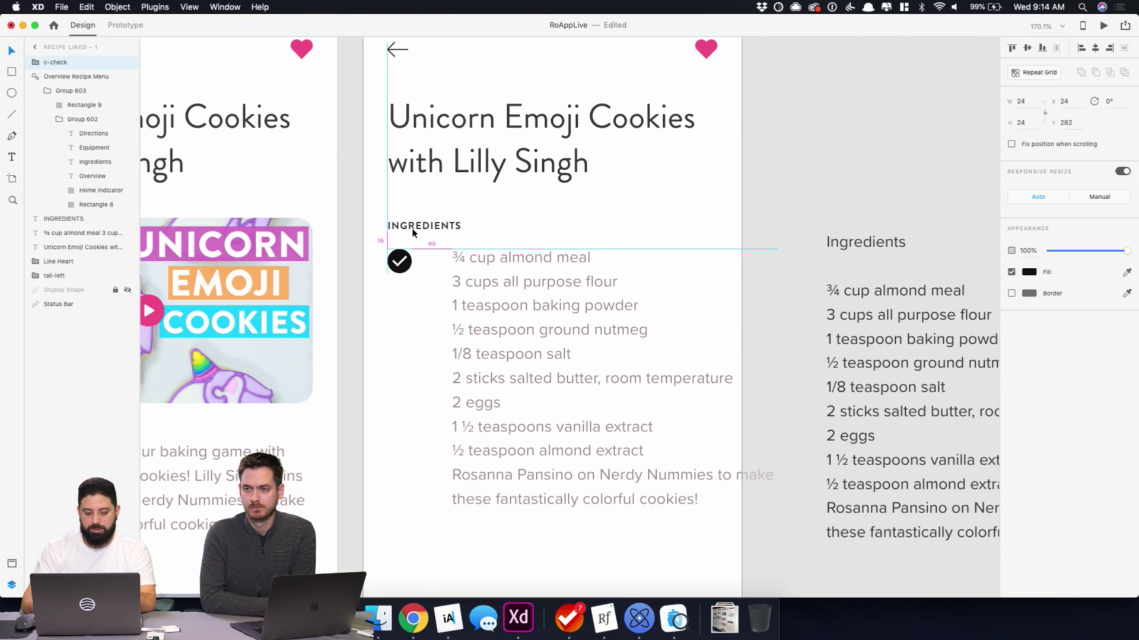
- Fill the check icon with the saved pink swatch and duplicate it directly below at Y 314
click(1029, 272)
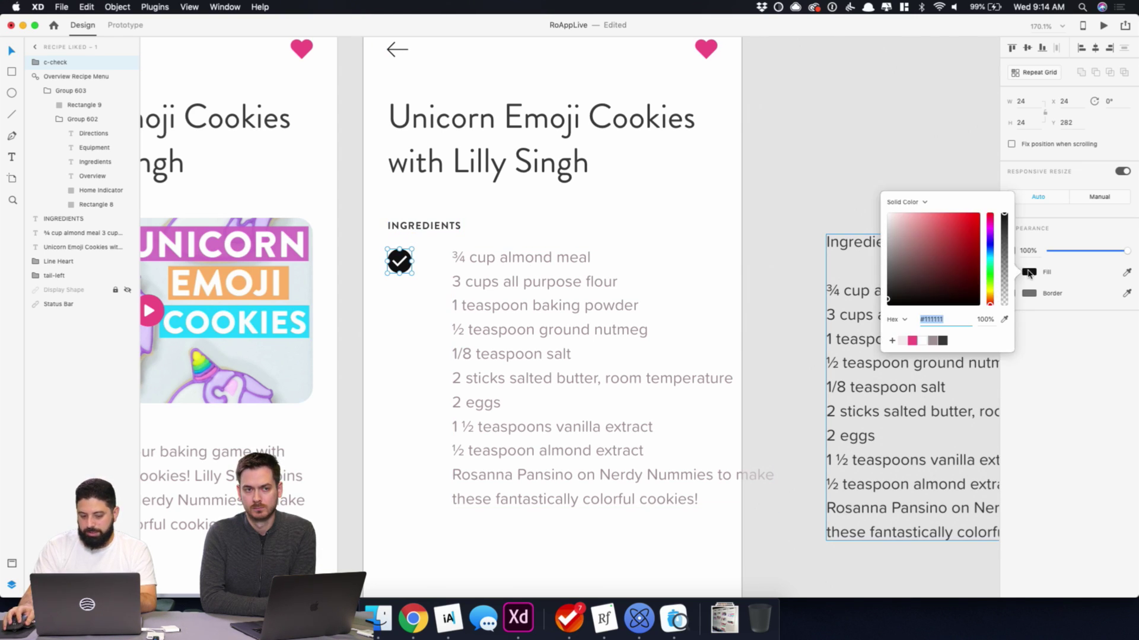
click(912, 341)
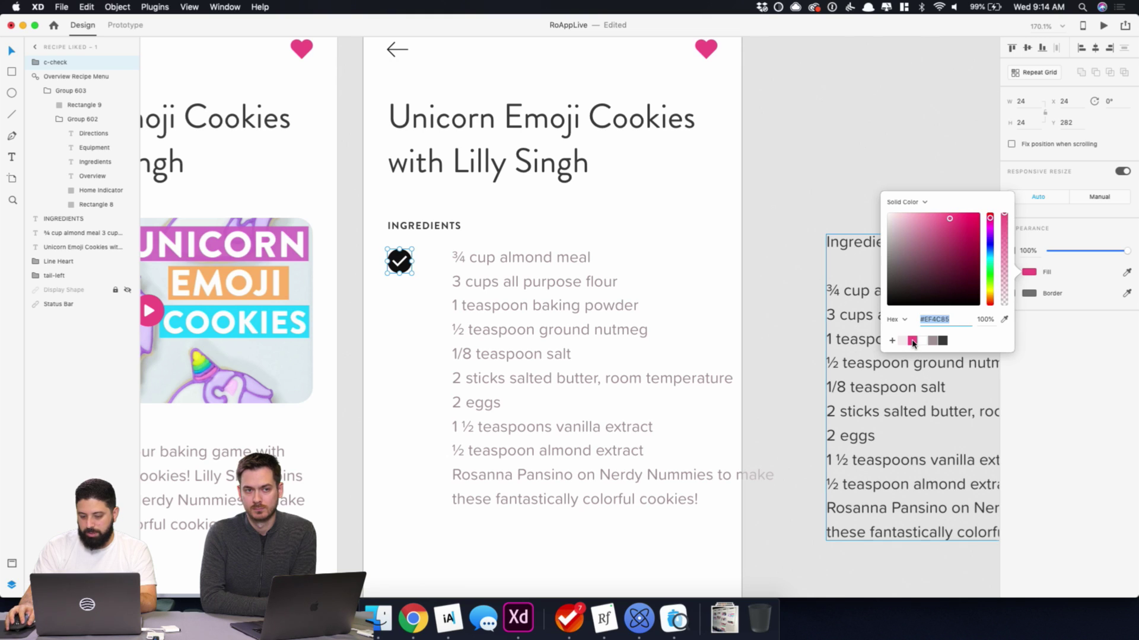
click(686, 207)
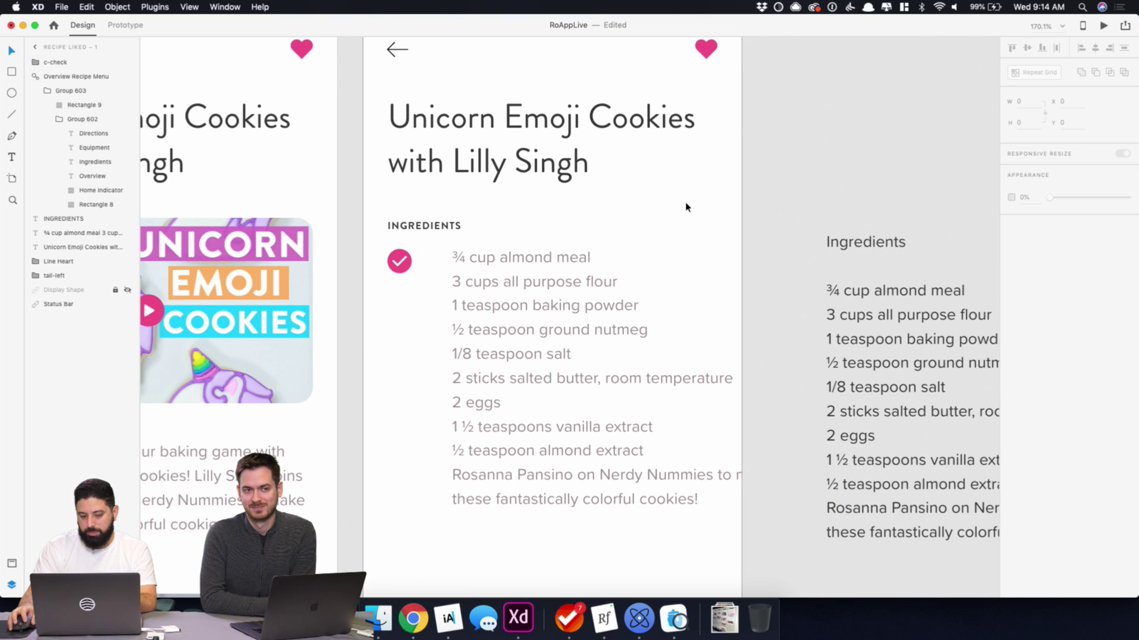
click(401, 258)
drag(400, 259, 411, 298)
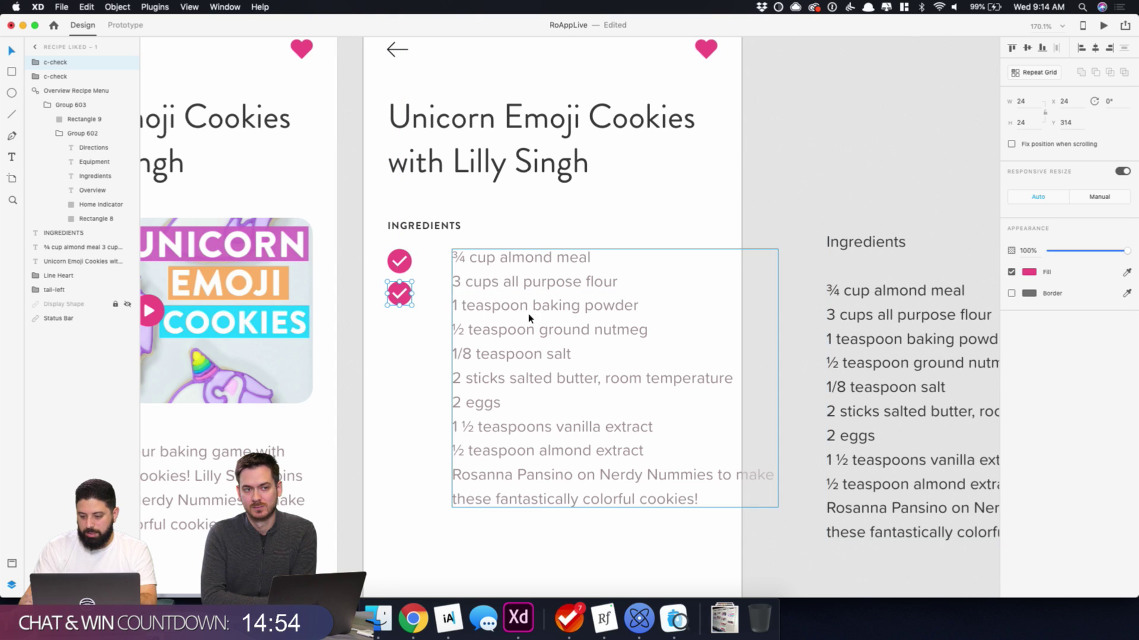
- Bring in the unchecked radio button glyph from Nucleo and align it below the two pink check icons
scroll(414, 307, up, 5)
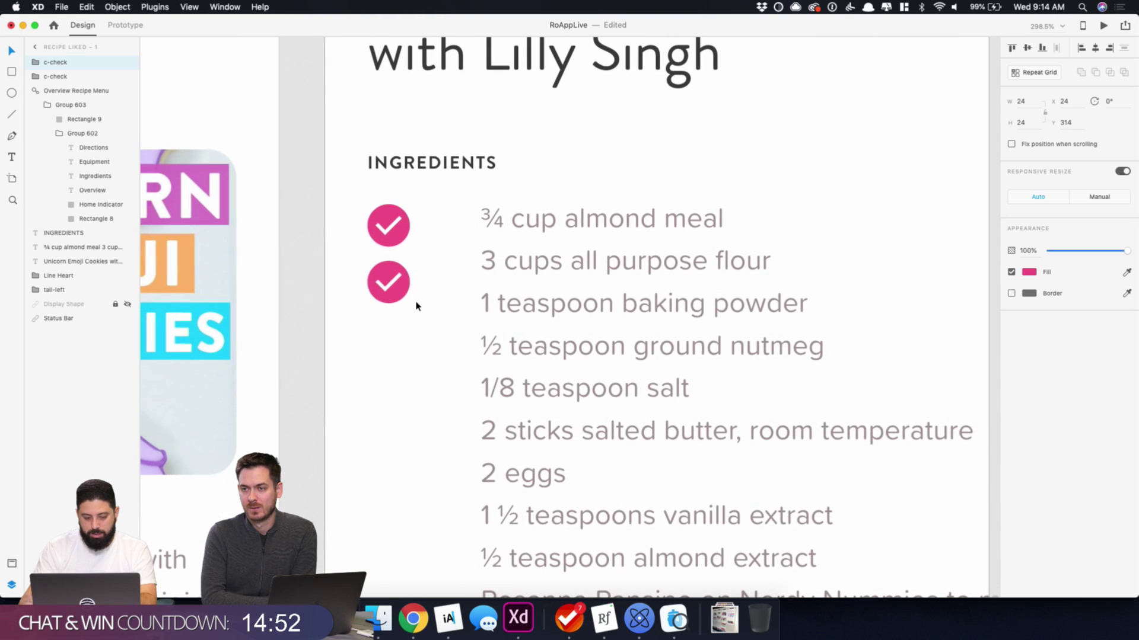
click(639, 619)
scroll(564, 367, down, 10)
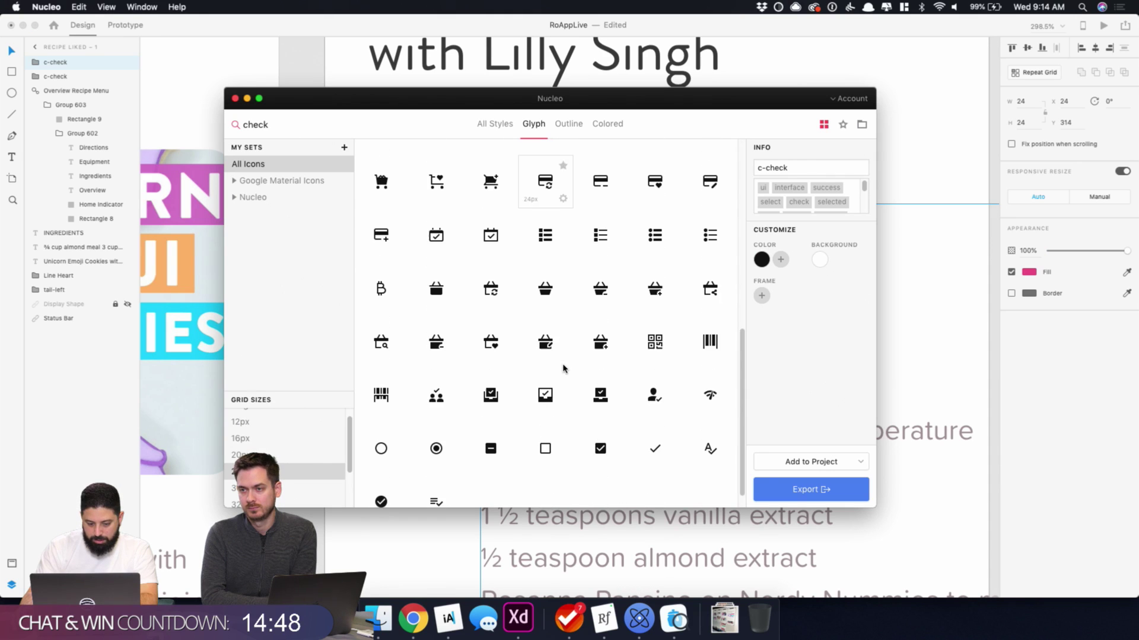
drag(383, 451, 408, 541)
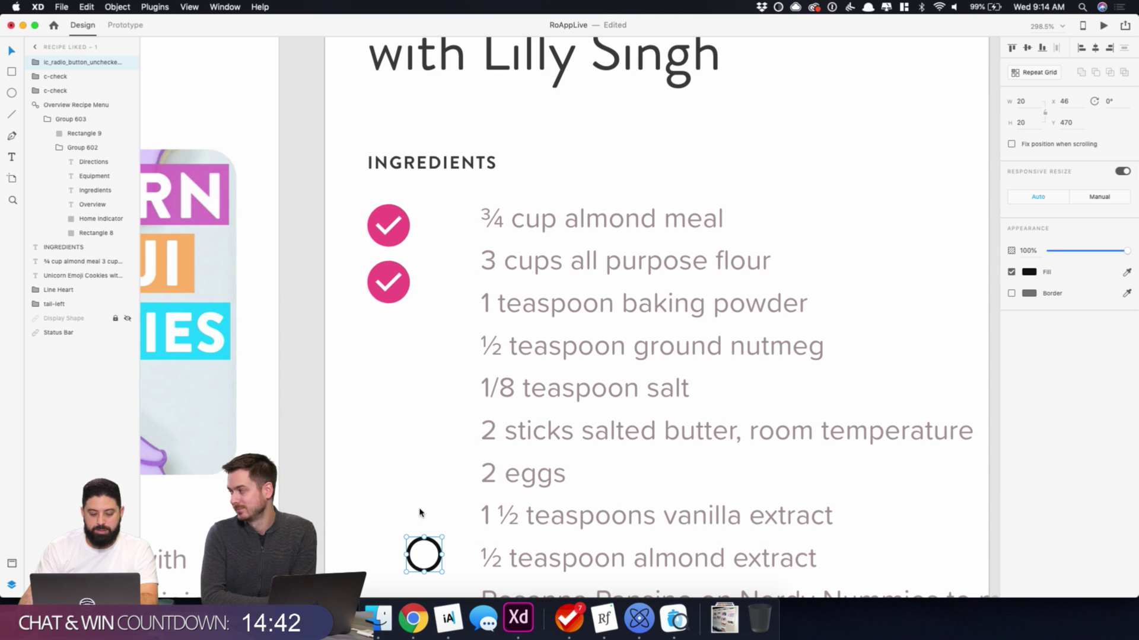
drag(438, 549, 403, 336)
click(405, 215)
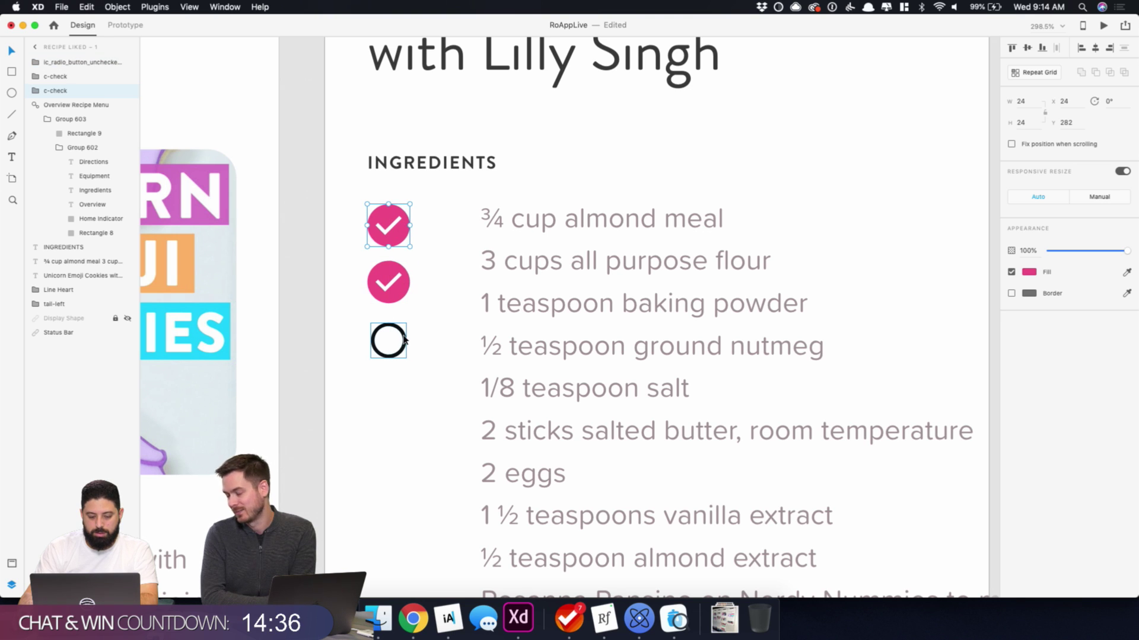
- Bring in the outlined circle n-check glyph from Nucleo and place it below the black empty circle icon
click(638, 618)
scroll(581, 415, up, 5)
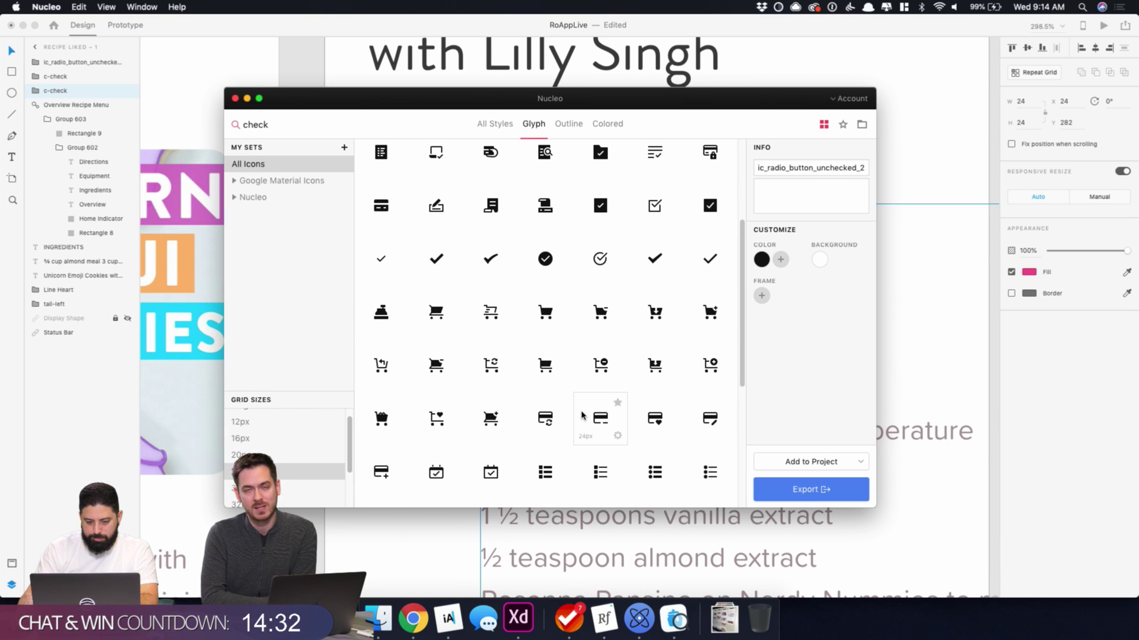
scroll(581, 415, up, 2)
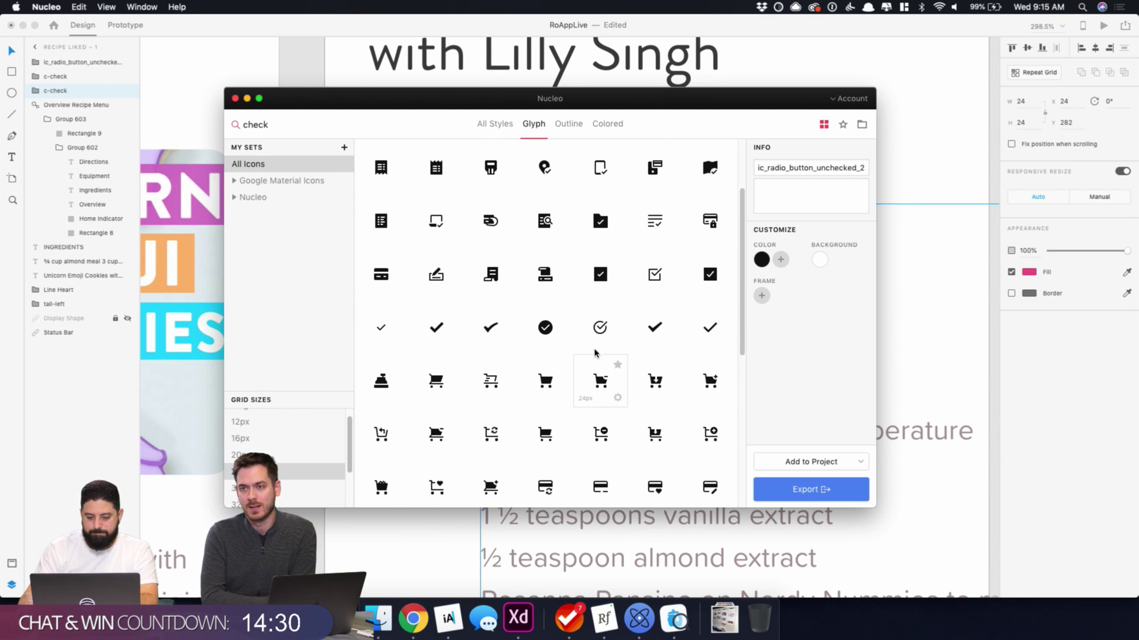
drag(599, 327, 371, 531)
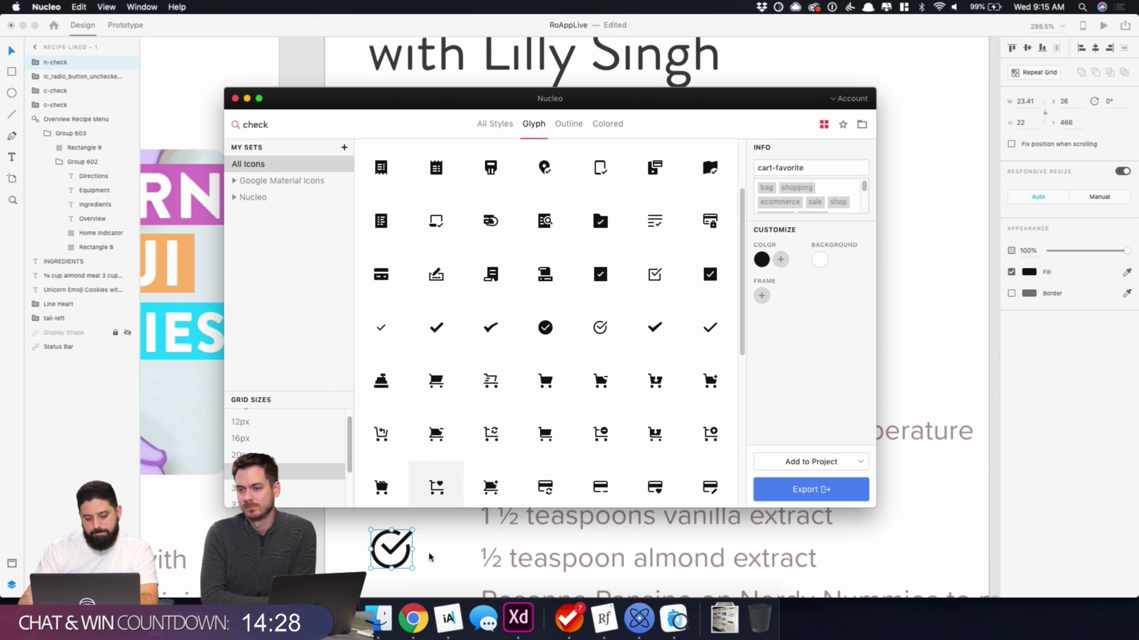
scroll(438, 431, up, 3)
click(362, 537)
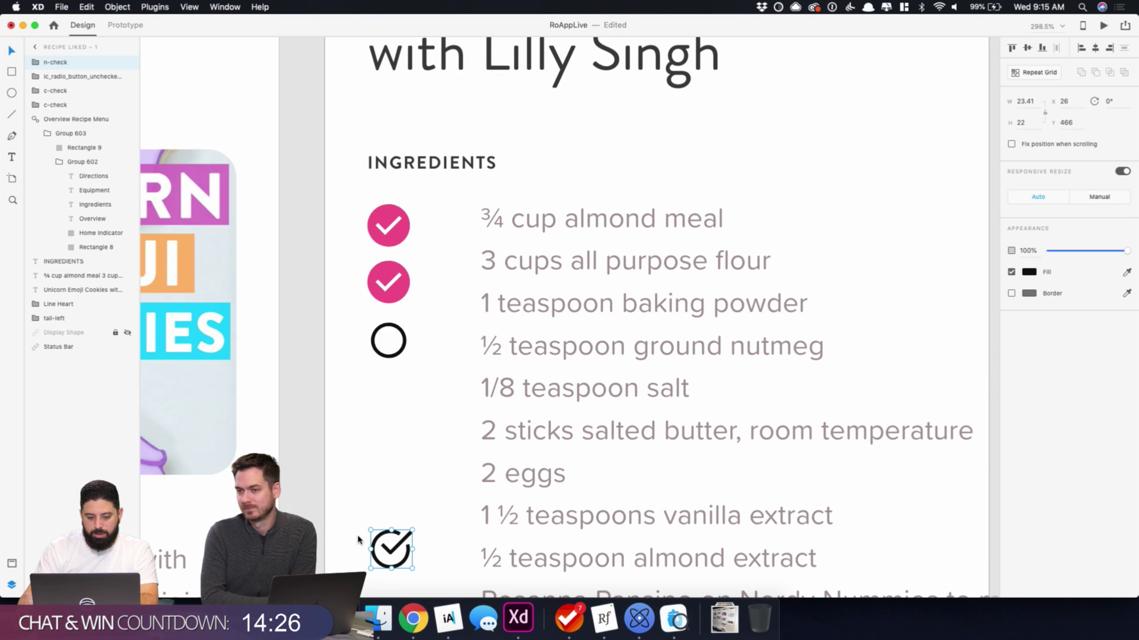
drag(382, 528, 375, 398)
drag(391, 548, 388, 398)
- Delete the black empty circle icon and the outlined check icon below the pink checks
click(392, 368)
click(395, 358)
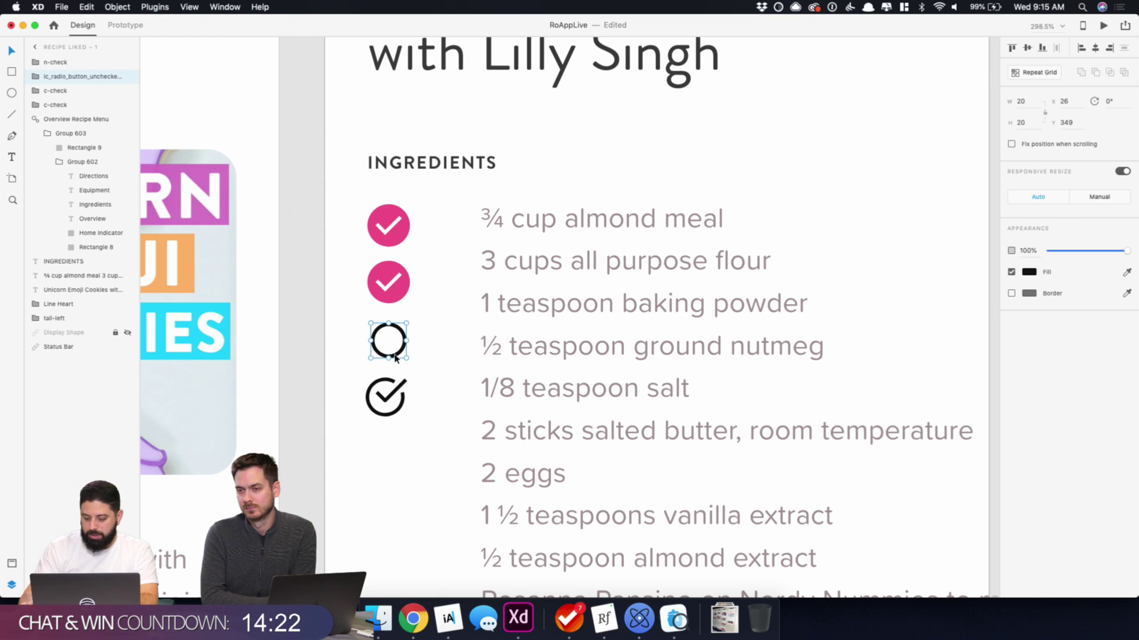
key(Delete)
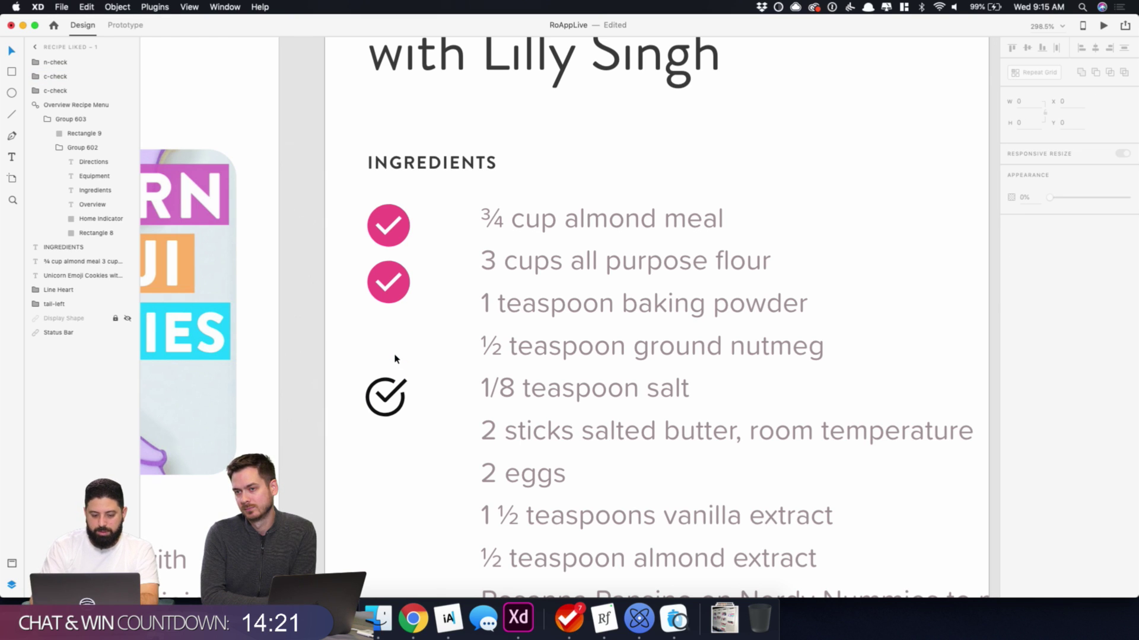
click(379, 384)
key(Delete)
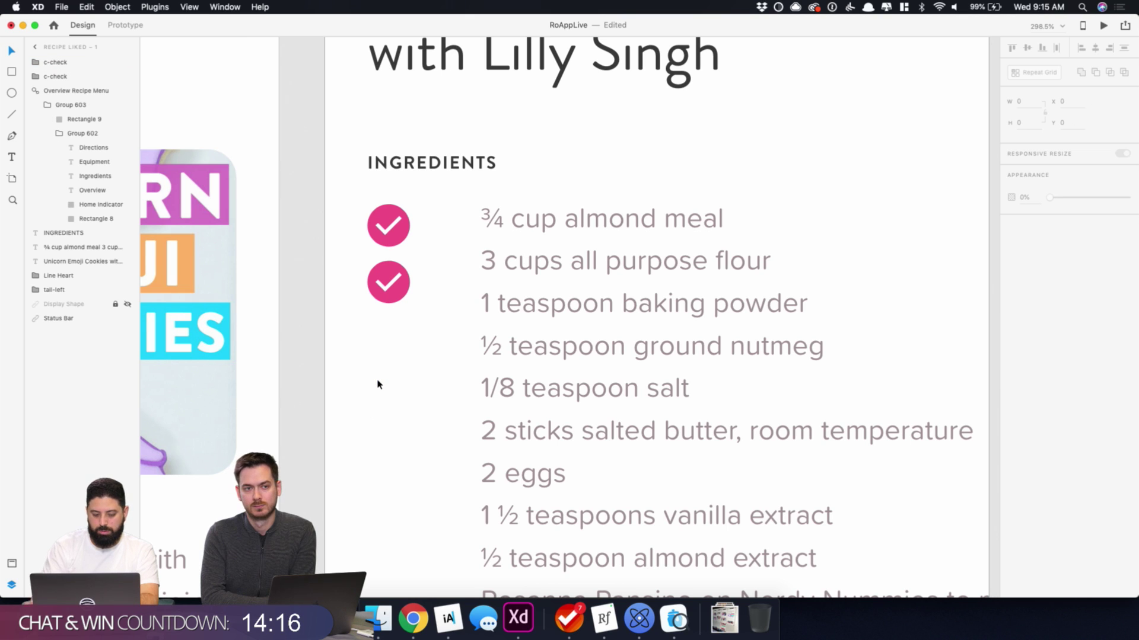
- Draw a 24 × 24 circle below the second check at X 24, Y 348, with the saved mauve-grey swatch #A18F95 as its border
key(e)
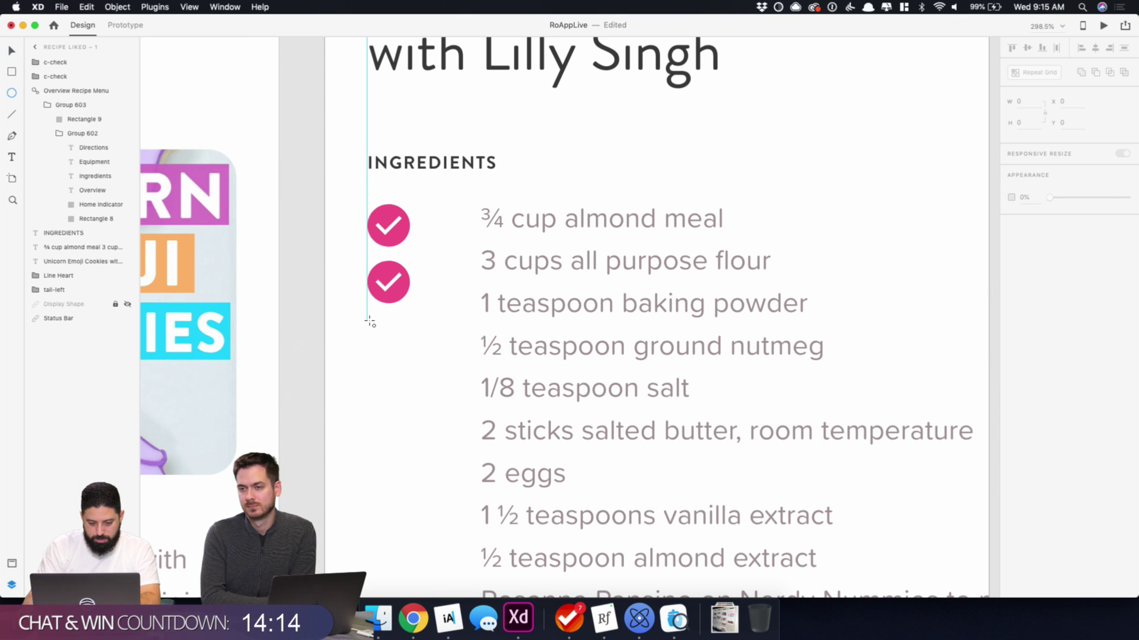
mouse_move(368, 322)
mouse_down()
mouse_move(420, 374)
mouse_move(413, 365)
mouse_up()
click(1029, 294)
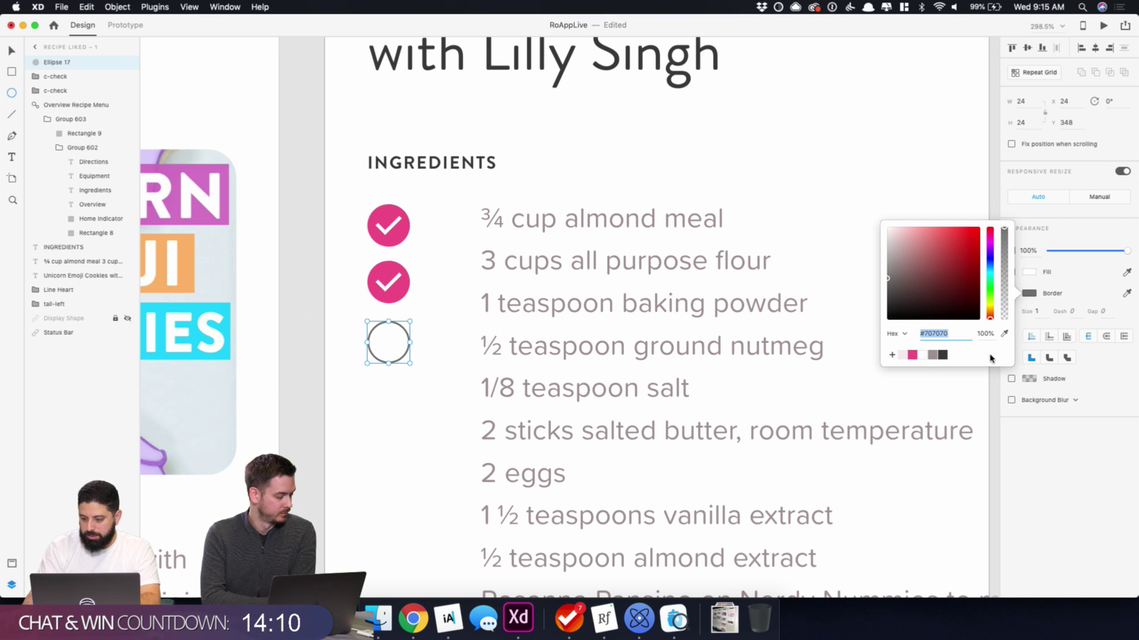
click(932, 355)
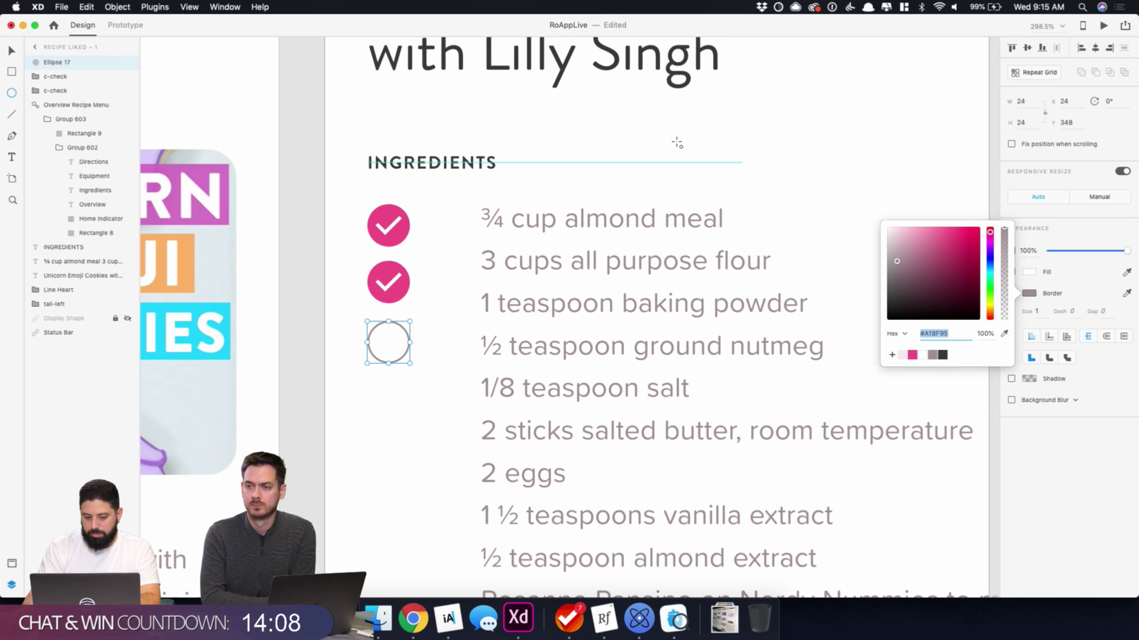
text(vv)
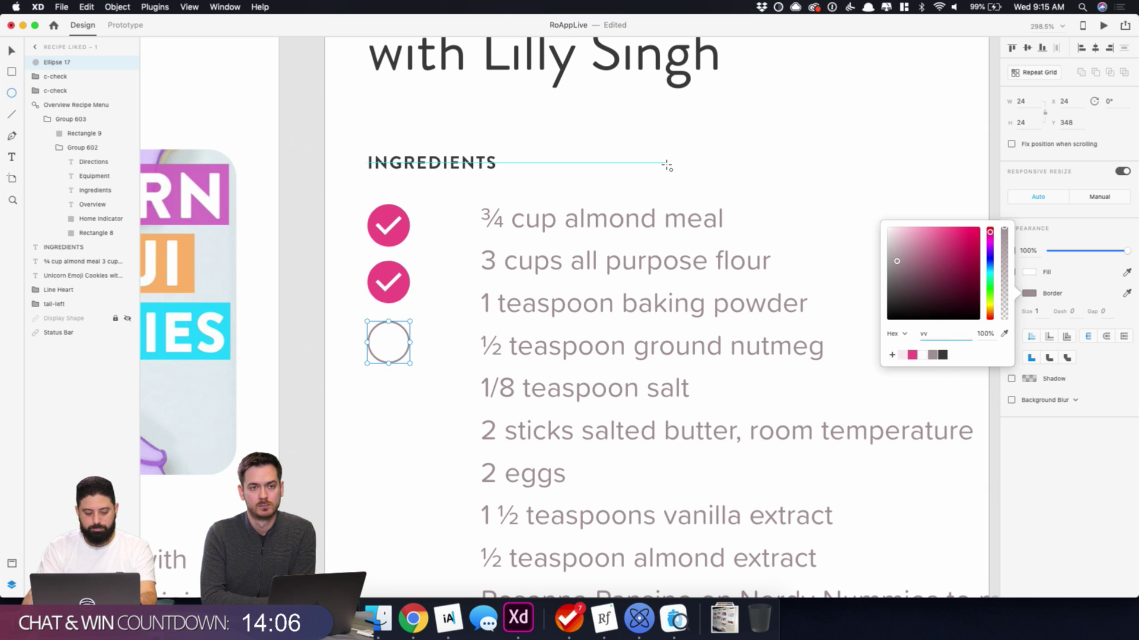
key(Escape)
click(427, 406)
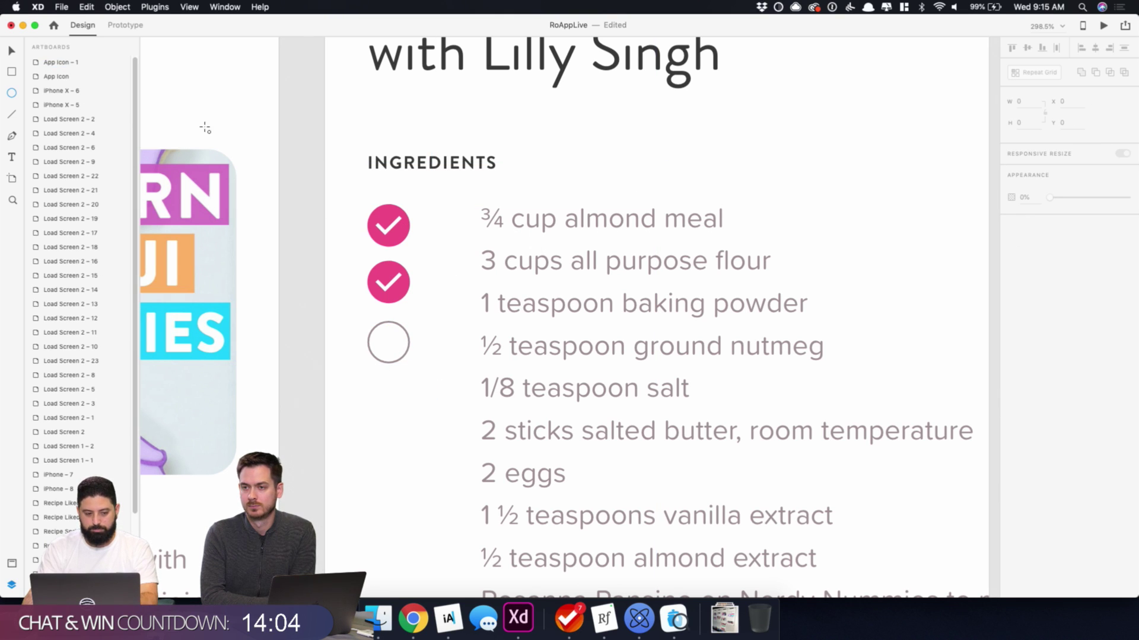
click(11, 52)
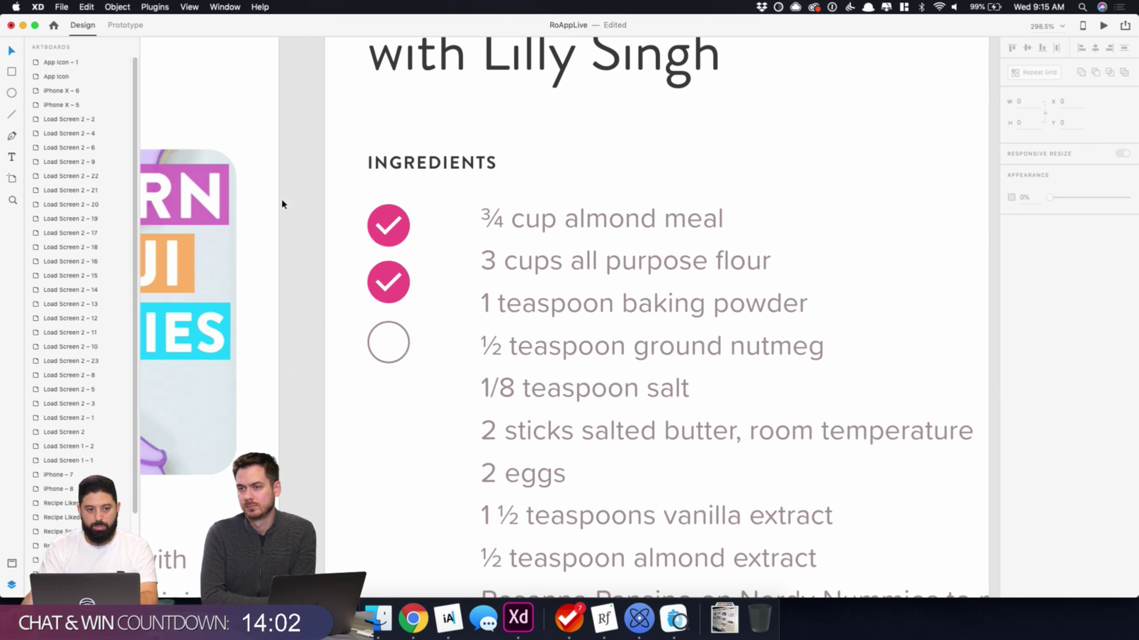
- Nudge the empty circle up to Y 346 and duplicate it twice down the column with even spacing
click(384, 326)
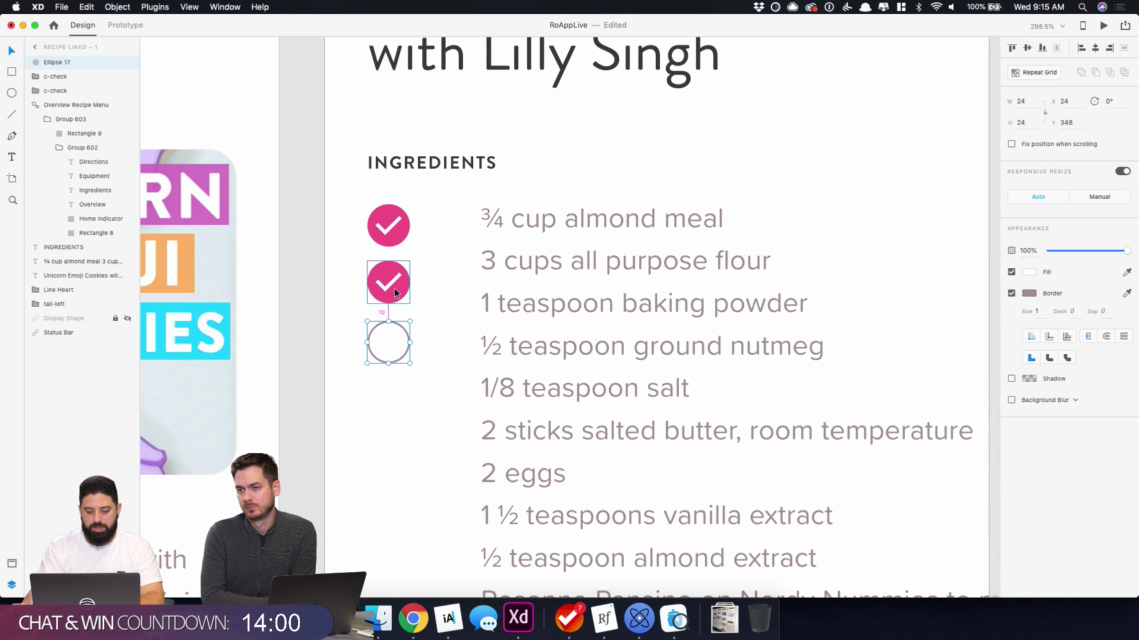
key(Up)
key(Up)
scroll(395, 292, down, 5)
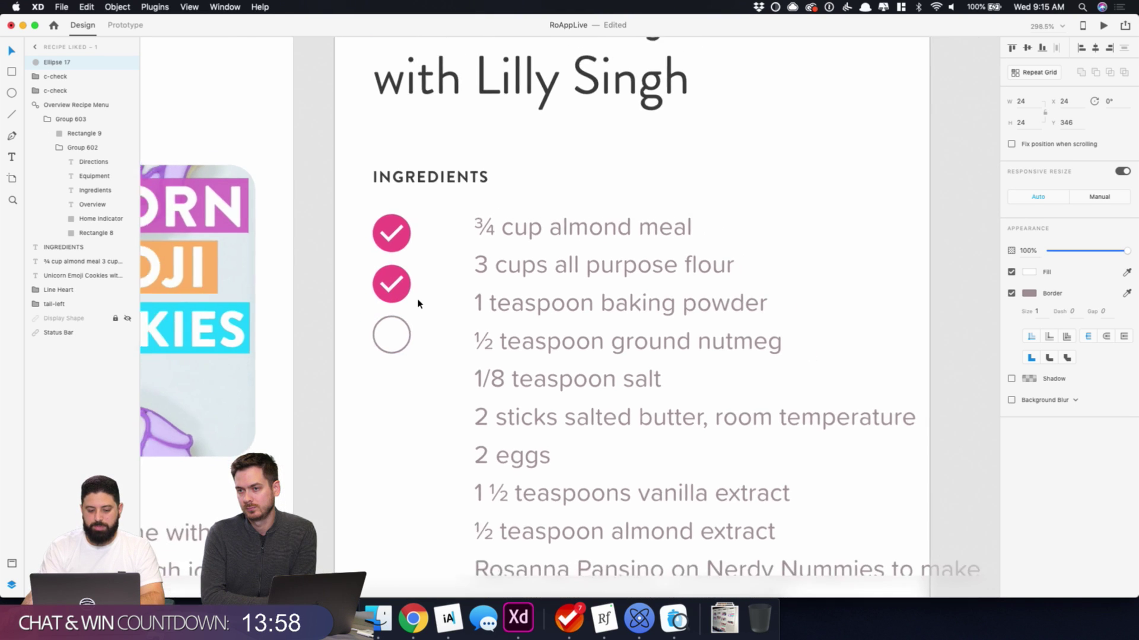
click(417, 304)
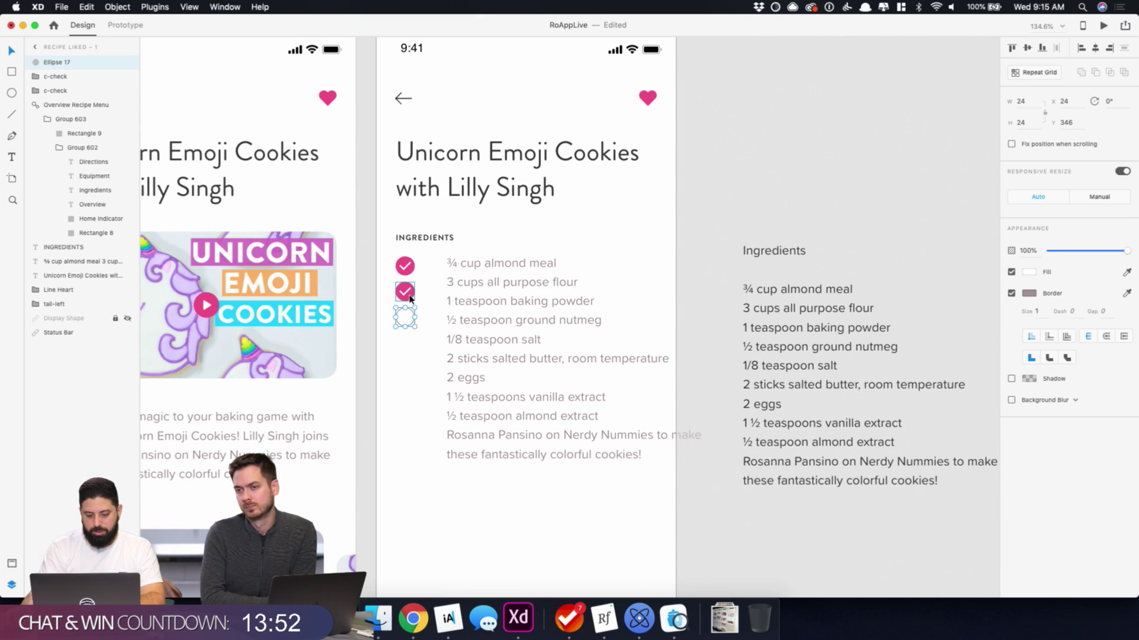
drag(410, 325, 413, 368)
key(super+d)
- Try to duplicate the two pink check icons together further down the column
click(407, 291)
shift+click(408, 268)
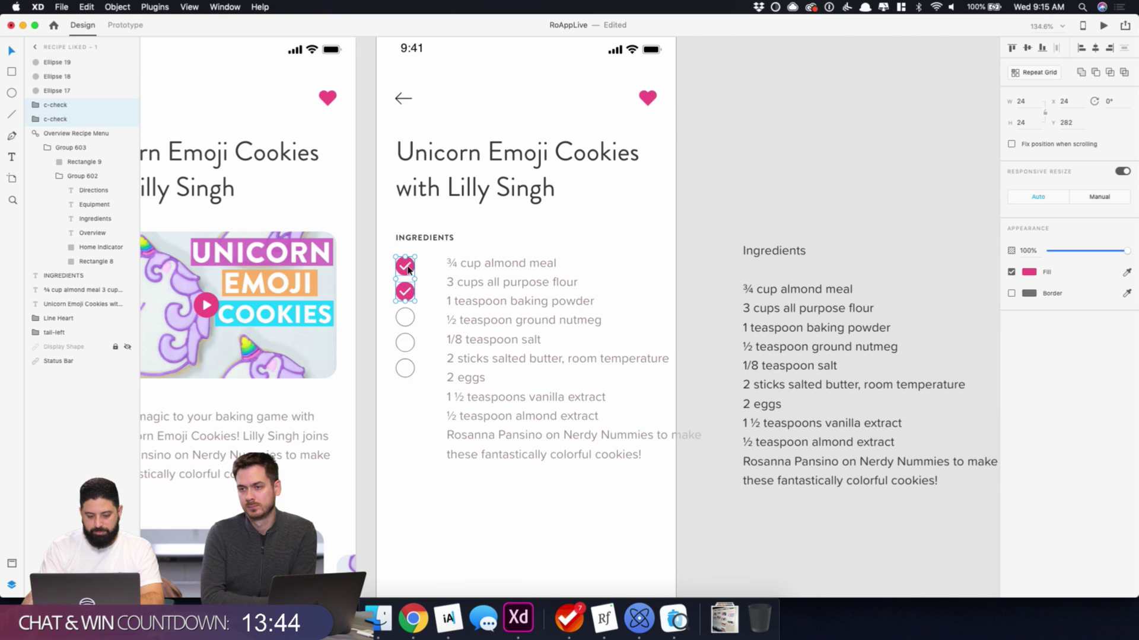
drag(409, 303, 408, 396)
key(super+z)
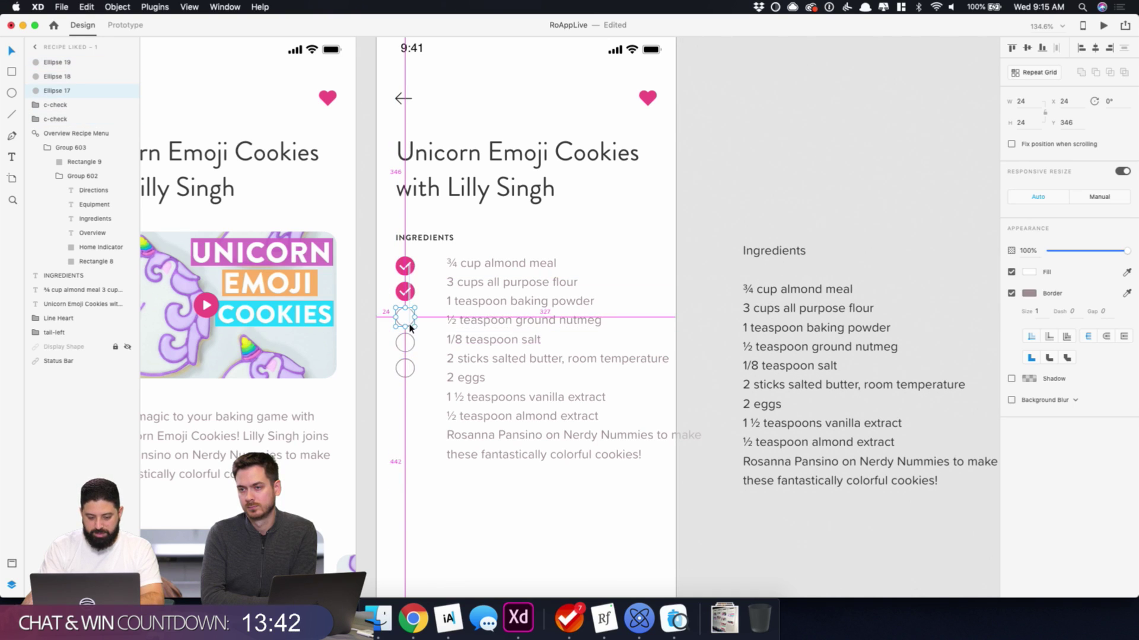
- Copy the pair of pink check icons down the column to fill the fifth through eighth icon positions
click(405, 267)
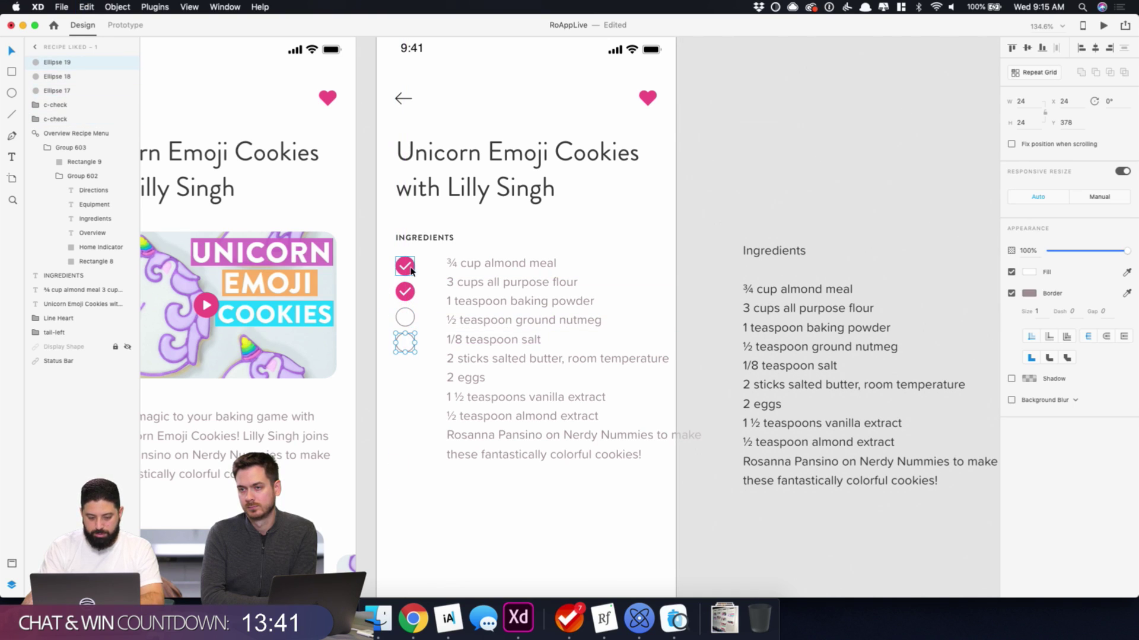
shift+click(410, 299)
drag(411, 300, 408, 429)
key(Escape)
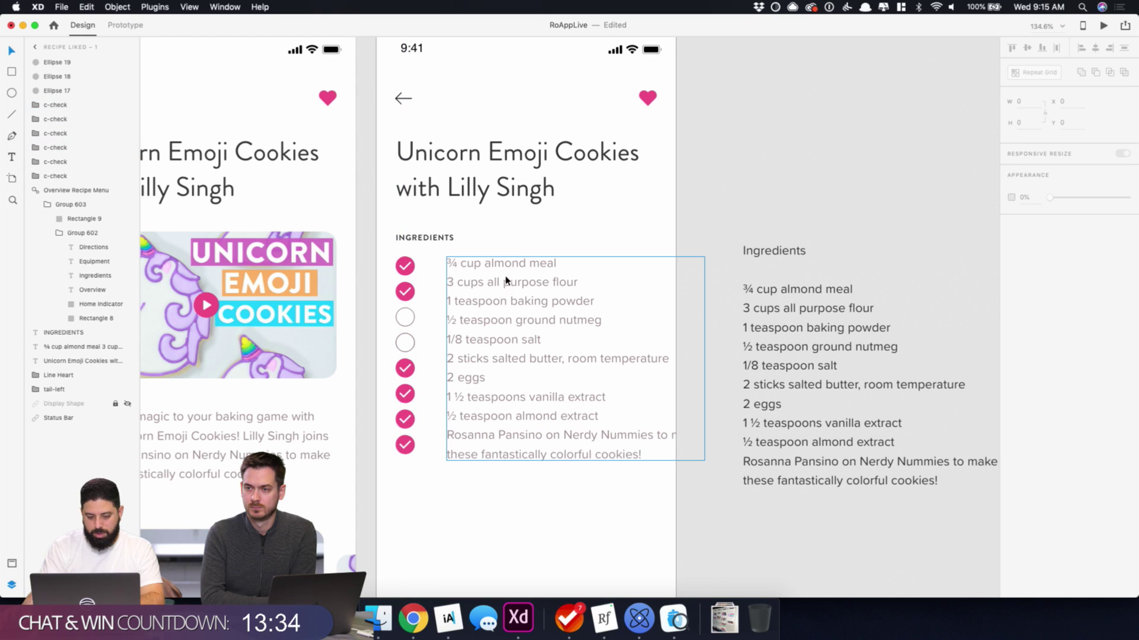
- Move the grey ingredients list aside and add placeholder text "sadsadsad" beside the first check in the Body 1 — 16pt character style
click(498, 274)
drag(472, 269, 554, 349)
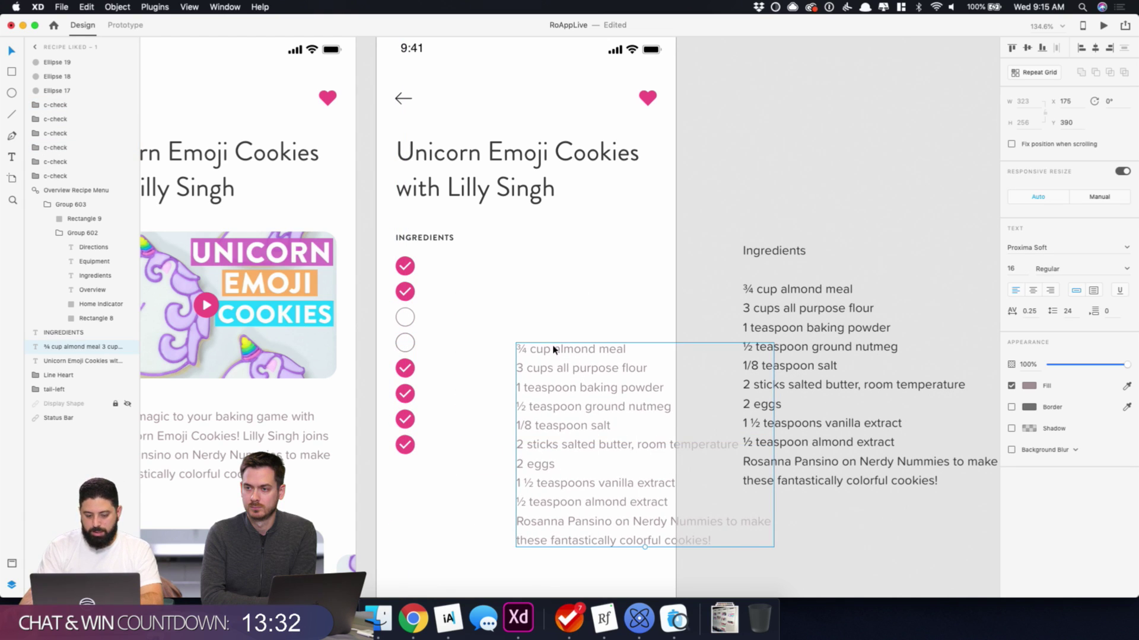
key(t)
click(460, 265)
text(sadsadsa)
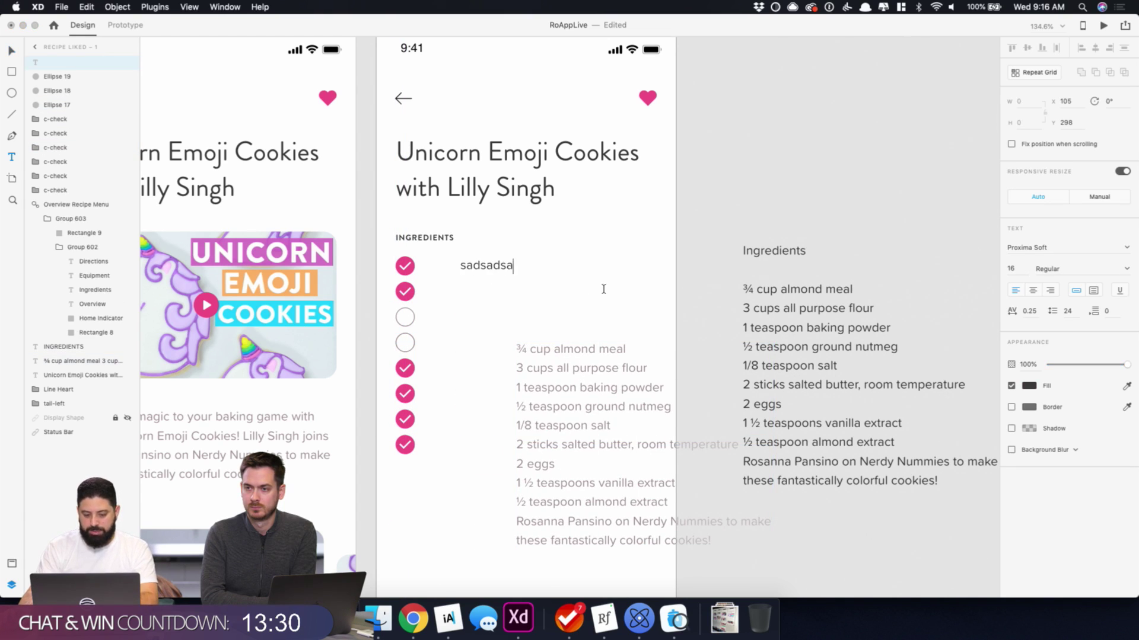
text(d)
key(Escape)
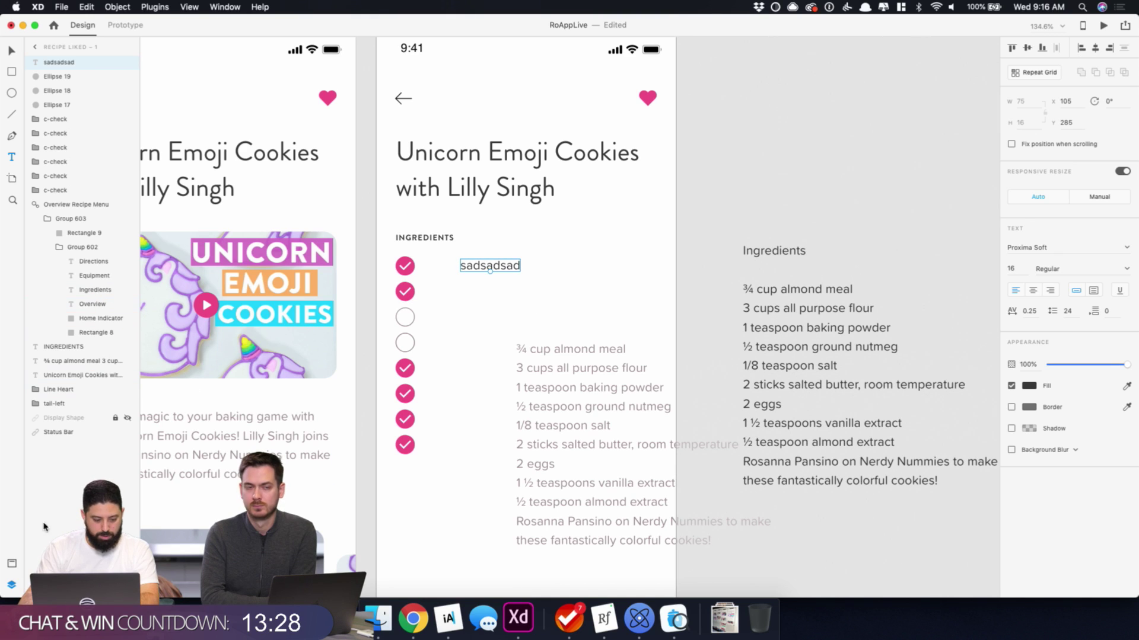
click(11, 563)
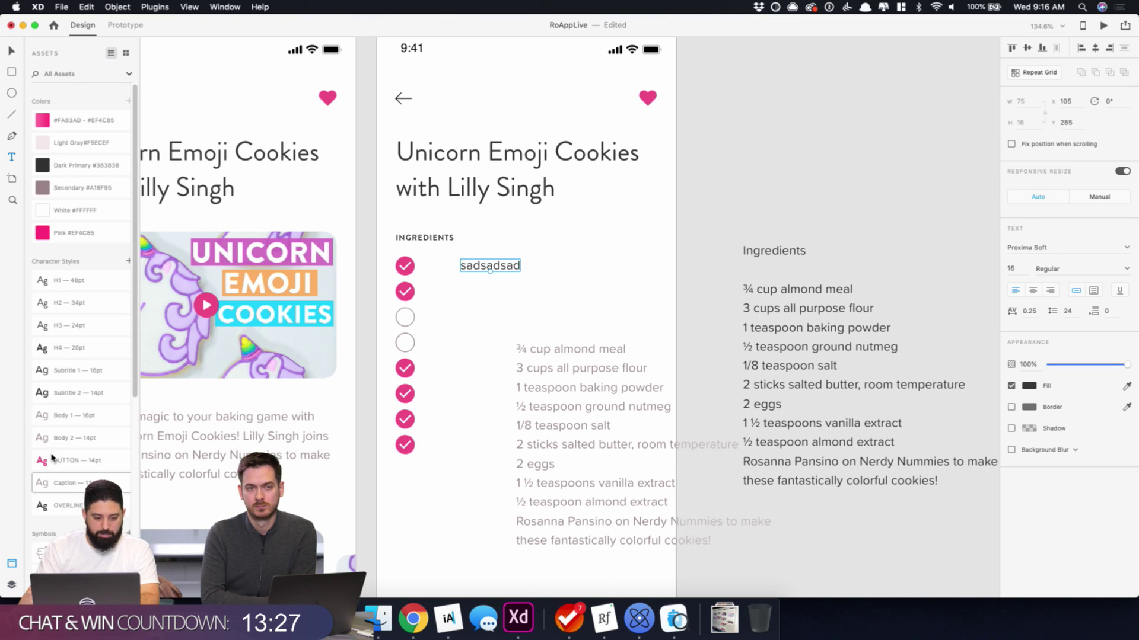
click(86, 418)
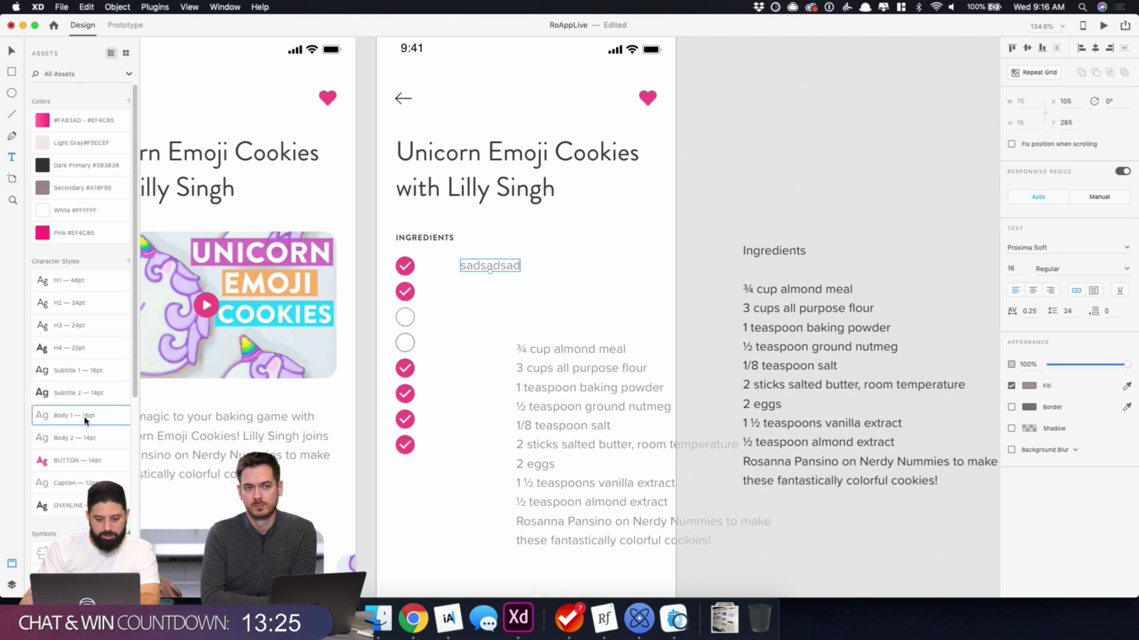
- Cut "¾ cup almond meal" from the grey ingredients list and paste it over the placeholder text beside the first check
double_click(598, 355)
click(597, 350)
drag(633, 348, 532, 348)
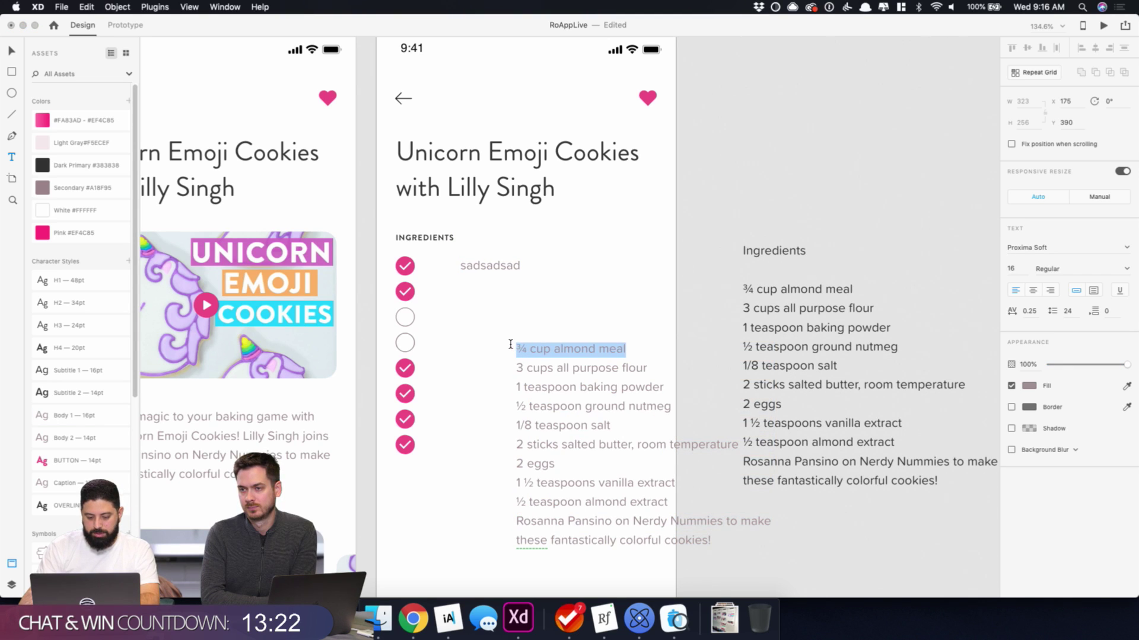
key(super+x)
key(Escape)
double_click(517, 262)
key(super+v)
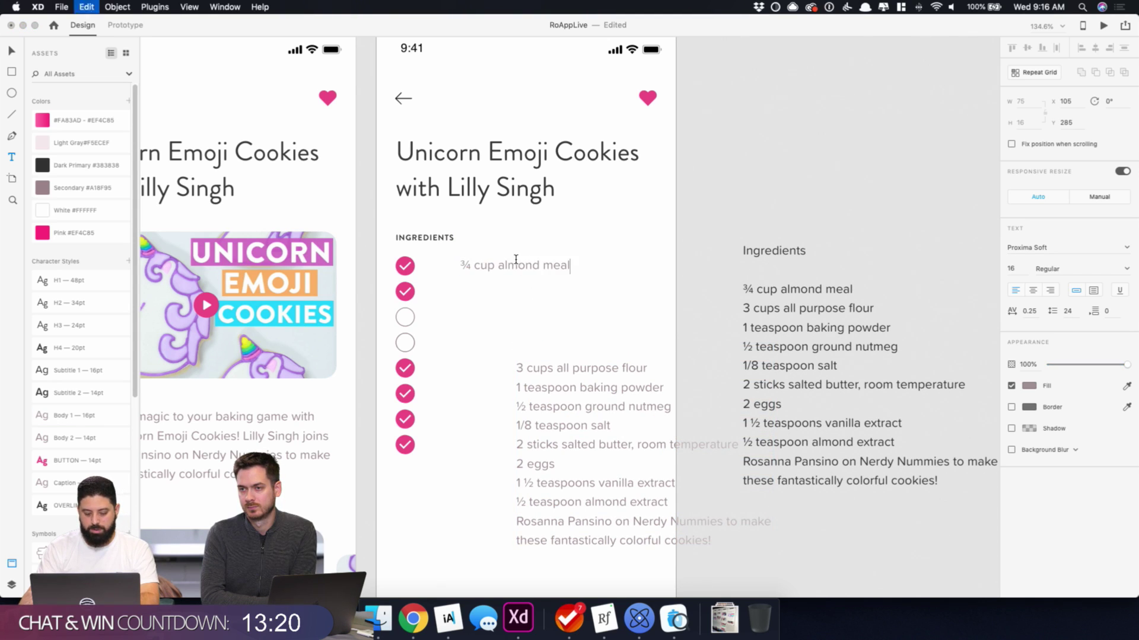
- Position the almond meal line at X 66, Y 286, level with the first check icon
click(16, 56)
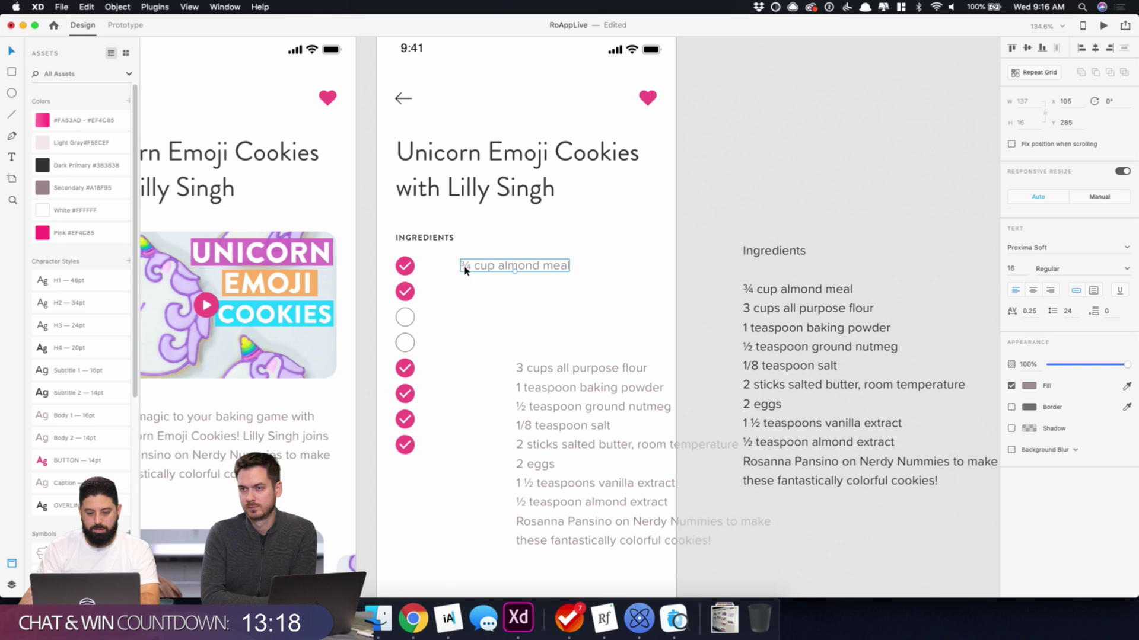
drag(464, 269, 431, 270)
key(shift+Right)
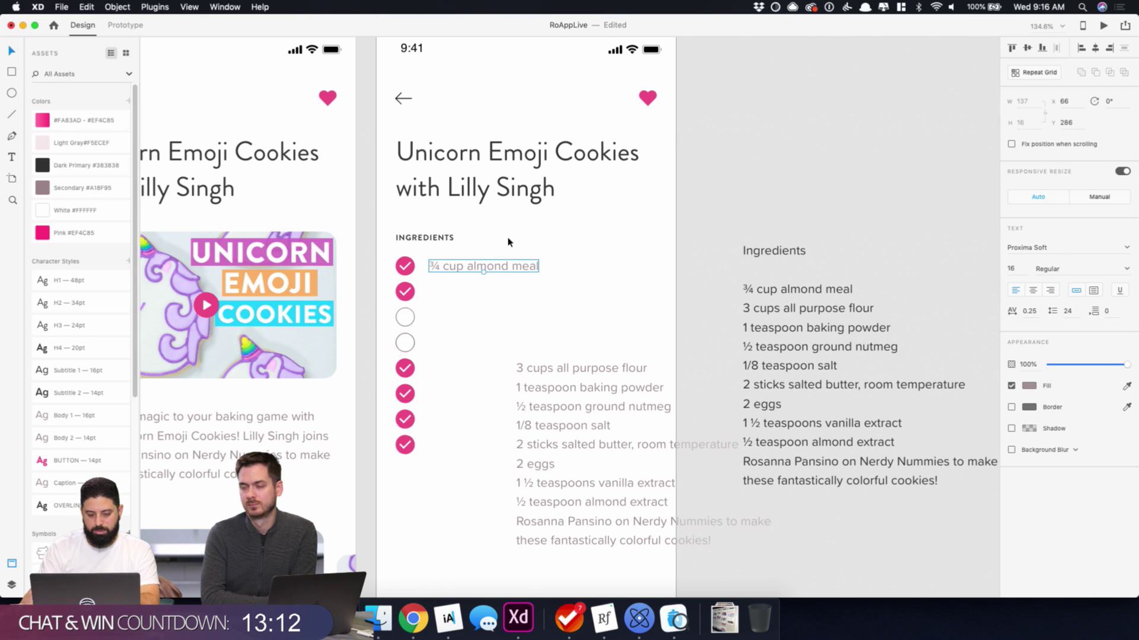
shift+click(404, 266)
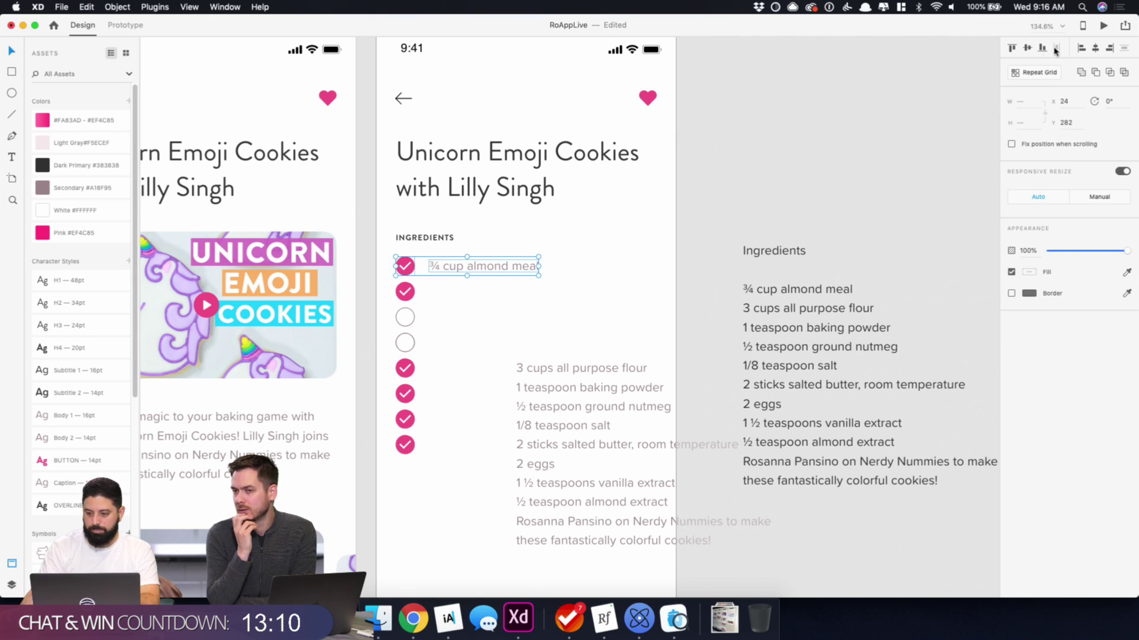
click(622, 275)
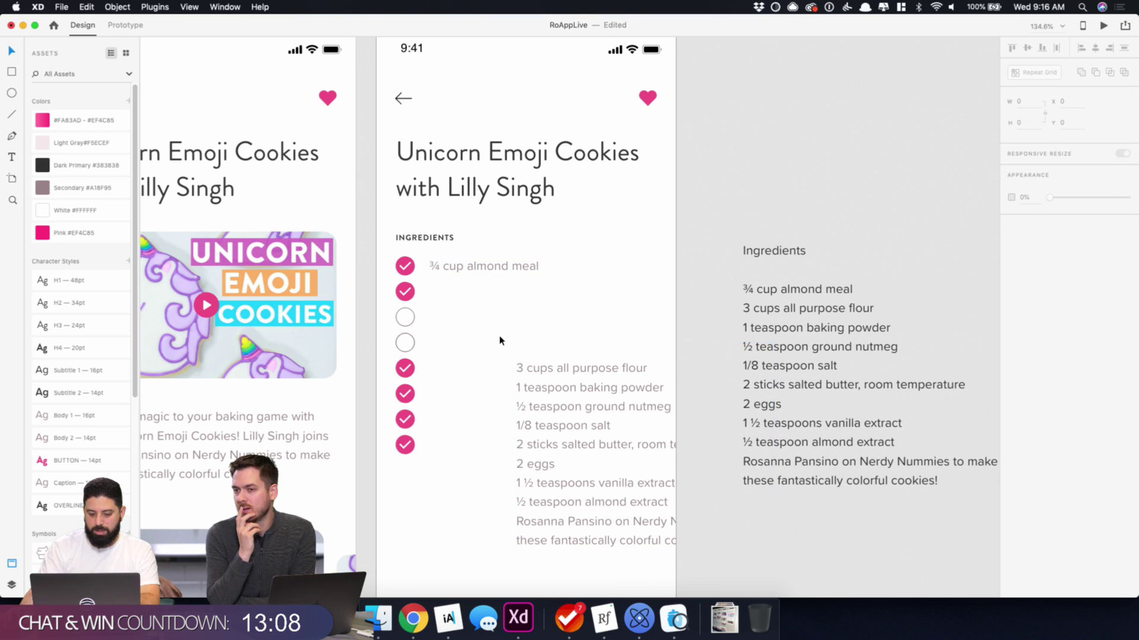
- Move the remaining grey ingredients list off the artboard and duplicate the almond meal line beside the second check at Y 318
drag(555, 407, 881, 105)
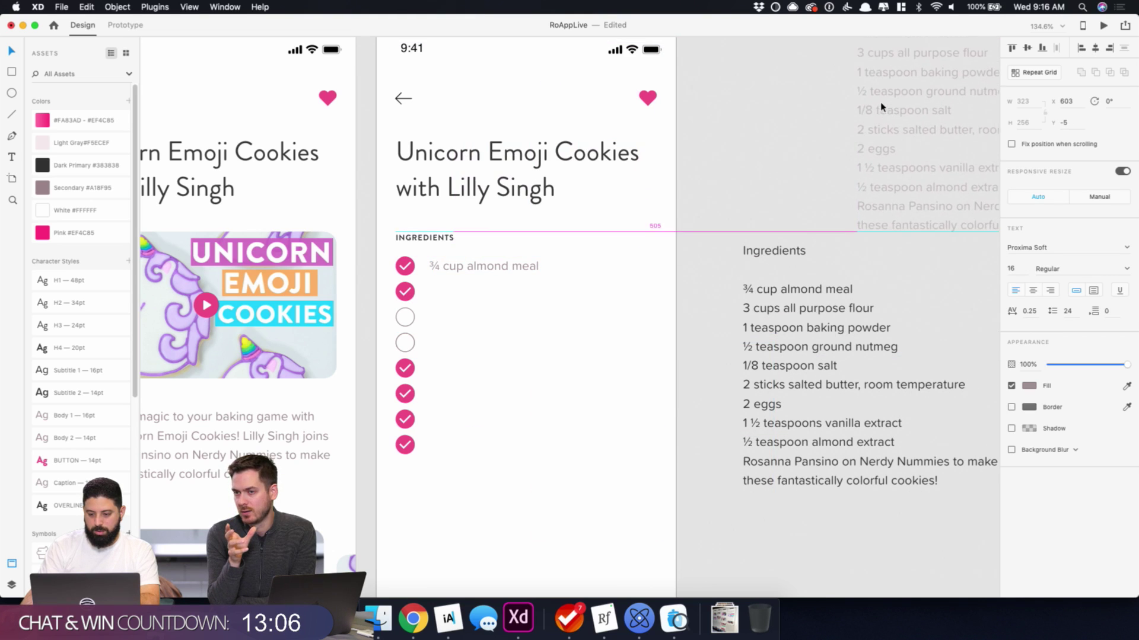
click(500, 269)
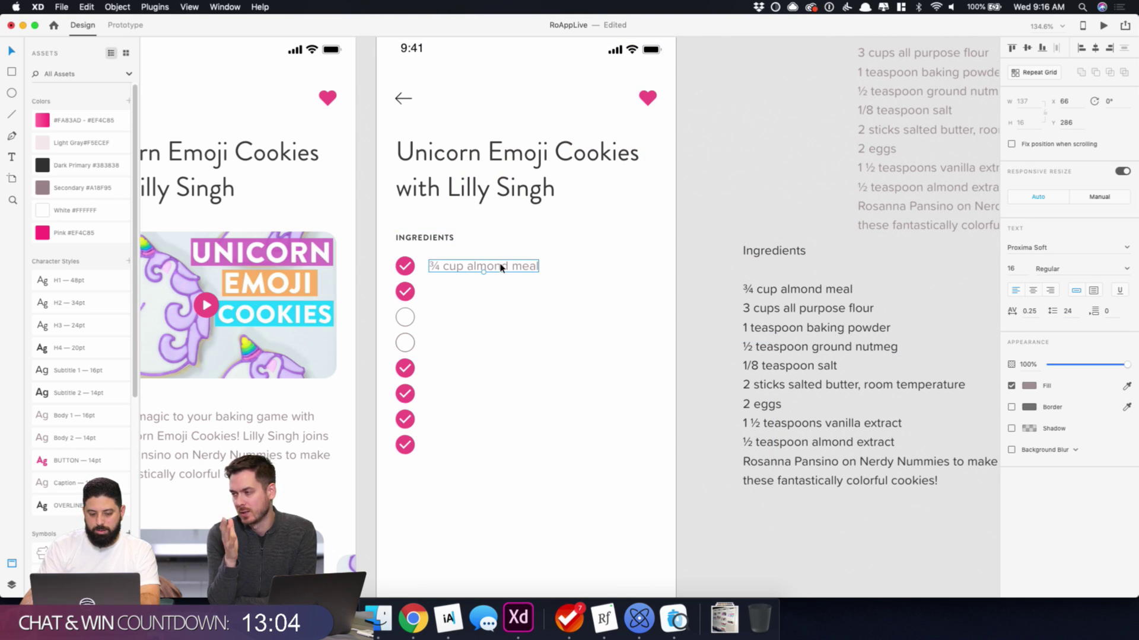
drag(500, 268, 501, 291)
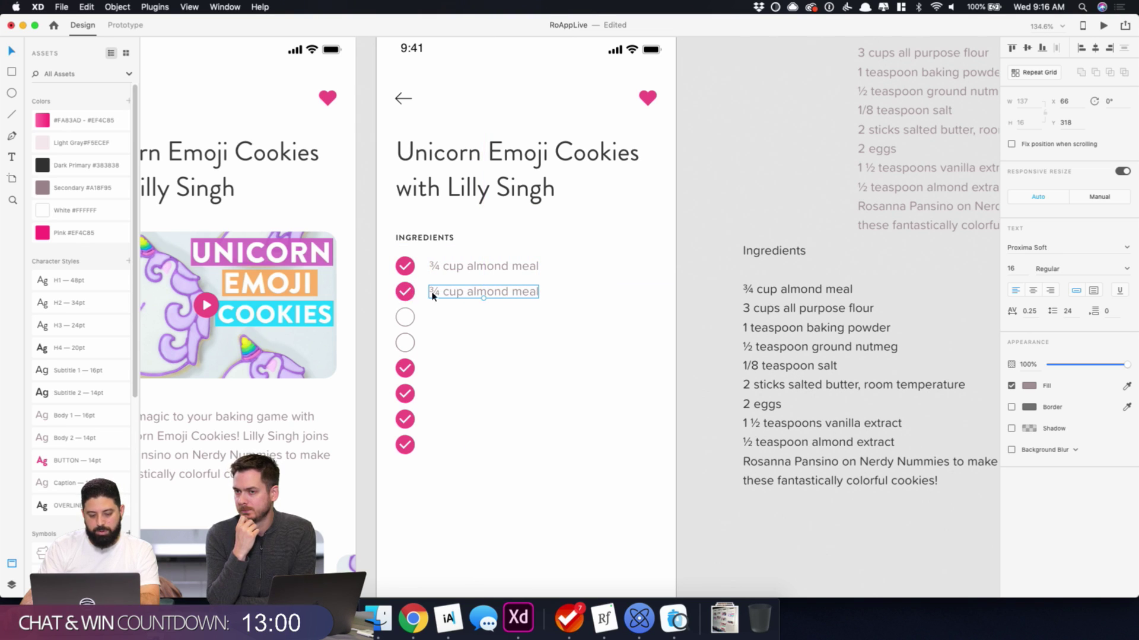
shift+click(406, 293)
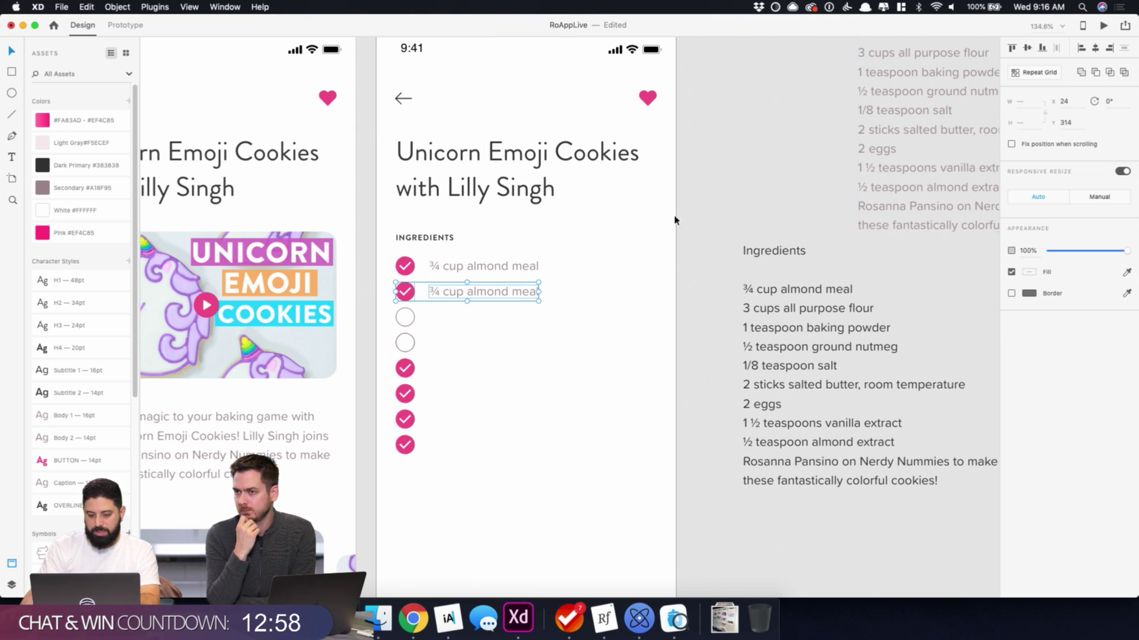
- Try to fill the column with a Repeat Grid made from the two almond meal lines
click(501, 297)
shift+click(502, 268)
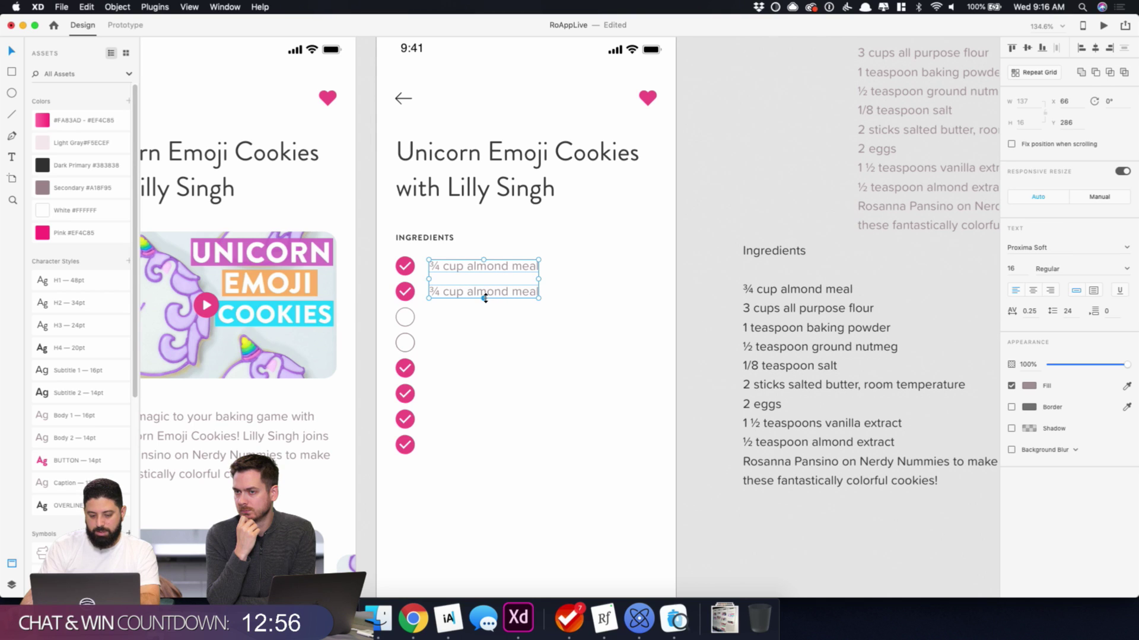
click(1039, 73)
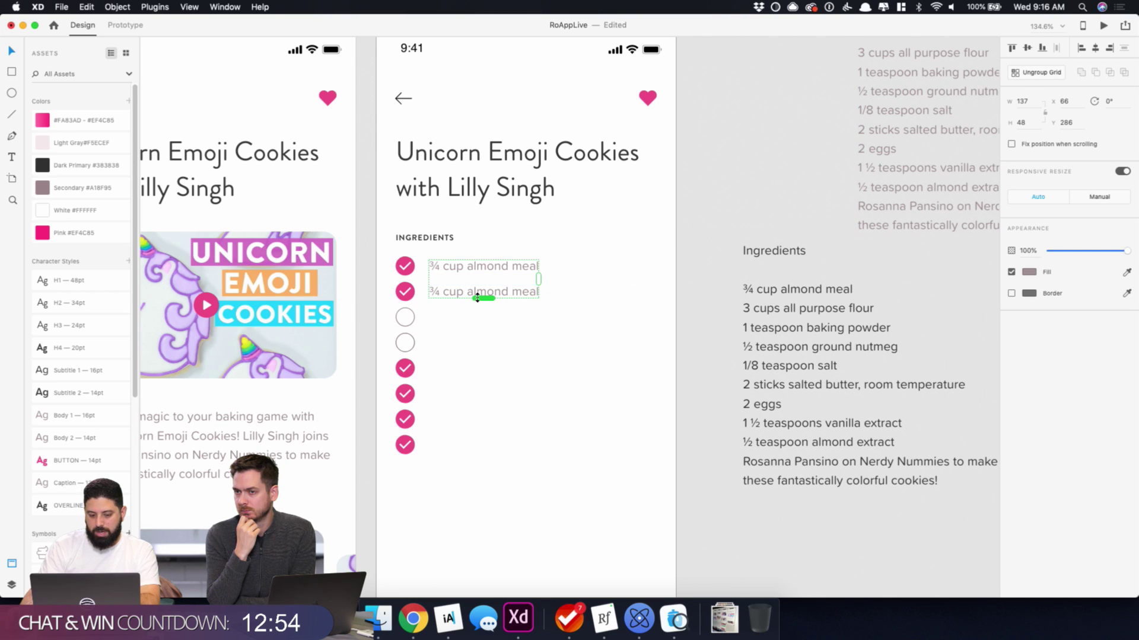
drag(477, 298, 491, 466)
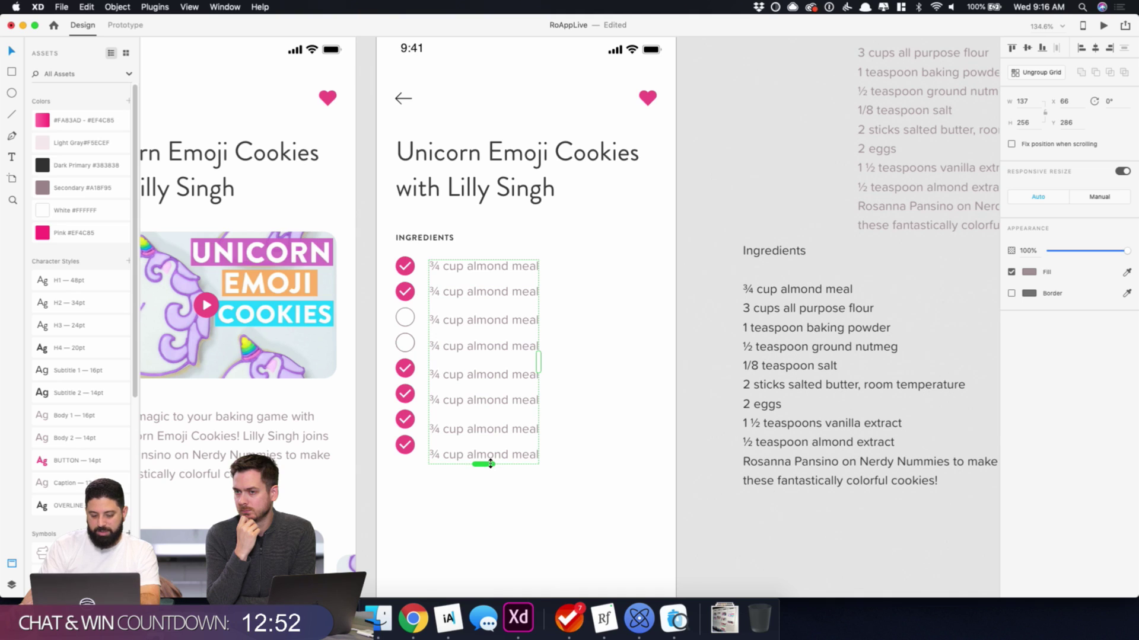
key(super+z)
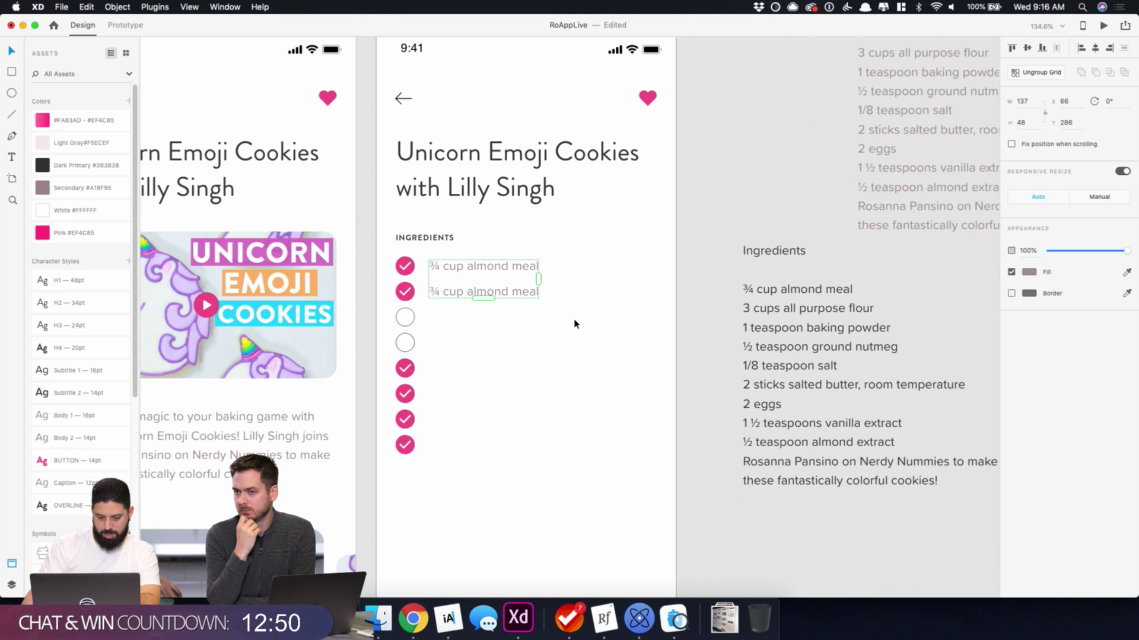
click(1049, 75)
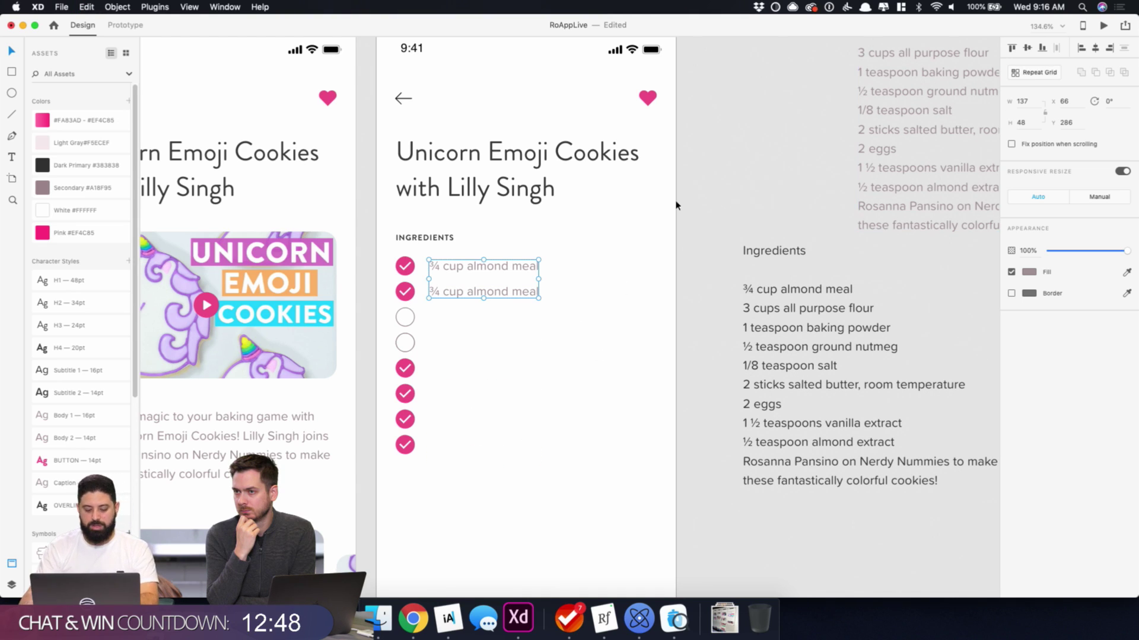
click(461, 292)
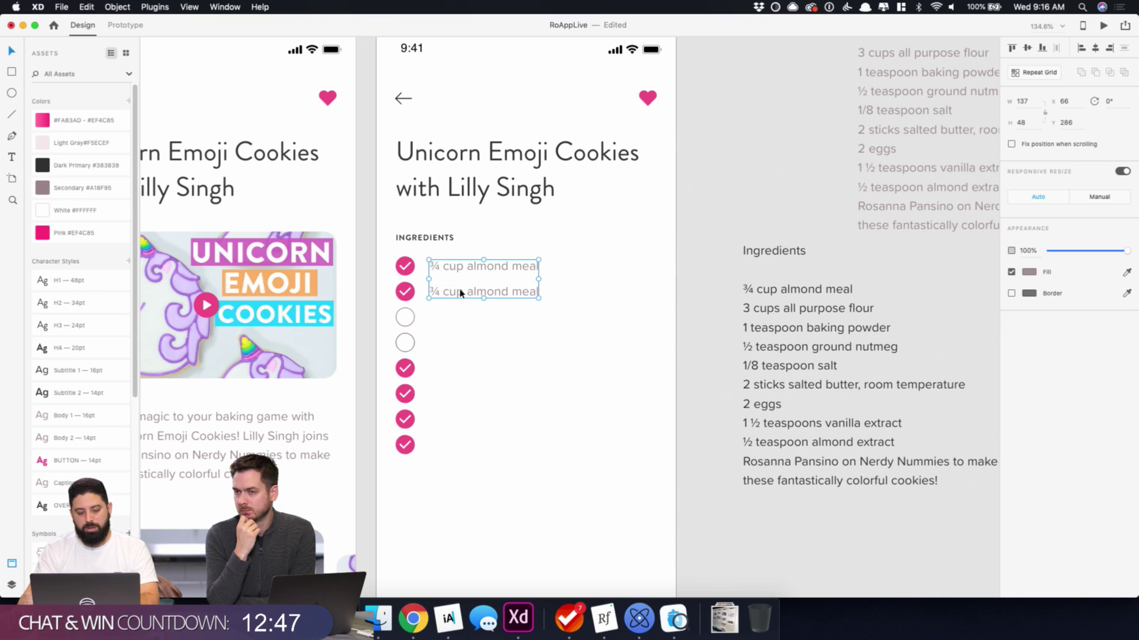
click(595, 287)
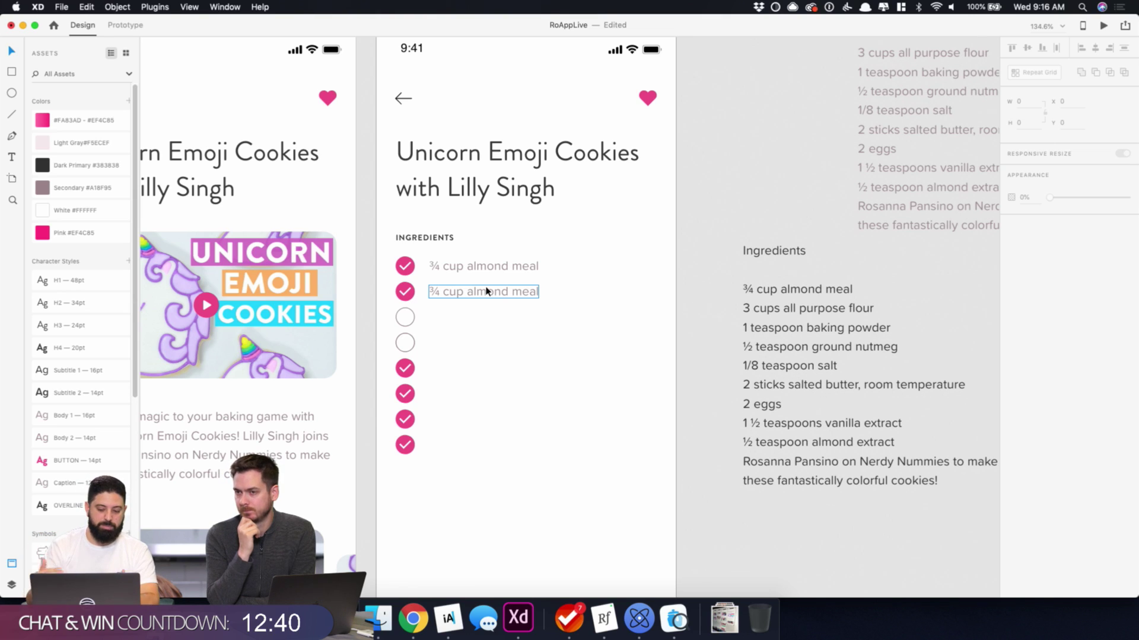
- Duplicate the almond meal line down the column beside the remaining six circles with even spacing, ending at Y 510
click(414, 321)
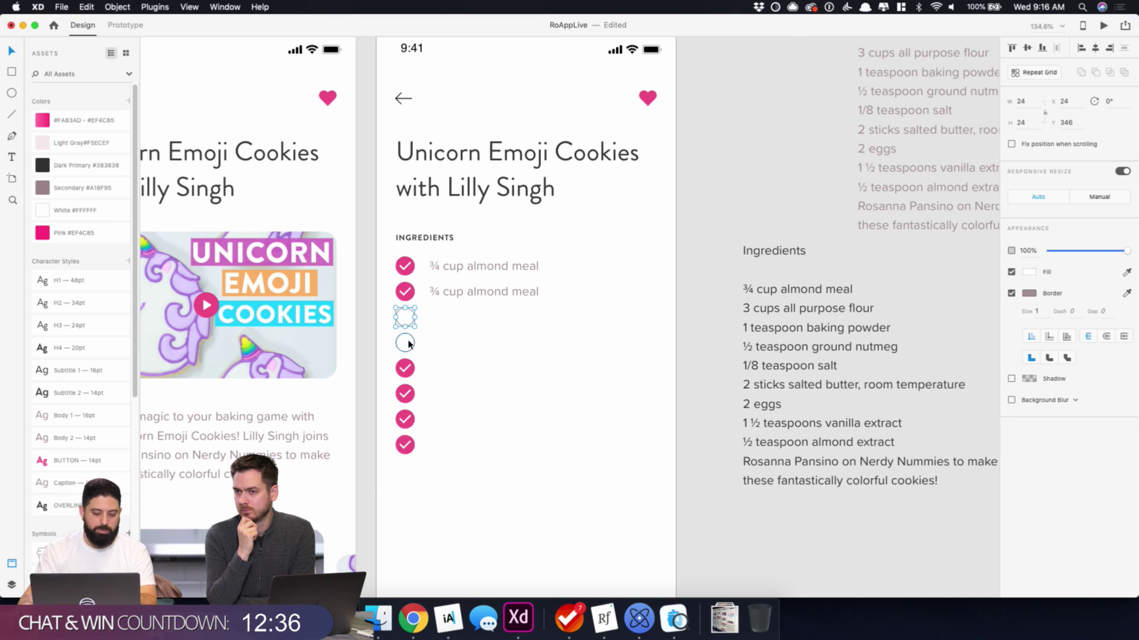
click(517, 292)
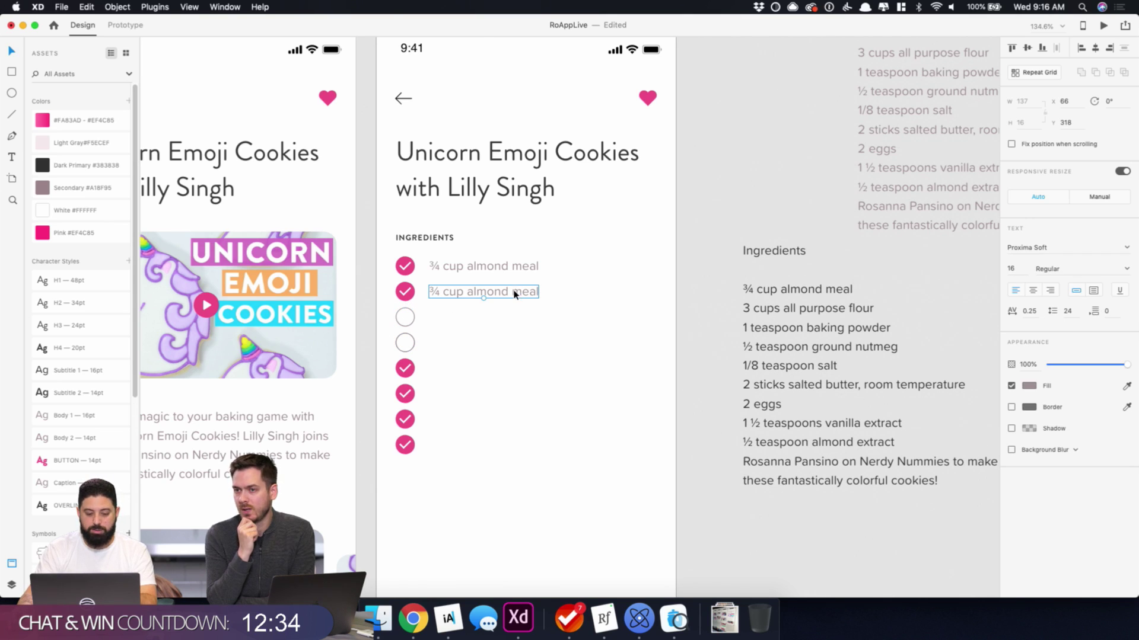
drag(516, 293, 512, 395)
drag(511, 395, 520, 419)
drag(520, 418, 521, 442)
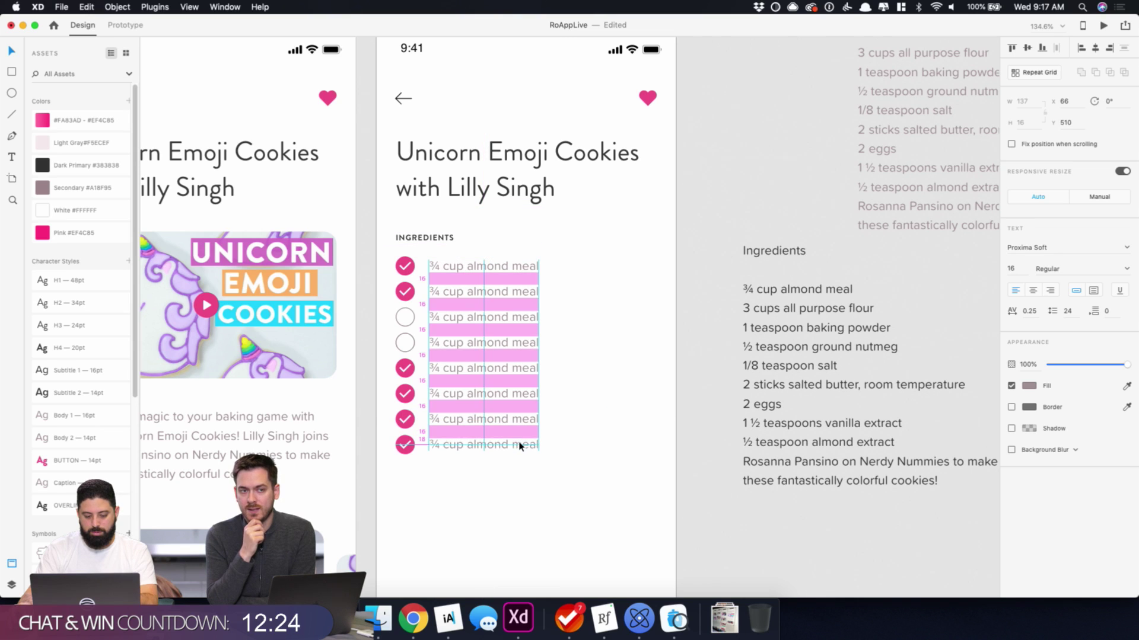
click(711, 349)
double_click(821, 316)
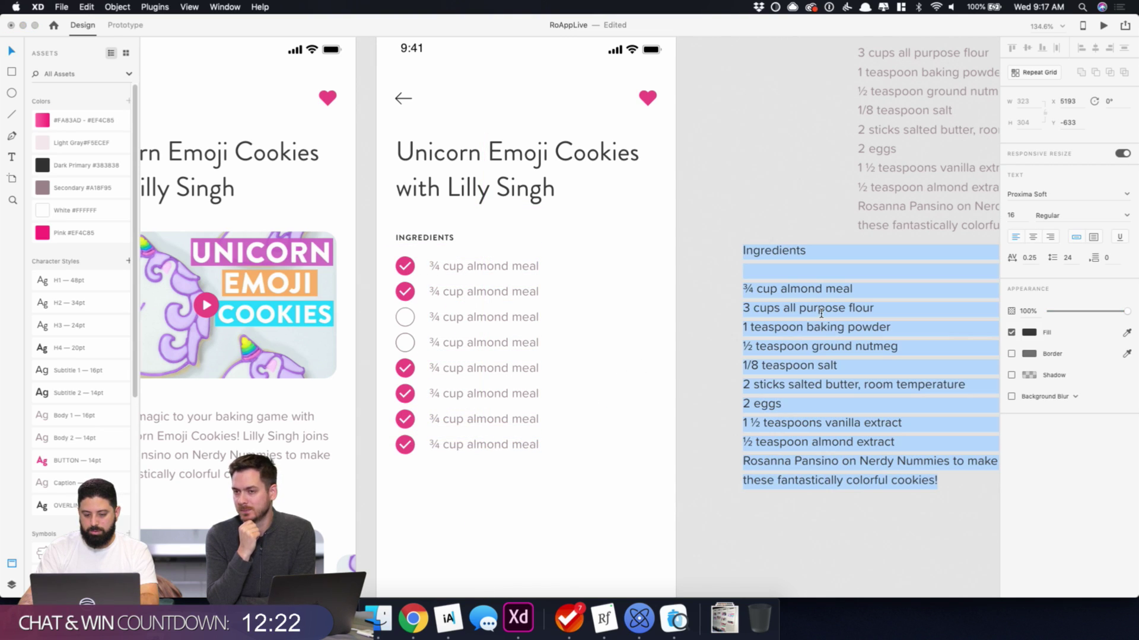
click(836, 290)
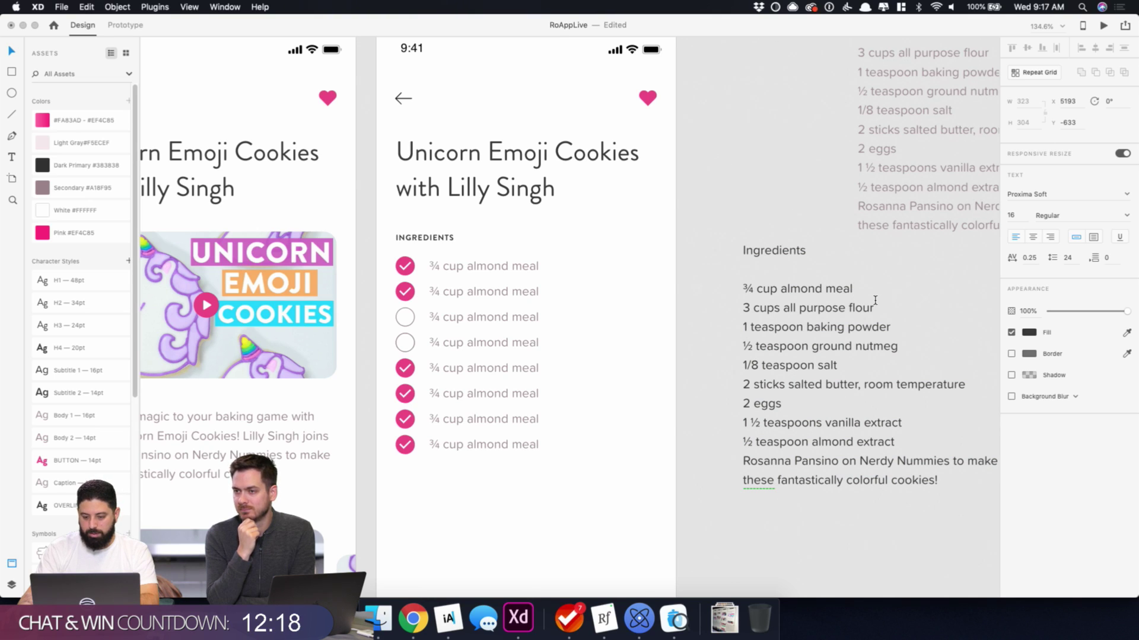
drag(881, 305, 685, 309)
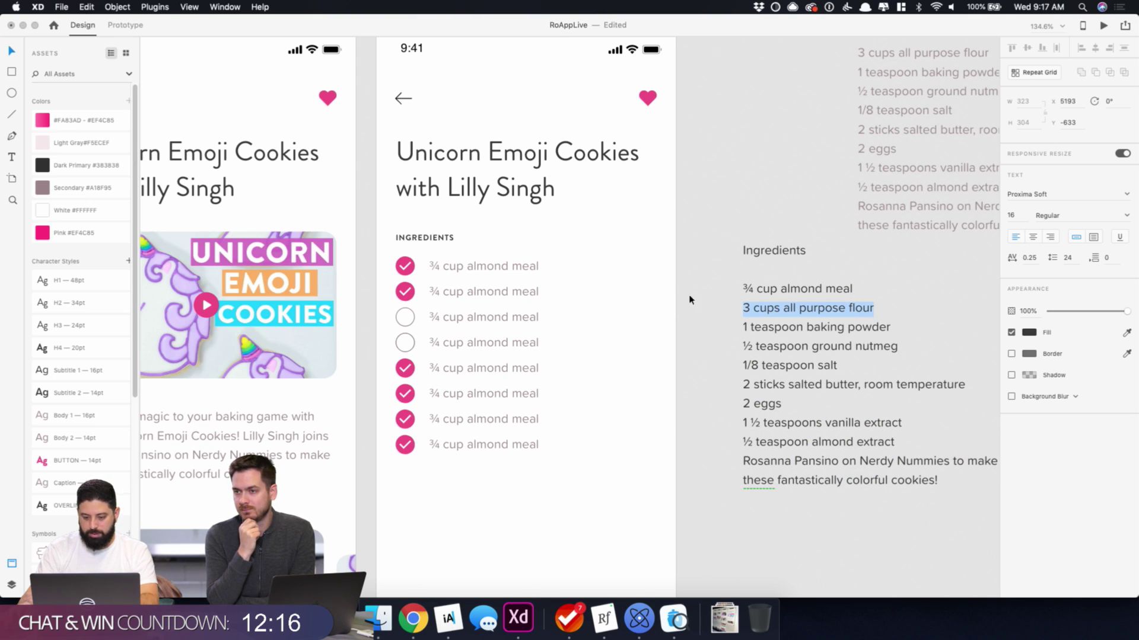
key(Escape)
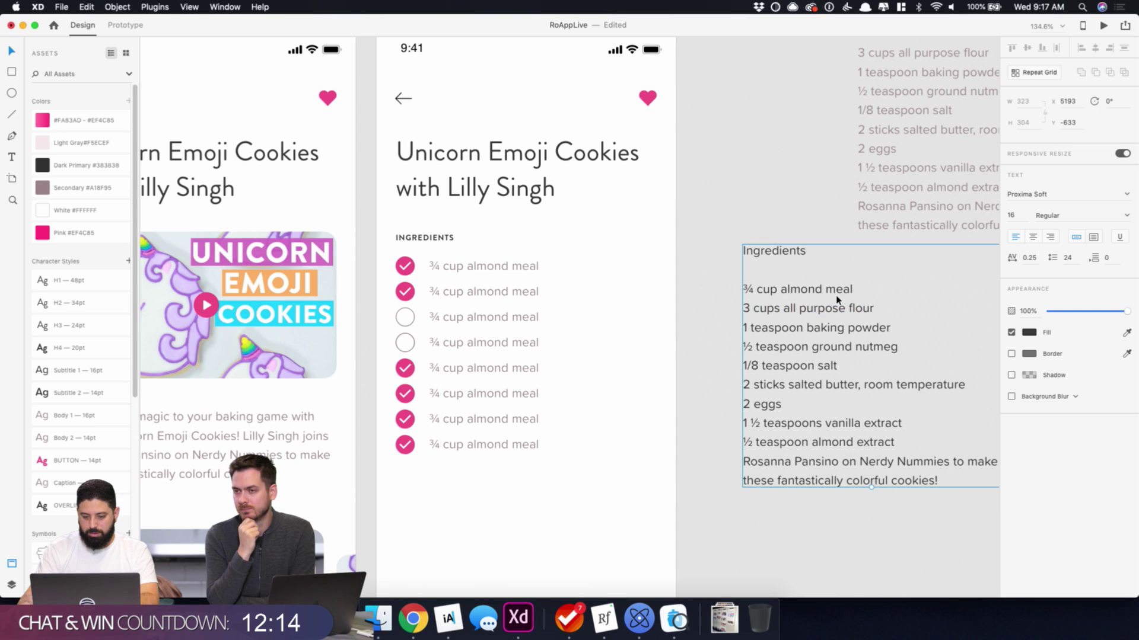
- Replace the second ingredient line with "3 cups all purpose flour" cut from the grey ingredients list outside the artboard
scroll(935, 119, right, 8)
scroll(935, 120, up, 2)
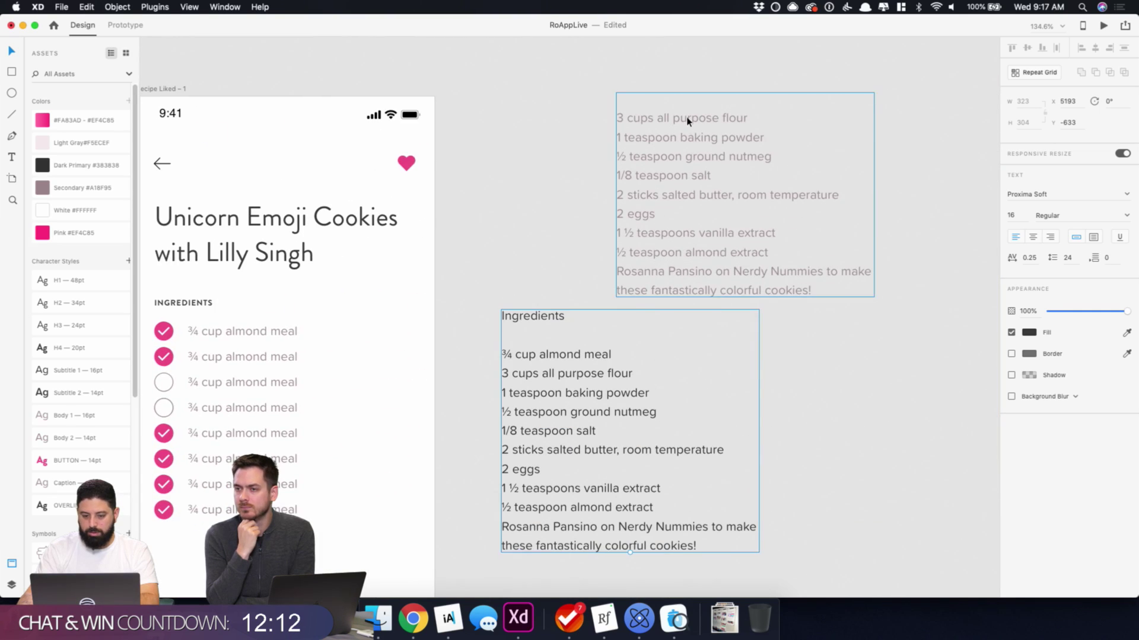
double_click(712, 116)
click(712, 116)
drag(747, 118, 546, 109)
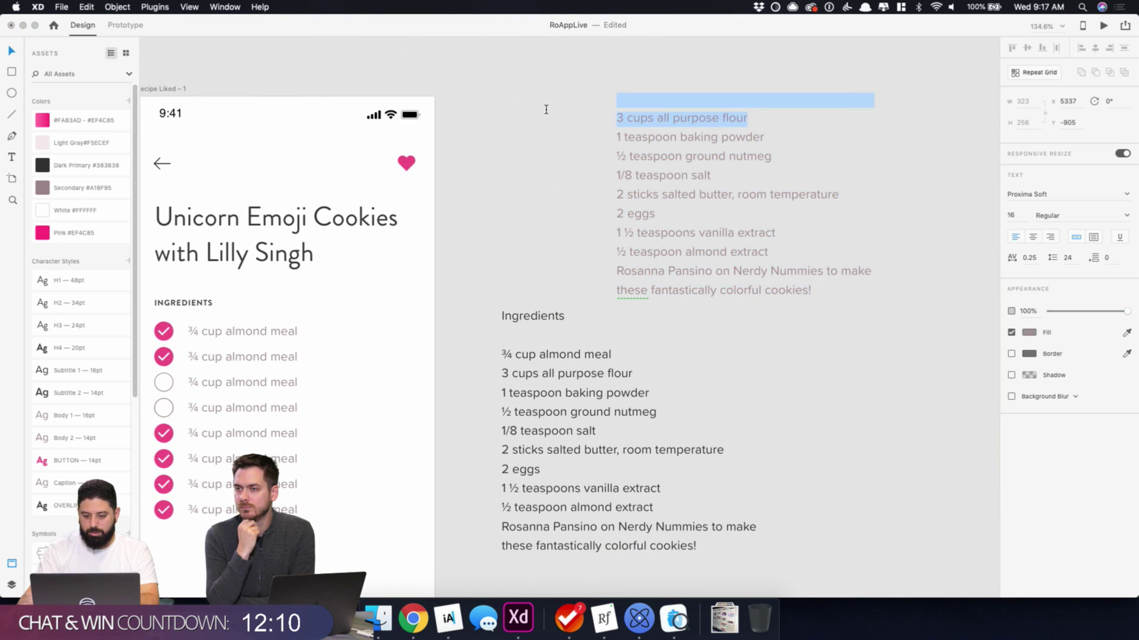
click(694, 127)
drag(747, 118, 606, 112)
key(super+x)
key(Escape)
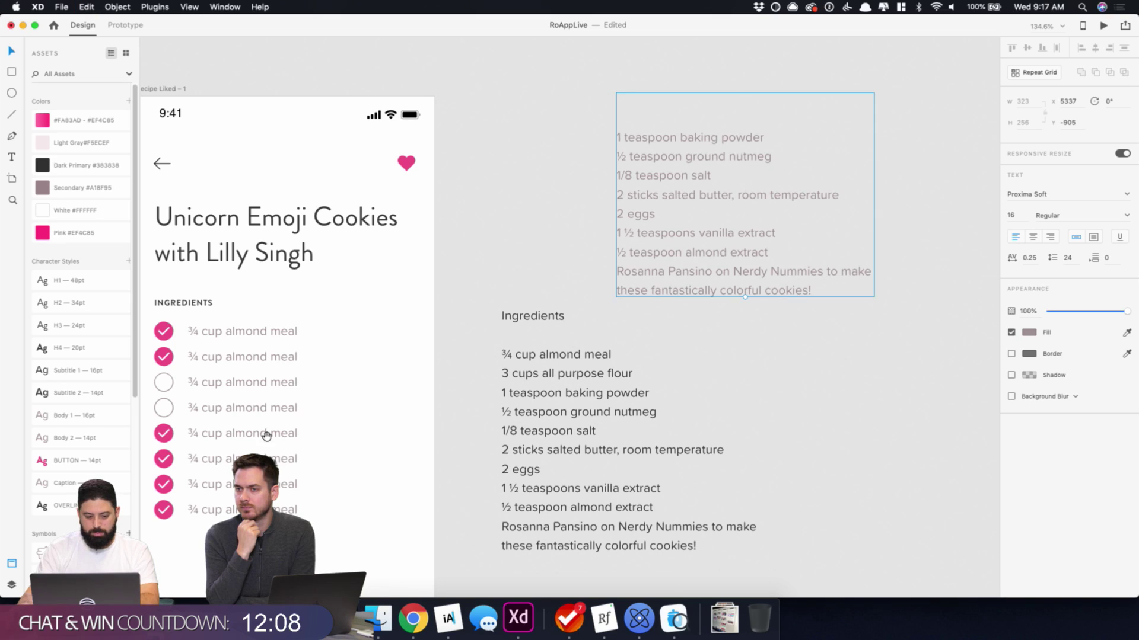
double_click(255, 363)
key(super+v)
key(Escape)
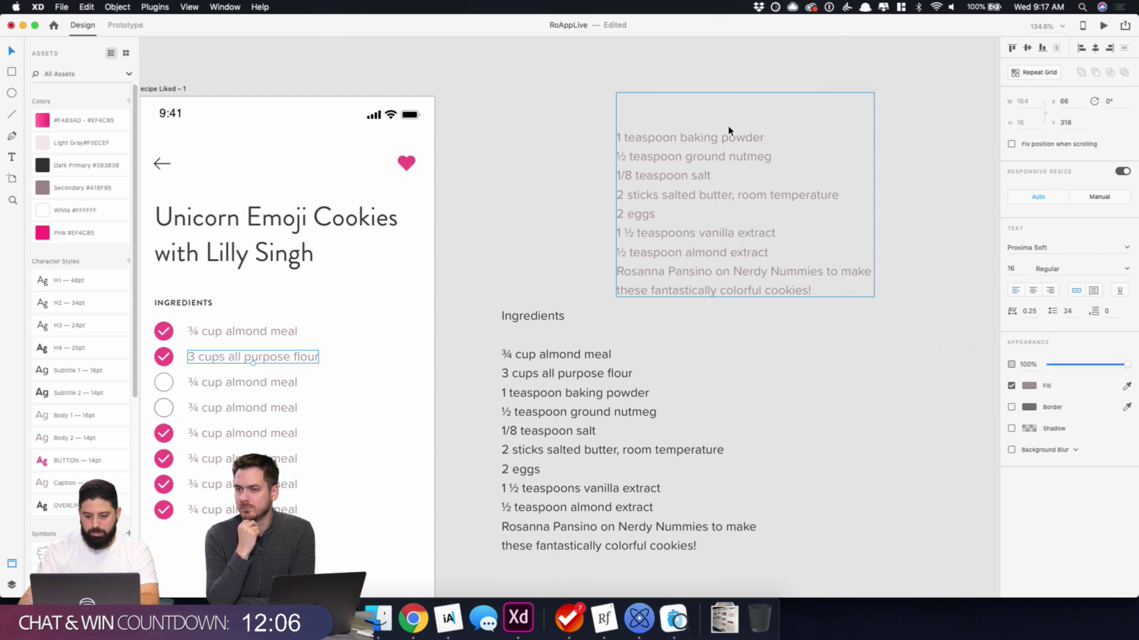
- Replace the third ingredient line with "1 teaspoon baking powder" cut from the grey ingredients list
double_click(725, 136)
click(724, 136)
drag(765, 137, 609, 137)
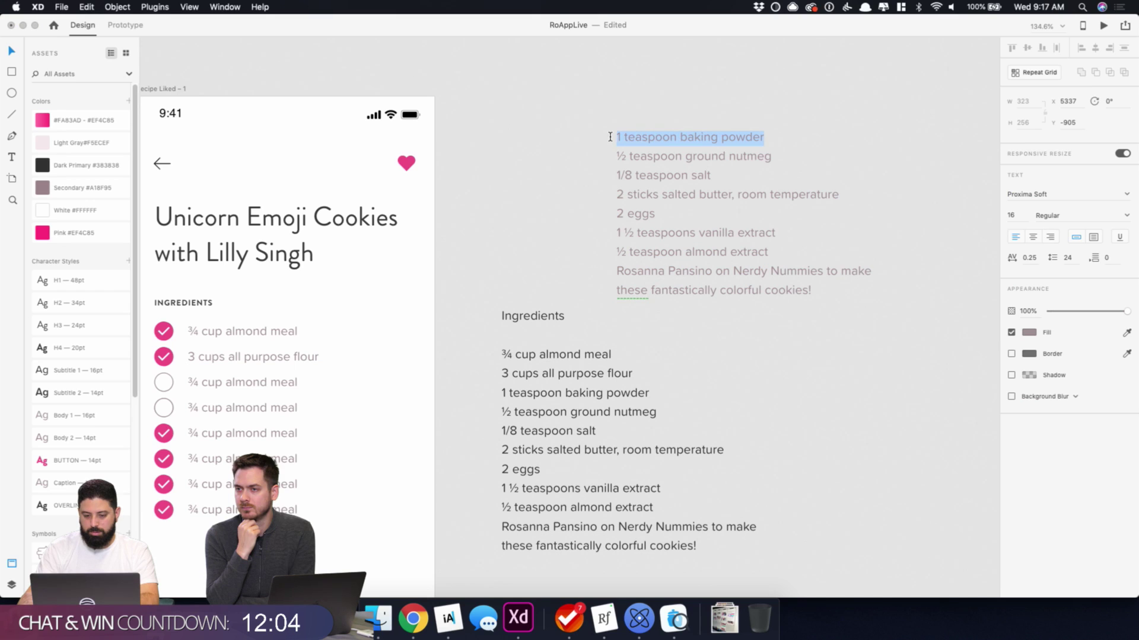
key(super+x)
key(Escape)
double_click(287, 379)
key(super+v)
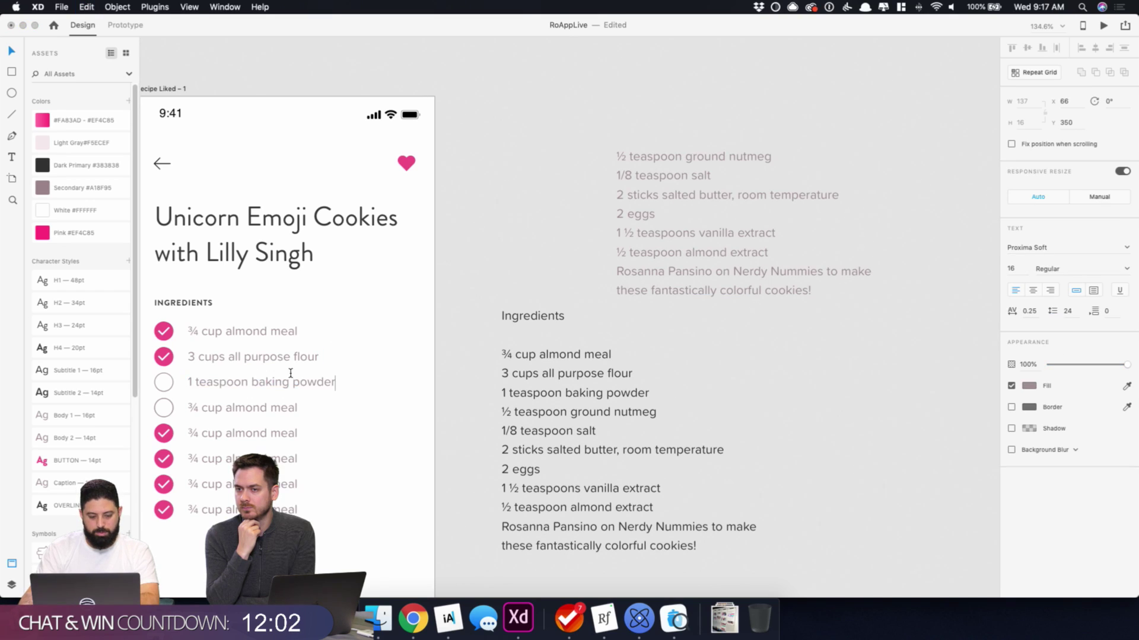
- Replace the fourth ingredient line with "½ teaspoon ground nutmeg" cut from the grey ingredients list outside the artboard
key(Escape)
click(695, 193)
double_click(691, 175)
click(757, 156)
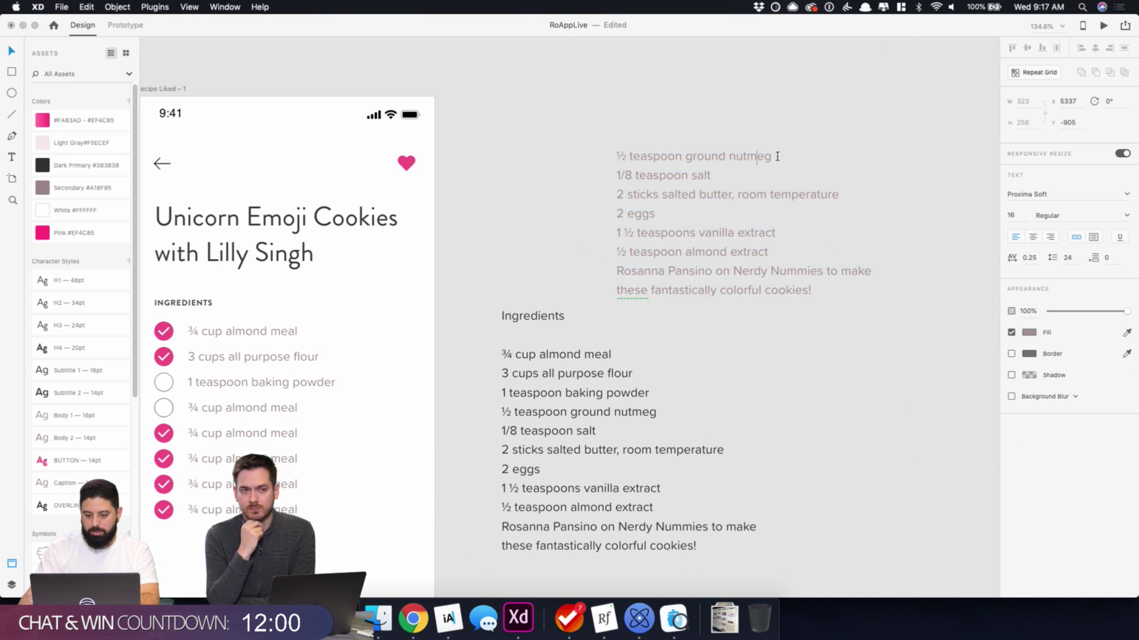
triple_click(619, 156)
key(super+x)
key(Escape)
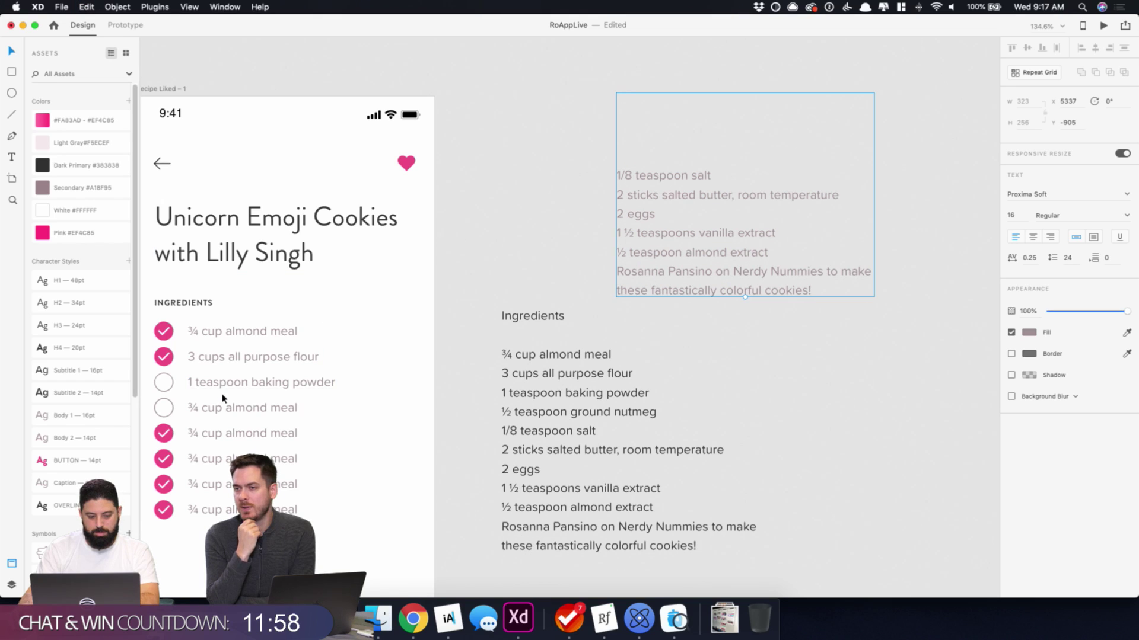
double_click(228, 408)
key(super+v)
key(Escape)
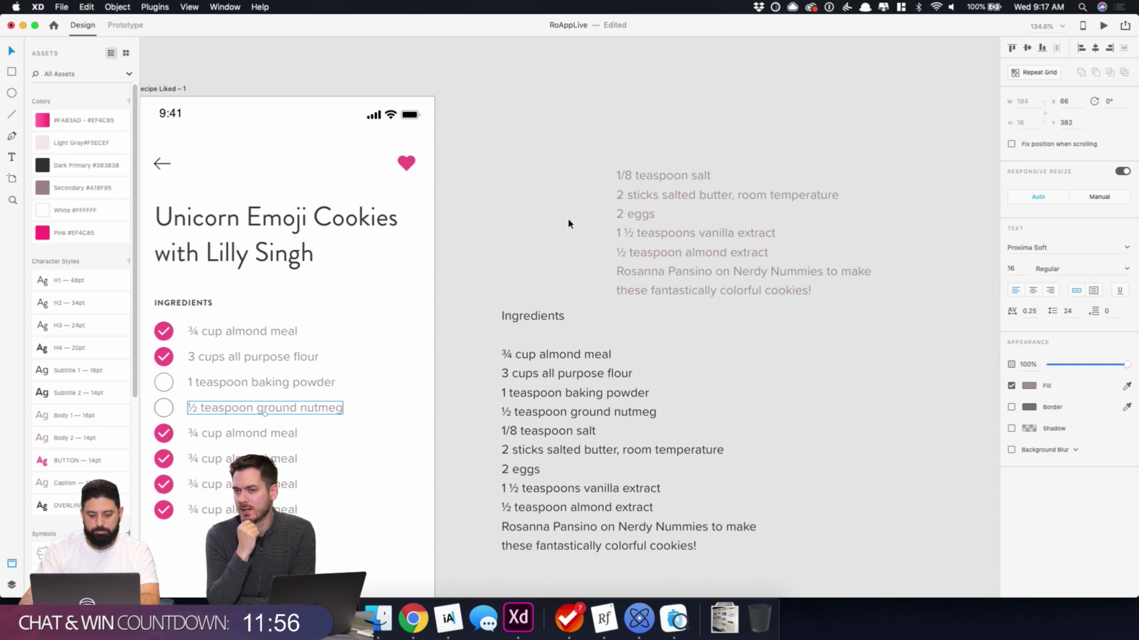
- Replace the fifth ingredient line with "1/8 teaspoon salt" cut from the grey ingredients list
click(652, 196)
double_click(653, 195)
drag(711, 175, 579, 175)
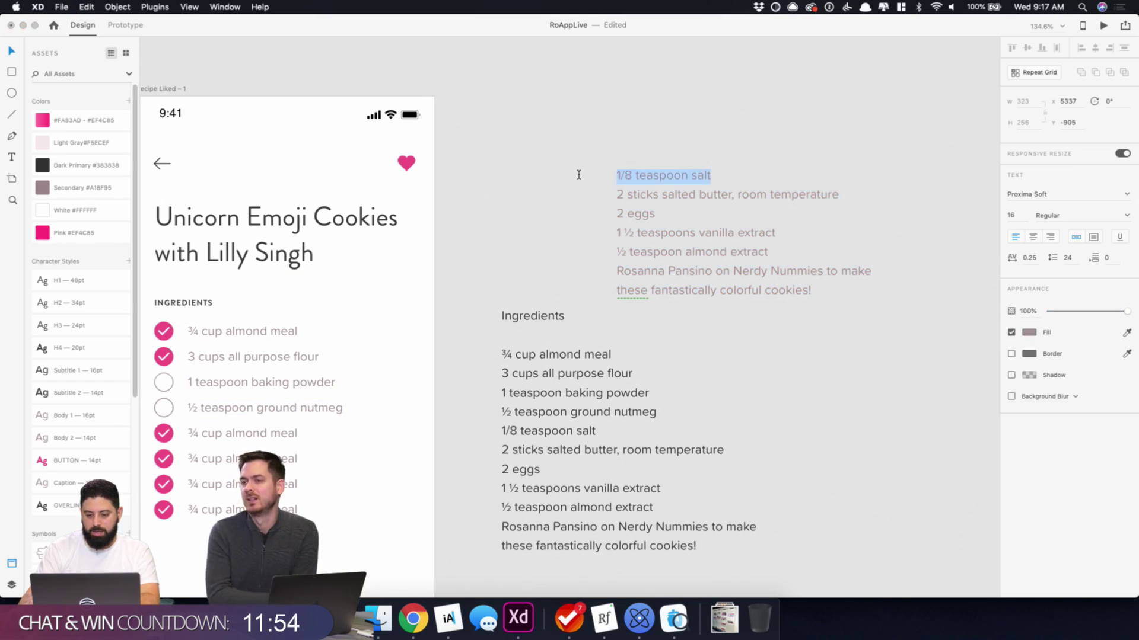
key(super+x)
key(Escape)
double_click(208, 438)
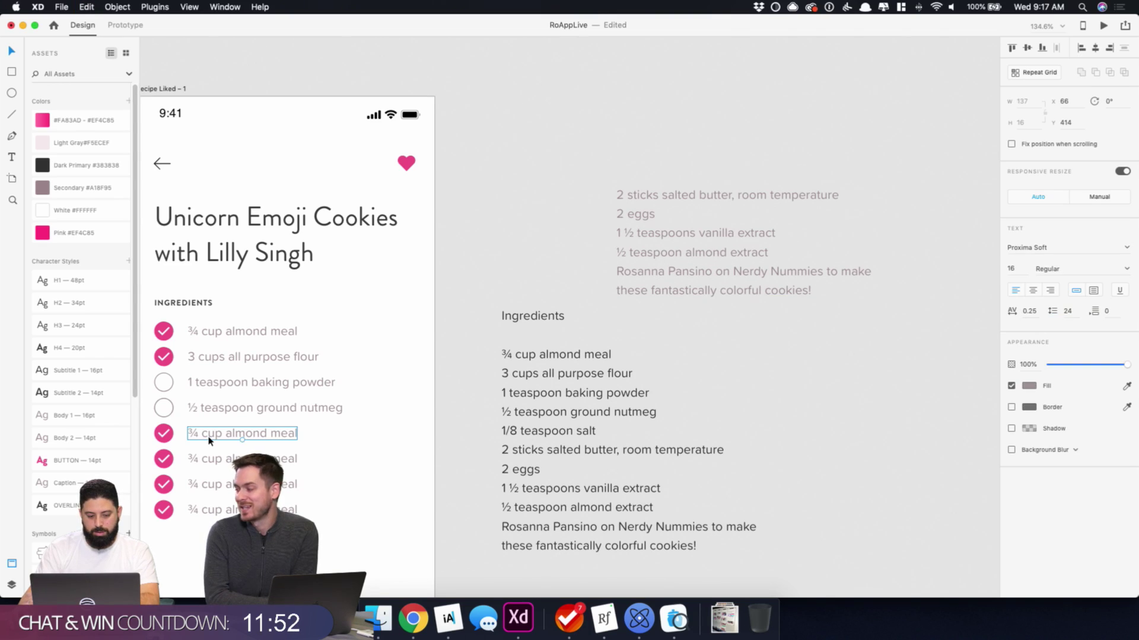
key(super+v)
- Replace the sixth ingredient line with "2 sticks salted butter, room temperature" cut from the grey ingredients list
click(648, 198)
double_click(752, 191)
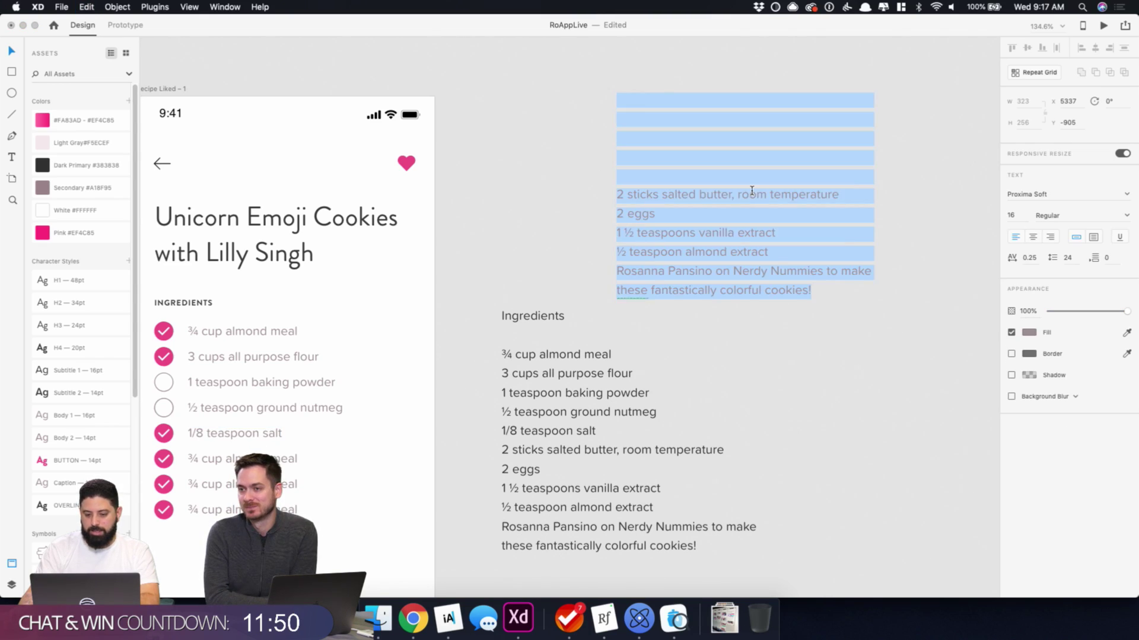
drag(841, 195, 605, 199)
key(super+x)
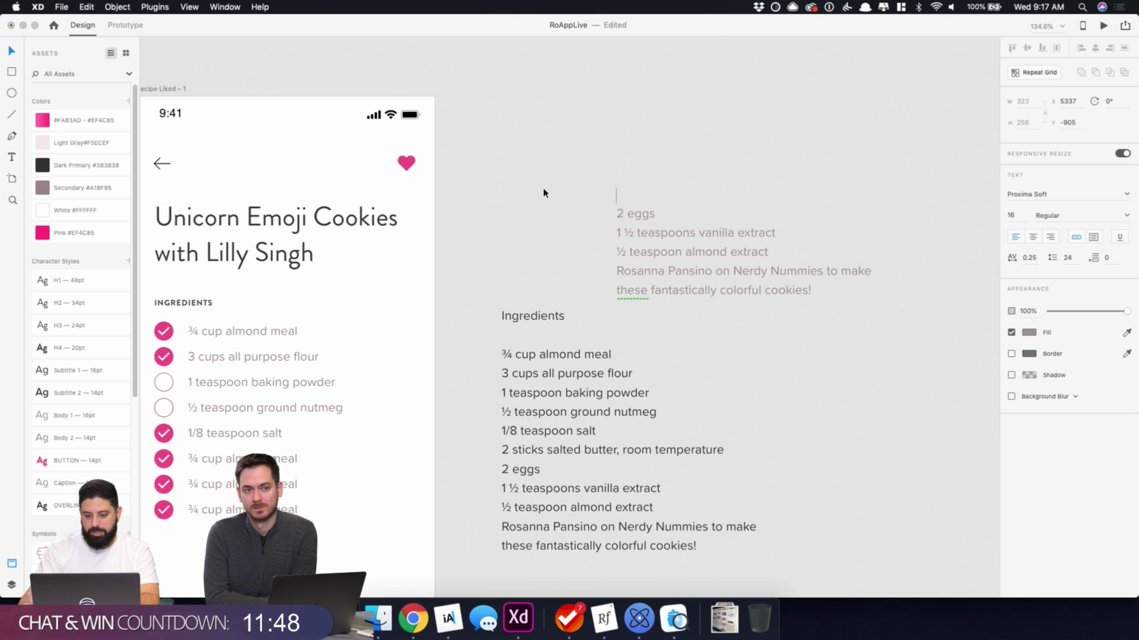
key(Escape)
double_click(248, 437)
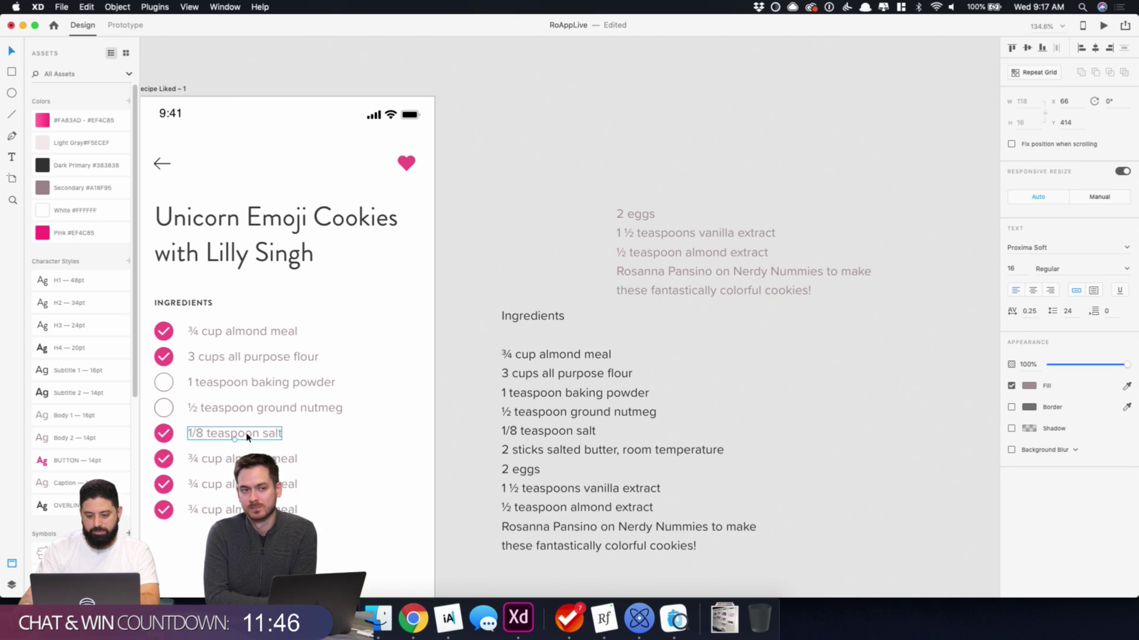
double_click(238, 459)
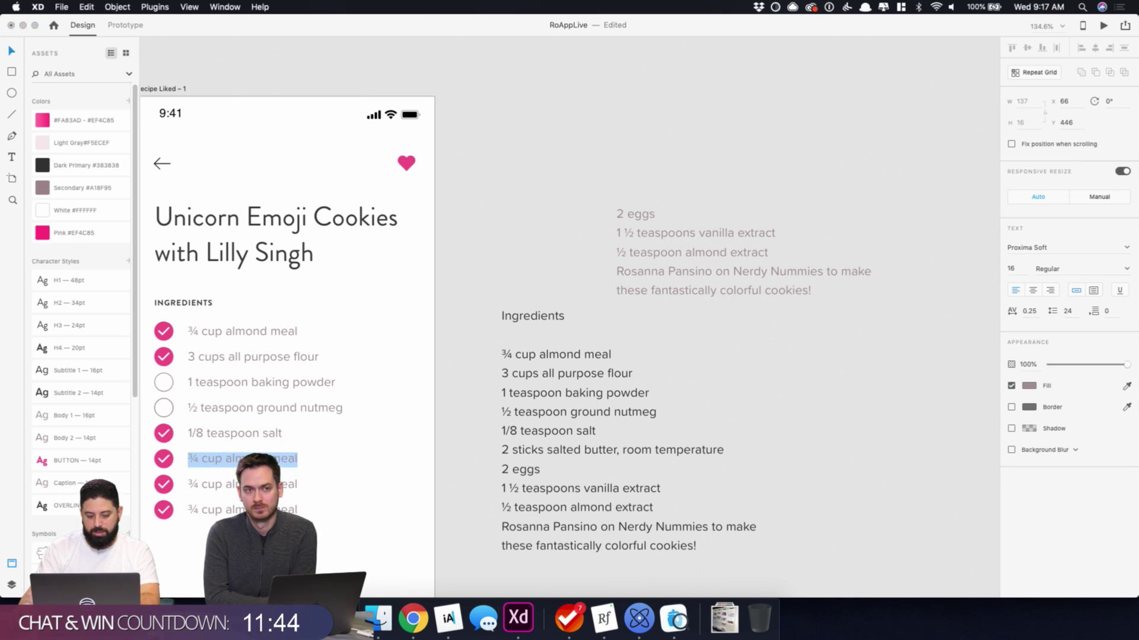
key(super+v)
key(Escape)
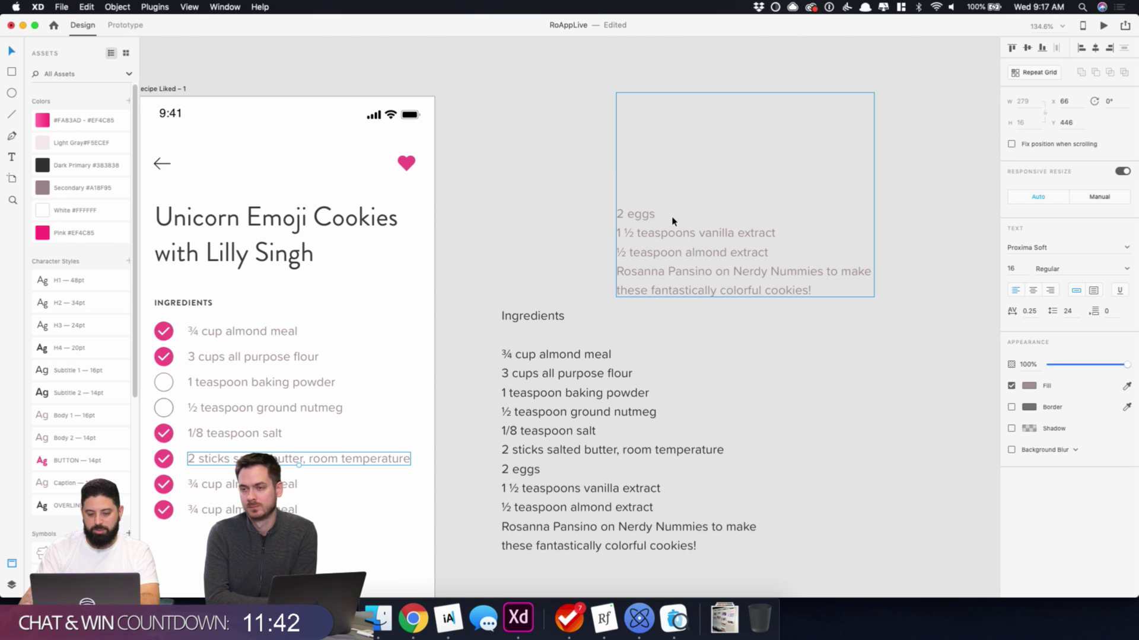
- Replace the seventh ingredient line with "2 eggs" cut from the grey ingredients list
double_click(636, 214)
drag(652, 214, 611, 213)
key(BackSpace)
key(Escape)
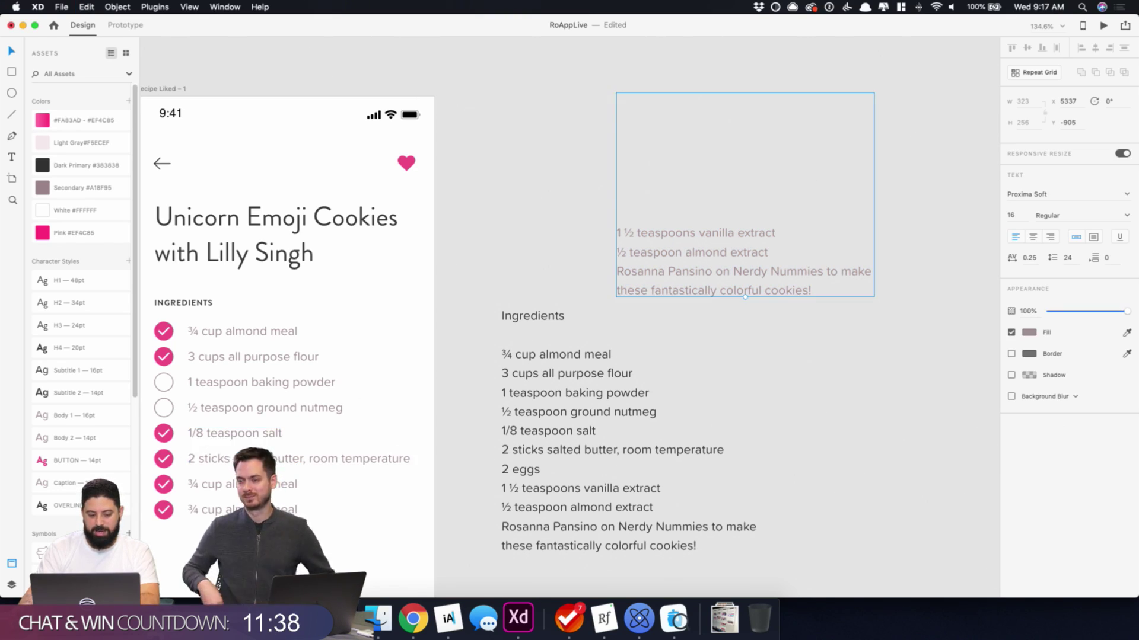
double_click(238, 484)
key(super+v)
- Replace the eighth ingredient line with "1 ½ teaspoons vanilla extract" cut from the grey ingredients list
click(704, 231)
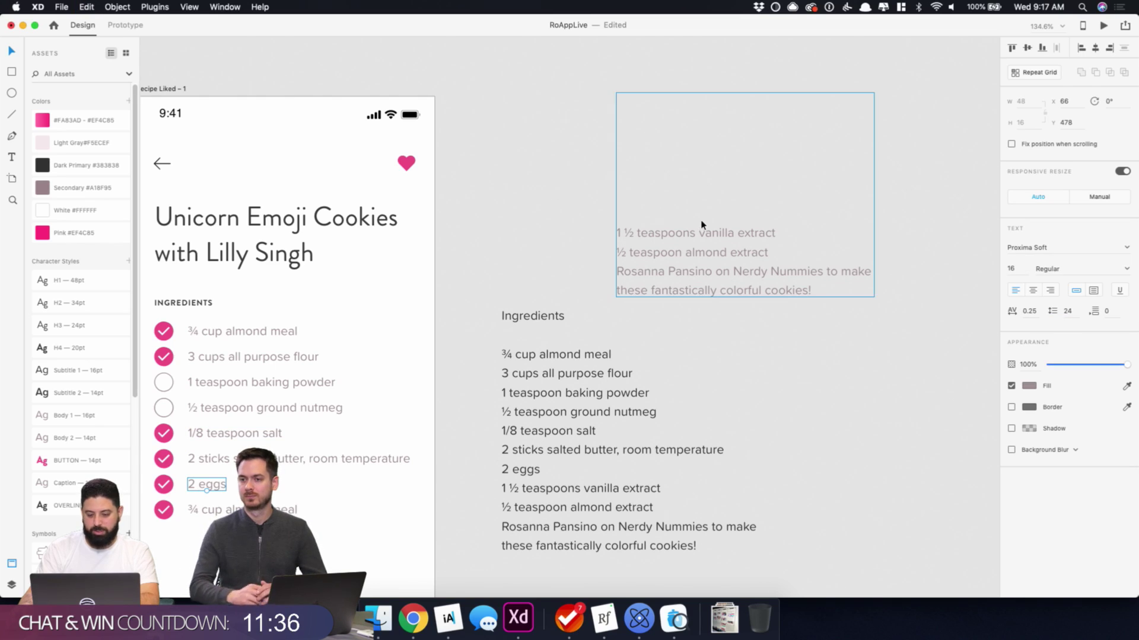
double_click(706, 234)
click(750, 232)
drag(776, 231, 591, 232)
key(super+x)
key(Escape)
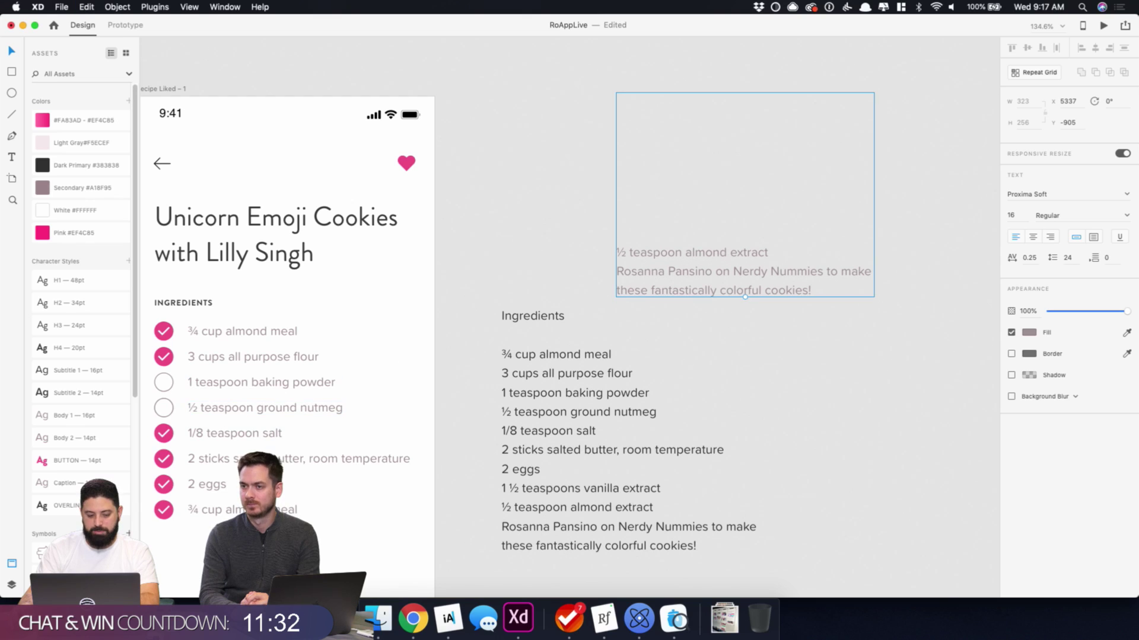
click(223, 510)
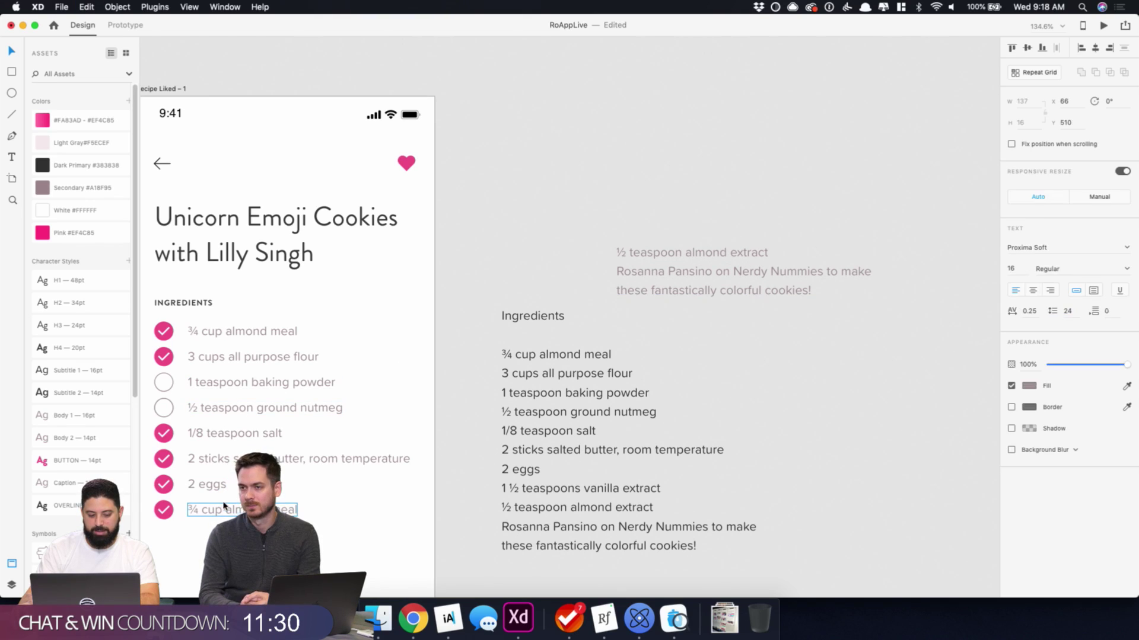
key(super+v)
- Switch to Finder, open the Photos folder inside My Photos and preview its images from IMG_2153.HEIC to IMG_7635.HEIC
click(395, 634)
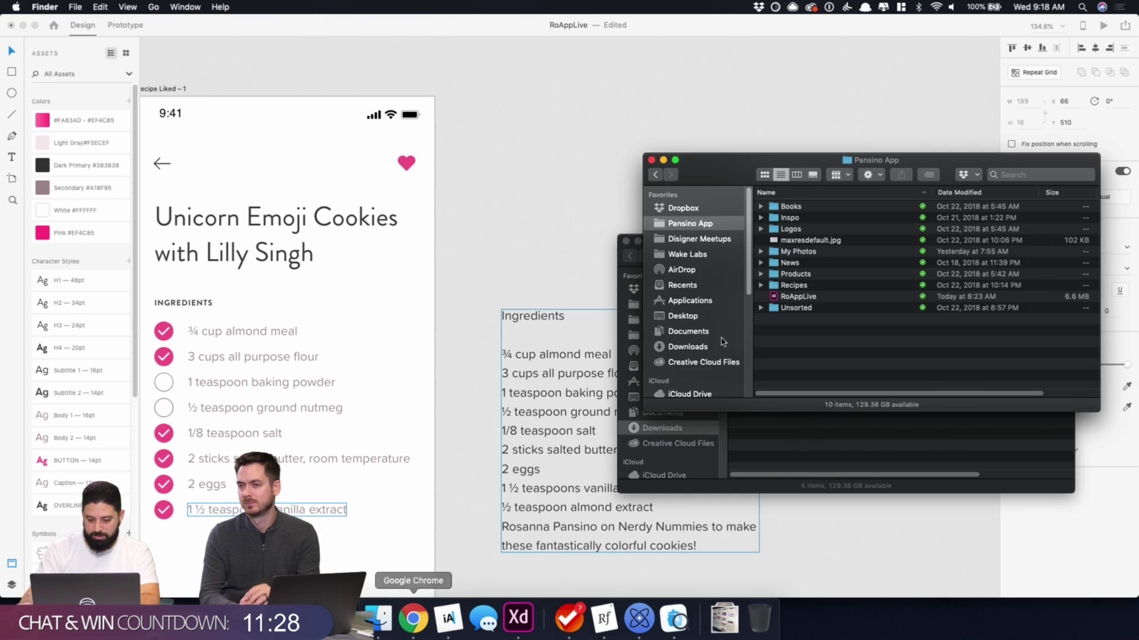
click(805, 253)
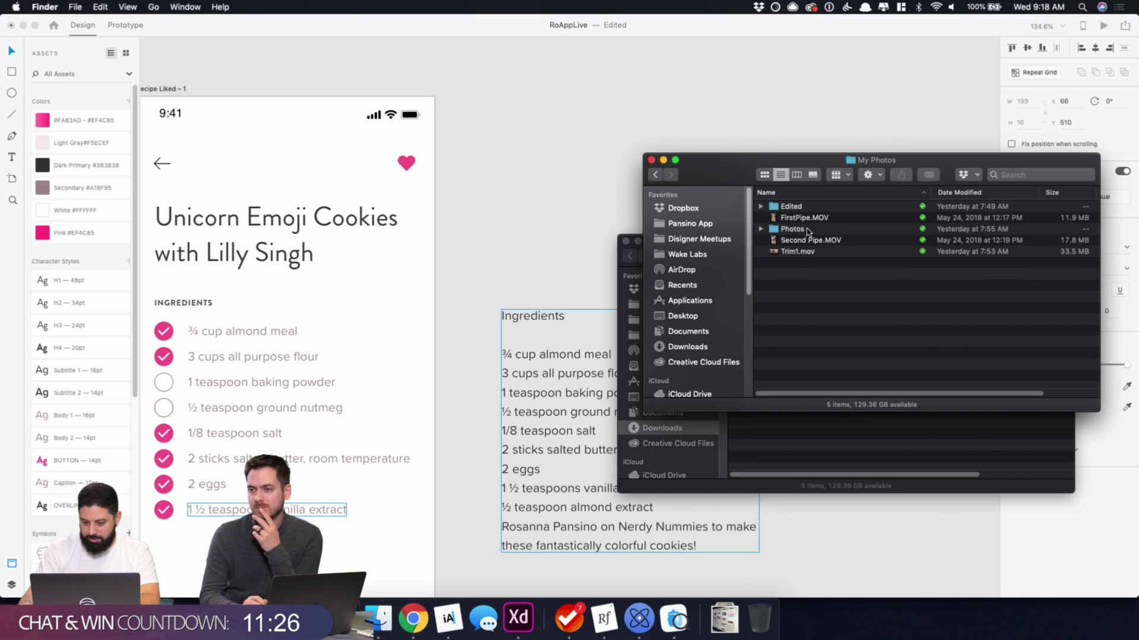
double_click(806, 228)
click(812, 207)
key(space)
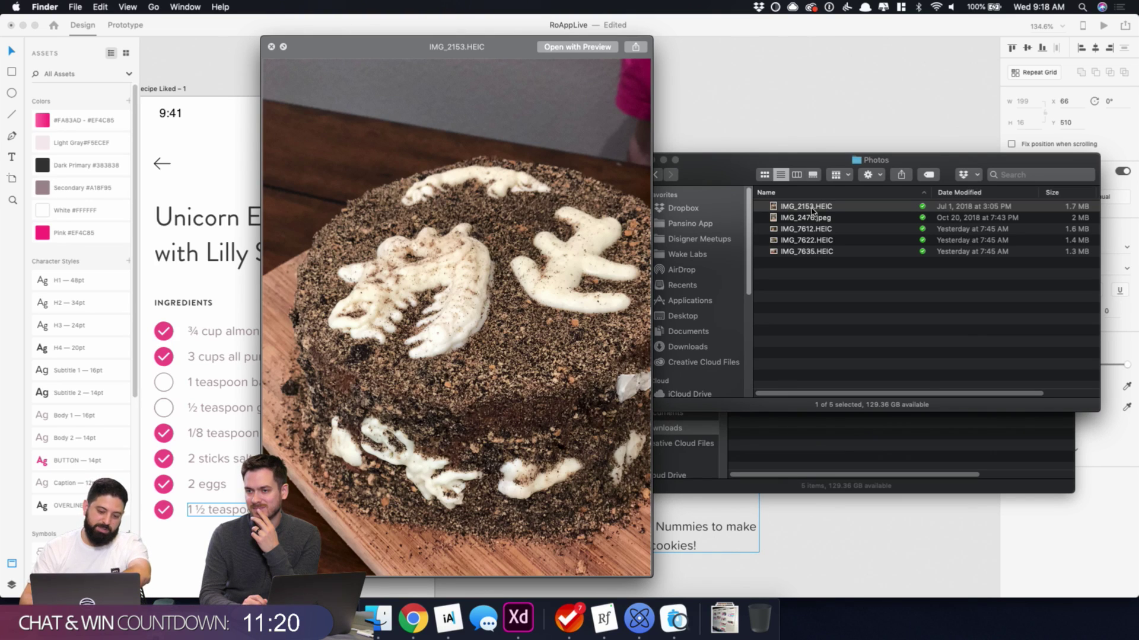
key(Down)
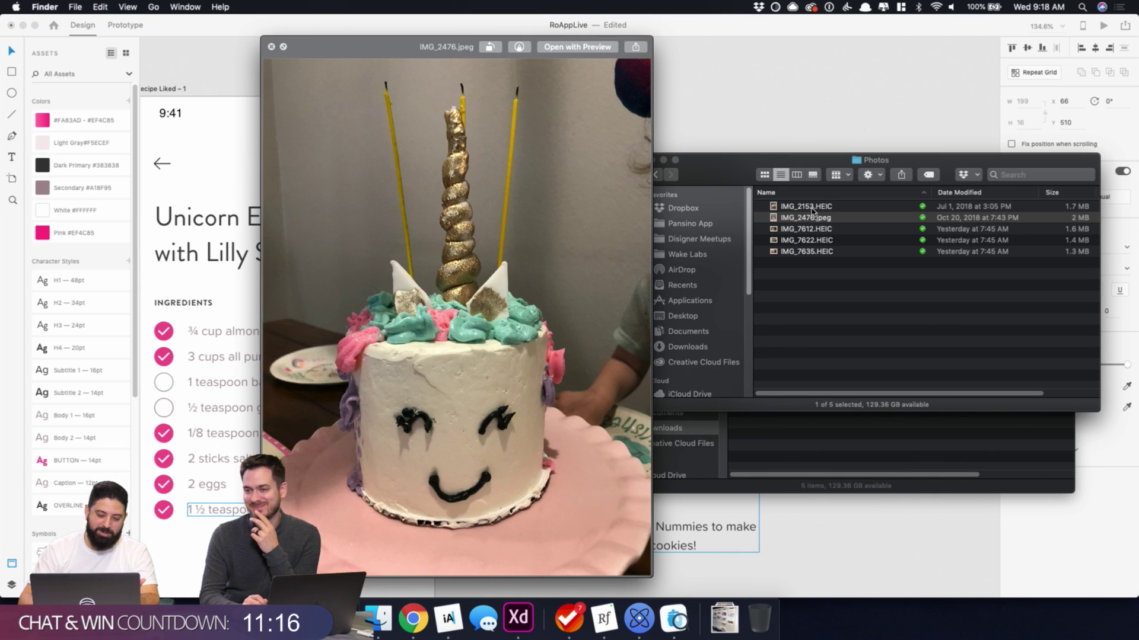
key(Down)
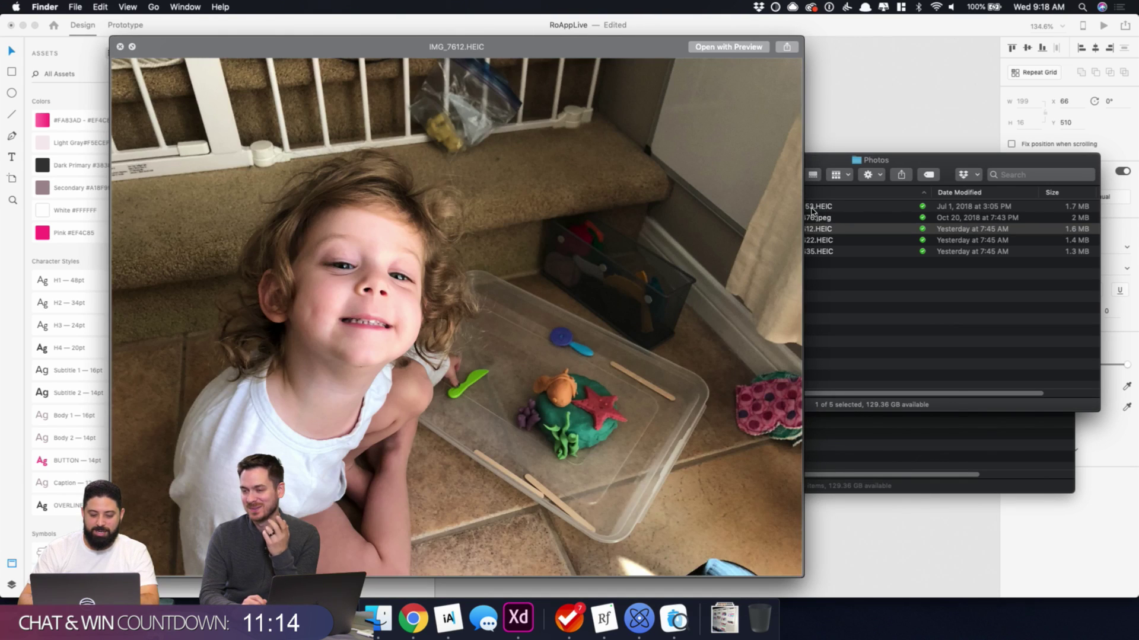
key(Down)
key(Down)
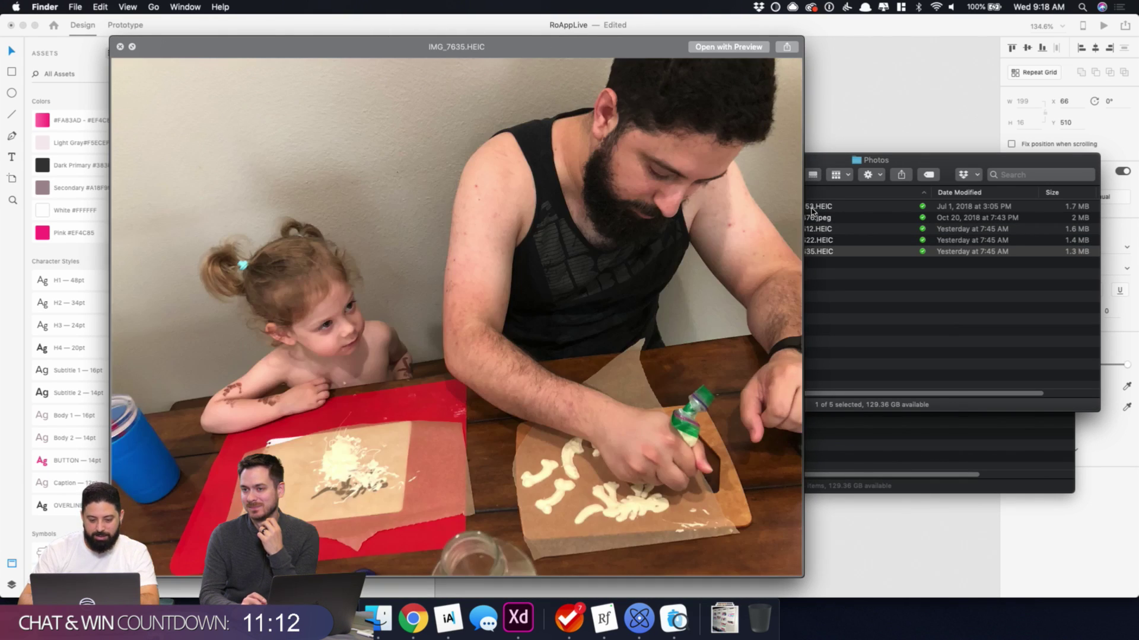
key(Up)
key(Up)
key(Up)
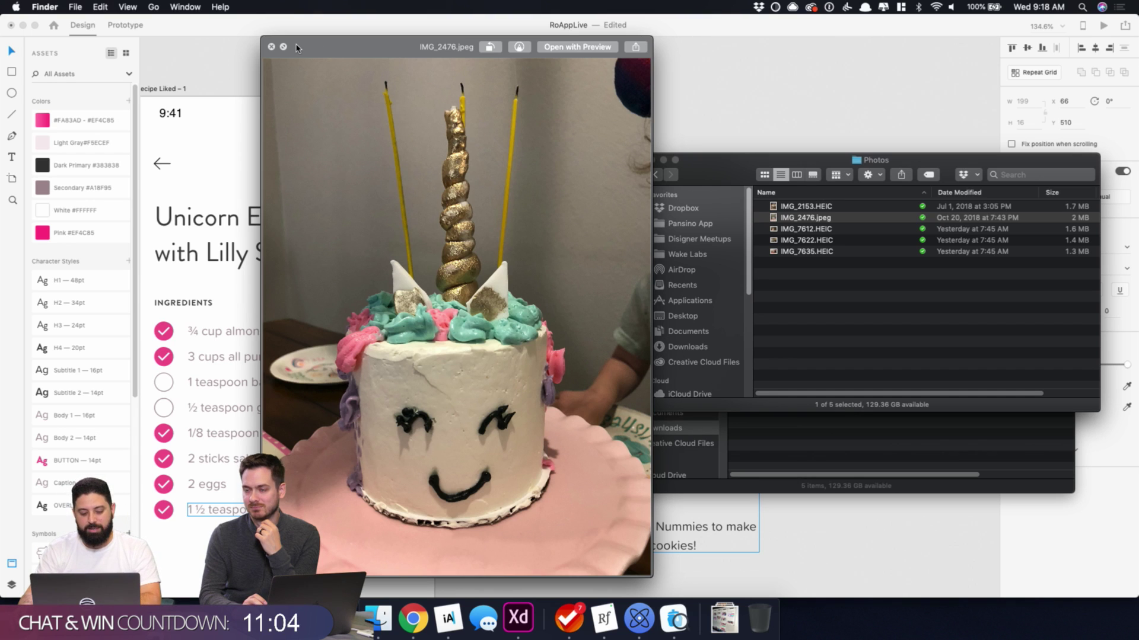
key(space)
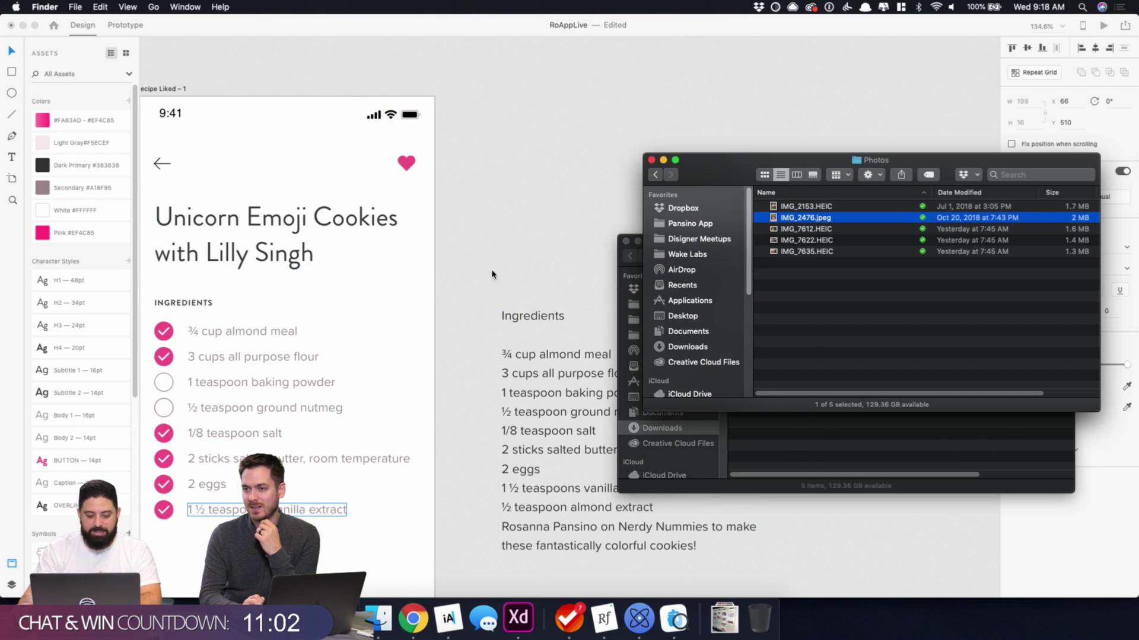
- Switch back to XD and duplicate the unchecked baking powder and nutmeg rows with their circles below the vanilla extract row, at Y 538
click(491, 274)
scroll(491, 225, down, 5)
scroll(283, 377, down, 3)
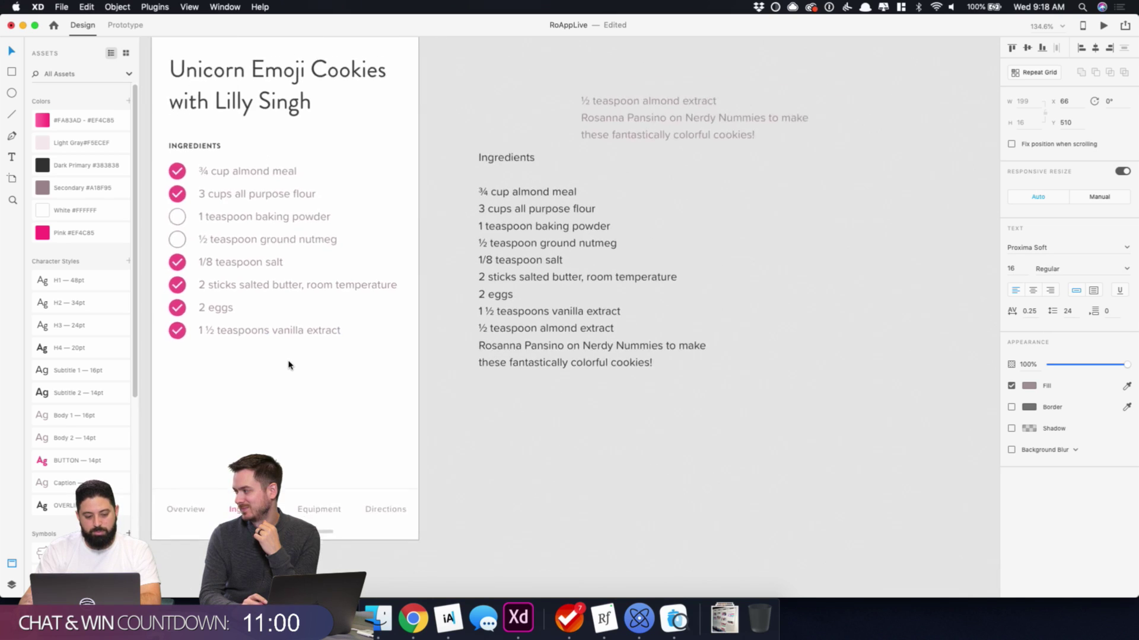
drag(221, 381, 409, 377)
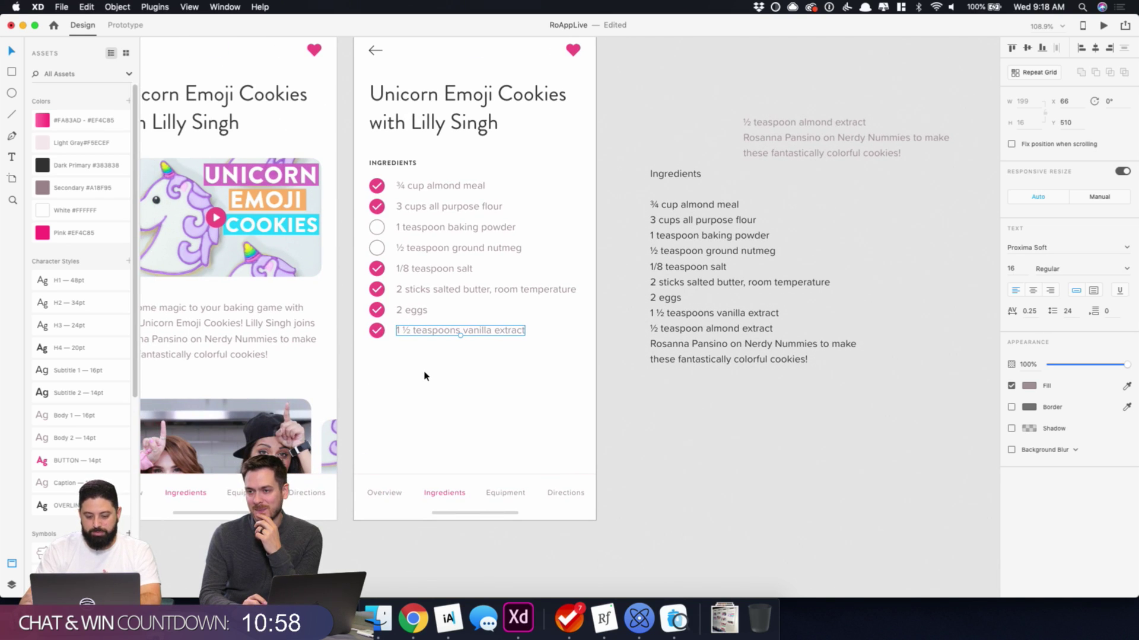
click(533, 289)
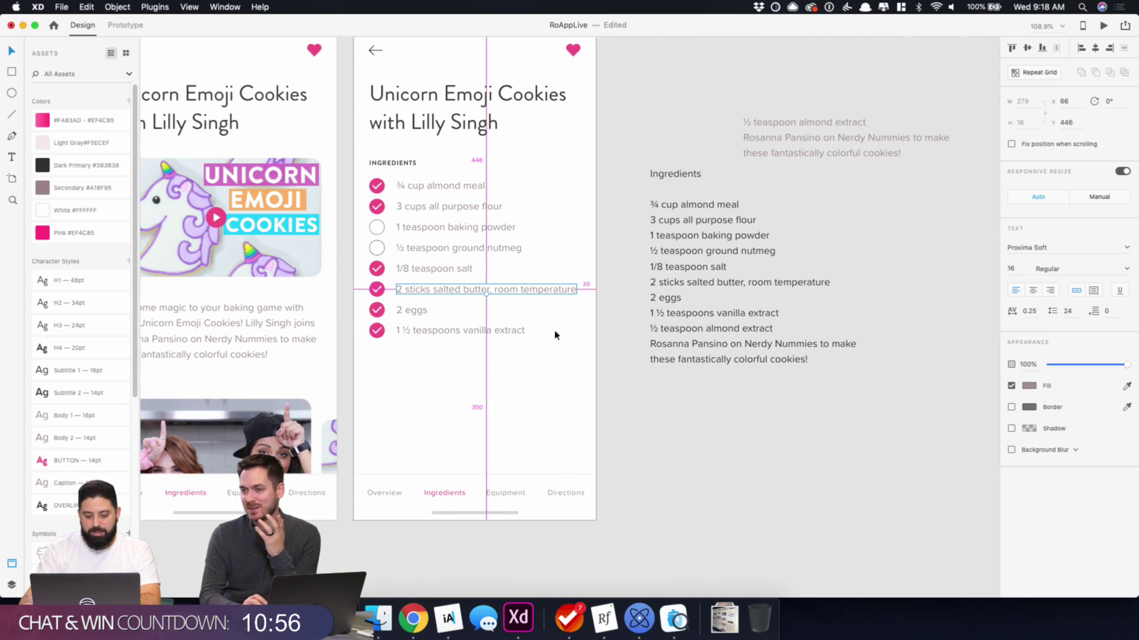
click(575, 362)
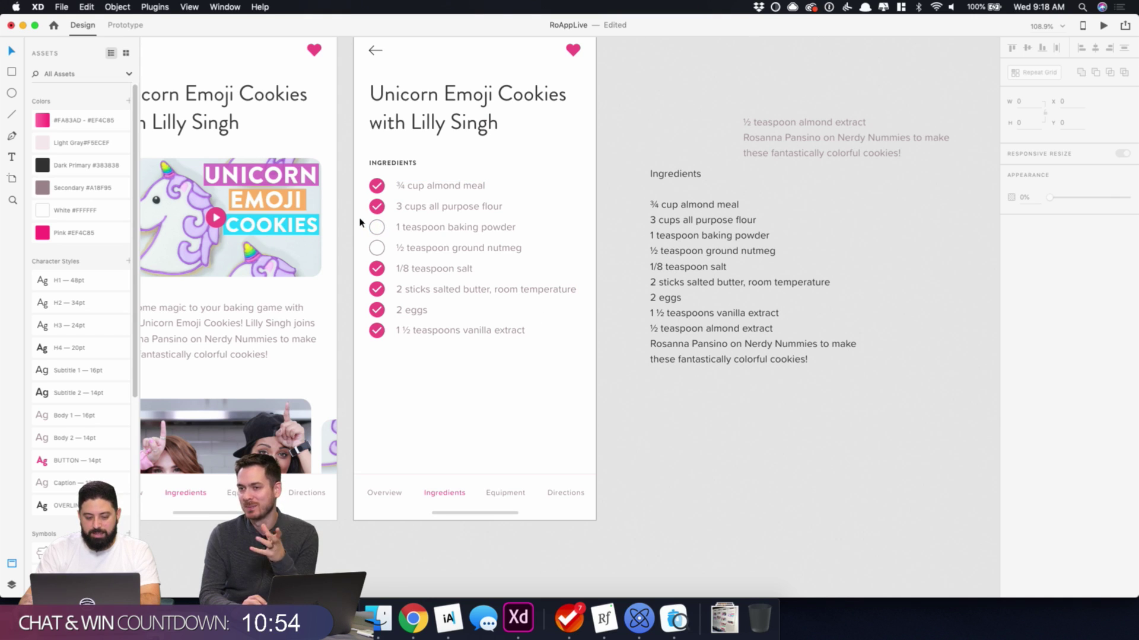
drag(360, 222, 456, 375)
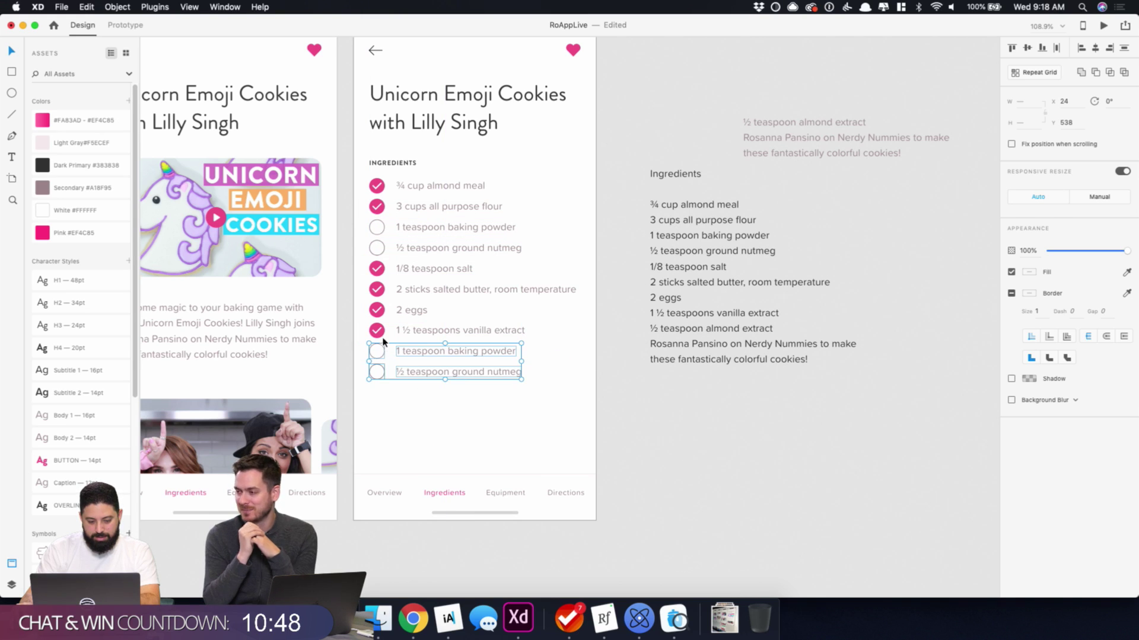
double_click(378, 353)
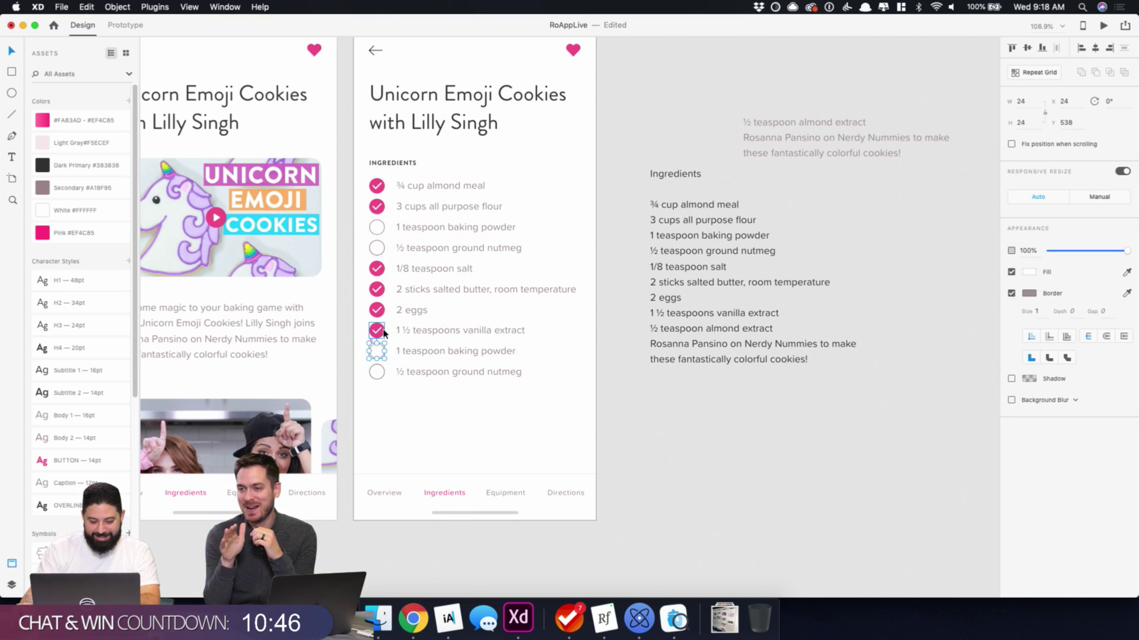
click(555, 375)
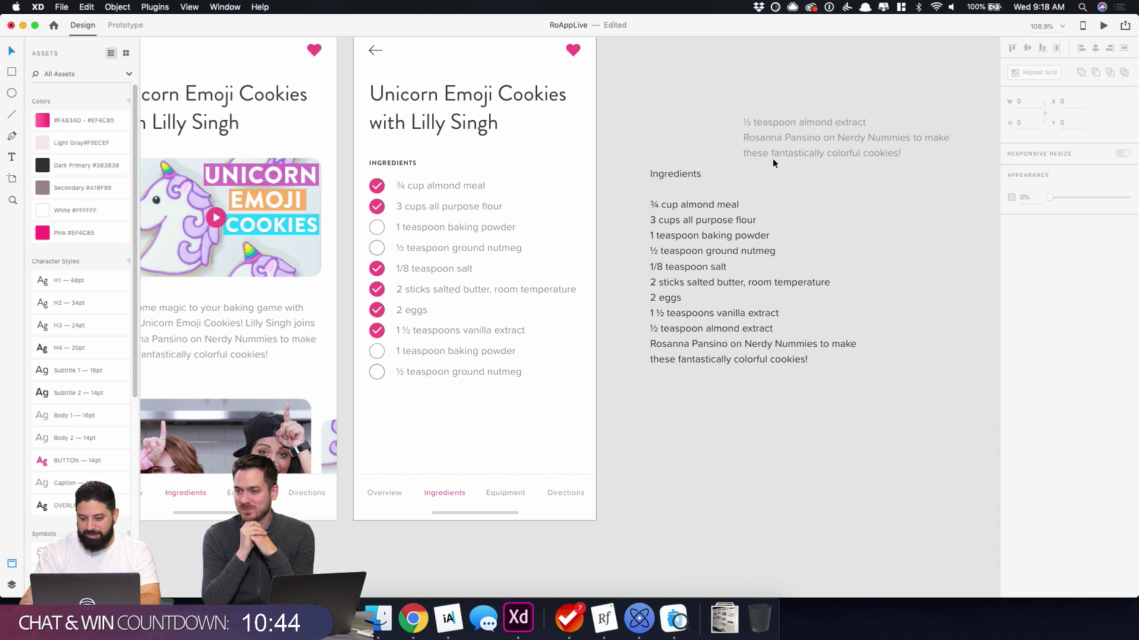
- Replace the ninth ingredient line with "½ teaspoon almond extract" taken out of the grey ingredients list
click(854, 122)
double_click(854, 121)
click(852, 121)
drag(866, 121, 682, 114)
key(super+c)
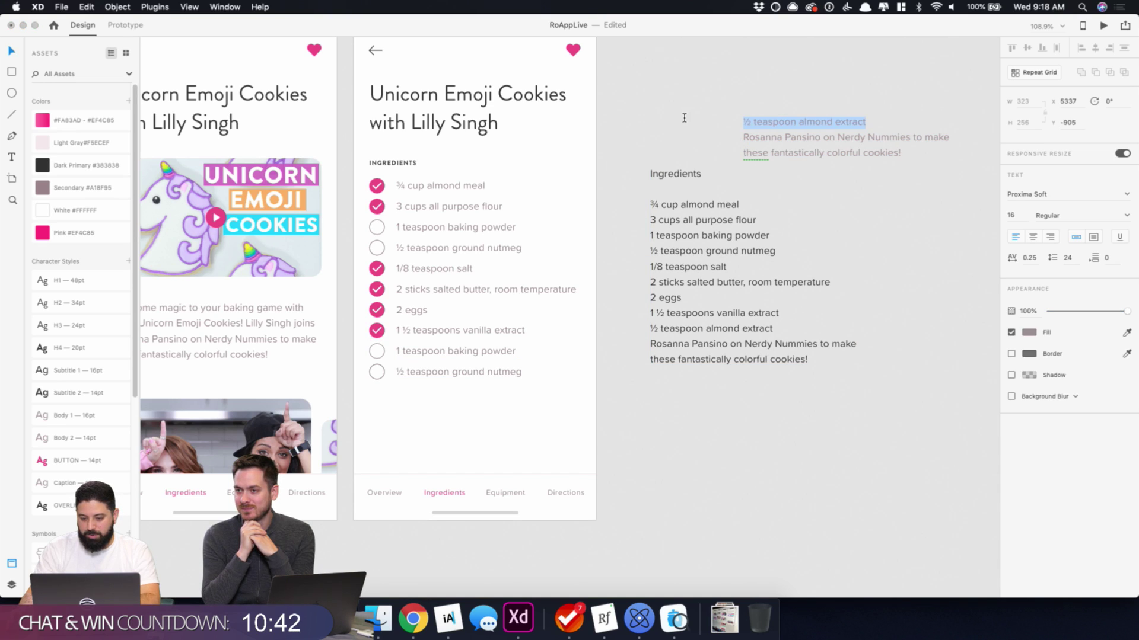
key(BackSpace)
key(Escape)
click(456, 353)
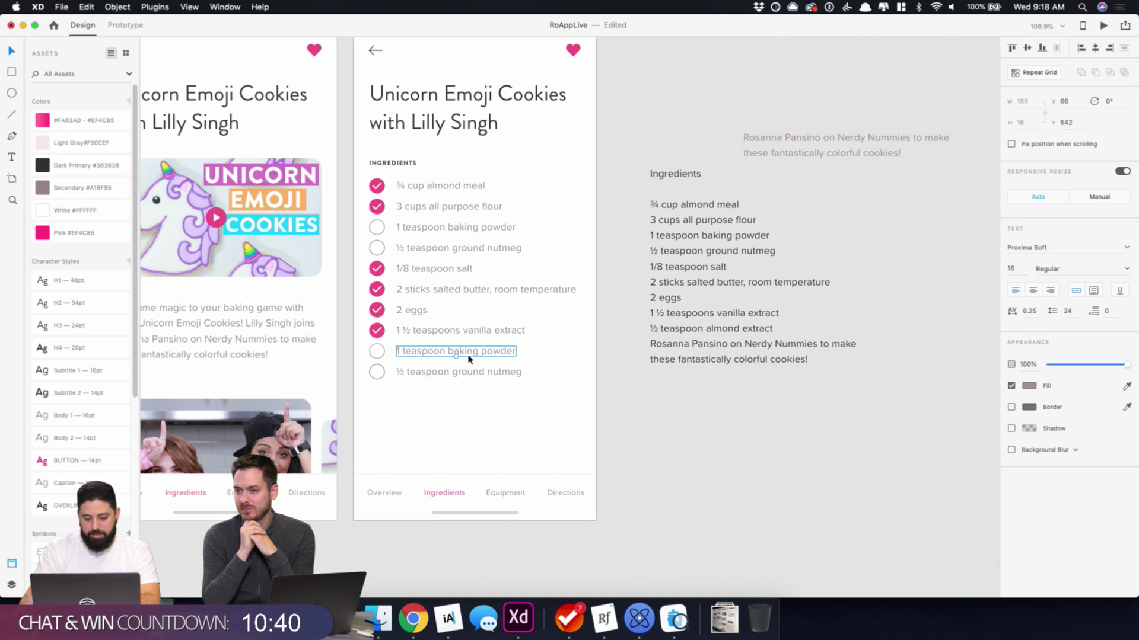
double_click(469, 355)
key(super+v)
key(Escape)
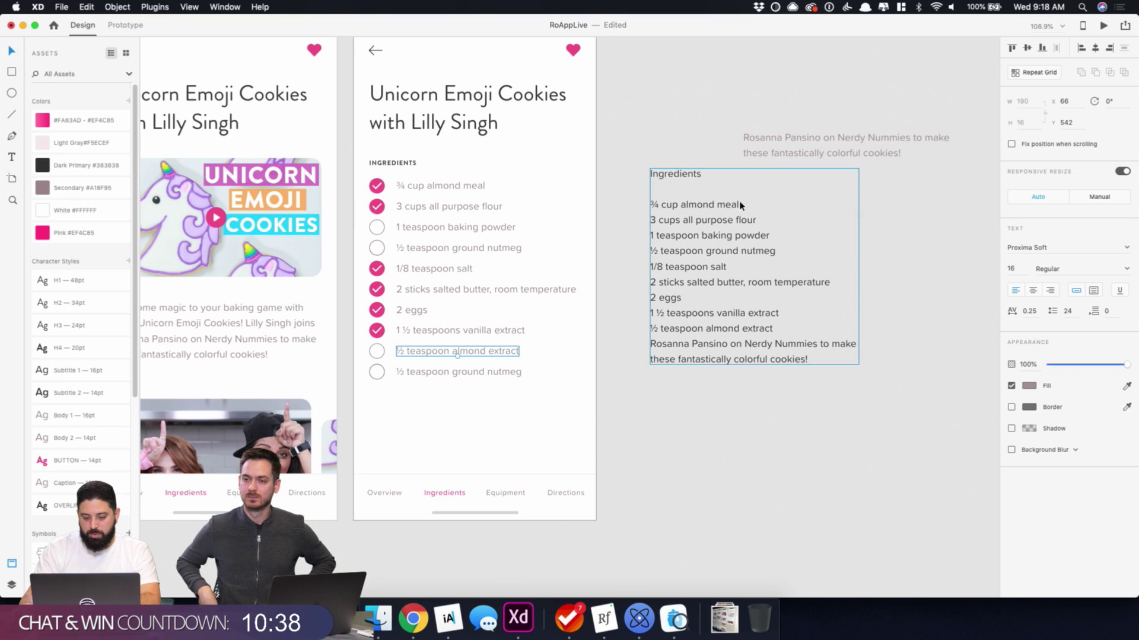
- Delete the extra ground nutmeg row and its circle at the end of the ingredients column
double_click(782, 143)
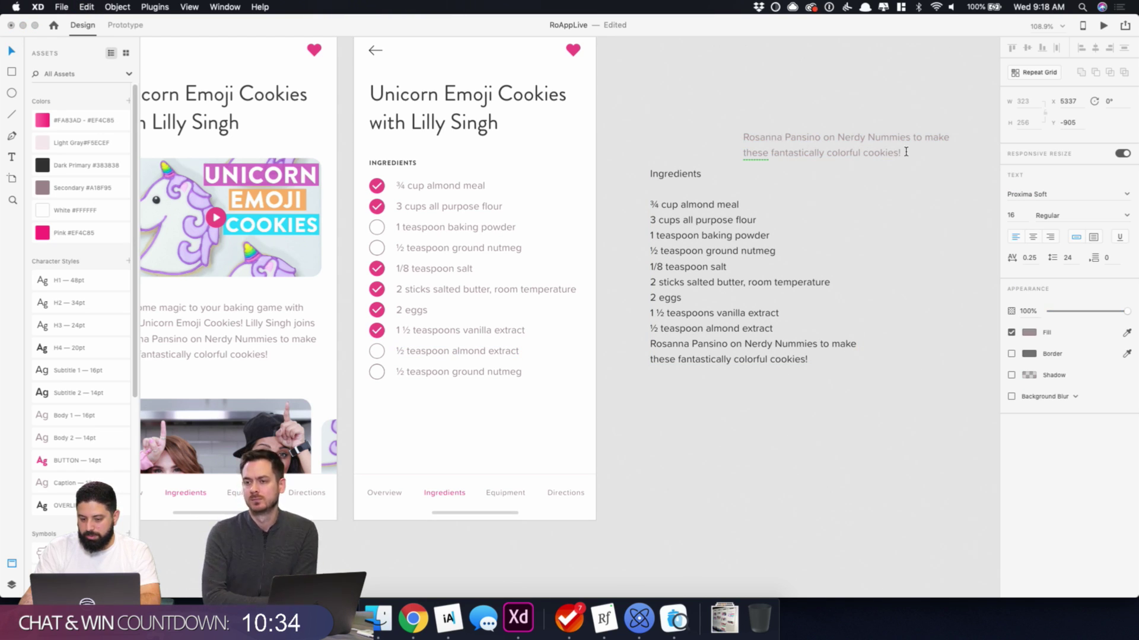
key(Escape)
key(Escape)
drag(366, 402, 473, 375)
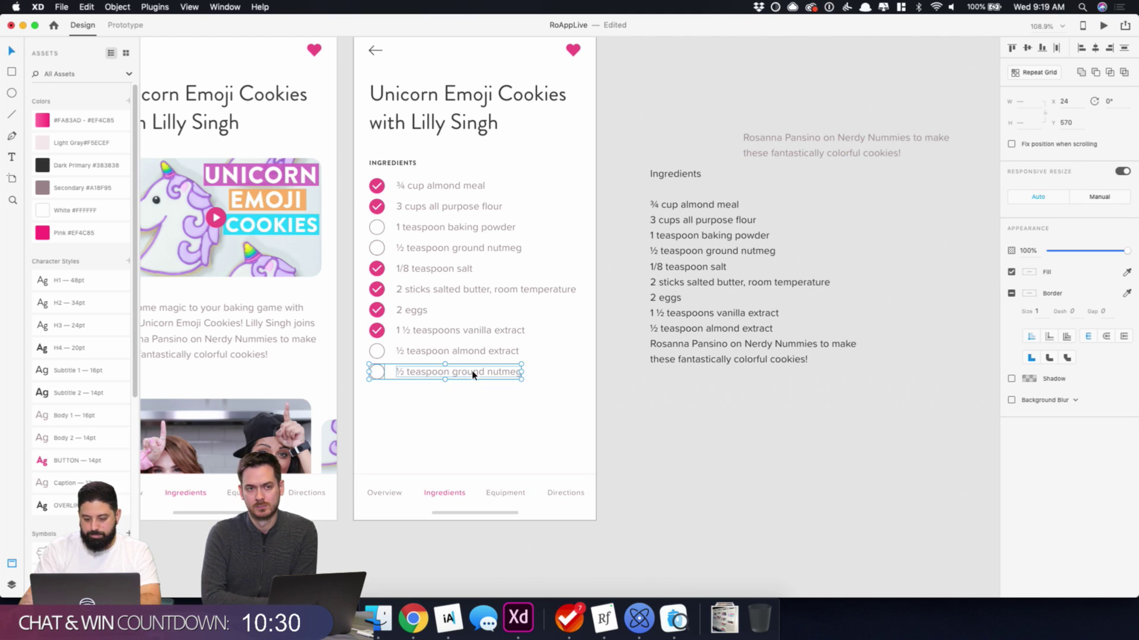
key(Delete)
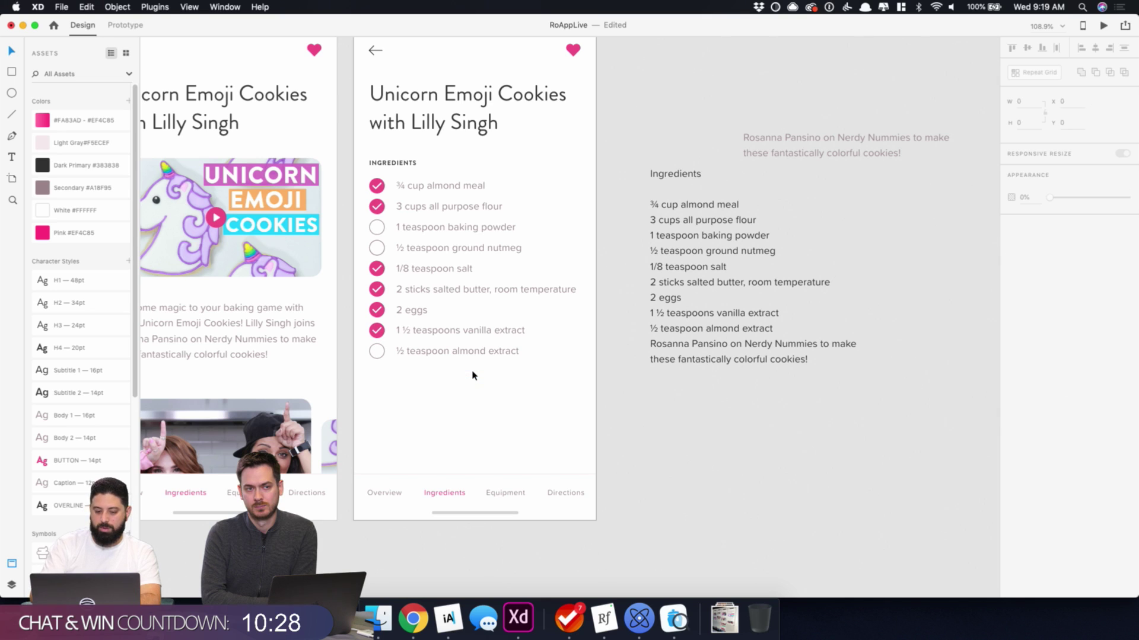
click(481, 333)
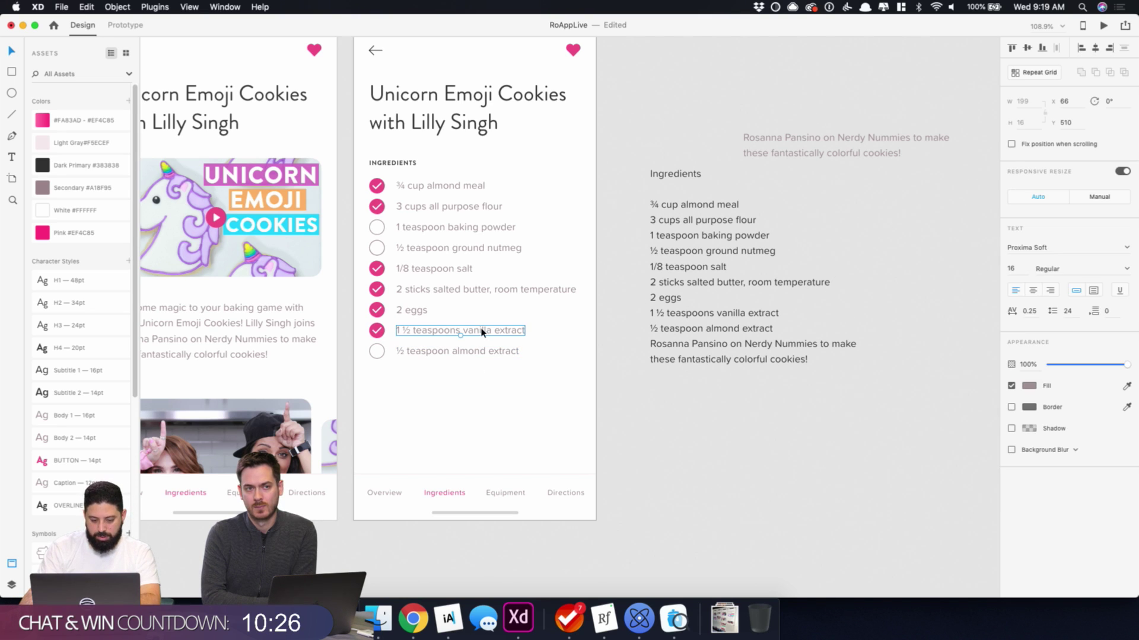
scroll(440, 378, up, 5)
click(448, 343)
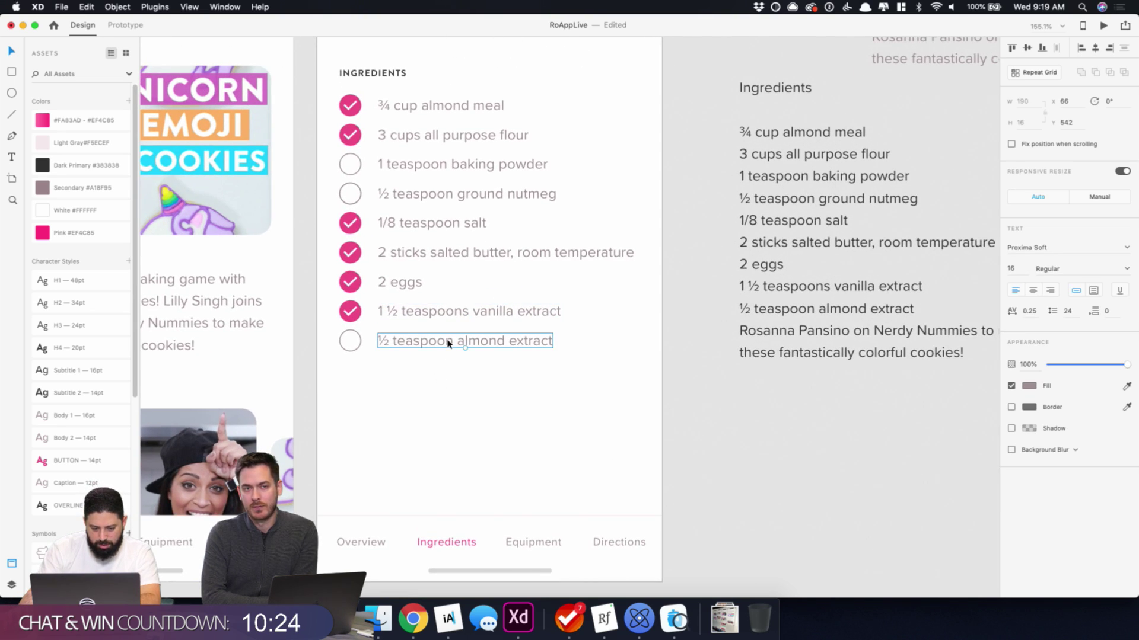
click(443, 393)
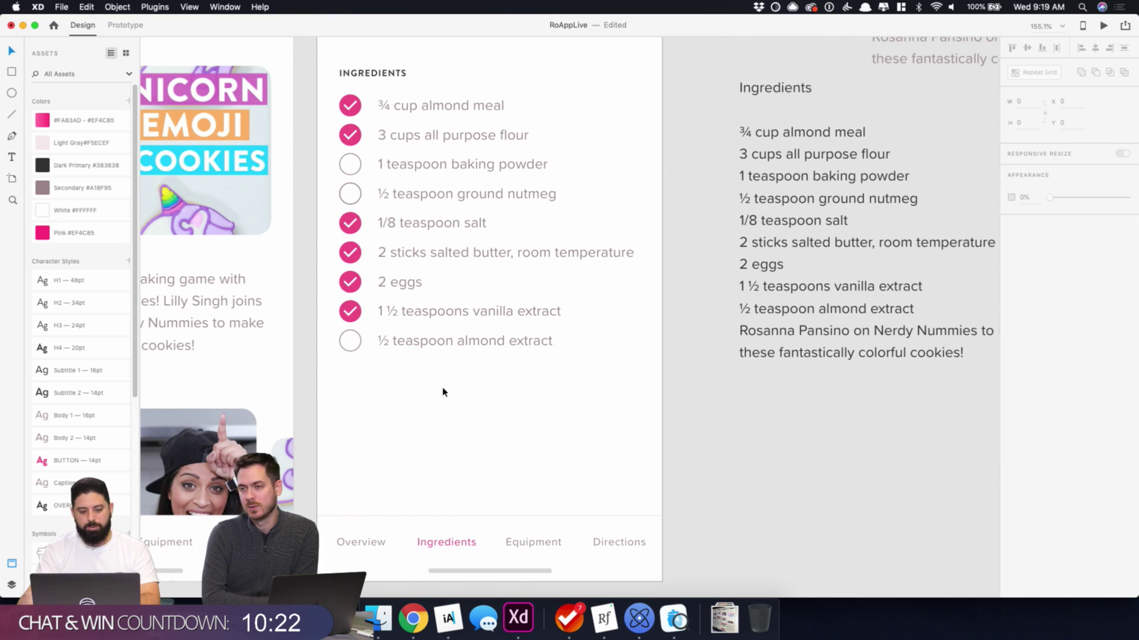
click(358, 315)
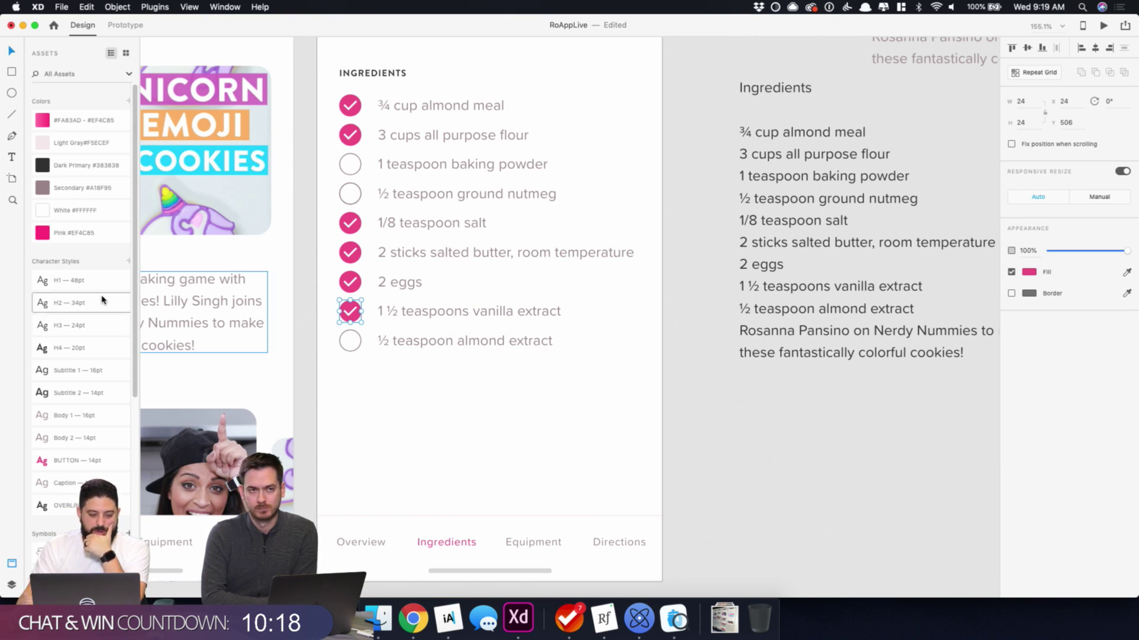
scroll(100, 301, down, 5)
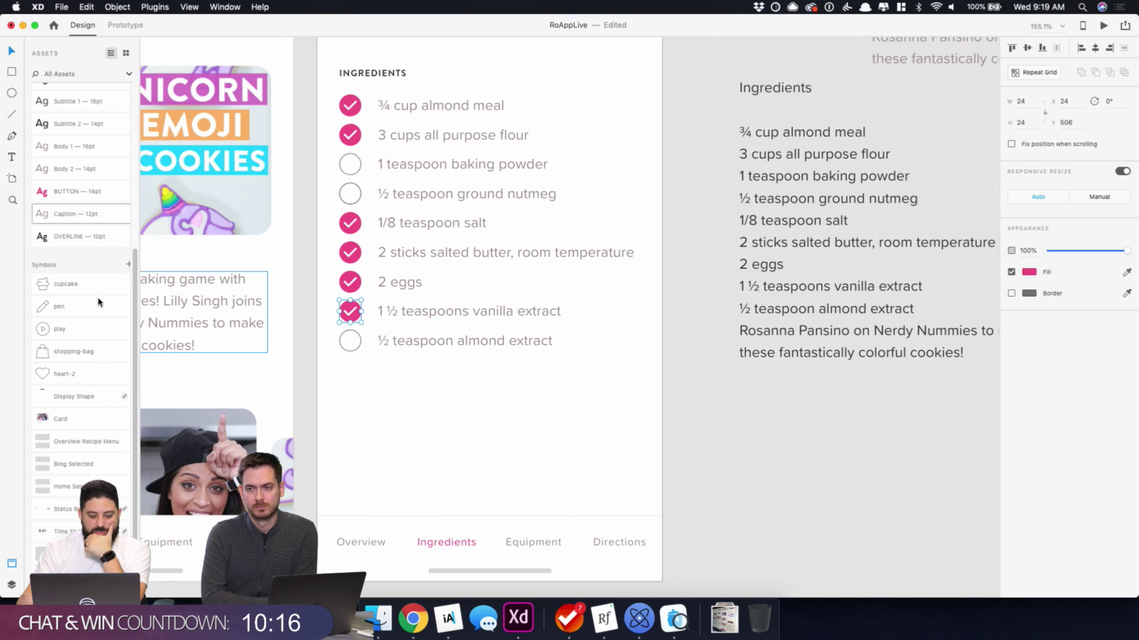
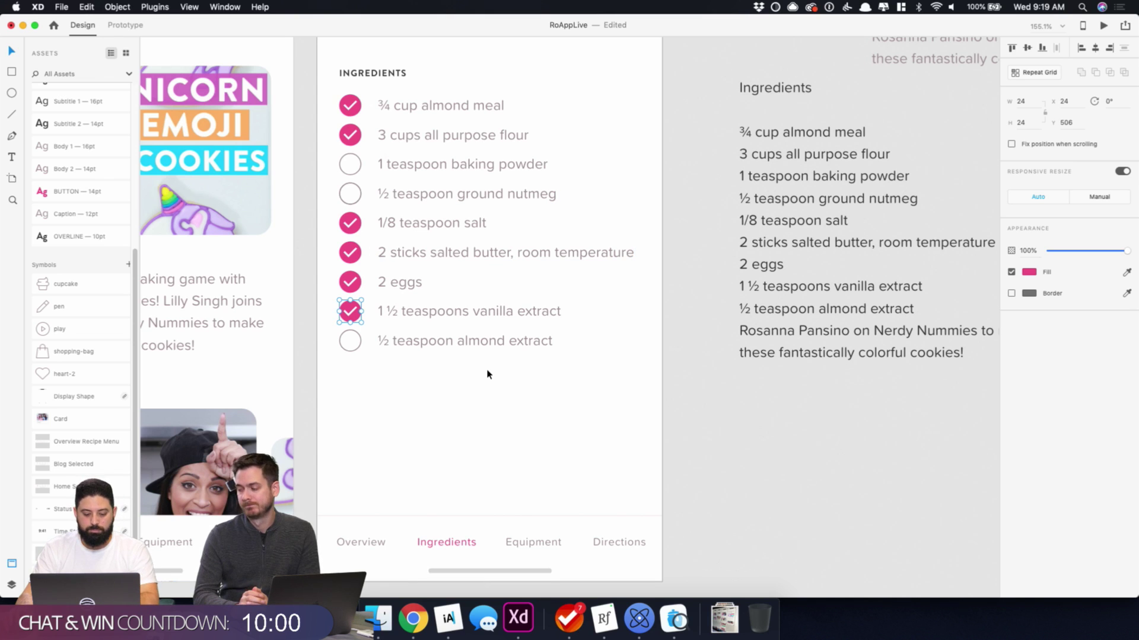
- Move all ingredient rows and circles from "3 cups all purpose flour" through "½ teaspoon almond extract" down 8 px together
scroll(488, 374, down, 3)
drag(368, 189, 595, 408)
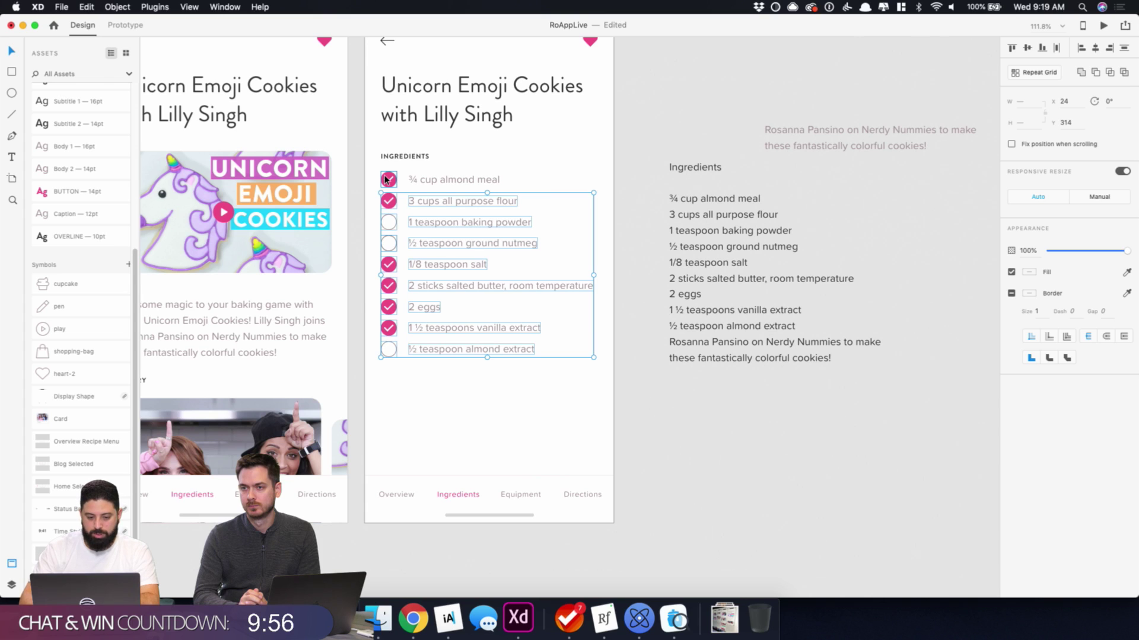
key(super+z)
key(super+z)
key(super+z)
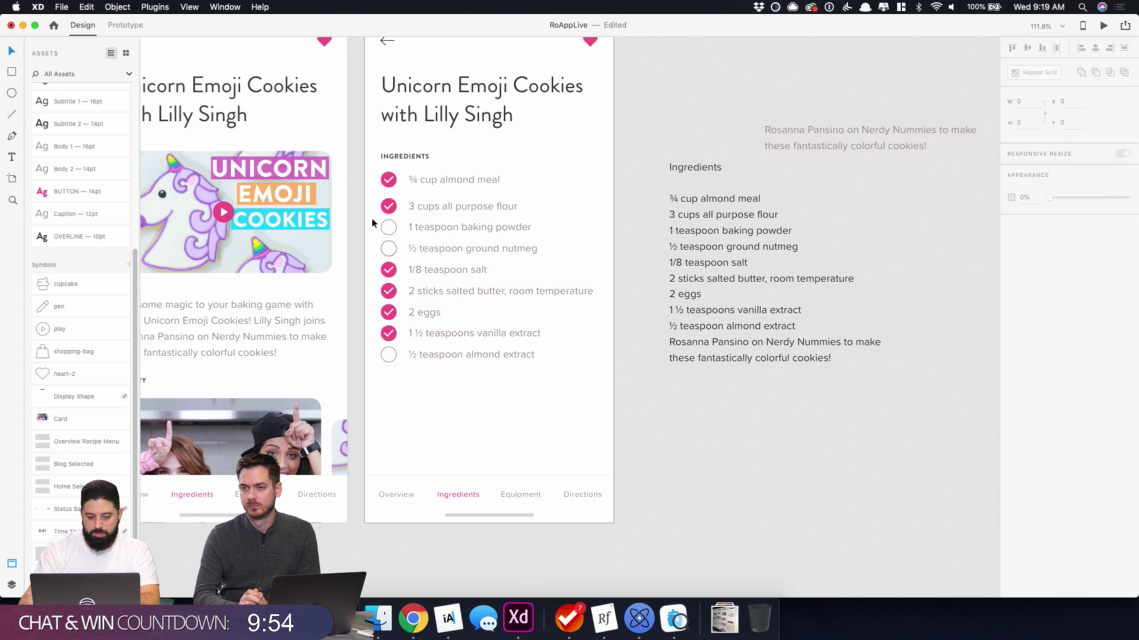
- Space out the baking powder, nutmeg, salt and butter rows by shifting each one, with every row beneath it, down 8 px
drag(372, 221, 349, 302)
key(Down)
key(Down)
key(Down)
key(Down)
key(Down)
key(Down)
key(Down)
key(shift+Down)
key(Up)
key(Up)
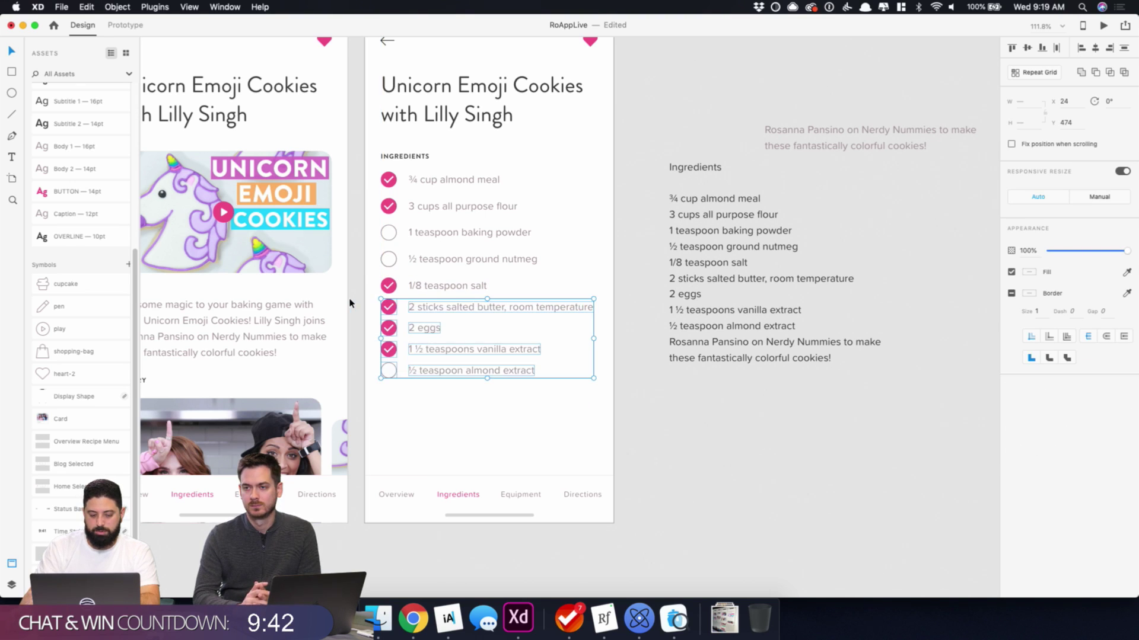
key(shift+Down)
key(Up)
key(Up)
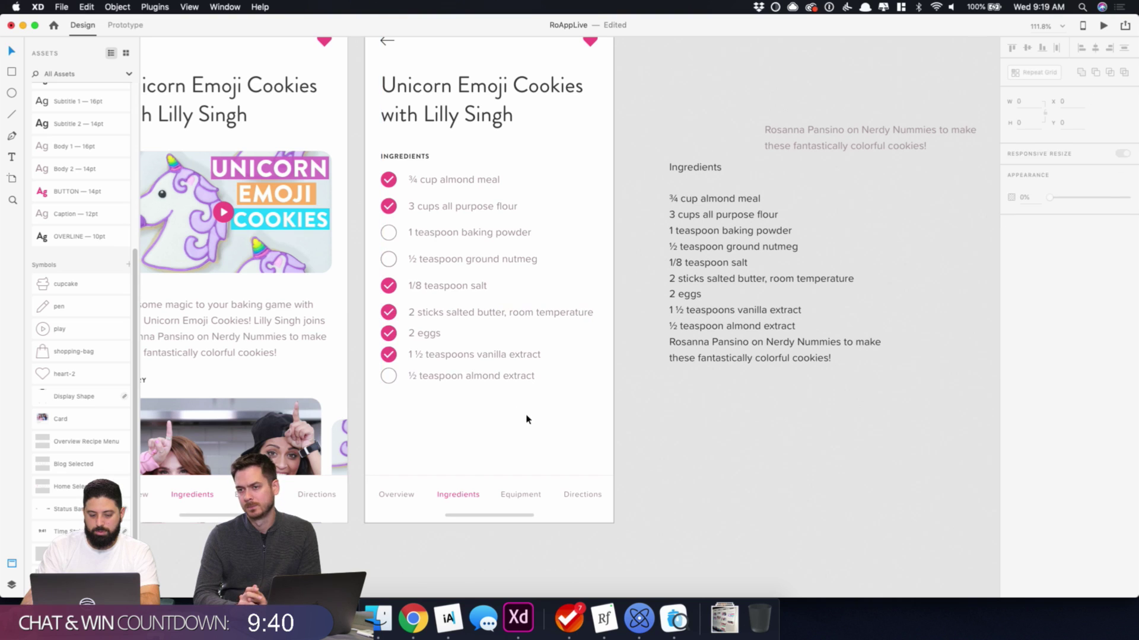
- Shift the last three ingredient rows down so their circles sit at Y 522 for eggs, 562 for vanilla and 602 for almond extract
drag(546, 429, 360, 325)
key(shift+Down)
key(Up)
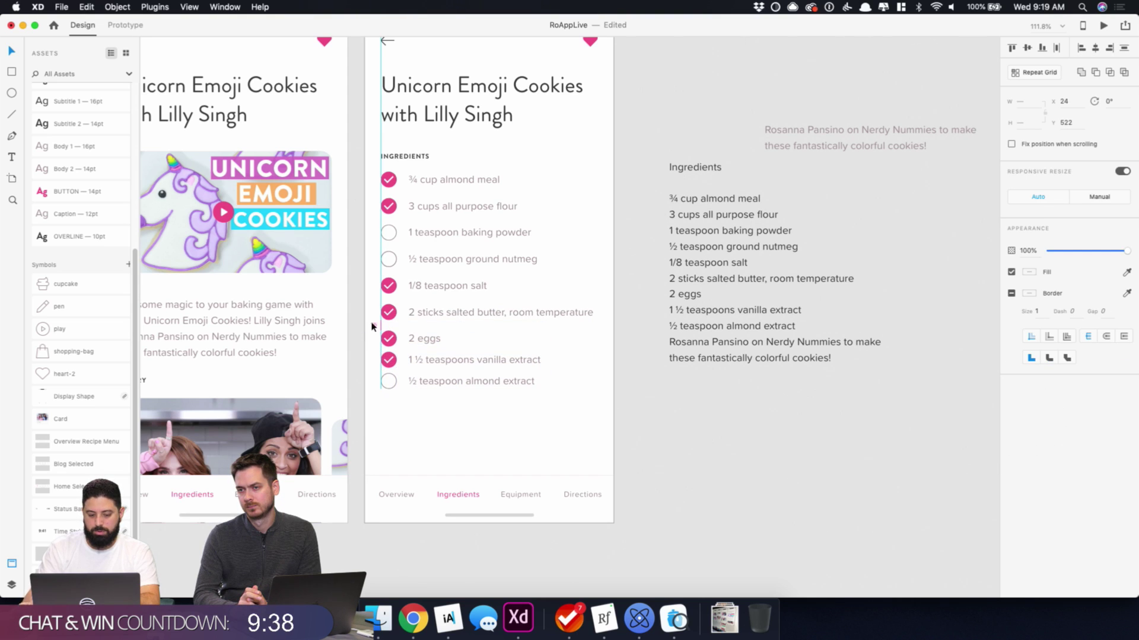
drag(551, 414, 382, 348)
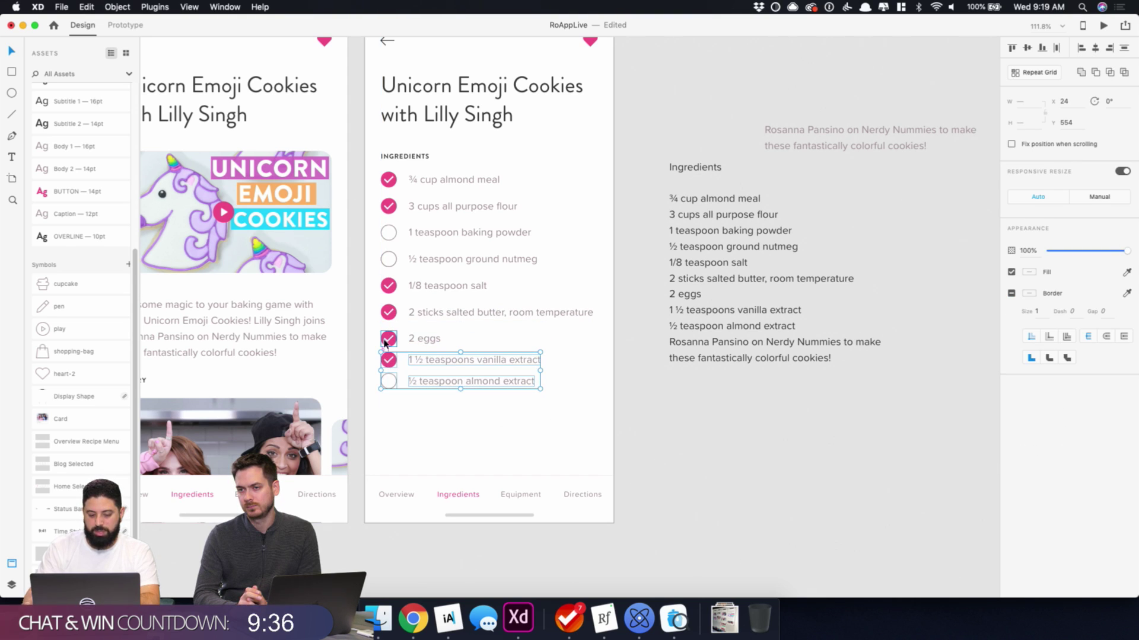
key(shift+Down)
key(Up)
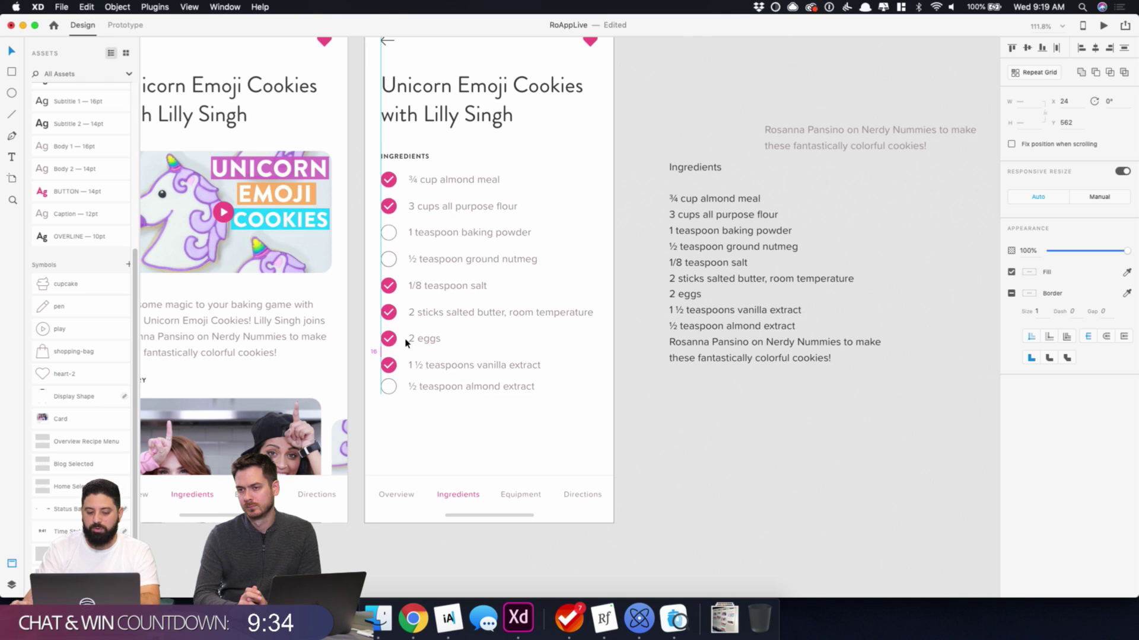
click(487, 419)
drag(559, 415, 380, 376)
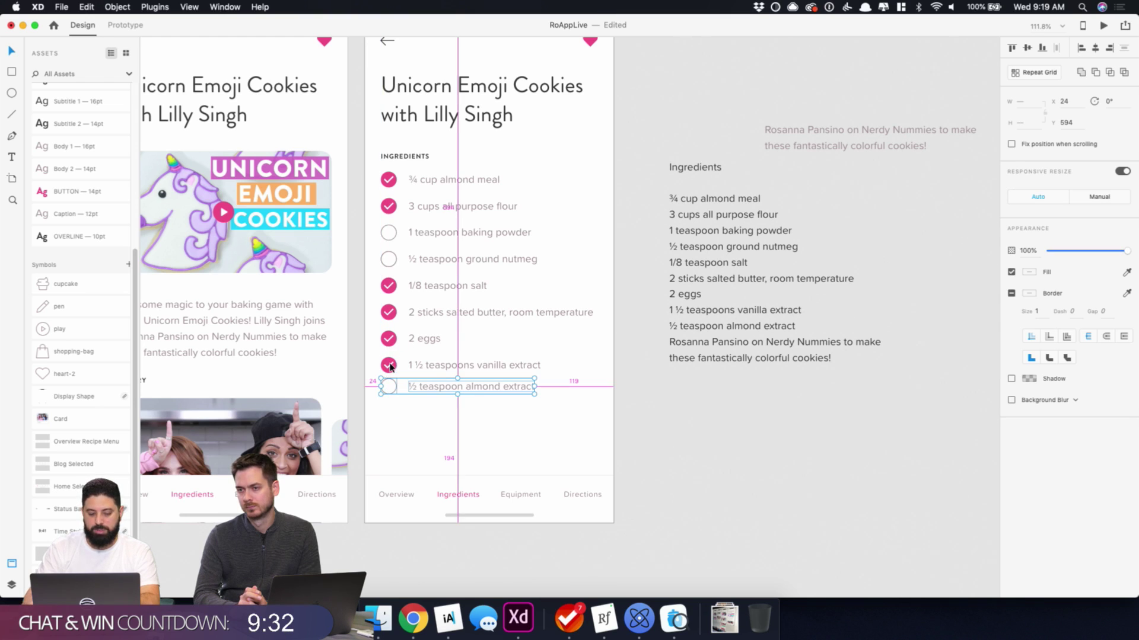
key(shift+Down)
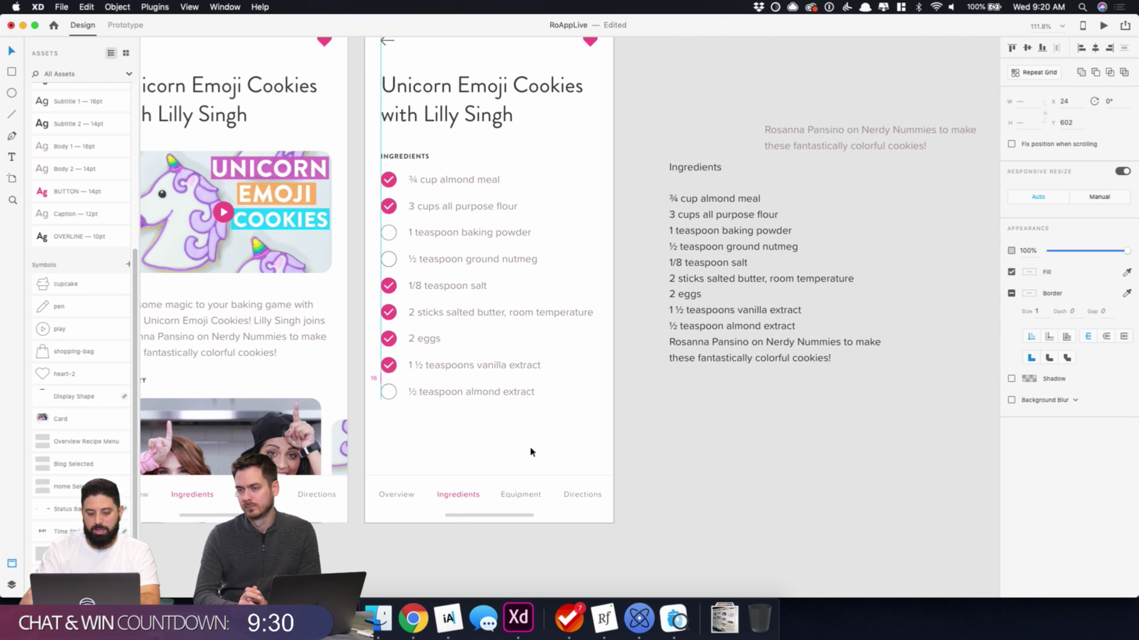
- Delete the pasted ingredients list and the grey description text lying beside the artboard
click(557, 457)
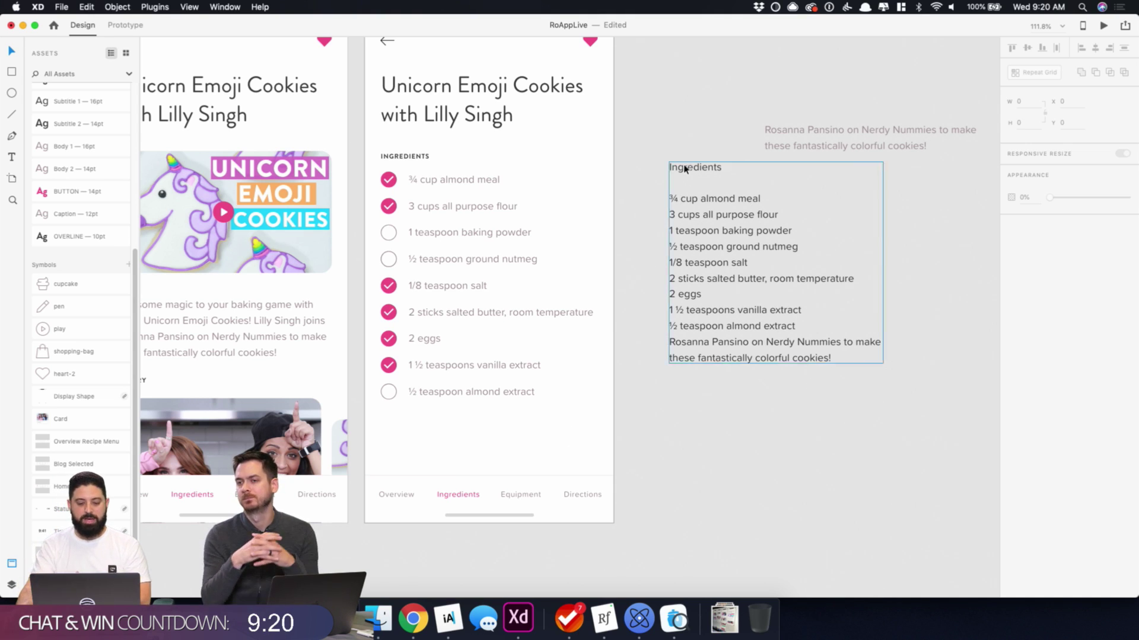
drag(661, 89, 934, 436)
key(Delete)
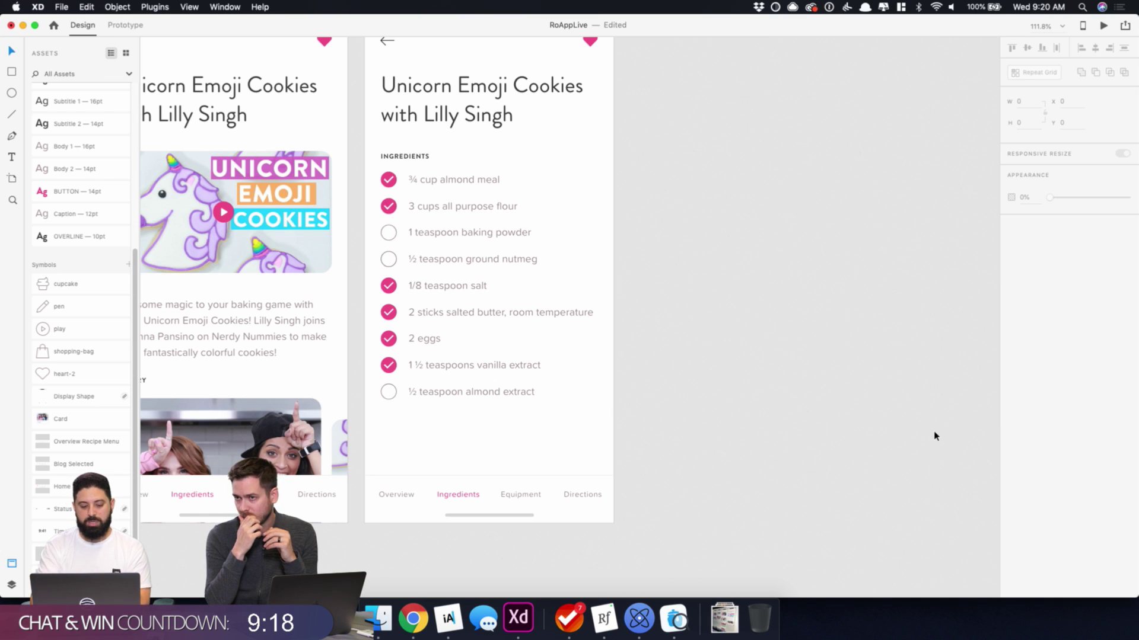
- Duplicate the finished Ingredients artboard and place the copy beside it at X 5149, Y -900
scroll(709, 328, down, 3)
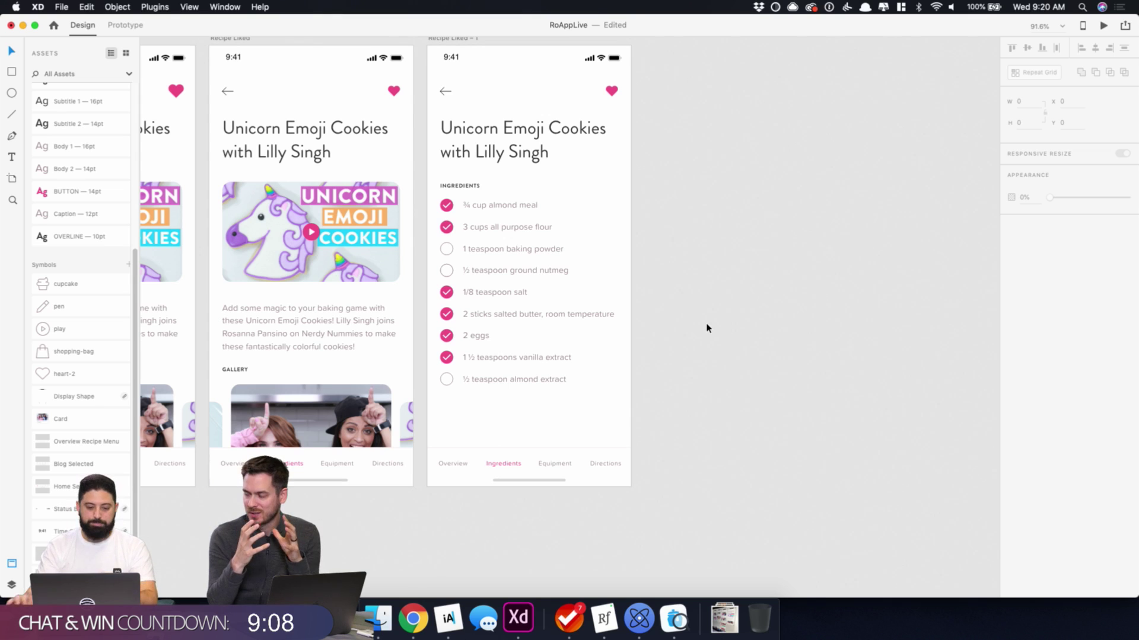
scroll(712, 326, up, 1)
click(446, 47)
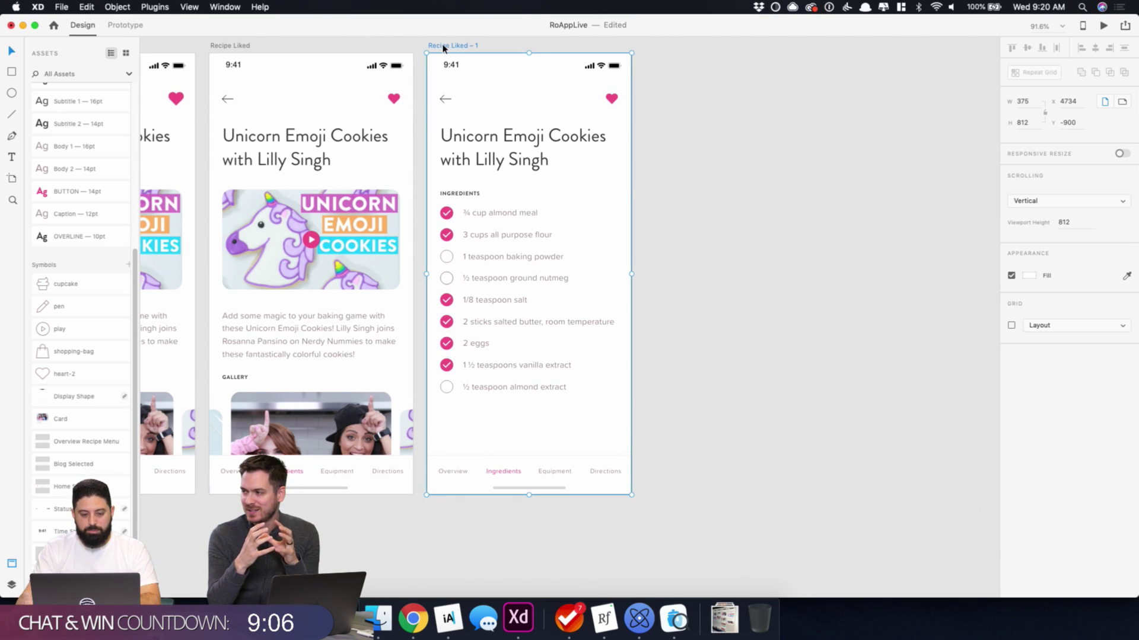
drag(479, 45, 666, 48)
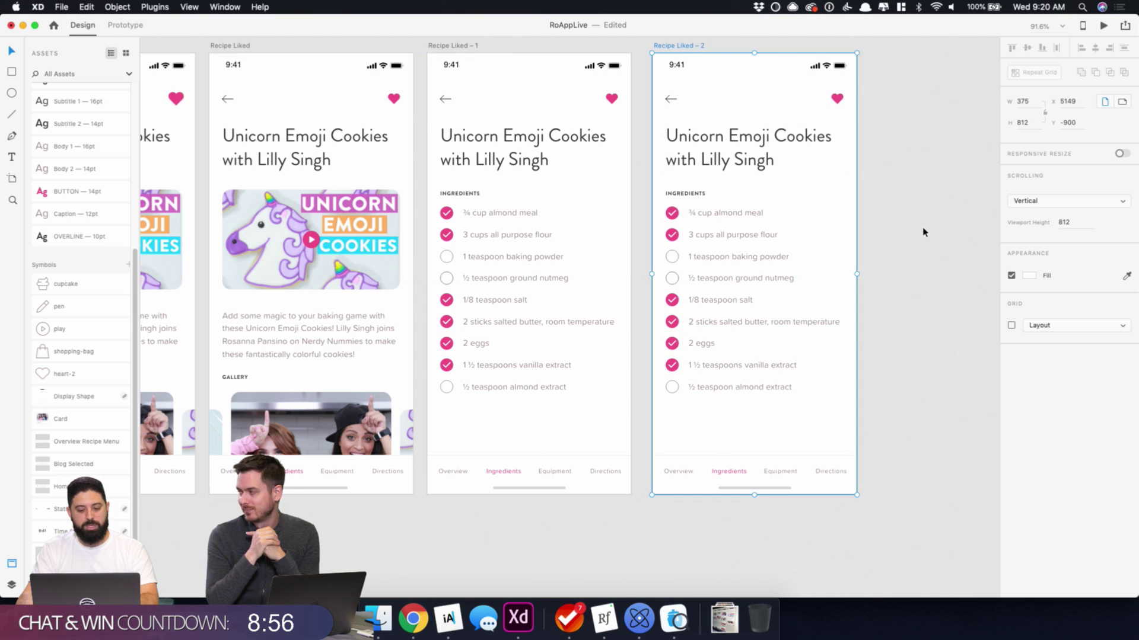
click(923, 232)
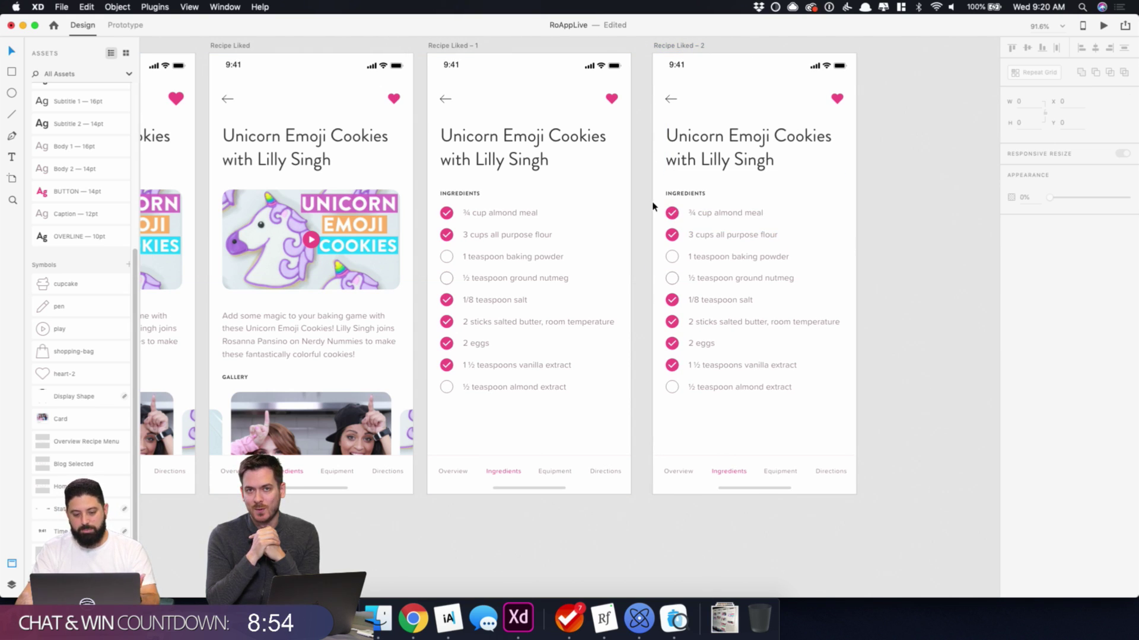
- In the copied artboard's recipe menu, colour the Equipment label pink and the Ingredients label grey using the saved swatches
double_click(771, 471)
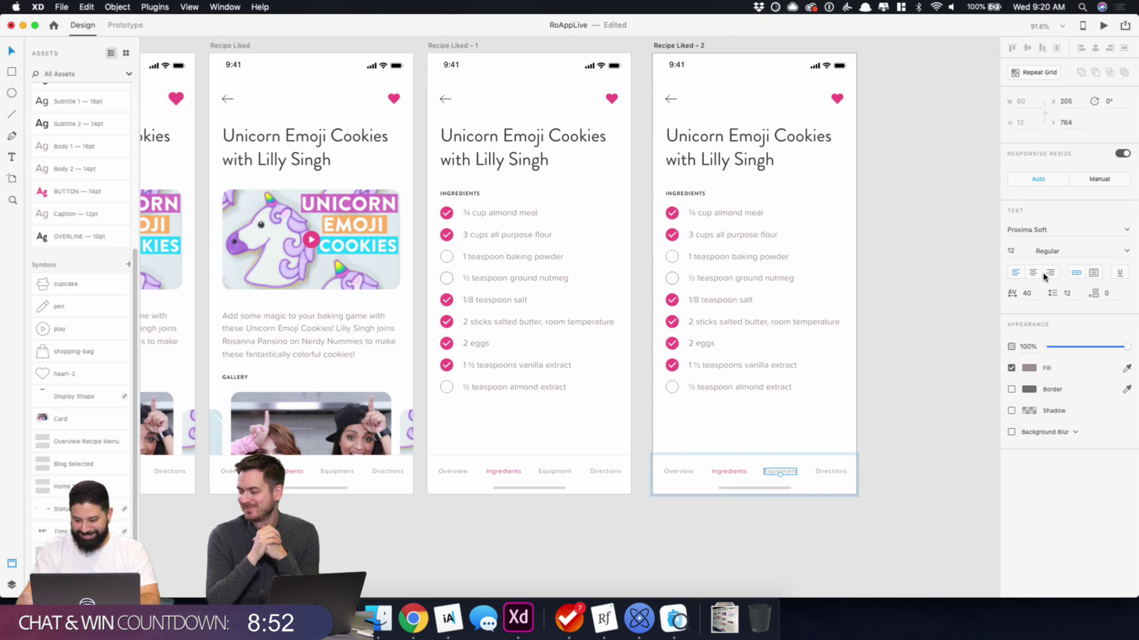
click(1033, 368)
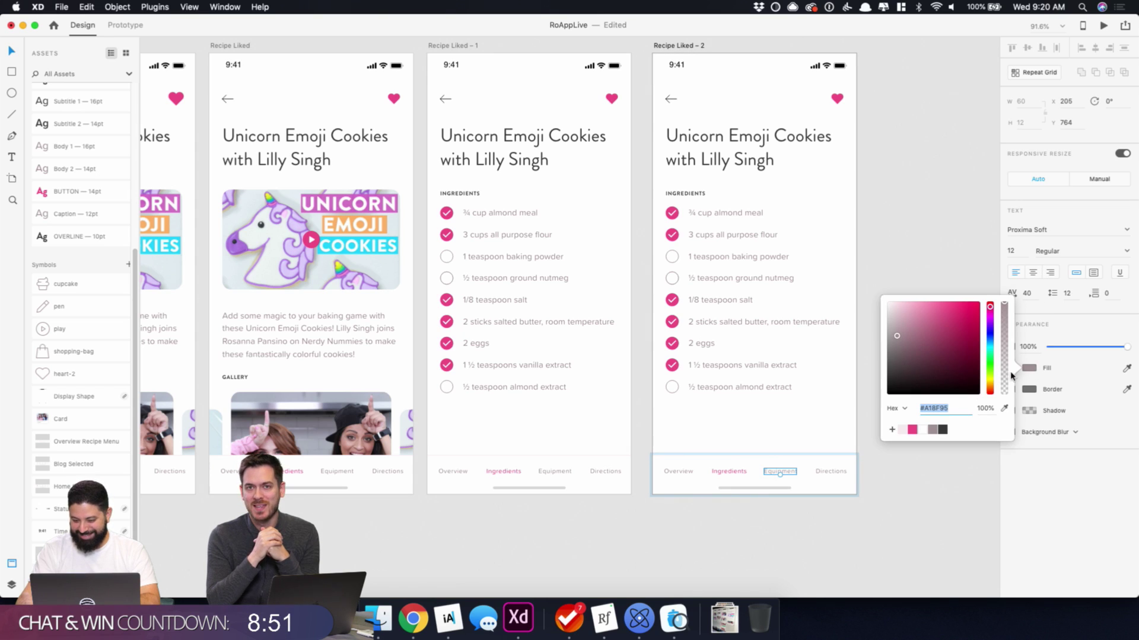
click(911, 431)
click(729, 472)
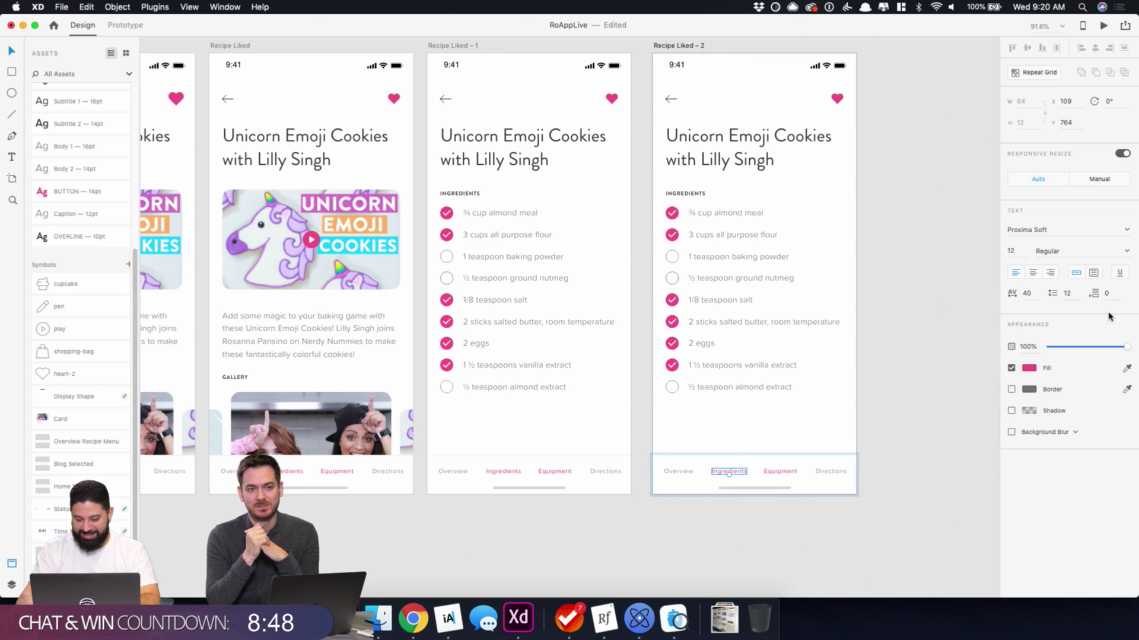
click(1029, 368)
click(935, 429)
click(935, 495)
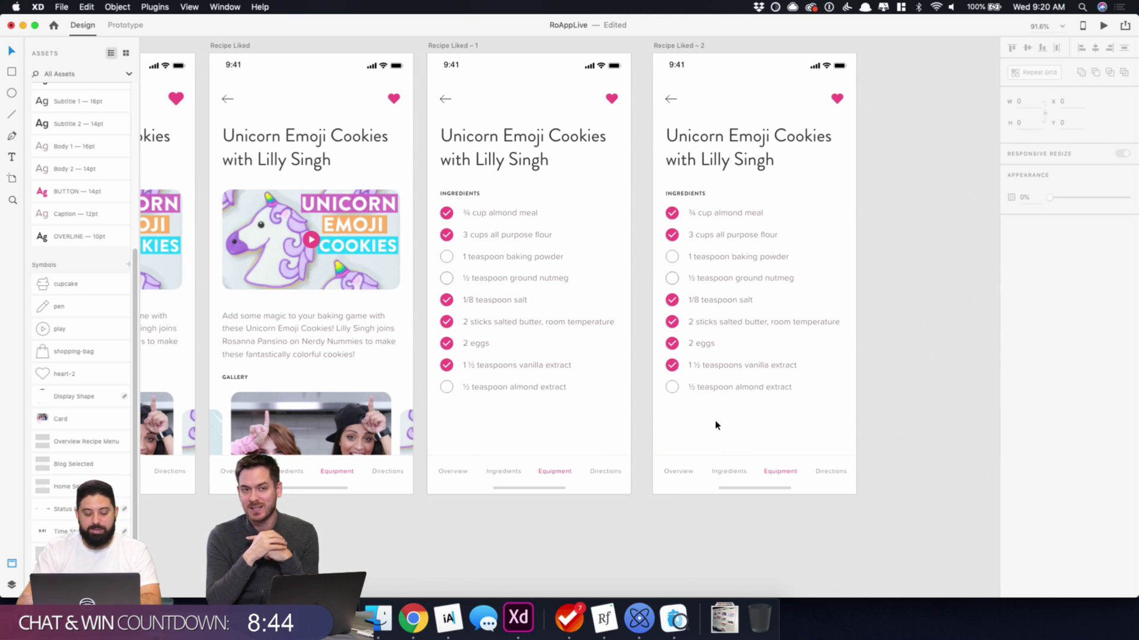
click(674, 618)
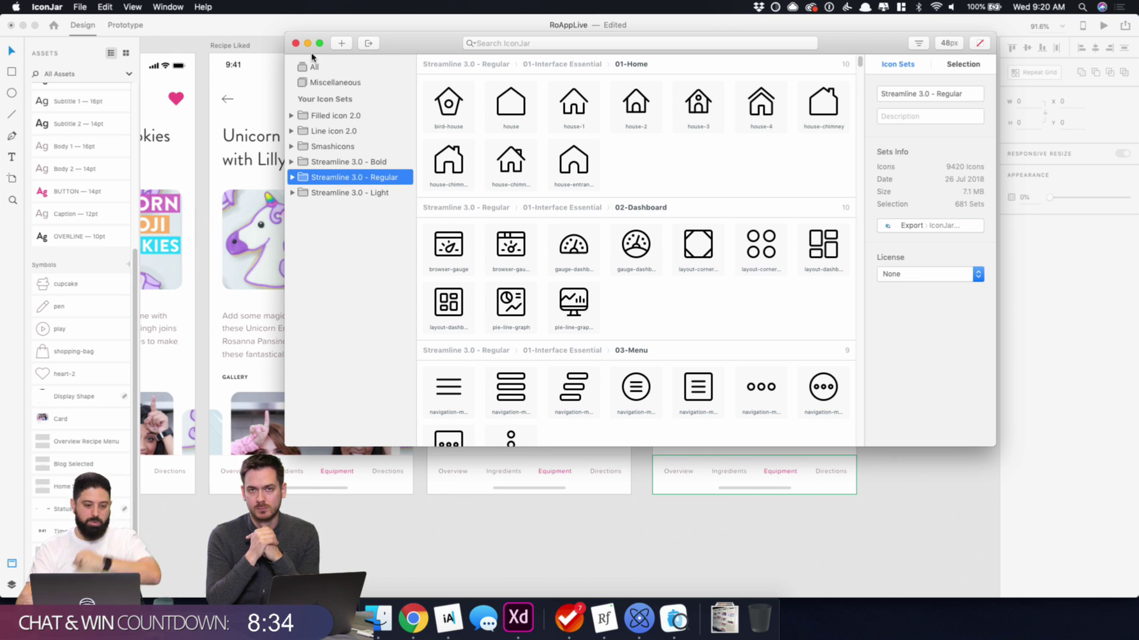
click(295, 43)
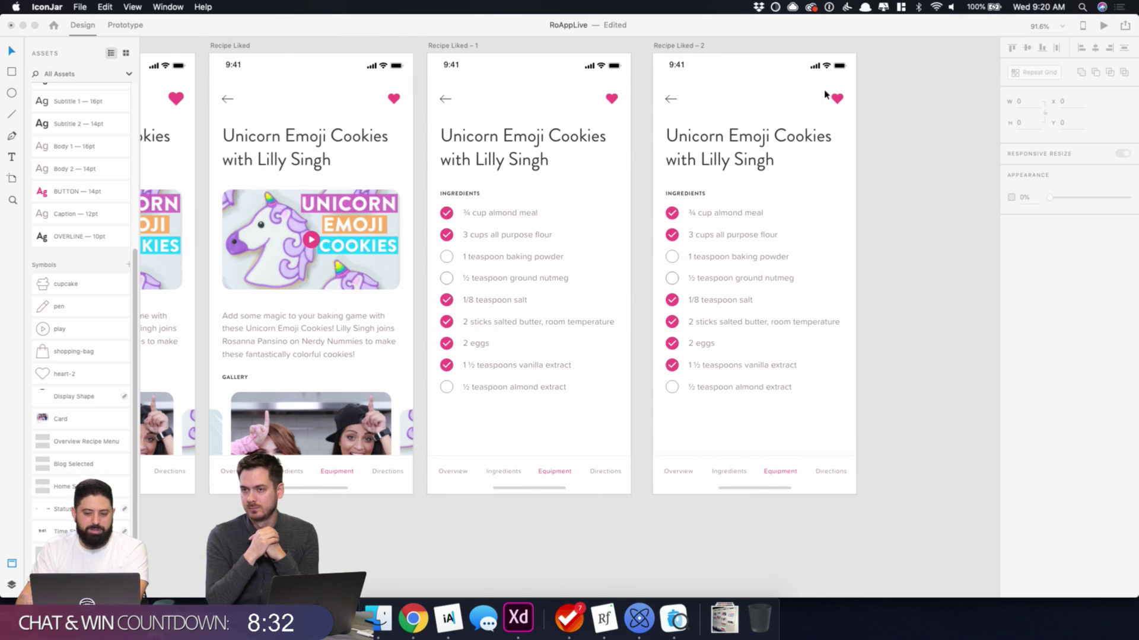
click(885, 107)
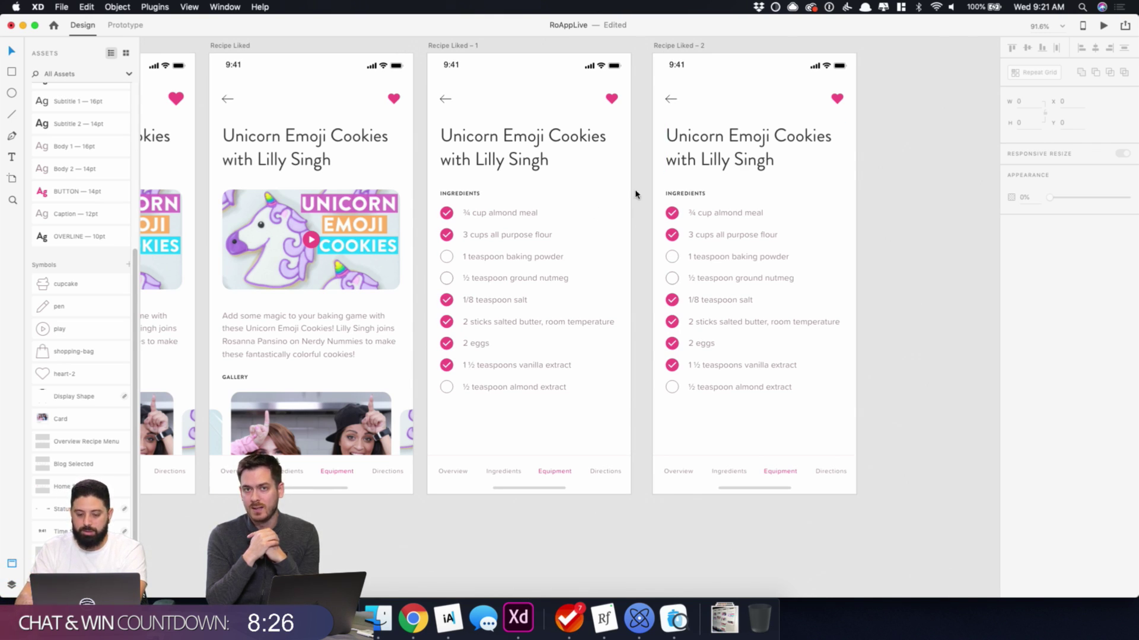
- Delete all ingredient rows and circles from the copied artboard and change its section heading to "EQUIPMENT"
drag(654, 205, 881, 437)
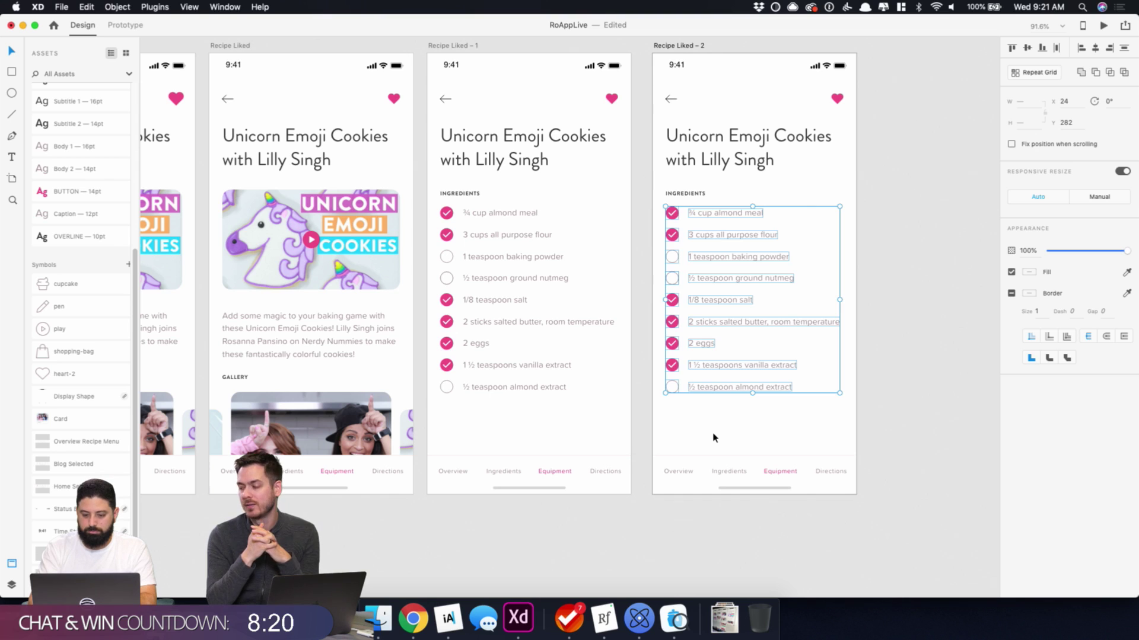
key(Delete)
click(685, 193)
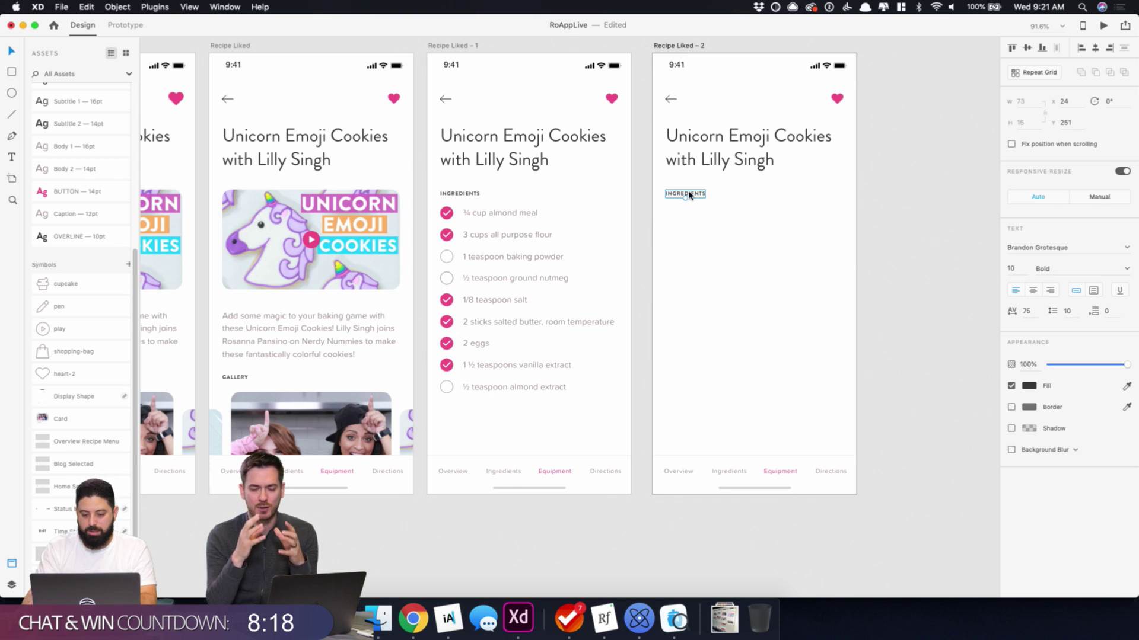
double_click(685, 193)
text(EQU)
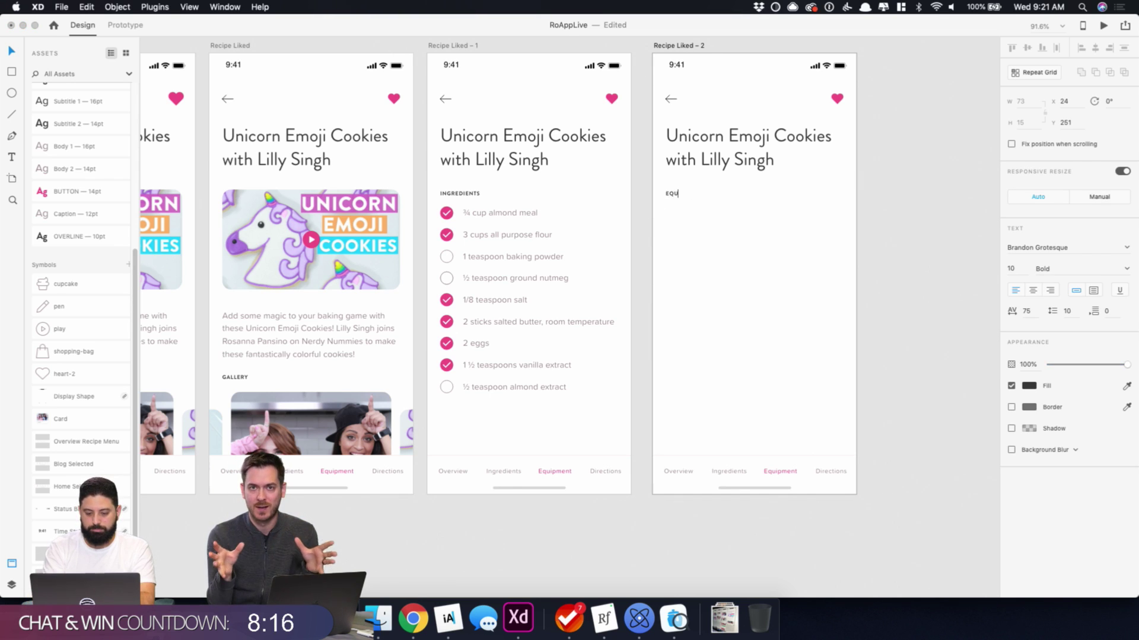
text(IPMENT)
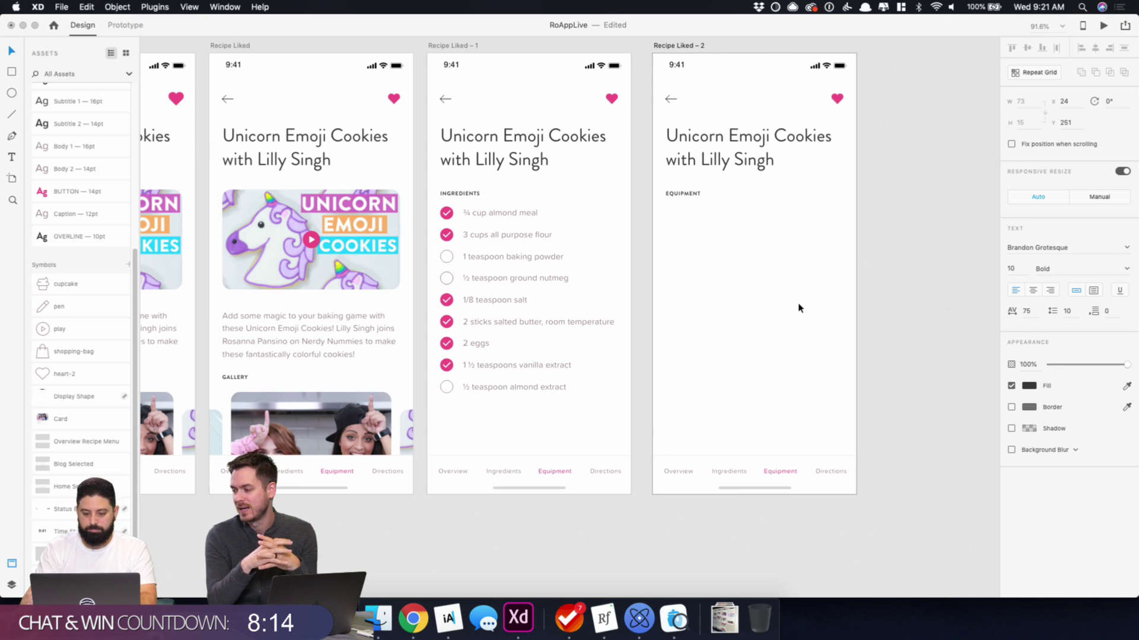
key(Escape)
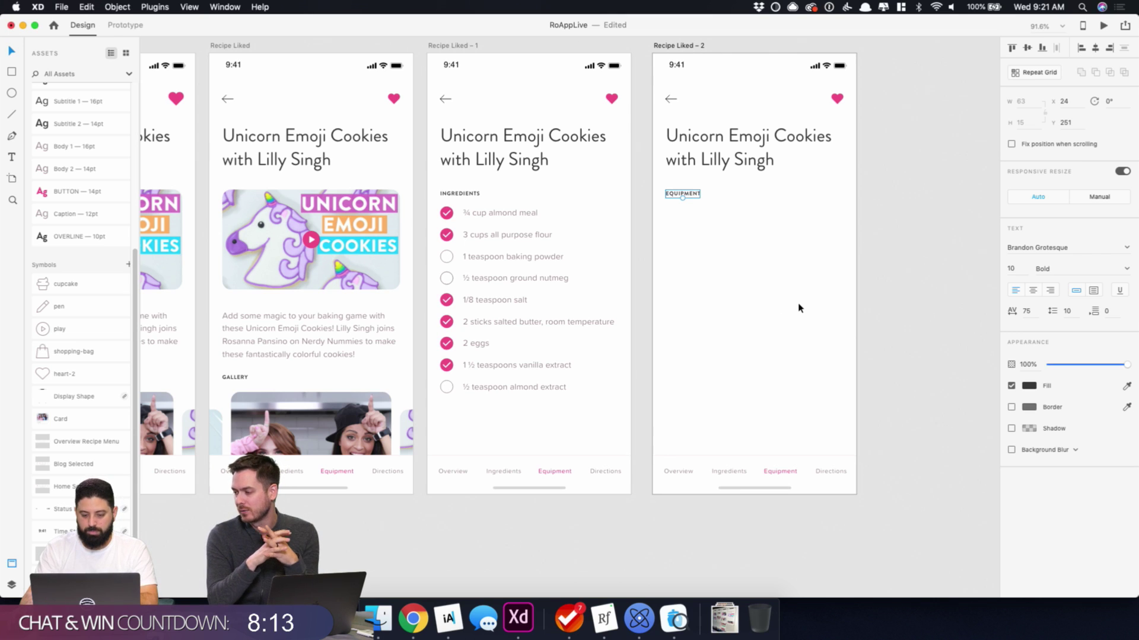
- Copy the "¾ cup almond meal" text below the EQUIPMENT heading at X 24, Y 286 and check its spacing
click(517, 217)
drag(511, 217, 716, 215)
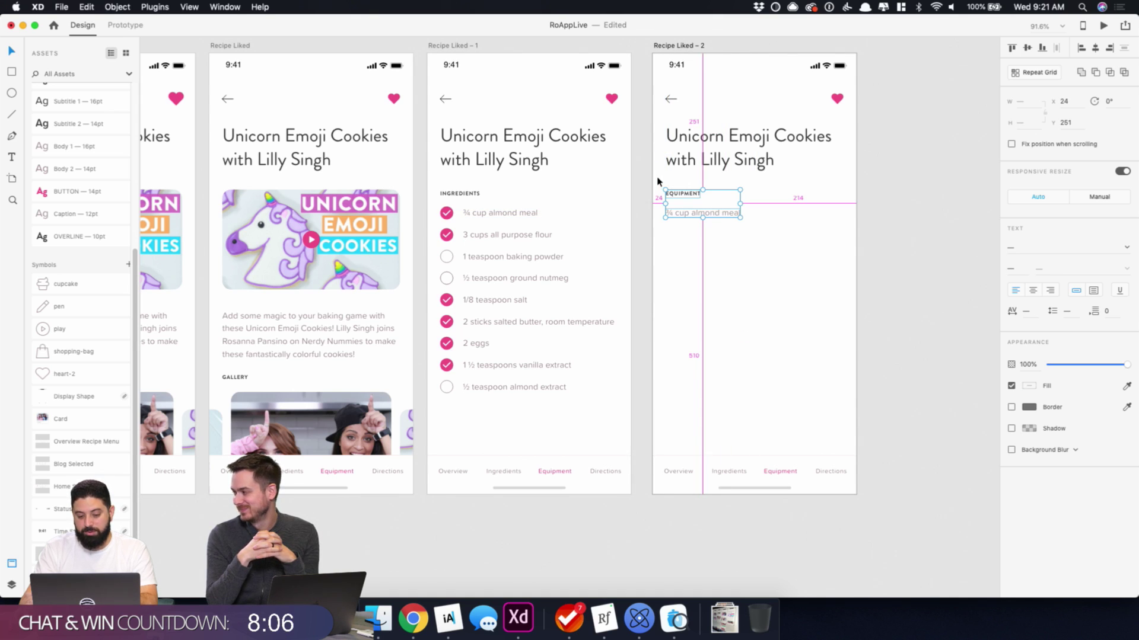
click(725, 268)
click(714, 214)
key(alt)
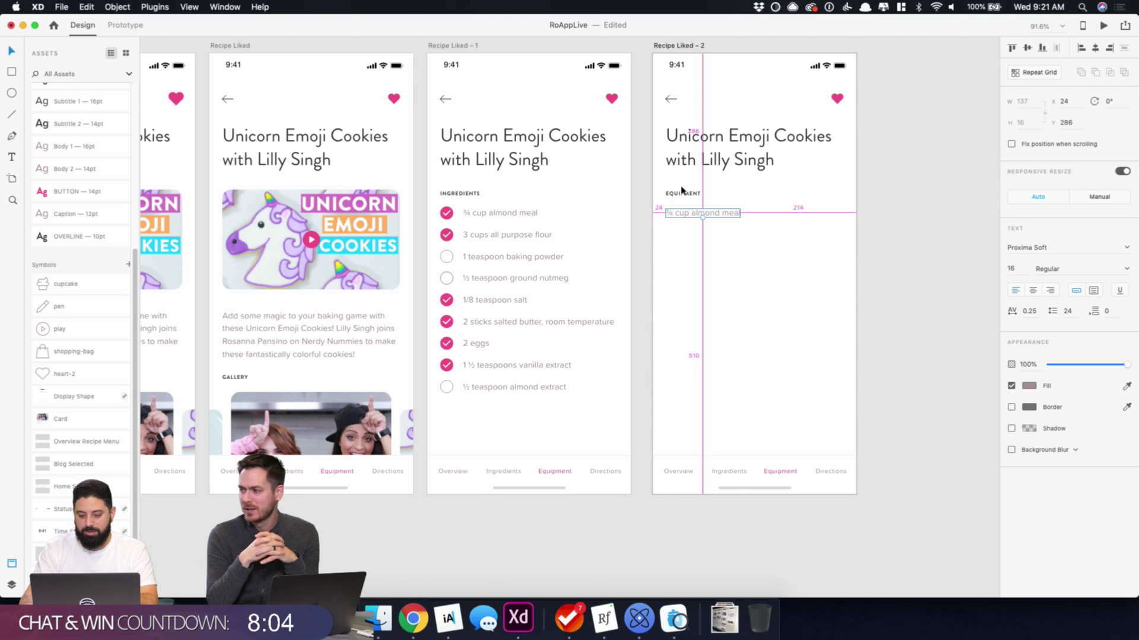
- Move the "¾ cup almond meal" text under EQUIPMENT to Y 282 and convert it to area text sized 327 by 365
key(Up)
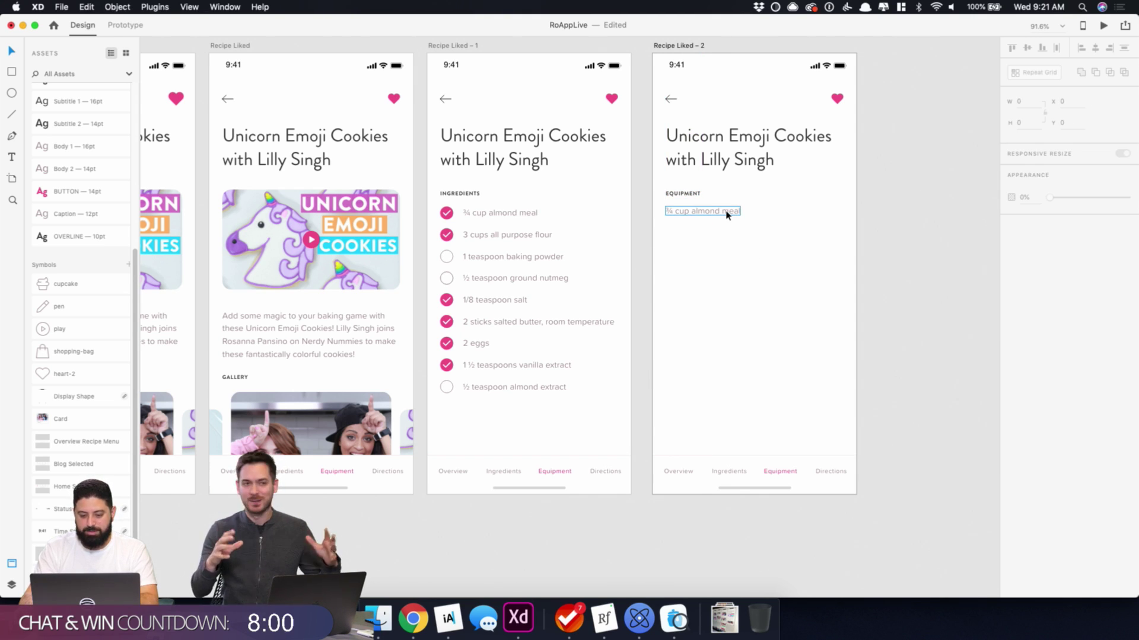
click(1095, 292)
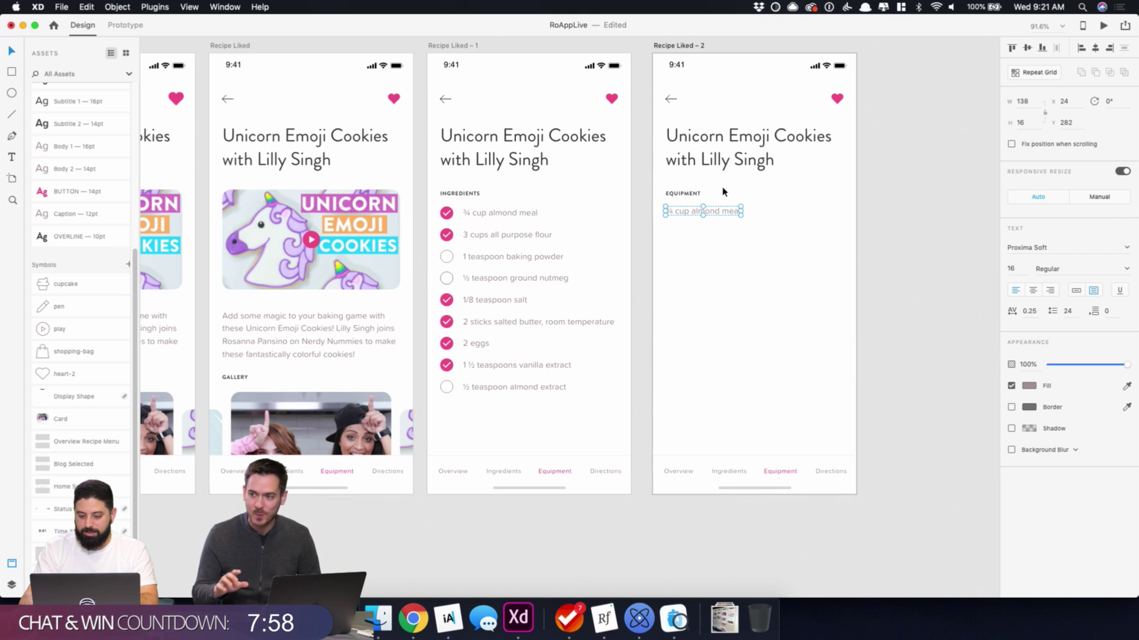
drag(740, 215, 847, 406)
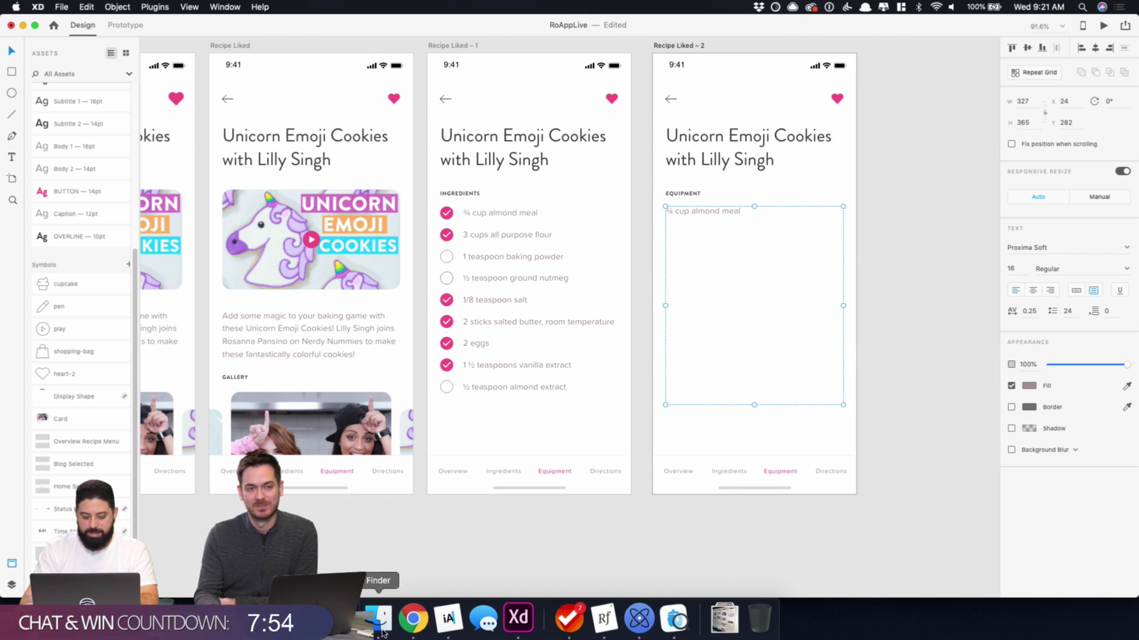
- Switch to Chrome and review the cookie recipe page's "Let's get started!", "Time to decorate!" and "Things you'll need" sections
click(412, 630)
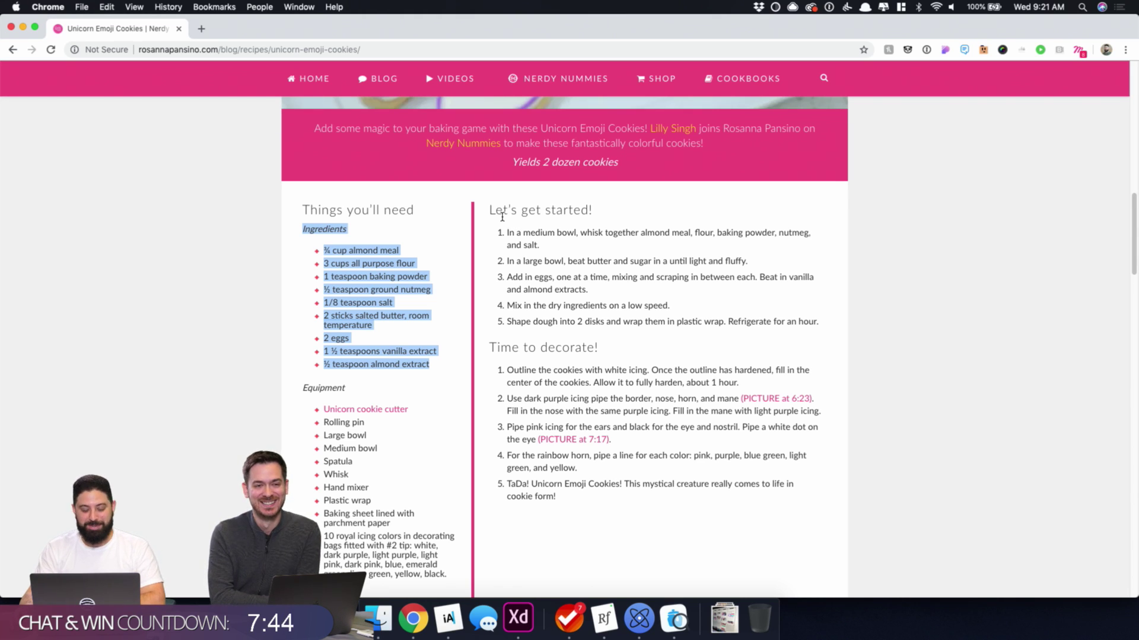
drag(491, 210, 649, 504)
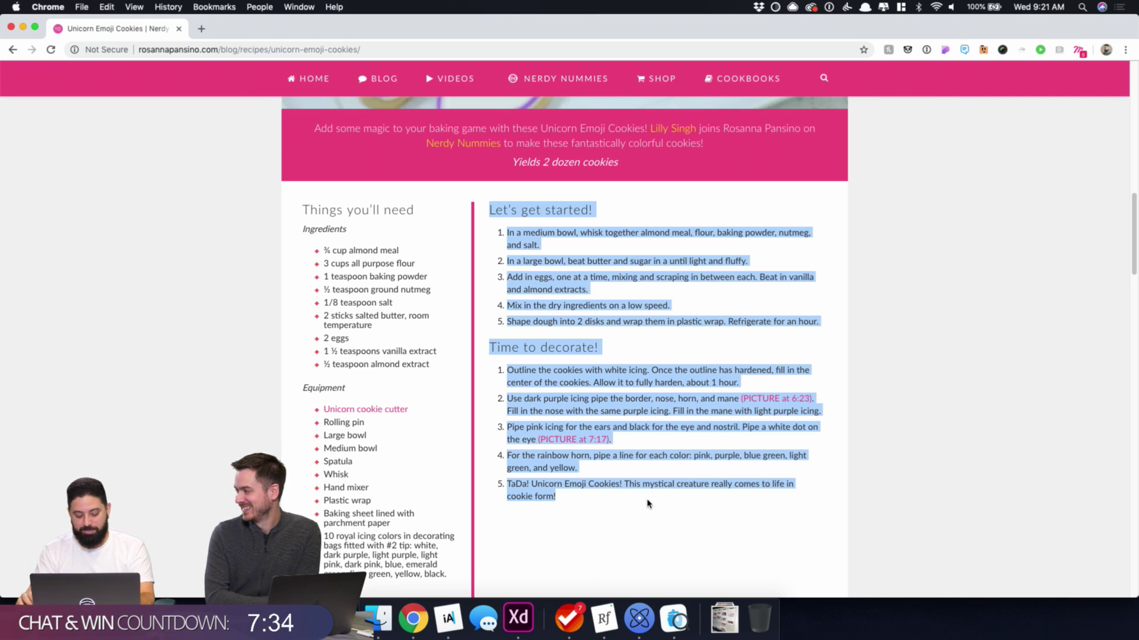
click(691, 293)
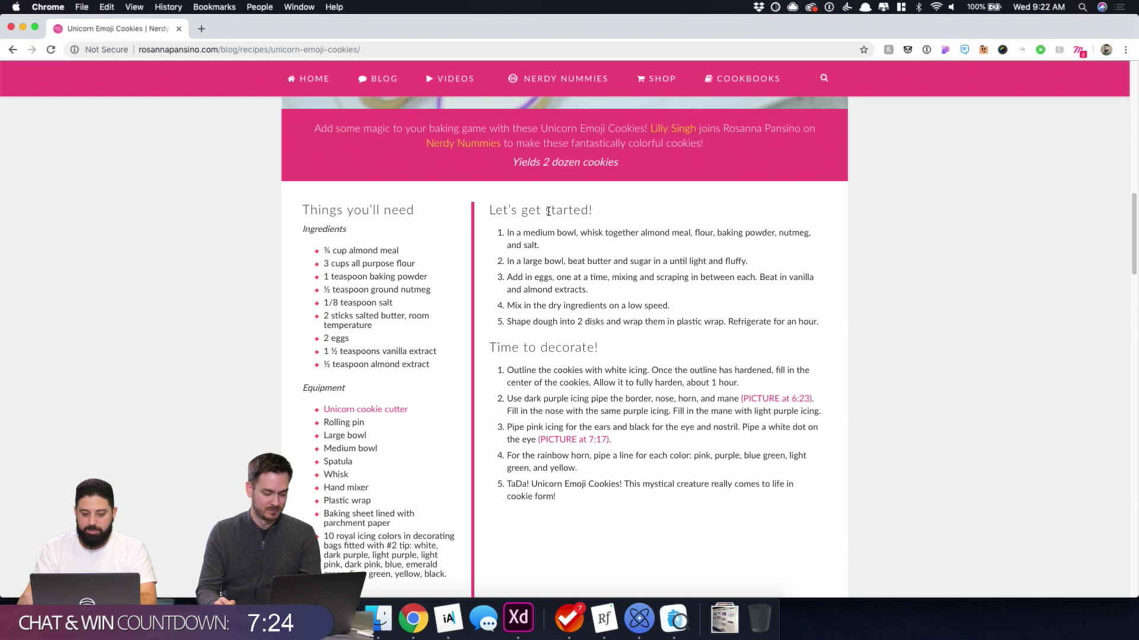
scroll(548, 211, down, 2)
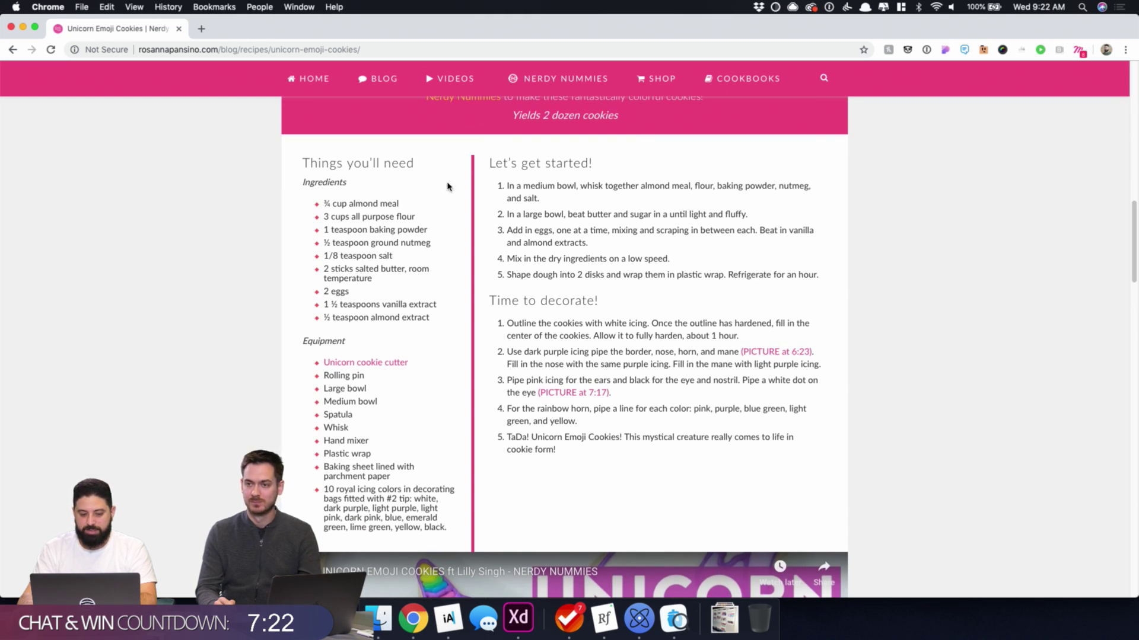
drag(304, 162, 420, 164)
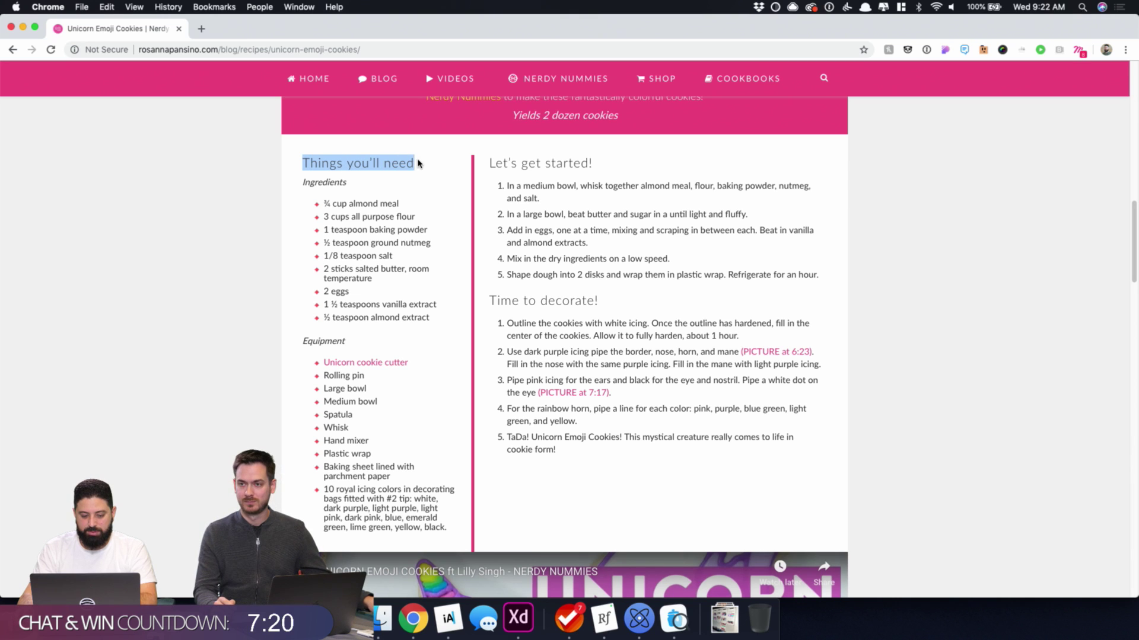
- Return to XD and move the whole ingredient list with its check circles down to Y 351 on the Ingredients artboard
click(518, 618)
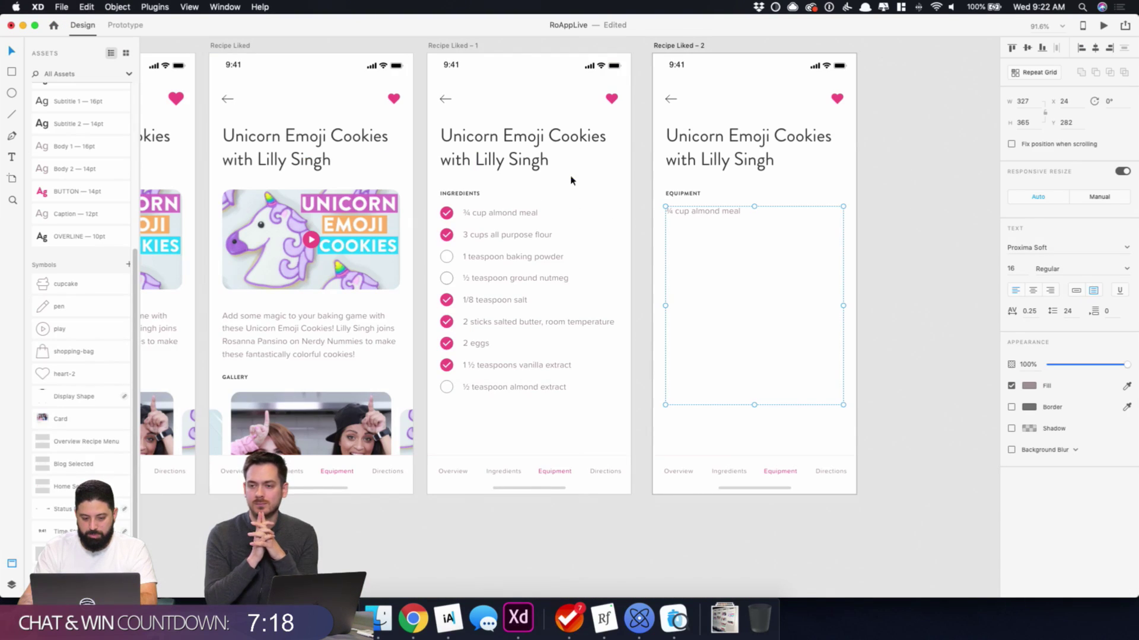
drag(436, 210, 623, 437)
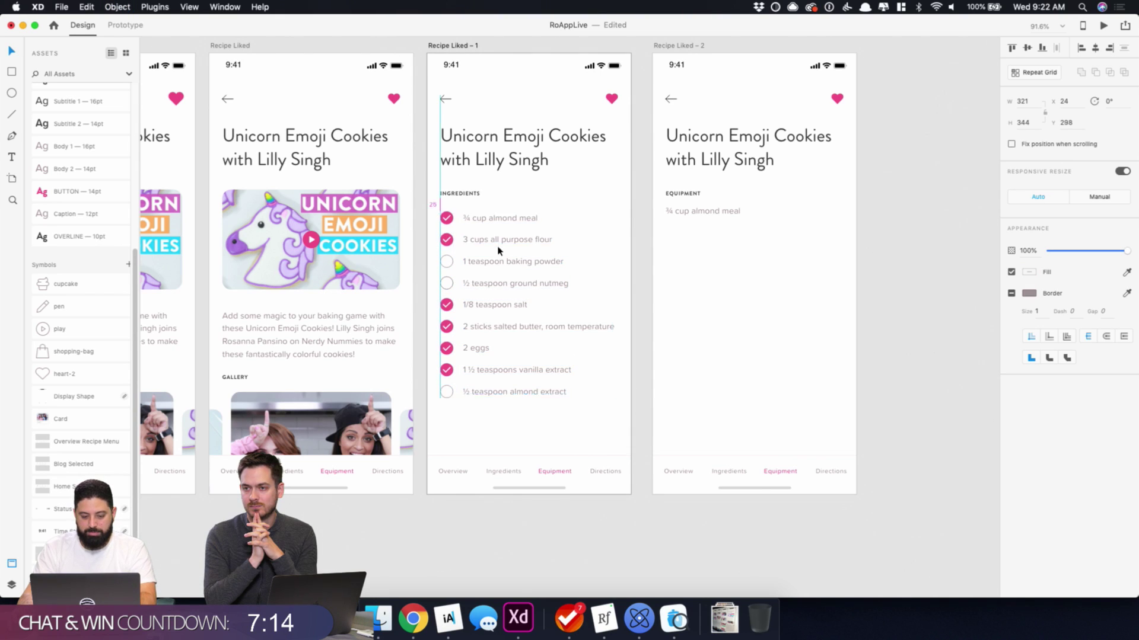
drag(504, 388, 507, 426)
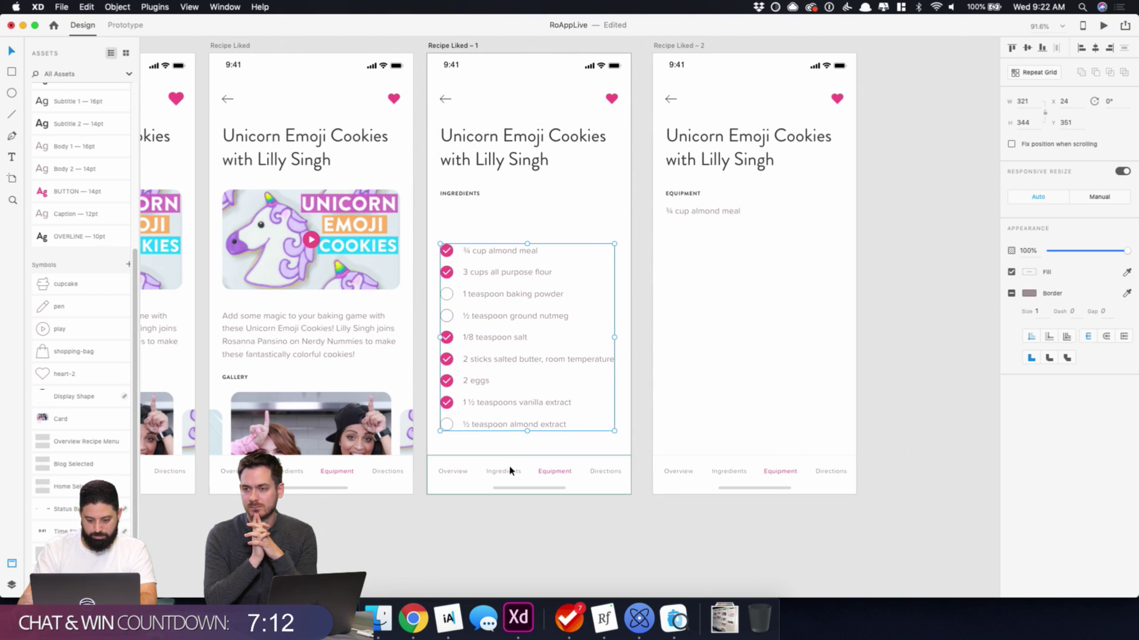
- Colour the Overview label pink in the shared recipe menu symbol on the Recipe Spring artboard using the saved swatch
click(786, 473)
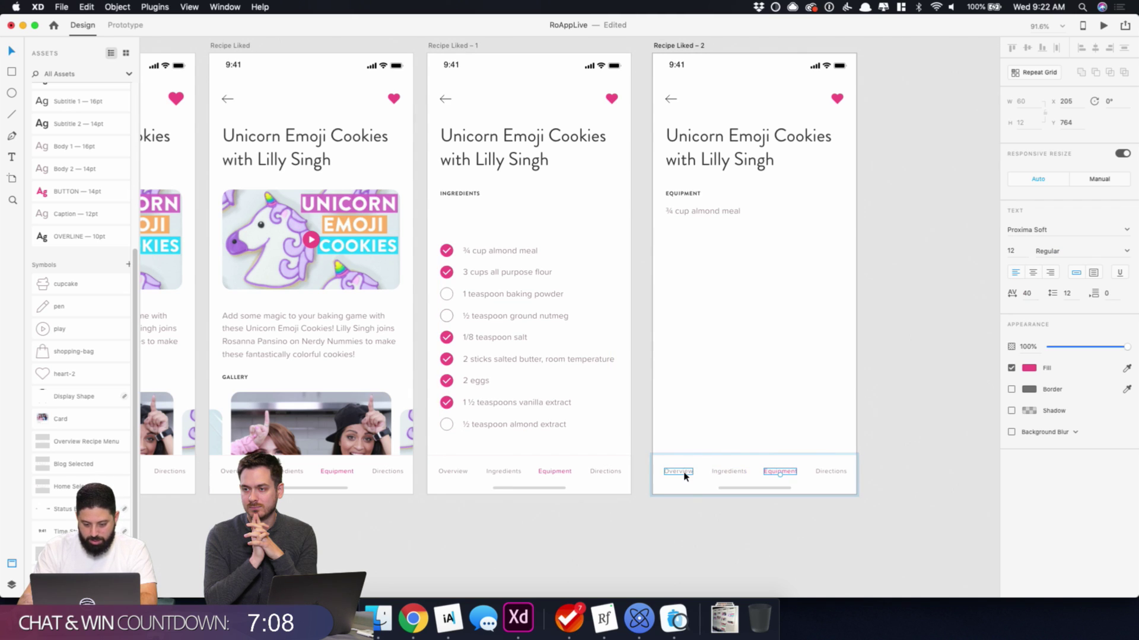
click(717, 529)
scroll(399, 536, left, 10)
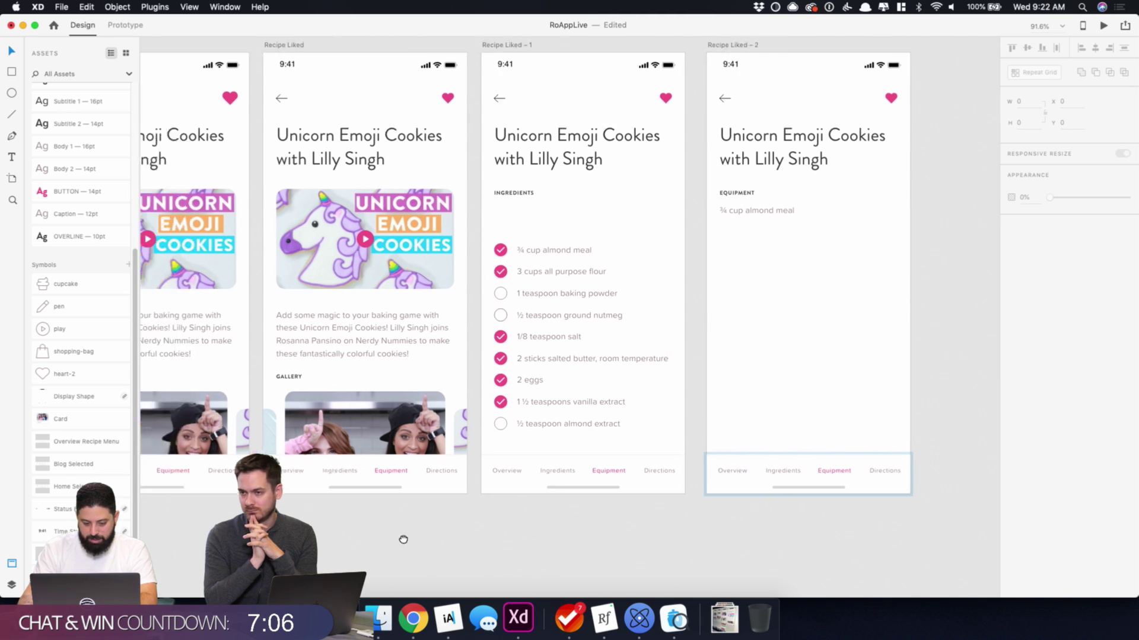
click(414, 475)
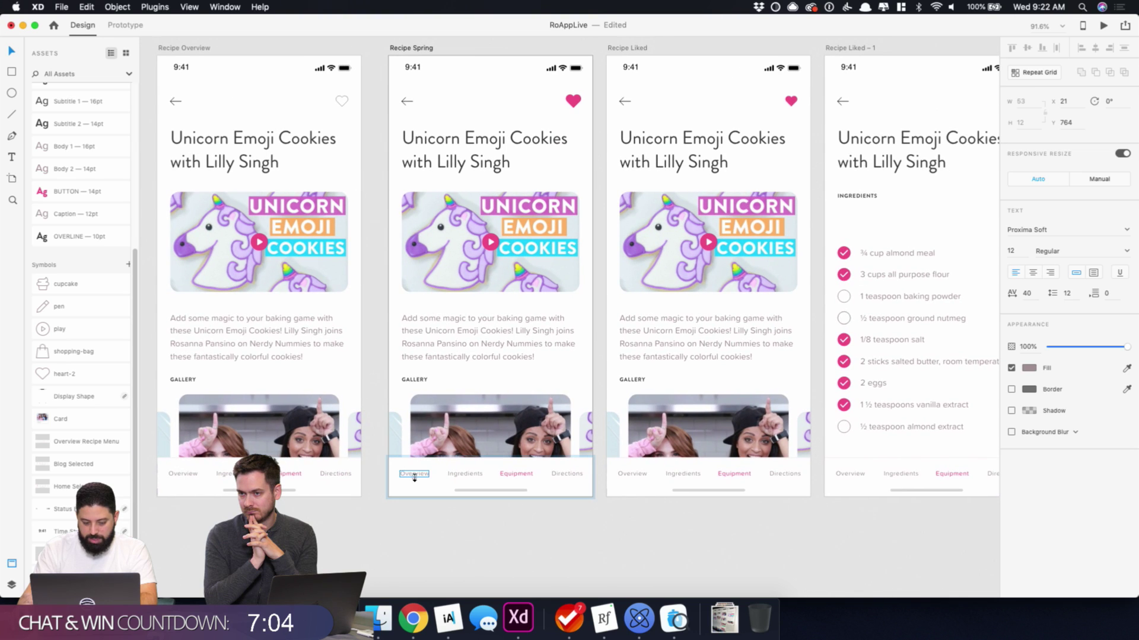
click(1031, 368)
click(912, 429)
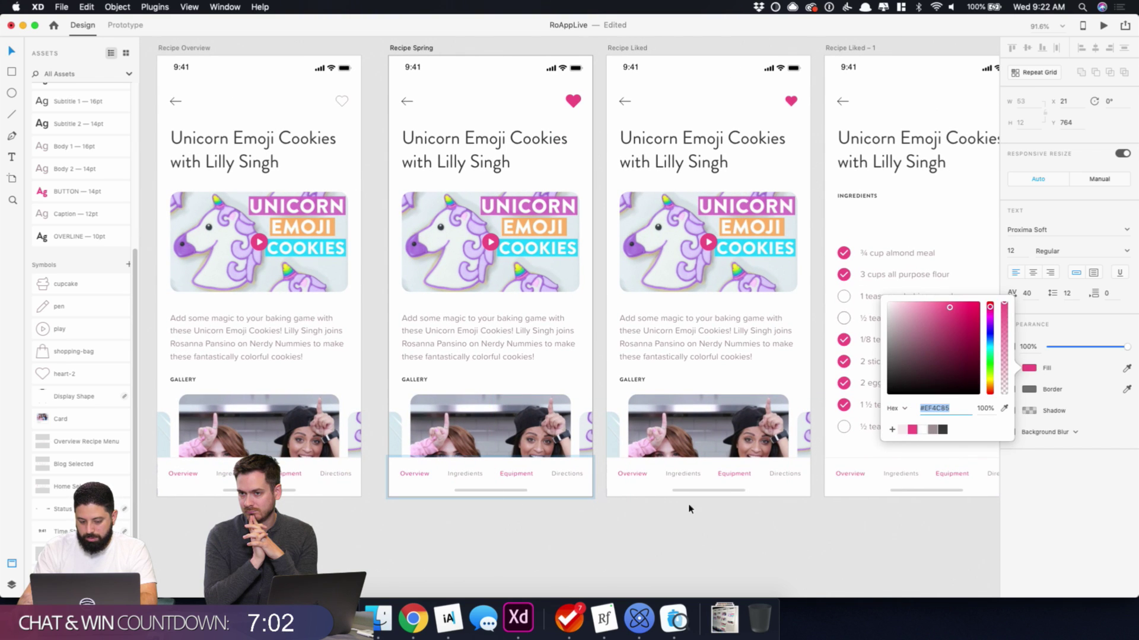
- Colour the Equipment label grey in the shared recipe menu symbol
click(521, 484)
click(521, 480)
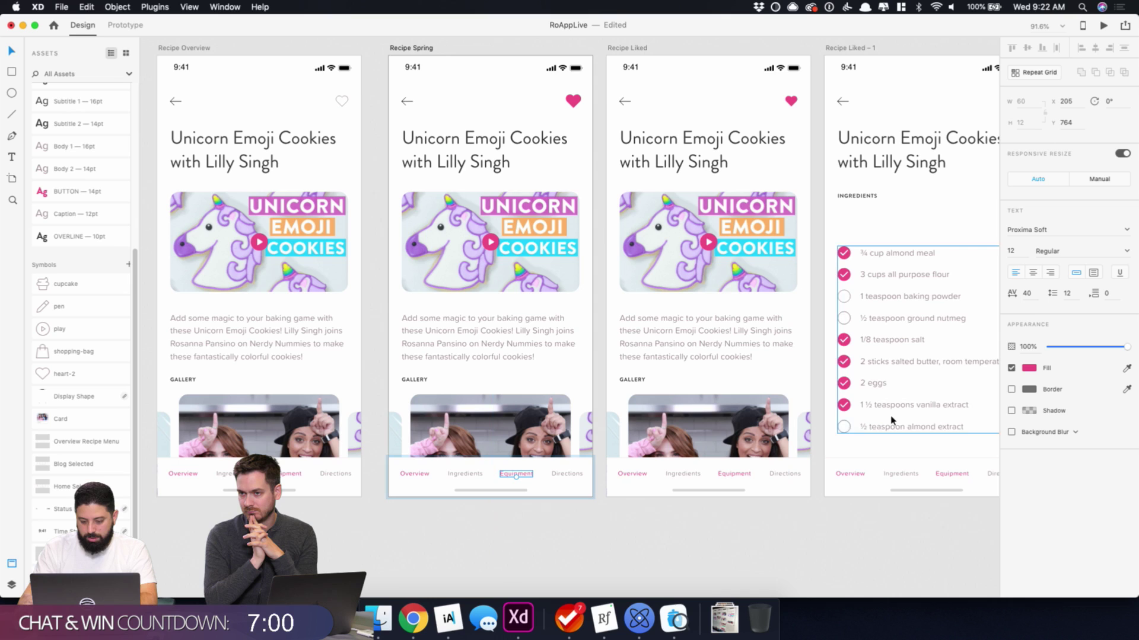
click(1030, 369)
click(844, 528)
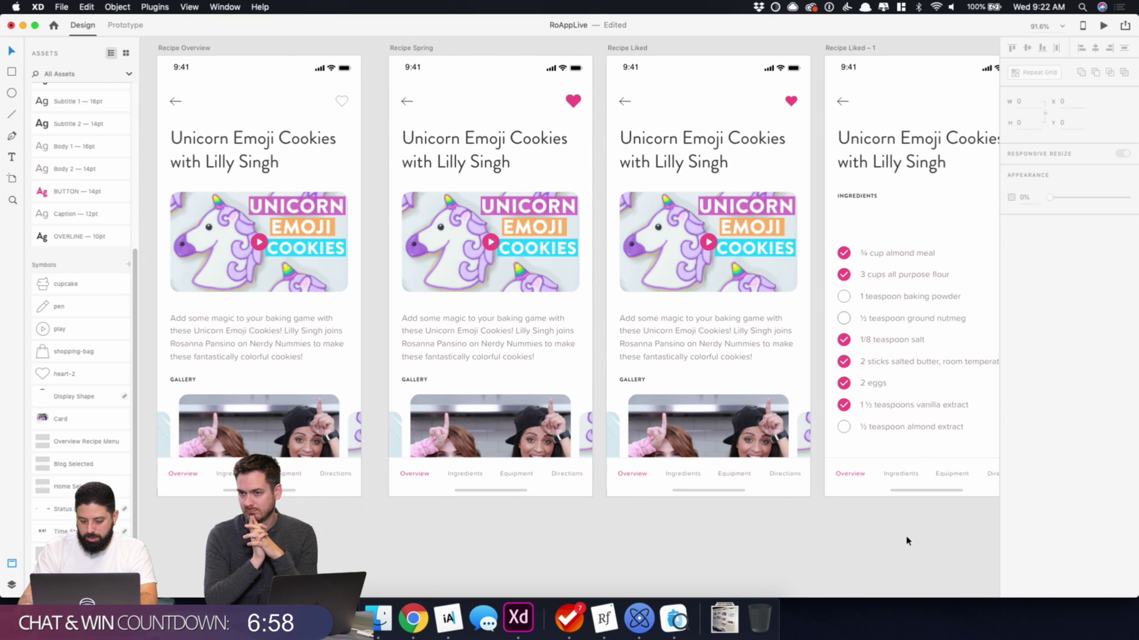
- Ungroup the recipe menu symbol on the Ingredients artboard
scroll(846, 518, right, 10)
click(504, 445)
right_click(515, 437)
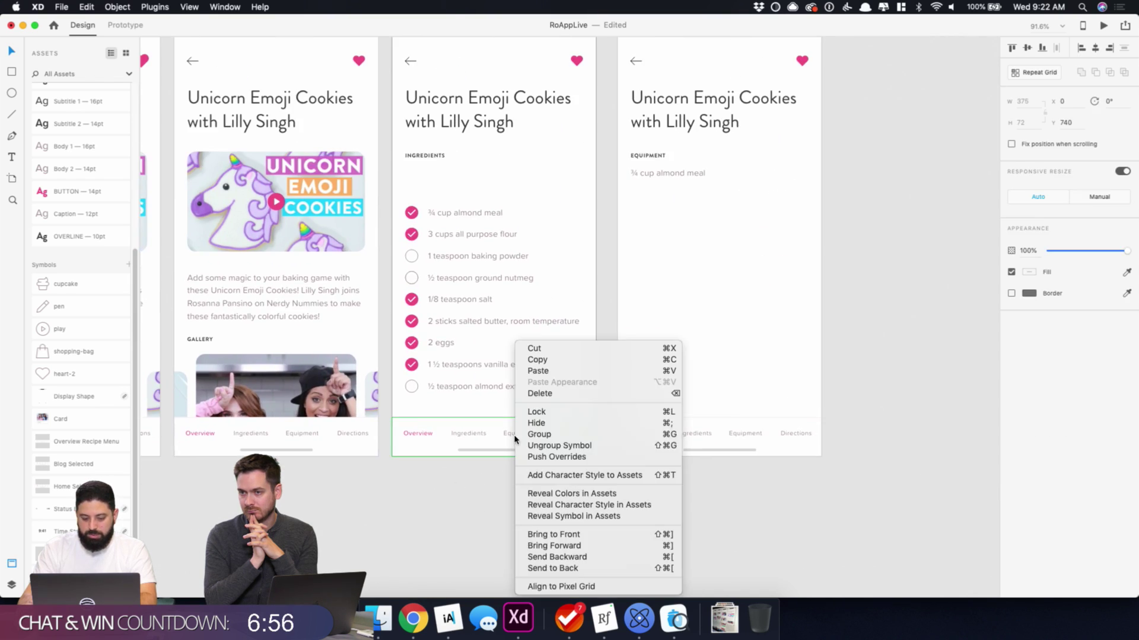
click(570, 450)
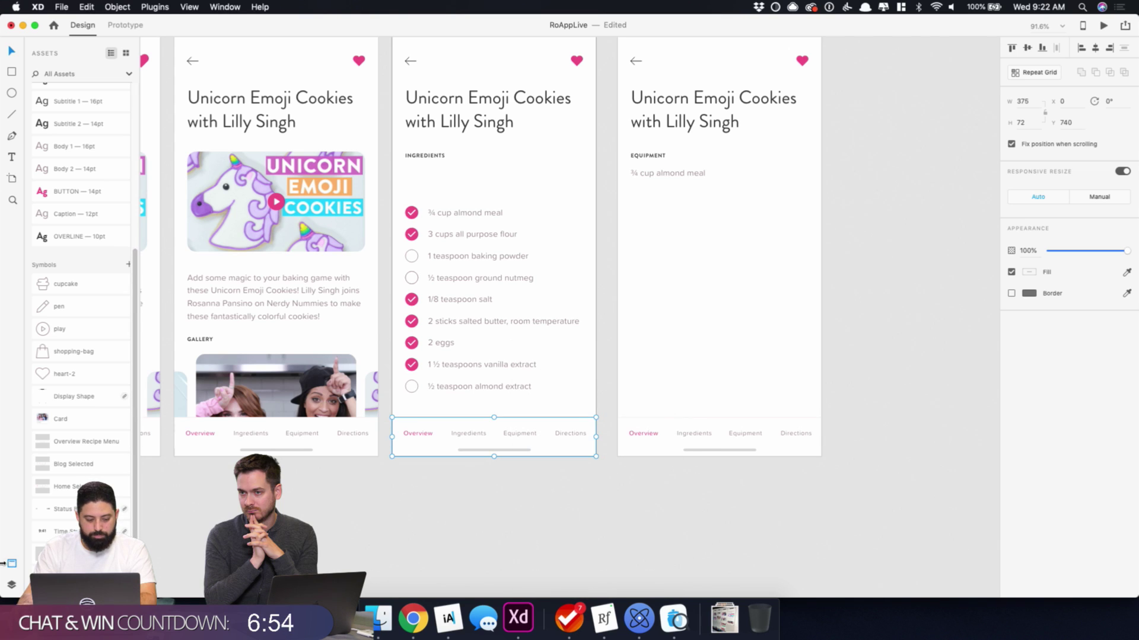
- Rename the detached menu group on the Ingredients artboard to "Ingredients Nav" in the layer list
click(11, 585)
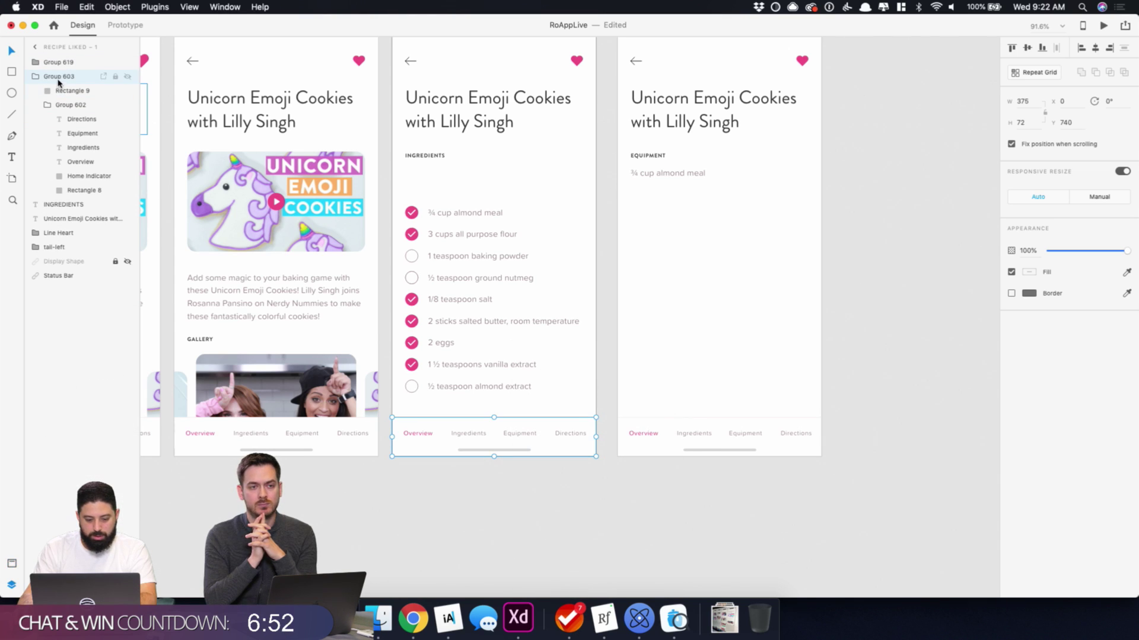
double_click(58, 78)
text(Ingredi)
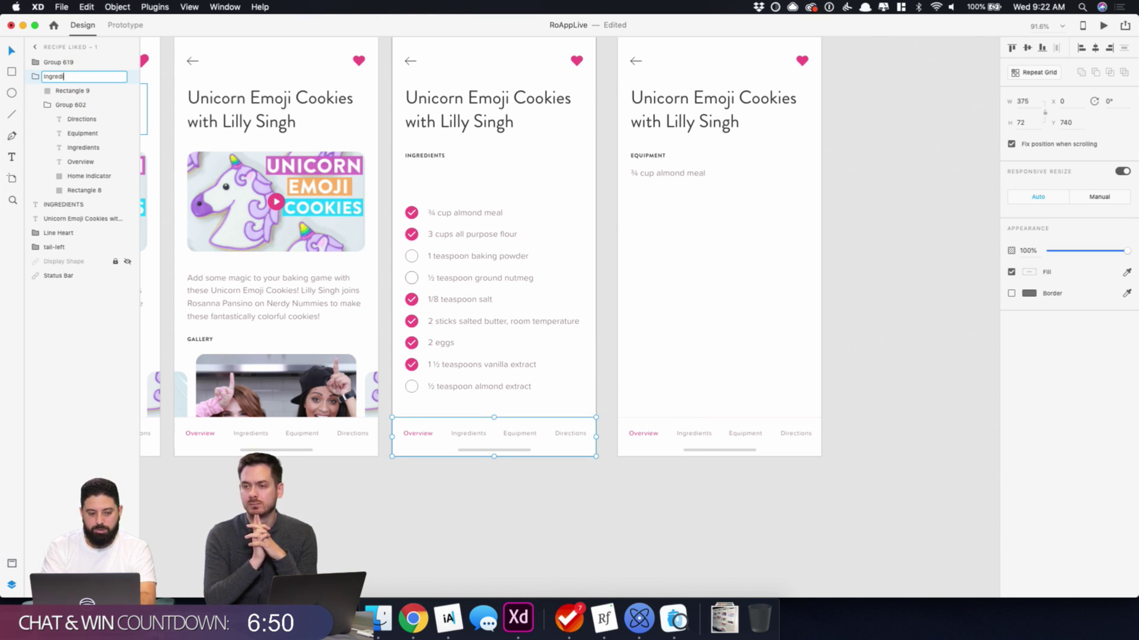
text(ents Nav)
key(Return)
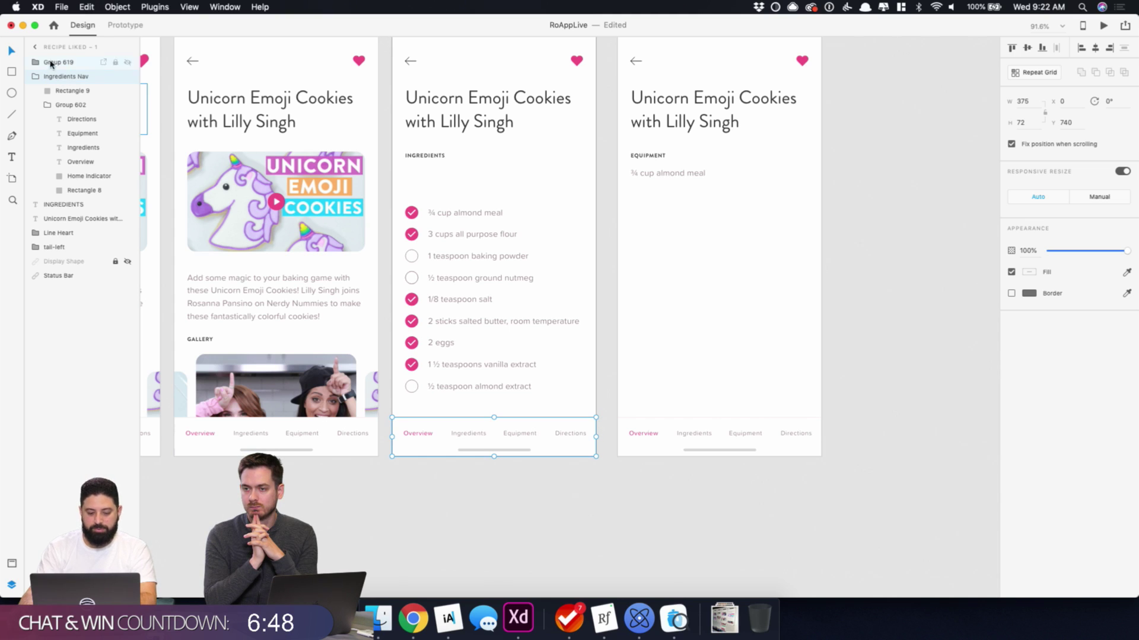
- Save the Ingredients Nav group as a new symbol in the assets
right_click(519, 430)
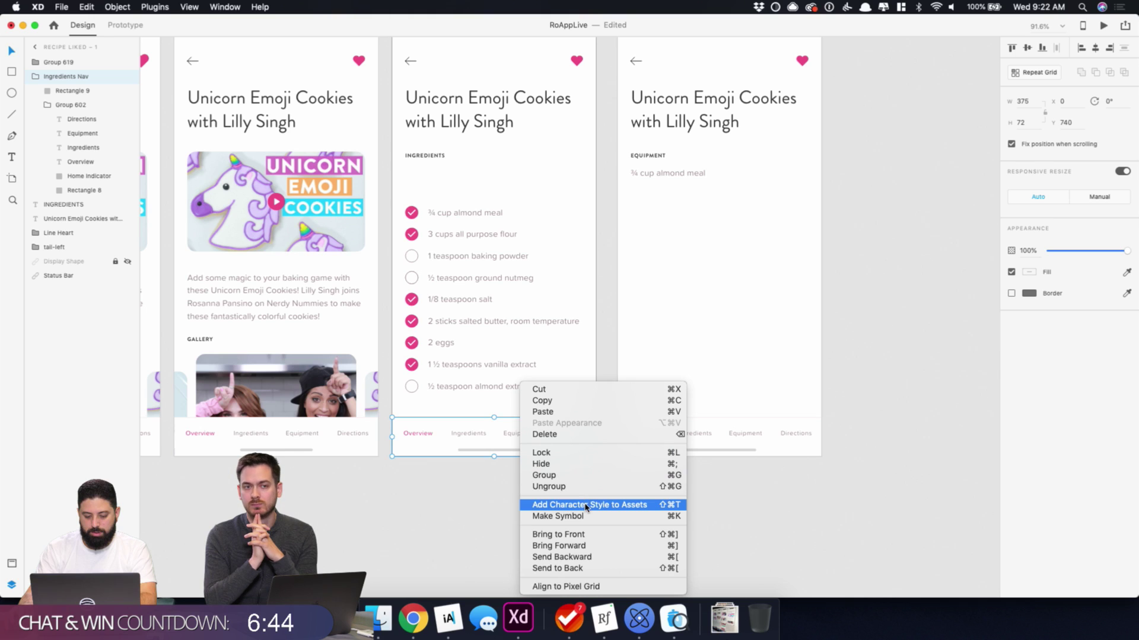
click(343, 490)
click(12, 563)
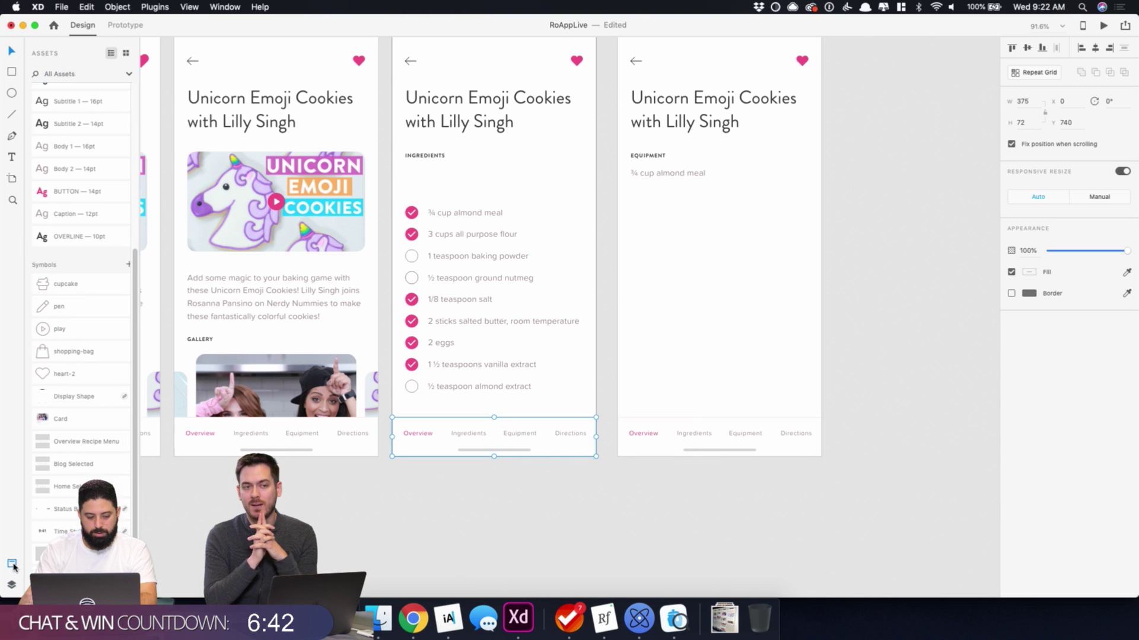
click(128, 265)
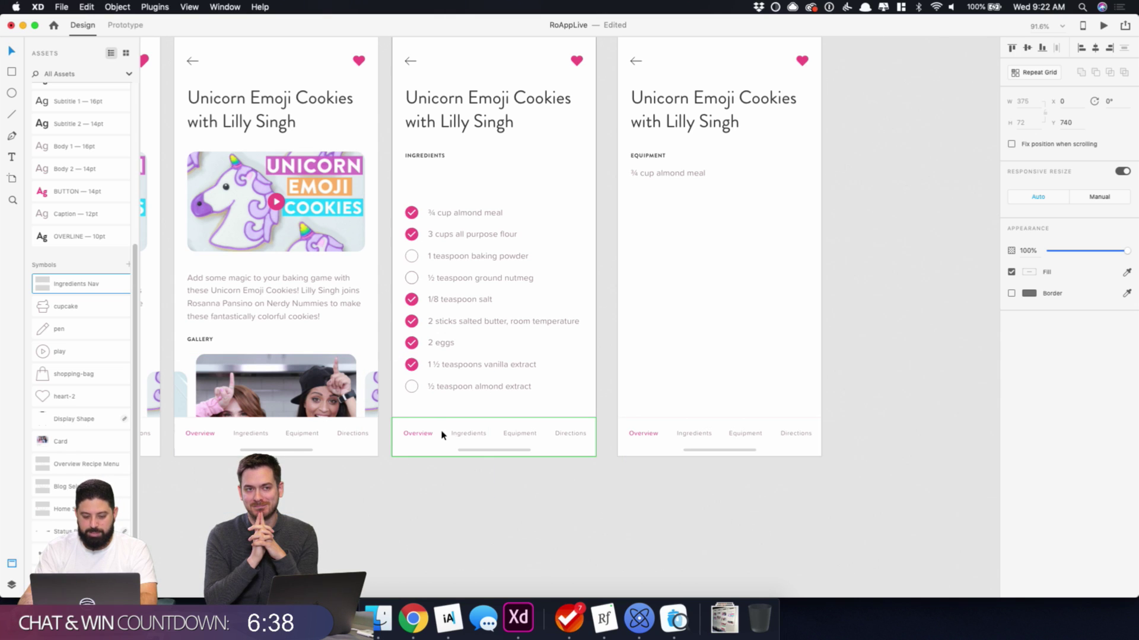
- Colour the Ingredients label pink in the Ingredients Nav symbol using the saved swatch
double_click(462, 433)
click(1029, 369)
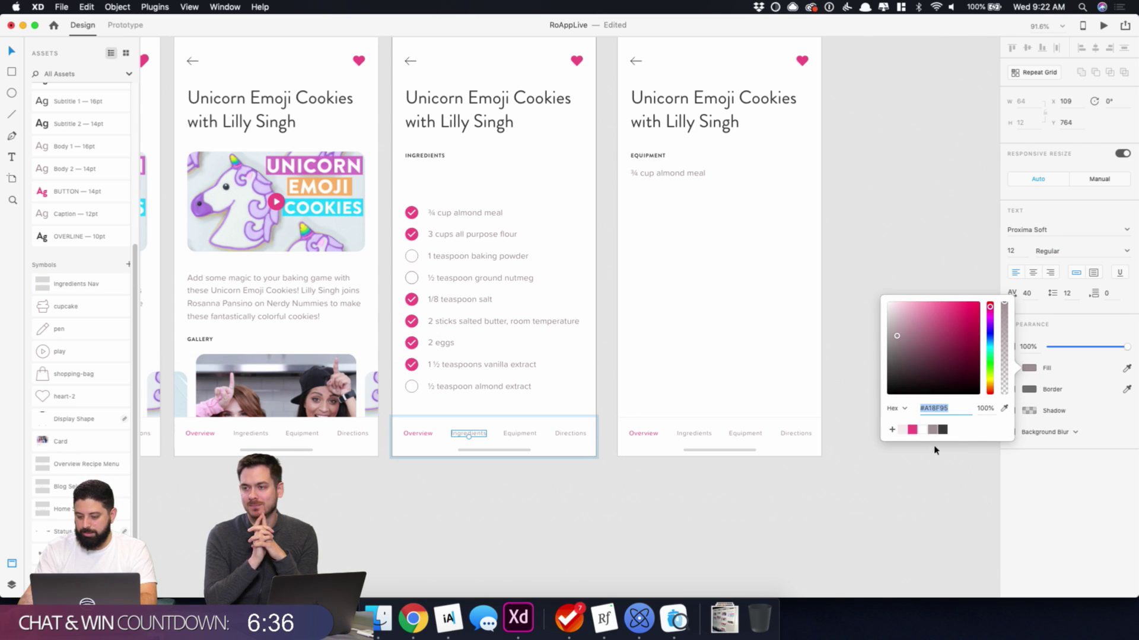
click(914, 429)
click(496, 468)
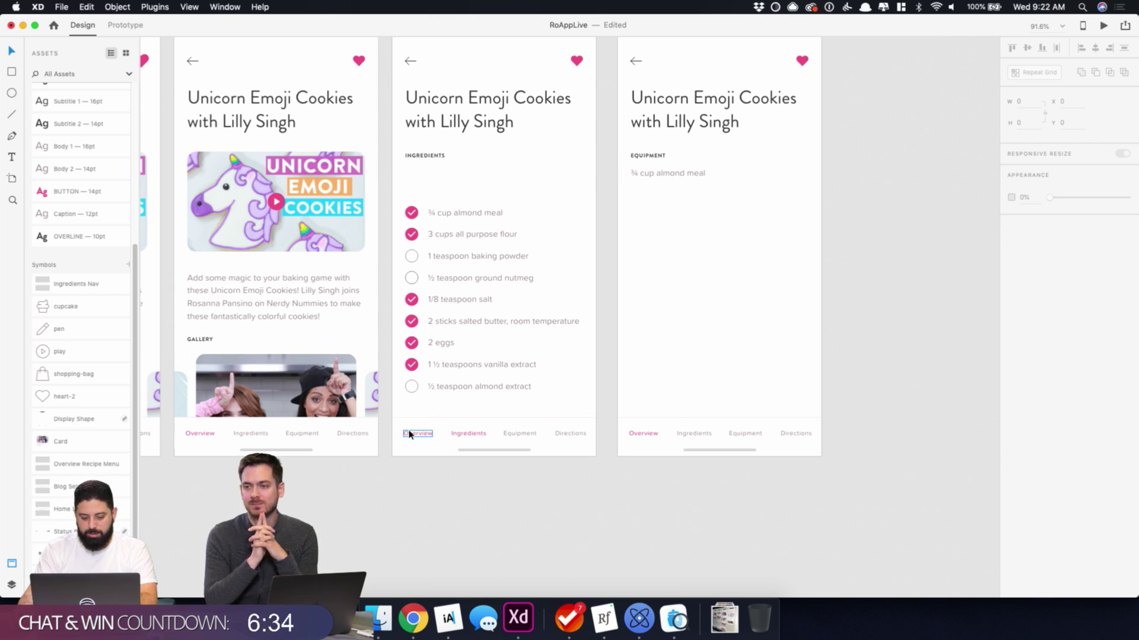
- Colour the Overview label grey in the Ingredients Nav symbol using the saved swatch
double_click(409, 434)
click(1029, 368)
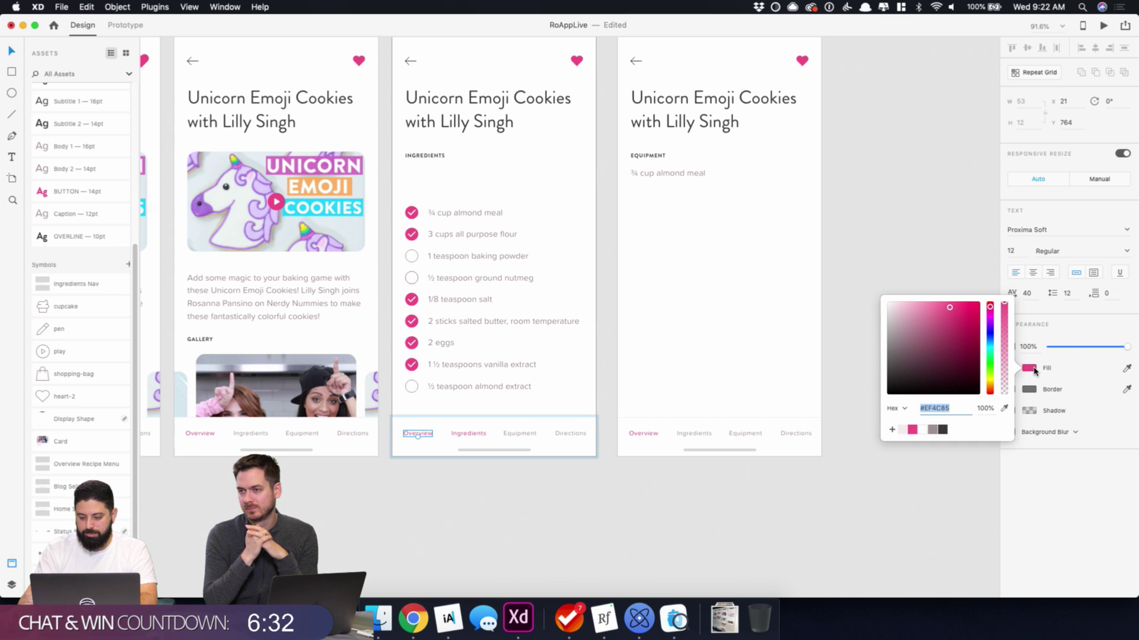
click(936, 430)
click(729, 496)
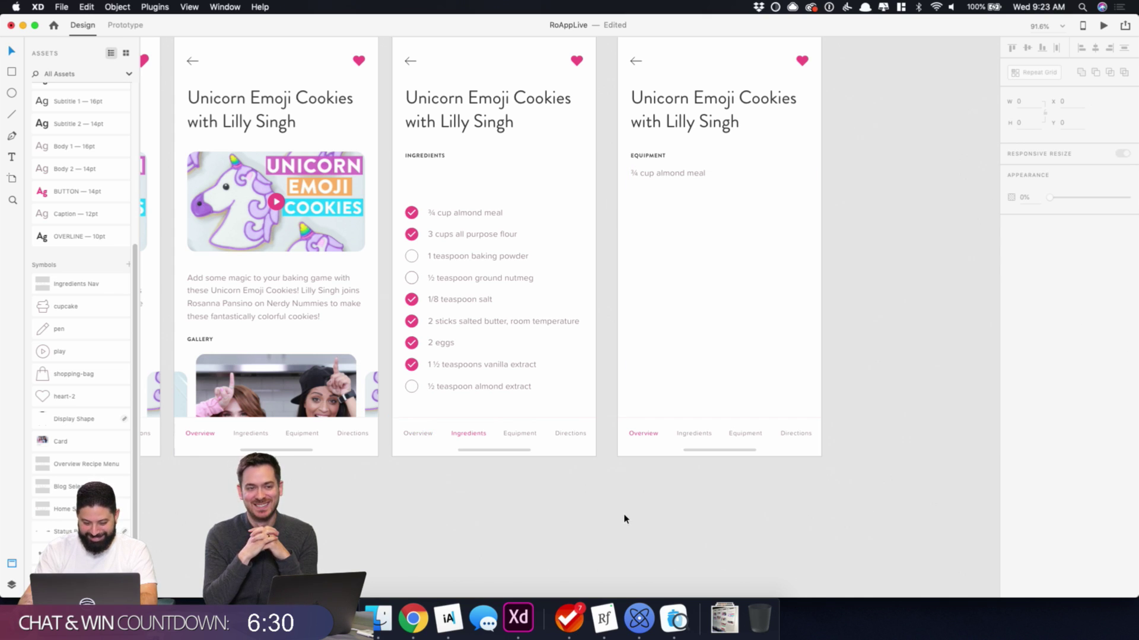
- Replace the Equipment artboard's recipe menu with a copy of the Ingredients Nav symbol at X 0, Y 740
click(703, 442)
key(Delete)
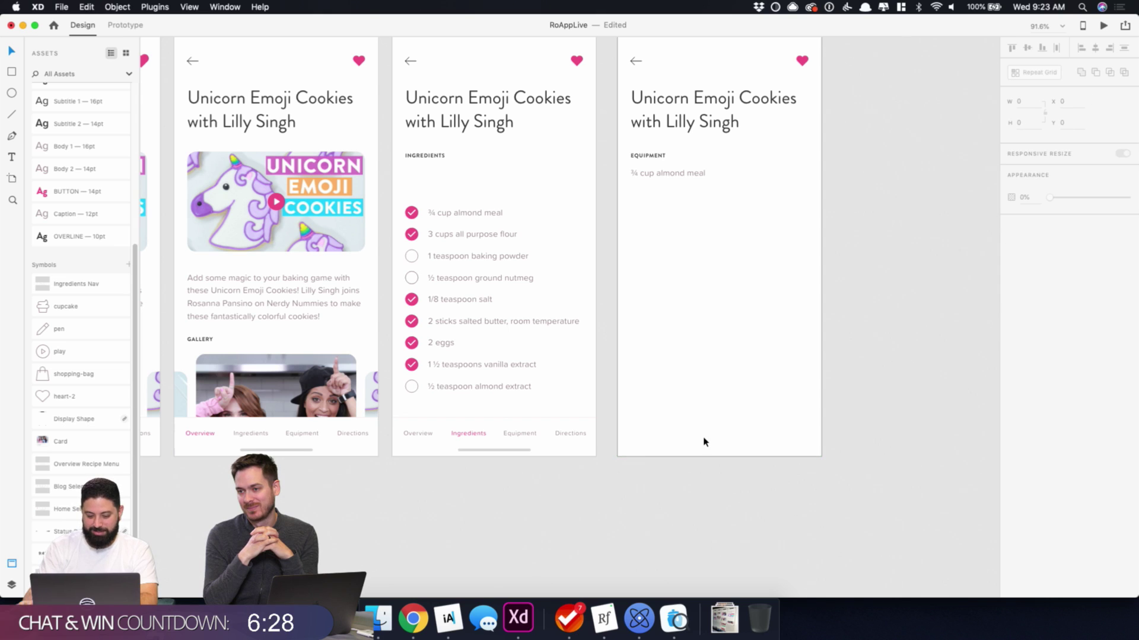
click(498, 449)
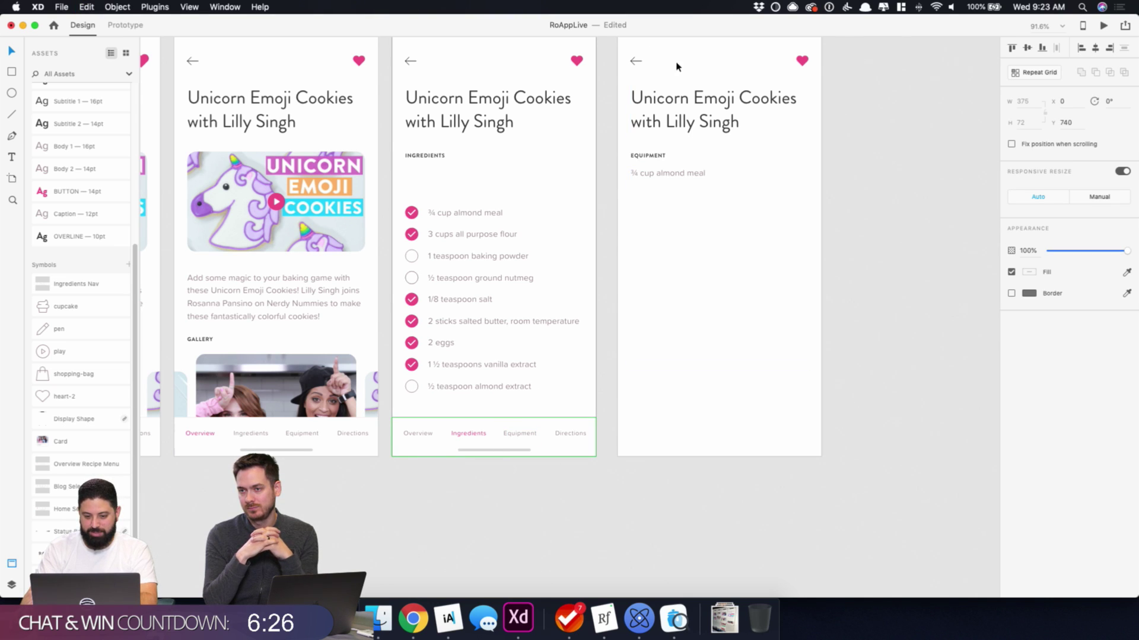
scroll(664, 67, up, 2)
click(647, 69)
key(cmd+v)
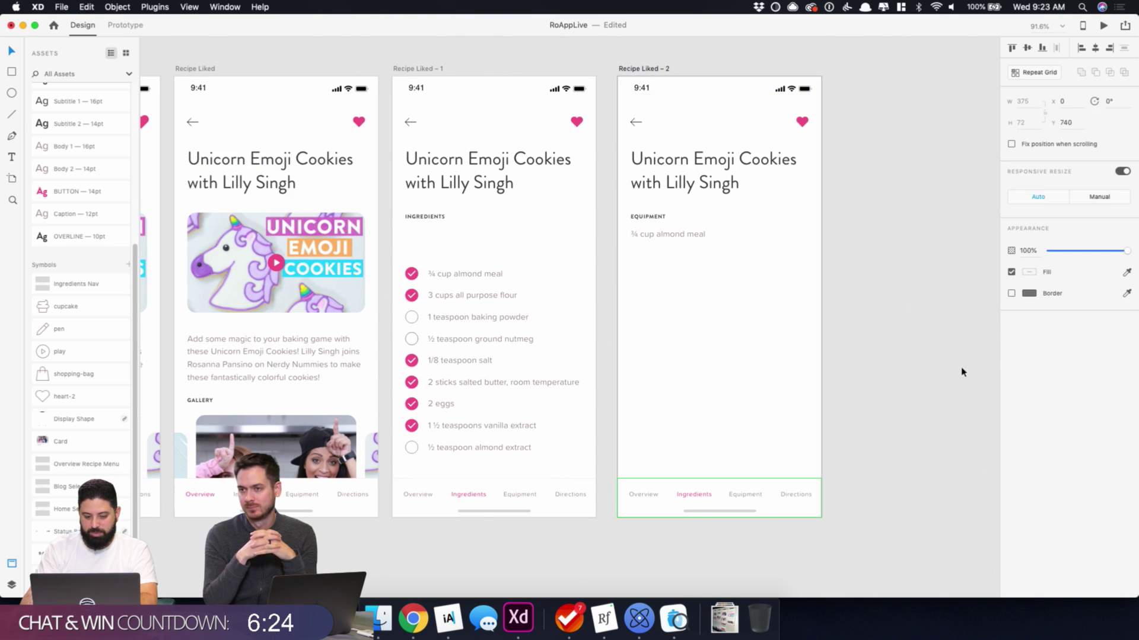
- Ungroup the Equipment artboard's copied menu symbol and save its group as a new symbol named Equipment Nav
right_click(742, 493)
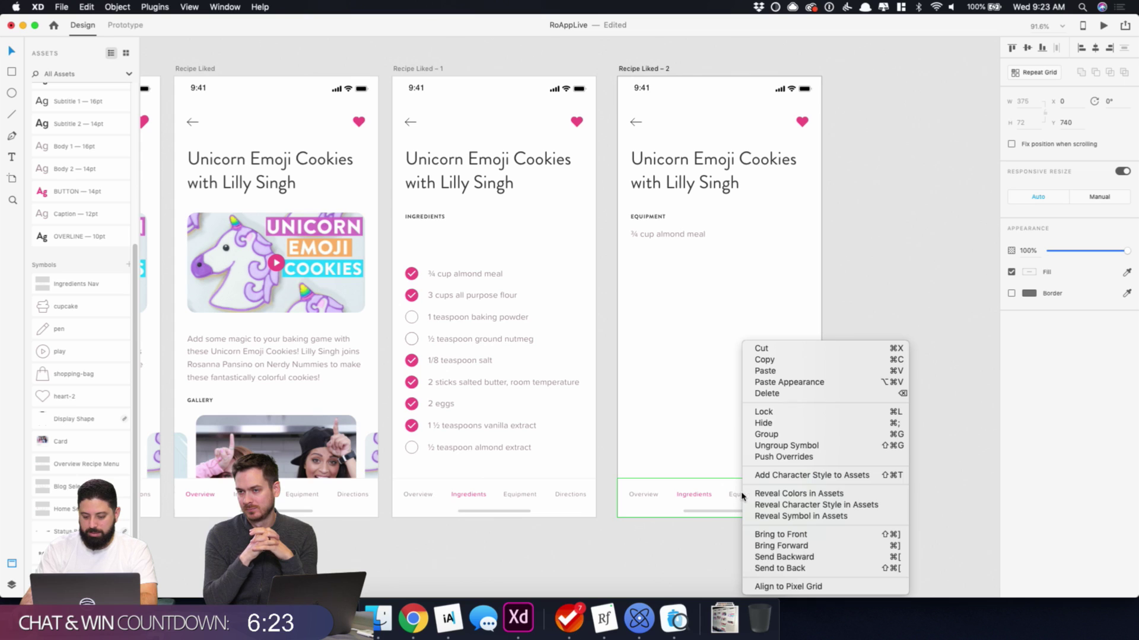
click(789, 446)
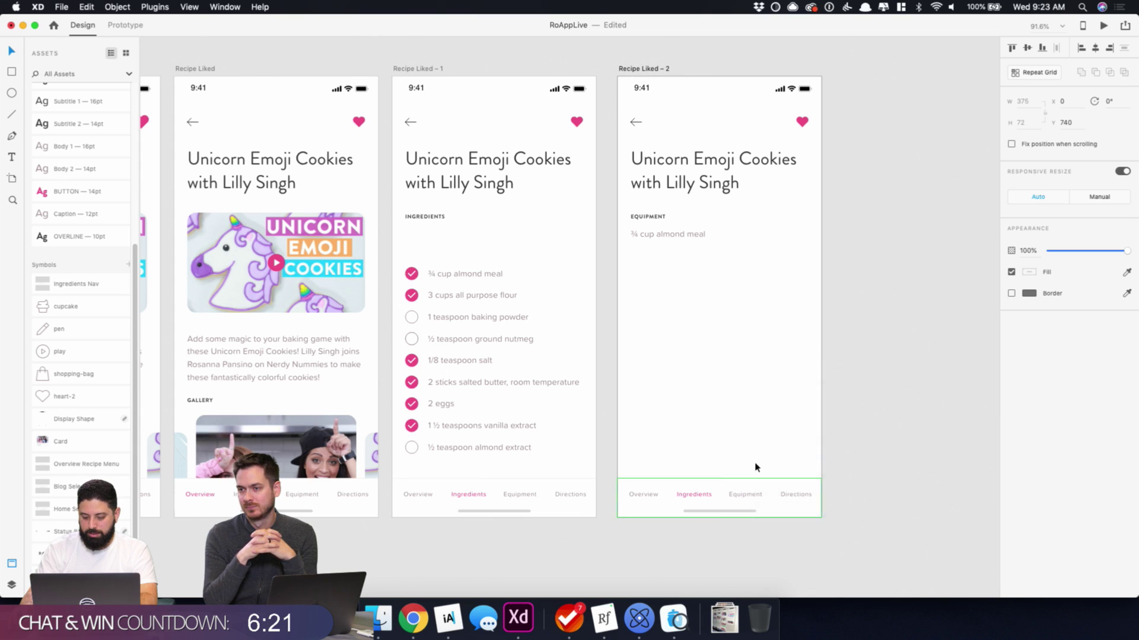
click(12, 584)
click(745, 510)
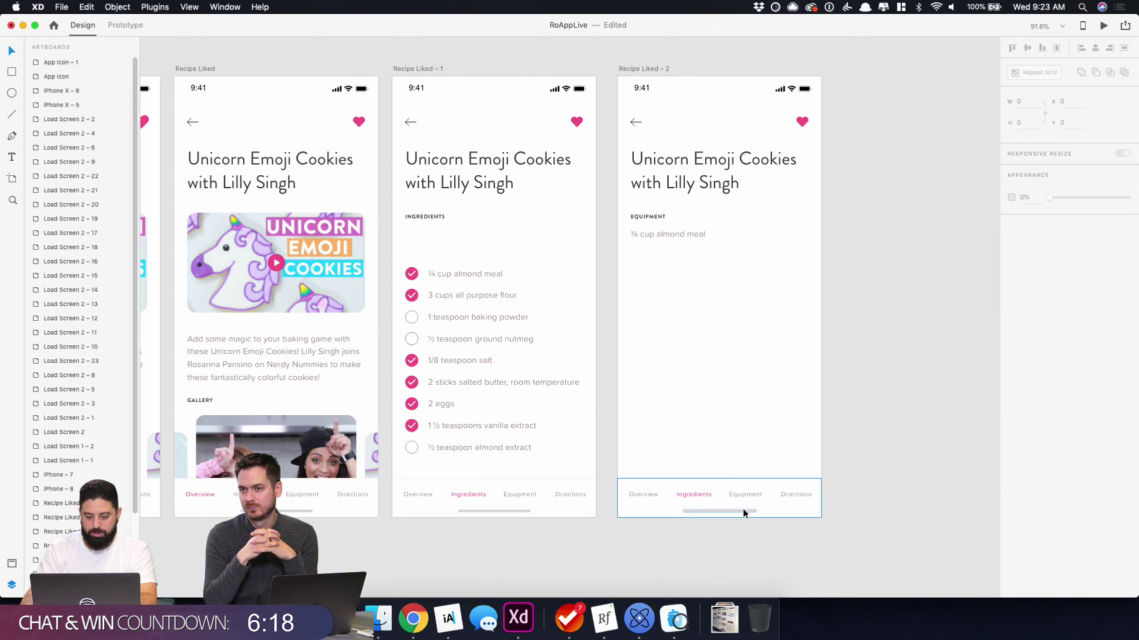
double_click(65, 78)
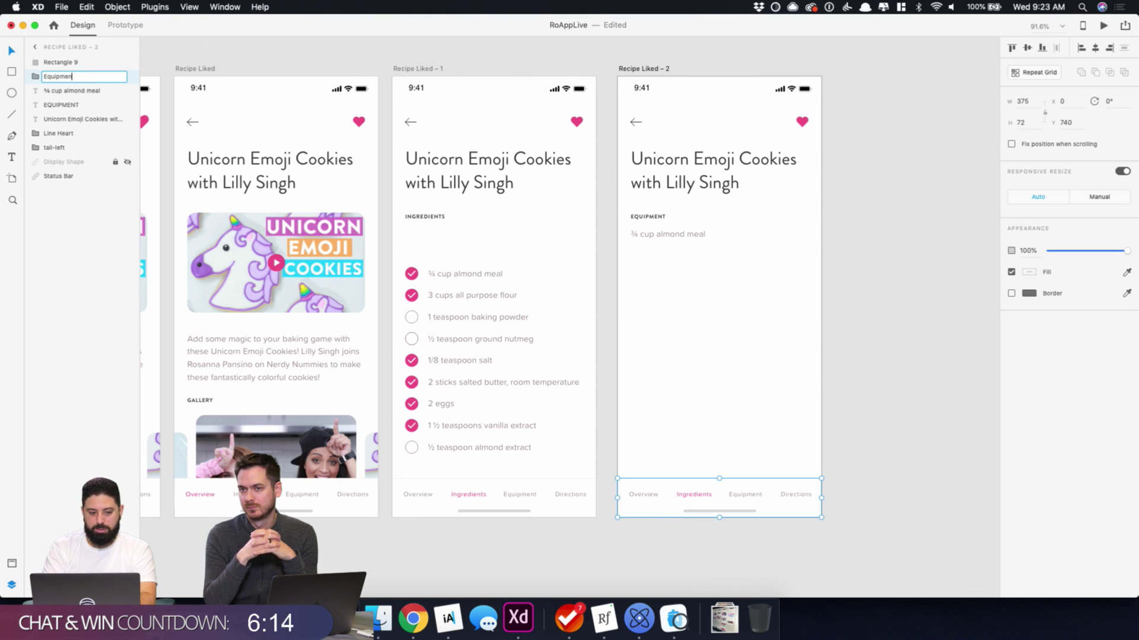
text(Equipment Nav)
key(Return)
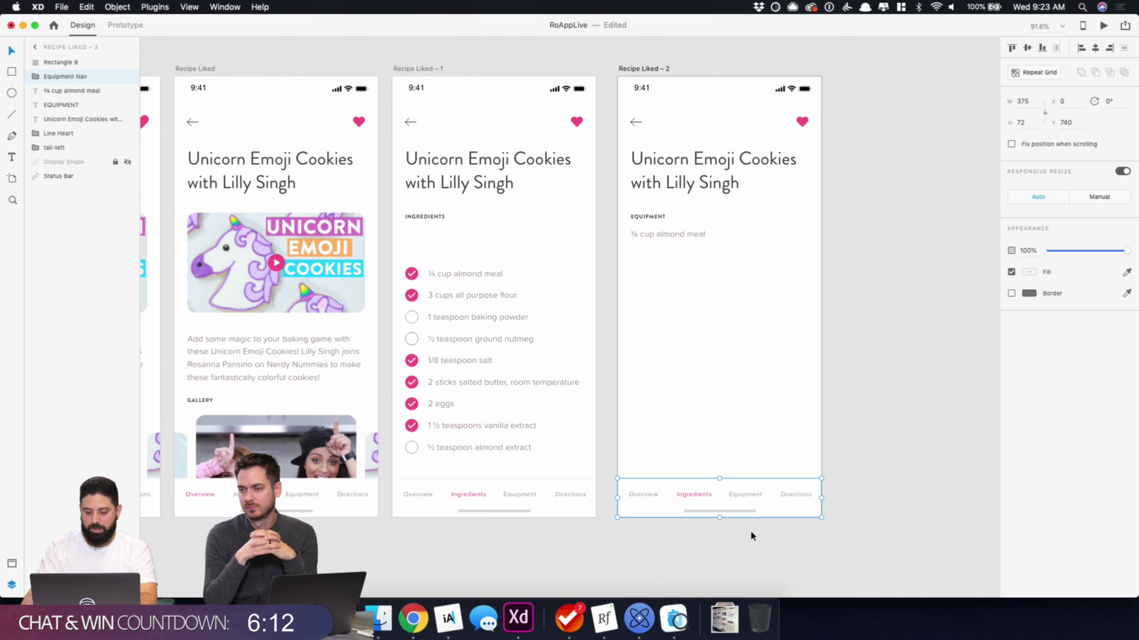
key(super+shift+y)
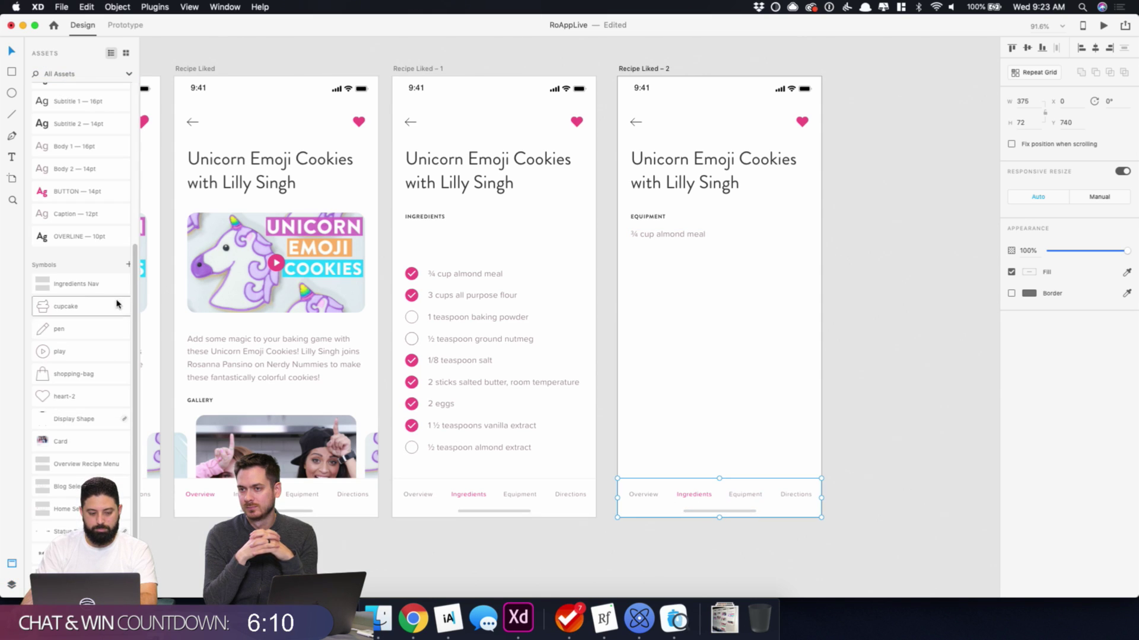
click(127, 266)
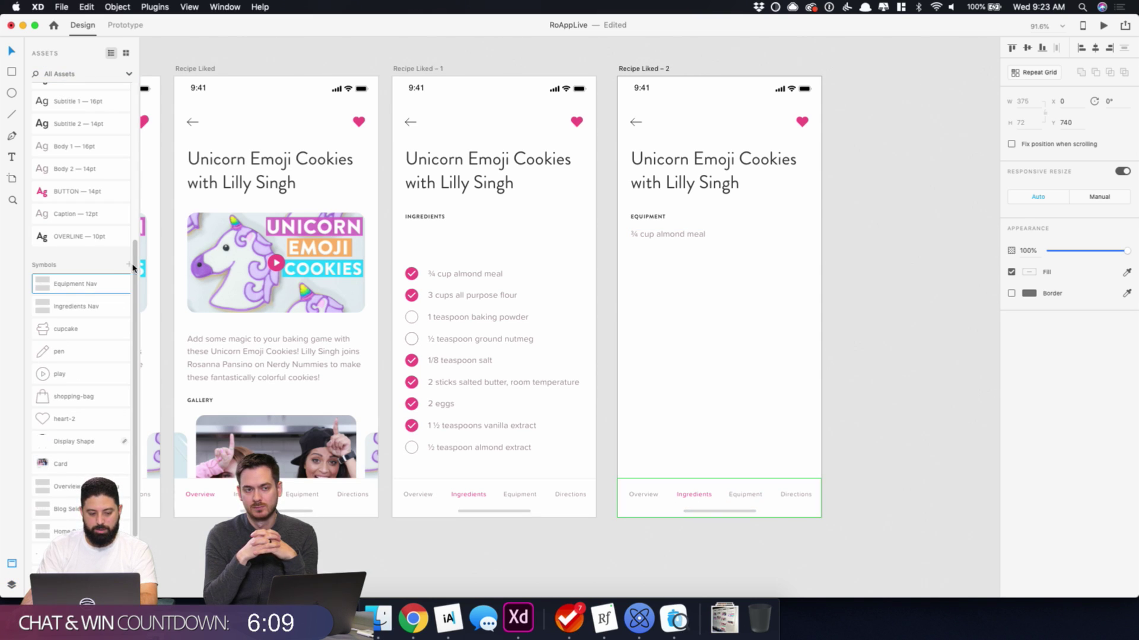
- Colour the Equipment label pink in the Equipment Nav symbol using the saved swatch
double_click(746, 496)
click(1036, 369)
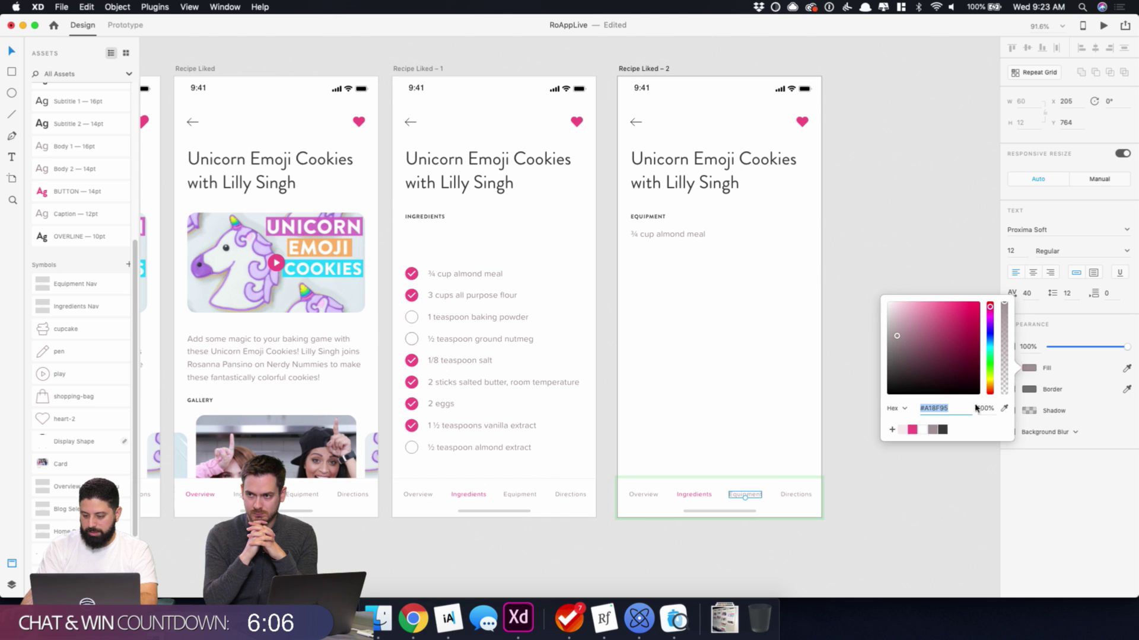
click(913, 433)
click(860, 524)
- Colour the Ingredients label grey in the Equipment Nav symbol using the saved swatch
double_click(693, 496)
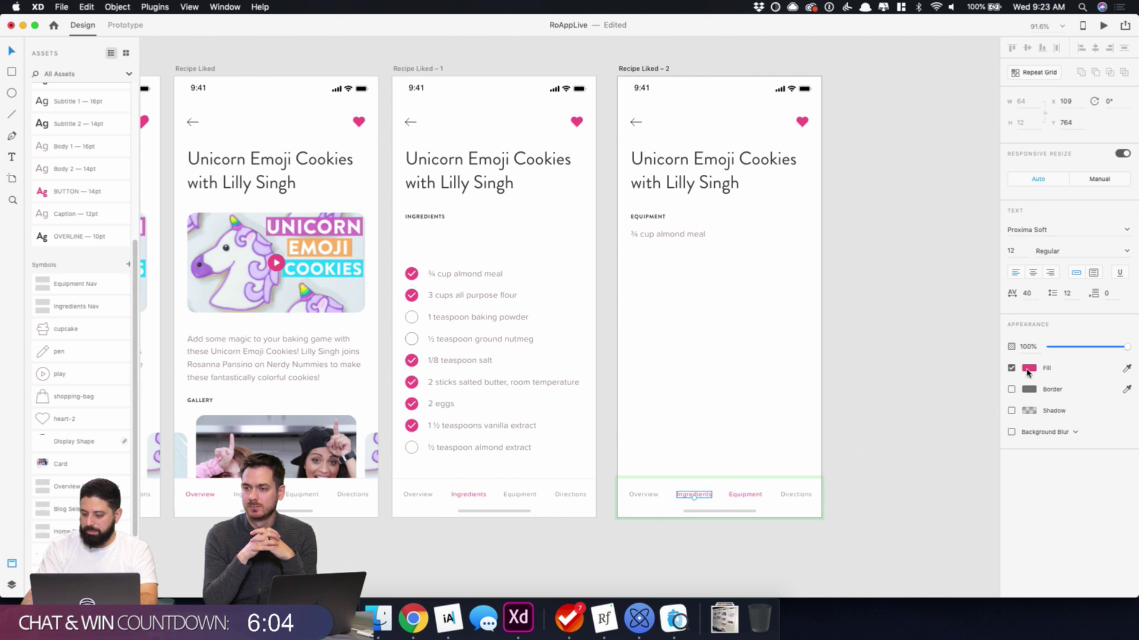
click(1027, 372)
click(932, 434)
click(915, 490)
- Try the H3, H4 and Subtitle 1 character styles on the INGREDIENTS heading of the Recipe Liked – 1 artboard
drag(905, 367, 678, 373)
click(190, 219)
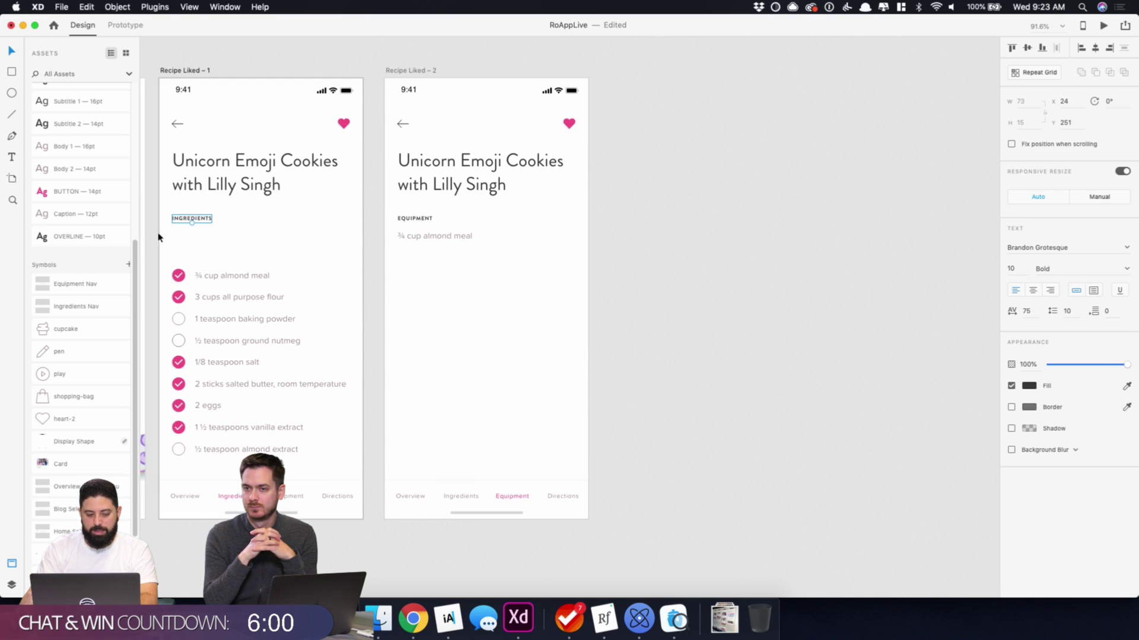
scroll(71, 296, up, 5)
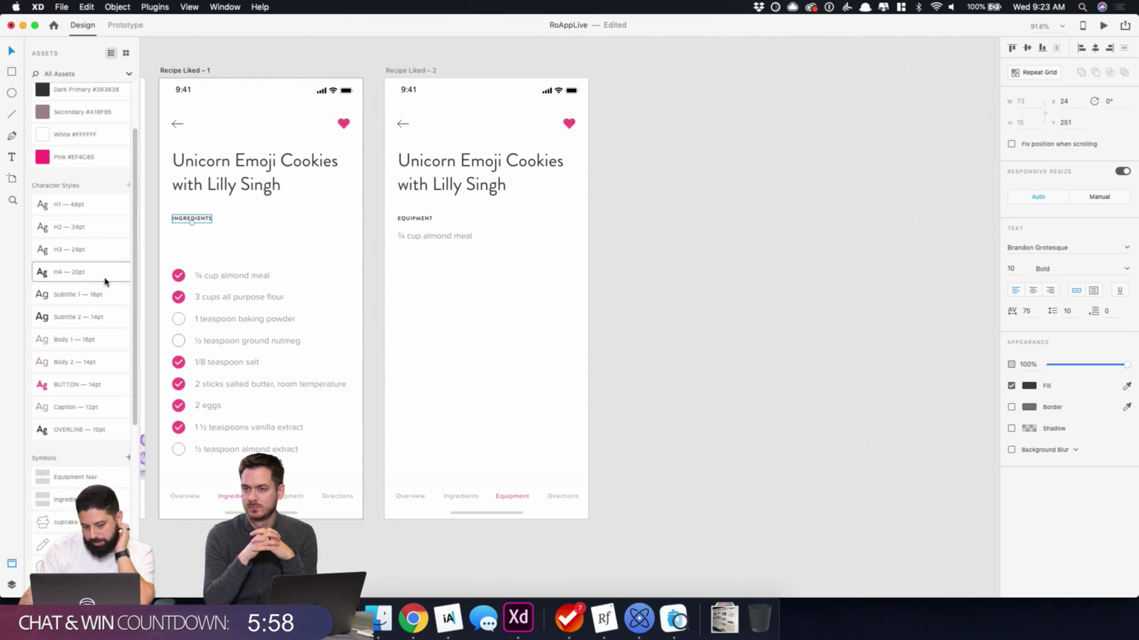
click(188, 184)
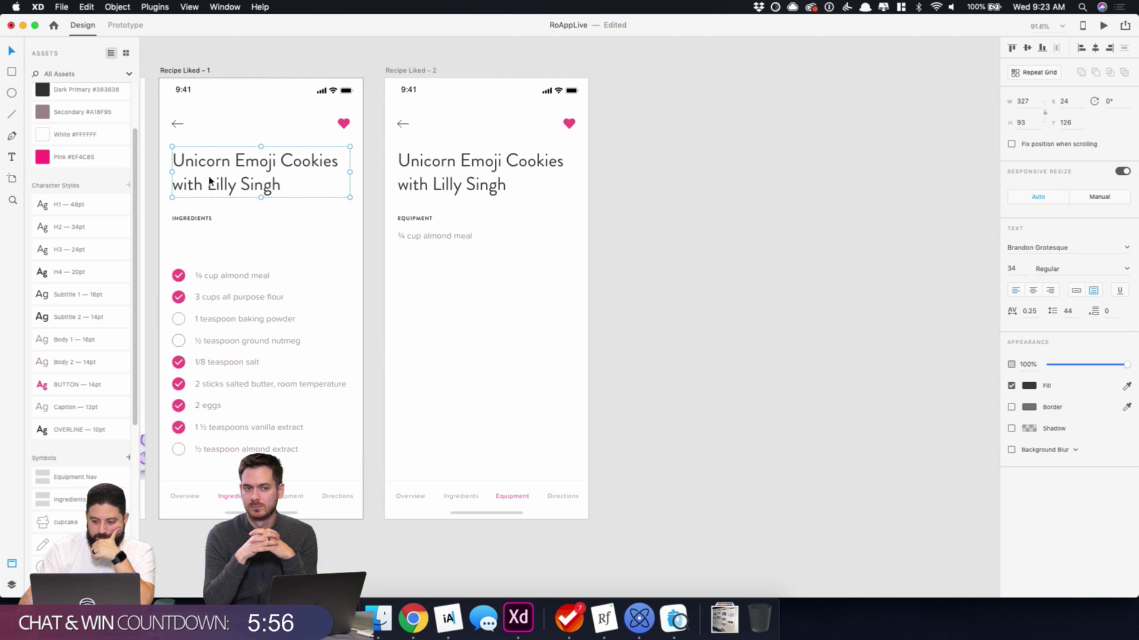
click(191, 218)
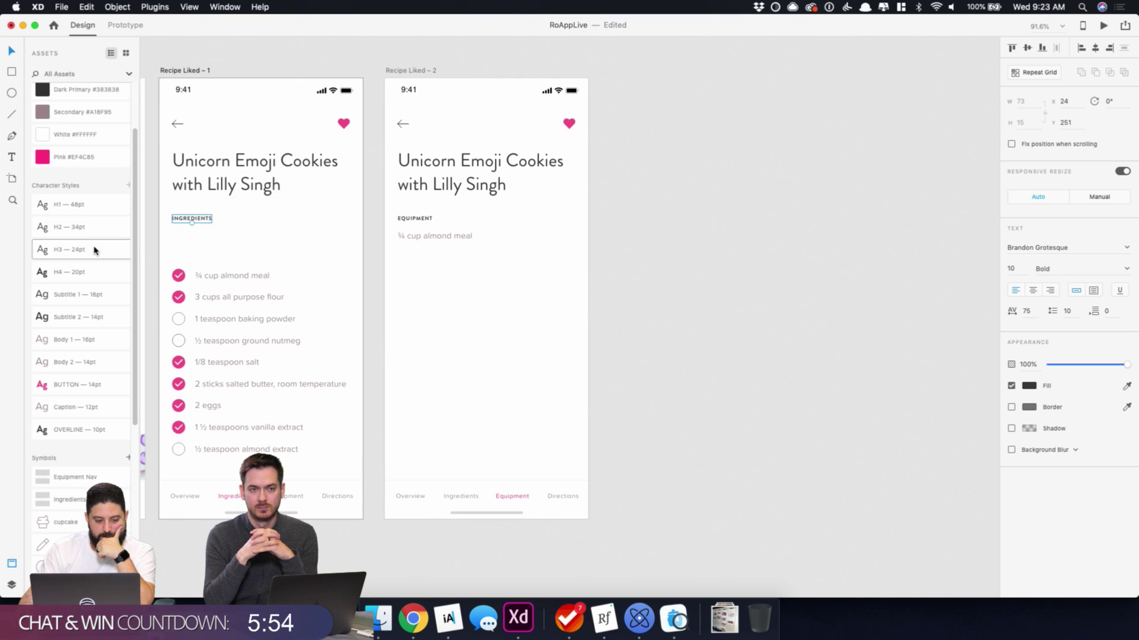
click(93, 250)
click(83, 270)
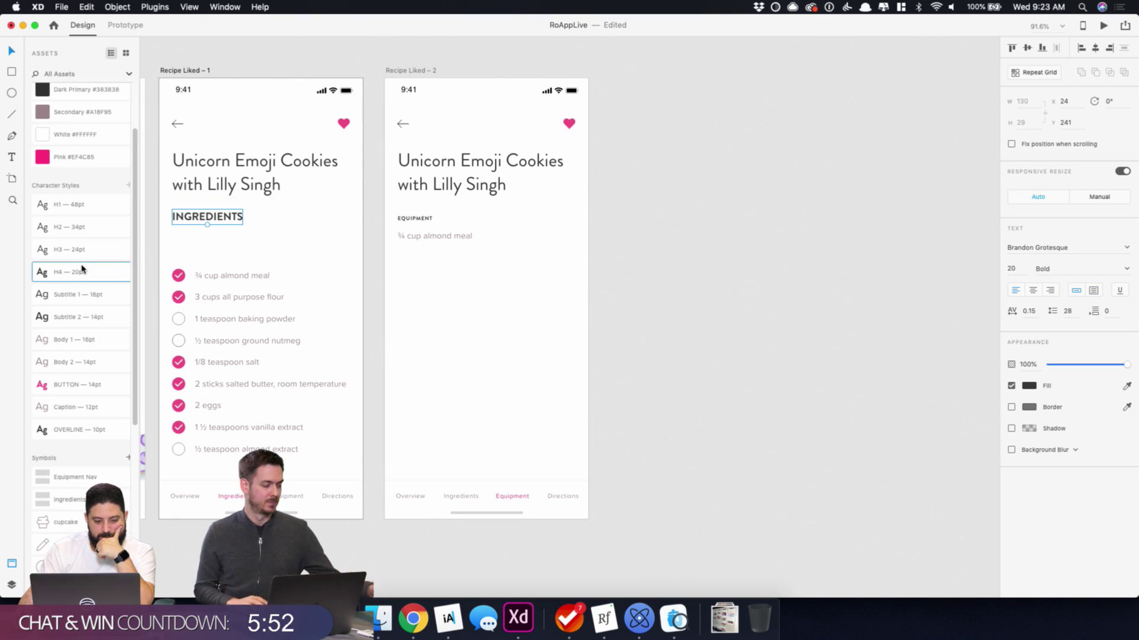
click(83, 295)
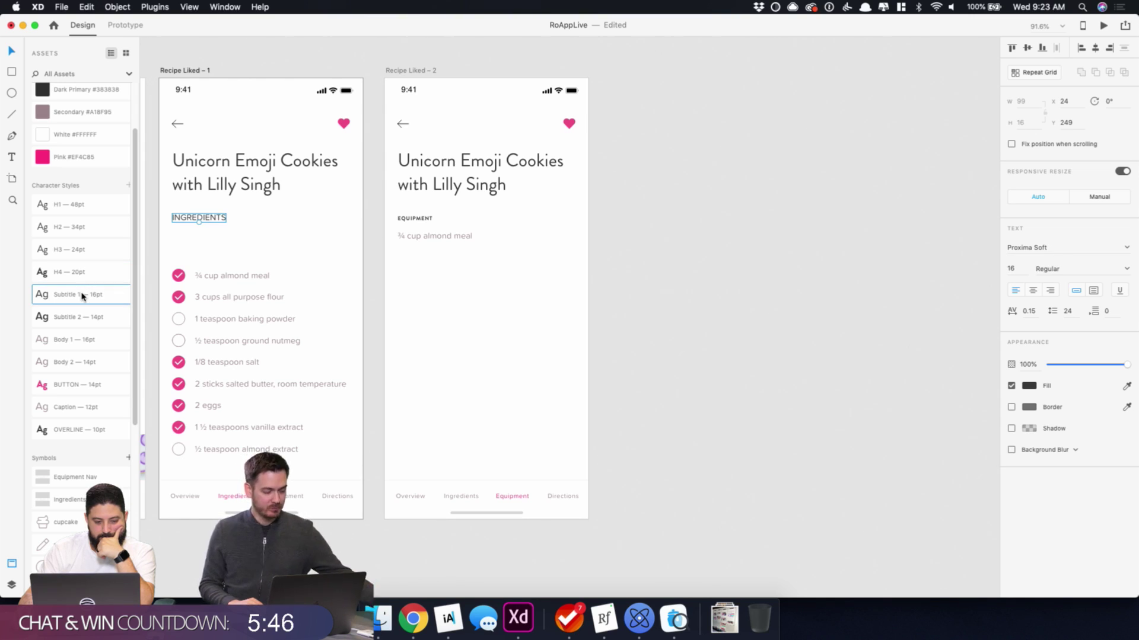
click(85, 274)
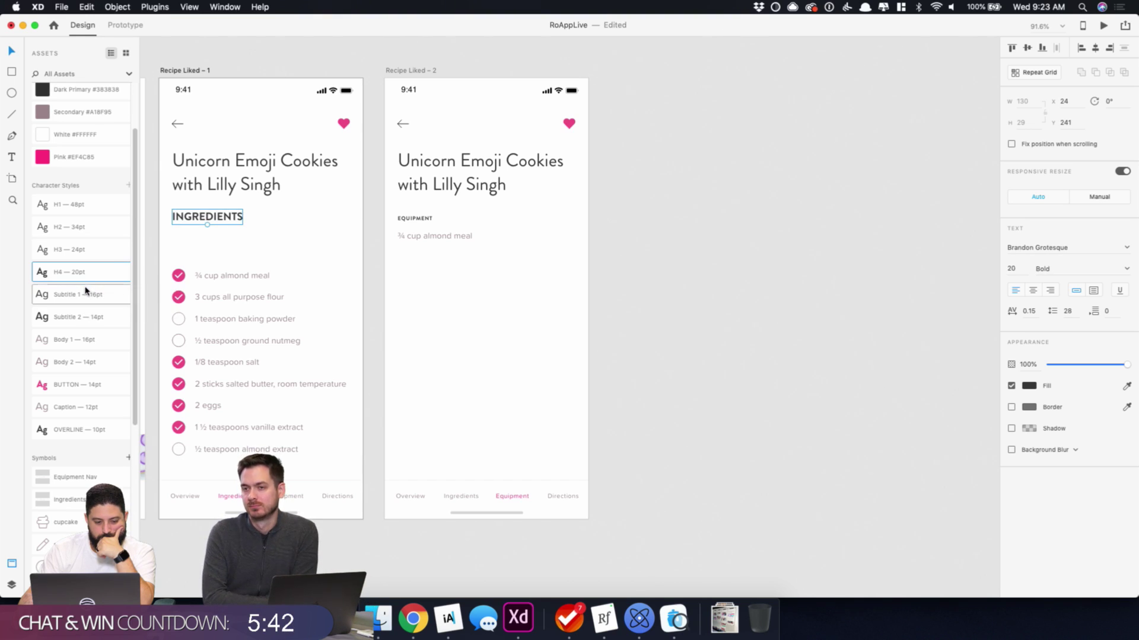
- Check the recipe page's section heading in Chrome and reword XD's INGREDIENTS heading as "Things you'll need"
click(413, 626)
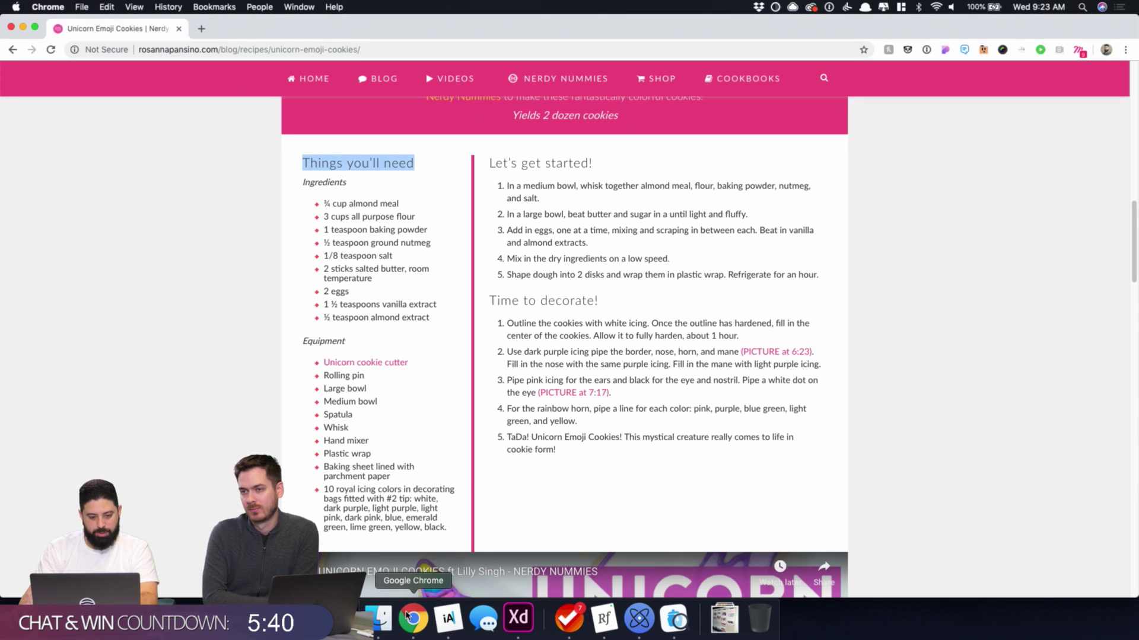
click(518, 619)
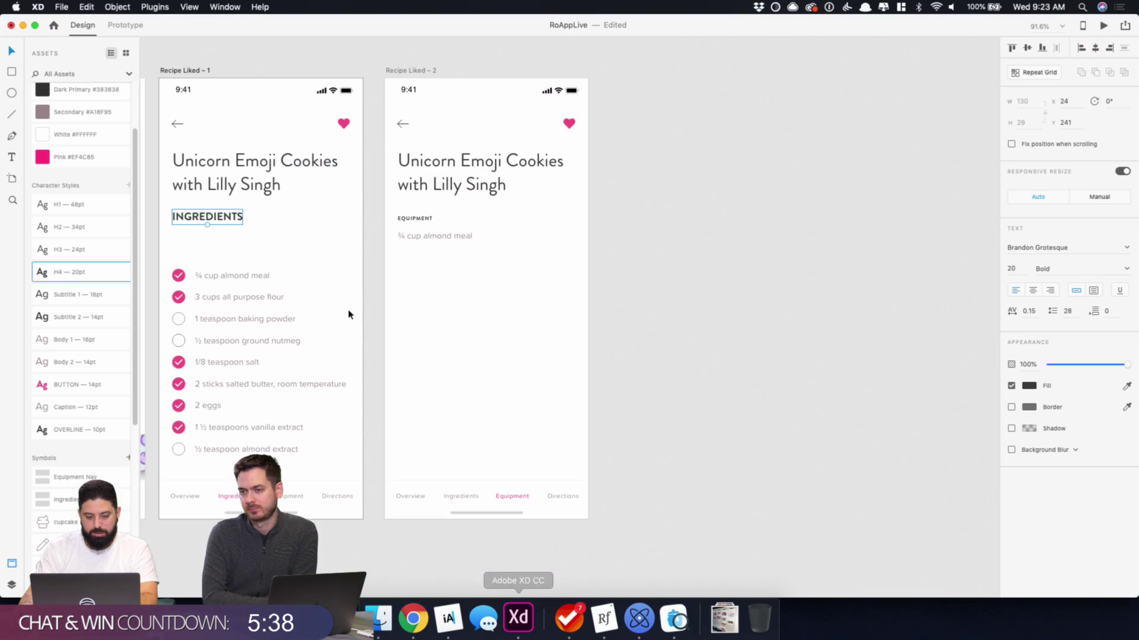
double_click(223, 213)
text(Think)
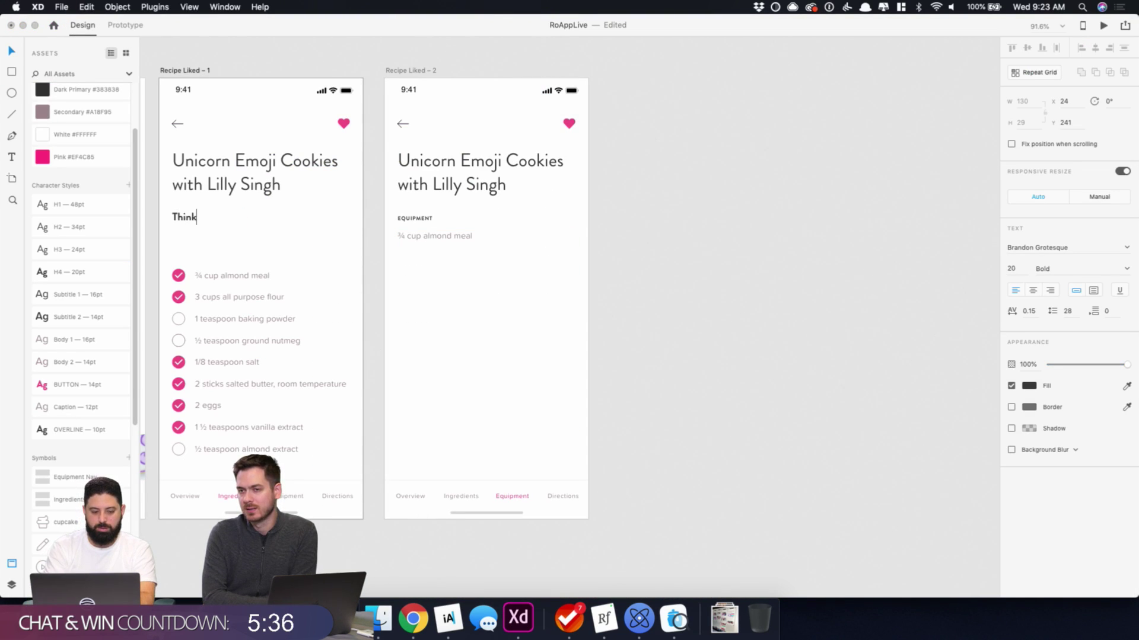
key(BackSpace)
text(gs you)
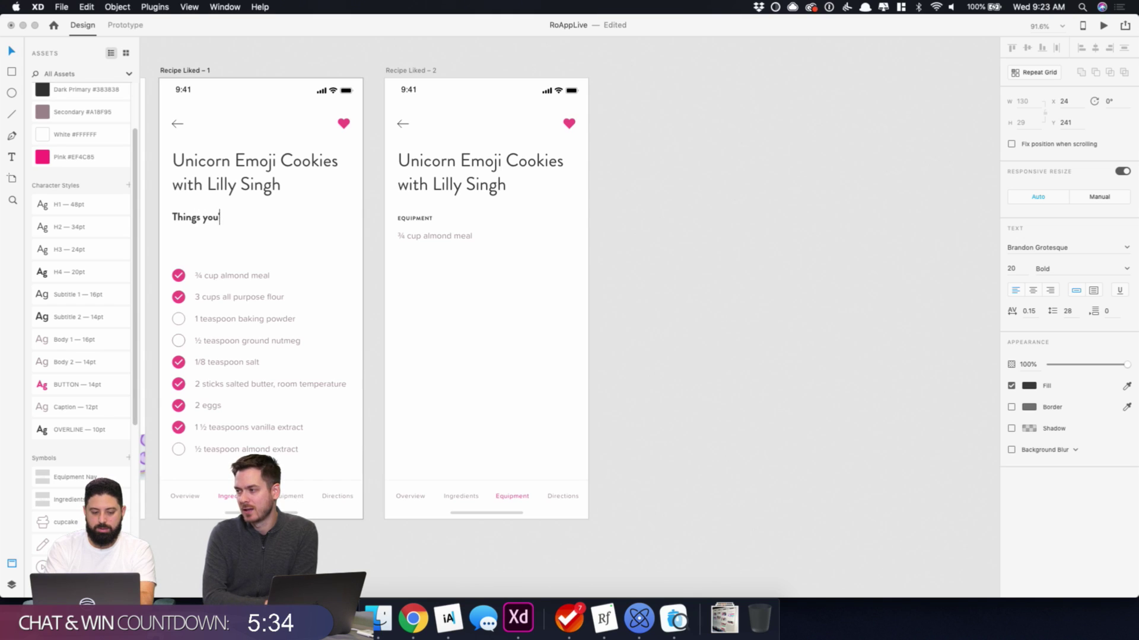
text('ll need)
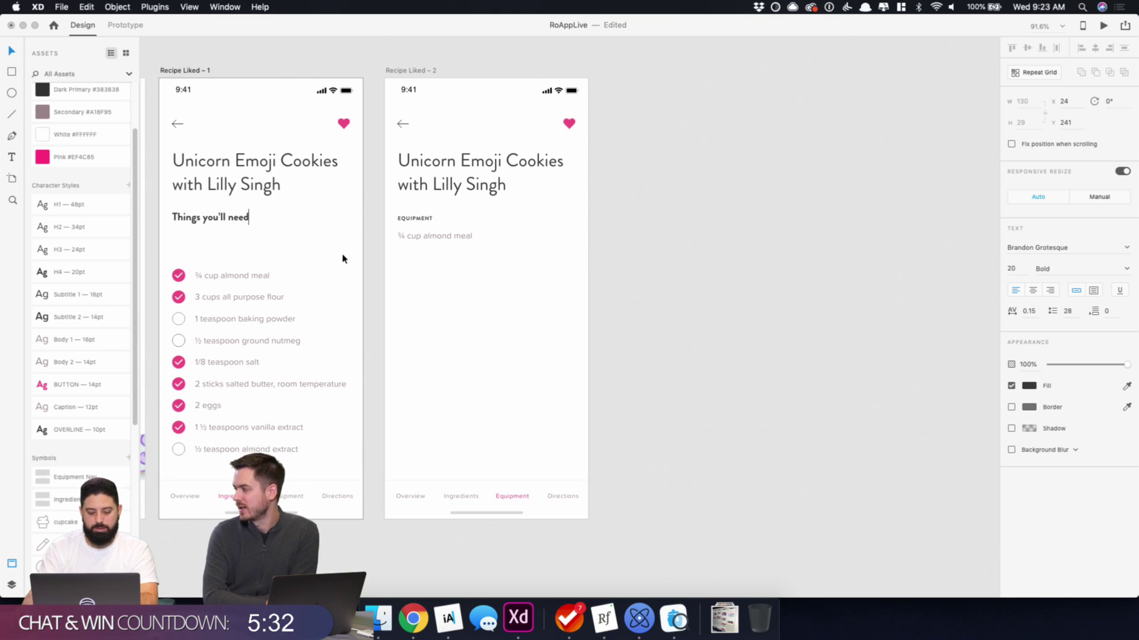
key(Escape)
- Compare character styles on the "Things you'll need" heading and apply H3 — 24pt
click(83, 250)
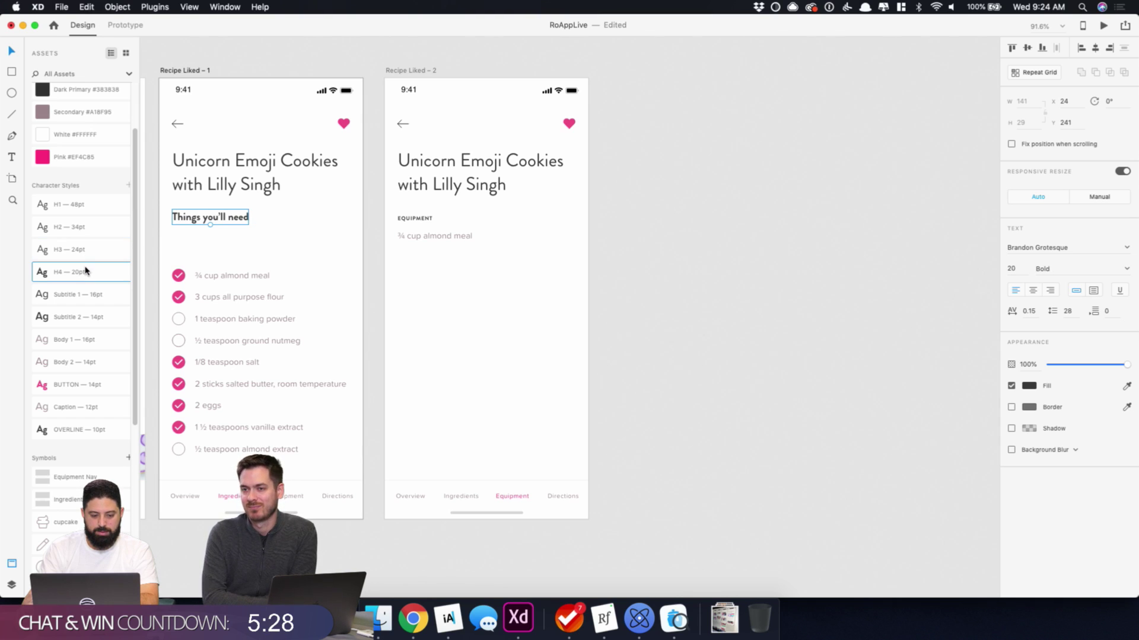
click(89, 294)
click(83, 260)
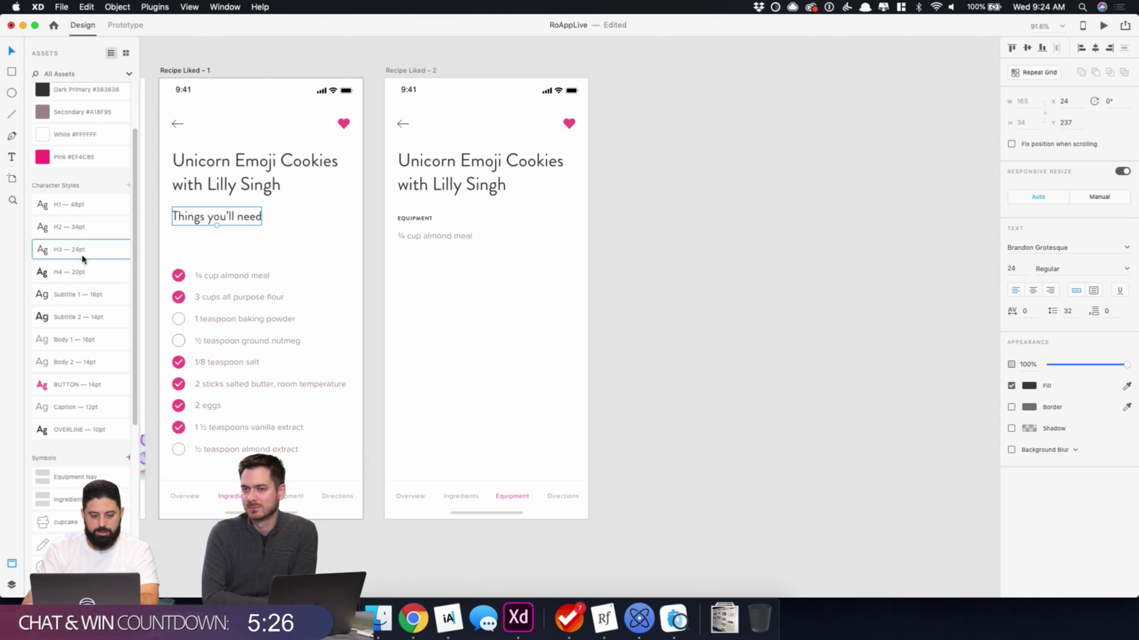
click(83, 227)
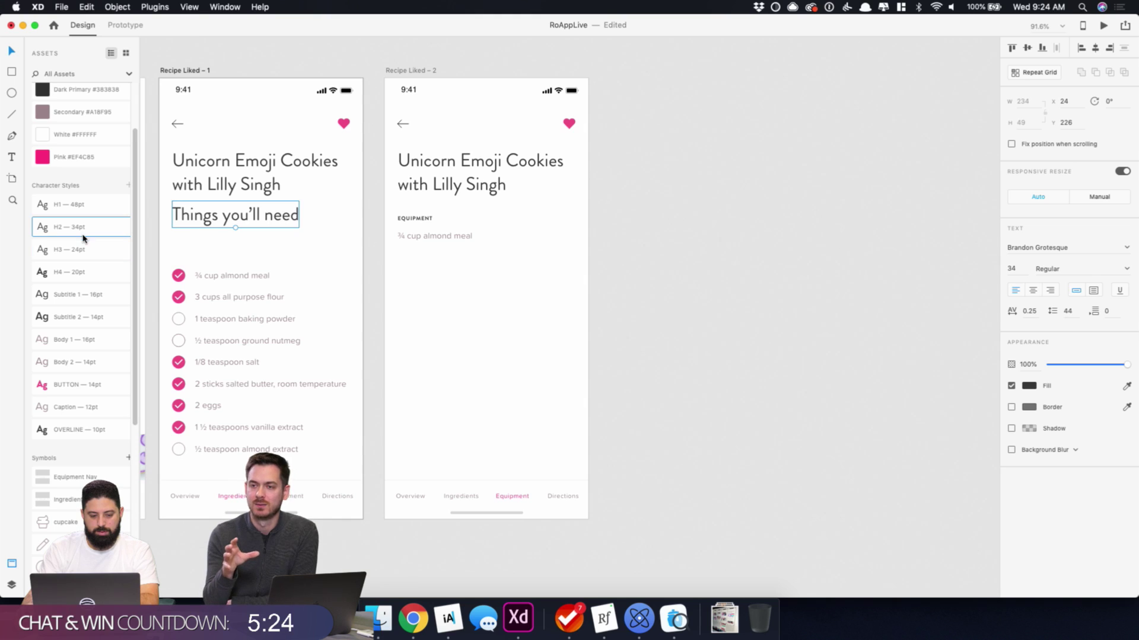
click(86, 254)
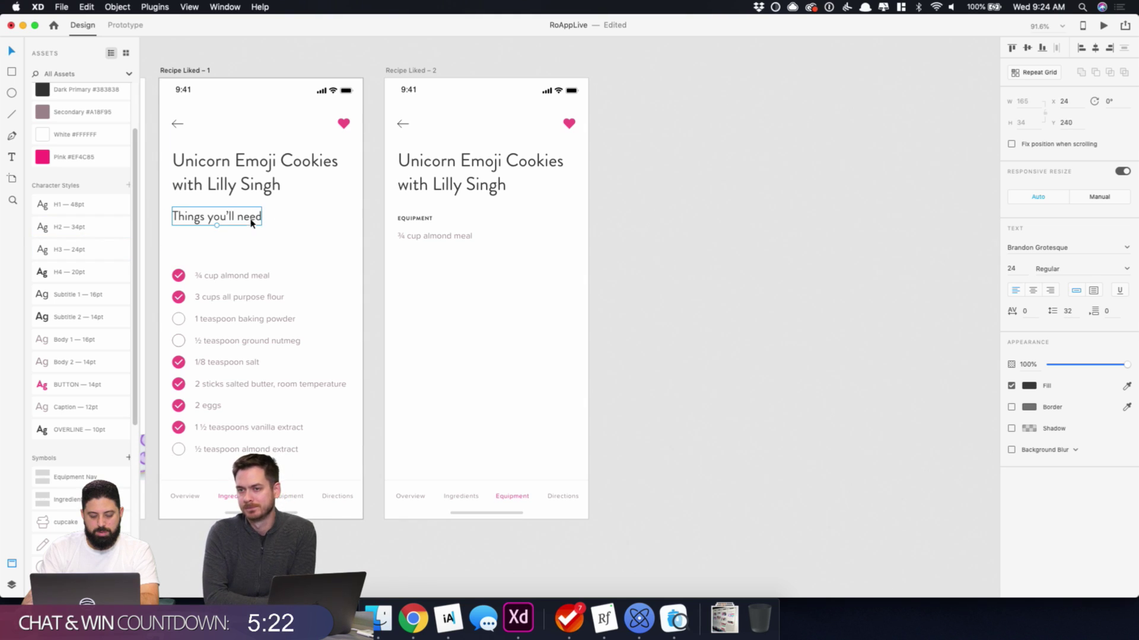
- Move the "Things you'll need" heading down to Y 252, keeping it at X 24
drag(252, 223, 254, 233)
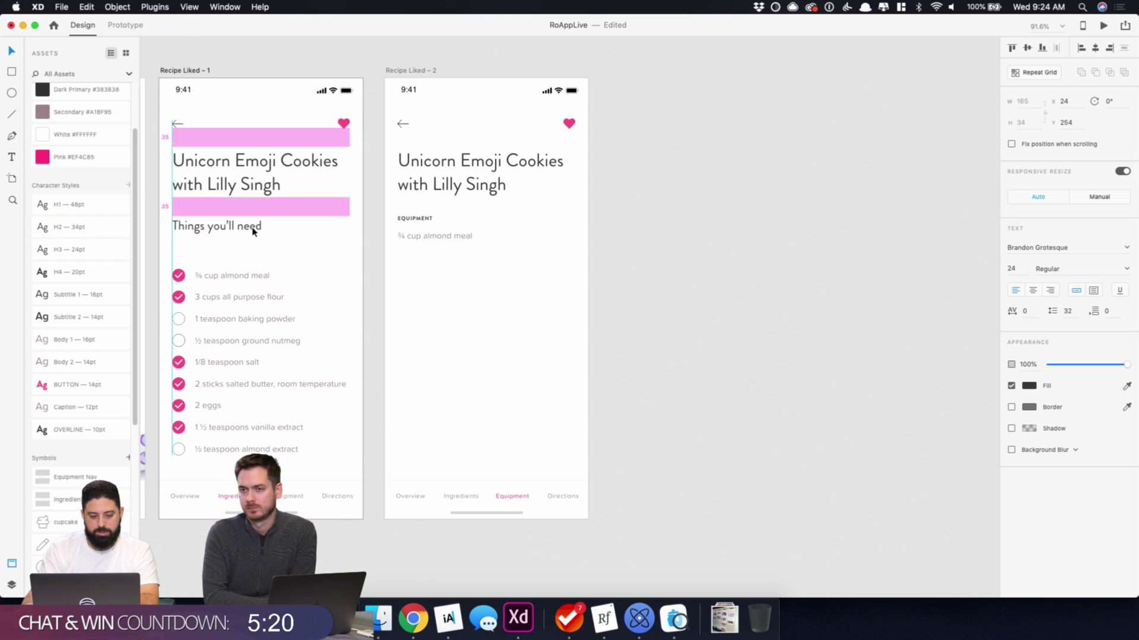
key(shift+Up)
key(Up)
key(Up)
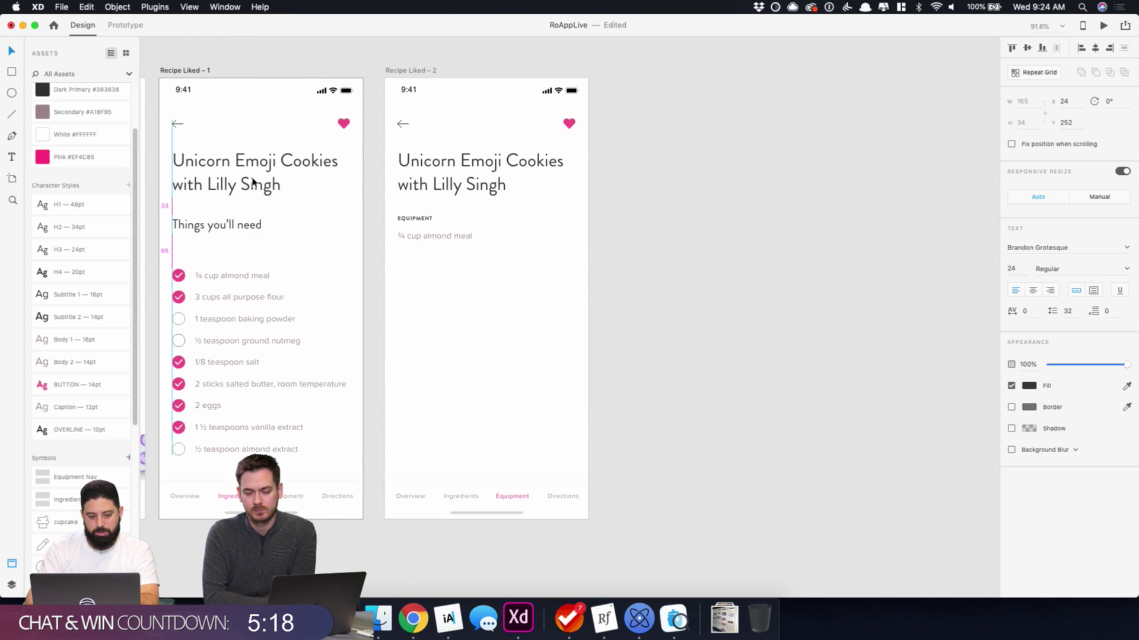
- Move the ingredients checklist on Recipe Liked – 1 up to Y 311, closer beneath the "Things you'll need" heading
click(224, 297)
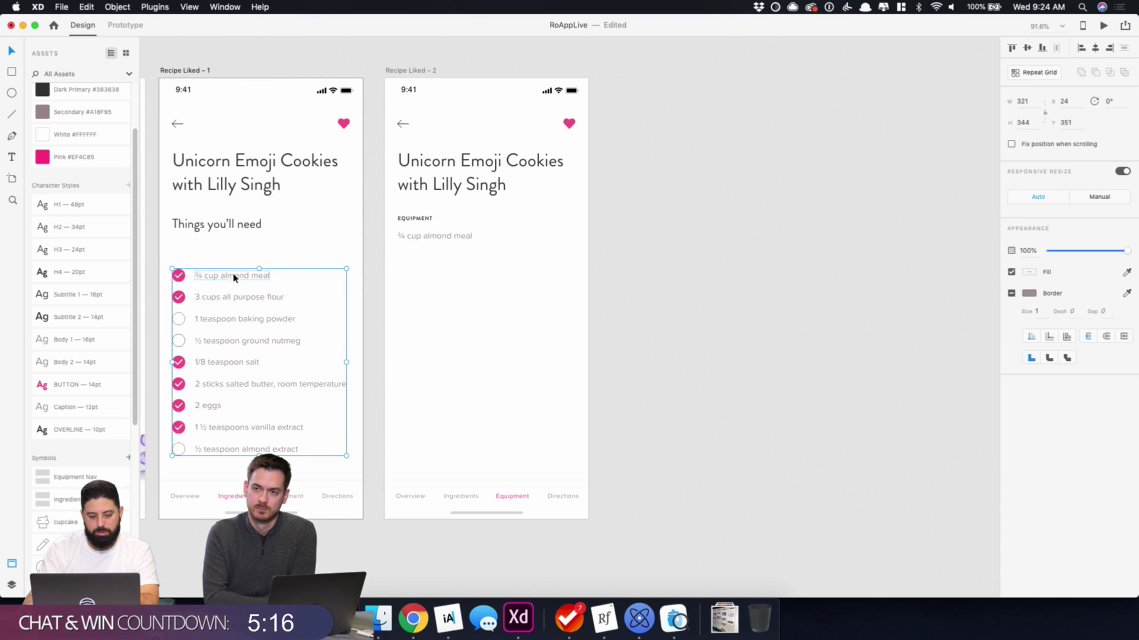
key(shift+Up)
key(shift+Up)
key(shift+Up)
key(shift+Up)
key(shift+Up)
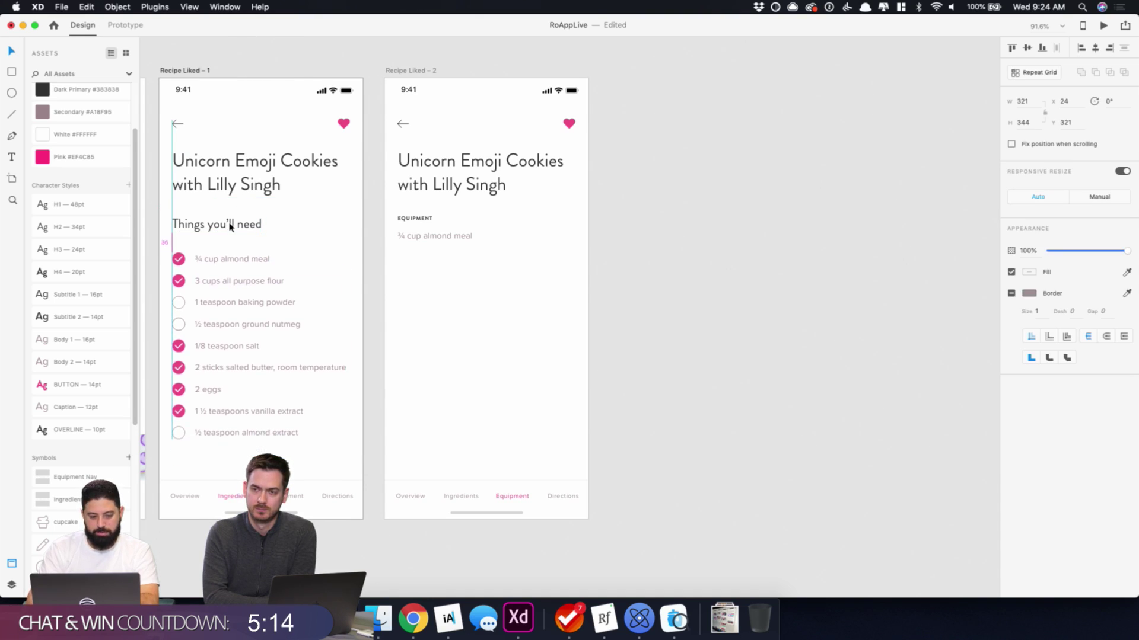
click(319, 217)
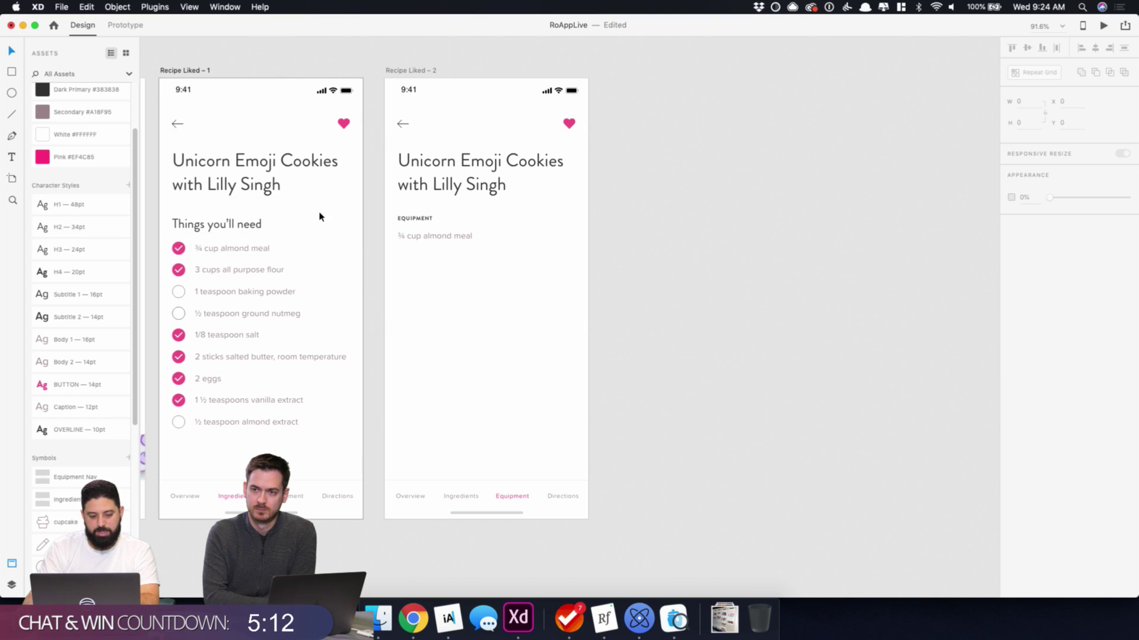
click(257, 247)
key(shift+Down)
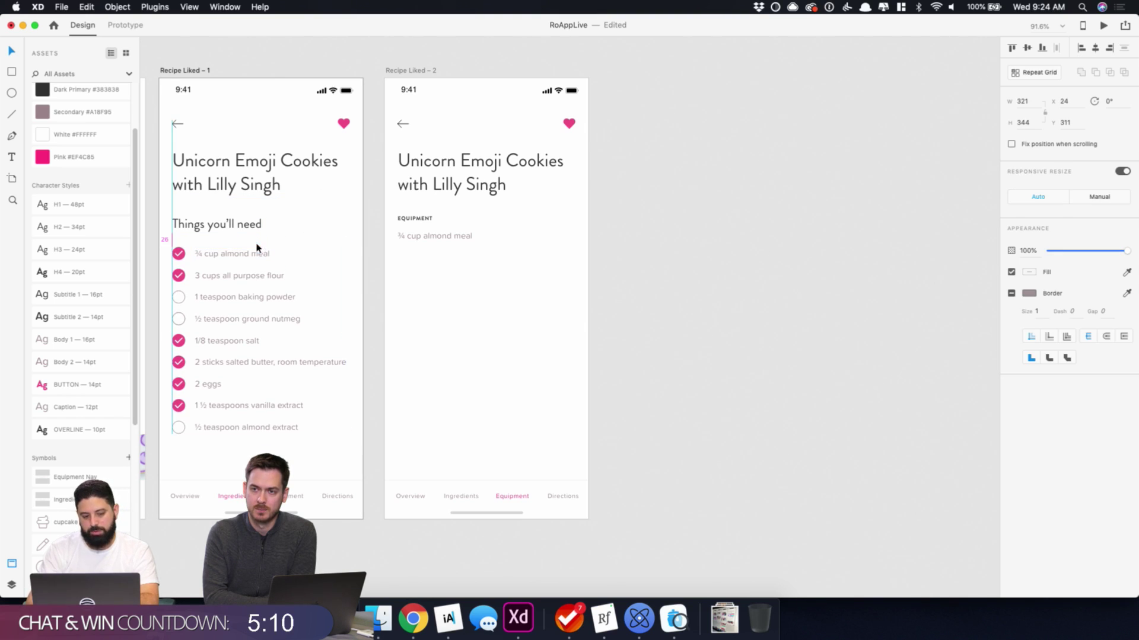
key(Escape)
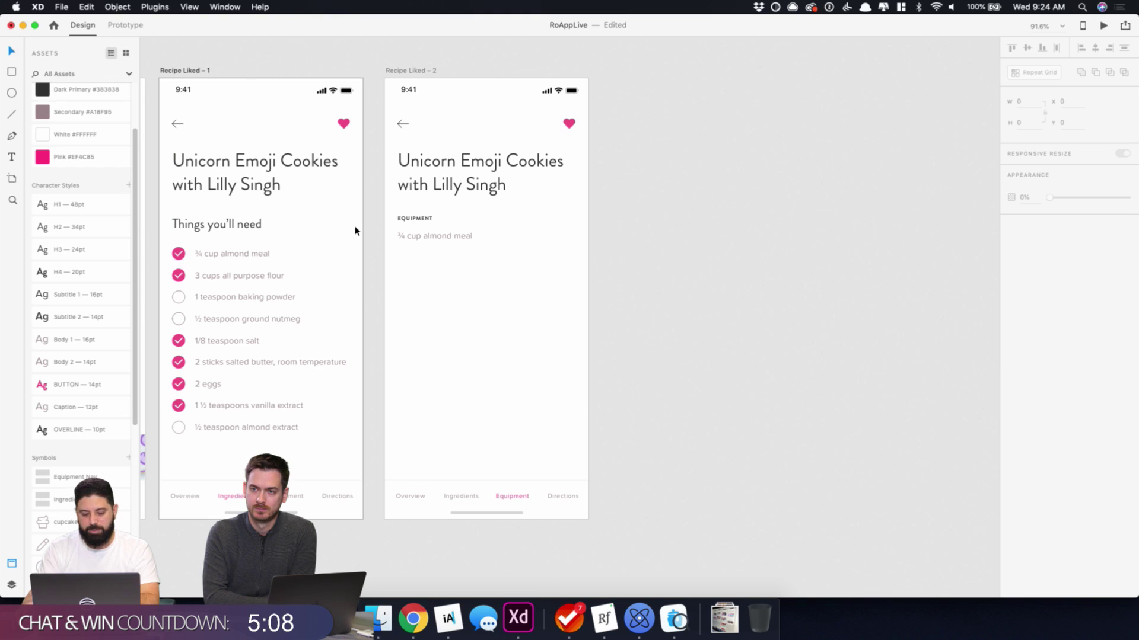
drag(282, 224, 336, 181)
click(455, 191)
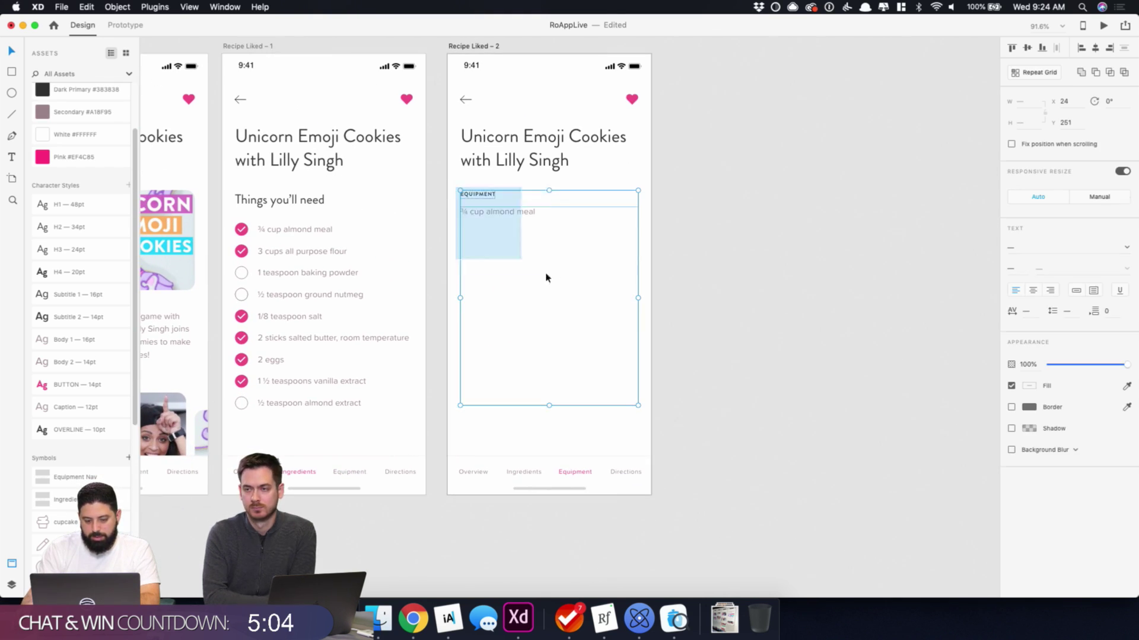
key(Delete)
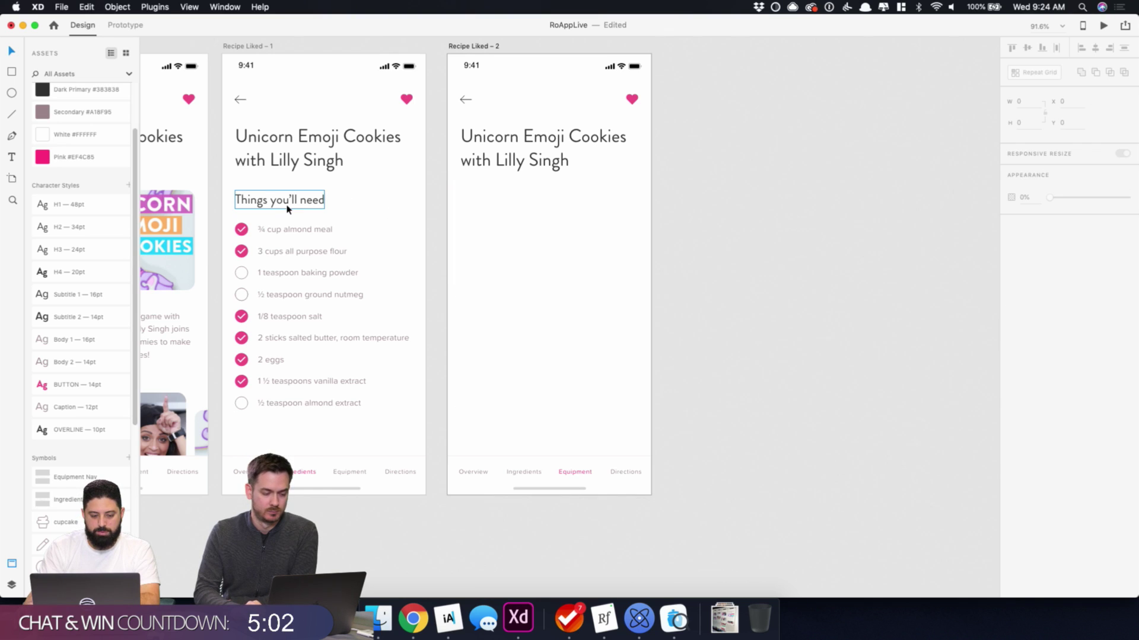
key(super+z)
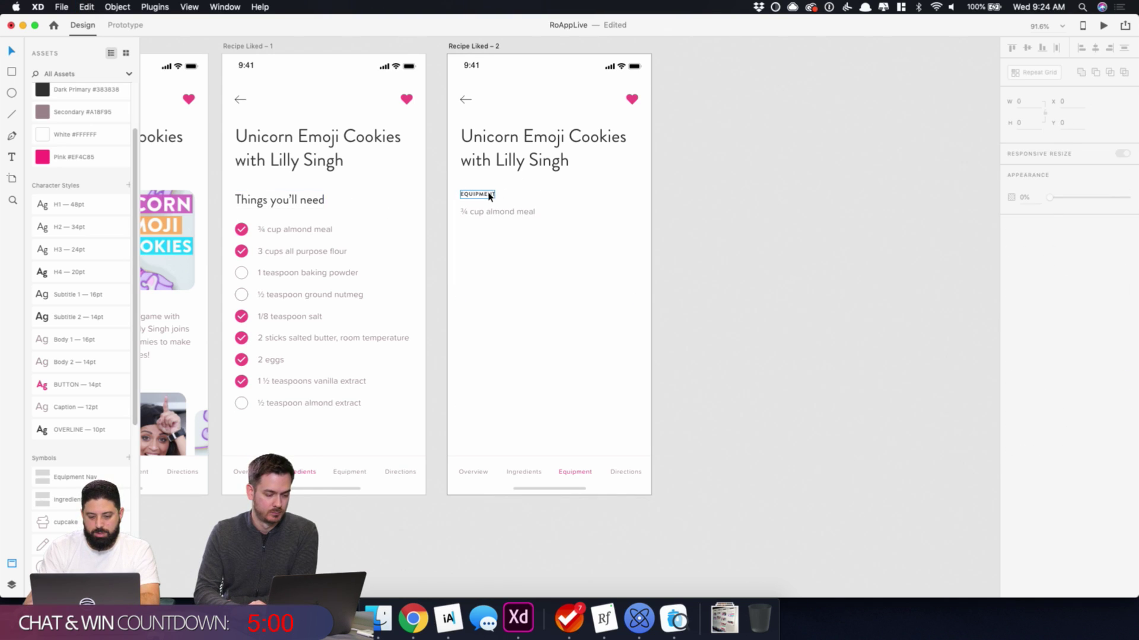
- Replace the EQUIPMENT label on Recipe Liked – 2 with a copy of the "Things you'll need" heading, shifting the body text lower to make room
click(489, 197)
key(Delete)
drag(494, 212, 497, 282)
click(475, 51)
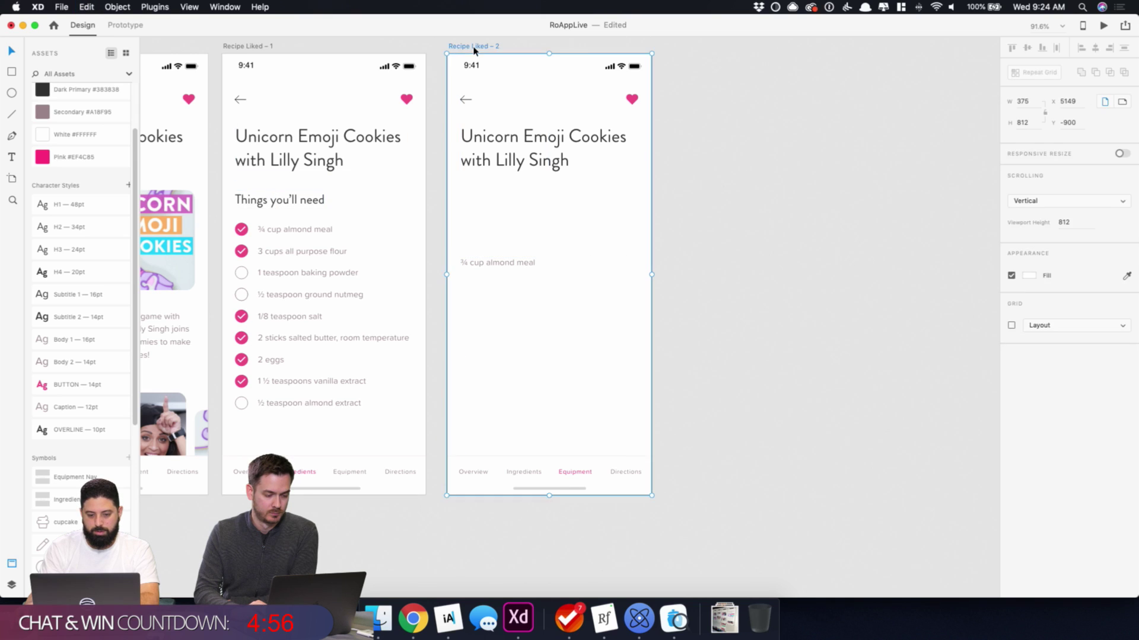
text(Things you’ll need)
click(826, 244)
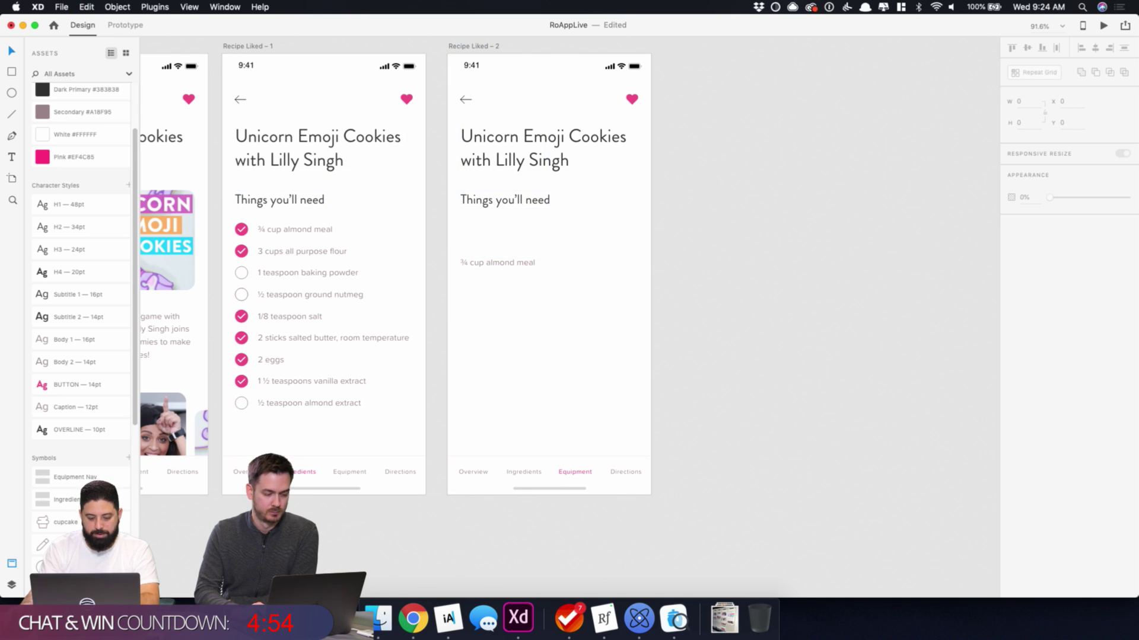
- Check the recipe page in Chrome for the directions title and change the Recipe Liked – 2 heading to "Let's get started!"
click(413, 619)
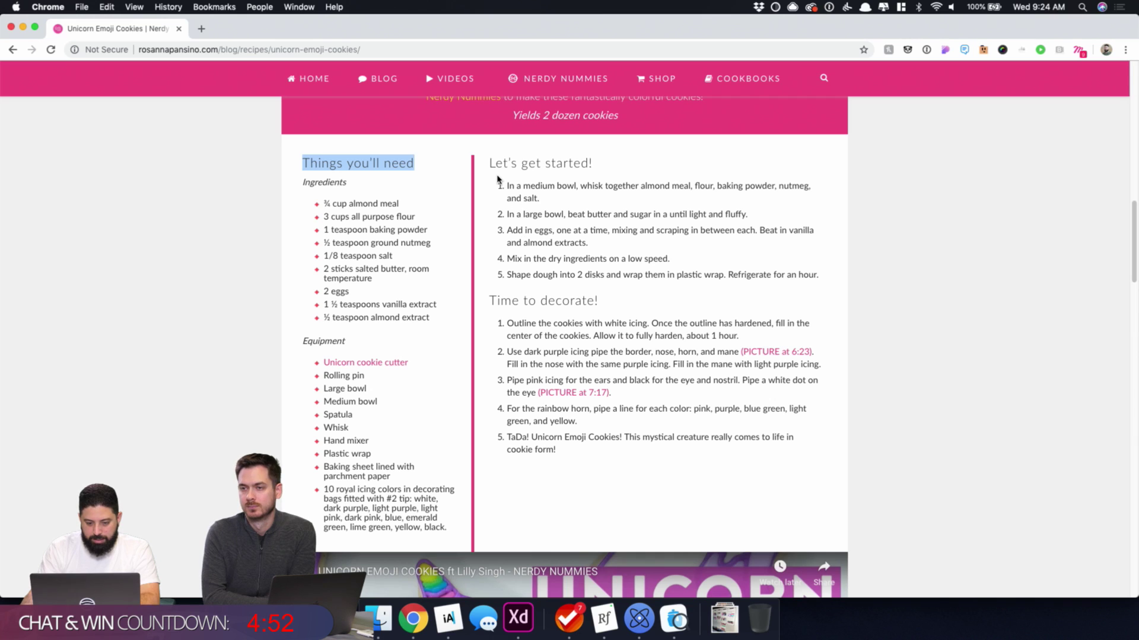
click(517, 618)
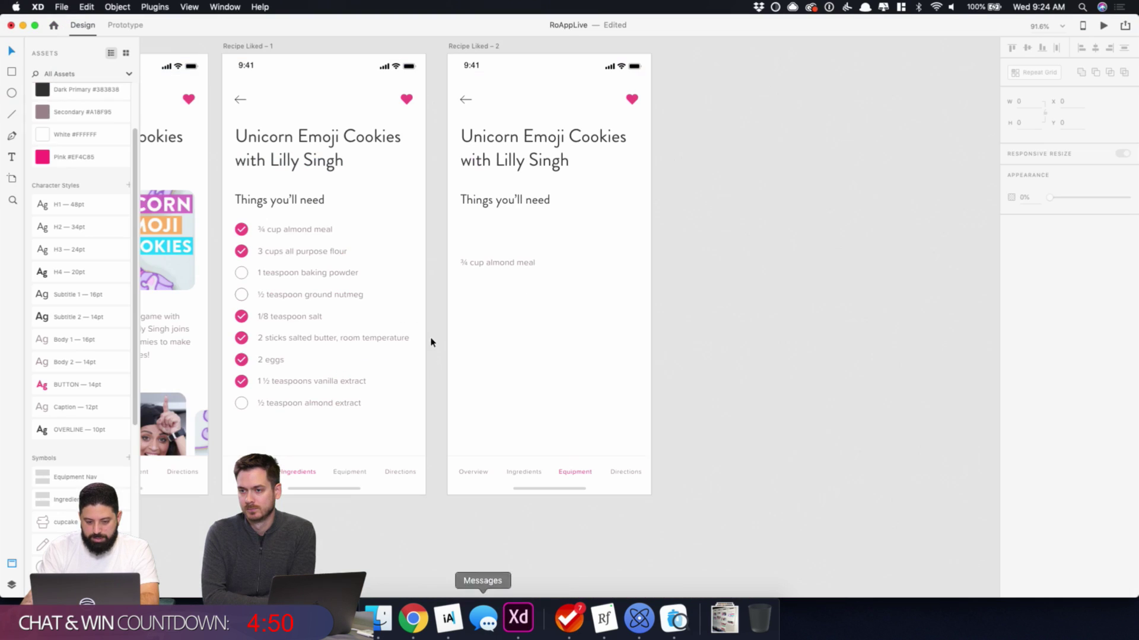
double_click(522, 207)
text(Let’s get started!)
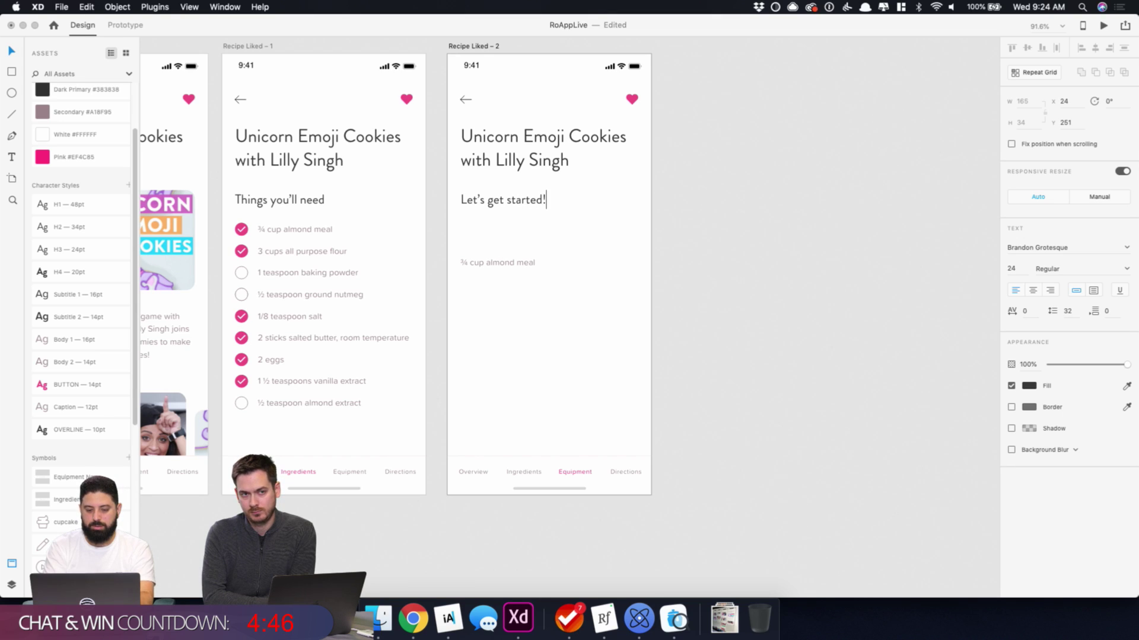
key(Escape)
- Move the "¾ cup almond meal" text box up to Y 301, just beneath the "Let's get started!" heading
click(521, 262)
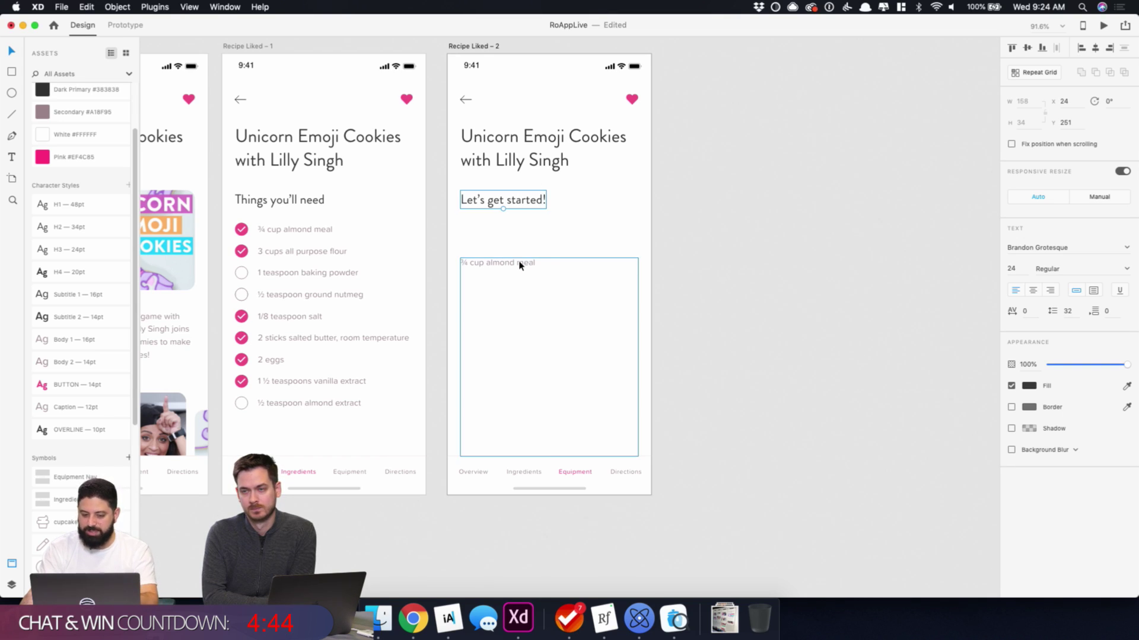
drag(521, 264, 521, 223)
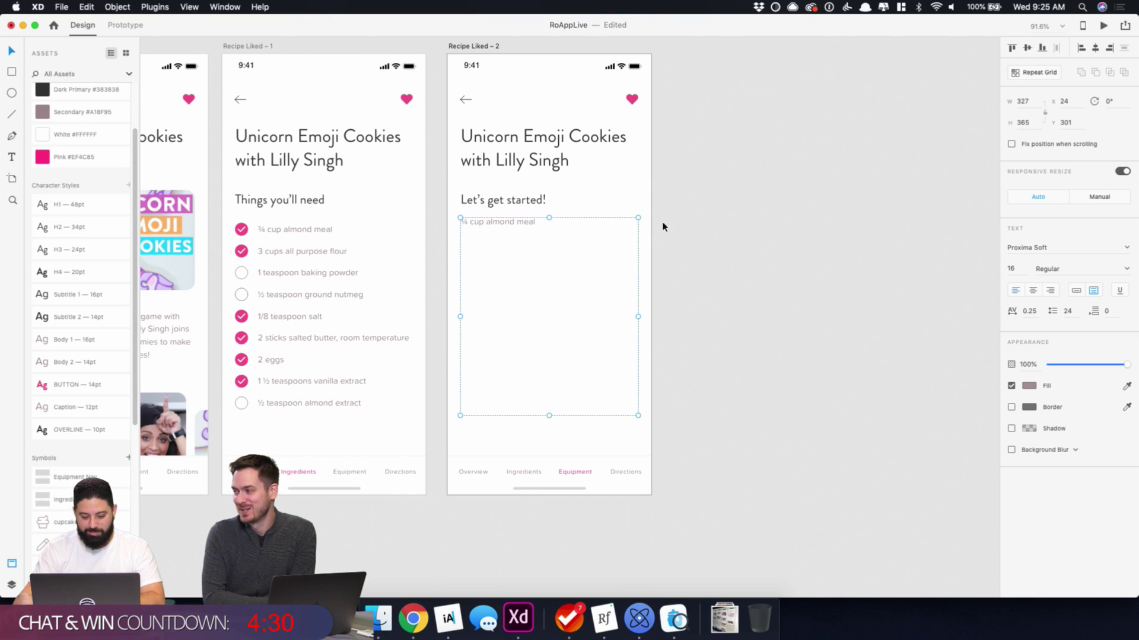
click(682, 228)
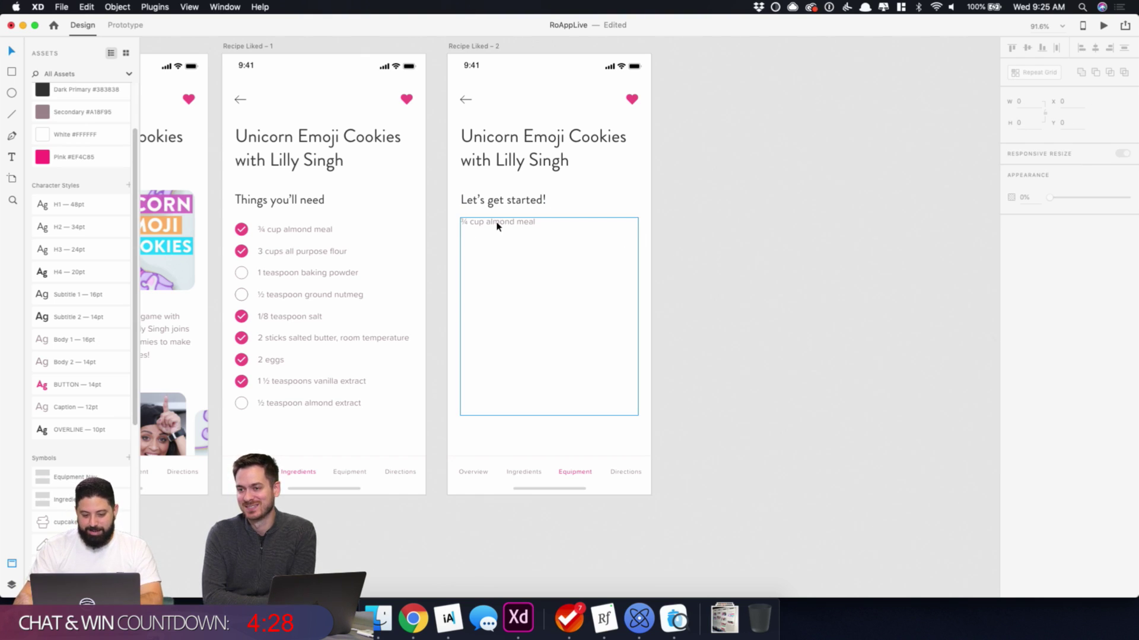
- Copy the five "Let's get started!" directions from the recipe page in Chrome and replace the placeholder text under the heading in XD with them
click(412, 626)
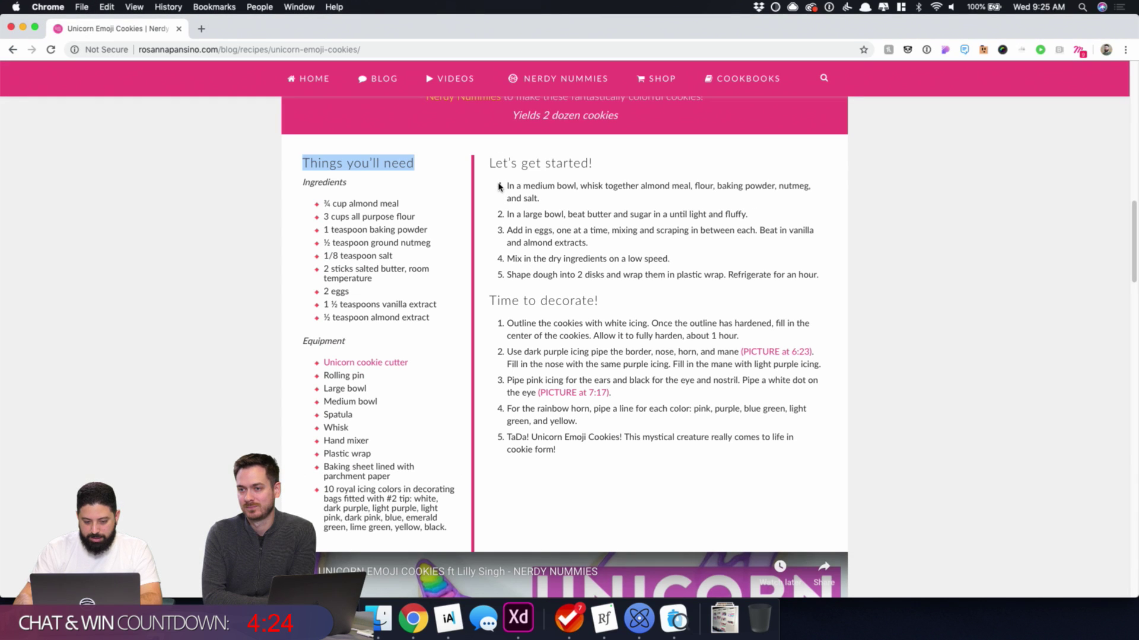
drag(498, 186, 841, 285)
key(super+c)
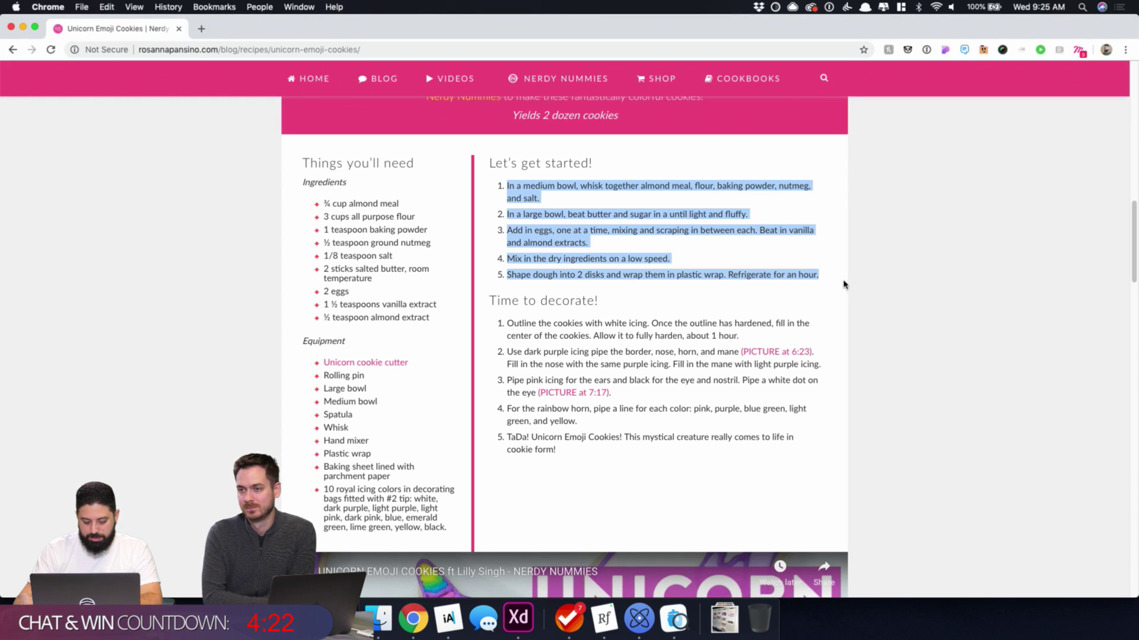
click(518, 618)
click(514, 227)
double_click(511, 225)
key(super+a)
key(super+v)
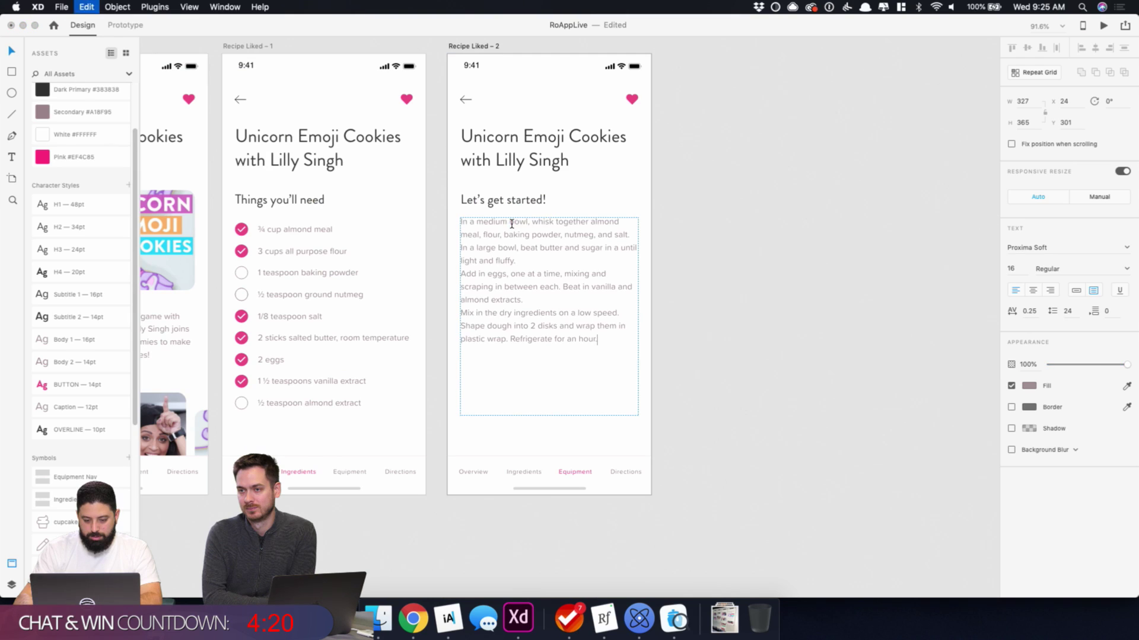
key(Escape)
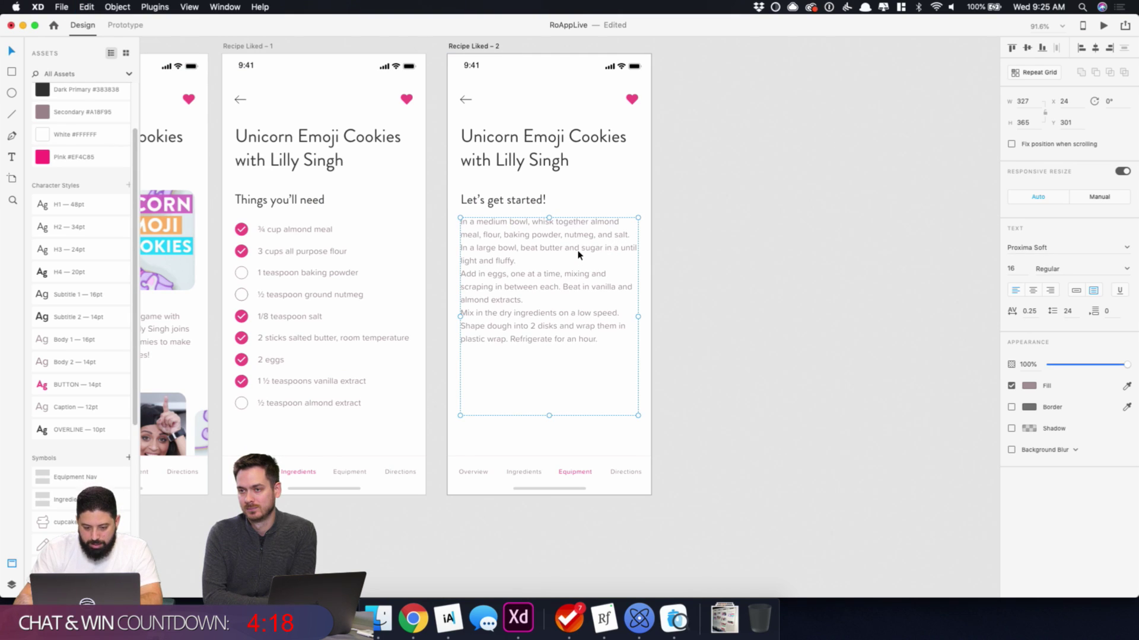
- Place a copy of the directions text beside the artboard and trim the artboard's text to the first direction, ending at "nutmeg, and salt."
drag(544, 249, 765, 230)
double_click(521, 249)
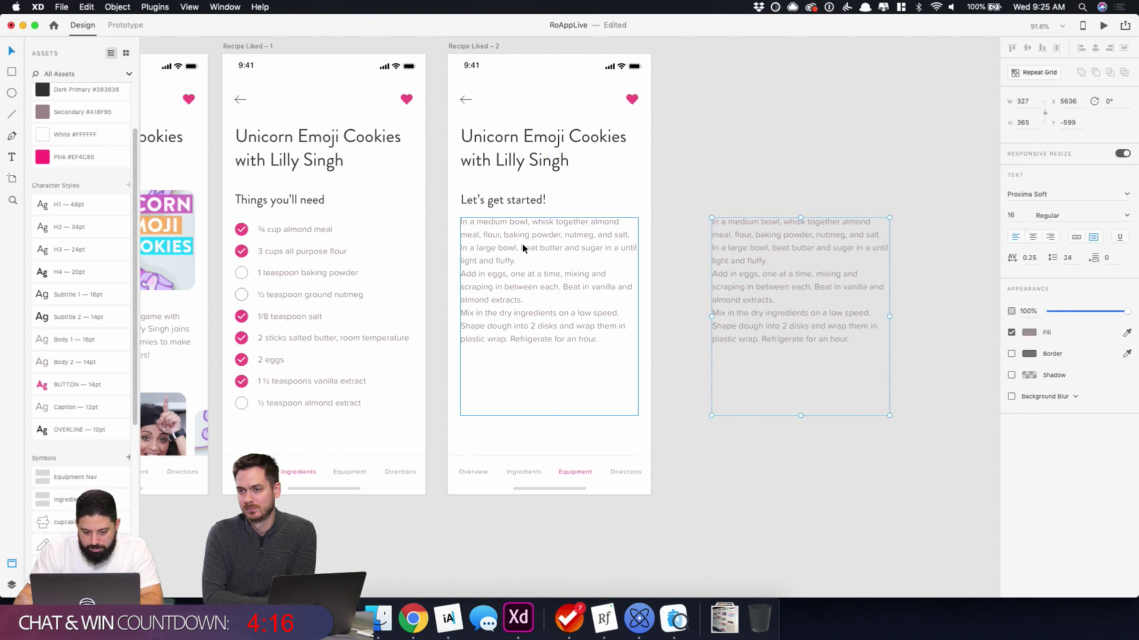
key(super+a)
drag(630, 236, 650, 345)
key(BackSpace)
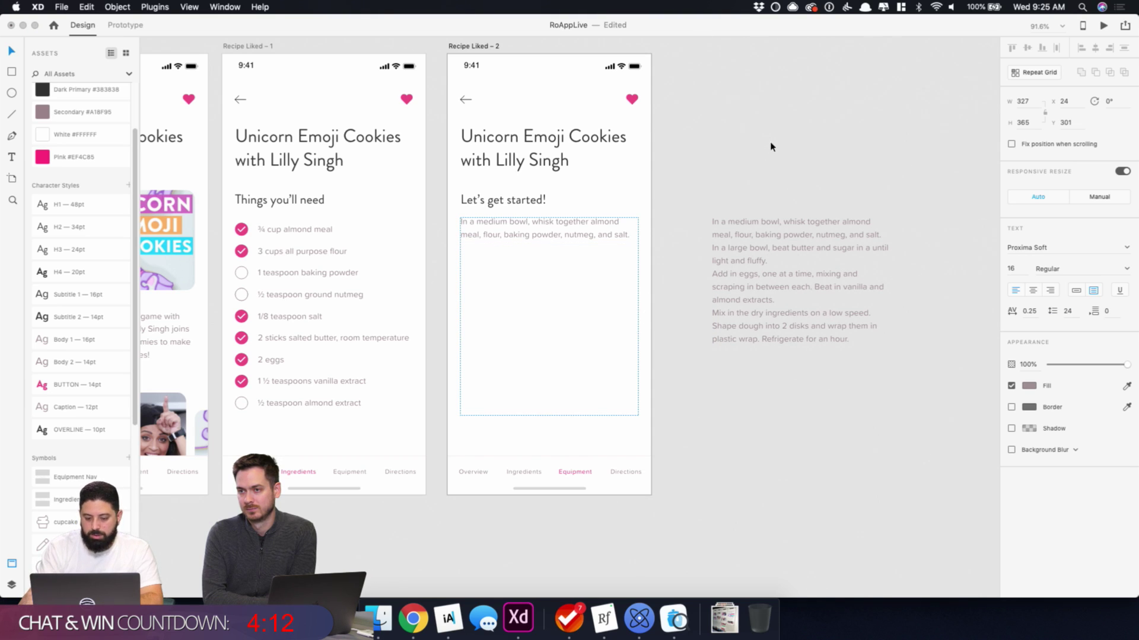
key(Escape)
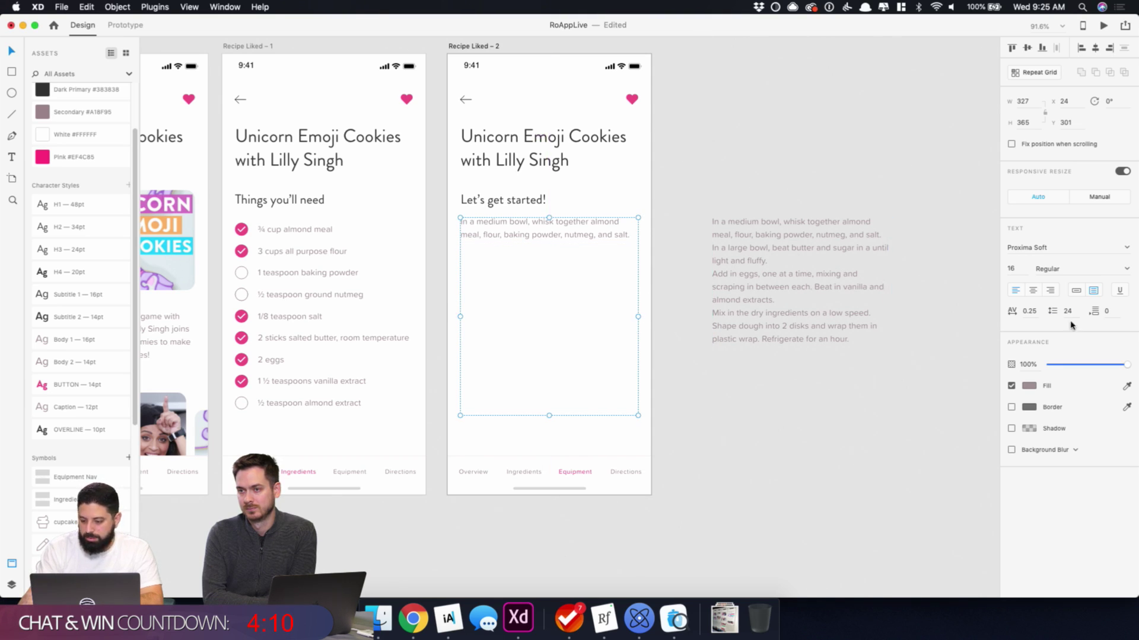
- Duplicate the spare directions block and trim the original to only "In a large bowl, beat butter and sugar in a until light and fluffy."
click(795, 250)
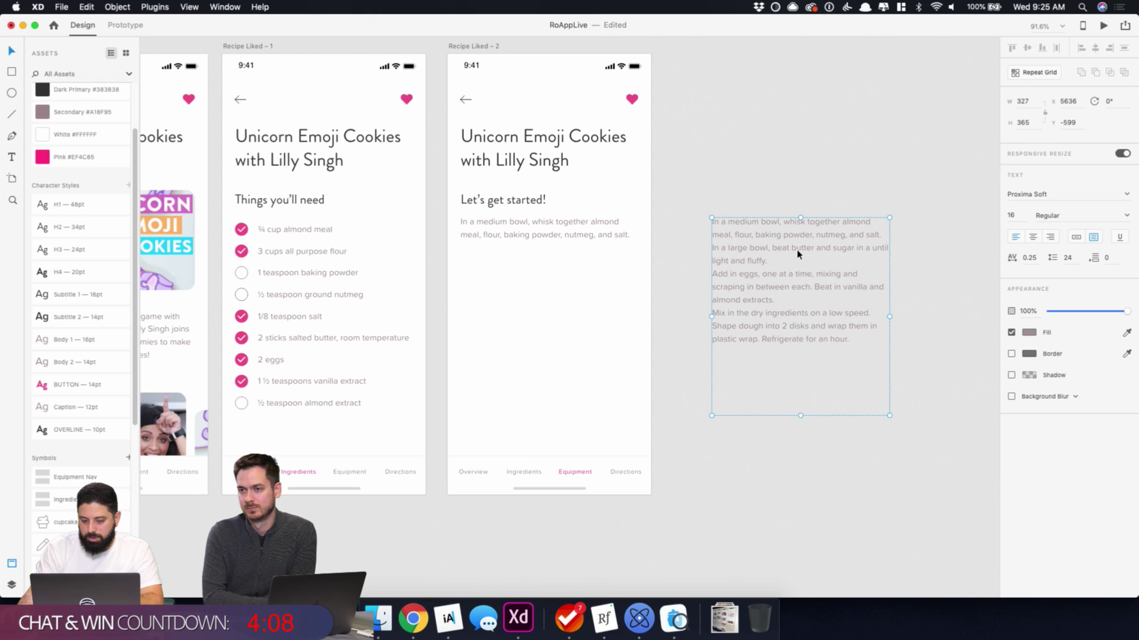
key(cmd+d)
double_click(829, 249)
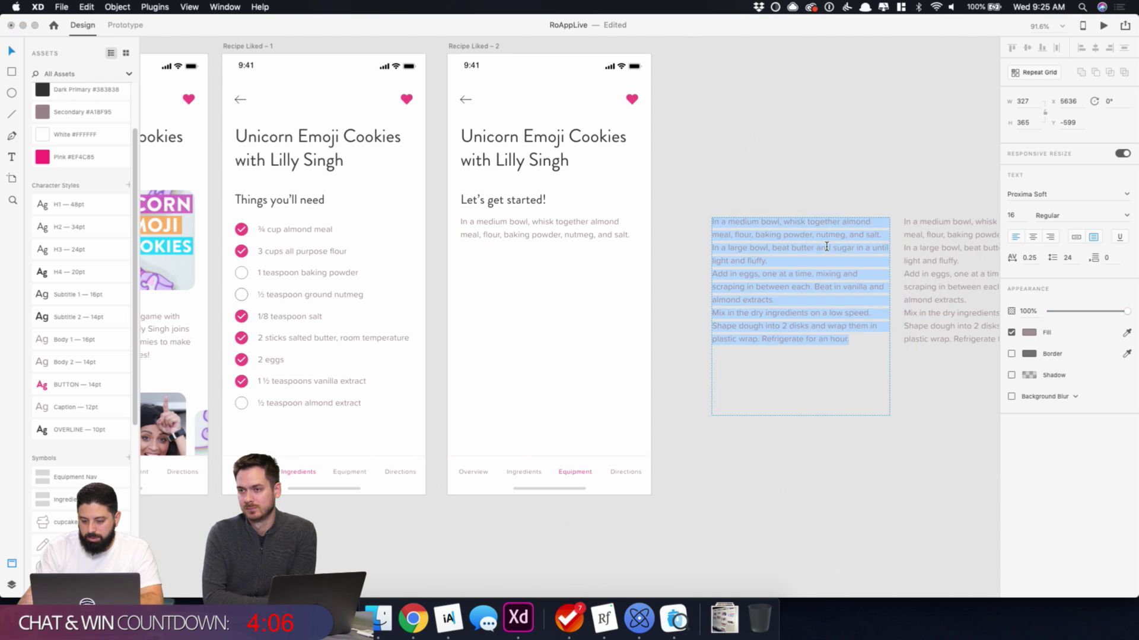
click(762, 257)
drag(883, 236, 704, 196)
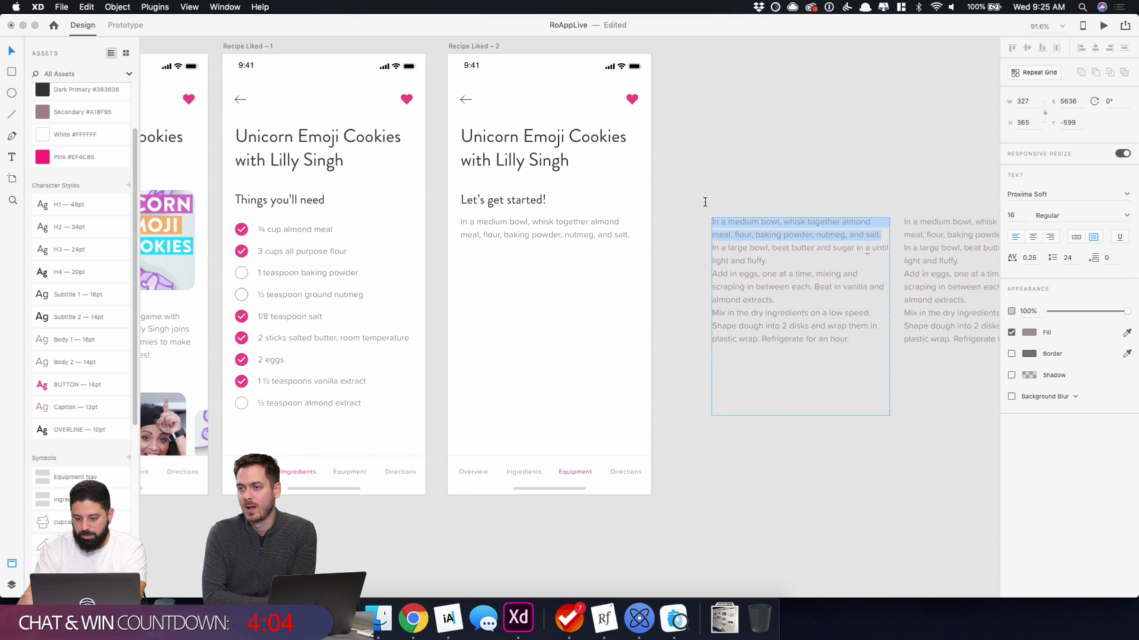
key(BackSpace)
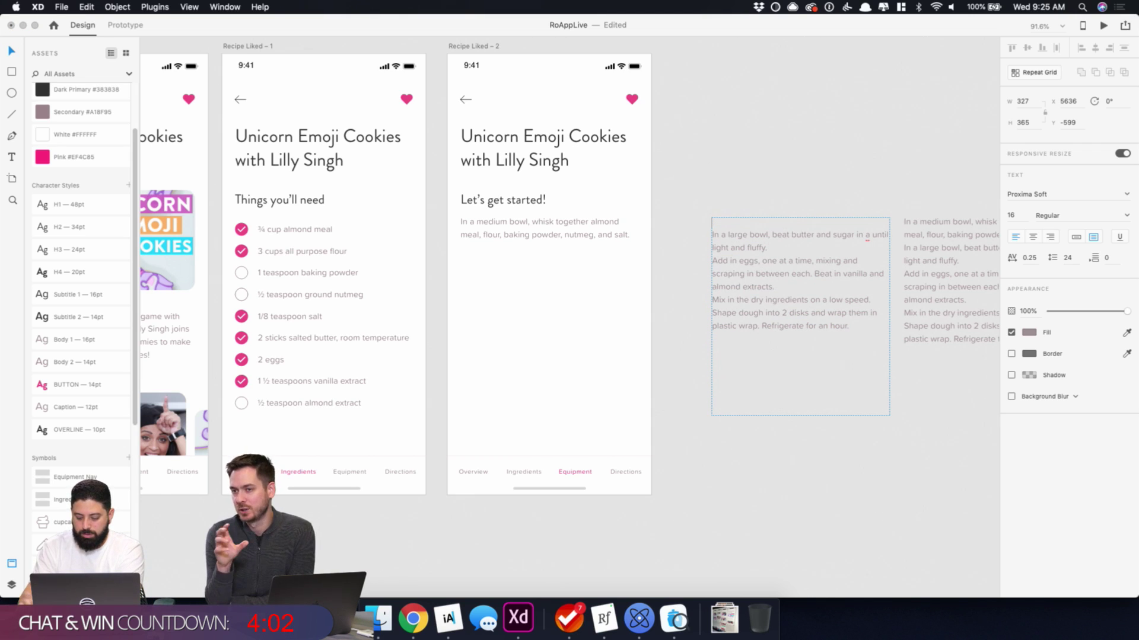
key(Delete)
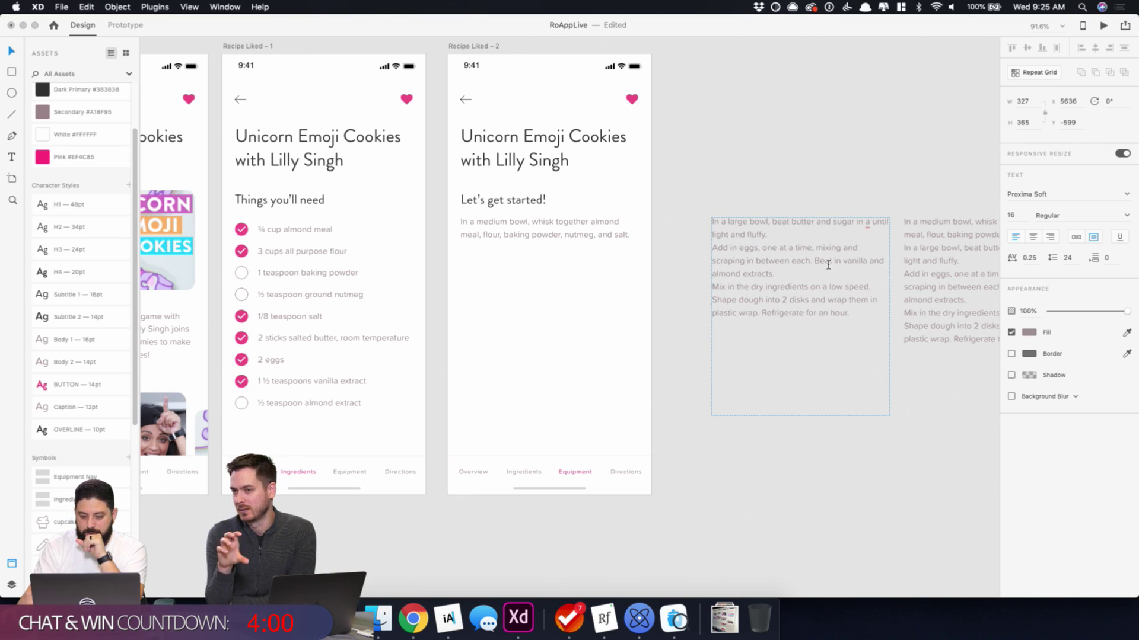
drag(768, 235, 878, 323)
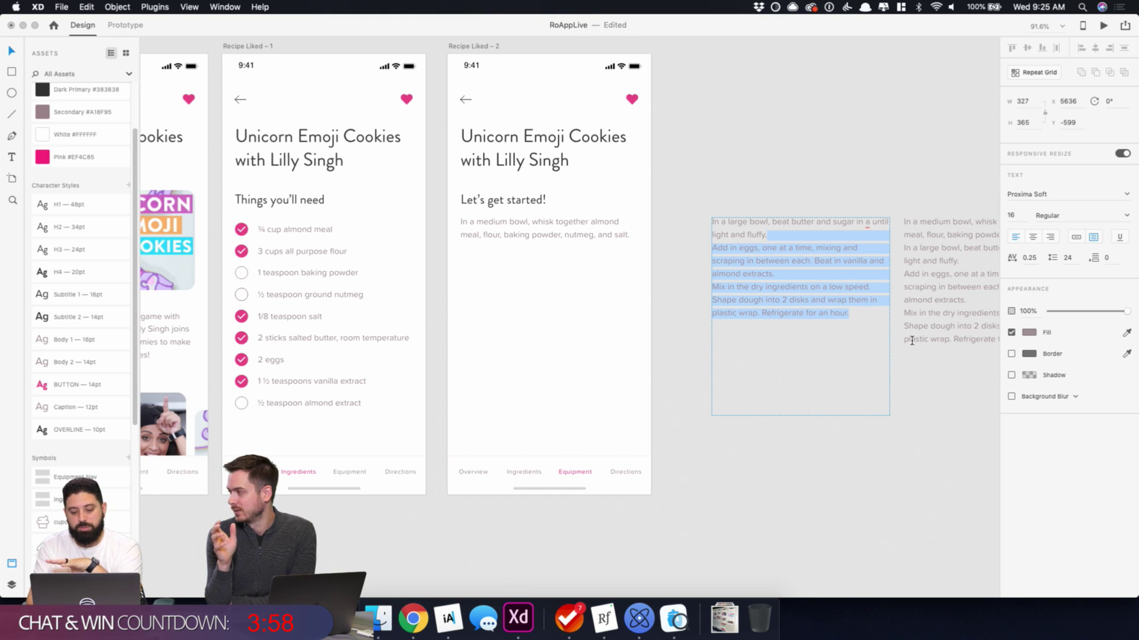
key(BackSpace)
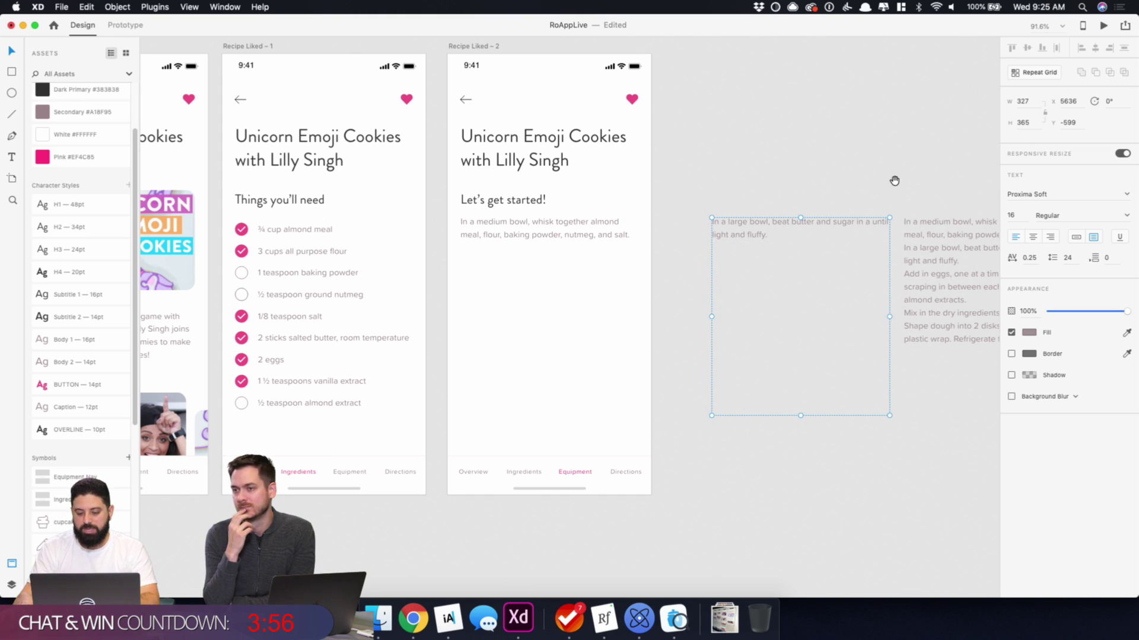
- Delete the first two directions from the remaining full text block so it starts with "Add in eggs, one at a time"
scroll(895, 180, right, 10)
click(635, 233)
double_click(650, 241)
click(655, 237)
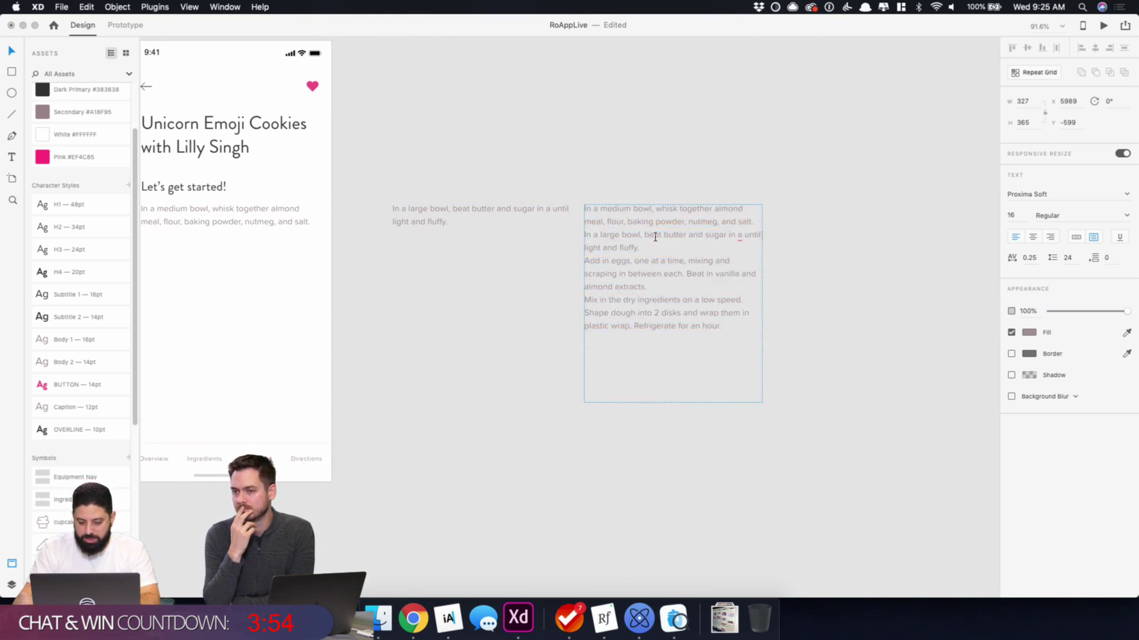
drag(654, 247, 551, 195)
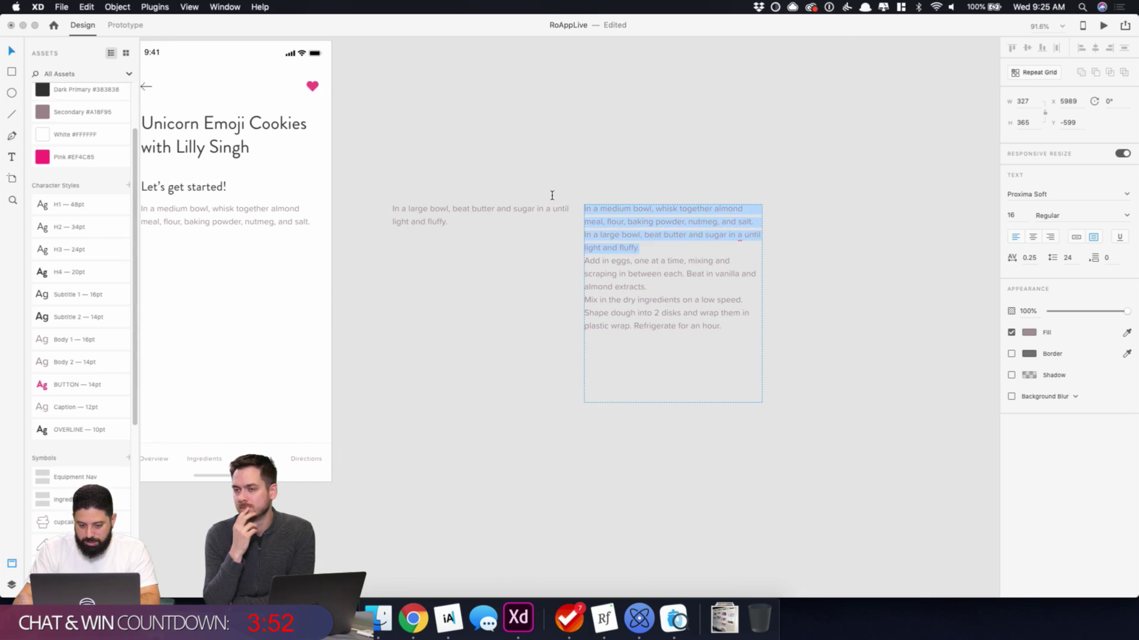
key(BackSpace)
key(Delete)
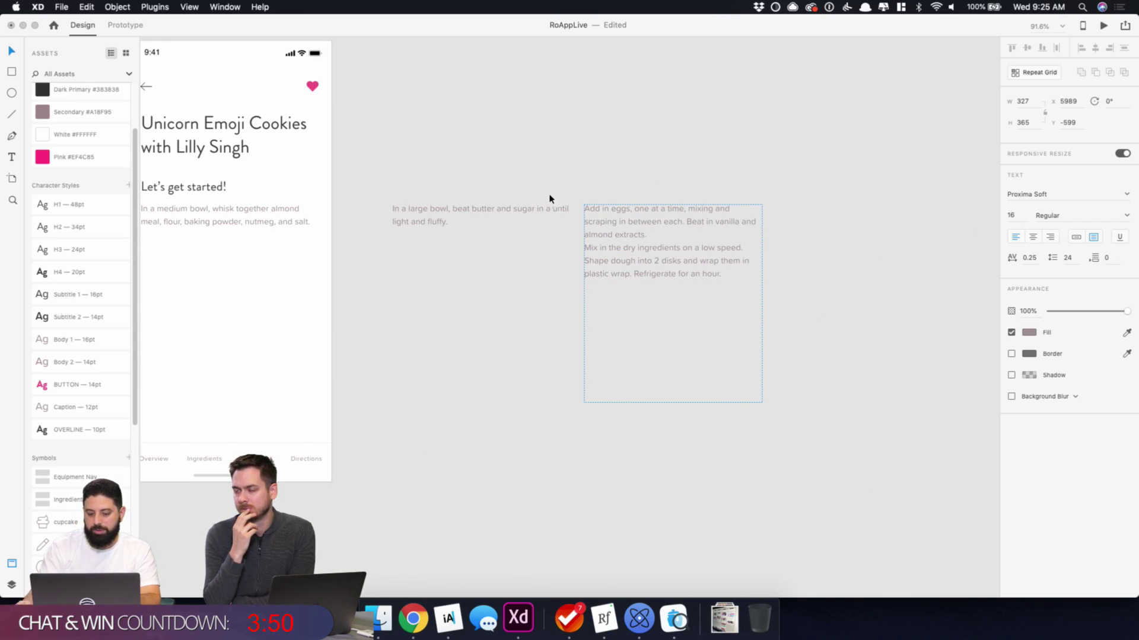
key(Escape)
- Duplicate the "Add in eggs" block beside itself and delete its first direction so the copy starts with "Mix in the dry ingredients"
drag(614, 222, 733, 189)
double_click(879, 236)
key(super+a)
key(BackSpace)
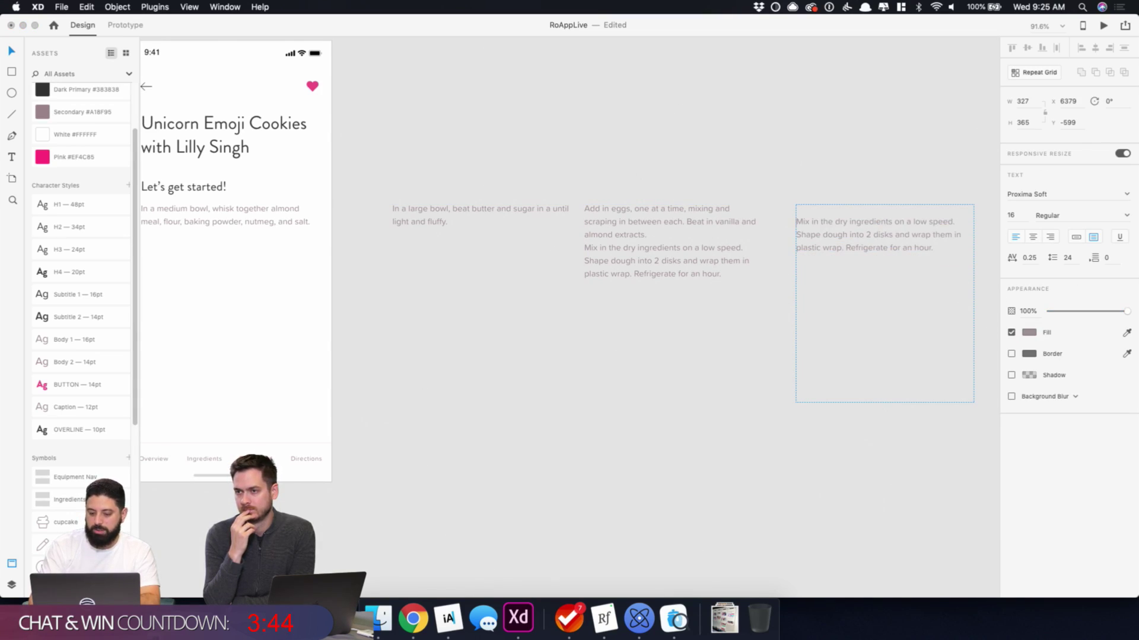
key(Delete)
key(Escape)
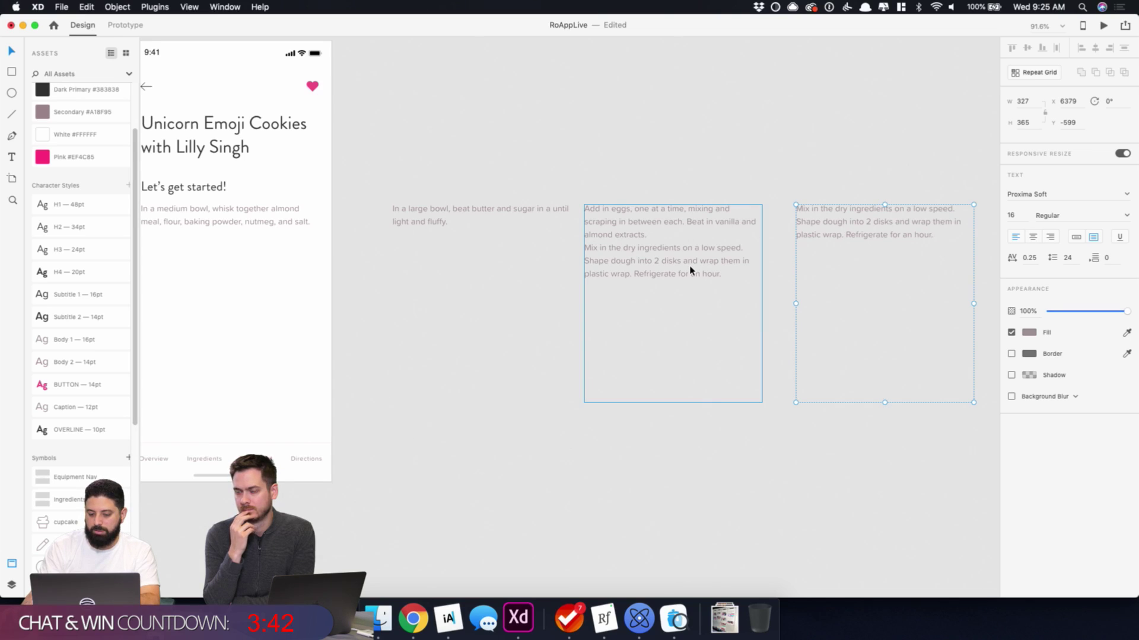
shift+click(668, 261)
shift+click(480, 212)
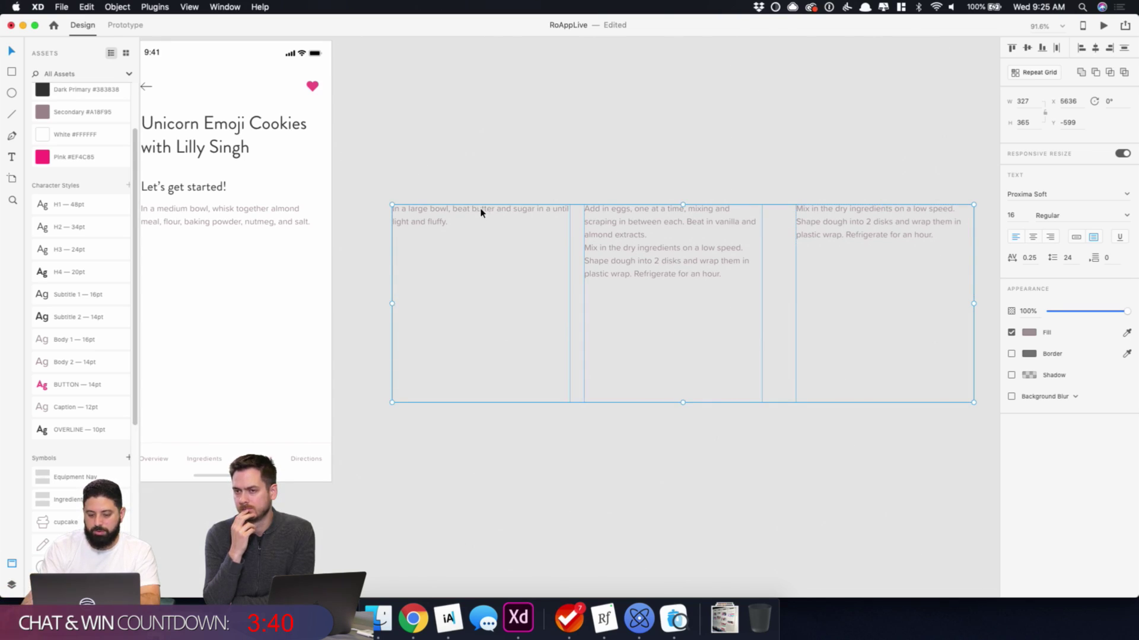
click(488, 148)
- Narrow the artboard's first direction text box to 210 wide and place a copy of it at X 24 on its left
scroll(515, 152, left, 6)
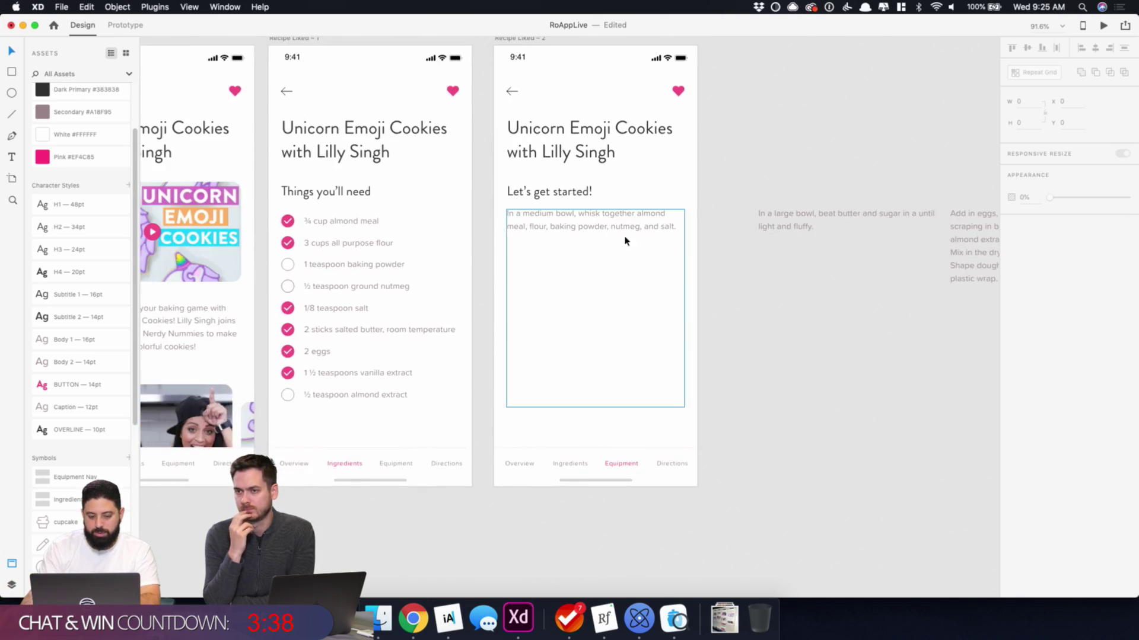
click(577, 223)
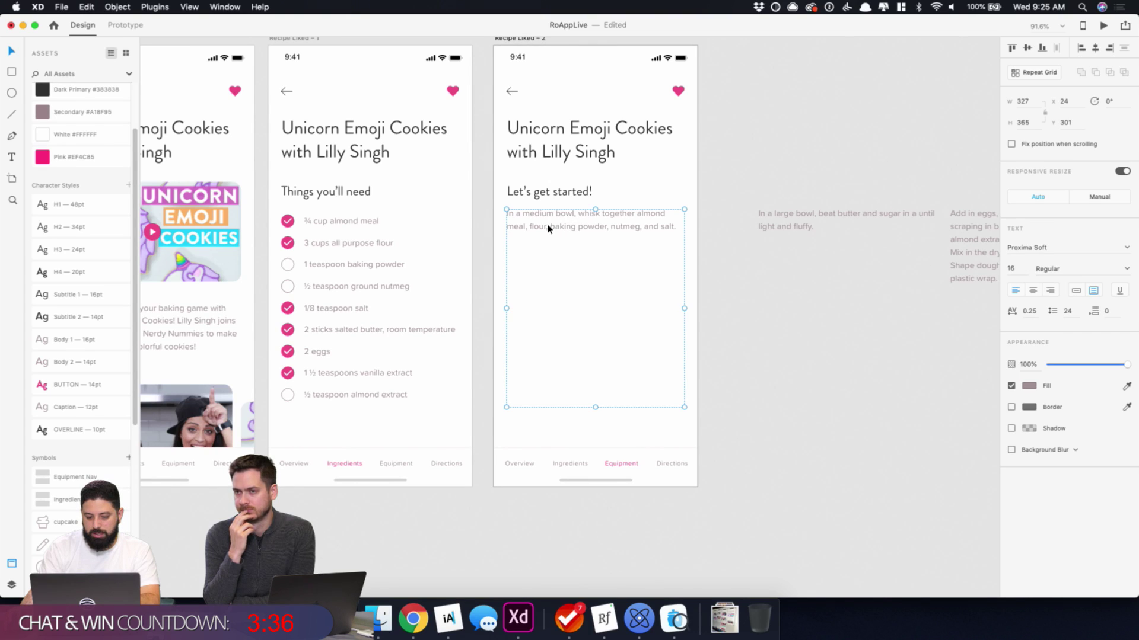
drag(508, 309, 569, 308)
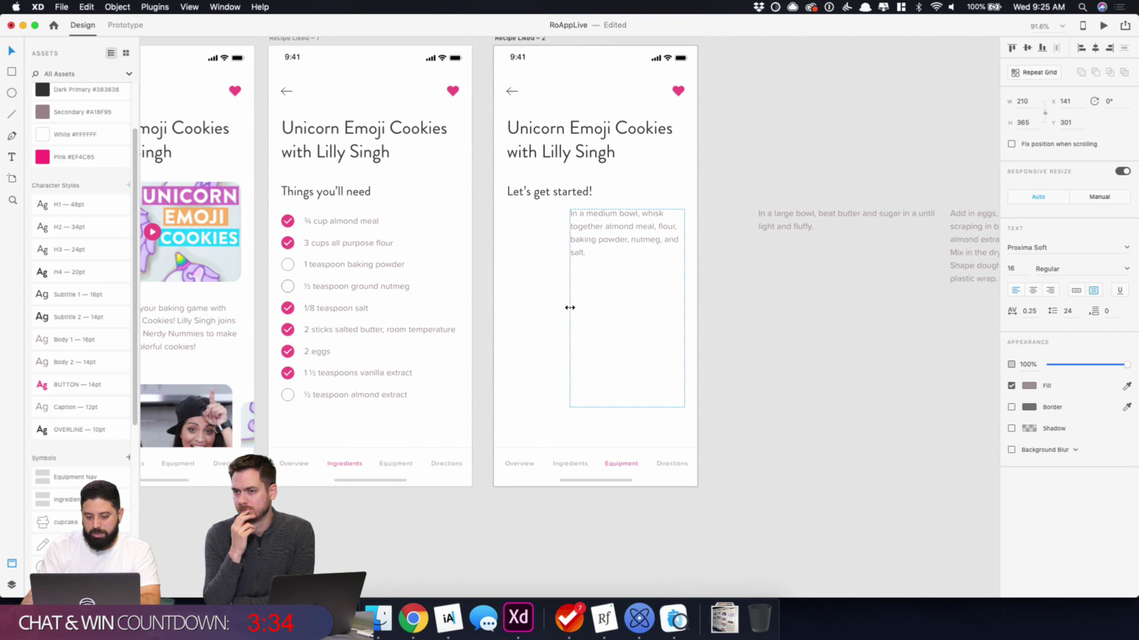
drag(602, 260, 544, 244)
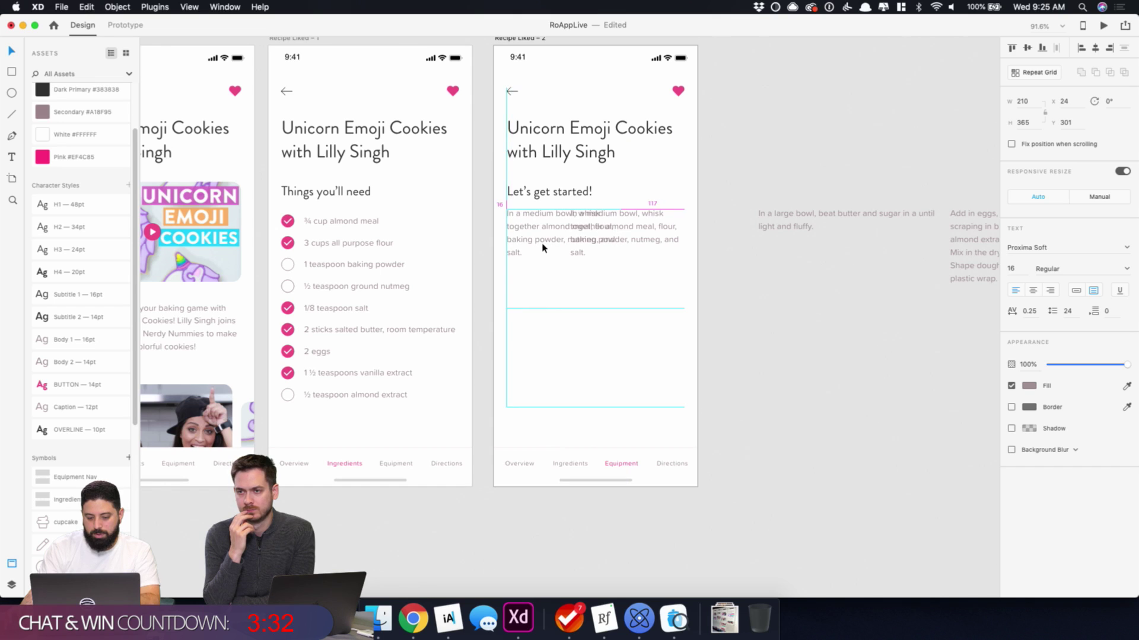
- Replace the copied block's text with "1." and convert it from area text to point text
double_click(542, 244)
key(BackSpace)
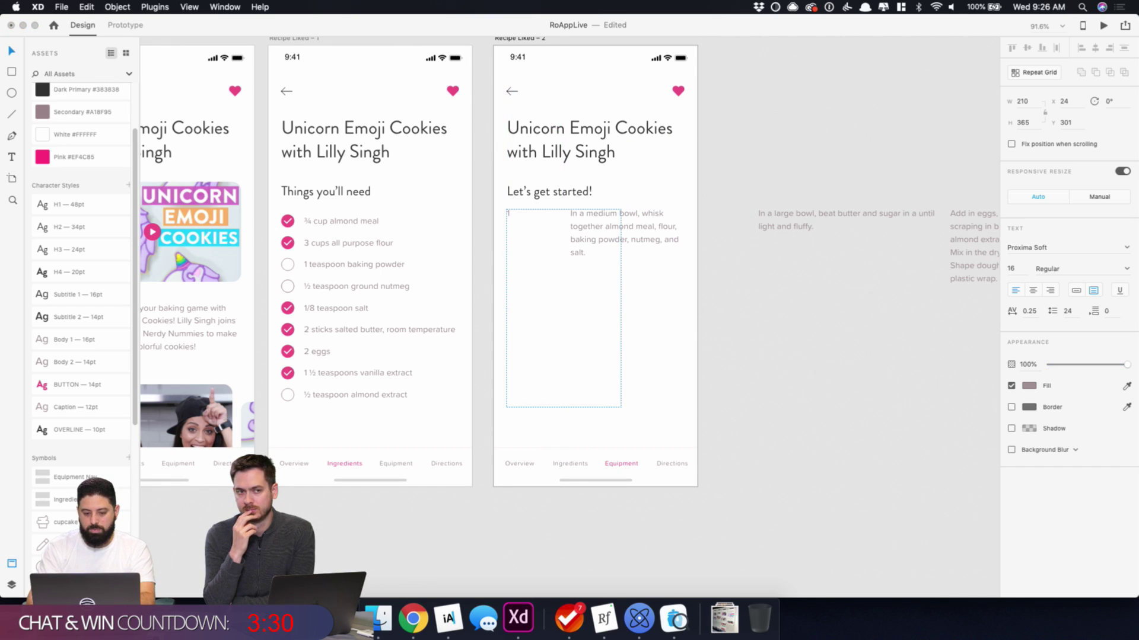
key(Escape)
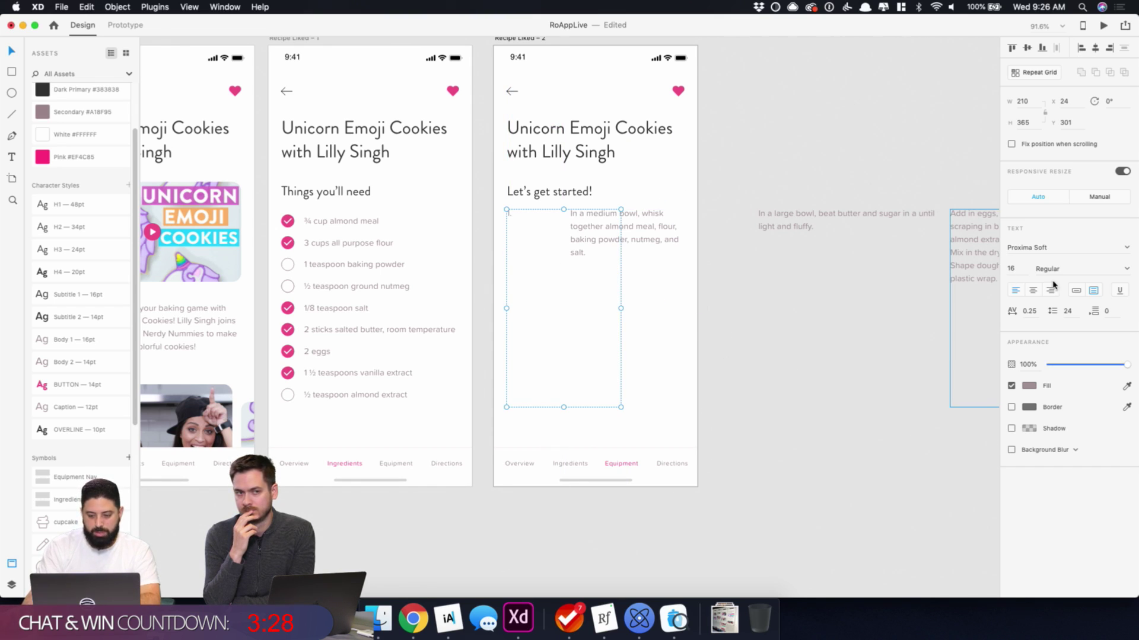
click(1076, 290)
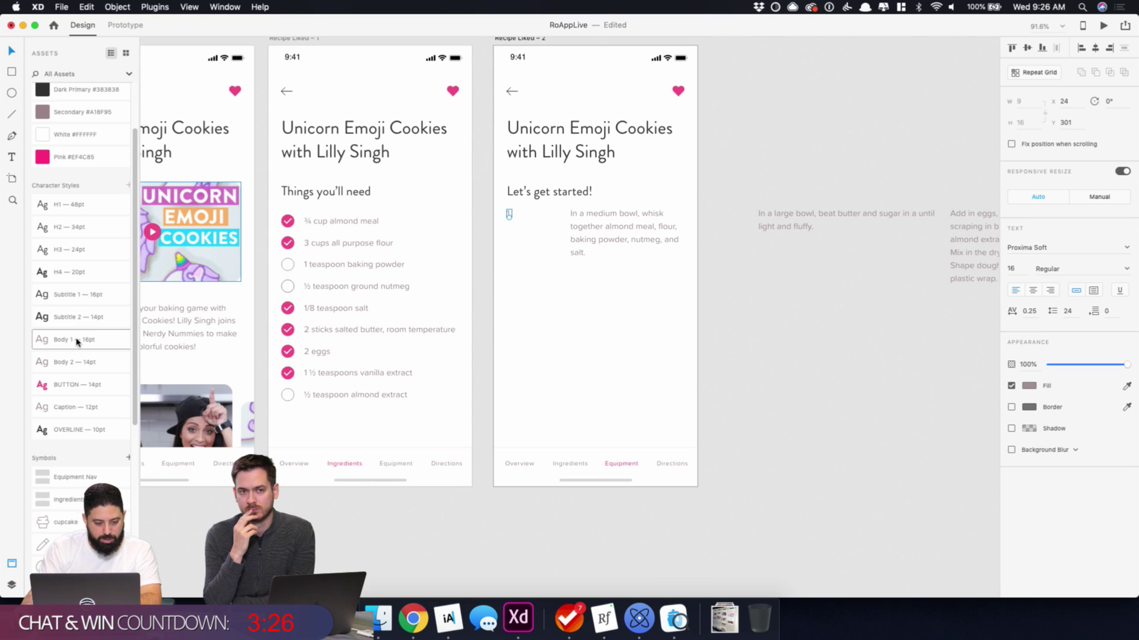
- Try the BUTTON, H4, H3 and H2 character styles on the "1." number
click(77, 386)
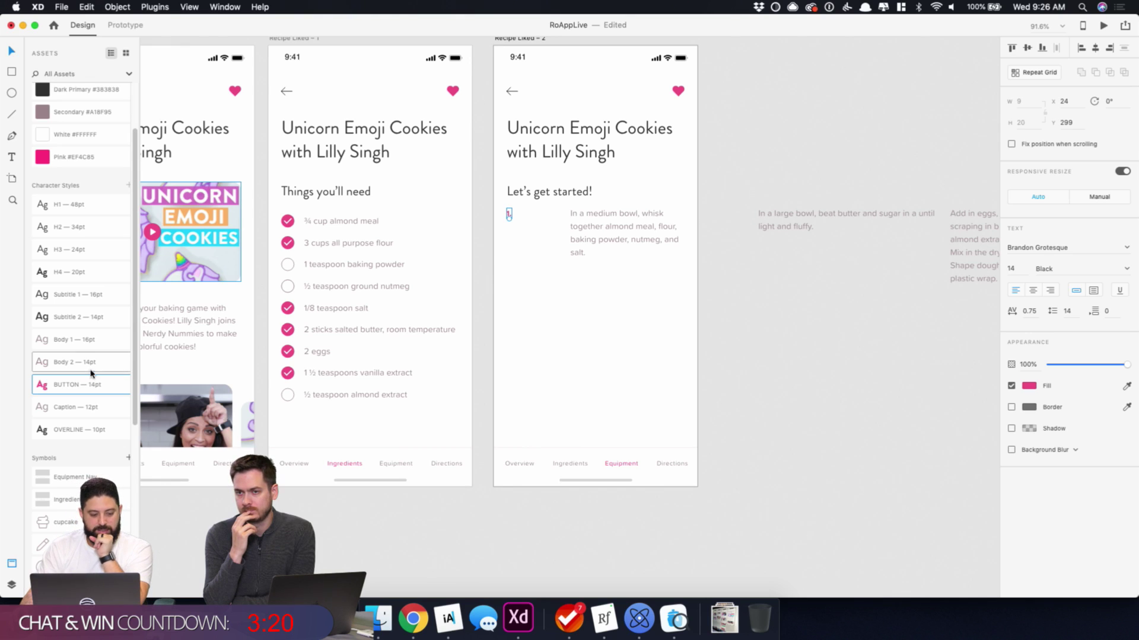
click(88, 274)
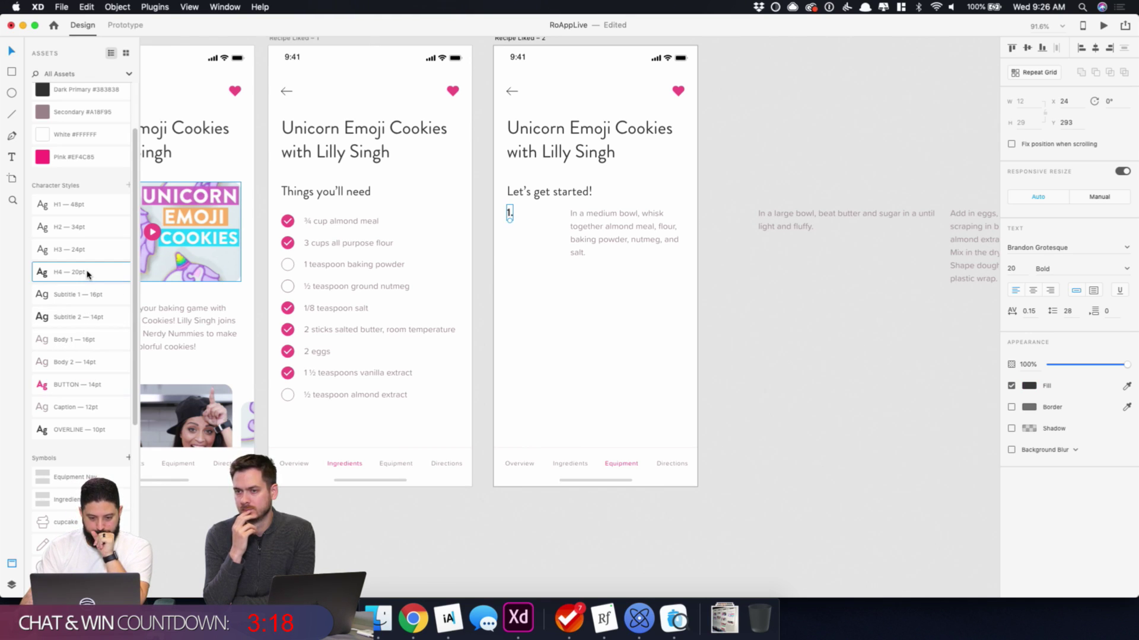
click(97, 251)
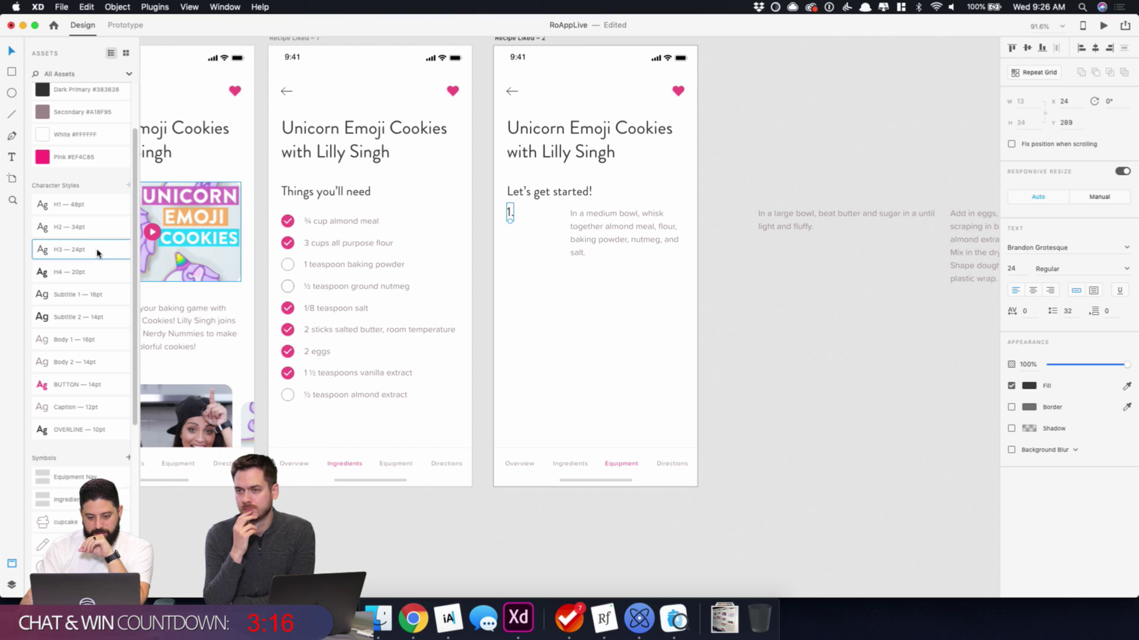
click(95, 233)
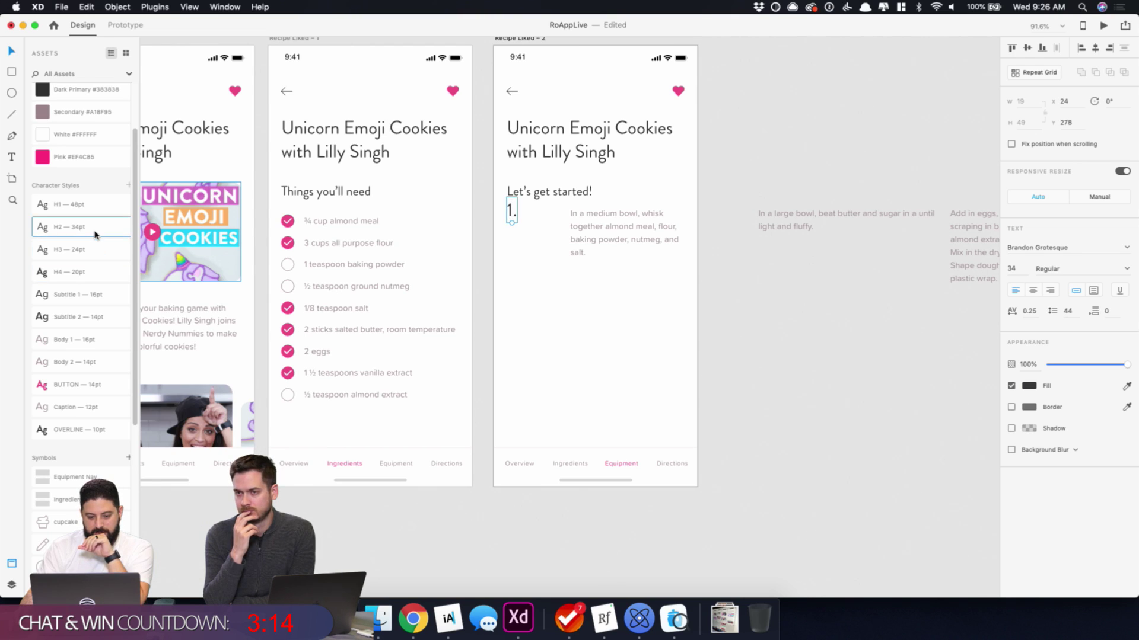
click(93, 254)
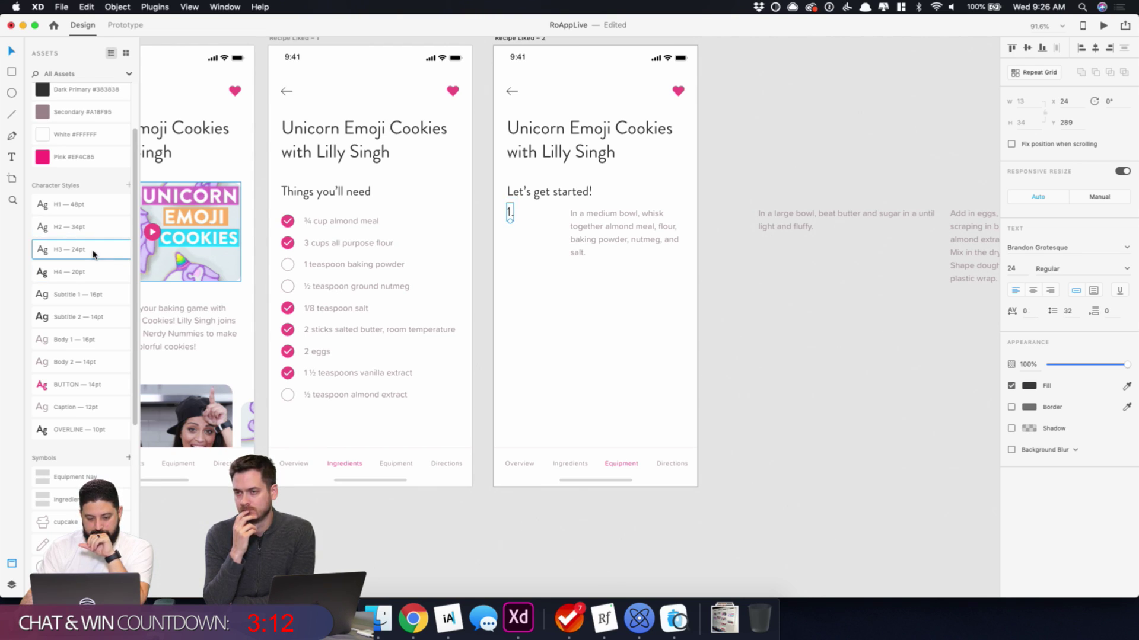
- Apply the H4 — 20pt character style to the "1." and move it down to Y 301
click(92, 274)
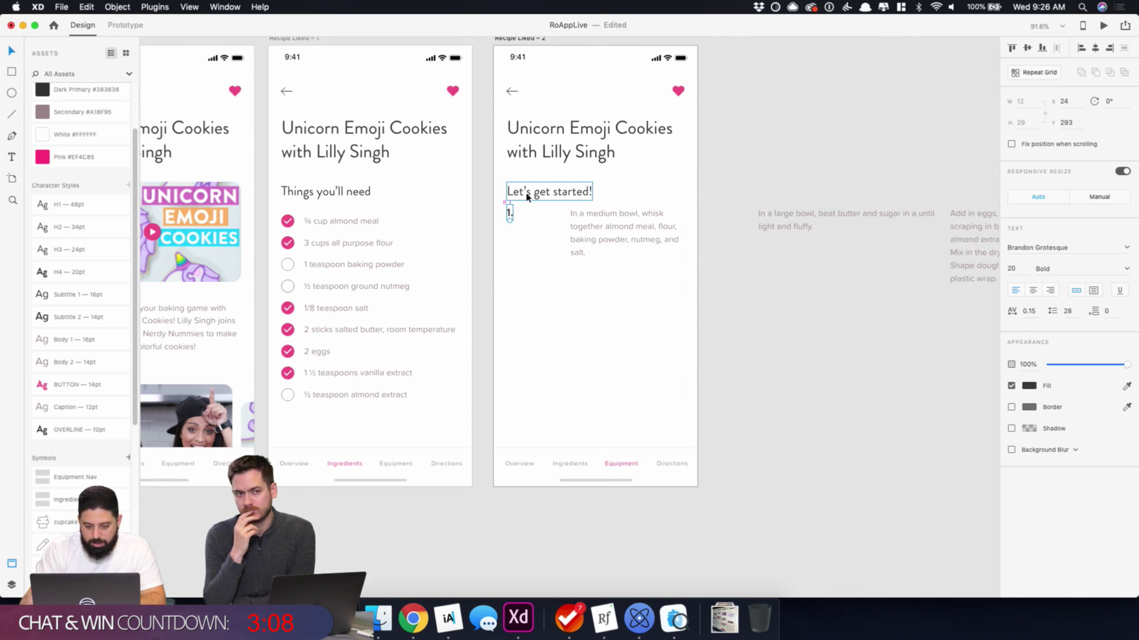
key(shift+Down)
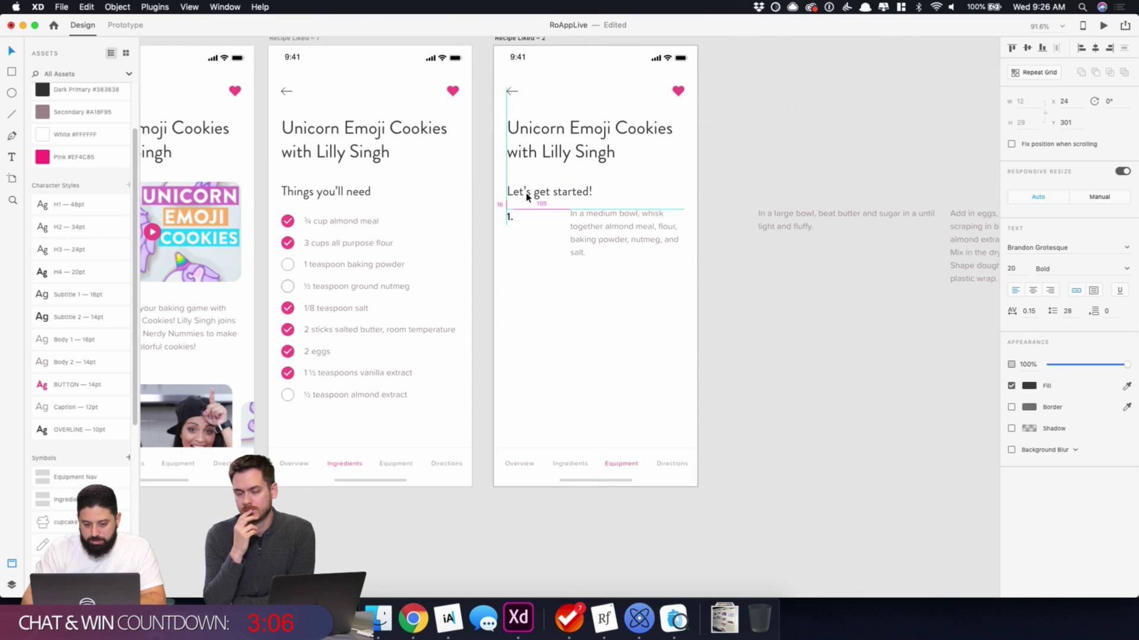
- Extend the first direction's text box leftward toward the number, positioning it at X 52 with a width of 299
click(605, 233)
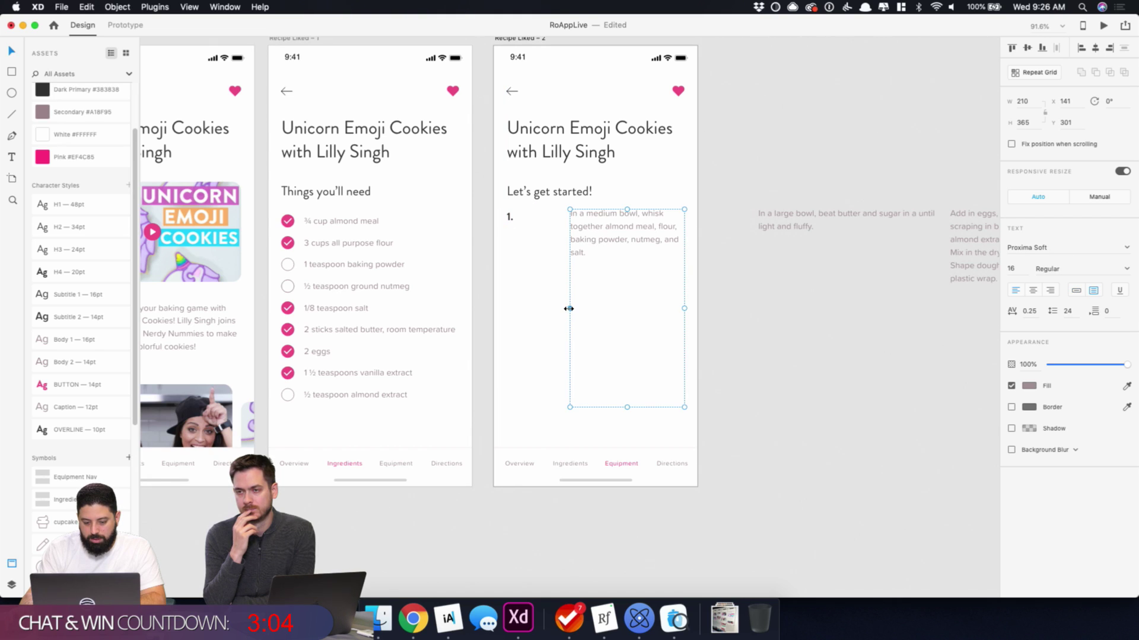
drag(568, 308, 521, 304)
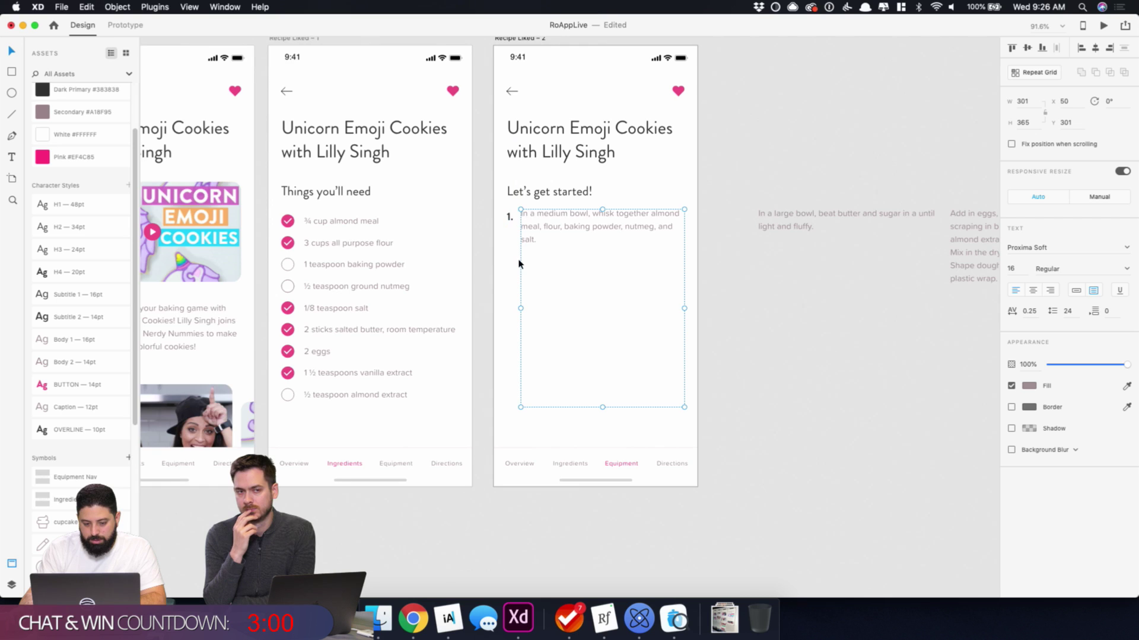
scroll(511, 218, up, 5)
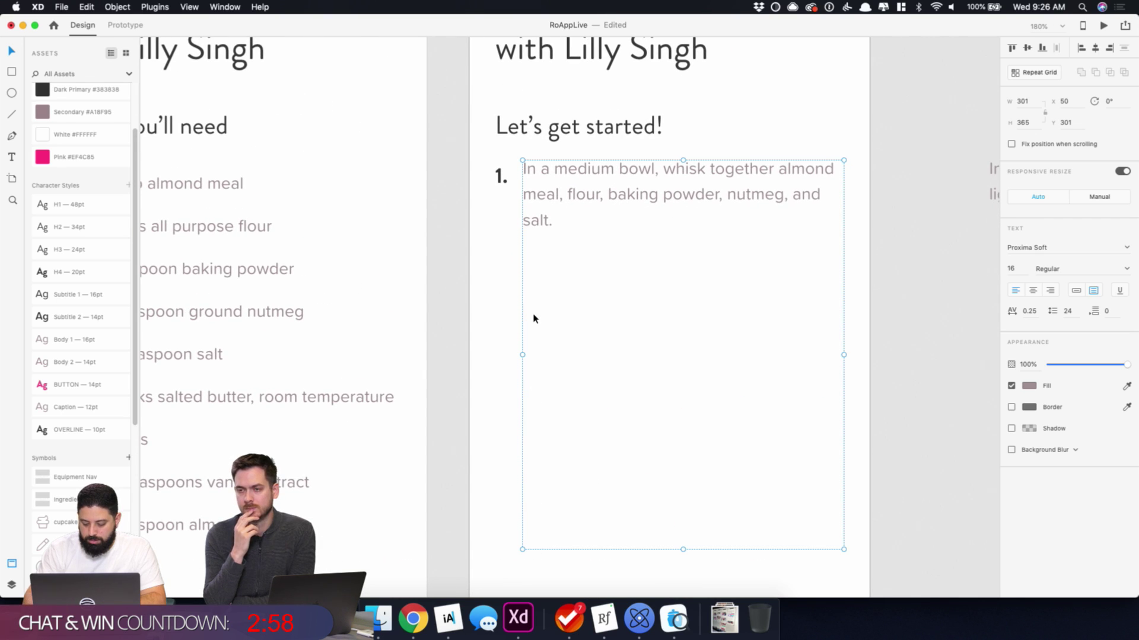
key(Right)
key(Right)
click(1035, 104)
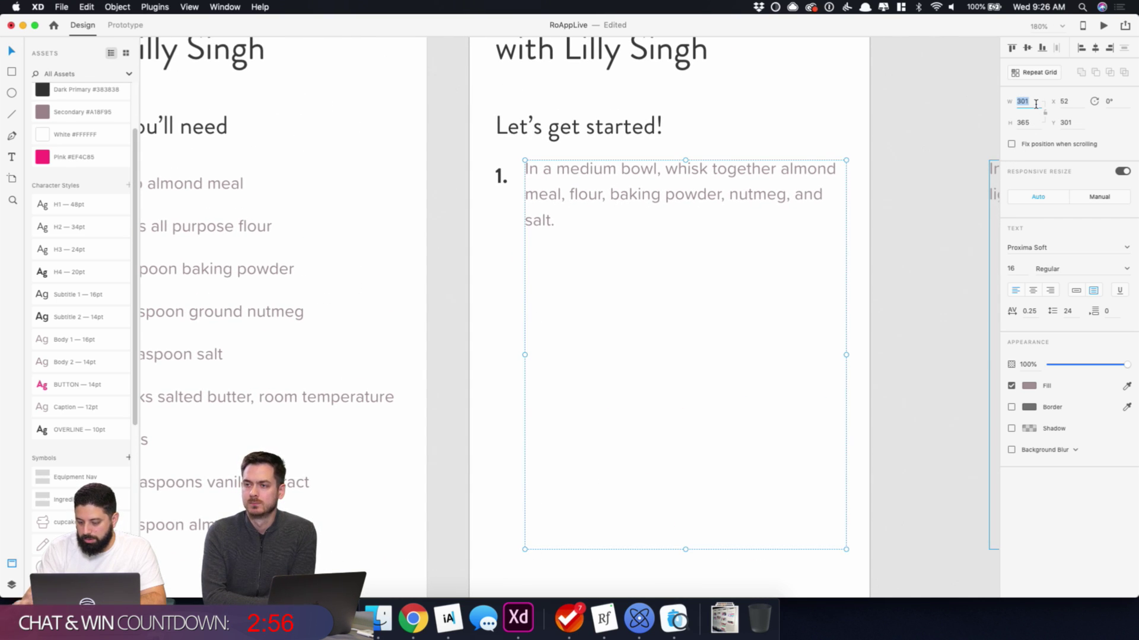
text(299)
key(Return)
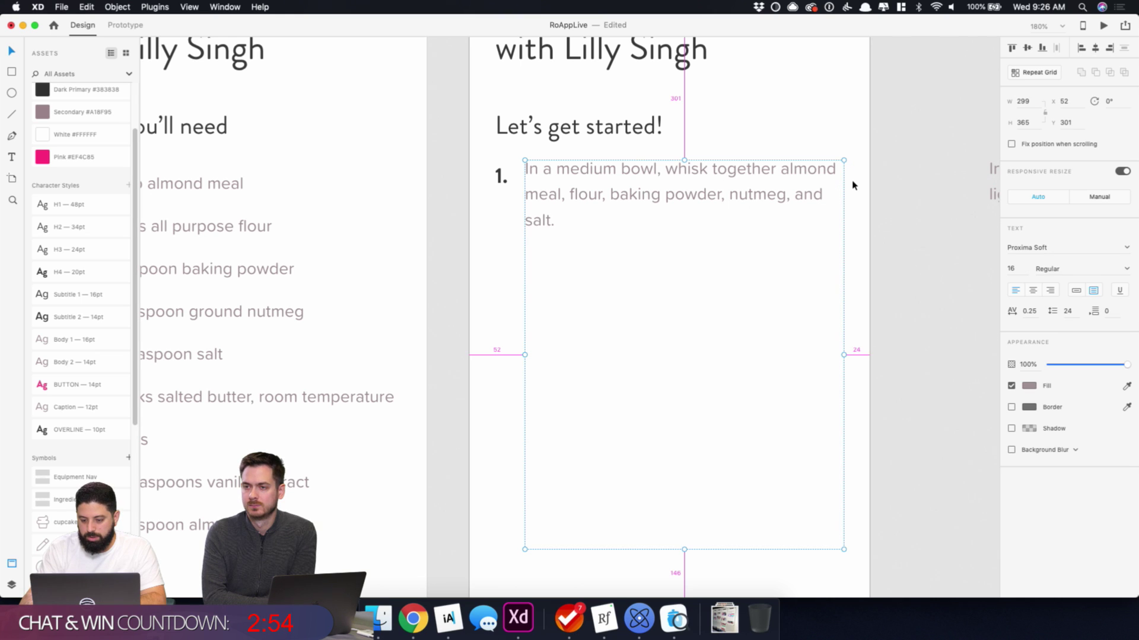
- Change the fill of the "1." number to the secondary color #A18F95
click(499, 179)
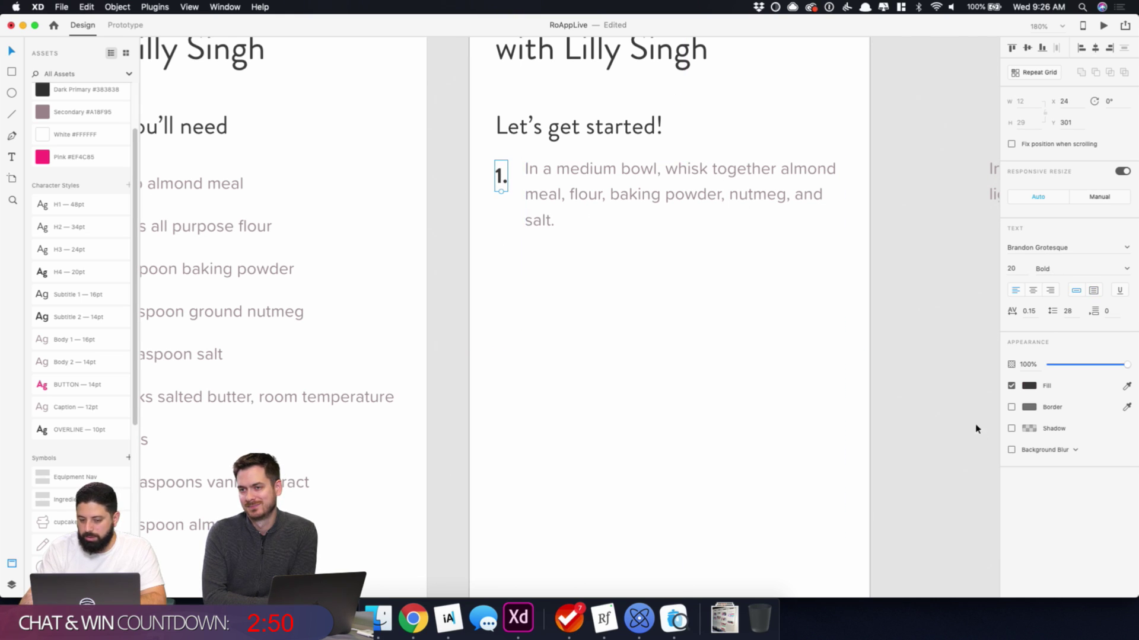
click(1030, 386)
click(932, 448)
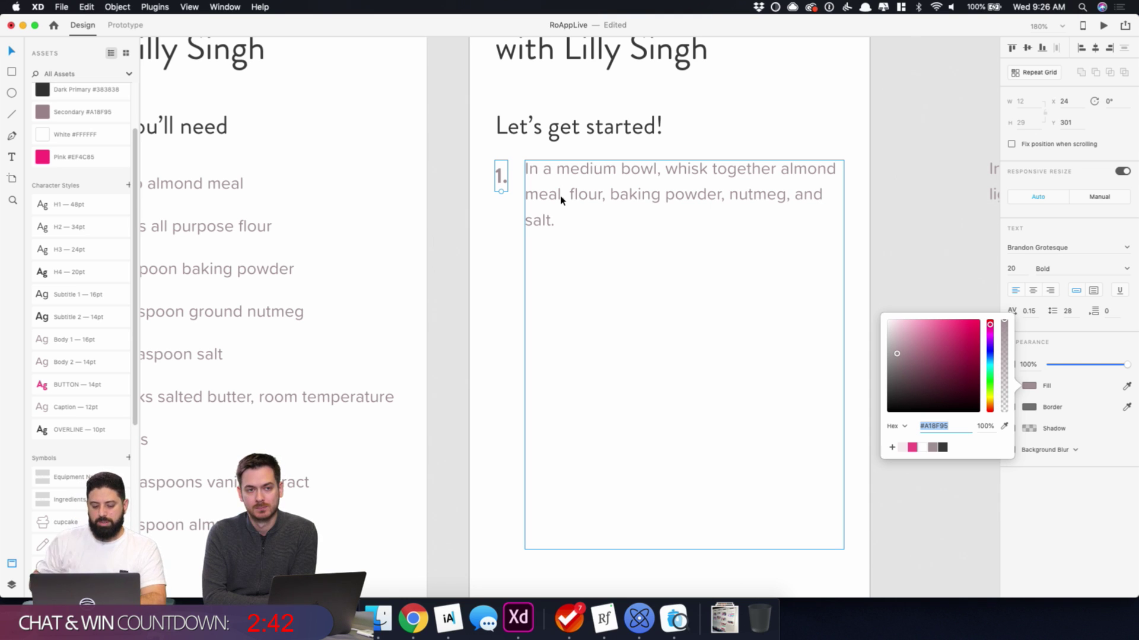
- Switch to Chrome, search for "material font sizings" in a new tab and open Material Design's "The type system" page
click(424, 632)
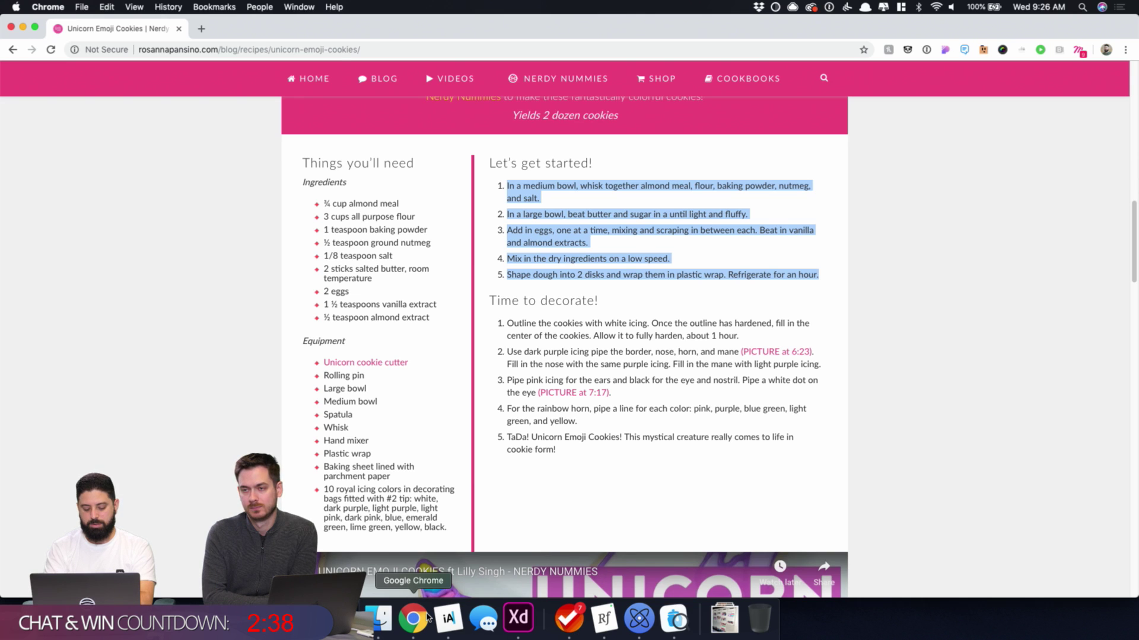
key(super+t)
text(material fo)
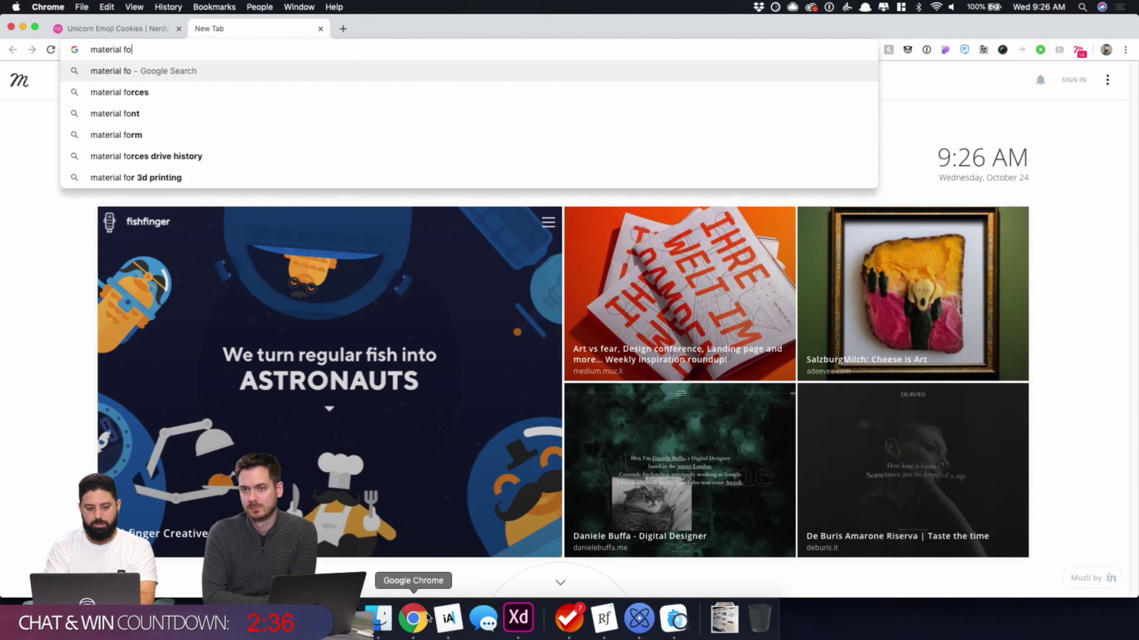
text(nt sizings)
key(Return)
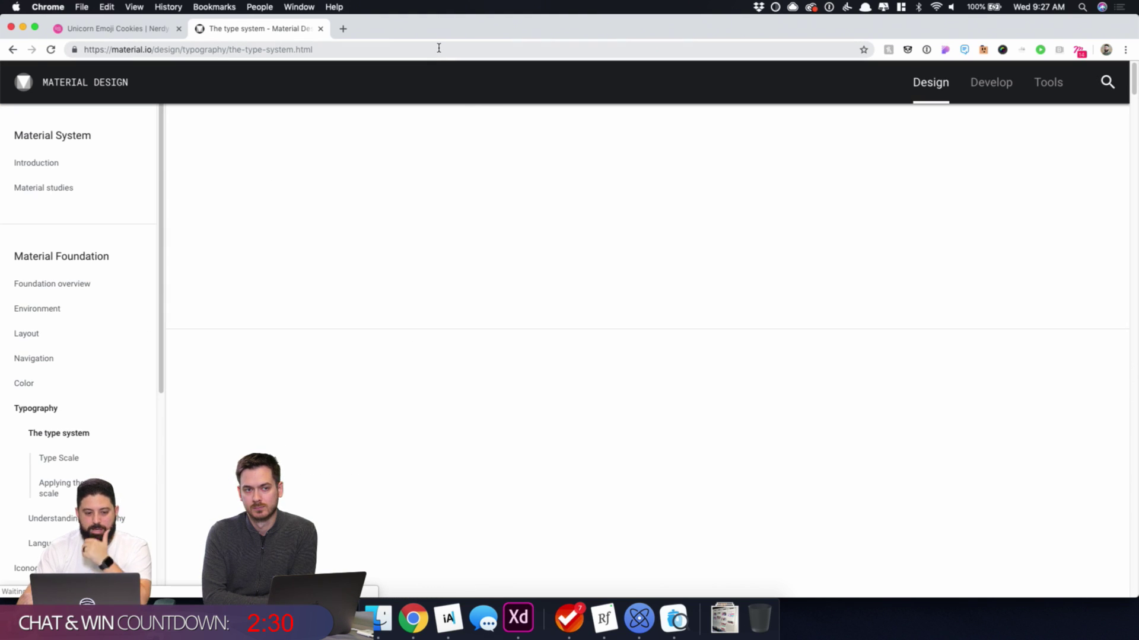
- Select the type system page's address, open the Behance Adobe Live page in a new tab, and close that tab after returning
click(438, 47)
key(super+t)
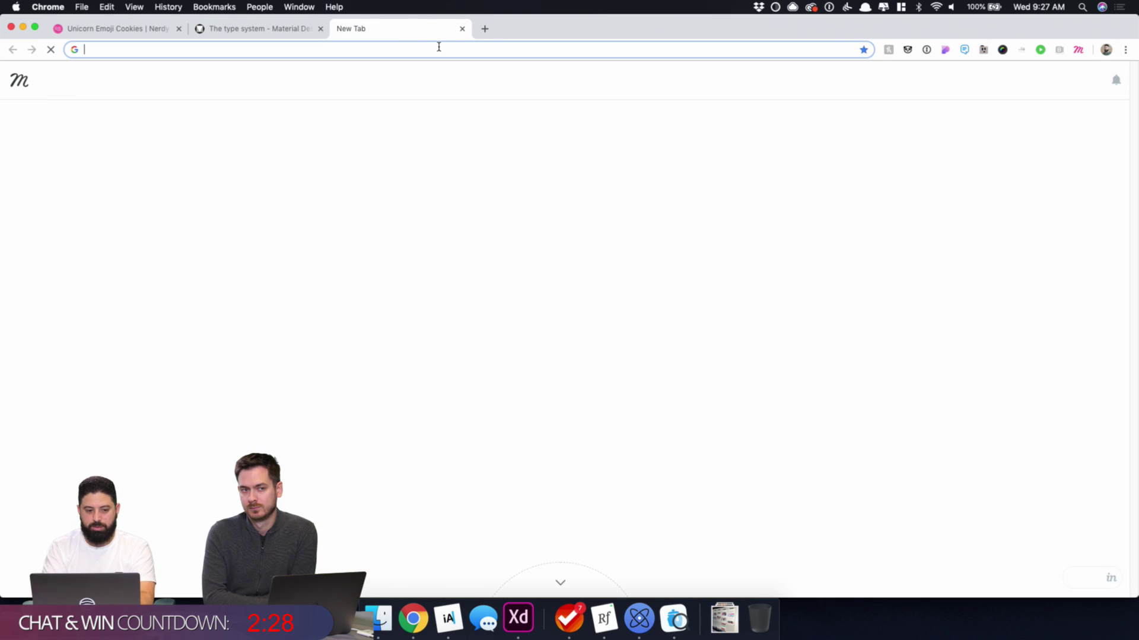
text(beha)
key(Return)
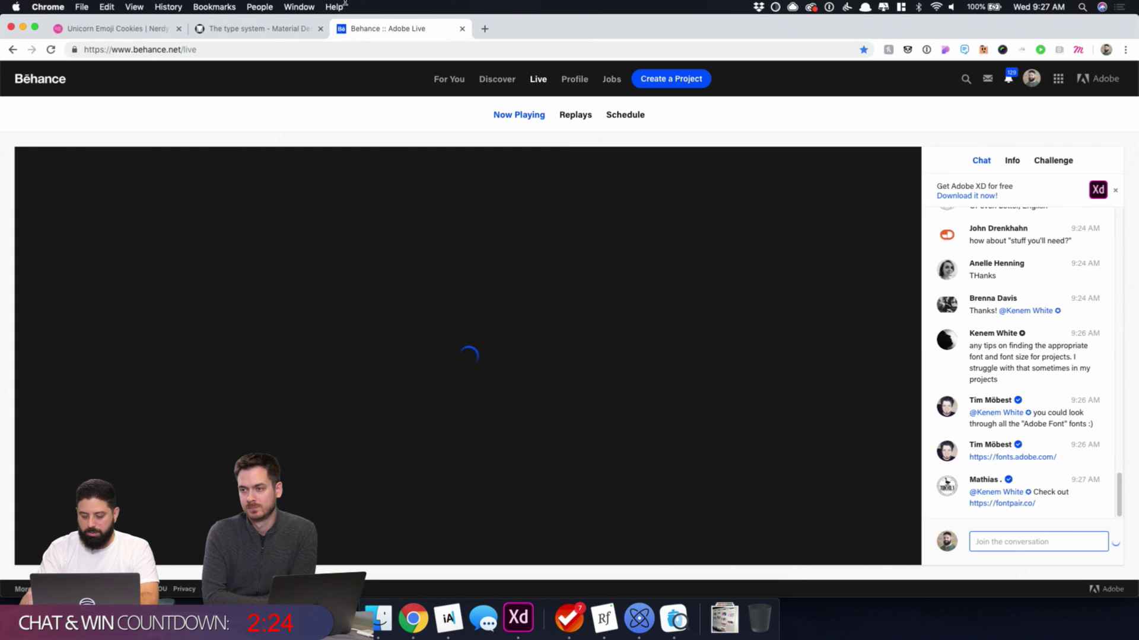
key(super+alt+Left)
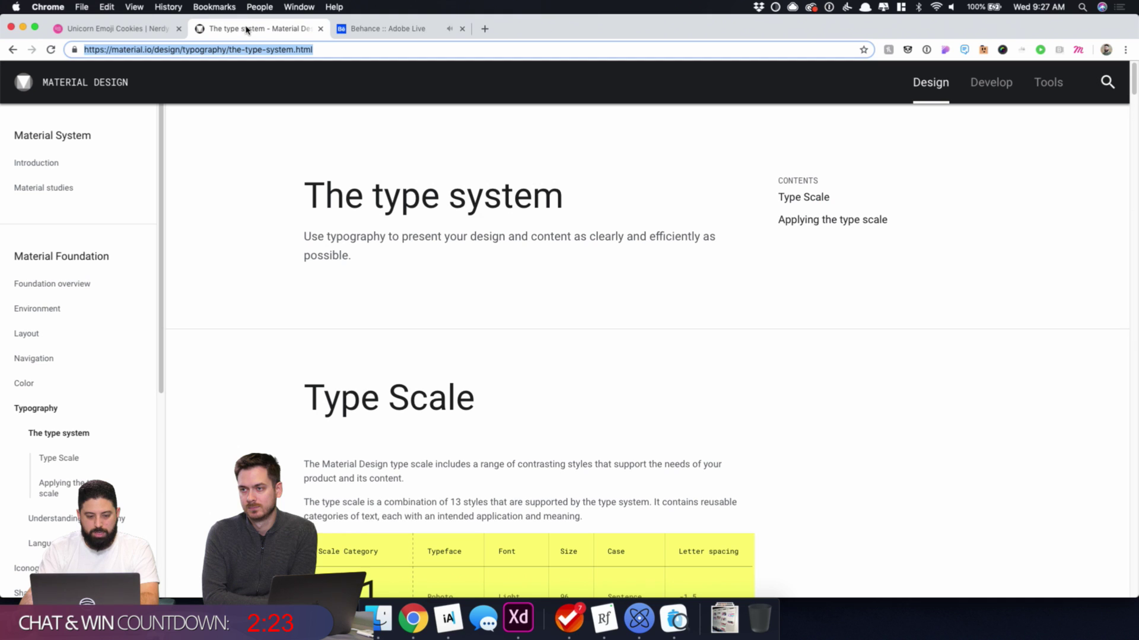
click(462, 29)
- Examine the Type Scale table's fonts, sizes and letter spacing on the Material Design page, and close the page
scroll(474, 299, down, 5)
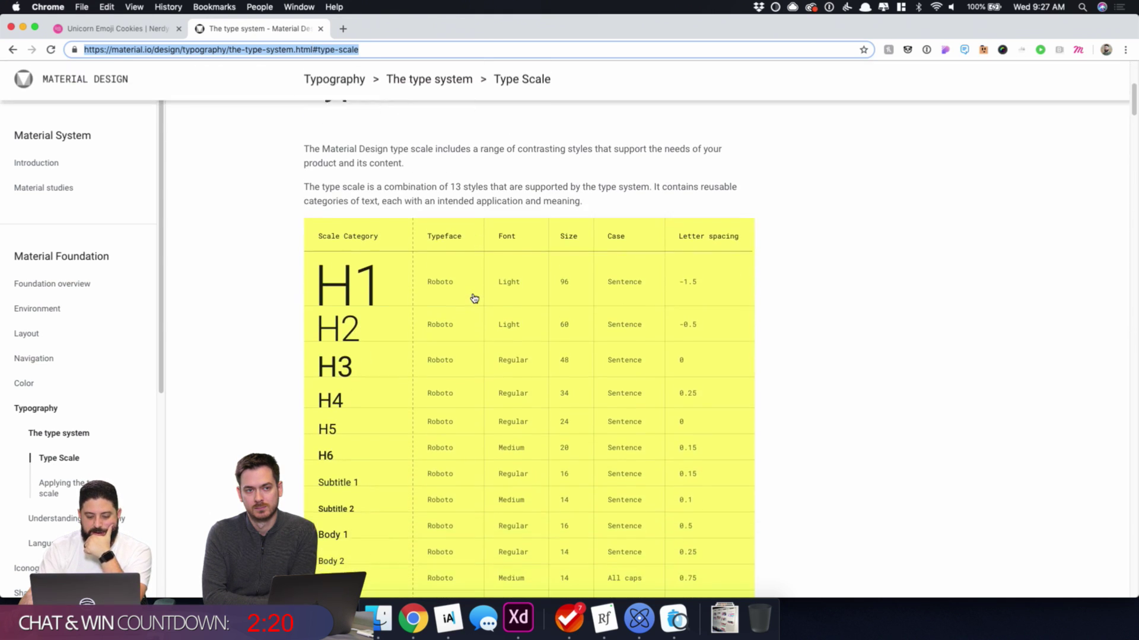
scroll(474, 298, down, 2)
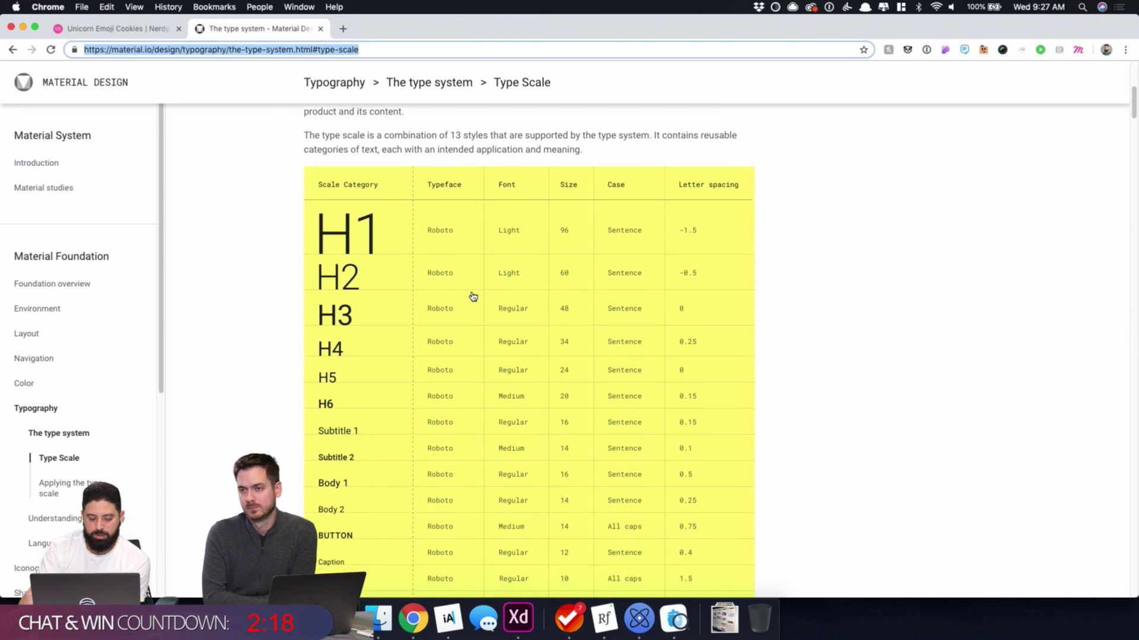
scroll(472, 297, down, 2)
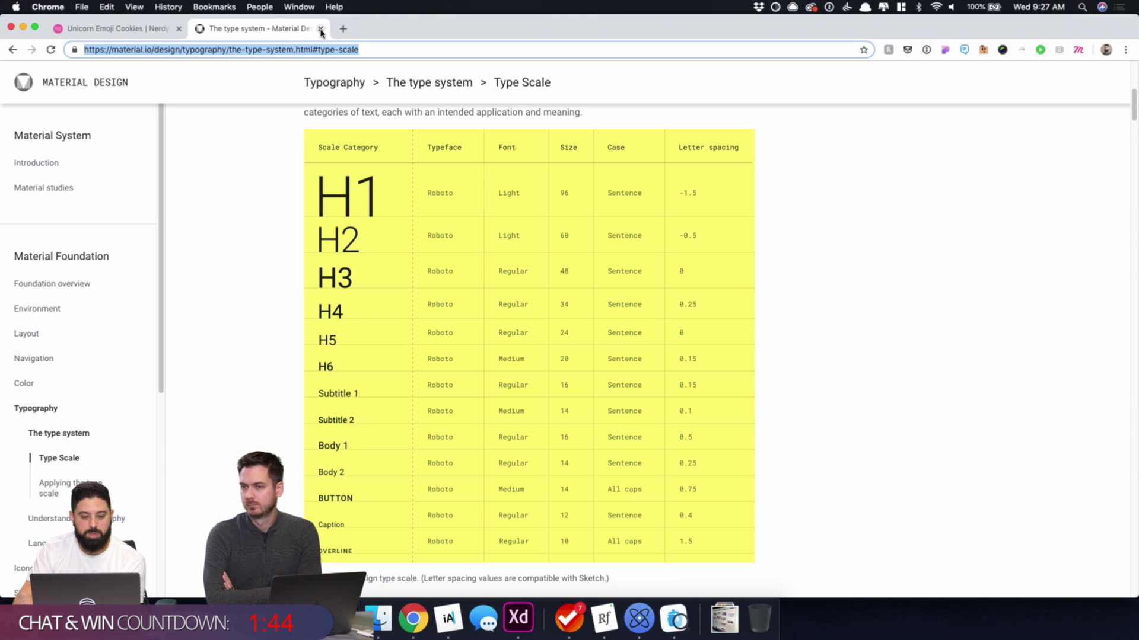
click(320, 29)
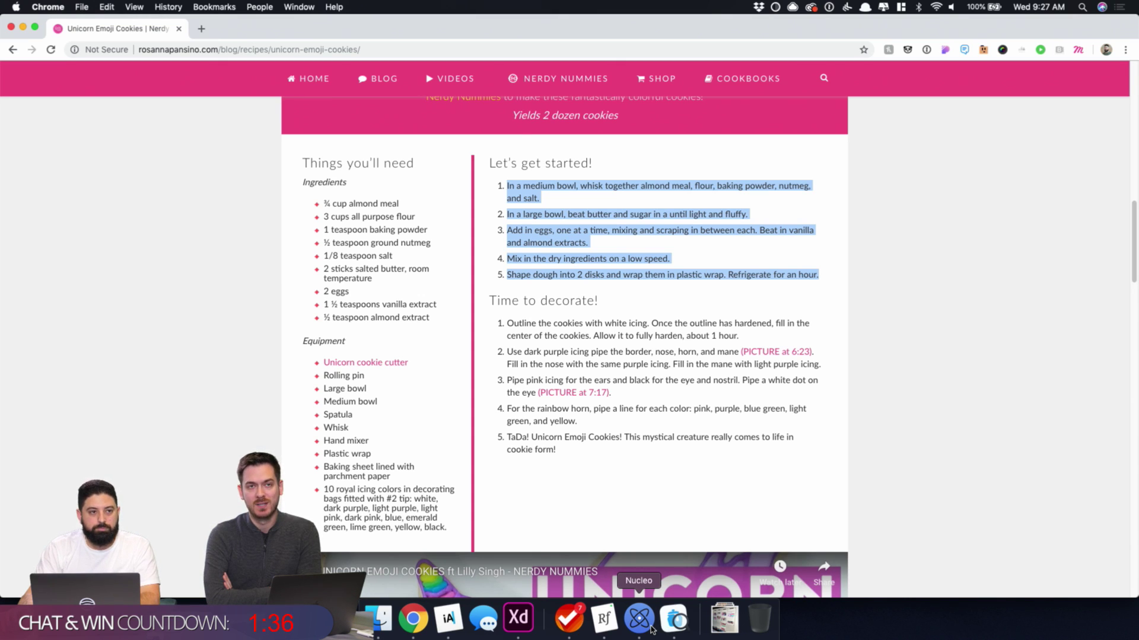
- Switch back to Adobe XD and move the first direction's text down to Y 308 to line up with the "1."
click(518, 620)
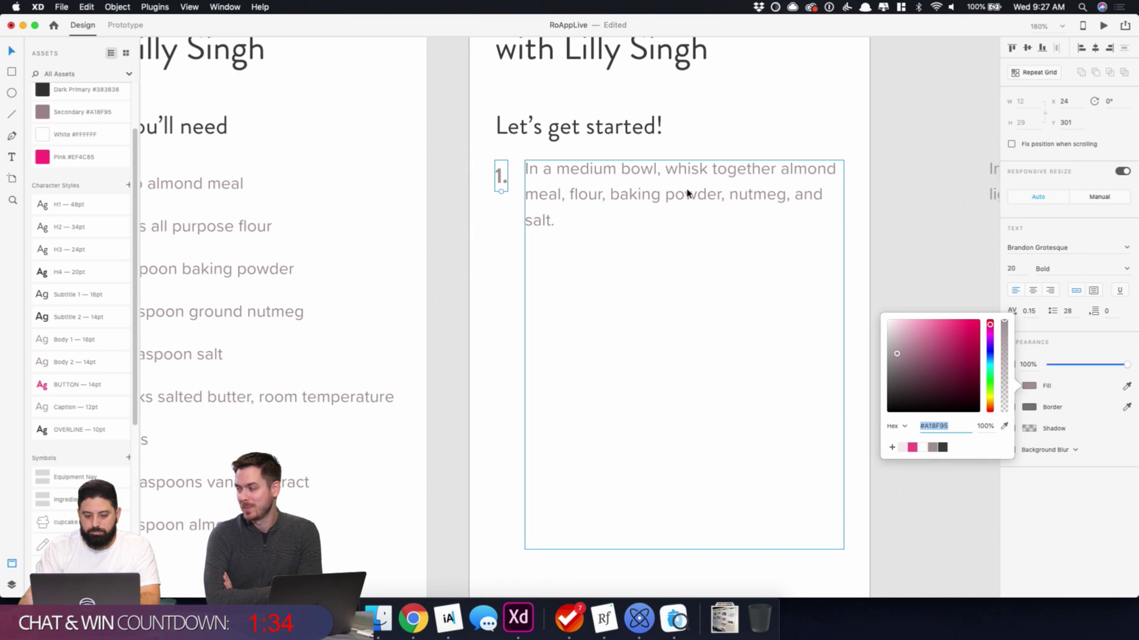
click(555, 175)
drag(556, 176, 556, 177)
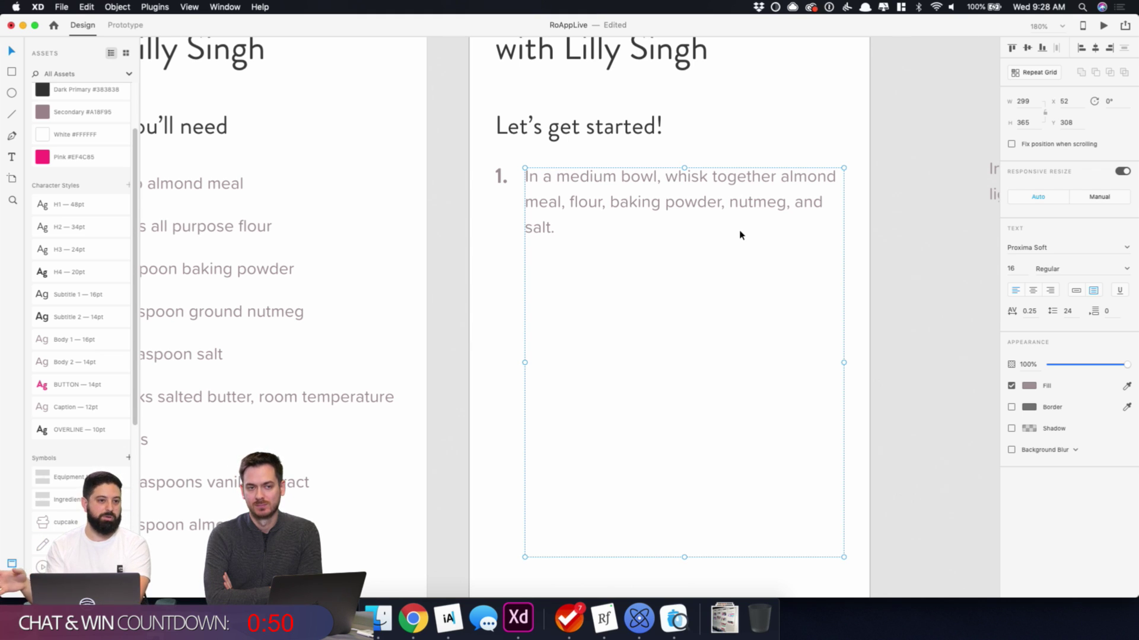
click(789, 152)
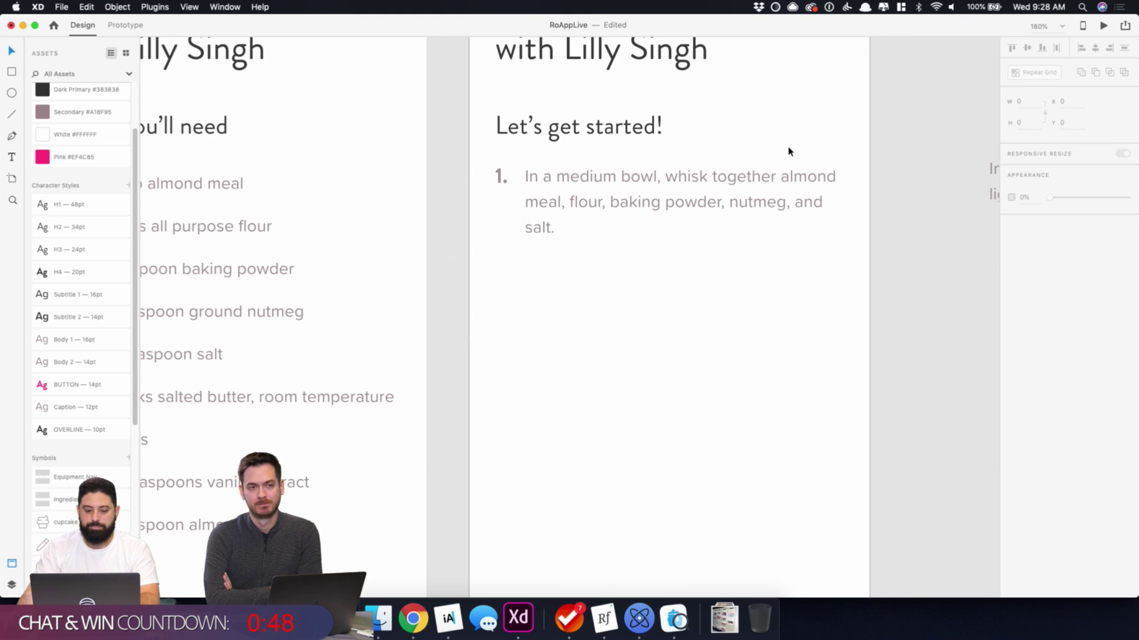
- Change the first direction's text from a fixed area text box to point text so the box fits its content
click(595, 230)
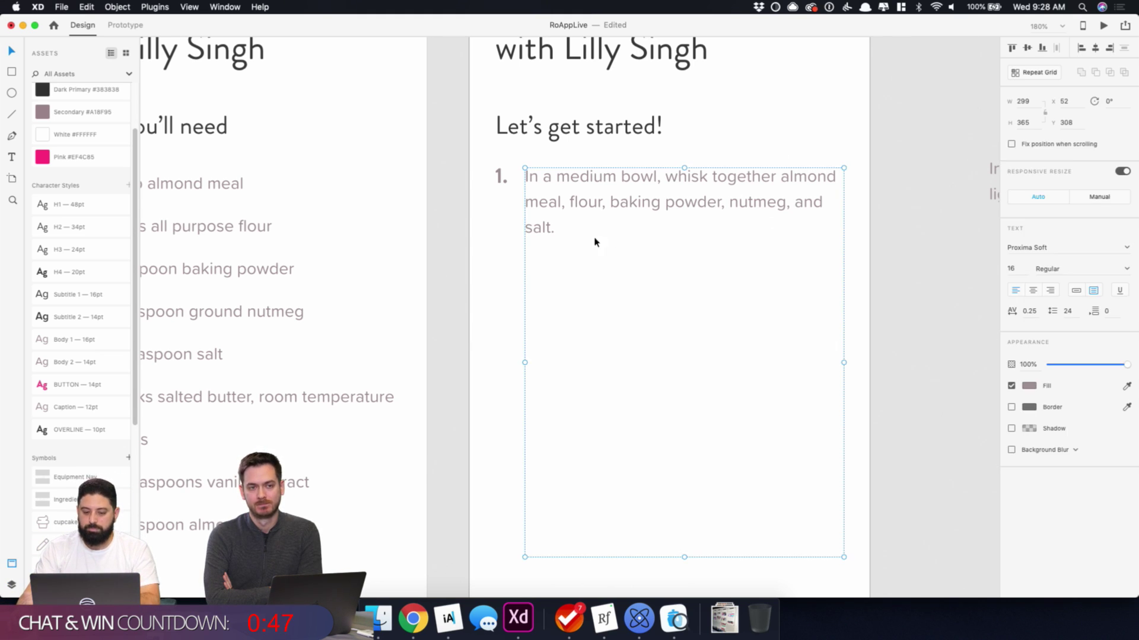
click(1076, 291)
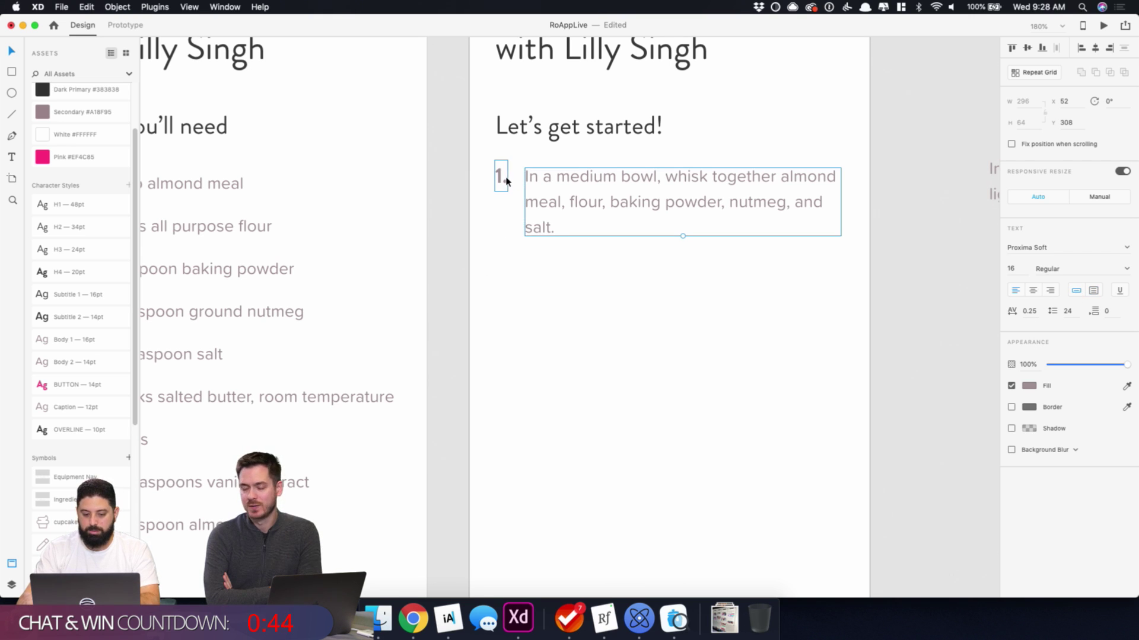
click(664, 164)
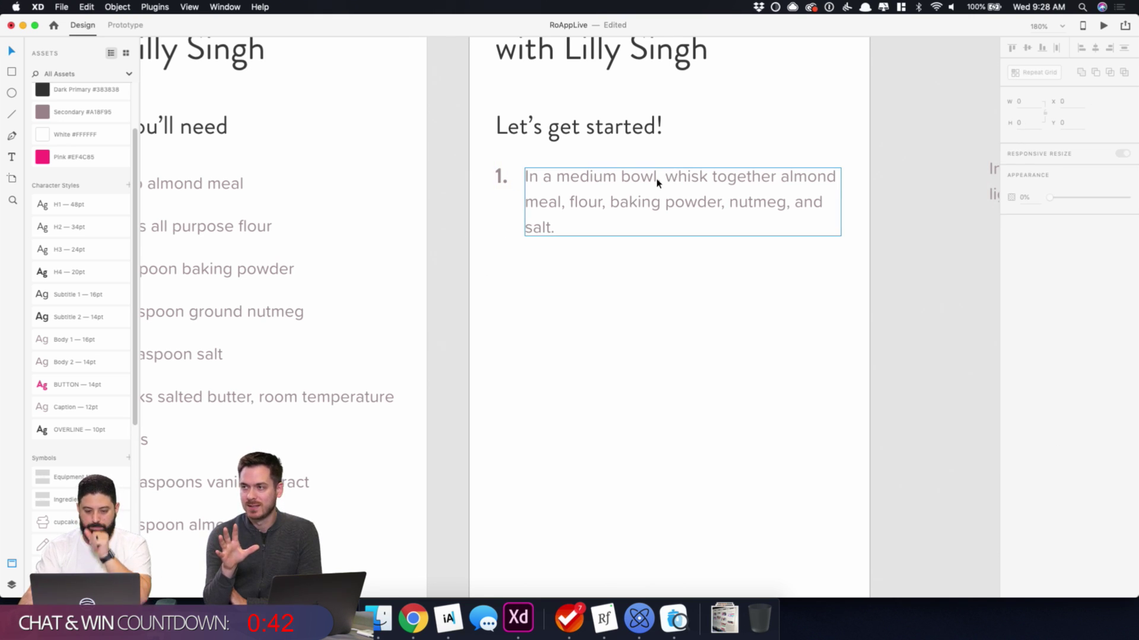
- Duplicate the "1." together with its direction text, placing the copy 16 px below the original at Y 388
click(656, 184)
shift+click(501, 176)
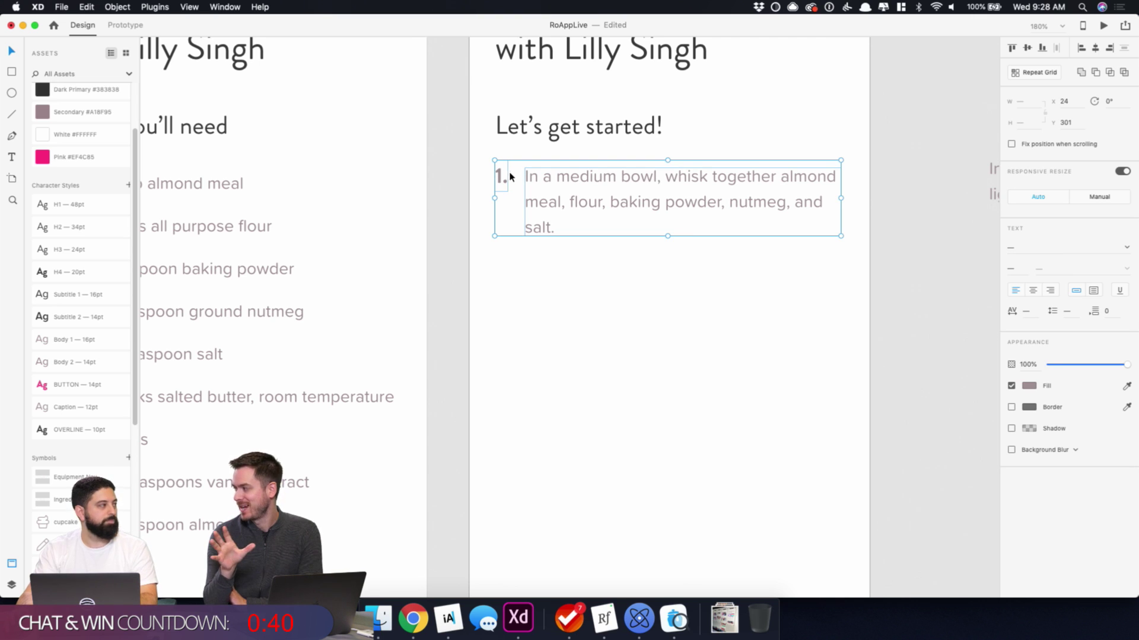
drag(600, 183, 605, 277)
drag(605, 286, 605, 277)
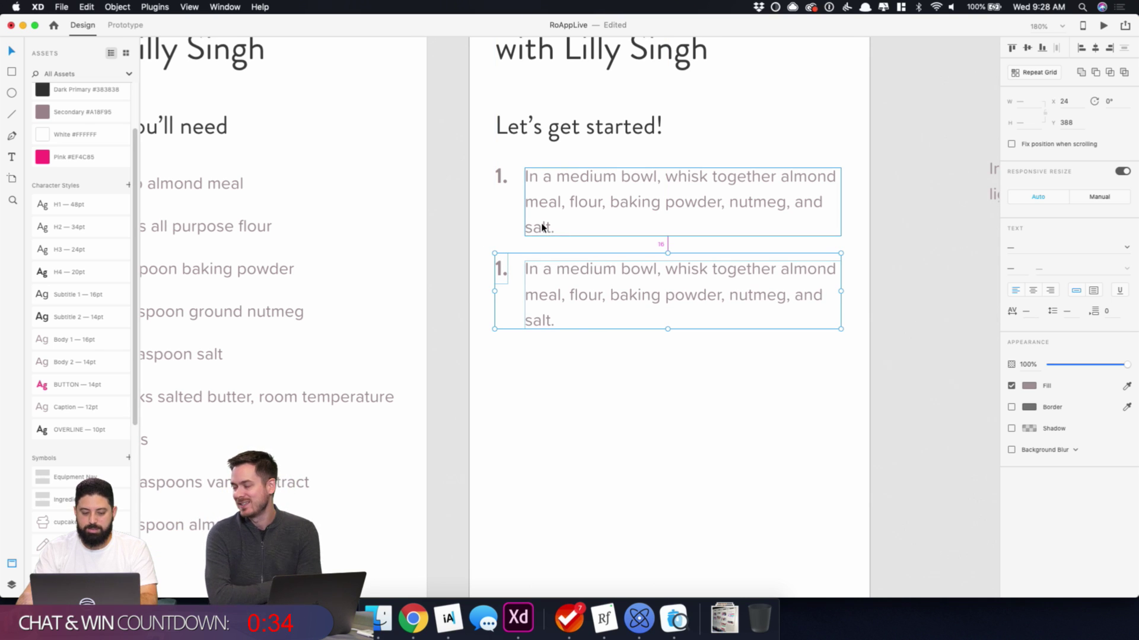
- Change the number of the copied direction to "2."
click(632, 443)
scroll(631, 425, down, 3)
scroll(633, 425, down, 3)
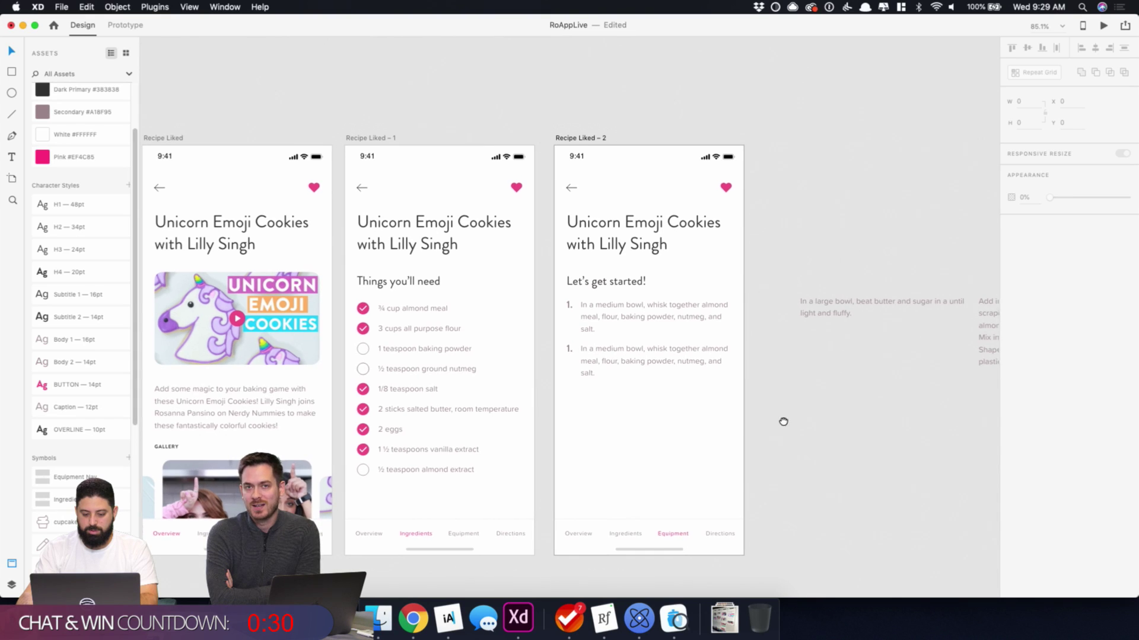
drag(788, 428, 669, 320)
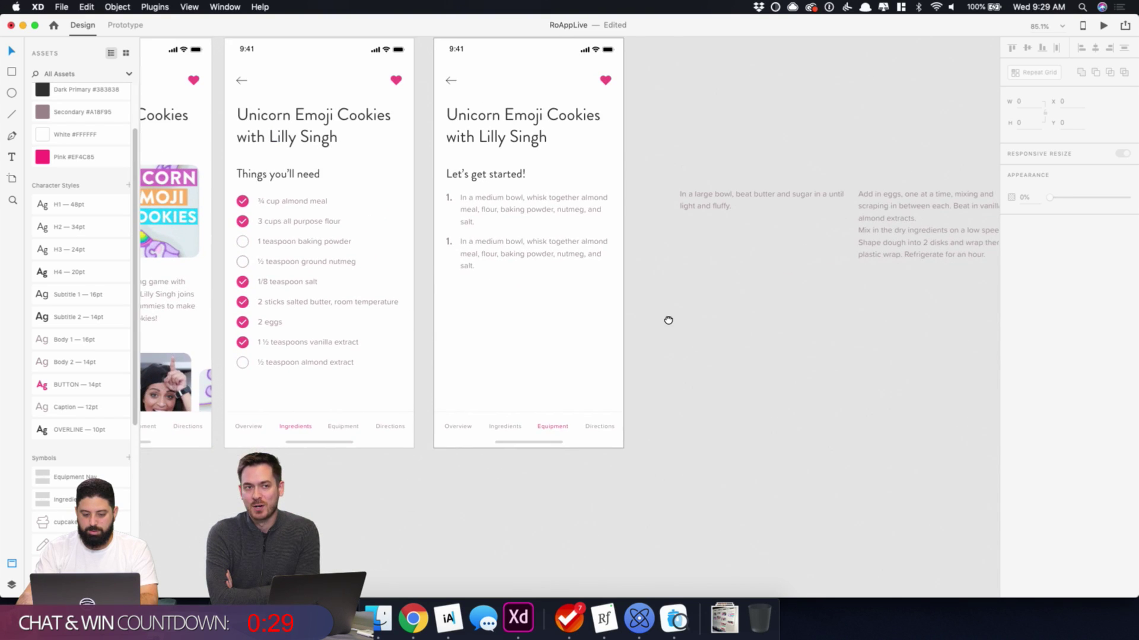
click(450, 240)
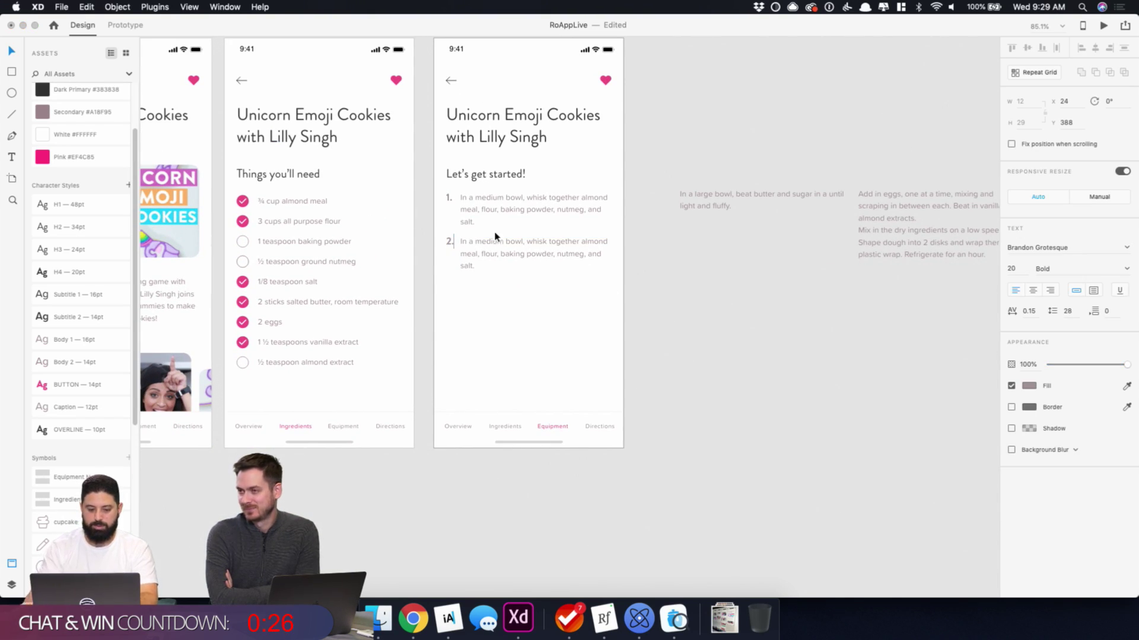
- Copy the pasteboard text starting "In a large bowl, beat butter and sugar" and paste it over the second direction's text
double_click(743, 200)
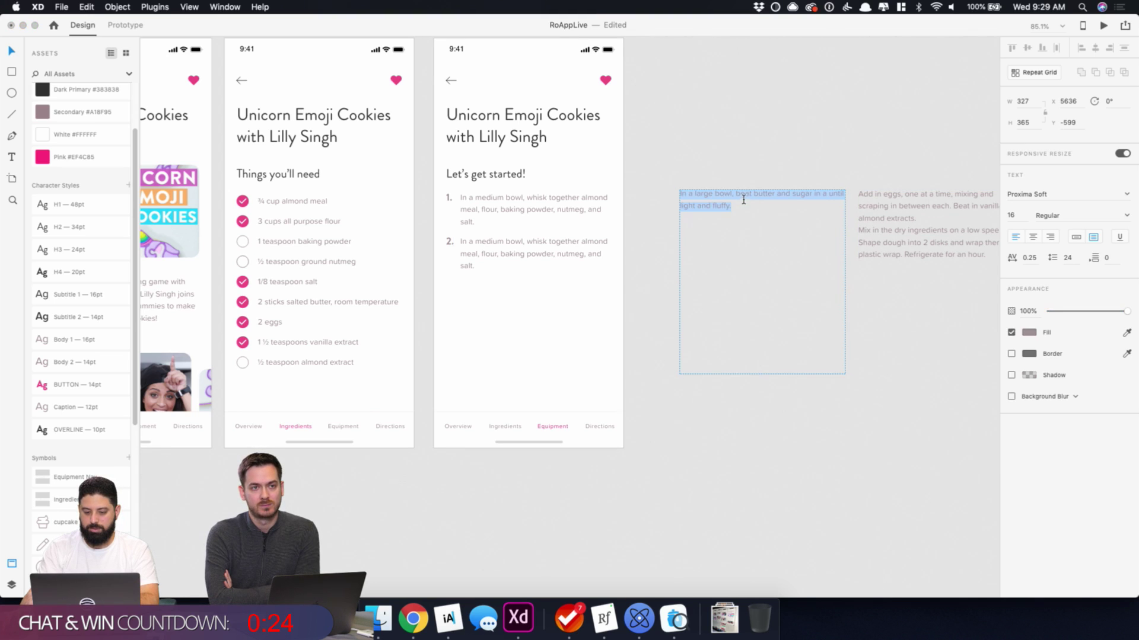
key(super+c)
key(Escape)
double_click(538, 255)
key(super+v)
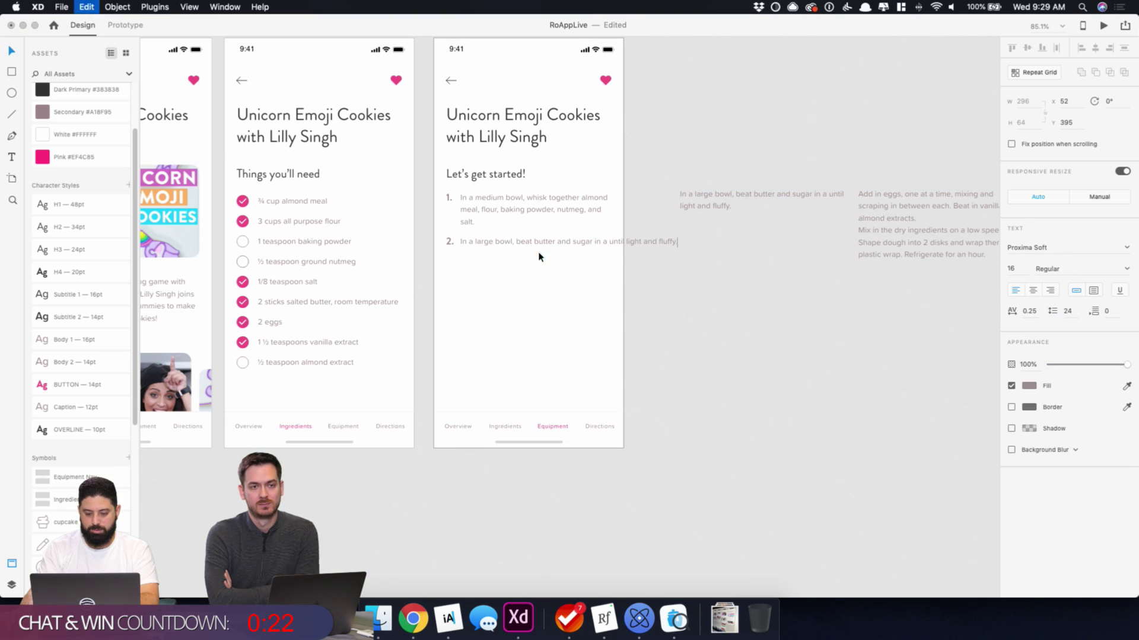
- Convert the second direction's text to area text and resize its box to 299 wide and 35 high
key(Escape)
click(1094, 290)
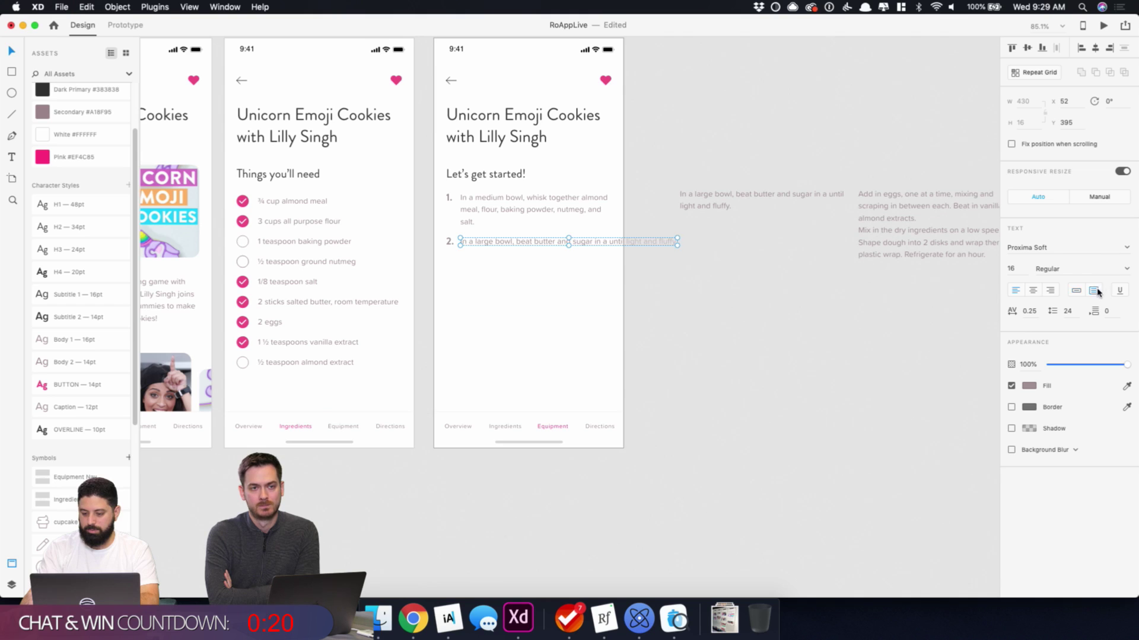
drag(677, 246, 611, 255)
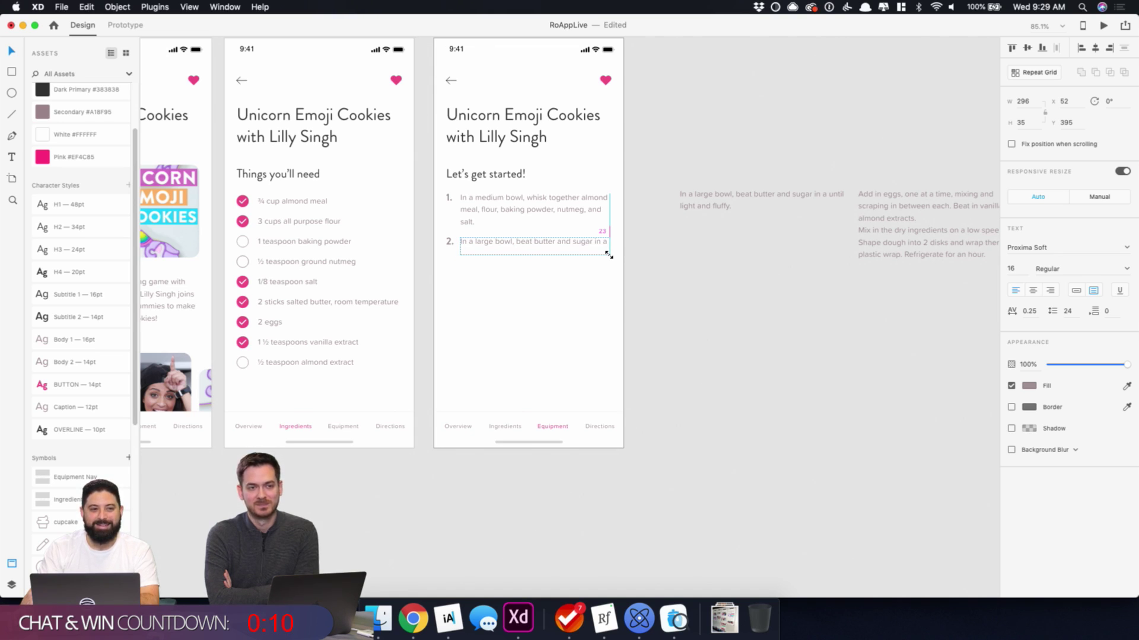
drag(609, 255, 609, 255)
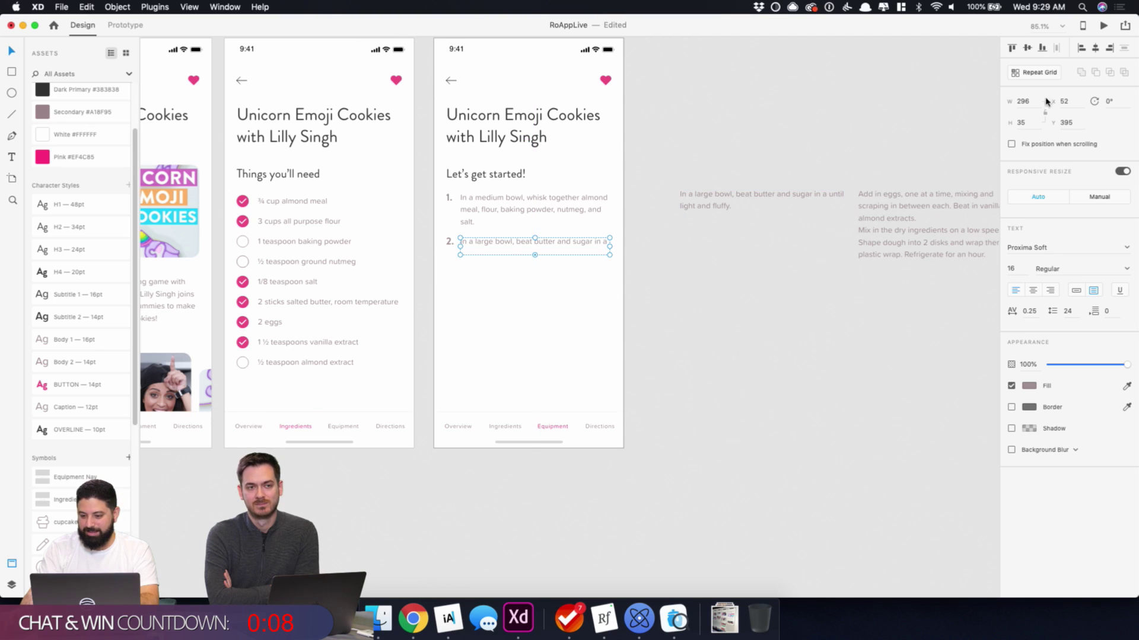
text(298)
key(Return)
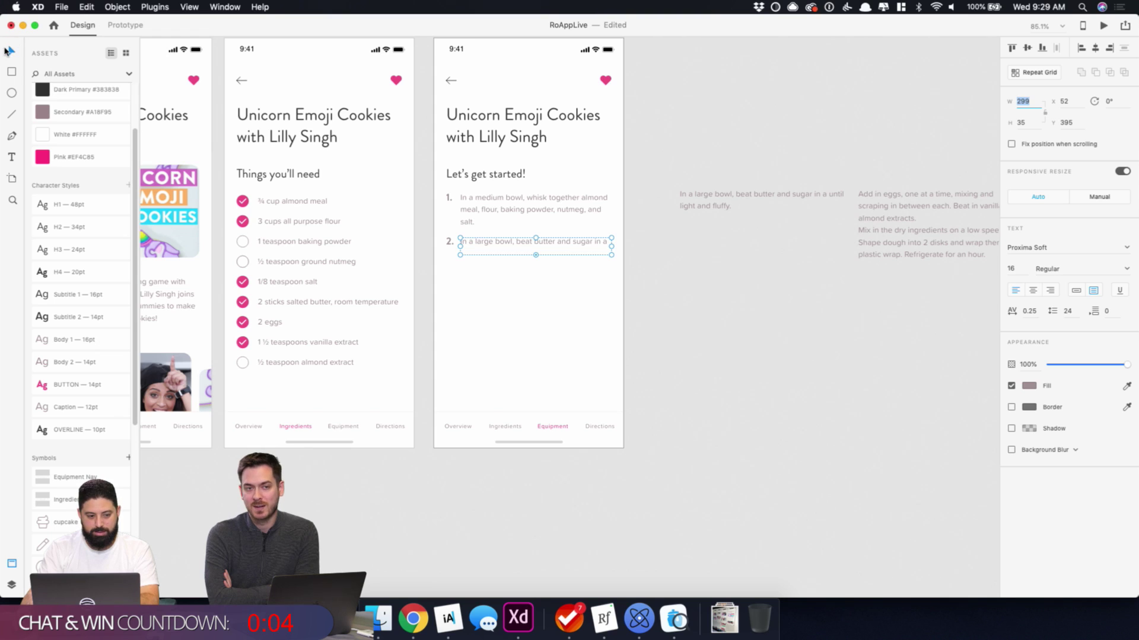
- Duplicate the "2." together with its direction text and place the copy below at Y 521, leaving room above it
key(alt)
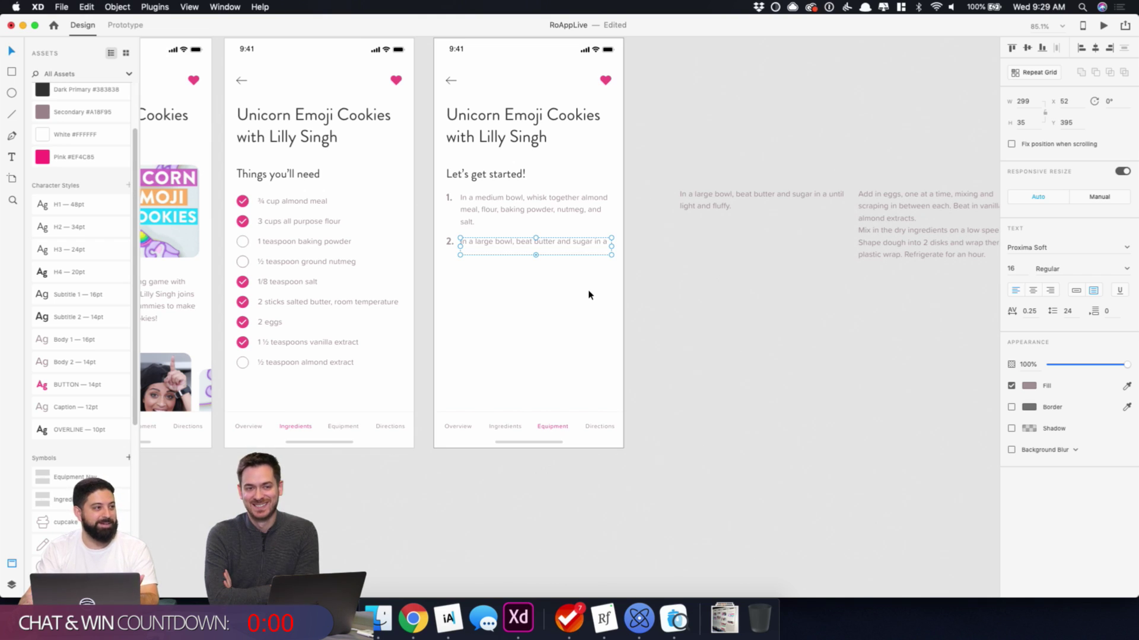
shift+click(449, 241)
drag(482, 249, 489, 272)
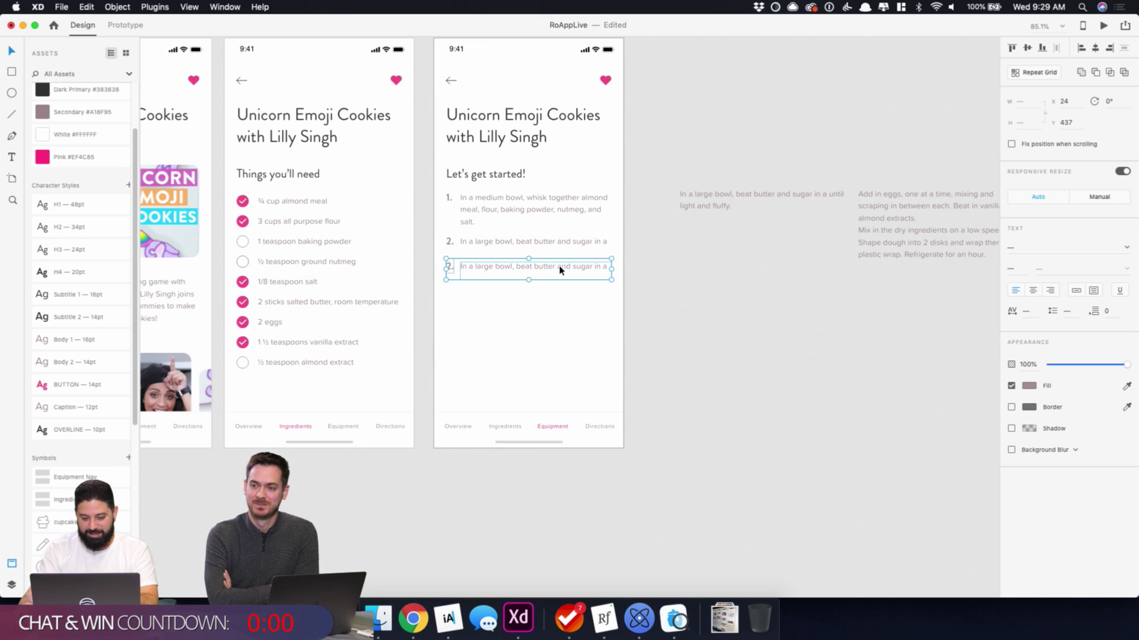
drag(560, 270, 561, 312)
- Extend the second direction's text box to a height of 42, then select the copied number and text below it
click(559, 244)
drag(536, 255, 538, 259)
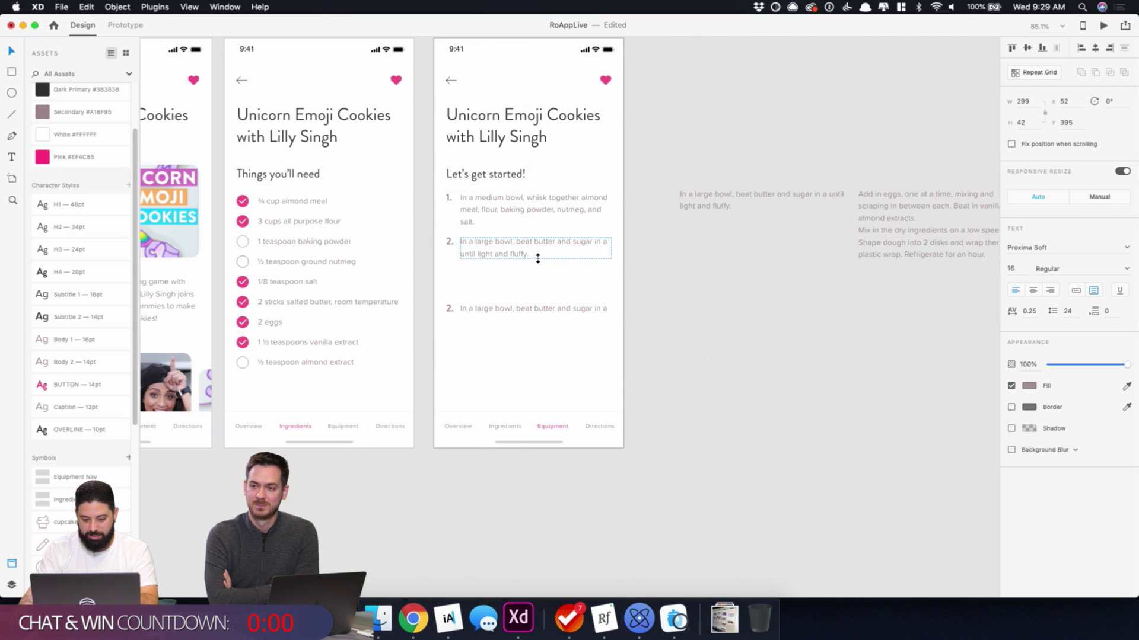
mouse_move(440, 276)
mouse_down()
mouse_move(455, 318)
mouse_move(556, 365)
mouse_up()
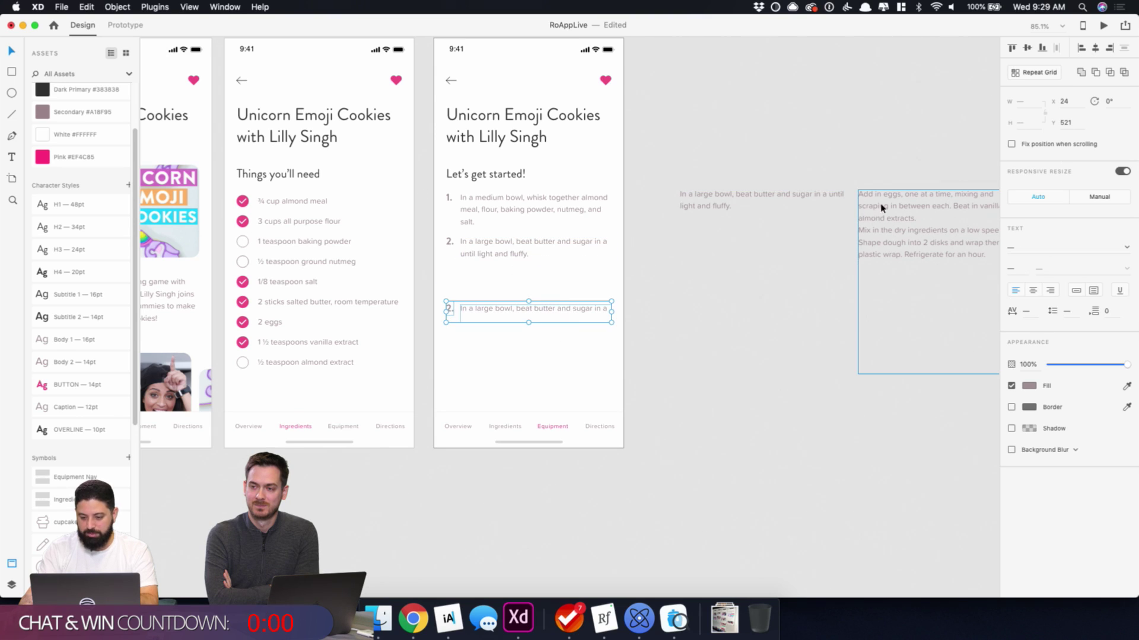
drag(900, 152, 561, 111)
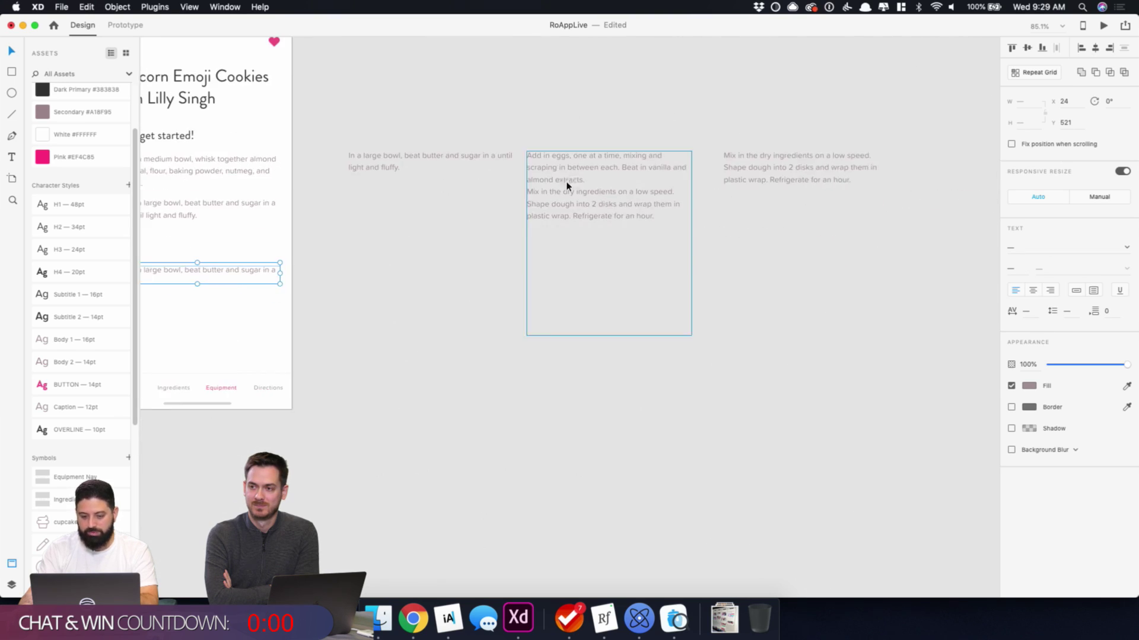
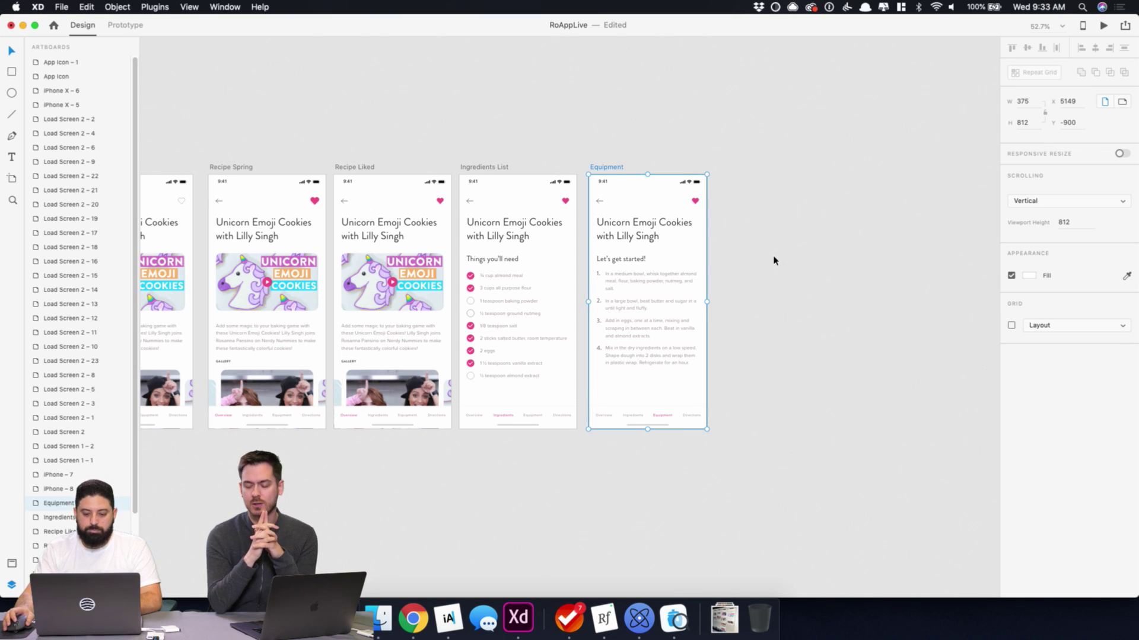
- Lengthen the Equipment artboard downward to a height of 1636 to make room for more directions
scroll(774, 261, up, 5)
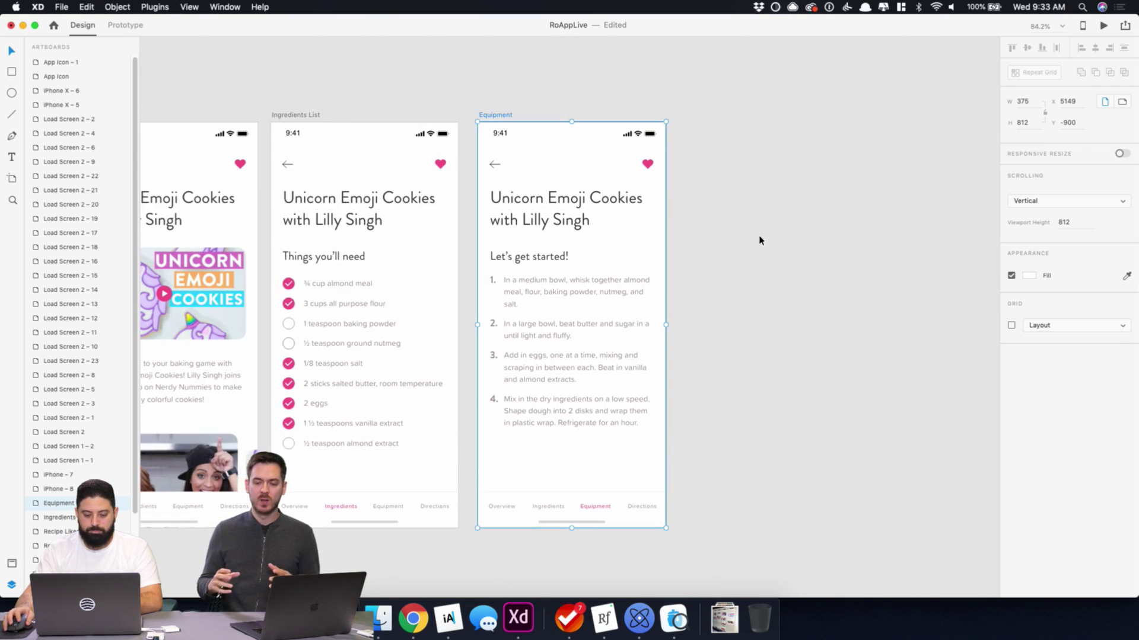
click(658, 107)
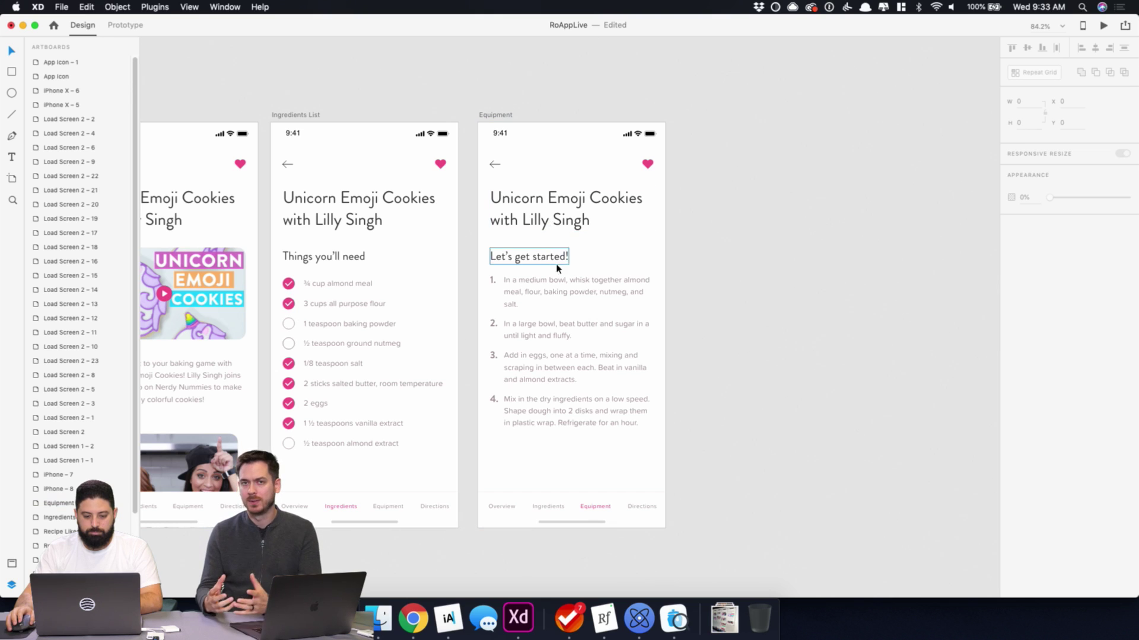
click(489, 117)
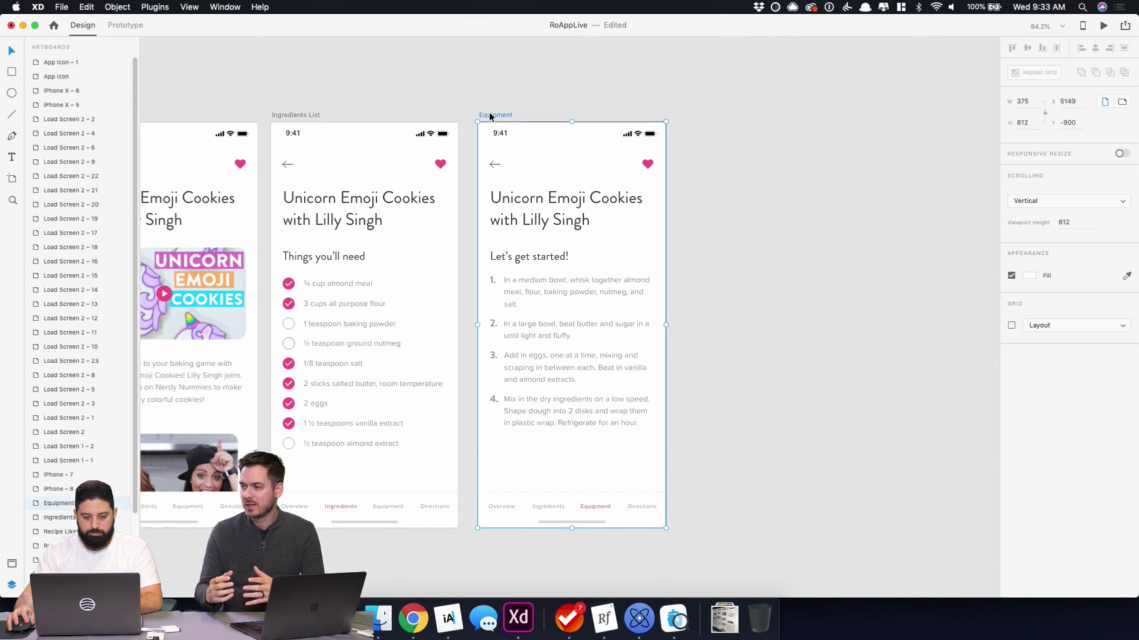
scroll(551, 180, down, 10)
scroll(560, 174, up, 3)
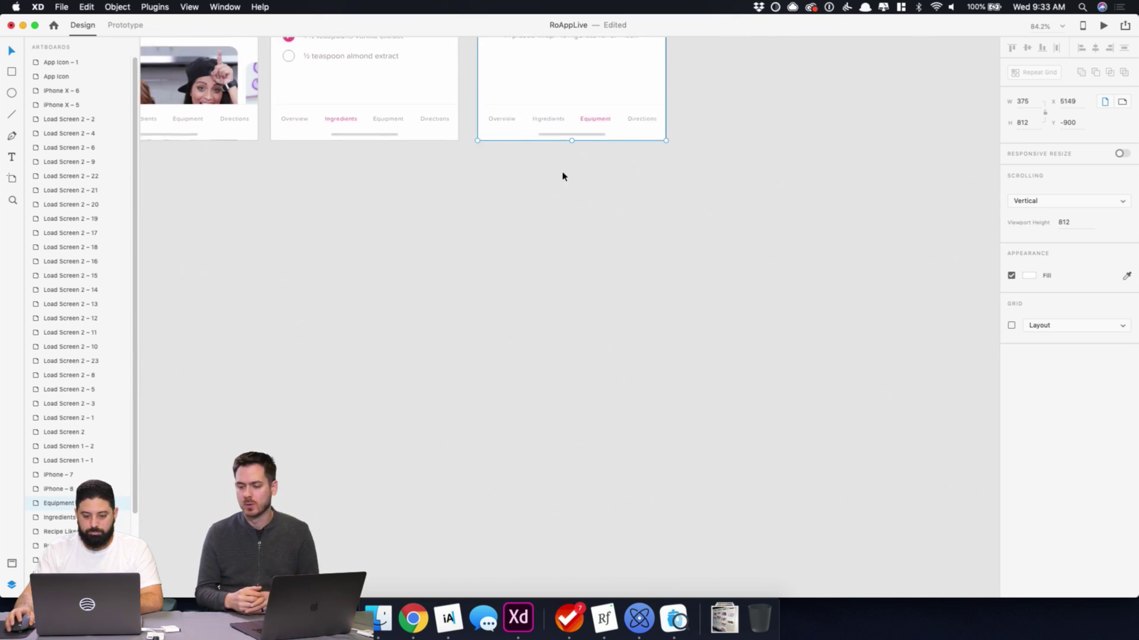
drag(573, 133, 591, 543)
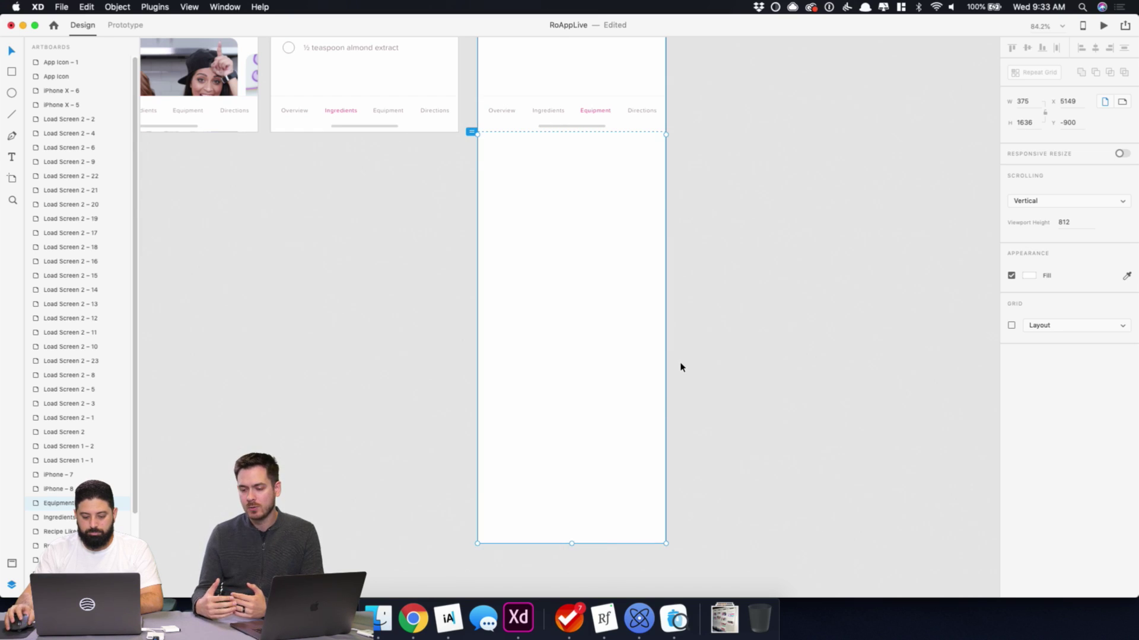
scroll(679, 365, up, 6)
click(688, 358)
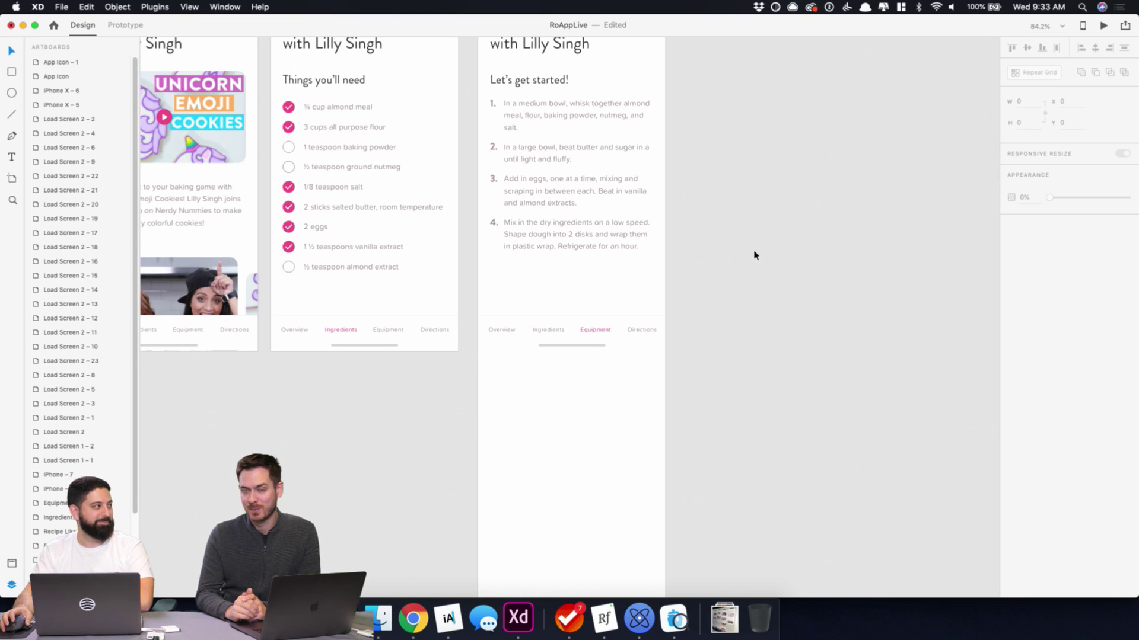
- Duplicate the "Let's get started!" heading with its four numbered directions and place the copy below the originals at Y 642
scroll(543, 320, up, 3)
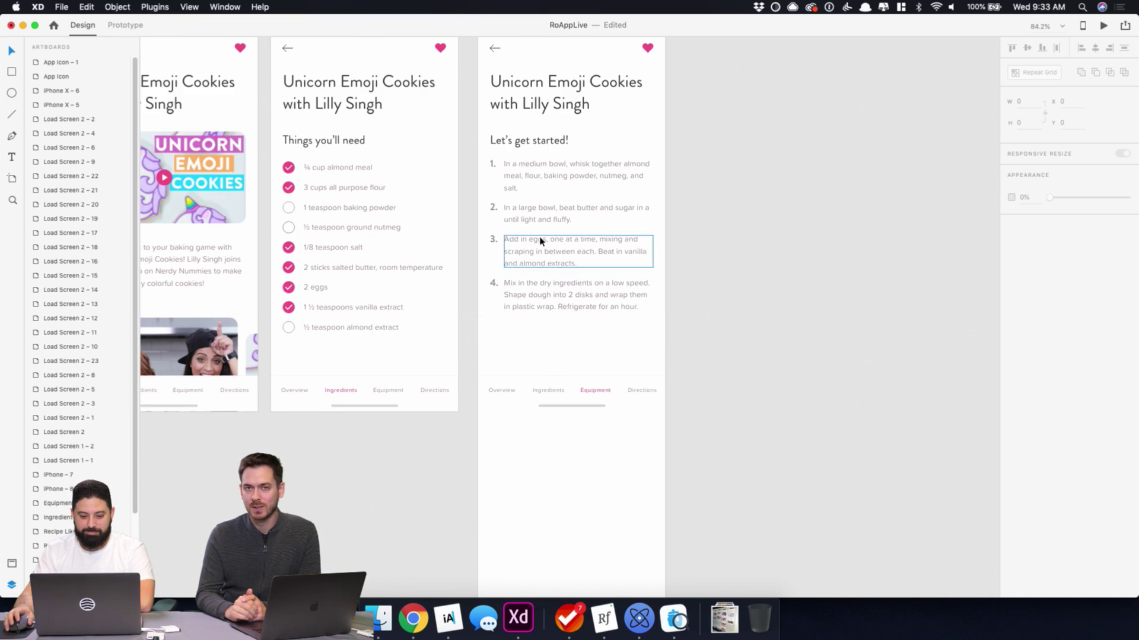
drag(475, 127, 636, 331)
drag(564, 159, 542, 338)
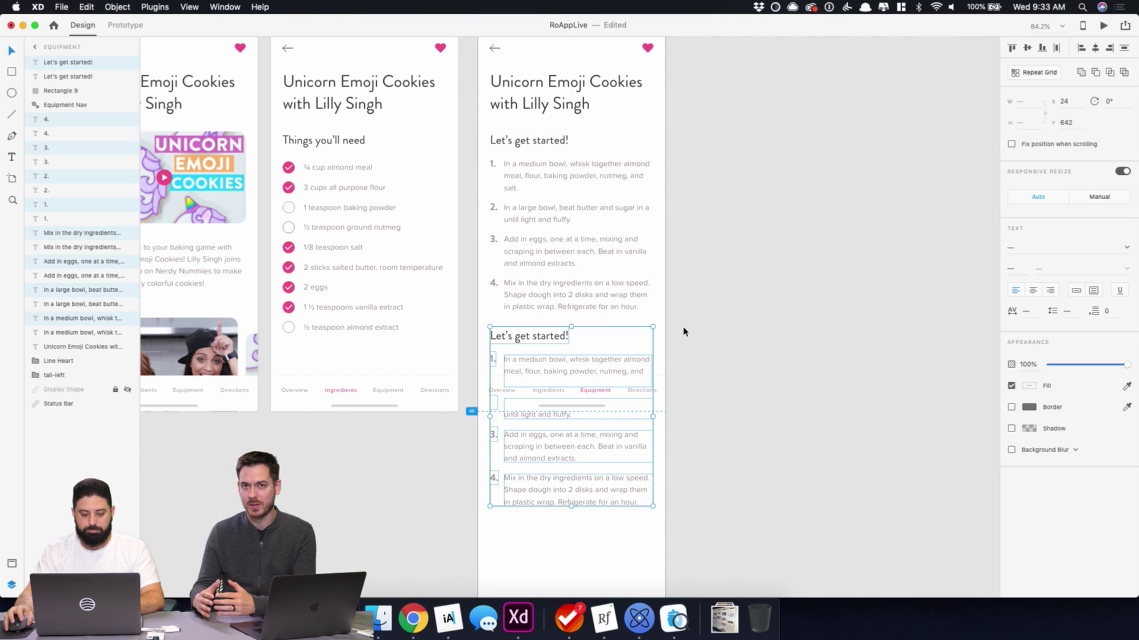
click(762, 315)
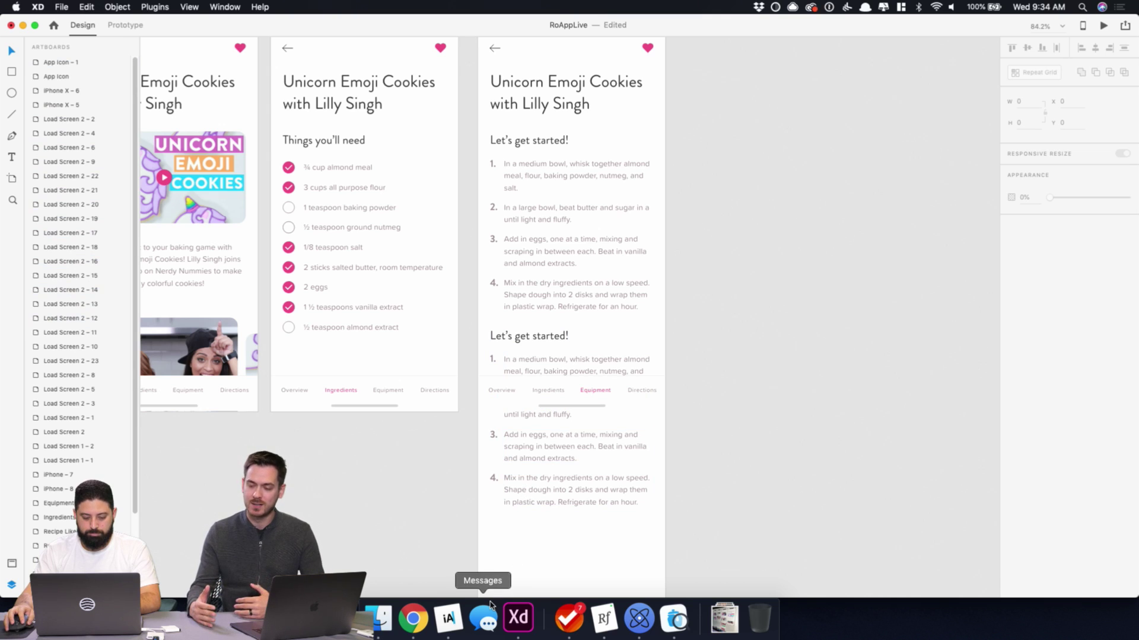
- Hide the Equipment Nav layer that covers the duplicated directions
click(598, 394)
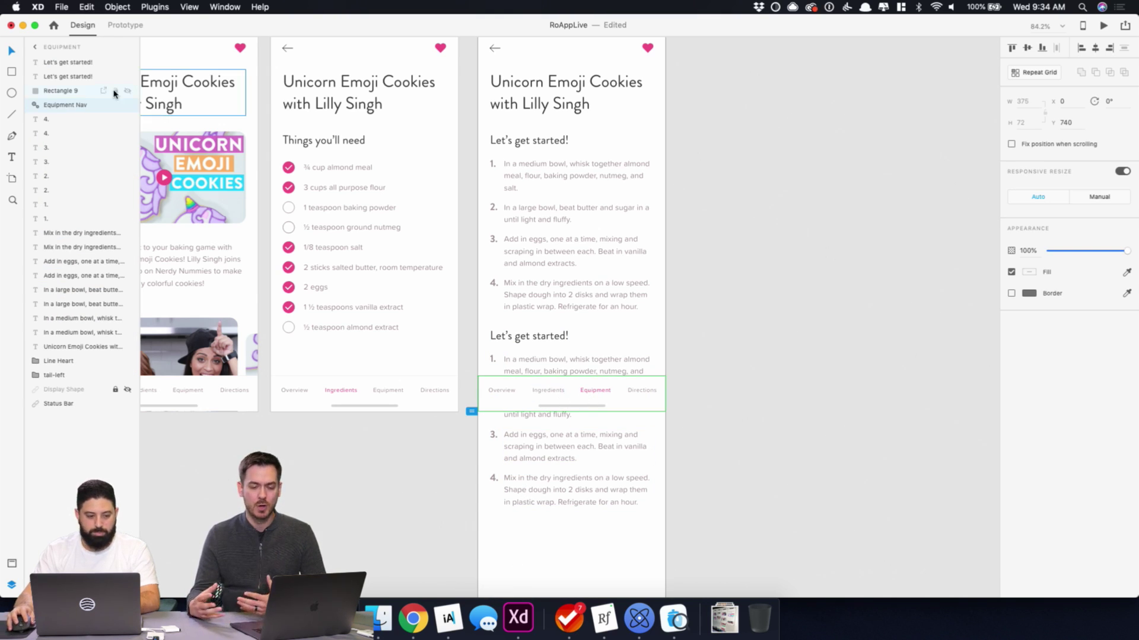
click(128, 107)
click(777, 333)
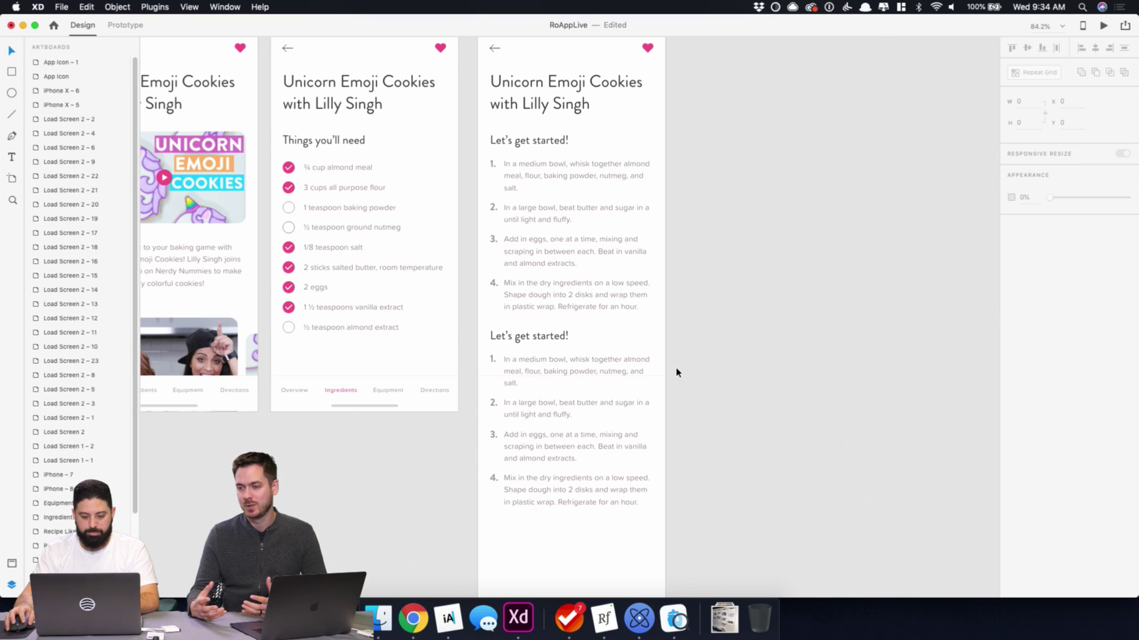
- Switch to the recipe page in Chrome and select the "Time to decorate!" heading with its five directions
click(413, 619)
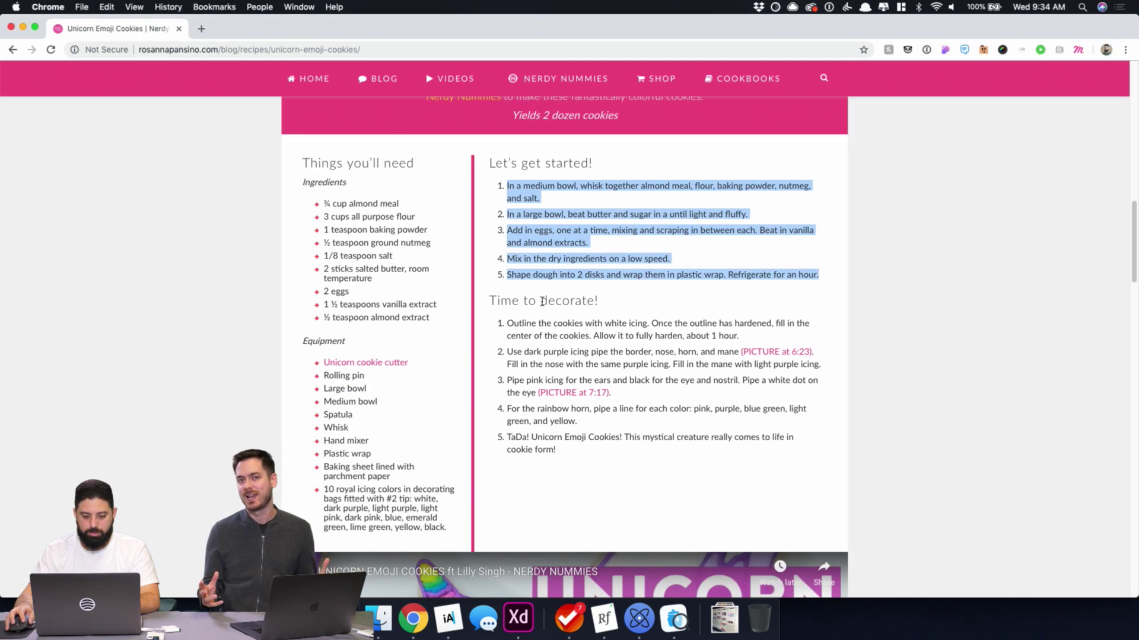
drag(491, 298, 594, 462)
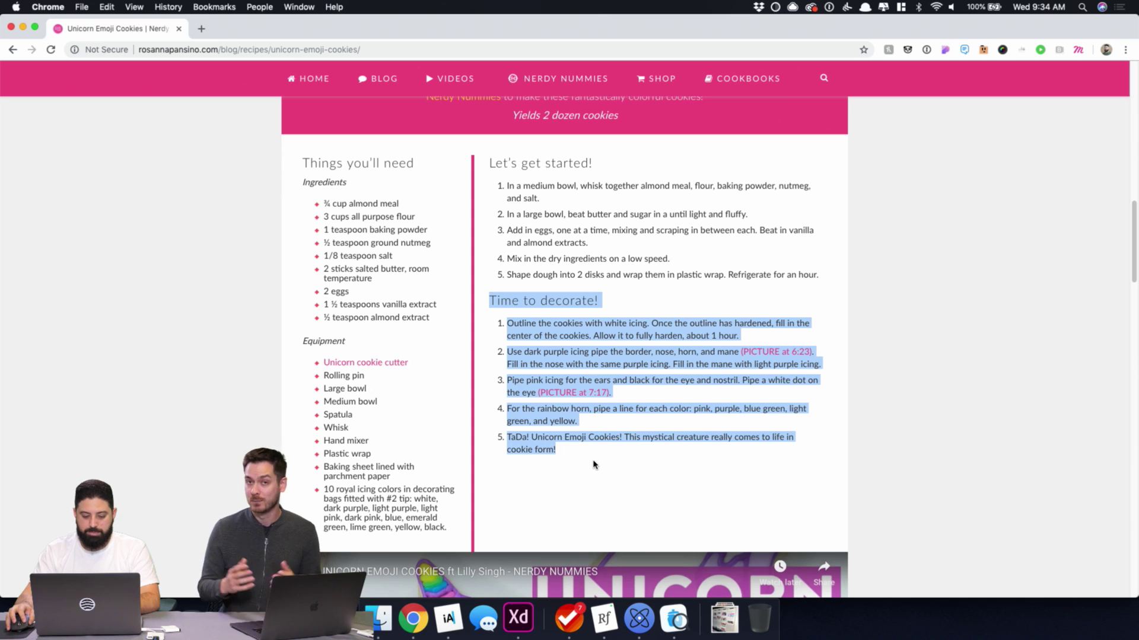
- Switch back to Adobe XD and duplicate the Equipment artboard's recipe title onto the empty pasteboard beside it
click(518, 617)
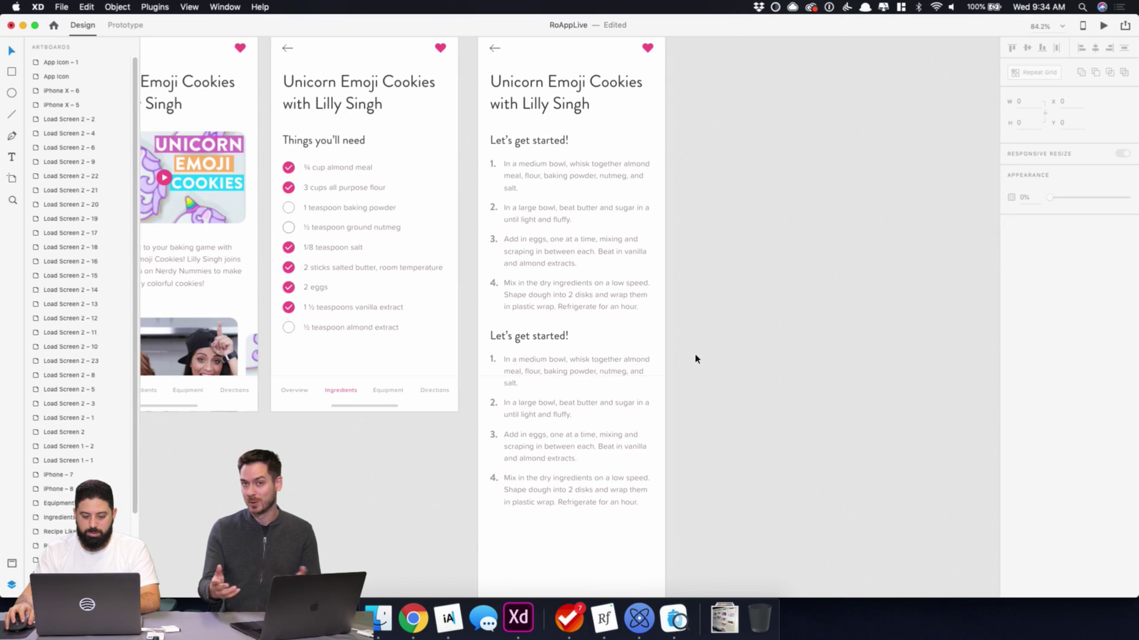
click(583, 104)
drag(582, 104, 887, 289)
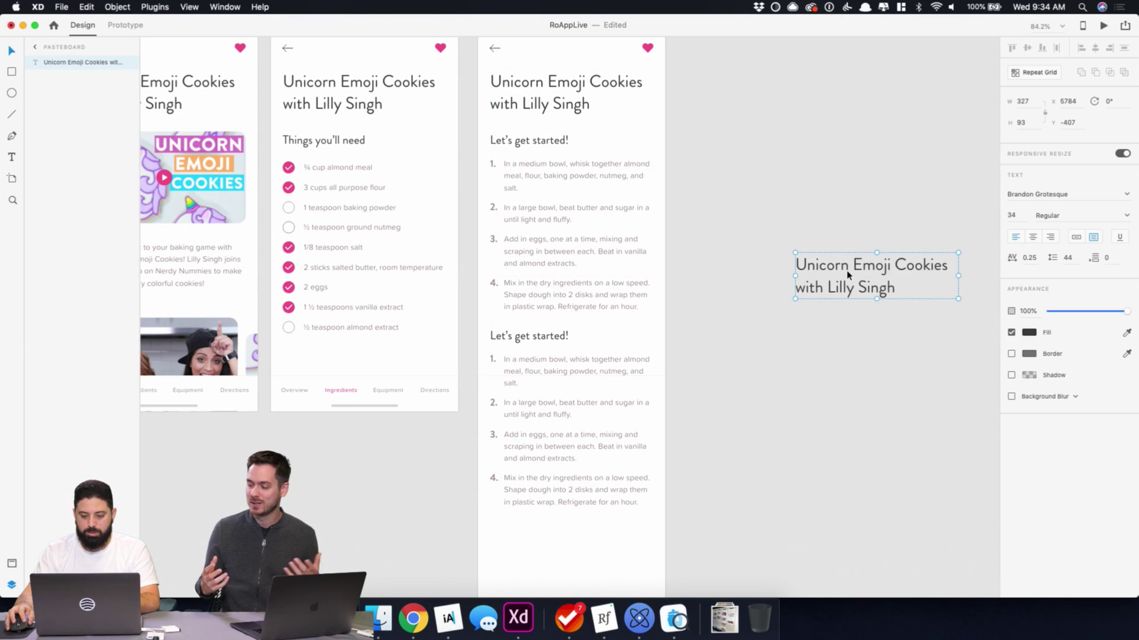
- Delete the recipe title copy from the pasteboard
double_click(847, 271)
key(Escape)
key(BackSpace)
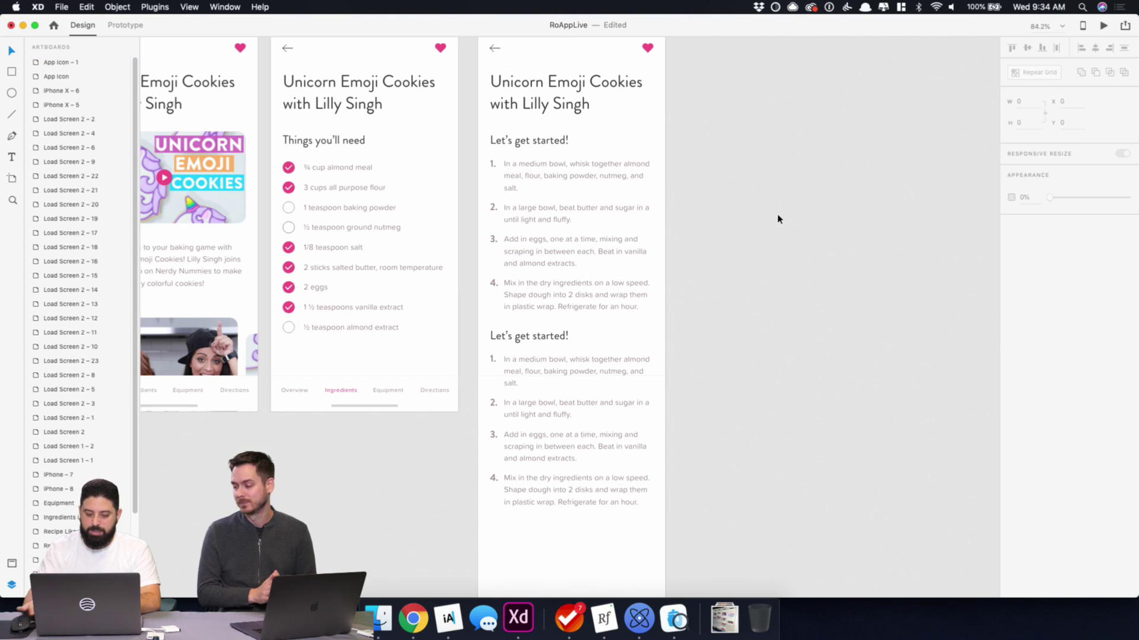
- Duplicate a direction text onto the pasteboard and replace its content with the copied "Time to decorate!" heading and directions
click(567, 375)
click(559, 374)
drag(559, 373, 806, 340)
double_click(806, 339)
key(cmd+v)
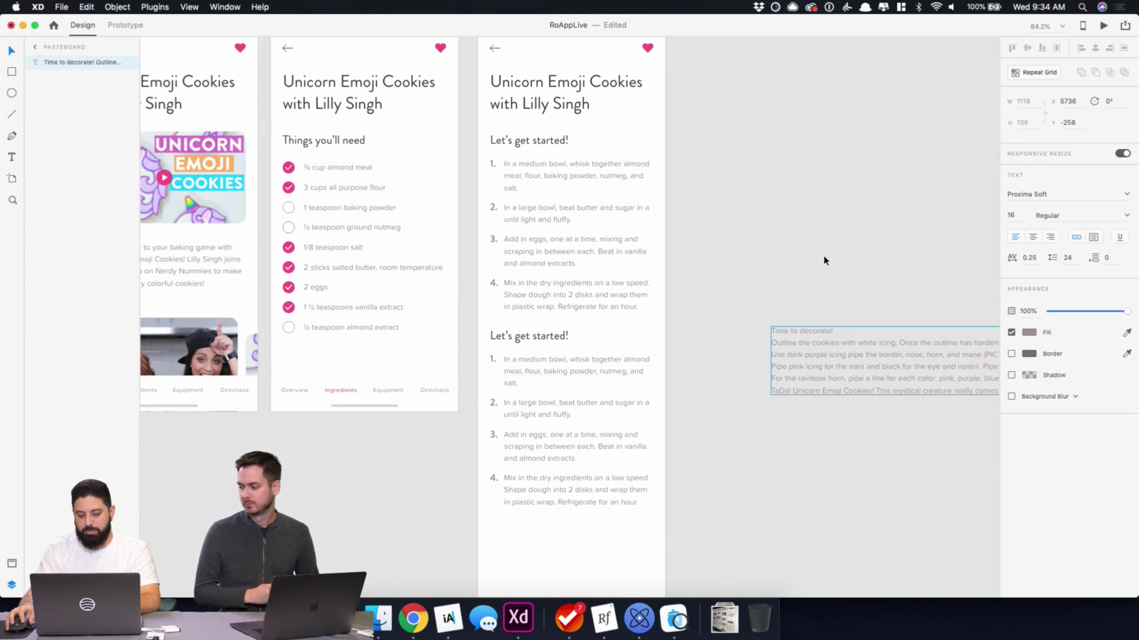
- Change the second "Let's get started!" heading on the directions artboard to "Time to decorate!"
double_click(561, 335)
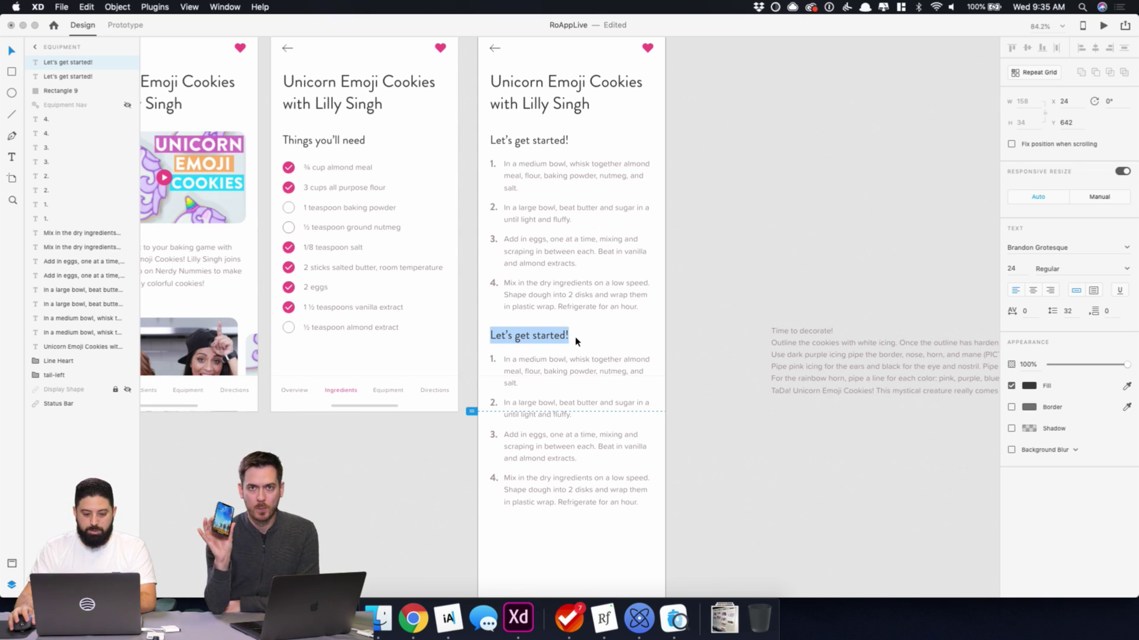
key(super+v)
key(super+z)
text(T)
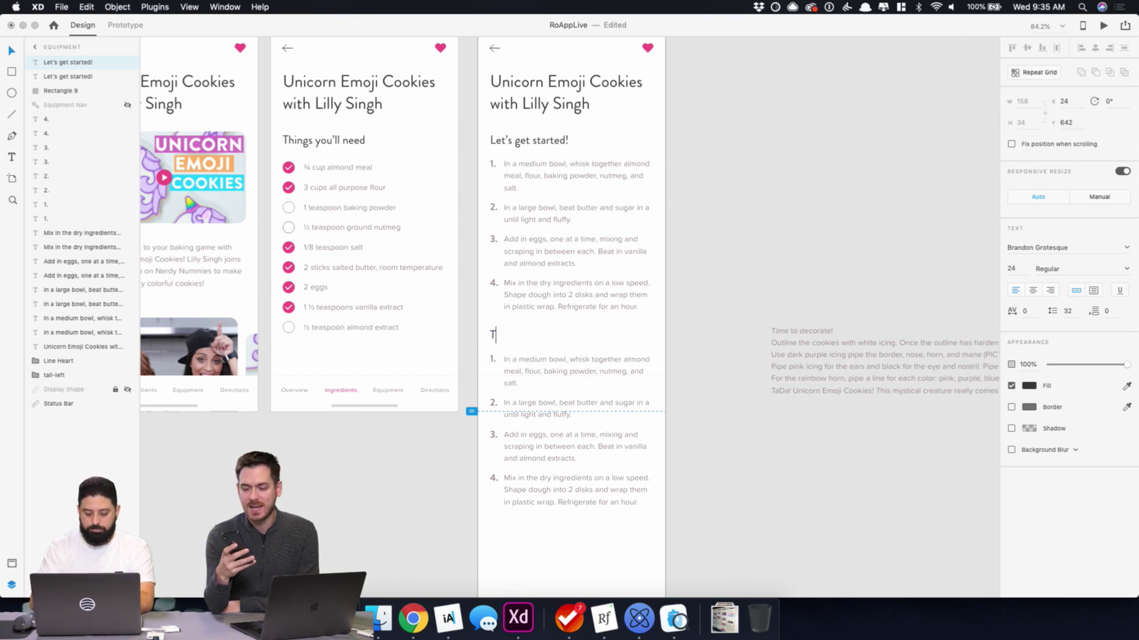
text(ime to decorate!)
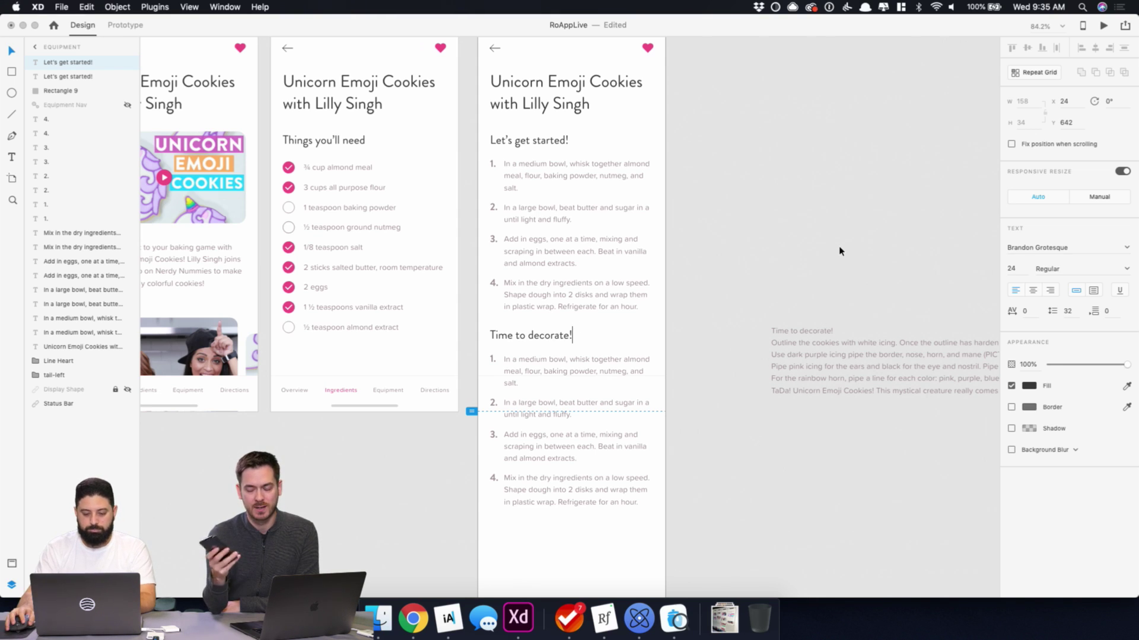
key(Escape)
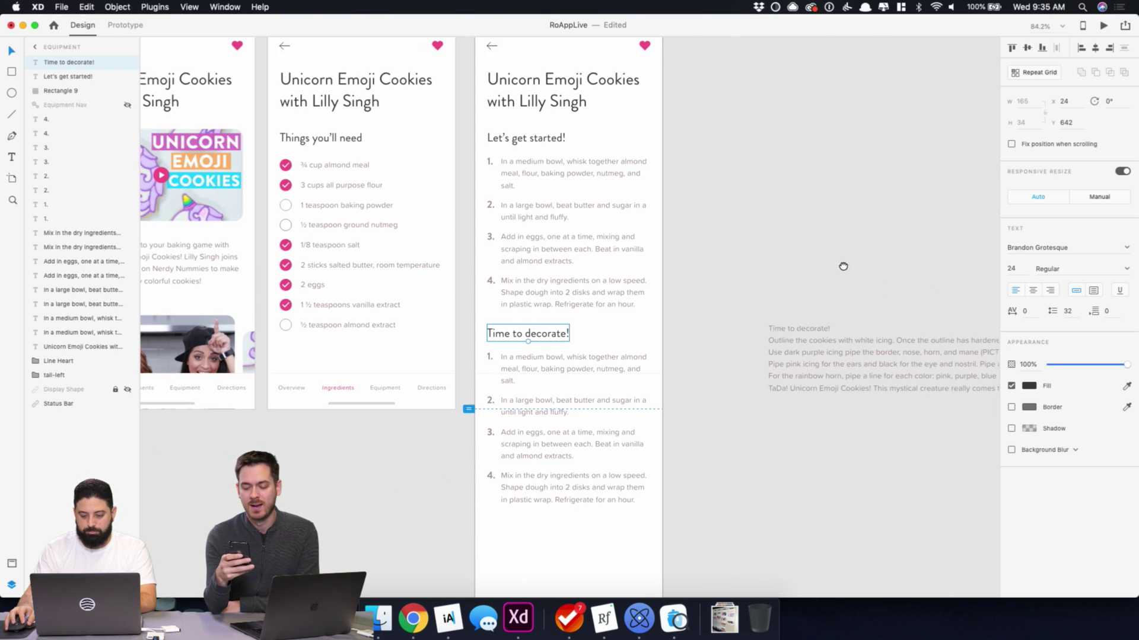
- Switch to the recipe page in Chrome and copy the first direction under "Time to decorate!"
scroll(841, 264, right, 5)
scroll(841, 264, down, 3)
click(660, 219)
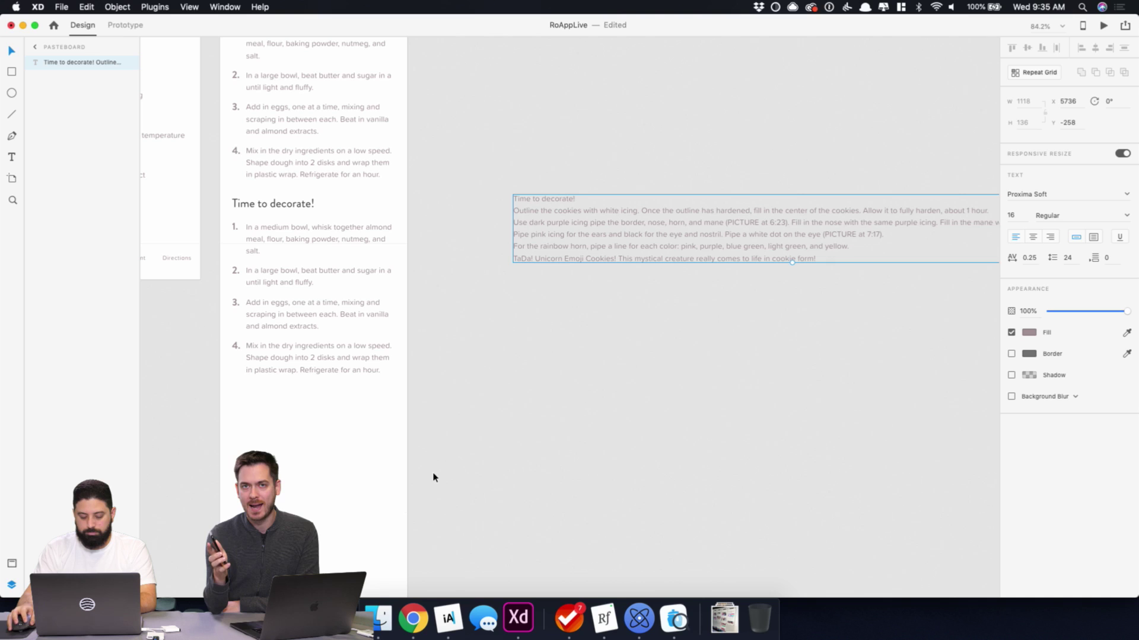
click(413, 619)
click(474, 346)
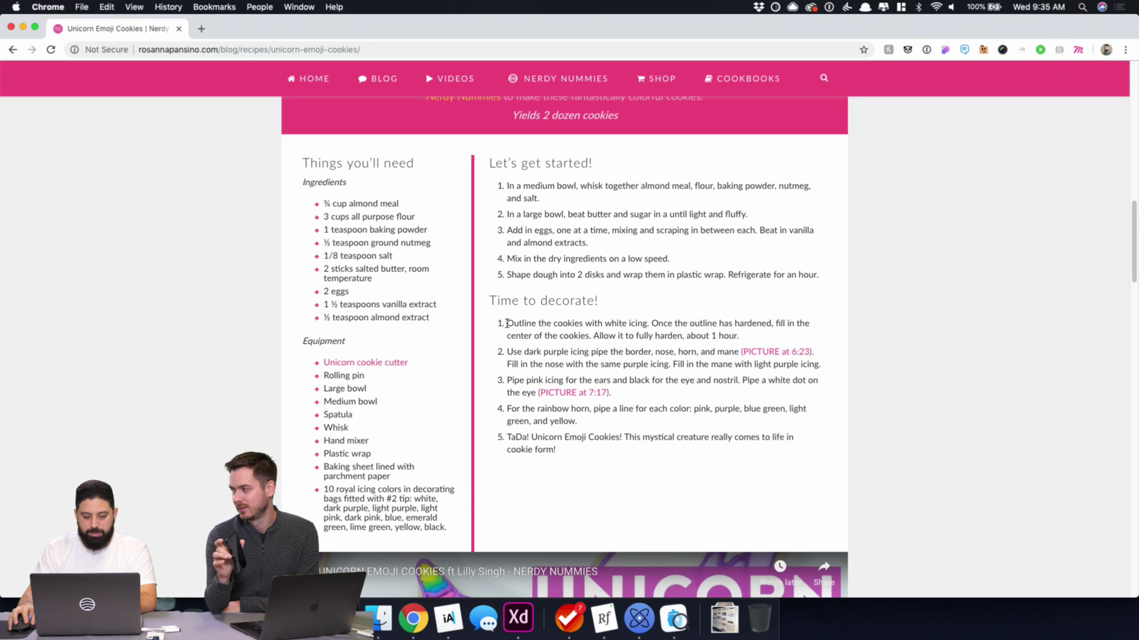
drag(506, 323, 736, 349)
key(super+c)
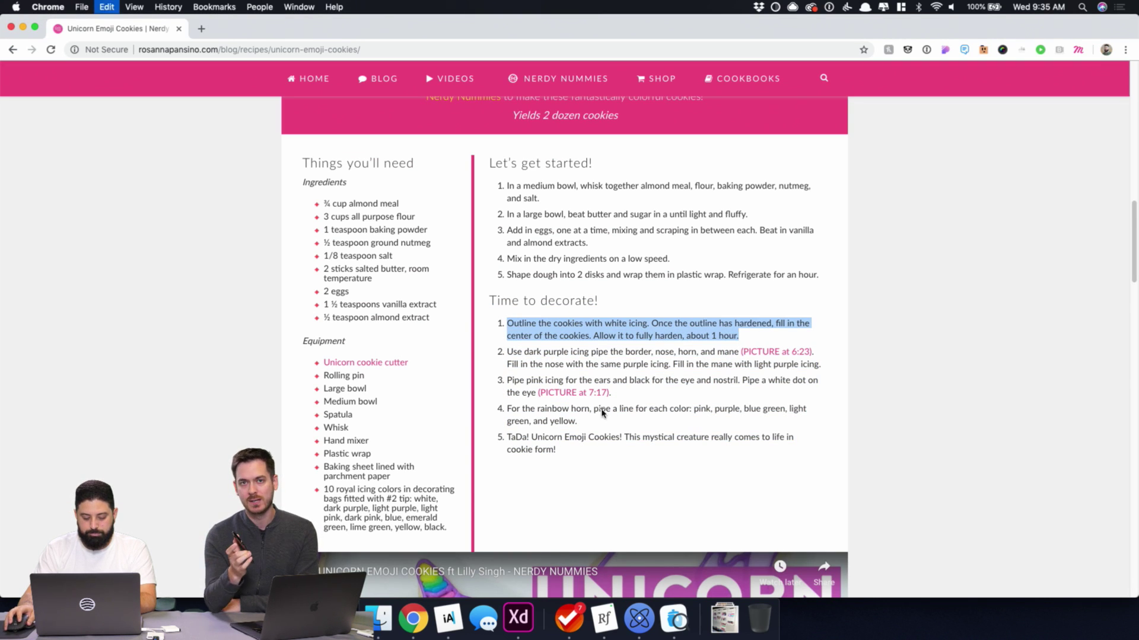
- Switch back to Adobe XD and replace the first direction under "Time to decorate!" with the copied text
click(519, 629)
double_click(295, 236)
key(super+v)
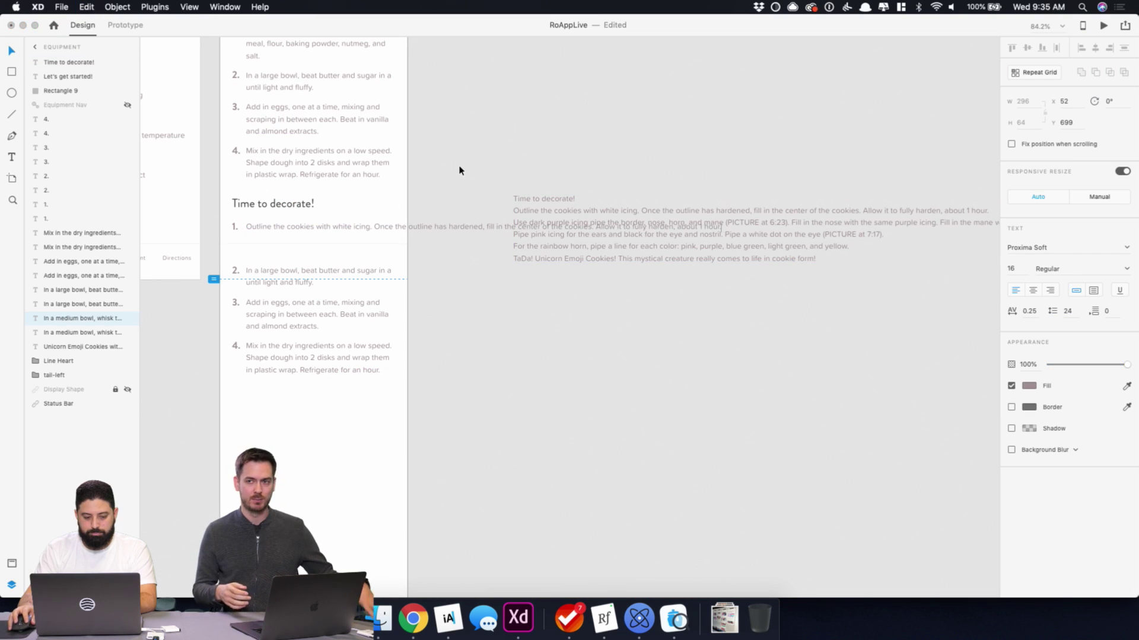
key(Escape)
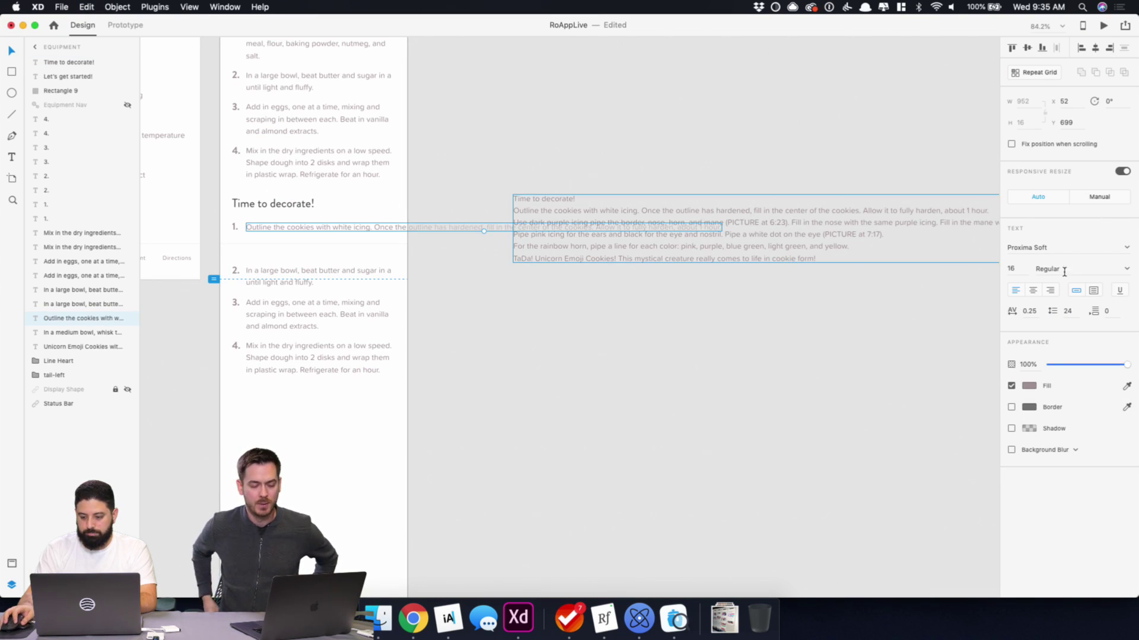
- Convert the pasted direction to area text, size it to 299 wide by 88 high, and move directions 2 to 4 down
click(1094, 292)
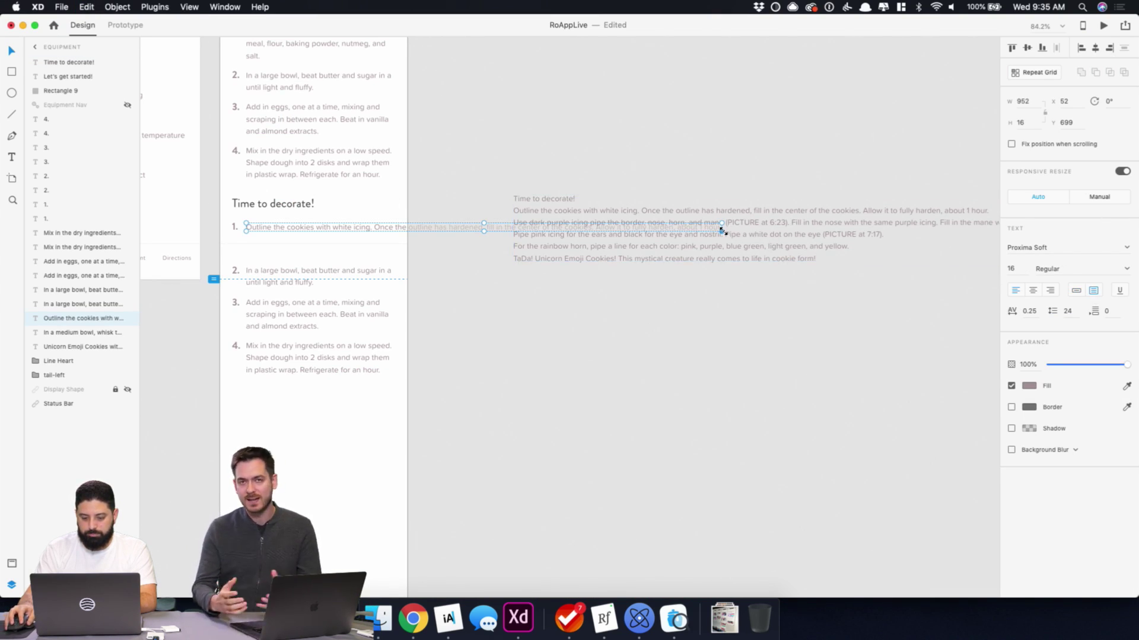
drag(721, 232, 395, 247)
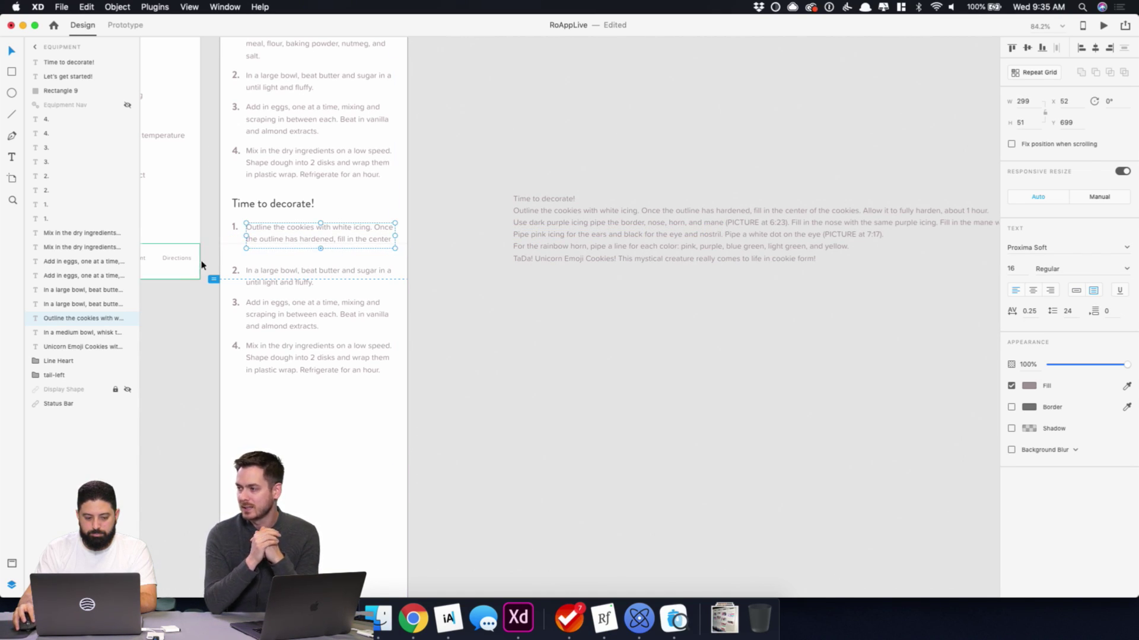
drag(221, 262, 344, 438)
click(362, 233)
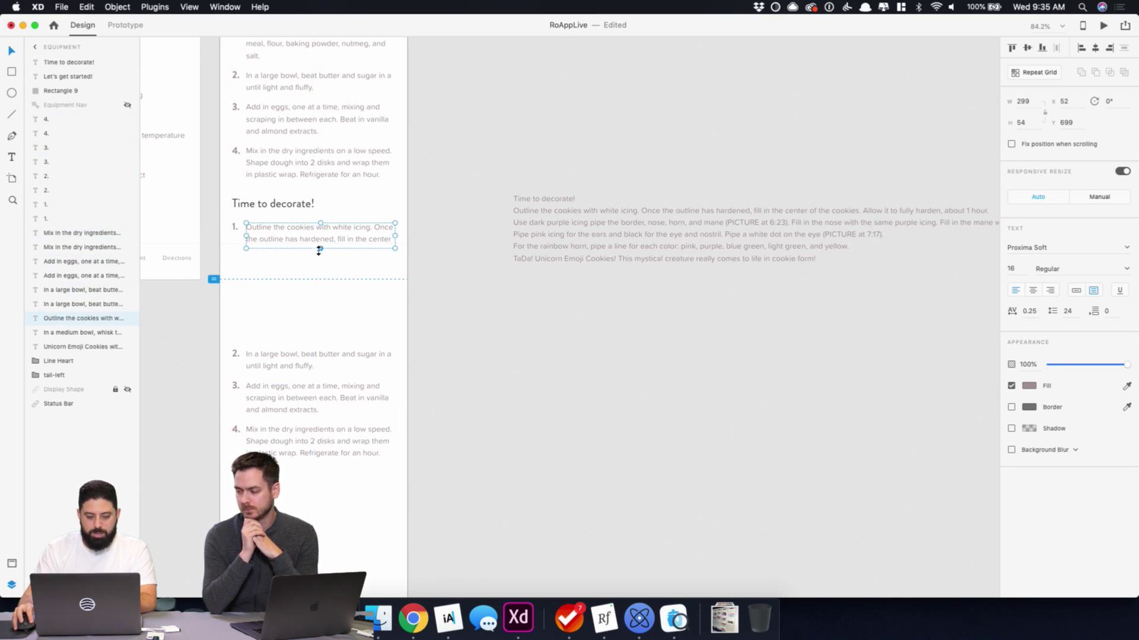
drag(319, 250, 316, 267)
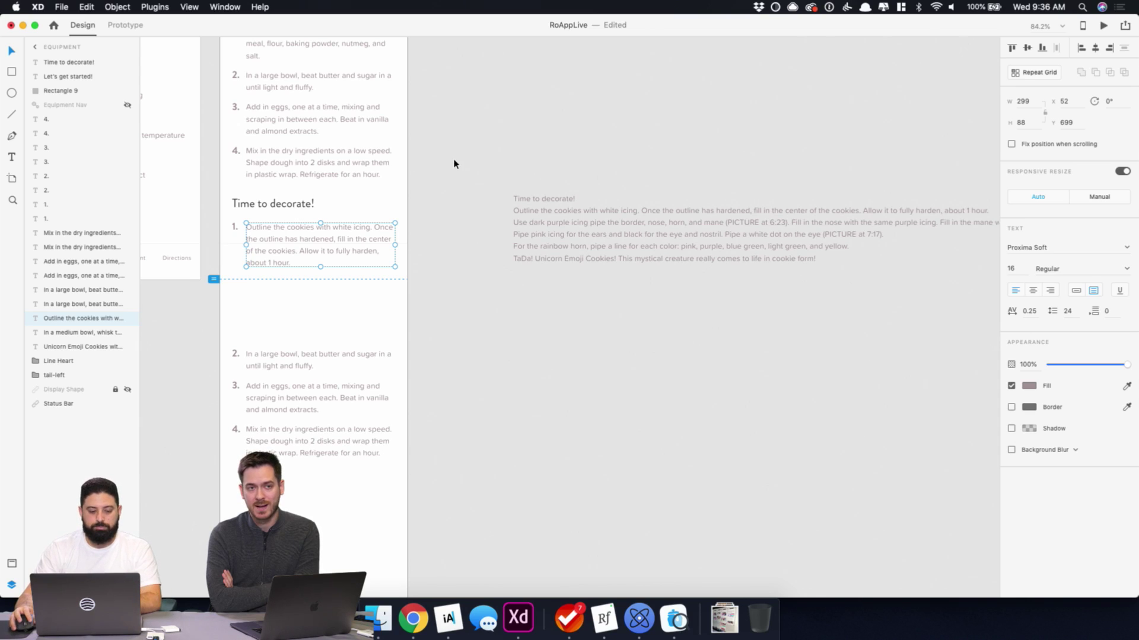
click(442, 286)
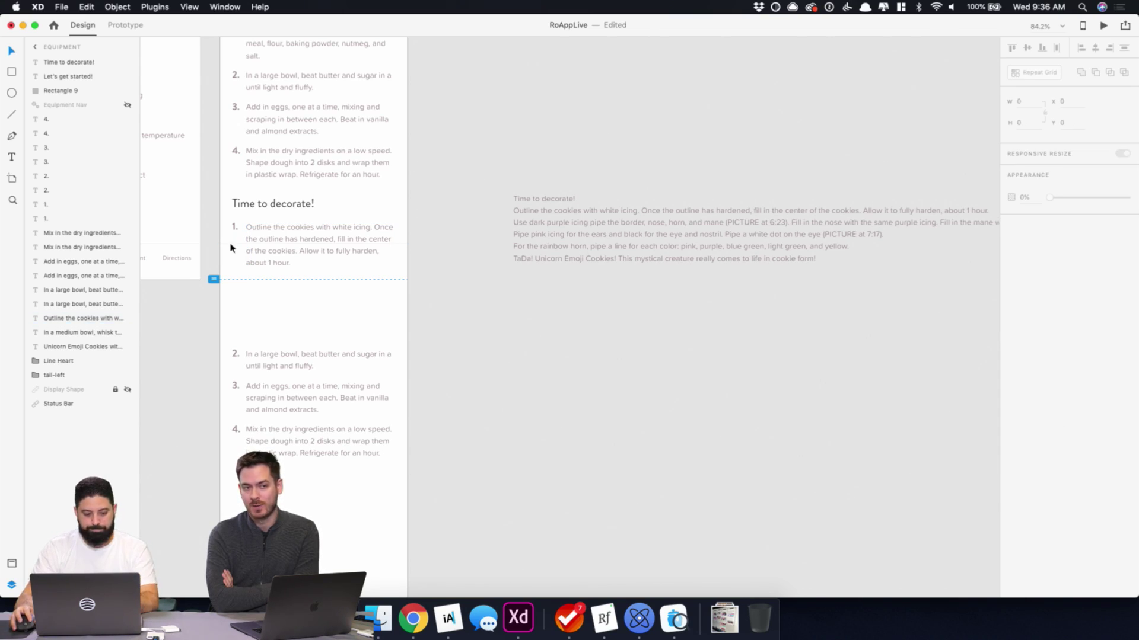
- Duplicate the first decorating direction with its number below itself and delete the old directions 2 to 4
drag(226, 224, 382, 348)
drag(338, 237, 343, 304)
drag(207, 341, 412, 483)
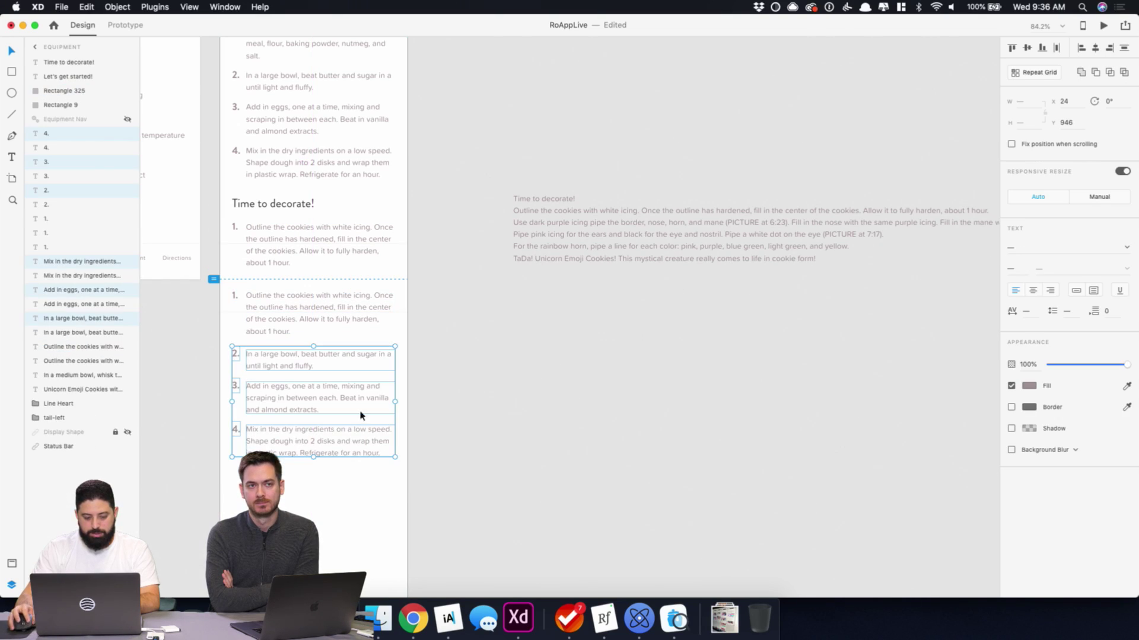
key(Delete)
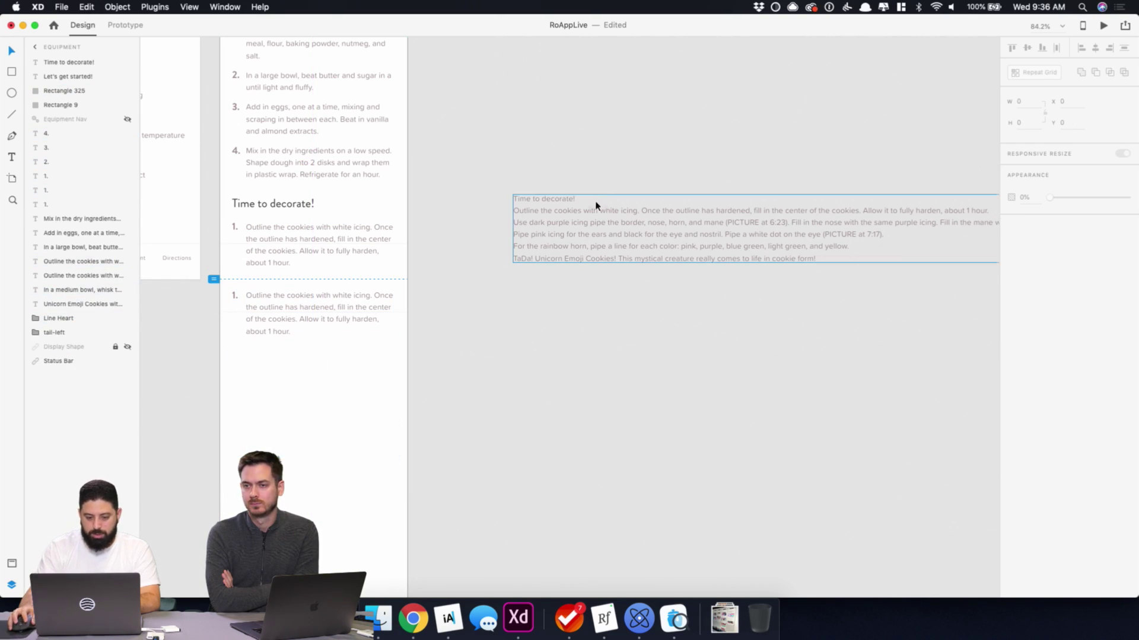
- Switch to the recipe page in Chrome and copy the second direction under "Time to decorate!"
click(426, 611)
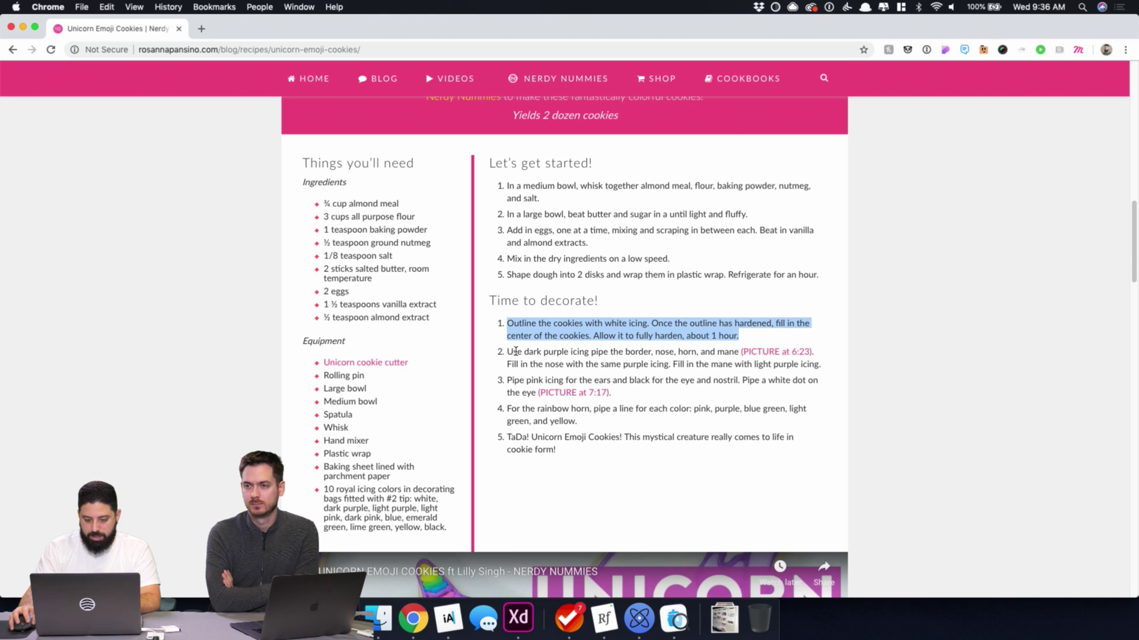
drag(507, 351, 841, 369)
key(super+c)
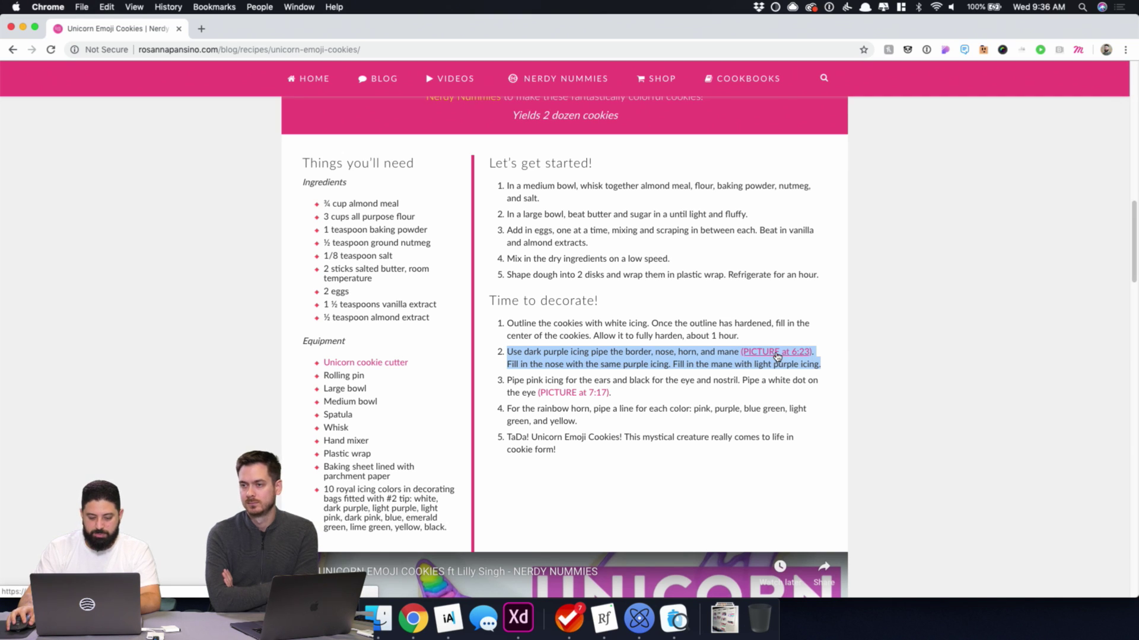
click(780, 319)
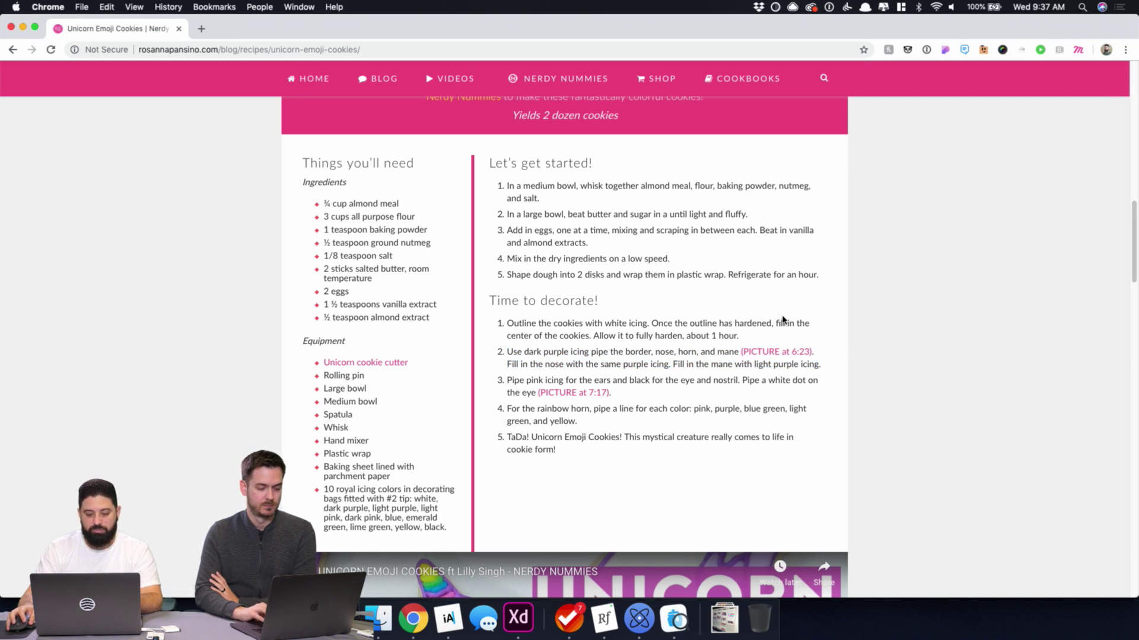
- Switch back to Adobe XD and replace the duplicated direction's text with the copied dark purple icing direction
click(519, 618)
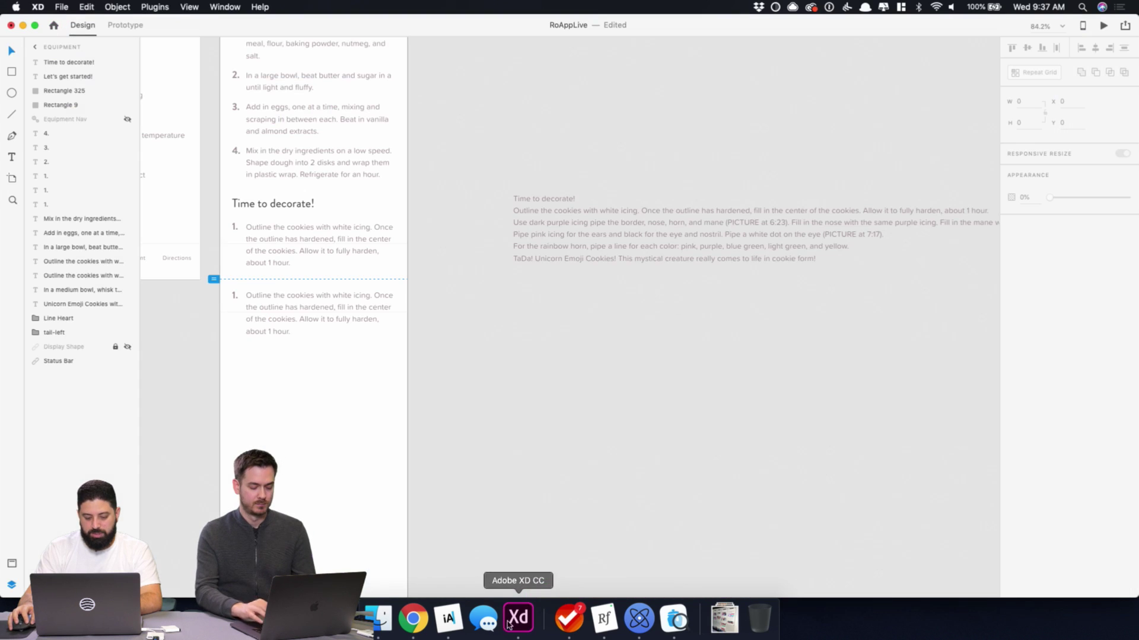
click(331, 312)
double_click(326, 317)
key(super+a)
key(super+v)
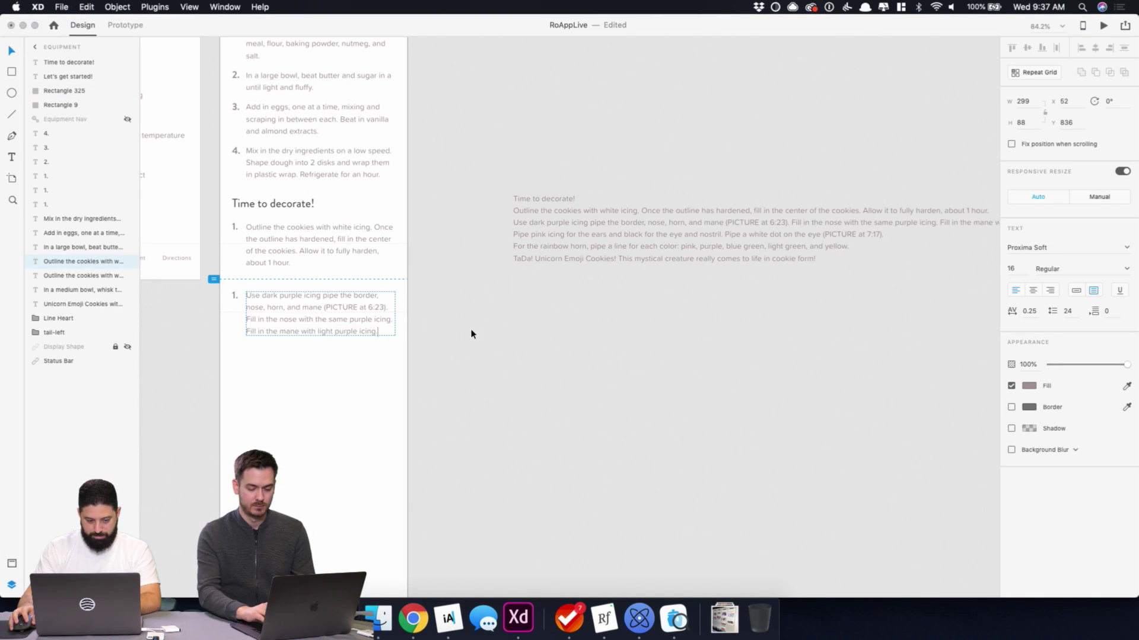
key(Escape)
- Delete the two thin horizontal divider lines crossing the decorating directions
scroll(418, 338, up, 5)
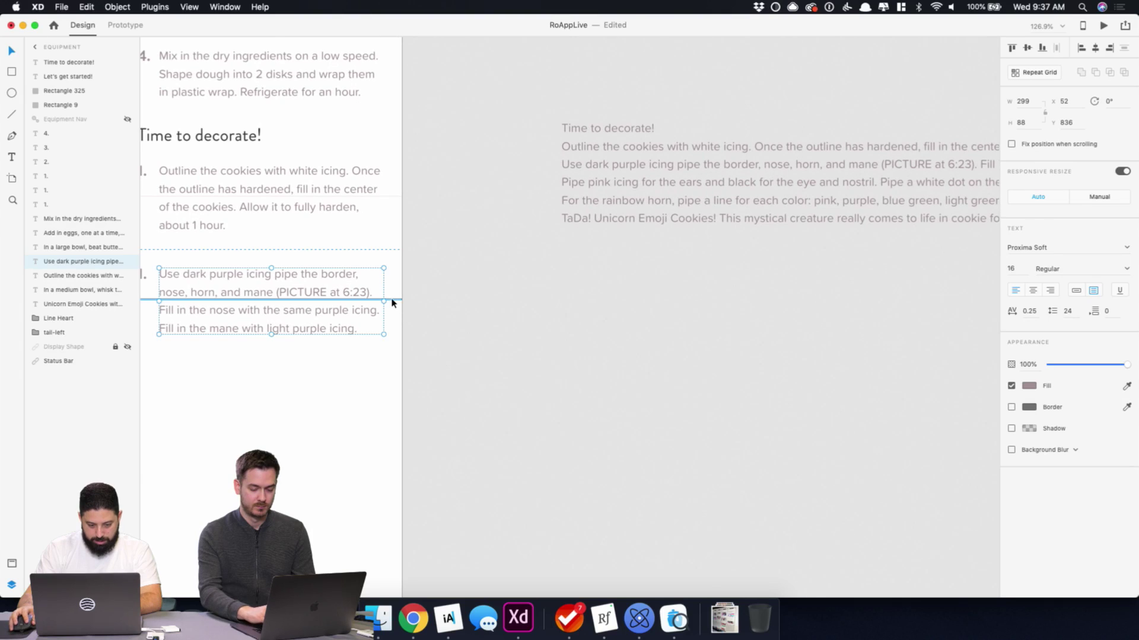
click(391, 300)
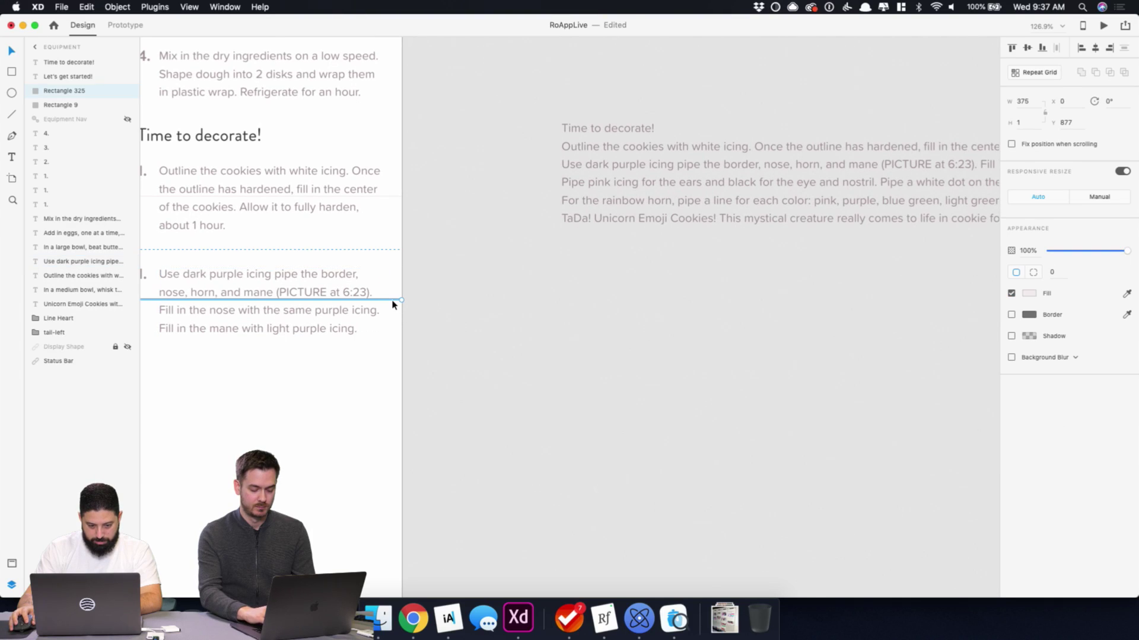
shift+click(396, 197)
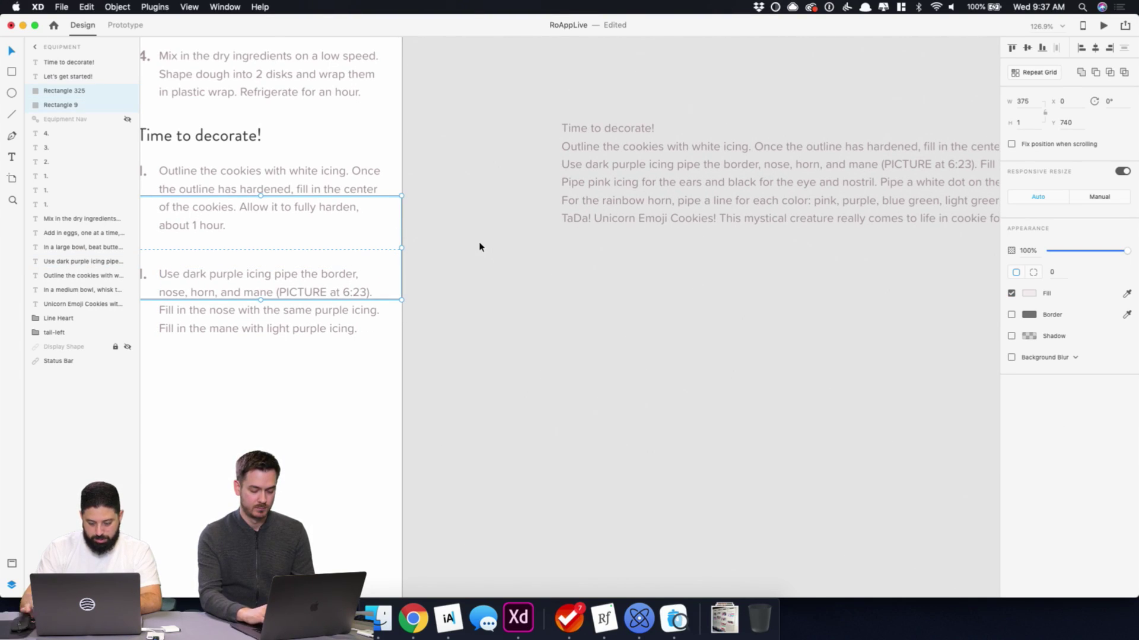
key(Delete)
- Recolor "(PICTURE at 6:23)" in the dark purple icing direction with the saved pink swatch, matching the link on the recipe page
drag(511, 315, 841, 323)
click(635, 310)
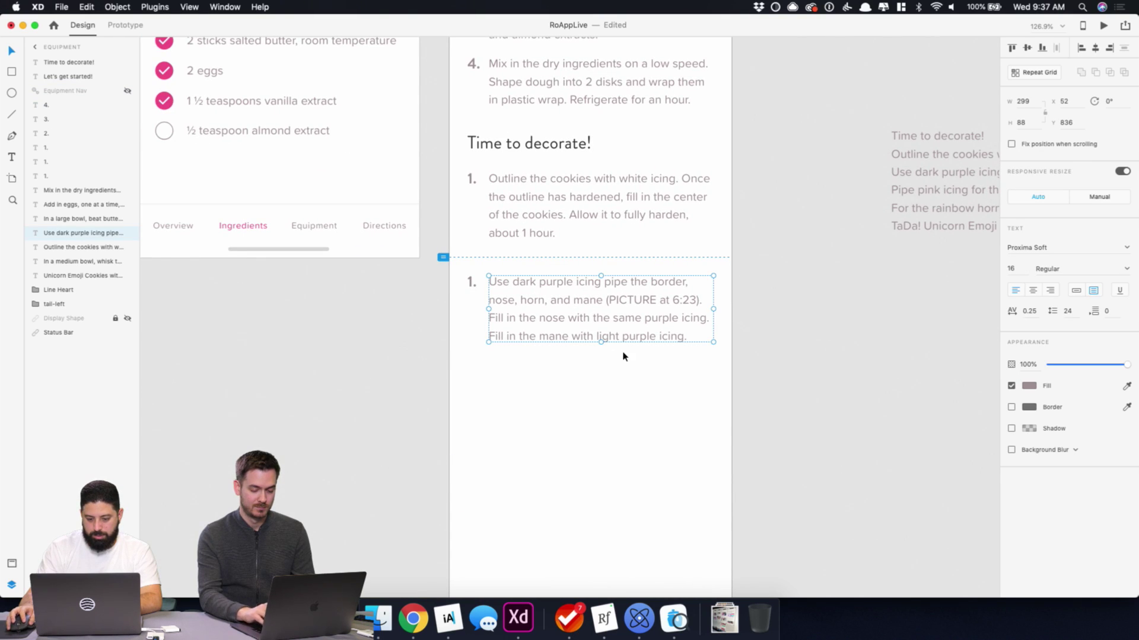
click(405, 622)
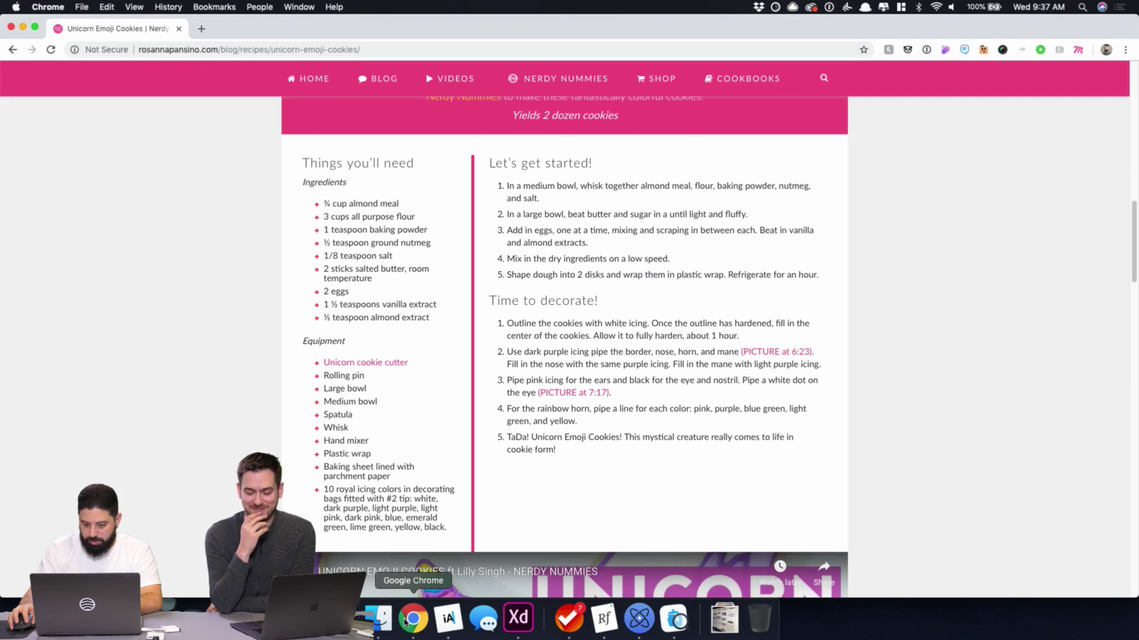
click(510, 620)
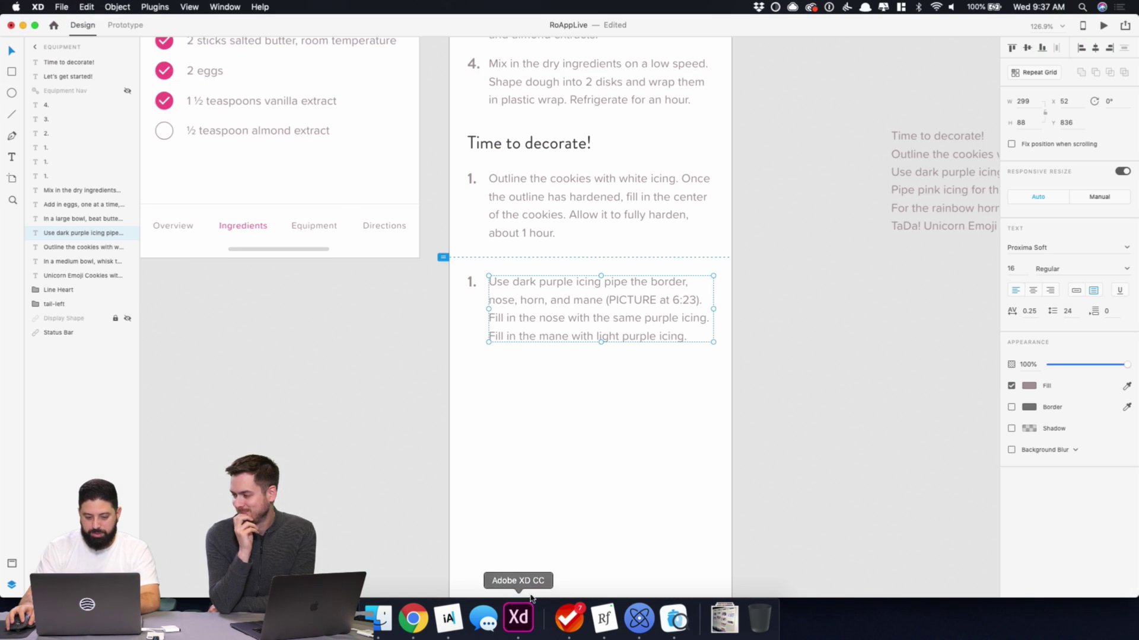
double_click(613, 308)
drag(606, 300, 700, 301)
click(1028, 387)
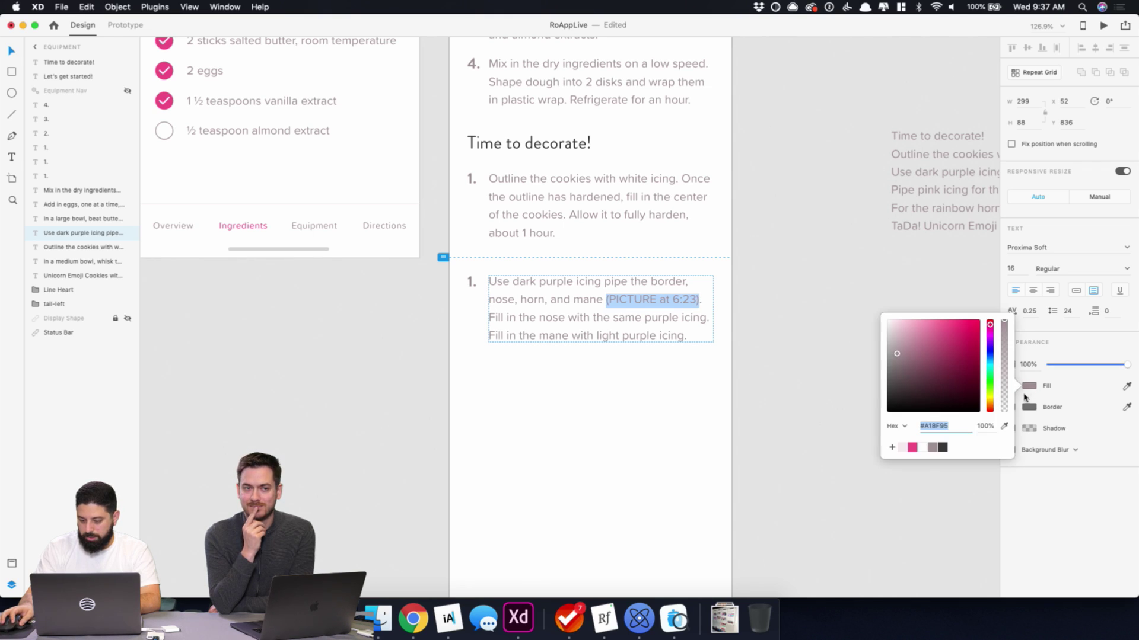
click(912, 448)
click(849, 316)
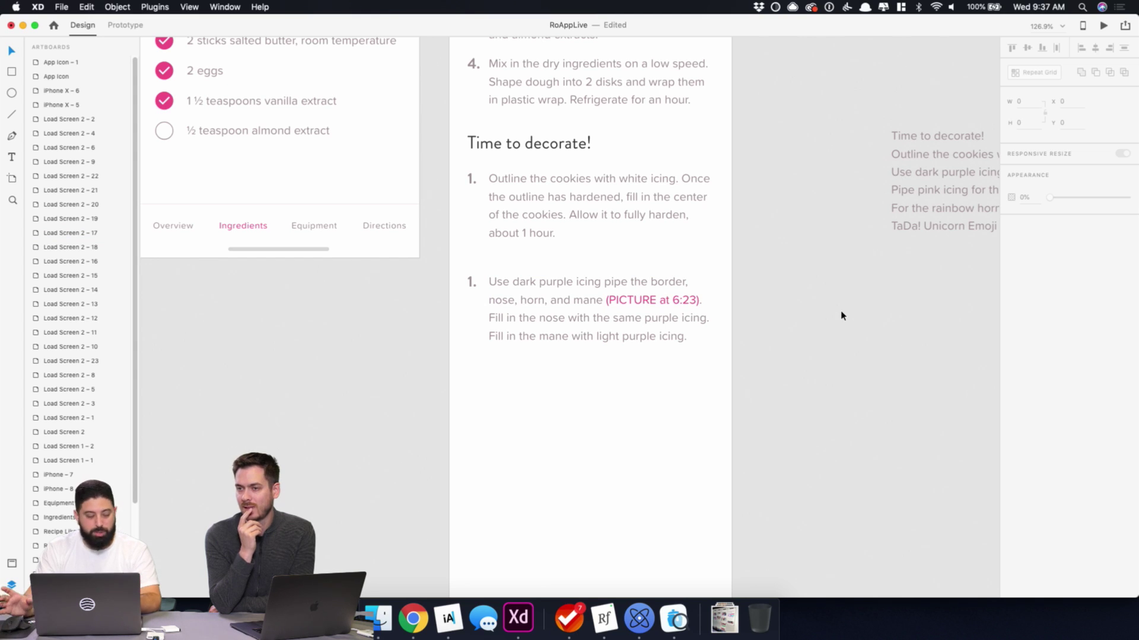
- Change the number beside the dark purple icing direction to "2."
click(480, 284)
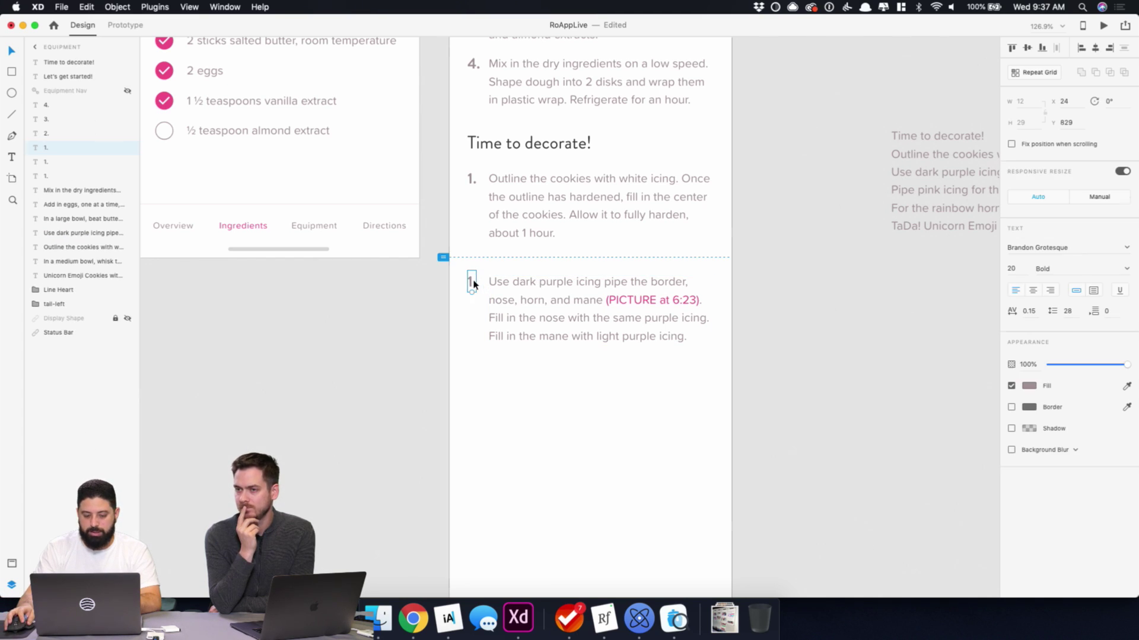
double_click(480, 285)
text(2.)
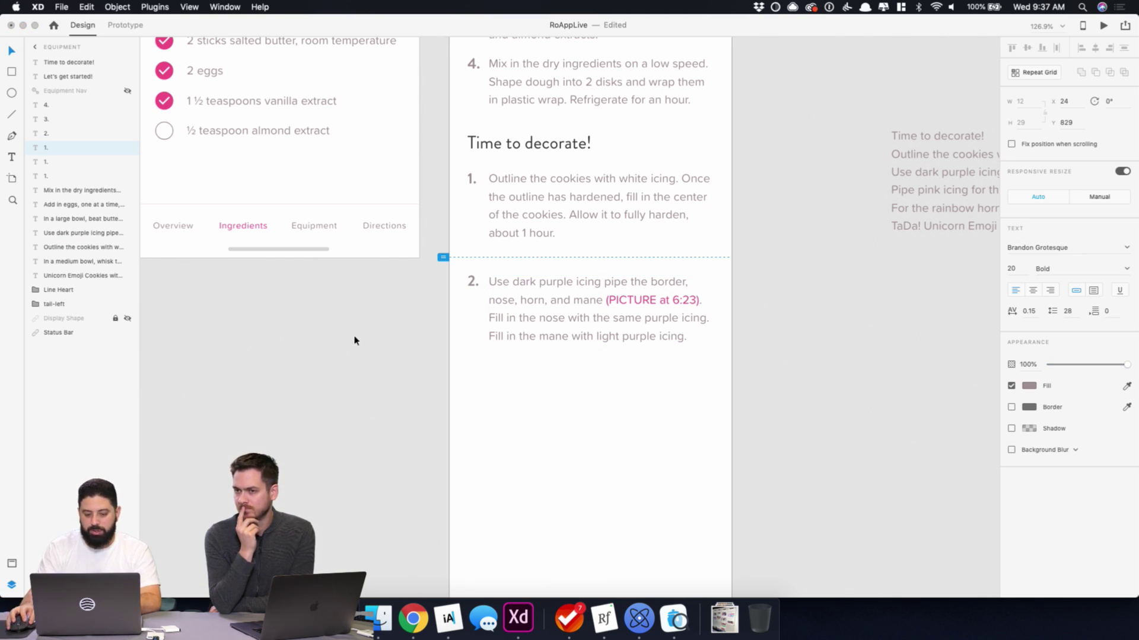
key(Escape)
- Duplicate decorating direction 2 with its number below itself at Y 940 and move the original up to Y 803
drag(455, 271, 700, 393)
drag(593, 308, 593, 392)
drag(580, 330, 524, 224)
key(Up)
key(Up)
key(Up)
key(Up)
key(Up)
key(Up)
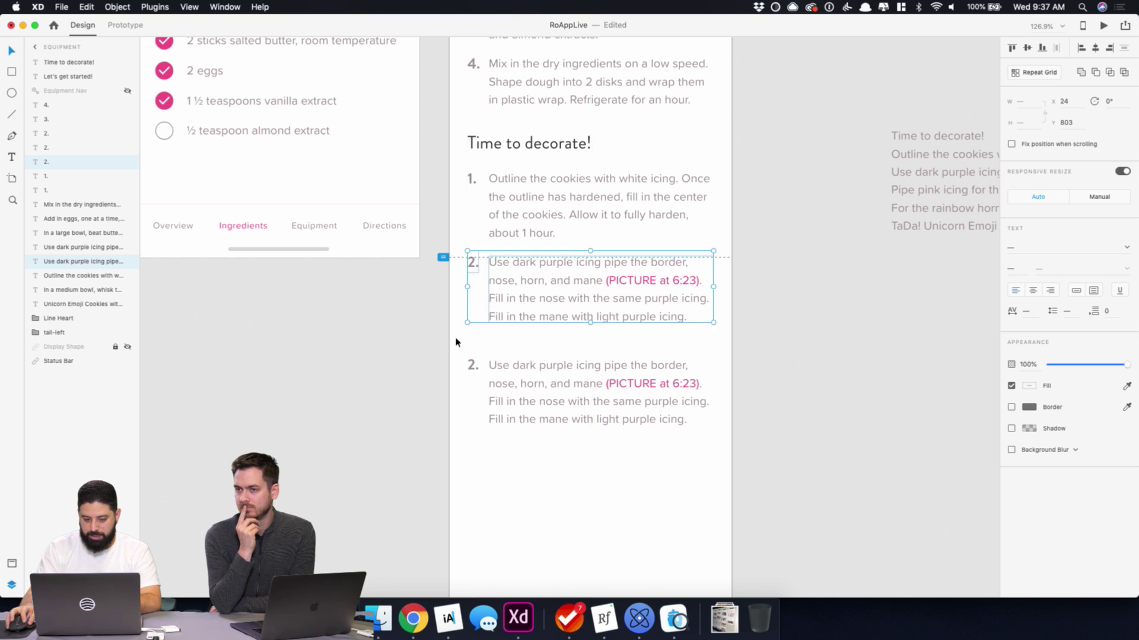
click(610, 419)
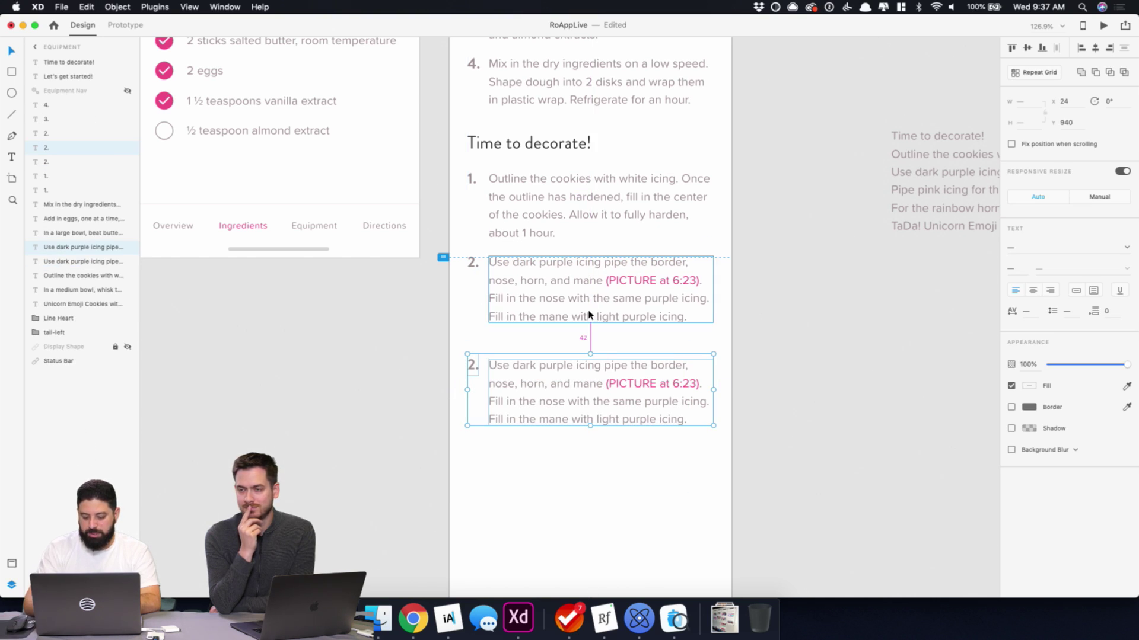
- Move the duplicated dark purple icing direction and its number up to Y 914, closer beneath direction 2
key(shift+Up)
key(shift+Up)
key(Up)
key(Up)
key(Up)
key(Up)
key(Up)
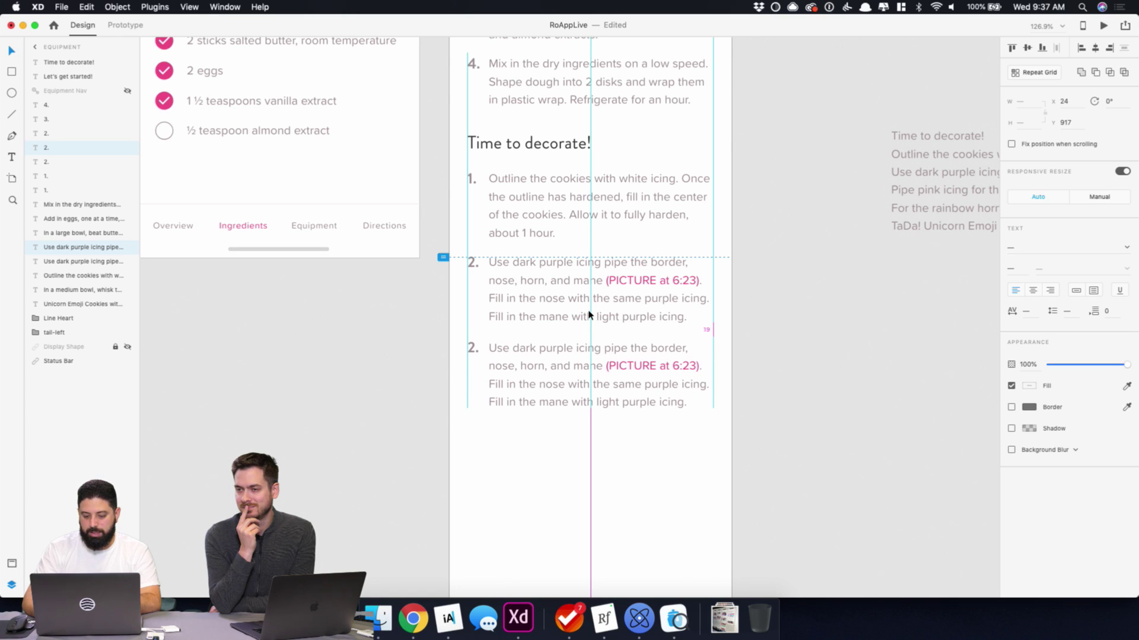
- Change the number beside the duplicated dark purple icing direction to "3."
double_click(468, 360)
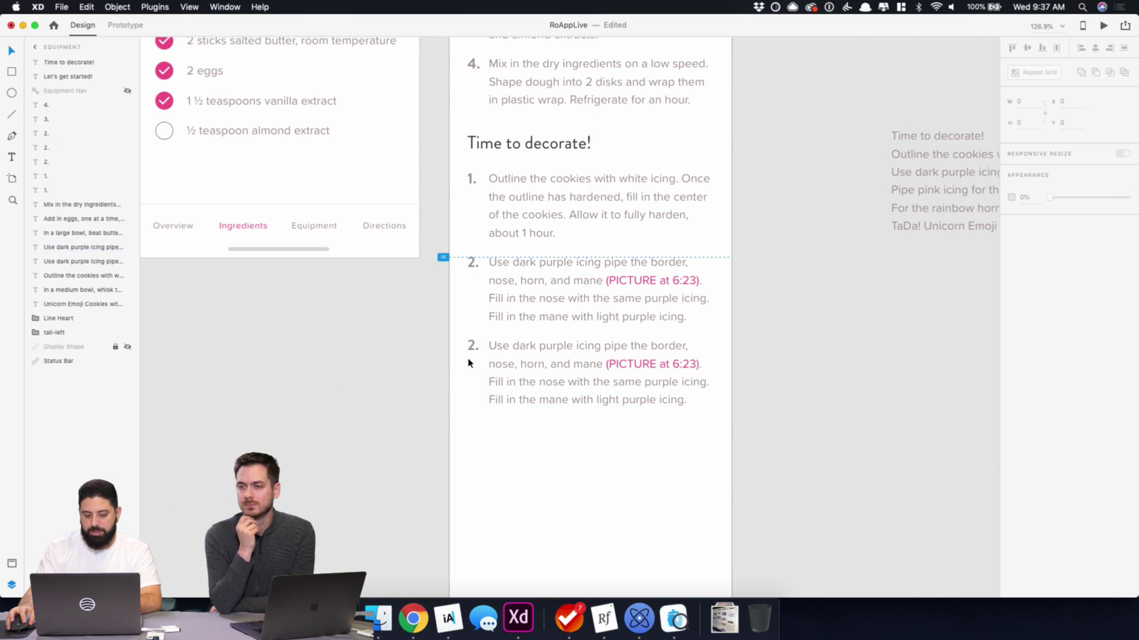
double_click(467, 344)
text(3.)
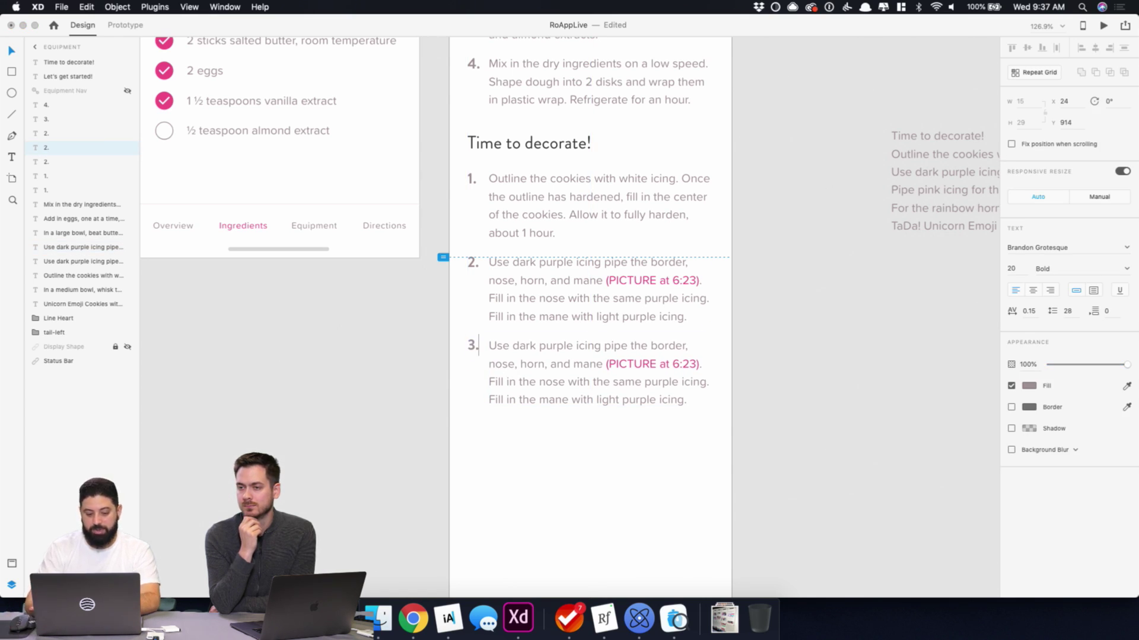
key(Escape)
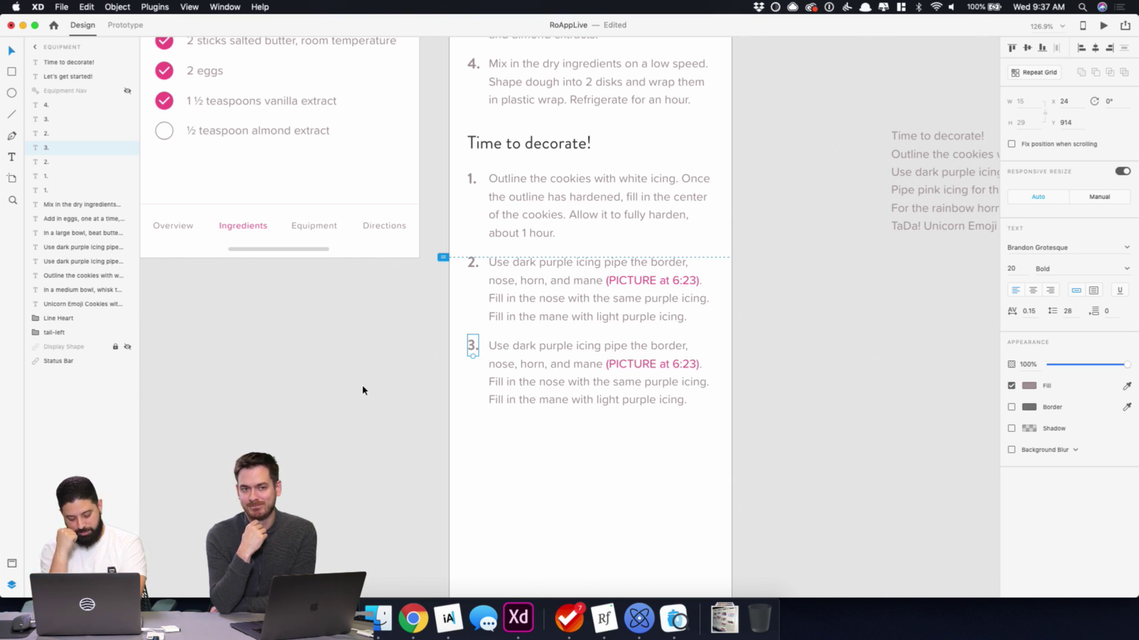
- Replace direction 3's text with the recipe page's "Pipe pink icing for the ears" direction and shorten its text box to height 65
click(413, 620)
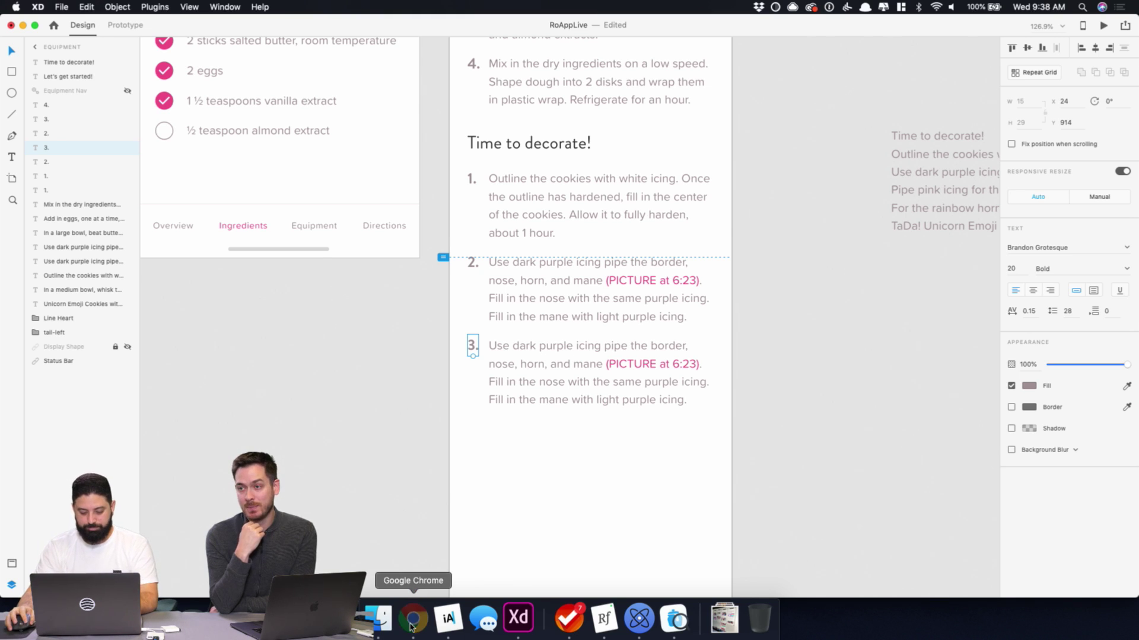
drag(509, 379, 633, 394)
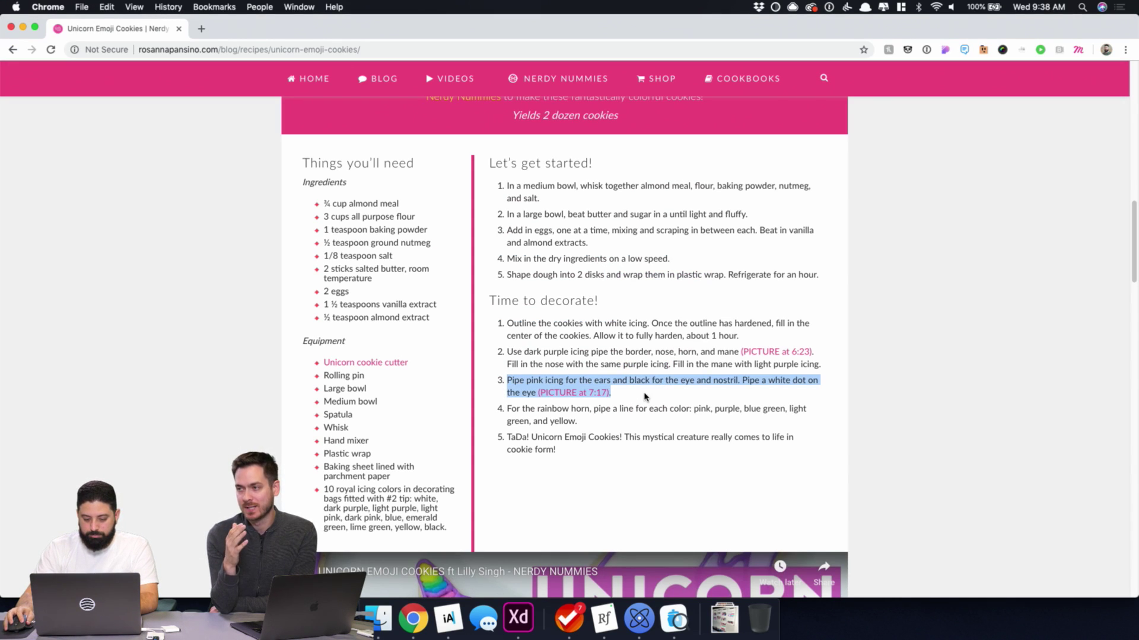
key(super+c)
click(518, 618)
double_click(541, 388)
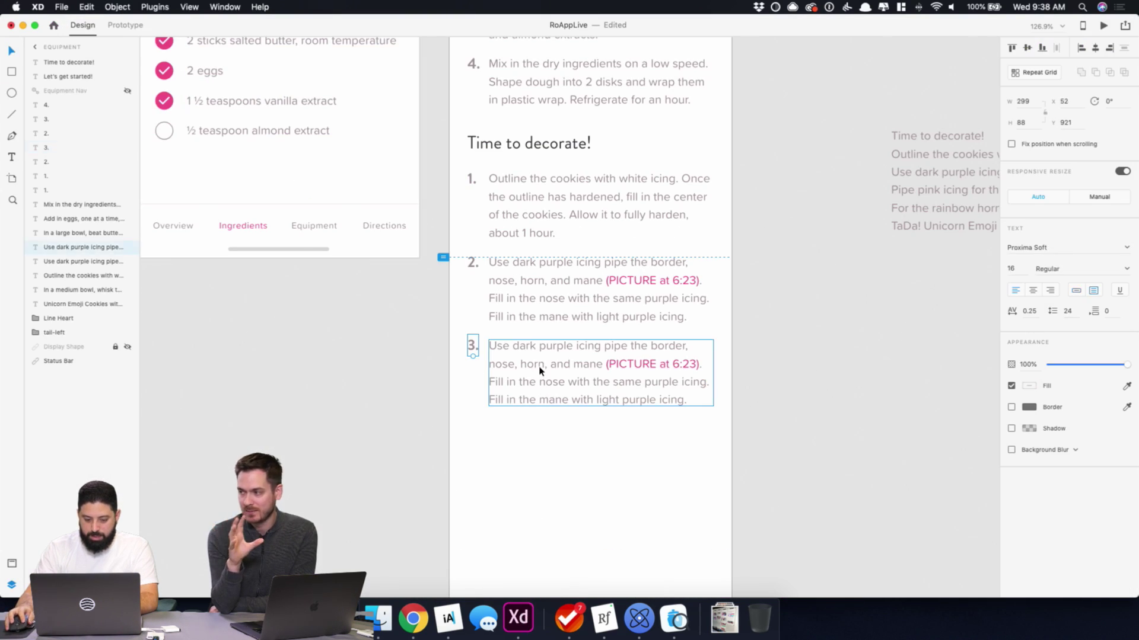
key(super+a)
key(super+v)
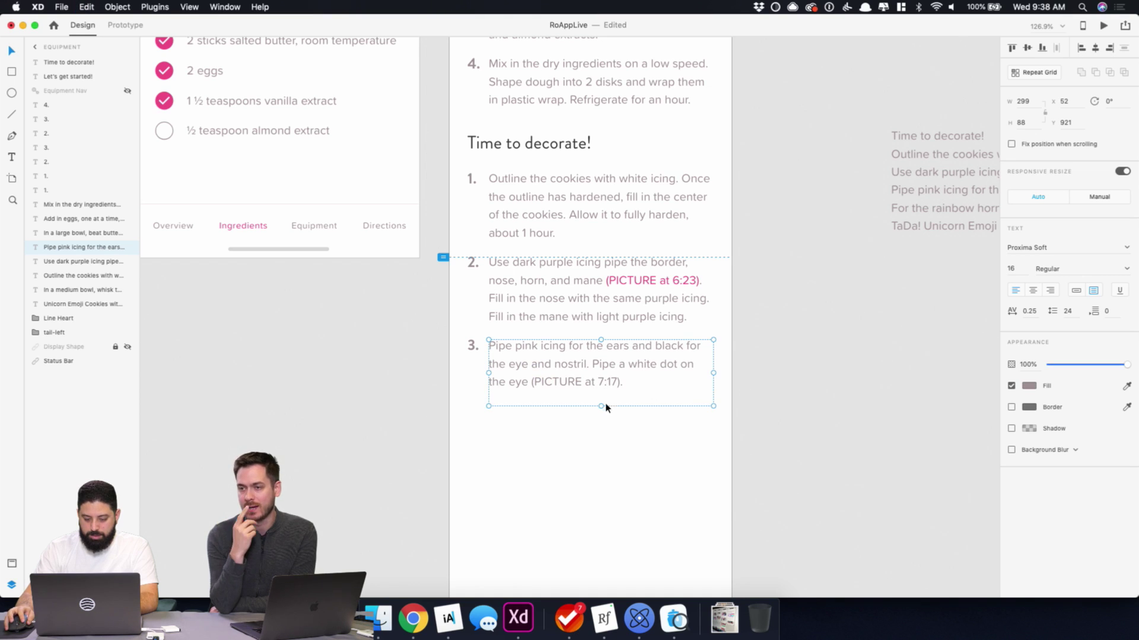
drag(600, 405, 601, 389)
- Recolor "(PICTURE at 7:17)" in decorating direction 3 with the saved pink swatch
double_click(590, 382)
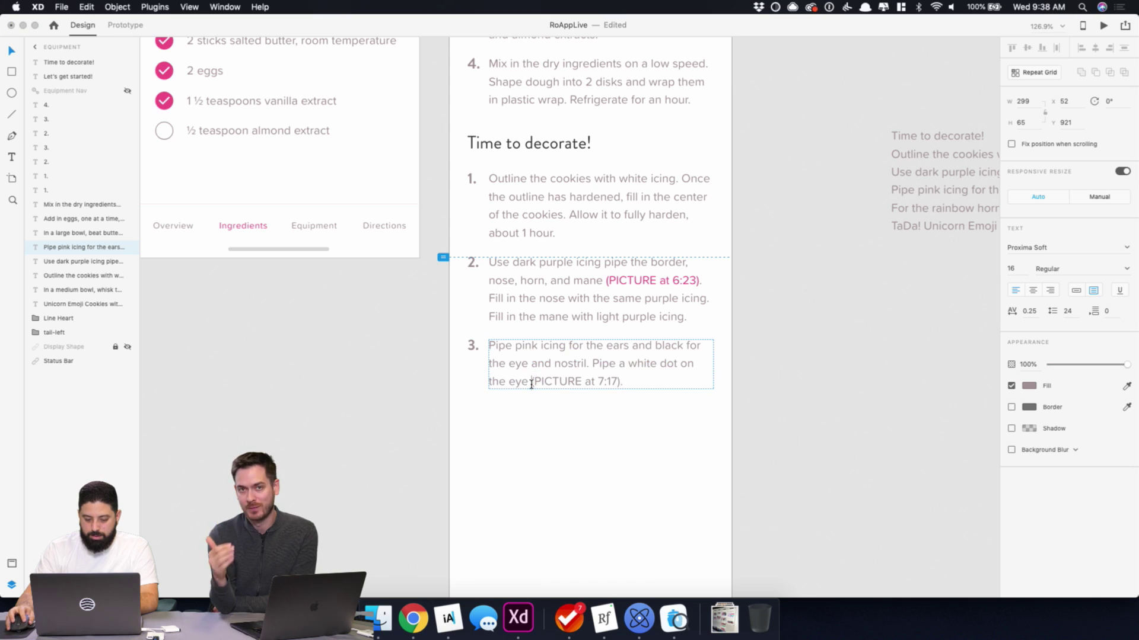
drag(531, 381, 619, 382)
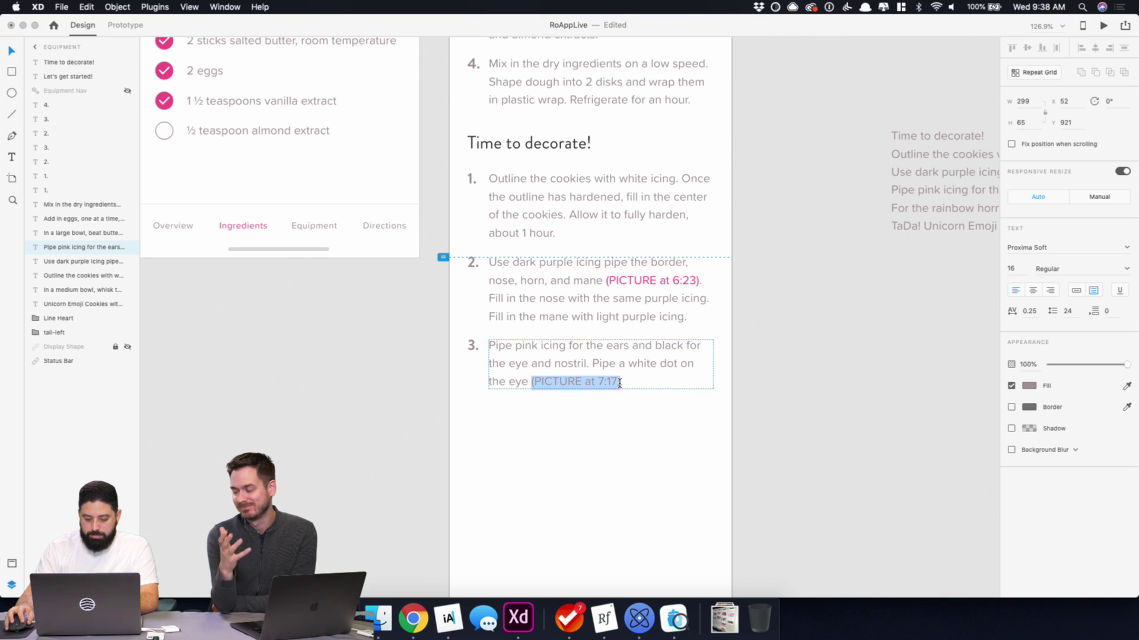
click(1030, 386)
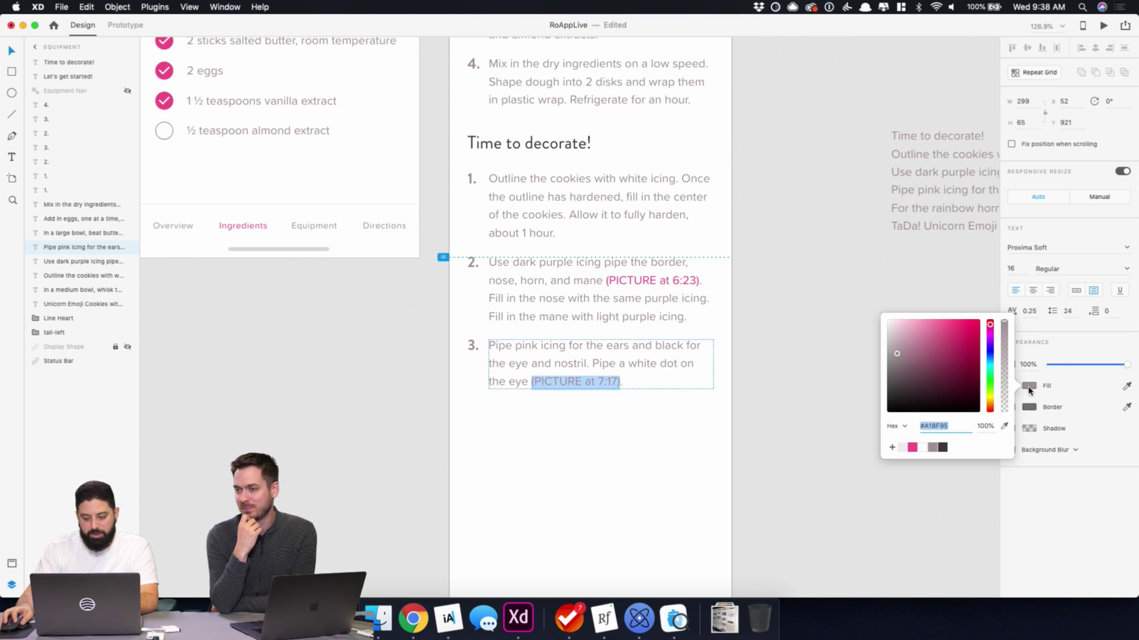
click(911, 449)
click(731, 465)
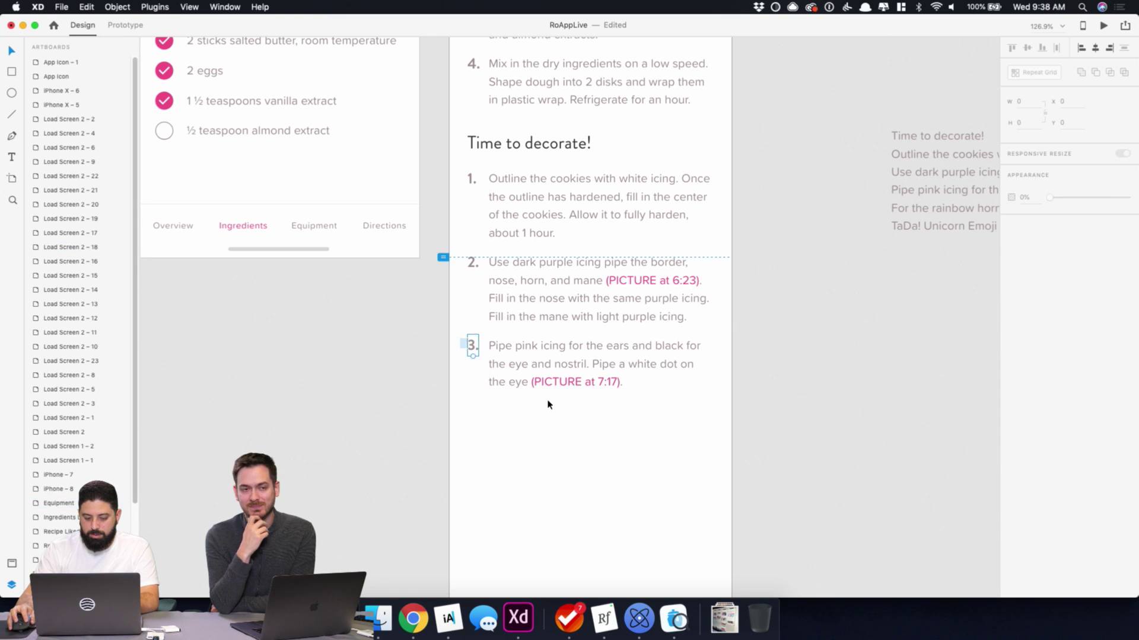
- Duplicate decorating direction 3 with its number below itself and replace the copy's text with the recipe page's rainbow horn direction
drag(548, 405, 469, 355)
drag(596, 361, 599, 425)
click(414, 618)
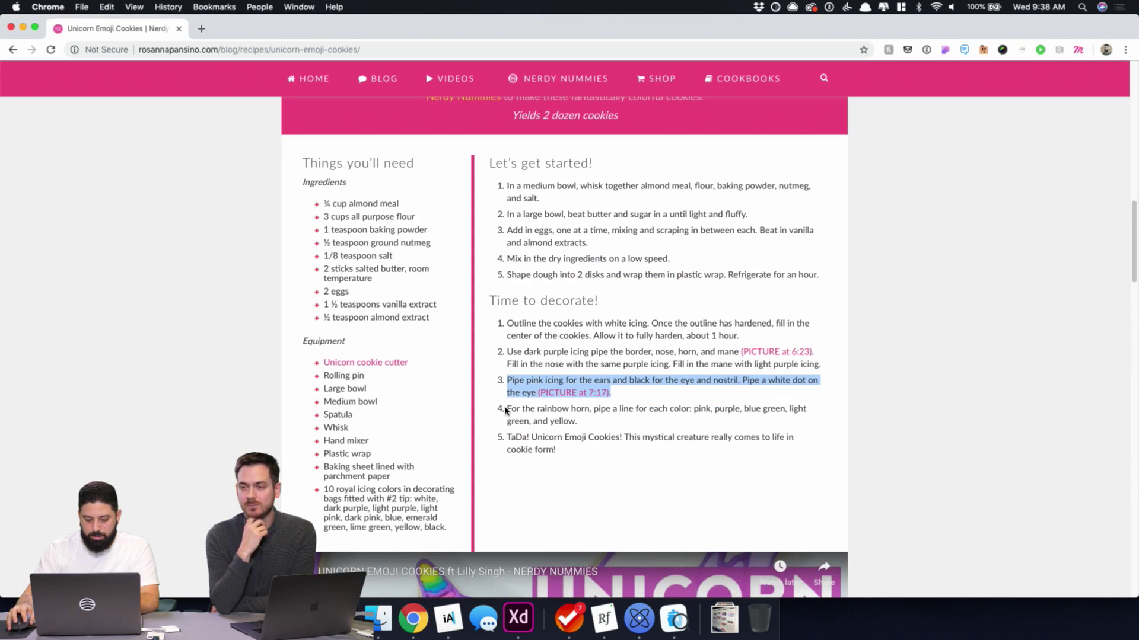
drag(506, 409, 584, 427)
key(super+c)
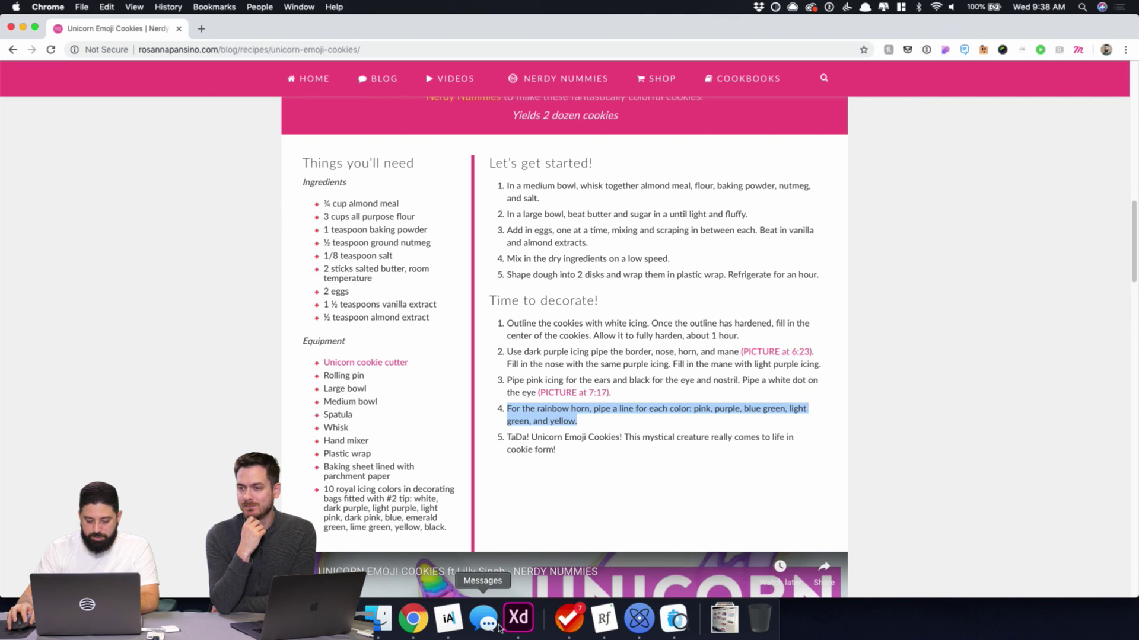
click(518, 617)
double_click(524, 425)
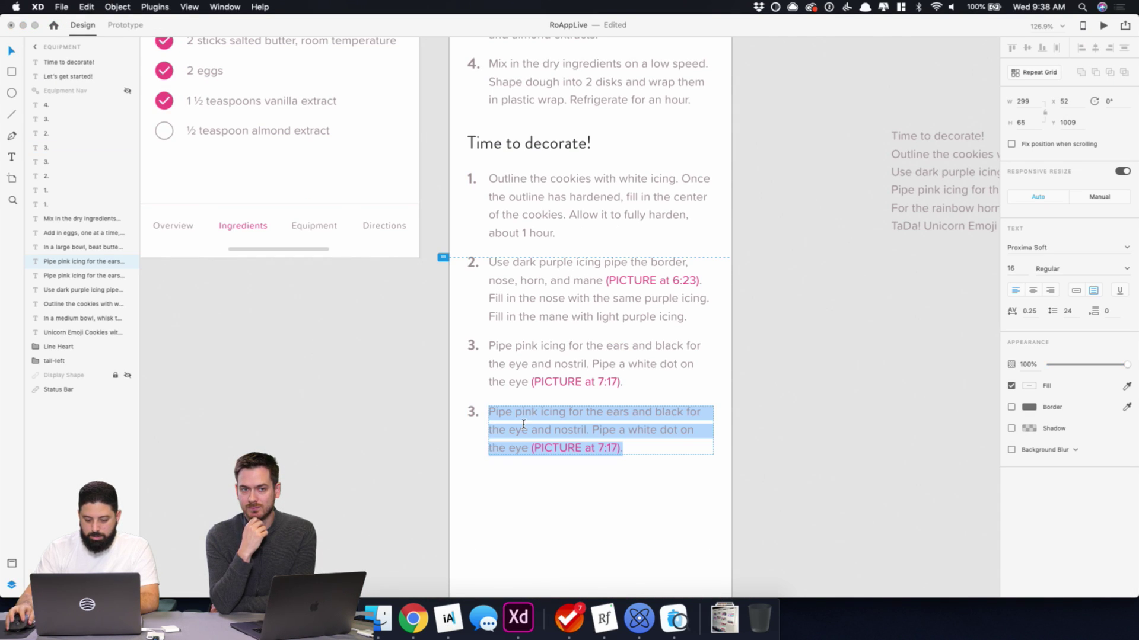
key(super+v)
key(Escape)
- Change the number beside the rainbow horn direction to "4."
double_click(472, 417)
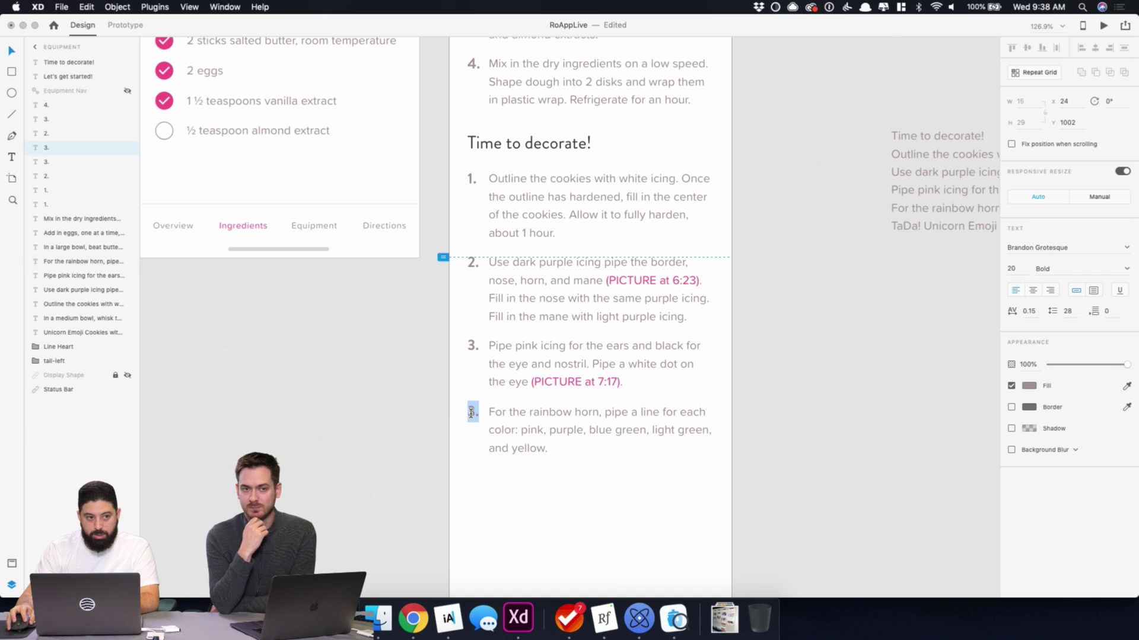
text(4.)
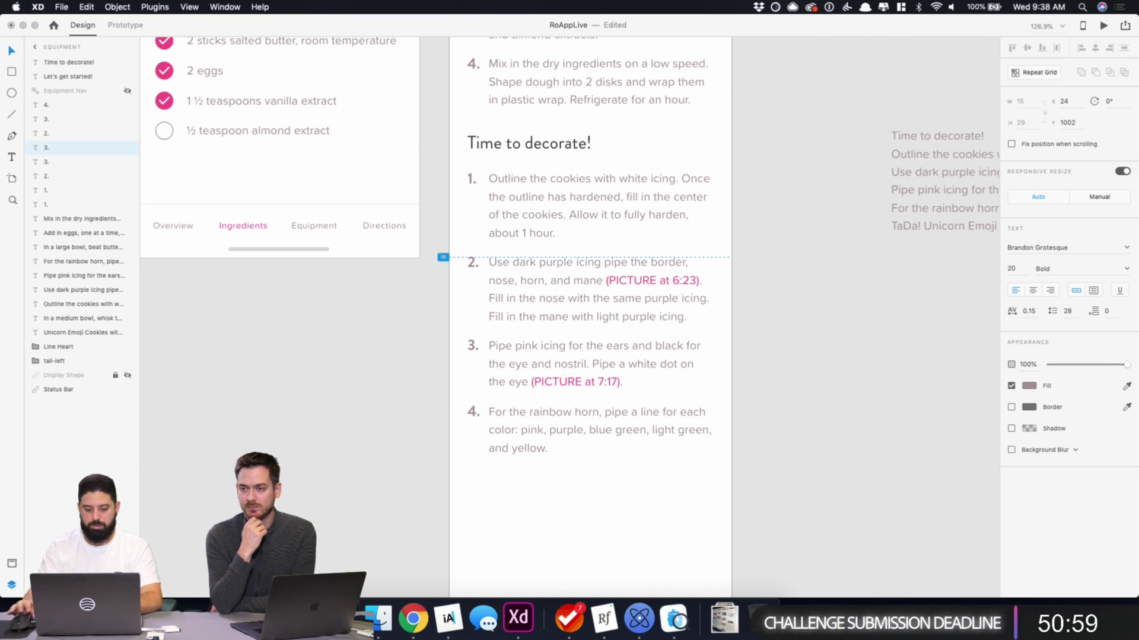
click(451, 421)
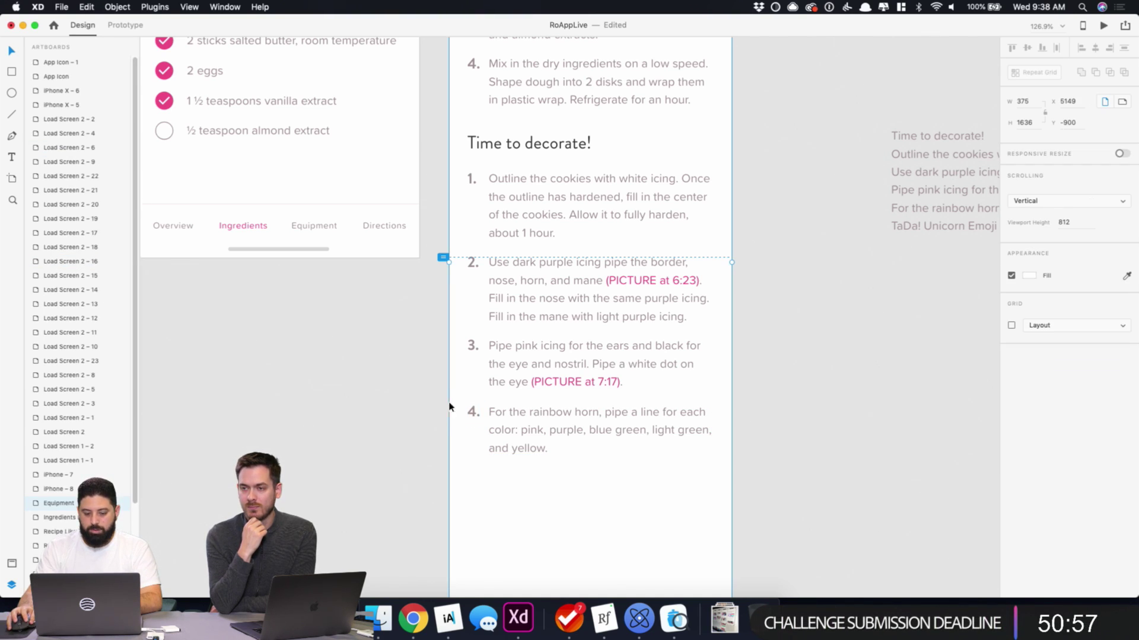
- Duplicate decorating direction 4 with its number below itself at Y 1090 and change the copy's number to "5."
click(434, 408)
drag(432, 408, 717, 459)
drag(596, 434, 596, 501)
click(417, 467)
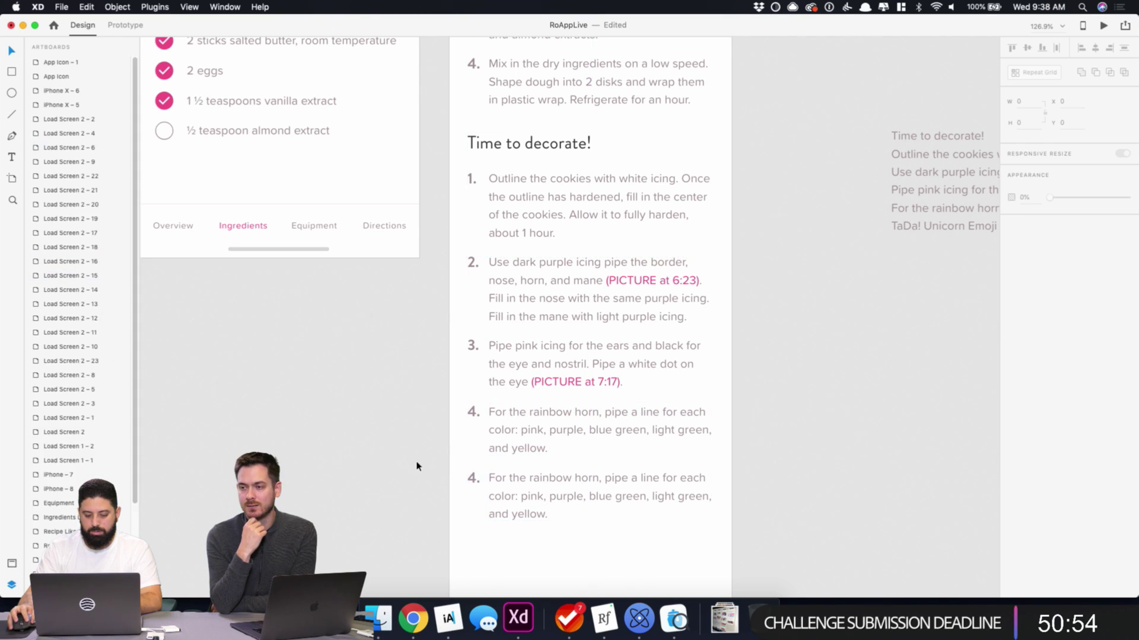
double_click(472, 478)
text(5.)
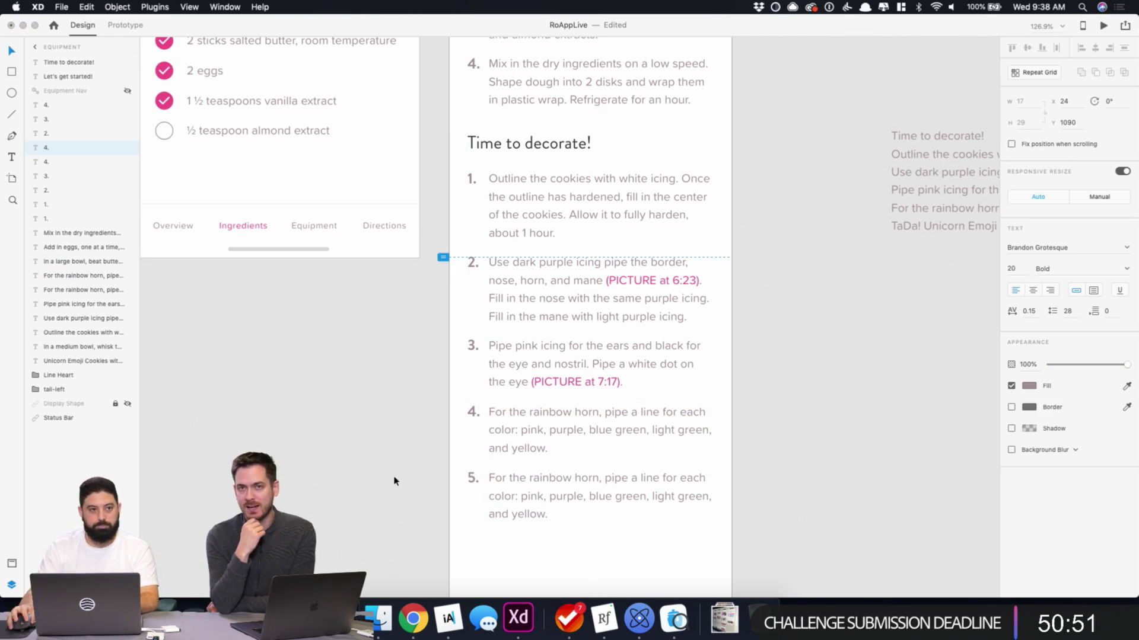
key(Escape)
scroll(386, 471, down, 3)
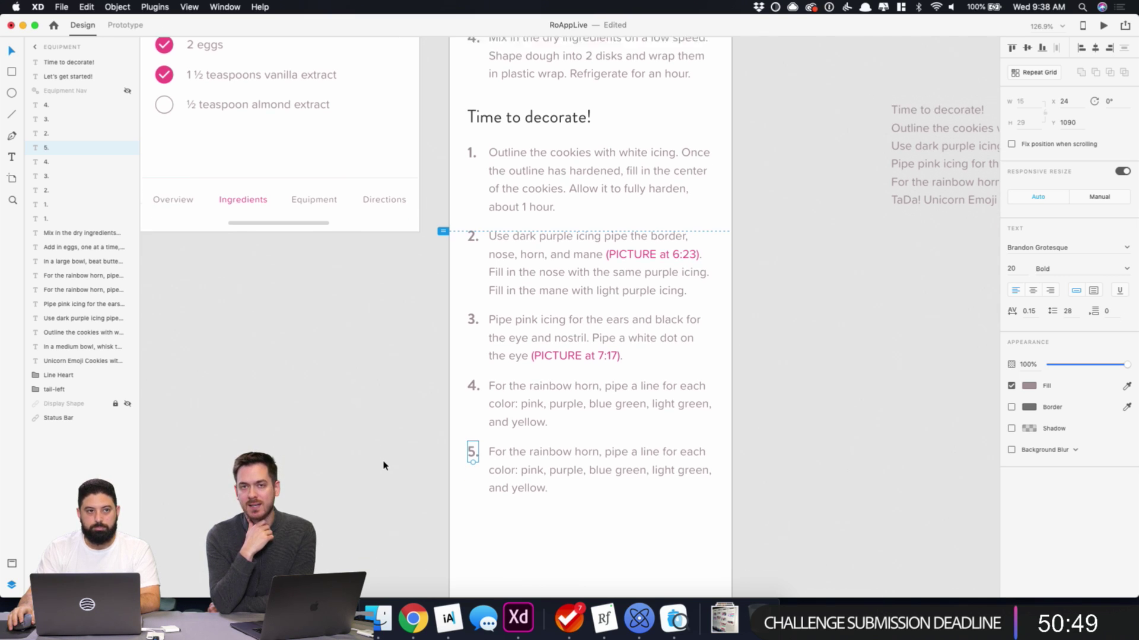
click(382, 465)
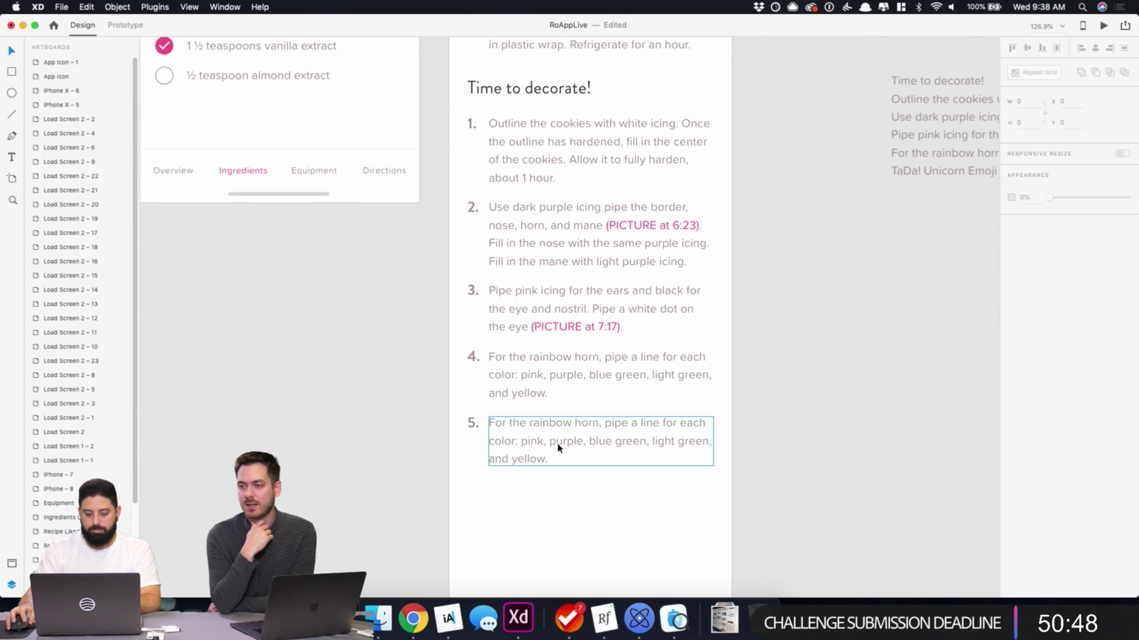
- Replace decorating direction 5's text with the recipe page's "TaDa! Unicorn Emoji Cookies!" sentences
click(423, 619)
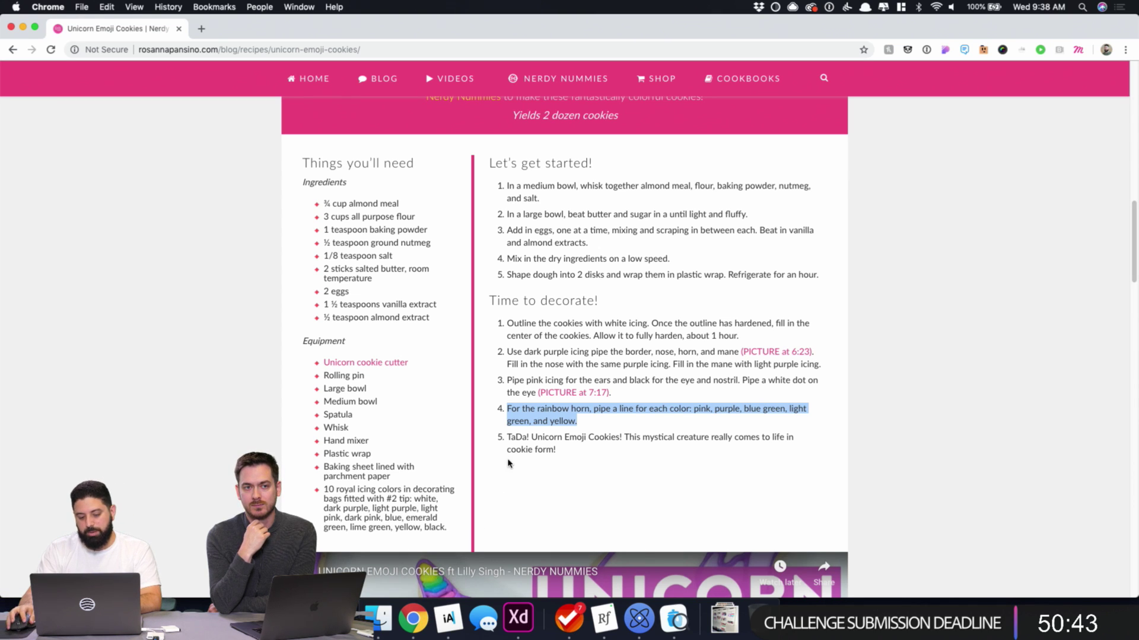
drag(506, 438, 574, 455)
key(super+c)
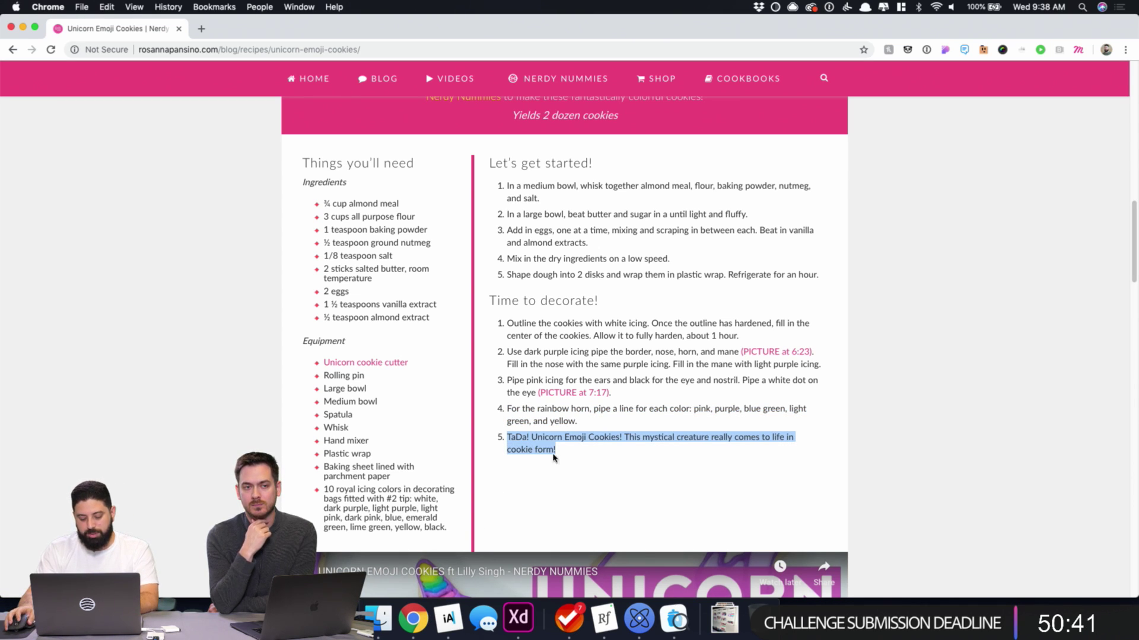
click(518, 616)
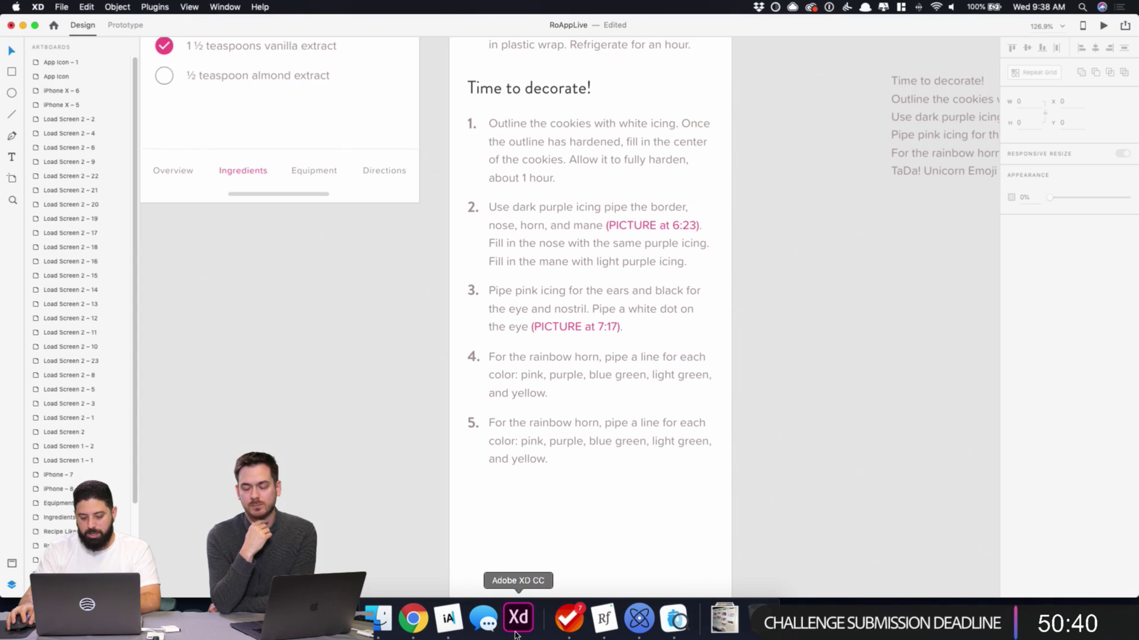
double_click(530, 433)
key(super+v)
key(Escape)
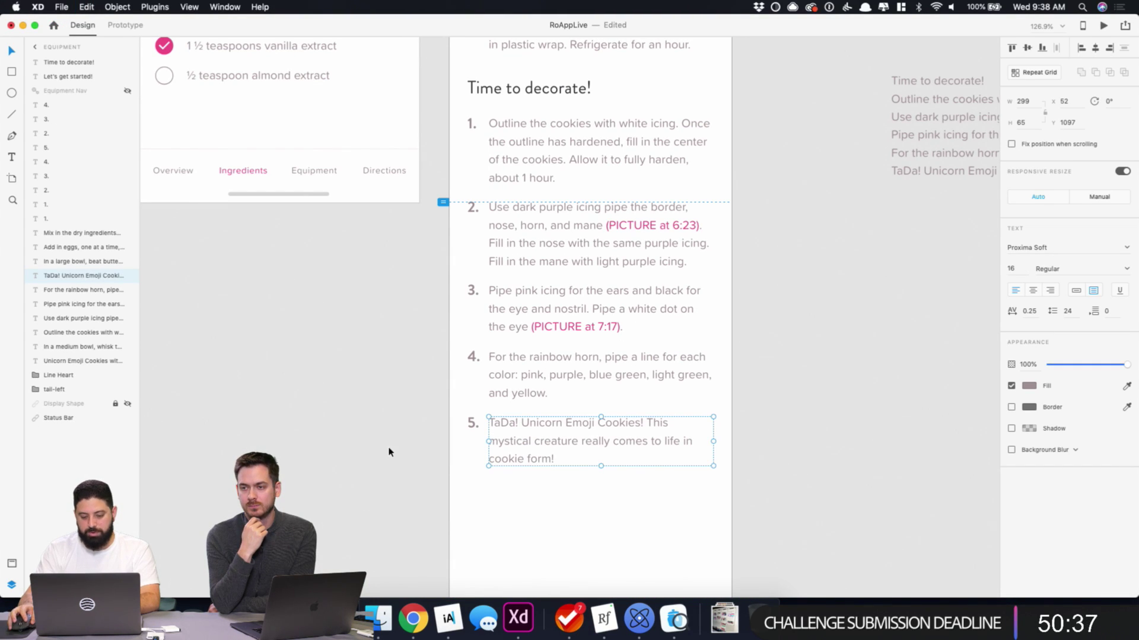
click(390, 451)
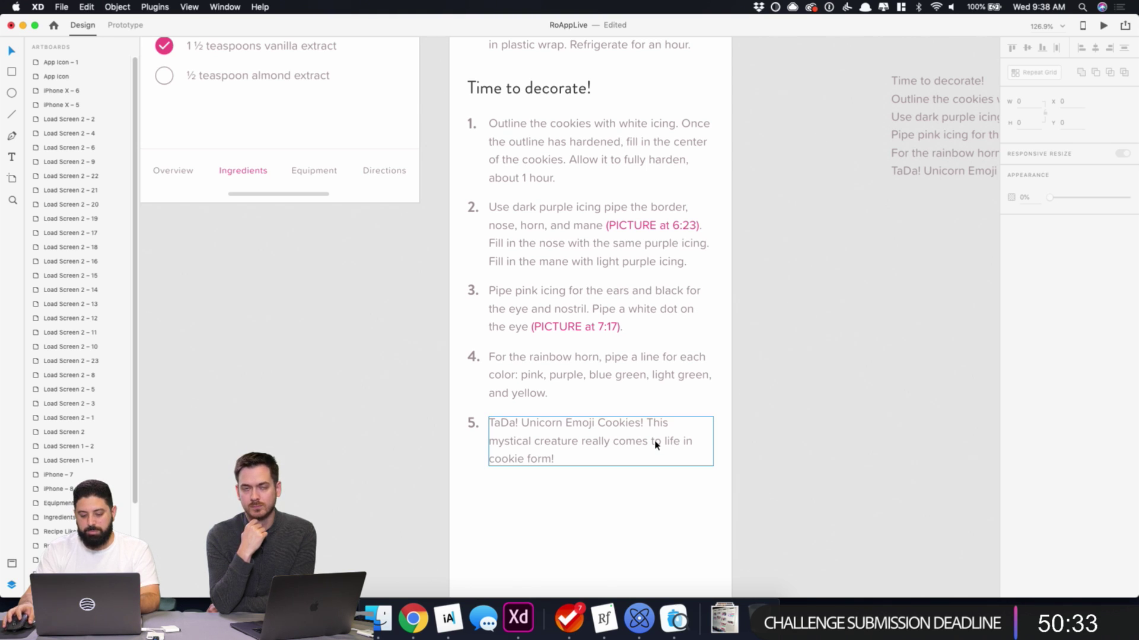
- Shorten the Equipment artboard so that it ends a little below decorating direction 5
scroll(416, 427, down, 3)
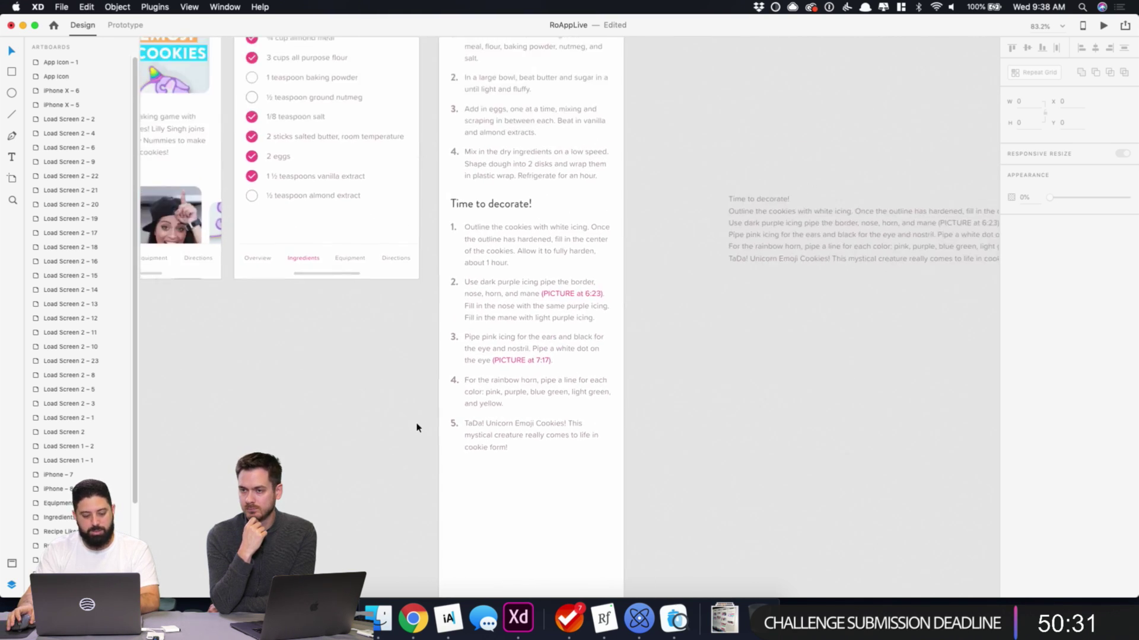
scroll(417, 427, down, 3)
click(441, 107)
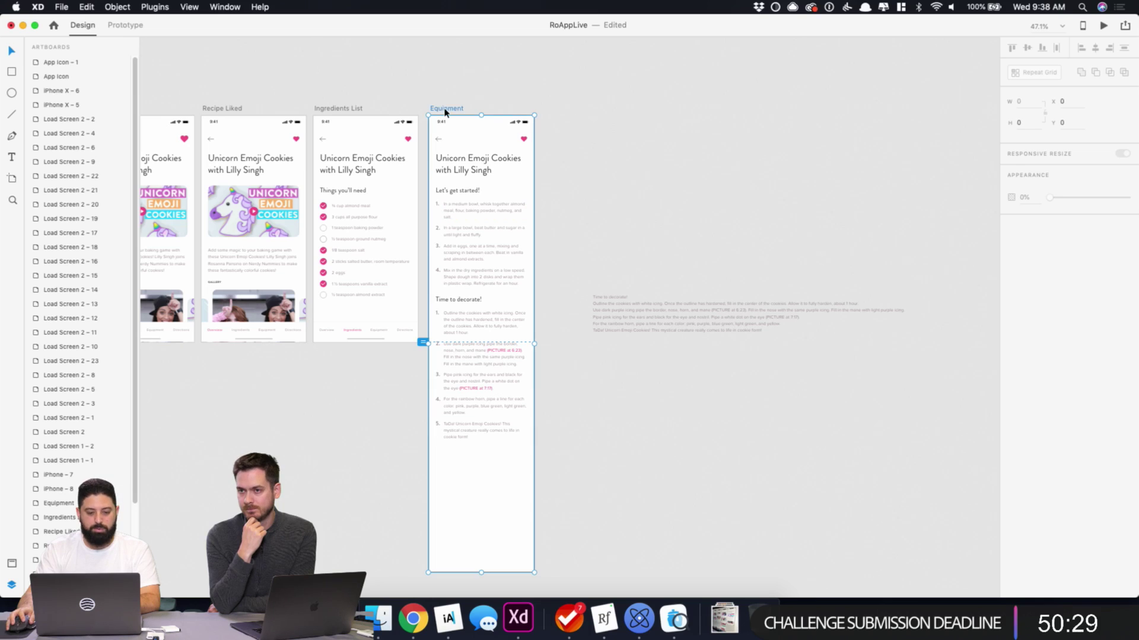
drag(482, 571, 472, 475)
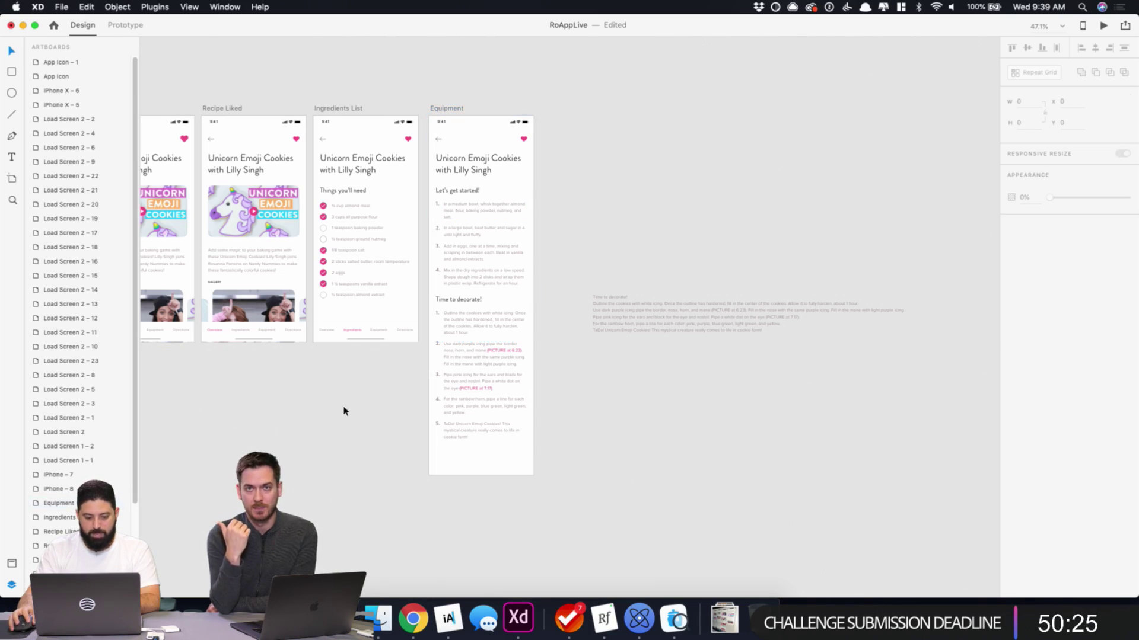
- Place the Equipment Nav symbol on the Equipment artboard and align it to the artboard's bottom and left edges at X 0, Y 1216
click(363, 330)
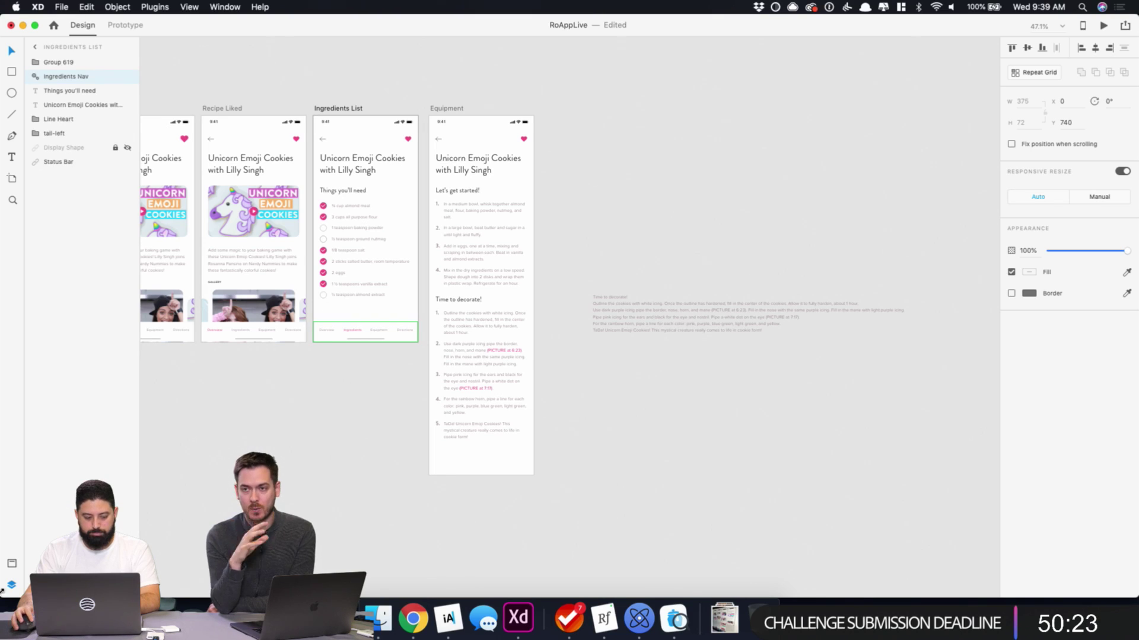
click(12, 565)
drag(67, 477, 490, 460)
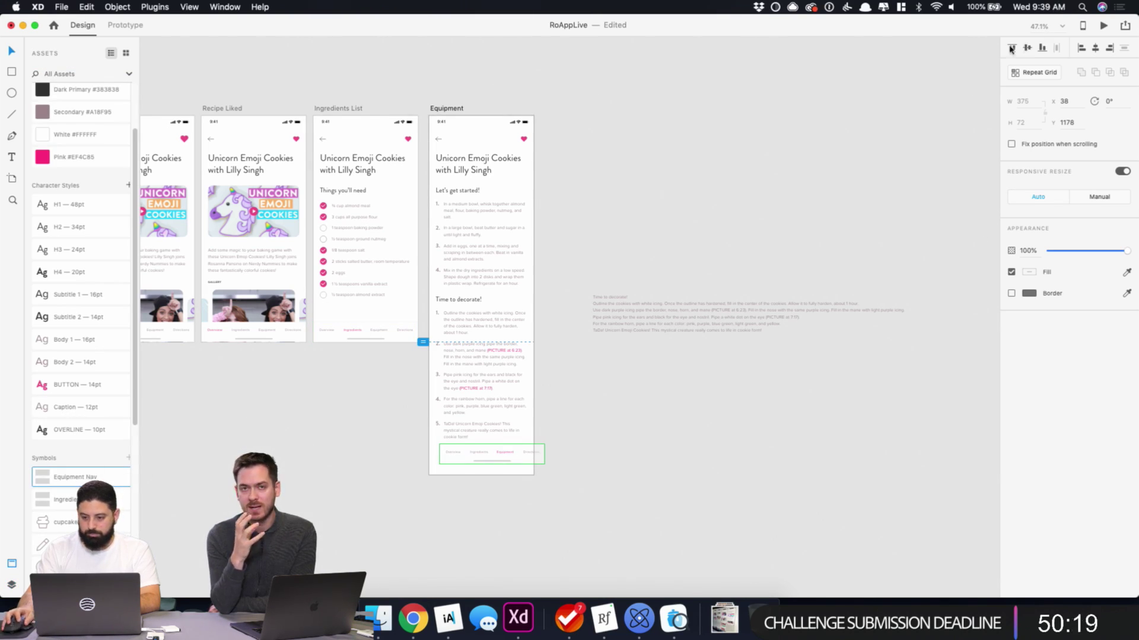
click(1042, 49)
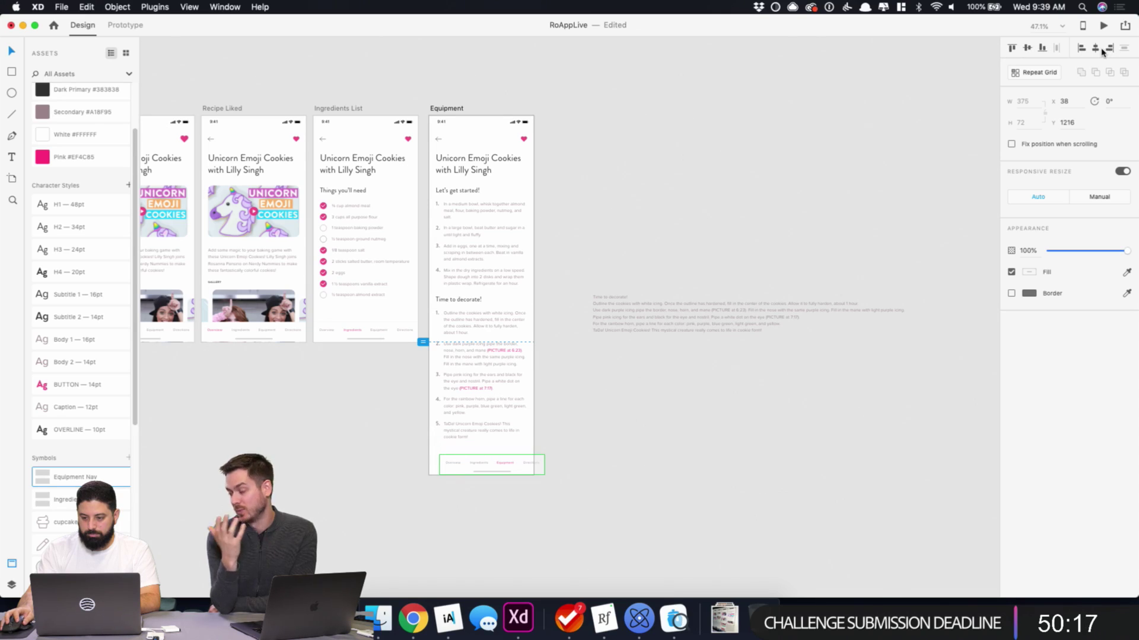
click(1085, 51)
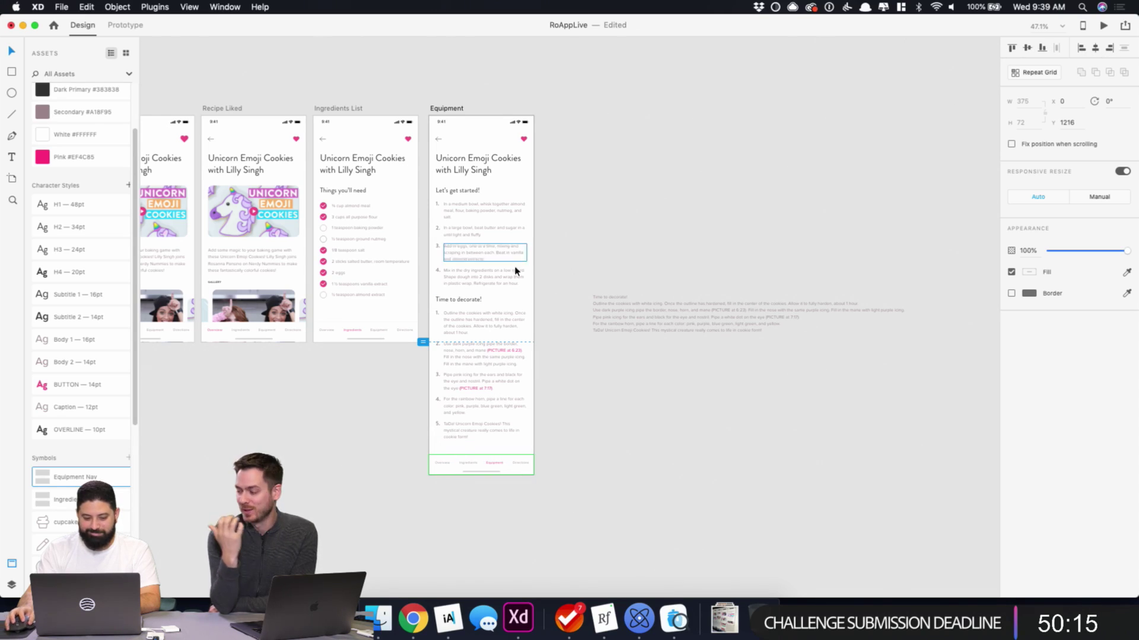
- Align the Equipment artboard's nav bar with the top of the Ingredients List artboard's nav bar
shift+click(389, 337)
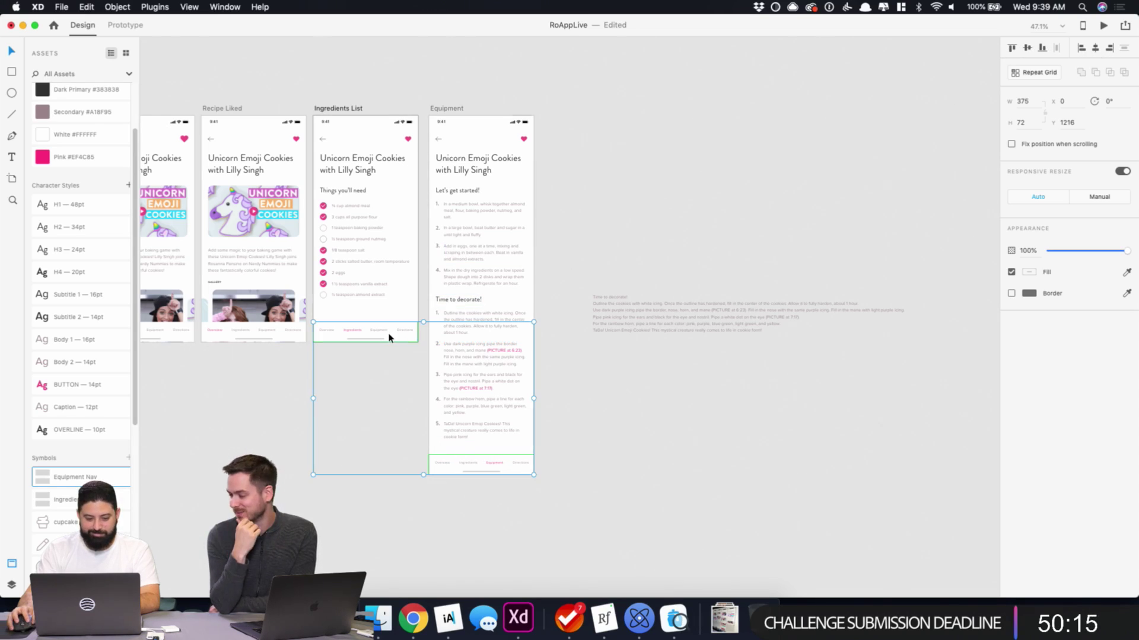
click(1011, 50)
click(740, 159)
- Delete the loose block of pasted decorating text beside the Equipment artboard
click(447, 109)
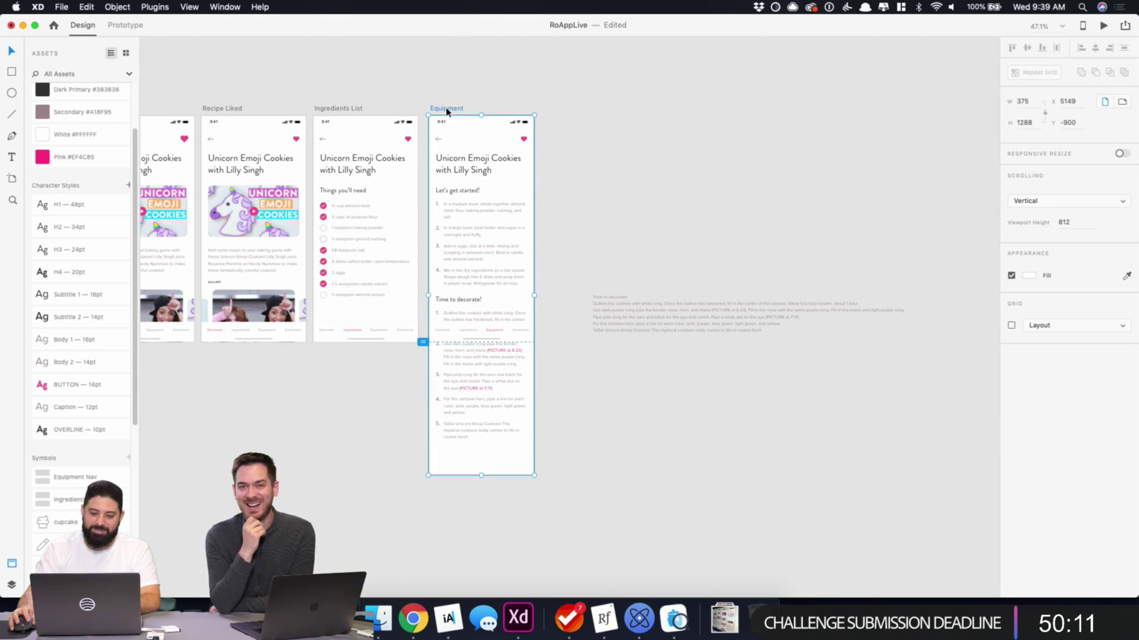
drag(620, 229, 724, 399)
key(Delete)
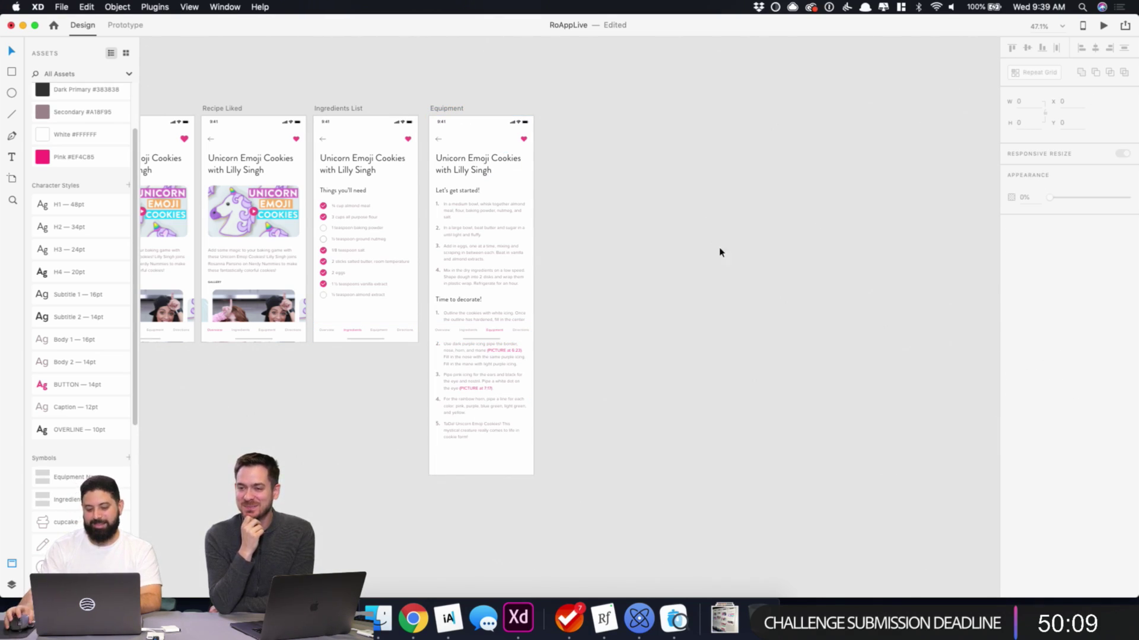
- Copy the thin divider line above the Ingredients List nav bar and paste it onto the Equipment artboard
scroll(509, 347, up, 5)
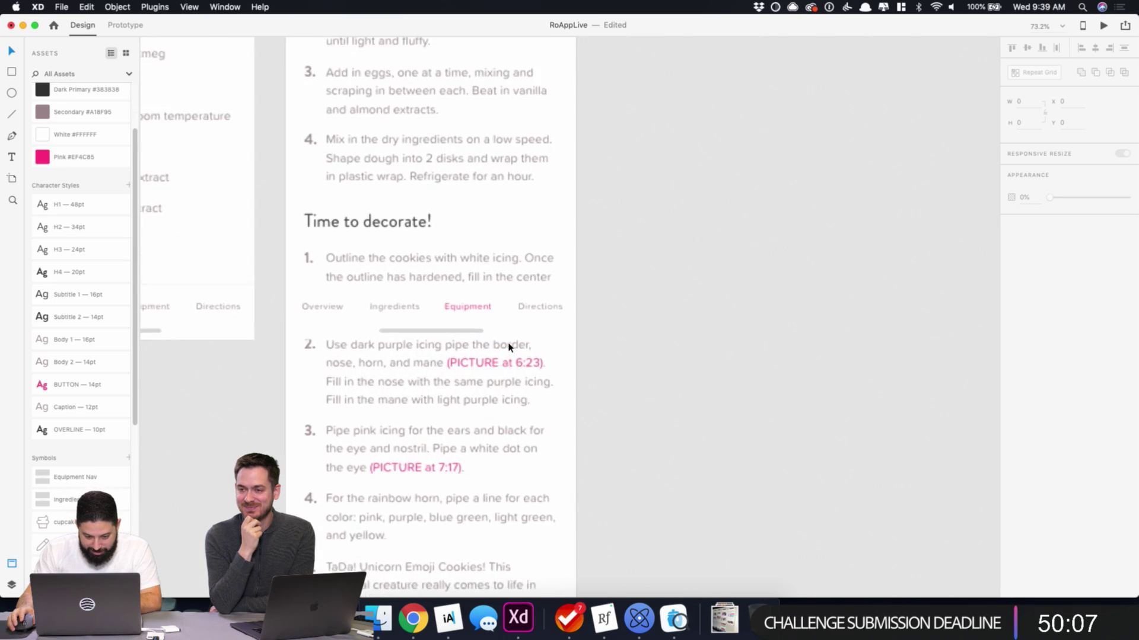
scroll(509, 347, down, 3)
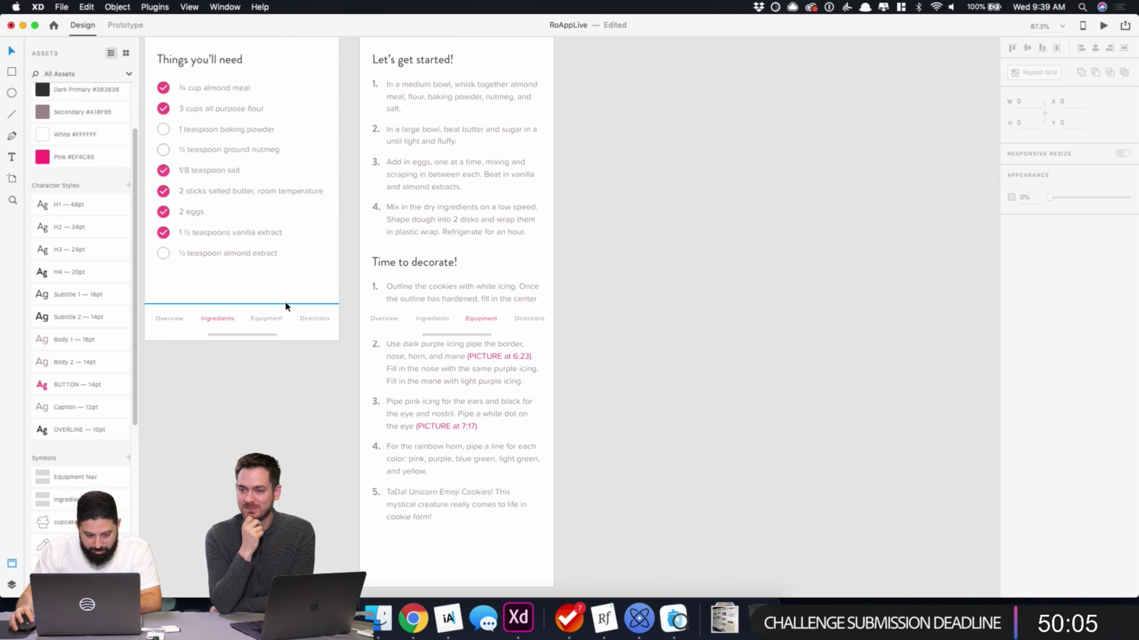
click(290, 305)
key(cmd+c)
click(541, 318)
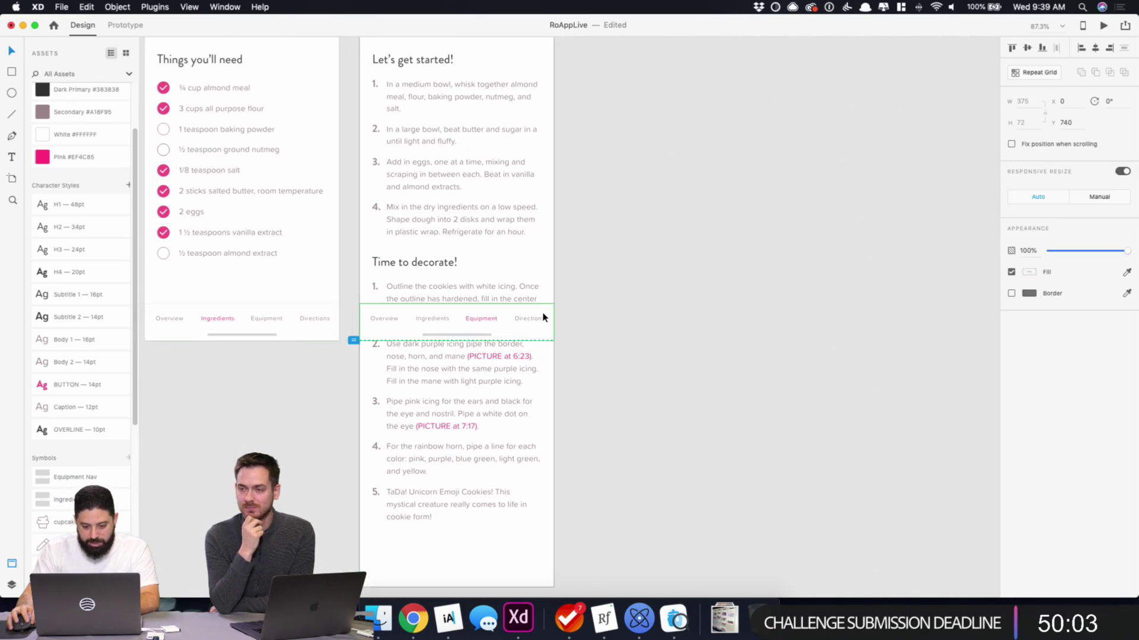
key(cmd+v)
click(658, 290)
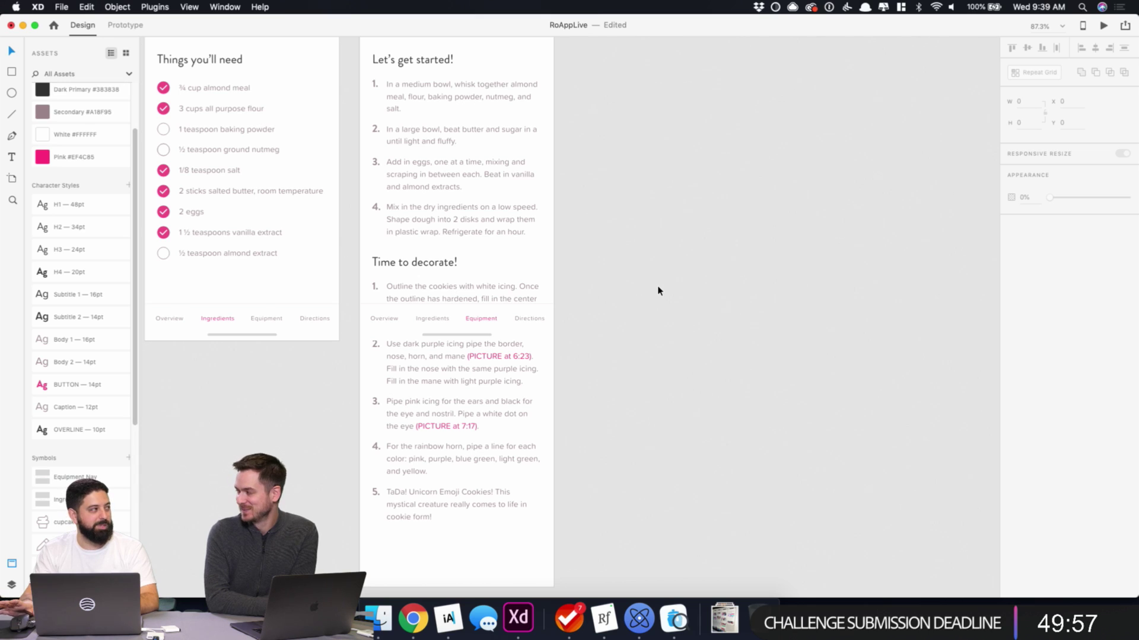
- Switch to Chrome to review the recipe page's ingredients, equipment and directions sections, and return to Adobe XD
scroll(650, 275, down, 3)
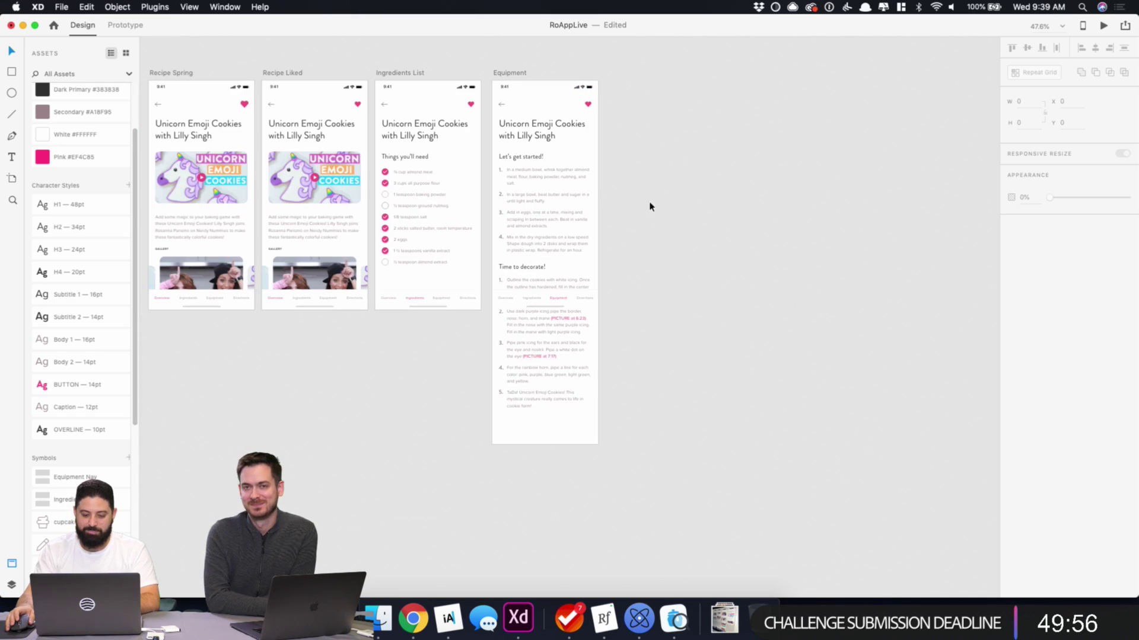
click(517, 72)
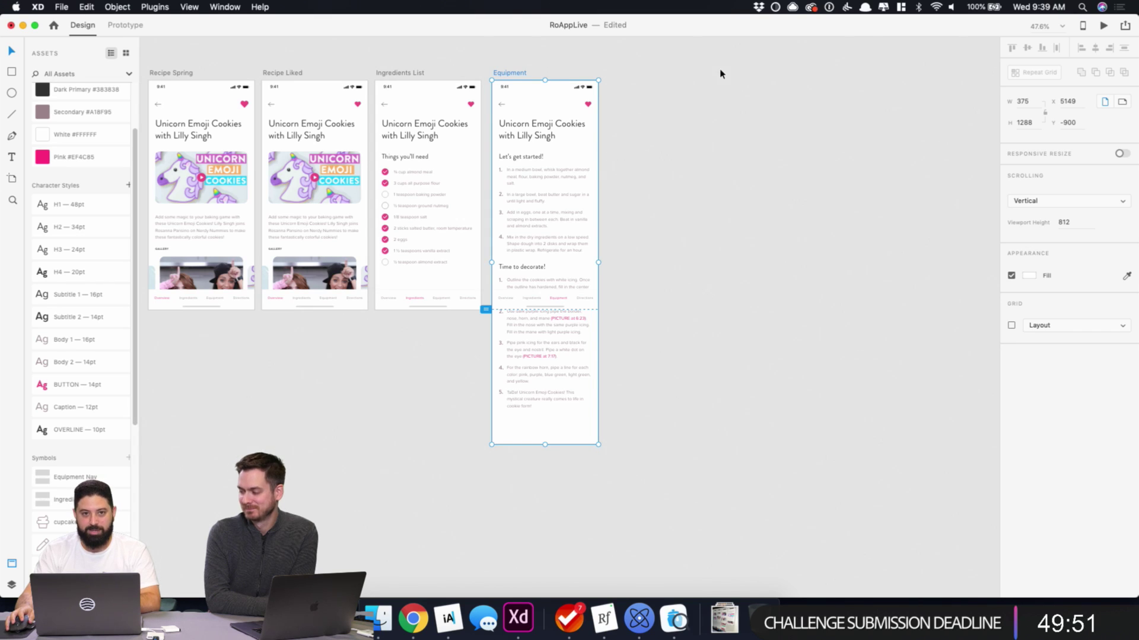
click(414, 618)
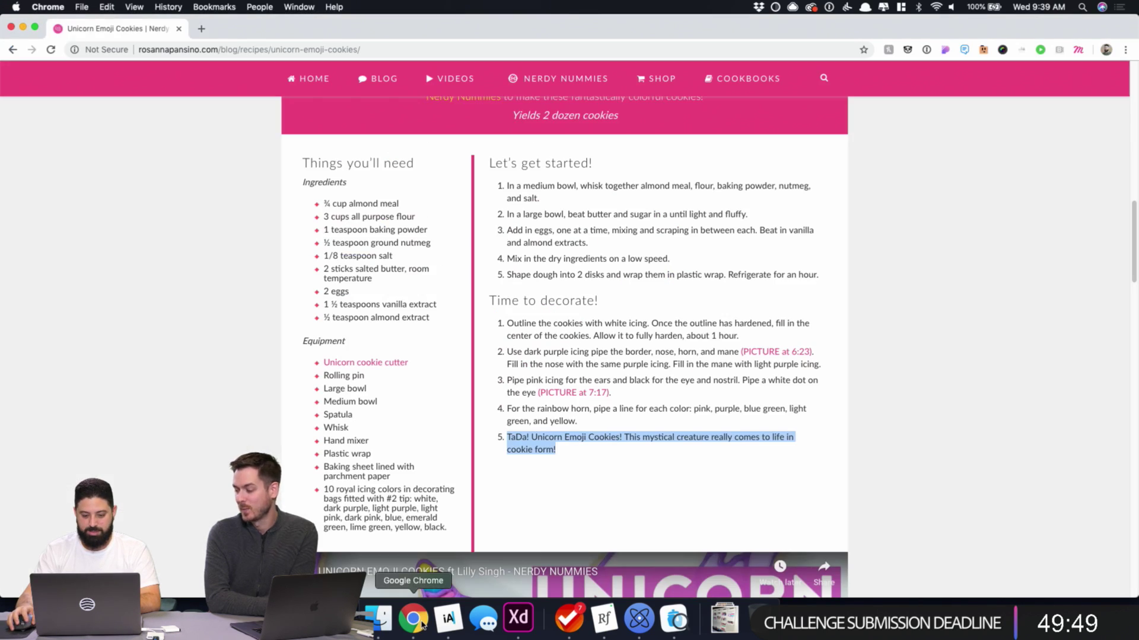
scroll(474, 480, down, 15)
scroll(391, 465, up, 20)
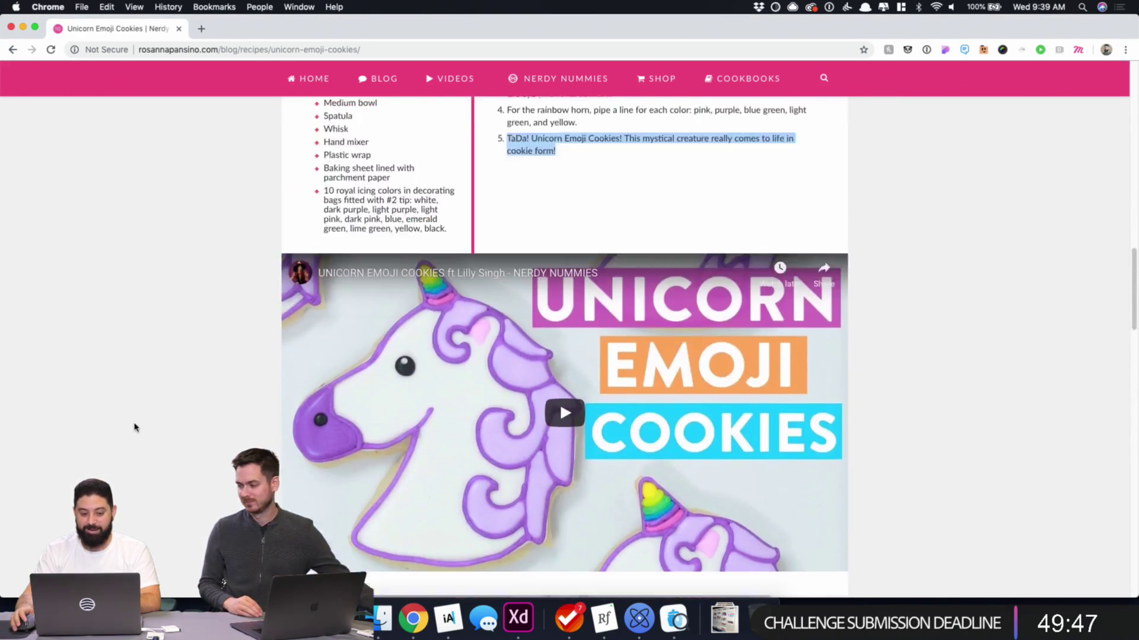
scroll(135, 427, down, 7)
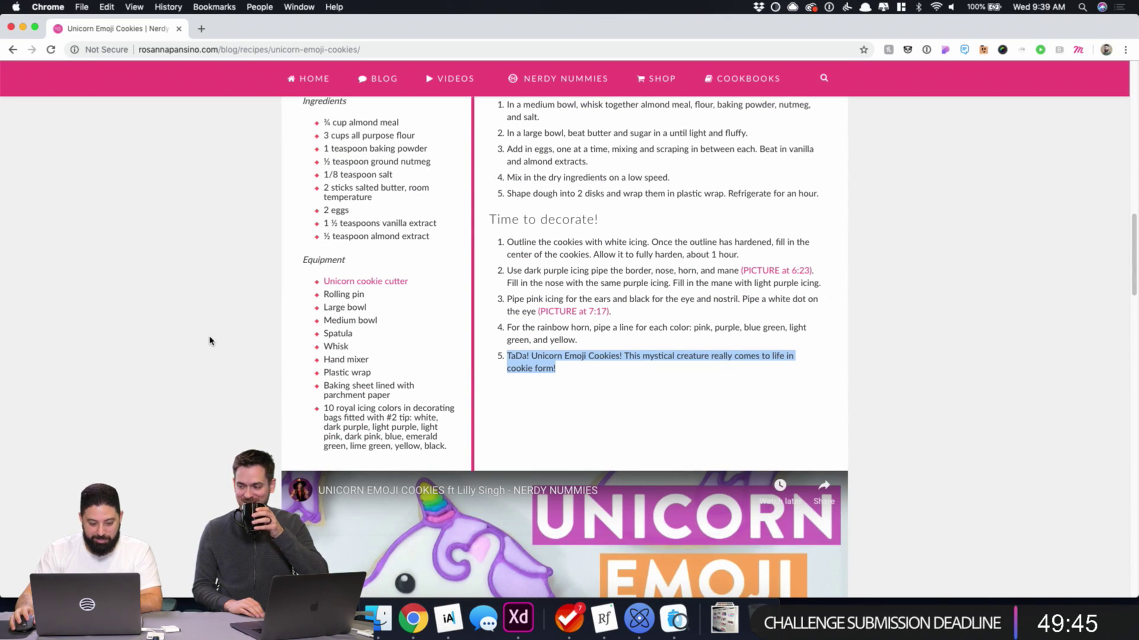
click(519, 618)
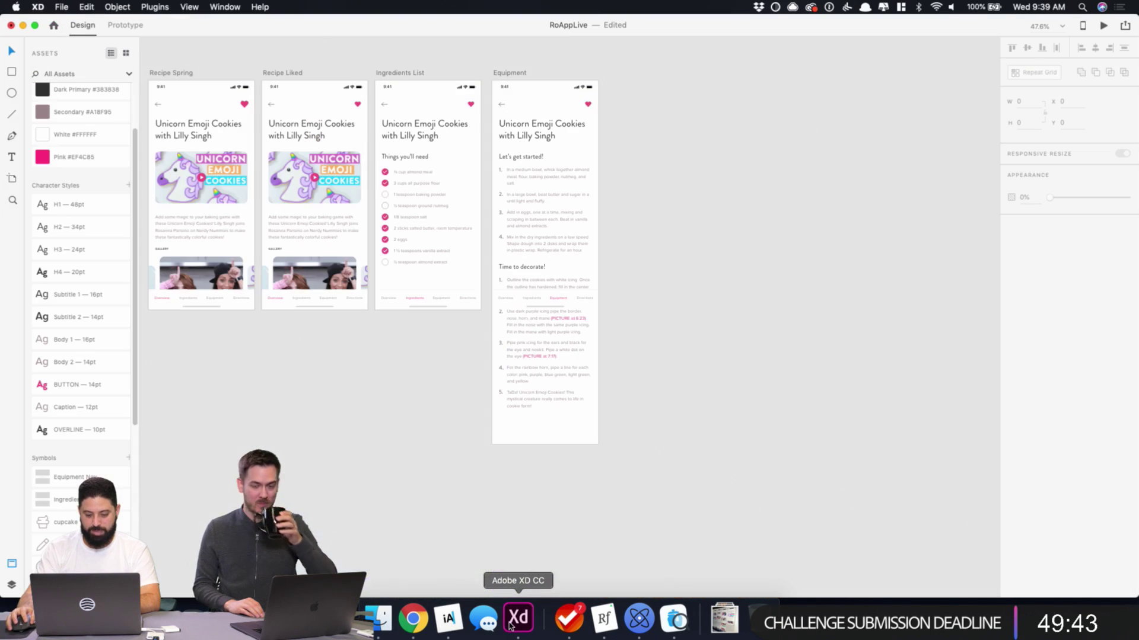
- Replace the nav bar symbol on the Equipment artboard with the Ingredients Nav symbol
click(546, 303)
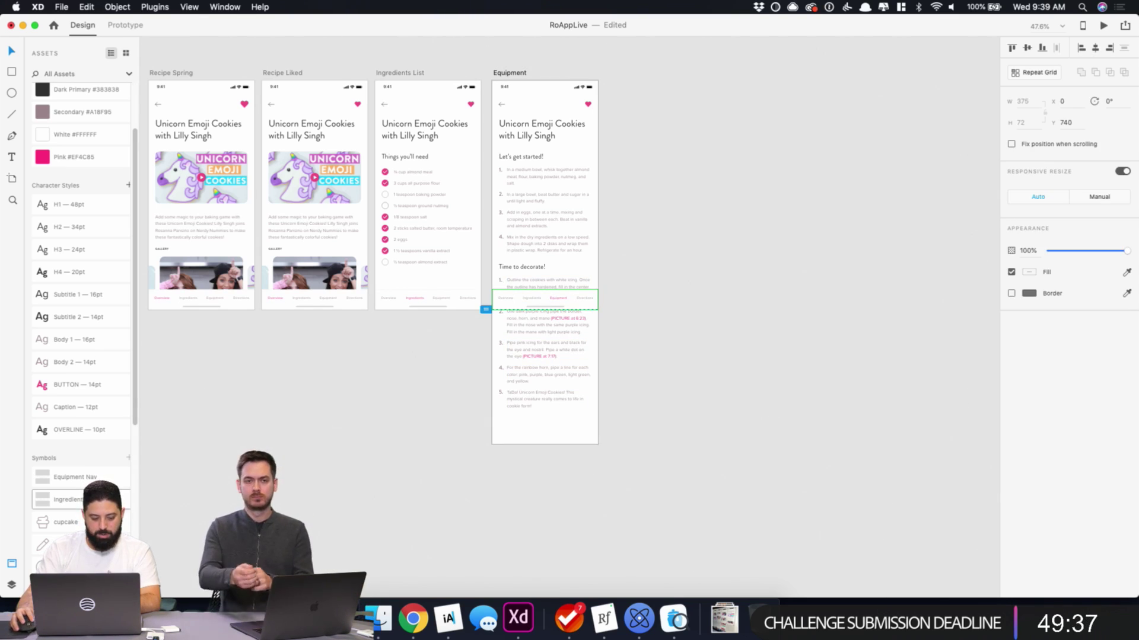
drag(65, 499, 521, 300)
click(686, 290)
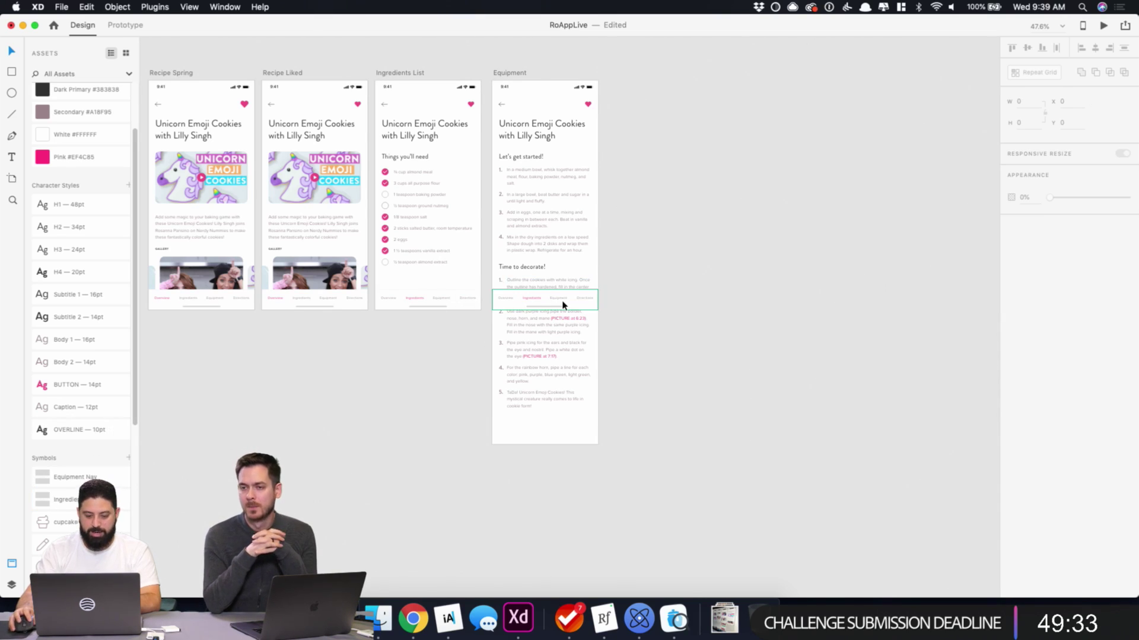
scroll(562, 305, up, 5)
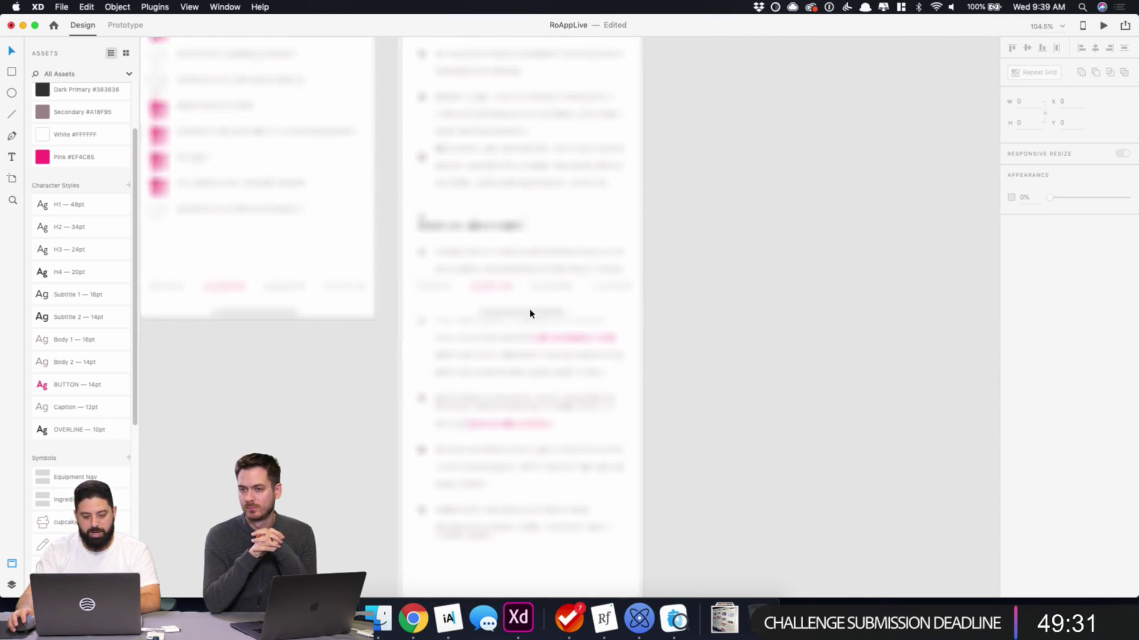
drag(100, 473, 521, 297)
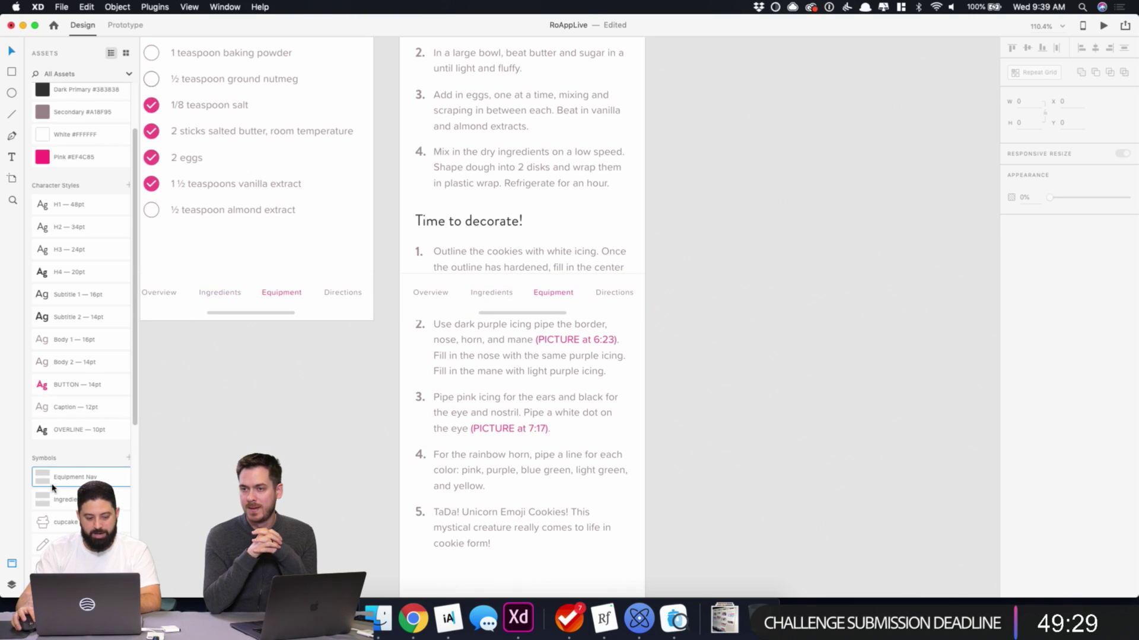
drag(59, 508, 492, 294)
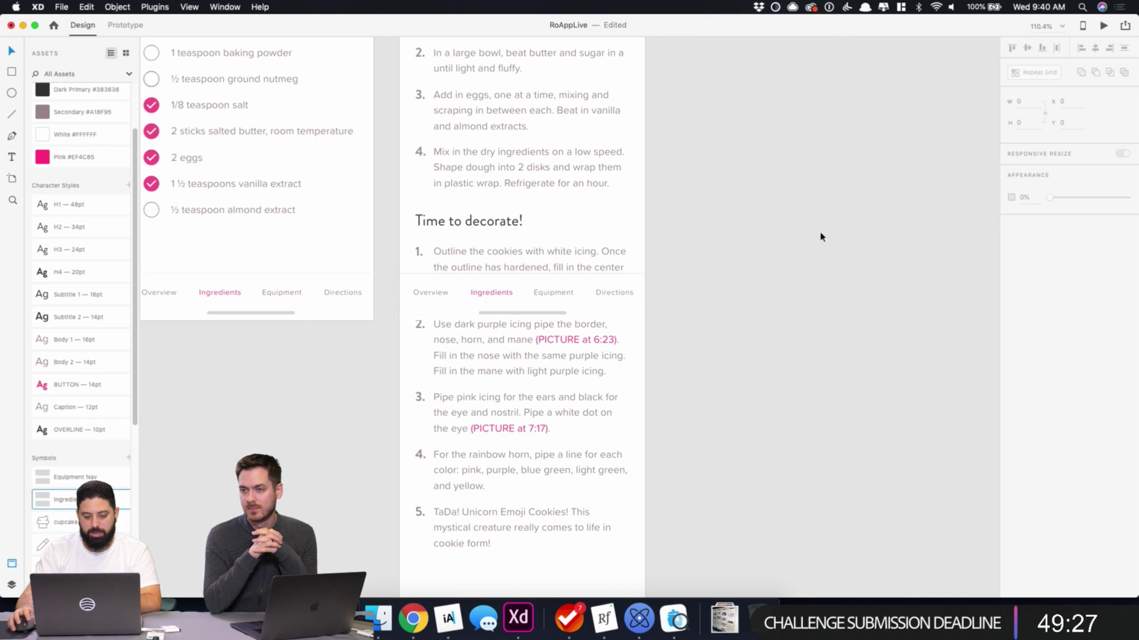
- Lengthen the Equipment artboard to a height of about 1312
scroll(770, 259, down, 4)
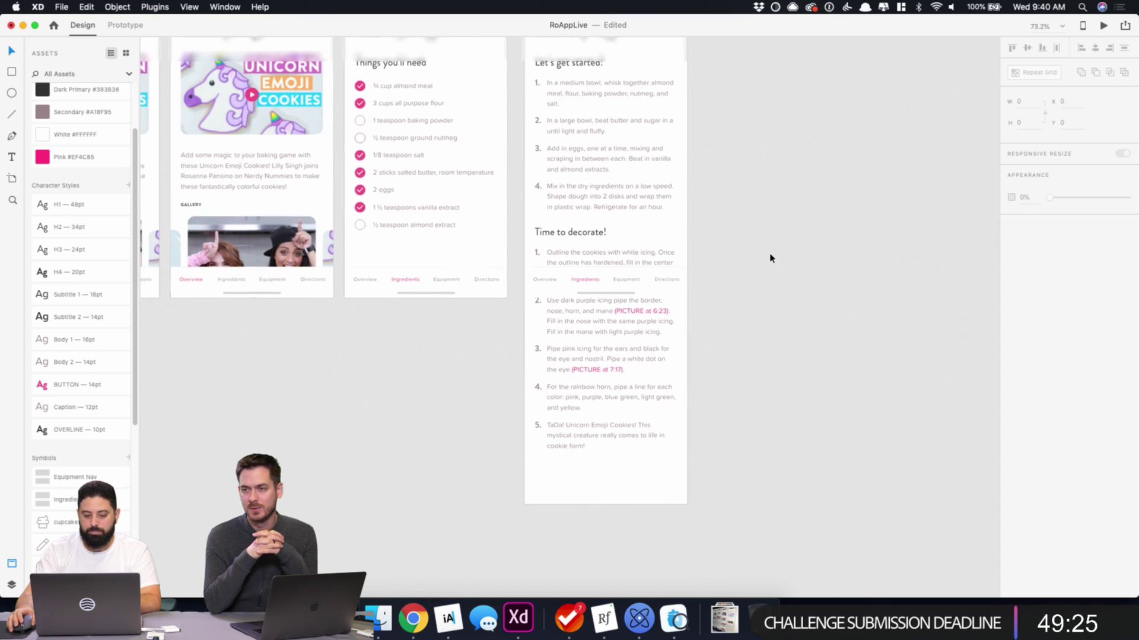
scroll(771, 259, down, 4)
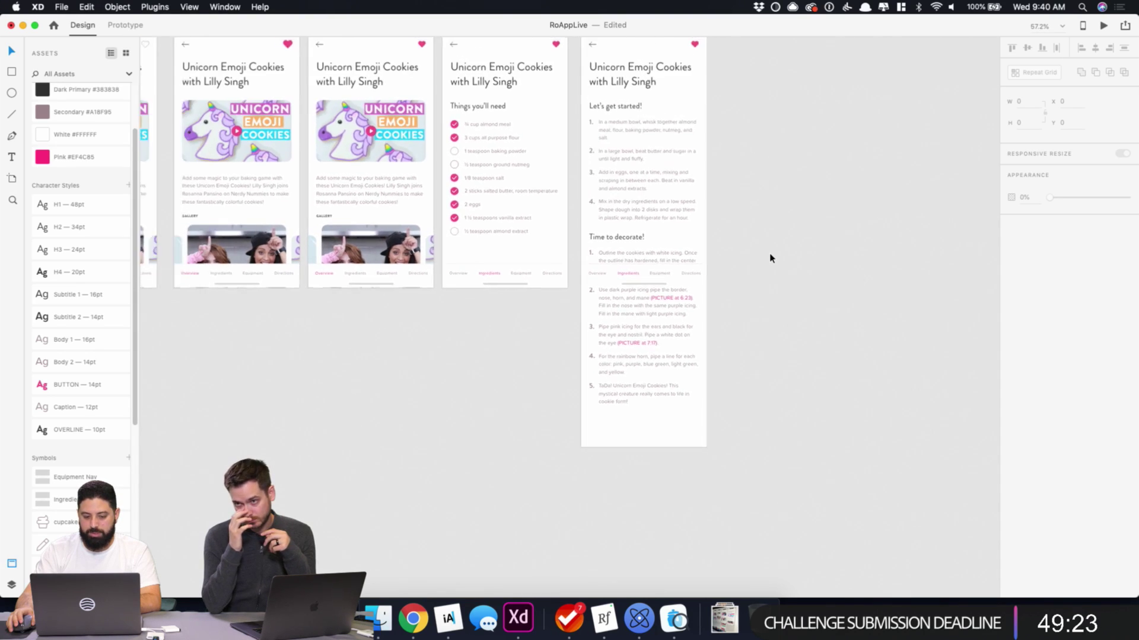
click(626, 41)
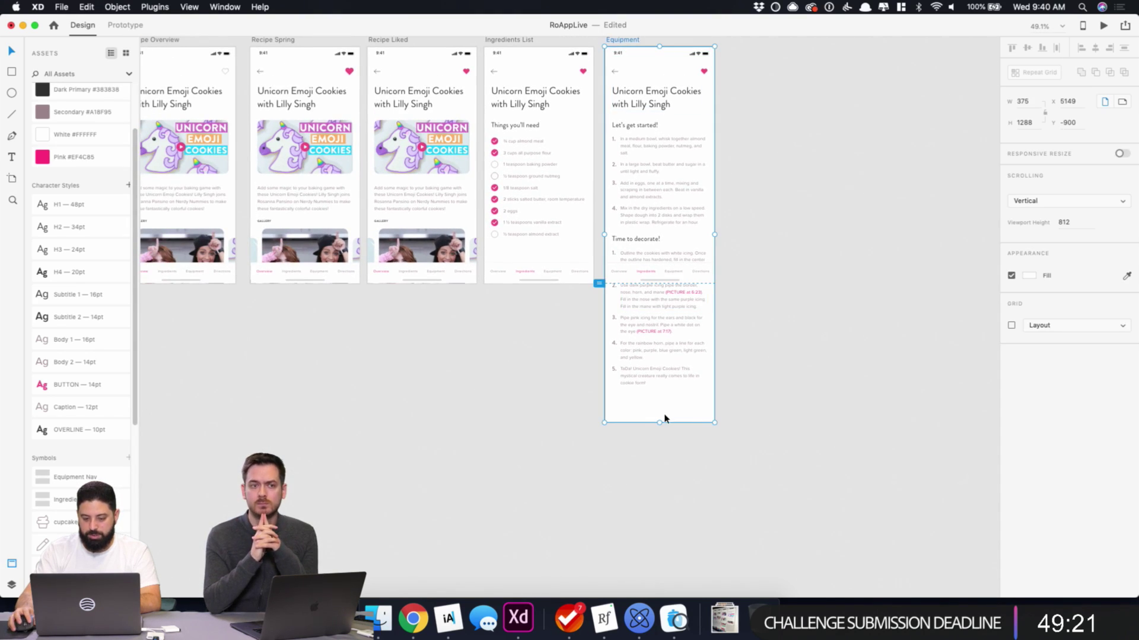
drag(659, 423, 659, 429)
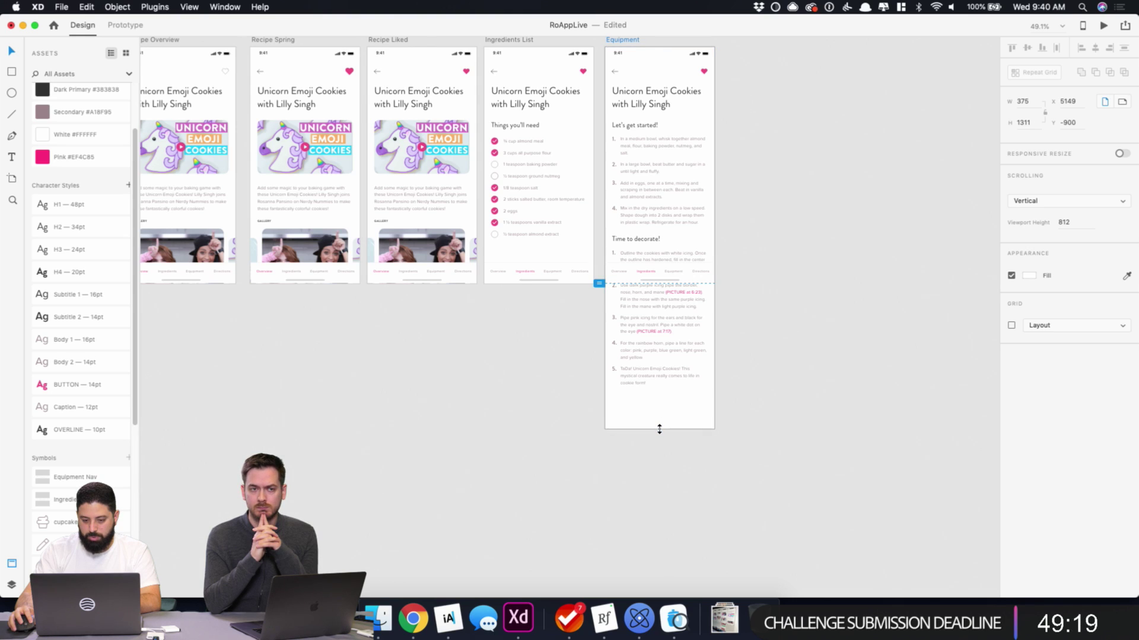
- Ungroup the nav bar symbol on the Equipment artboard and set its Directions label's fill to the pink swatch
scroll(704, 276, up, 3)
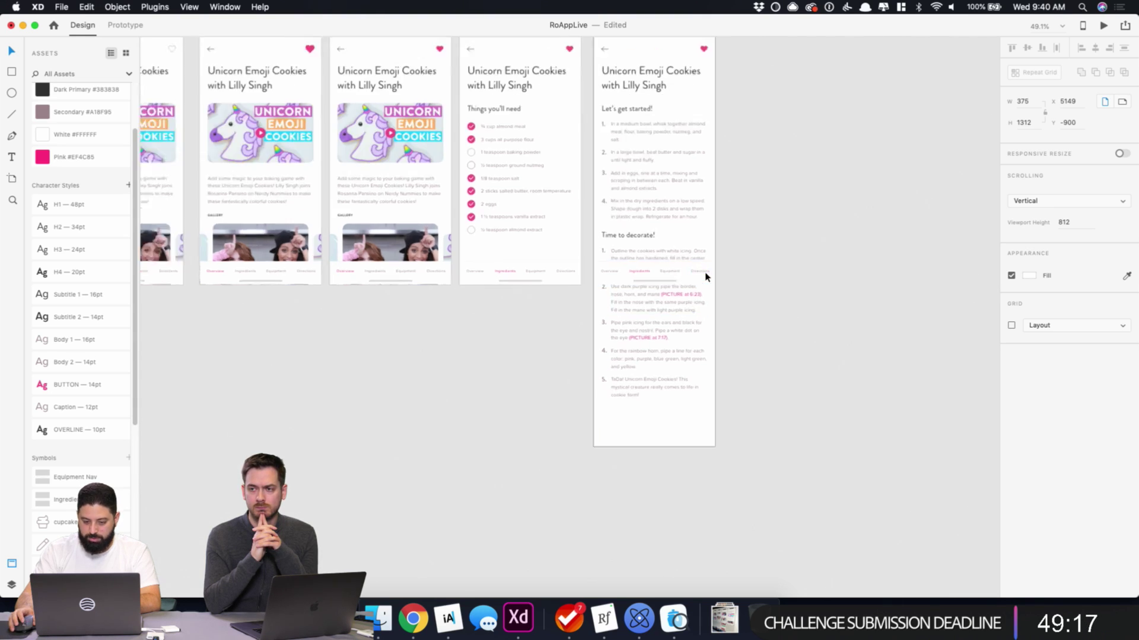
scroll(706, 276, up, 3)
click(682, 344)
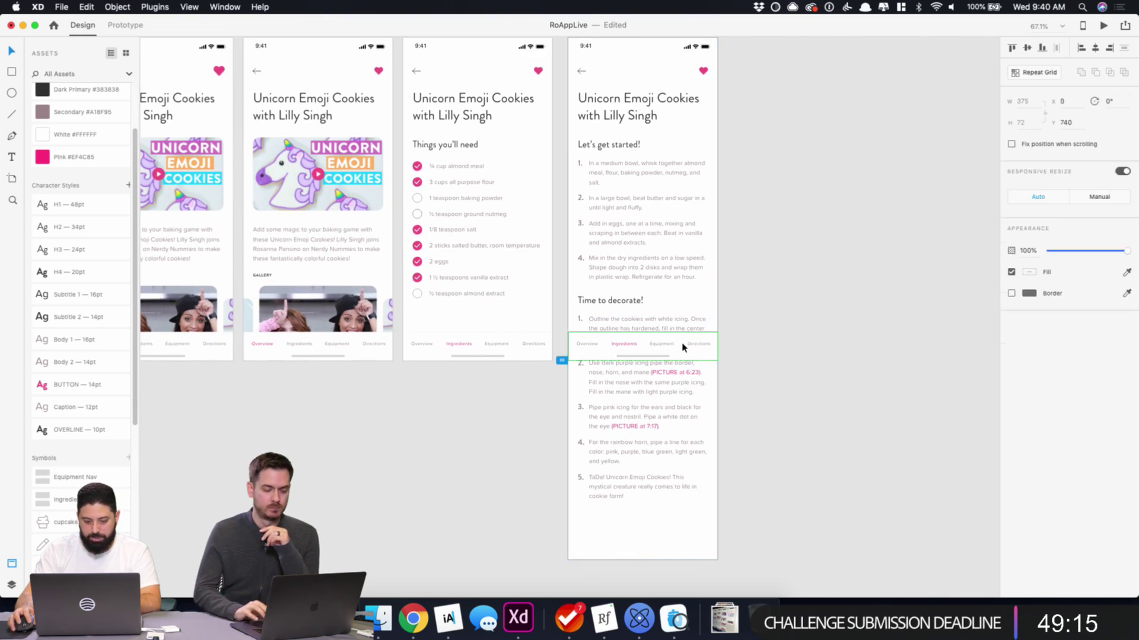
right_click(684, 347)
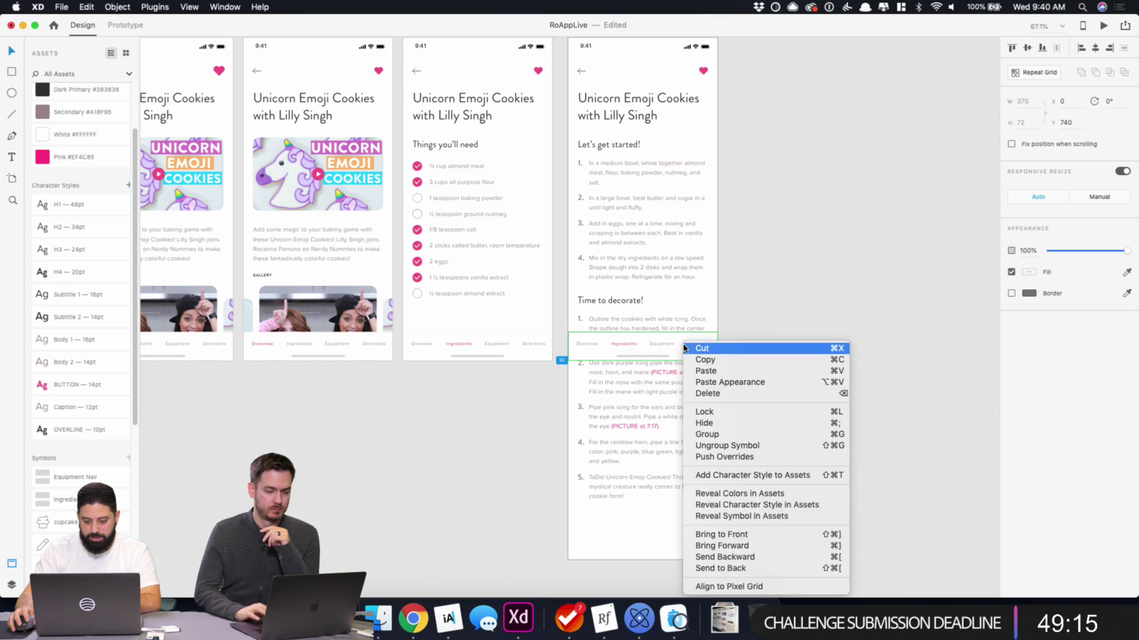
click(727, 446)
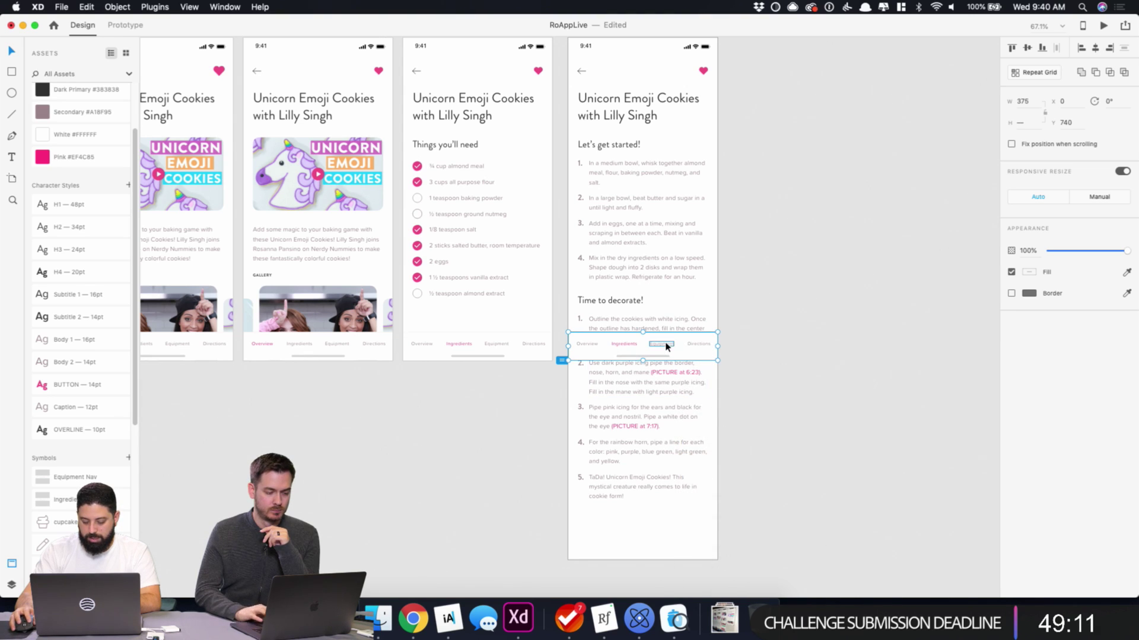
double_click(695, 347)
click(1029, 368)
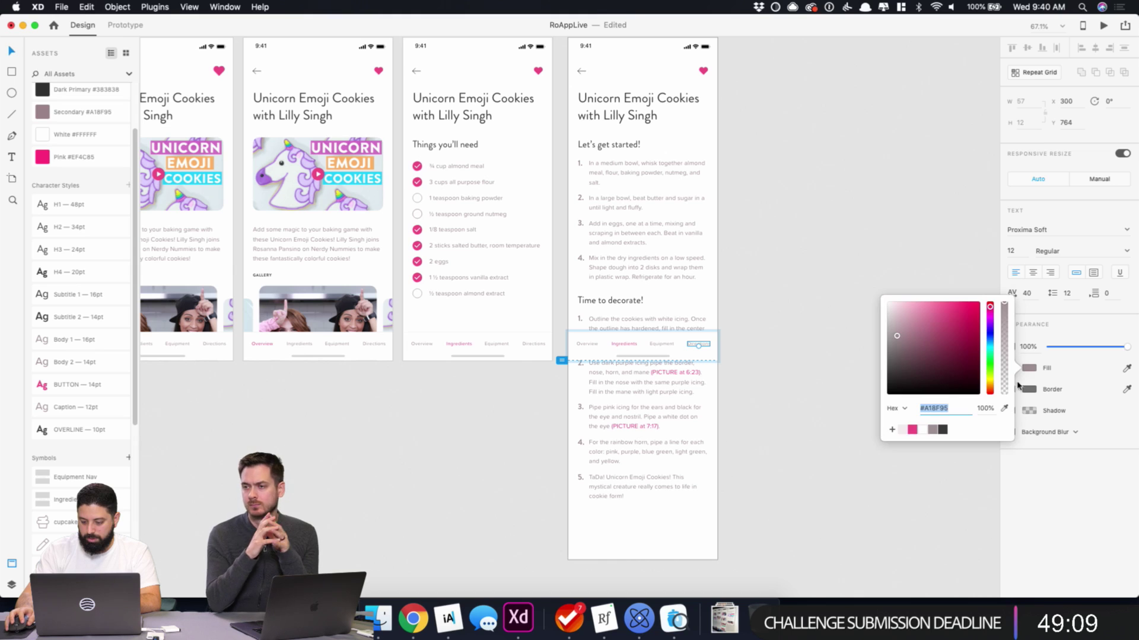
click(912, 429)
- Set the fill of the Ingredients label in the Equipment artboard's nav bar to dark #383838
click(625, 343)
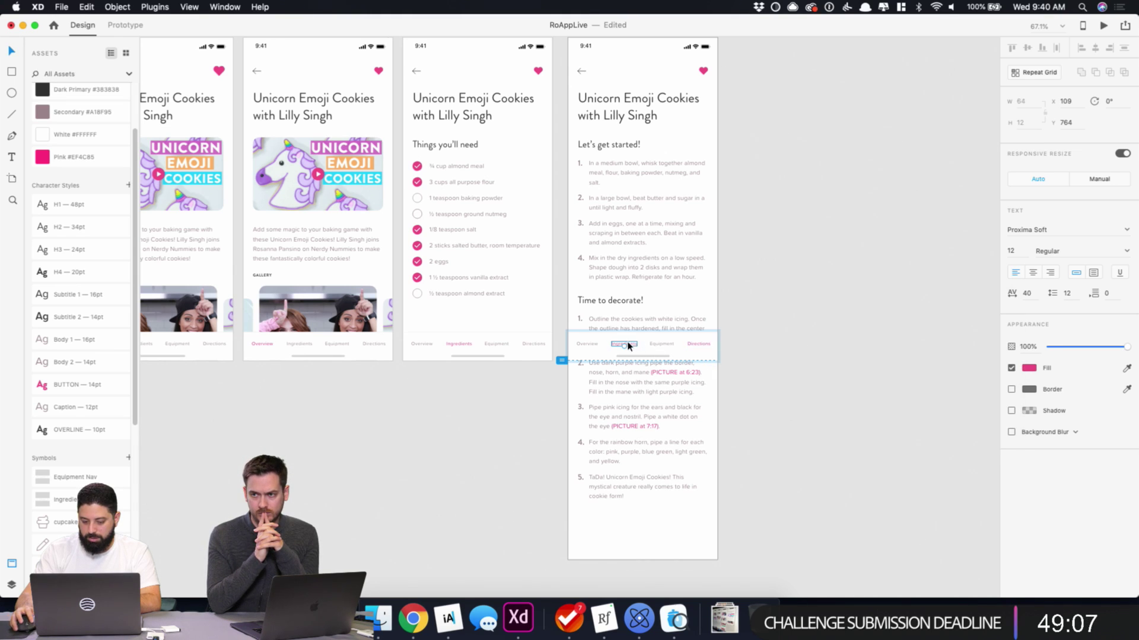
click(1028, 369)
click(942, 430)
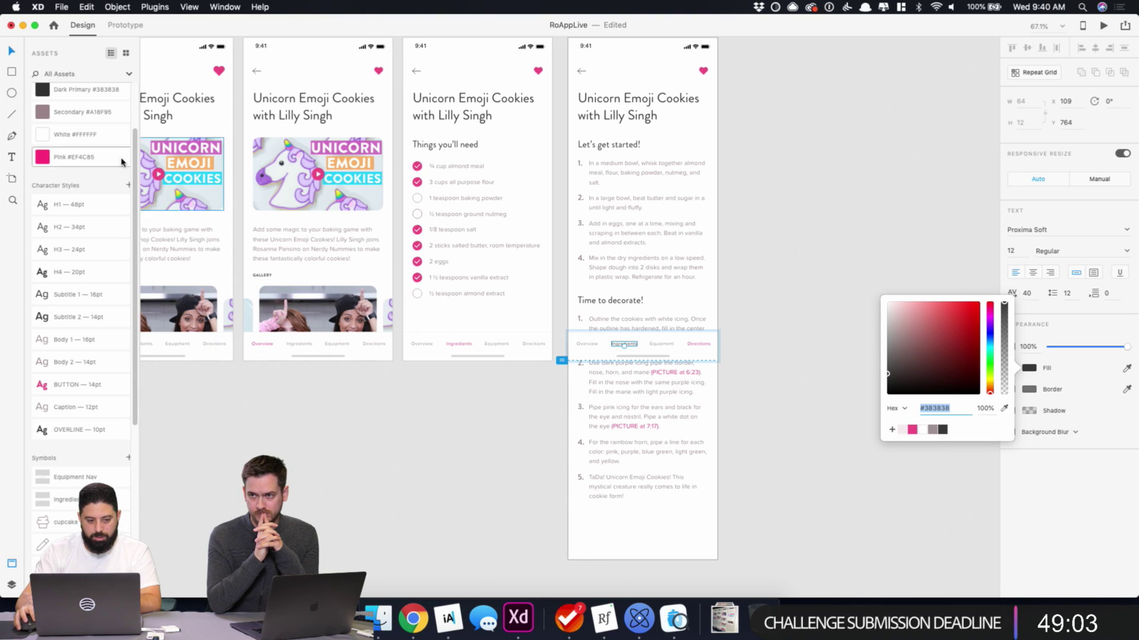
click(544, 379)
- Rename the Equipment artboard's nav bar group as "Directions Nav"
click(621, 346)
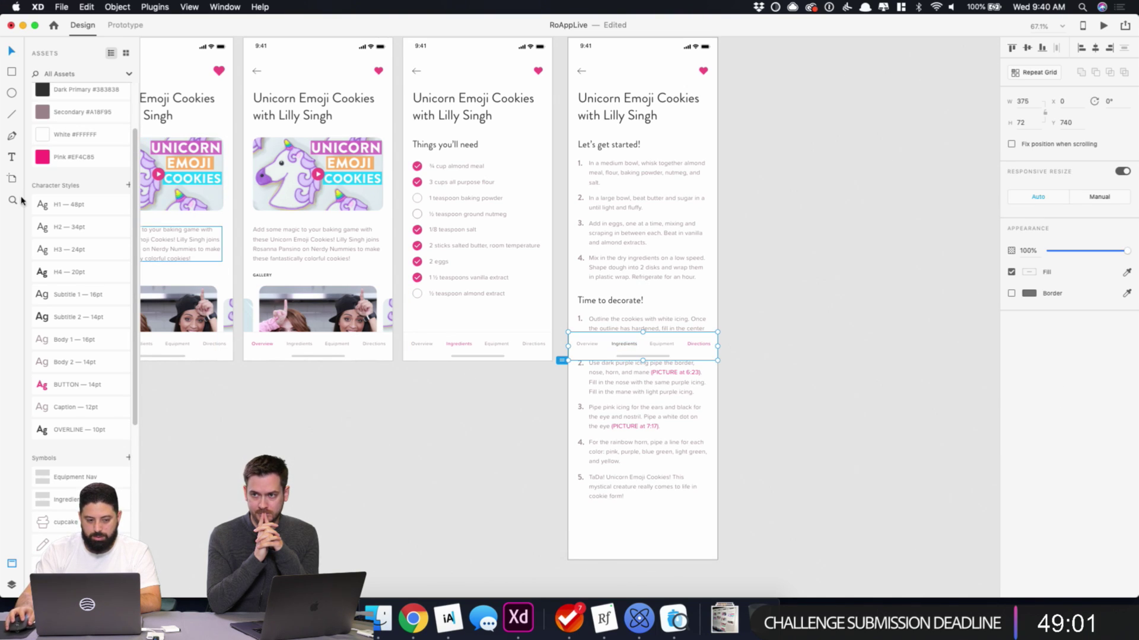
click(12, 585)
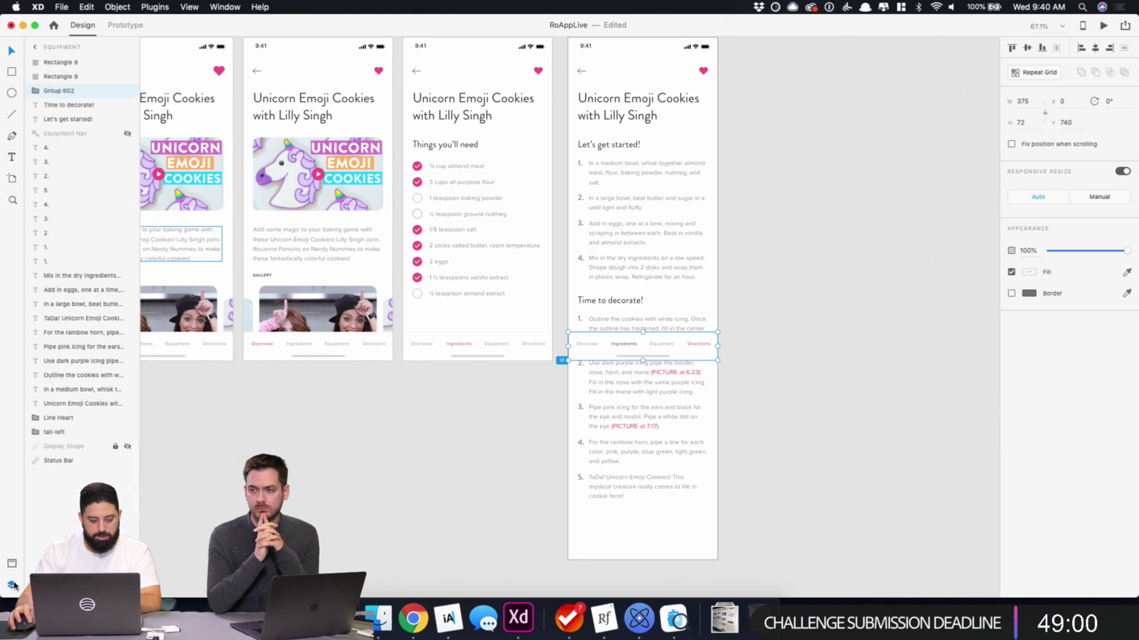
double_click(53, 91)
text(Directions Nav)
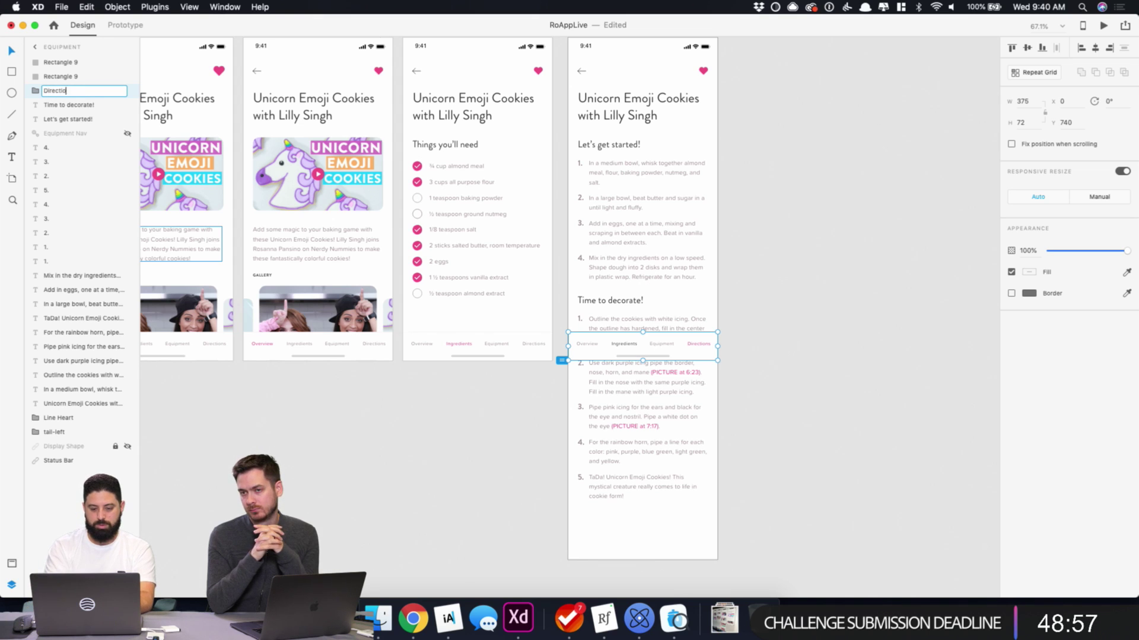
key(Return)
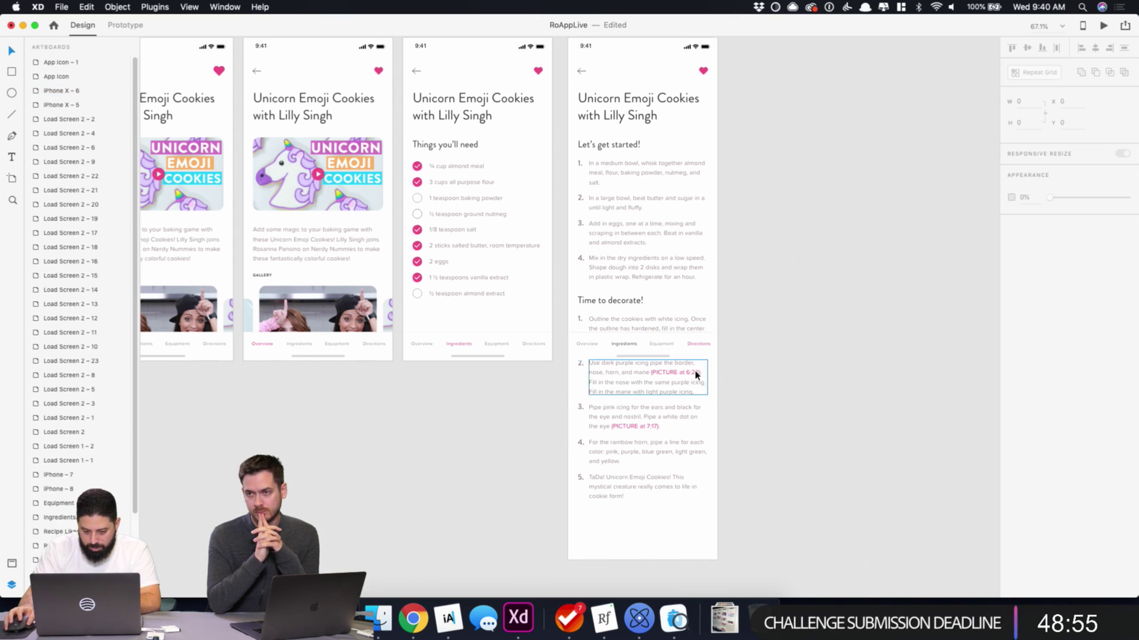
- Set the fill of the Ingredients label in the Directions Nav group to the secondary colour #A18F95
scroll(694, 372, up, 5)
double_click(592, 331)
click(1035, 370)
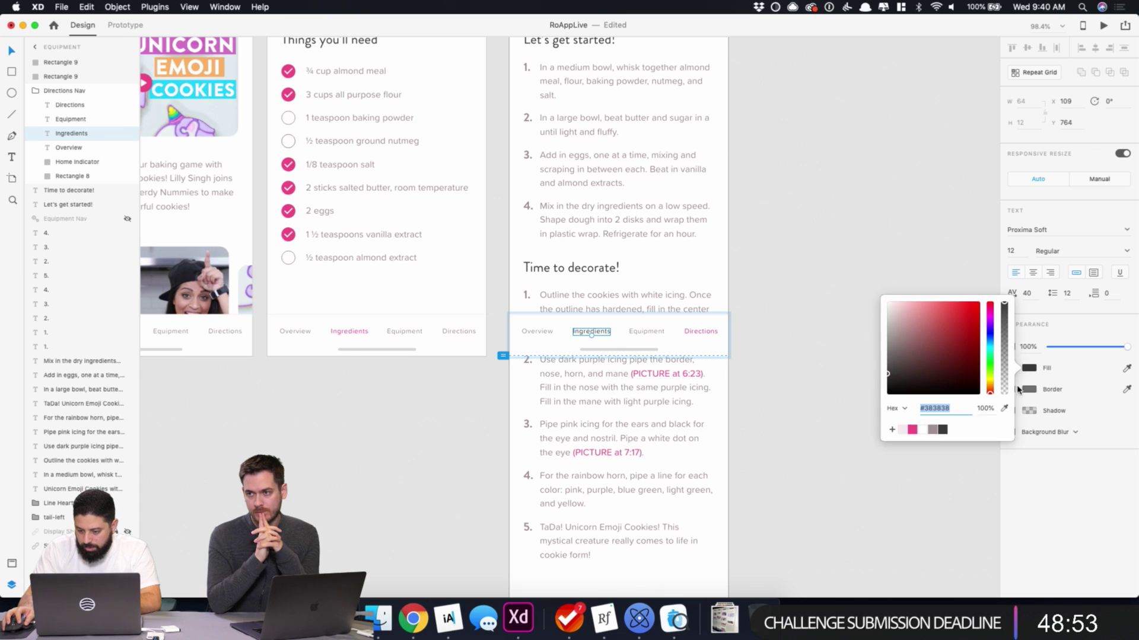
click(933, 431)
click(825, 415)
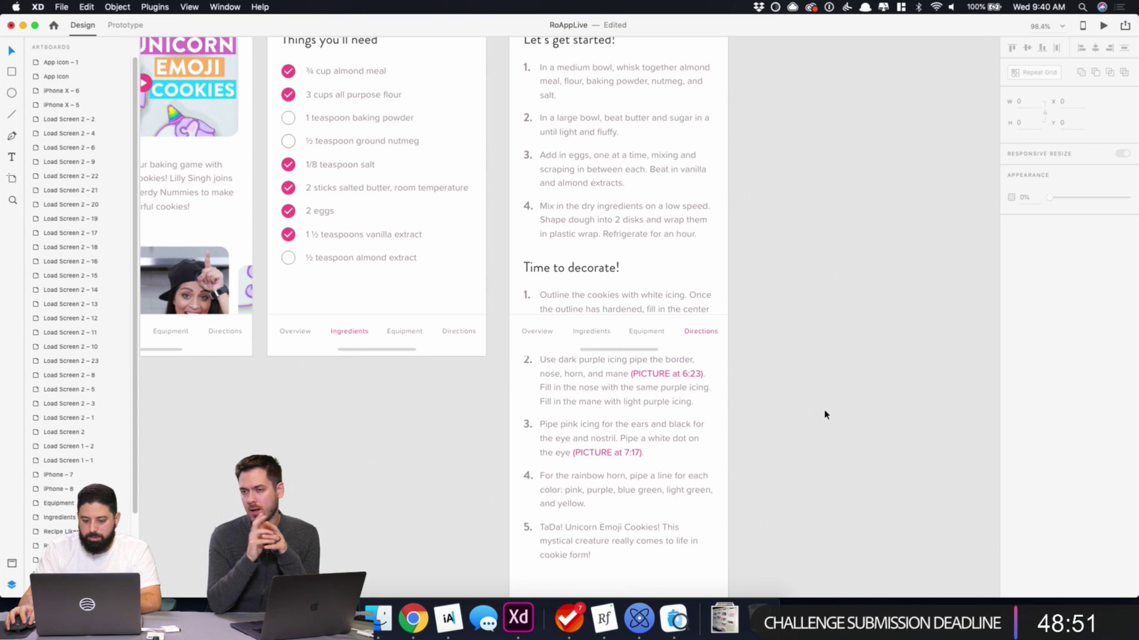
scroll(797, 381, down, 4)
click(736, 345)
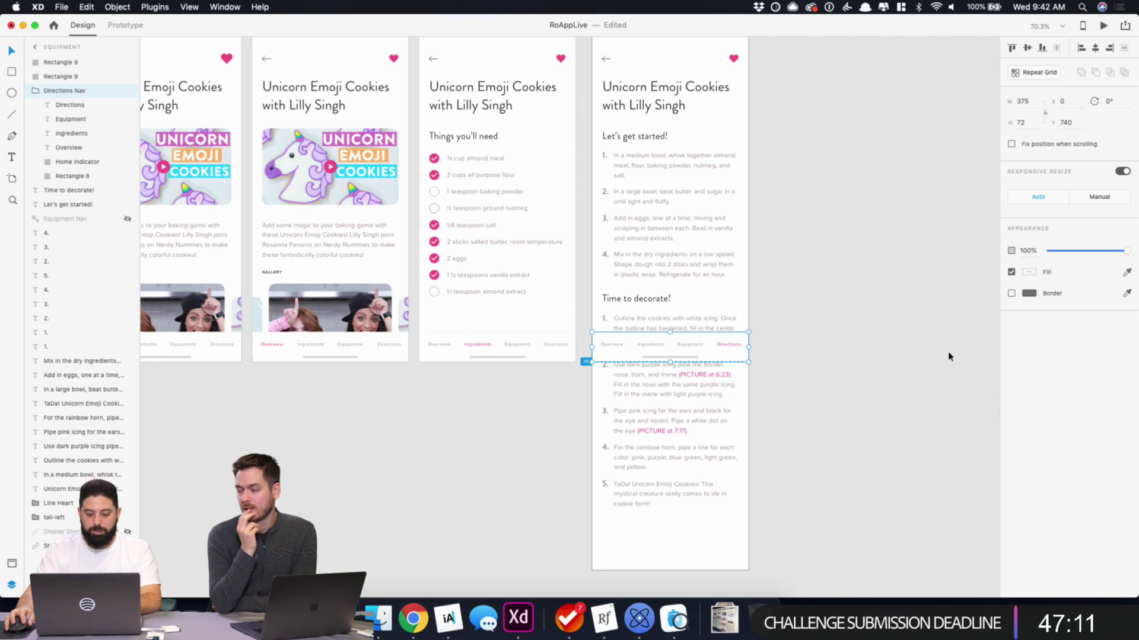
click(895, 351)
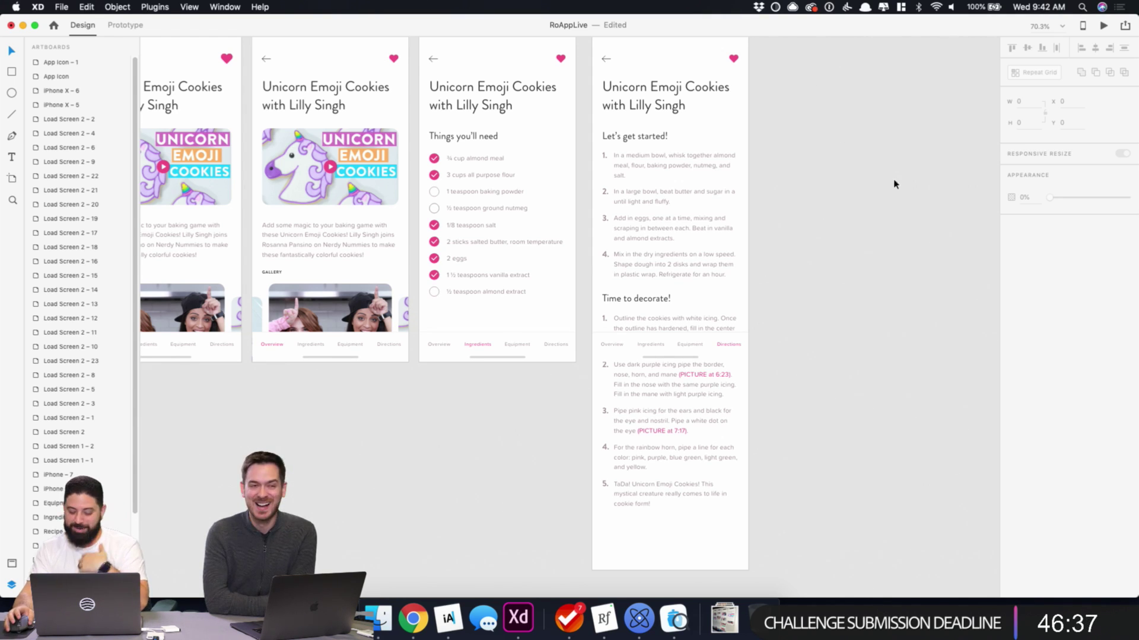
scroll(769, 269, up, 5)
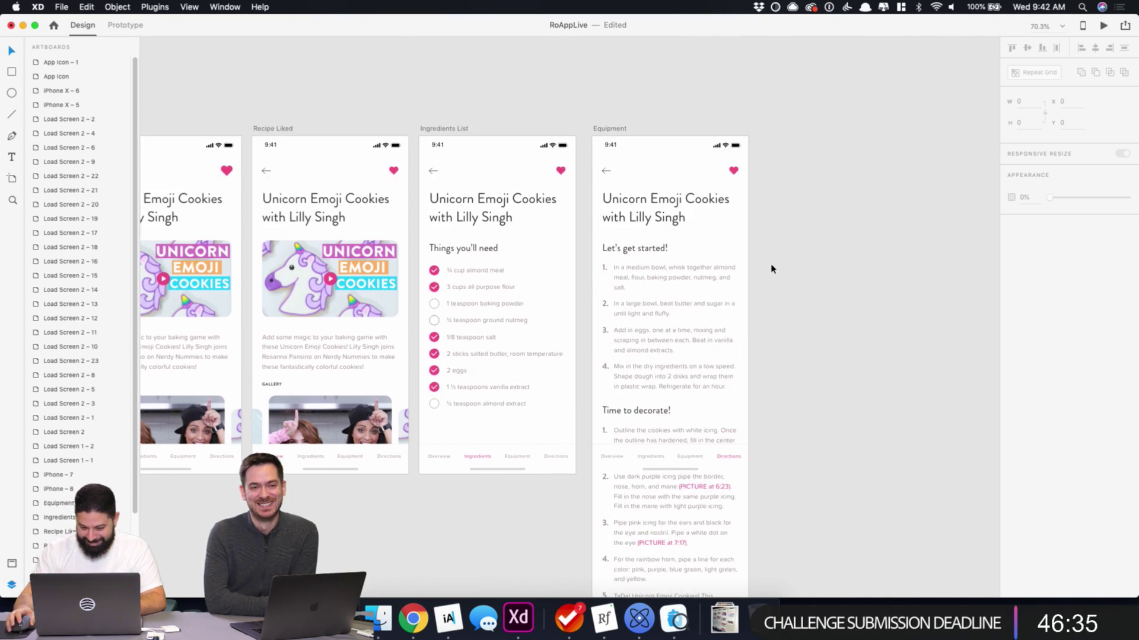
scroll(653, 195, down, 3)
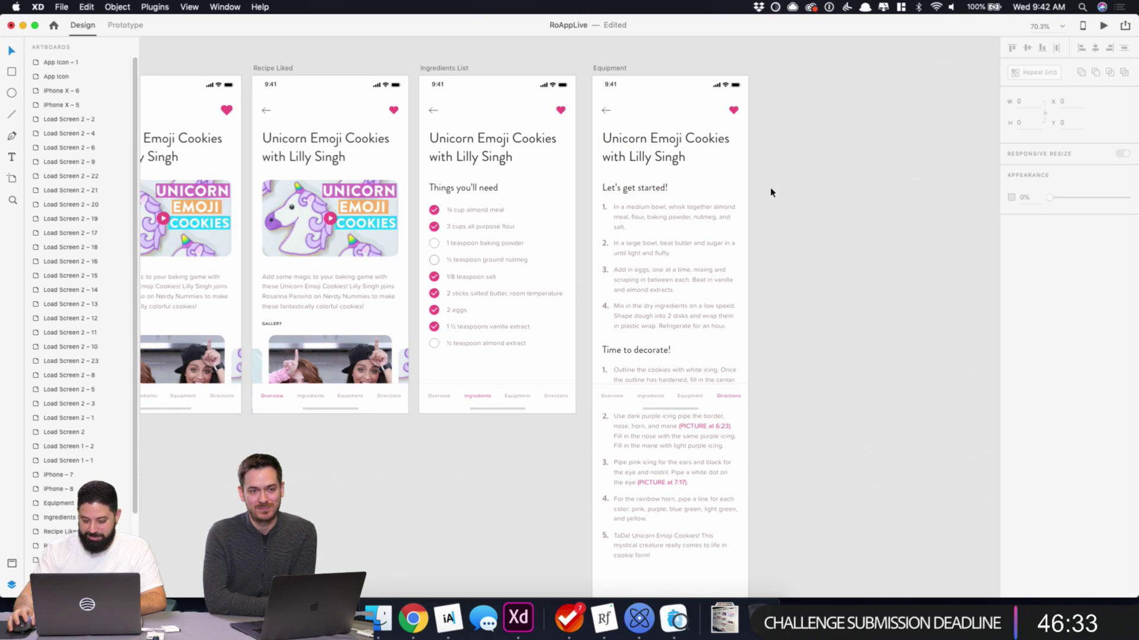
click(612, 69)
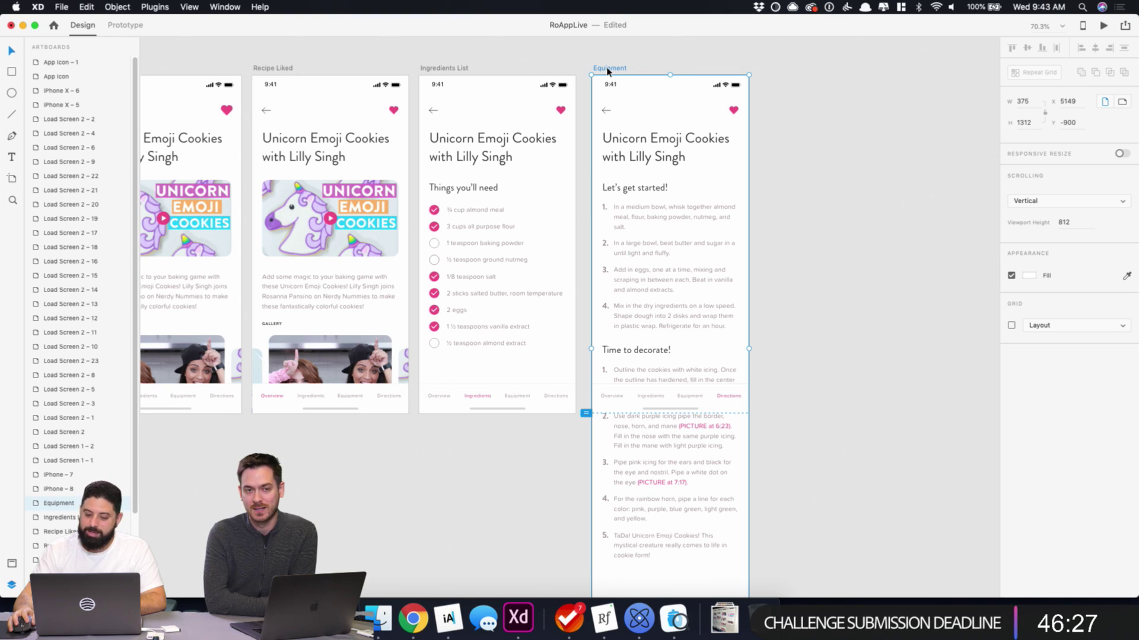
- Duplicate the Ingredients List artboard and place the copy in the empty canvas to the right of the Equipment artboard
click(440, 69)
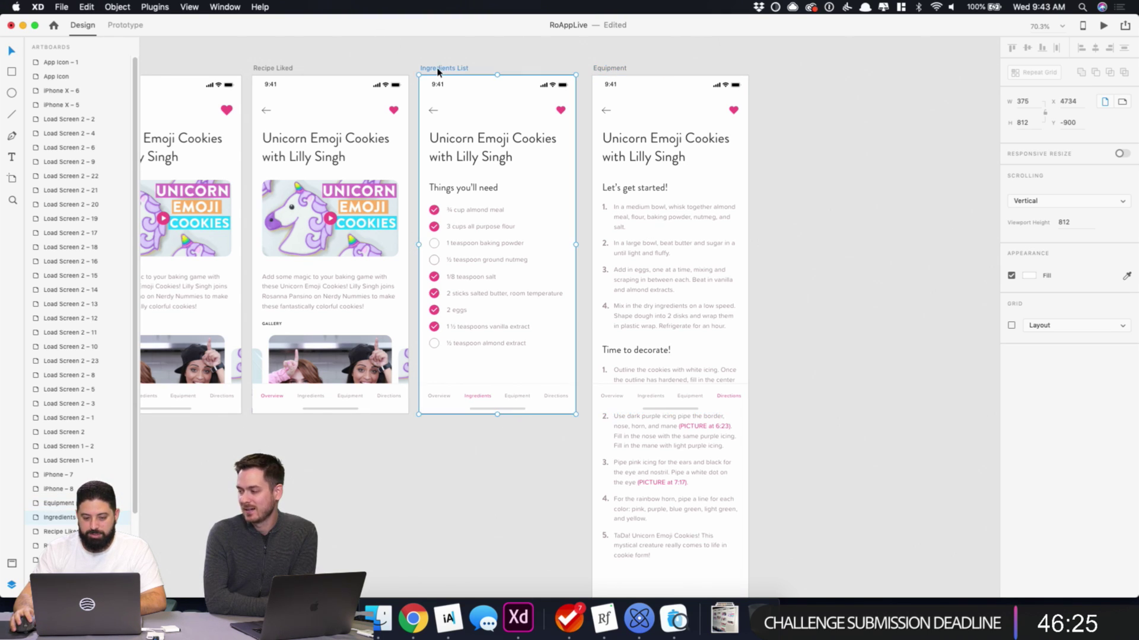
drag(438, 72, 808, 72)
drag(928, 70, 594, 78)
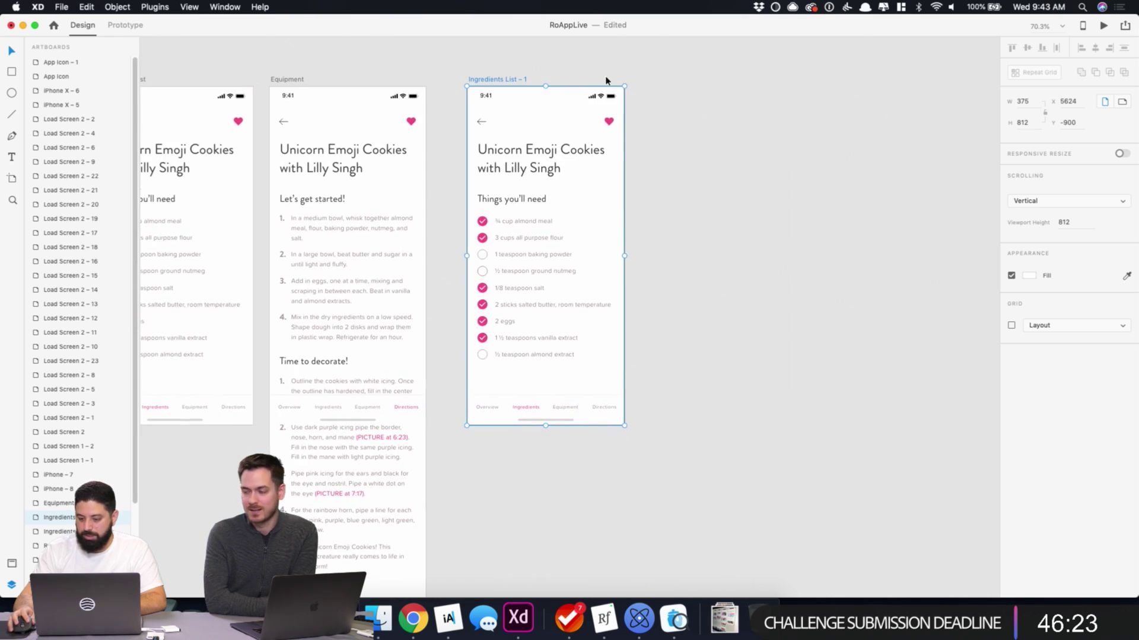
- Turn on responsive resize for the Ingredients List copy and try widening the artboard to 645, undoing the width change
click(1122, 154)
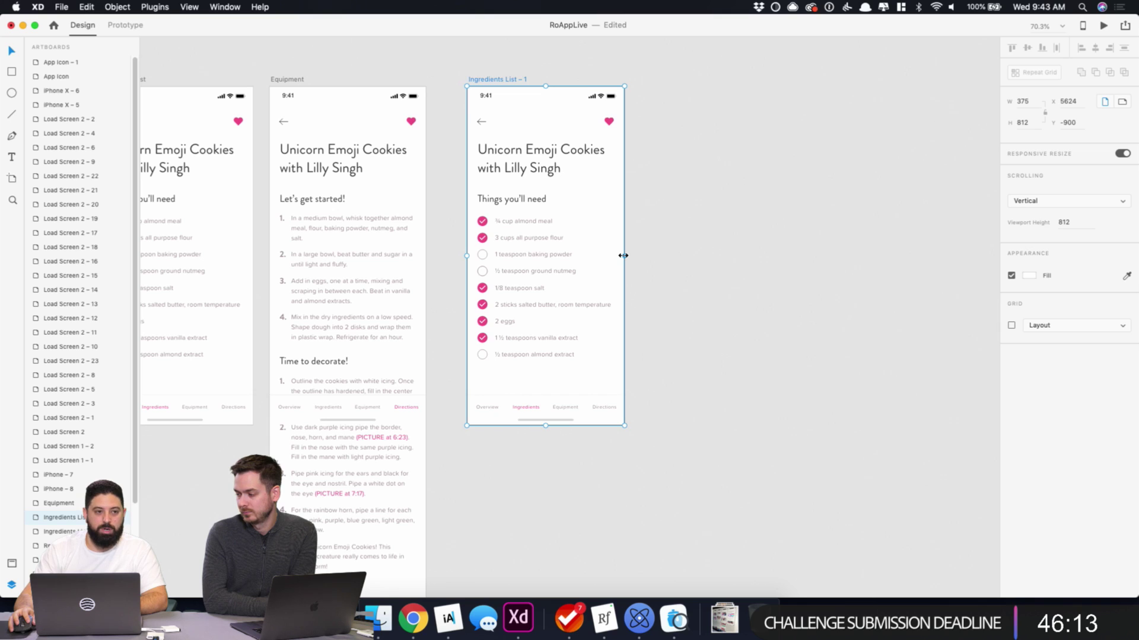
drag(623, 256, 735, 266)
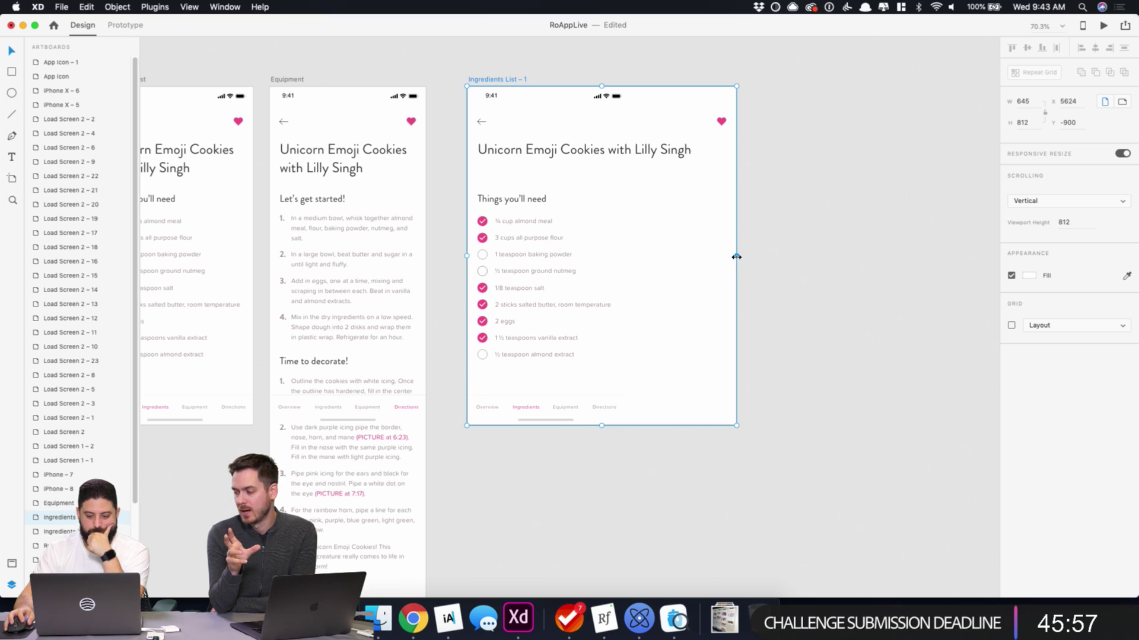
key(super+z)
- Unlink the bottom Ingredients Nav symbol and the Status Bar symbol on the Ingredients List copy
click(575, 415)
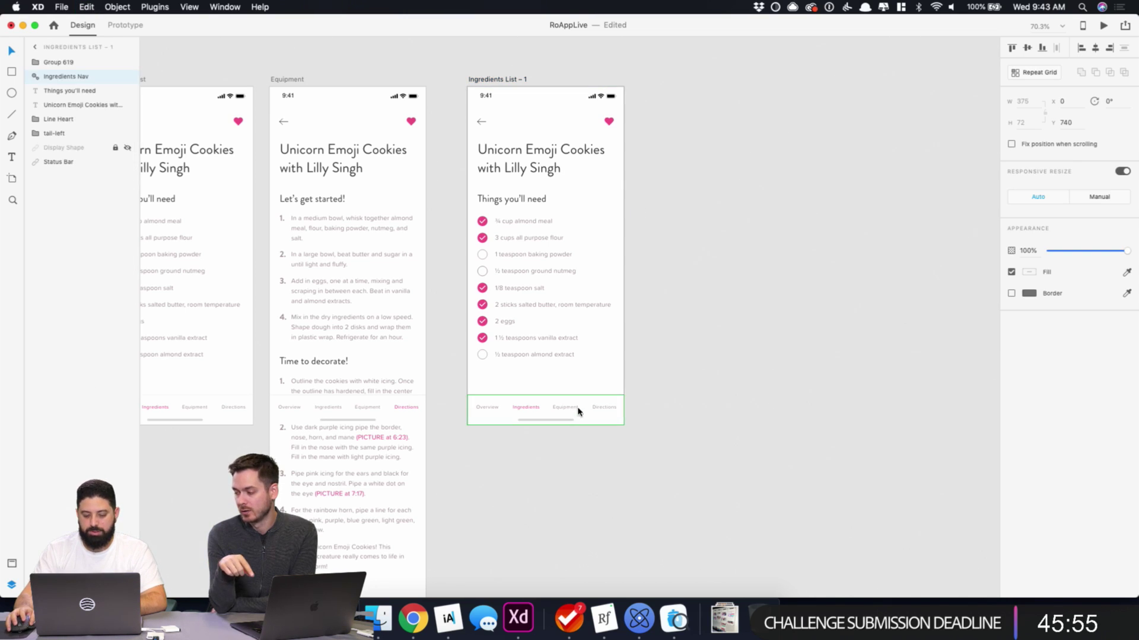
right_click(576, 414)
click(623, 486)
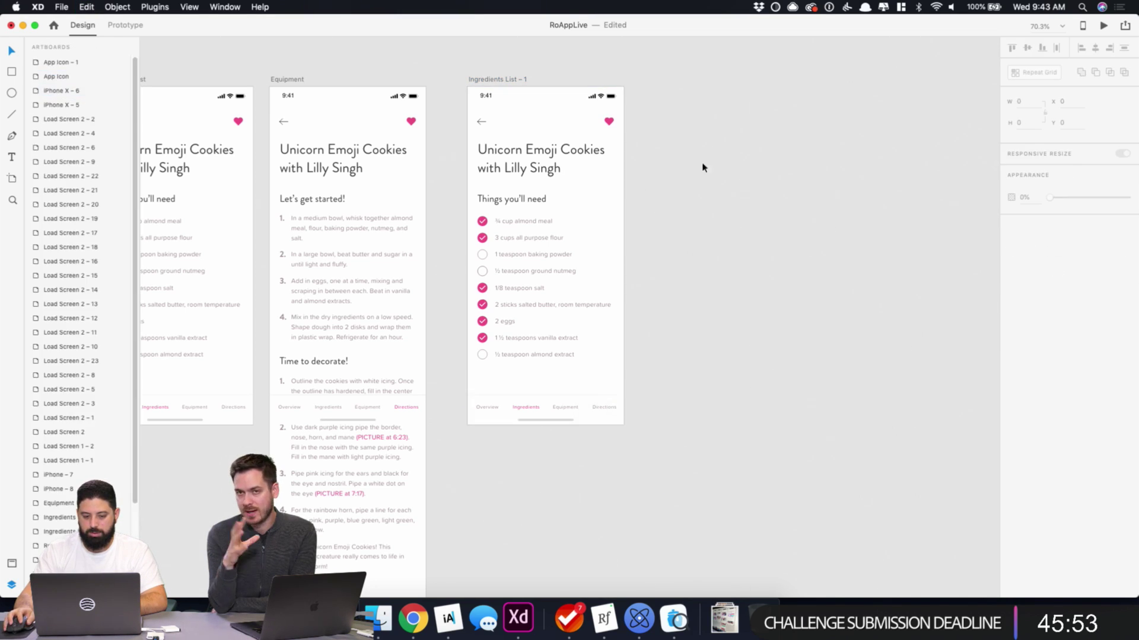
click(598, 98)
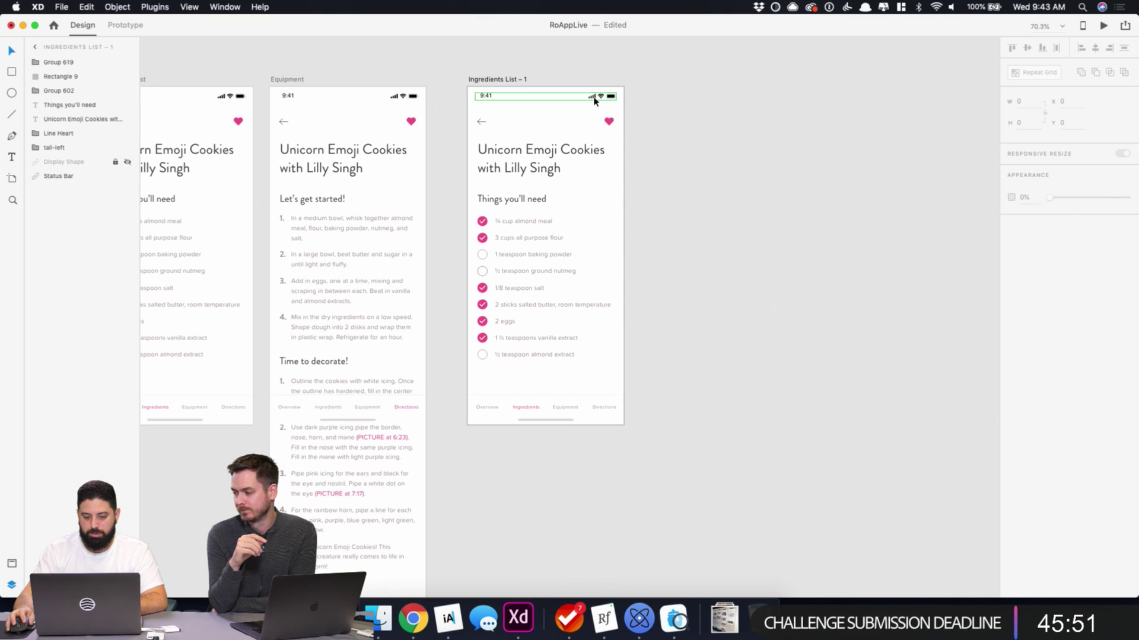
right_click(596, 97)
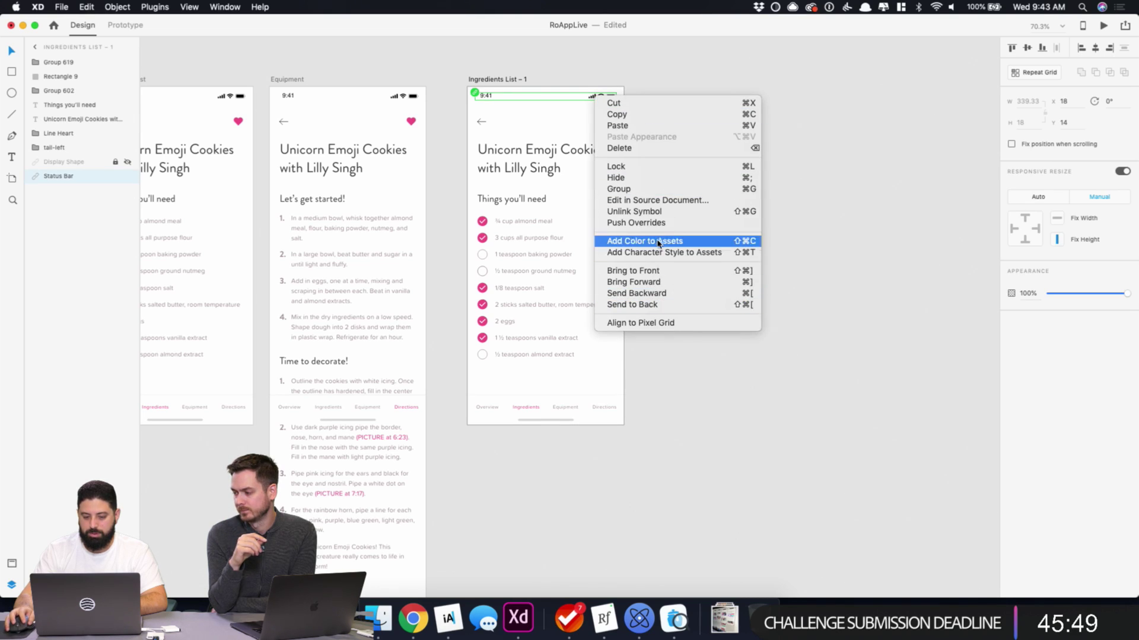
click(650, 211)
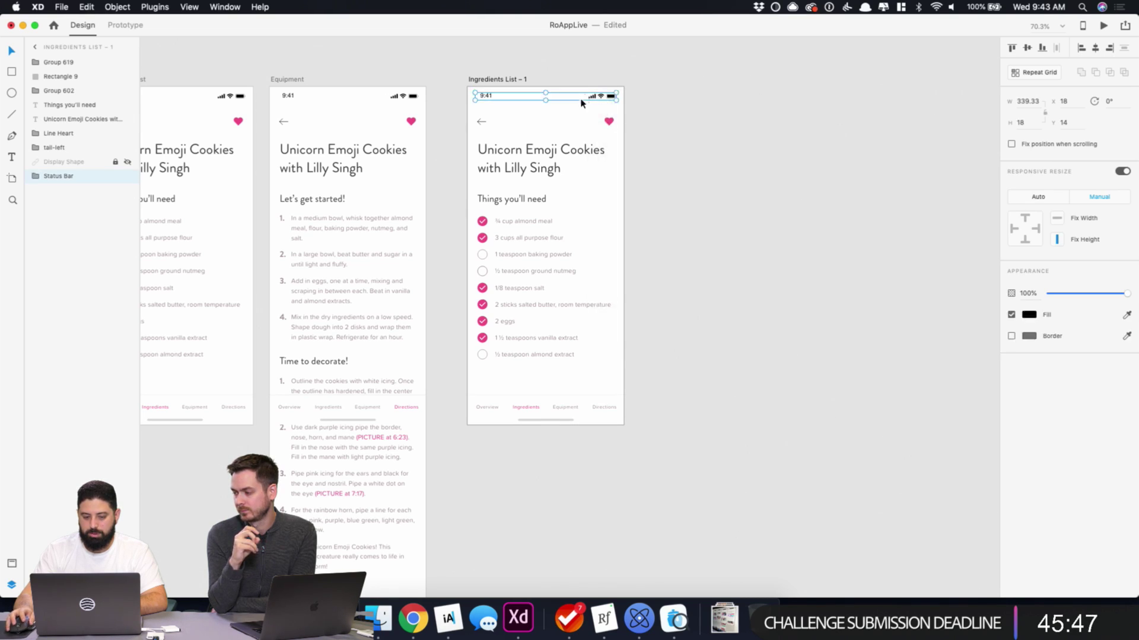
click(752, 252)
- Try widening the Ingredients List copy again, undo it, and delete the home indicator from its nav bar group
click(490, 82)
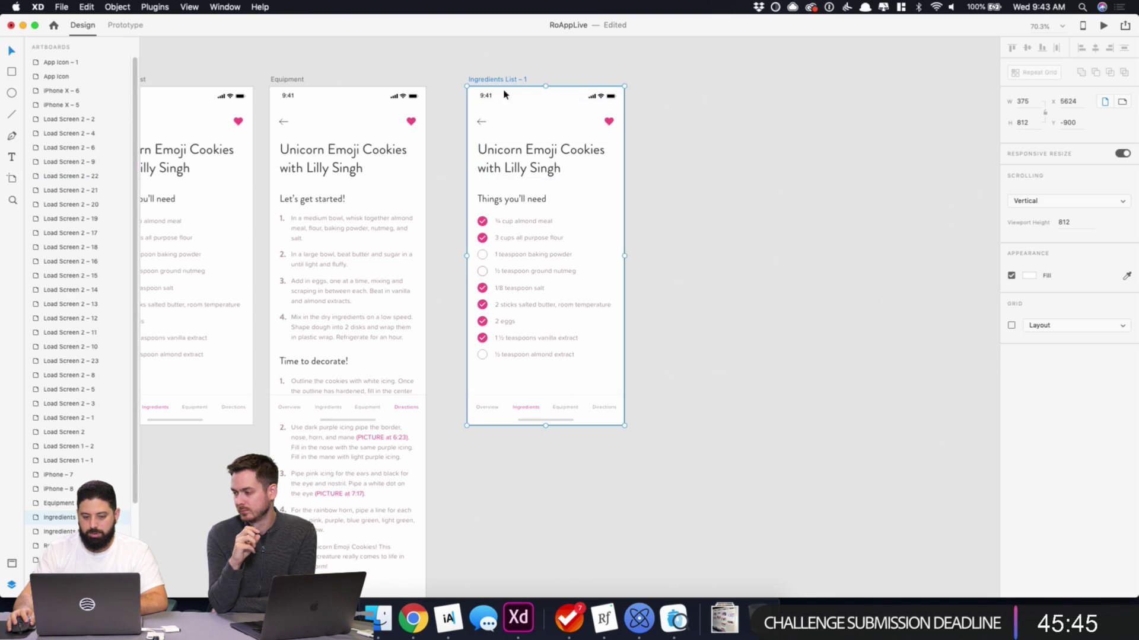
drag(624, 255, 841, 257)
key(super+z)
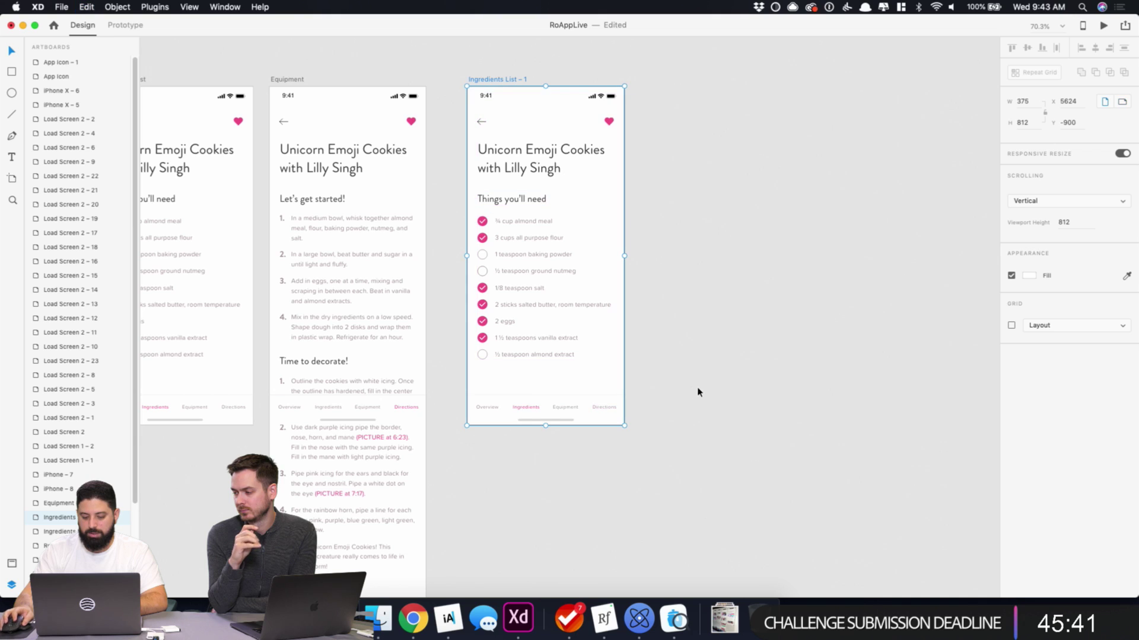
click(546, 422)
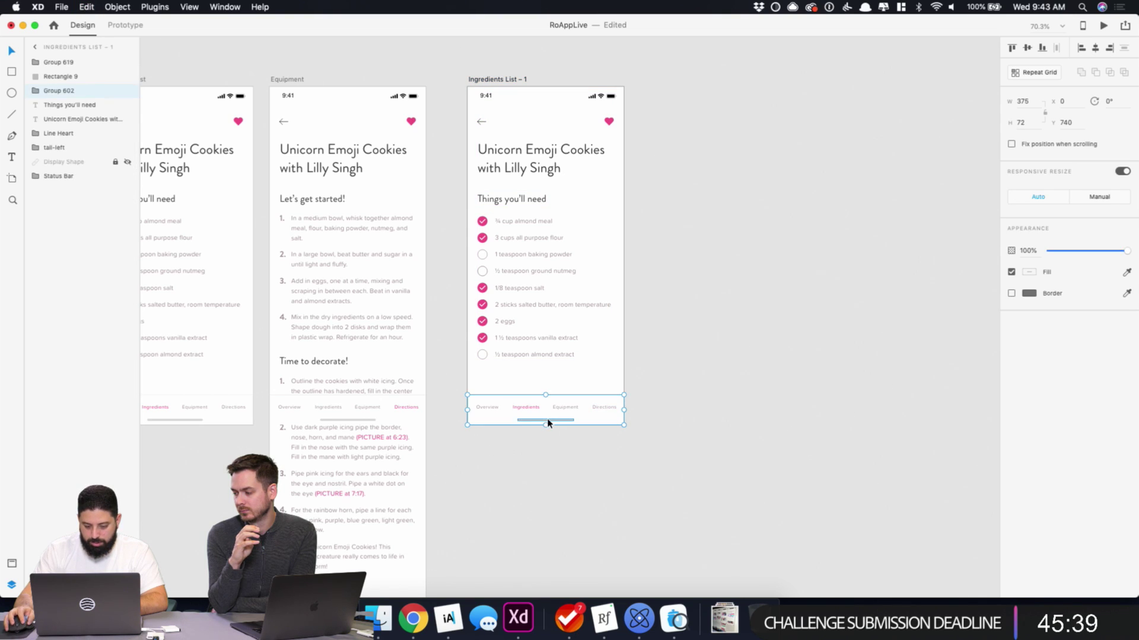
double_click(548, 423)
key(Escape)
key(Escape)
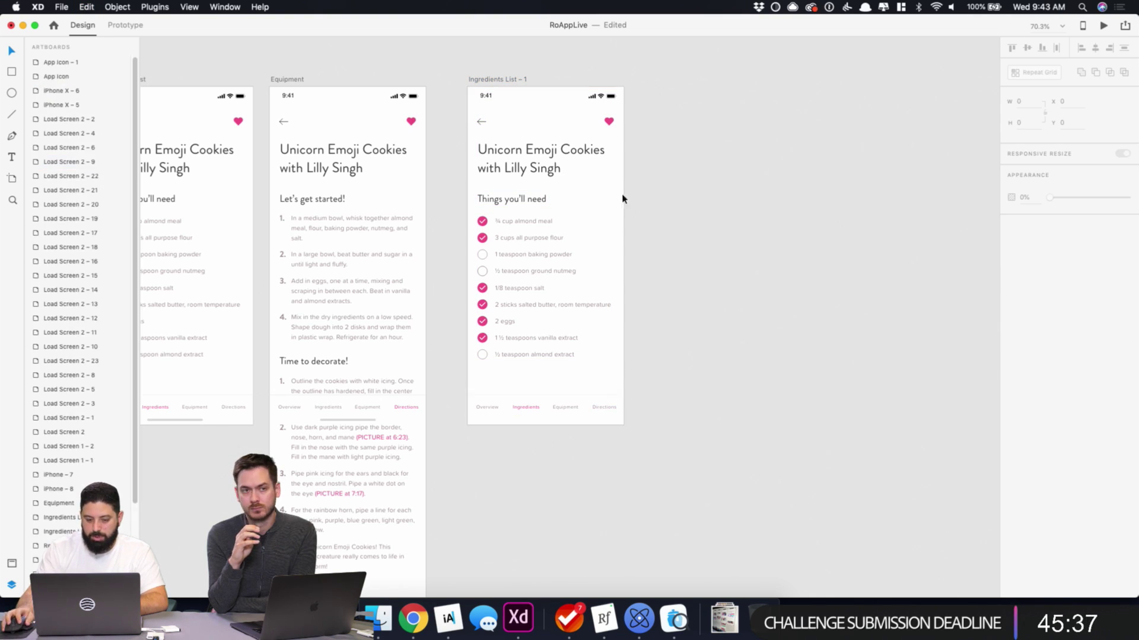
- Test the Ingredients List copy's responsive layout at widths of 934 and 670, and delete the copied artboard
drag(626, 255, 857, 252)
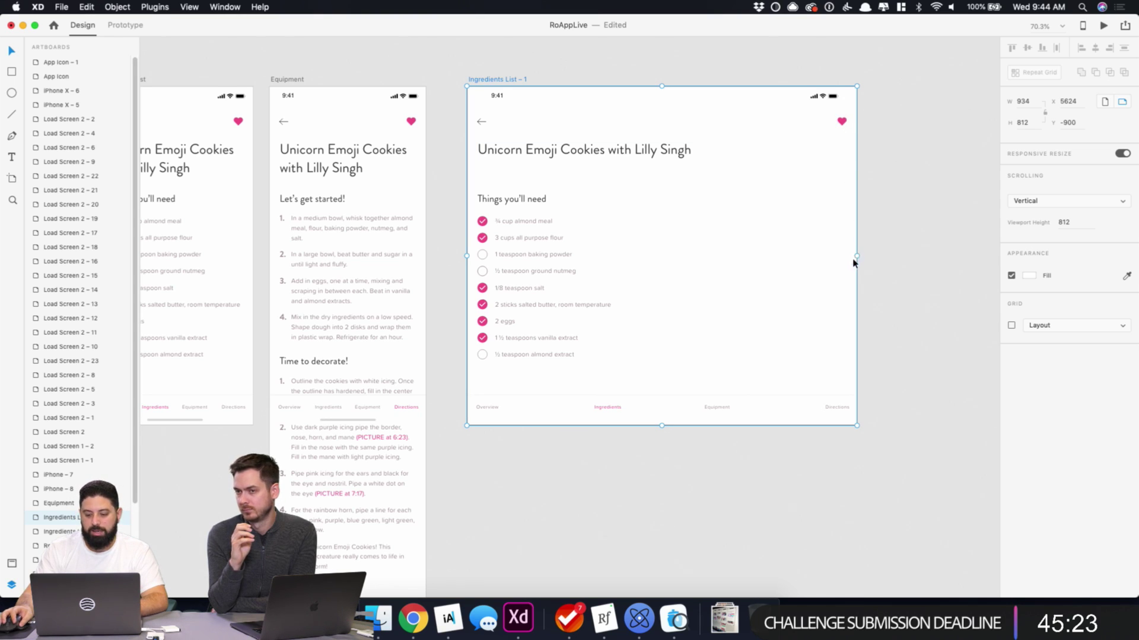
drag(854, 256, 745, 248)
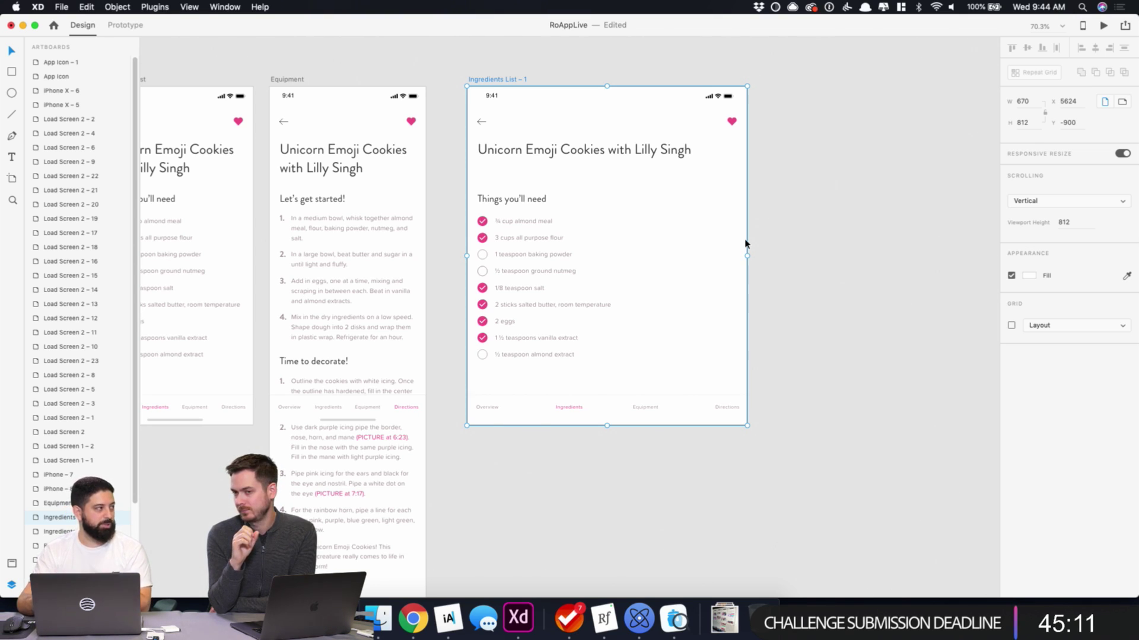
key(Delete)
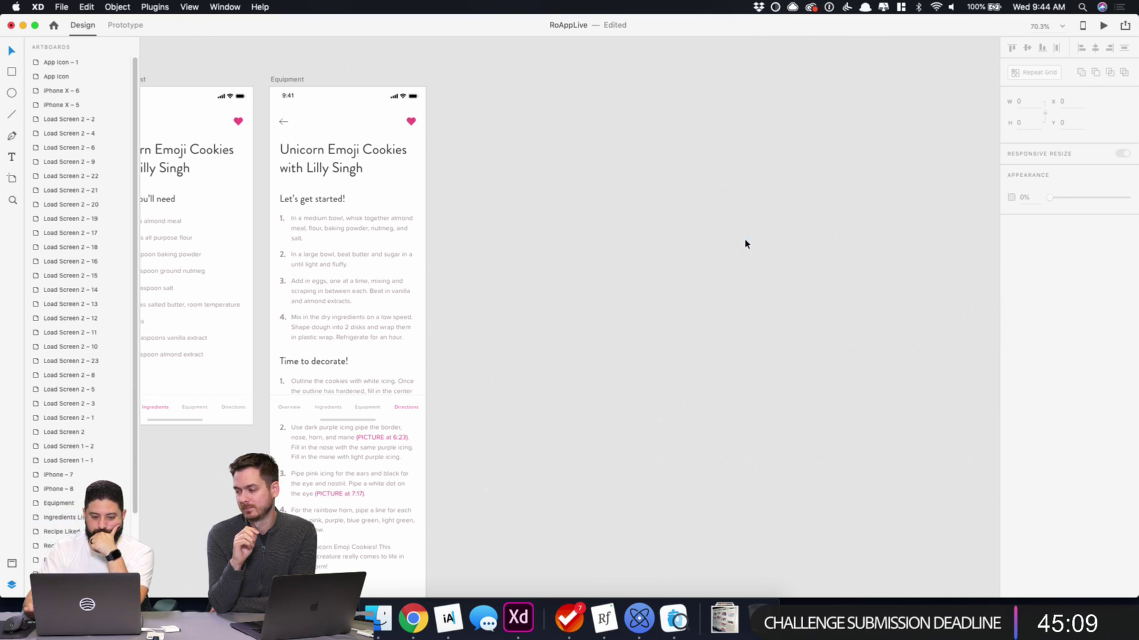
- Duplicate the Equipment artboard and place the copy directly to its right, top-aligned with a gap of 57
drag(335, 69, 601, 73)
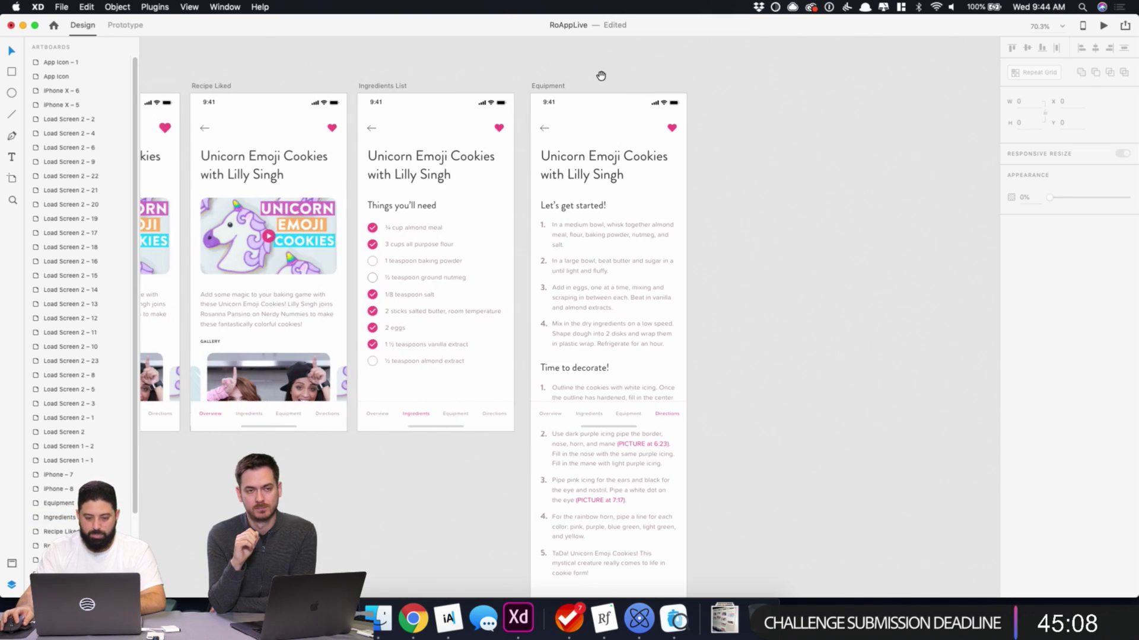
click(553, 87)
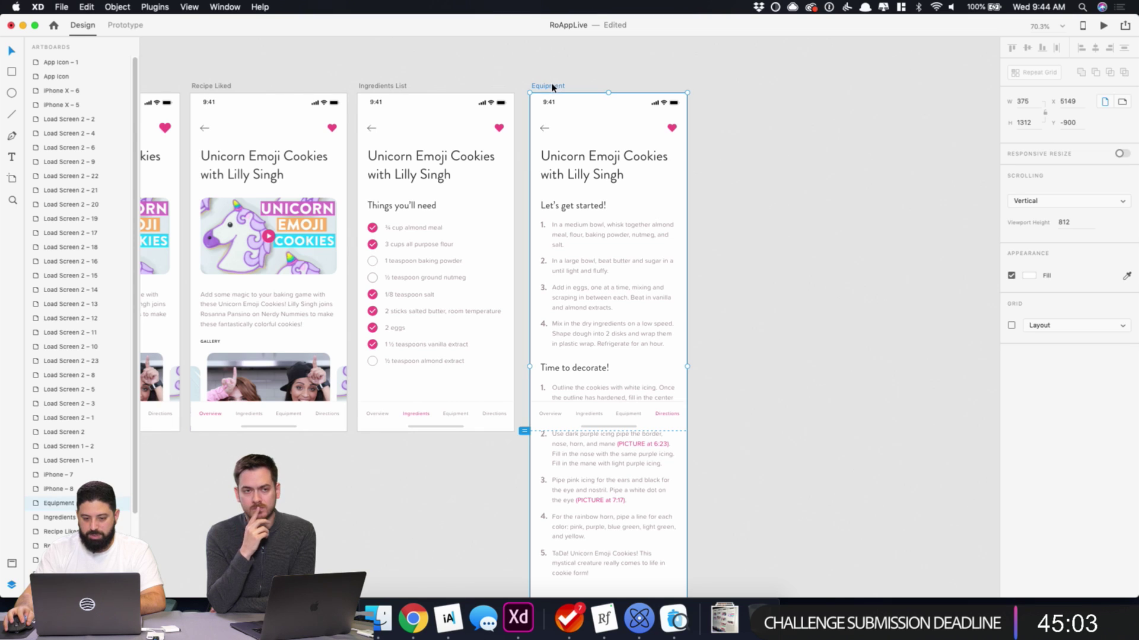
drag(548, 88, 726, 86)
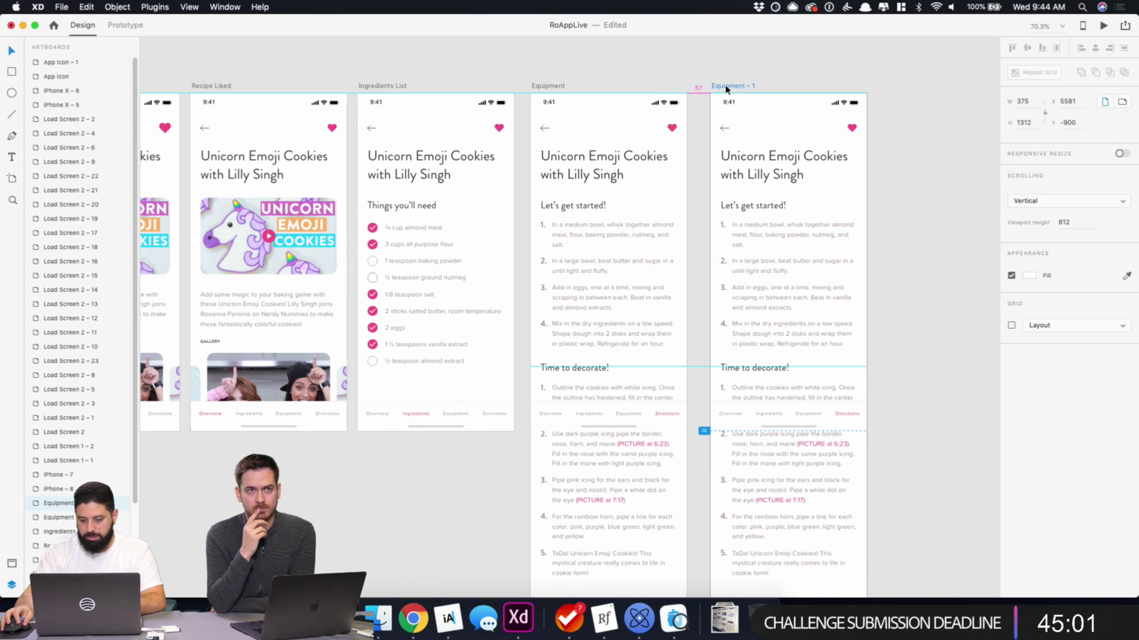
- Switch to Chrome to examine the Equipment list on the Unicorn Emoji Cookies recipe page, and return to Adobe XD
click(433, 620)
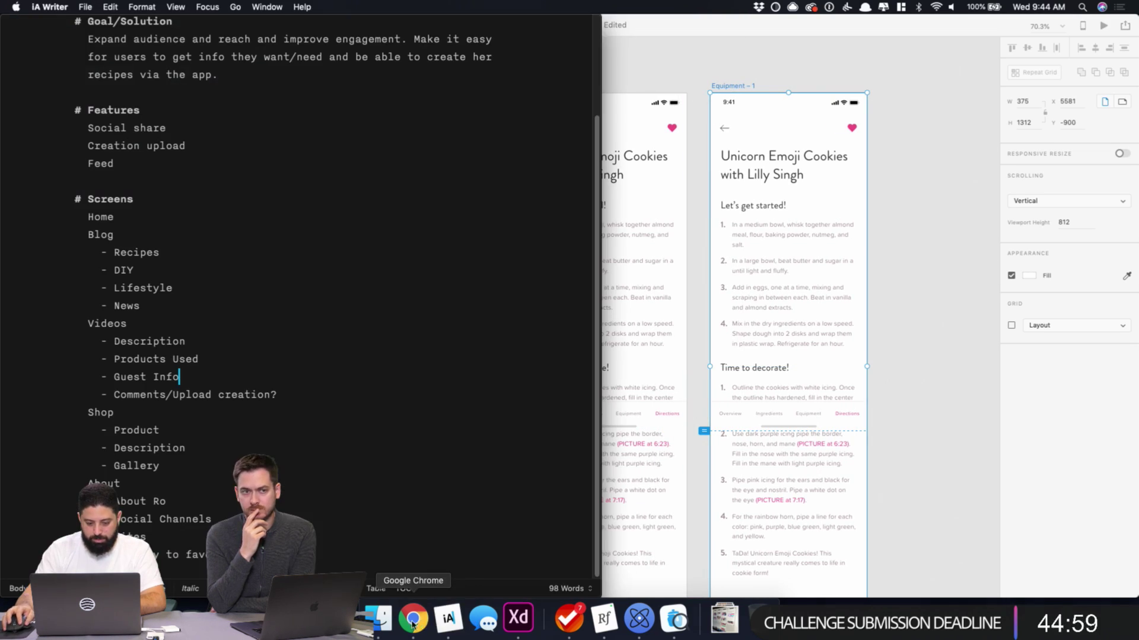
click(413, 618)
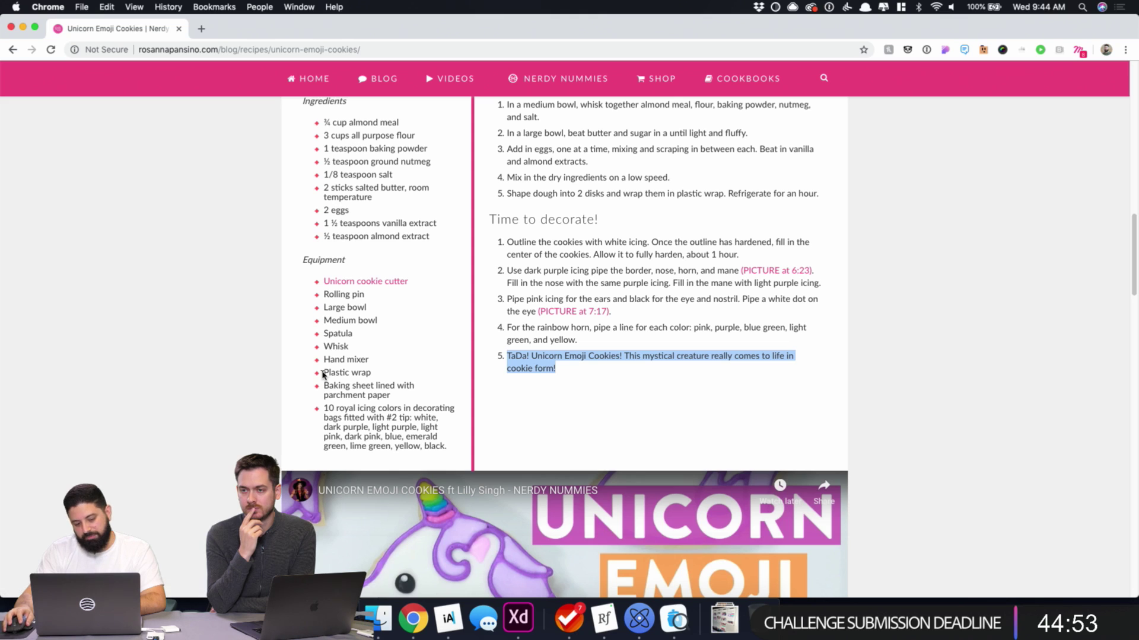
click(518, 620)
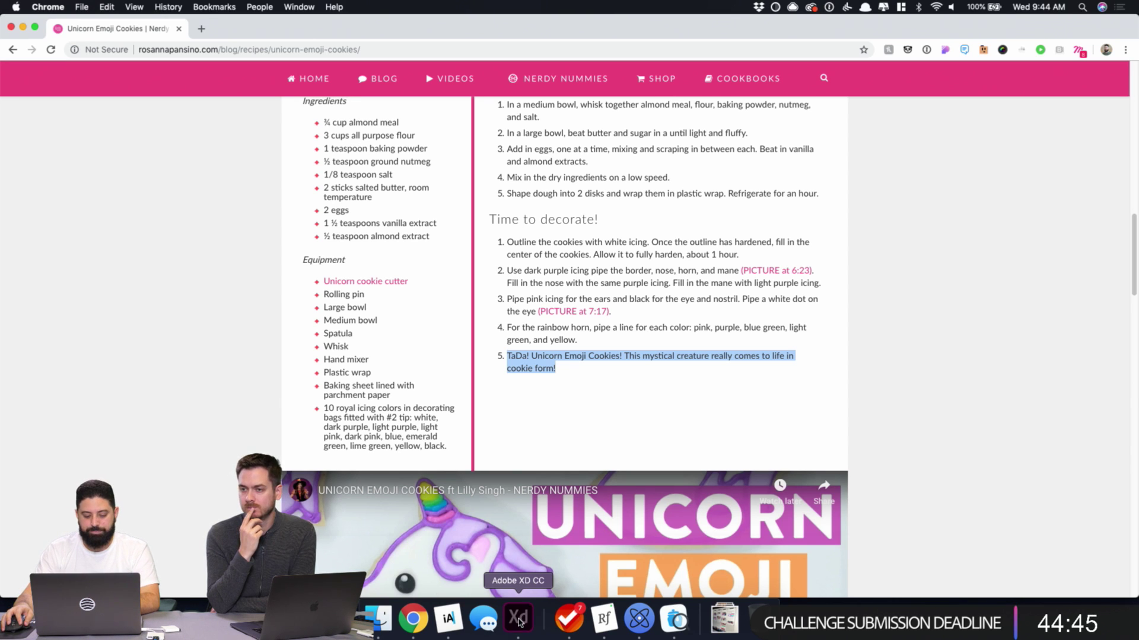
- Replace the "Let's get started!" heading on the Equipment artboard copy with "Equipment"
drag(932, 304, 661, 254)
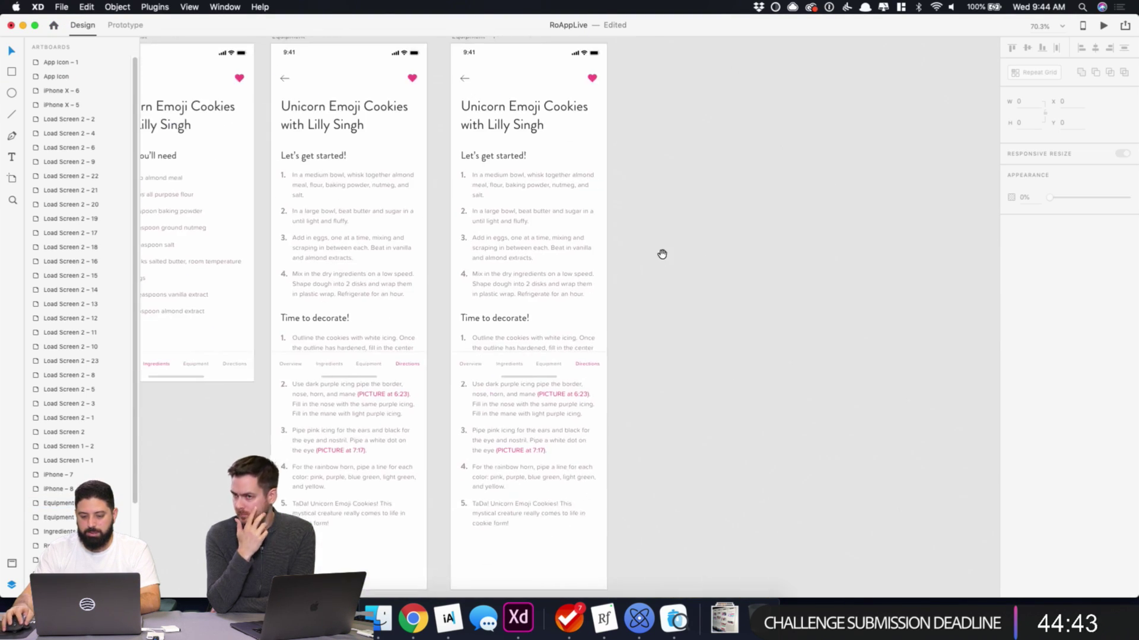
click(456, 151)
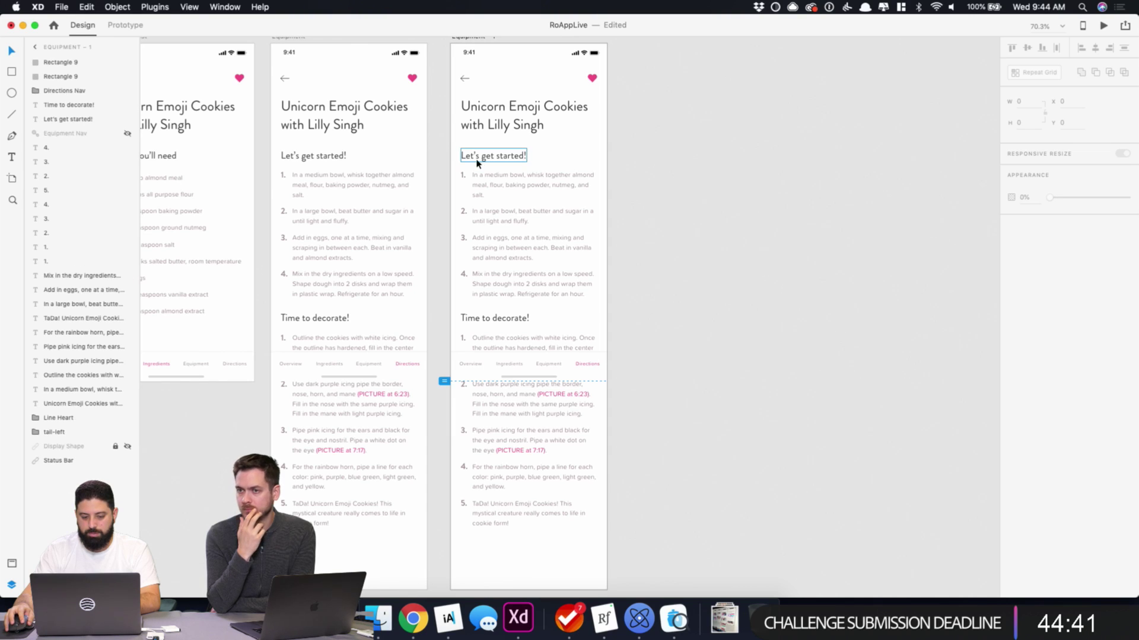
double_click(483, 160)
text(E)
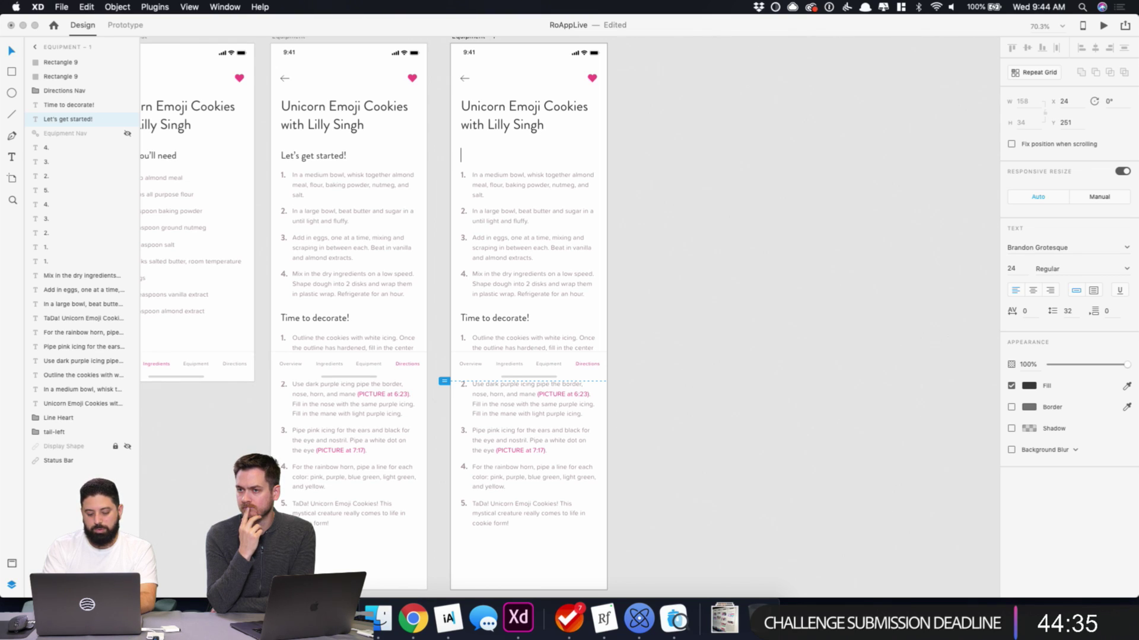
text(quipment)
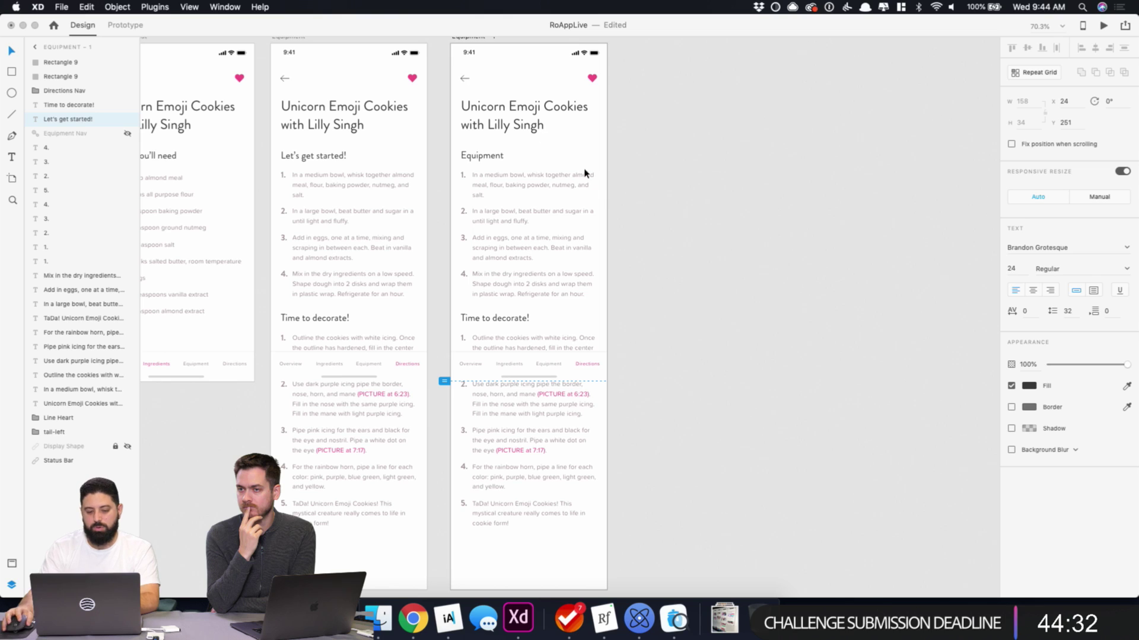
key(Escape)
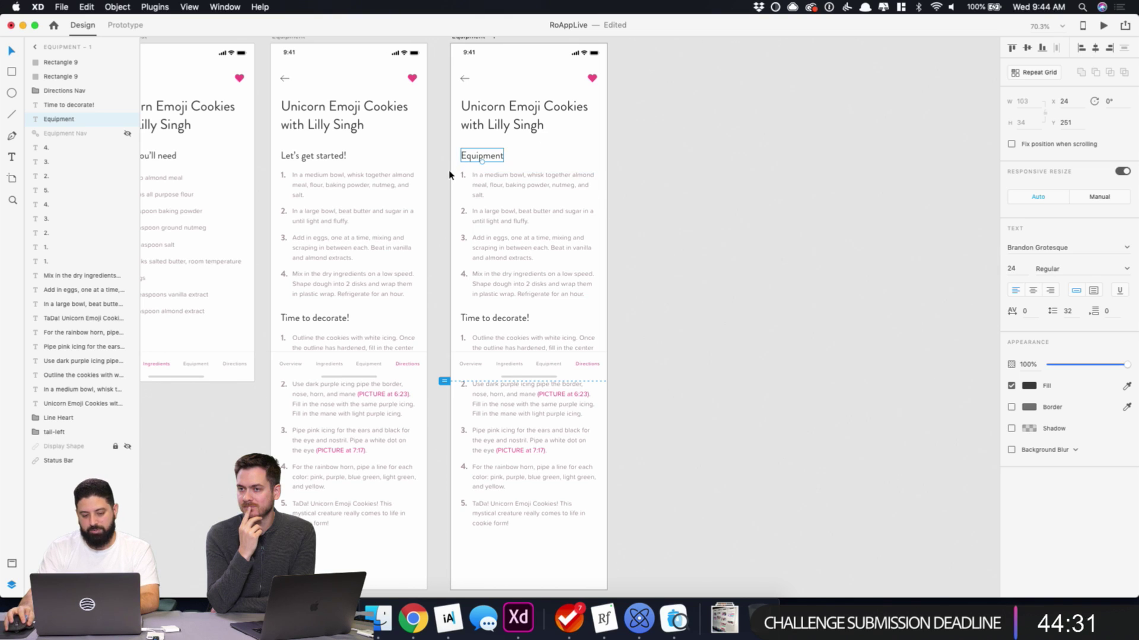
- Delete all numbered direction steps and the "Time to decorate!" heading from the Equipment artboard copy
drag(451, 169, 571, 339)
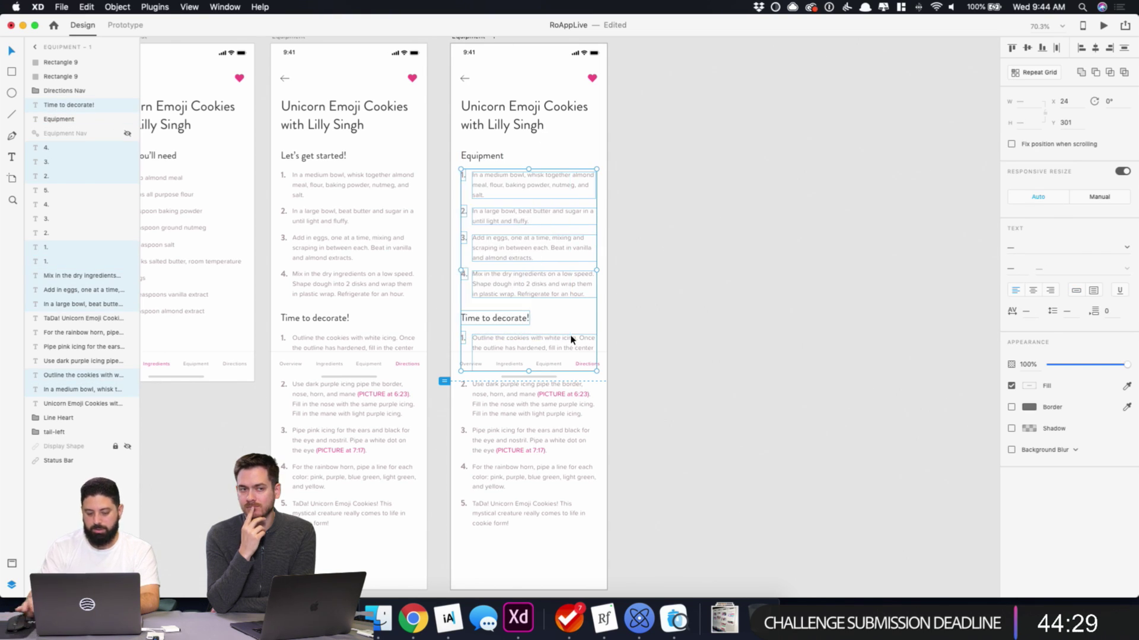
key(Delete)
click(464, 385)
shift+click(466, 415)
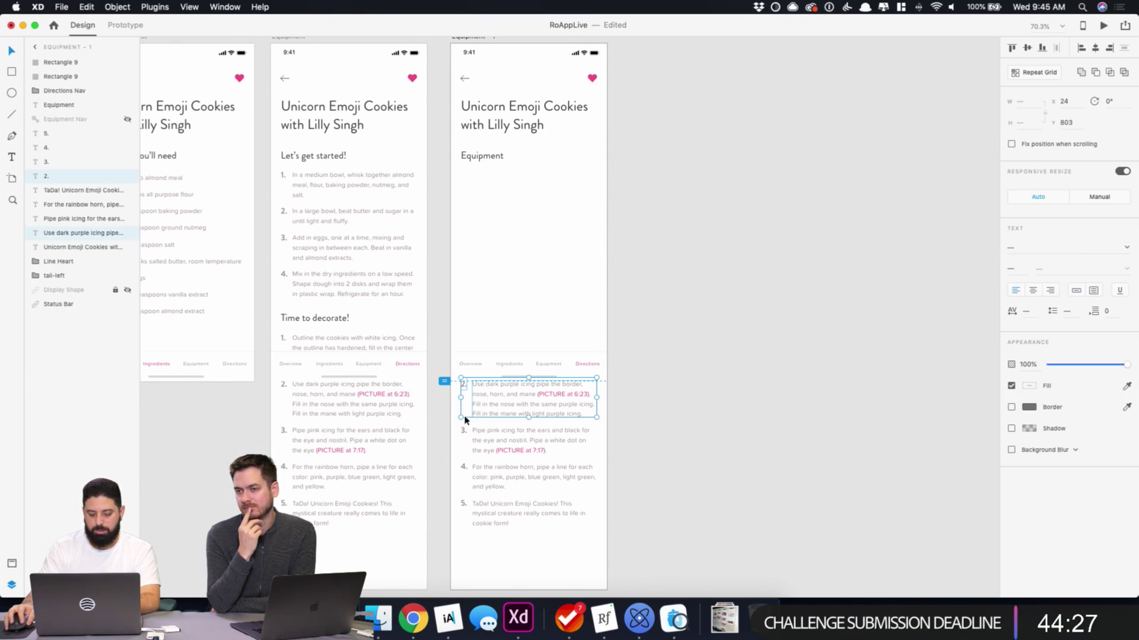
drag(452, 432, 616, 578)
key(Delete)
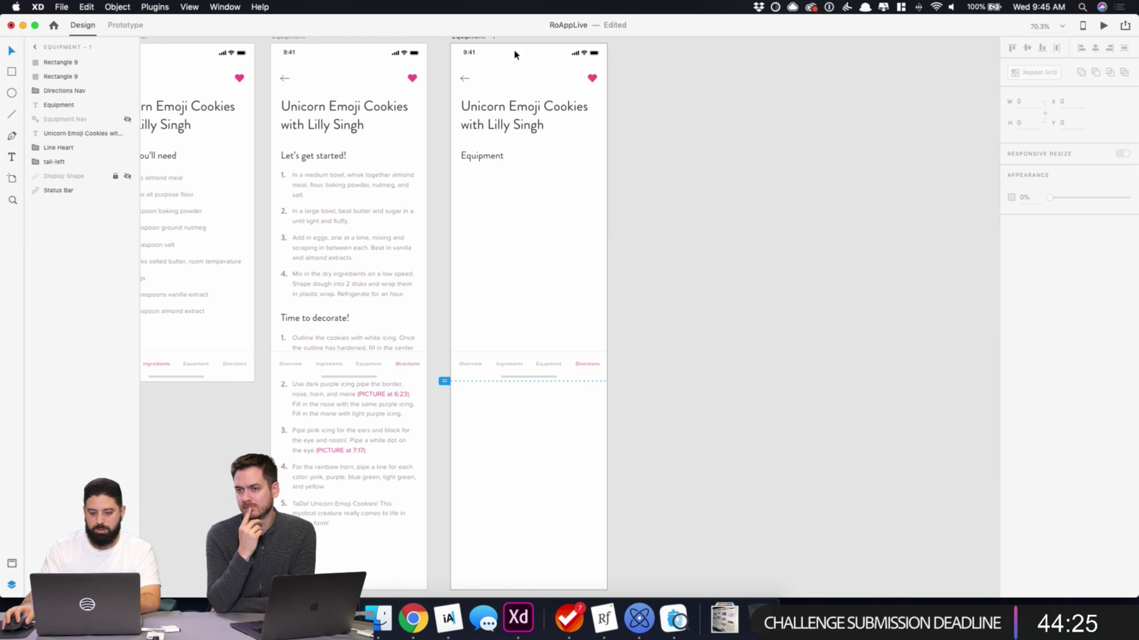
- Switch to Finder, go to the Products folder and expand its Rolling Pin subfolder
click(379, 619)
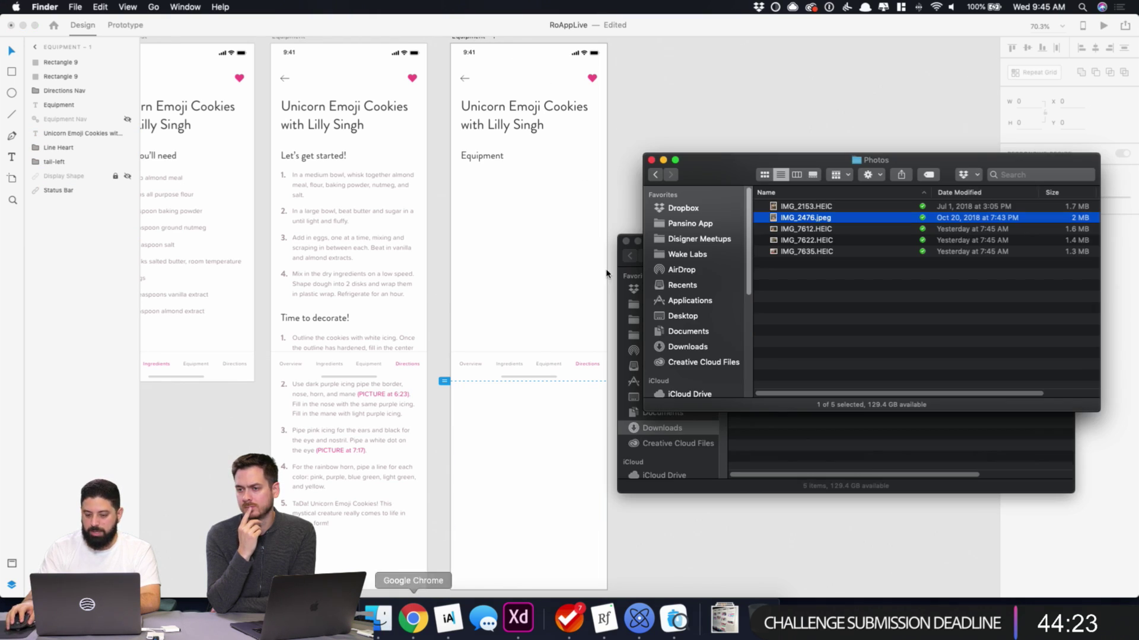
click(655, 176)
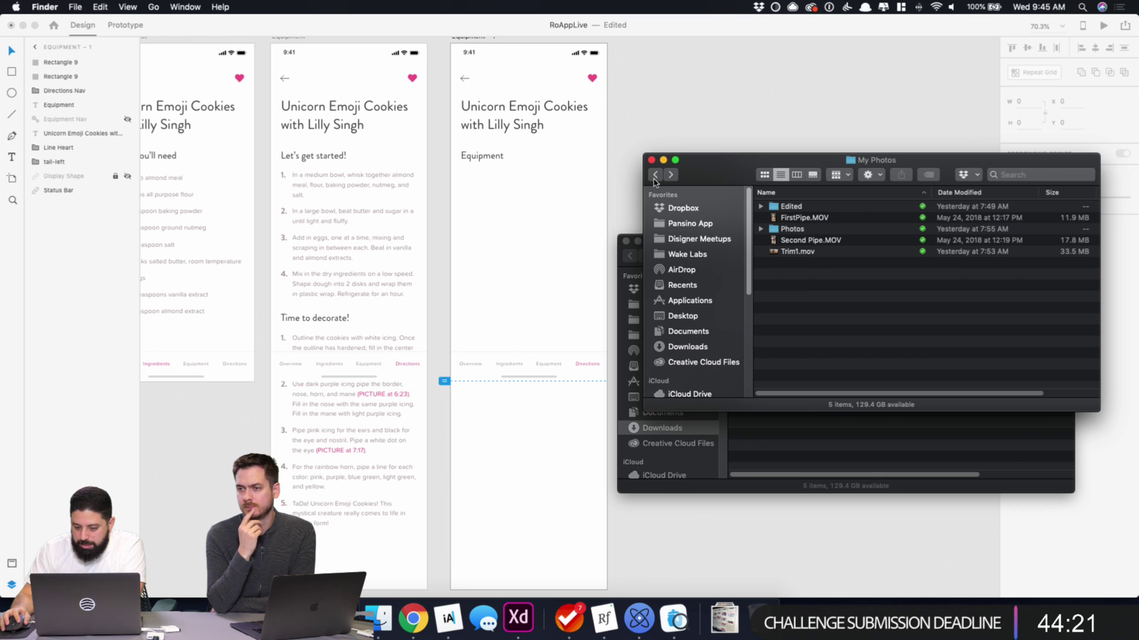
click(655, 176)
double_click(791, 274)
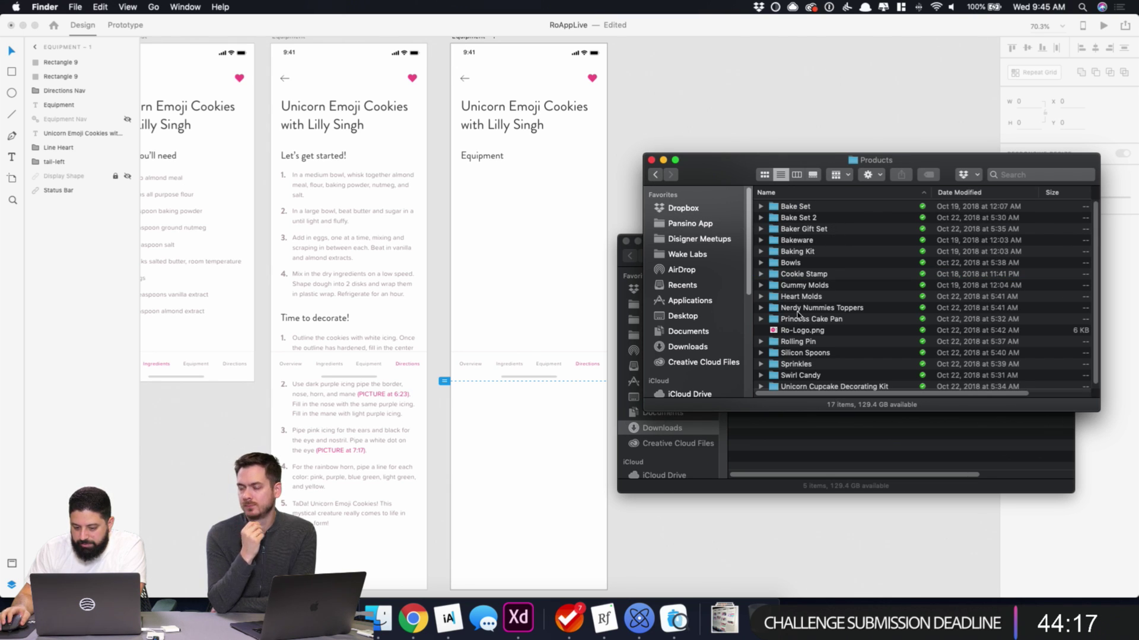
scroll(830, 267, down, 1)
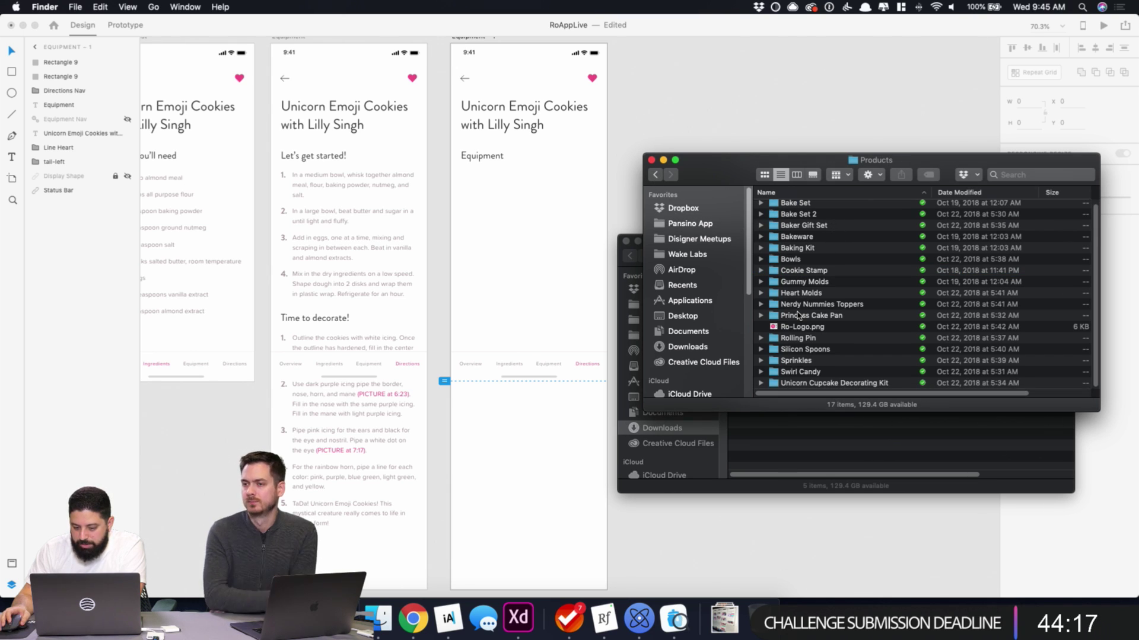
click(761, 338)
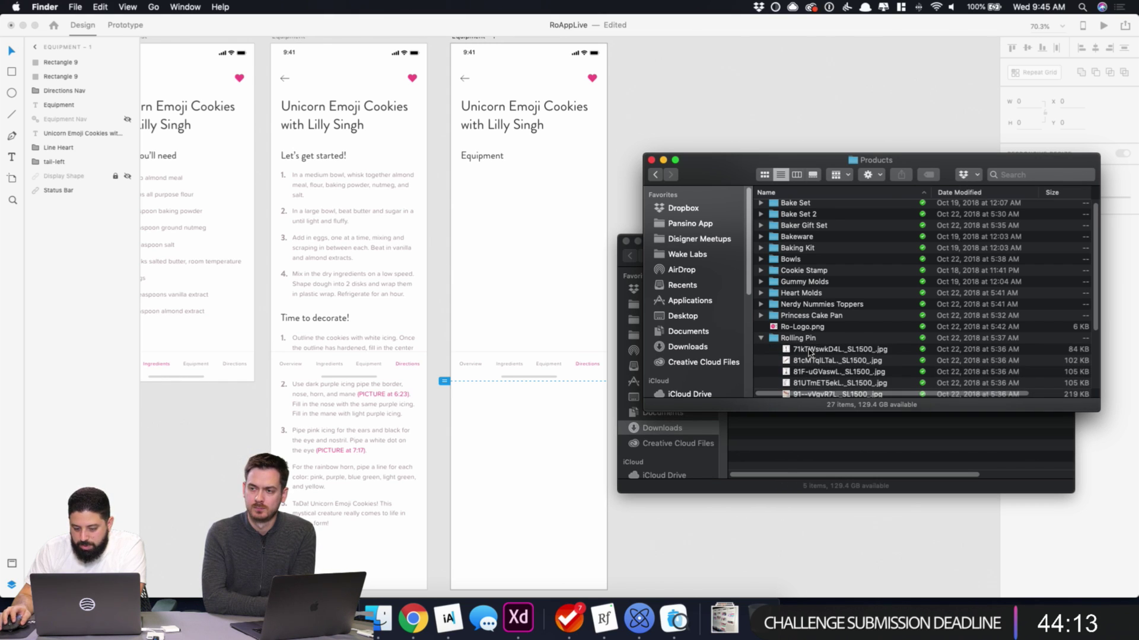
- Preview the first five product photos in the Rolling Pin folder to examine them as possible equipment images
click(810, 350)
key(space)
key(Down)
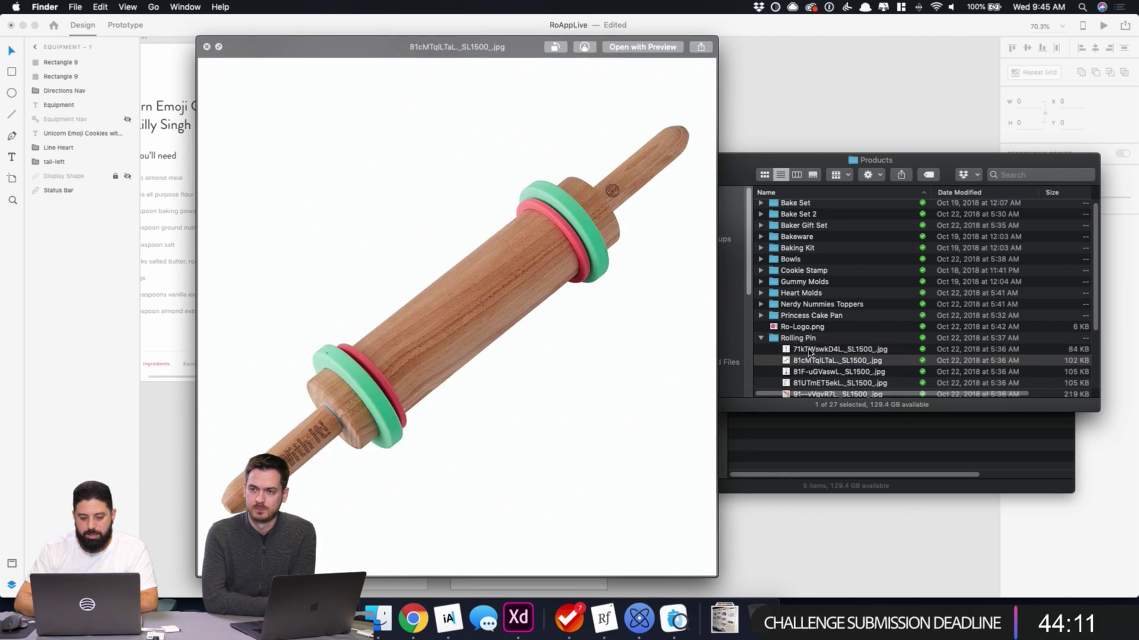
key(Down)
key(Down)
key(Down)
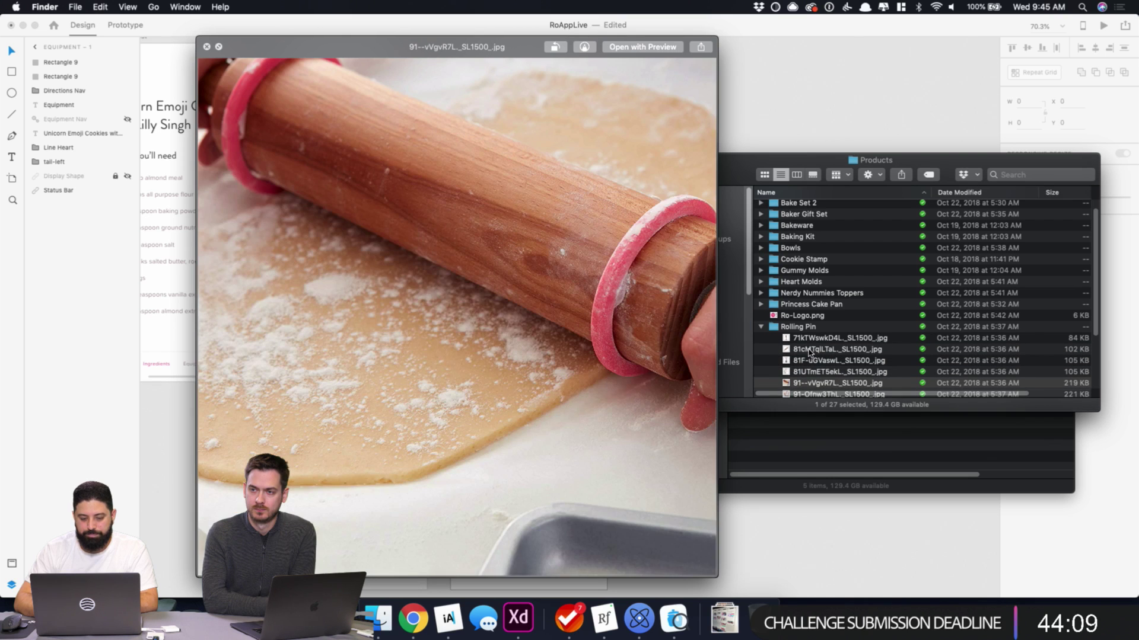
key(space)
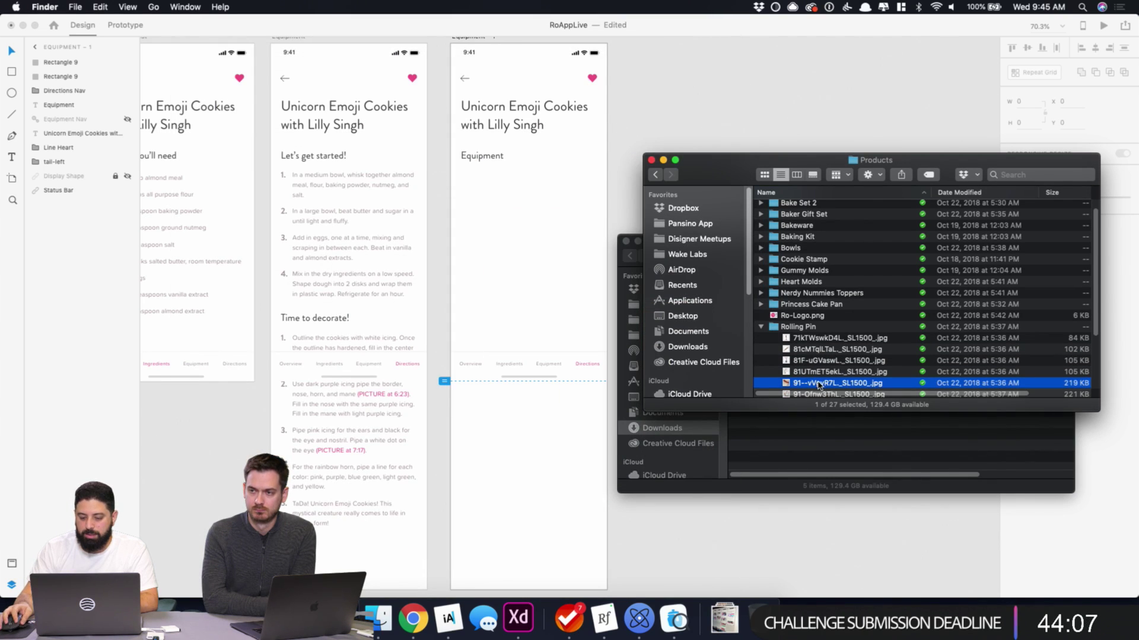
drag(818, 385, 745, 307)
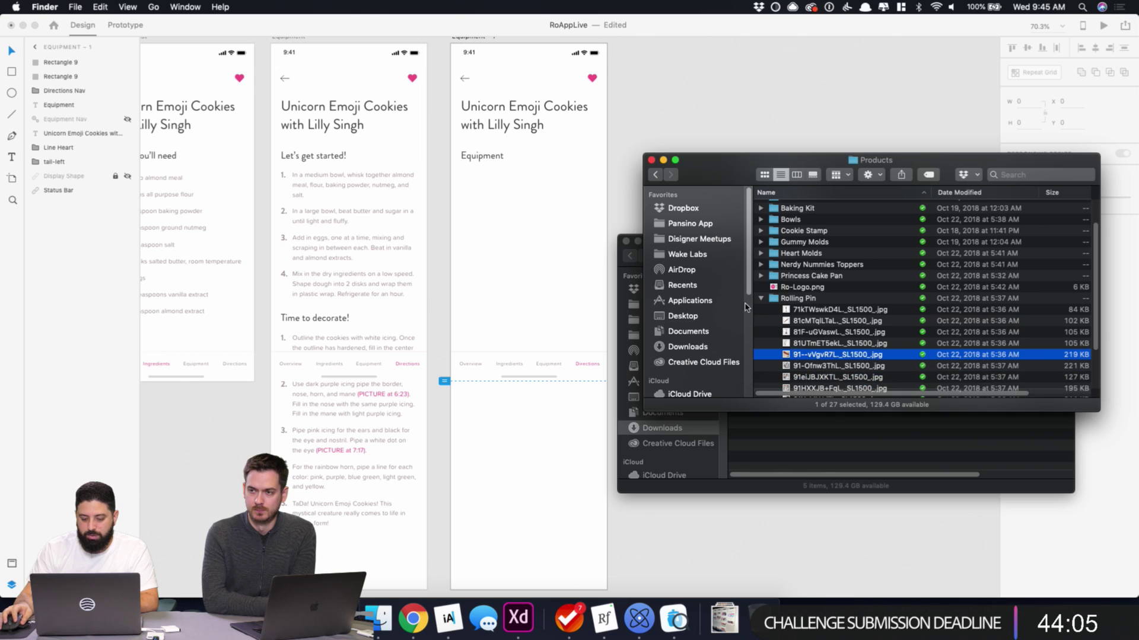
- Return to Adobe XD and draw a rectangle about 327 by 146 below the Equipment heading at X 24, Y 299
click(496, 184)
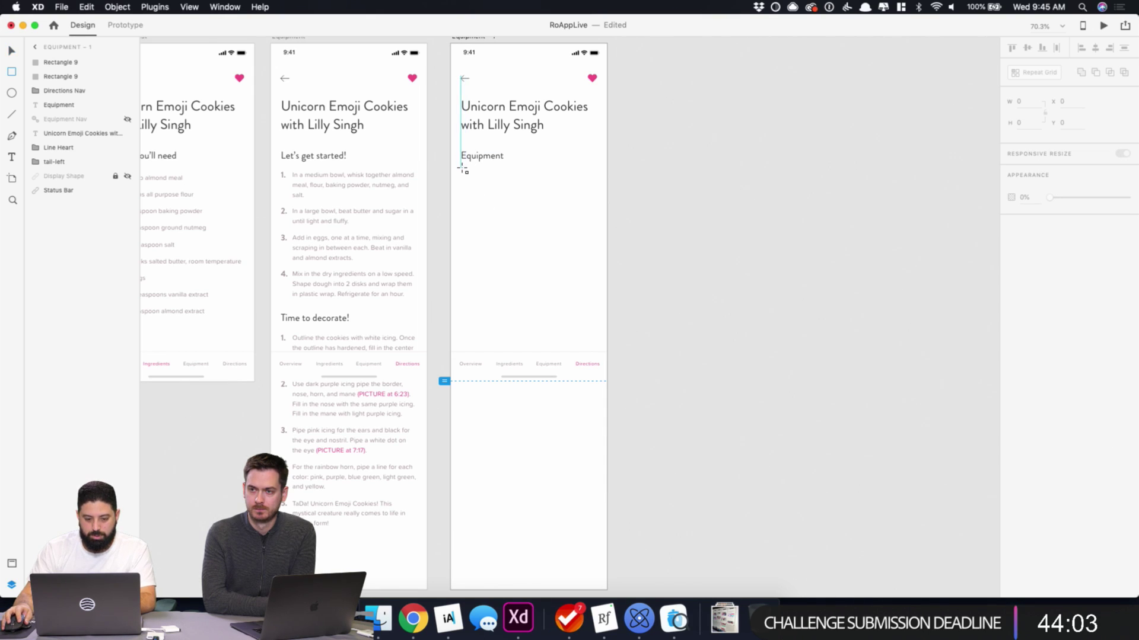
key(r)
drag(461, 168, 598, 228)
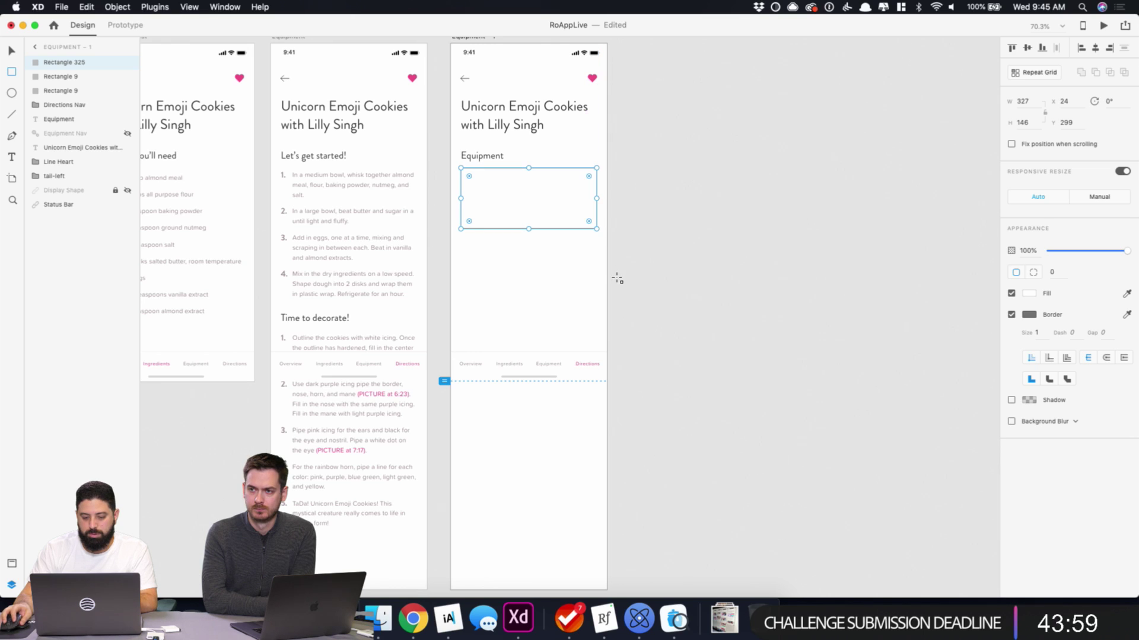
- Halve the rectangle's width and round it down to 163
click(13, 51)
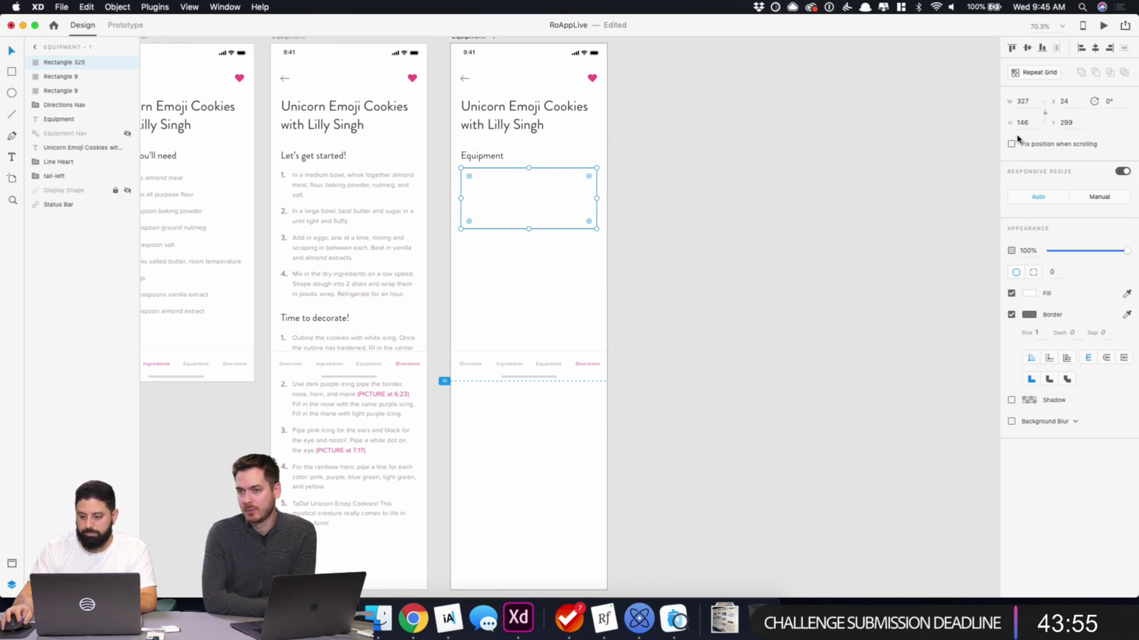
text(/2)
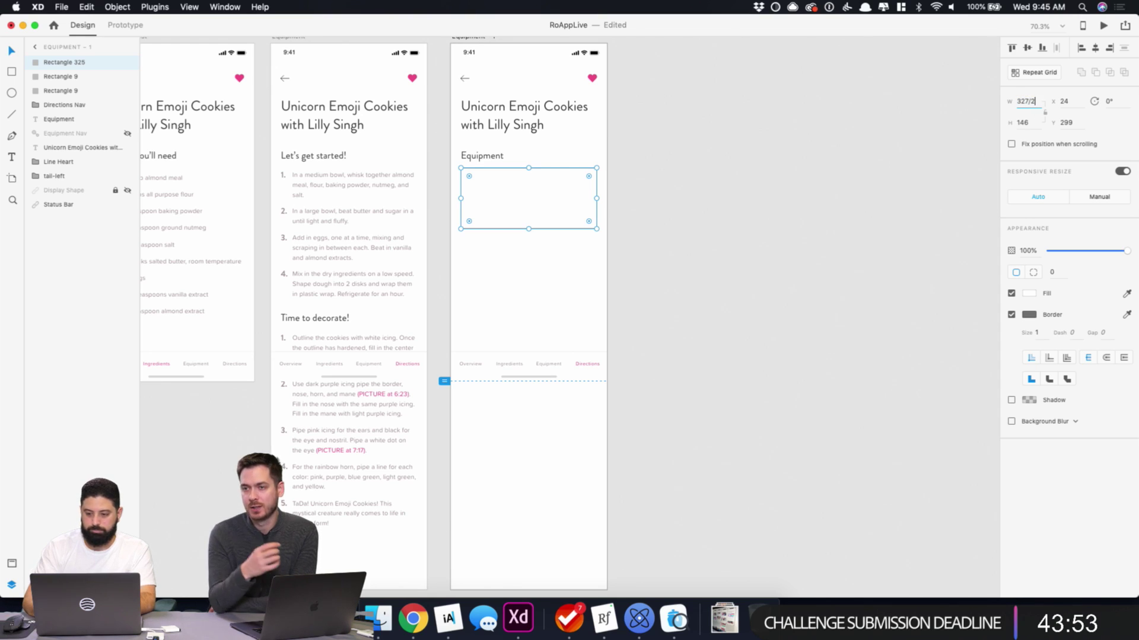
key(Return)
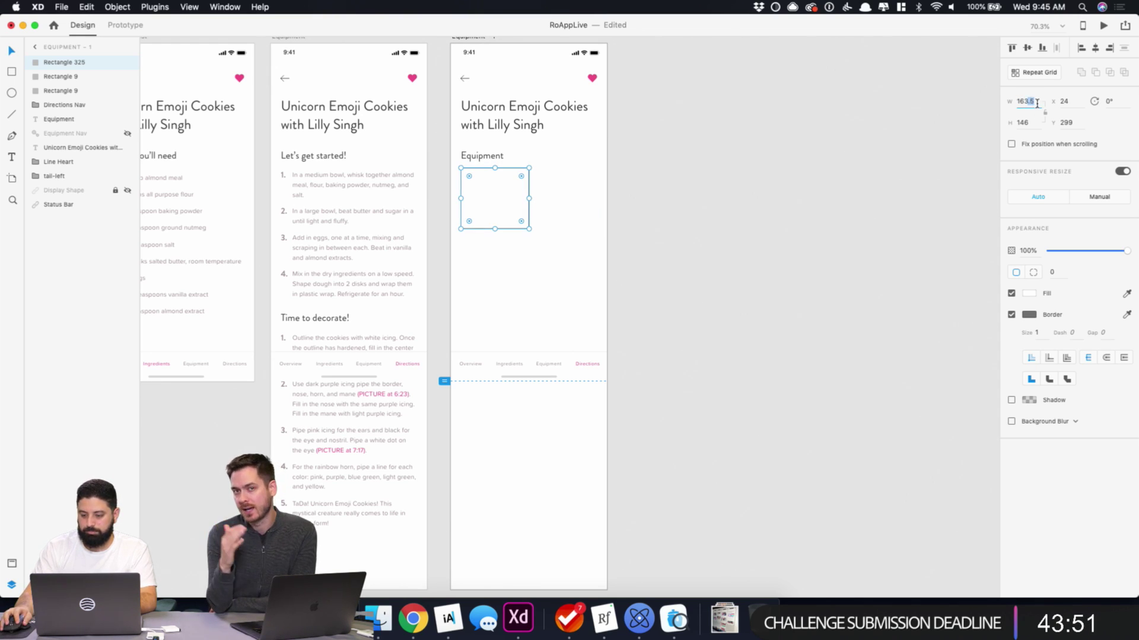
key(BackSpace)
click(477, 195)
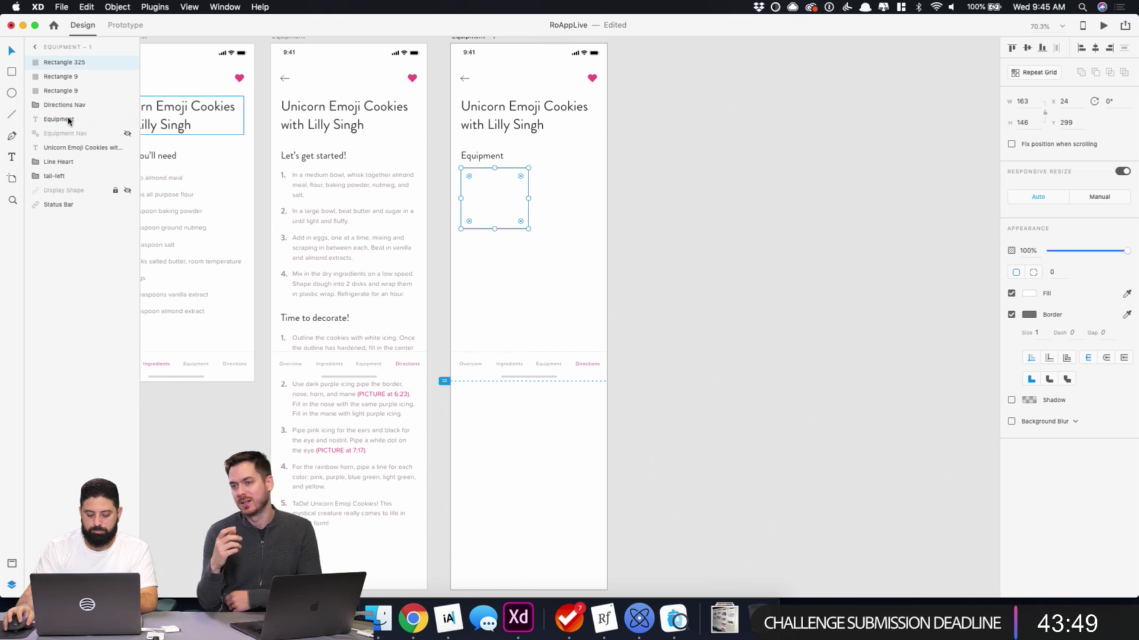
- Duplicate the 163-wide rectangle directly to its right, top-aligned, and nudge the copy to X 196
click(738, 211)
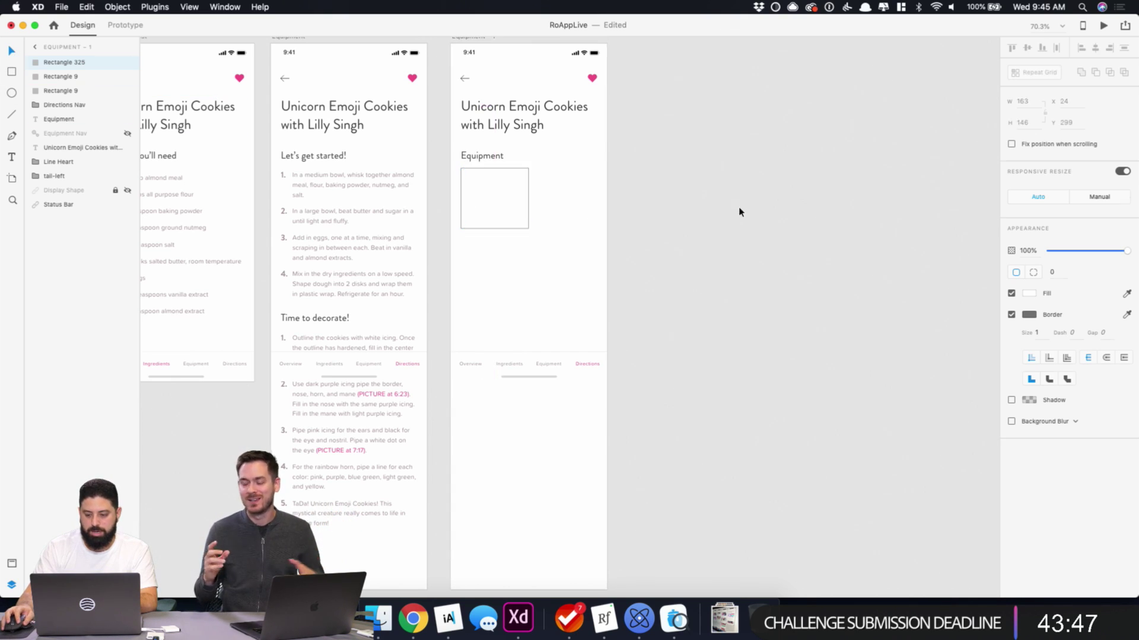
click(496, 203)
drag(496, 203, 558, 199)
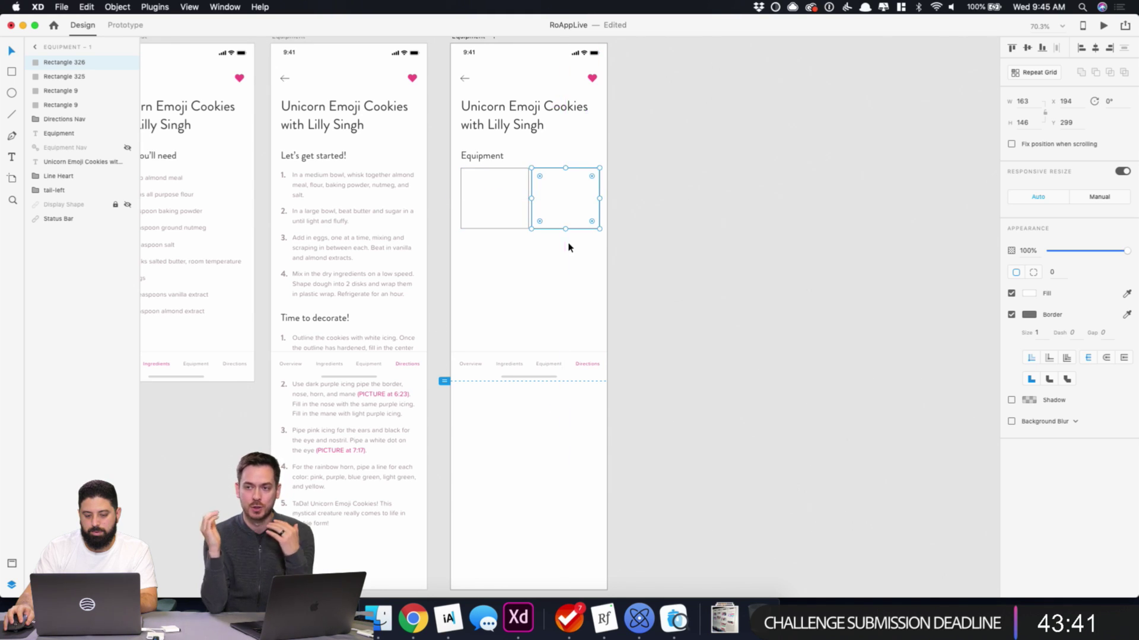
key(Right)
key(Right)
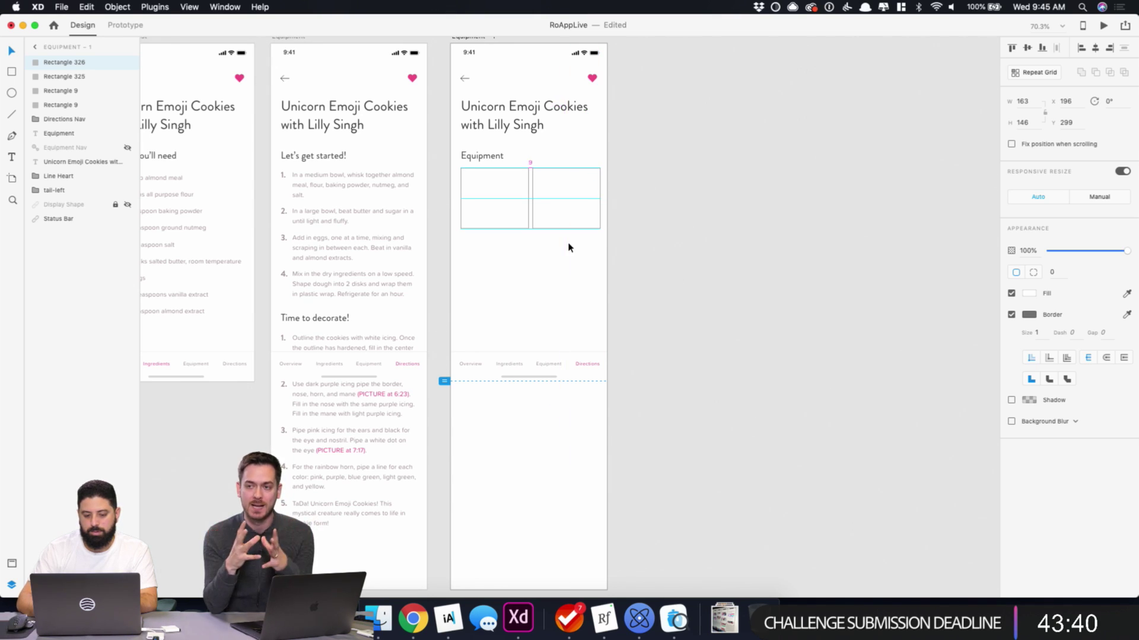
- Delete the duplicate rectangle on the right of the Equipment artboard copy
click(617, 250)
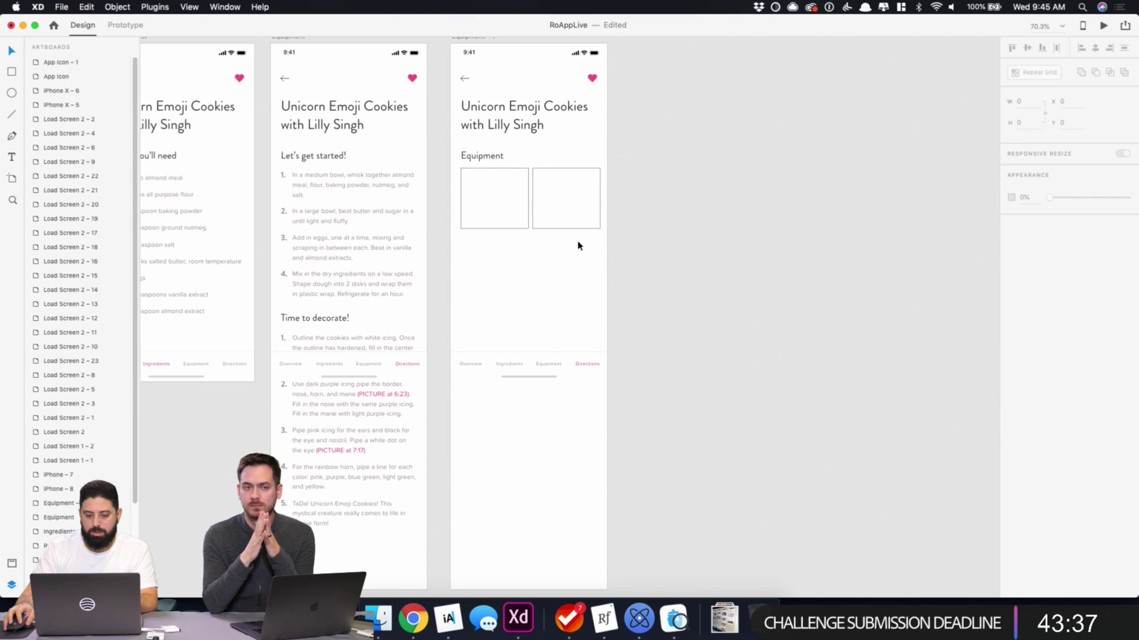
click(471, 216)
click(557, 226)
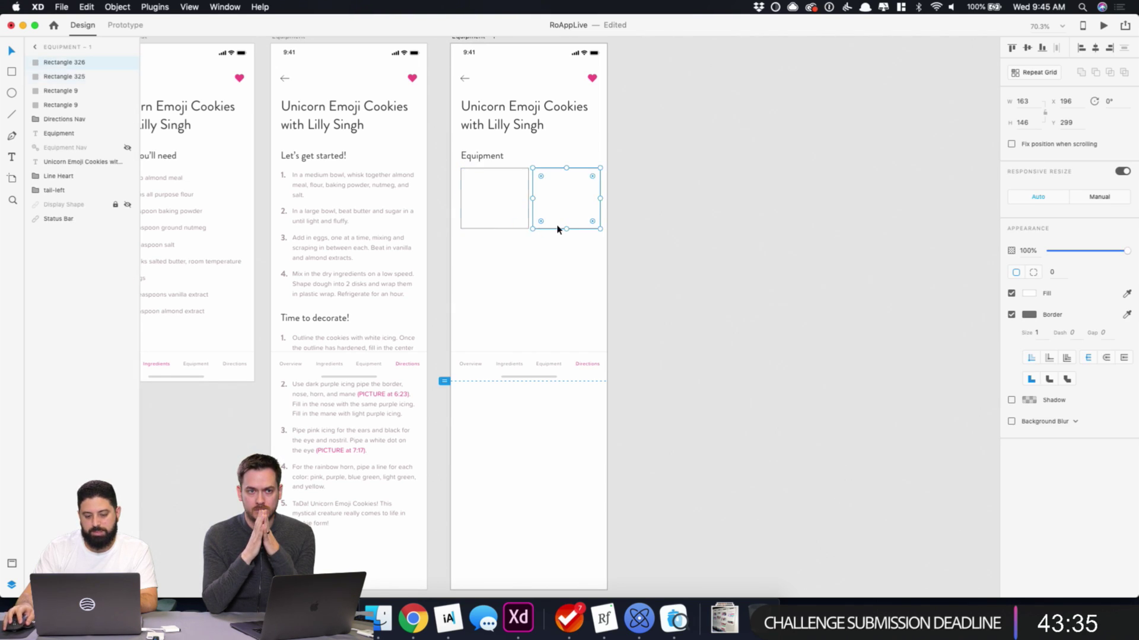
key(Delete)
- Widen the remaining rectangle across the artboard and set its width to 330
click(501, 201)
drag(526, 200, 600, 192)
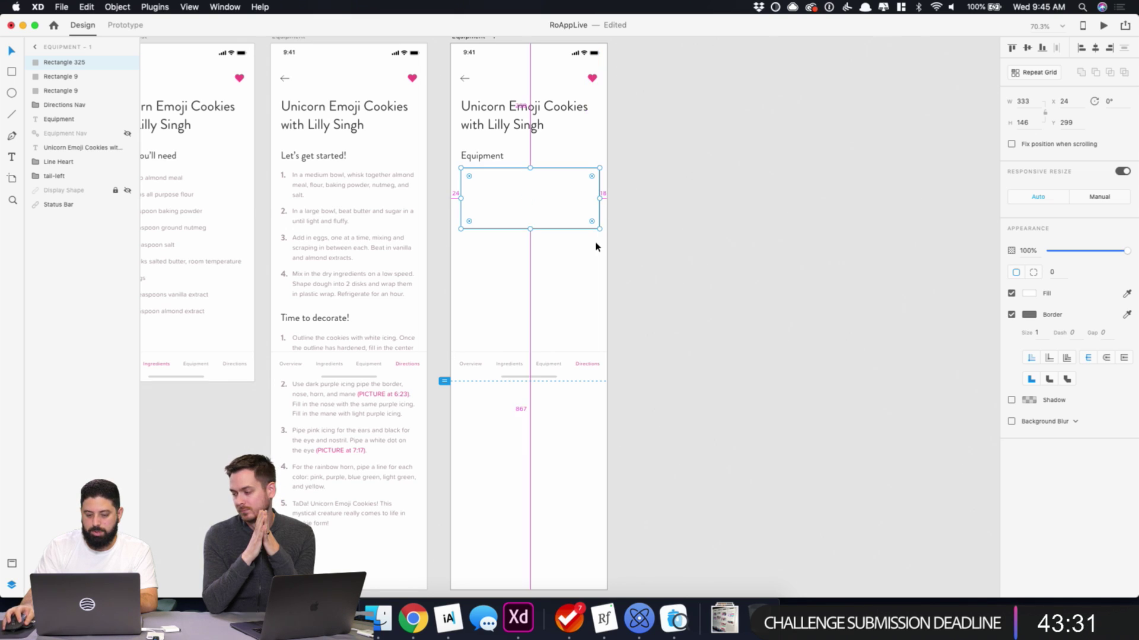
click(1024, 101)
text(330)
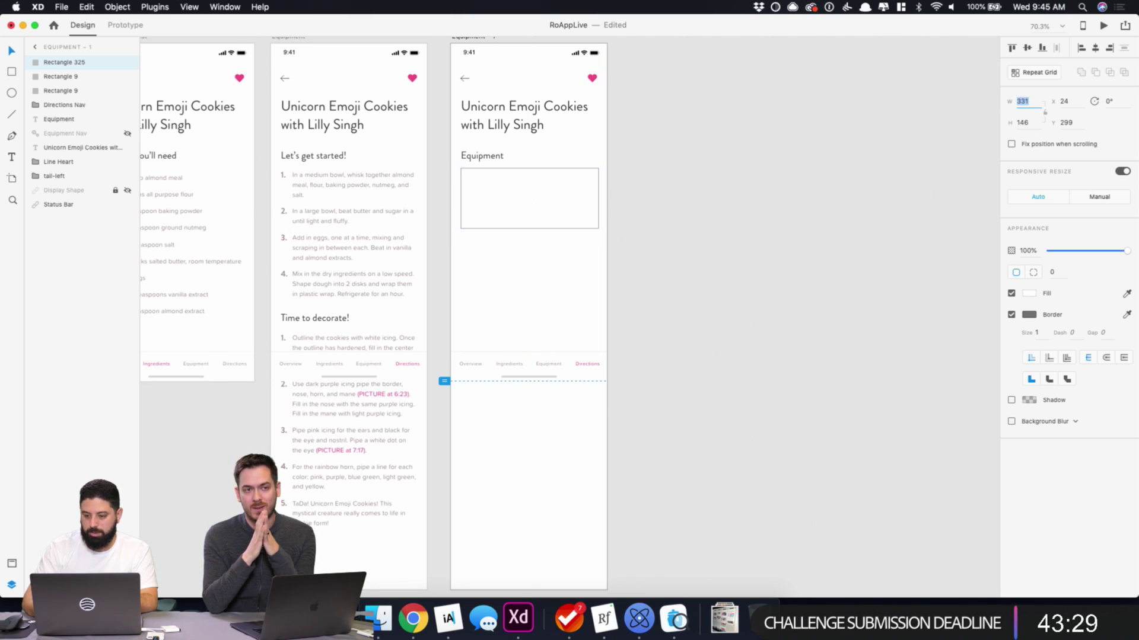
key(Return)
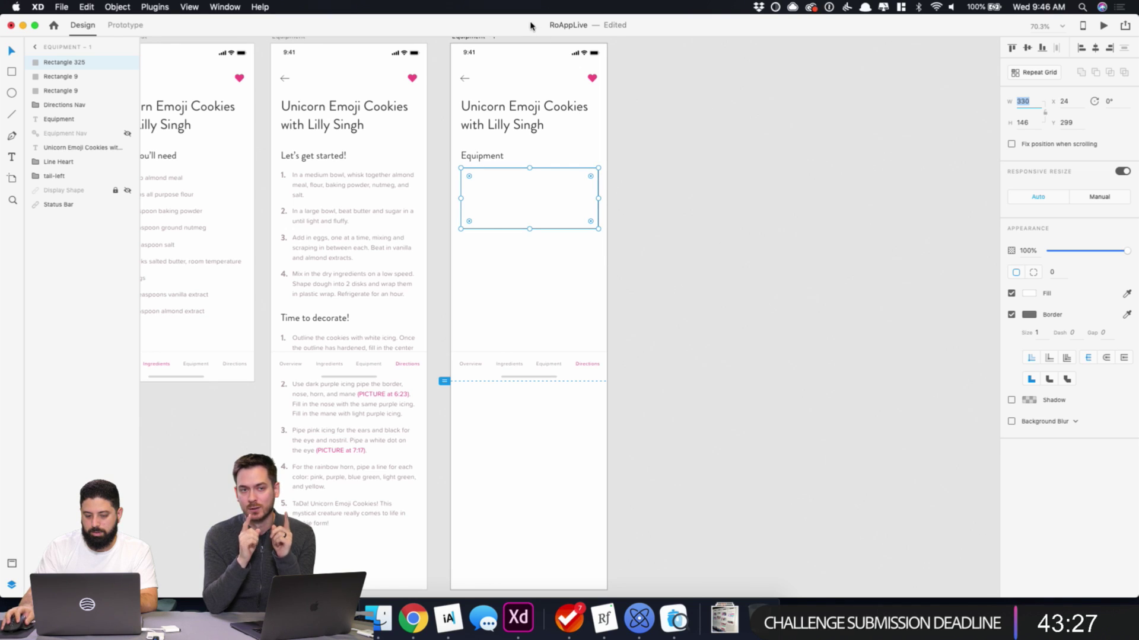
- Check the rectangle's distances to the artboard edges and set its width to 327
scroll(482, 47, up, 2)
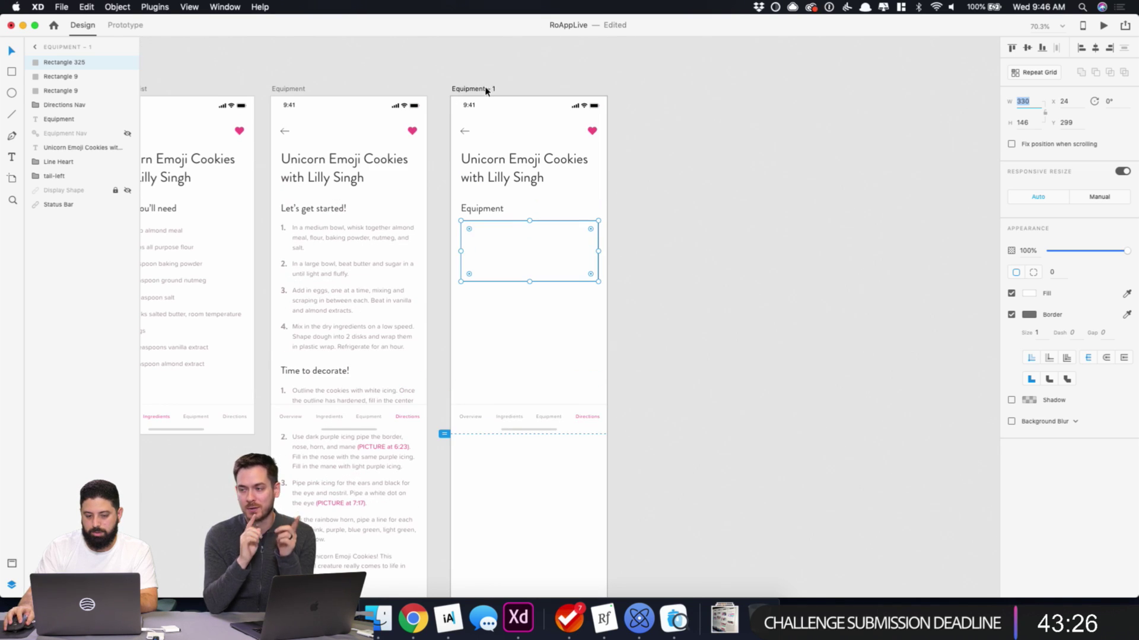
click(676, 140)
click(564, 229)
key(alt)
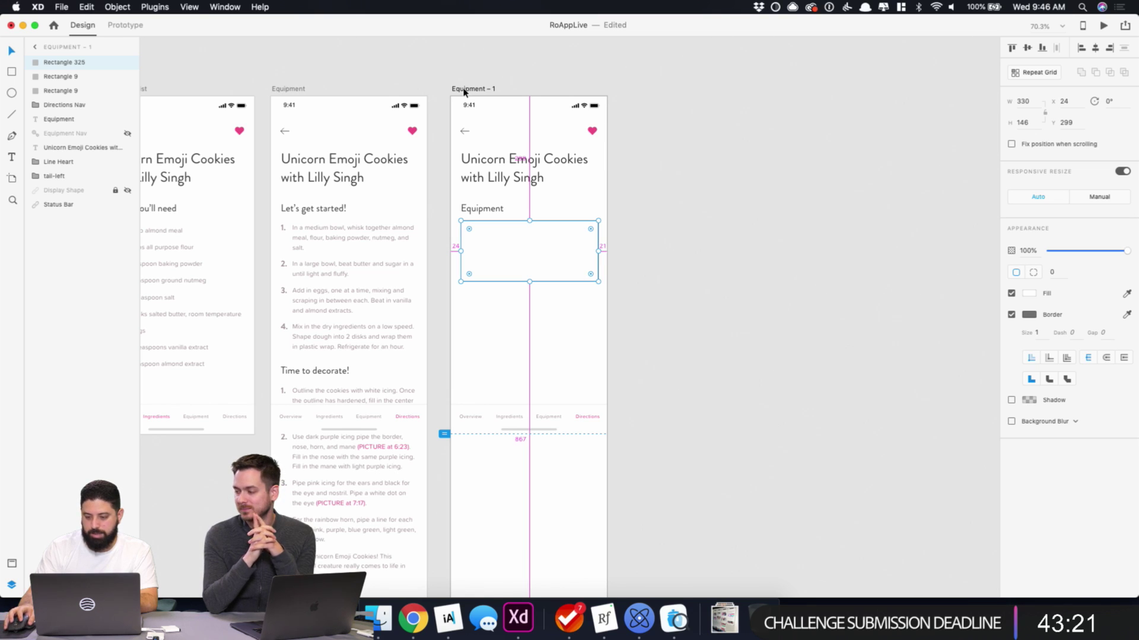
click(1023, 102)
text(328)
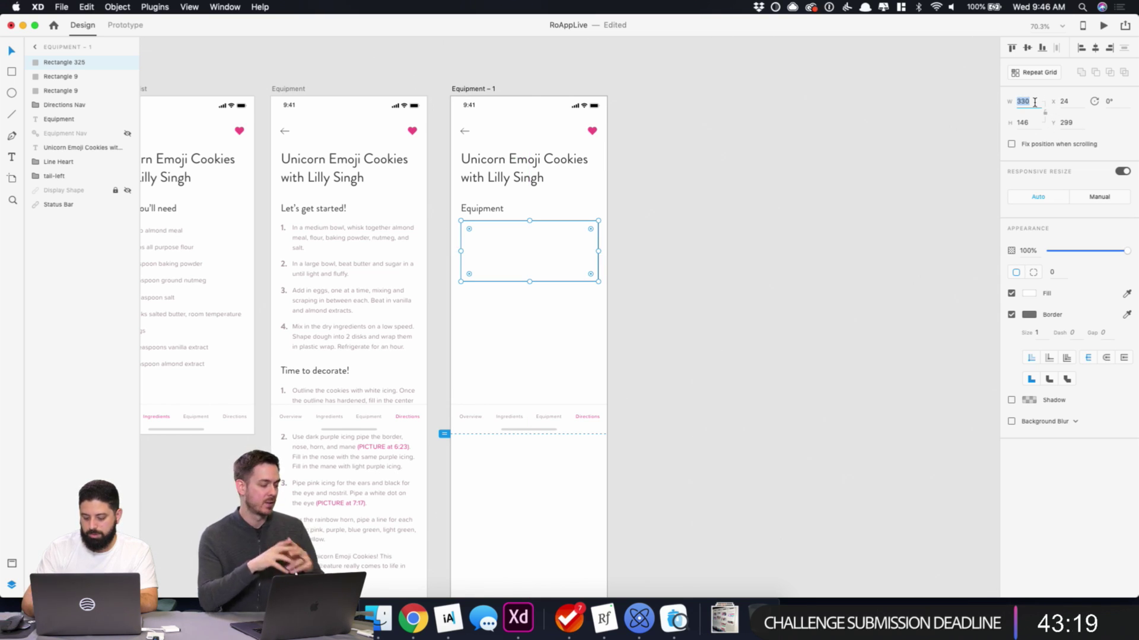
key(Return)
key(Down)
key(Escape)
click(475, 233)
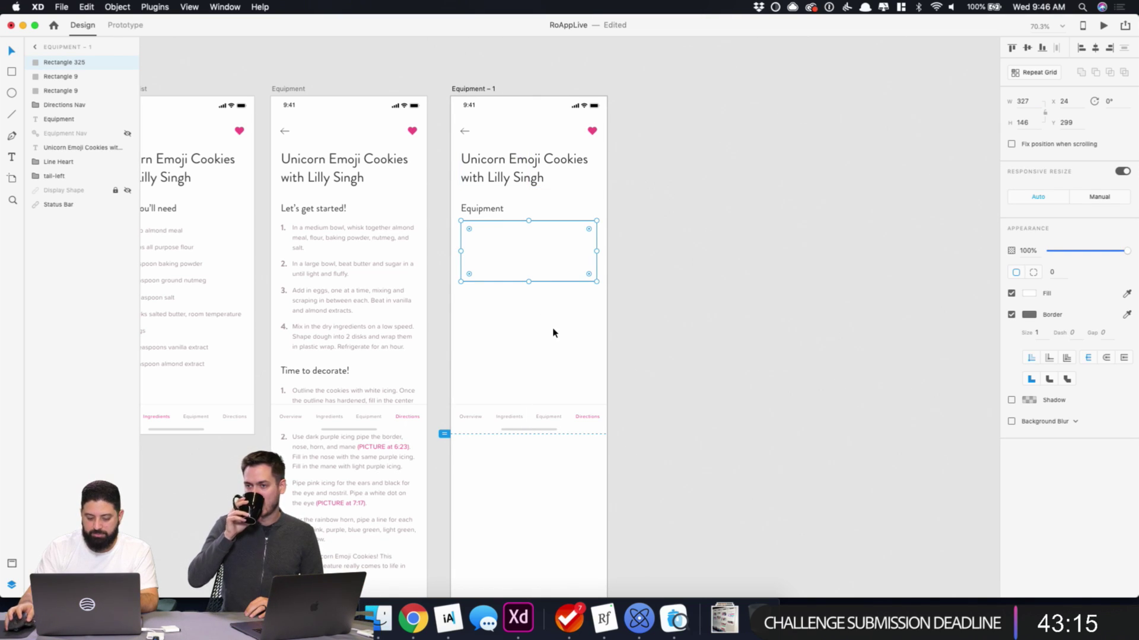
click(652, 313)
click(593, 274)
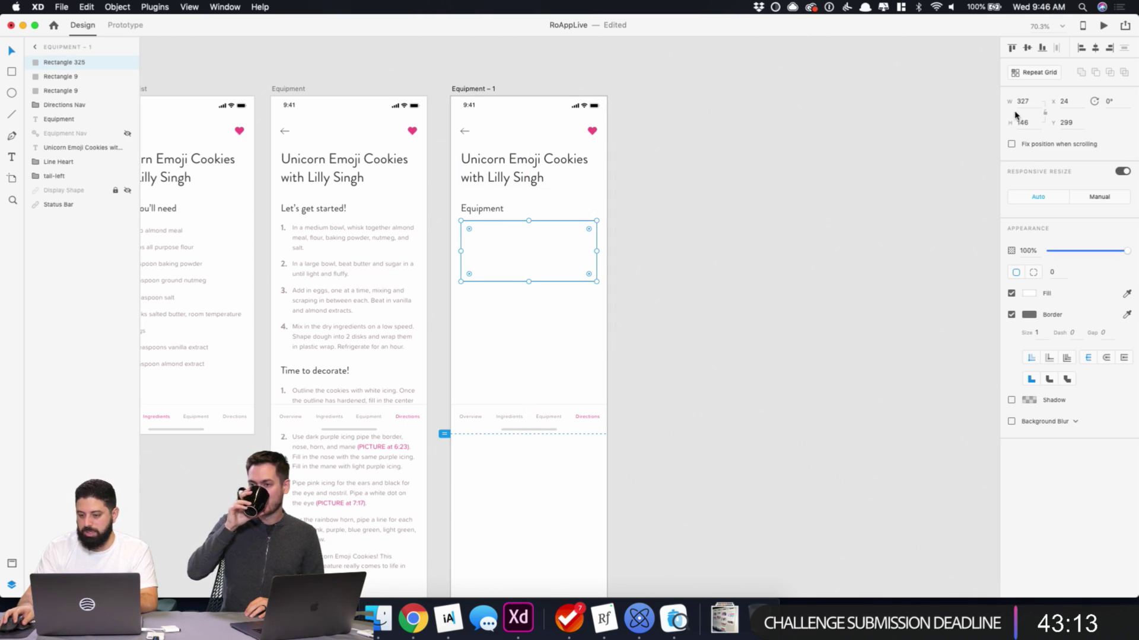
- Look through the project notes in iA Writer, and mark Ingredients and Directions as completed in Clear's Pansino App list
click(448, 619)
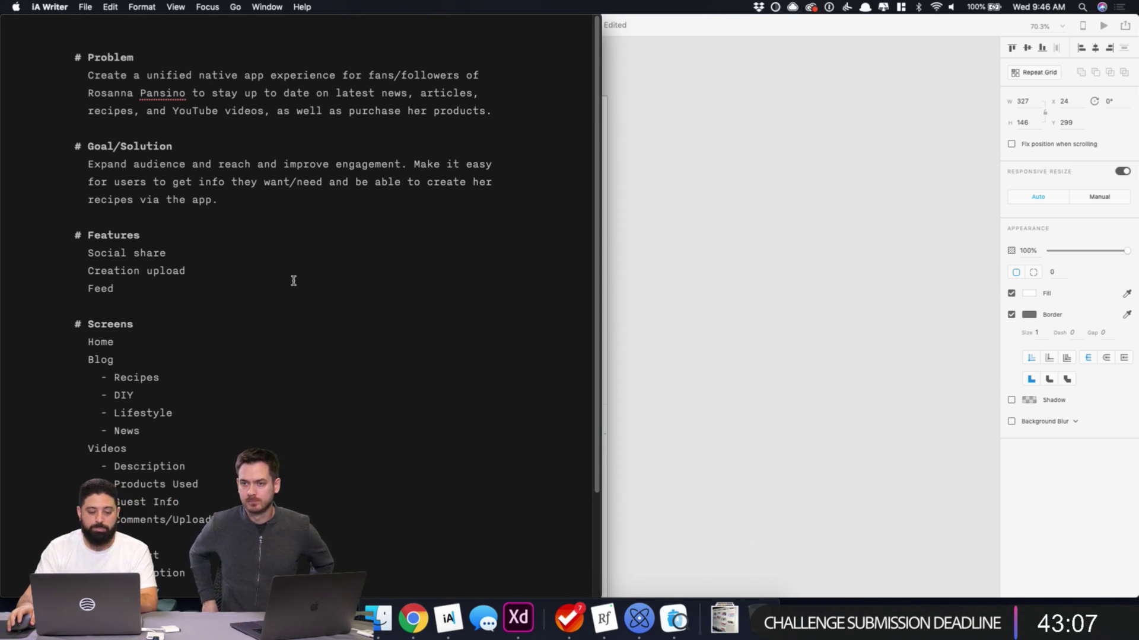
scroll(294, 280, down, 5)
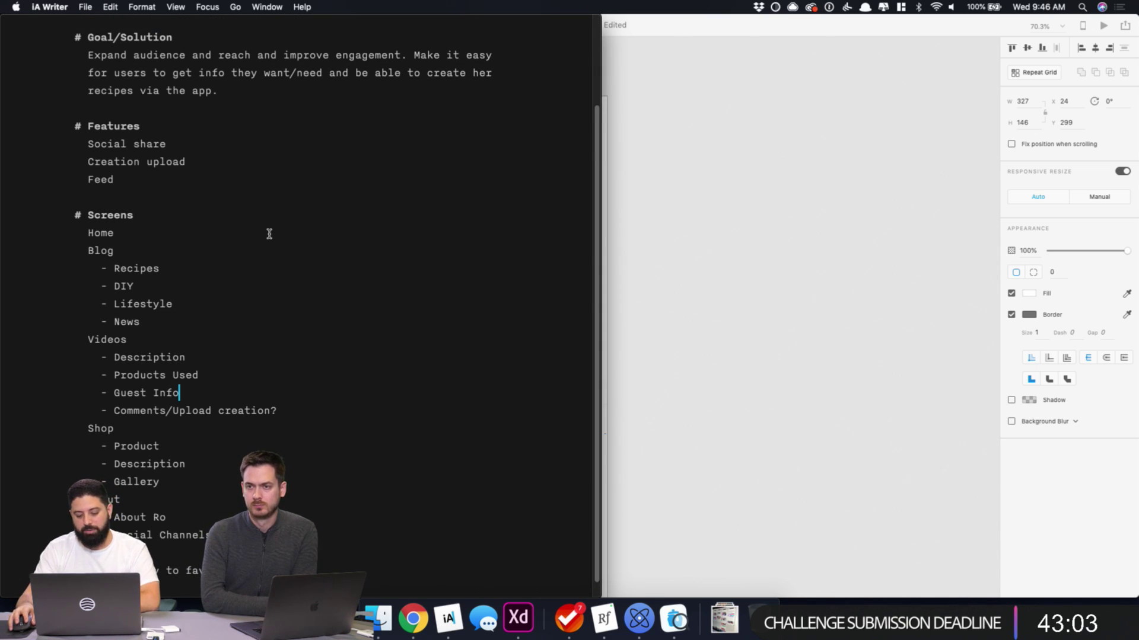
click(569, 619)
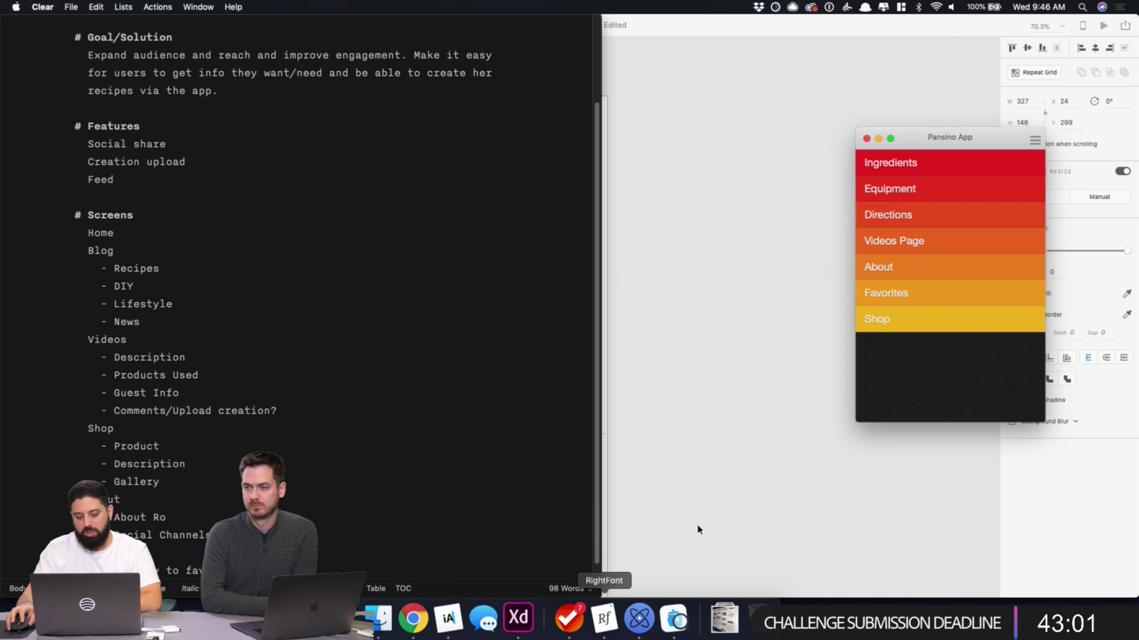
scroll(965, 168, left, 3)
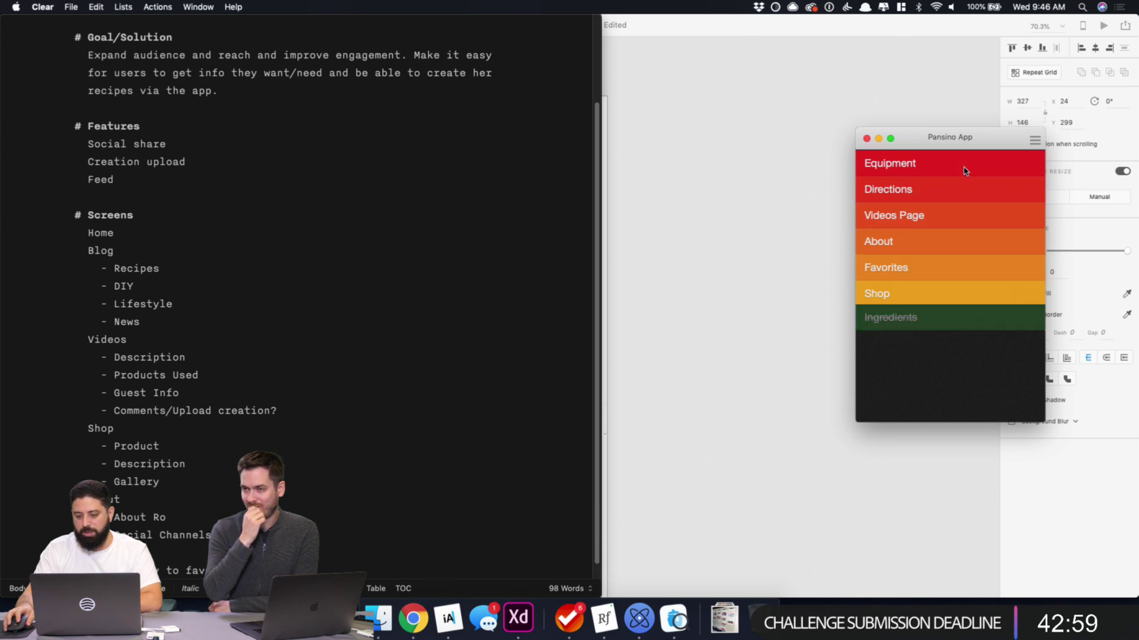
click(963, 171)
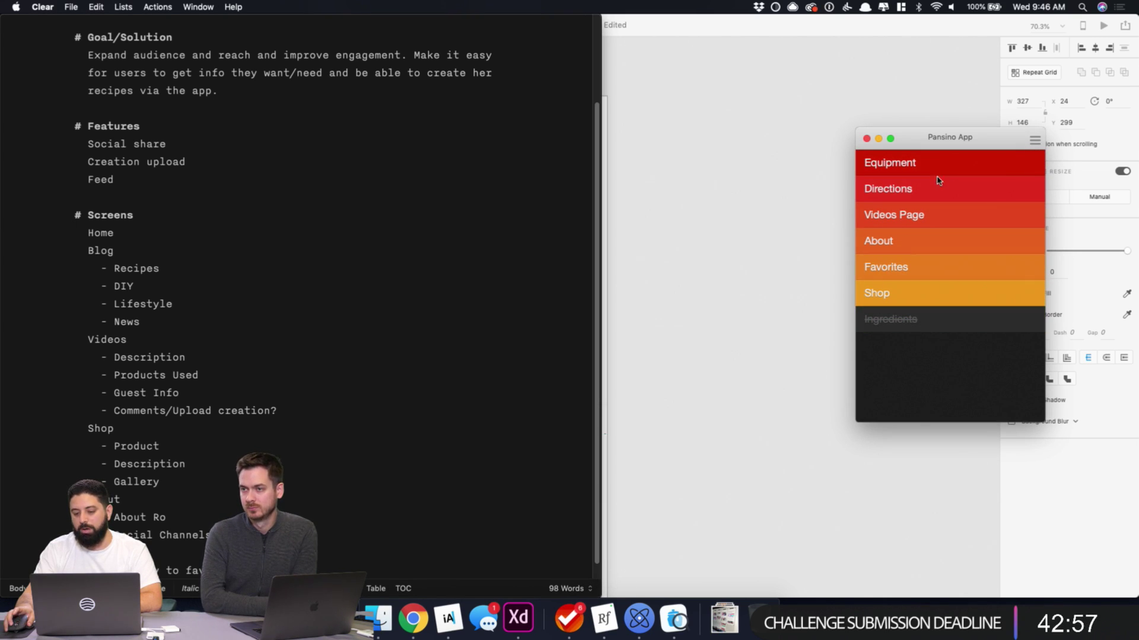
scroll(937, 189, left, 3)
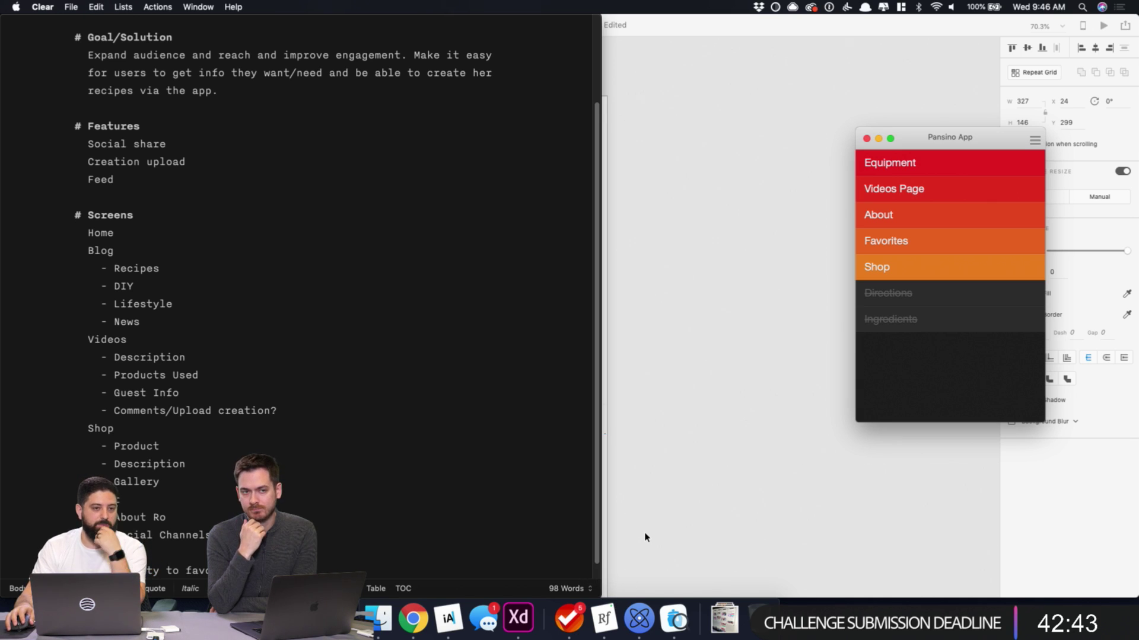
- Clear the RightFont search, look through its font library and lists, and return to the start of the project notes in iA Writer
click(603, 619)
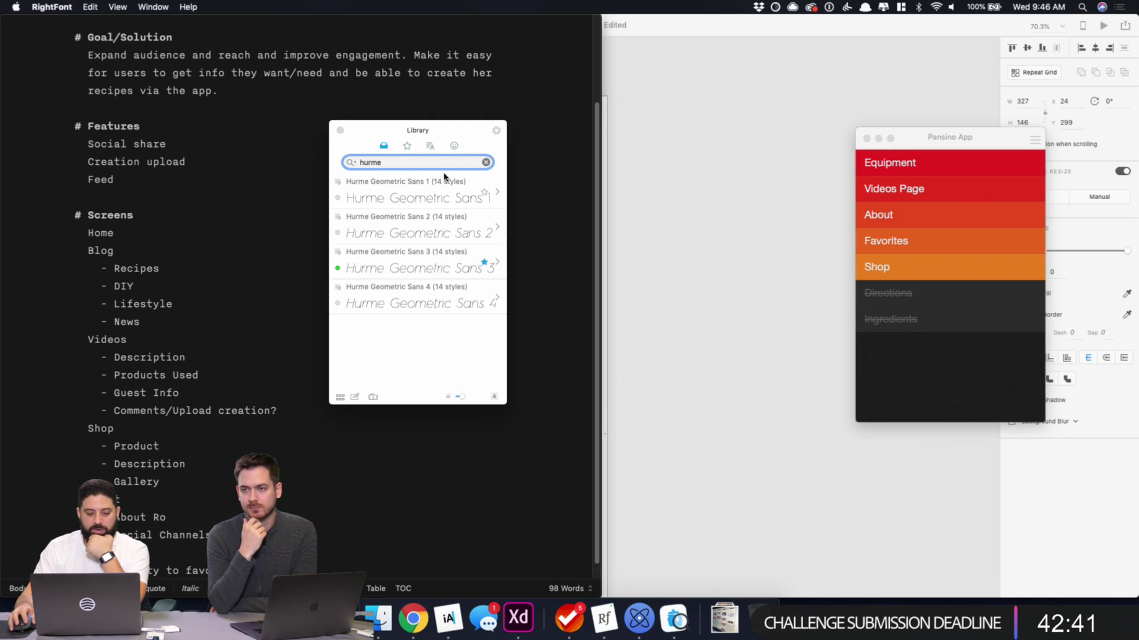
click(485, 164)
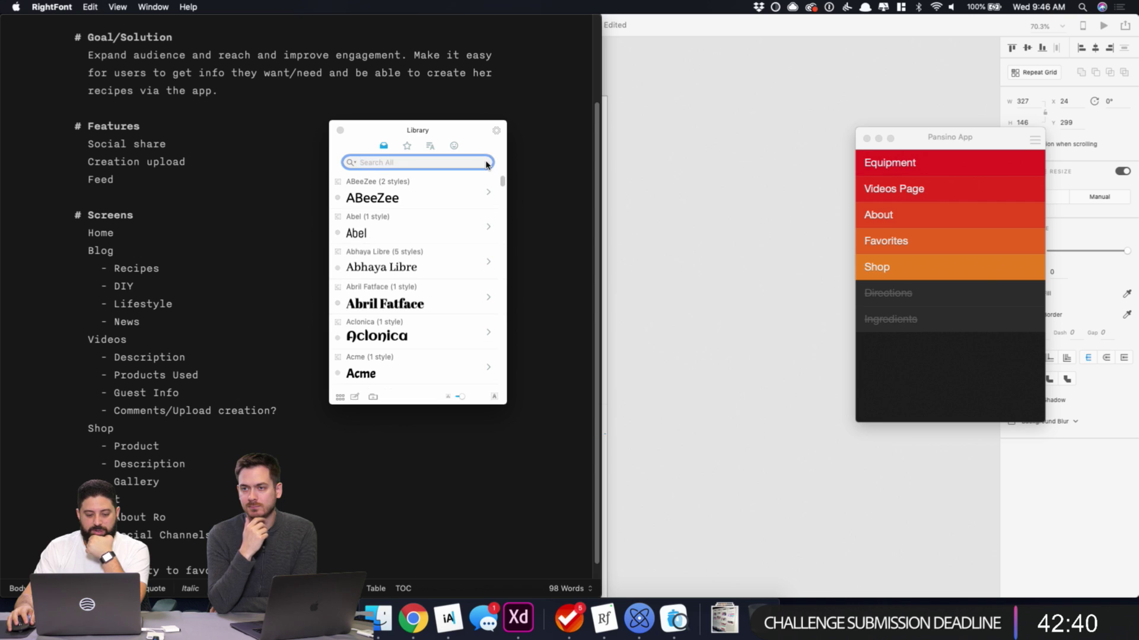
click(430, 146)
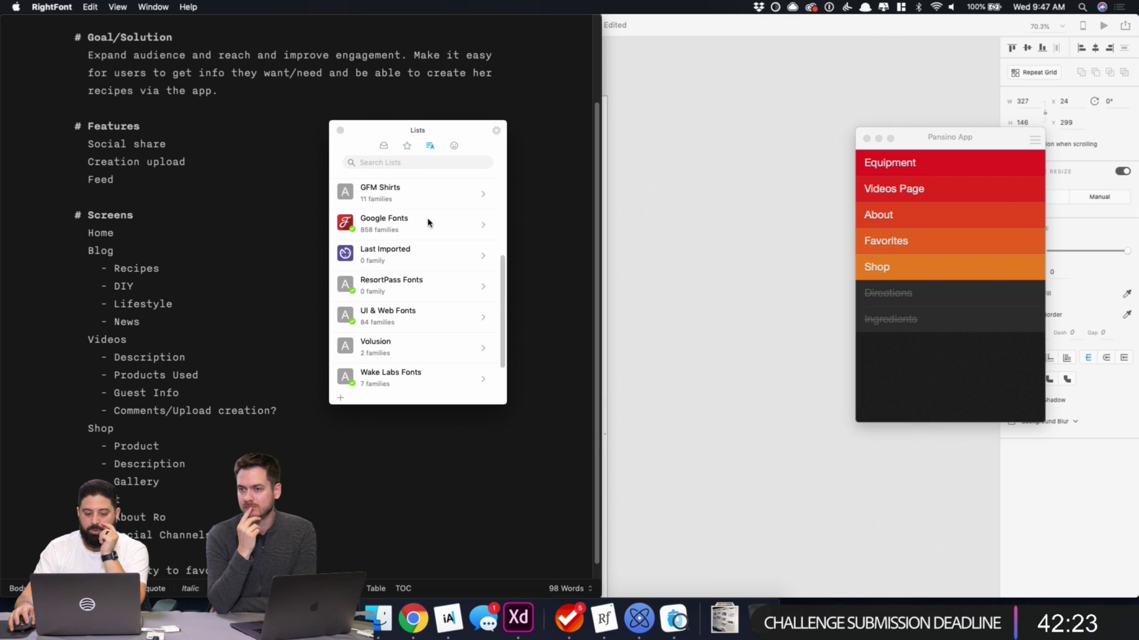
scroll(429, 223, up, 5)
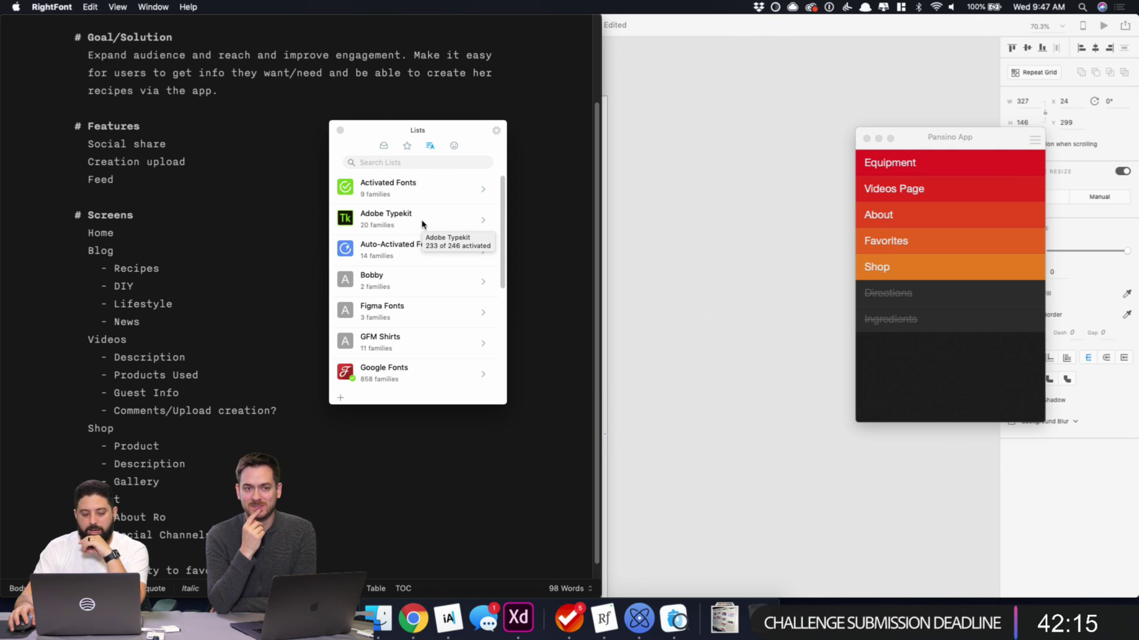
click(383, 147)
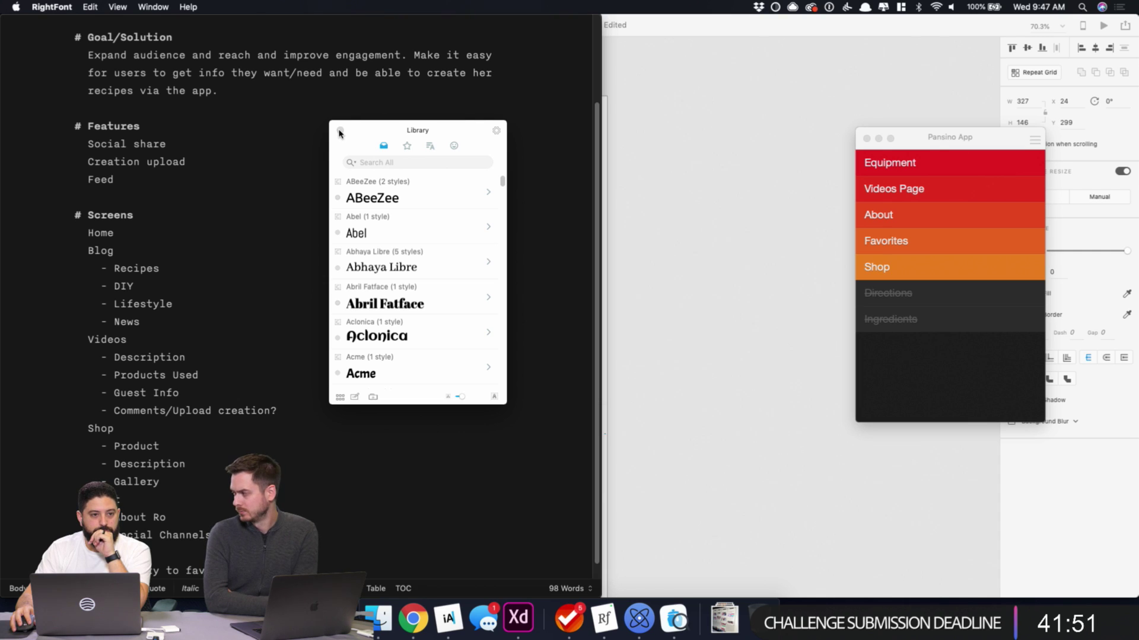
click(339, 132)
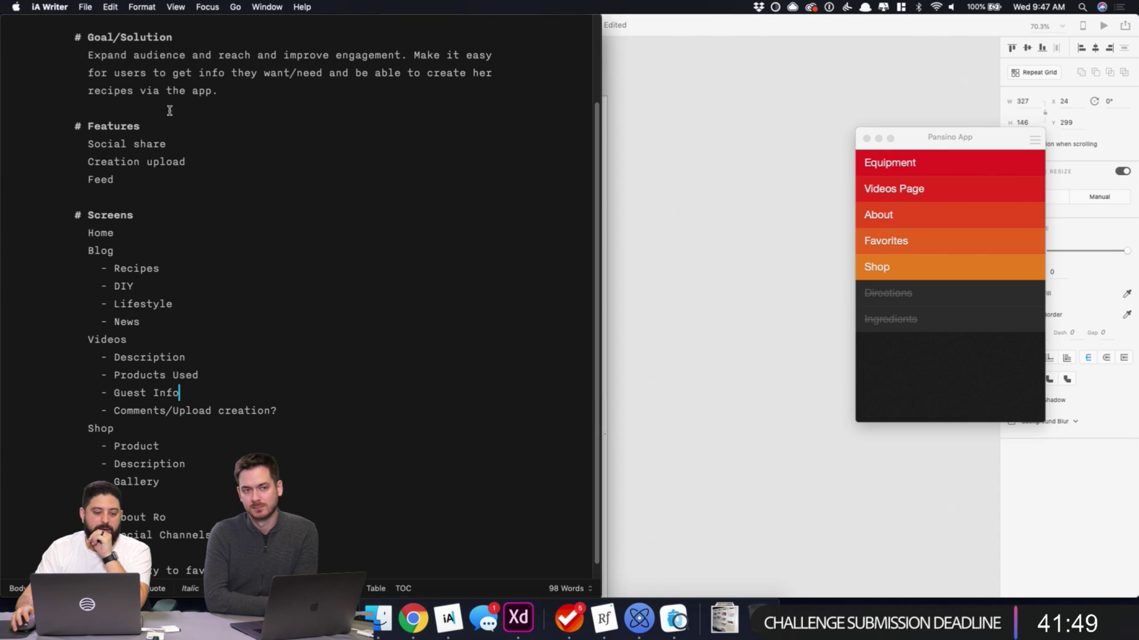
scroll(168, 110, up, 5)
click(88, 57)
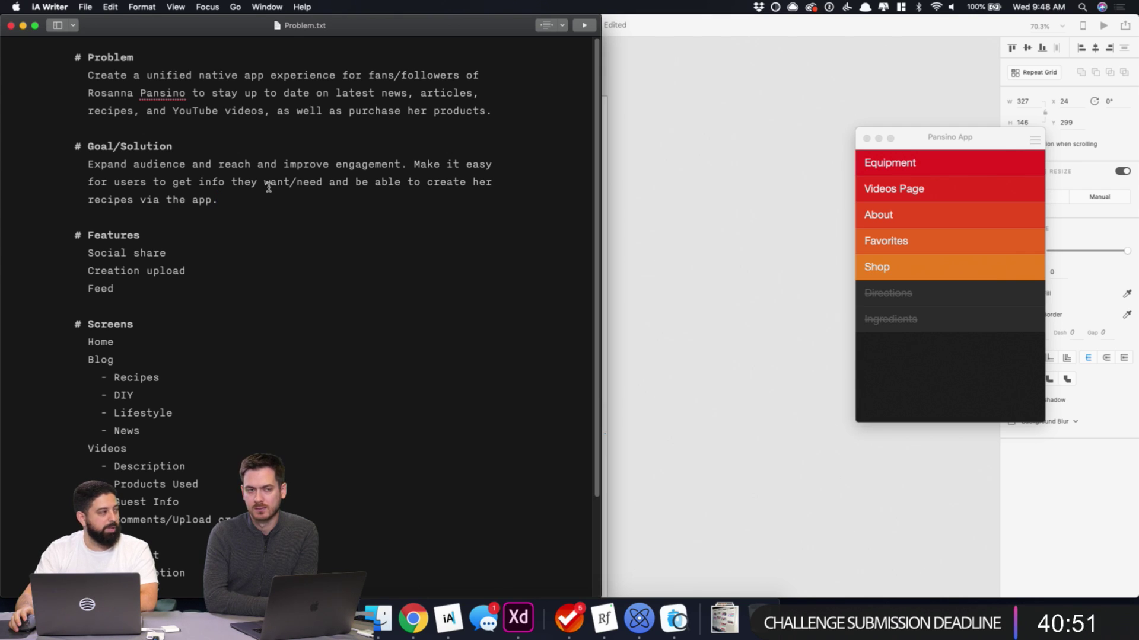
- Switch to Adobe XD, halve the width of the rectangle under the Equipment heading and subtract 8, making it 155
click(640, 98)
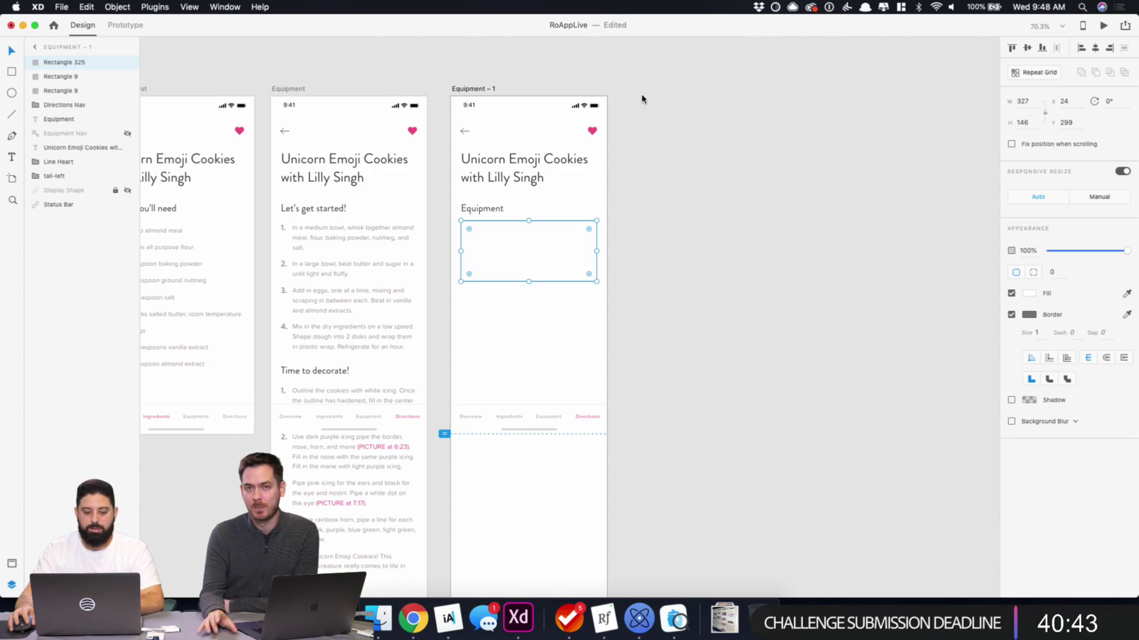
click(1037, 101)
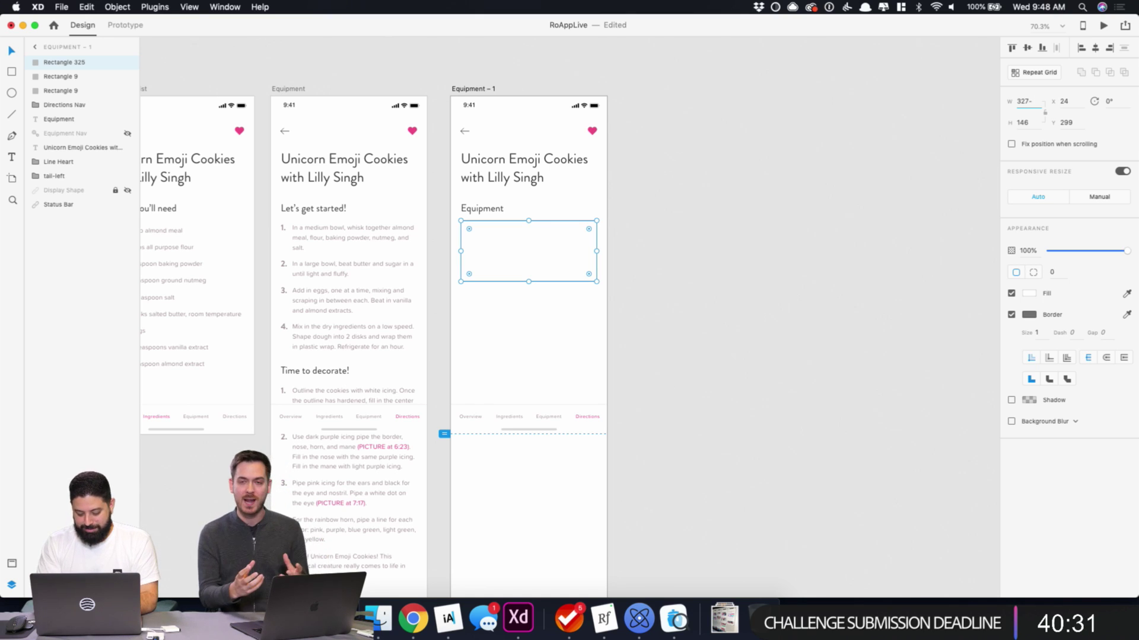
text(2)
key(Return)
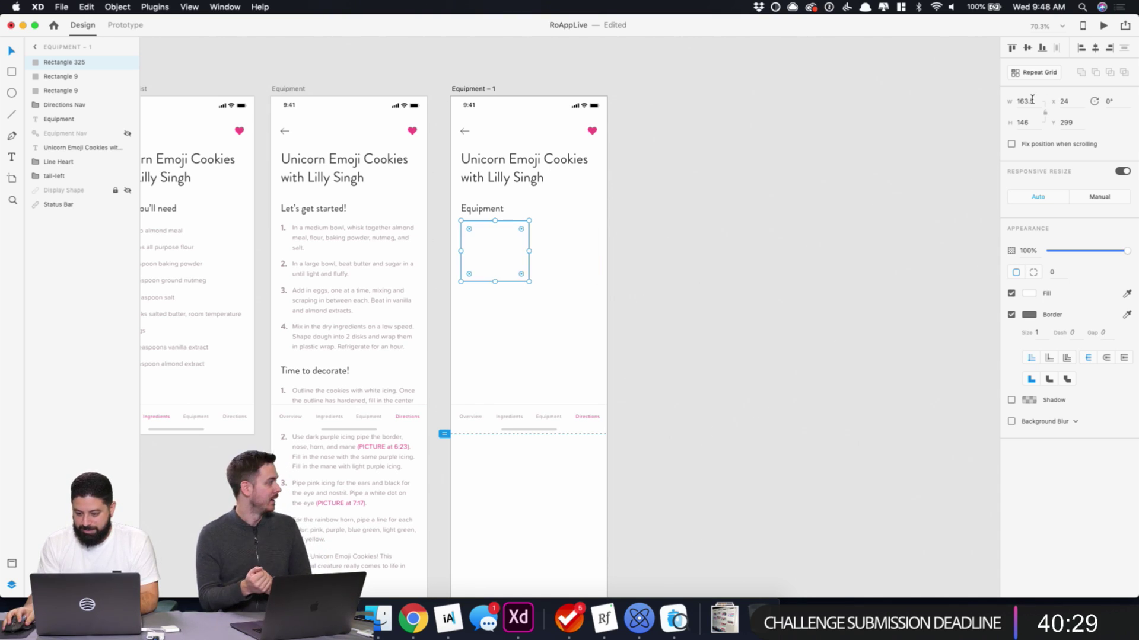
drag(1029, 100, 1051, 100)
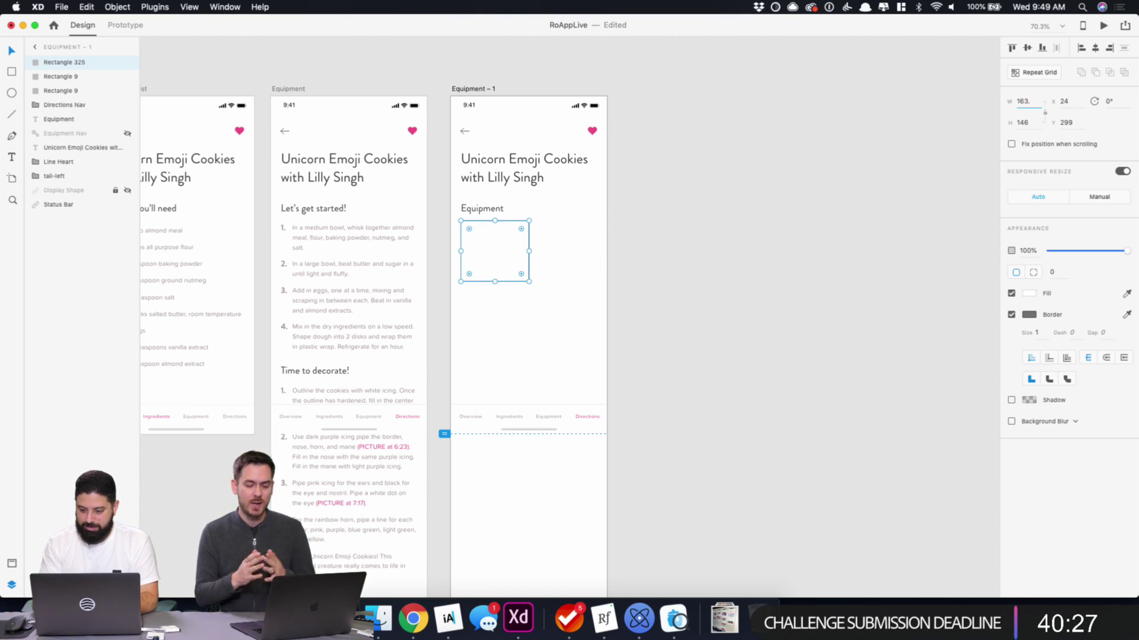
text(-8)
key(Return)
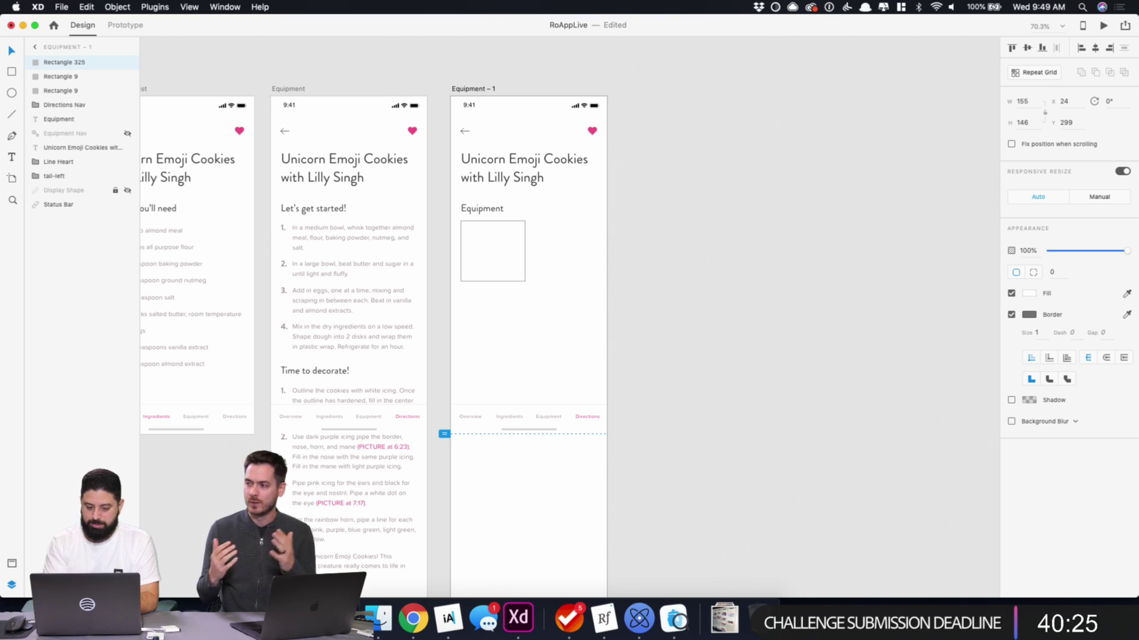
click(614, 286)
- Duplicate the rectangle beside the original in the same row, and nudge the copy to X 196
click(469, 247)
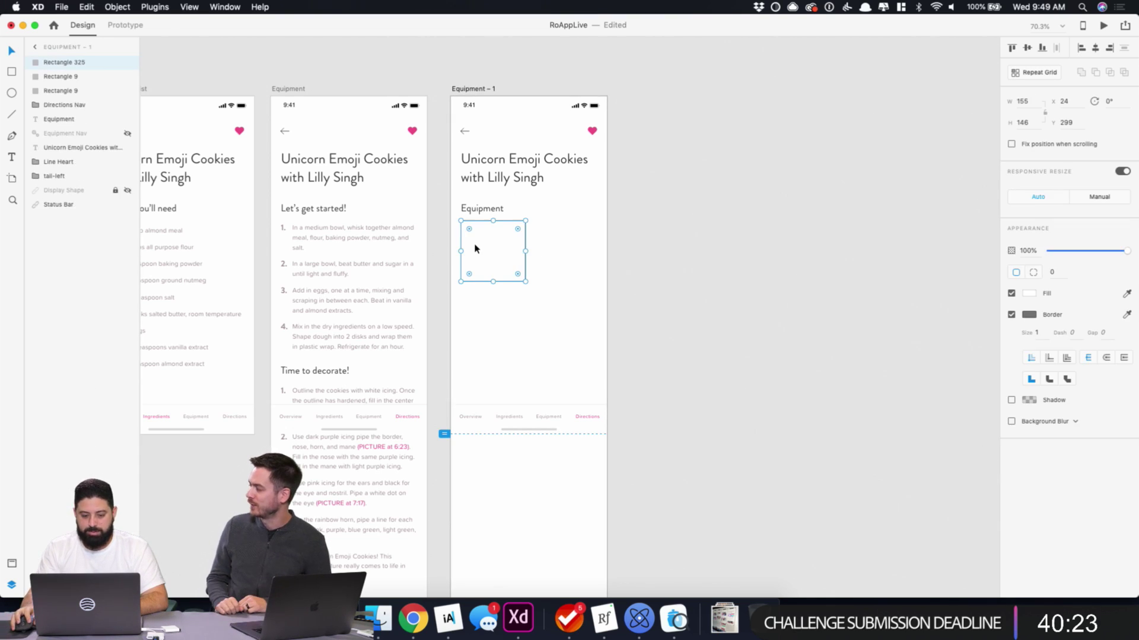
drag(473, 247, 552, 246)
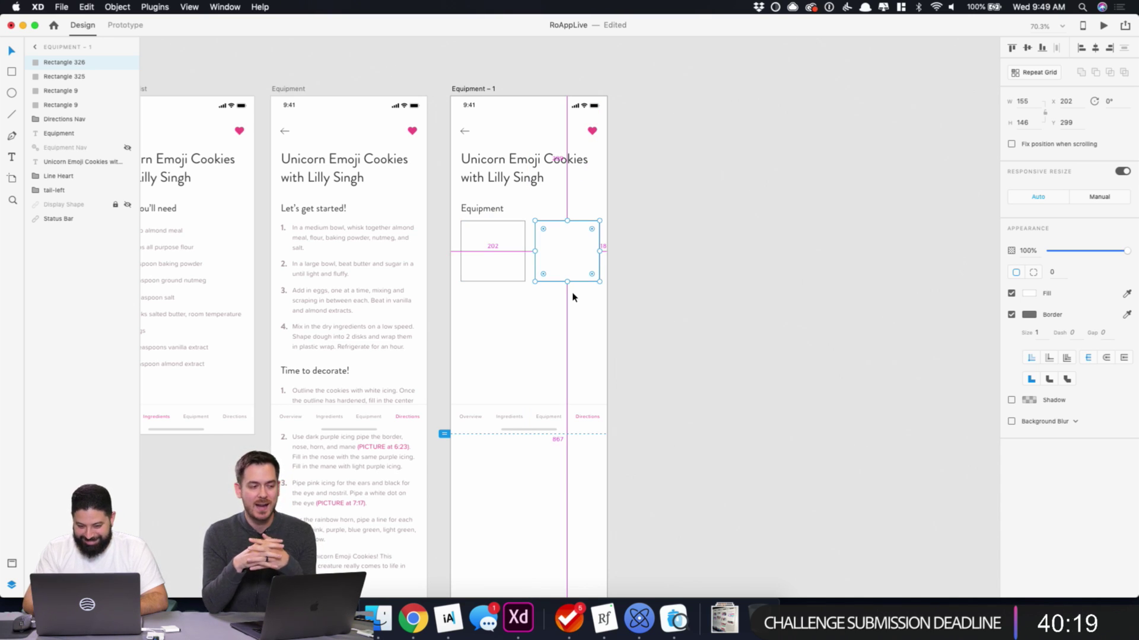
key(Left)
key(Left)
key(Left)
key(Left)
key(Left)
key(Left)
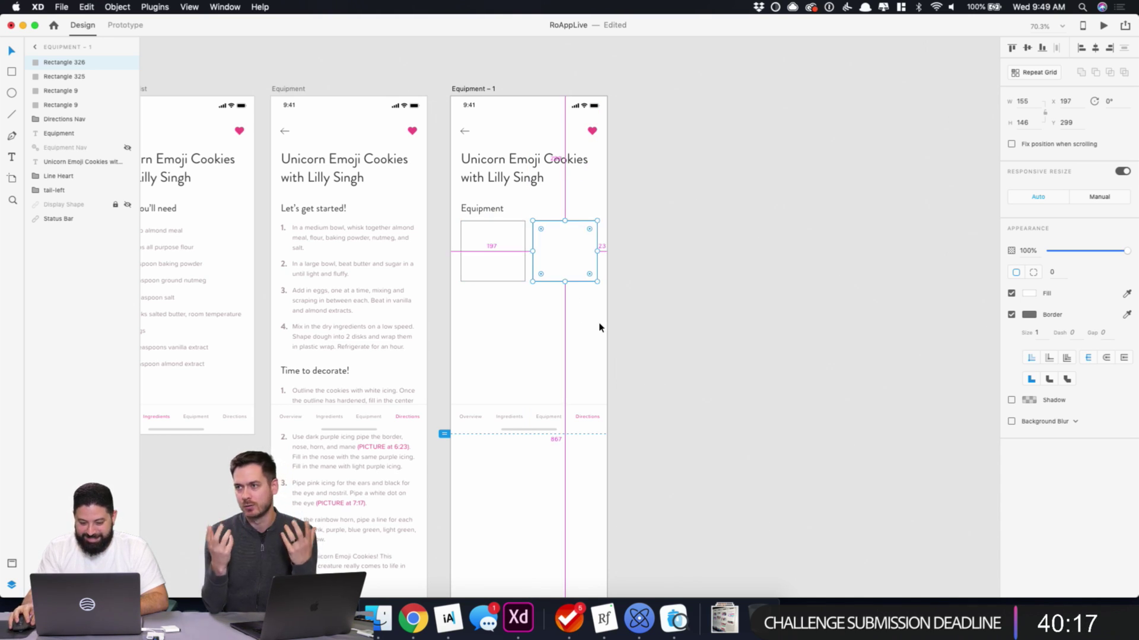
- Set the corner radius of both Equipment rectangles to 16
shift+click(507, 270)
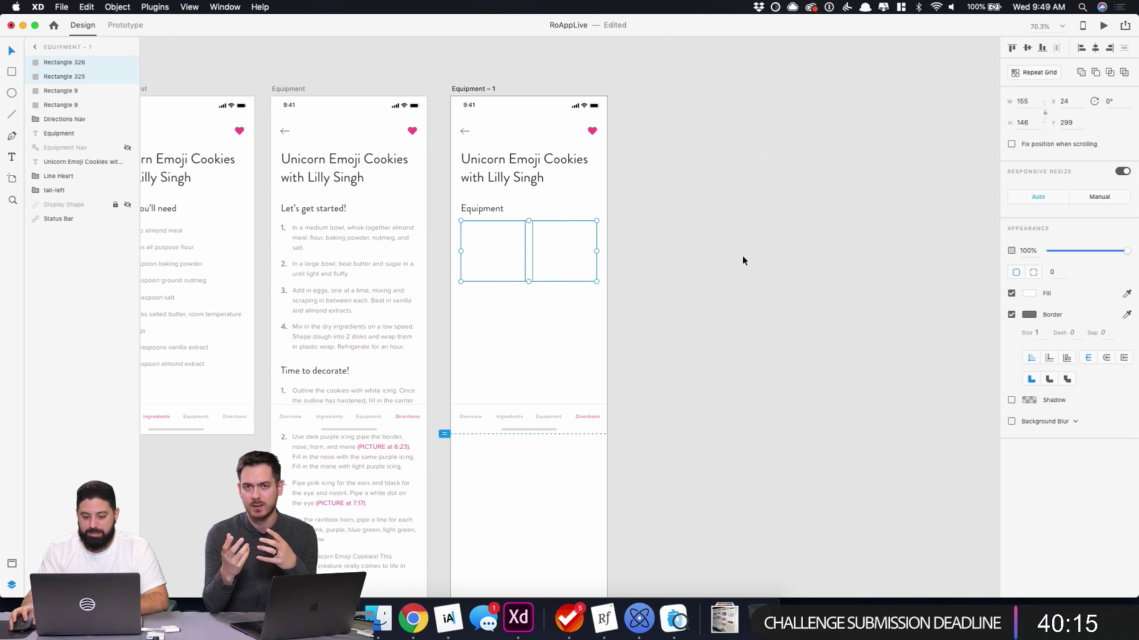
click(1053, 272)
text(16)
key(Return)
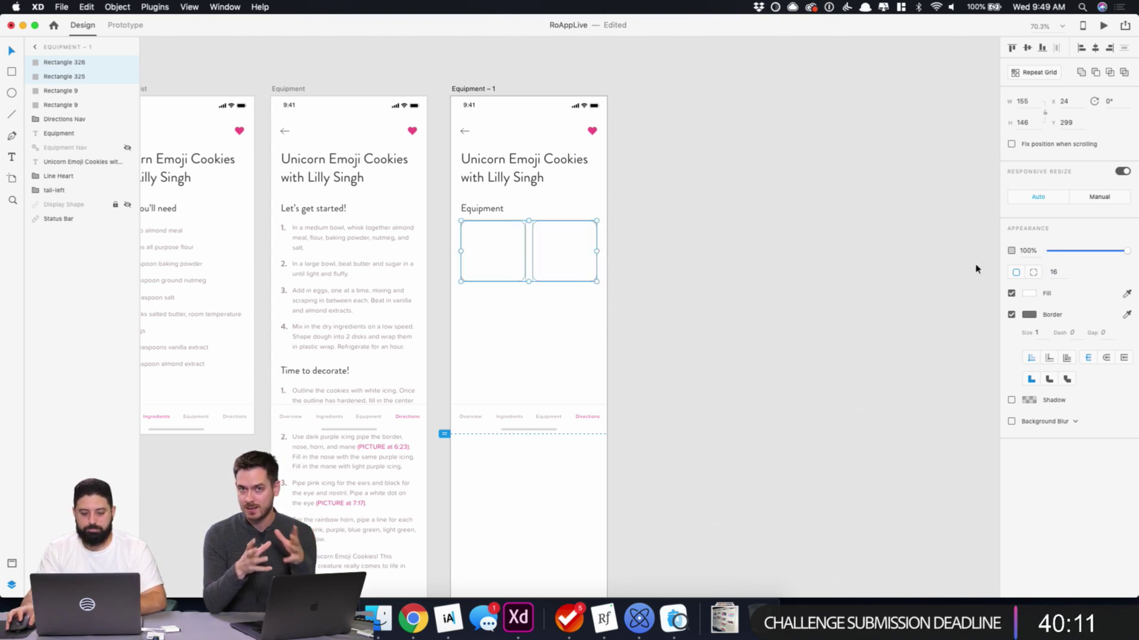
- Remove the border from both rectangles and fill them with the saved pink swatch
click(1011, 314)
click(1028, 293)
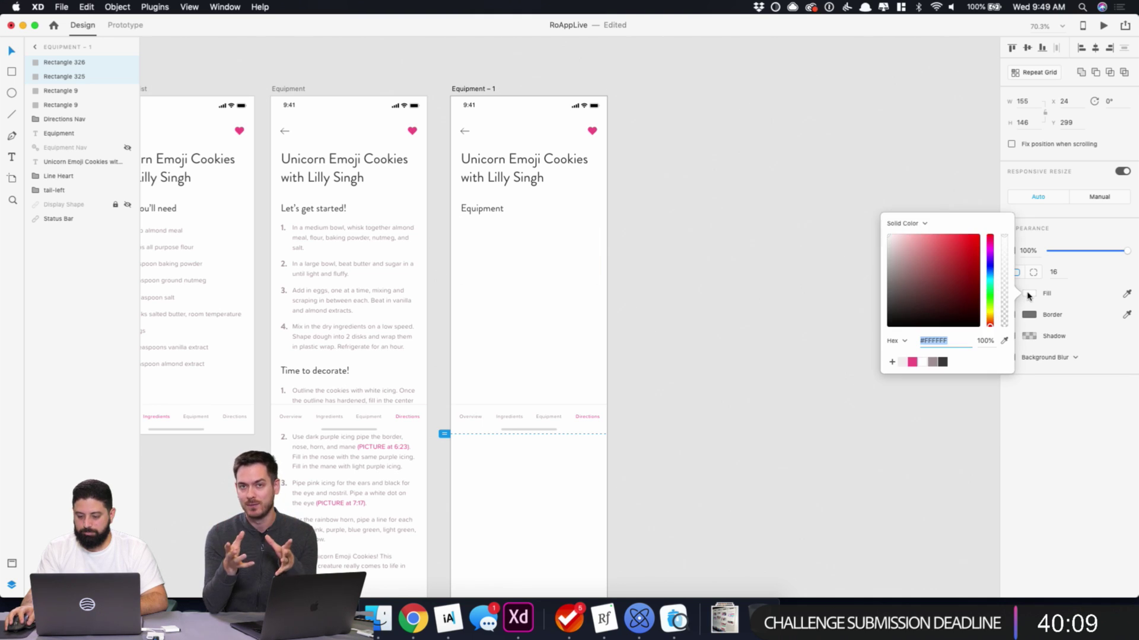
click(913, 362)
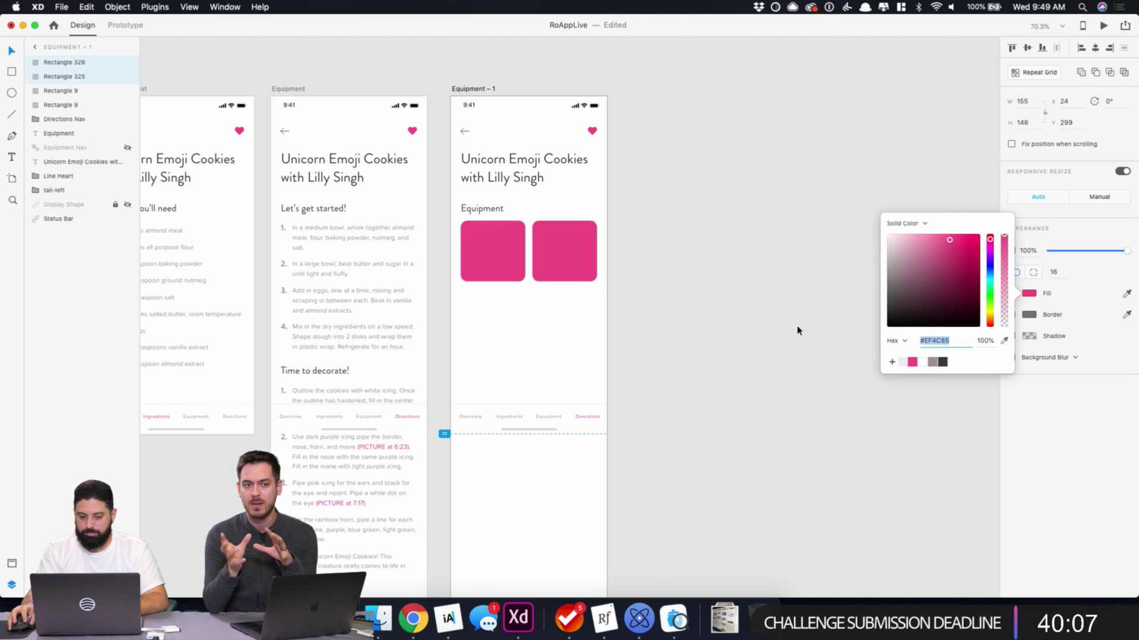
click(708, 303)
- Nudge both pink rectangles down together to Y 301, leaving more space under the Equipment heading
click(492, 250)
shift+click(559, 251)
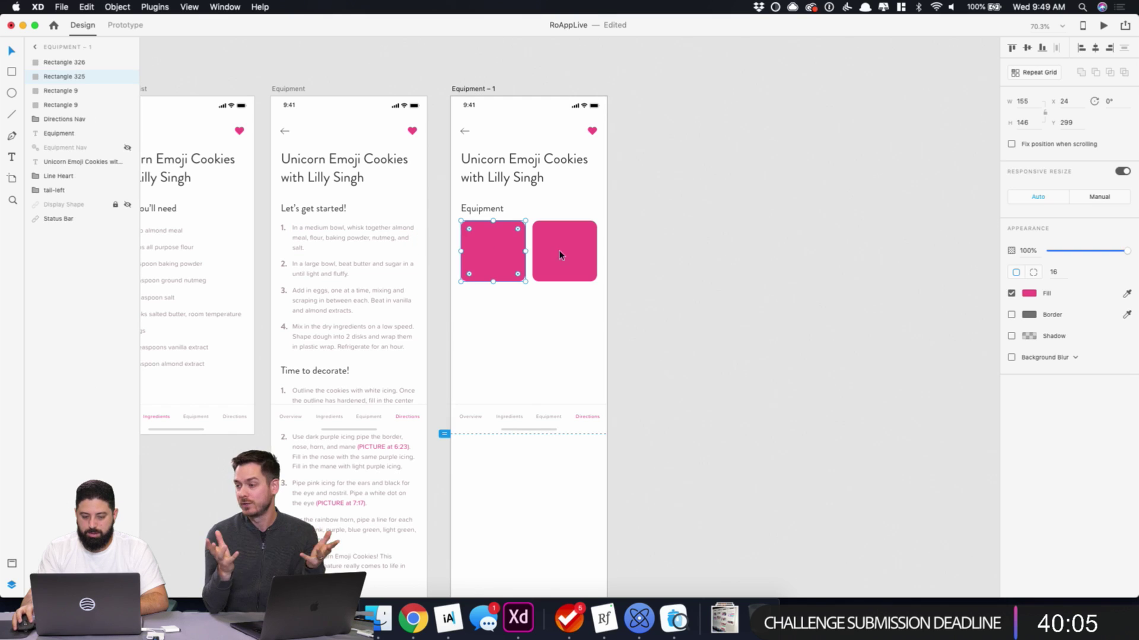
key(Down)
key(Down)
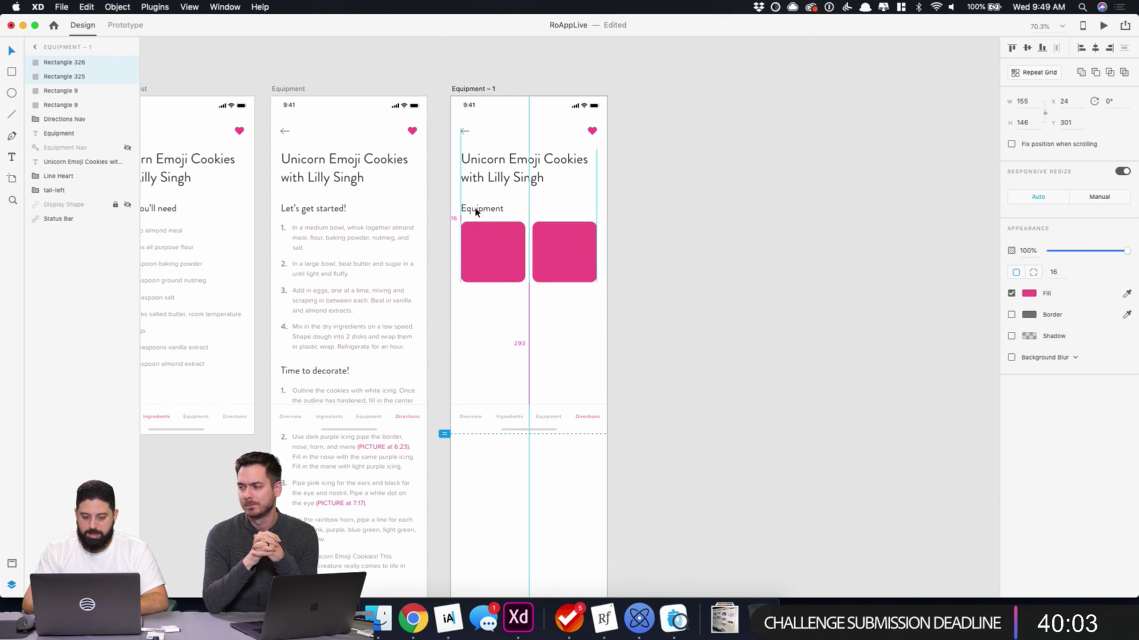
click(642, 230)
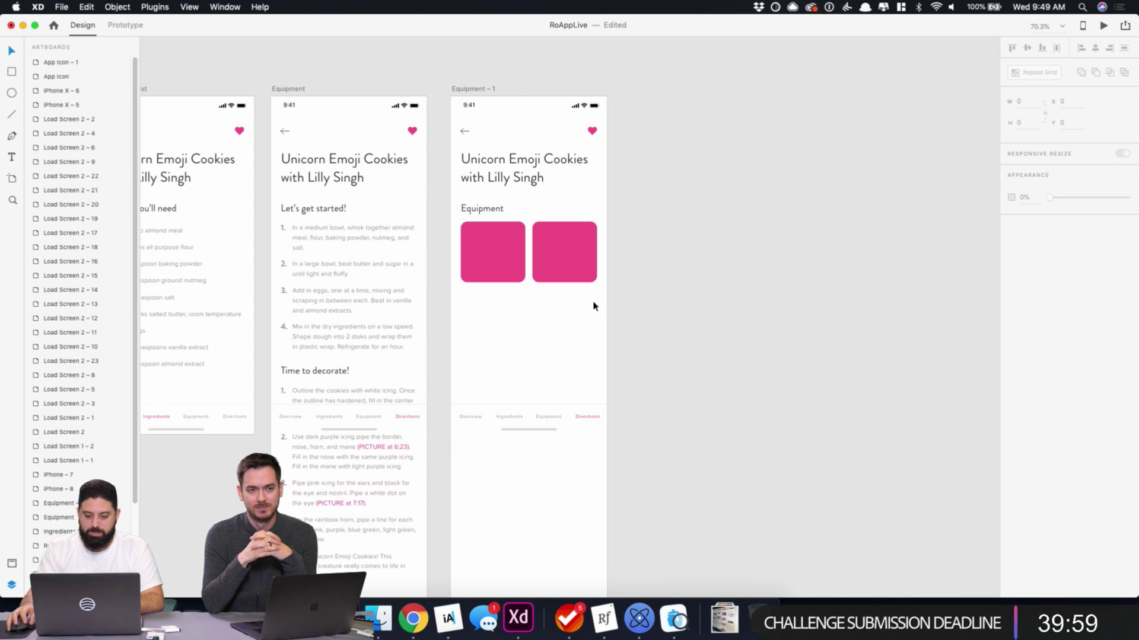
- Try duplicating the pair of pink rectangles into further rows beneath it, and undo the copies
drag(592, 303, 446, 261)
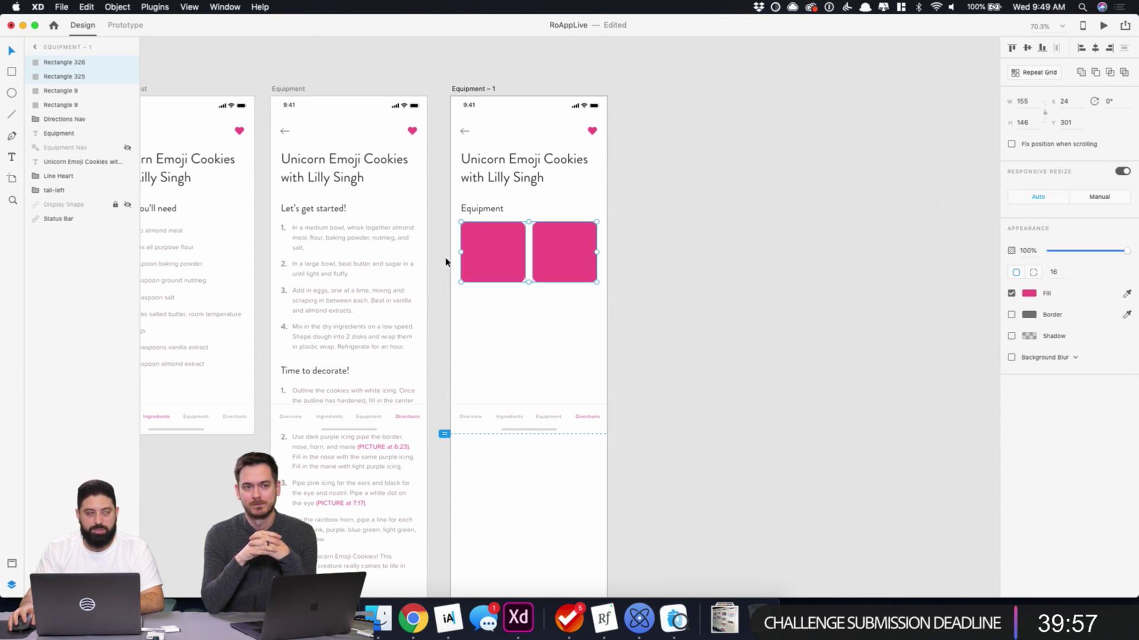
drag(494, 234, 499, 302)
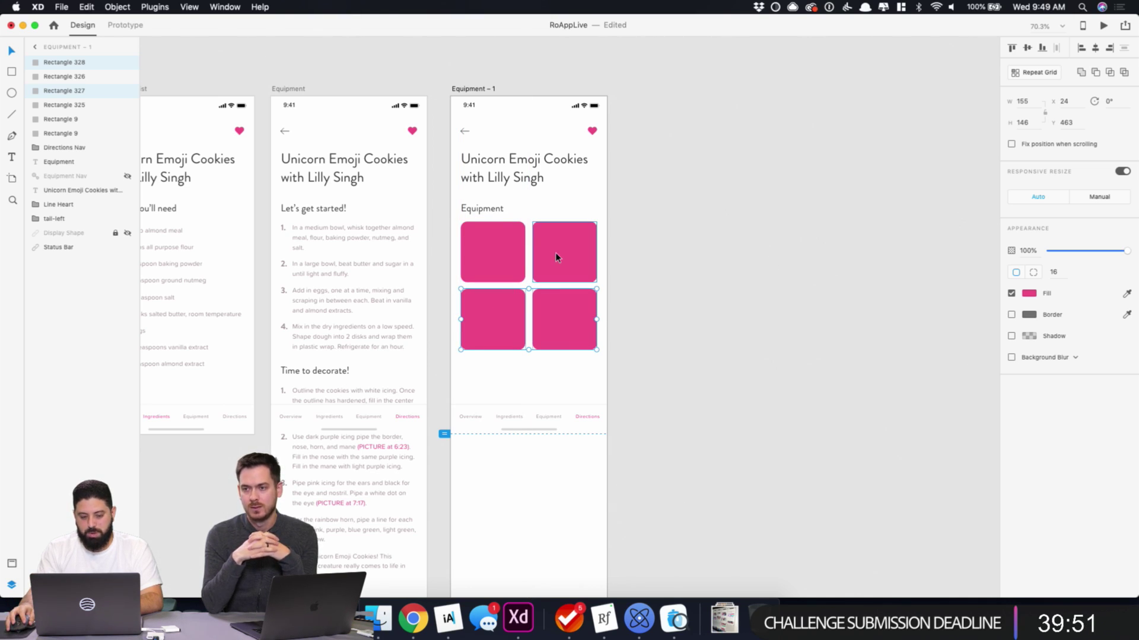
key(super+d)
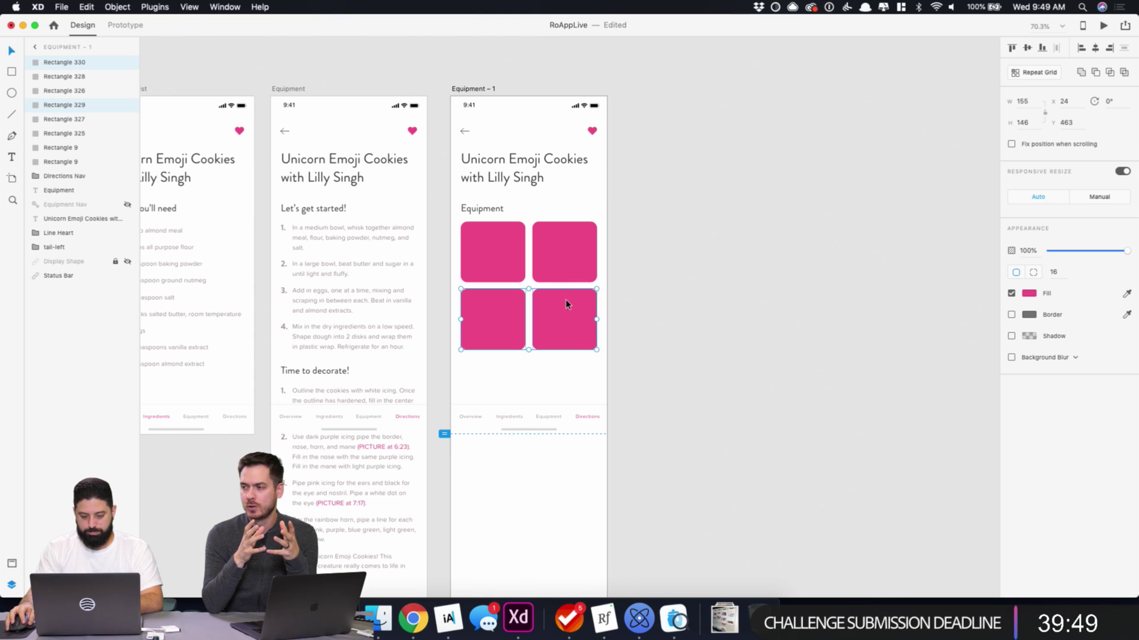
drag(565, 299, 566, 364)
key(super+z)
key(super+z)
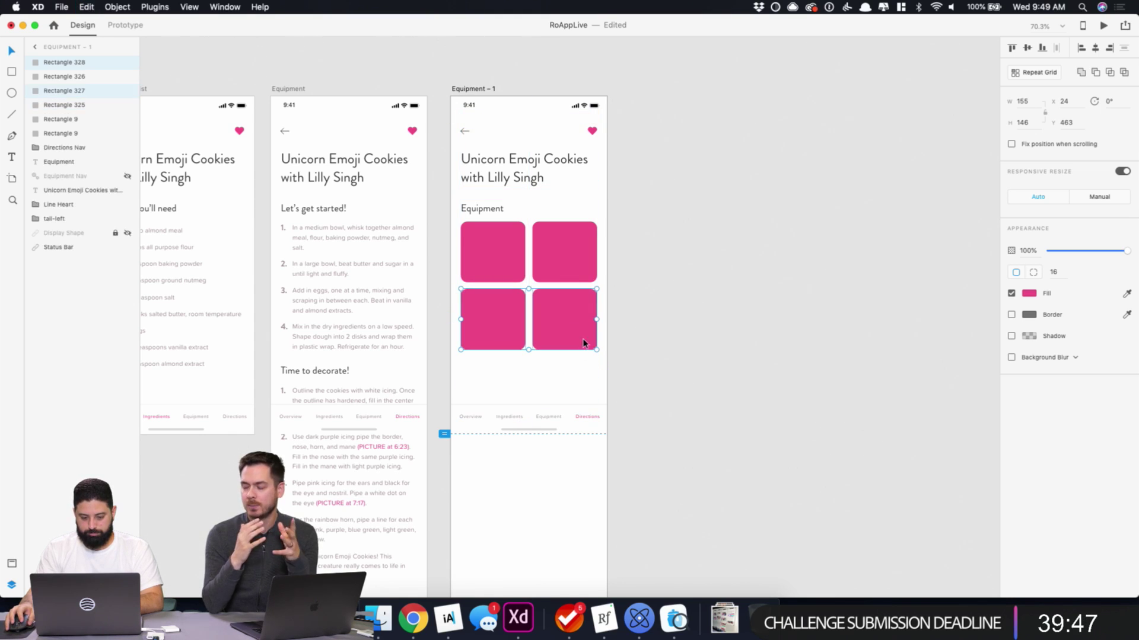
key(super+z)
key(super+z)
- Delete the second pink rectangle and turn the remaining one into a two-column repeat grid about 338 wide and 620 high
click(577, 259)
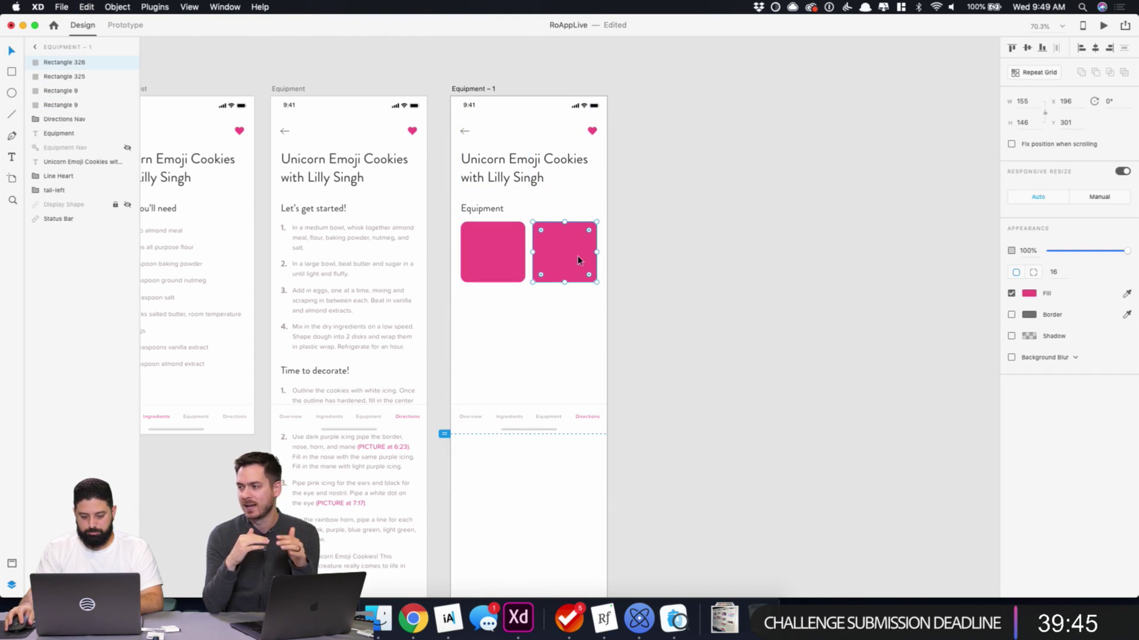
key(Delete)
click(505, 261)
click(1031, 73)
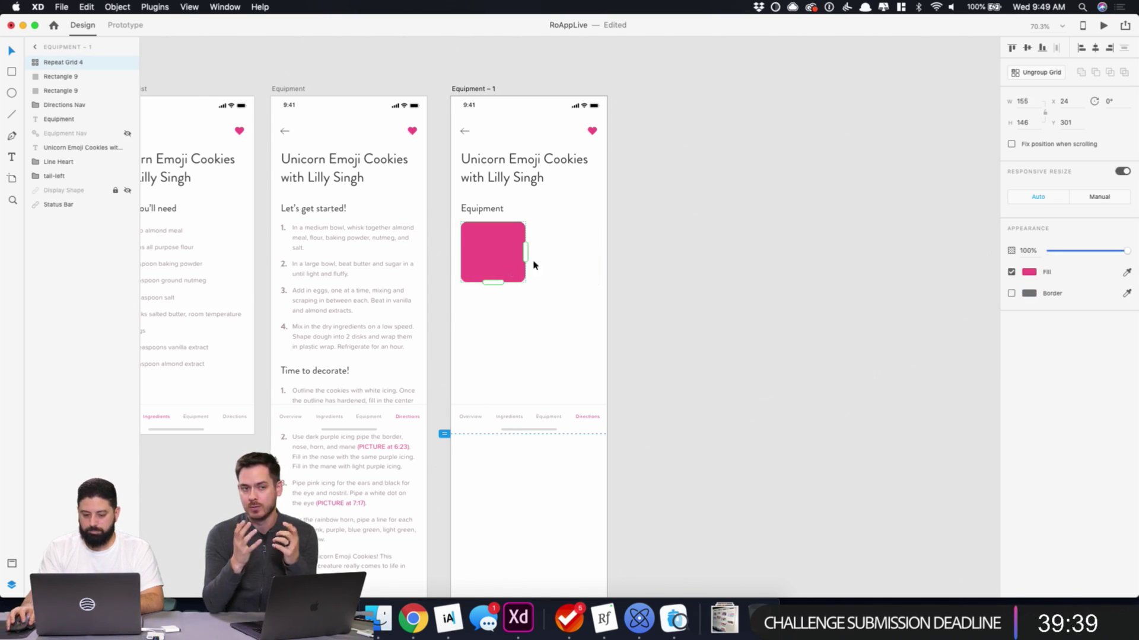
drag(526, 249, 601, 248)
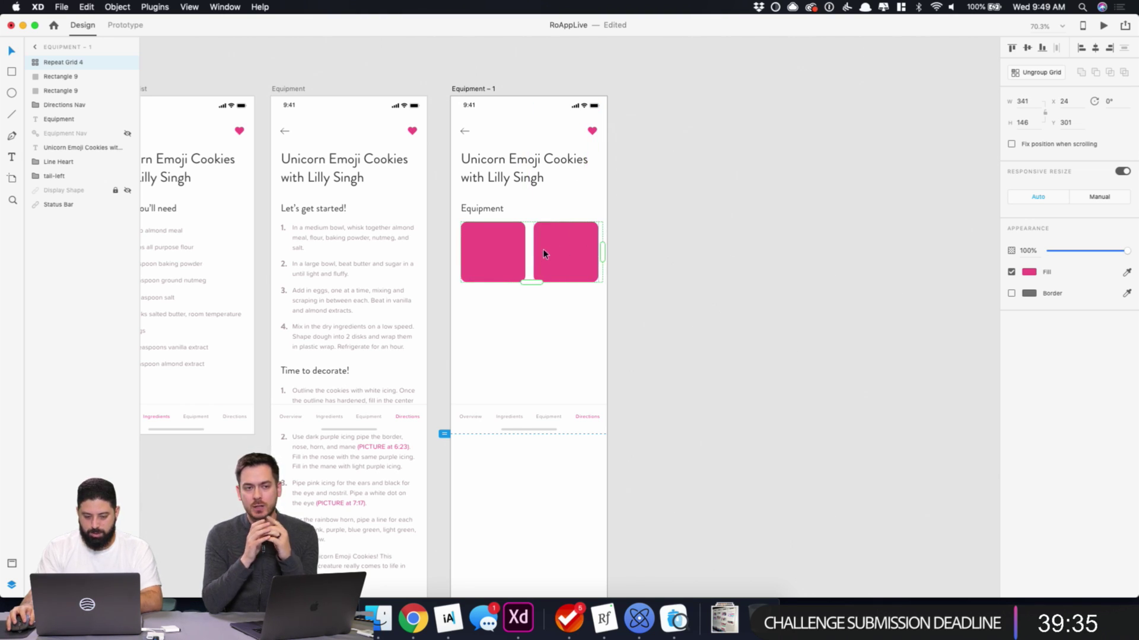
drag(529, 250, 532, 250)
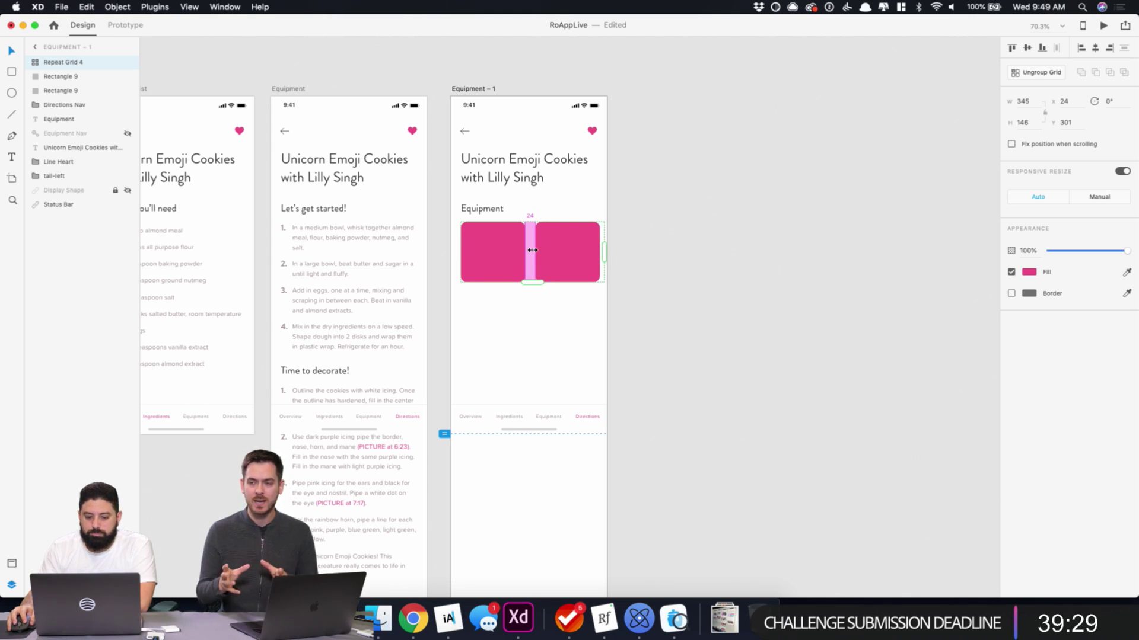
drag(532, 250, 534, 479)
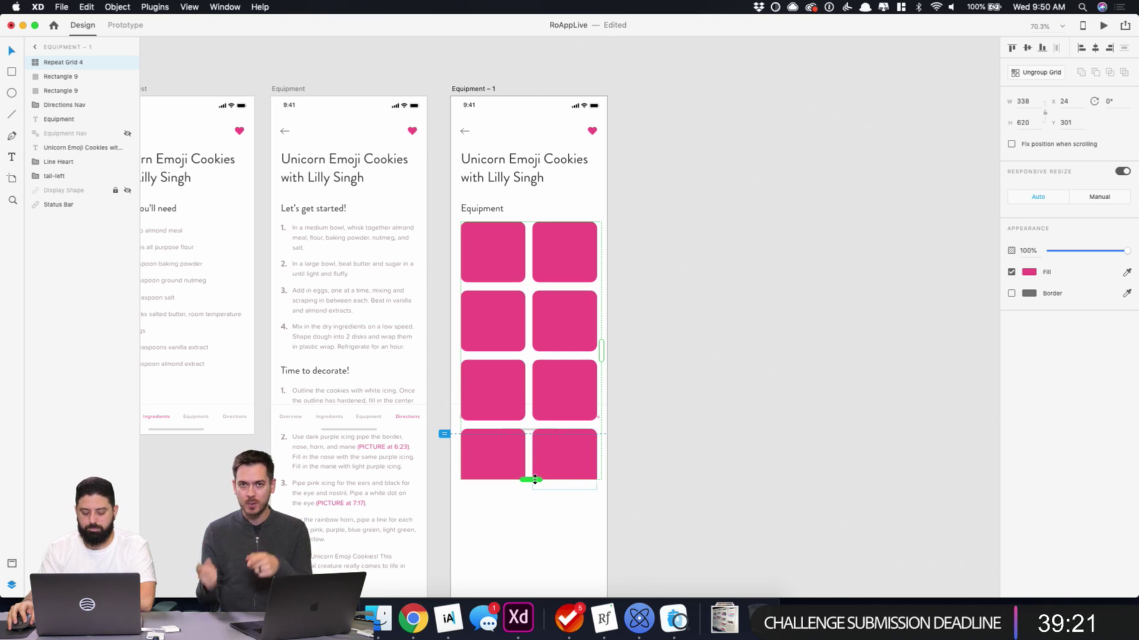
- Undo the repeat grid back to the single pink rectangle and deselect it
key(super+z)
key(super+z)
key(super+z)
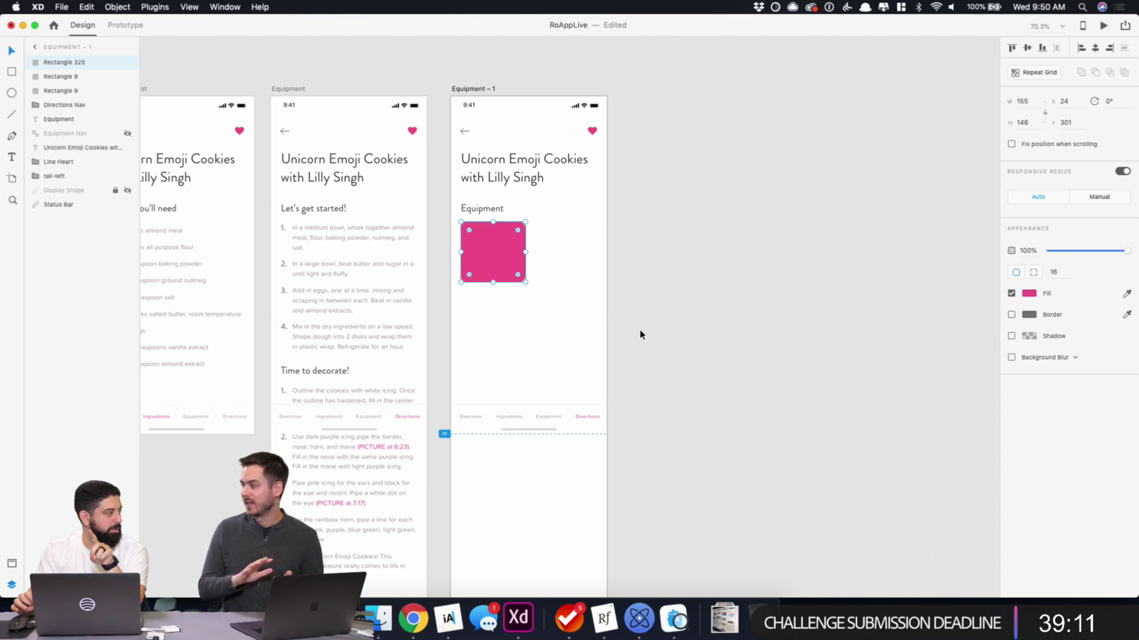
click(668, 286)
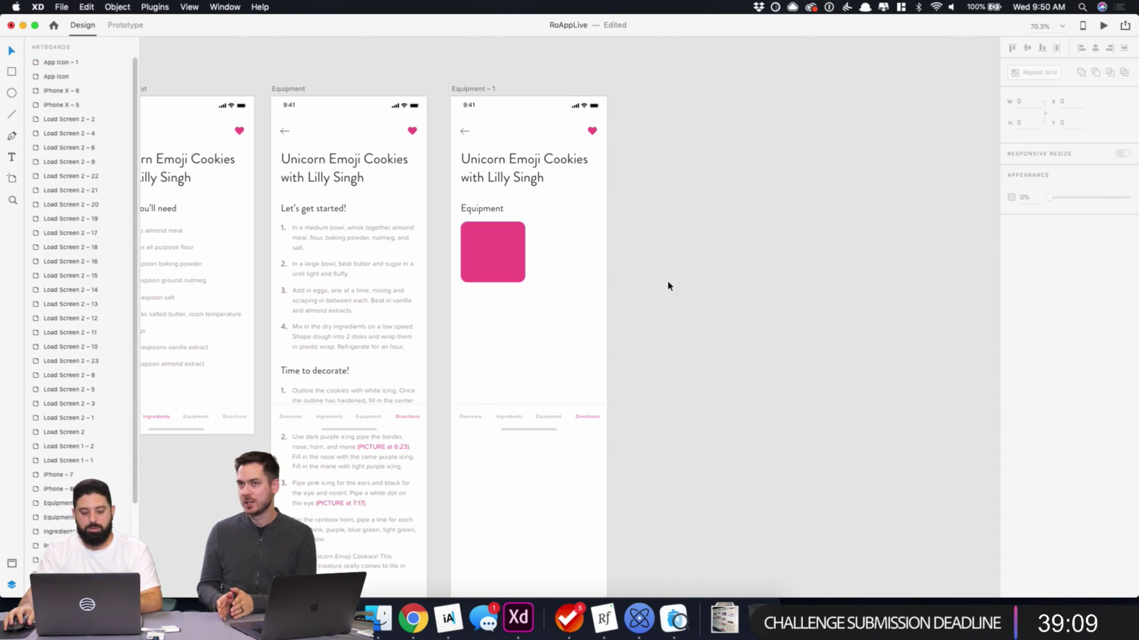
click(501, 253)
scroll(492, 320, up, 5)
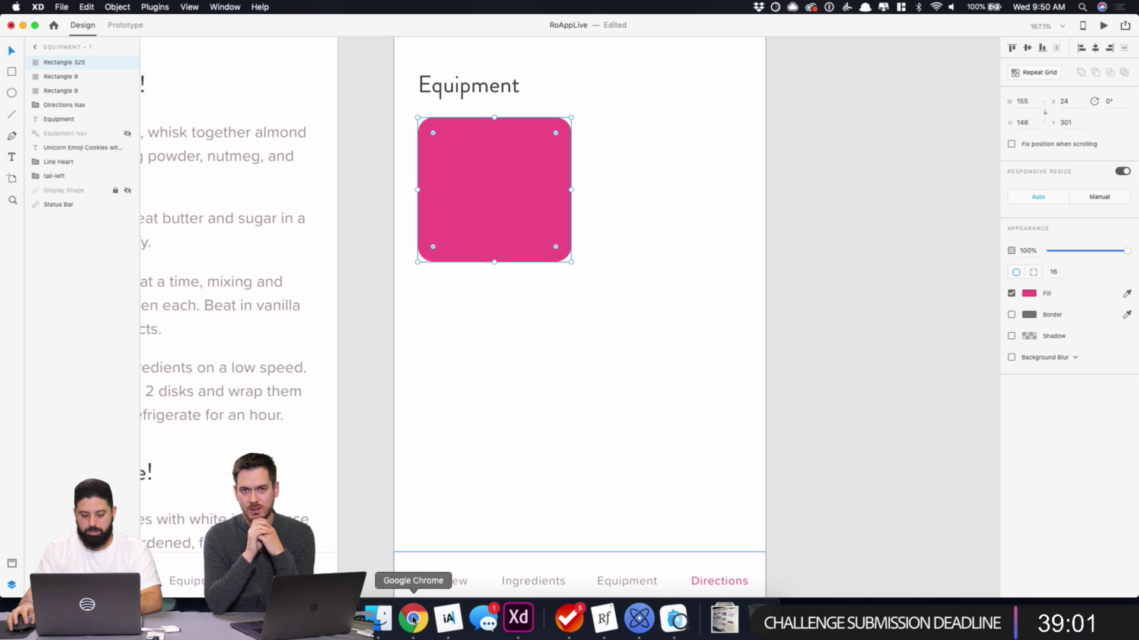
click(593, 383)
scroll(564, 364, down, 5)
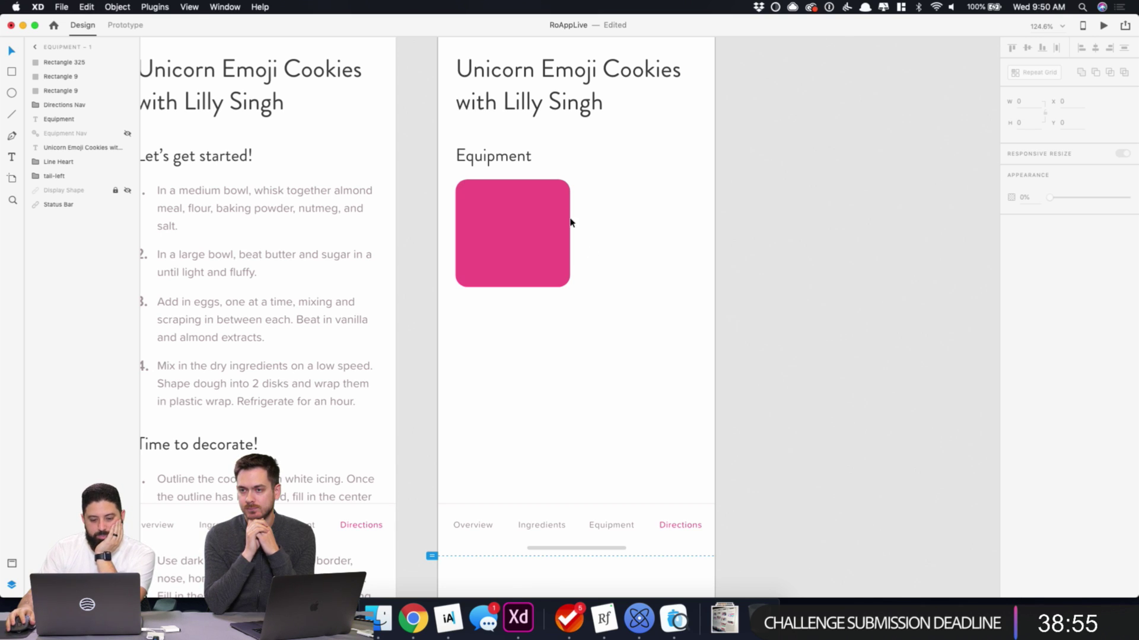
- Check the equipment list on the Unicorn Emoji Cookies recipe page in Google Chrome and return to Adobe XD
scroll(611, 267, up, 3)
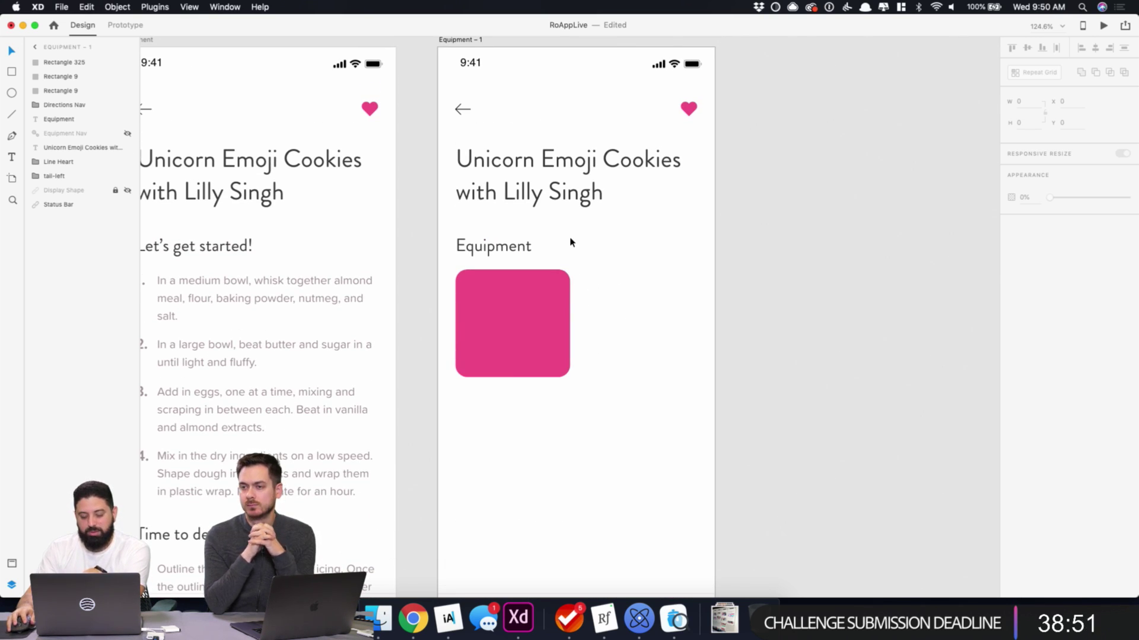
click(412, 630)
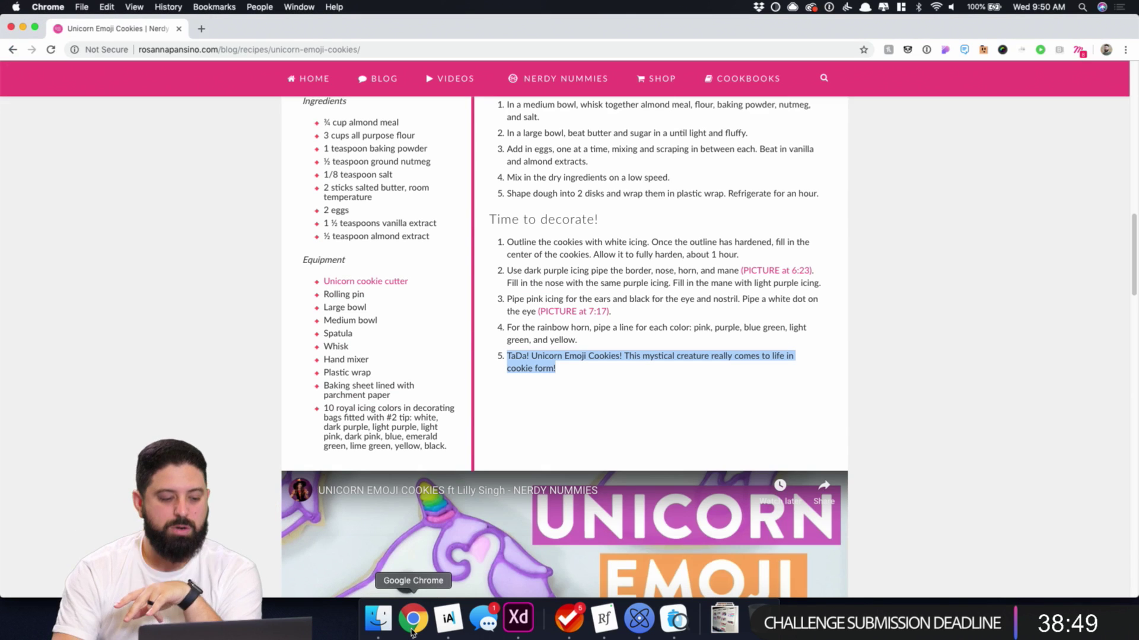
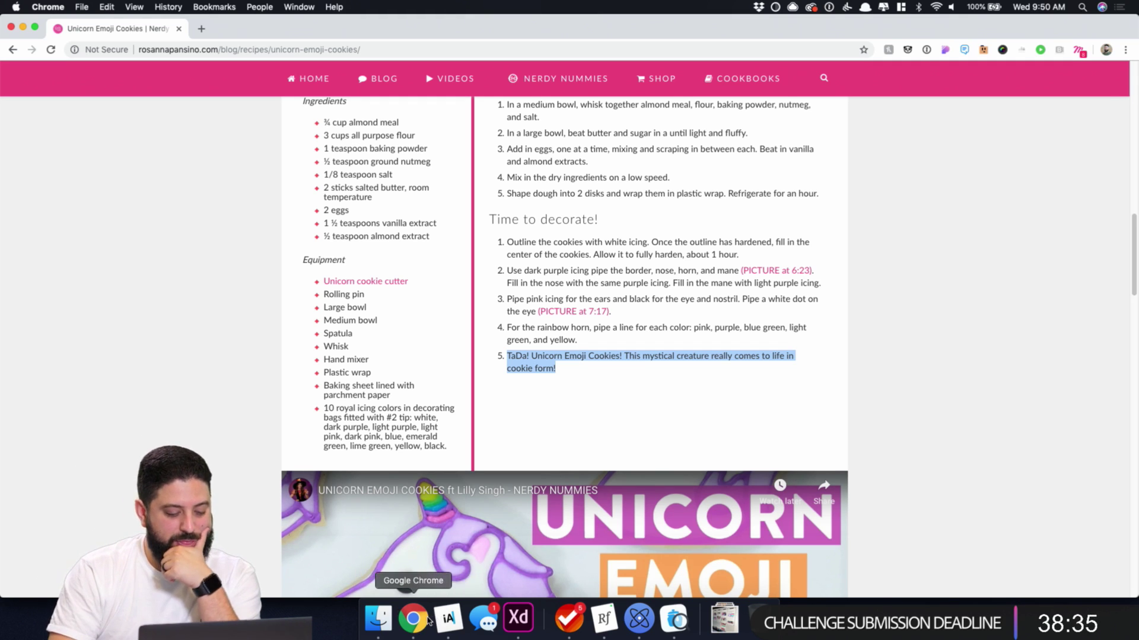
click(517, 620)
- Duplicate the Equipment heading straight down to Y 565, below the pink rectangle, and change the copy's text to "Other essentials"
click(505, 248)
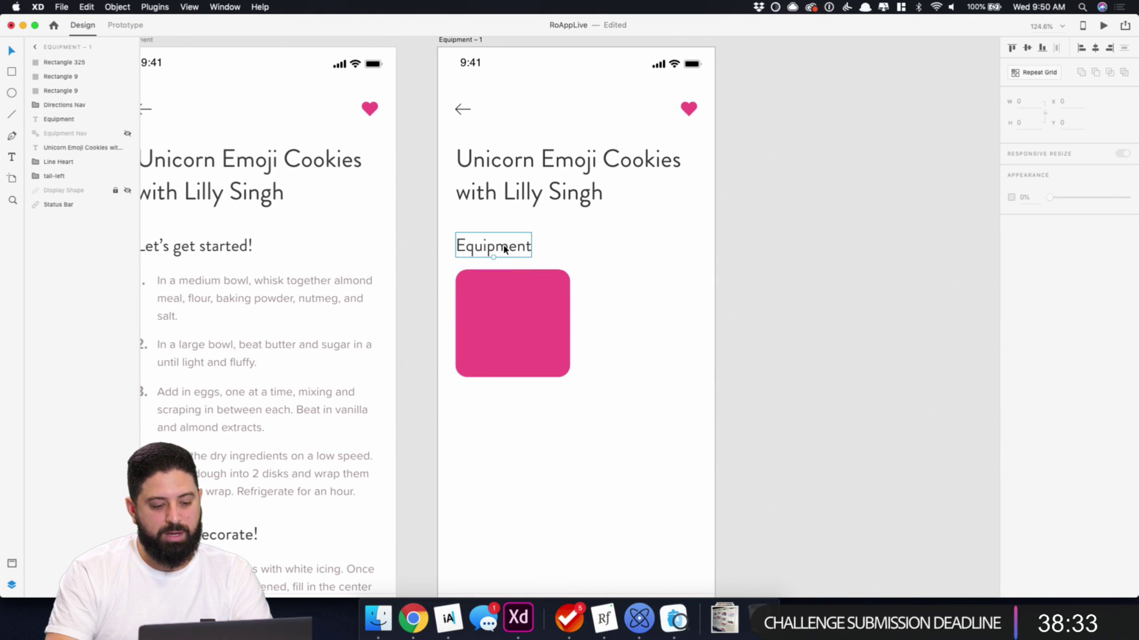
drag(487, 247, 488, 478)
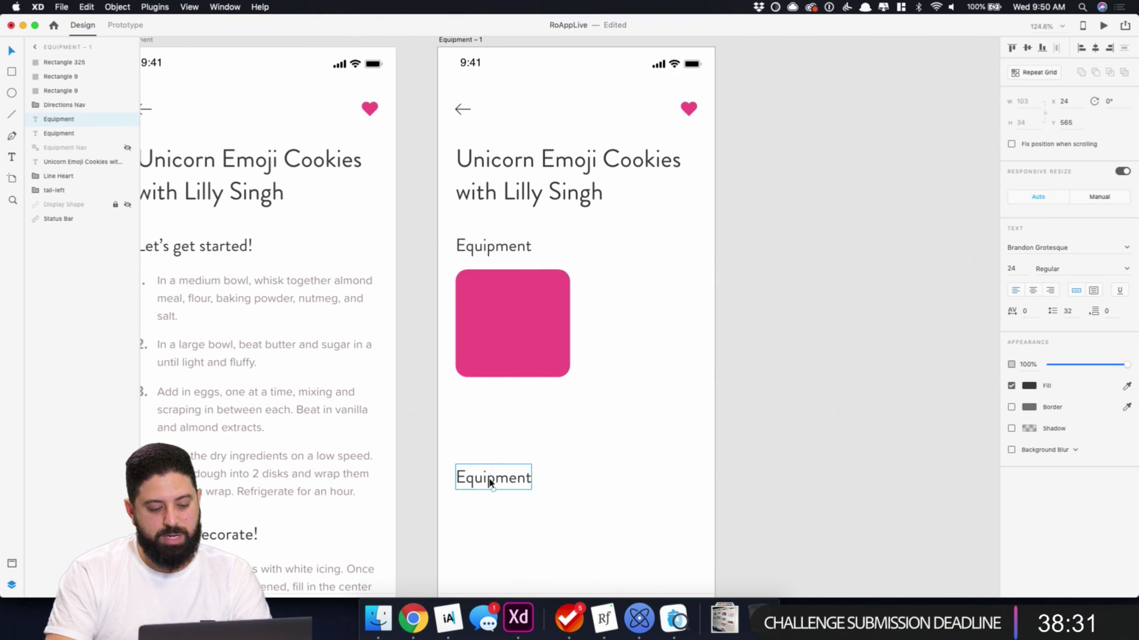
double_click(489, 479)
text(Other )
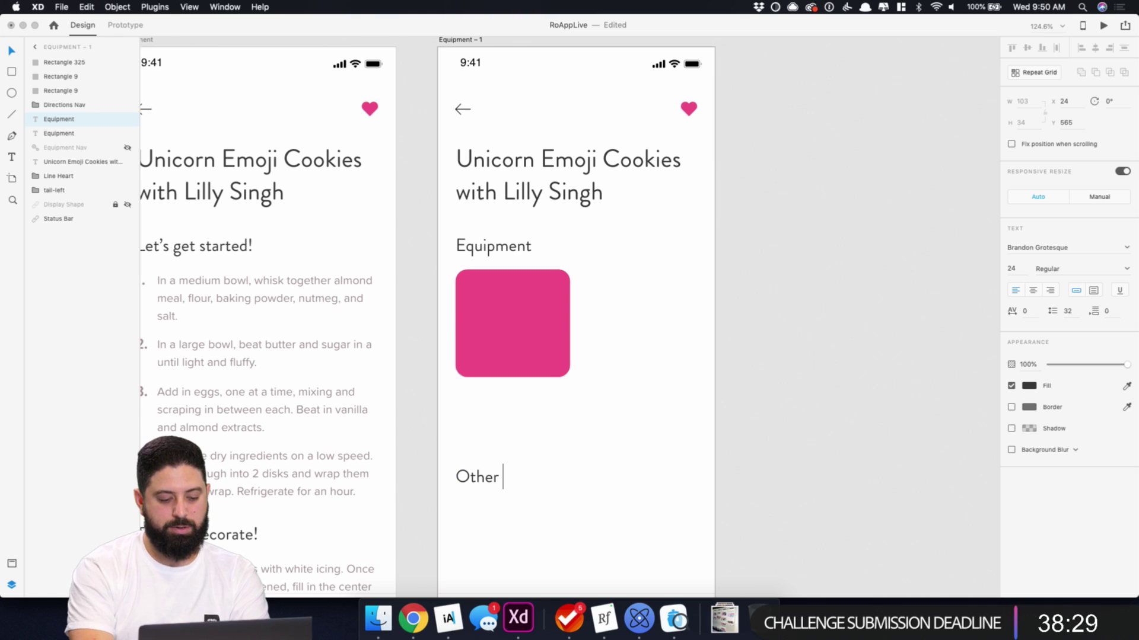
text(essentials)
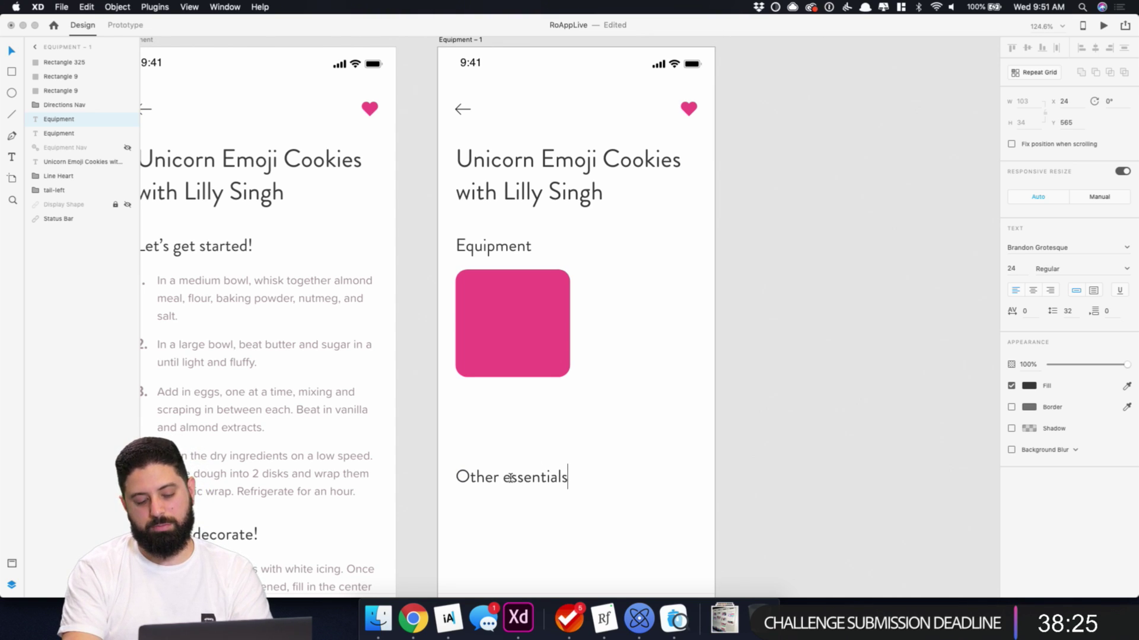
key(Escape)
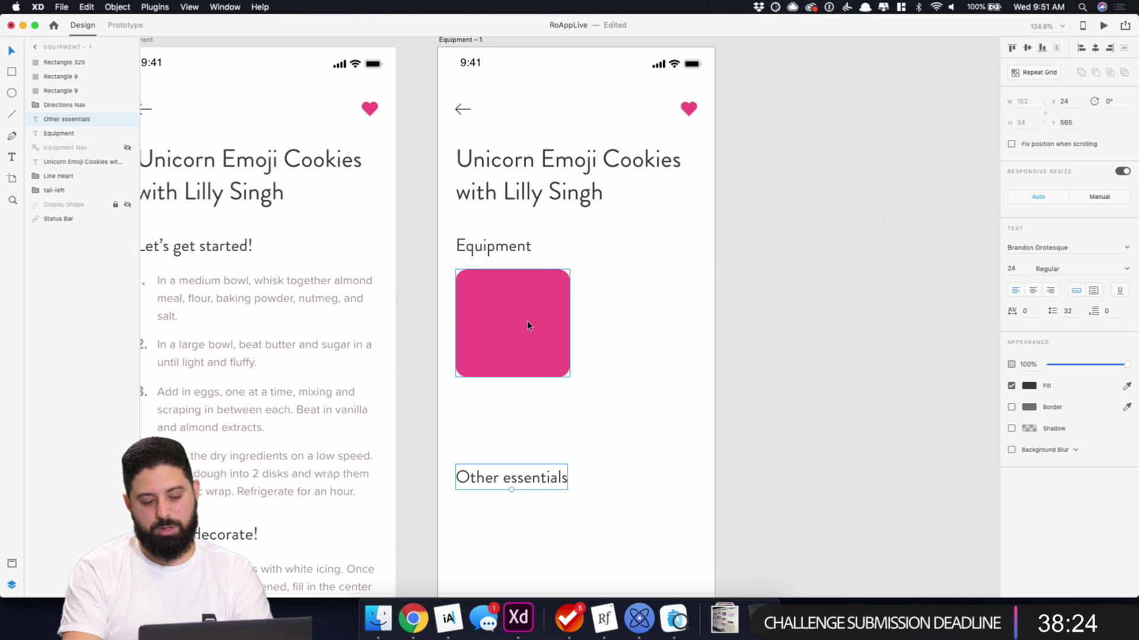
- Capitalize the second word of the lower heading so it reads "Other Essentials"
double_click(509, 478)
click(509, 478)
text(E)
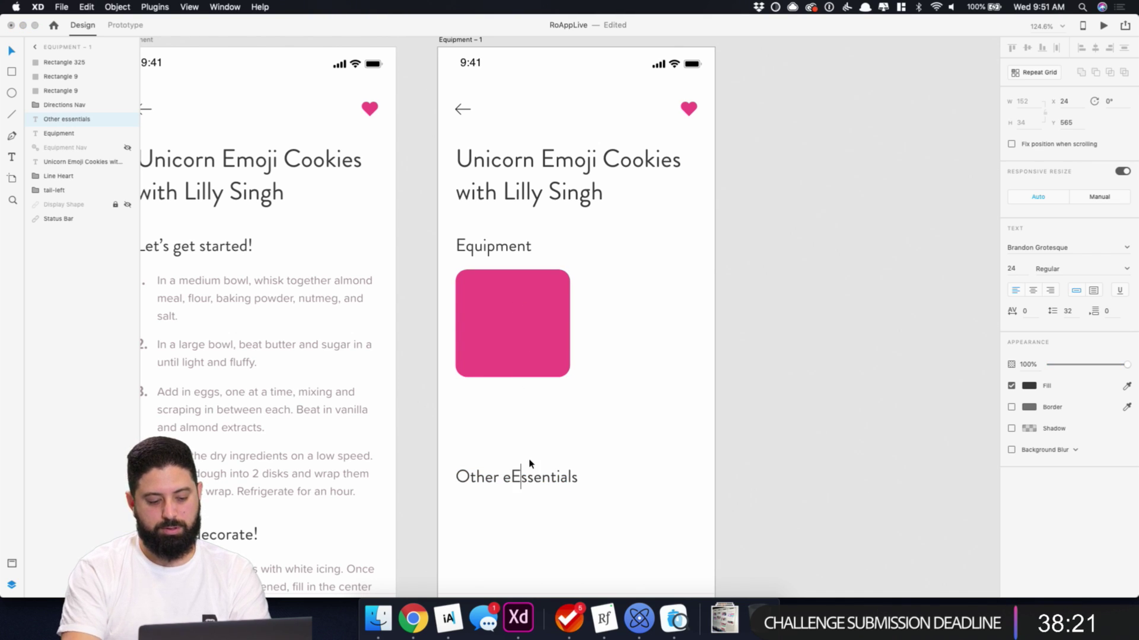
key(Left)
key(BackSpace)
key(Escape)
- Change the text of the Equipment heading above the pink rectangle to "Ro's Essentials"
click(470, 245)
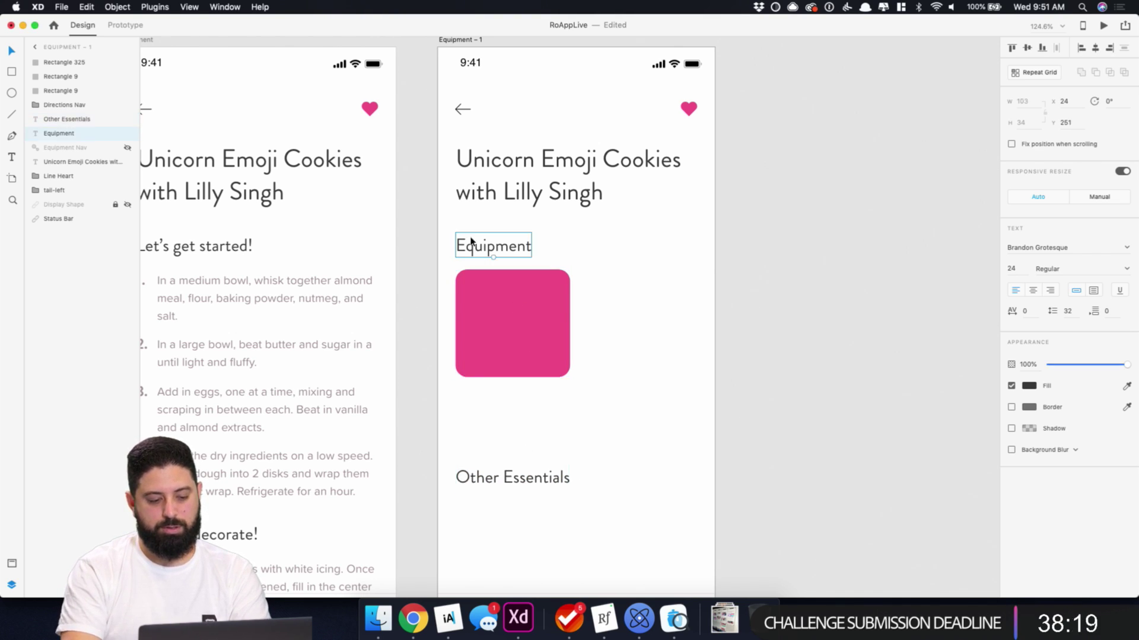
double_click(471, 240)
text(Ro's )
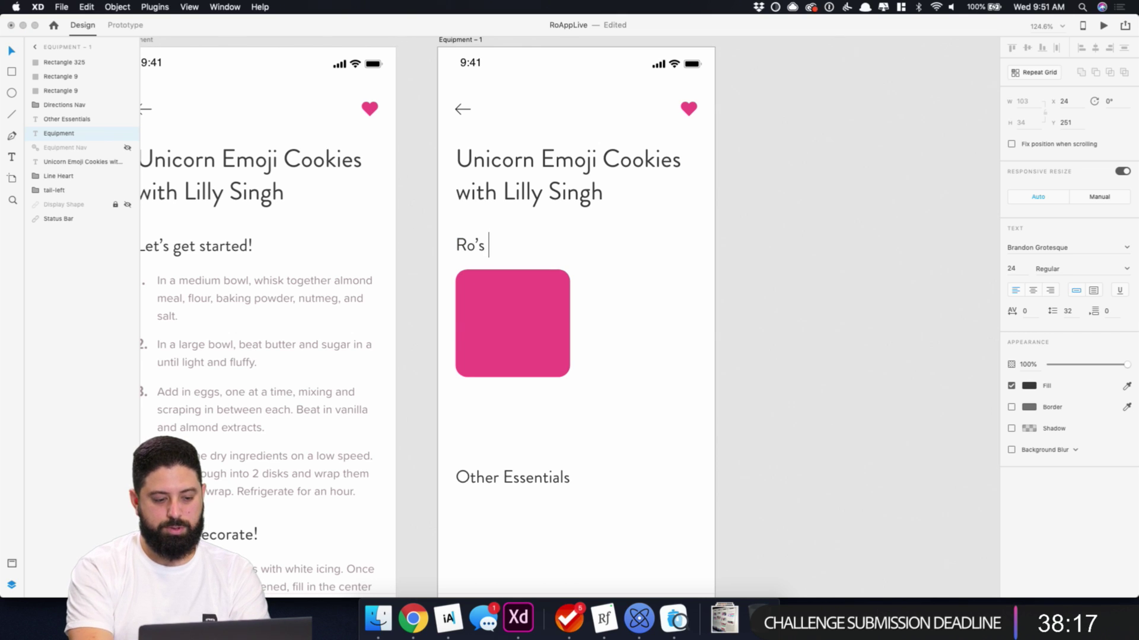
text(Essentials)
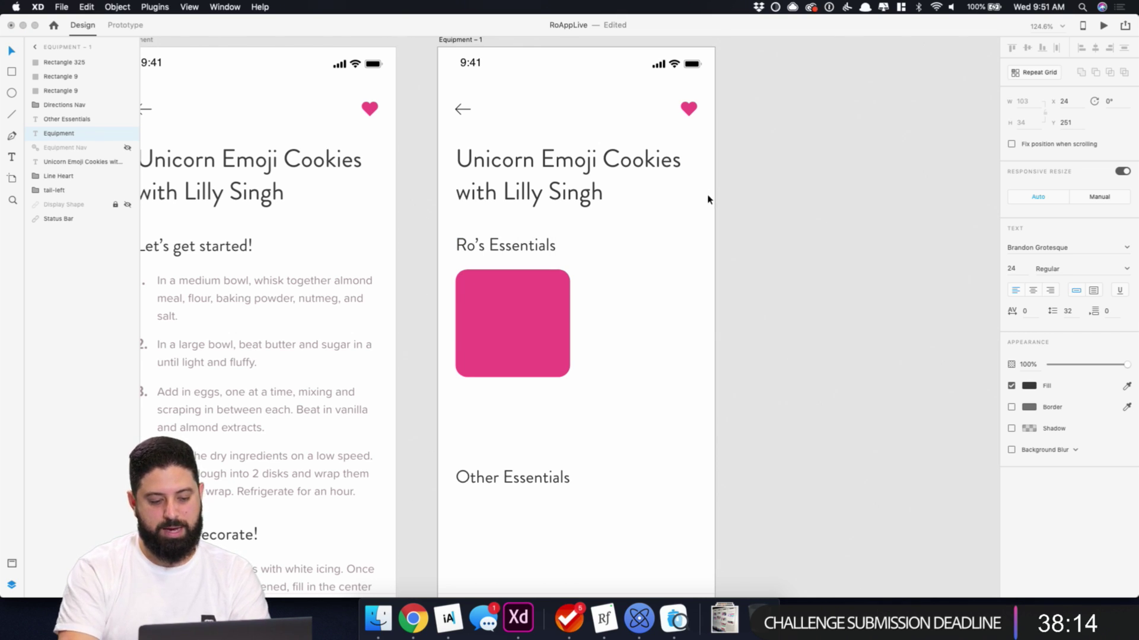
key(Escape)
- Replace the second word of the lower heading so it reads "Other Equipment"
double_click(525, 477)
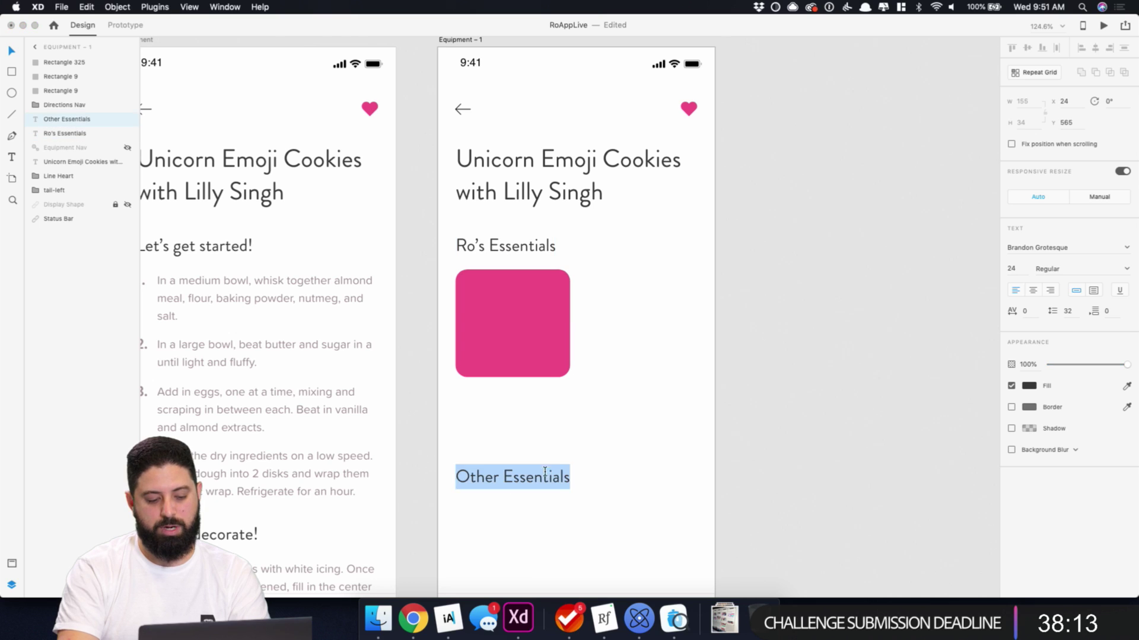
click(525, 477)
double_click(525, 478)
text(Eq)
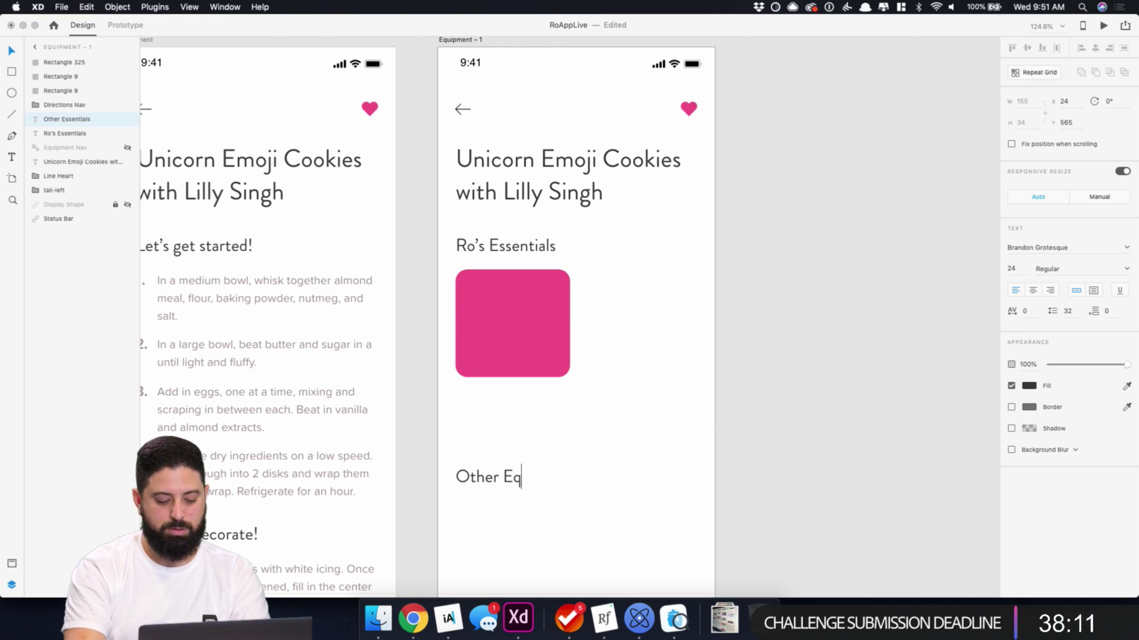
text(uipment)
key(Escape)
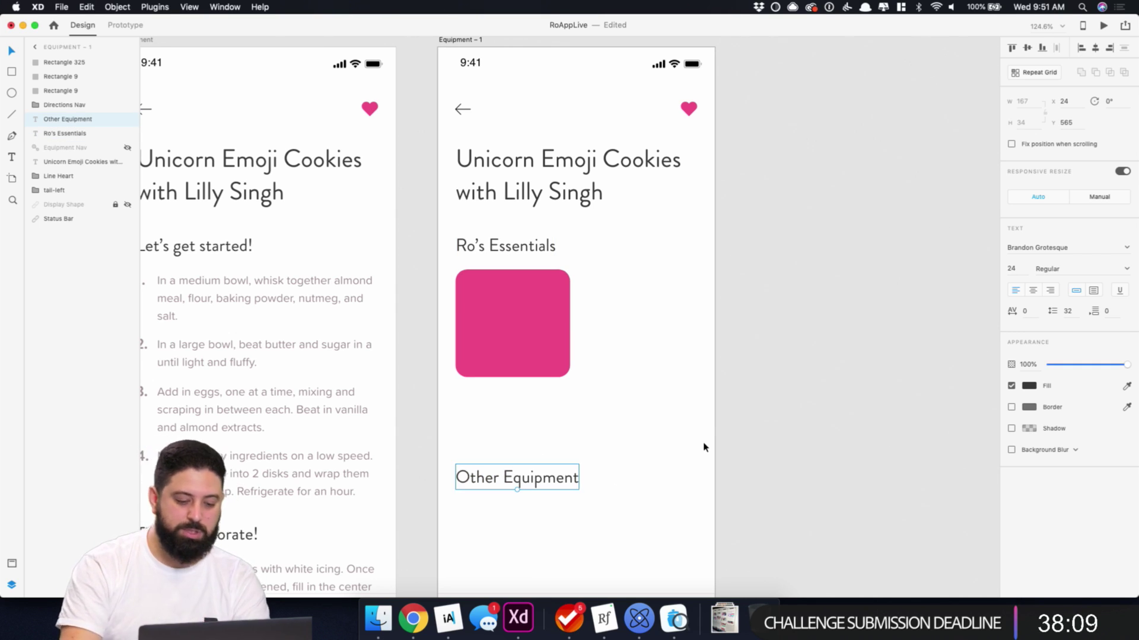
- Draw a small rectangle about 81 wide and 34 high just beneath the pink card and open its fill color
click(531, 308)
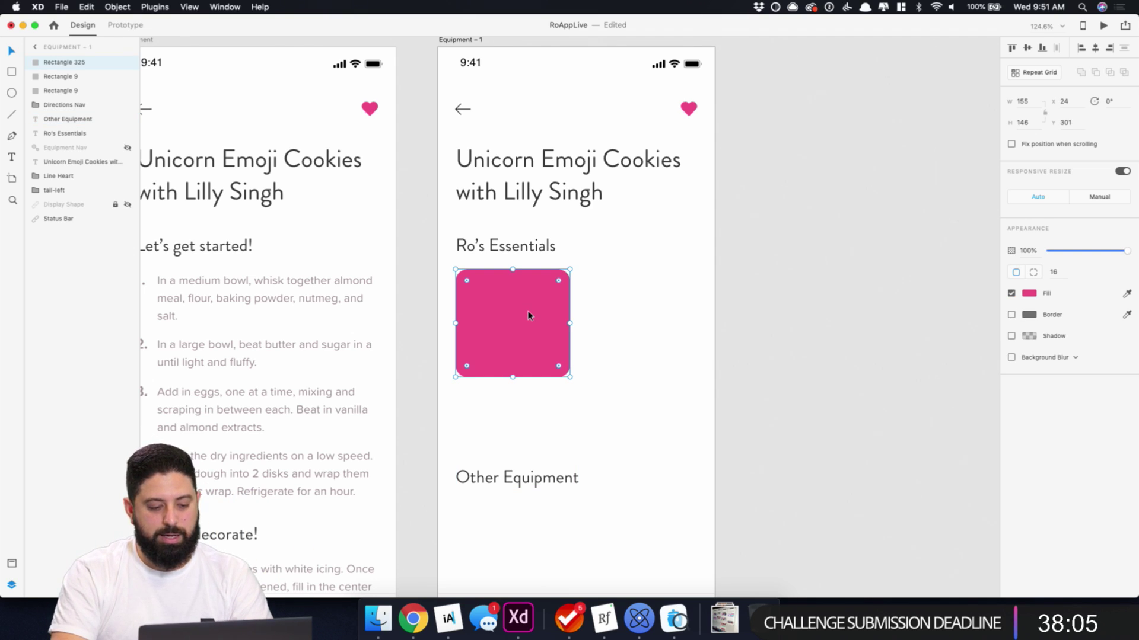
drag(528, 311, 510, 318)
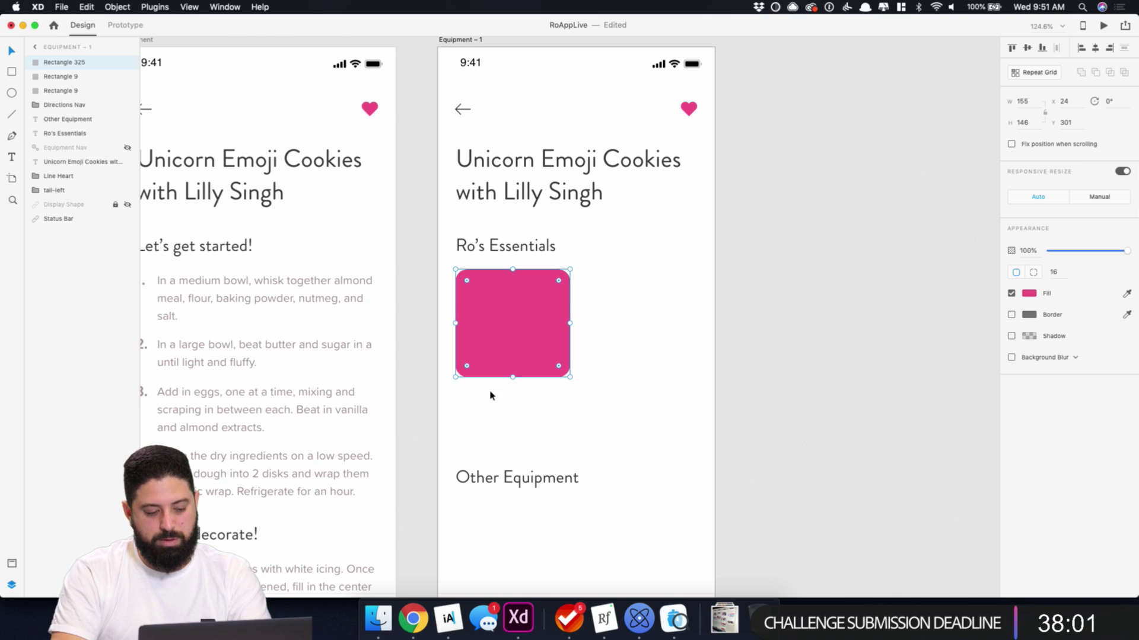
drag(487, 391, 545, 415)
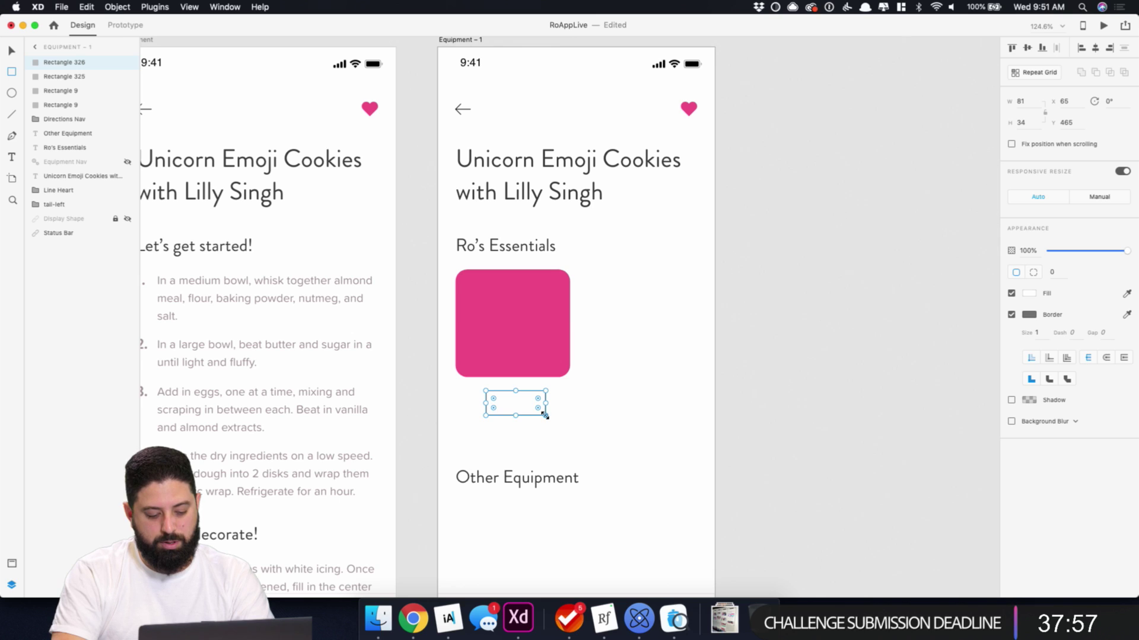
click(1030, 293)
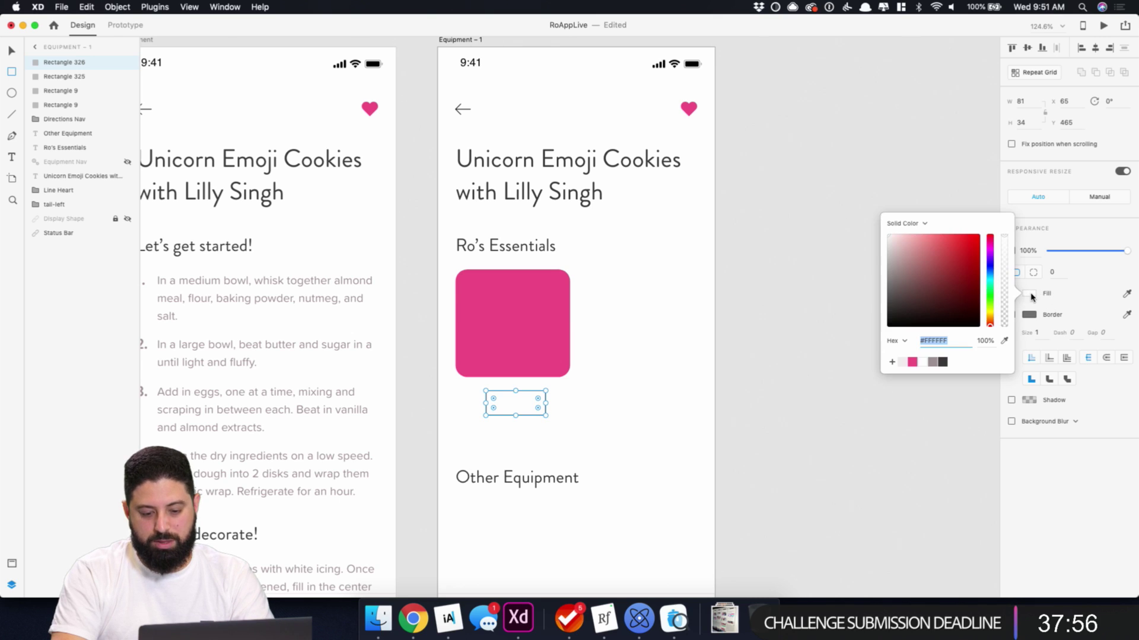
- Fill the small rectangle below the rounded pink square with pink #EF4C85 and remove its border
click(912, 362)
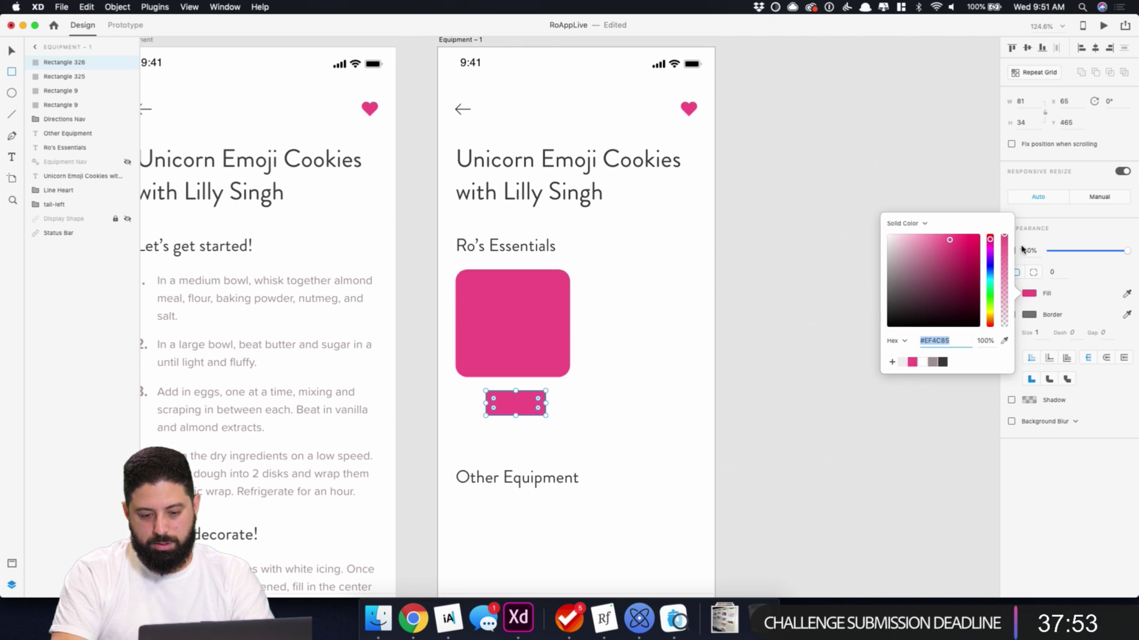
click(1035, 295)
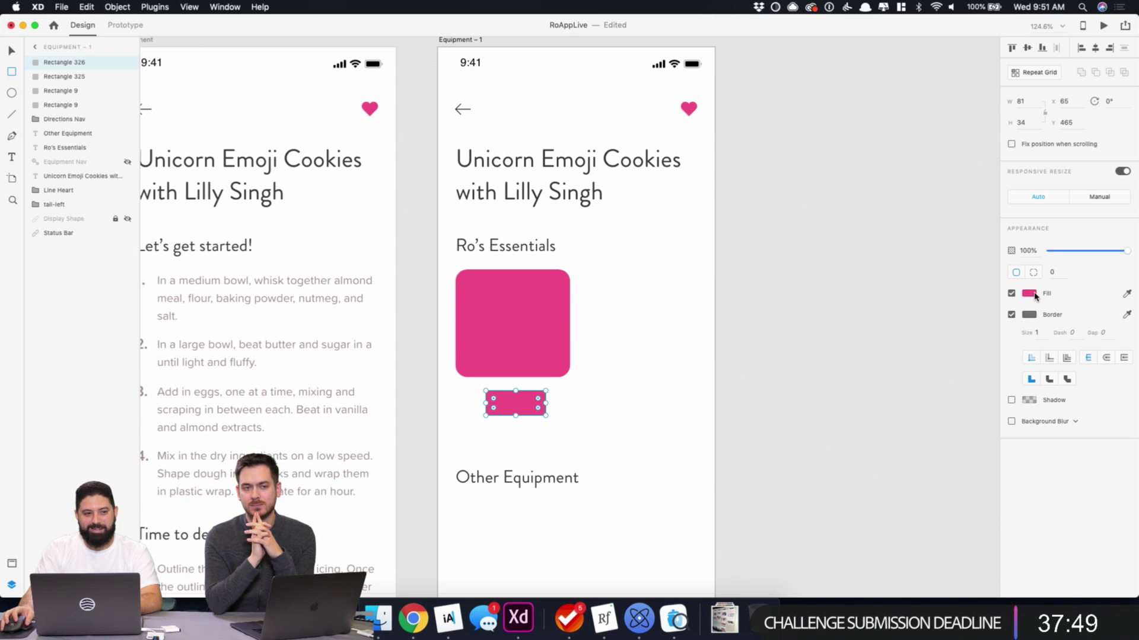
click(1010, 314)
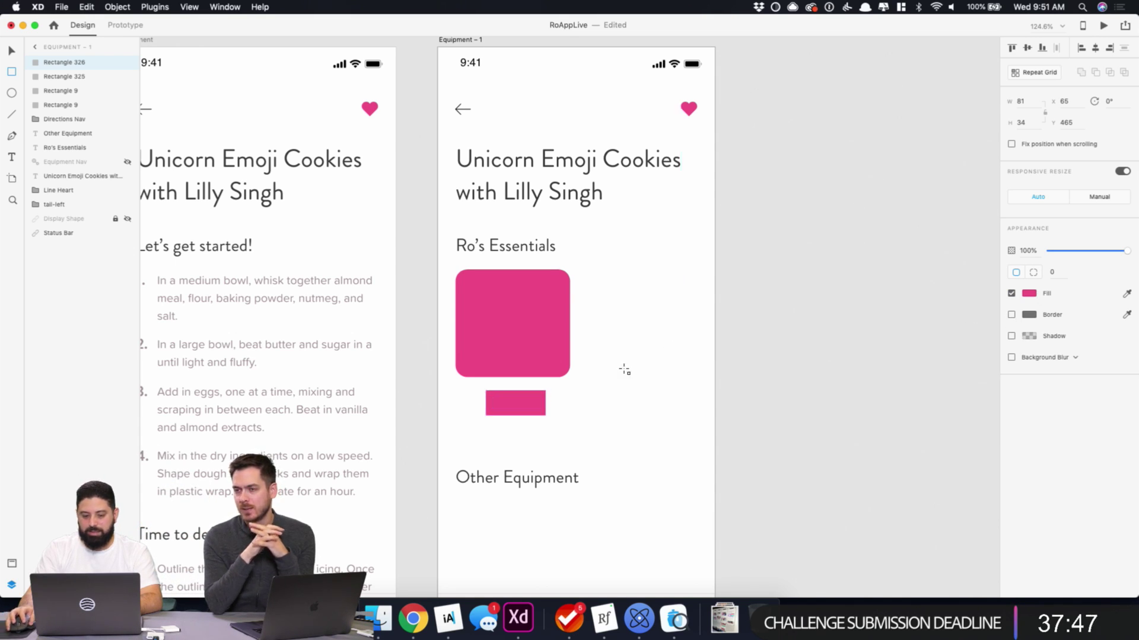
- Widen the small pink rectangle on both sides to about 122 wide, starting at about X 44
key(v)
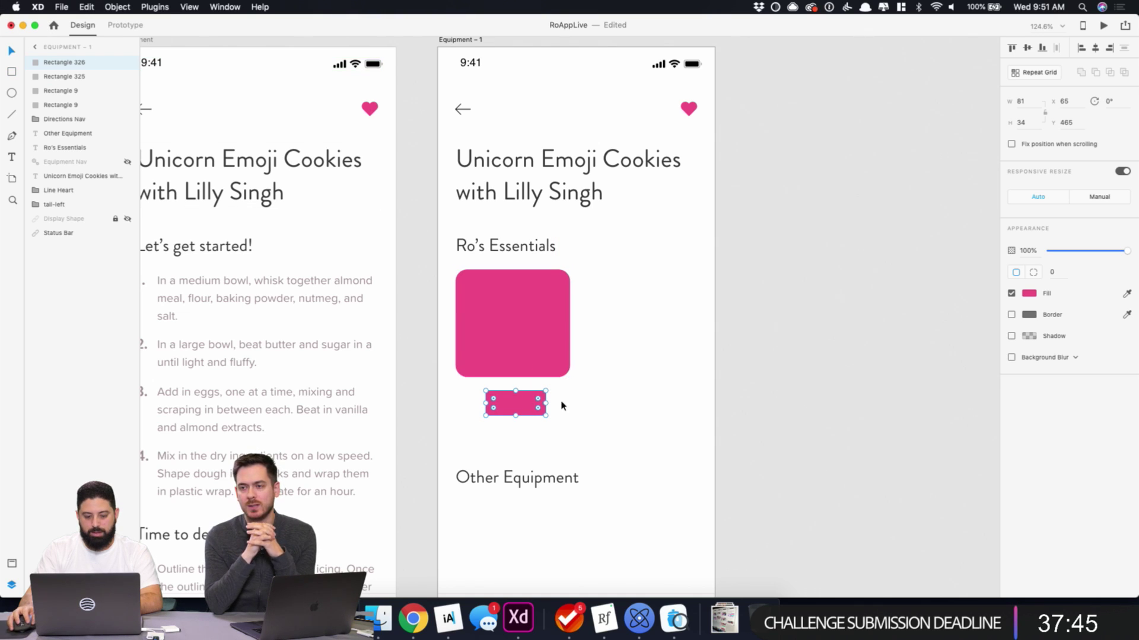
mouse_move(490, 407)
mouse_down()
mouse_move(460, 403)
mouse_move(469, 404)
mouse_up()
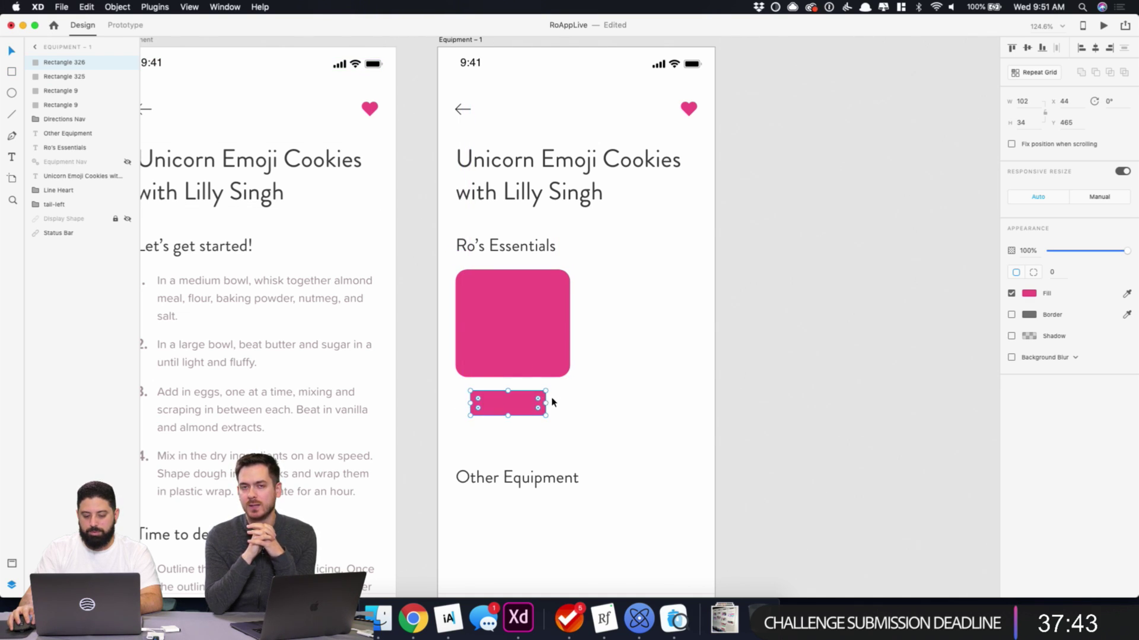
drag(545, 403, 560, 404)
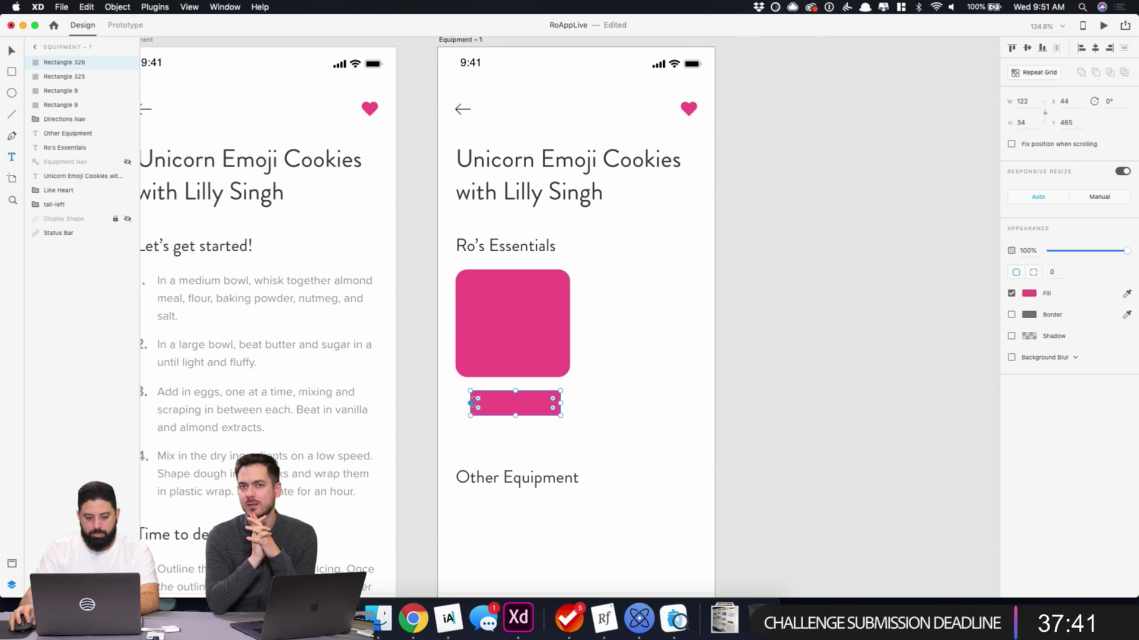
- Add the placeholder text "asdsadasd" on the small pink rectangle and color it white
key(t)
click(506, 407)
text(asdsadasd)
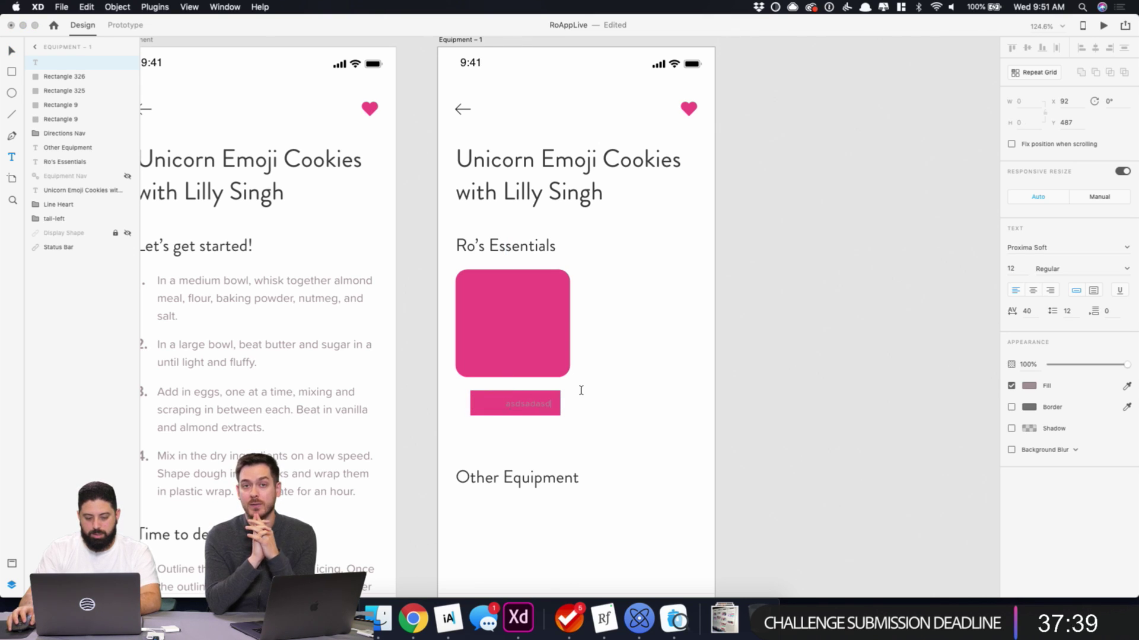
key(Escape)
click(1029, 385)
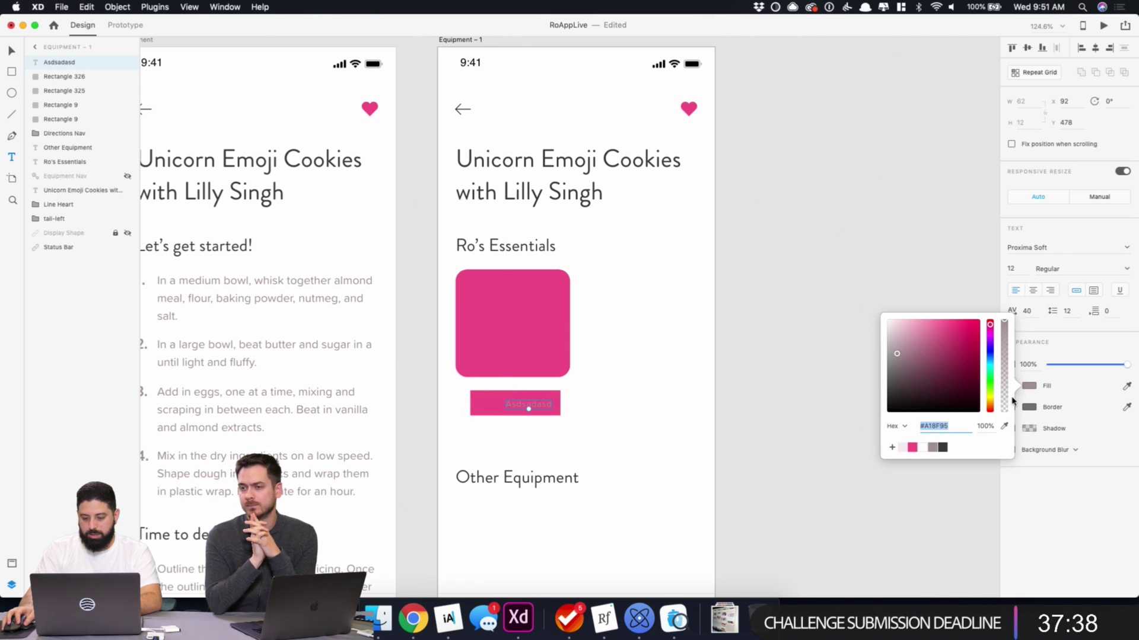
click(922, 447)
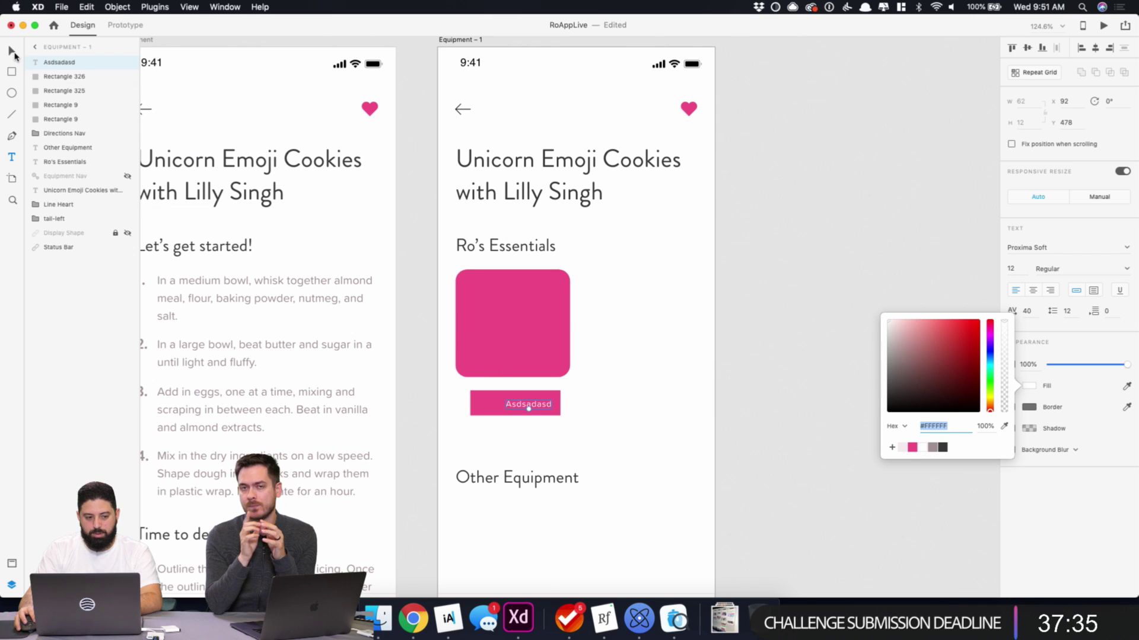
- Center the white placeholder text on the small pink rectangle
click(12, 51)
drag(546, 407, 531, 400)
scroll(534, 420, up, 5)
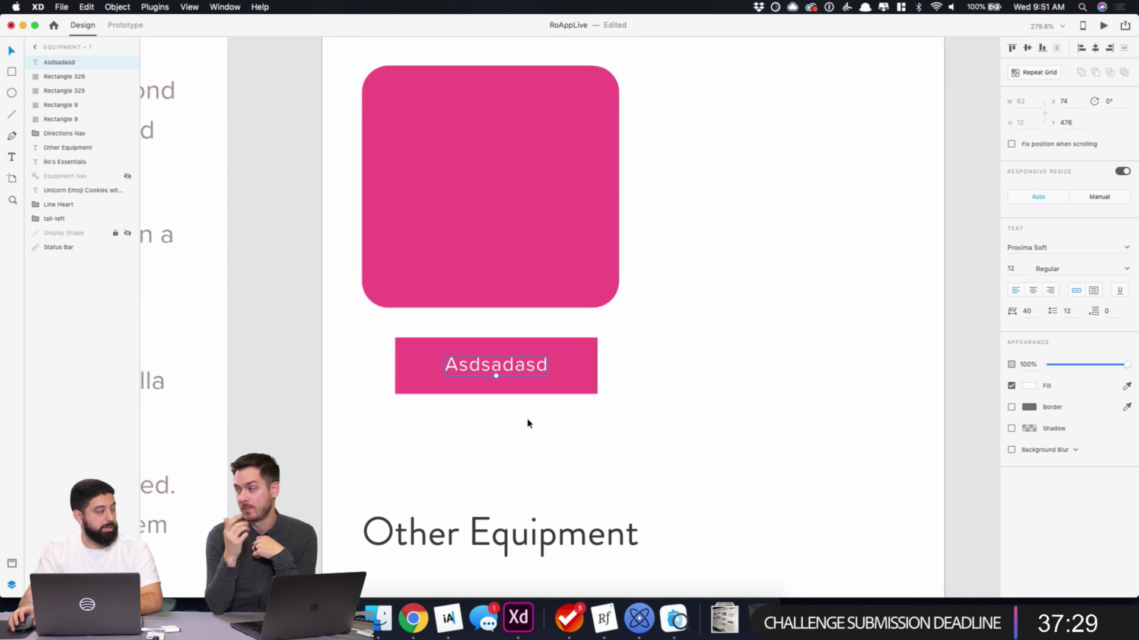
- Apply the BUTTON — 14pt character style to the placeholder text and set its fill back to white
click(11, 564)
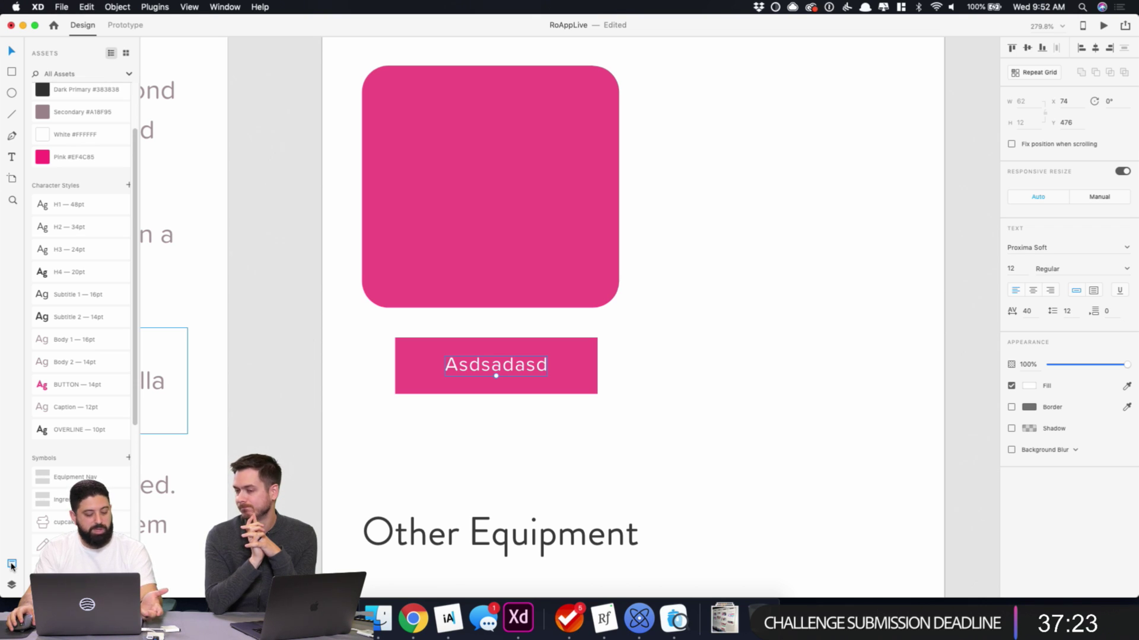
click(65, 384)
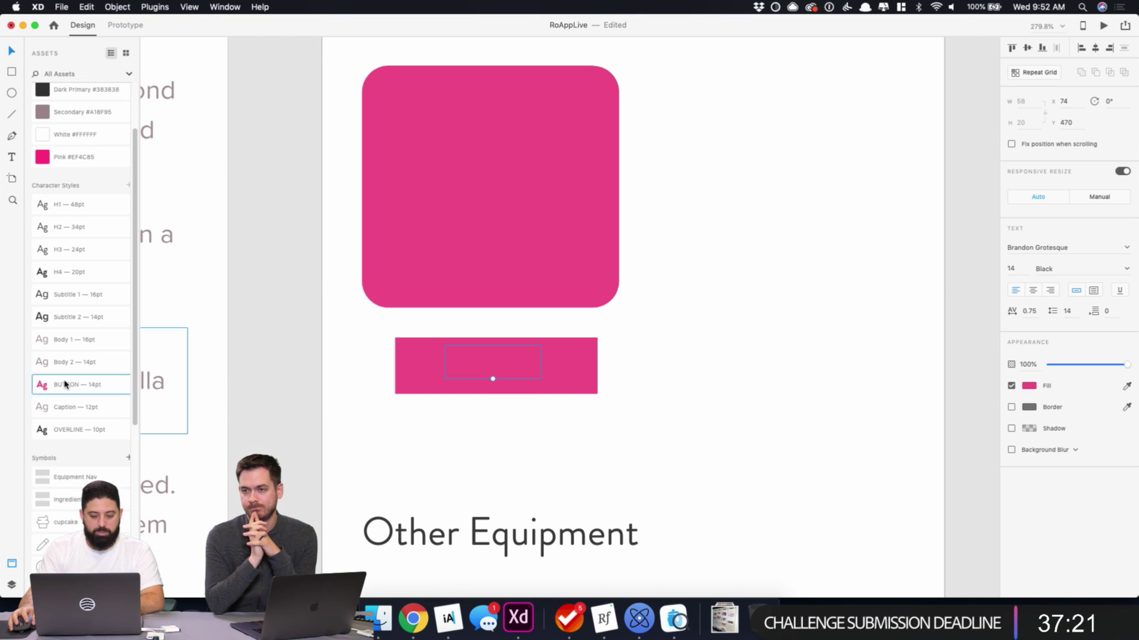
click(1028, 386)
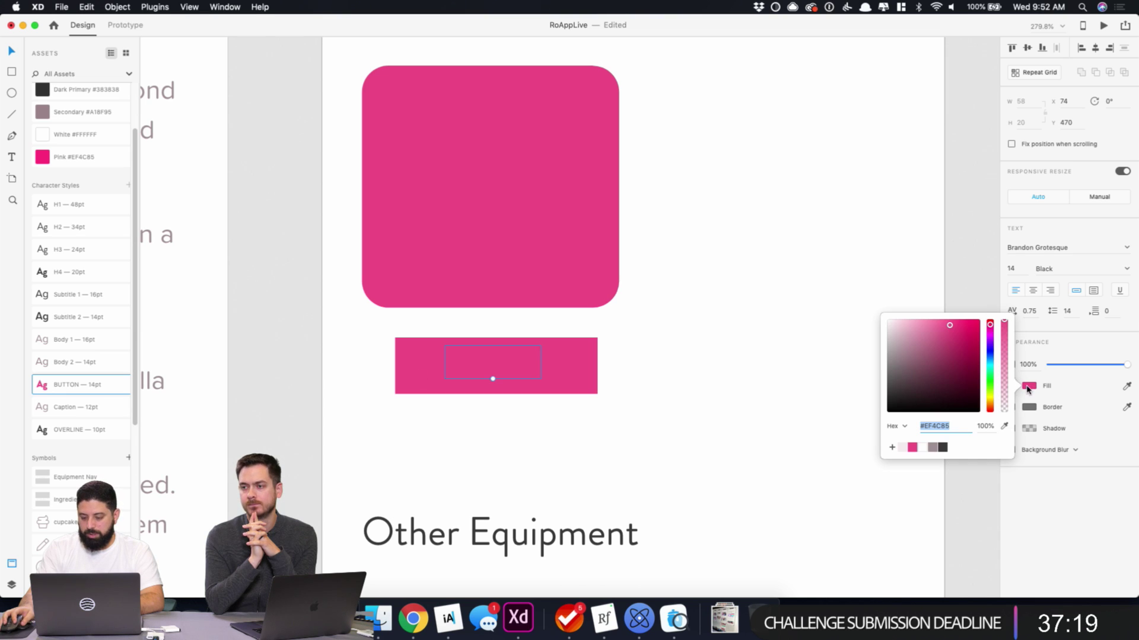
click(901, 447)
- Try BUY NOW, GET and an ADD TO COLL… wording as the button label
double_click(521, 363)
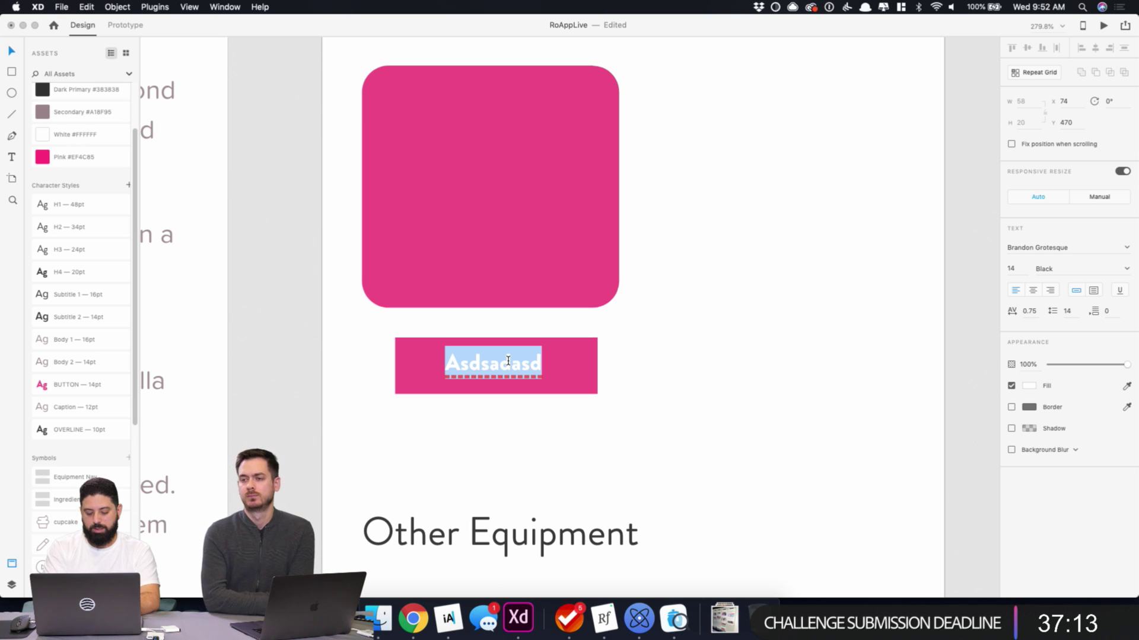
text(BUY NOW)
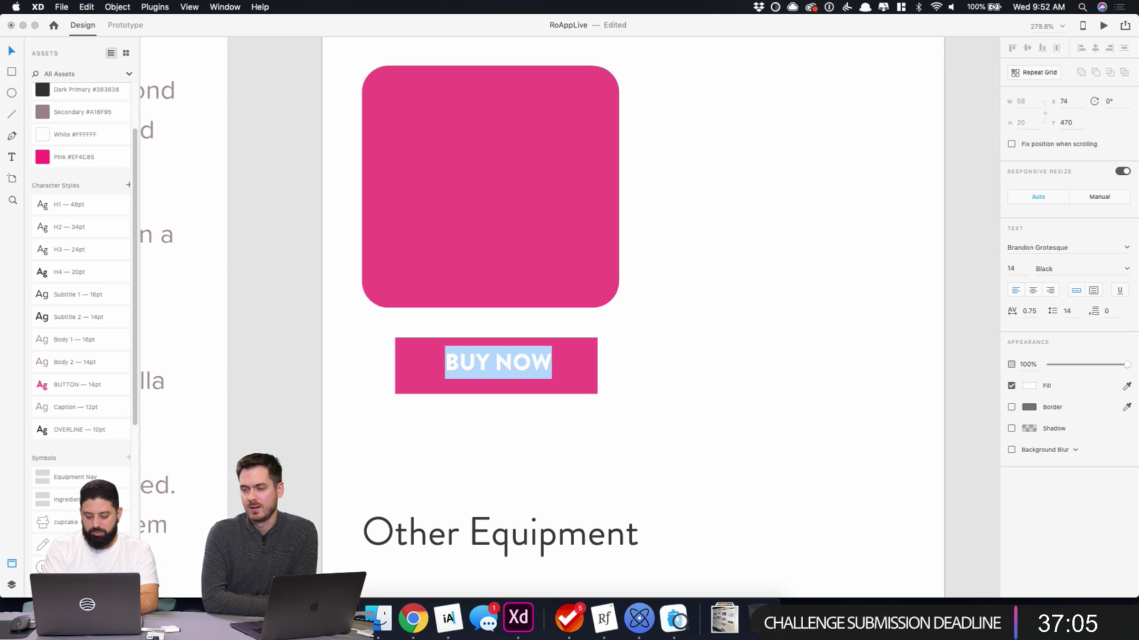
text(GET)
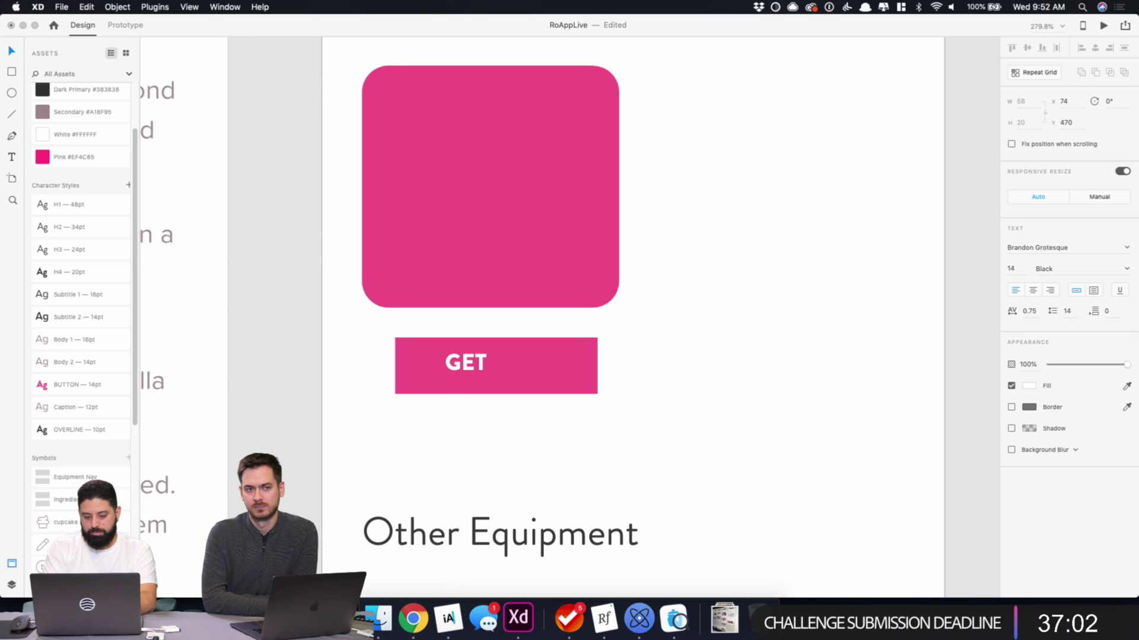
key(super+a)
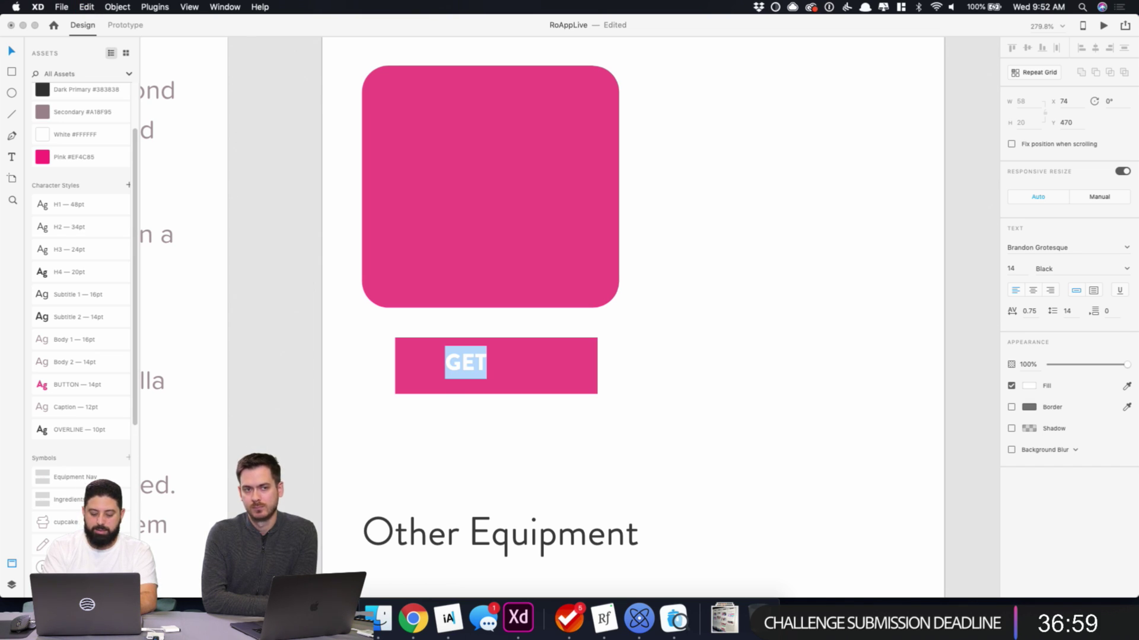
text(ADD )
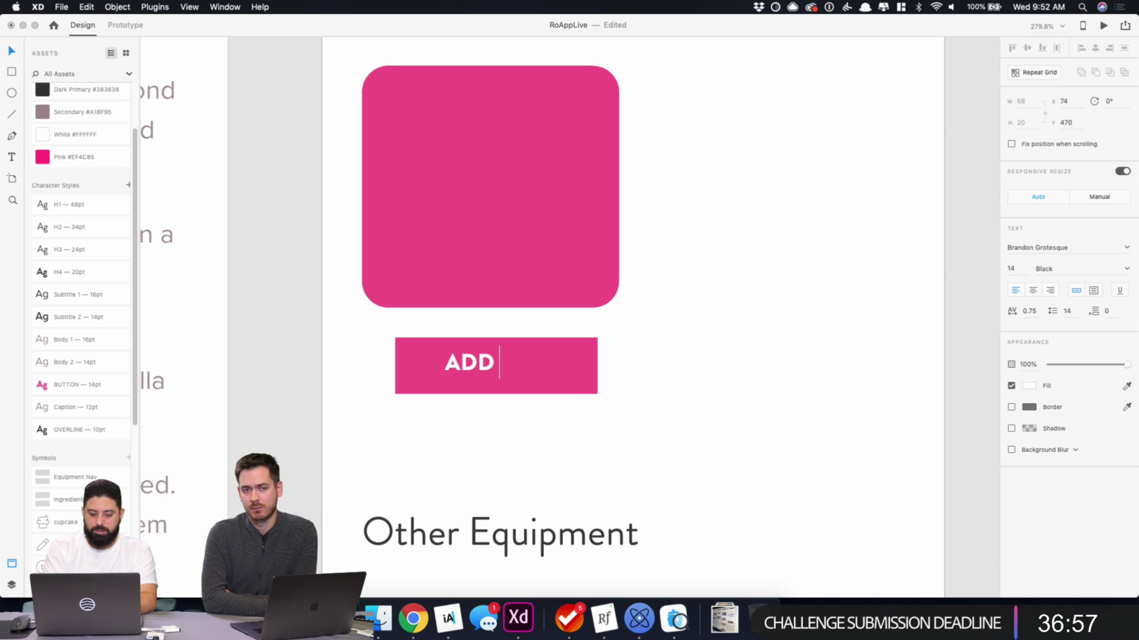
text(TO COLL)
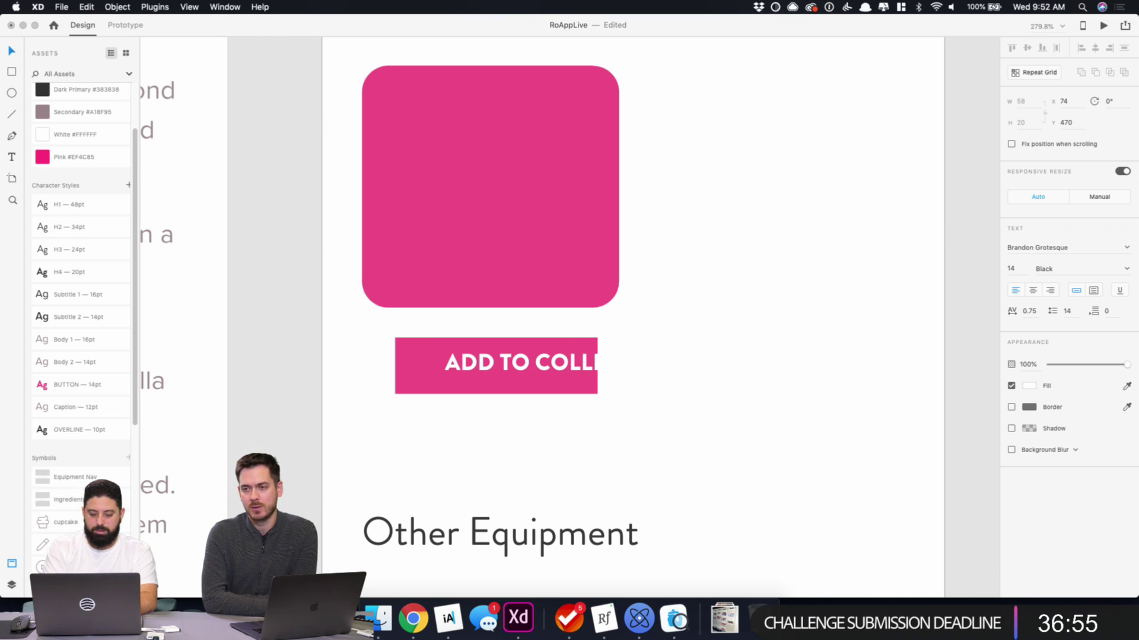
key(BackSpace)
key(BackSpace)
key(BackSpace)
key(BackSpace)
key(BackSpace)
key(BackSpace)
key(BackSpace)
key(BackSpace)
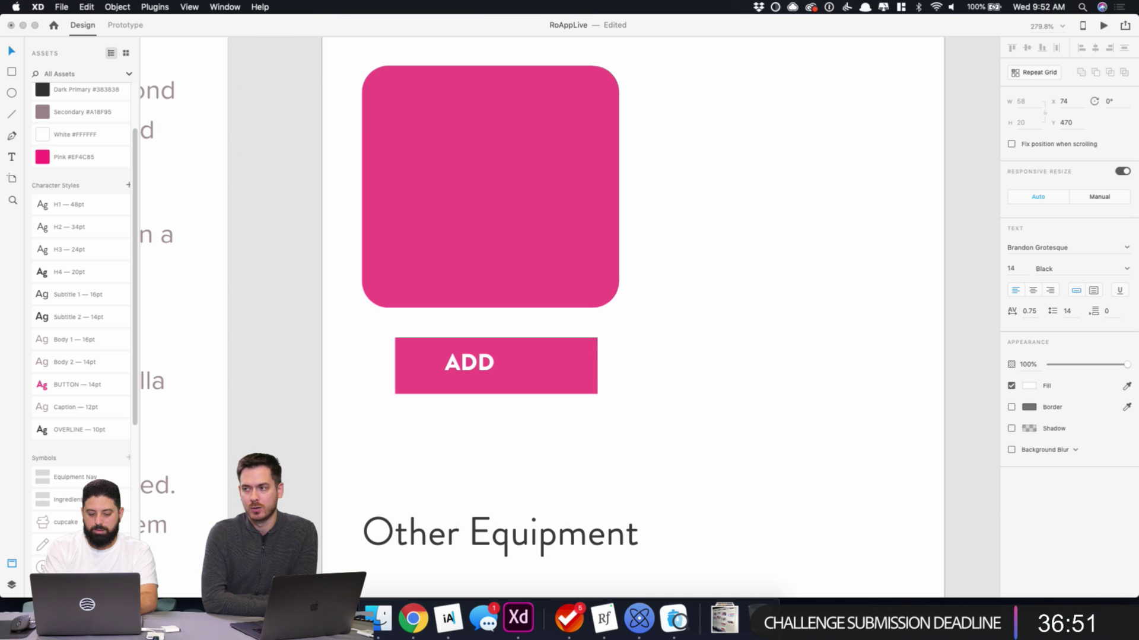
- Set the button label to ORDER NOW and center it on the small pink rectangle
key(super+a)
text(ORDER NOW)
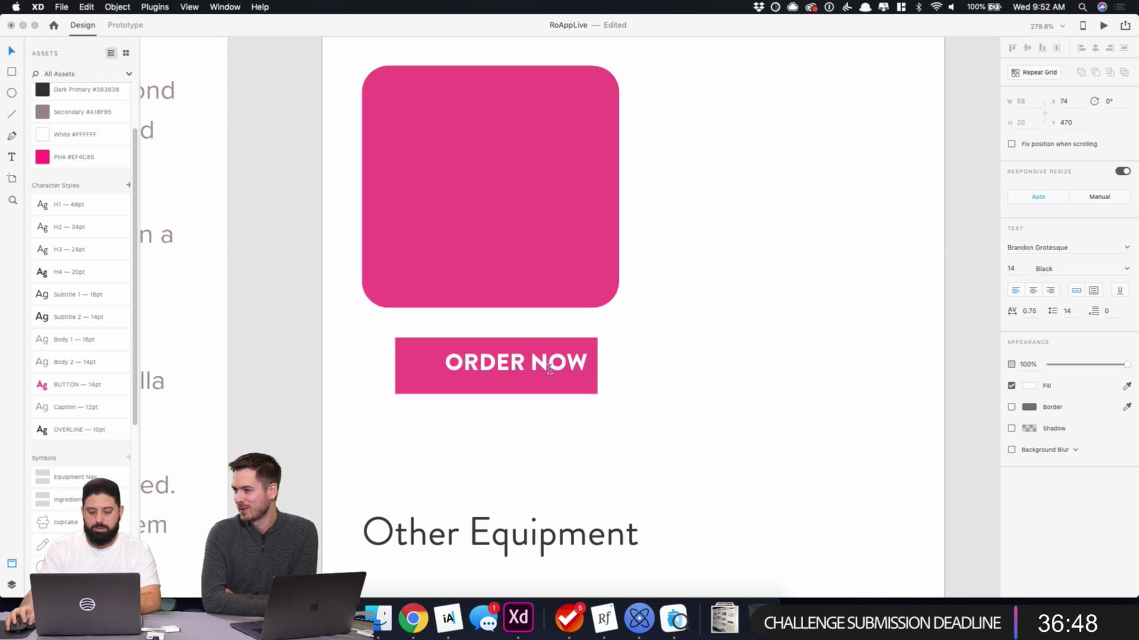
key(Escape)
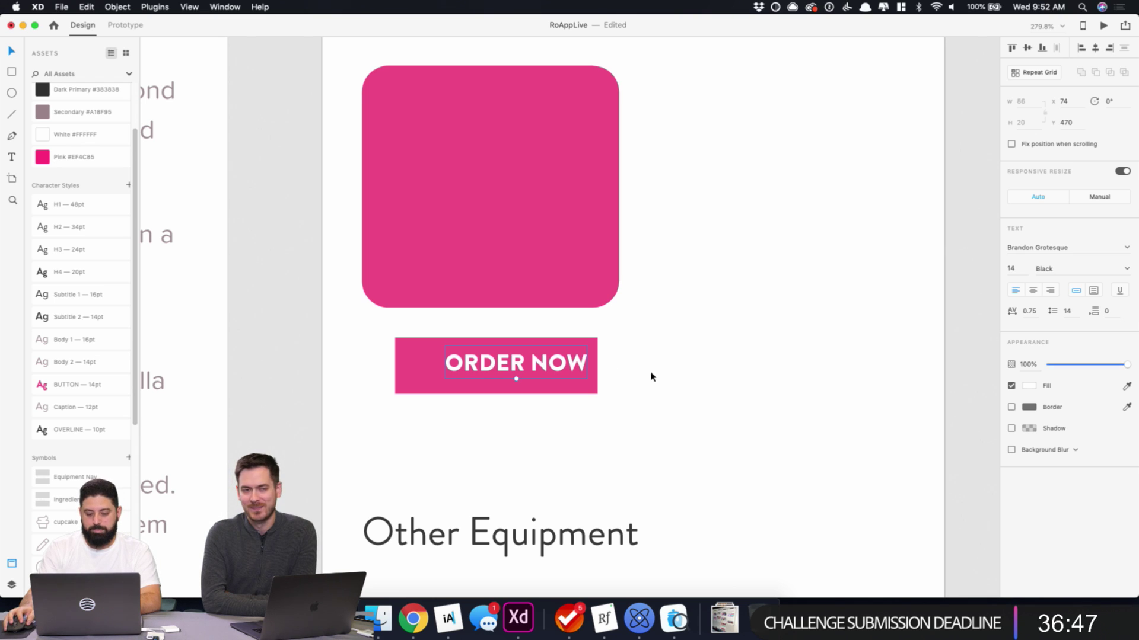
drag(544, 371, 524, 374)
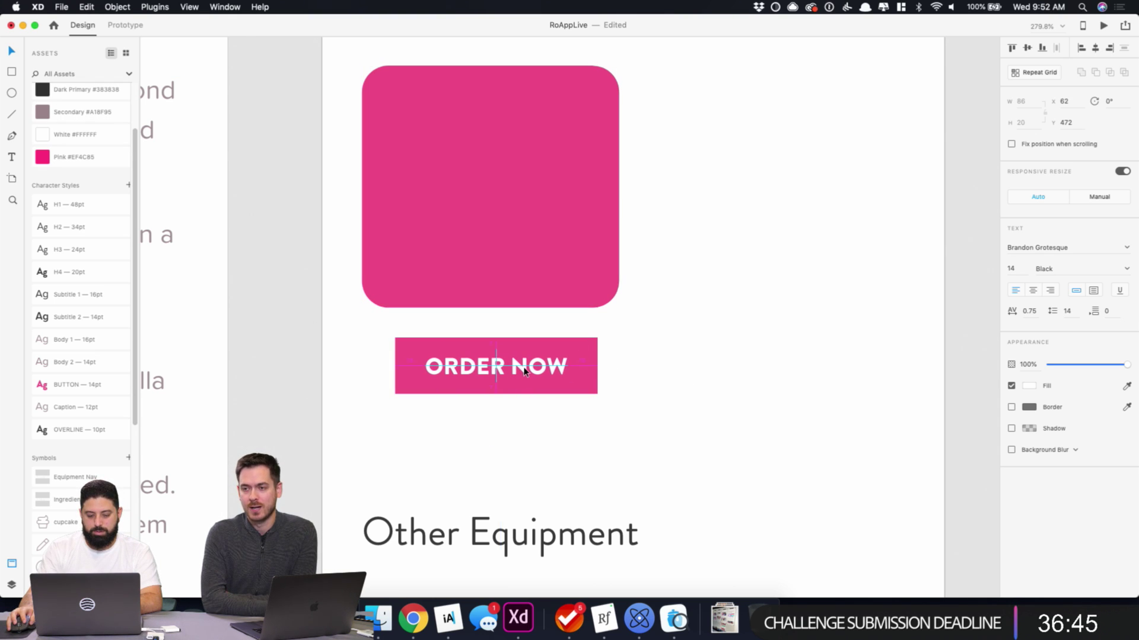
- Fill the button rectangle with the dark gray #383838
click(582, 373)
click(1029, 292)
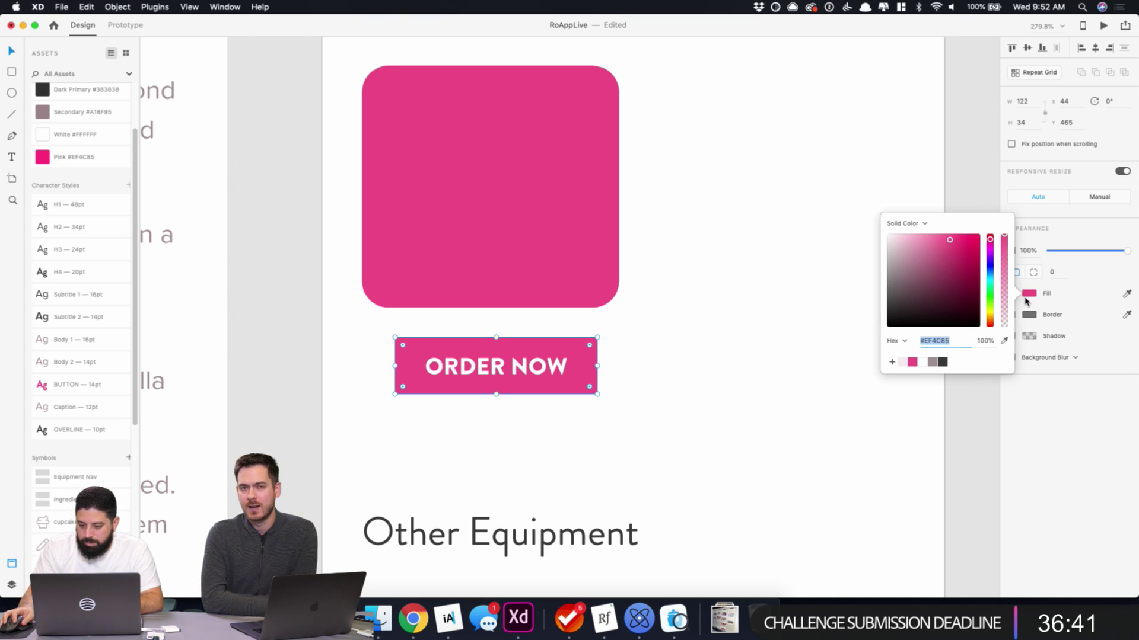
click(941, 362)
- Nudge the ORDER NOW label 2 px left to X 60
click(485, 373)
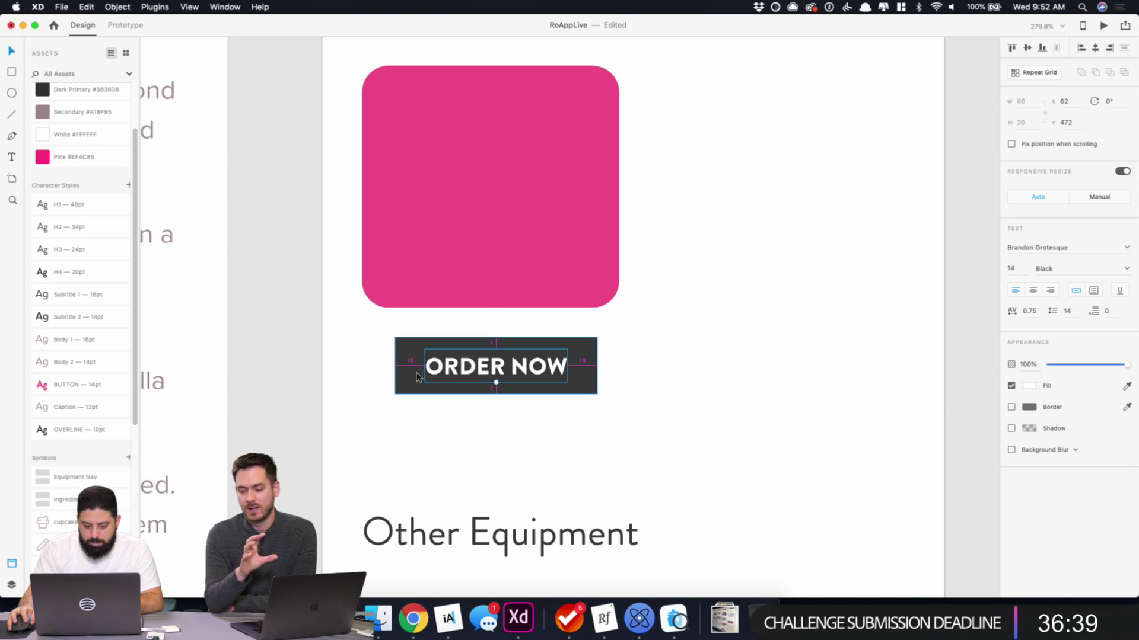
key(Left)
key(Left)
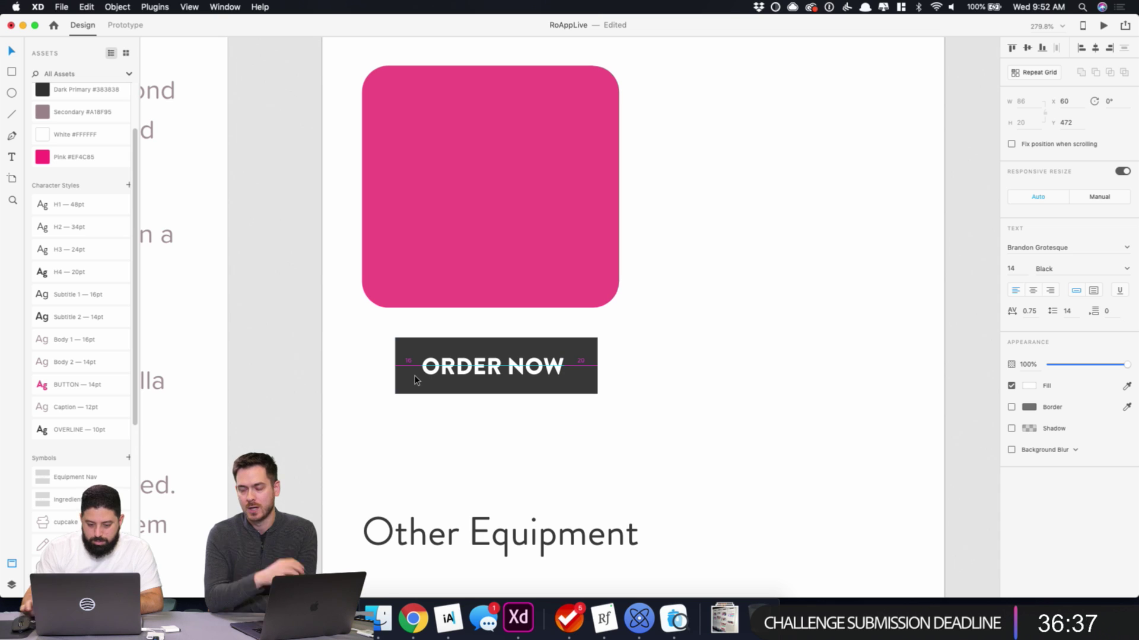
- Set the button rectangle's width to 118 and check the spacing around the ORDER NOW label
click(578, 372)
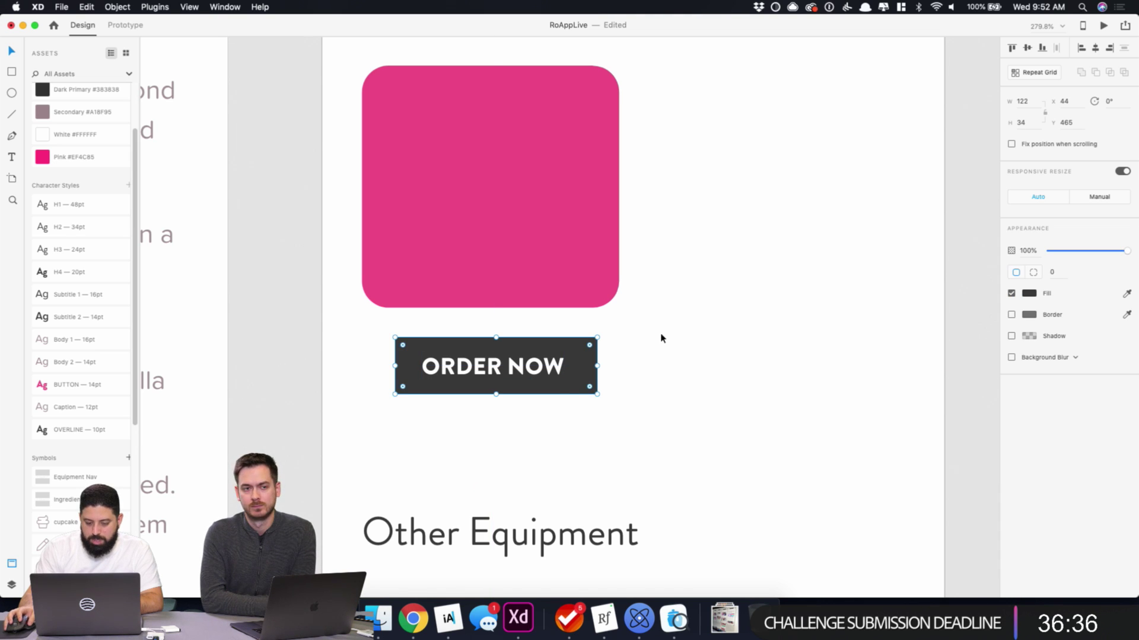
click(1022, 101)
text(120)
key(Return)
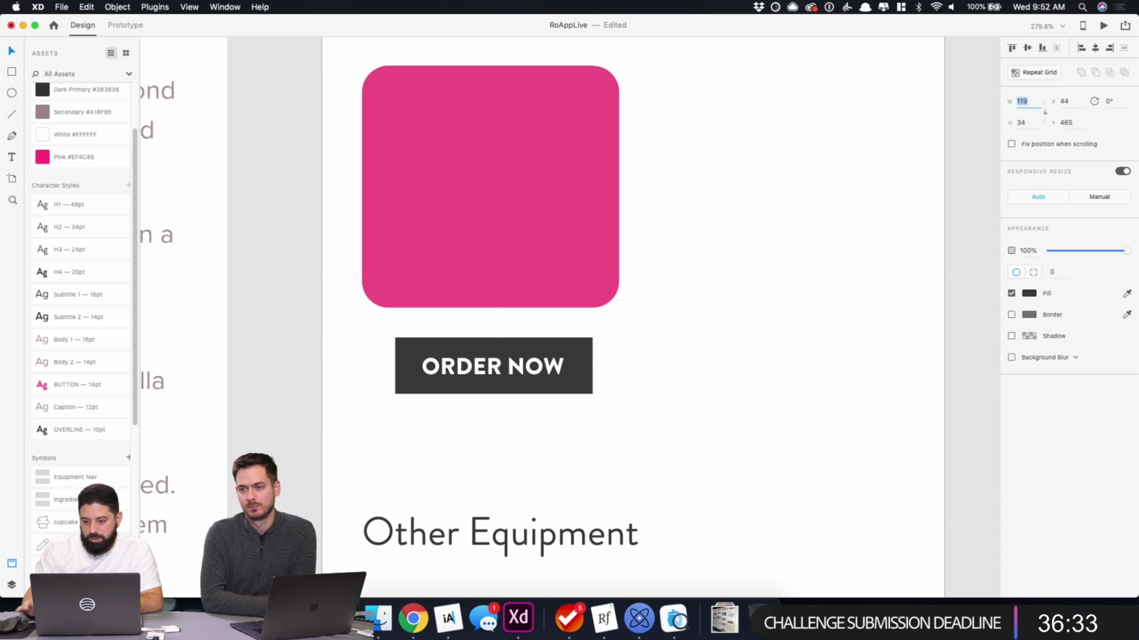
key(Down)
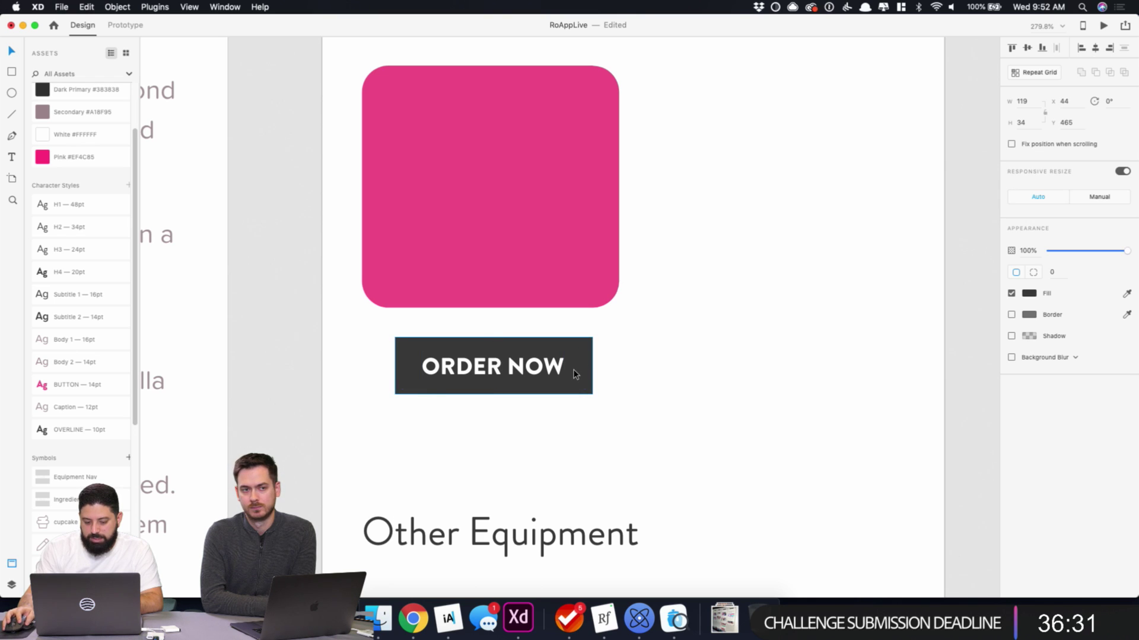
click(580, 375)
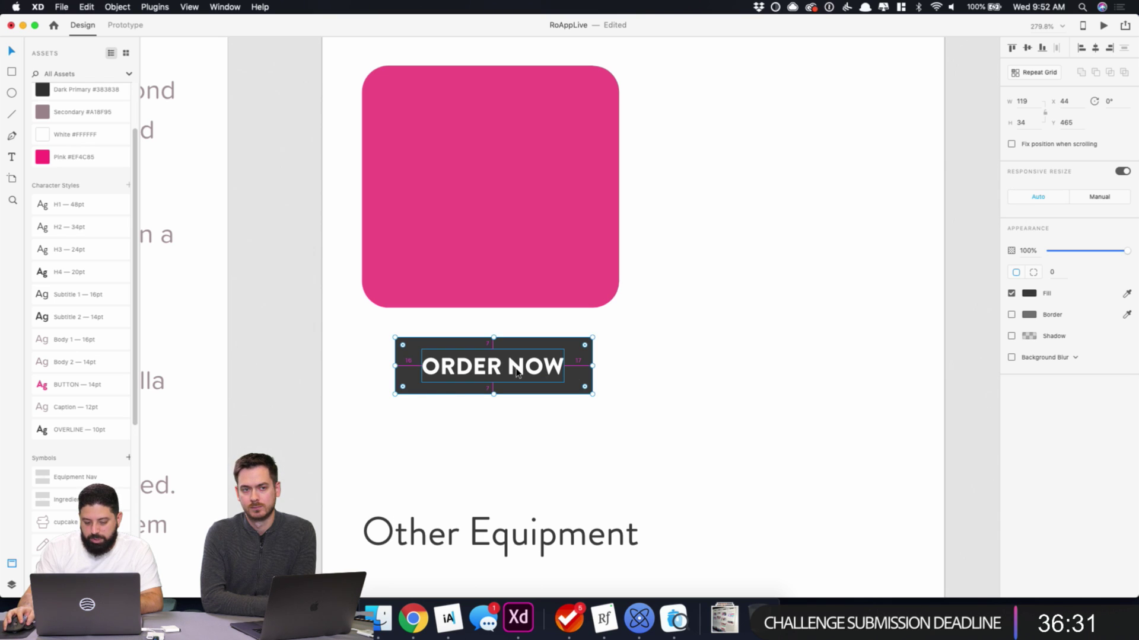
click(1022, 101)
key(Down)
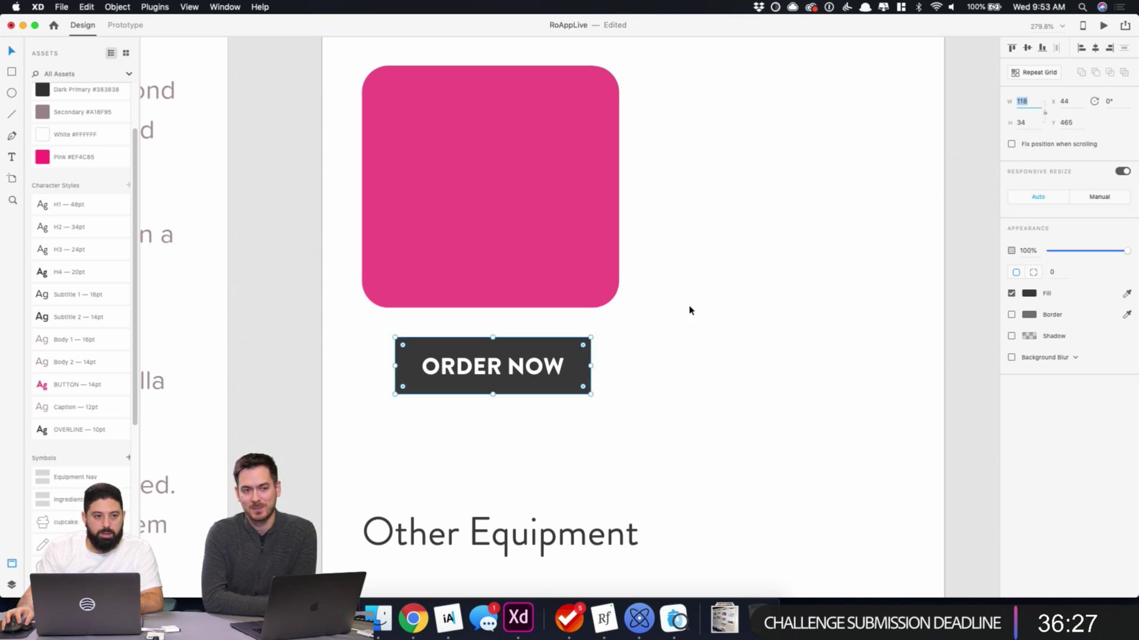
click(690, 310)
click(507, 373)
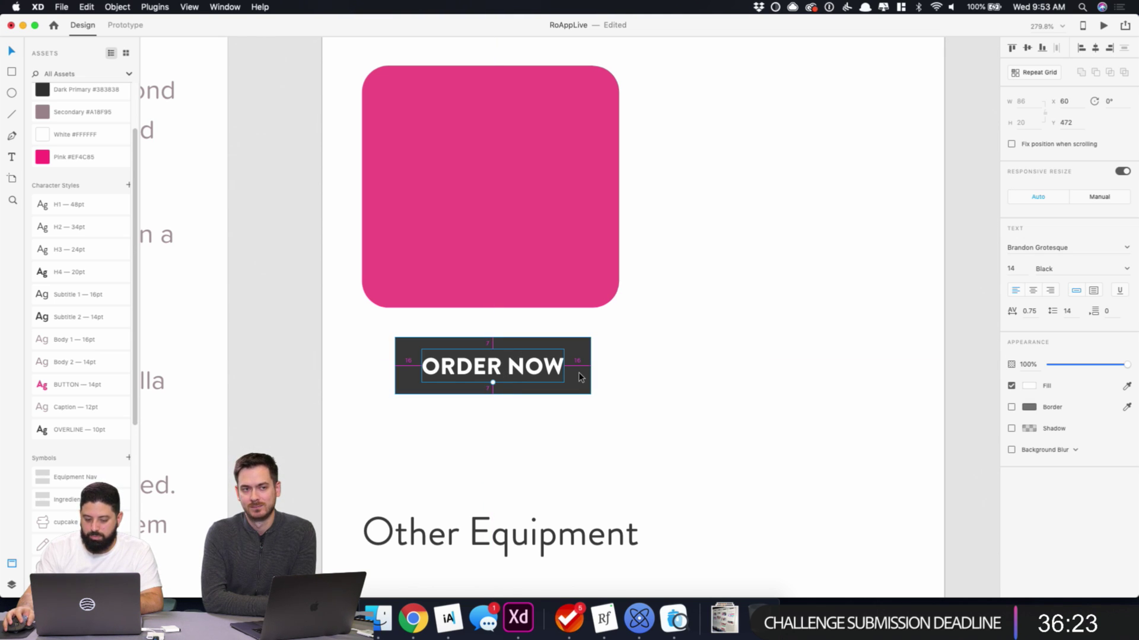
- Try pink #EF4C85 on the button rectangle and fill it with pale pink #F5ECEF
click(580, 377)
click(1030, 294)
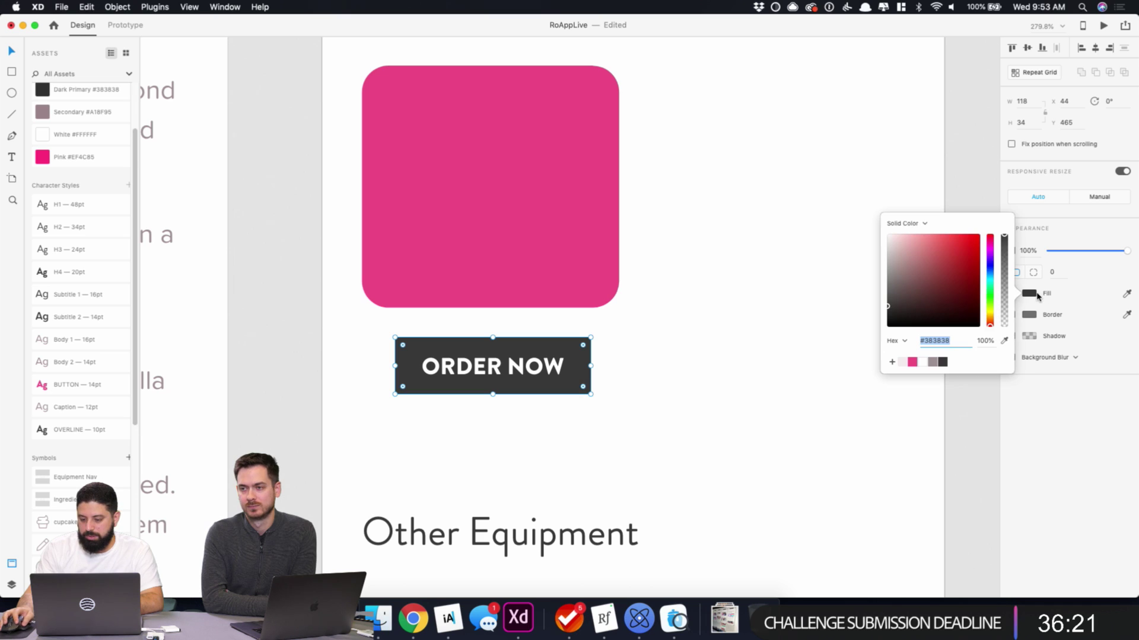
click(915, 362)
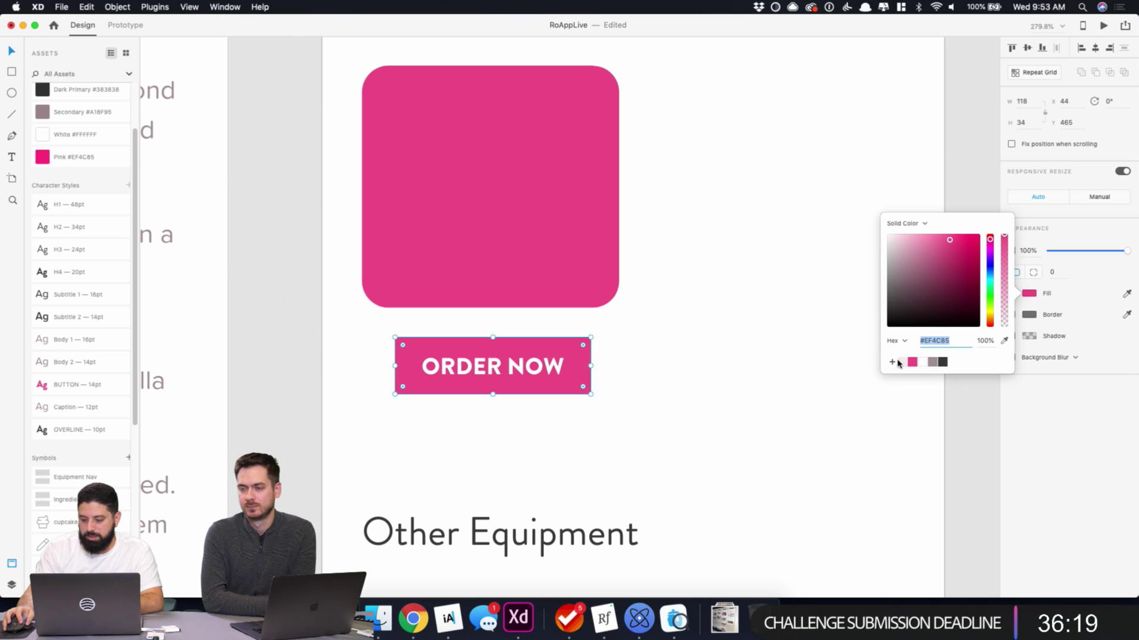
click(900, 362)
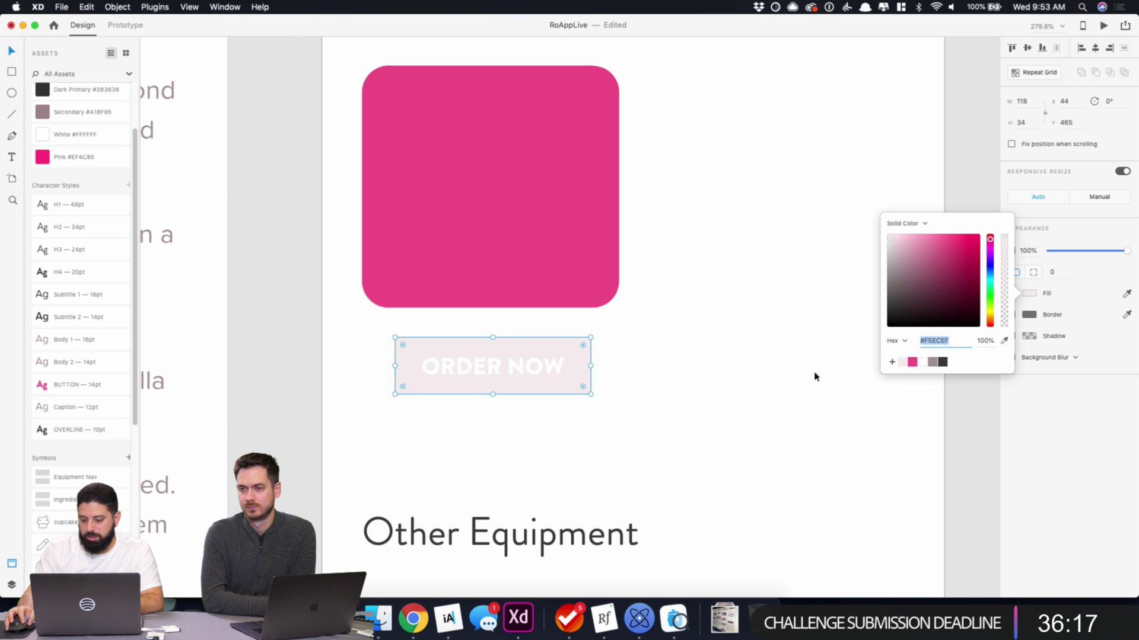
- Fill the button rectangle with pink #EF4C85 and set its corner radius to 100
click(912, 363)
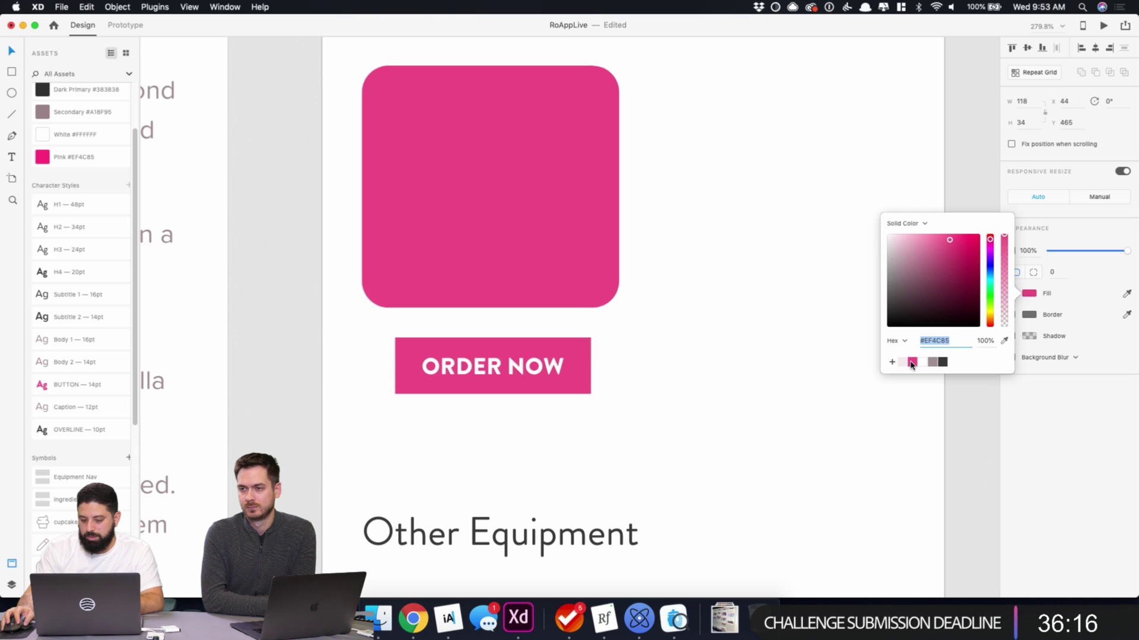
click(1052, 272)
text(100)
key(Return)
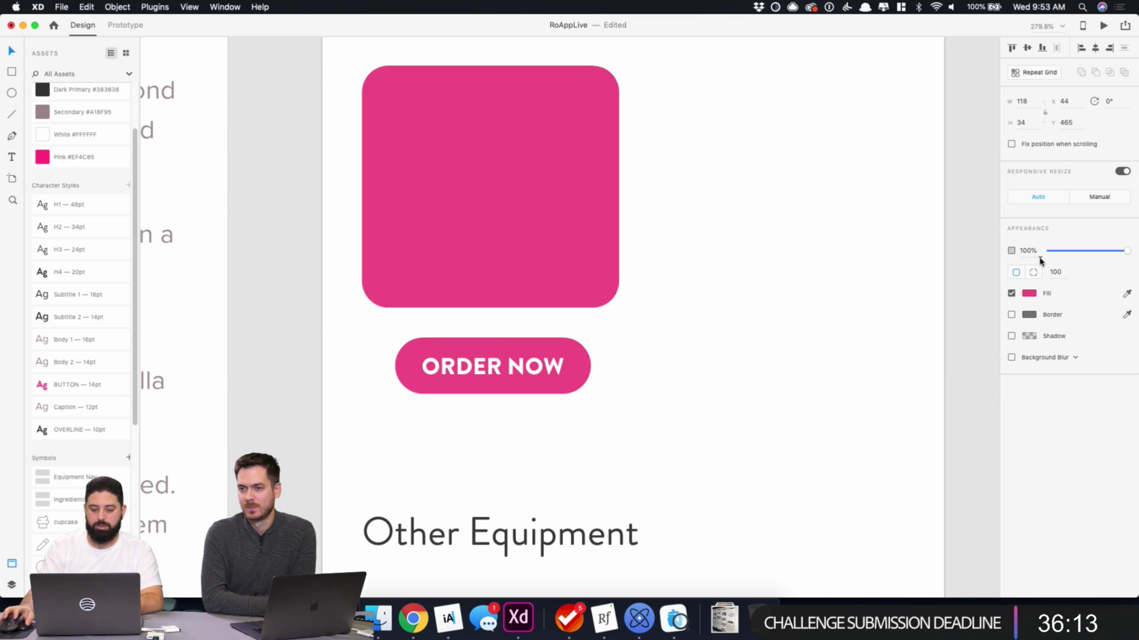
click(599, 399)
- Set the pink button rectangle's height to 32
scroll(696, 308, down, 5)
scroll(697, 308, down, 3)
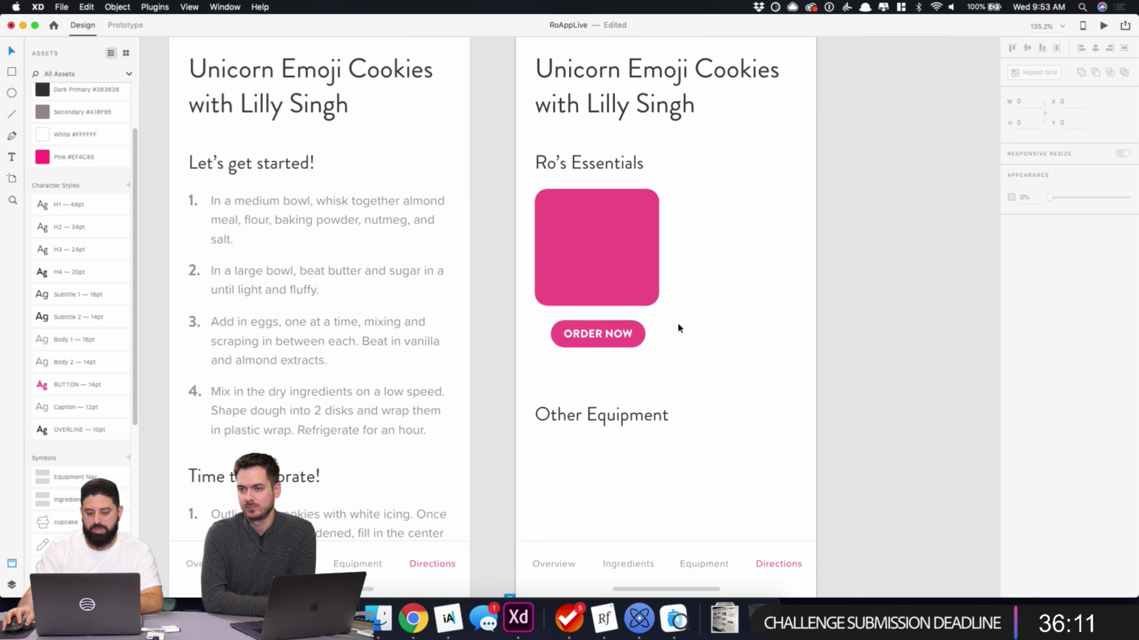
drag(673, 323, 590, 359)
double_click(637, 335)
click(1021, 123)
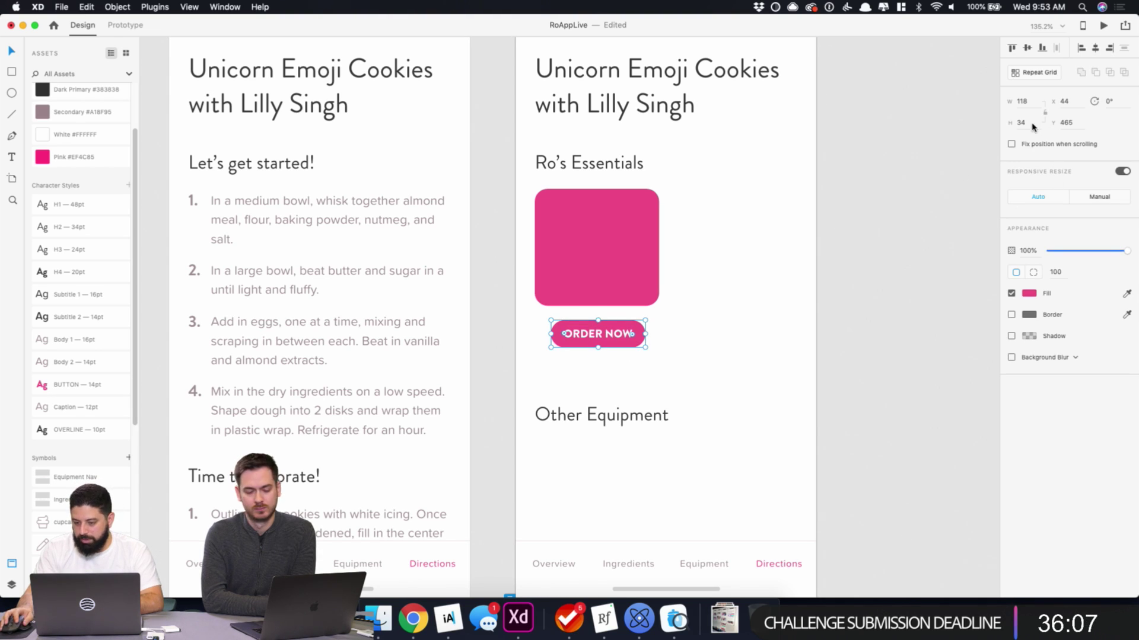
text(32)
key(Return)
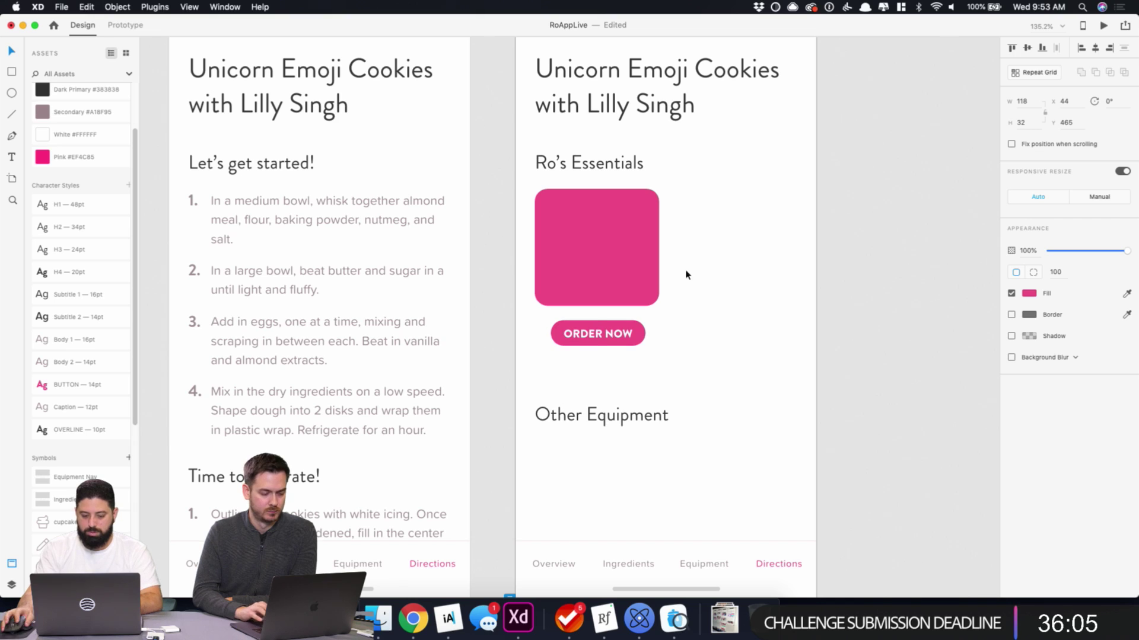
- Change the ORDER NOW label's font weight to Bold
click(622, 334)
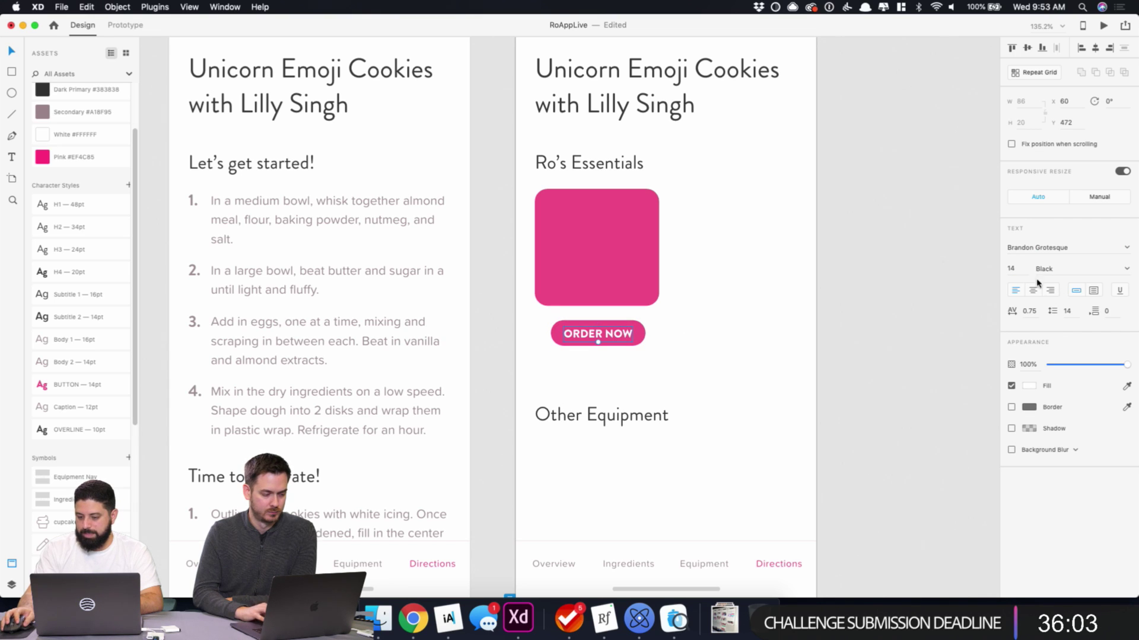
click(1062, 269)
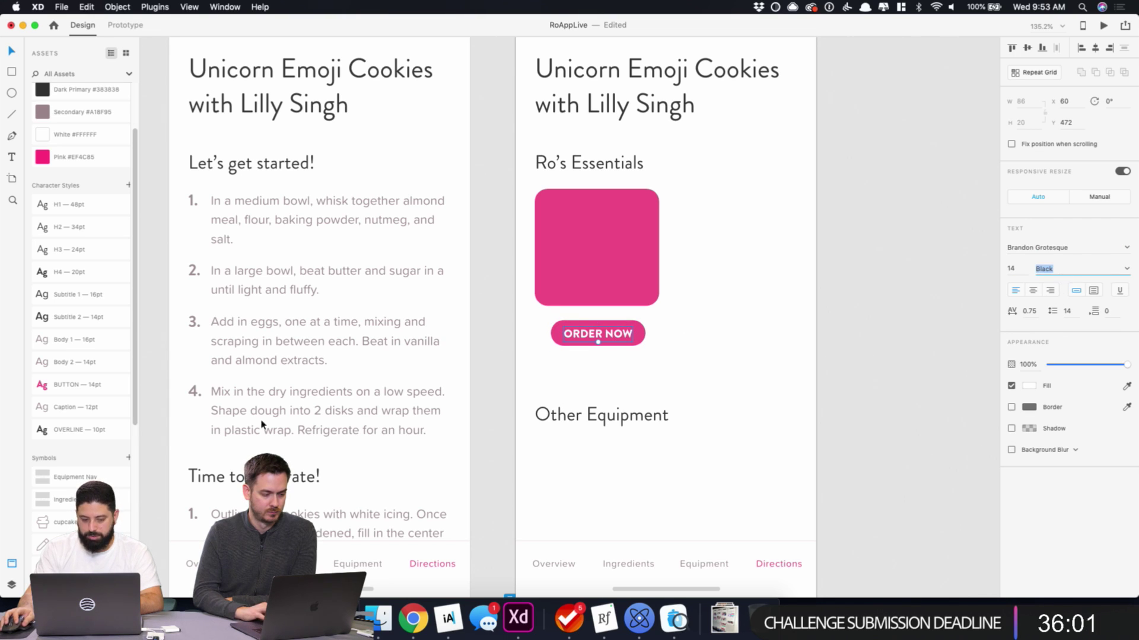
right_click(65, 386)
key(Escape)
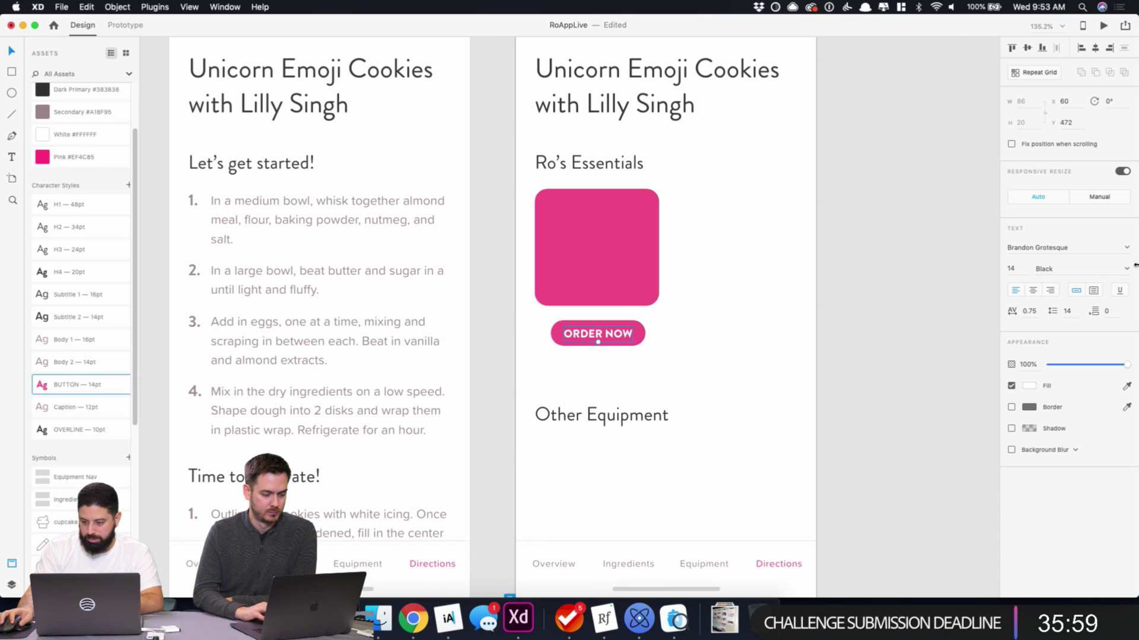
click(1125, 269)
click(996, 338)
click(771, 328)
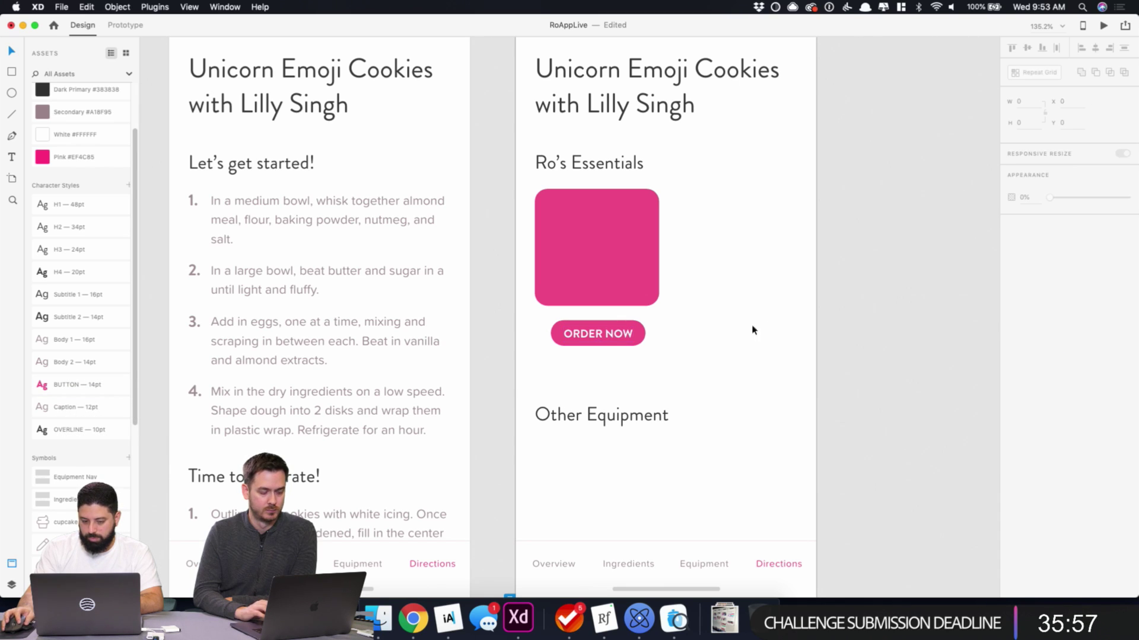
- Set the ORDER NOW label's font size to 12 and move it right to X 66, centred in the button
click(626, 335)
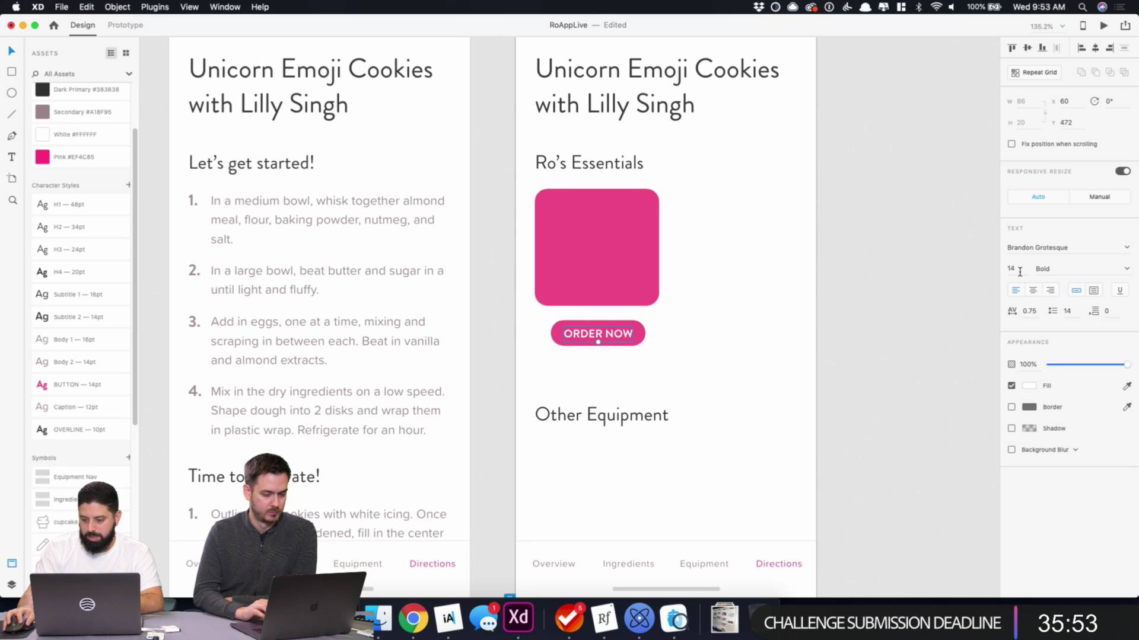
text(12)
key(Return)
click(814, 391)
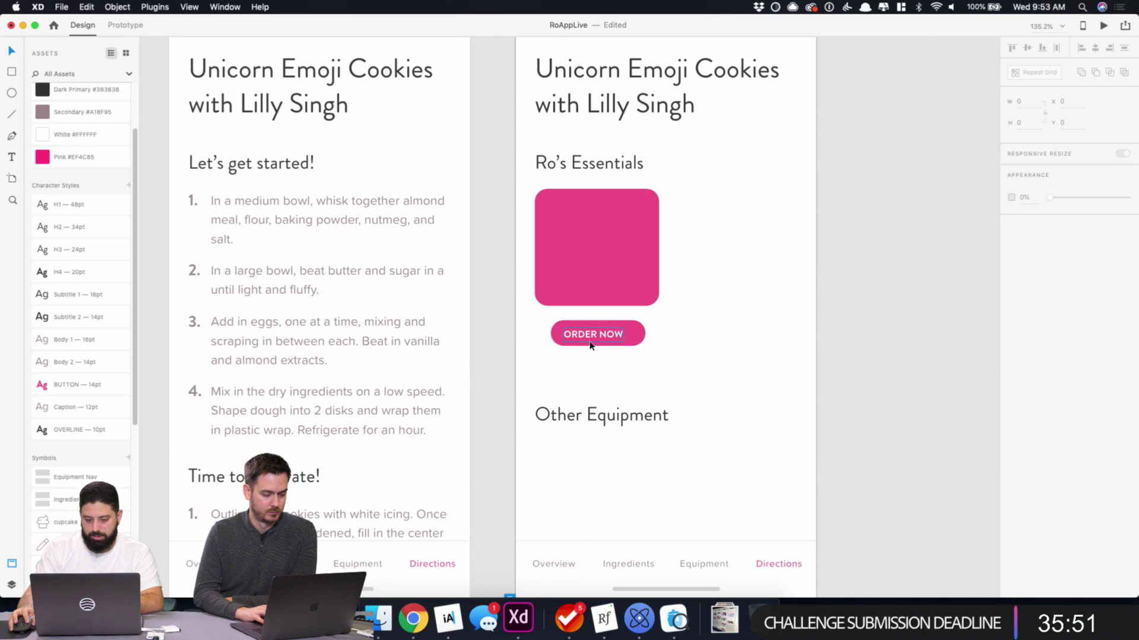
drag(591, 337, 597, 337)
- Fill the rounded button rectangle with the dark gray #383838
click(641, 340)
scroll(643, 366, up, 5)
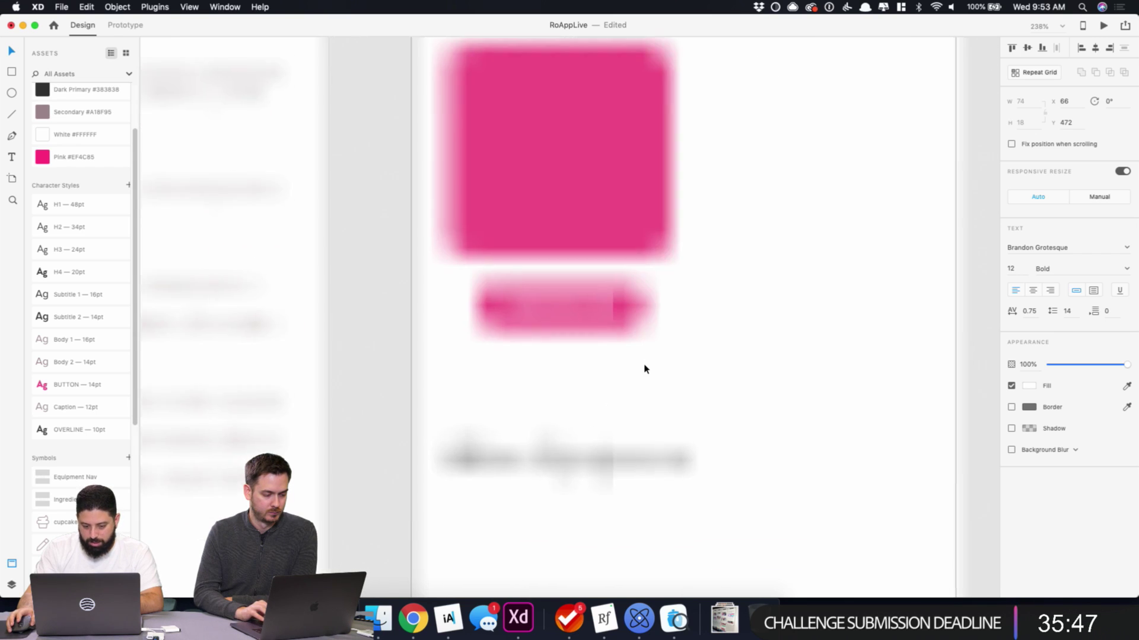
click(1029, 294)
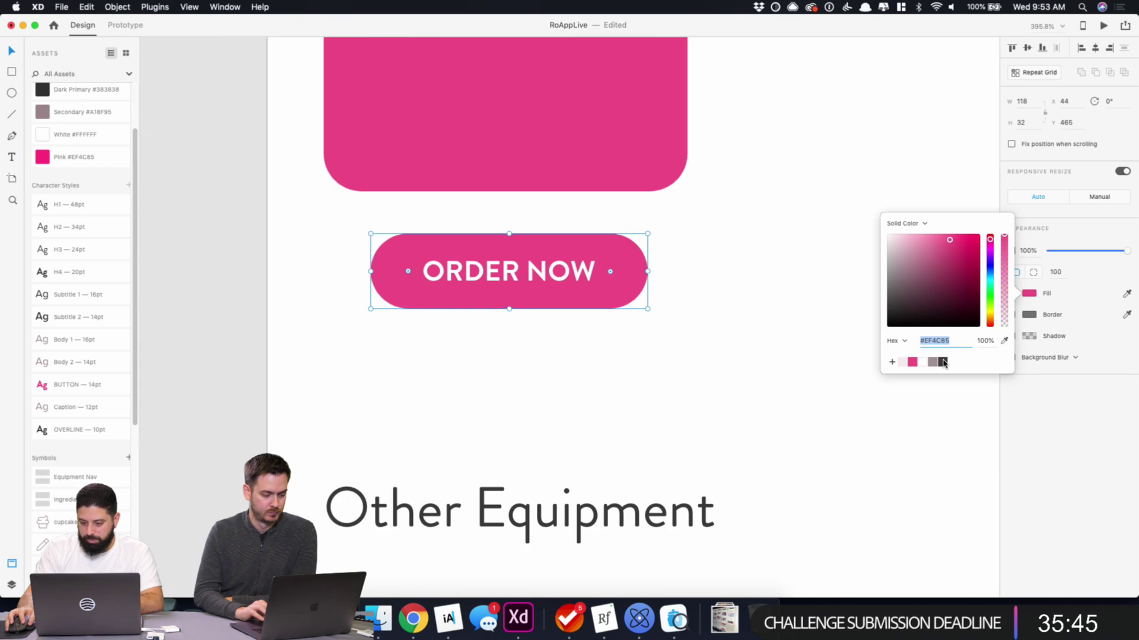
click(943, 359)
- Nudge the ORDER NOW label 6 px left to X 60, leaving 16 px of padding before it
click(522, 278)
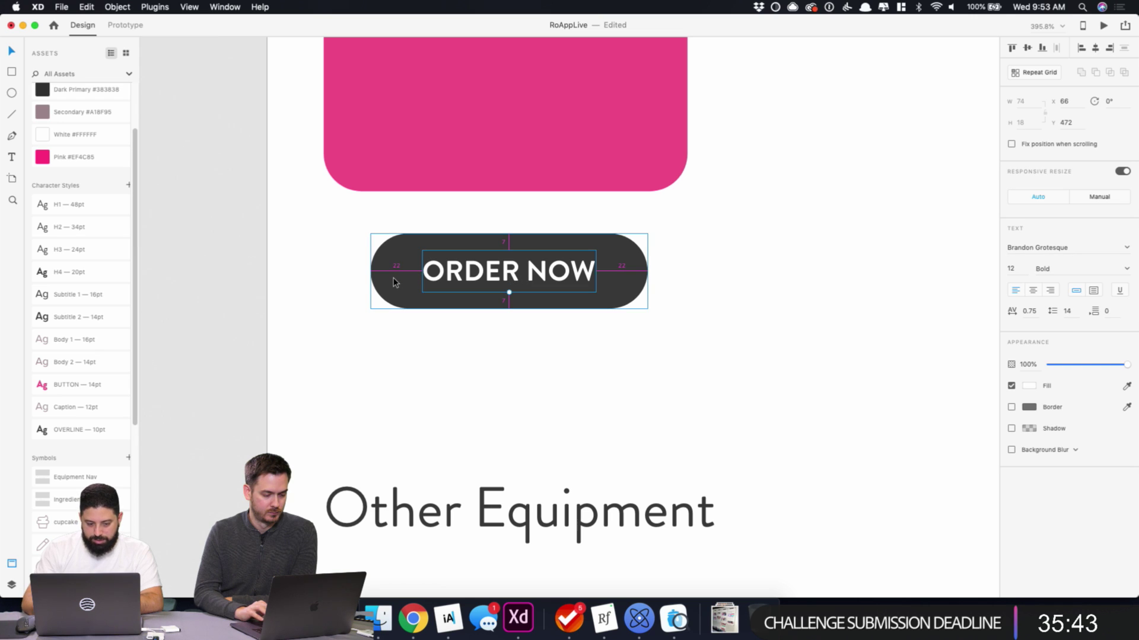
key(Left)
key(Left)
key(Left)
key(Left)
key(Left)
key(Left)
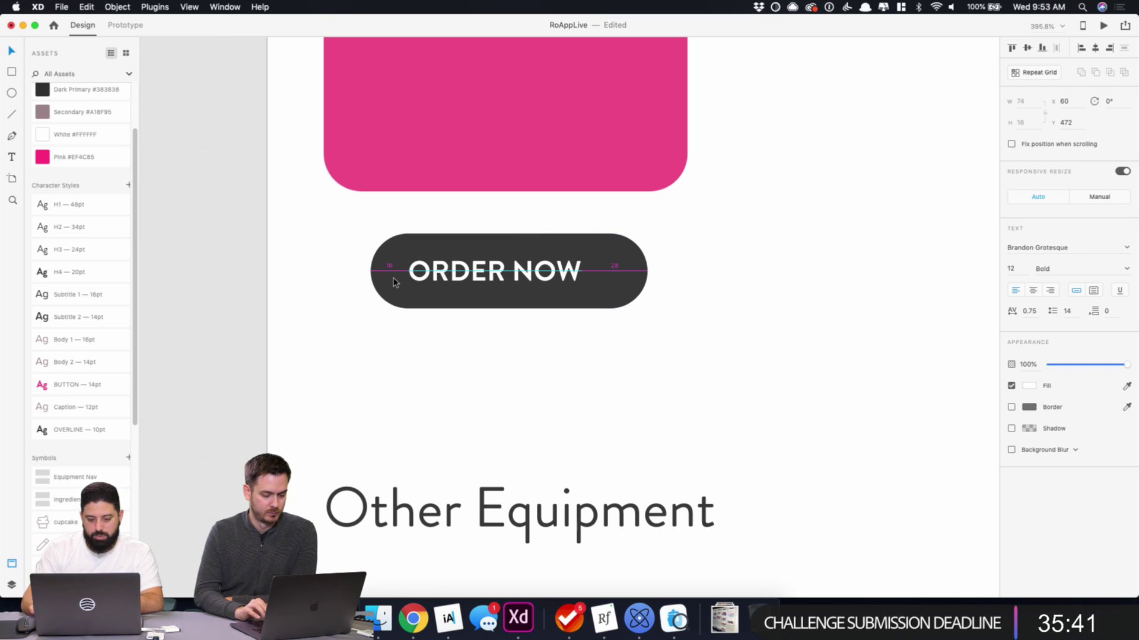
- Try a width of 108 on the button rectangle, check the spacing around the label, and set the width to 106
click(617, 285)
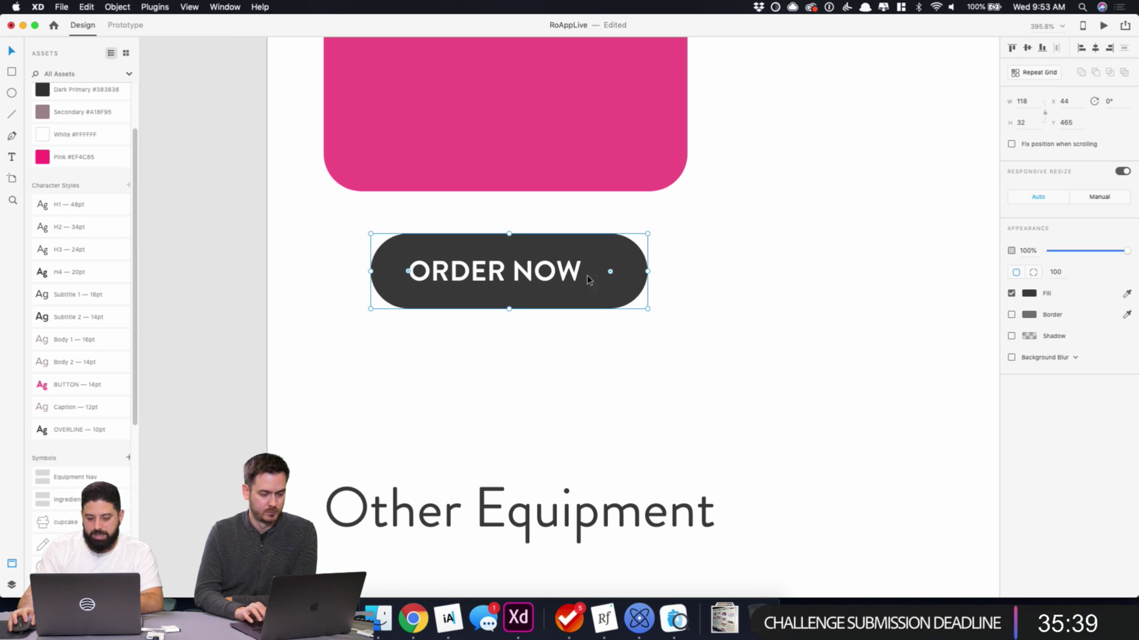
click(1039, 102)
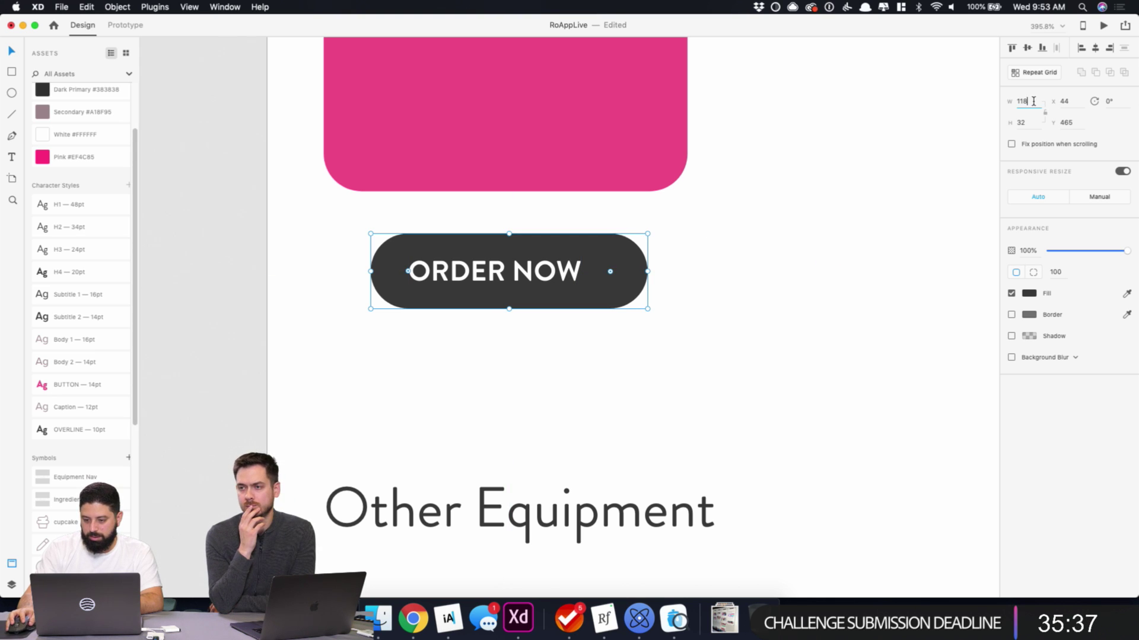
text(108)
key(Return)
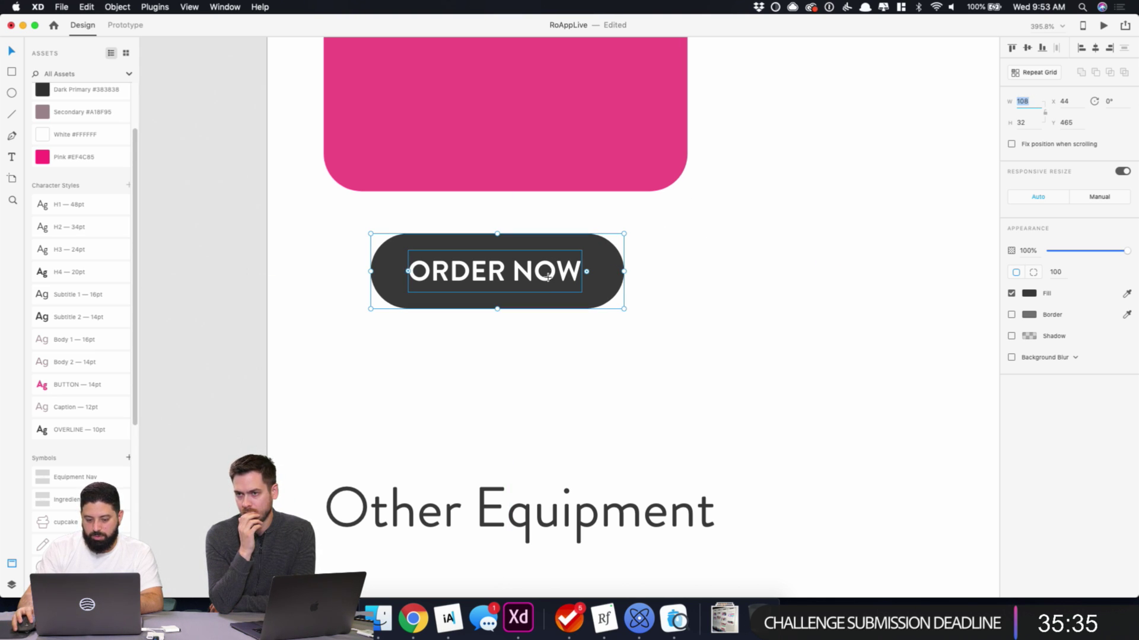
click(623, 272)
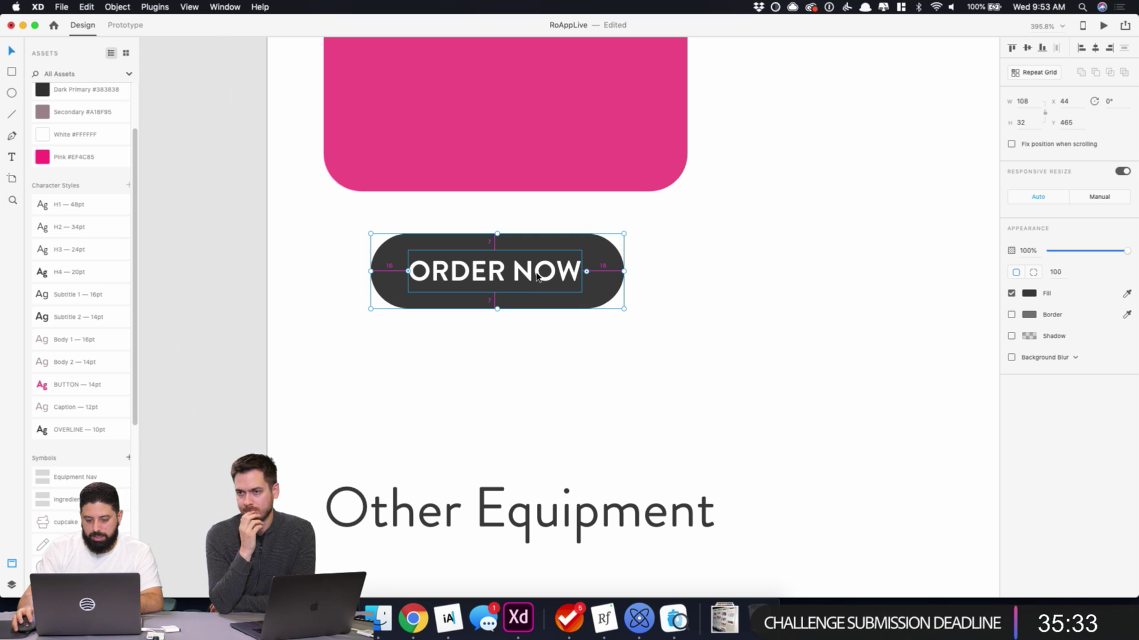
click(1022, 101)
text(106)
key(Return)
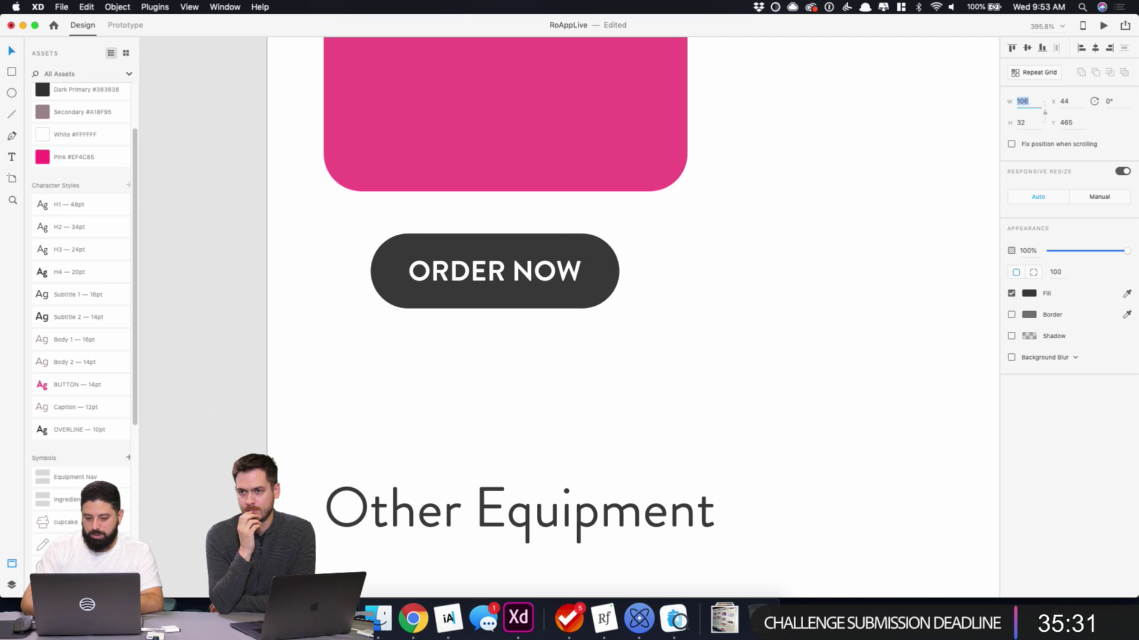
click(779, 282)
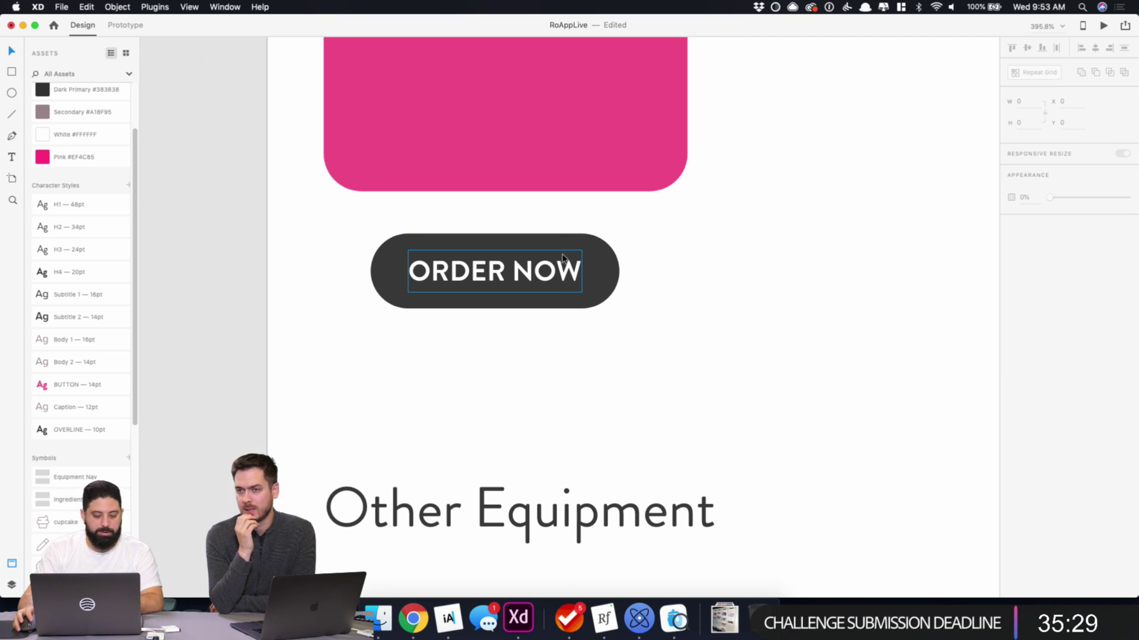
- Group the ORDER NOW label with its rectangle and centre the button horizontally on the pink product card
click(593, 279)
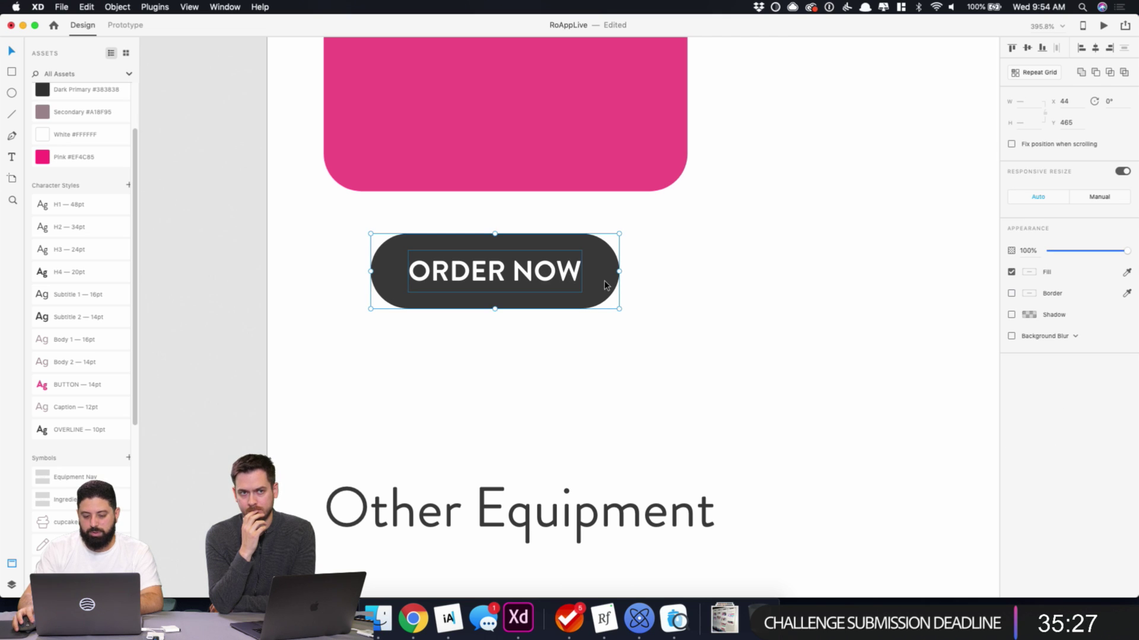
shift+click(620, 159)
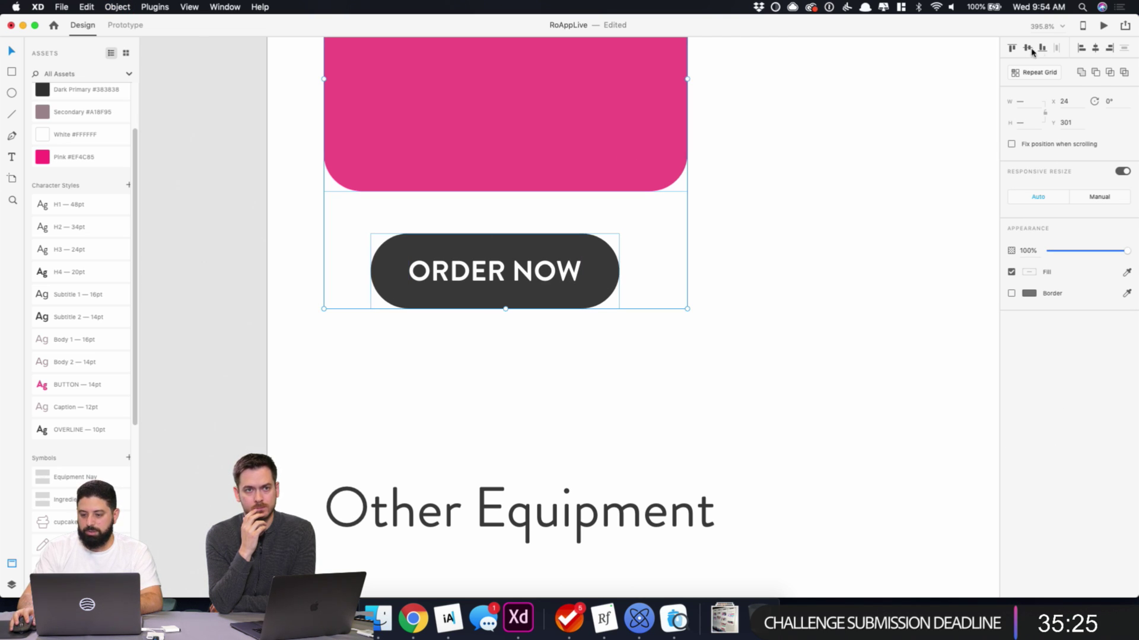
click(1094, 49)
click(724, 249)
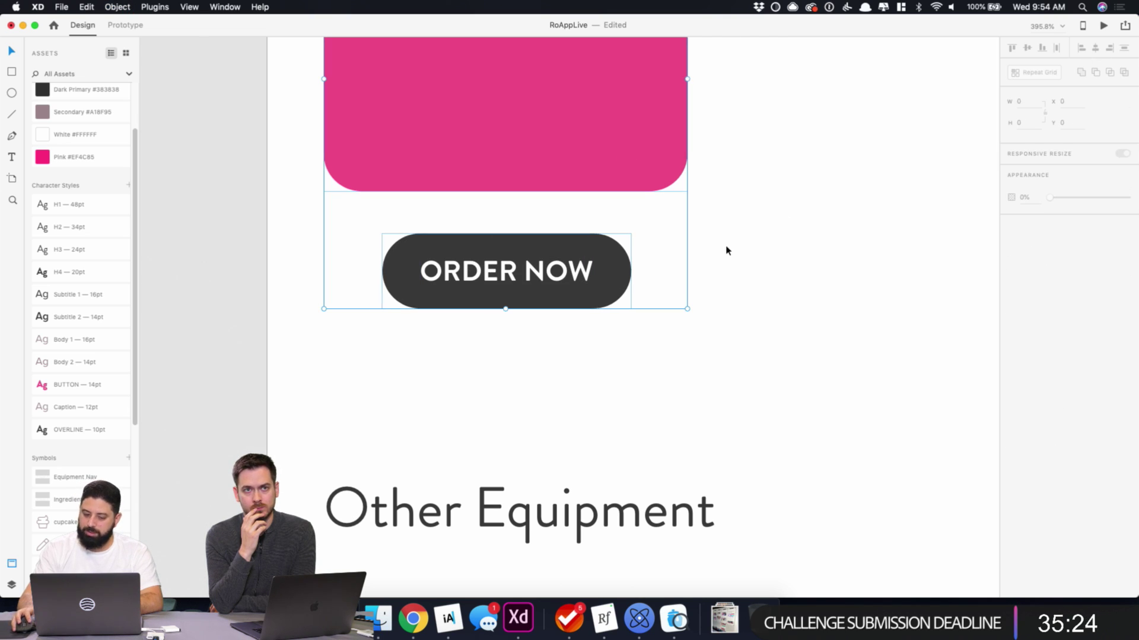
- Change the fill of the rectangle inside the grouped button to pink #EF4C85
scroll(548, 272, down, 5)
click(548, 272)
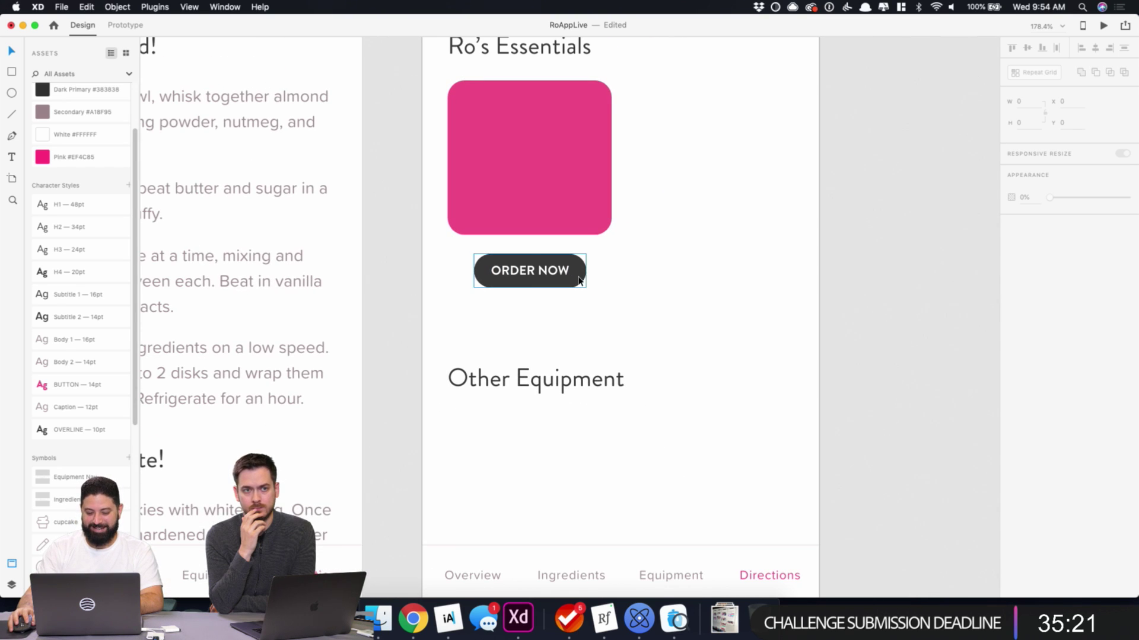
click(1029, 276)
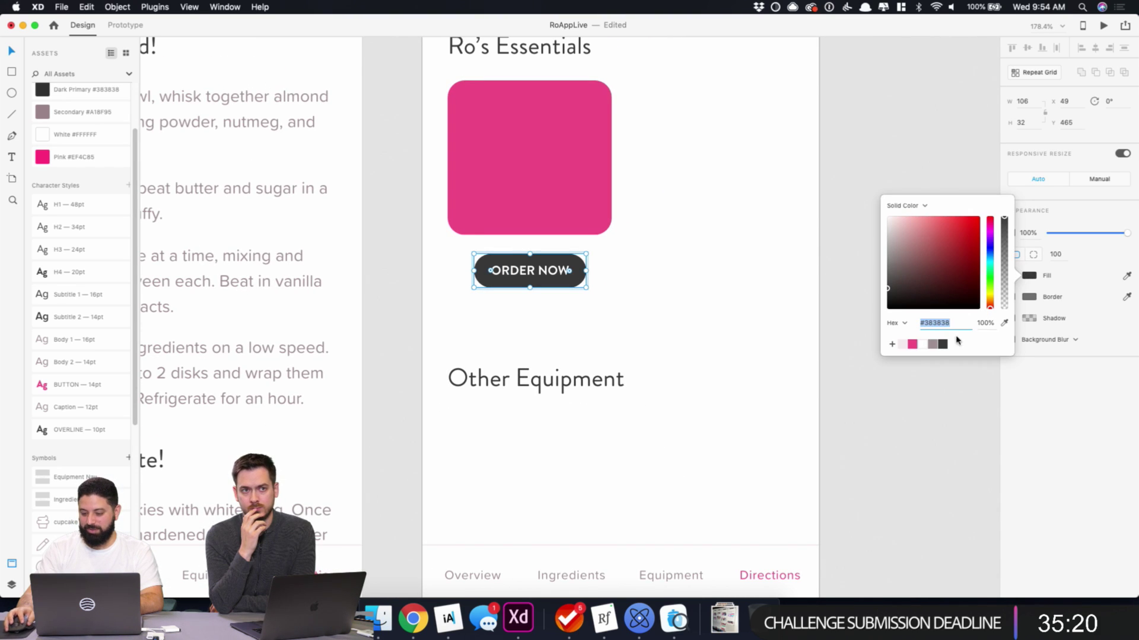
click(912, 344)
click(856, 320)
scroll(561, 186, down, 1)
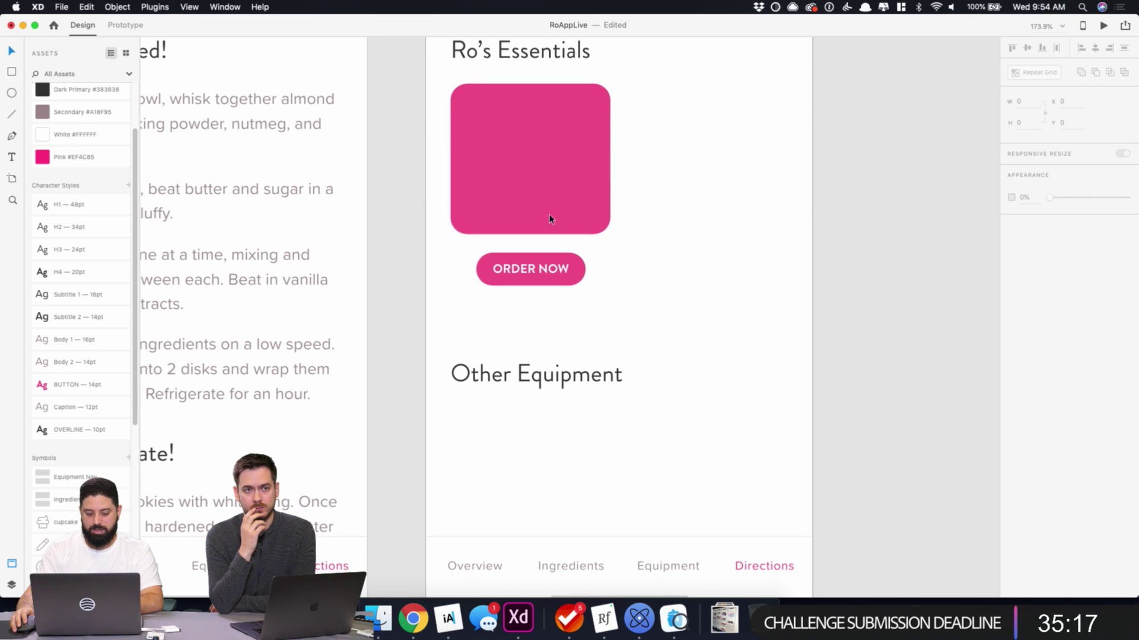
- Fill the pink product card with the rolling pin photo from Finder
click(376, 624)
drag(836, 354, 558, 168)
click(680, 114)
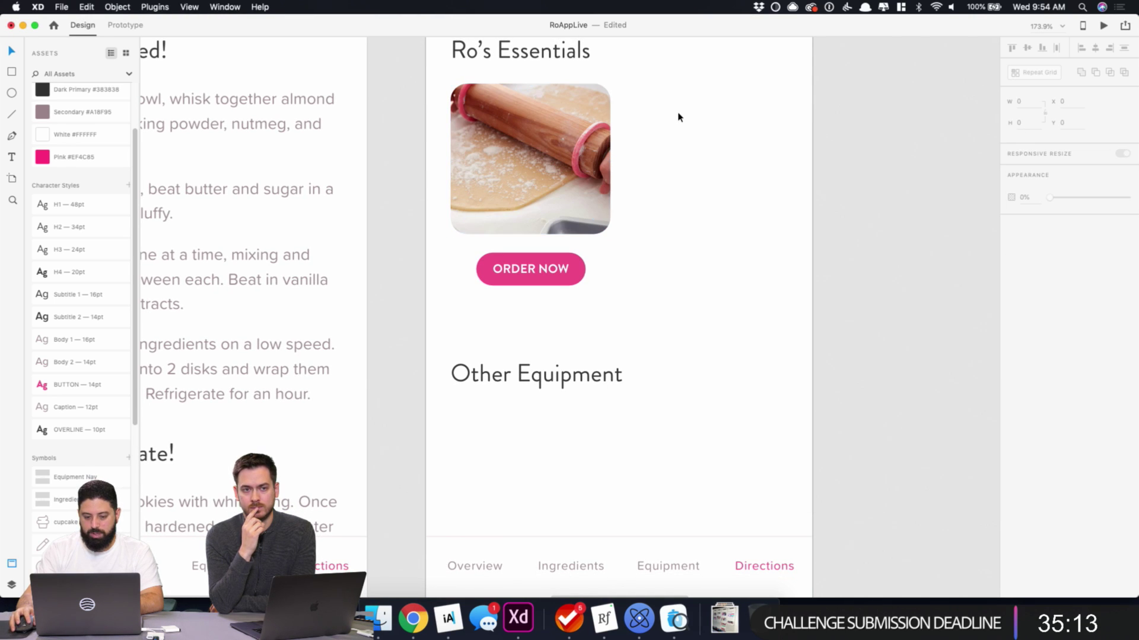
- Move the ORDER NOW button straight down to Y 499, widening the gap below the product photo
scroll(680, 117, down, 3)
scroll(683, 136, up, 3)
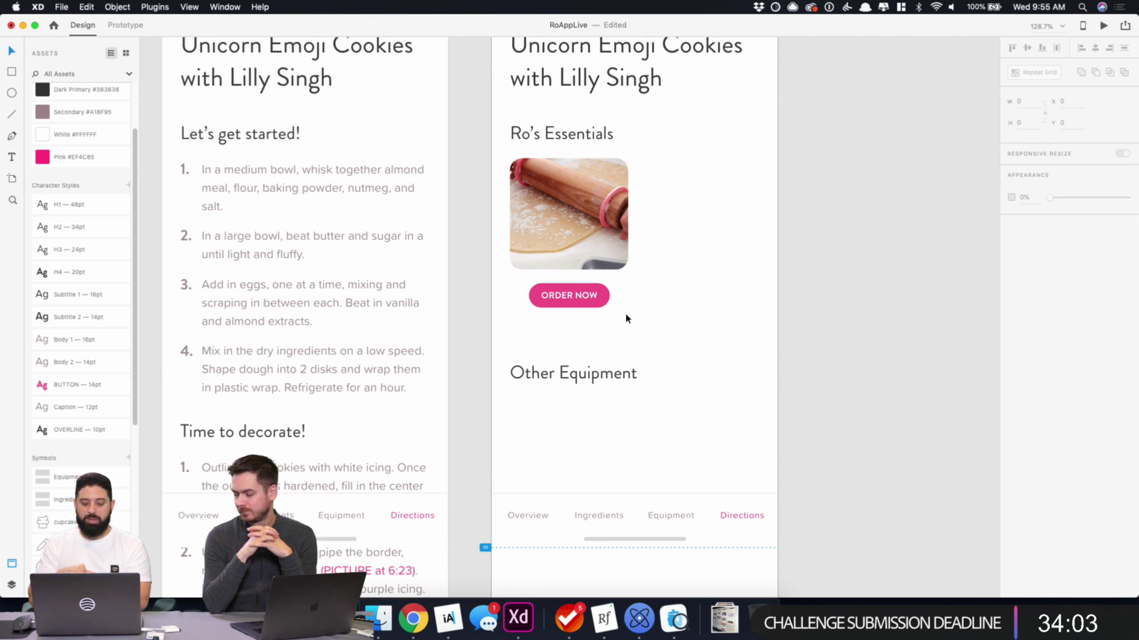
click(599, 297)
drag(600, 296, 600, 323)
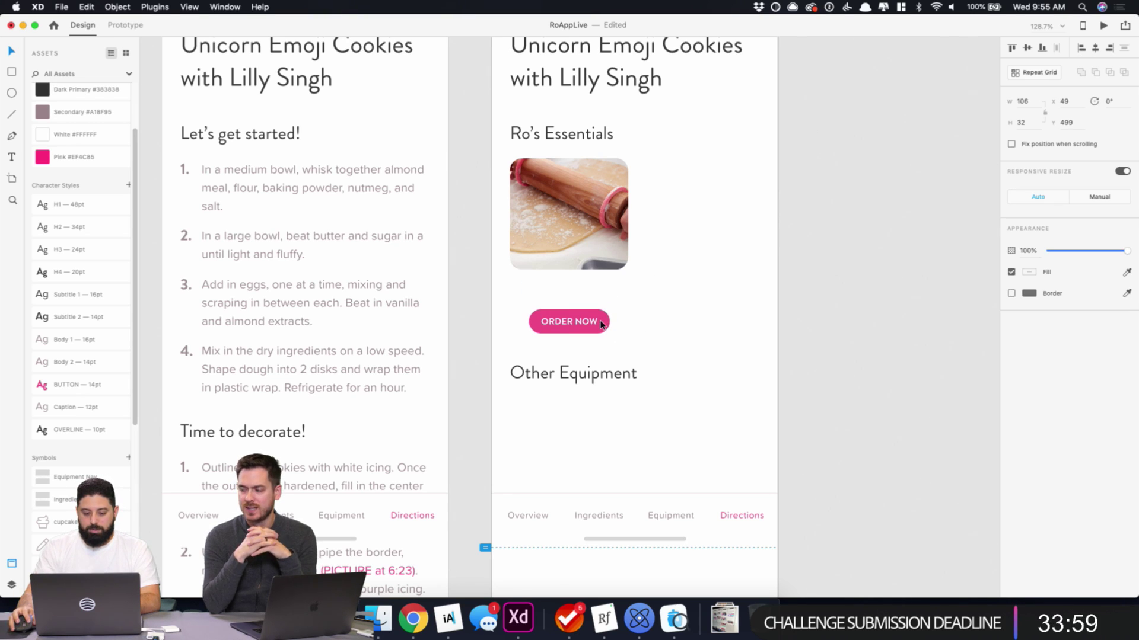
- Give the product photo separate corner radii and set its bottom corners to 0
click(585, 230)
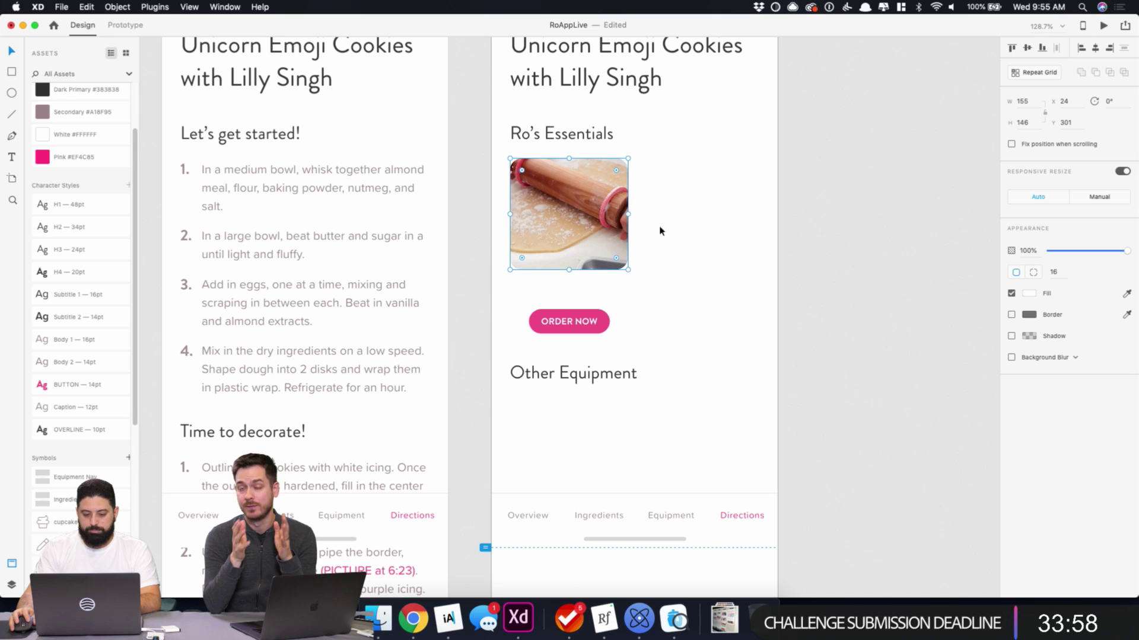
click(1034, 273)
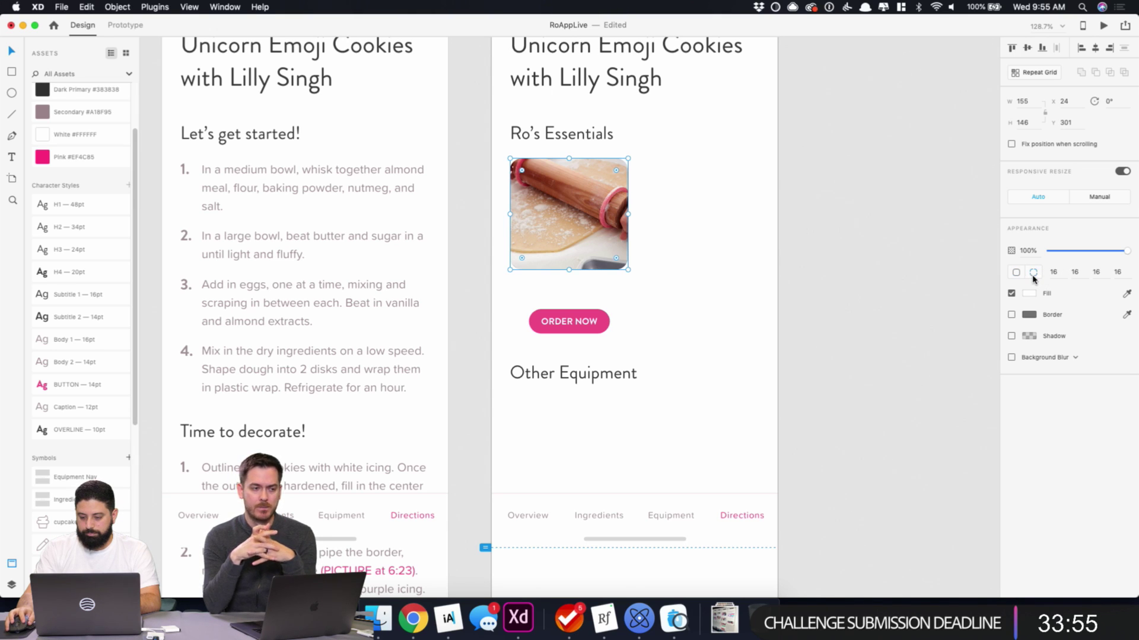
click(1095, 272)
text(0)
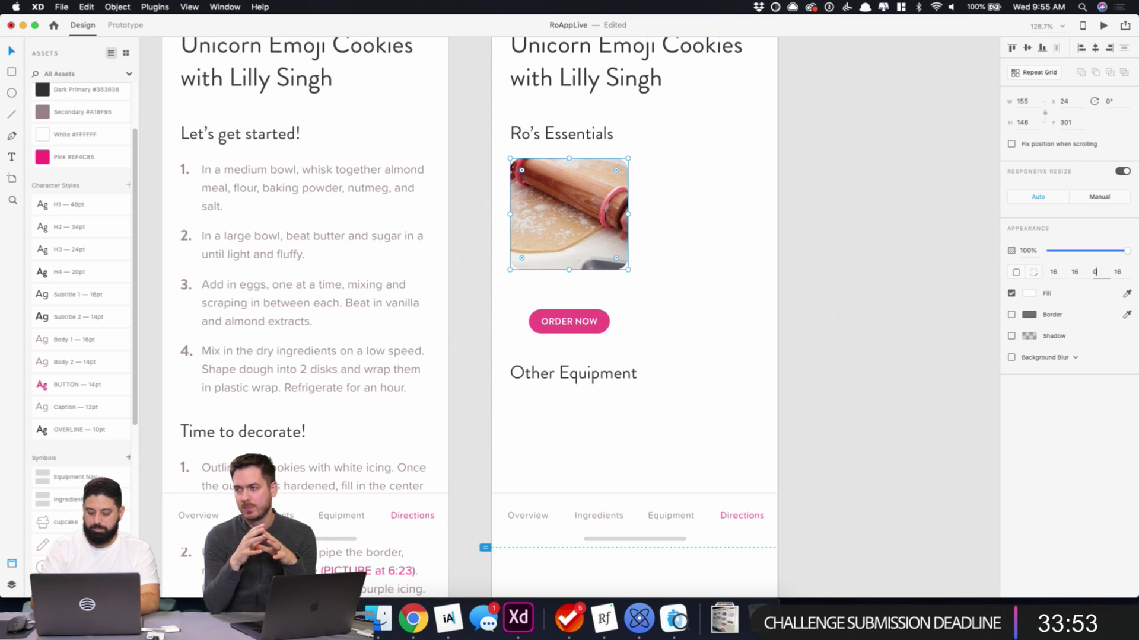
key(Return)
click(718, 324)
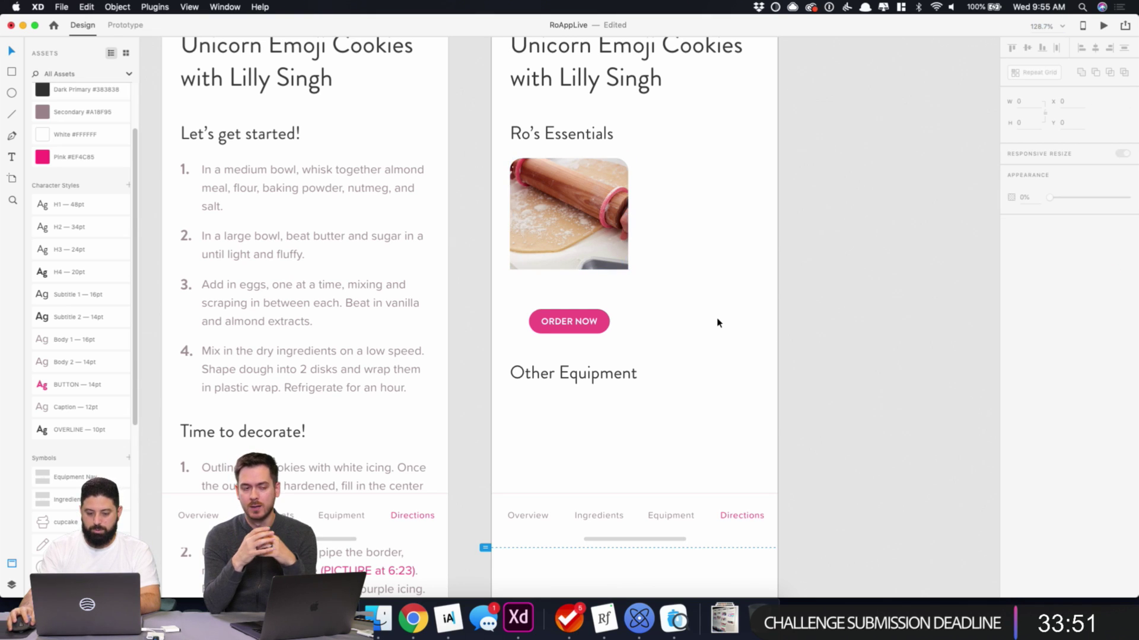
- Move the ORDER NOW button further down to Y 515, just above the Other Equipment heading
drag(534, 300, 606, 360)
drag(598, 330, 598, 341)
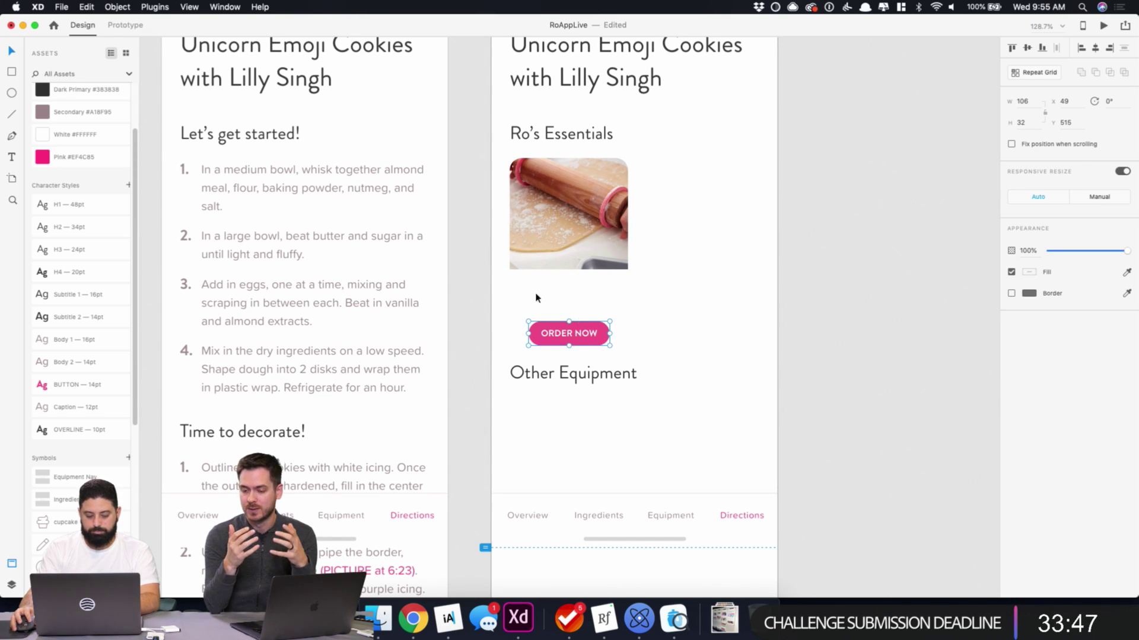
- Draw a 155 × 46 caption rectangle directly below the product photo with a #F5ECEF fill and no border
key(r)
drag(510, 270, 630, 307)
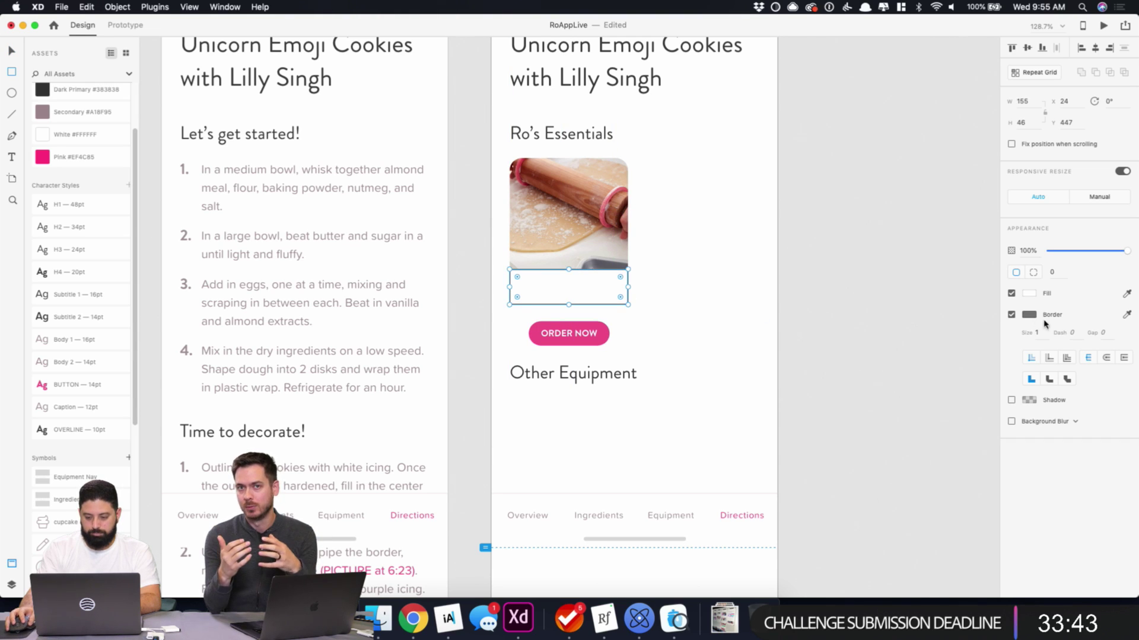
click(1030, 296)
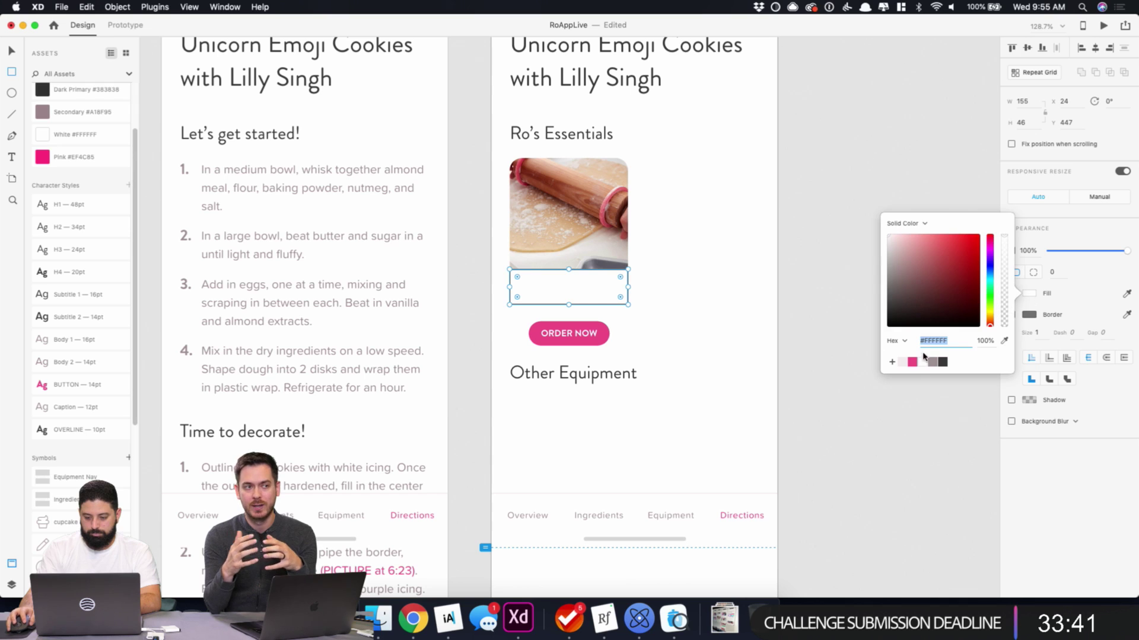
click(902, 362)
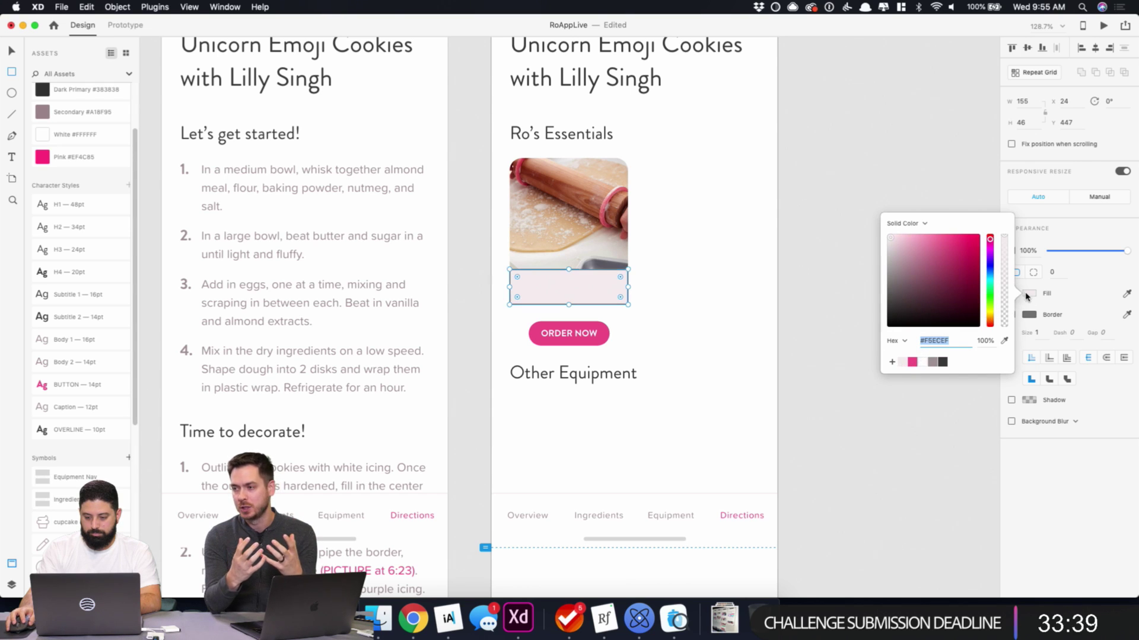
click(1013, 319)
click(1012, 315)
key(v)
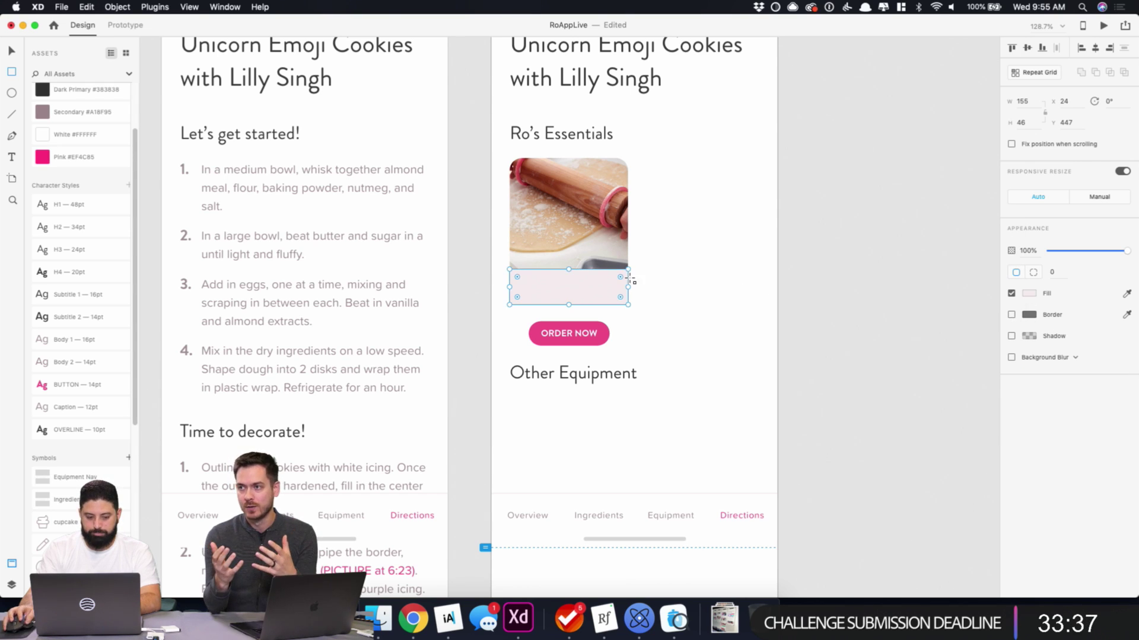
- Add the text label "Rolling Pin" on the caption rectangle below the photo
scroll(405, 285, down, 3)
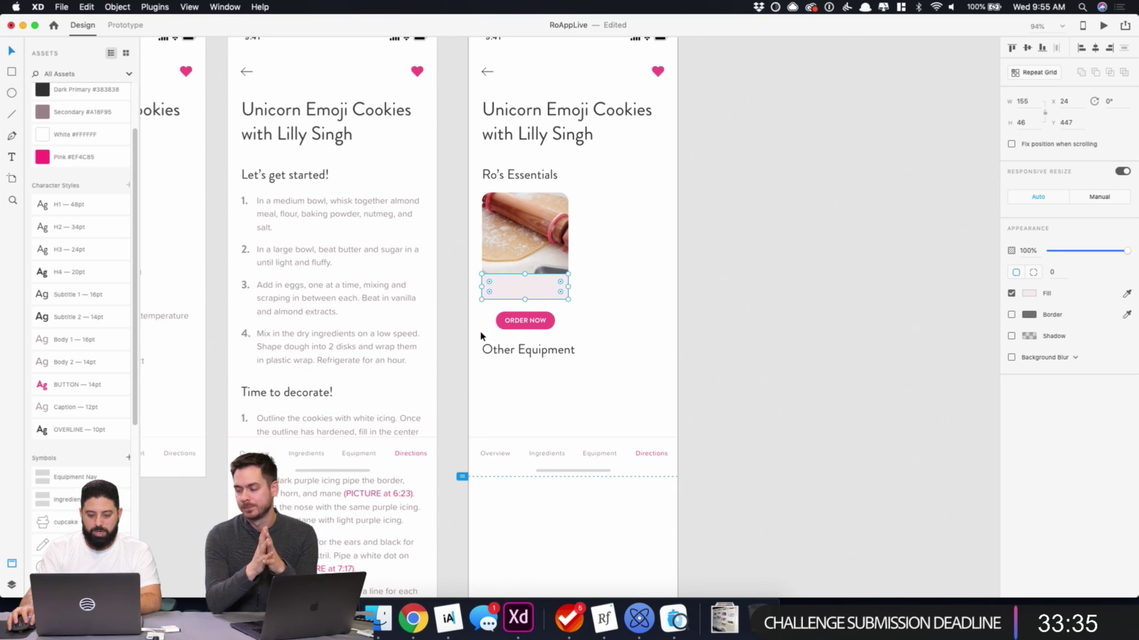
scroll(591, 313, up, 5)
key(t)
click(436, 268)
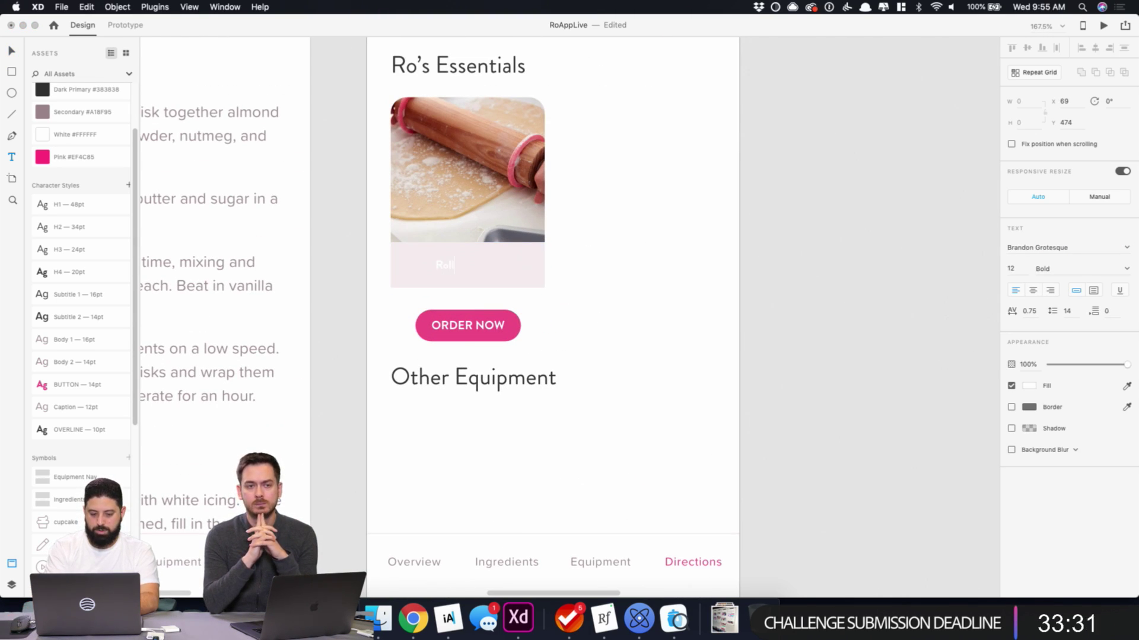
key(Escape)
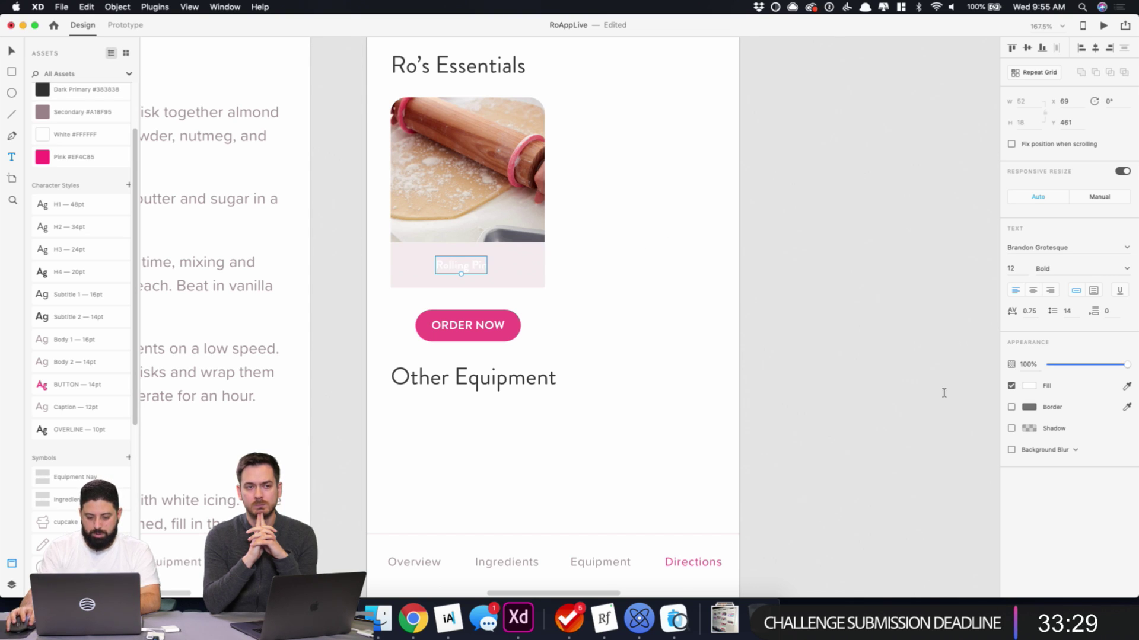
- Try the Body 2, Subtitle 1 and Subtitle 2 character styles on the Rolling Pin label
click(76, 362)
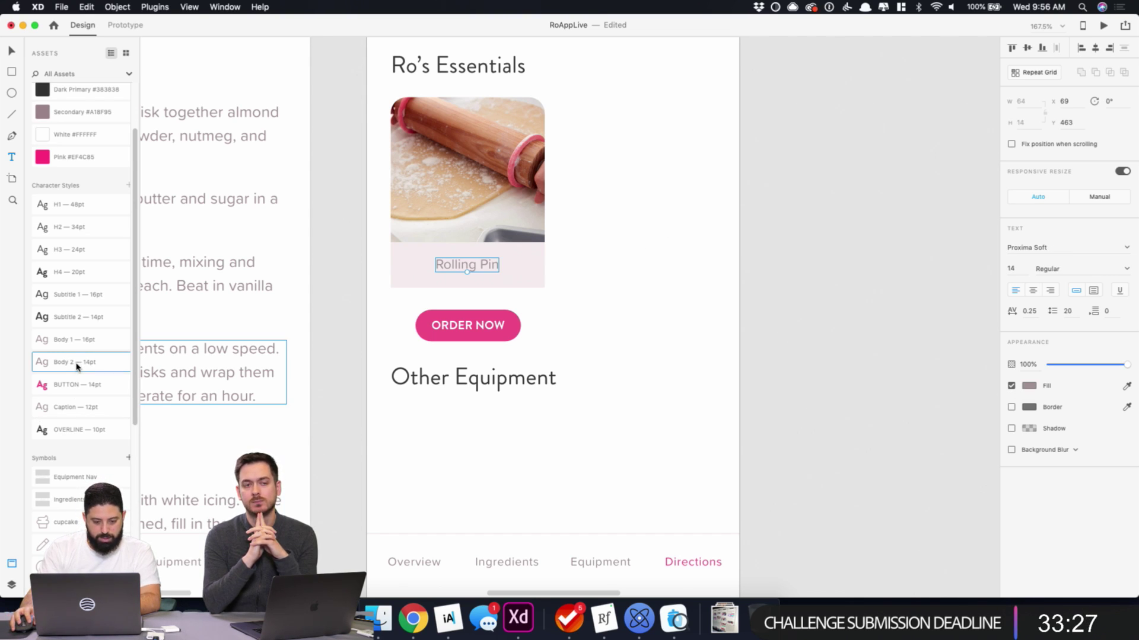
click(82, 323)
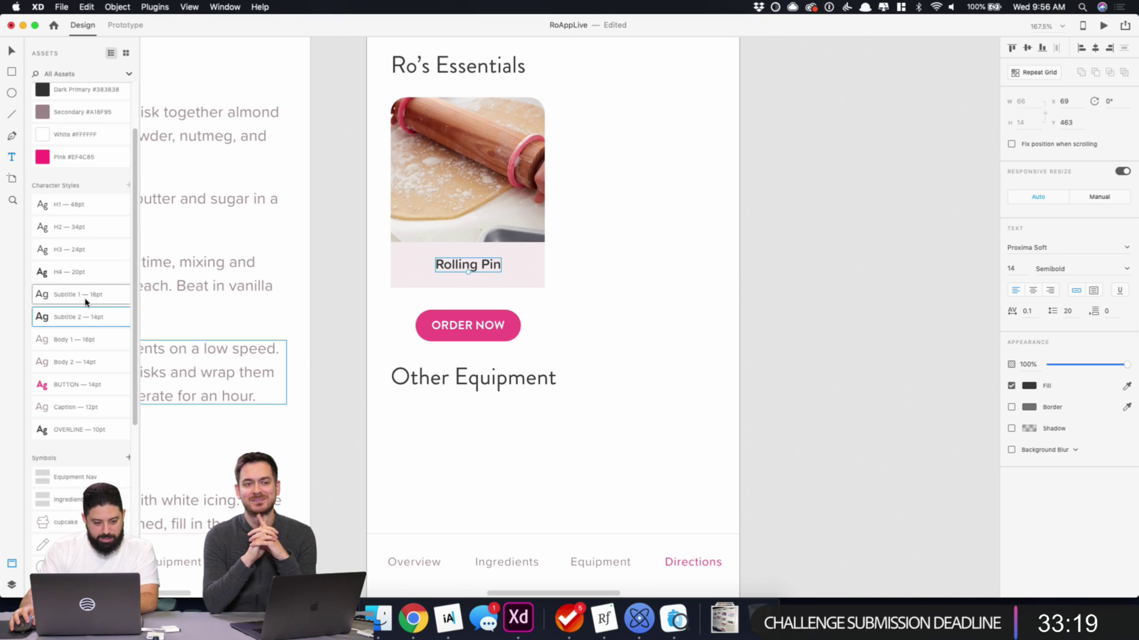
click(85, 301)
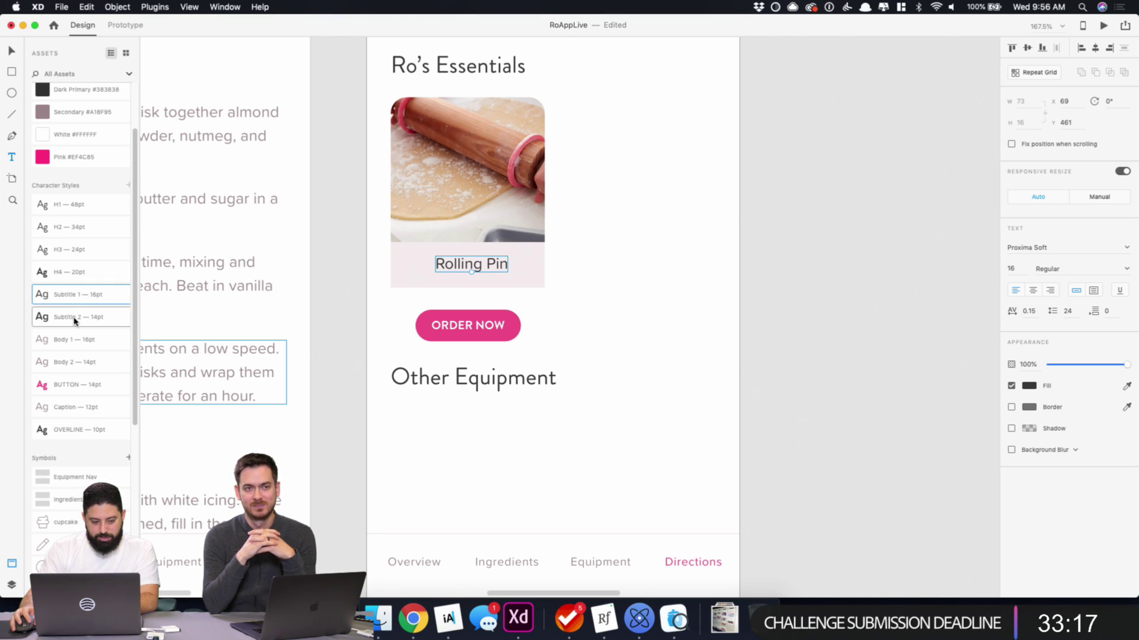
click(74, 319)
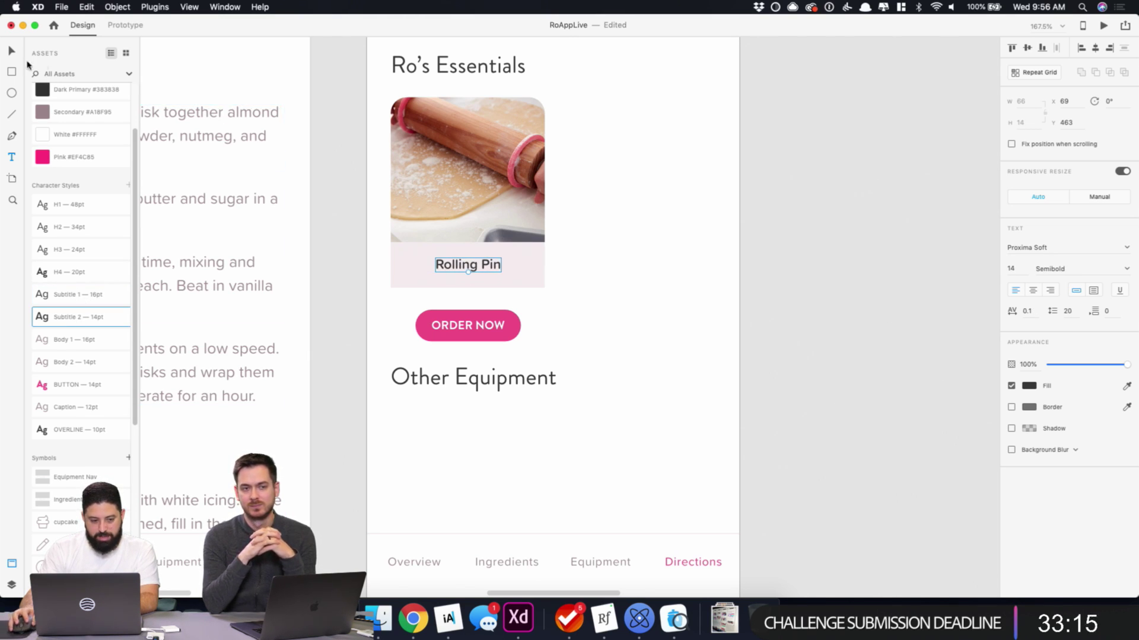
key(Escape)
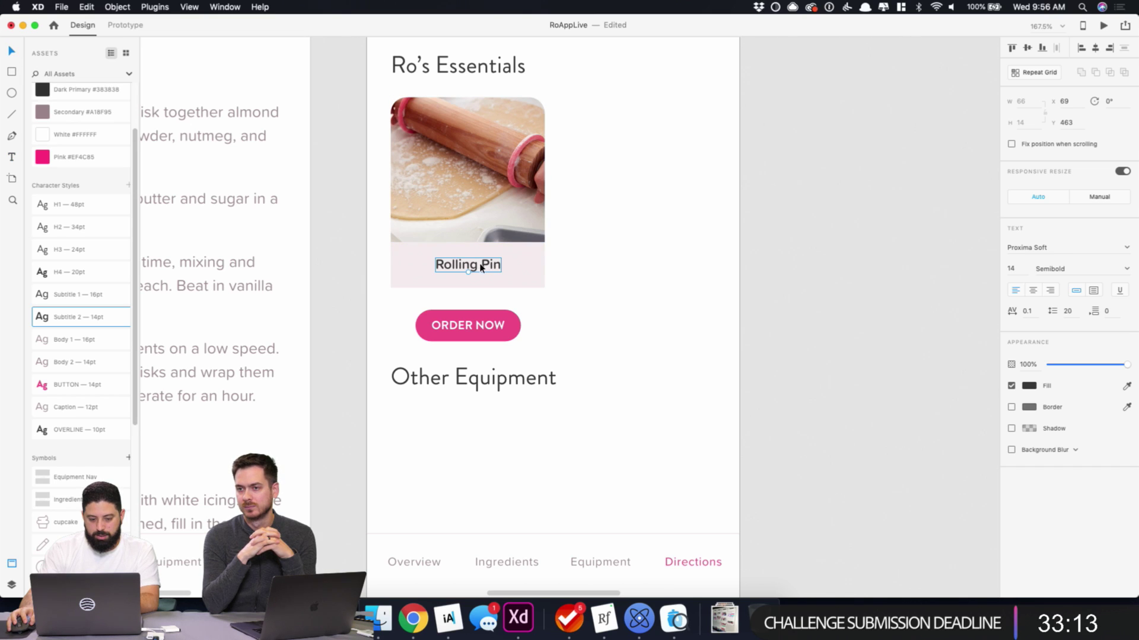
- Apply the Body 1 style to the Rolling Pin label, center it horizontally in the caption rectangle, and center-align its text
drag(481, 267, 481, 268)
click(59, 339)
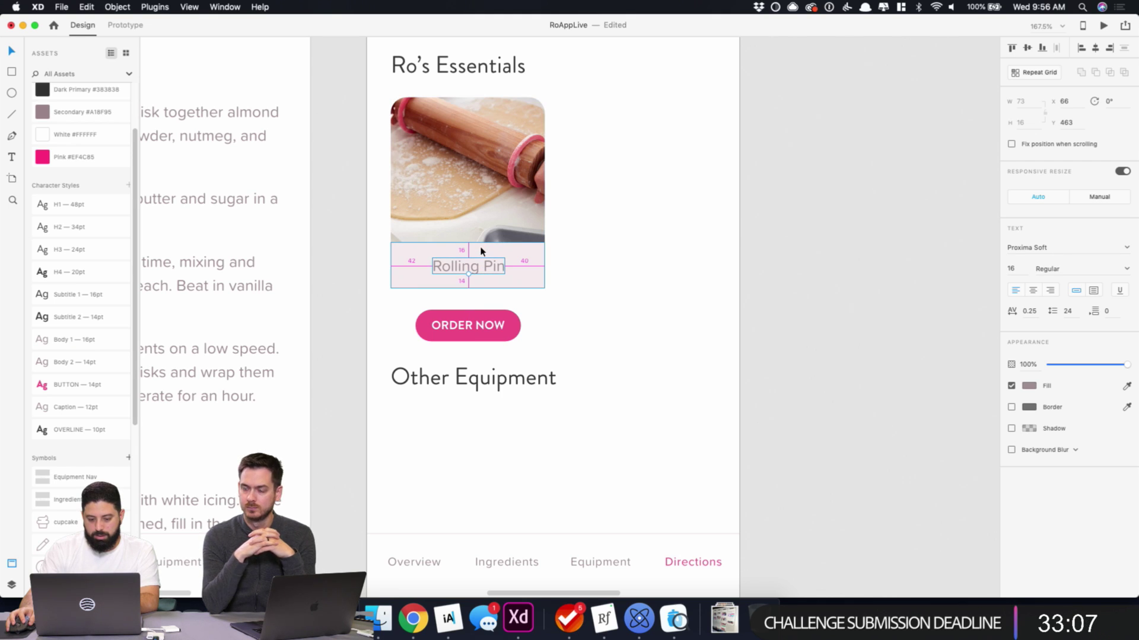
key(Left)
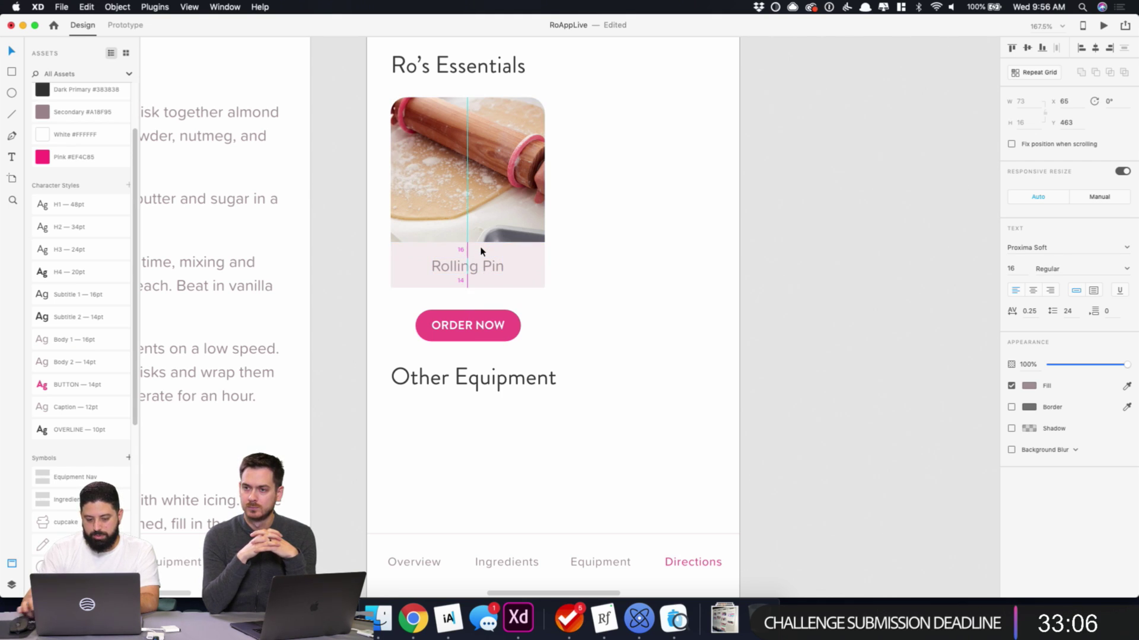
double_click(454, 267)
click(1032, 290)
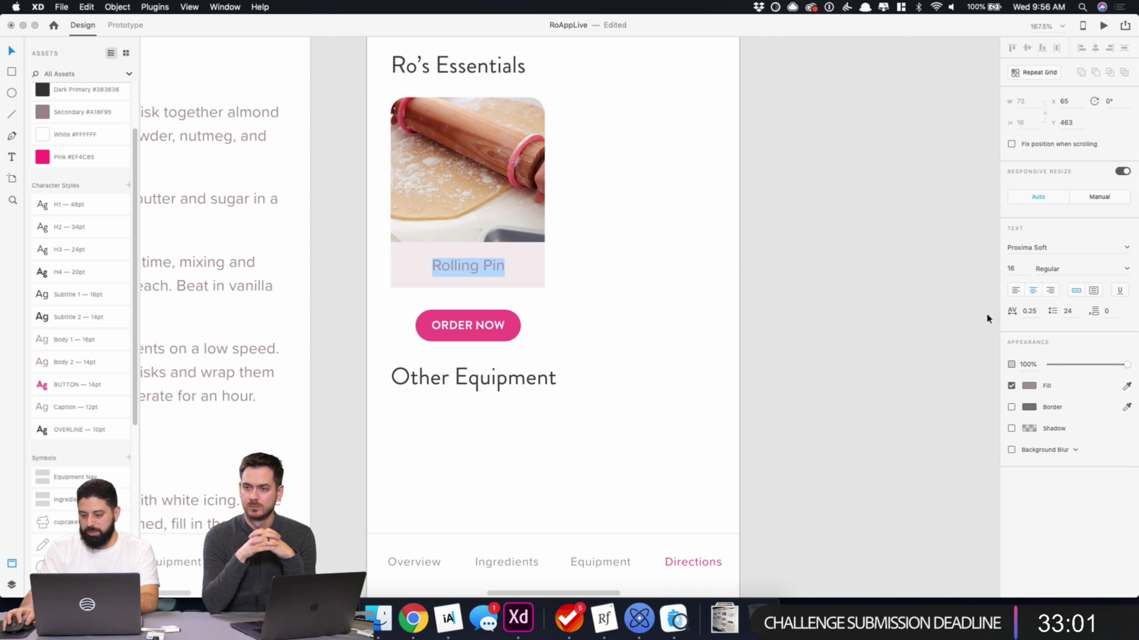
key(Escape)
- Change the product label to "Ro’s Rolling Pin"
double_click(485, 266)
key(Left)
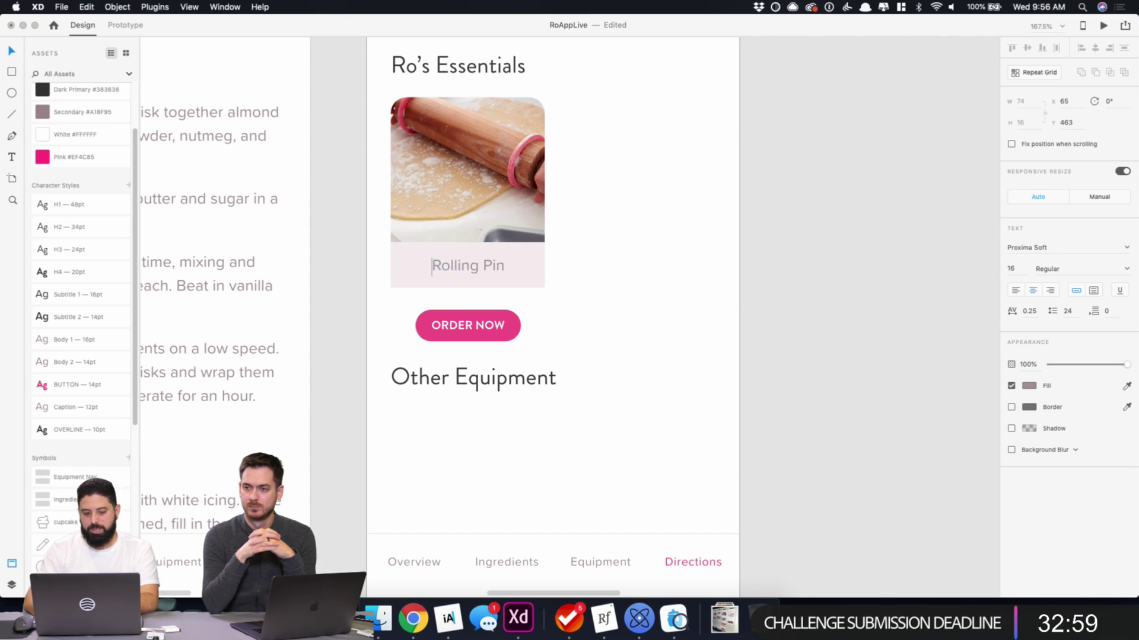
text(Ro’s)
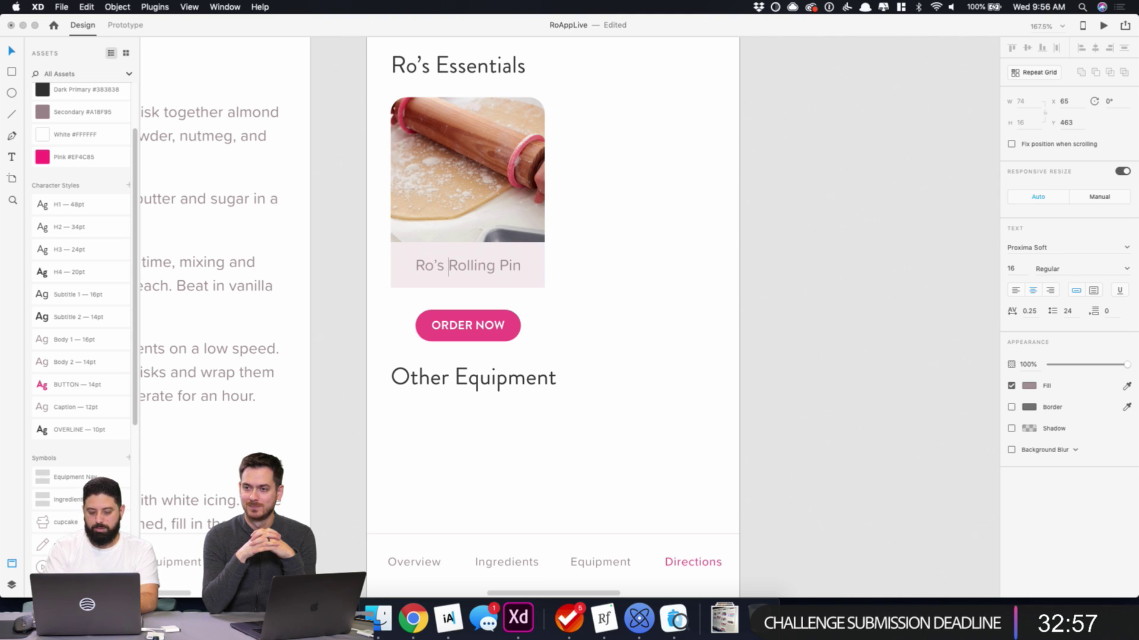
key(Escape)
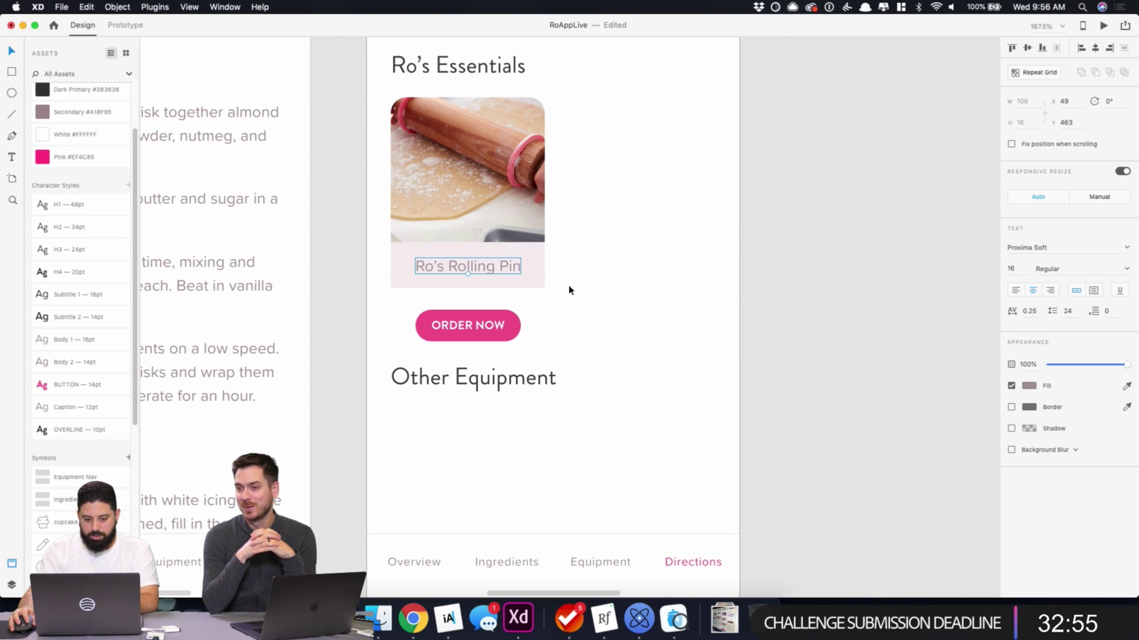
- Change the product label to read "Ro’lling Pin"
double_click(466, 268)
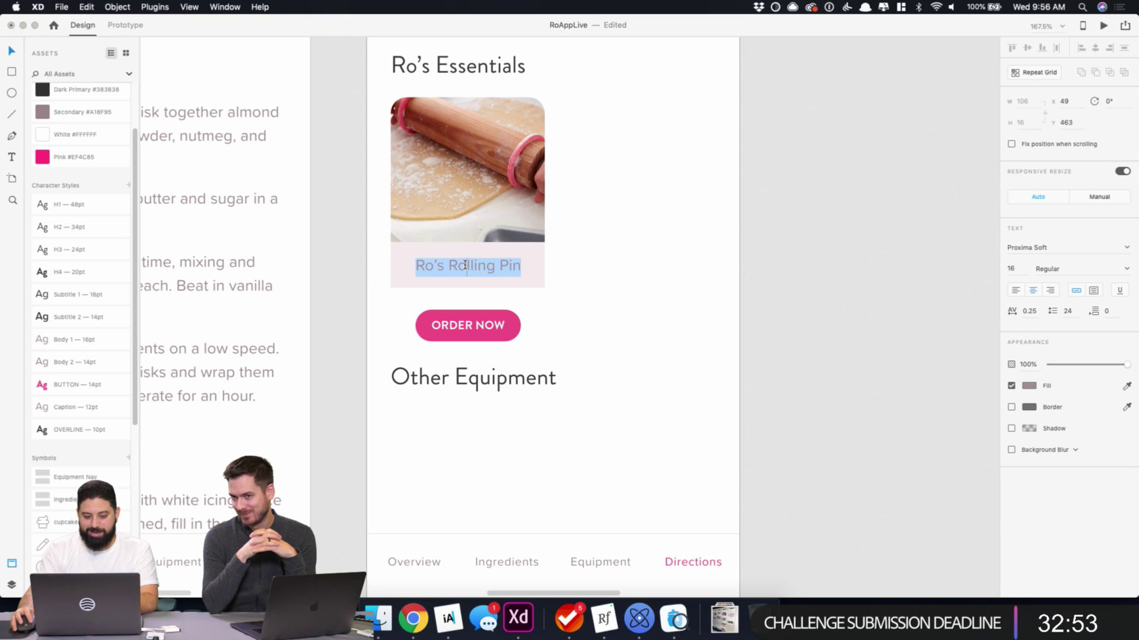
click(467, 267)
key(shift+Right)
key(shift+Right)
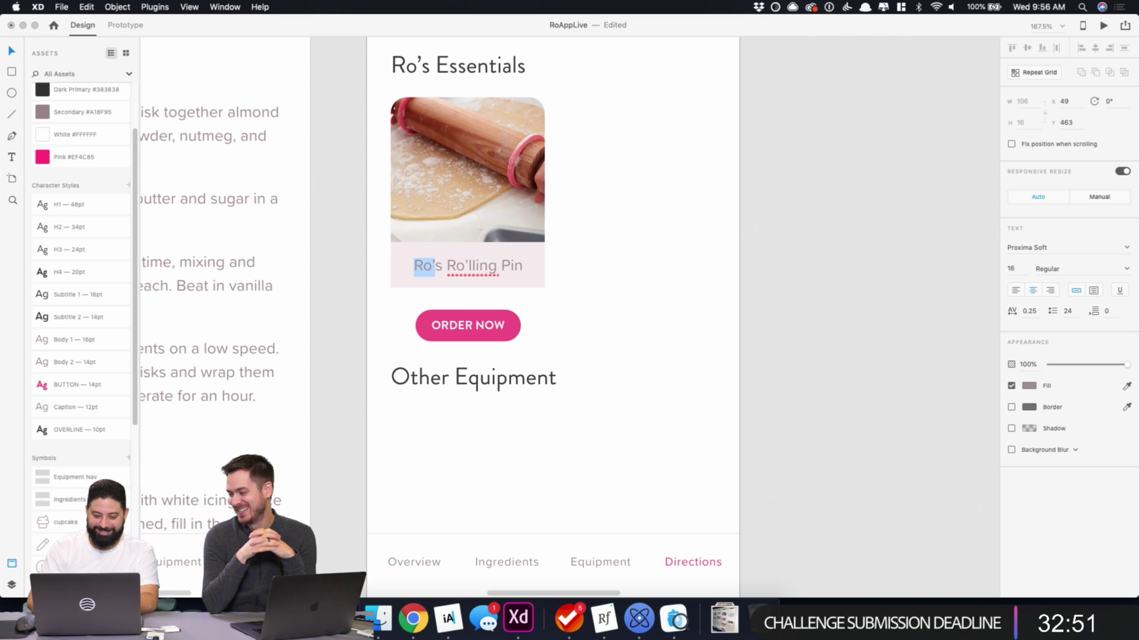
key(BackSpace)
key(Escape)
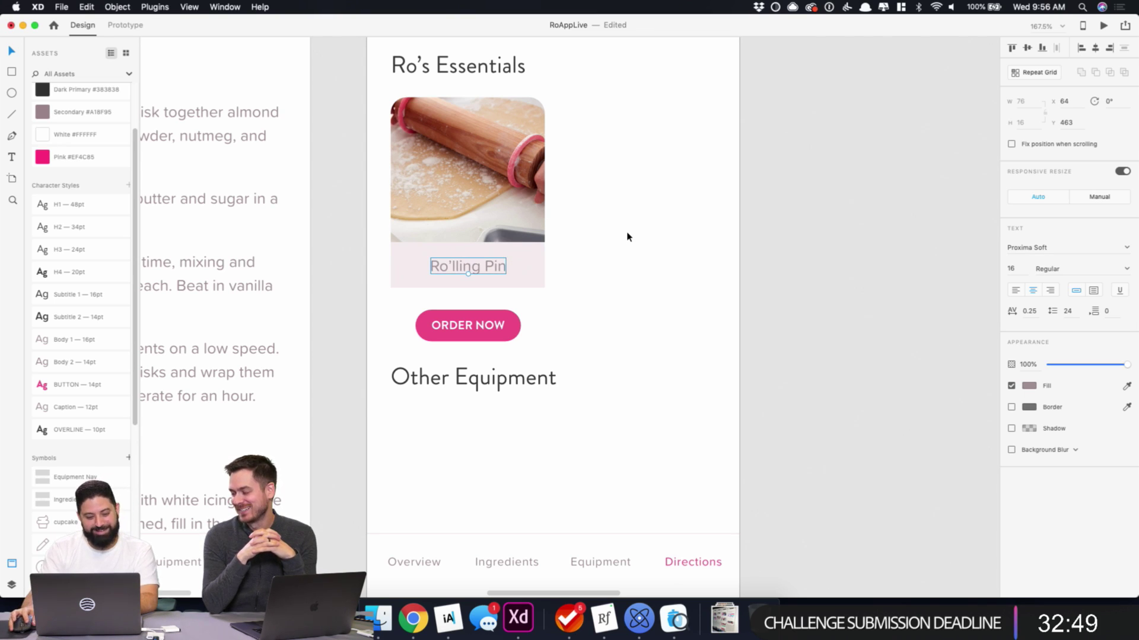
click(628, 237)
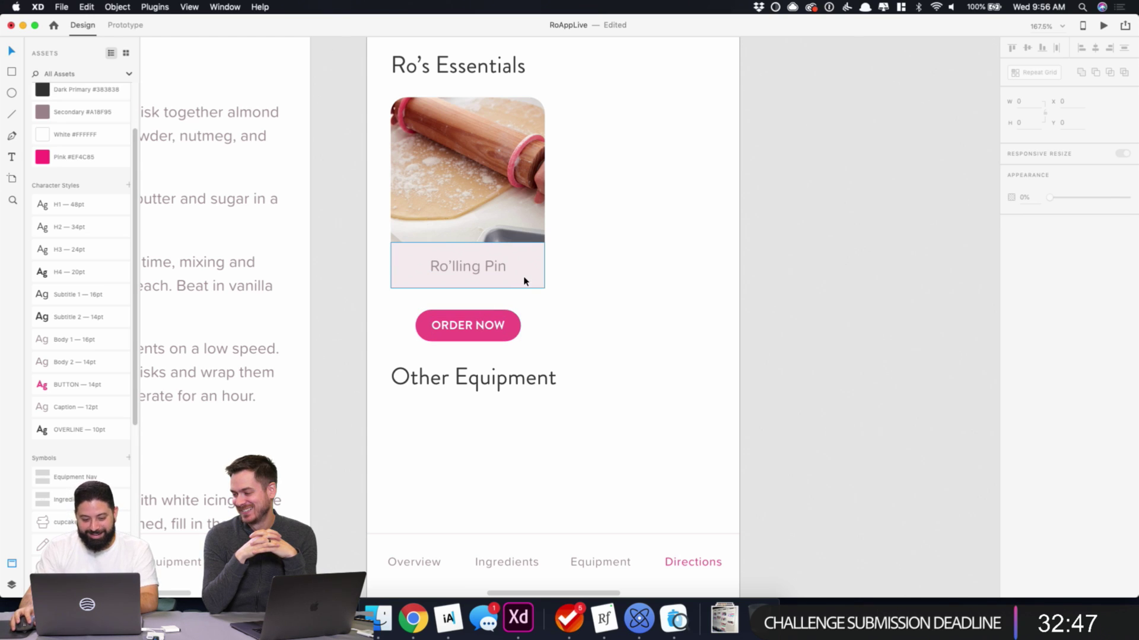
- Set the height of the caption rectangle behind the product label to 48
click(486, 268)
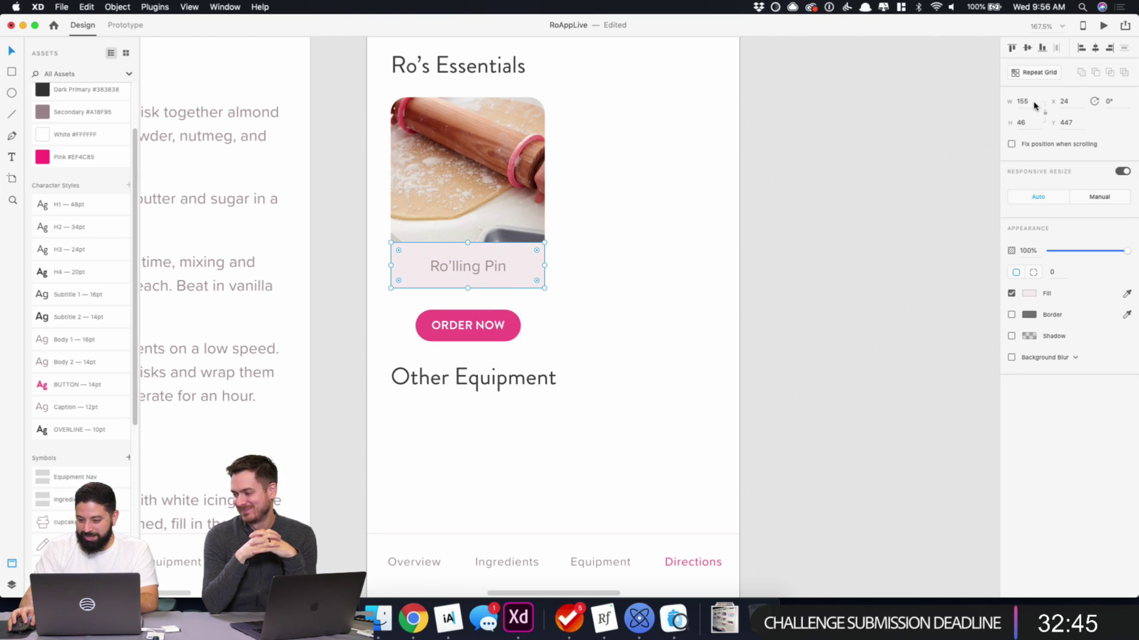
click(1031, 121)
text(48)
key(Return)
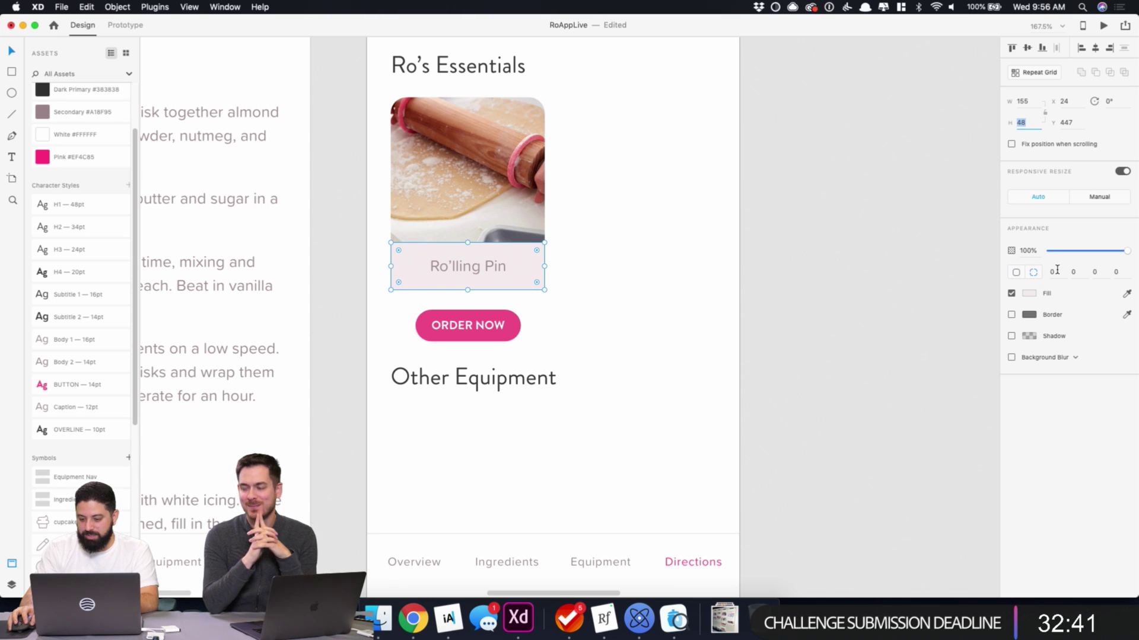
- Give the caption rectangle separate corner radii of 0 for the top corners and 16 for the bottom corners
click(1054, 271)
text(16)
key(Tab)
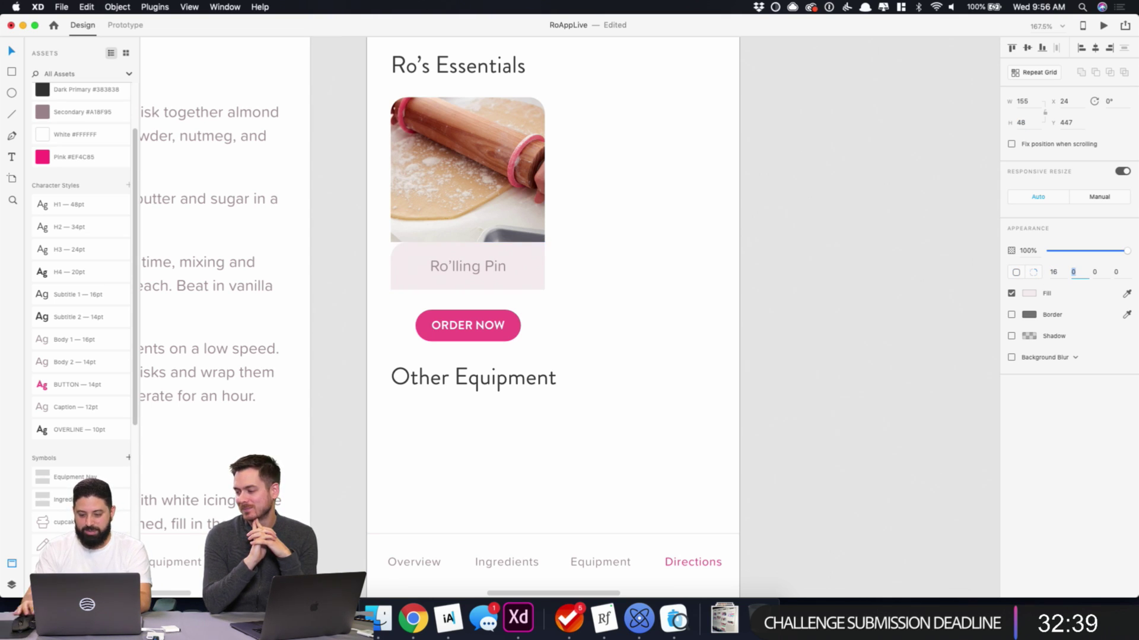
text(0)
key(Tab)
text(1)
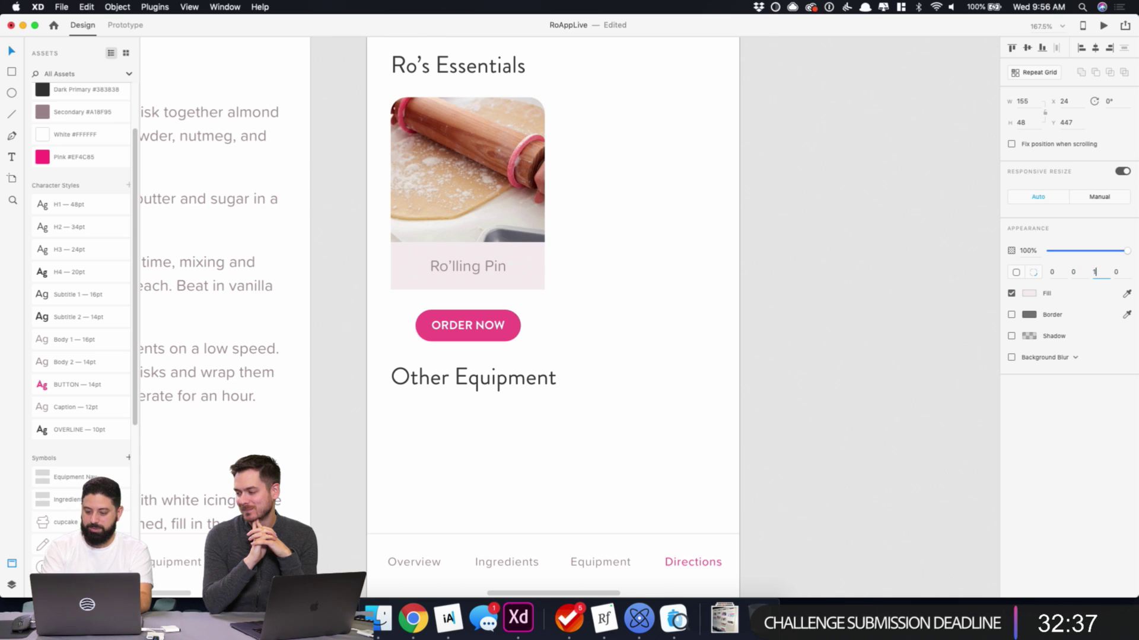
text(6)
key(Return)
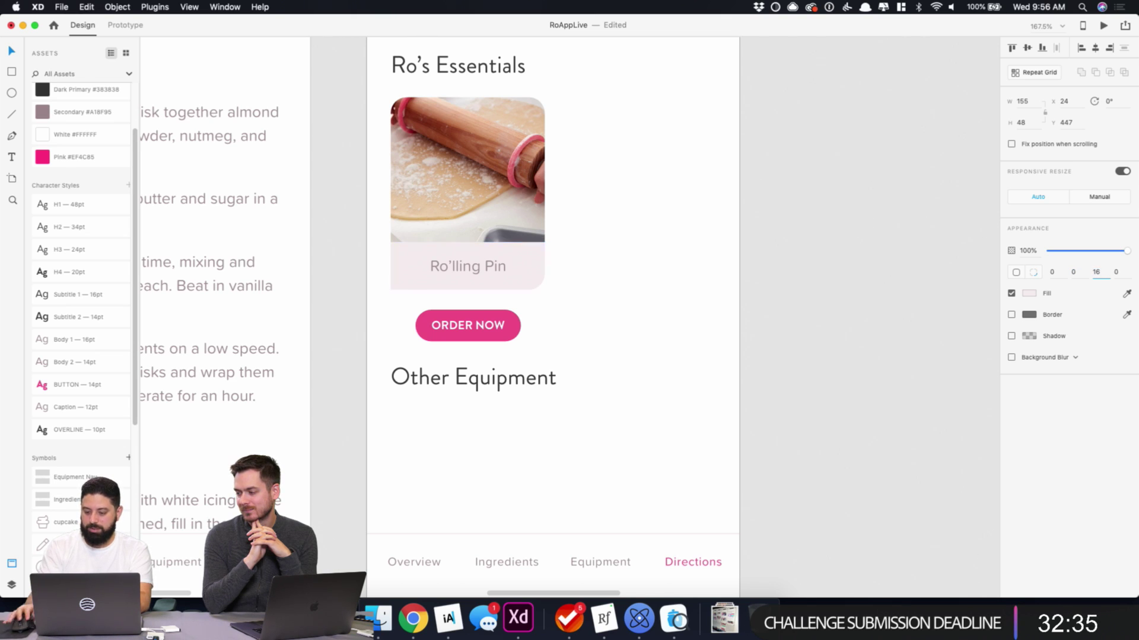
text(16)
key(Return)
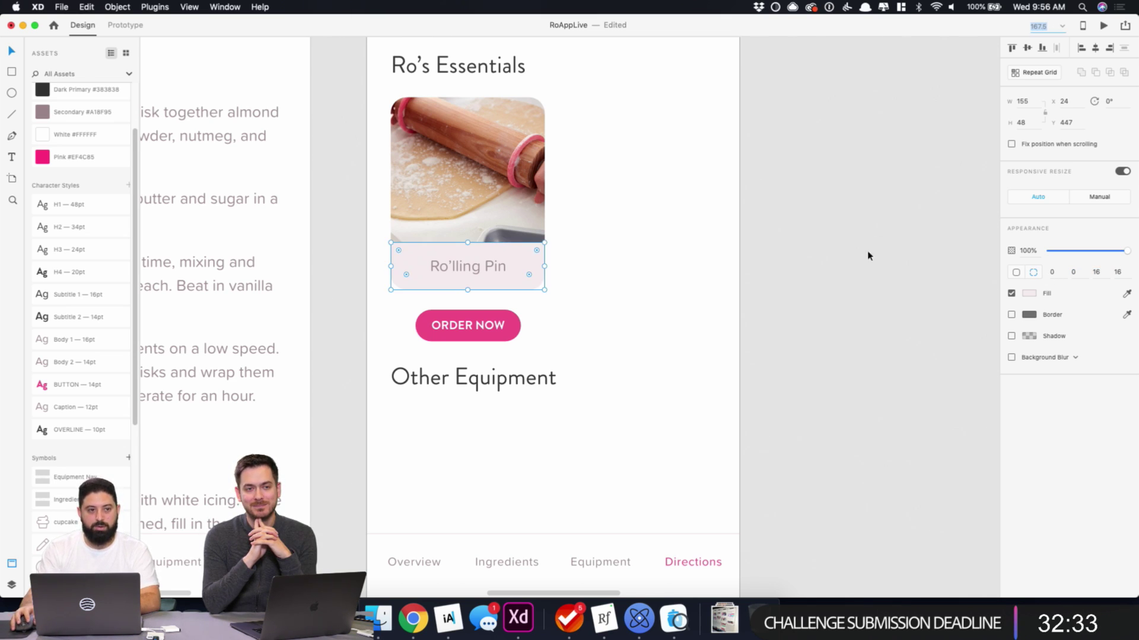
click(809, 318)
- Change the caption rectangle's fill to the white swatch
click(540, 286)
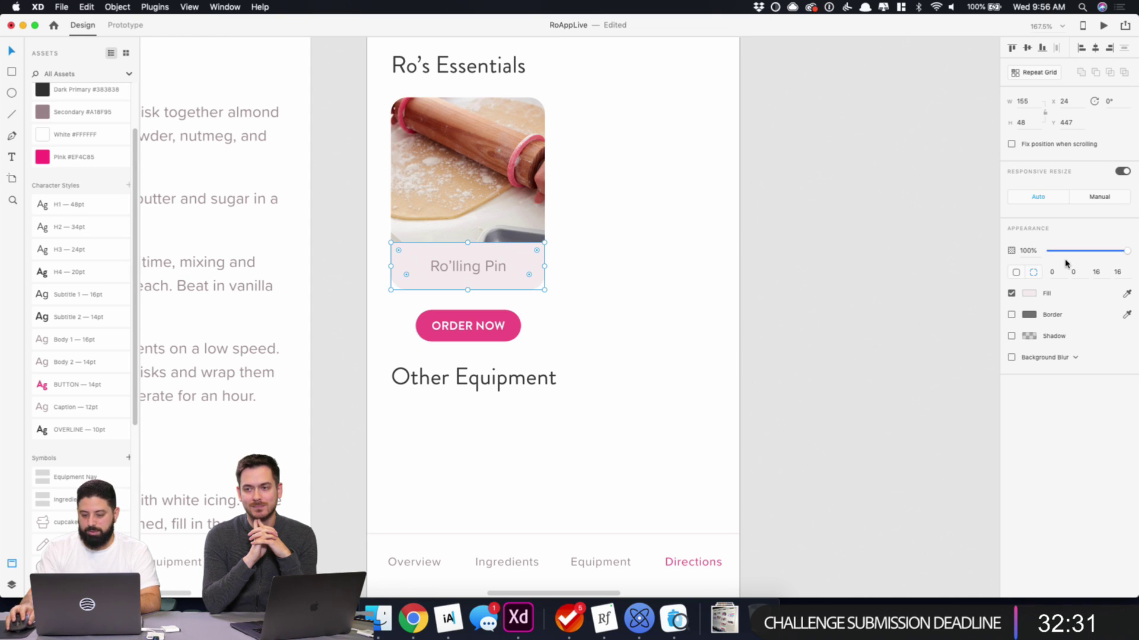
click(1029, 294)
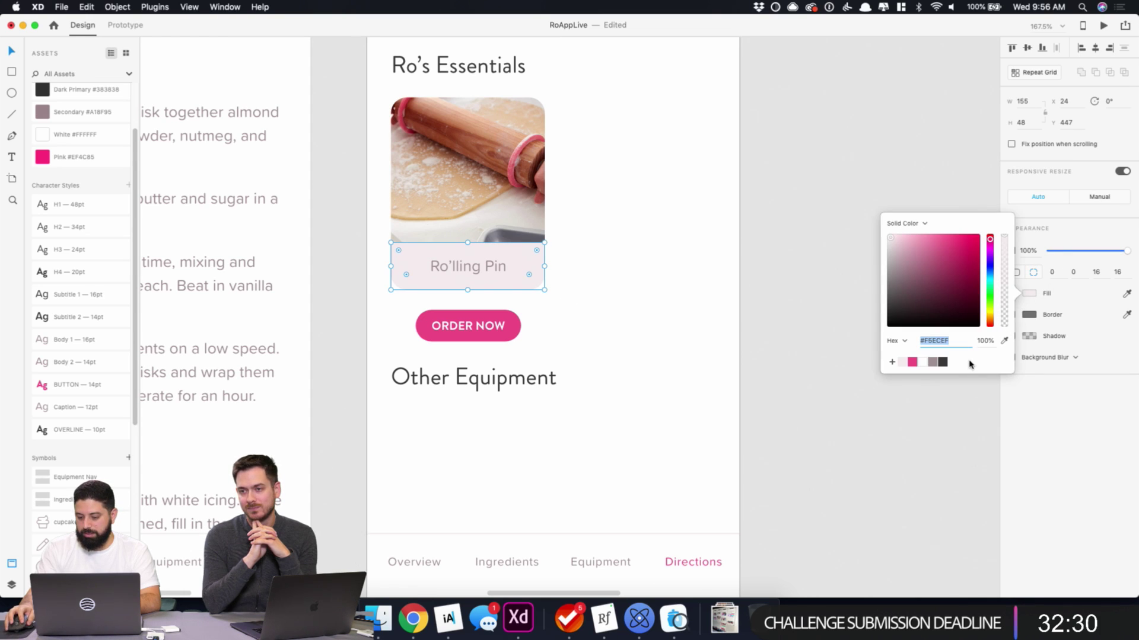
click(922, 363)
click(653, 268)
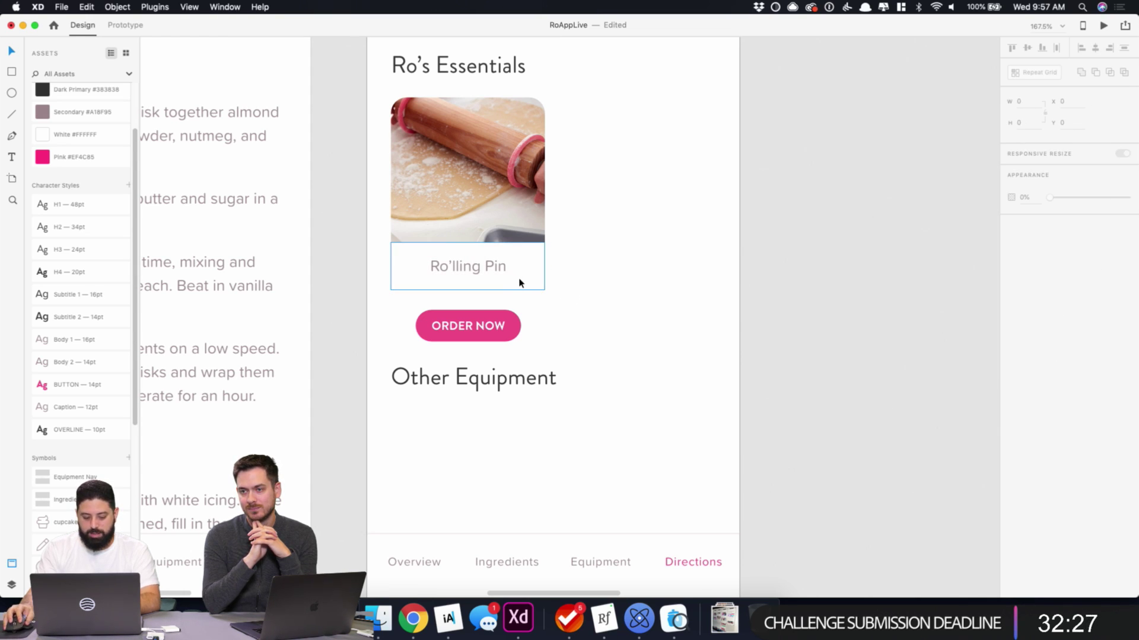
- Draw a 155 × 194 rectangle at X 24, Y 301 covering both the product photo and its caption
key(r)
drag(554, 289, 614, 97)
drag(585, 154, 544, 194)
- Hide the Display Shape layer on the Blog Recipes artboard
scroll(508, 209, down, 5)
scroll(627, 215, left, 10)
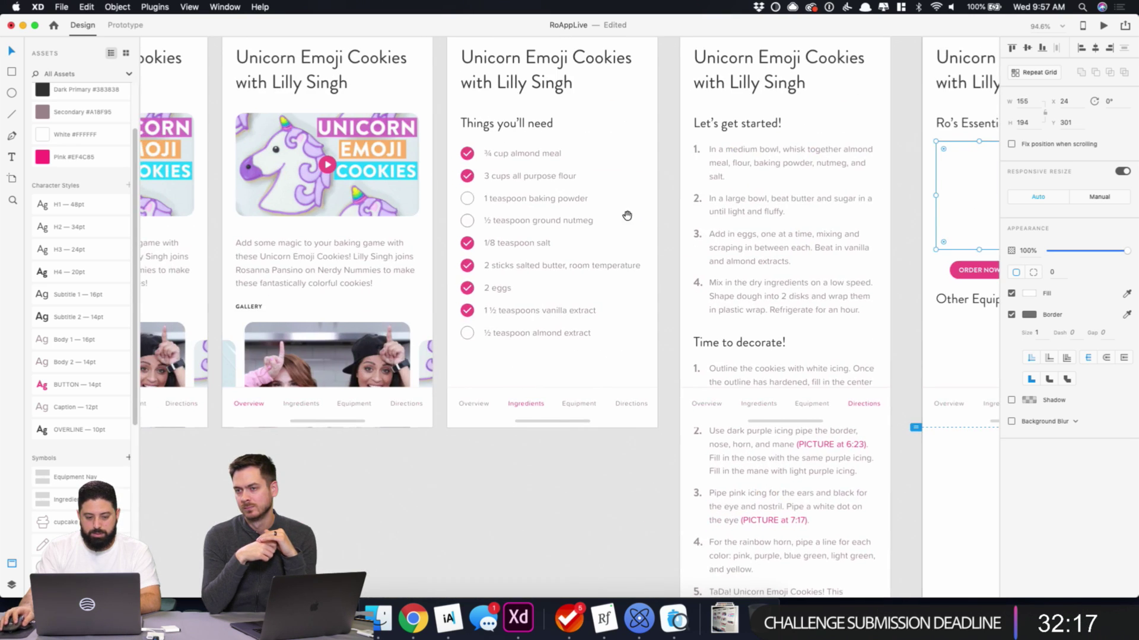
drag(842, 229, 442, 257)
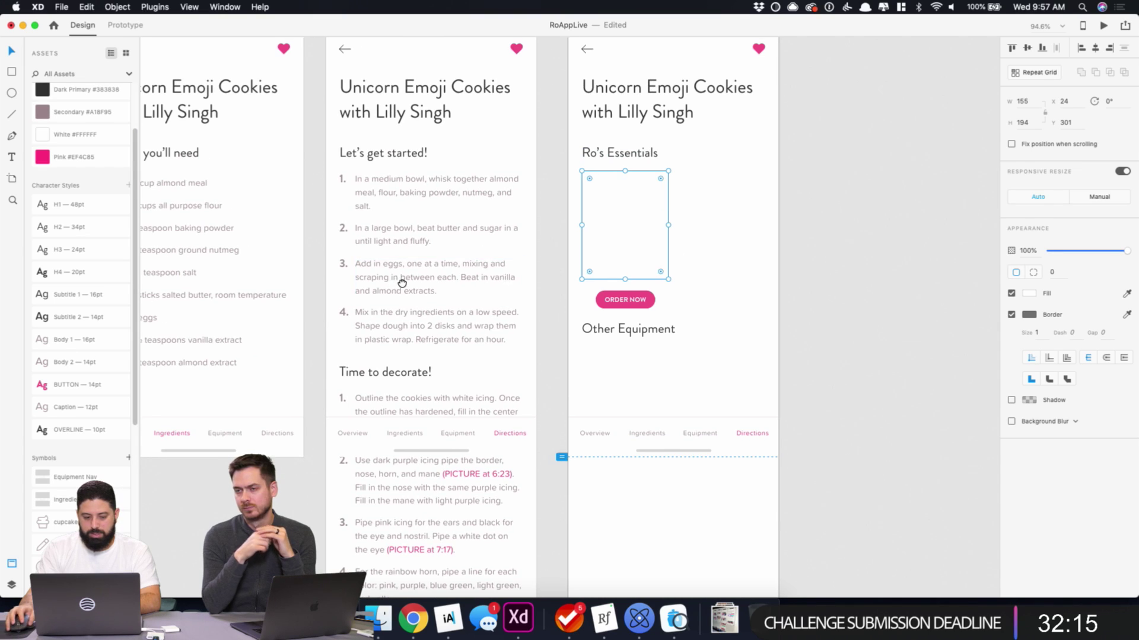
scroll(402, 283, left, 20)
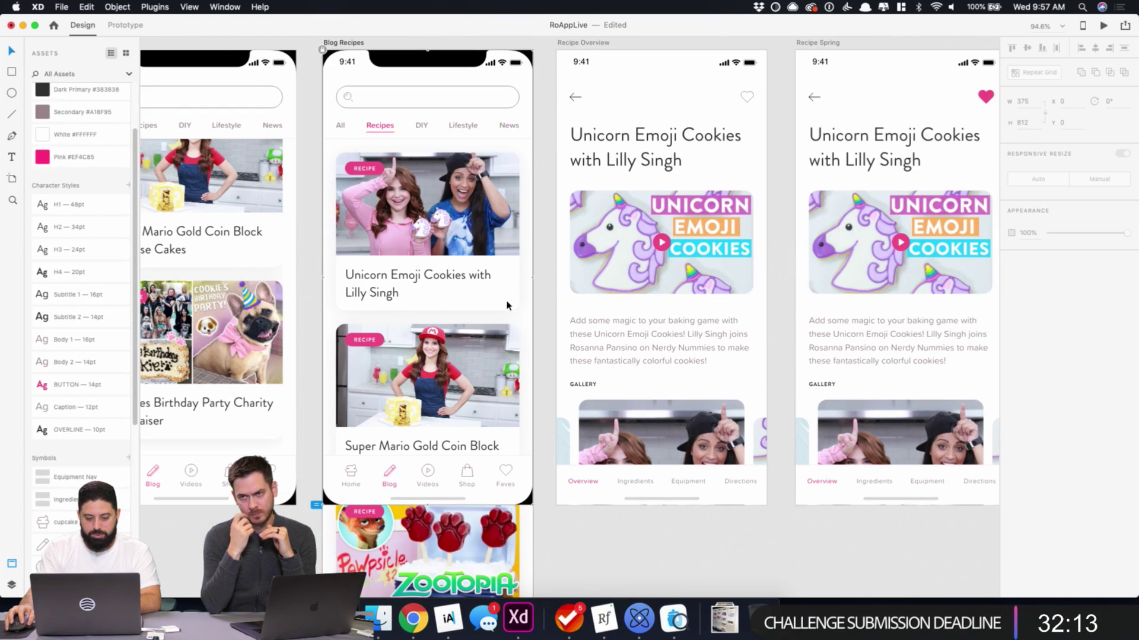
click(11, 585)
click(89, 62)
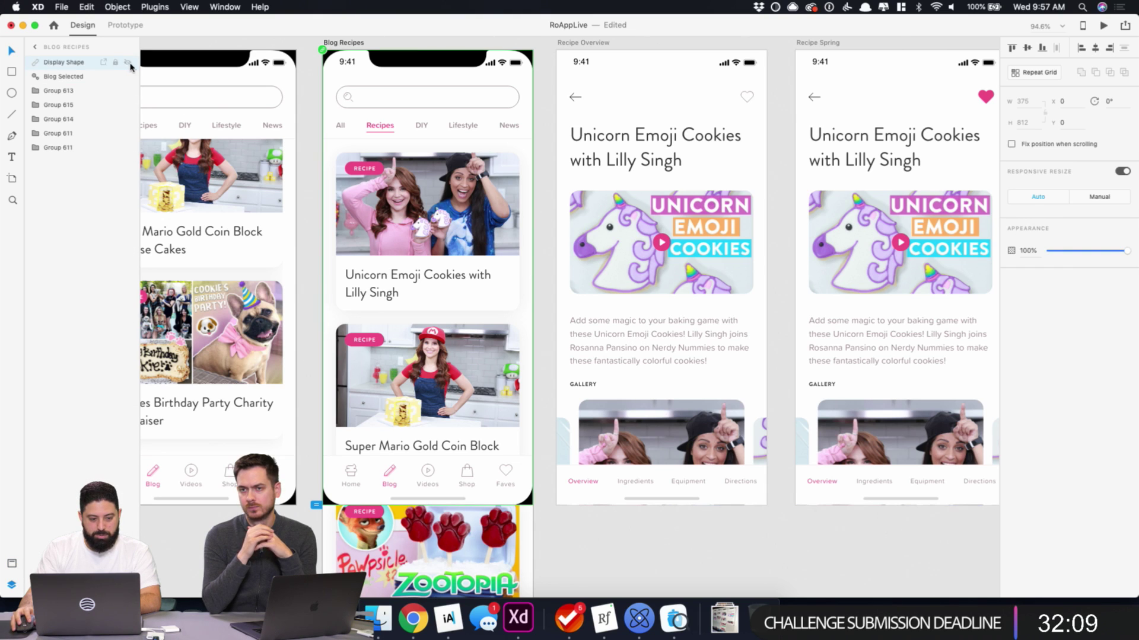
click(127, 62)
- Copy the rounded, shadowed background rectangle of the Unicorn Emoji Cookies card on the Blog Recipes artboard
double_click(505, 273)
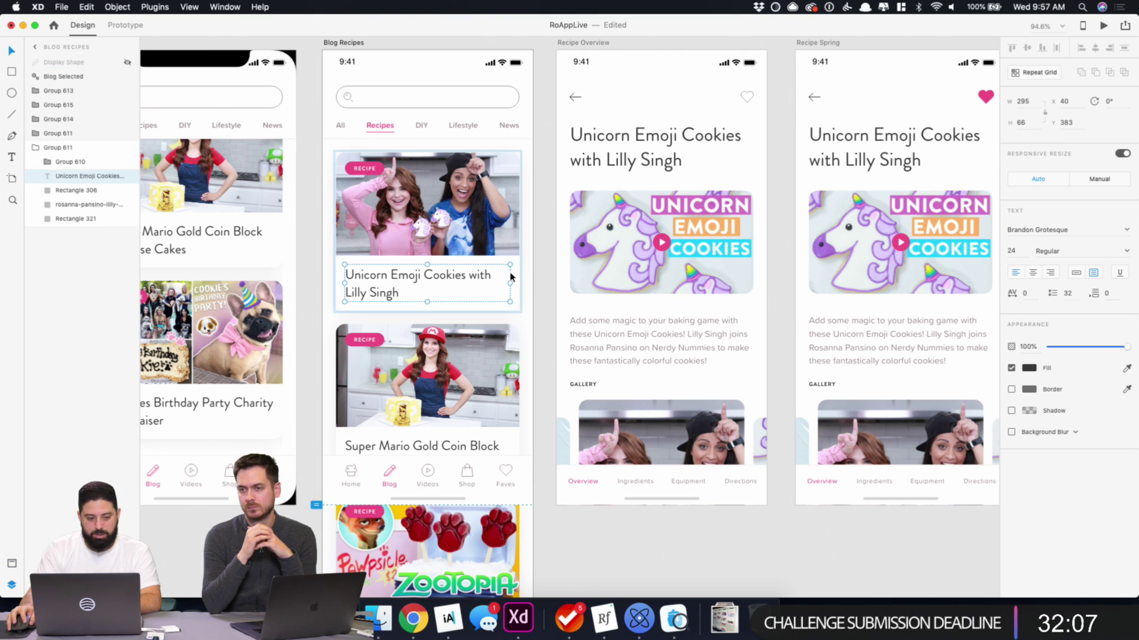
click(75, 219)
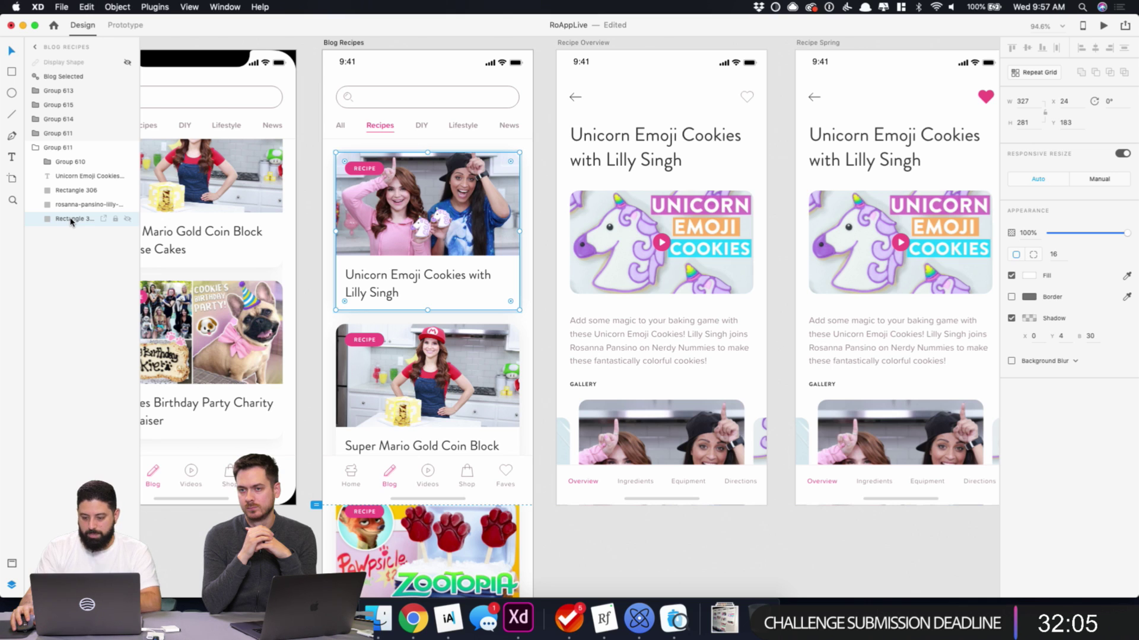
right_click(71, 221)
click(92, 228)
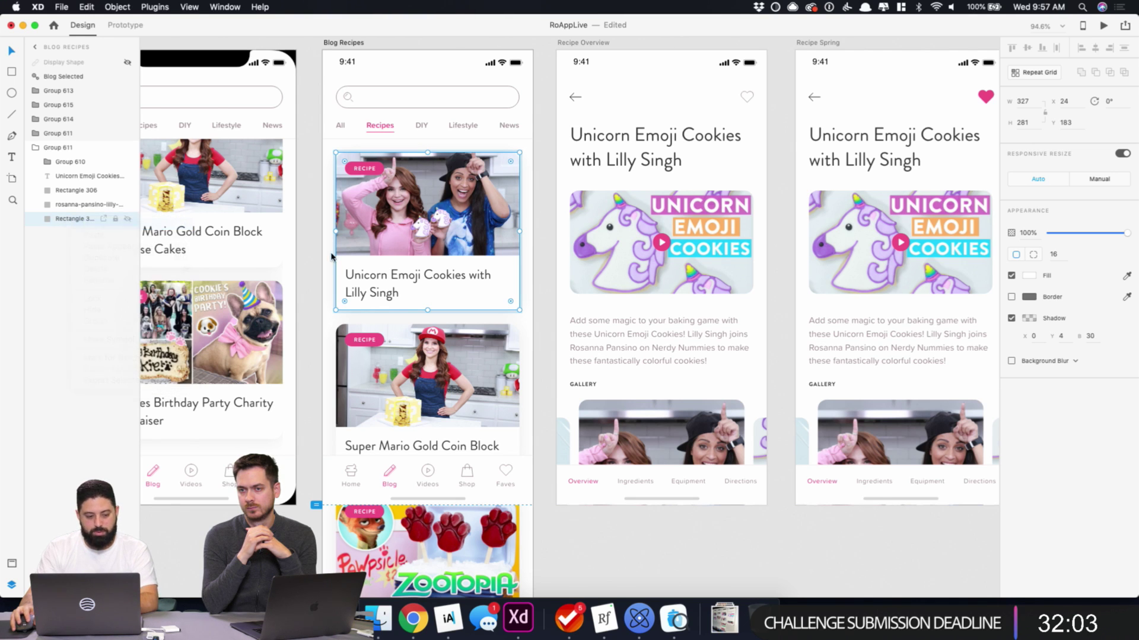
- Paste the copied card appearance onto the outlined rectangle covering the product under Ro's Essentials on the Equipment artboard
double_click(678, 335)
scroll(771, 266, right, 10)
scroll(771, 267, down, 1)
scroll(892, 230, right, 10)
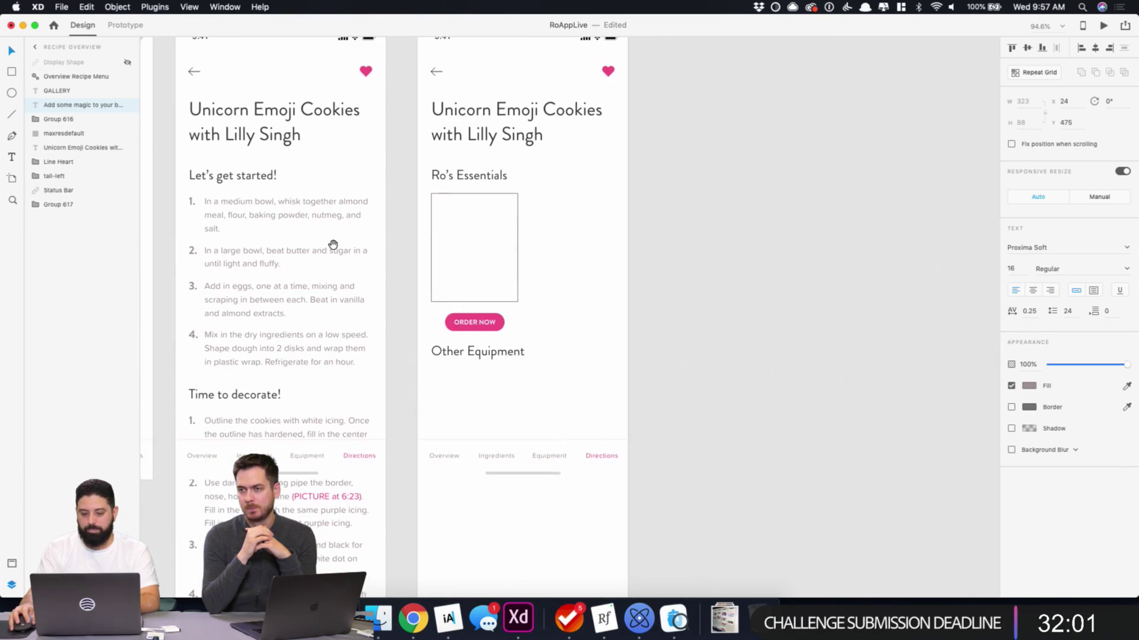
right_click(455, 238)
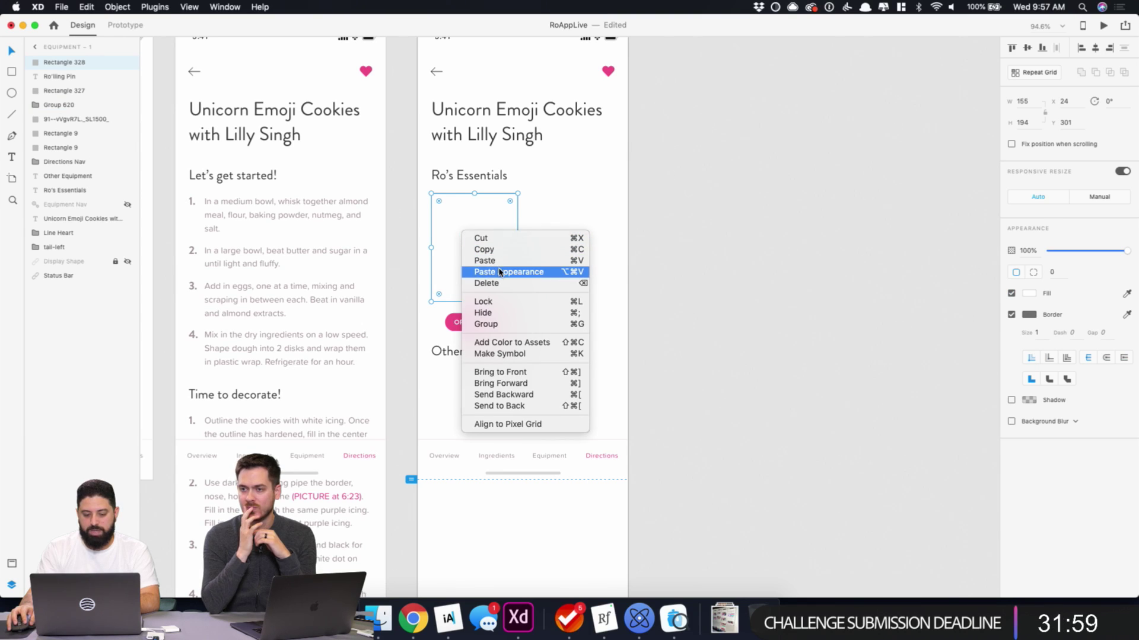
click(499, 270)
click(623, 231)
click(457, 232)
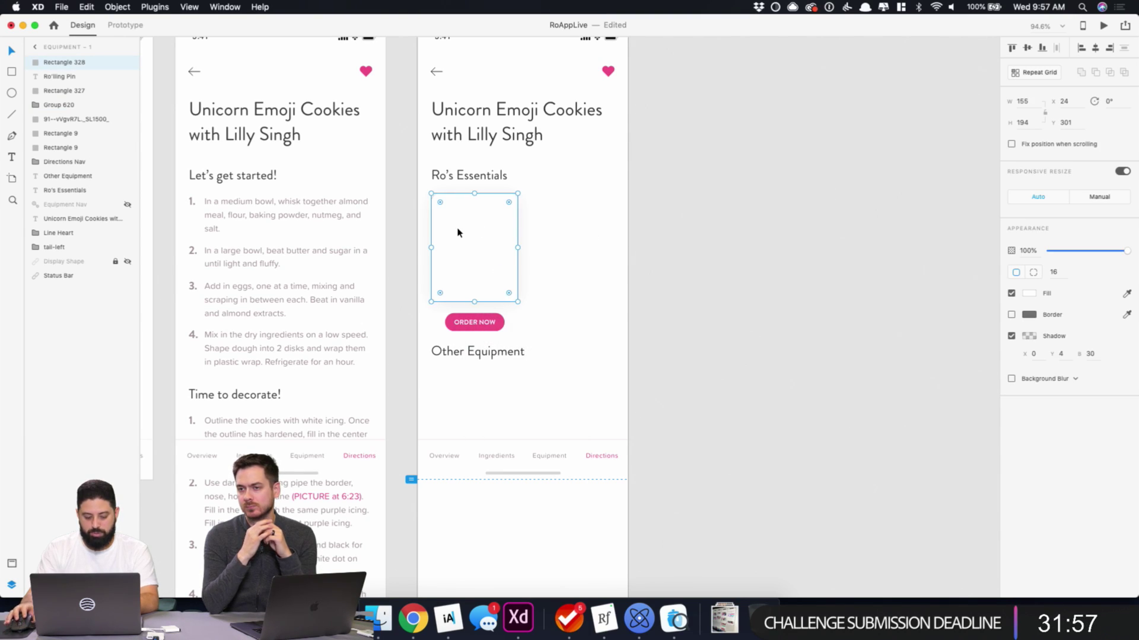
- Send the shadowed card rectangle to the back, behind the rolling pin photo and its caption
right_click(463, 231)
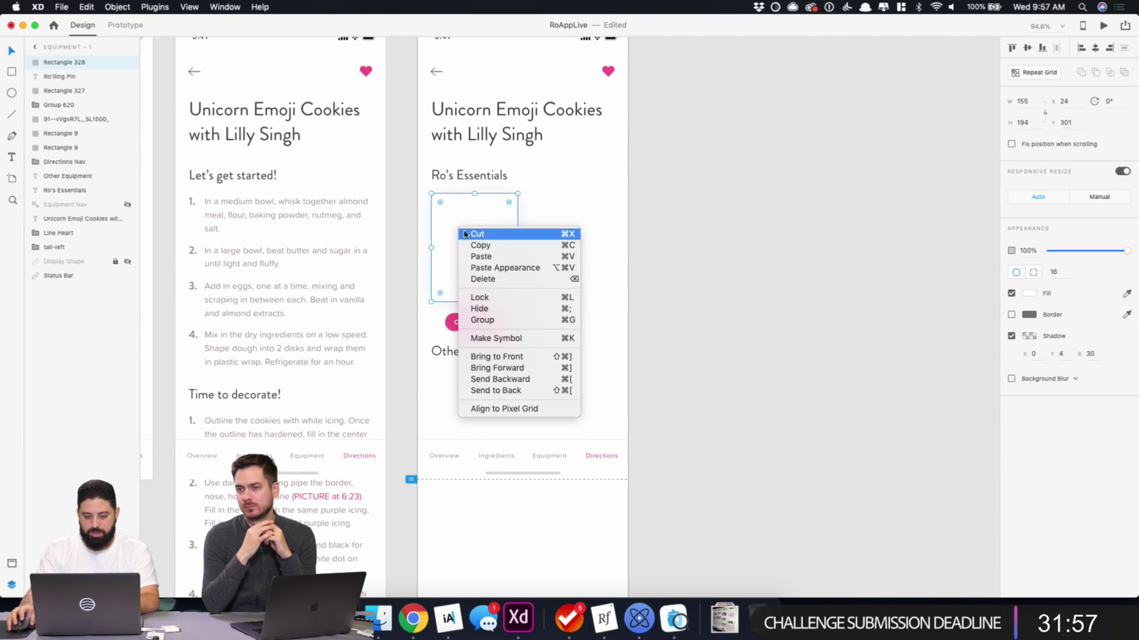
click(510, 380)
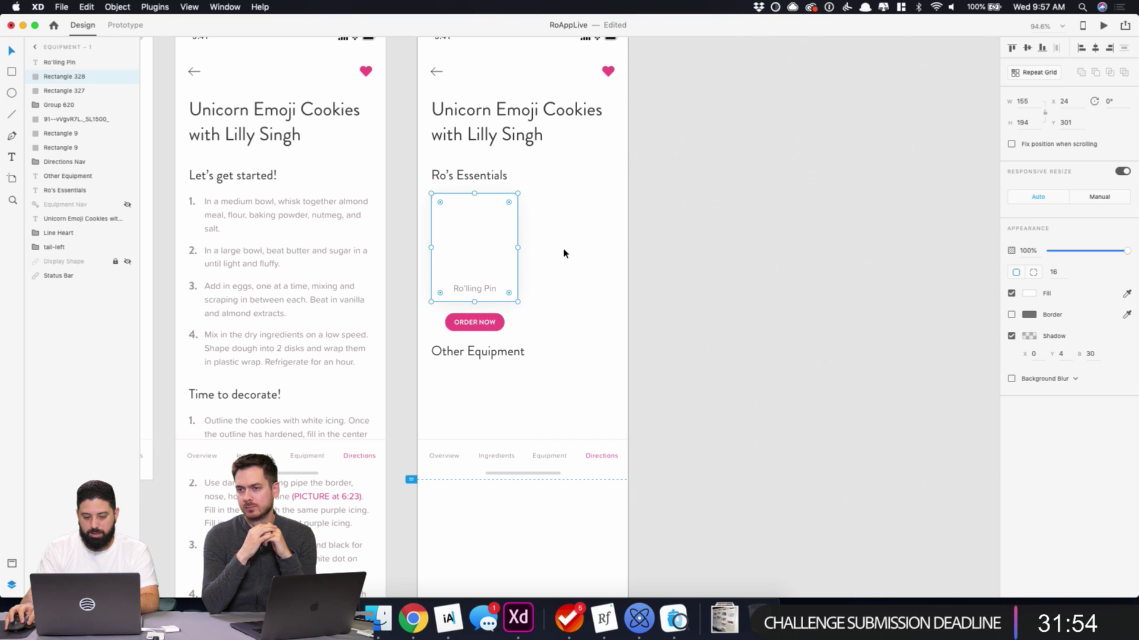
right_click(474, 268)
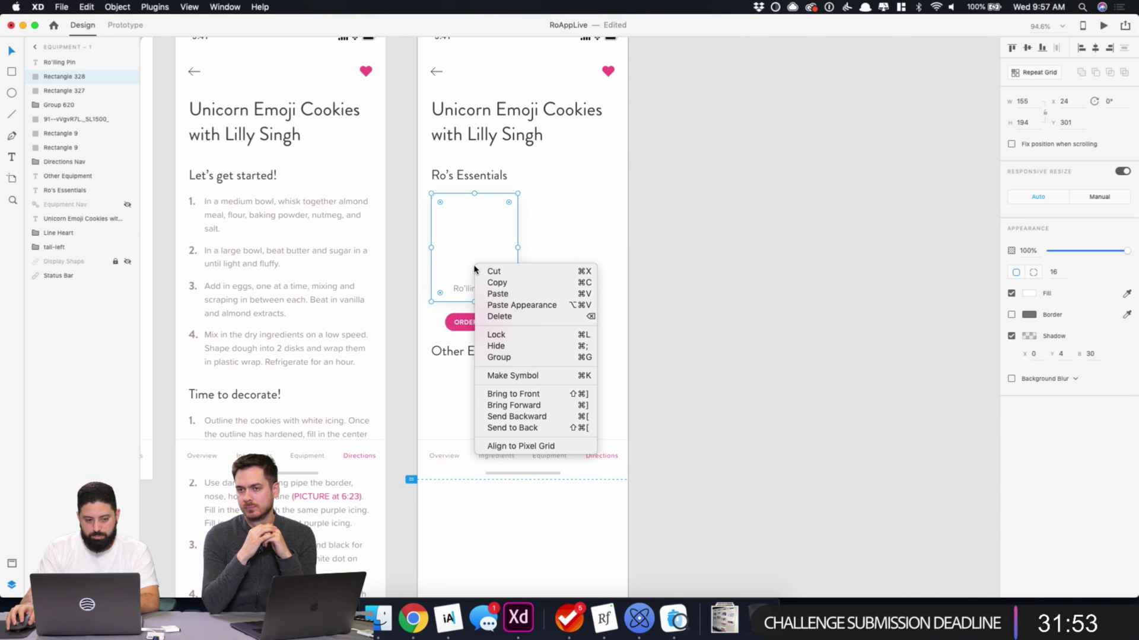
click(527, 427)
click(587, 262)
scroll(559, 254, up, 4)
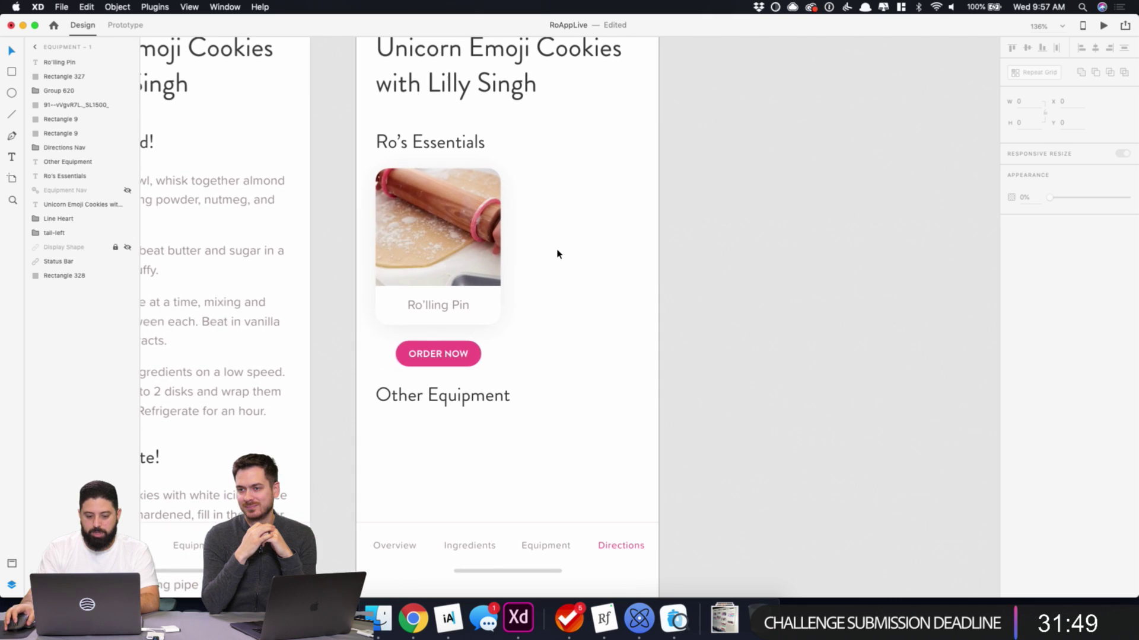
- Move the ORDER NOW button beside the card to X 234, Y 510 and extend the caption rectangle downward to a height of about 88
drag(527, 173, 526, 295)
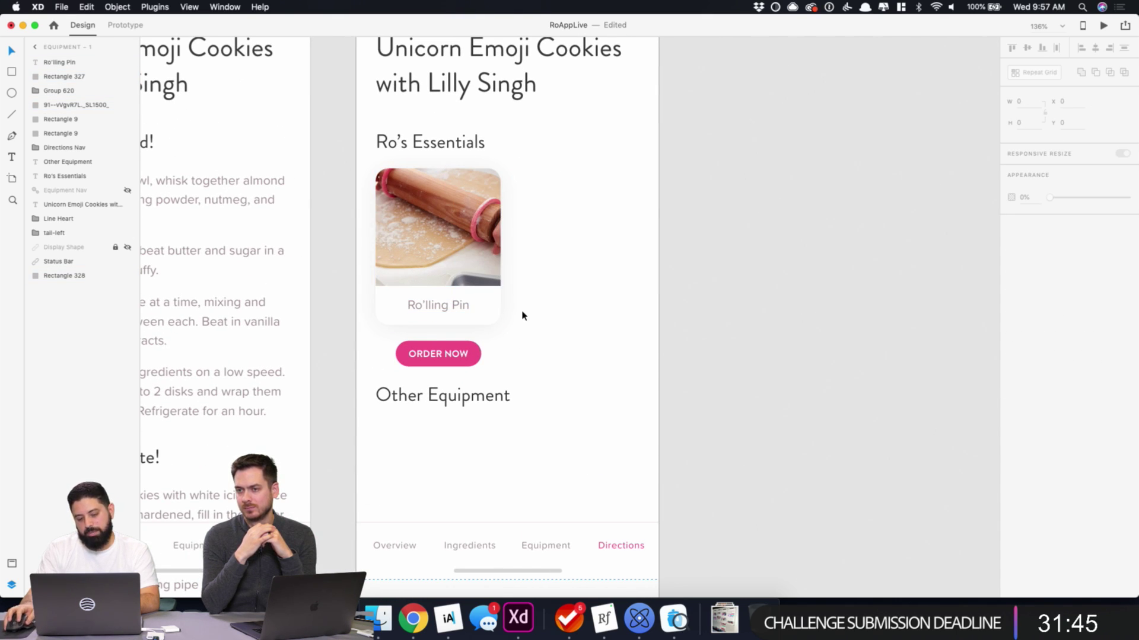
drag(450, 354, 599, 349)
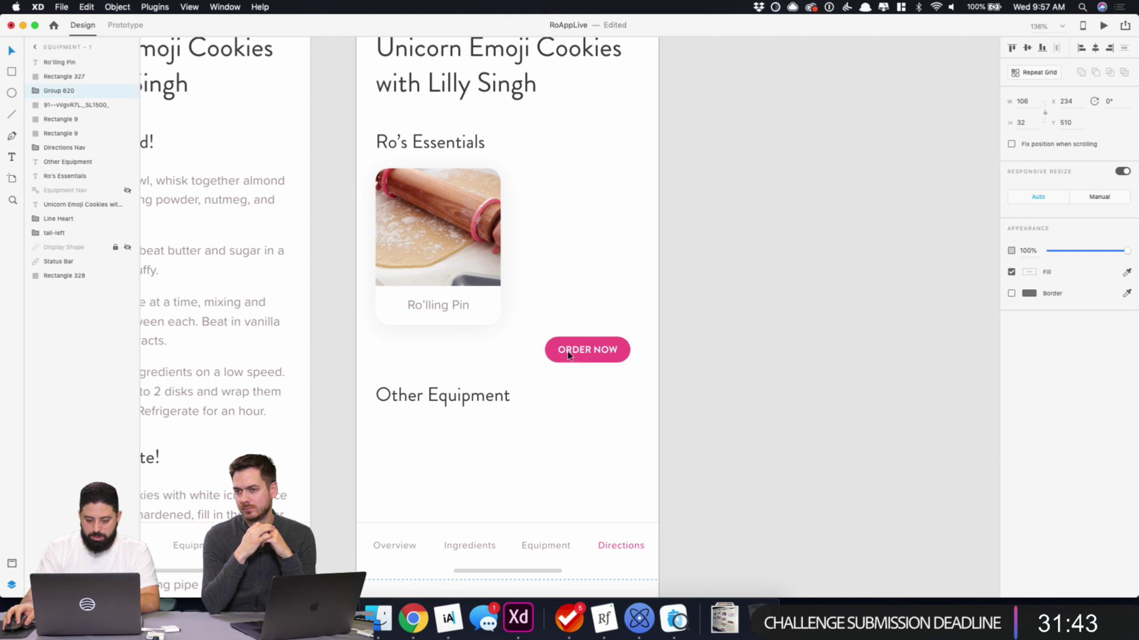
click(443, 324)
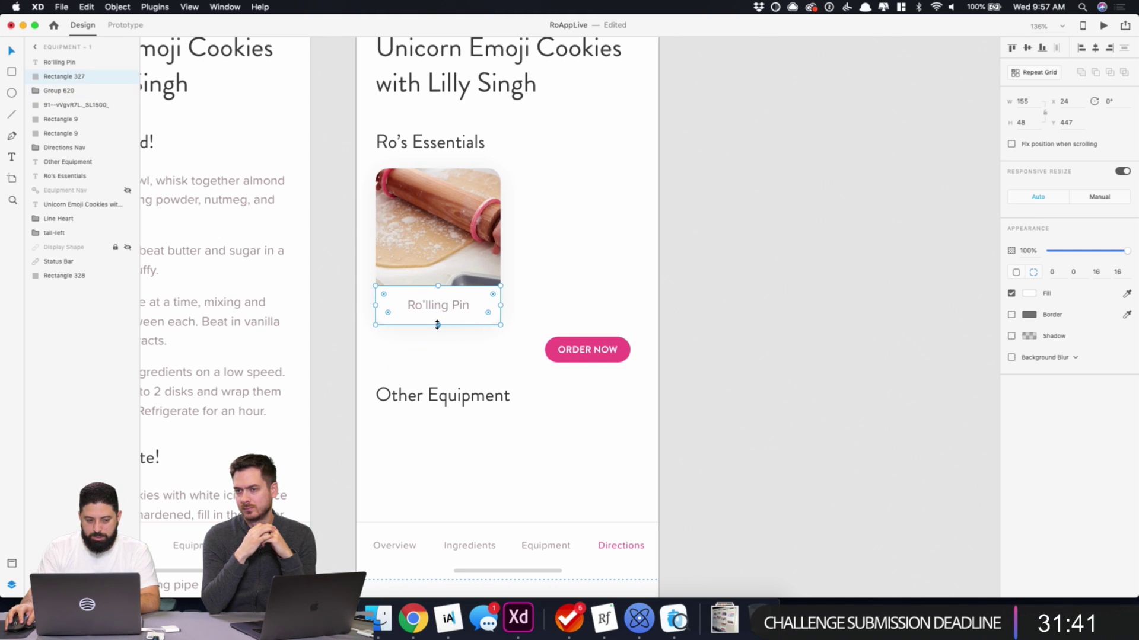
drag(438, 325, 437, 357)
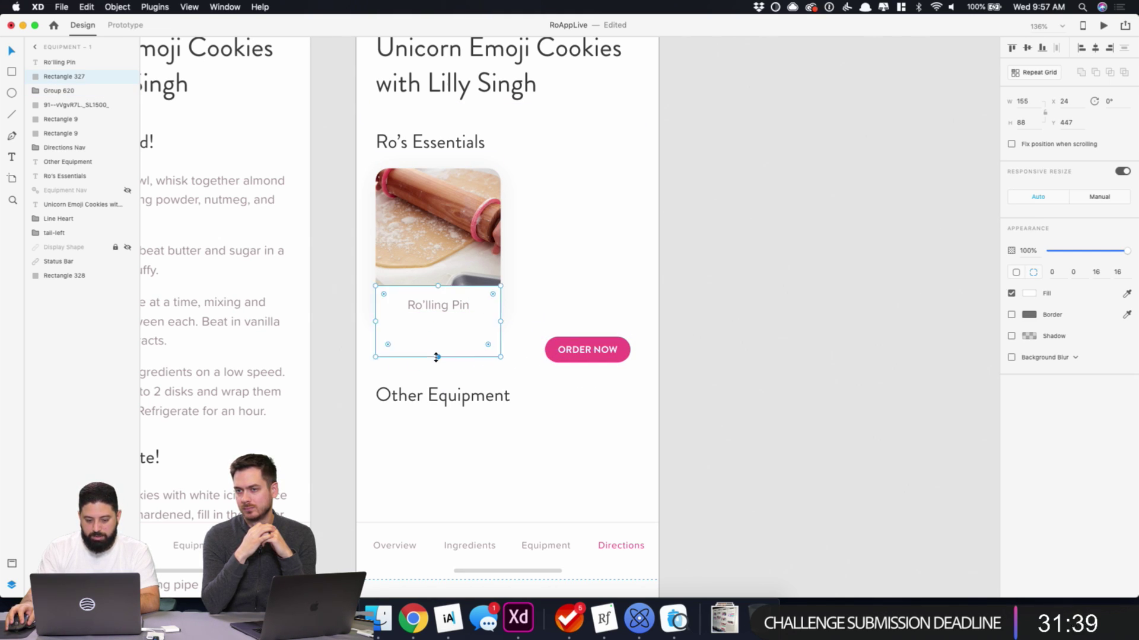
- Add an ORDER NOW text line below the Ro'lling Pin label inside the caption rectangle
key(t)
click(428, 330)
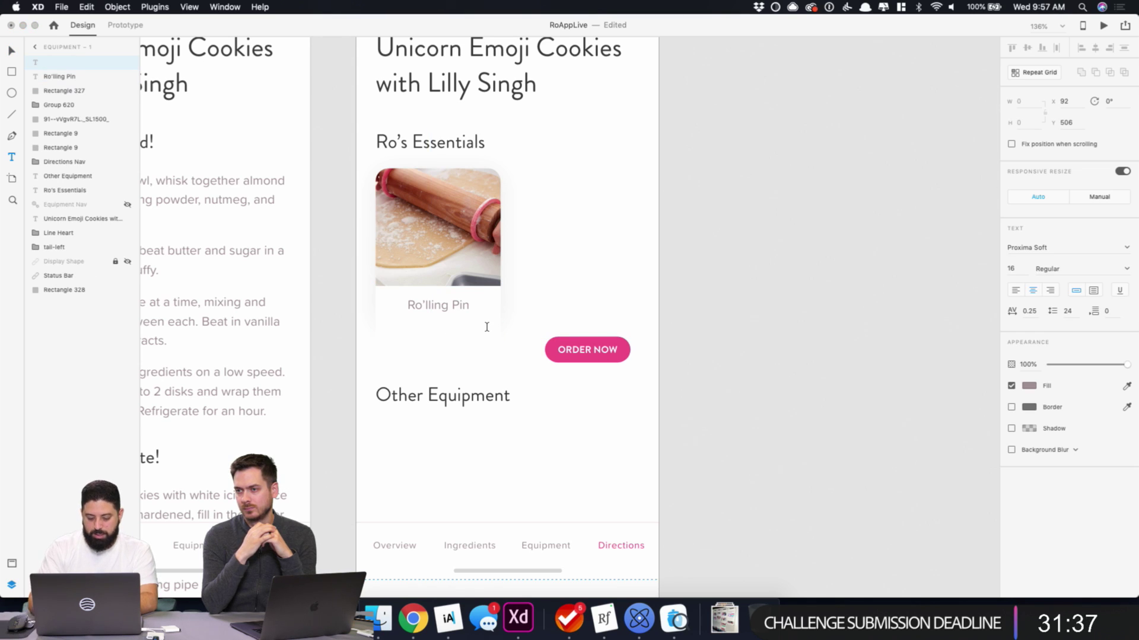
text(ORDER NOW)
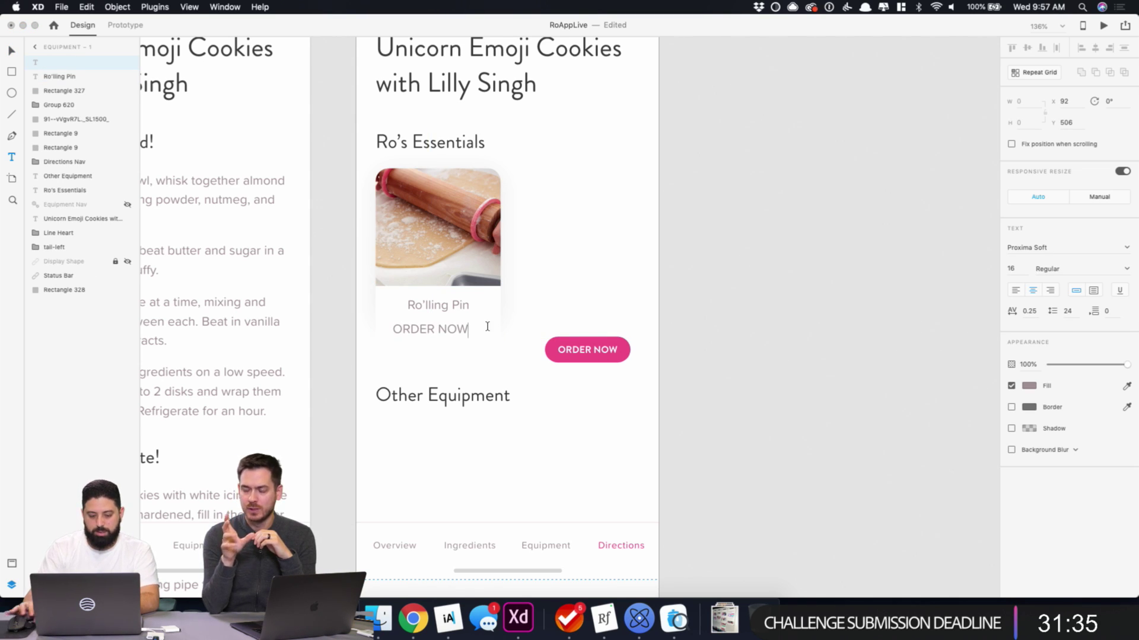
key(Escape)
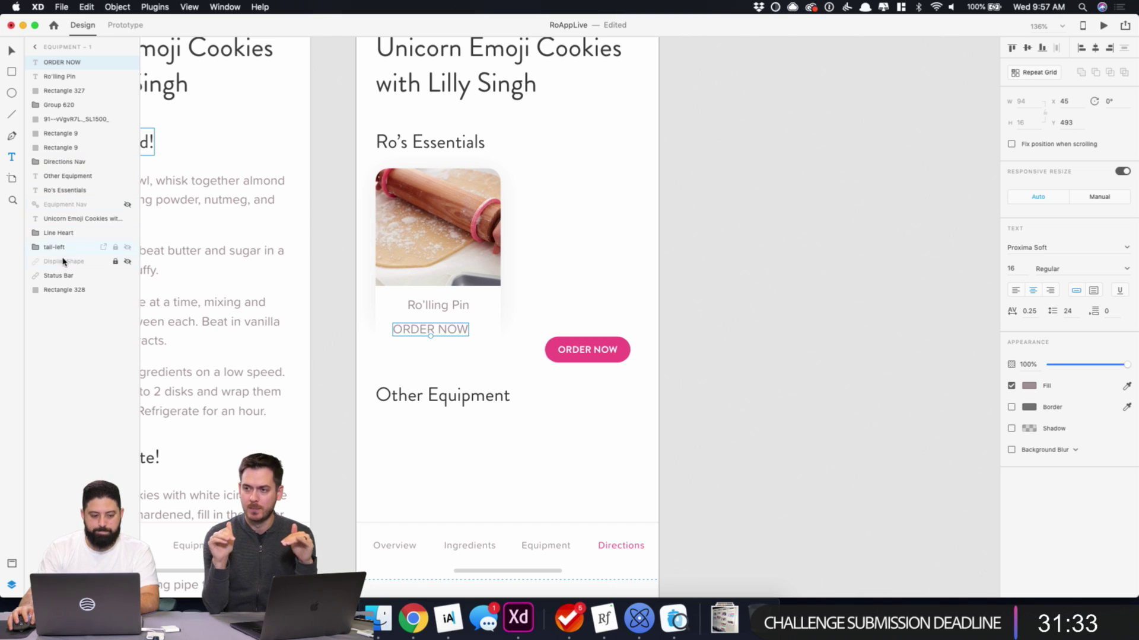
- Apply the OVERLINE 10pt character style to the new ORDER NOW text and set its fill to pink #EF4C85
click(12, 564)
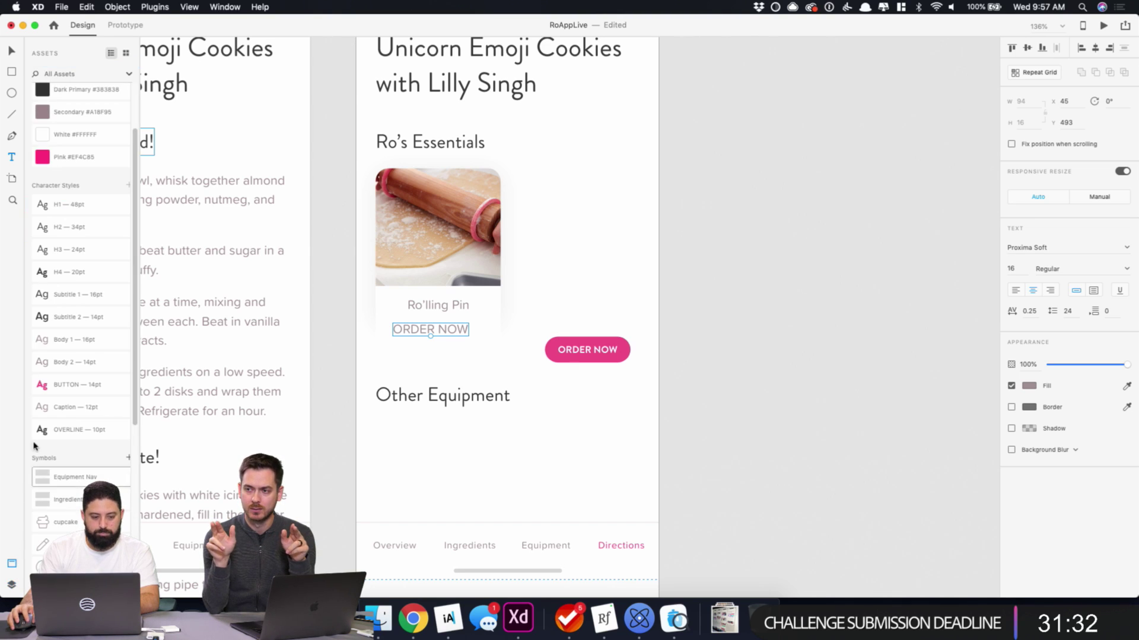
click(79, 429)
click(78, 410)
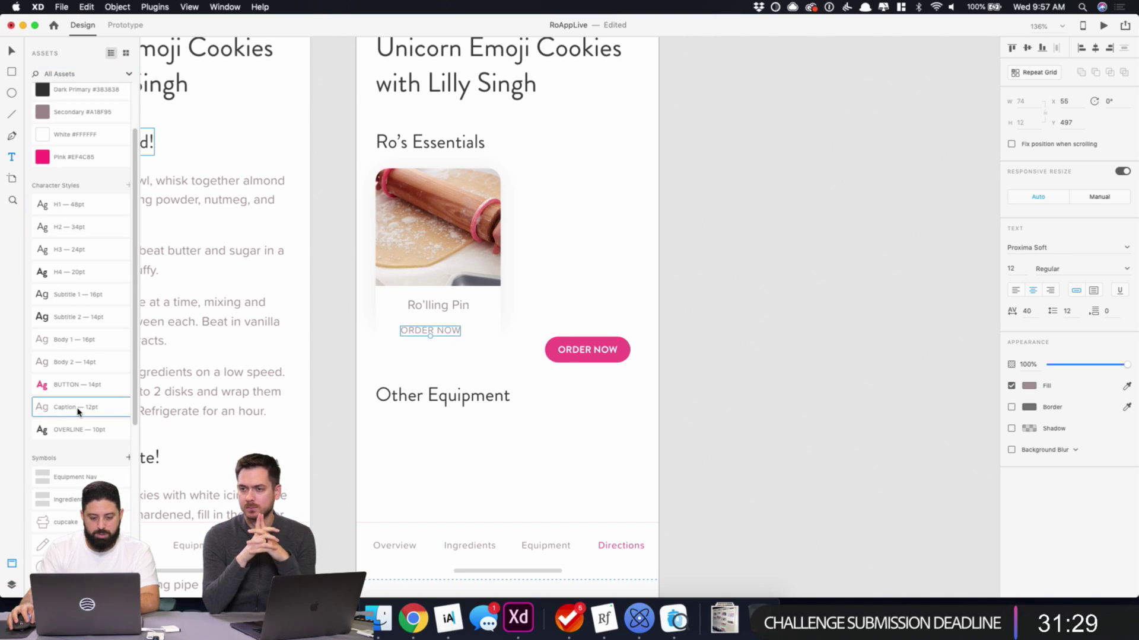
click(80, 389)
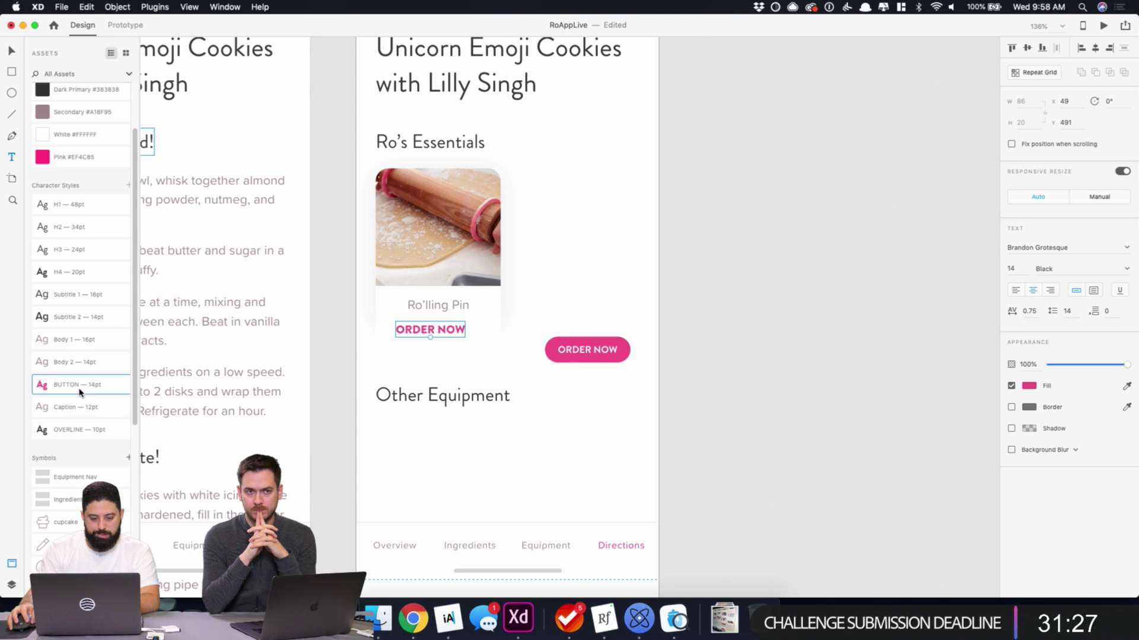
click(79, 429)
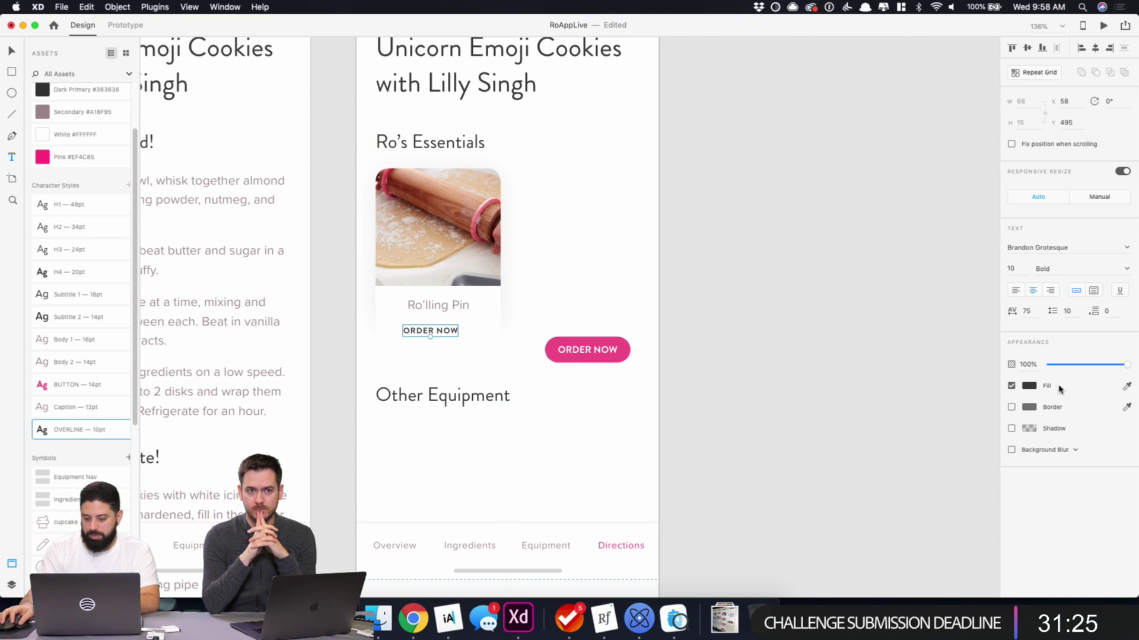
click(1032, 388)
click(912, 448)
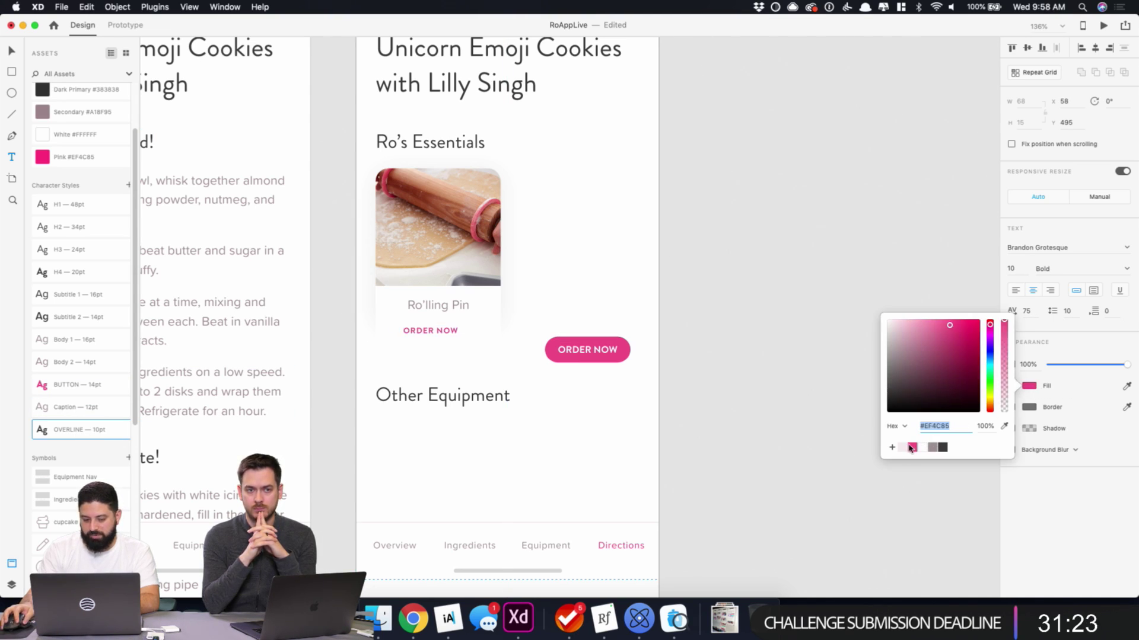
- Center the pink ORDER NOW text under the Ro'lling Pin label at X 68, Y 487
click(13, 52)
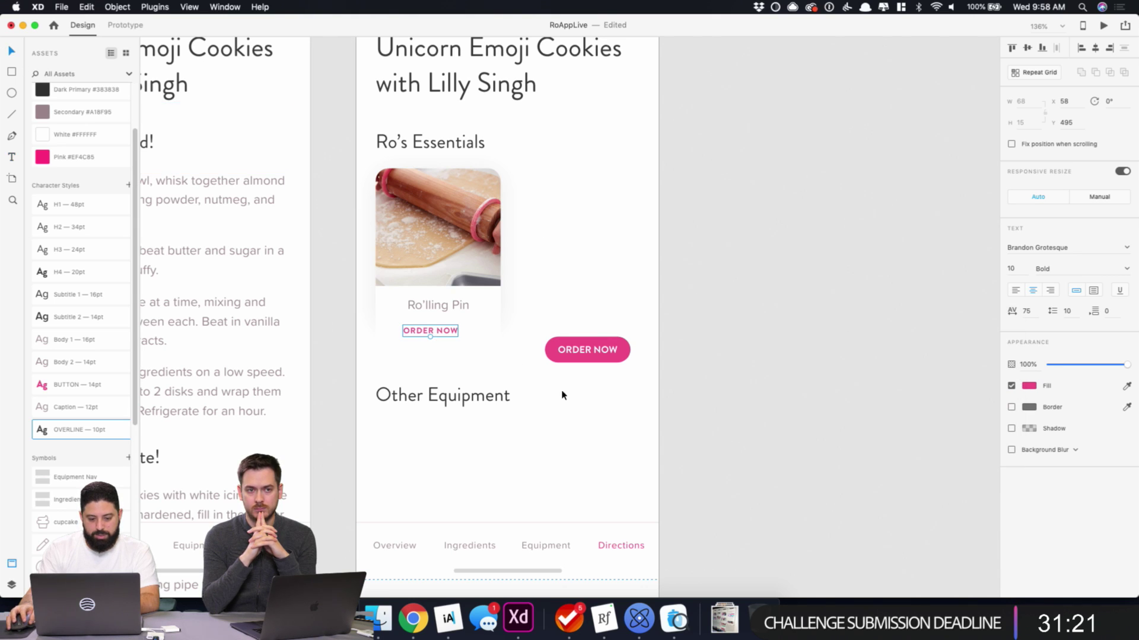
drag(449, 330, 462, 324)
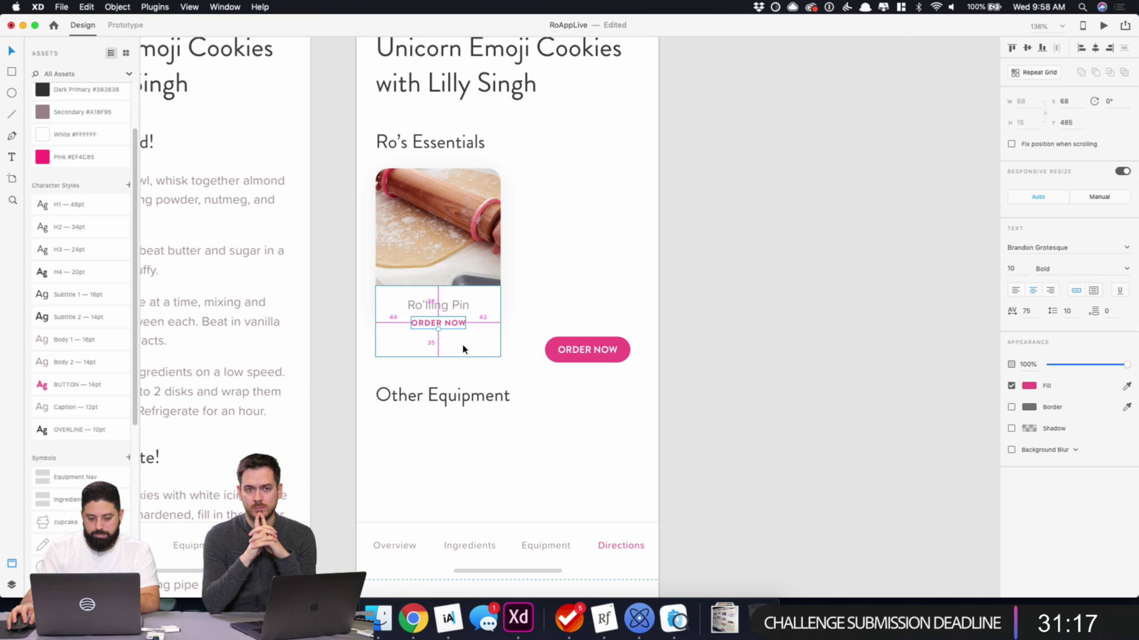
key(Down)
key(Down)
key(alt)
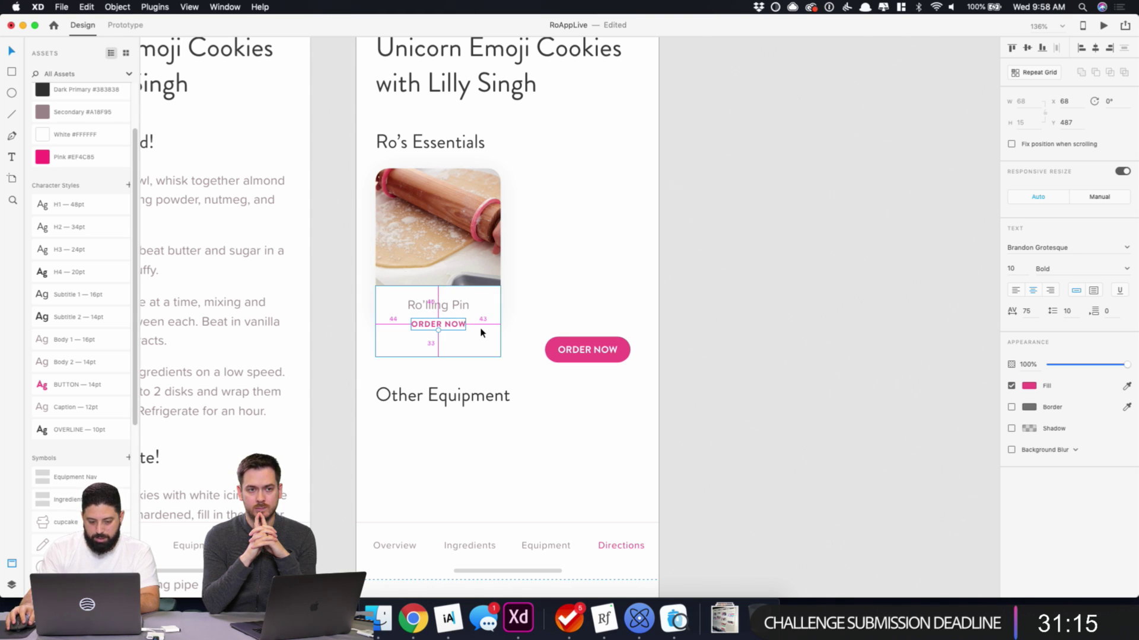
- Draw a horizontal line 68 wide beneath the pink ORDER NOW text and color its border pink #EF4C85
scroll(474, 339, up, 3)
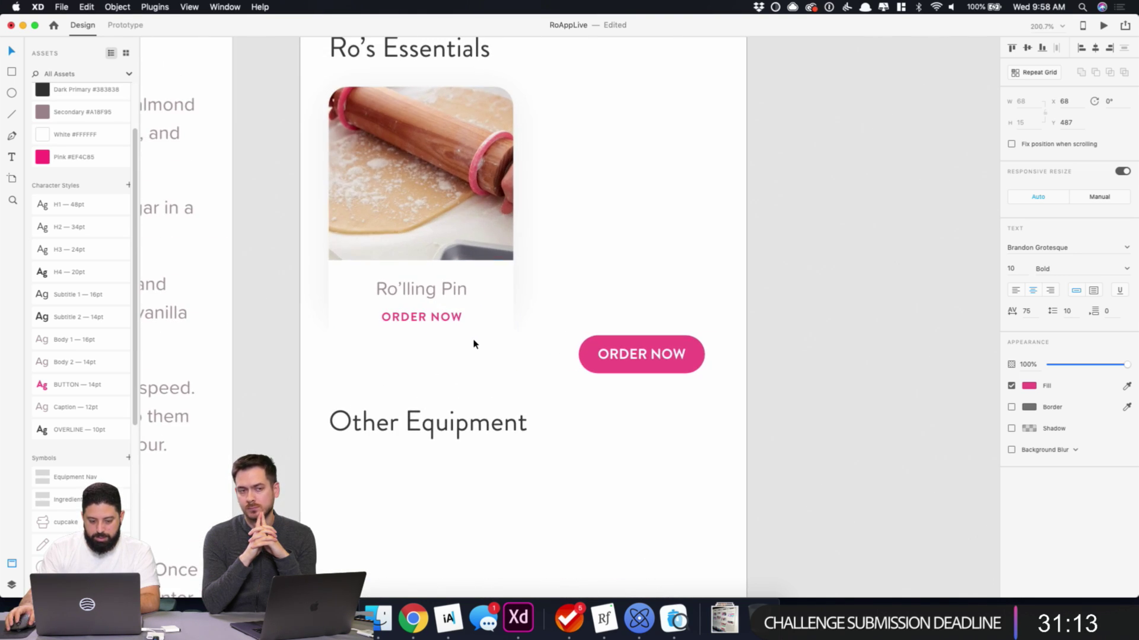
scroll(415, 356, up, 5)
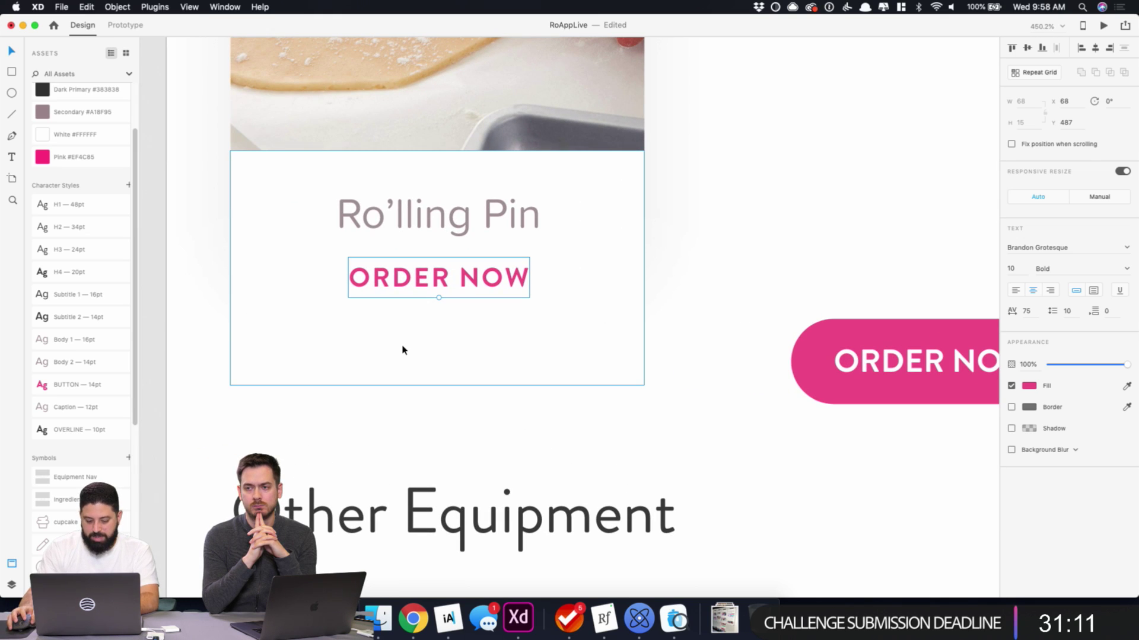
key(l)
drag(349, 308, 530, 309)
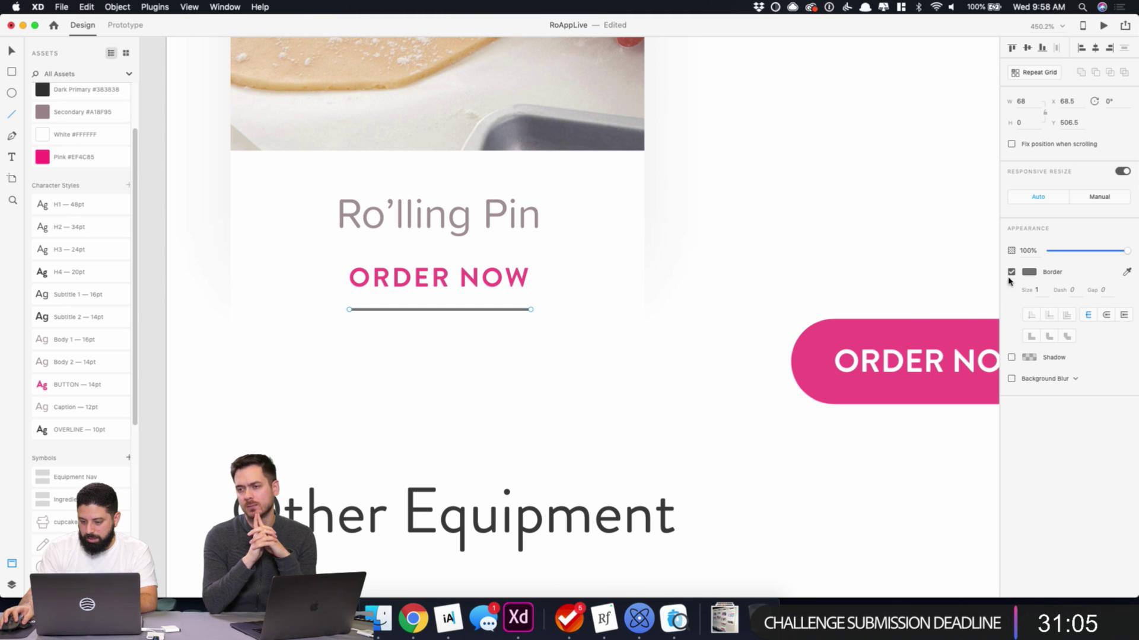
click(1029, 272)
click(913, 334)
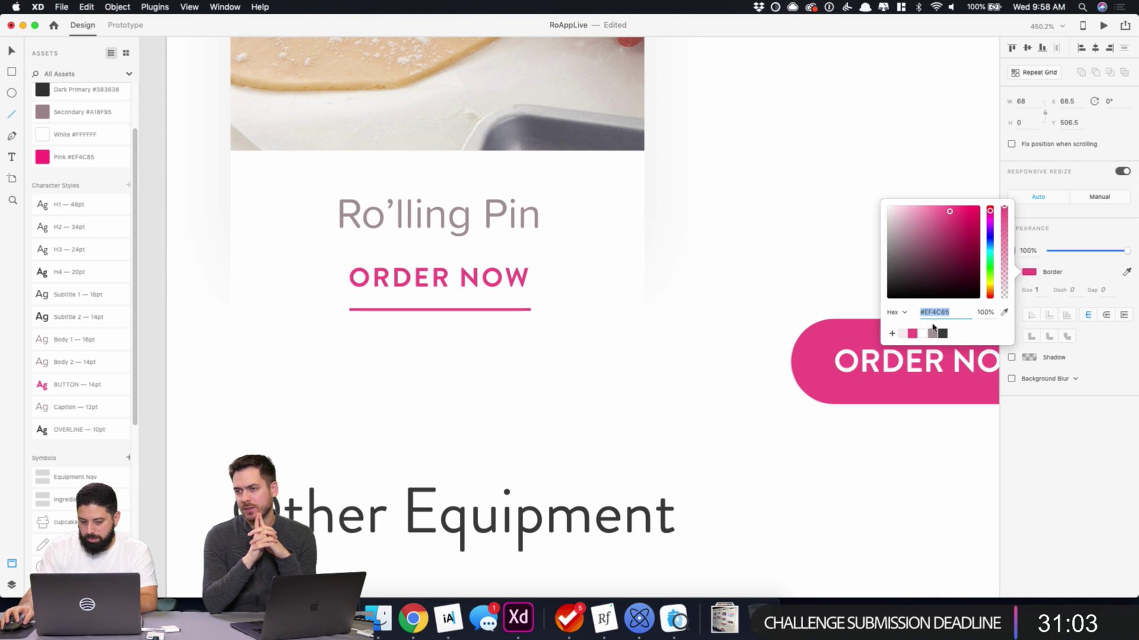
- Make the line beneath ORDER NOW dashed with a dash value of 4
click(1029, 274)
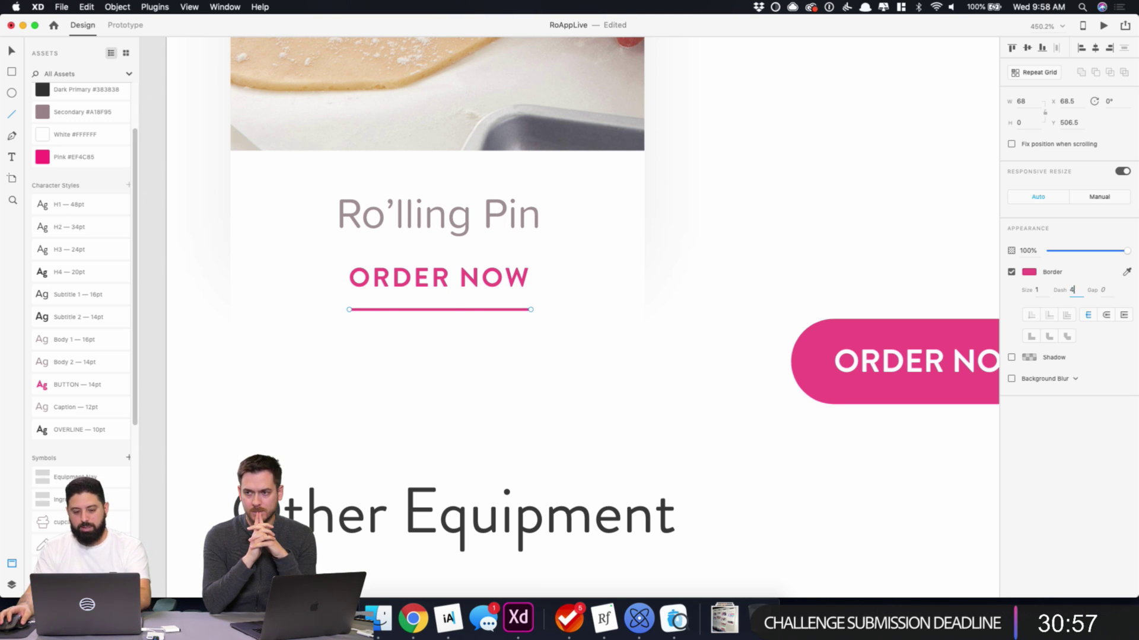
text(4)
key(Tab)
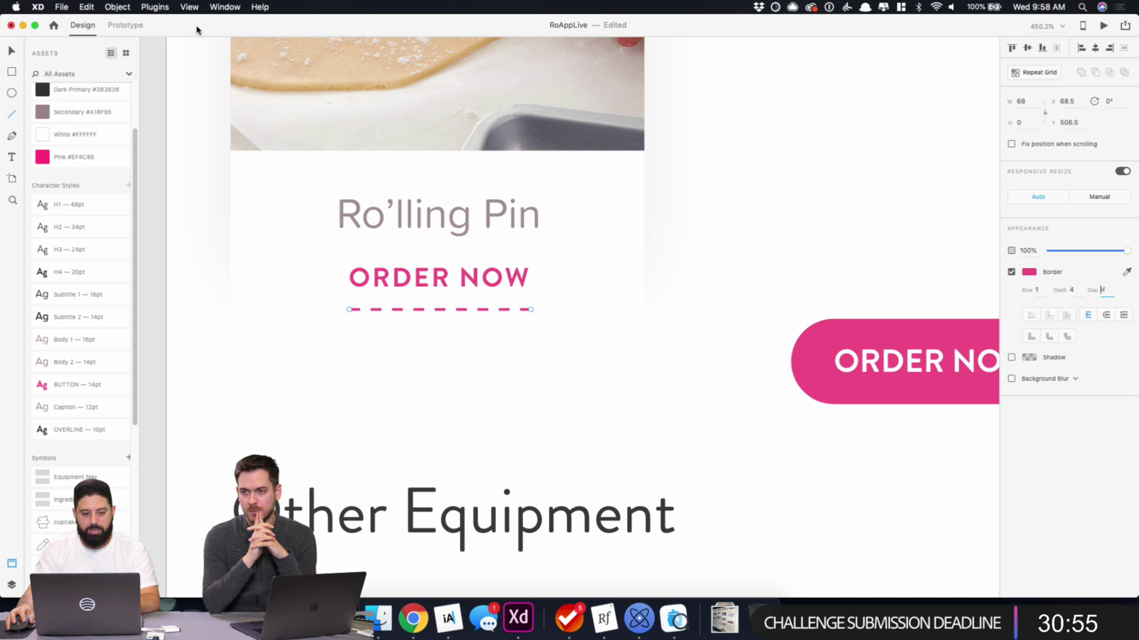
- Move the pink dashed line up to Y 502.5, close beneath the ORDER NOW text
click(13, 53)
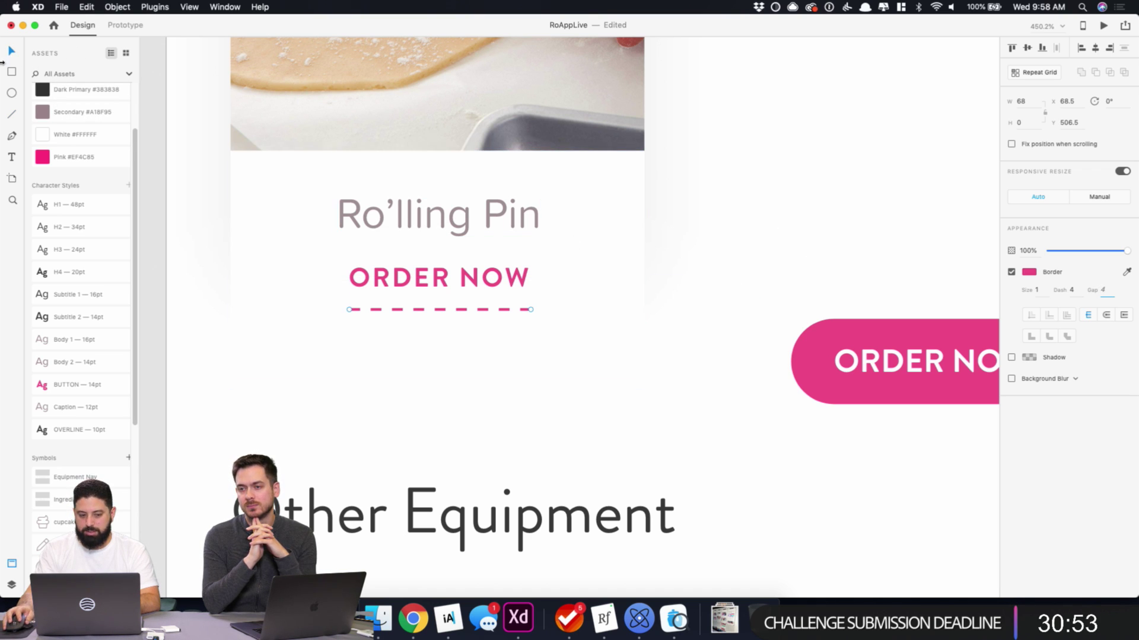
click(798, 257)
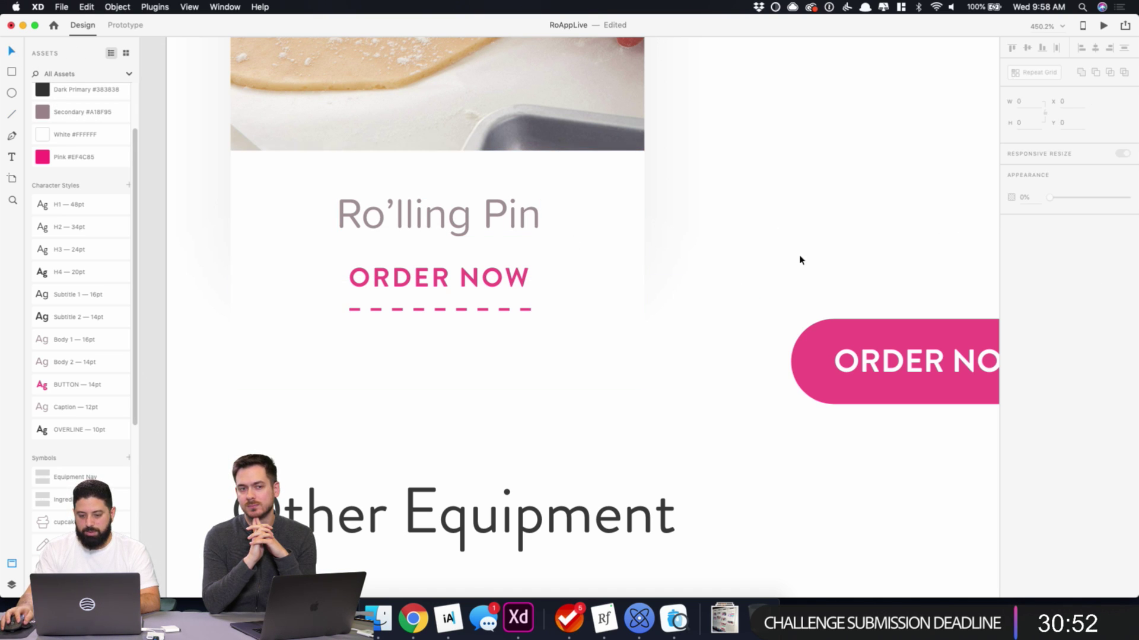
click(523, 309)
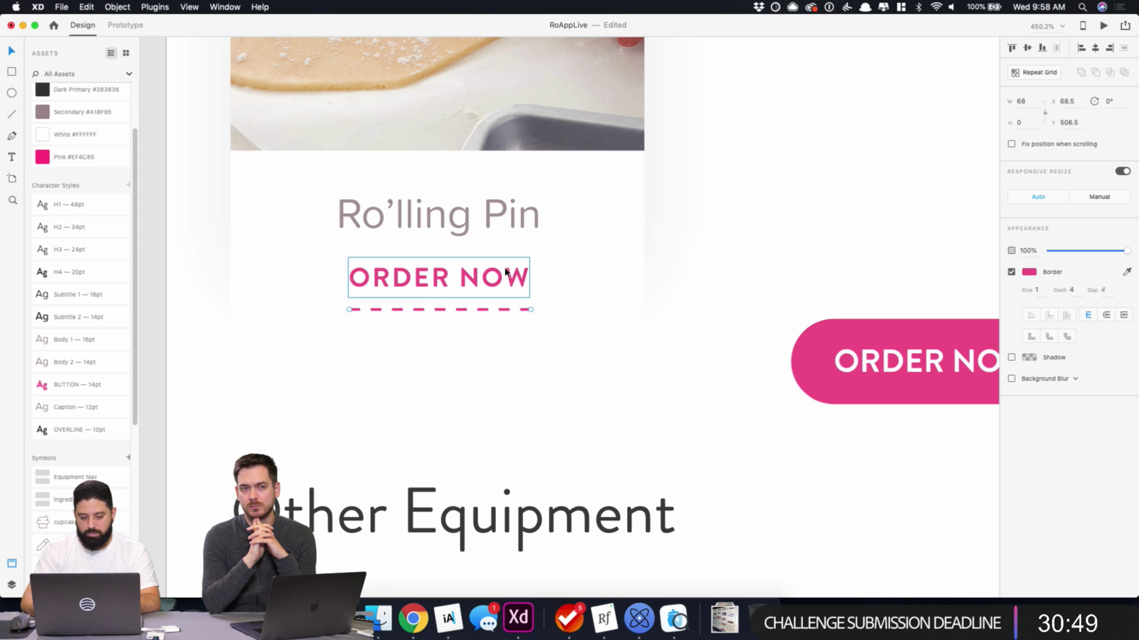
key(Up)
key(Up)
key(Up)
key(Up)
key(Up)
key(Up)
key(Up)
key(Up)
key(Up)
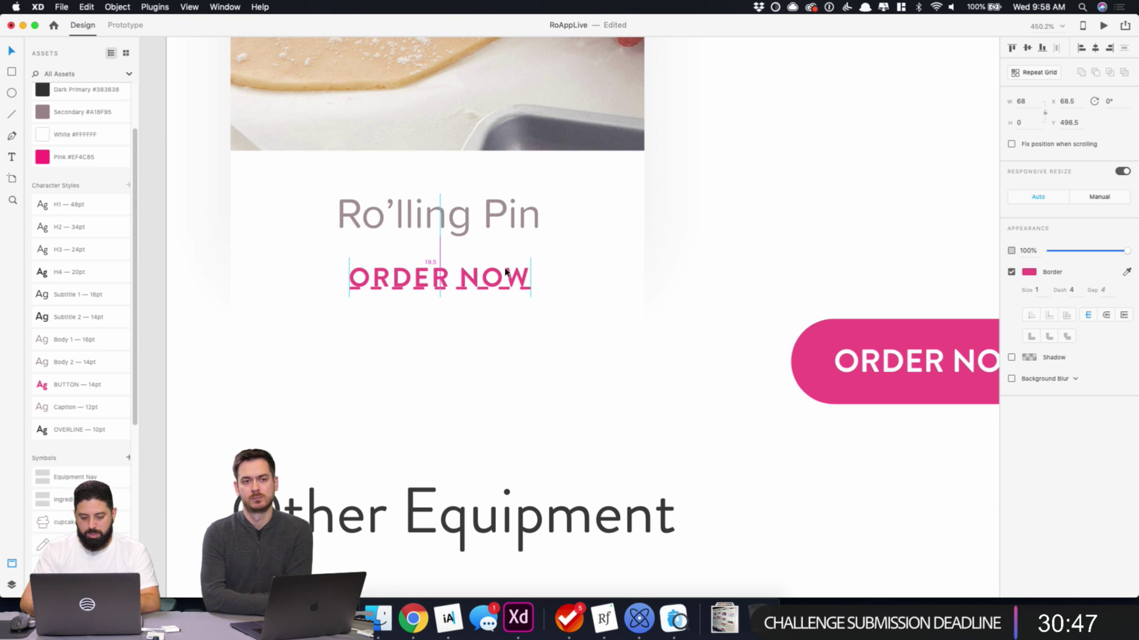
key(Down)
key(Down)
key(Down)
key(Down)
key(Down)
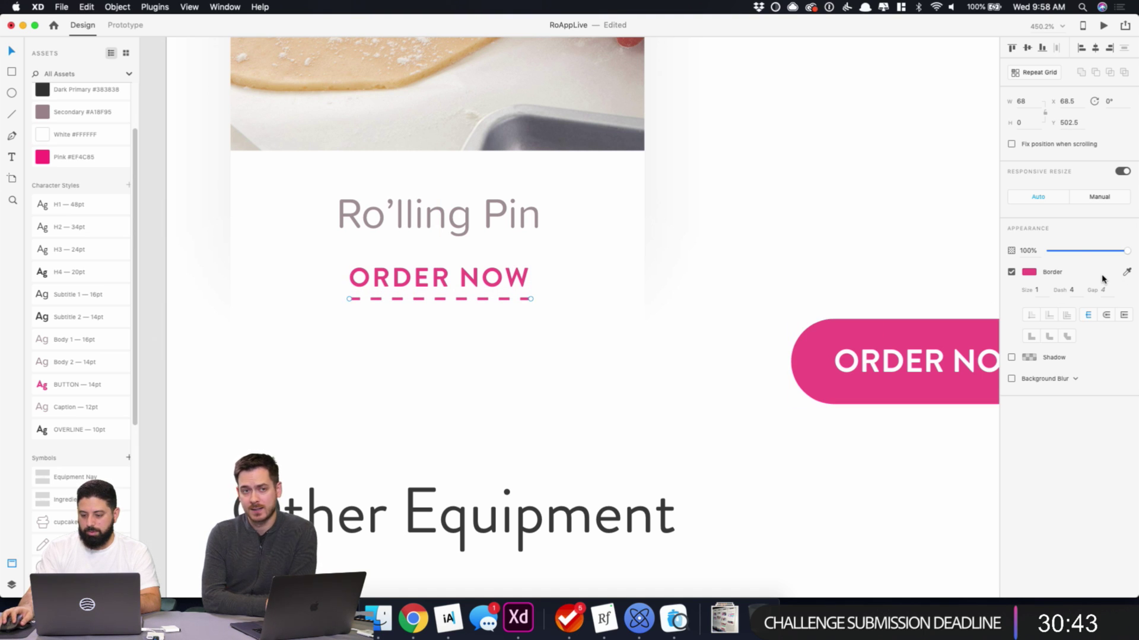
- Try the dashed line at 40% opacity and restore it to 100%
click(1031, 250)
key(shift+Down)
key(shift+Down)
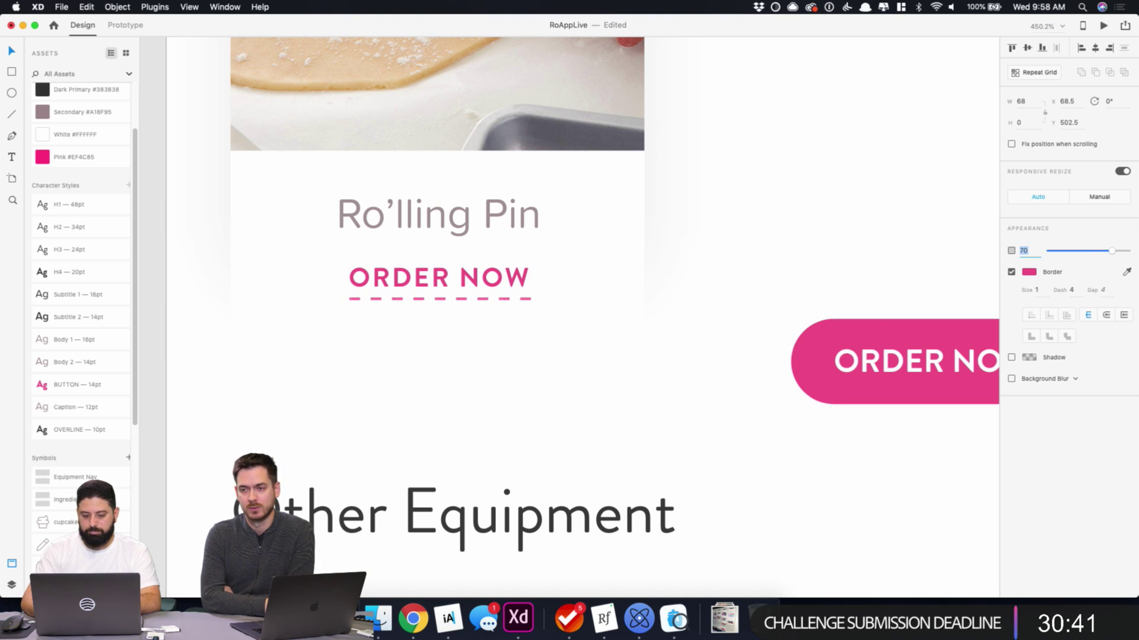
key(shift+Down)
key(shift+Down)
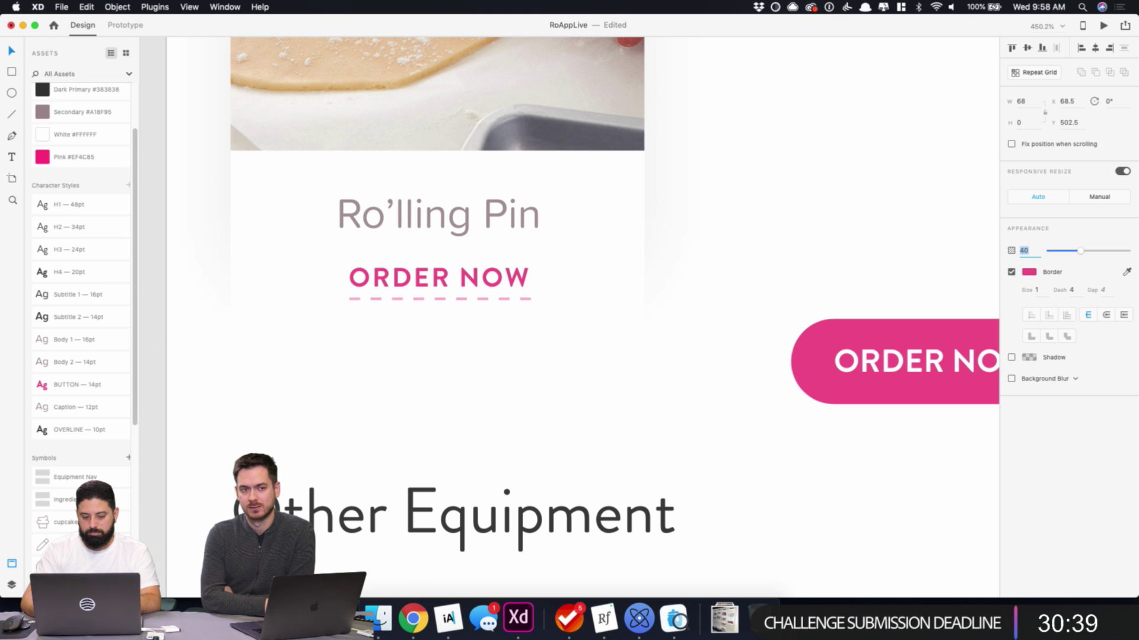
key(shift+Up)
key(shift+Up)
key(shift+Up)
key(shift+Up)
key(shift+Up)
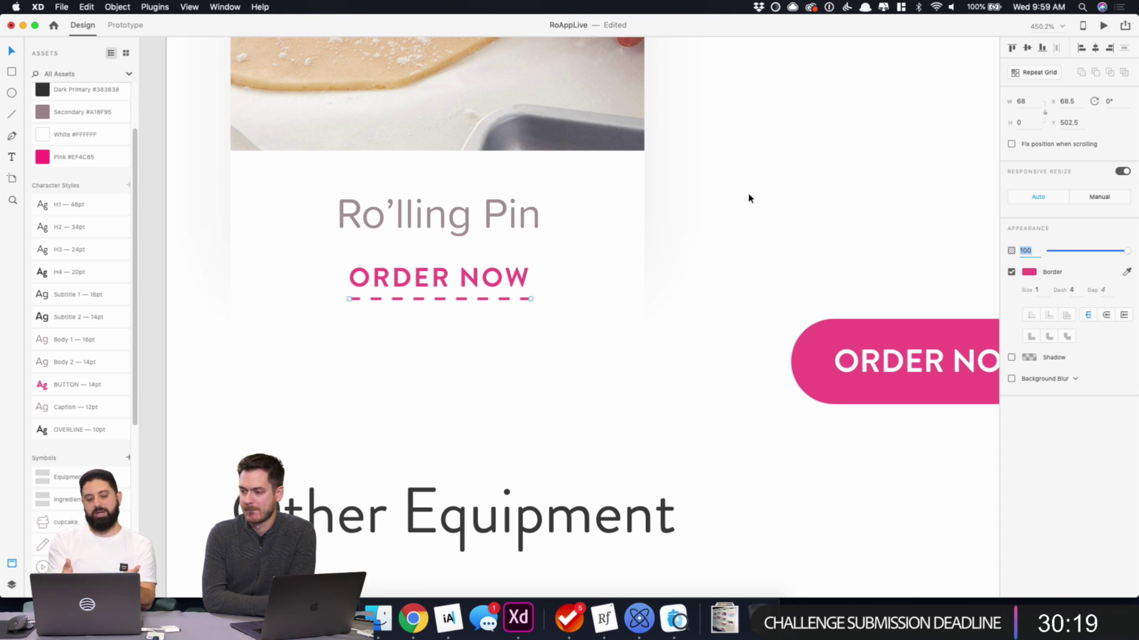
- Delete the large pink ORDER NOW button beside the rolling pin card
drag(761, 212, 942, 492)
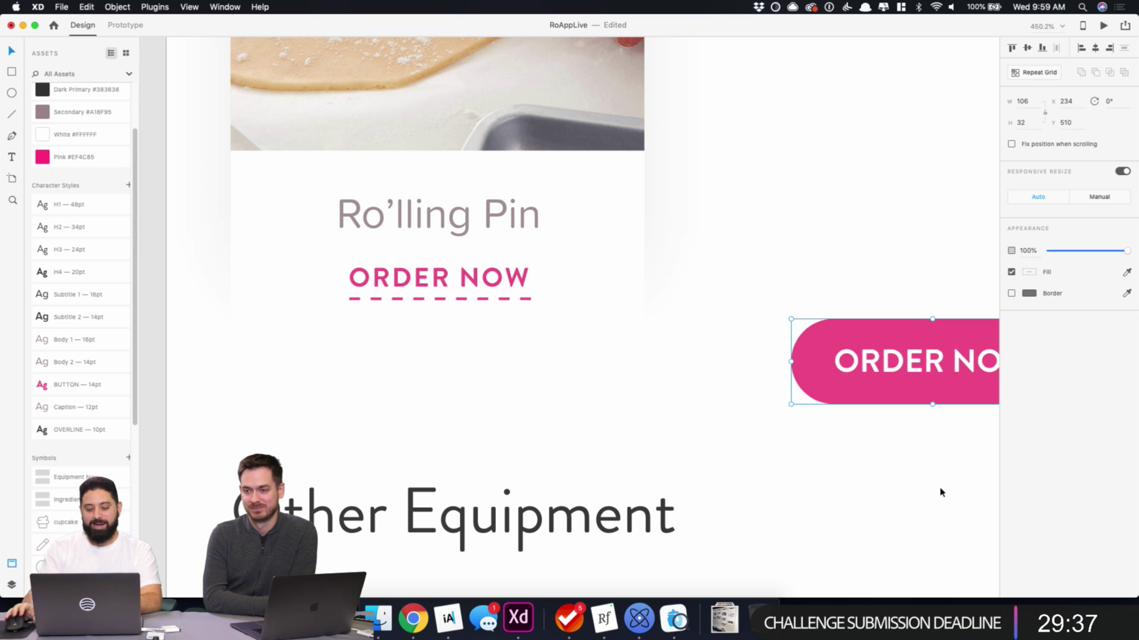
drag(840, 254, 969, 470)
key(Delete)
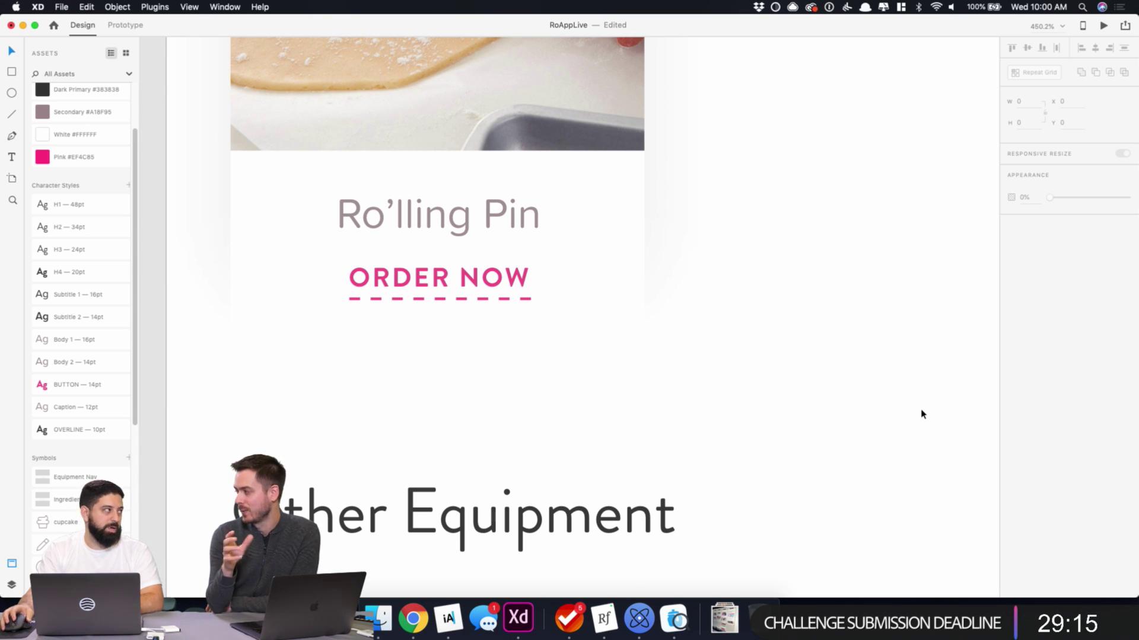
- Reduce the height of the white caption rectangle behind Ro'lling Pin and ORDER NOW to 72
click(579, 335)
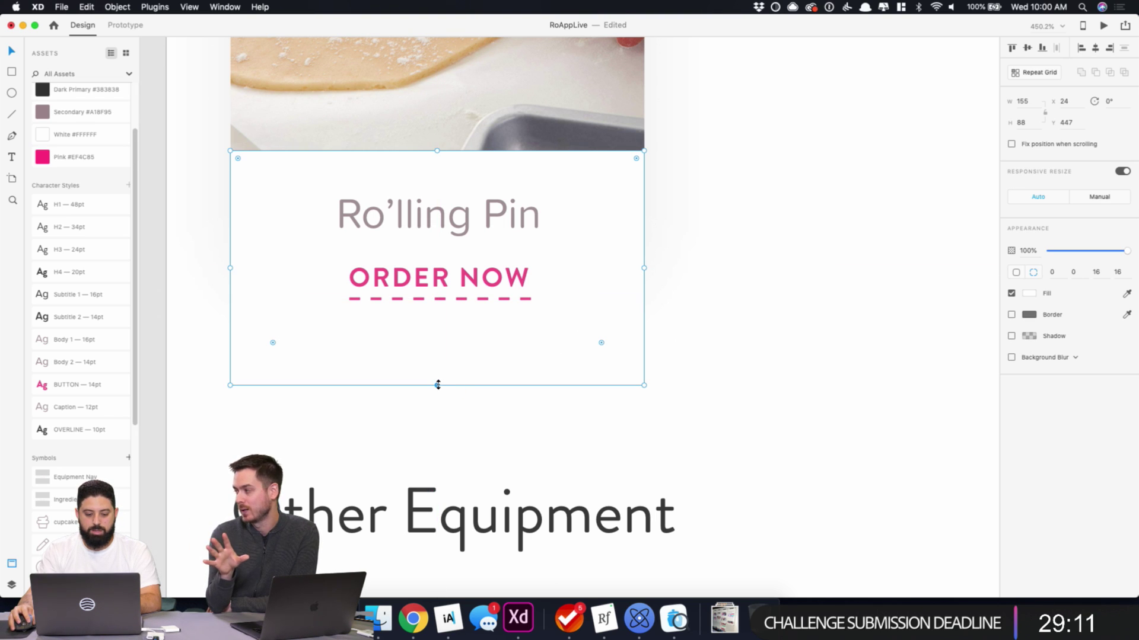
drag(437, 385, 437, 354)
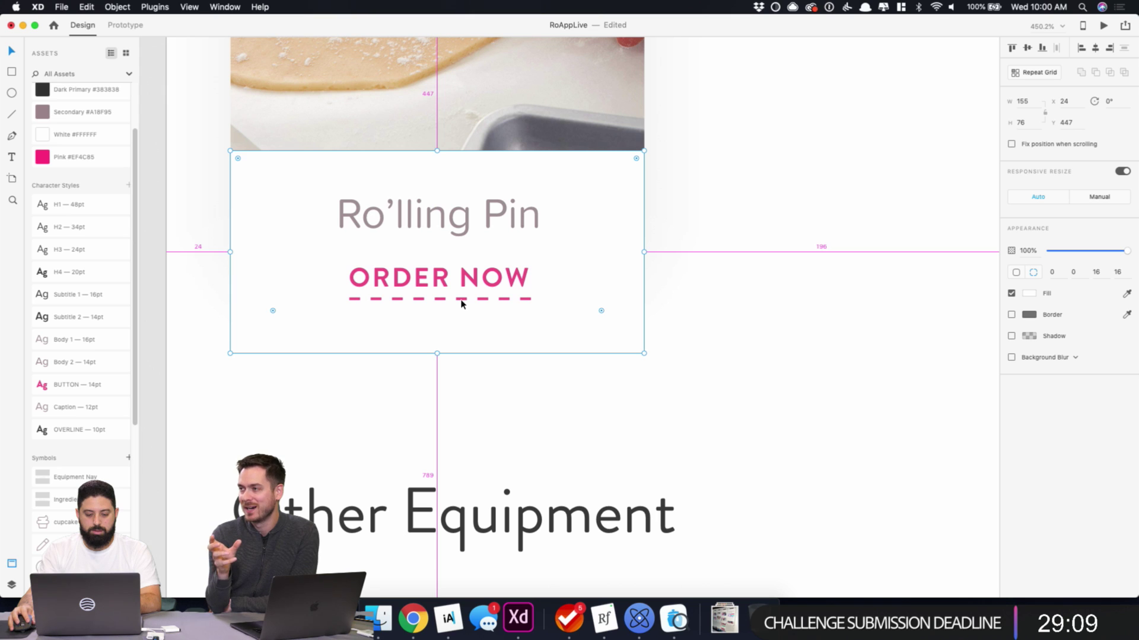
click(1030, 120)
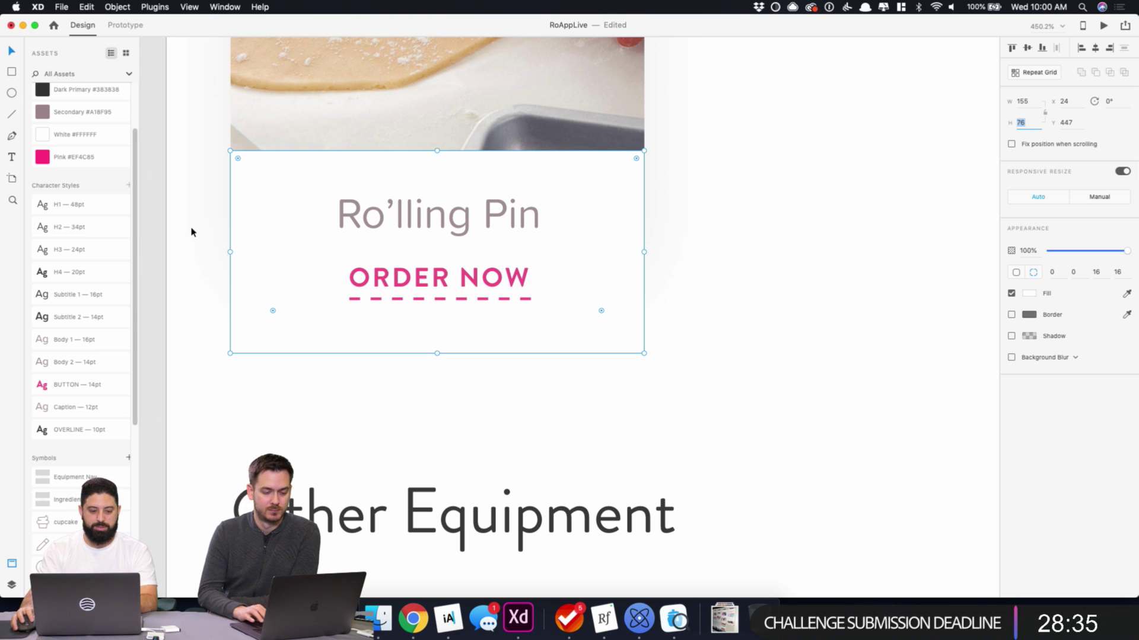
key(alt)
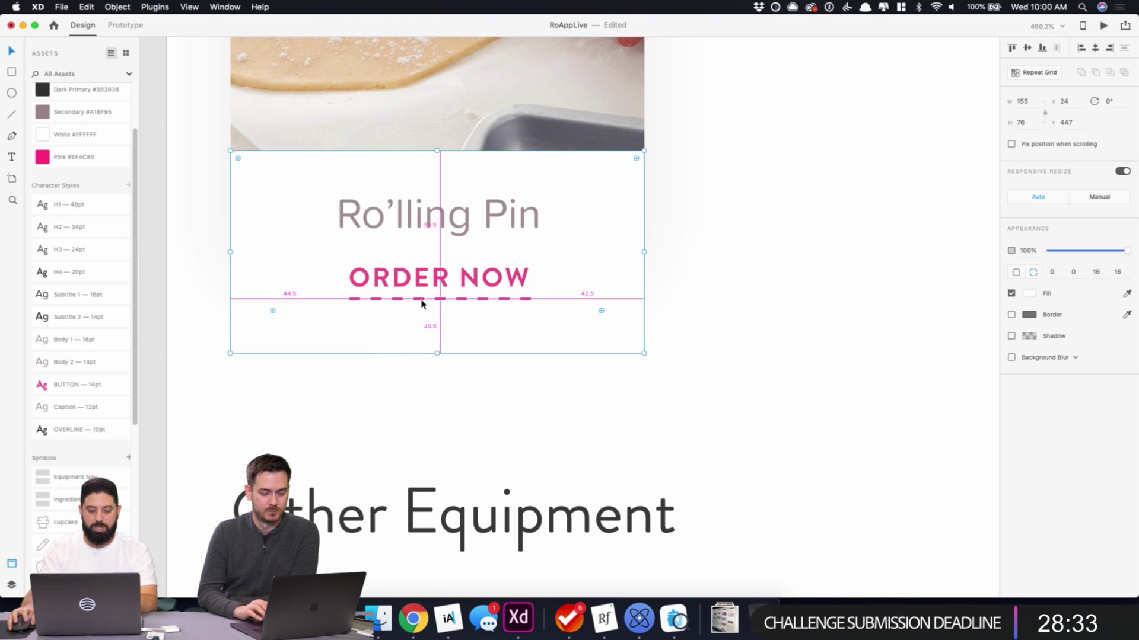
click(1035, 121)
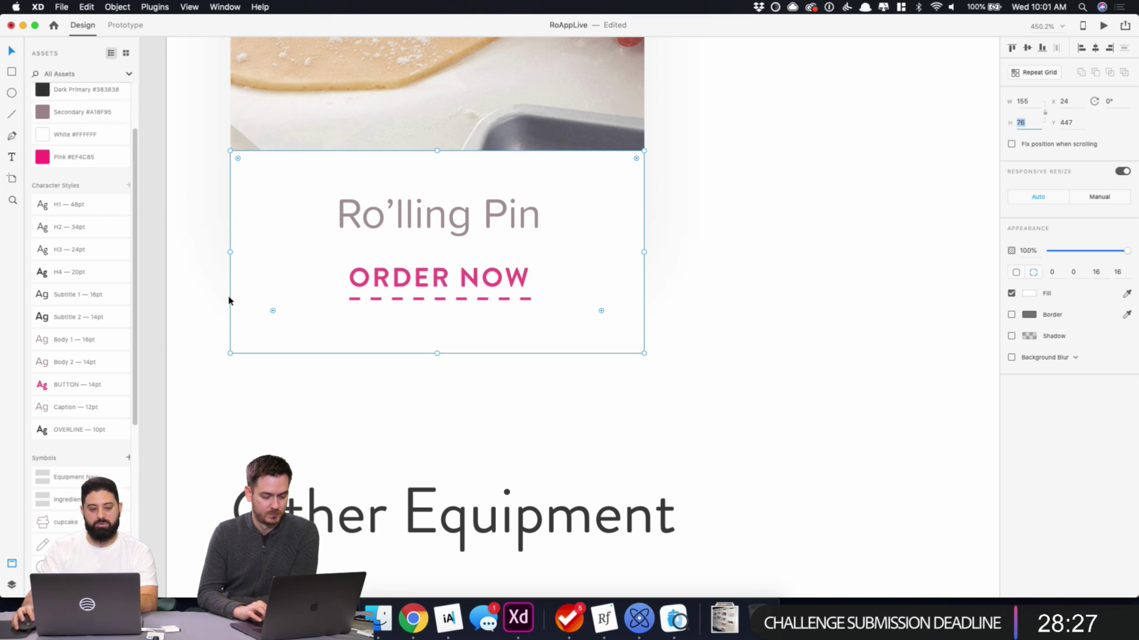
click(521, 363)
click(532, 334)
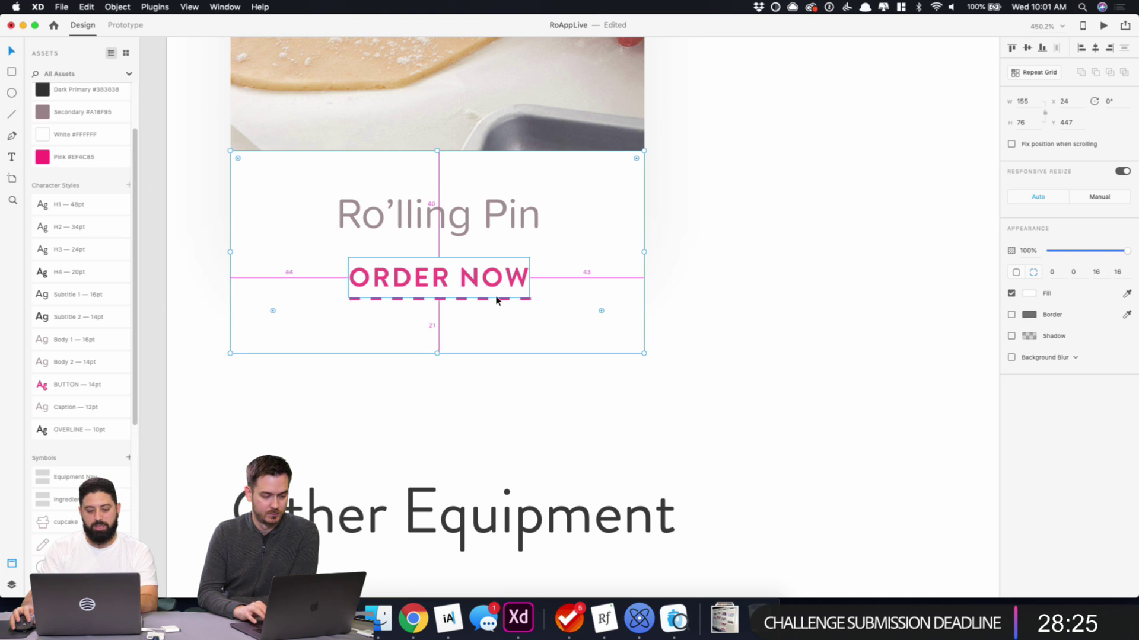
click(1030, 122)
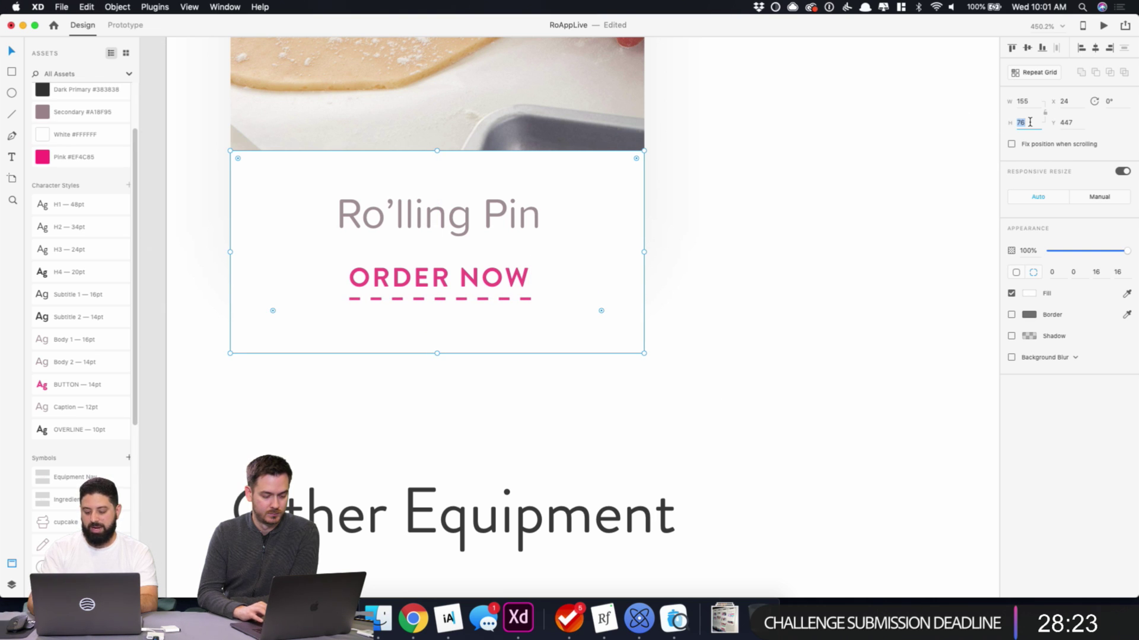
text(72)
key(Return)
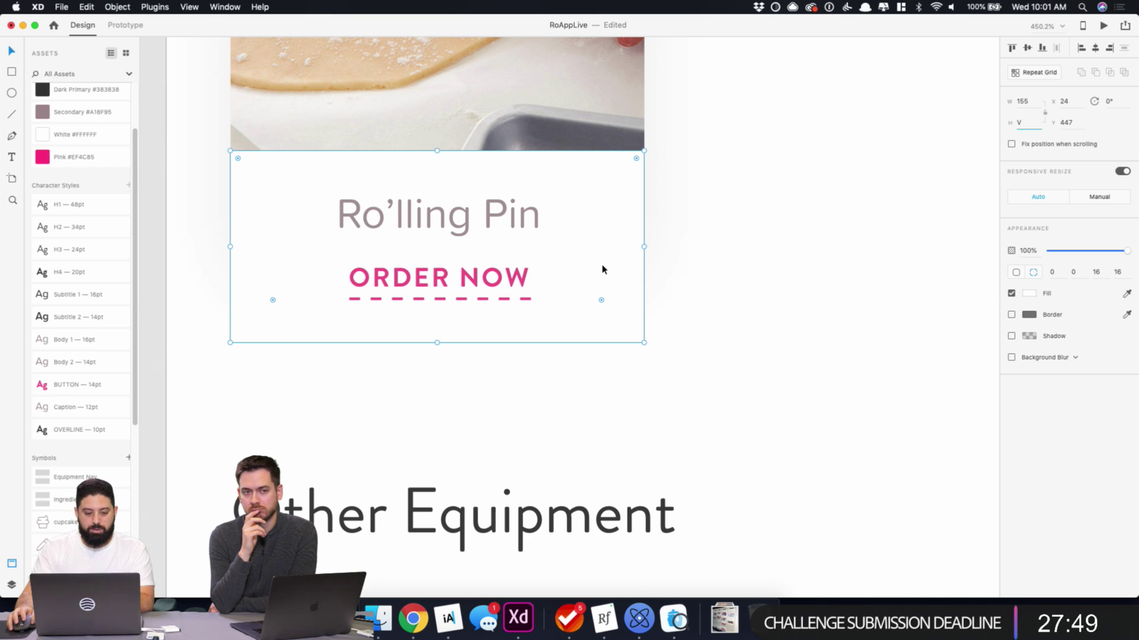
- Reposition the Equipment – 1 artboard beside the Equipment artboard so that their top edges align
click(670, 263)
scroll(667, 249, up, 3)
drag(727, 160, 611, 200)
key(super+minus)
key(super+minus)
key(super+minus)
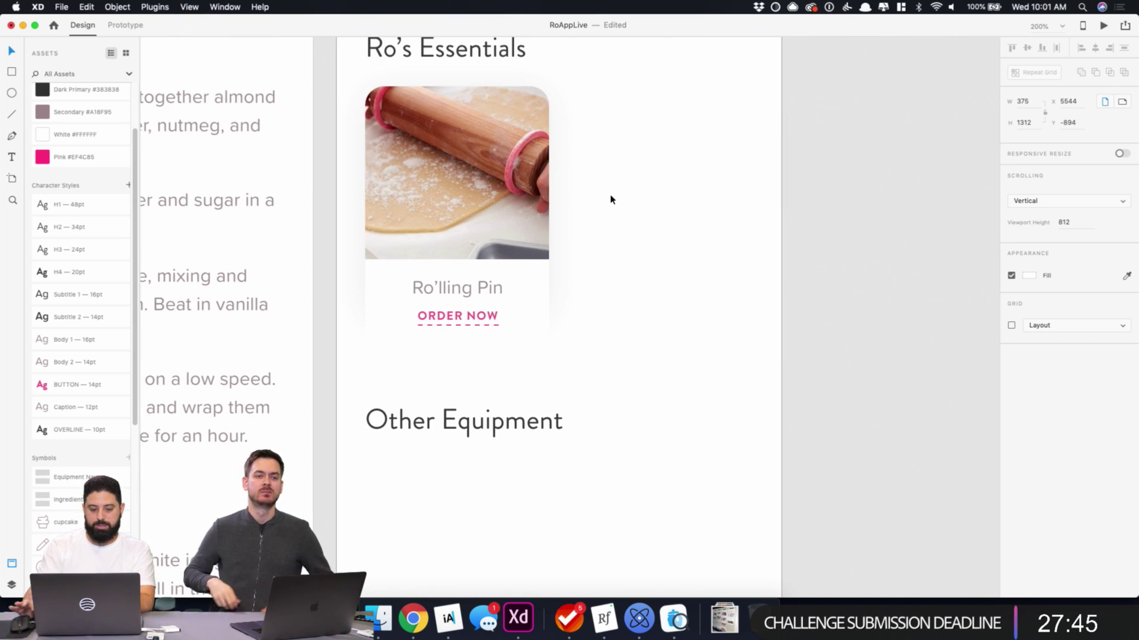
drag(586, 275, 645, 277)
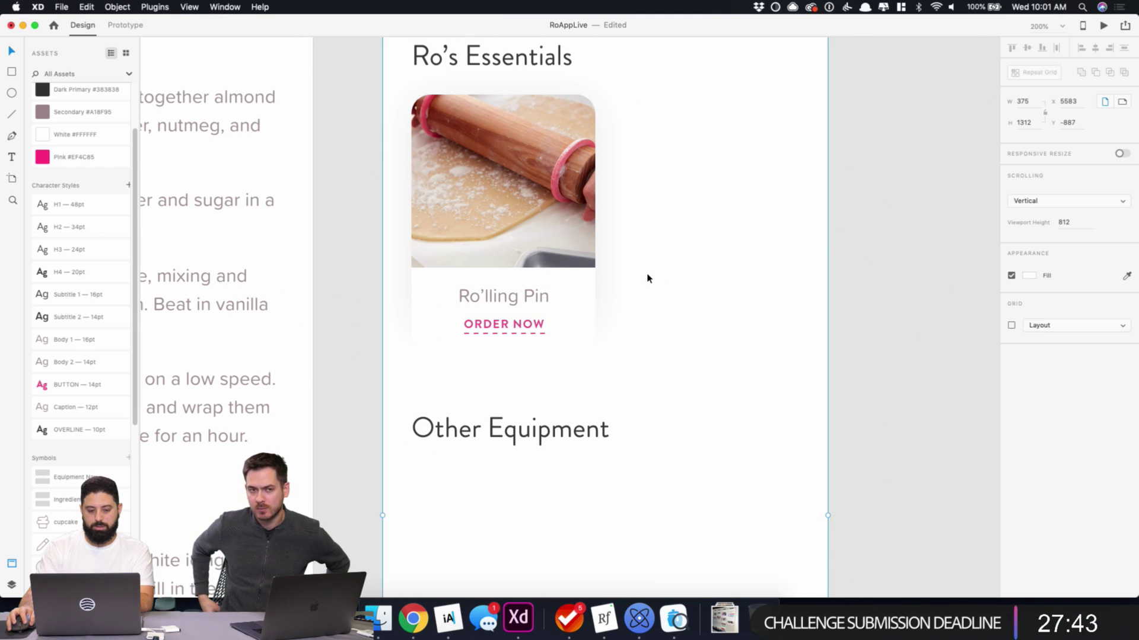
scroll(662, 274, down, 2)
scroll(662, 274, down, 5)
scroll(658, 272, down, 5)
scroll(652, 267, up, 5)
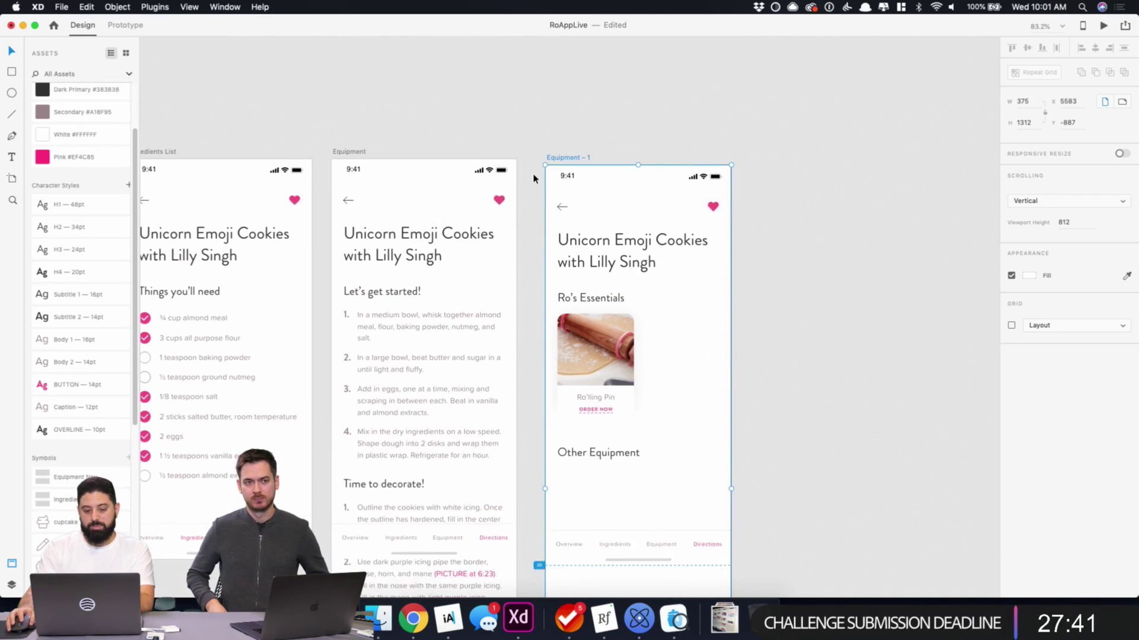
drag(561, 148, 555, 141)
click(816, 287)
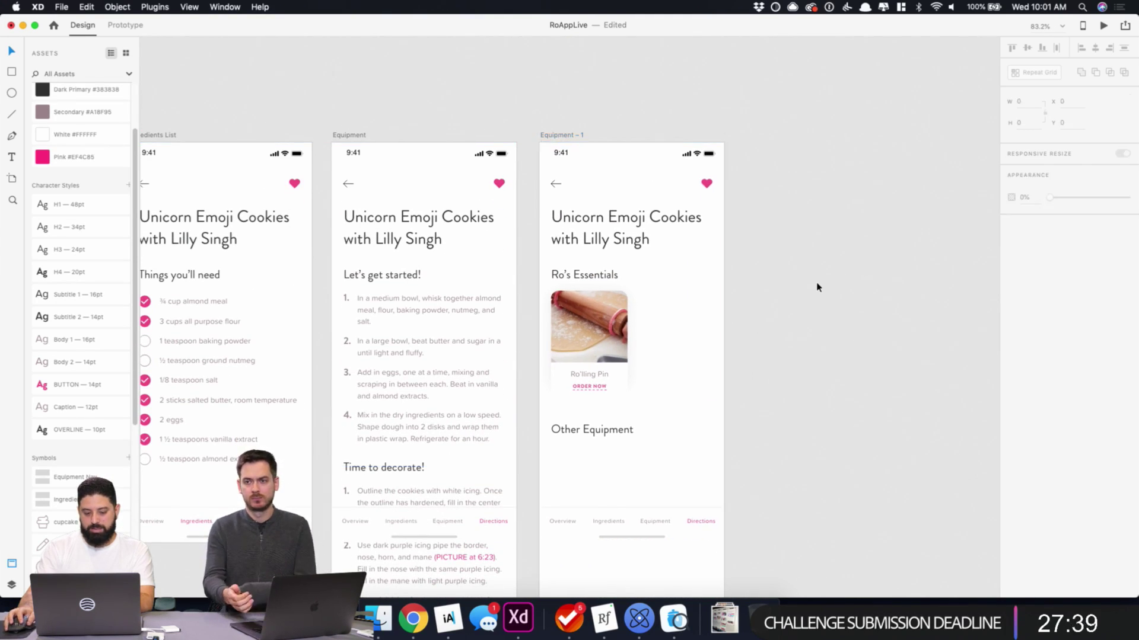
- Extend the shadowed backing rectangle, Rectangle 328, down to the lower edge of the white caption area
drag(772, 342, 620, 391)
click(10, 586)
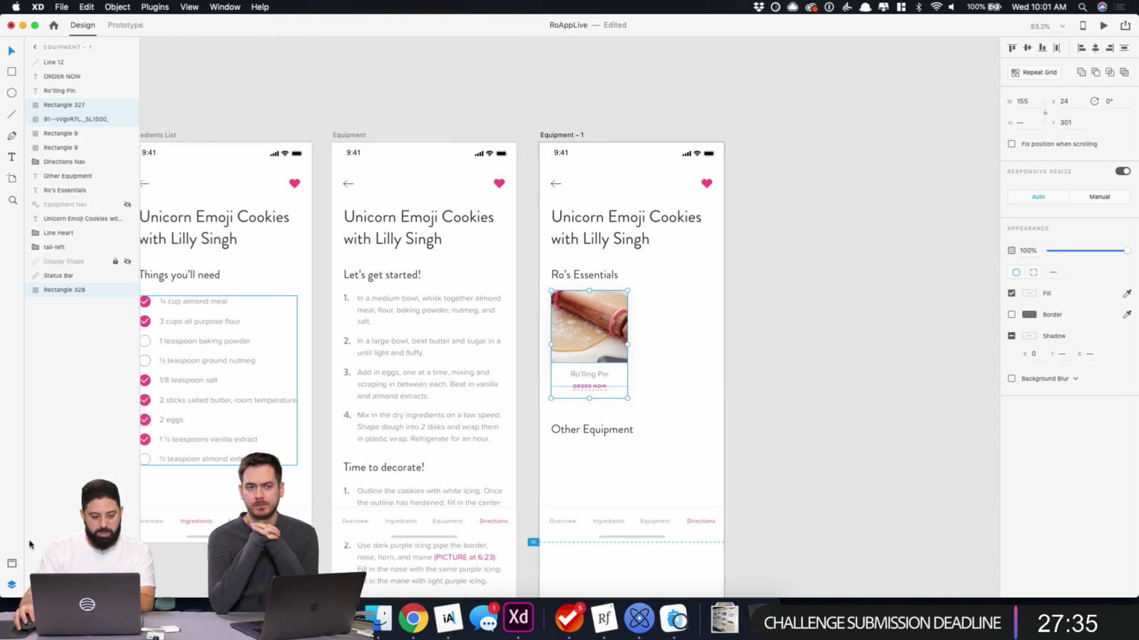
click(78, 290)
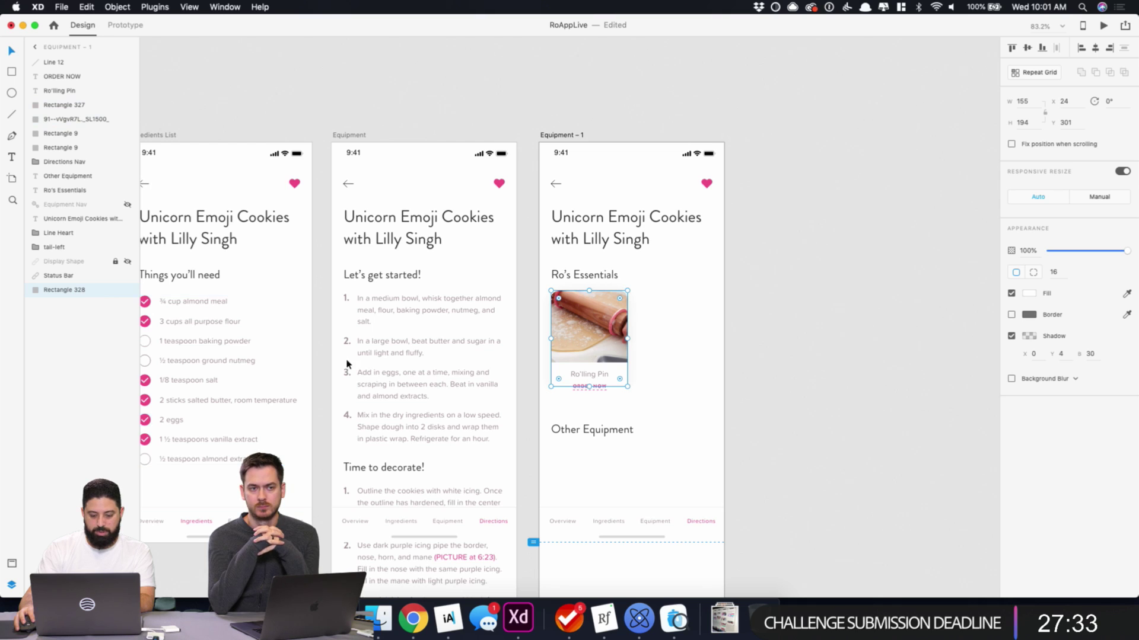
scroll(582, 401, up, 5)
drag(596, 362, 597, 392)
click(794, 363)
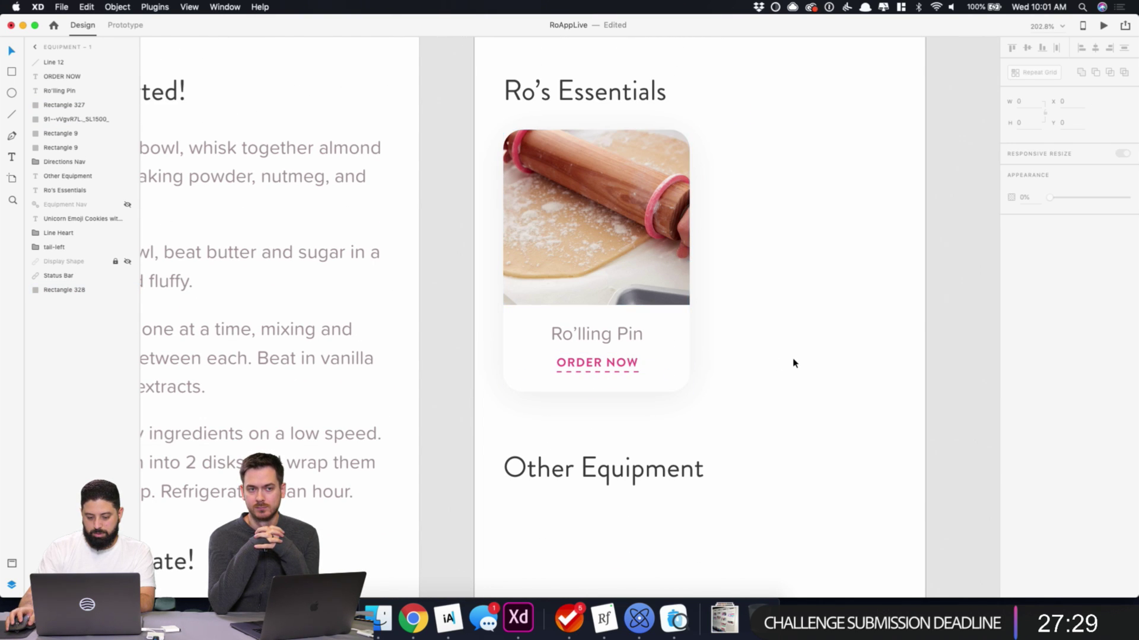
- Duplicate the complete rolling pin card and place the copy beside the original under Ro's Essentials
scroll(794, 362, down, 3)
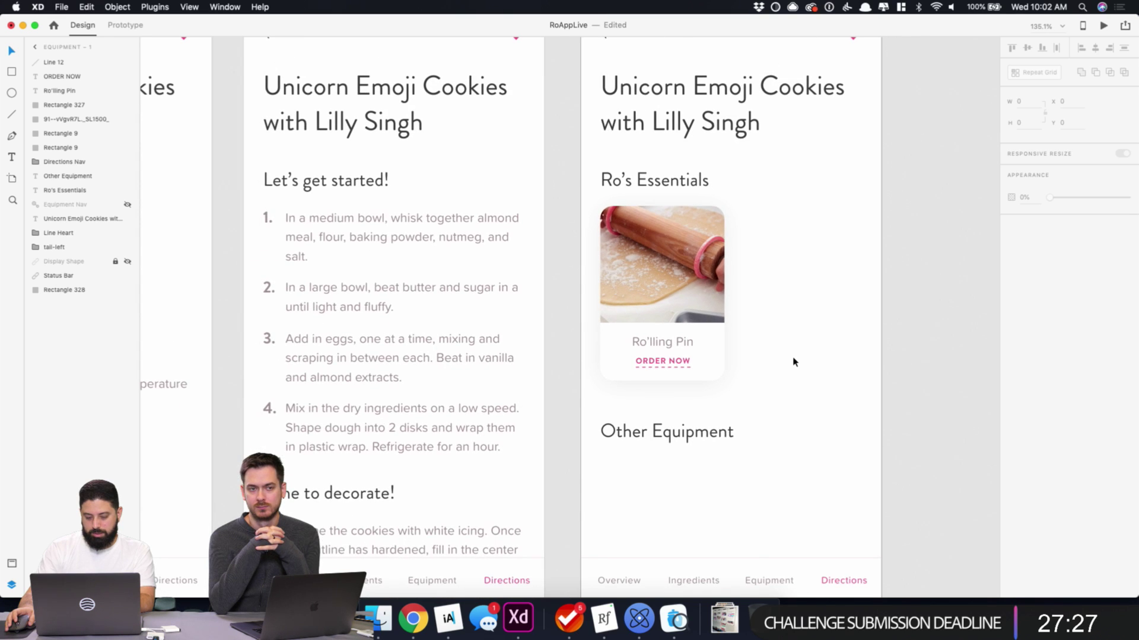
scroll(796, 361, down, 1)
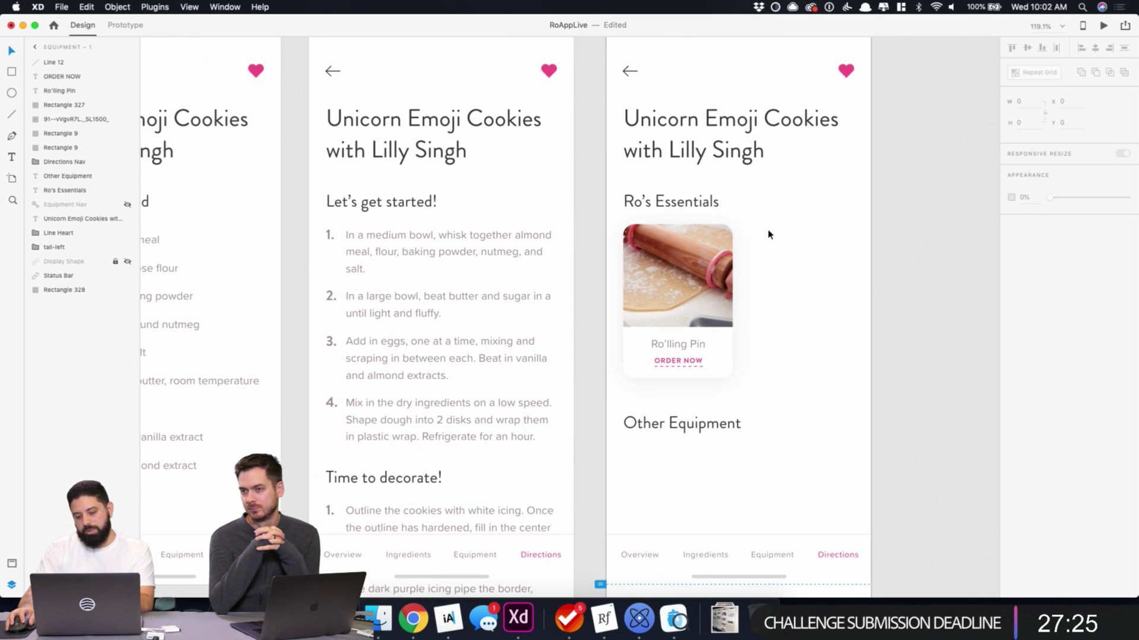
drag(765, 245, 636, 389)
drag(648, 302, 769, 304)
click(935, 389)
- Delete the dashed line from the duplicate card and move its ORDER NOW text down to Y 497
click(822, 367)
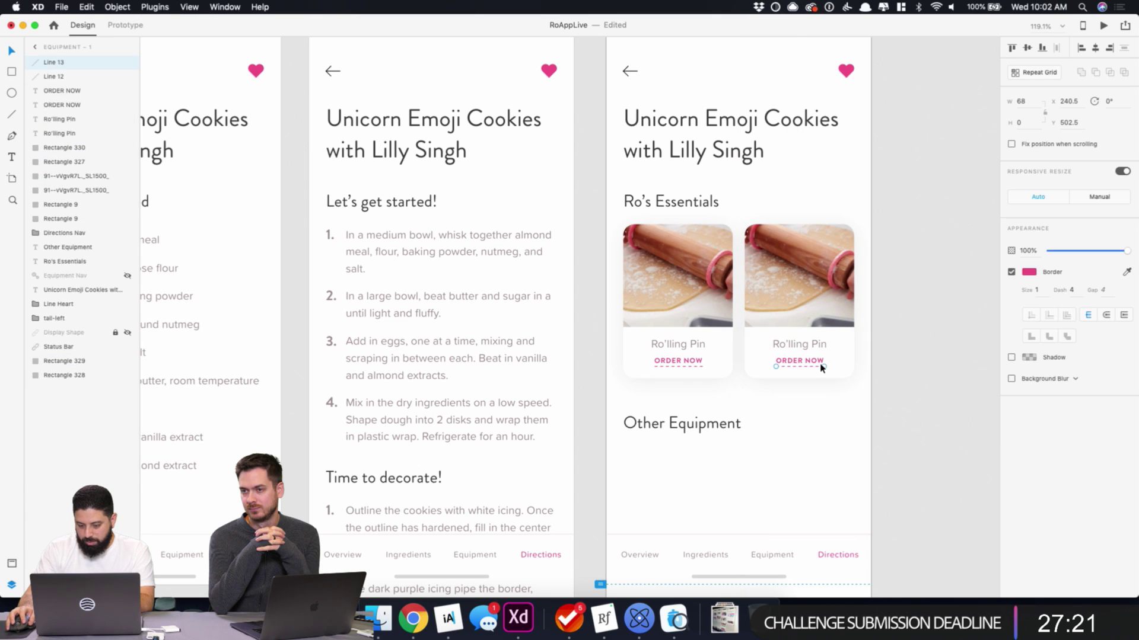
key(BackSpace)
click(819, 364)
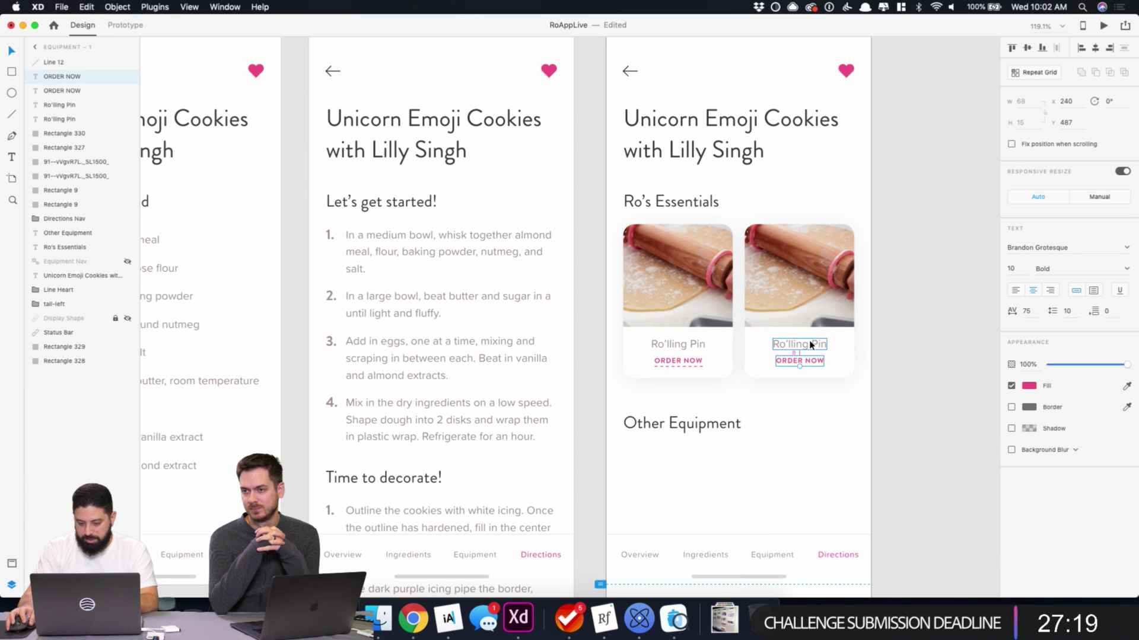
key(shift+Down)
scroll(863, 397, up, 5)
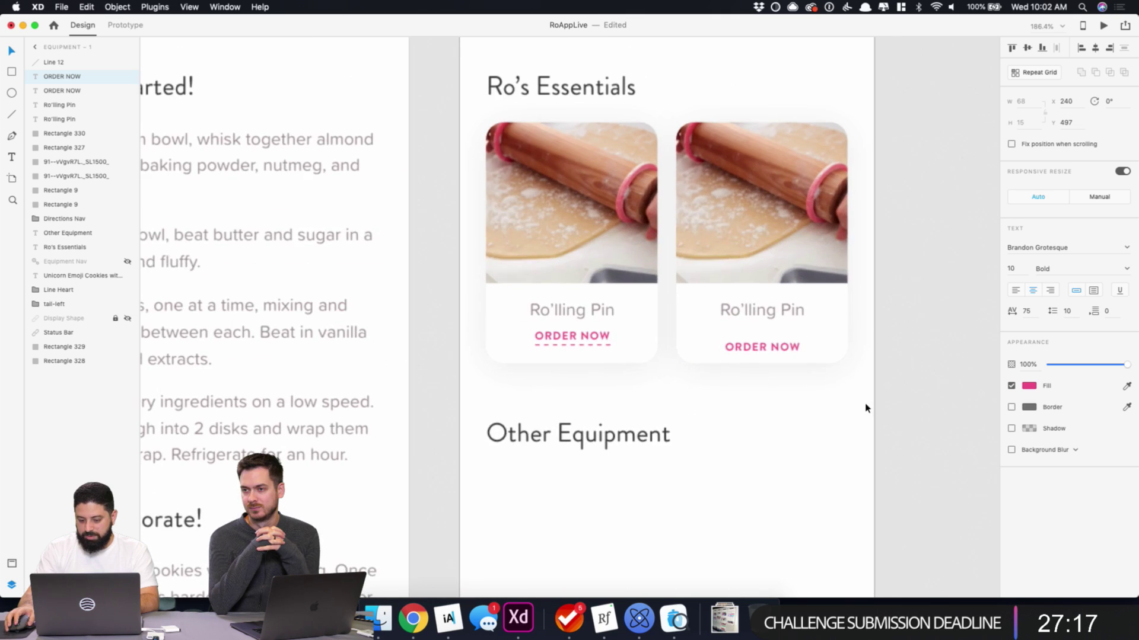
- Move the original card's ORDER NOW text together with its dashed line up to Y 483
click(592, 339)
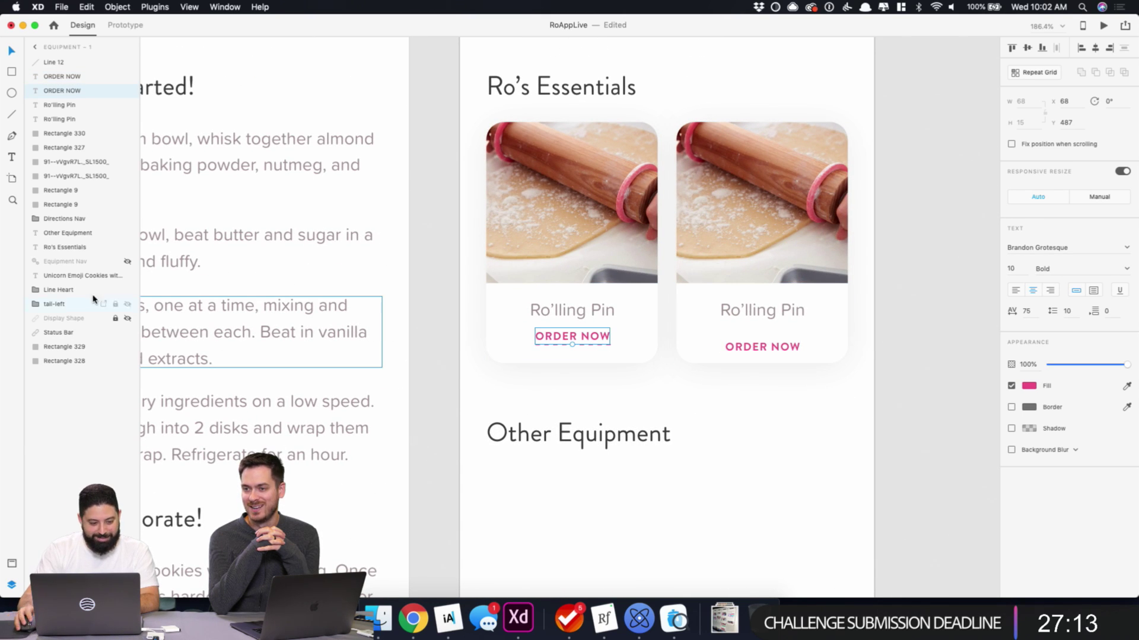
shift+click(57, 63)
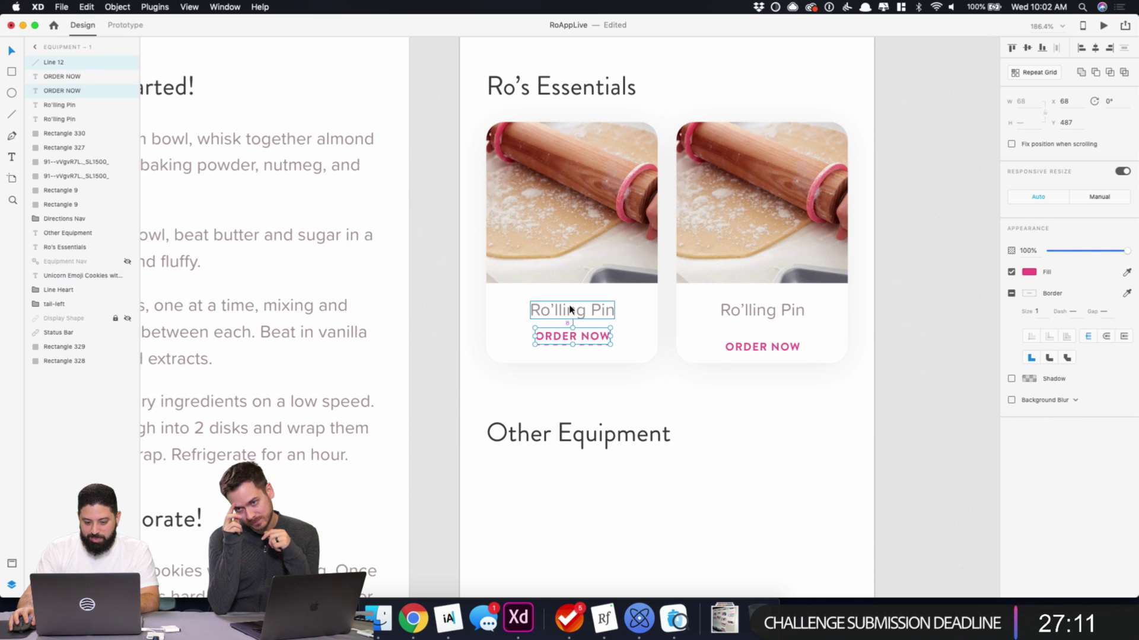
key(Up)
key(Up)
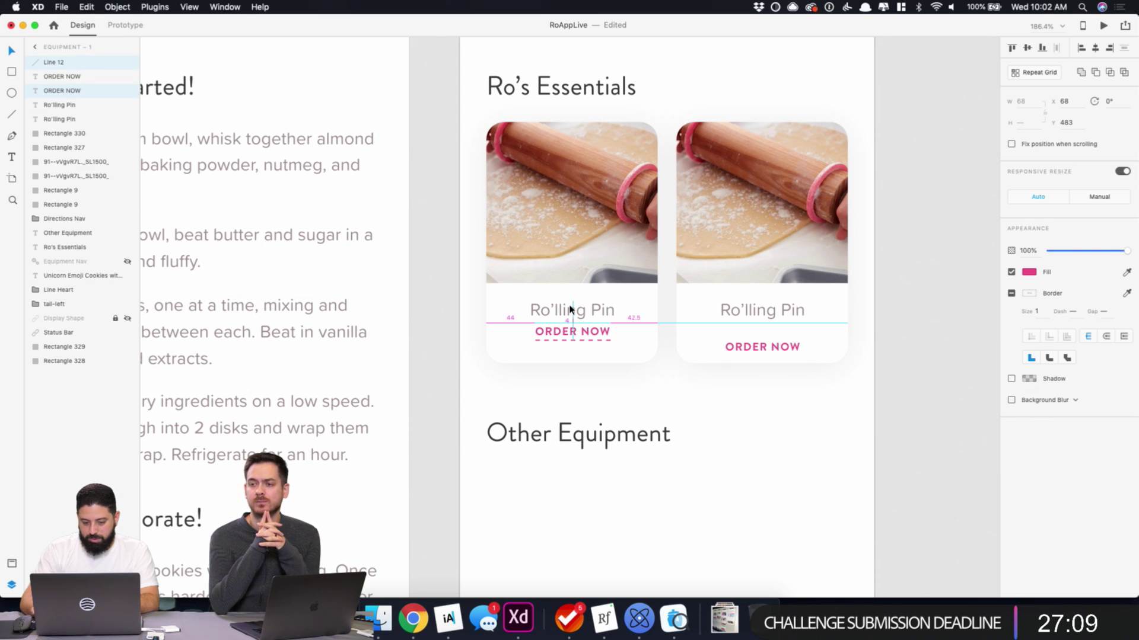
- Set the height of the original card's white caption rectangle to 70
click(590, 353)
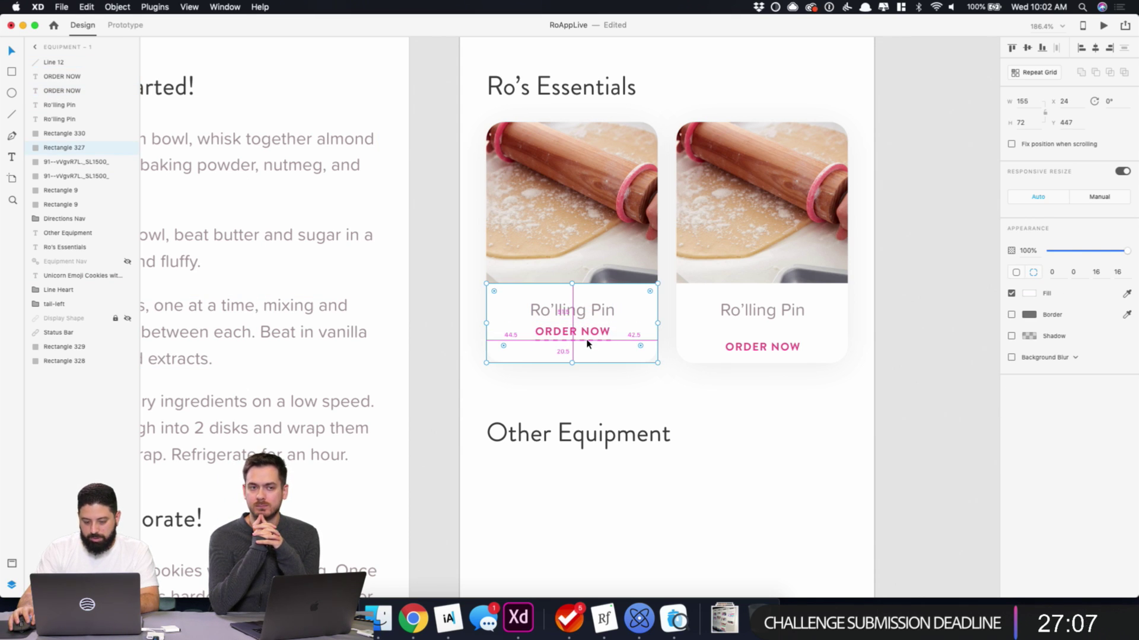
text(70)
key(Return)
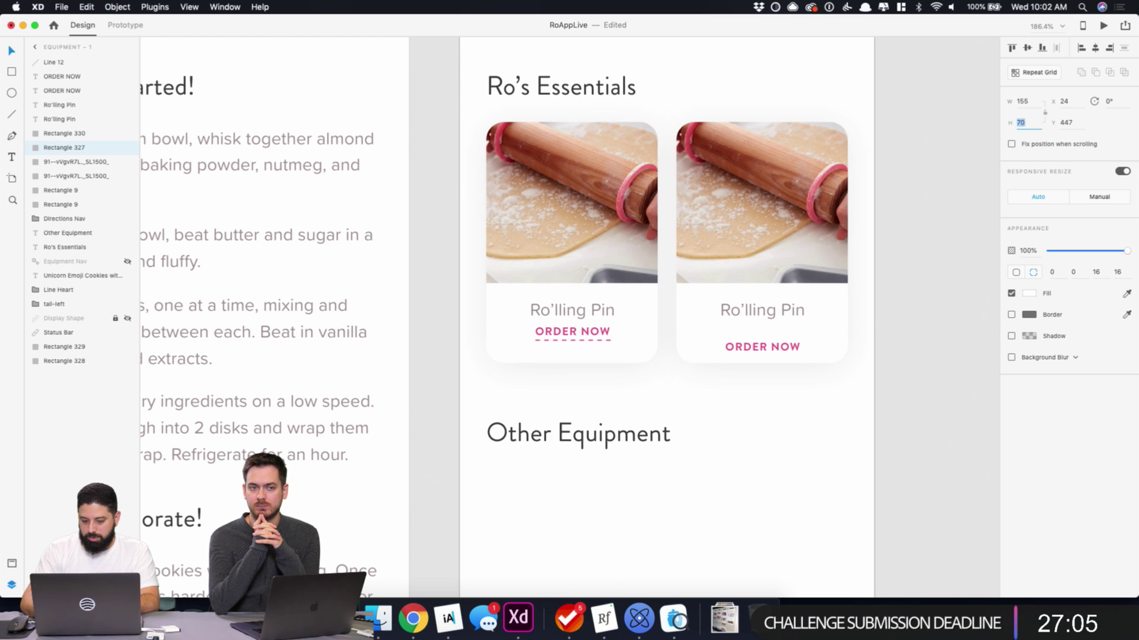
- Set the height of the original card's shadowed background rectangle to 214
click(576, 359)
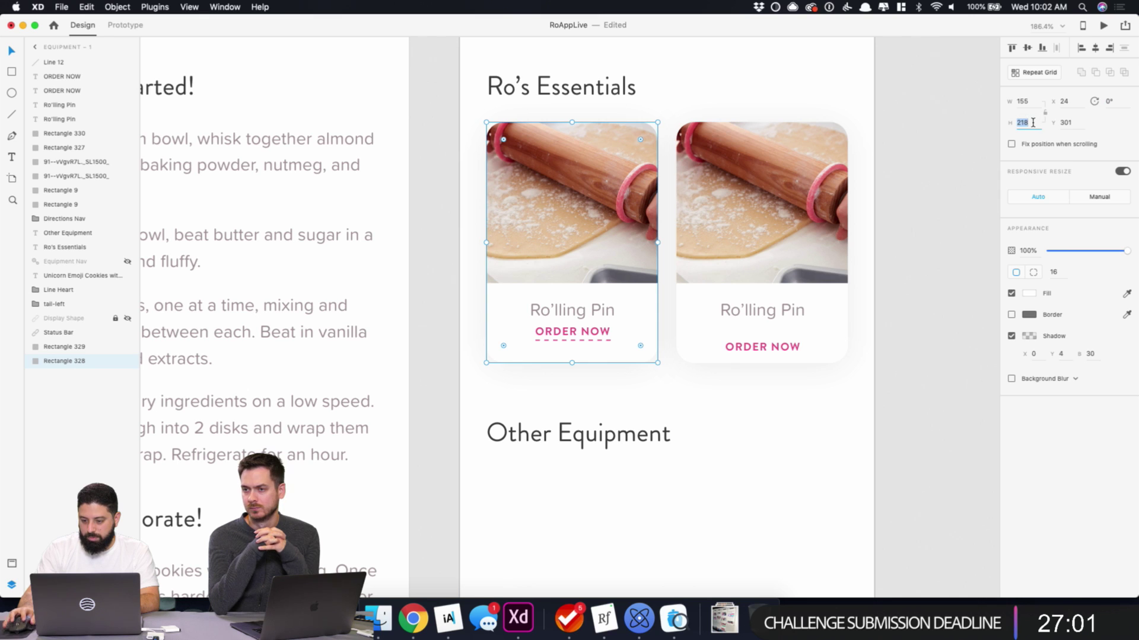
text(217)
key(Return)
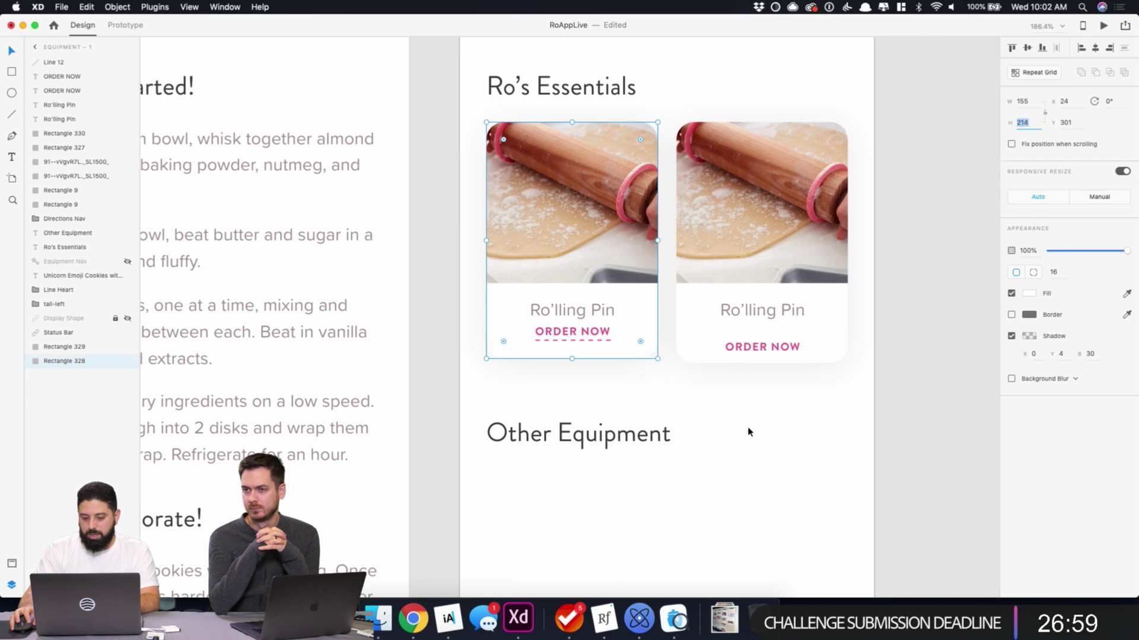
click(746, 431)
- Draw a 155 by 28 rectangle across the duplicate card's lower edge at Y 491 and layer it beneath the ORDER NOW text
click(708, 351)
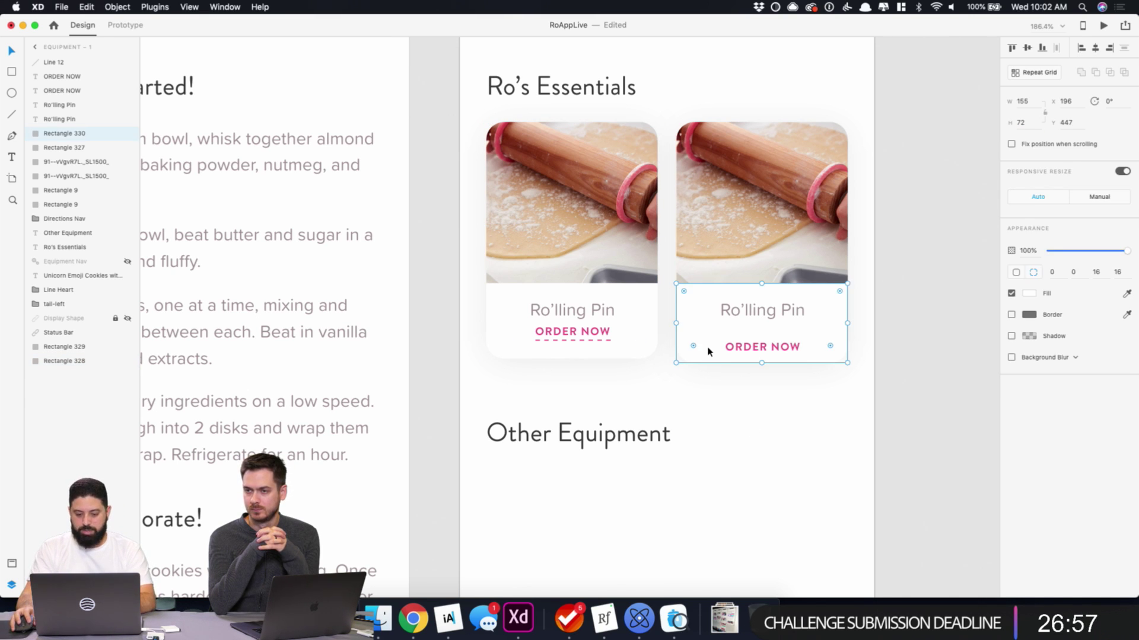
scroll(712, 368, up, 5)
key(r)
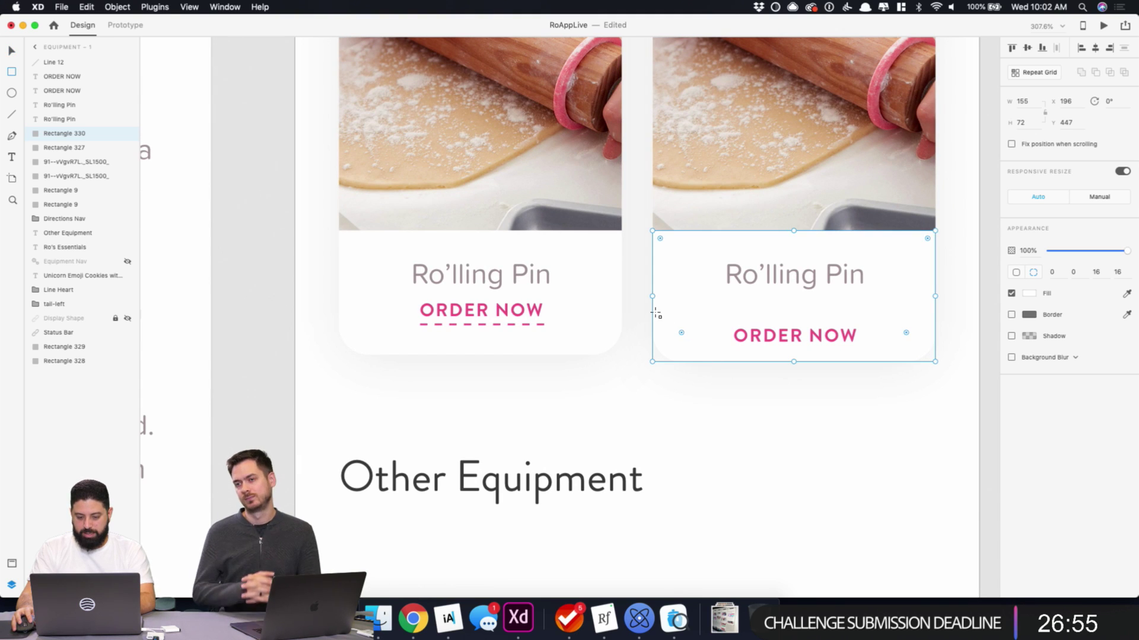
mouse_move(653, 312)
mouse_down()
mouse_move(784, 363)
mouse_move(934, 362)
mouse_up()
key(Delete)
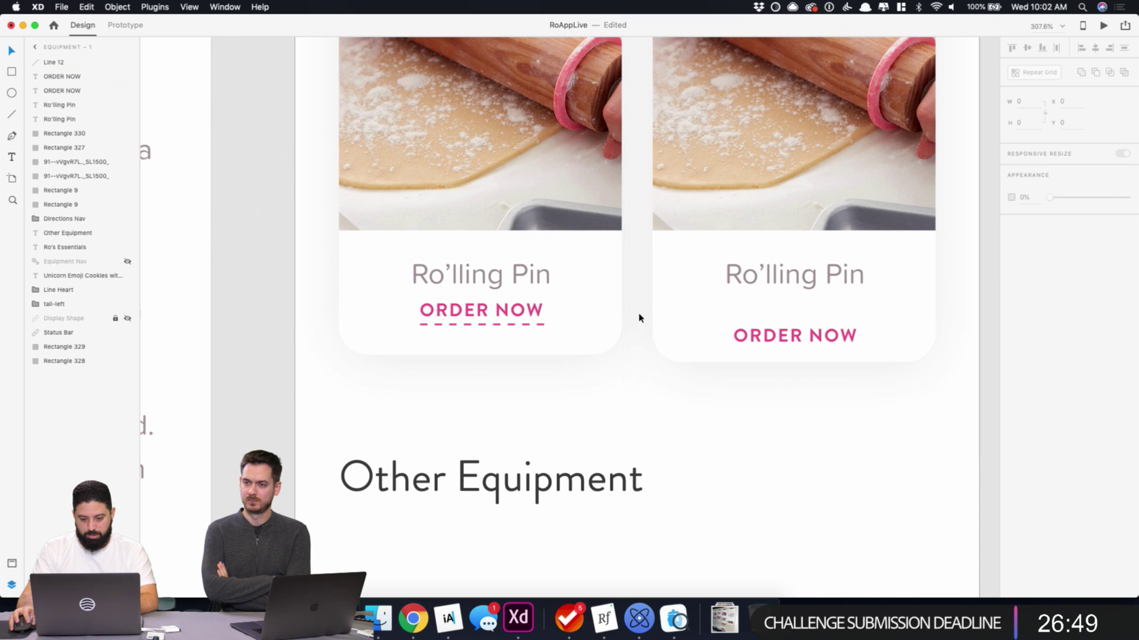
click(682, 330)
key(super+z)
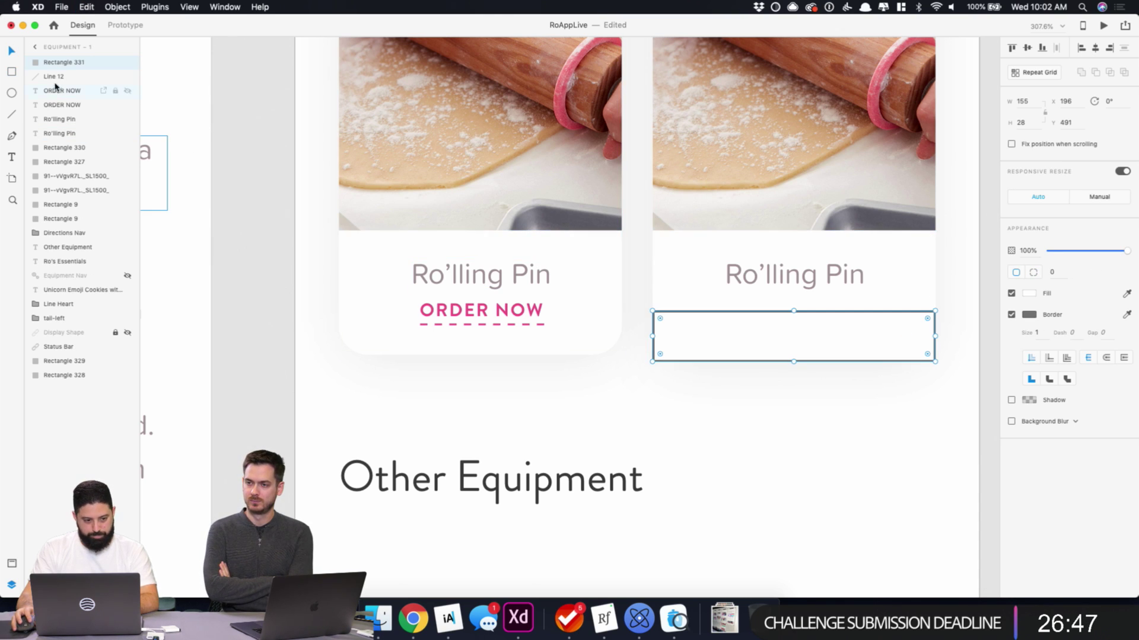
drag(59, 63, 59, 109)
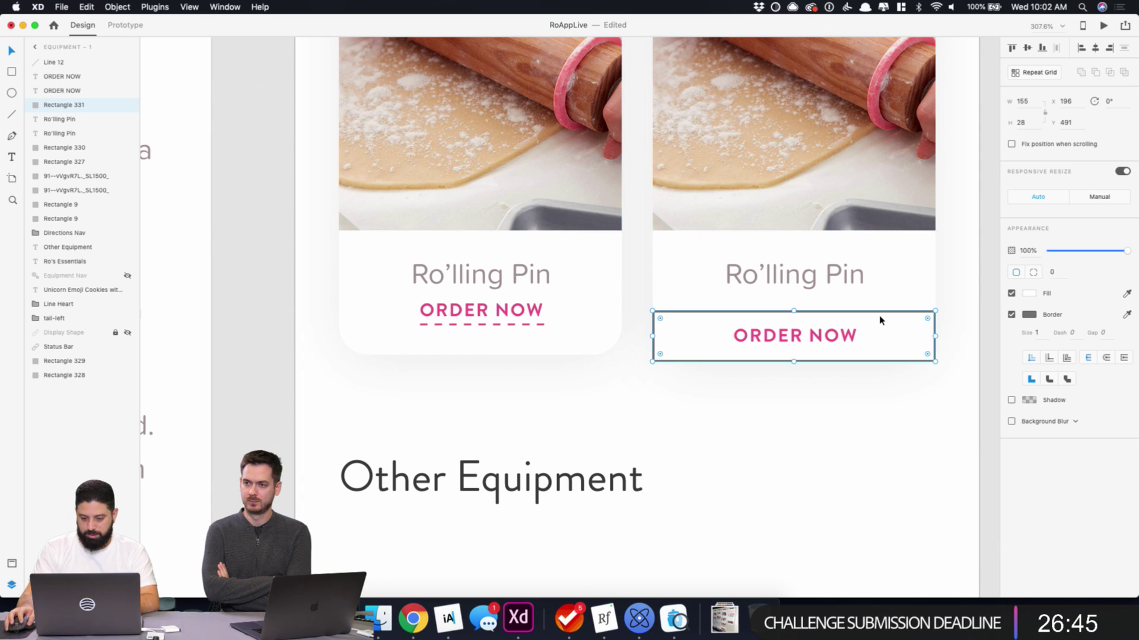
- Remove the border from the rectangle behind the duplicate's ORDER NOW text and fill it with pale pink #F5ECEF
click(1011, 314)
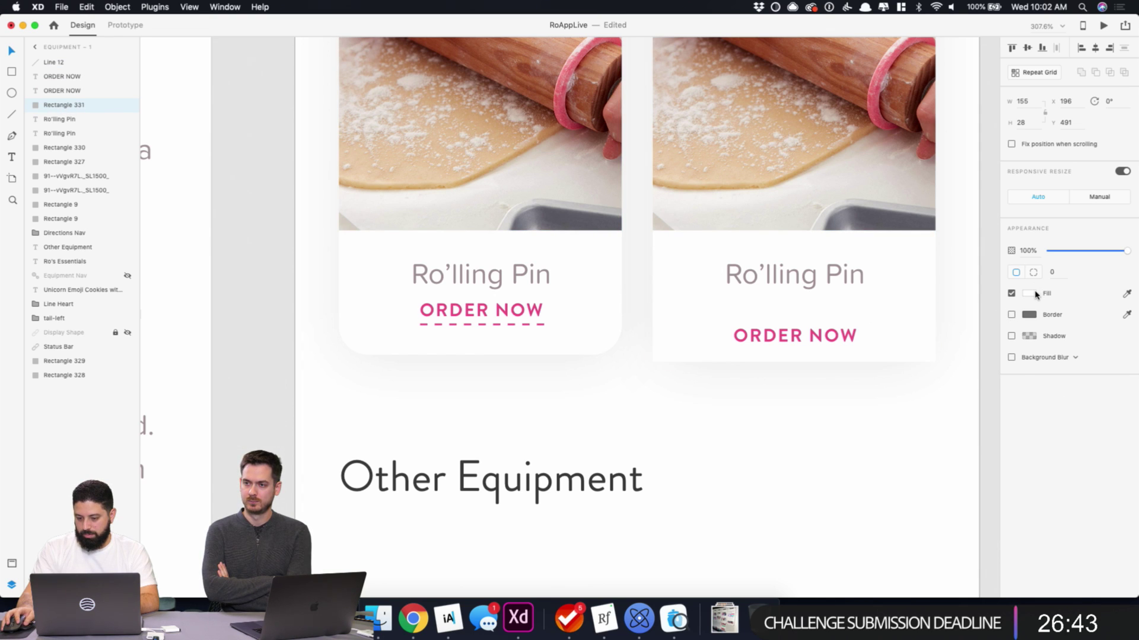
click(1035, 294)
click(902, 363)
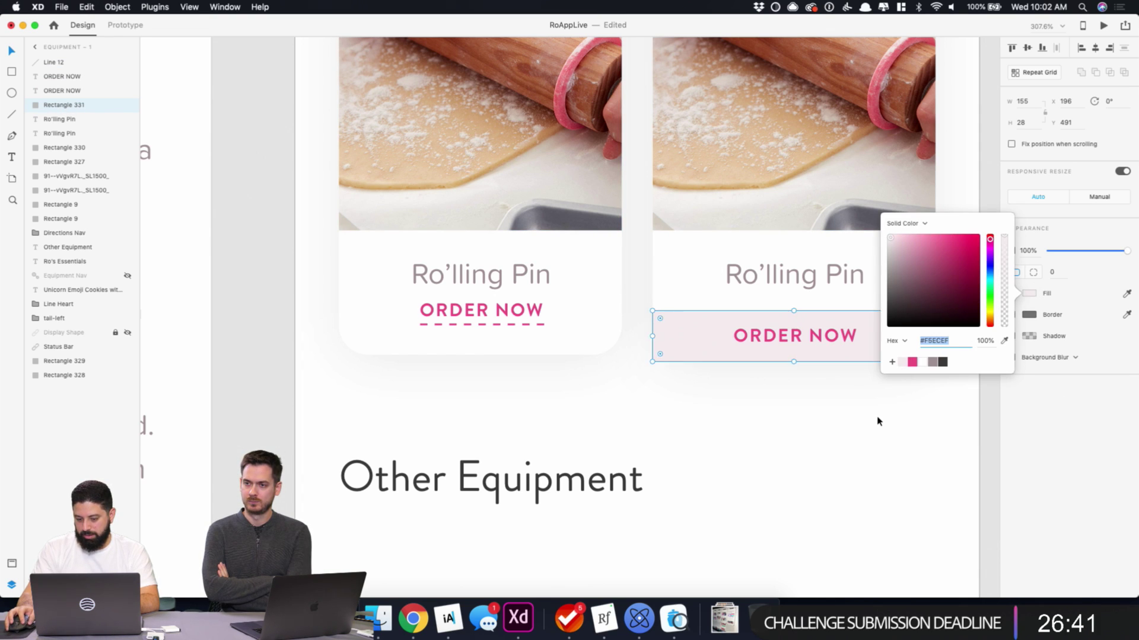
click(927, 351)
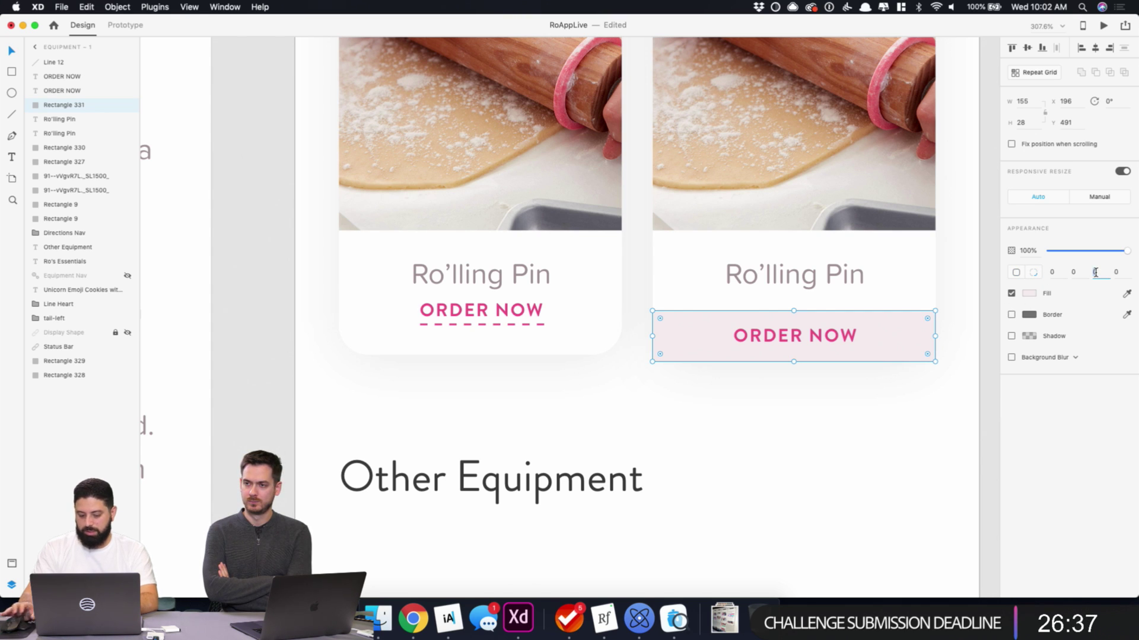
- Round the two lower corners of the pale pink ORDER NOW rectangle with a radius of 16
text(16)
key(Tab)
text(16)
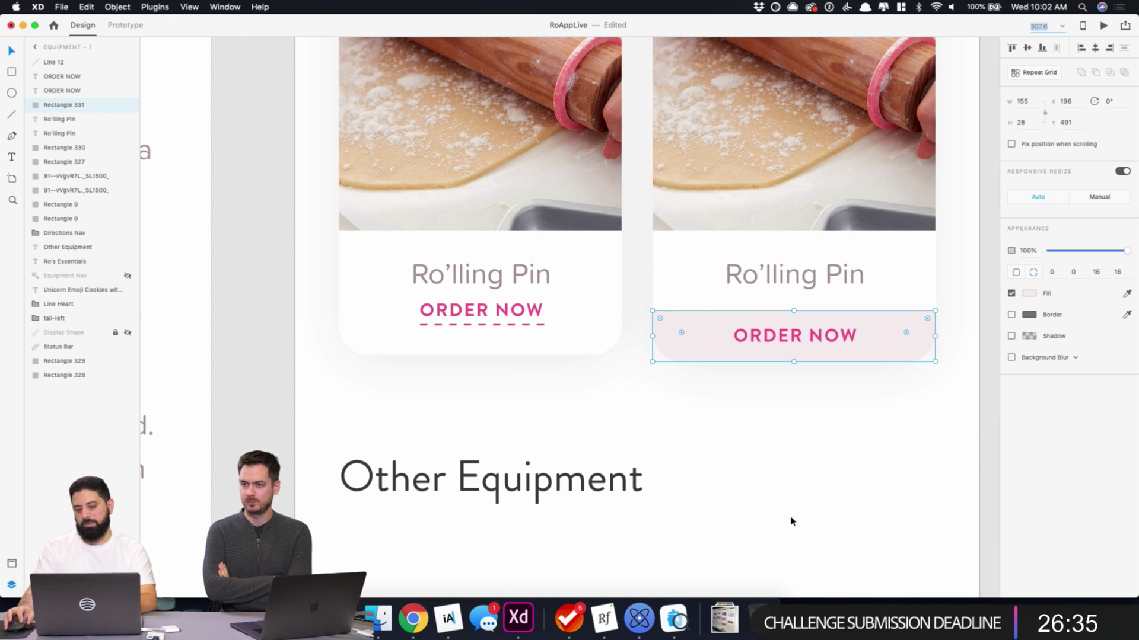
click(816, 470)
- Delete the whole duplicate card with the pink ORDER NOW band from Ro's Essentials
scroll(816, 472, down, 5)
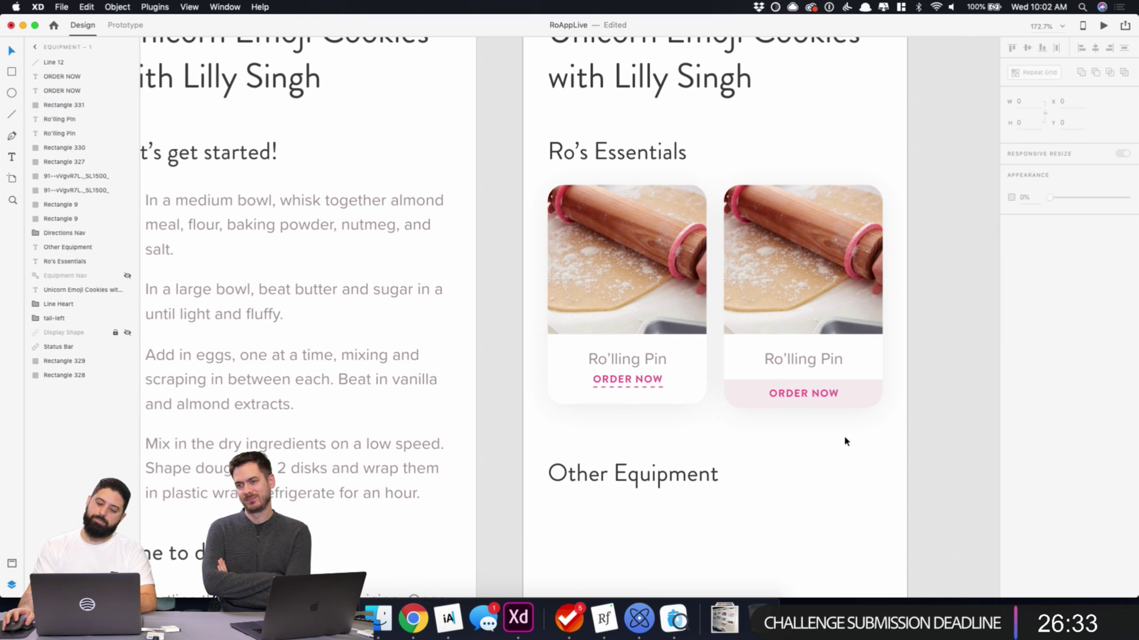
drag(845, 441, 773, 243)
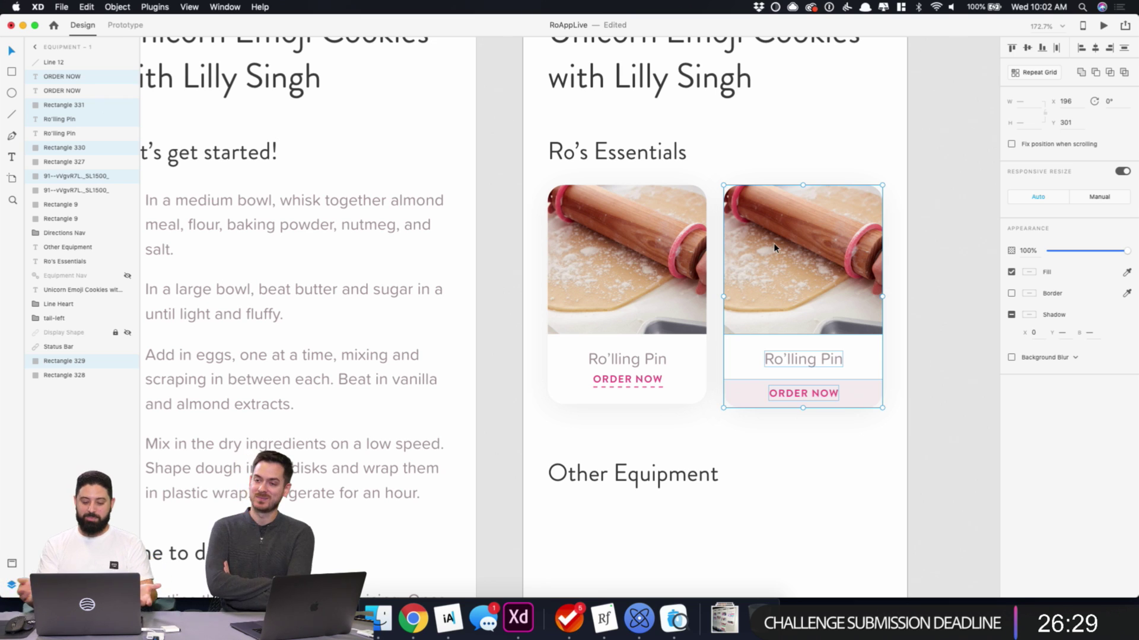
key(Delete)
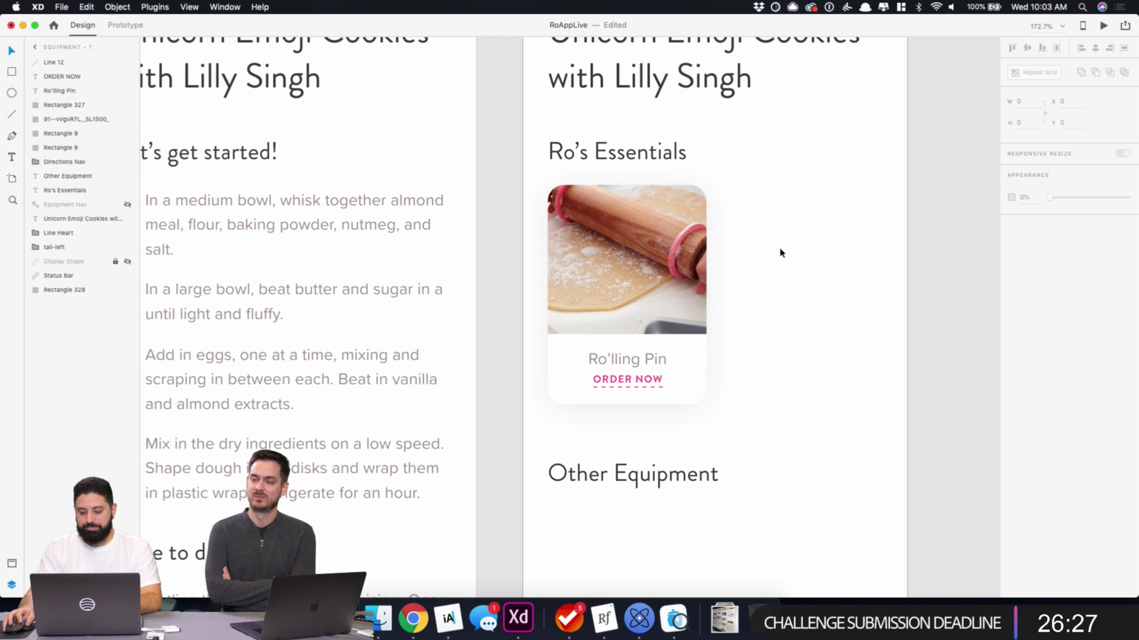
- Change the text color of the remaining card's Ro'lling Pin title to dark gray #383838
click(663, 362)
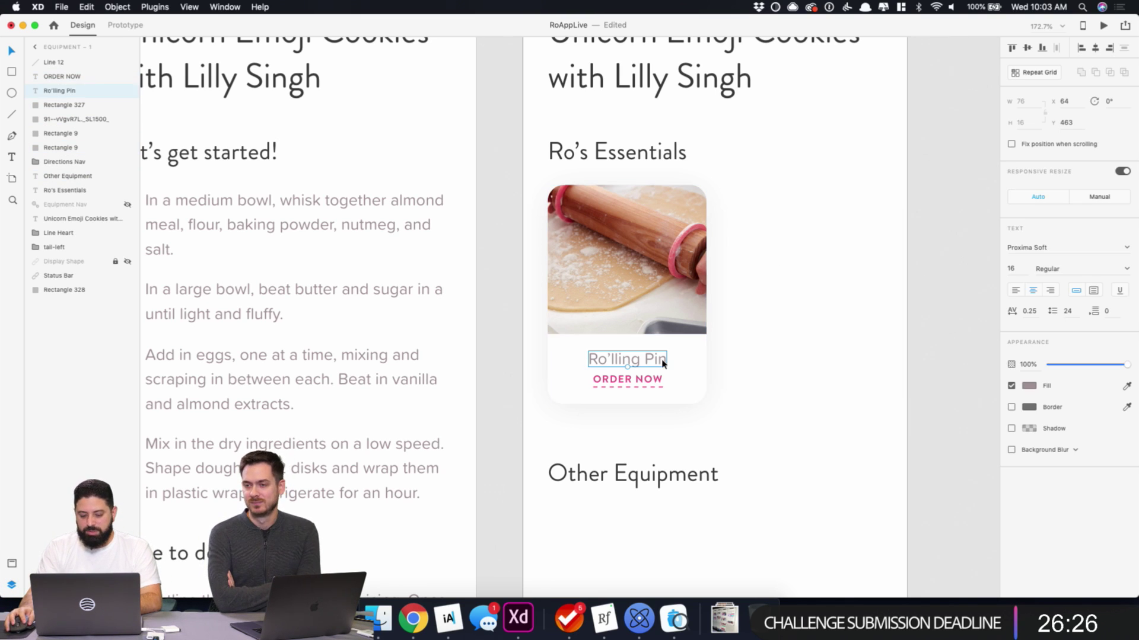
click(1029, 386)
click(941, 448)
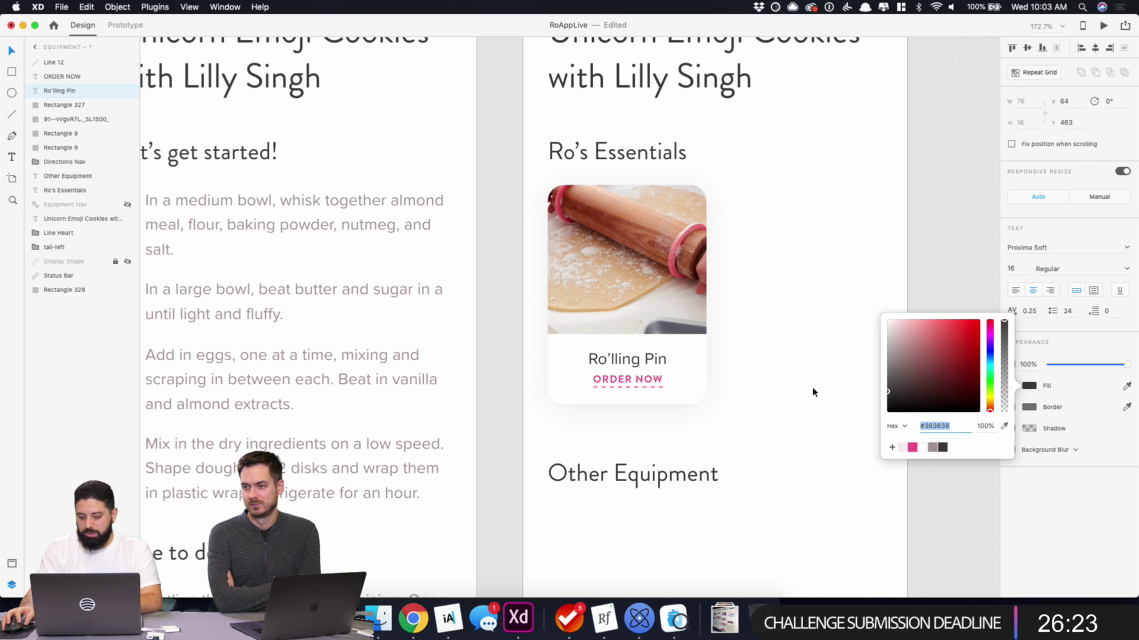
click(780, 382)
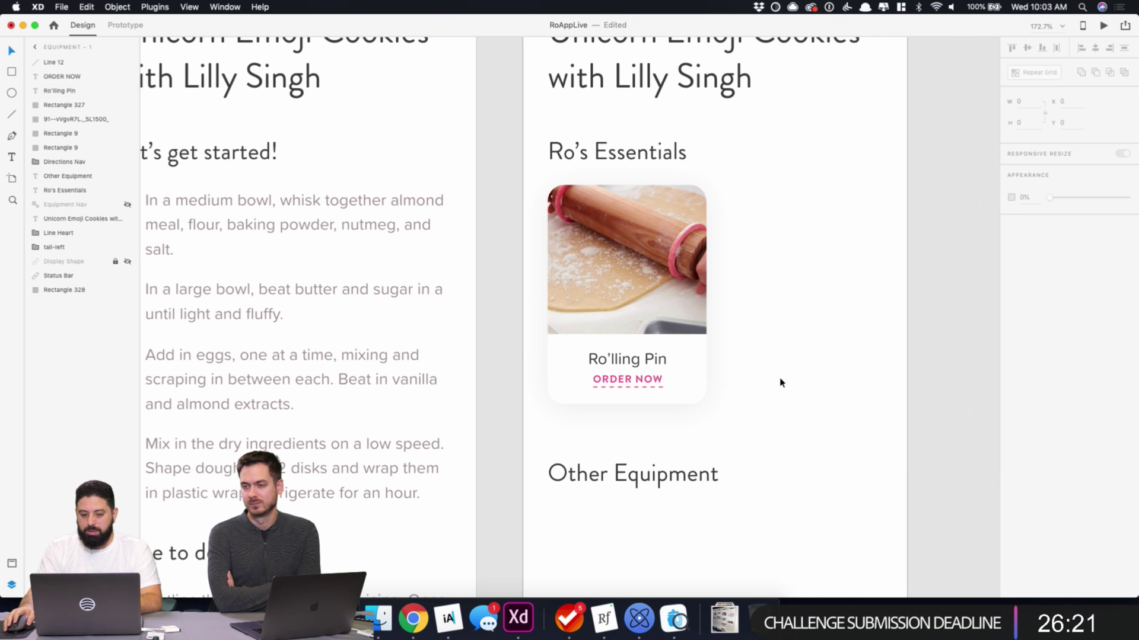
- Duplicate the complete rolling pin card and place the copy beside the original at X 196
scroll(780, 382, down, 5)
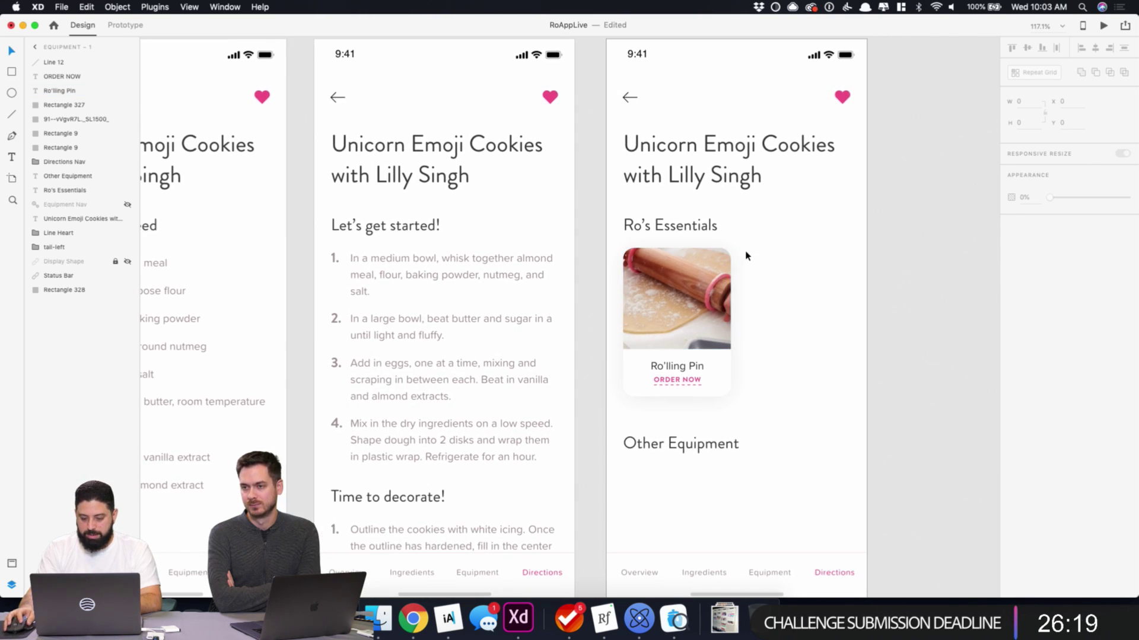
drag(748, 257, 625, 411)
drag(655, 336, 772, 319)
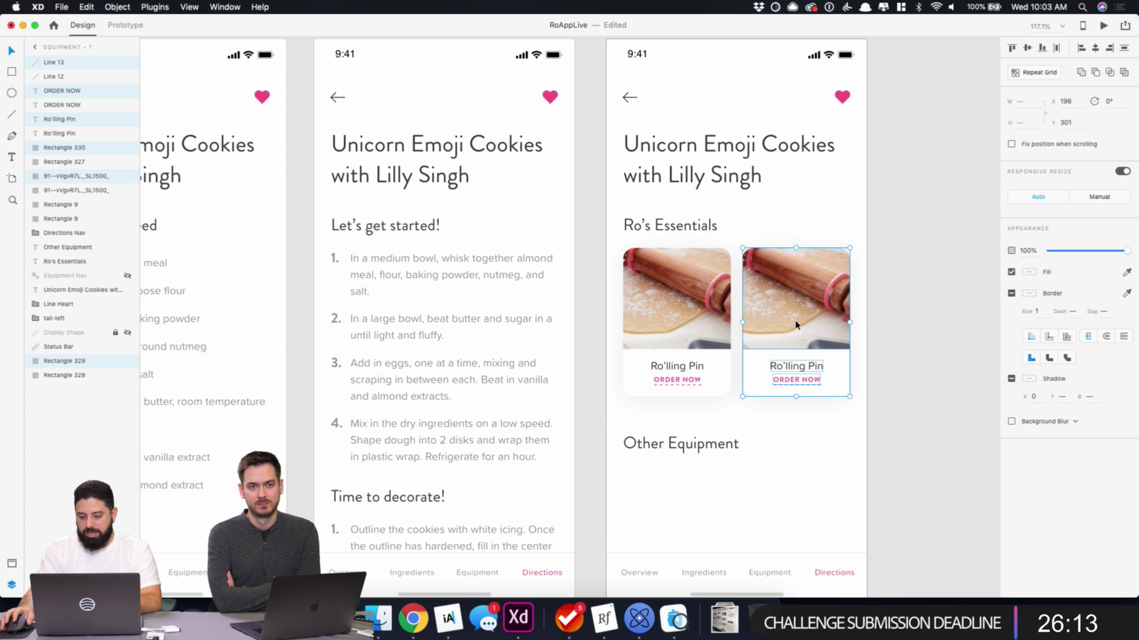
- Try moving the duplicate card partly off the artboard to X 304, and undo both the move and the duplication
scroll(778, 397, down, 5)
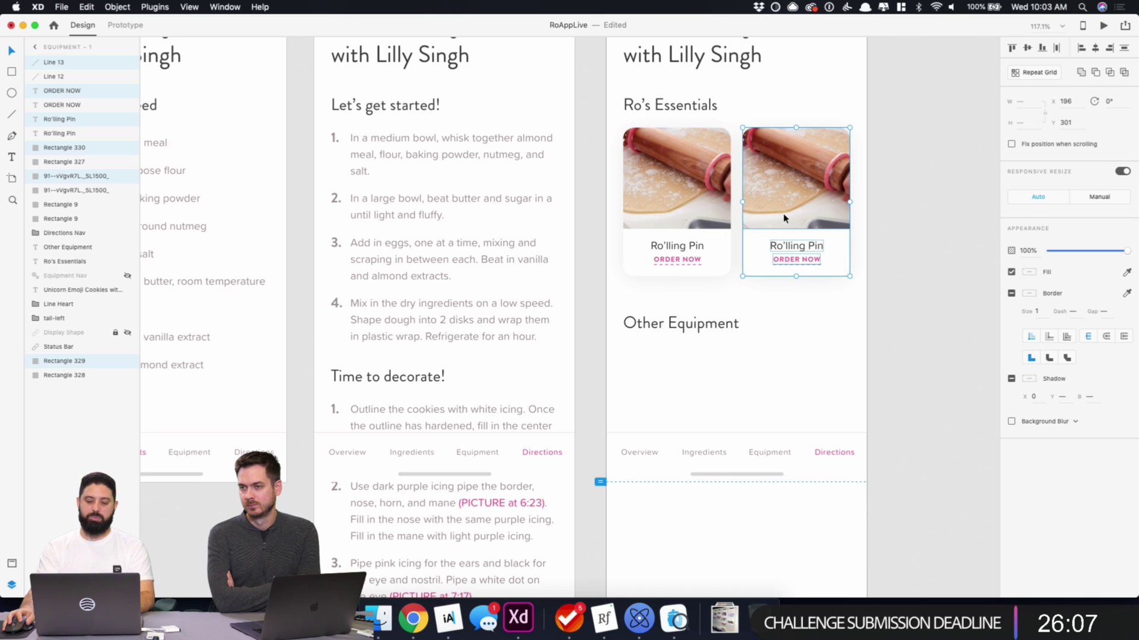
drag(786, 218, 862, 217)
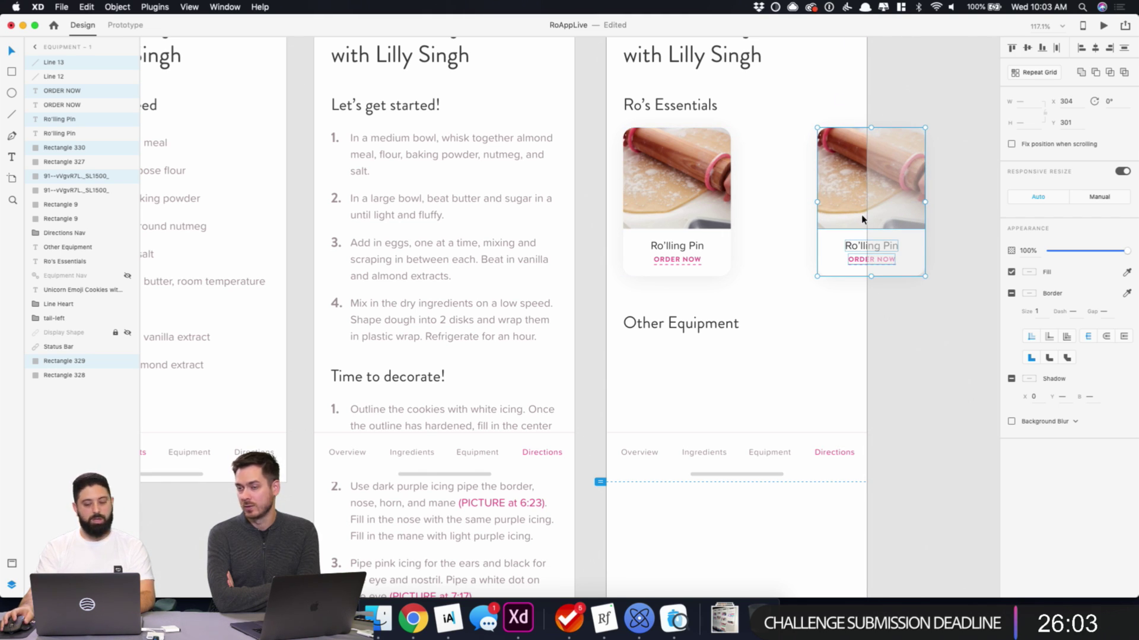
key(super+z)
key(super+z)
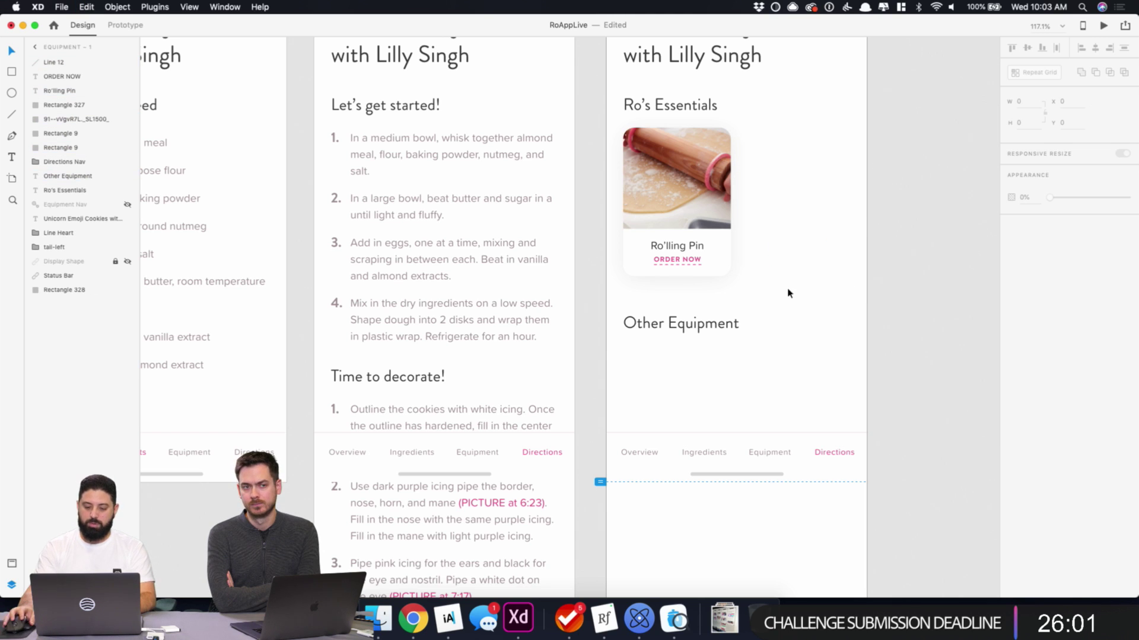
- Try narrowing the white caption rectangle, and stretch the card's shadowed background rectangle to a width of 196
click(729, 256)
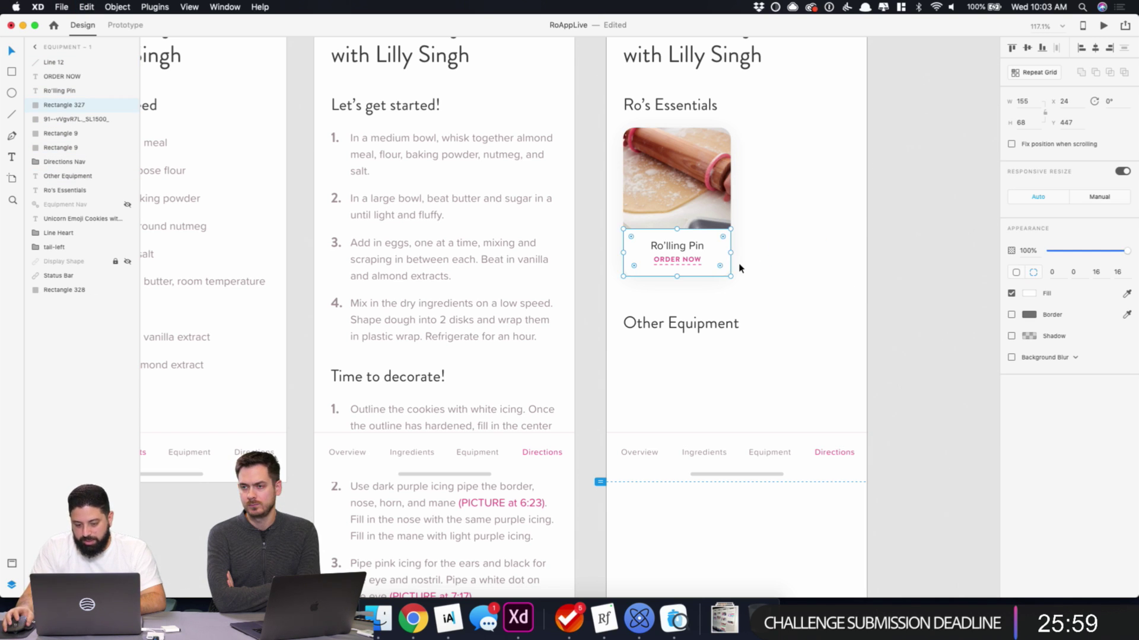
scroll(737, 267, up, 5)
scroll(729, 373, up, 3)
scroll(728, 387, up, 3)
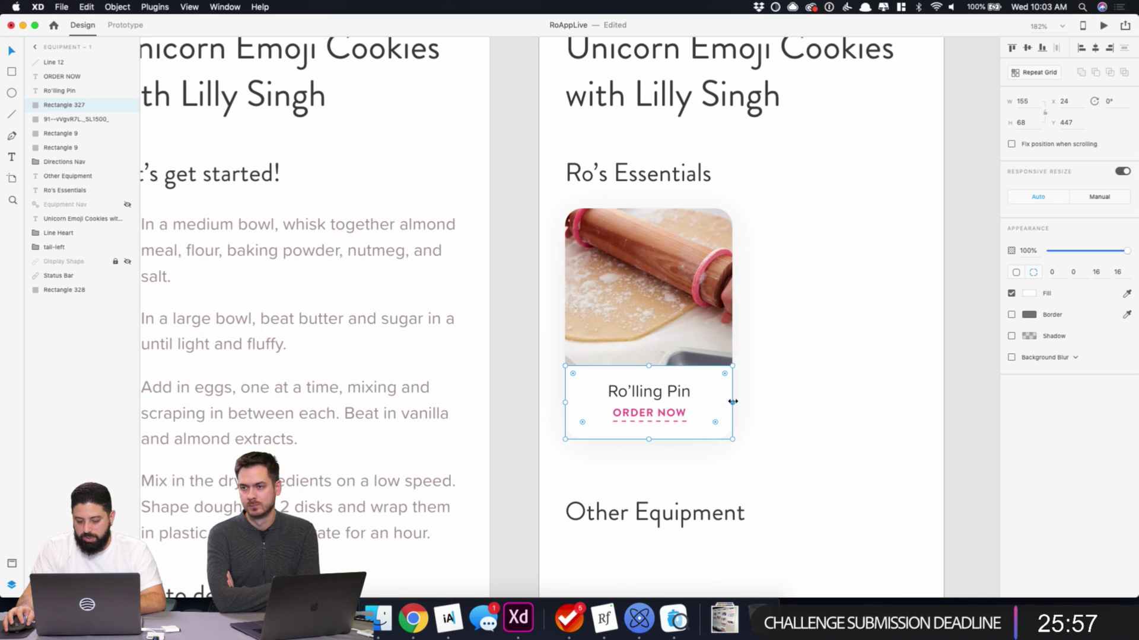
mouse_move(733, 402)
mouse_down()
mouse_move(745, 402)
mouse_move(733, 400)
mouse_up()
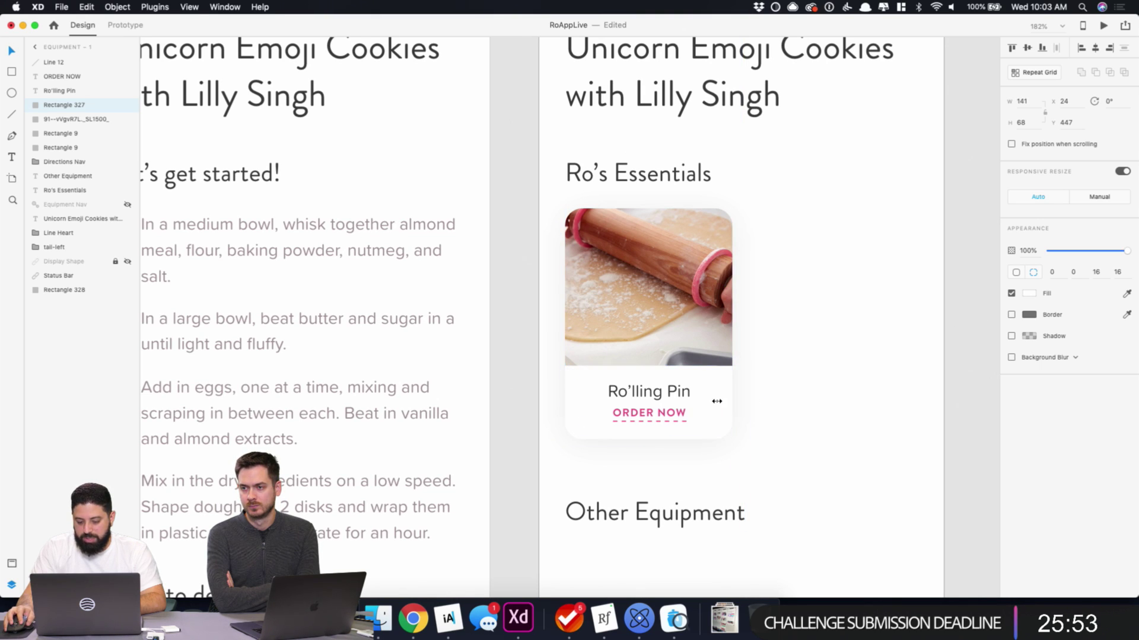
click(729, 404)
drag(733, 324, 768, 321)
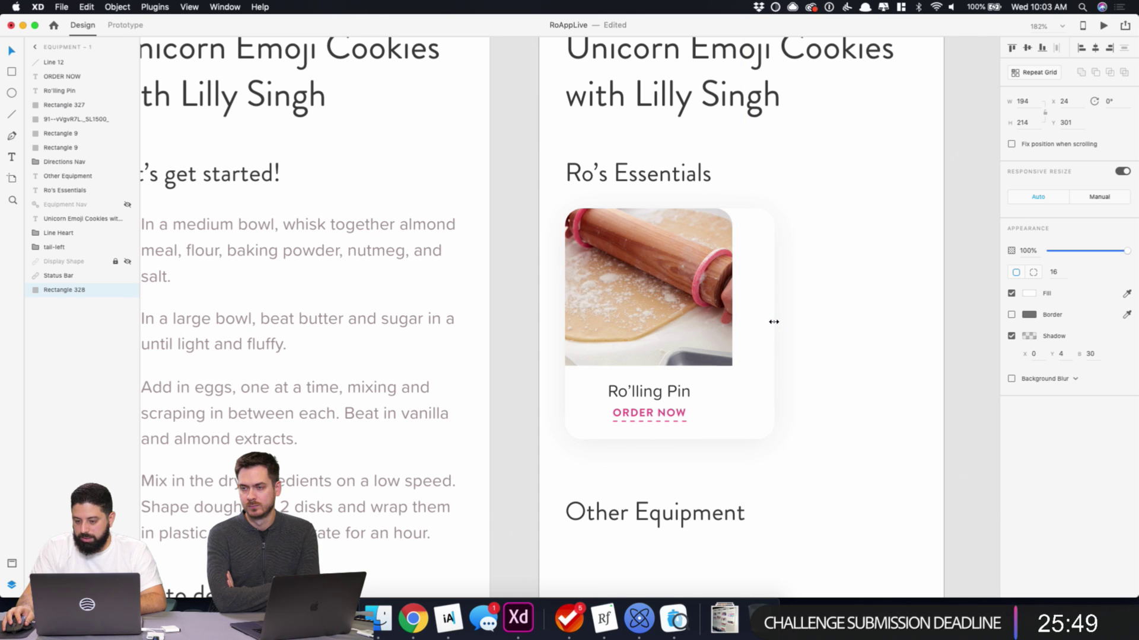
drag(776, 321, 774, 321)
- Calculate possible card widths in the launcher's calculator with 196/8, 194/8 and 80*2+32
key(alt+space)
text(196/8)
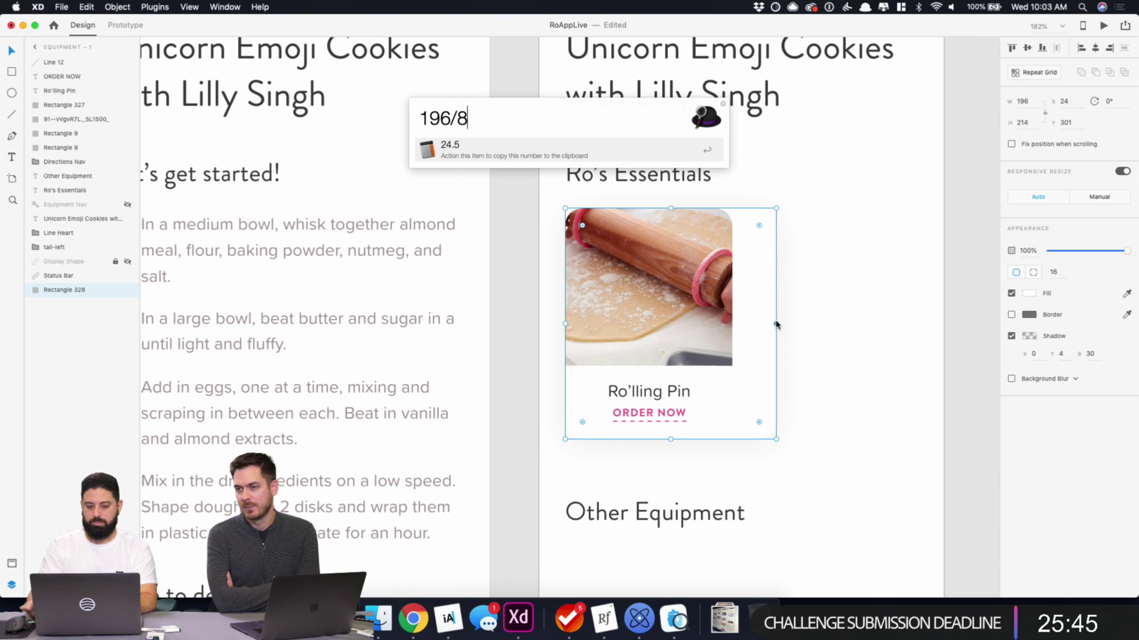
key(BackSpace)
key(BackSpace)
key(BackSpace)
text(4/8)
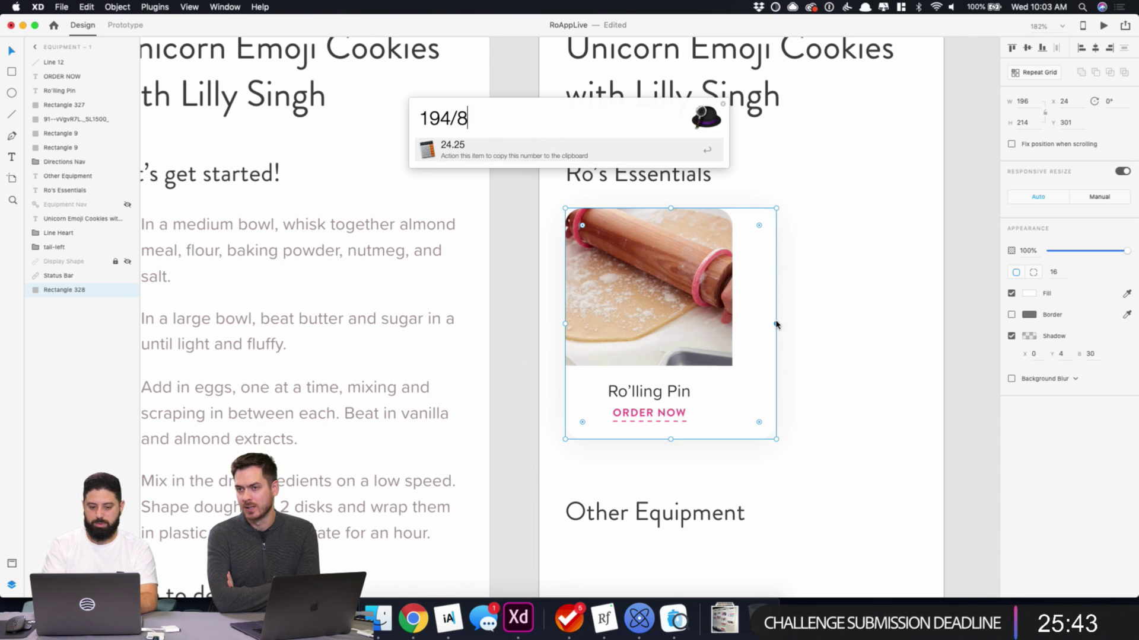
key(BackSpace)
key(BackSpace)
key(BackSpace)
text(A8)
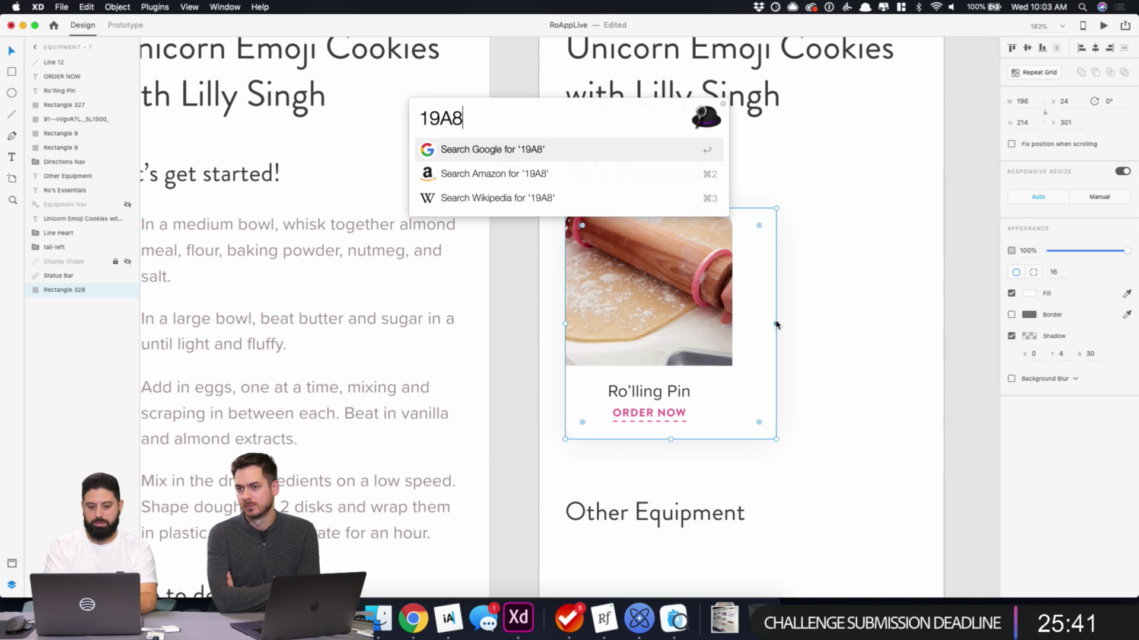
key(super+a)
text(80)
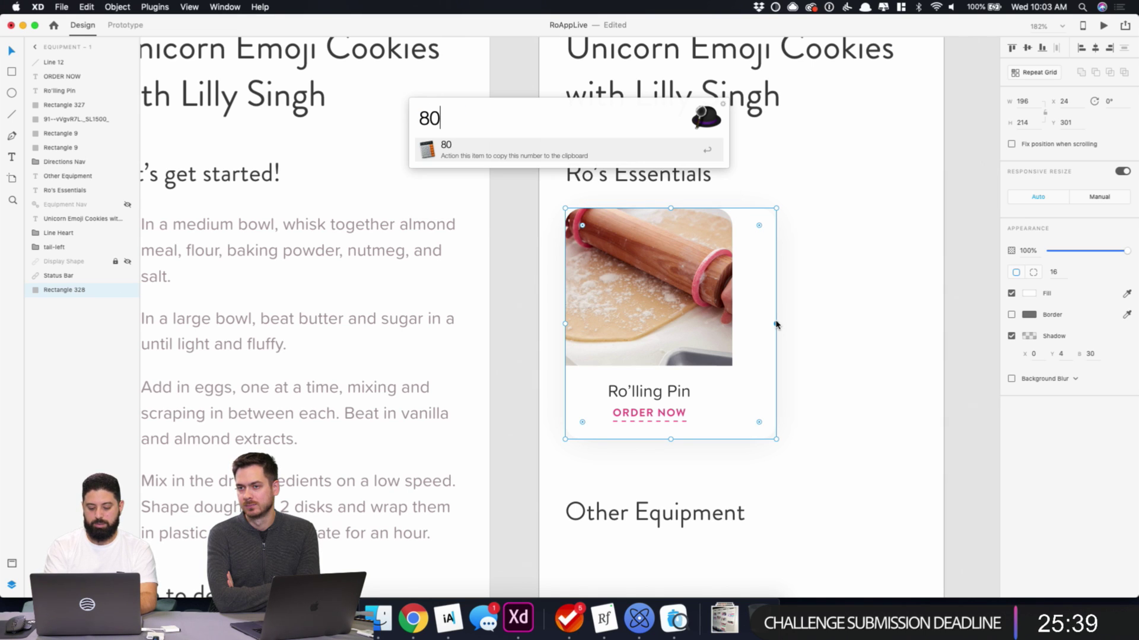
text(*2)
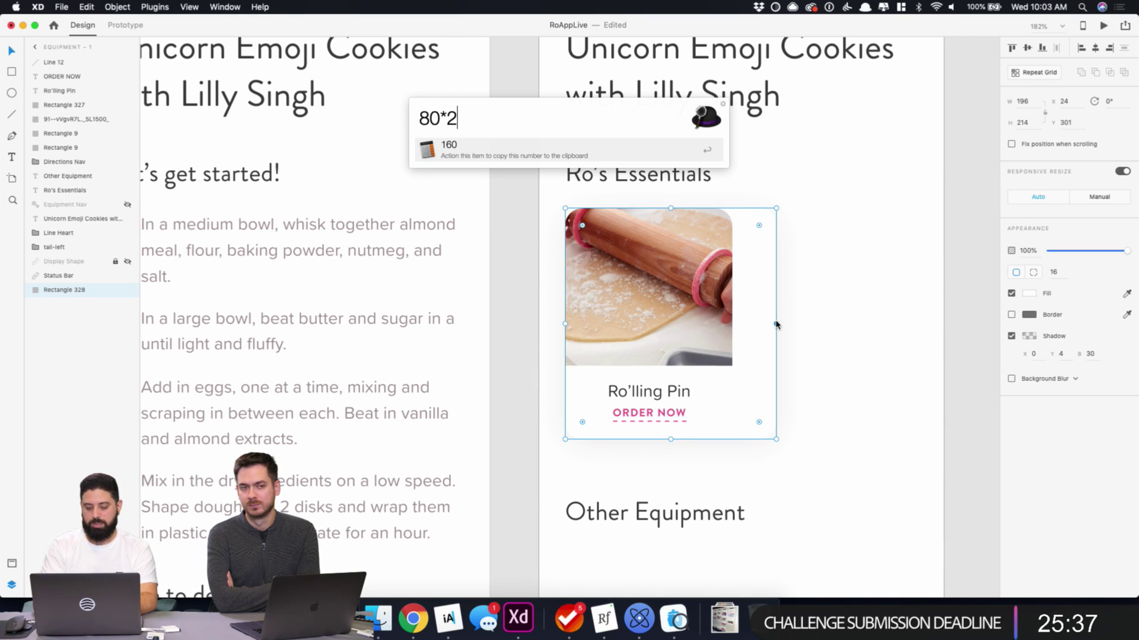
text(+32)
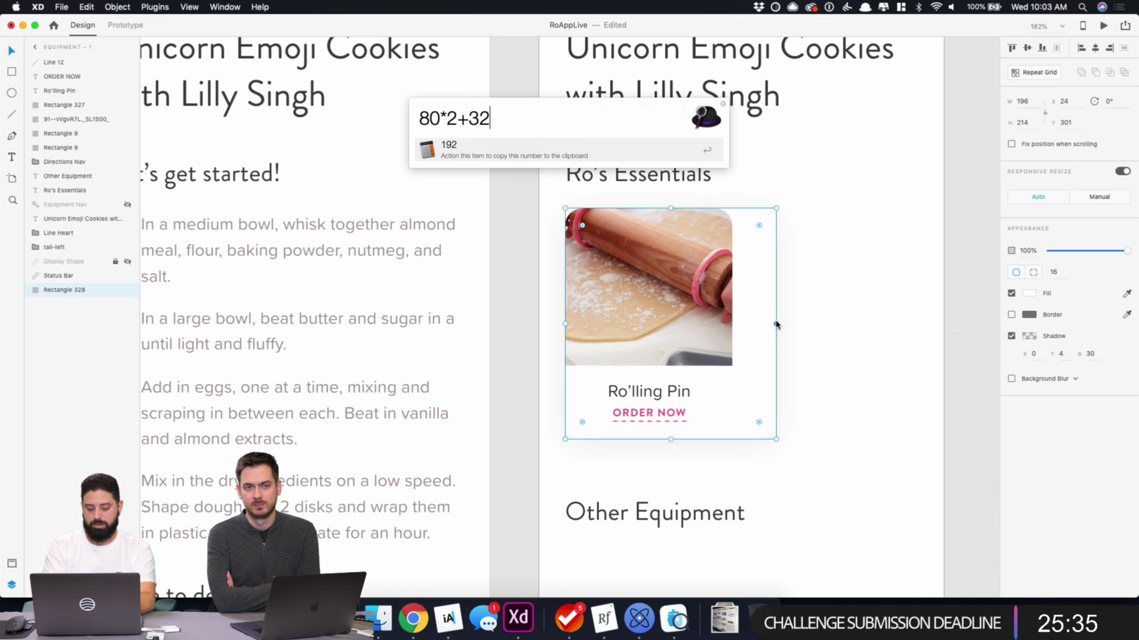
click(832, 353)
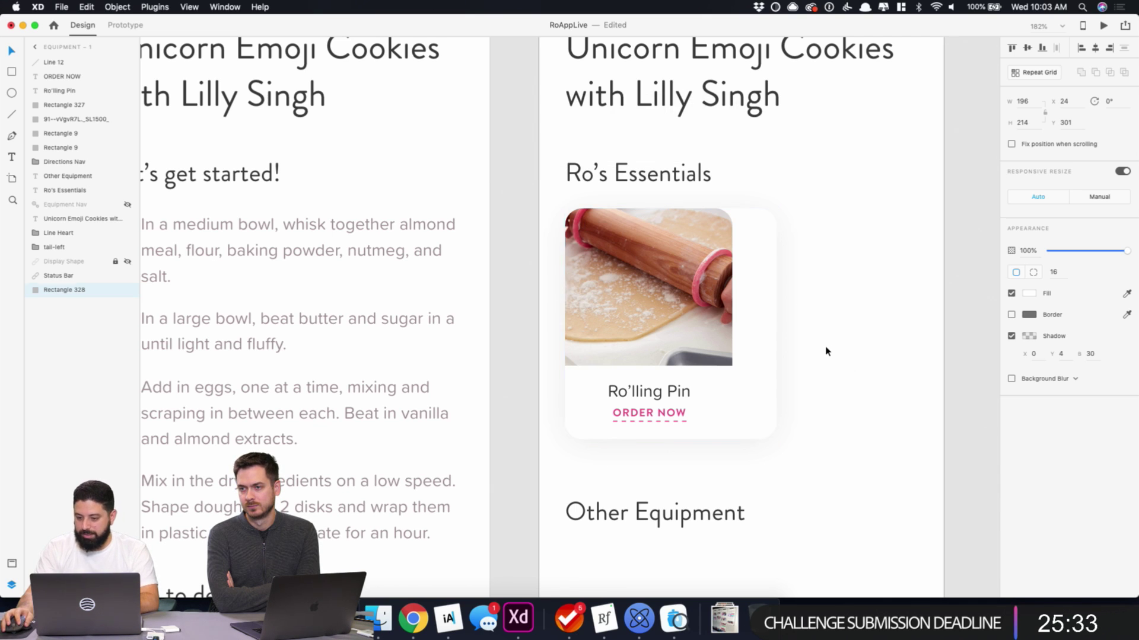
- Set the width of the card's shadowed background rectangle to 192 and select the rolling pin photo
click(757, 343)
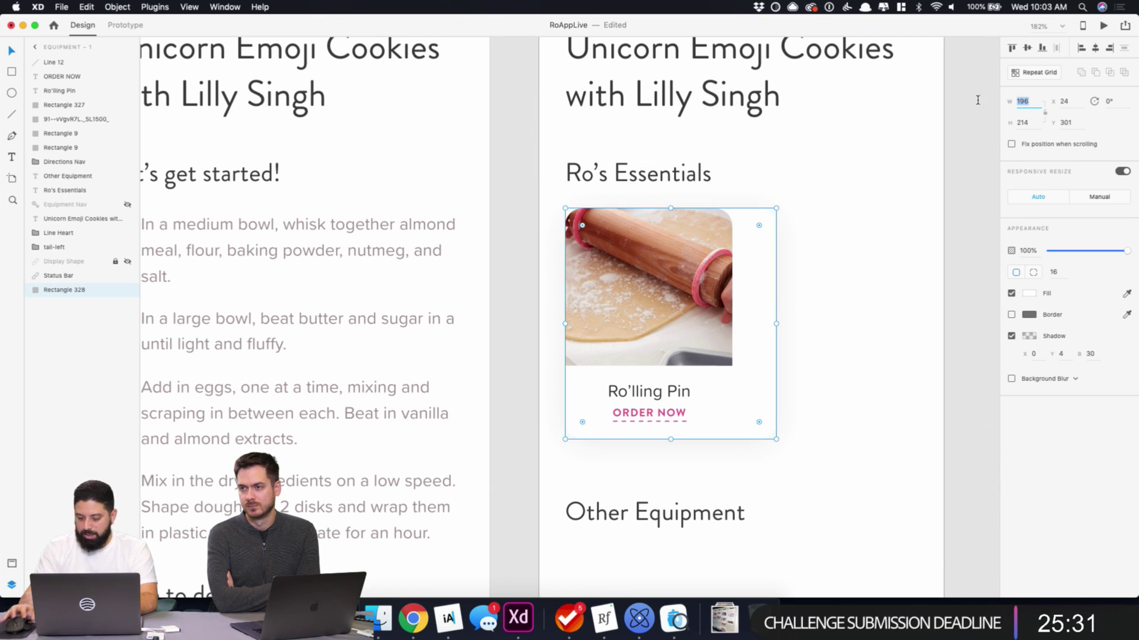
key(Escape)
click(740, 271)
click(648, 292)
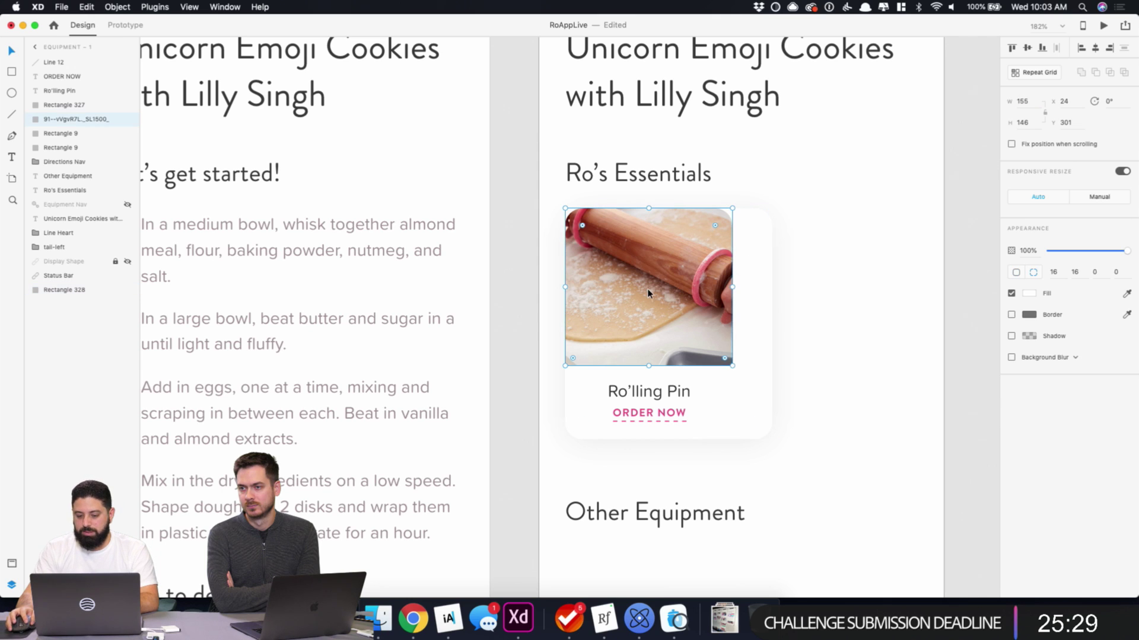
- Widen the rolling pin photo to 192, and centre the grouped title, ORDER NOW link and underline horizontally on the card
drag(731, 286, 771, 286)
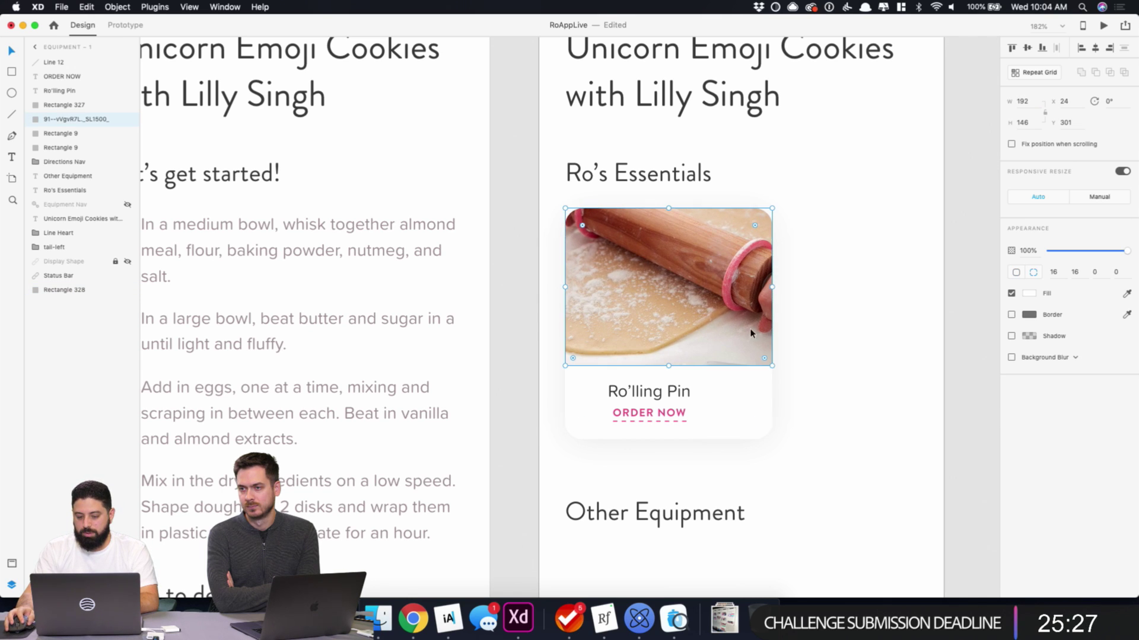
click(678, 398)
shift+click(670, 411)
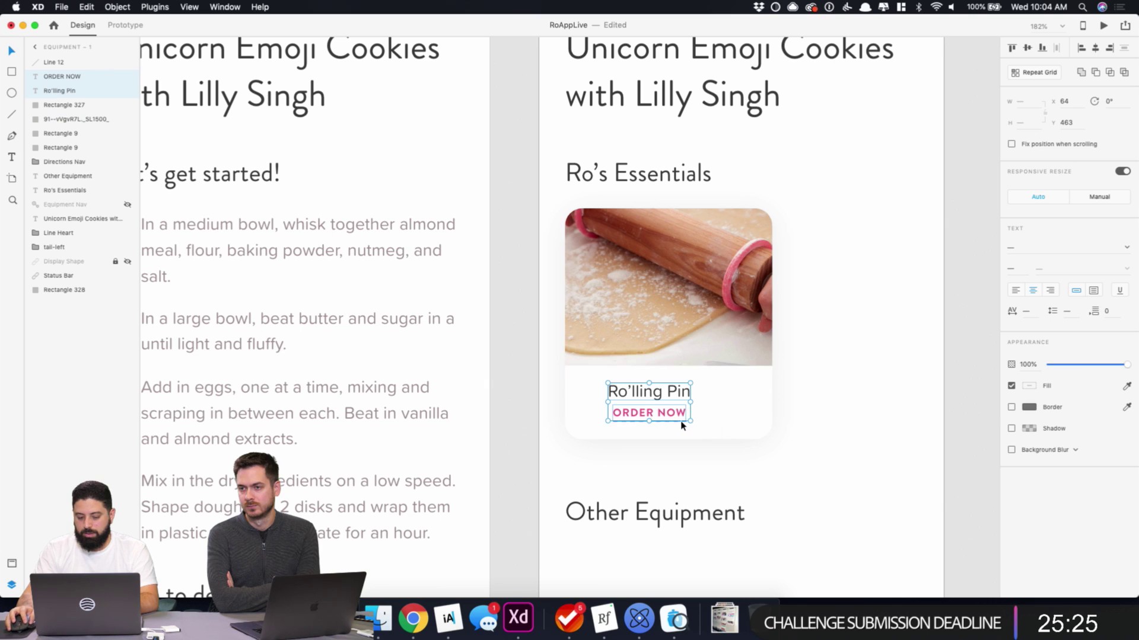
shift+click(681, 422)
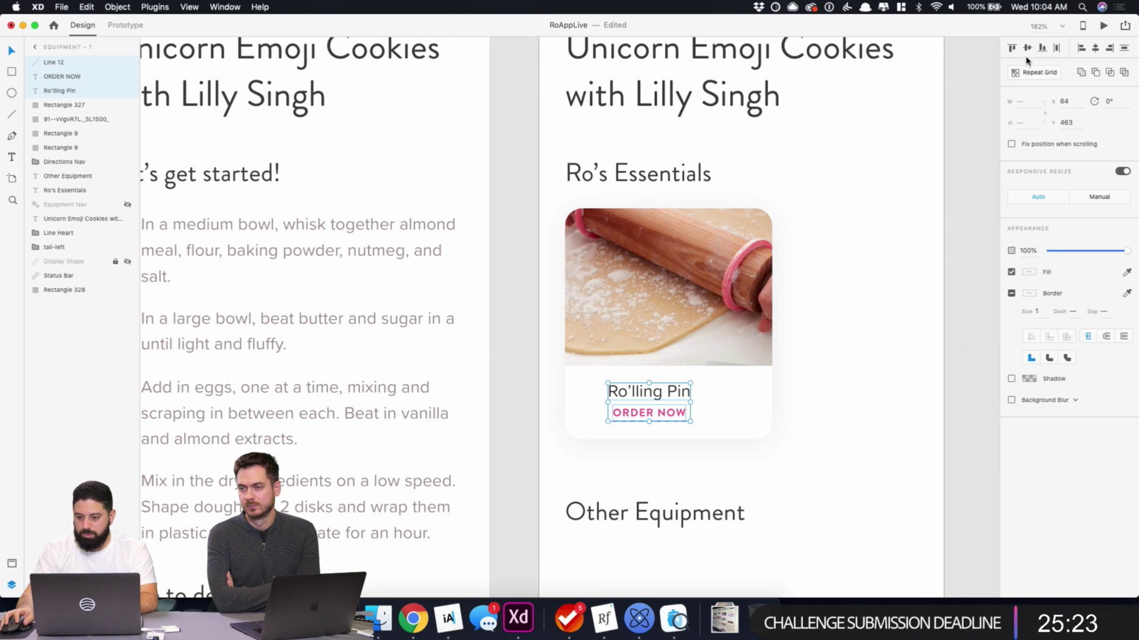
key(super+g)
shift+click(738, 415)
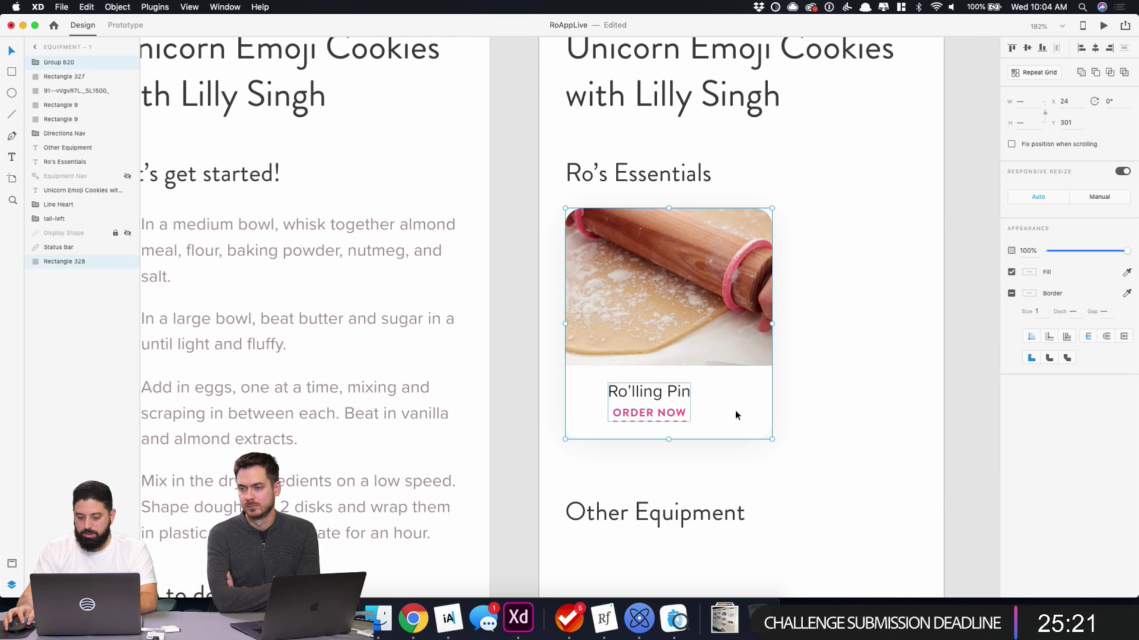
click(1090, 47)
click(702, 438)
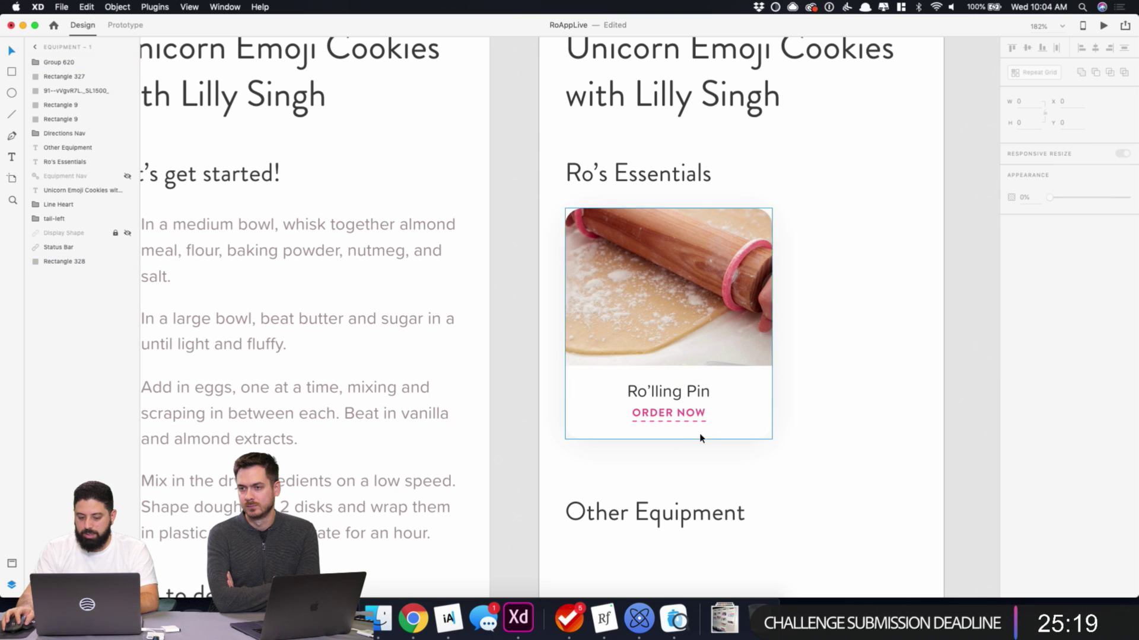
- Delete the card's white caption rectangle and place a copy of the whole card beside the original, running past the artboard's edge
drag(717, 403, 772, 393)
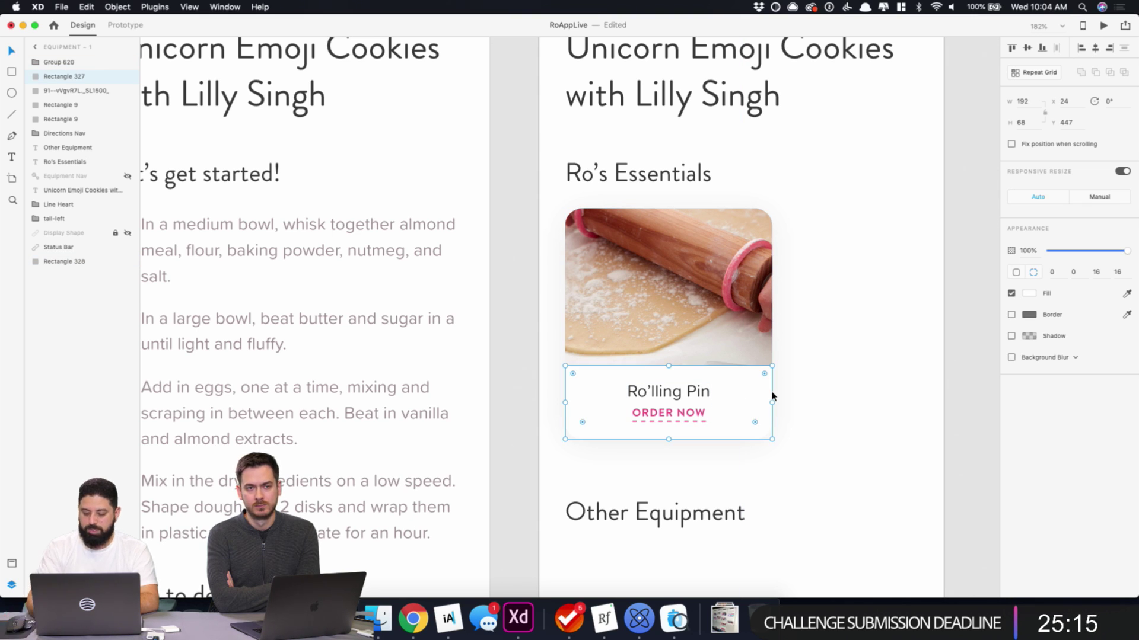
key(Delete)
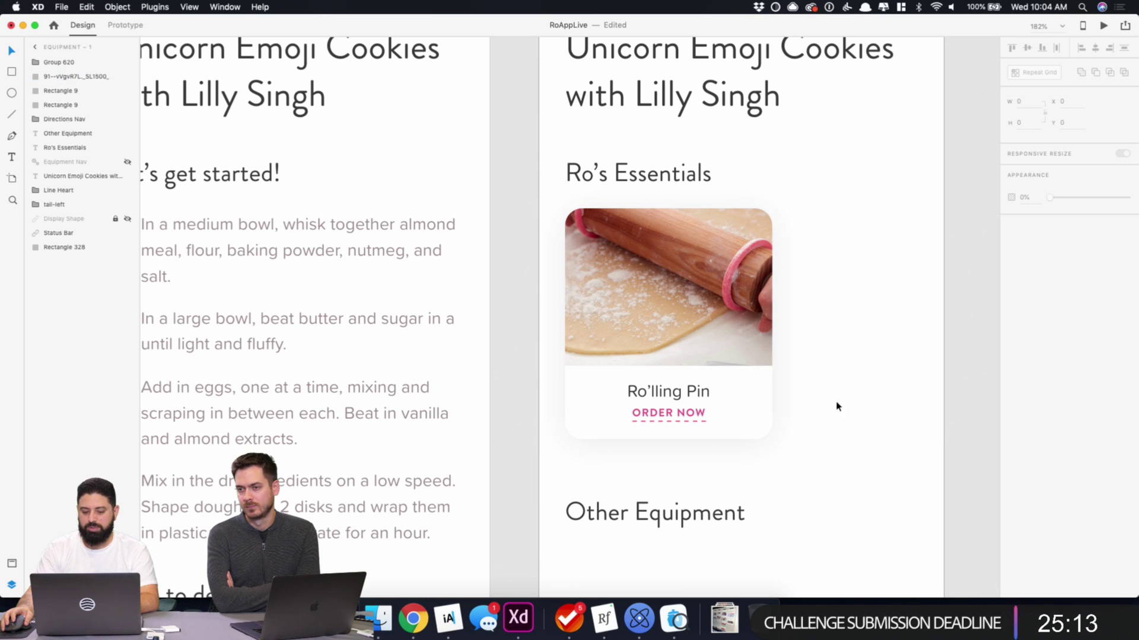
scroll(836, 407, down, 5)
drag(839, 305, 685, 455)
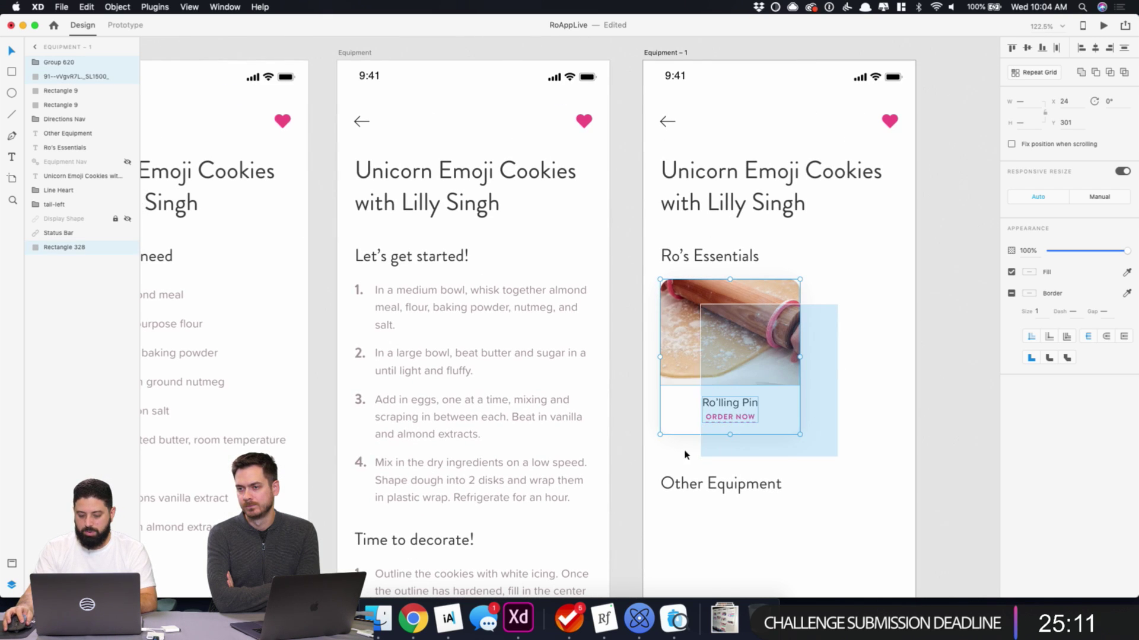
drag(701, 372, 850, 370)
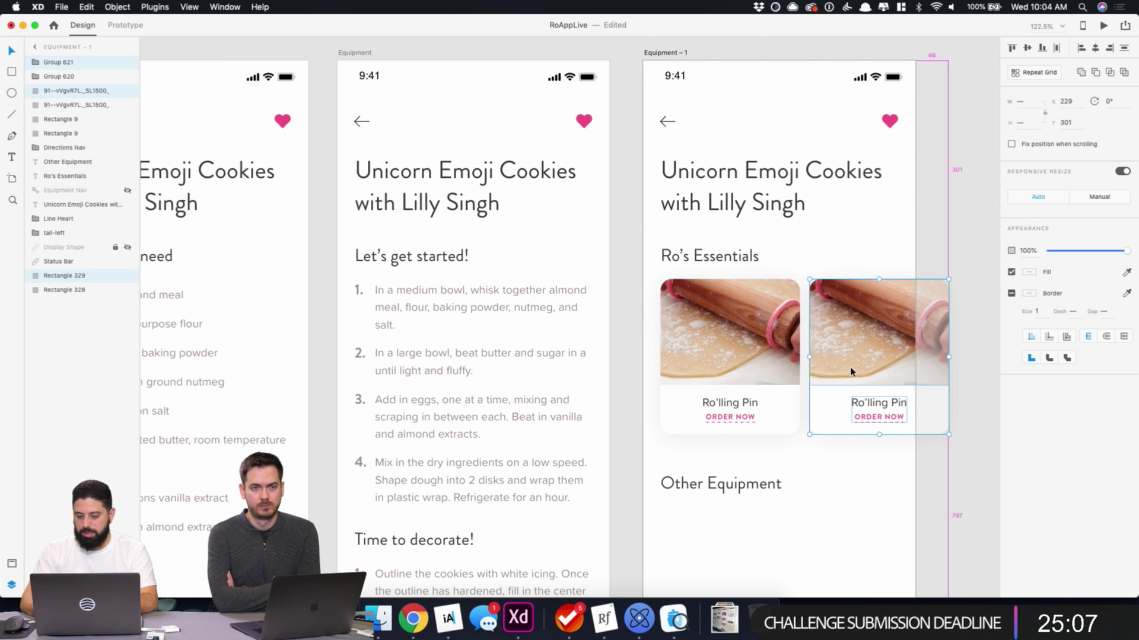
click(846, 242)
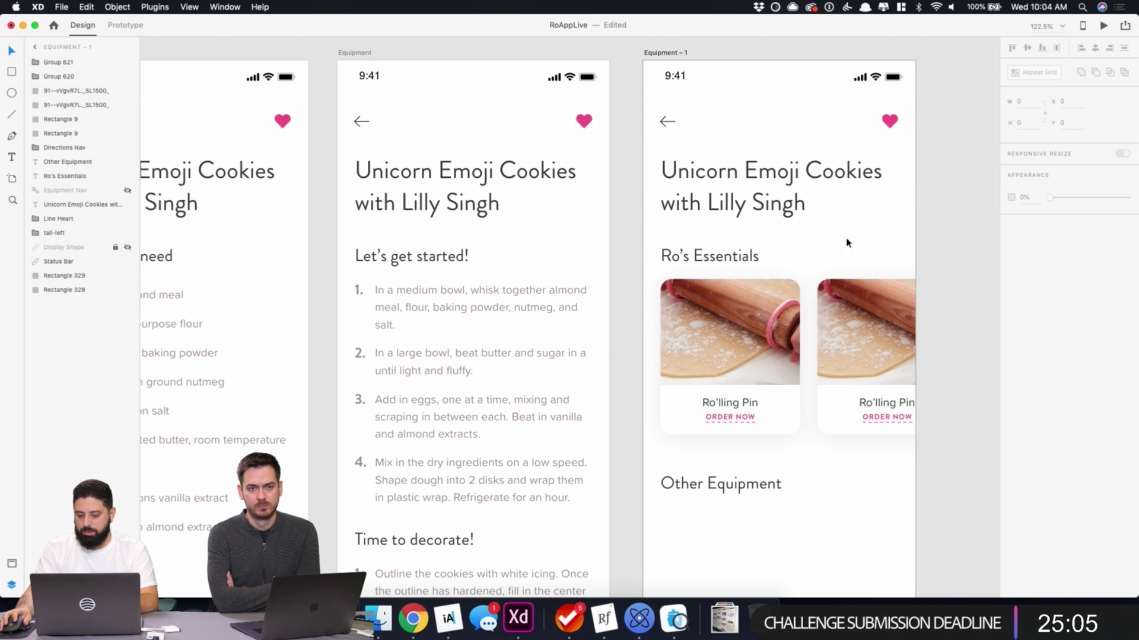
- Switch to the Products folder in Finder and preview the images in the Unicorn Cupcake Decorating Kit folder
click(379, 619)
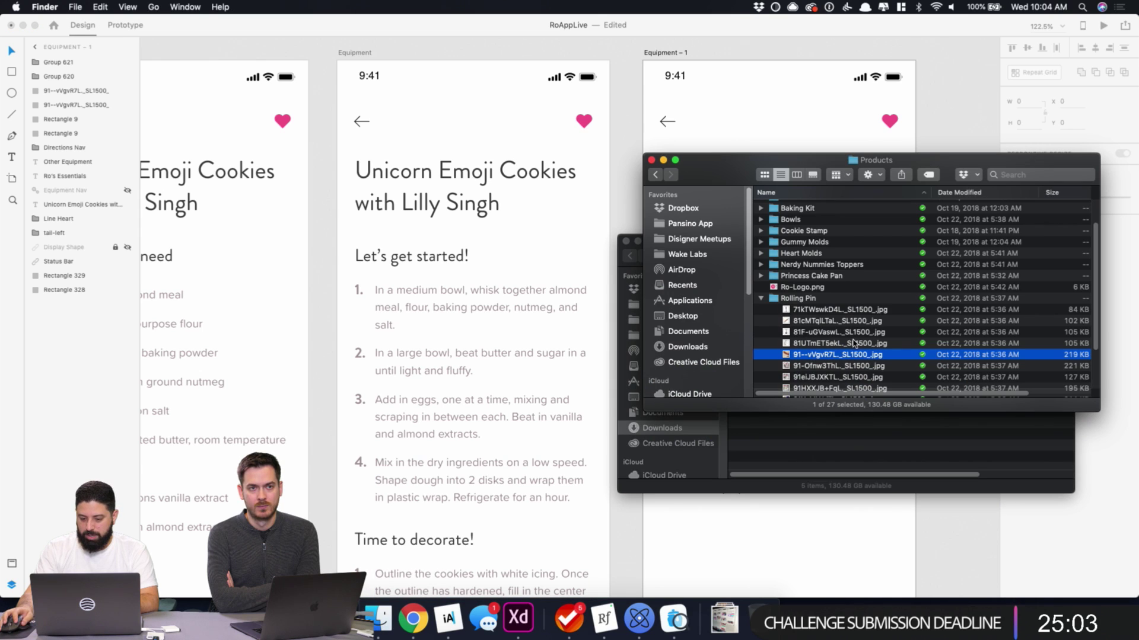
scroll(835, 348, down, 3)
click(761, 253)
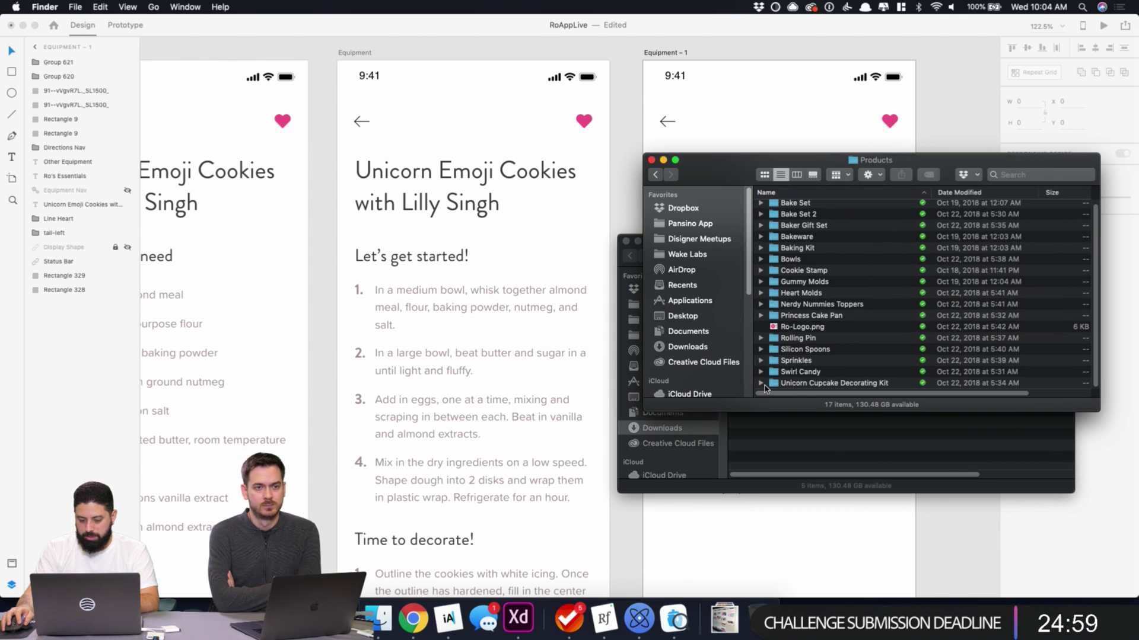
click(761, 384)
click(808, 351)
key(space)
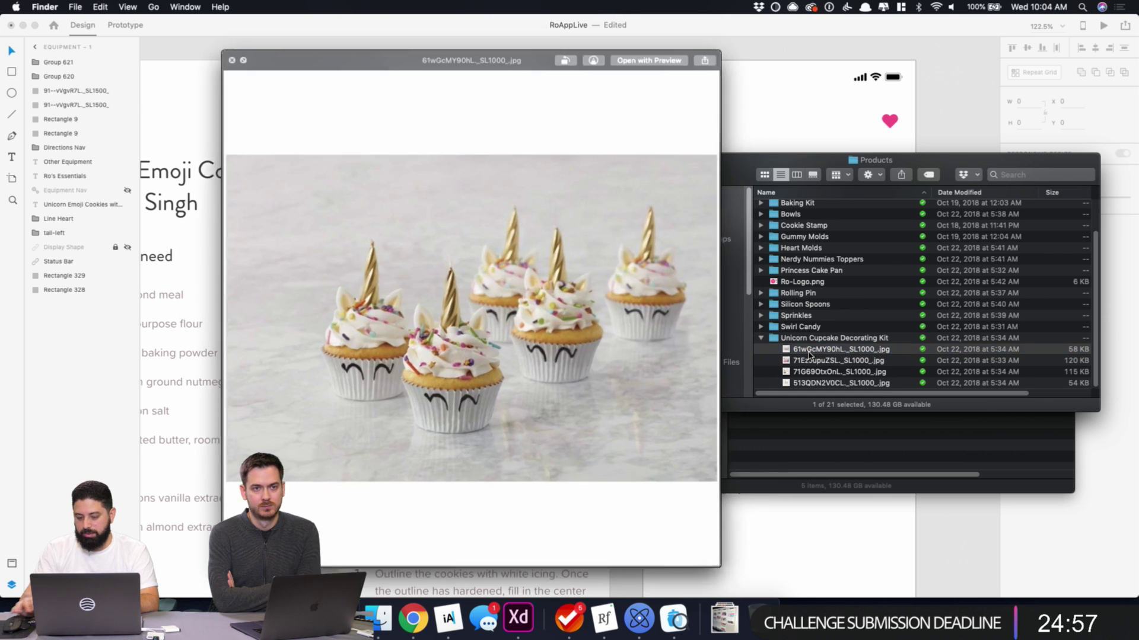
key(Down)
key(Down)
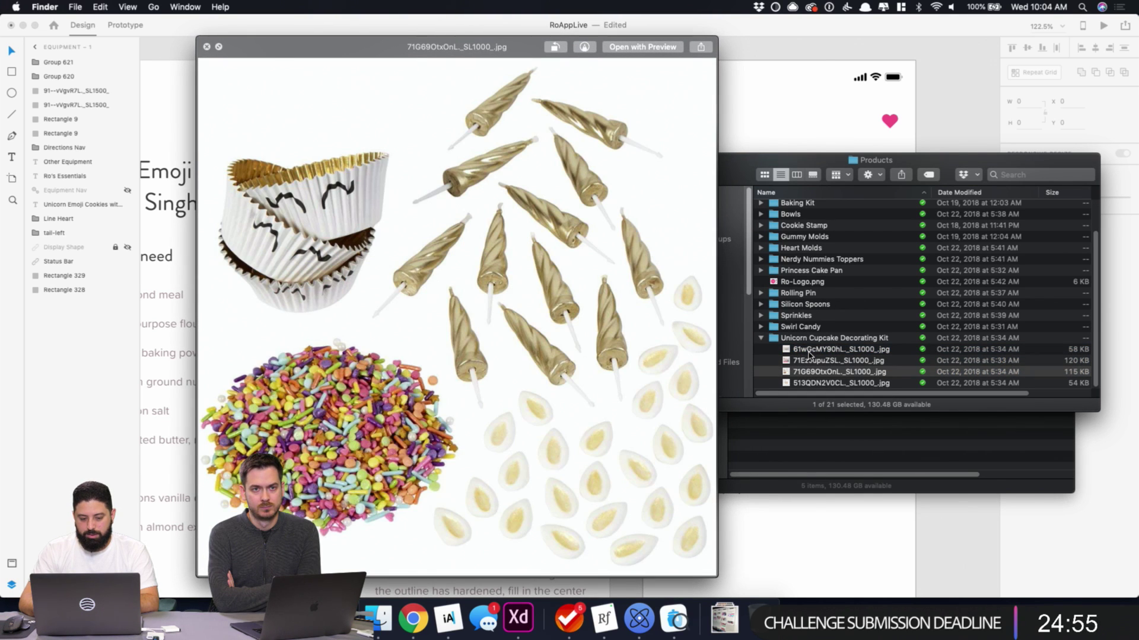
key(Down)
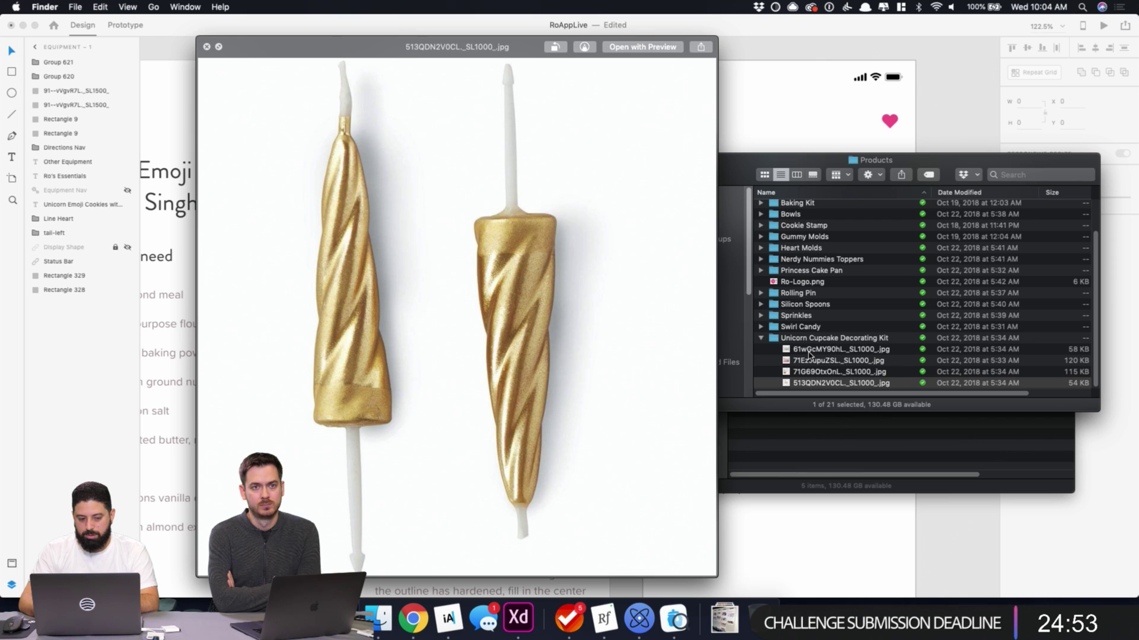
key(space)
scroll(822, 274, up, 2)
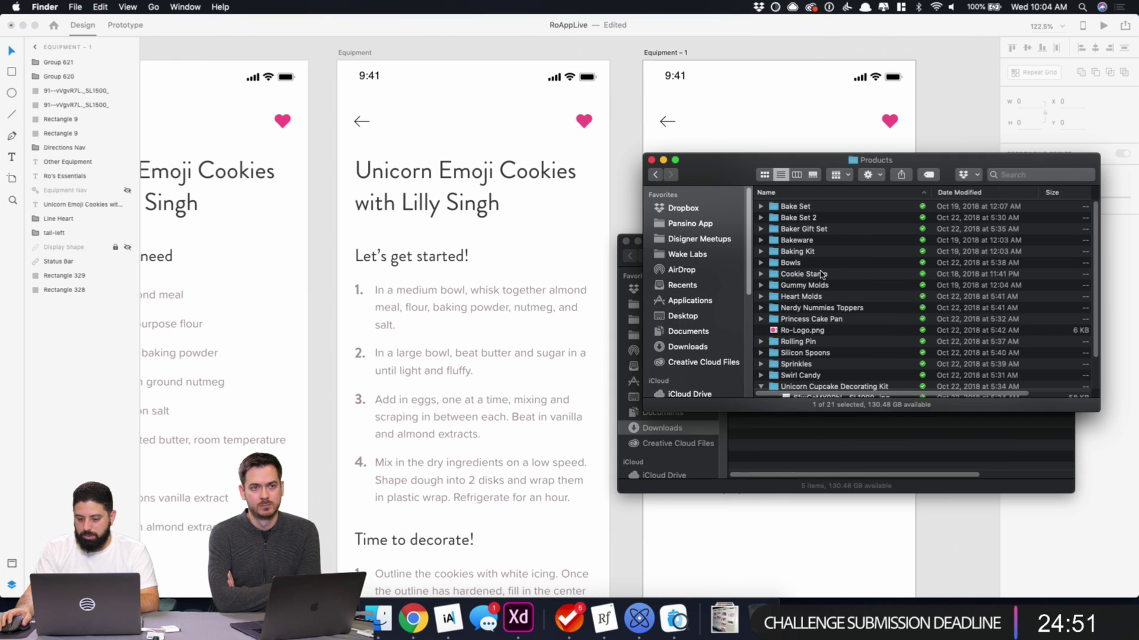
- Preview the product images in the Bake Set folder, looking for a photo for the second card
click(760, 206)
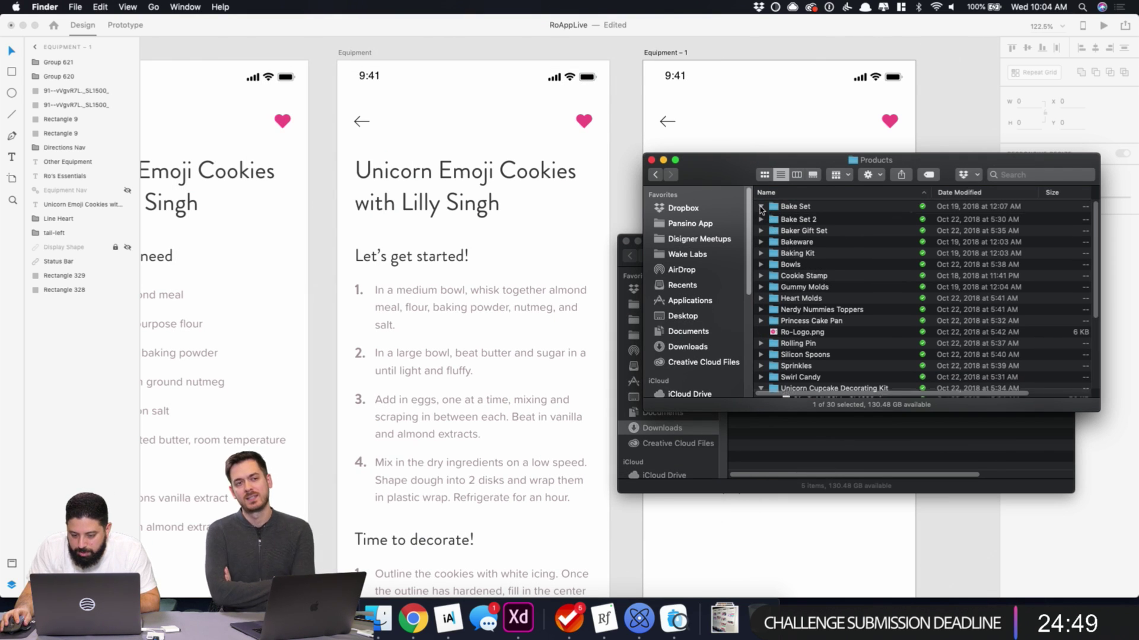
click(797, 217)
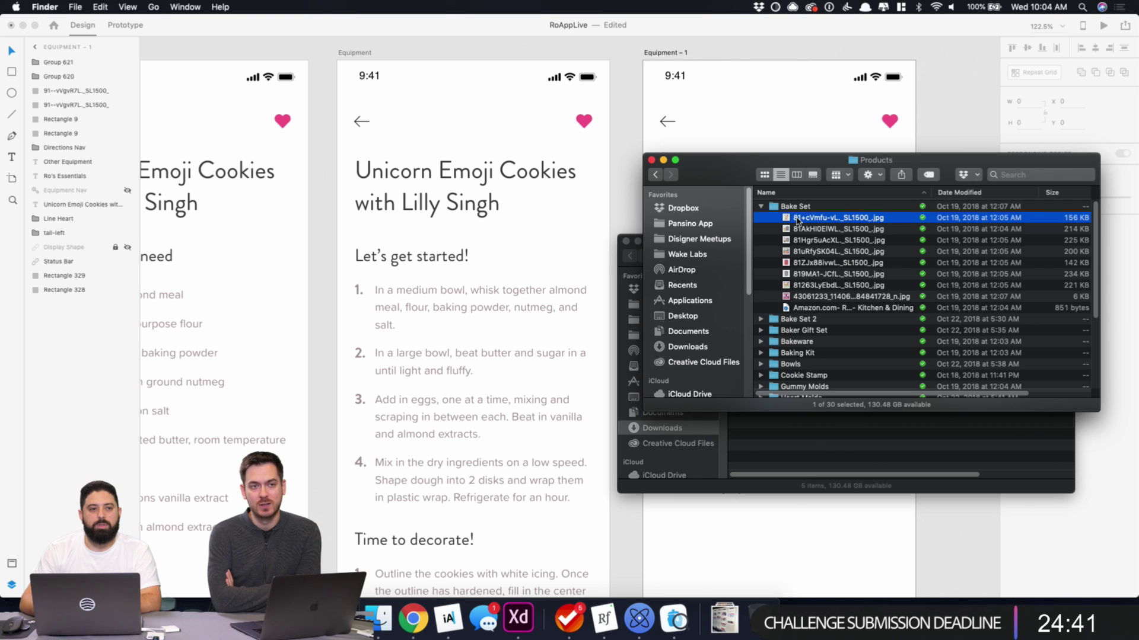
key(space)
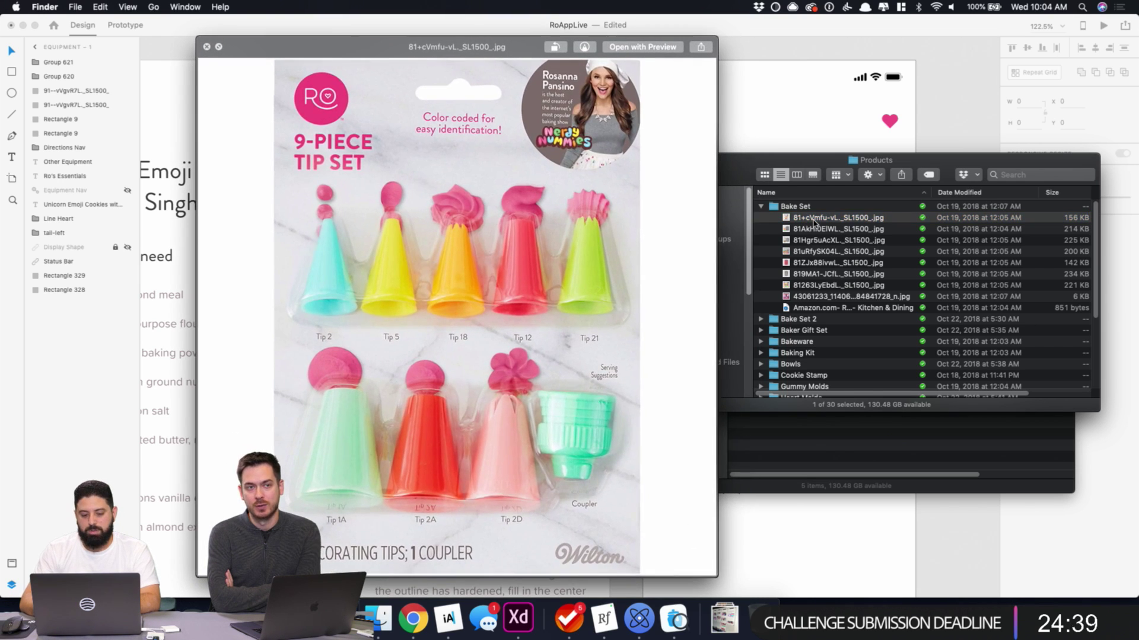
key(Down)
key(Down)
key(Down)
key(Down)
key(Down)
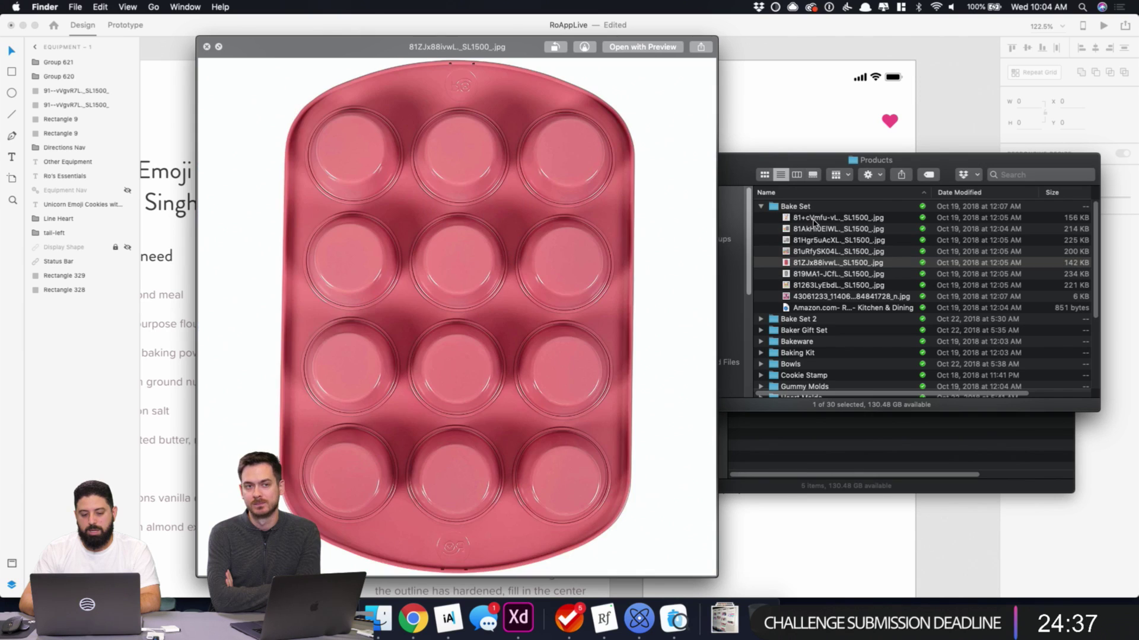
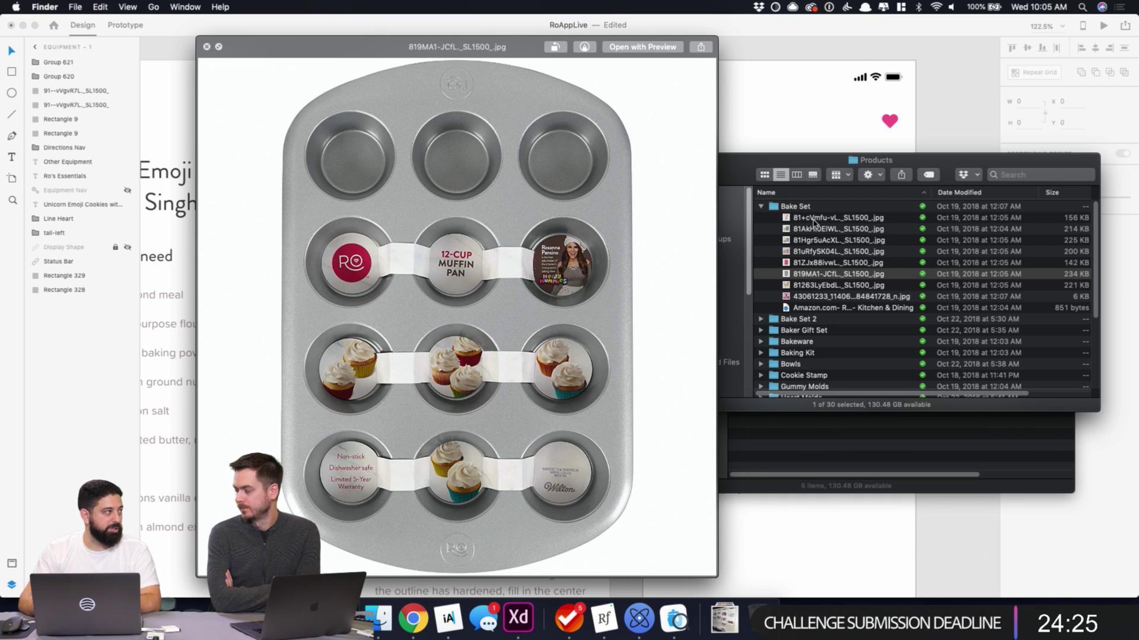
key(Up)
key(Up)
key(Up)
key(Up)
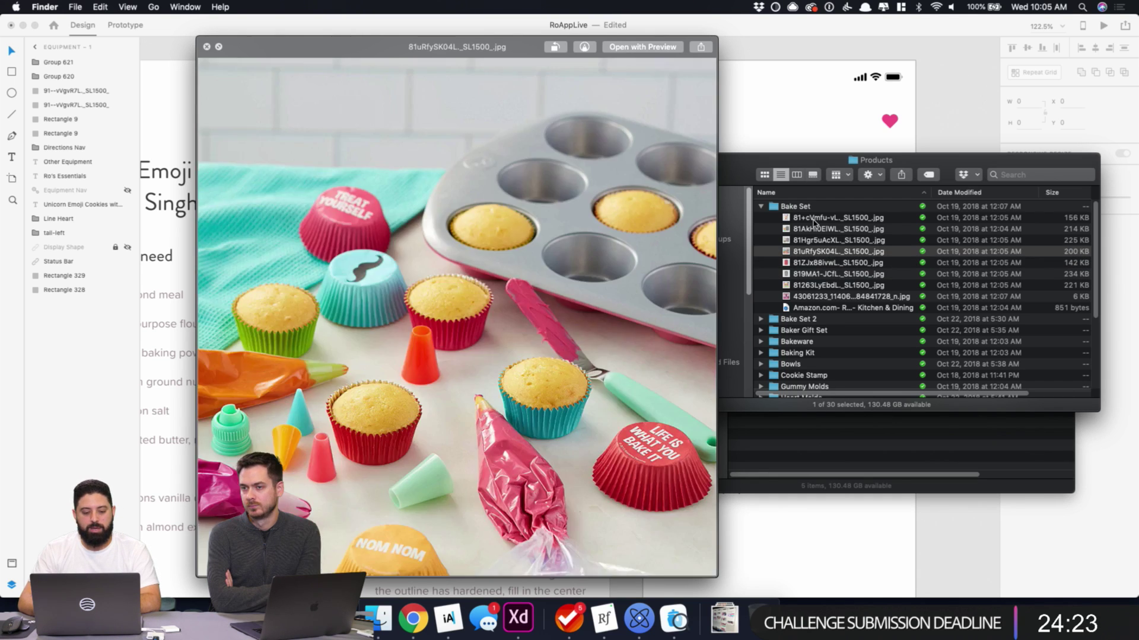
key(space)
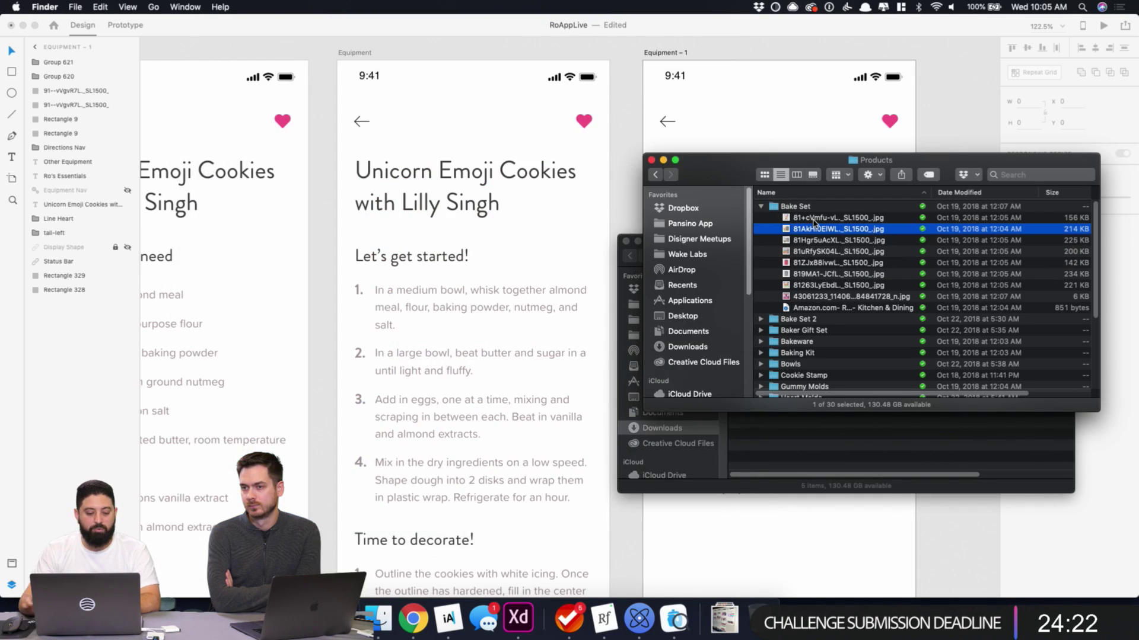
click(761, 206)
- Preview the product images in the Bake Set 2 folder
click(761, 218)
click(792, 228)
key(space)
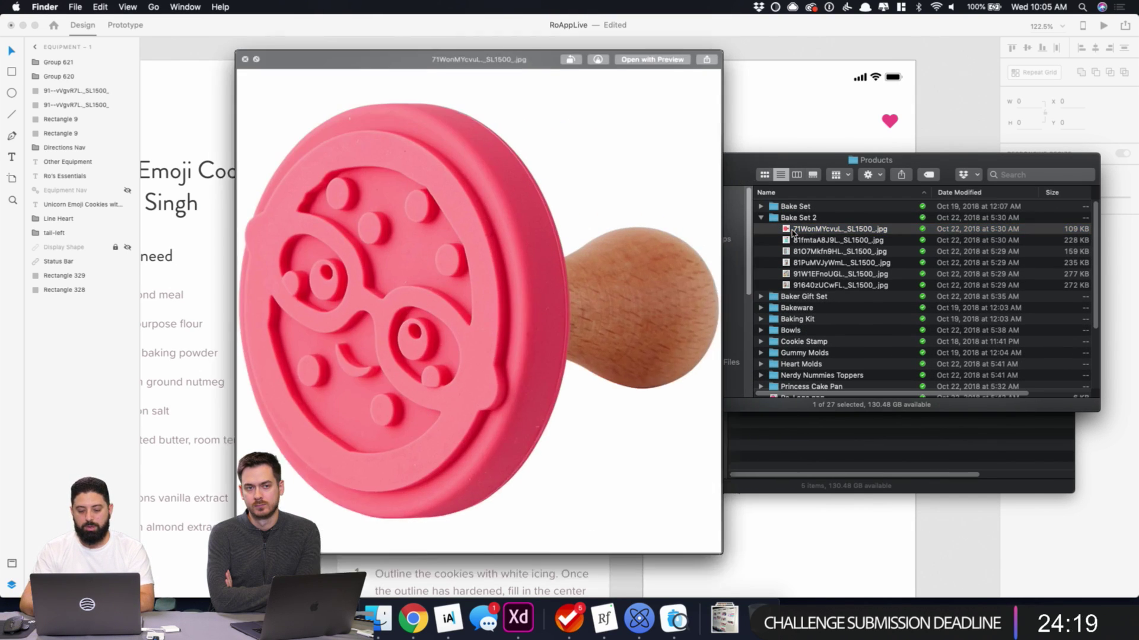
key(Down)
key(Down)
key(Down)
key(Down)
key(Down)
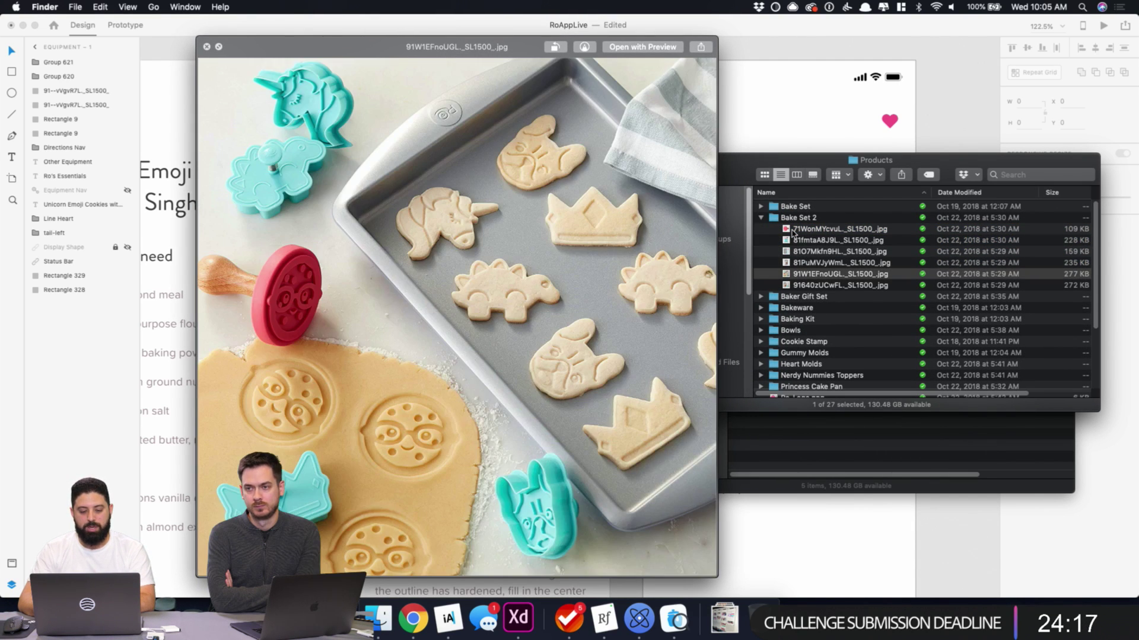
key(Down)
key(space)
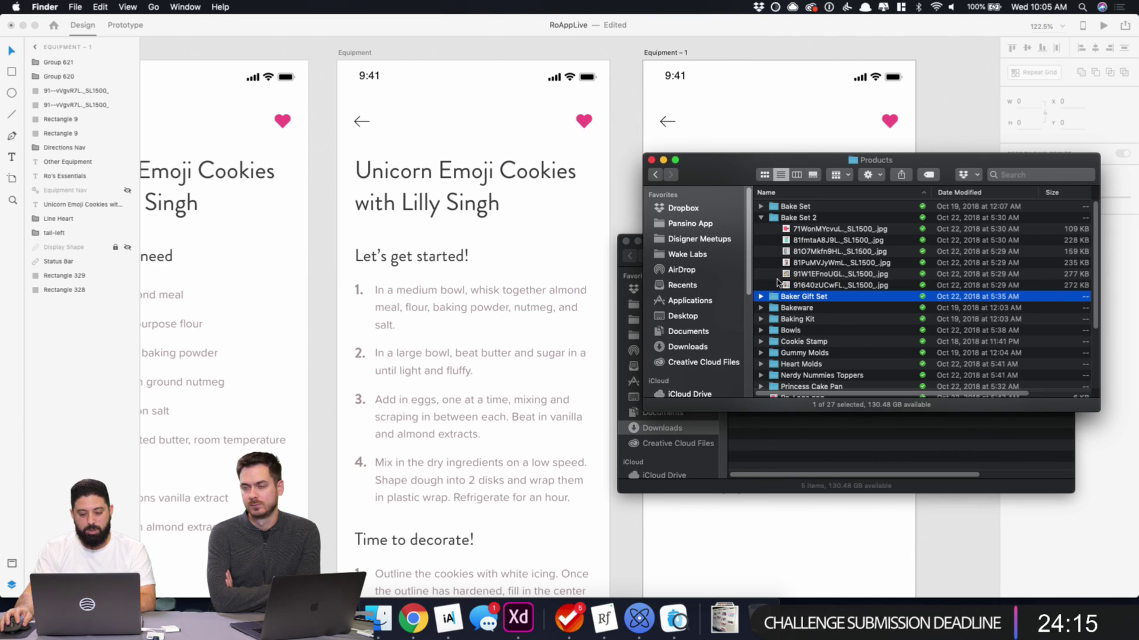
- Preview the Baker Gift Set images, ending with A1YxmOcIUyL._SL1500_.jpg selected
click(761, 296)
scroll(824, 265, down, 3)
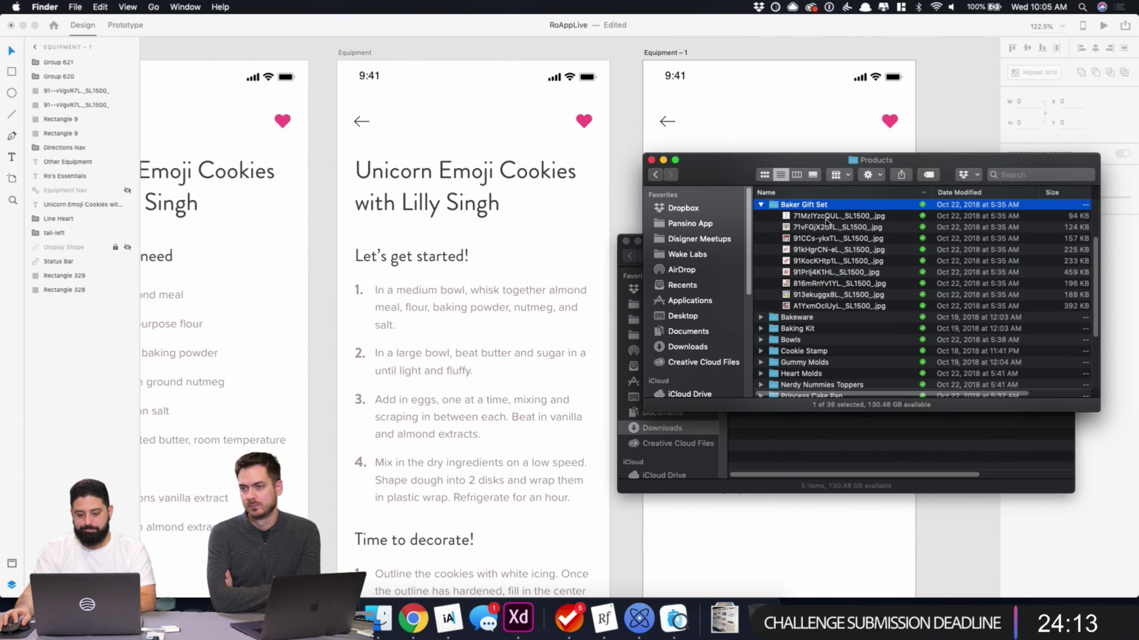
key(Down)
key(space)
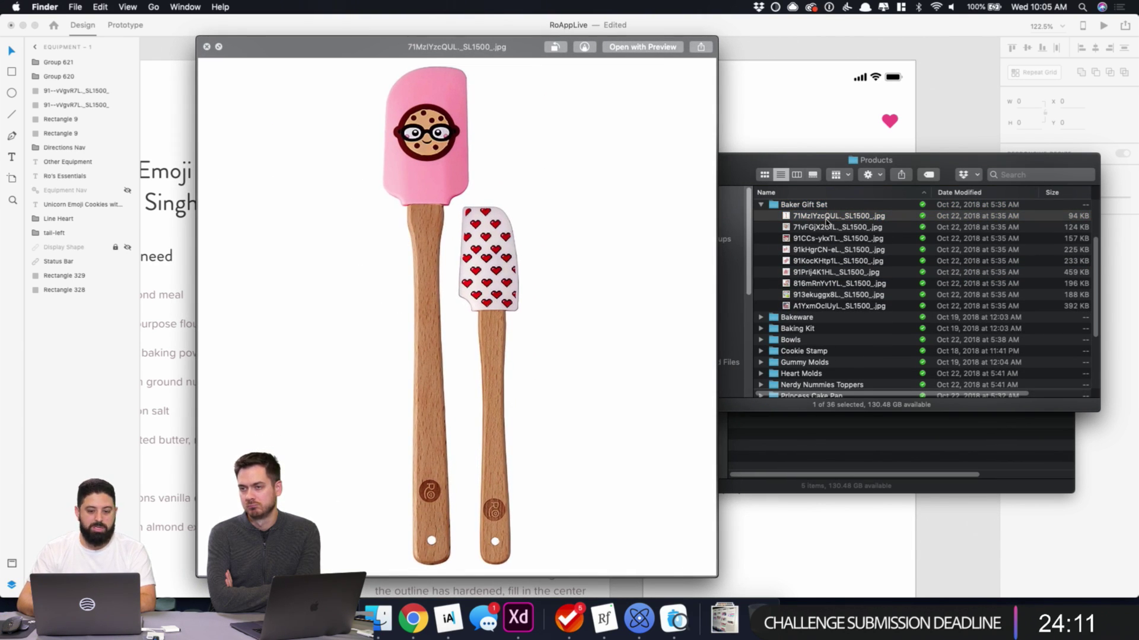
key(Down)
key(Down)
key(Down)
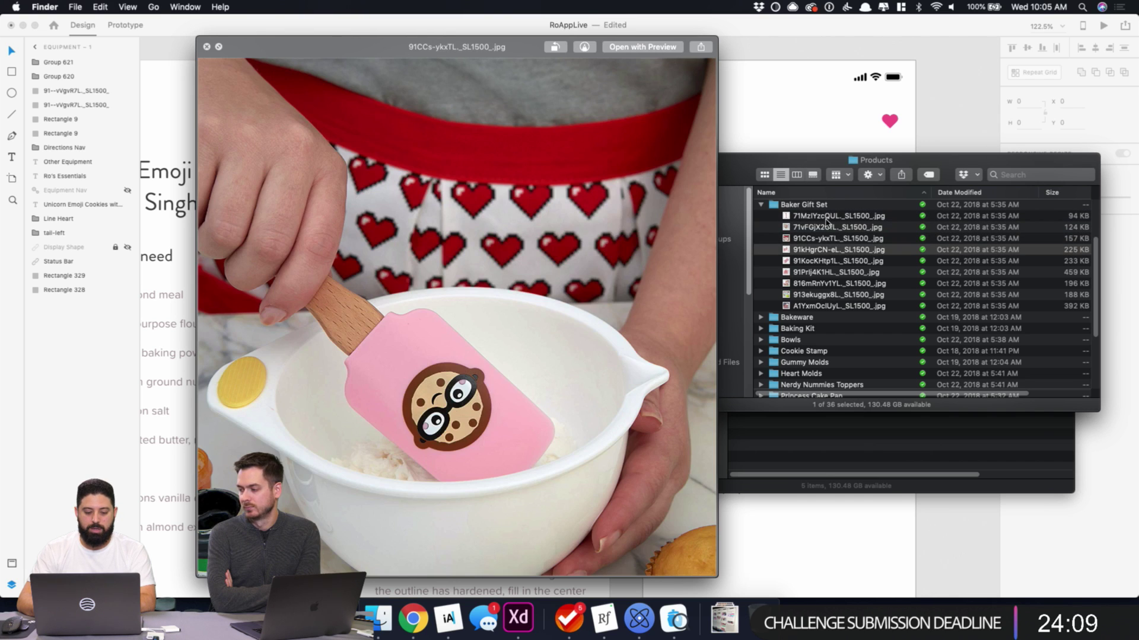
key(Down)
key(Down)
key(Up)
key(Up)
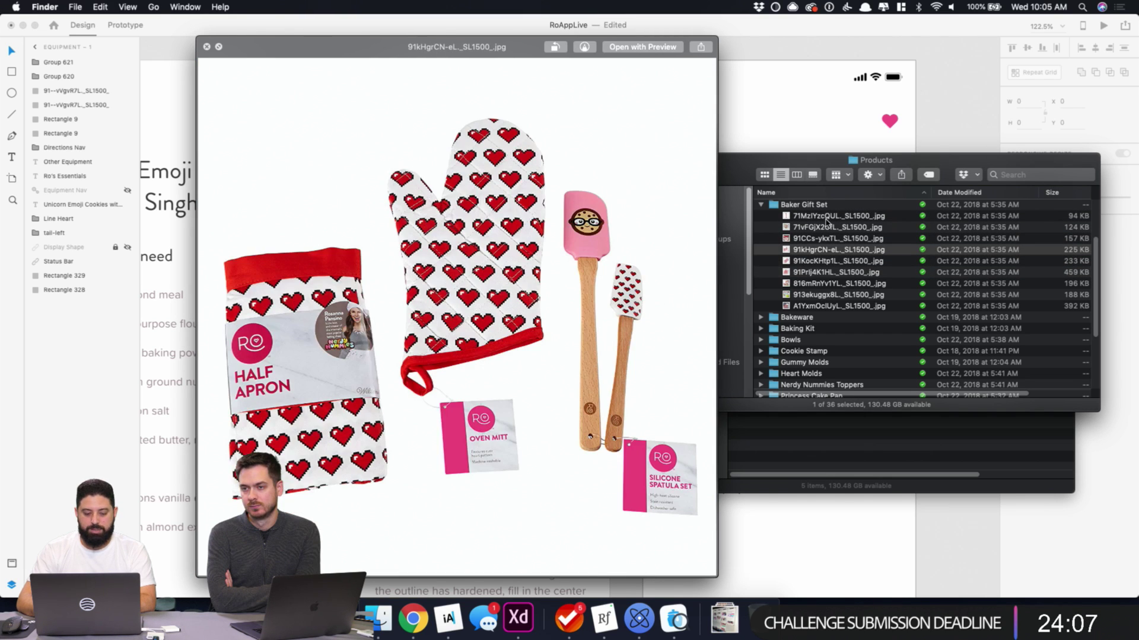
key(Down)
key(Down)
key(Down)
key(Up)
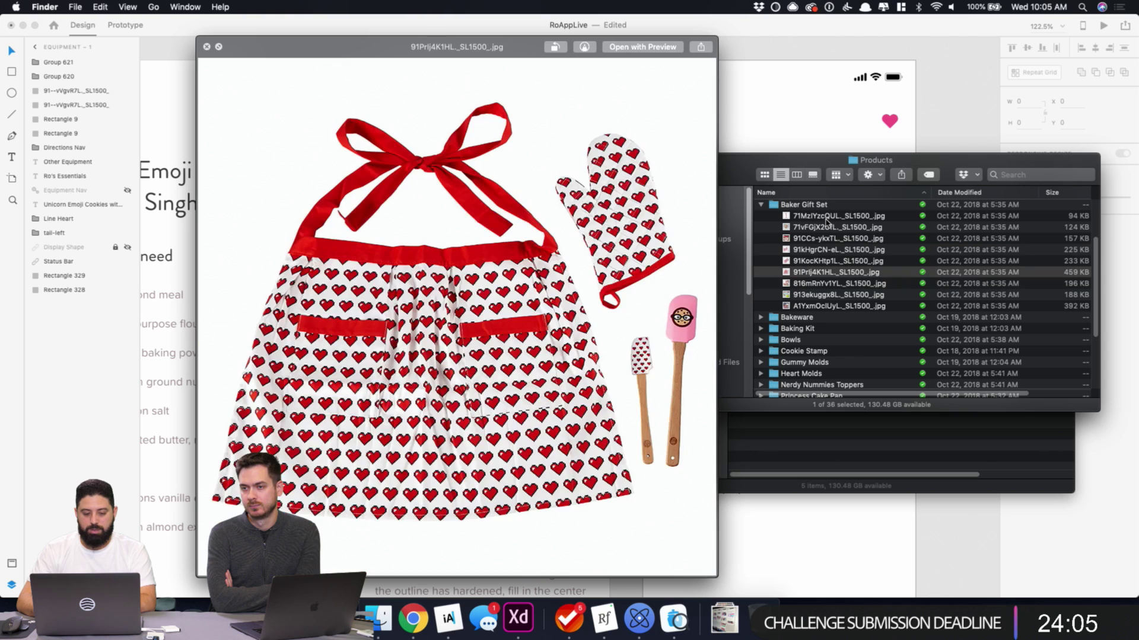
key(Down)
key(Down)
key(Down)
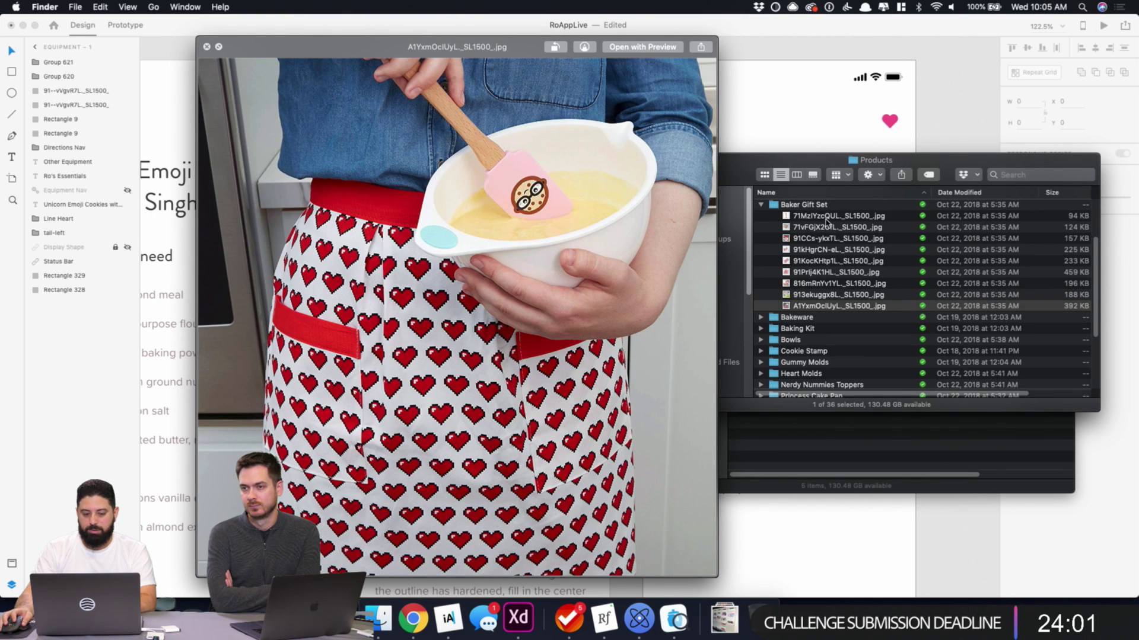
key(space)
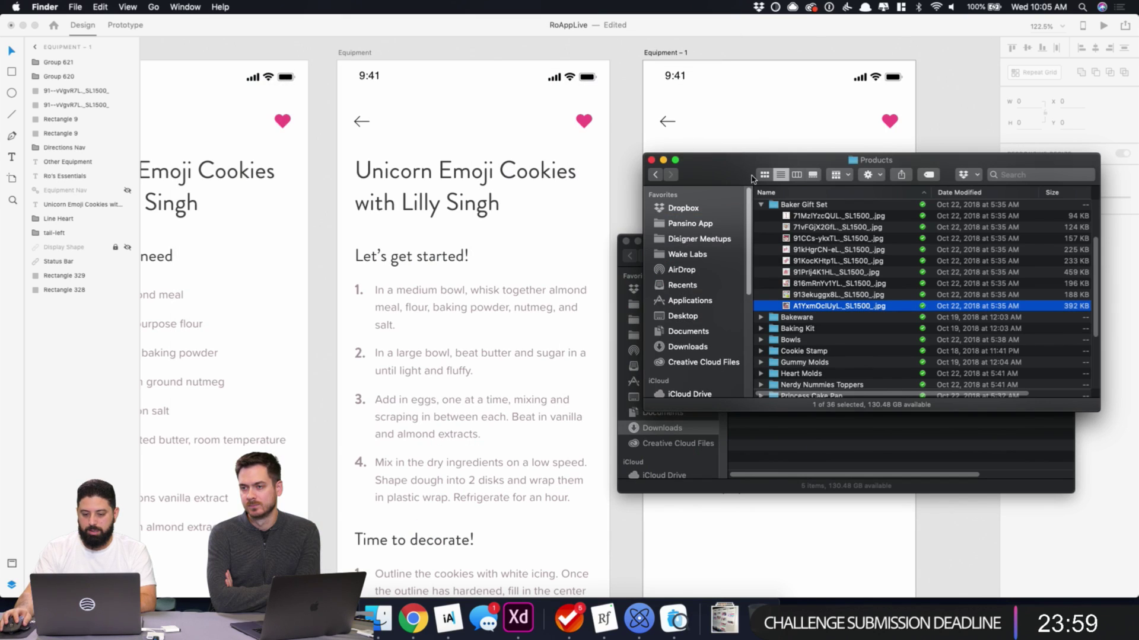
- Move the Products window clear of the Equipment – 1 artboard and close the Downloads window
drag(826, 159, 268, 154)
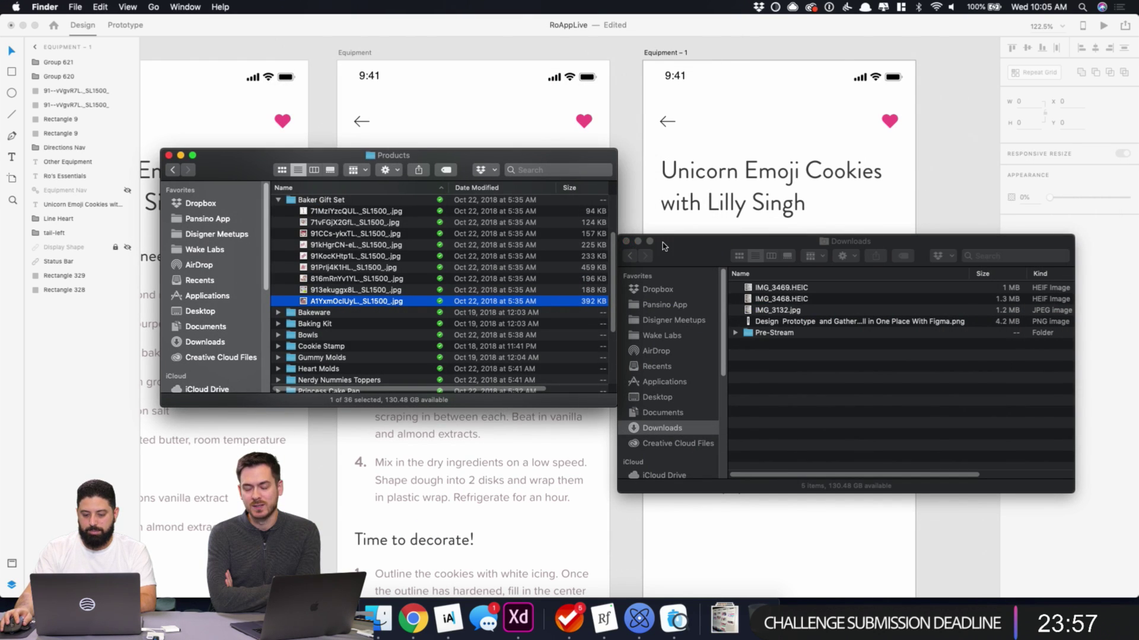
click(626, 241)
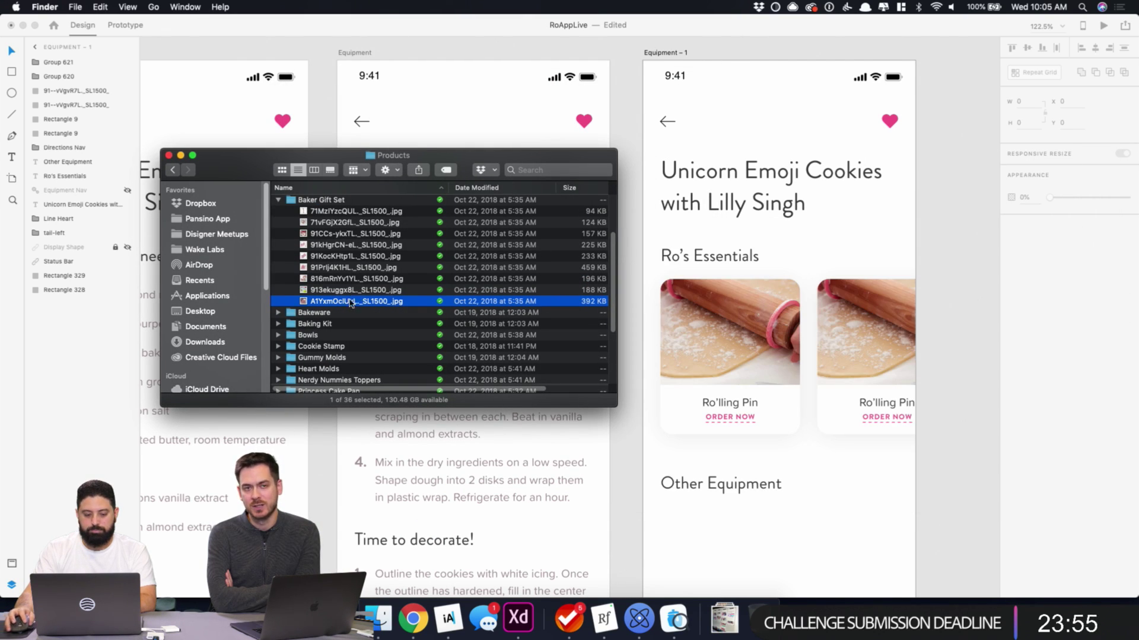
- Replace the second product card's photo with A1YxmOcIUyL._SL1500_.jpg from the Baker Gift Set folder
drag(349, 303, 889, 335)
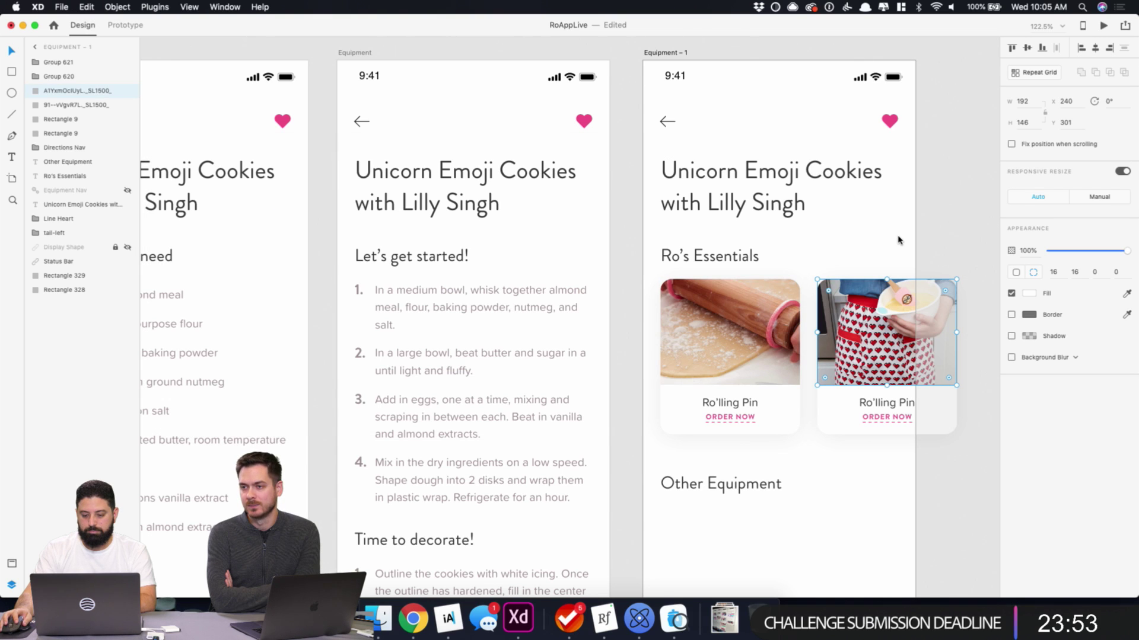
click(943, 233)
scroll(660, 147, right, 5)
scroll(661, 147, down, 2)
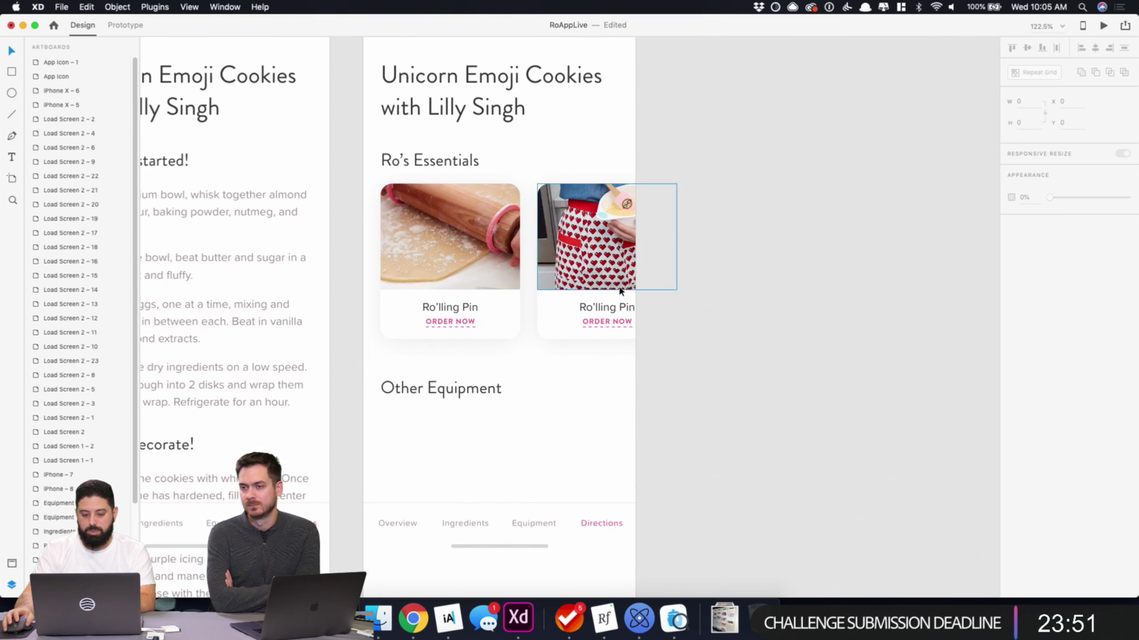
- Change the second product card's title to "Pixel Heart Apron"
scroll(614, 308, up, 3)
scroll(615, 308, up, 2)
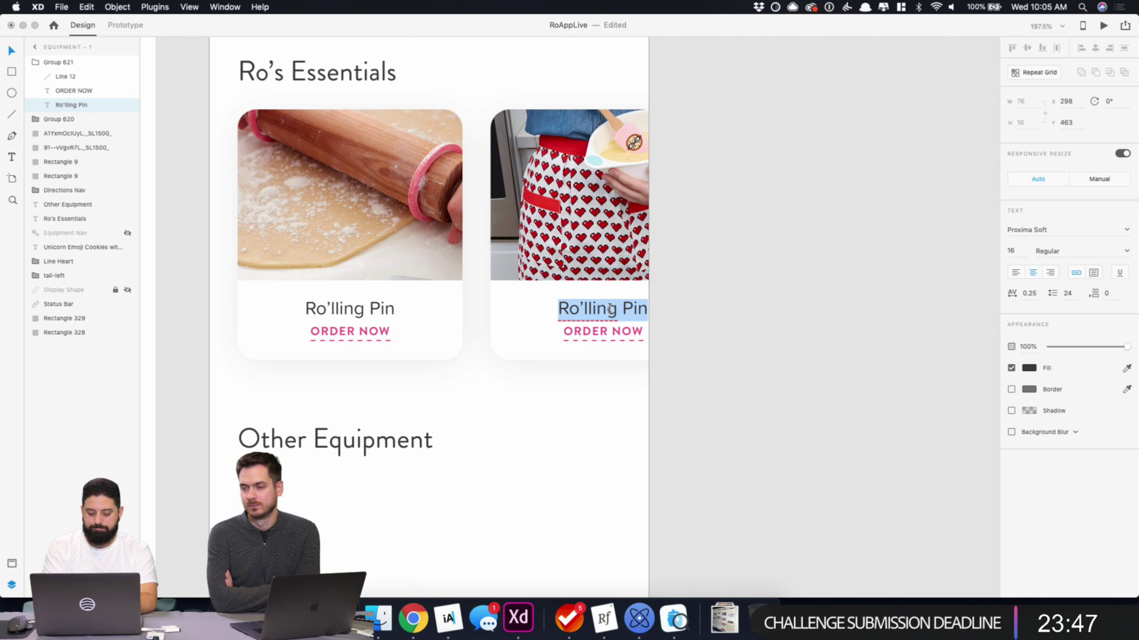
text(P)
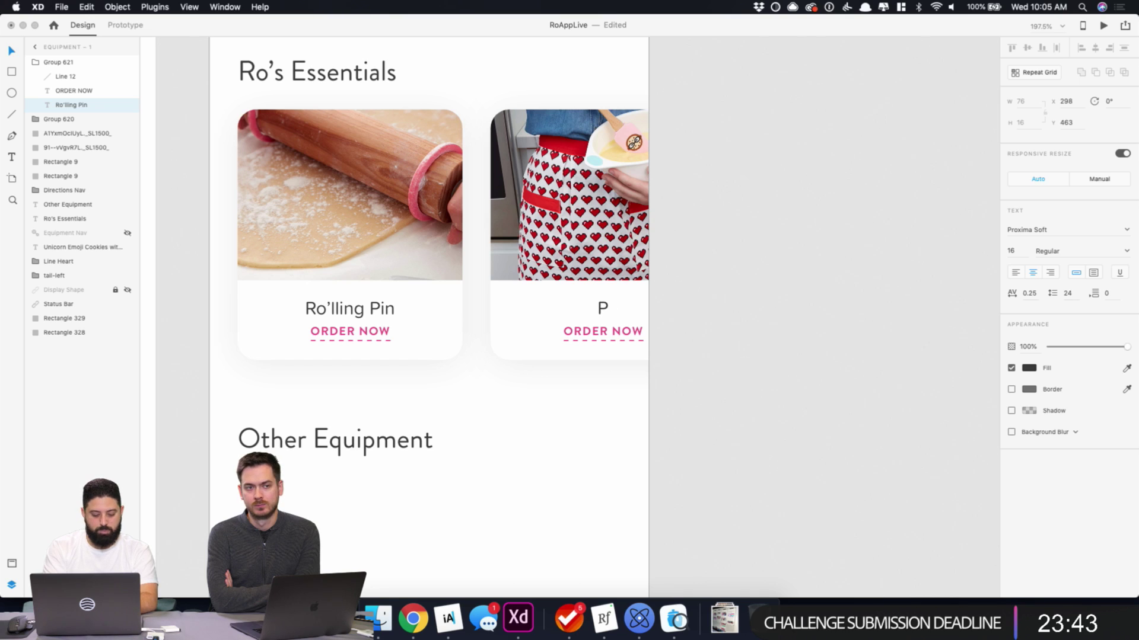
text(ixel Heart A)
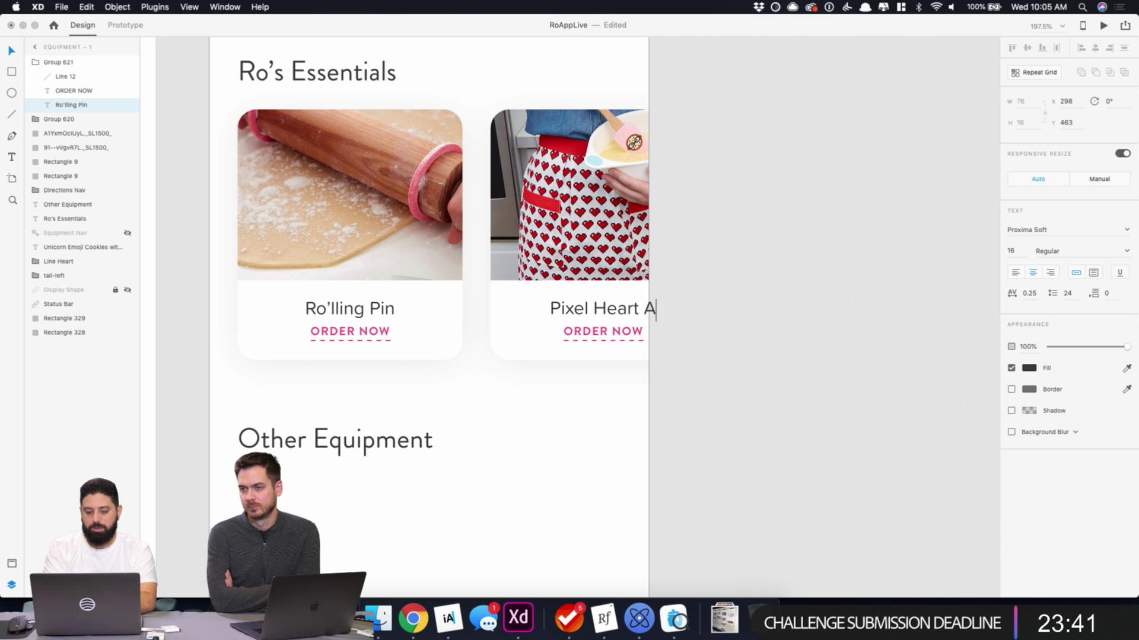
text(pron)
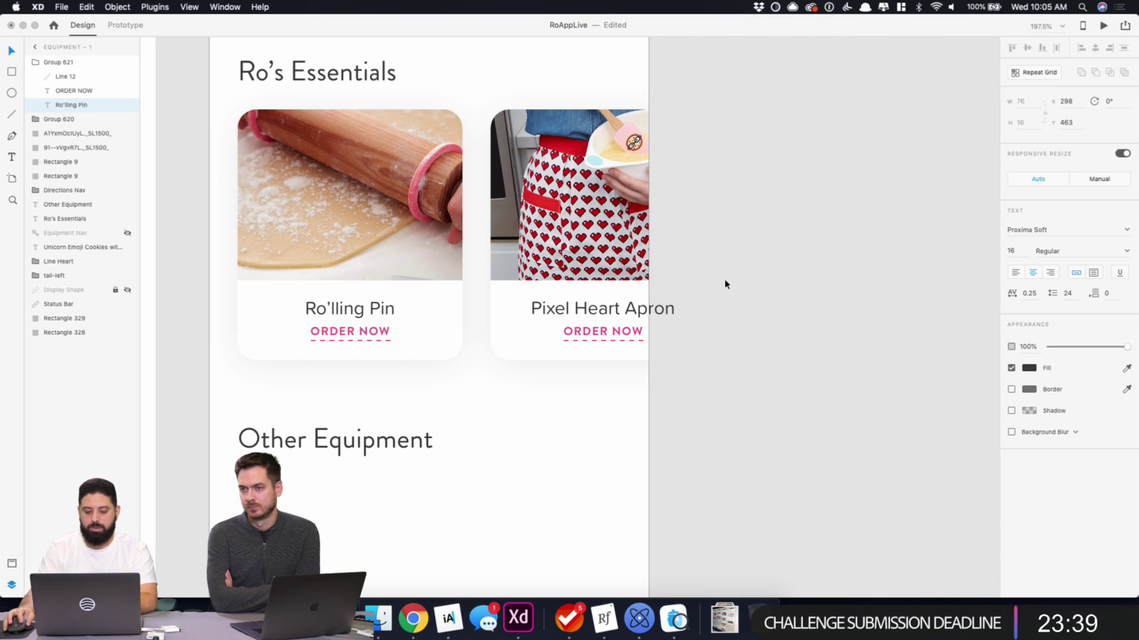
key(Escape)
click(767, 271)
- Move the Other Equipment heading up to Y 547, closer to the product cards
scroll(741, 283, down, 5)
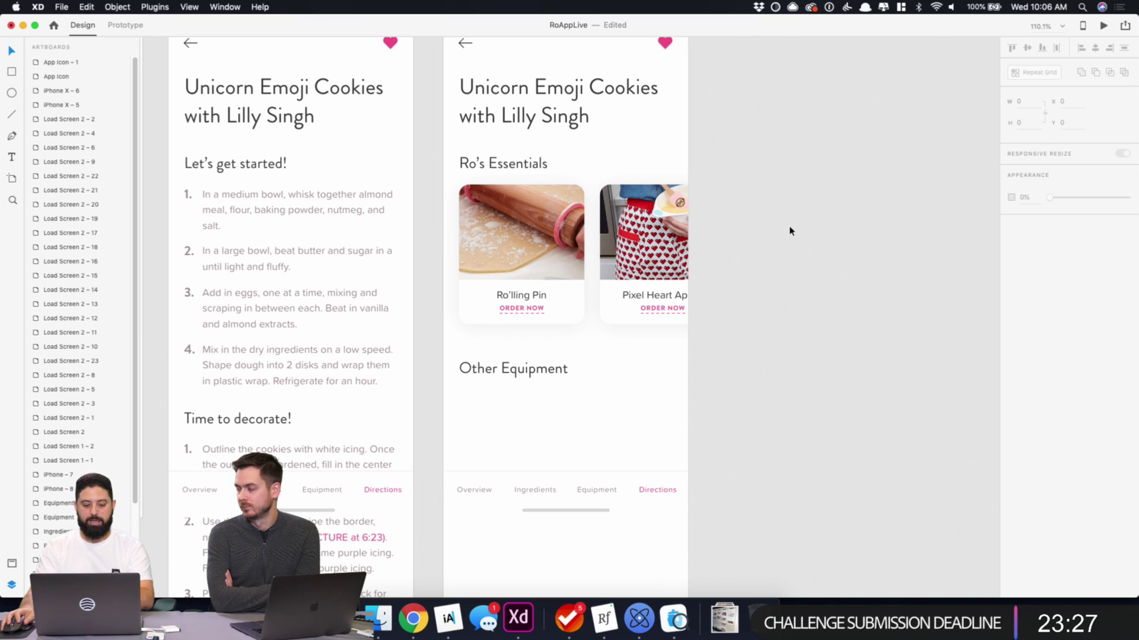
click(535, 371)
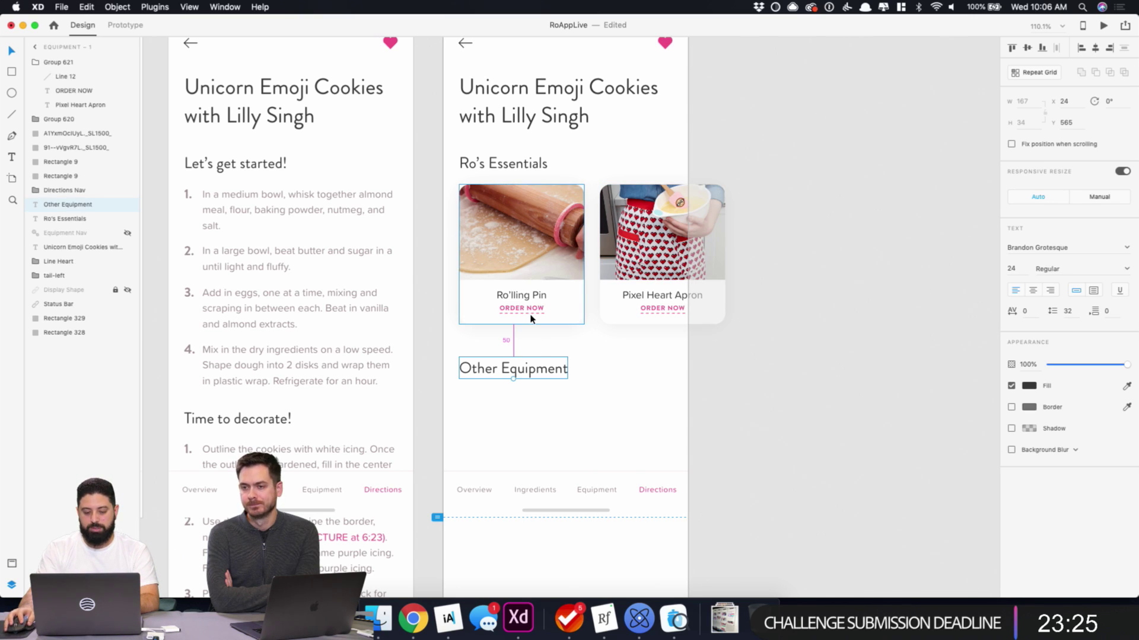
key(shift+Up)
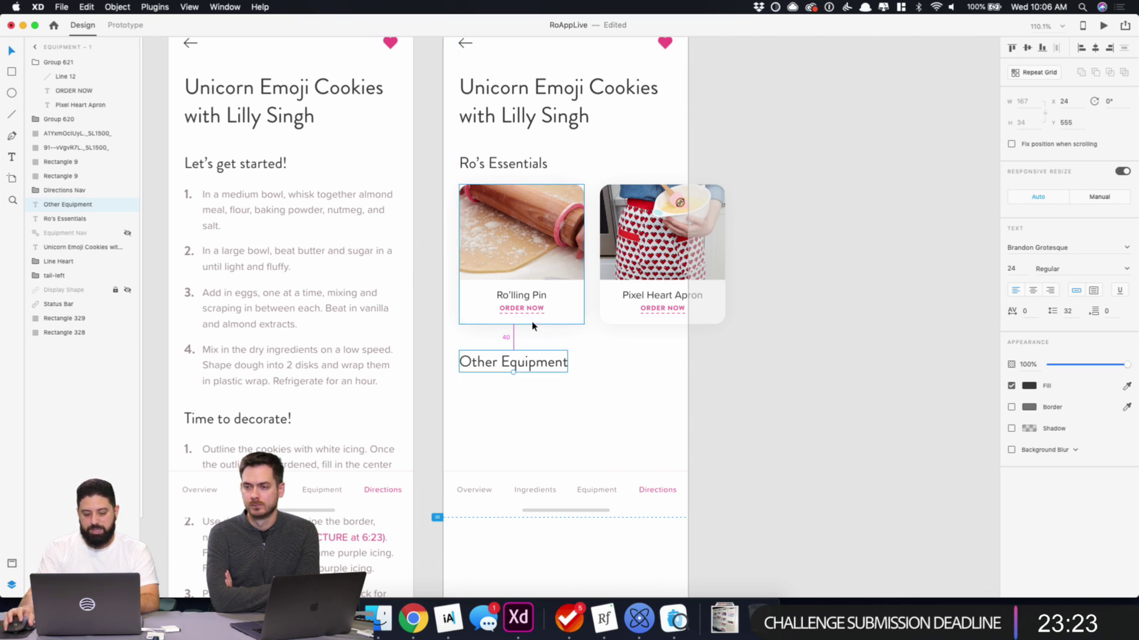
key(Up)
key(Up)
key(Up)
key(Up)
key(Up)
key(Up)
key(Up)
key(Up)
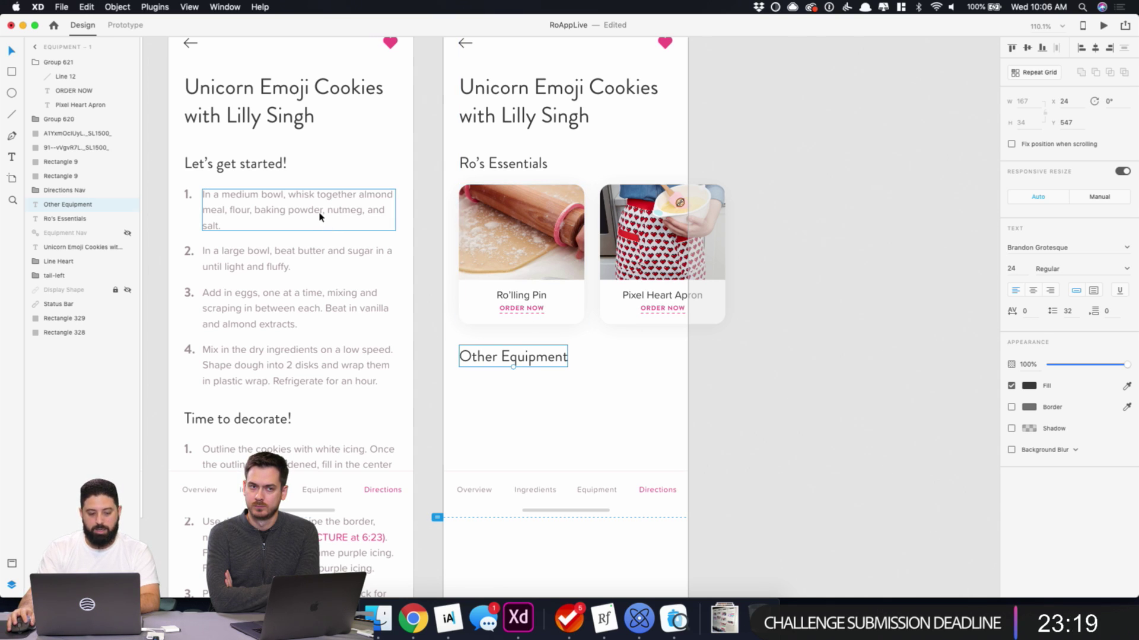
- Copy the first instruction paragraph from the Equipment artboard to Equipment – 1 and place it under Other Equipment at X 24, Y 597
click(389, 215)
click(541, 420)
text(In a medium bowl, whisk together almond meal, flour, baking powder, nutmeg, and salt.)
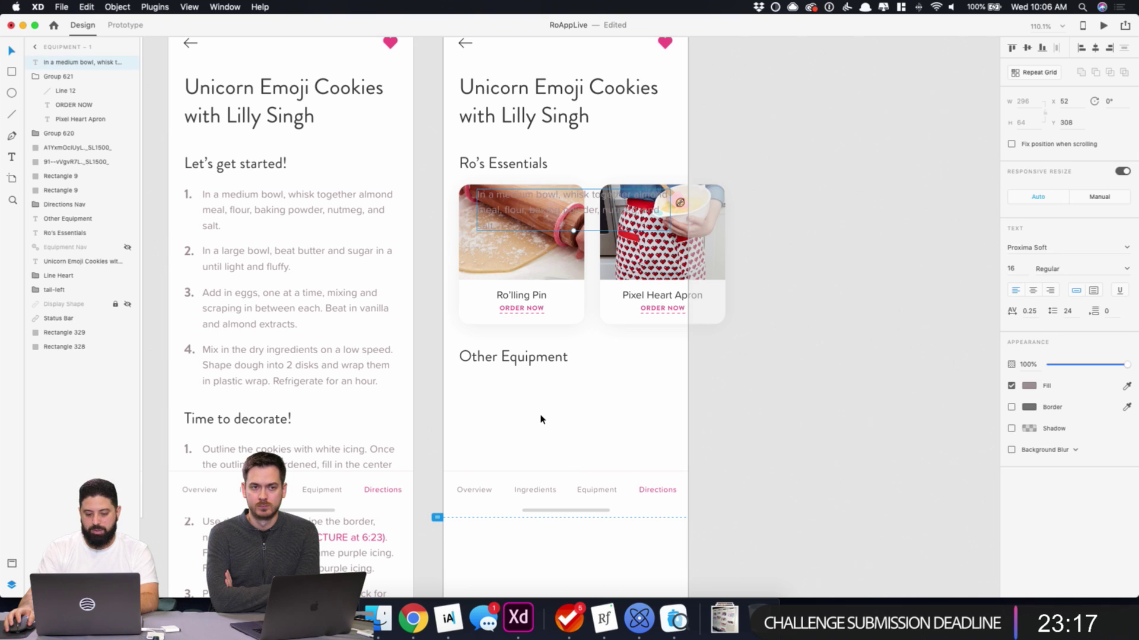
drag(593, 397, 579, 401)
scroll(577, 400, down, 5)
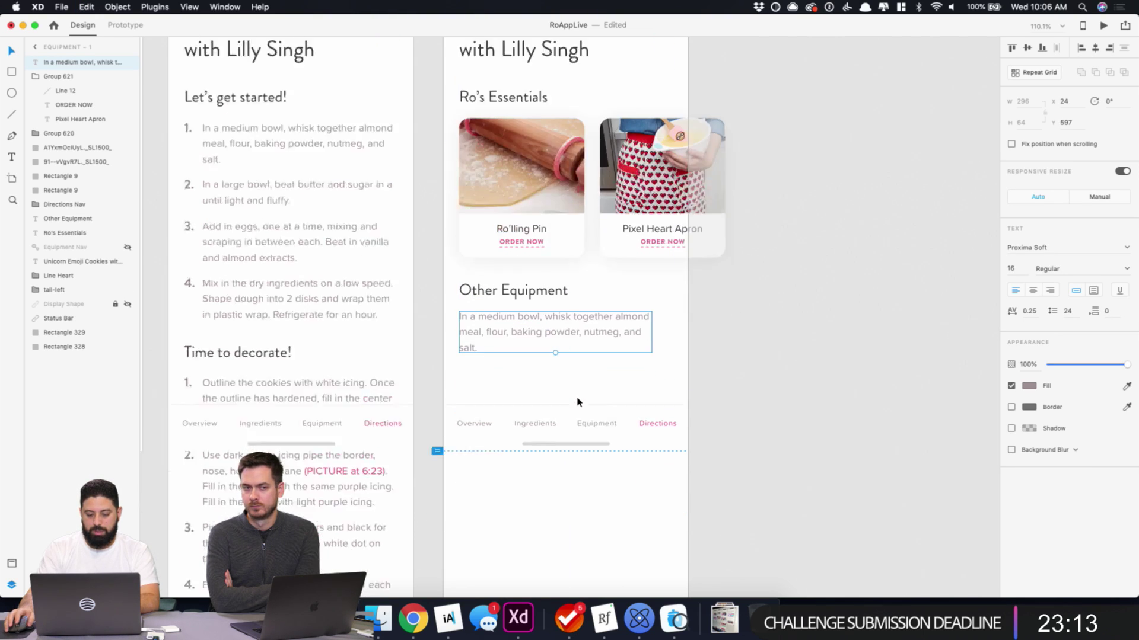
- Check the equipment list on the recipe page in Chrome and replace the paragraph under Other Equipment with "Spatula" in XD
click(414, 620)
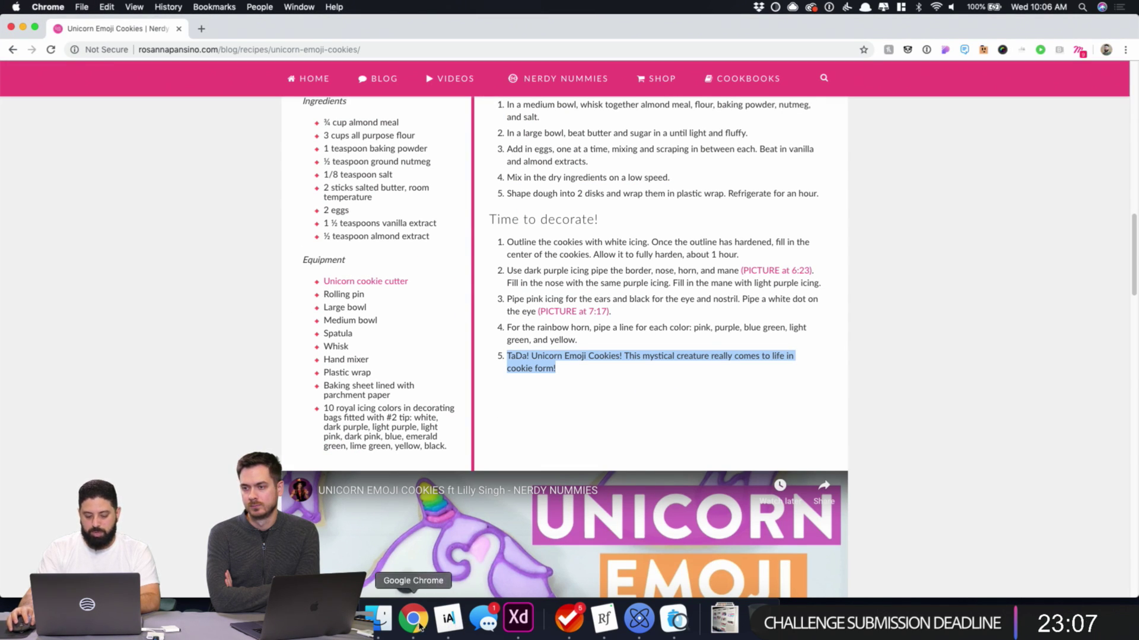
click(518, 617)
double_click(534, 302)
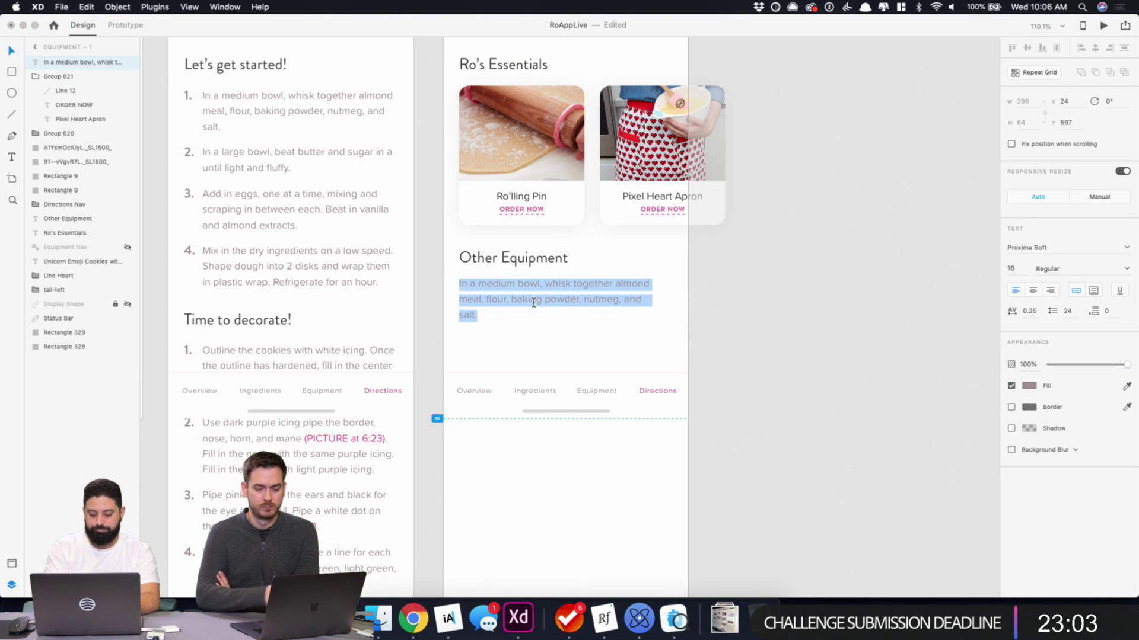
text(Spatula)
key(Escape)
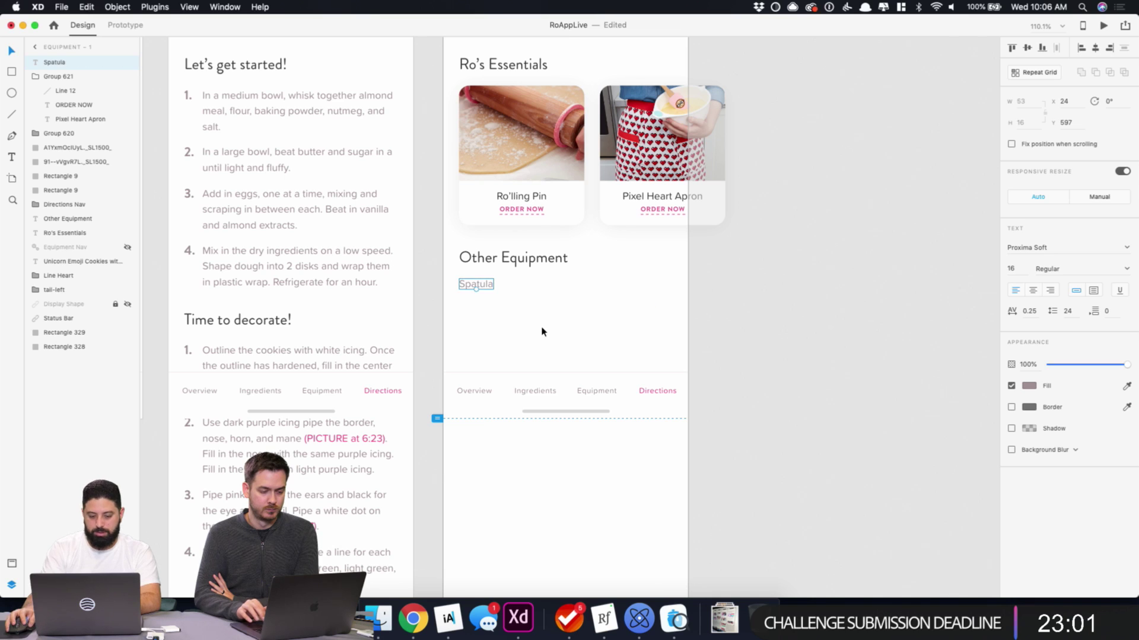
- Duplicate the Spatula line at Y 629, repeat the pair downward into twelve lines with Repeat Grid, and ungroup the grid
drag(480, 287, 489, 306)
shift+click(482, 288)
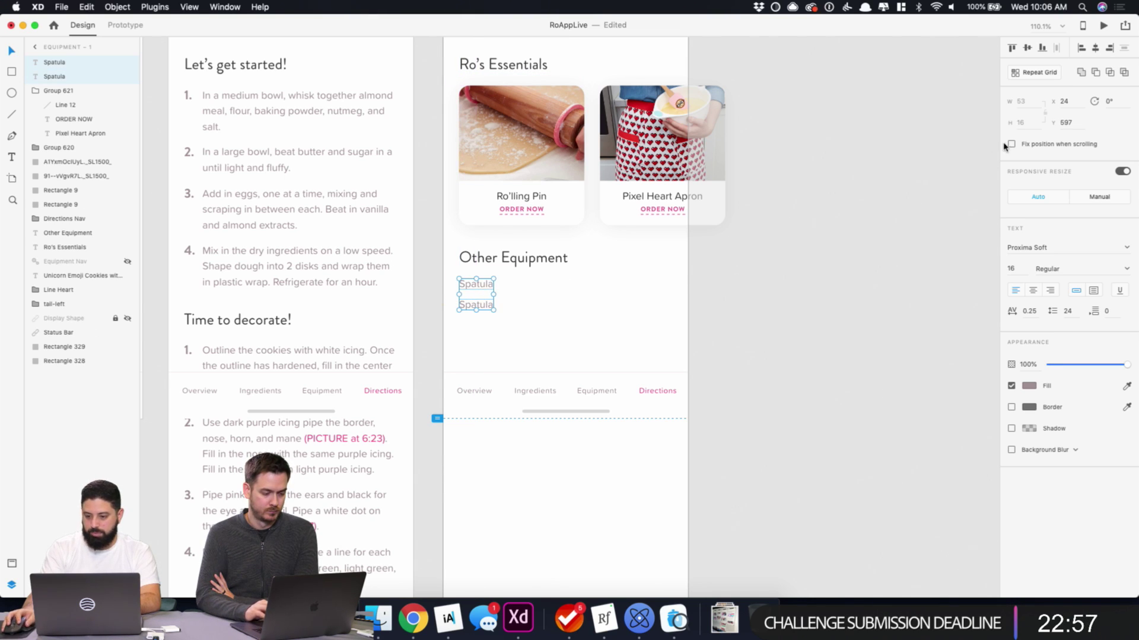
click(1032, 72)
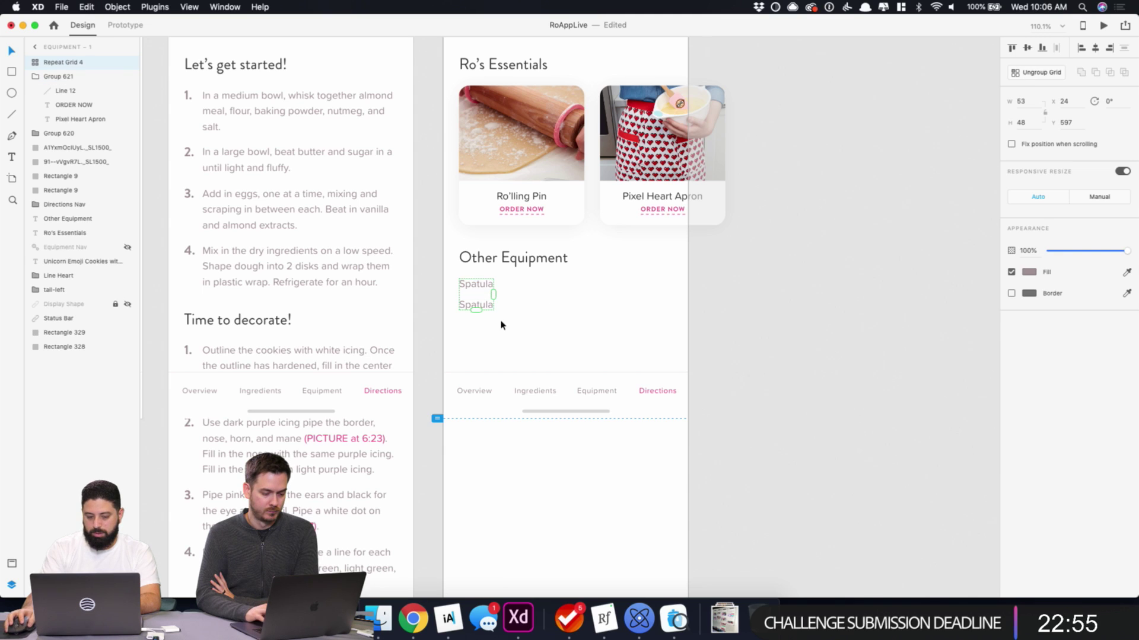
drag(478, 310, 481, 543)
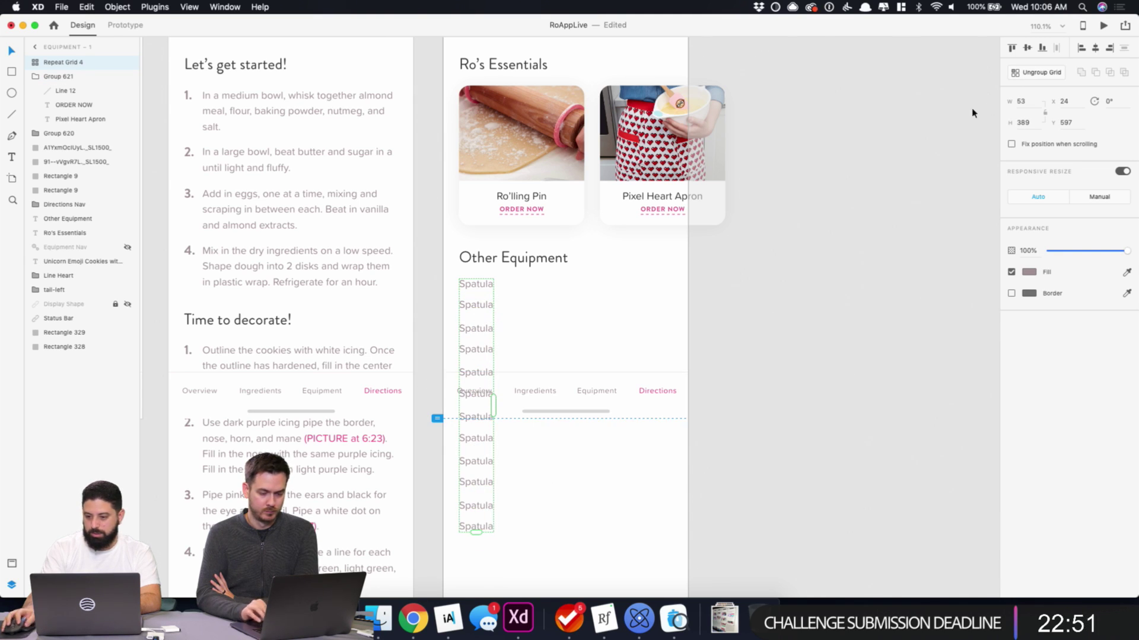
click(1032, 73)
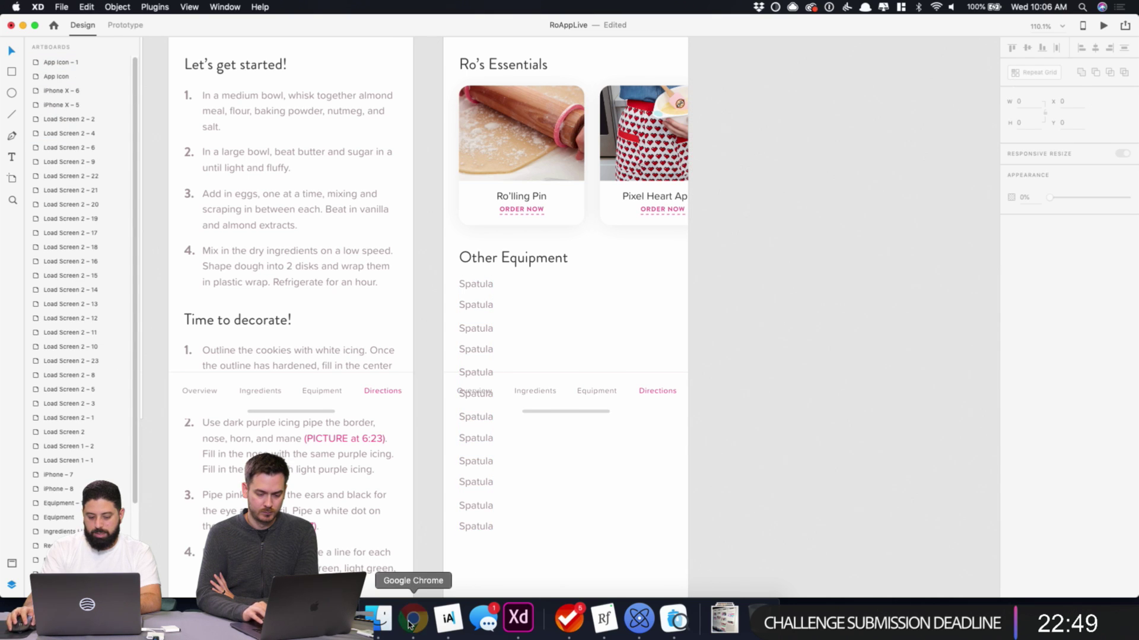
- Copy "Rolling pin" from the recipe page in Chrome and use it for the second equipment line, ungrouping the first pair
click(413, 618)
drag(328, 295, 325, 294)
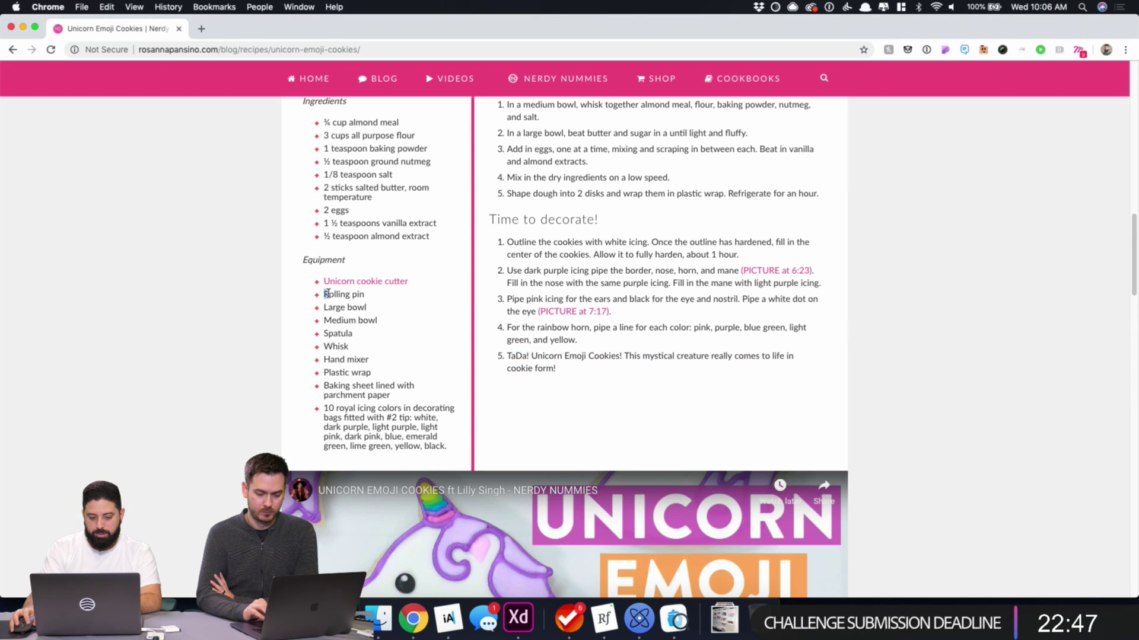
click(517, 618)
click(483, 299)
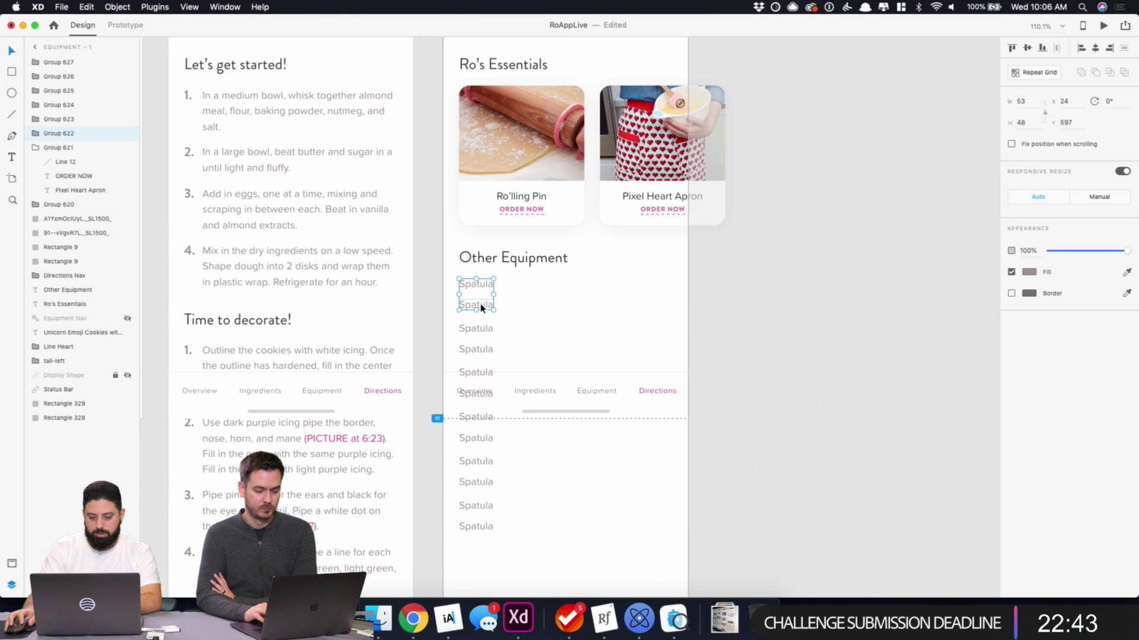
key(super+shift+g)
double_click(473, 305)
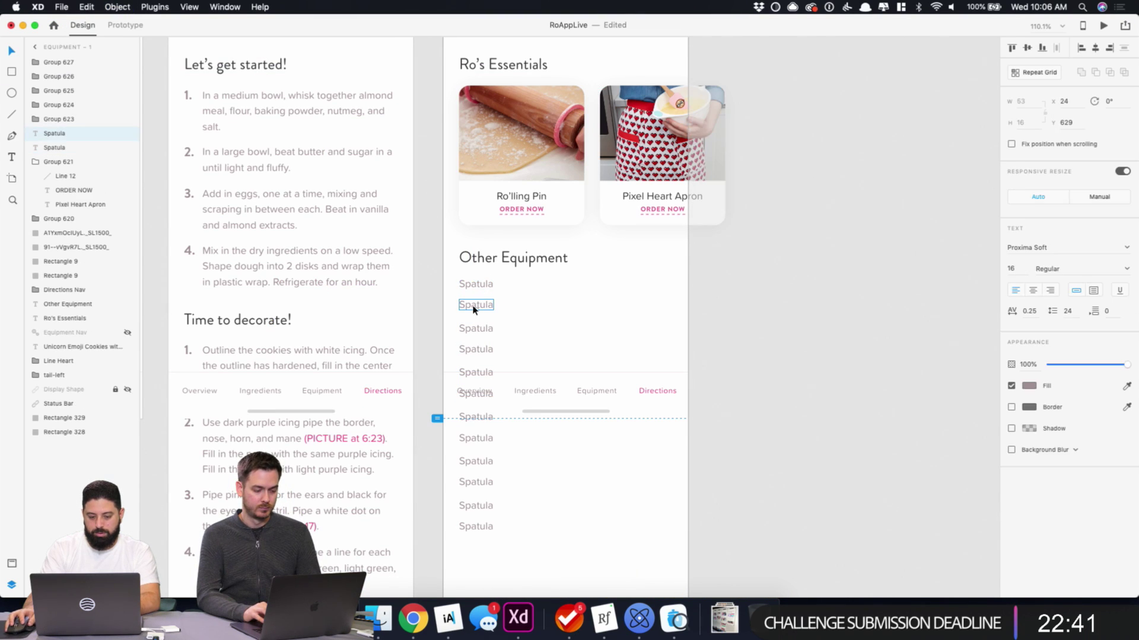
text(Rolling pin)
key(Escape)
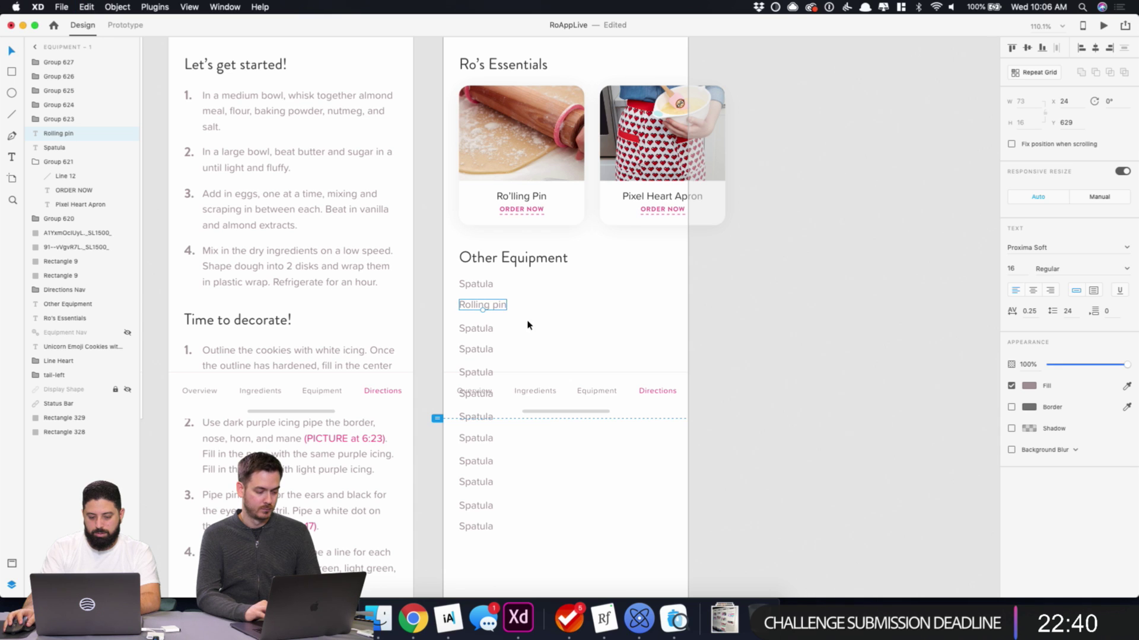
- Copy "Large bowl" from the recipe page in Chrome and use it for the third equipment line, ungrouping the second pair
click(412, 622)
triple_click(325, 308)
key(super+c)
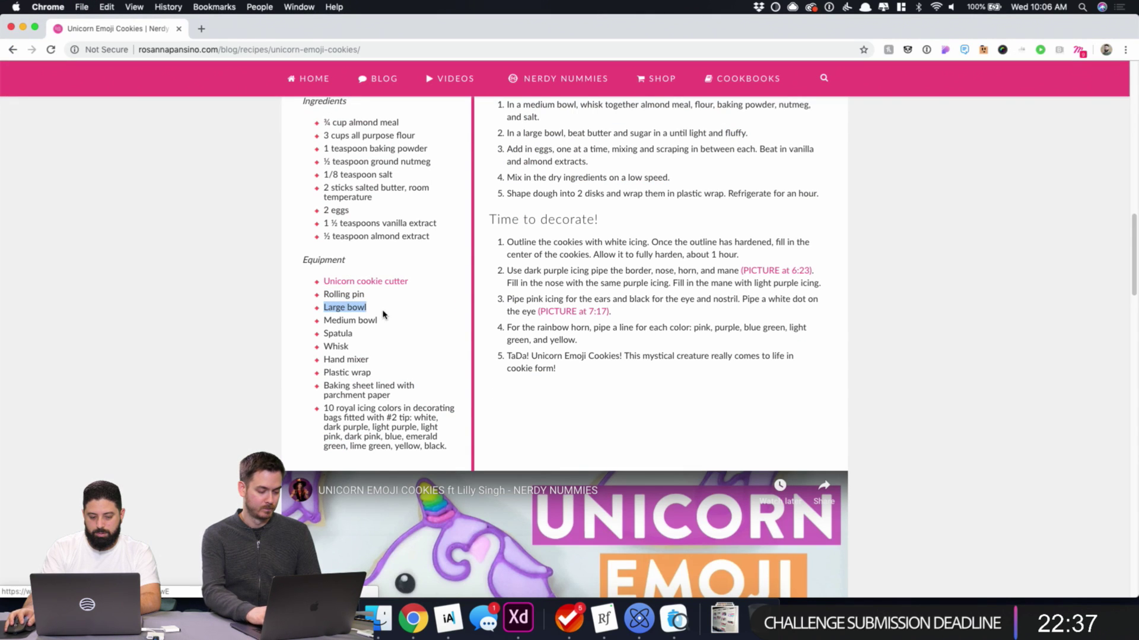
click(518, 618)
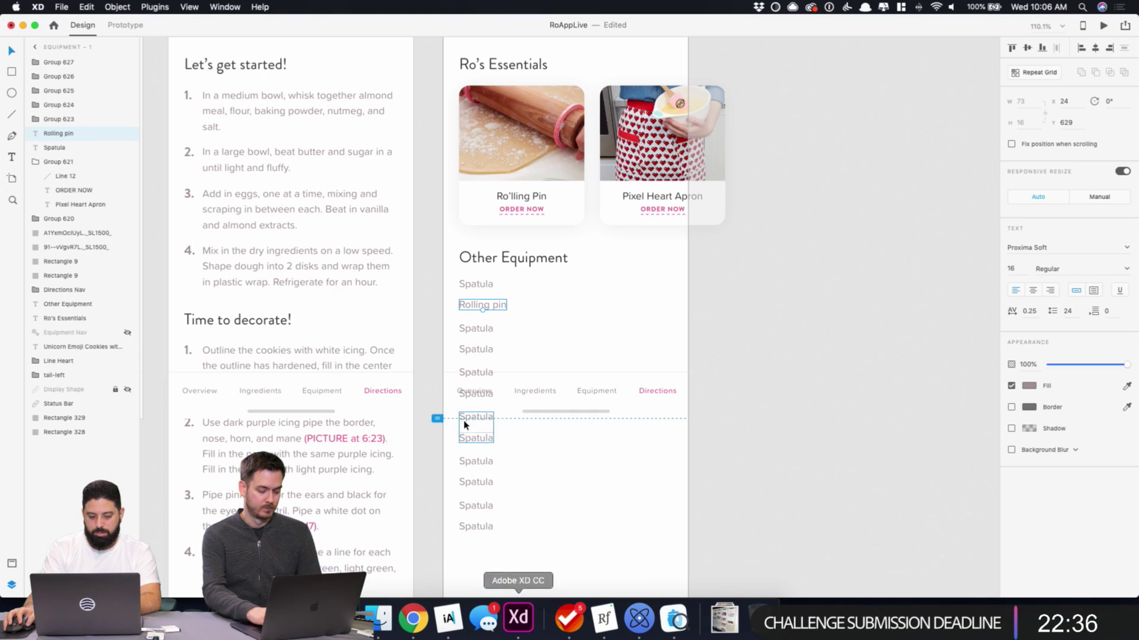
click(469, 335)
key(super+shift+g)
click(513, 336)
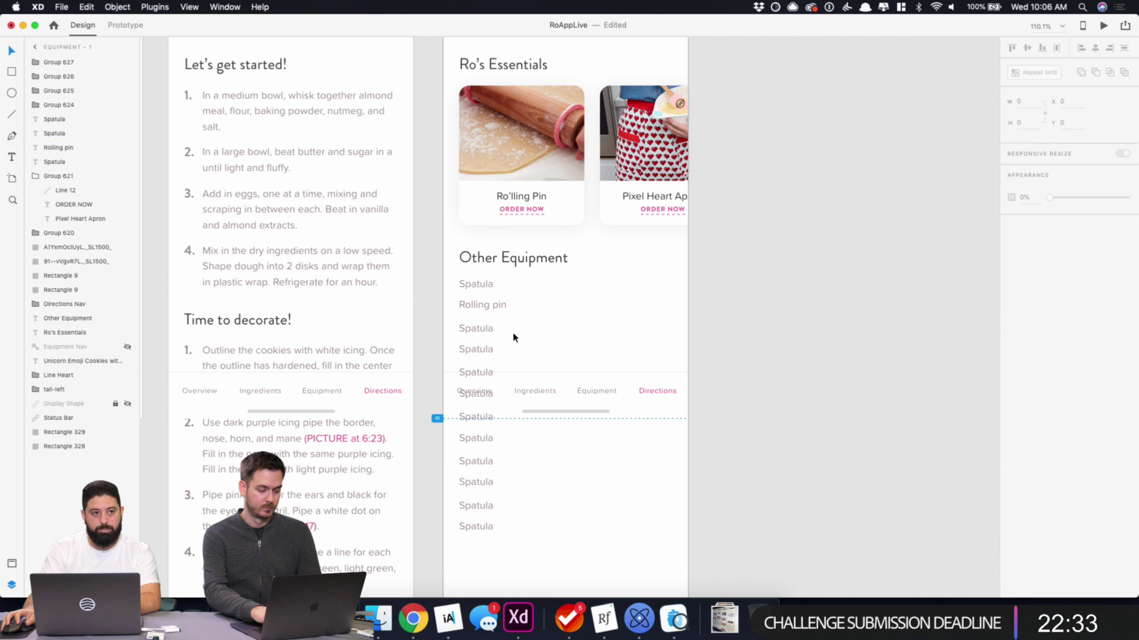
double_click(482, 329)
key(super+v)
- Copy "Medium bowl" from the recipe page in Chrome and paste it over the fourth equipment line
click(413, 618)
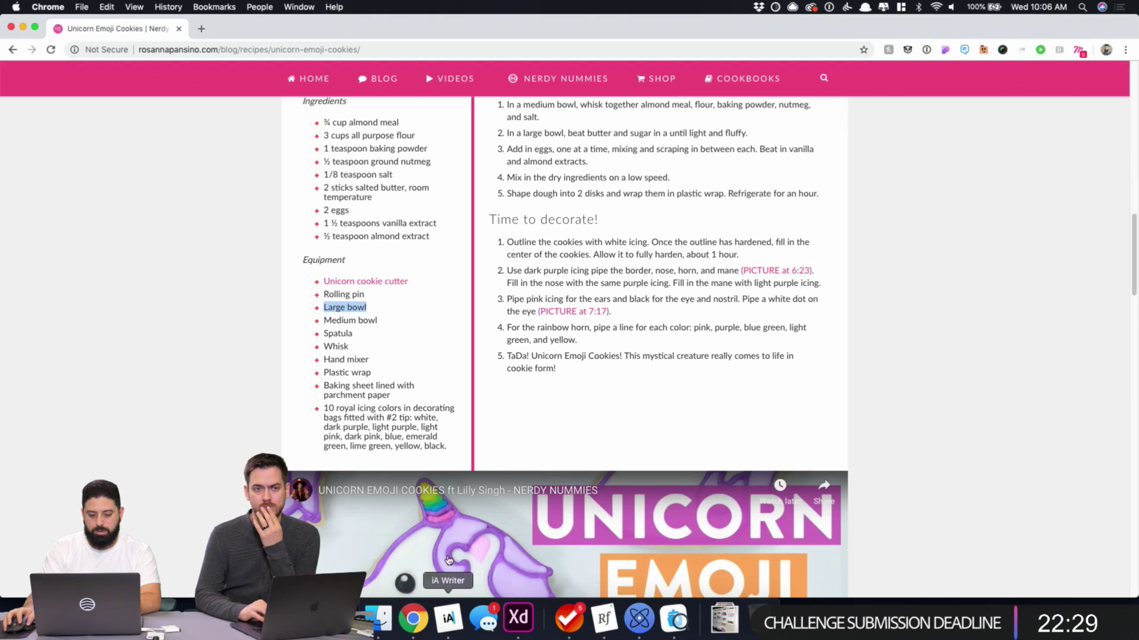
drag(325, 318, 387, 324)
key(super+c)
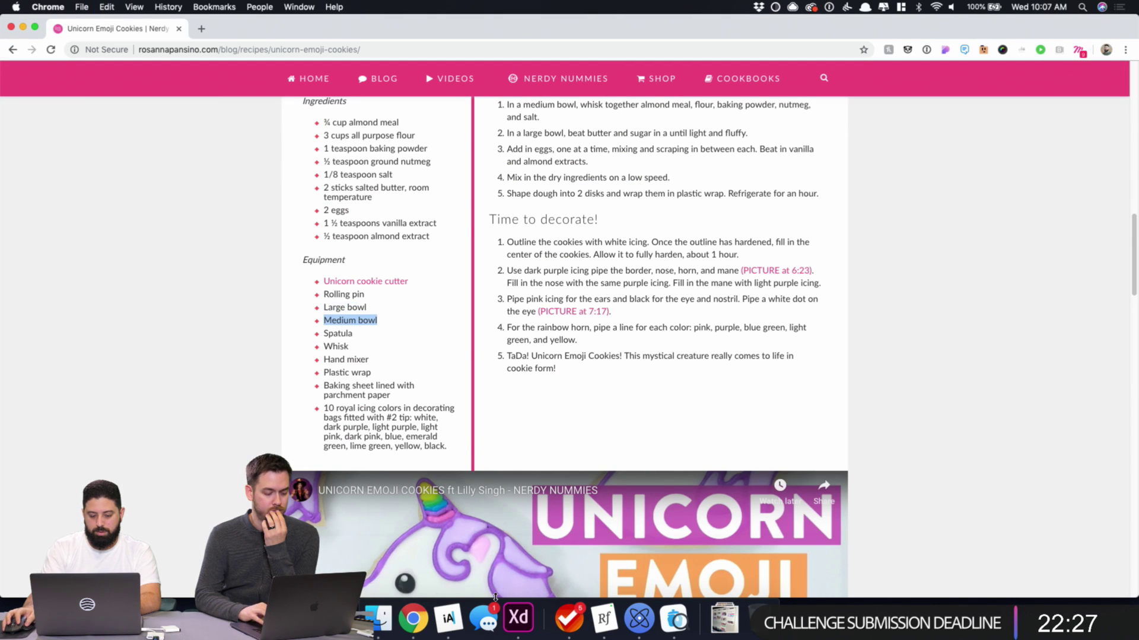
click(518, 619)
double_click(476, 350)
key(super+v)
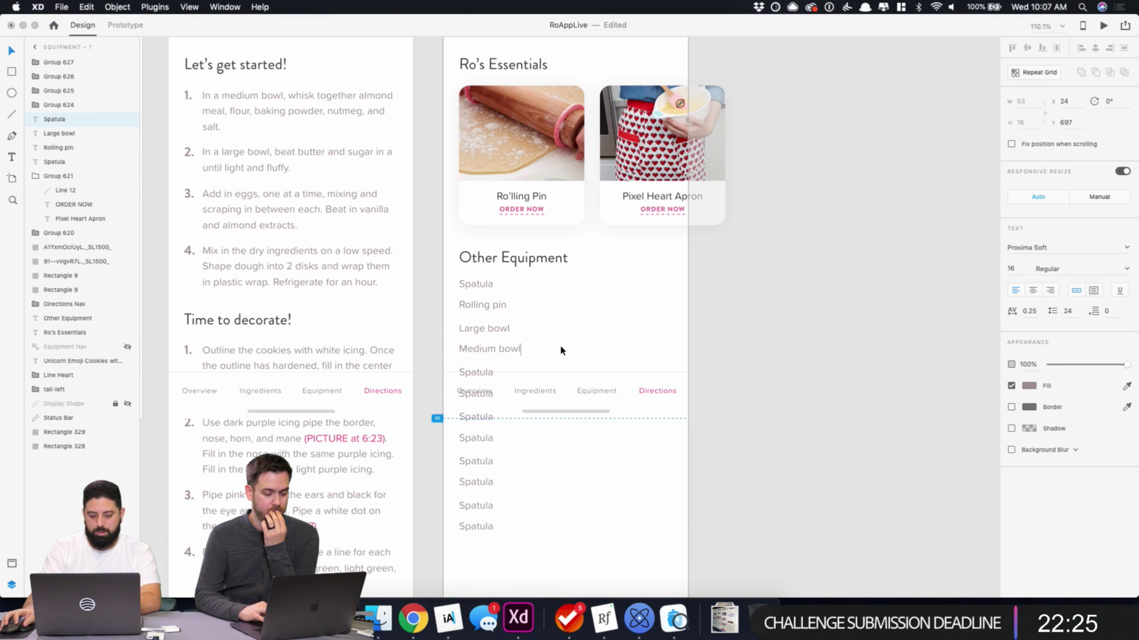
key(Escape)
- Copy the "10 royal icing colors in decorating bags" entry from the recipe page and paste it over the ungrouped fifth equipment line
click(412, 618)
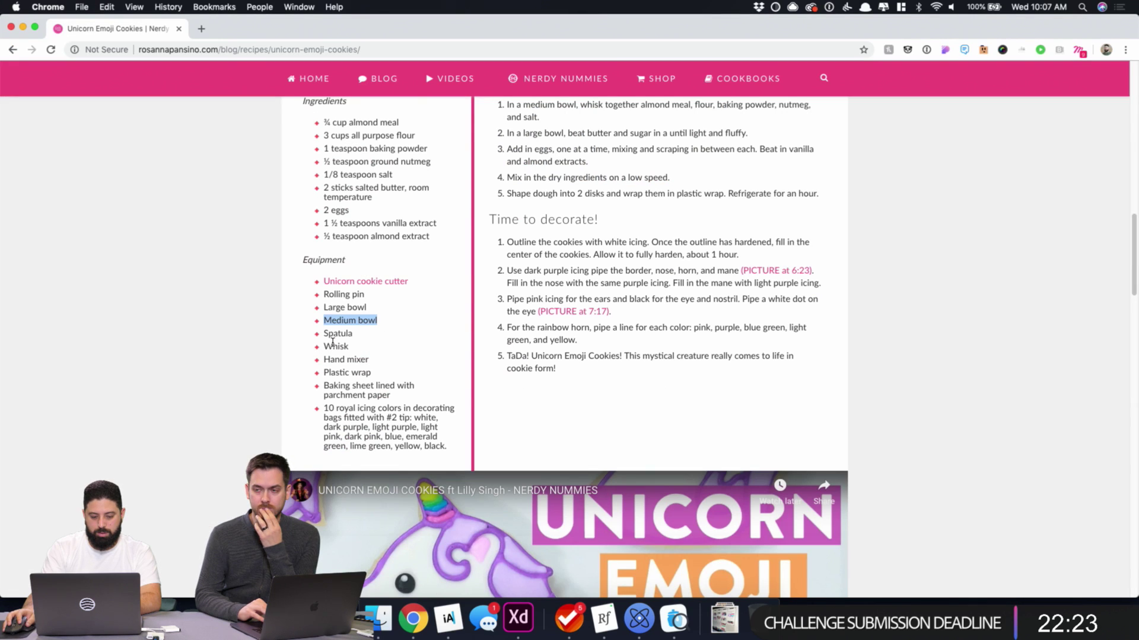
drag(325, 407, 478, 374)
key(super+c)
click(517, 619)
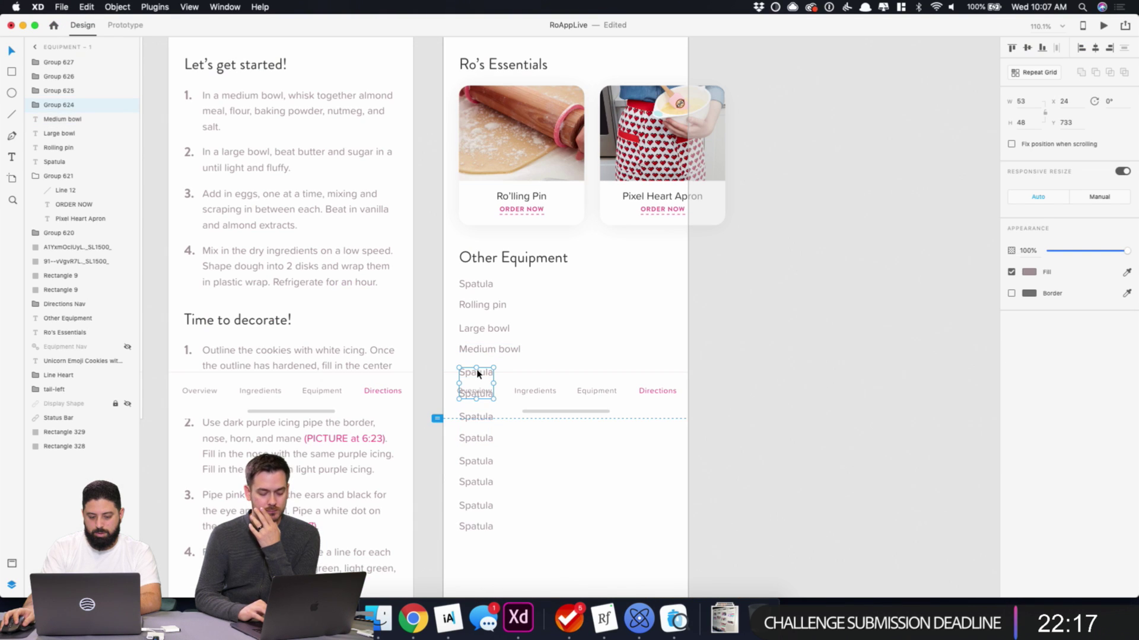
key(super+shift+g)
click(478, 374)
key(super+v)
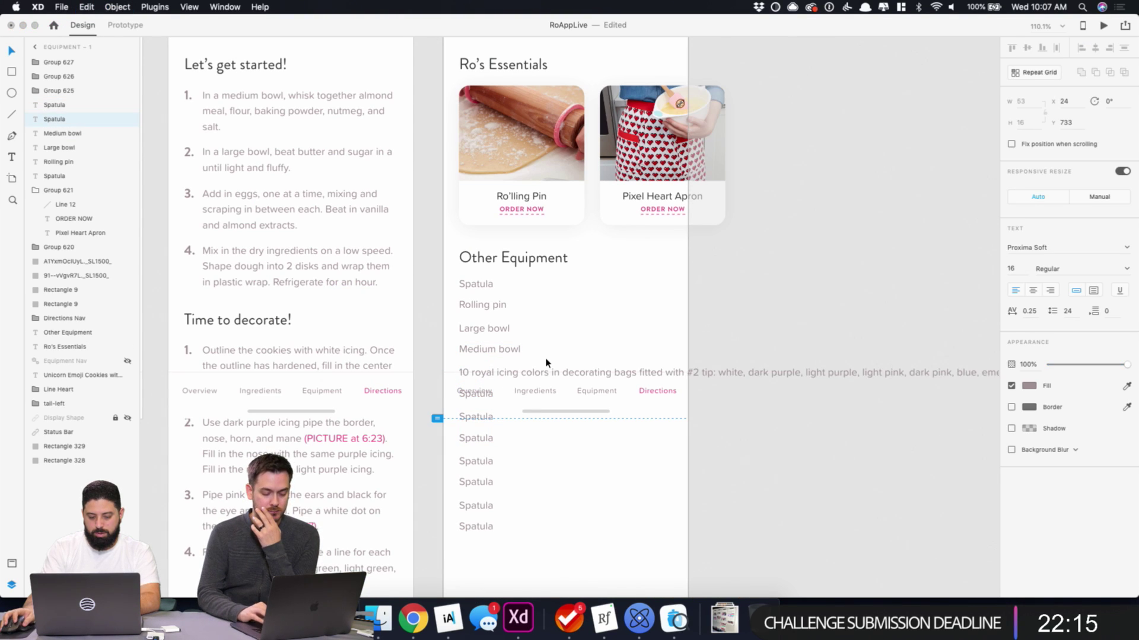
- Delete all leftover Spatula lines below the royal icing colors line
click(474, 394)
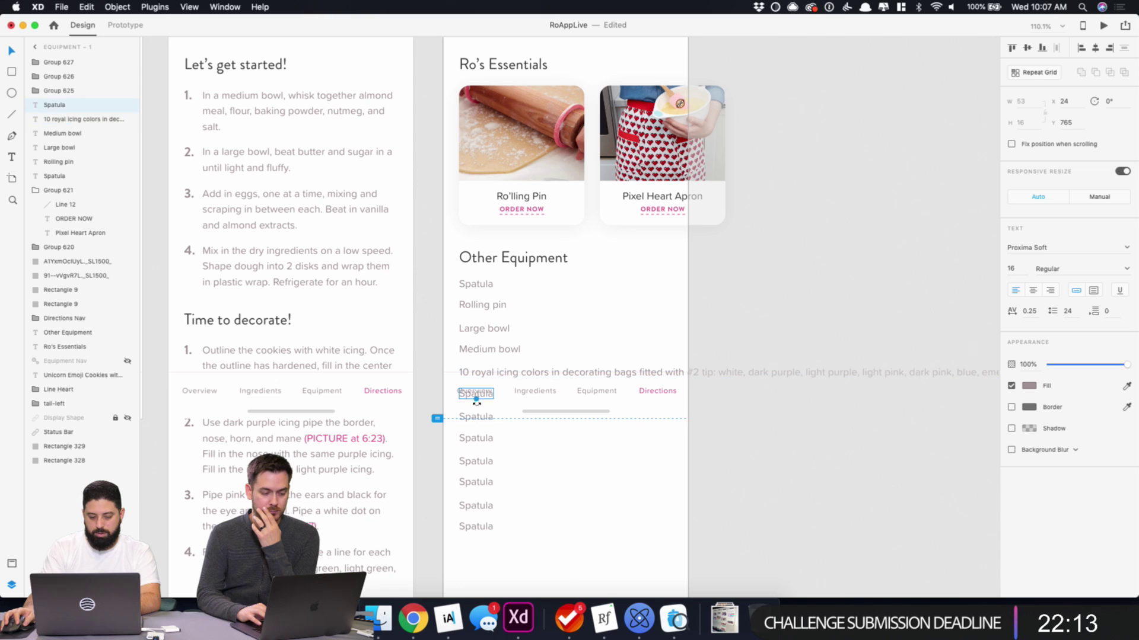
shift+click(479, 427)
shift+click(478, 461)
shift+click(479, 510)
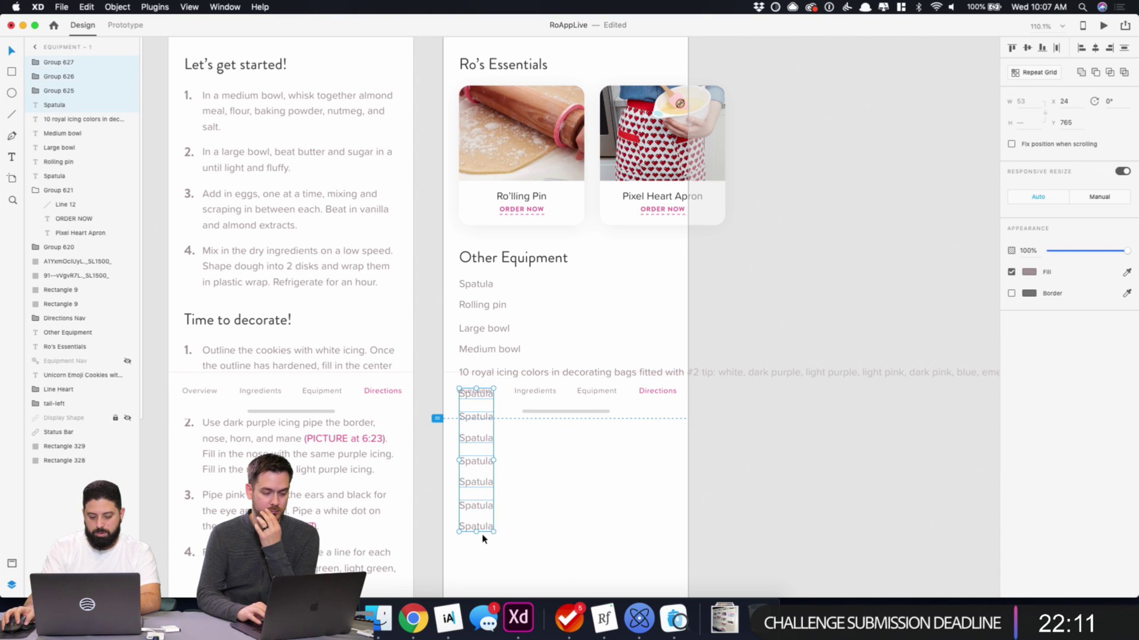
key(Delete)
- Turn the 10 royal icing colors line into an area text box 327 wide and about 91 high so it wraps
click(597, 373)
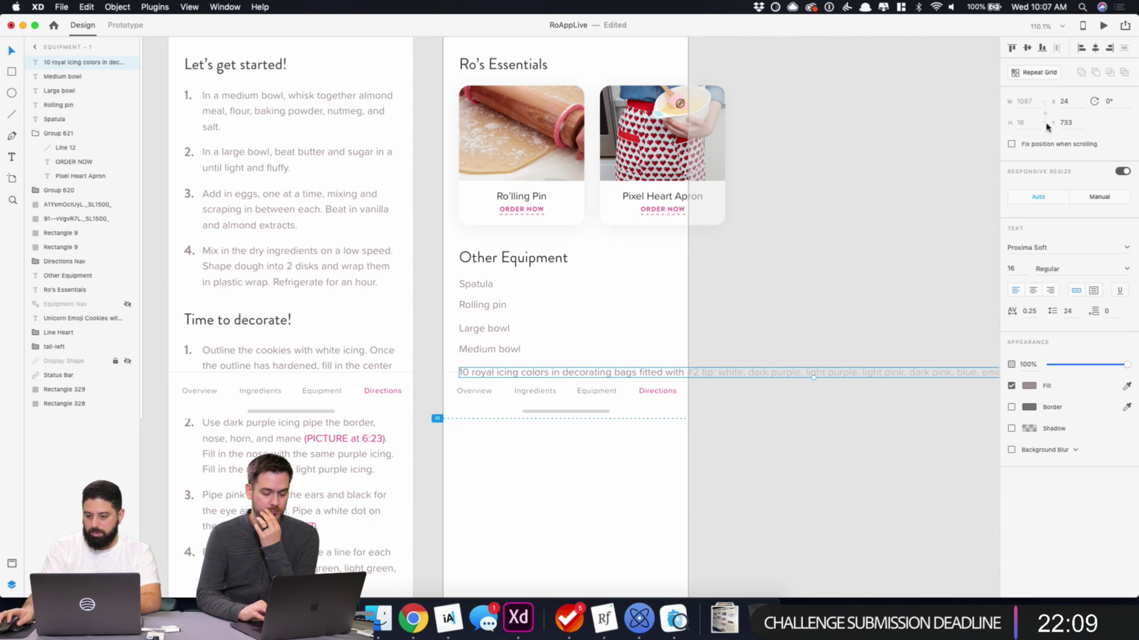
click(1095, 292)
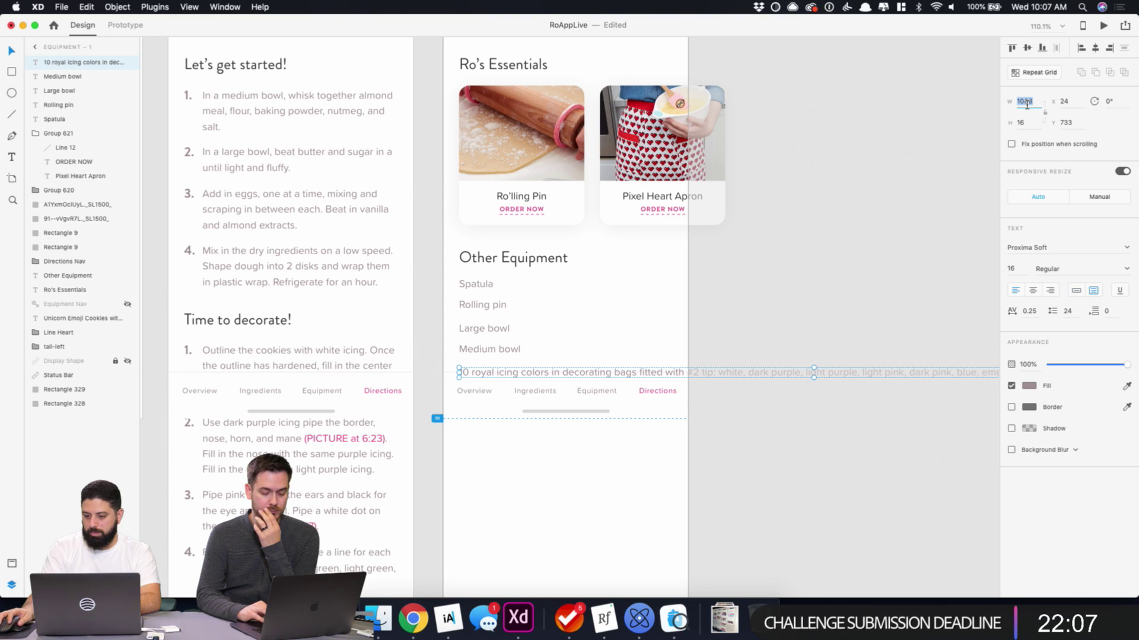
text(327)
key(Return)
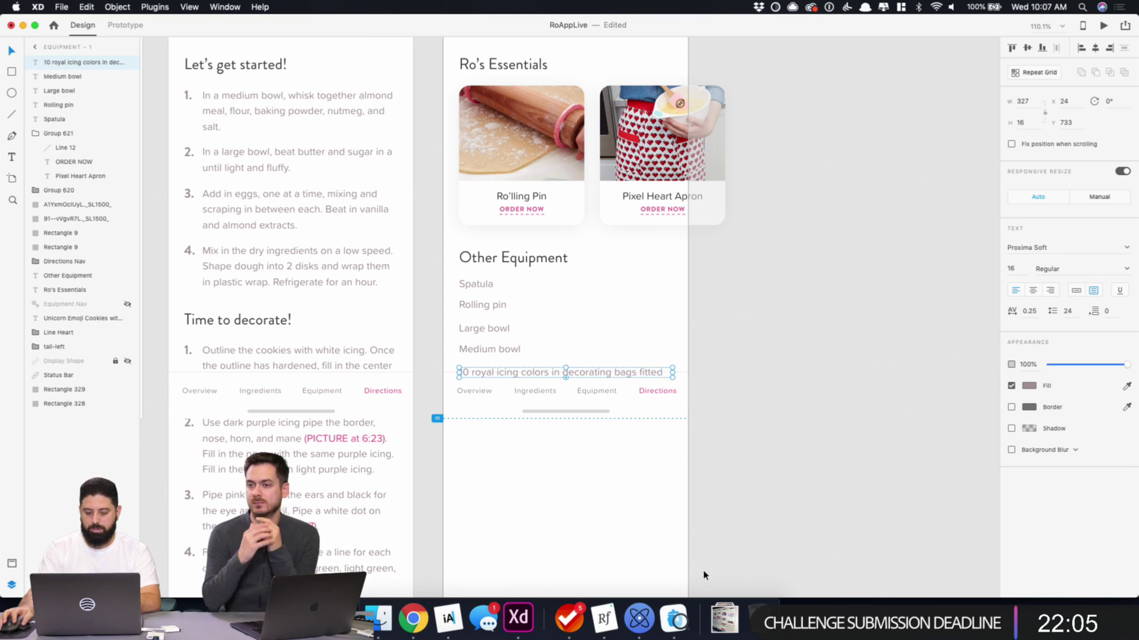
drag(566, 373, 562, 427)
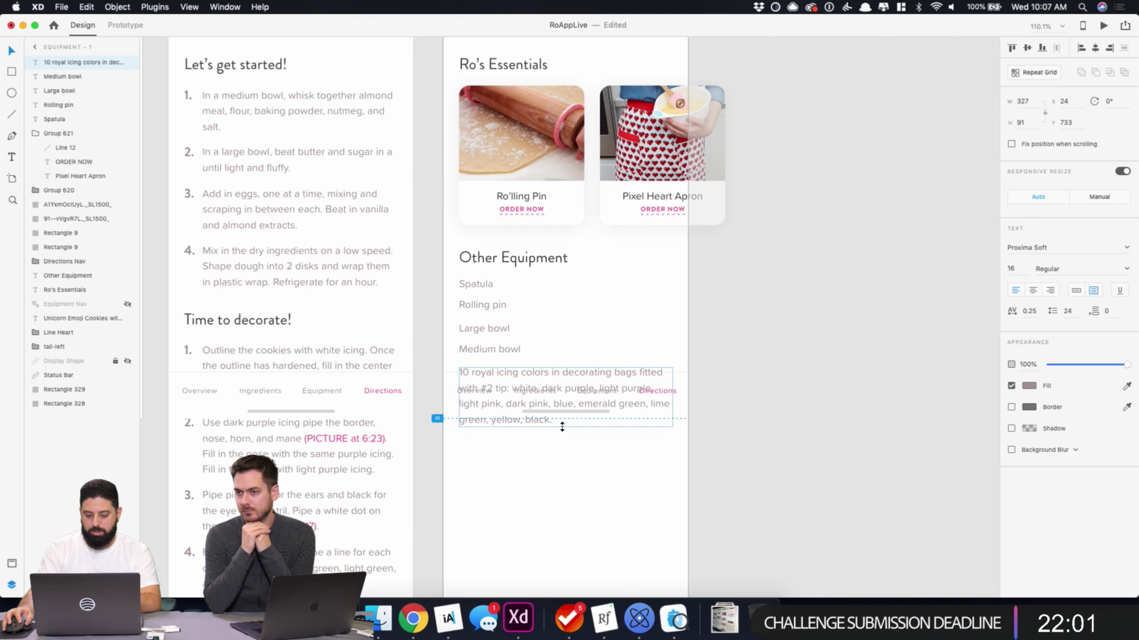
click(767, 363)
- Bring the Equipment – 1 artboard's navigation bar and its background rectangles in front of the equipment text
click(681, 391)
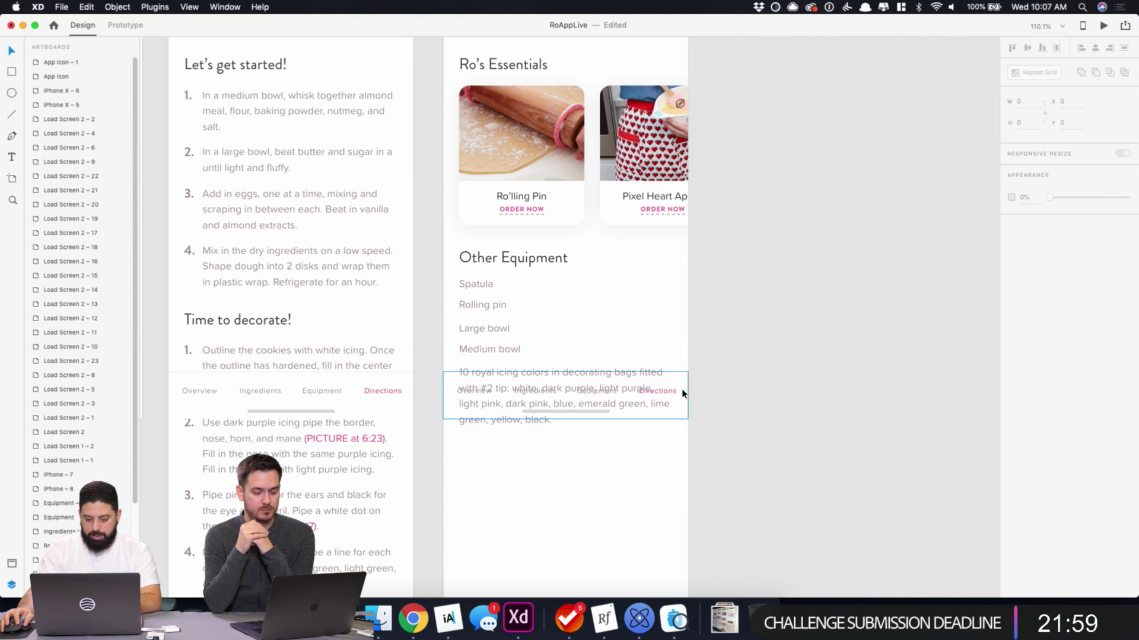
drag(697, 337, 681, 407)
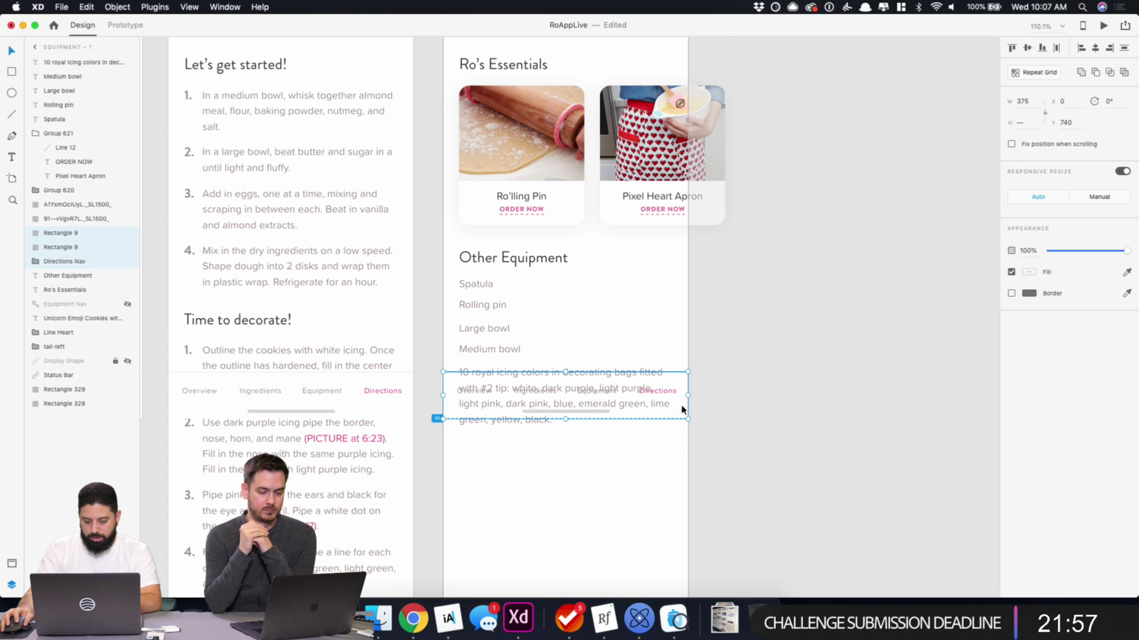
right_click(683, 383)
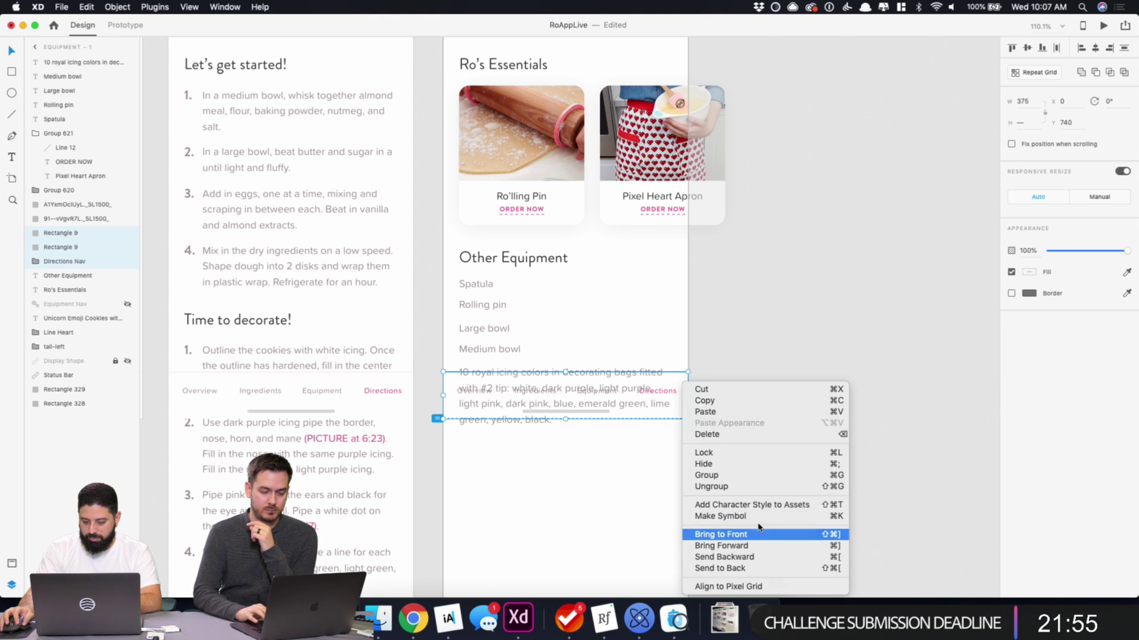
click(733, 534)
click(790, 387)
- Shorten the Equipment – 1 artboard to a height of about 949, ending just below the equipment list
scroll(773, 370, down, 5)
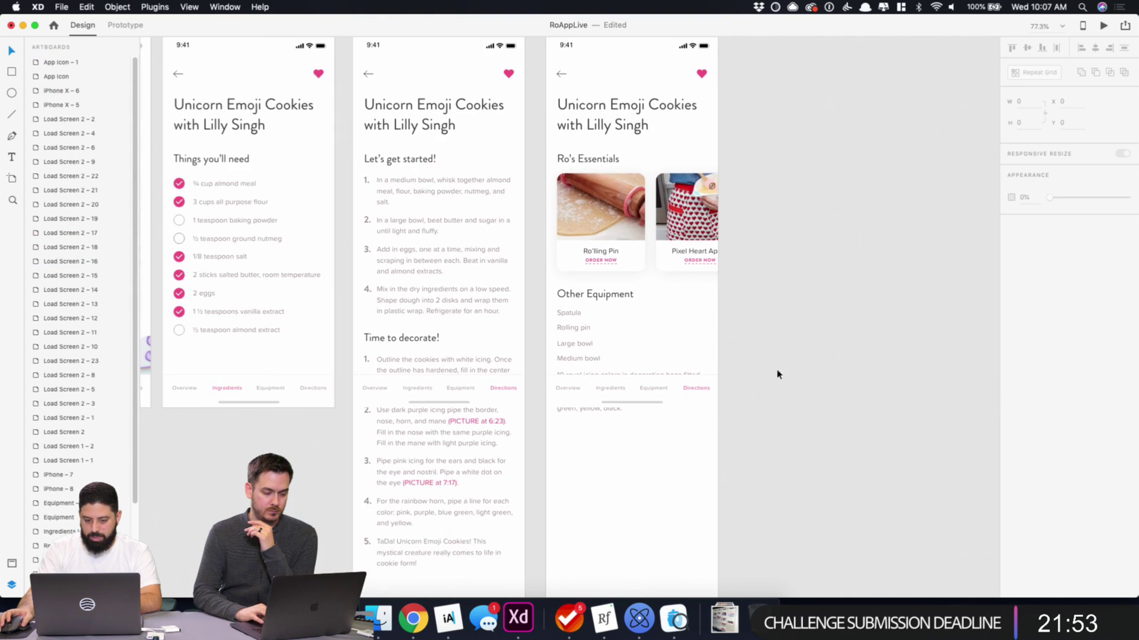
click(570, 106)
scroll(640, 297, down, 5)
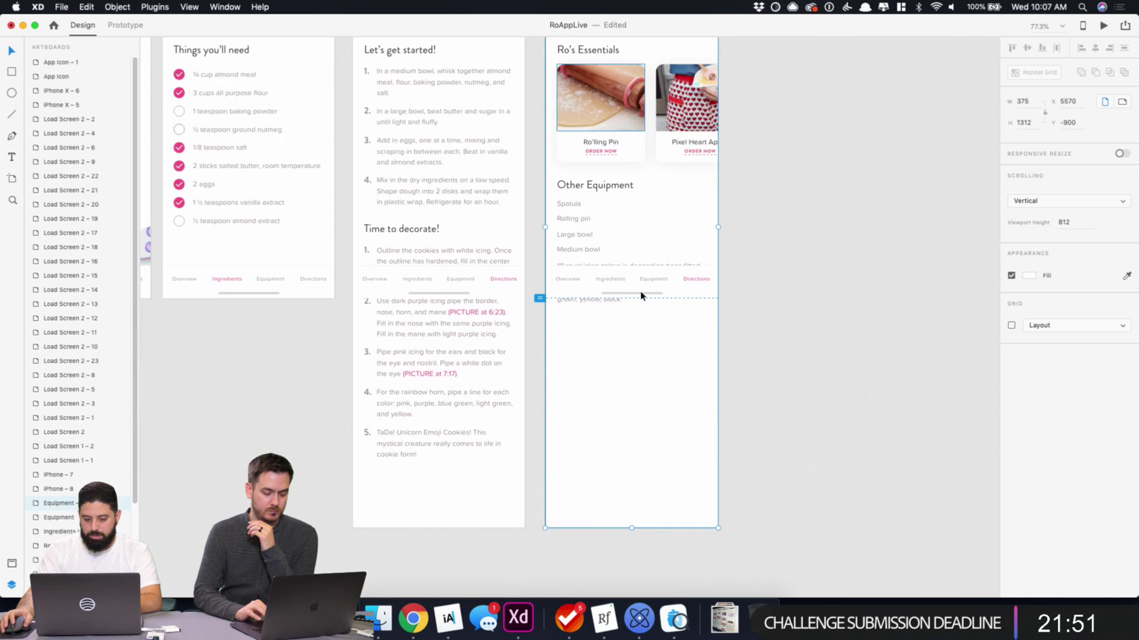
drag(631, 527, 630, 361)
click(770, 343)
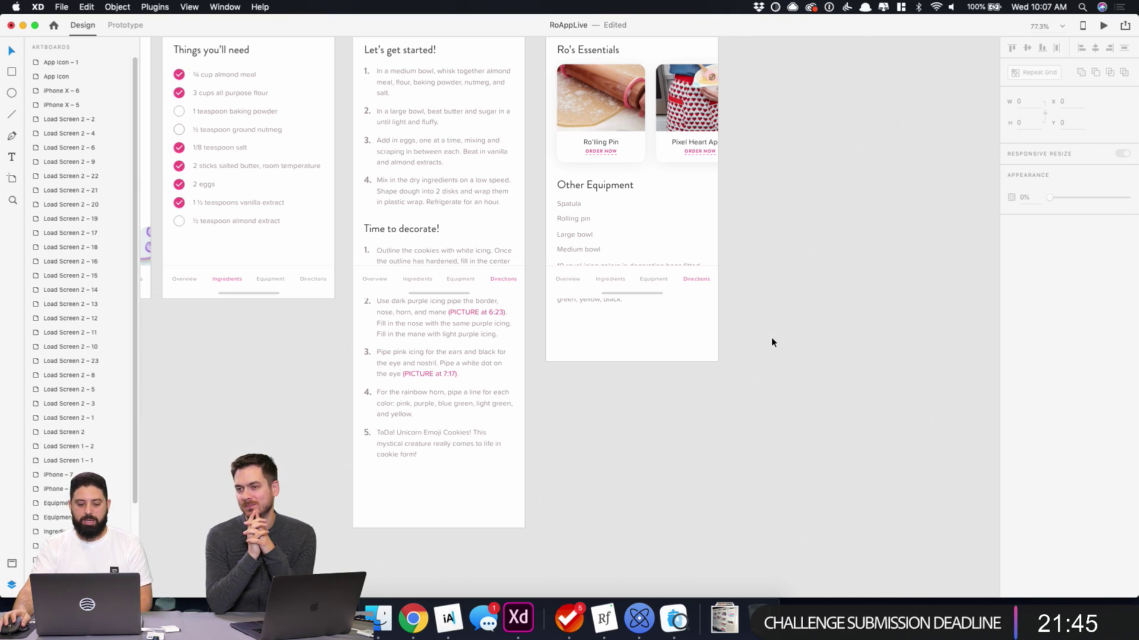
- Move the cooking steps artboard after Equipment – 1, and shift both artboards closer to the Ingredients List artboard
scroll(762, 392, up, 1)
scroll(762, 392, up, 4)
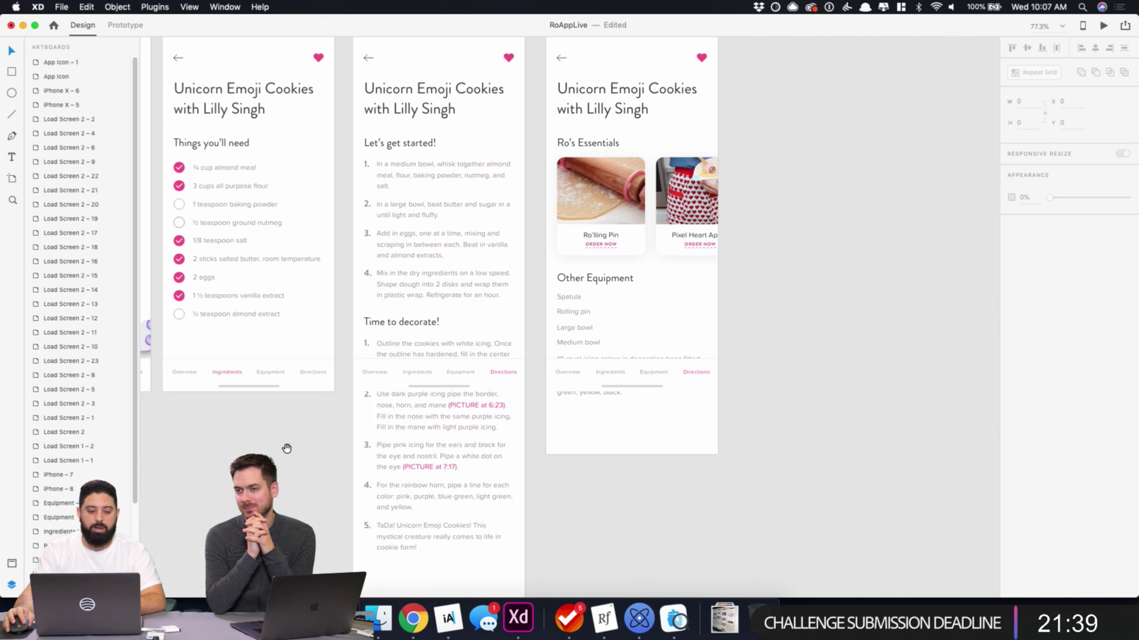
drag(286, 448, 659, 463)
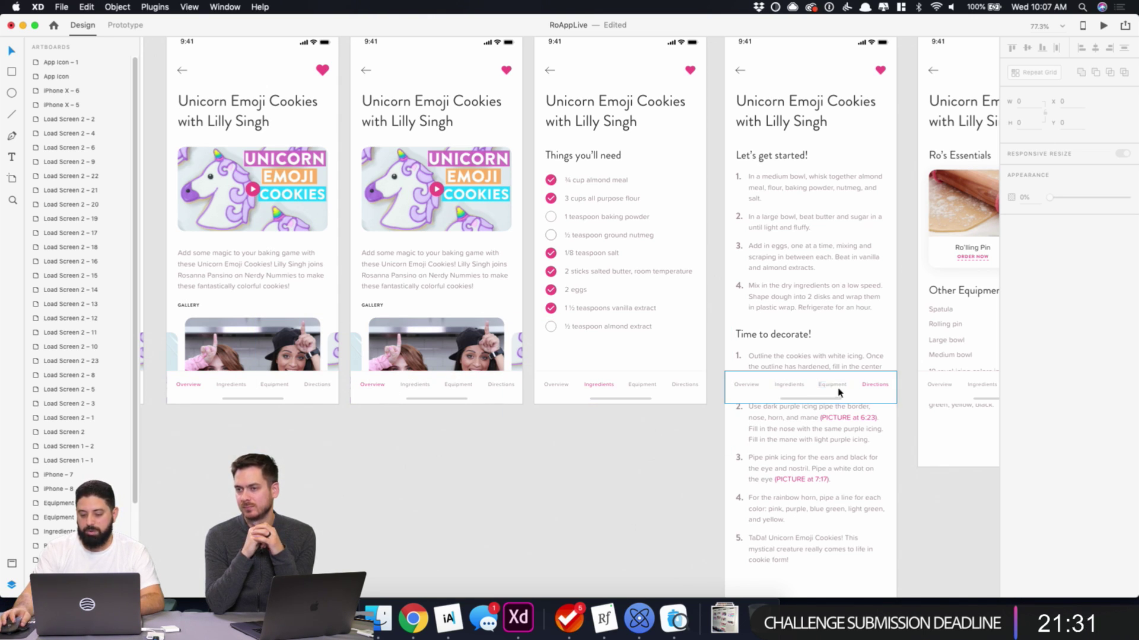
scroll(839, 392, down, 2)
scroll(813, 330, right, 5)
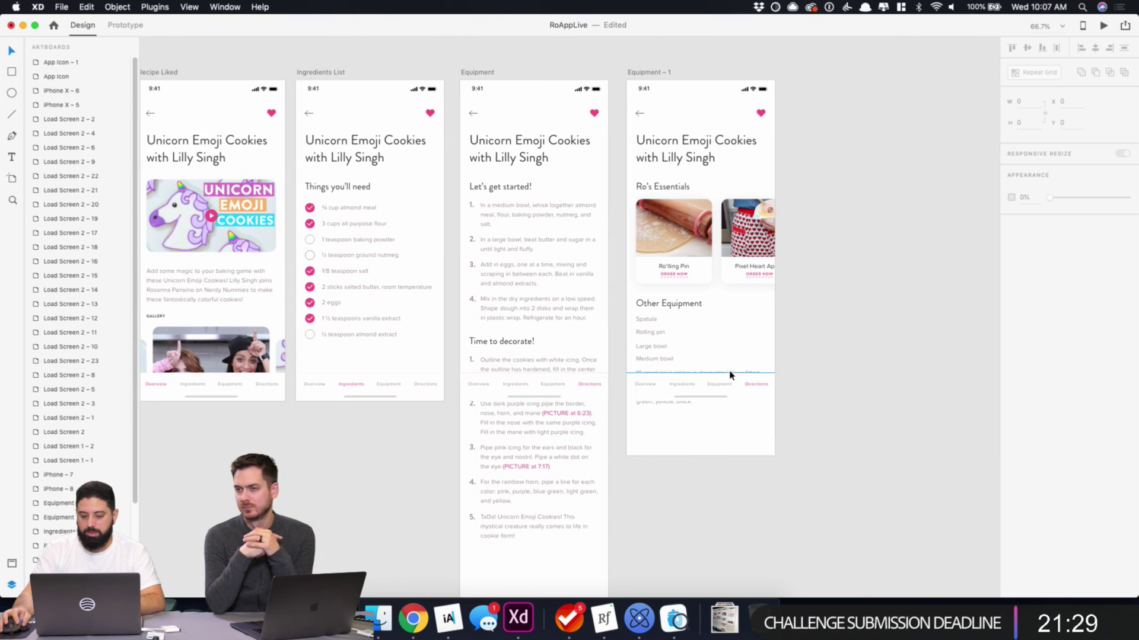
click(475, 74)
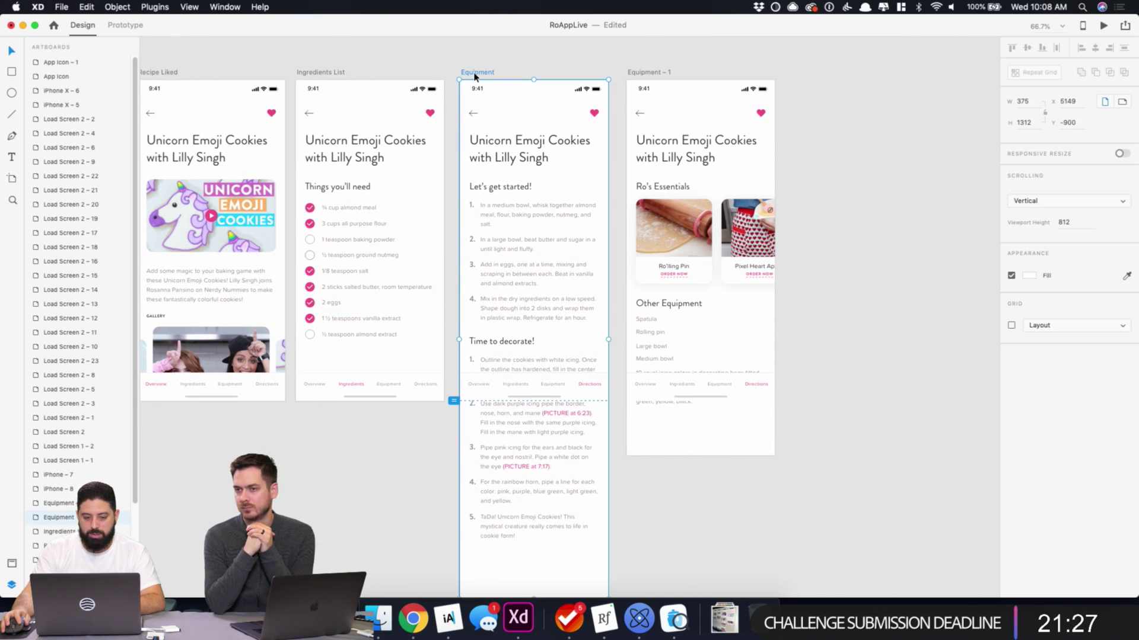
drag(474, 74, 809, 75)
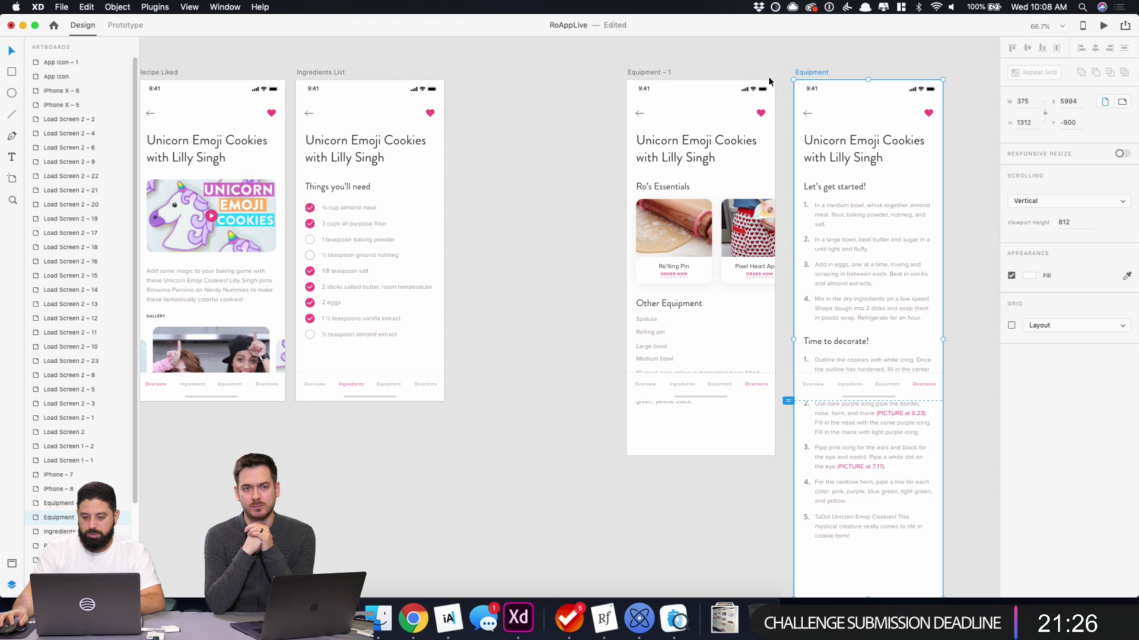
shift+click(660, 75)
drag(660, 75, 512, 75)
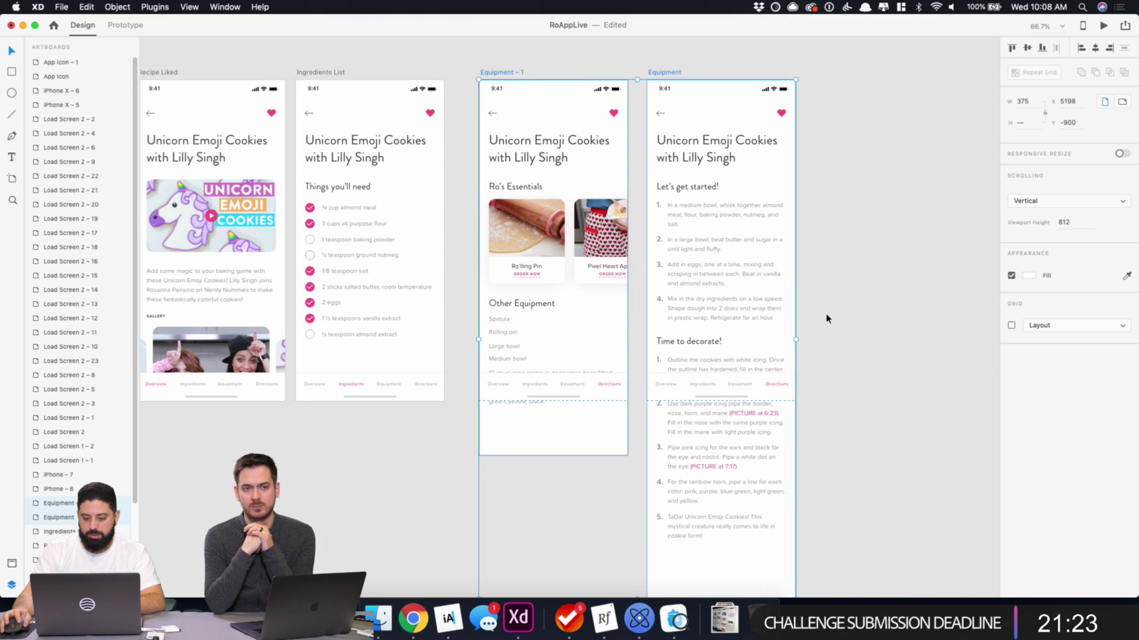
click(827, 318)
- Rename the artboard containing the cooking and decorating steps to Directions
click(668, 73)
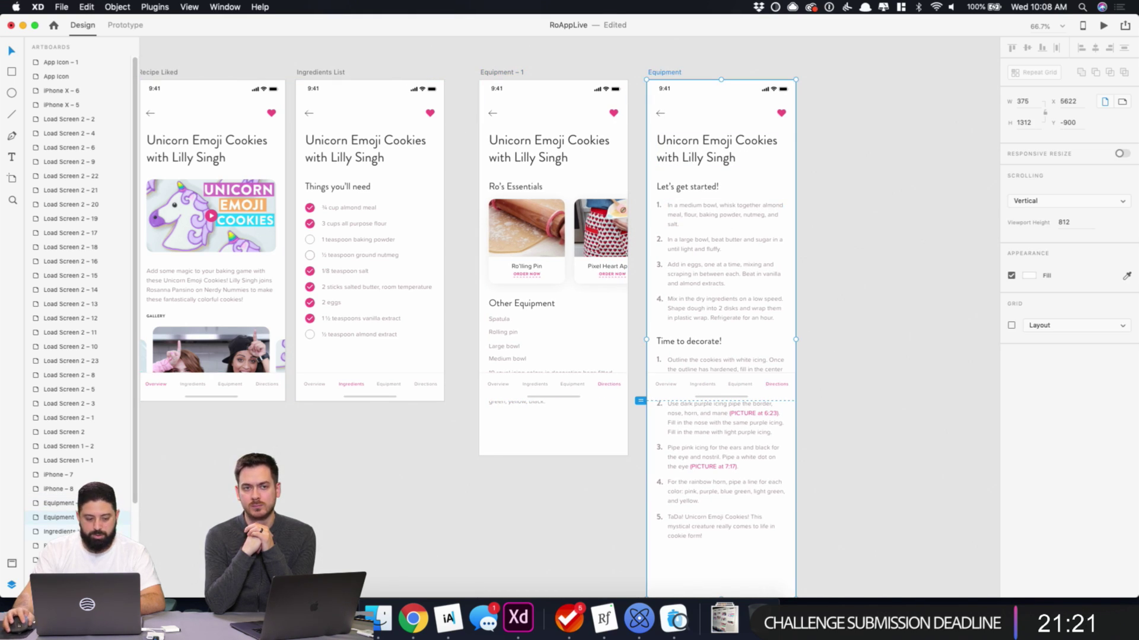
double_click(50, 521)
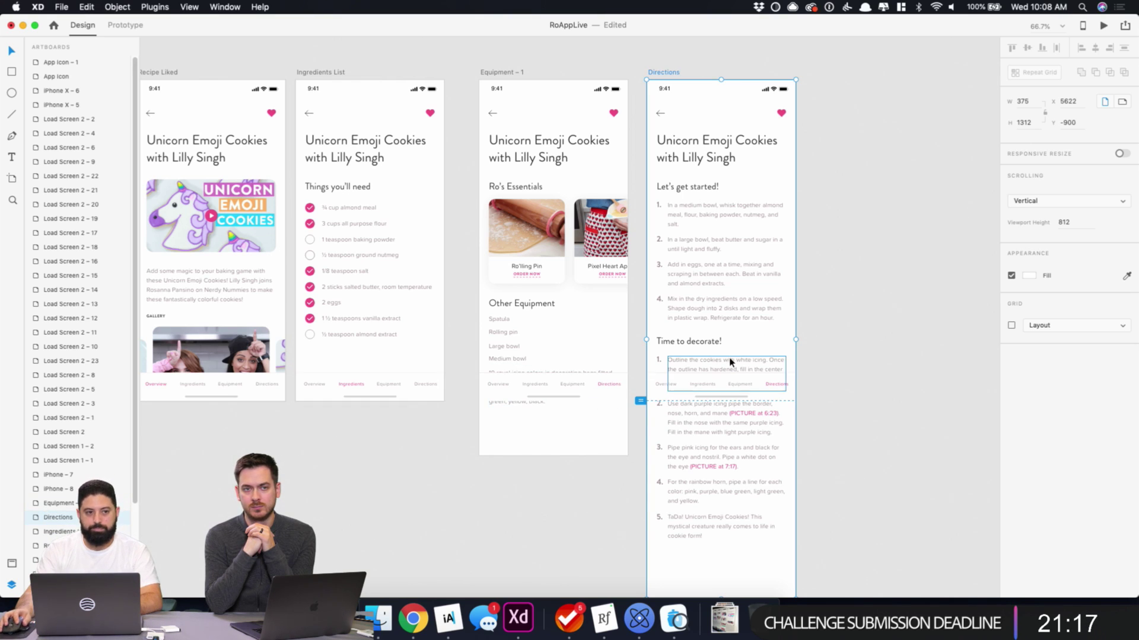
click(744, 301)
- Rename the Equipment – 1 artboard to Equipment
click(499, 72)
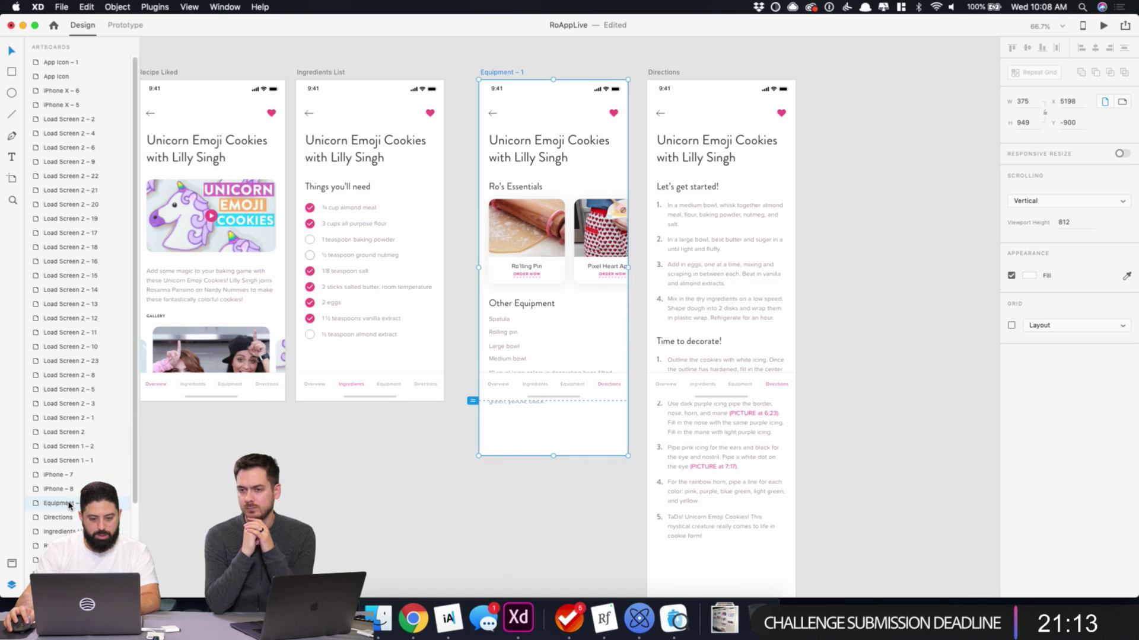
key(BackSpace)
key(BackSpace)
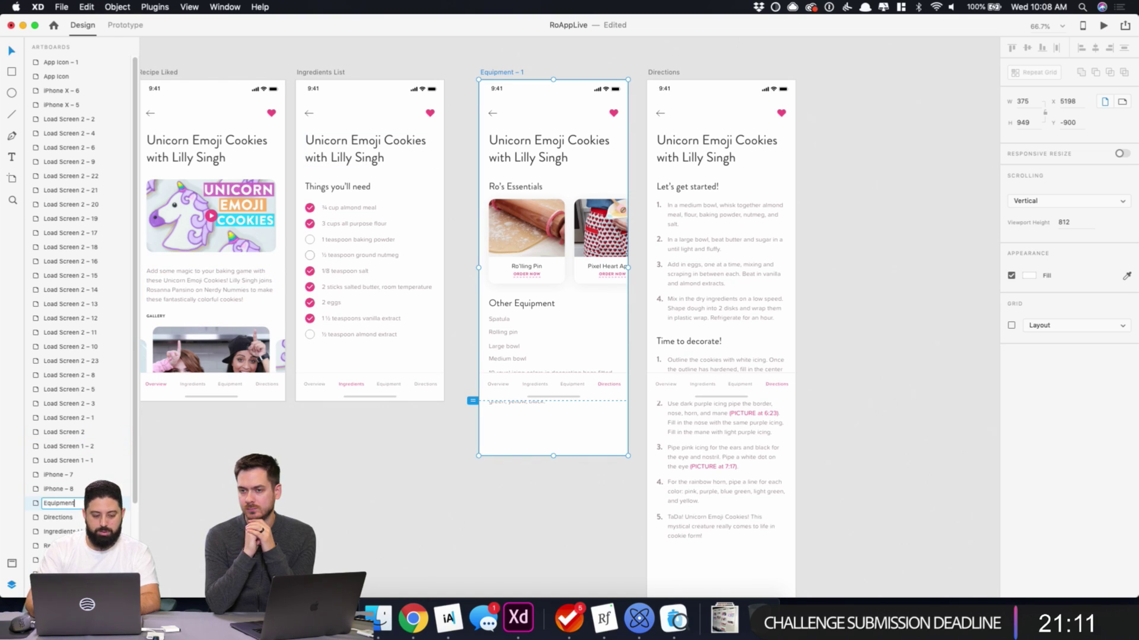
click(564, 483)
- Color the Equipment label in the Equipment artboard's navigation bar with the pink swatch #EF4C85
ctrl+scroll(569, 427, up, 5)
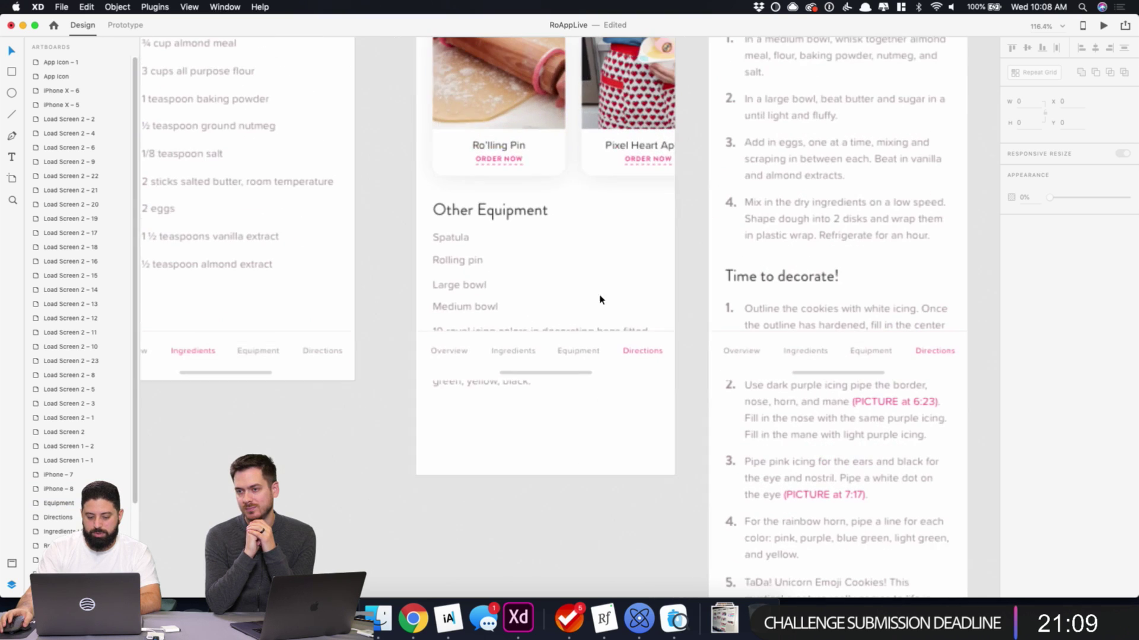
click(590, 355)
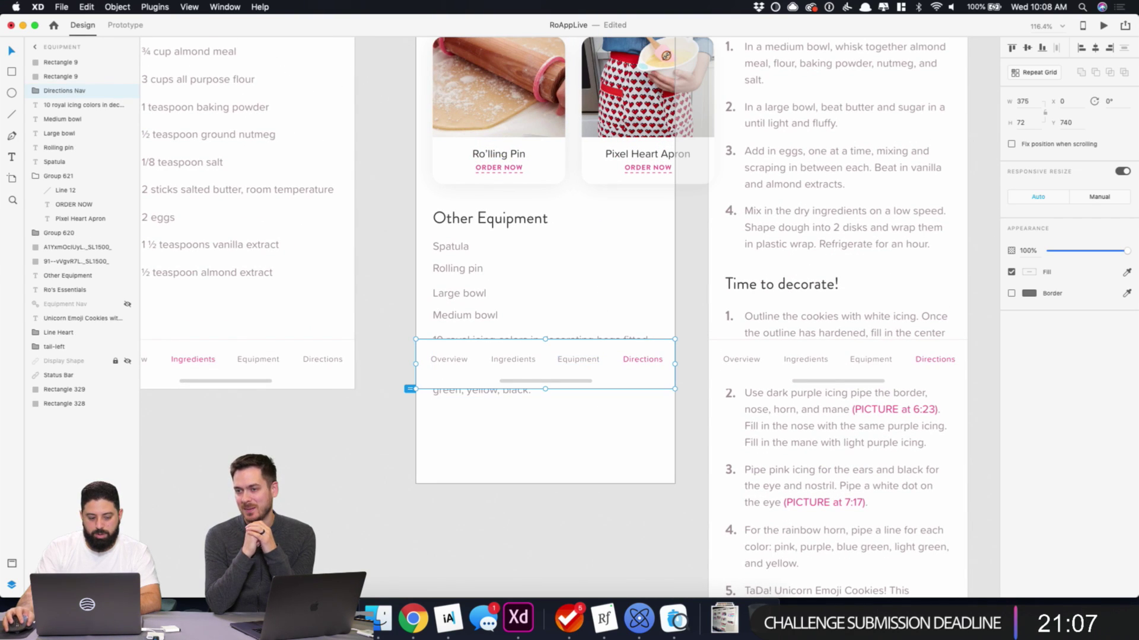
click(12, 564)
double_click(573, 361)
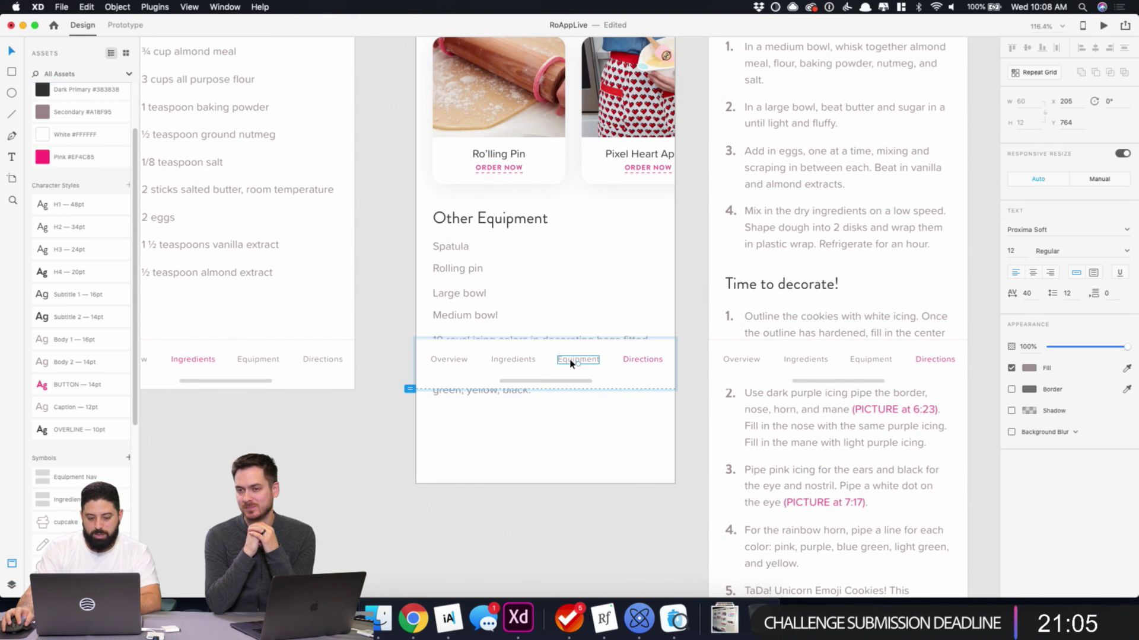
click(1030, 368)
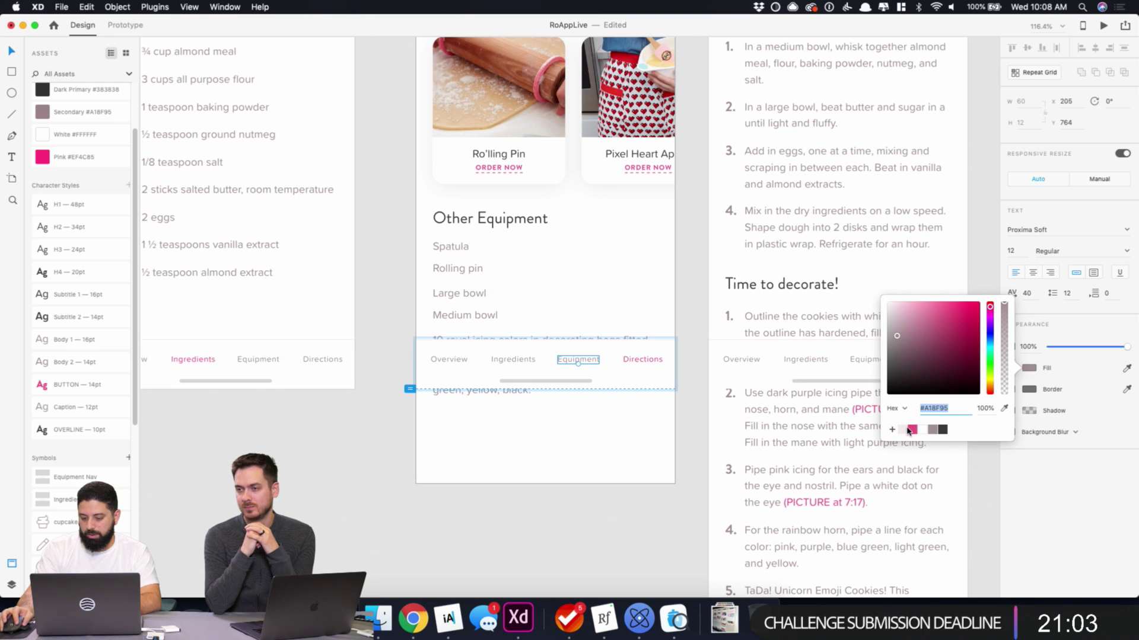
click(910, 430)
click(635, 444)
- Color the Directions label in the same navigation bar with the secondary grey swatch #A18F95
double_click(642, 359)
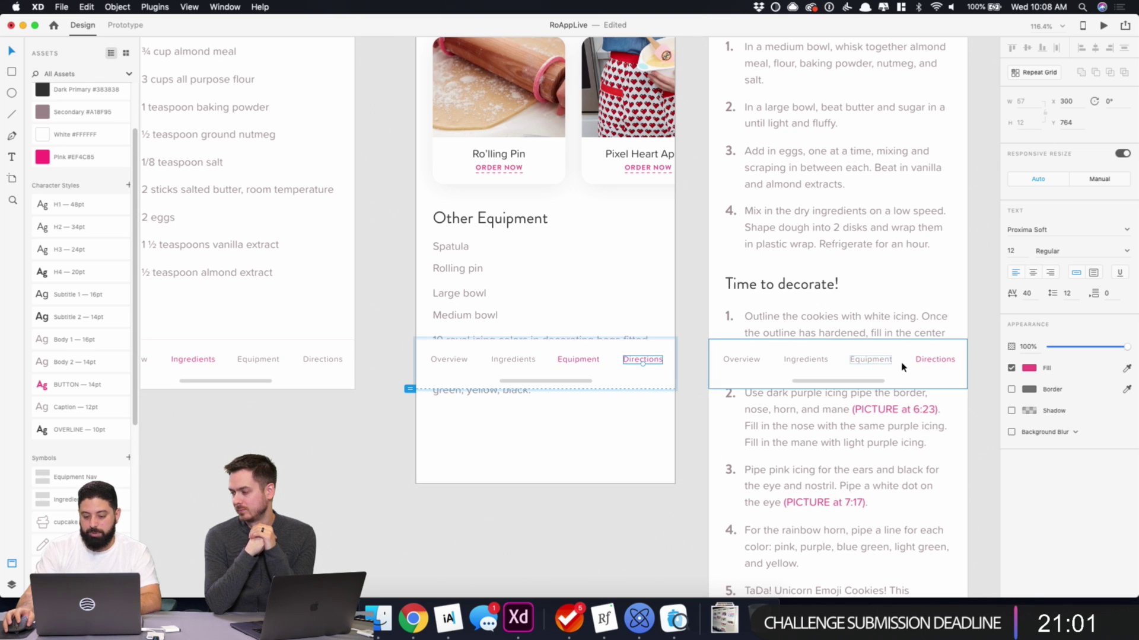
click(1030, 369)
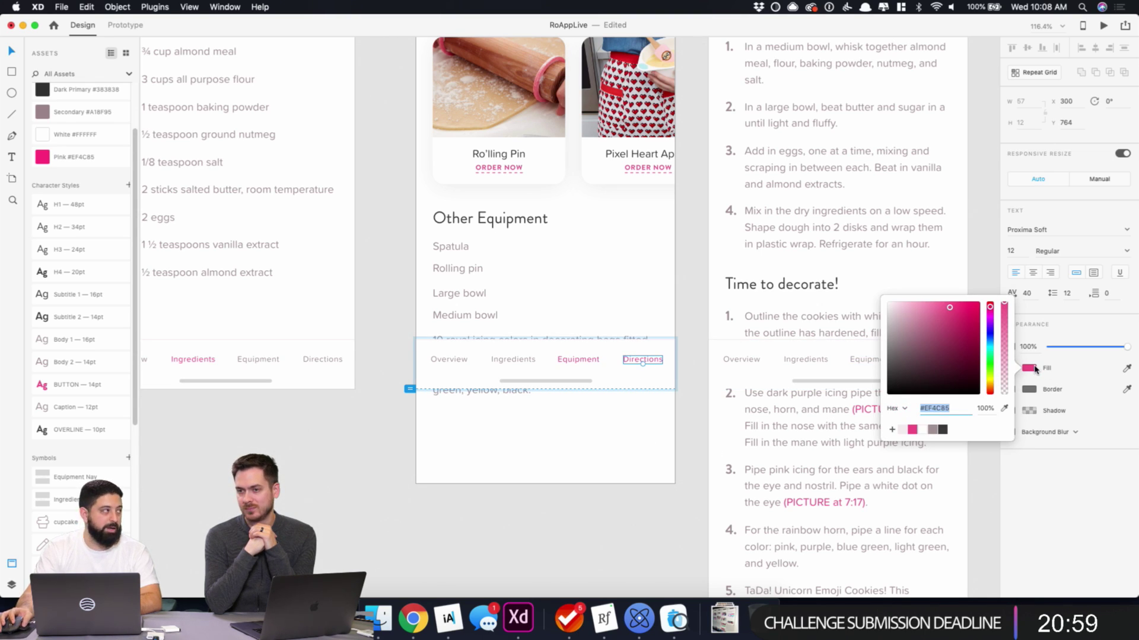
click(935, 429)
click(548, 517)
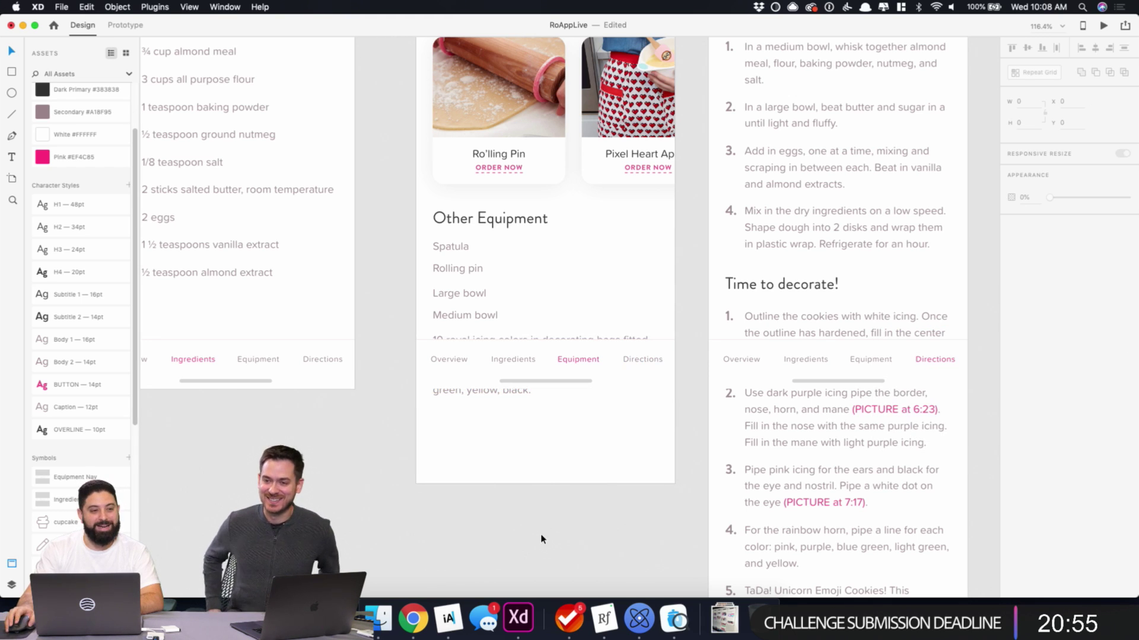
- Save the RoAppLive document with the finished Equipment and Directions artboards
scroll(541, 539, down, 5)
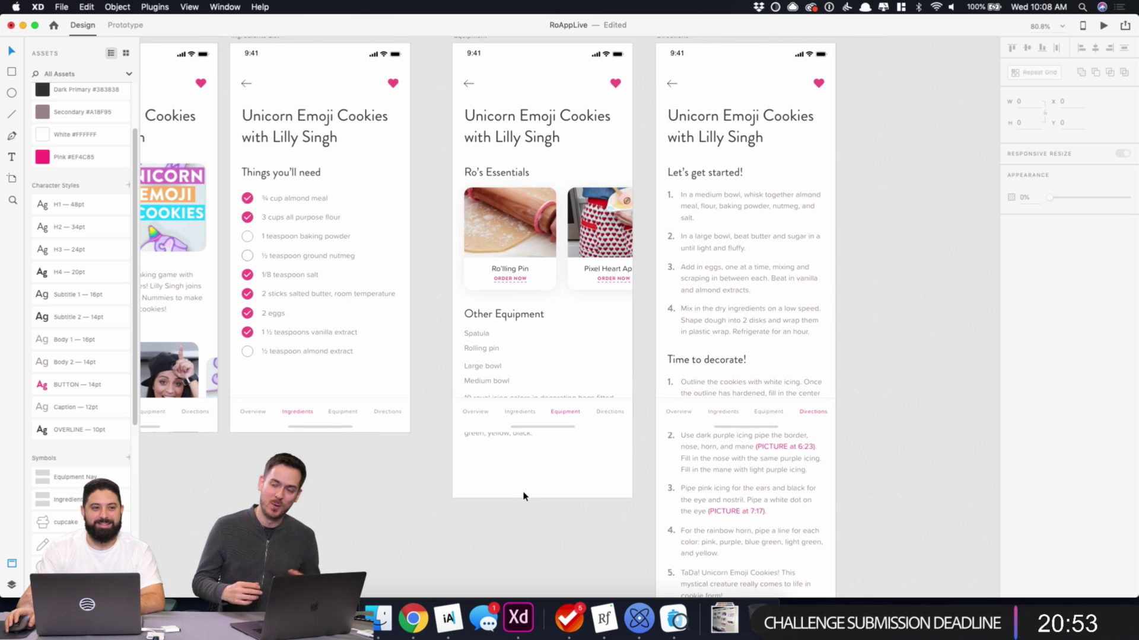
scroll(523, 496, down, 2)
key(super+s)
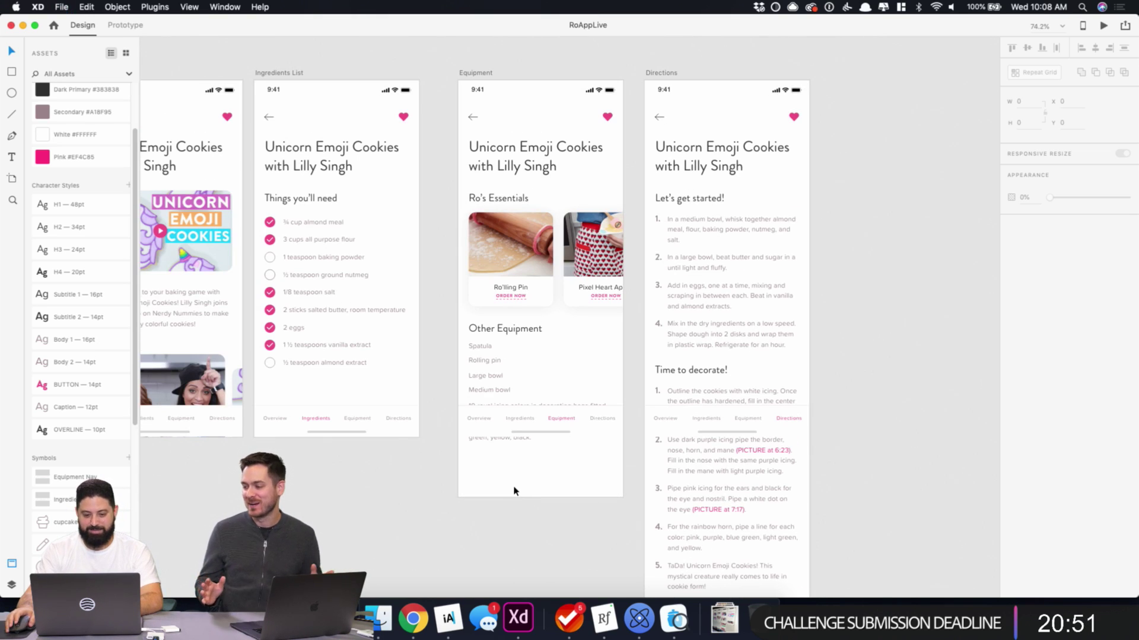
scroll(490, 471, down, 6)
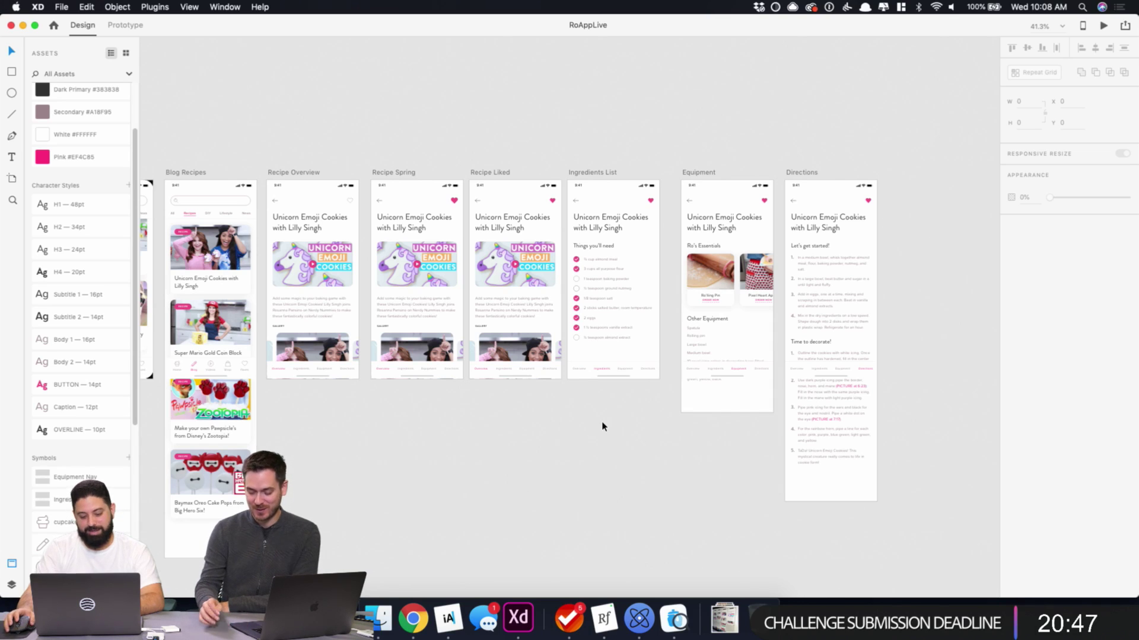
scroll(599, 426, down, 1)
- Switch to Clear, mark Equipment as completed in the Pansino App list, and return to the XD artboards
click(568, 618)
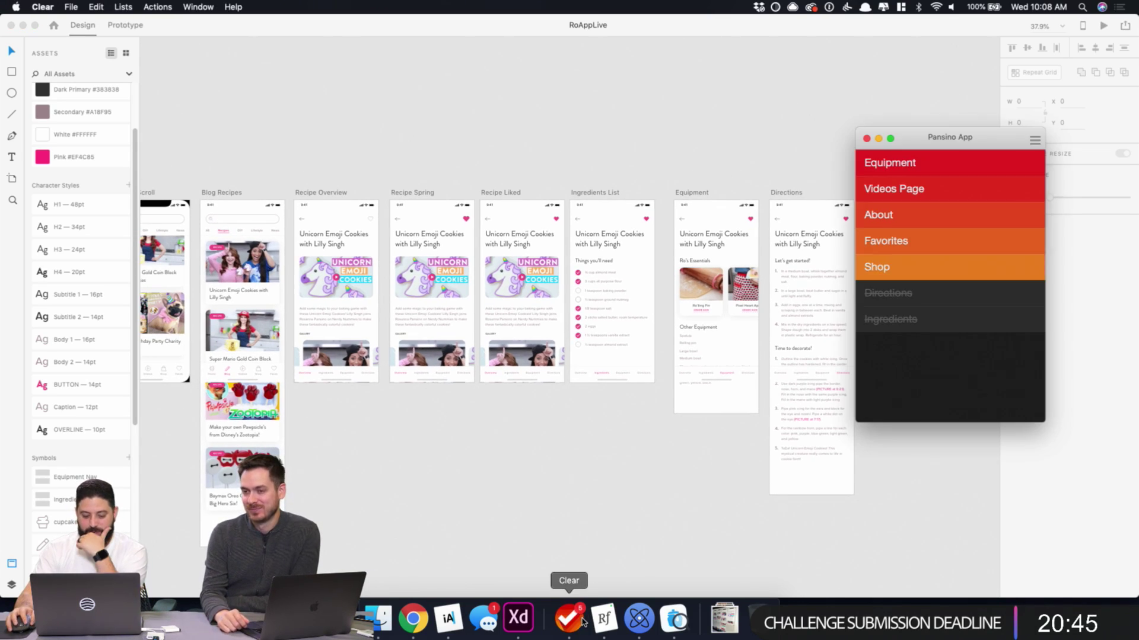
scroll(930, 161, right, 3)
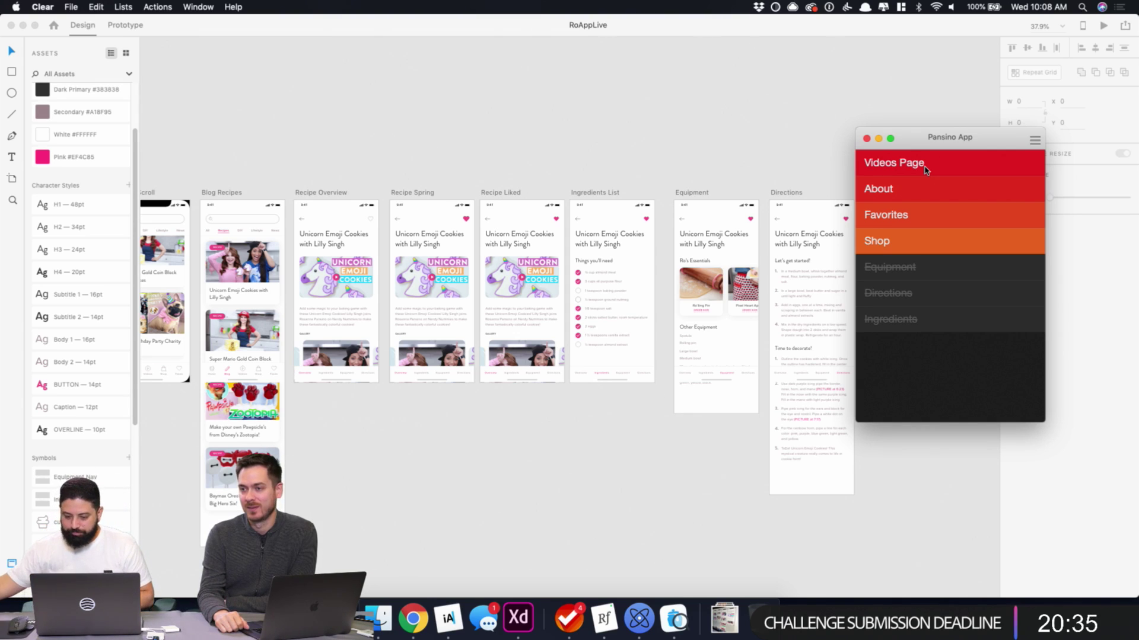
click(936, 159)
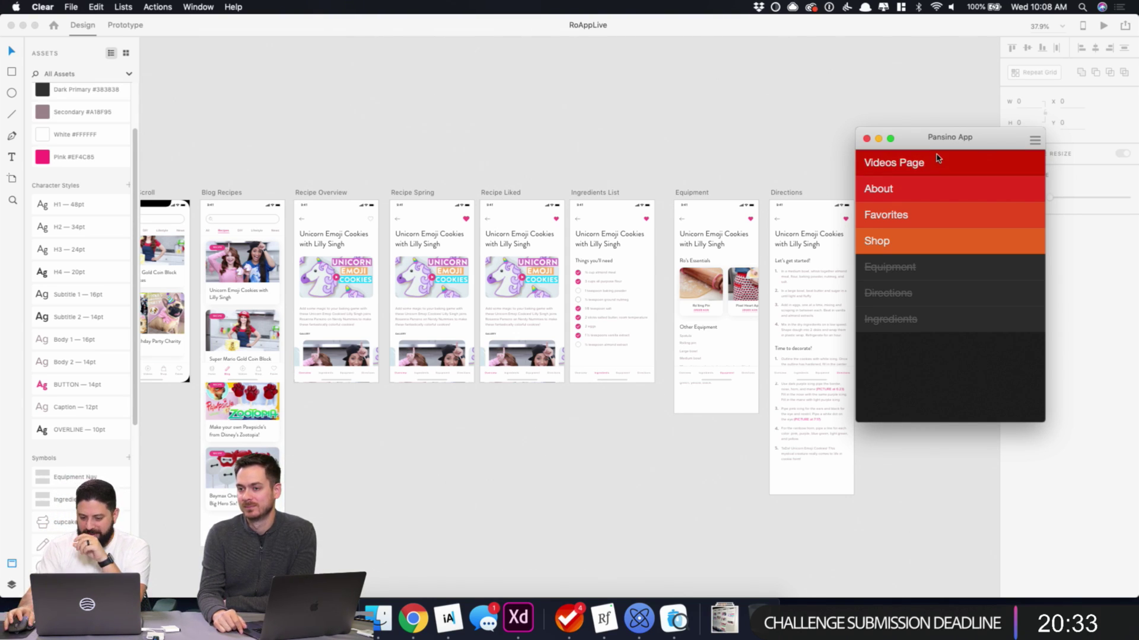
drag(934, 162, 921, 237)
click(732, 163)
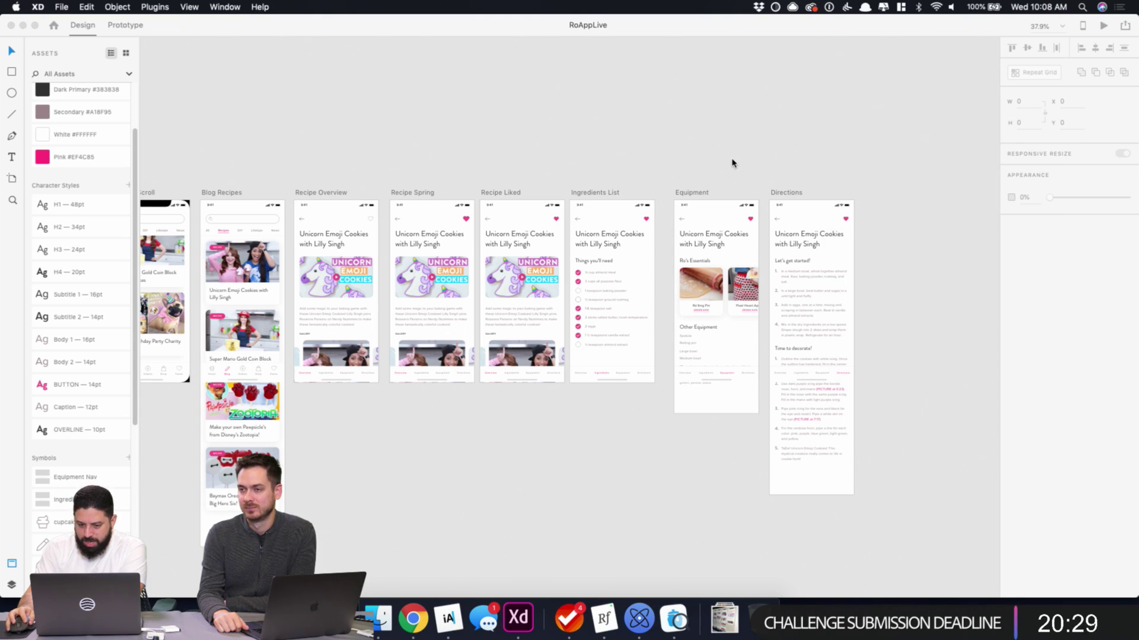
drag(900, 165, 823, 126)
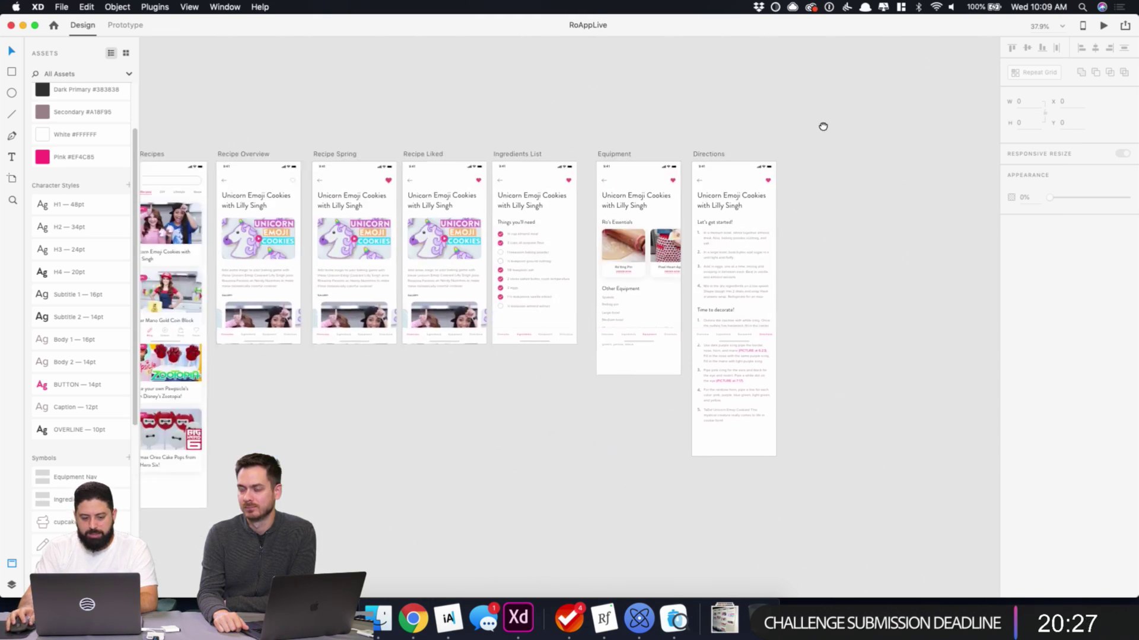
- Duplicate the Bottom Nav artboard and place the copy after the Directions artboard, at about X 6141, Y -900
scroll(432, 131, down, 5)
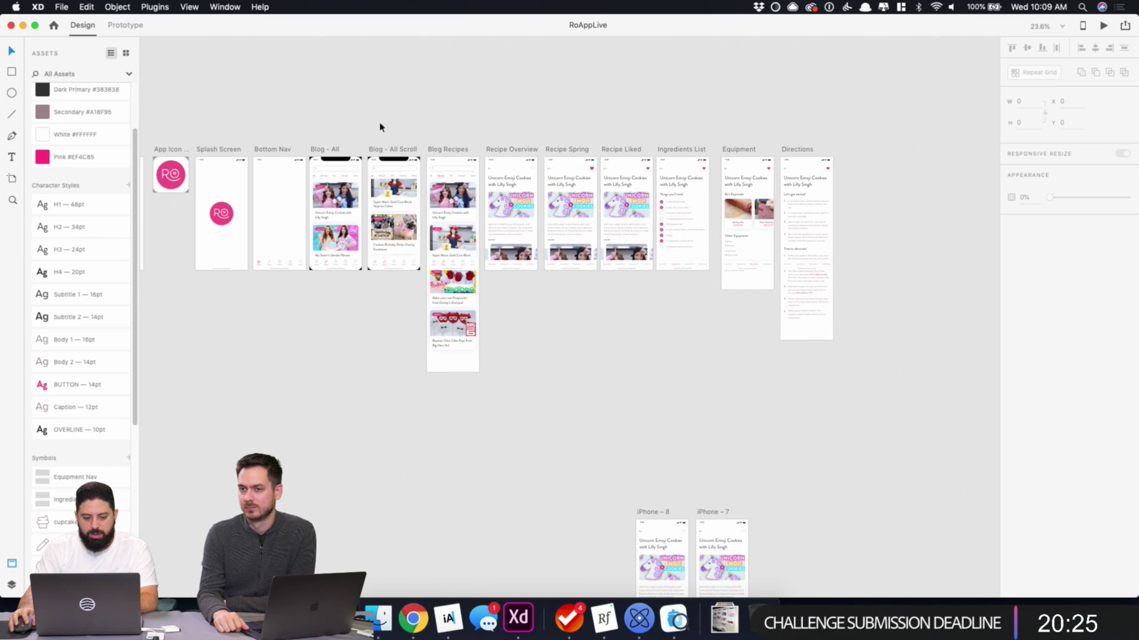
drag(264, 153, 859, 145)
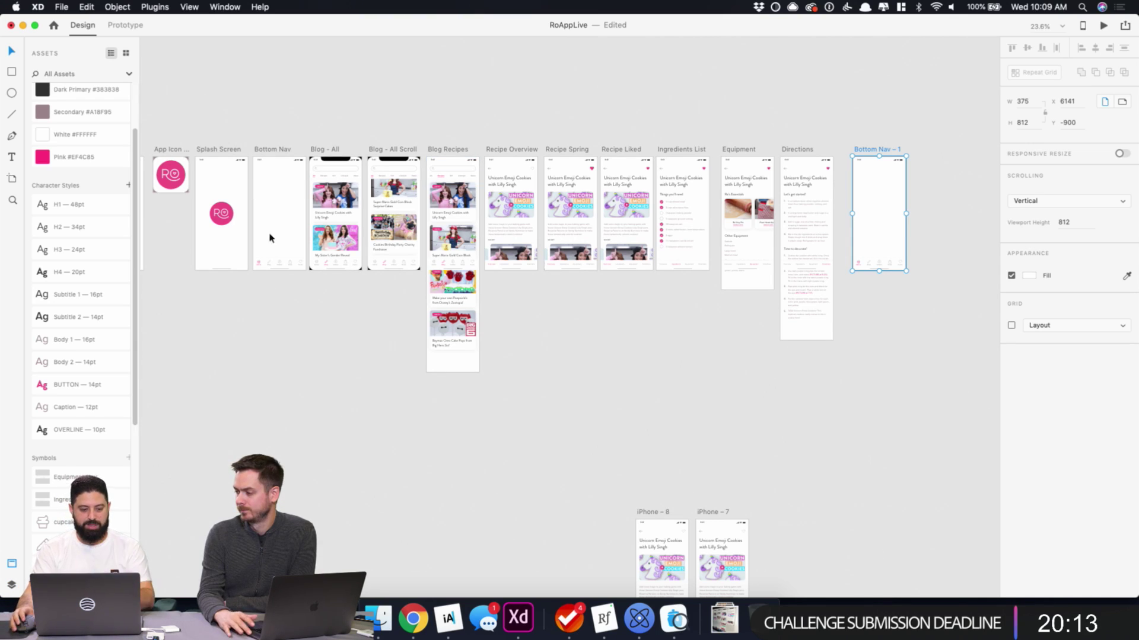
- Hide the Display Shape layer with the black notch and corners in the Blog - All artboard
scroll(324, 256, up, 5)
scroll(324, 256, up, 5)
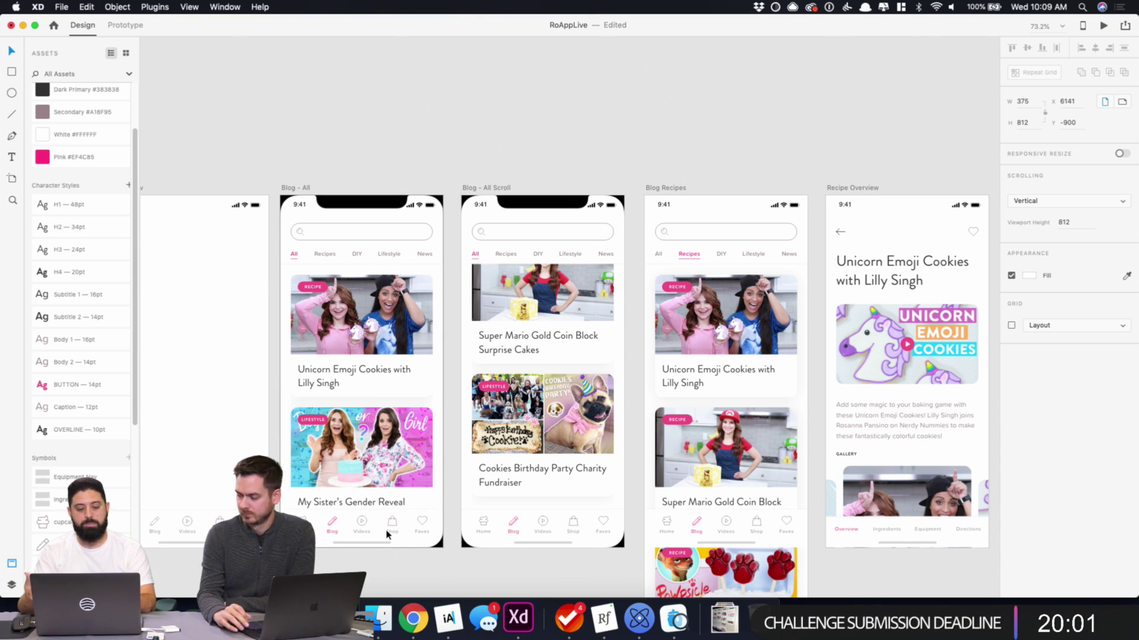
scroll(414, 232, up, 3)
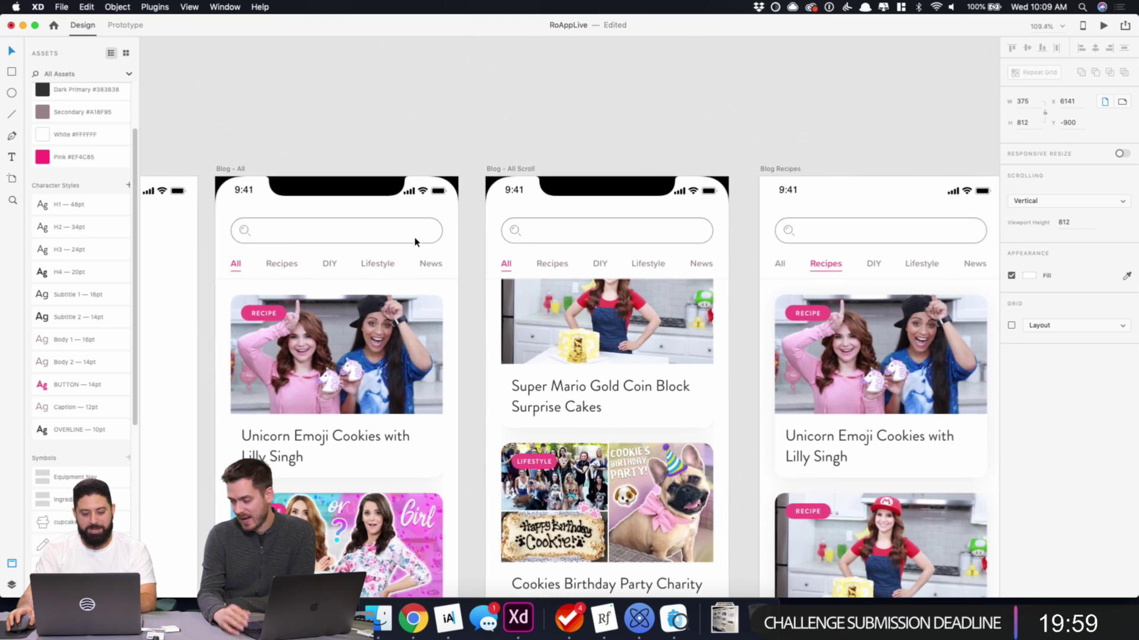
click(381, 122)
scroll(381, 122, left, 10)
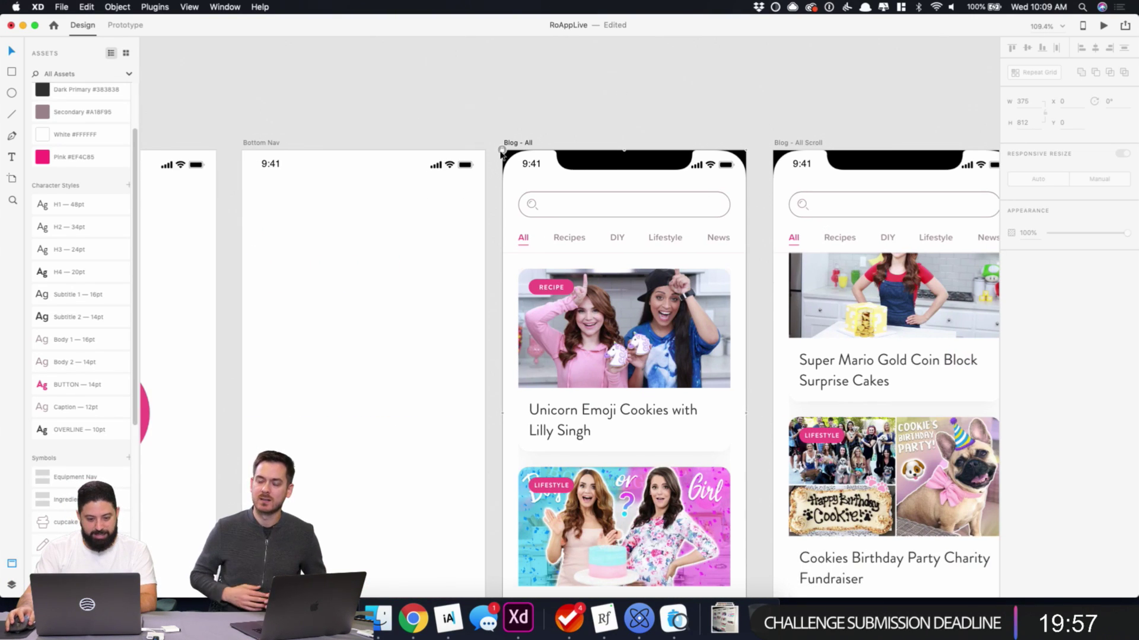
click(502, 151)
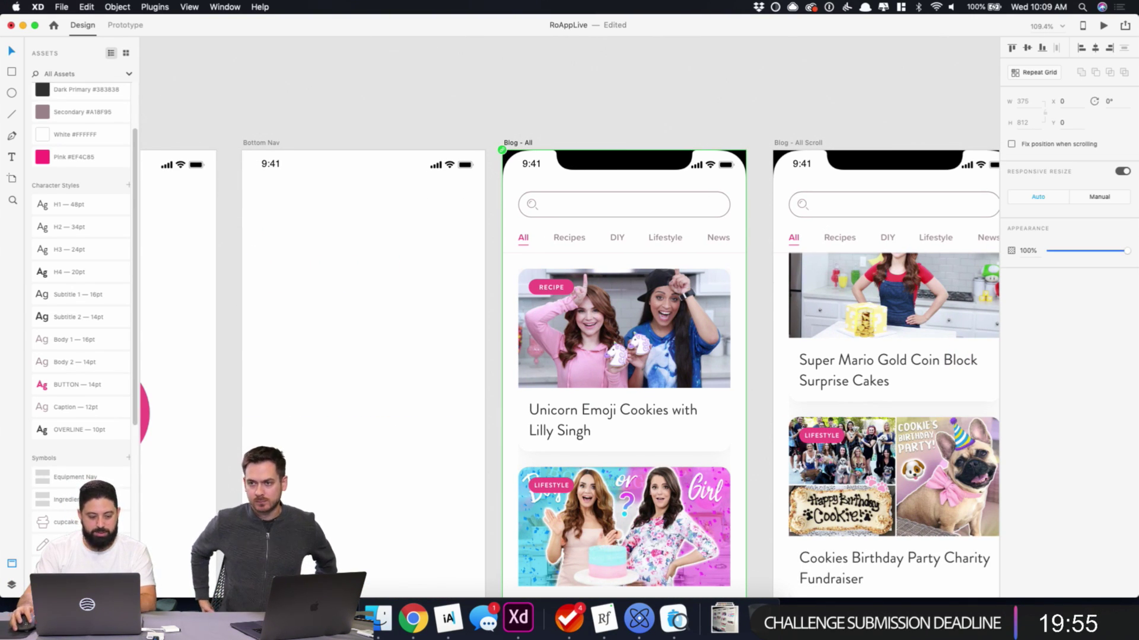
click(11, 584)
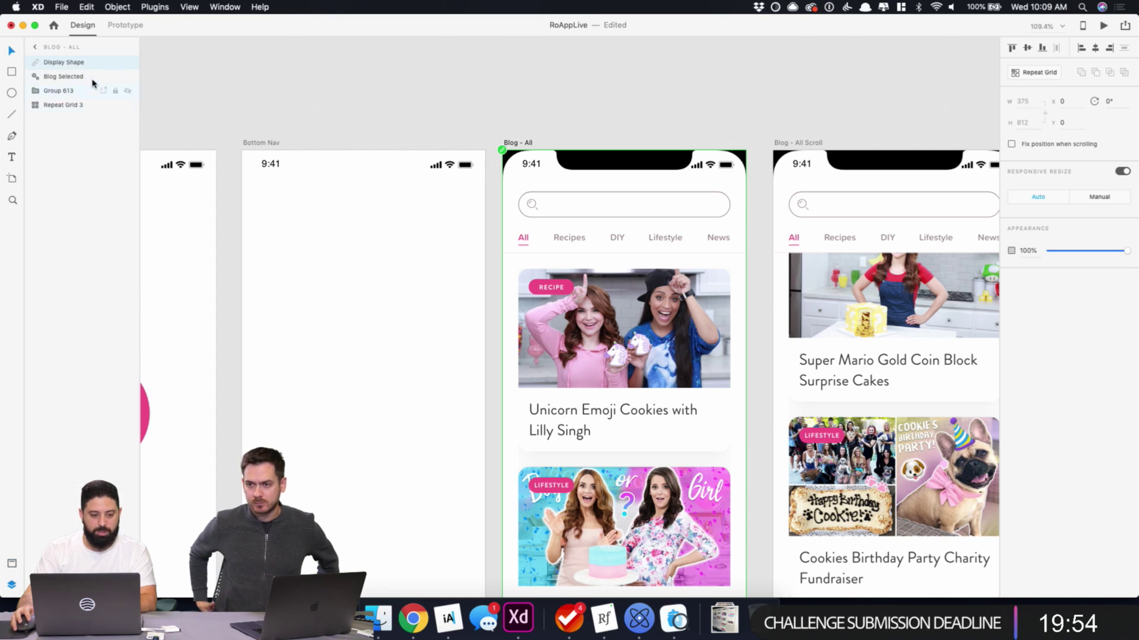
click(127, 62)
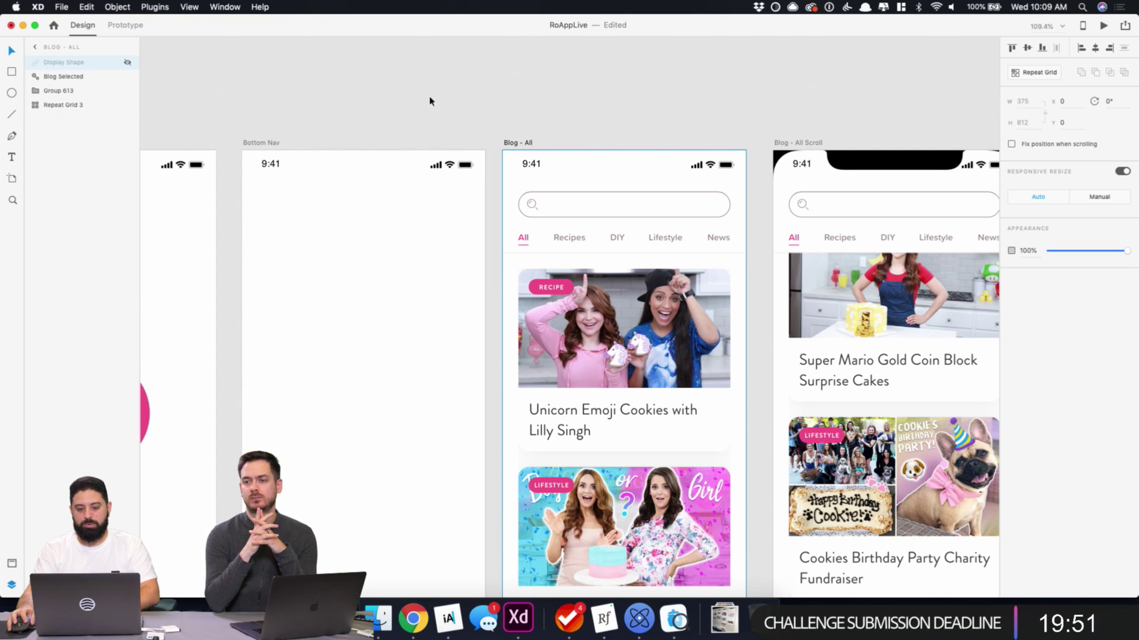
- Shorten the search field in the Blog - All header to a width of about 210
click(546, 106)
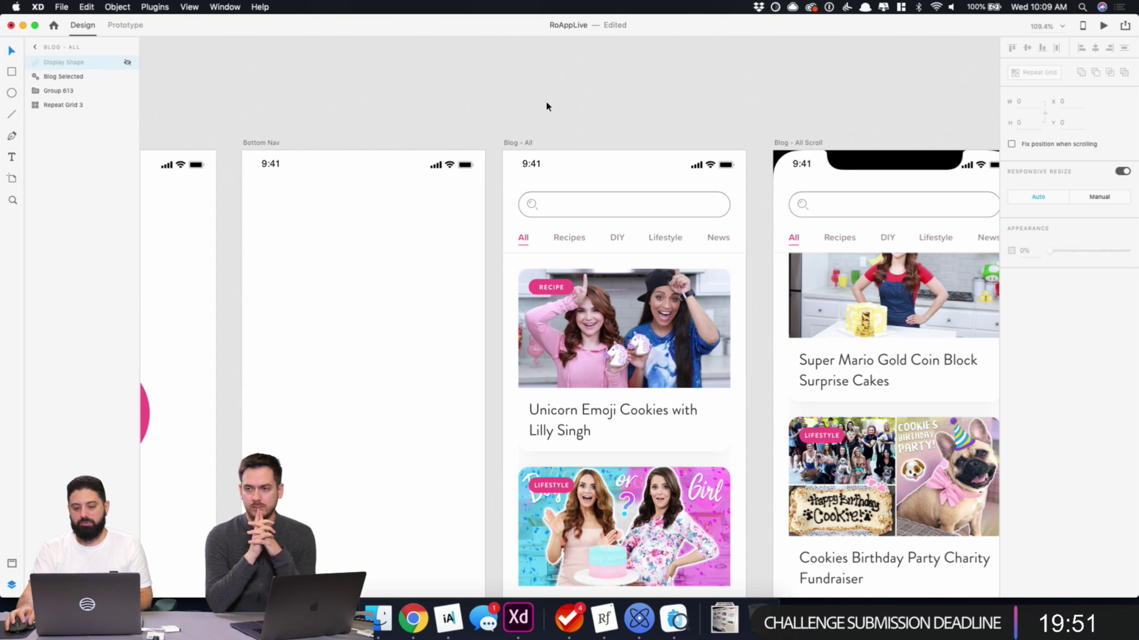
click(728, 210)
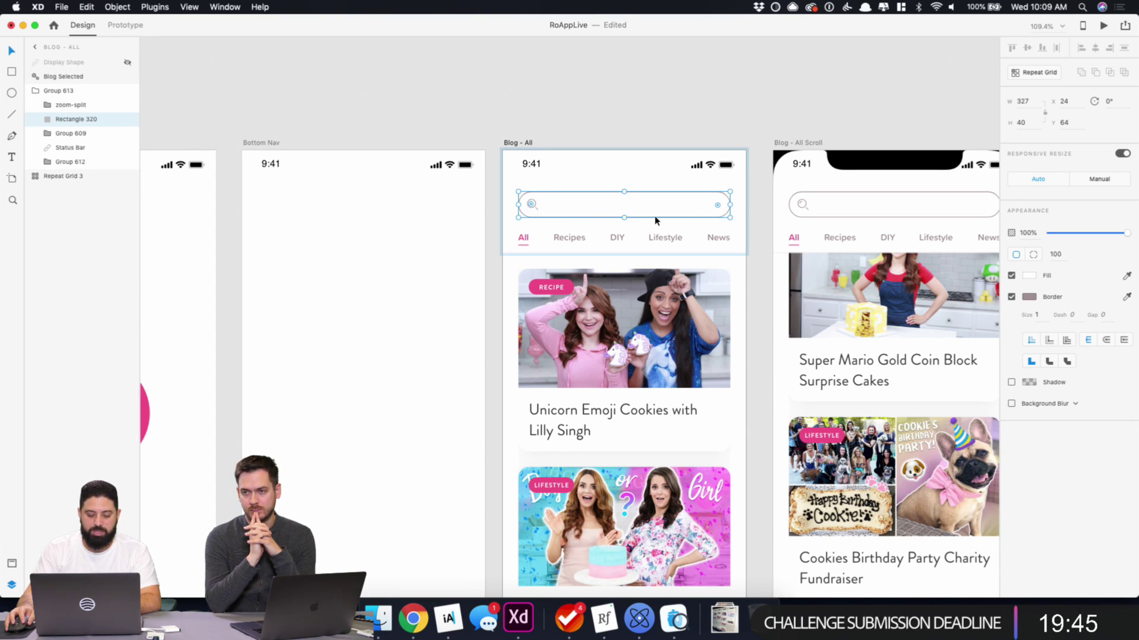
drag(730, 205, 655, 204)
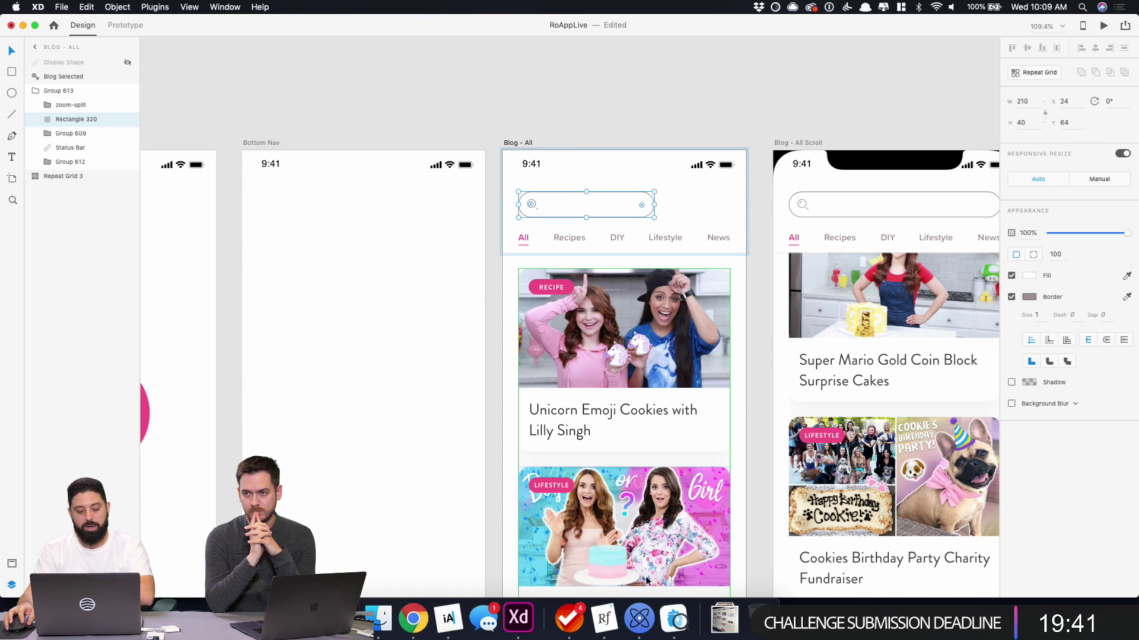
- Switch to Nucleo and search the glyph icons for "hamburger"
click(639, 619)
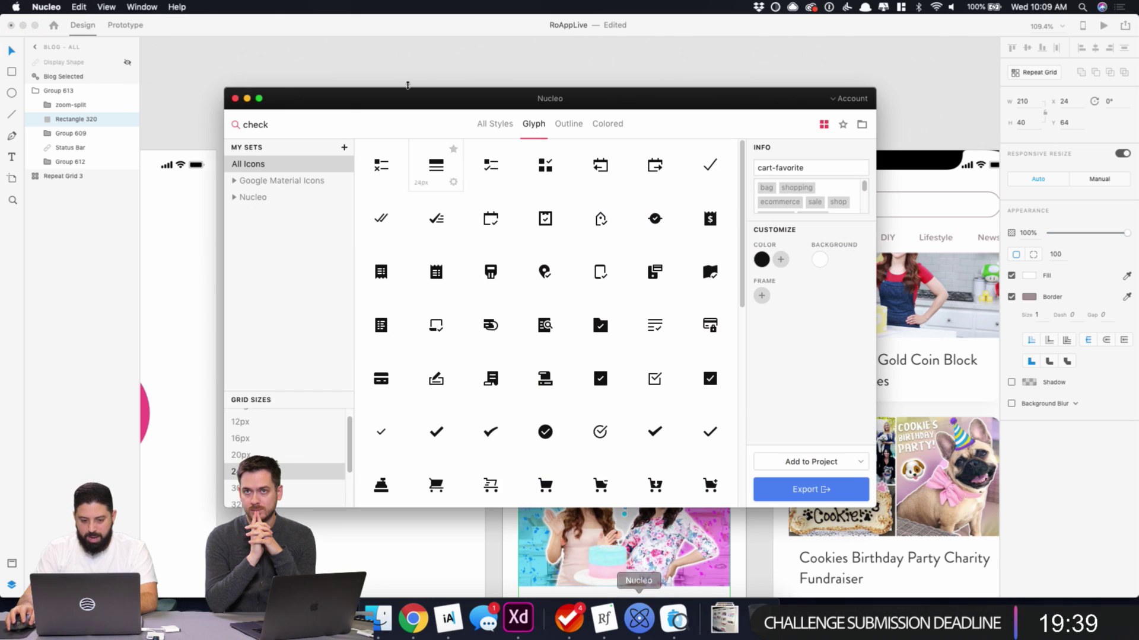
double_click(285, 127)
text(humb)
key(super+a)
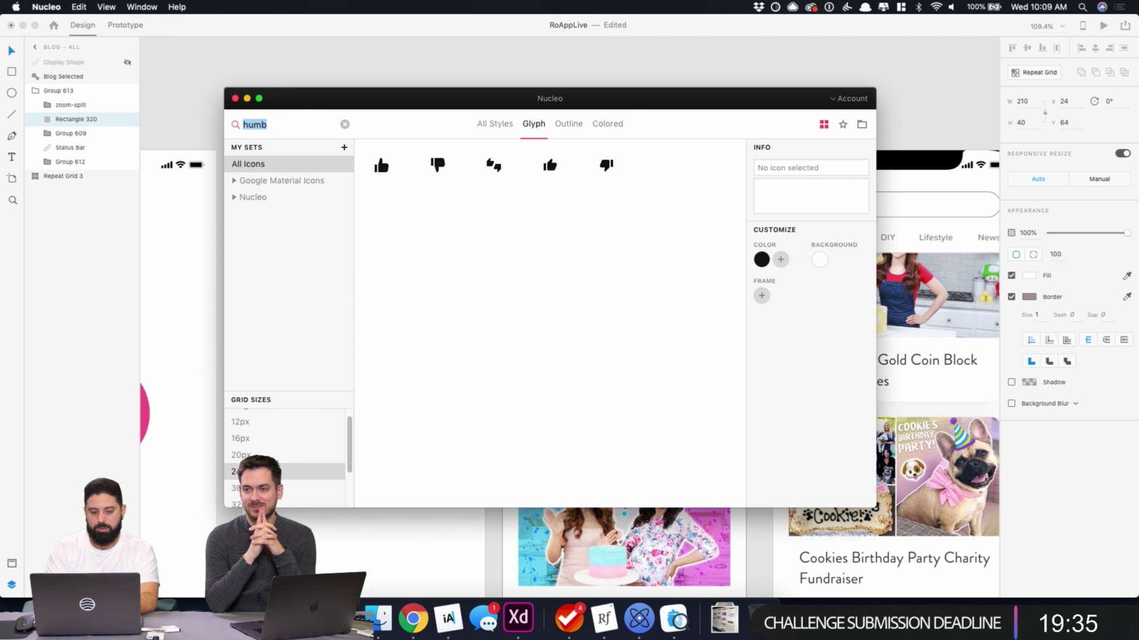
text(hamburger)
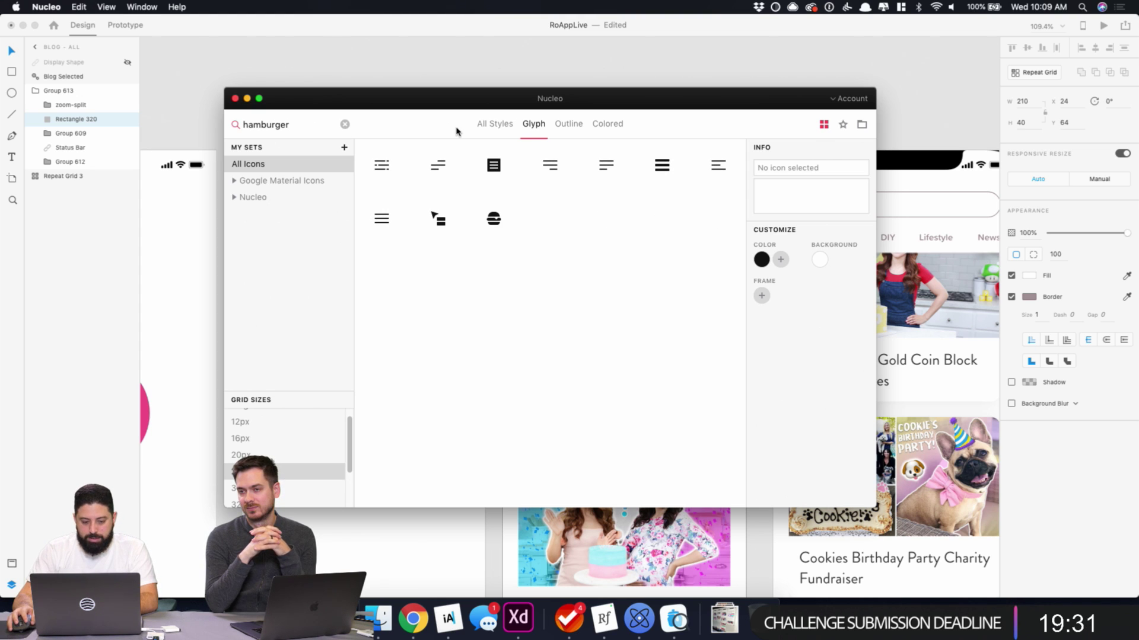
click(497, 224)
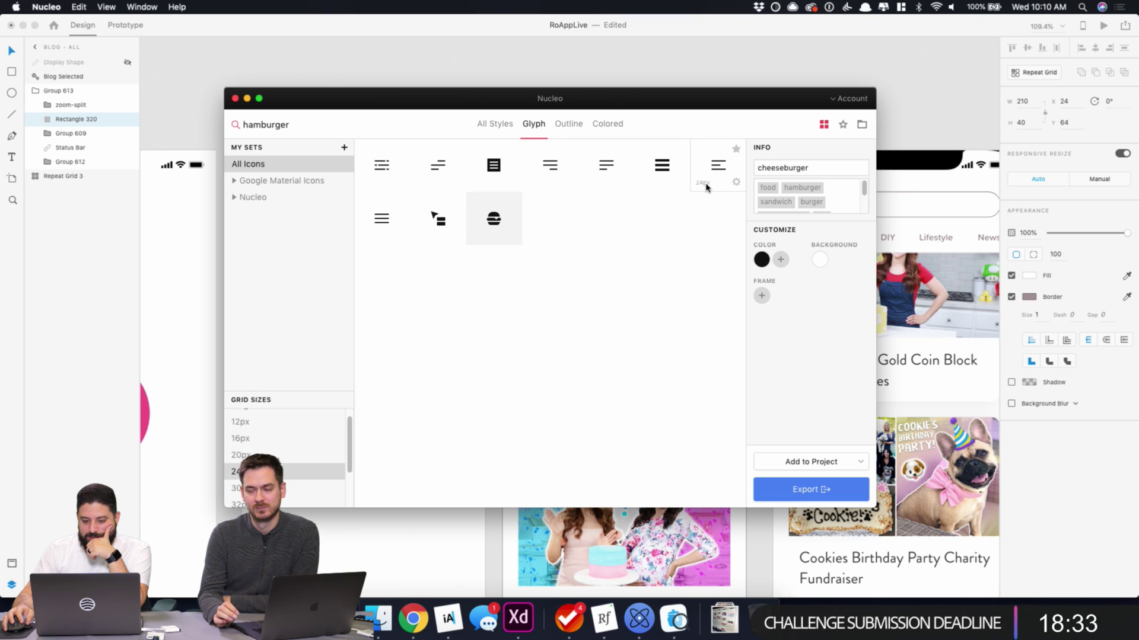
- Add the three-line menu icon from Nucleo to the Blog - All header and position it beside the search field at about X 282
click(384, 224)
drag(383, 224, 738, 209)
key(shift+Up)
key(shift+Up)
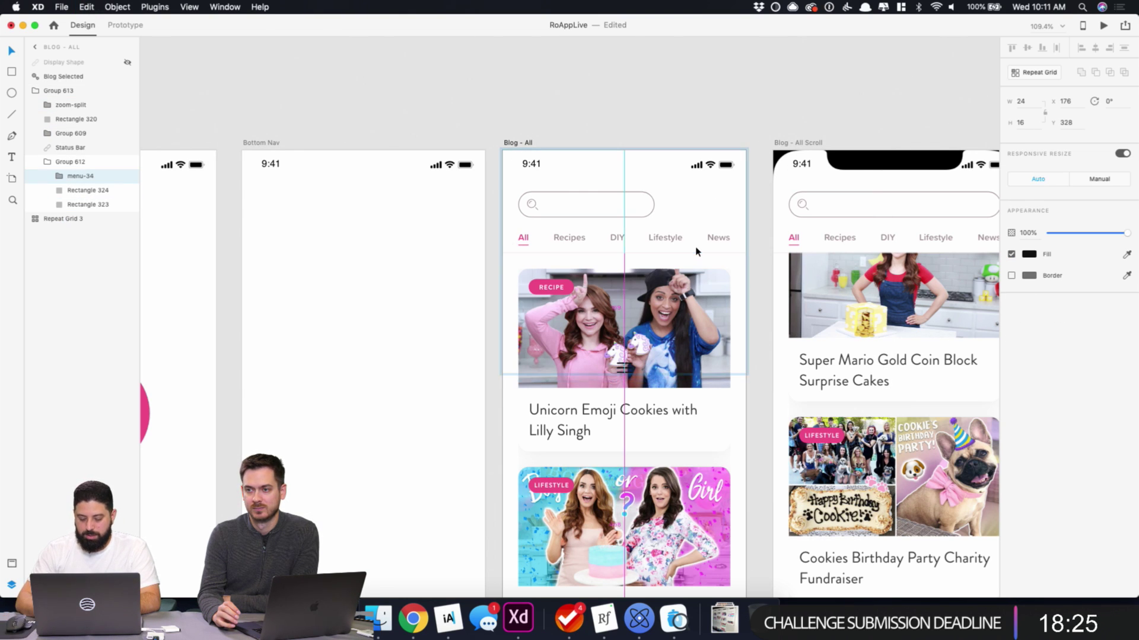
key(shift+Up)
key(shift+Up)
key(shift+Up)
key(shift+Up)
key(shift+Up)
key(shift+Up)
key(shift+Up)
key(shift+Up)
key(shift+Up)
key(shift+Up)
key(shift+Up)
key(shift+Up)
key(shift+Up)
key(shift+Up)
key(shift+Up)
key(shift+Up)
key(shift+Up)
key(shift+Up)
key(shift+Up)
key(shift+Up)
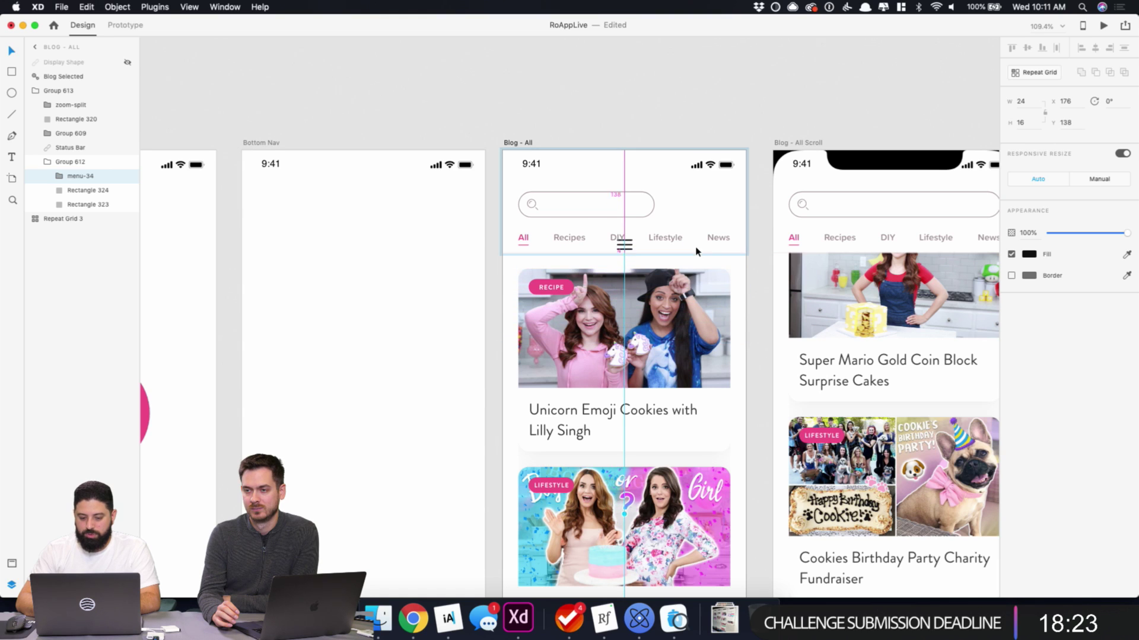
key(shift+Up)
key(shift+Right)
key(shift+Right)
key(shift+Right)
key(shift+Right)
key(shift+Right)
key(shift+Right)
key(shift+Right)
key(Right)
key(Right)
key(Right)
key(Right)
key(Down)
key(Down)
key(Down)
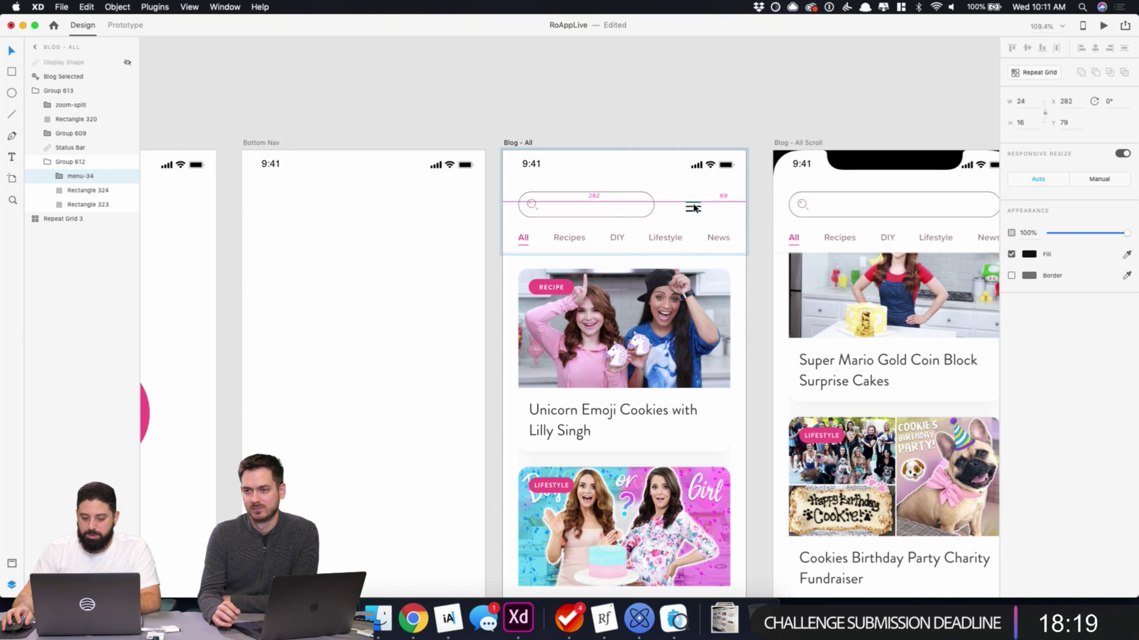
- Reselect the three-line menu icon inside the header group of the Blog - All artboard
click(651, 209)
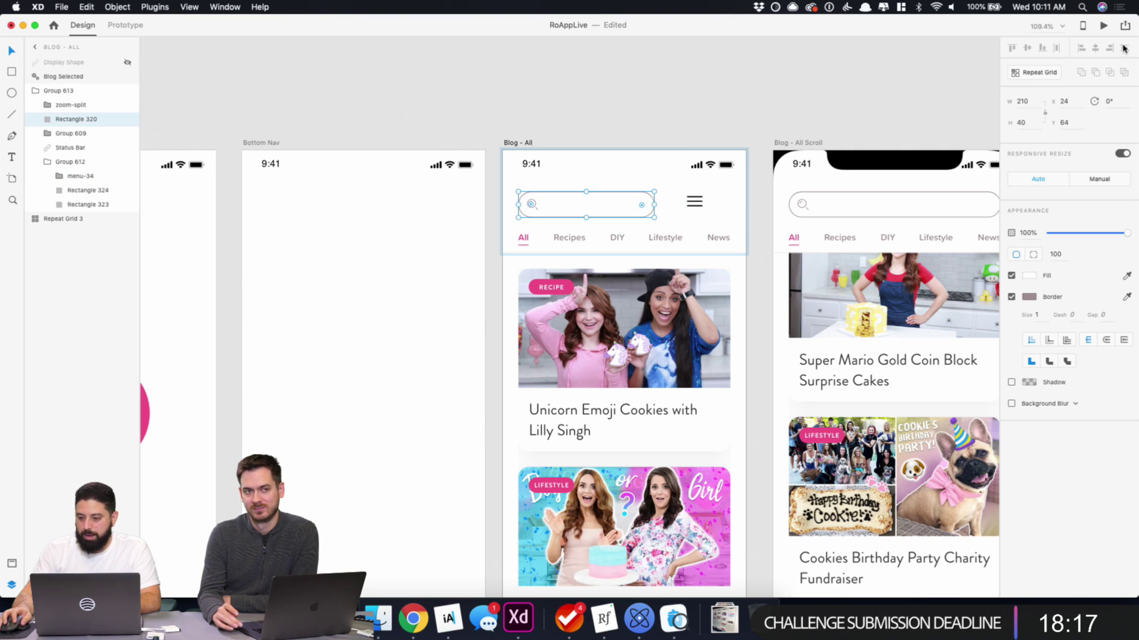
click(695, 209)
click(696, 209)
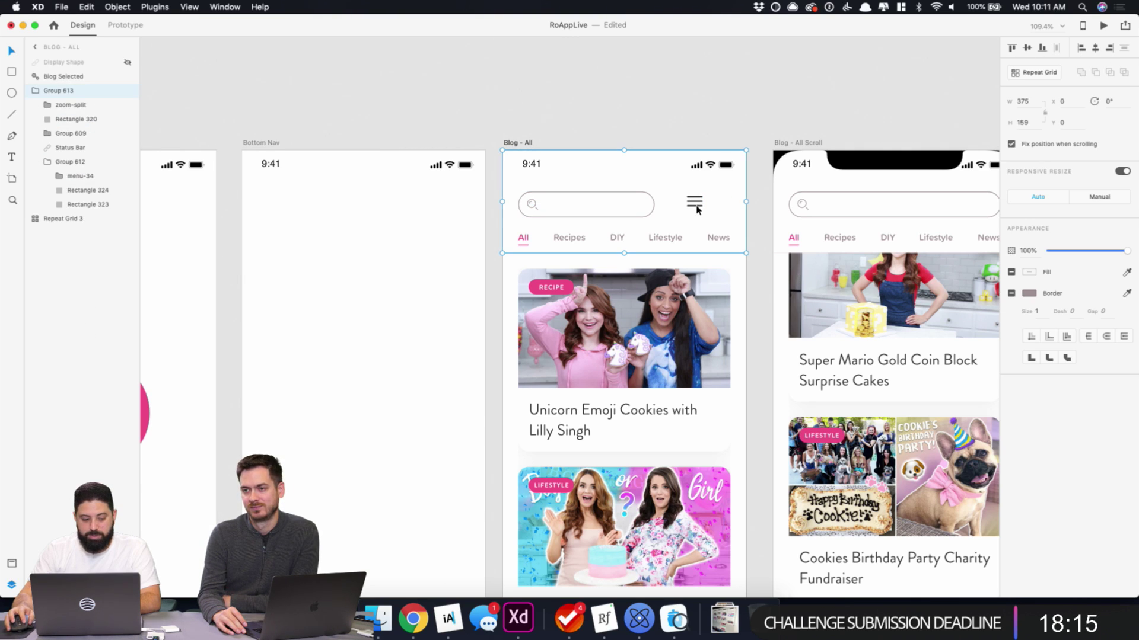
double_click(694, 204)
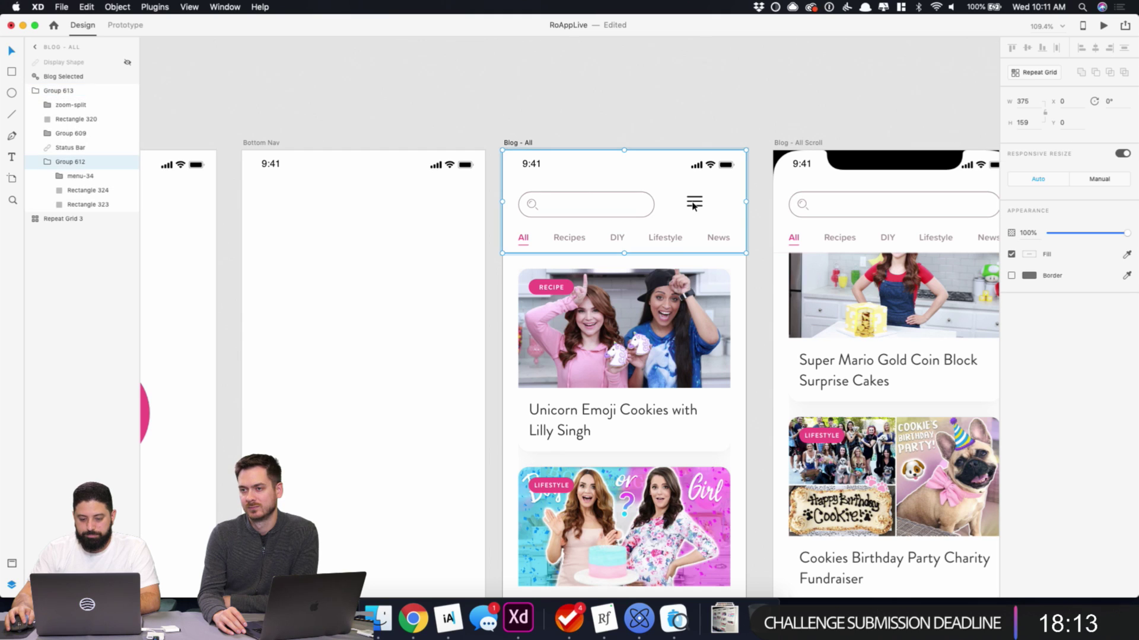
double_click(693, 205)
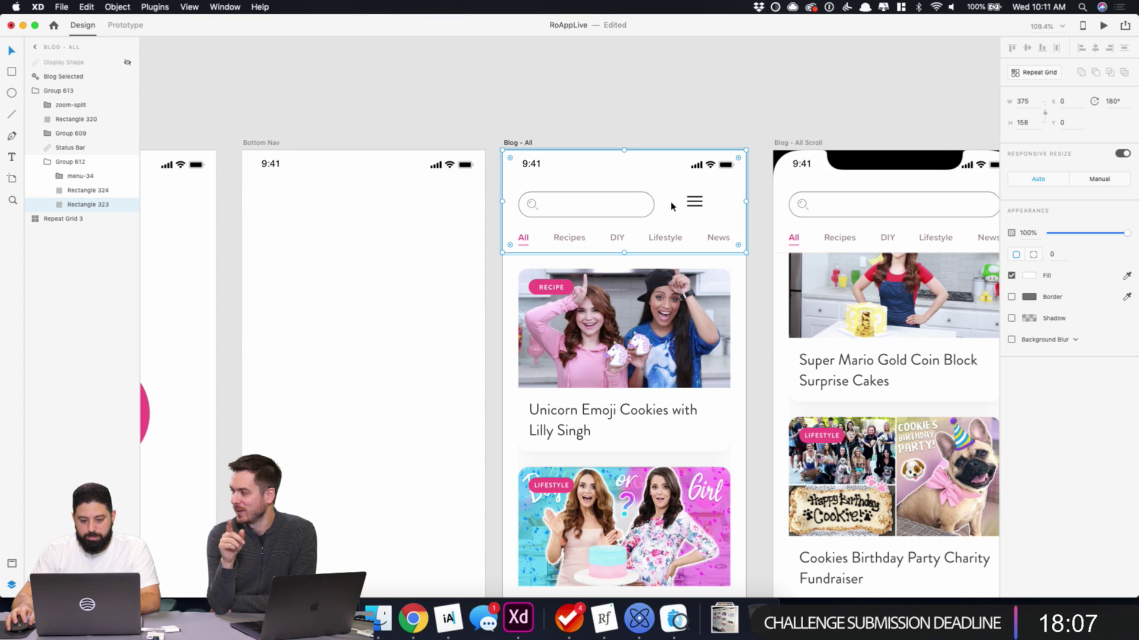
scroll(695, 209, up, 1)
double_click(695, 208)
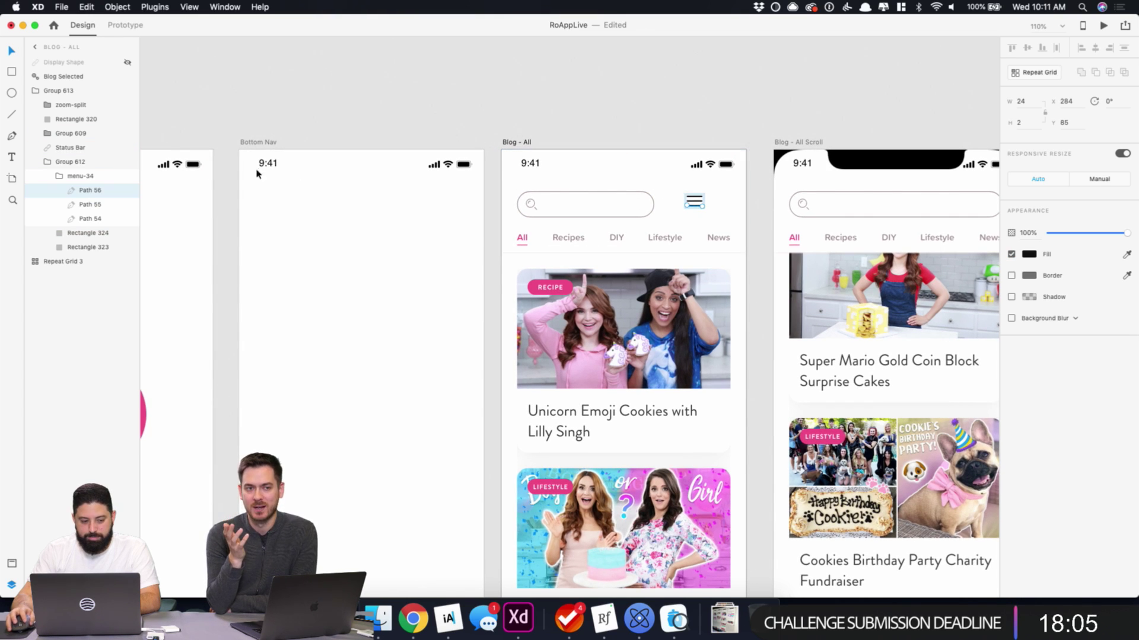
click(77, 176)
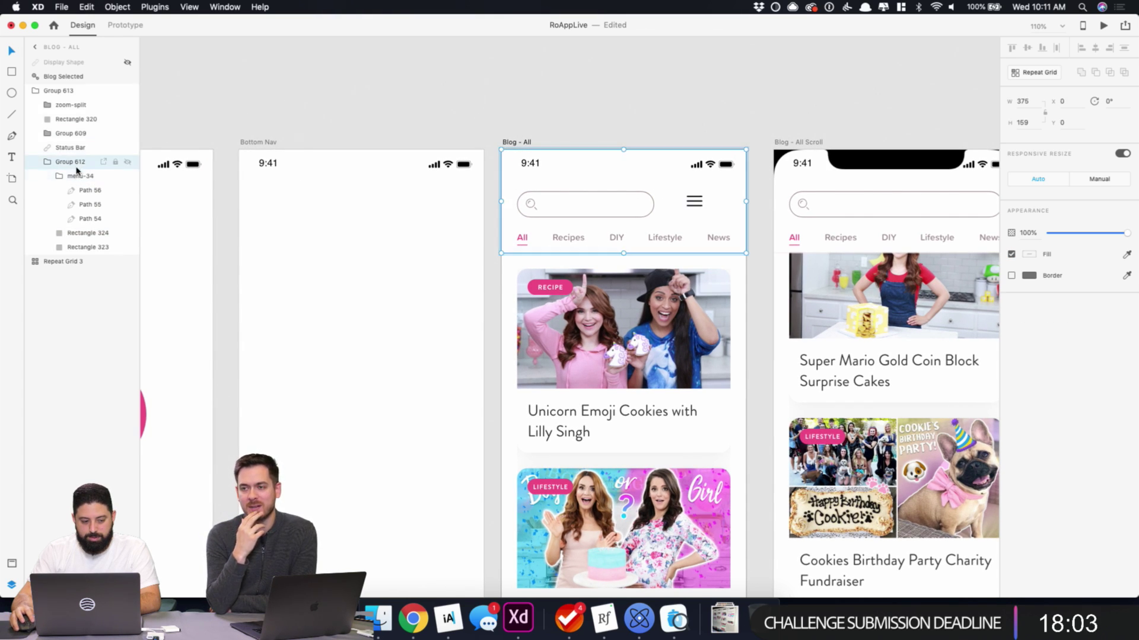
key(Delete)
click(714, 209)
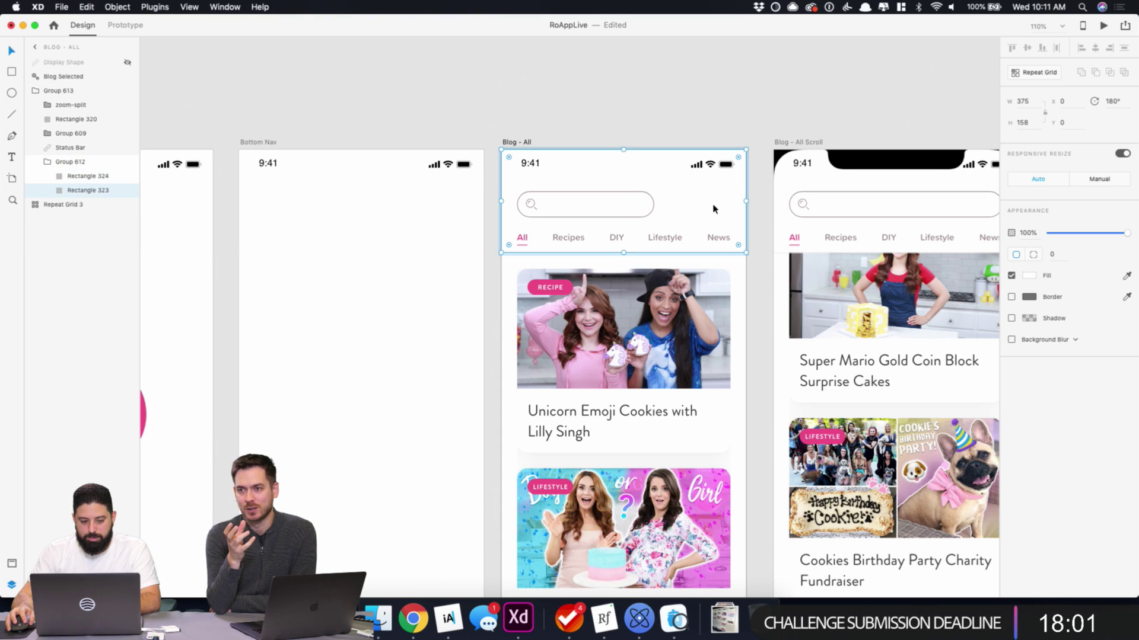
key(super+z)
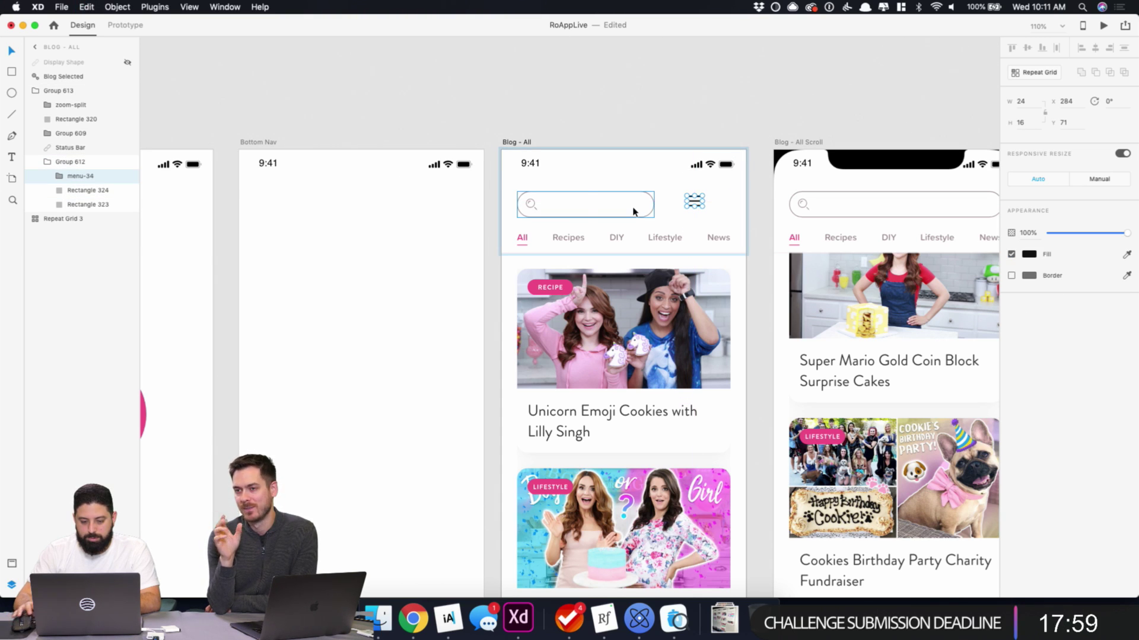
- Move the menu icon in the Blog – All header down to Y 76, level with the middle of the search field
click(634, 211)
click(694, 203)
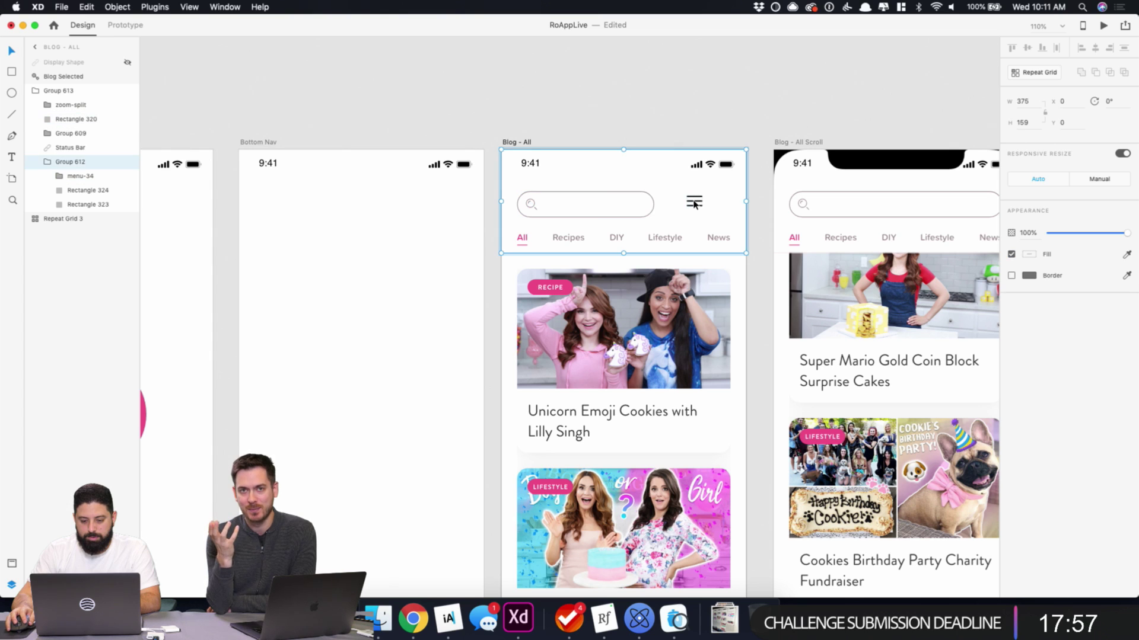
click(694, 203)
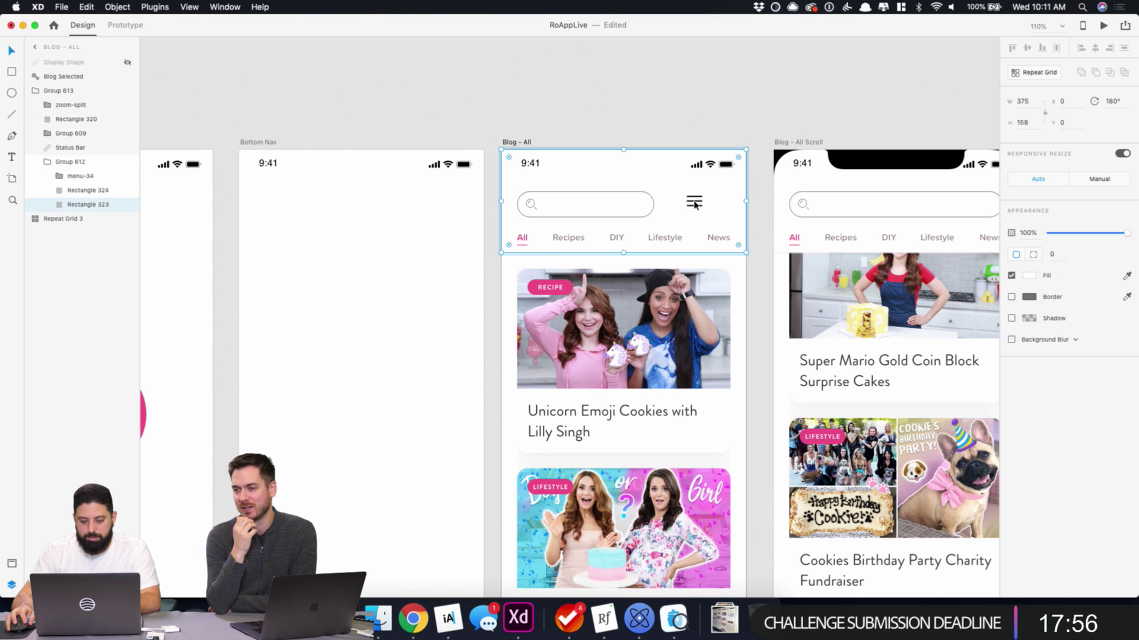
click(723, 136)
scroll(712, 223, up, 5)
super+click(673, 182)
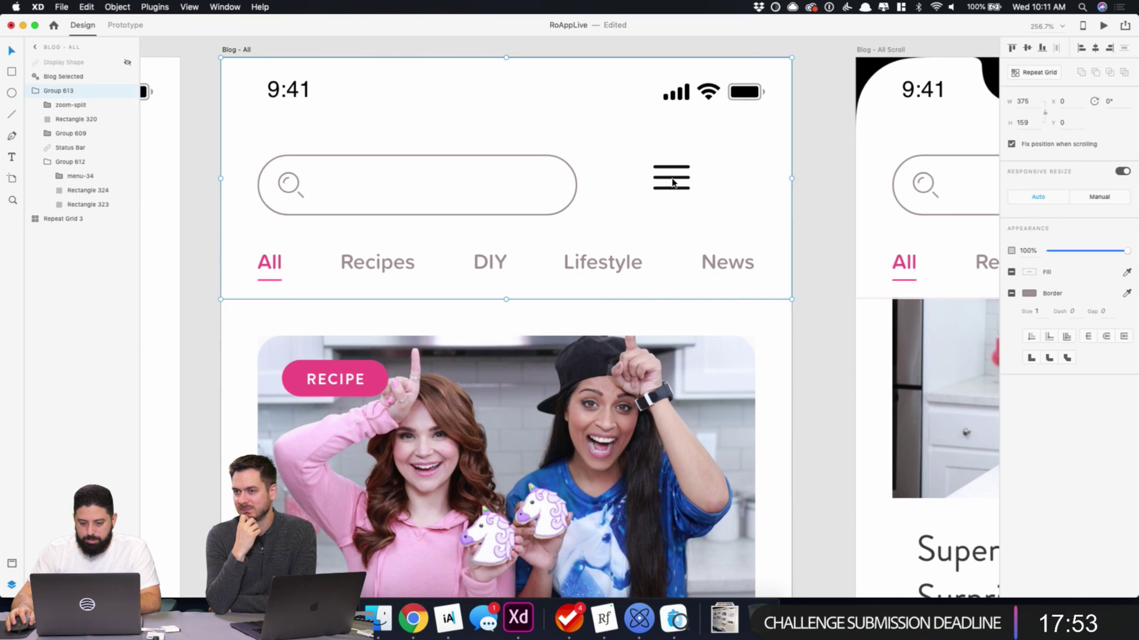
click(83, 176)
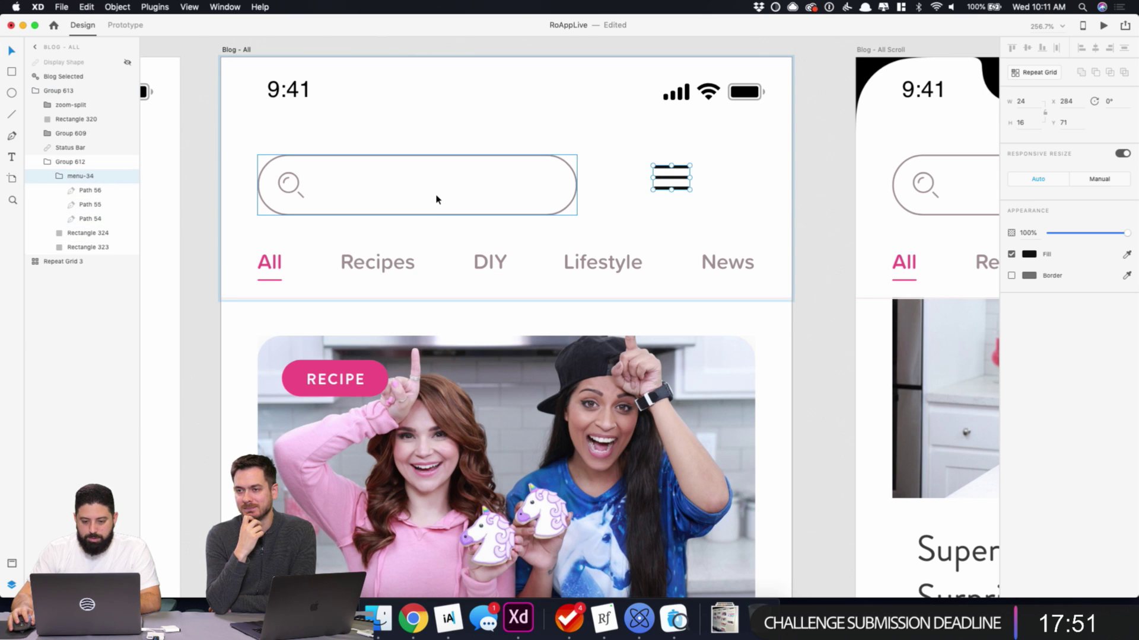
key(Down)
key(Down)
key(Down)
key(Down)
key(Down)
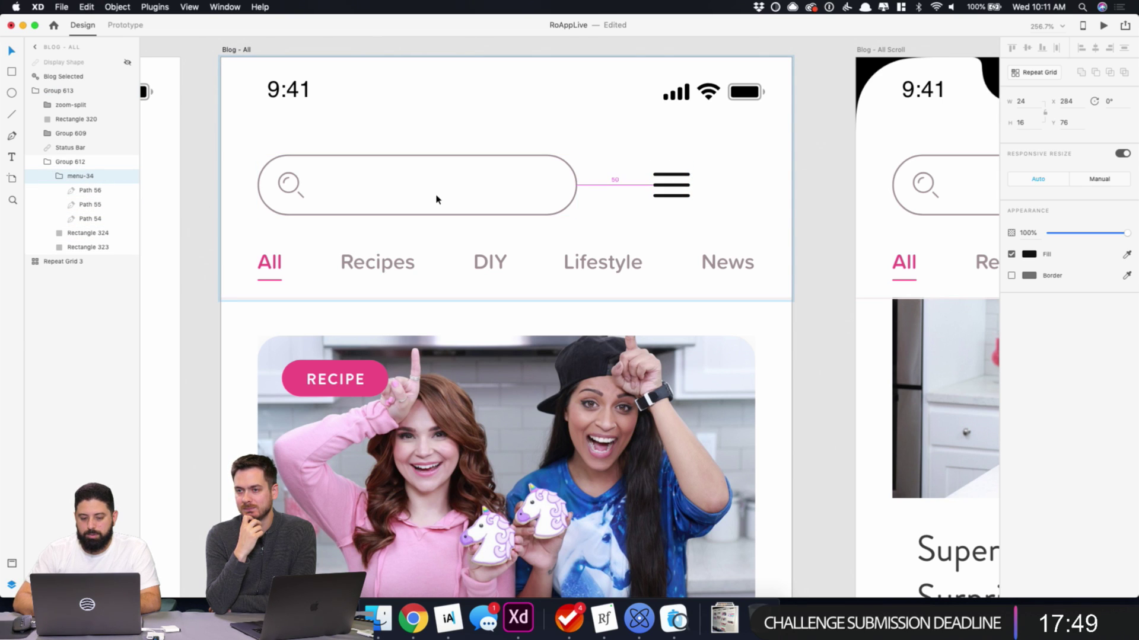
- Move the menu icon along the search row toward the screen's outer edge, to X 327
key(shift+Right)
key(shift+Right)
key(shift+Right)
key(shift+Right)
key(shift+Right)
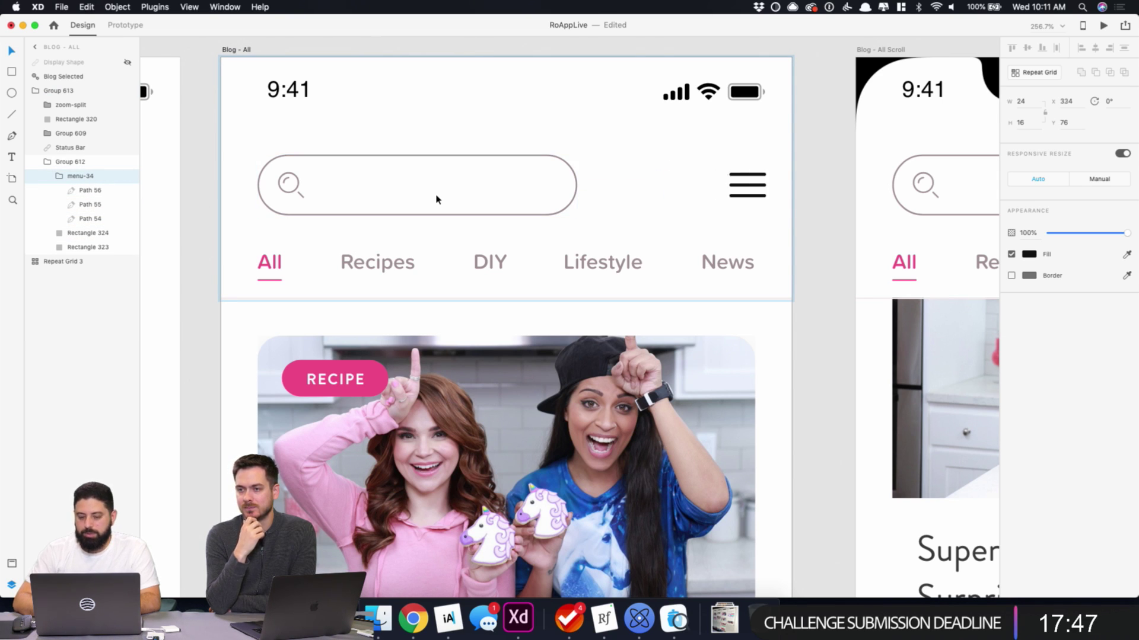
key(Left)
key(Left)
key(Left)
key(Left)
key(Left)
key(Left)
key(Left)
key(Left)
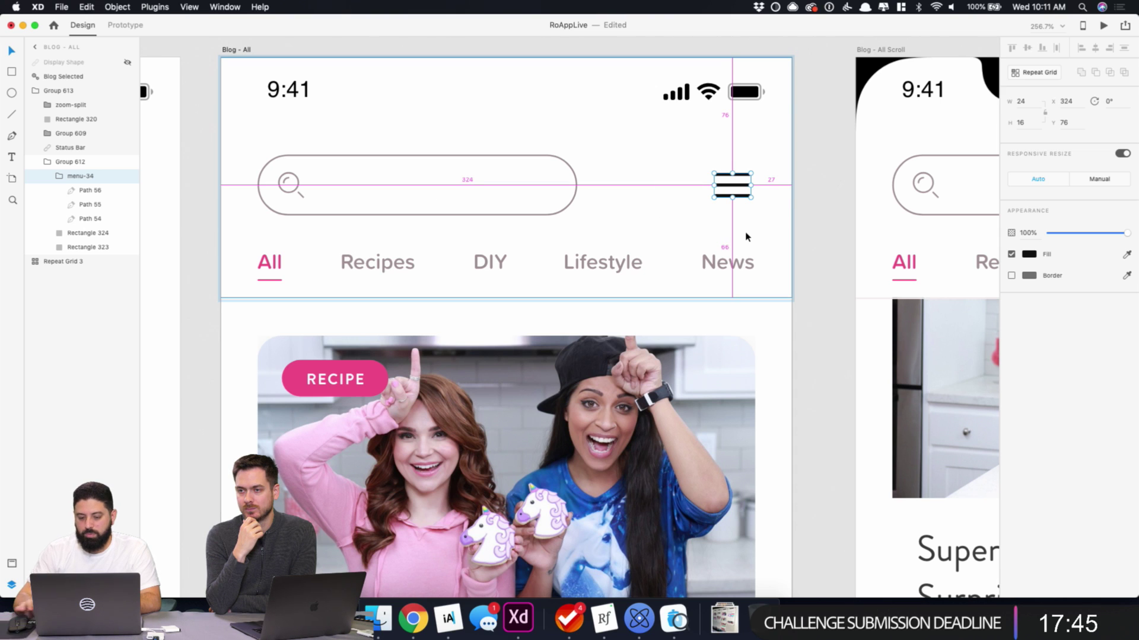
key(Right)
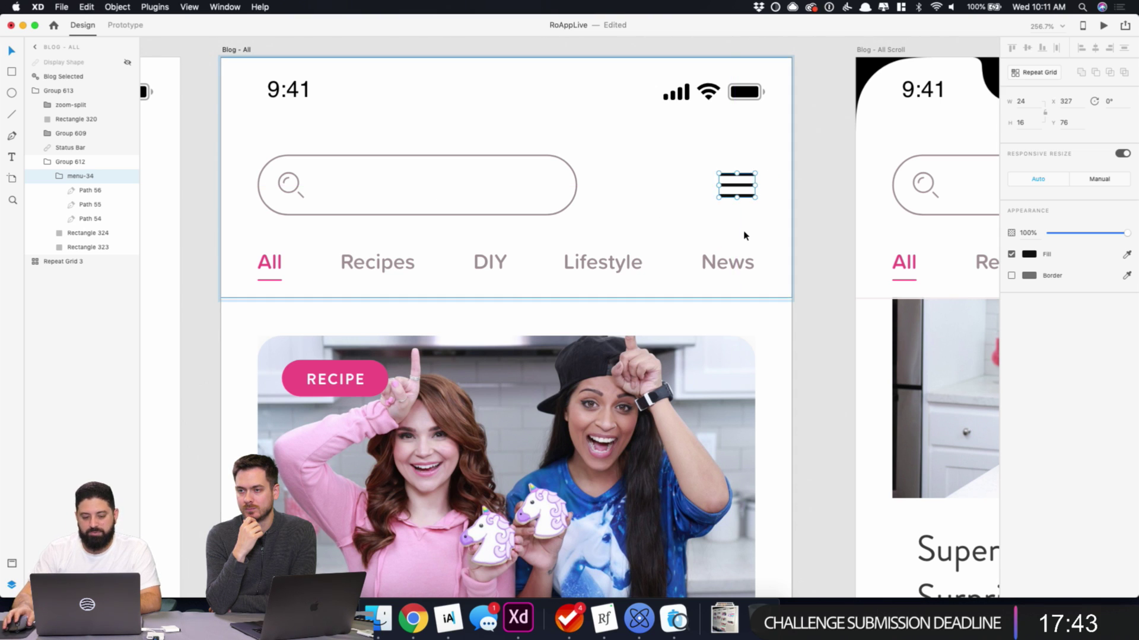
- Recolor the menu icon's fill with the saved medium-gray swatch
scroll(745, 234, down, 3)
click(1030, 255)
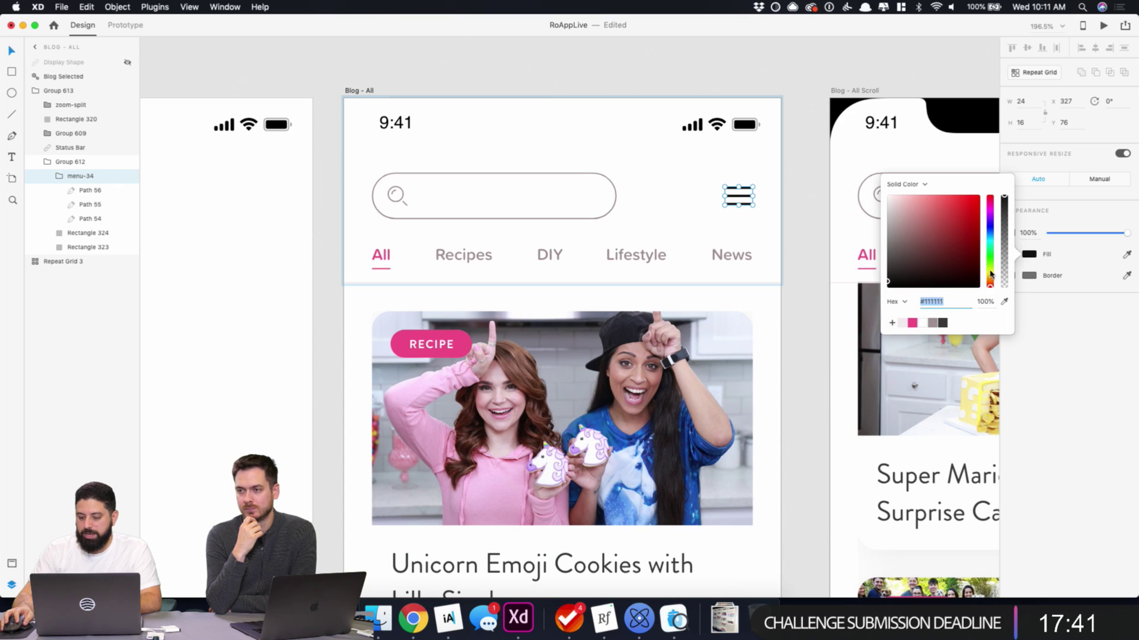
click(935, 323)
click(592, 62)
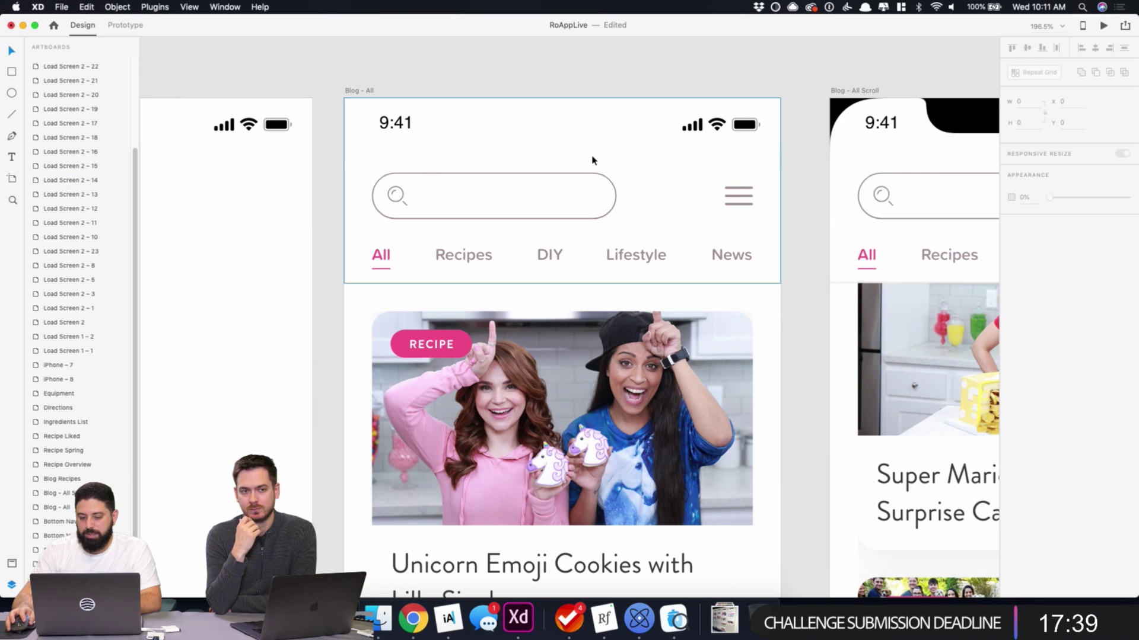
- Widen the search field on the Blog – All artboard to about 285 px, extending it toward the menu icon
click(617, 197)
drag(624, 196, 704, 197)
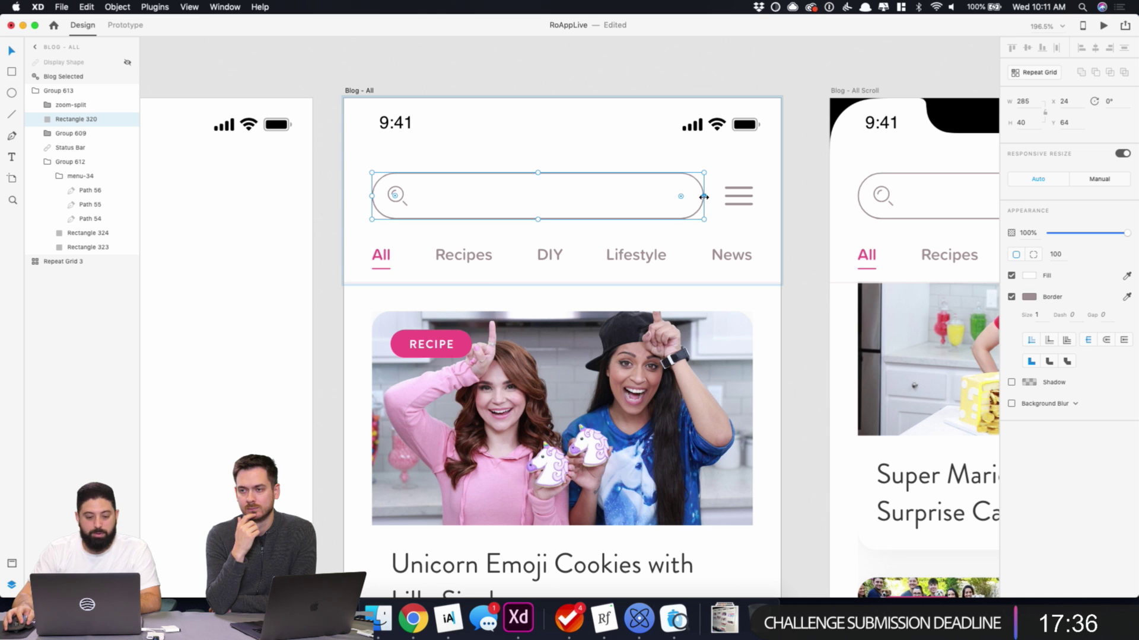
click(563, 65)
- Delete the bottom navigation items from the Bottom Nav – 1 artboard, keeping the status bar and home indicator
scroll(558, 110, down, 5)
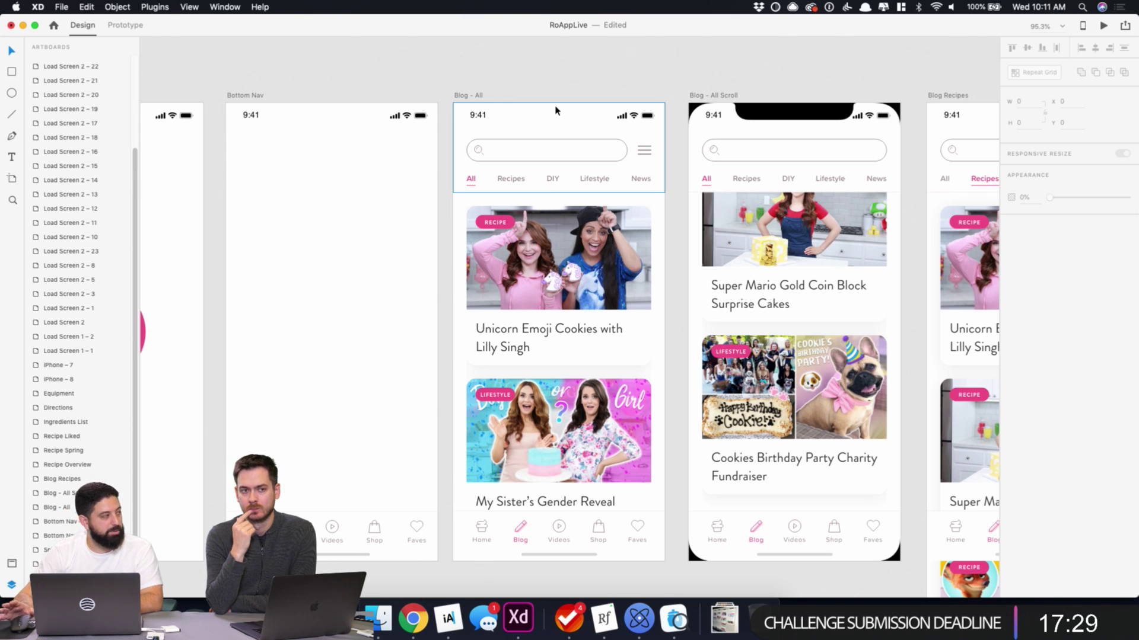
drag(763, 70, 600, 55)
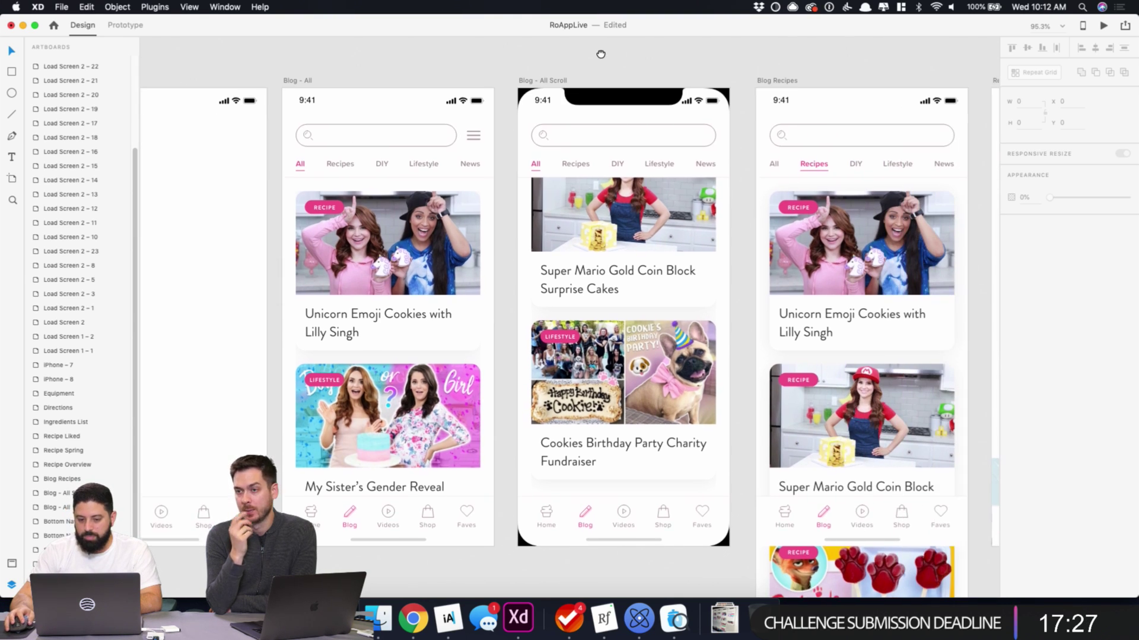
scroll(600, 59, down, 5)
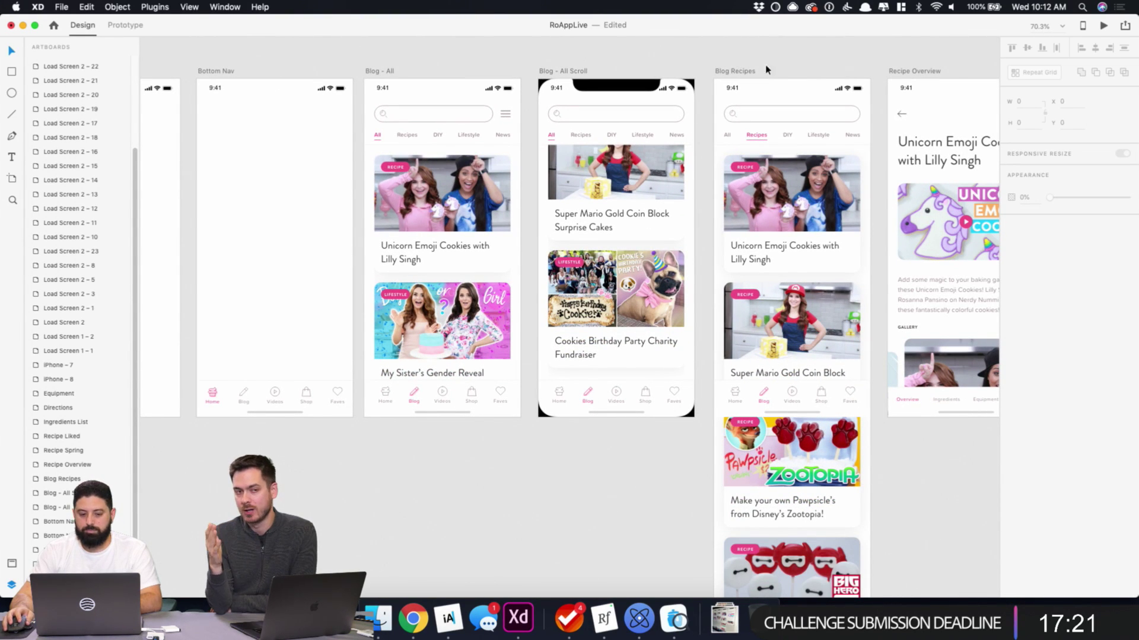
drag(902, 66, 267, 86)
scroll(267, 86, right, 15)
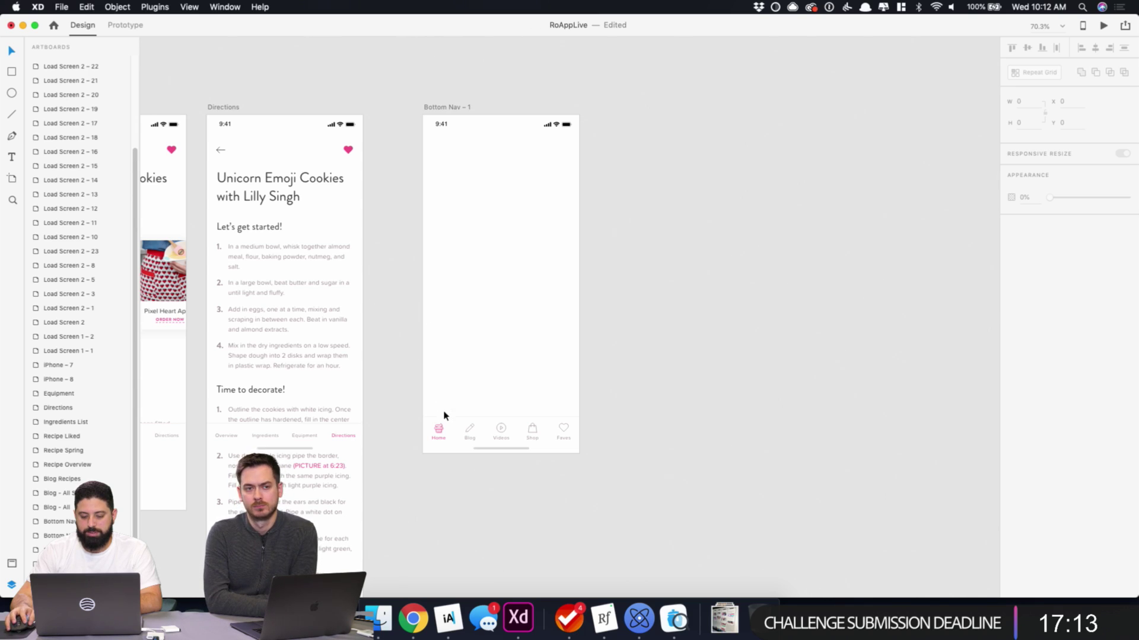
drag(418, 401, 584, 441)
key(Delete)
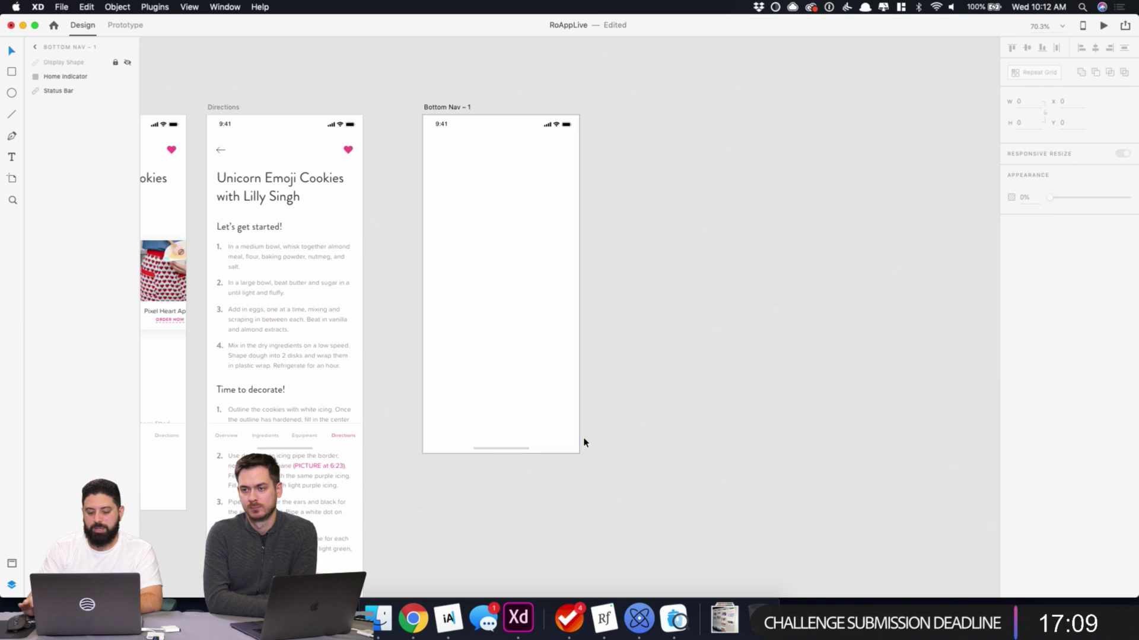
- Copy the back arrow and the large recipe title from the Directions artboard to the Bottom Nav – 1 artboard
click(219, 150)
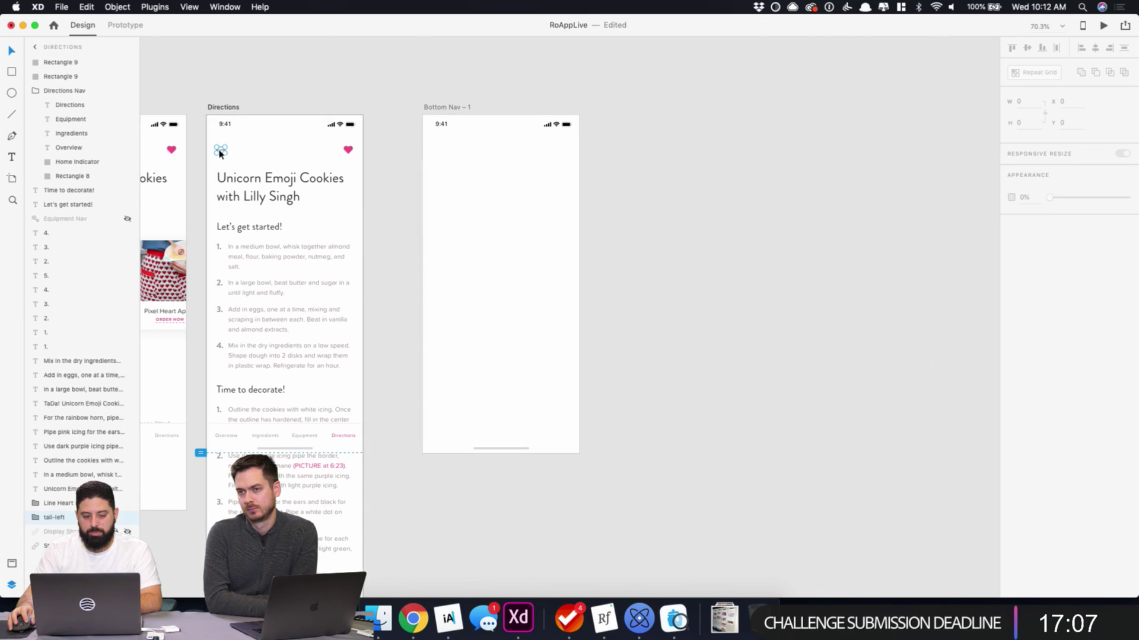
click(422, 113)
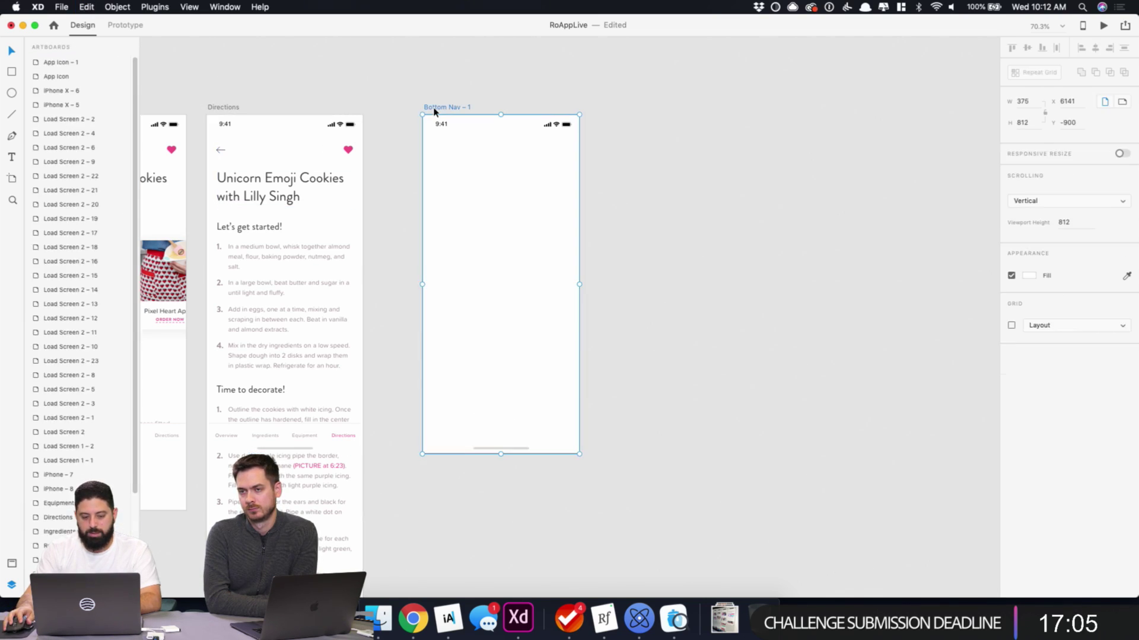
key(super+v)
click(372, 169)
click(296, 177)
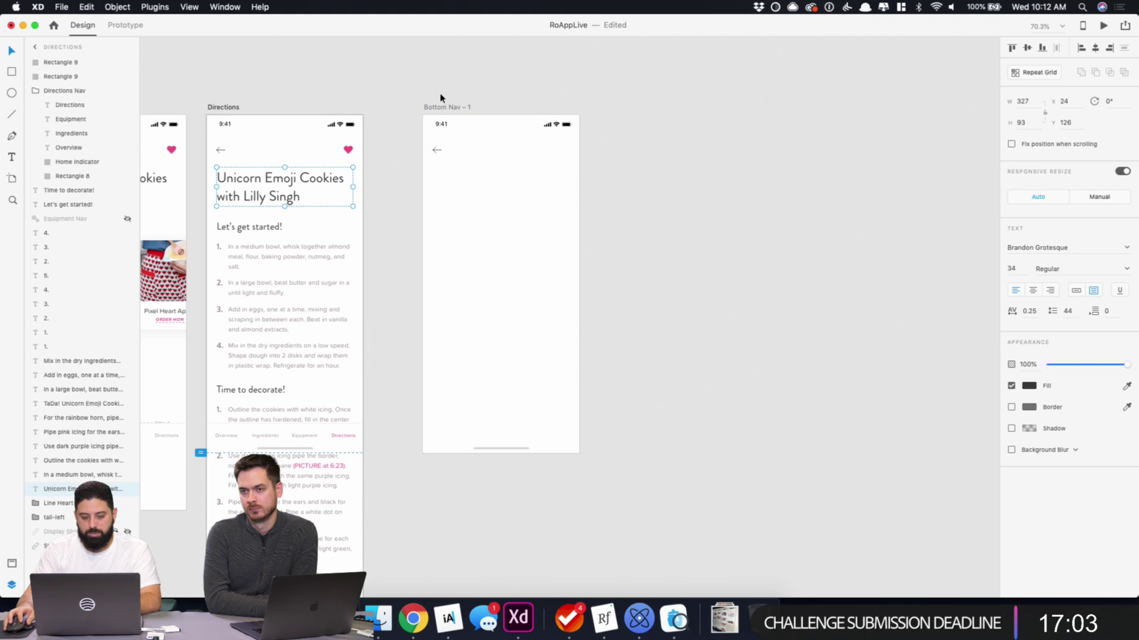
click(440, 107)
text(Unicorn Emoji Cookies with Lilly Singh)
- Replace the pasted title text on the Bottom Nav – 1 artboard with "About Rosanna Pansino"
double_click(492, 180)
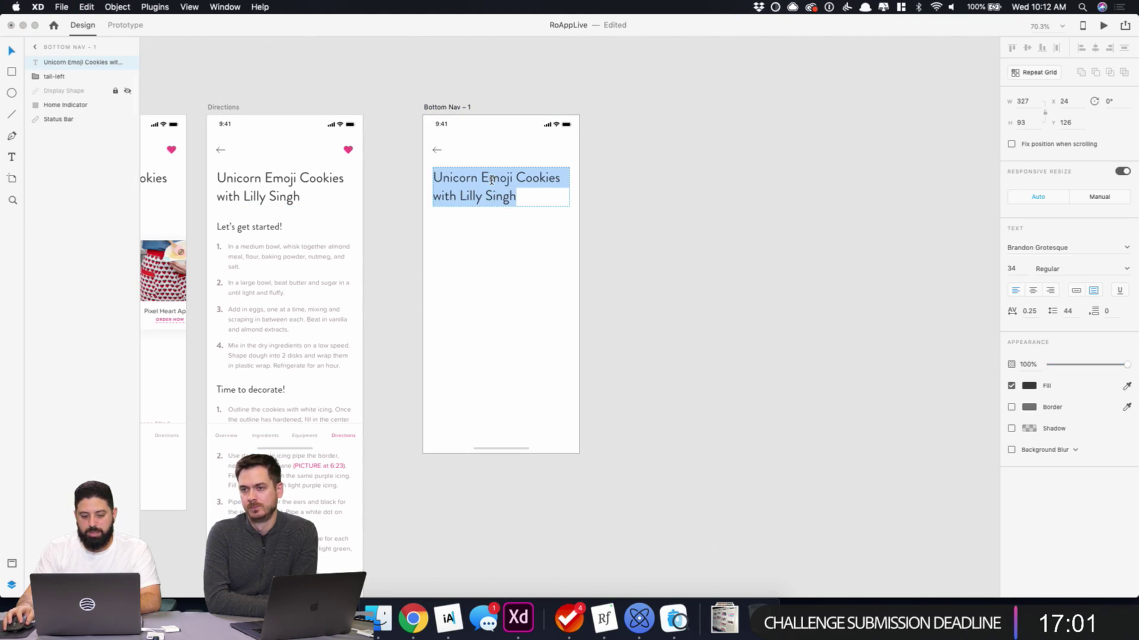
text(About Rosanna Pansino)
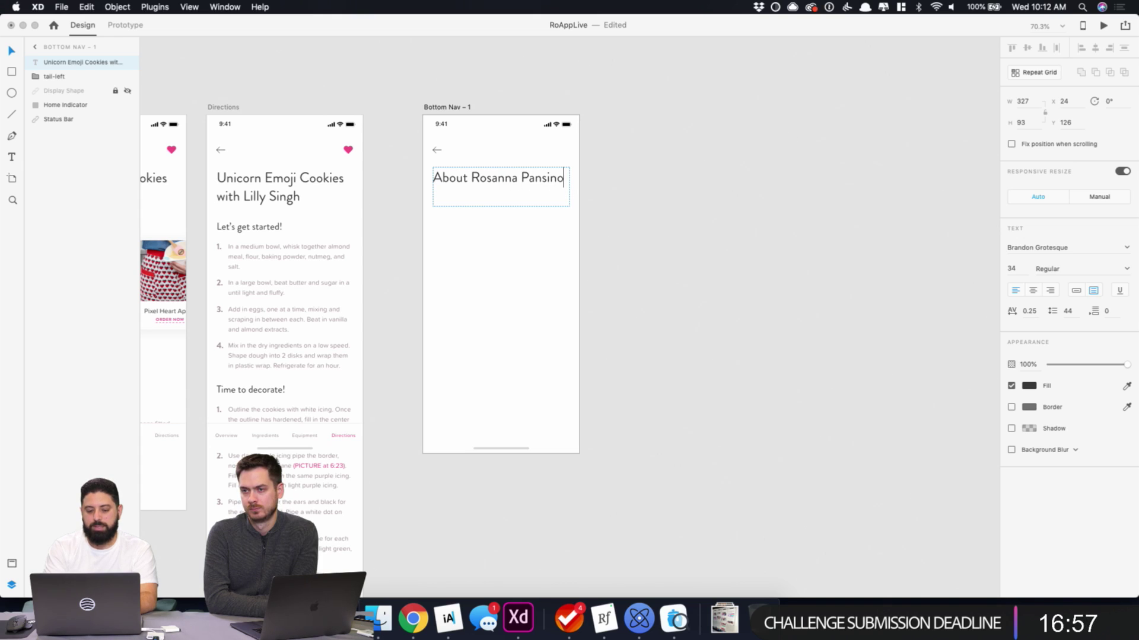
key(Escape)
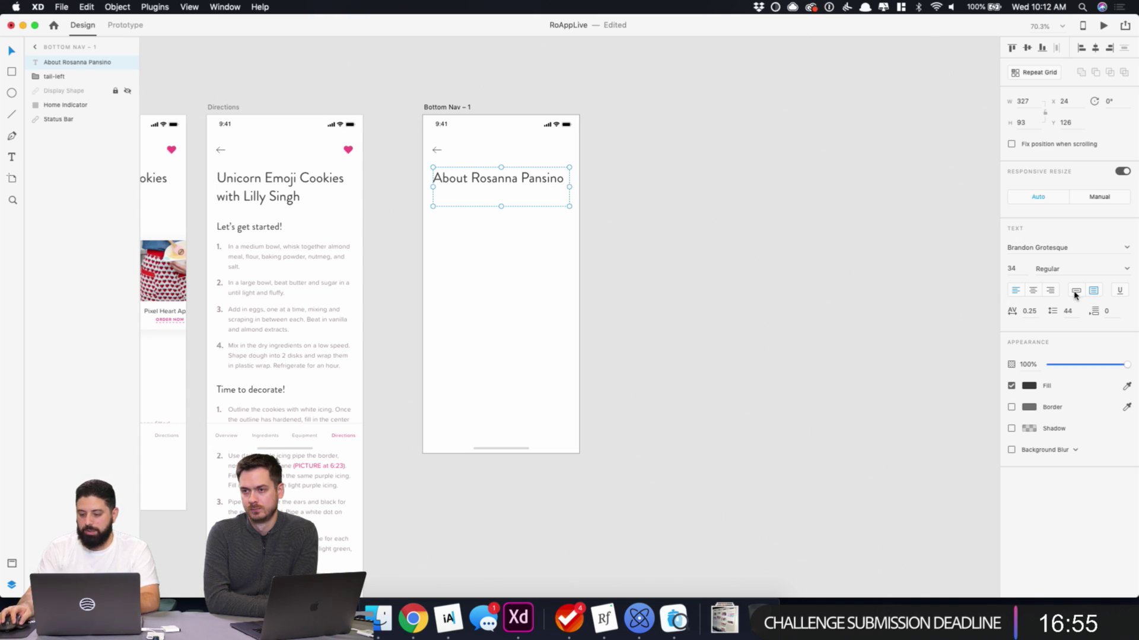
click(664, 186)
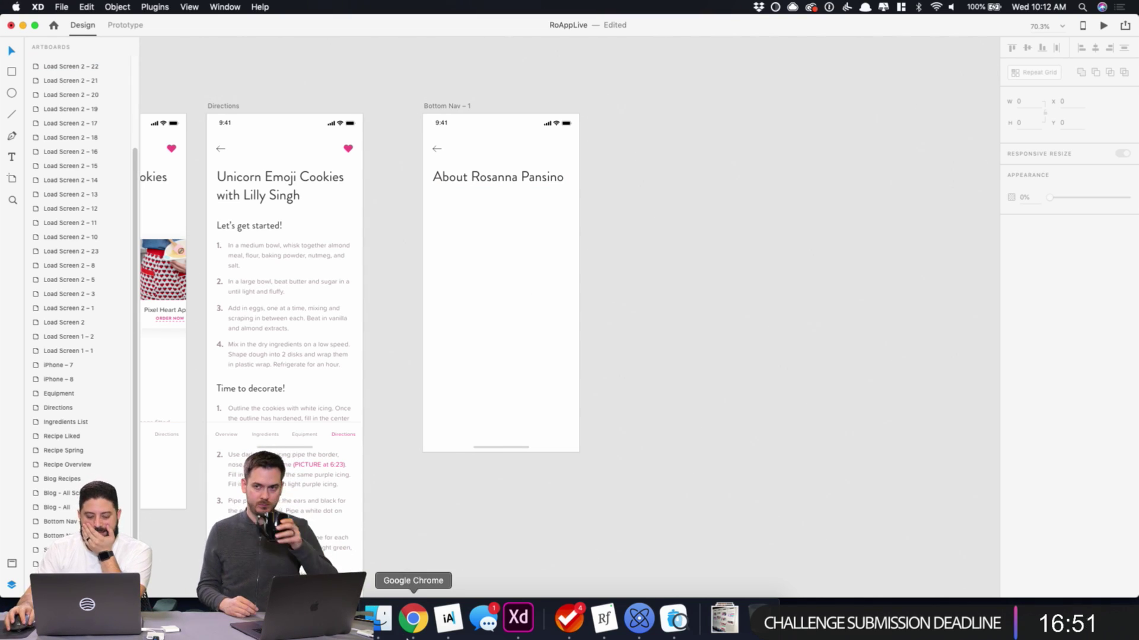
- Switch to Finder, place its window beside the new artboard and open the Unsorted folder in Pansino App
click(379, 618)
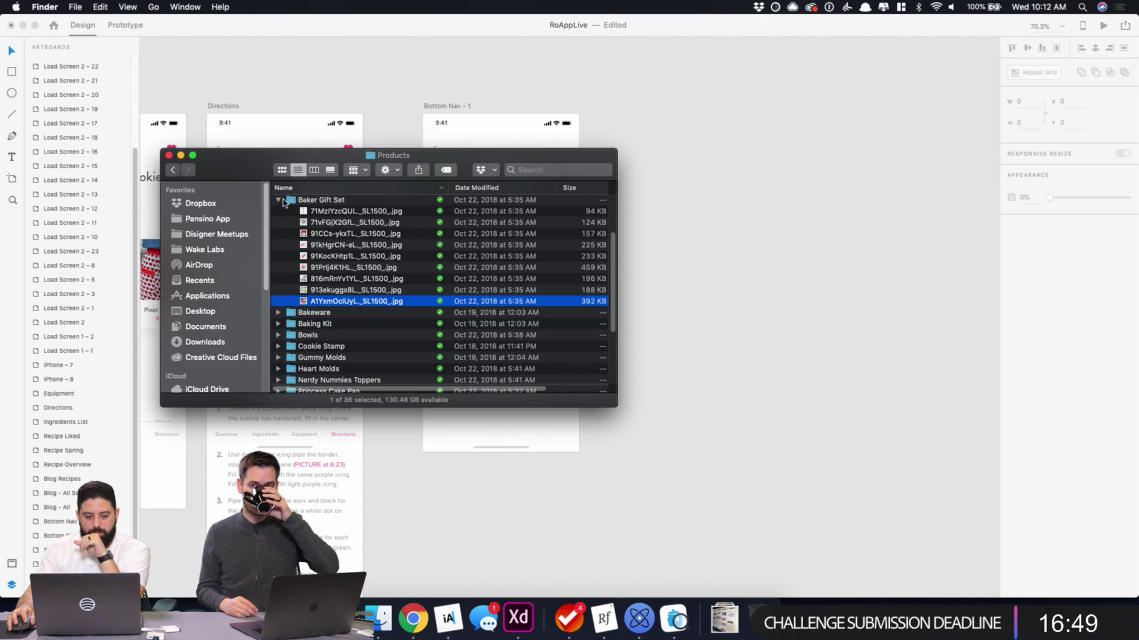
click(279, 200)
click(175, 170)
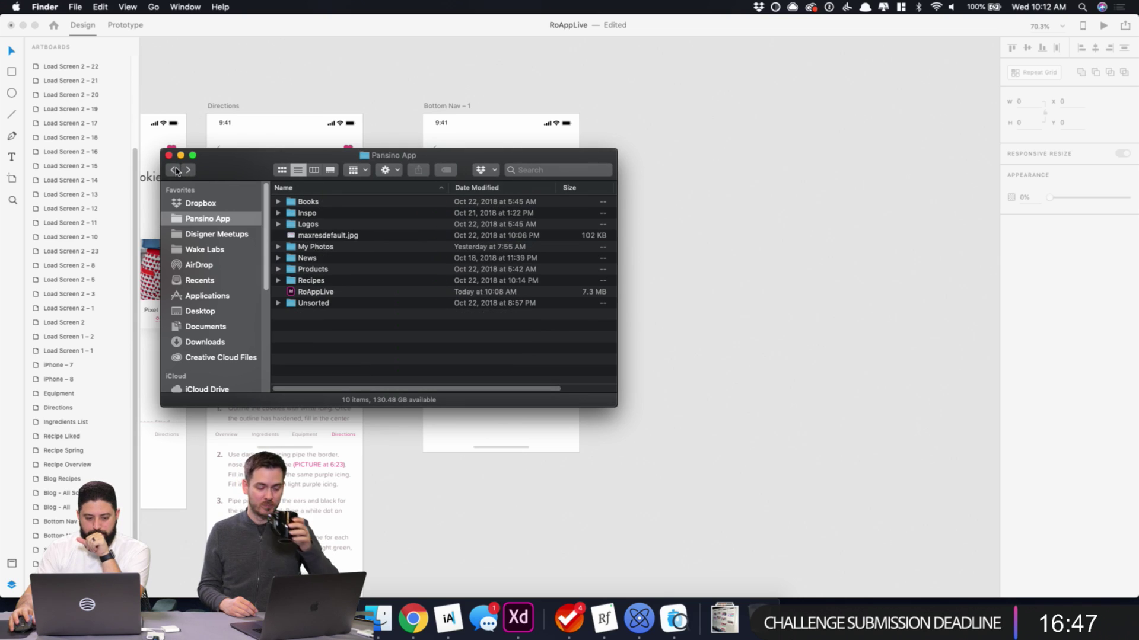
drag(249, 155, 580, 146)
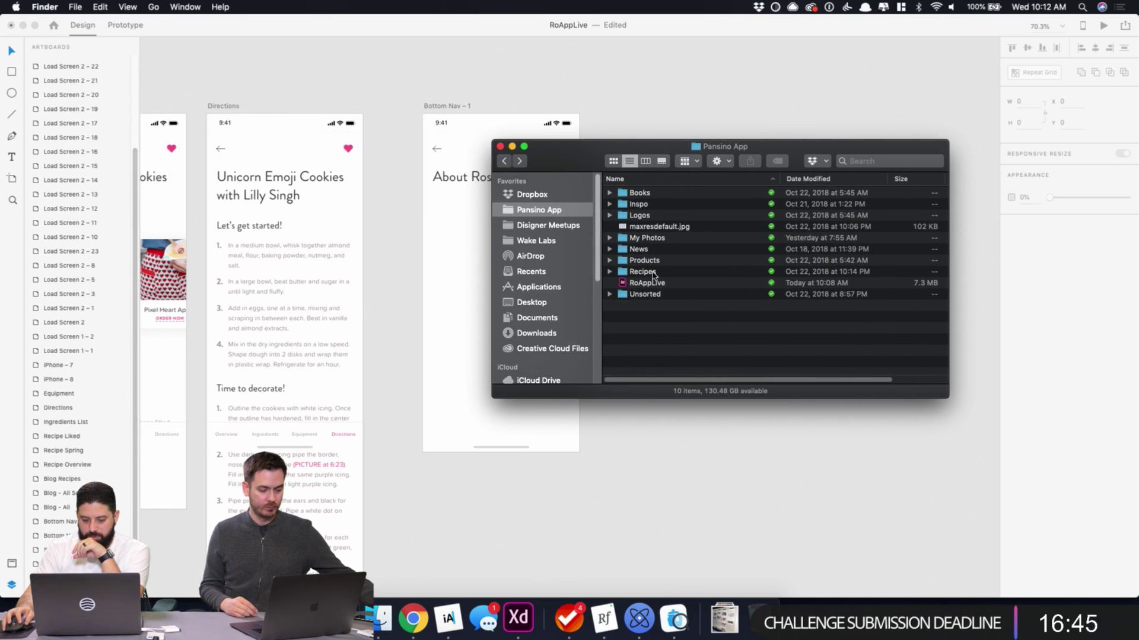
double_click(647, 294)
- Preview the photos in the Unsorted folder from the end of the list upward to find a portrait for the About screen
scroll(670, 217, down, 5)
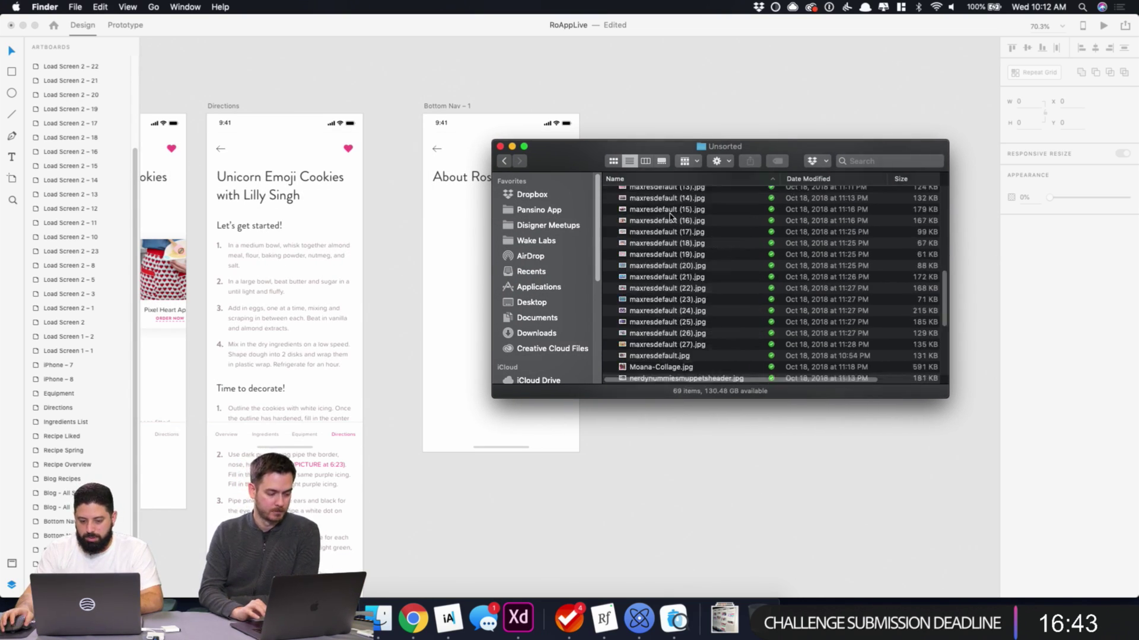
scroll(670, 217, down, 5)
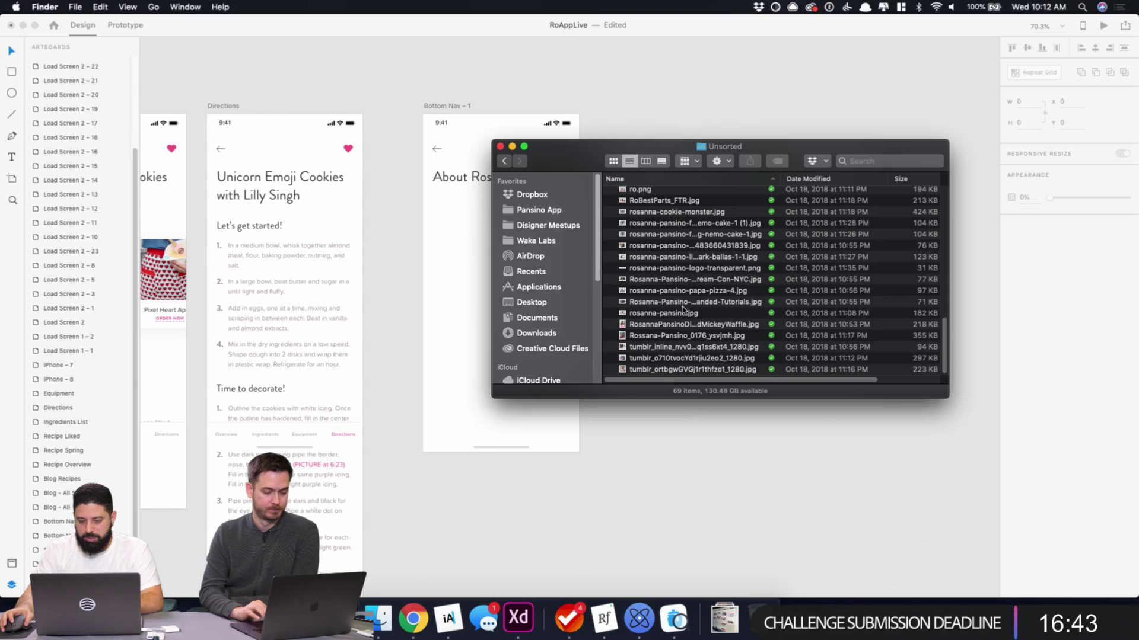
click(681, 369)
key(space)
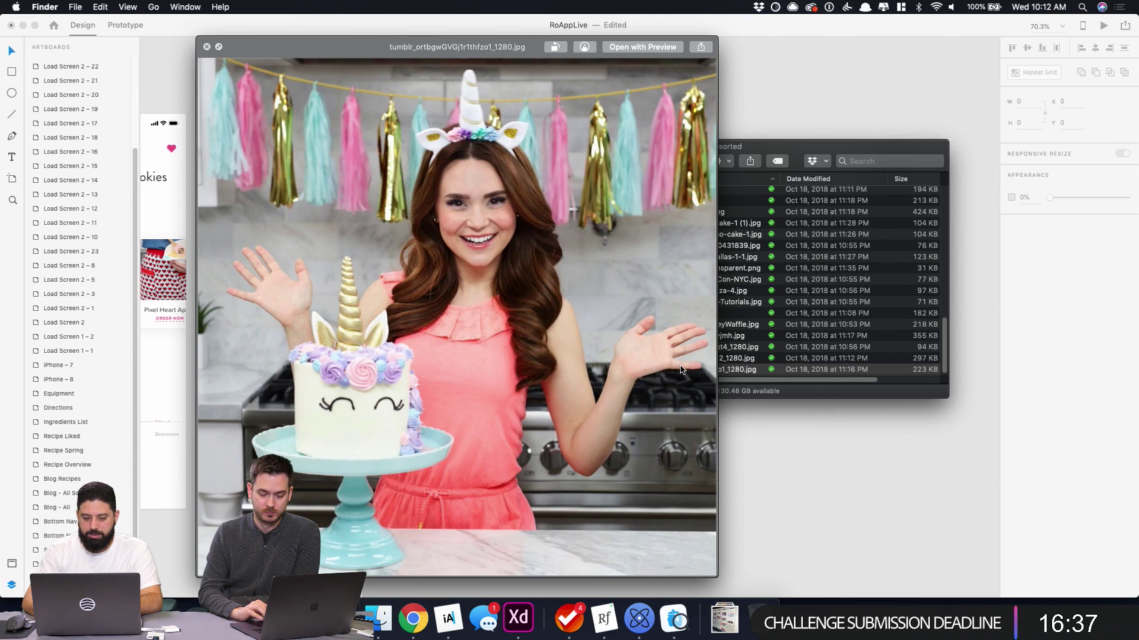
key(Up)
key(Up)
key(Up)
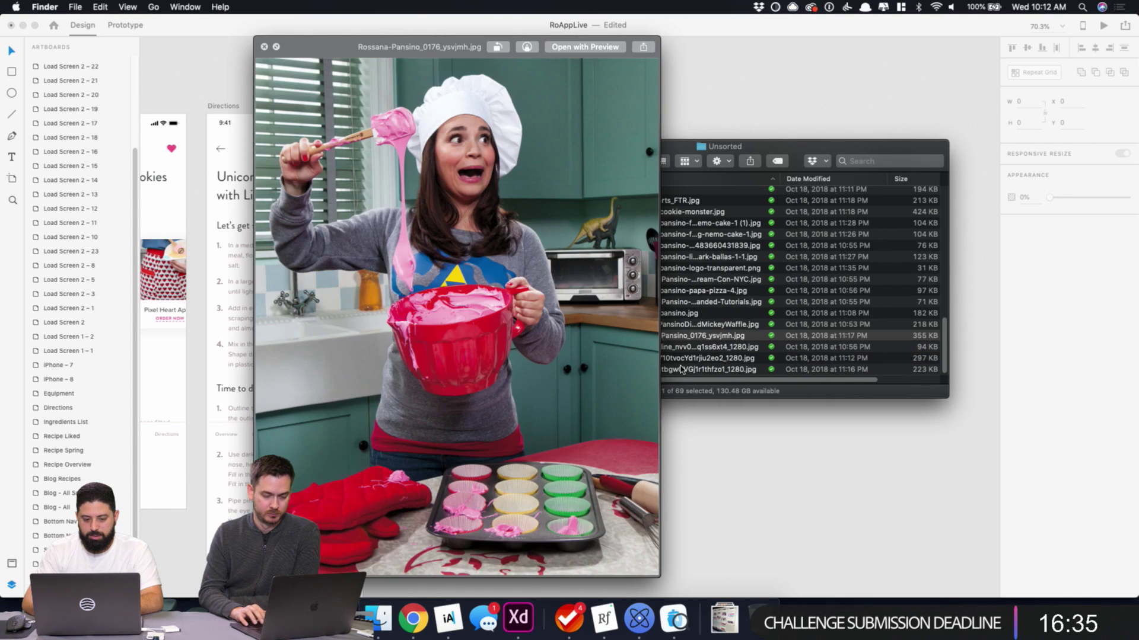
key(Up)
key(Up)
key(Up)
key(Up)
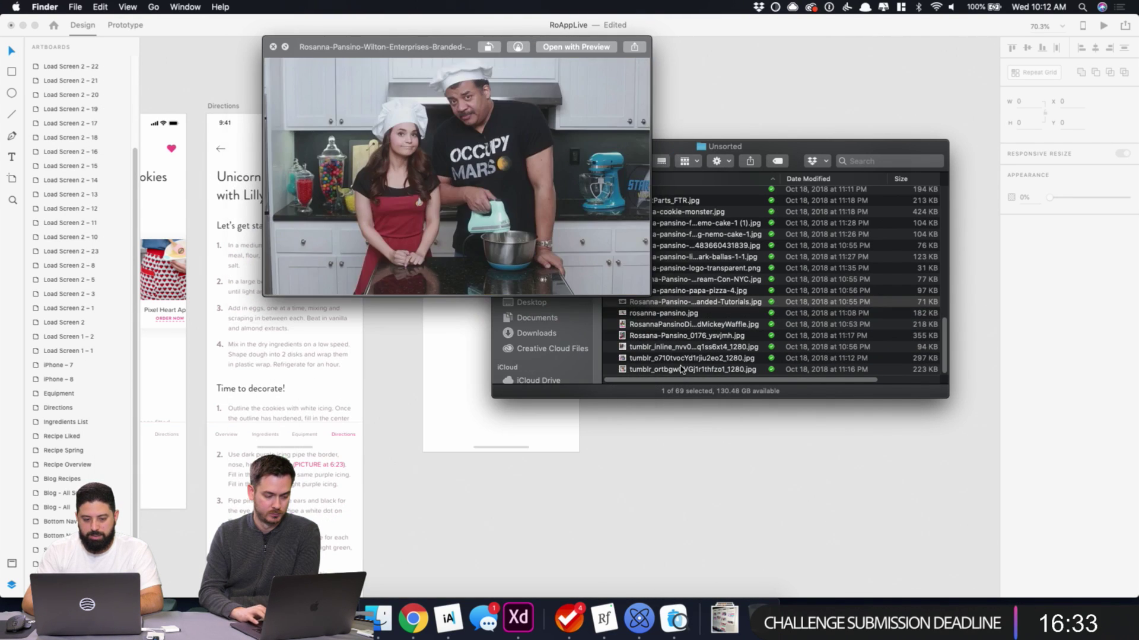
key(Down)
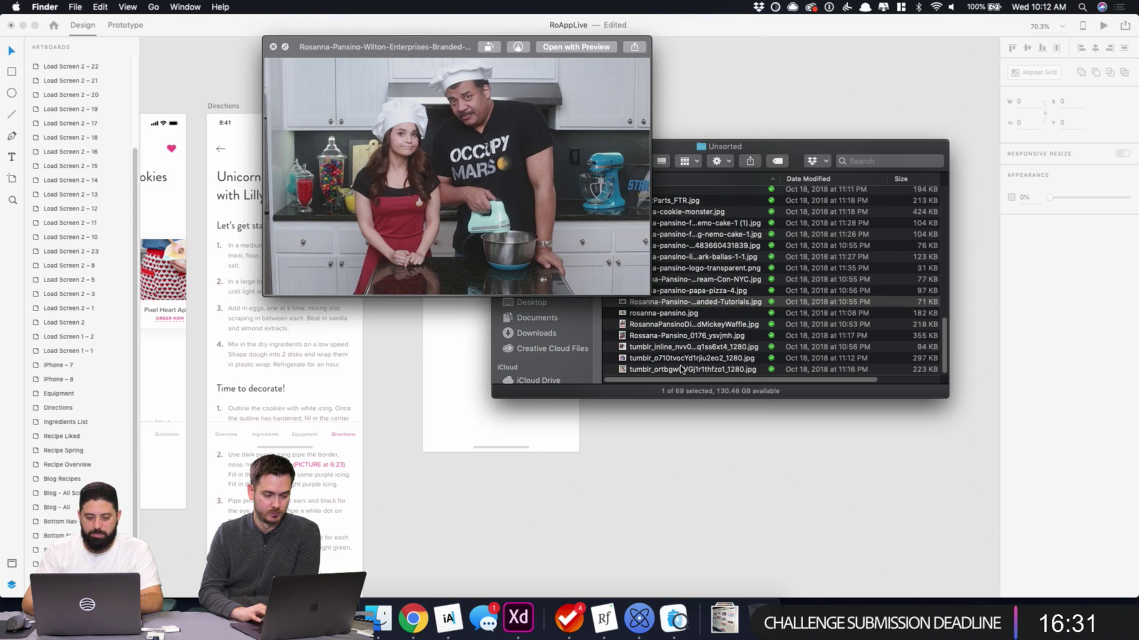
key(Up)
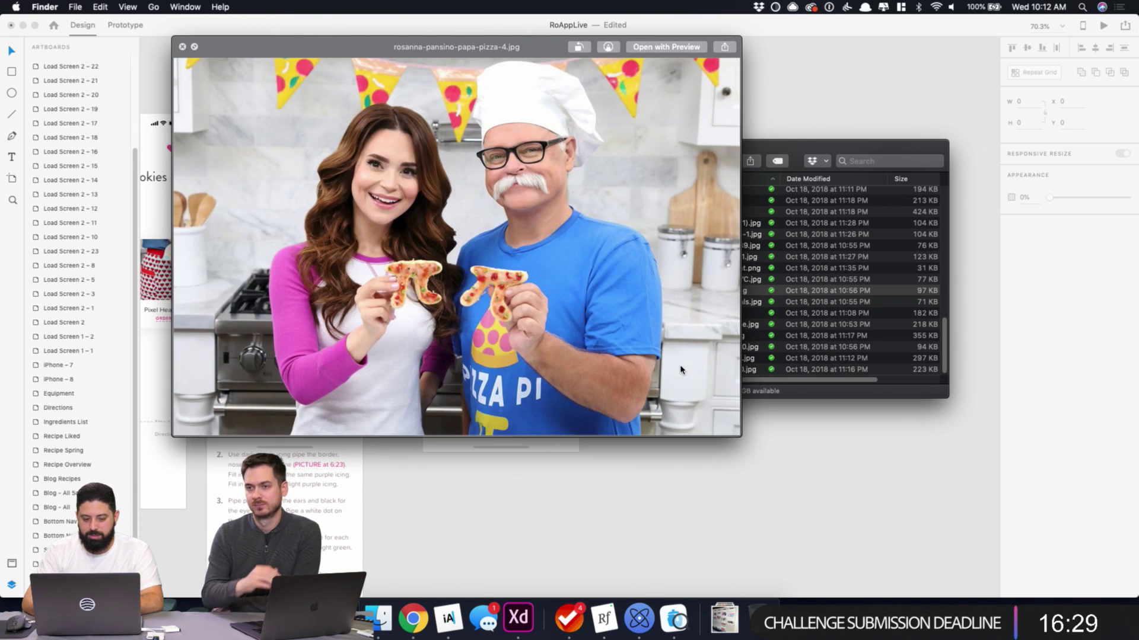
key(Up)
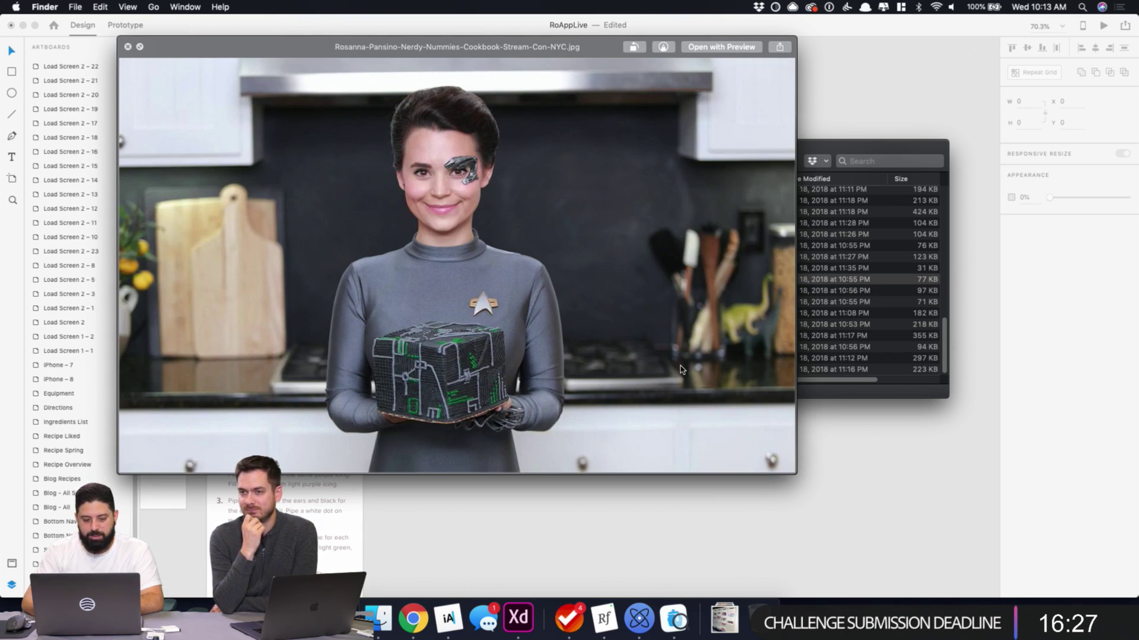
key(Up)
key(Up)
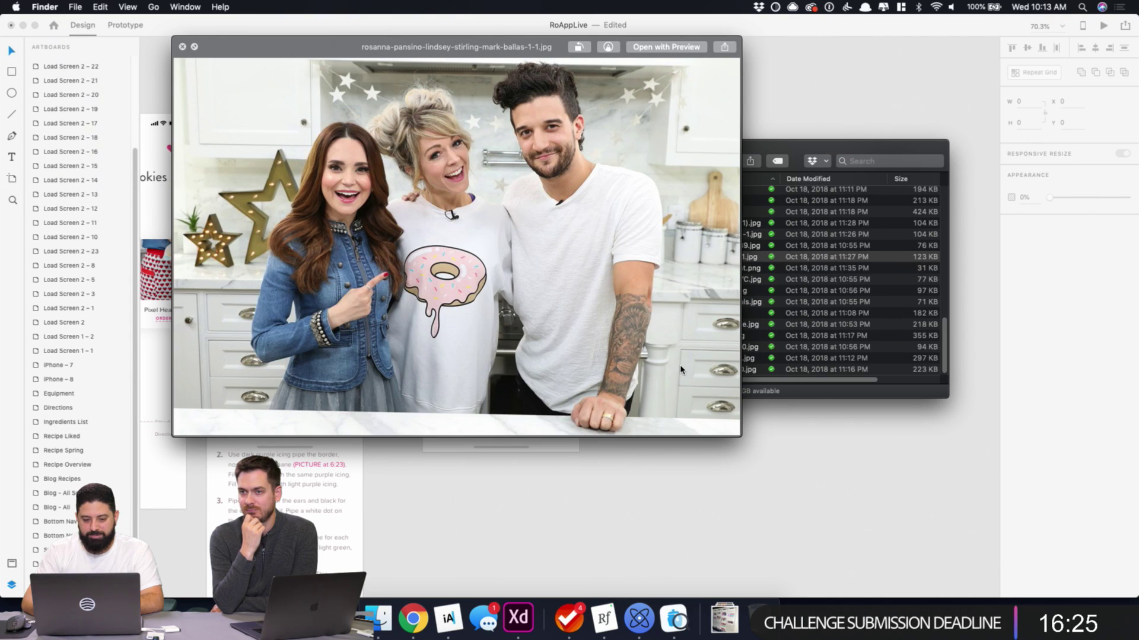
key(Up)
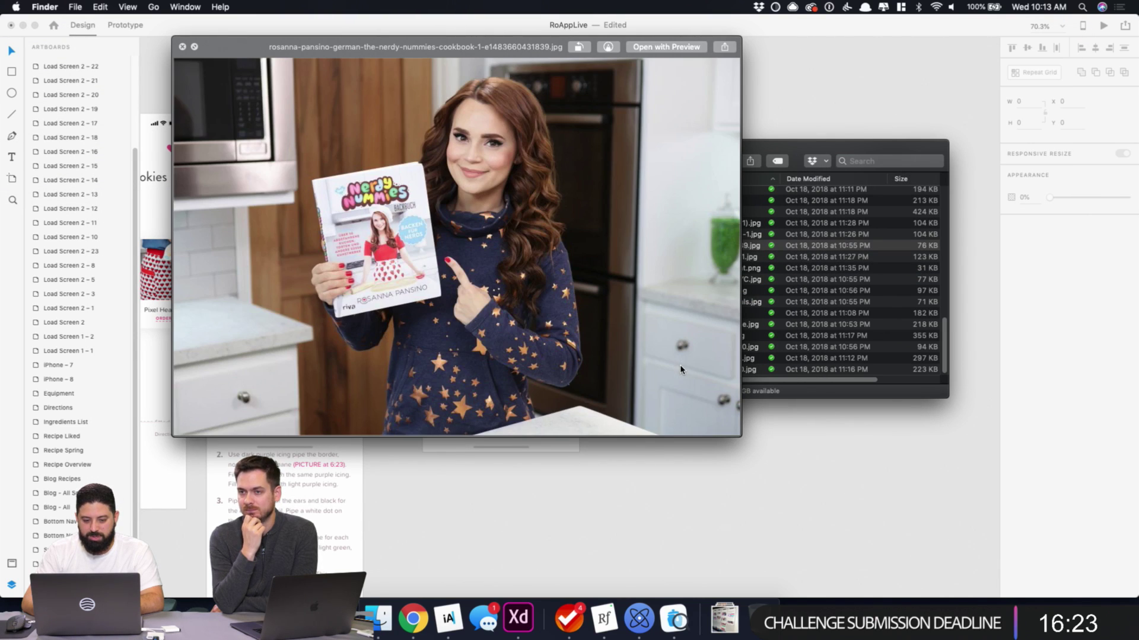
key(Up)
key(Up)
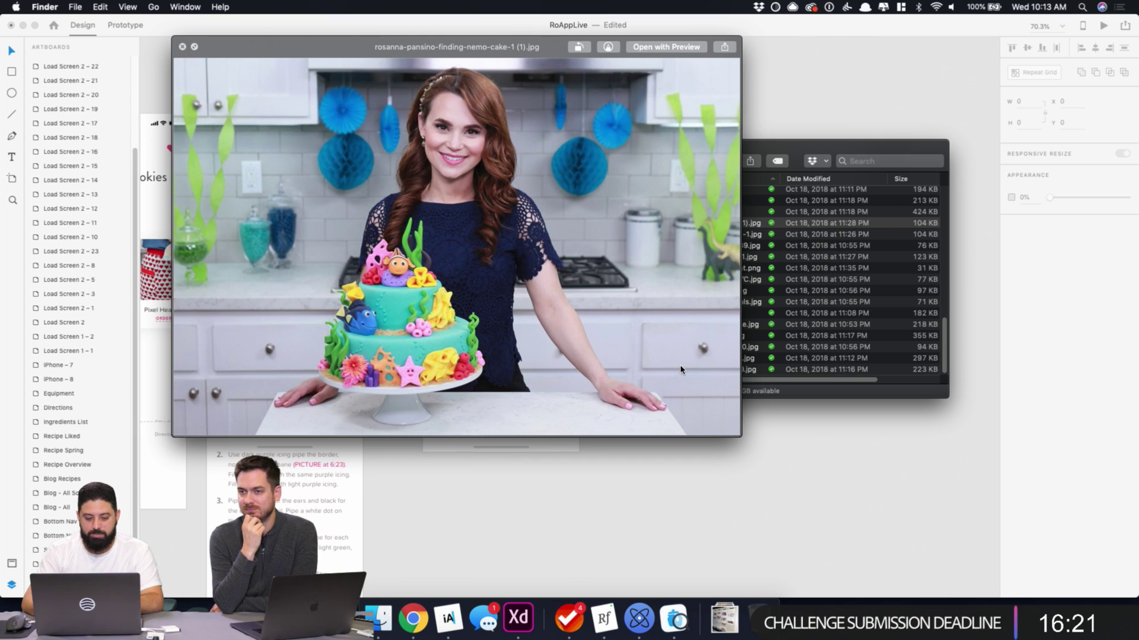
key(Up)
key(Up)
key(Up)
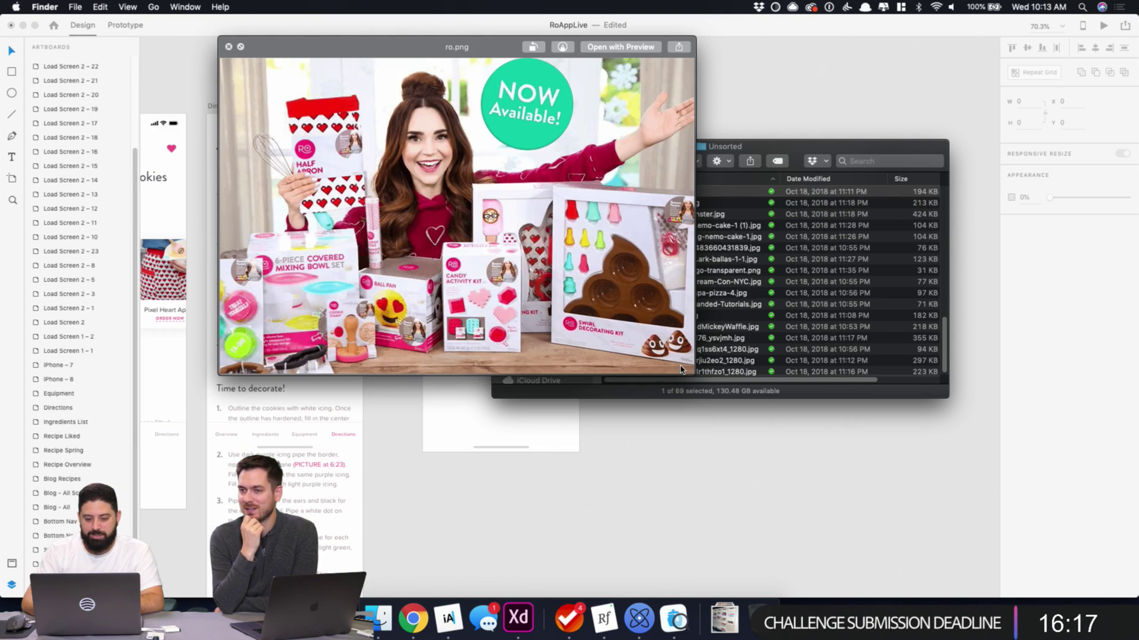
key(Up)
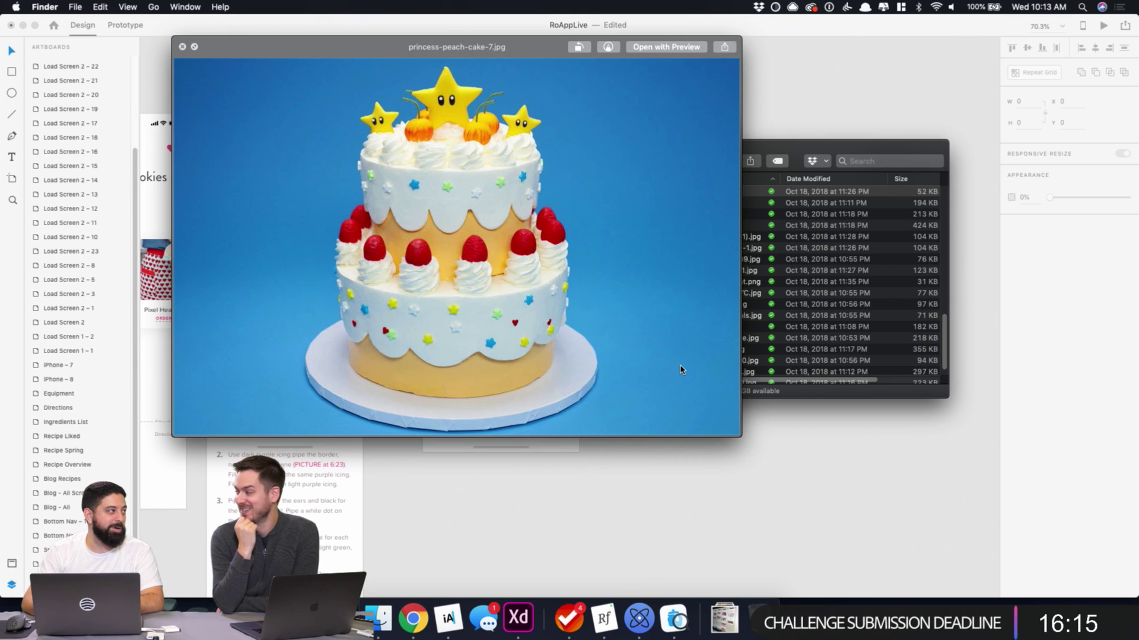
key(Up)
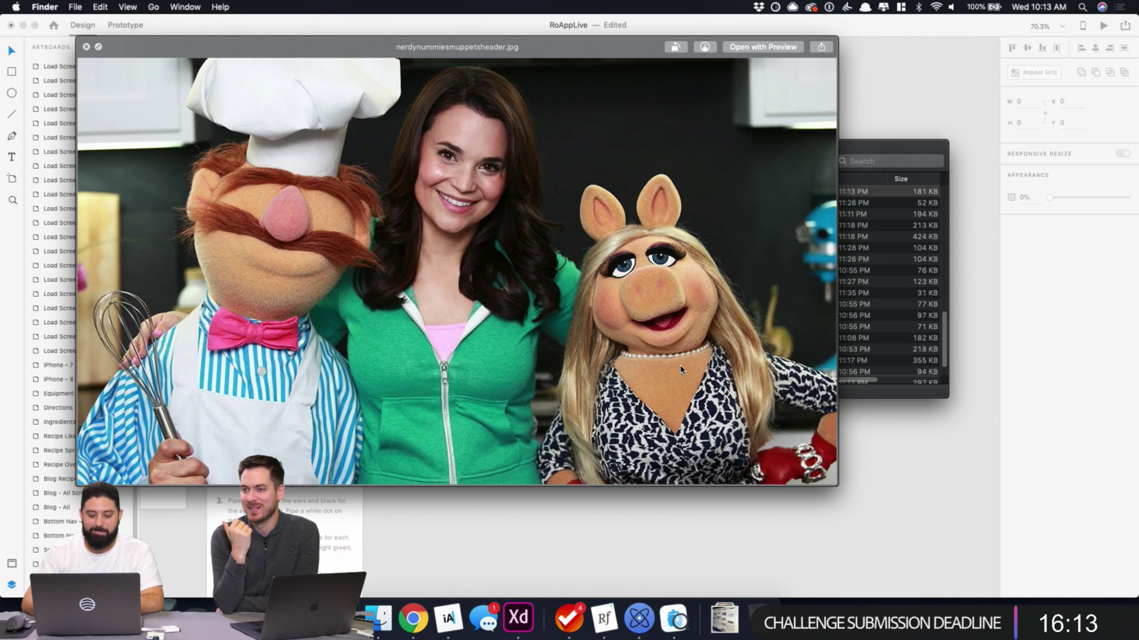
key(Up)
key(Up)
key(Up)
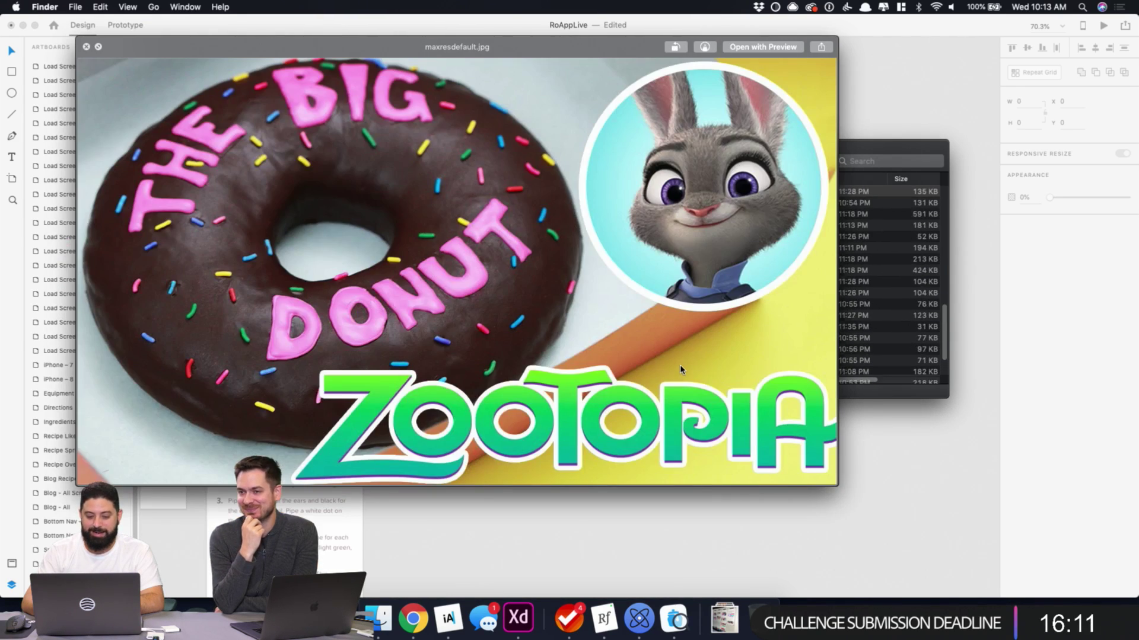
key(Up)
key(Up)
key(Up)
key(Up)
key(Up)
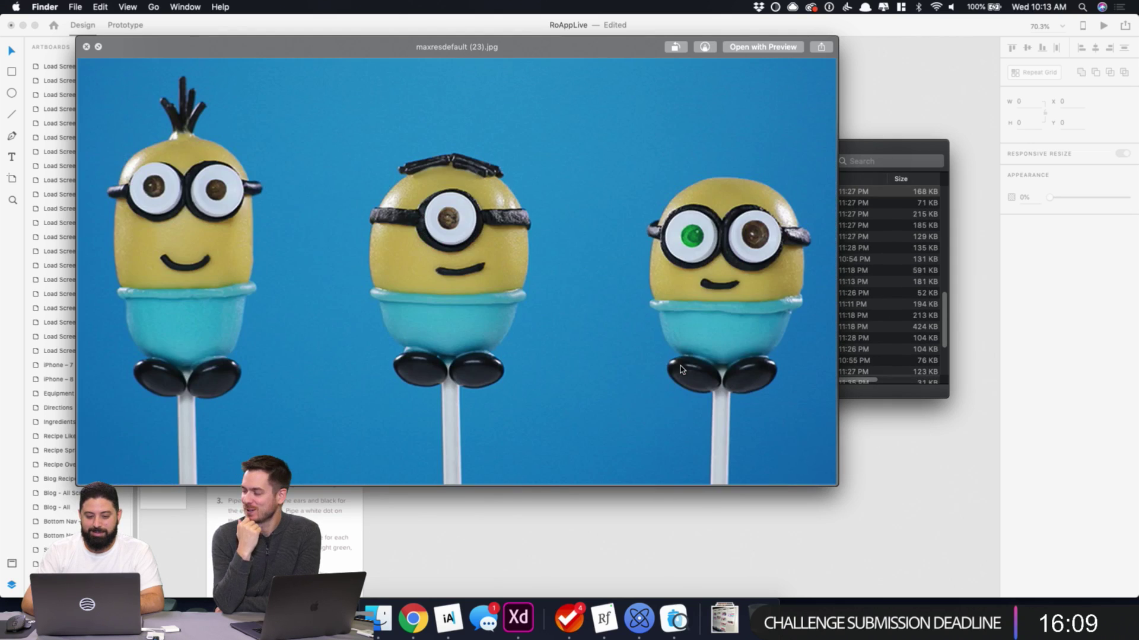
key(Up)
key(Up)
key(Up)
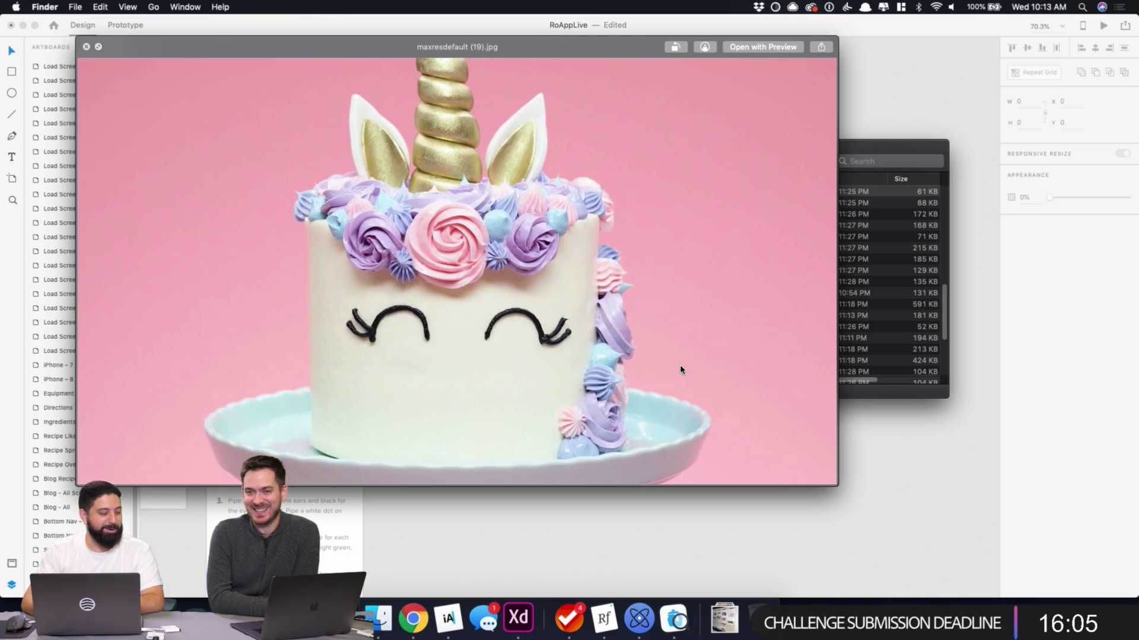
key(Up)
key(Up)
key(Up)
key(Up)
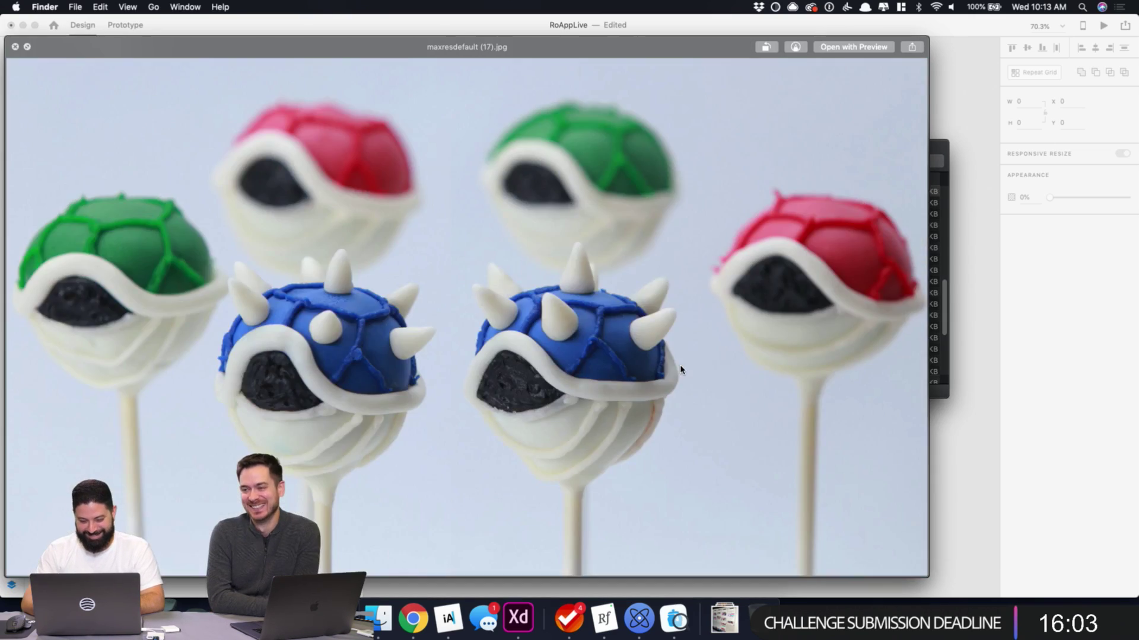
key(Up)
key(Up)
key(Up)
key(Up)
key(Up)
key(Up)
key(Up)
key(Up)
key(Up)
key(Up)
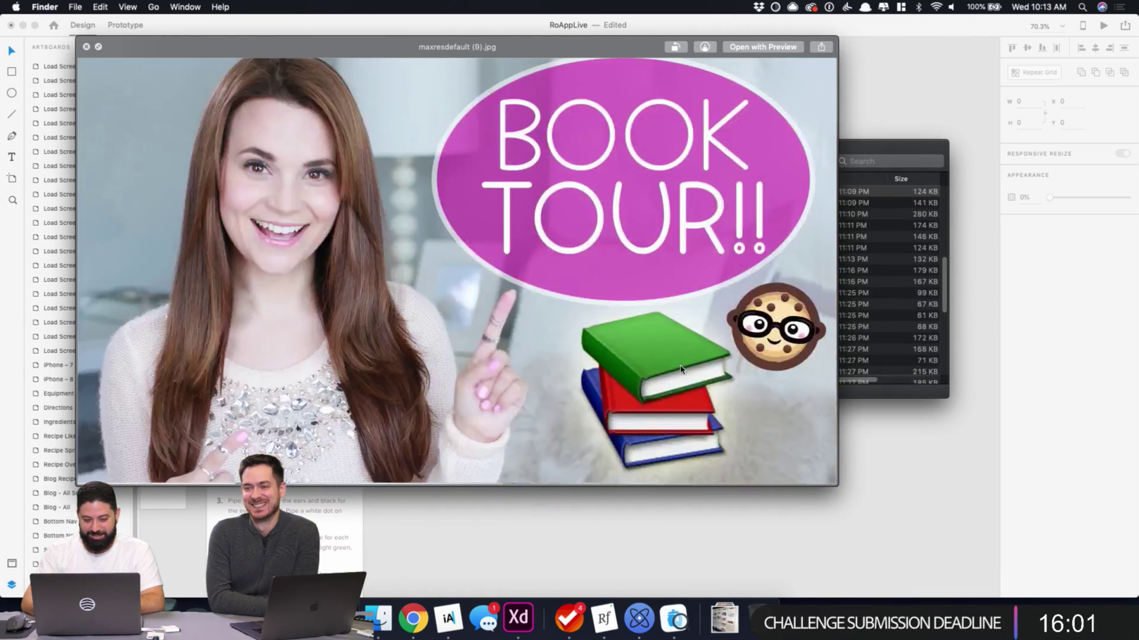
key(Up)
key(Up)
key(Up)
key(Up)
key(Up)
key(Up)
key(Up)
key(Up)
key(Up)
key(Up)
key(Up)
key(Up)
key(Up)
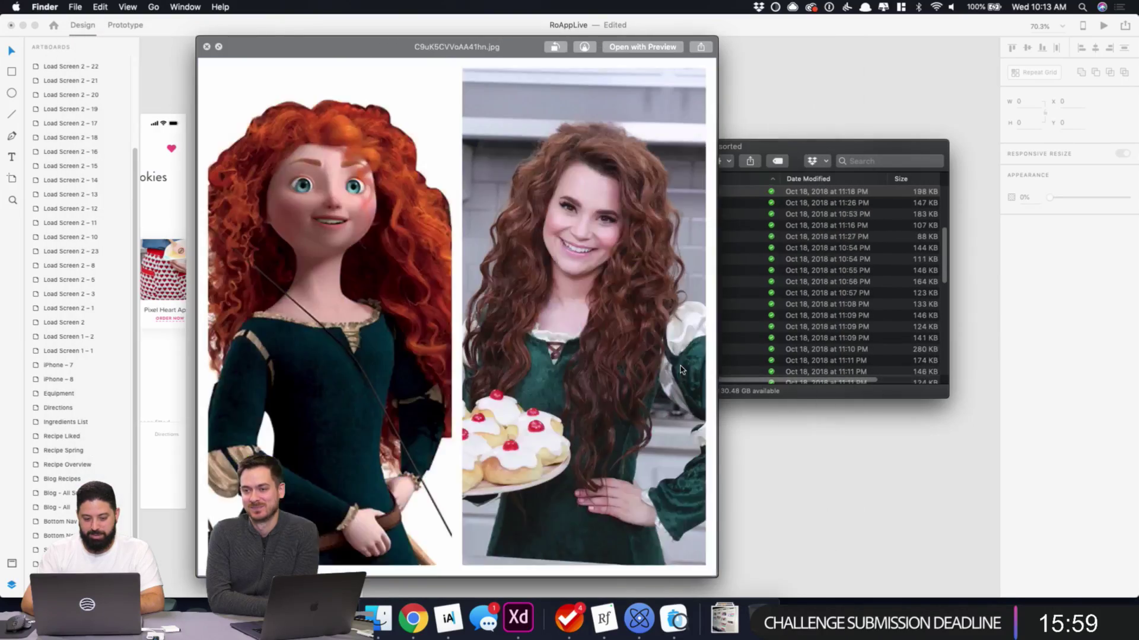
key(Up)
key(Up)
key(Up)
key(Up)
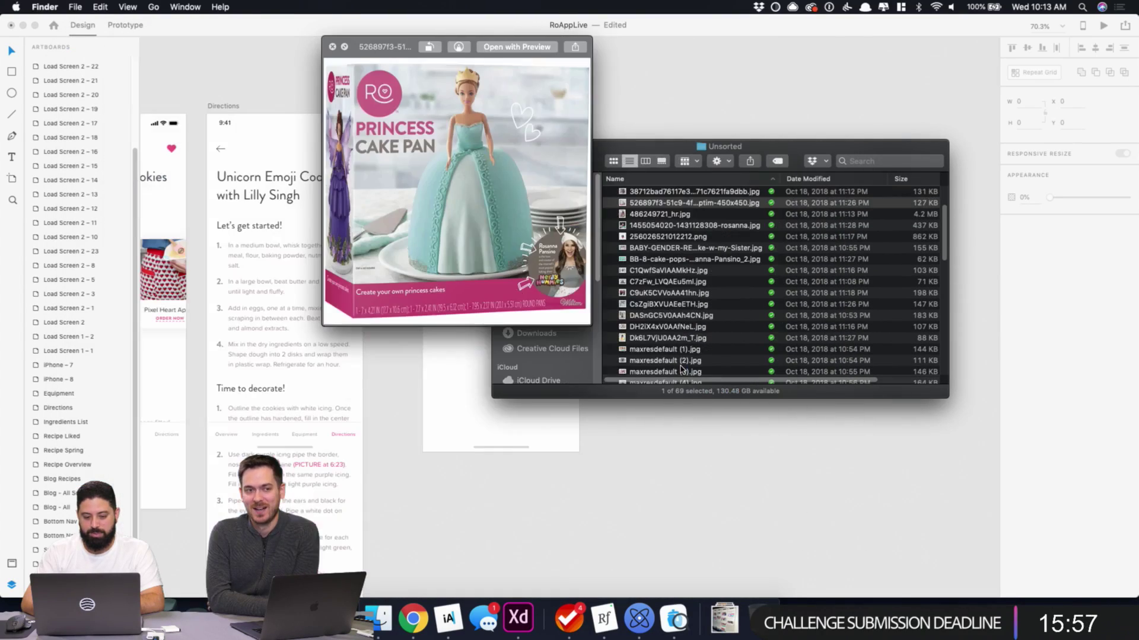
key(space)
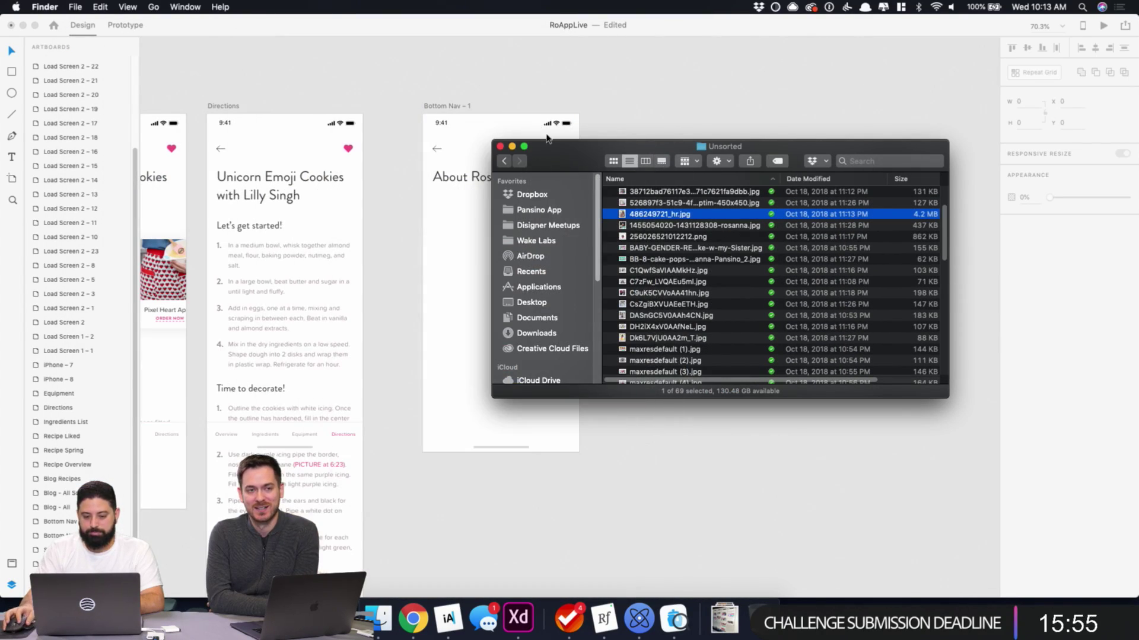
- Move the Finder window clear of the new artboard and preview the Unsorted photos from the start of the list through 486249721_hr.jpg
drag(622, 146, 740, 135)
scroll(750, 245, up, 3)
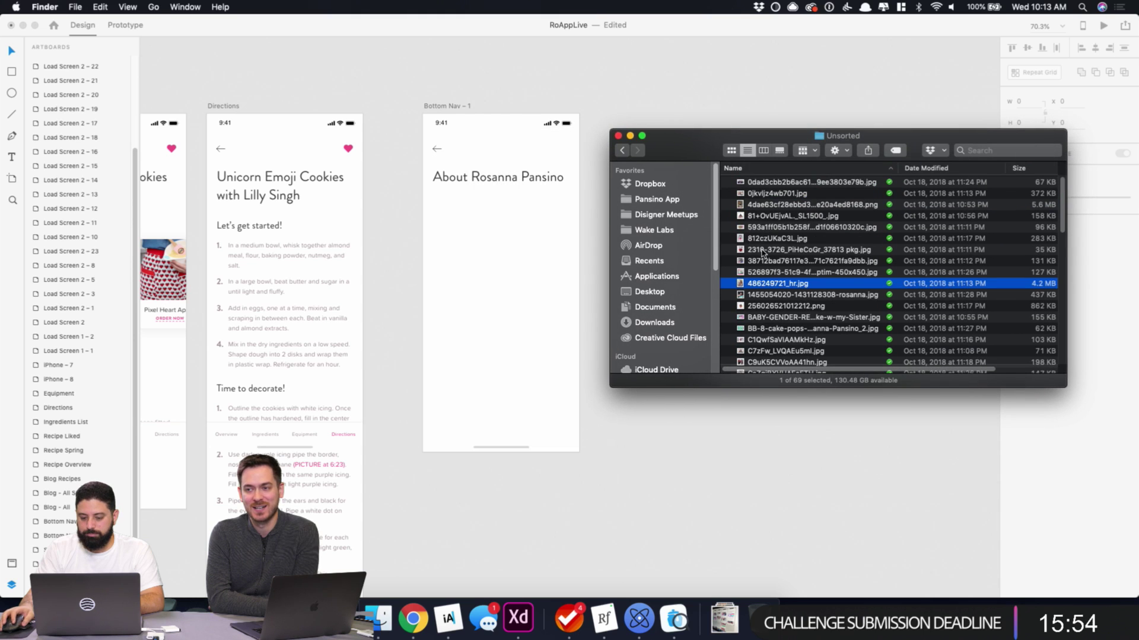
click(786, 184)
key(space)
key(Down)
key(Down)
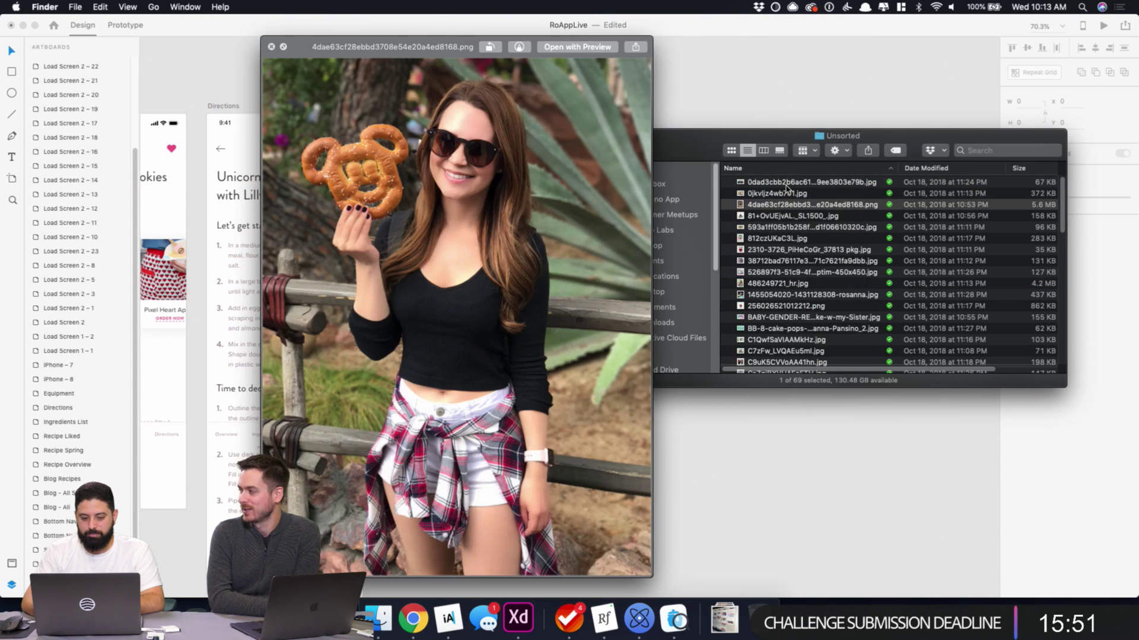
key(Down)
key(Down)
key(Down)
key(Down)
key(Down)
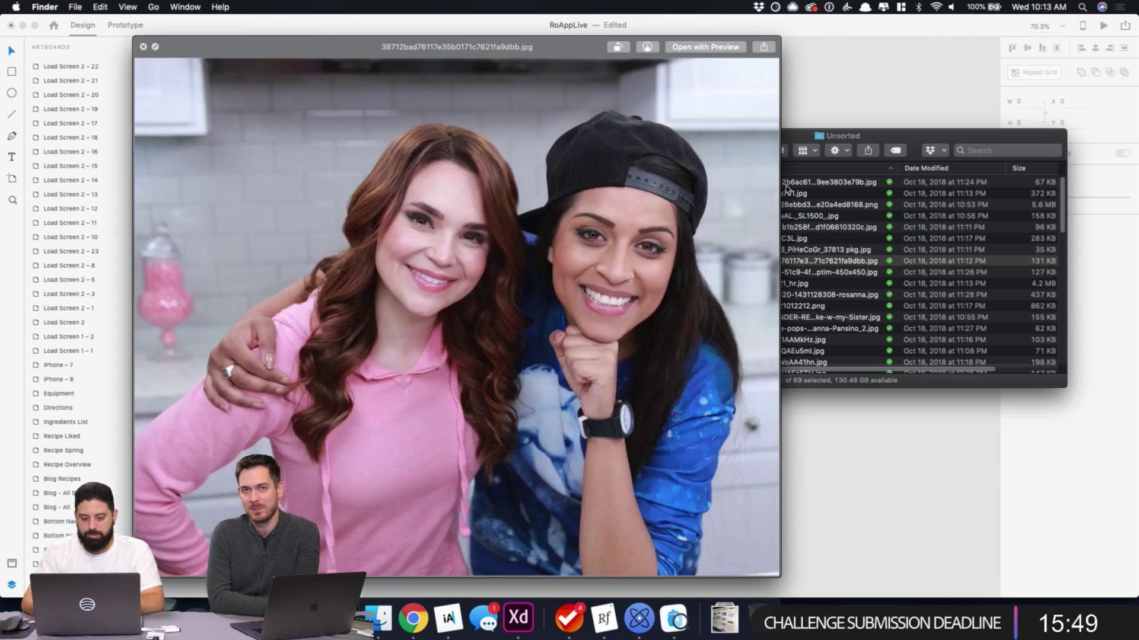
key(Down)
key(Down)
key(space)
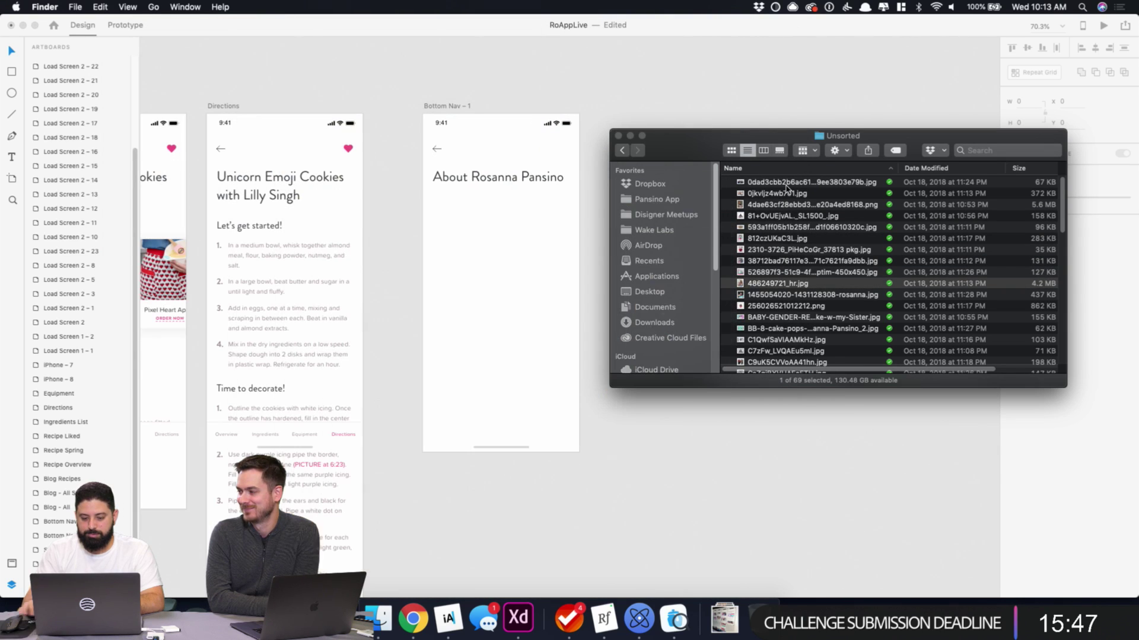
drag(795, 283, 497, 314)
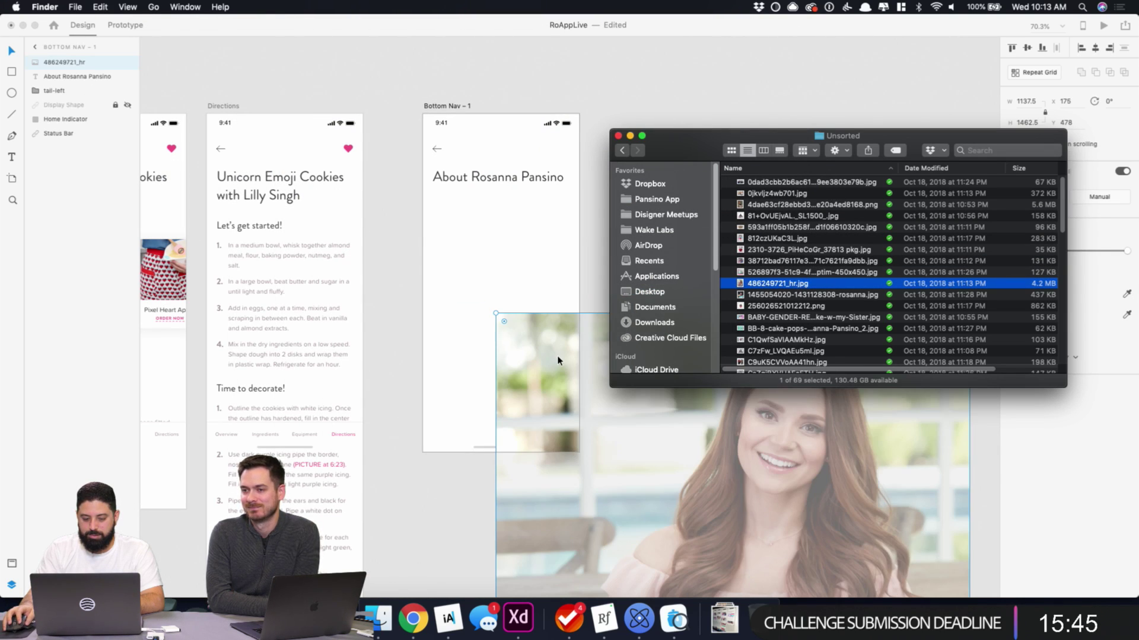
click(557, 360)
drag(561, 386, 486, 185)
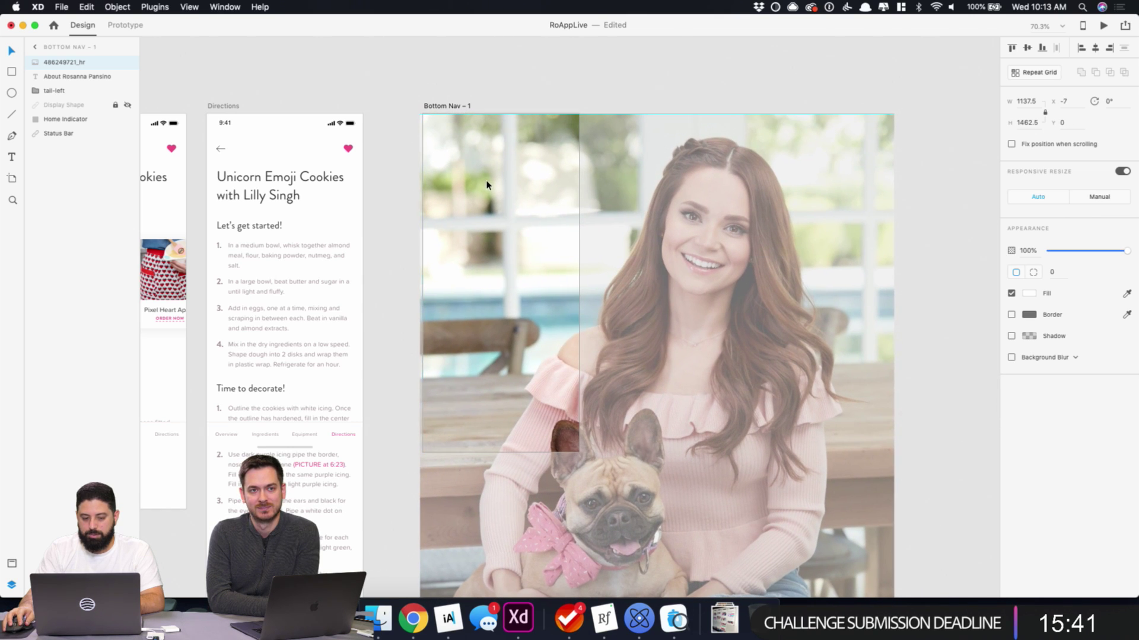
scroll(674, 205, down, 5)
key(super+z)
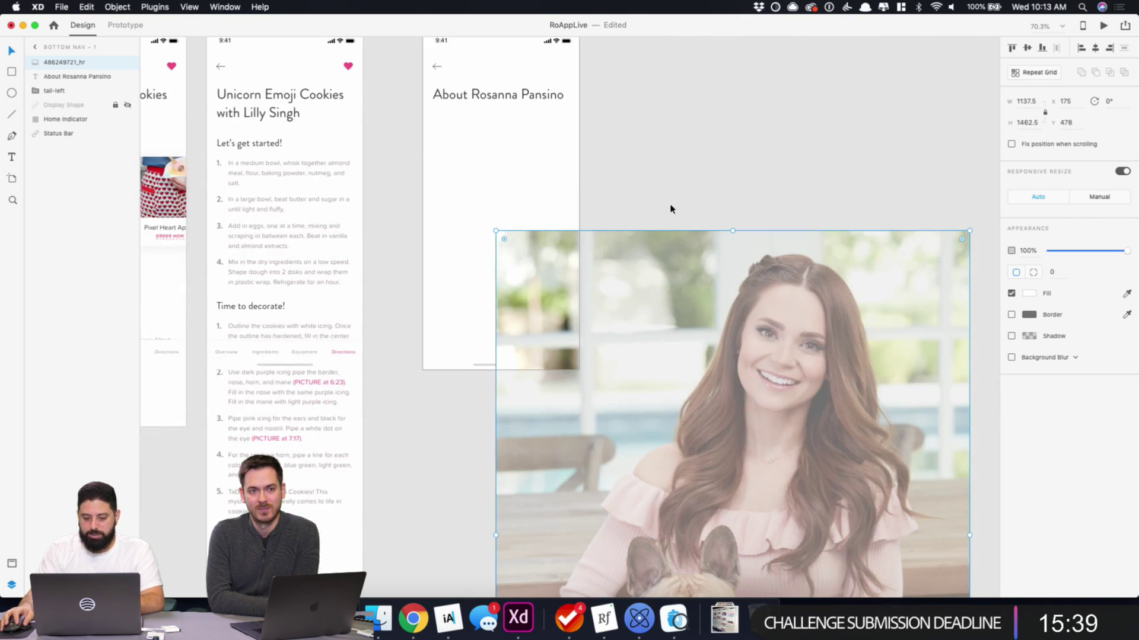
key(super+z)
- Draw a rectangle about 327 wide and 414 high below the About Rosanna Pansino title, aligned with the title's edge
scroll(660, 214, up, 3)
key(r)
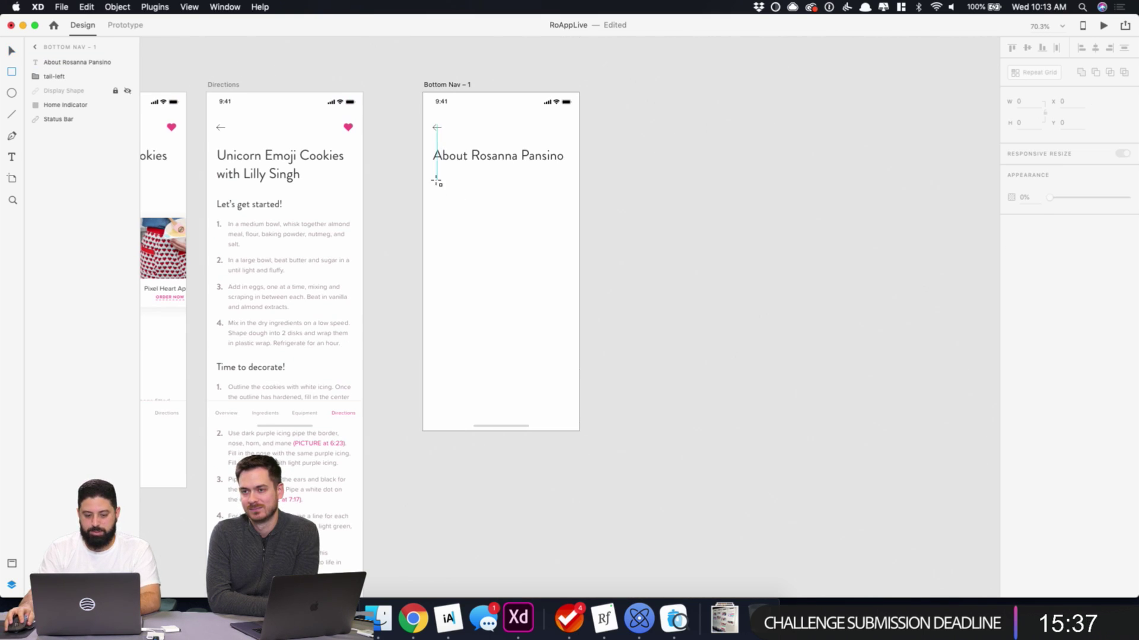
drag(433, 176, 569, 348)
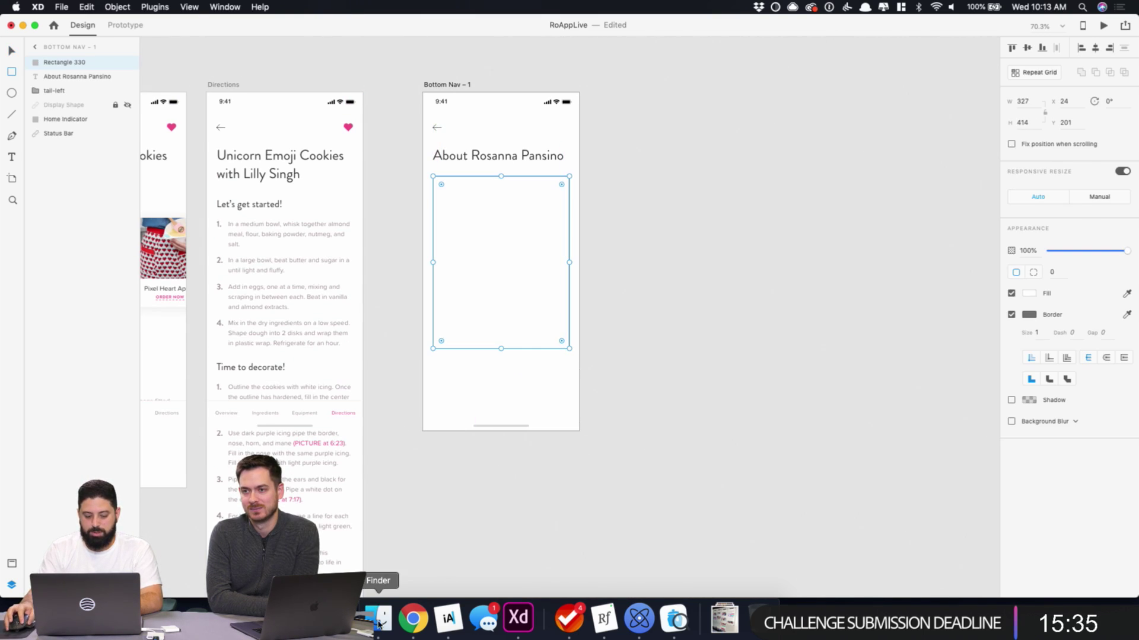
- Fill the rectangle with the photo 486249721_hr.jpg from the Unsorted folder in Finder, and return to Adobe XD
click(379, 624)
drag(777, 284, 522, 258)
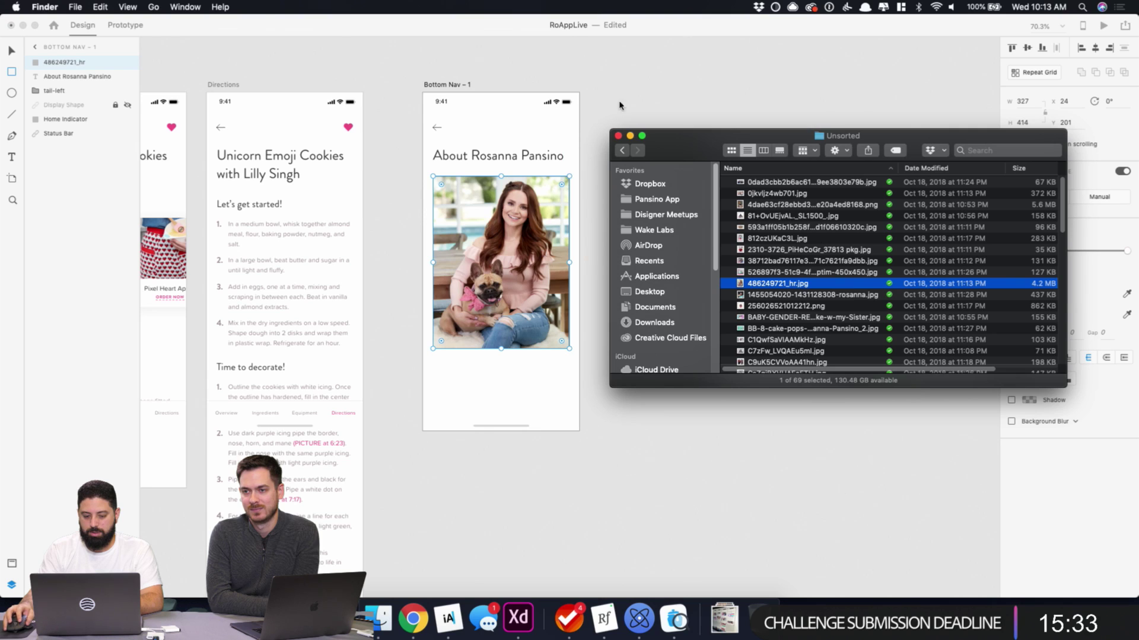
click(619, 106)
- Set the photo rectangle's corner radius to 16 and remove its border
scroll(521, 254, up, 5)
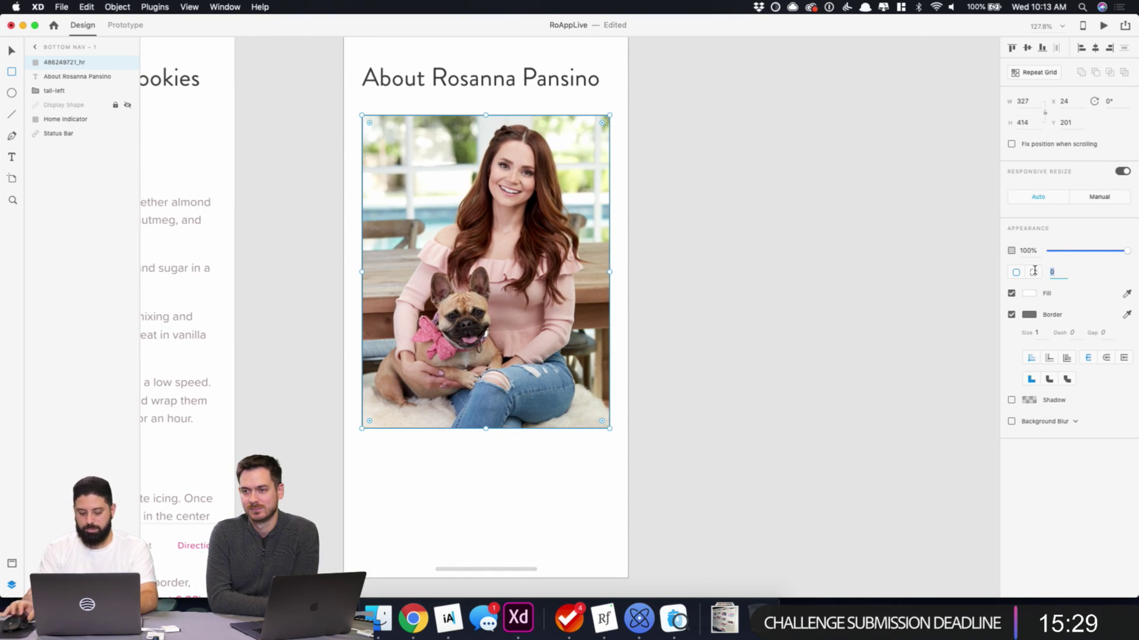
text(16)
key(Return)
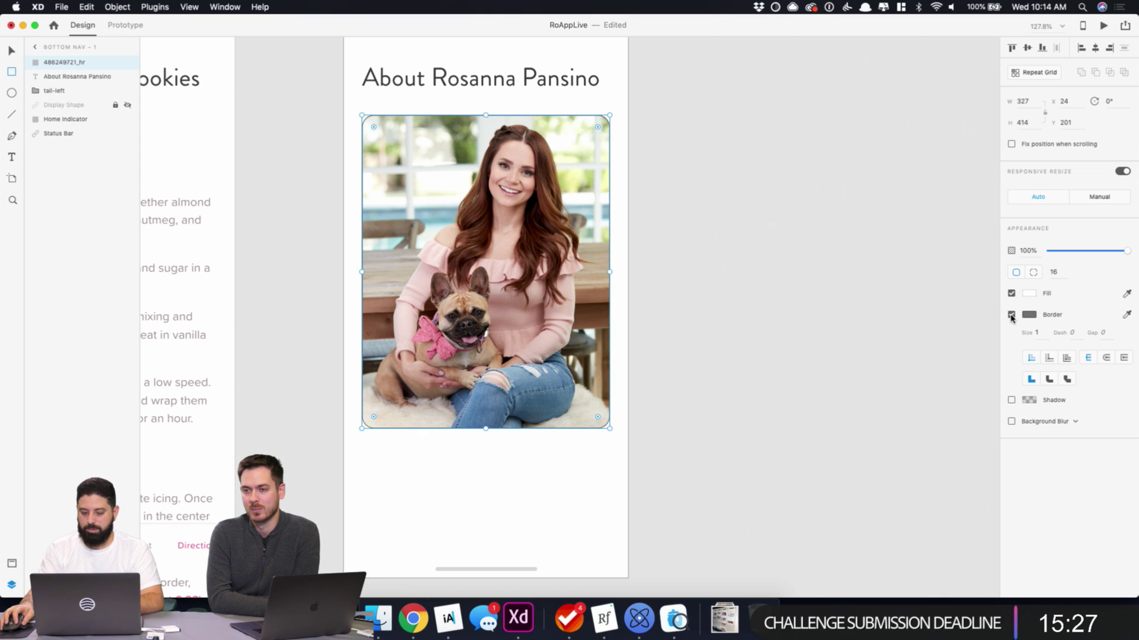
click(1011, 315)
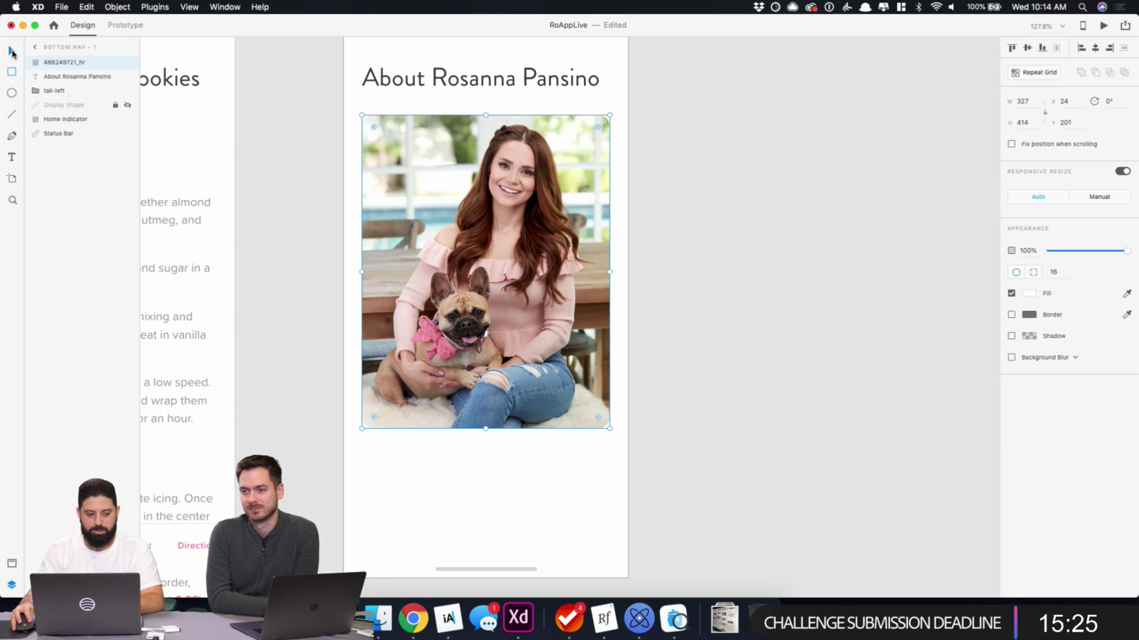
- Move the portrait photo up to a Y position of about 191, closer to the title
key(alt)
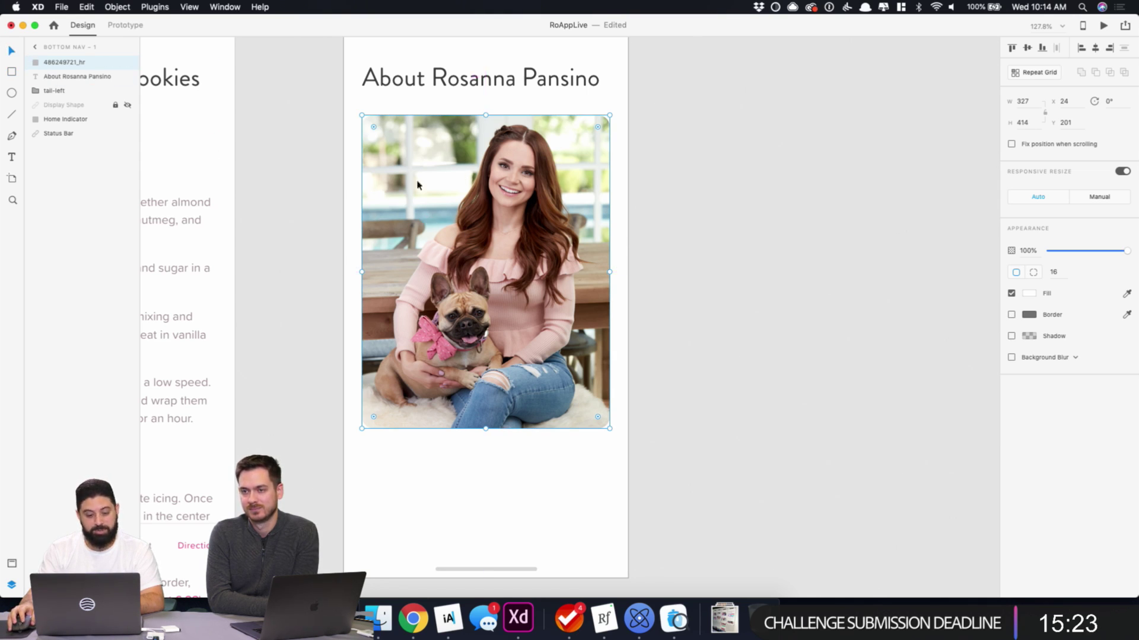
key(Up)
key(Up)
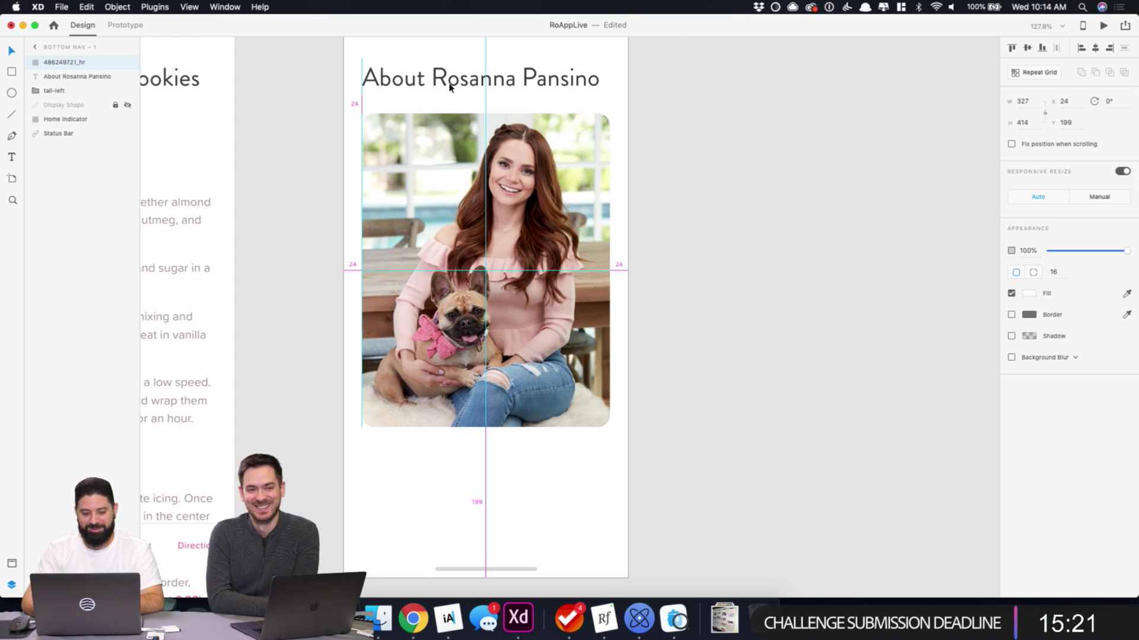
key(shift+Up)
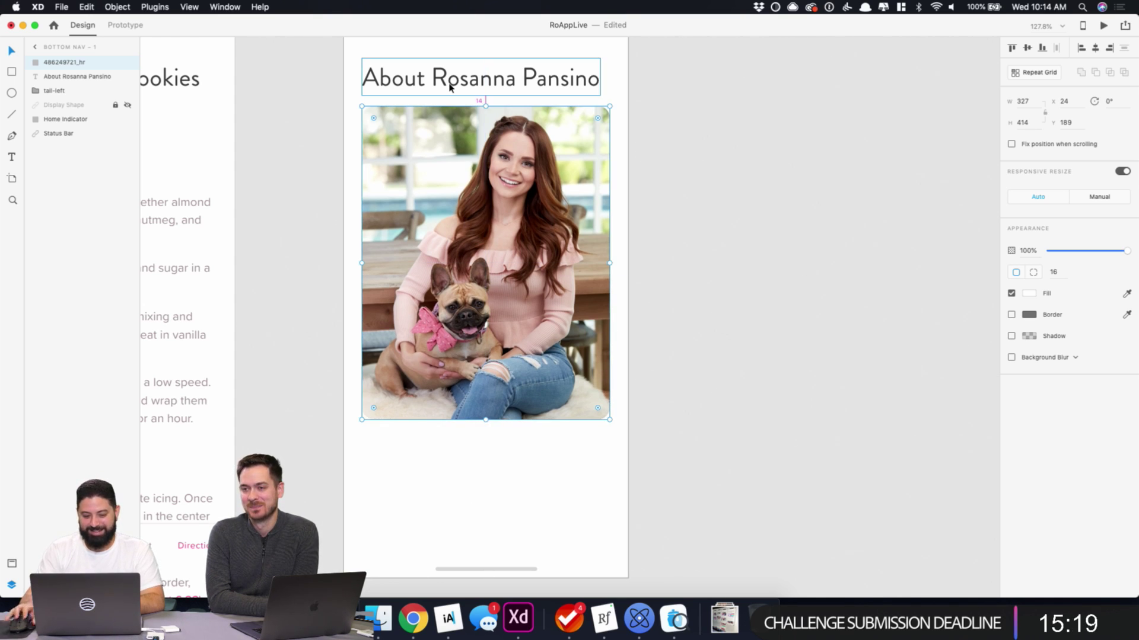
click(715, 296)
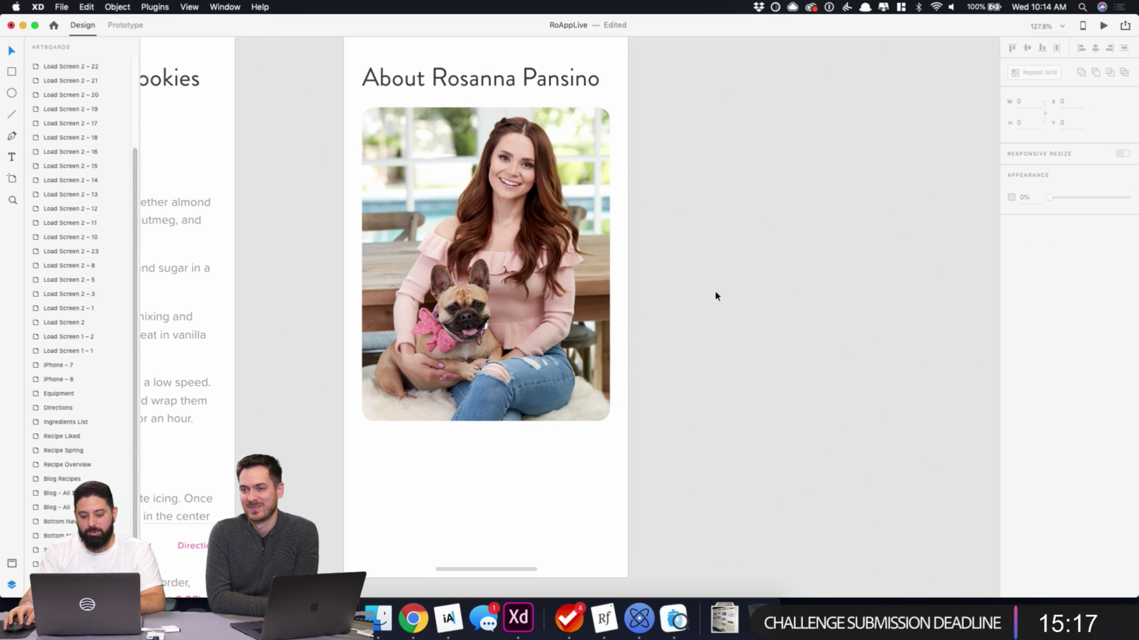
- Shorten the portrait photo from its lower edge and move the About Rosanna Pansino title beneath it
scroll(690, 295, down, 3)
click(538, 382)
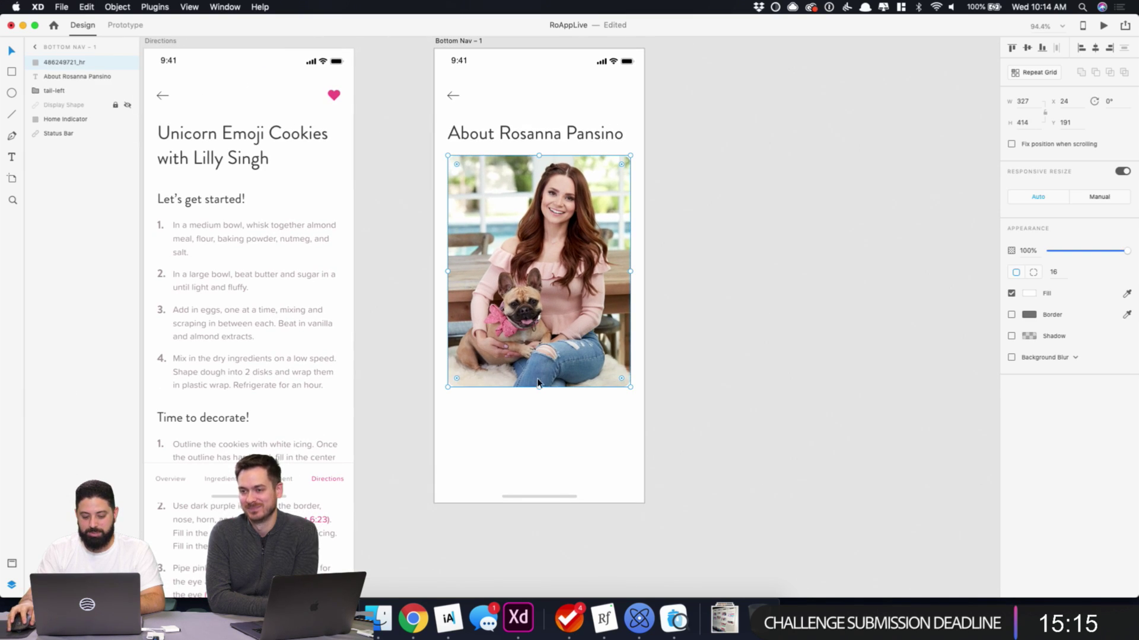
drag(538, 386, 522, 320)
drag(562, 134, 565, 352)
- Move the photo and title together up to just below the back arrow, with the photo at about Y 125
shift+click(570, 266)
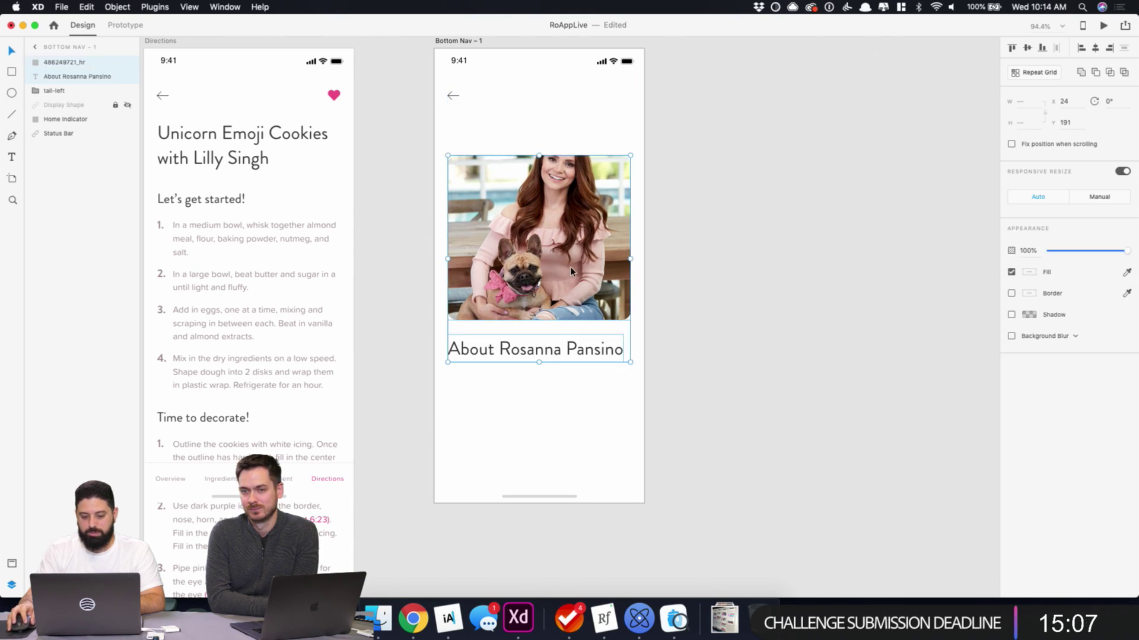
drag(571, 266, 578, 230)
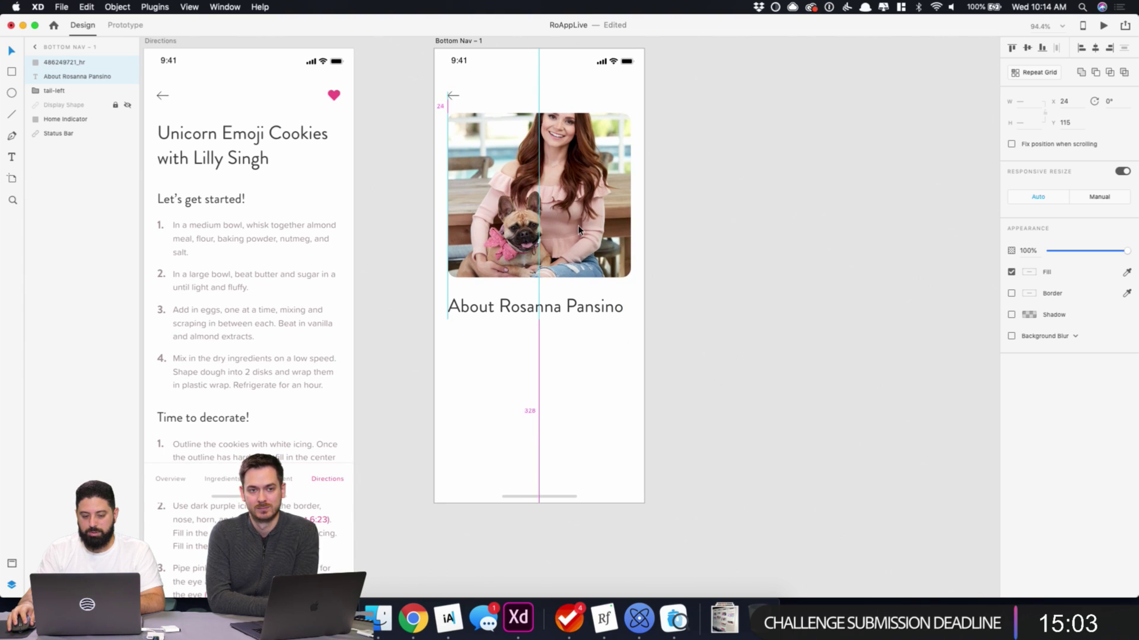
drag(578, 230, 578, 236)
click(711, 178)
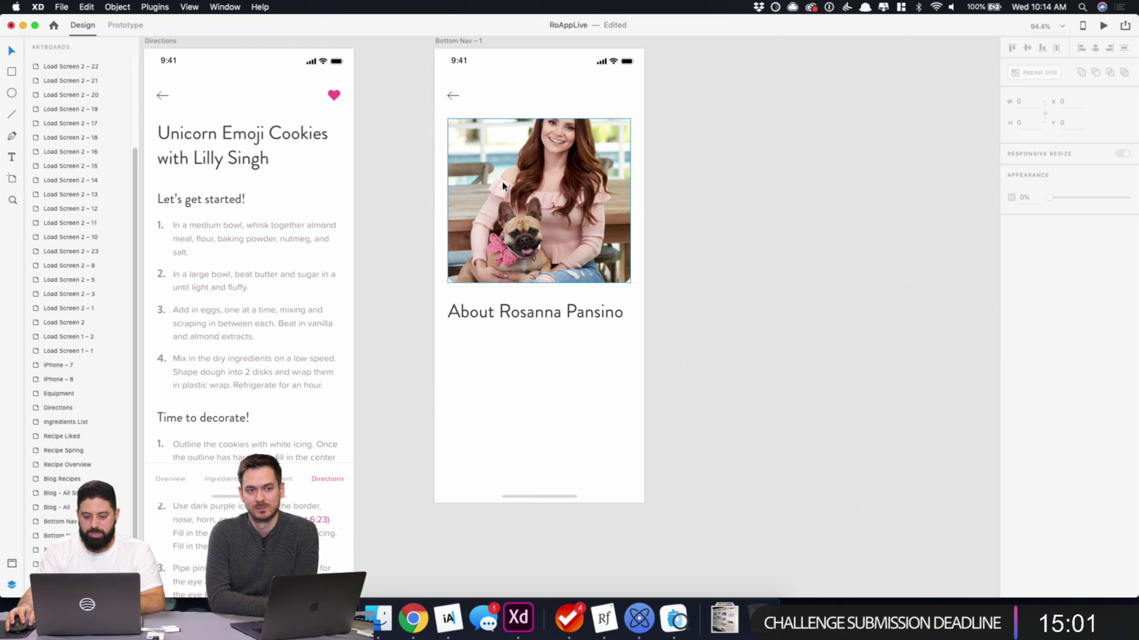
- Shift the picture down inside its rounded frame so the woman's whole head is in view
click(524, 187)
double_click(587, 170)
drag(587, 171, 591, 199)
click(724, 221)
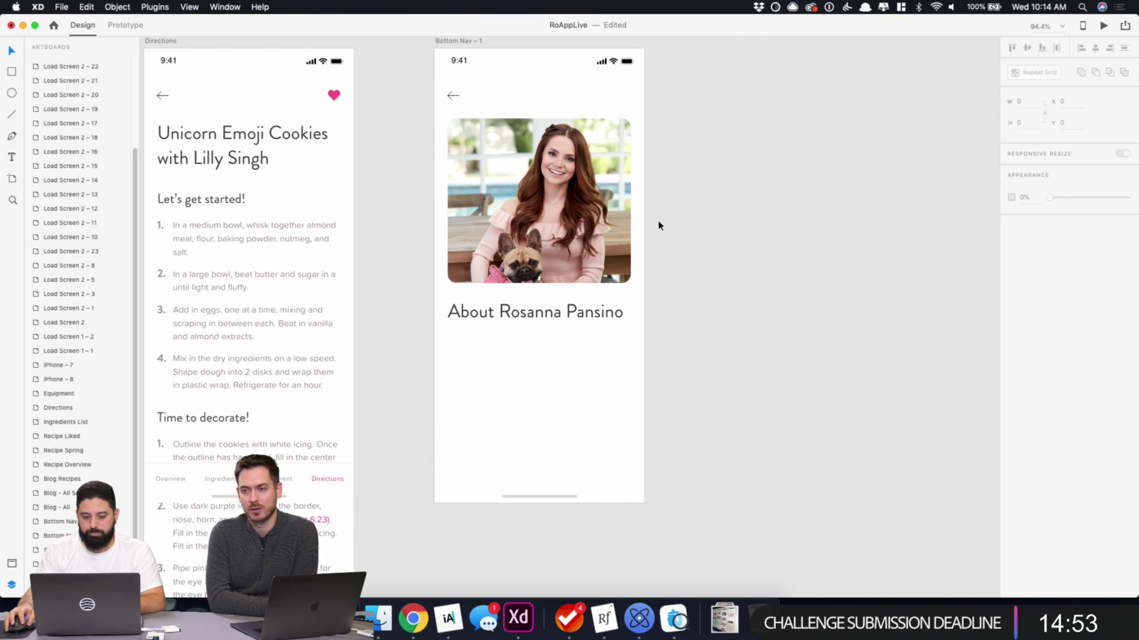
- Extend the photo frame downward to a height of about 328, keeping the picture's position inside it
click(544, 276)
drag(539, 284, 575, 254)
key(super+z)
double_click(566, 270)
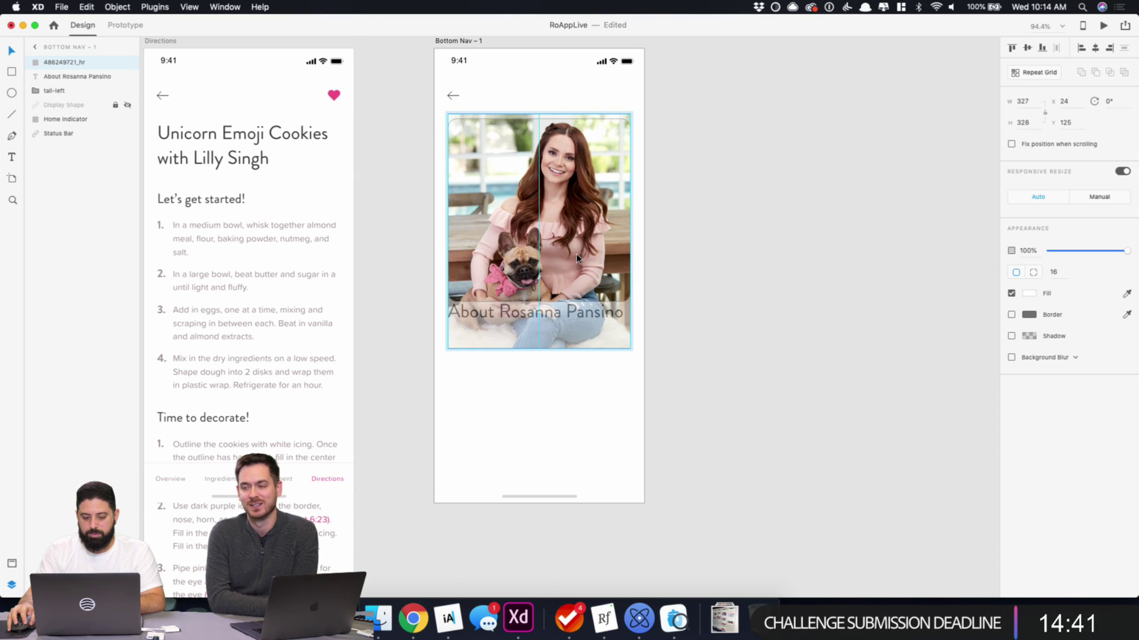
click(701, 234)
- Nudge the About Rosanna Pansino title down to a Y position of about 468, clear of the photo
click(560, 317)
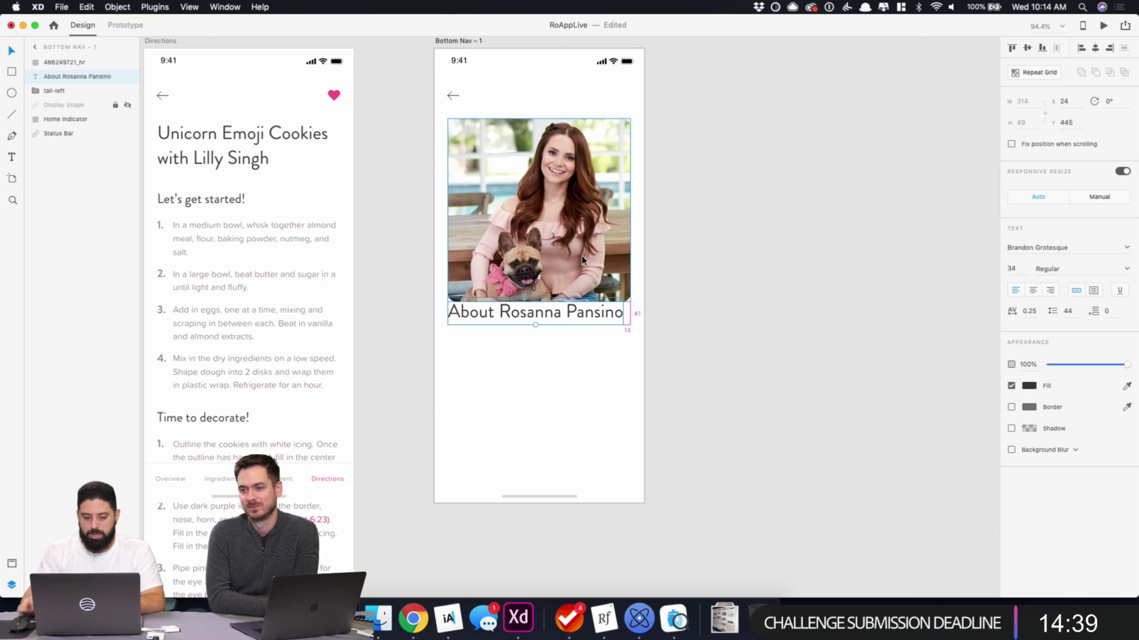
key(shift+Down)
key(shift+Down)
key(Down)
key(Down)
key(Down)
key(Down)
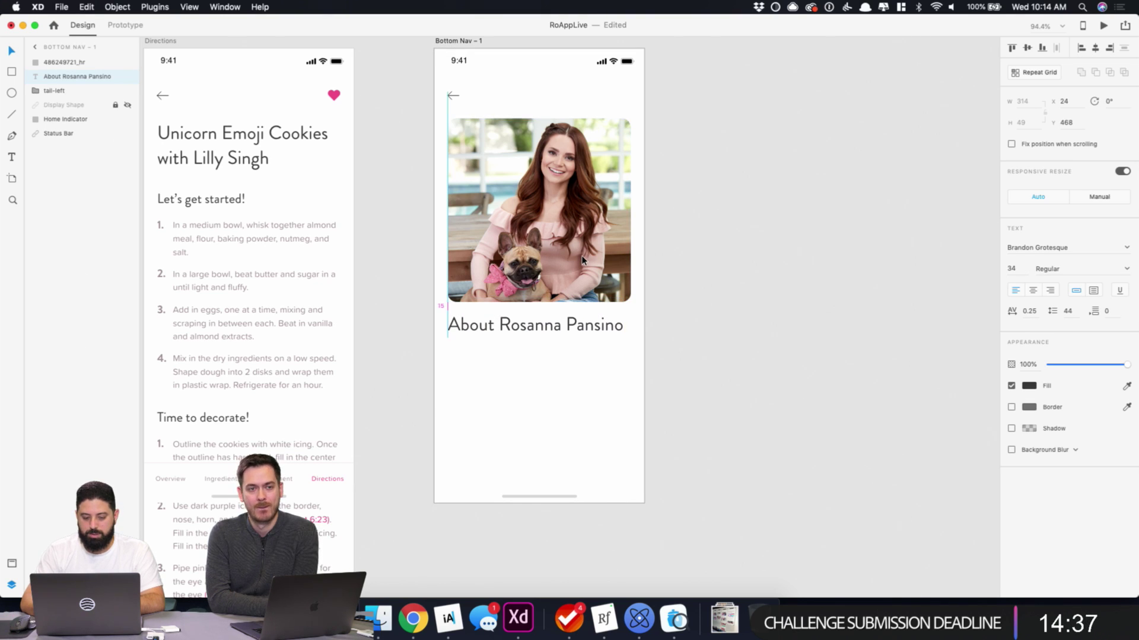
click(678, 305)
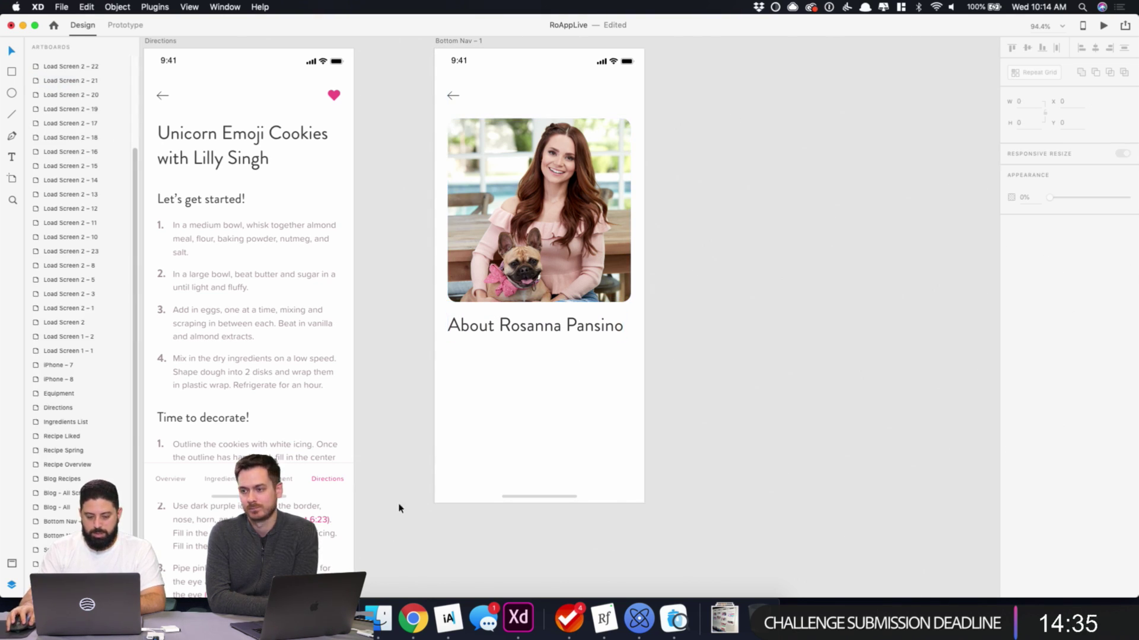
- Switch to Chrome and open the About page of rosannapansino.com by way of the site's home page
click(414, 619)
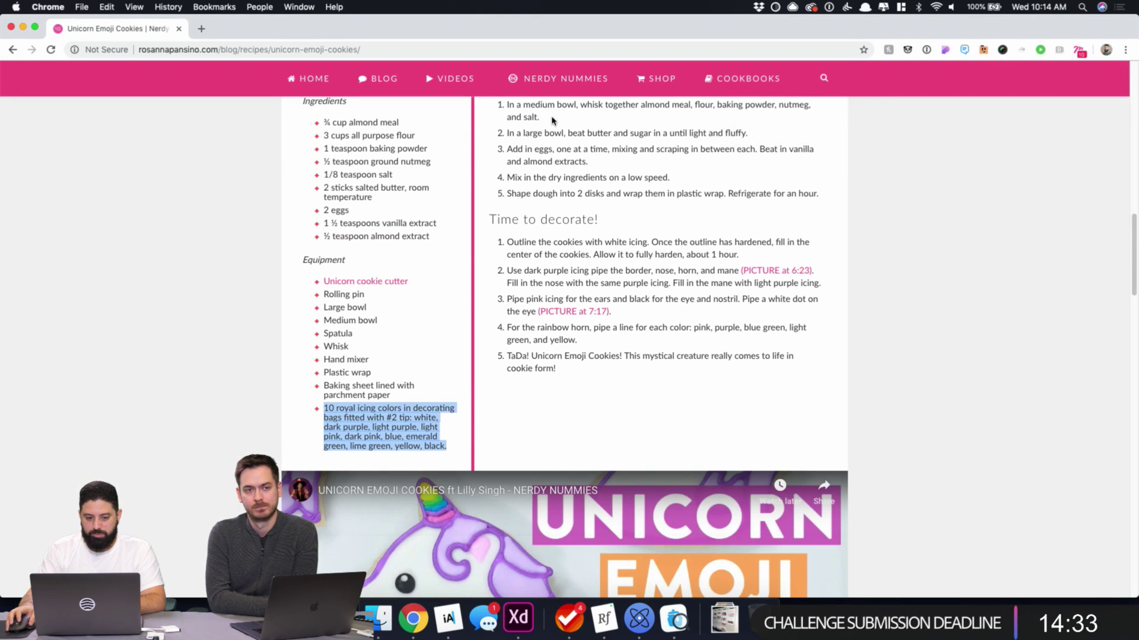
scroll(475, 152, up, 15)
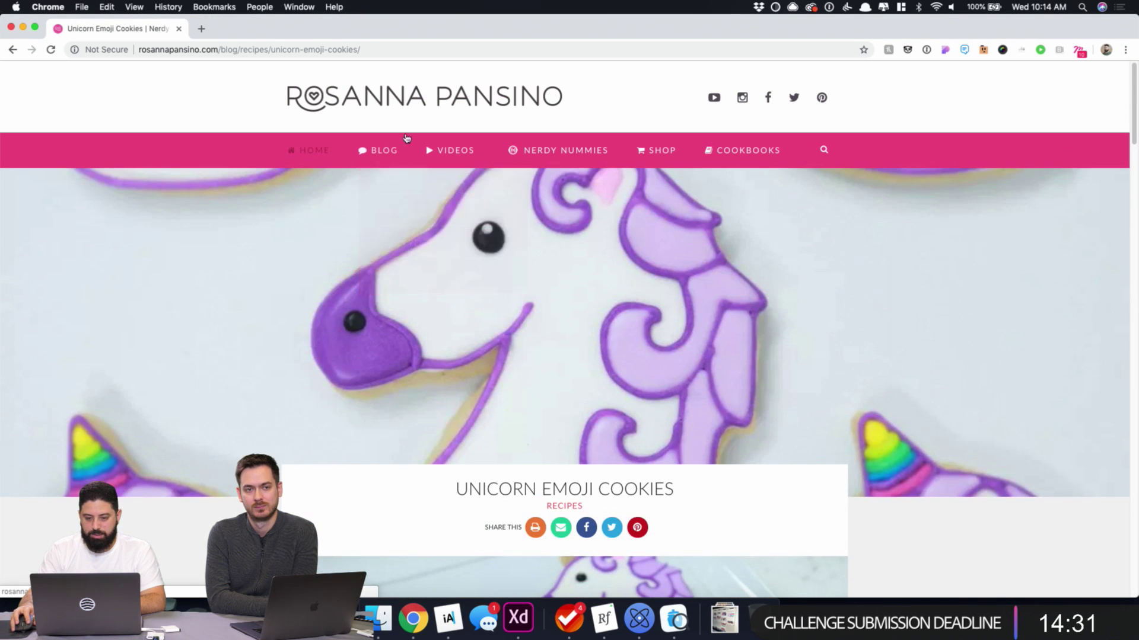
click(311, 155)
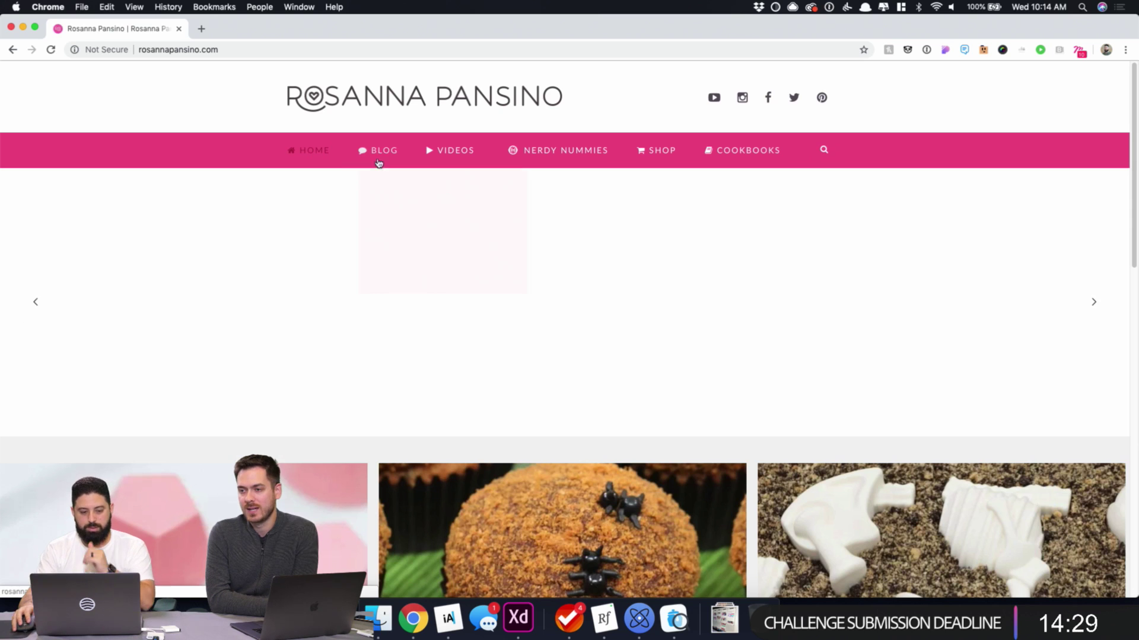
scroll(386, 159, down, 15)
click(314, 524)
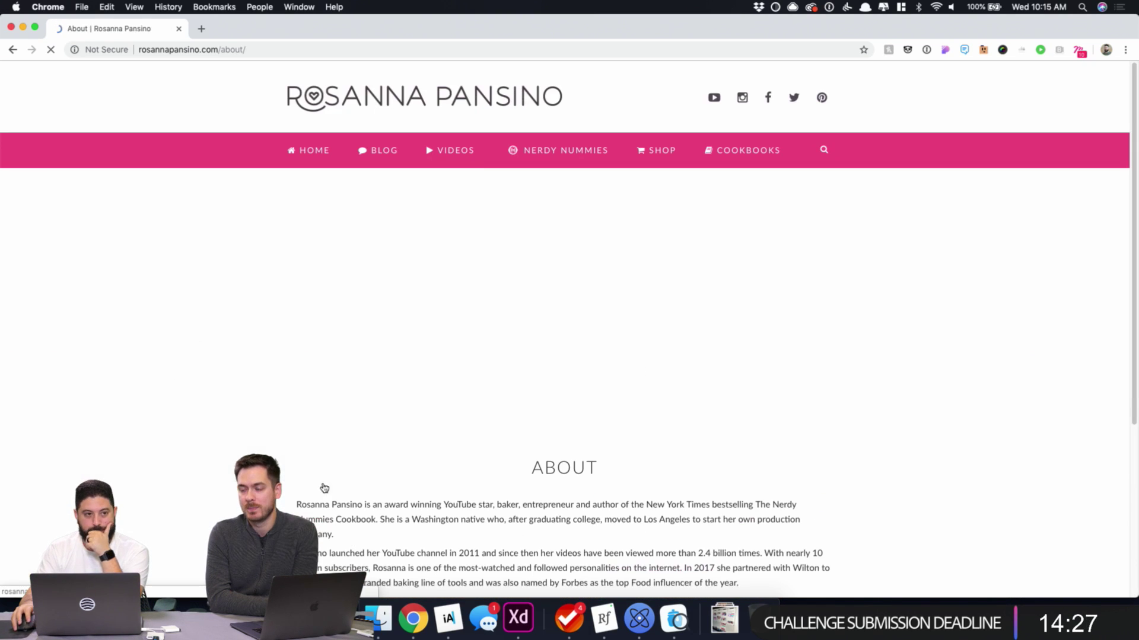
- Copy the two biography paragraphs under the About heading
scroll(467, 237, down, 5)
scroll(468, 237, up, 3)
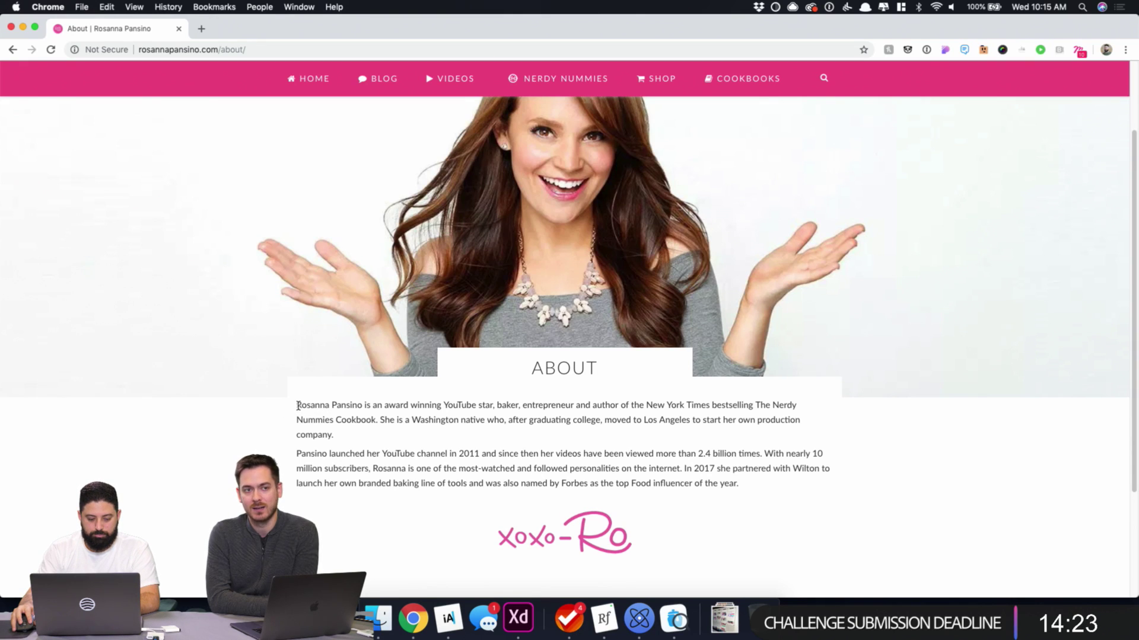
drag(297, 405, 746, 502)
key(super+c)
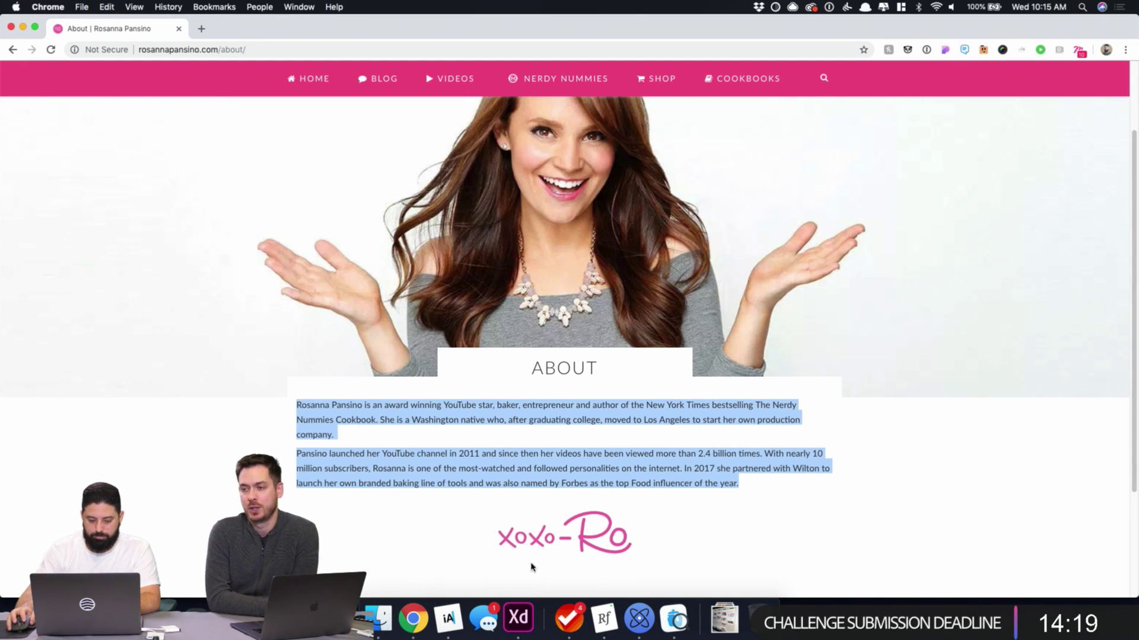
- Return to Adobe XD and paste the biography into a new text box about 327 wide and 148 high below the title
click(519, 617)
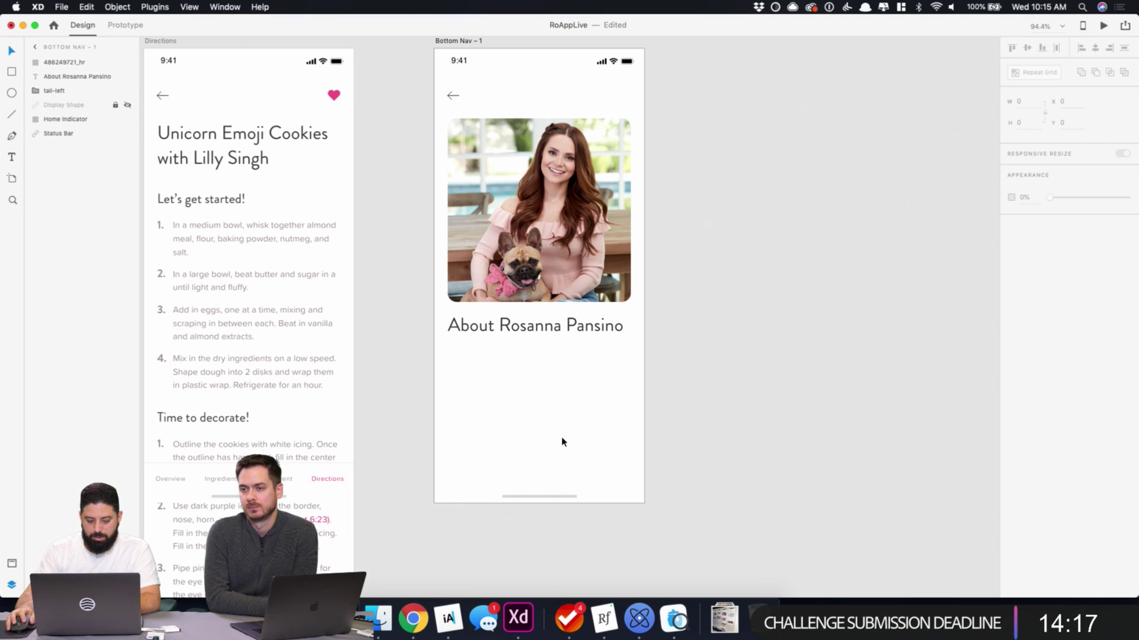
drag(447, 353, 630, 436)
key(super+v)
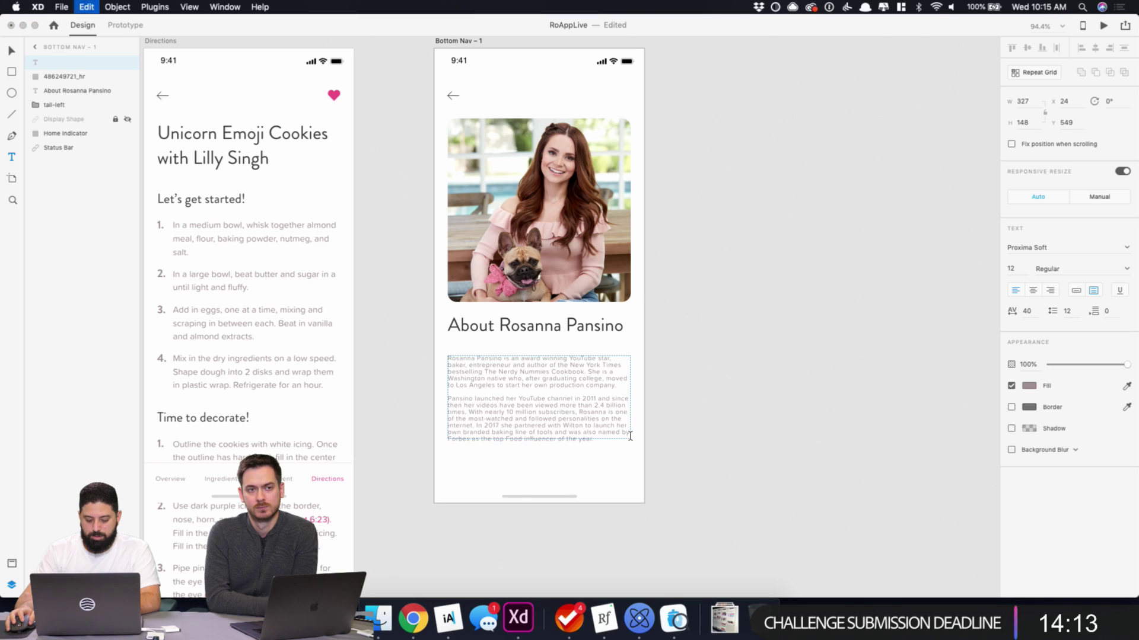
key(Escape)
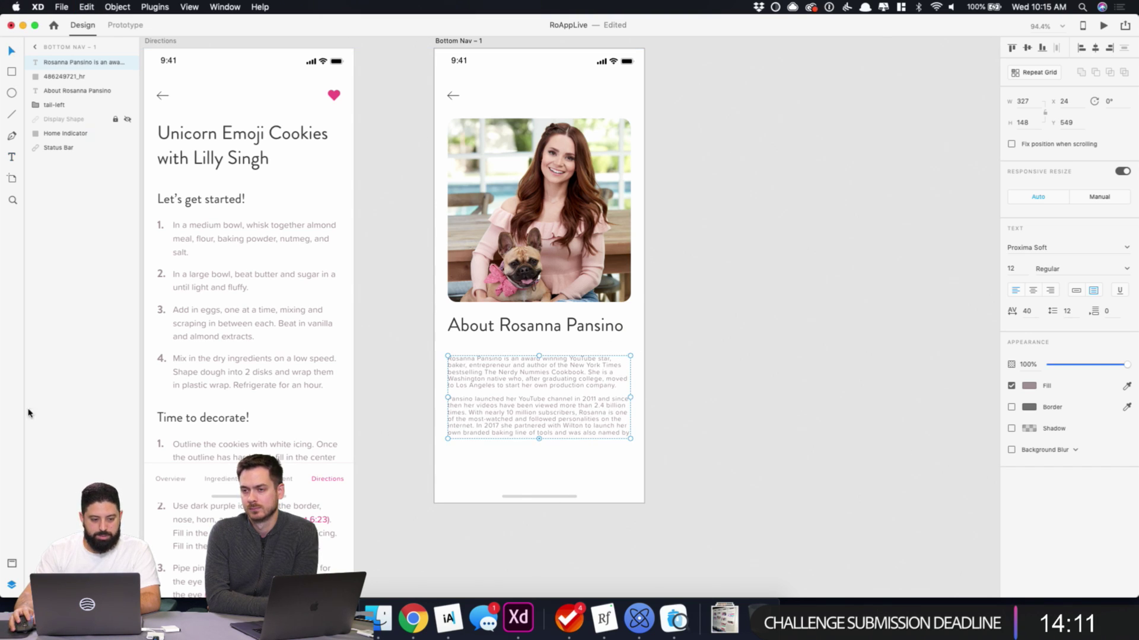
- Apply the Body 1 — 16pt character style to the biography text after trying Body 2 — 14pt
click(12, 562)
click(87, 340)
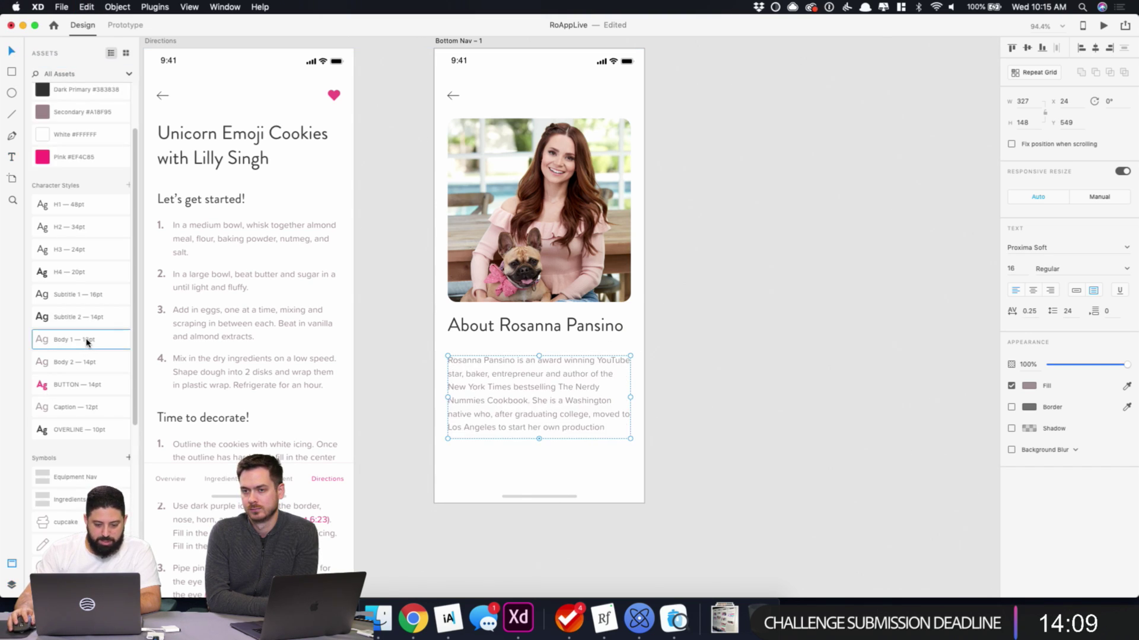
click(87, 360)
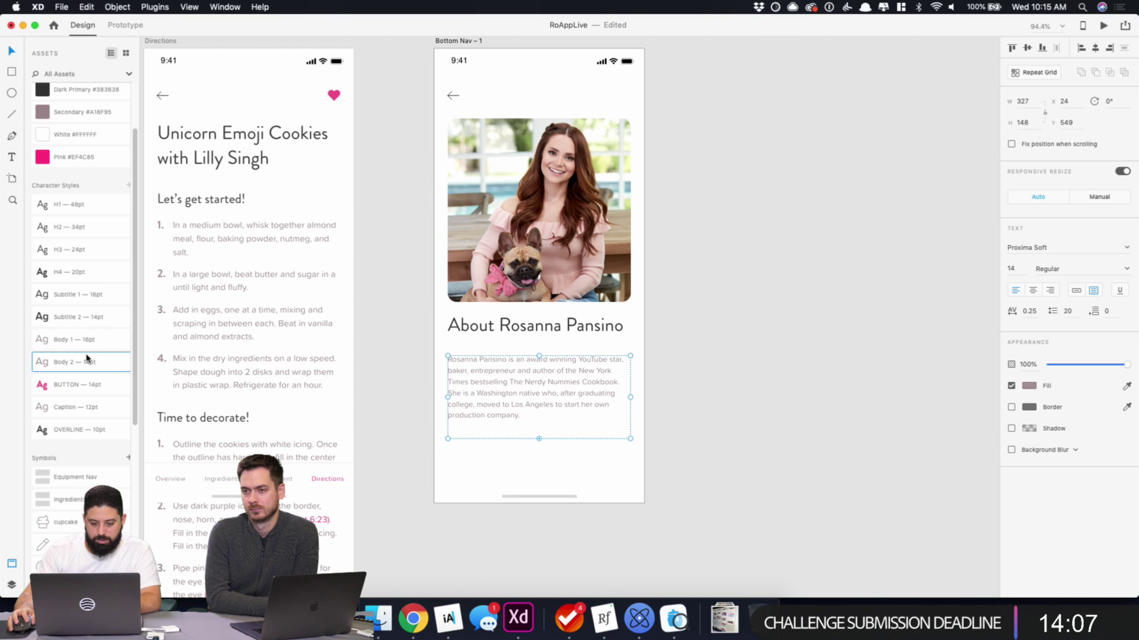
click(86, 341)
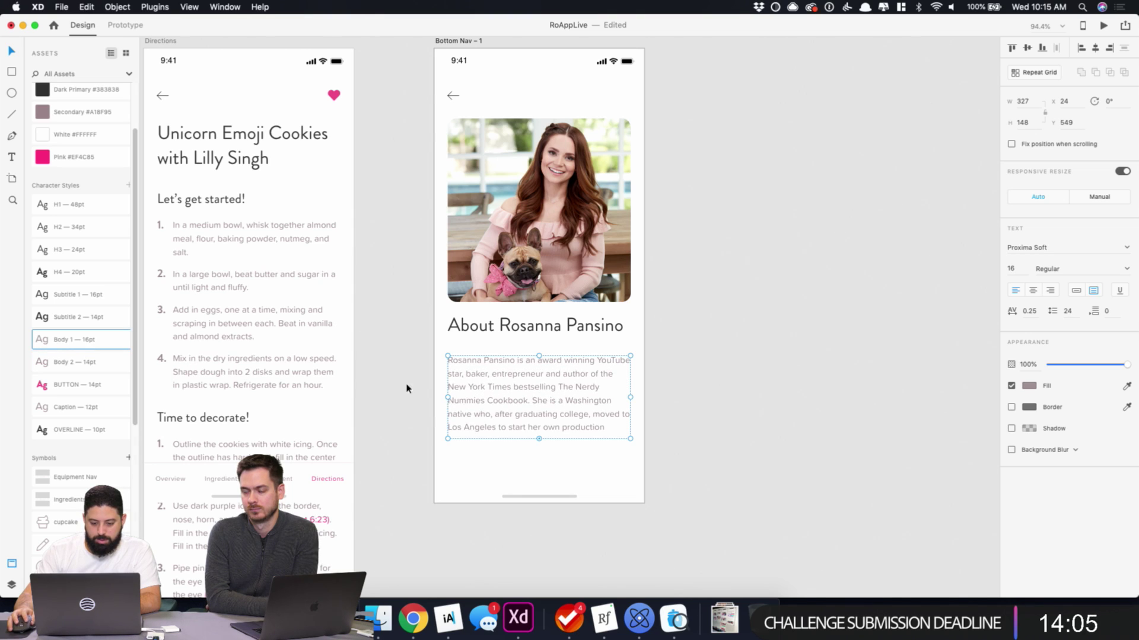
- Extend the biography text box downward to a height of about 404 so both paragraphs fit
click(462, 42)
click(532, 414)
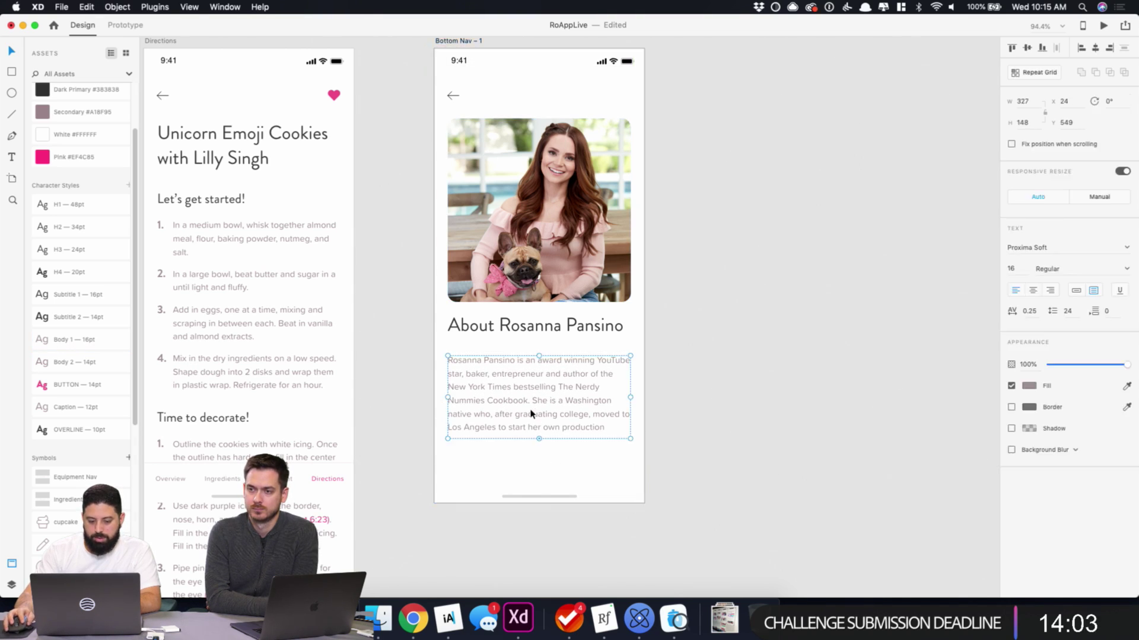
drag(539, 438, 539, 577)
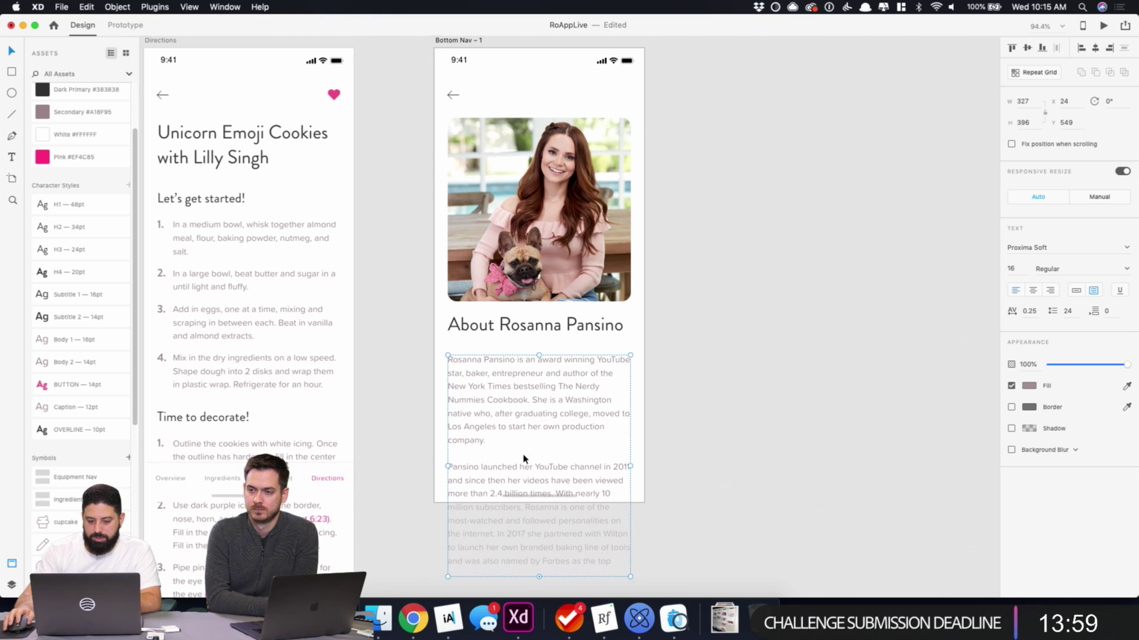
scroll(525, 458, down, 5)
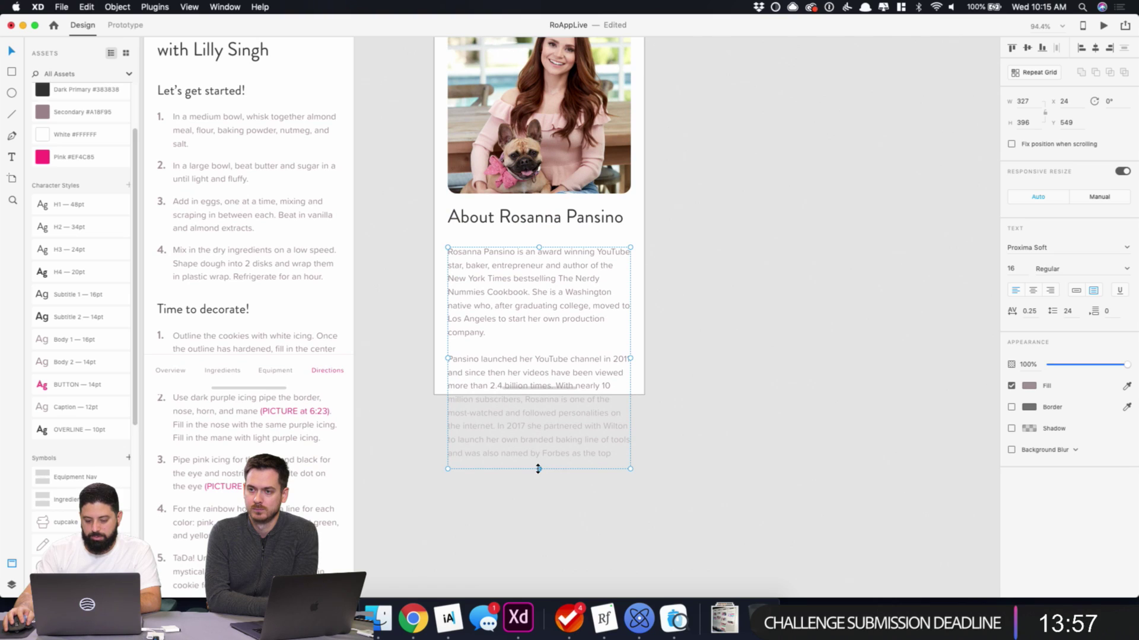
mouse_move(538, 469)
mouse_down()
mouse_move(536, 518)
mouse_move(543, 474)
mouse_up()
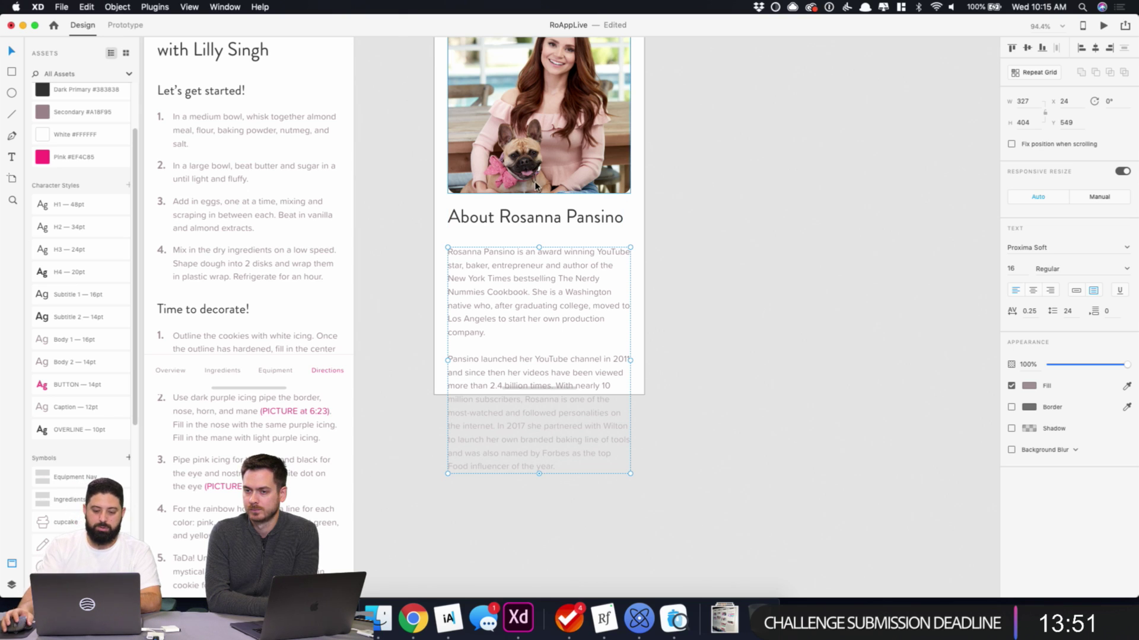
scroll(540, 191, up, 2)
scroll(541, 191, up, 3)
click(758, 184)
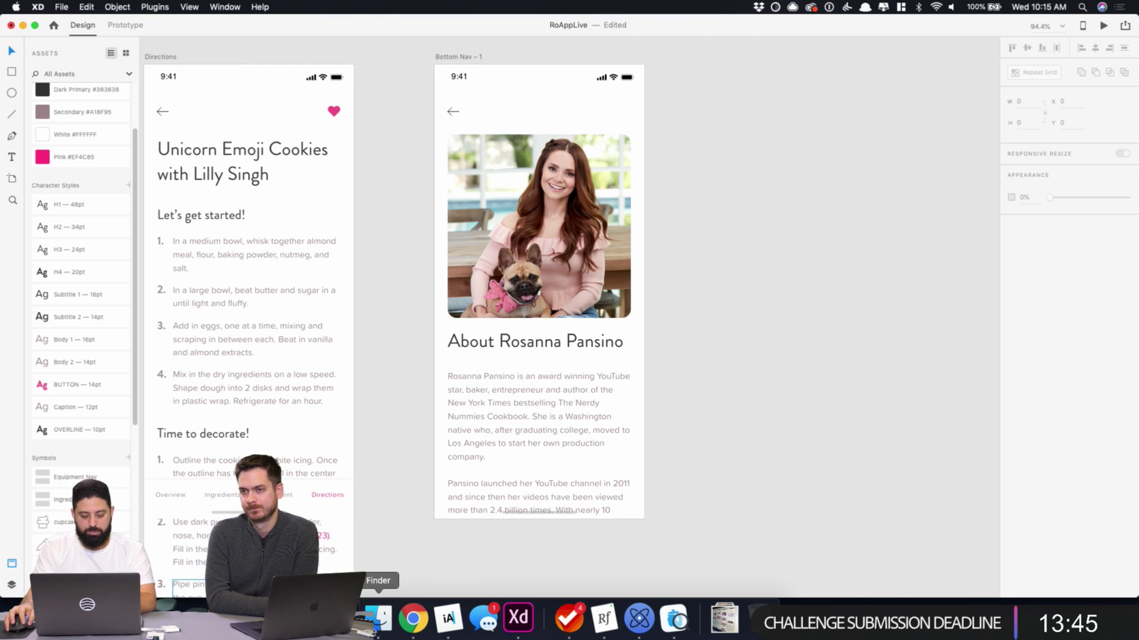
- Switch to Finder and preview the images in the Unsorted folder one after another to find a suitable portrait photo
click(376, 627)
scroll(817, 261, down, 3)
scroll(816, 197, up, 3)
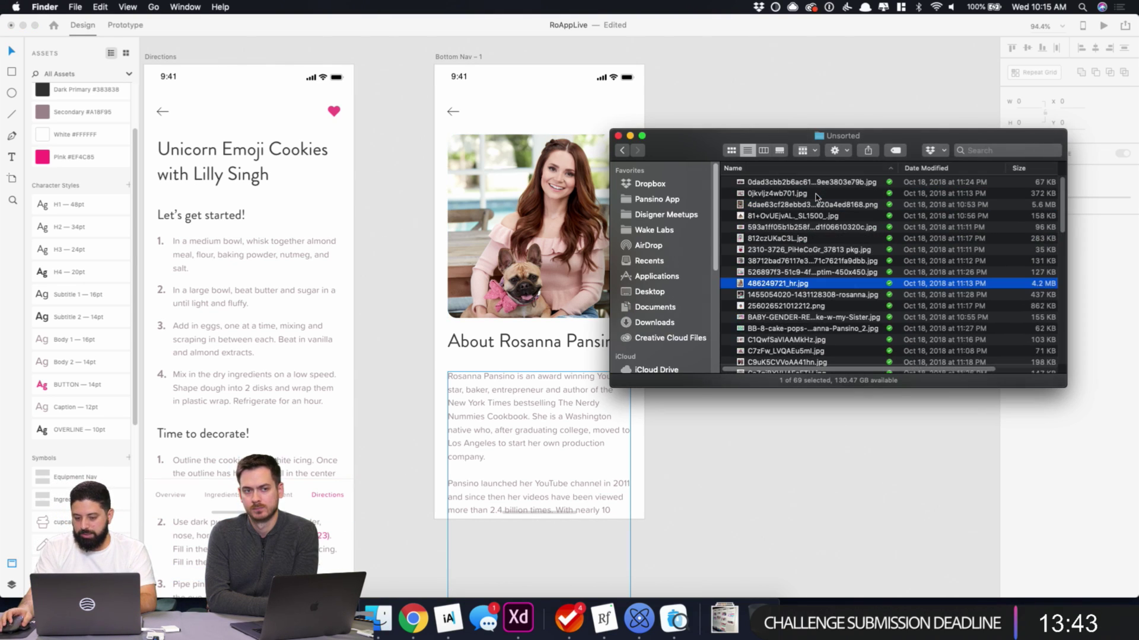
click(816, 189)
key(space)
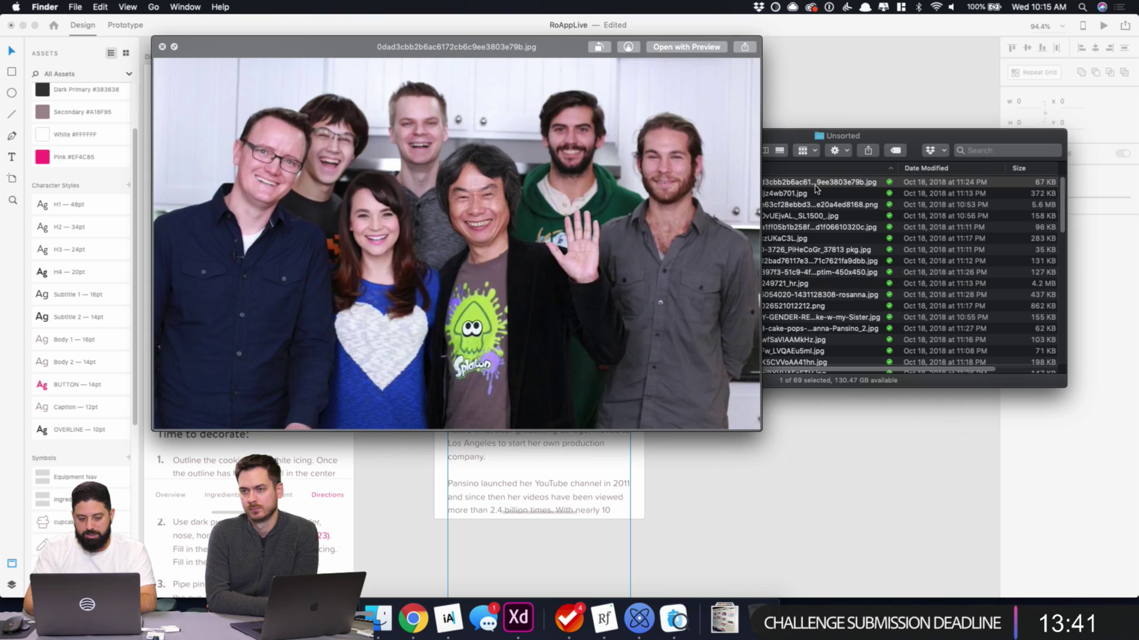
key(Down)
key(Down)
key(Up)
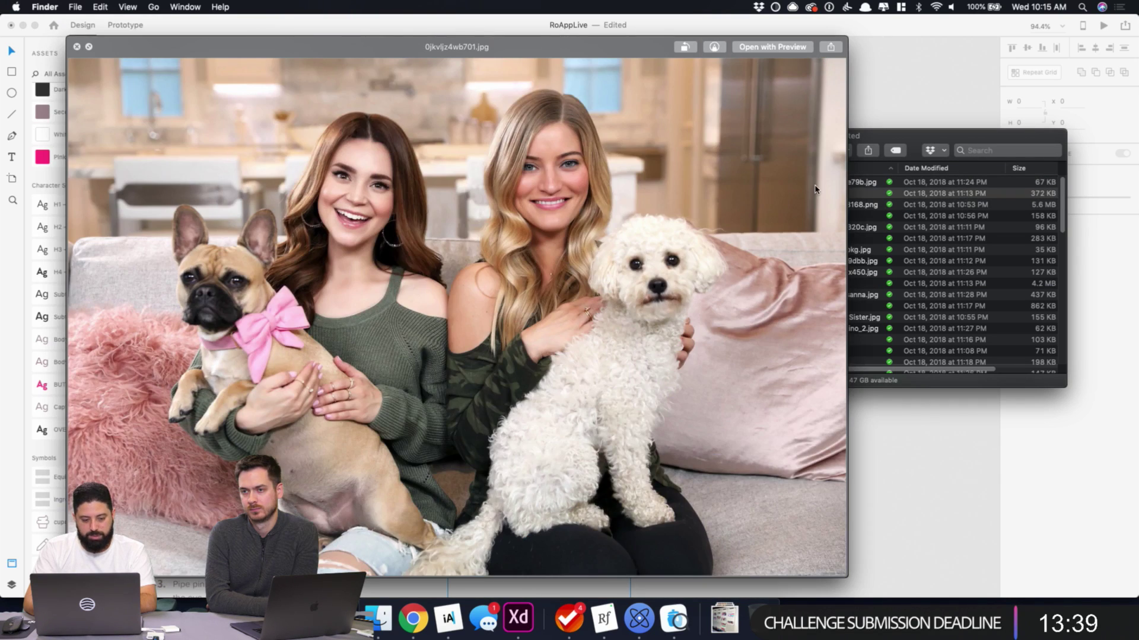
key(Down)
key(Down)
key(Down)
key(Down)
key(Down)
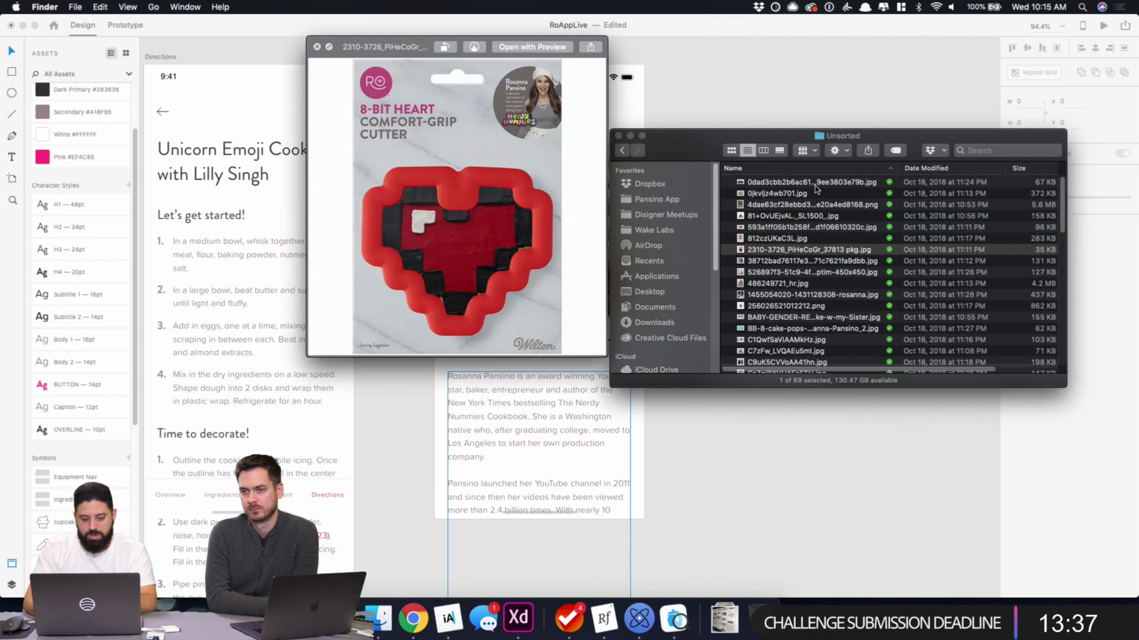
key(Down)
key(Down)
key(Down)
key(Down)
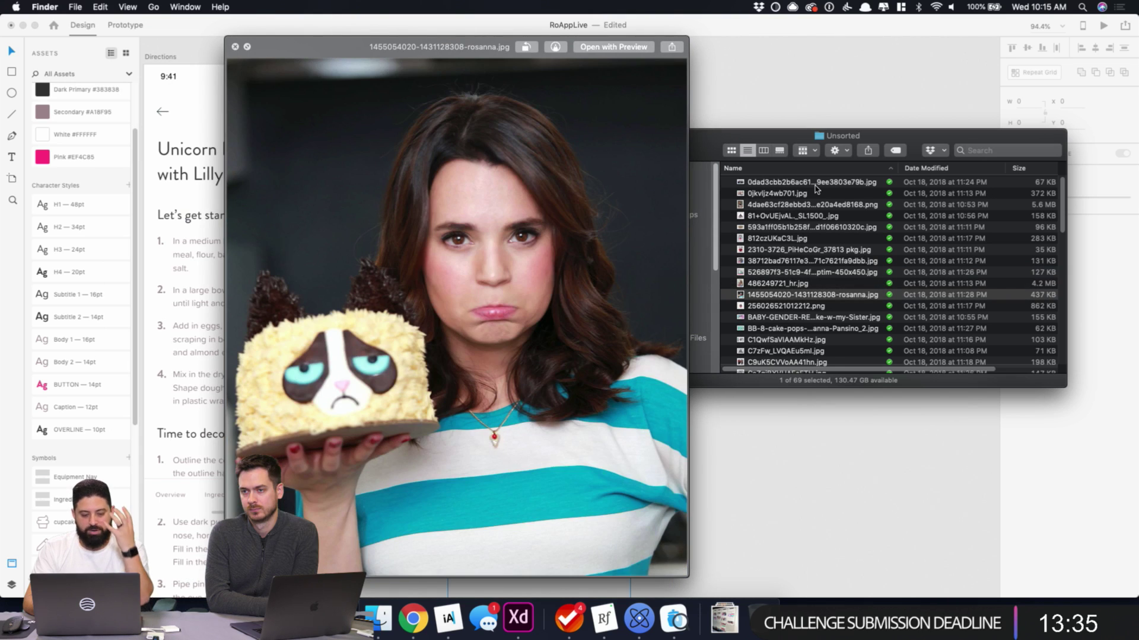
key(Down)
key(Down)
key(Down)
key(Down)
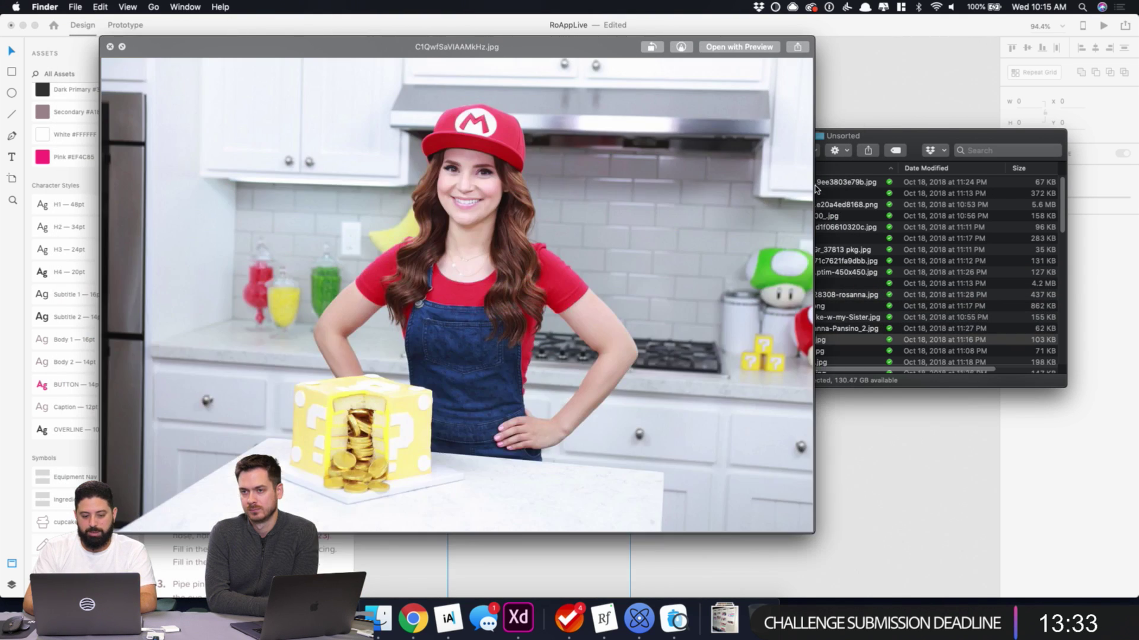
key(Down)
key(Up)
key(Down)
key(Down)
key(Down)
key(Down)
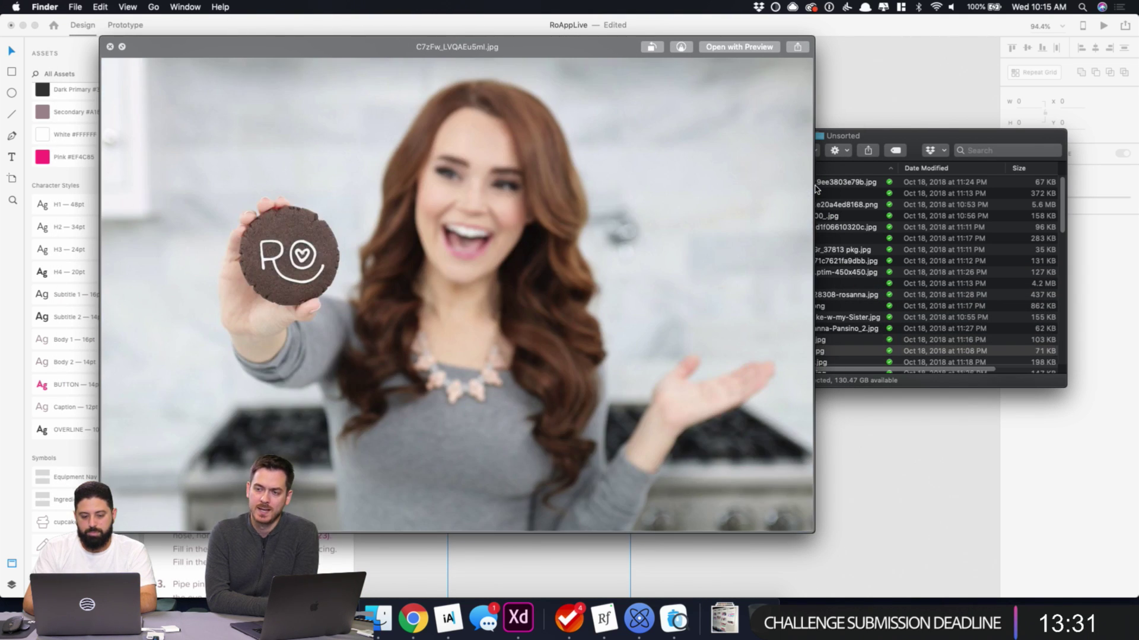
key(Down)
key(Down)
key(Down)
key(Down)
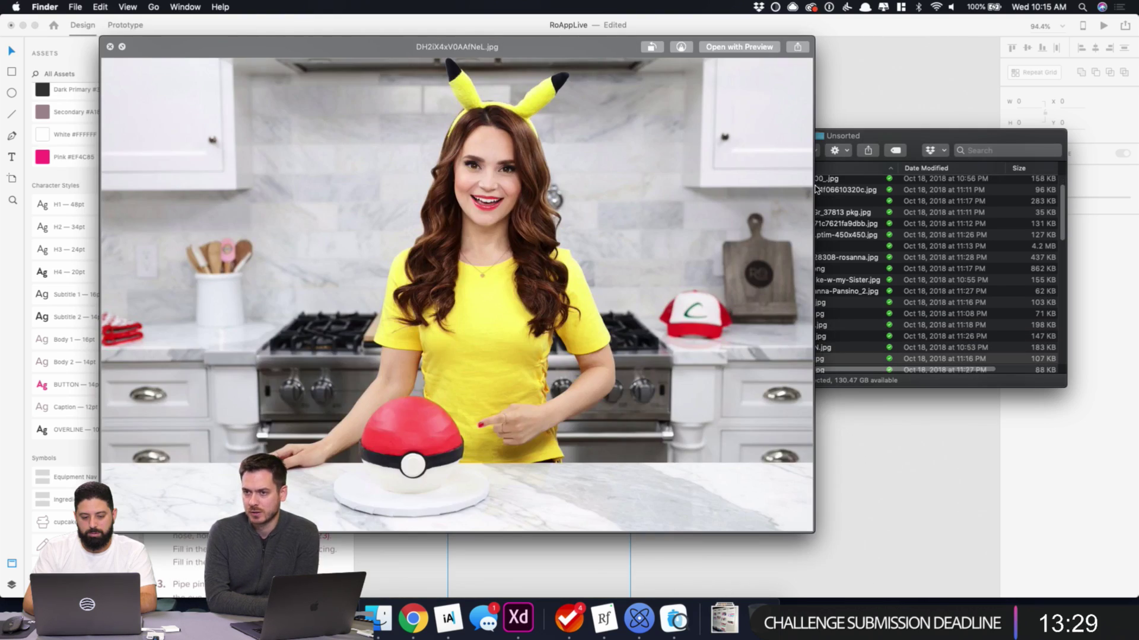
key(Down)
key(Down)
key(Down)
key(Down)
key(Down)
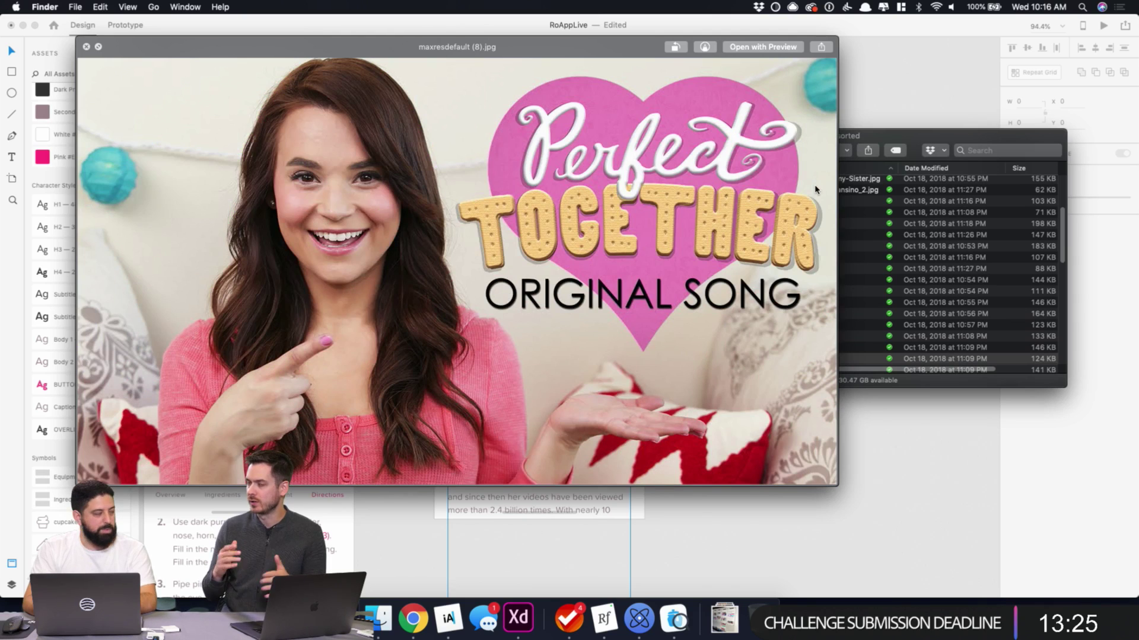
key(Down)
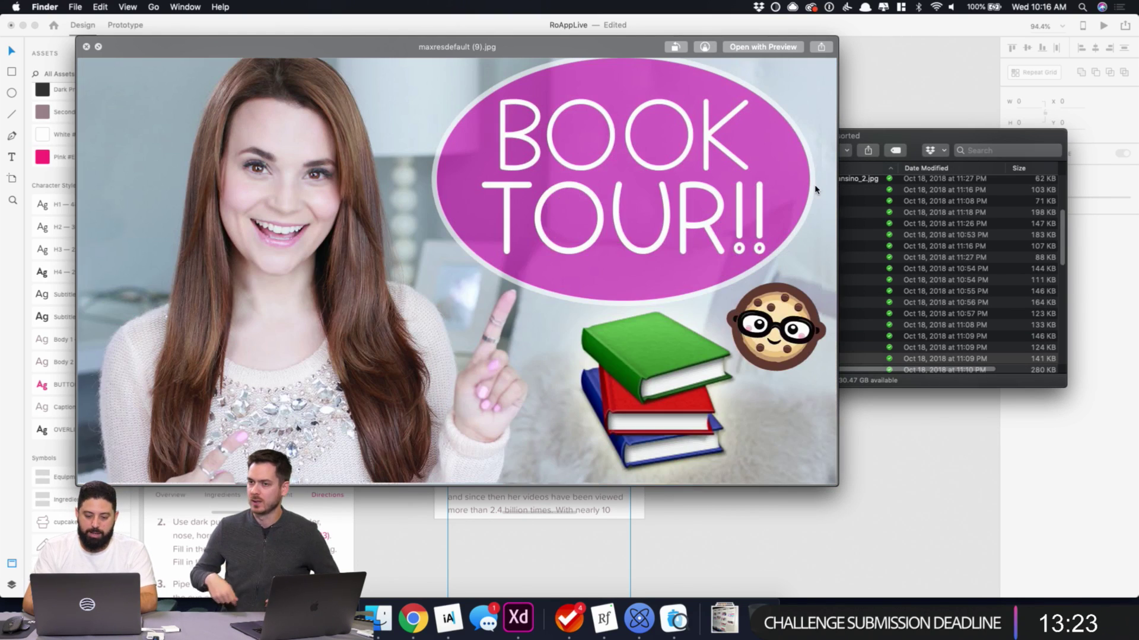
key(Down)
key(Down)
key(Down)
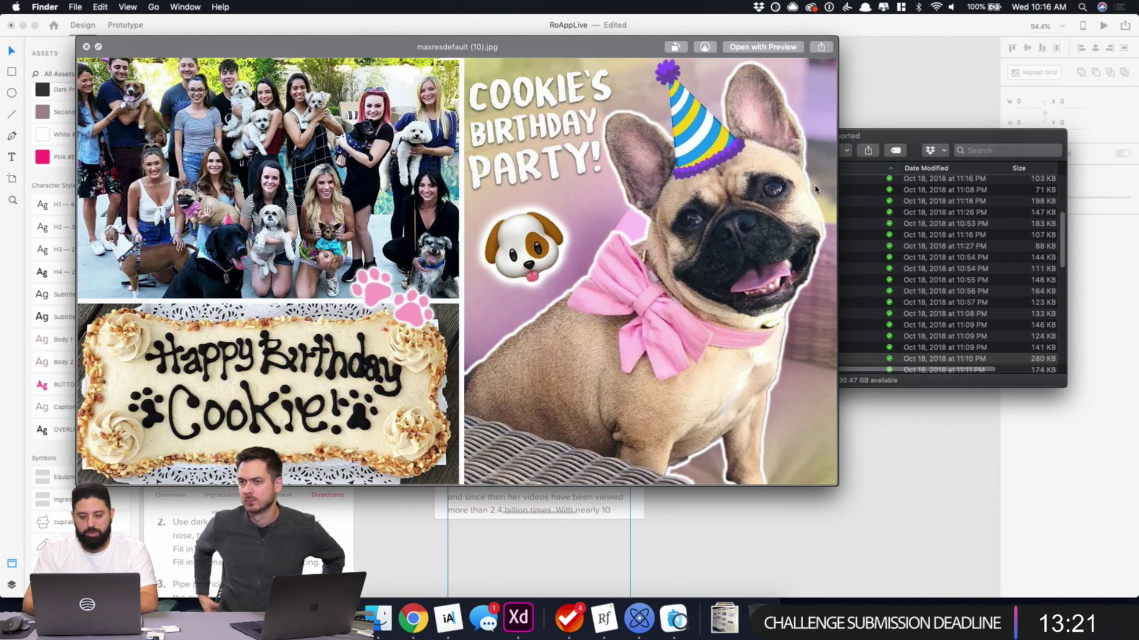
key(Down)
key(Down)
key(Down)
key(Down)
key(Down)
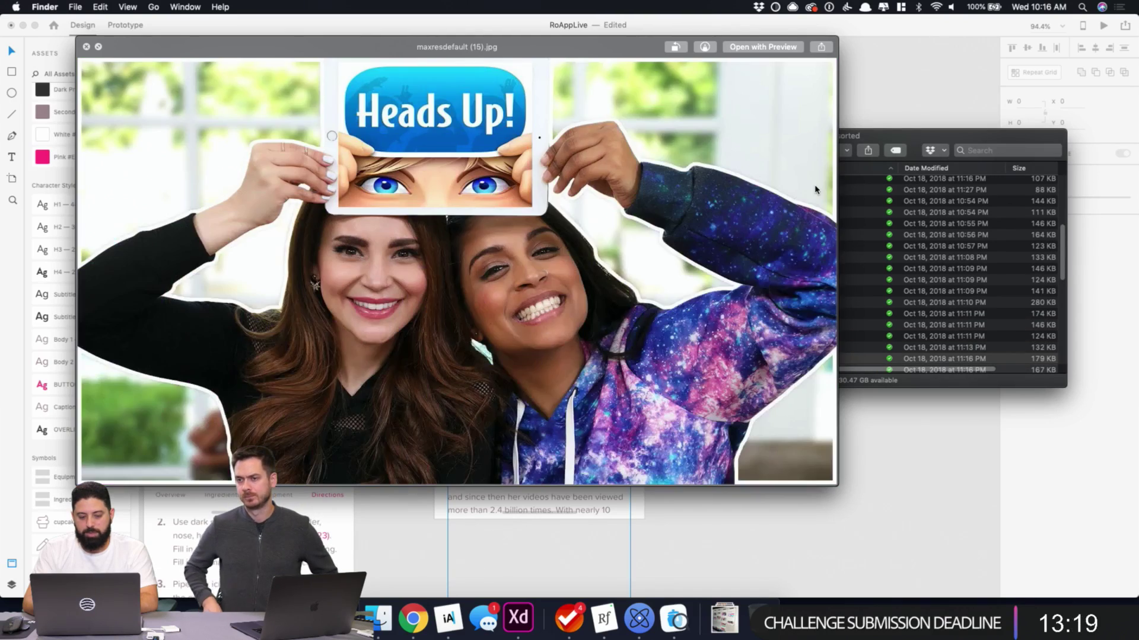
key(Down)
key(Down)
key(Down)
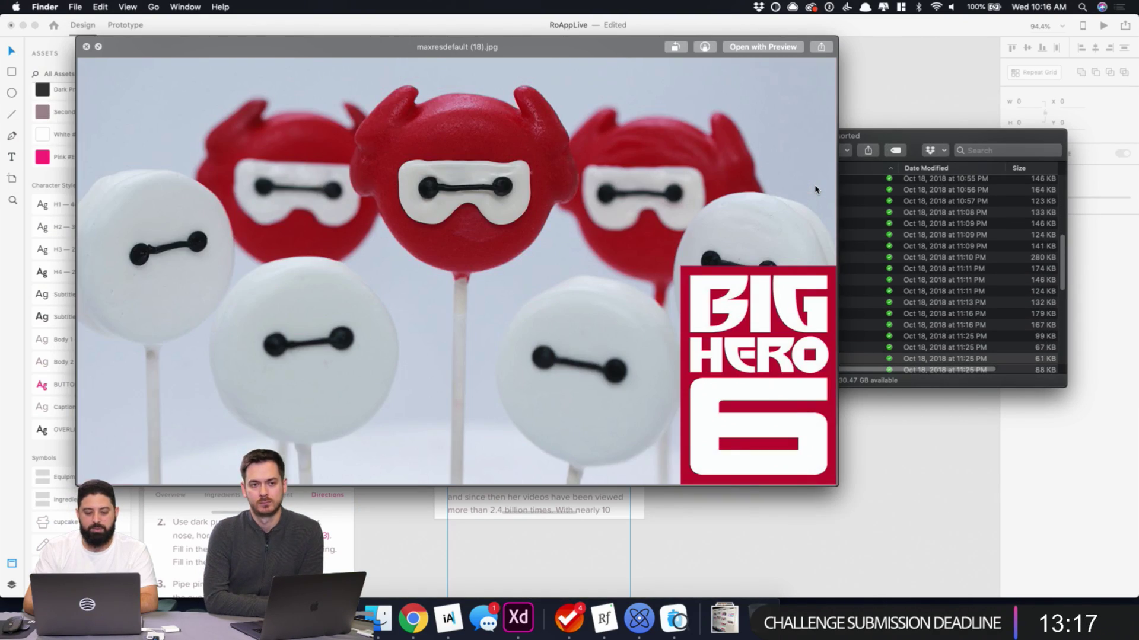
key(Down)
key(Down)
key(Down)
key(Down)
key(Down)
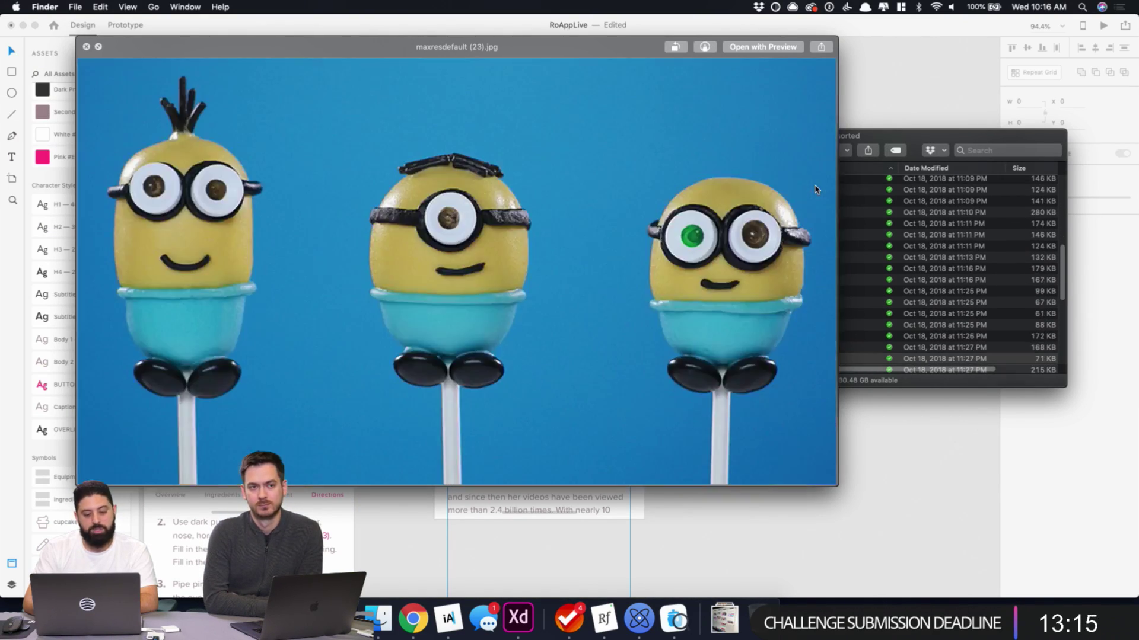
key(Down)
key(Down)
key(Down)
key(Down)
key(Down)
key(Down)
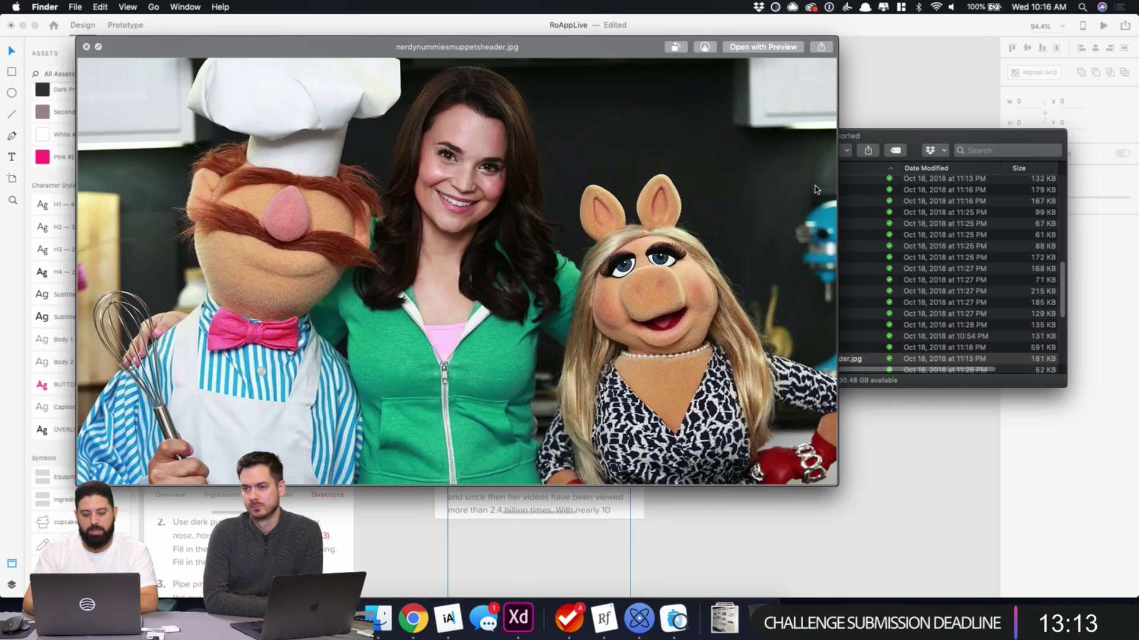
key(Down)
key(Down)
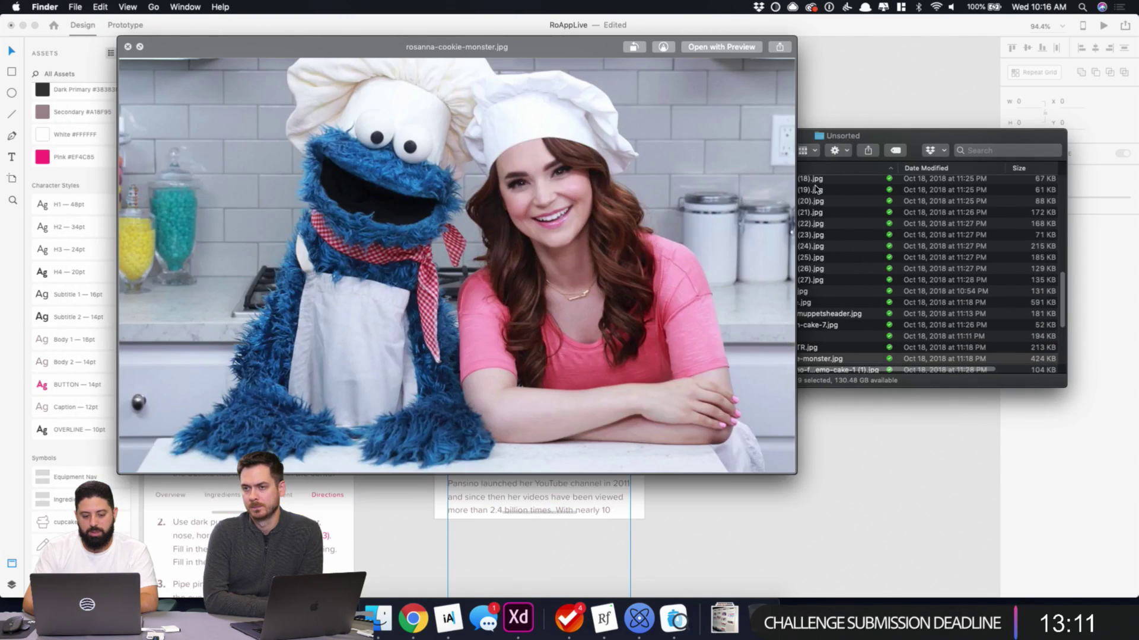
key(Up)
key(Down)
key(Down)
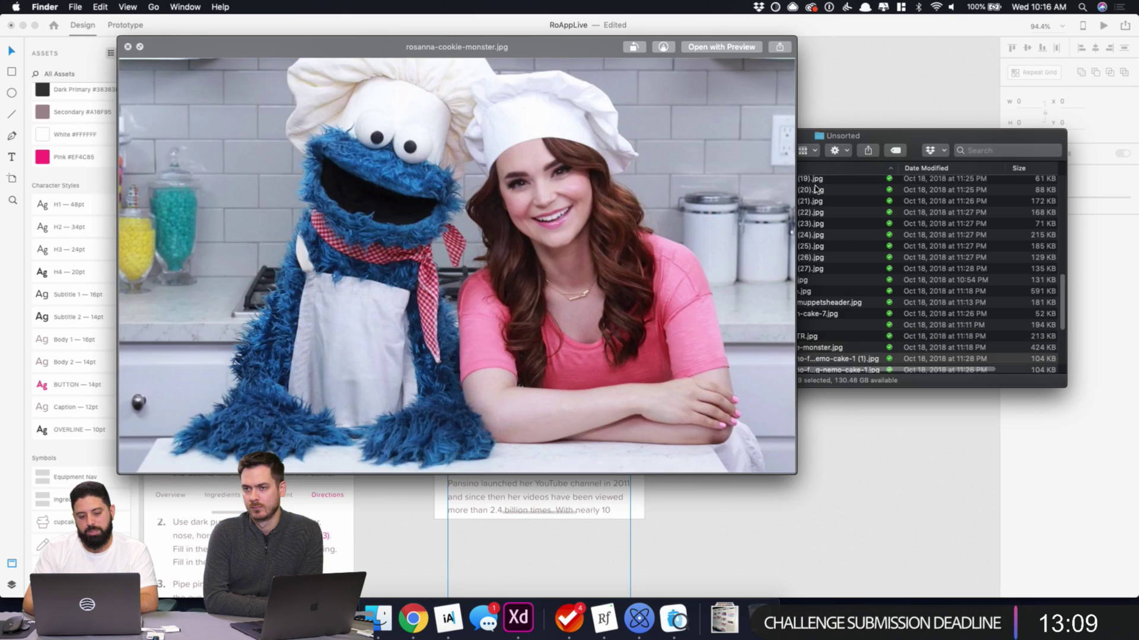
key(Down)
key(Down)
key(Down)
key(Down)
key(Down)
key(Down)
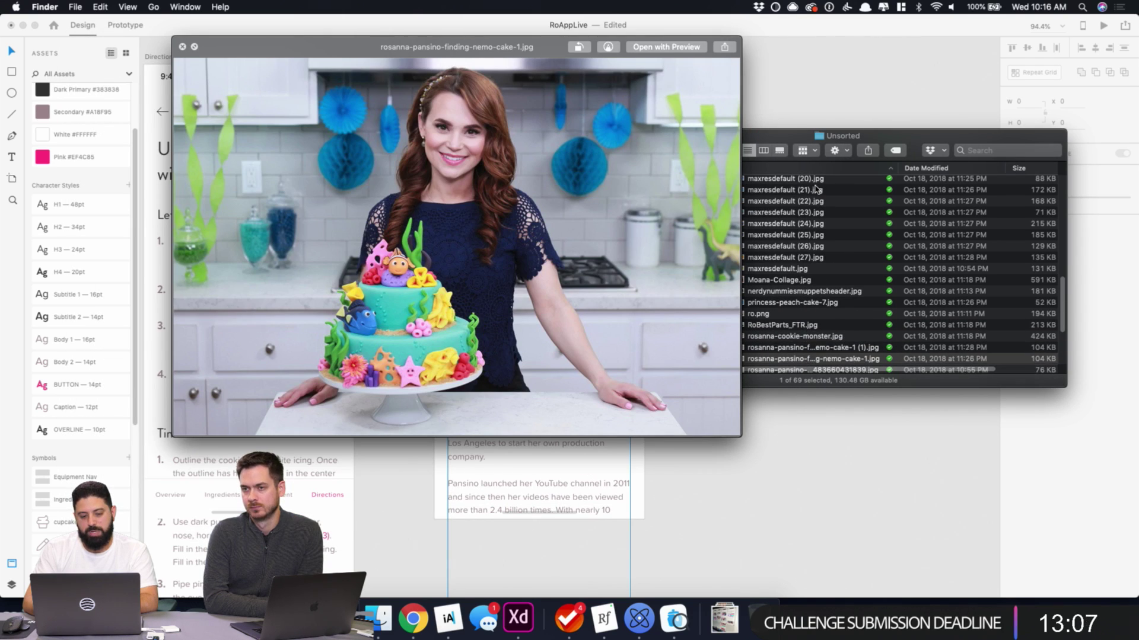
key(Down)
key(Down)
key(Down)
key(Down)
key(Down)
key(Down)
key(Down)
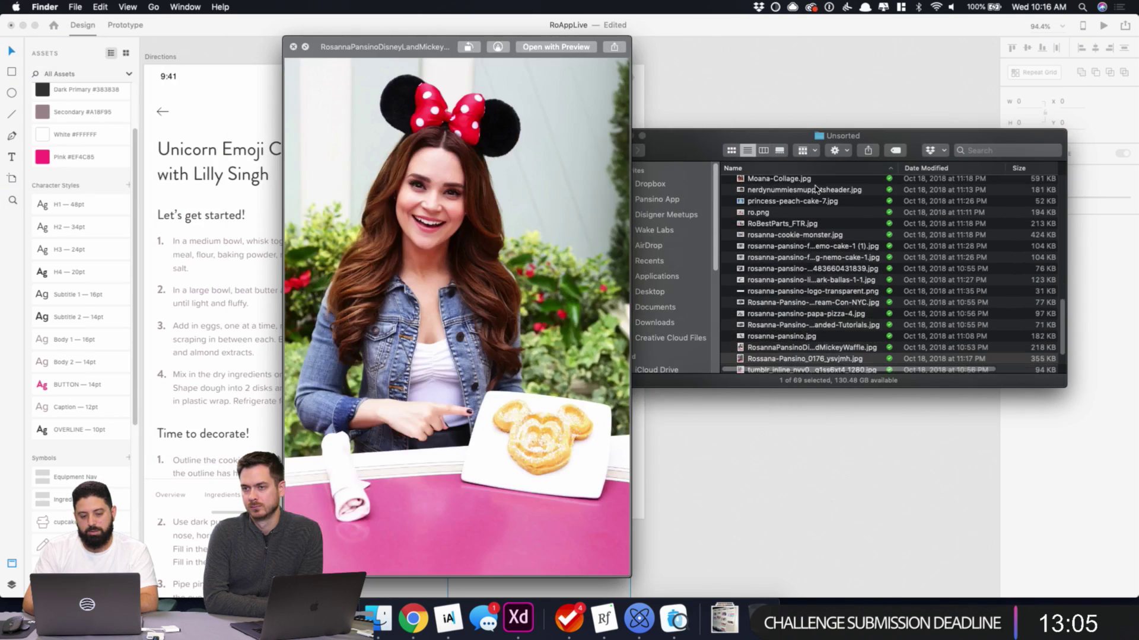
- Go back through the previewed images to rosanna-pansino-finding-nemo-cake-1 (1).jpg and leave it selected with the preview closed
key(Up)
key(Down)
key(Up)
key(Up)
key(Up)
key(Up)
key(Up)
key(Up)
key(Up)
key(Up)
key(Up)
key(Up)
key(Up)
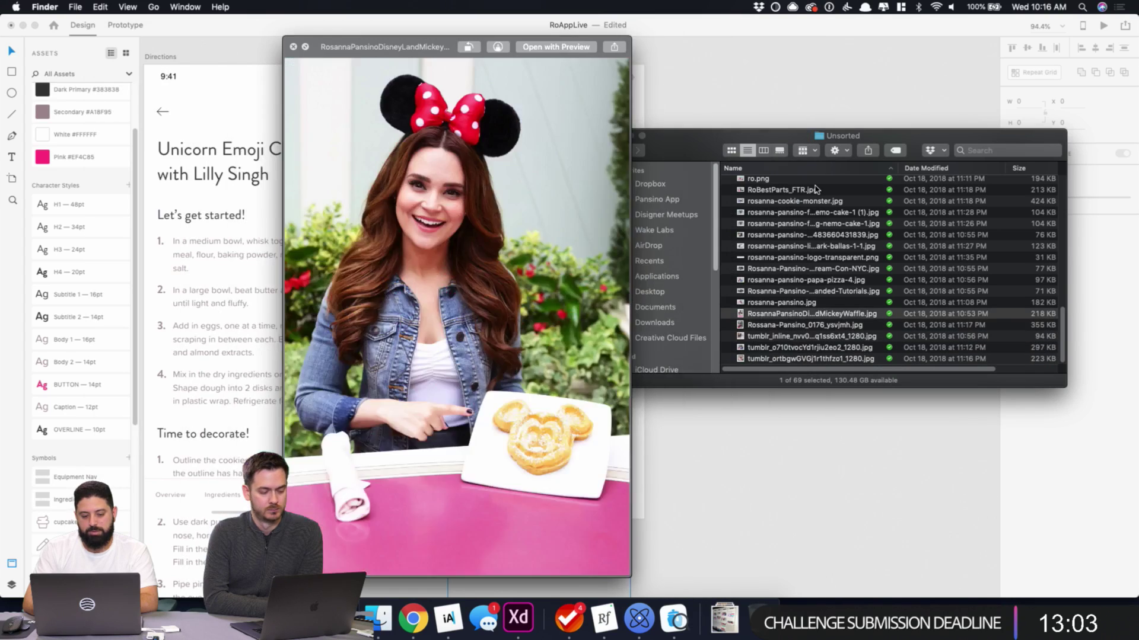
key(Up)
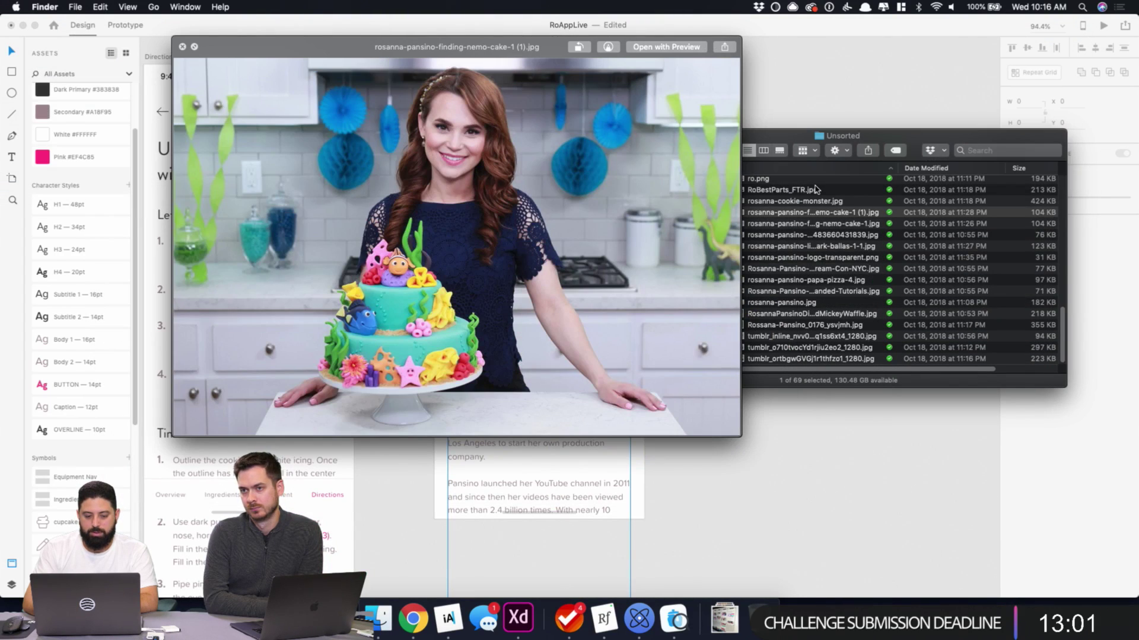
key(space)
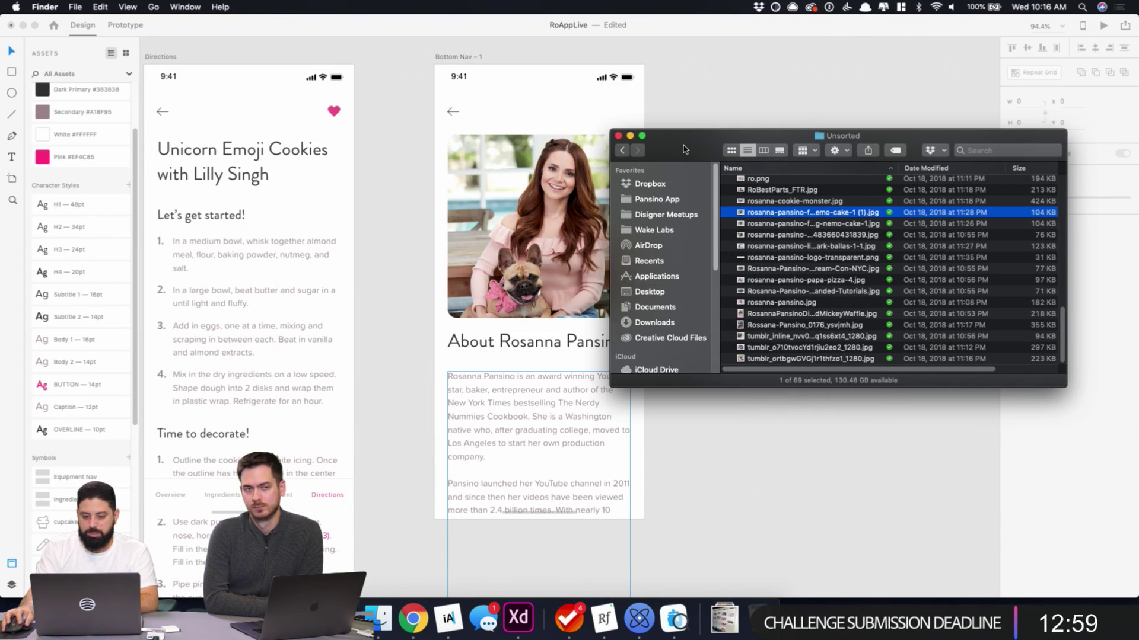
- Return to Adobe XD and delete the rounded portrait photo above the About Rosanna Pansino title
drag(688, 149, 781, 138)
click(529, 204)
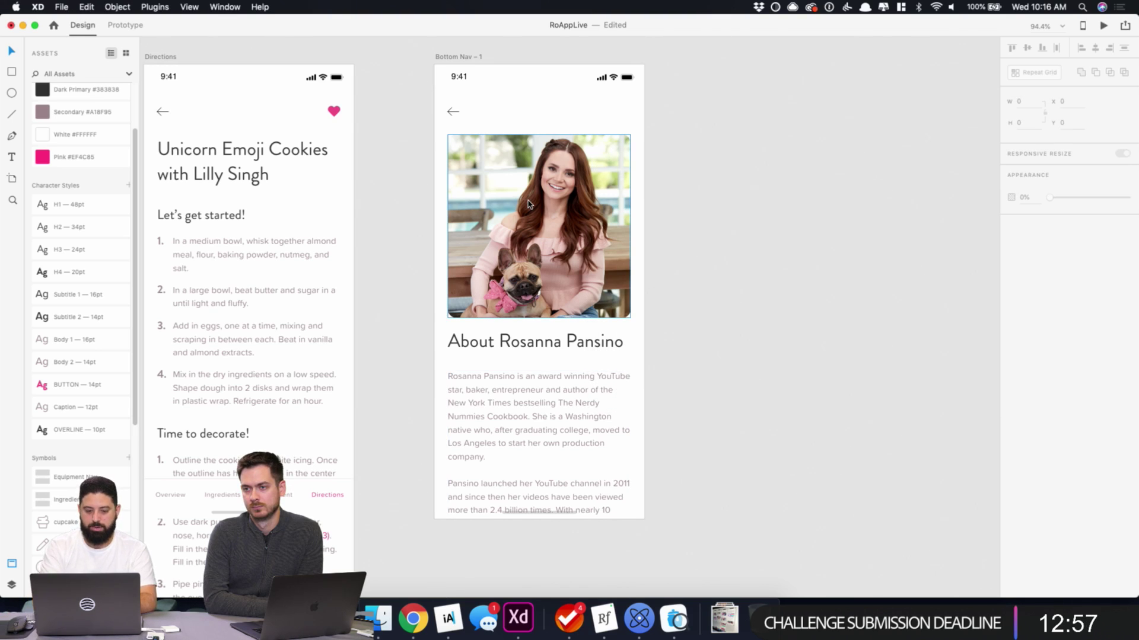
key(Delete)
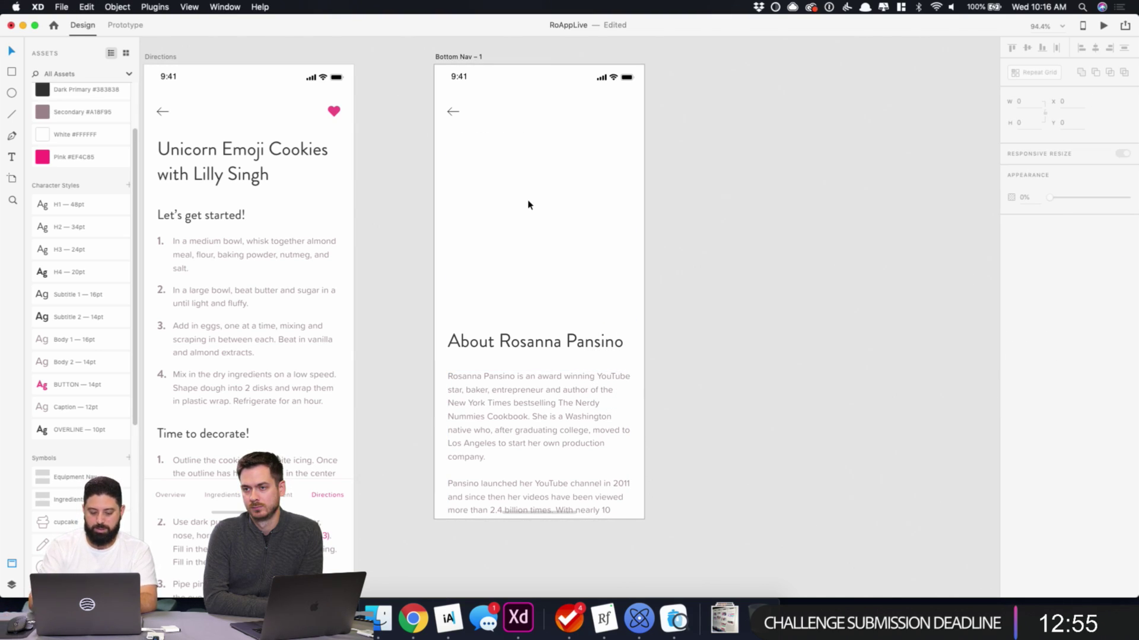
- Draw a circle about 152 wide above the title and fill it with the selected Finding Nemo cake photo from Finder
key(e)
drag(497, 162, 582, 248)
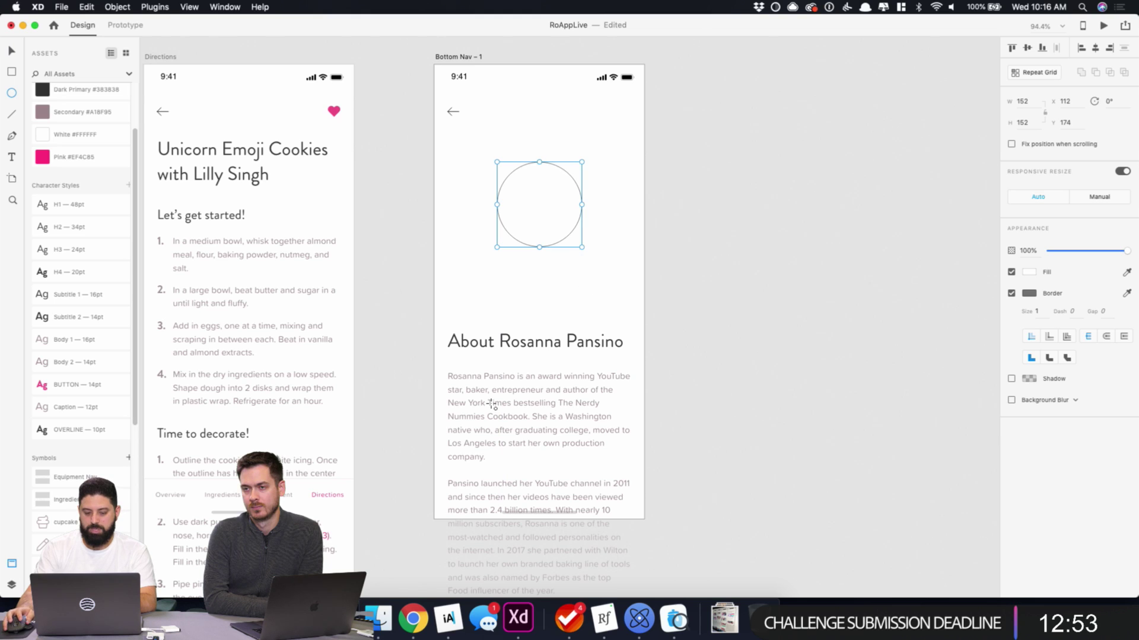
click(378, 618)
drag(906, 204, 541, 210)
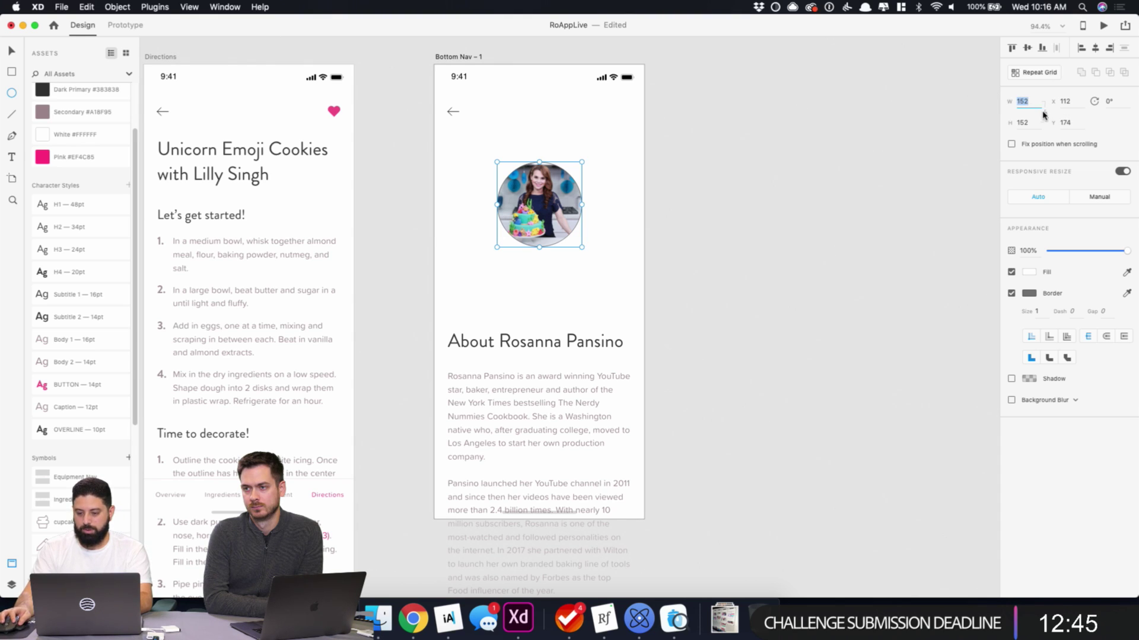
- Set the circular photo to 144 by 144 with no border and place it centred at X 116, Y 124
key(Tab)
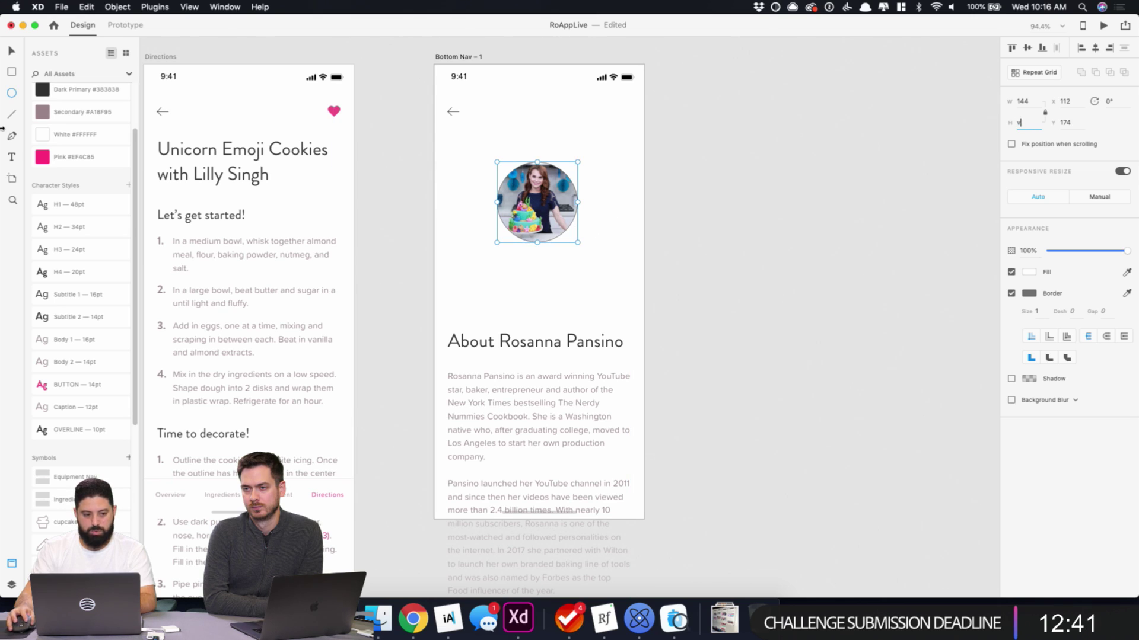
drag(516, 175, 518, 147)
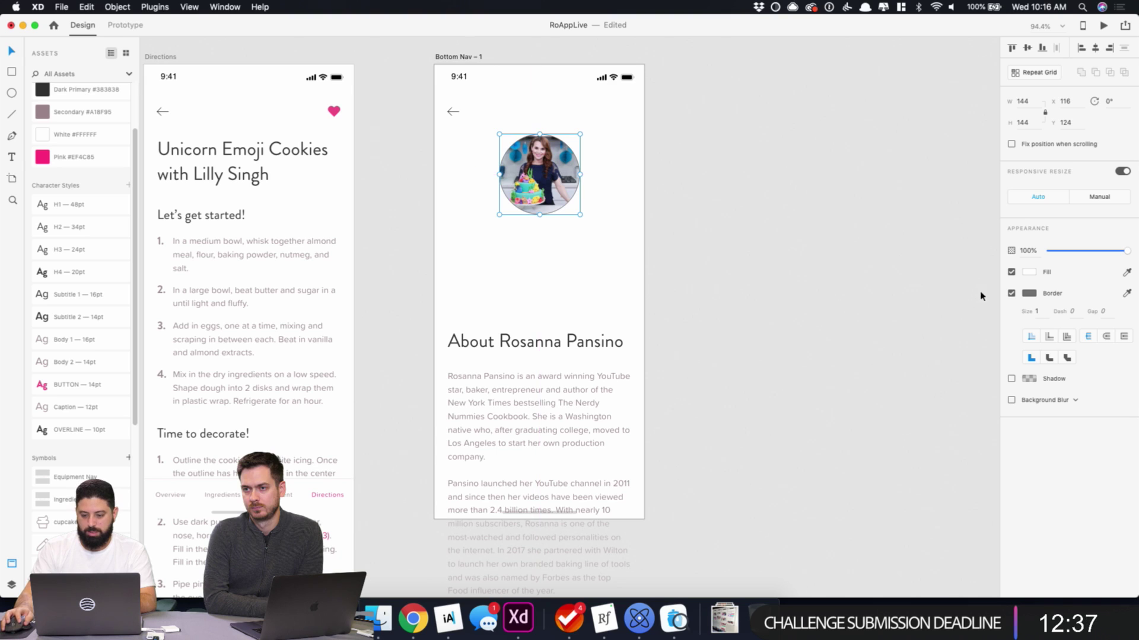
click(1010, 293)
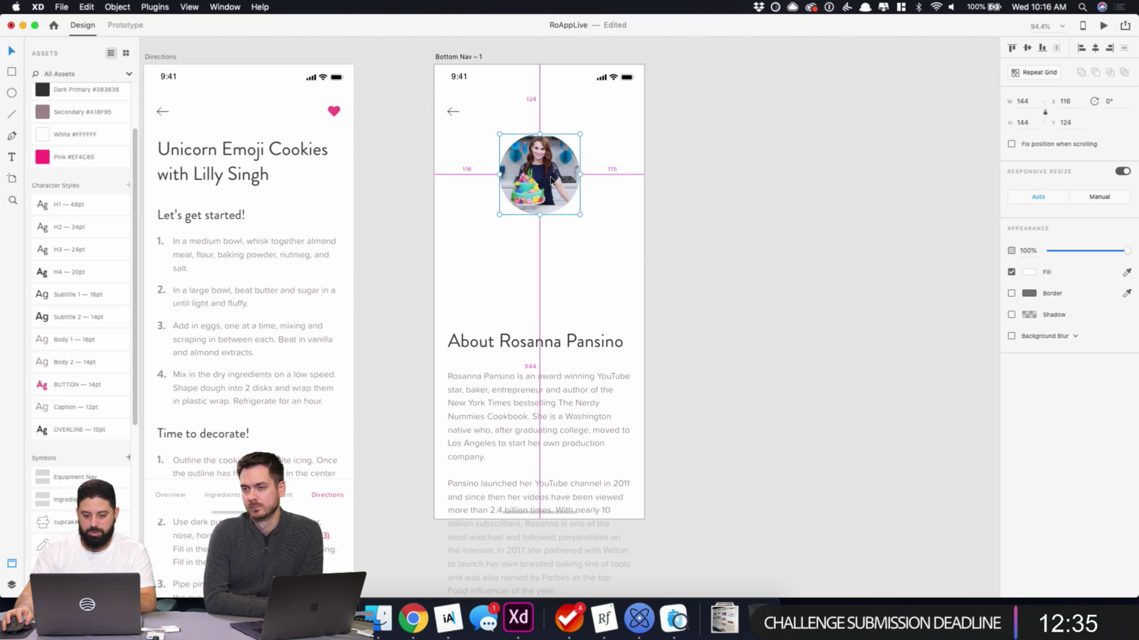
- Enlarge the photo inside its circular mask and reposition it so the woman's face fills the circle
double_click(574, 187)
drag(597, 211, 737, 321)
drag(551, 173, 478, 175)
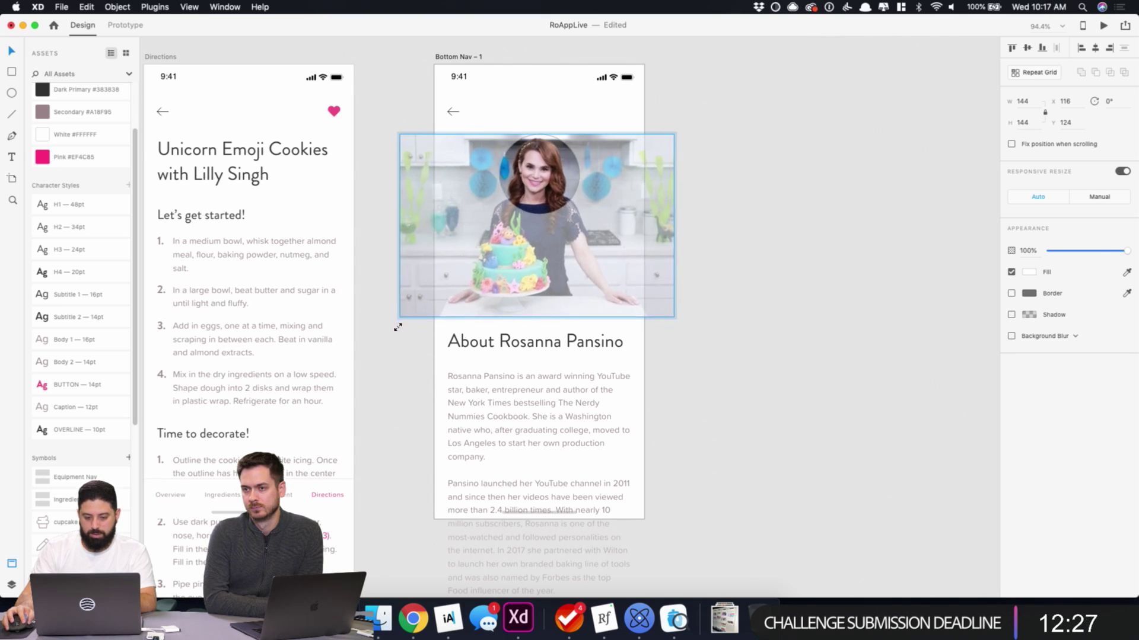
scroll(567, 168, up, 5)
drag(508, 189, 518, 186)
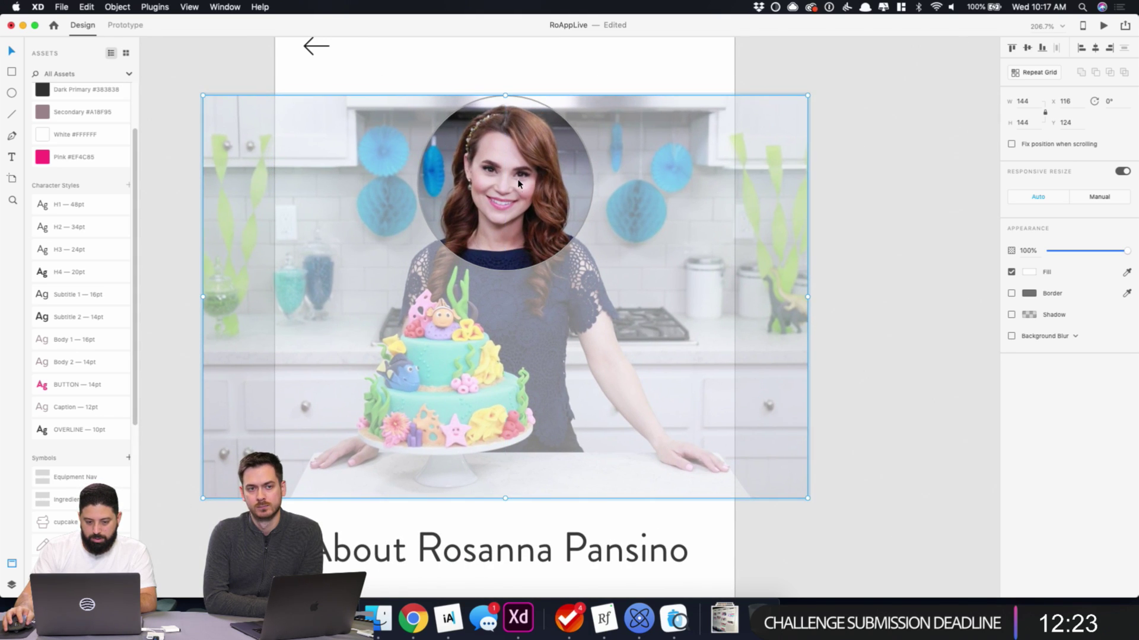
click(548, 83)
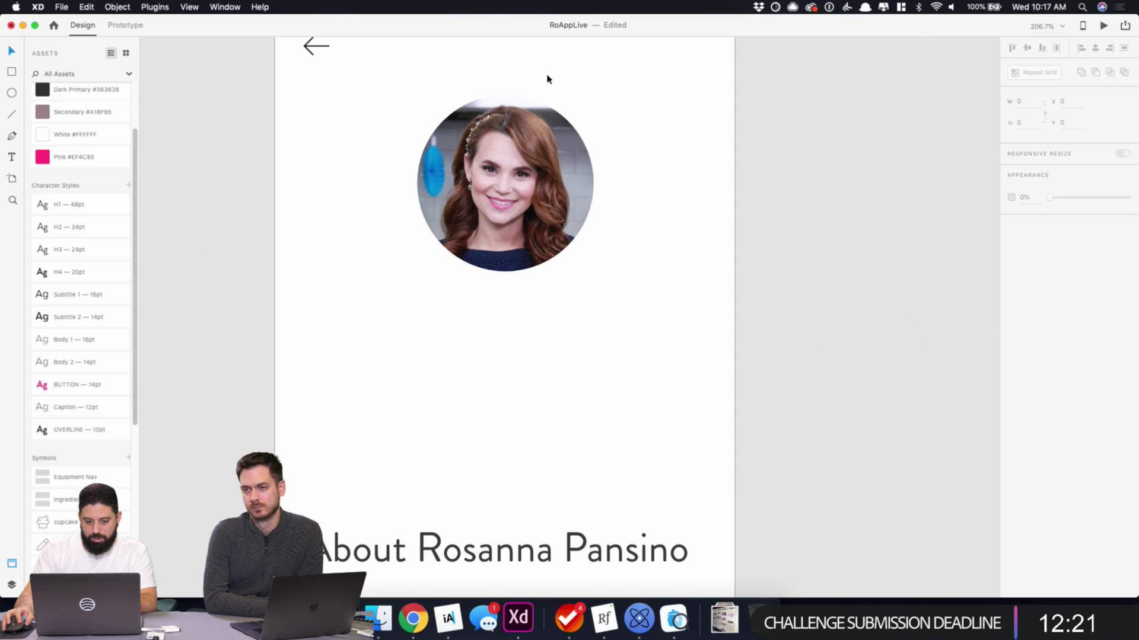
click(522, 171)
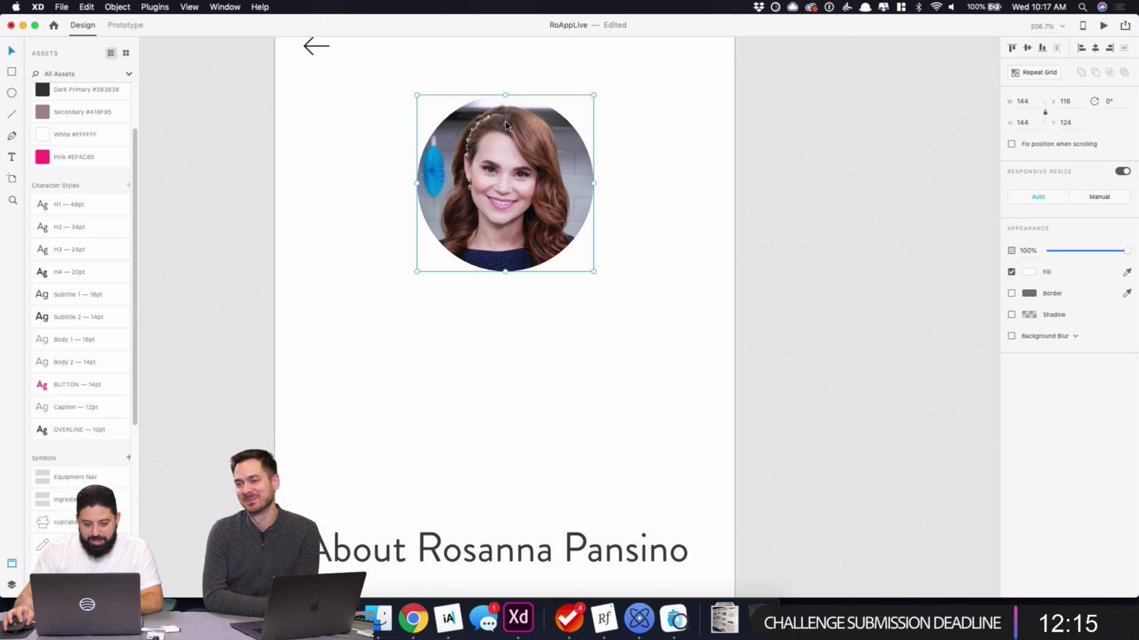
click(659, 116)
click(475, 147)
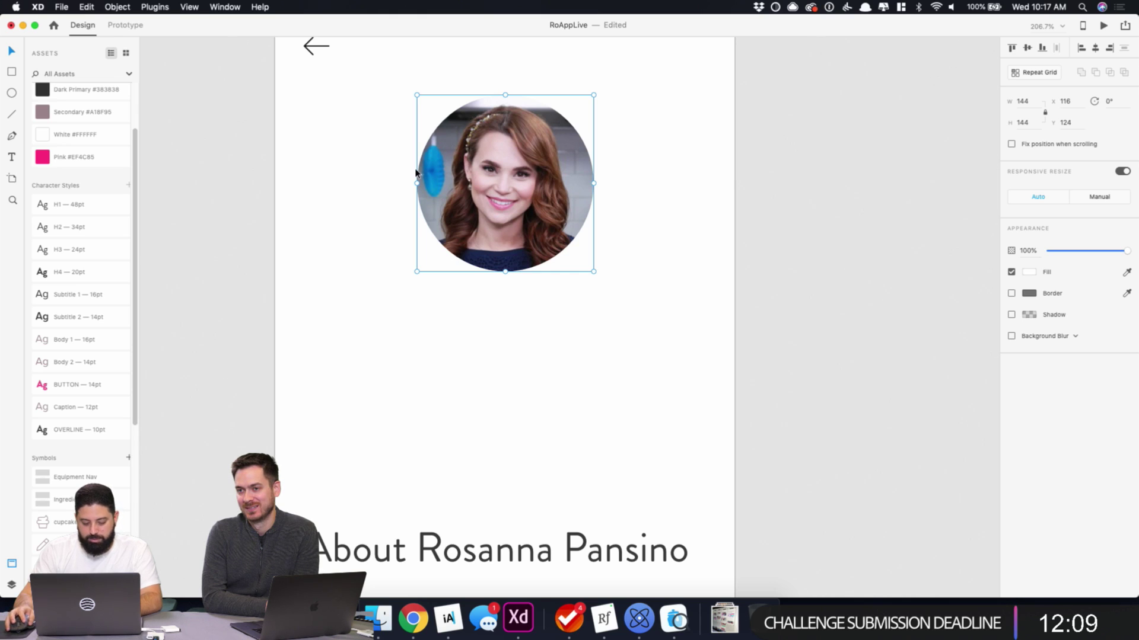
- Draw a circle overlapping the left side of the portrait and set its size to 144 by 144
drag(331, 124, 492, 284)
click(1037, 101)
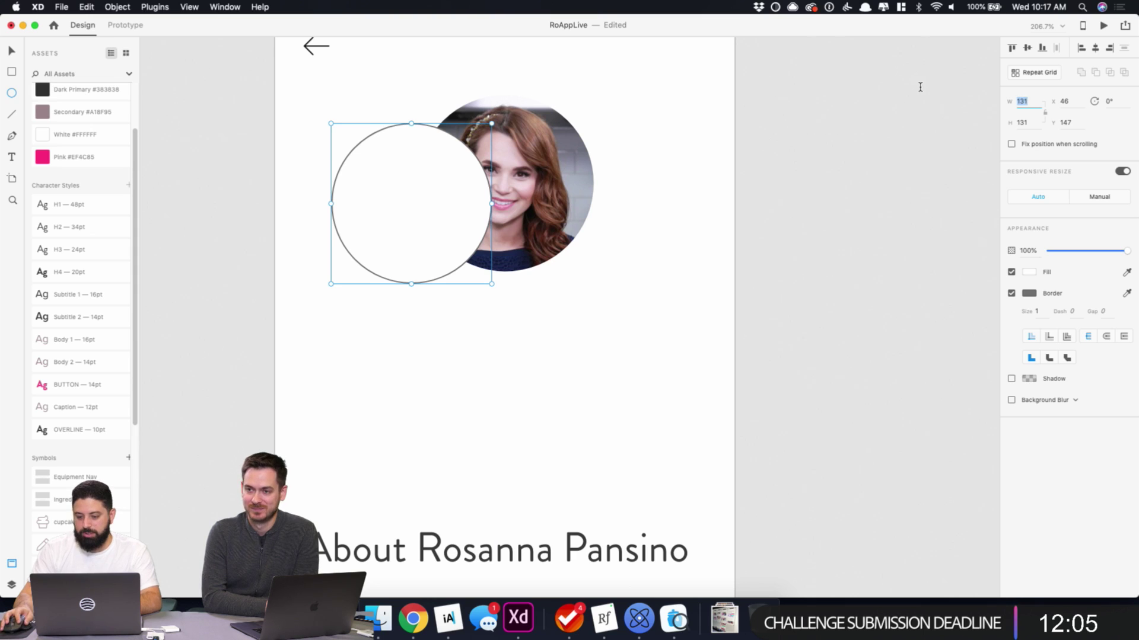
text(144)
key(Tab)
text(15)
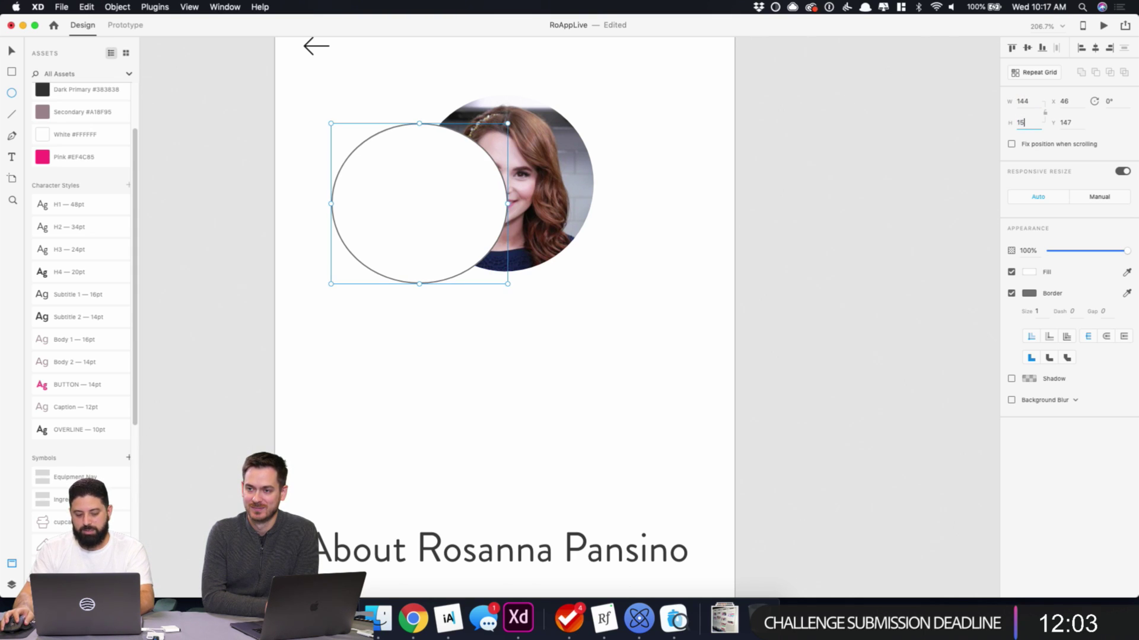
key(Tab)
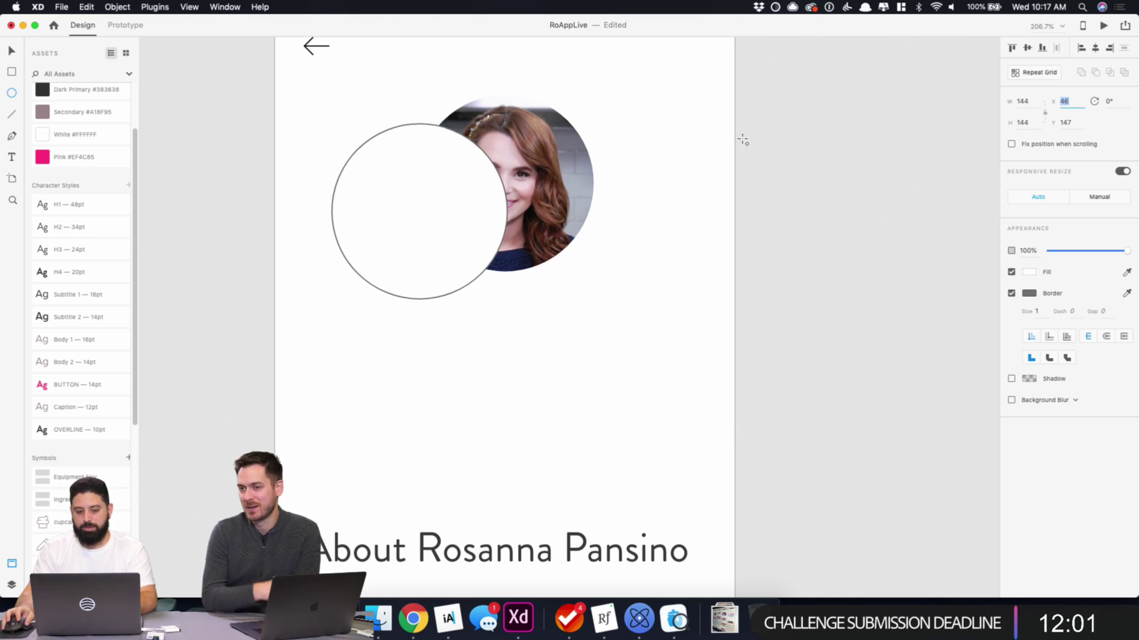
- Adjust the photo inside its circular mask so it fills the circle with the woman's face centred
click(558, 146)
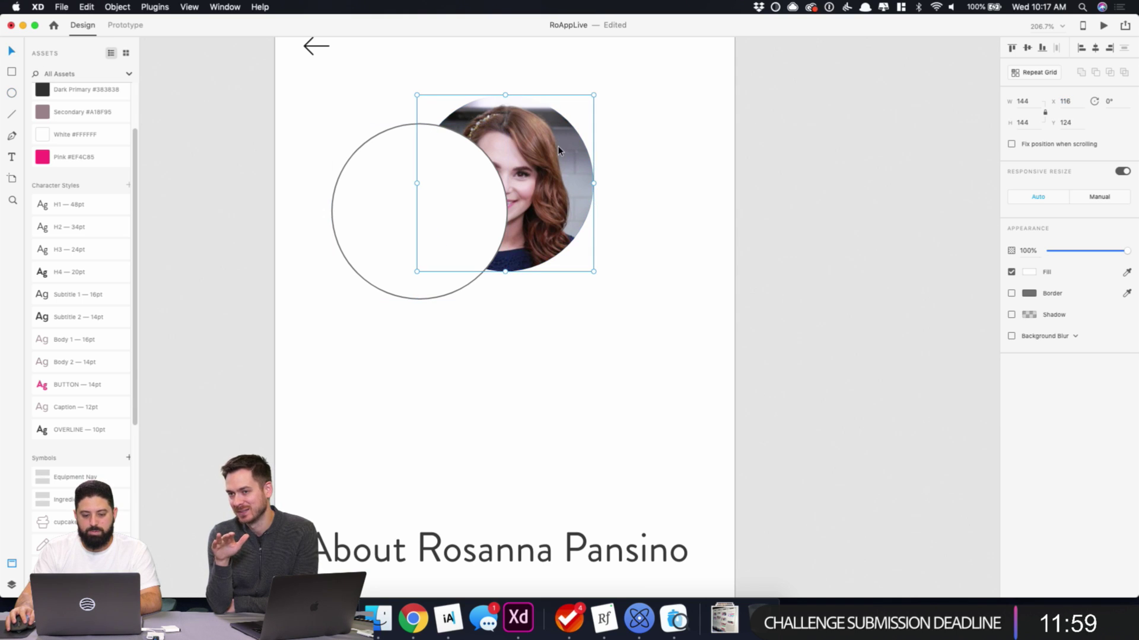
double_click(554, 178)
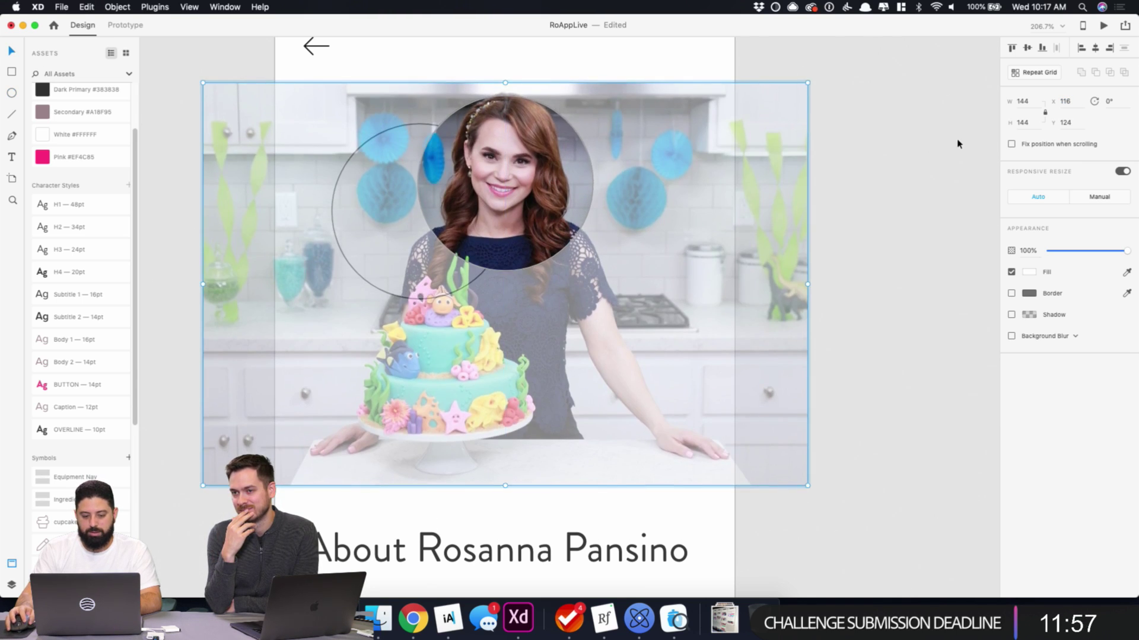
click(961, 143)
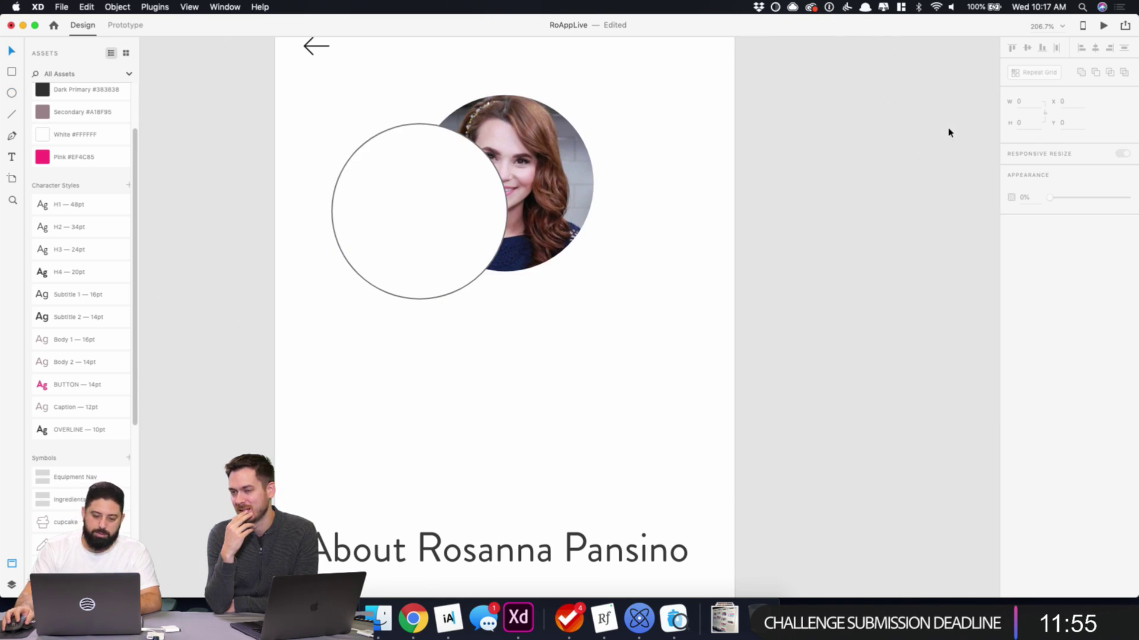
- Delete the white outlined circle that overlaps the portrait photo
click(475, 190)
key(Delete)
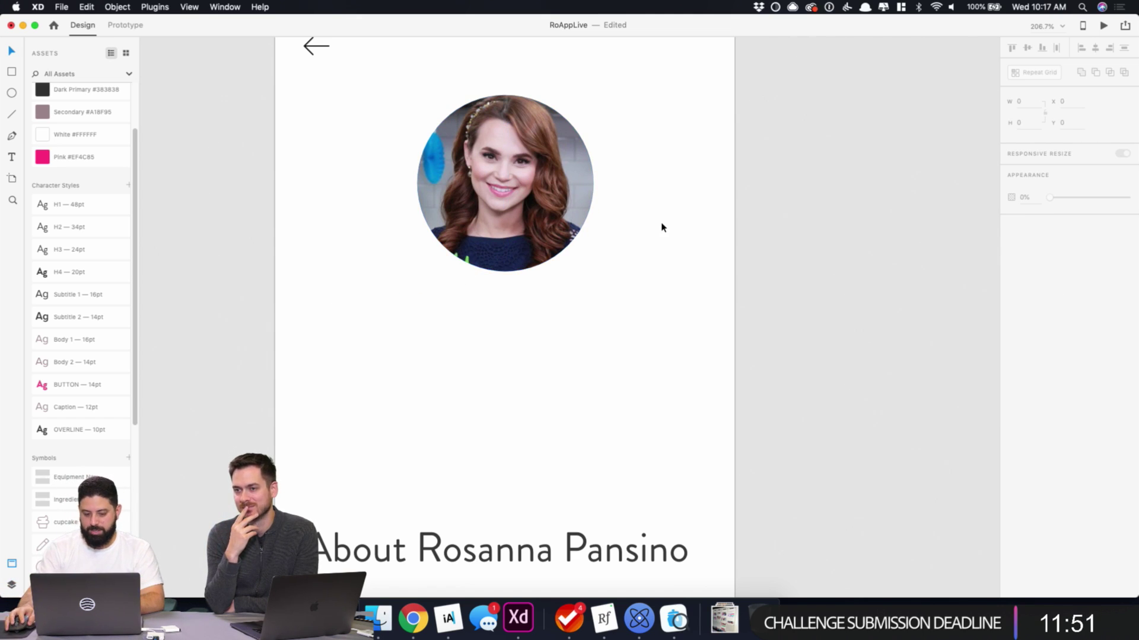
- Nudge the circular portrait photo up to Y 123
key(super+2)
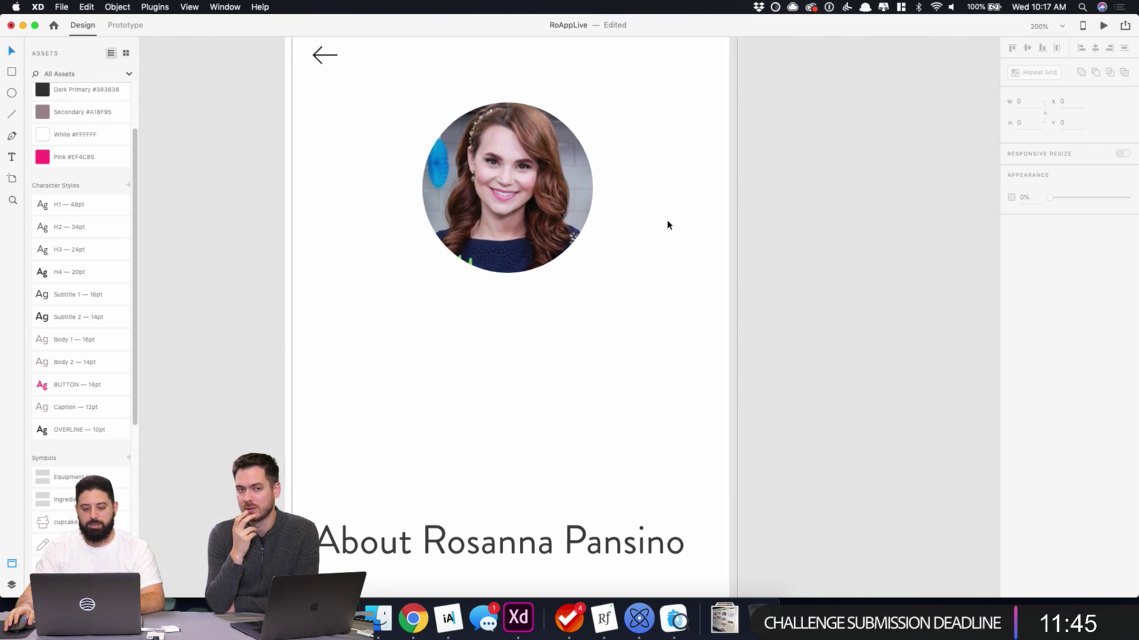
scroll(667, 226, down, 5)
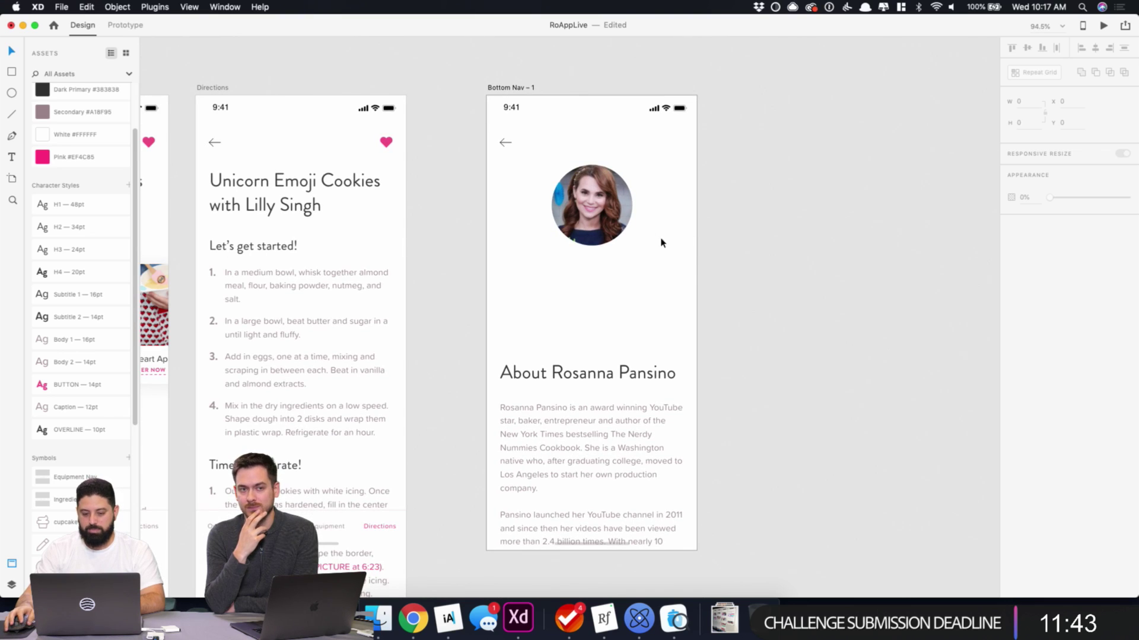
click(611, 222)
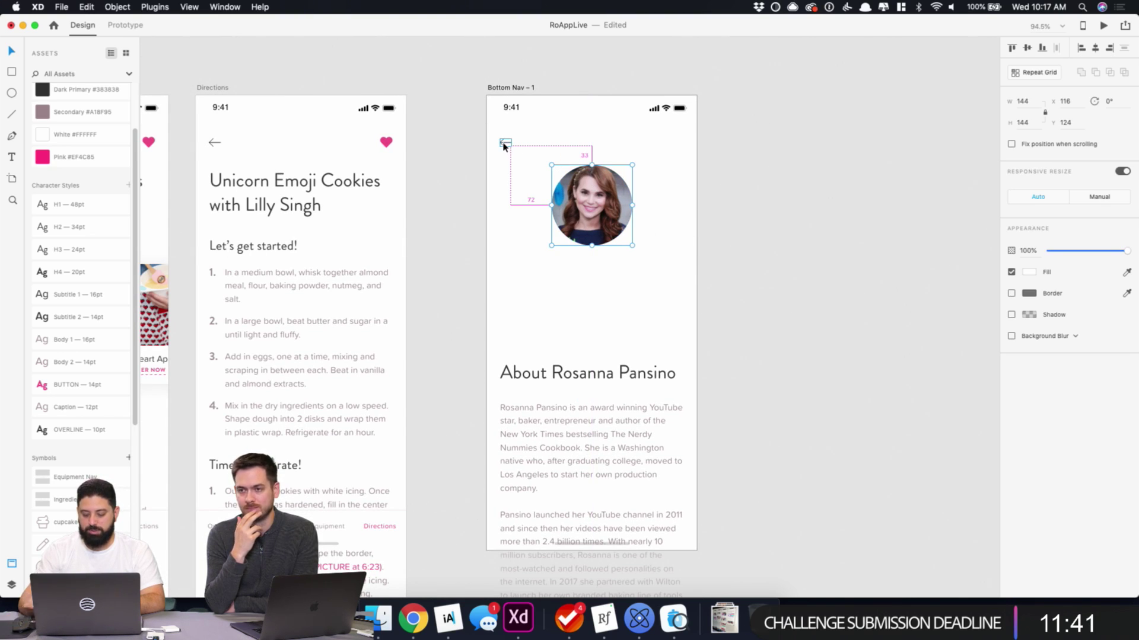
key(Up)
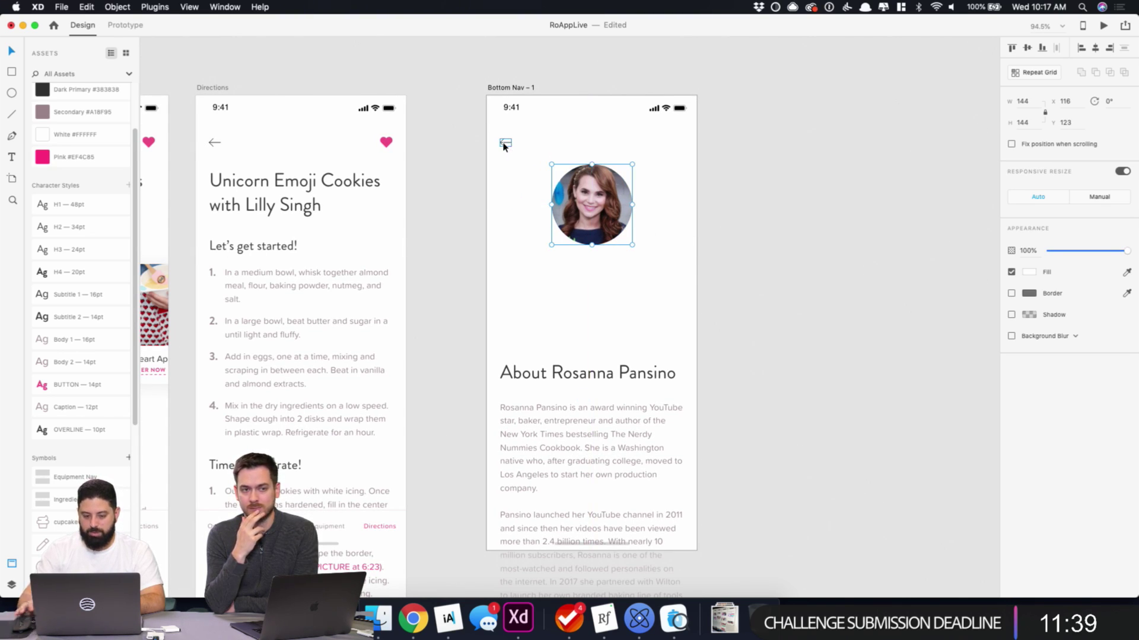
- Move the About Rosanna Pansino title and the biography up beneath the portrait, with the biography at Y 379
key(Escape)
drag(574, 427, 618, 337)
click(722, 359)
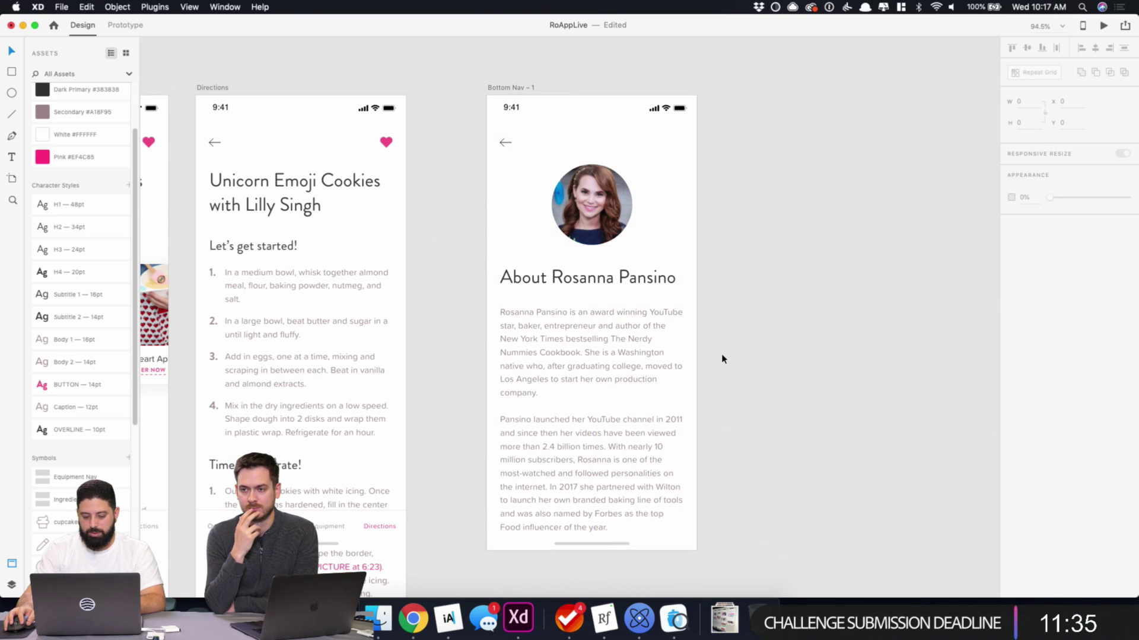
- Try the Body 2 — 14pt character style on the biography text
click(571, 357)
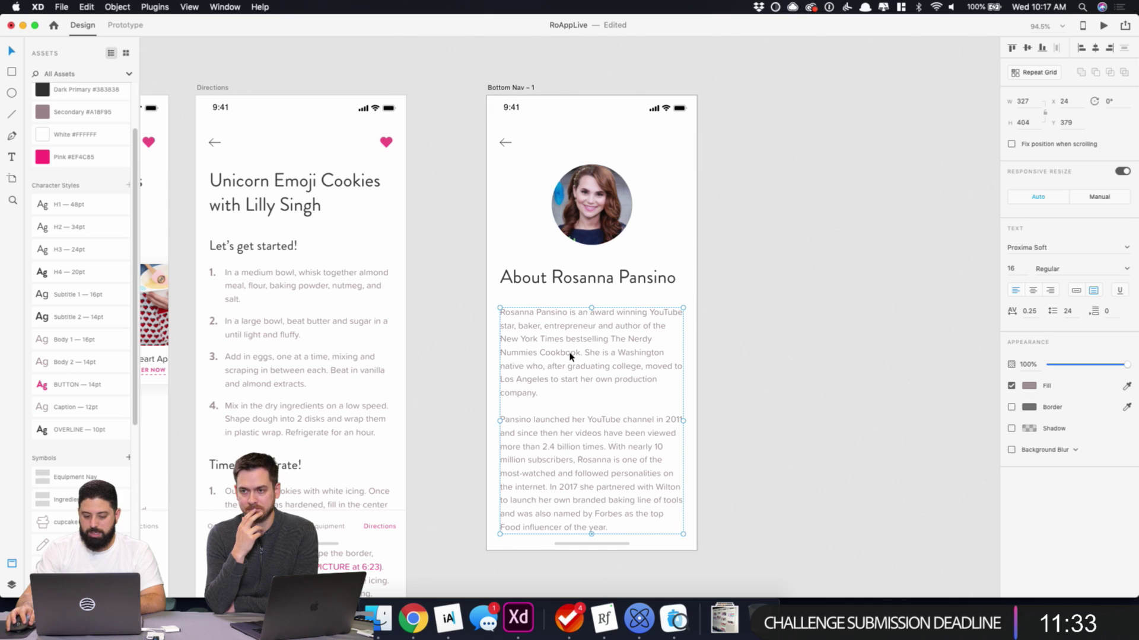
click(105, 363)
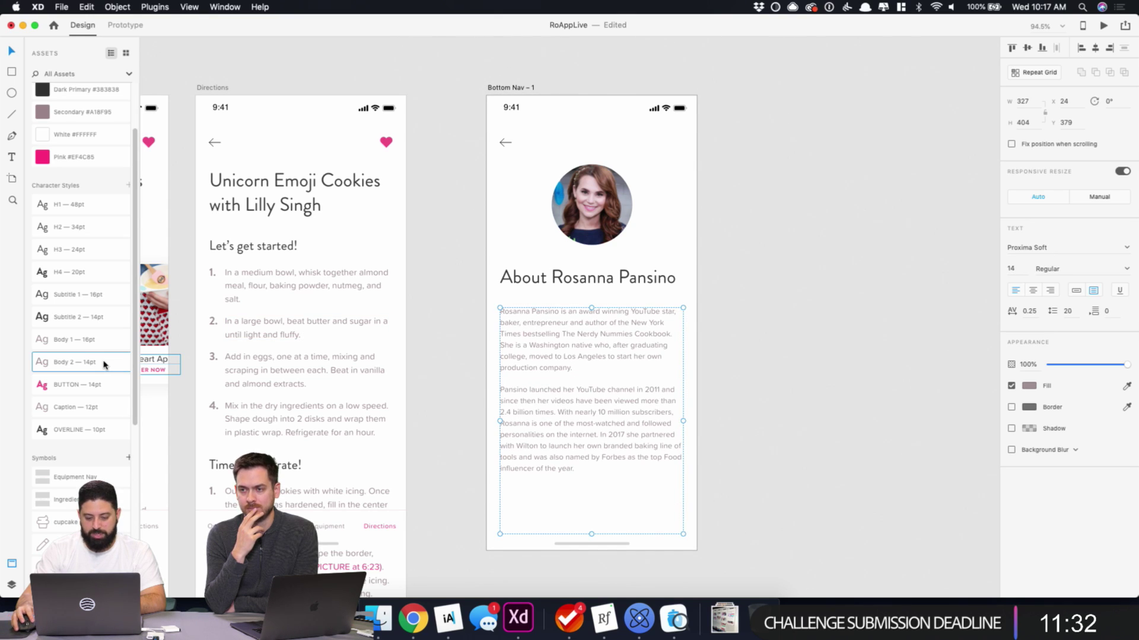
click(788, 394)
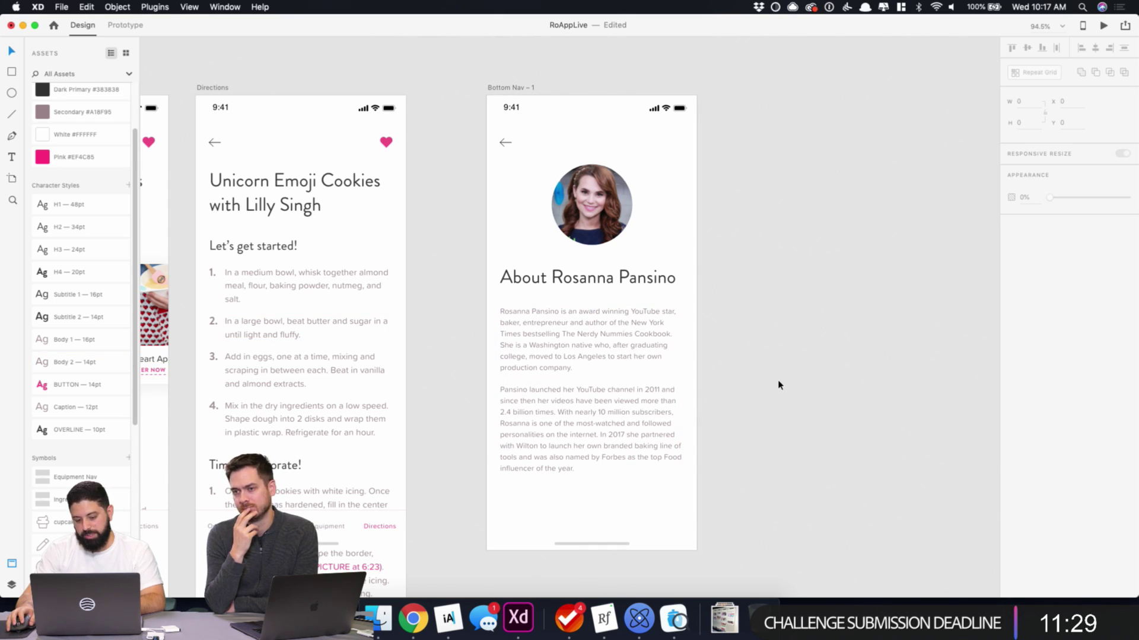
- Apply the Subtitle 1 — 16pt character style to the biography text
click(648, 346)
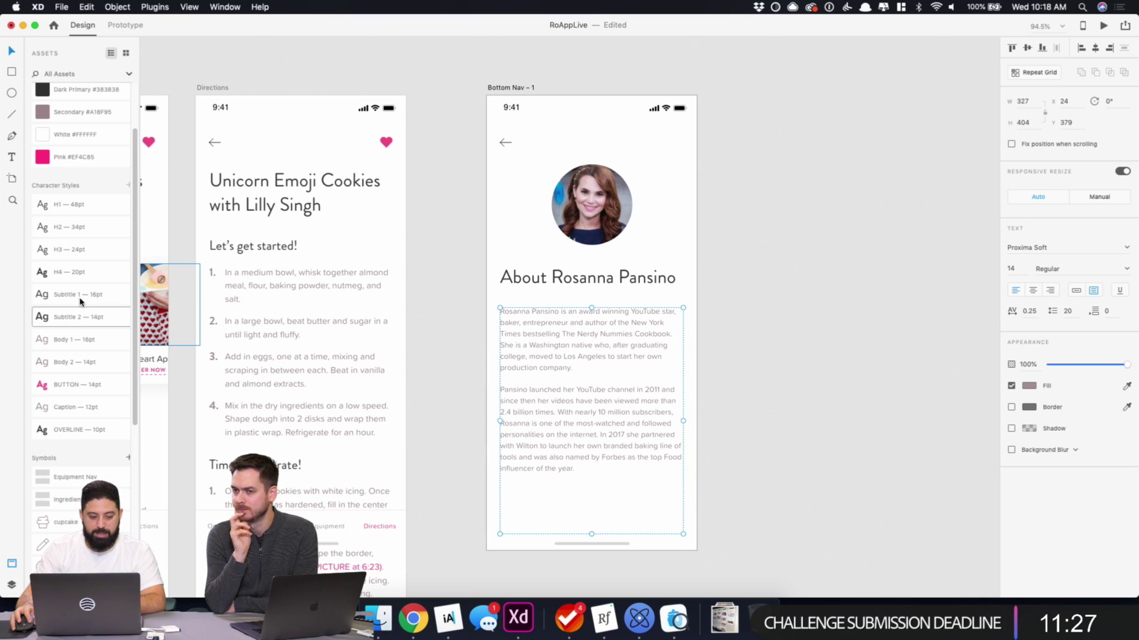
click(78, 295)
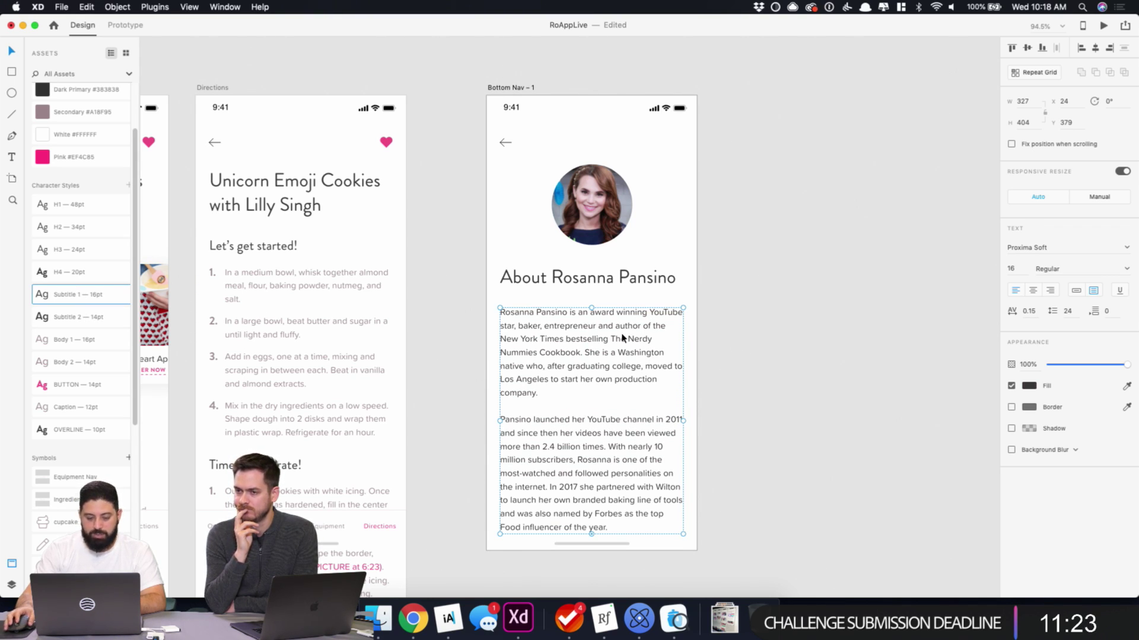
- Remove the sentence beginning "She is a Washington native who" from the end of the biography's first paragraph
double_click(529, 395)
click(595, 391)
drag(598, 386, 588, 351)
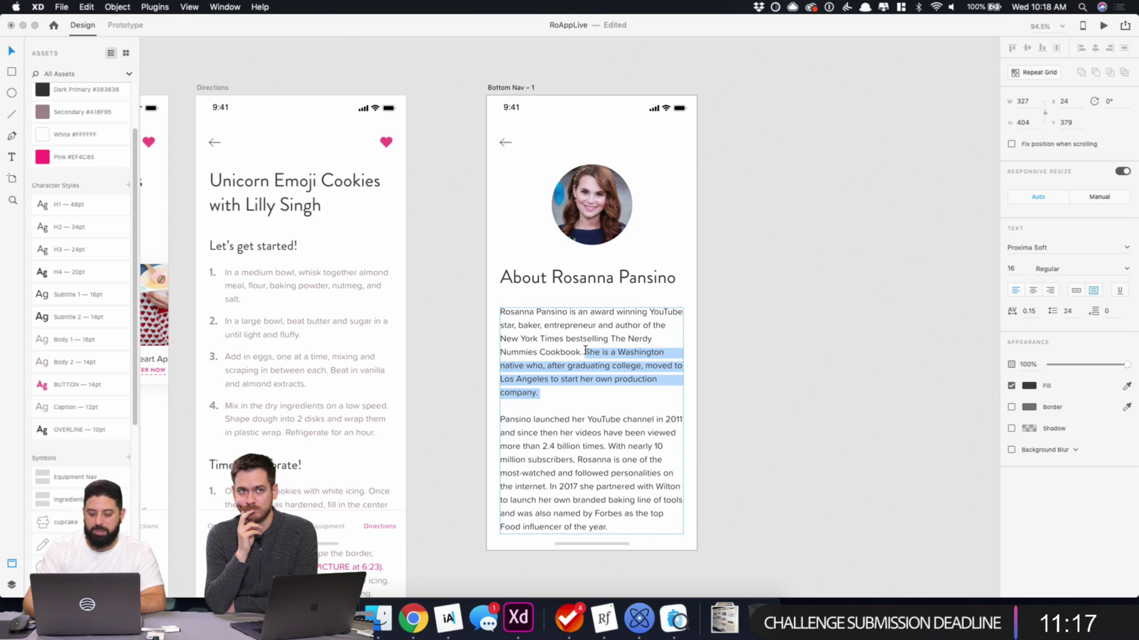
key(BackSpace)
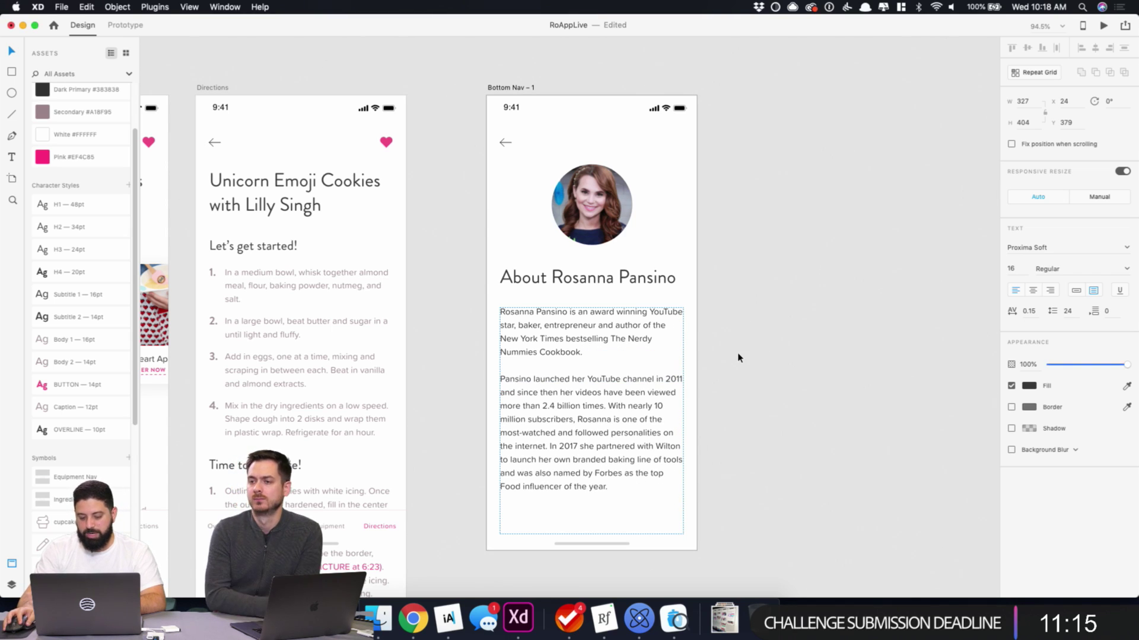
key(Escape)
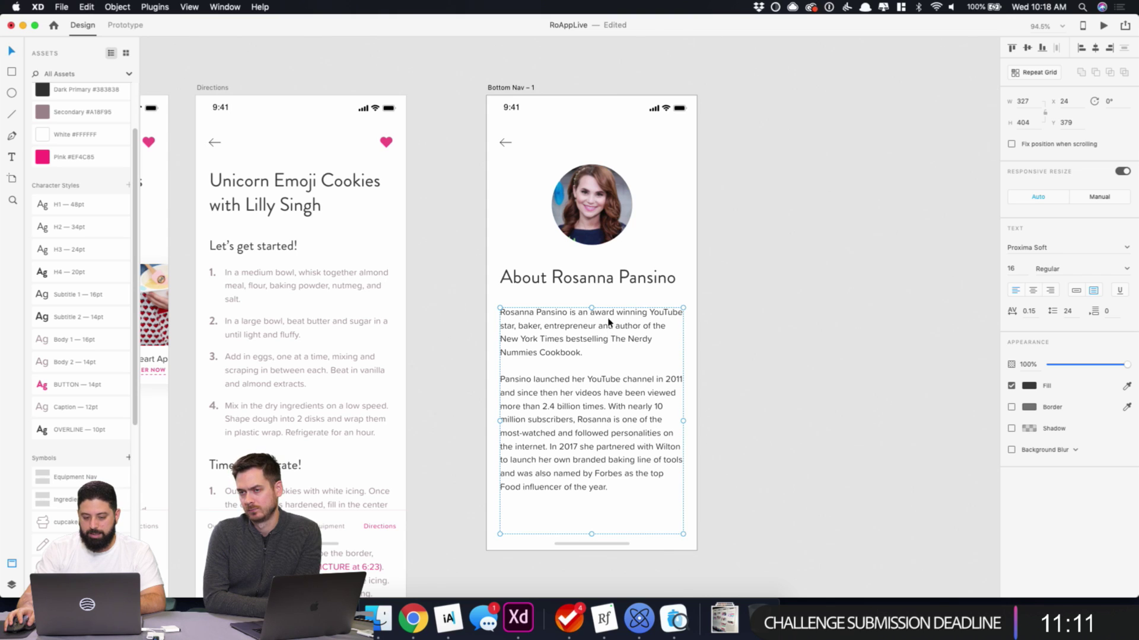
- Move the About Rosanna Pansino title up to Y 291, closer to the portrait
click(616, 279)
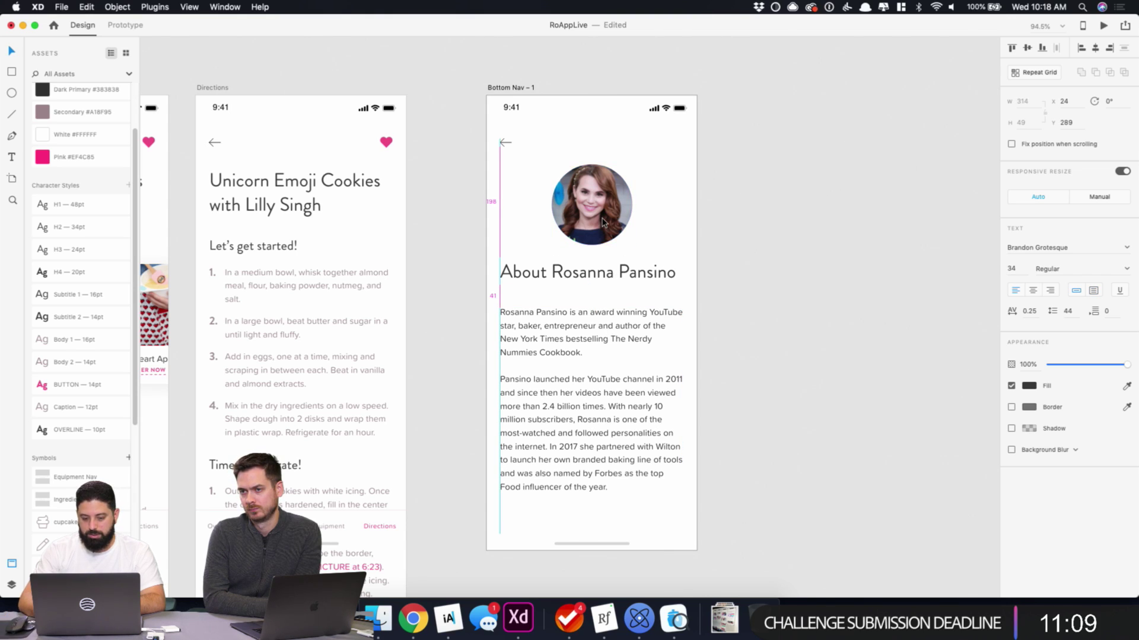
key(shift+Up)
key(shift+Up)
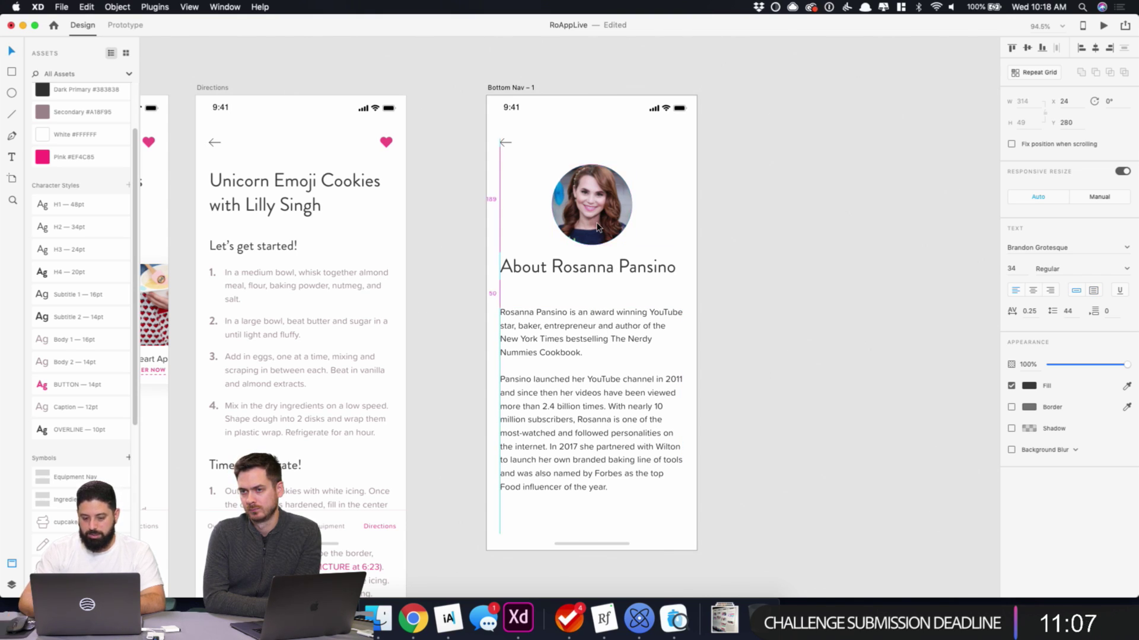
key(shift+Down)
key(Down)
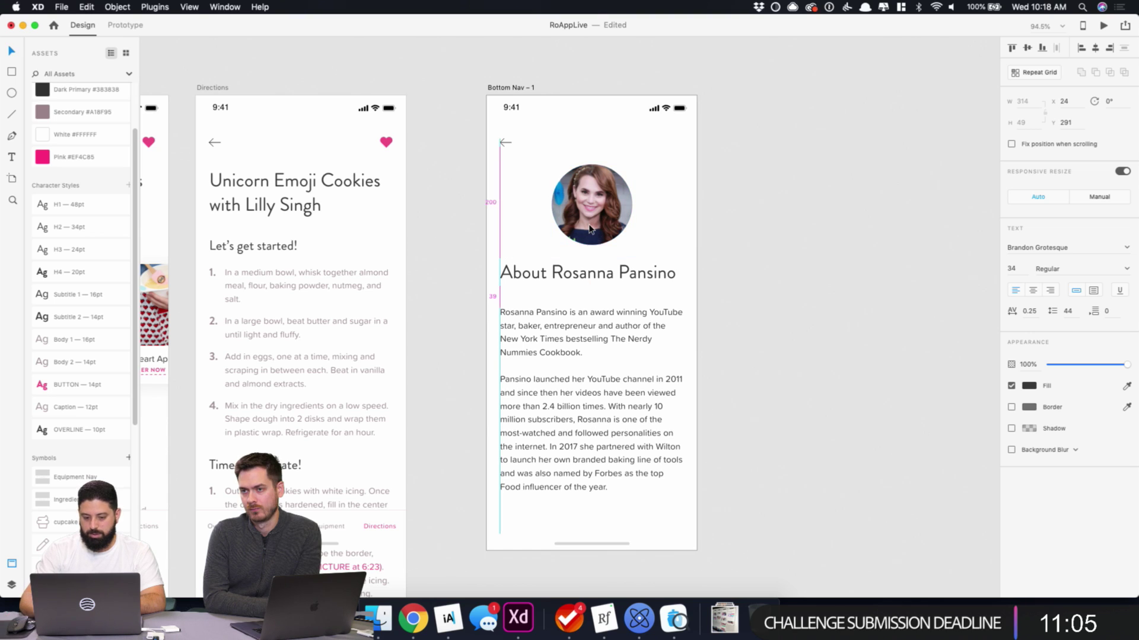
- Move the biography text down to leave more space below the title
click(595, 345)
drag(601, 329, 601, 351)
key(Escape)
- Switch to Nucleo, search for "youtube" and place the YouTube logo glyph on the XD pasteboard beside the About artboard
click(646, 631)
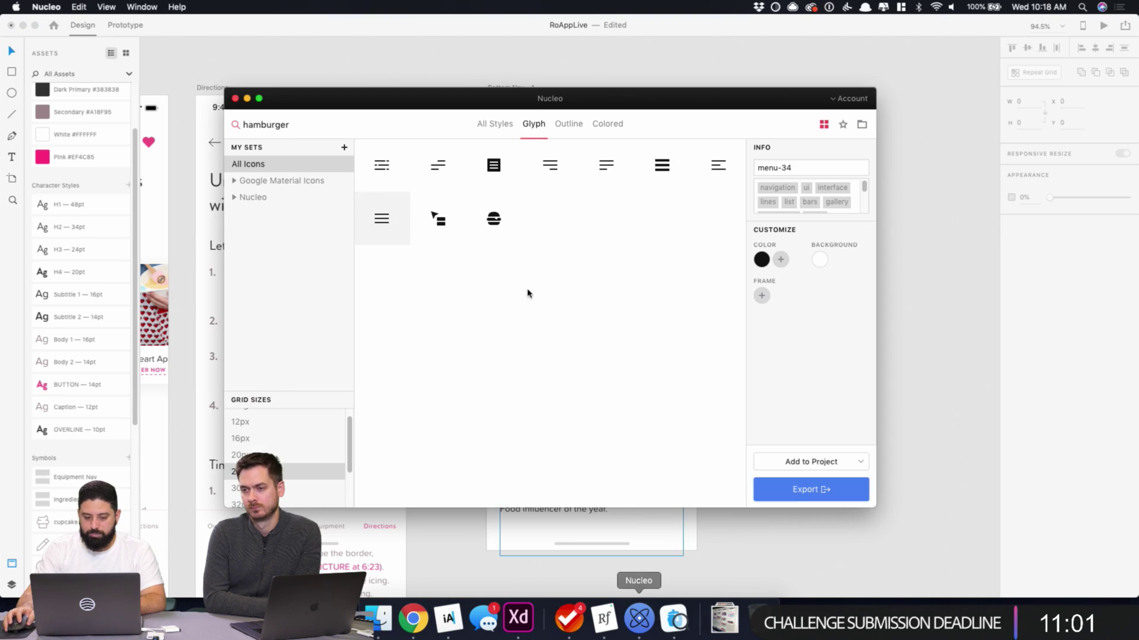
double_click(307, 128)
text(youtube)
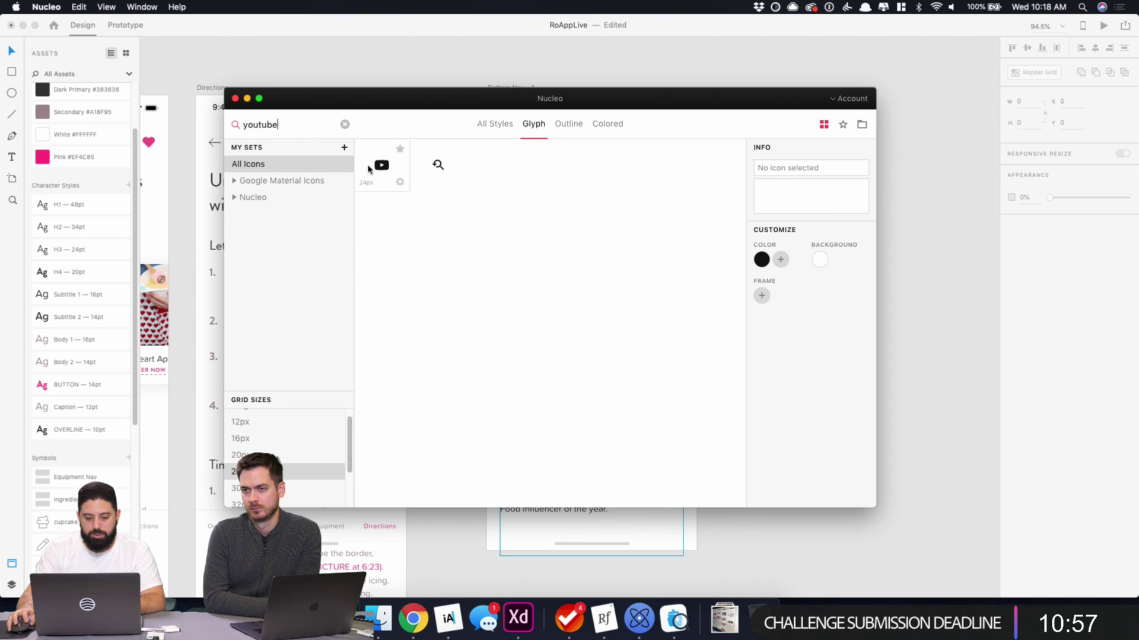
drag(381, 165, 923, 276)
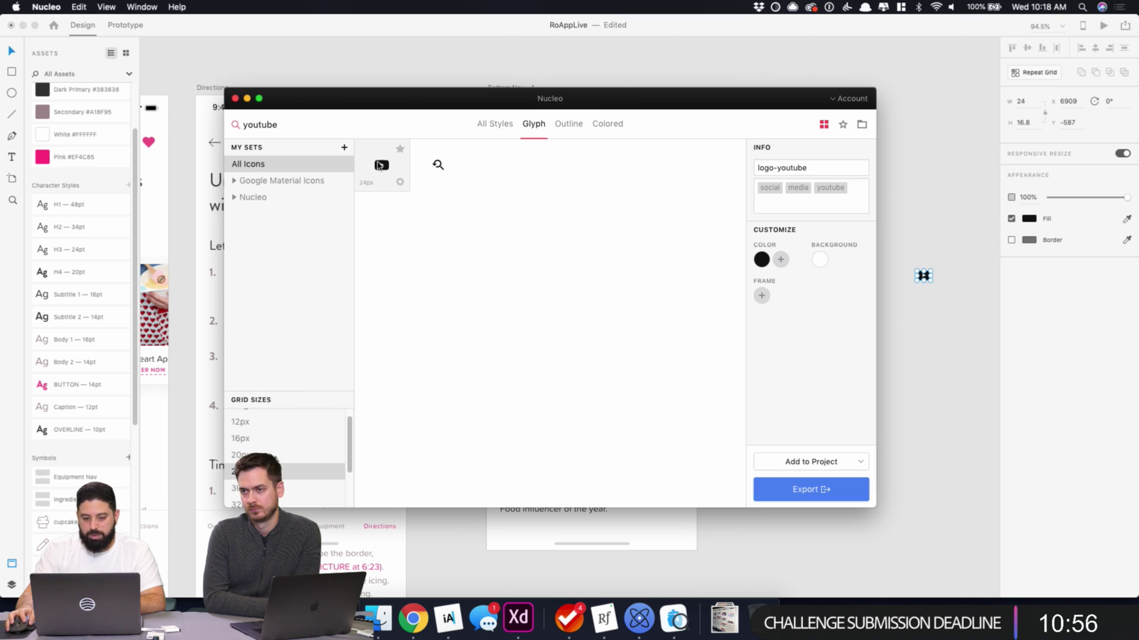
- Find the square Facebook logo and the Twitter logo in Nucleo and place both on the pasteboard below the YouTube logo
double_click(287, 125)
text(facebook)
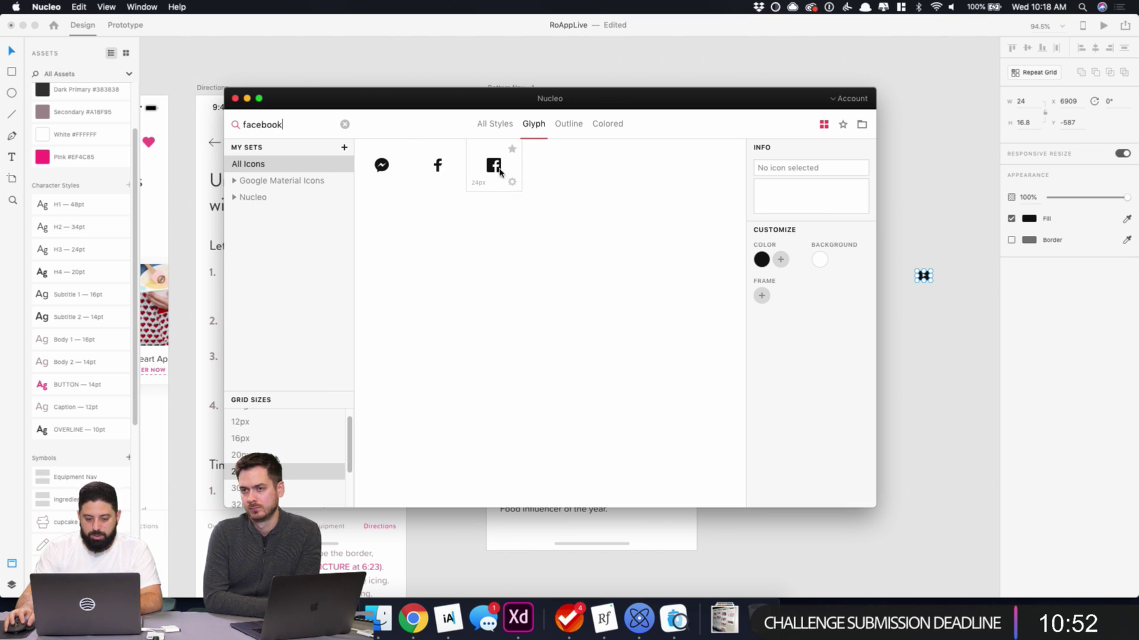
click(497, 169)
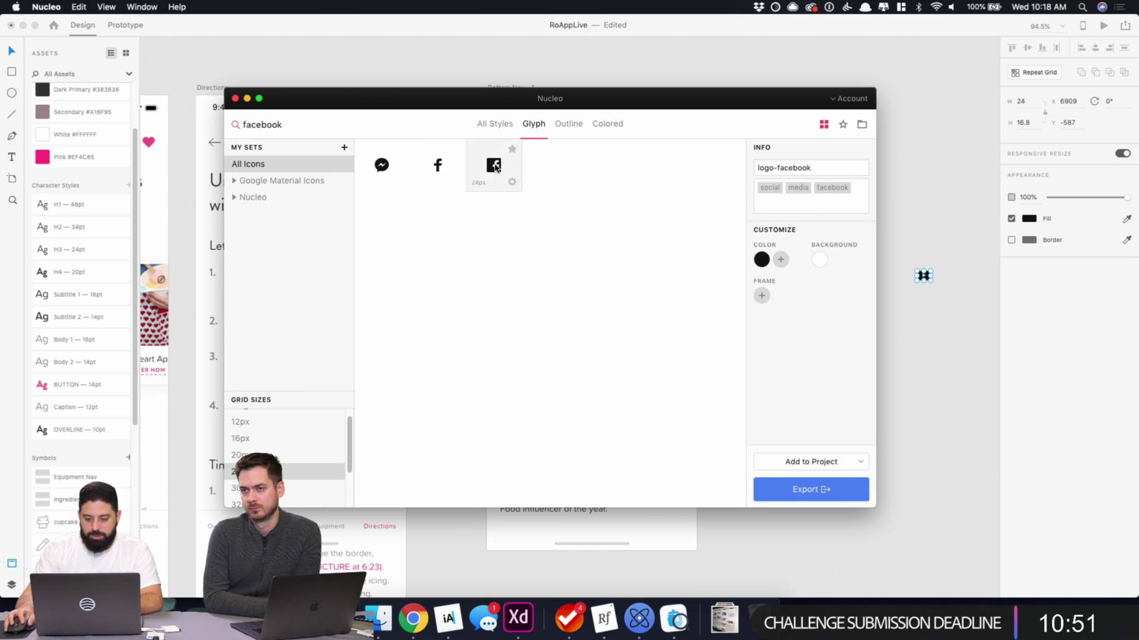
drag(923, 296, 937, 303)
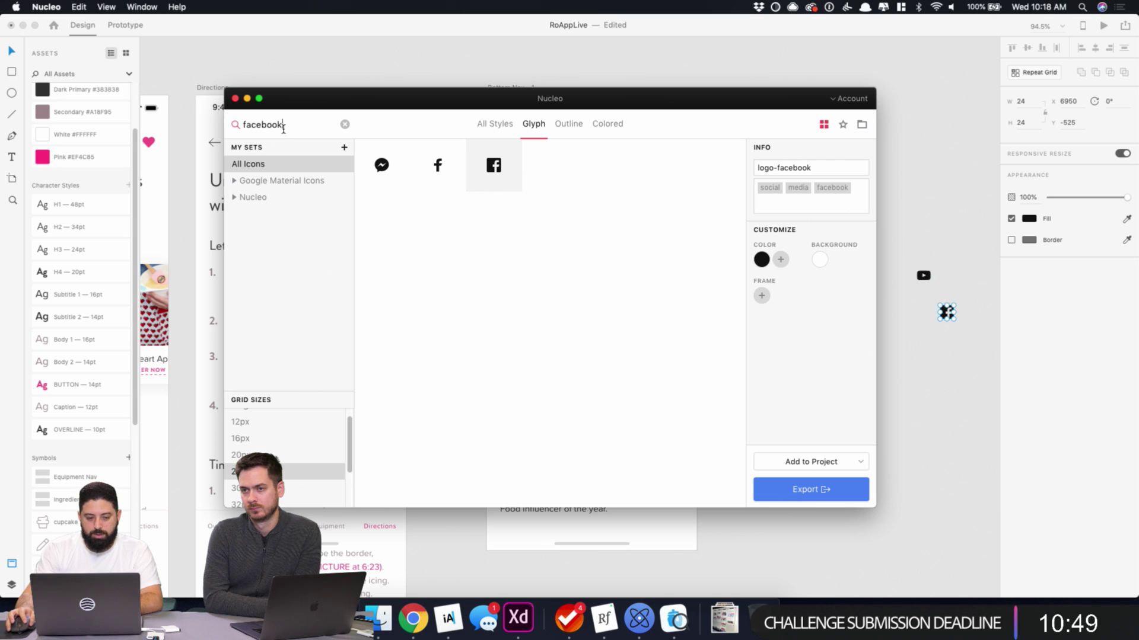
text(twitter)
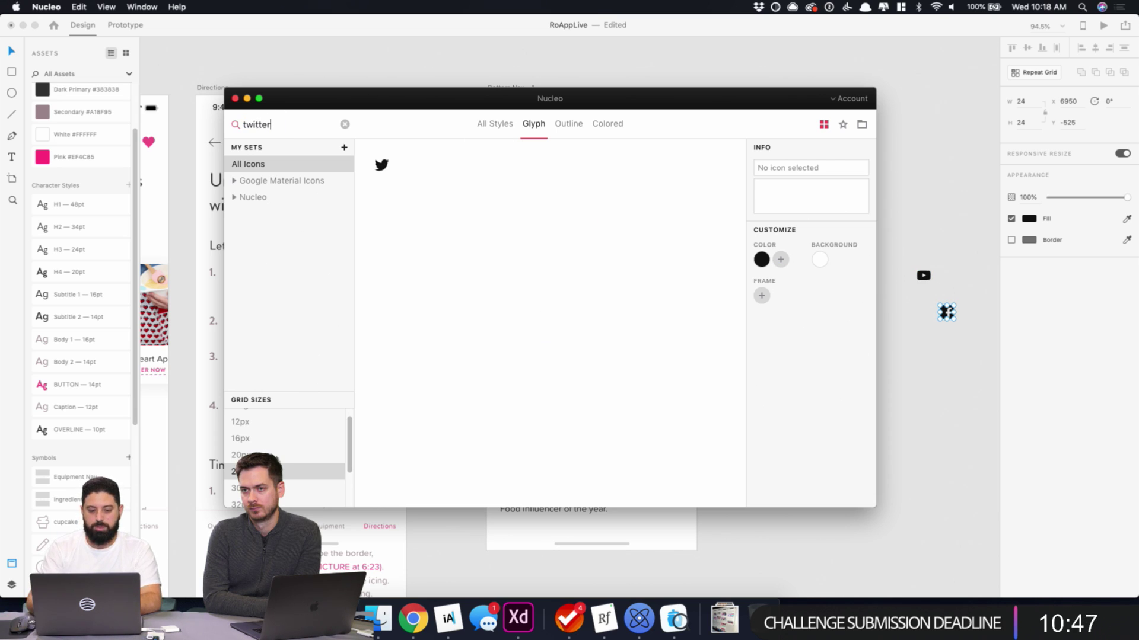
drag(379, 169, 949, 339)
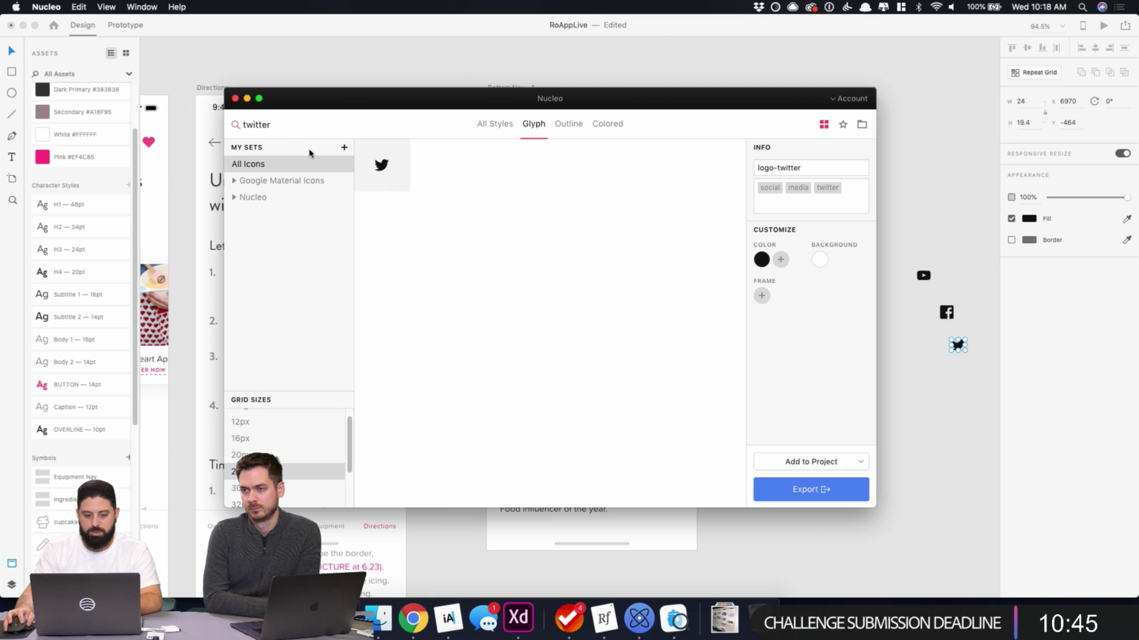
- Search Nucleo for "instagram" and place the Instagram logo on the pasteboard below the Twitter logo
click(292, 124)
key(super+a)
key(BackSpace)
text(ins)
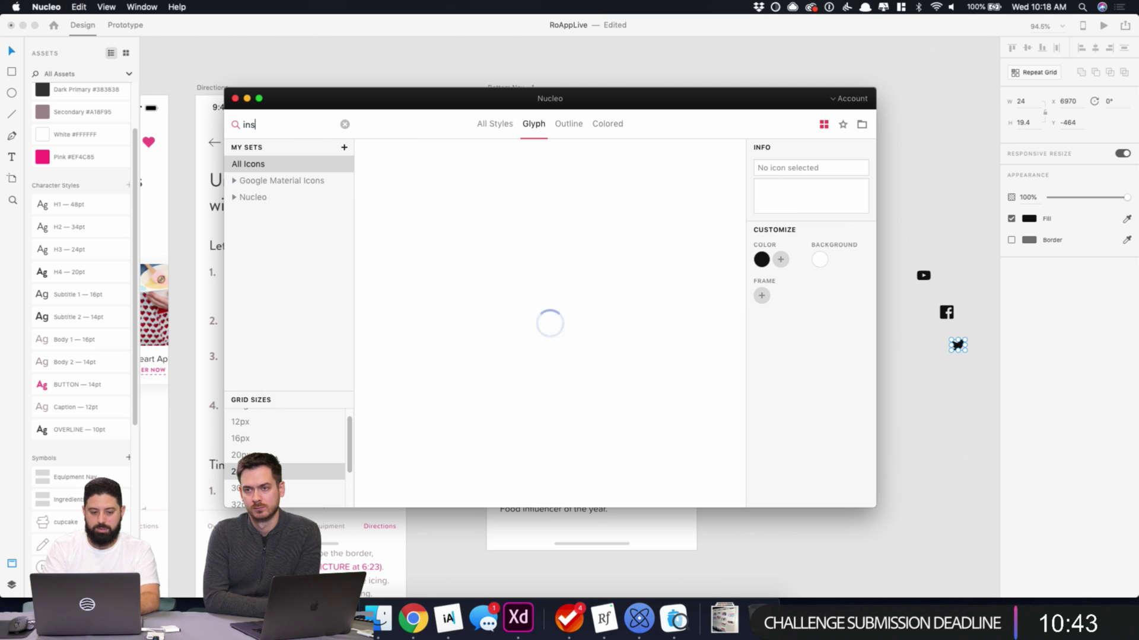
text(tagram)
click(381, 167)
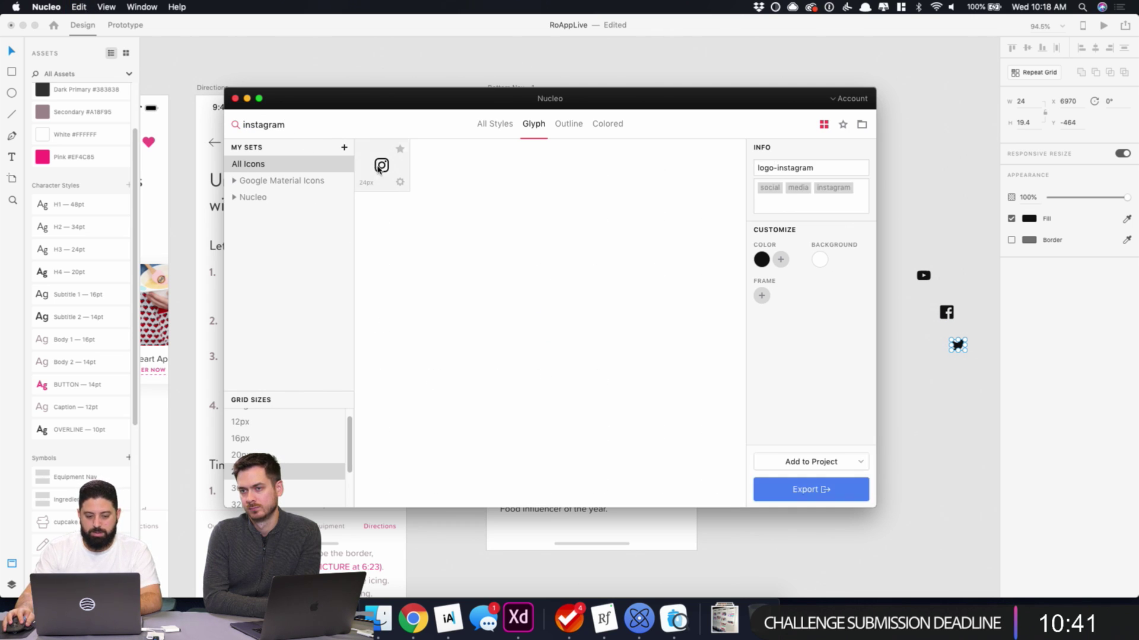
drag(924, 366, 935, 369)
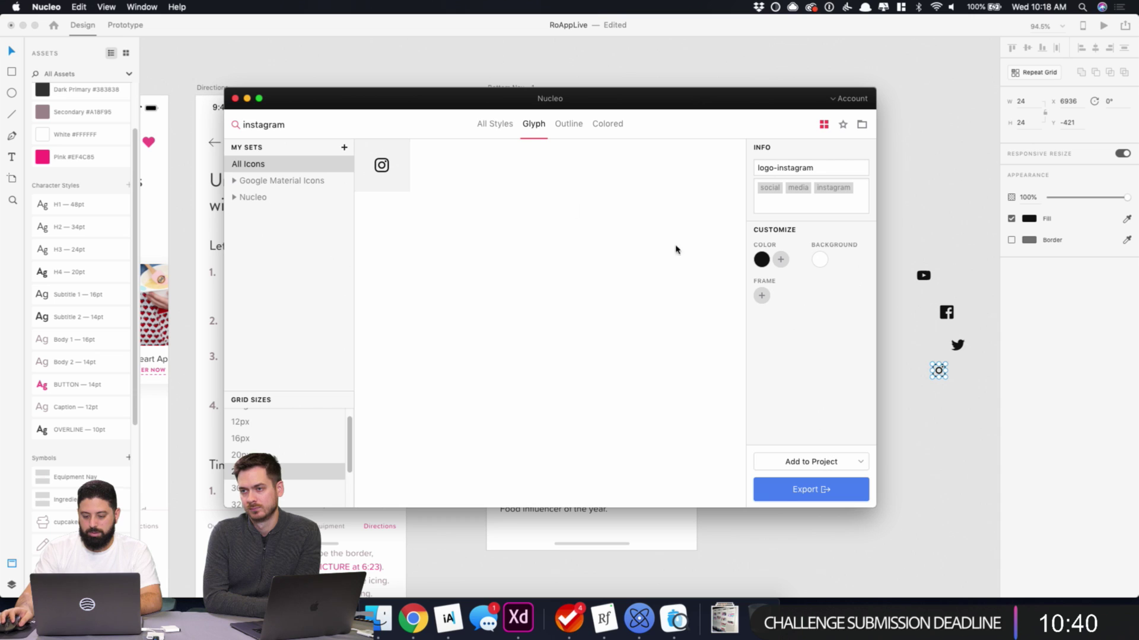
- Search Nucleo for "tumblr", place the Tumblr logo on the XD pasteboard below the Instagram logo, and select all five logos
double_click(287, 123)
text(tumblr)
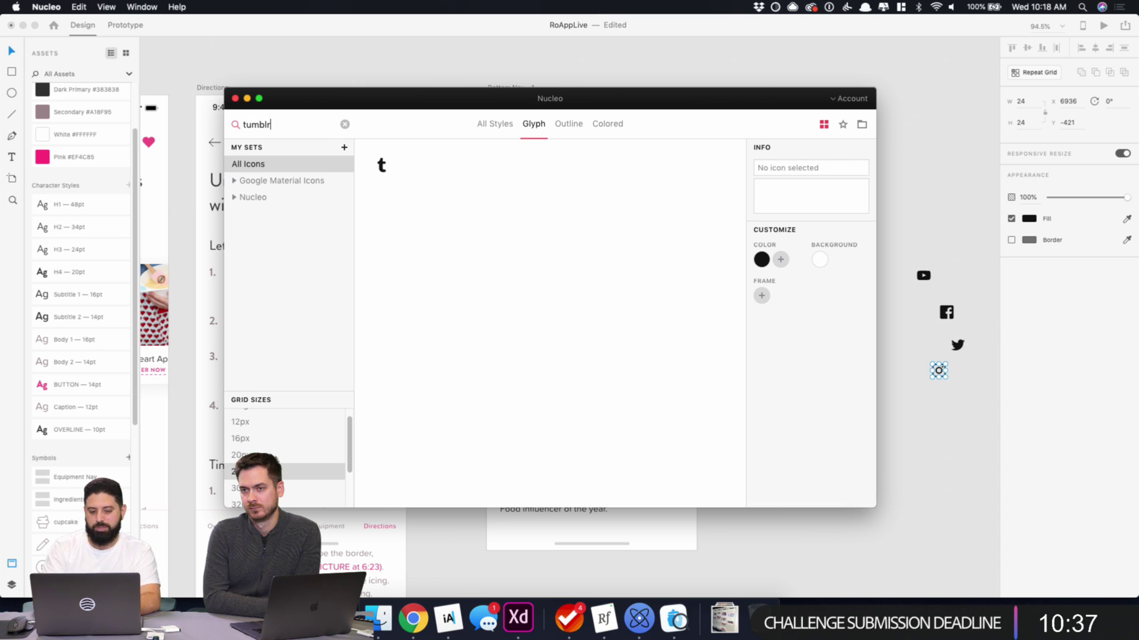
drag(381, 166, 959, 389)
click(958, 243)
drag(900, 245, 995, 428)
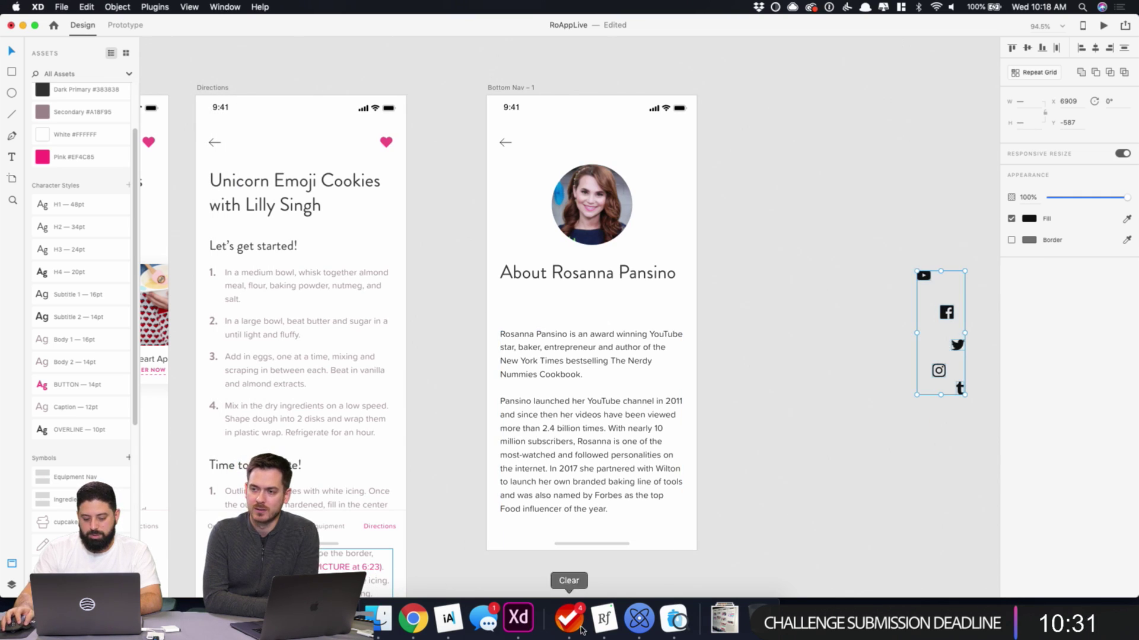
- Search Nucleo for "website" and "globe" icons, and clear the search
click(639, 618)
double_click(273, 125)
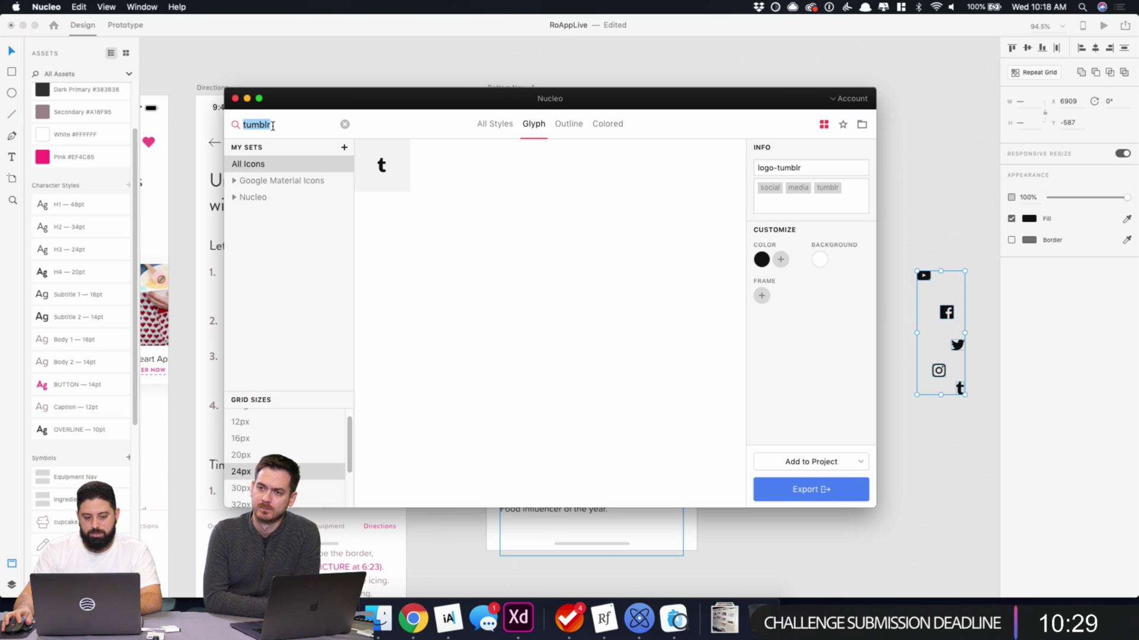
text(website)
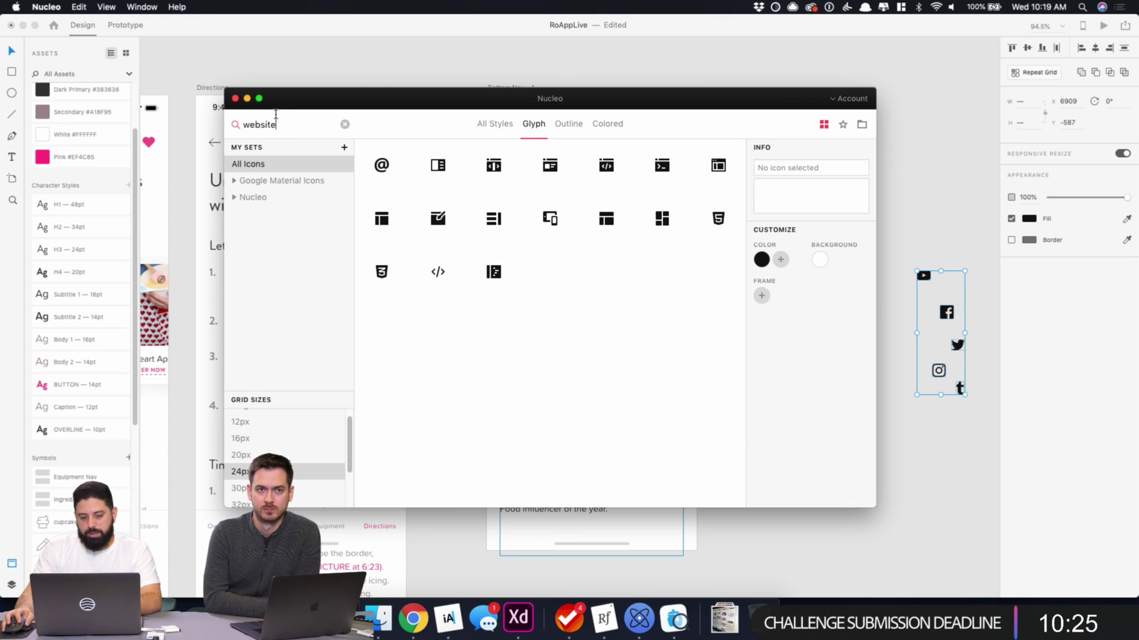
double_click(291, 130)
text(globe)
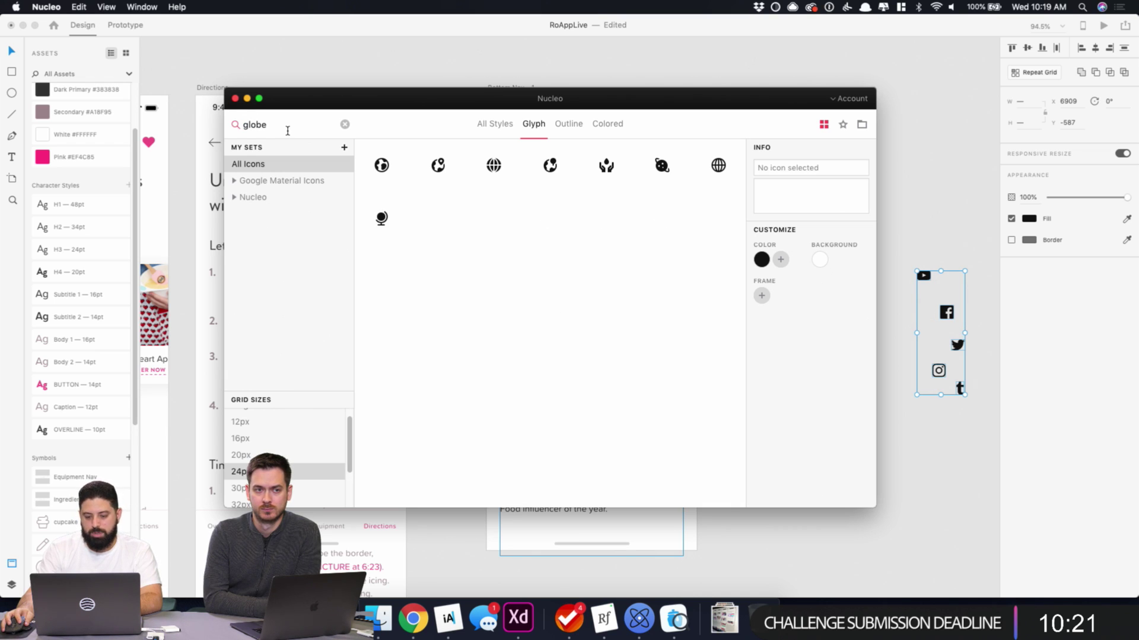
click(344, 125)
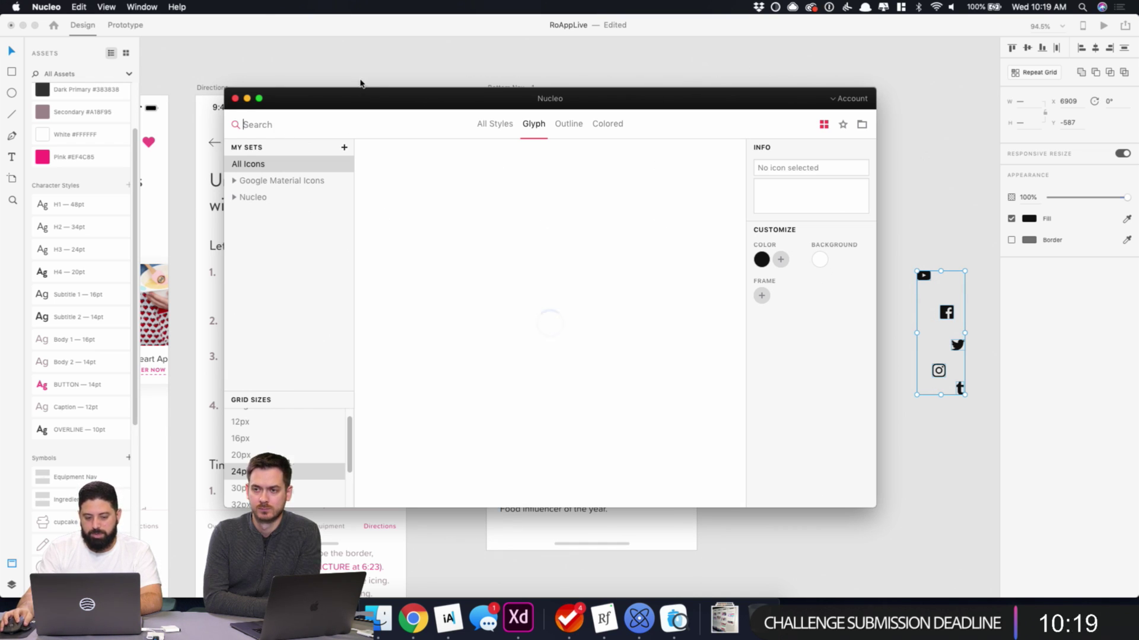
- Return to XD and move the five social logos closer to the About artboard
click(870, 213)
drag(925, 278, 785, 283)
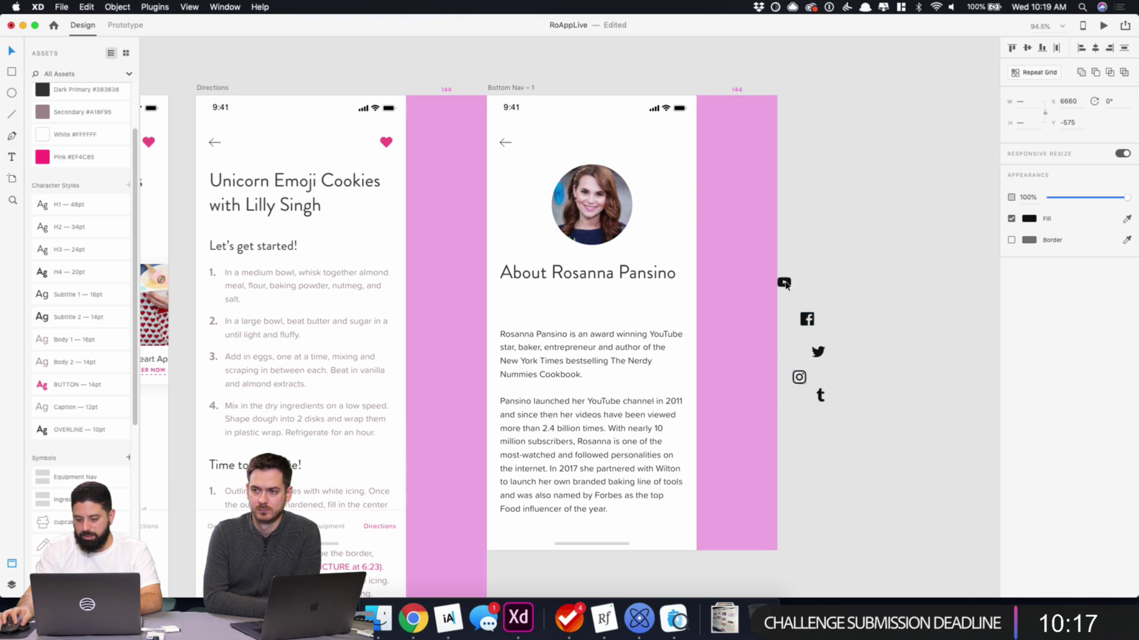
click(784, 282)
scroll(814, 292, up, 10)
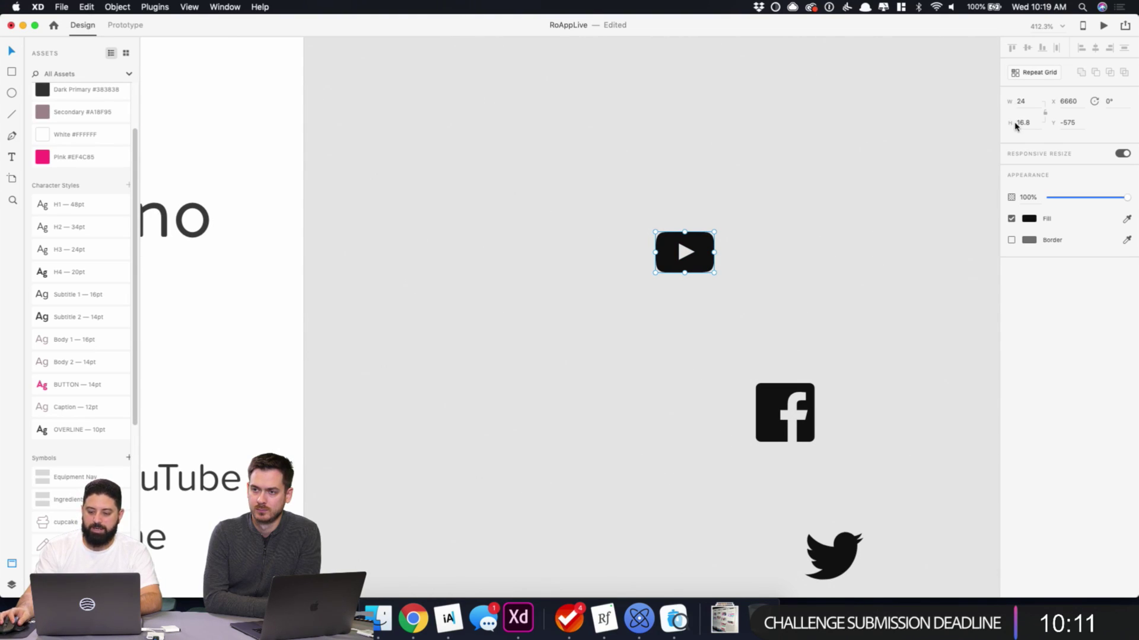
- Draw a square on the pasteboard beside the YouTube logo and set its size to 24 × 24
click(888, 192)
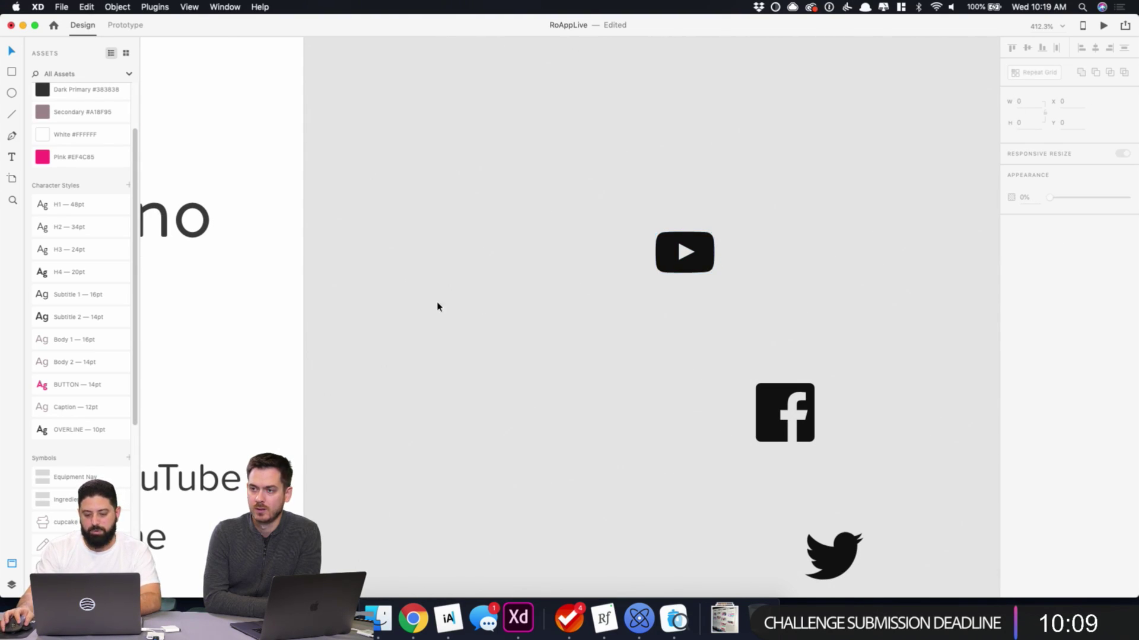
key(r)
drag(415, 264, 489, 337)
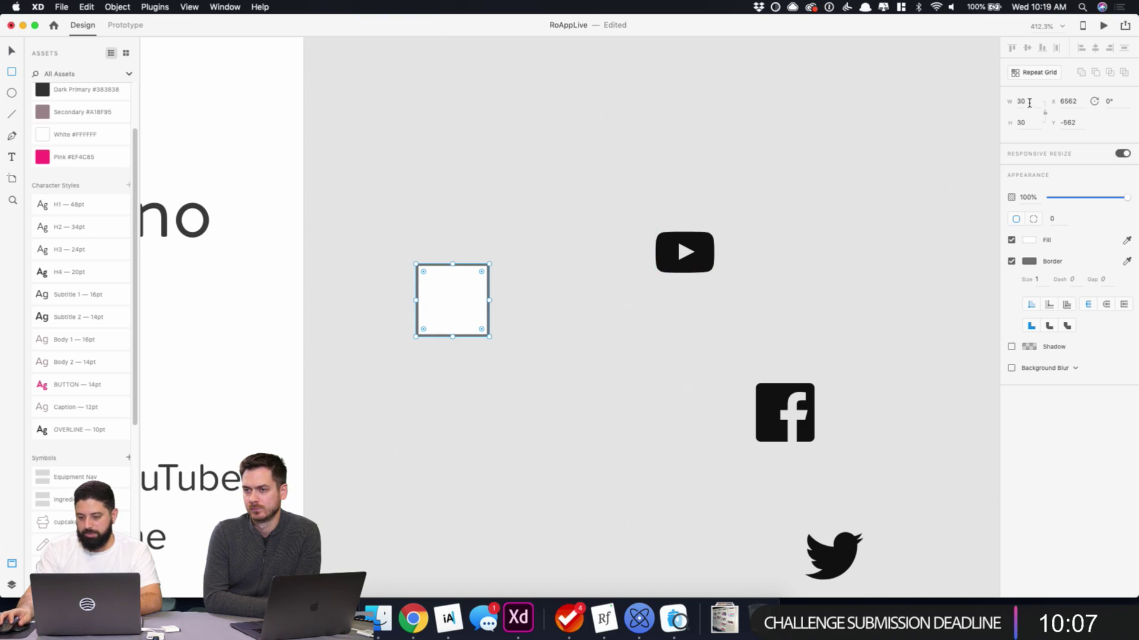
text(24)
key(Tab)
text(24)
key(Tab)
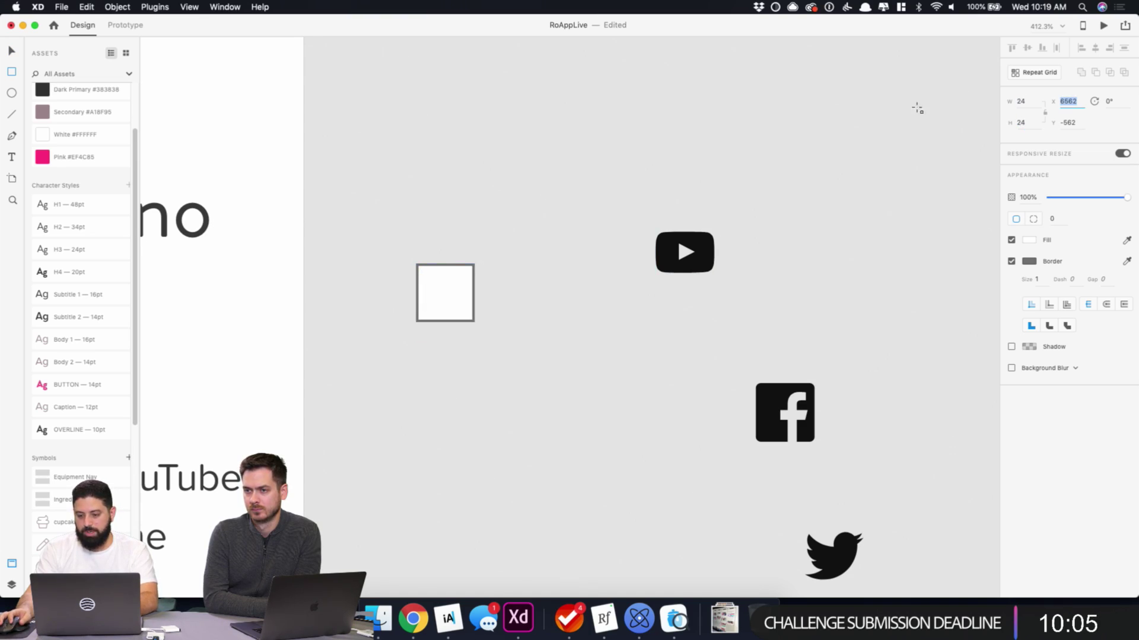
- Remove the square's border and fill it with the pale pink #F5ECEF swatch
click(1015, 261)
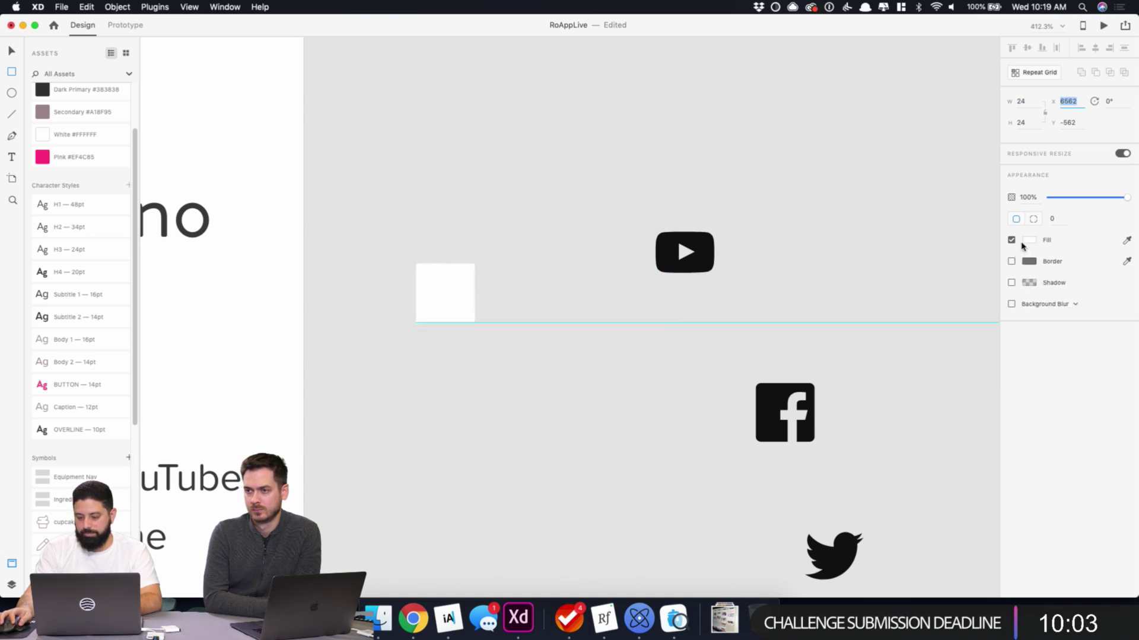
click(1029, 241)
click(902, 309)
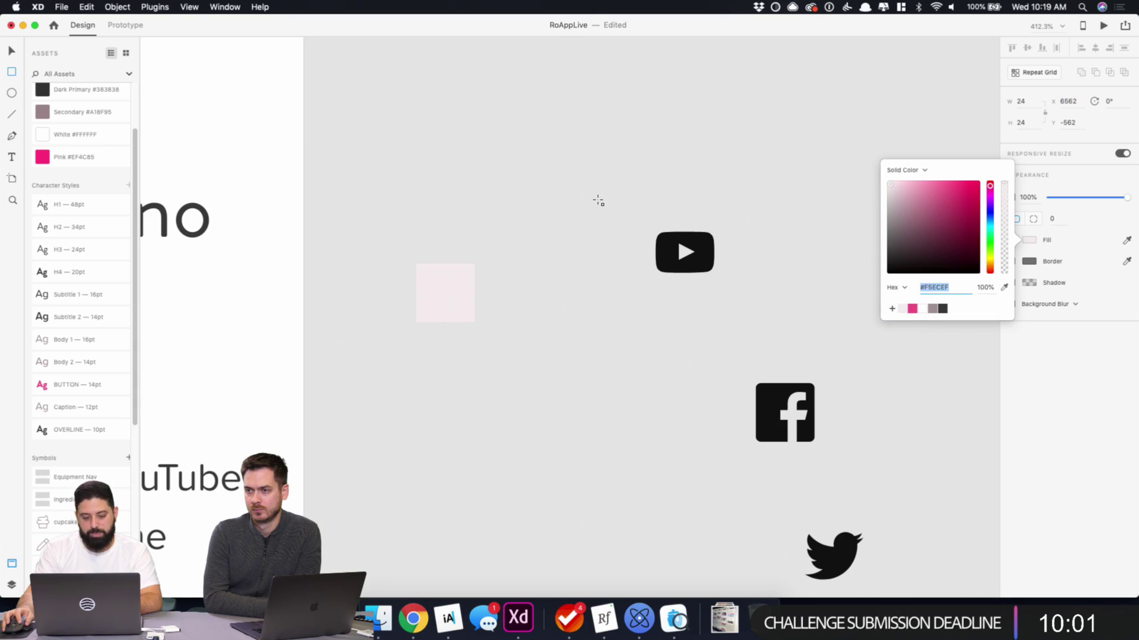
key(v)
click(579, 160)
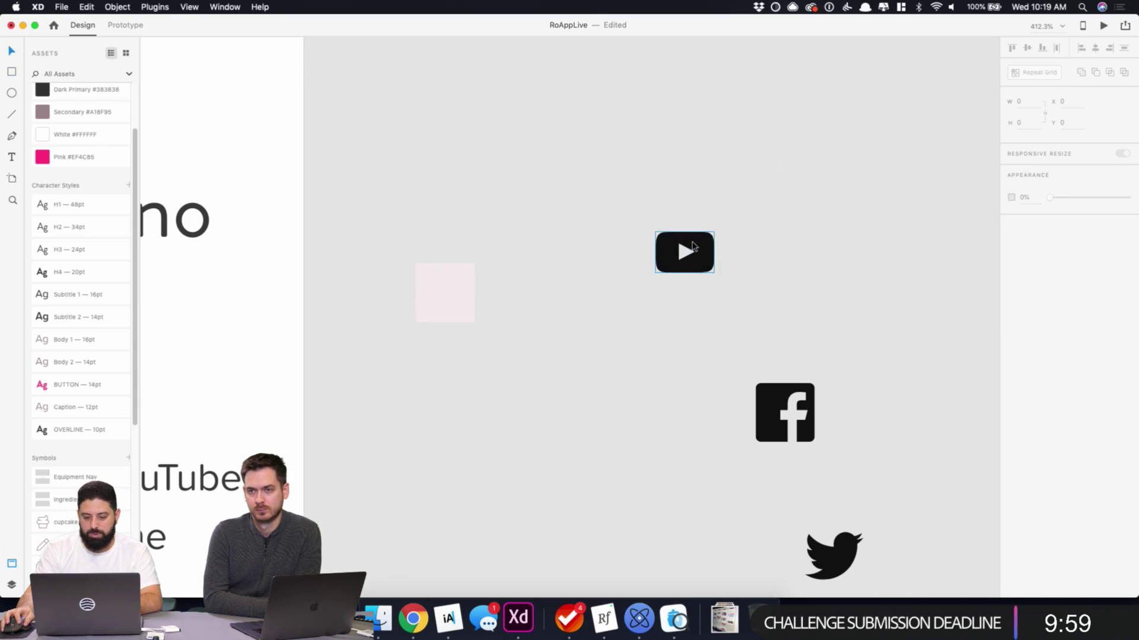
- Place the YouTube logo in front of the pale pink square and centre the two horizontally and vertically
drag(698, 247, 467, 280)
key(super+x)
click(458, 292)
key(super+v)
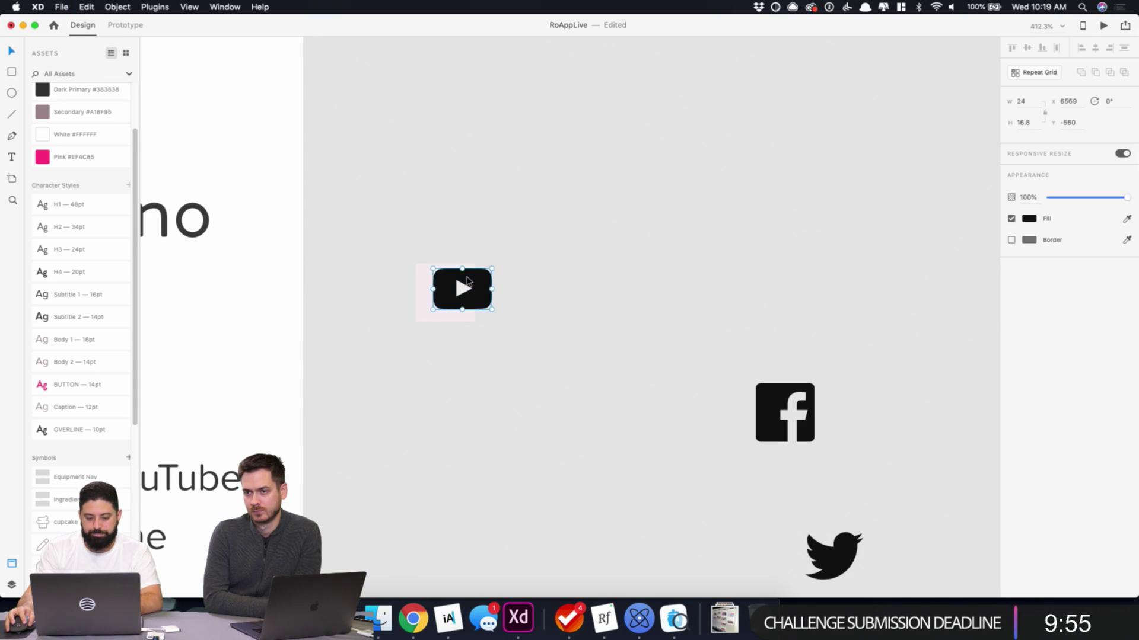
shift+click(427, 280)
click(1027, 47)
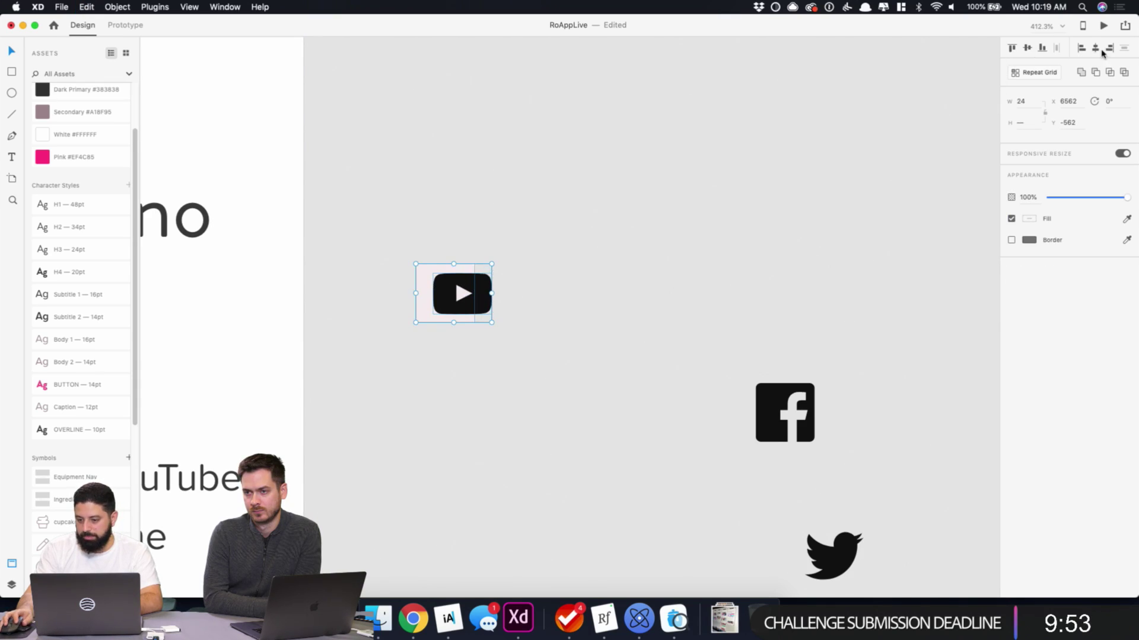
click(1095, 48)
- Duplicate the pale pink square to the right of the YouTube logo, 8 px away
drag(386, 228, 531, 274)
click(475, 262)
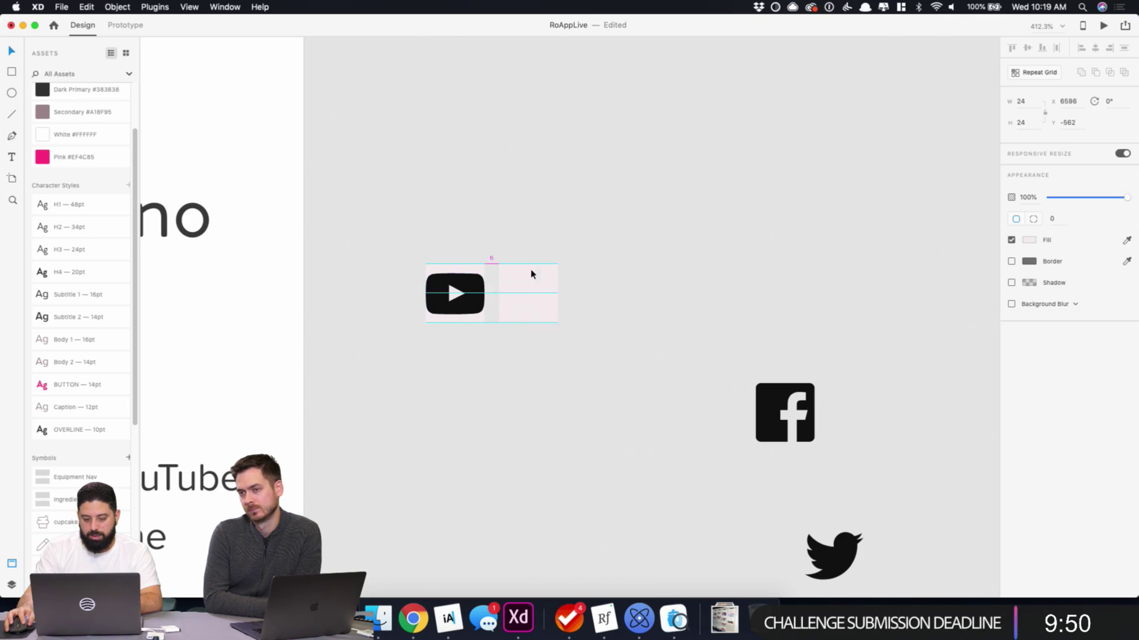
click(552, 243)
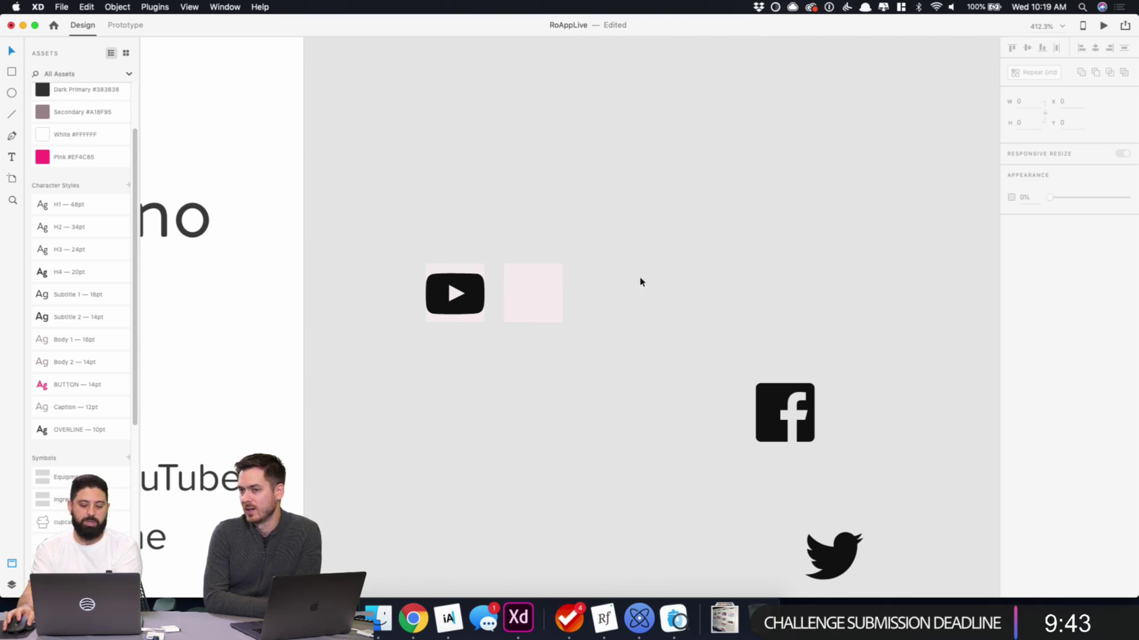
- Place the Facebook logo over the second pale pink square
click(772, 422)
drag(773, 423, 521, 292)
key(Delete)
key(super+z)
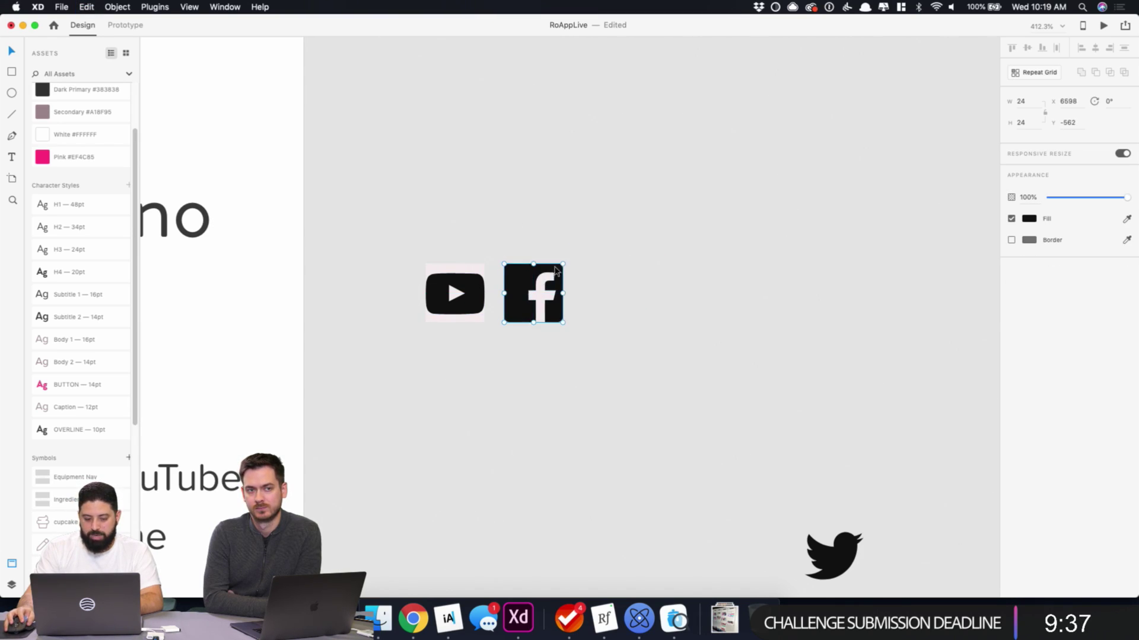
click(497, 234)
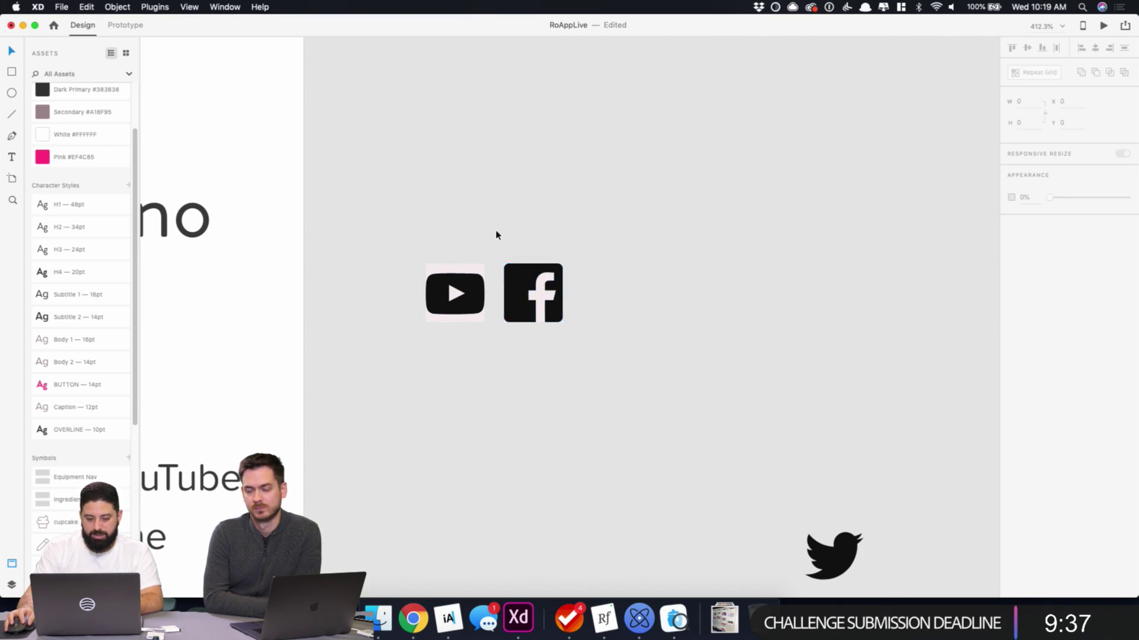
- Scale the Facebook logo down proportionally to 20 × 20
click(526, 283)
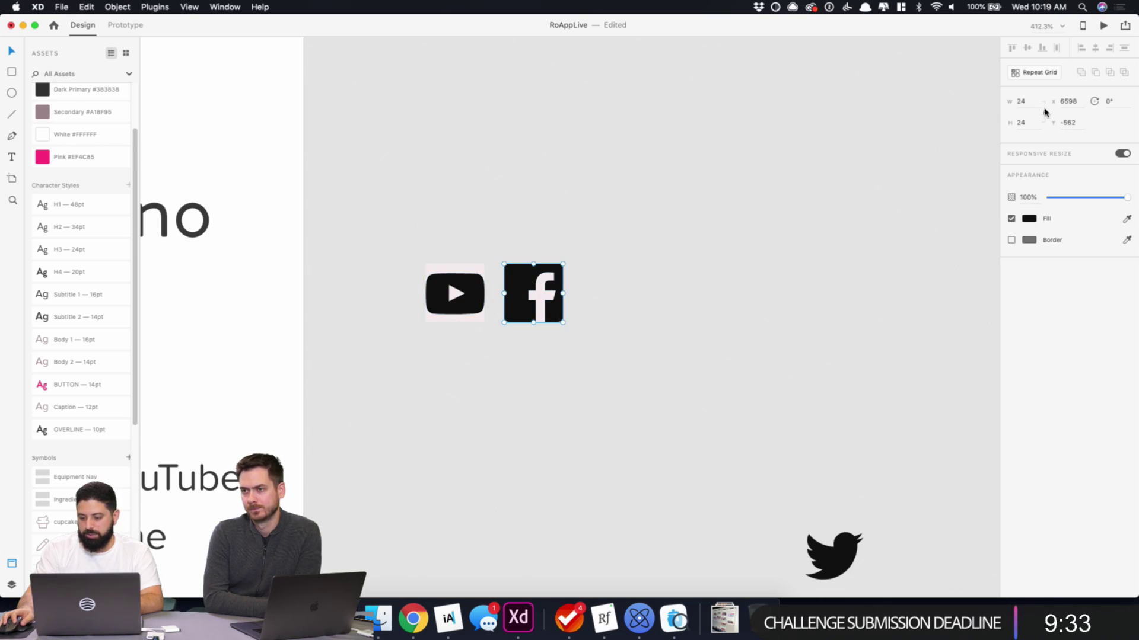
text(22)
key(Tab)
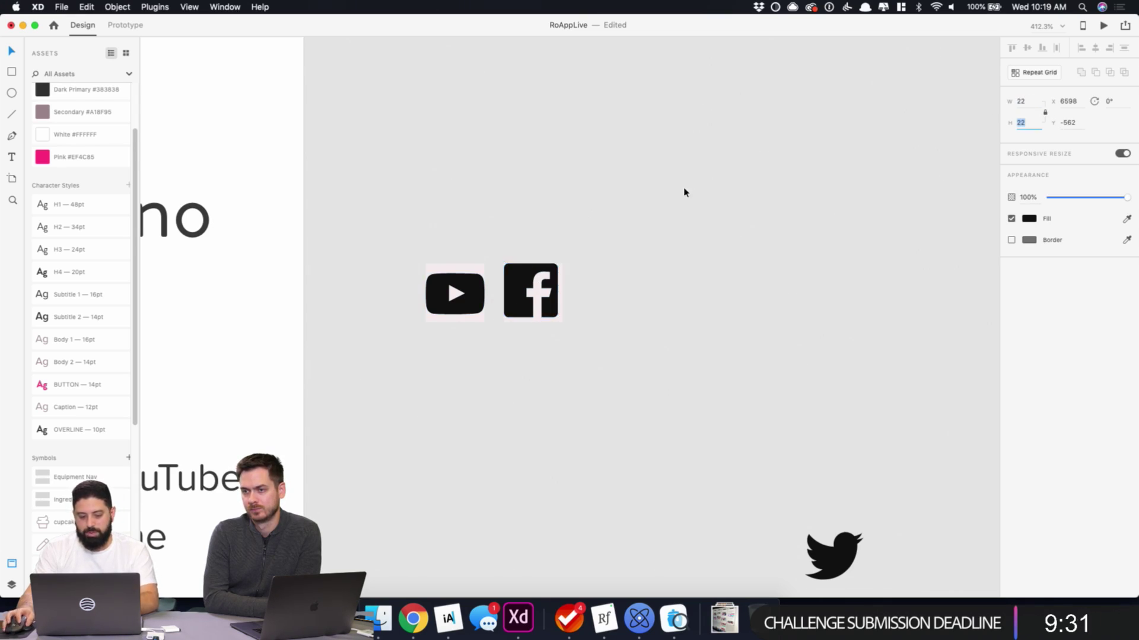
double_click(1021, 101)
text(20)
key(Tab)
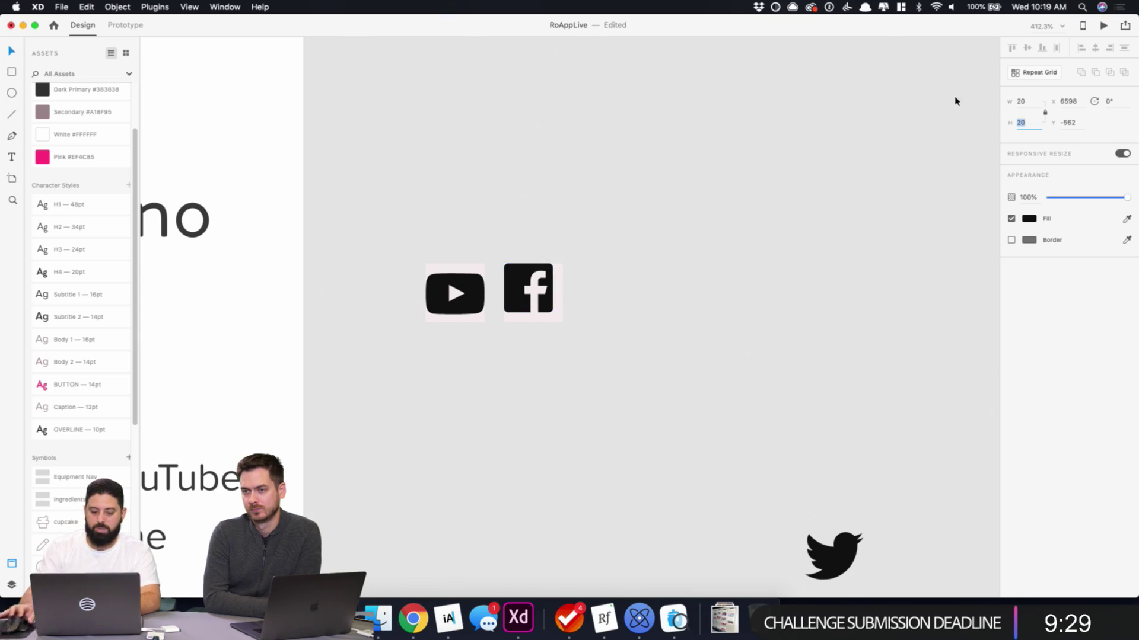
- Centre the Facebook logo horizontally and vertically on its pale pink square
shift+click(559, 315)
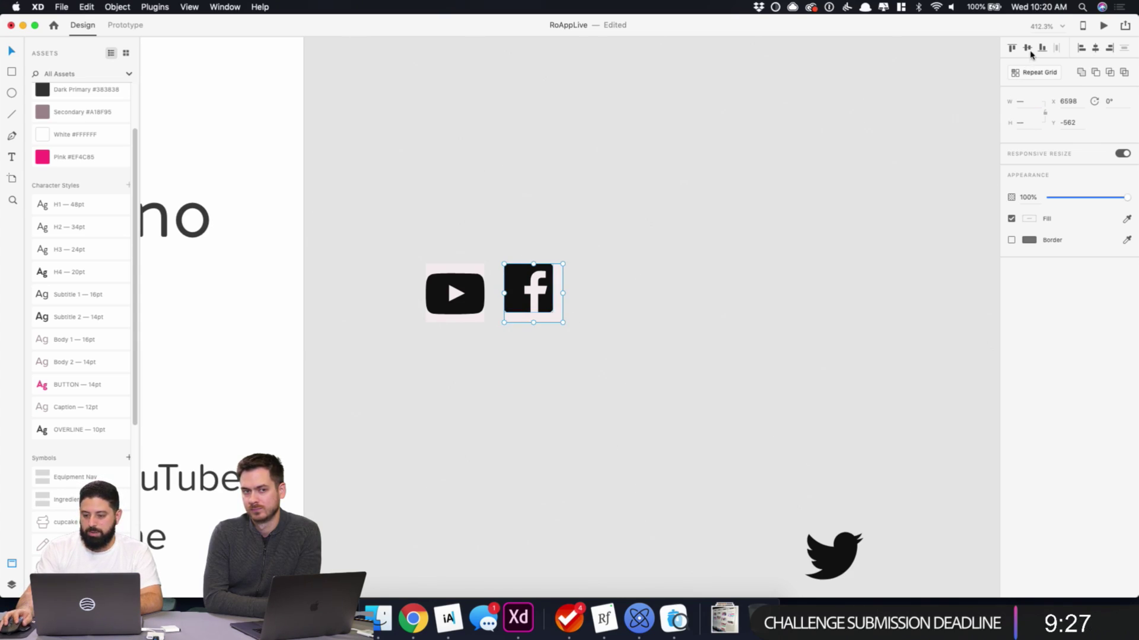
click(1027, 48)
click(1095, 52)
click(742, 297)
- Duplicate the pale pink square 8 px to the right of the Facebook logo's square and centre the Twitter logo on it
scroll(743, 297, down, 3)
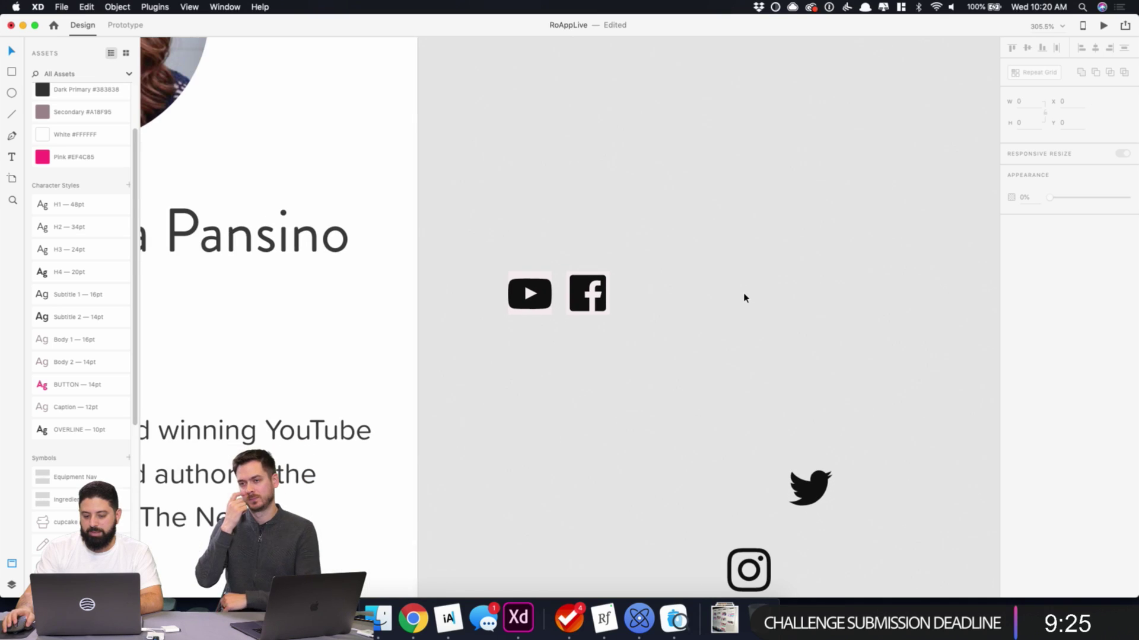
click(609, 275)
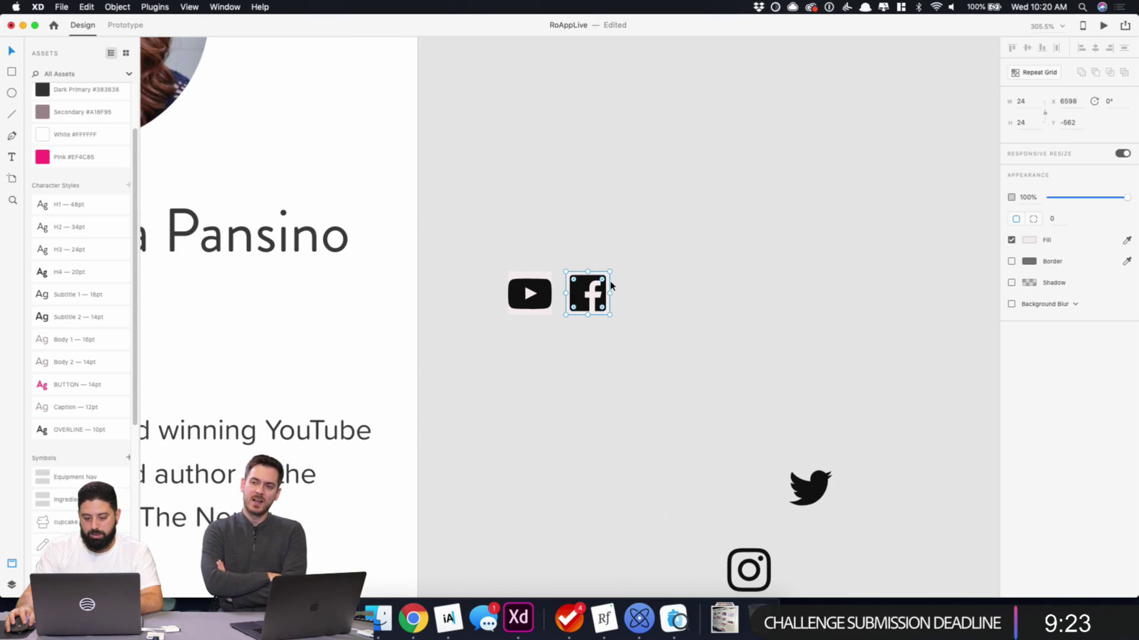
drag(613, 286, 670, 287)
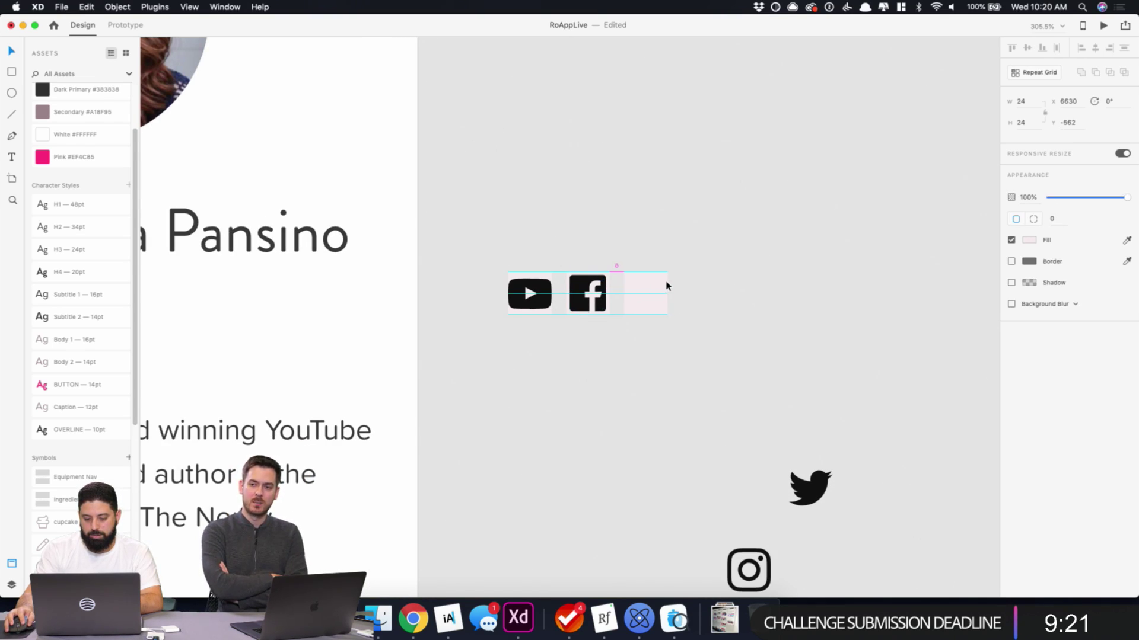
click(754, 331)
drag(832, 497, 657, 299)
shift+click(659, 314)
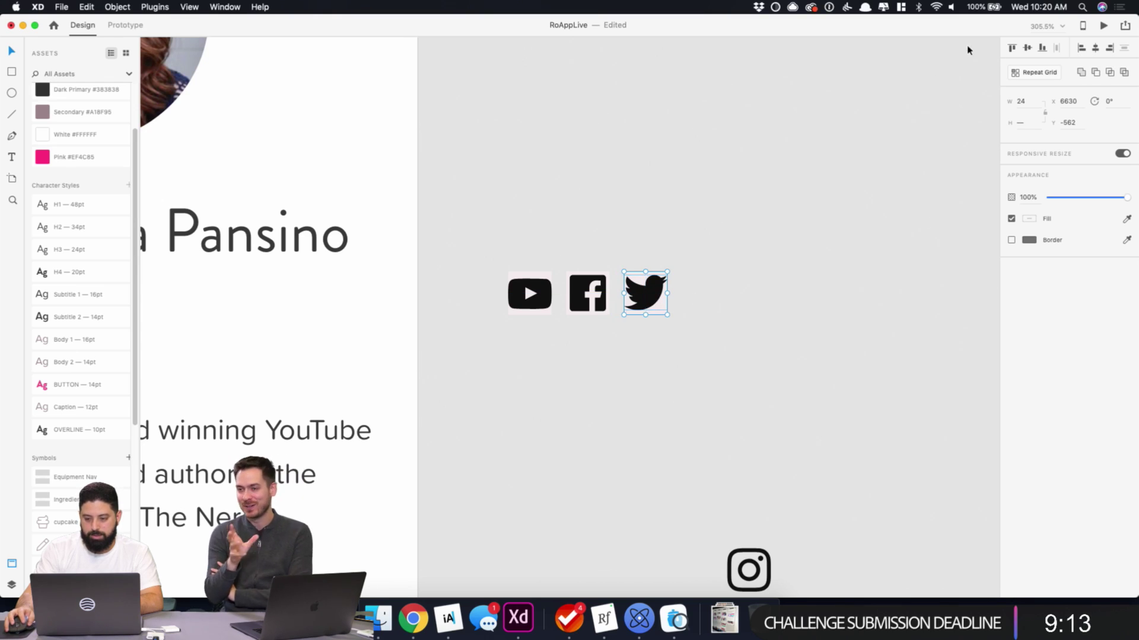
click(839, 236)
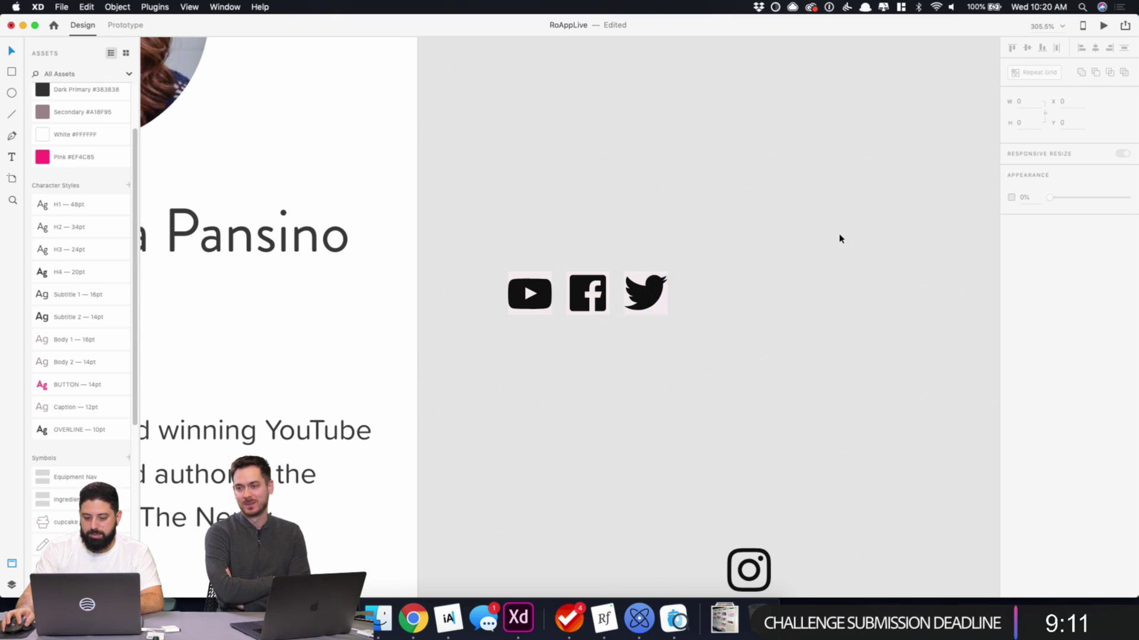
- Duplicate the pale pink square 8 px to the right of the Twitter logo's square and place the Instagram logo on it
click(660, 314)
drag(660, 314, 718, 316)
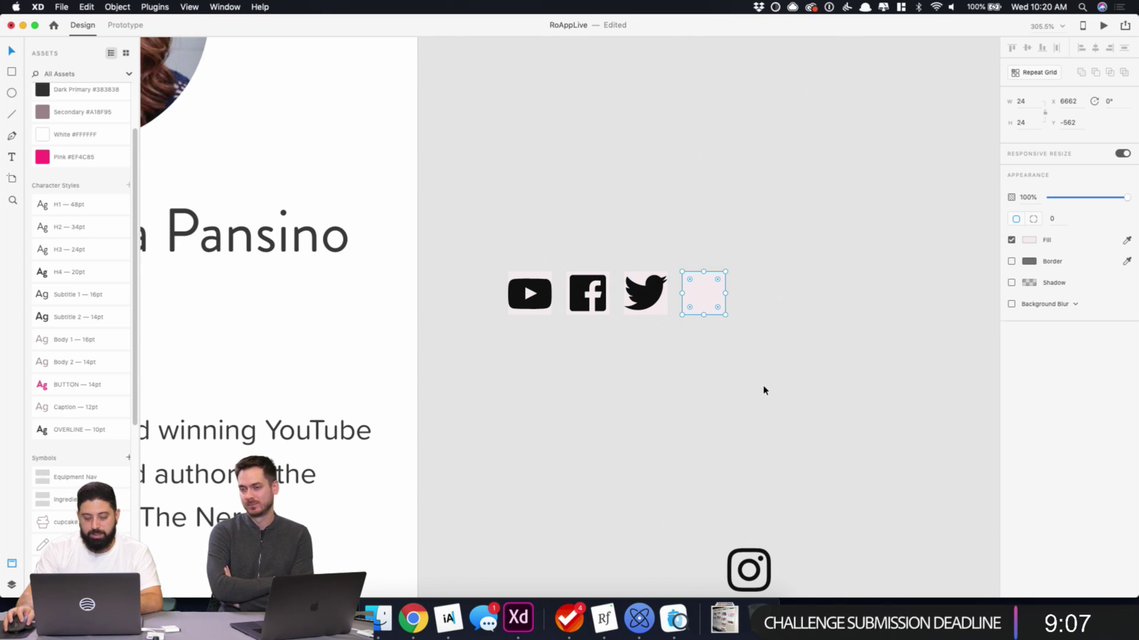
click(751, 380)
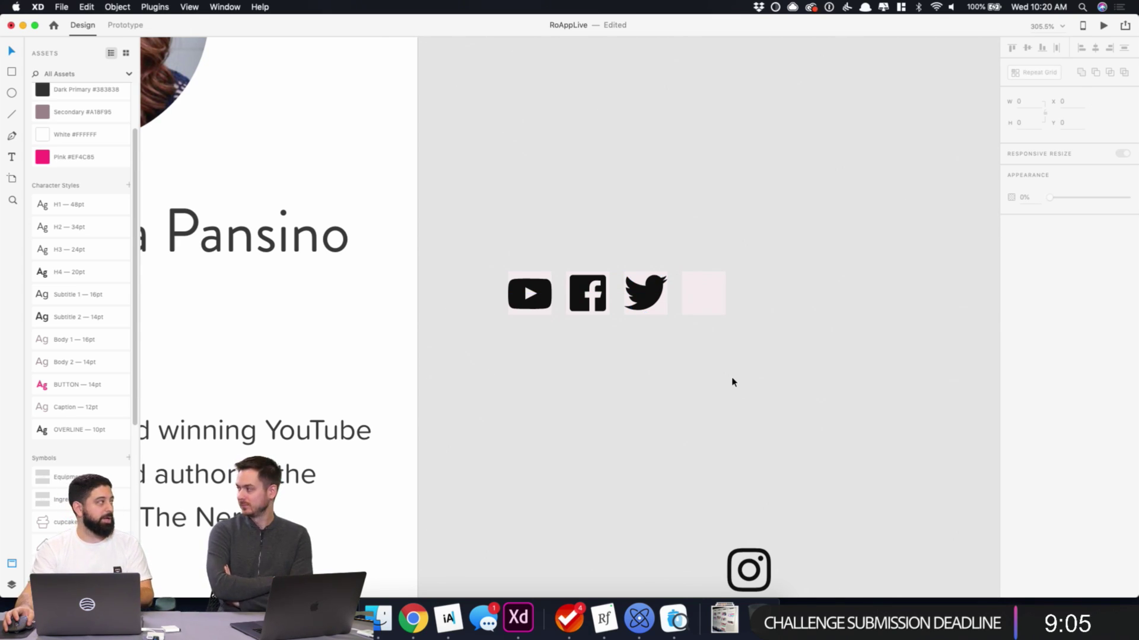
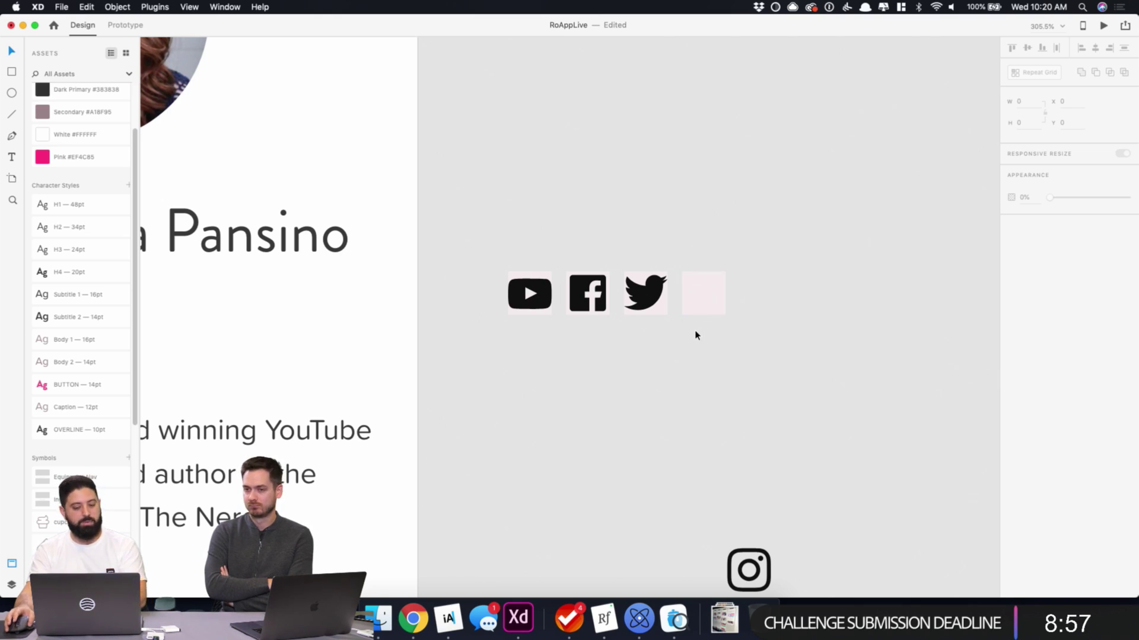
scroll(697, 320, down, 5)
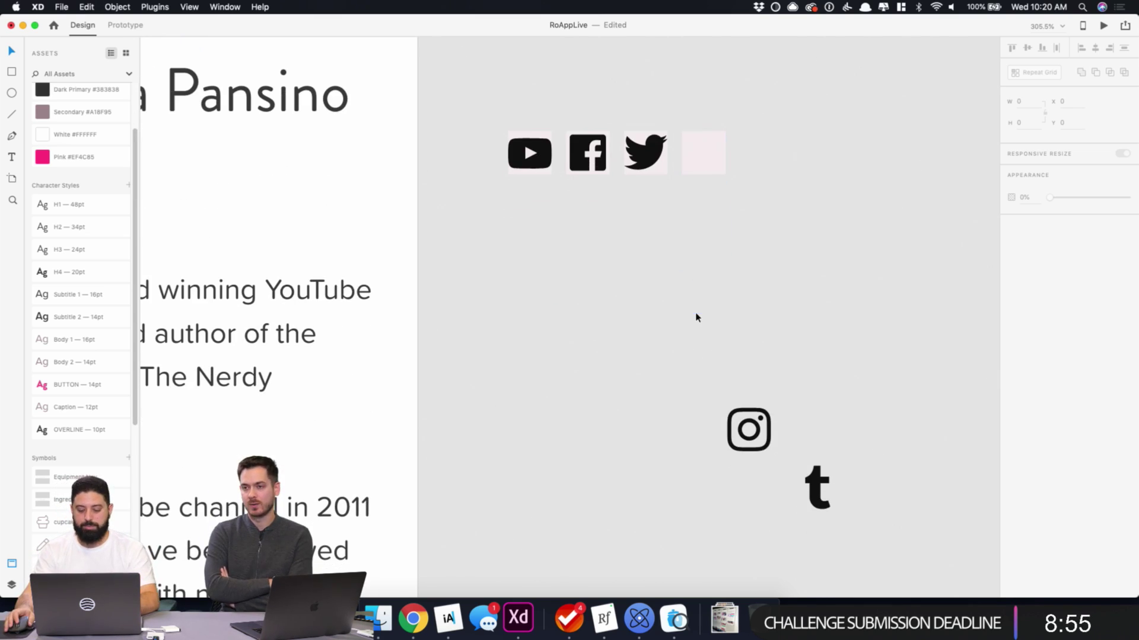
drag(749, 430, 723, 170)
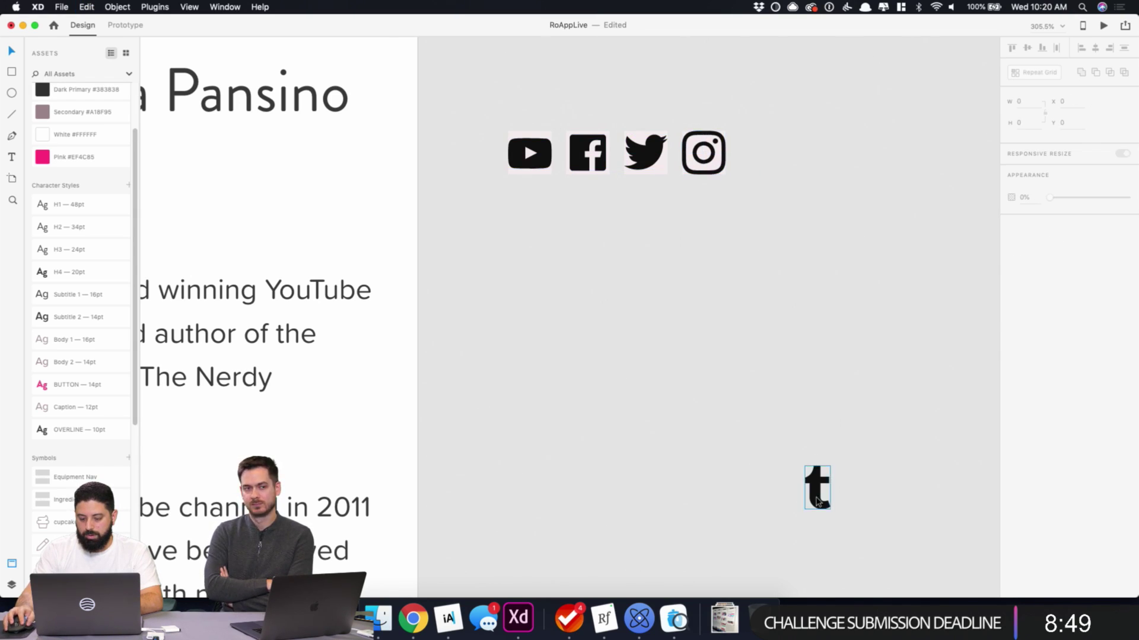
- Duplicate the pale pink square to the right of the Instagram logo's square and place the Tumblr logo on it
drag(816, 497, 865, 190)
drag(656, 170, 784, 171)
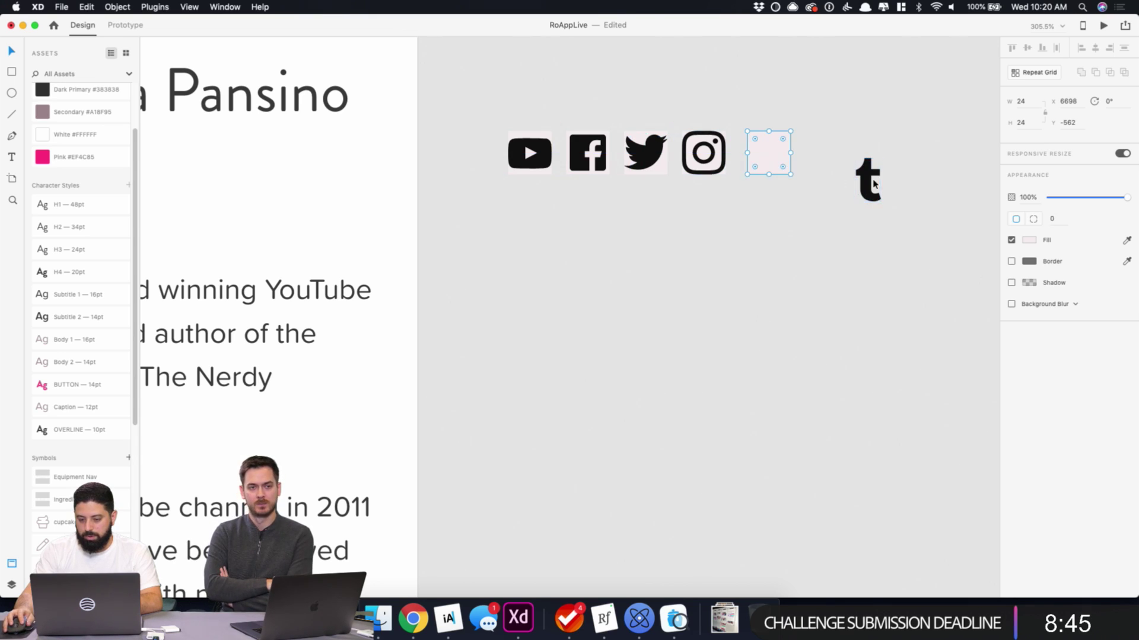
key(super+z)
key(super+z)
key(super+z)
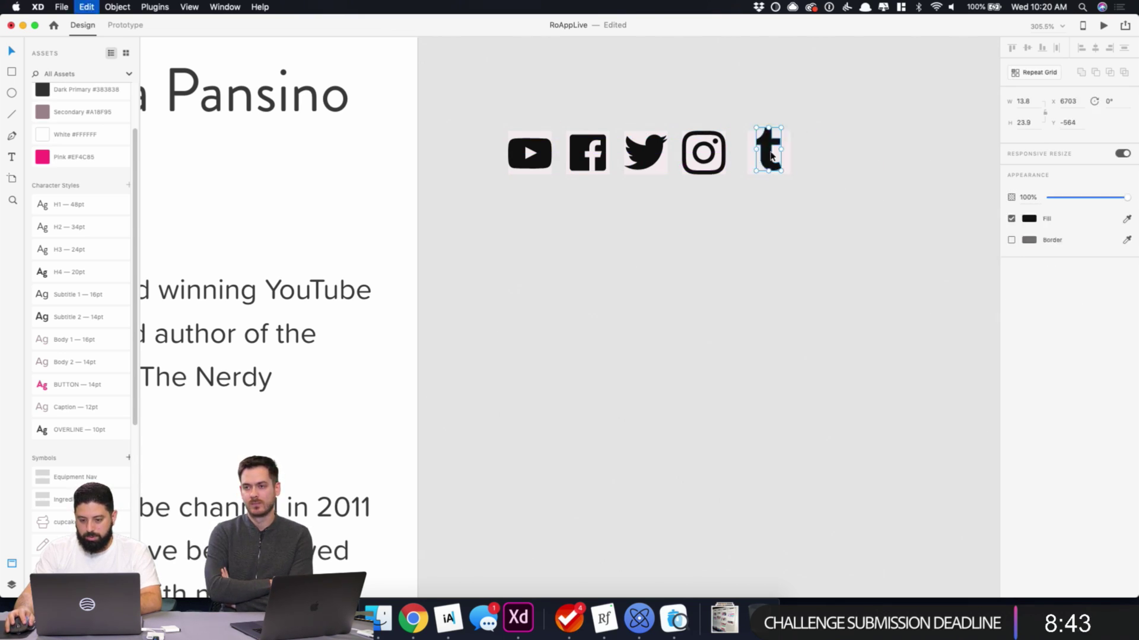
scroll(813, 185, up, 3)
scroll(802, 300, up, 3)
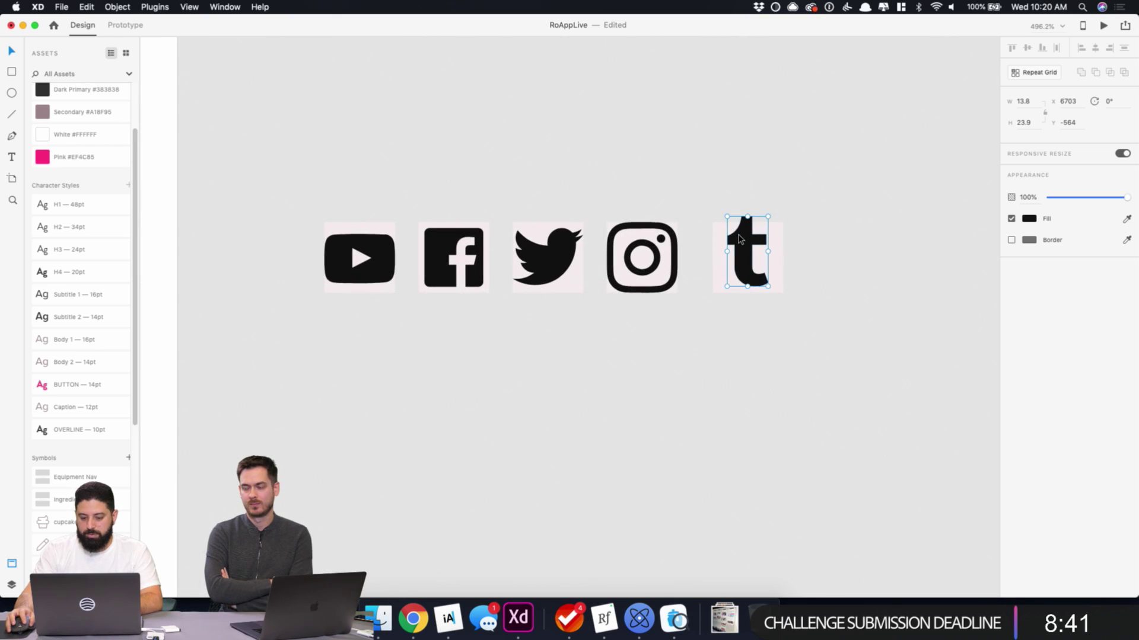
drag(748, 277, 748, 280)
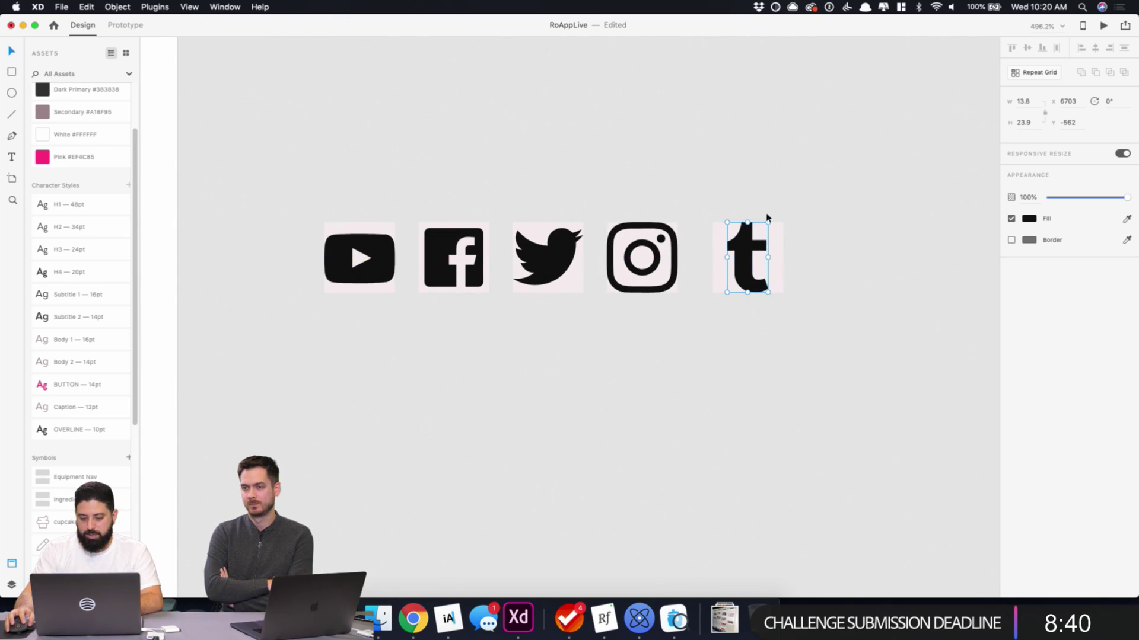
- Scale the Instagram logo proportionally to 20 × 20 and centre it horizontally and vertically on its pale pink square
click(645, 231)
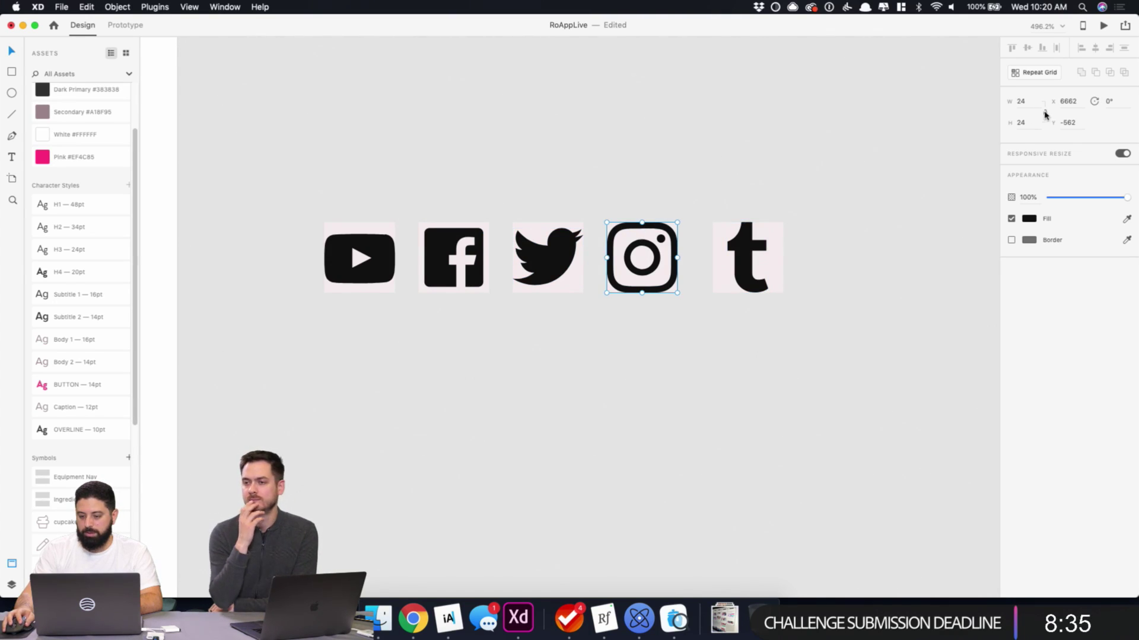
text(20)
key(Tab)
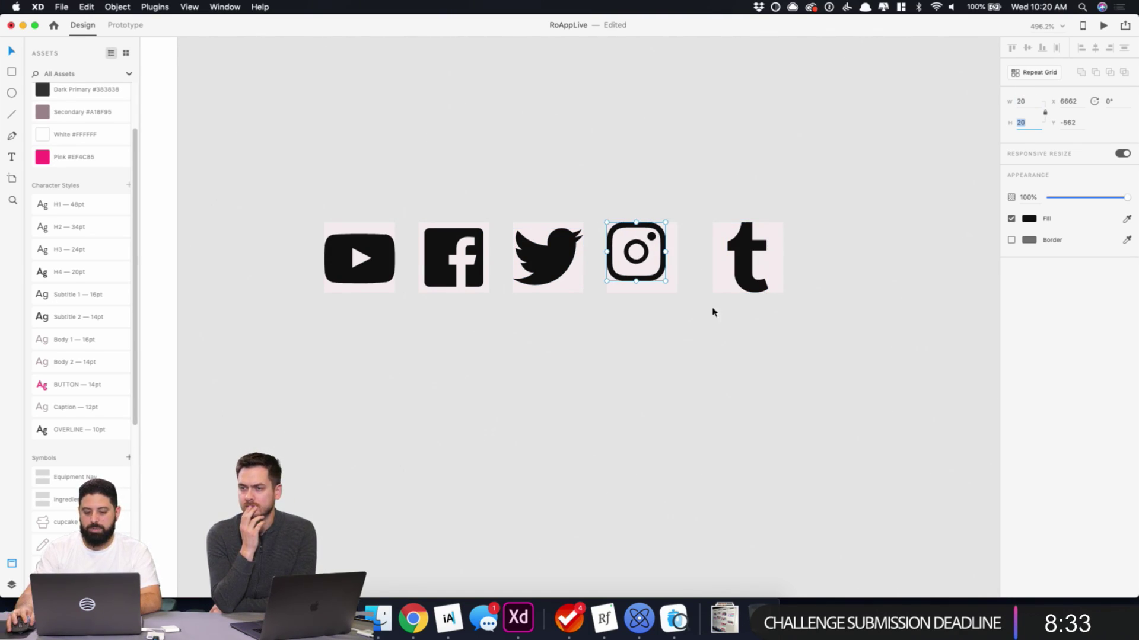
shift+click(662, 290)
click(1032, 47)
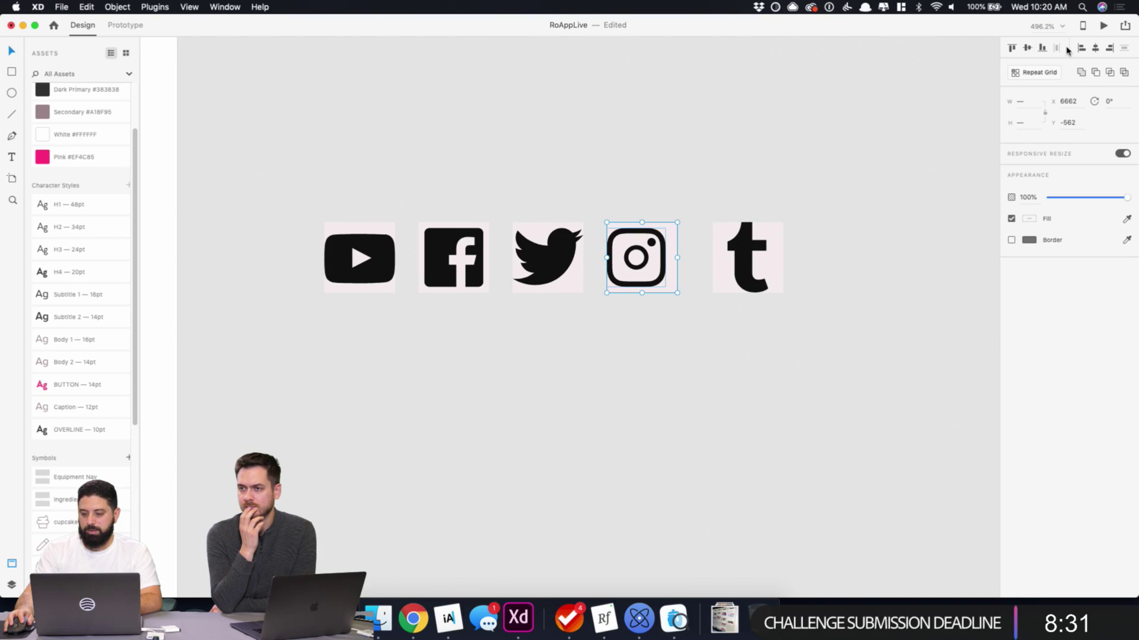
click(1095, 49)
click(883, 104)
- Try to resize the Instagram logo to 22 × 22 with responsive resize on, and undo the resizing
click(652, 236)
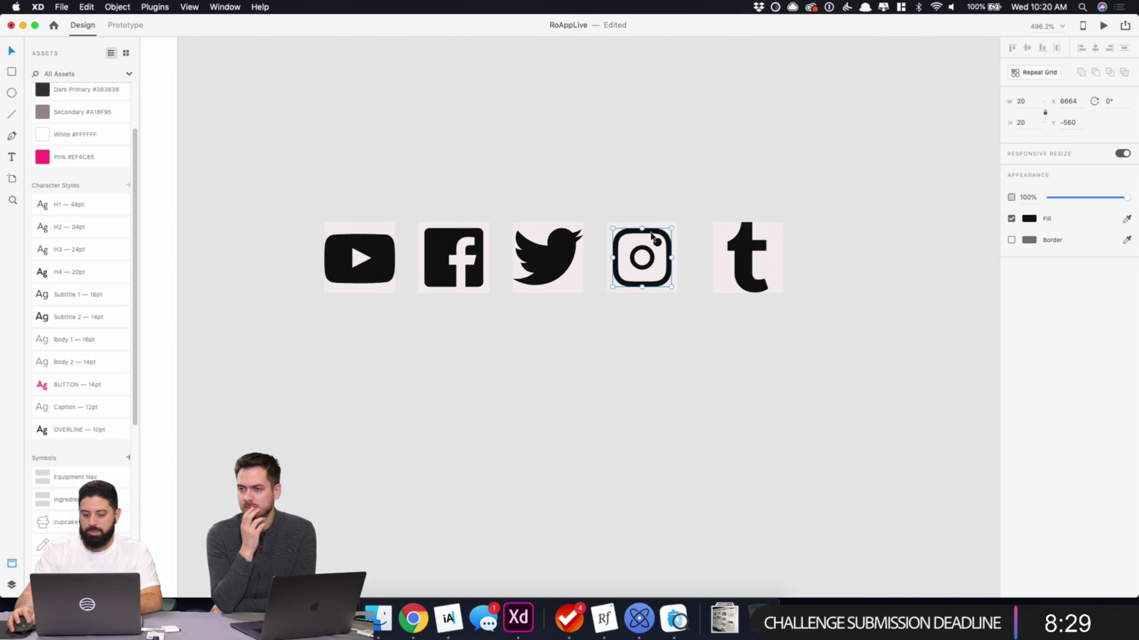
click(1013, 102)
text(8.32)
key(Tab)
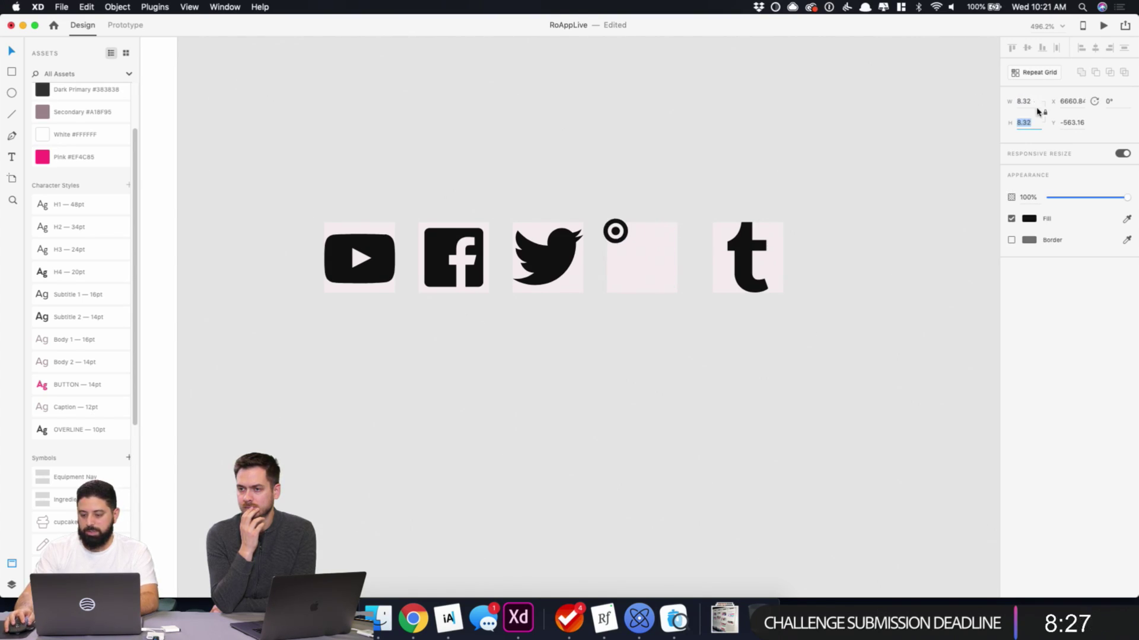
click(1021, 102)
text(222)
key(Tab)
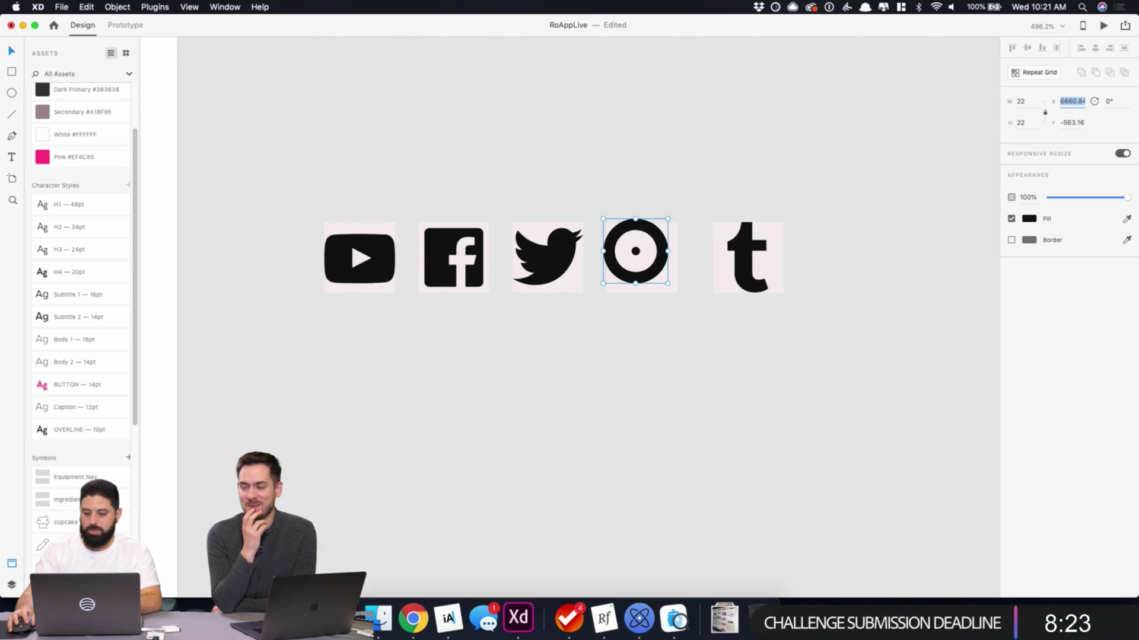
key(super+z)
key(super+z)
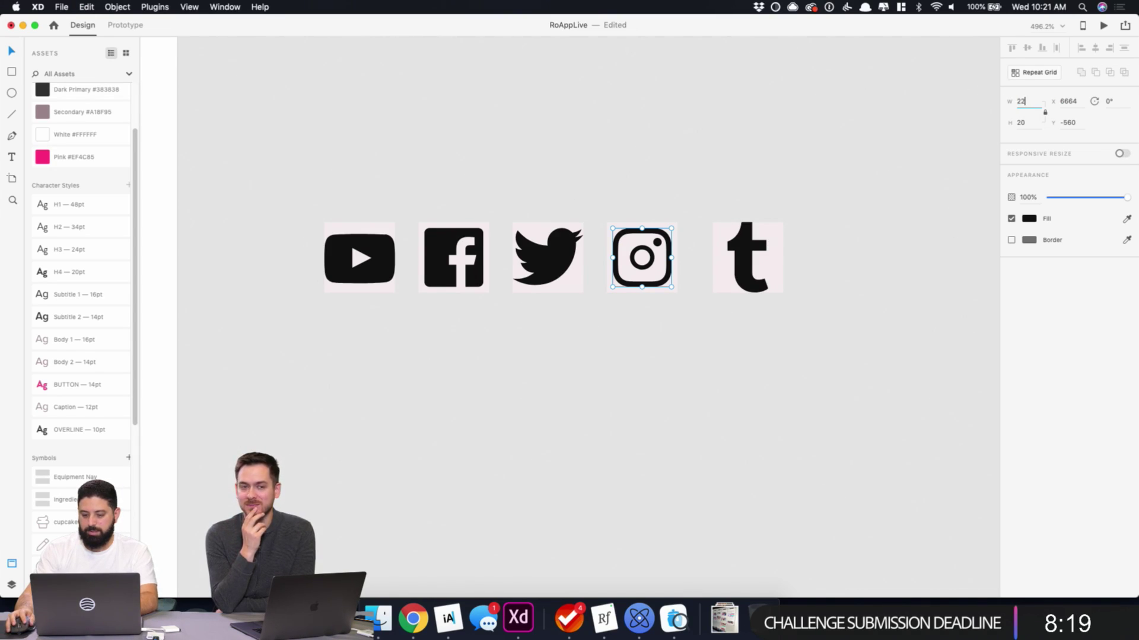
- With responsive resize off, scale the Instagram logo to 22 × 22 and centre it both ways on its pale pink square
text(22)
key(Return)
shift+click(673, 224)
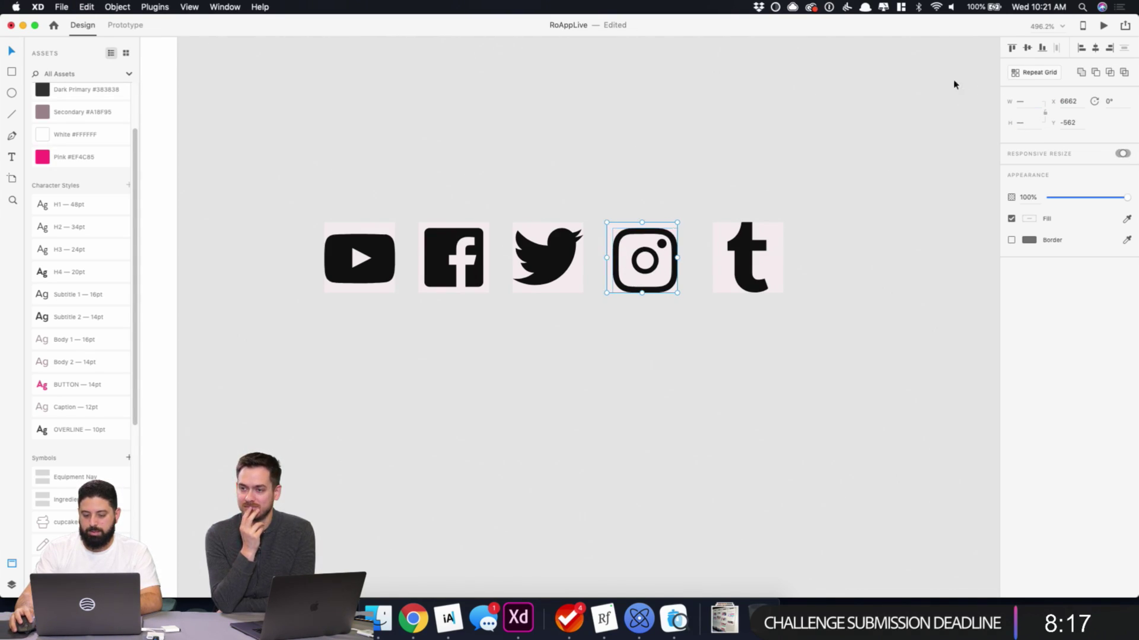
click(1028, 48)
click(1094, 47)
- Scale the Tumblr logo proportionally to a height of 20 and centre it horizontally and vertically on its pale pink square
click(749, 256)
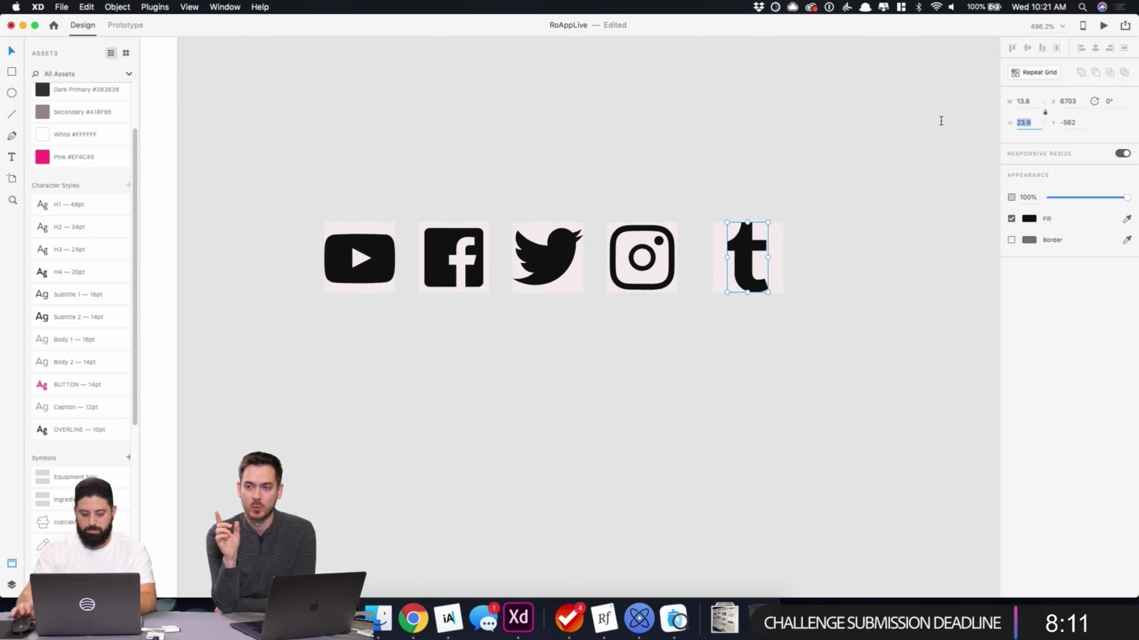
text(22)
key(Tab)
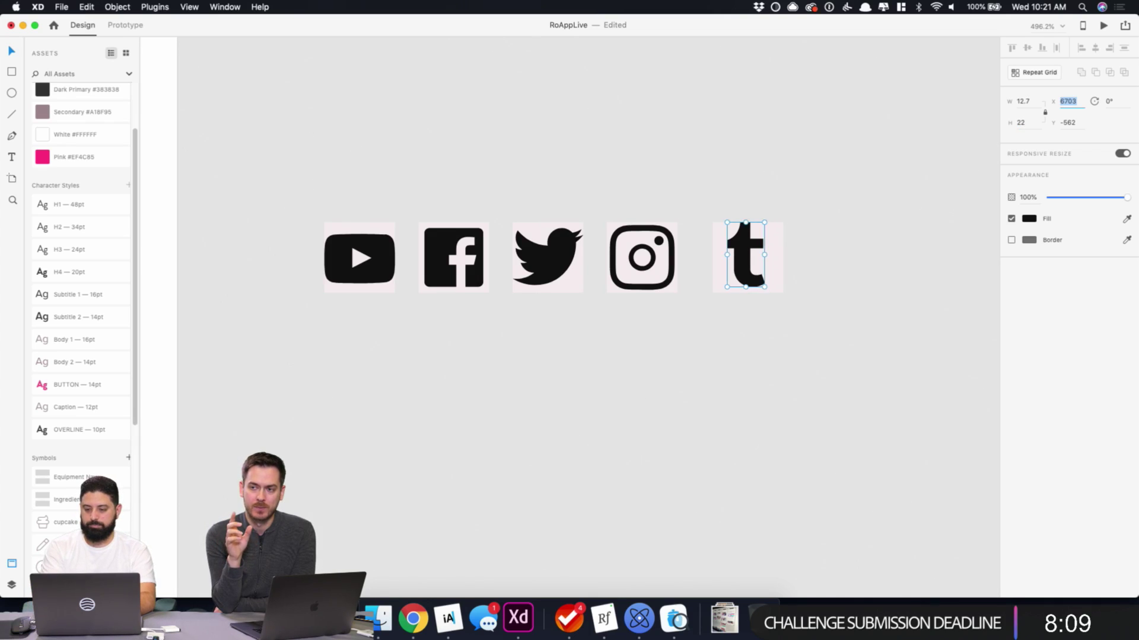
click(1007, 117)
key(Tab)
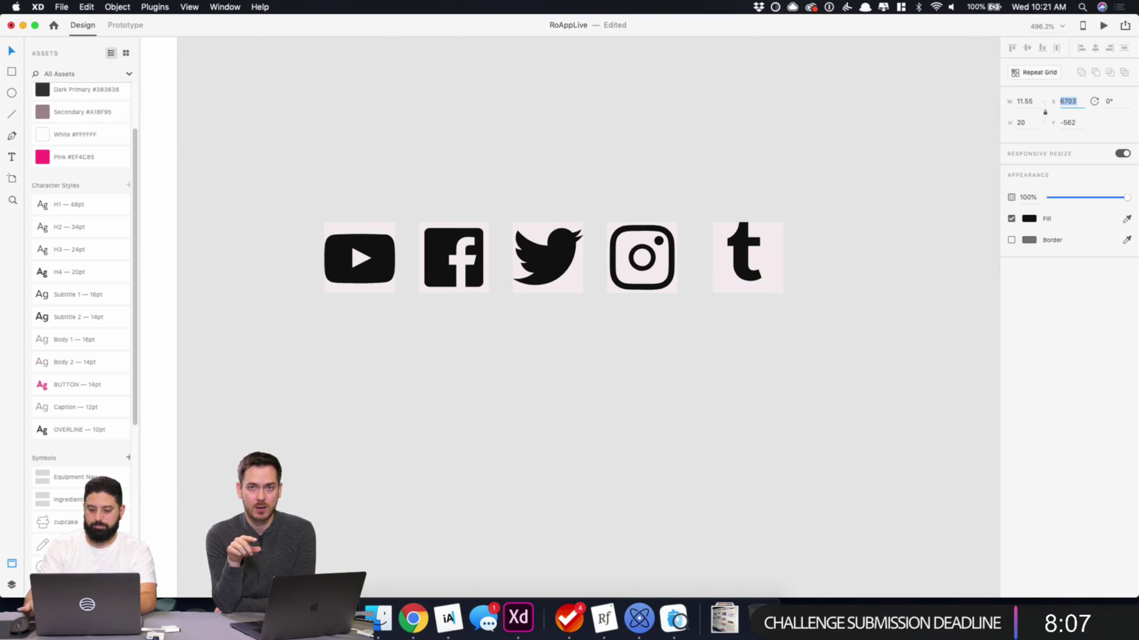
click(774, 282)
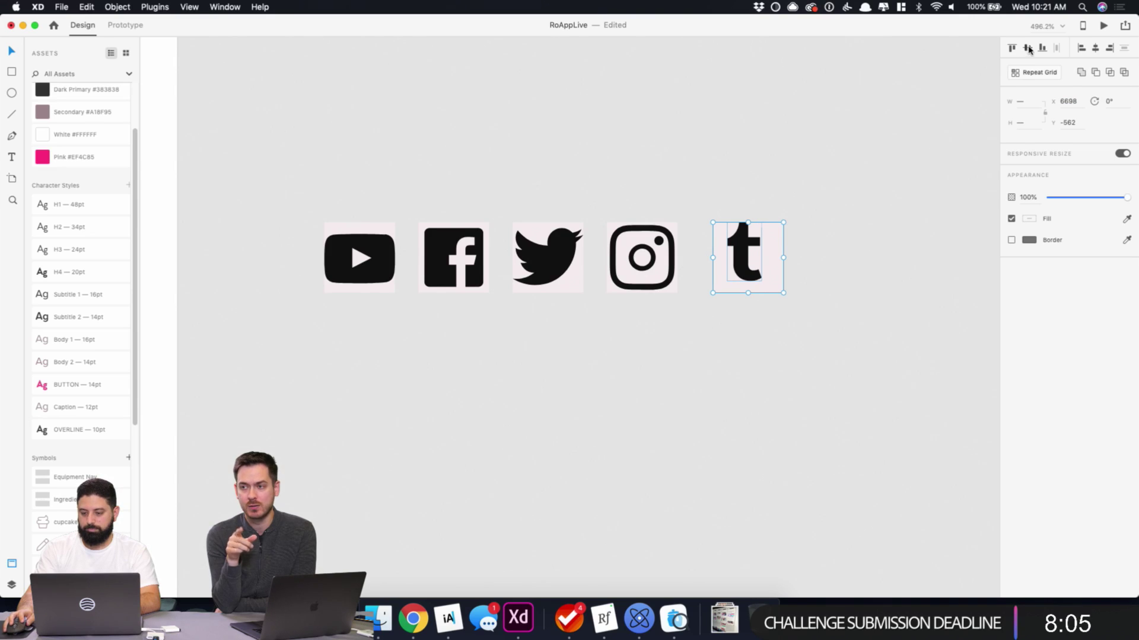
click(1029, 51)
click(1095, 48)
click(978, 120)
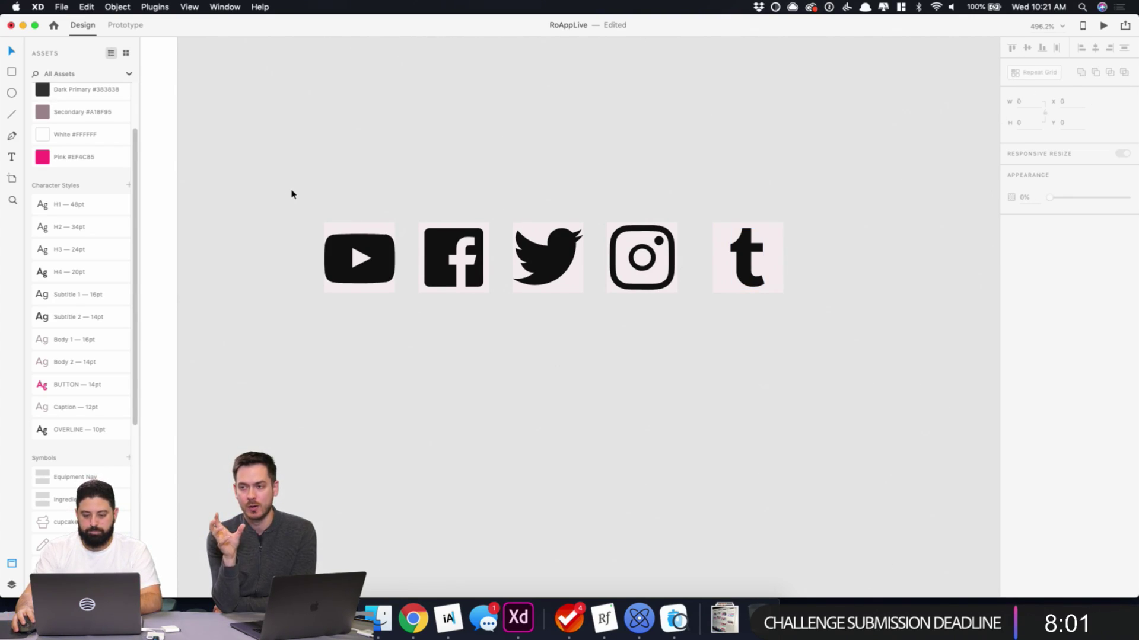
- Group each of the five social media logos with its own pale pink square
drag(291, 194, 371, 326)
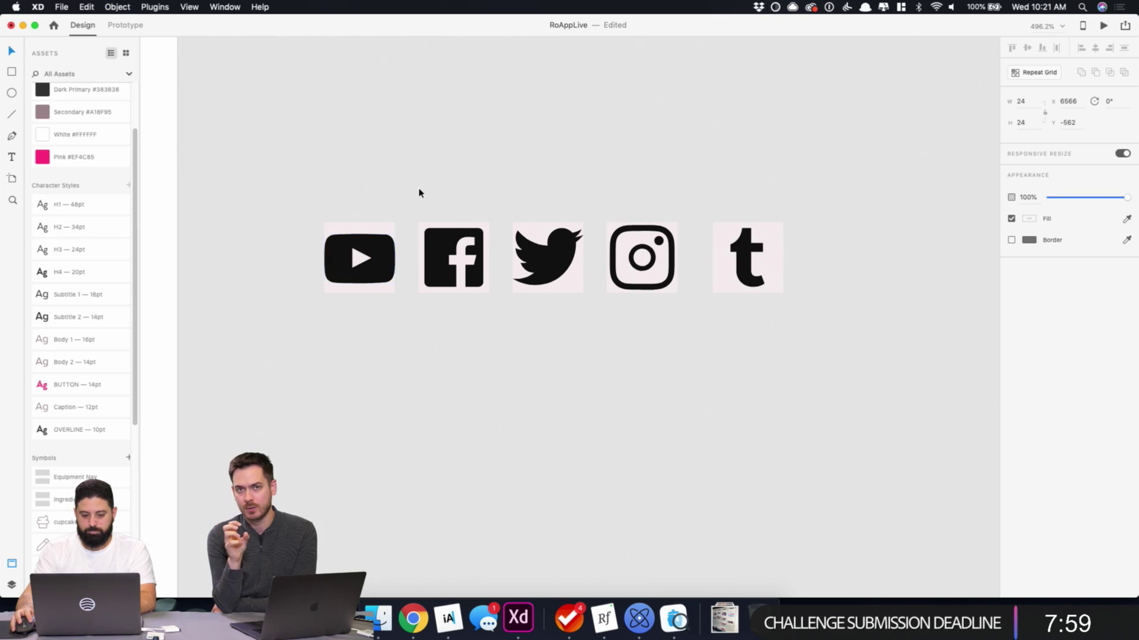
drag(419, 190, 513, 406)
drag(547, 212, 587, 437)
drag(640, 202, 682, 409)
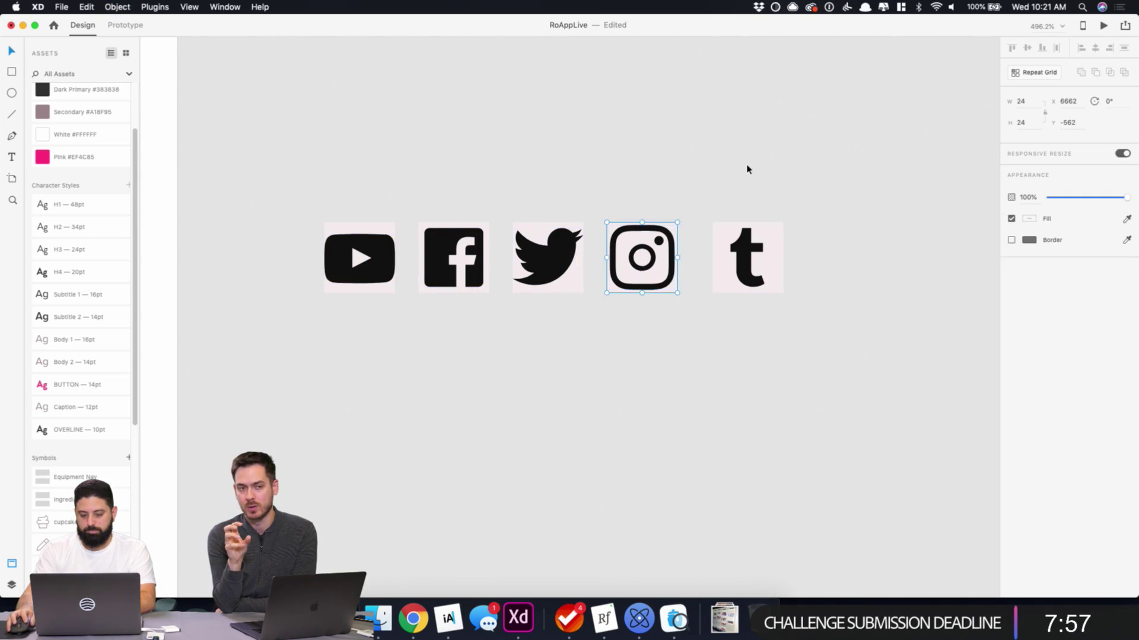
drag(747, 167, 793, 403)
- Move the Tumblr icon group left to 8 px from the Instagram icon group, matching the spacing of the other icons
scroll(600, 455, down, 5)
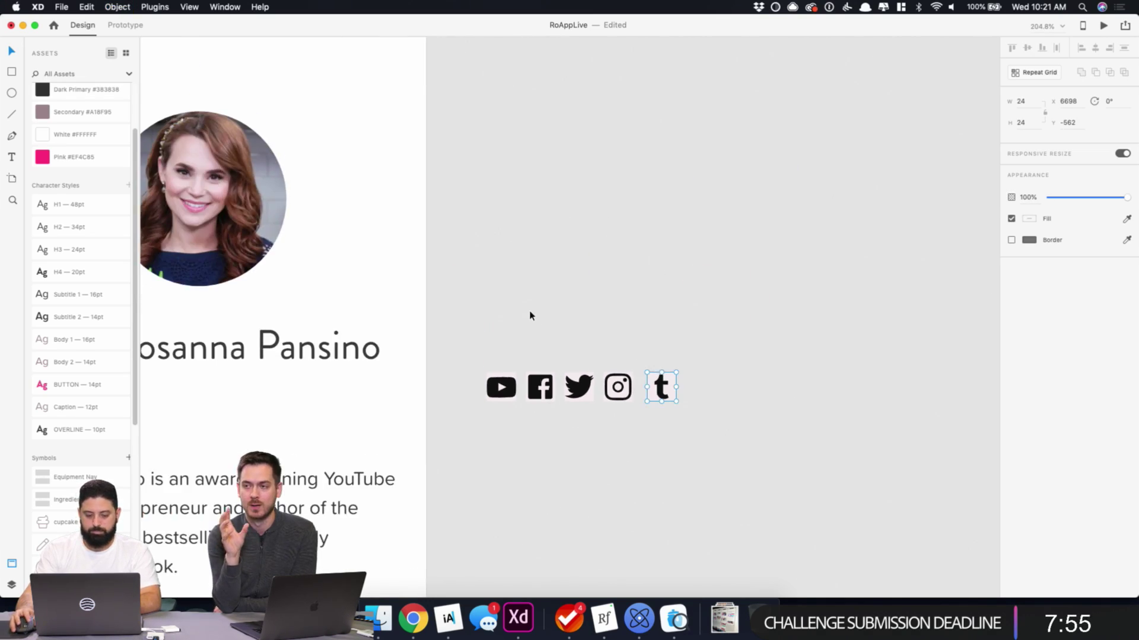
click(537, 391)
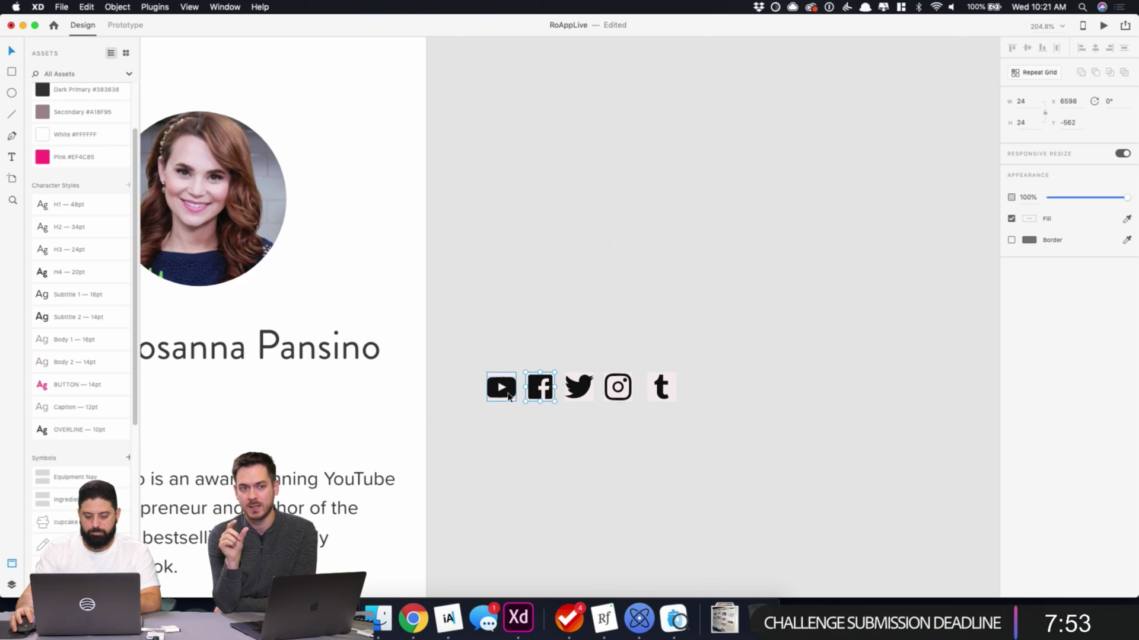
key(shift+Left)
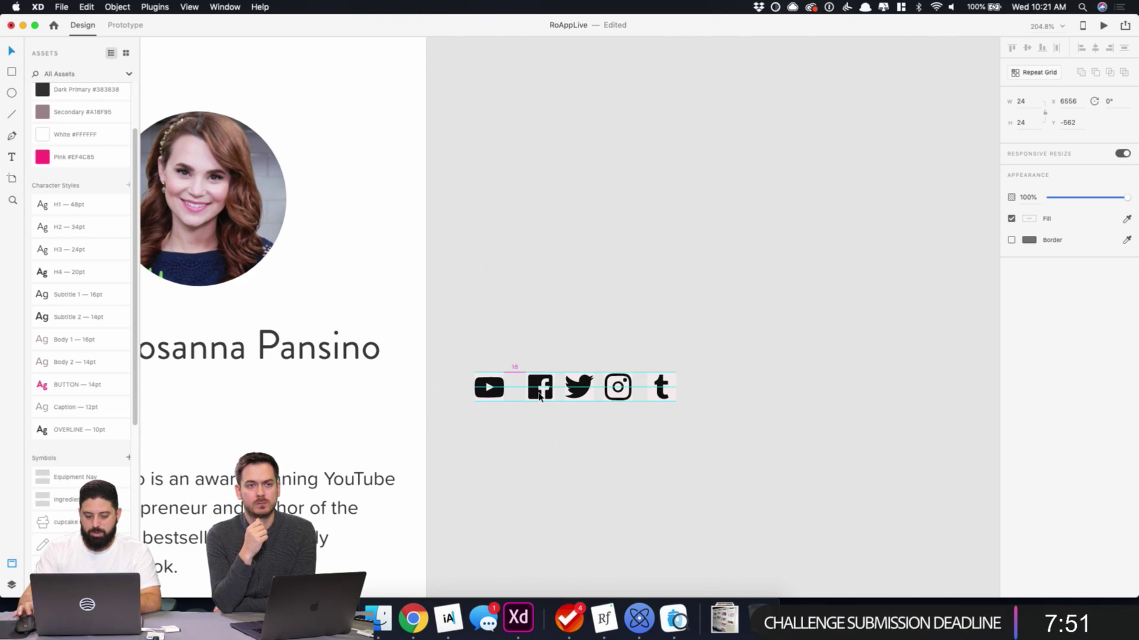
key(shift+Right)
click(631, 381)
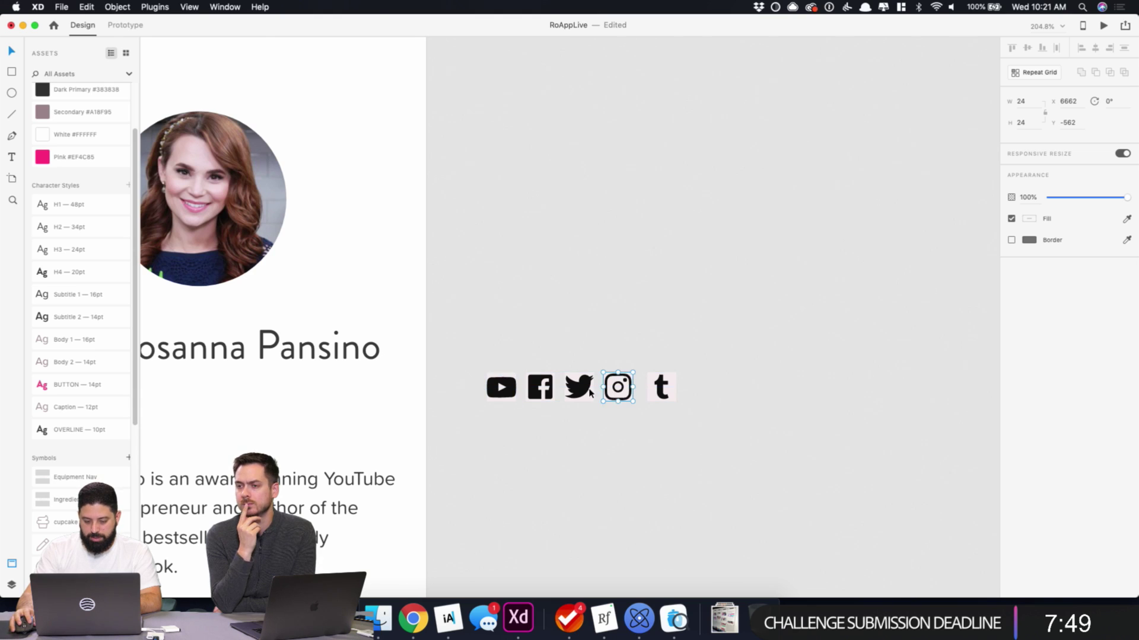
click(654, 396)
key(Left)
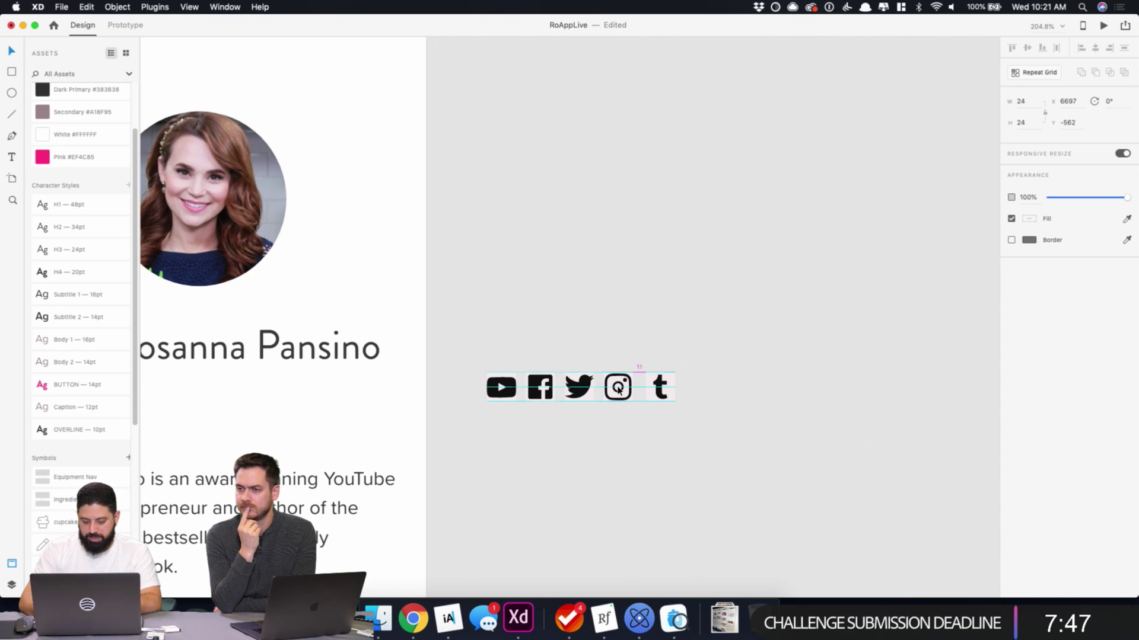
- Copy the row of five social icons onto the About Rosanna Pansino screen, centred 8 px below the heading
drag(478, 353, 704, 460)
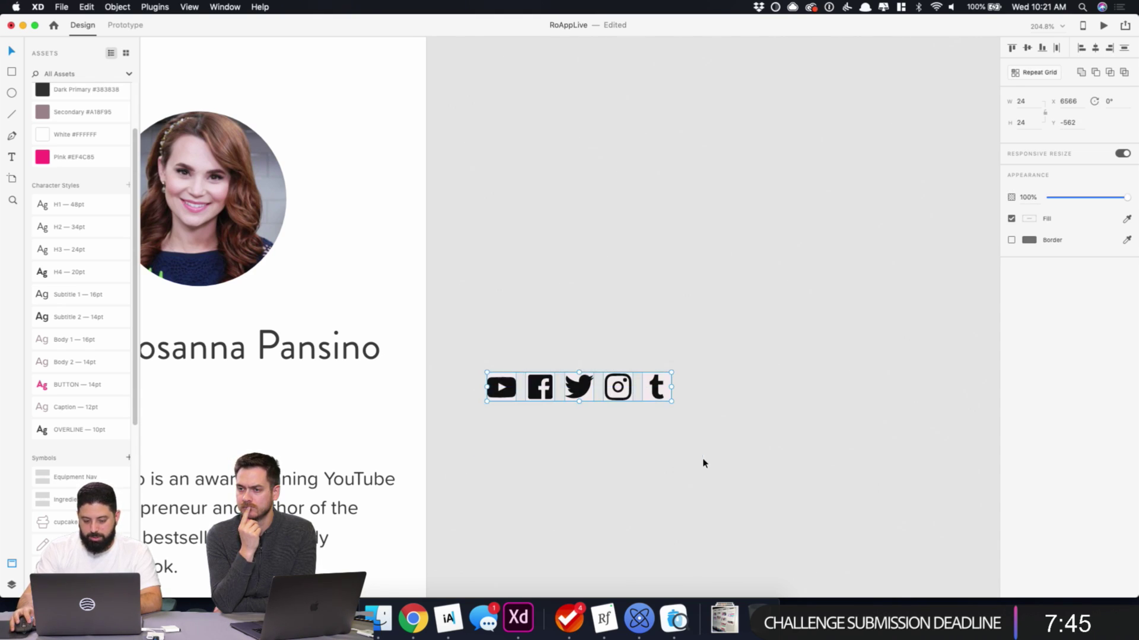
key(super+c)
scroll(536, 338, left, 6)
click(509, 305)
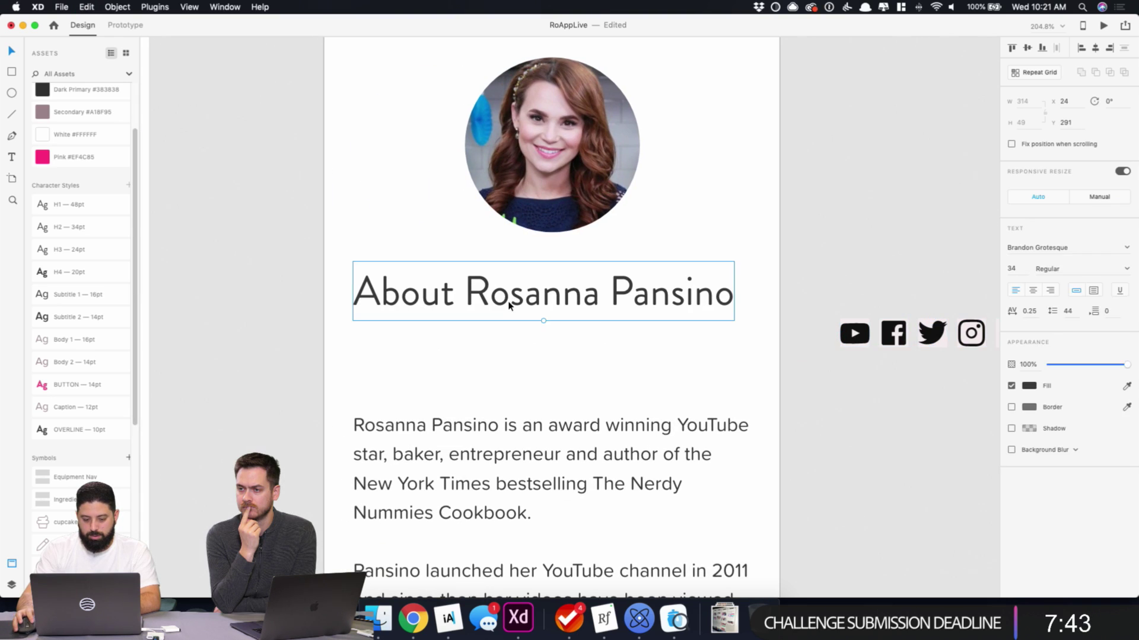
key(super+v)
drag(558, 325, 559, 347)
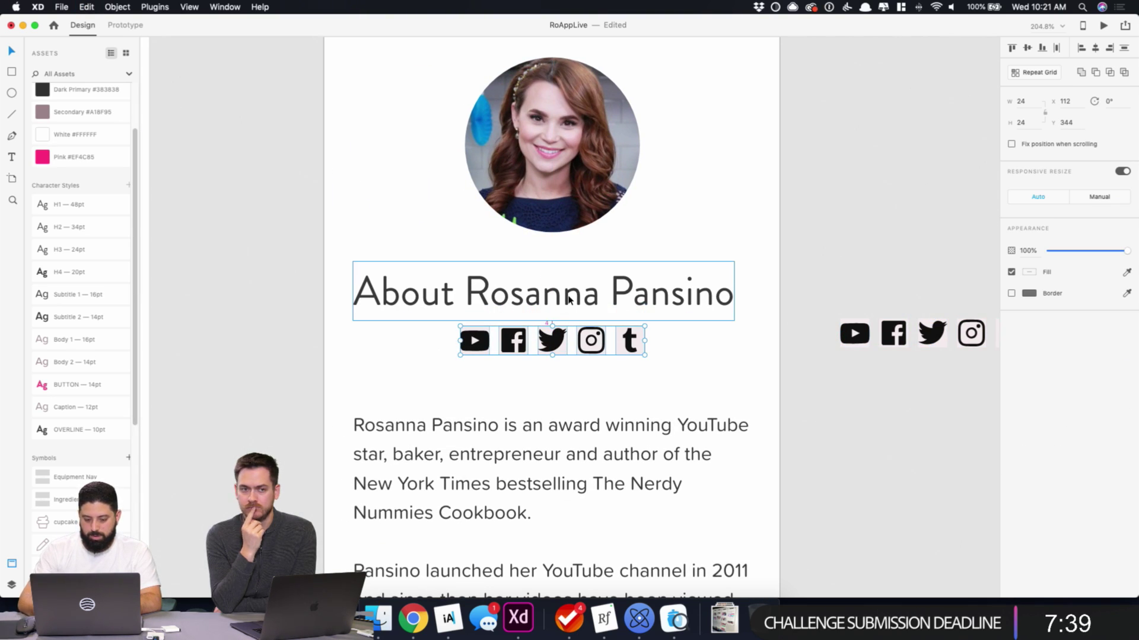
key(Down)
key(Down)
key(Down)
key(Down)
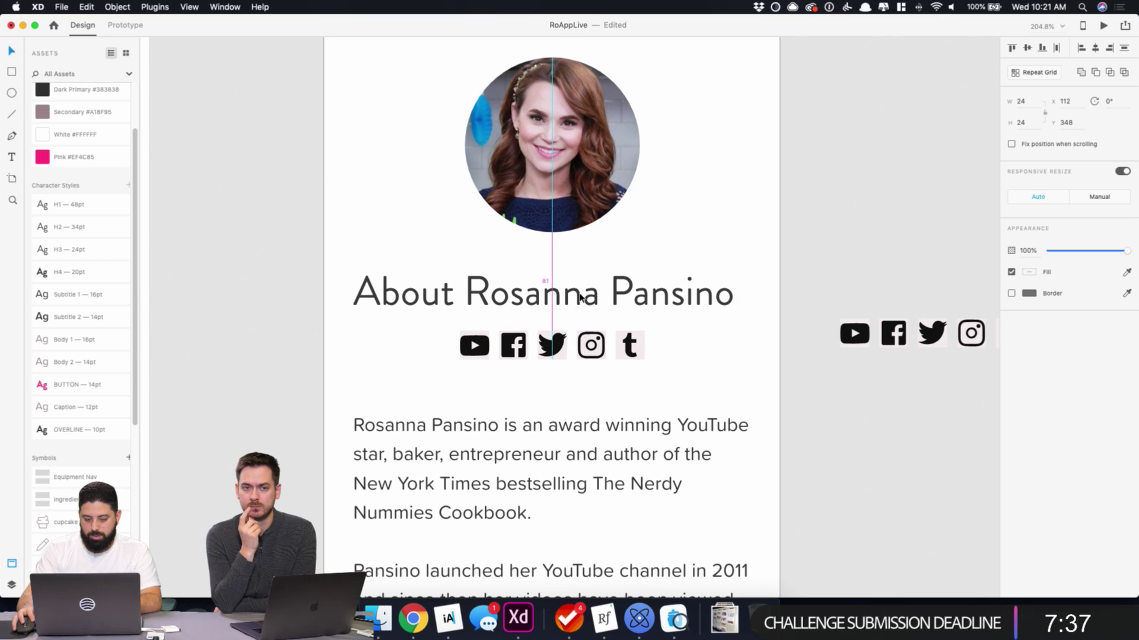
click(654, 379)
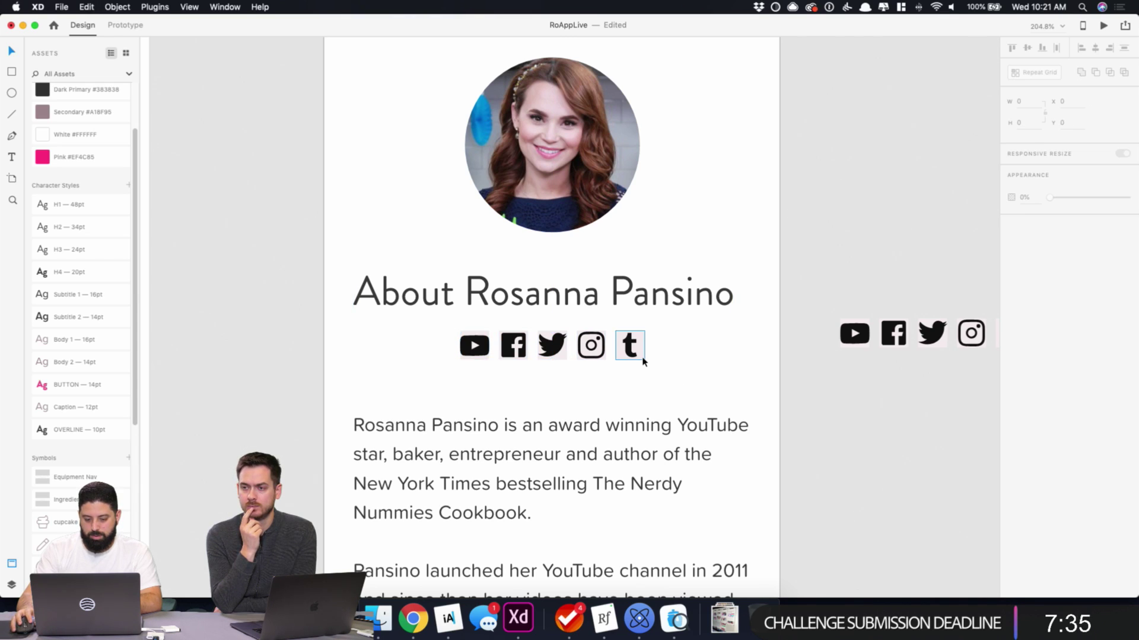
click(642, 359)
click(604, 362)
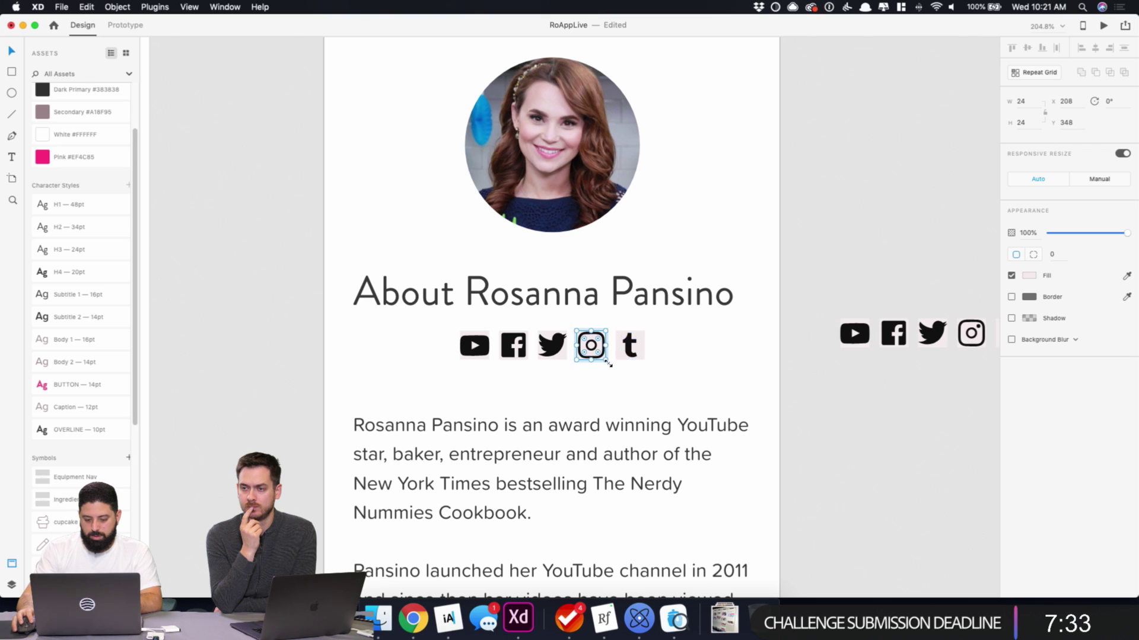
click(567, 361)
click(526, 362)
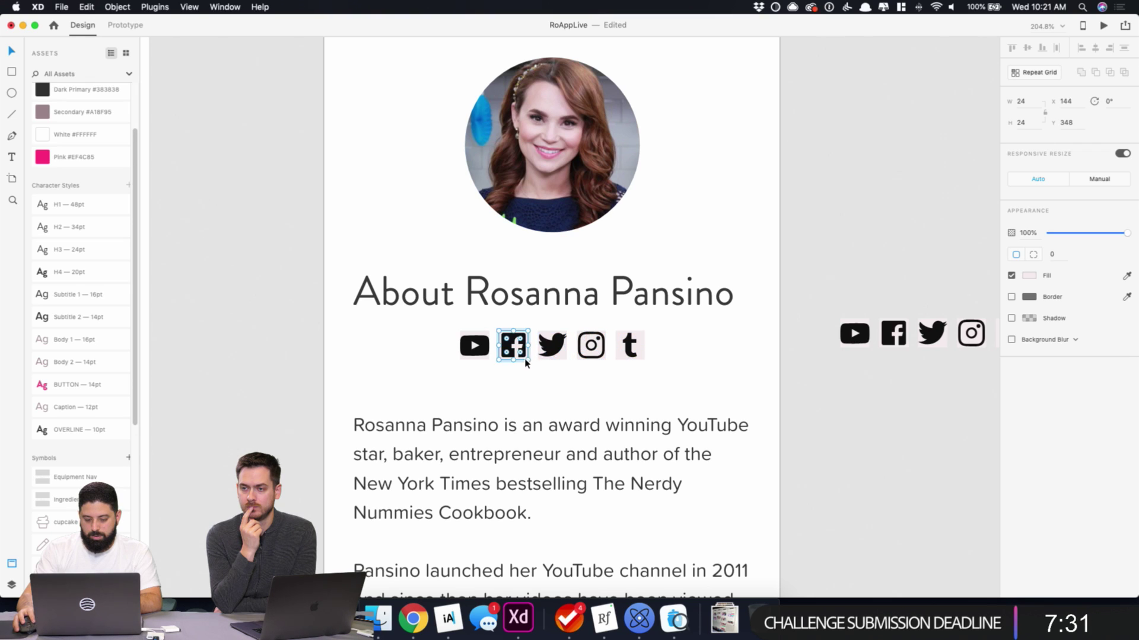
click(506, 363)
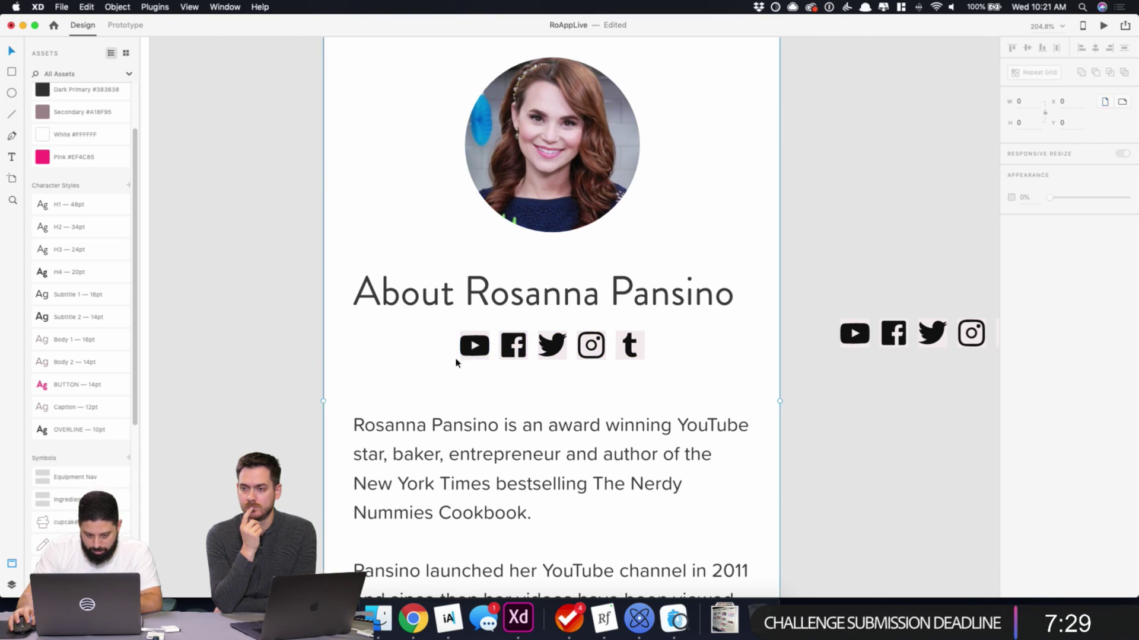
drag(457, 364, 532, 374)
- Fill the square behind the Twitter logo with white on the About Rosanna Pansino screen
scroll(532, 373, up, 5)
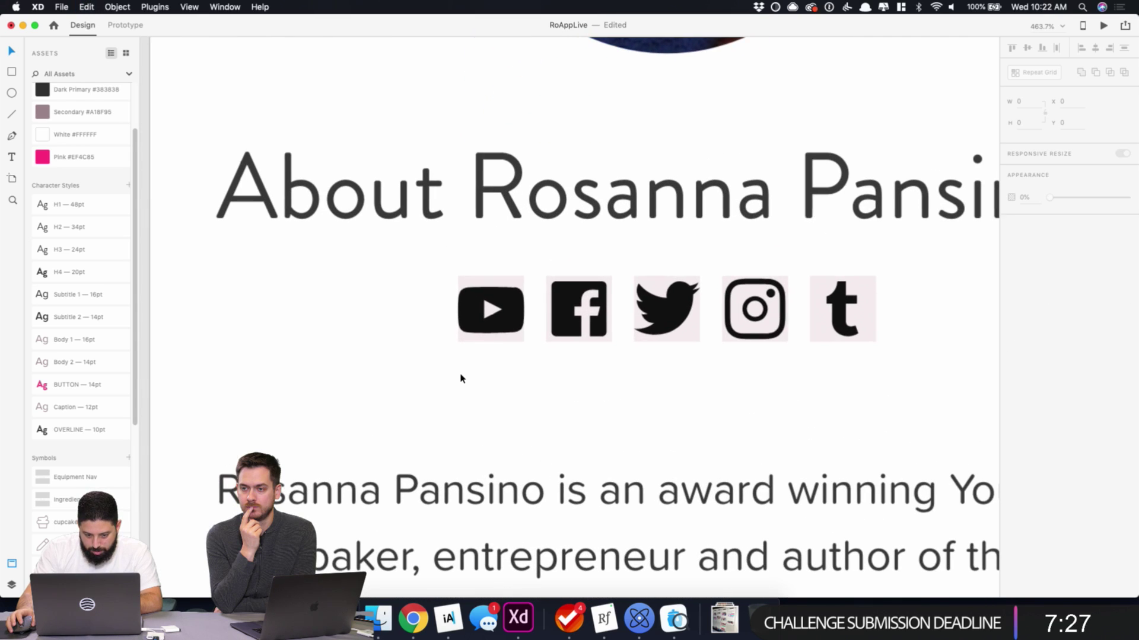
click(557, 371)
click(507, 341)
click(560, 341)
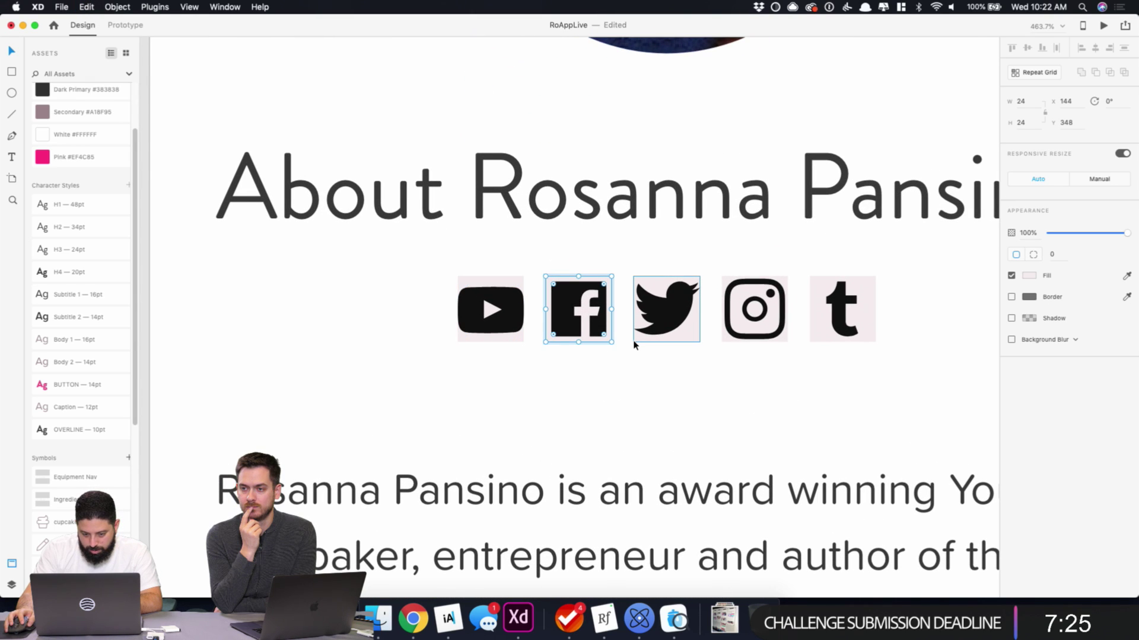
click(639, 340)
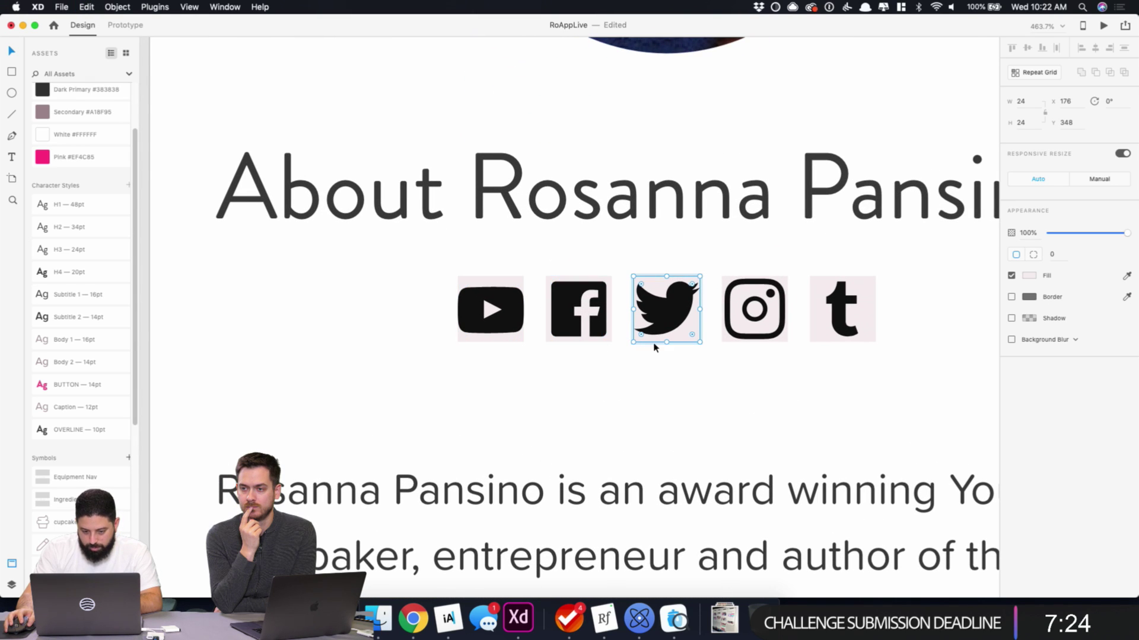
click(1029, 275)
click(923, 344)
- Fill the squares behind the Instagram and Tumblr logos below the heading with white
click(732, 330)
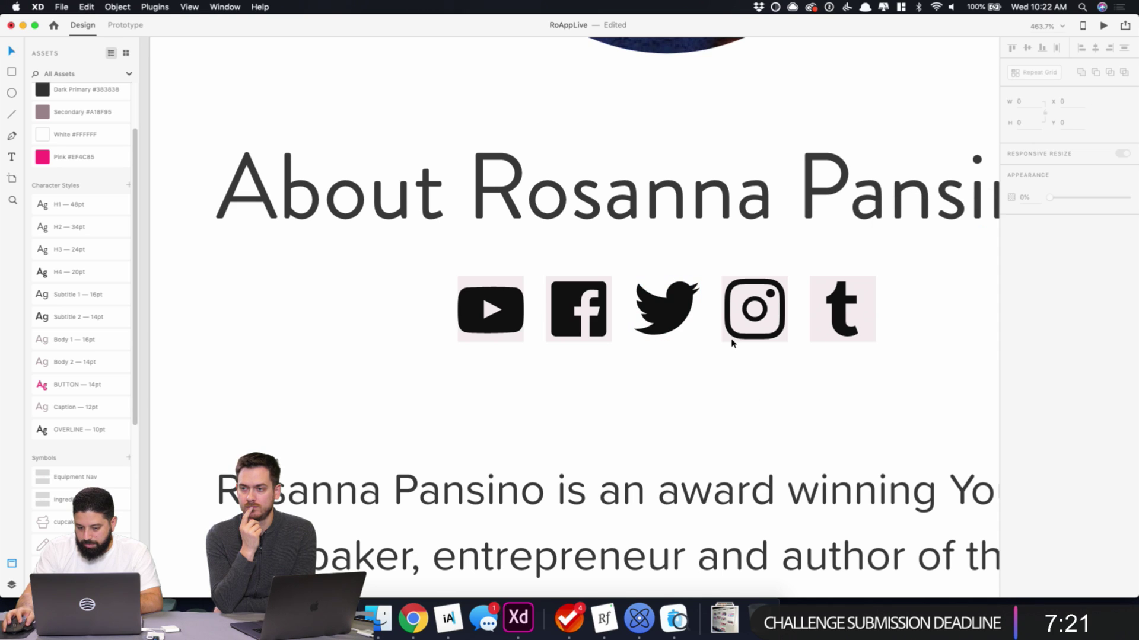
click(728, 333)
click(1024, 277)
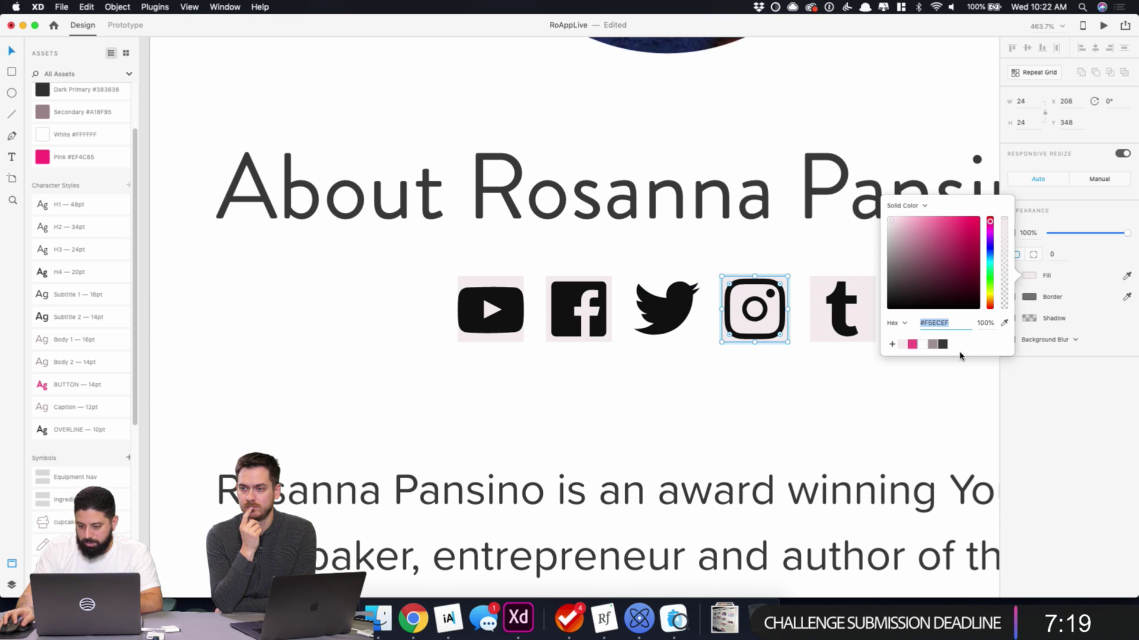
click(922, 344)
click(809, 337)
click(814, 338)
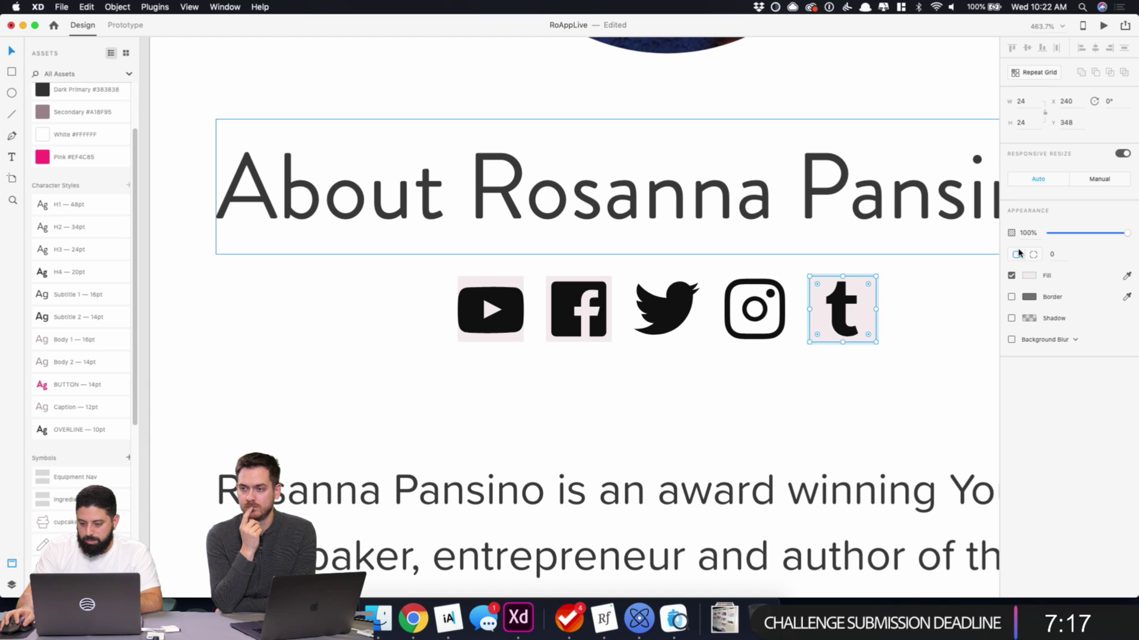
click(1025, 277)
click(922, 345)
click(823, 395)
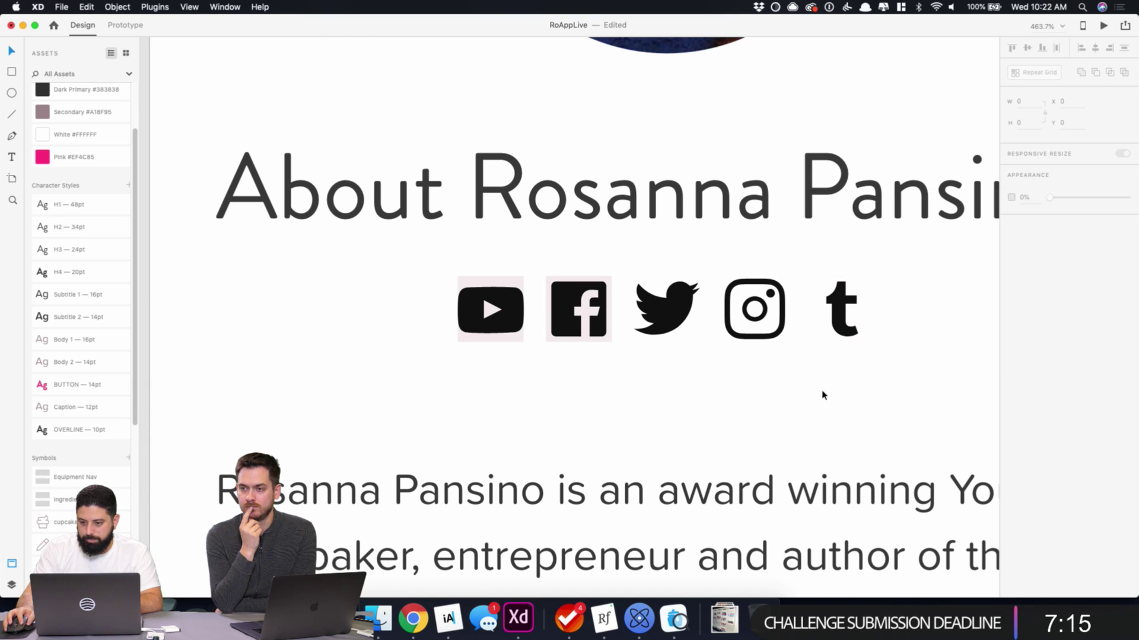
- Fill the squares behind the Facebook and YouTube logos below the heading with white
click(611, 339)
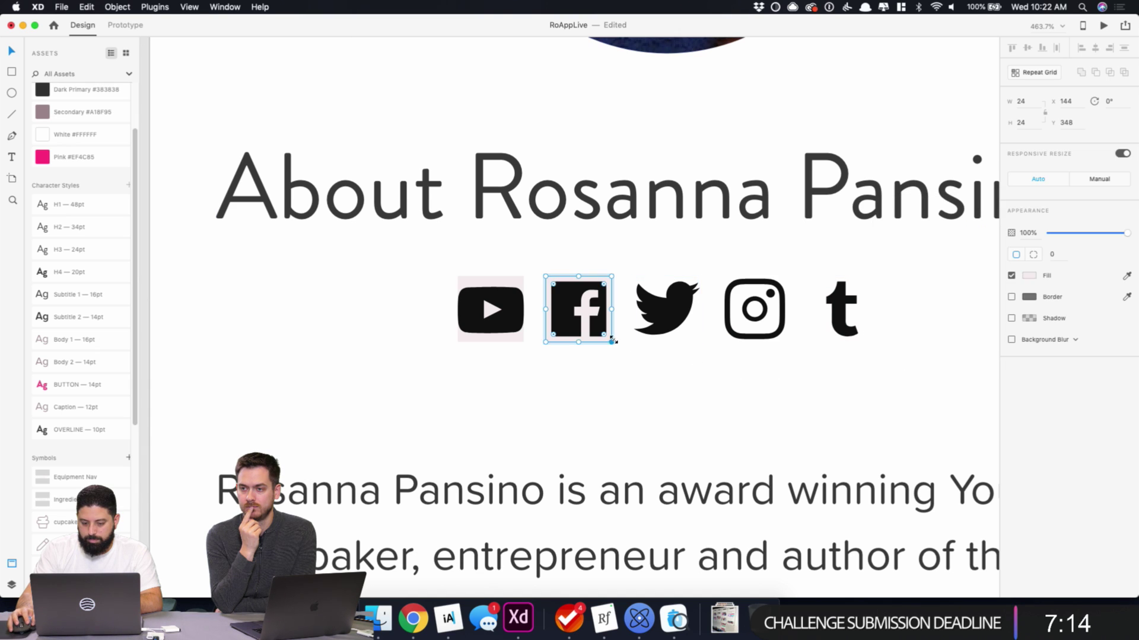
click(1032, 277)
click(924, 344)
click(590, 374)
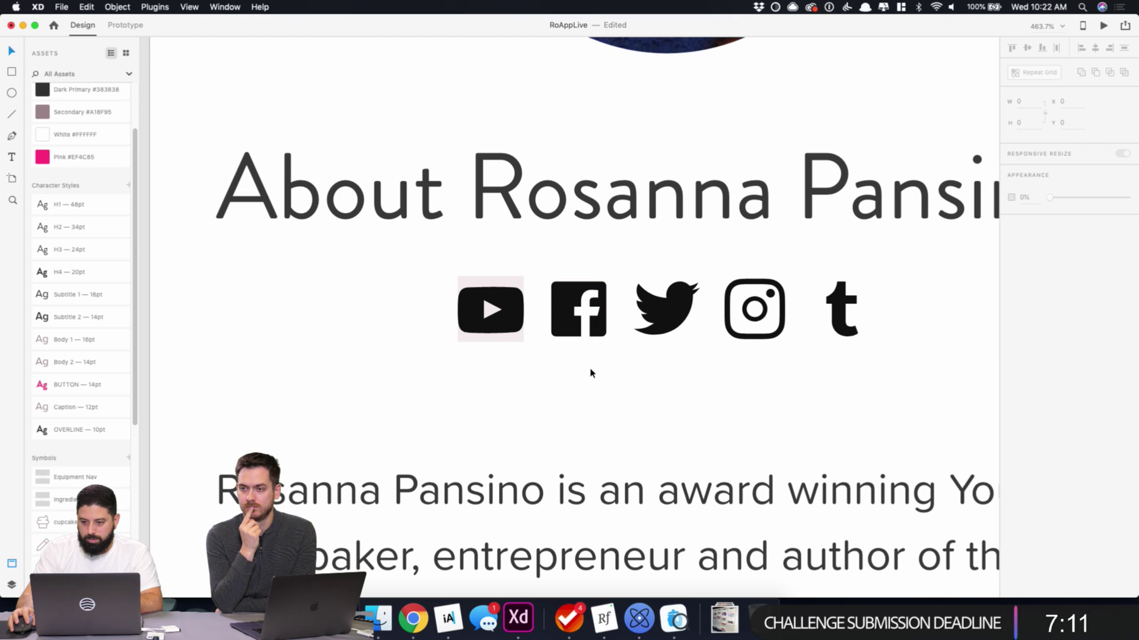
click(521, 335)
click(1030, 278)
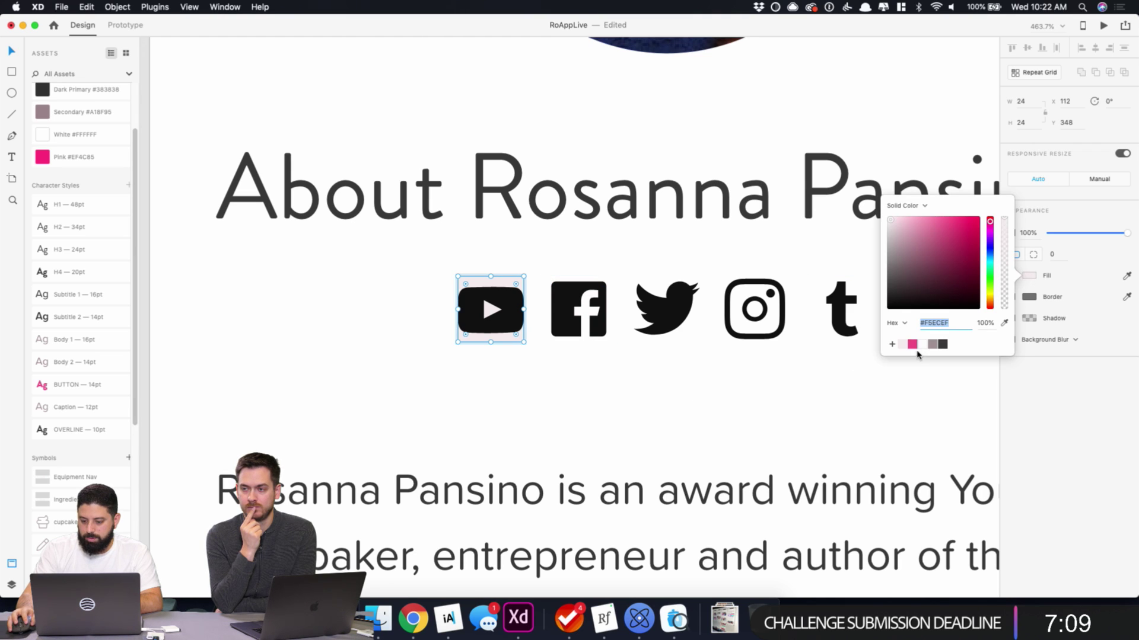
click(909, 346)
click(724, 389)
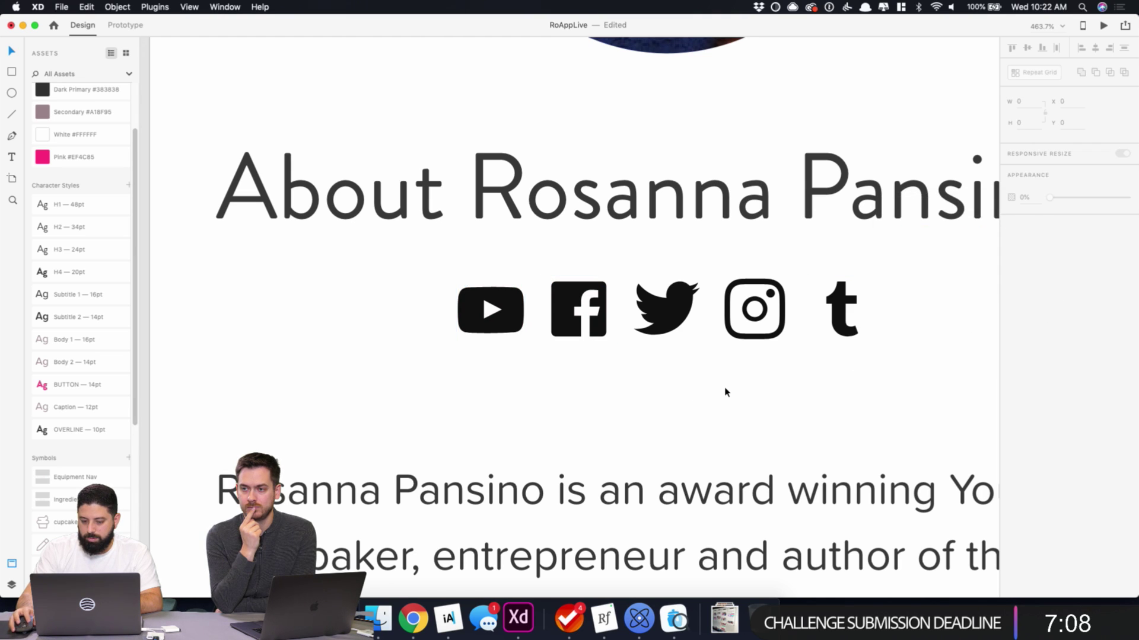
- Recolour the YouTube and Facebook logos below the heading with the Secondary colour #A18F95
click(486, 291)
click(1029, 254)
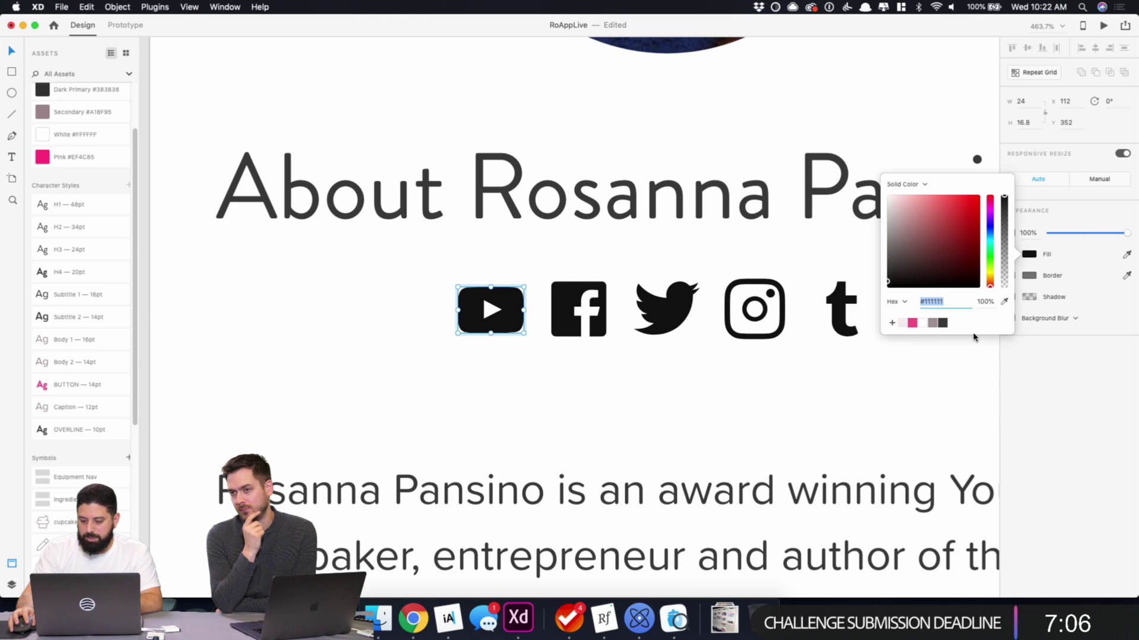
click(932, 322)
click(645, 406)
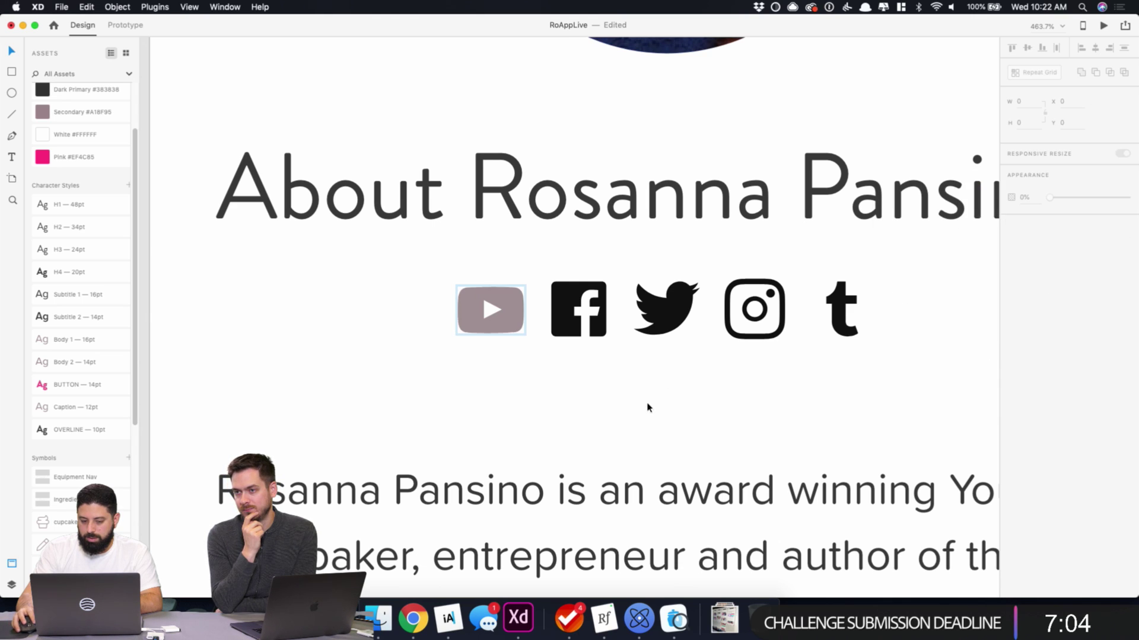
click(594, 291)
click(1029, 255)
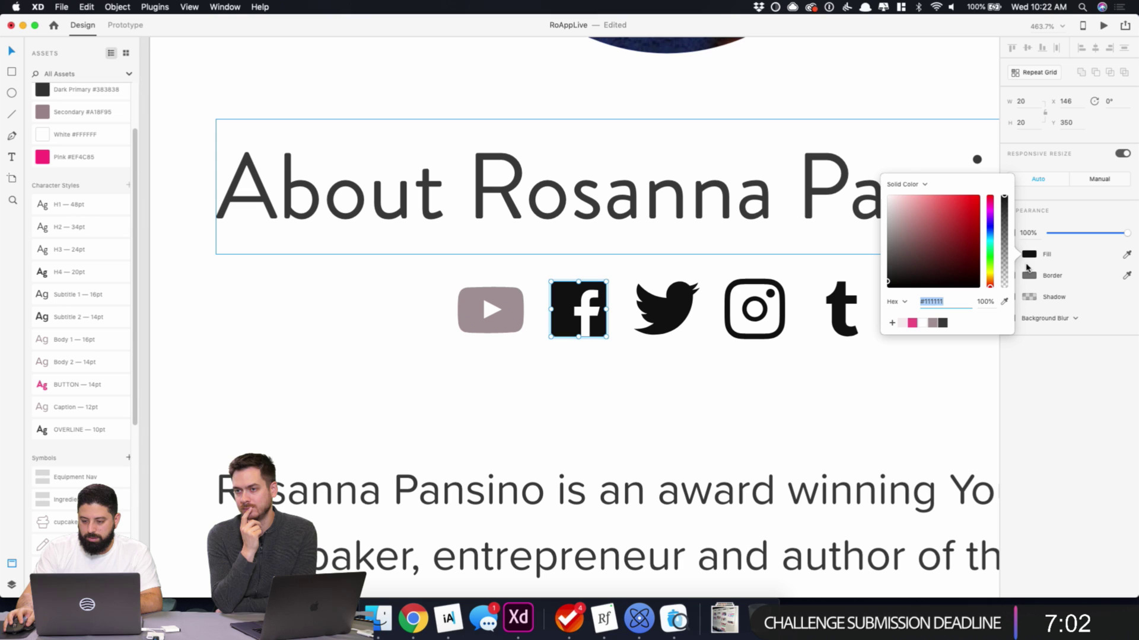
click(934, 323)
click(653, 403)
- Recolour the Twitter logo and the outer frame of the Instagram logo with the Secondary colour #A18F95
click(664, 306)
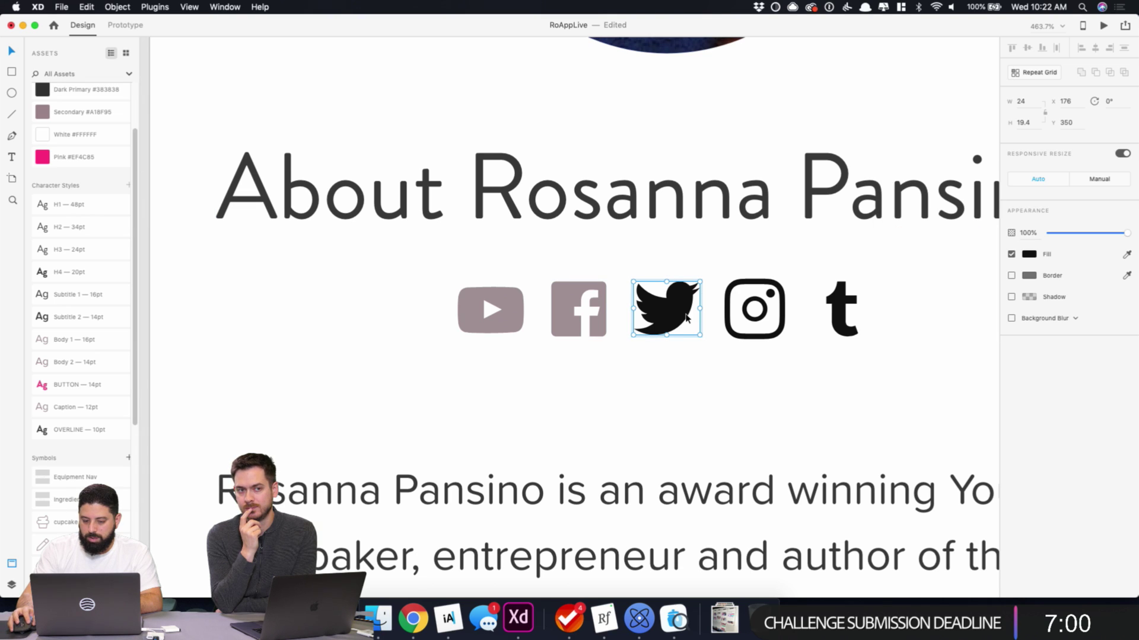
click(1025, 256)
click(932, 323)
click(772, 389)
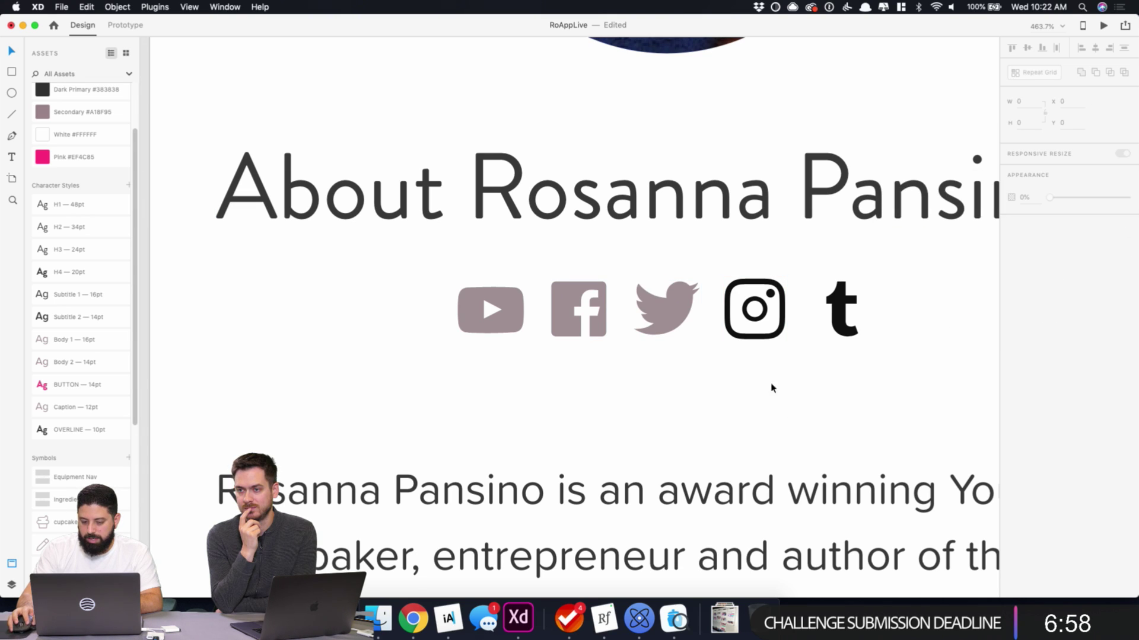
click(783, 309)
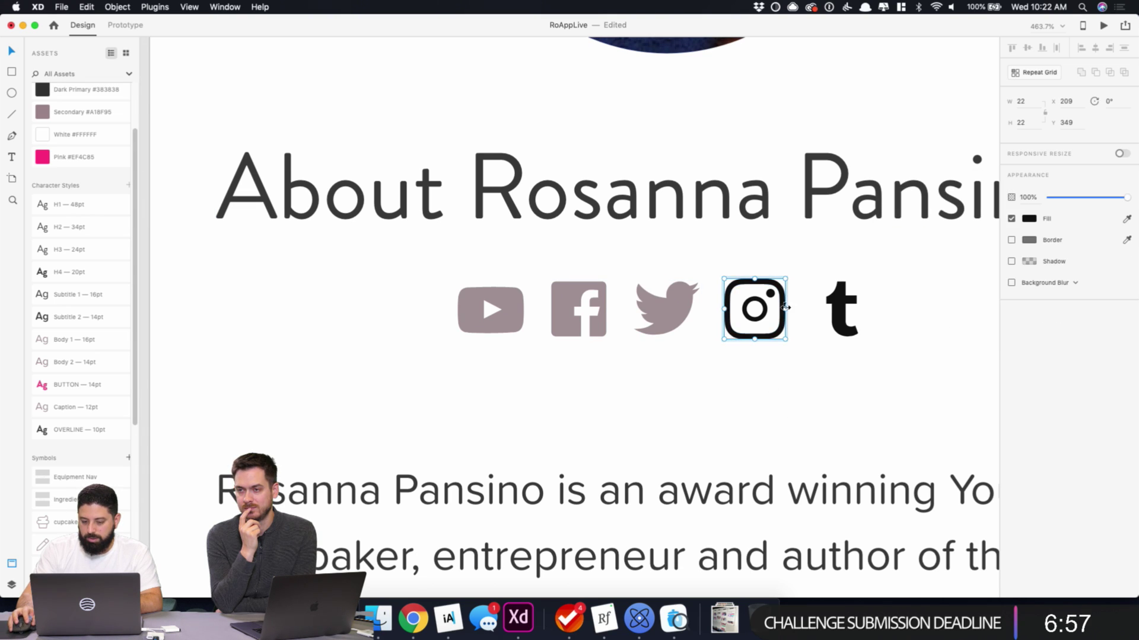
click(1028, 218)
click(935, 288)
click(856, 361)
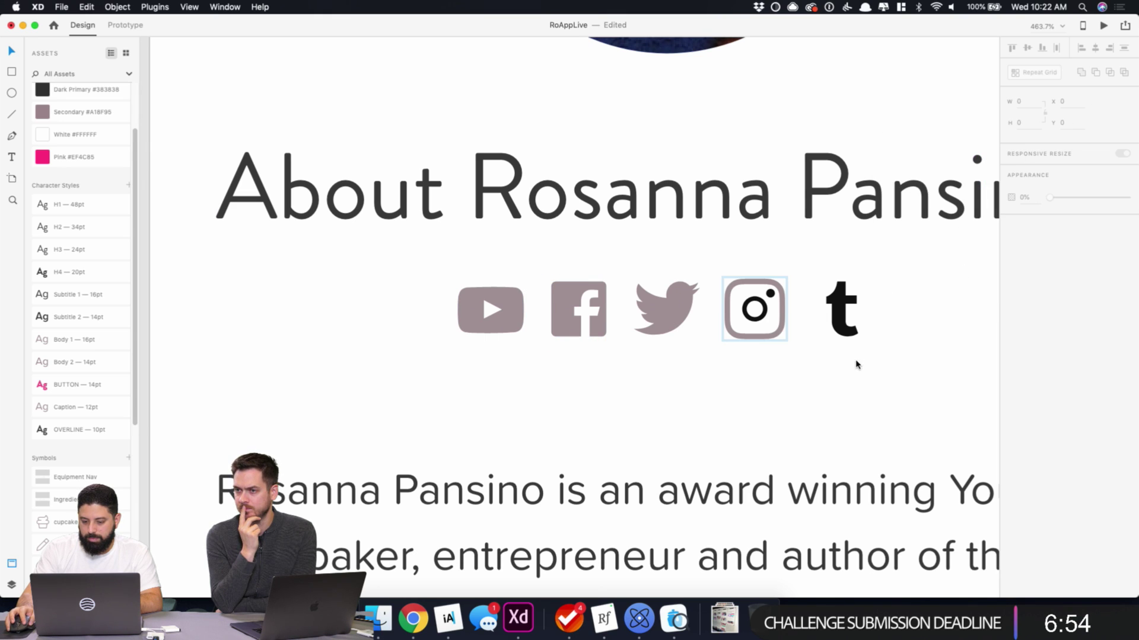
- Fill the inner ring of the Instagram logo with the Dark Primary colour #383838
double_click(762, 309)
click(1030, 218)
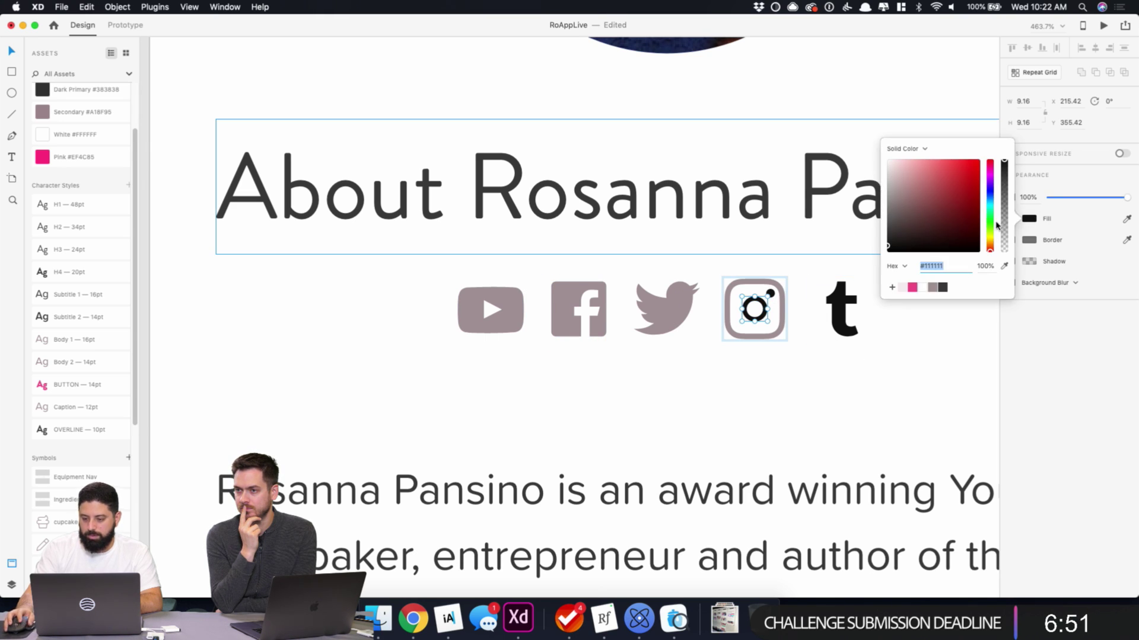
click(943, 288)
click(793, 389)
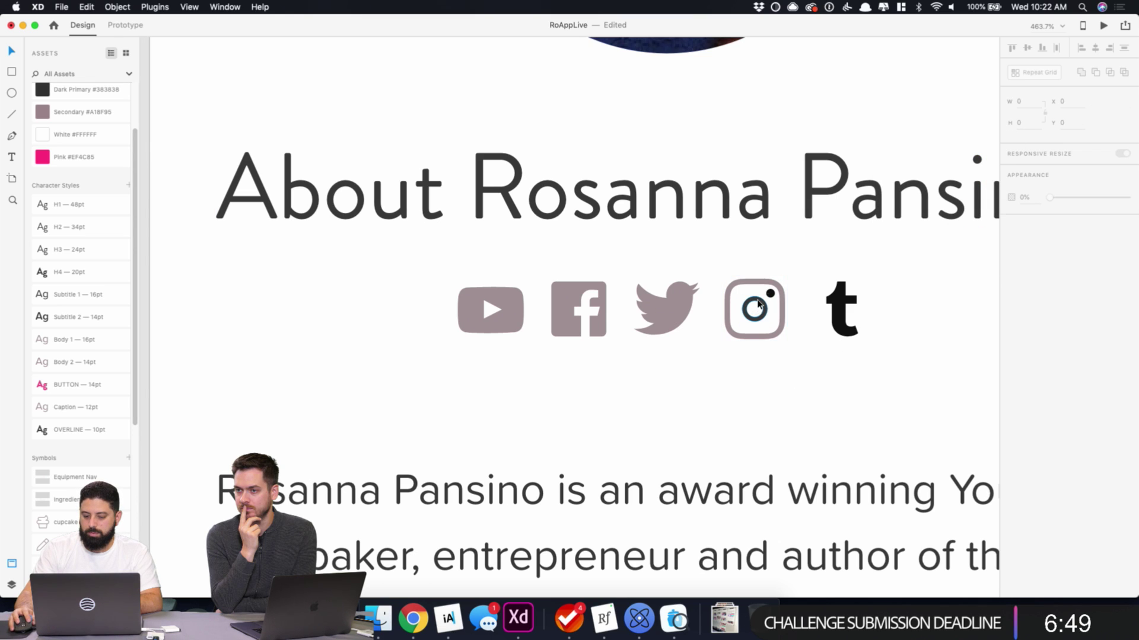
- Fill the inner ring and the small dot of the Instagram logo with the Secondary colour #A18F95
click(1032, 217)
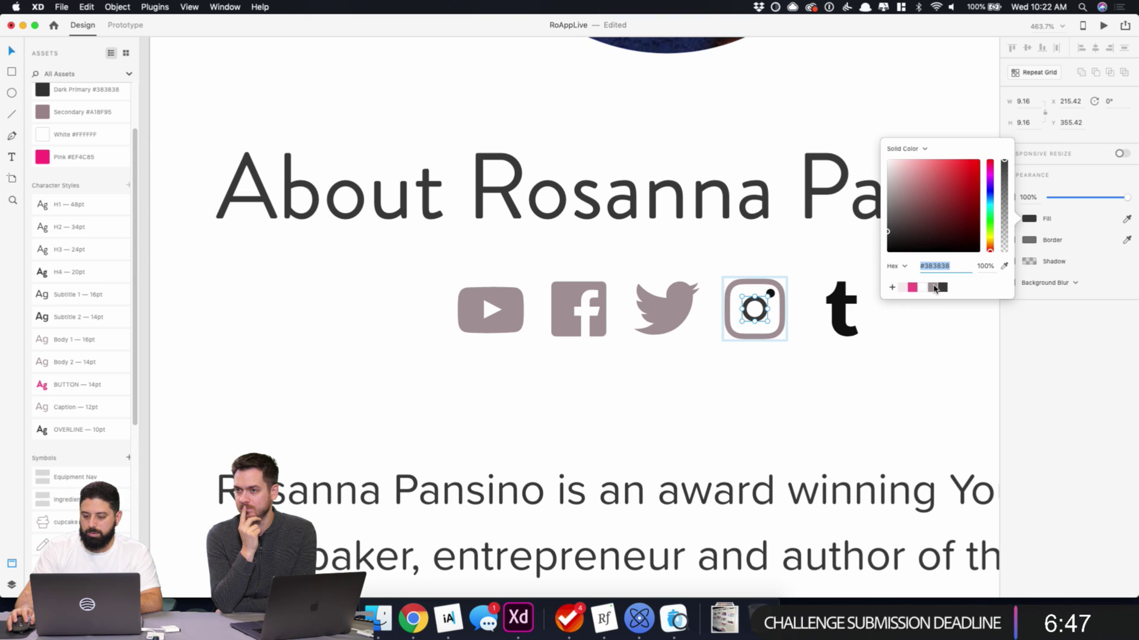
click(818, 380)
click(770, 293)
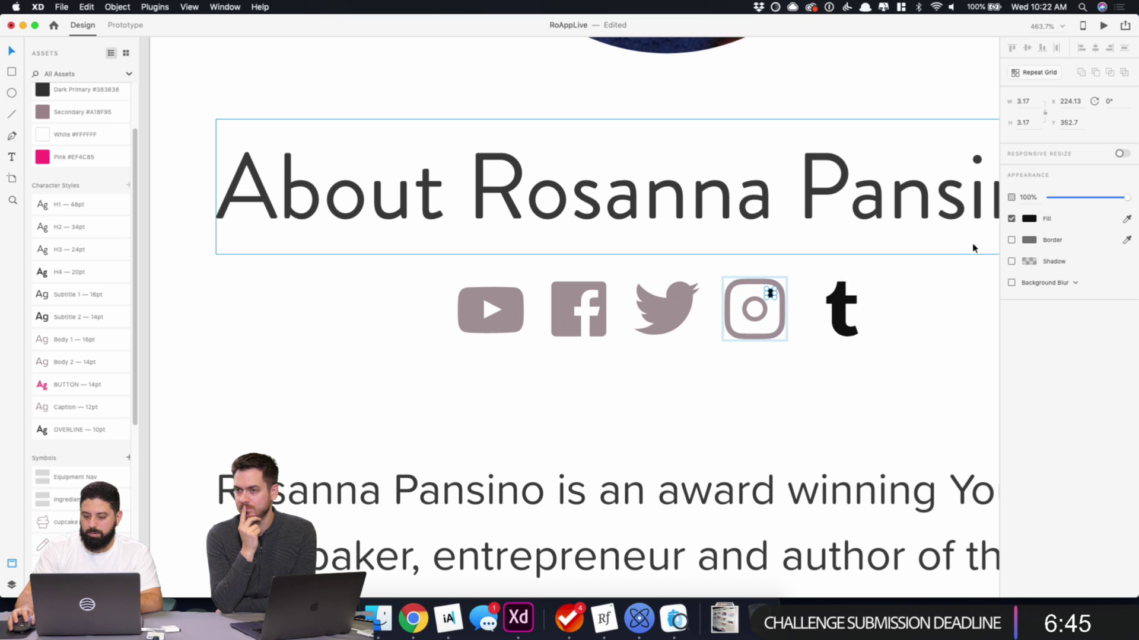
click(1029, 220)
click(937, 289)
click(839, 394)
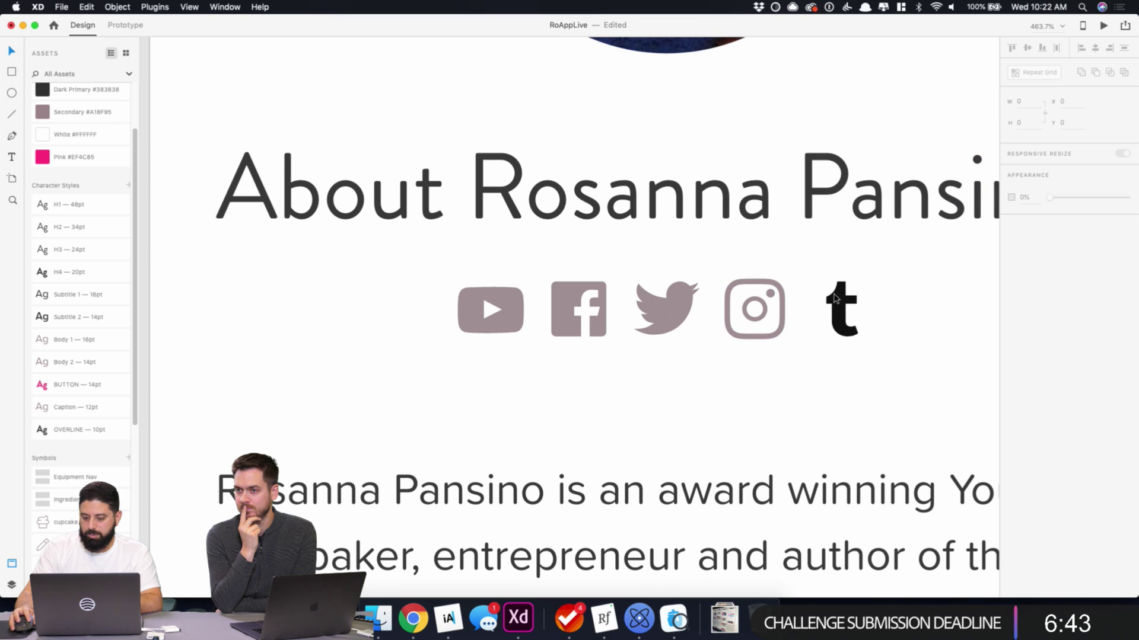
- Recolour the Tumblr logo below the heading with the Secondary colour #A18F95
click(837, 298)
click(1029, 254)
click(938, 325)
click(860, 399)
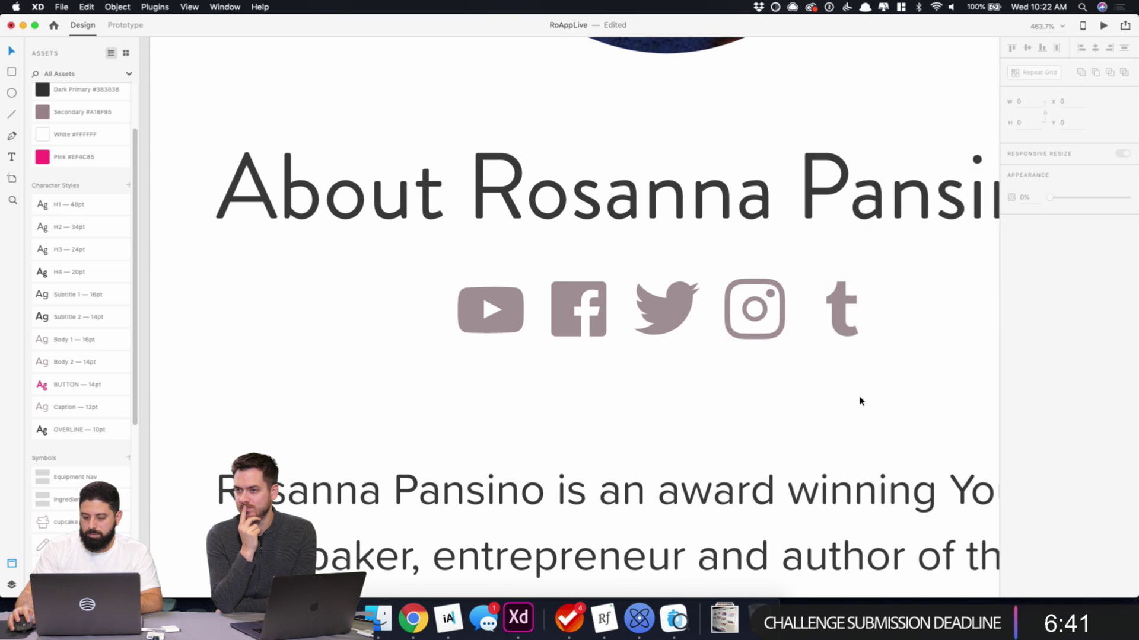
- Shift the YouTube icon, and the YouTube and Facebook icons together, 8 px left to leave 16 px gaps up to the Twitter icon
key(super+minus)
scroll(859, 400, down, 10)
scroll(736, 295, right, 5)
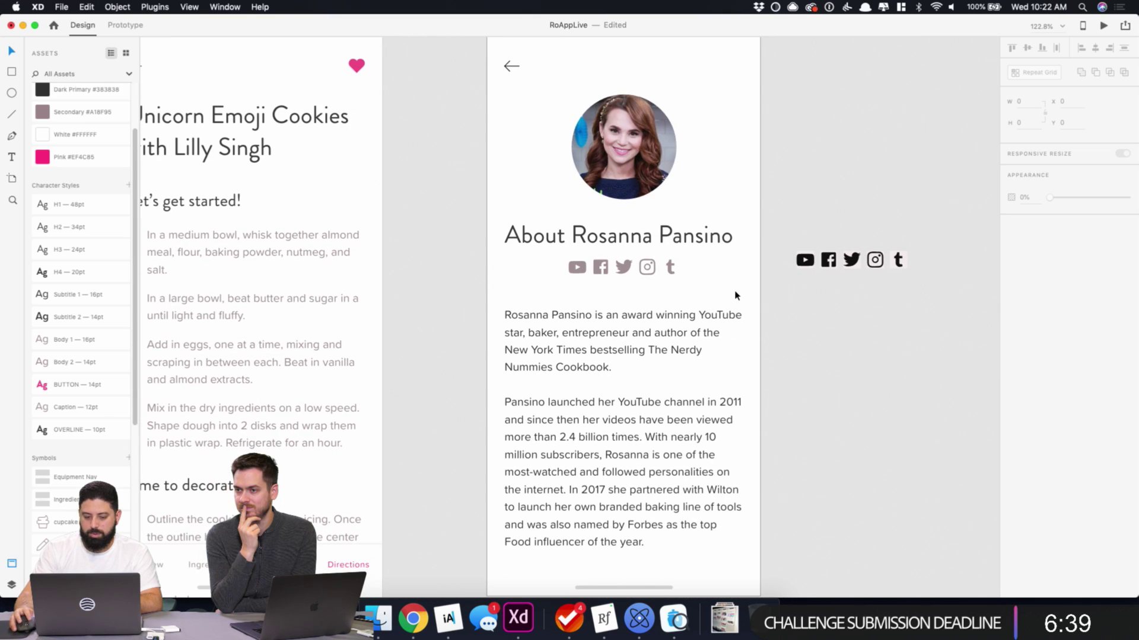
drag(579, 270, 576, 270)
shift+click(601, 266)
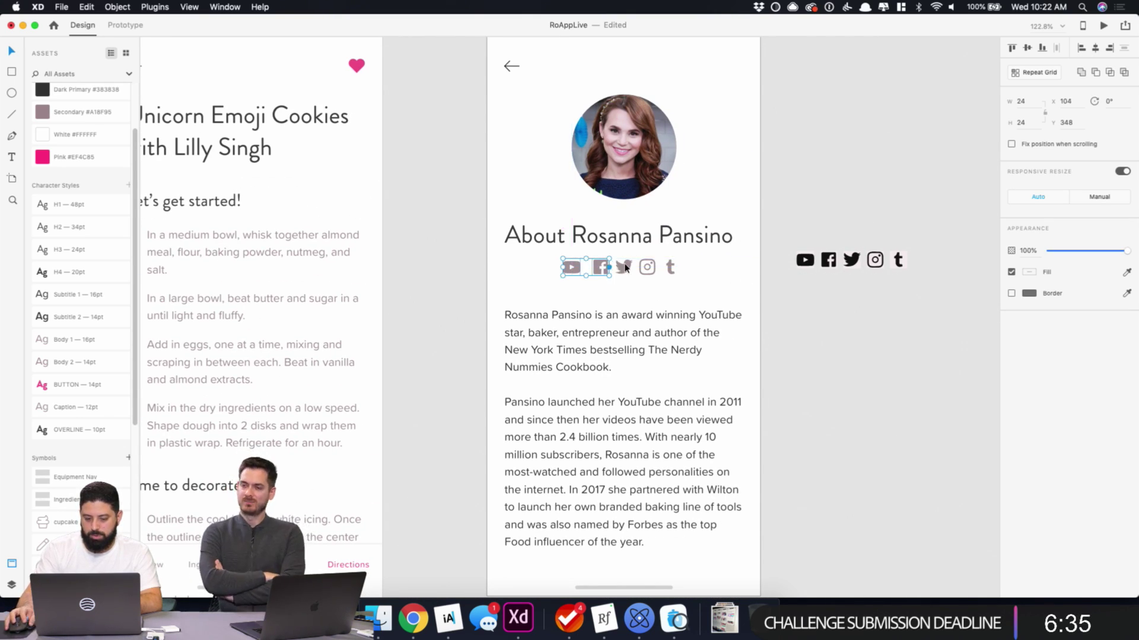
key(Left)
key(Left)
key(Left)
key(Left)
key(Left)
key(Left)
key(Left)
key(Left)
- Shift the YouTube-to-Twitter icons and the YouTube-to-Instagram icons 8 px left in turn, leaving 16 px gaps across the row
shift+click(627, 267)
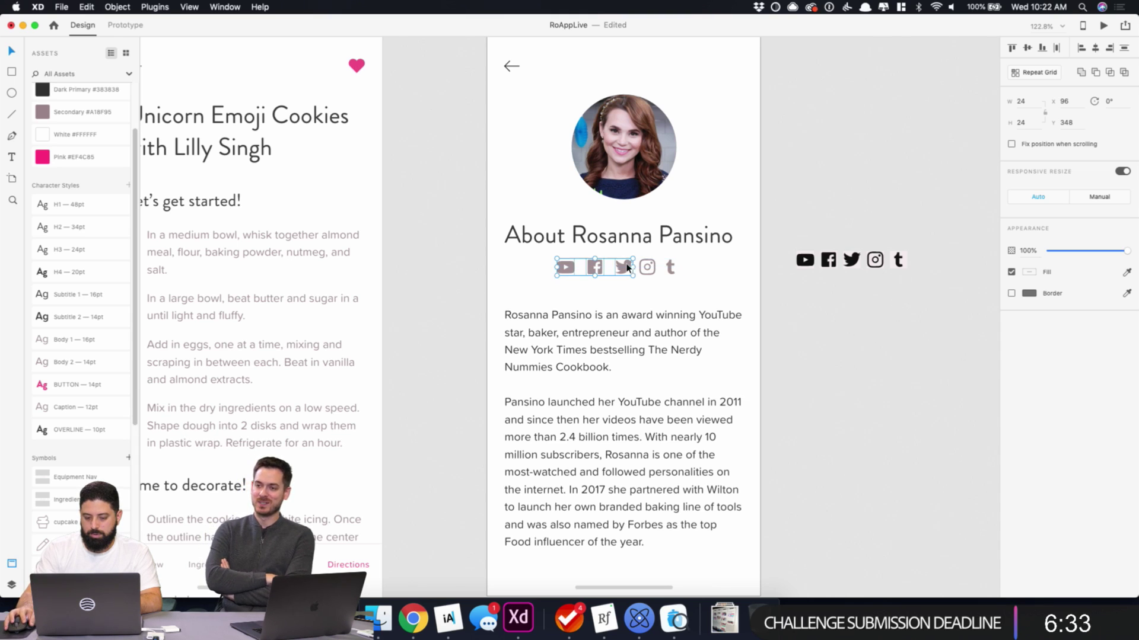
key(shift+Left)
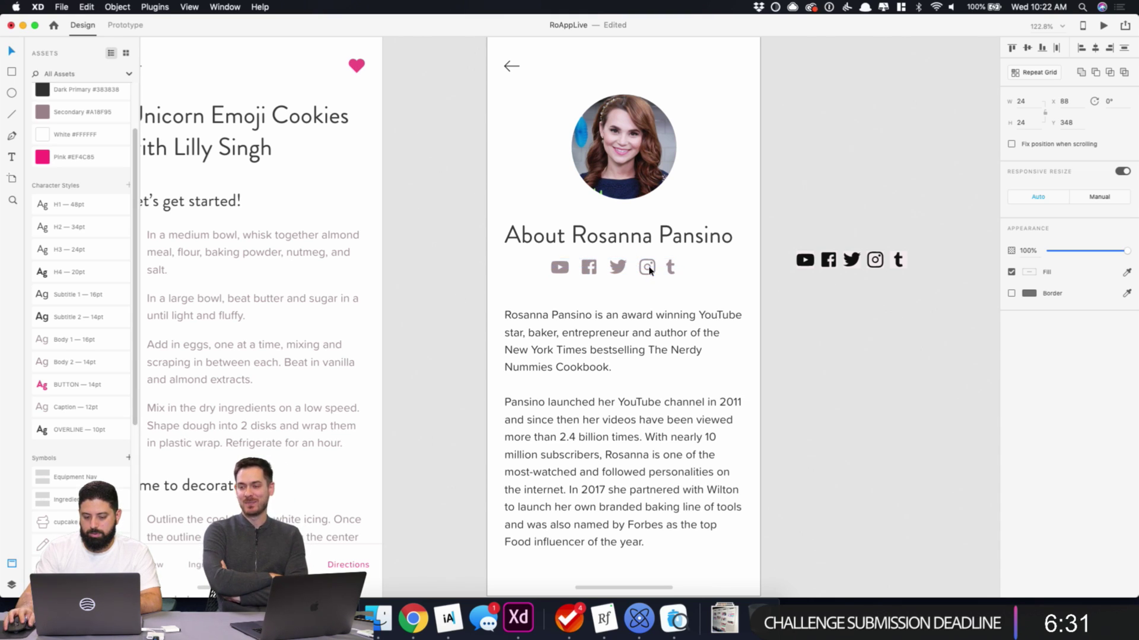
shift+click(648, 268)
key(Left)
key(Left)
key(Left)
key(Left)
key(Left)
key(Left)
key(Left)
key(Left)
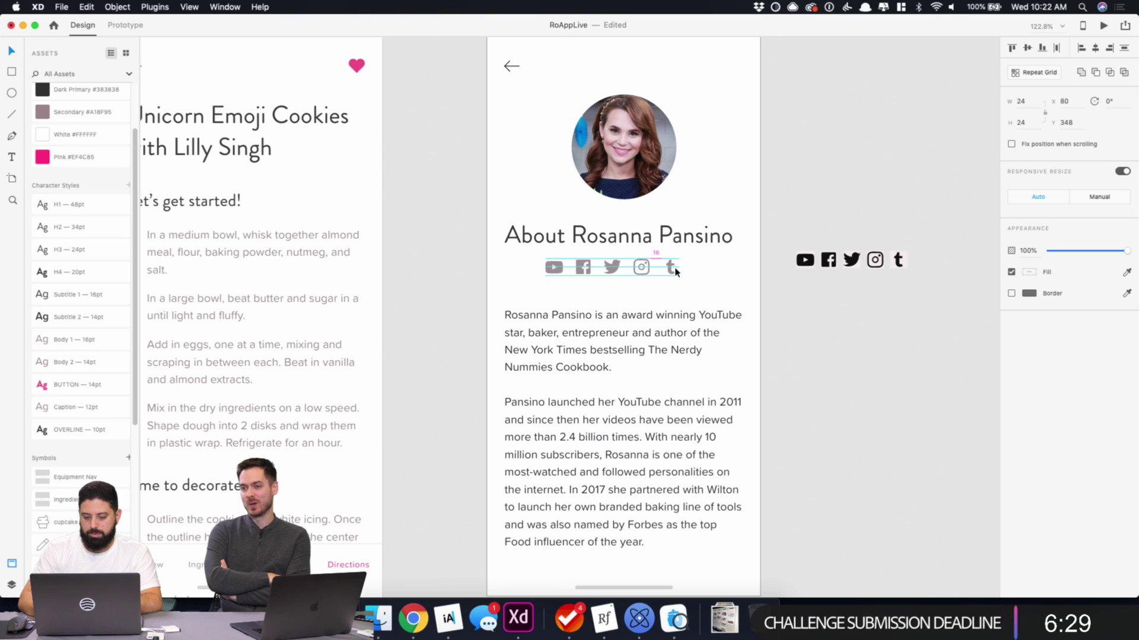
- Group the five social icons and centre the group horizontally on the About Rosanna Pansino screen
click(779, 252)
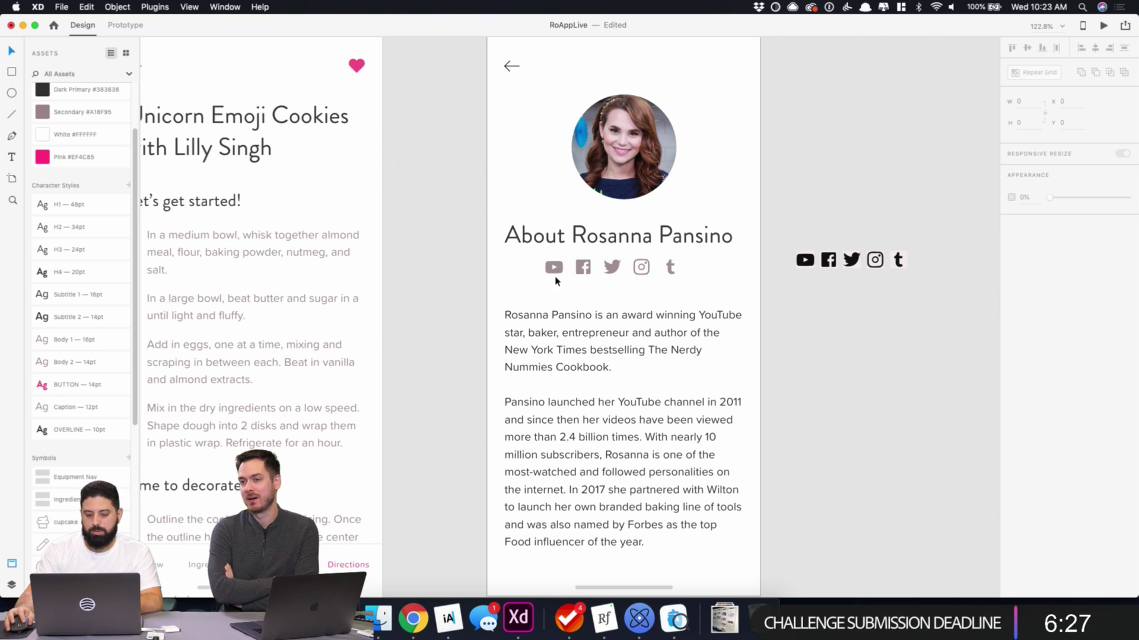
drag(594, 280, 677, 267)
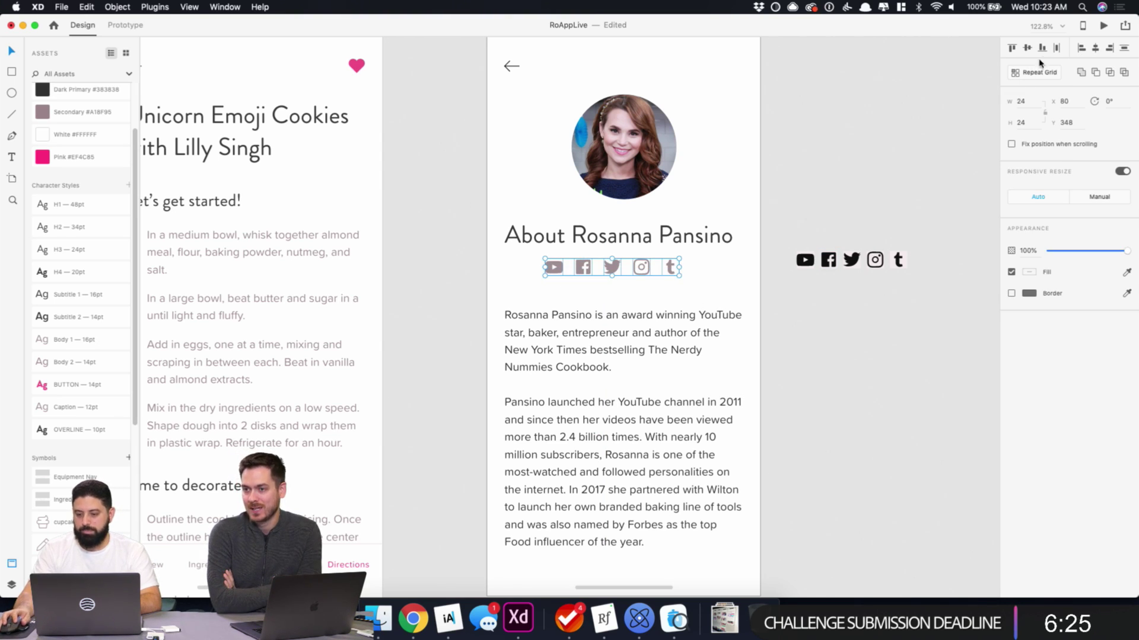
click(1094, 50)
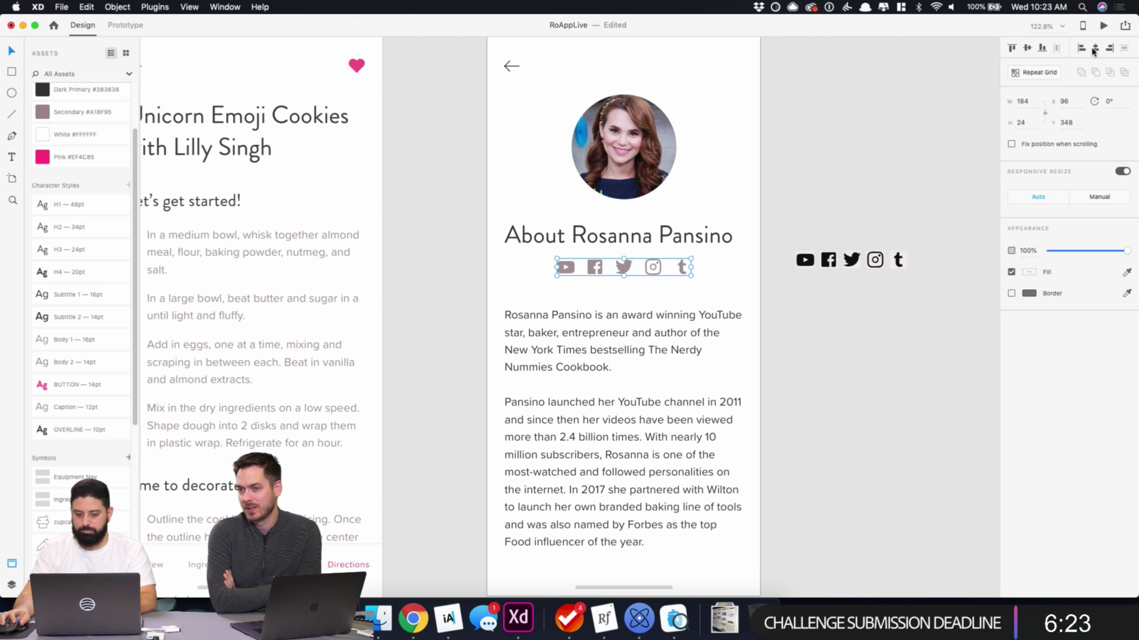
click(724, 291)
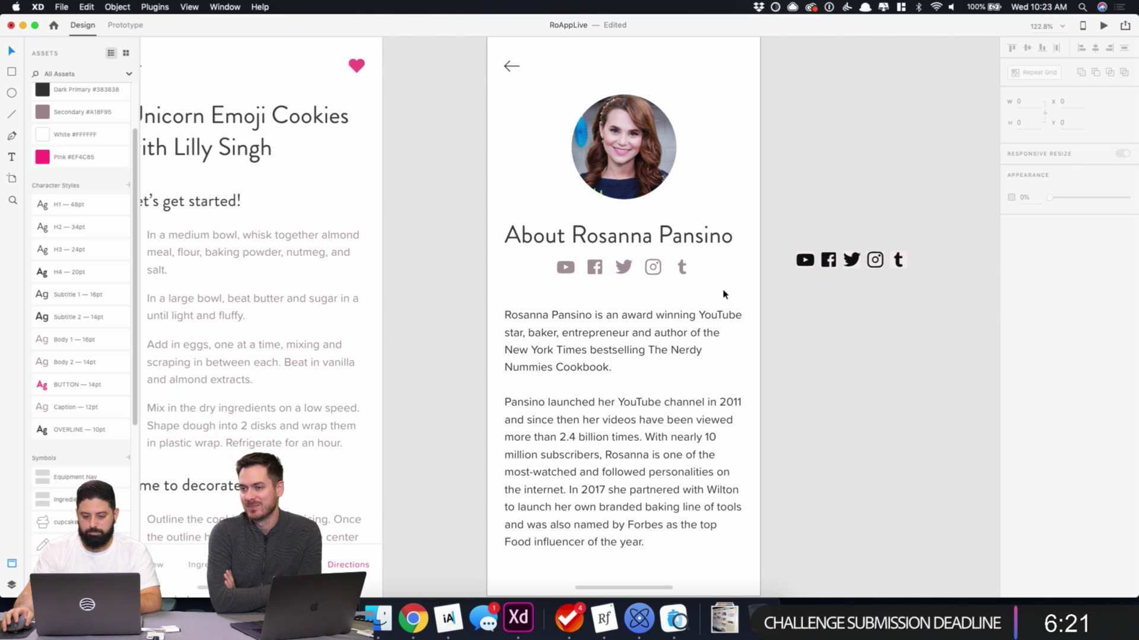
- Nudge the Tumblr icon inside the group 5 px left, closer to the Instagram icon
double_click(681, 268)
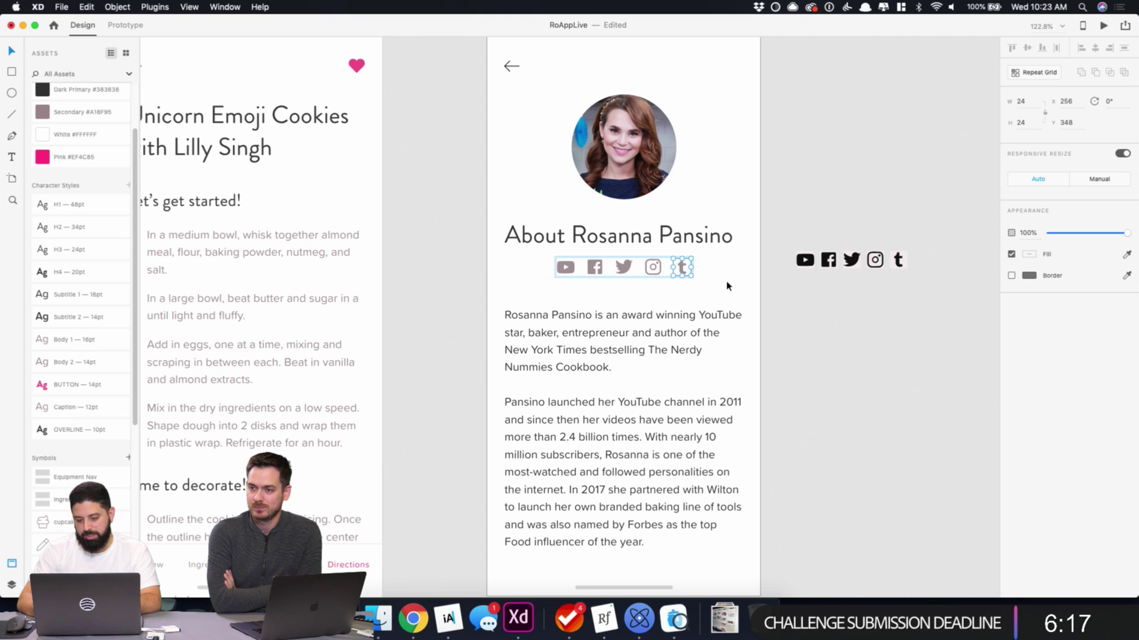
key(Left)
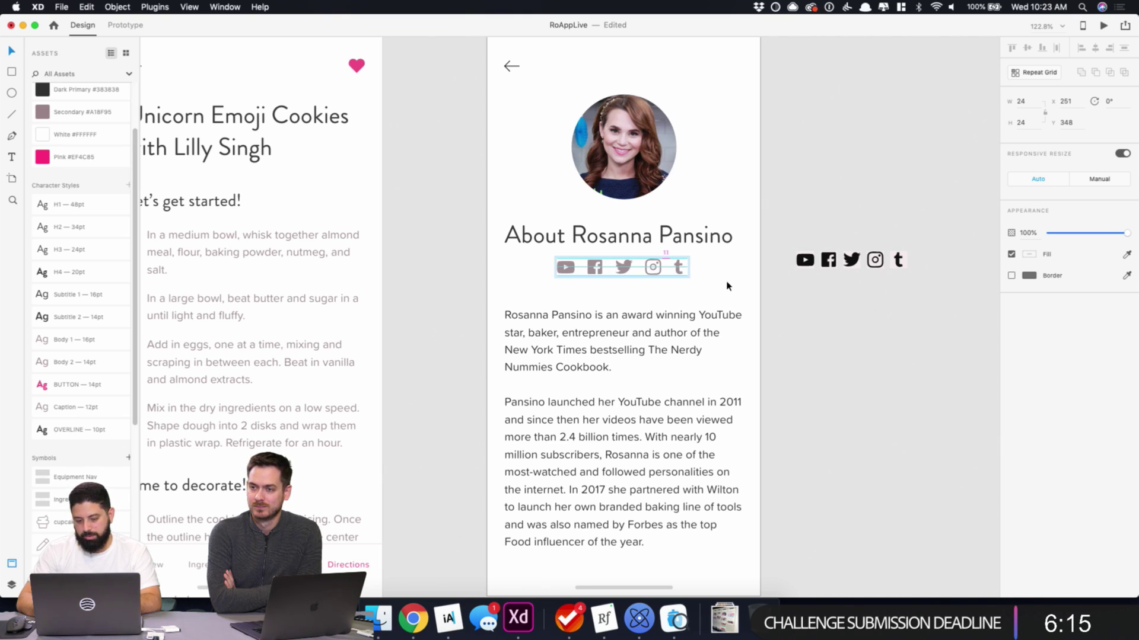
- Shift the Tumblr icon, then the Instagram and Tumblr icons together, slightly left to tighten the gaps in the social icon row
key(Left)
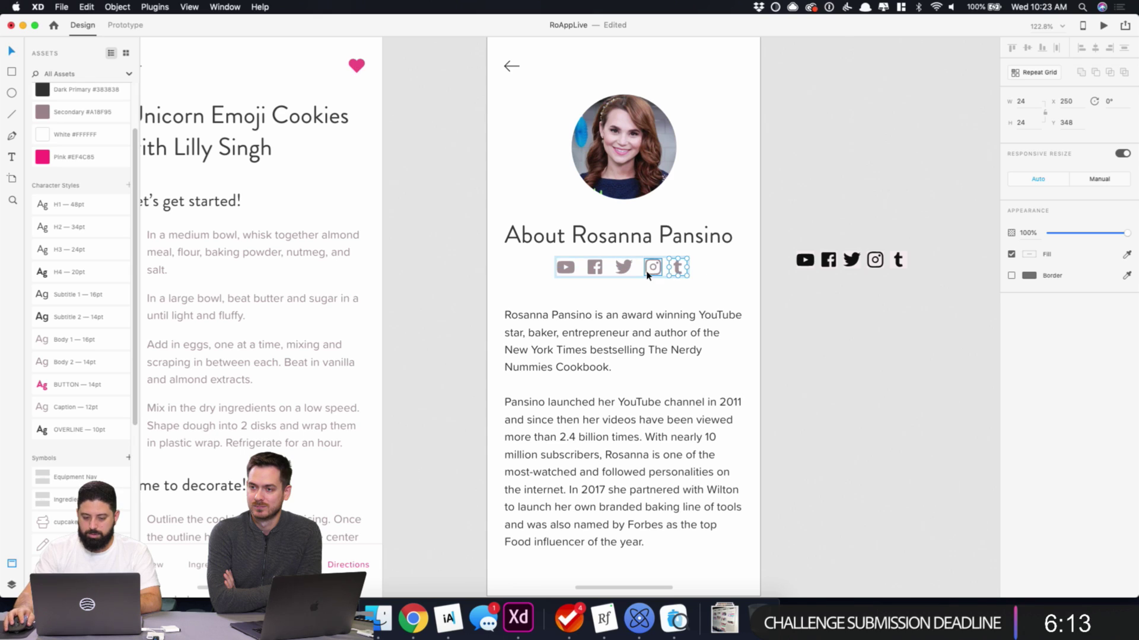
click(650, 270)
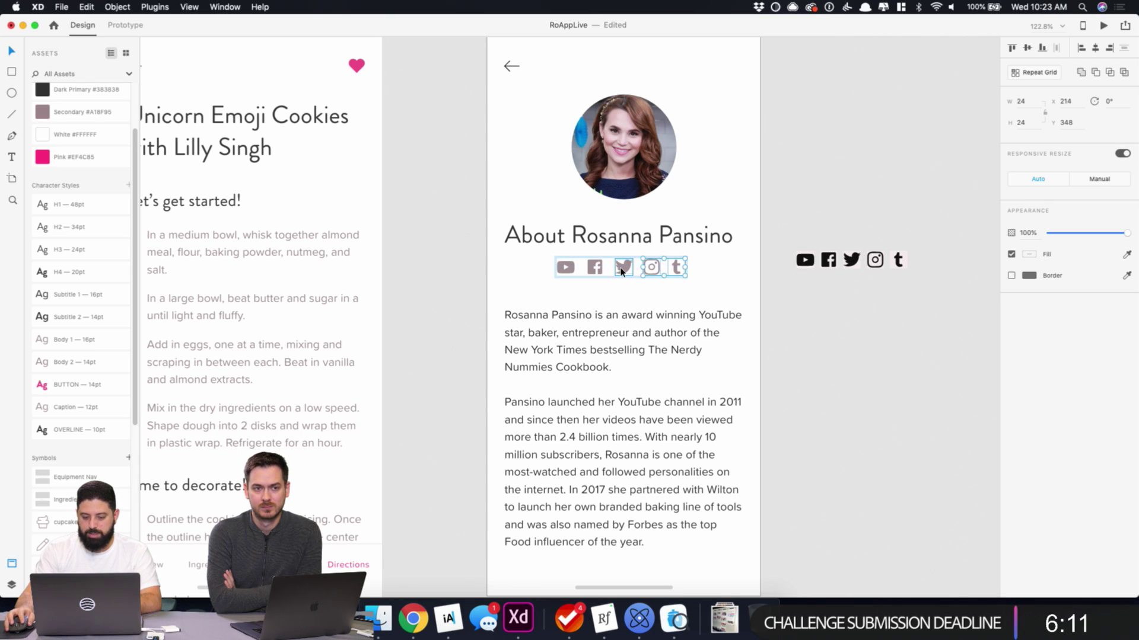
click(718, 292)
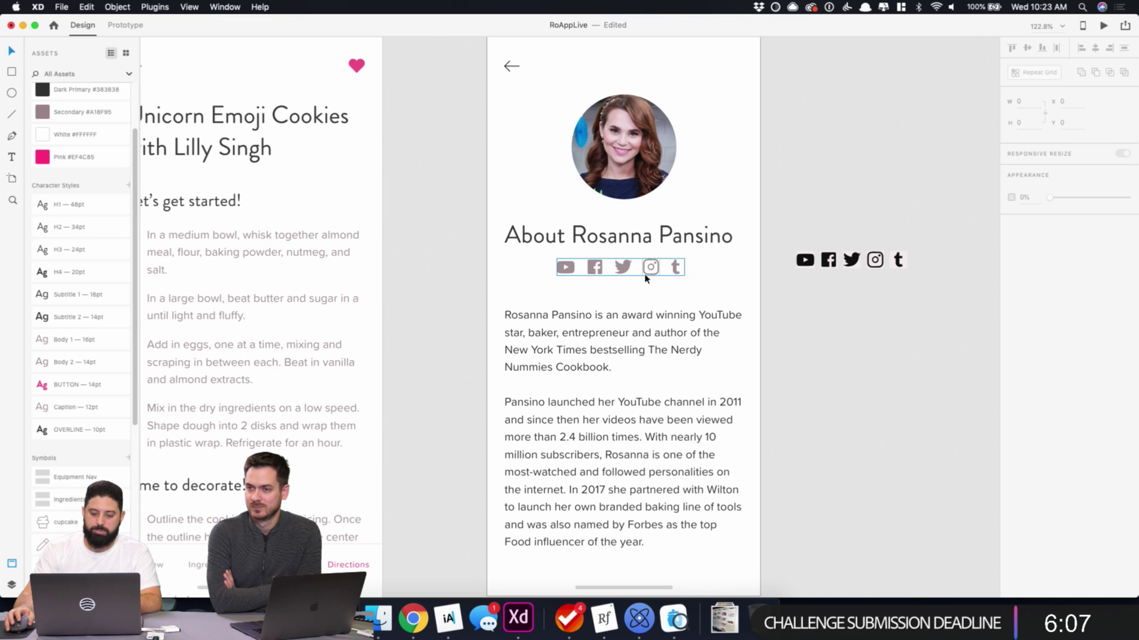
- Add a size 1 border in the Secondary colour #A18F95 to the outer frame path of the Instagram icon
click(619, 272)
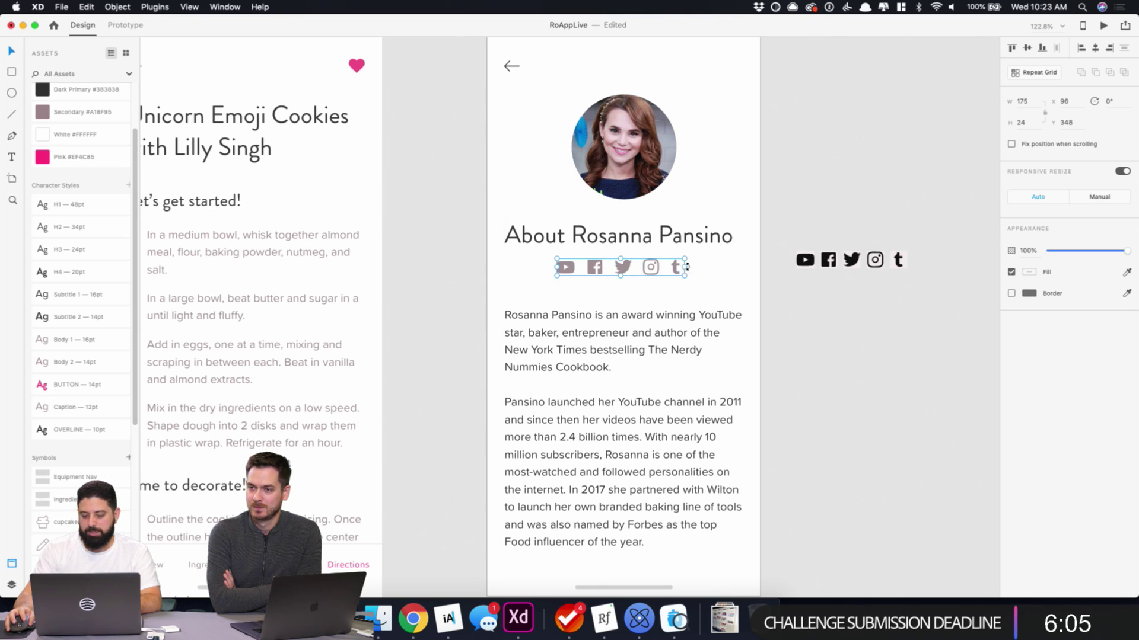
scroll(645, 282, up, 5)
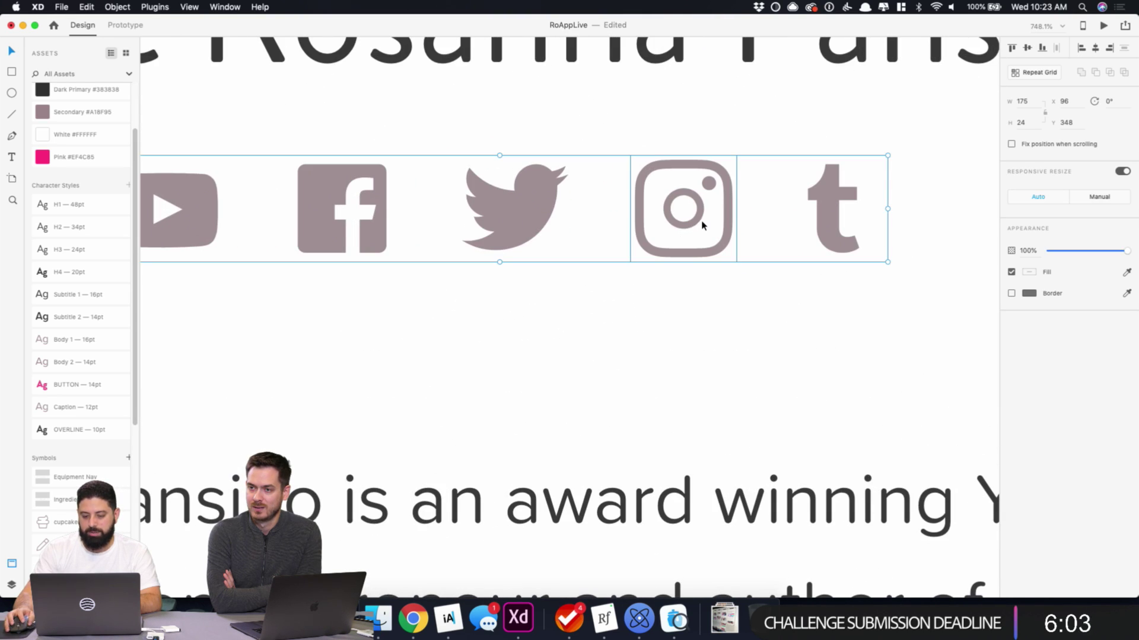
double_click(726, 221)
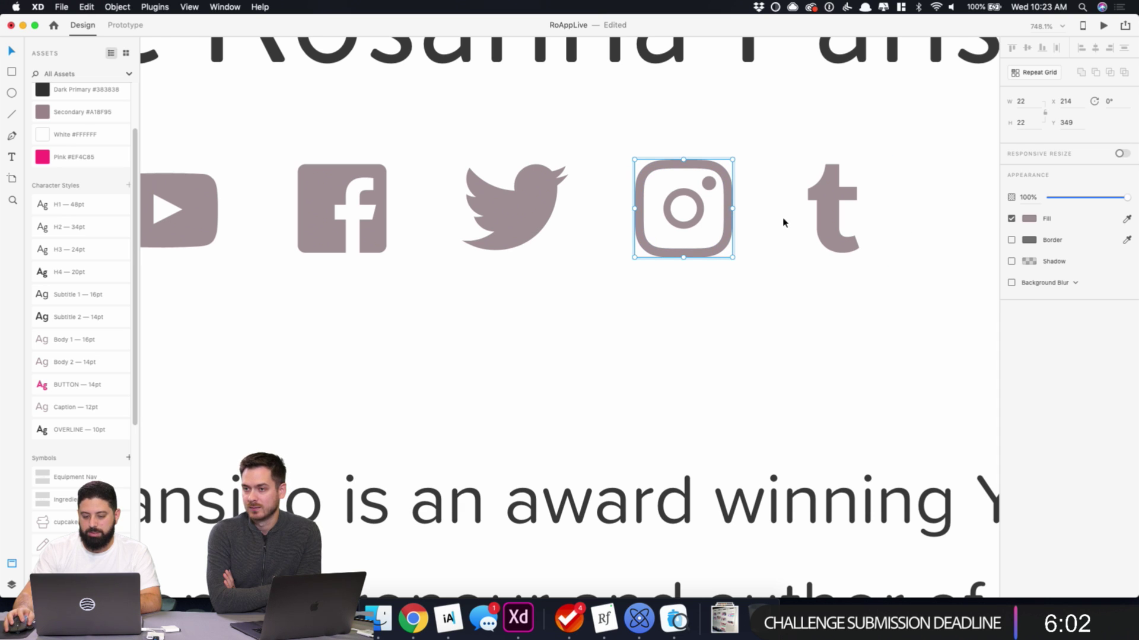
click(1011, 240)
click(1029, 239)
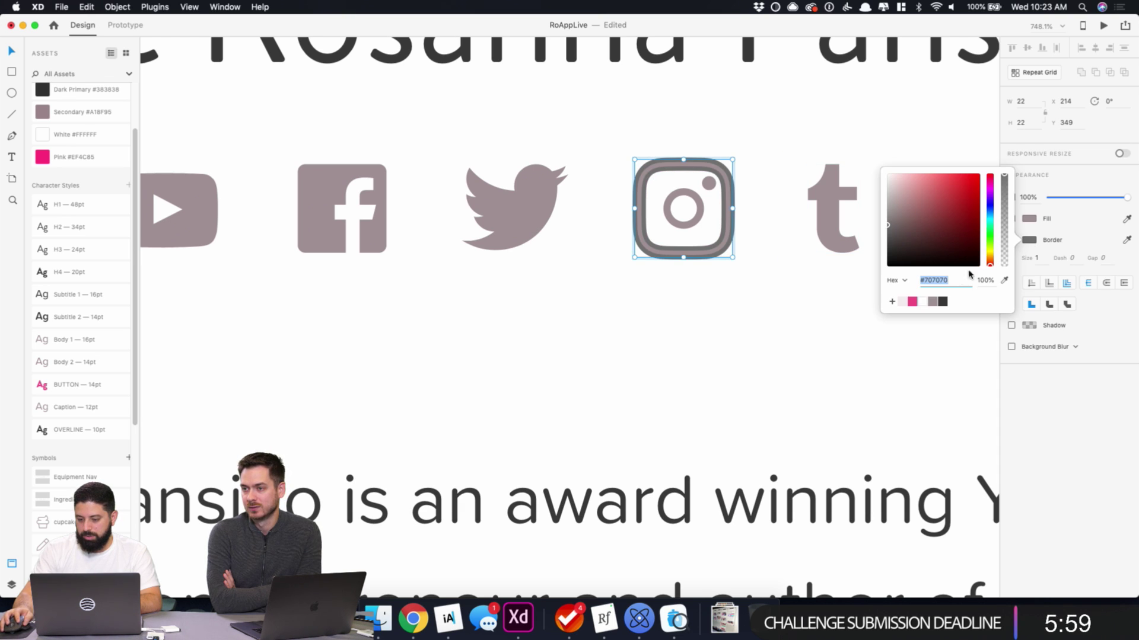
click(932, 302)
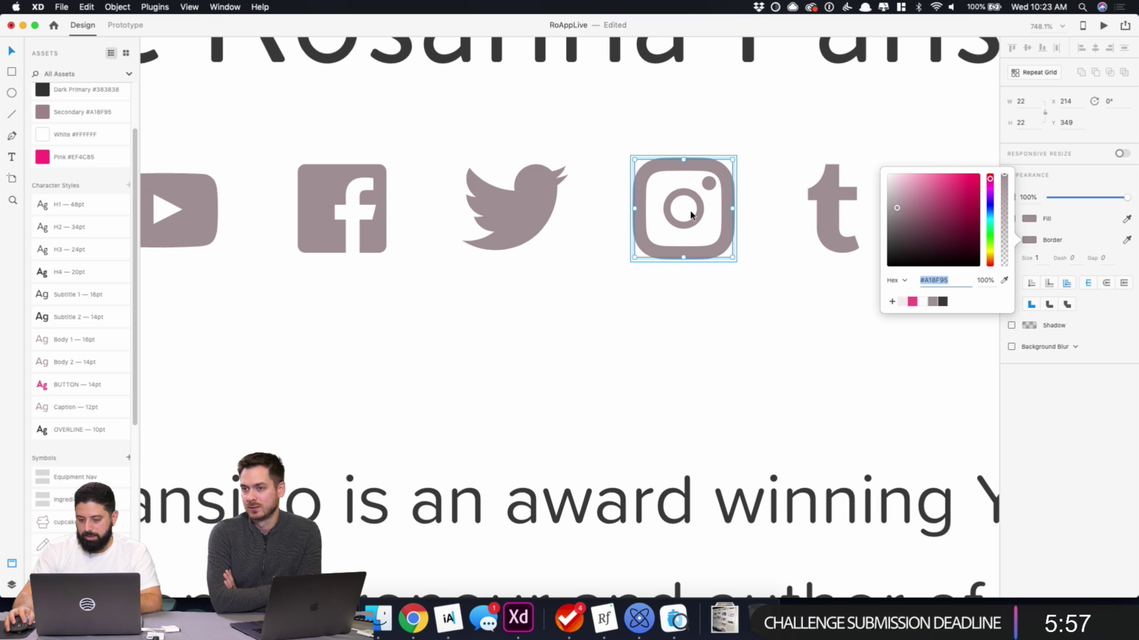
- Draw an 18 × 18 borderless rectangle filled with #A18F95 inside the Instagram icon and place it behind the icon's other shapes
scroll(696, 210, up, 5)
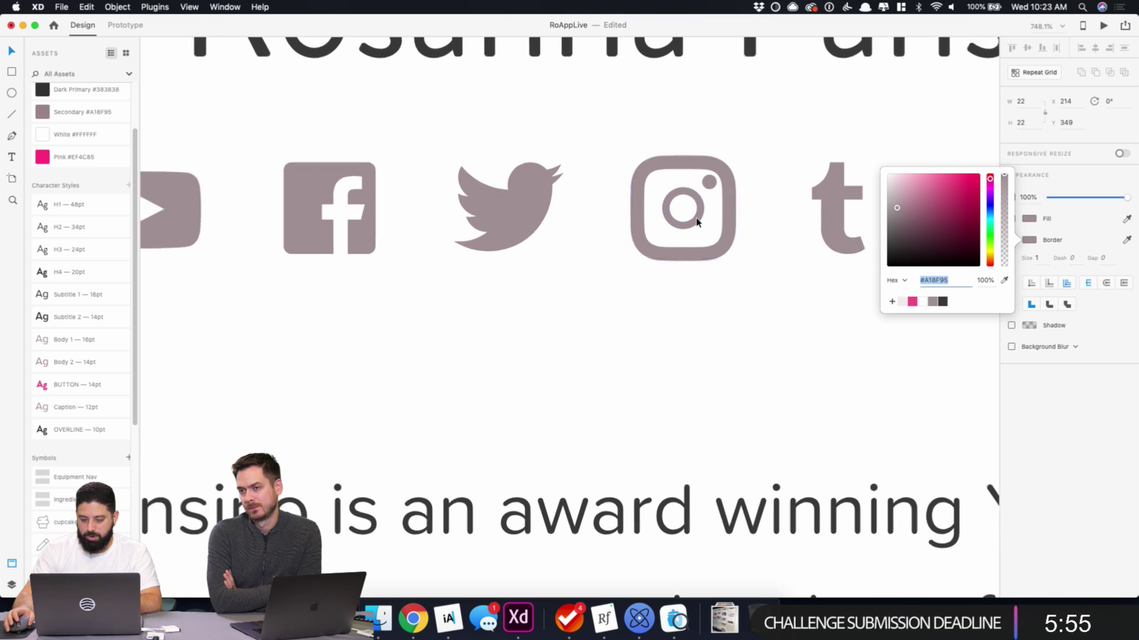
click(6, 587)
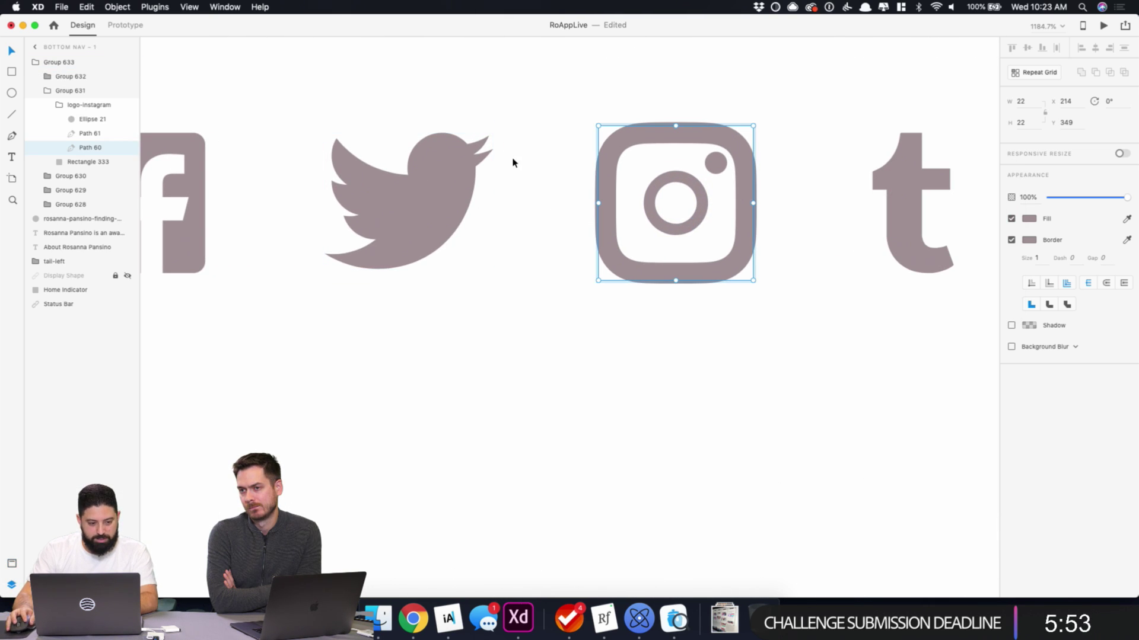
drag(612, 143, 742, 271)
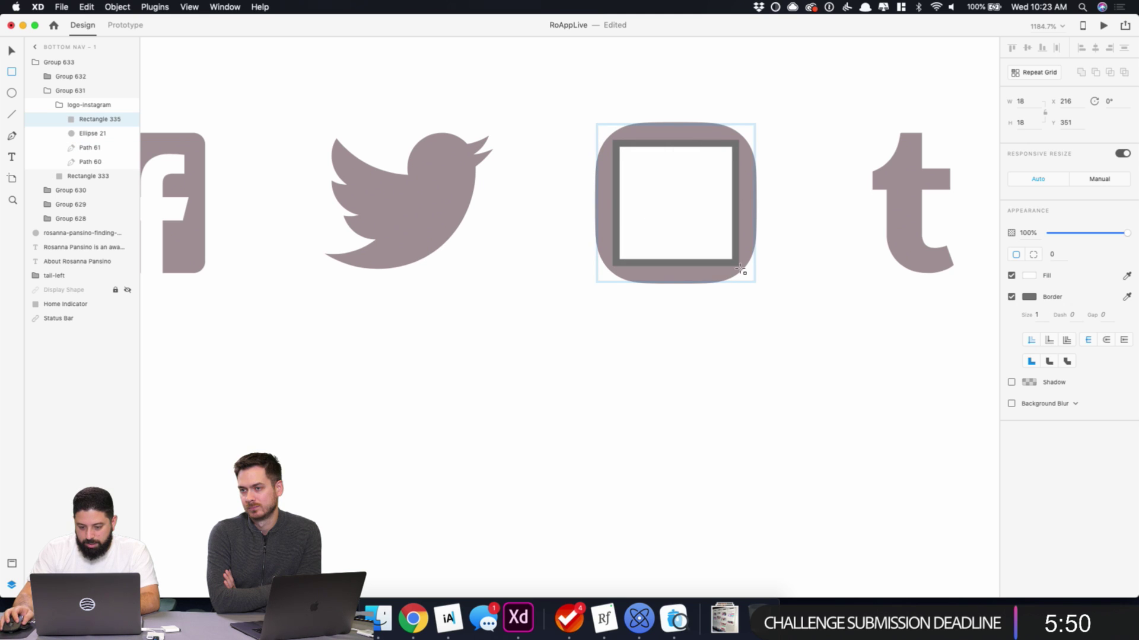
click(1011, 297)
click(1029, 276)
click(932, 344)
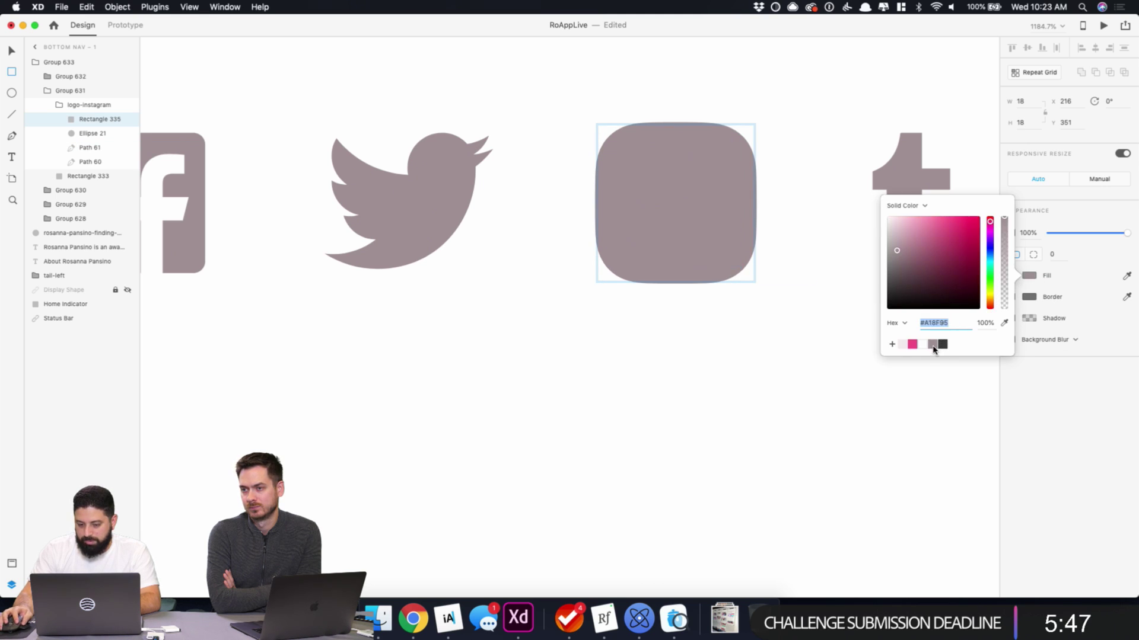
drag(83, 119, 83, 168)
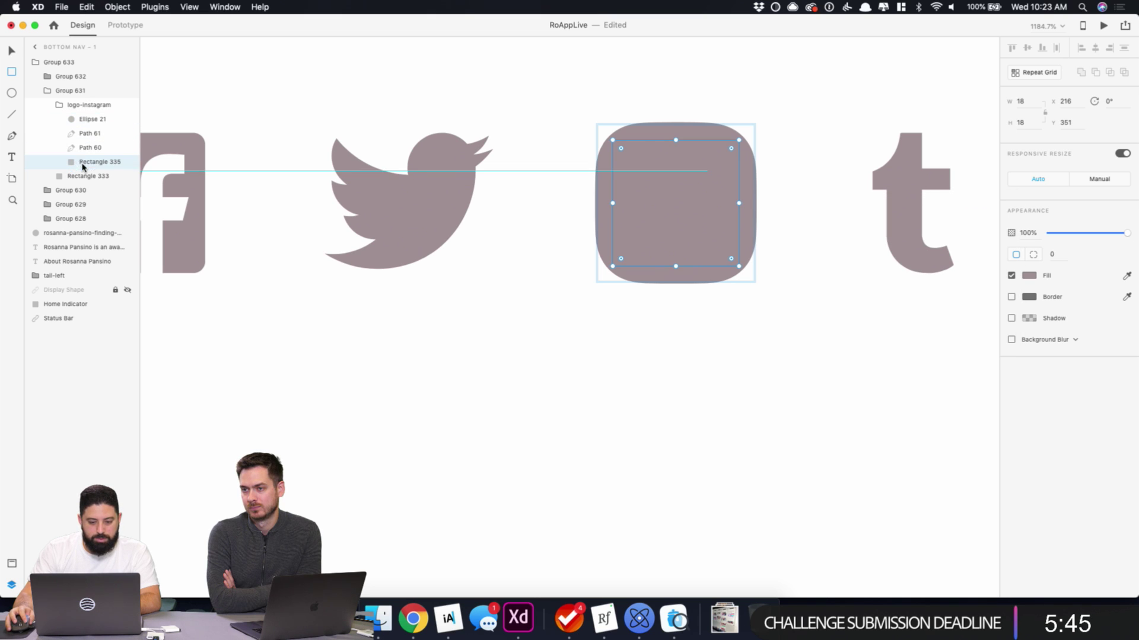
- Fill the Instagram icon's small dot and its lens ring with white #FFFFFF
click(87, 120)
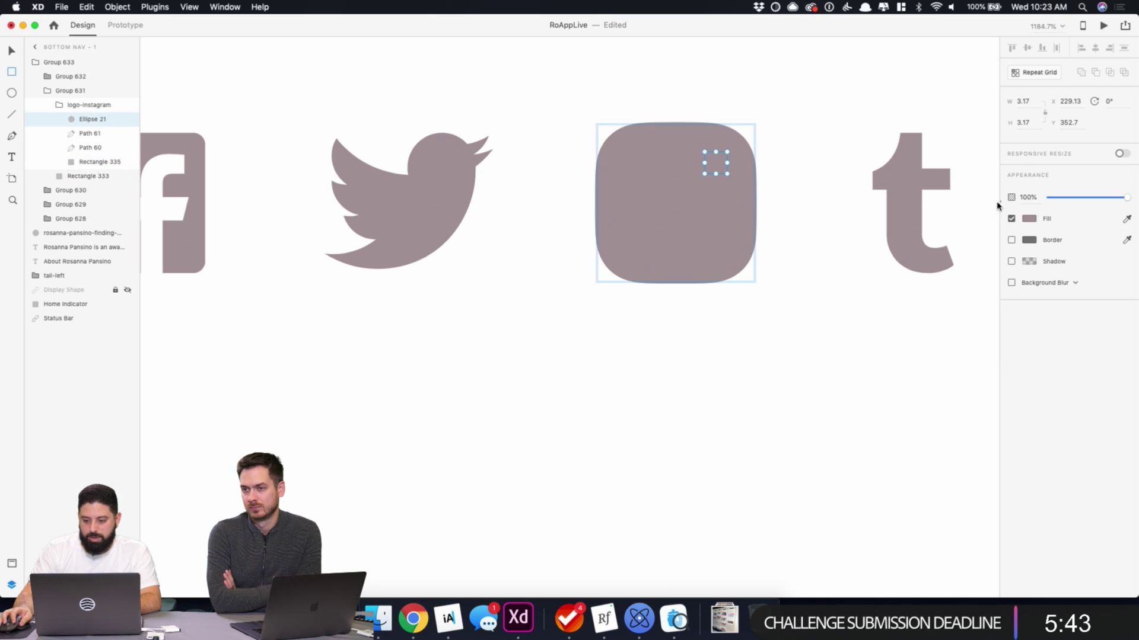
click(1029, 219)
click(927, 288)
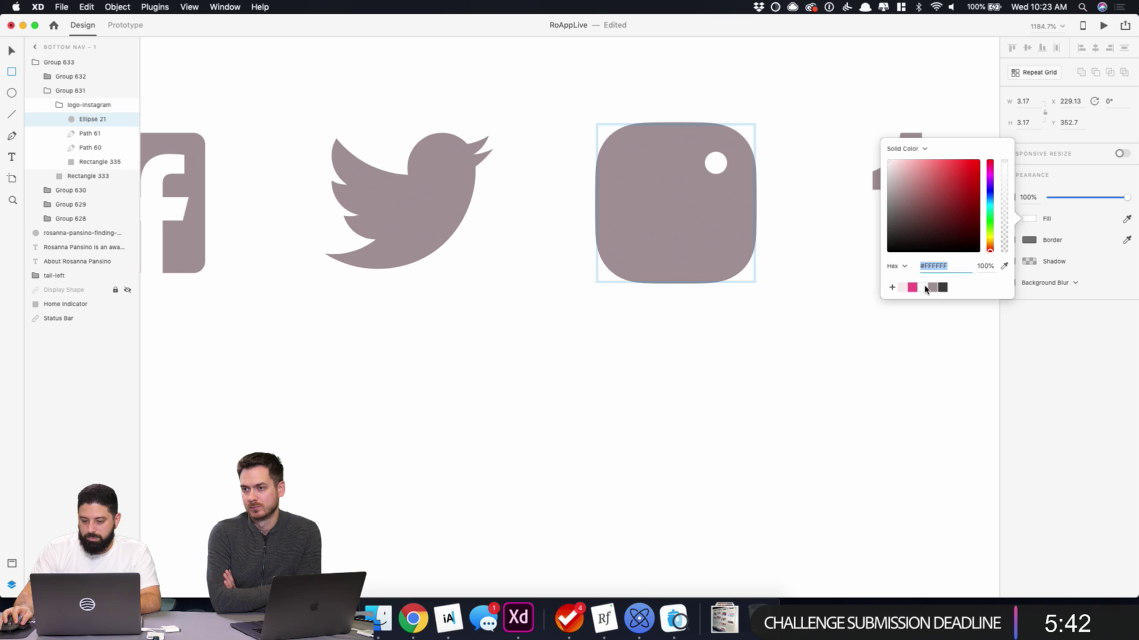
click(85, 135)
click(1029, 221)
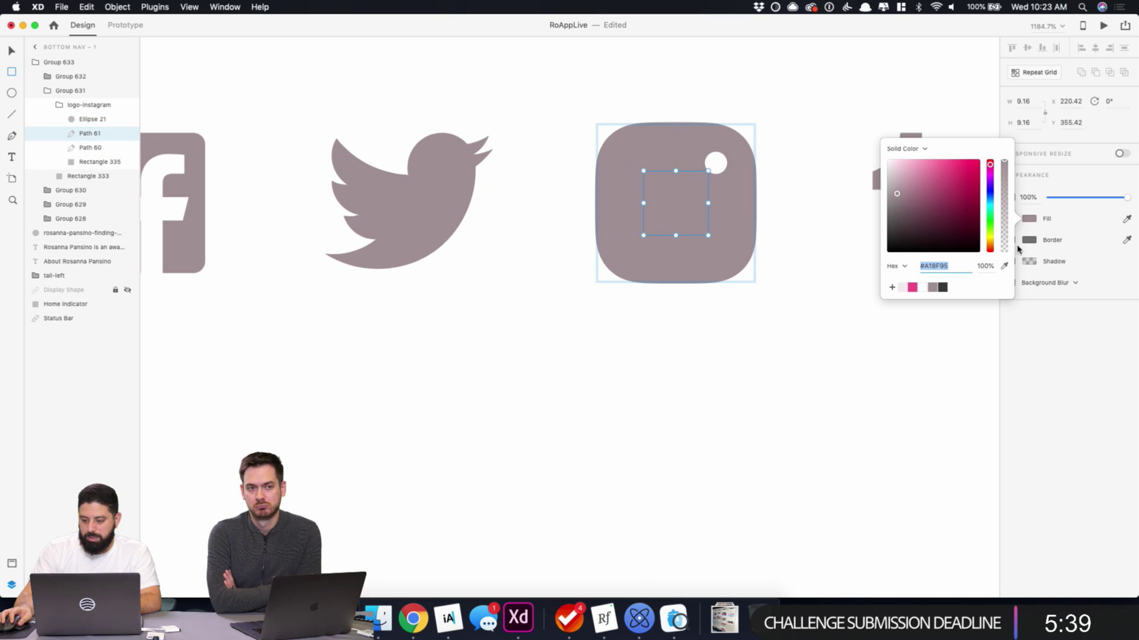
click(922, 287)
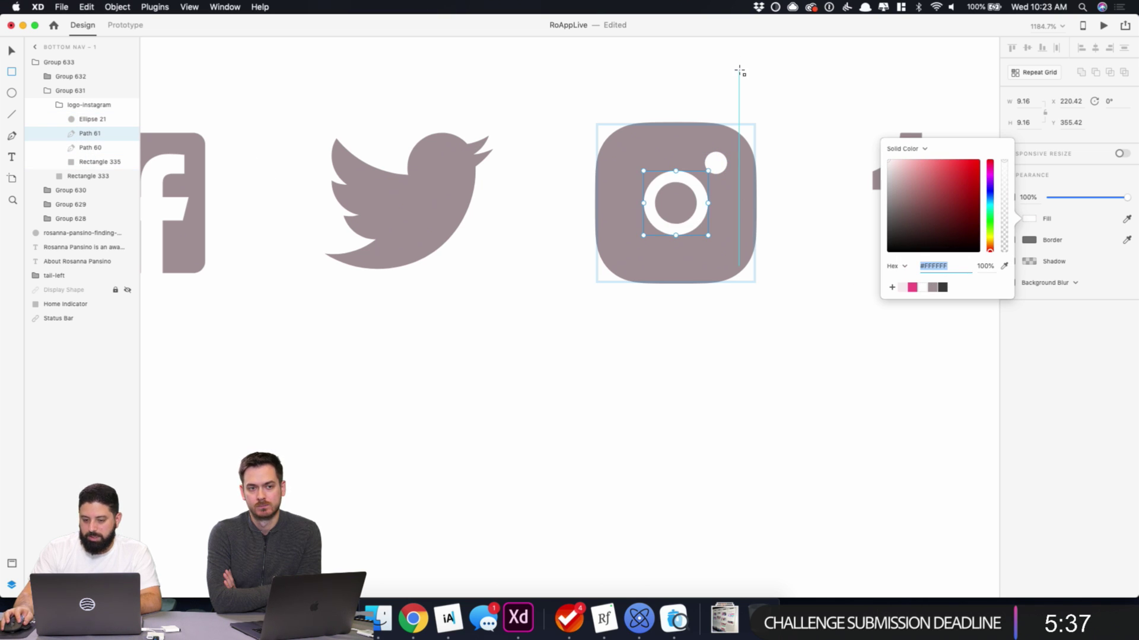
text(v)
key(Escape)
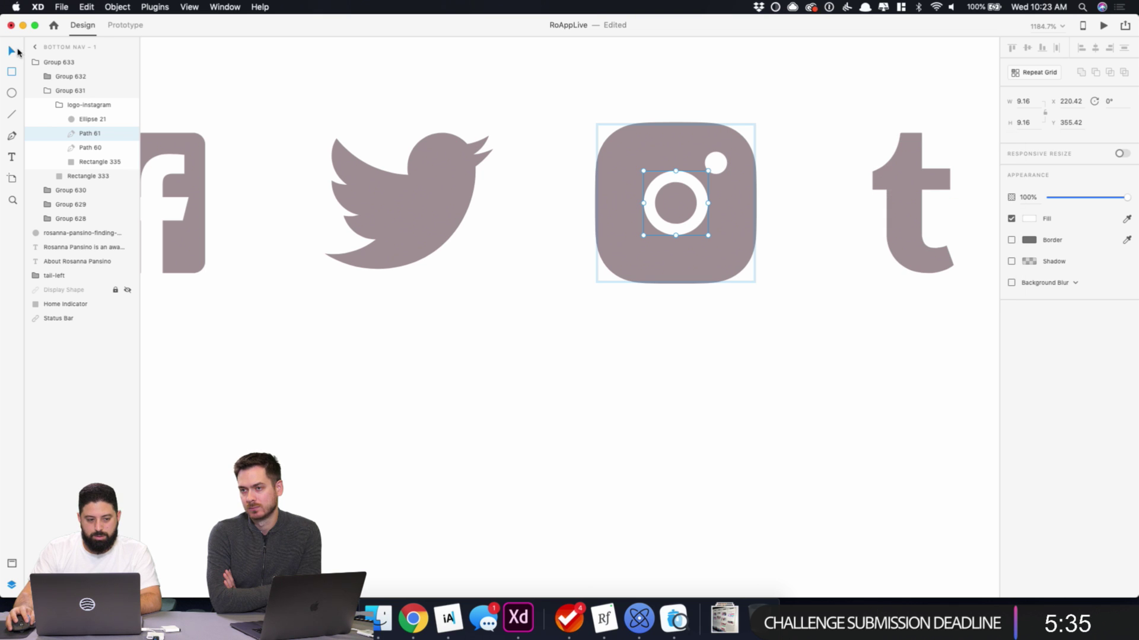
click(444, 117)
scroll(444, 116, down, 5)
scroll(444, 116, down, 5)
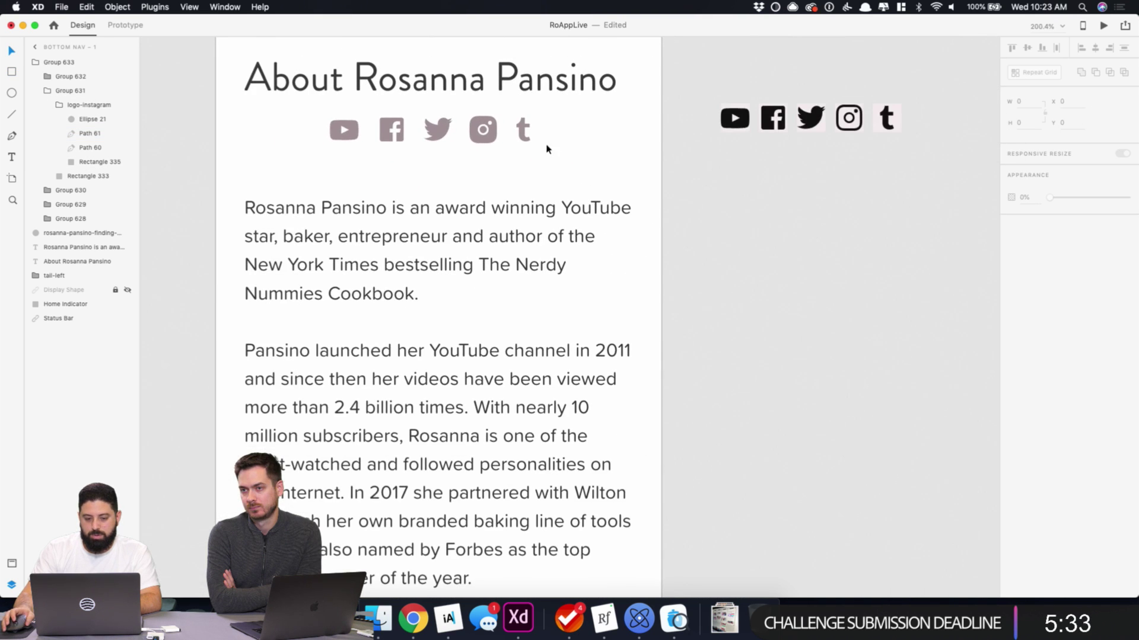
scroll(558, 153, down, 2)
scroll(557, 153, up, 4)
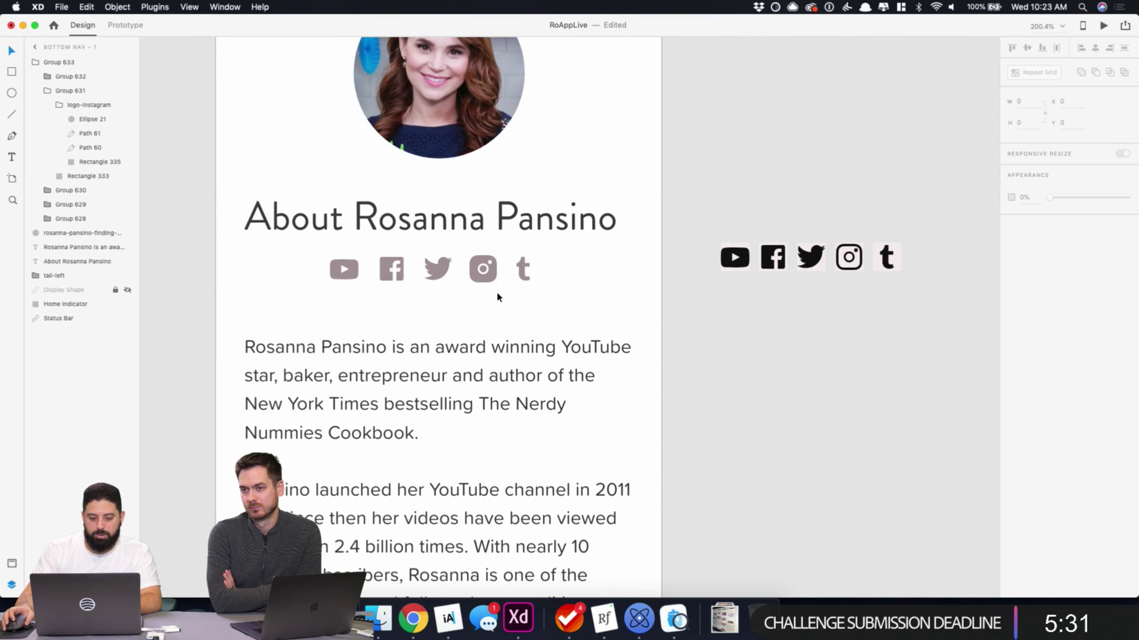
scroll(497, 296, up, 5)
click(482, 254)
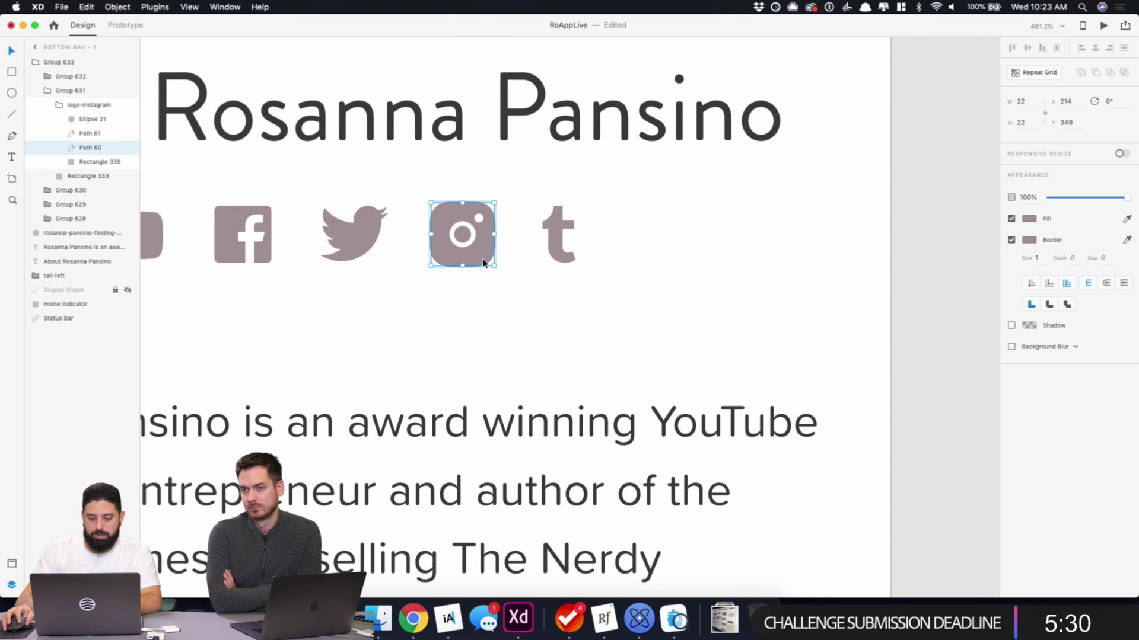
click(1012, 241)
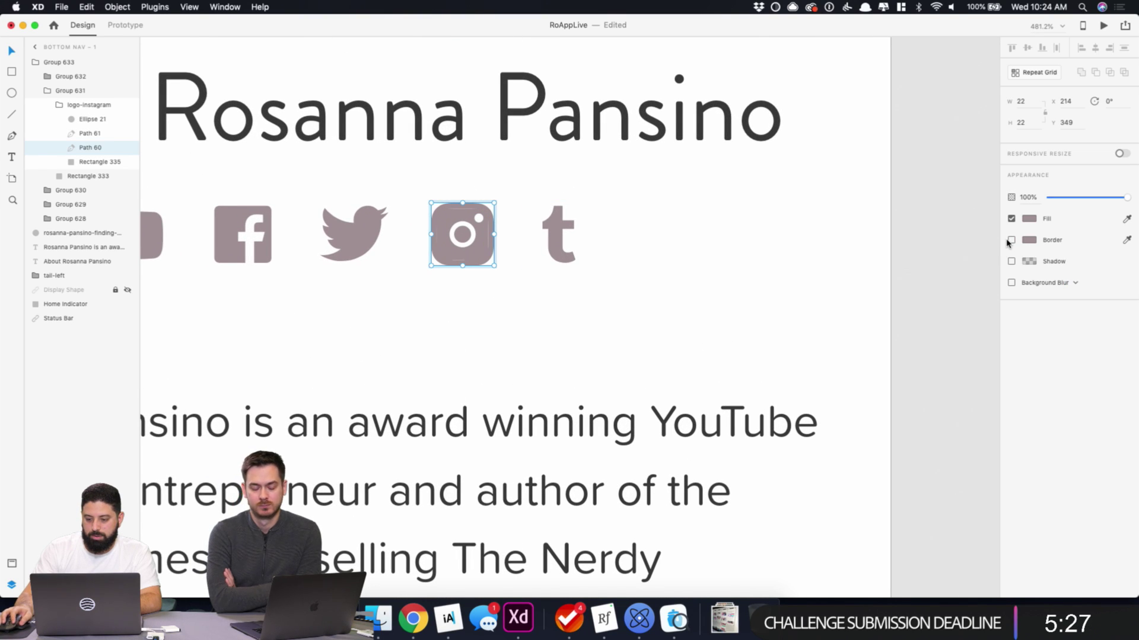
click(1011, 240)
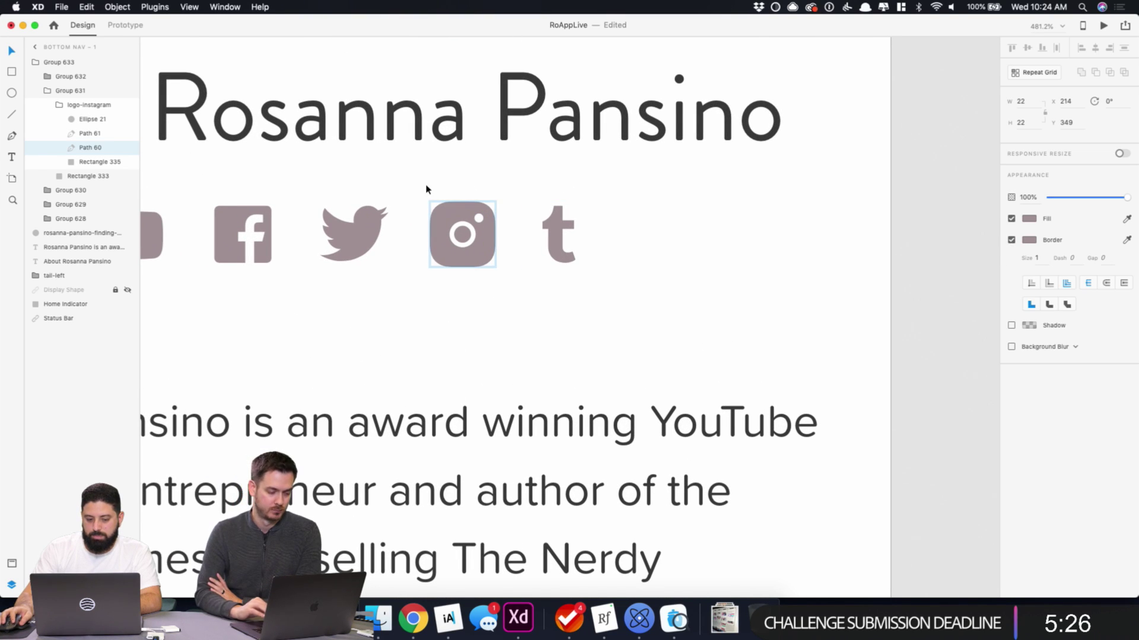
- Resize the logo-instagram group to 20 × 20 and centre it within its background rectangle
click(82, 106)
double_click(1026, 100)
text(20)
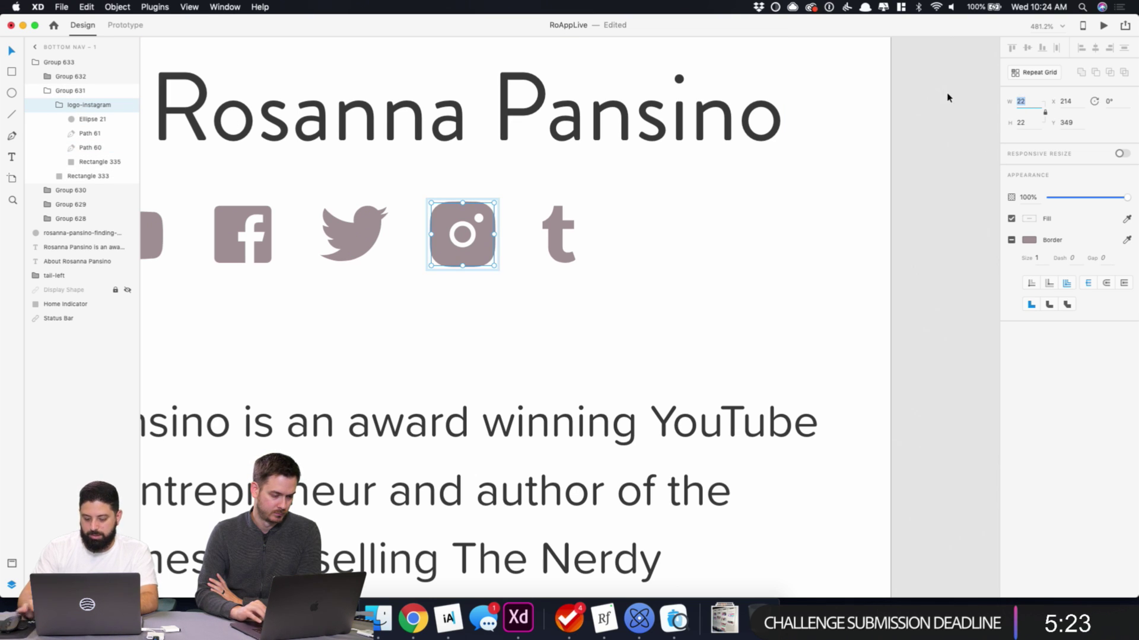
key(Tab)
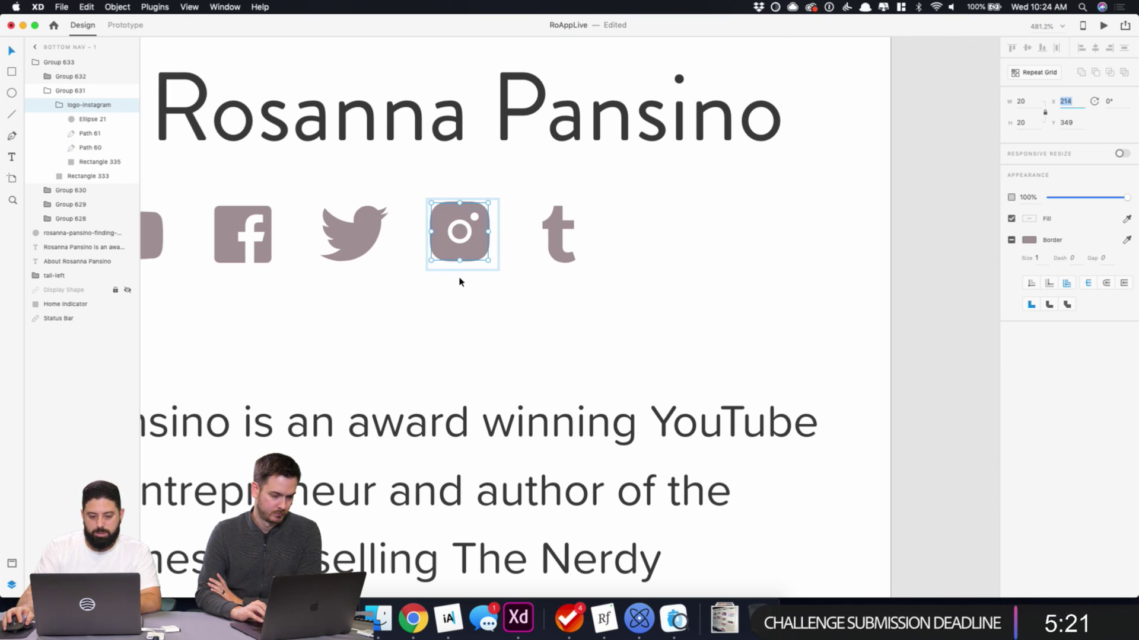
shift+click(473, 267)
click(1030, 51)
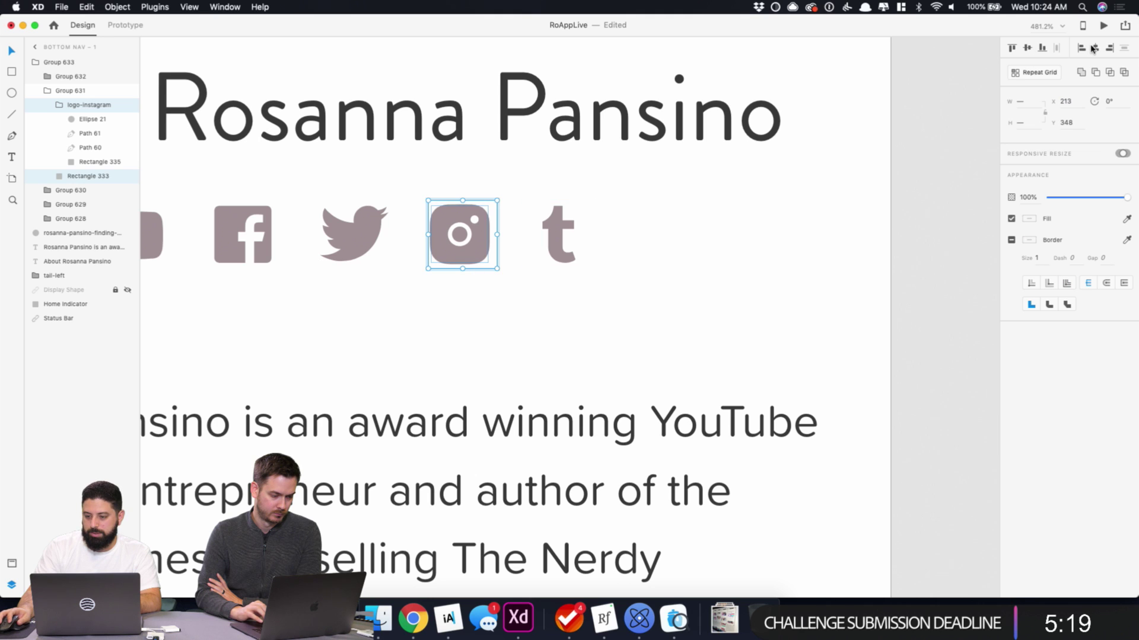
click(501, 328)
- Delete the five black source icons from the pasteboard beside the About Rosanna Pansino screen
scroll(502, 331, down, 3)
scroll(502, 331, down, 5)
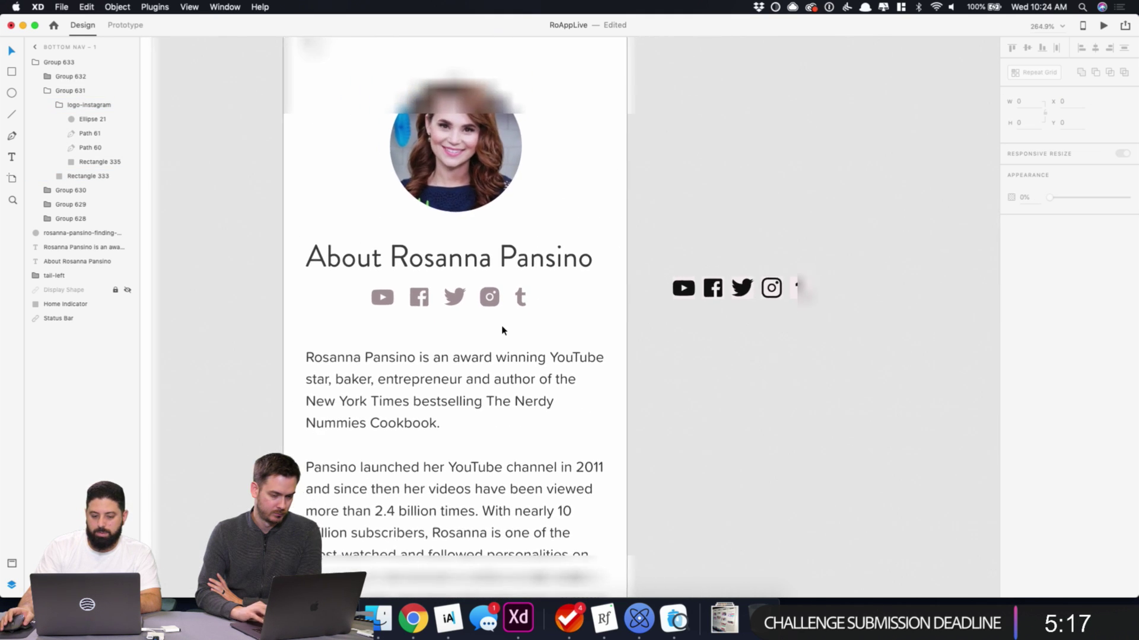
drag(602, 279, 710, 349)
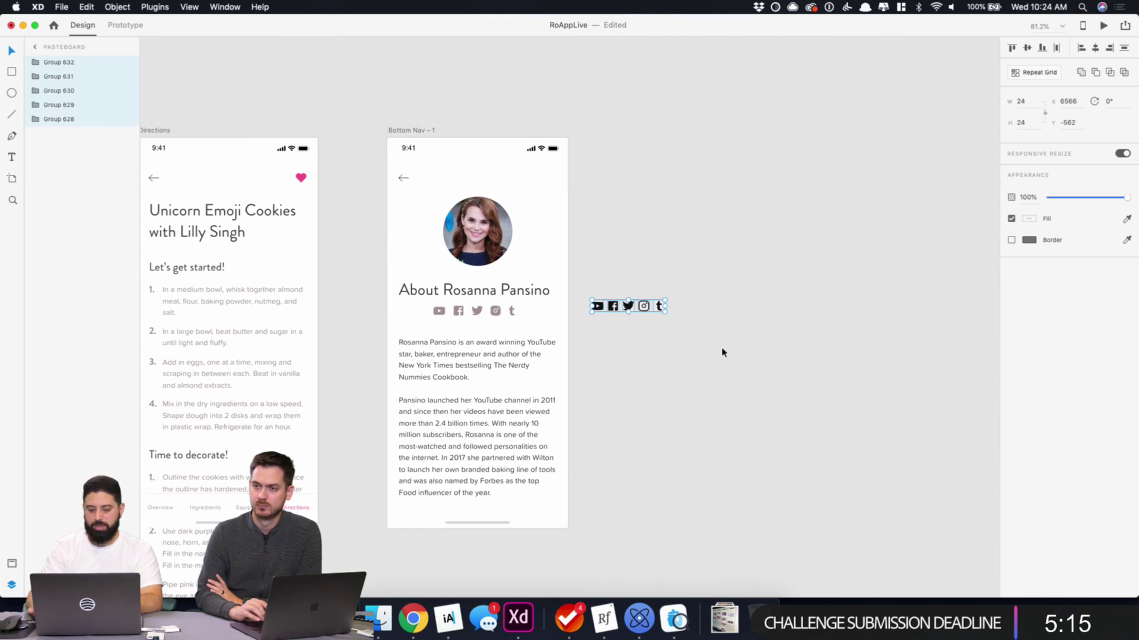
click(721, 351)
- Move the biography text block up to Y 404, closer to the social icon row
click(530, 343)
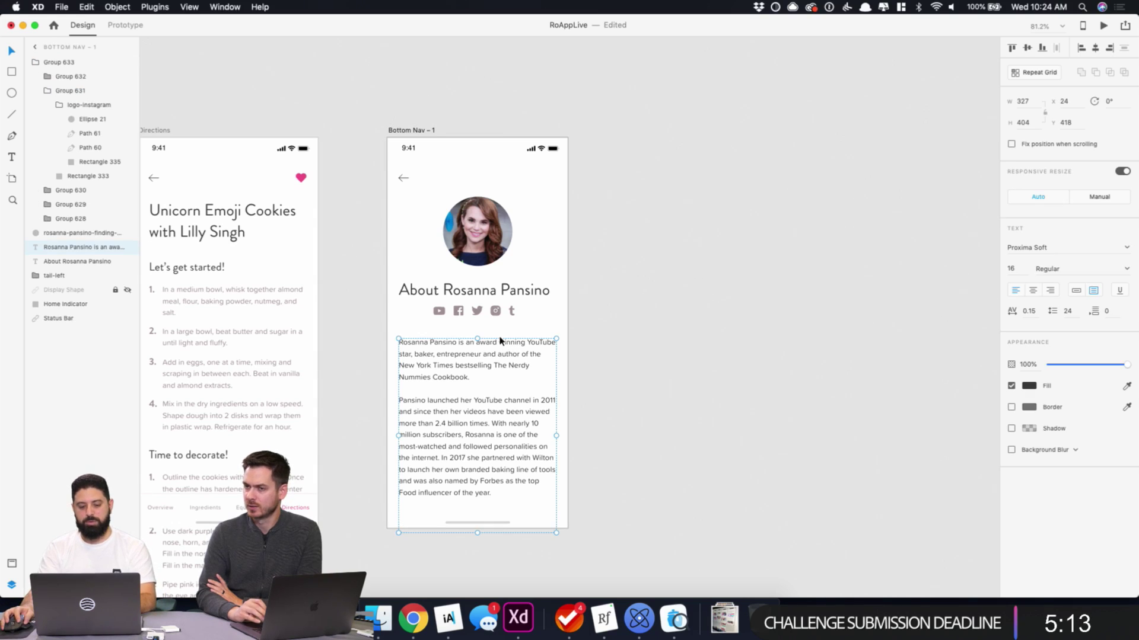
key(shift+Up)
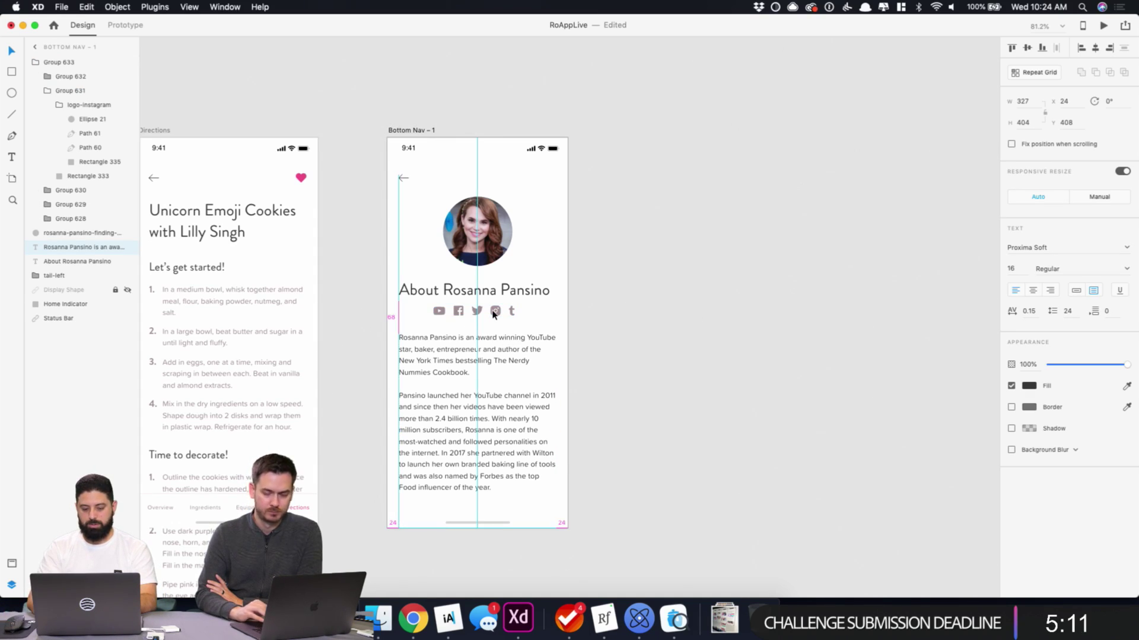
key(Up)
key(Up)
key(Up)
key(Up)
key(Up)
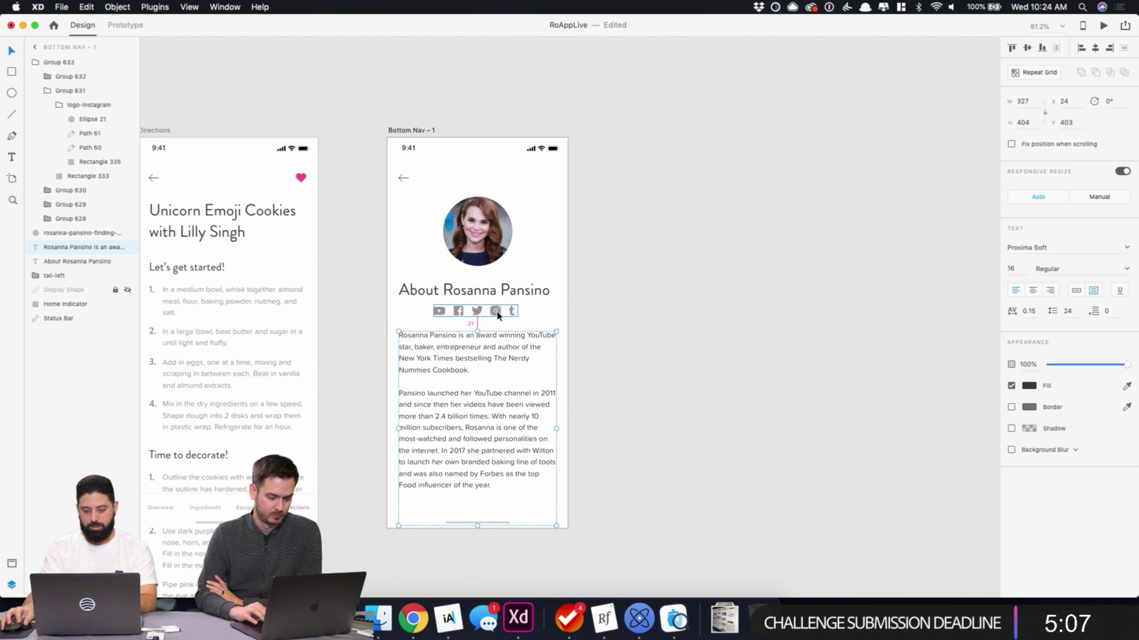
key(Down)
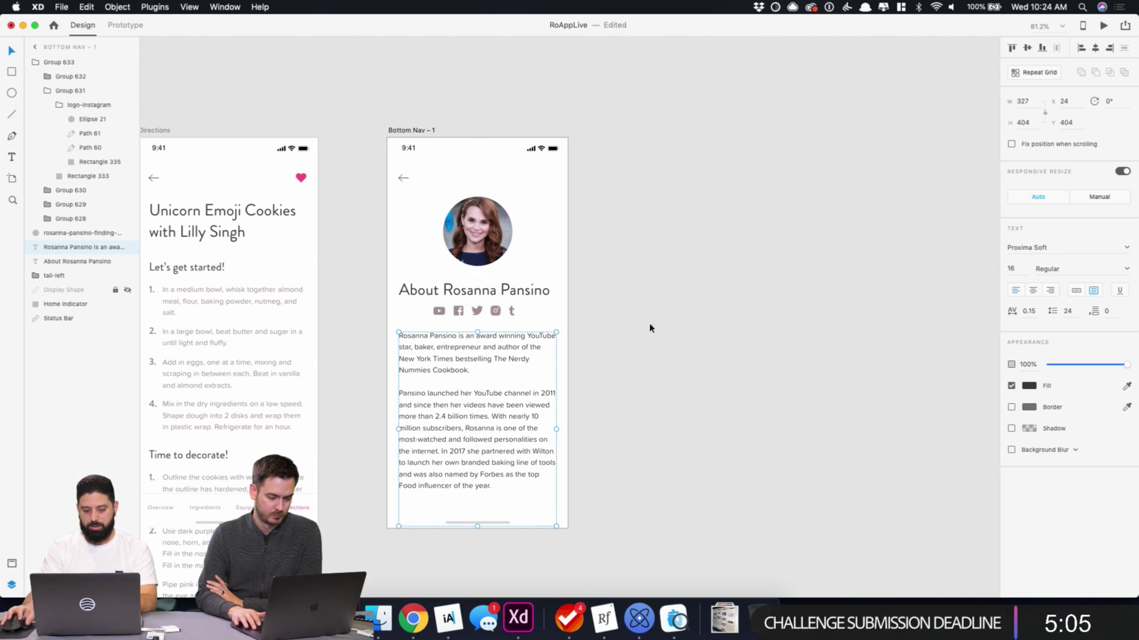
click(615, 186)
- Shorten the heading to "Rosanna Pansino" and centre it horizontally on the artboard
drag(607, 149, 722, 115)
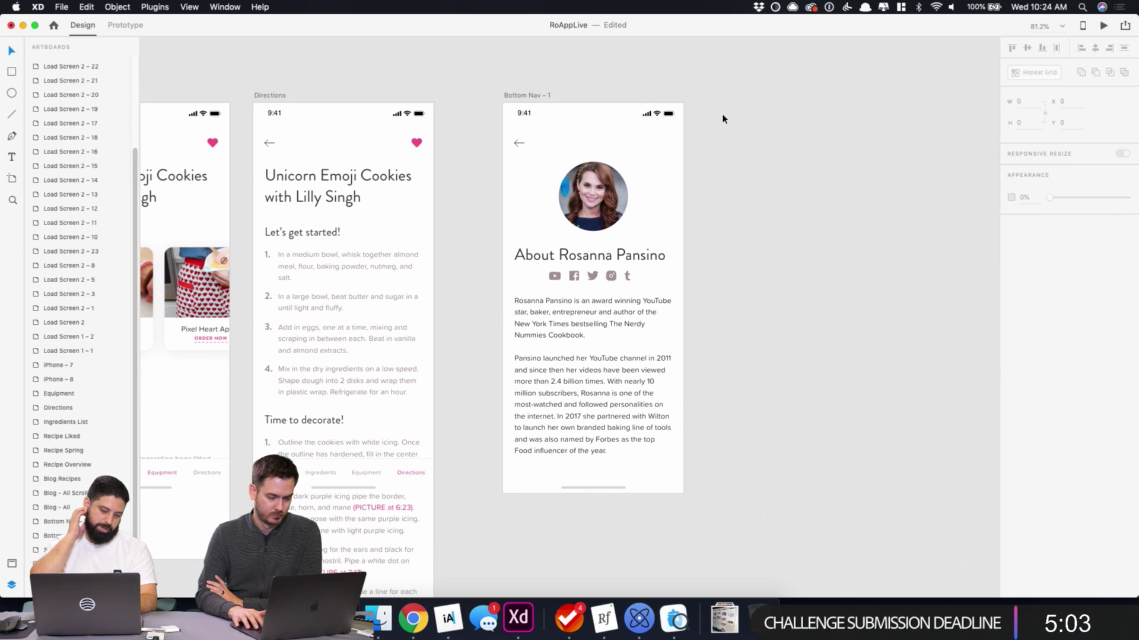
click(587, 255)
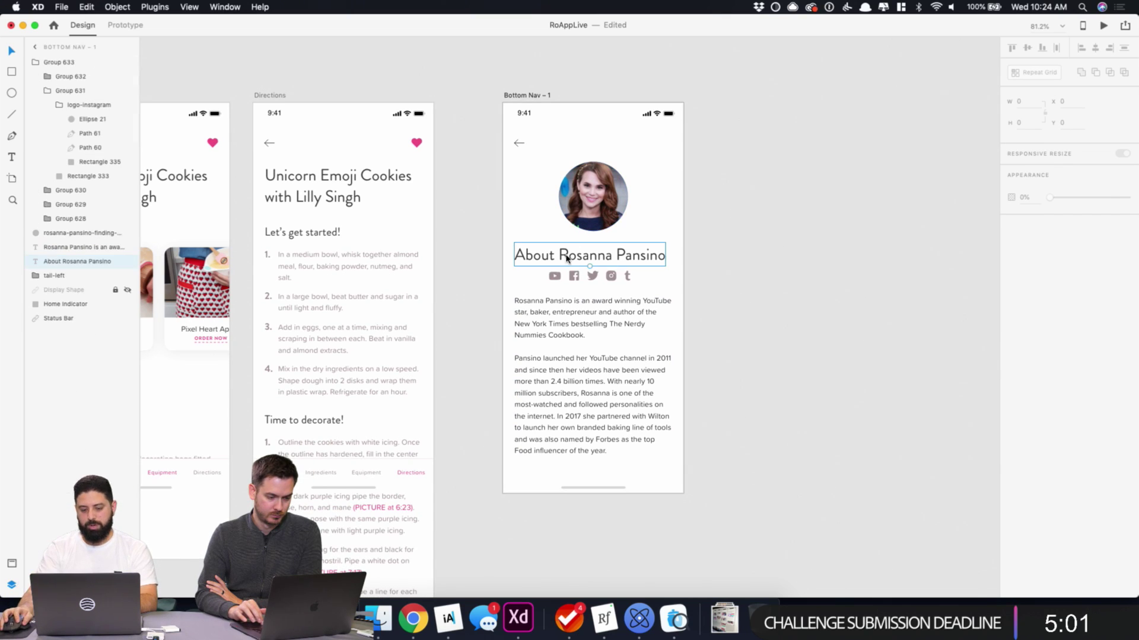
double_click(587, 255)
click(558, 255)
drag(612, 255, 494, 248)
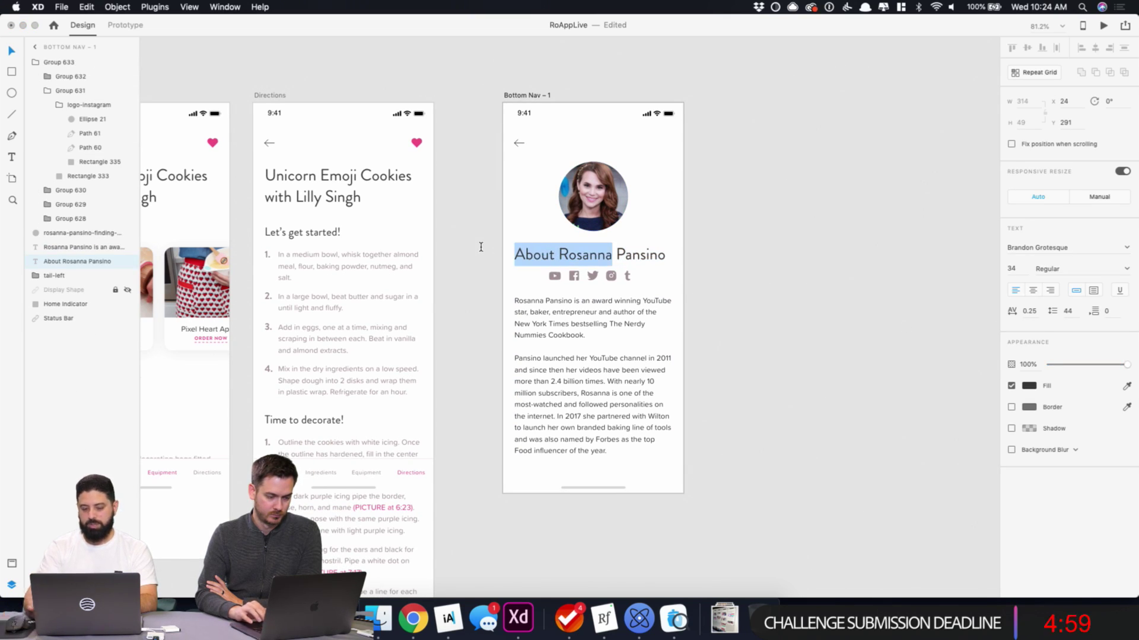
text(Rosann)
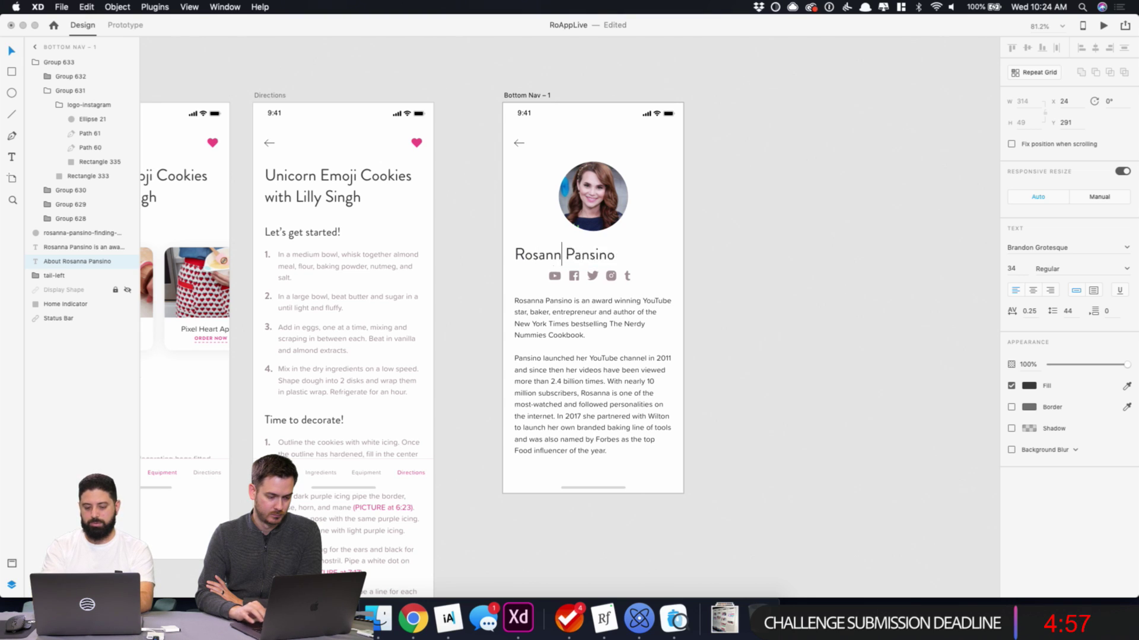
key(Escape)
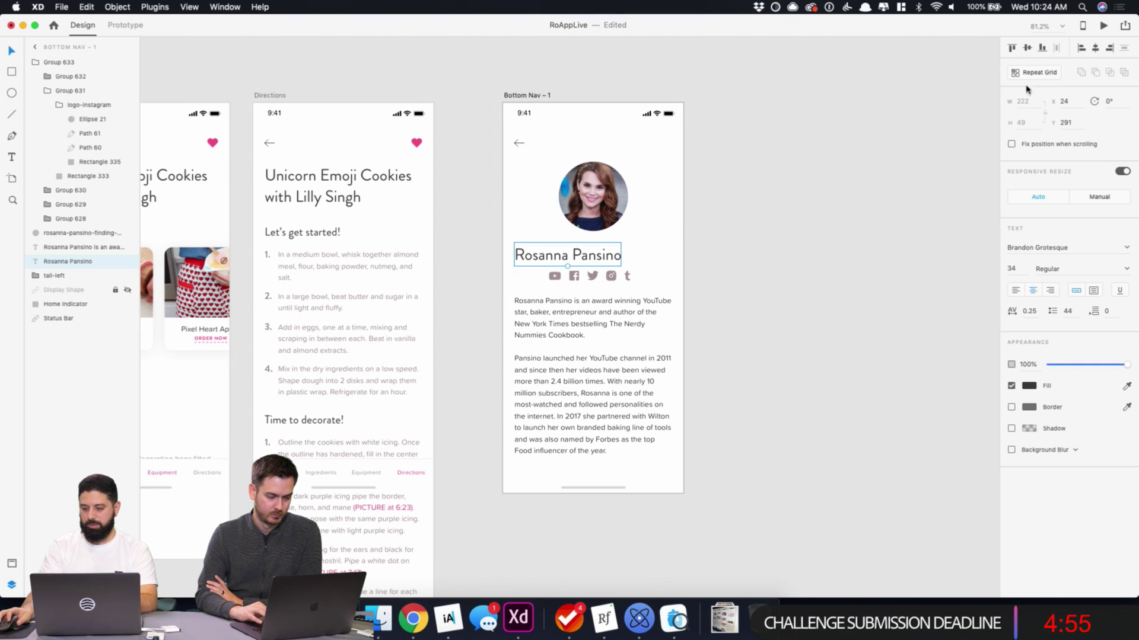
click(1092, 51)
key(Escape)
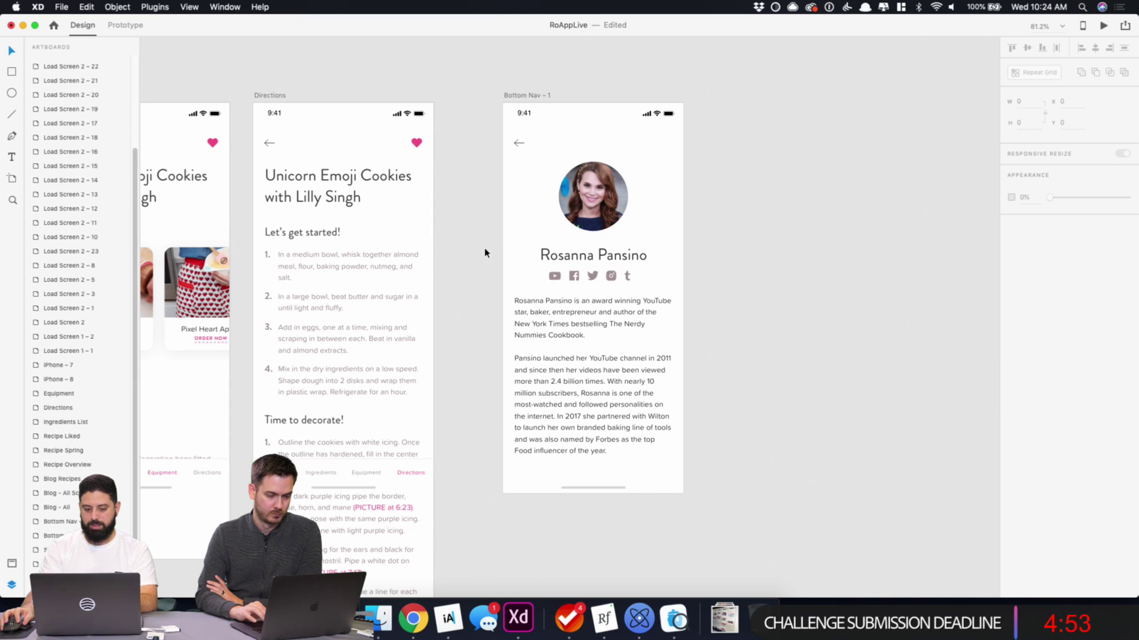
- Group the heading, social icons and biography text, and move the group down to Y 364
drag(486, 253, 716, 454)
key(super+g)
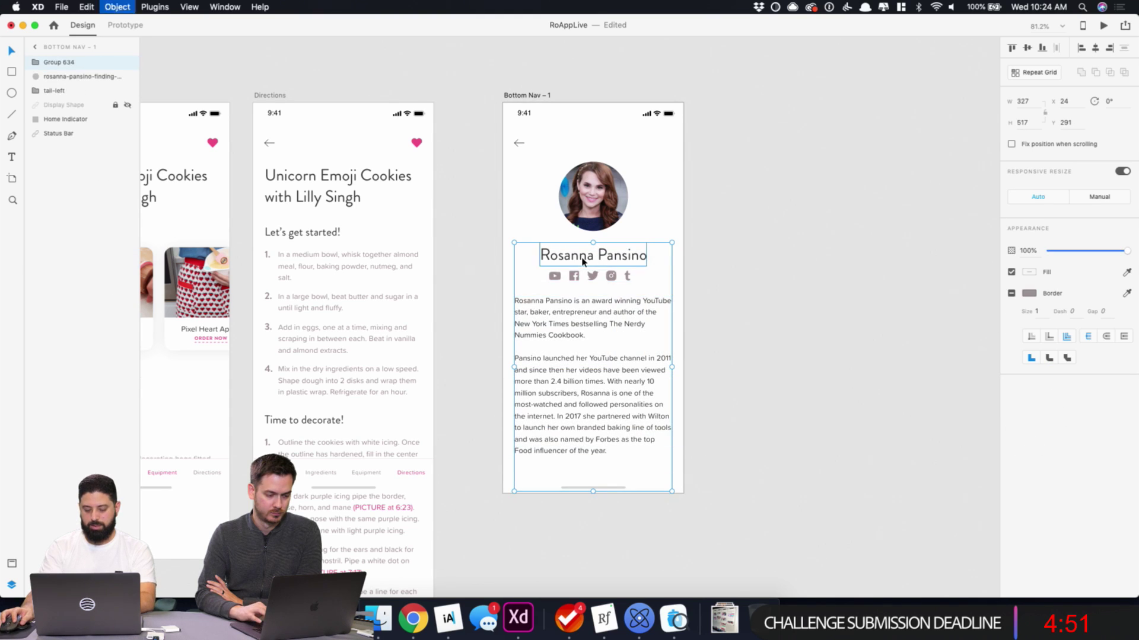
drag(585, 258, 589, 297)
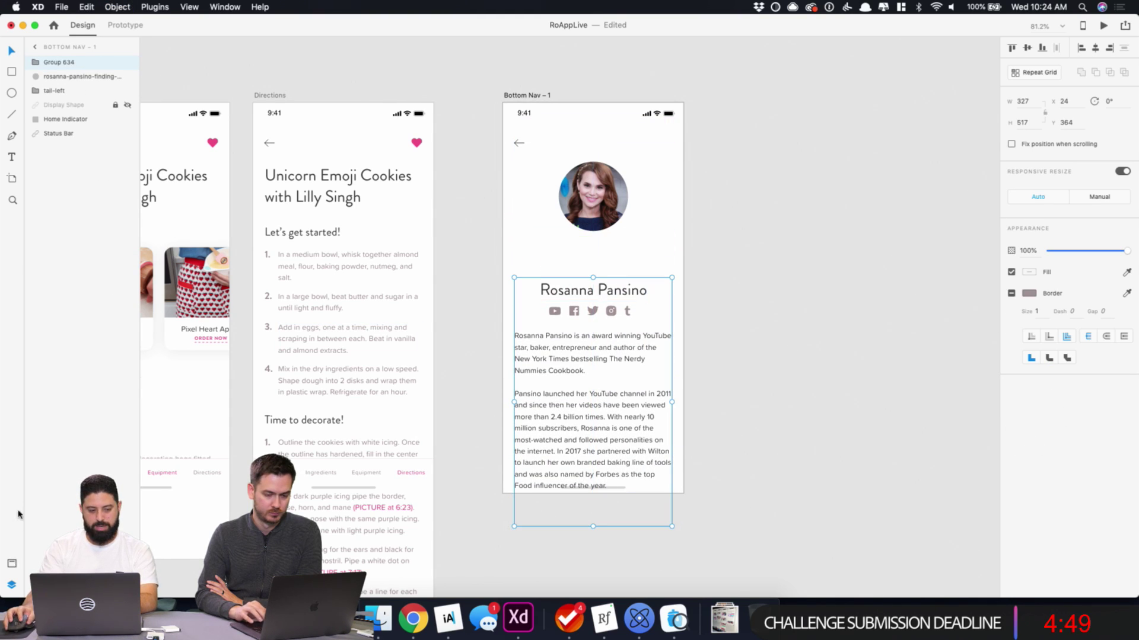
- Place a placeholder text line between the portrait and the heading, and apply the OVERLINE — 10pt character style to it
click(11, 564)
key(t)
click(580, 260)
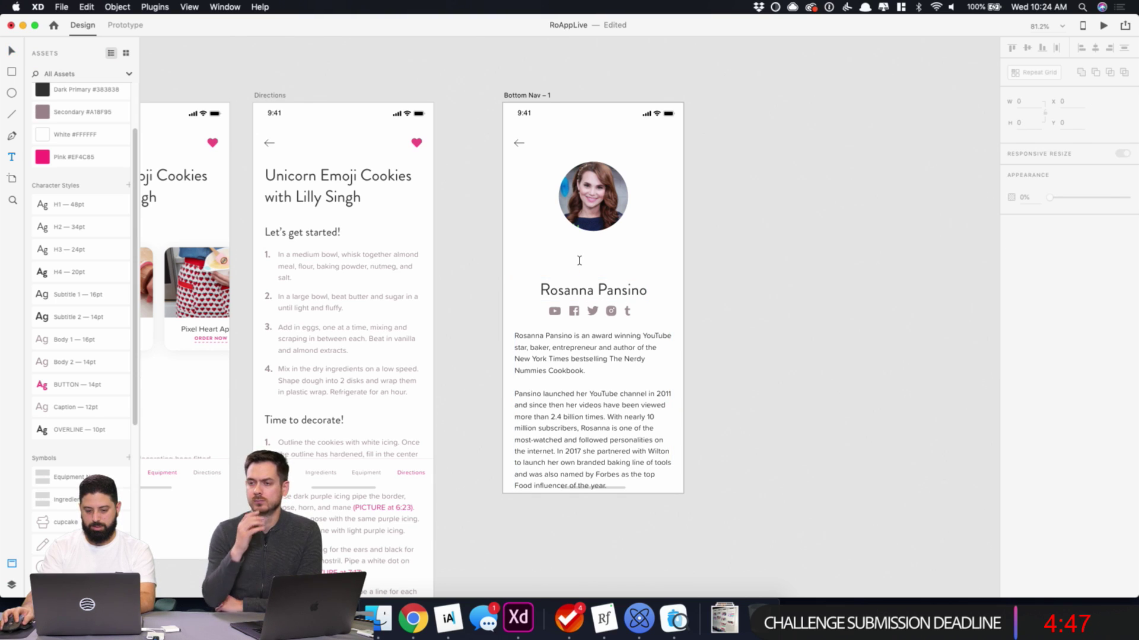
text(And)
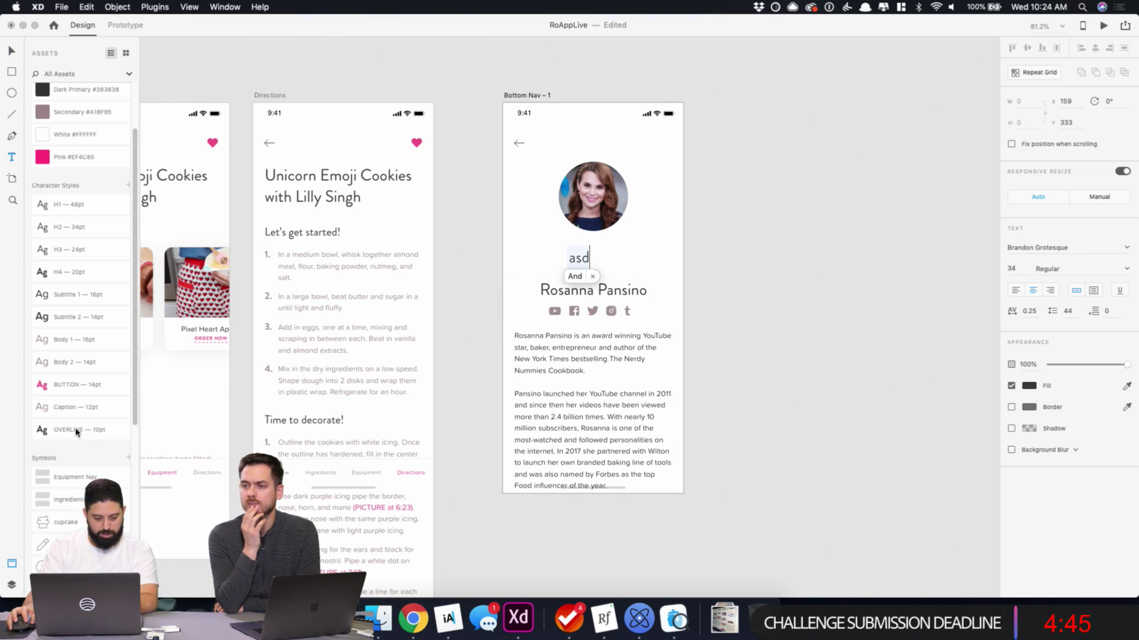
click(76, 430)
key(Escape)
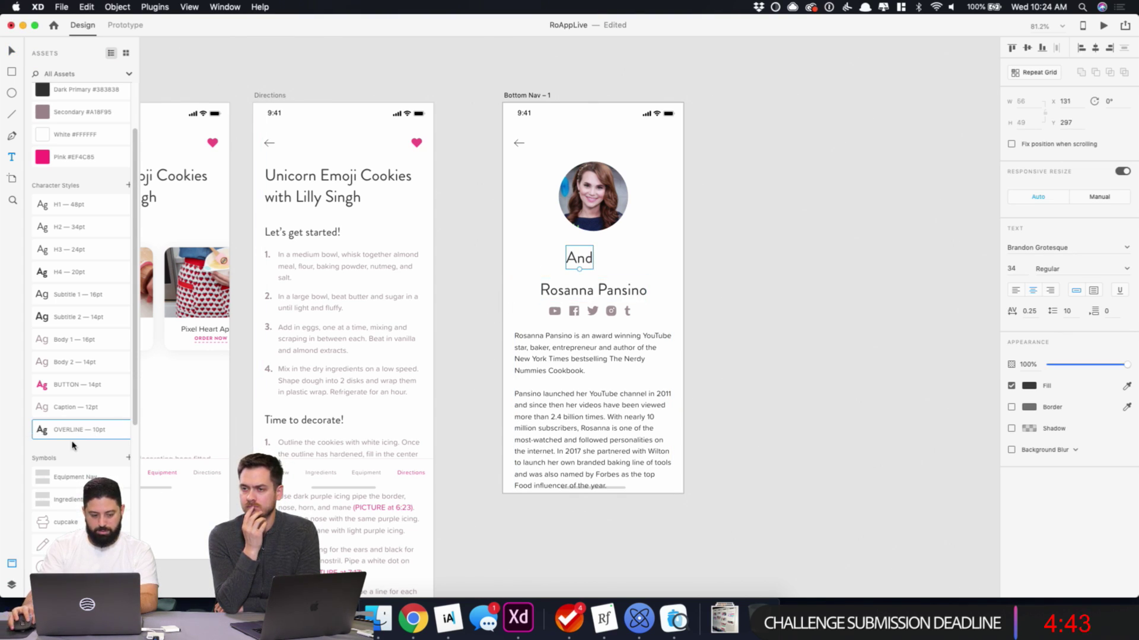
click(73, 431)
- Replace the placeholder text above the heading with "ABOUT"
scroll(617, 275, up, 5)
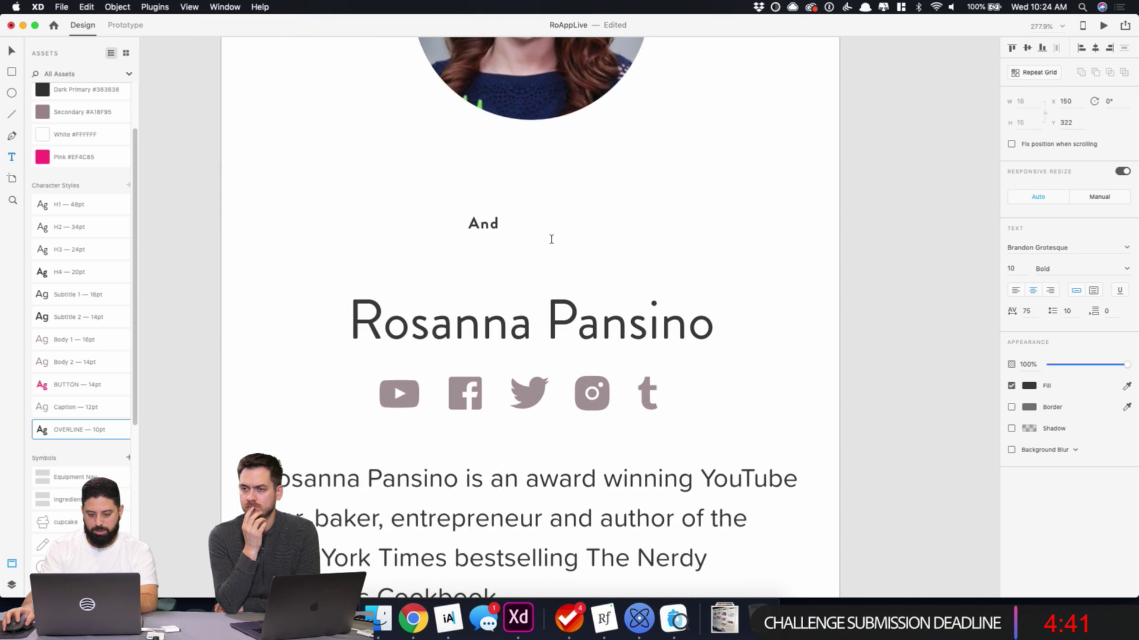
double_click(496, 225)
text(ABOUT)
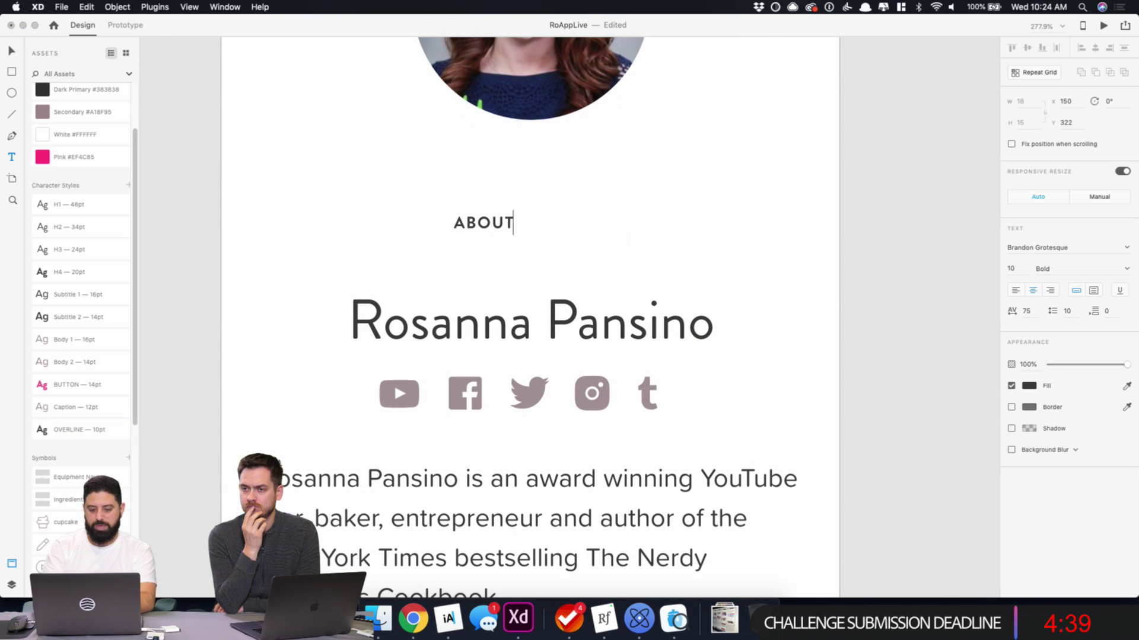
key(Escape)
click(833, 217)
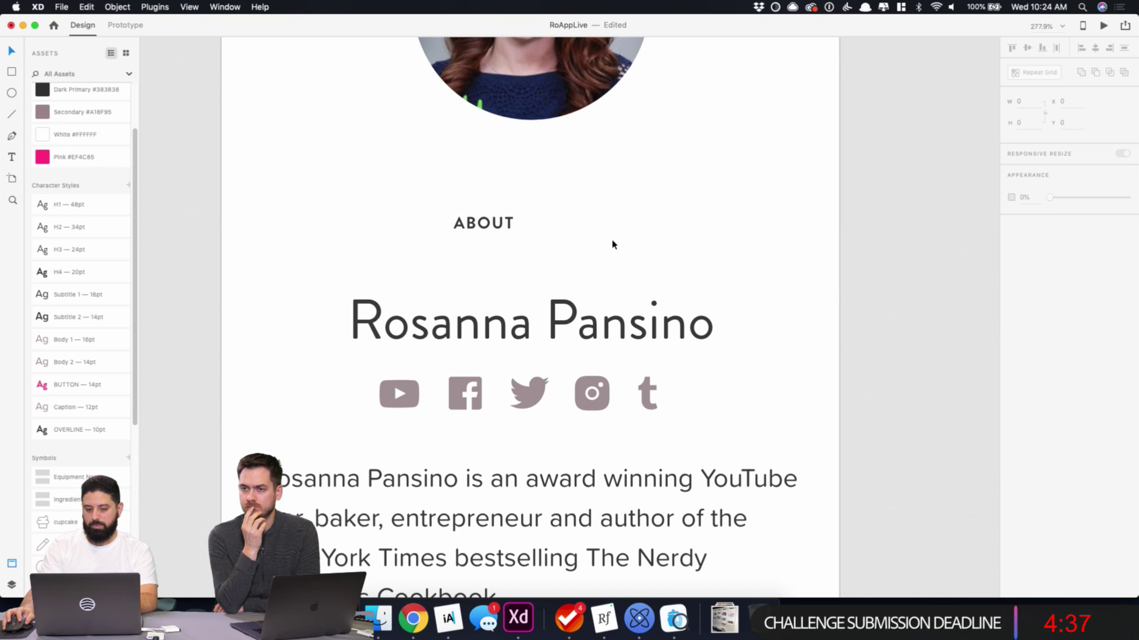
- Fill the ABOUT label with the saved pink #EF4C85 and centre it horizontally on the artboard
click(511, 236)
click(1029, 387)
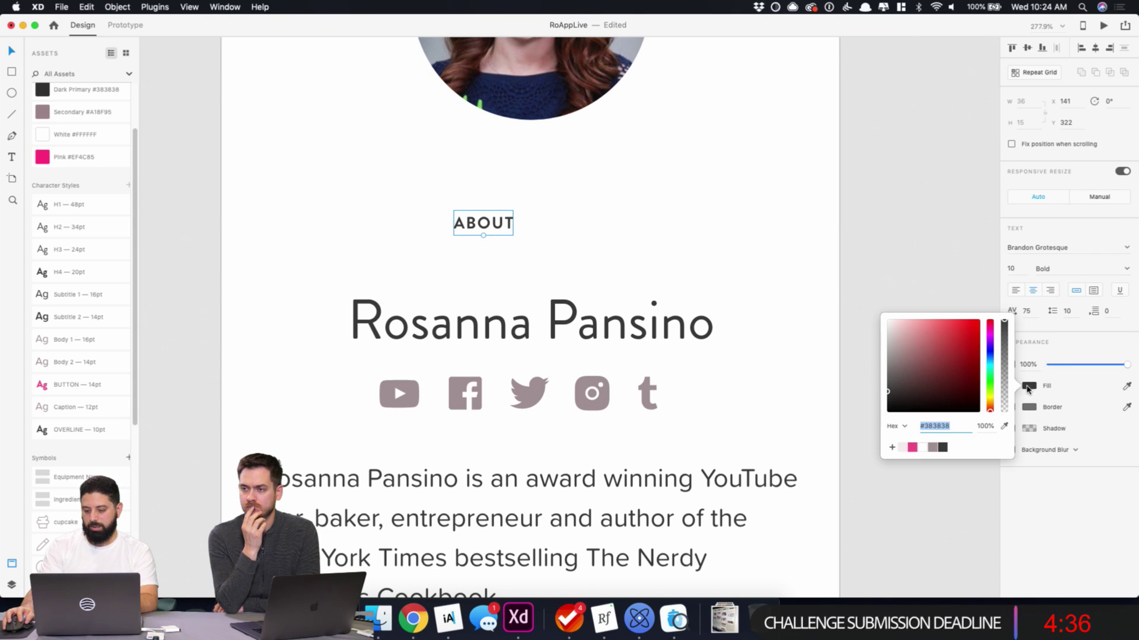
click(912, 447)
click(673, 267)
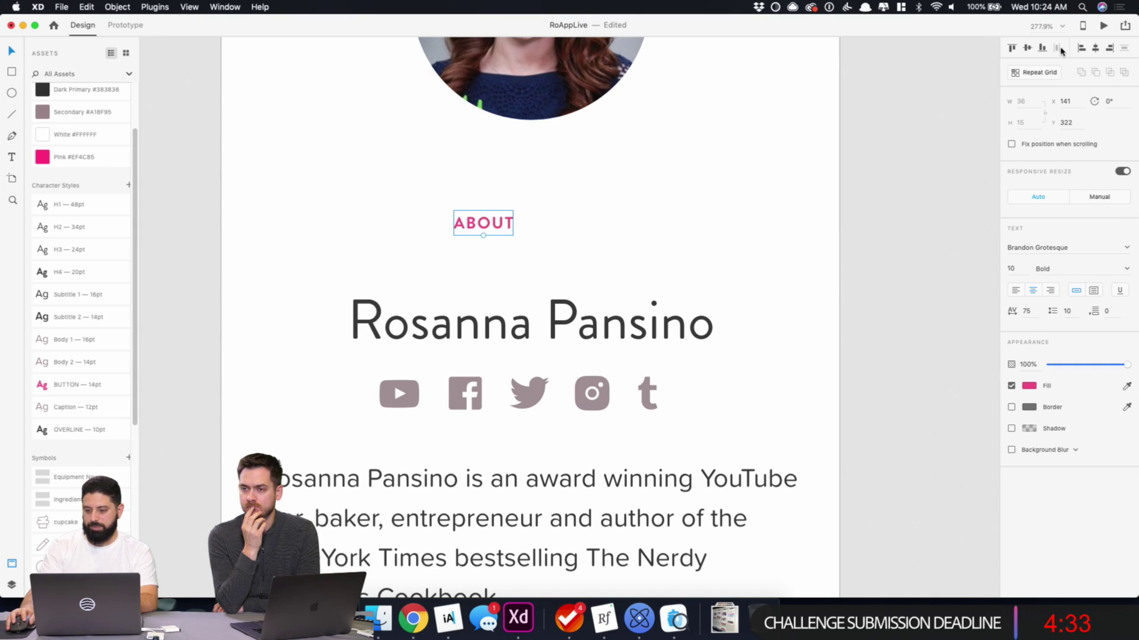
click(1095, 48)
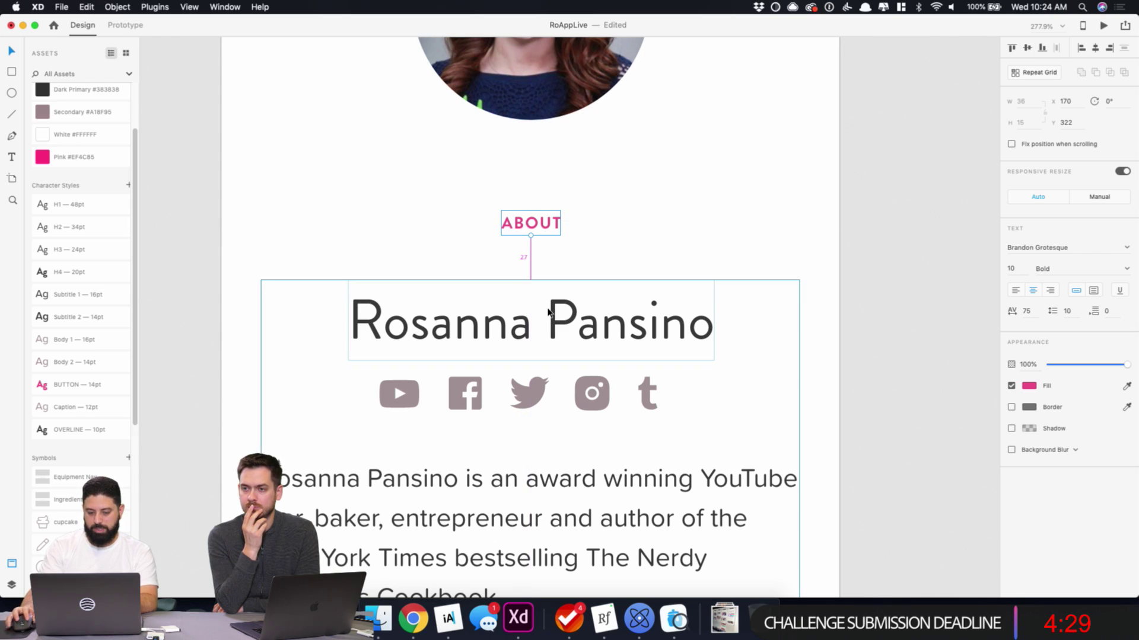
- Move the ABOUT label down to Y 341, just above the Rosanna Pansino heading
key(shift+Down)
key(shift+Down)
key(shift+Down)
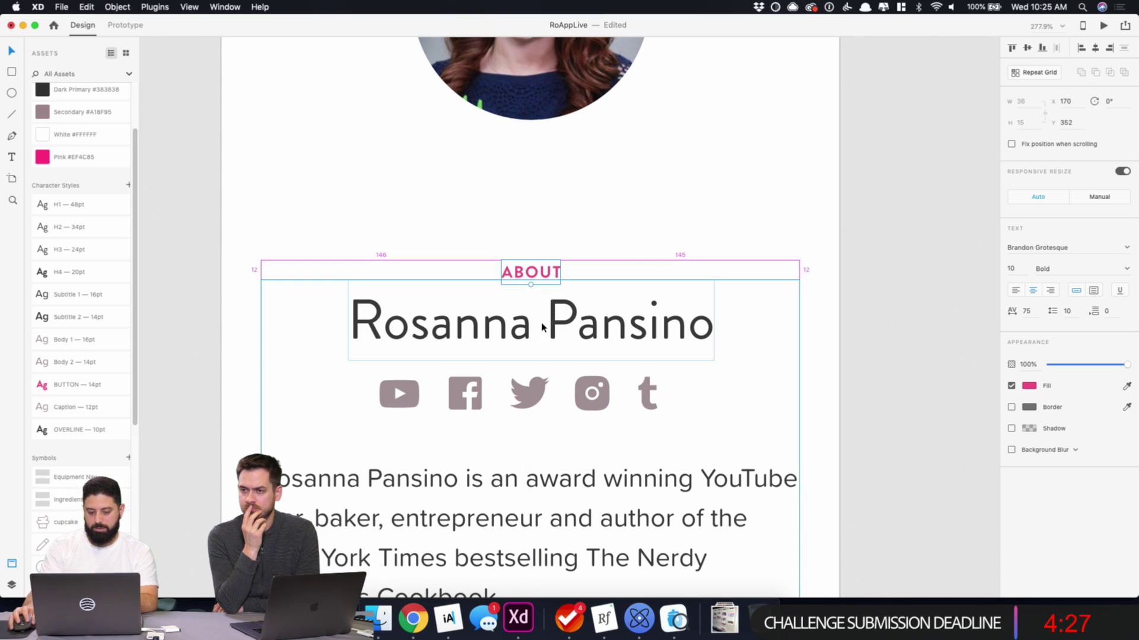
key(Up)
key(Up)
key(Up)
key(Up)
key(Up)
key(Up)
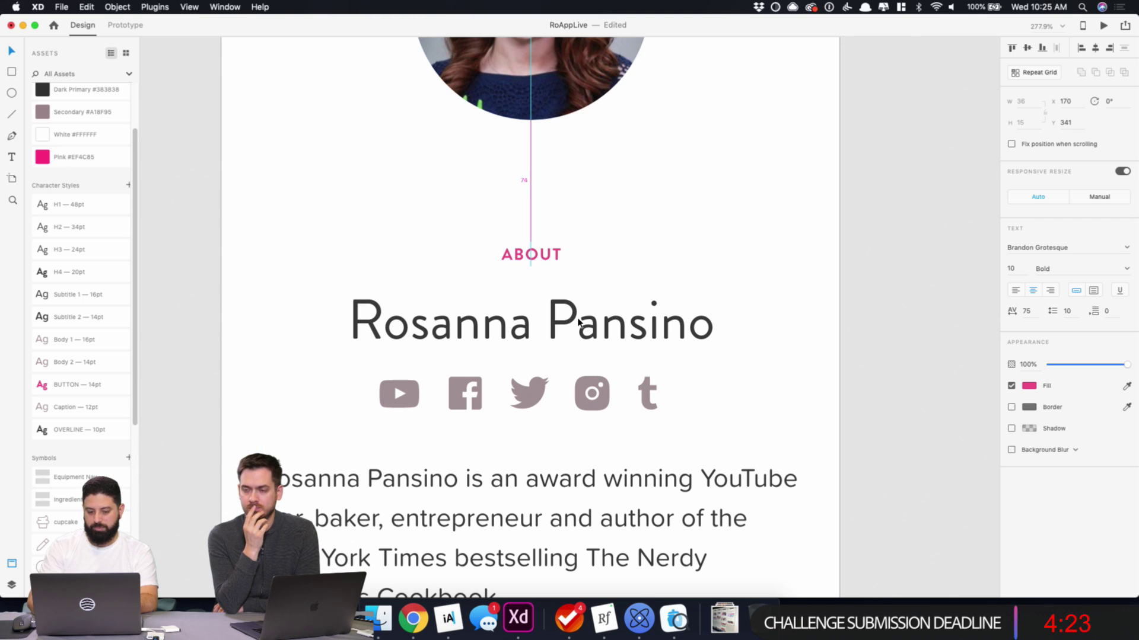
click(759, 189)
- Move the ABOUT label together with the heading, icons and biography group up closer to the portrait
scroll(759, 187, down, 5)
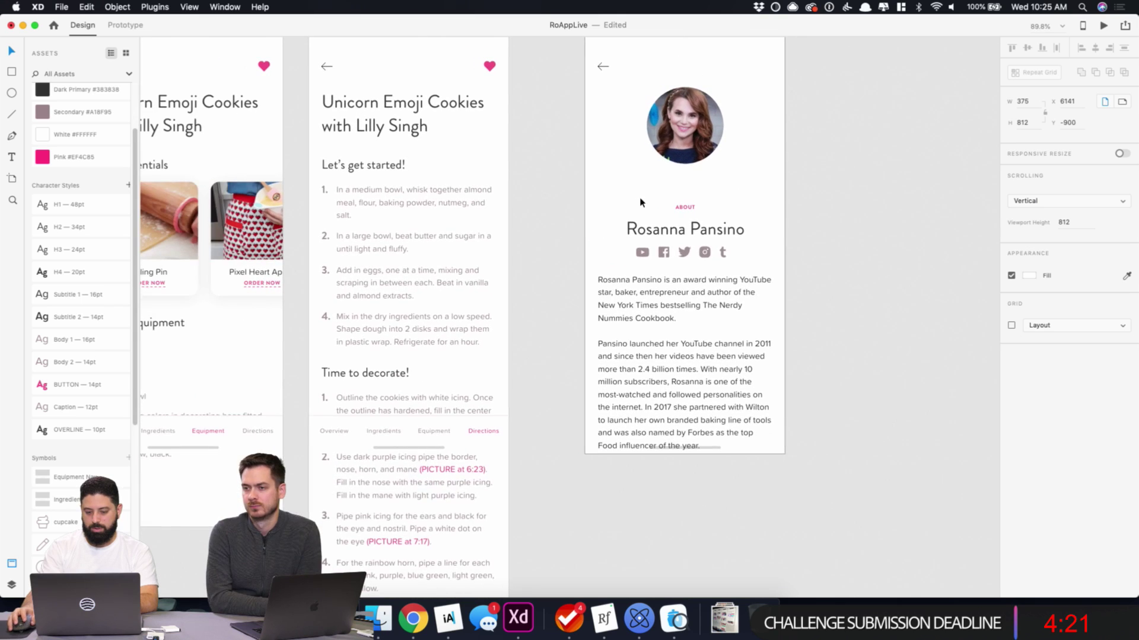
drag(585, 189, 689, 360)
click(862, 215)
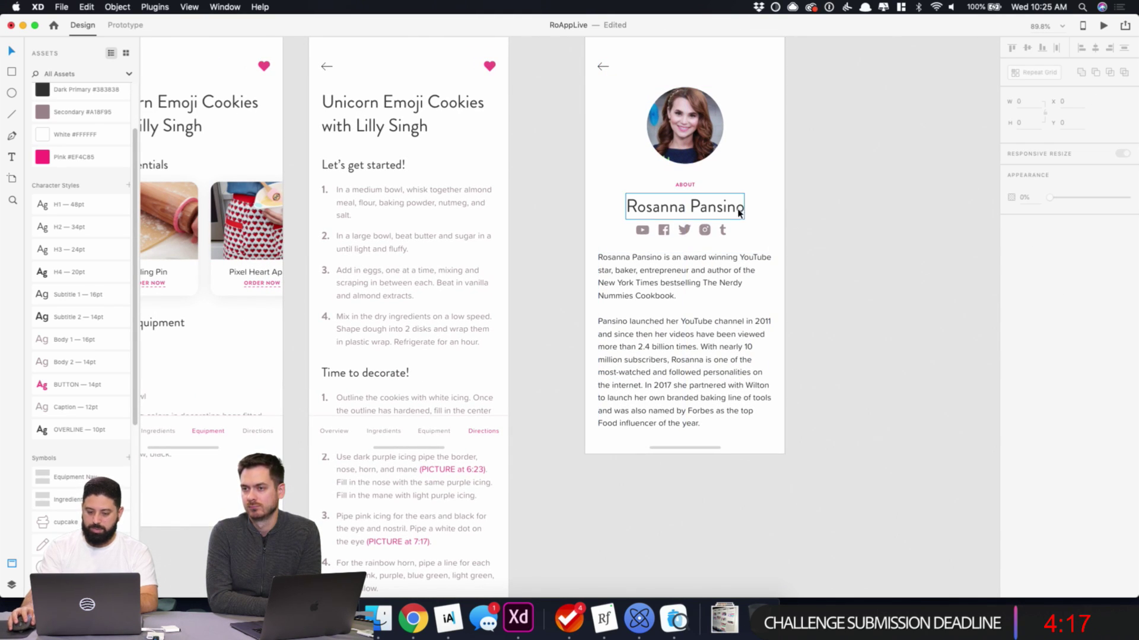
- Fill the YouTube icon with the saved pale pink #F5ECEF
double_click(704, 230)
click(644, 230)
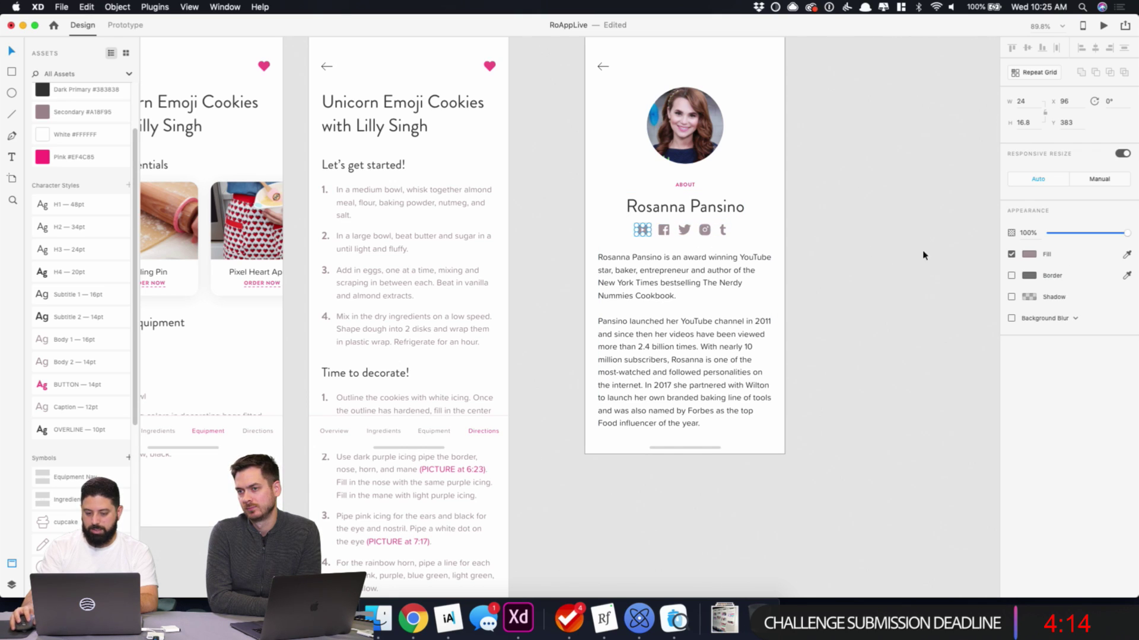
click(1031, 255)
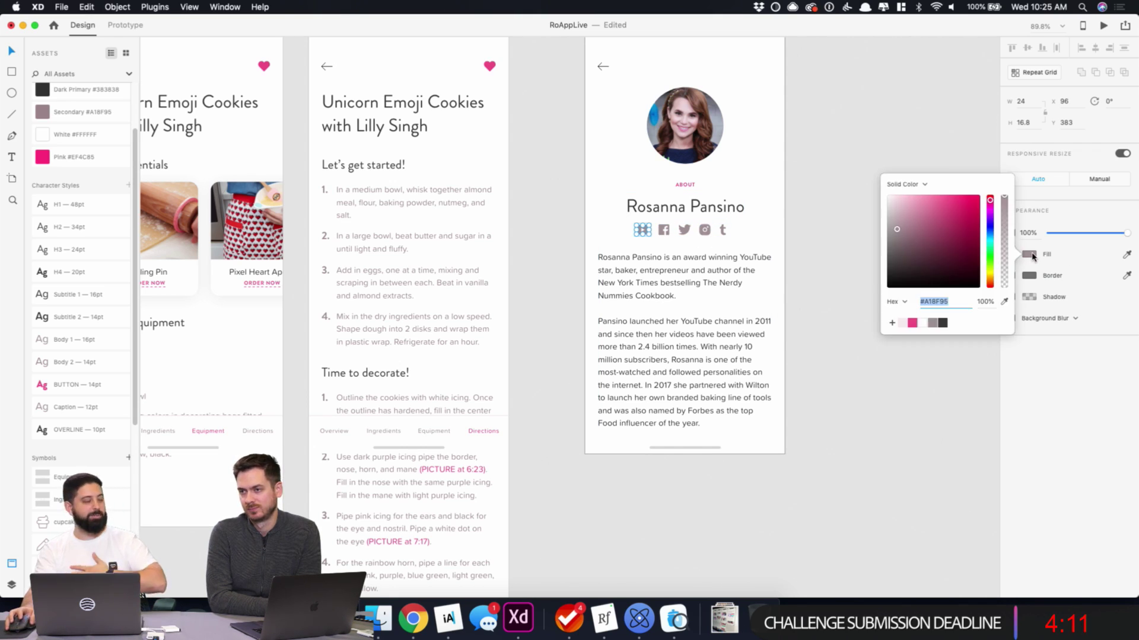
click(902, 324)
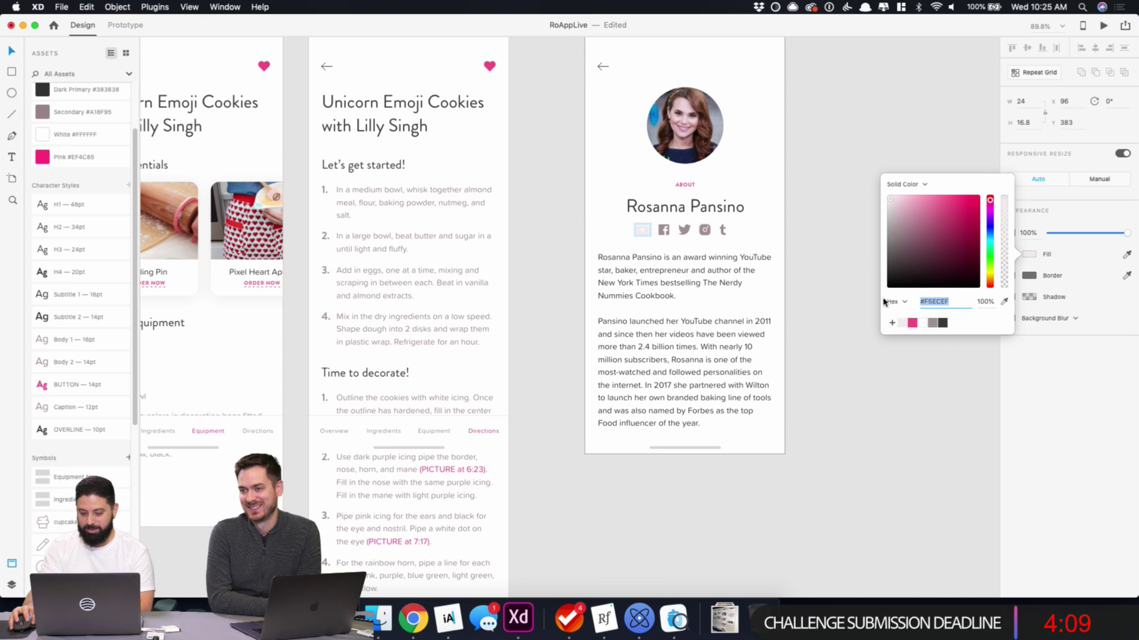
click(783, 233)
- Fill the Facebook and Twitter icons with the same saved pale pink as the YouTube icon
scroll(700, 246, up, 5)
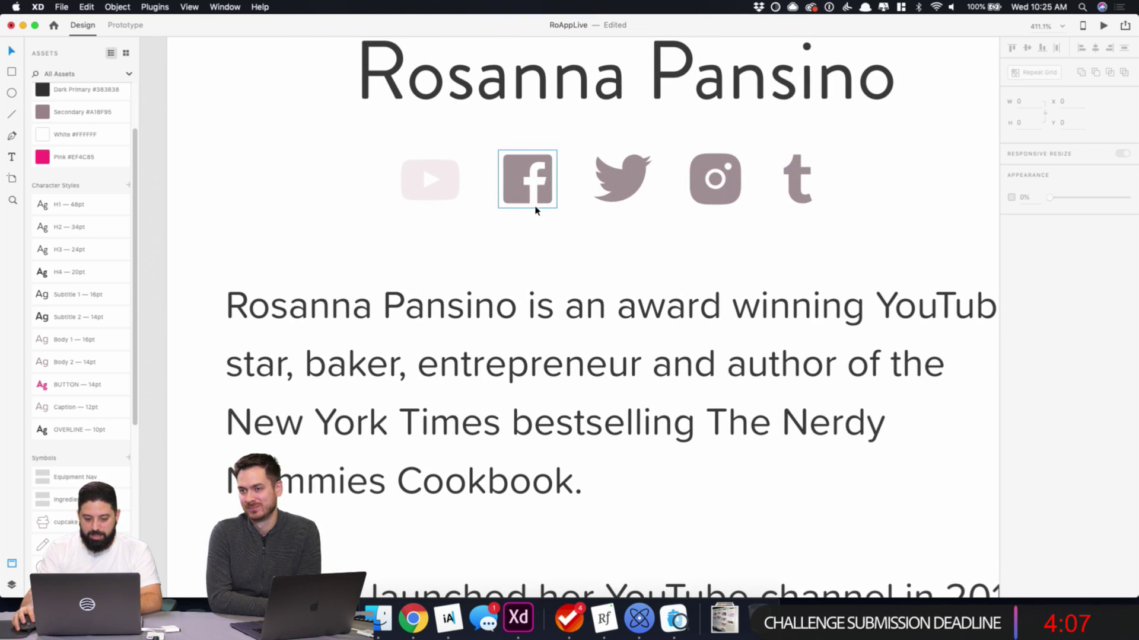
click(540, 201)
click(1030, 255)
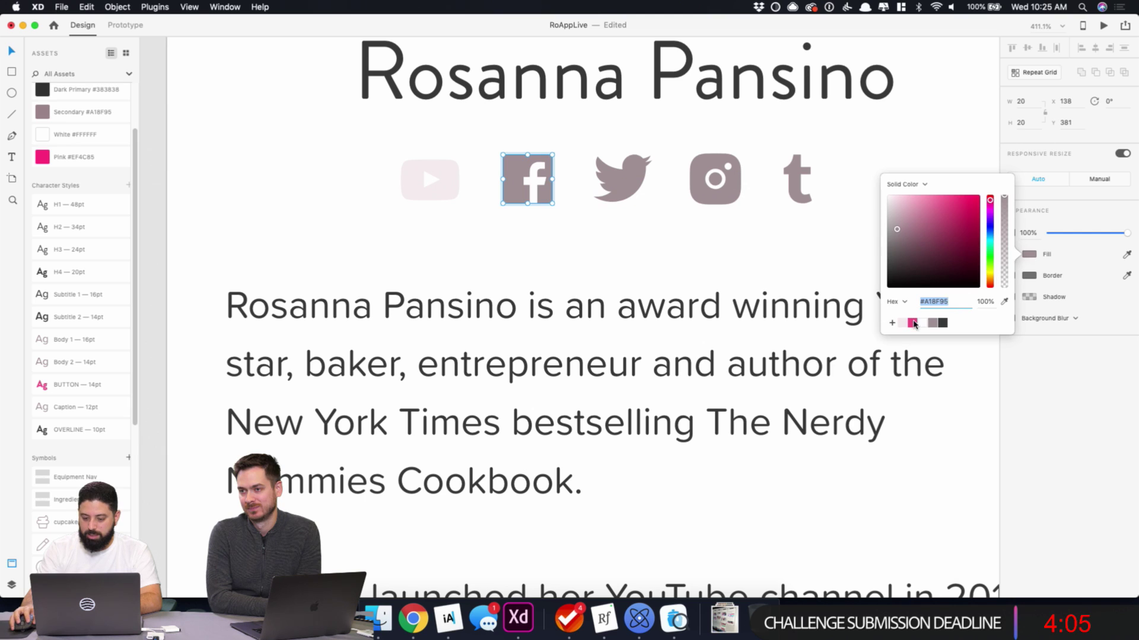
click(901, 323)
click(623, 178)
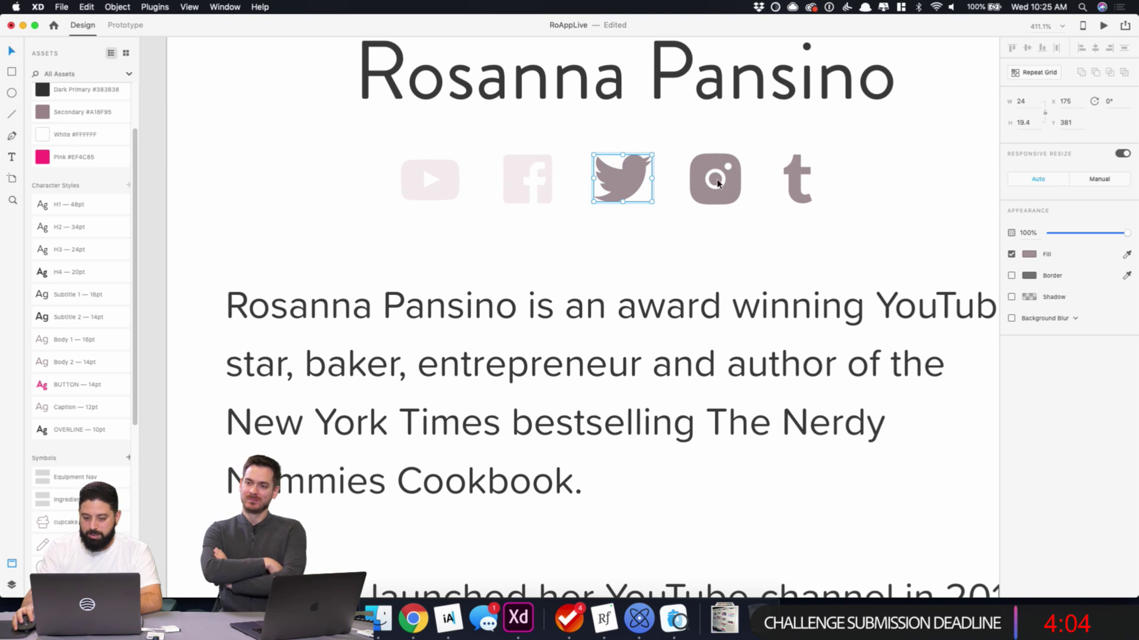
click(1030, 255)
click(902, 323)
click(678, 228)
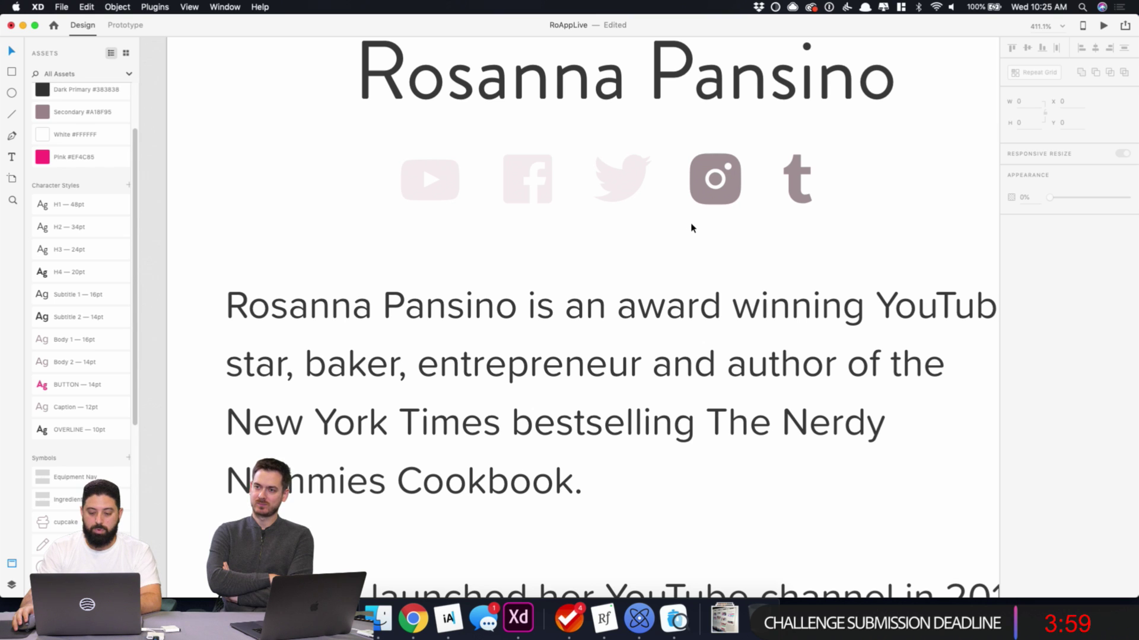
- Recolour the Facebook icon with the saved pink #EF4C85
scroll(687, 226, down, 6)
scroll(717, 244, up, 3)
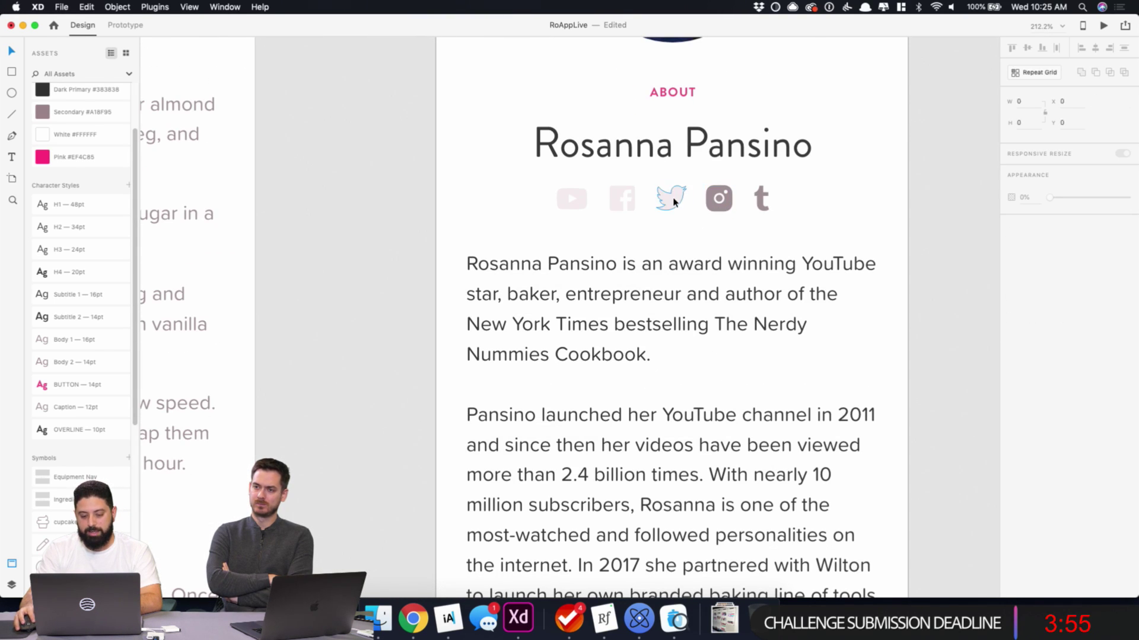
click(670, 200)
click(613, 205)
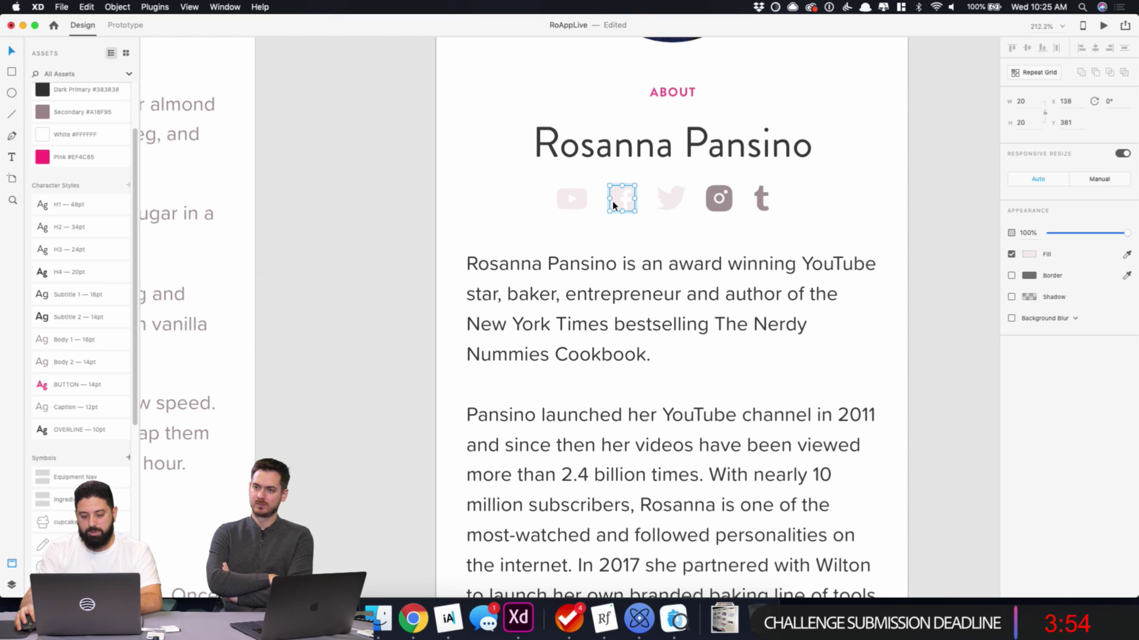
click(1028, 255)
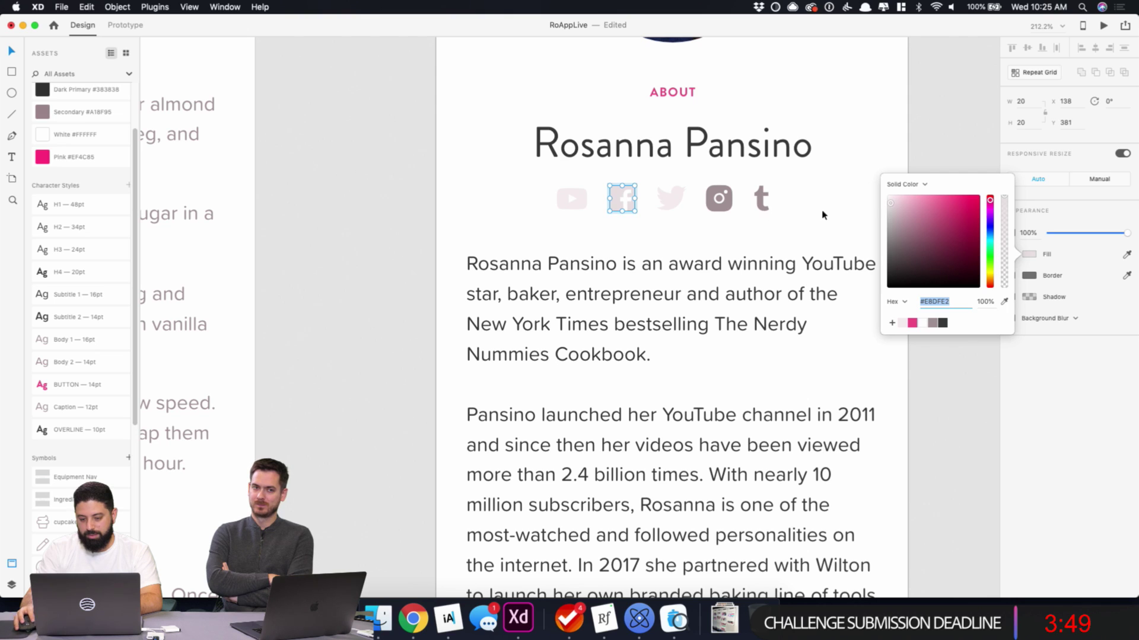
click(892, 206)
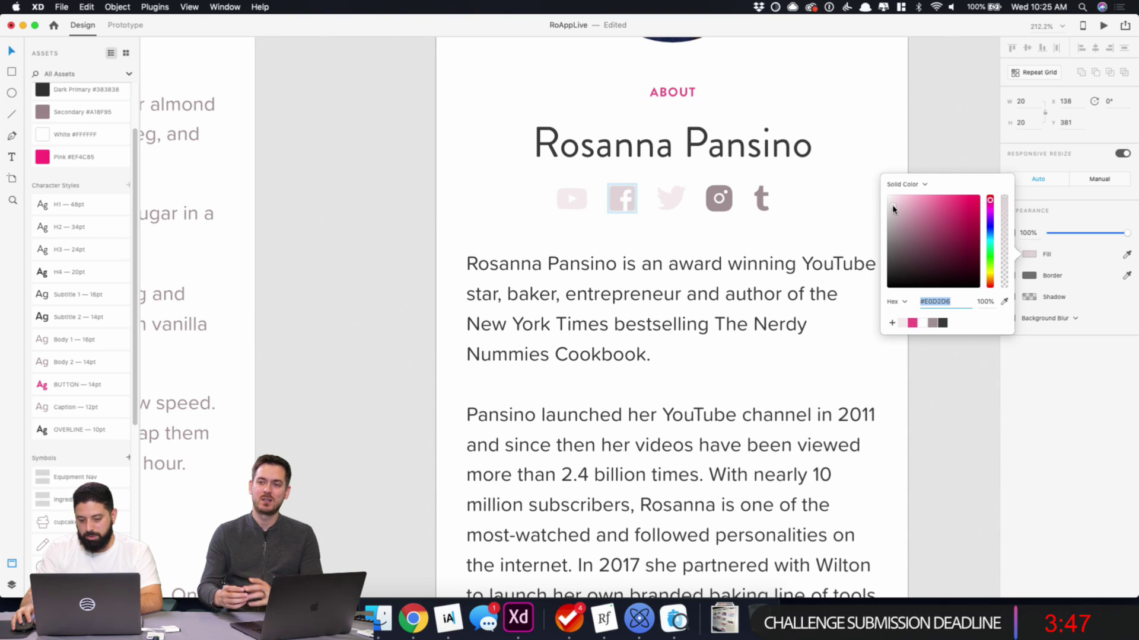
click(912, 323)
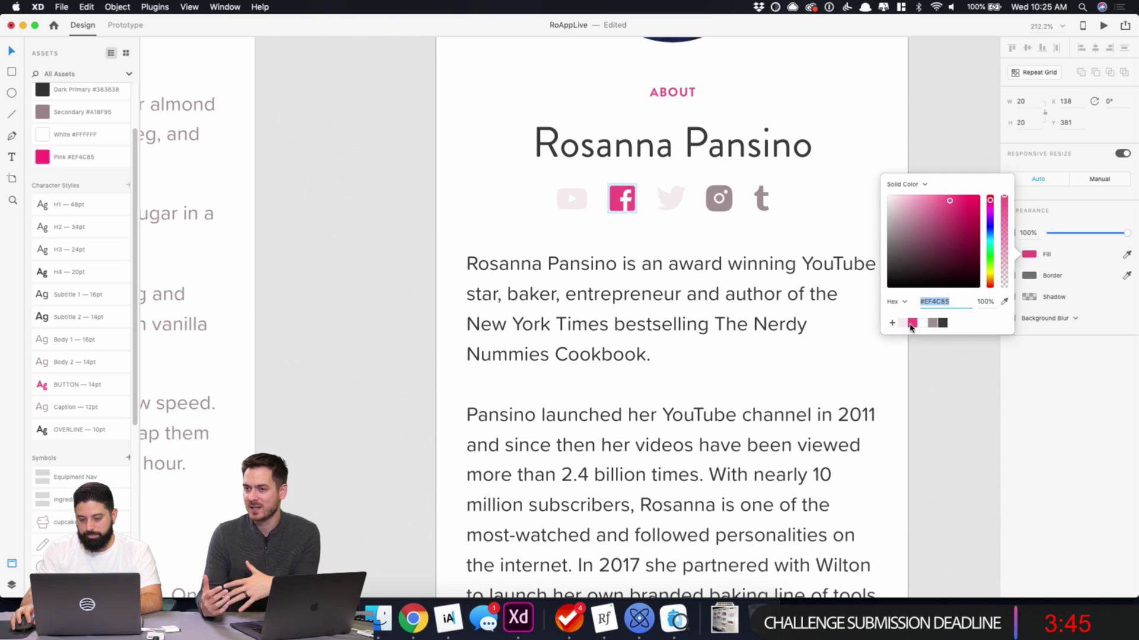
click(690, 244)
- Open the YouTube icon's fill colour for editing
click(578, 202)
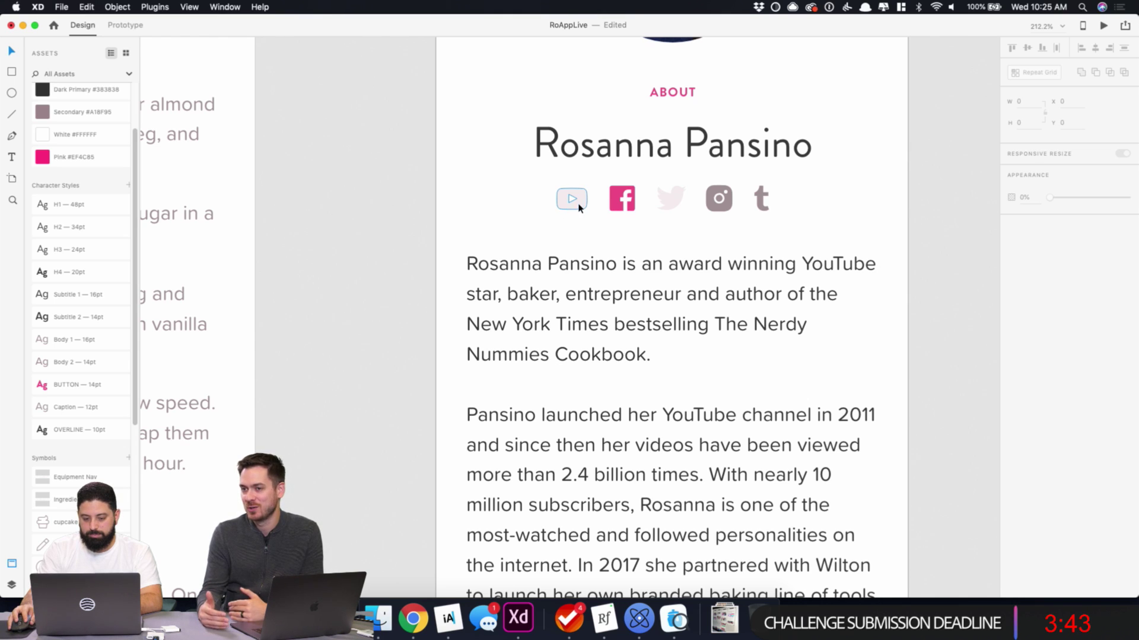
click(1029, 254)
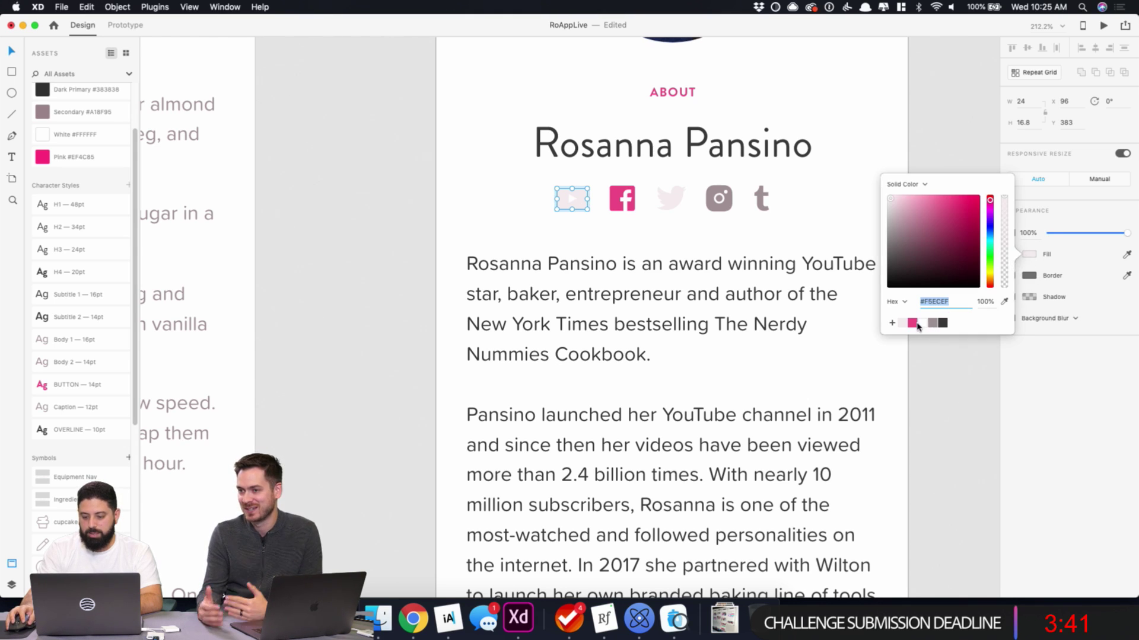
- Recolor the YouTube icon's fill and the outer Instagram shape's fill and border with the pink swatch #EF4C85
click(912, 322)
click(717, 256)
click(719, 198)
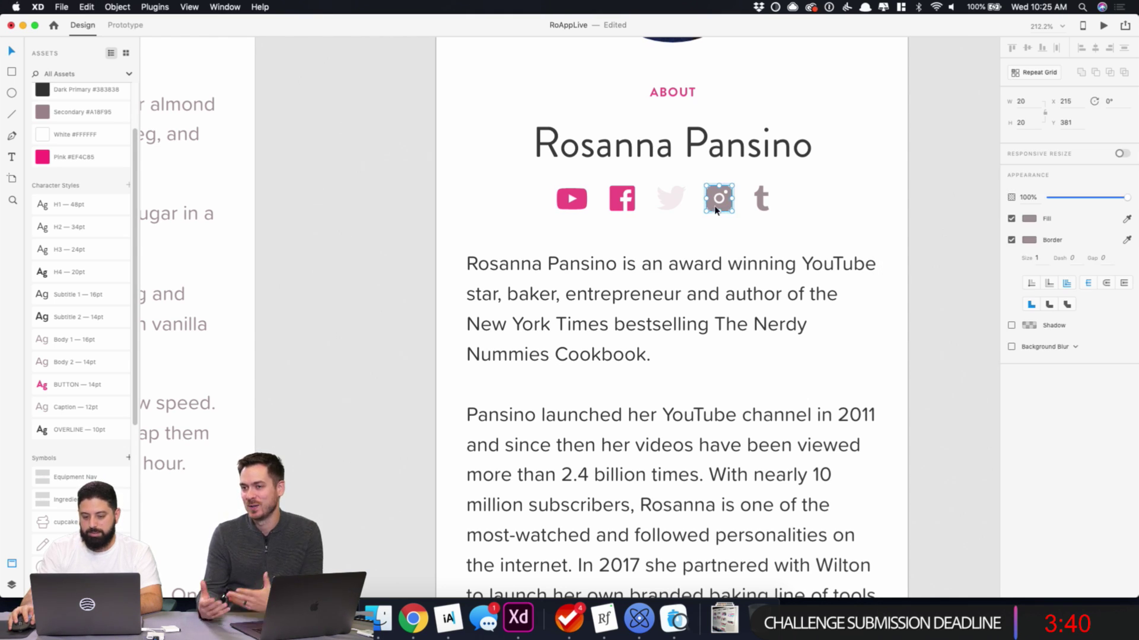
click(1029, 218)
click(912, 287)
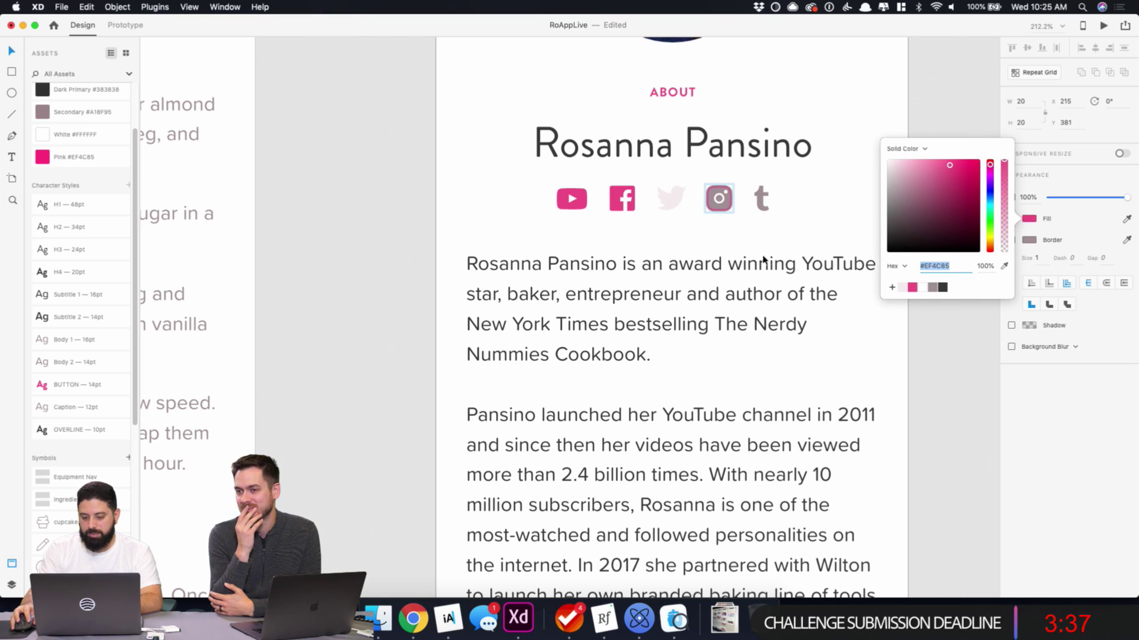
click(1031, 240)
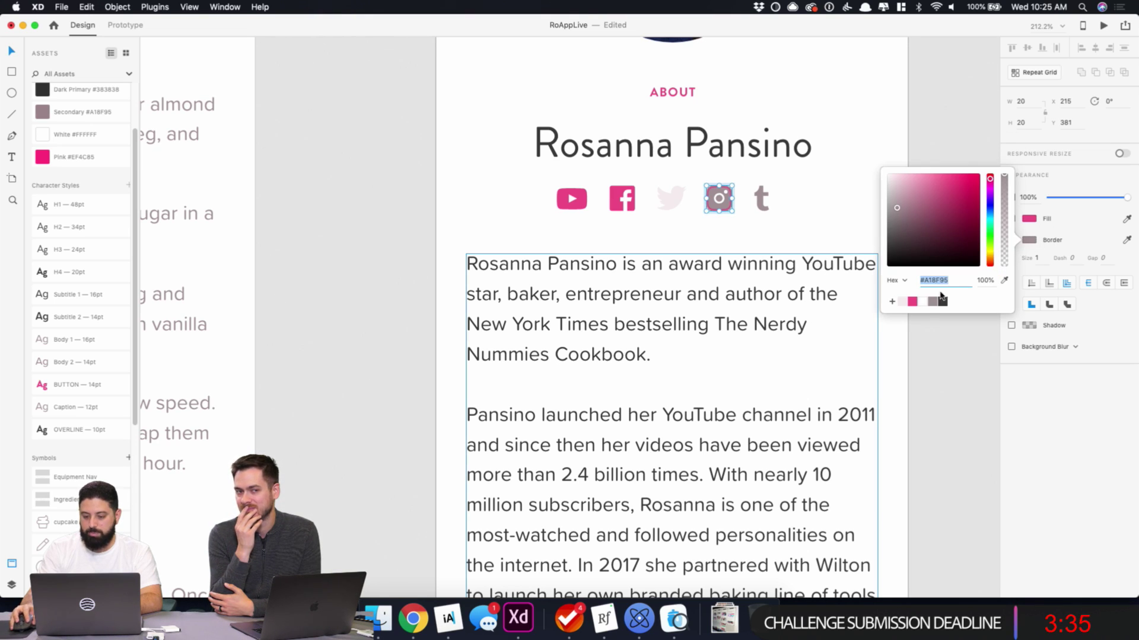
click(915, 302)
click(707, 234)
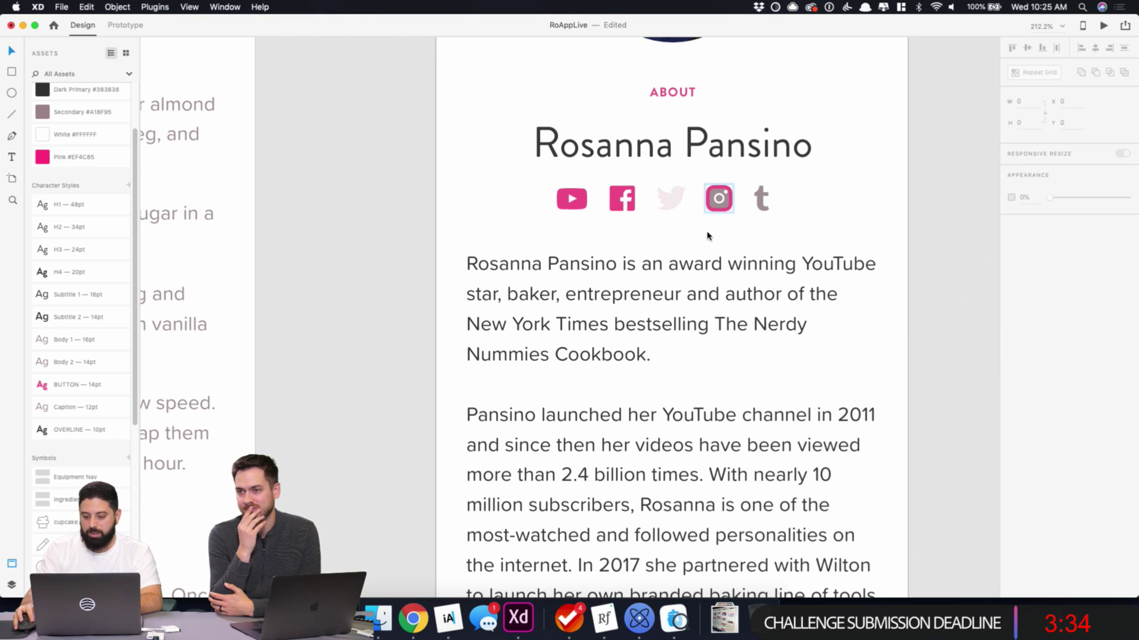
- Set the fill of the Tumblr icon to the same pink as the other social icons
click(762, 198)
click(1022, 260)
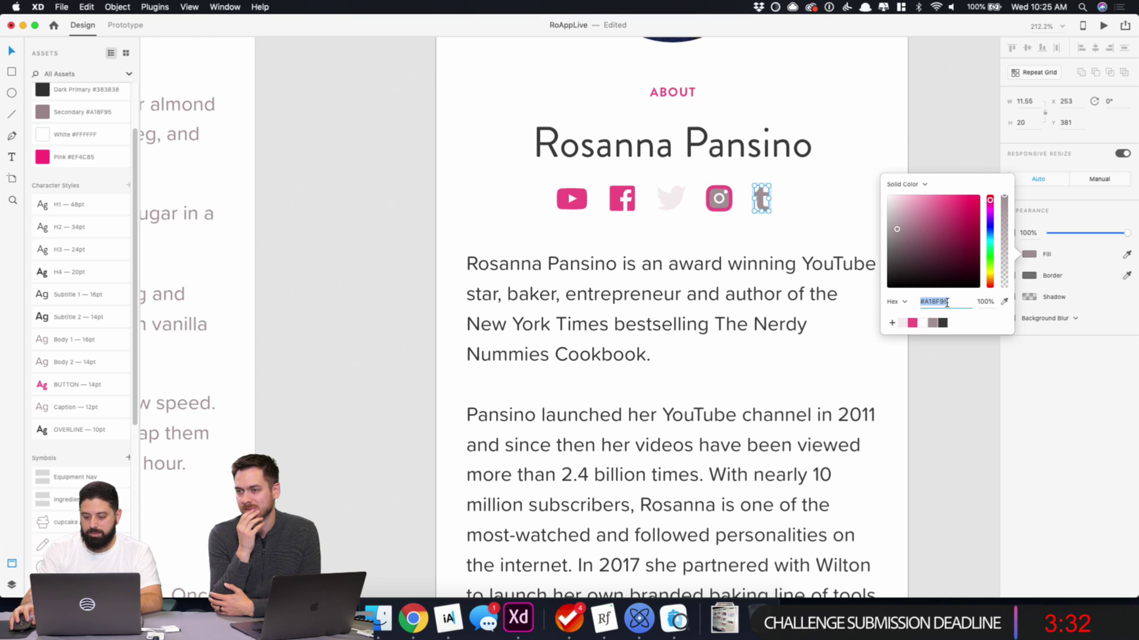
click(917, 325)
click(687, 231)
- Change the Twitter bird icon's fill to the saved pink color
scroll(728, 235, up, 3)
scroll(542, 122, up, 8)
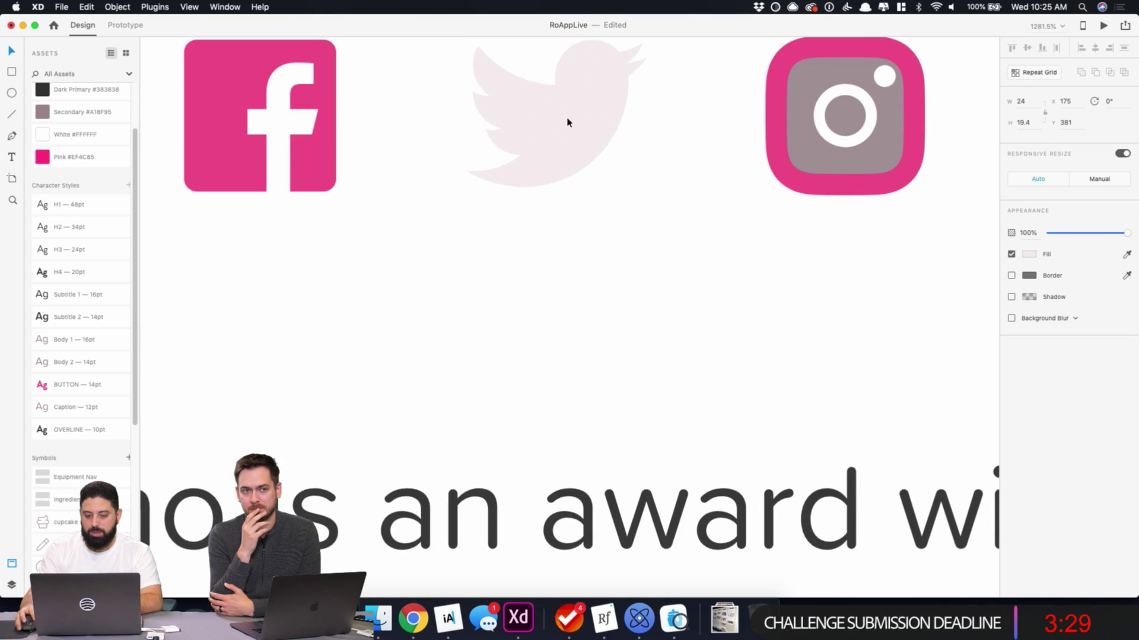
click(595, 127)
click(1029, 254)
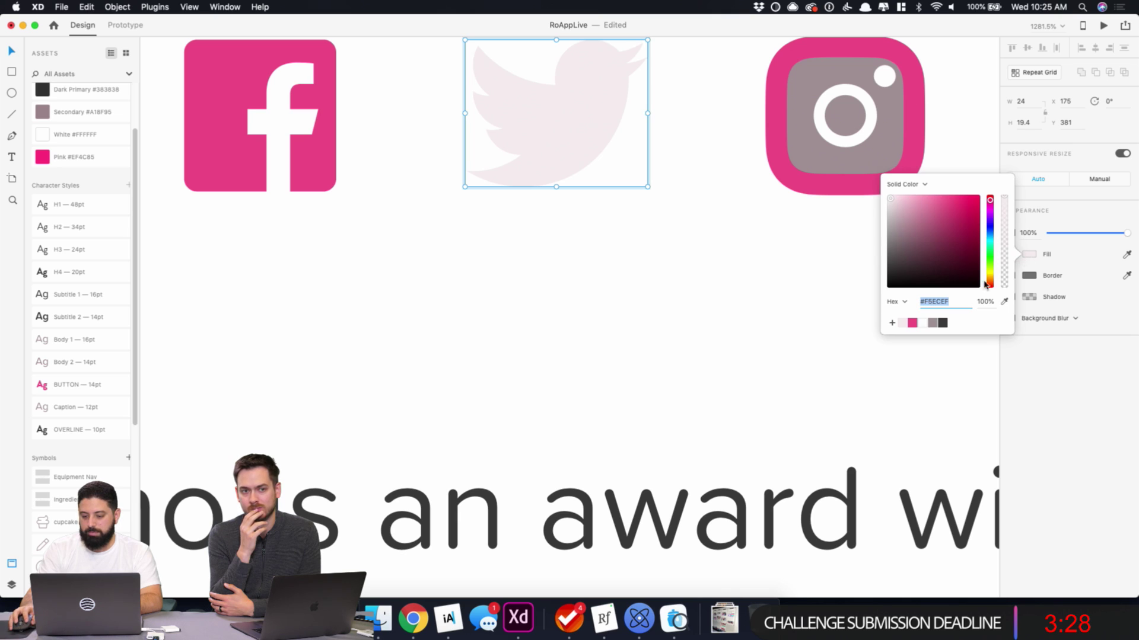
click(917, 324)
- Fill the gray inner square of the Instagram icon with the saved pink
click(814, 140)
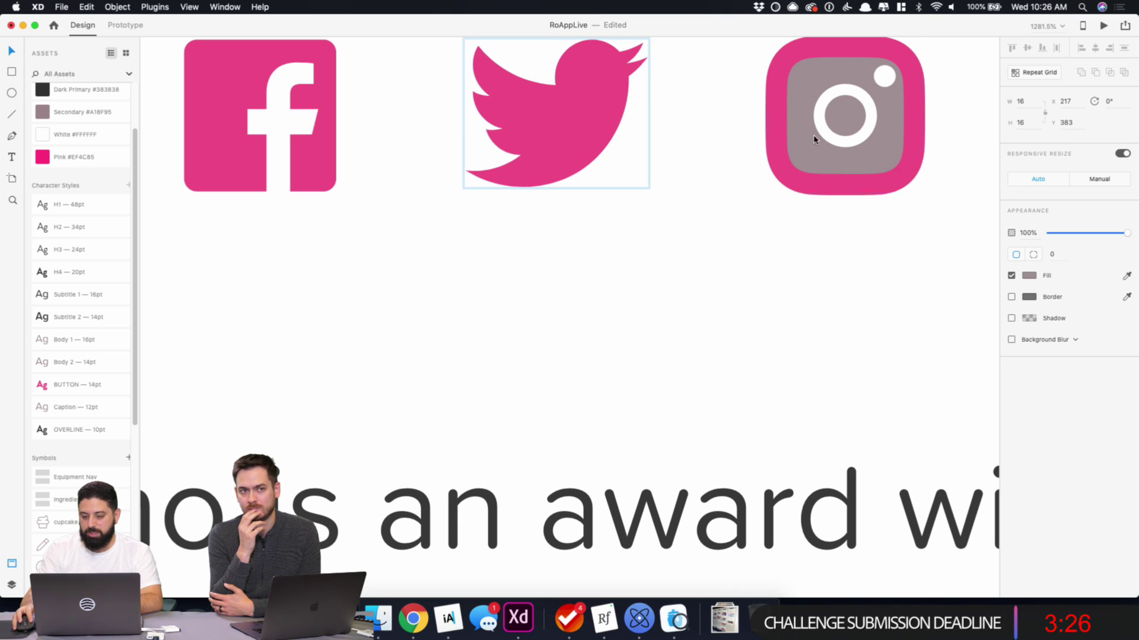
click(1029, 275)
click(912, 344)
click(806, 257)
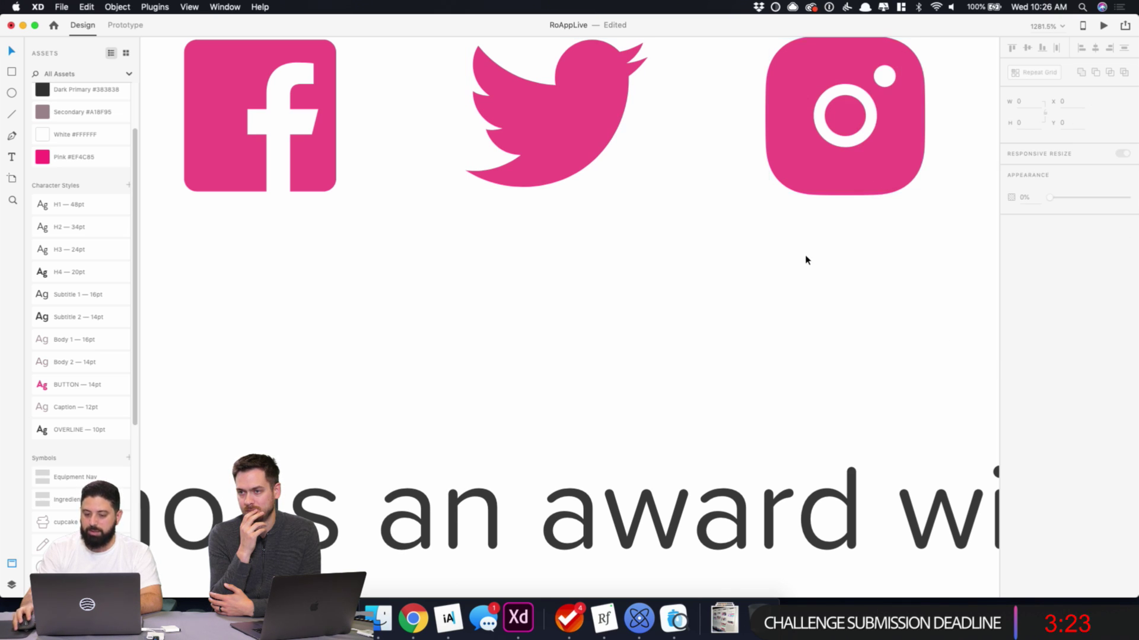
scroll(806, 258, down, 10)
scroll(807, 255, down, 2)
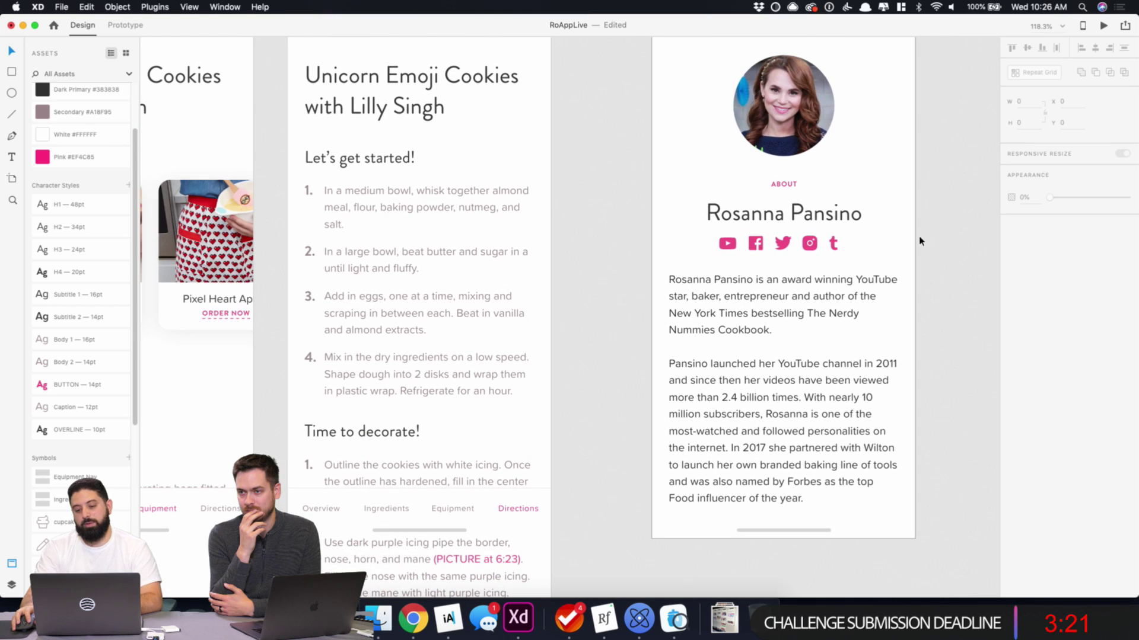
scroll(925, 238, down, 2)
scroll(773, 208, down, 1)
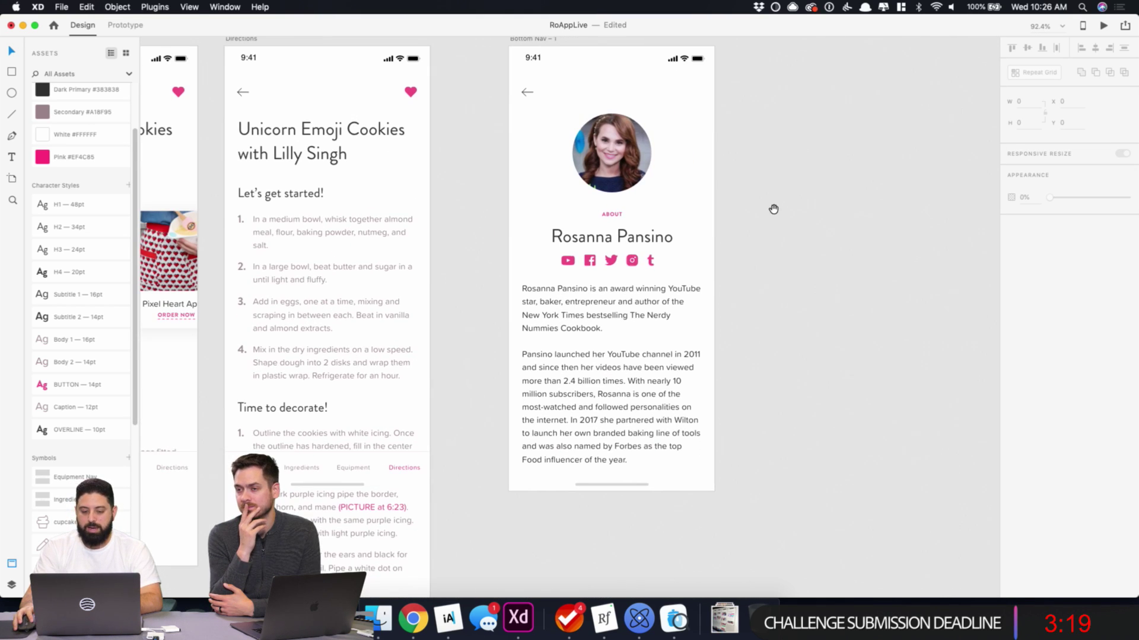
click(646, 288)
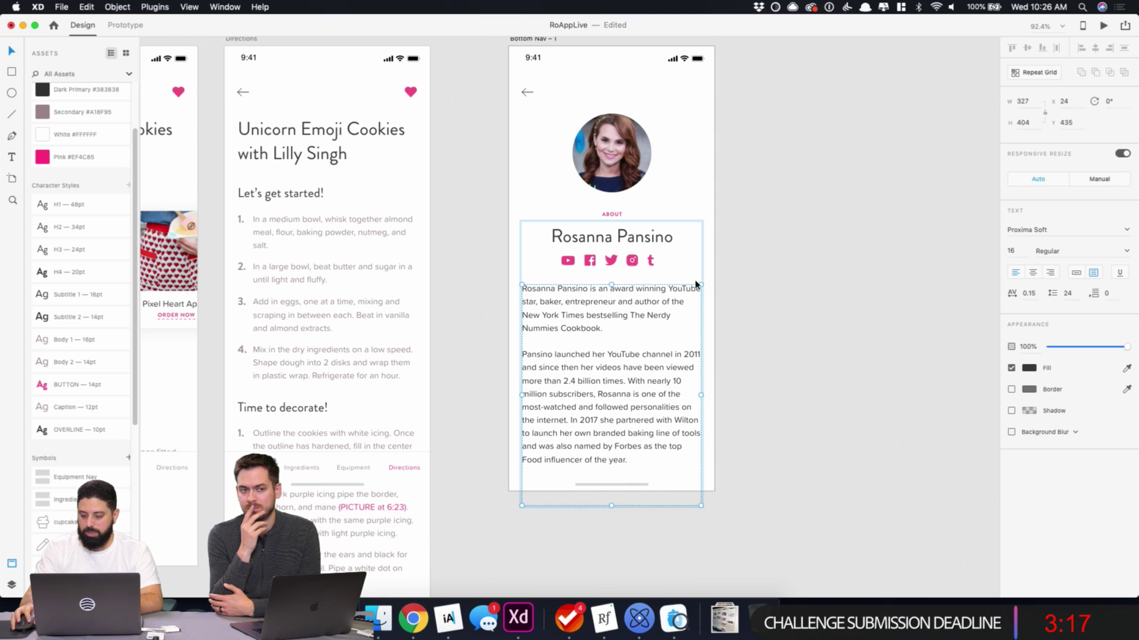
click(1028, 369)
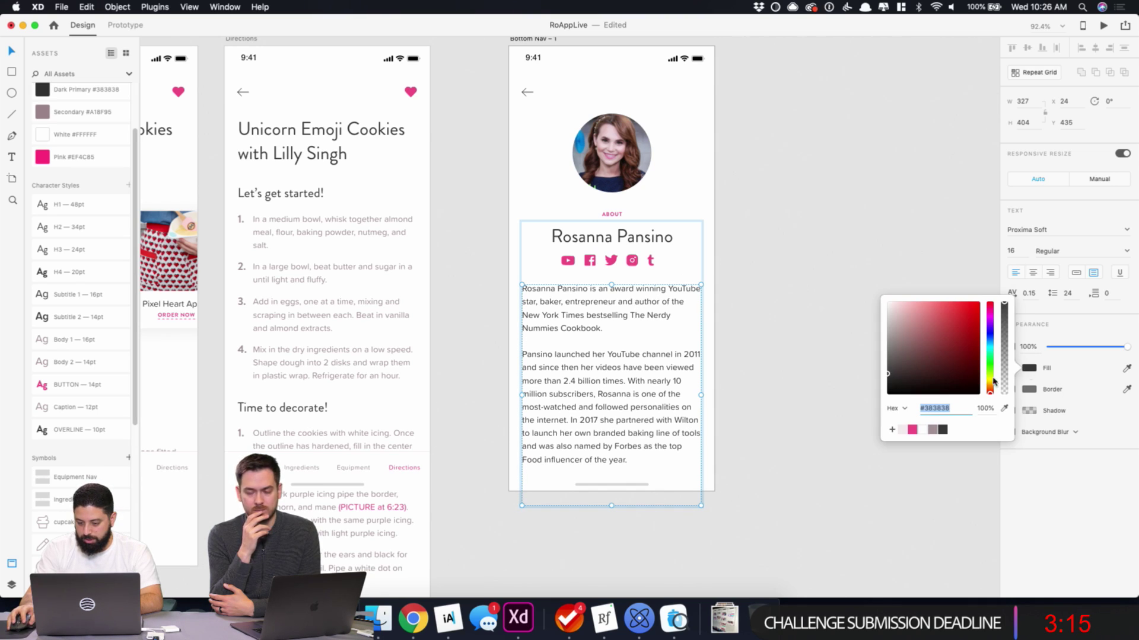
click(795, 330)
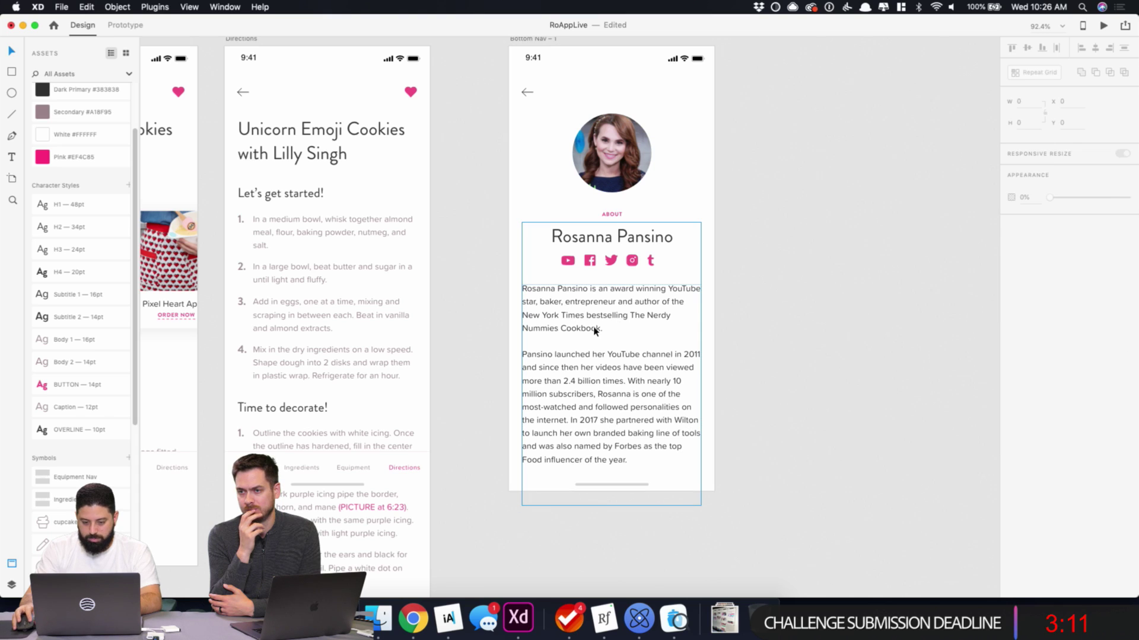
click(800, 310)
- Set the biography paragraph's text fill to the secondary color #A18F95
click(529, 306)
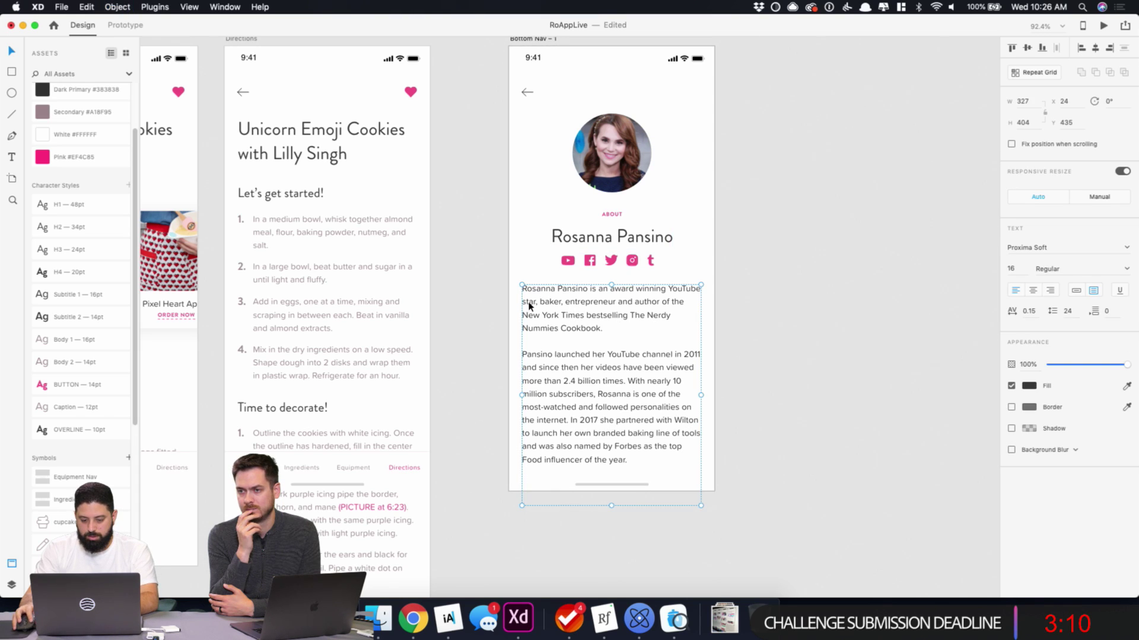
click(1029, 386)
click(934, 448)
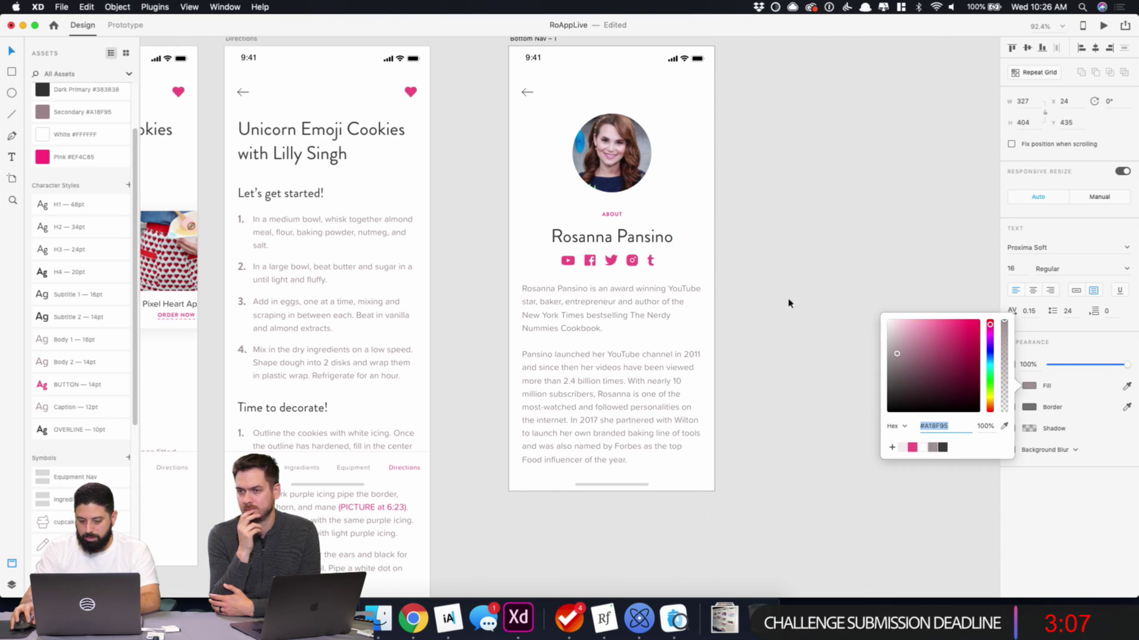
click(814, 250)
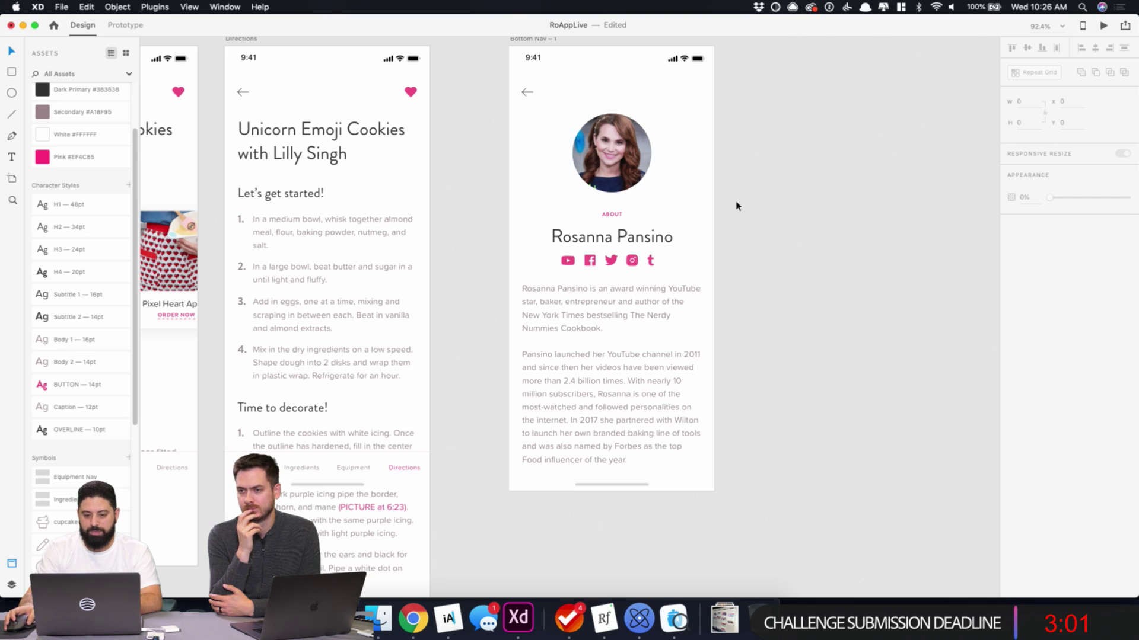
- Rename the biography screen's artboard, "Bottom Nav – 1", as "About"
scroll(737, 206, up, 2)
click(523, 84)
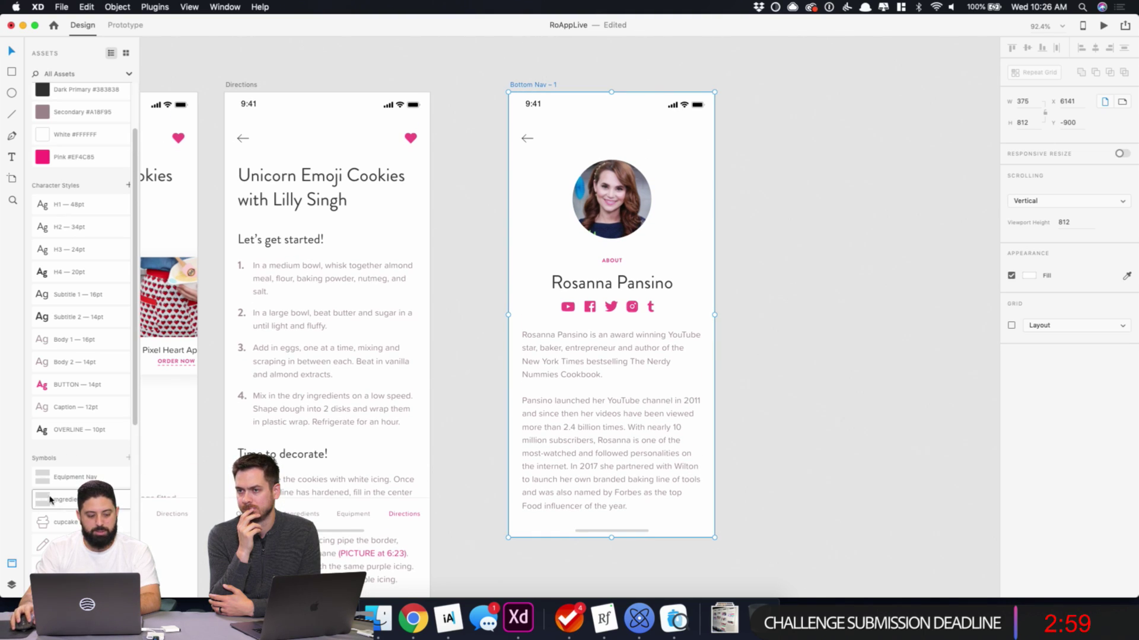
click(12, 585)
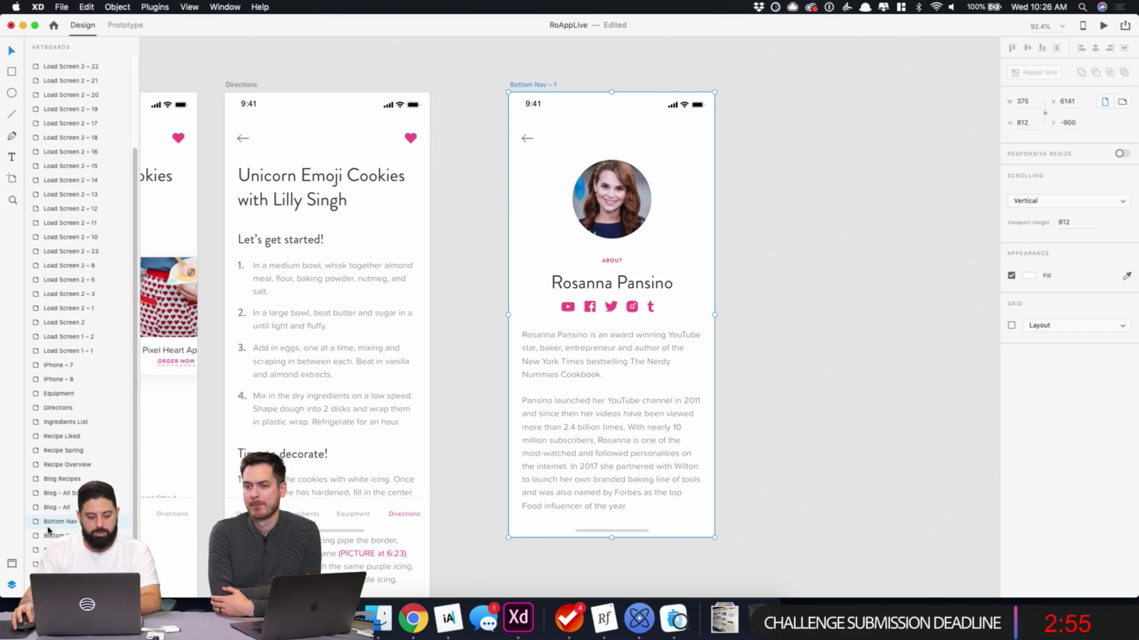
text(About)
key(Return)
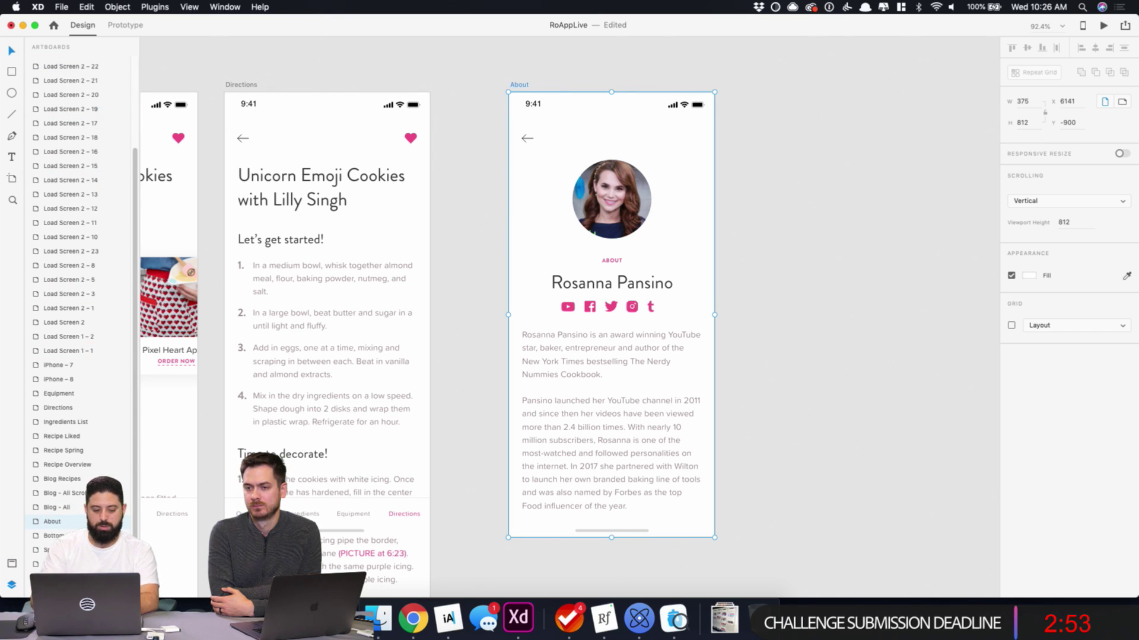
- Switch to Clear, mark the About task complete and add the task "Settings/Hamburger Area" to the Pansino App list, then return to Adobe XD
click(569, 618)
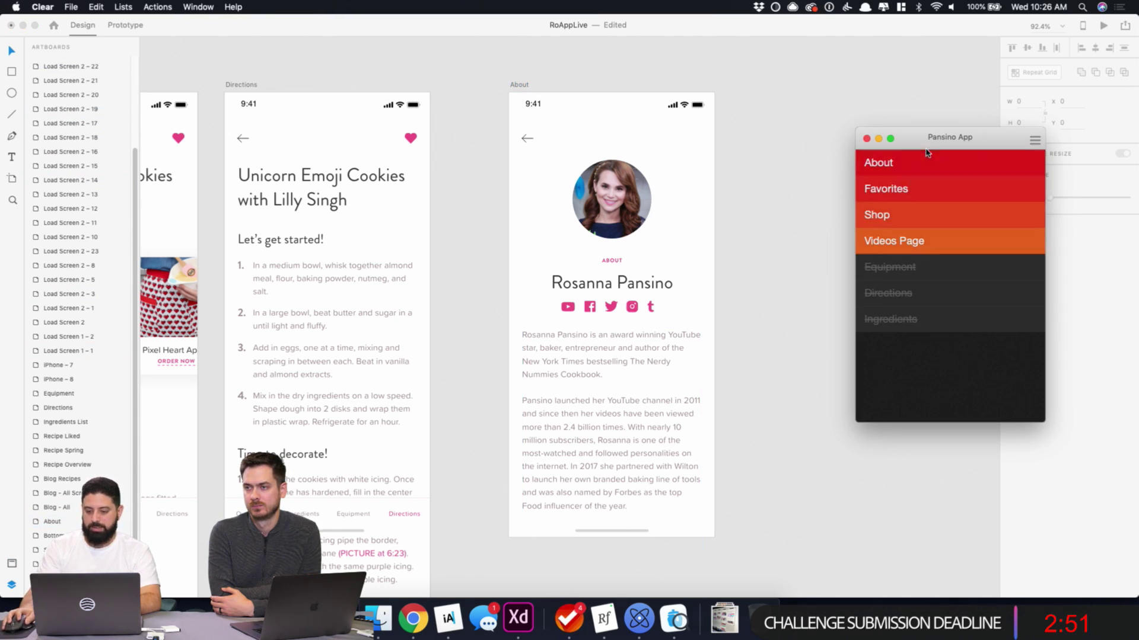
drag(890, 163, 923, 163)
click(930, 365)
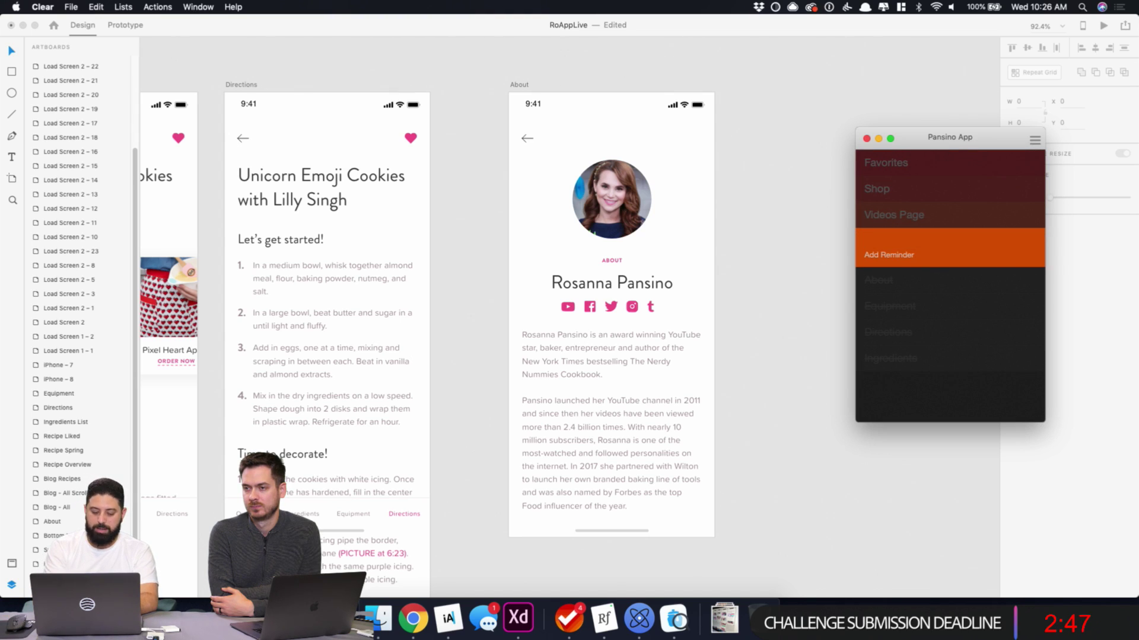
text(Setting)
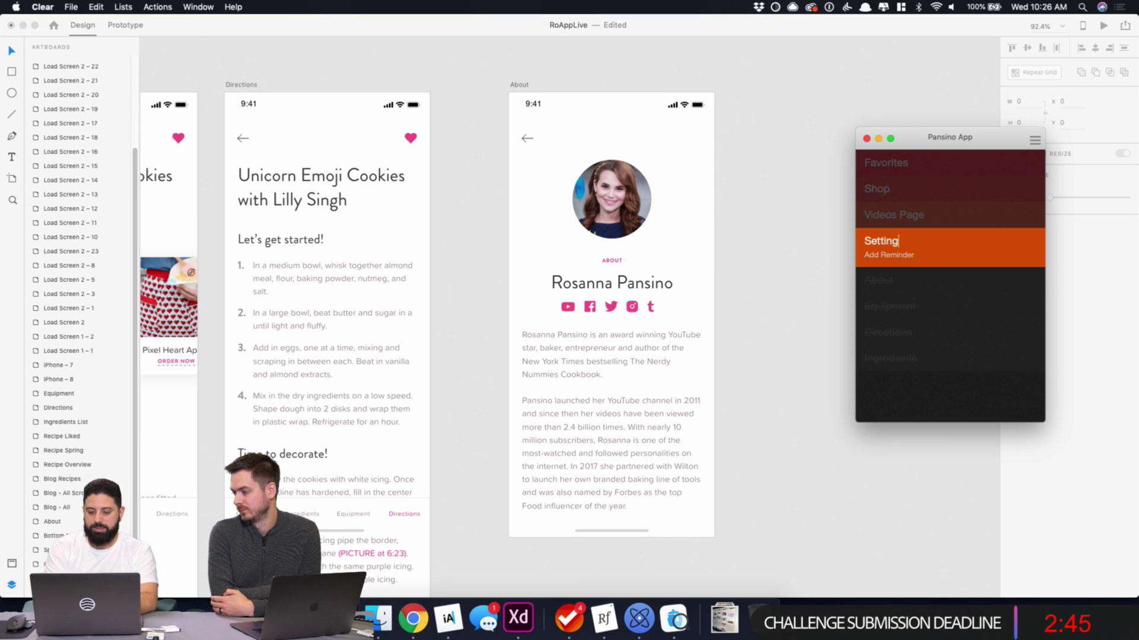
text(s/Hambu)
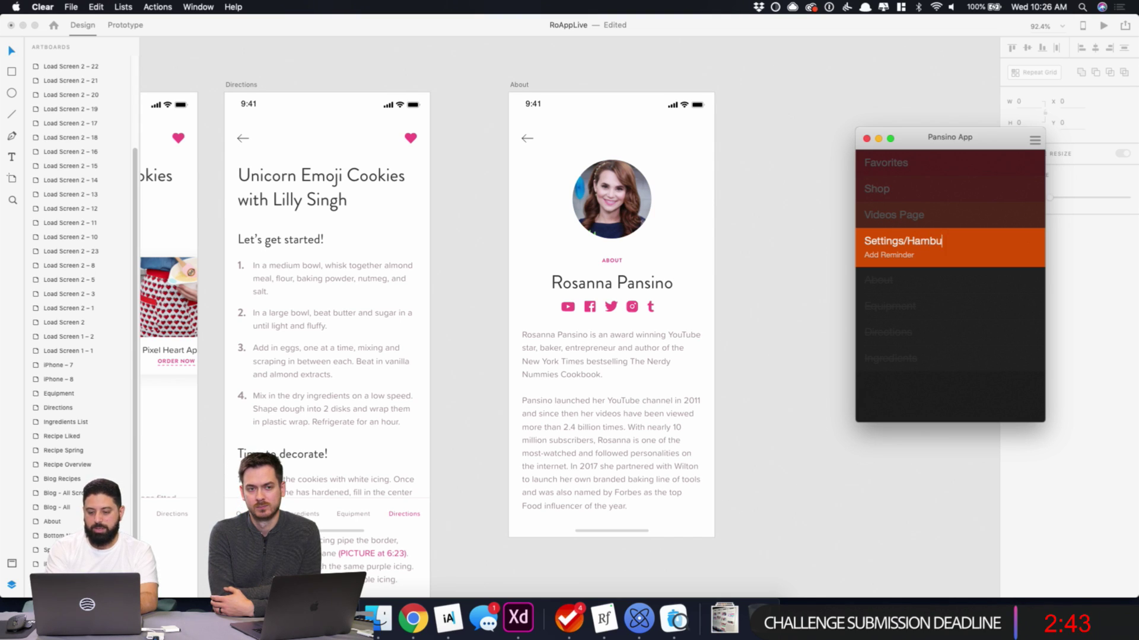
text(rger Area)
key(Return)
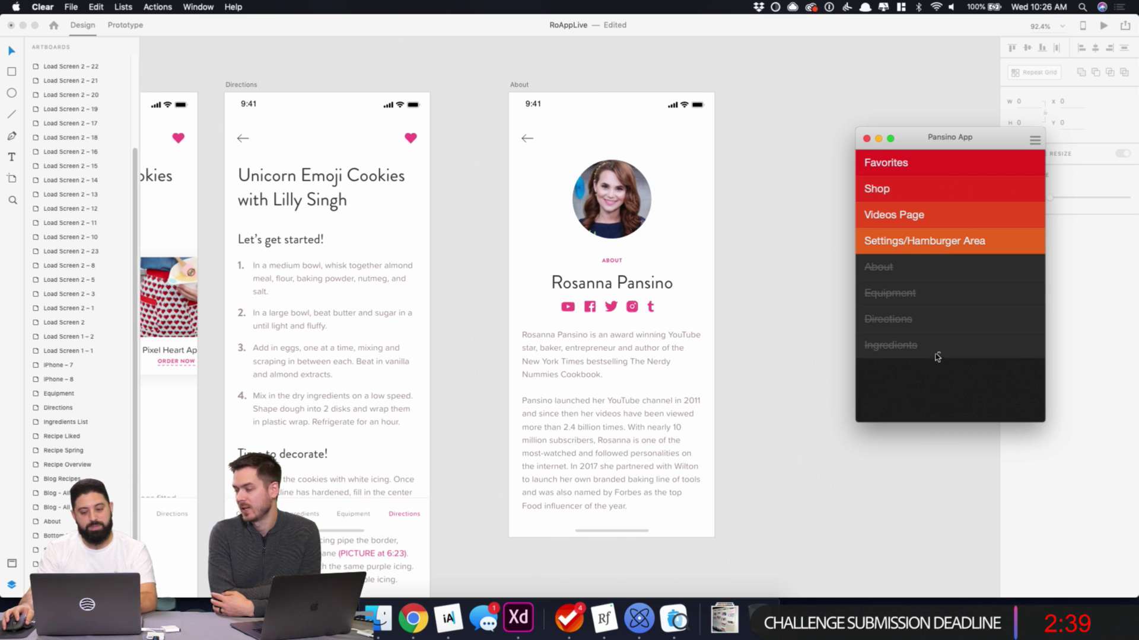
click(779, 242)
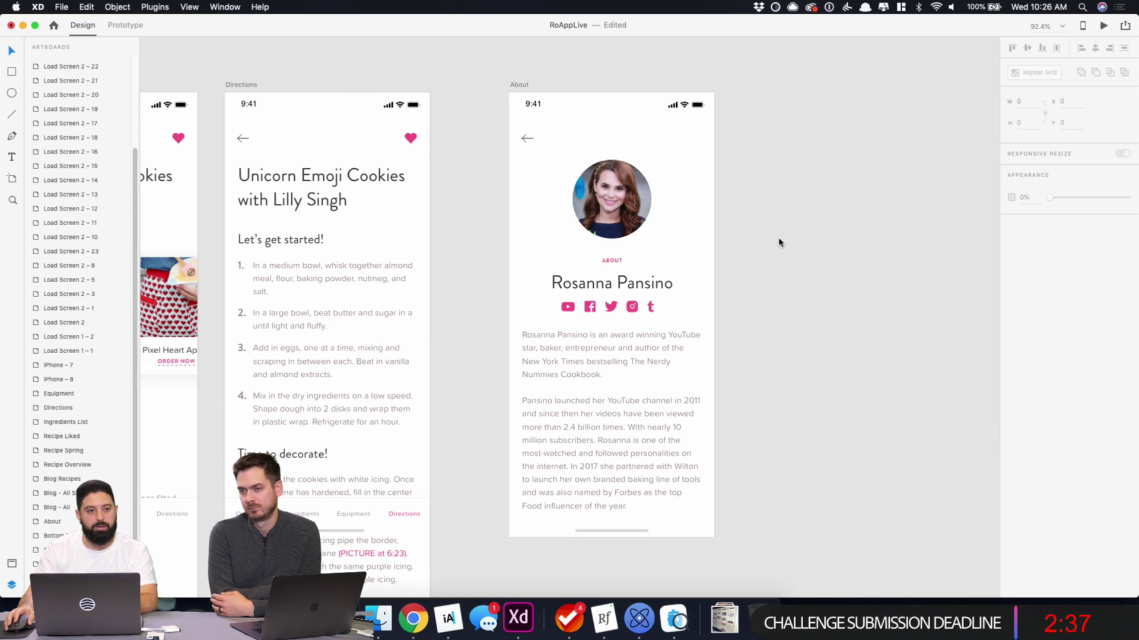
- Check which screens remain in the Pansino App task list in Clear and return to Adobe XD
scroll(778, 242, down, 5)
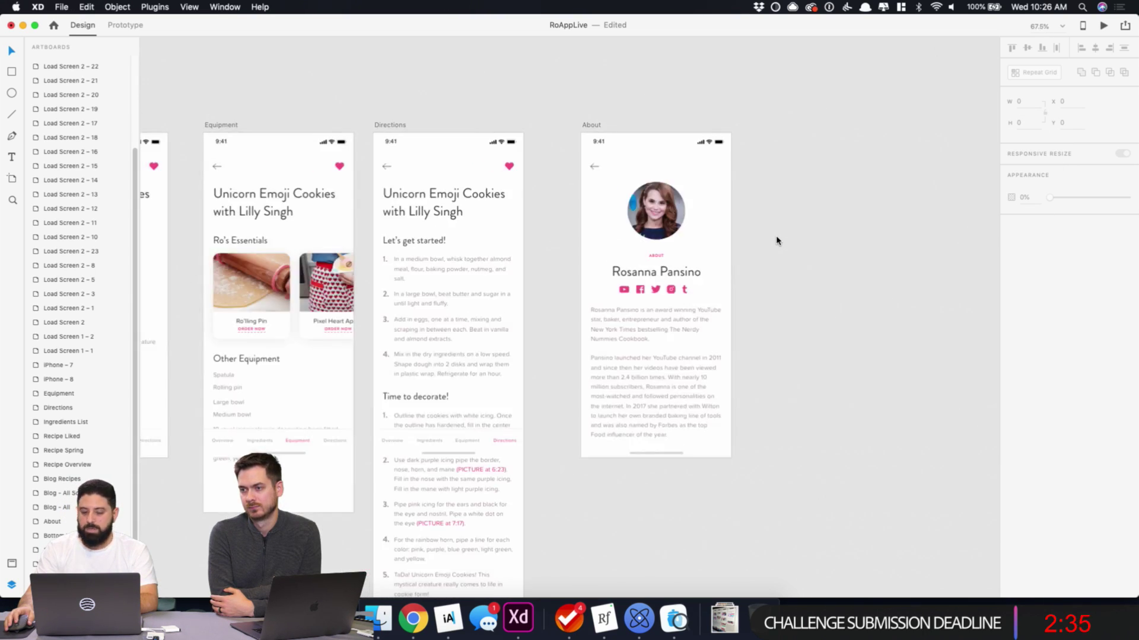
click(568, 619)
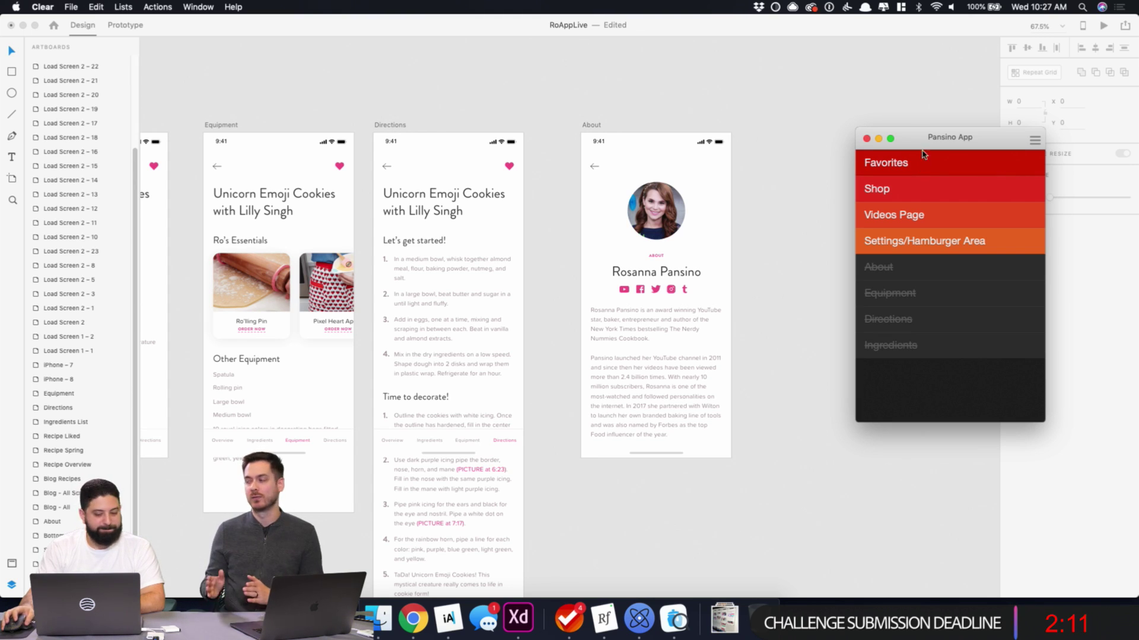
click(741, 101)
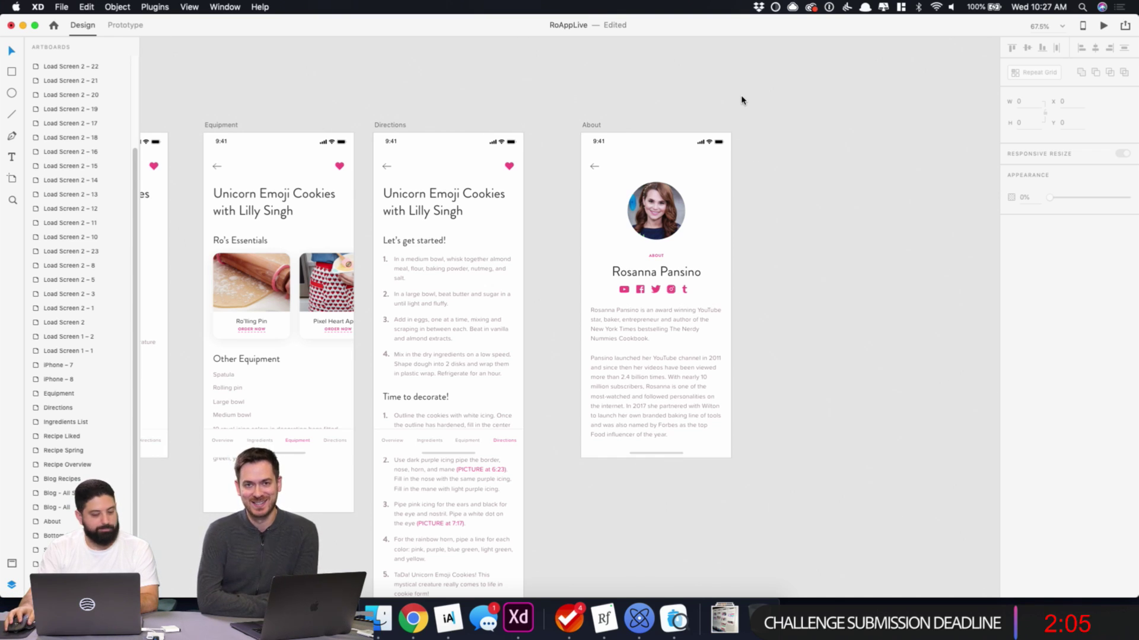
- Duplicate the About artboard and place the copy directly to the right of the original
click(590, 126)
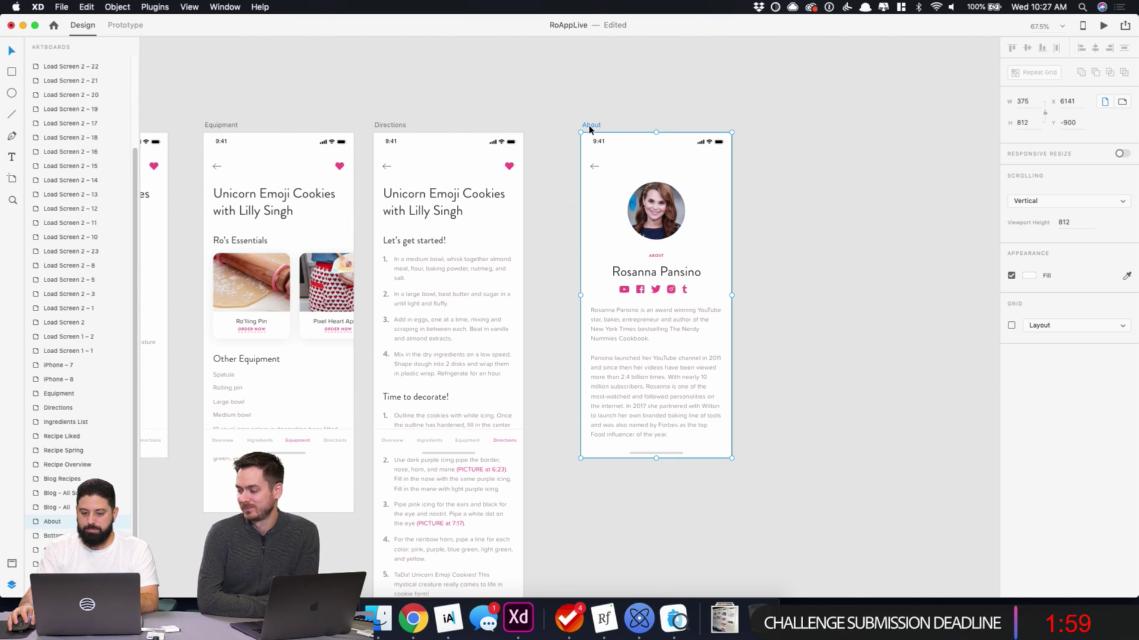
drag(590, 127, 759, 131)
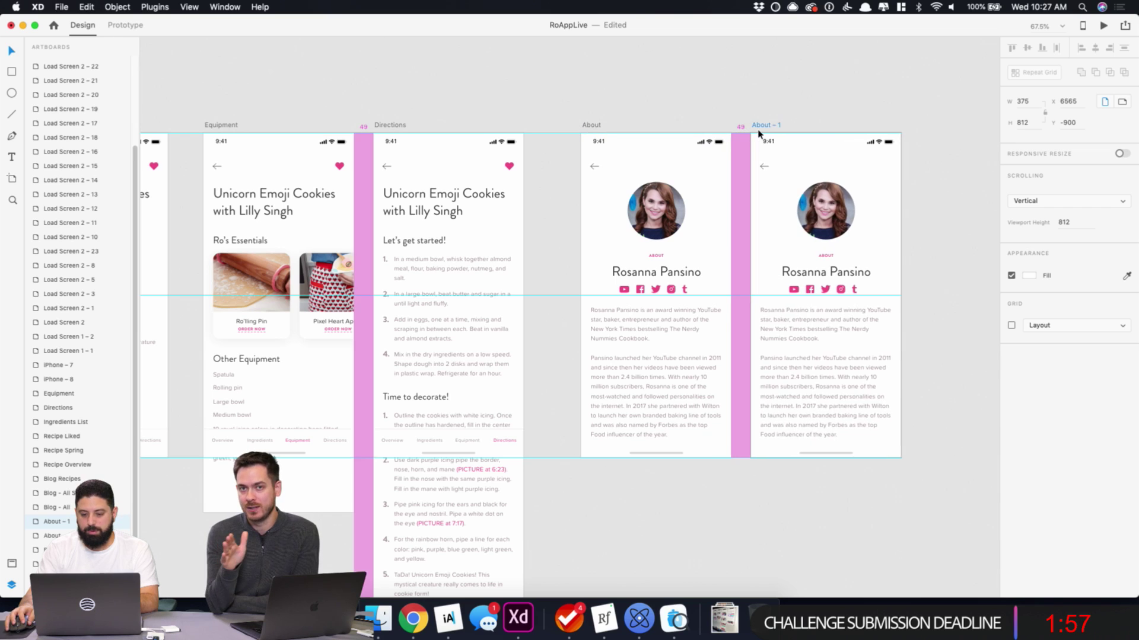
click(934, 211)
scroll(809, 211, right, 5)
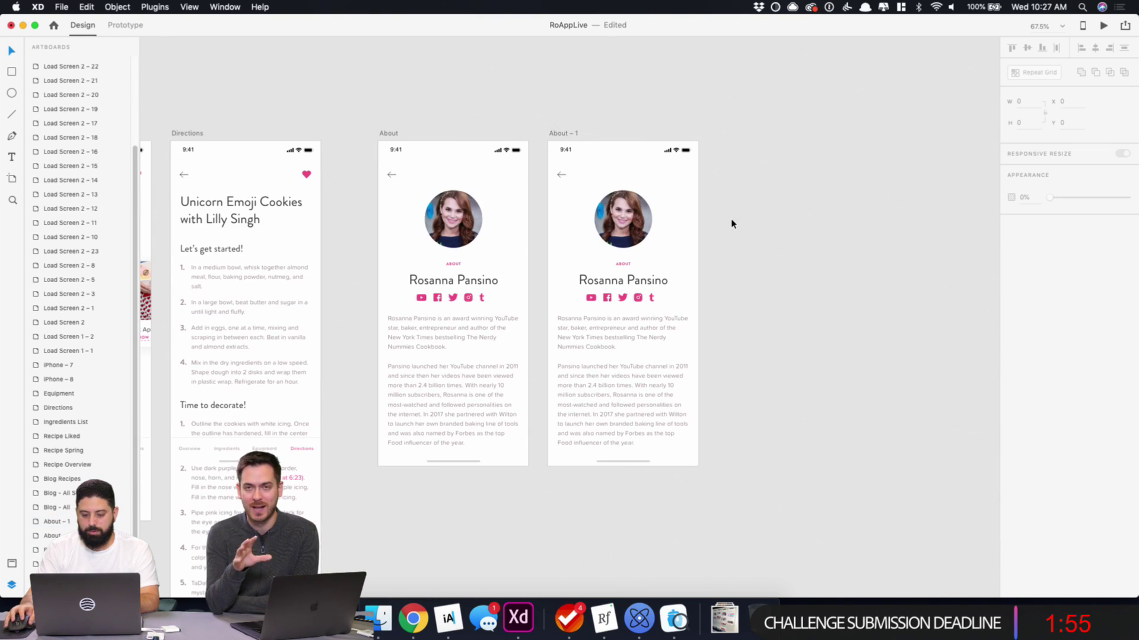
- Replace the circular portrait on the duplicated artboard with a full-width rectangle, 375 wide and about 280 high, starting at the artboard's top edge
click(600, 236)
key(Delete)
key(r)
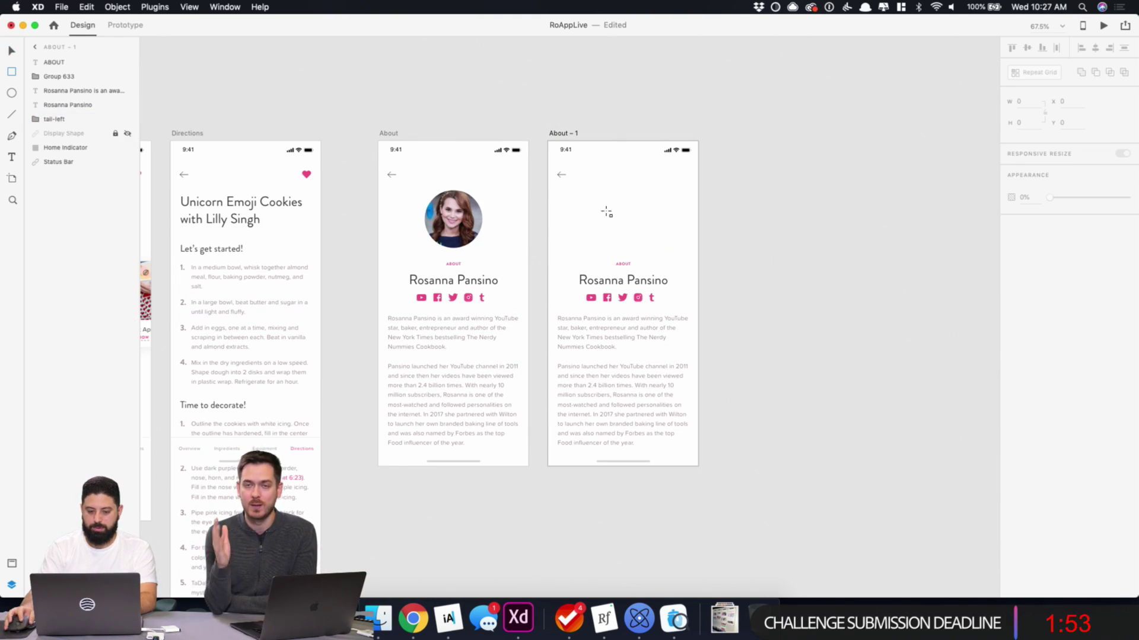
drag(549, 198, 699, 254)
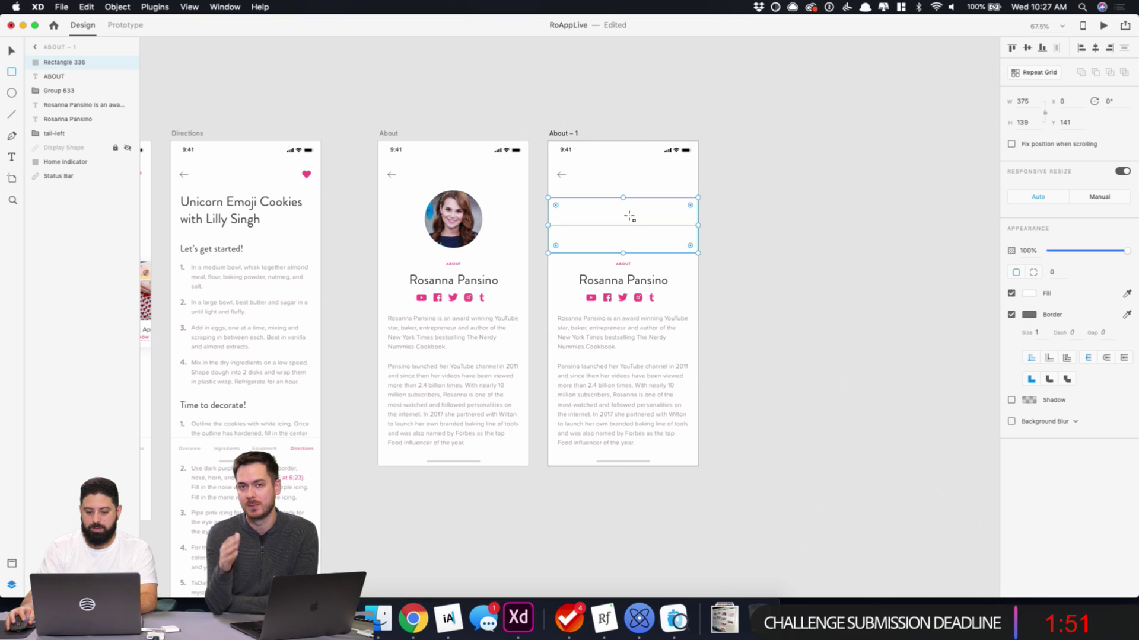
drag(622, 197, 622, 141)
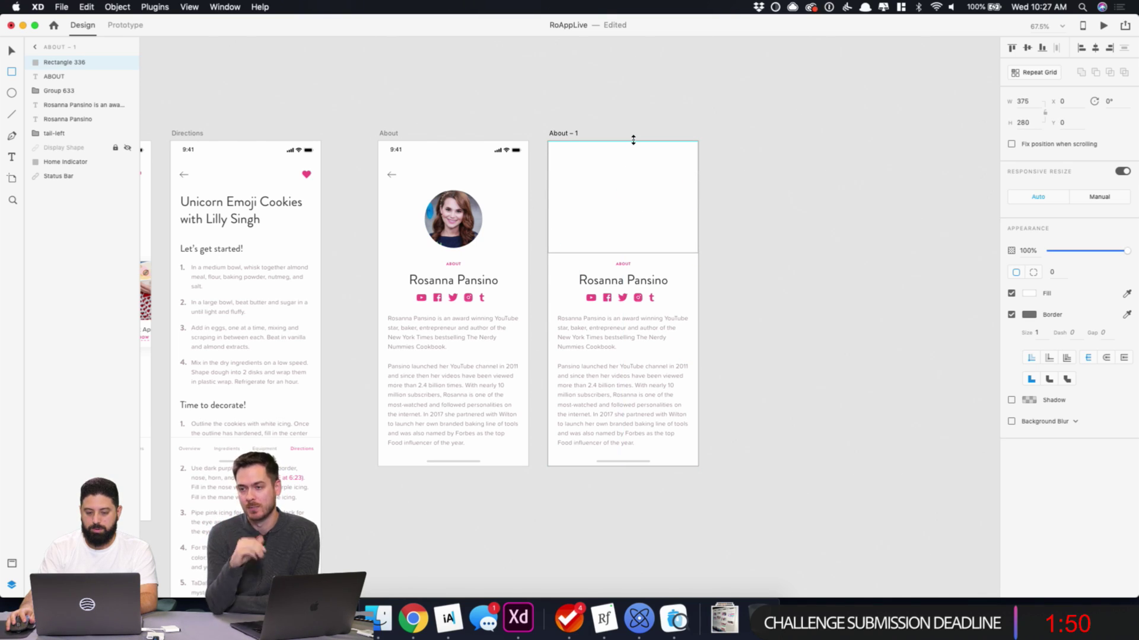
- Send the new rectangle on the About – 1 artboard behind all other layers so the status bar and back arrow sit above it
right_click(631, 235)
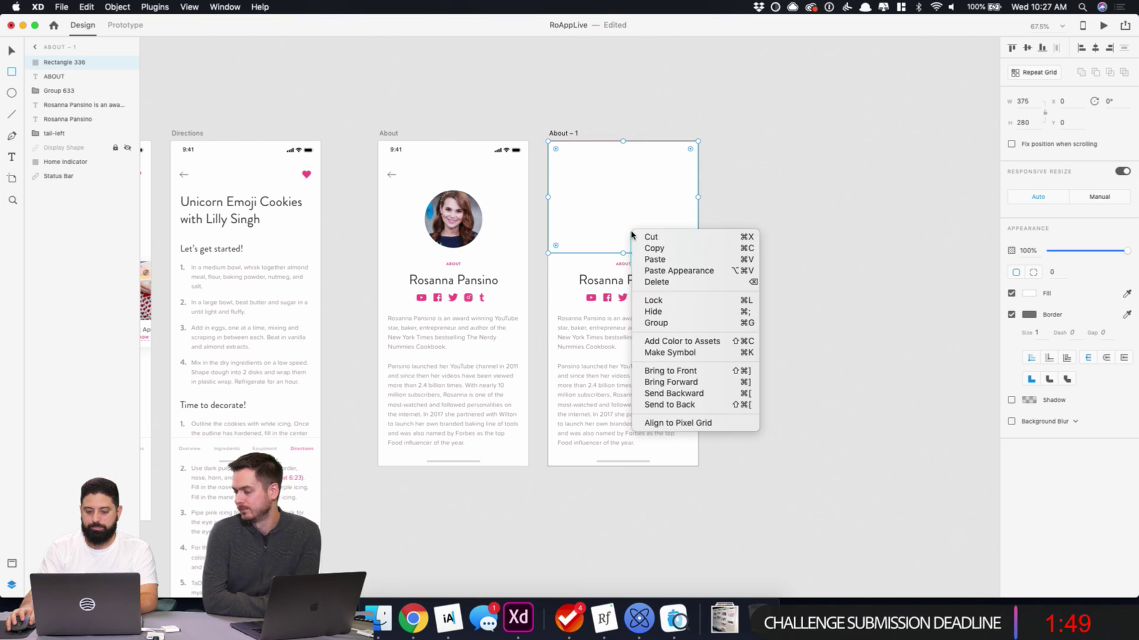
click(686, 407)
scroll(643, 330, up, 5)
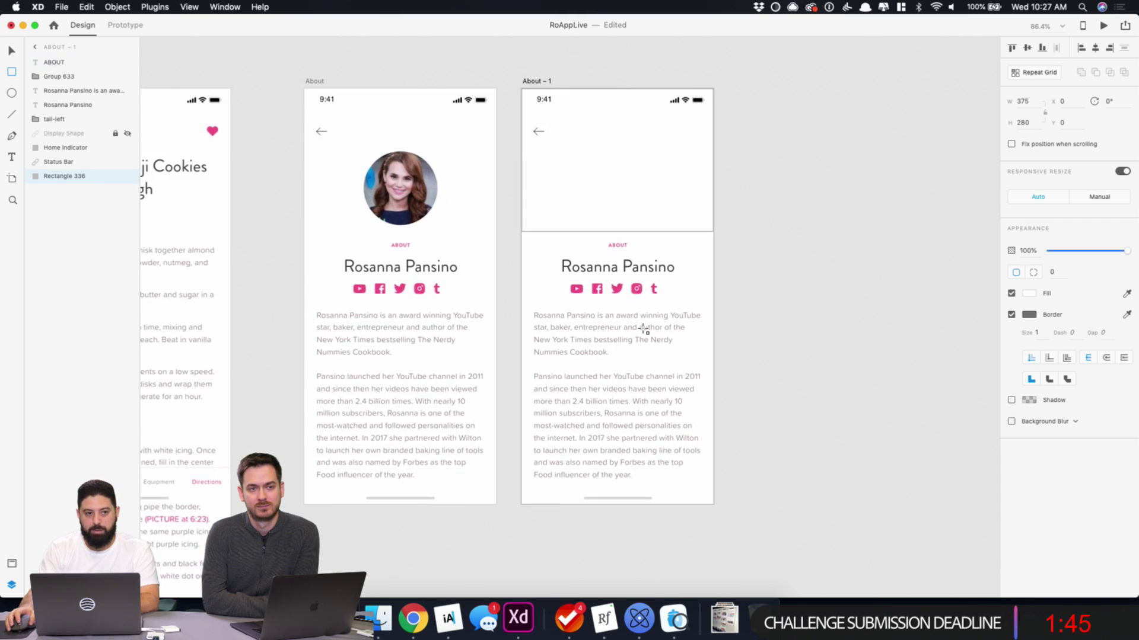
- Fill the rectangle on the About – 1 artboard with the highlighted Nemo cake photo from the Unsorted folder in Finder
click(380, 619)
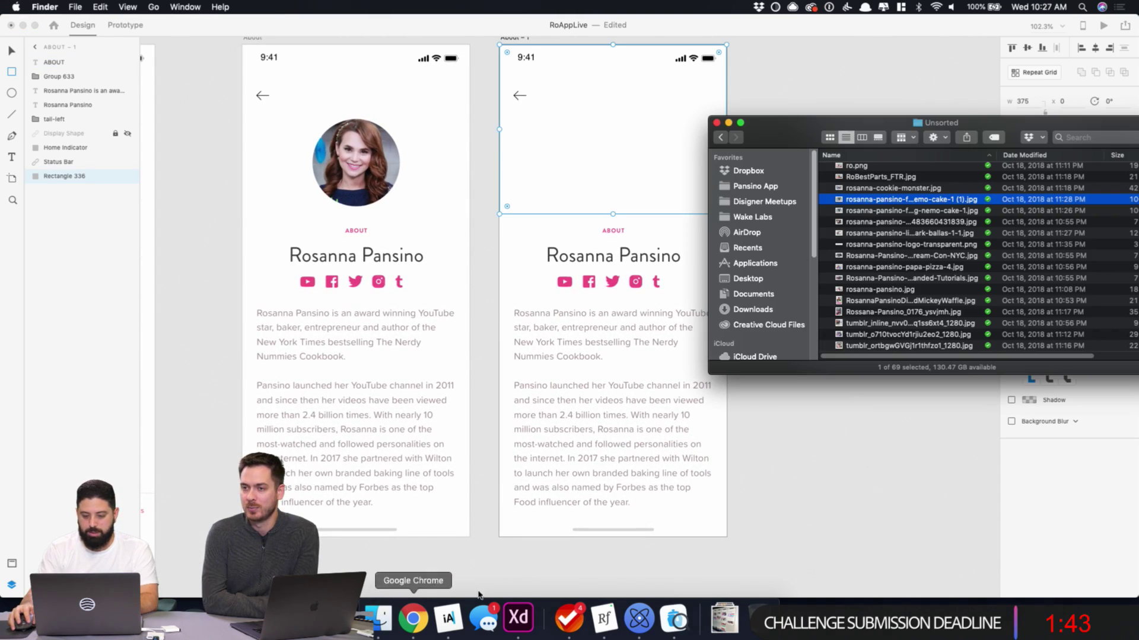
drag(896, 196, 630, 169)
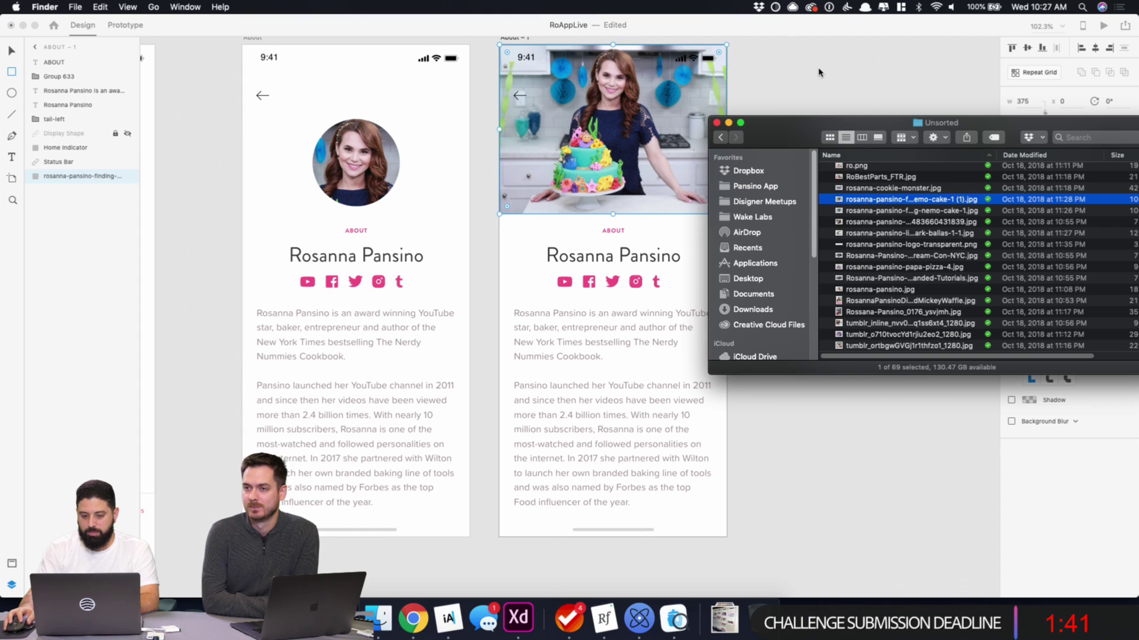
click(848, 89)
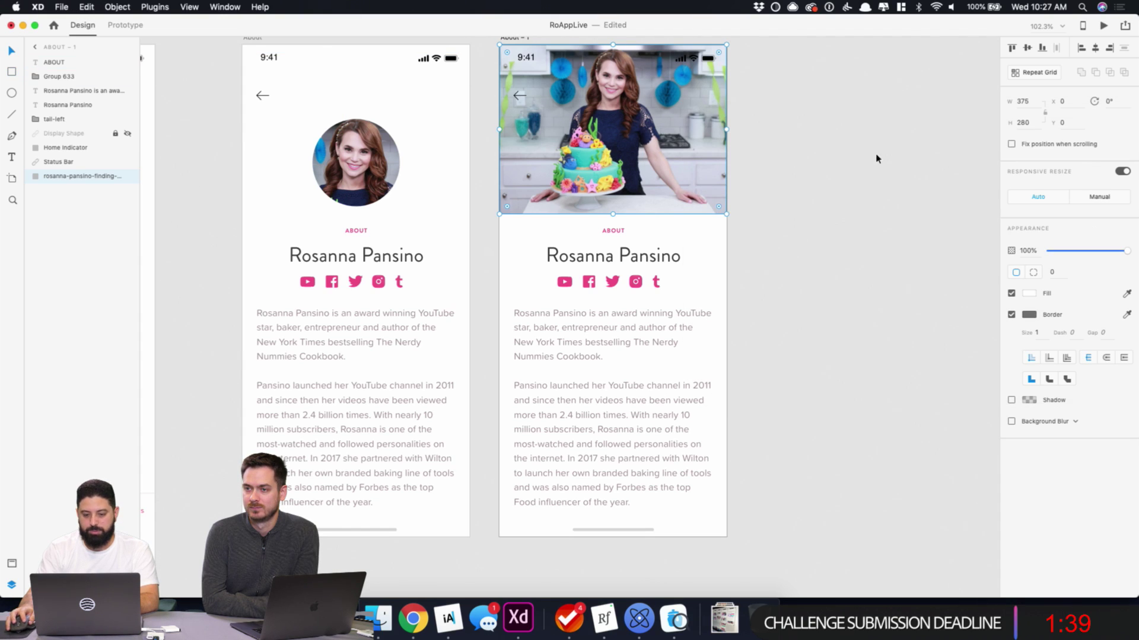
click(771, 166)
click(694, 169)
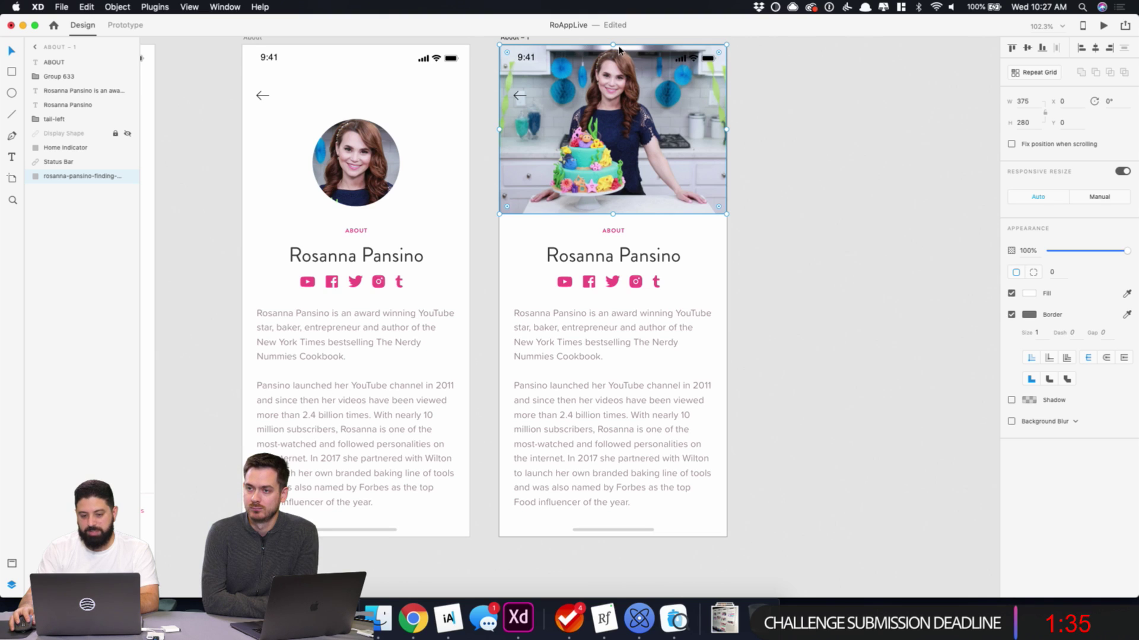
scroll(706, 223, up, 2)
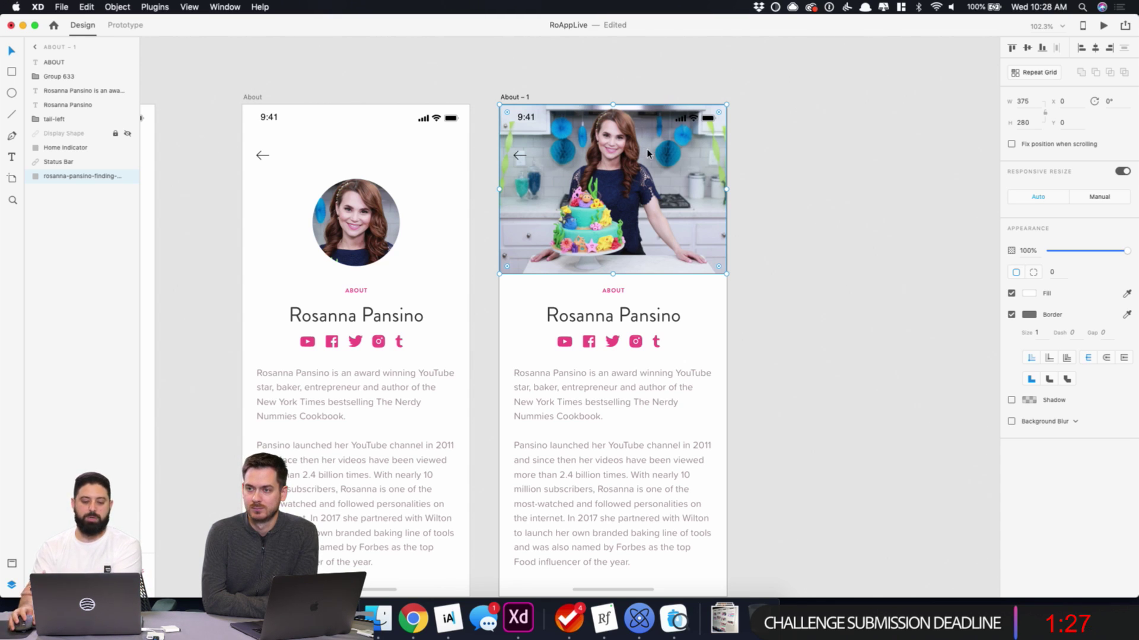
click(836, 330)
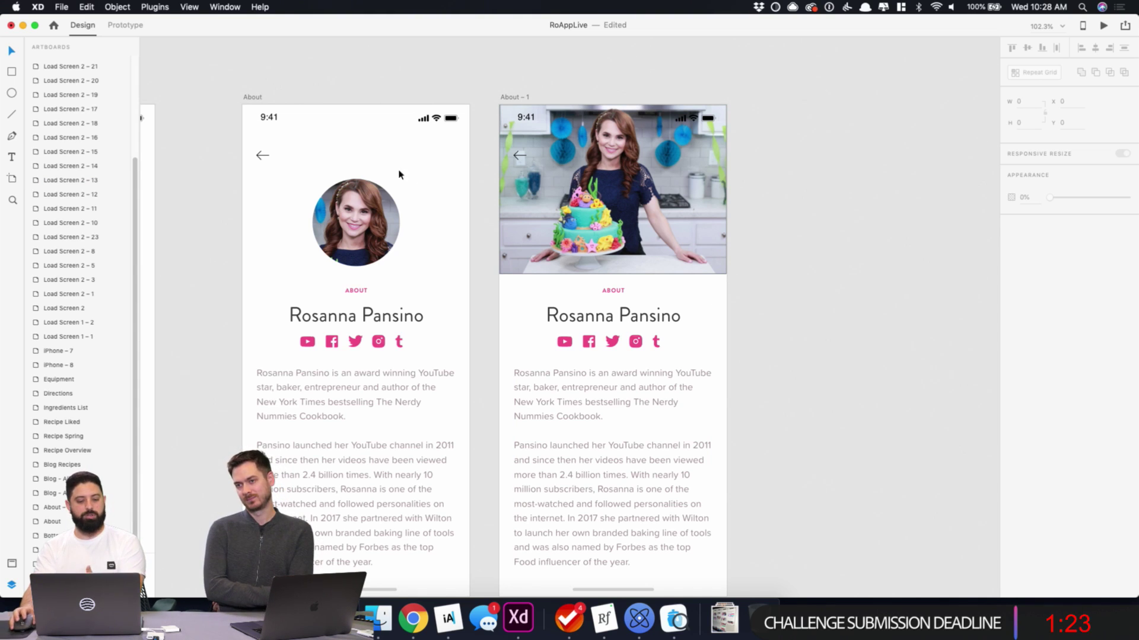
- Add the text note "EXPLORE THIS OPTION" on the pasteboard above the About – 1 artboard
click(577, 227)
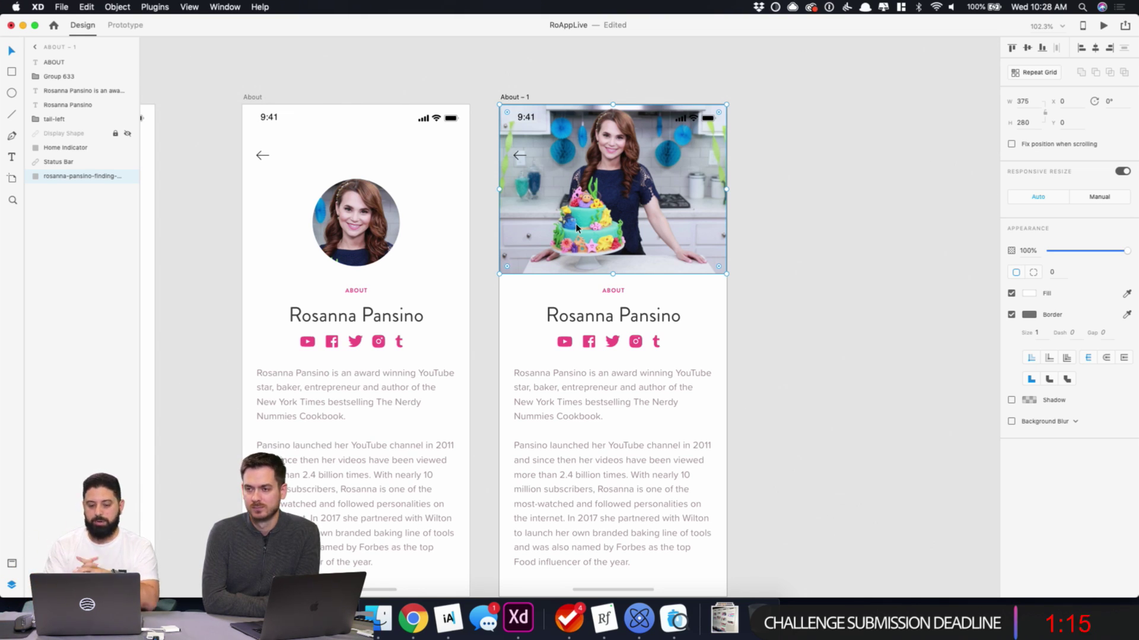
scroll(617, 119, up, 3)
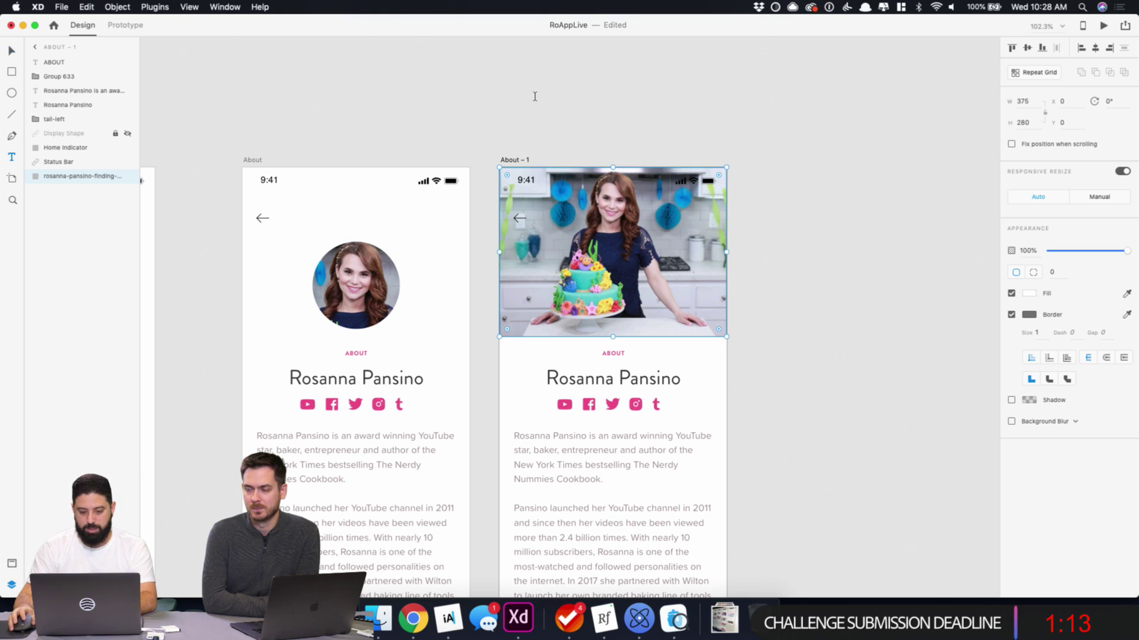
key(t)
click(518, 106)
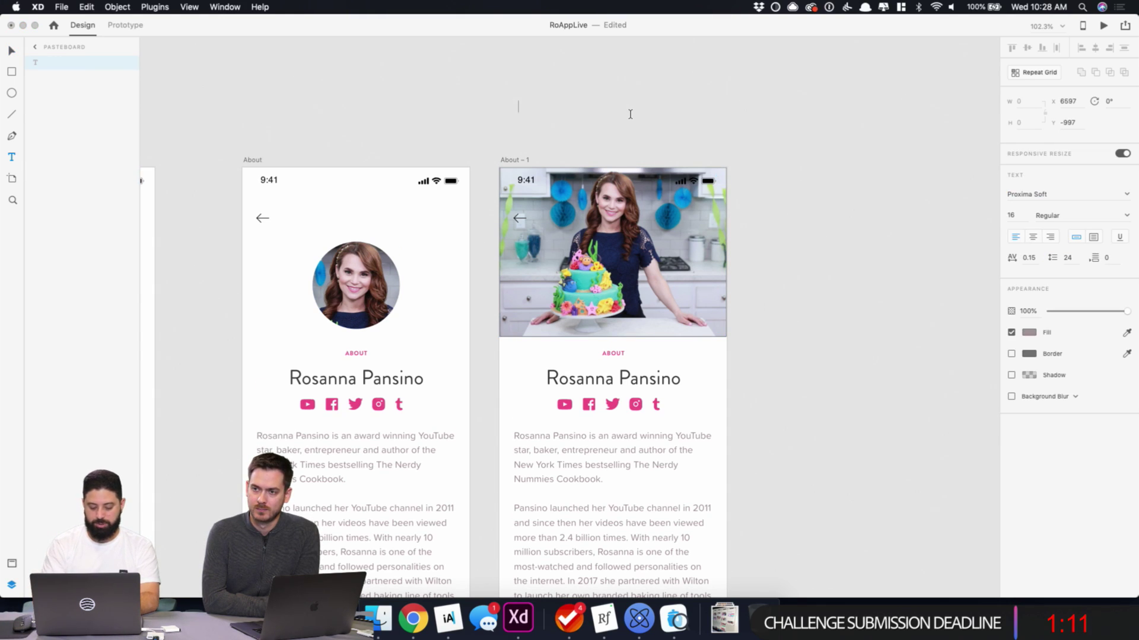
text(EXPLO)
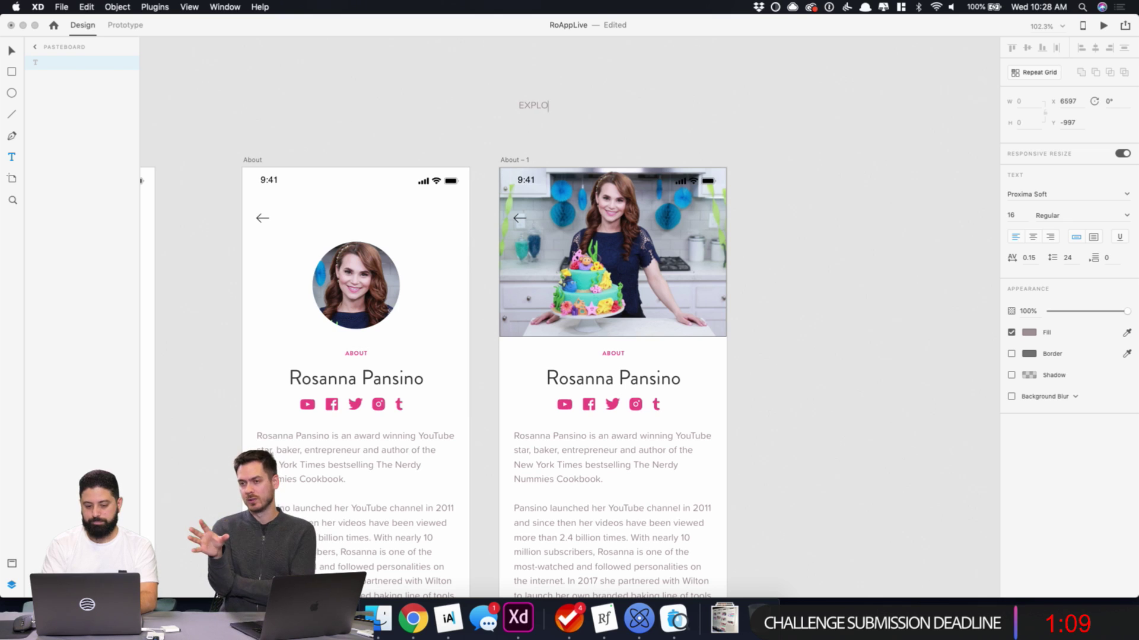
text(RE THIS OPTION)
key(Escape)
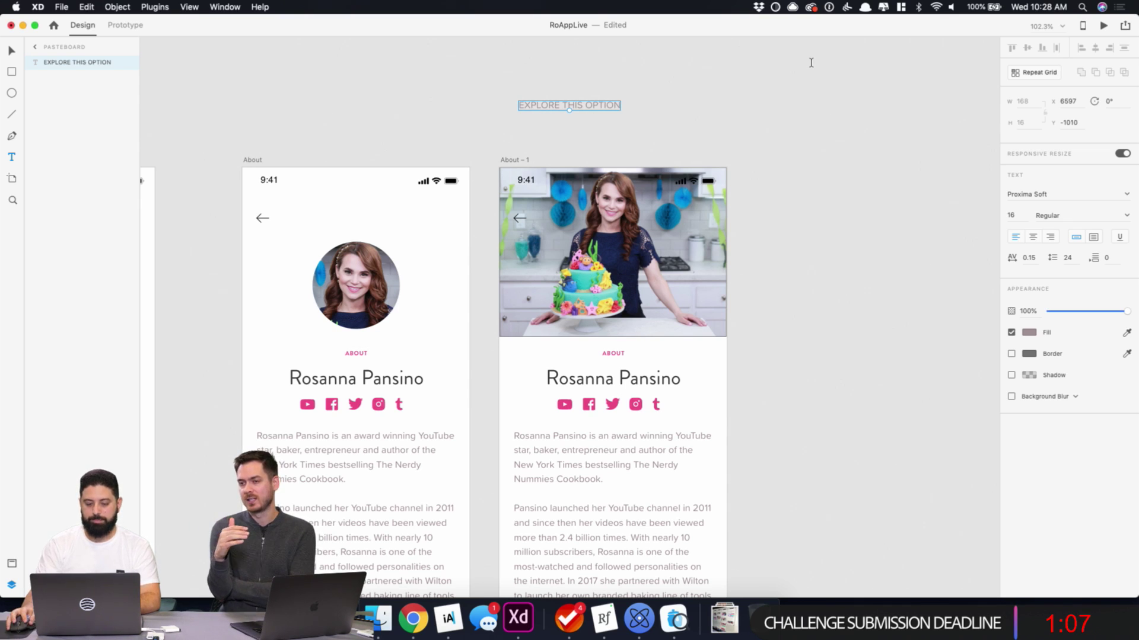
- Format the note with the H2 — 34pt character style in pink #EF4C85 and centre it just above the About – 1 artboard
click(12, 51)
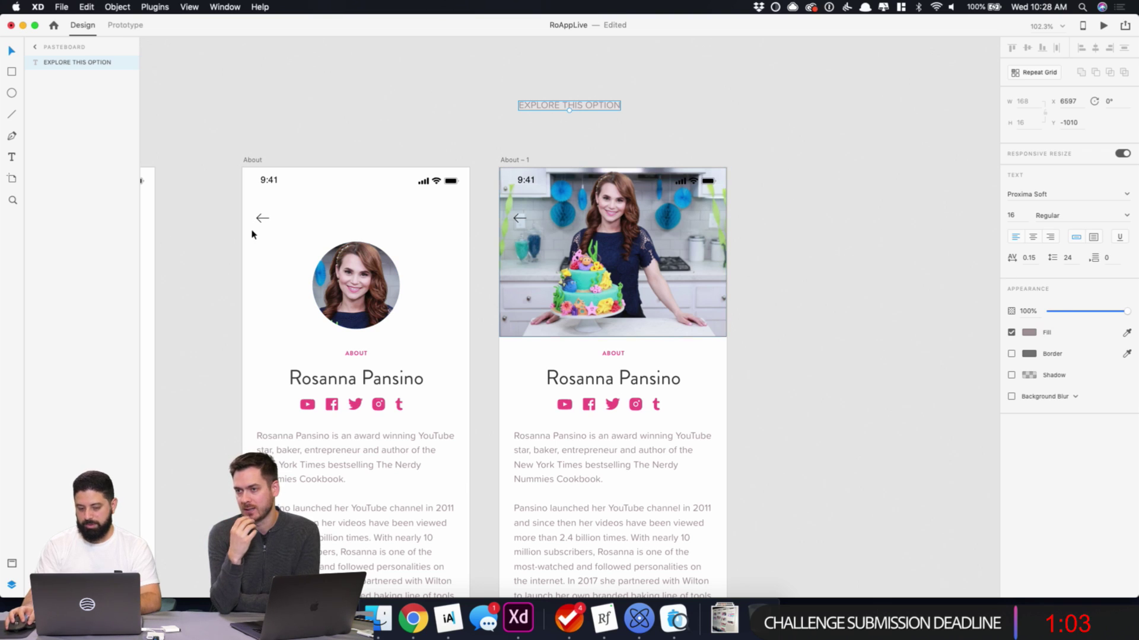
click(12, 564)
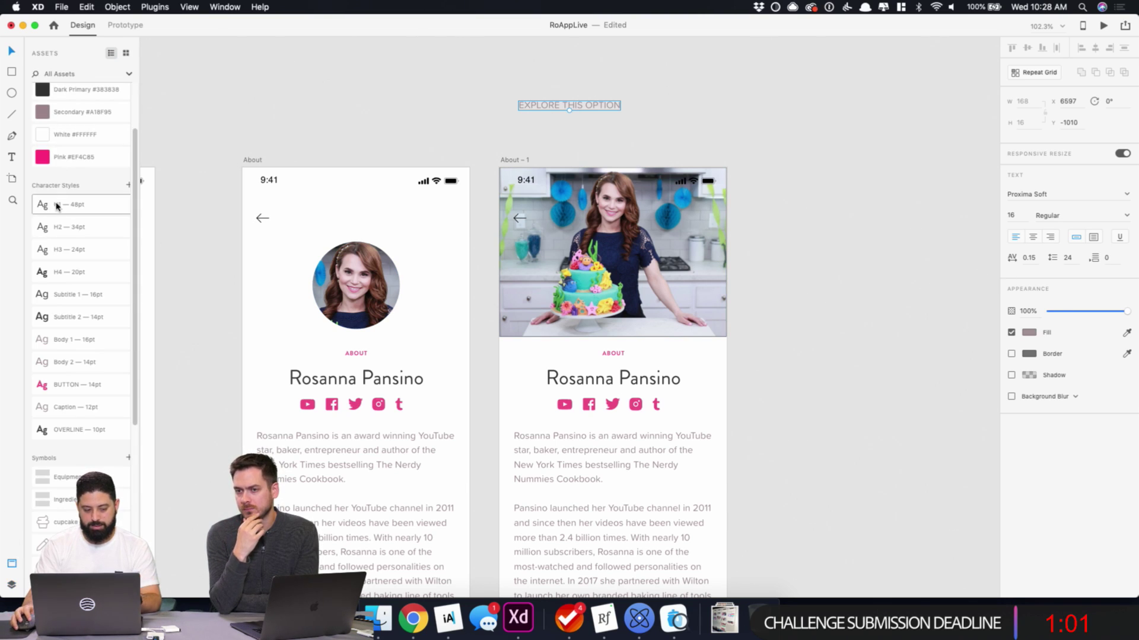
click(77, 227)
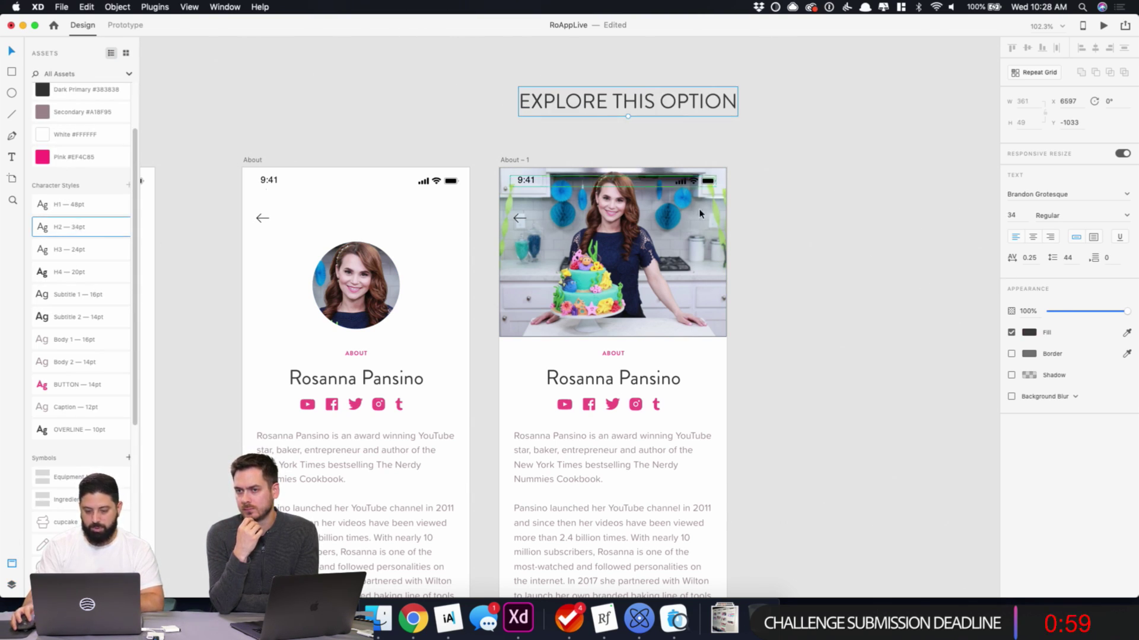
click(1024, 329)
click(912, 395)
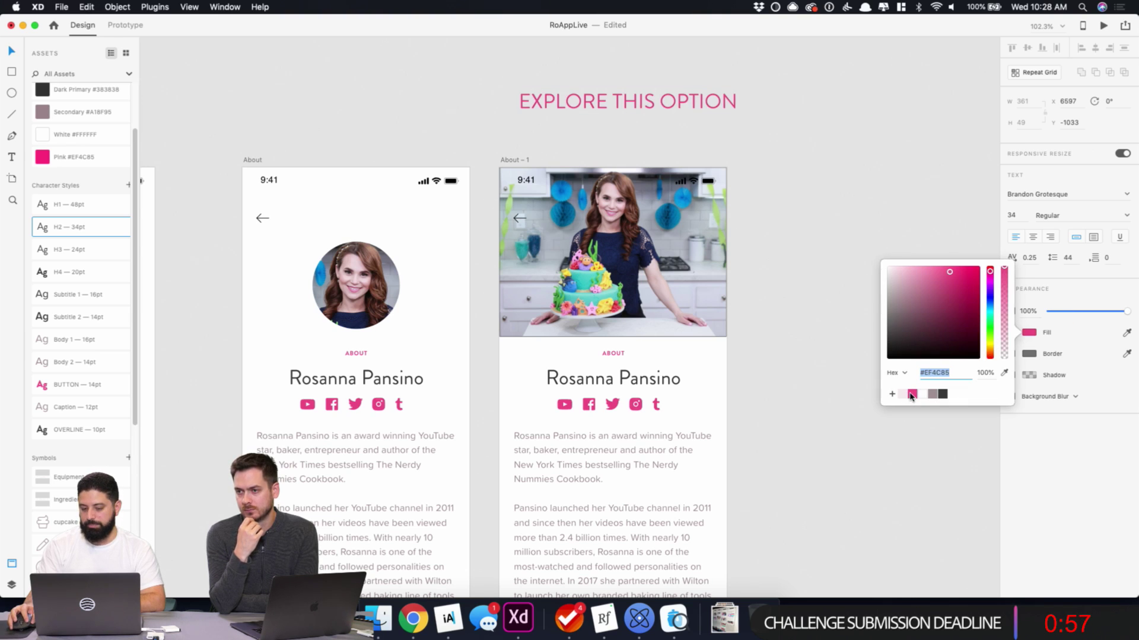
mouse_move(669, 109)
mouse_down()
mouse_move(650, 122)
mouse_move(660, 124)
mouse_up()
click(682, 62)
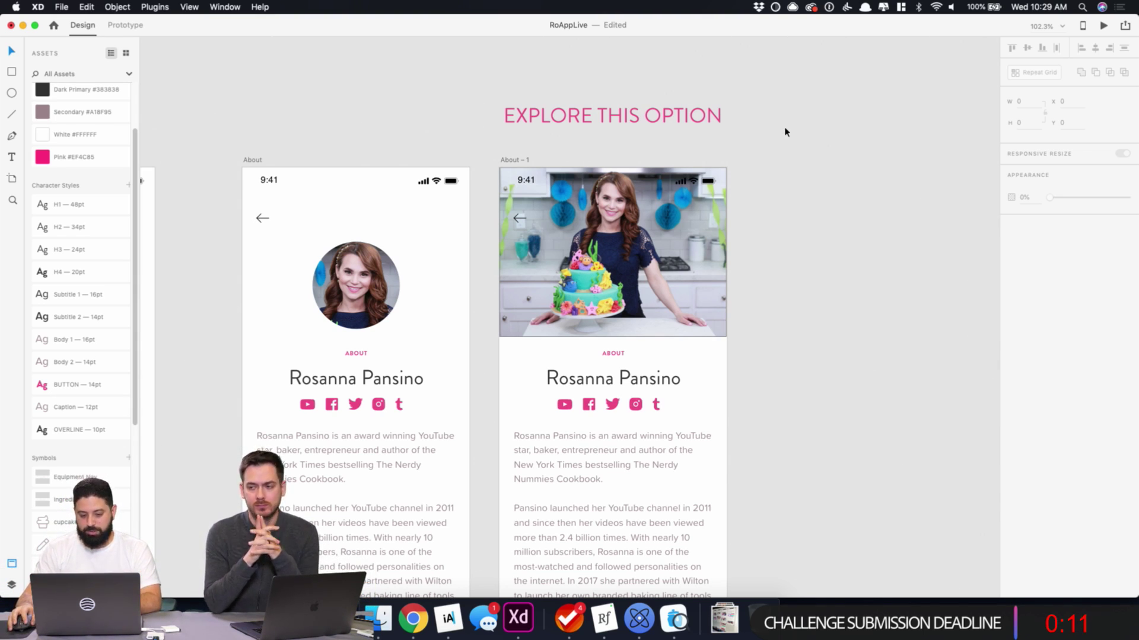
- Copy the Blog - All artboard and paste the duplicate directly to the right of the About – 1 artboard
scroll(783, 129, down, 5)
scroll(855, 156, right, 5)
scroll(854, 156, down, 1)
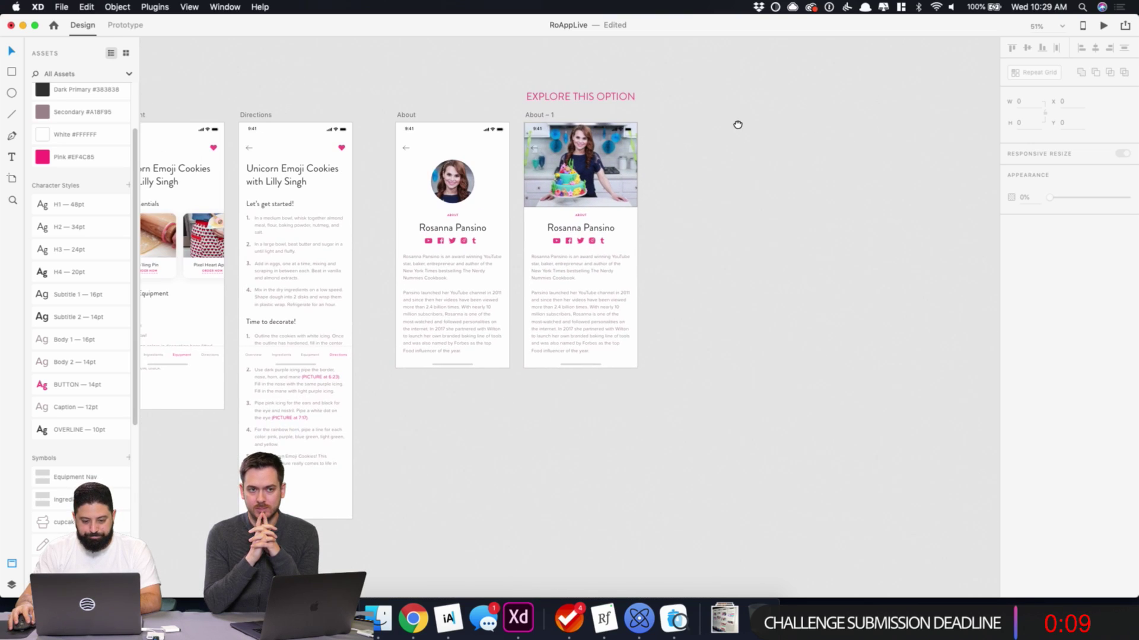
click(580, 97)
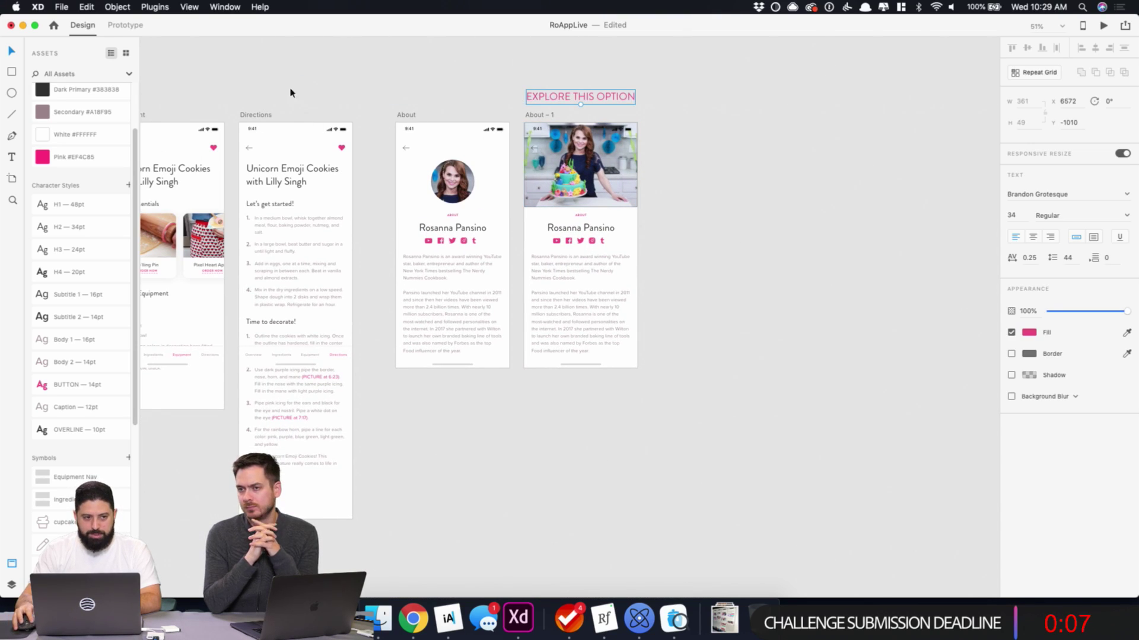
scroll(267, 89, down, 4)
drag(345, 85, 676, 97)
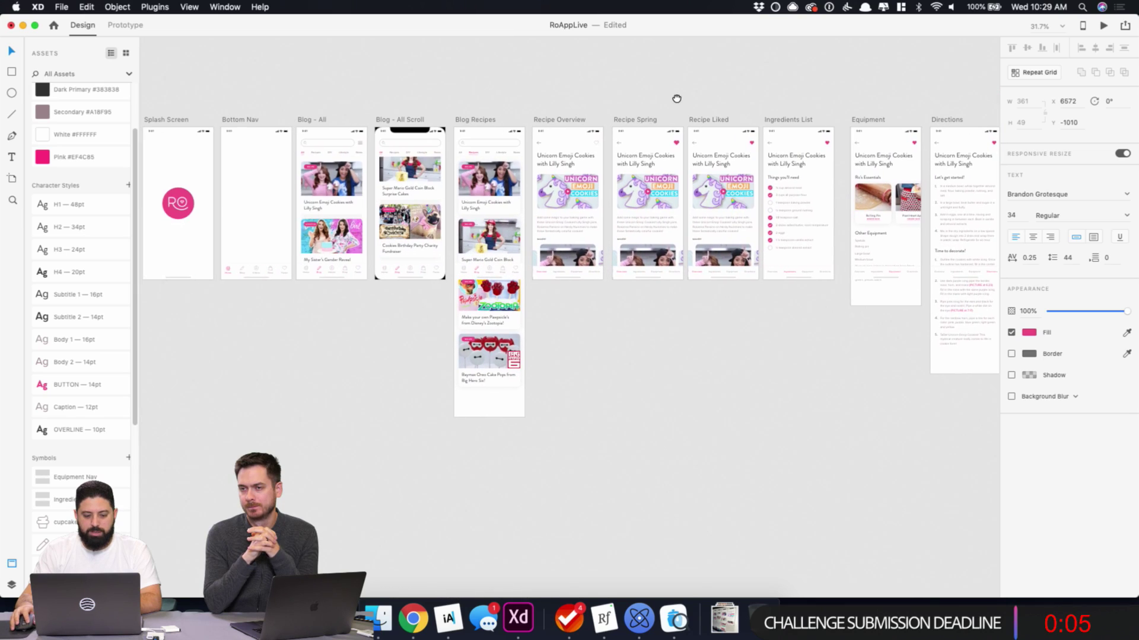
click(314, 121)
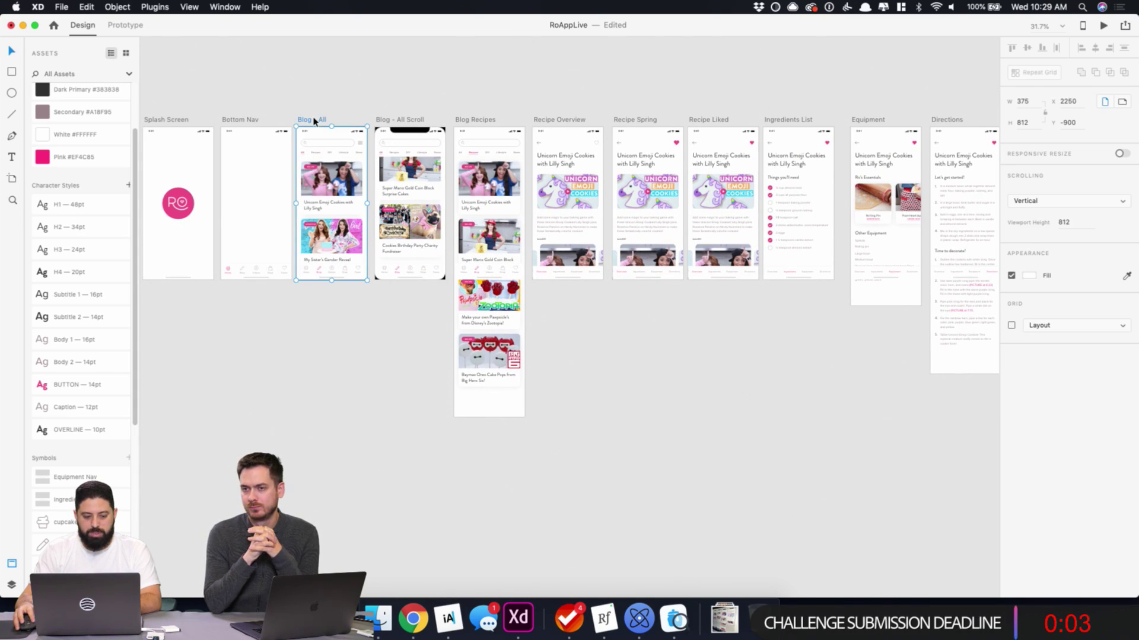
scroll(393, 93, right, 10)
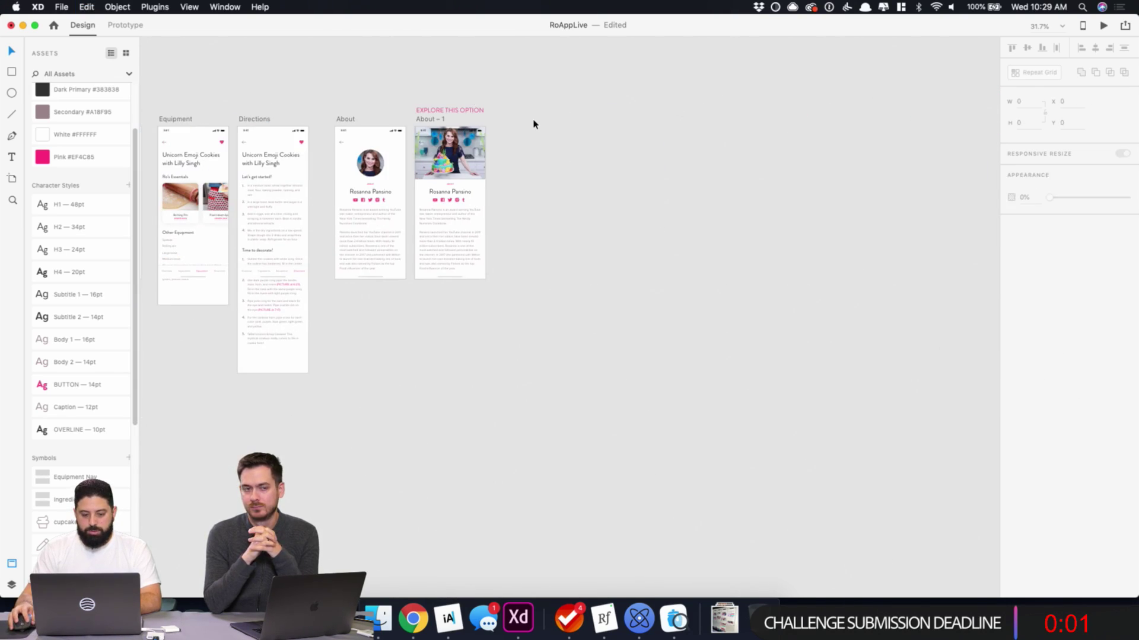
key(super+v)
scroll(534, 144, up, 5)
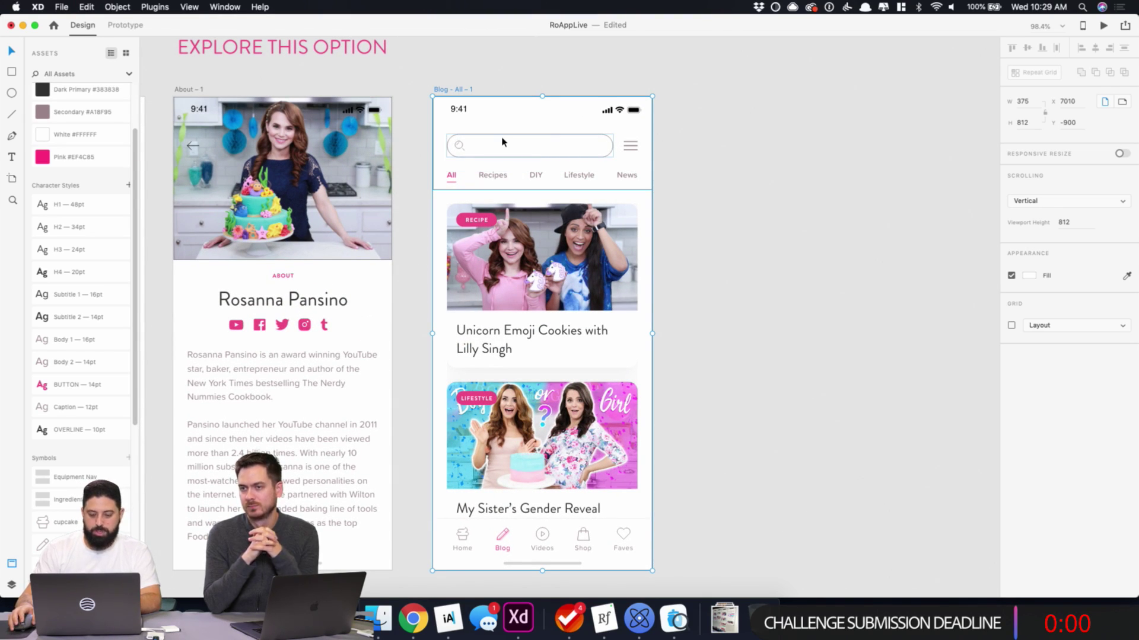
- Switch to Chrome and examine the Shop baking line page and the Baking All Year Round cookbook page on rosannapansino.com
click(414, 618)
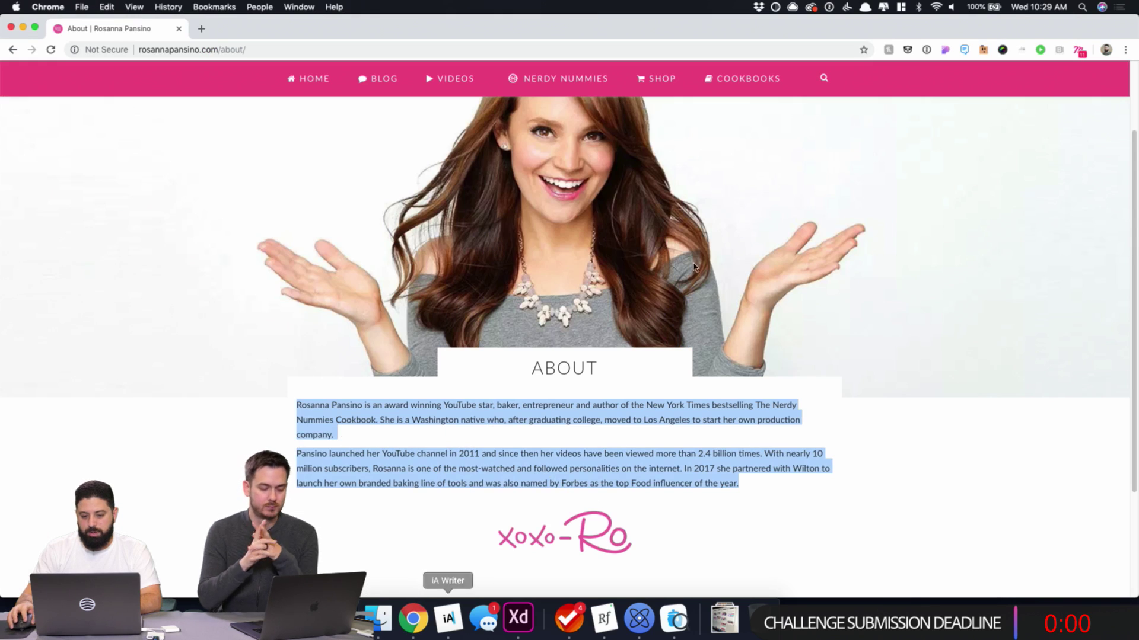
mouse_move(670, 86)
click(677, 111)
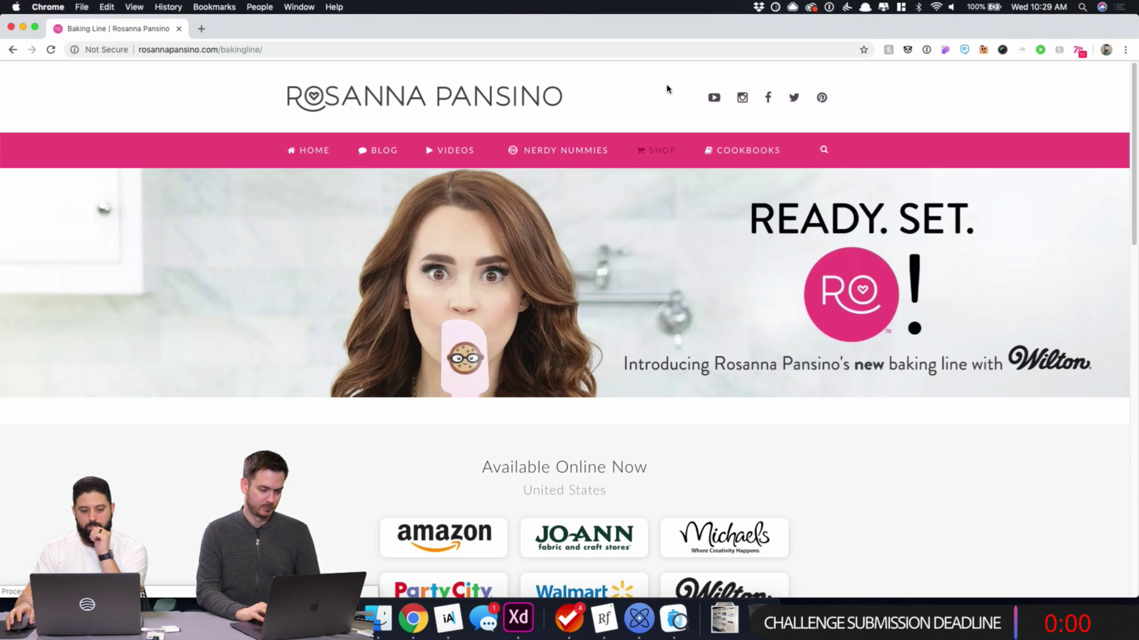
scroll(521, 152, down, 8)
scroll(521, 152, up, 8)
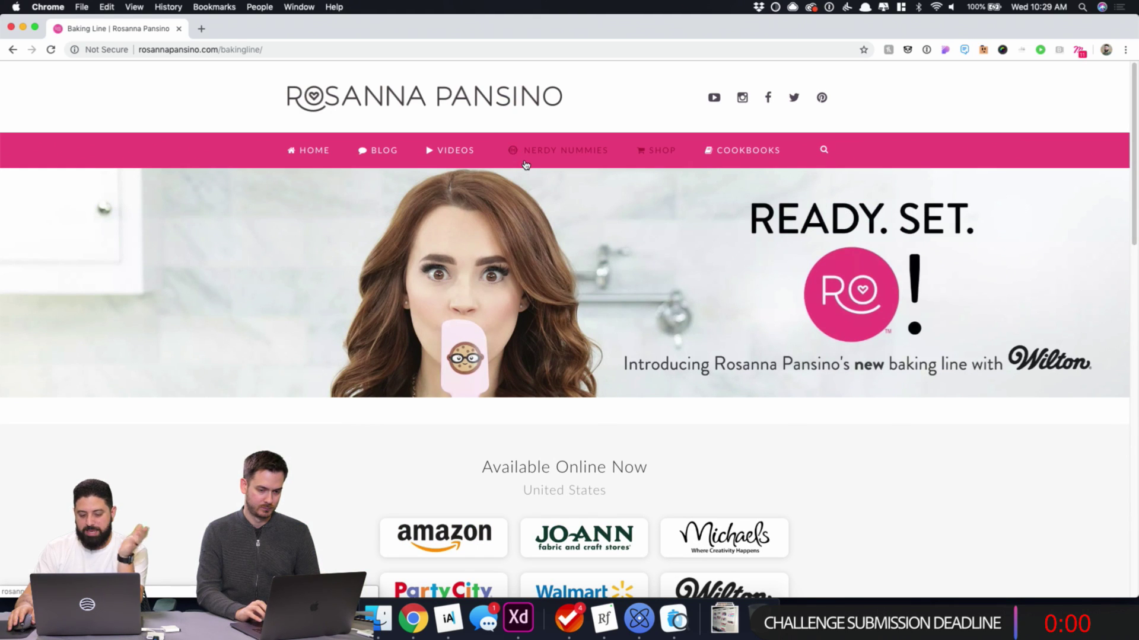
scroll(528, 157, down, 2)
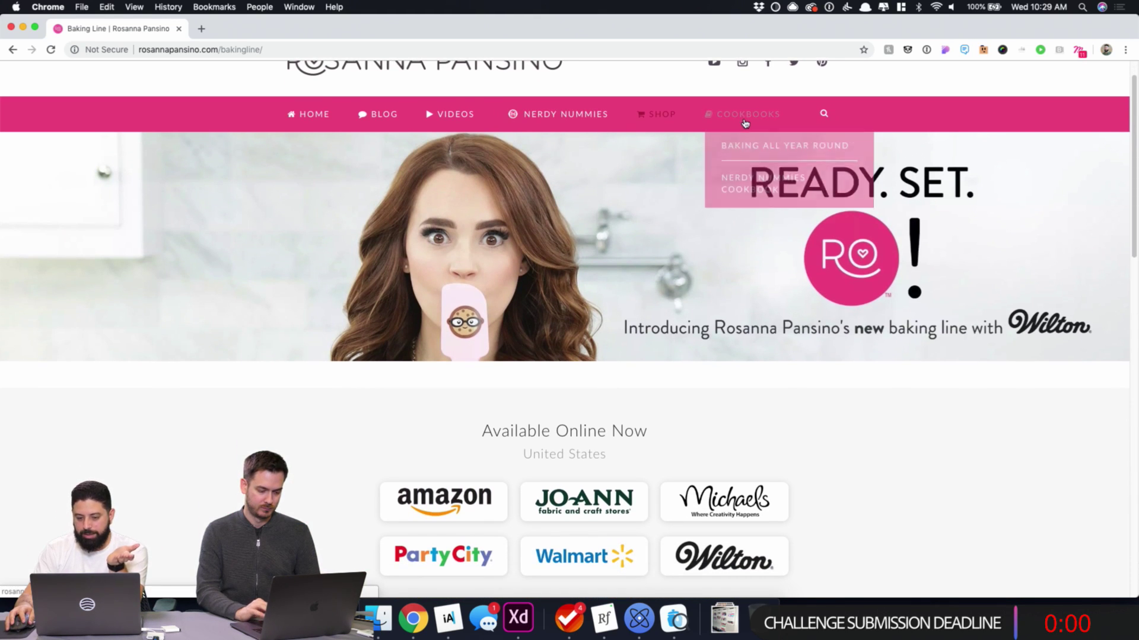
click(746, 116)
scroll(754, 156, down, 5)
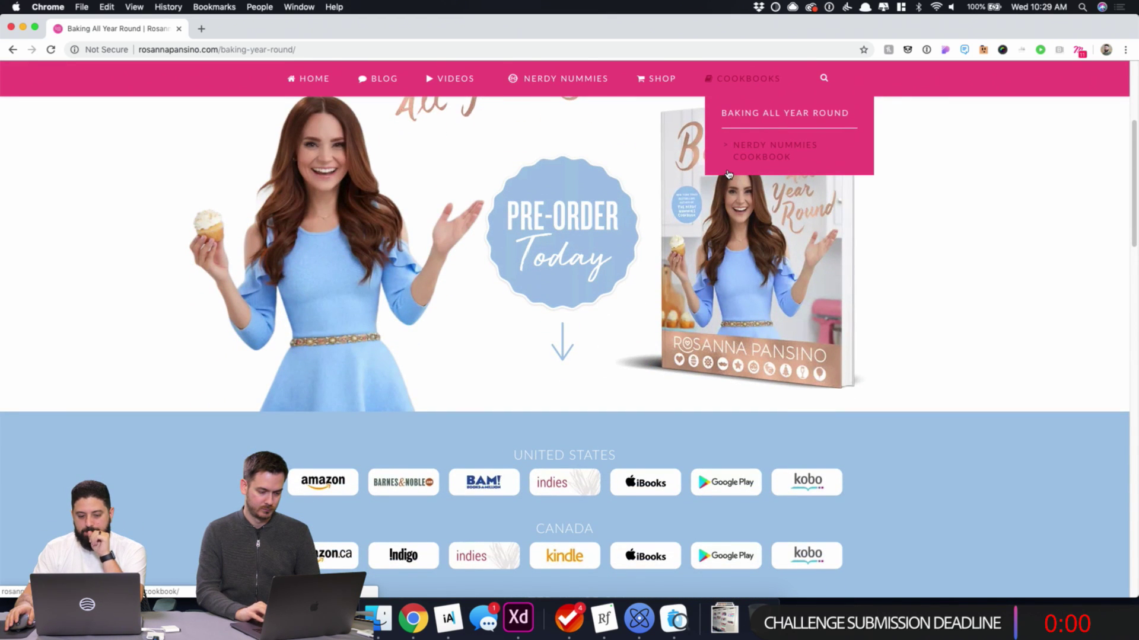
scroll(511, 291, down, 10)
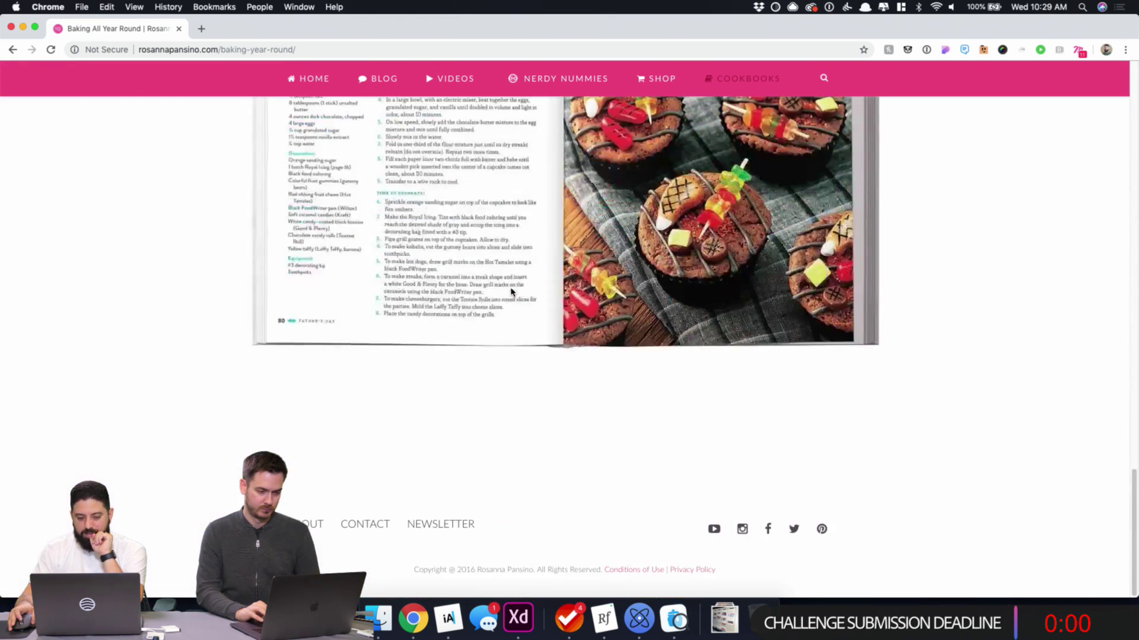
scroll(511, 291, up, 15)
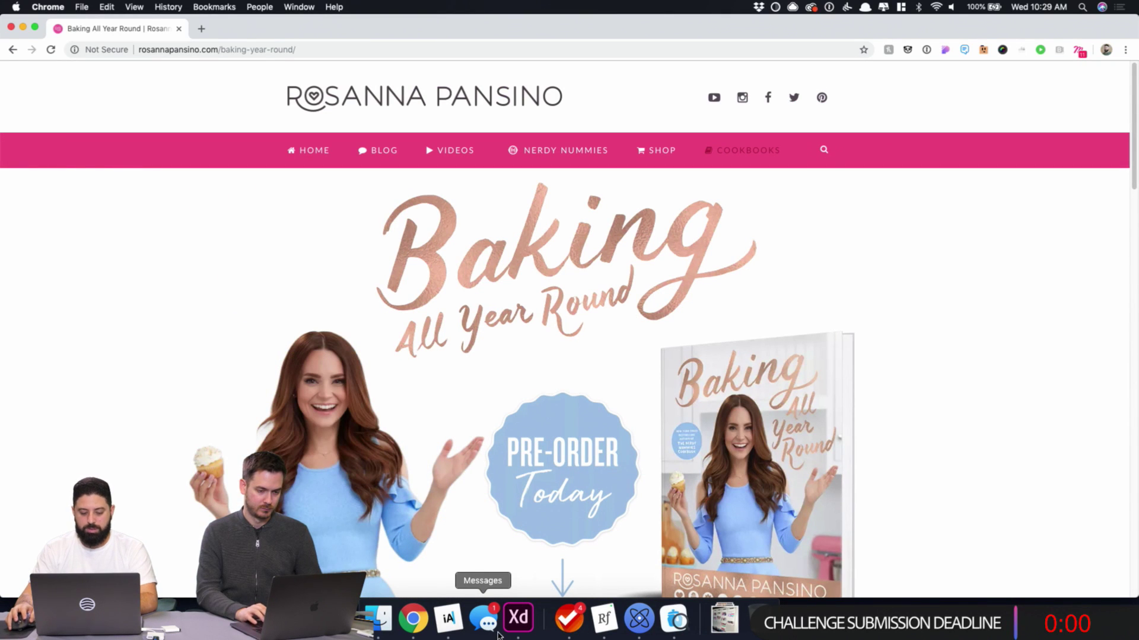
- Return to Adobe XD and change the "Recipes" category label on the duplicated blog artboard to "Baking Line"
click(518, 618)
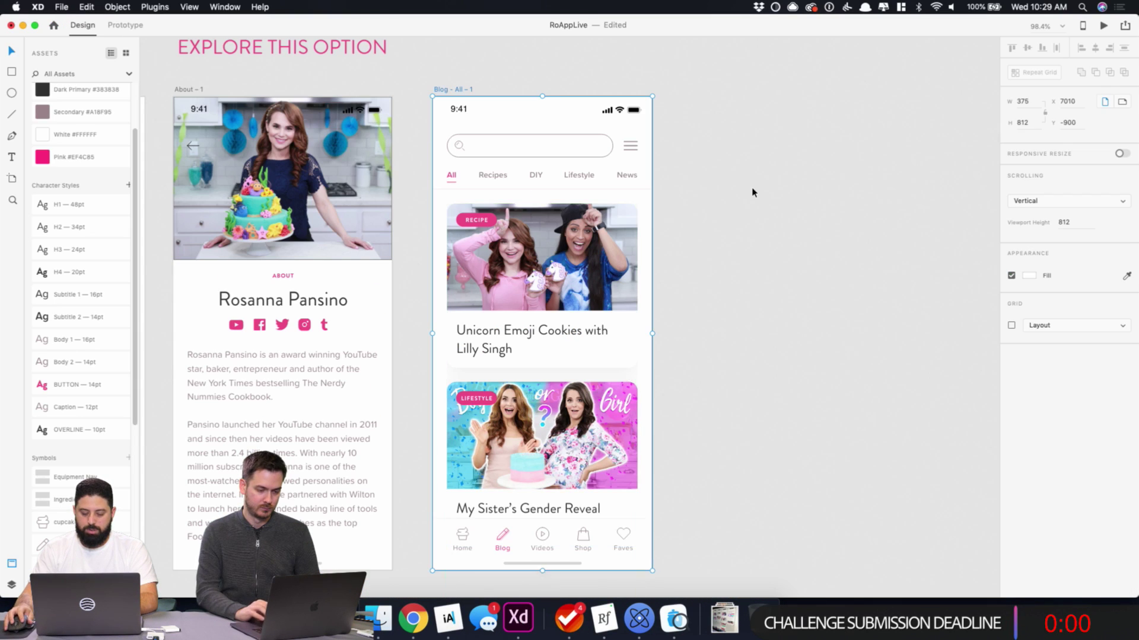
double_click(494, 177)
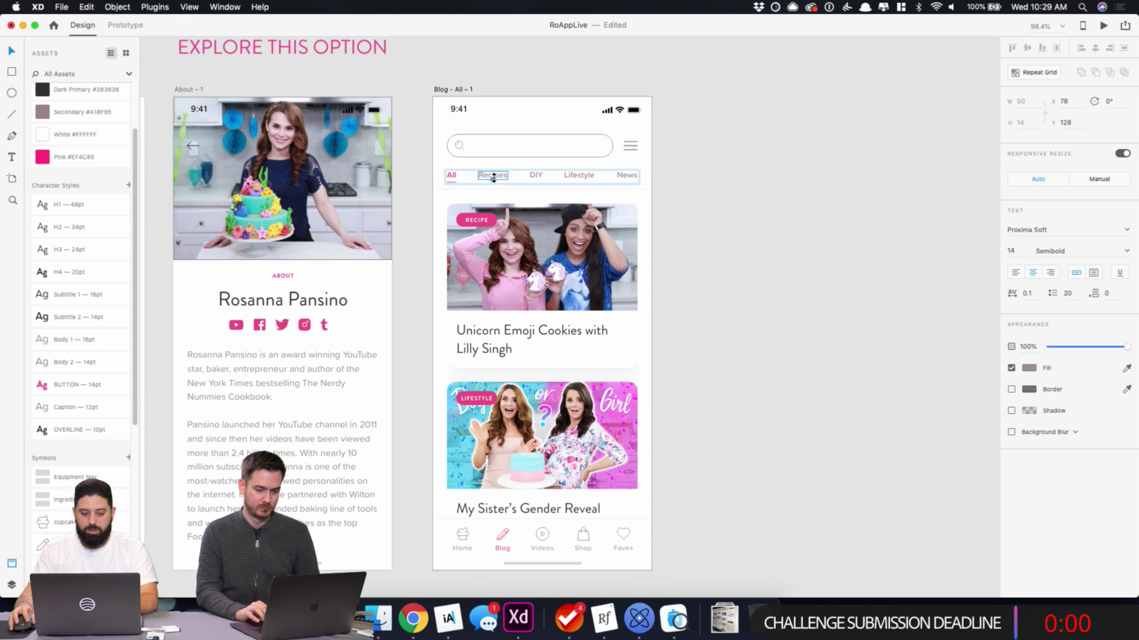
double_click(501, 177)
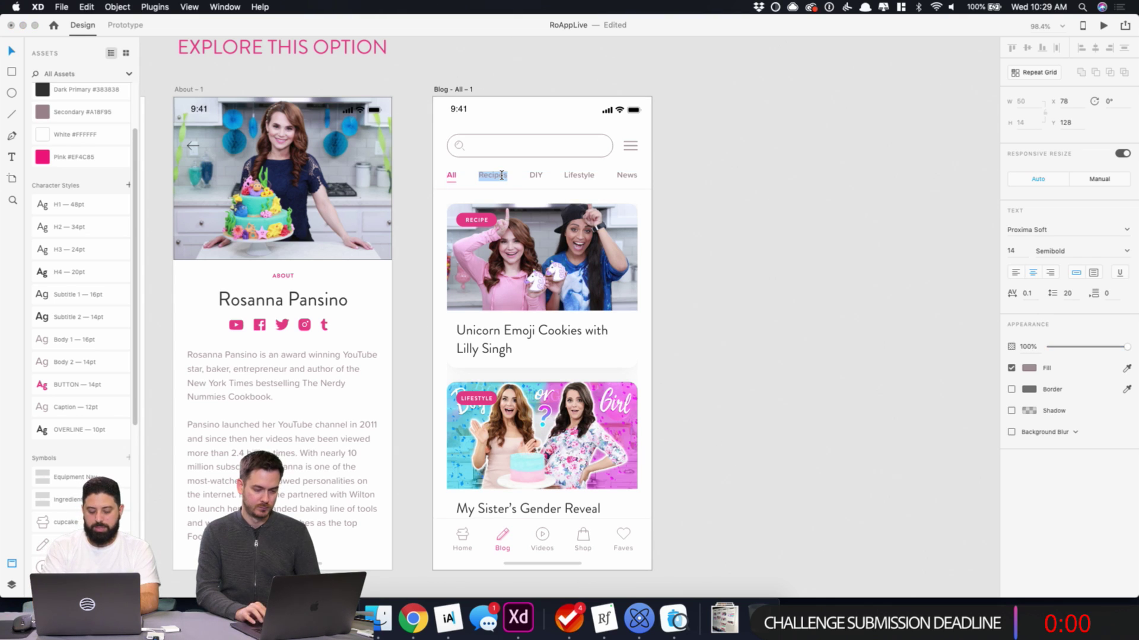
text(Baking Line)
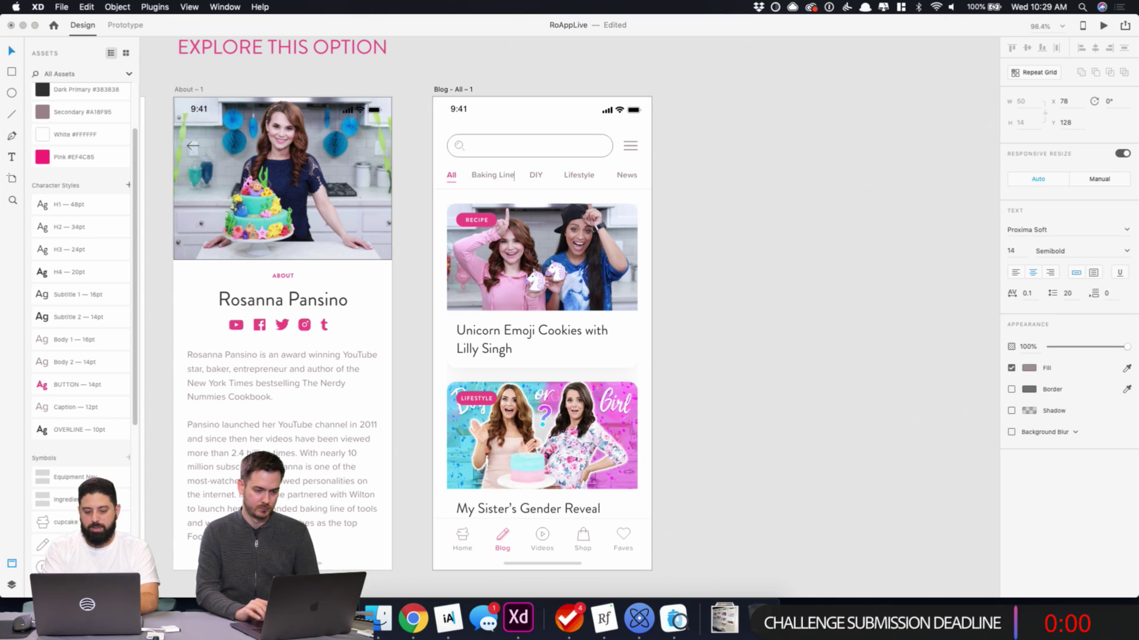
- Delete the "DIY", "Lifestyle" and "News" category labels from the duplicated blog artboard and save the document
click(629, 177)
shift+click(590, 178)
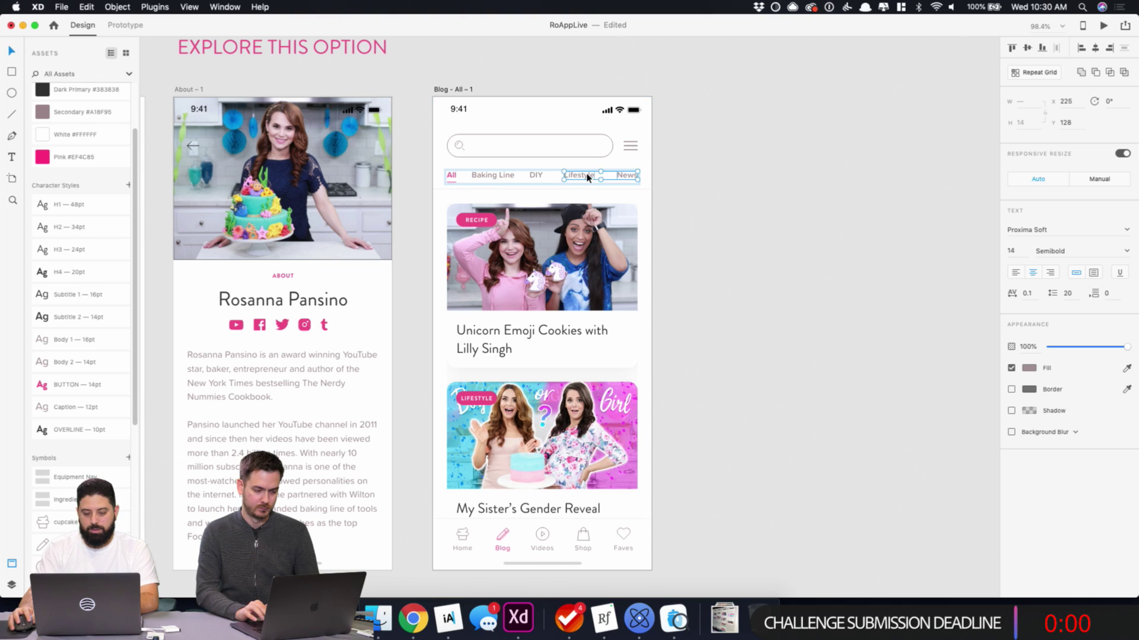
shift+click(532, 177)
key(Delete)
click(704, 195)
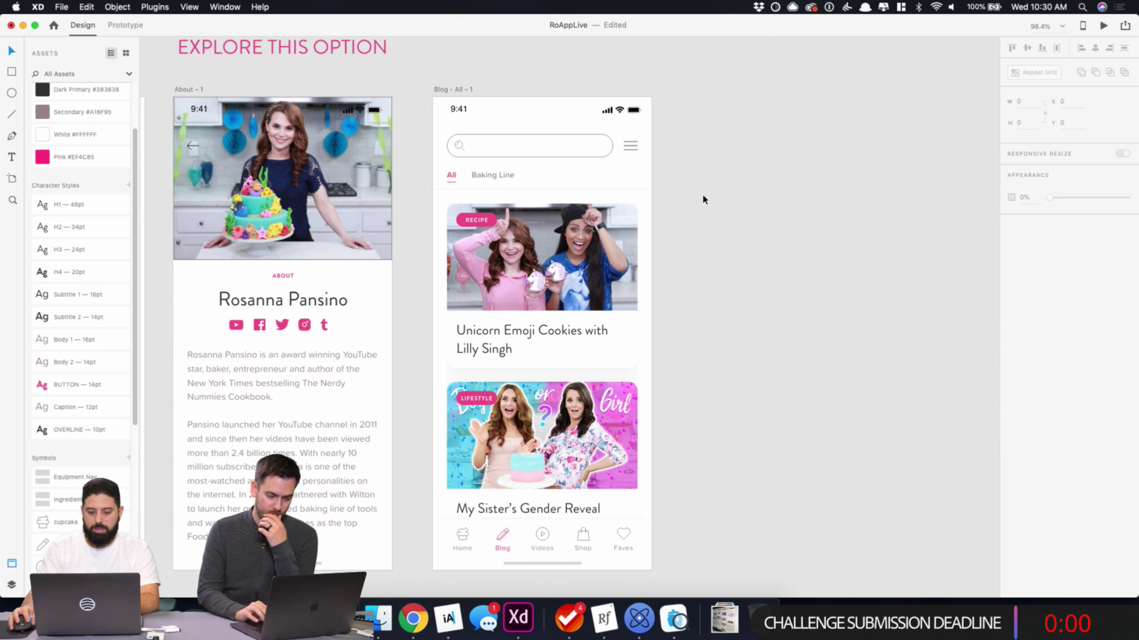
click(531, 176)
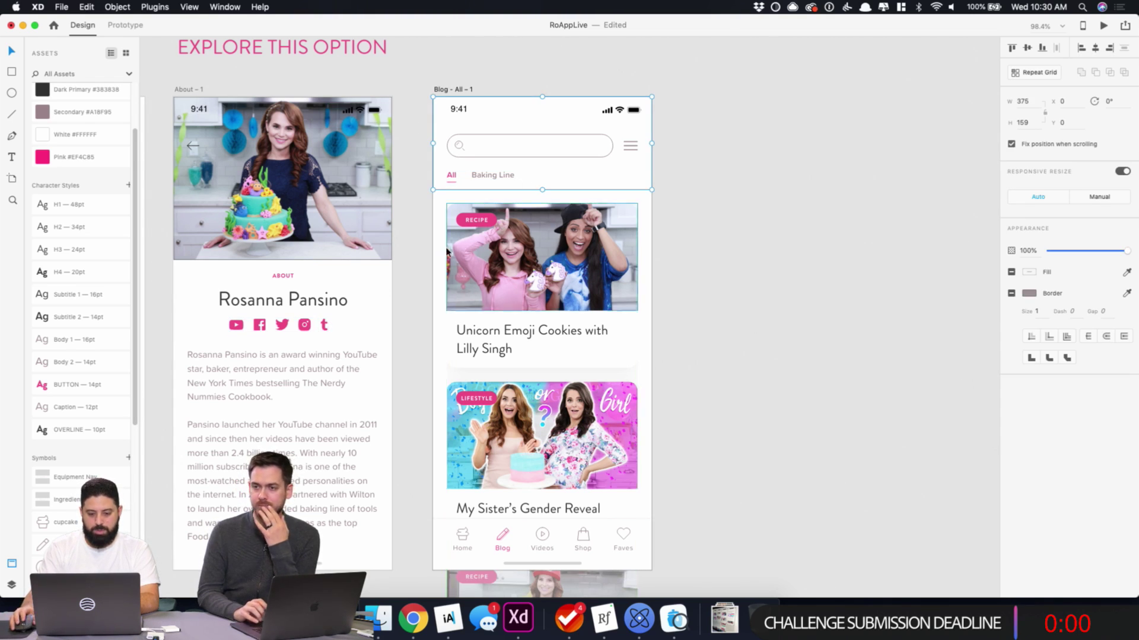
key(super+s)
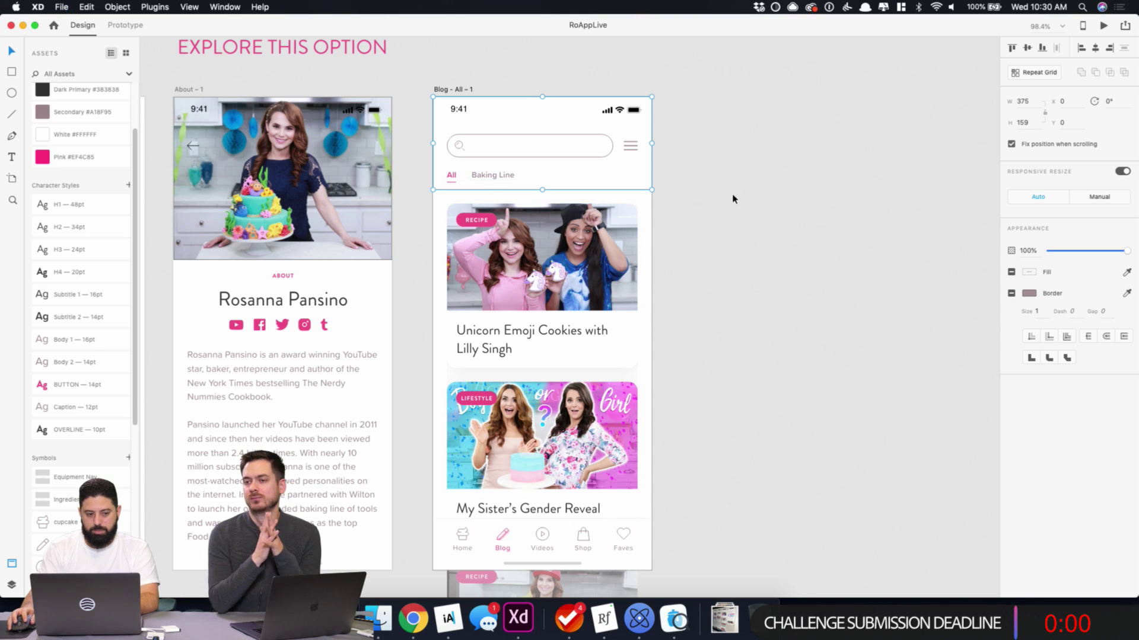
- Nudge the "Baking Line" label horizontally until it sits 32 px to the right of the "All" label
click(732, 196)
double_click(492, 176)
click(749, 190)
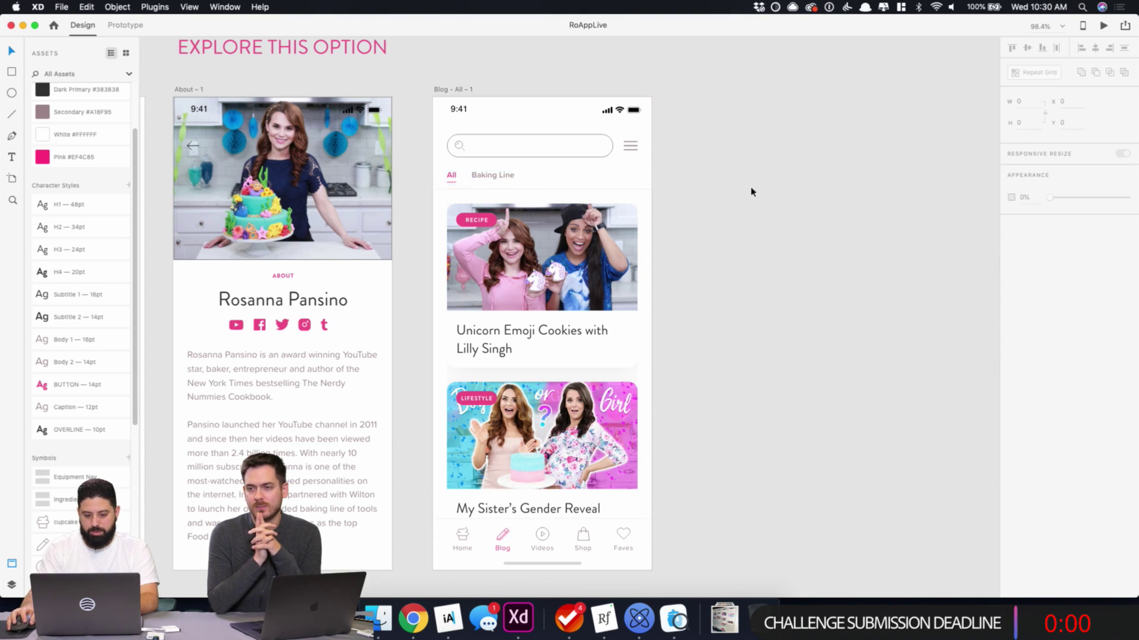
click(474, 178)
double_click(500, 178)
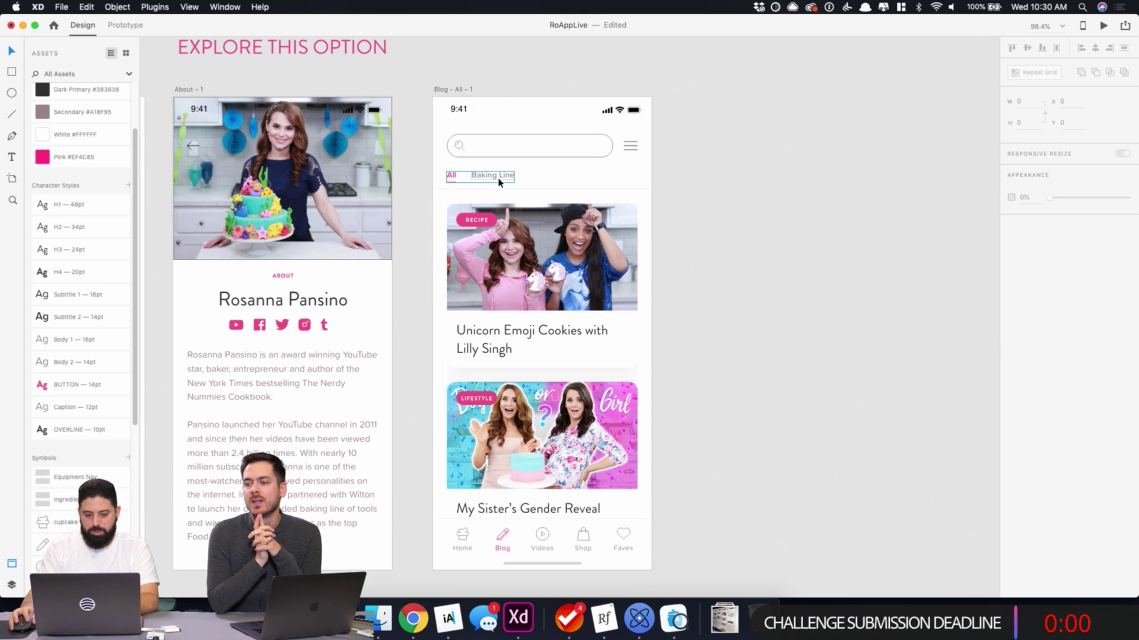
click(494, 175)
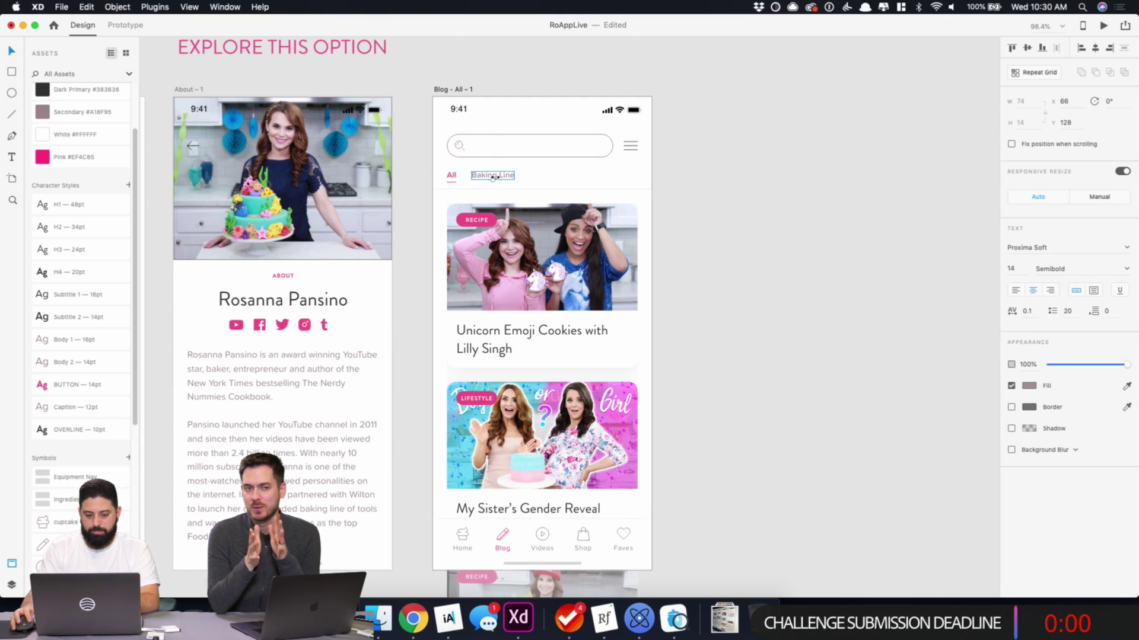
key(Left)
key(Left)
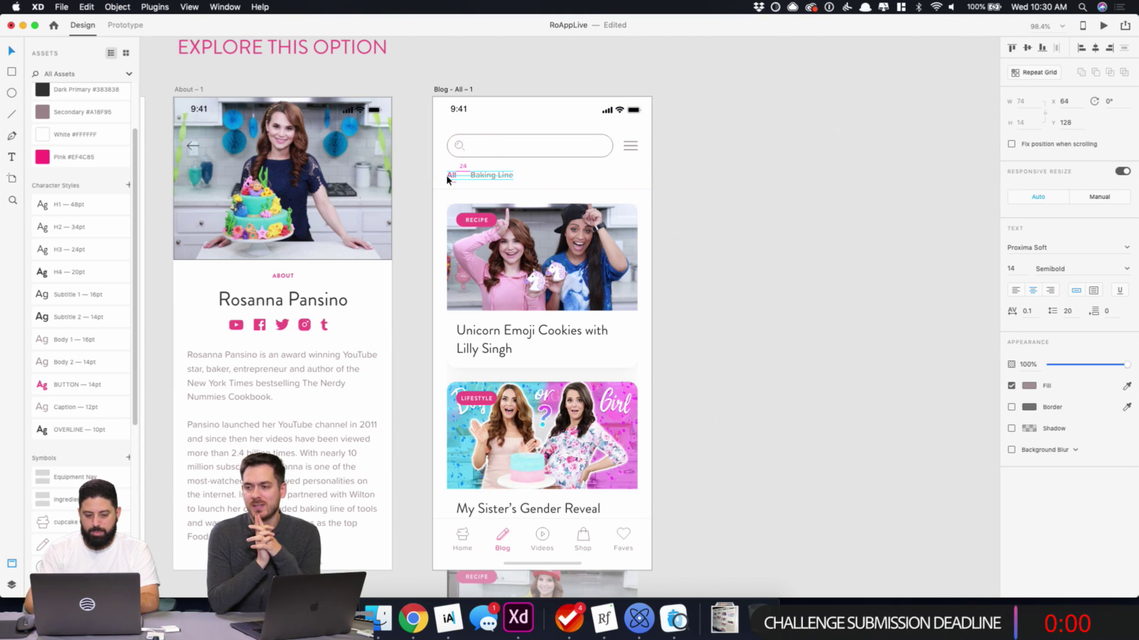
key(Right)
key(Right)
key(Right)
key(Right)
key(Right)
key(Right)
key(Right)
key(Right)
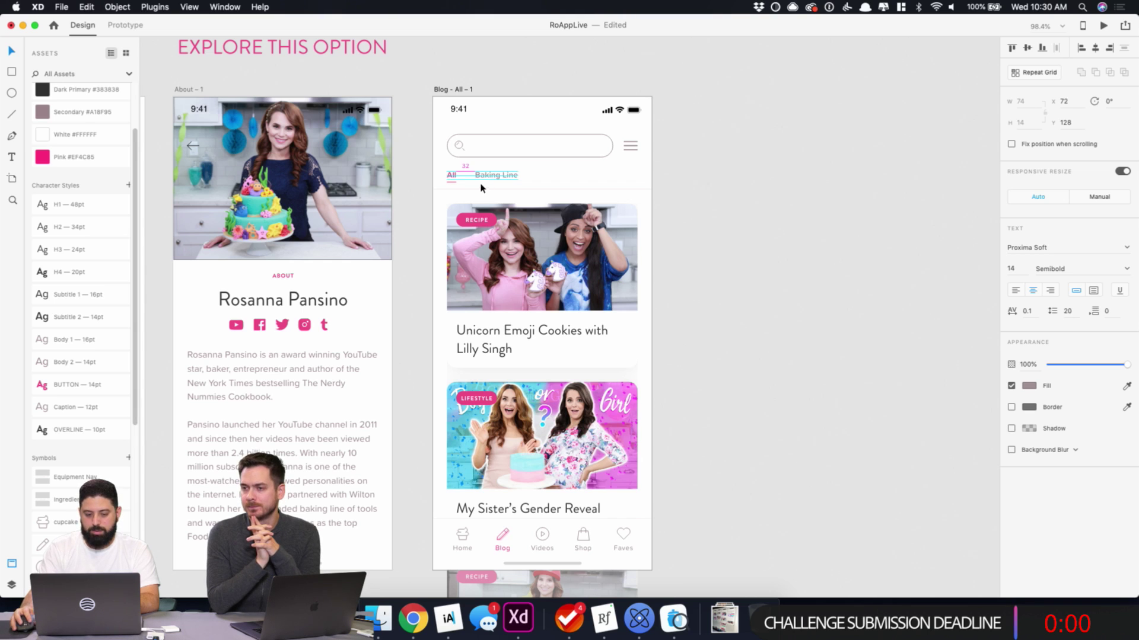
- Duplicate the "Baking Line" label to its right, change the copy's text to "Cookbooks" and nudge it 2 px left
drag(492, 175, 556, 179)
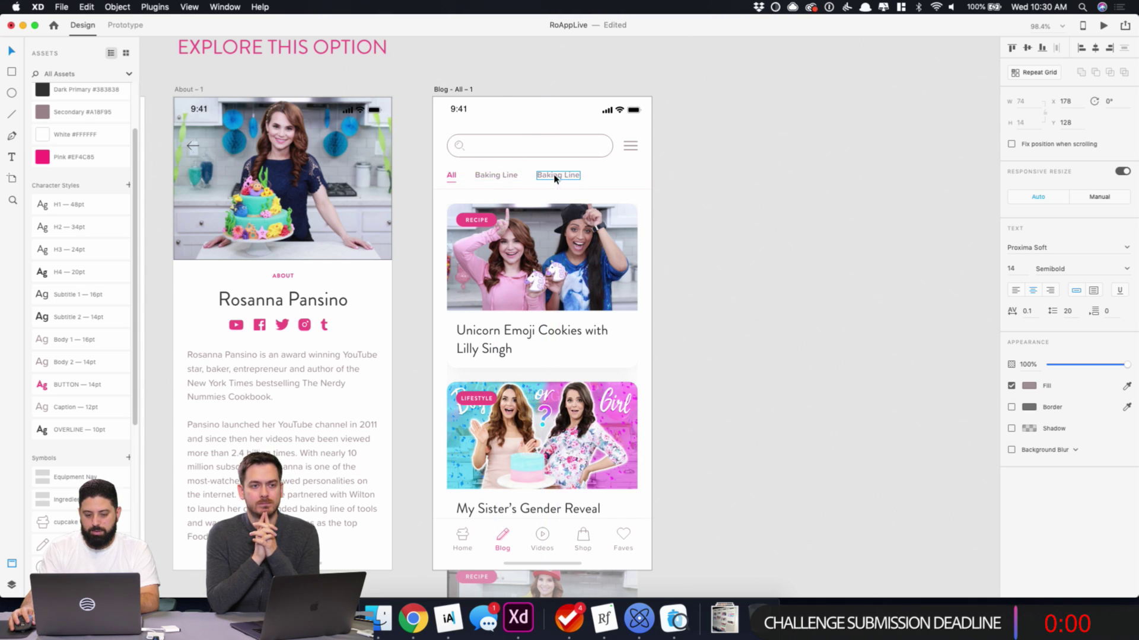
double_click(554, 175)
text(Cook)
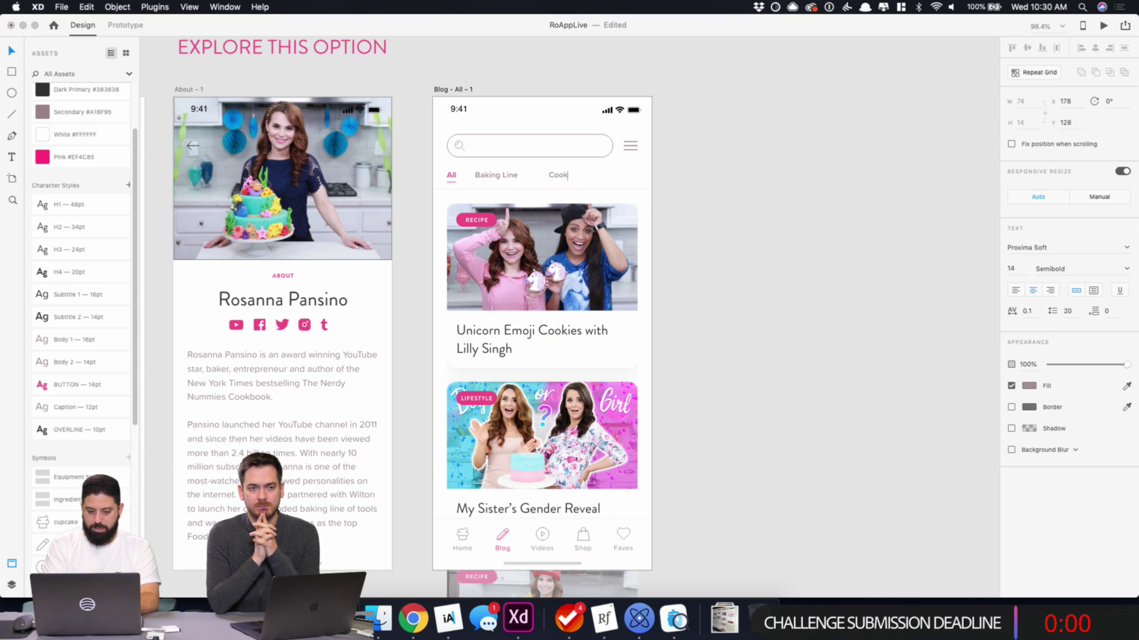
text(books)
key(Escape)
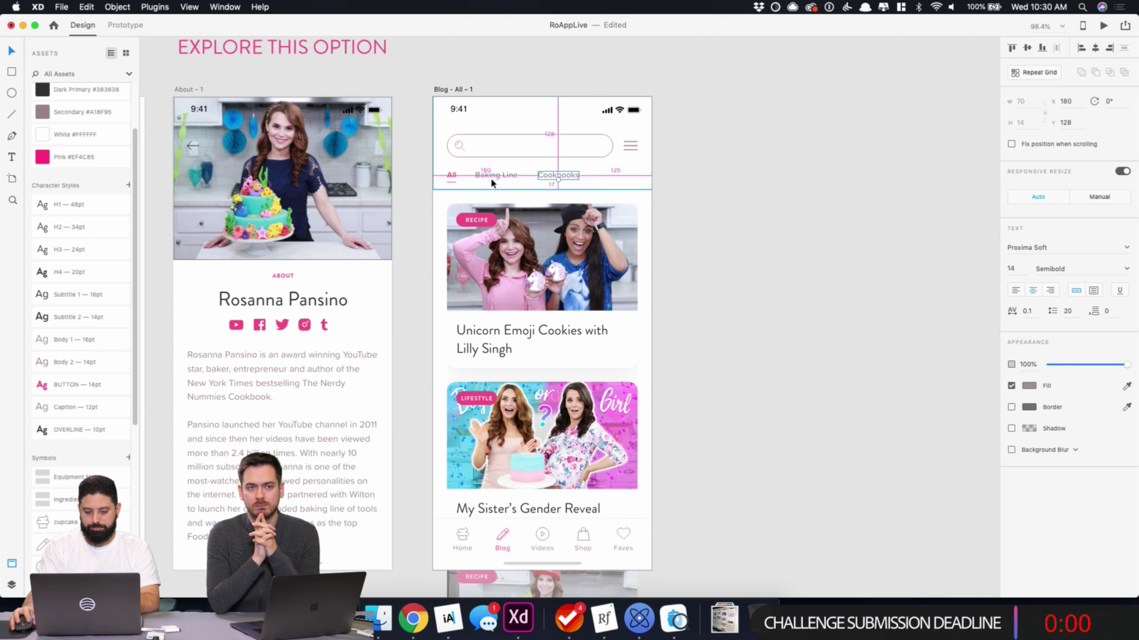
key(Left)
key(Left)
click(844, 184)
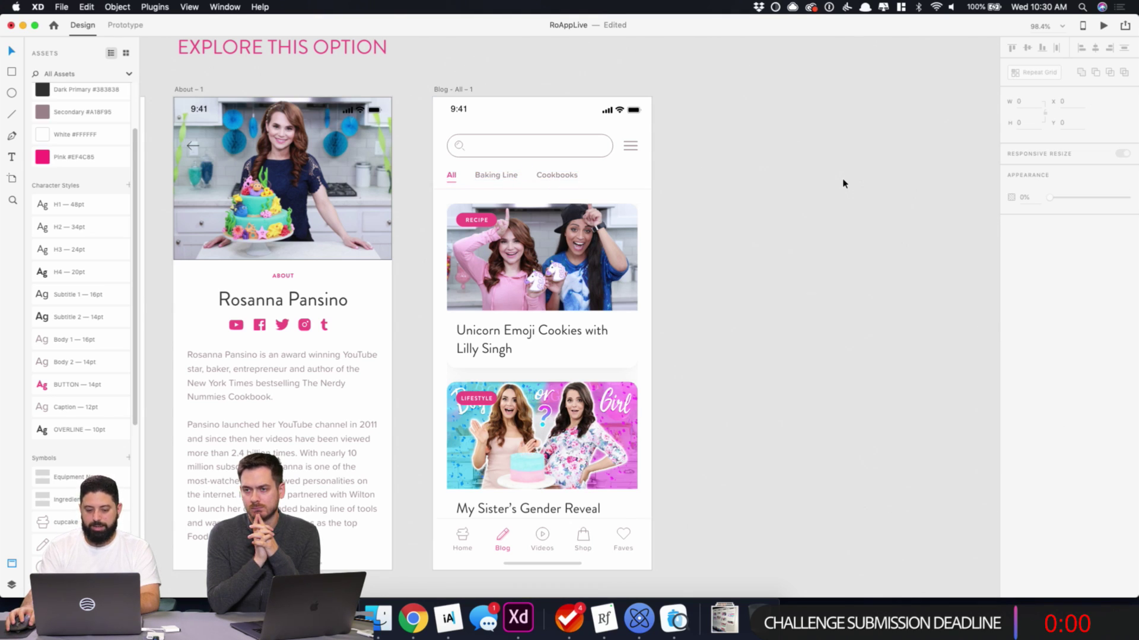
- Delete the repeat grid of blog post cards from the duplicated artboard
click(548, 284)
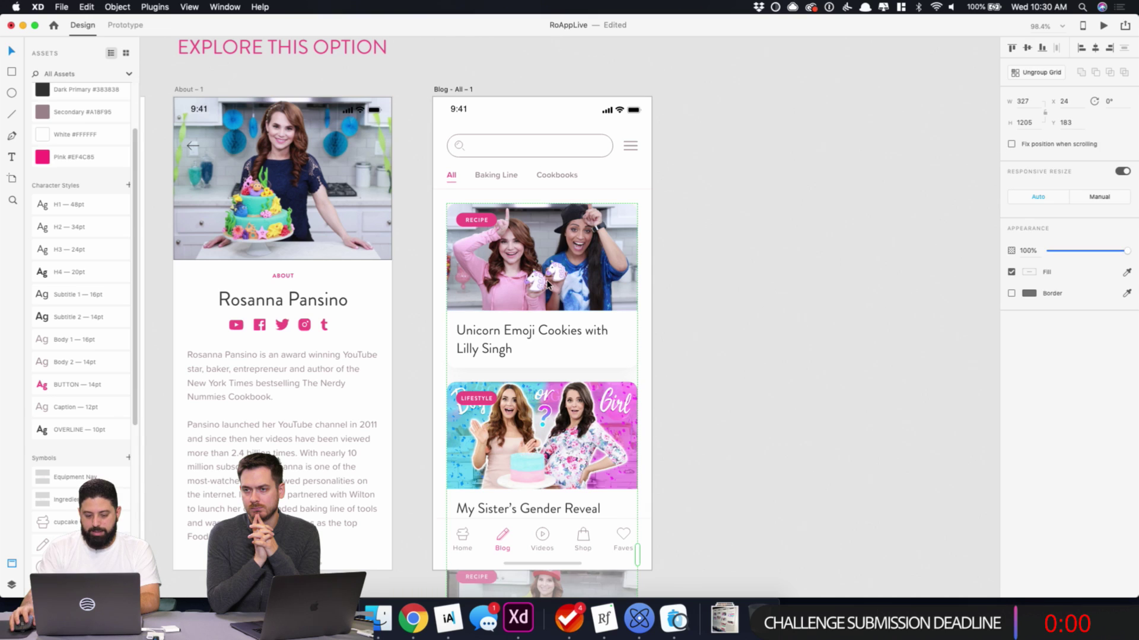
key(Delete)
scroll(625, 300, down, 5)
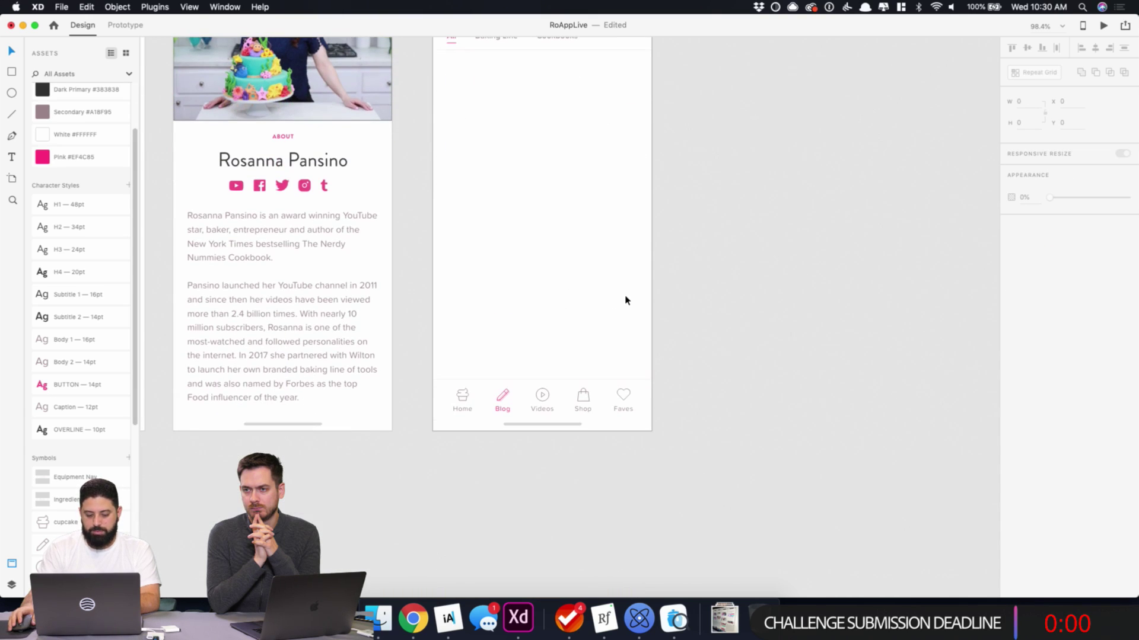
- Recolour the bottom navigation labels, setting "Shop" to pink #EF4C85 and "Blog" to the secondary grey #A18F95
right_click(600, 404)
click(661, 436)
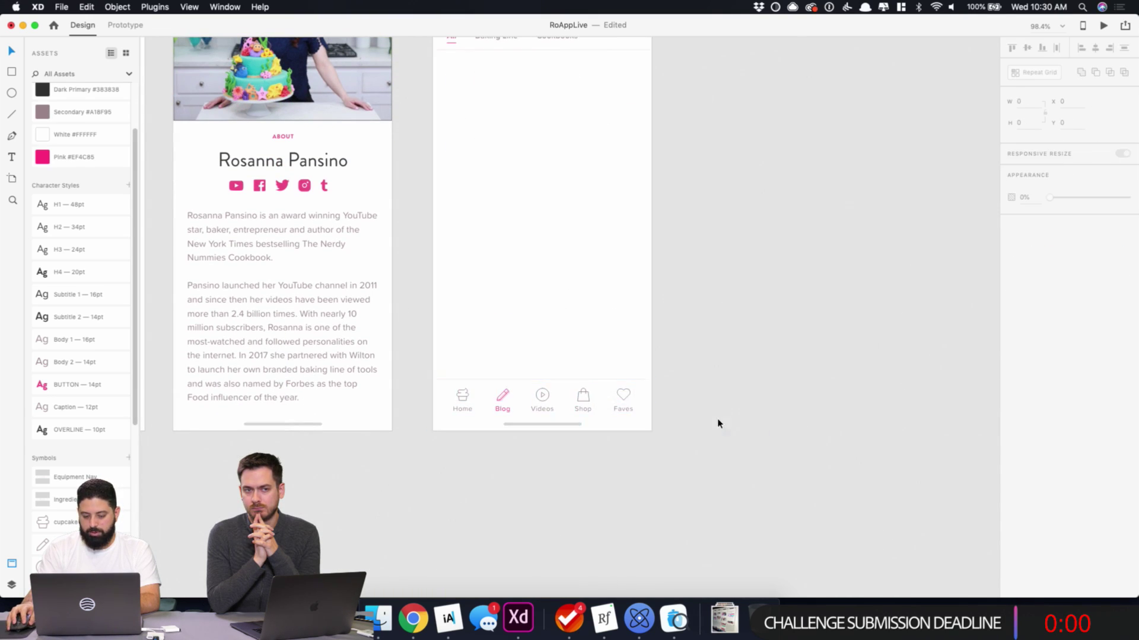
click(584, 415)
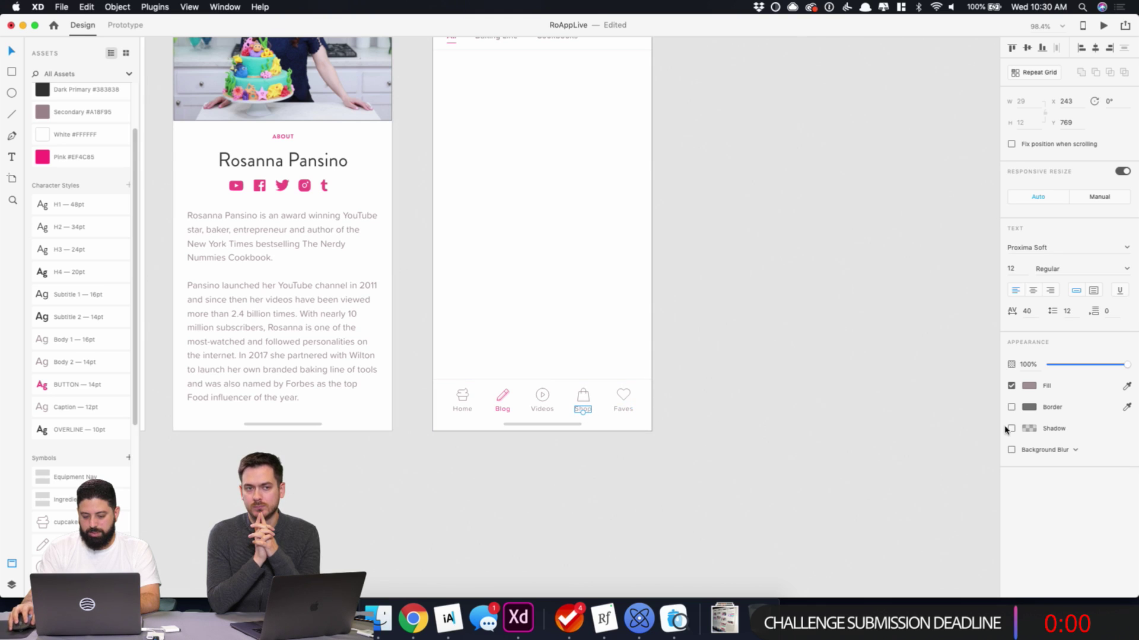
click(1028, 386)
click(912, 447)
click(824, 457)
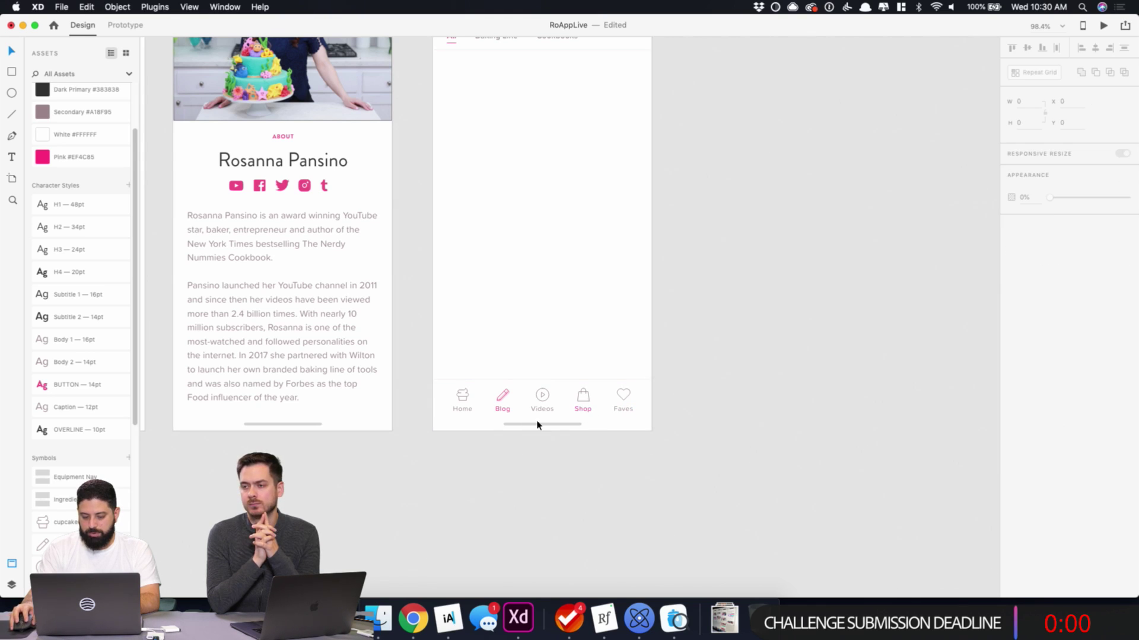
click(501, 409)
click(1028, 386)
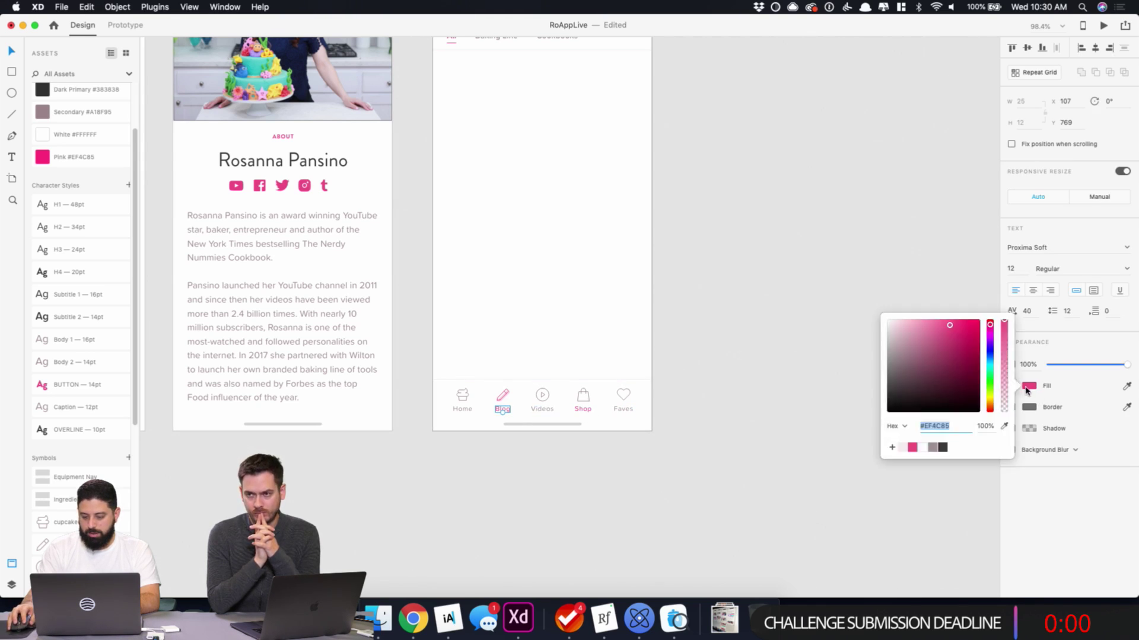
click(931, 449)
- Delete the pale pink offset shape behind the Blog pencil icon in the bottom navigation
scroll(469, 457, up, 10)
scroll(793, 279, down, 1)
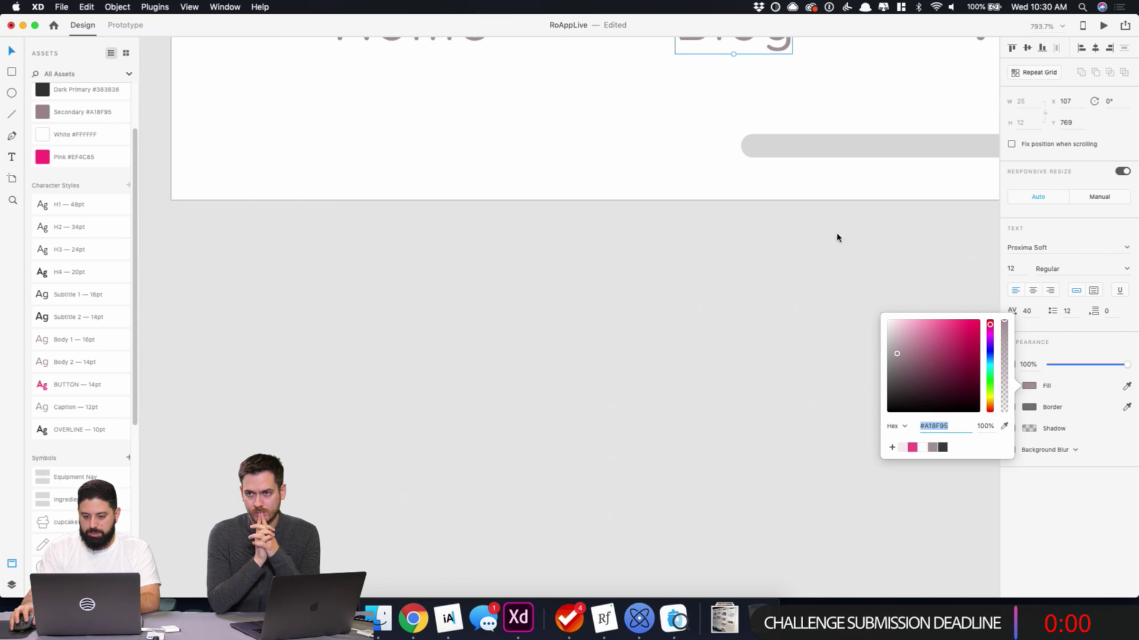
click(740, 315)
scroll(740, 315, up, 5)
click(551, 259)
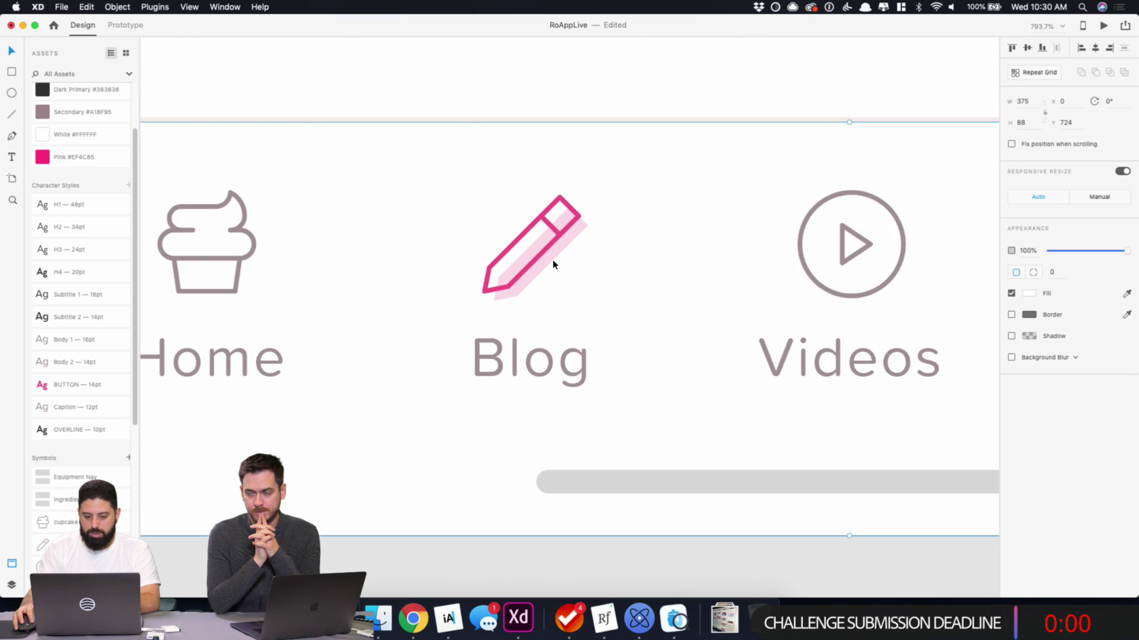
key(Delete)
- Change the border of both the Blog pencil outline and its short inner line to the secondary grey #A18F95
click(557, 246)
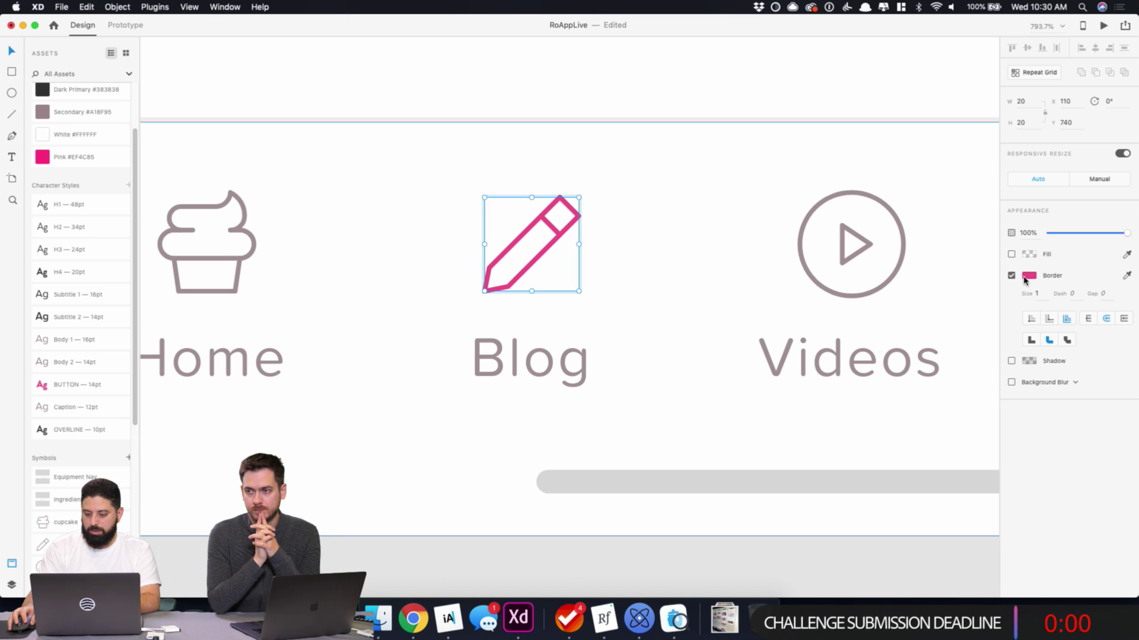
click(1029, 276)
click(932, 336)
click(666, 256)
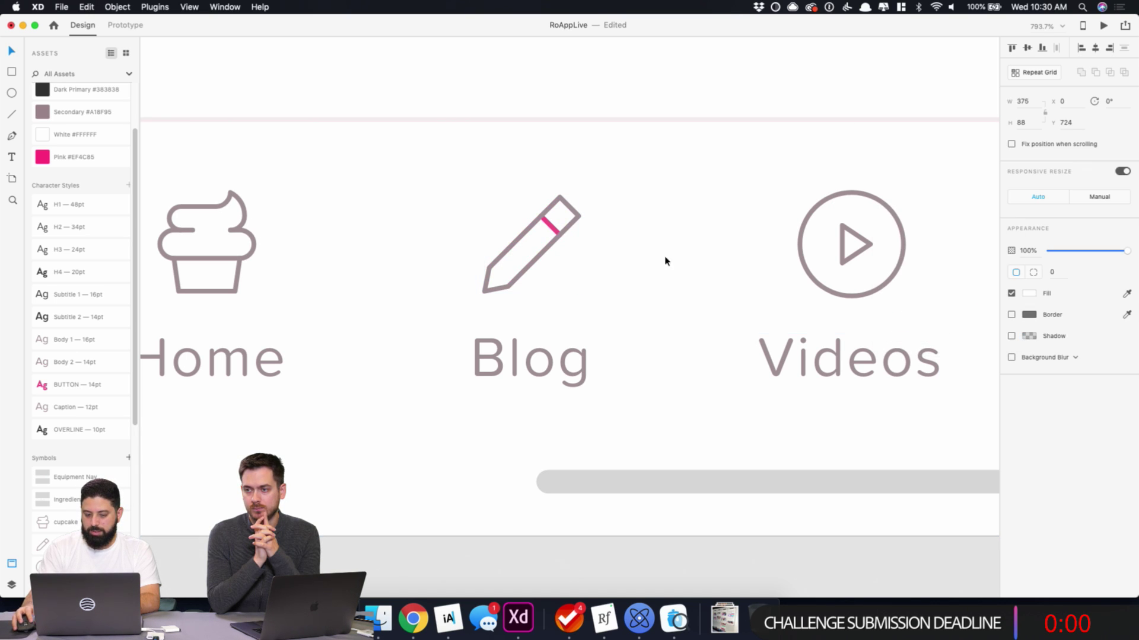
double_click(555, 233)
click(1027, 254)
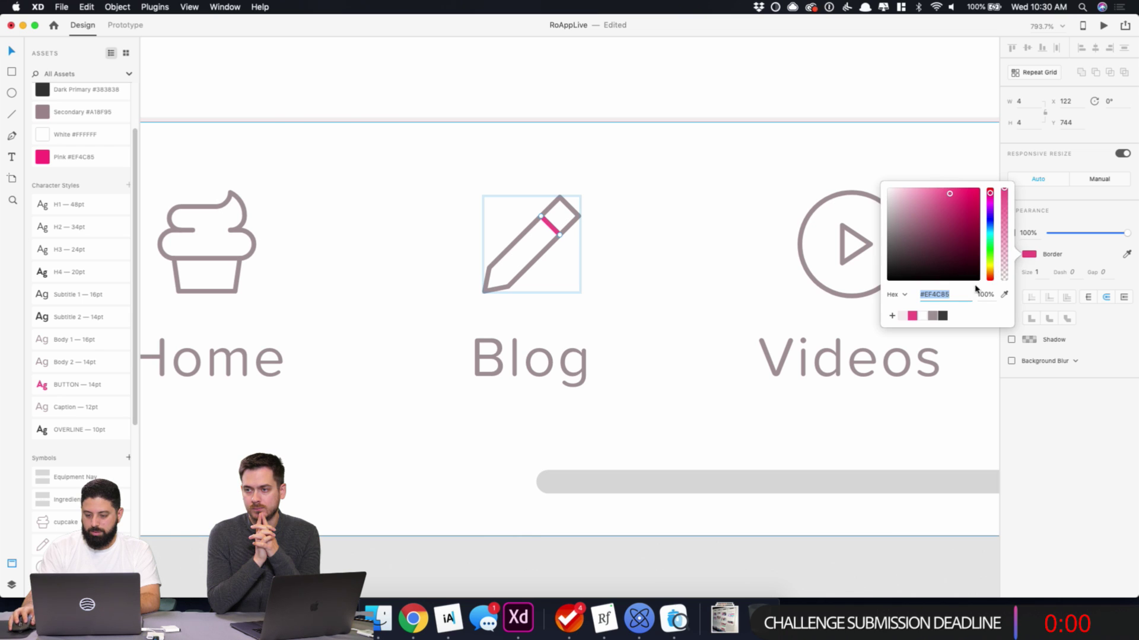
click(936, 318)
click(646, 265)
- Set the border of the whole shopping-bag icon group above the "Shop" label to pink #EF4C85
scroll(696, 259, down, 5)
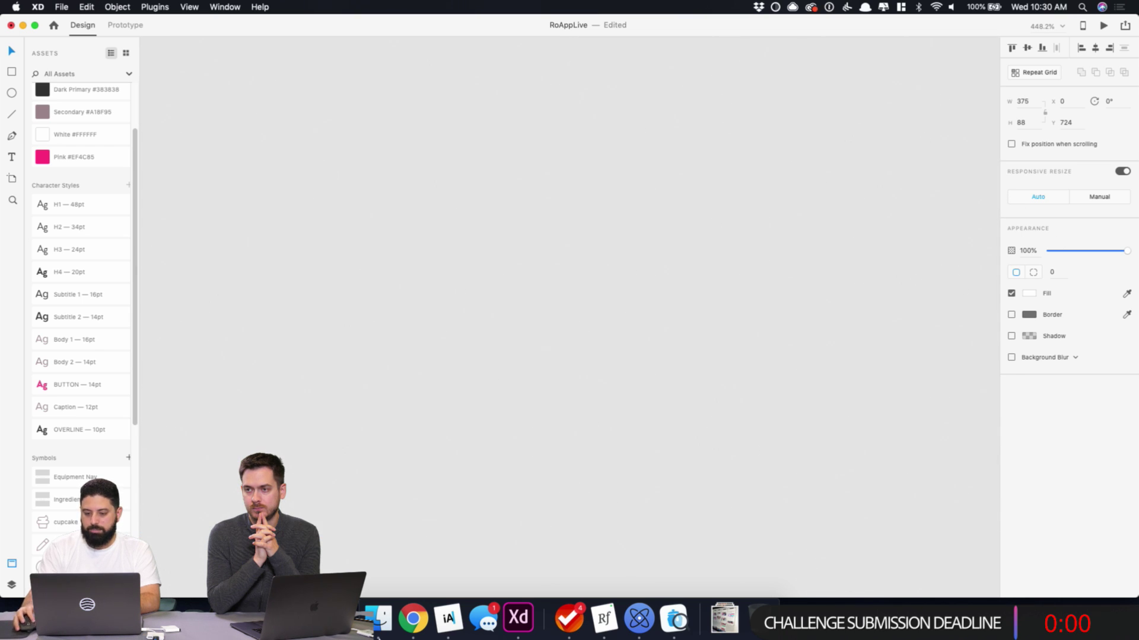
scroll(633, 280, down, 3)
scroll(632, 279, up, 10)
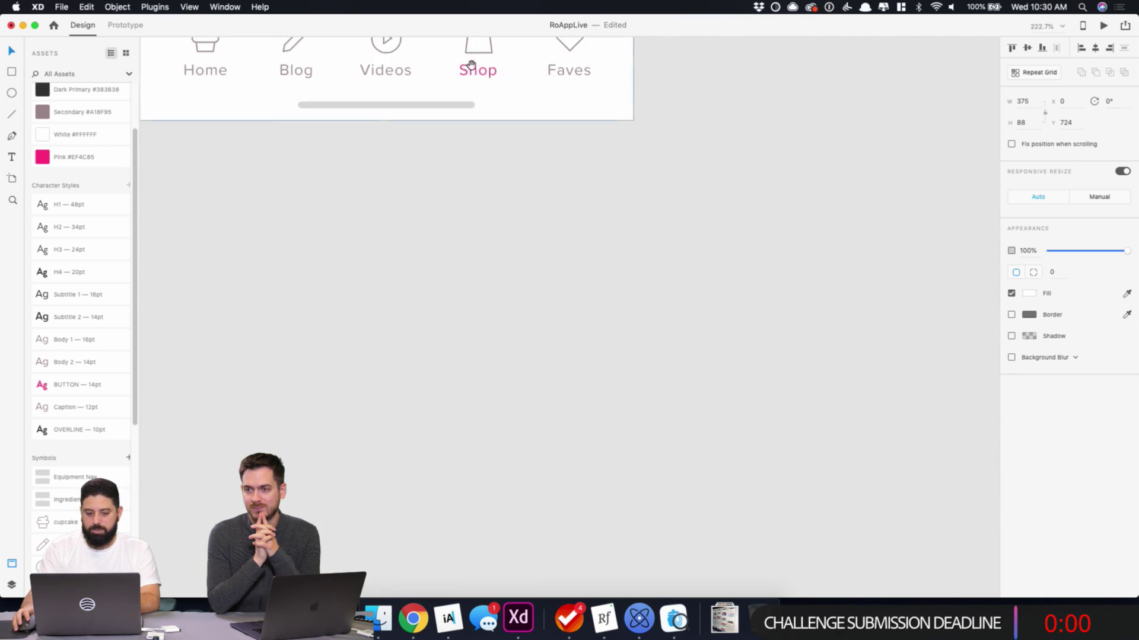
scroll(474, 275, up, 6)
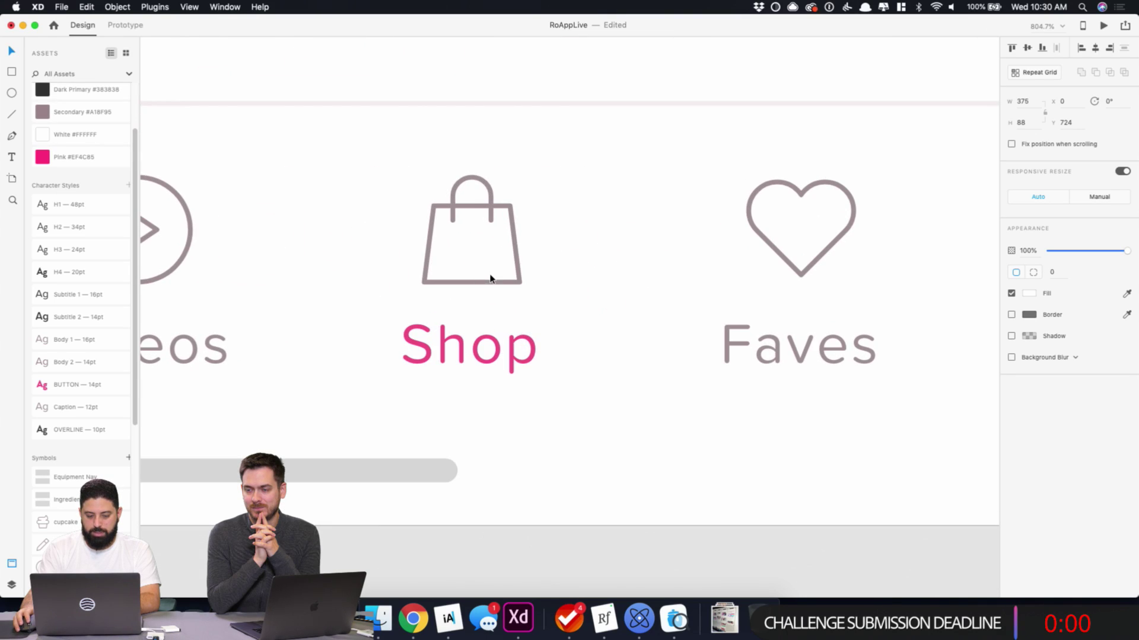
double_click(492, 280)
click(1030, 276)
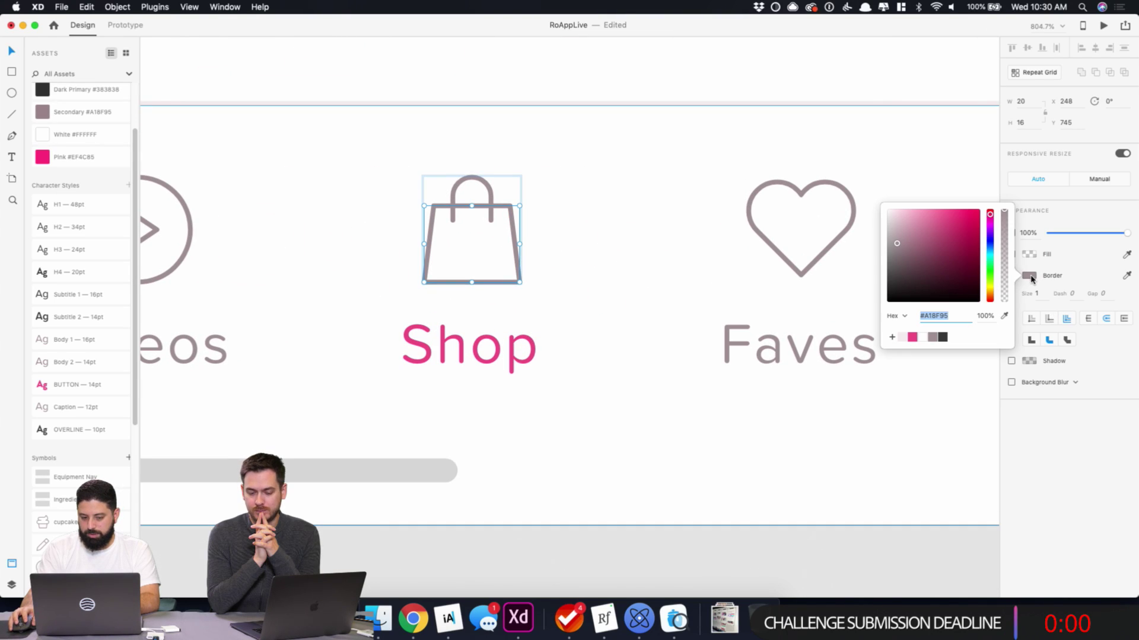
click(12, 585)
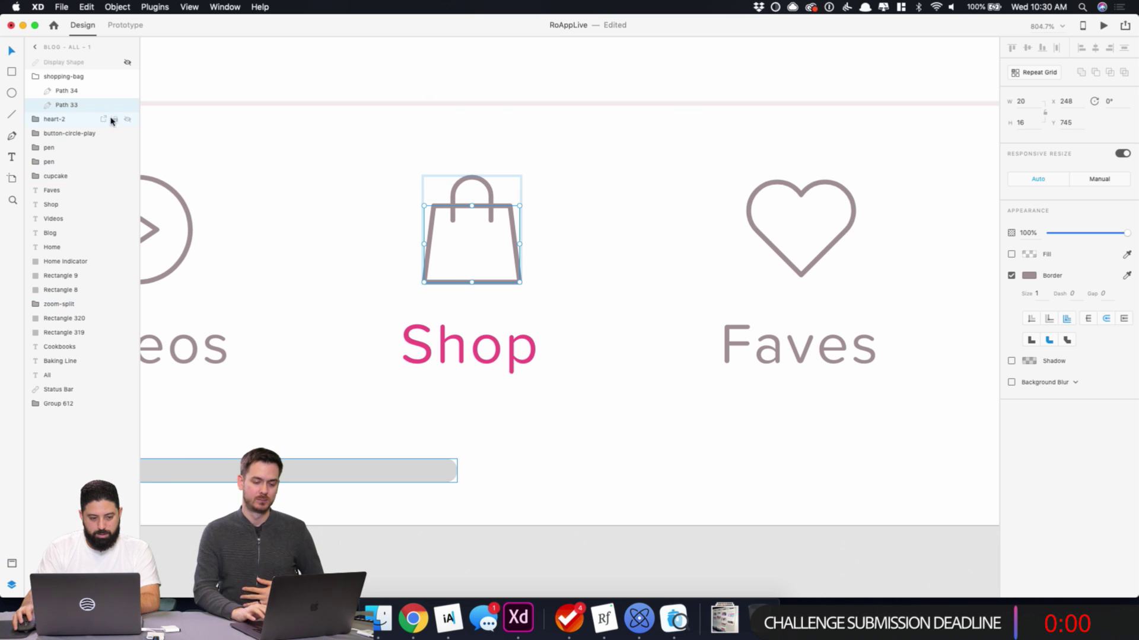
click(77, 77)
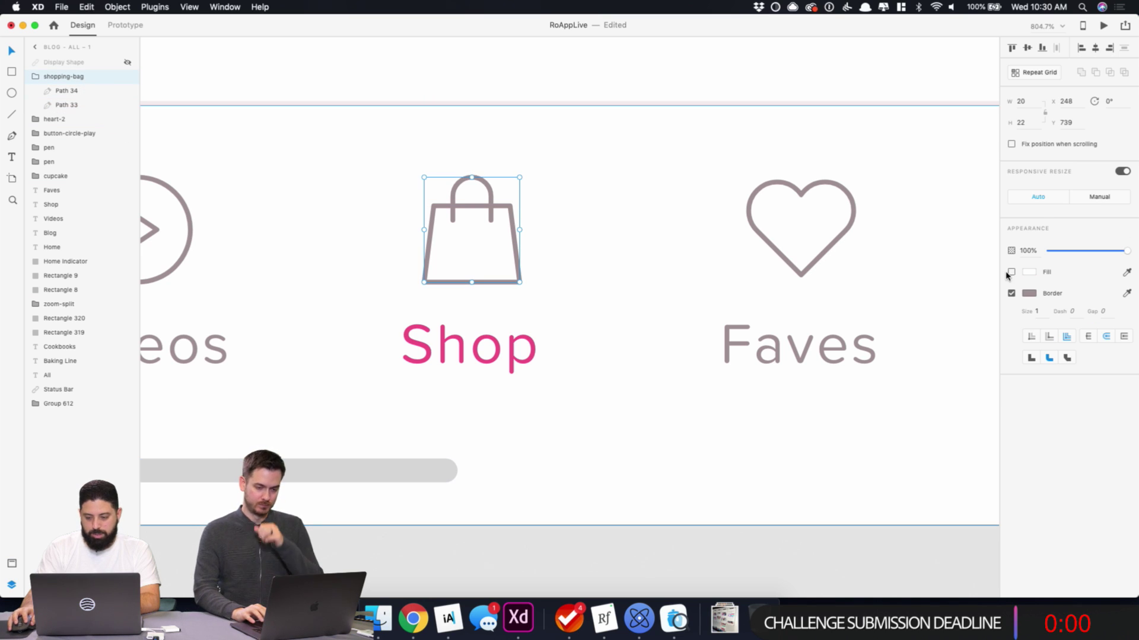
click(1030, 295)
click(912, 355)
click(718, 290)
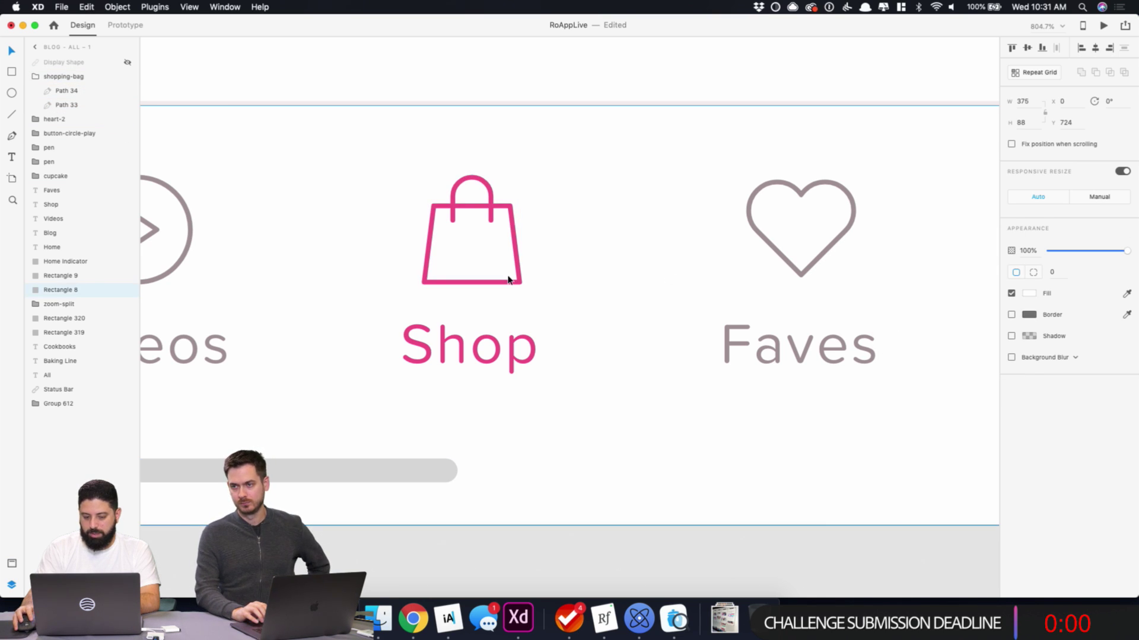
- Duplicate the shopping-bag icon, place the copy below the heart-2 layer and offset it 2 px down and 2 px right
key(super+d)
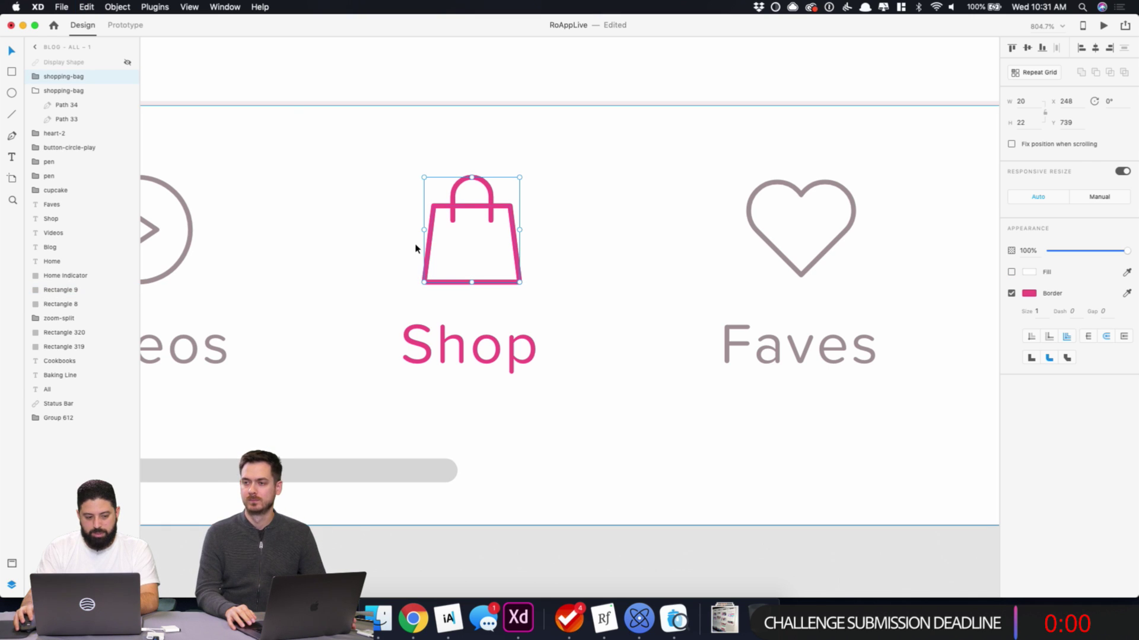
drag(63, 77, 35, 134)
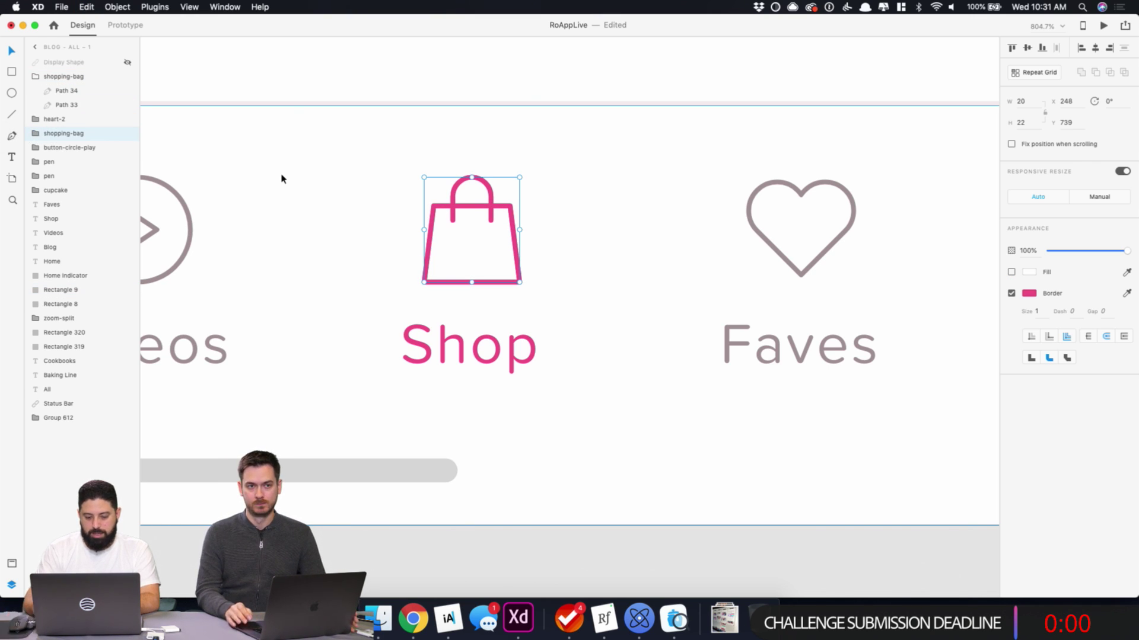
key(Down)
key(Down)
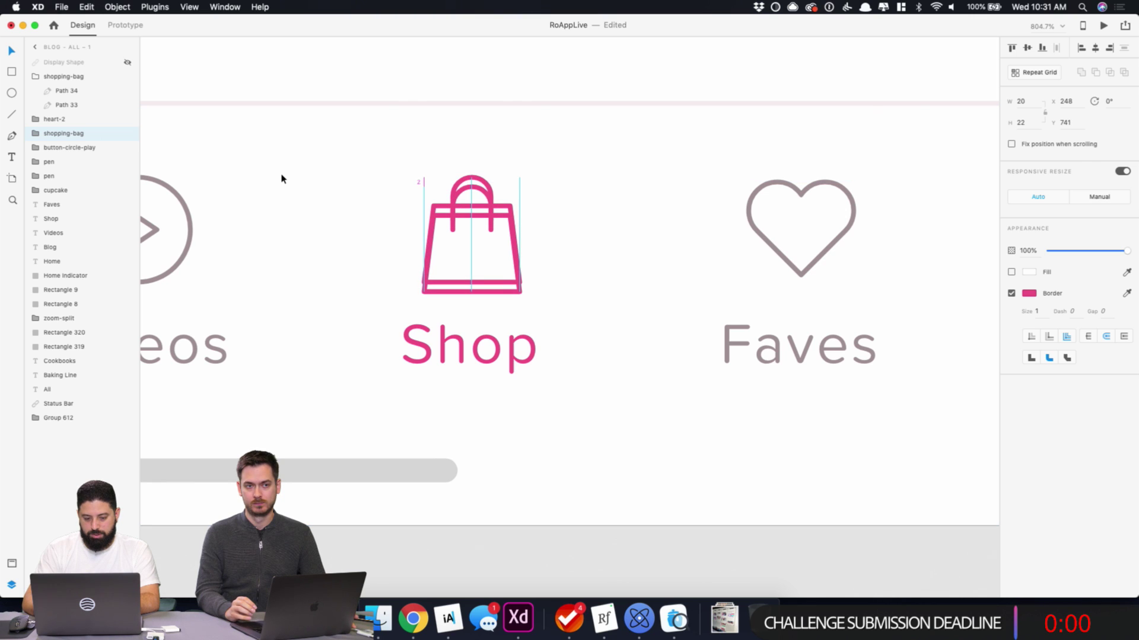
key(Right)
key(Right)
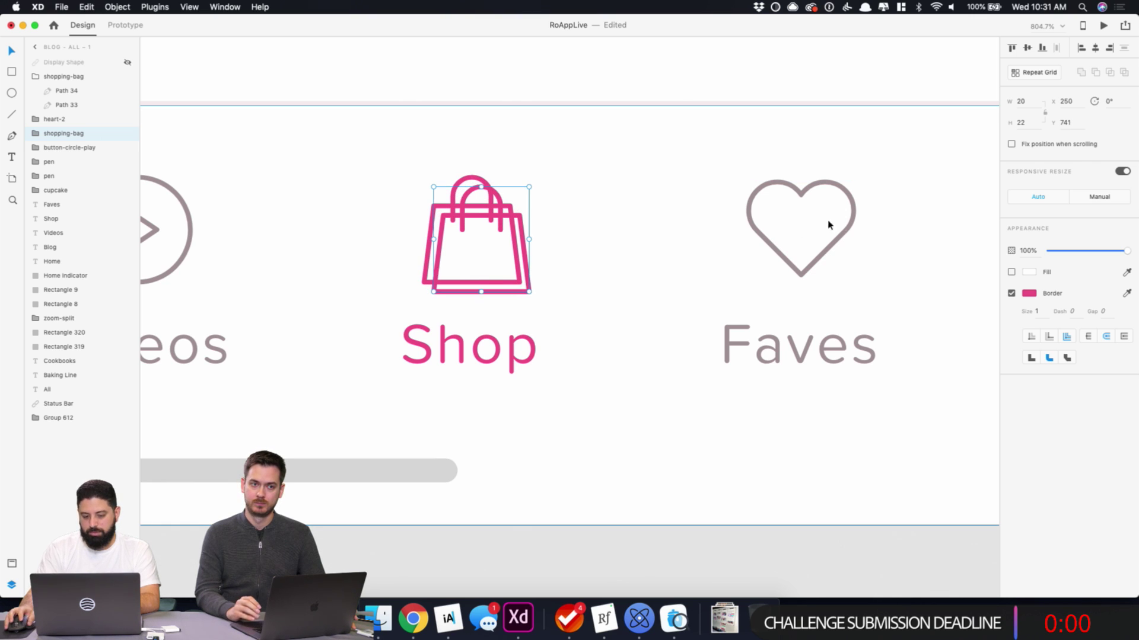
- Fill the offset shopping-bag copy behind the Shop icon with pink #EF4C85 and set its opacity to 40%
click(1011, 273)
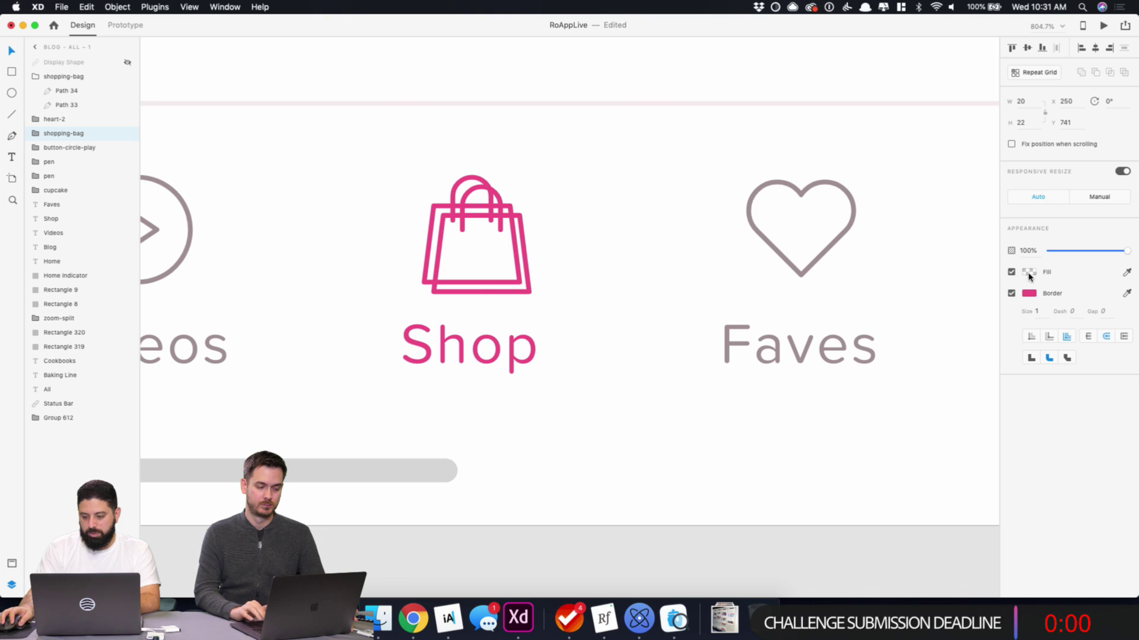
click(1029, 274)
click(912, 342)
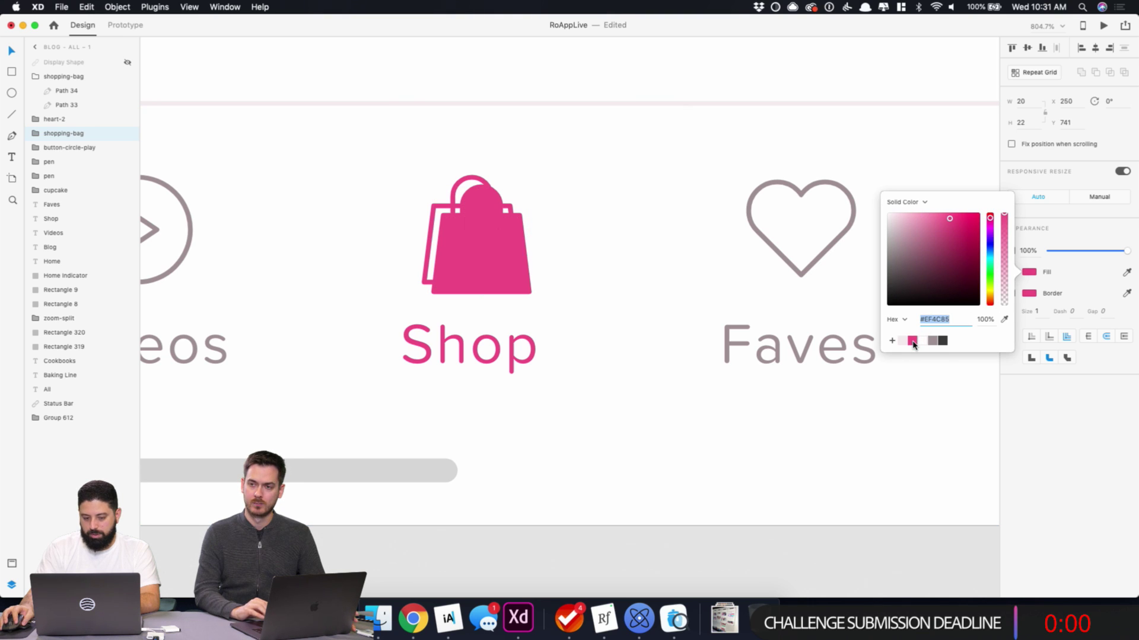
click(1029, 251)
text(40)
key(Return)
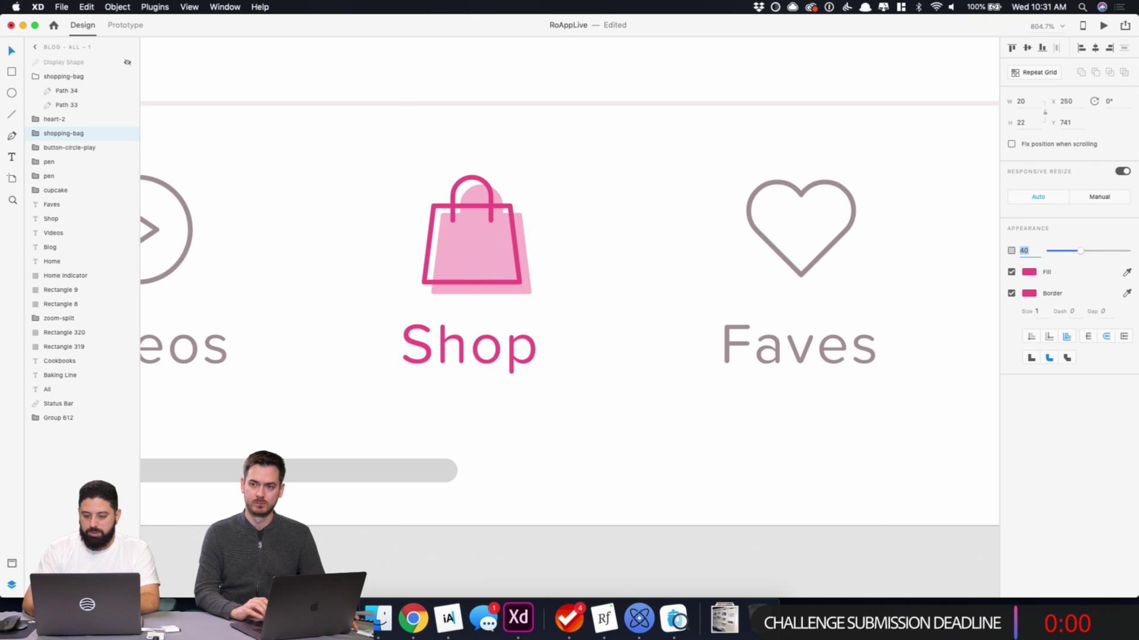
click(652, 198)
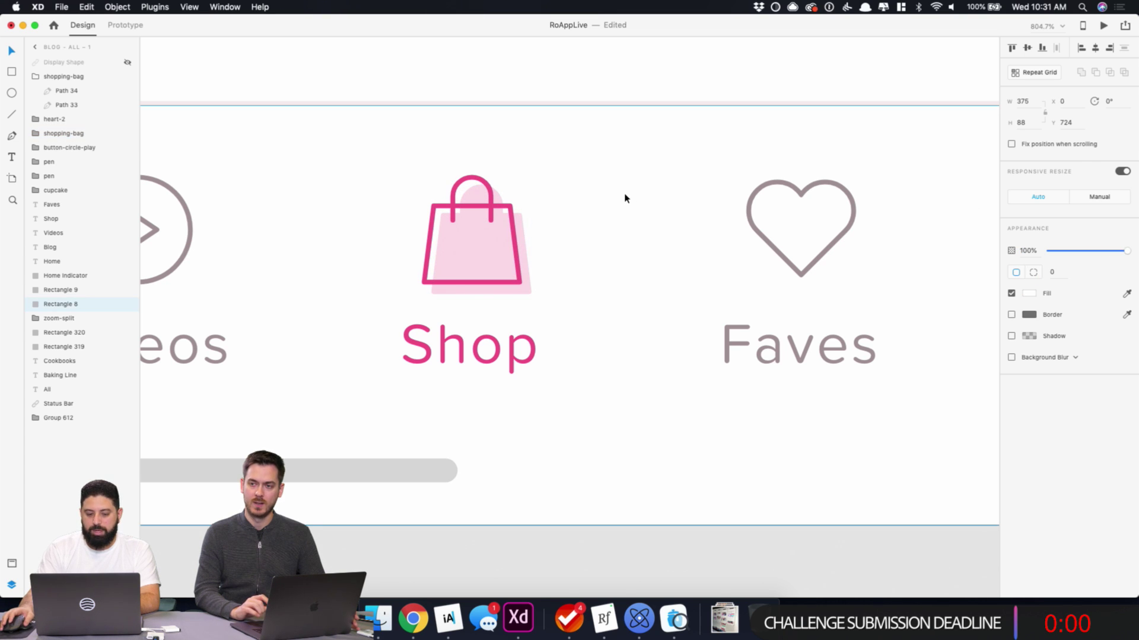
scroll(625, 198, down, 5)
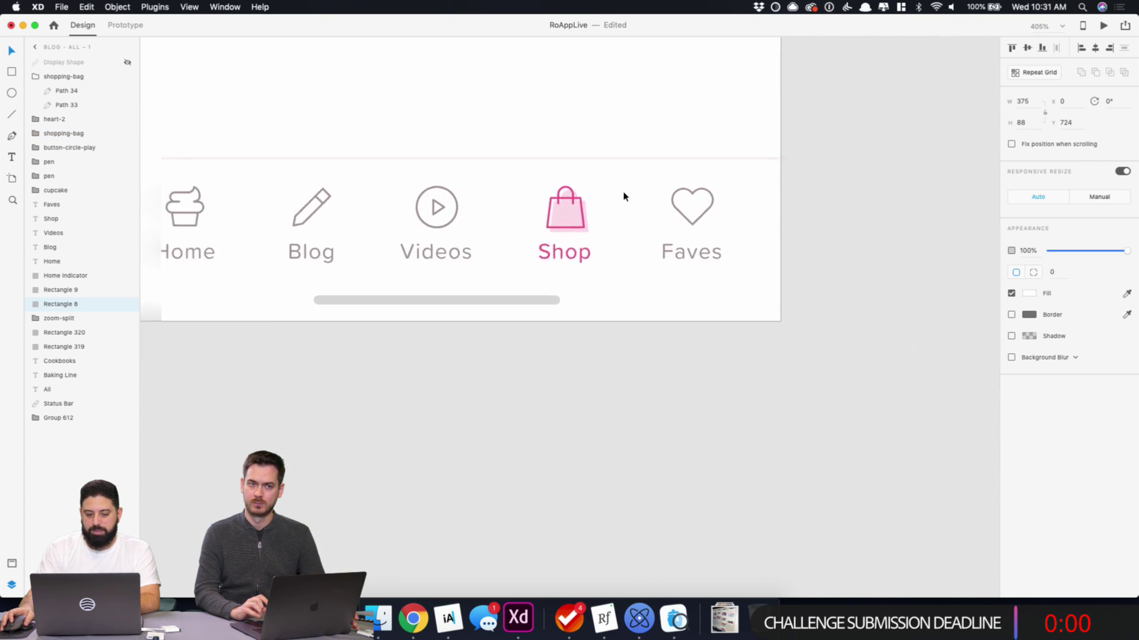
scroll(624, 198, down, 5)
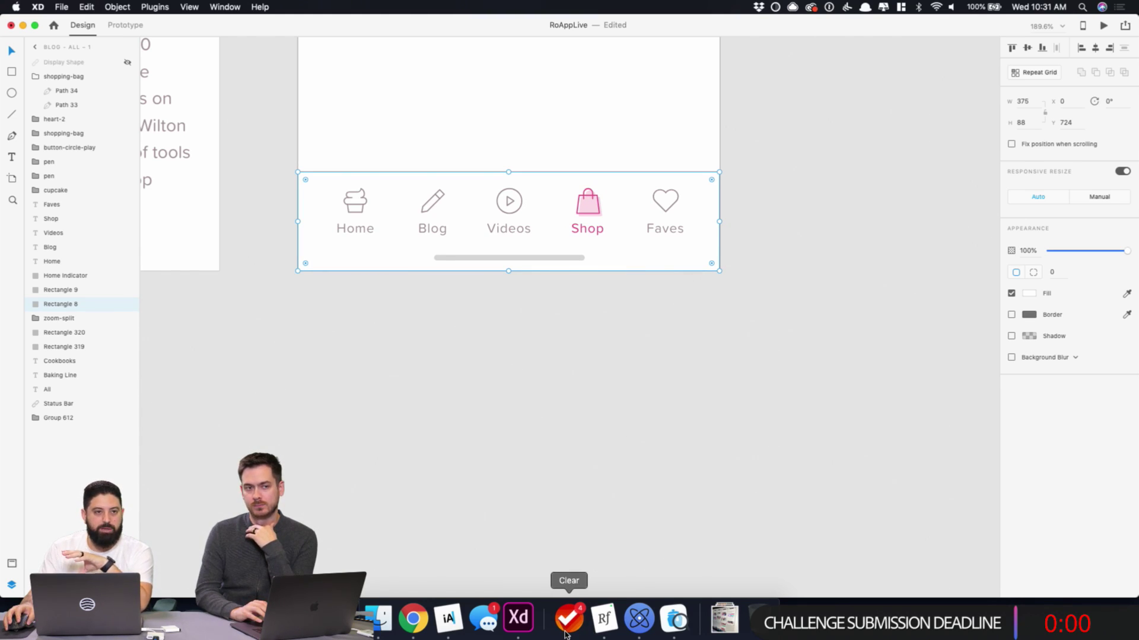
click(570, 395)
scroll(569, 395, up, 4)
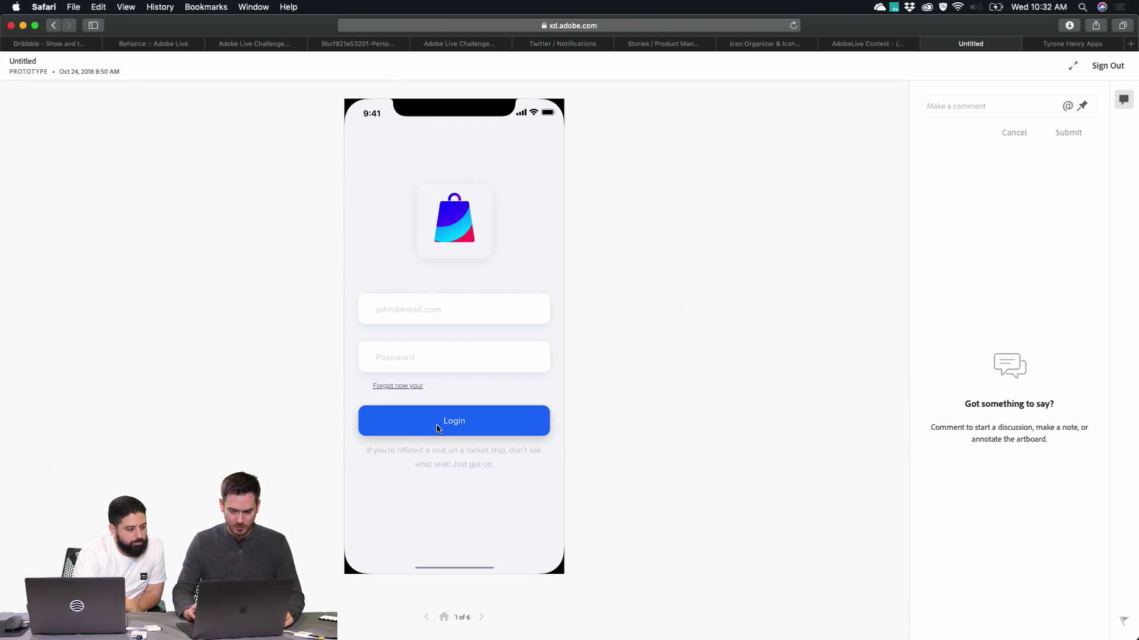
- Review the untitled shopping app prototype in Safari, going through its category, product listing, product detail, cart and Payment screens
key(Right)
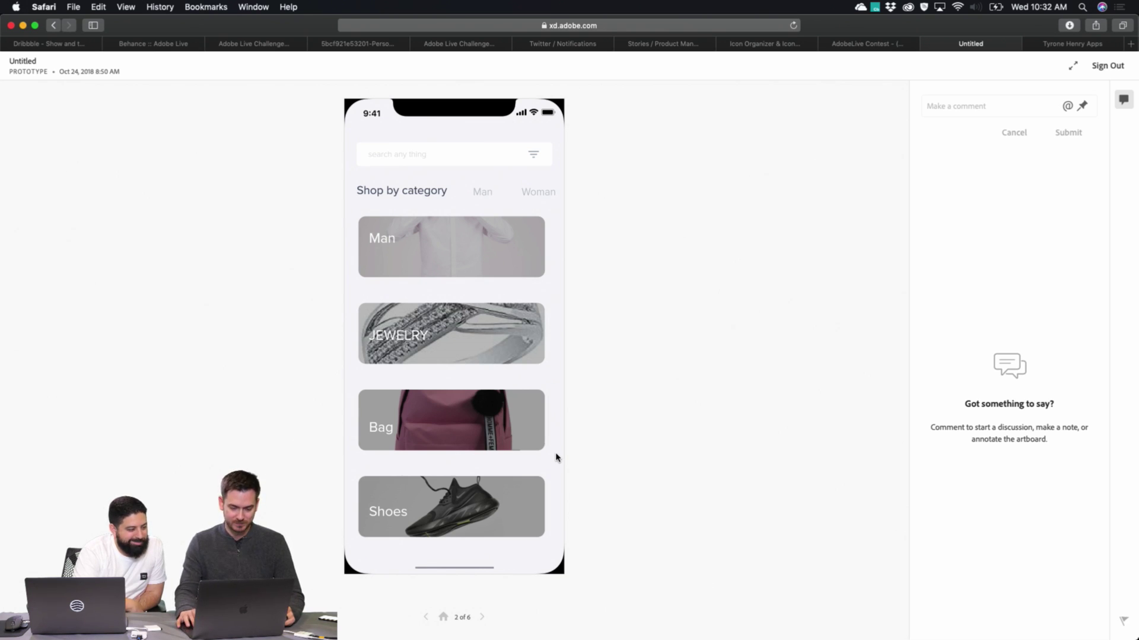
key(Right)
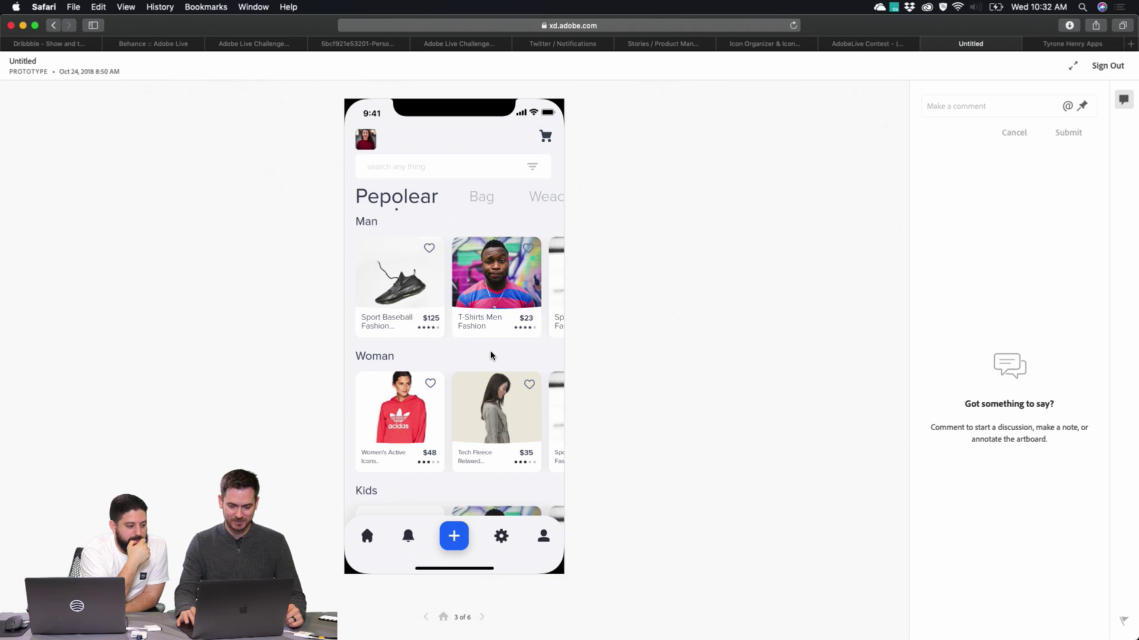
key(Right)
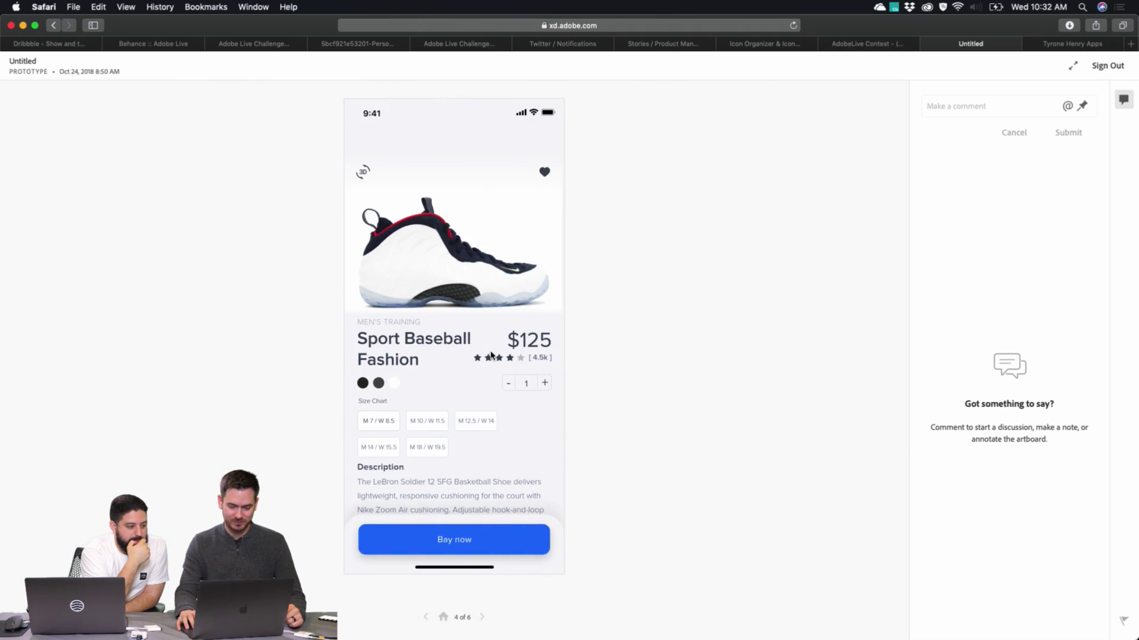
key(Left)
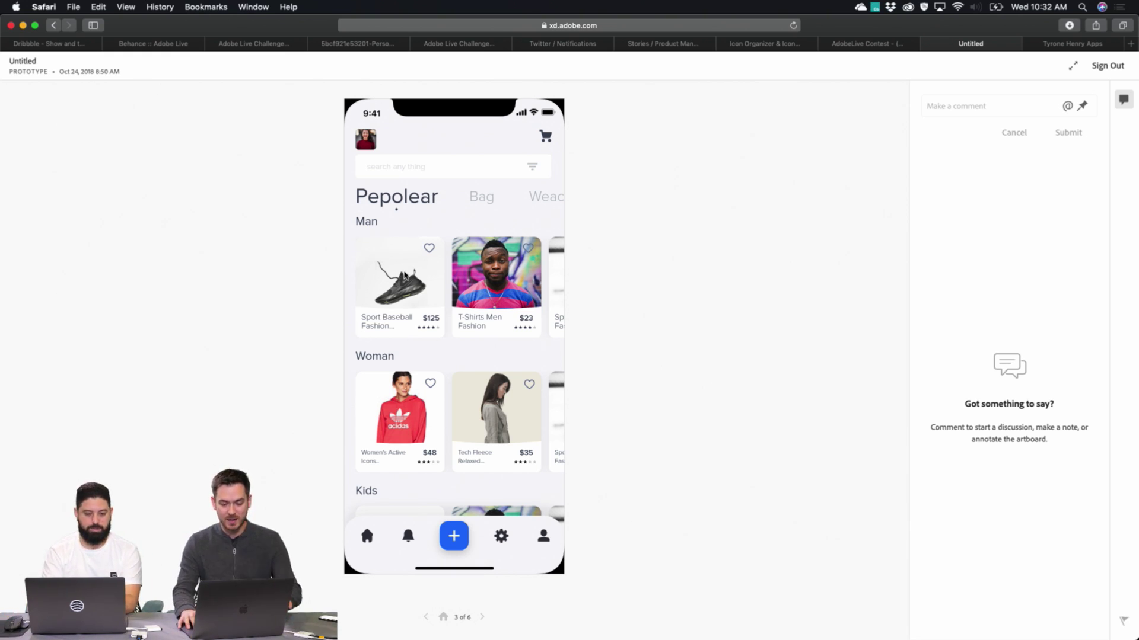
click(404, 276)
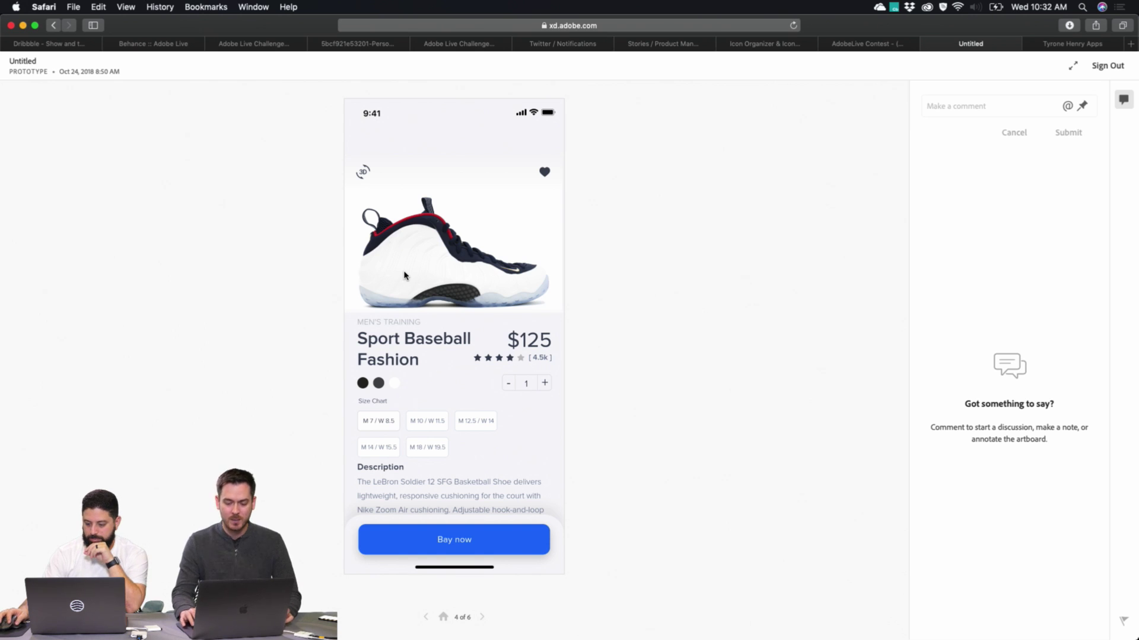
click(404, 275)
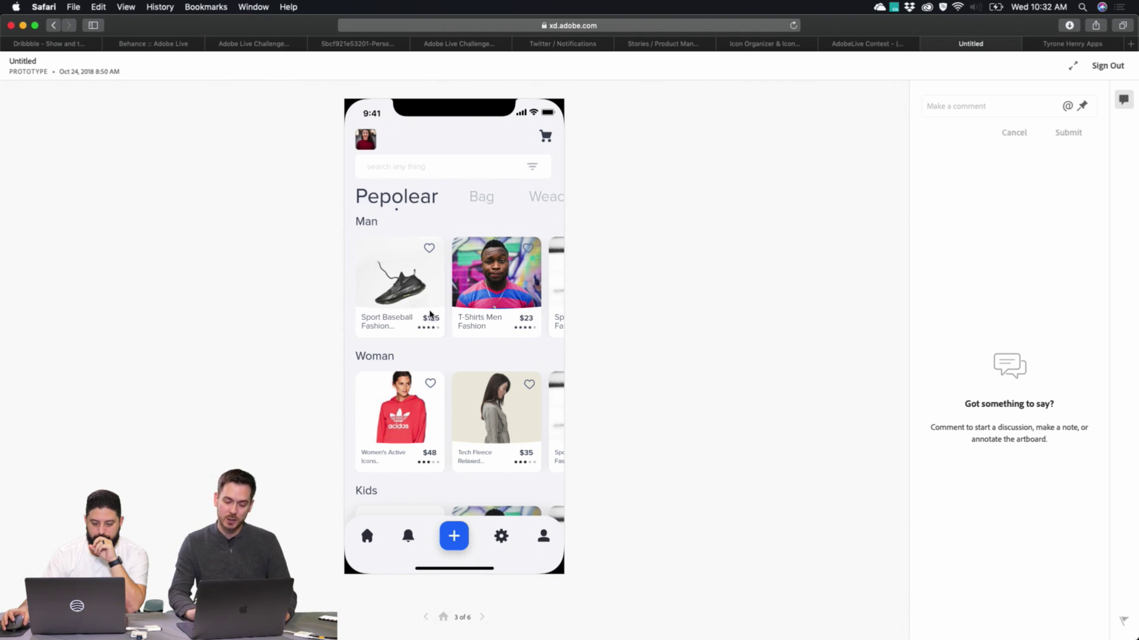
click(413, 340)
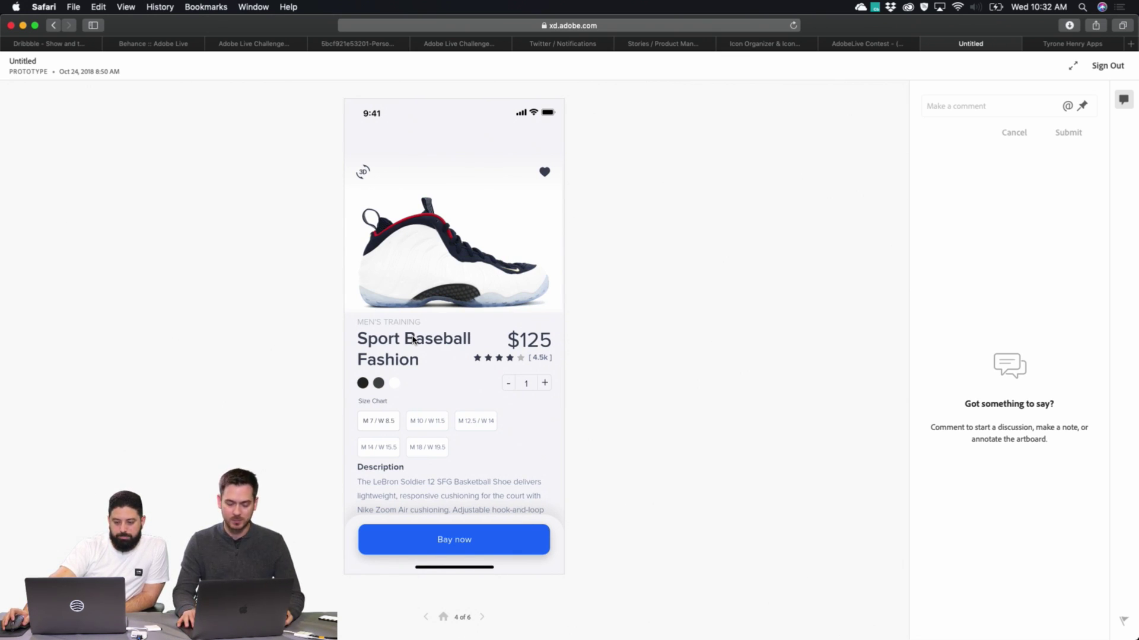
click(413, 340)
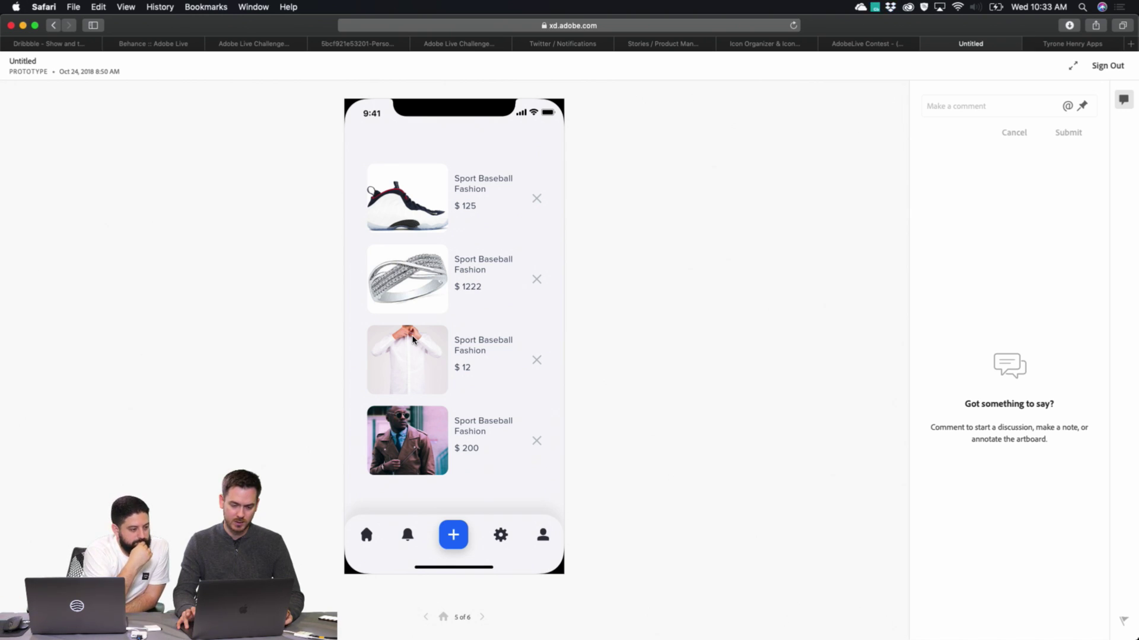
click(413, 340)
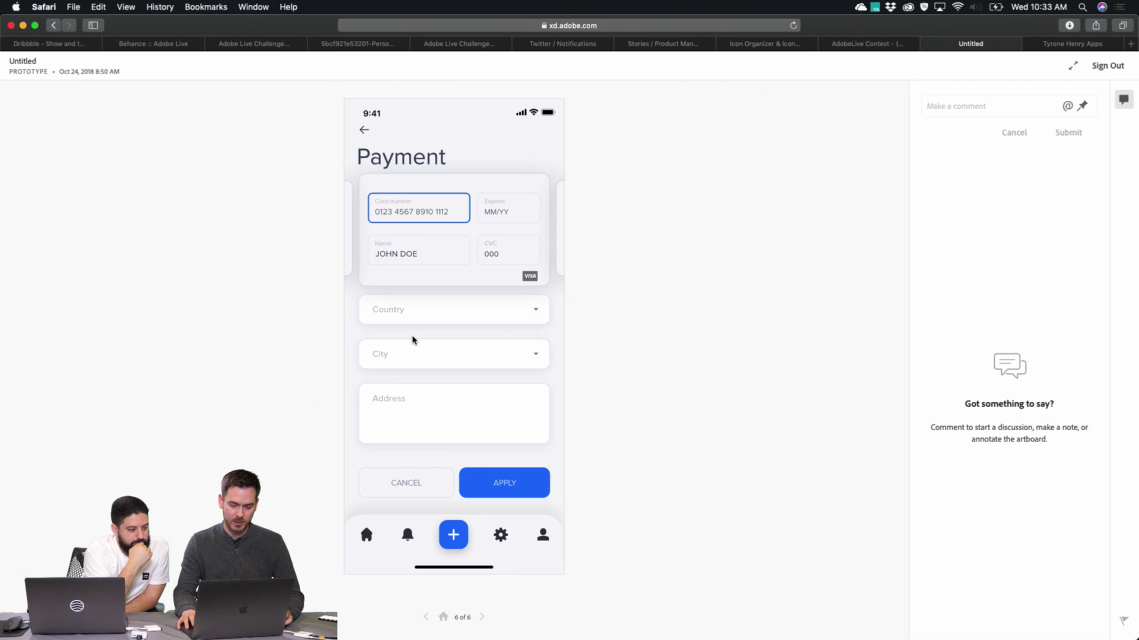
click(413, 339)
click(414, 340)
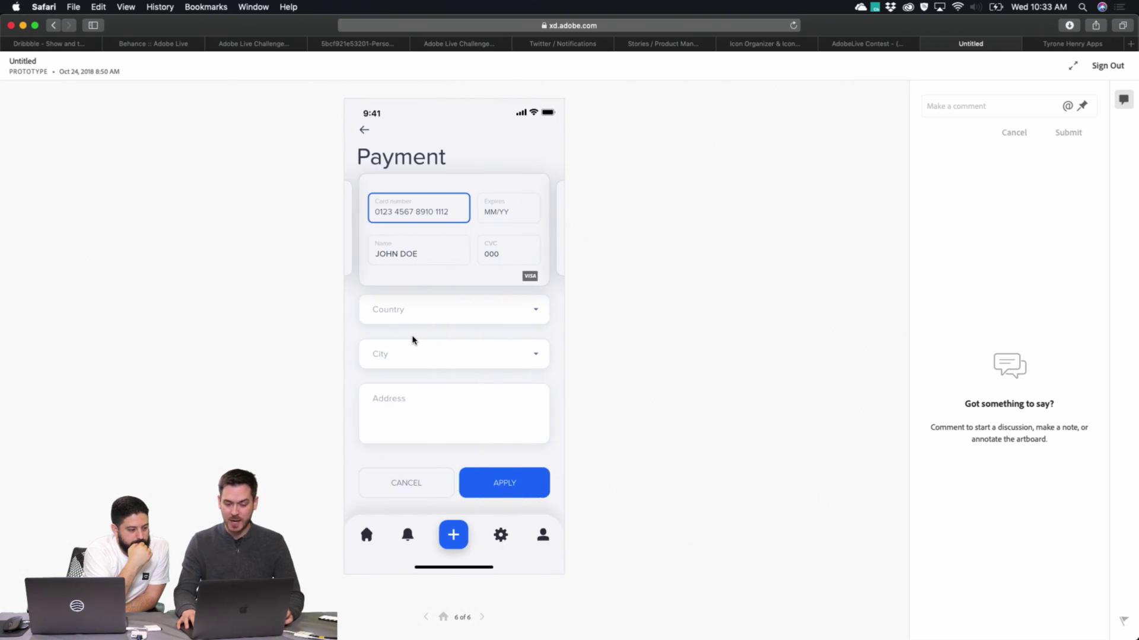
- Go back through the shopping prototype to re-examine its cart, product detail and product listing screens
click(413, 340)
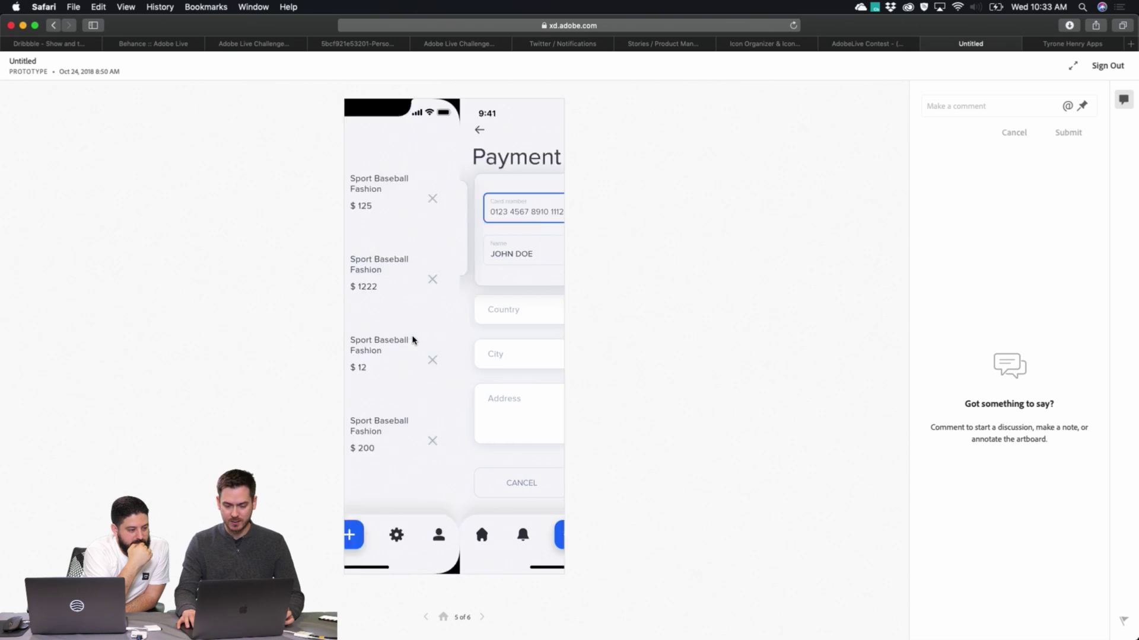
click(413, 340)
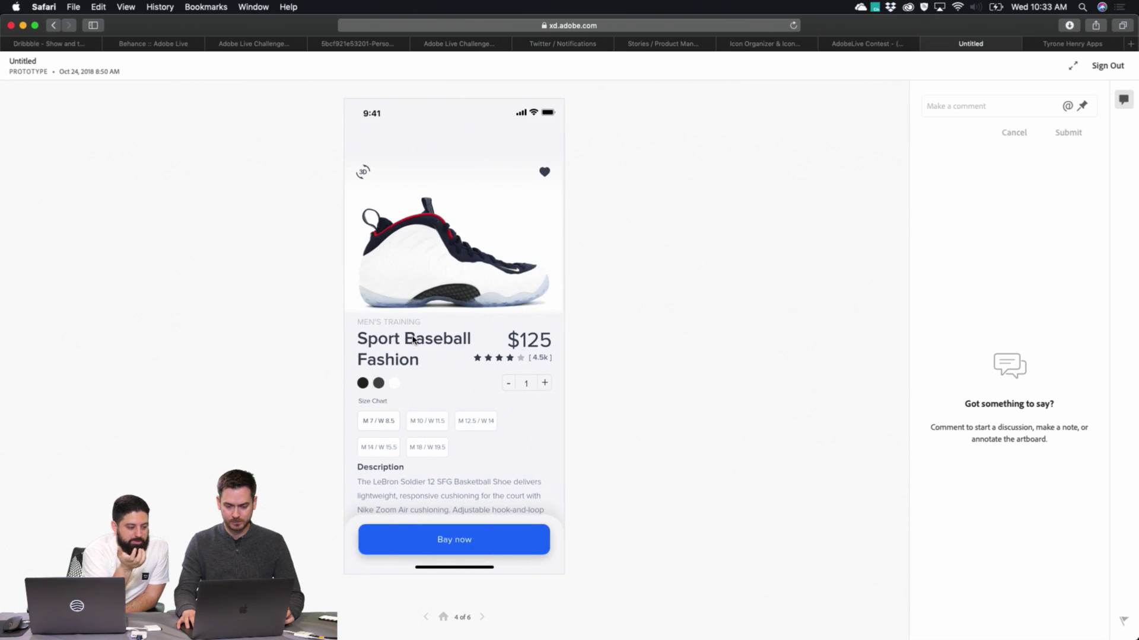
click(413, 339)
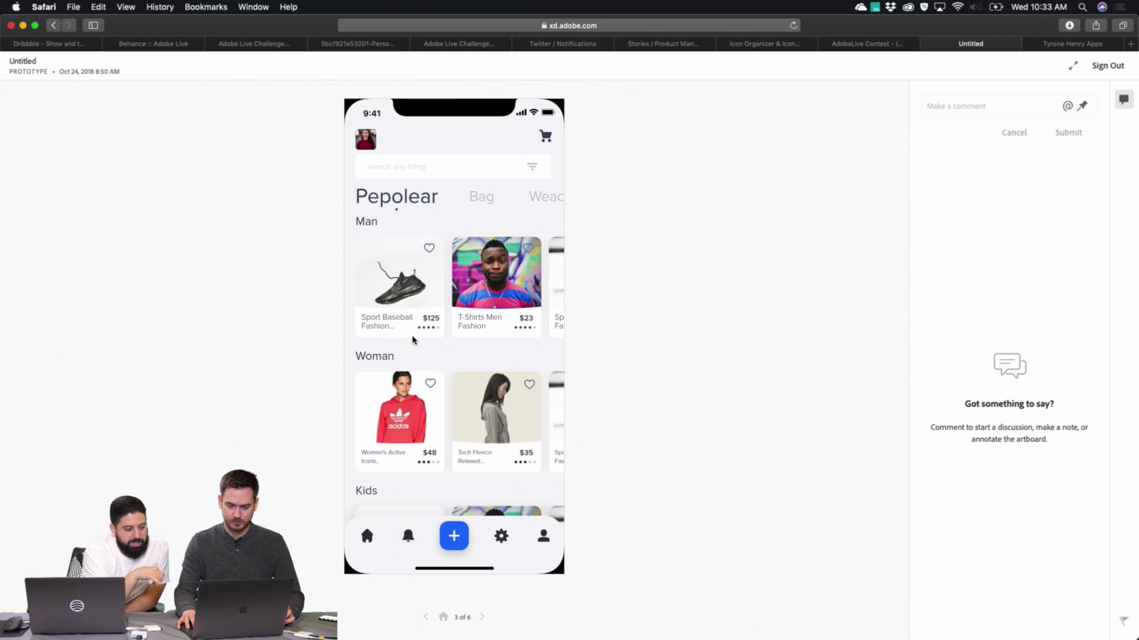
click(414, 340)
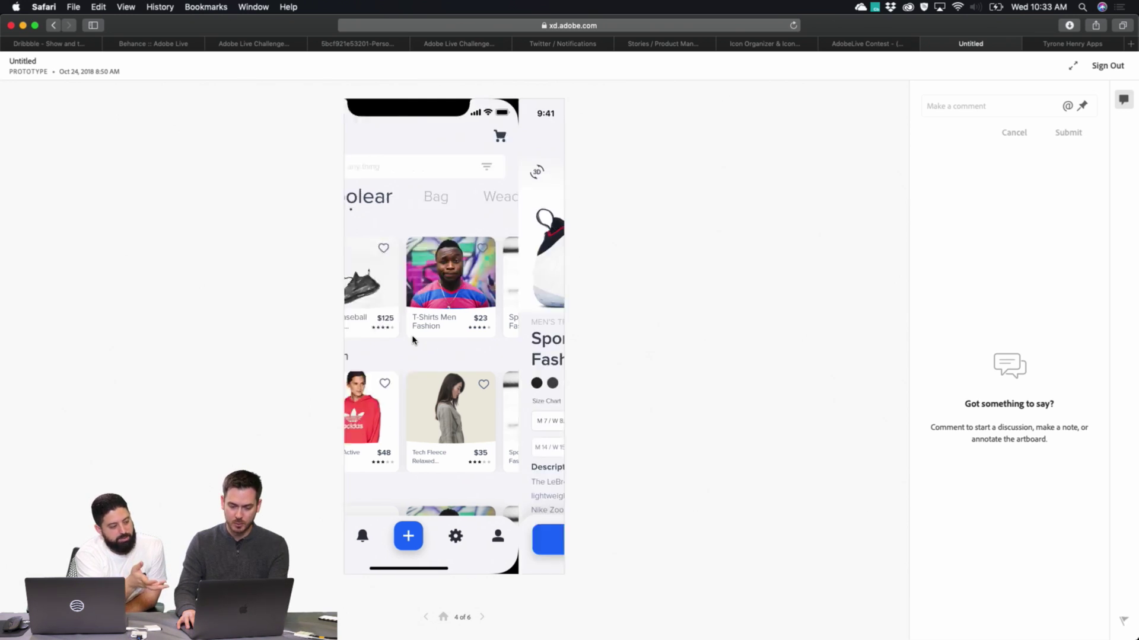
click(413, 340)
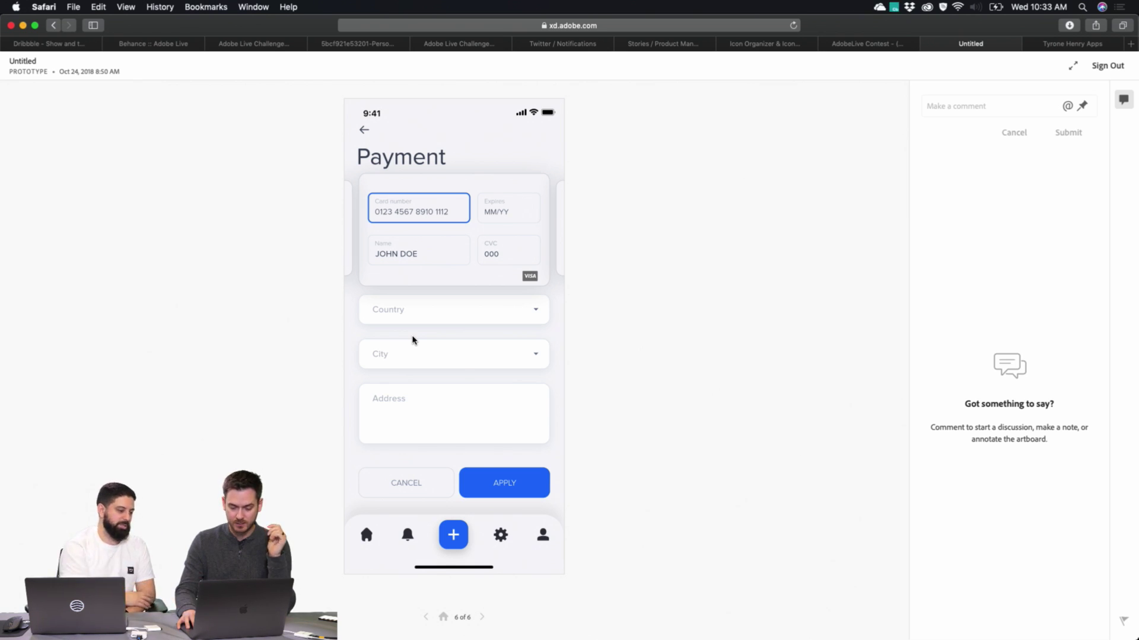
key(Right)
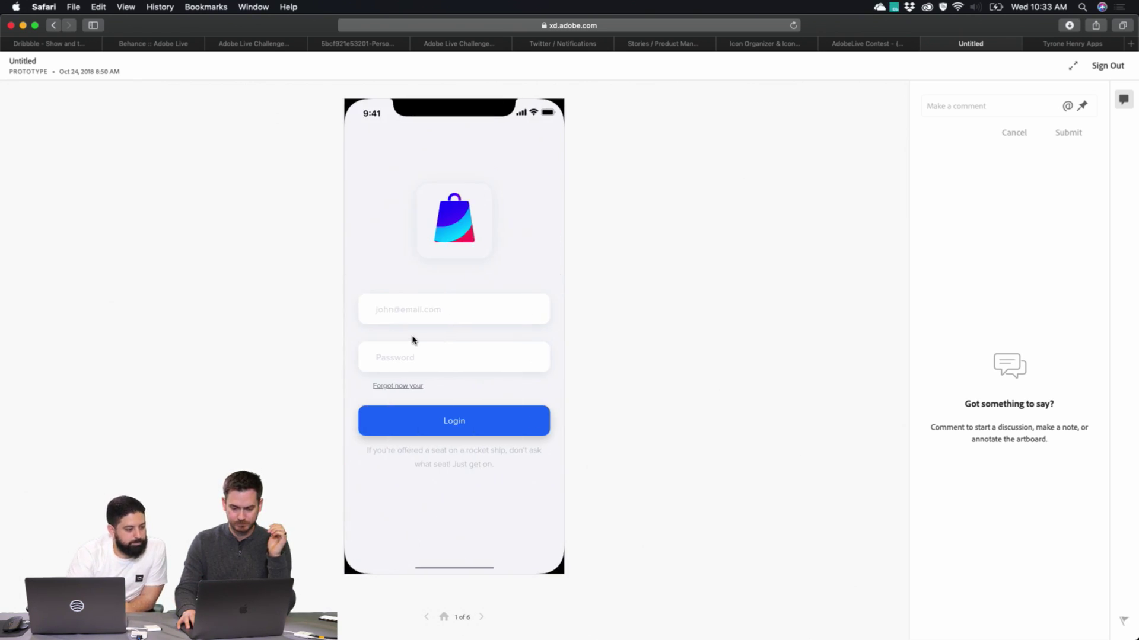
key(Right)
key(Right)
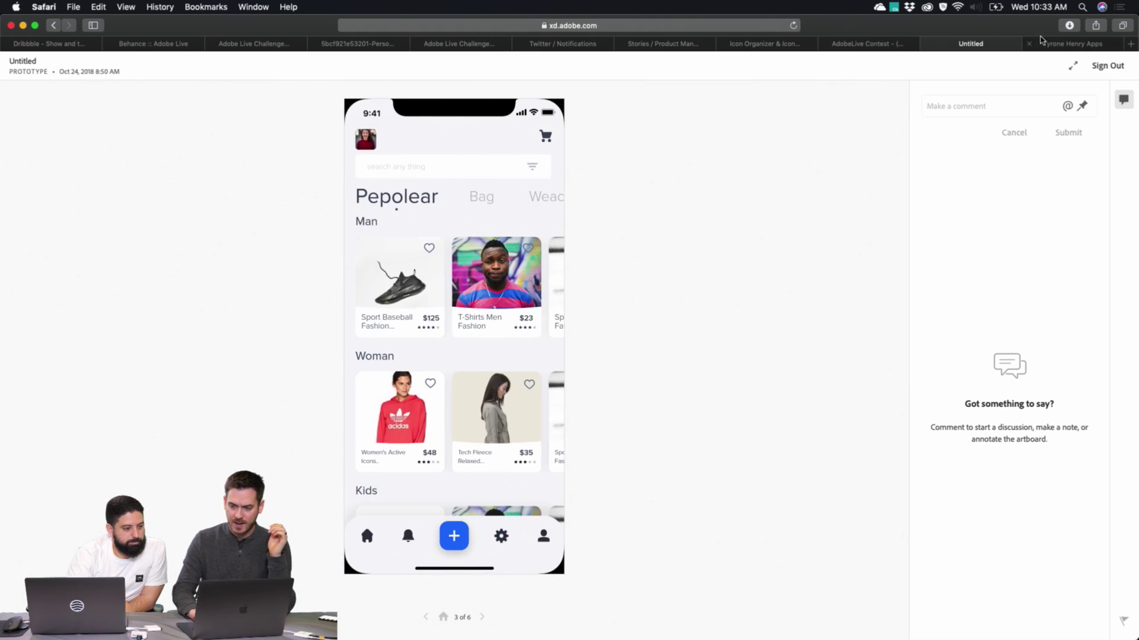
- Open the kitchen restaurant app prototype in the neighbouring browser page and proceed past its welcome and login screens
click(1060, 44)
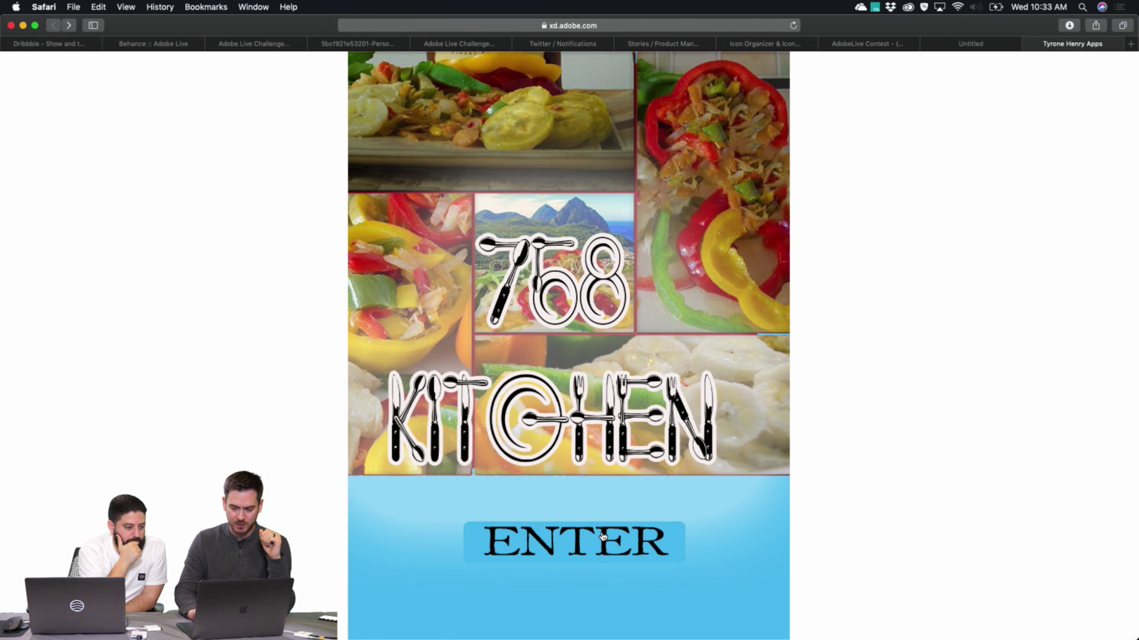
click(602, 537)
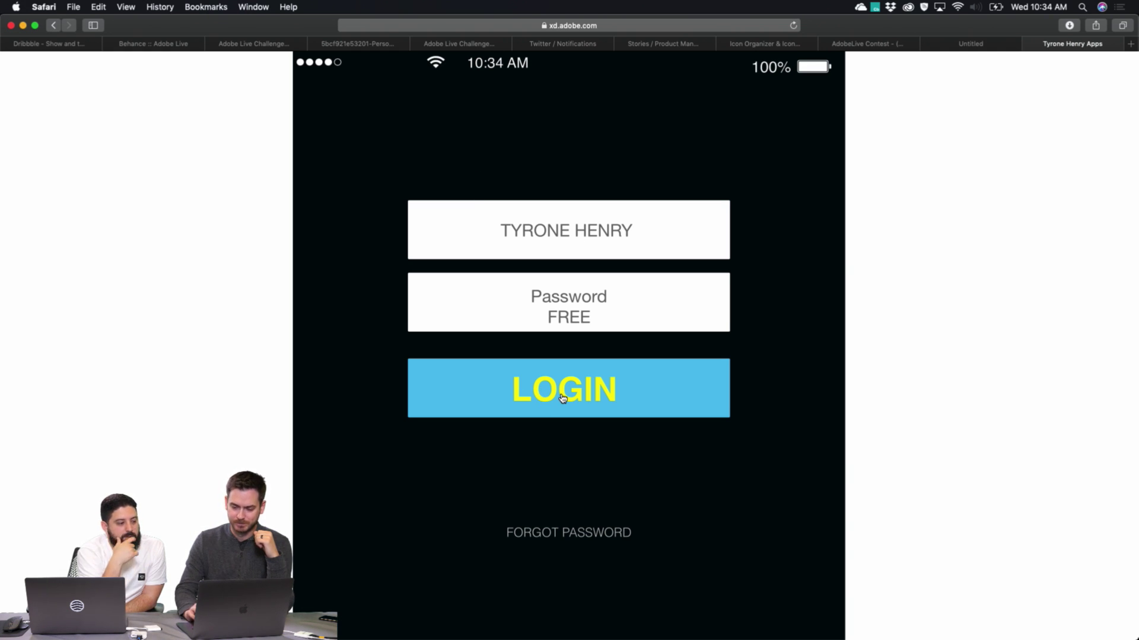
click(600, 392)
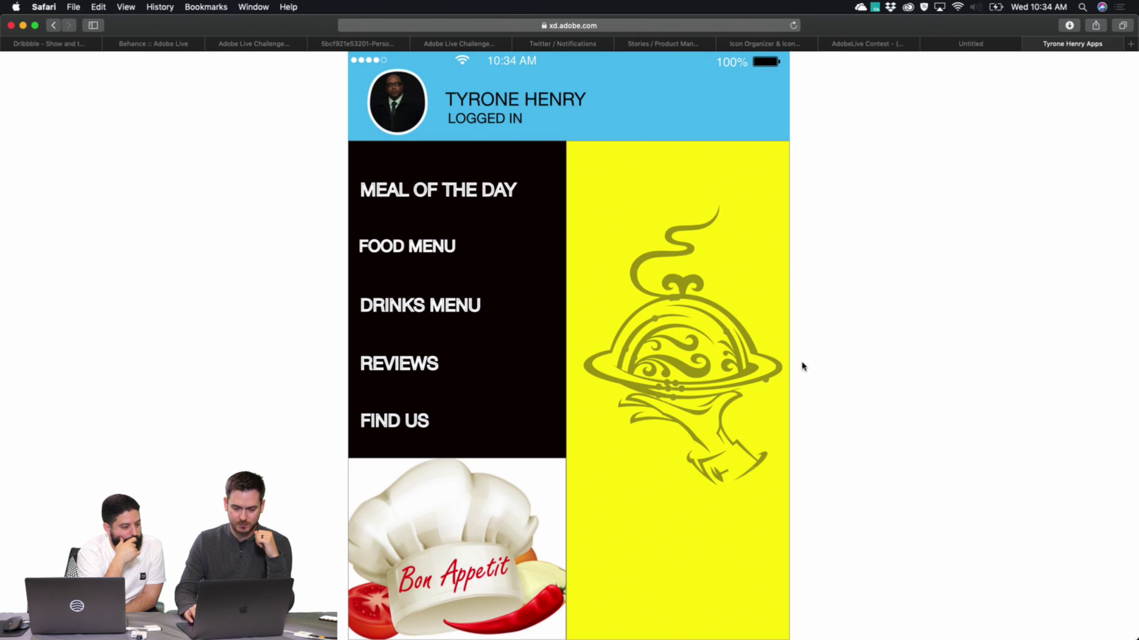
click(708, 373)
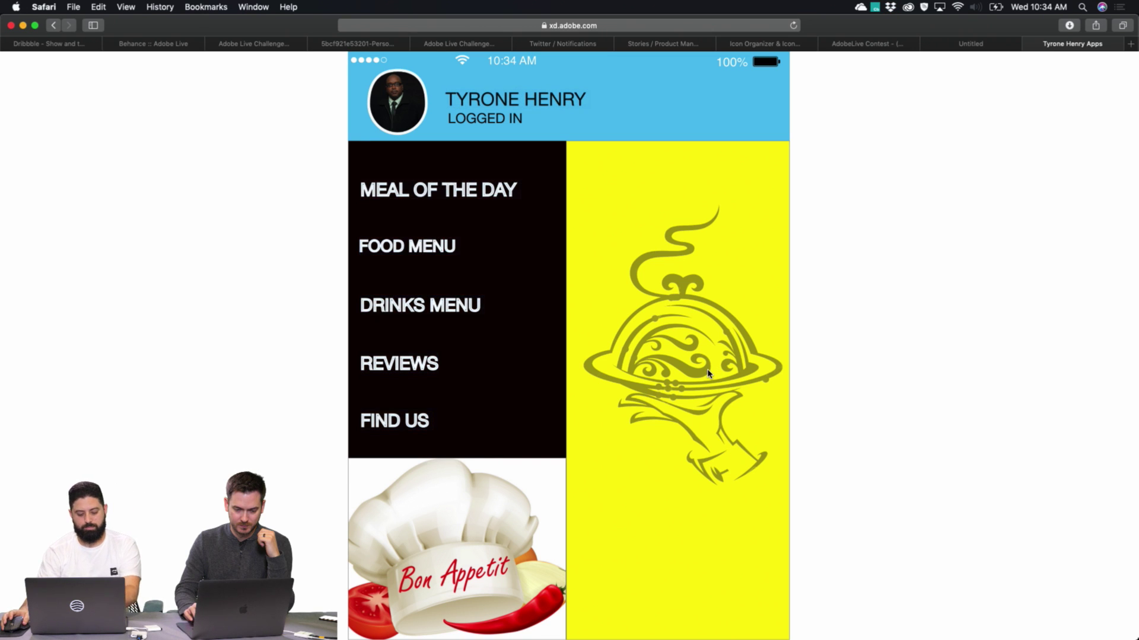
- View the restaurant prototype's Meal of the Day screen, play its audio info and return to the main menu
click(436, 194)
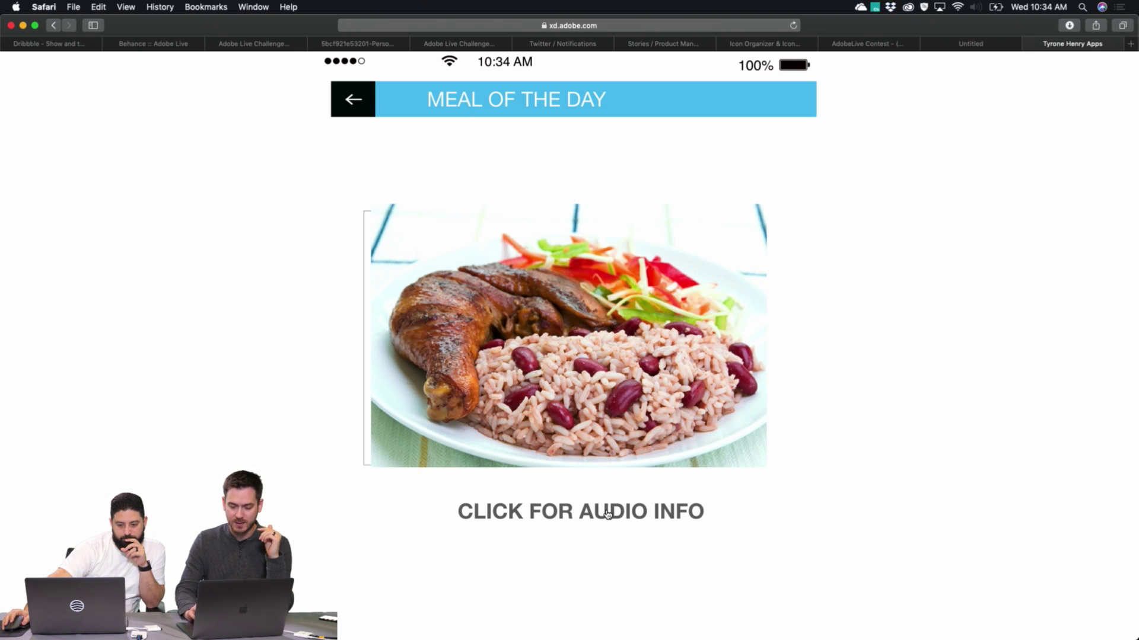
click(607, 514)
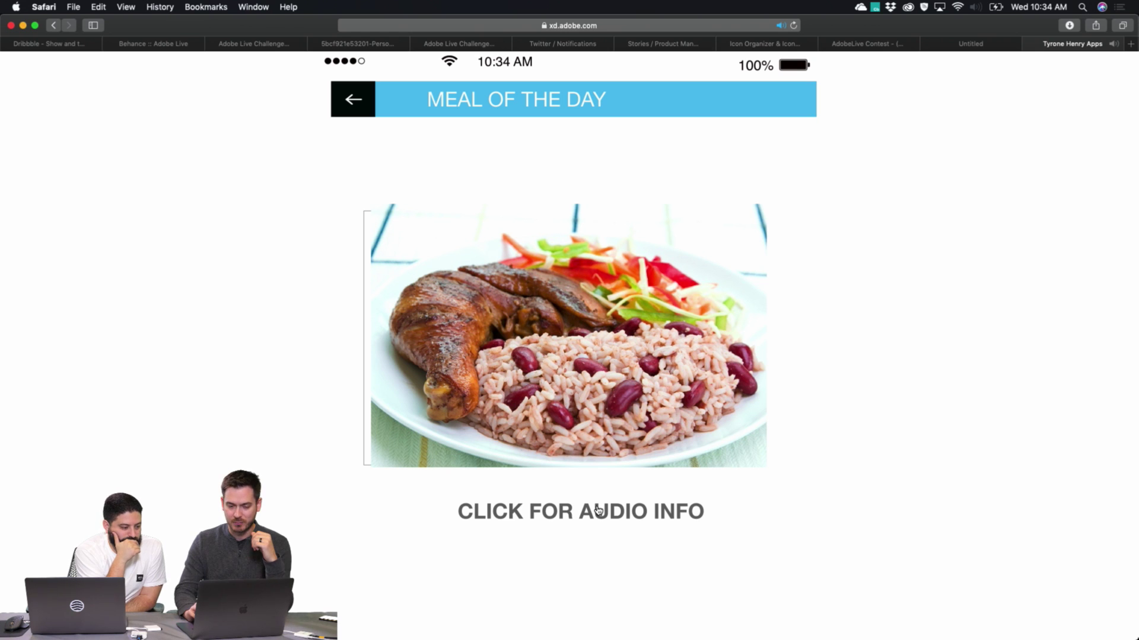
click(523, 361)
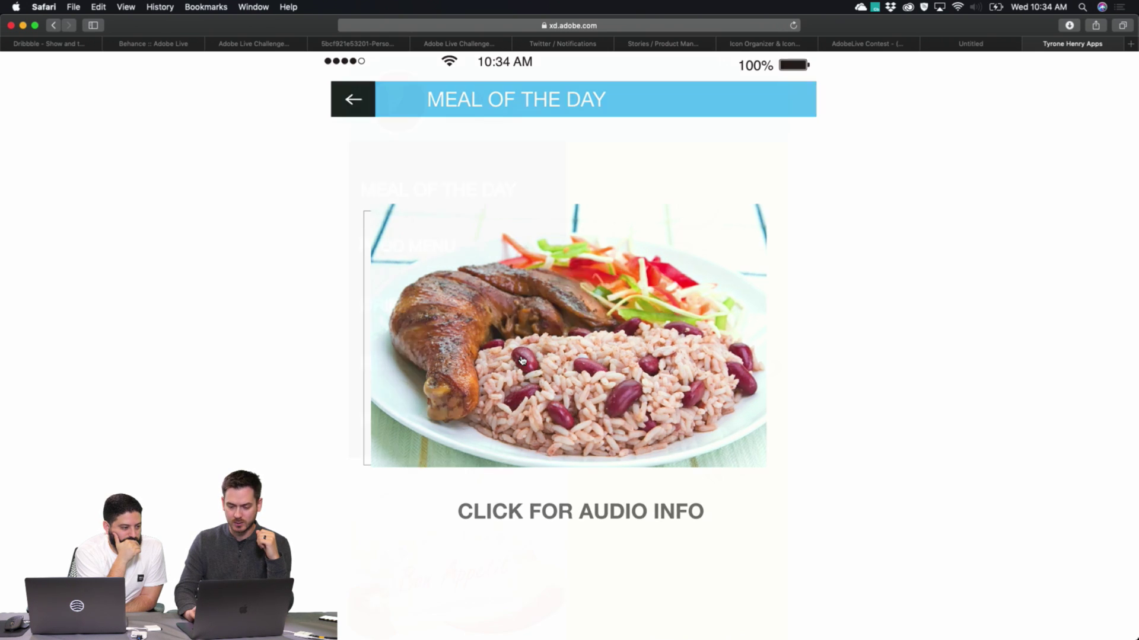
- Examine the restaurant prototype's Food Menu, Drinks Menu and Reviews screens
click(429, 248)
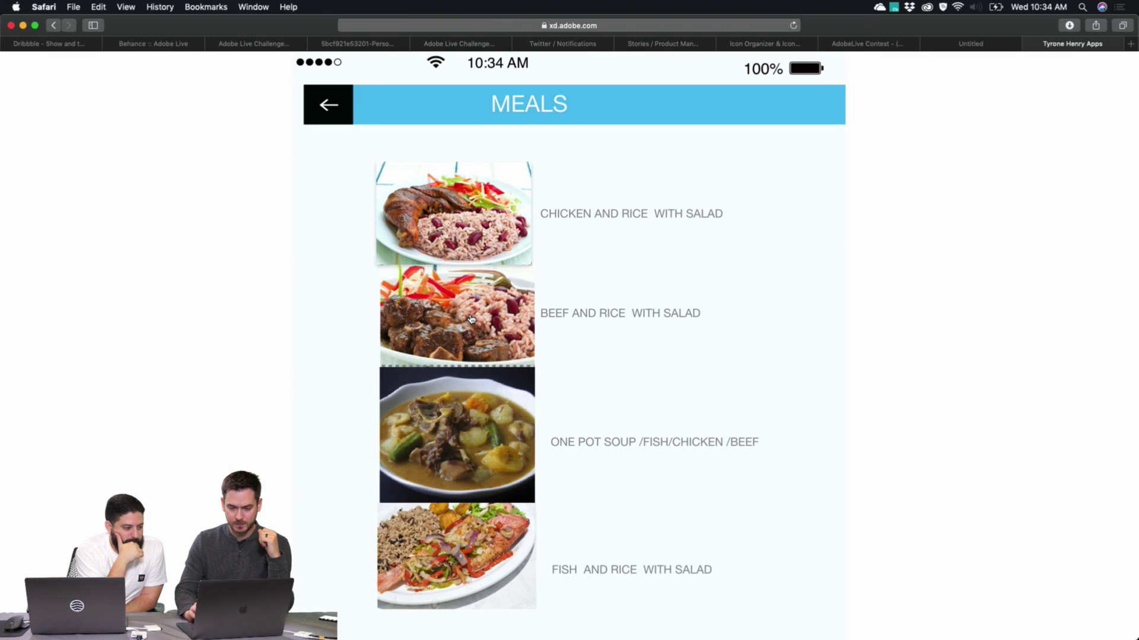
click(328, 104)
click(396, 303)
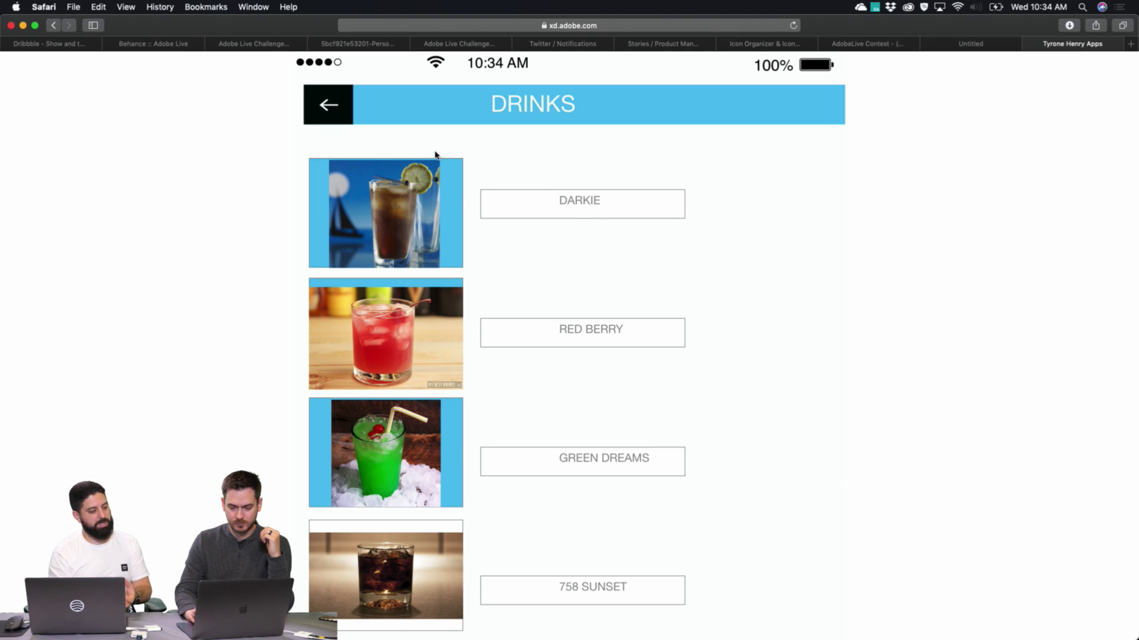
click(335, 106)
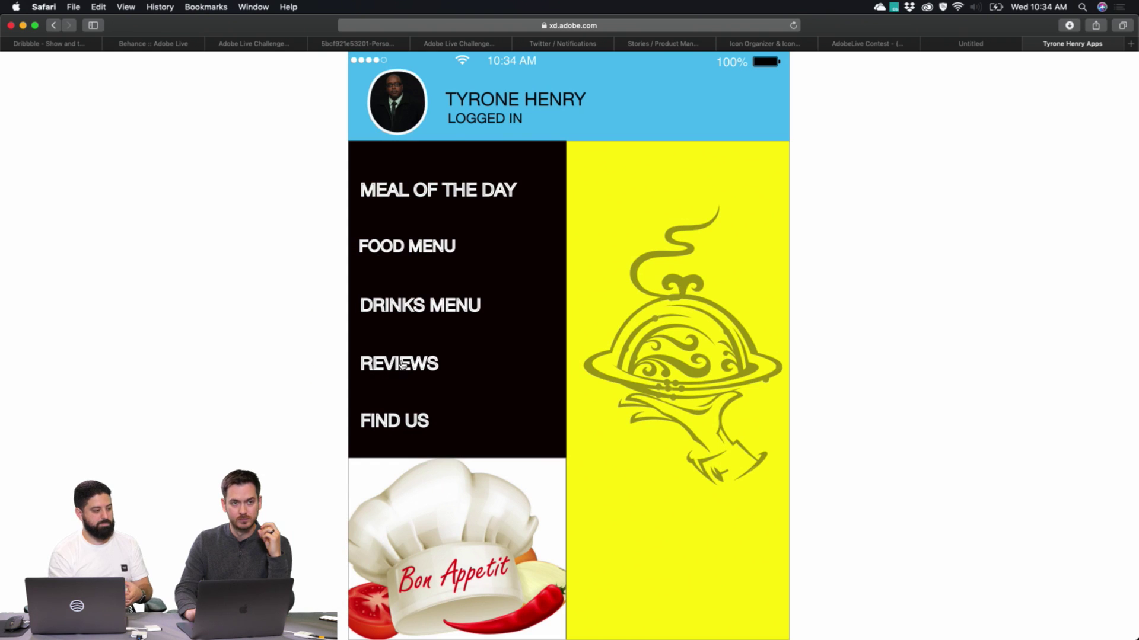
click(402, 365)
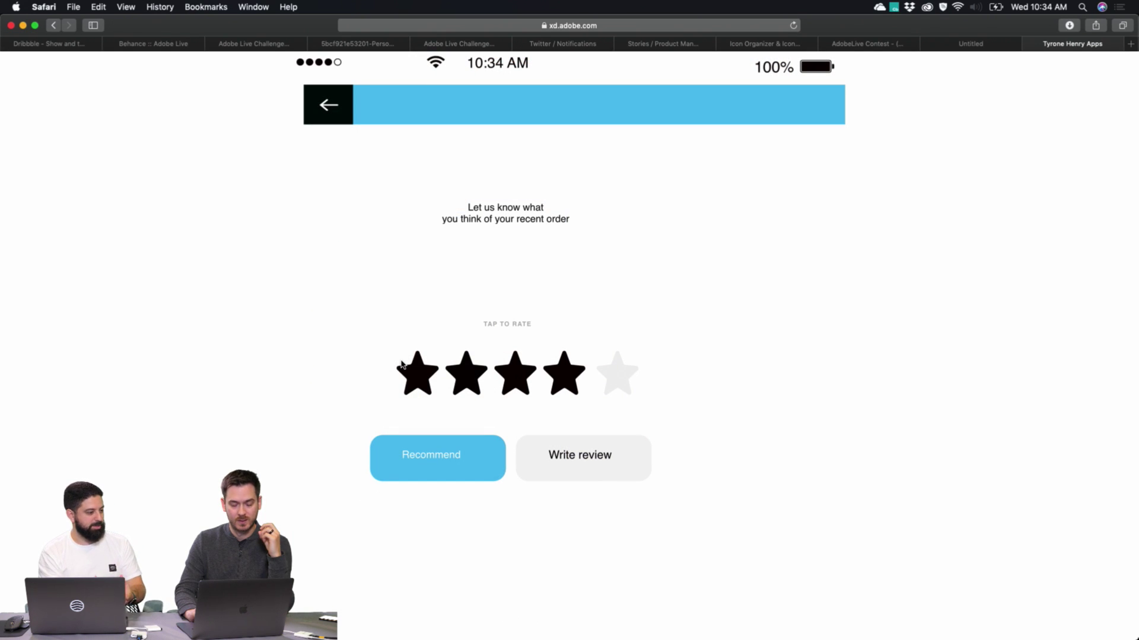
- Try the Recommend option on the restaurant prototype's review screen, view the Find Us screen and return to the main menu
click(472, 460)
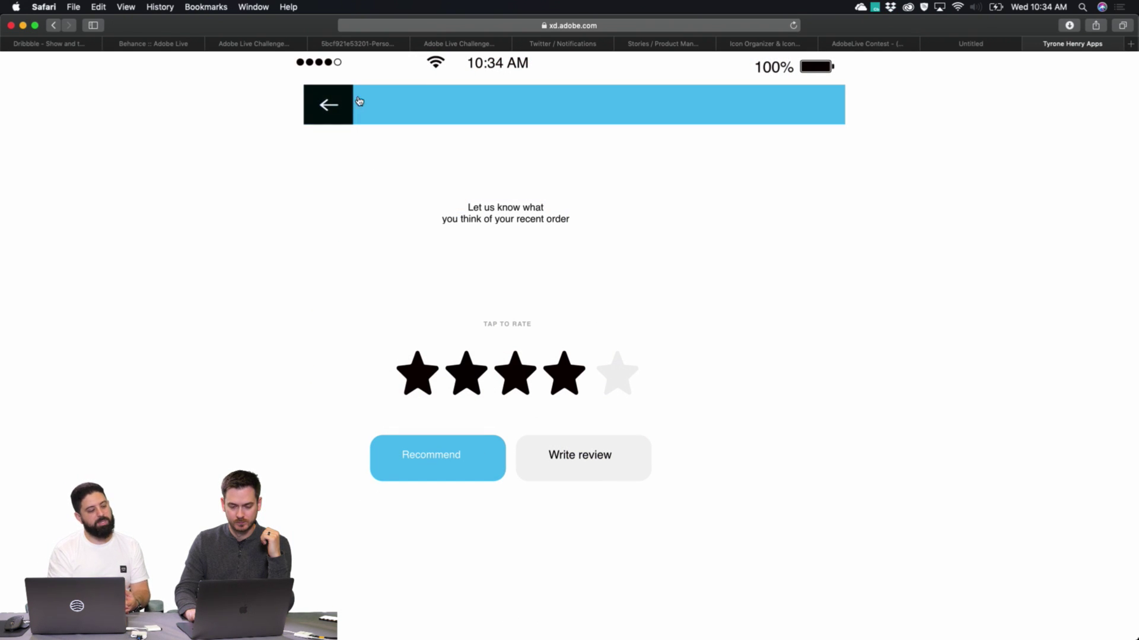
click(326, 108)
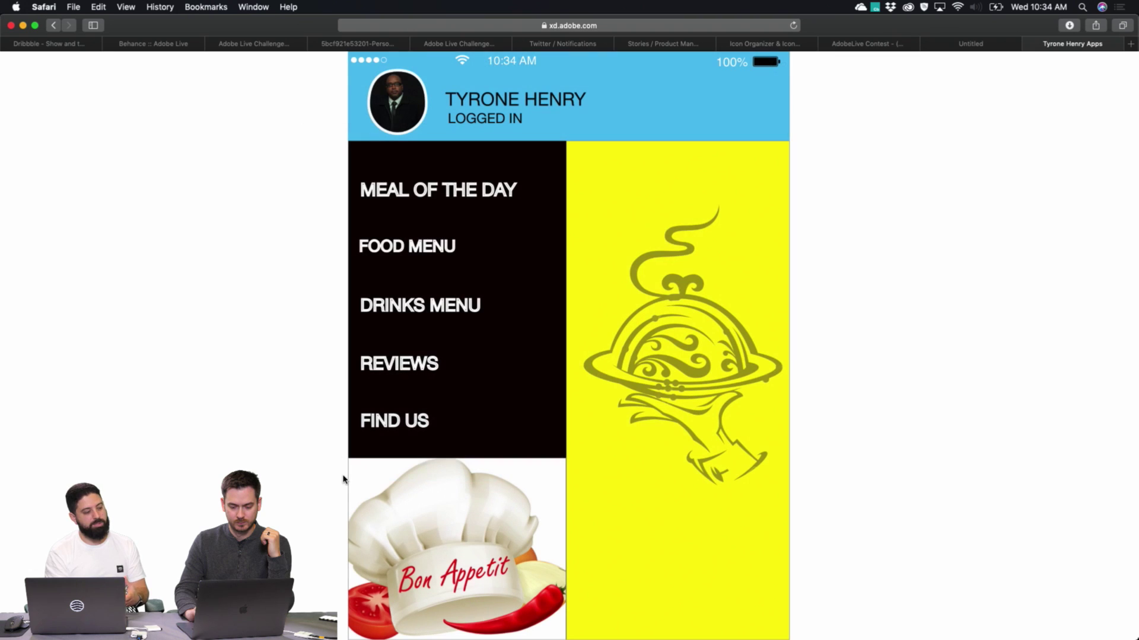
click(400, 430)
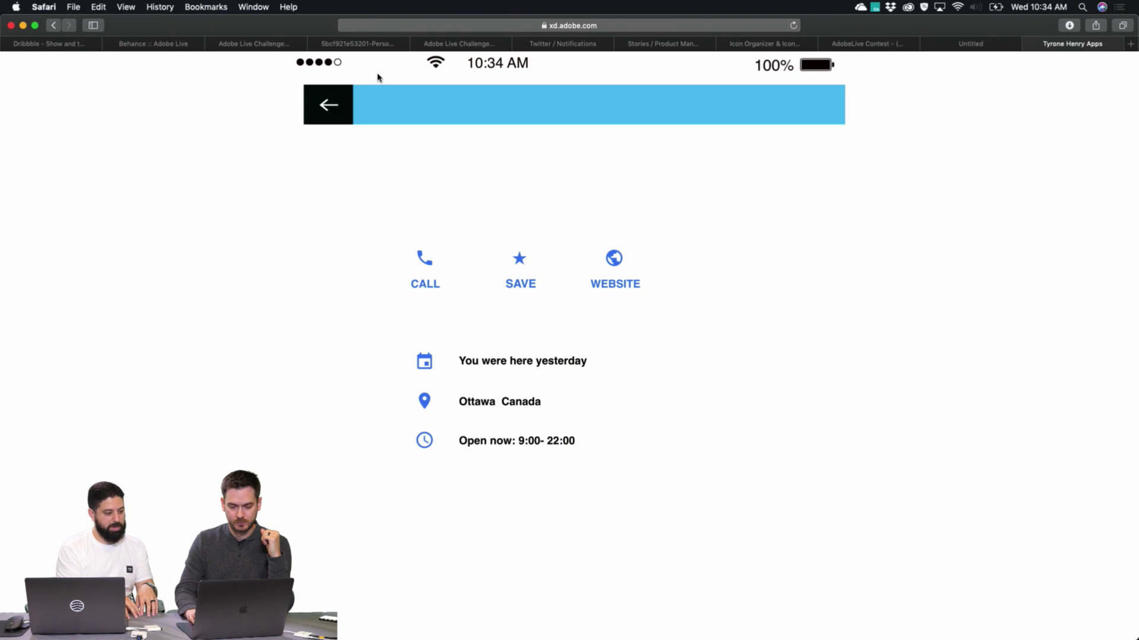
click(329, 105)
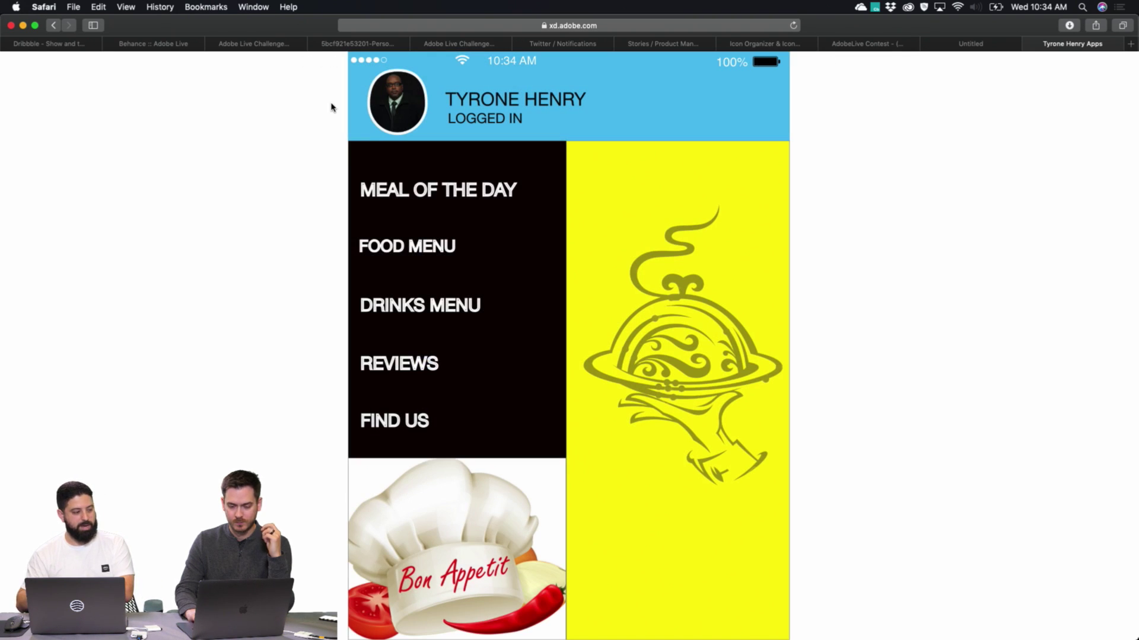
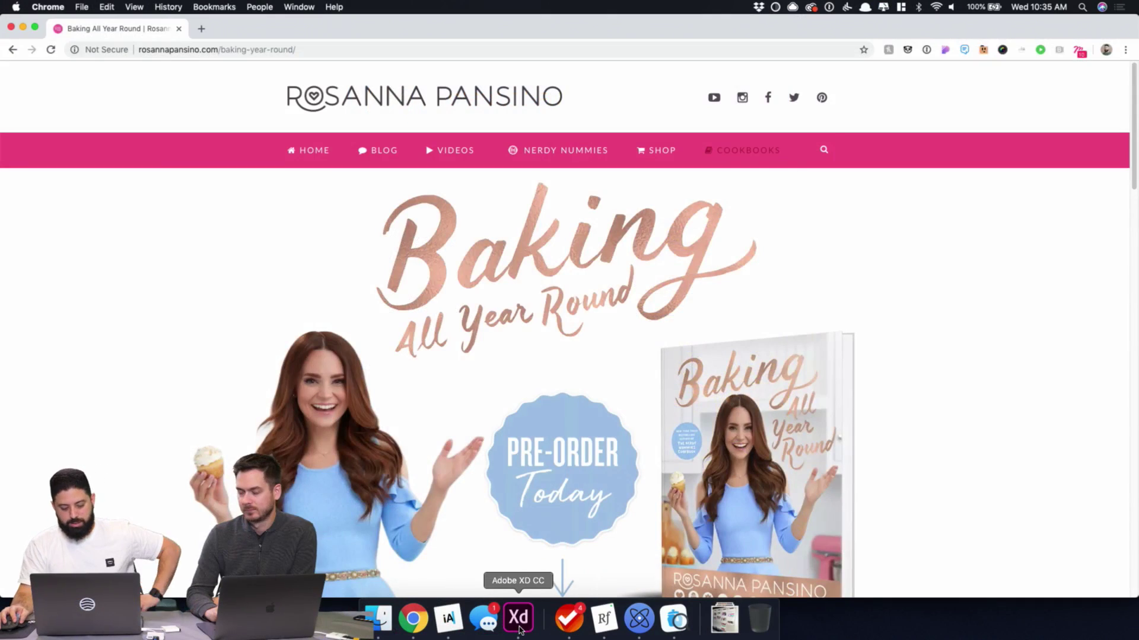
- Switch to Adobe XD and draw an image placeholder about 85 by 87 beneath the All category on the shop artboard
click(520, 628)
click(534, 157)
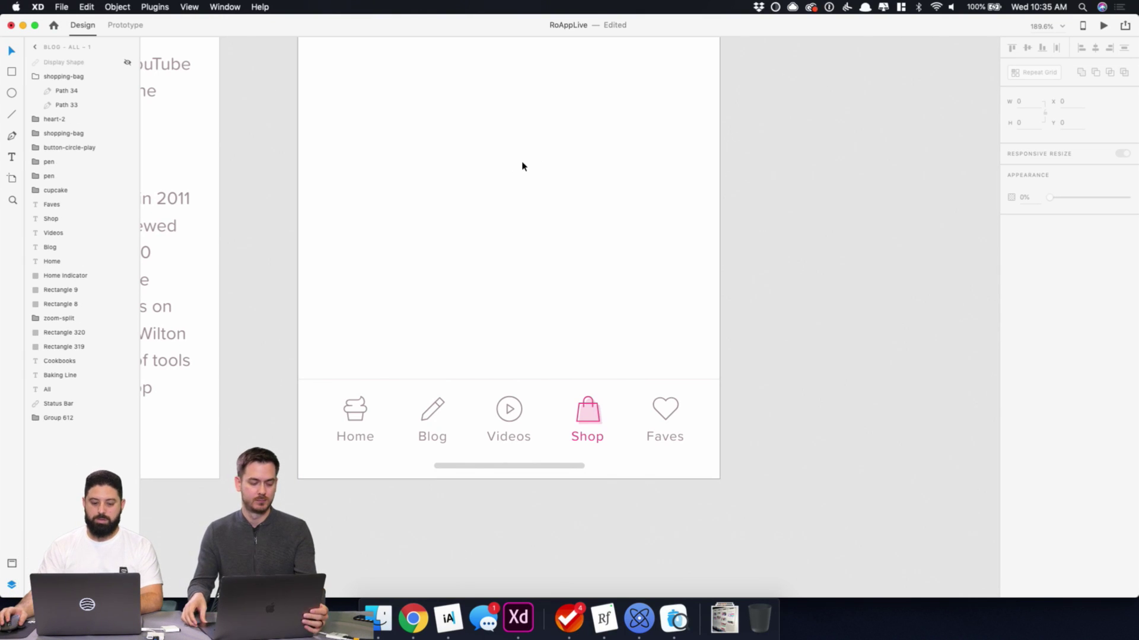
scroll(522, 166, down, 5)
scroll(503, 310, up, 5)
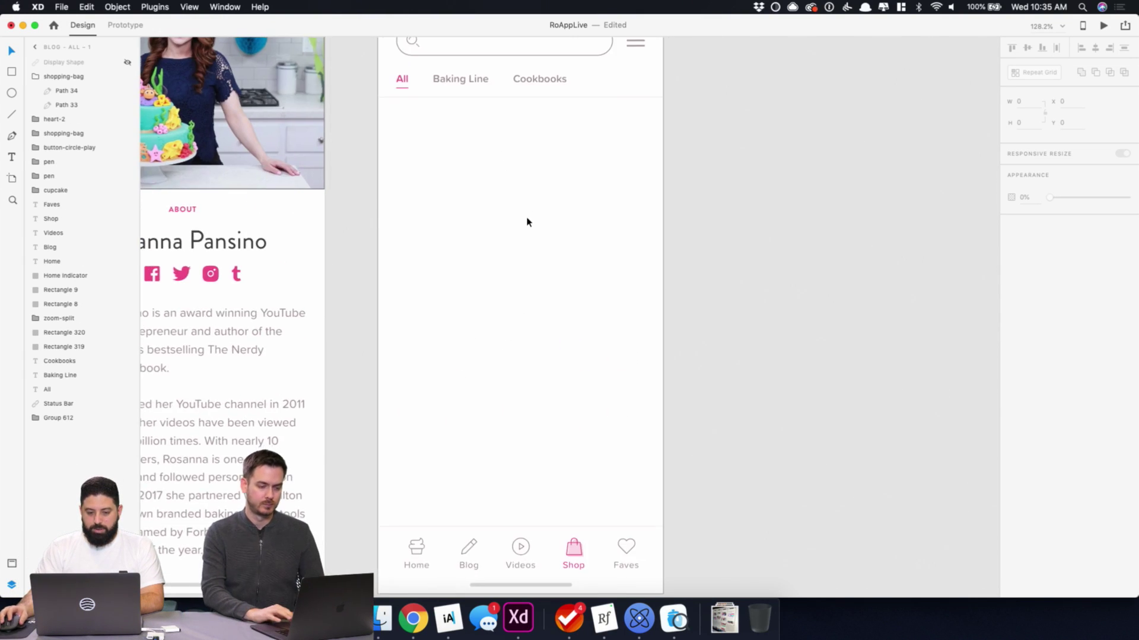
scroll(527, 223, down, 3)
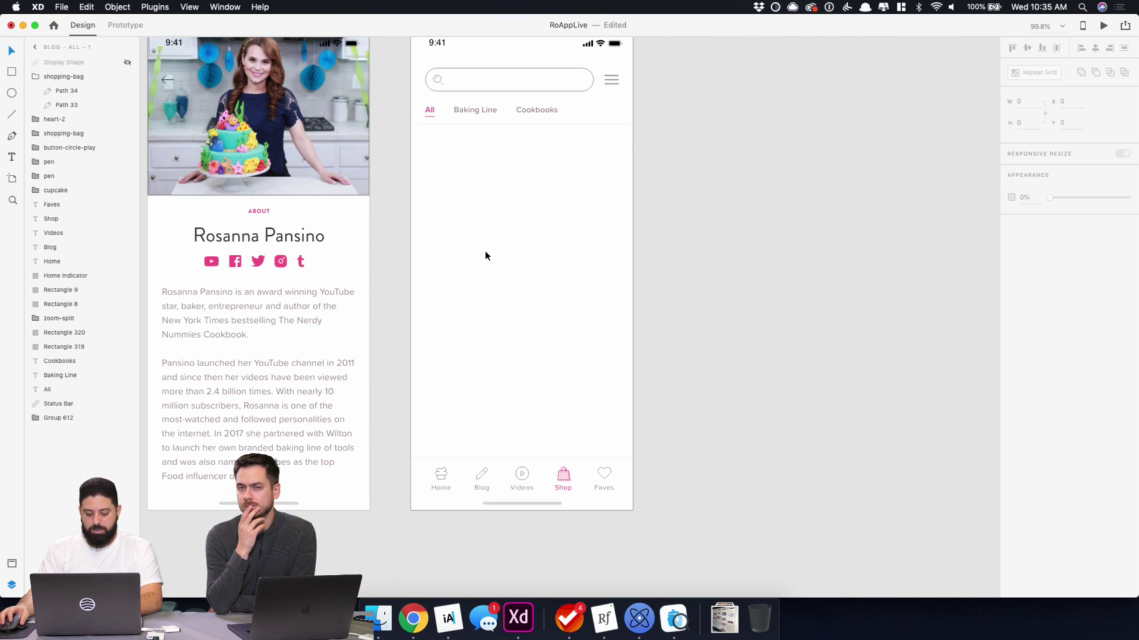
key(r)
drag(425, 143, 475, 195)
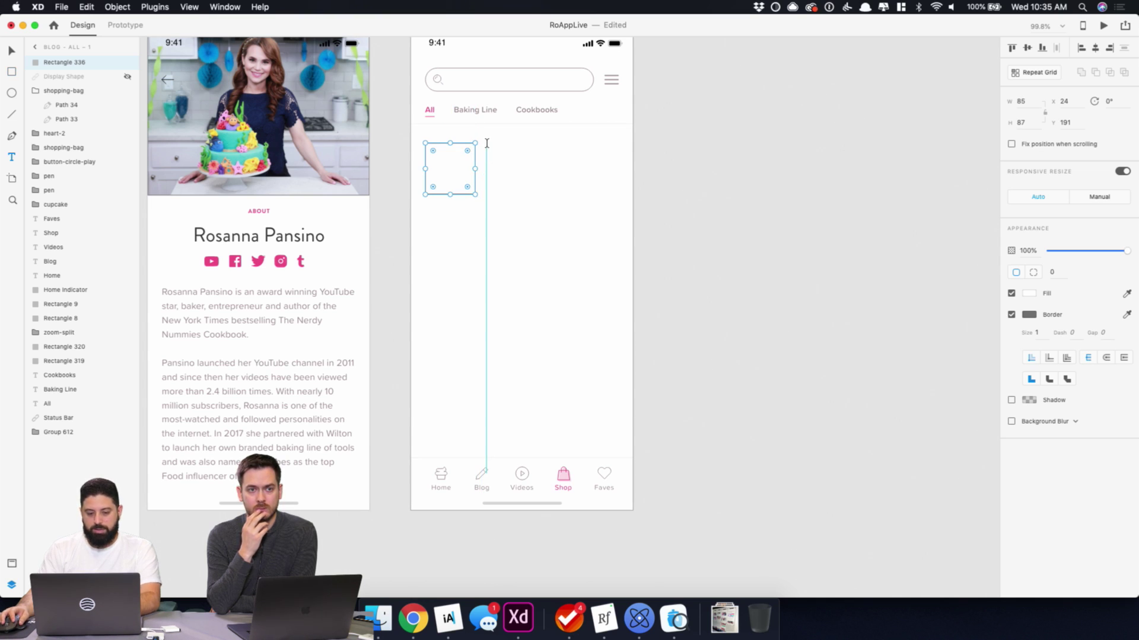
- Add the text "Description" beside the image placeholder and apply the Subtitle 1 — 16pt character style
key(t)
click(487, 150)
text(Description)
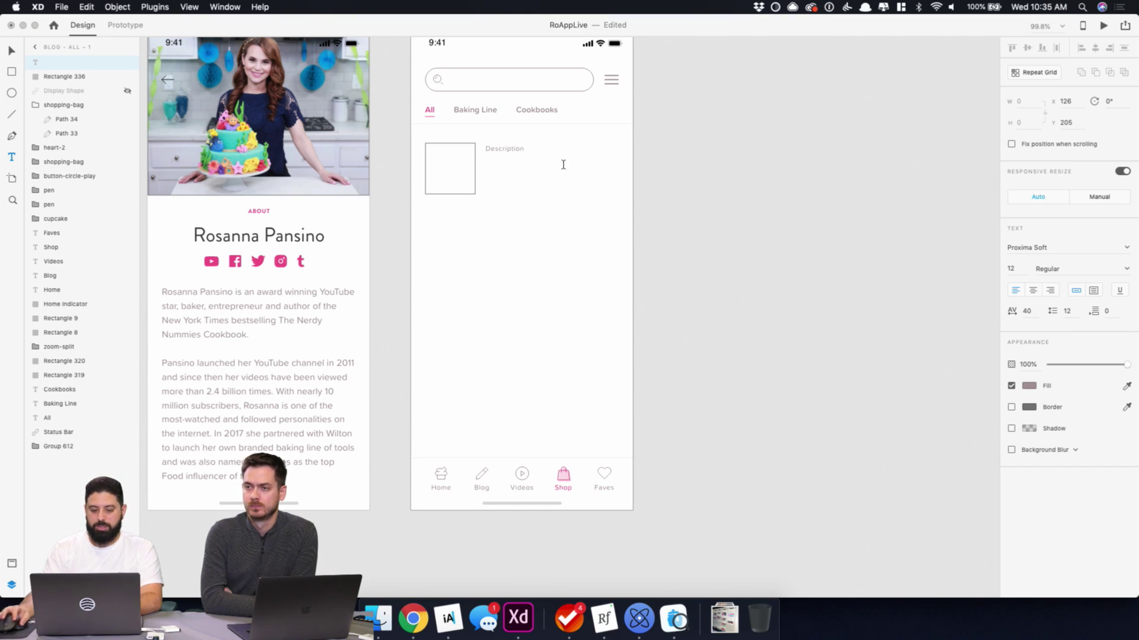
key(Escape)
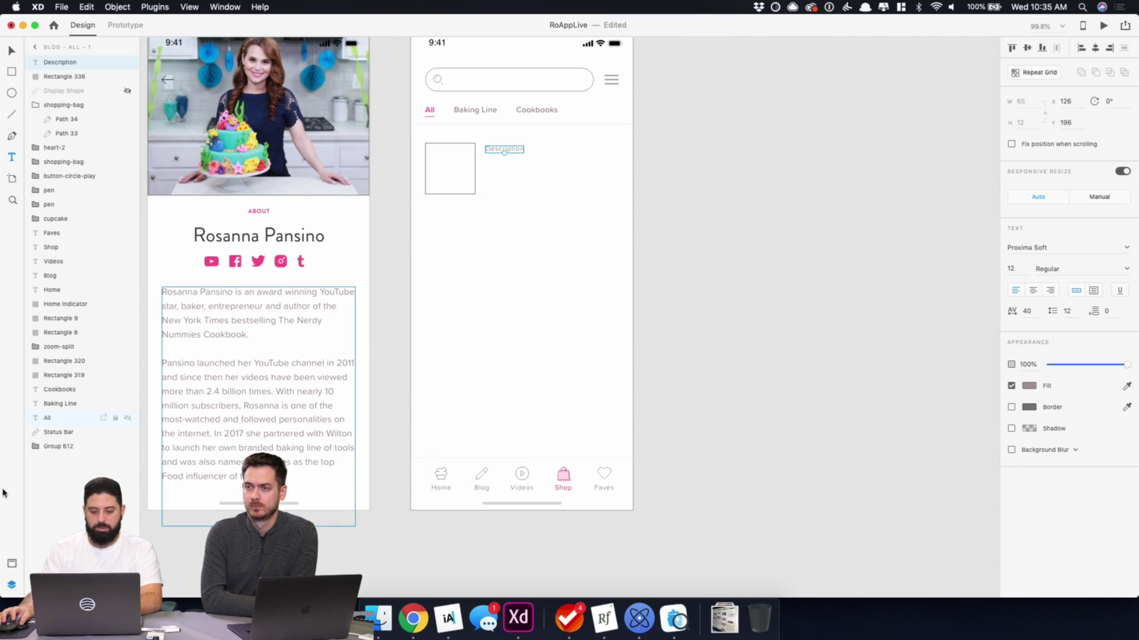
click(12, 564)
click(77, 294)
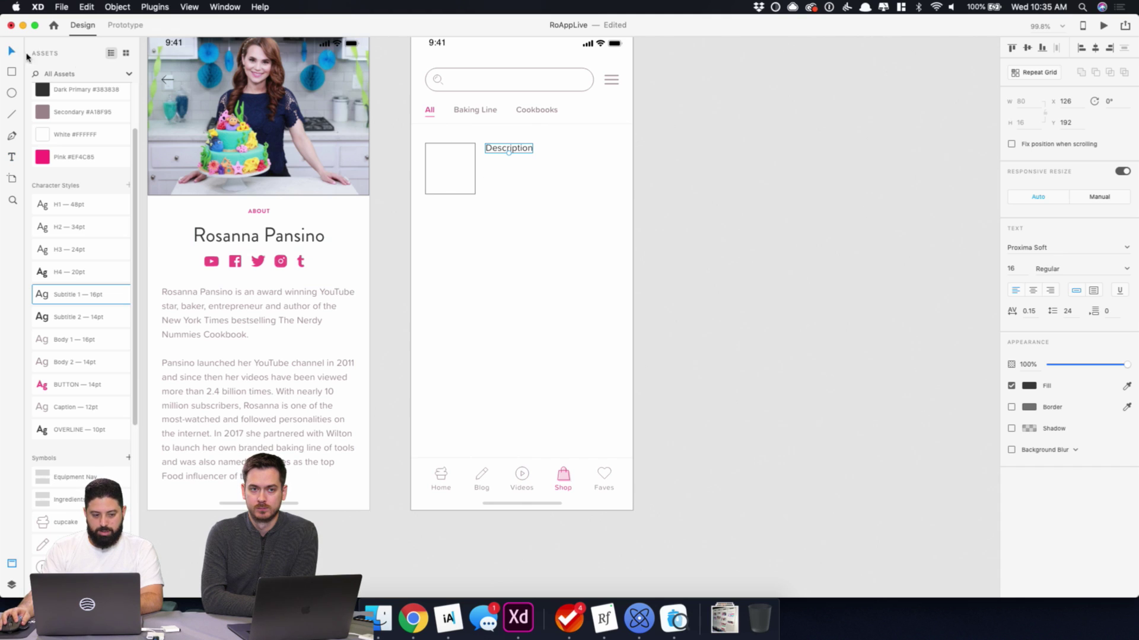
- Duplicate the text line just below itself and reword the two lines as "Title" and "Price"
drag(527, 151, 528, 168)
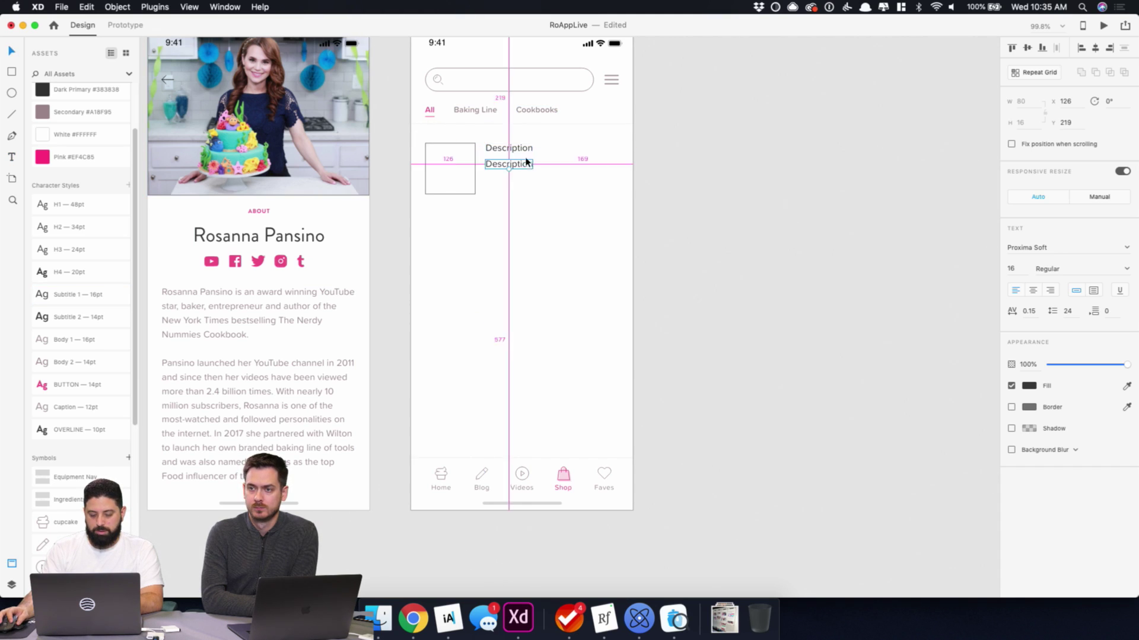
double_click(508, 148)
text(Title)
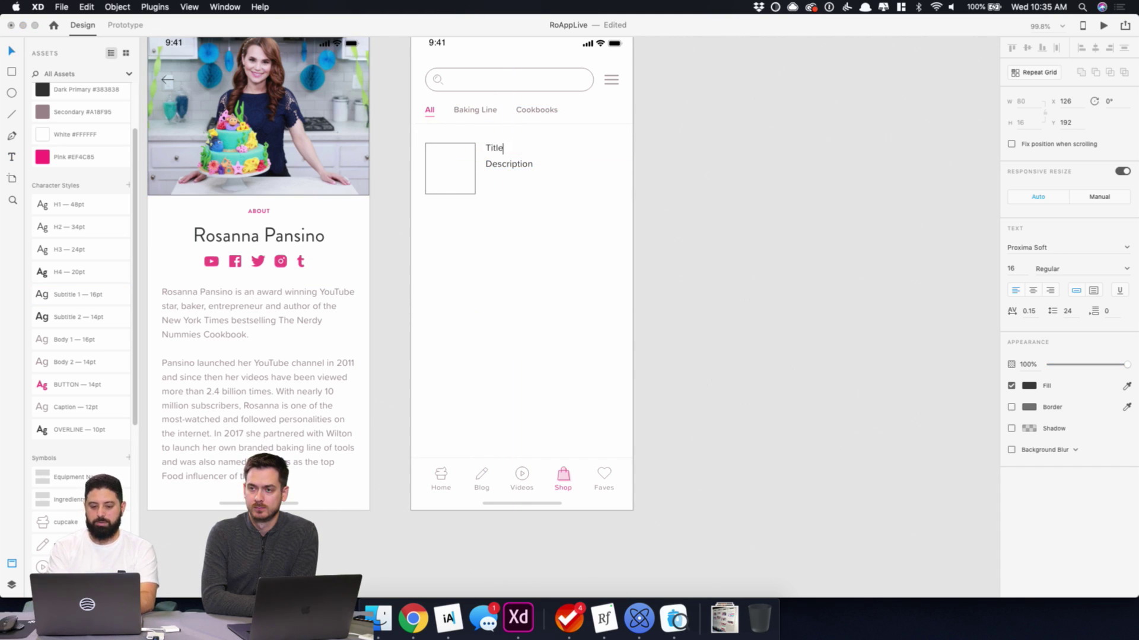
double_click(528, 164)
text(Price)
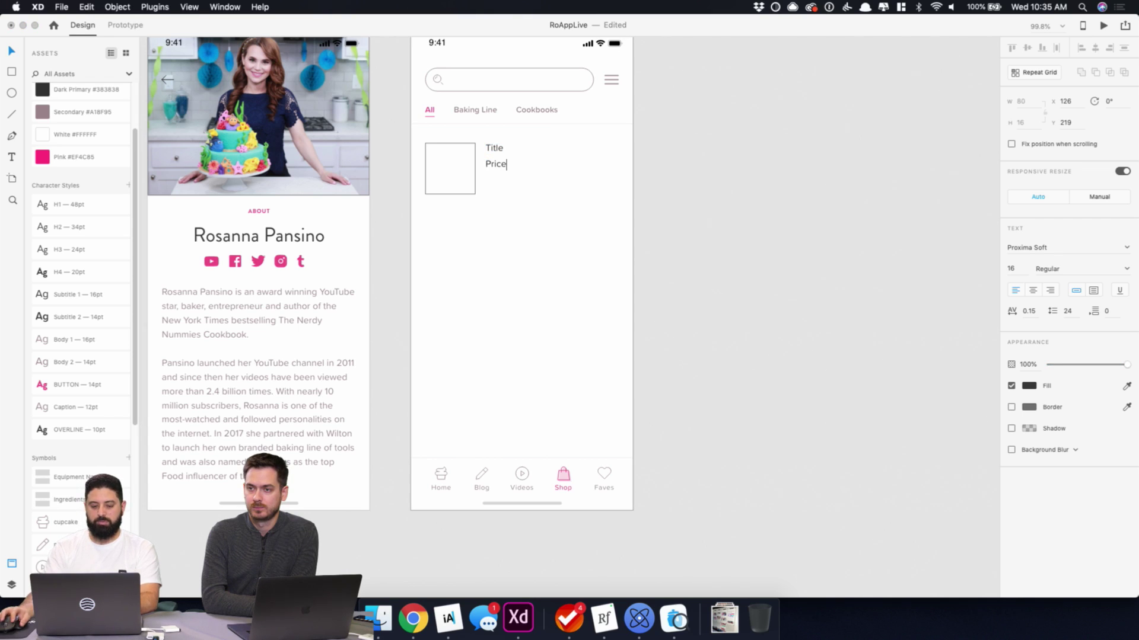
- Duplicate the Price line below itself and reword the copy as "Description??? Rating???"
key(Escape)
drag(501, 168, 501, 184)
double_click(496, 180)
text(Descript)
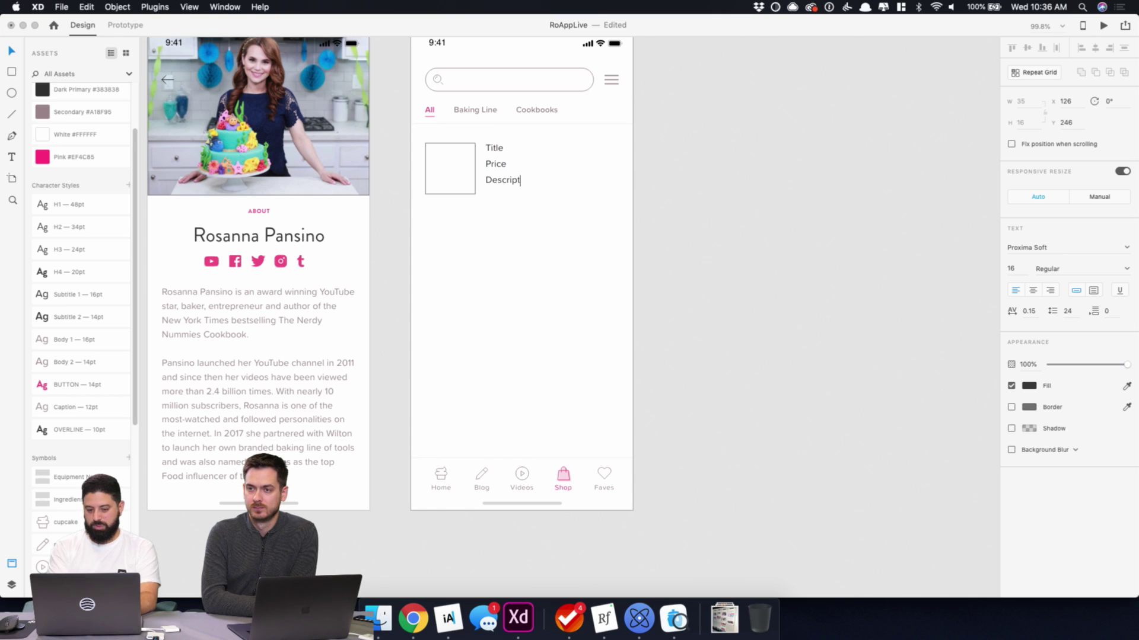
text(ion??? Rating???)
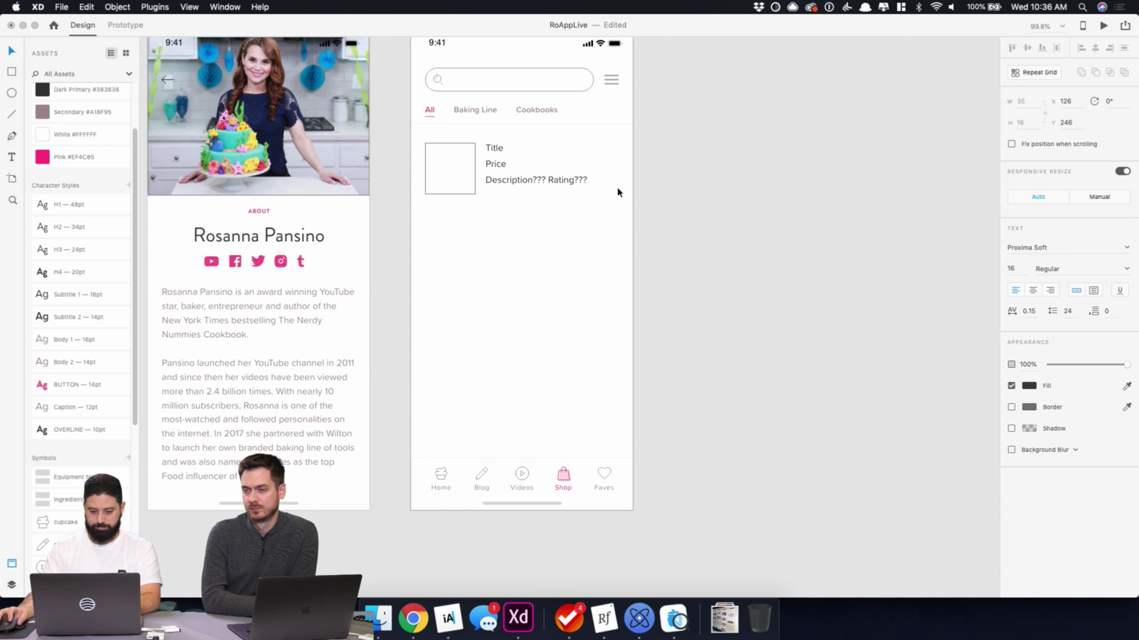
key(Escape)
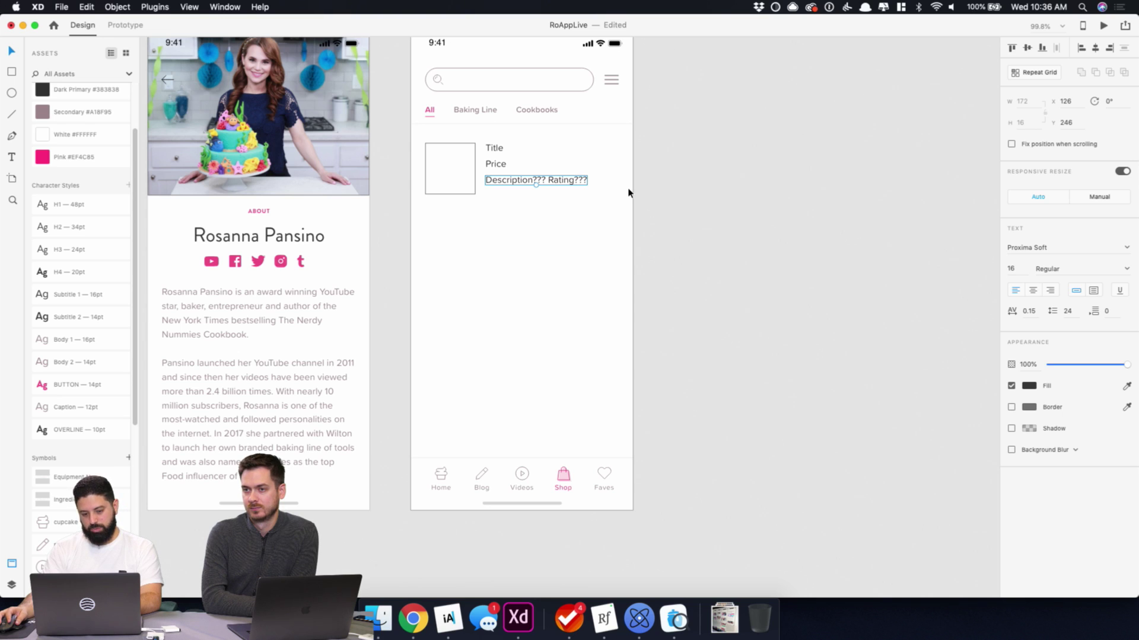
- Switch to Chrome, open Amazon in a new tab and search it for "rosanna pansino"
click(417, 632)
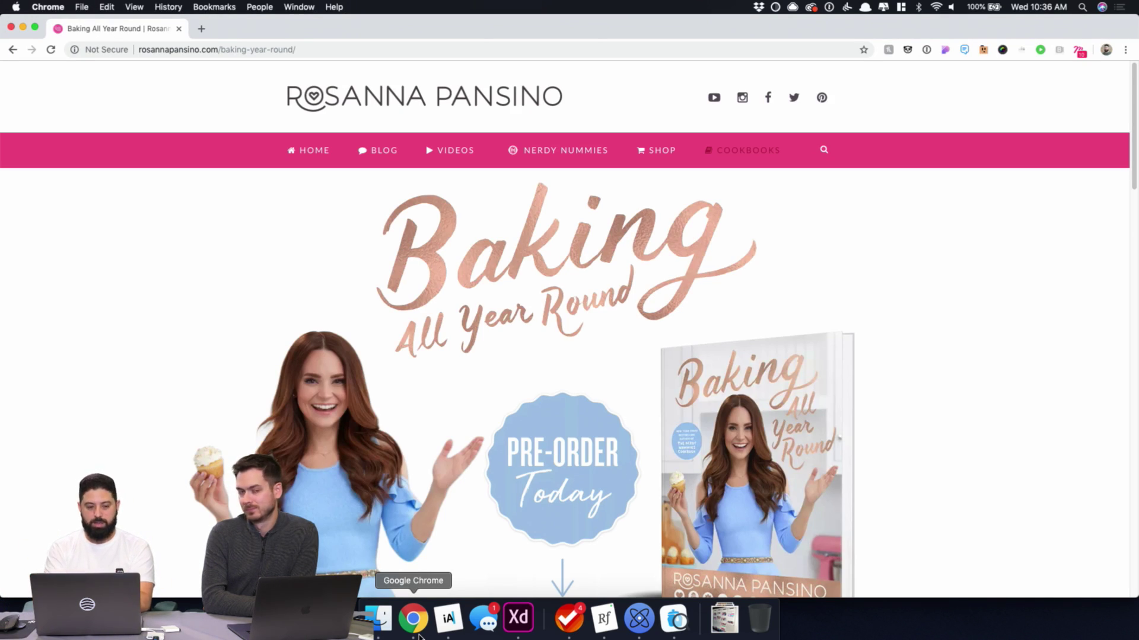
key(super+t)
text(ama)
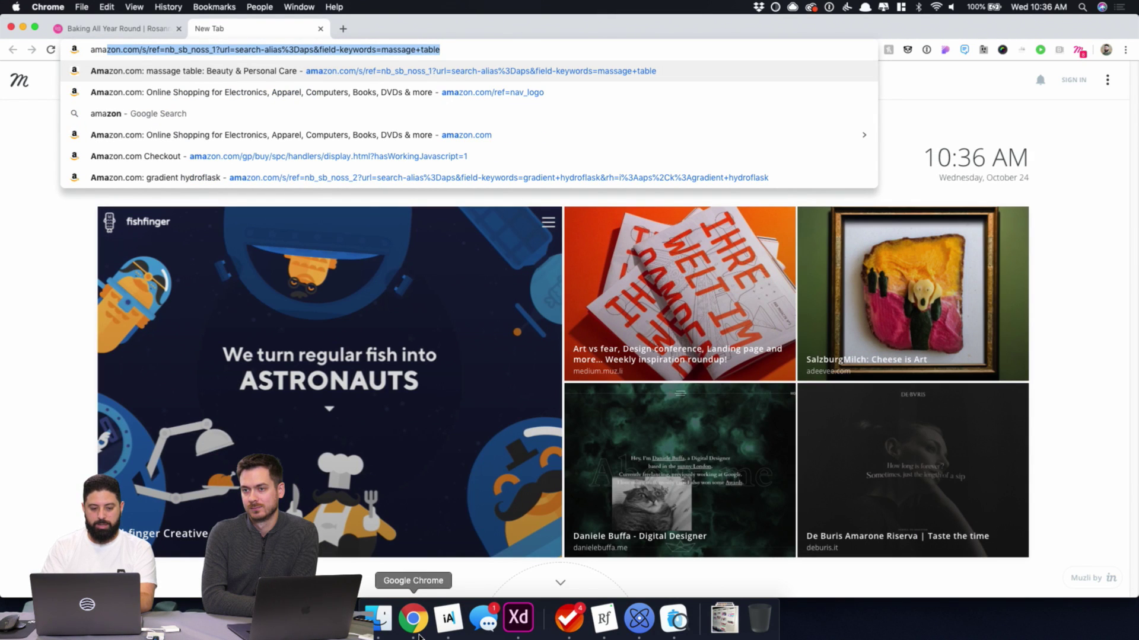
key(Down)
key(Return)
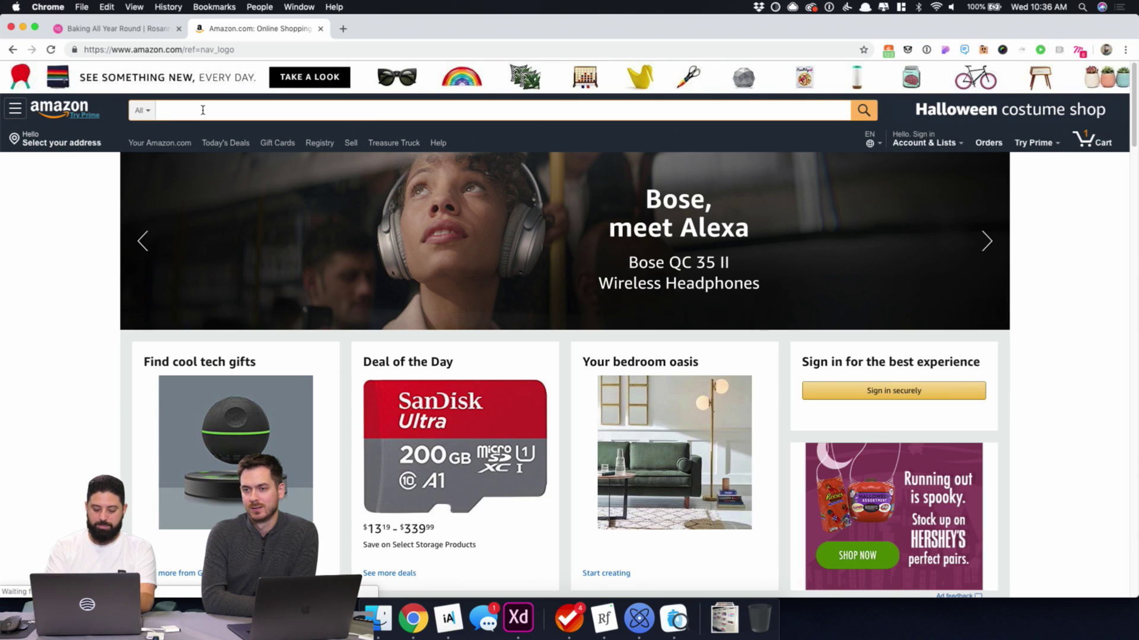
text(rosanna p)
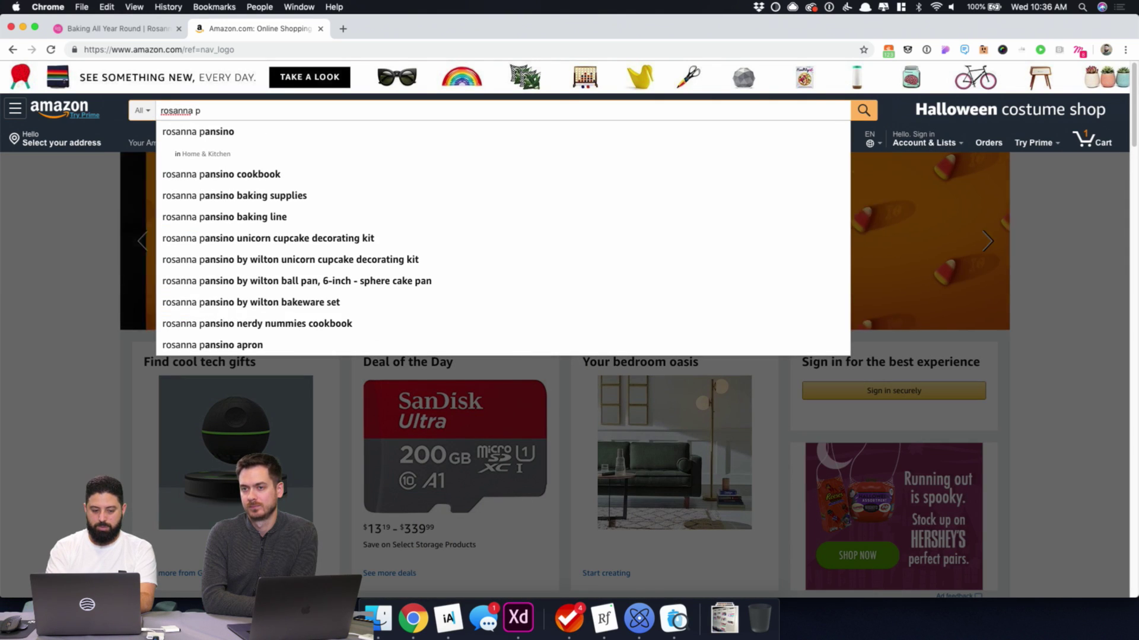
key(Down)
key(Return)
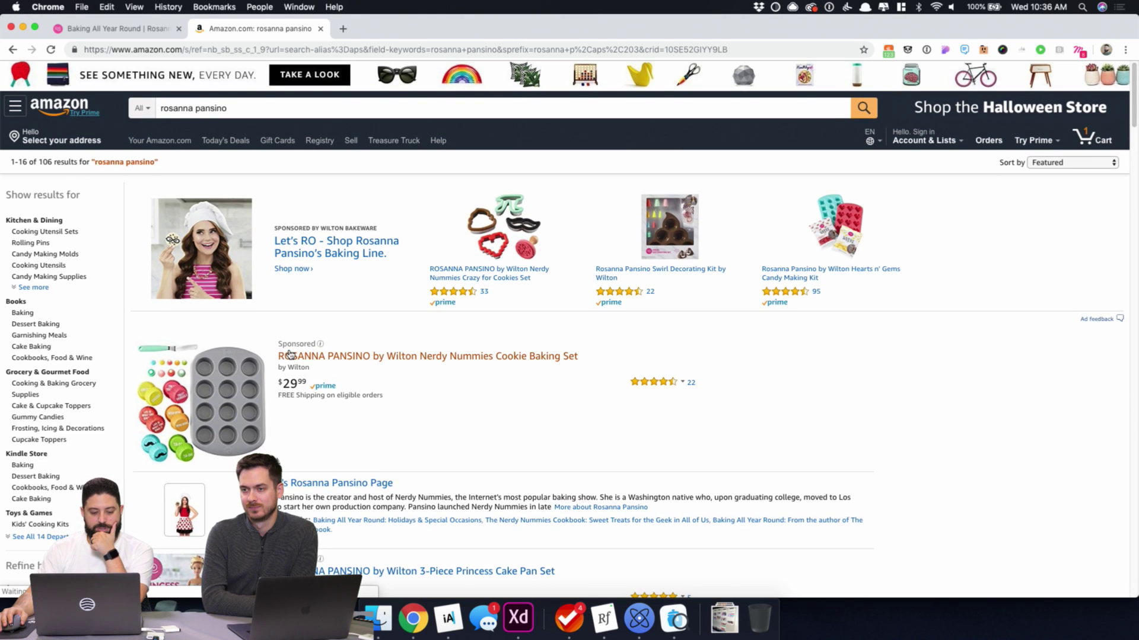
- Examine how the Amazon search results present each product's image, title, price, rating and description
scroll(289, 354, down, 5)
scroll(478, 350, down, 7)
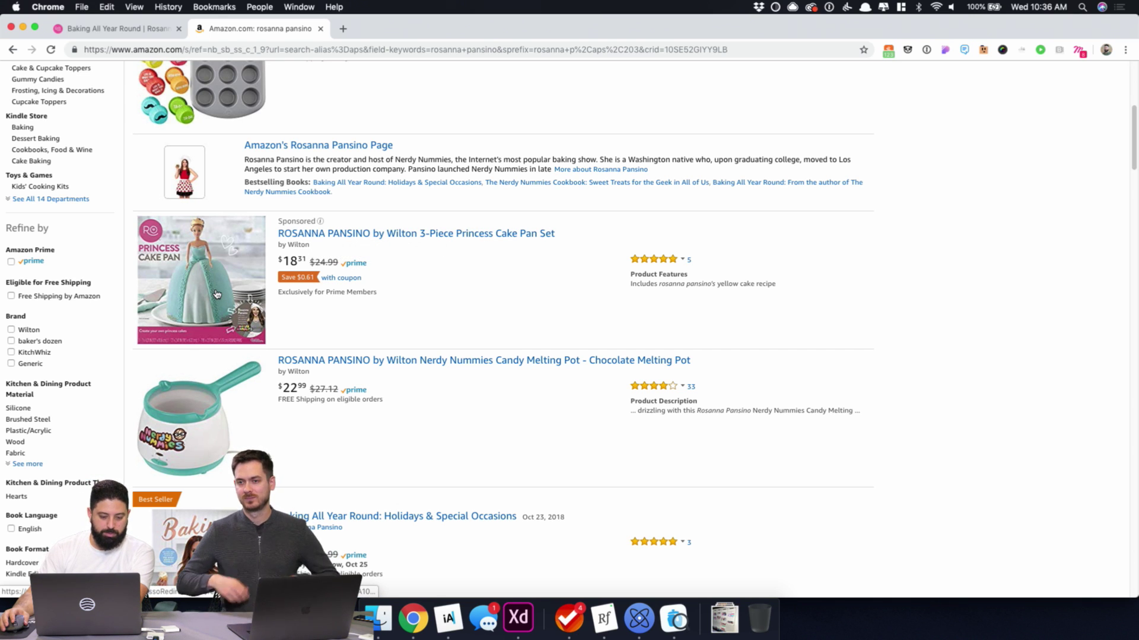
scroll(216, 295, down, 1)
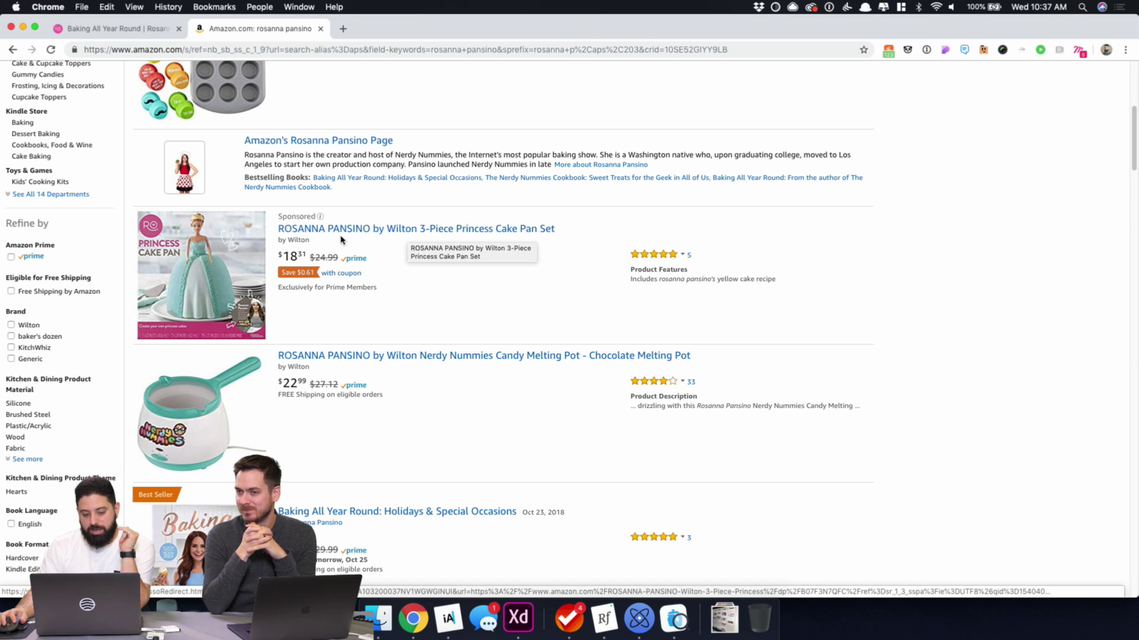
scroll(352, 426, down, 5)
scroll(350, 423, down, 8)
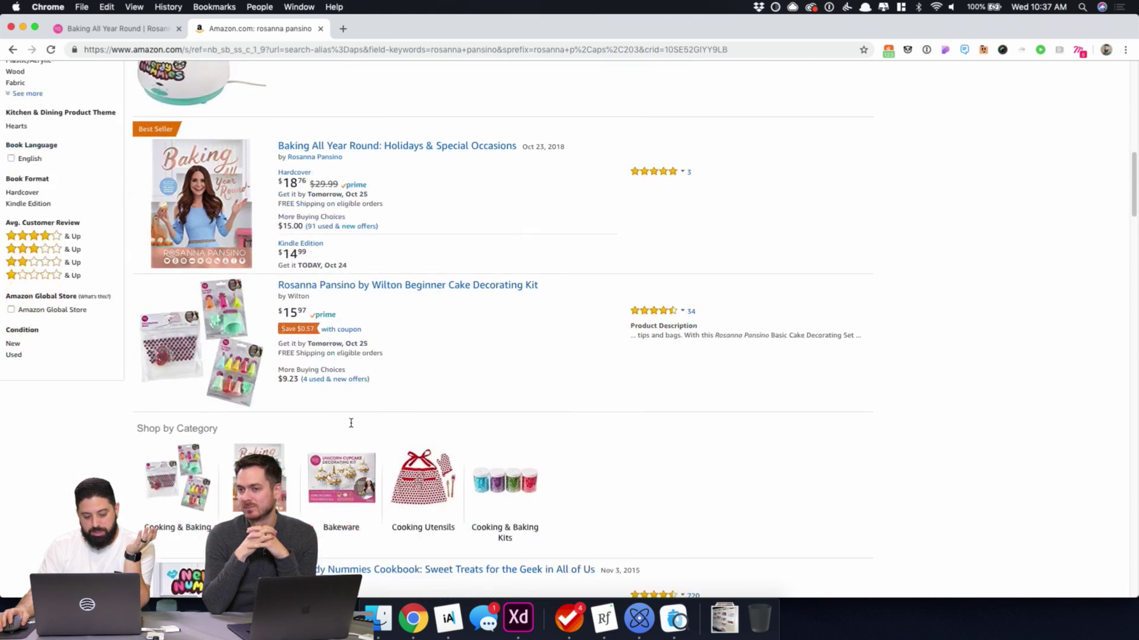
scroll(351, 426, down, 12)
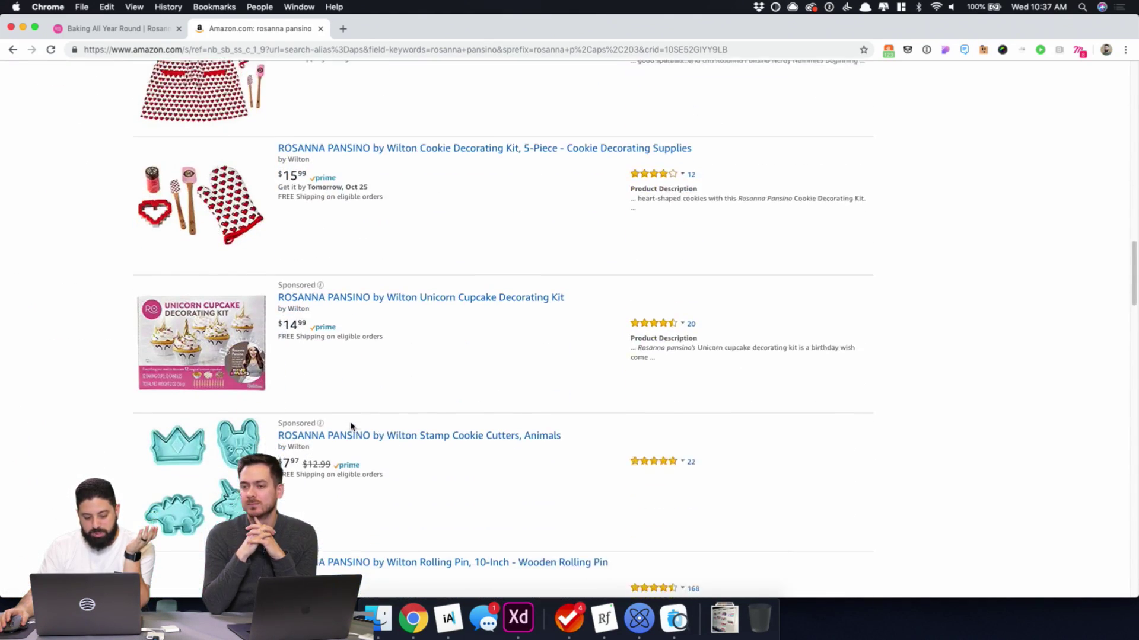
scroll(351, 426, down, 4)
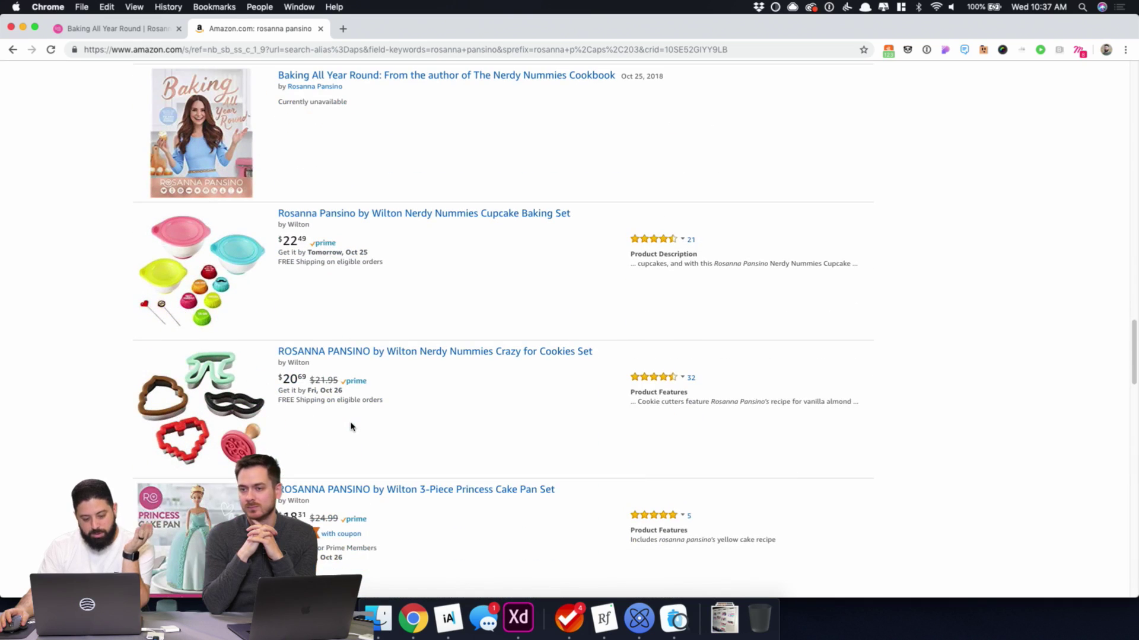
scroll(348, 423, down, 4)
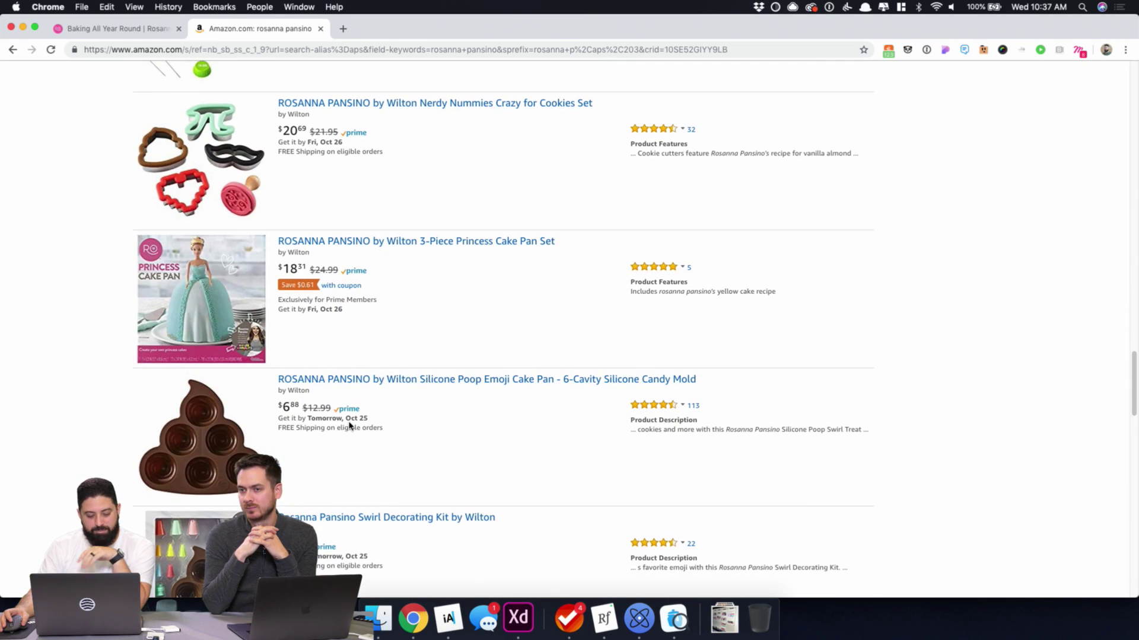
scroll(349, 425, up, 20)
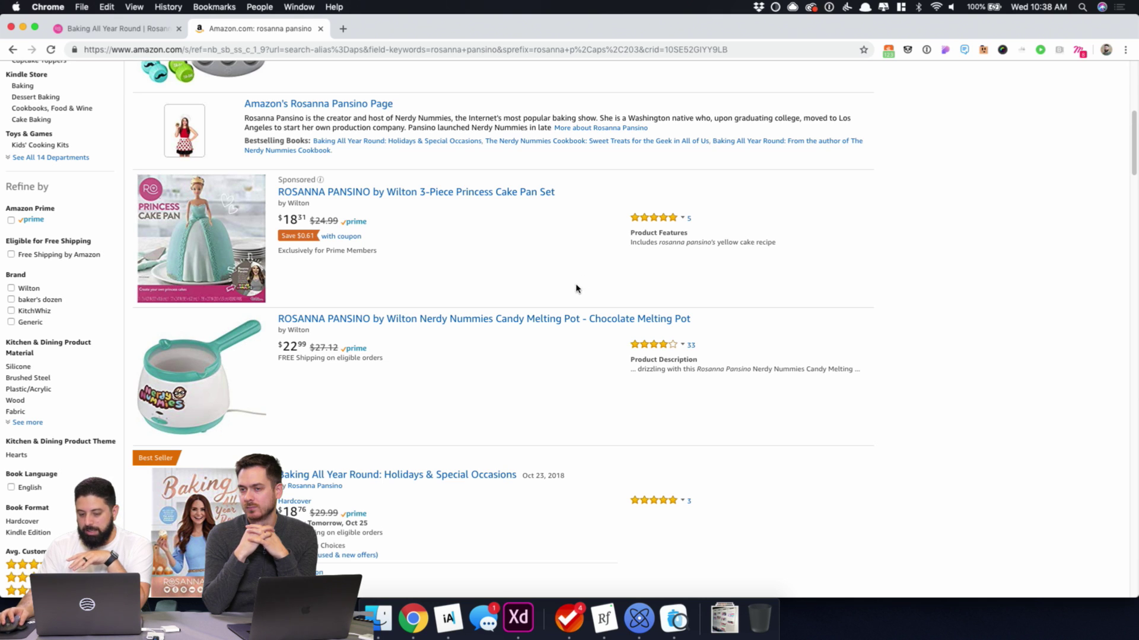
- Check the Princess Cake Pan Set's star rating and highlight its product features text
mouse_move(668, 224)
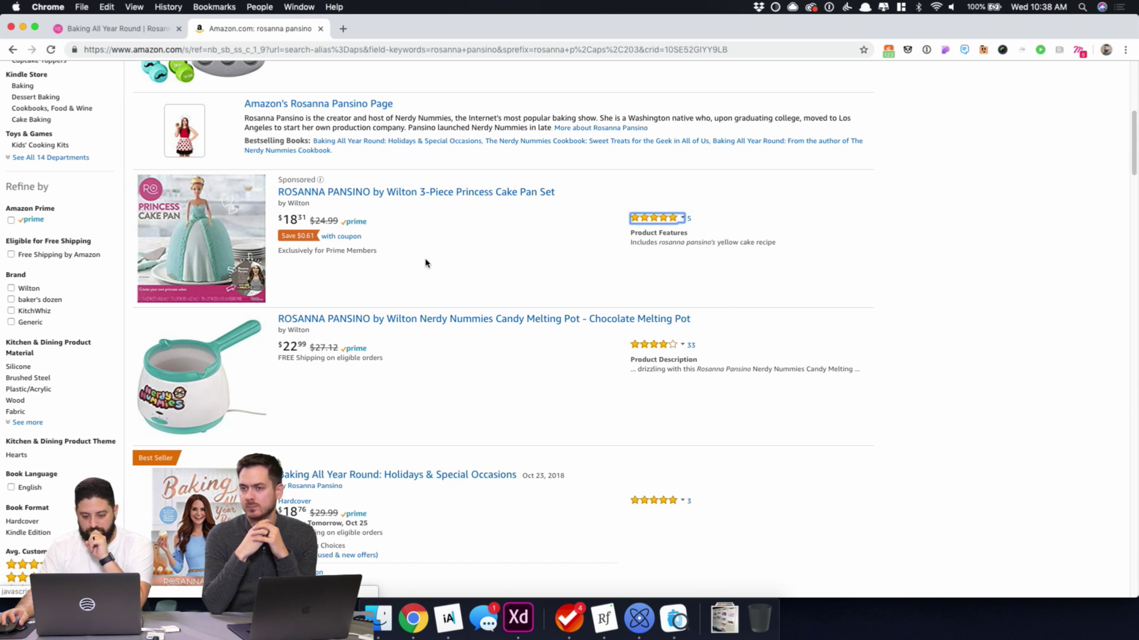
click(635, 241)
drag(635, 241, 755, 246)
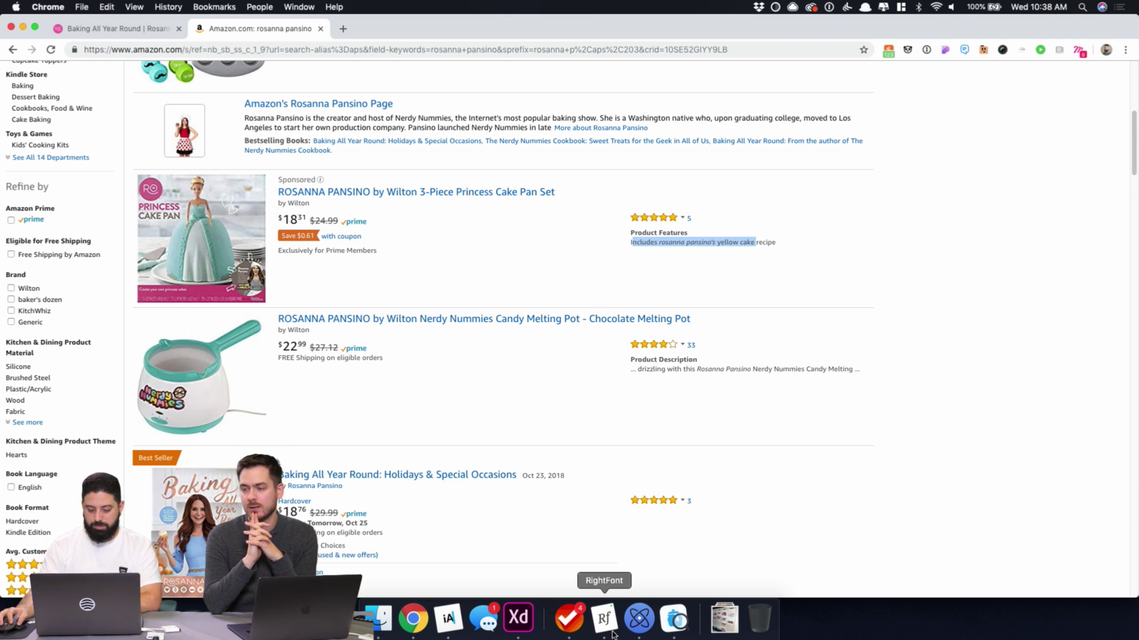
- Switch to Clear and add the to-do "Link items to videos/recipes that they are used in." to the Pansino App list
click(579, 624)
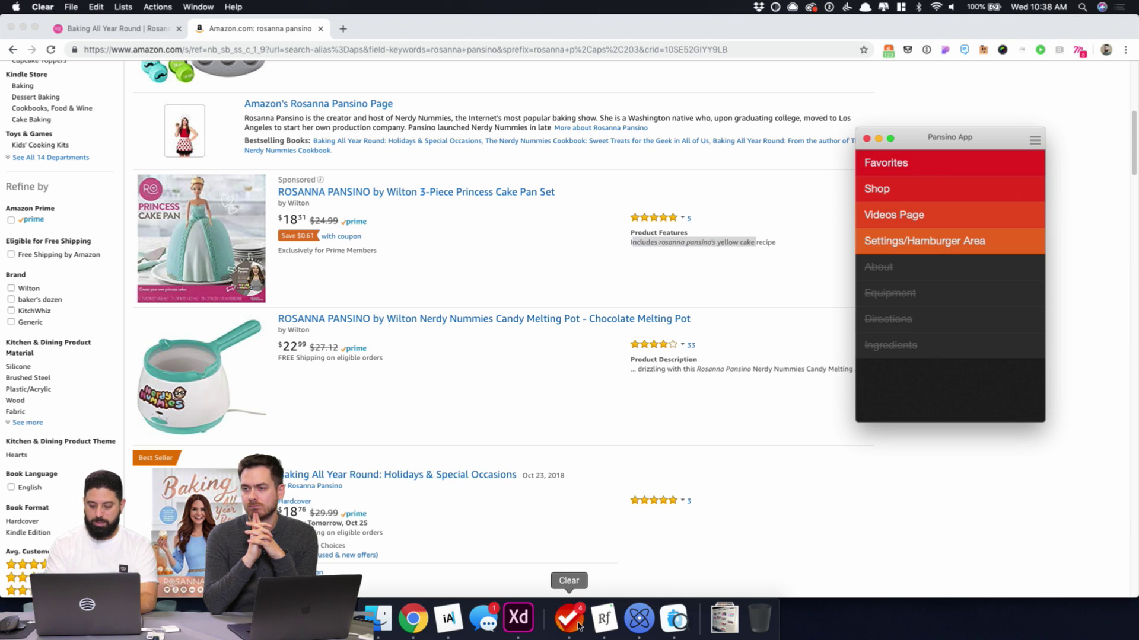
key(super+n)
text(Link)
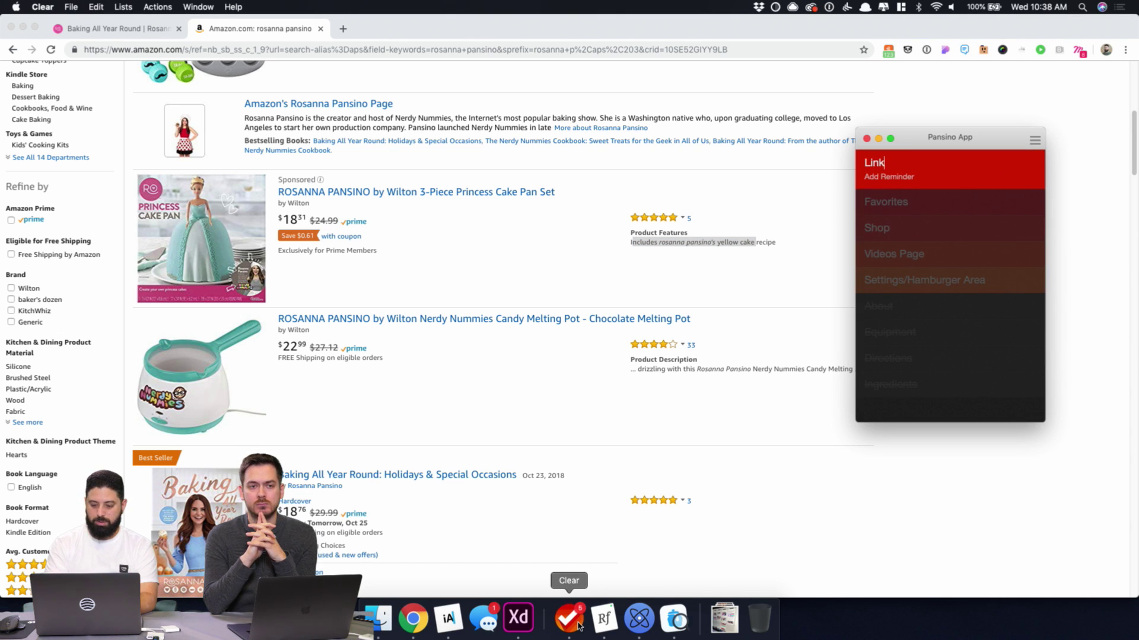
text( items to )
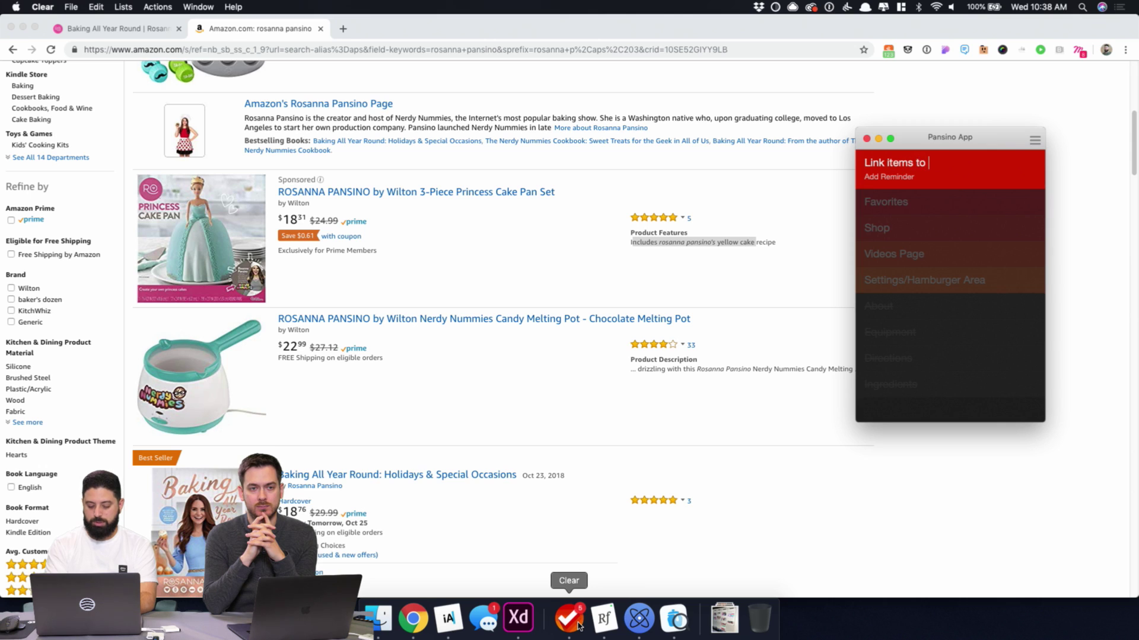
text(videos/recip)
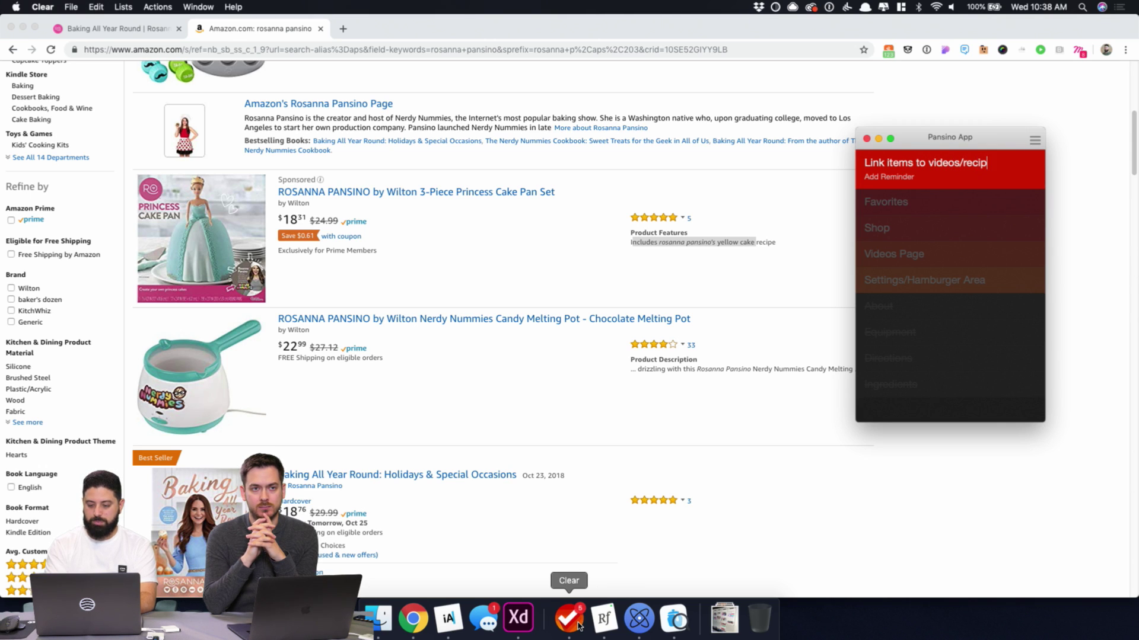
text(es that they are used in.)
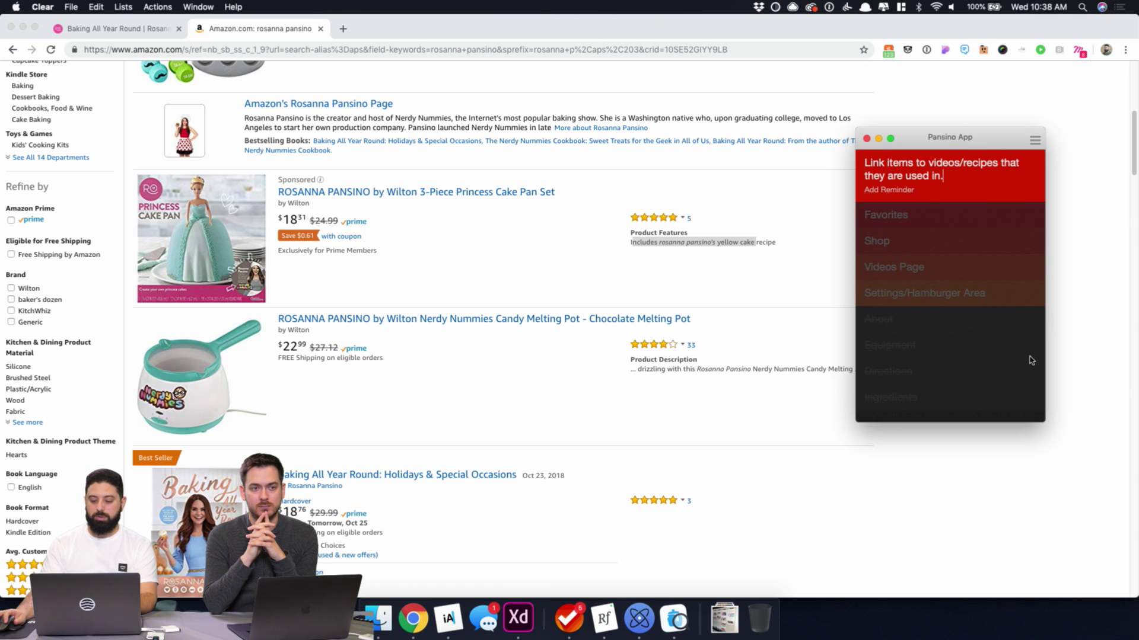
click(1001, 394)
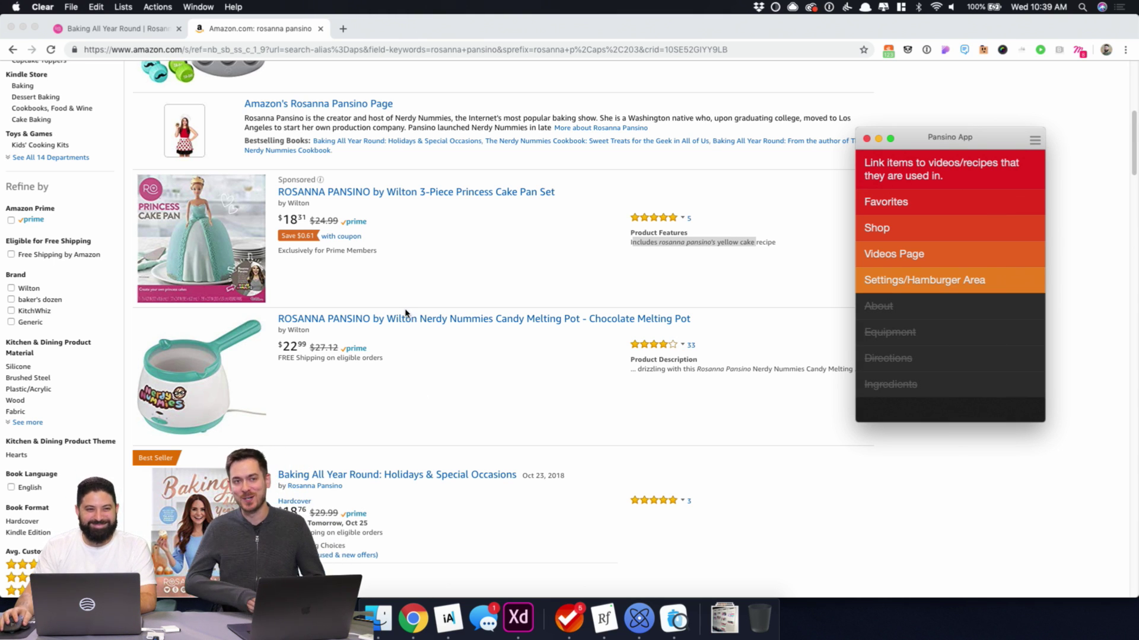
- Return to the Amazon results and highlight the Princess Cake Pan Set's full product features line
click(471, 283)
click(726, 242)
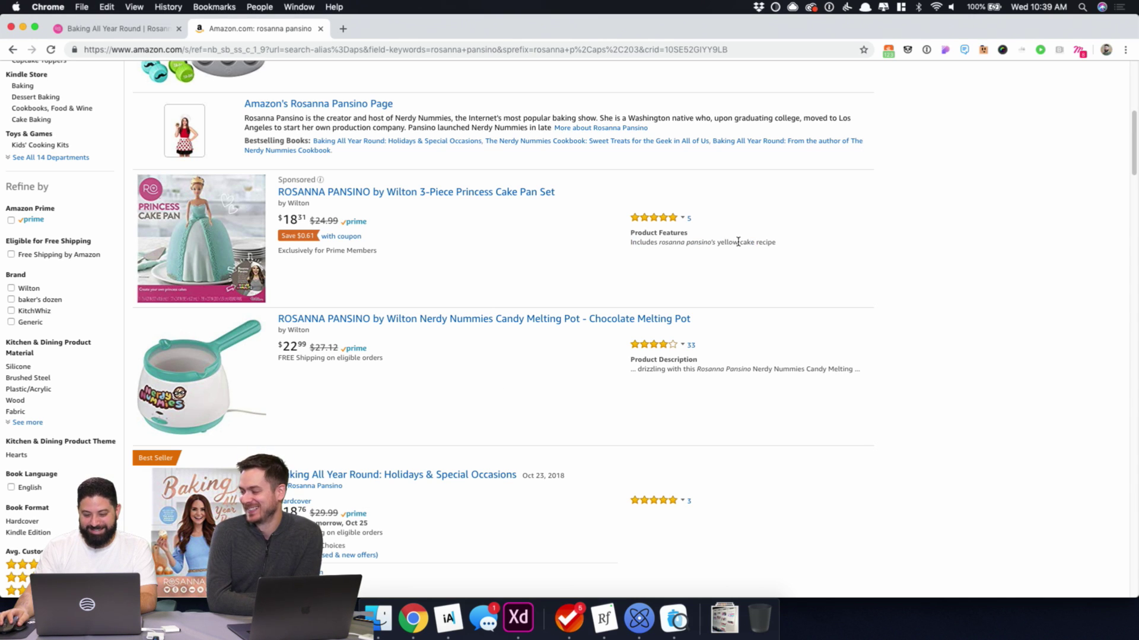
drag(776, 243, 630, 243)
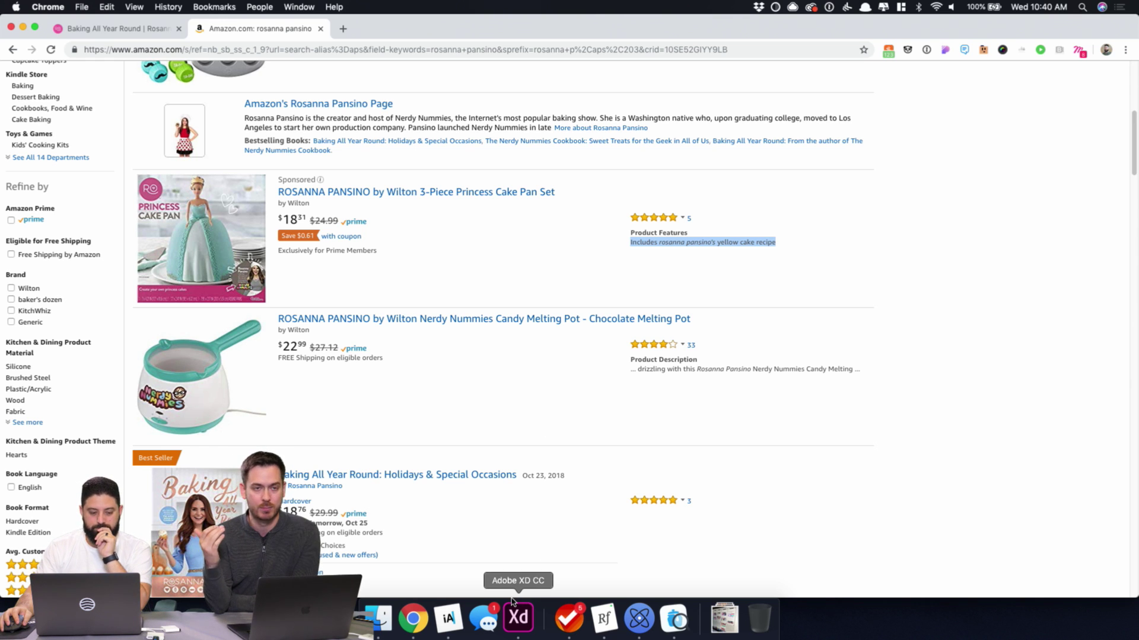
- Switch to Adobe XD and reword the "Description??? Rating???" line of the product item as "Rating"
click(517, 618)
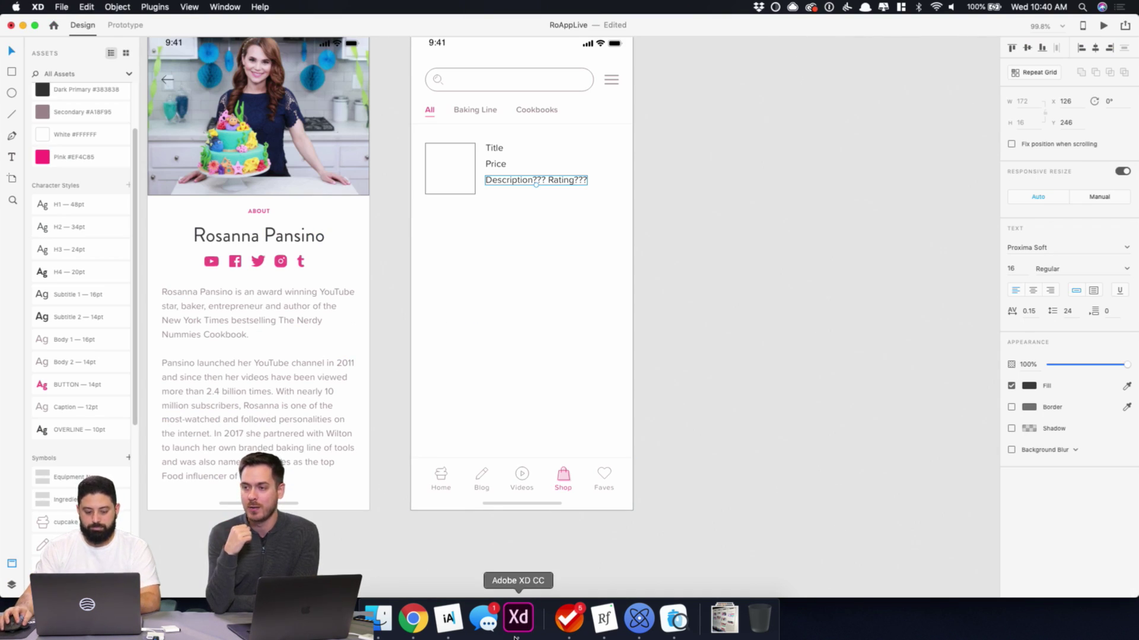
click(415, 623)
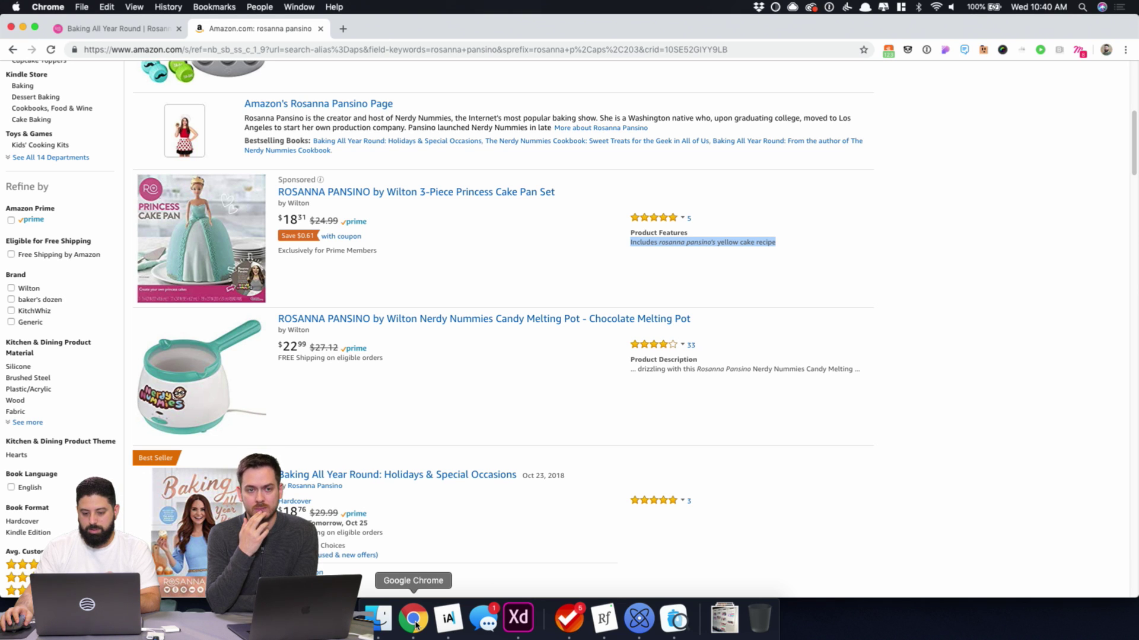
click(519, 618)
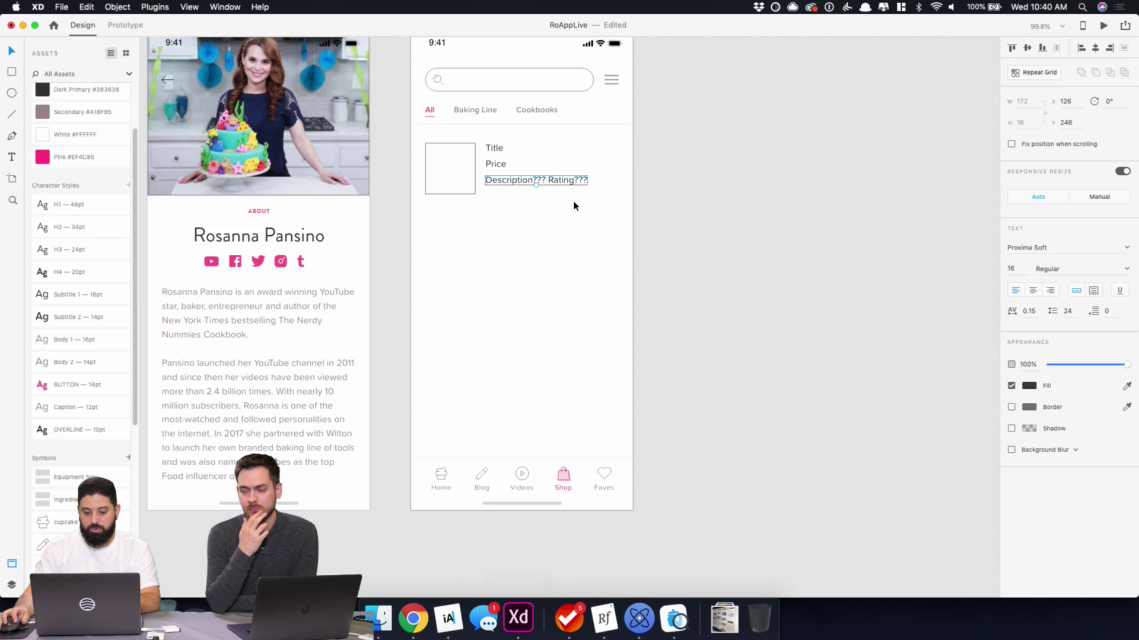
double_click(509, 180)
text(Rating)
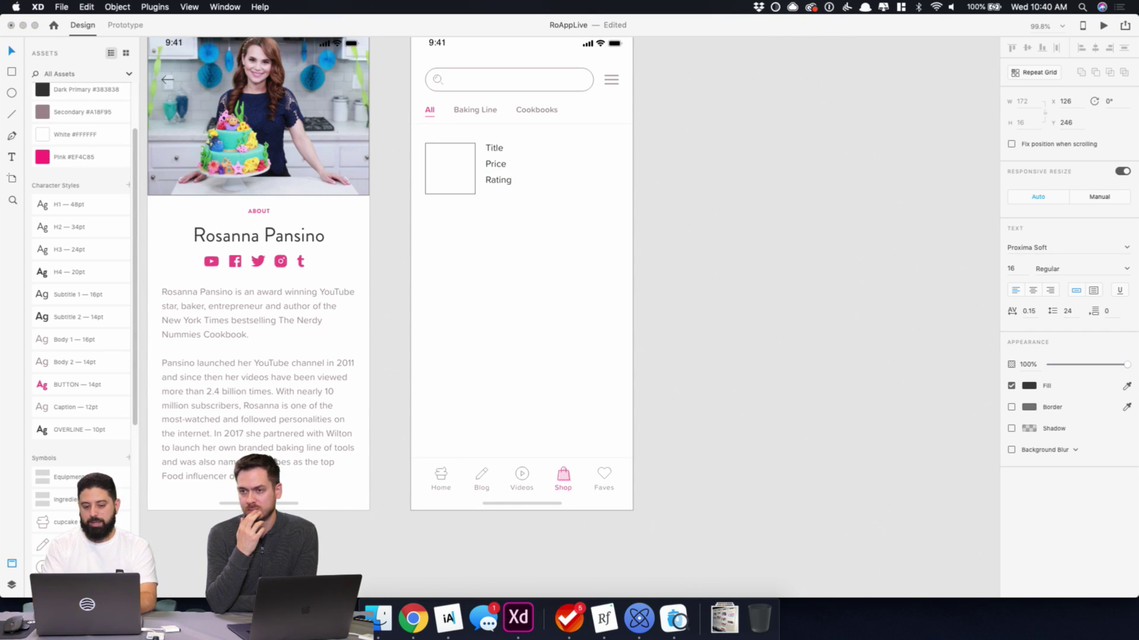
key(Escape)
- Duplicate the Rating line below itself and reword the copy as "Products used in"
drag(502, 180, 505, 196)
double_click(504, 196)
text(Pr)
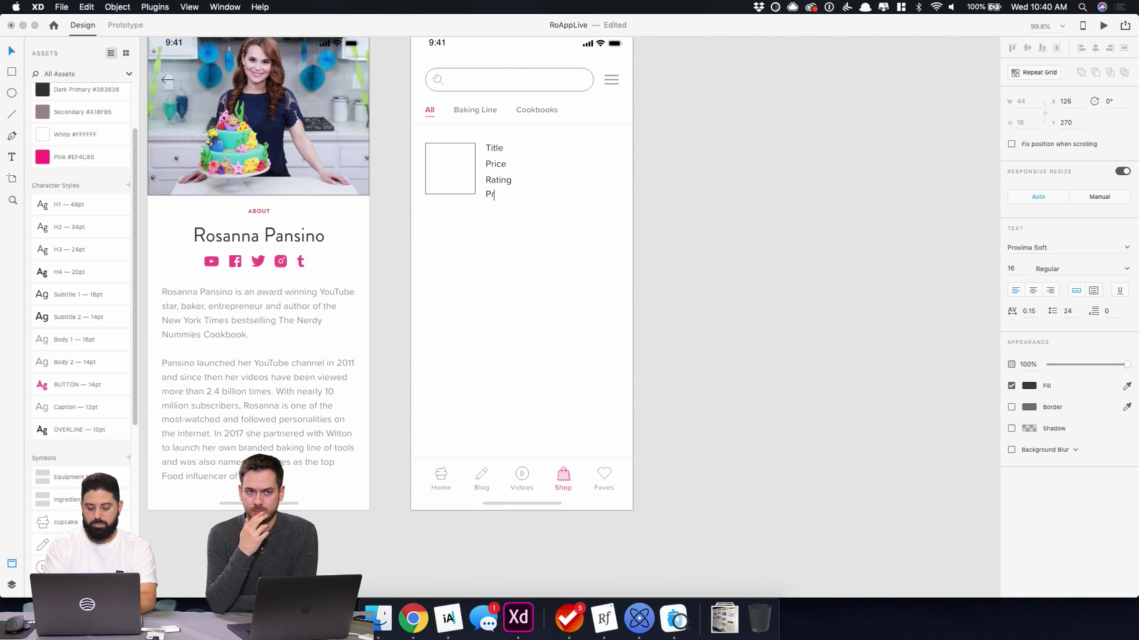
text(oducts used in)
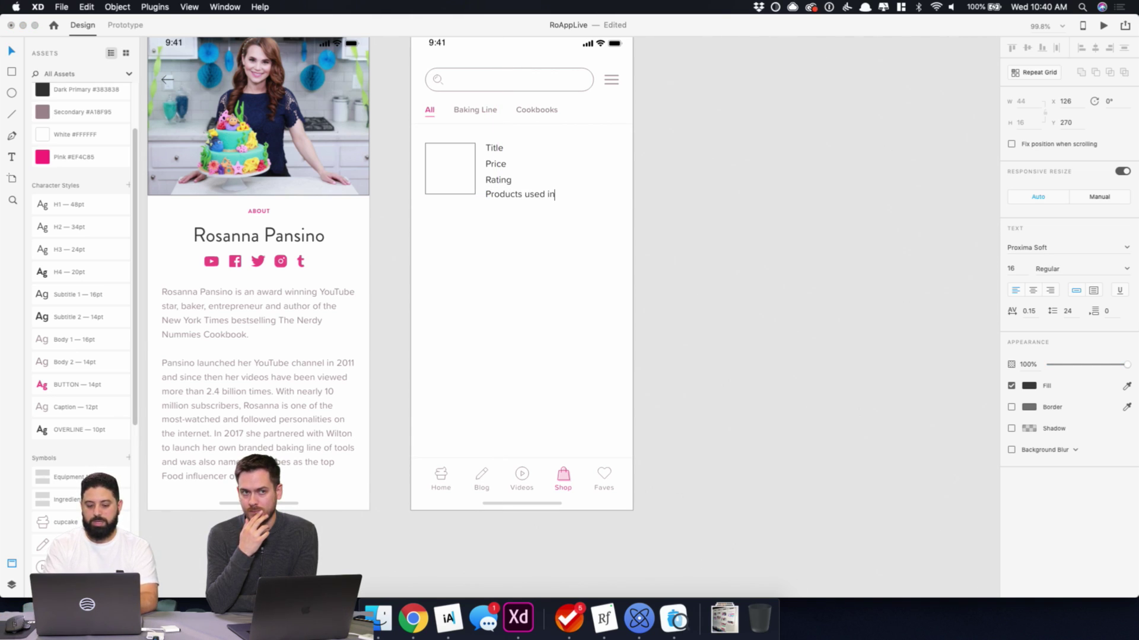
key(Escape)
click(471, 157)
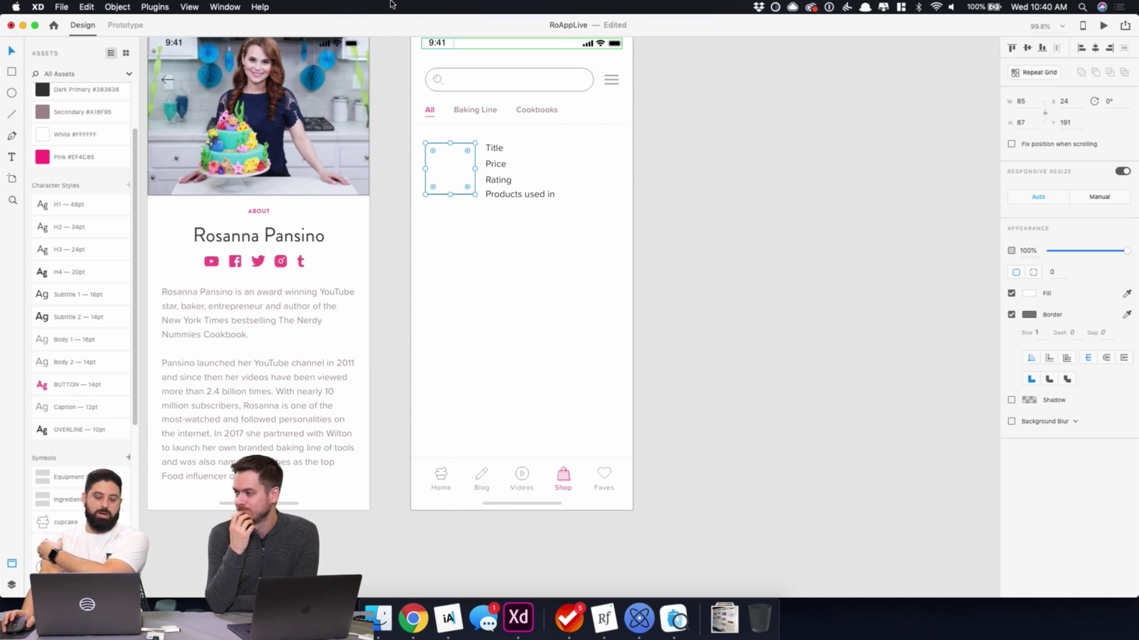
click(602, 171)
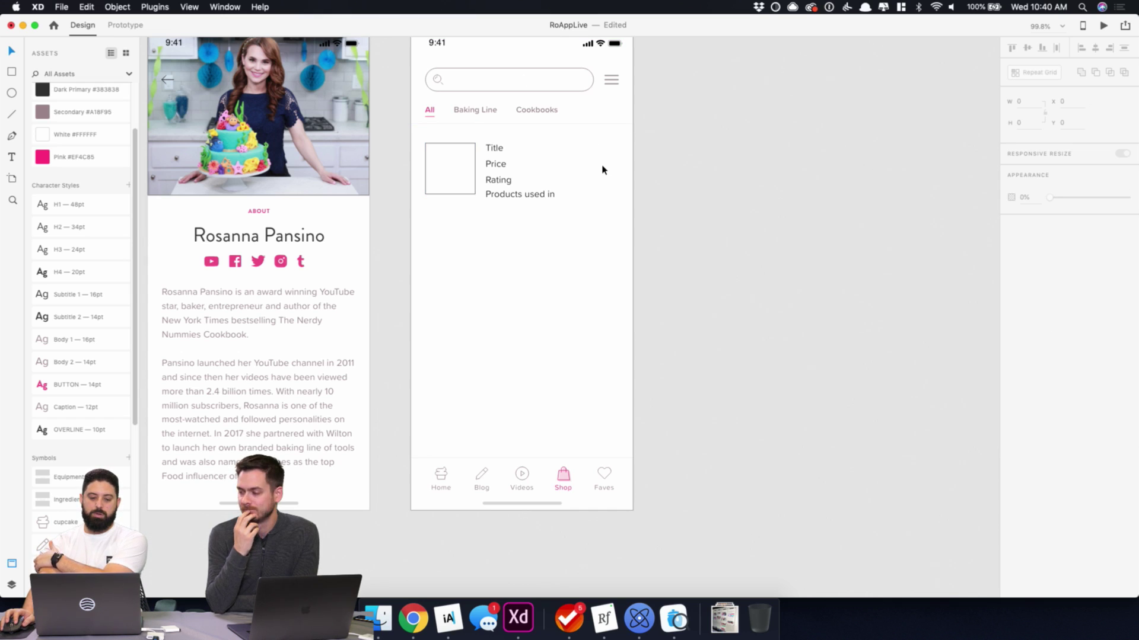
- Set the corner radius of the product item's square image placeholder to 8
drag(558, 215, 491, 152)
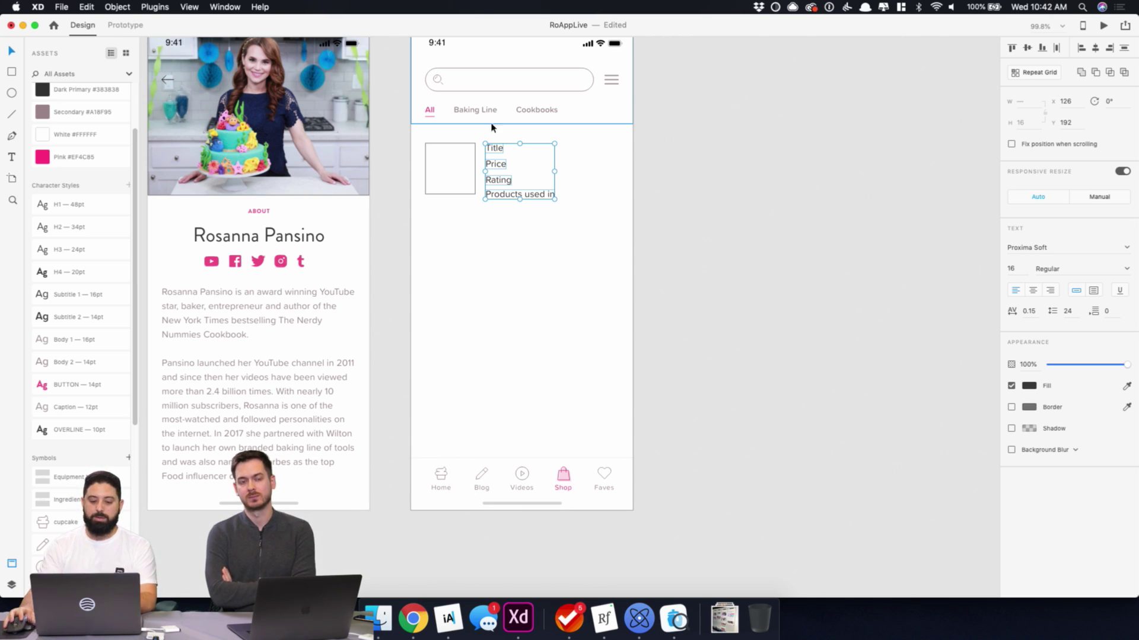
click(481, 196)
click(455, 186)
scroll(477, 229, up, 1)
scroll(473, 212, up, 5)
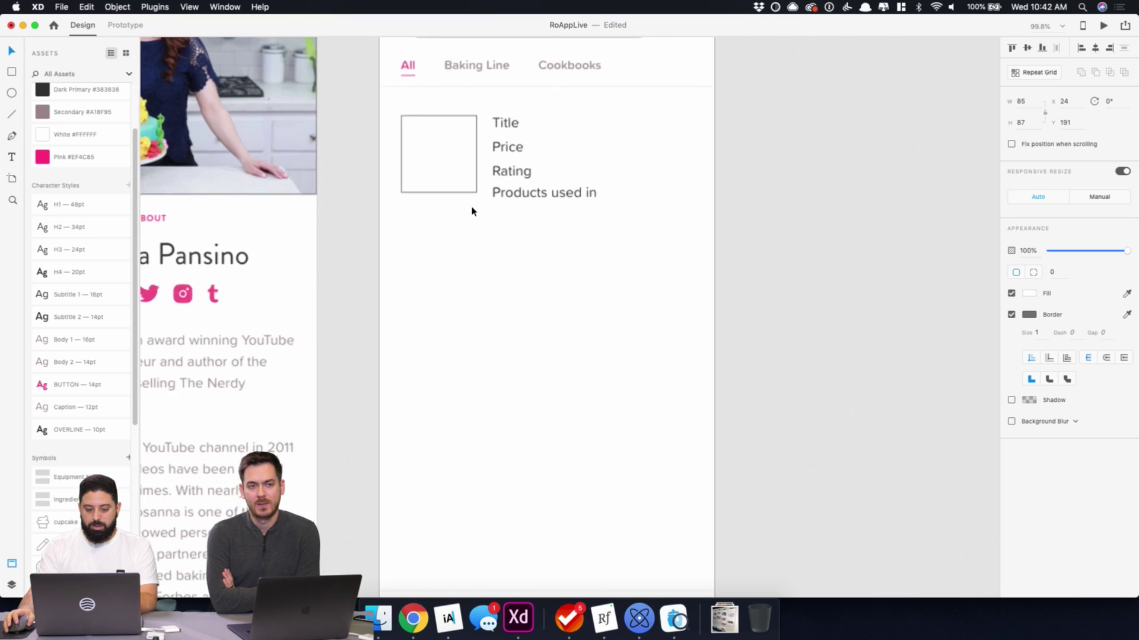
scroll(471, 229, up, 3)
click(1052, 271)
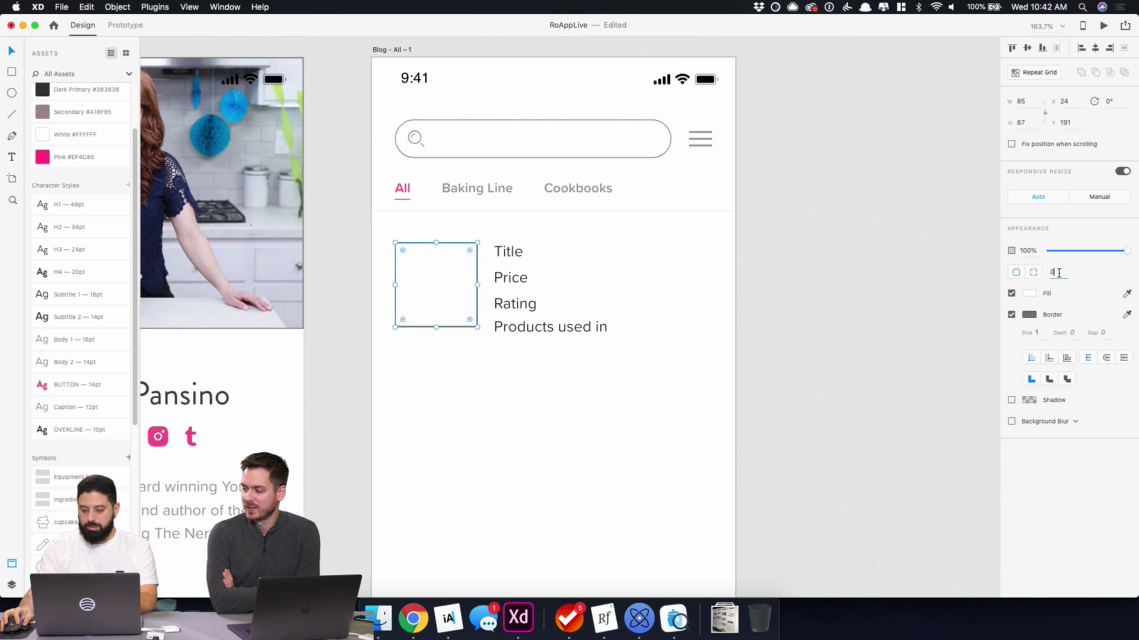
text(8)
key(Escape)
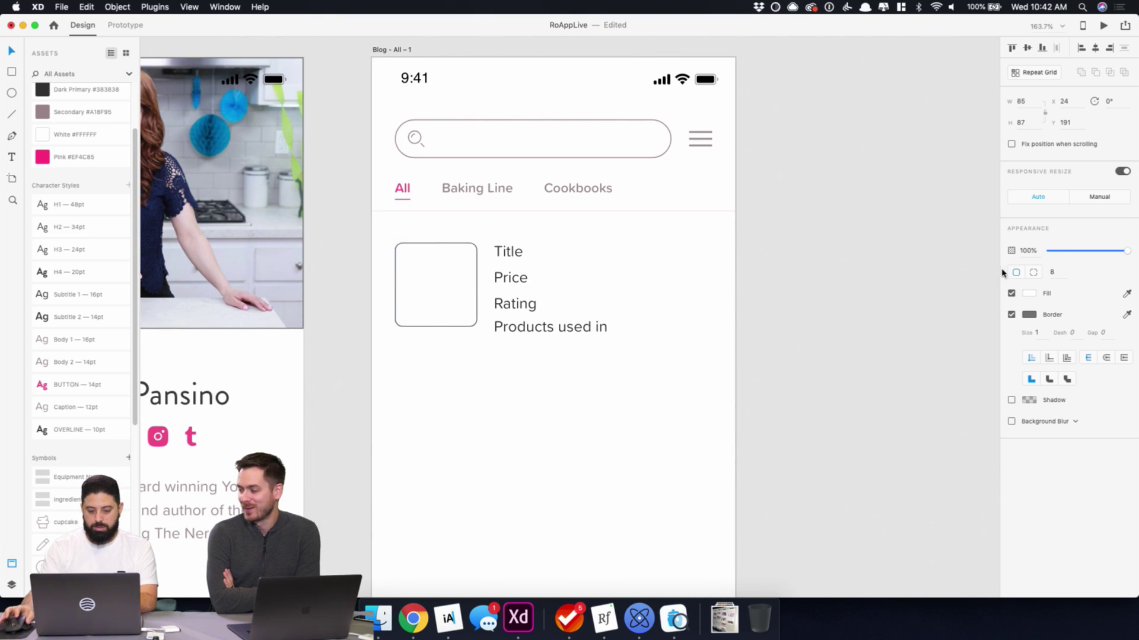
- With the image placeholder selected, switch to Finder and open the Products folder inside Pansino App
click(469, 308)
click(383, 629)
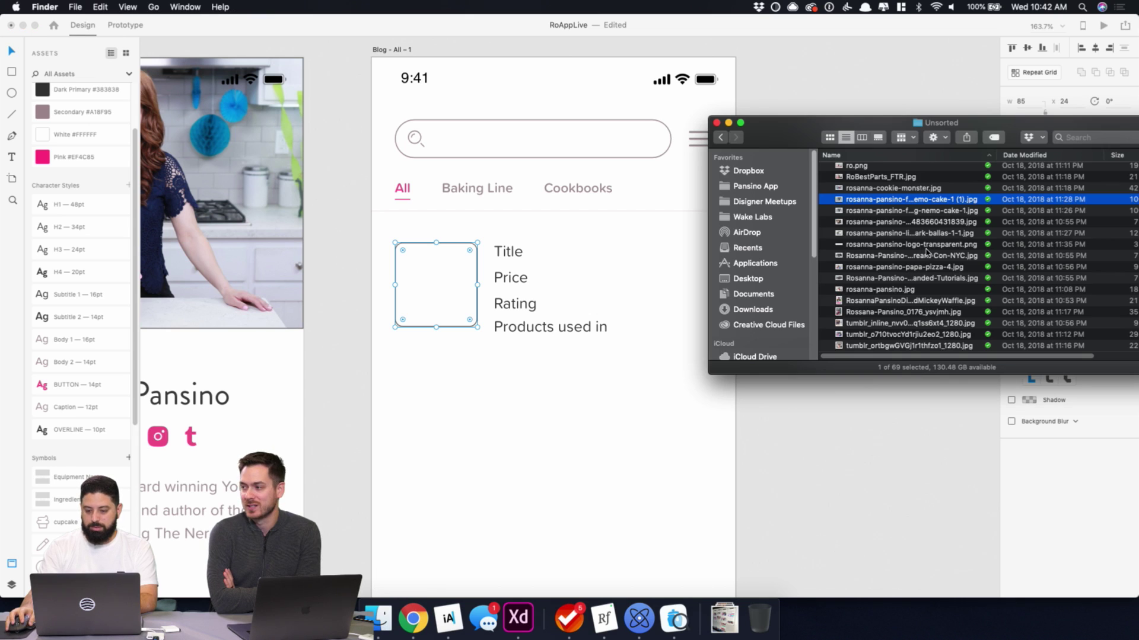
scroll(901, 243, up, 5)
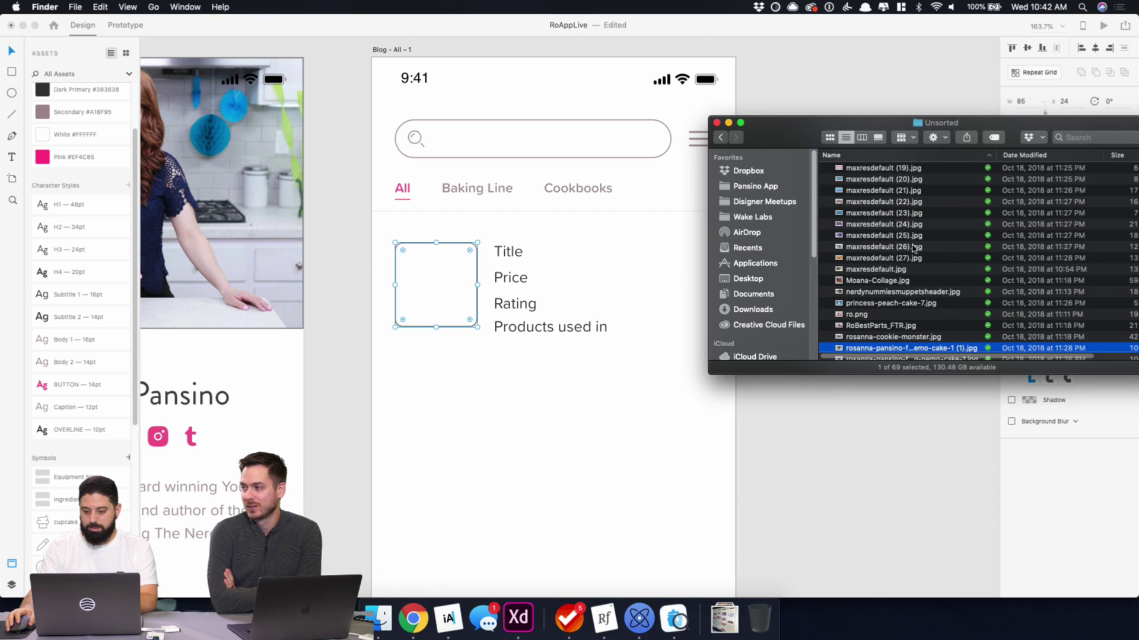
click(723, 139)
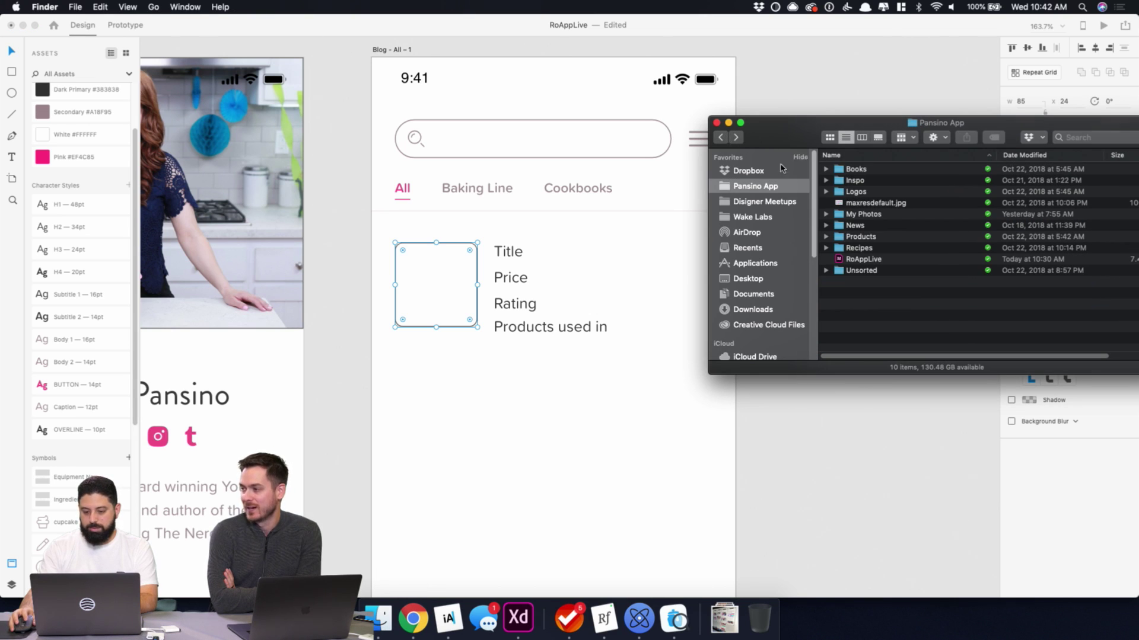
click(878, 249)
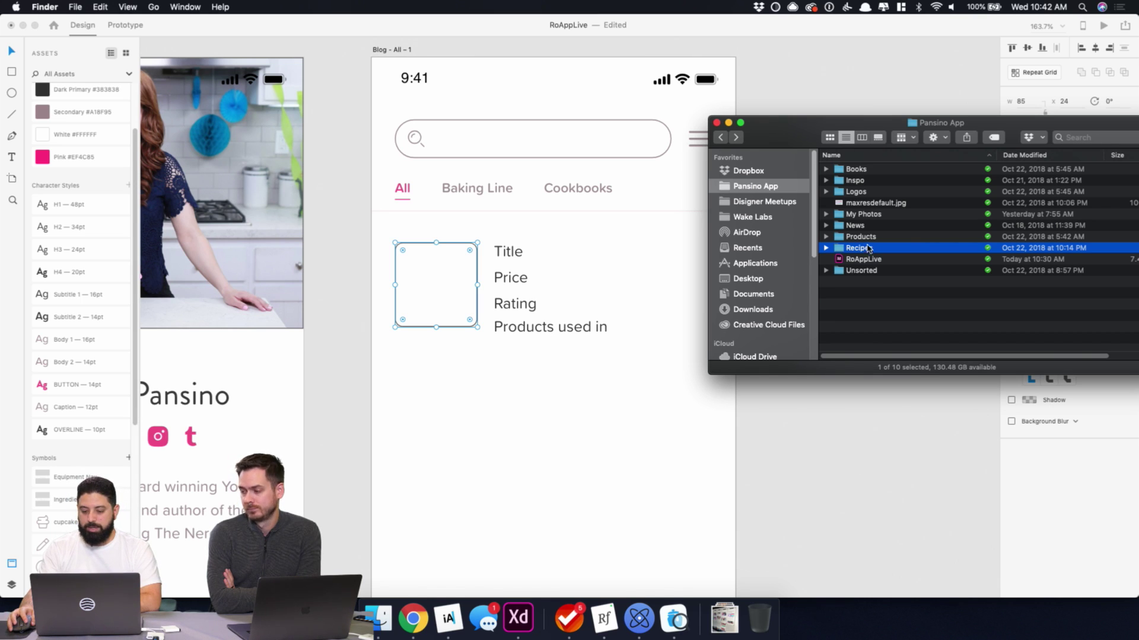
double_click(869, 237)
scroll(872, 273, down, 1)
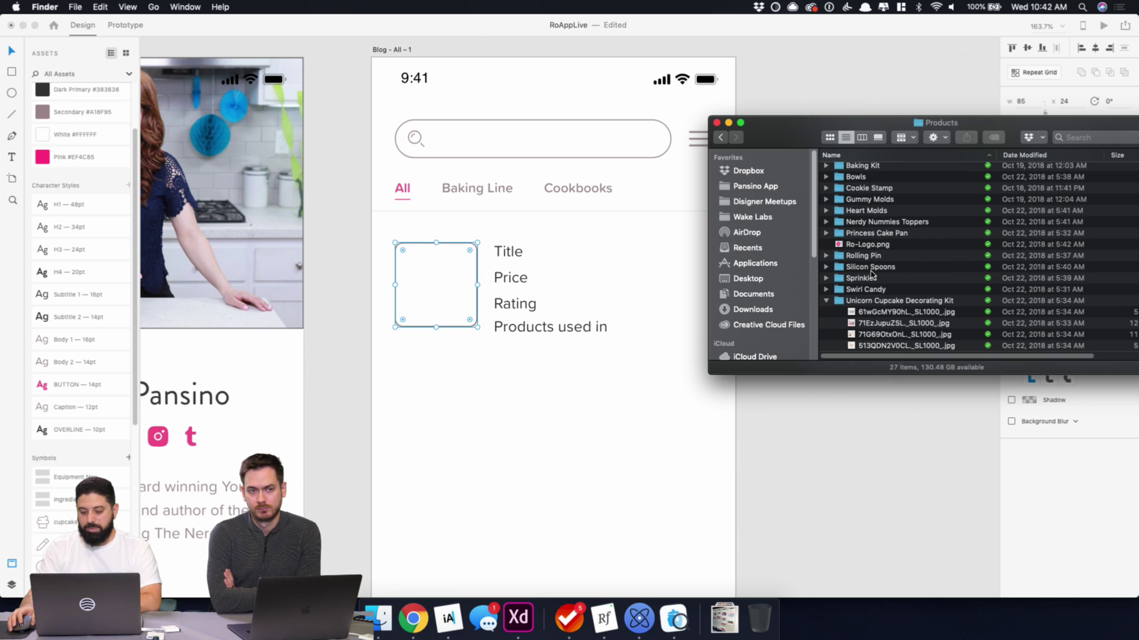
- Preview the first two images in the Unicorn Cupcake Decorating Kit folder
click(886, 309)
key(space)
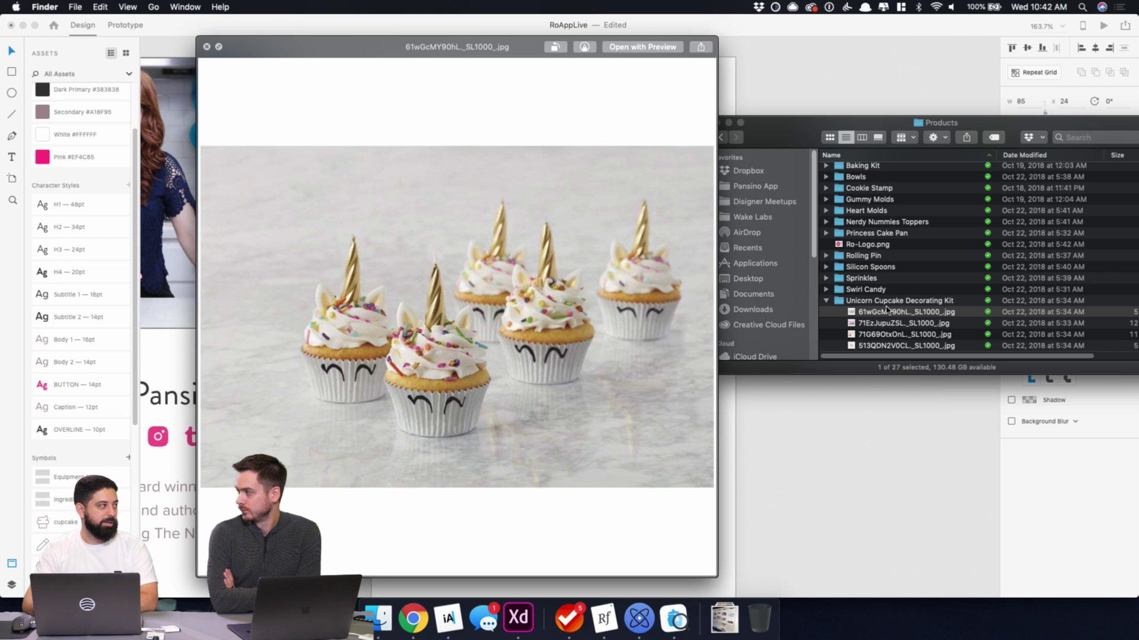
key(Down)
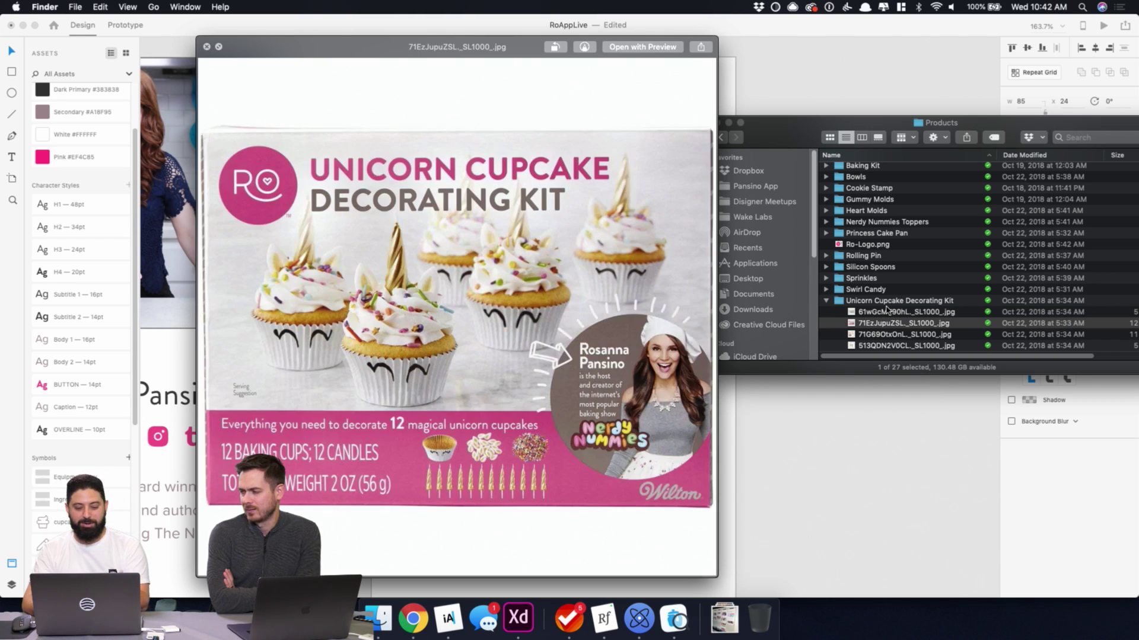
key(space)
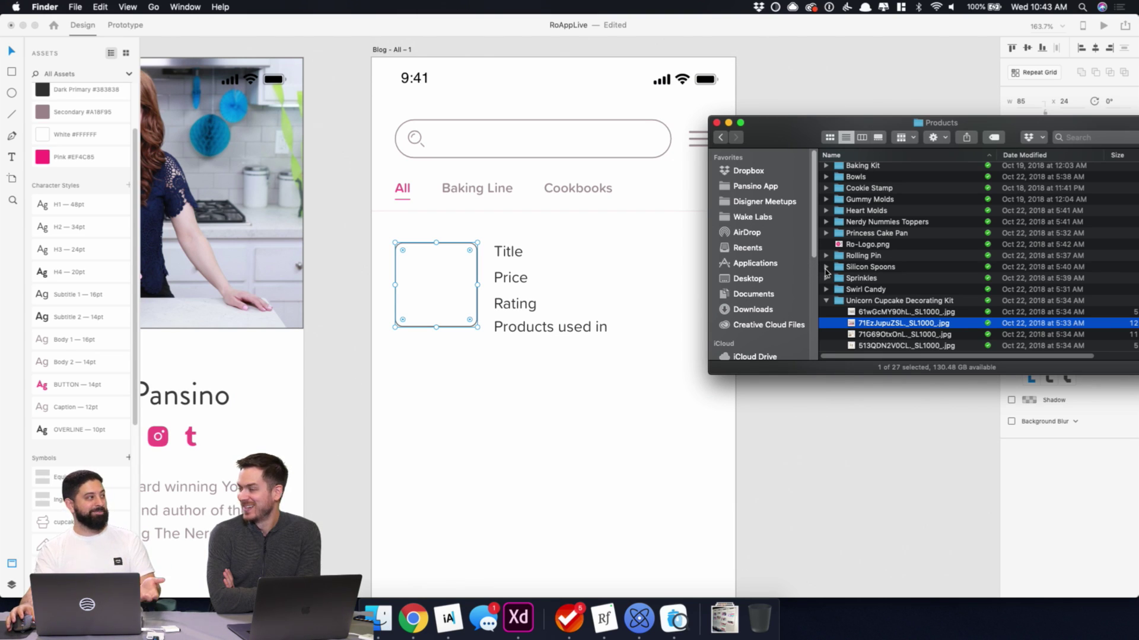
- Expand the Silicon Spoons folder and preview its first few product images
click(825, 268)
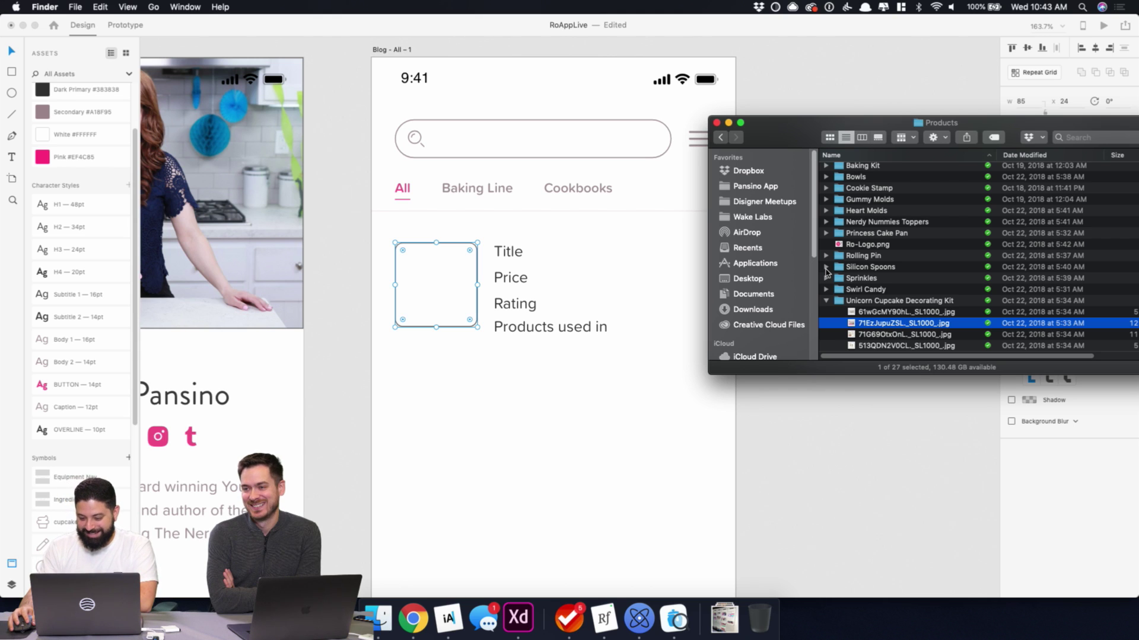
click(860, 279)
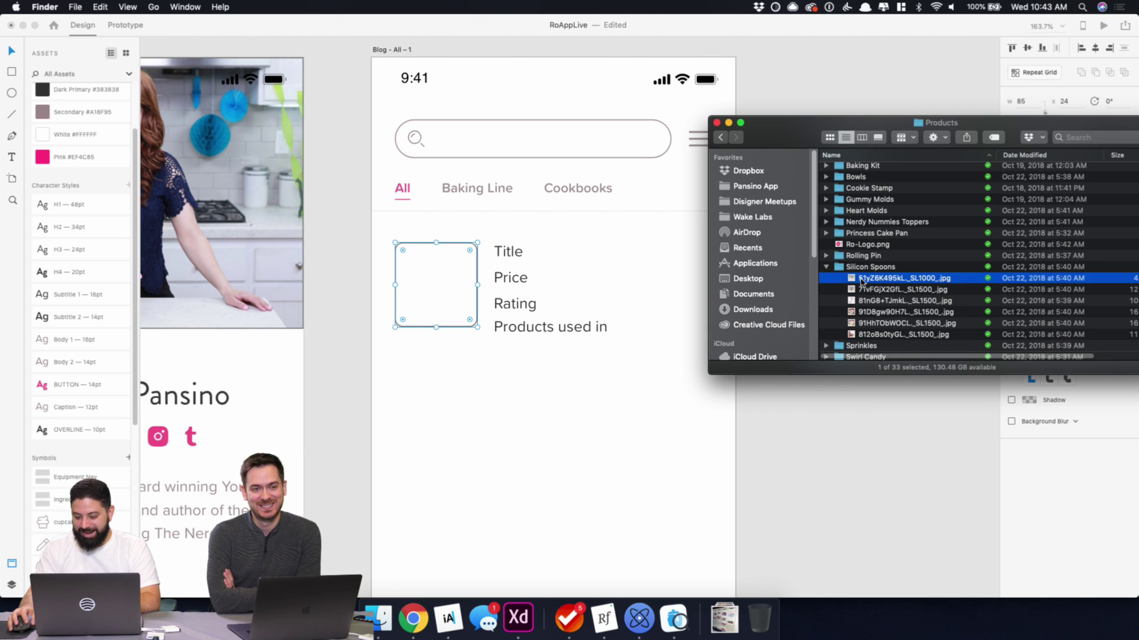
key(space)
key(Down)
key(Down)
key(Up)
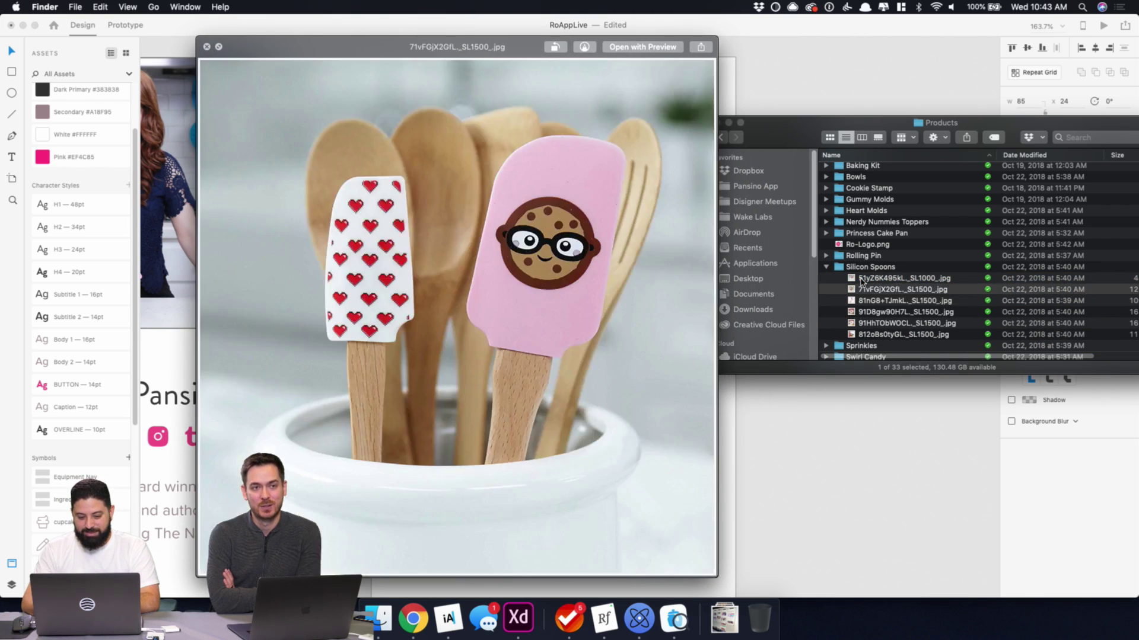
key(space)
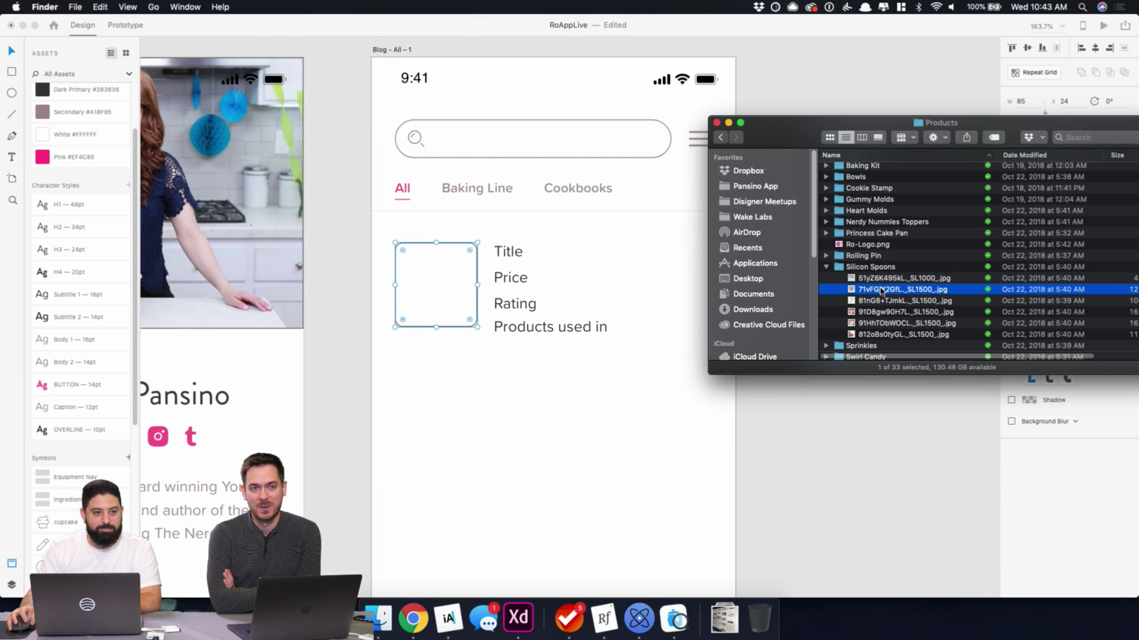
- Fill the image placeholder in XD with 71vFGjX2GfL._SL1500_.jpg from Silicon Spoons and remove its border
drag(884, 290, 433, 283)
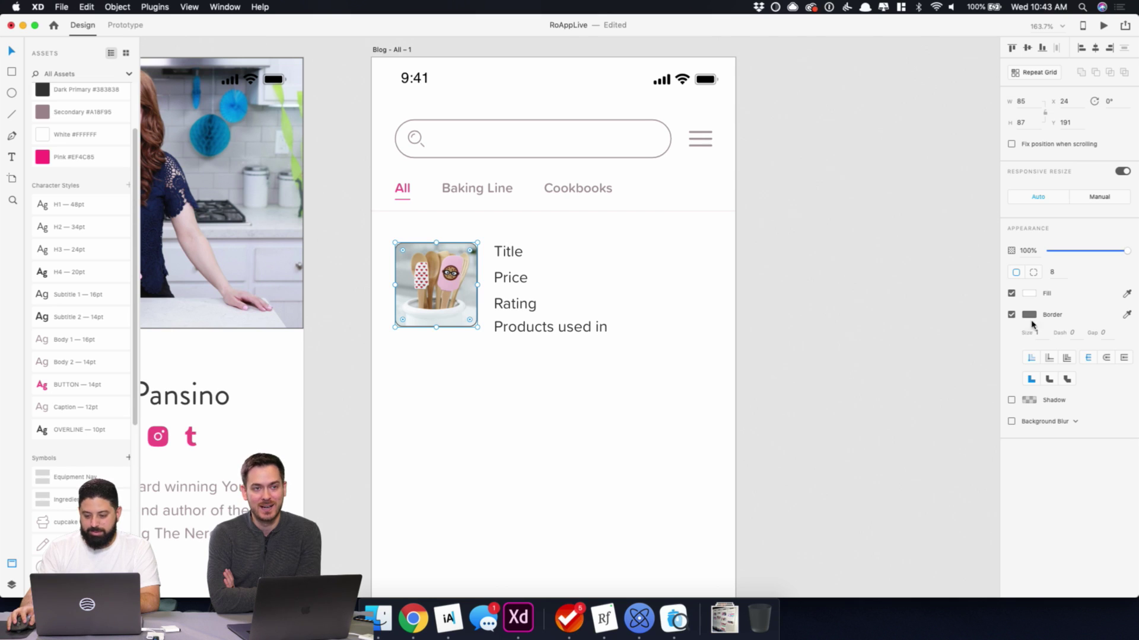
click(1011, 314)
click(602, 280)
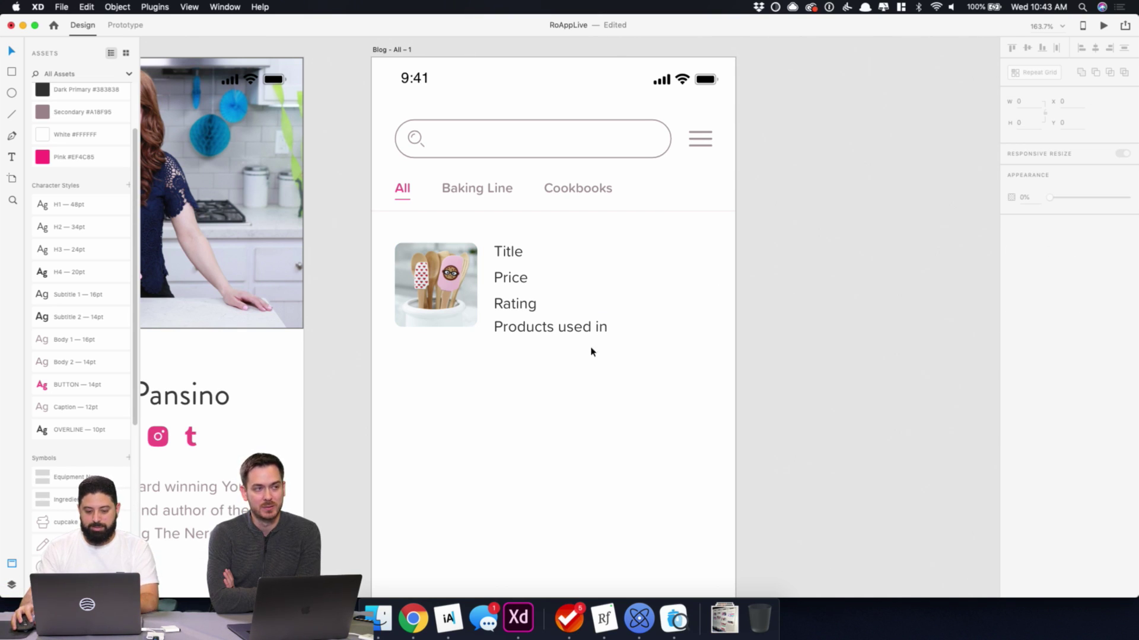
- Switch to Chrome, search Amazon for "rosanna pansino spoon" and look through the results
click(507, 253)
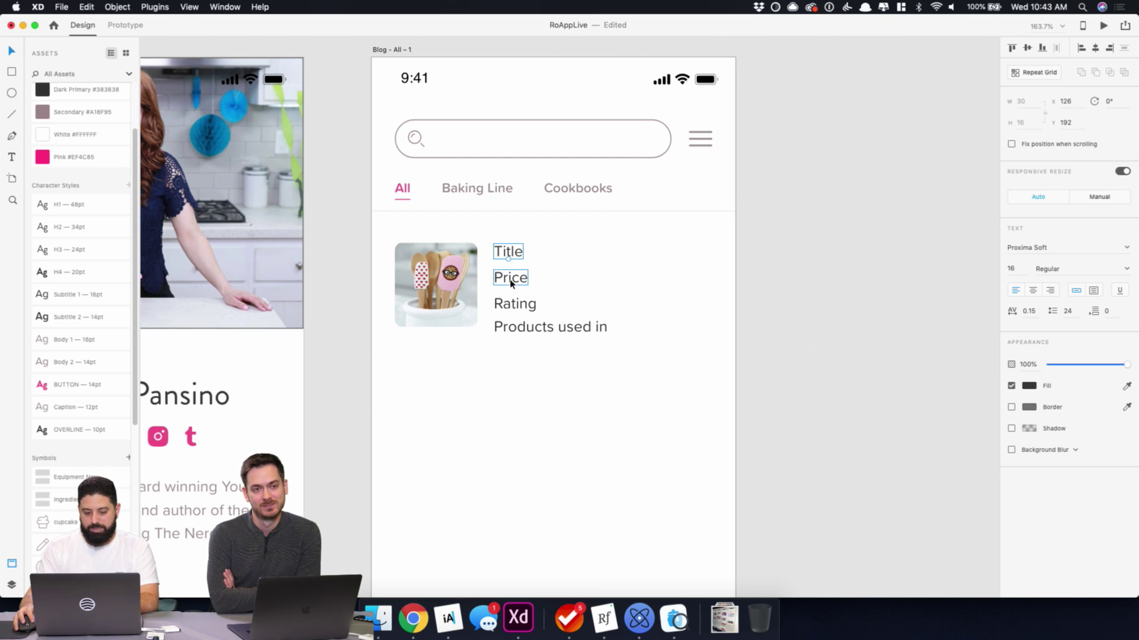
click(385, 621)
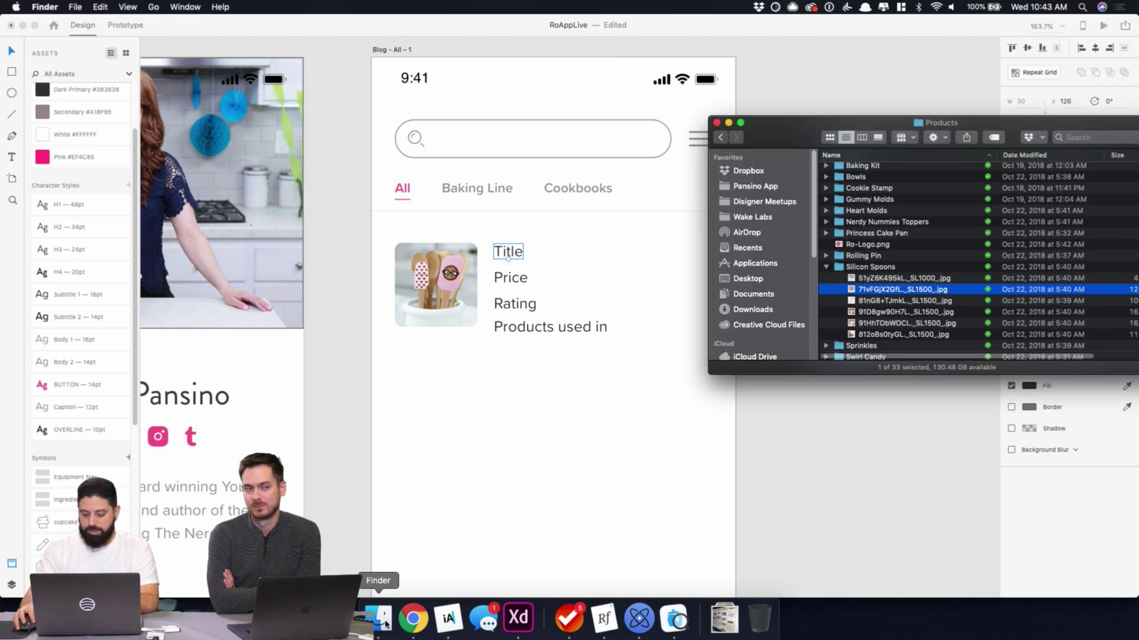
click(413, 619)
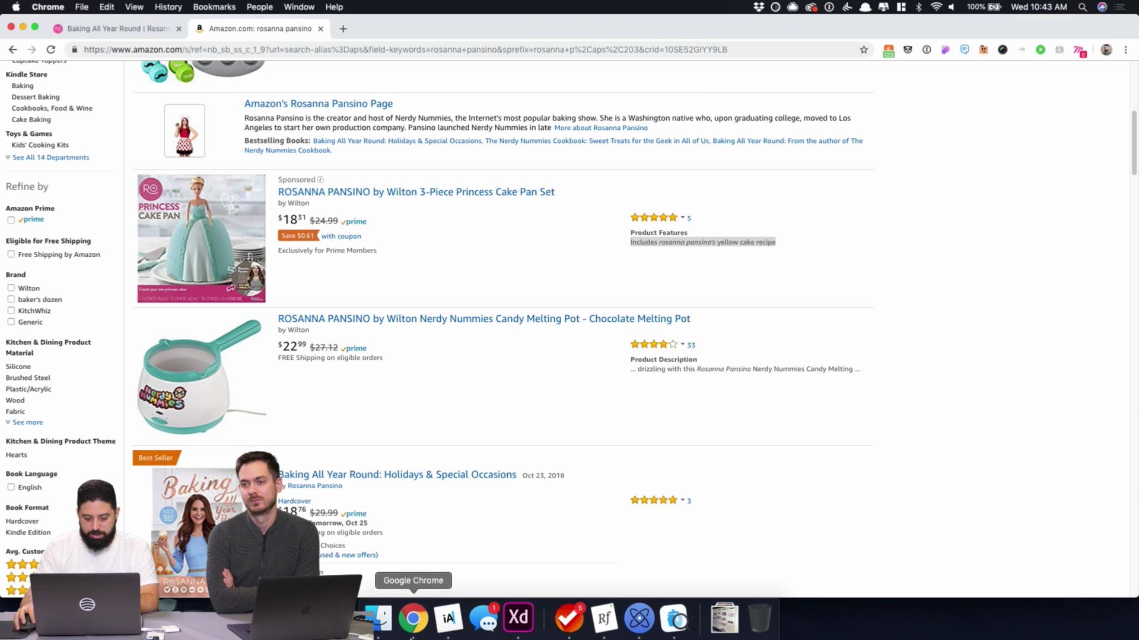
scroll(385, 296, up, 6)
click(350, 111)
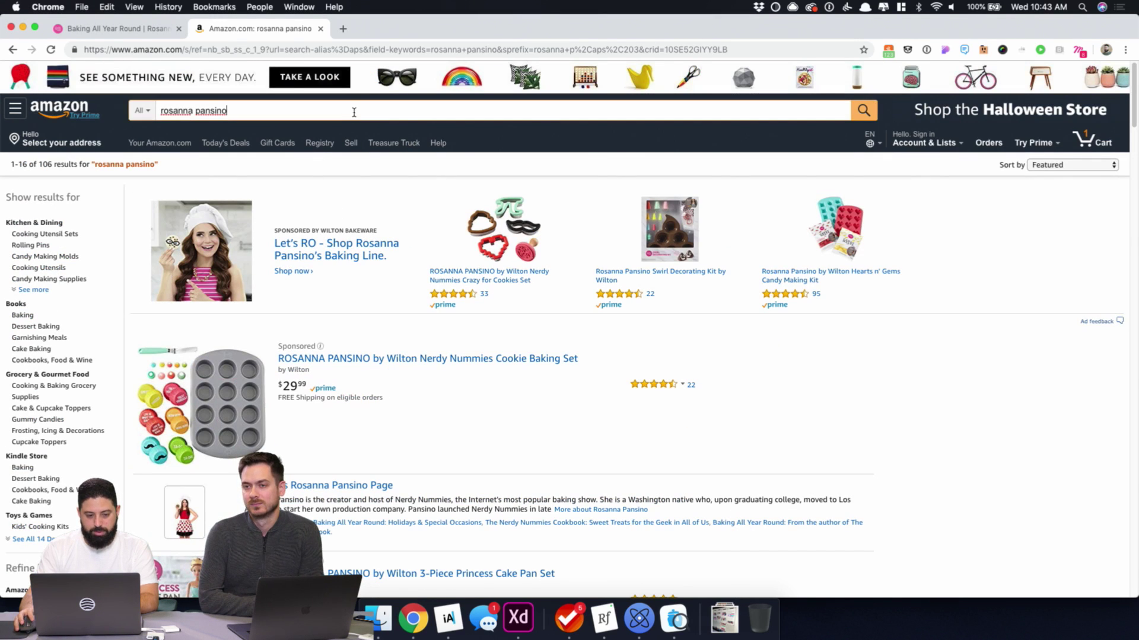
text(spoon)
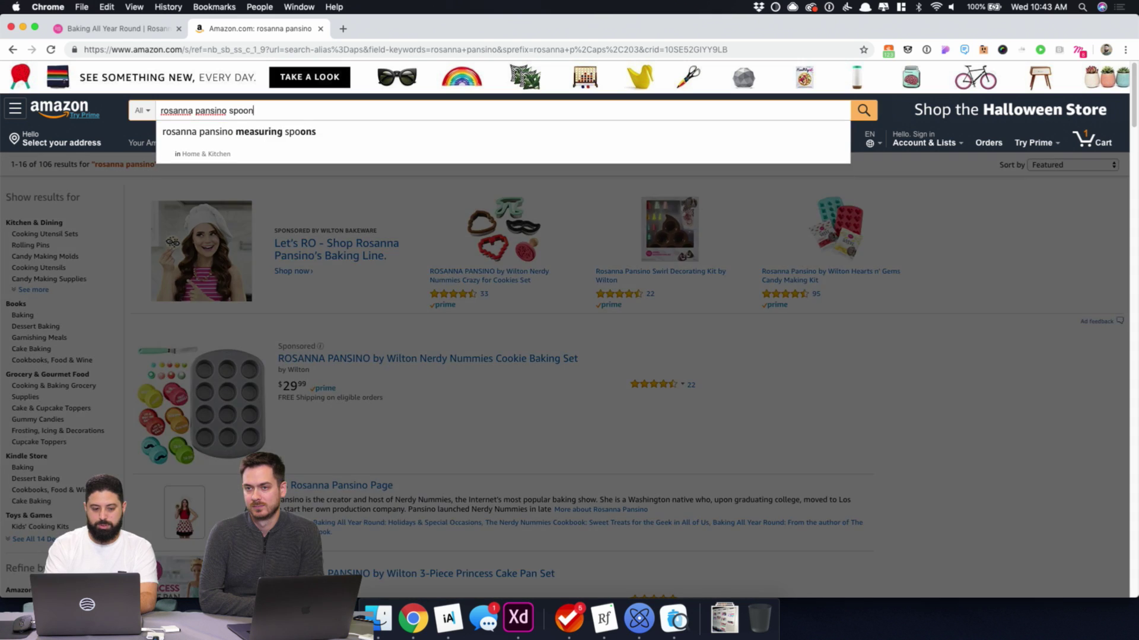
key(Return)
scroll(342, 252, down, 15)
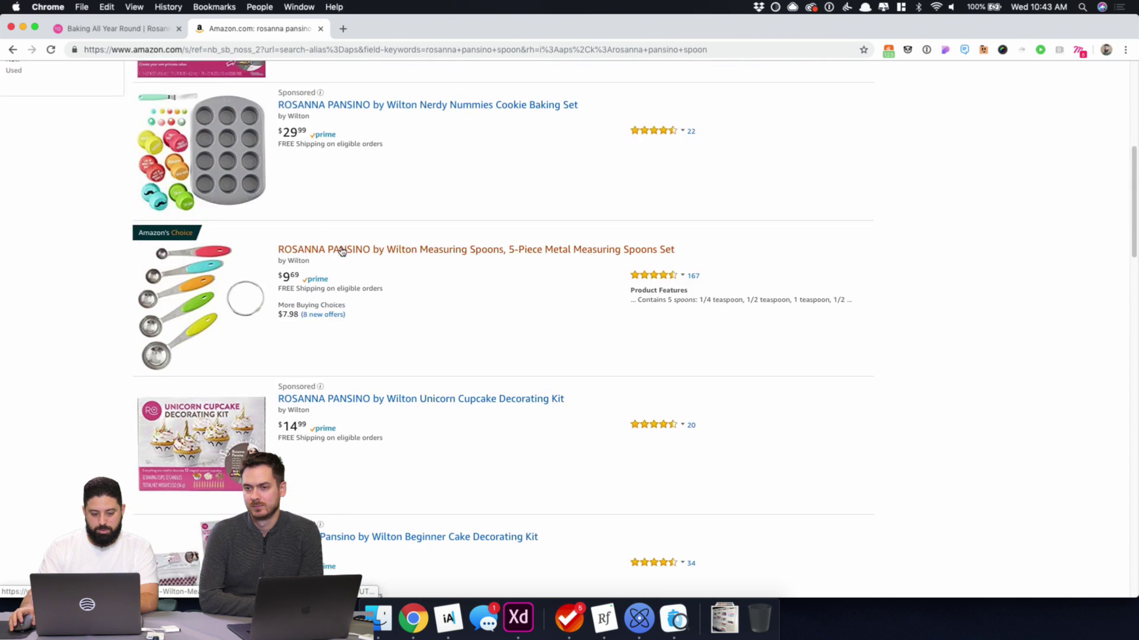
scroll(240, 93, up, 15)
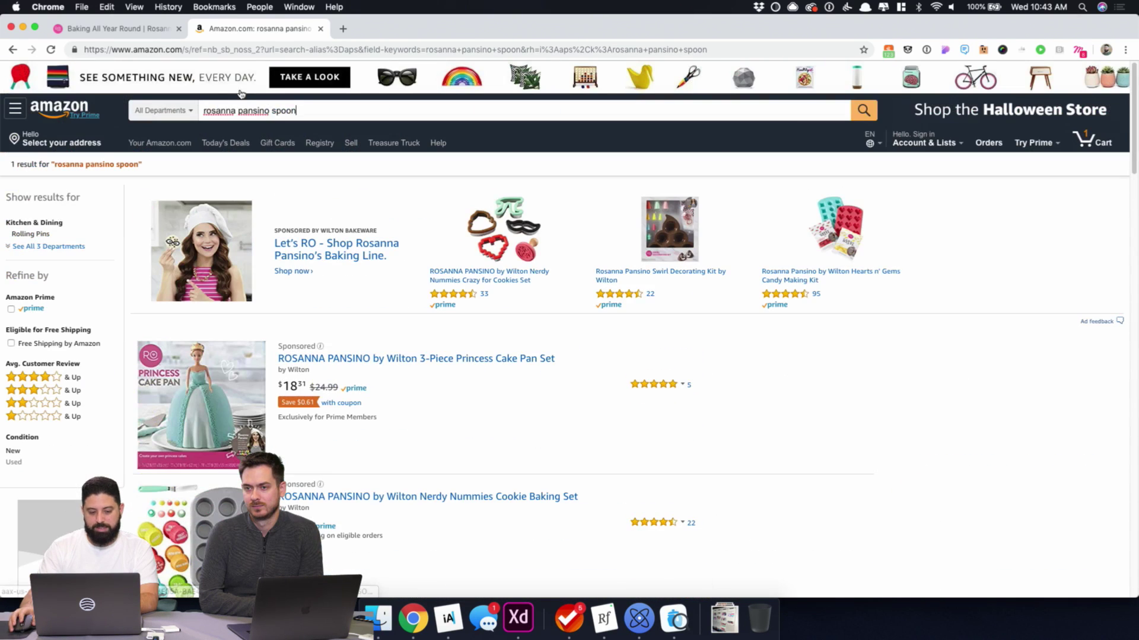
- Search Amazon for "rosanna pansino spatula" and find the silicone spatula set in the results
double_click(274, 111)
text(spatula)
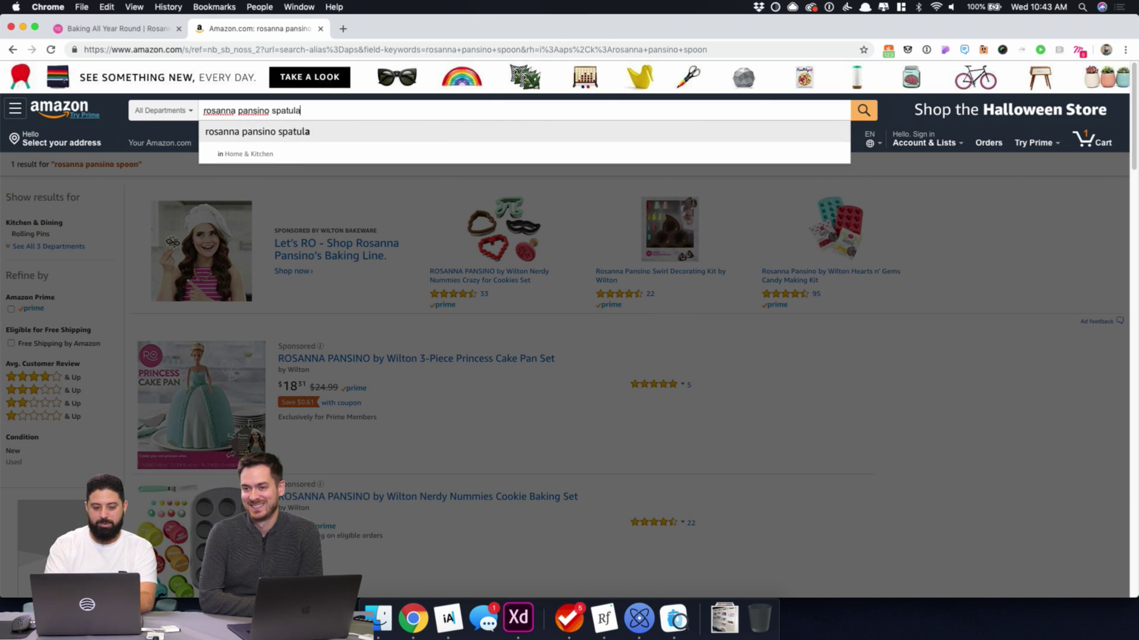
key(Return)
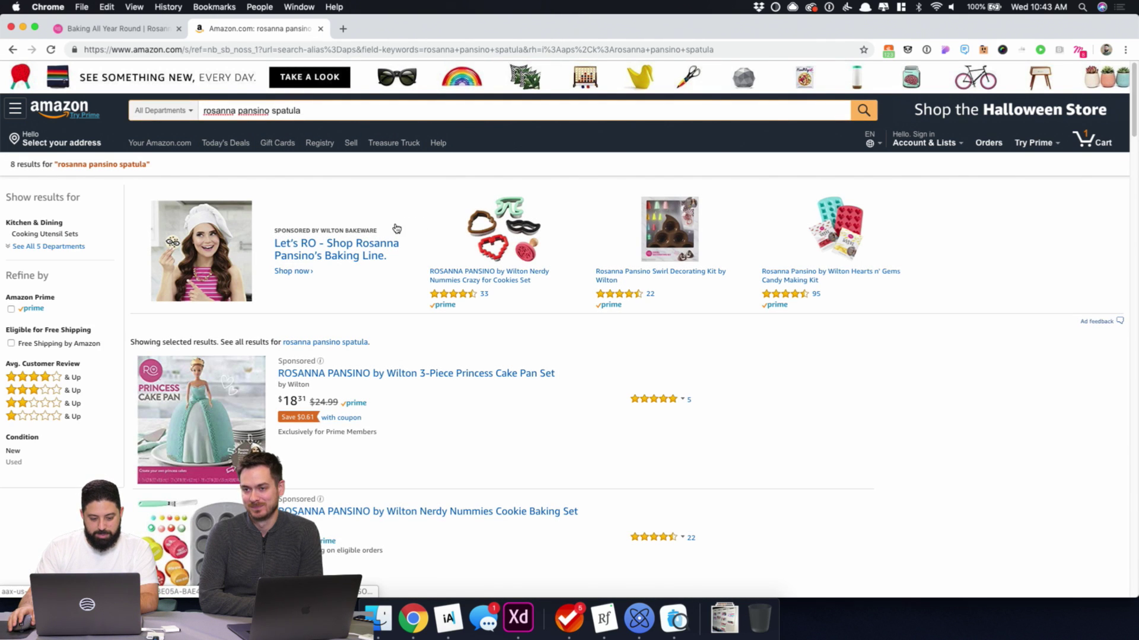
scroll(364, 251, down, 5)
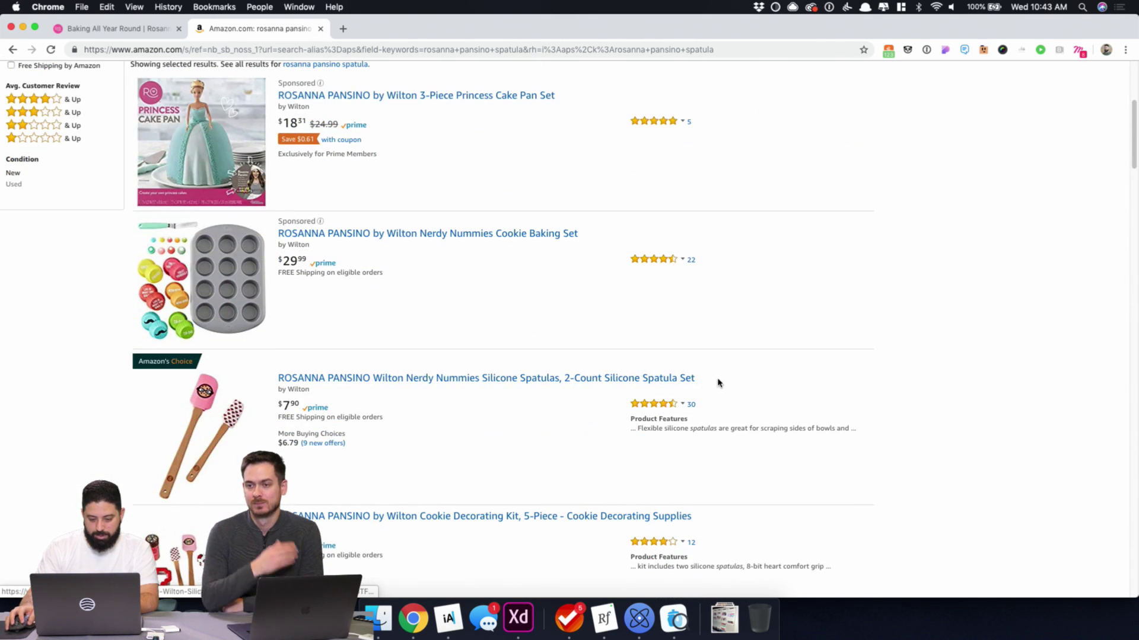
- Copy the full name of the Nerdy Nummies 2-Count Silicone Spatula Set and paste it over the Title placeholder in XD
drag(717, 382, 280, 378)
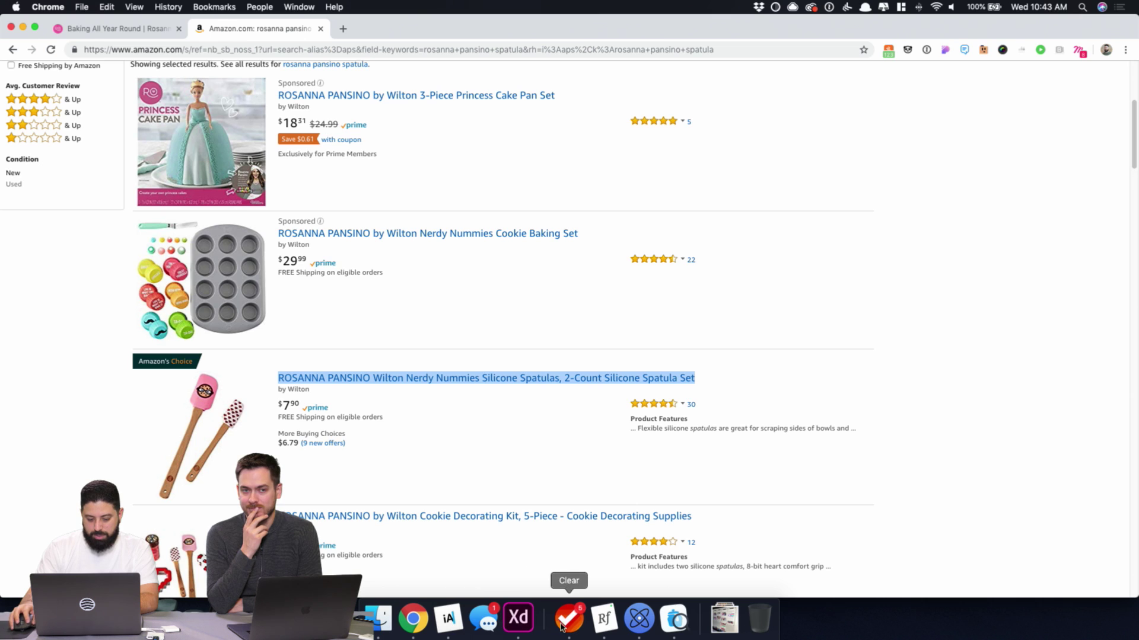
click(519, 619)
double_click(508, 252)
key(cmd+v)
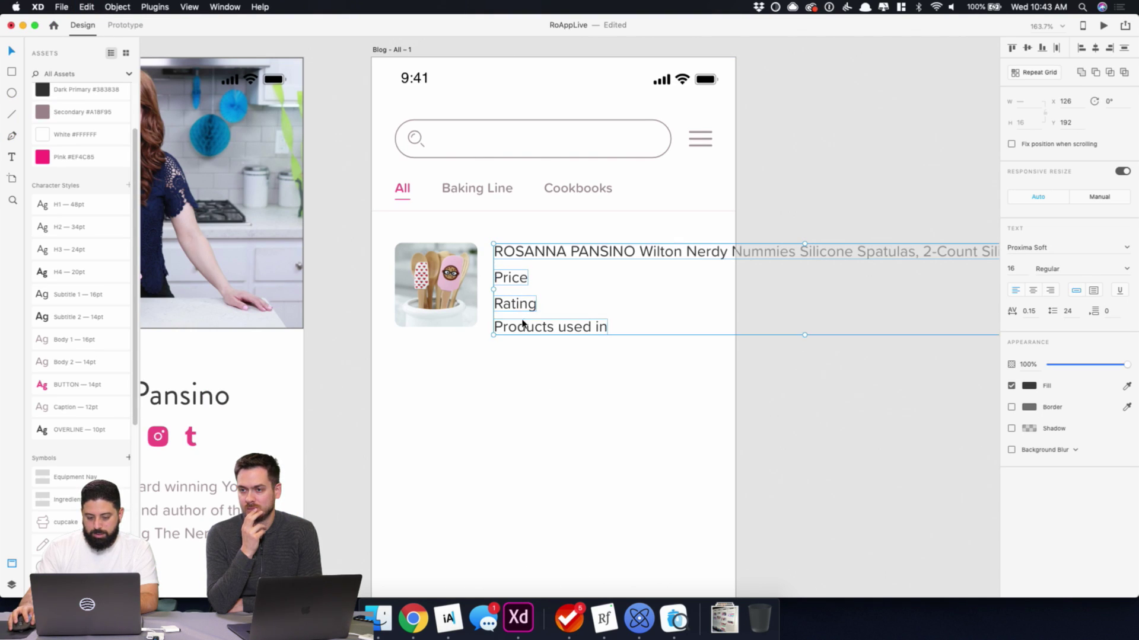
- Shift the product text lines down the artboard and bring only the product name back beside the top of the image
drag(546, 343, 549, 500)
click(564, 270)
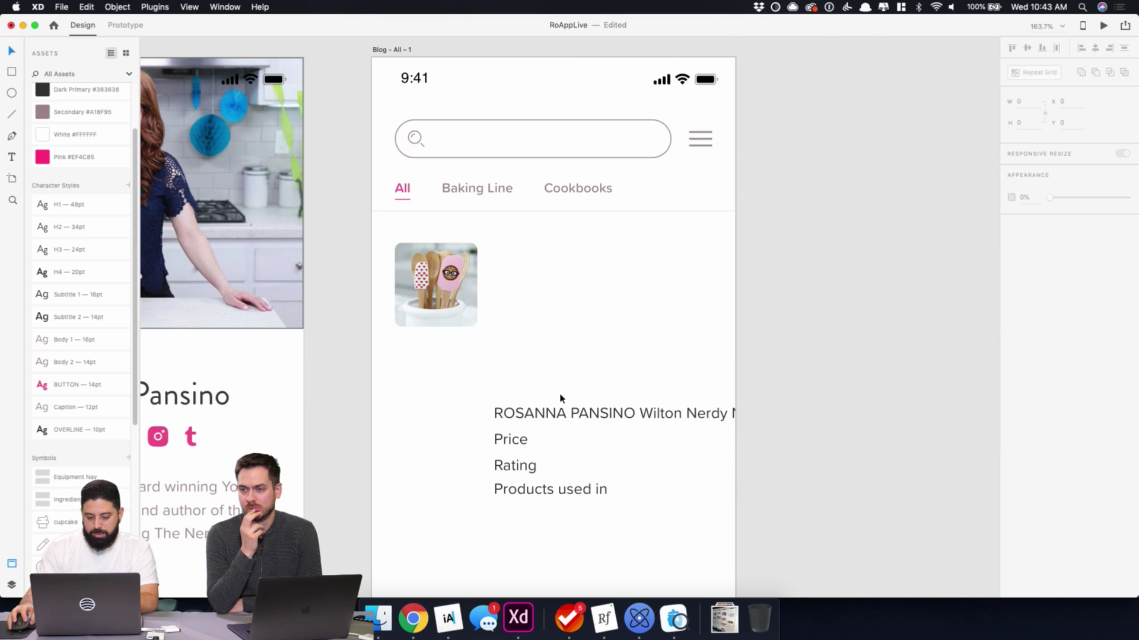
click(569, 415)
drag(569, 415, 559, 253)
- Delete "ROSANNA PANSINO" and "Wilton" from the start of the product name and nudge the text left to X 125
double_click(559, 253)
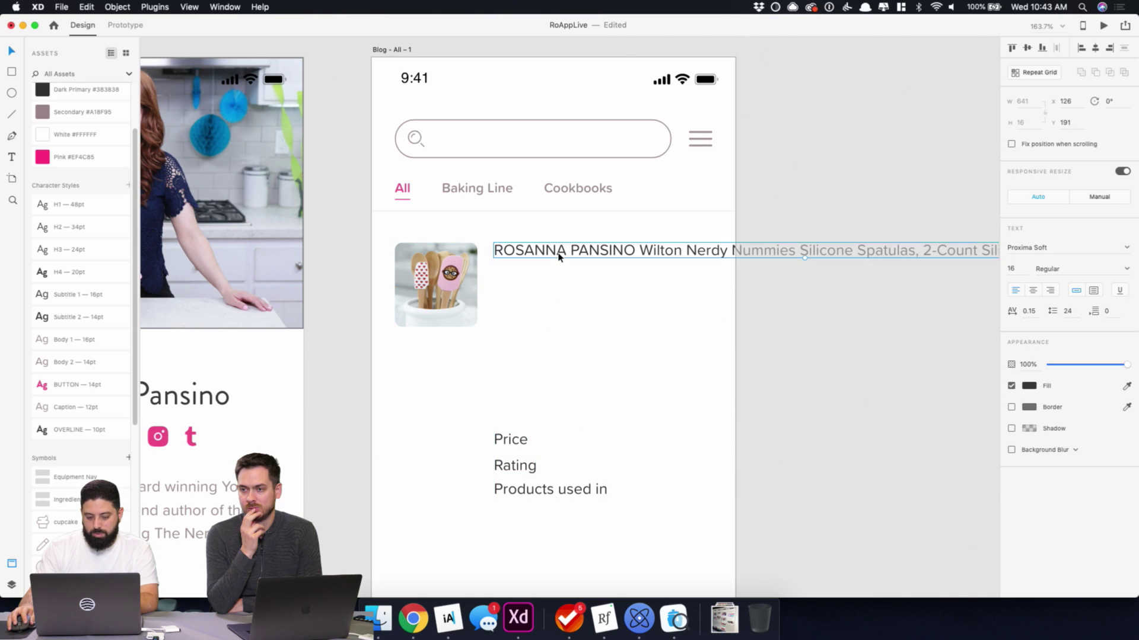
drag(643, 249, 471, 242)
key(BackSpace)
key(Escape)
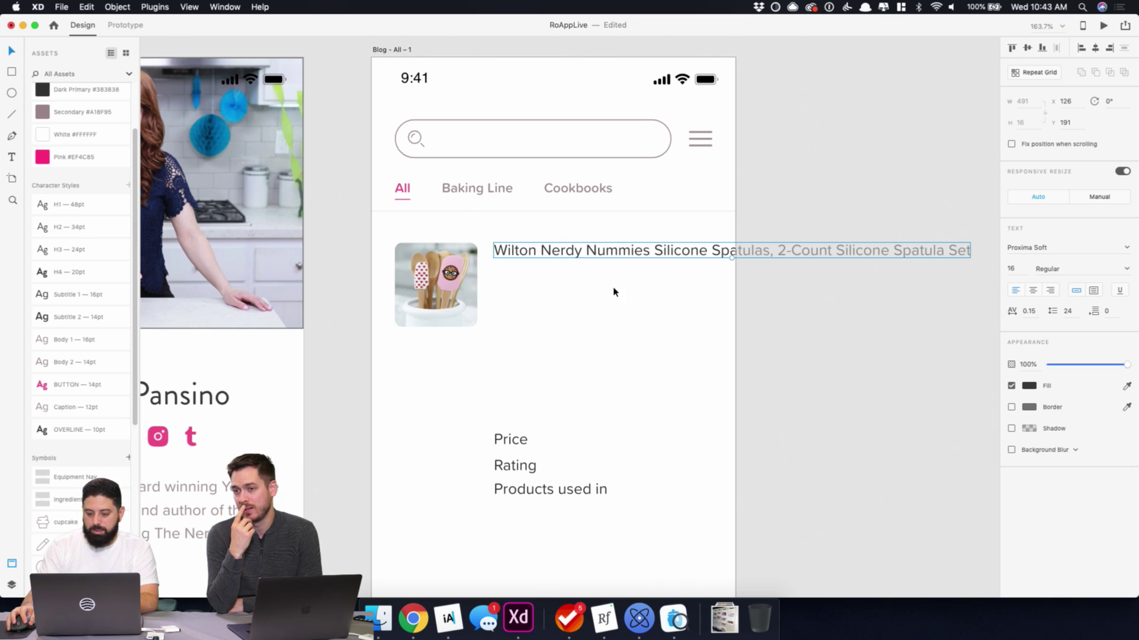
double_click(542, 250)
click(542, 250)
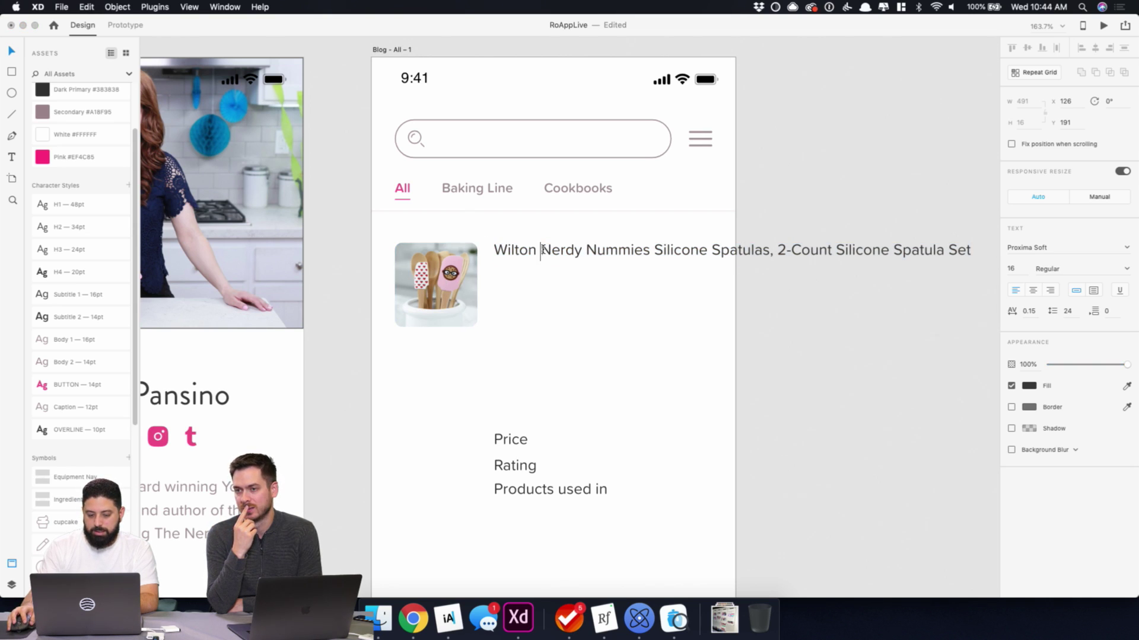
shift+click(471, 248)
key(BackSpace)
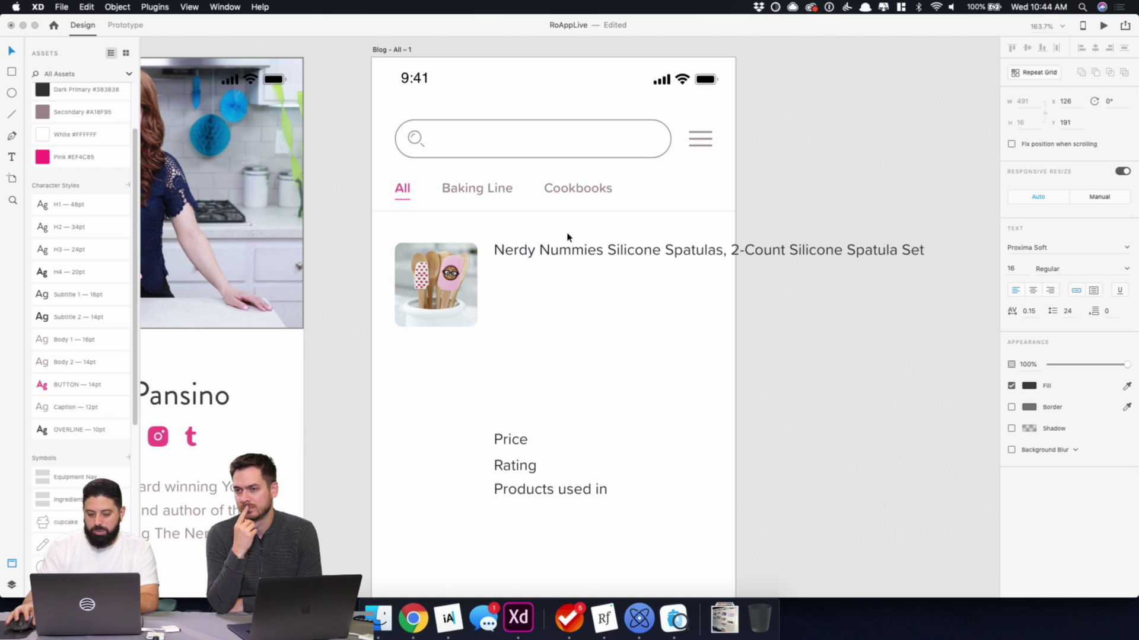
key(Escape)
key(Left)
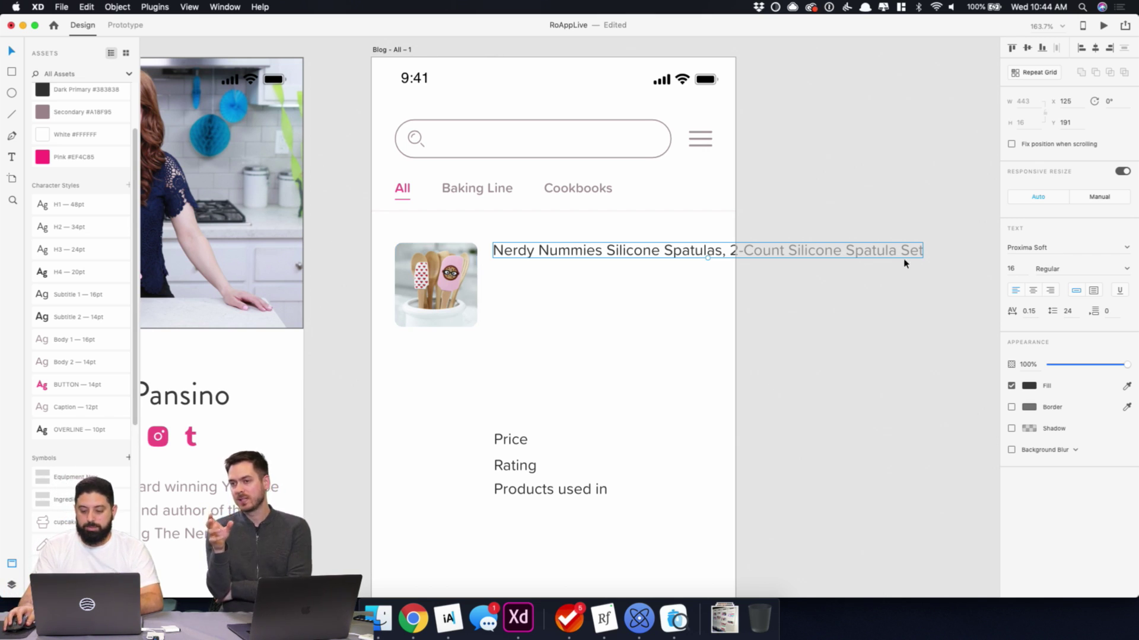
- Convert the product name to area text about 223 wide so it wraps, and set its height to 66
click(1094, 290)
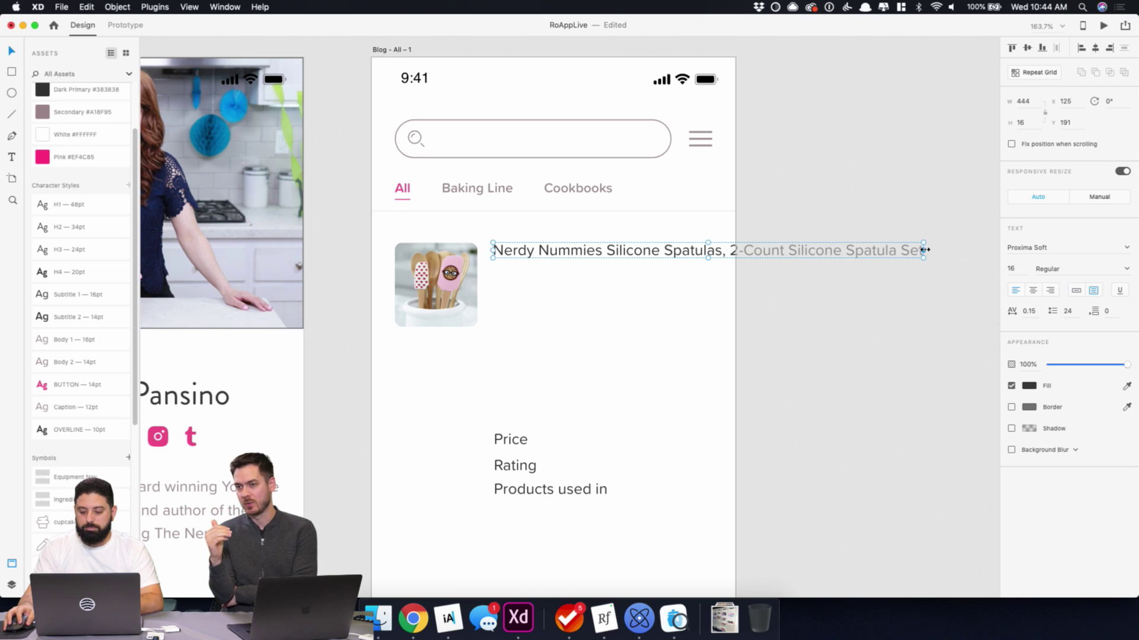
drag(924, 250, 707, 304)
key(super+z)
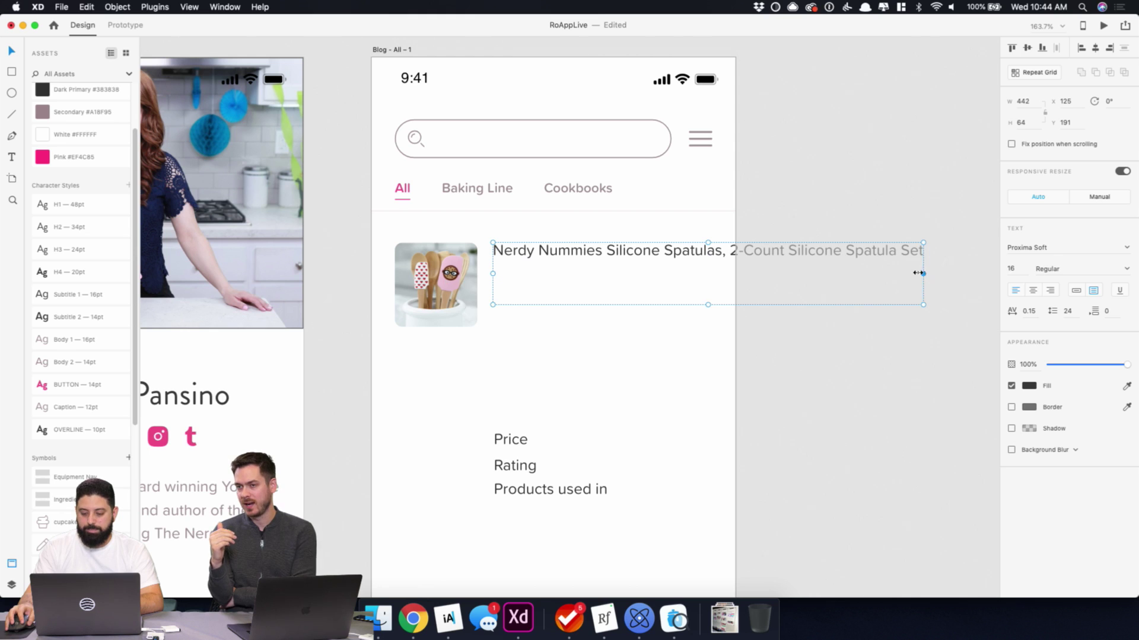
drag(918, 273, 709, 269)
key(alt)
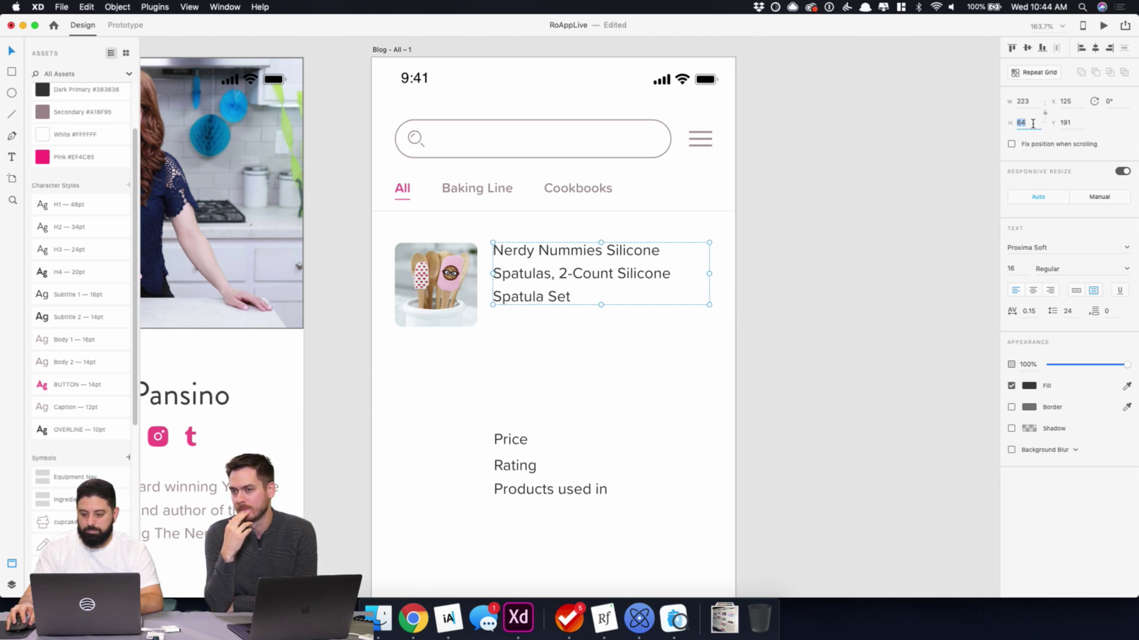
key(Up)
key(Up)
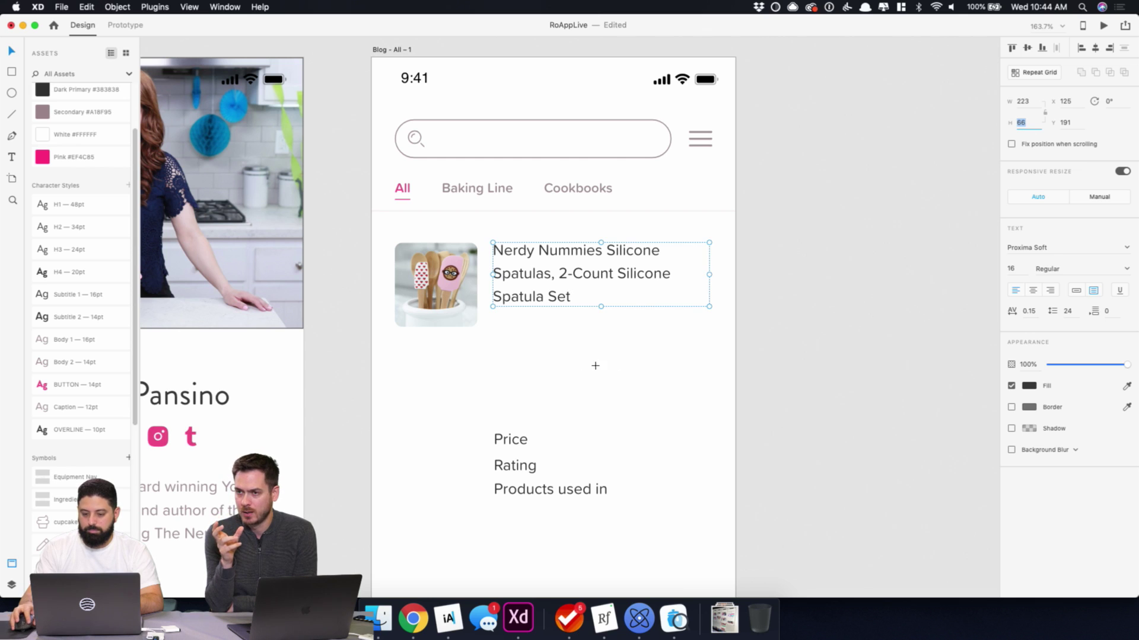
- Set the width of the product name's text box to 226
click(769, 261)
click(505, 277)
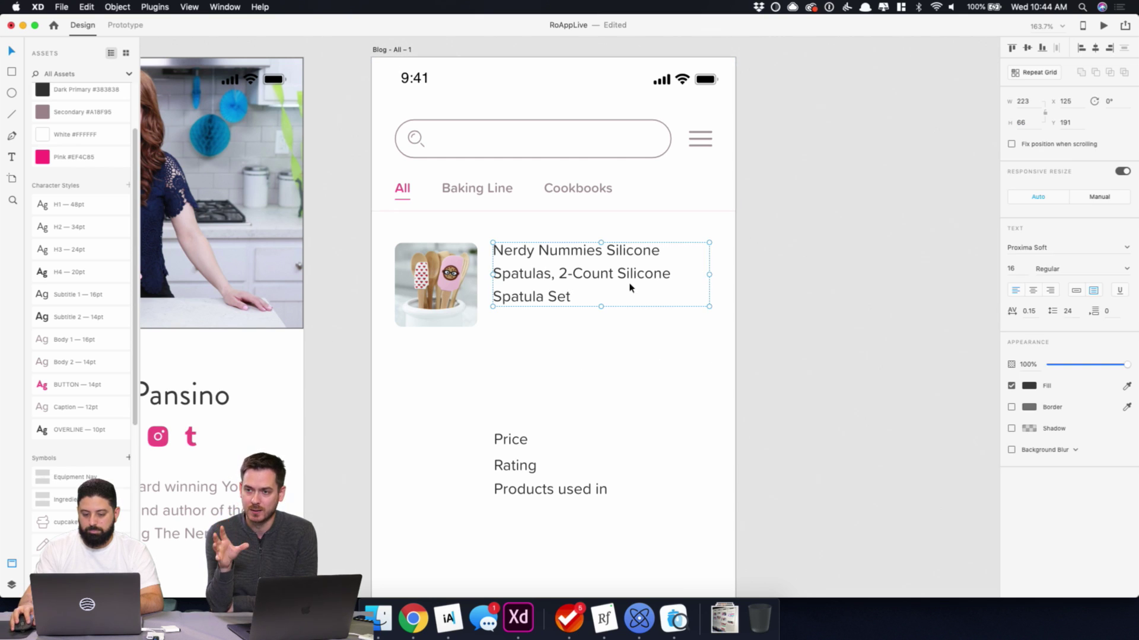
click(1023, 101)
text(225)
key(Return)
key(Escape)
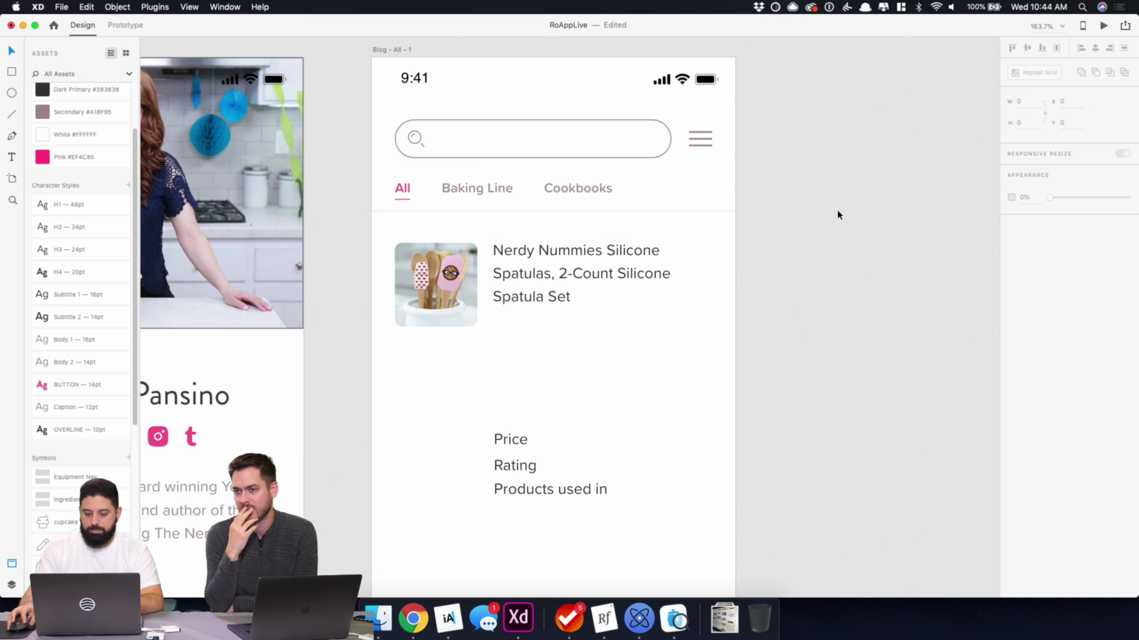
- Shorten the product name to "Nerdy Nummies Silicone Spatulas" and make it auto-width text in the Subtitle 2 — 14pt style
double_click(631, 272)
click(583, 274)
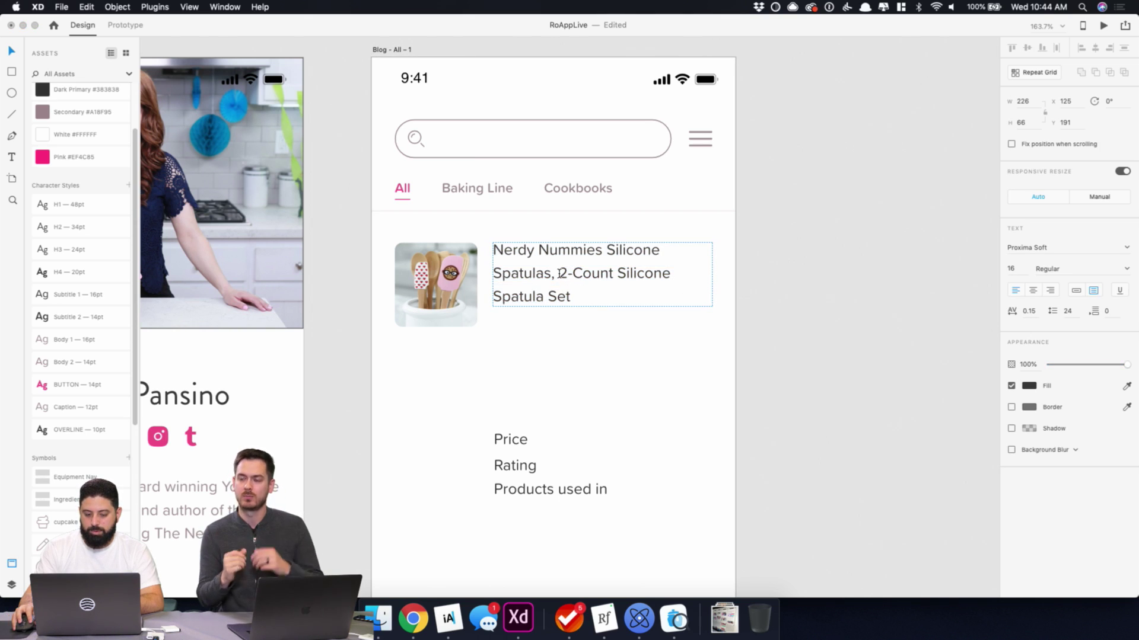
drag(559, 273, 647, 316)
key(BackSpace)
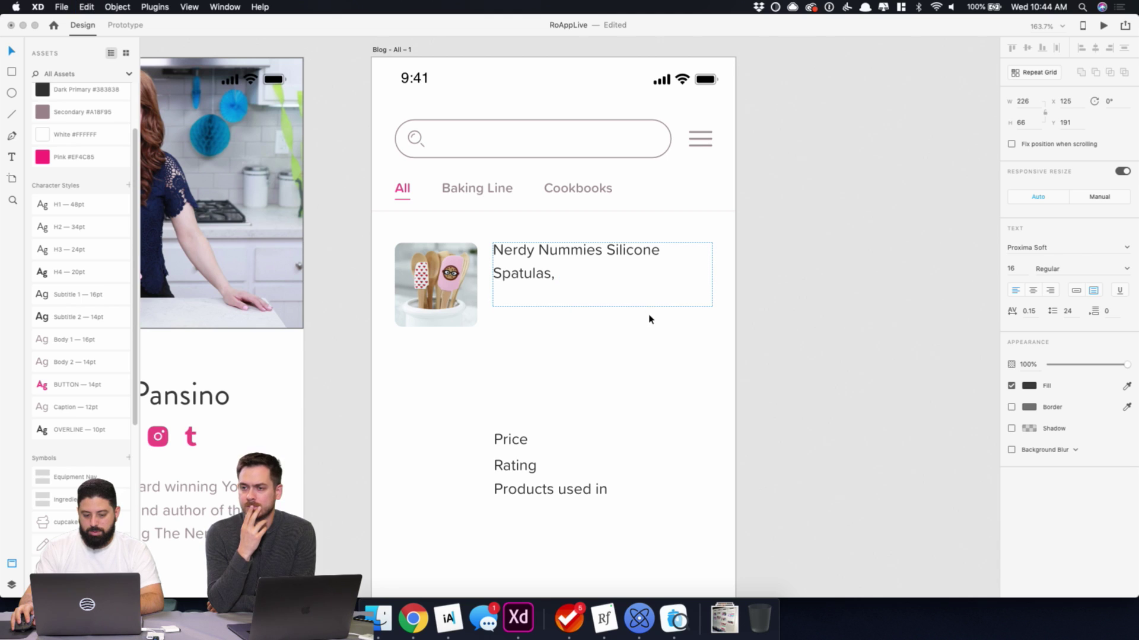
key(BackSpace)
key(Escape)
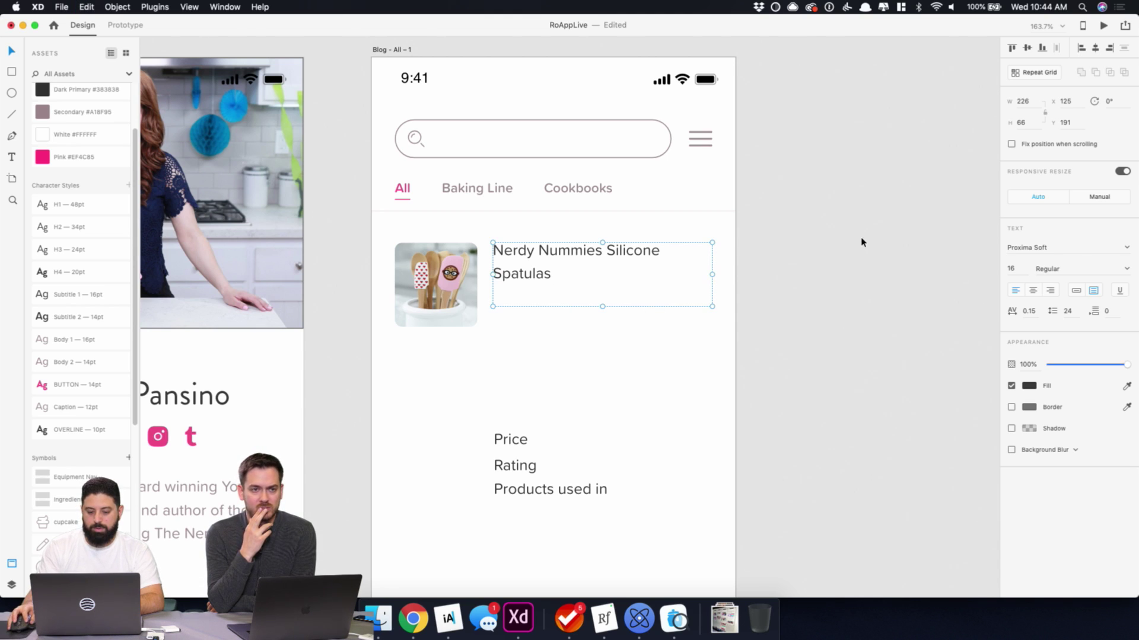
click(83, 325)
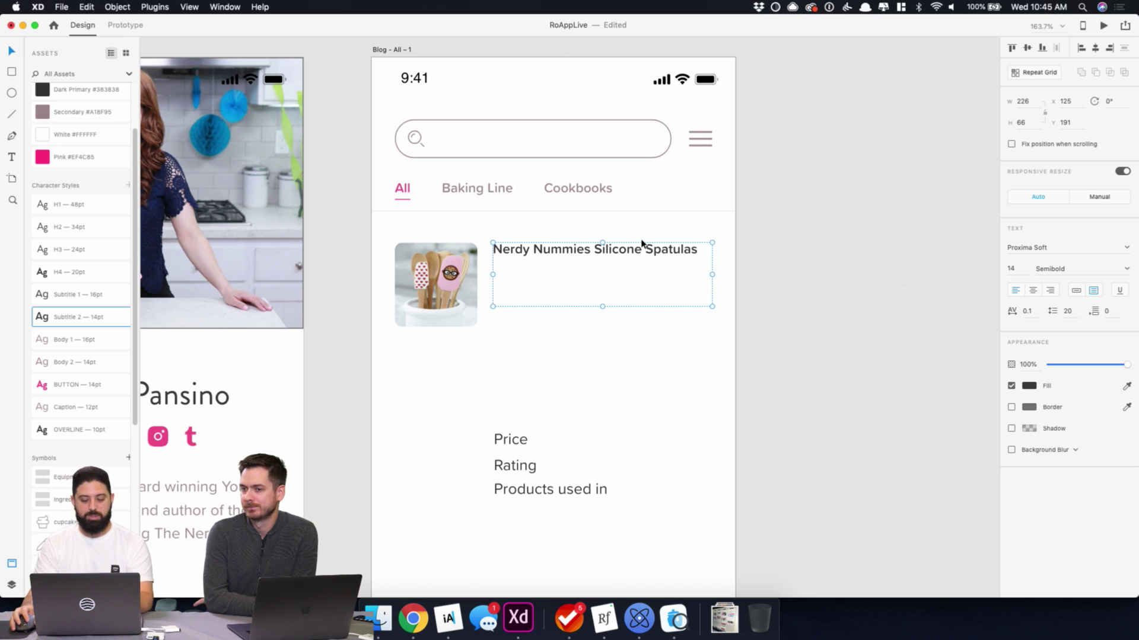
click(1076, 291)
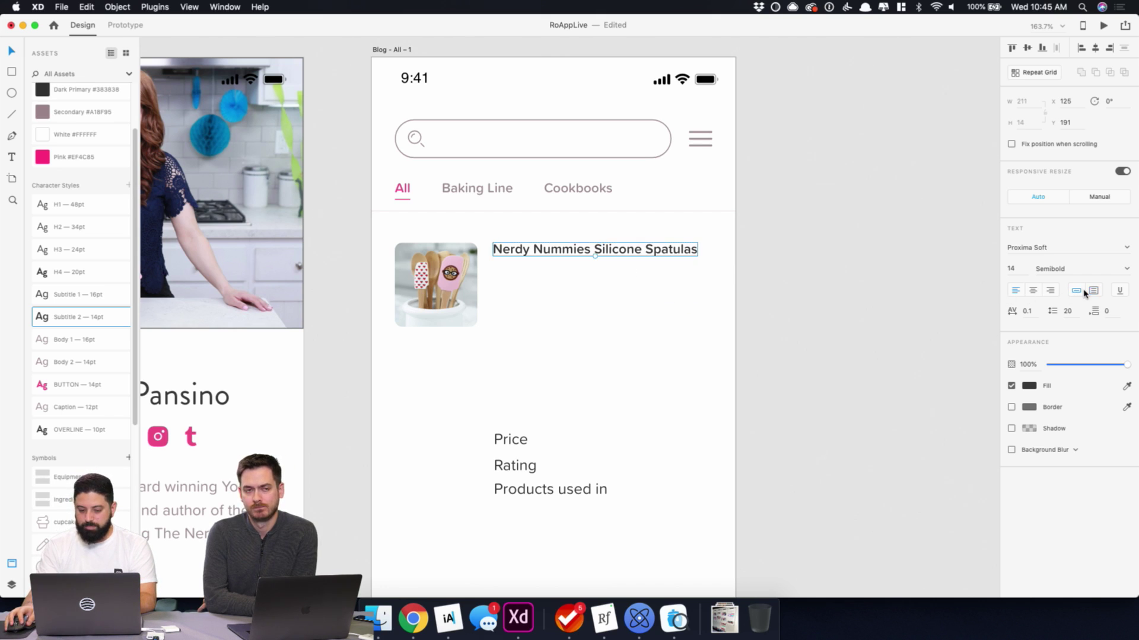
- Duplicate the product name just below itself, change the copy to "2-Count Silicone Spatula Set" and apply the Caption — 12pt style
drag(623, 255, 622, 273)
double_click(622, 270)
text(2-Count Silicone Spatula Set)
key(Escape)
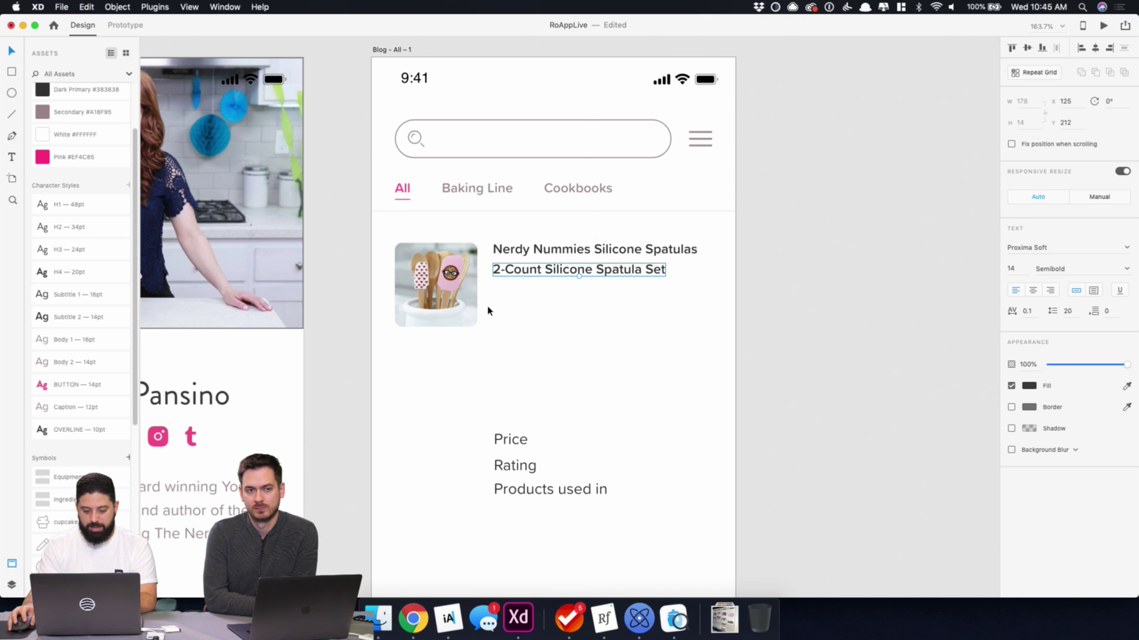
click(66, 409)
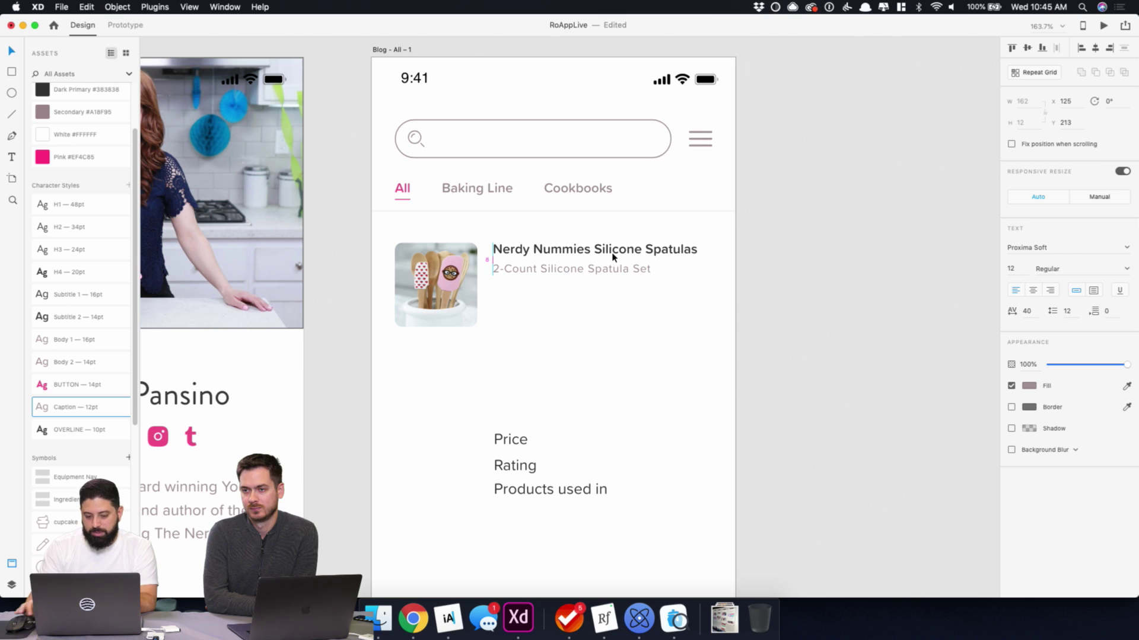
click(741, 299)
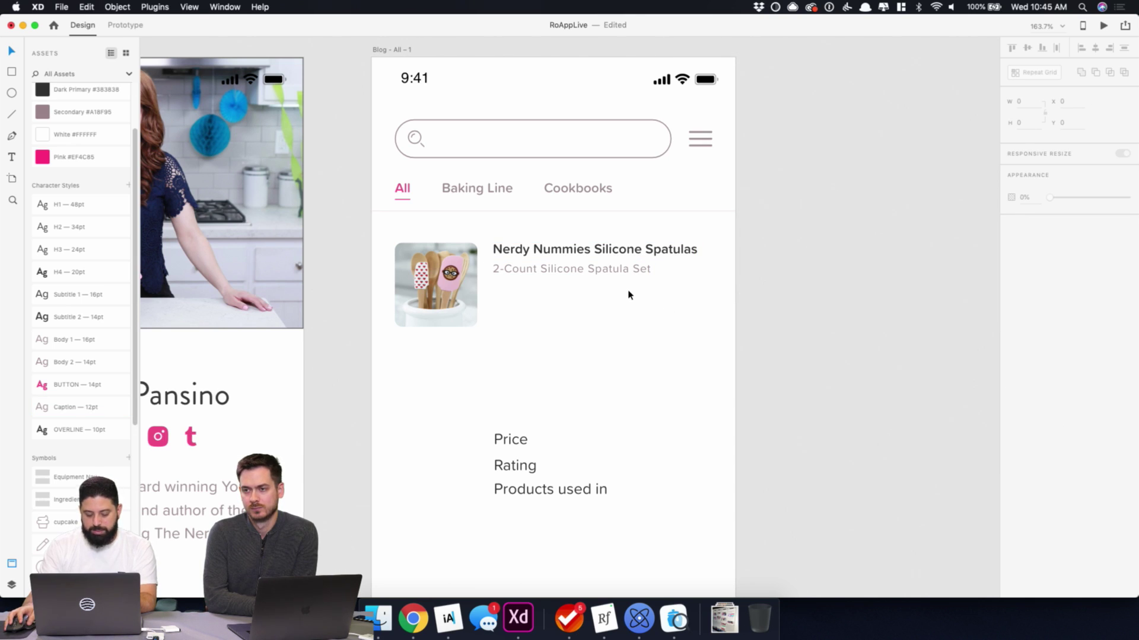
- Check the spatula set's Amazon listing in Chrome, then return to XD and select the product's subtitle
click(426, 619)
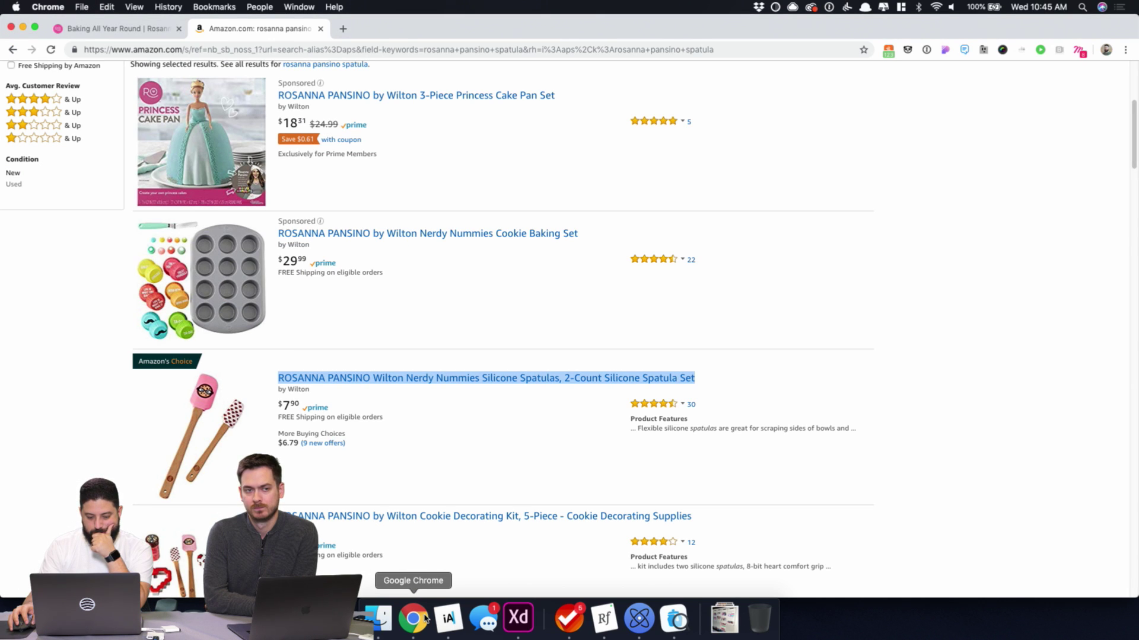
click(513, 621)
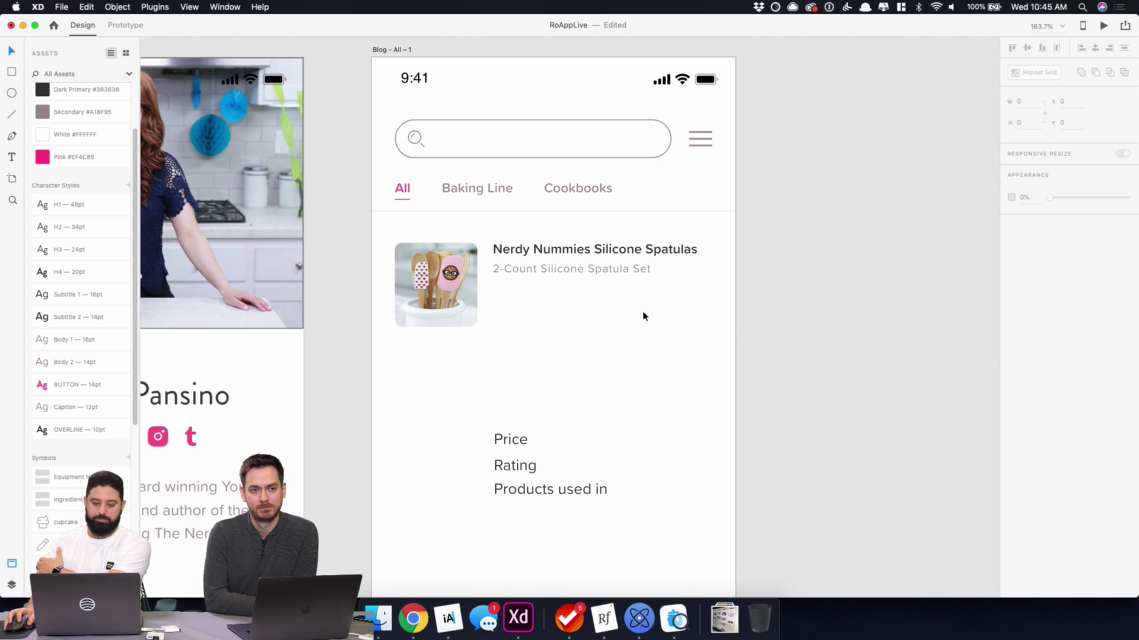
click(626, 277)
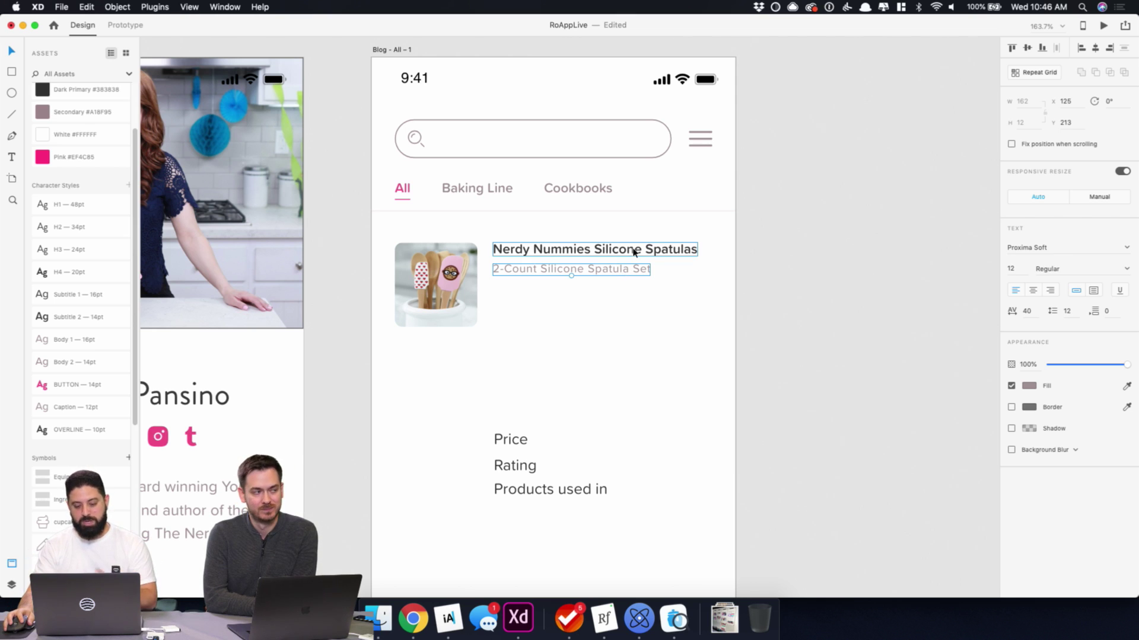
- Duplicate the product subtitle just below itself, check the spatula set's price in Chrome, and change the copy in XD to "$7.90"
click(625, 297)
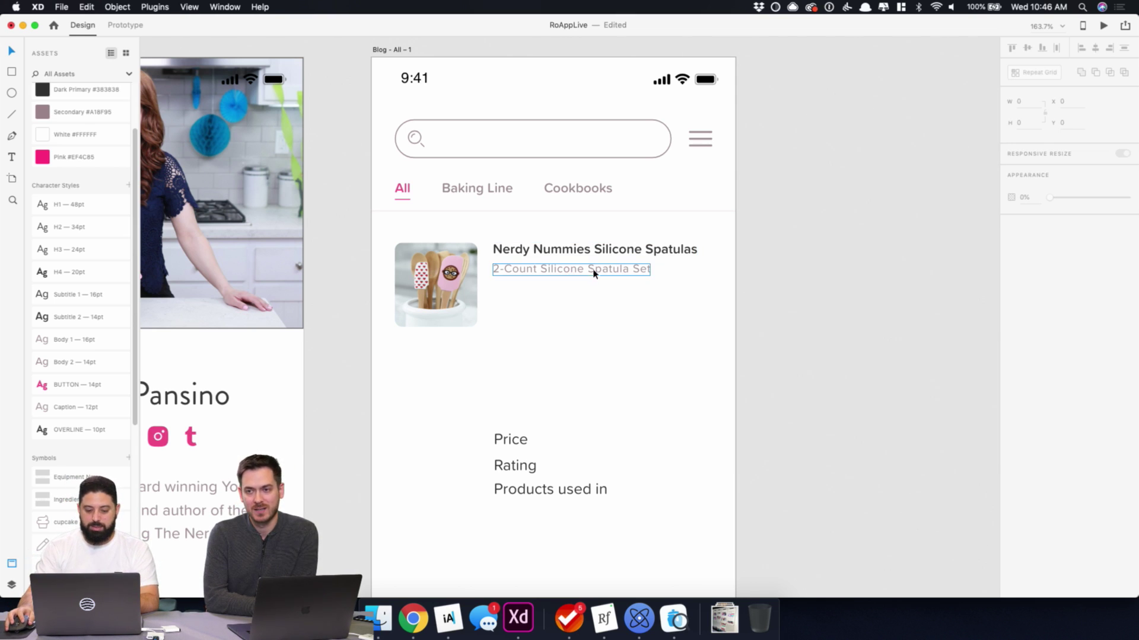
drag(593, 273, 612, 291)
click(412, 619)
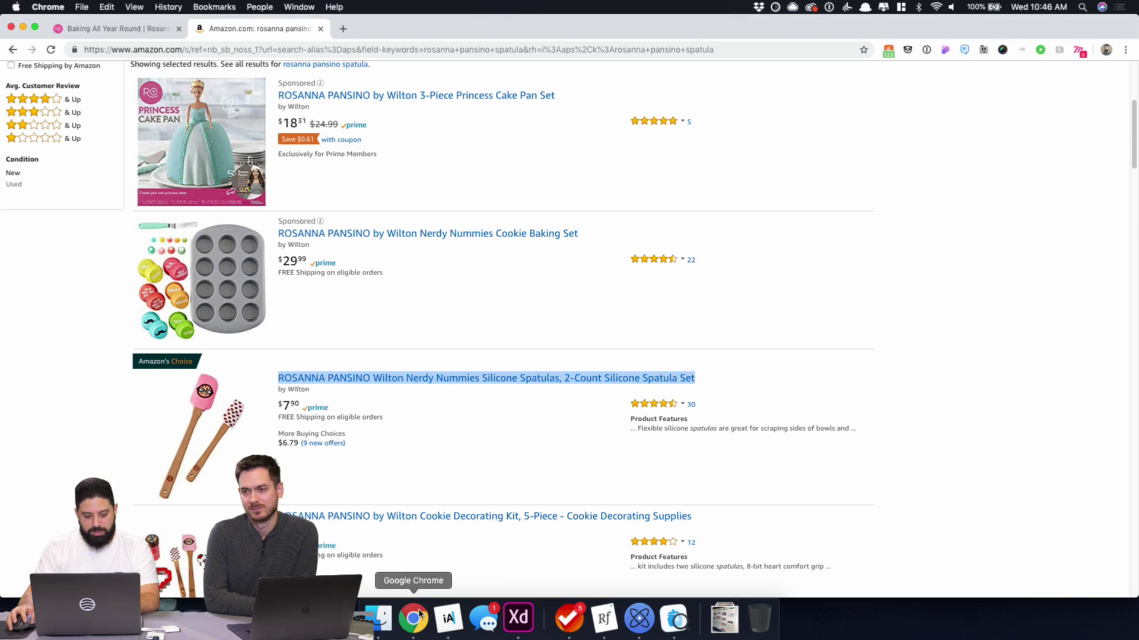
click(518, 619)
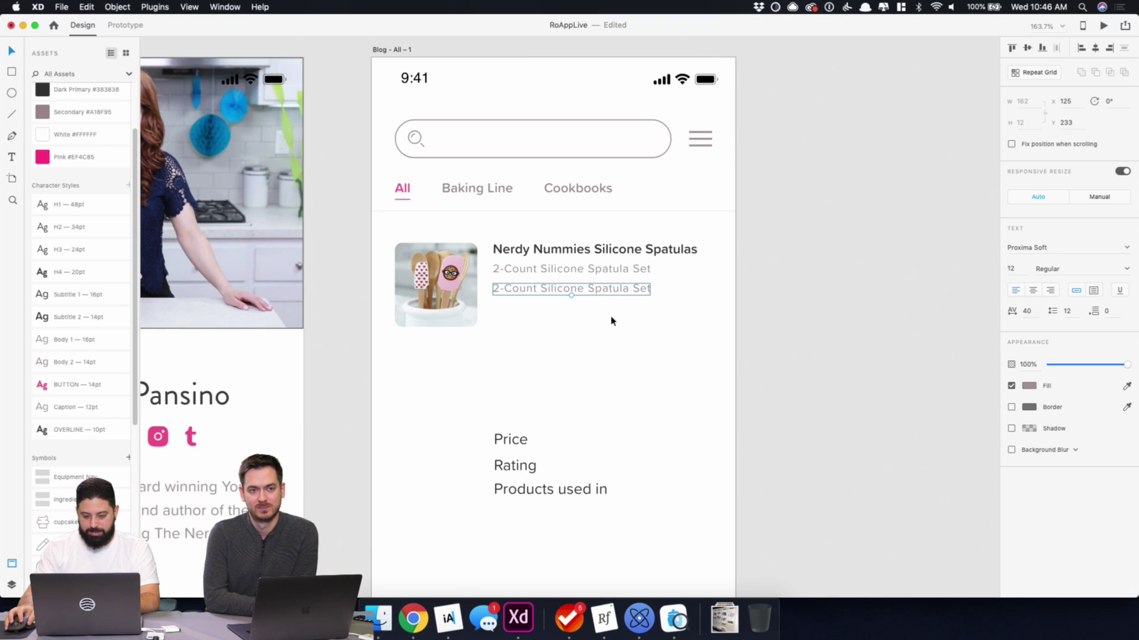
double_click(604, 297)
text($)
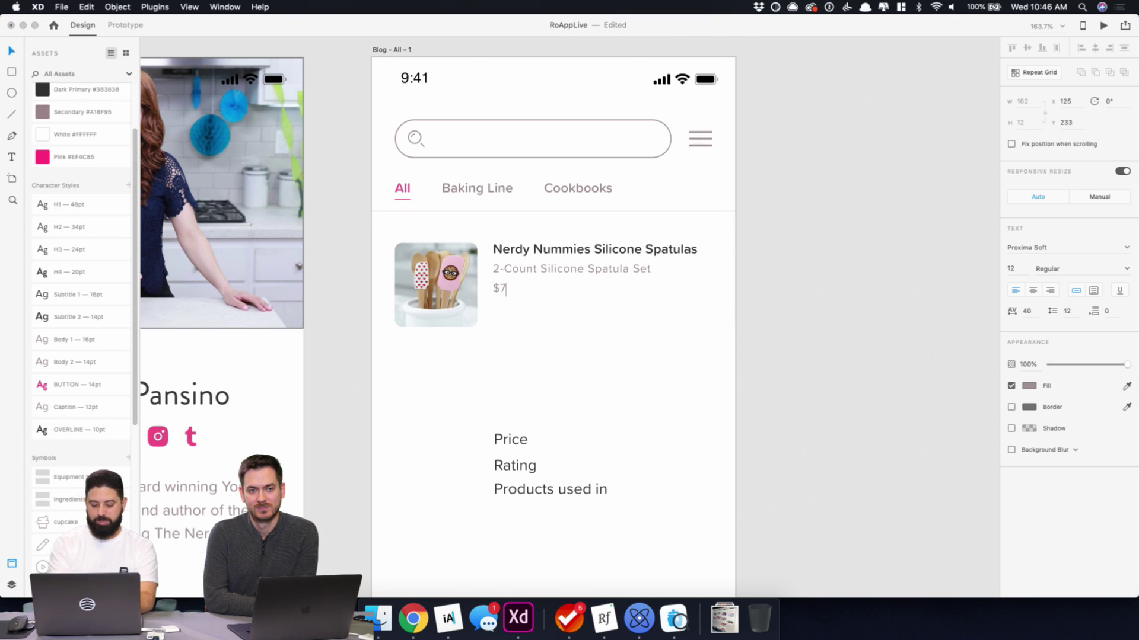
text(7.90)
key(Escape)
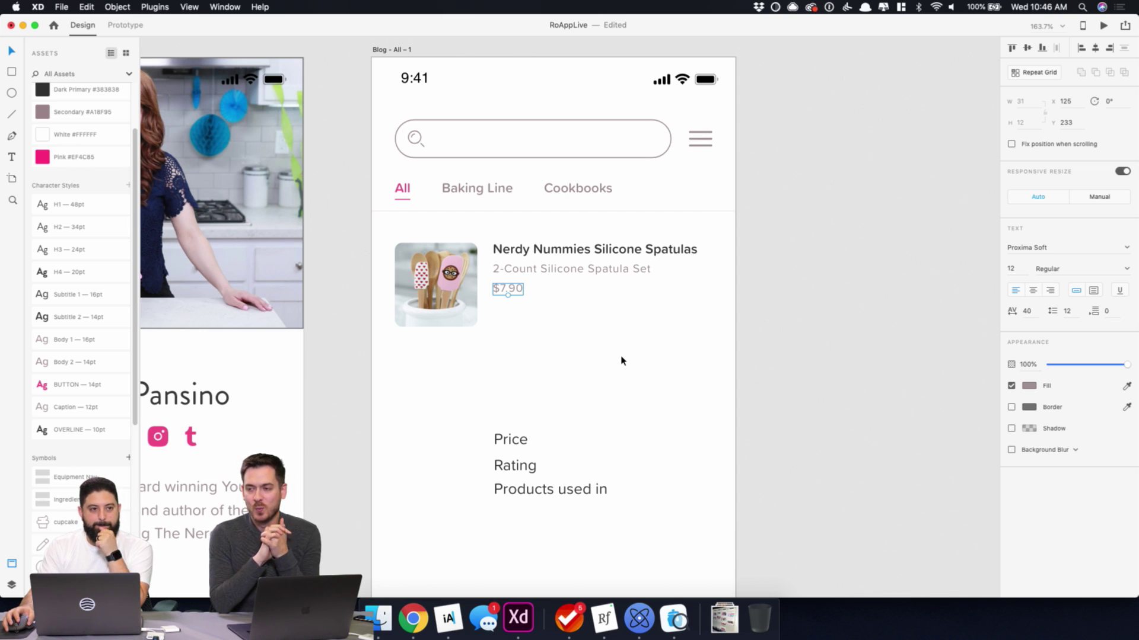
- Open the plugin manager and install the Dribbble plugin
click(154, 6)
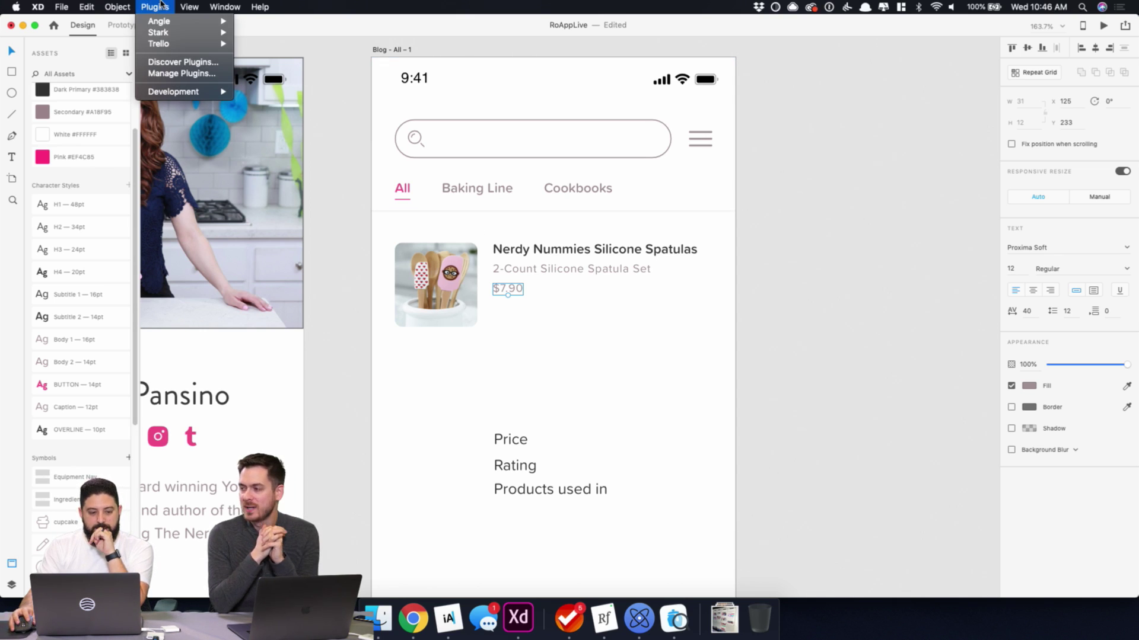
click(172, 74)
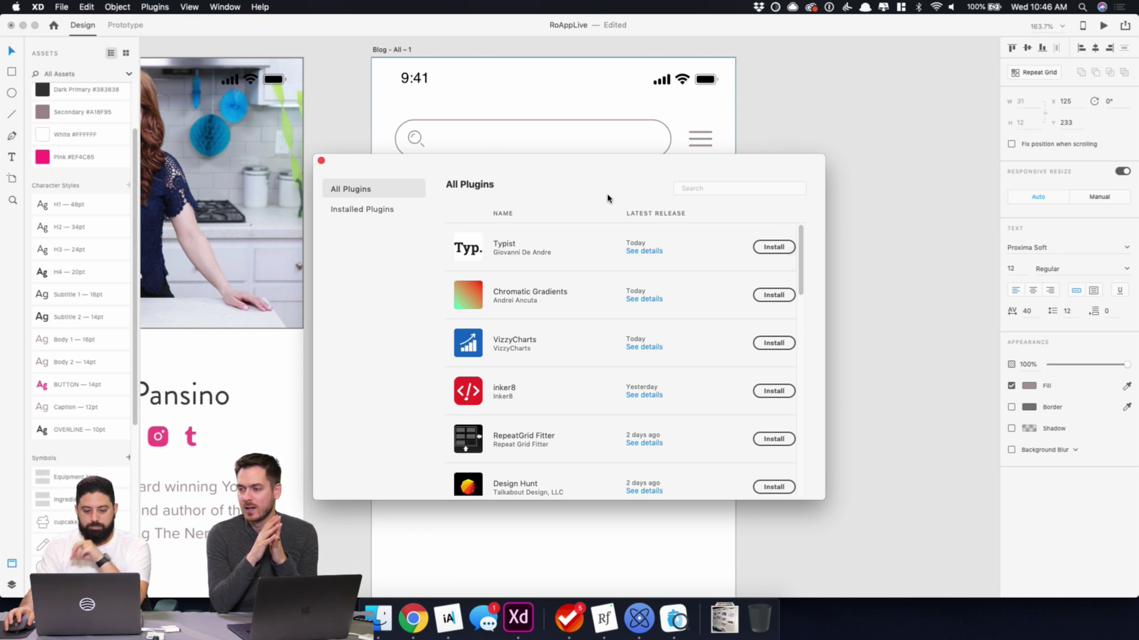
scroll(591, 285, down, 2)
scroll(591, 285, down, 2)
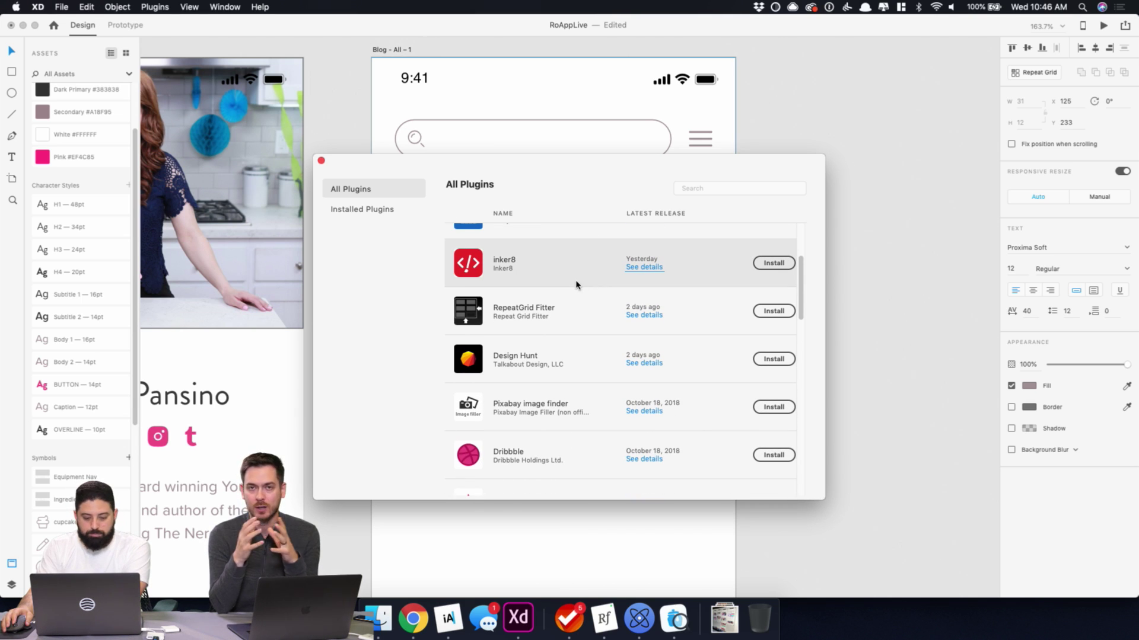
scroll(576, 286, down, 3)
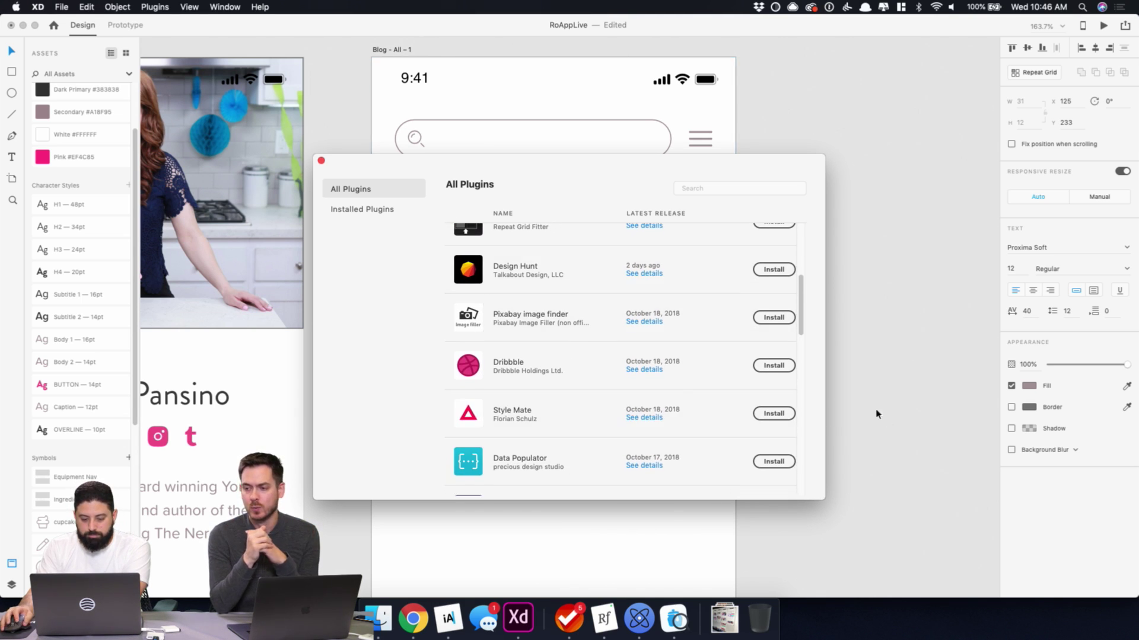
click(774, 366)
- Install the Google Sheets plugin by Impekable
scroll(574, 342, down, 3)
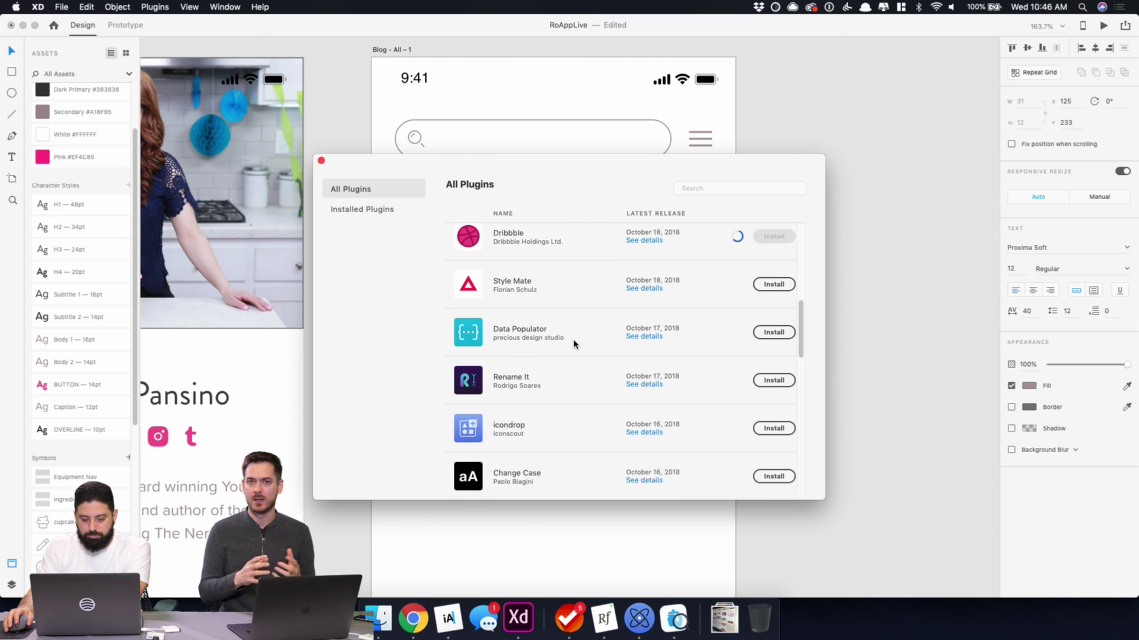
scroll(574, 344, down, 5)
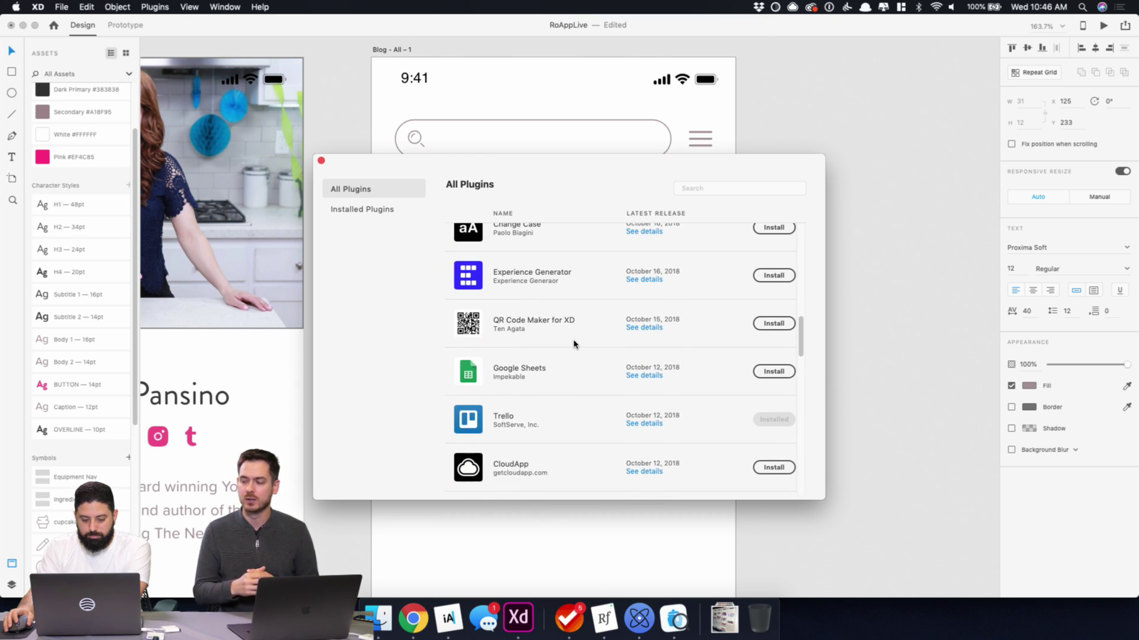
scroll(573, 344, down, 1)
click(774, 365)
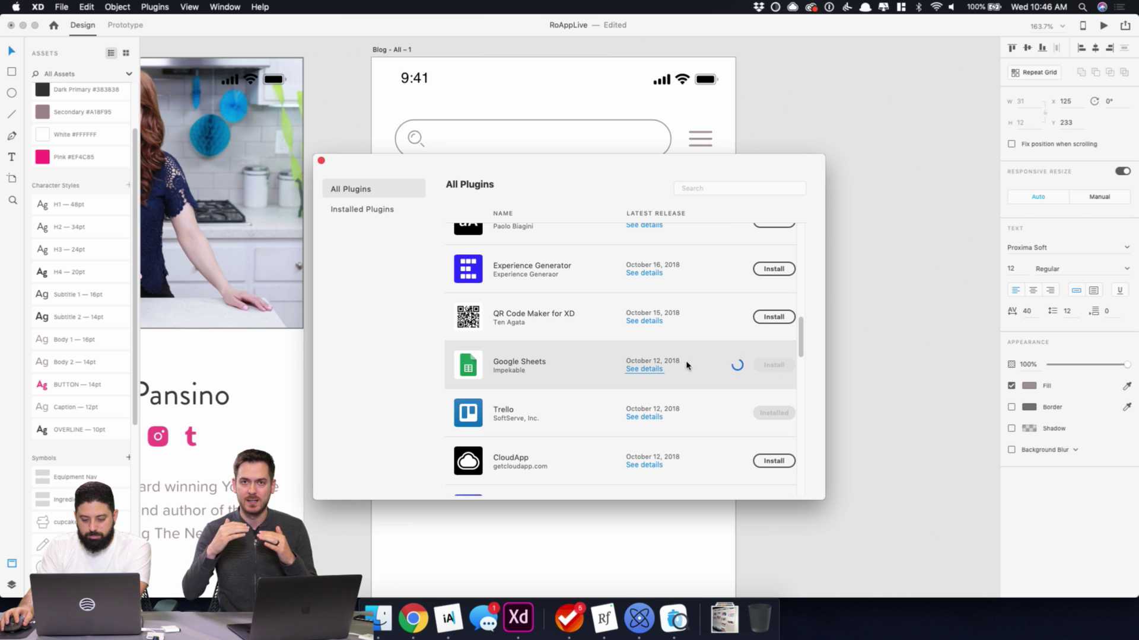
- Install the App Icon Generator plugin
scroll(609, 365, down, 1)
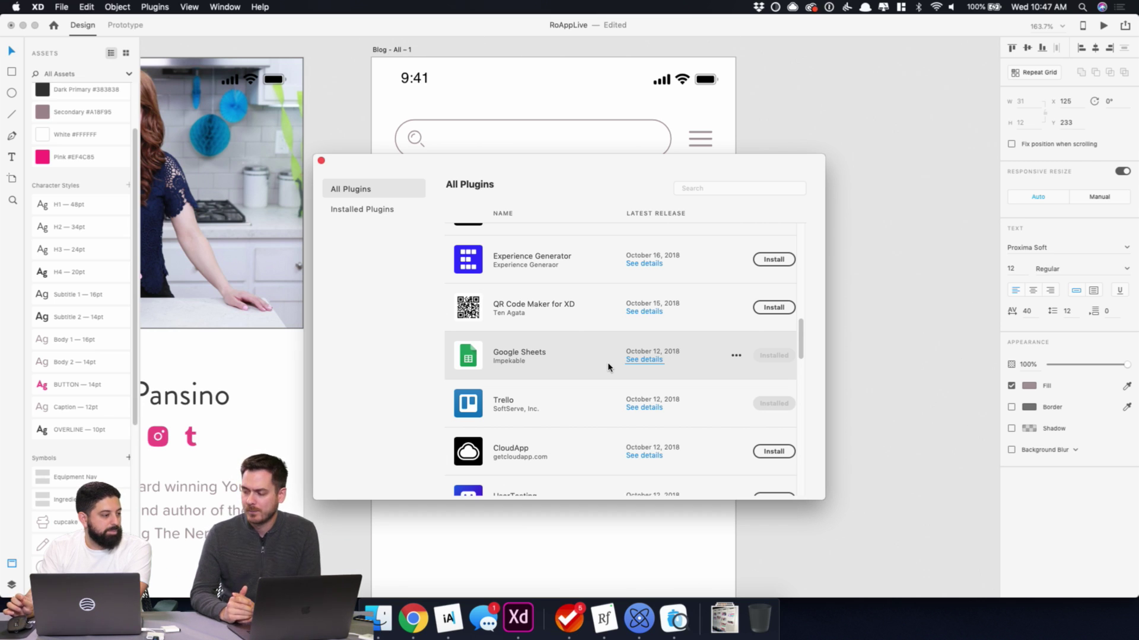
scroll(608, 367, down, 5)
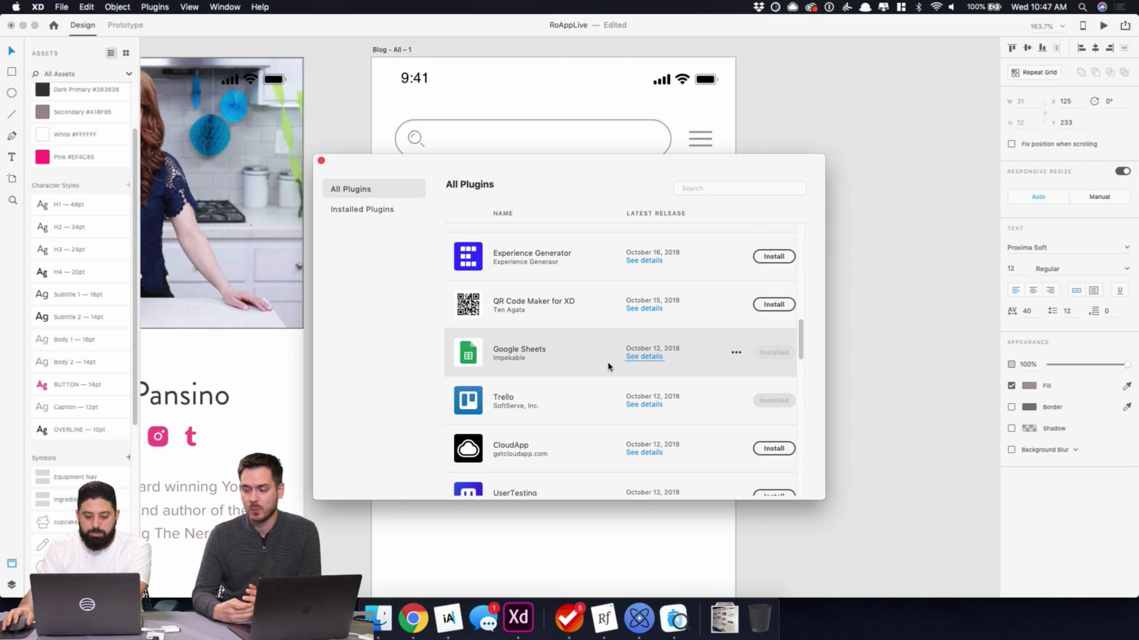
scroll(608, 364, down, 8)
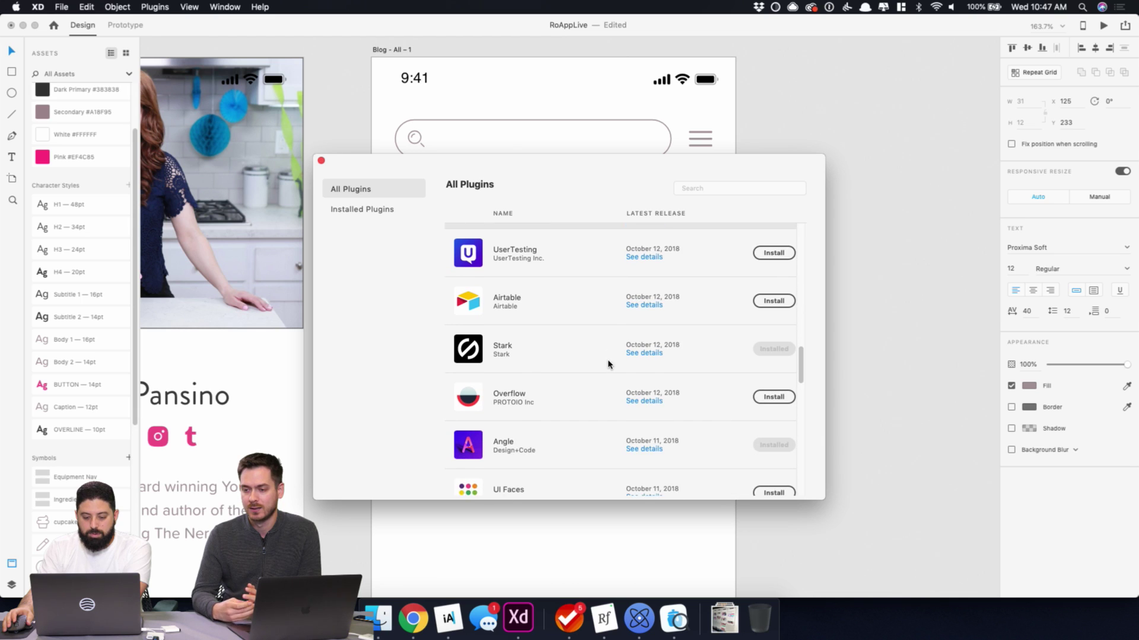
scroll(608, 364, down, 15)
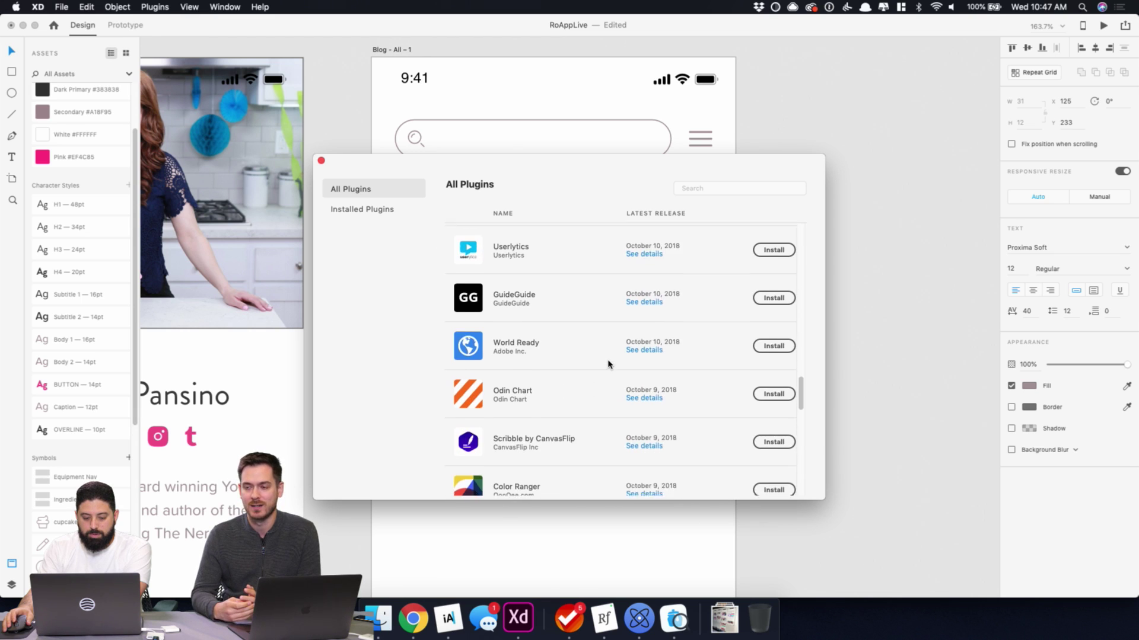
scroll(607, 365, down, 5)
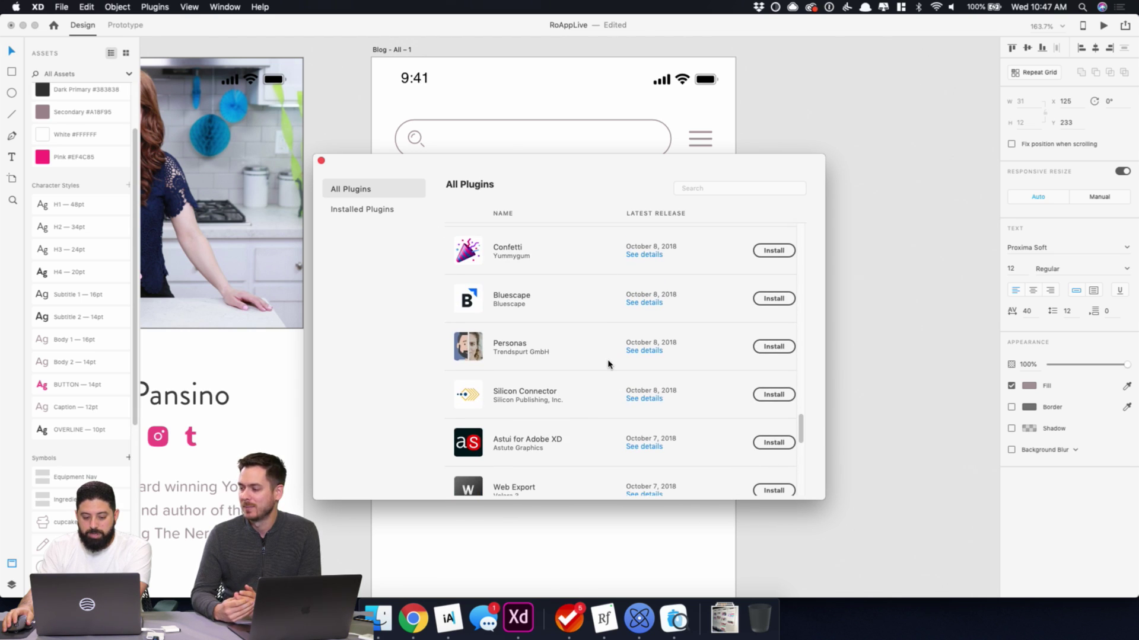
scroll(608, 364, down, 14)
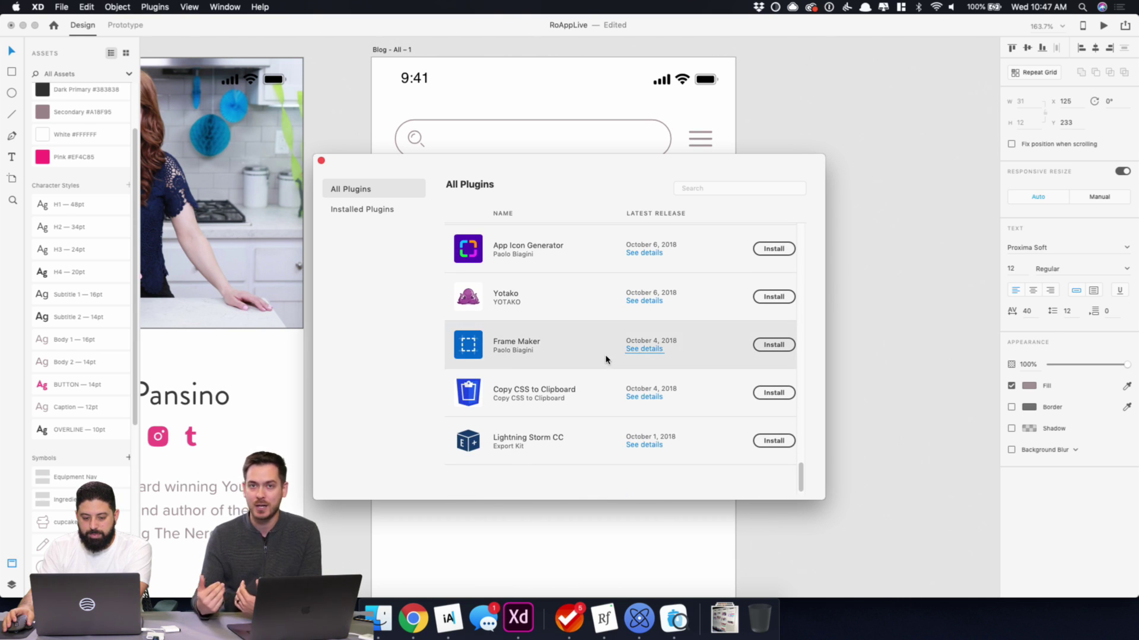
click(774, 248)
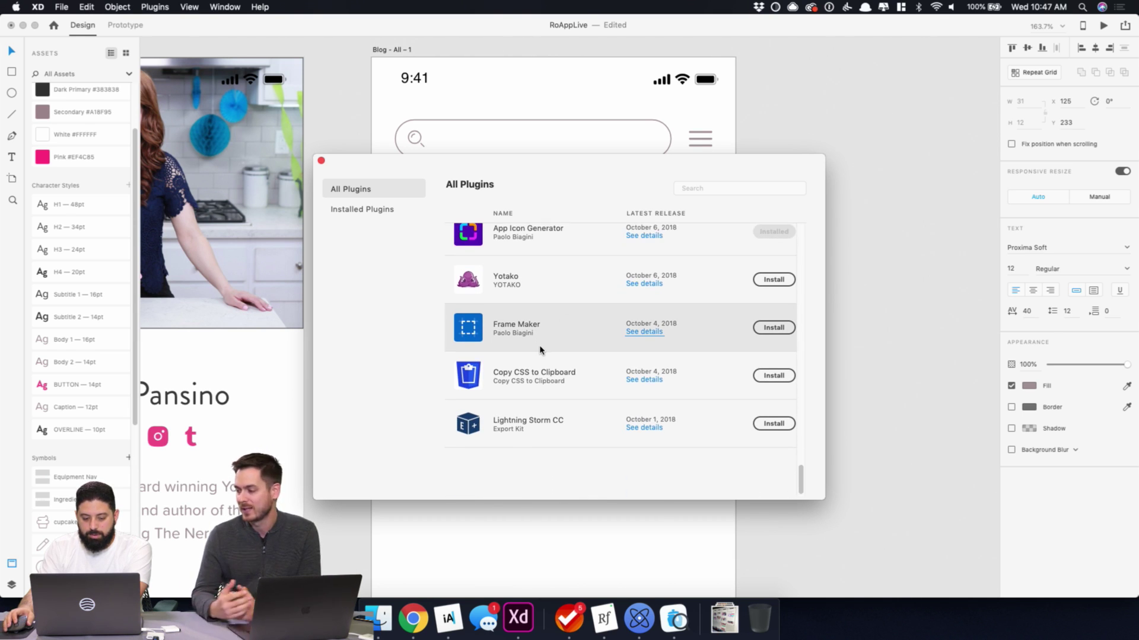
- Look through the list of all available plugins for other useful ones
scroll(540, 350, up, 3)
scroll(539, 350, up, 10)
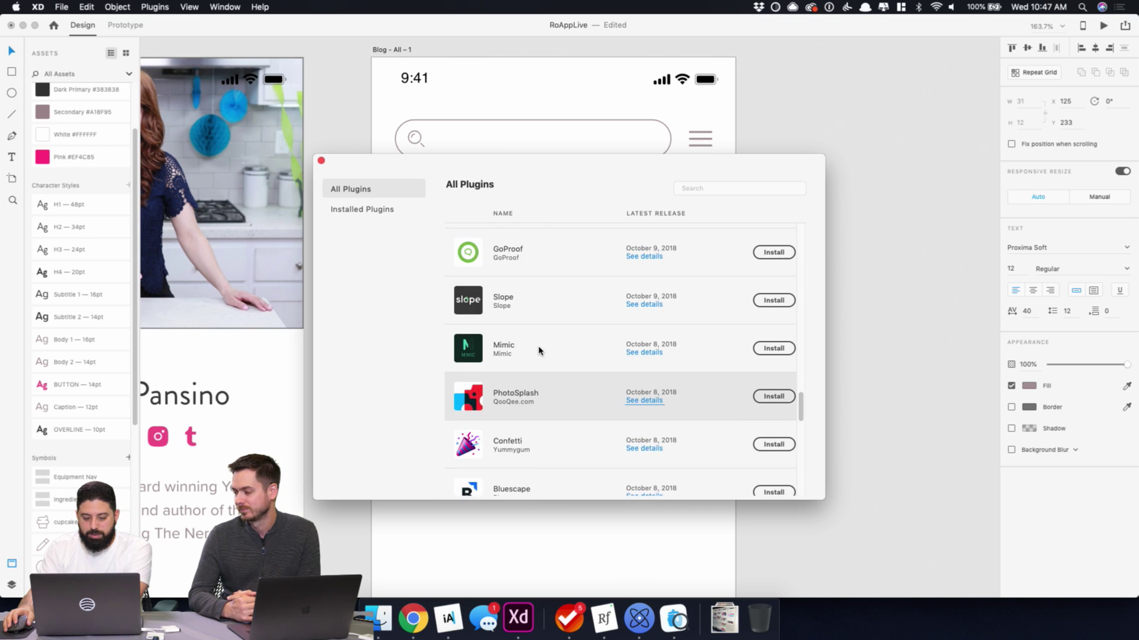
scroll(540, 350, up, 10)
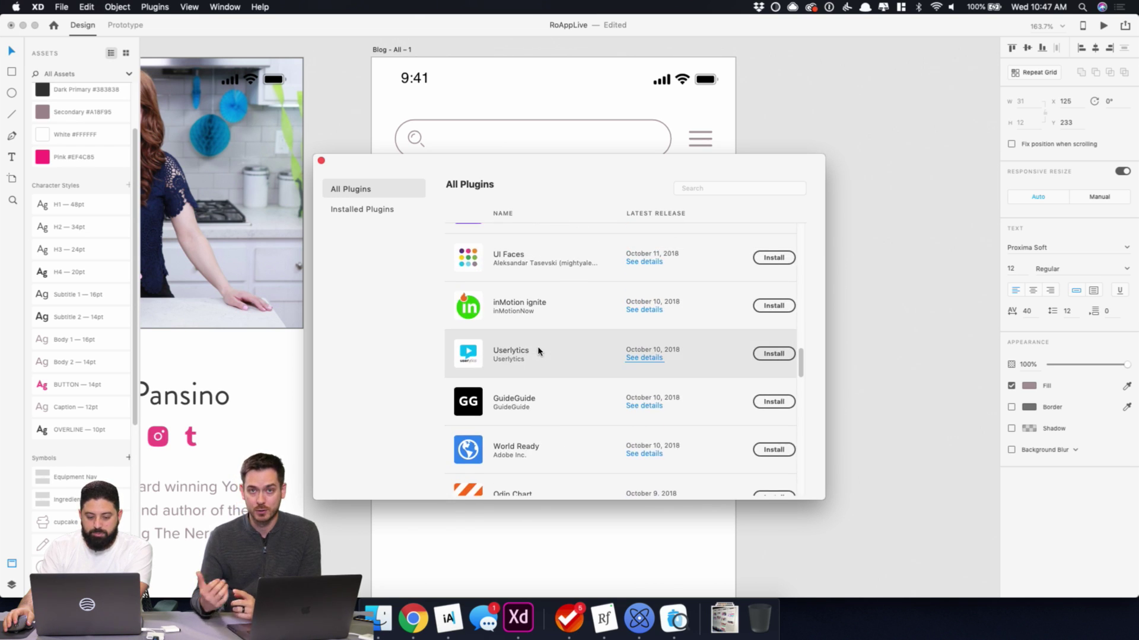
scroll(539, 351, up, 3)
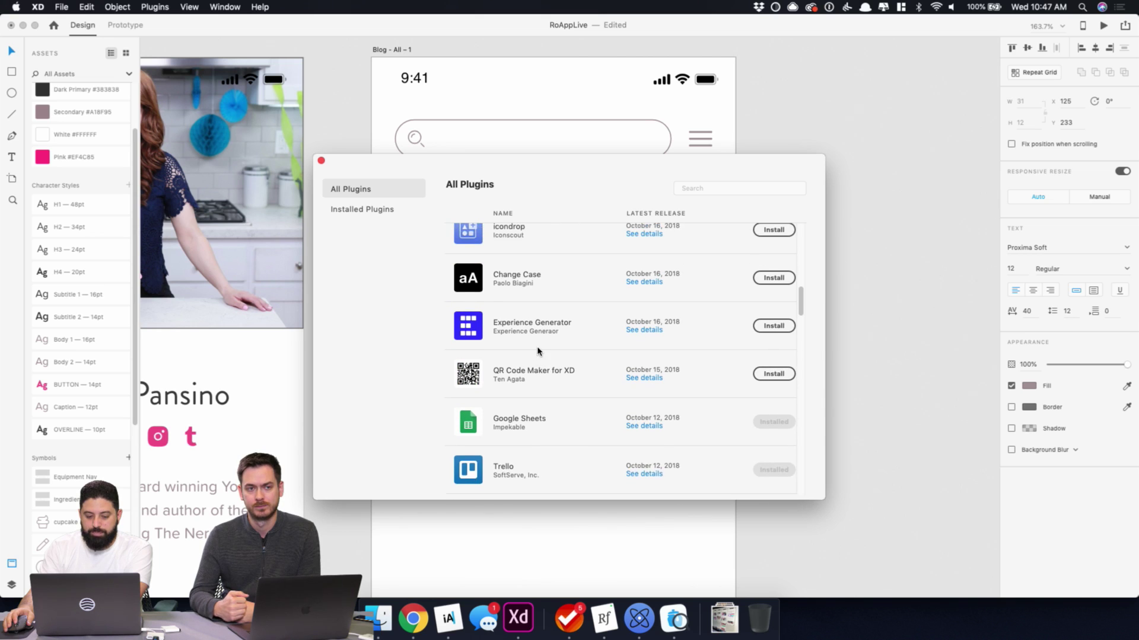
scroll(536, 279, down, 1)
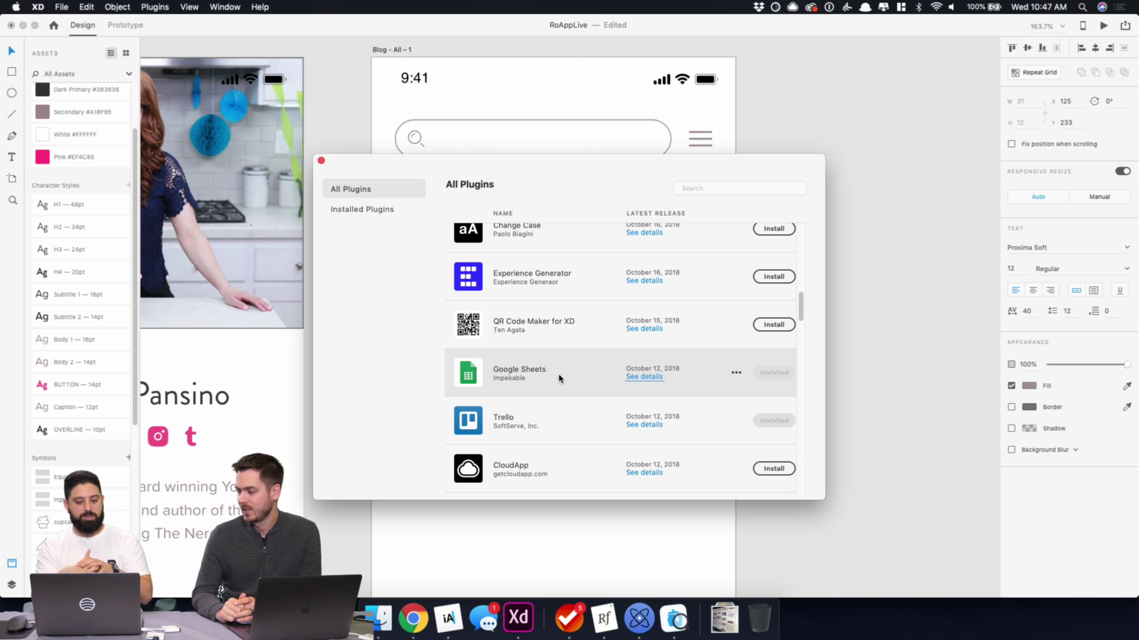
scroll(559, 378, up, 10)
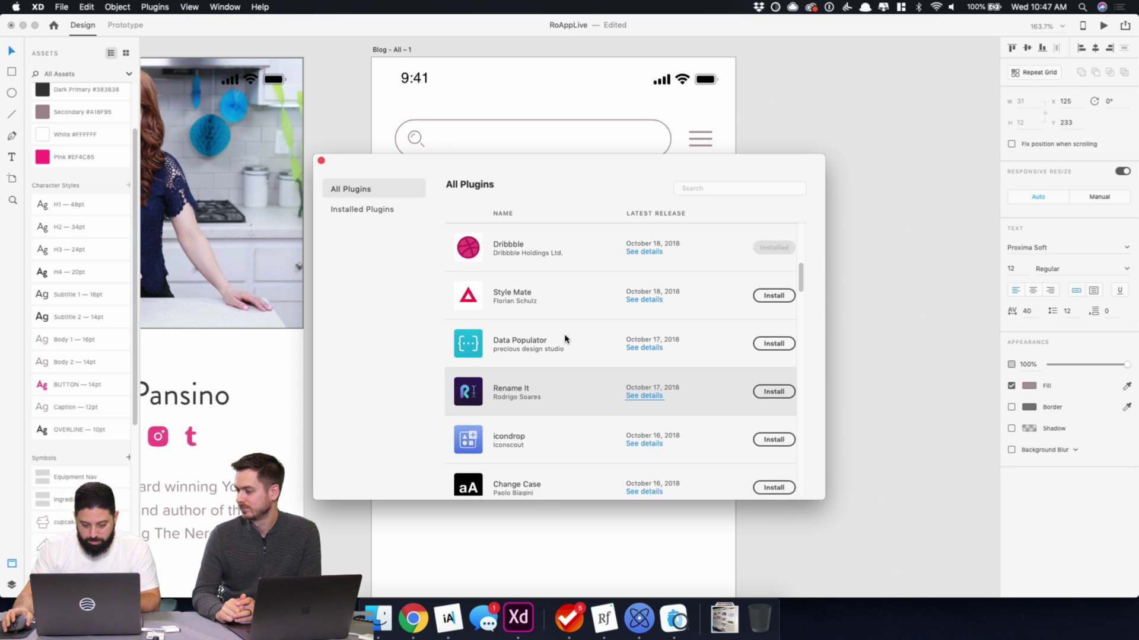
scroll(565, 339, up, 3)
scroll(565, 339, down, 15)
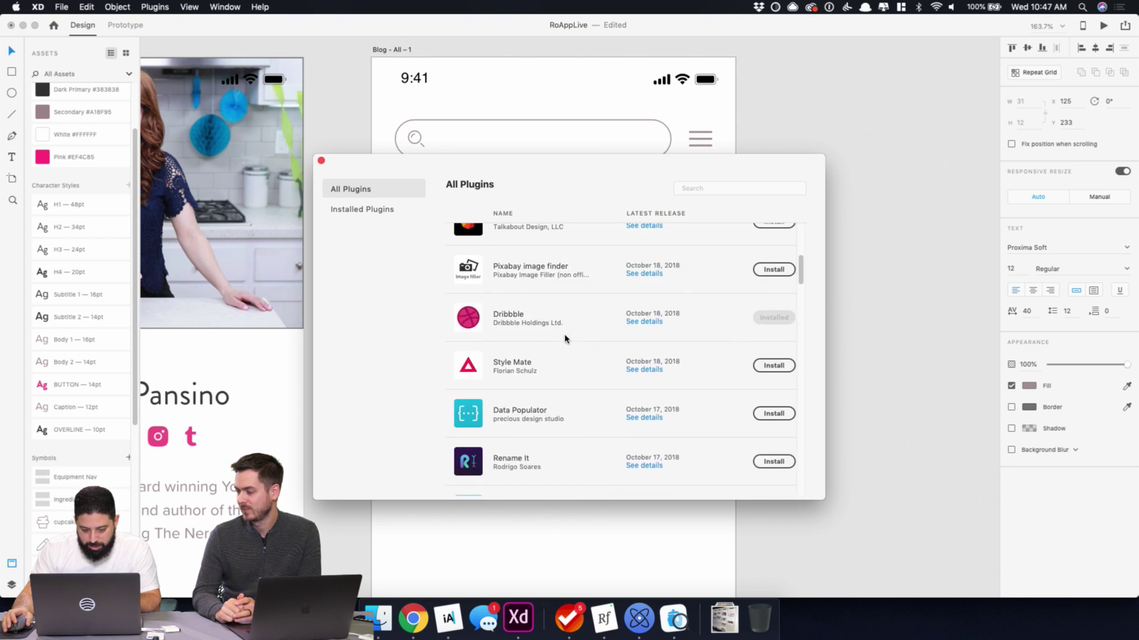
scroll(563, 338, down, 15)
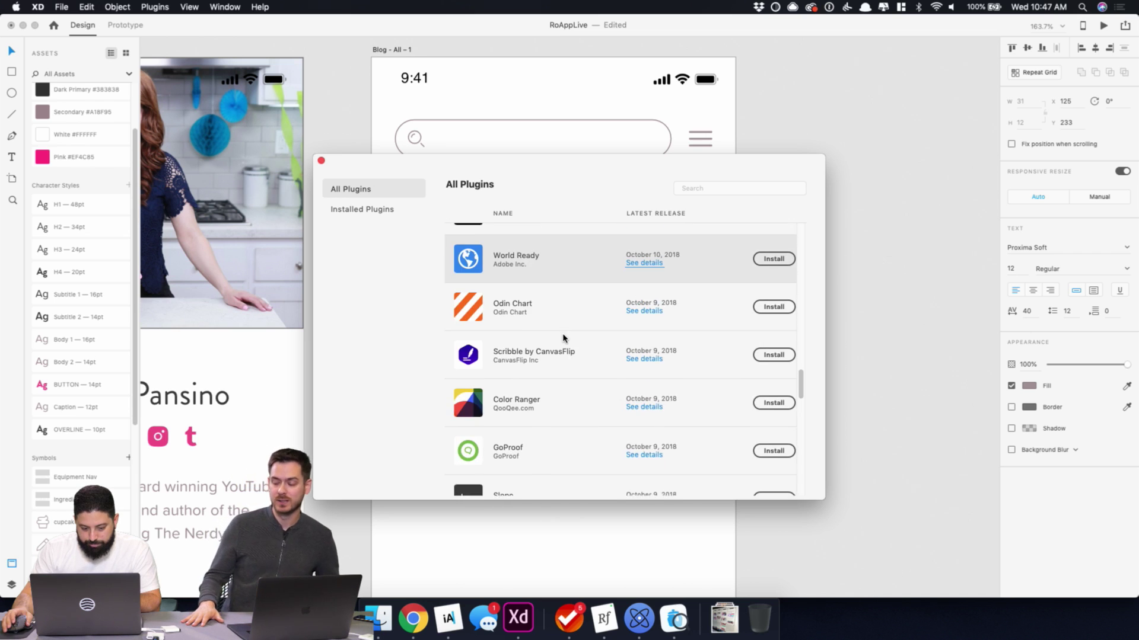
scroll(562, 340, down, 3)
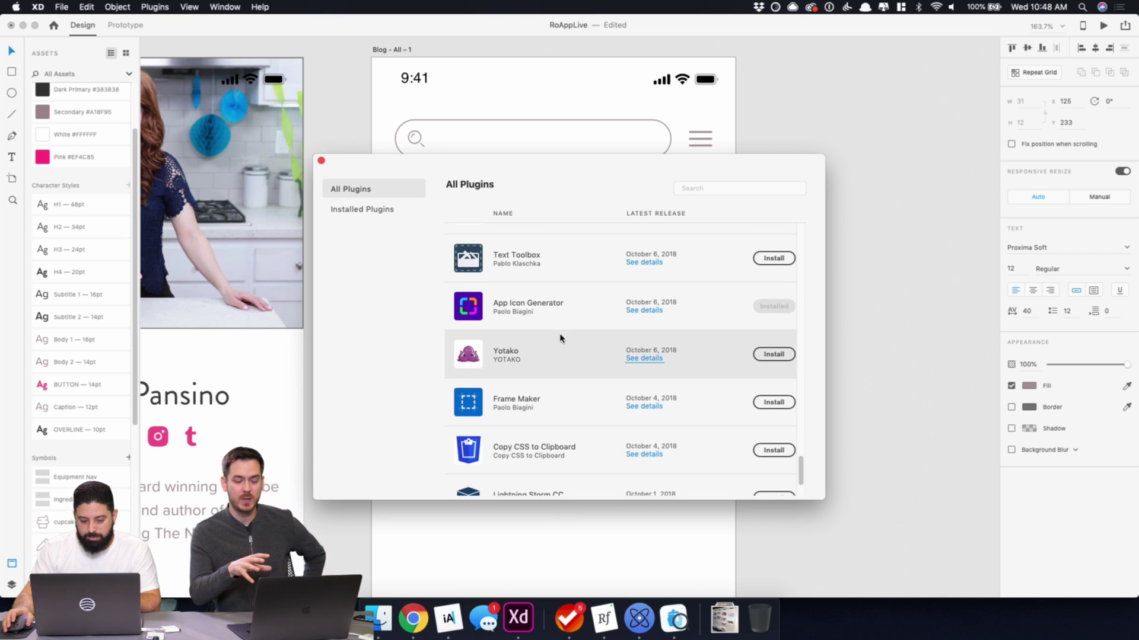
- Search the plugins for "faces", install UI Faces and close the plugin manager
click(688, 188)
text(faces)
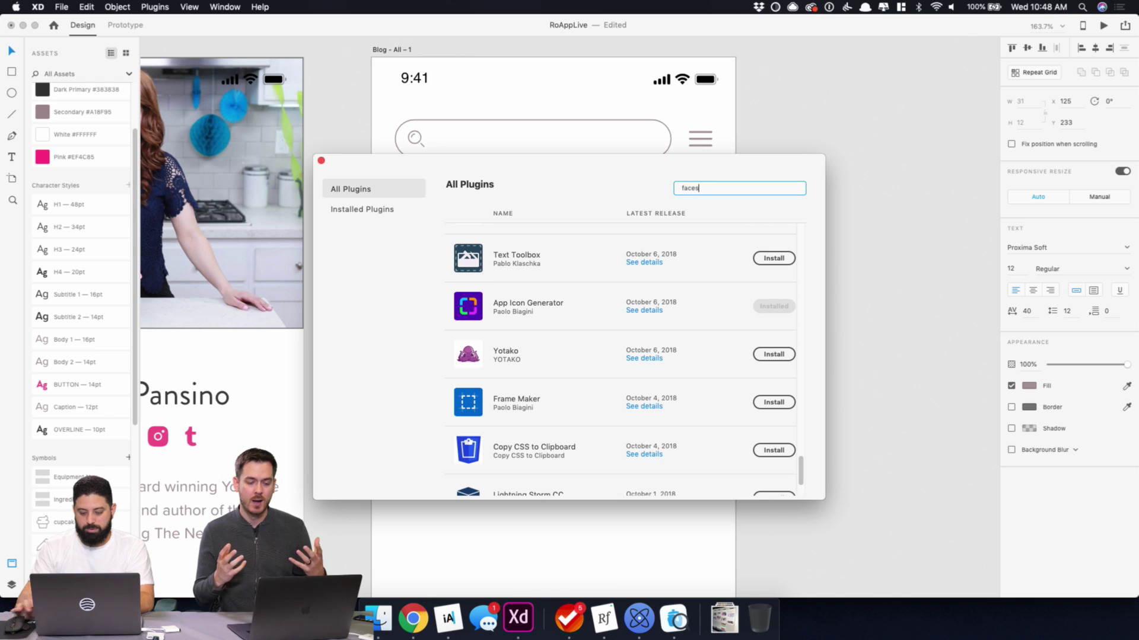
key(Return)
click(765, 248)
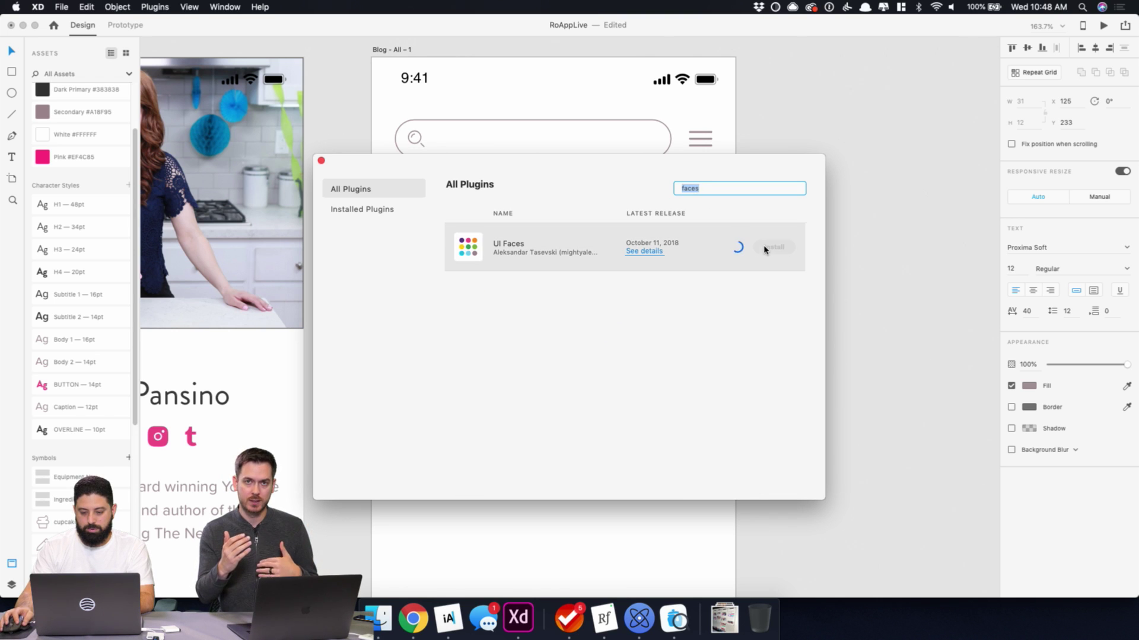
click(321, 161)
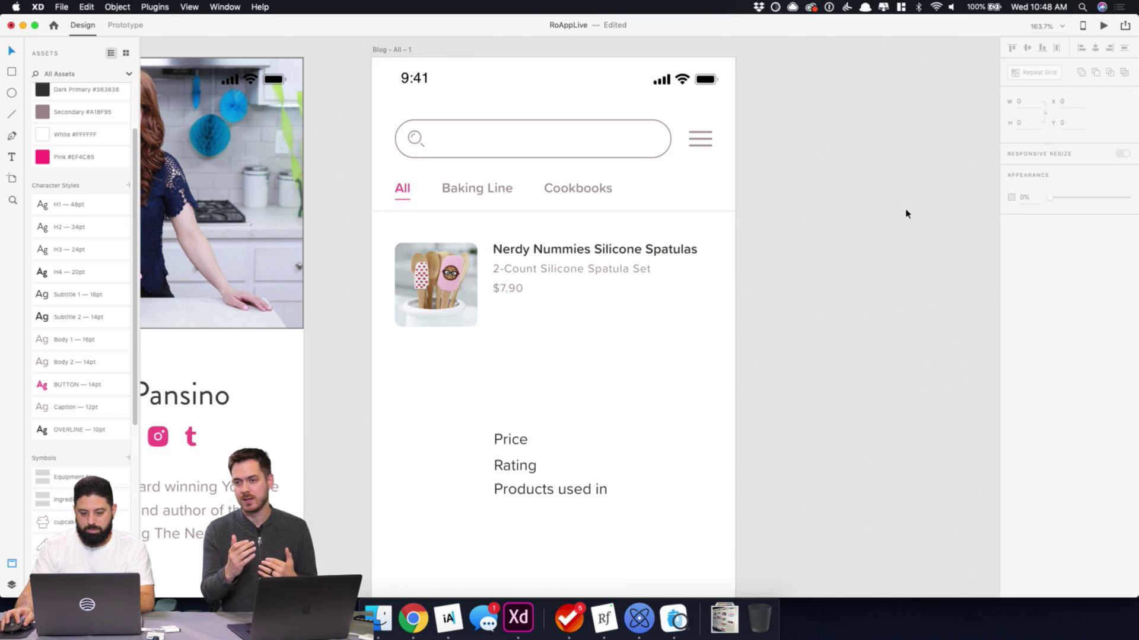
- Draw a circle about 42 by 42 in the empty area below the "Products used in" text on the shop artboard
drag(884, 260, 559, 216)
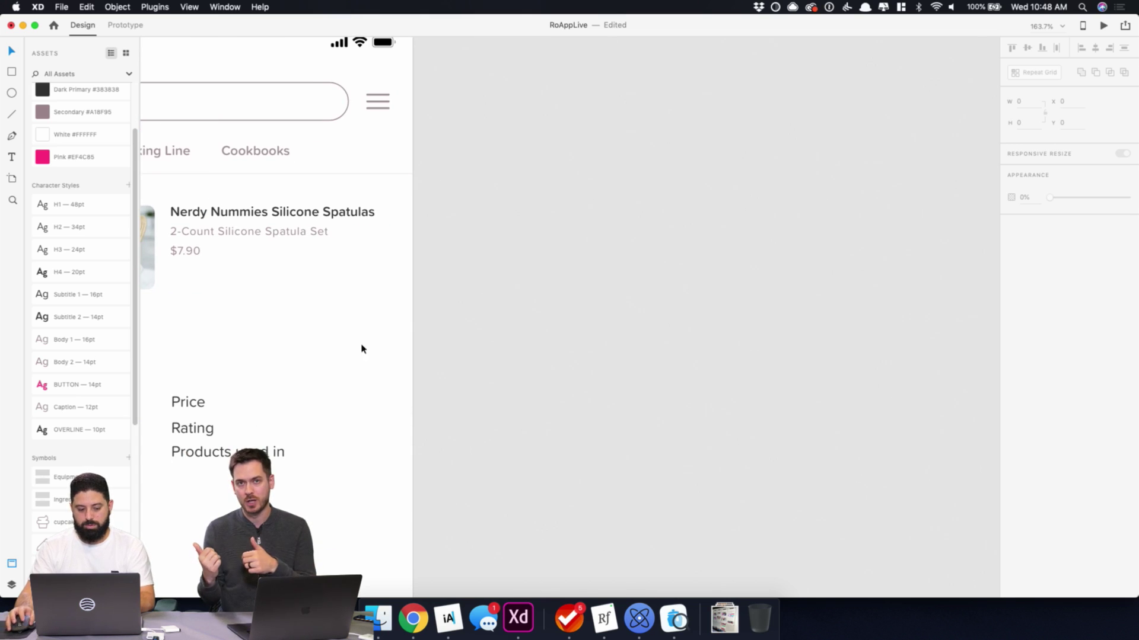
drag(320, 466, 666, 259)
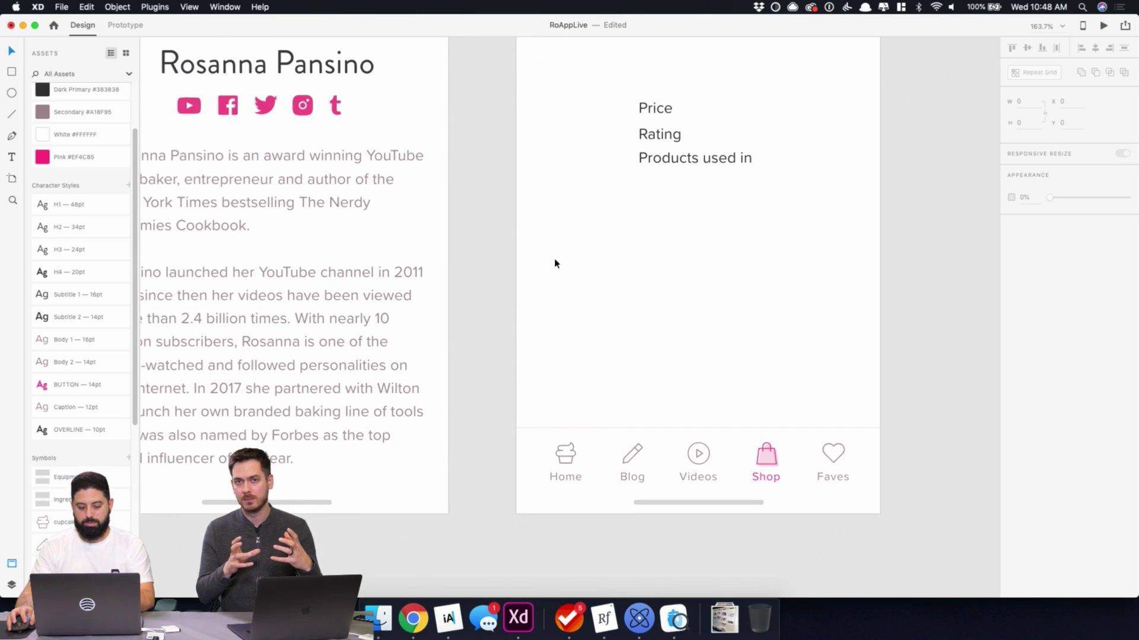
key(e)
drag(542, 221, 583, 260)
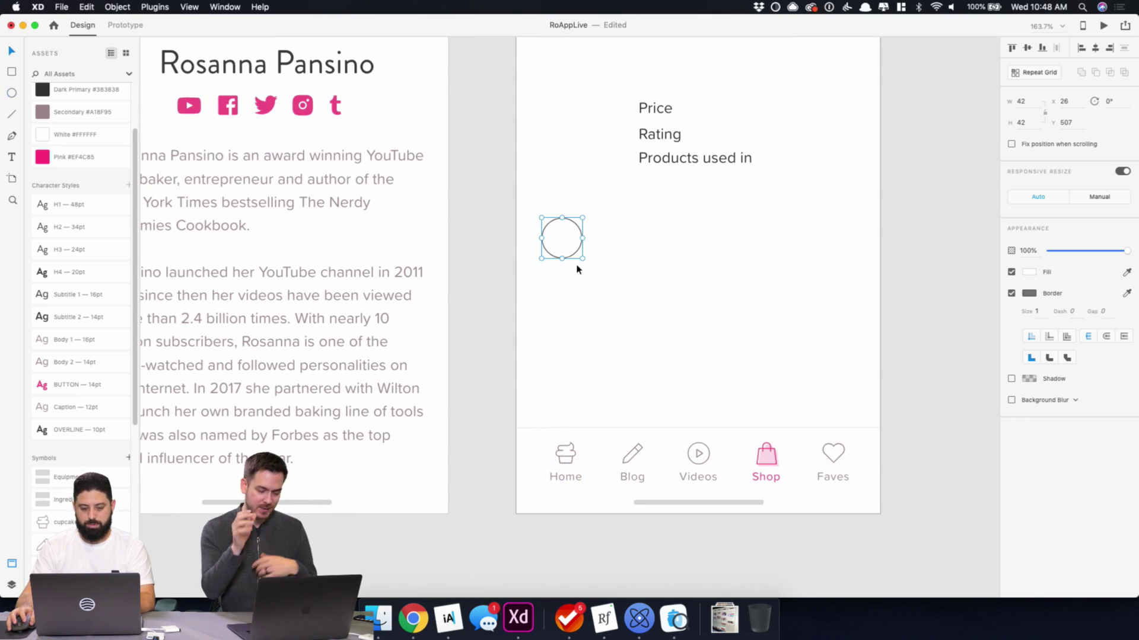
- Turn the circle into a repeat grid of five columns and two rows, then deselect it
click(1038, 71)
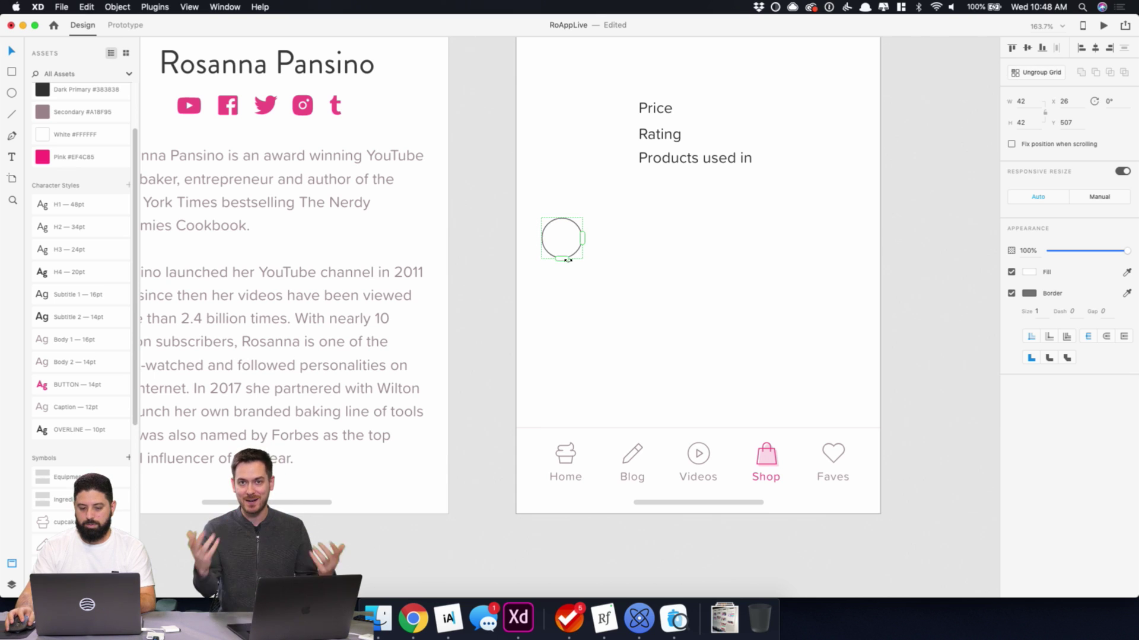
drag(582, 239, 833, 240)
drag(687, 258, 693, 332)
click(820, 203)
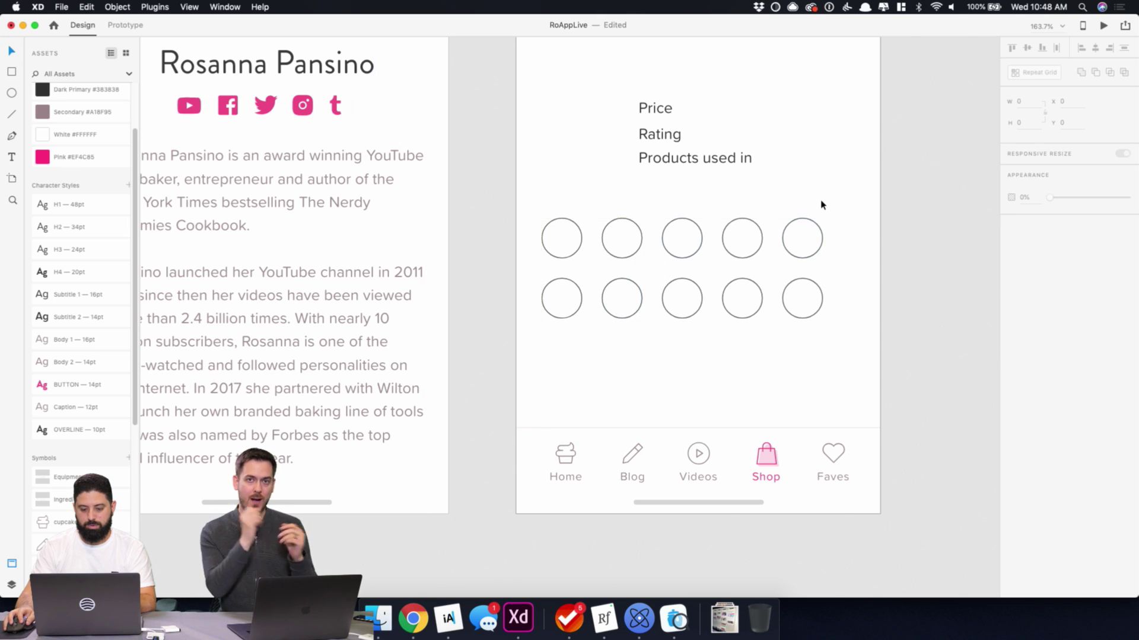
- Run the UI Faces plugin on the repeat grid of circles and set the age range to 4–12
click(806, 248)
click(1031, 74)
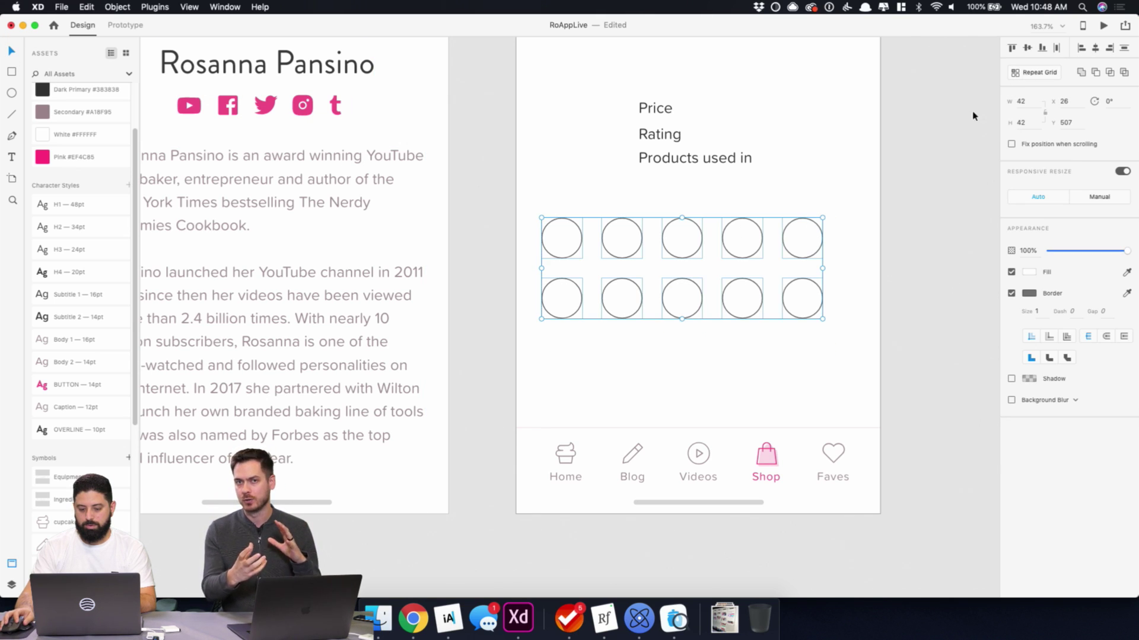
click(155, 7)
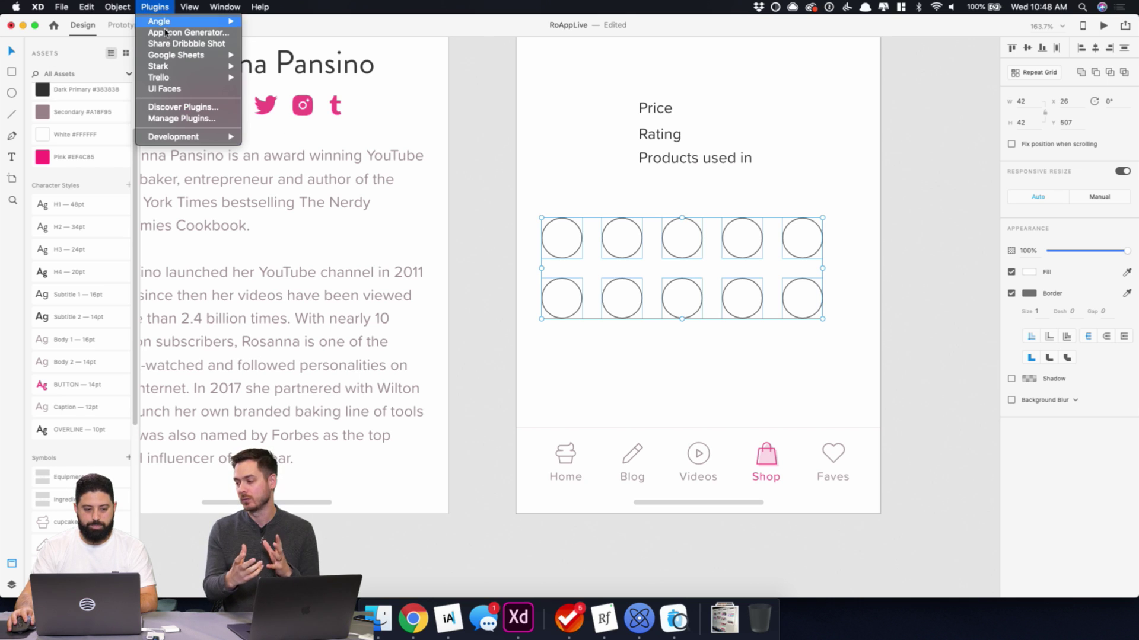
click(175, 89)
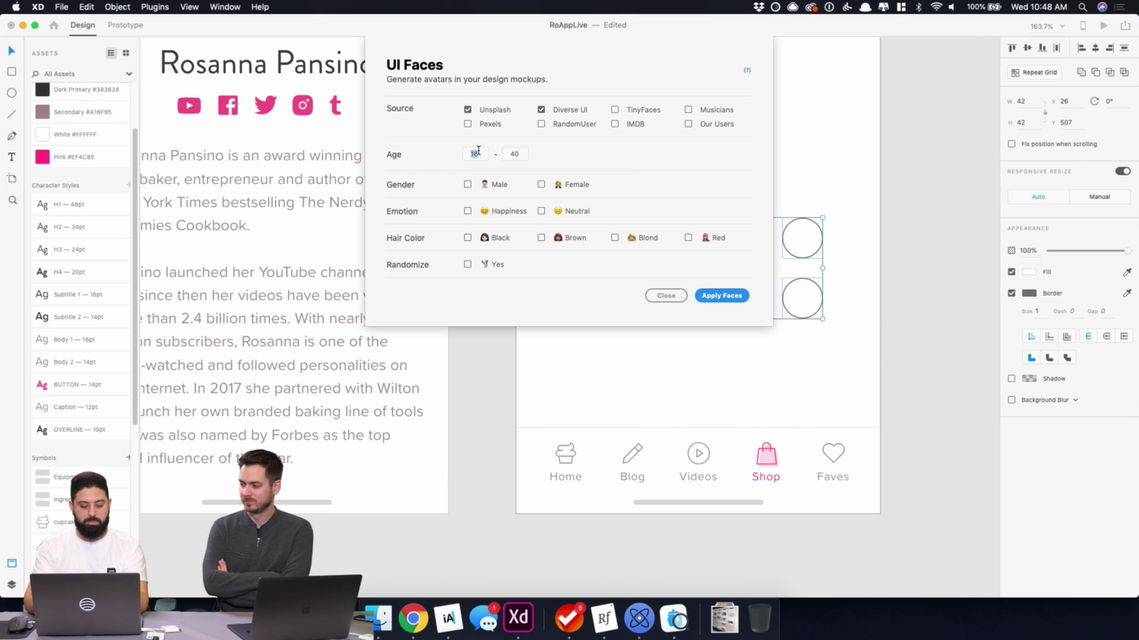
text(4)
key(Tab)
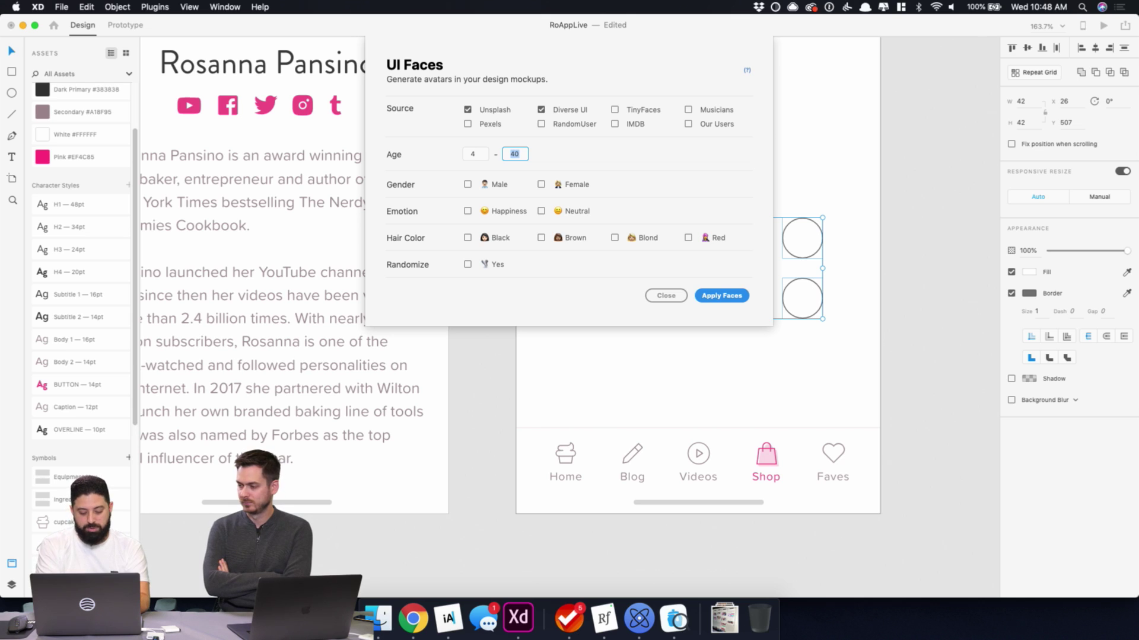
key(shift+Tab)
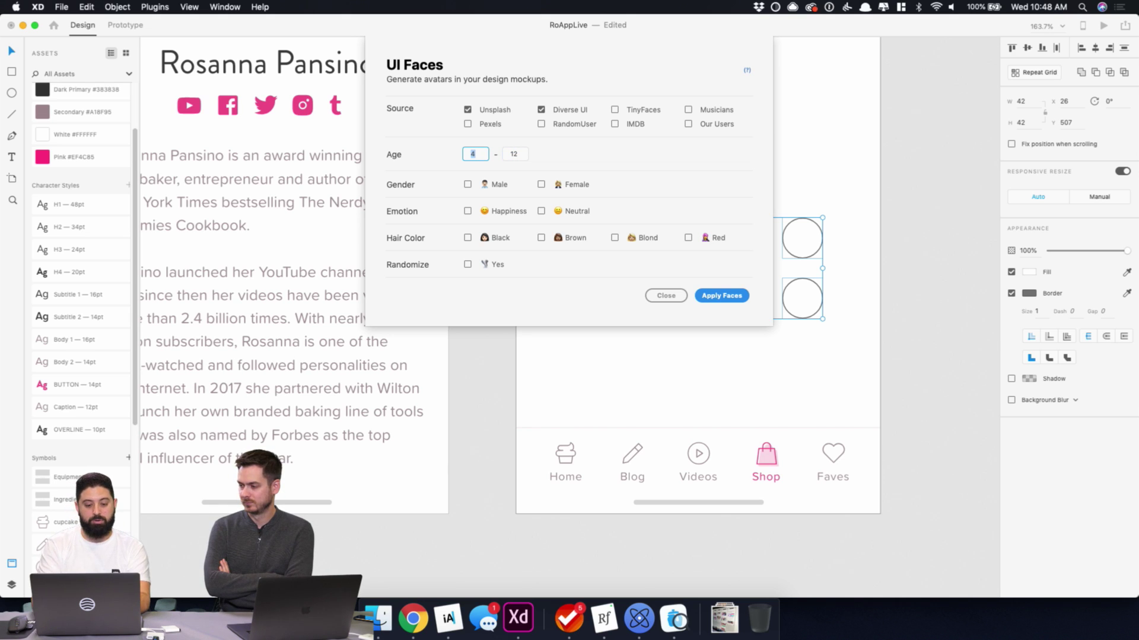
- Include both genders, the Happiness emotion and all four hair colors, enable Randomize, and try to apply the faces
click(468, 185)
click(541, 185)
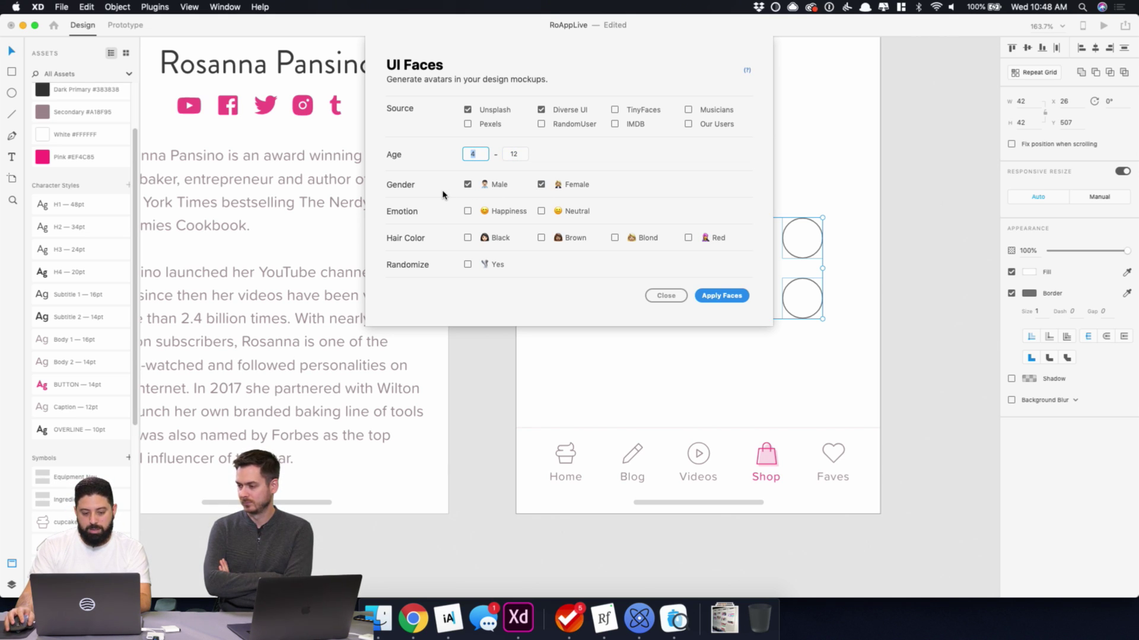
click(467, 211)
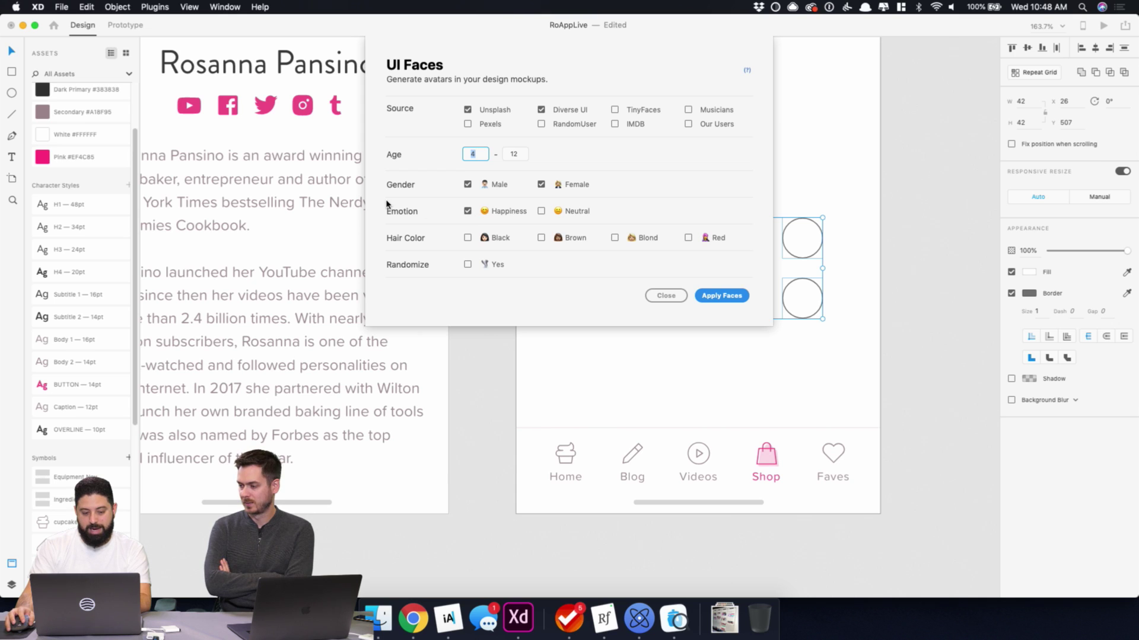
click(469, 237)
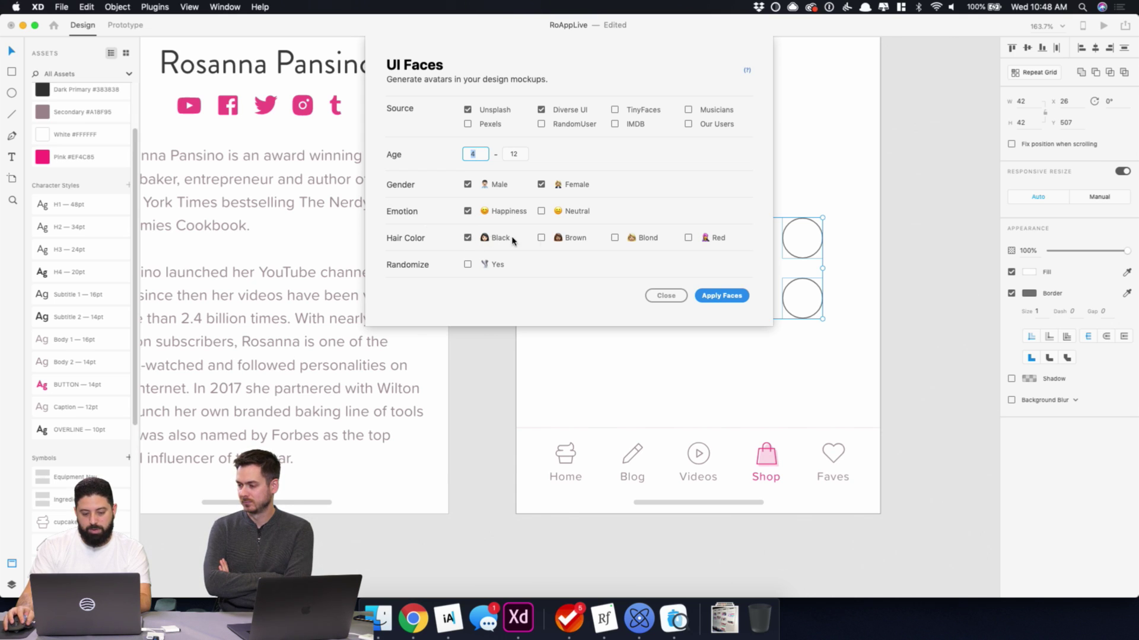
click(541, 238)
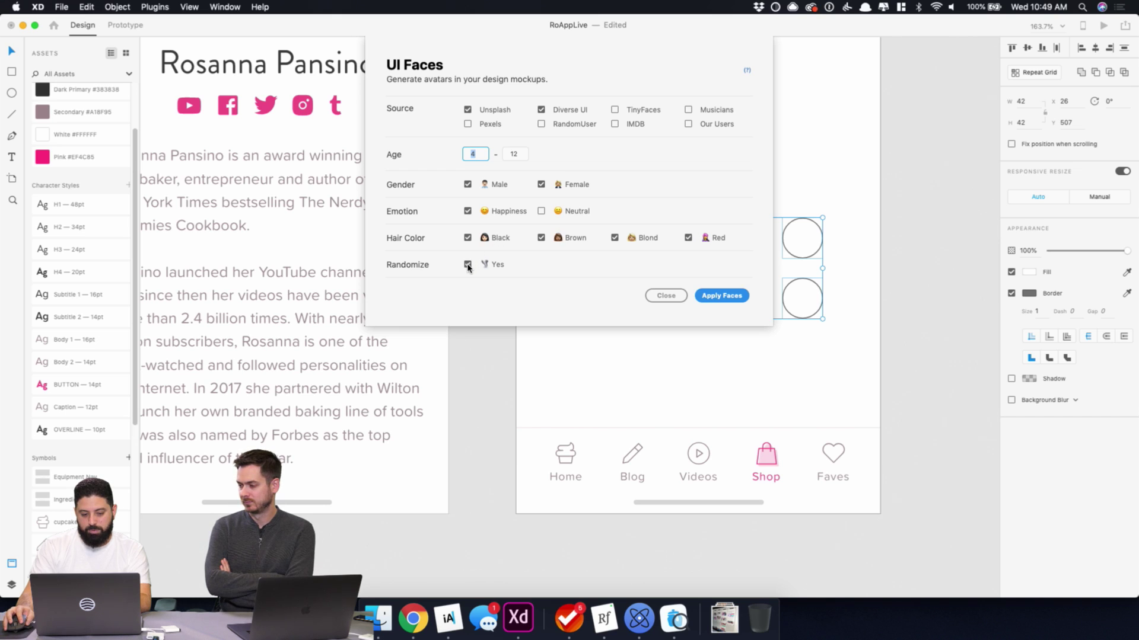
click(721, 296)
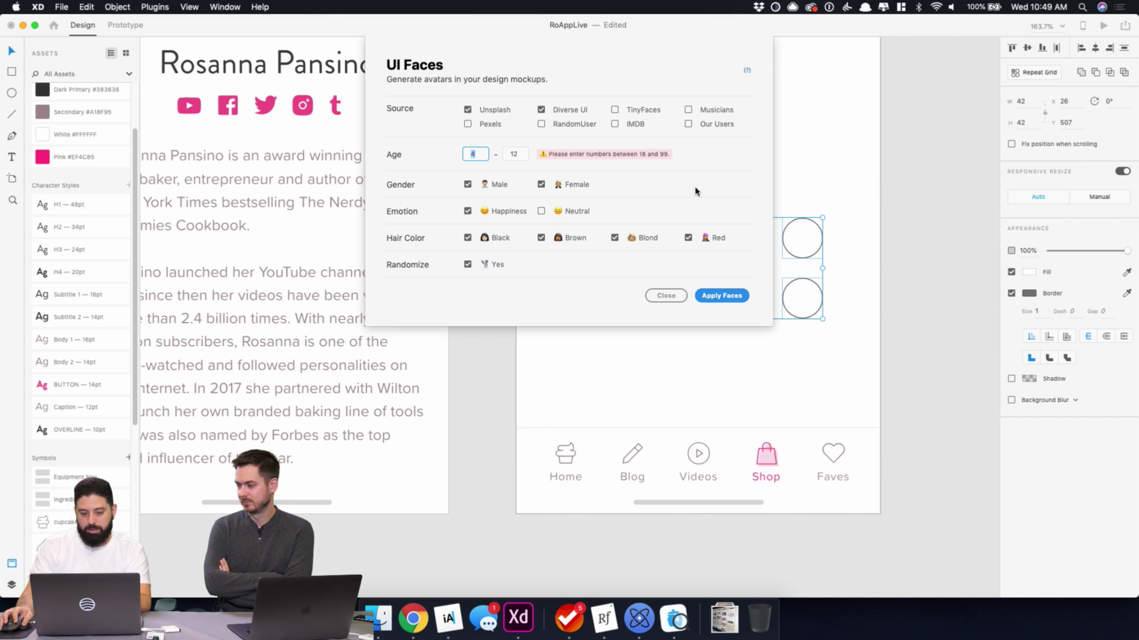
- Set the age range to 18–30 and apply the faces to the circles
text(18)
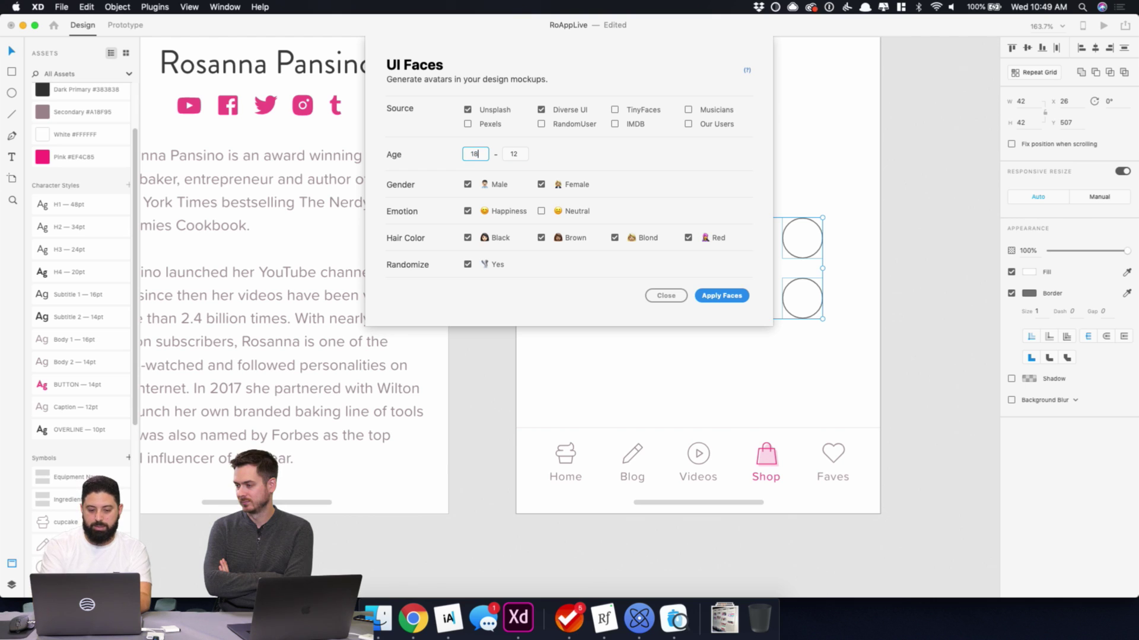
key(Tab)
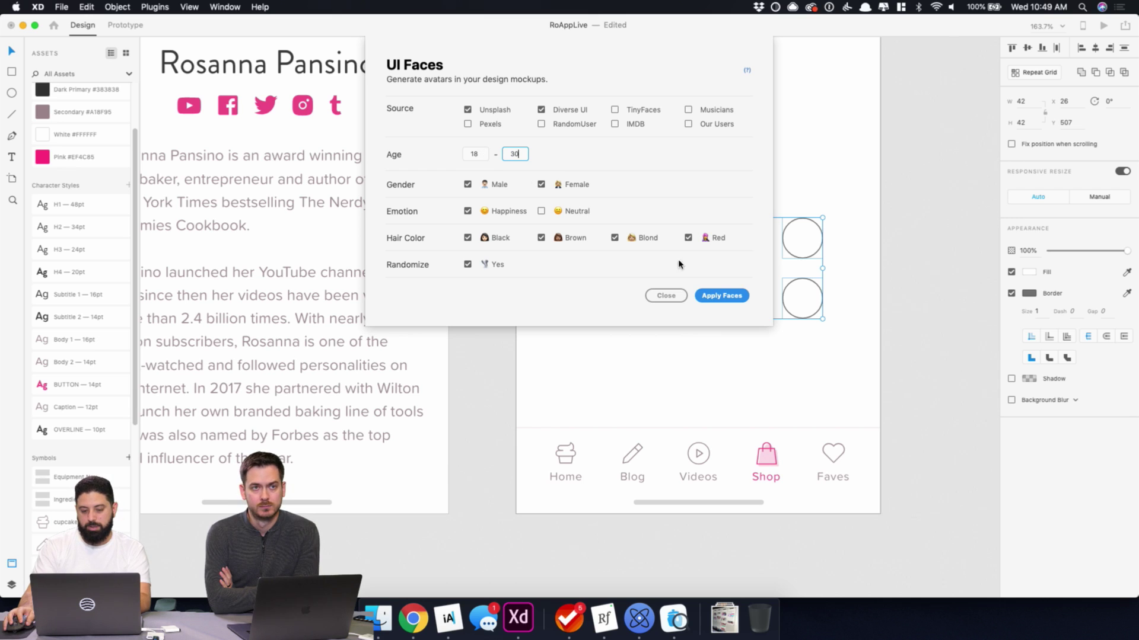
click(720, 296)
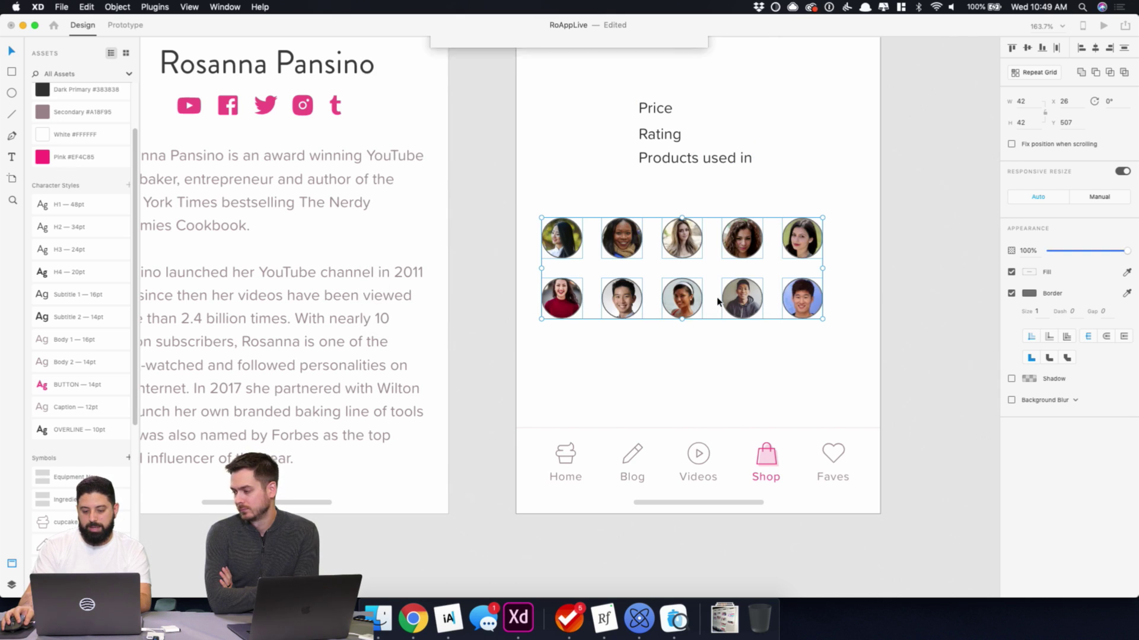
click(662, 131)
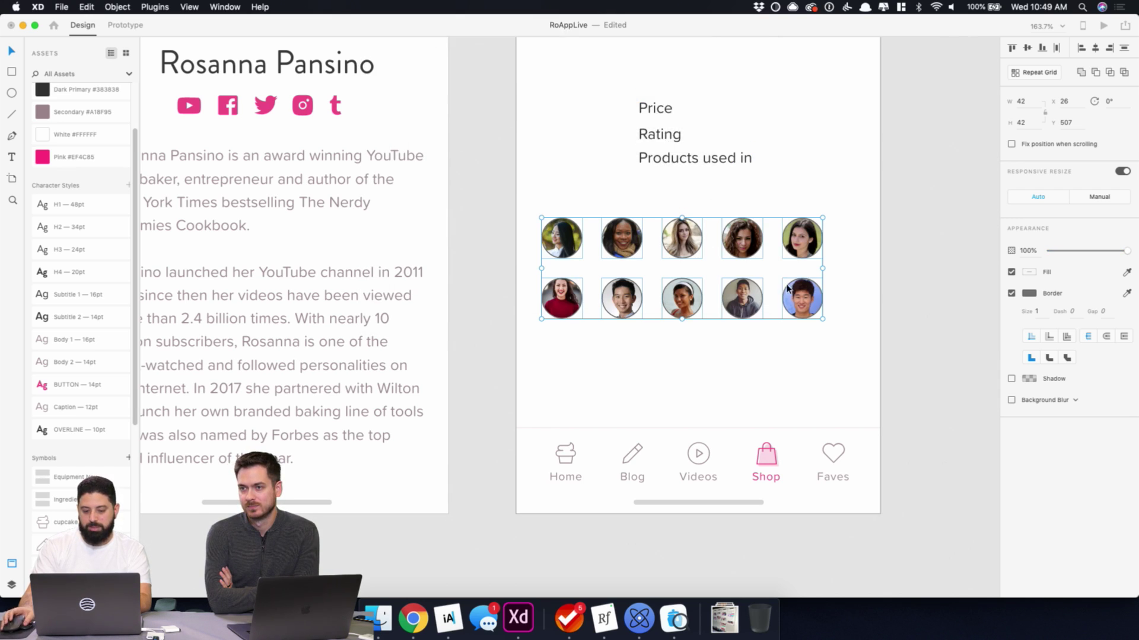
- Delete the repeat grid of avatar circles below the "Products used in" text
scroll(824, 306, up, 5)
scroll(823, 306, up, 3)
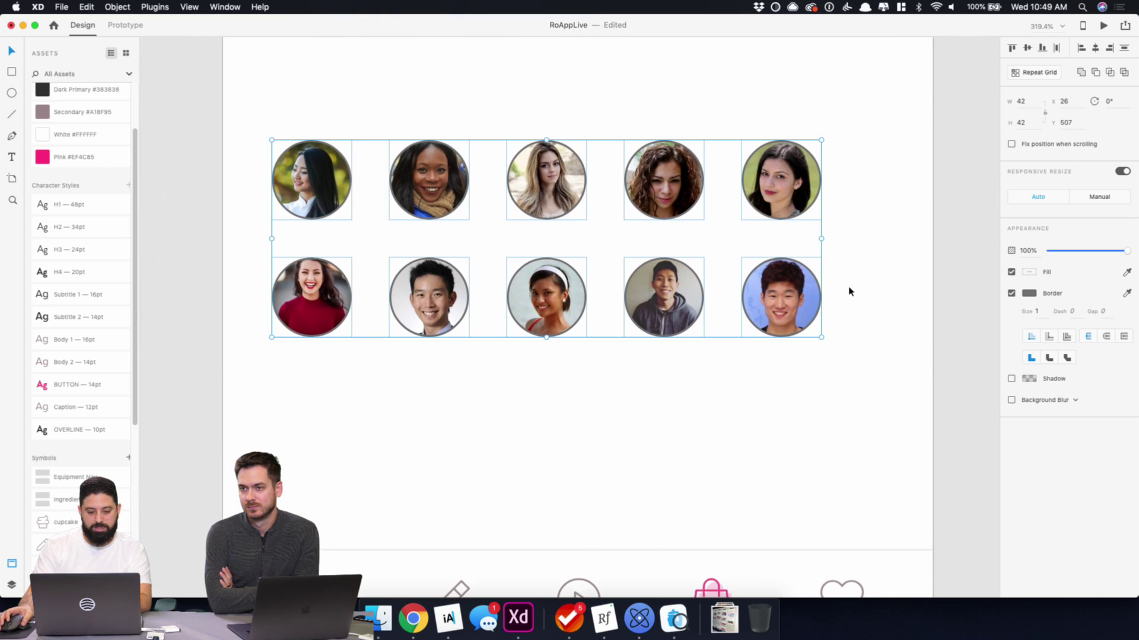
scroll(849, 290, up, 1)
click(872, 218)
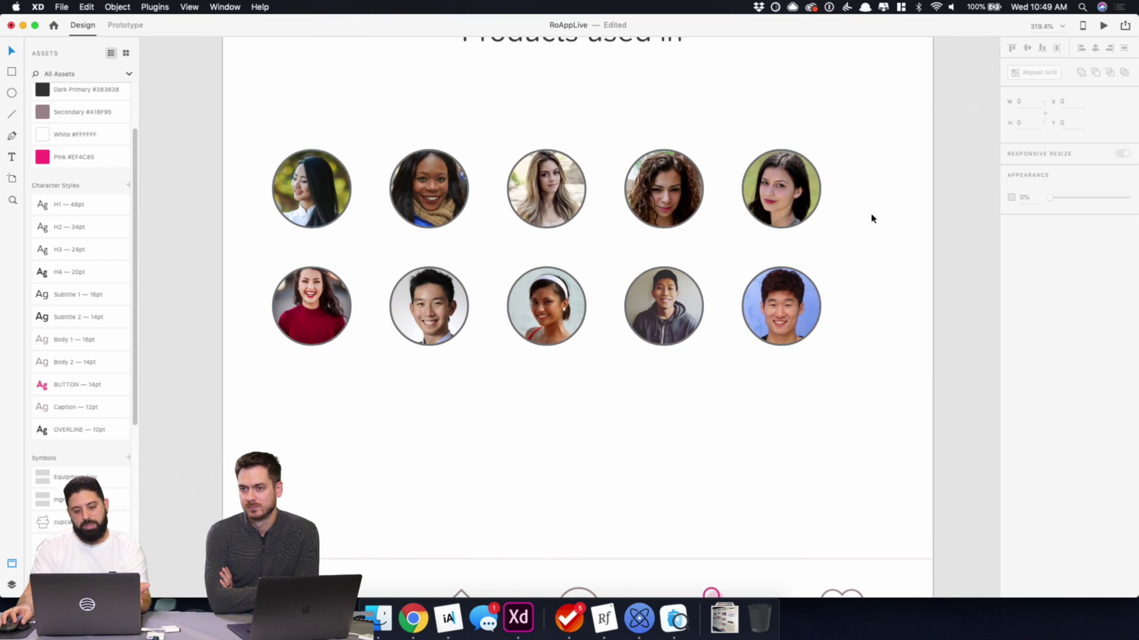
drag(844, 132, 297, 415)
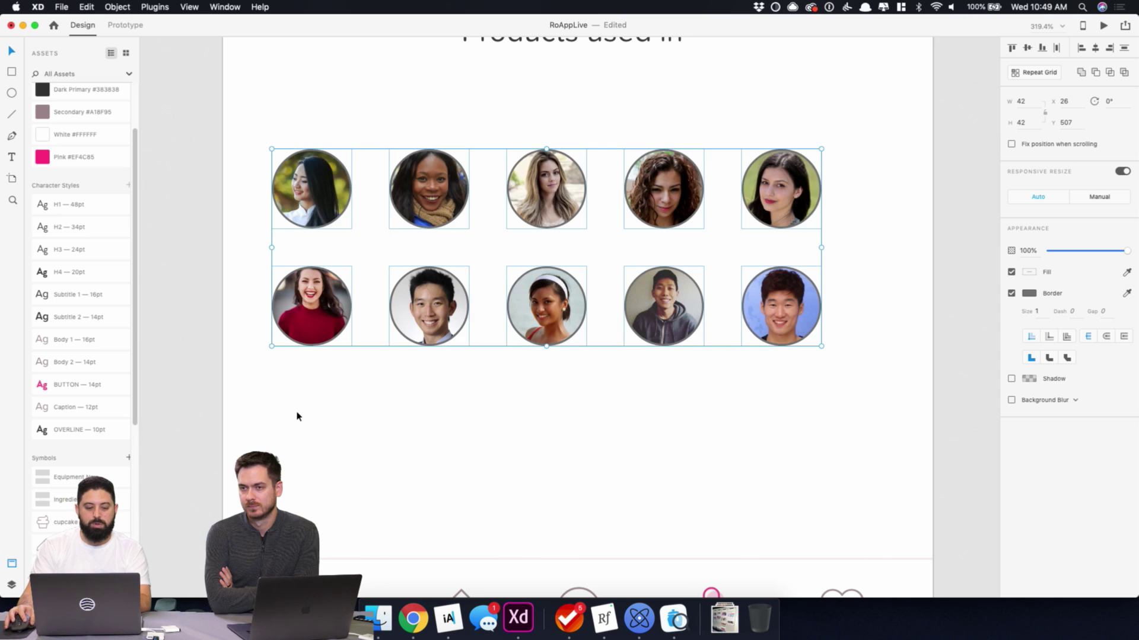
key(Delete)
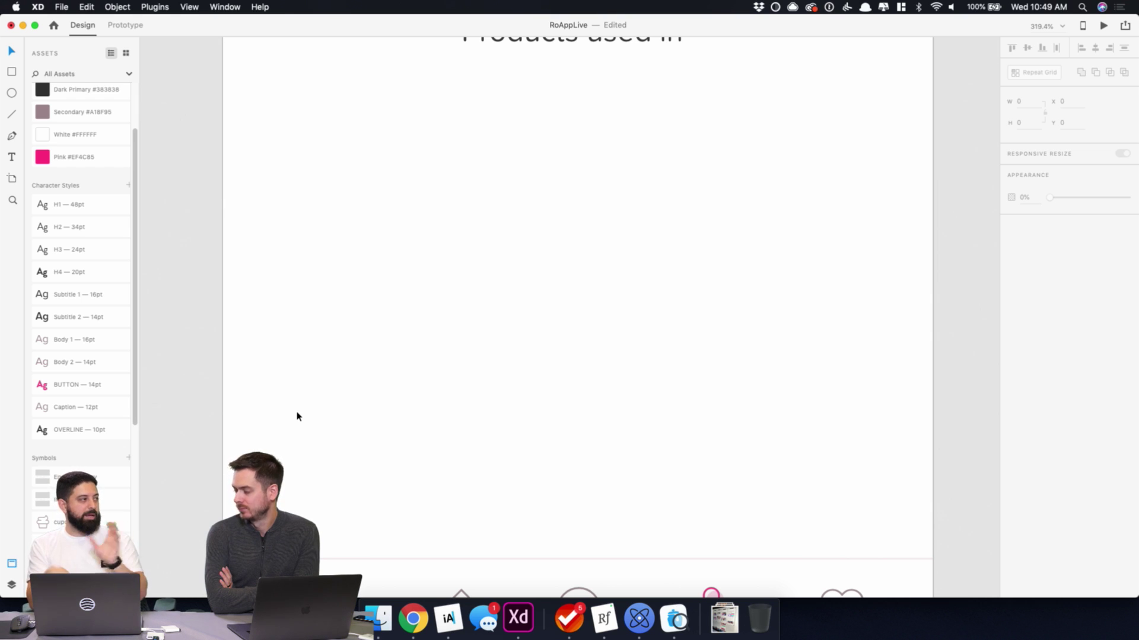
- Try the BUTTON 14pt and Subtitle 2 14pt character styles on the $7.90 price, moving it down to Y 249
scroll(369, 303, down, 5)
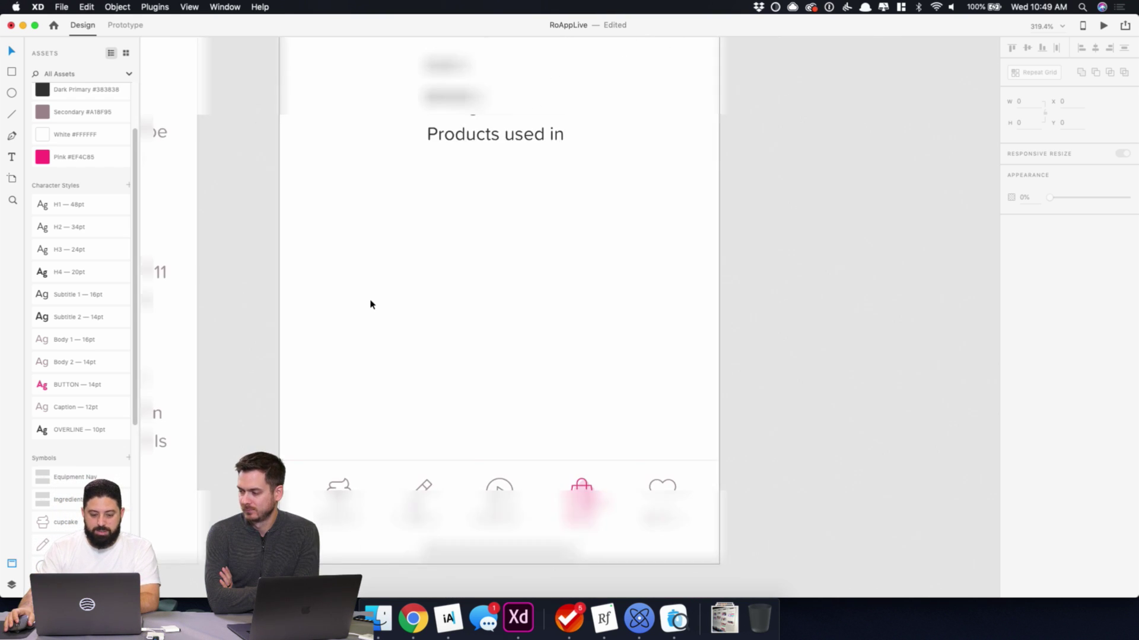
scroll(368, 303, down, 2)
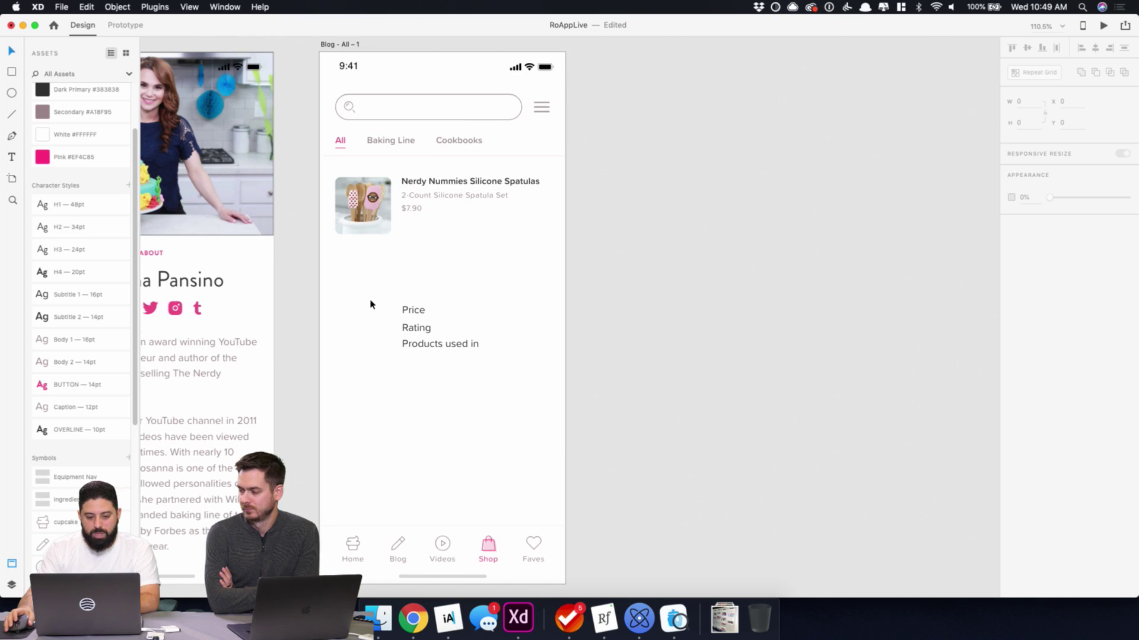
click(417, 211)
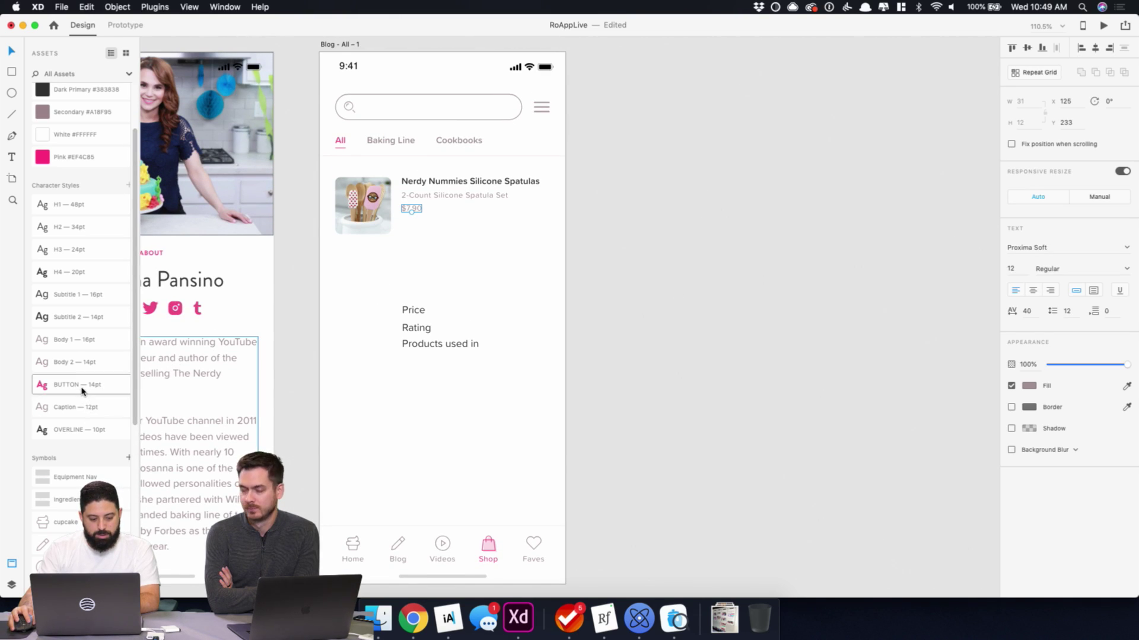
click(83, 387)
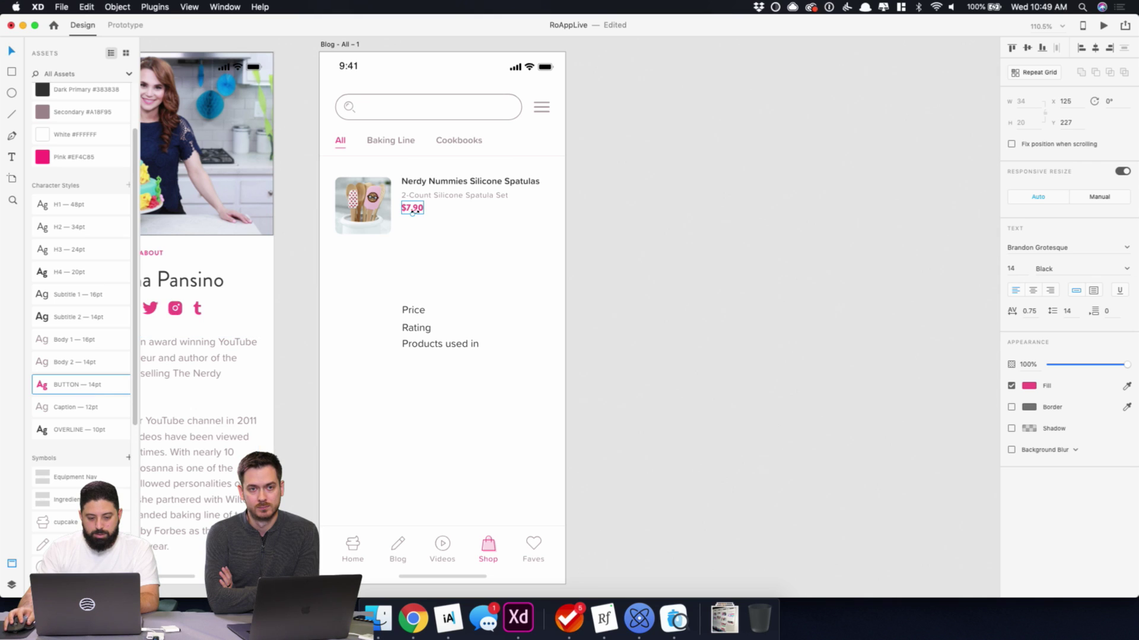
drag(417, 211, 417, 215)
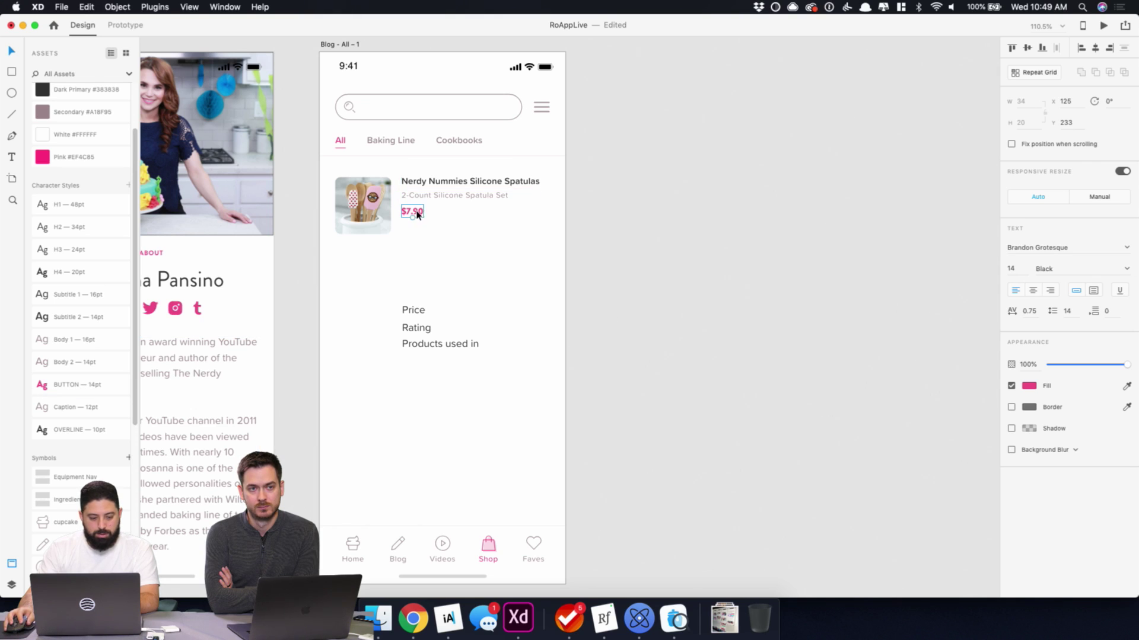
click(96, 317)
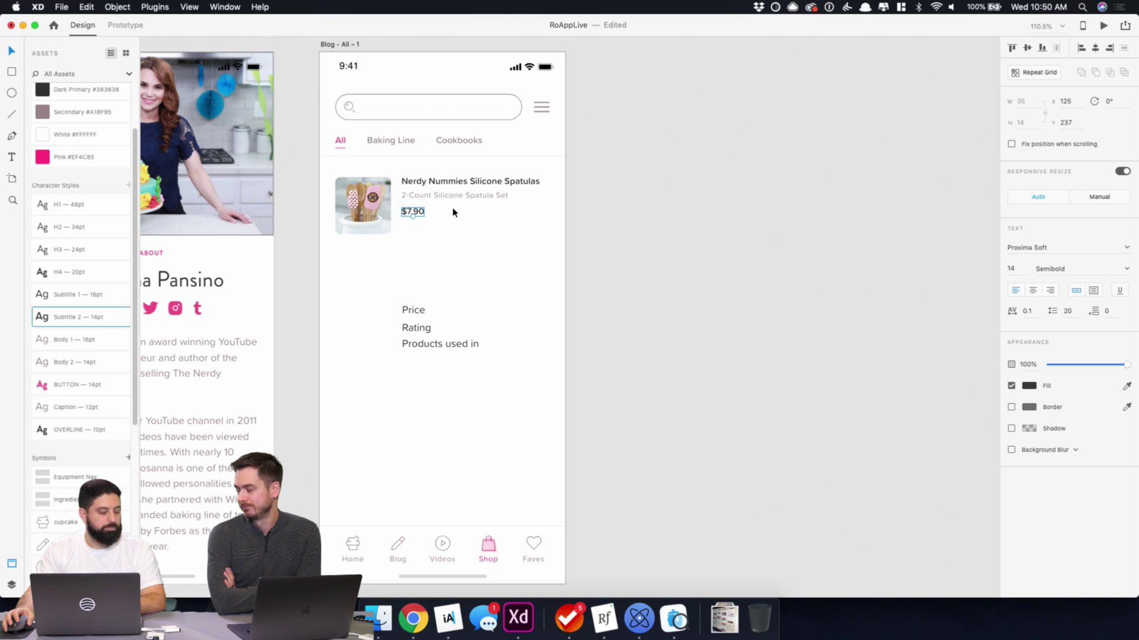
drag(419, 215, 419, 222)
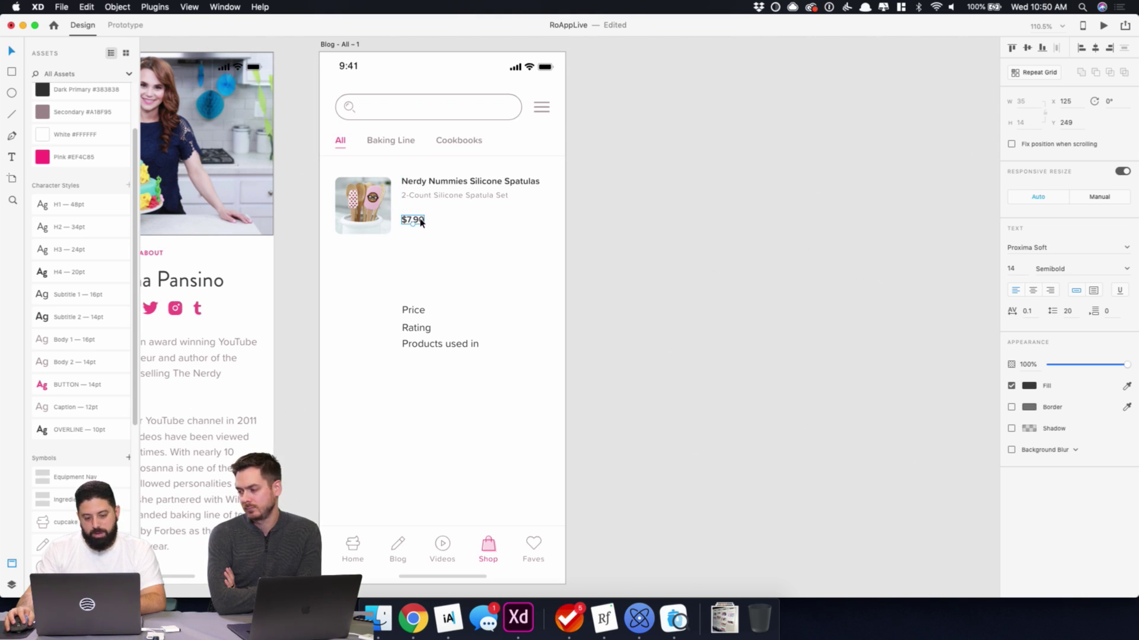
- Check the Amazon spatula listing in Chrome, return to XD, and give the $7.90 price the H4 20pt style at Y 233
click(413, 619)
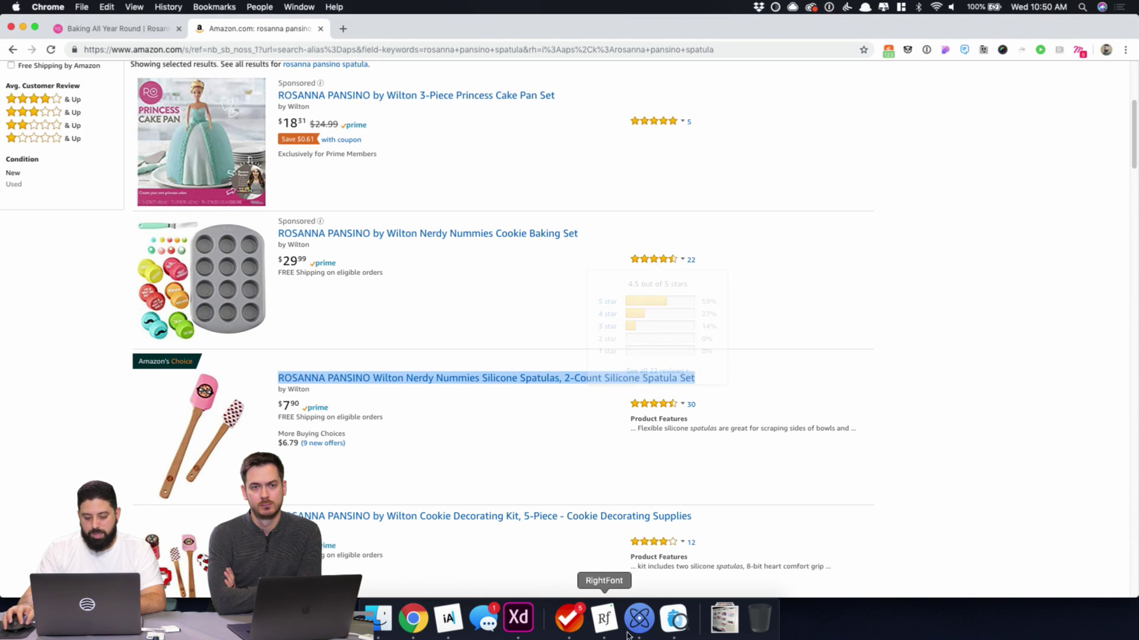
click(519, 618)
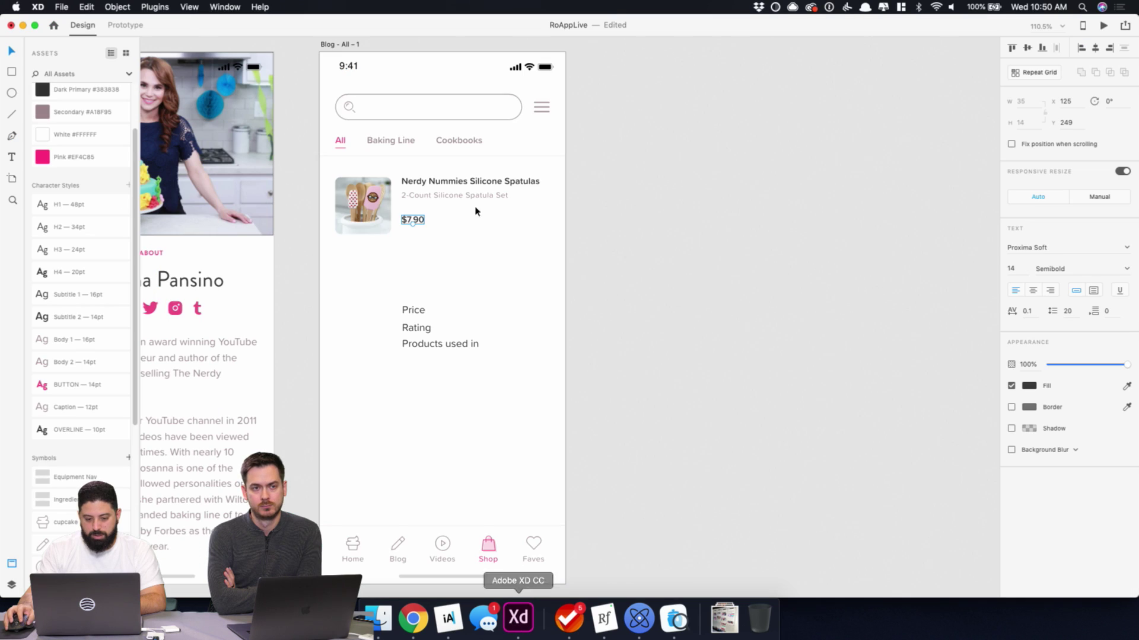
click(77, 276)
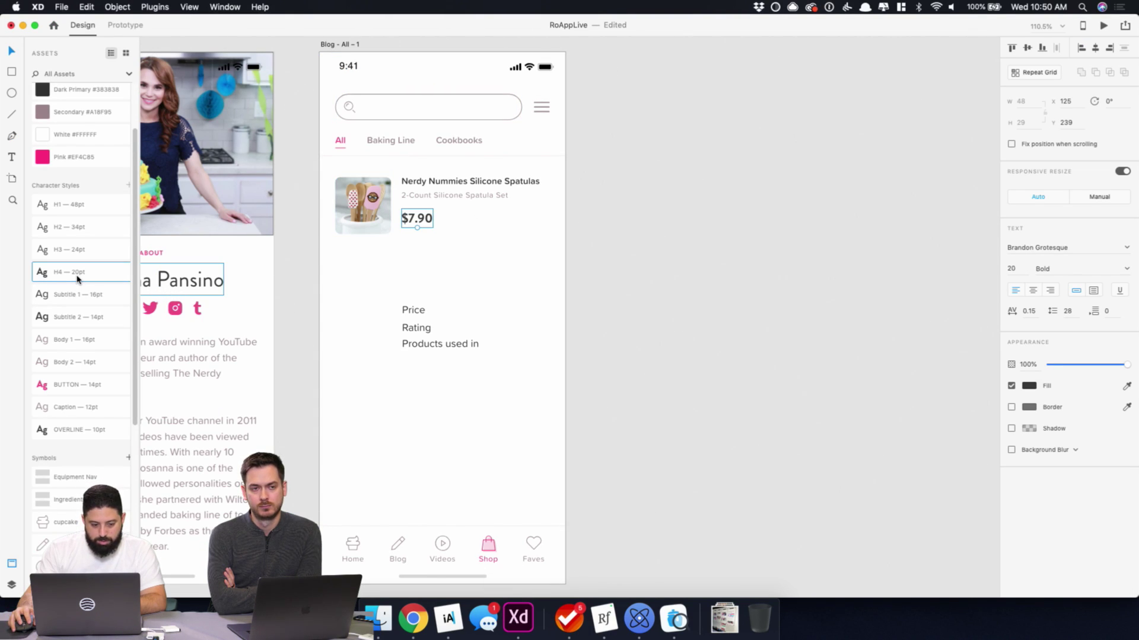
scroll(454, 222, up, 5)
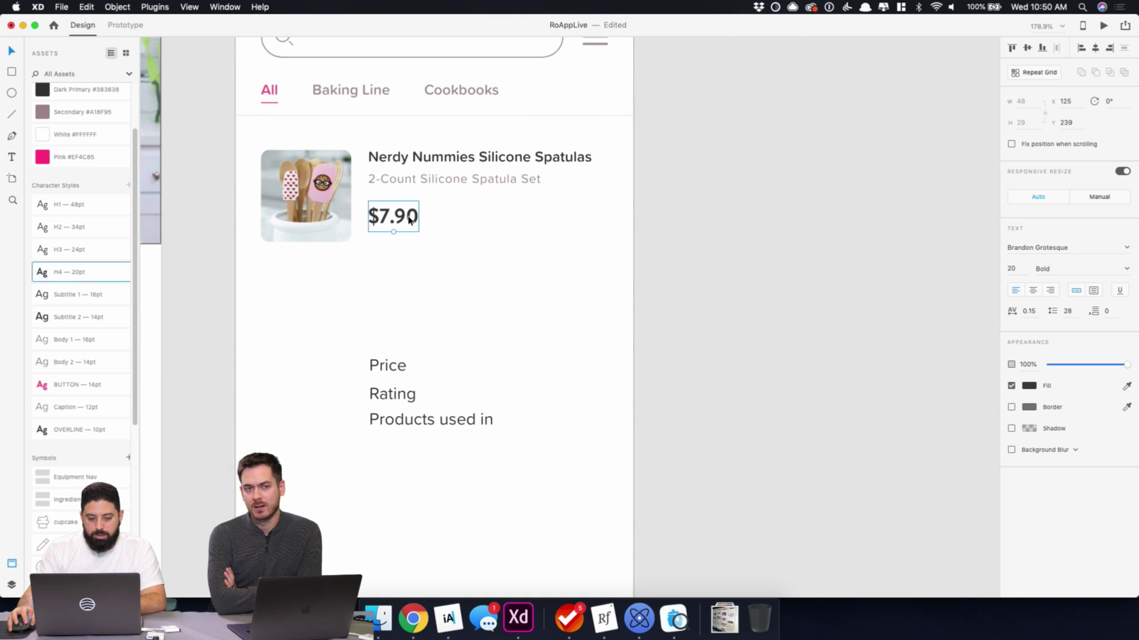
drag(409, 221, 409, 214)
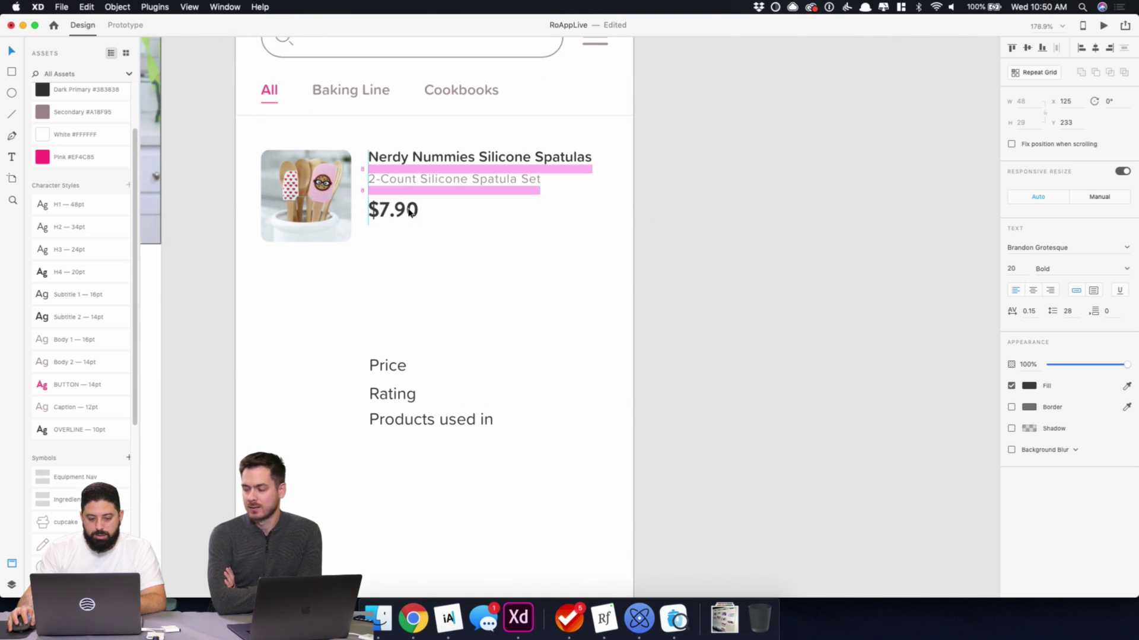
- Search for "get icon jar" in a new Chrome tab and look through the features on the IconJar website
click(427, 620)
key(ctrl+t)
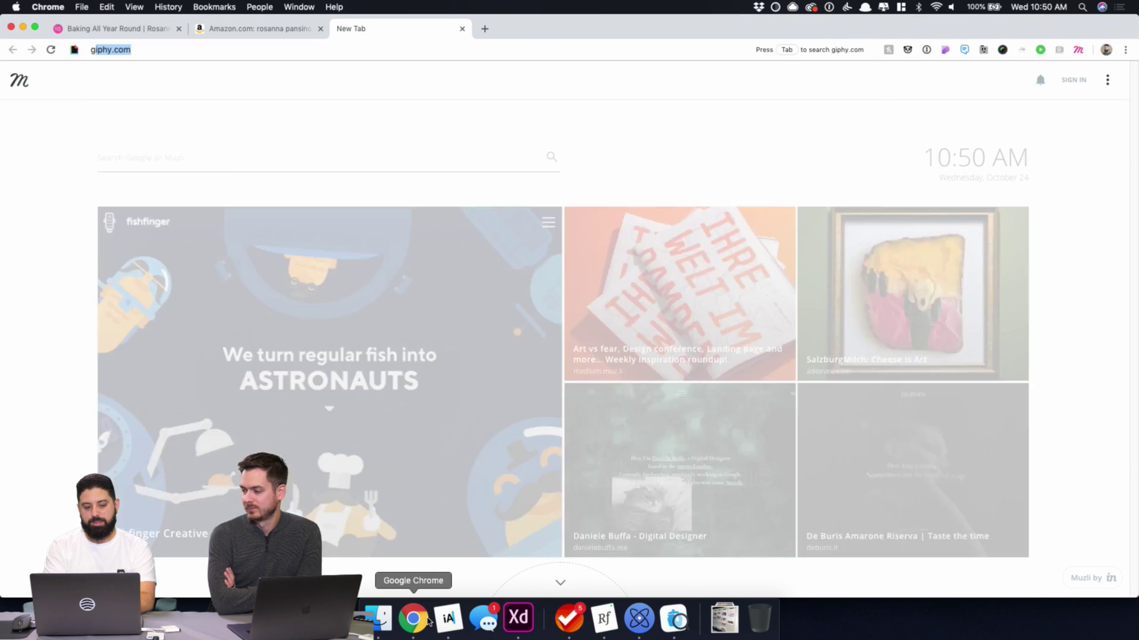
text(get icon jar)
key(Return)
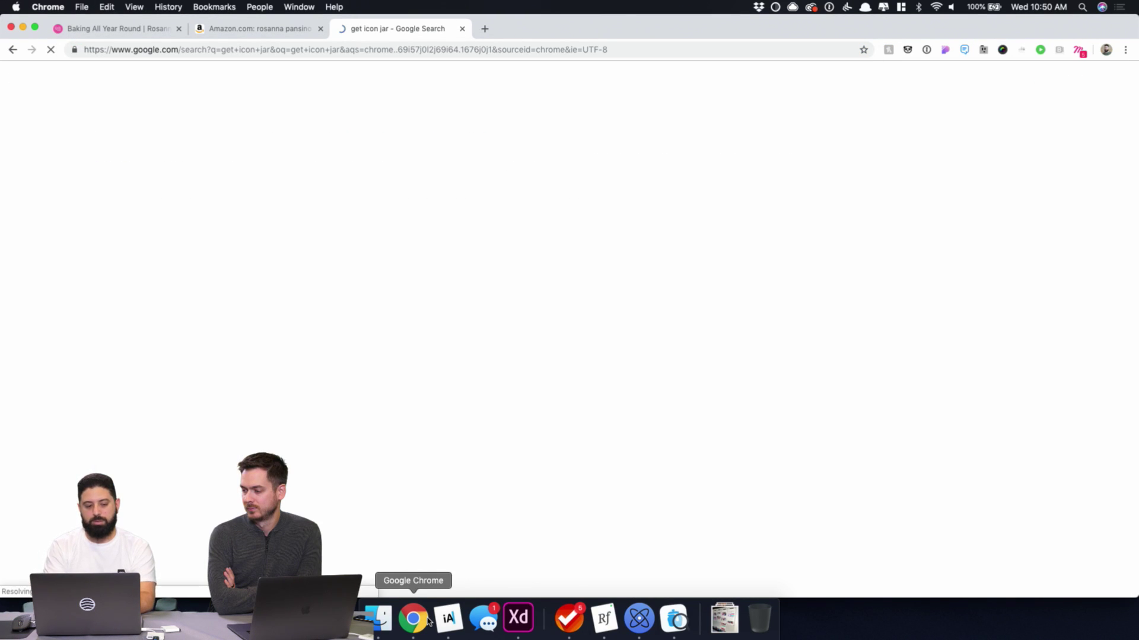
click(116, 194)
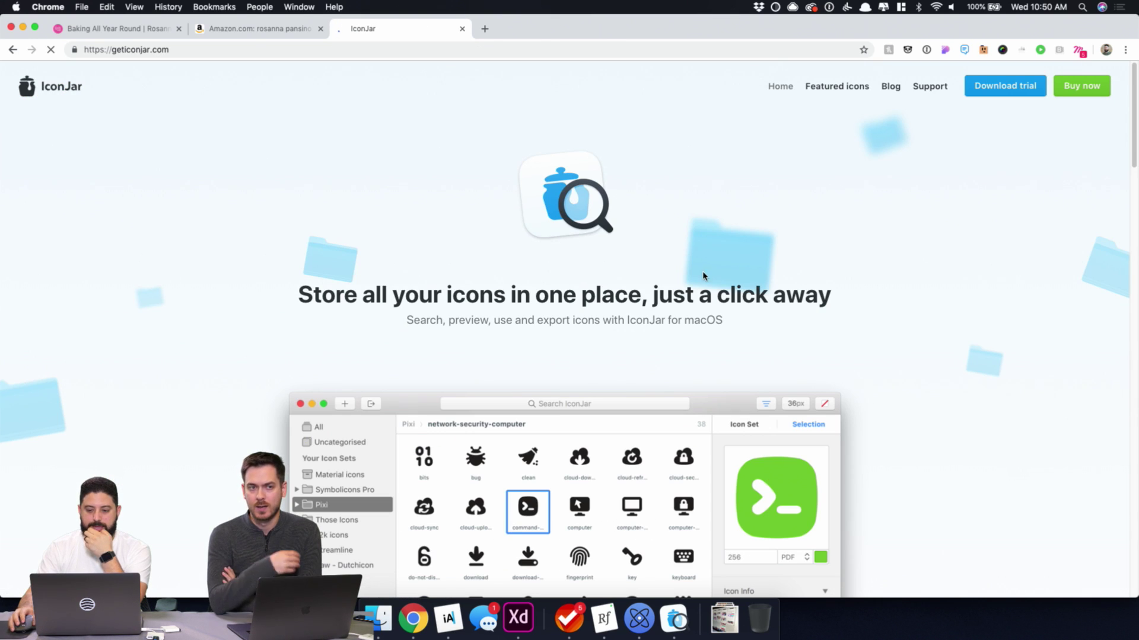
scroll(846, 348, down, 20)
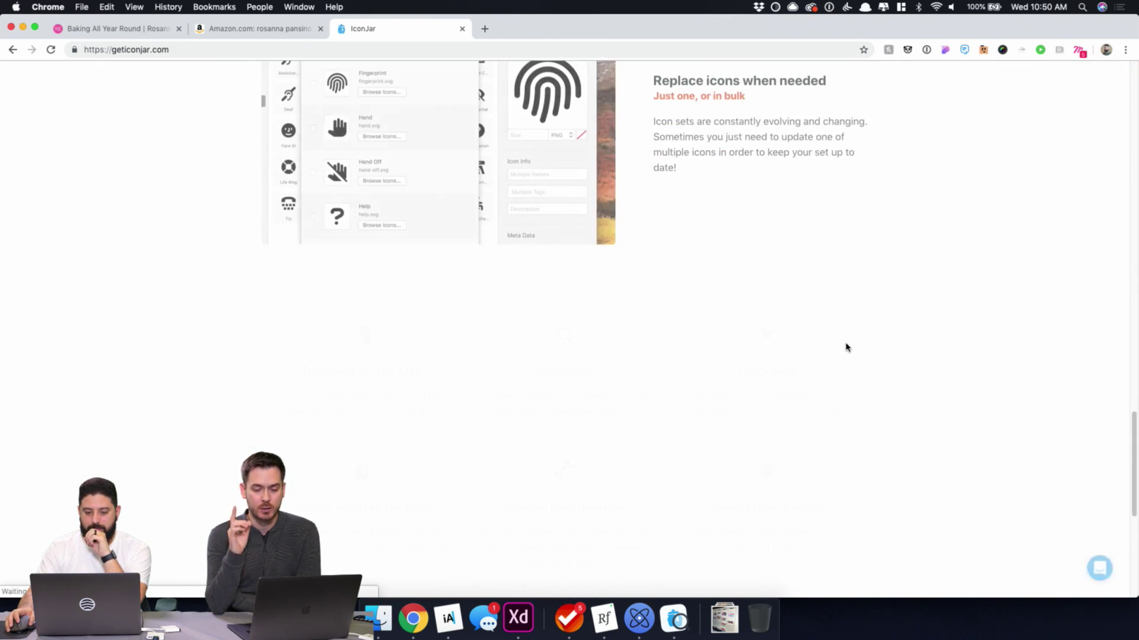
scroll(844, 344, down, 10)
scroll(756, 341, up, 12)
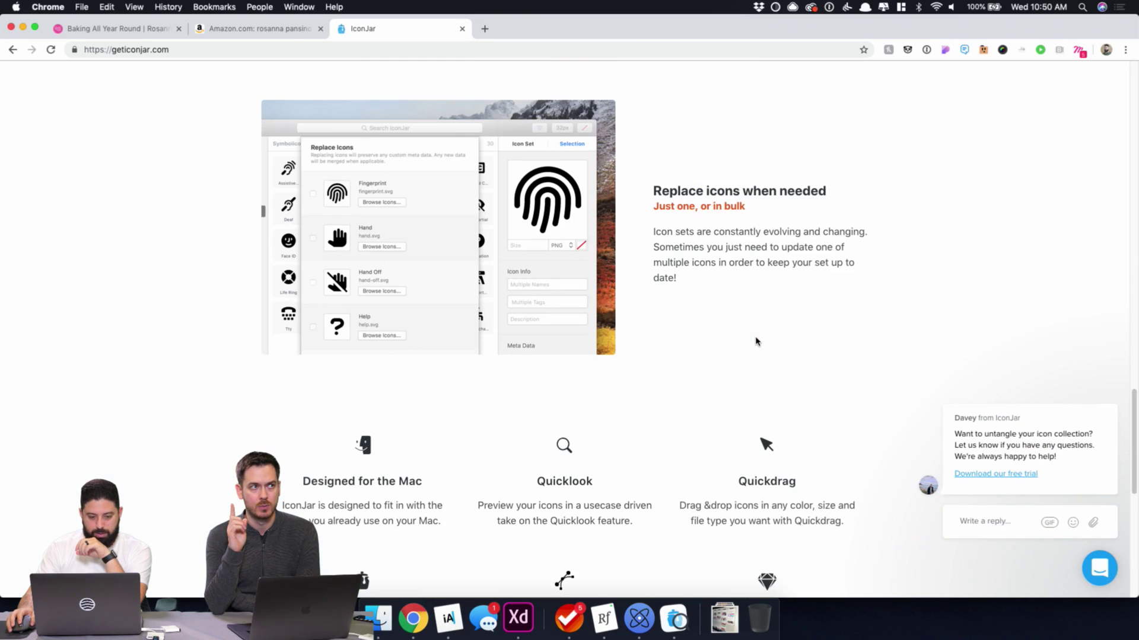
- Open the Featured icons page on the IconJar website and look through its premium and free icon sets
scroll(756, 341, up, 15)
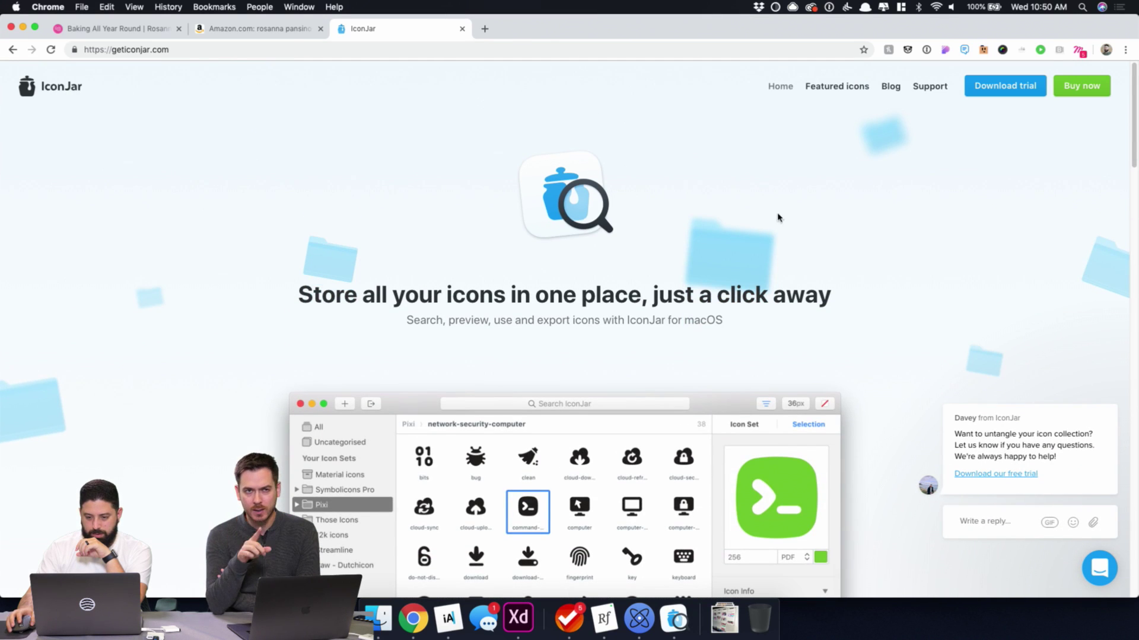
click(842, 87)
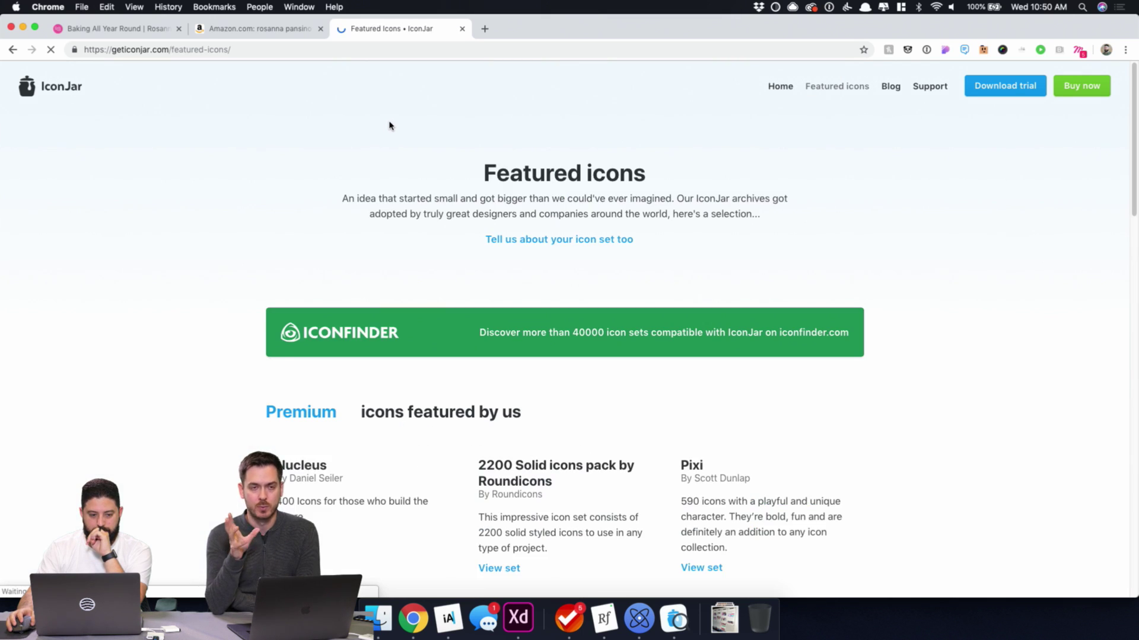
scroll(225, 246, down, 5)
scroll(224, 246, down, 1)
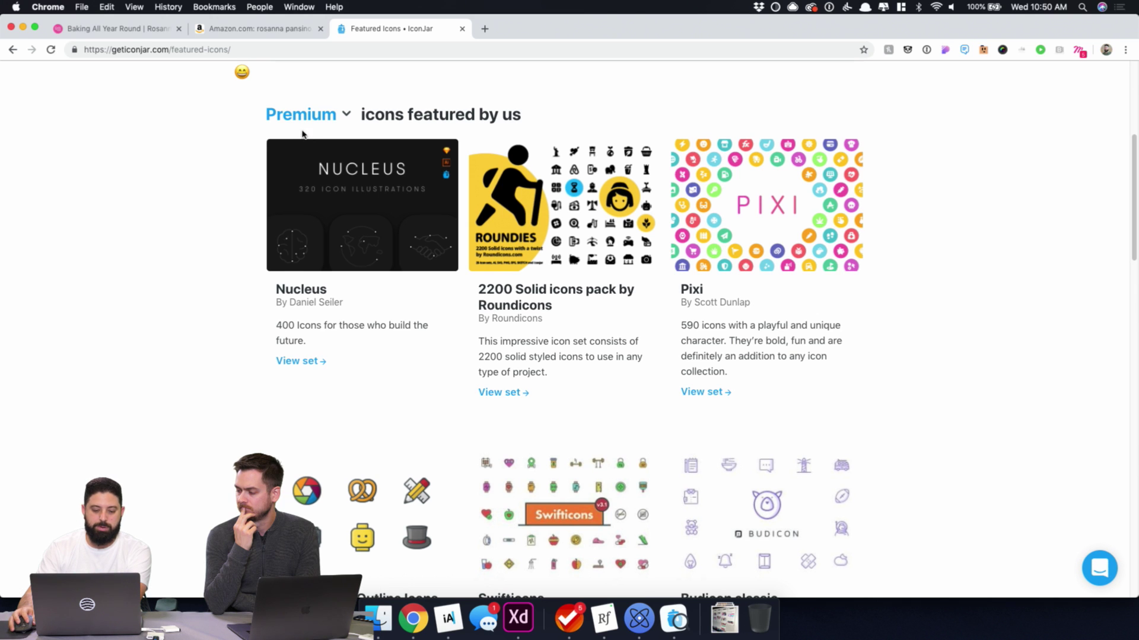
scroll(729, 249, down, 15)
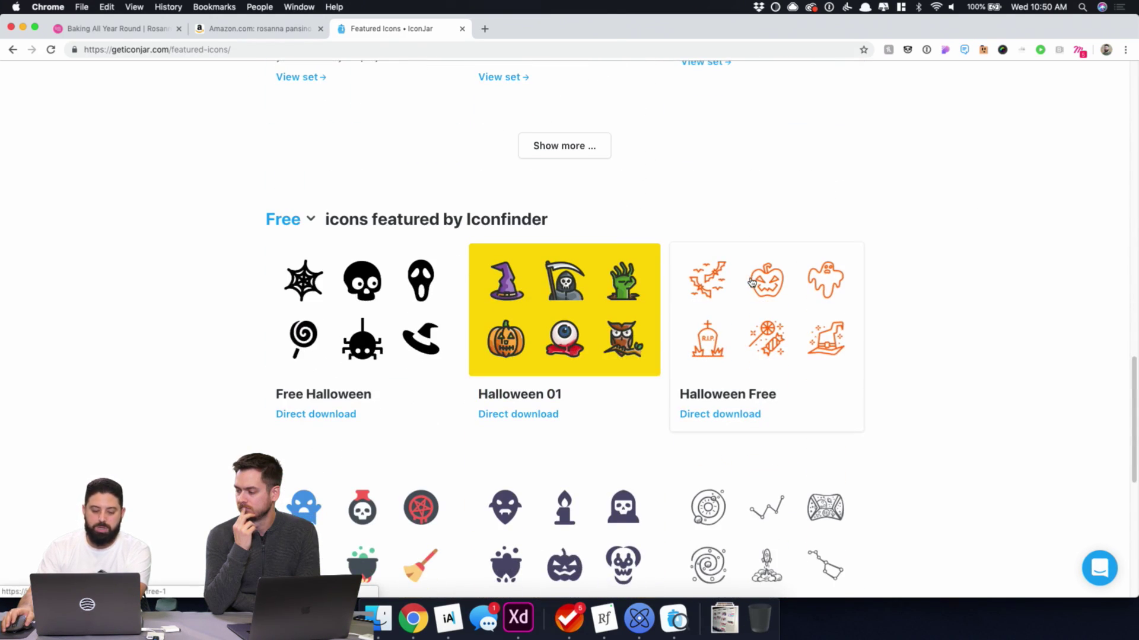
scroll(753, 281, down, 3)
scroll(750, 282, down, 10)
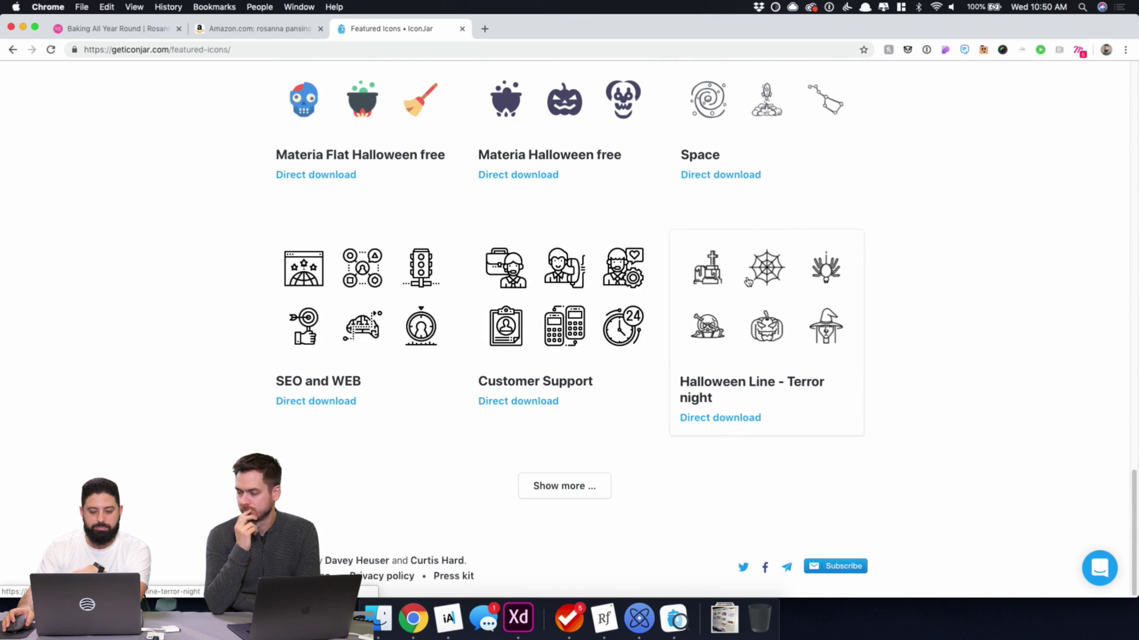
scroll(748, 282, up, 15)
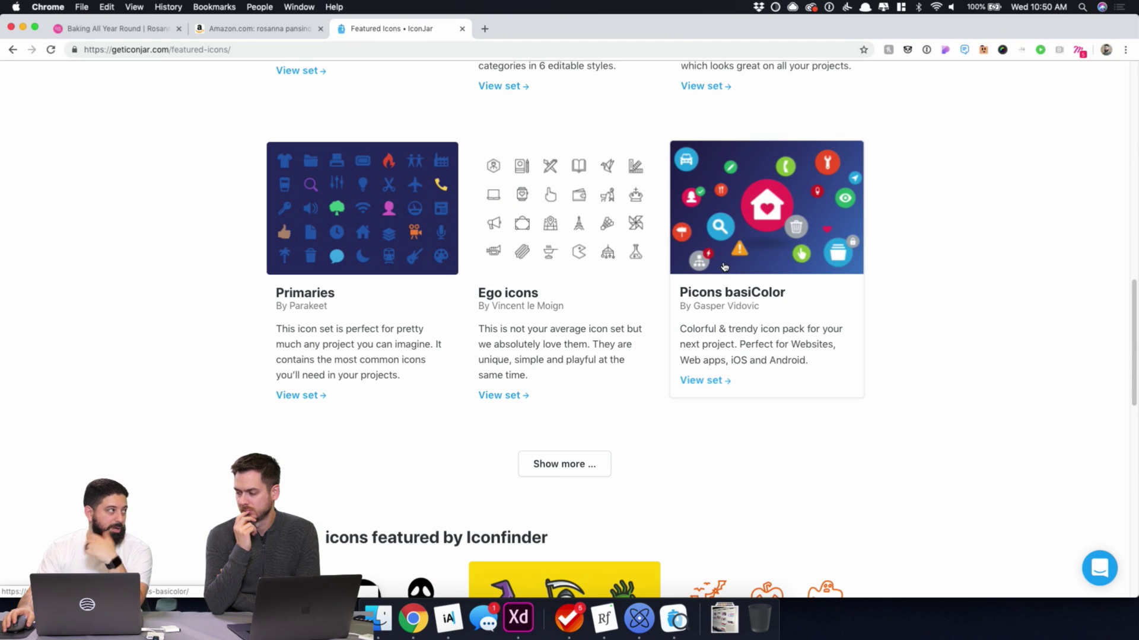
- Switch back to XD and apply the Subtitle 1 16pt character style to the $7.90 price
click(520, 619)
click(554, 272)
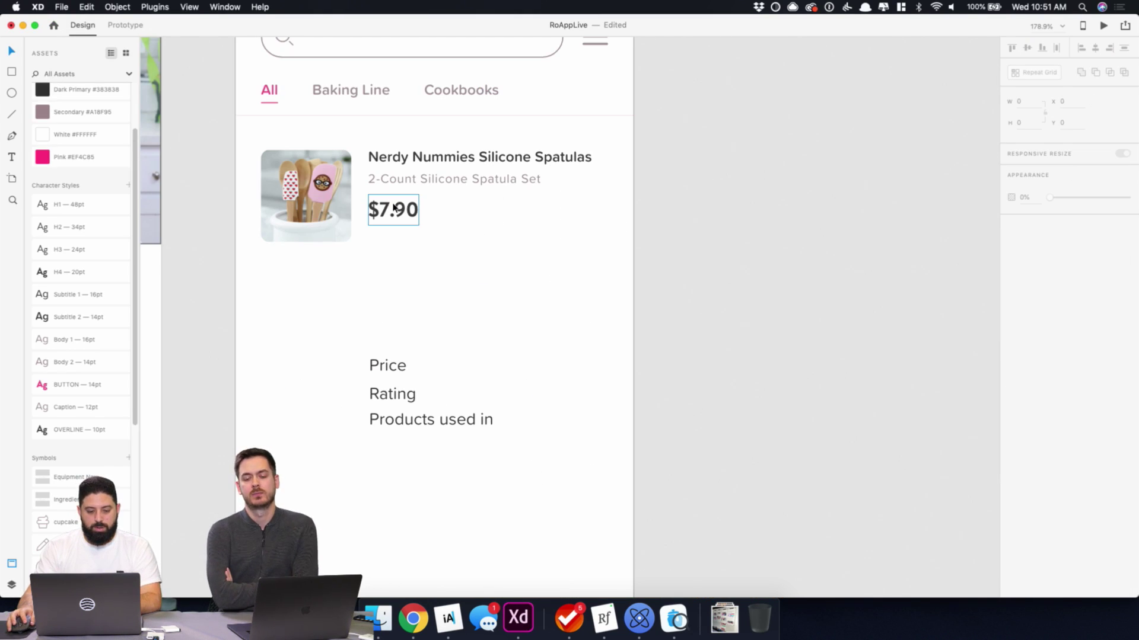
key(super+1)
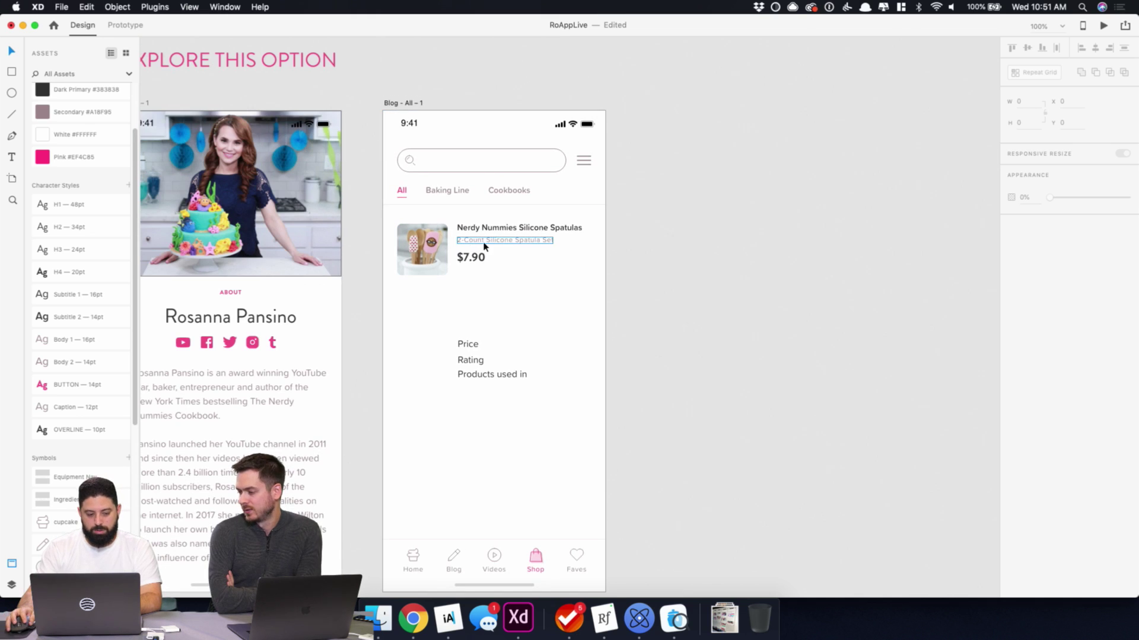
click(470, 257)
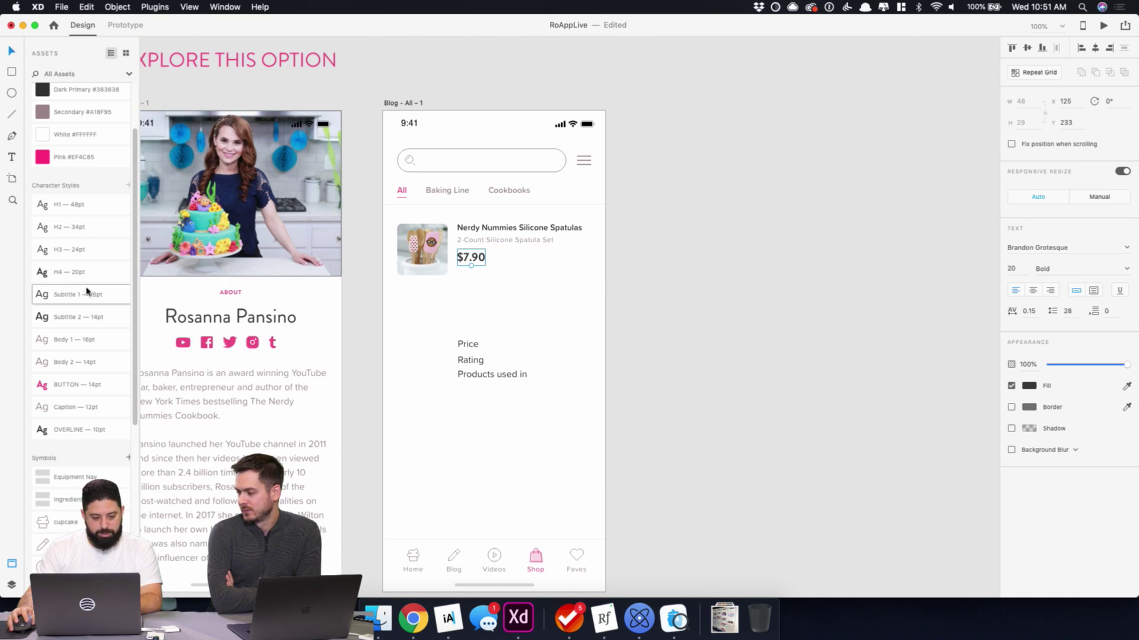
click(354, 301)
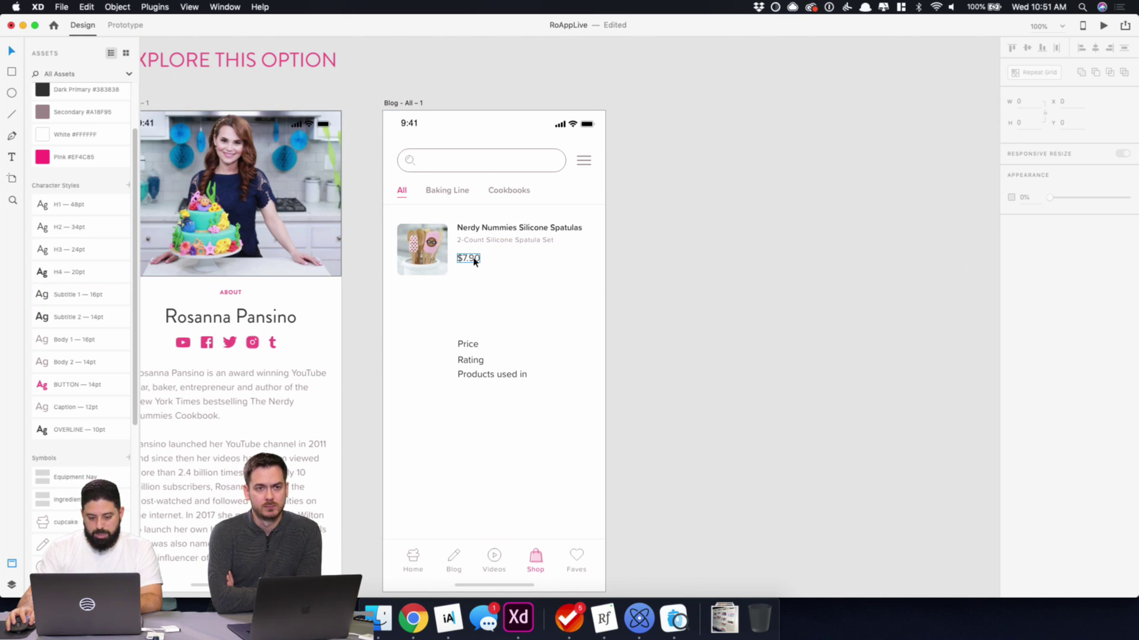
- Switch to Nucleo and show the glyph icons in the 16px grid size, ready for an icon search
scroll(474, 284, up, 5)
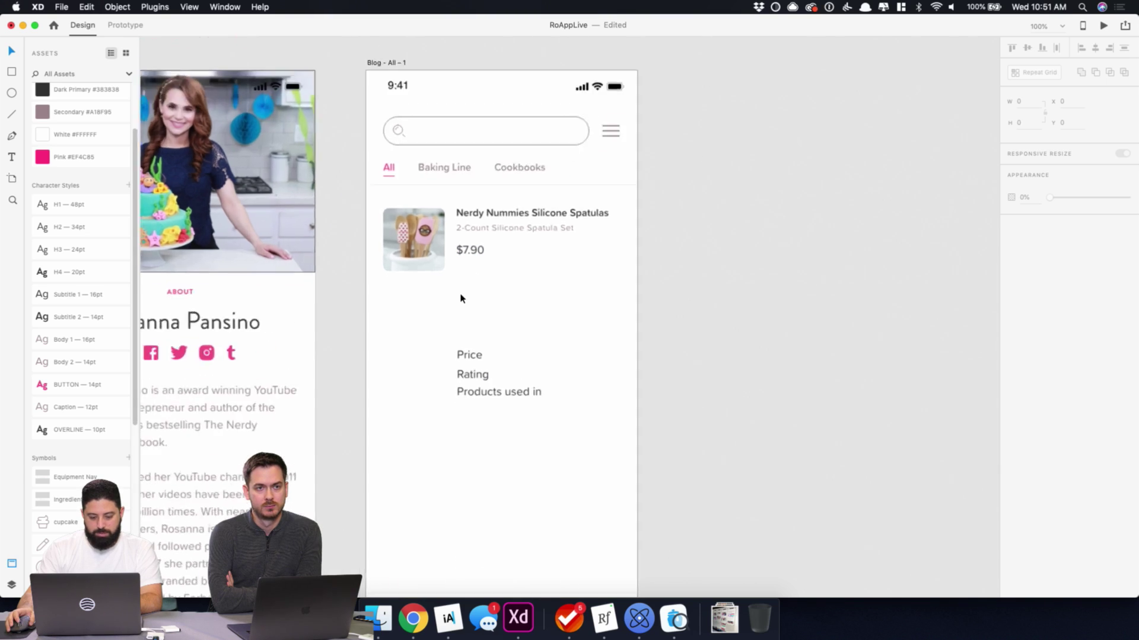
click(639, 619)
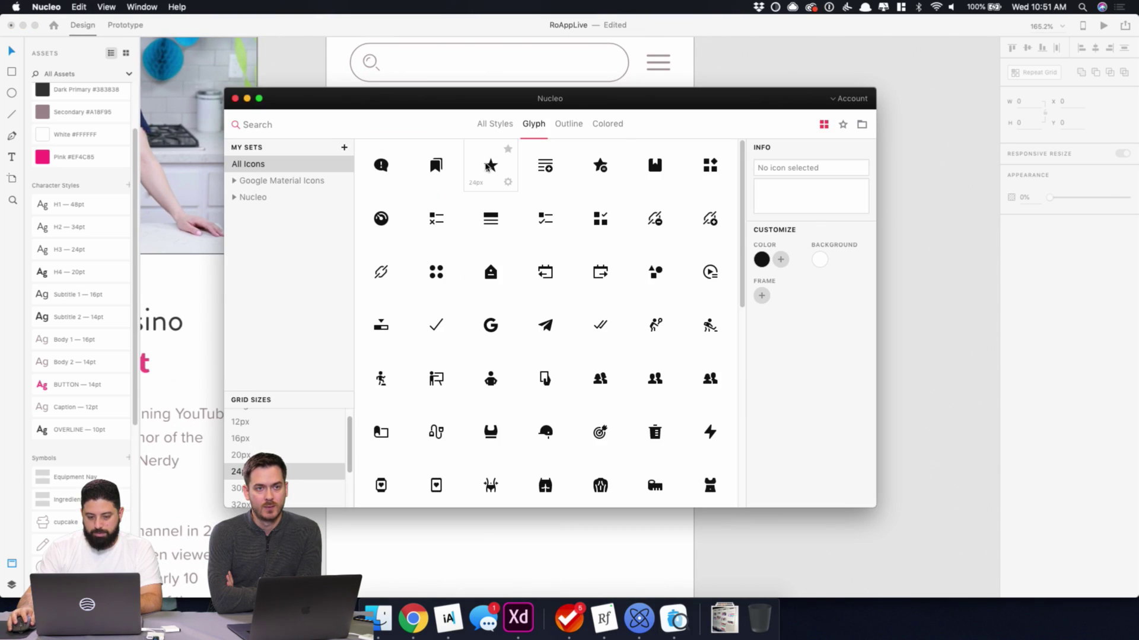
click(257, 439)
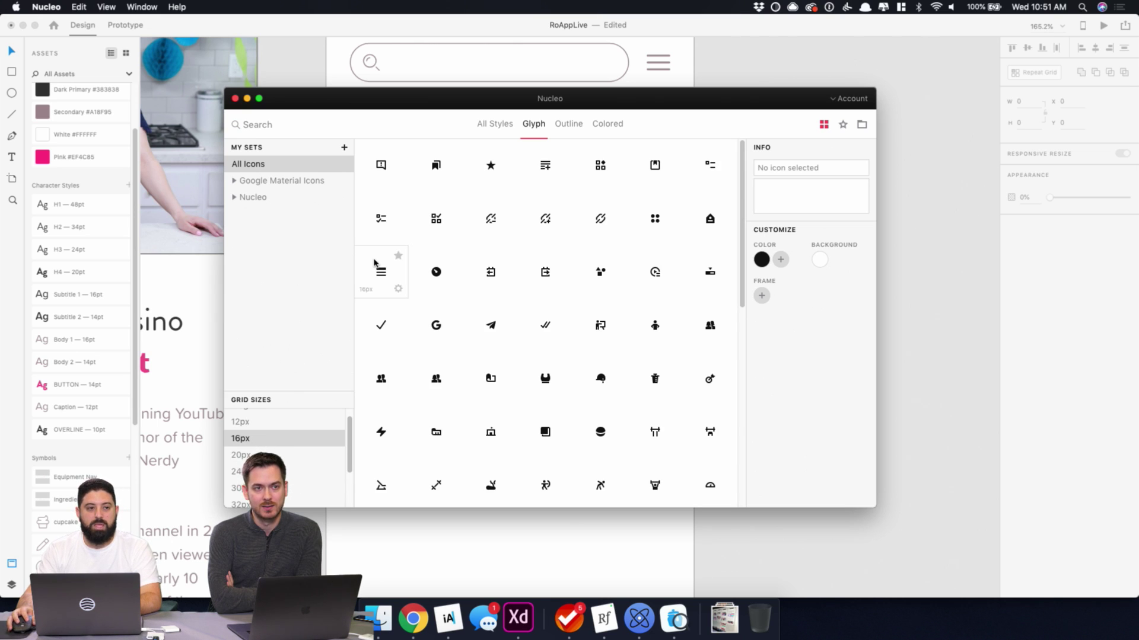
click(305, 126)
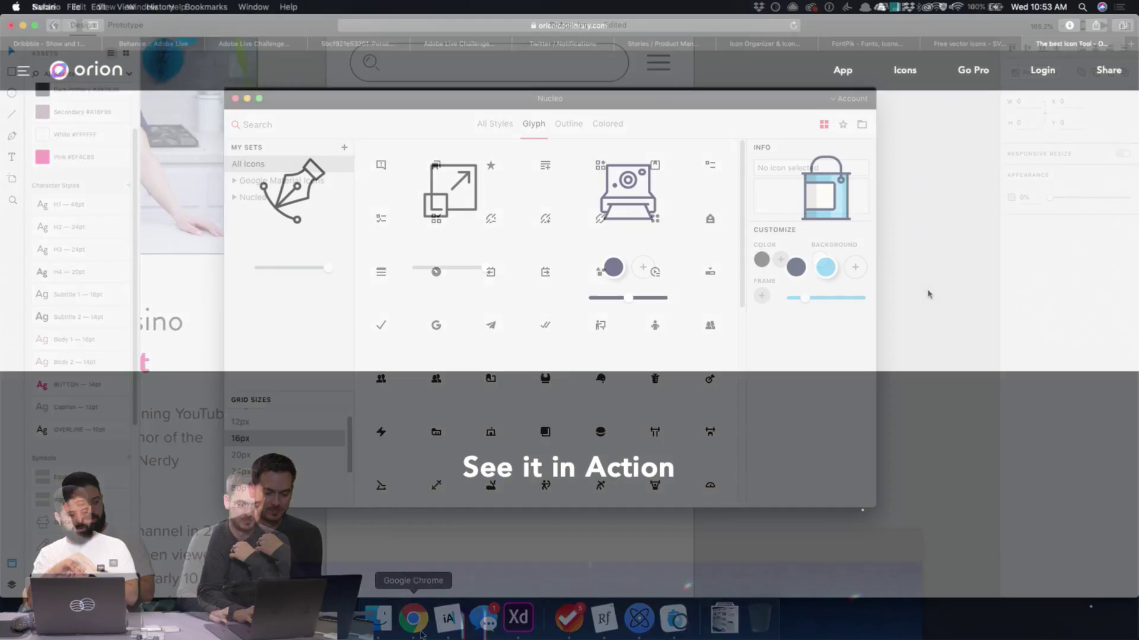
- Look through the icon samples and feature sections on the Orion icon library website in Safari
scroll(929, 294, down, 10)
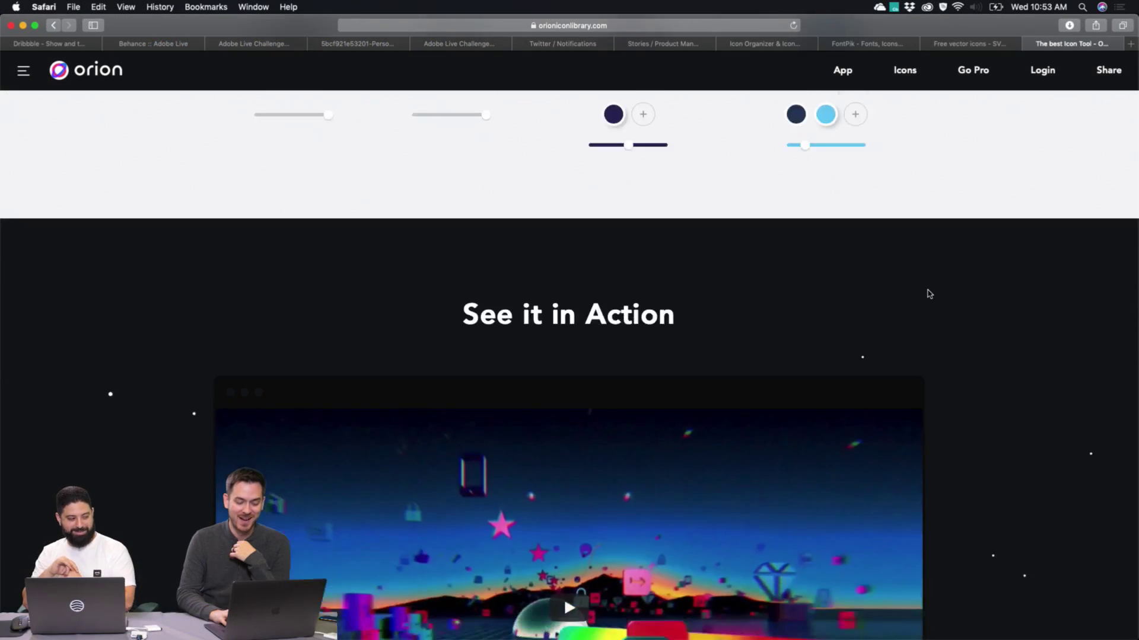
scroll(929, 294, up, 10)
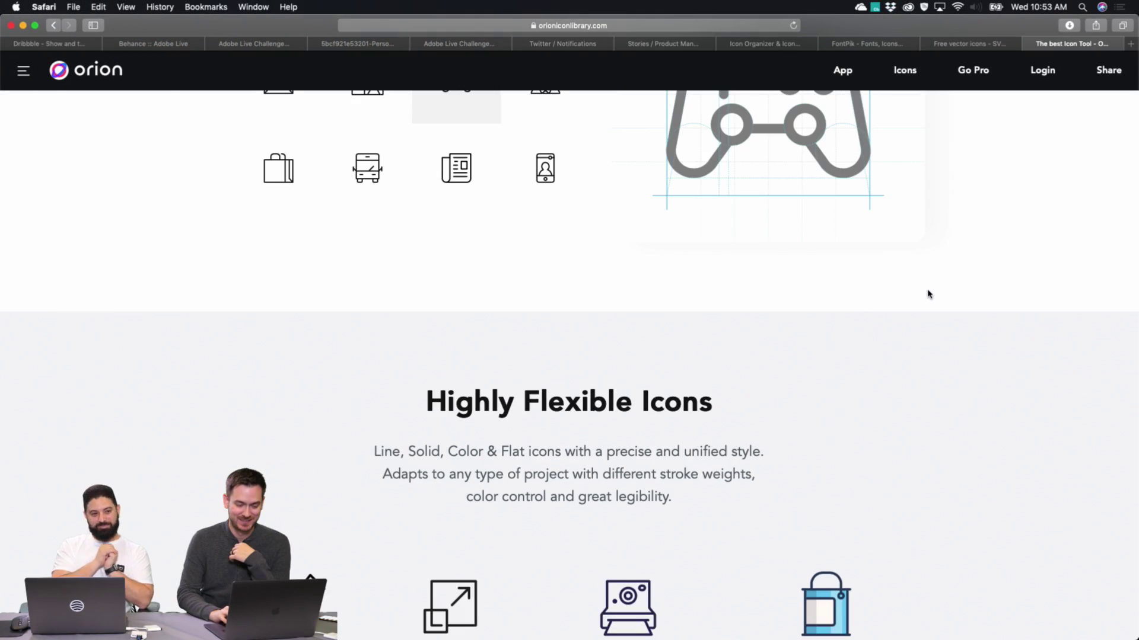
scroll(929, 295, up, 10)
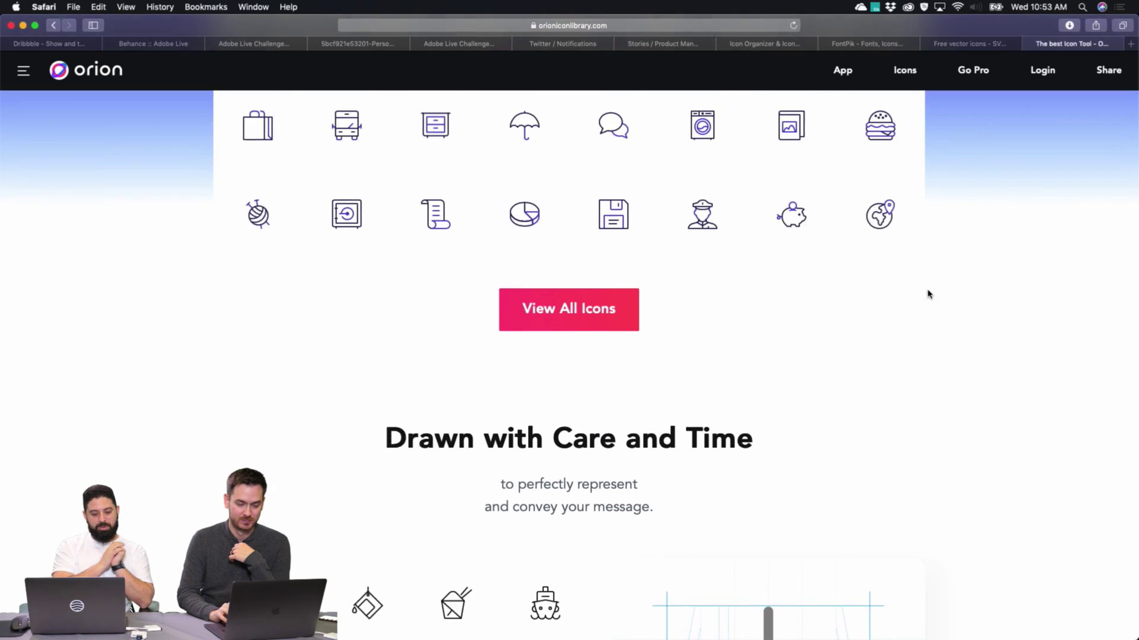
scroll(929, 294, up, 3)
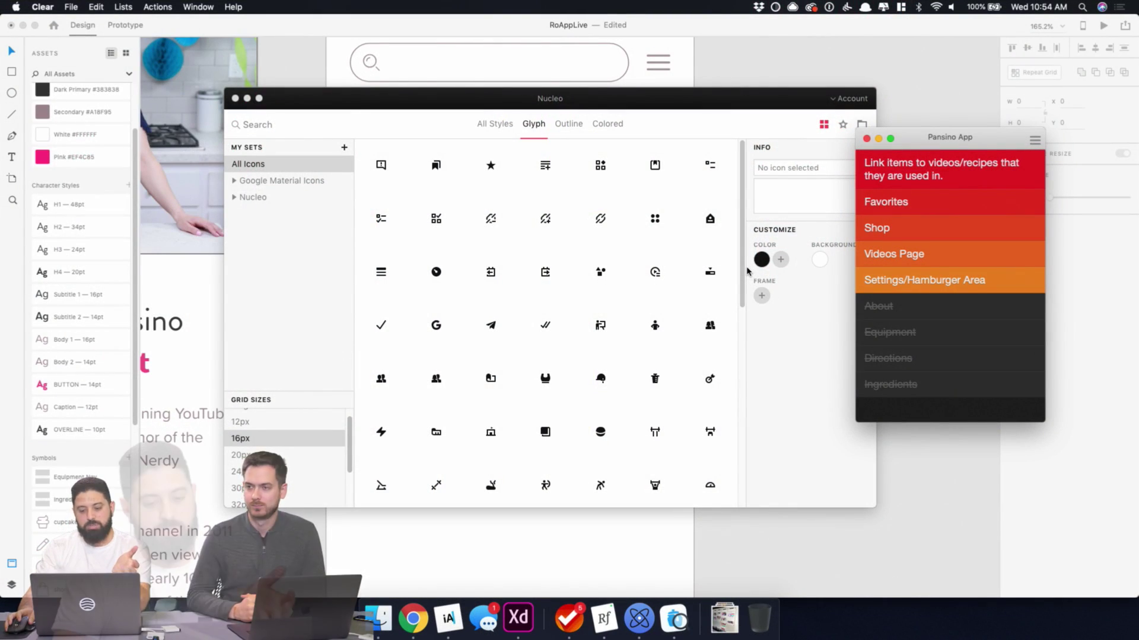
- Return to the shop screen in XD and bring up the Pansino App to-do list in Clear
click(854, 70)
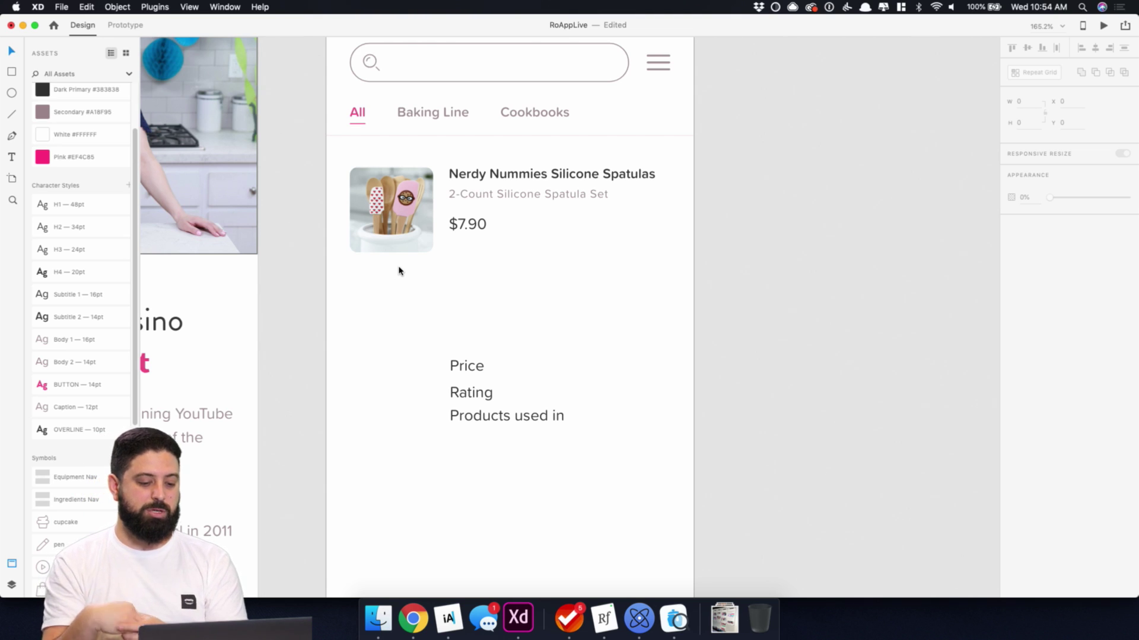
click(569, 618)
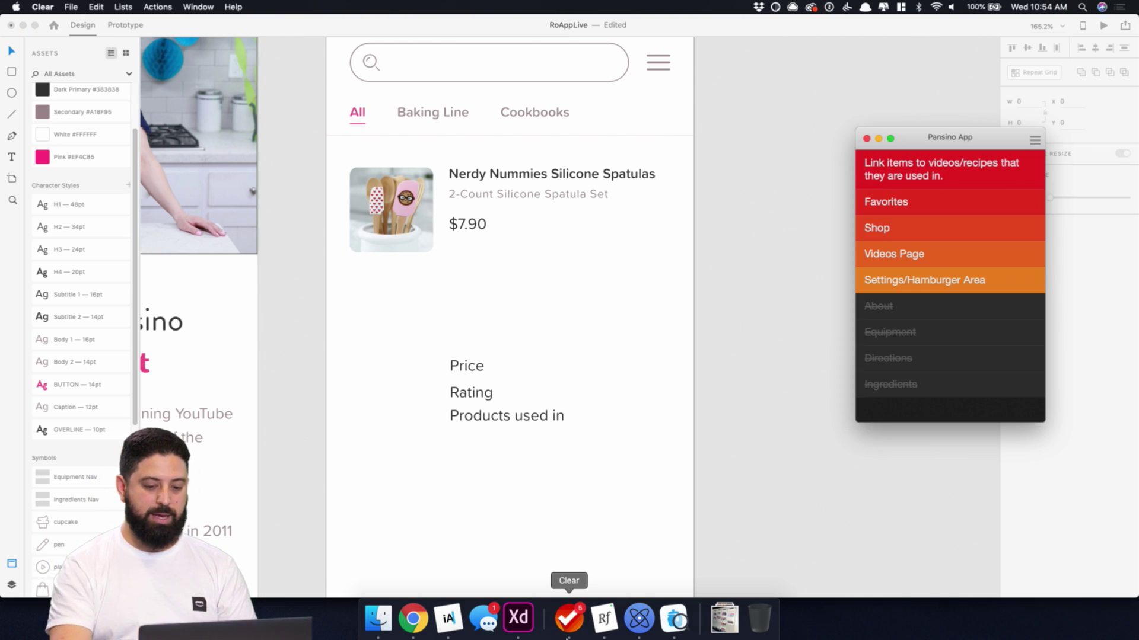